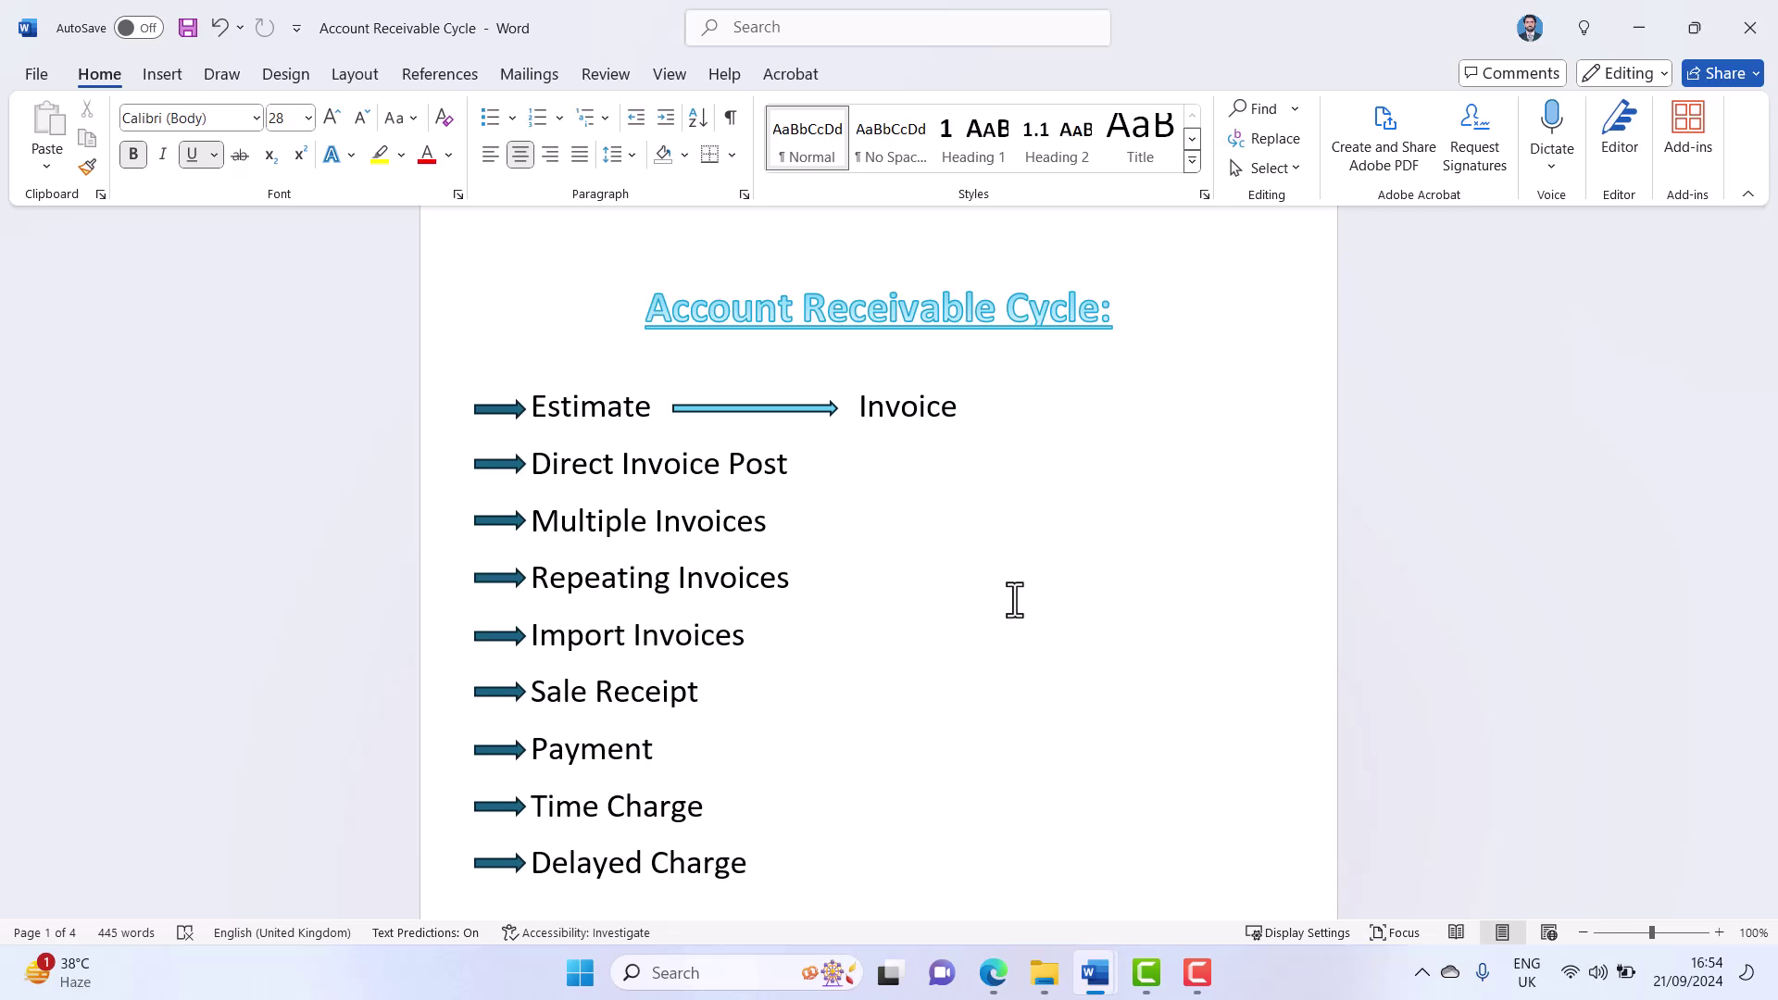
- Review the list of VAT rates in Document1 and return to the Account Receivable Cycle document
mouse_move(1094, 972)
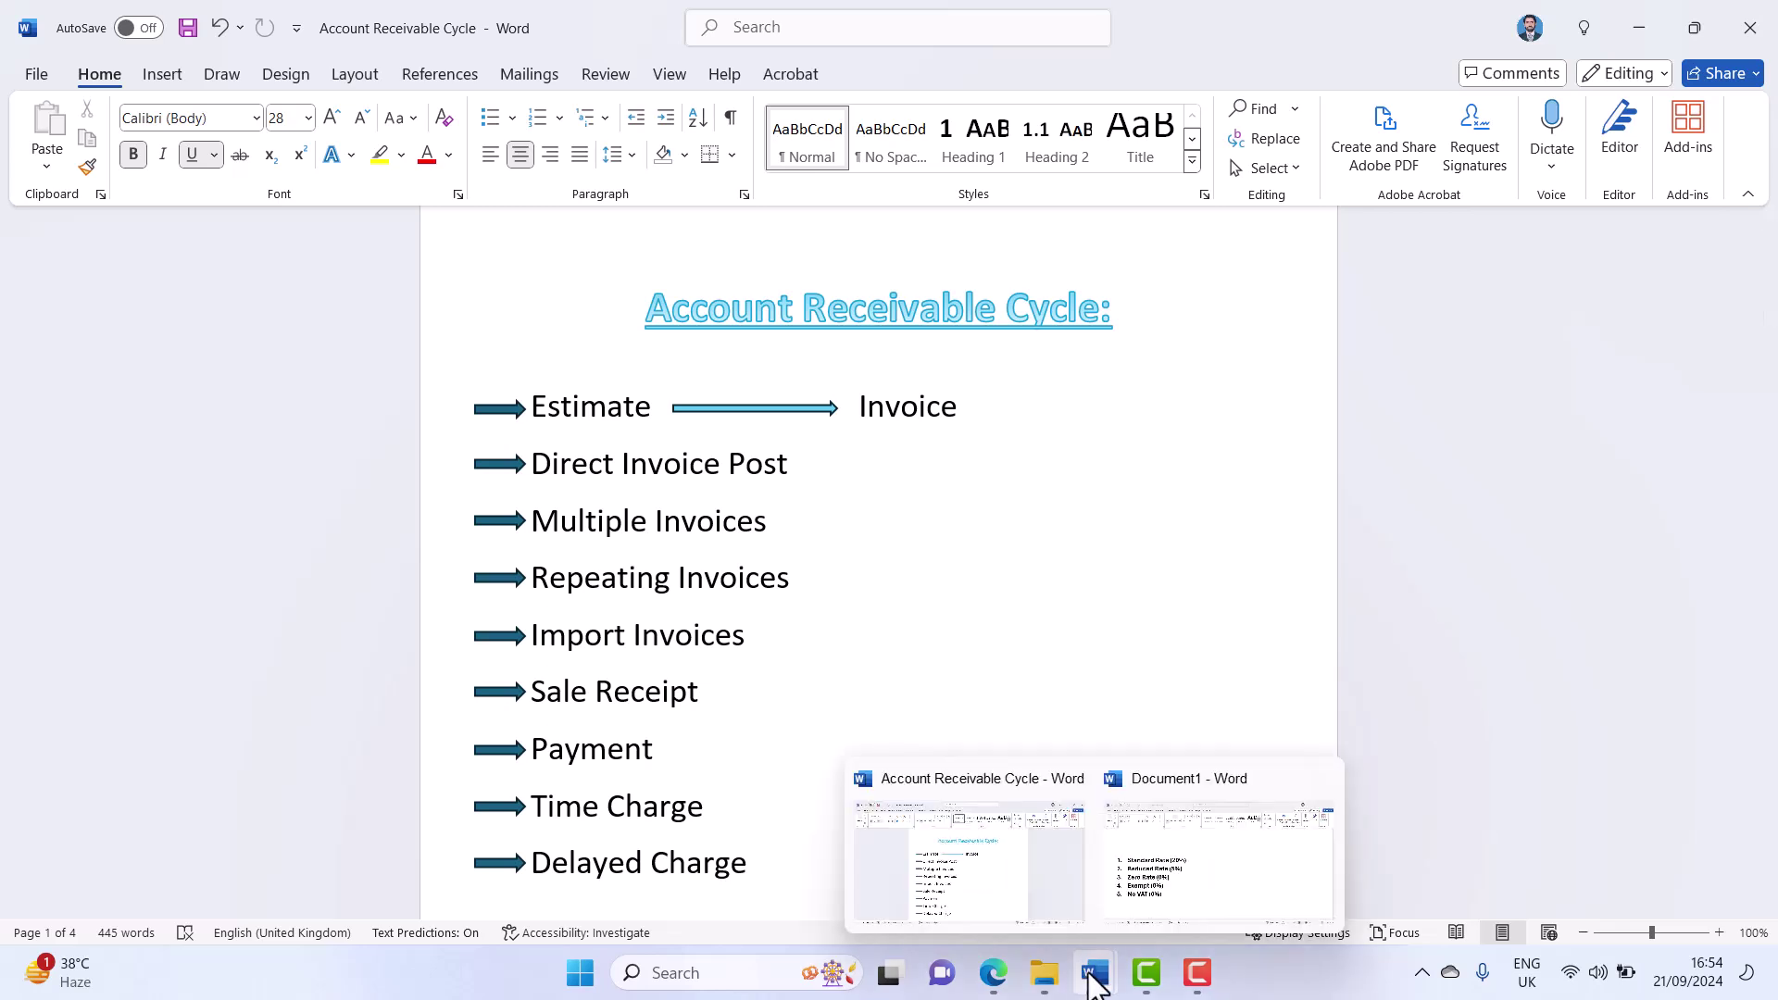
click(1170, 879)
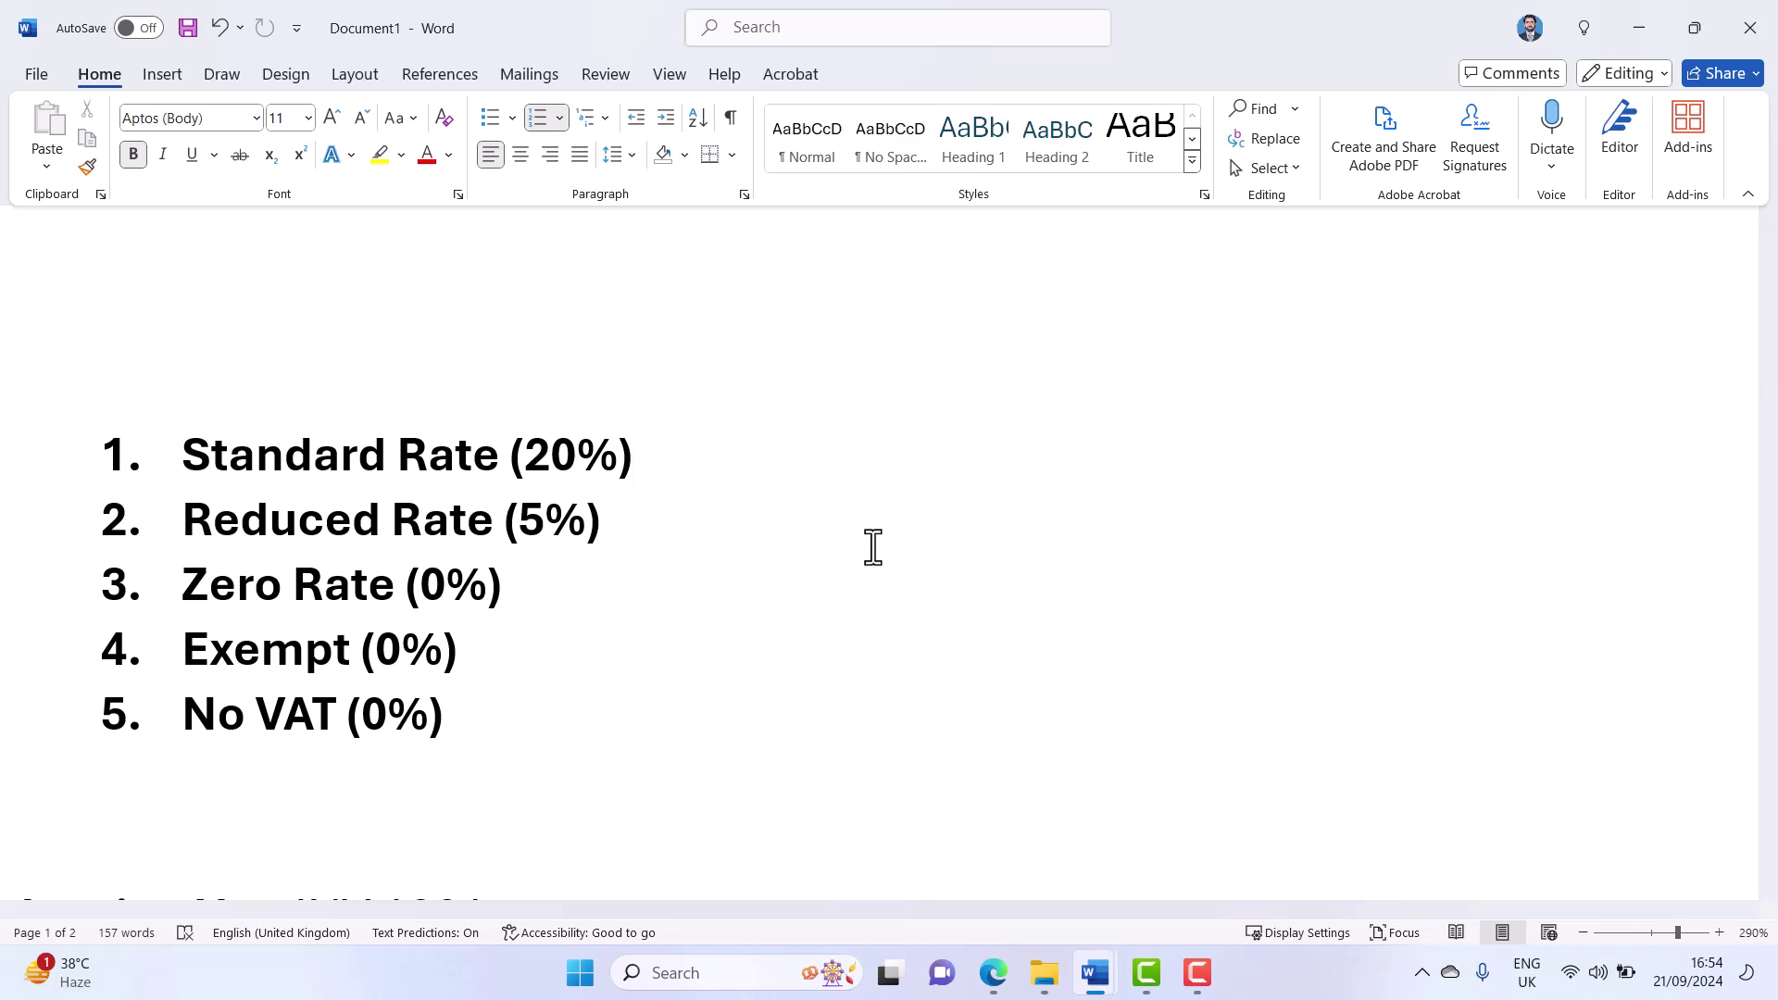
mouse_move(1098, 983)
click(1053, 892)
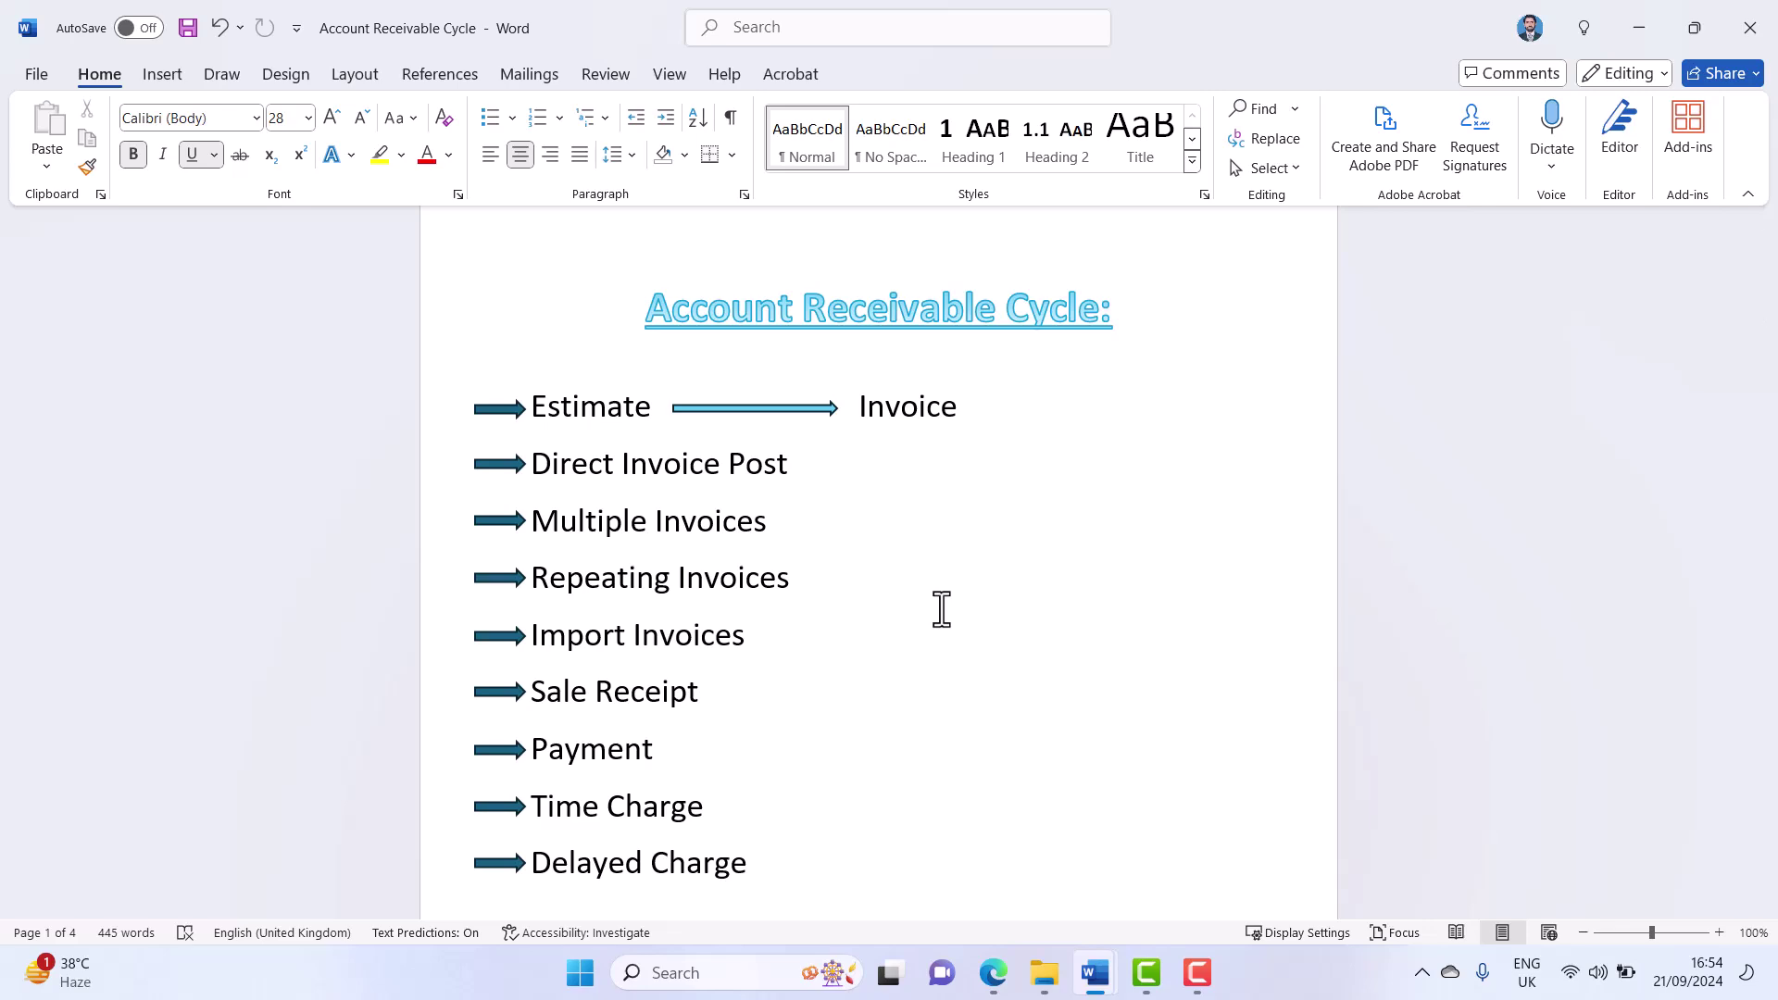
- Switch to QuickBooks in the browser and start a new estimate from the All sales page
click(989, 987)
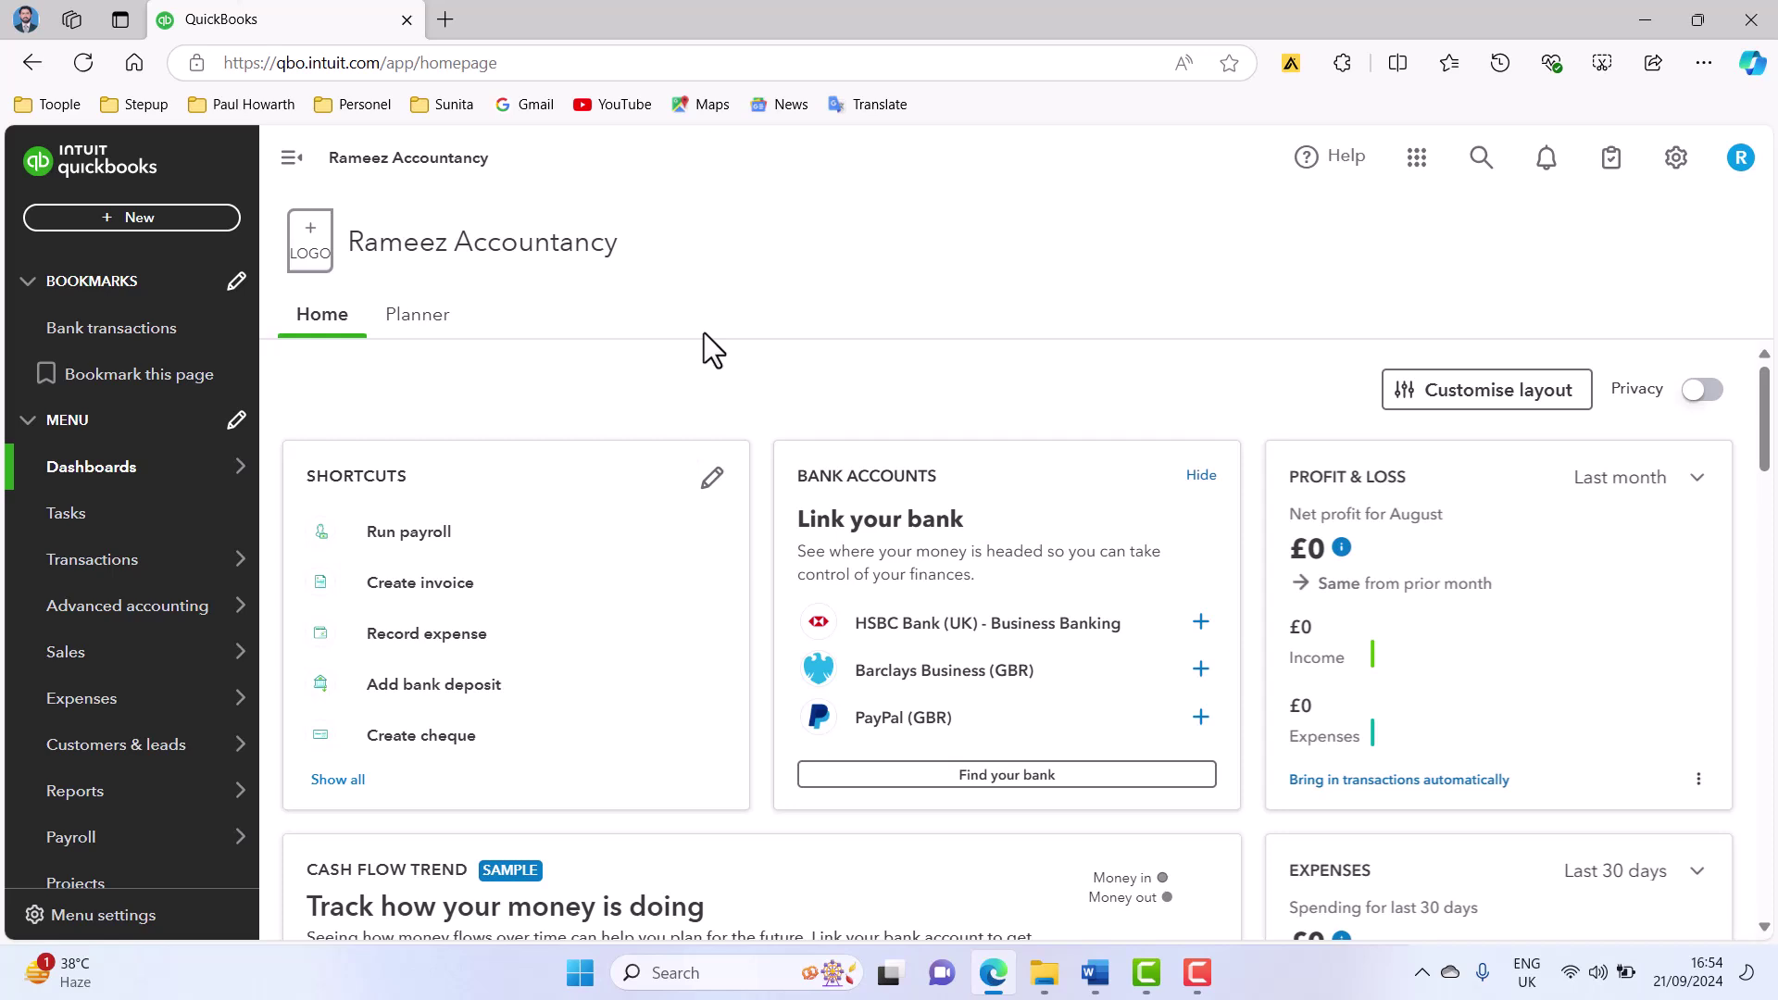
click(153, 222)
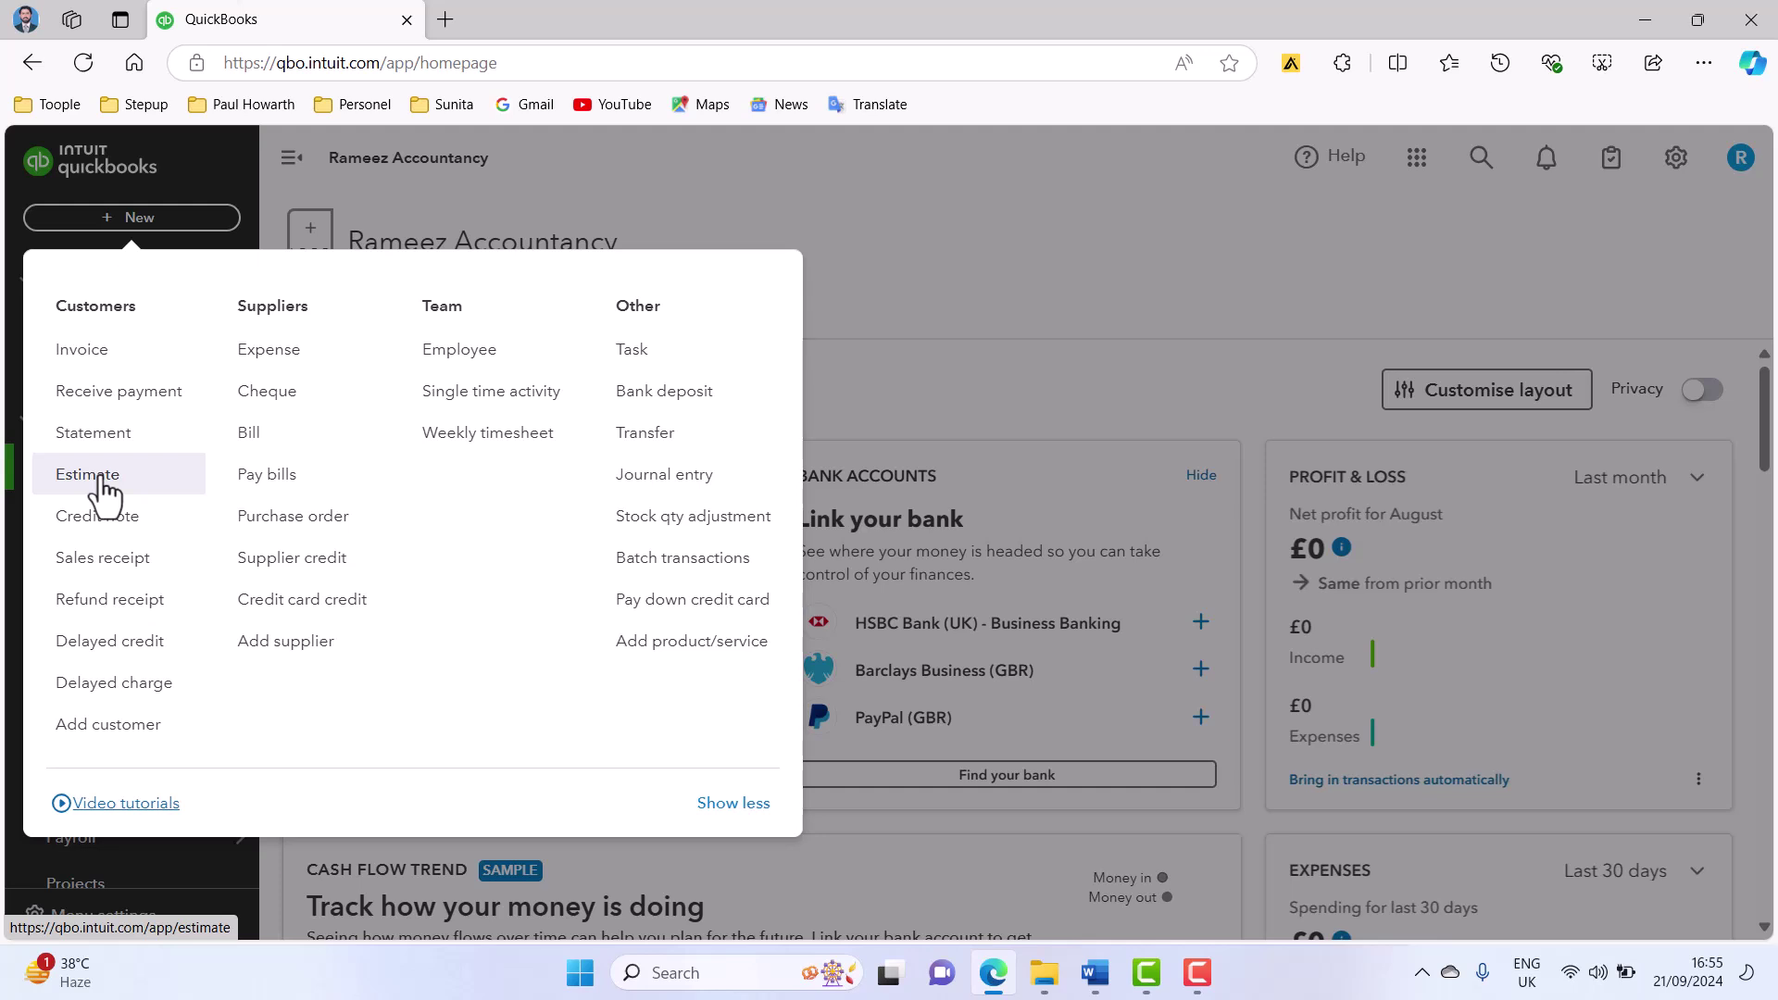
click(985, 265)
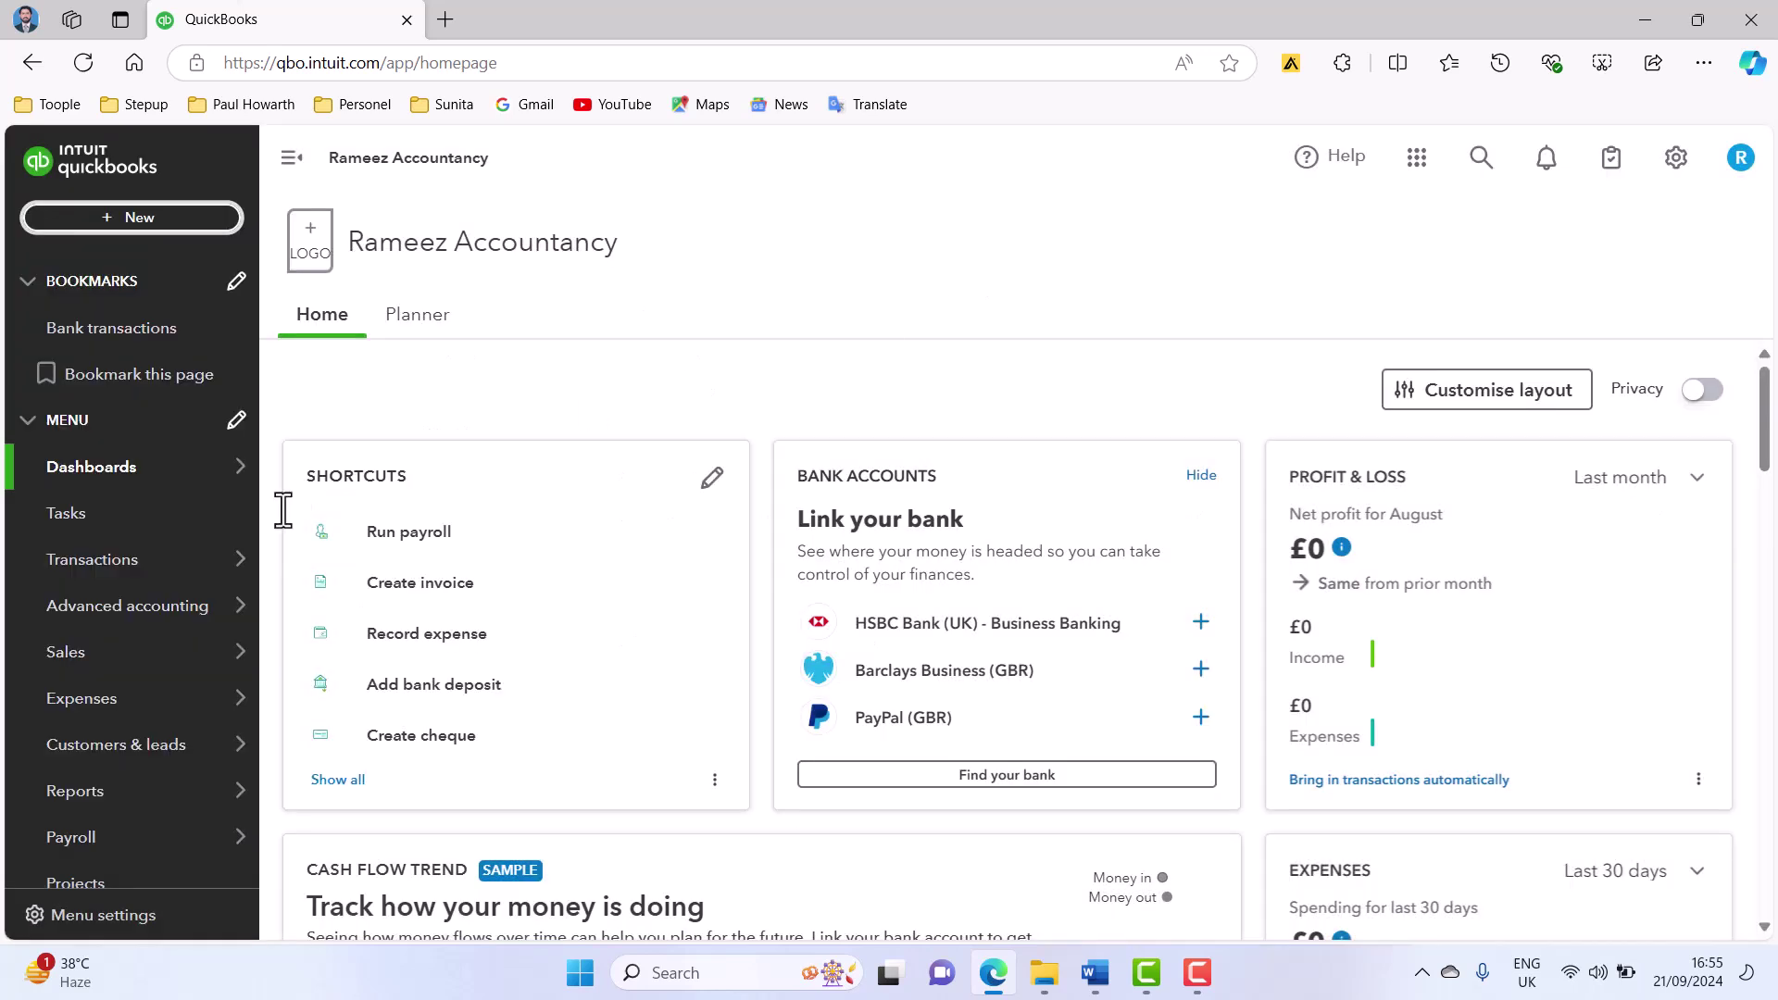
mouse_move(130, 659)
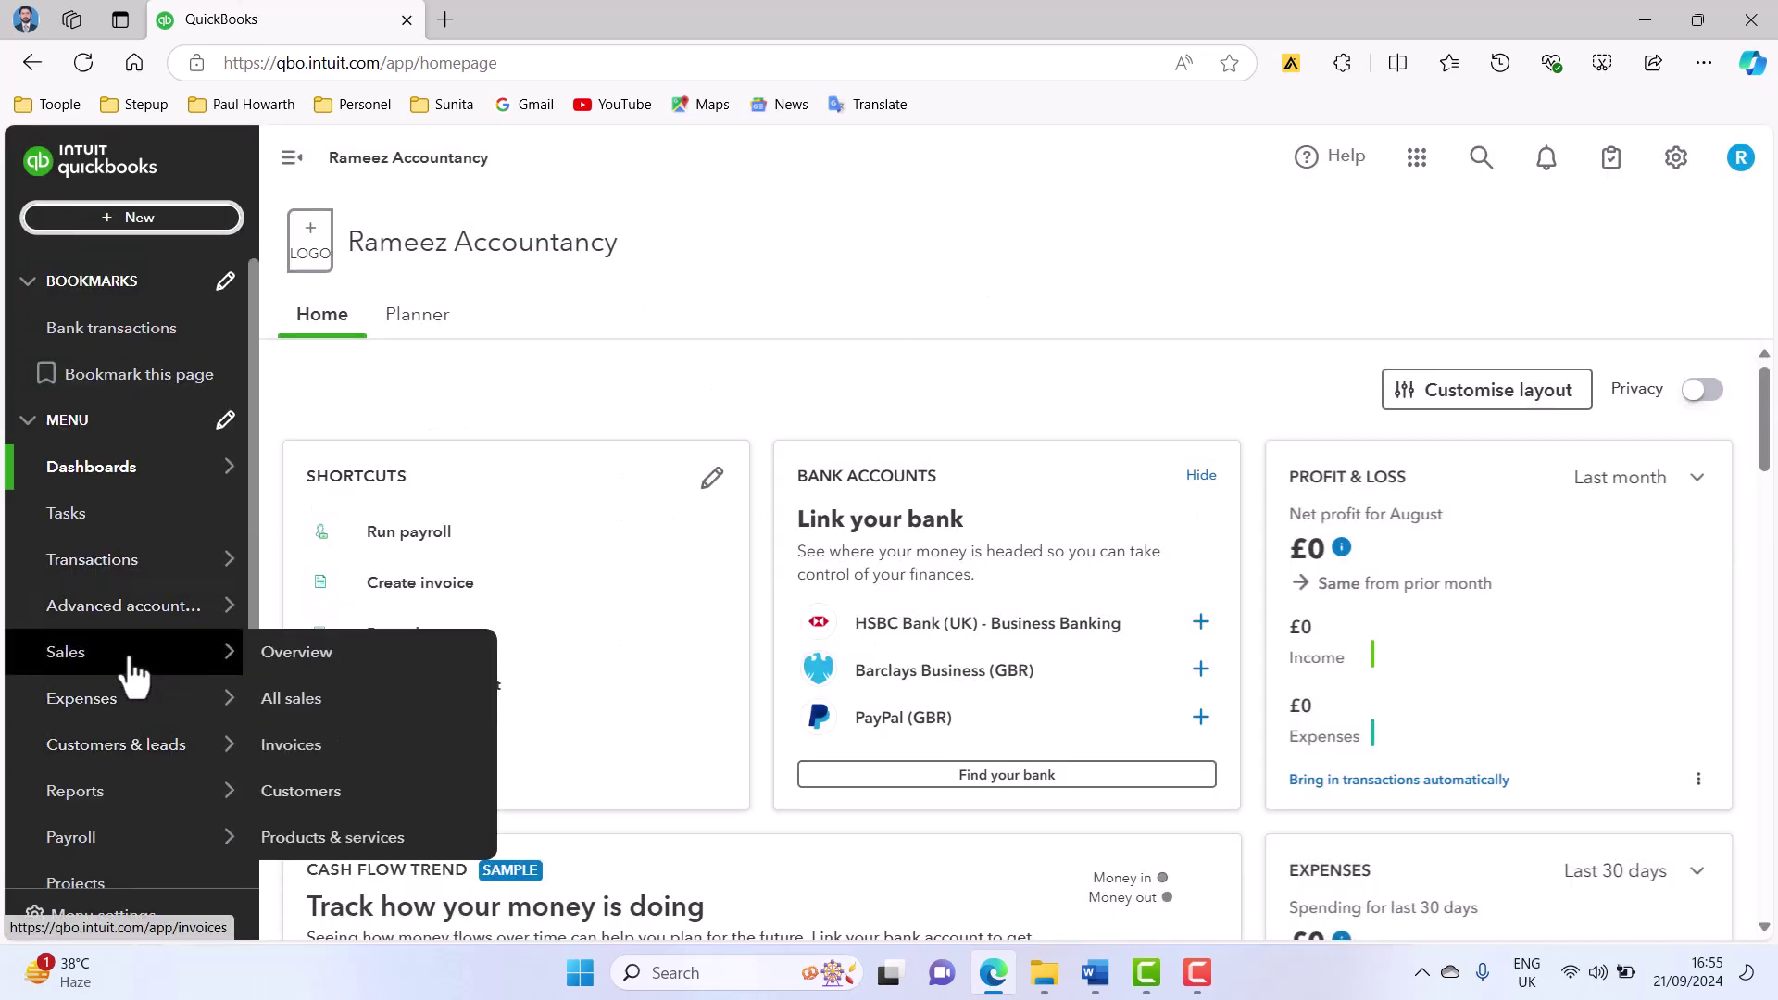
click(295, 704)
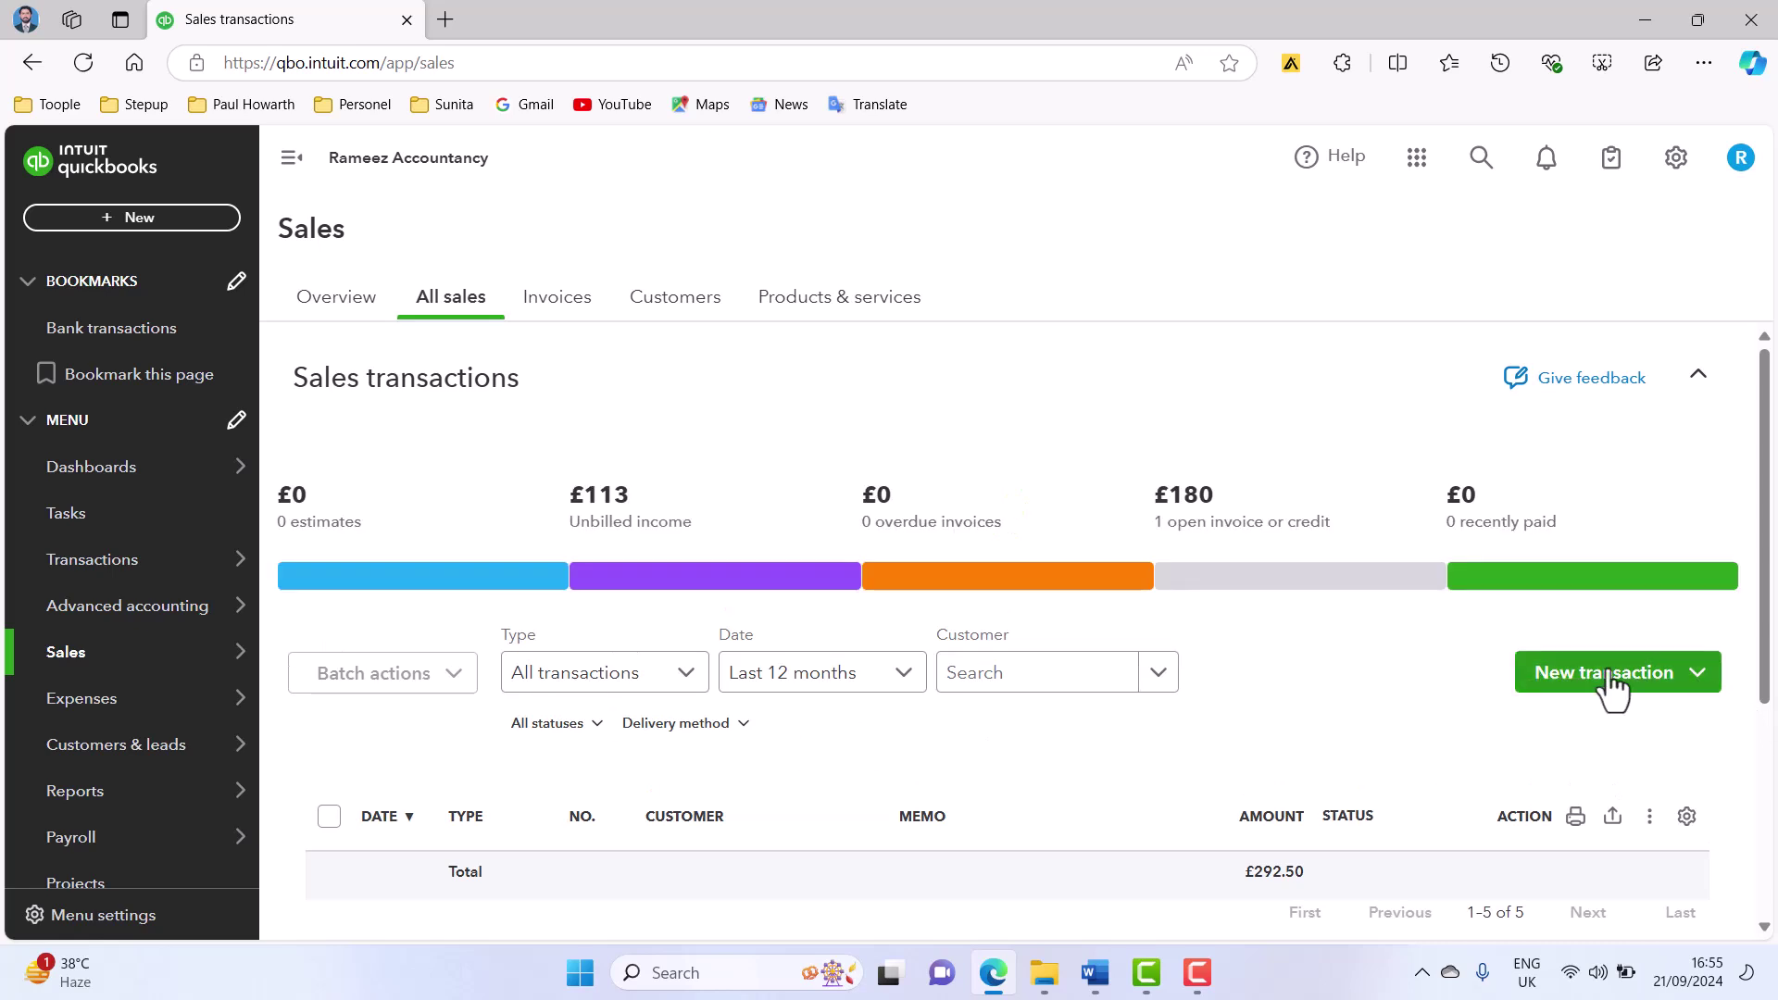
click(1700, 674)
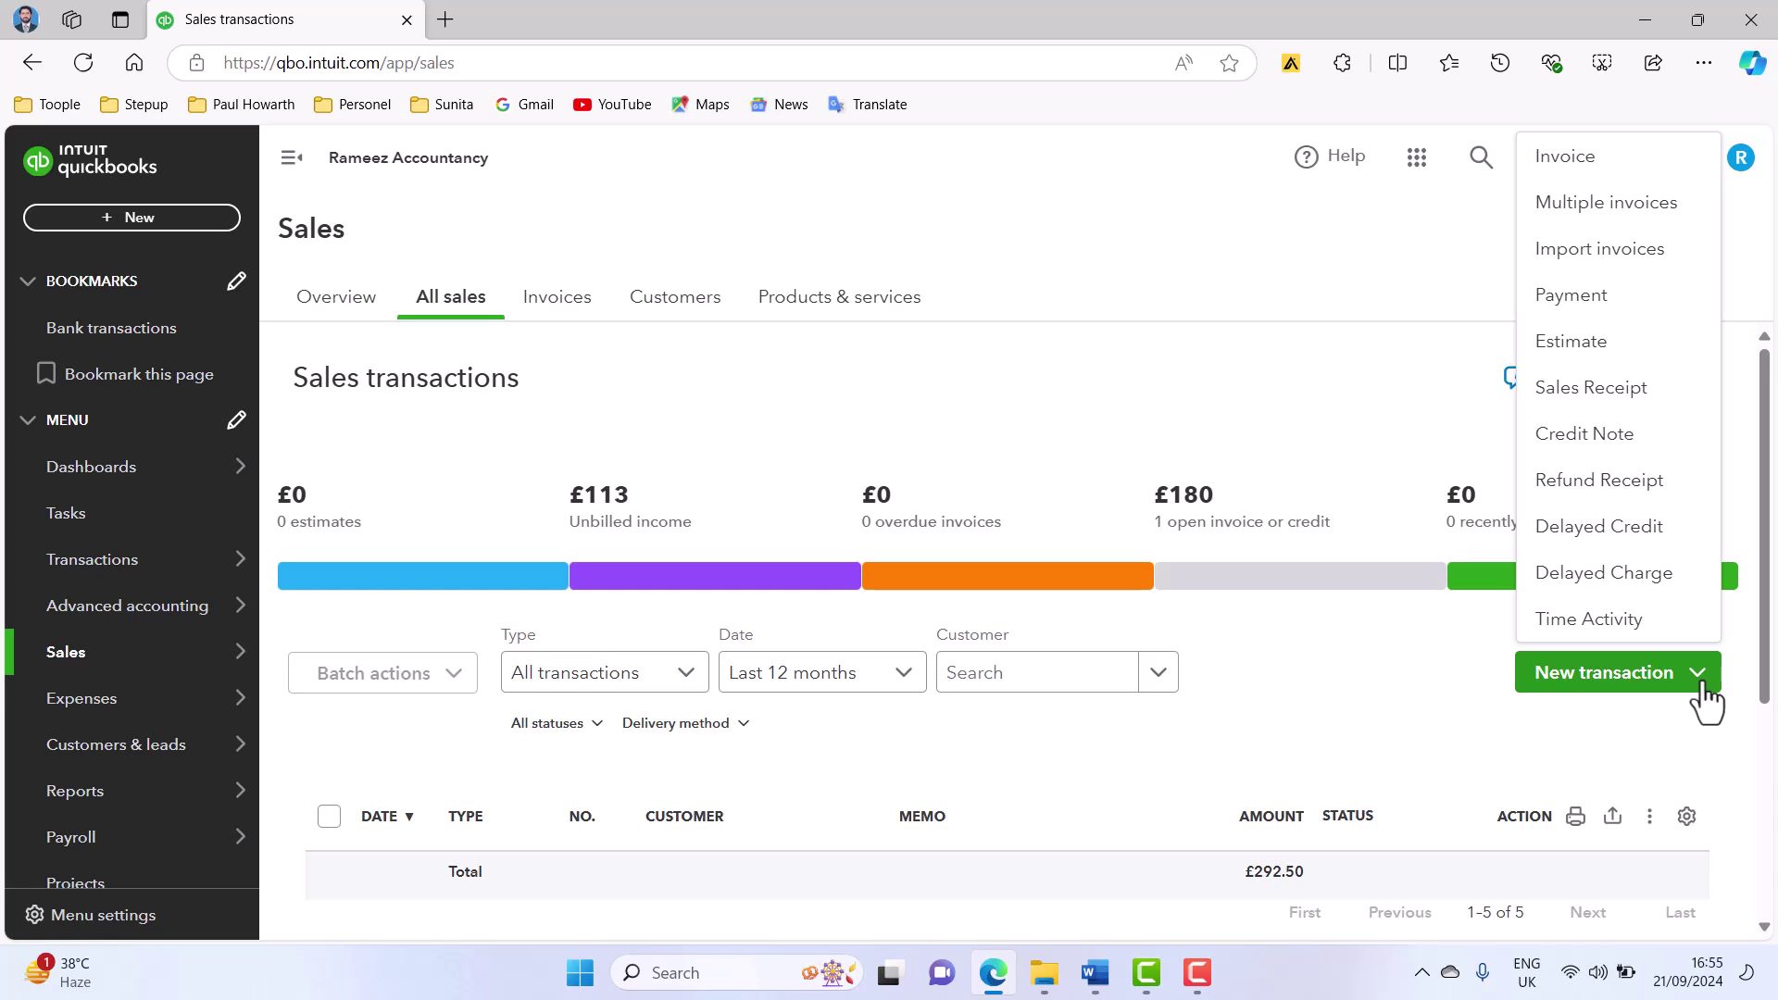
click(1587, 350)
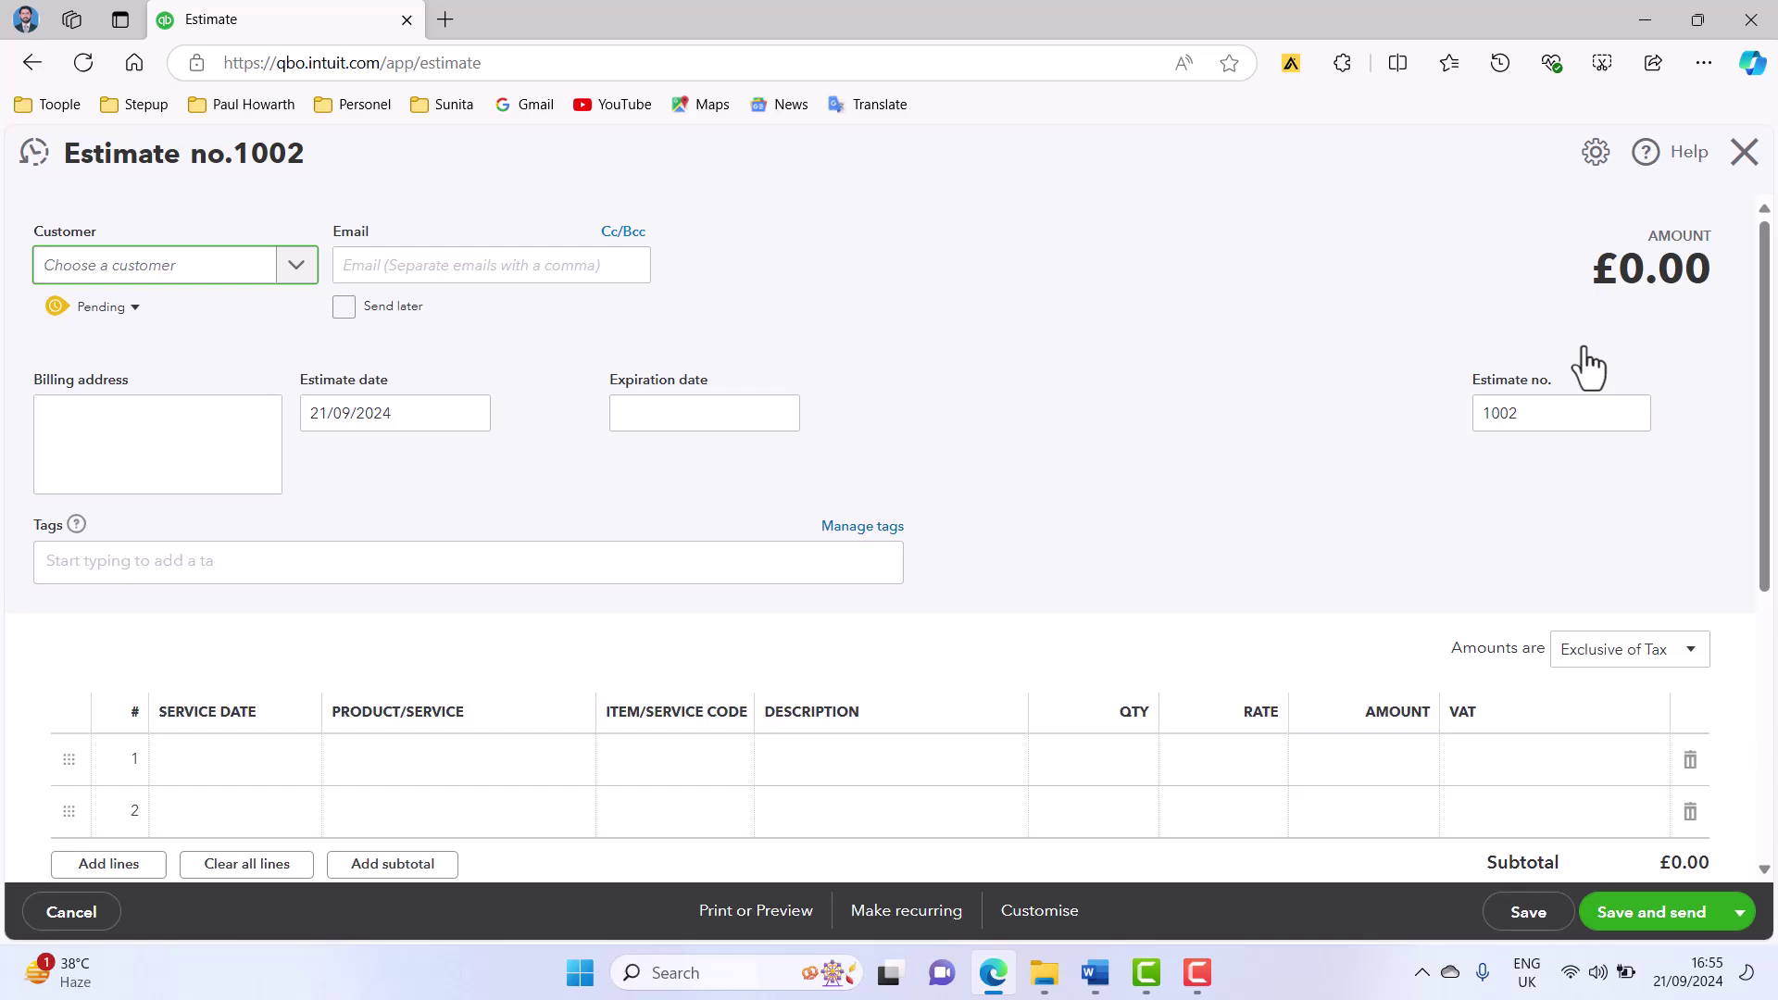
- Read the consulting services invoice details for Customer 1 in Document1 in Word and return to the QuickBooks estimate
mouse_move(1092, 974)
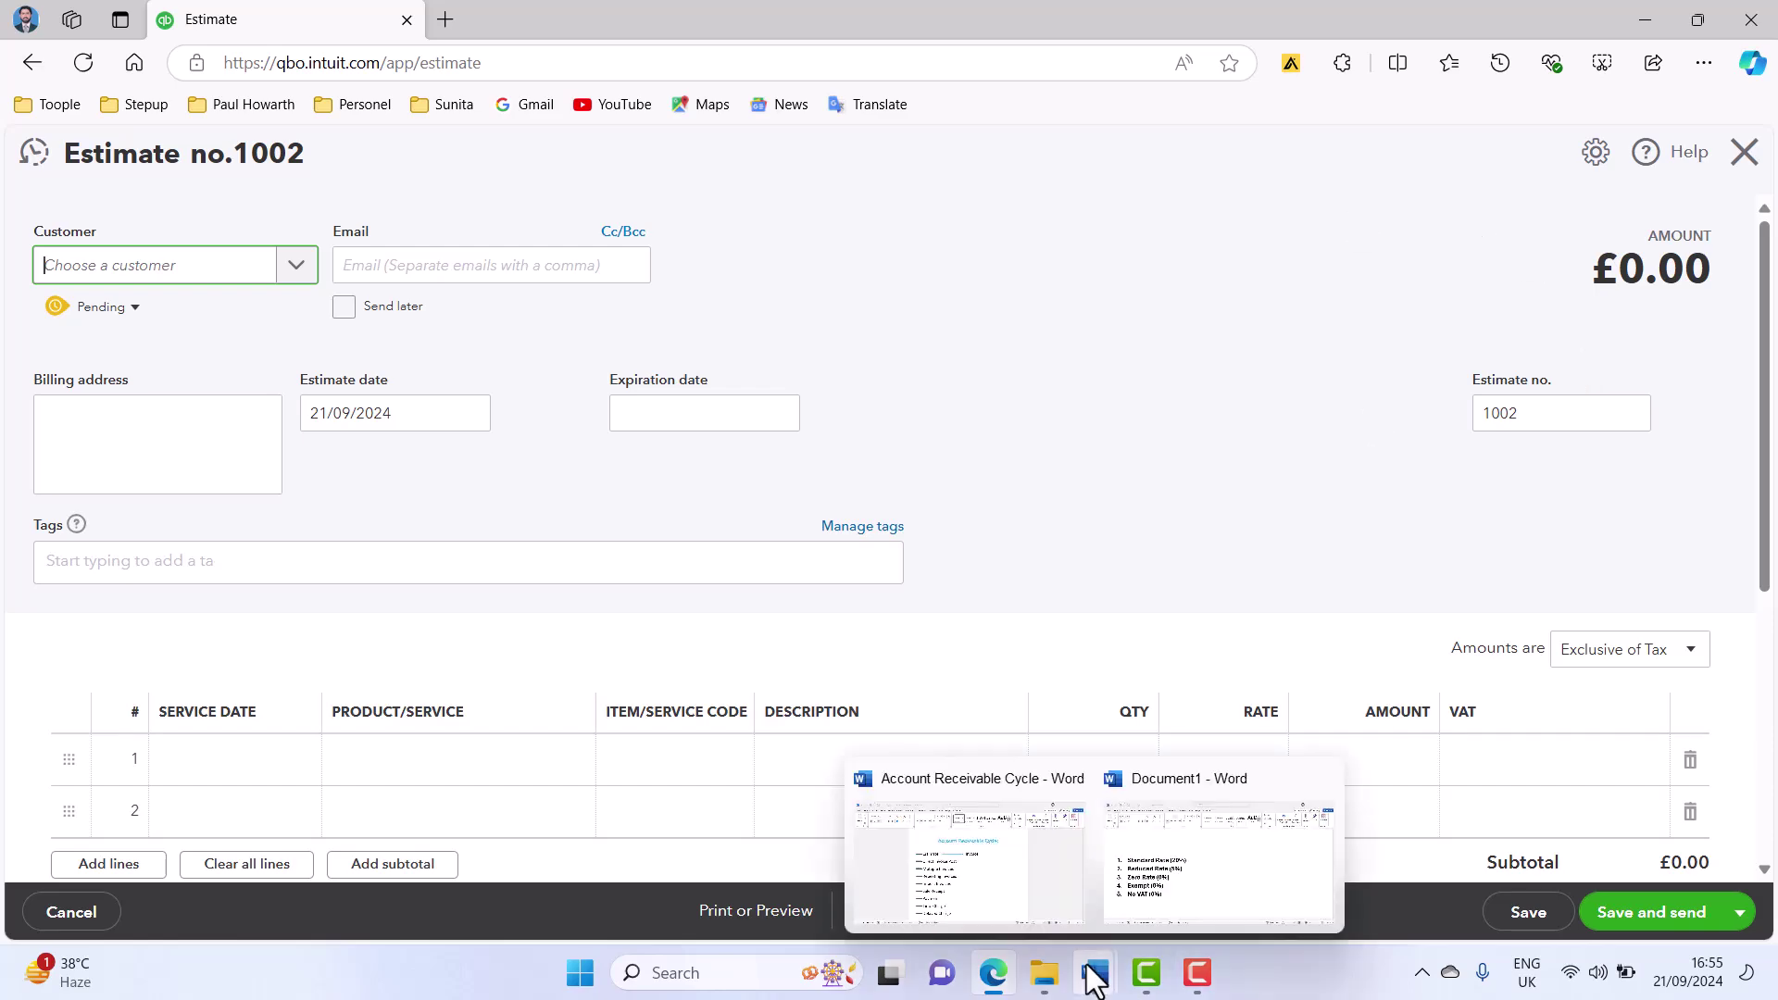
click(1176, 833)
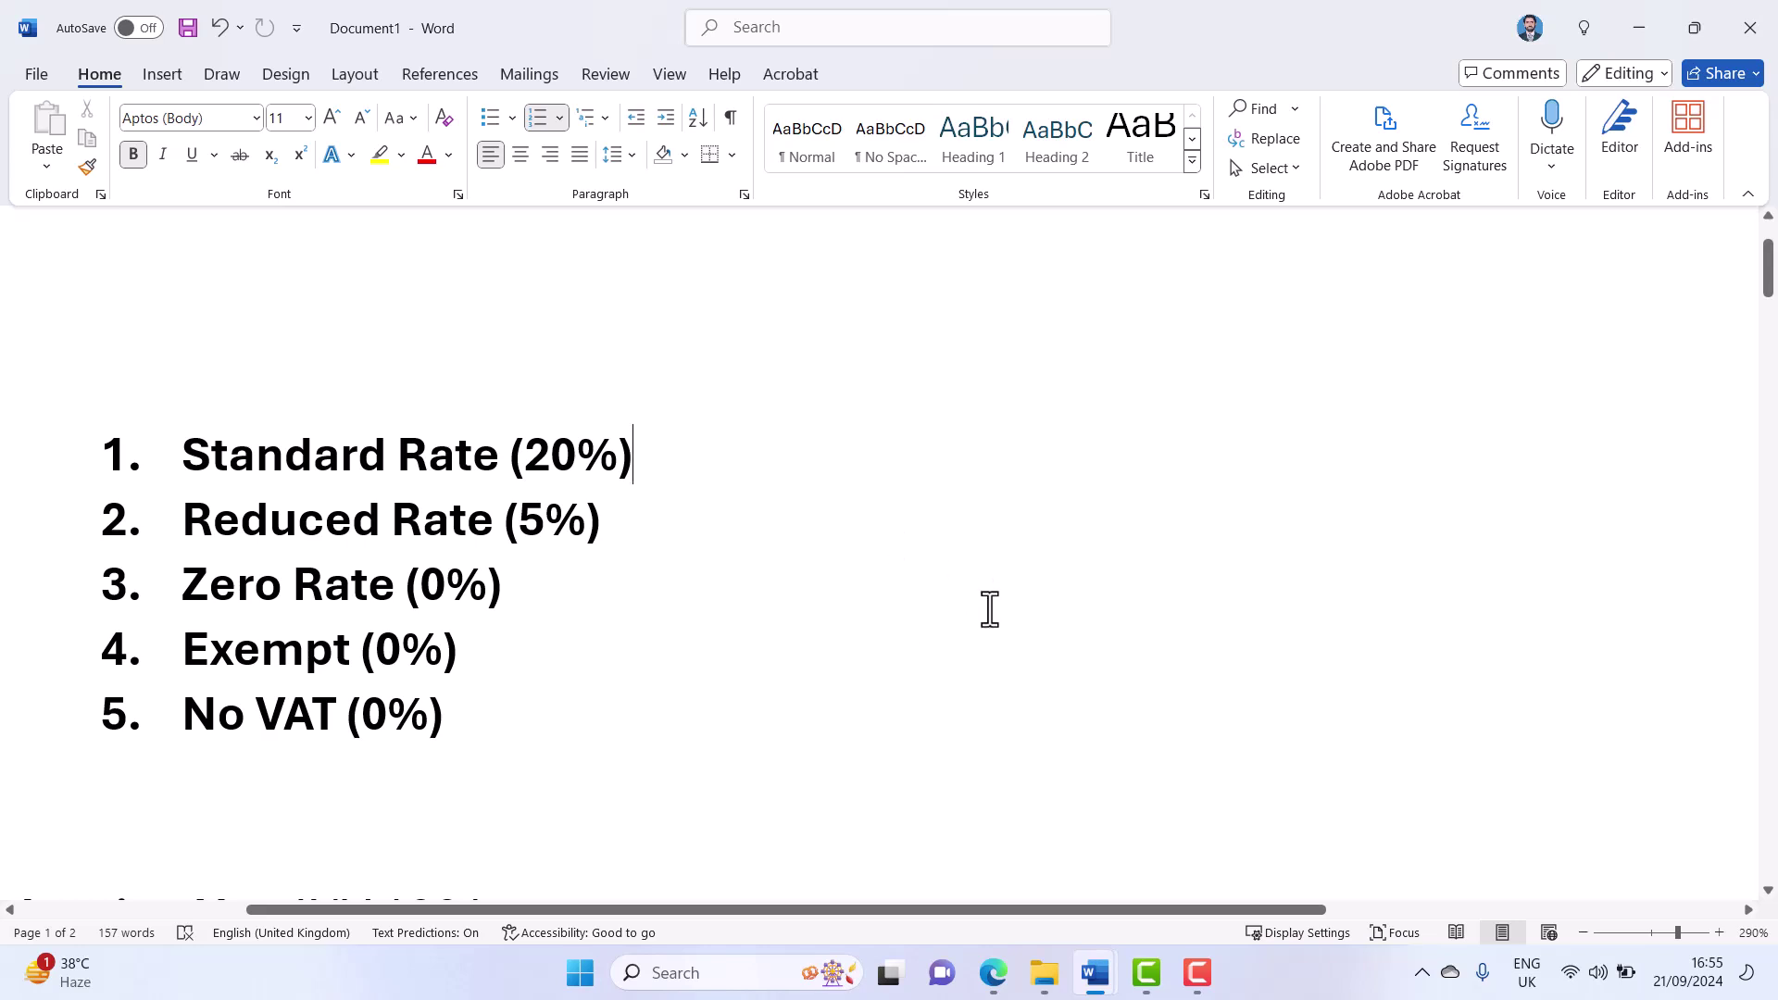
scroll(989, 608, down, 4)
scroll(987, 602, up, 1)
scroll(987, 600, down, 1)
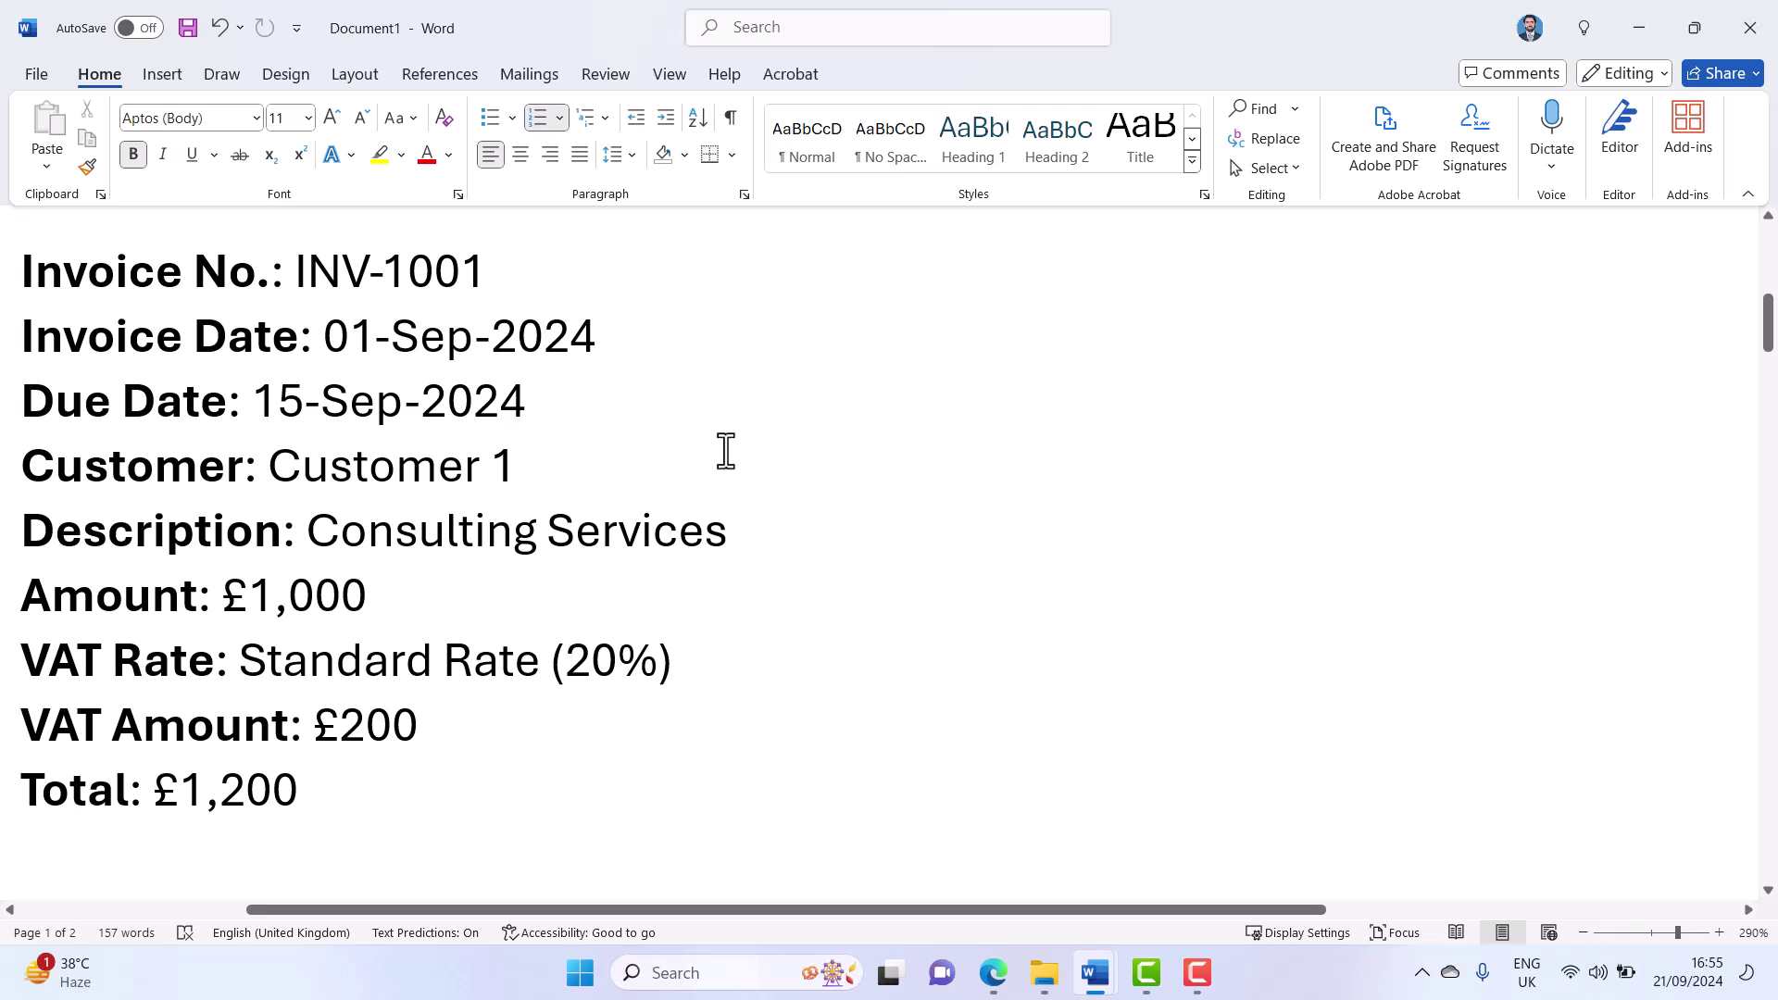
key(alt+Tab)
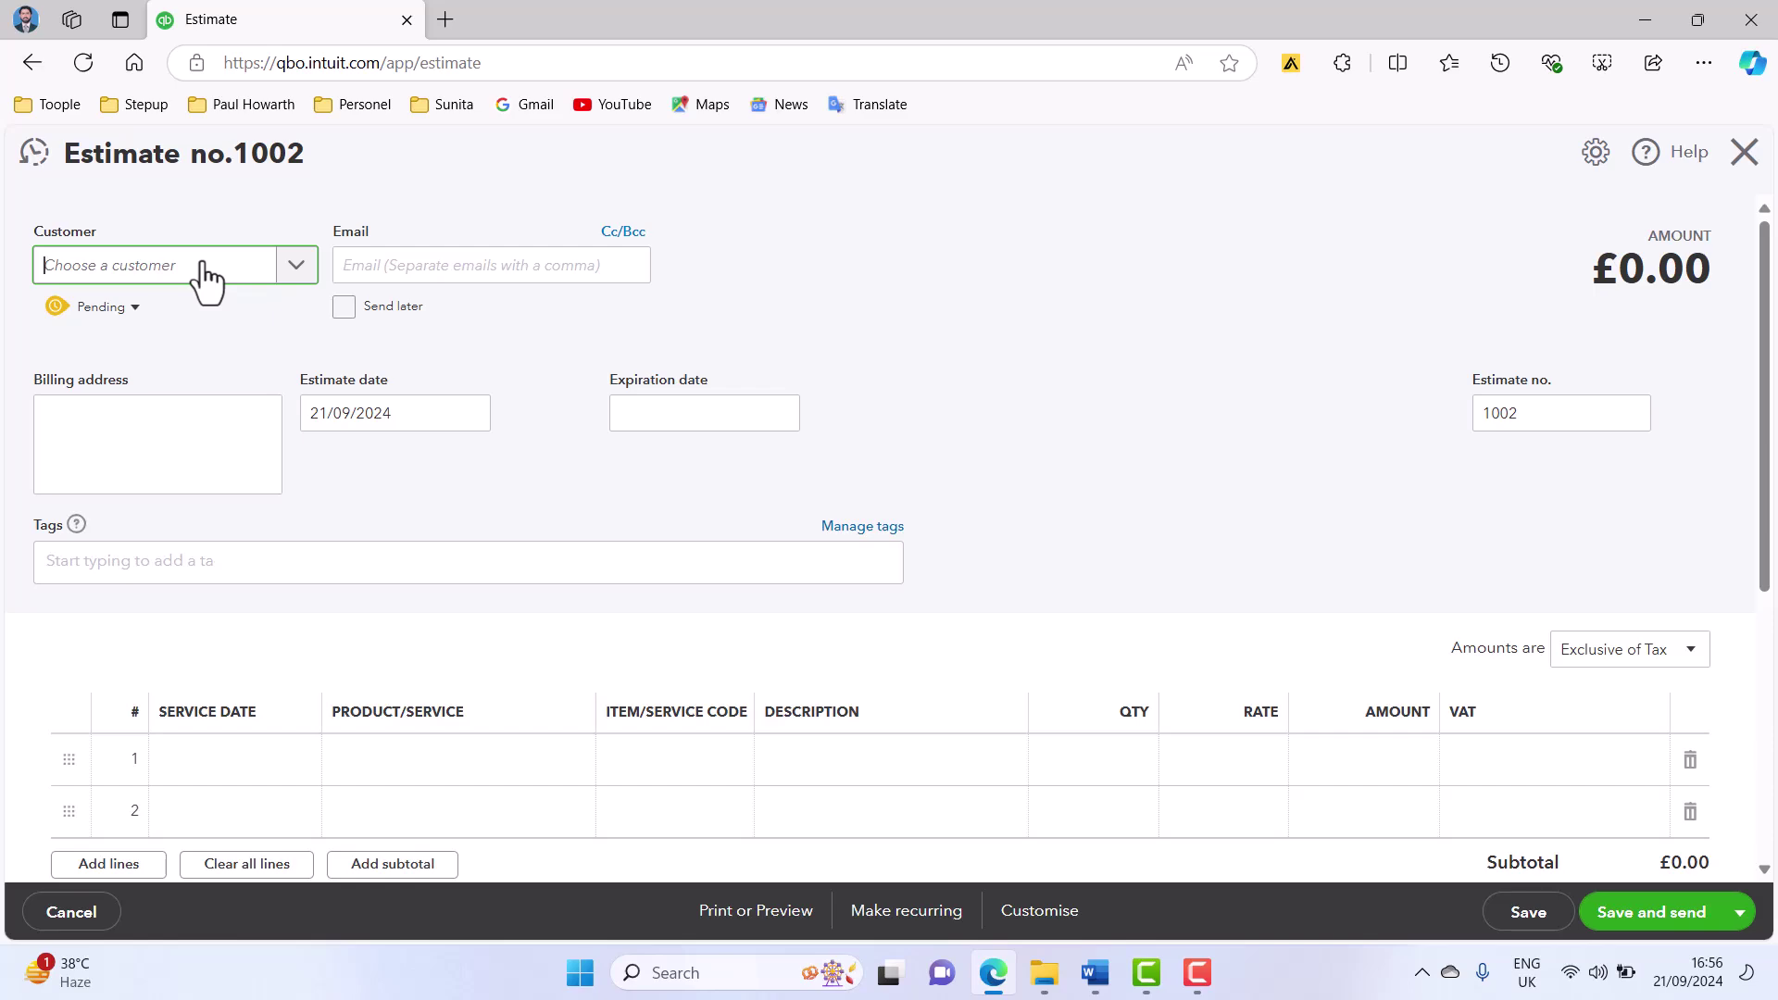
key(alt+Tab)
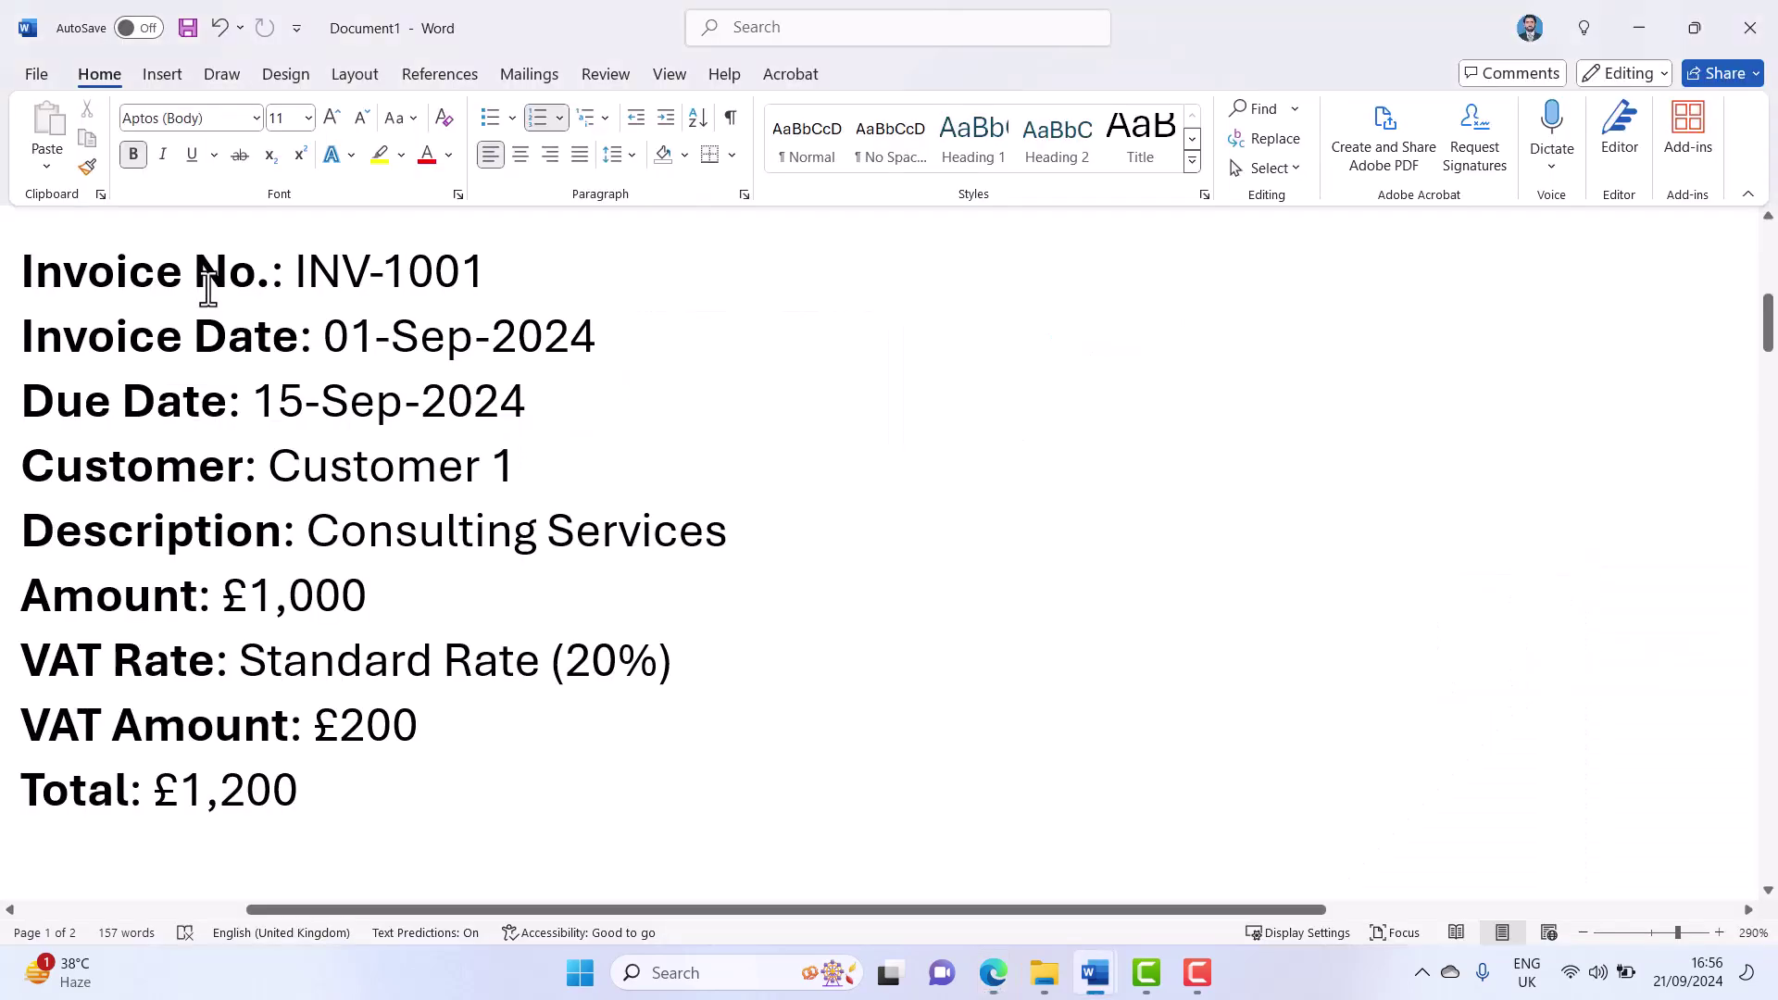
key(alt+Tab)
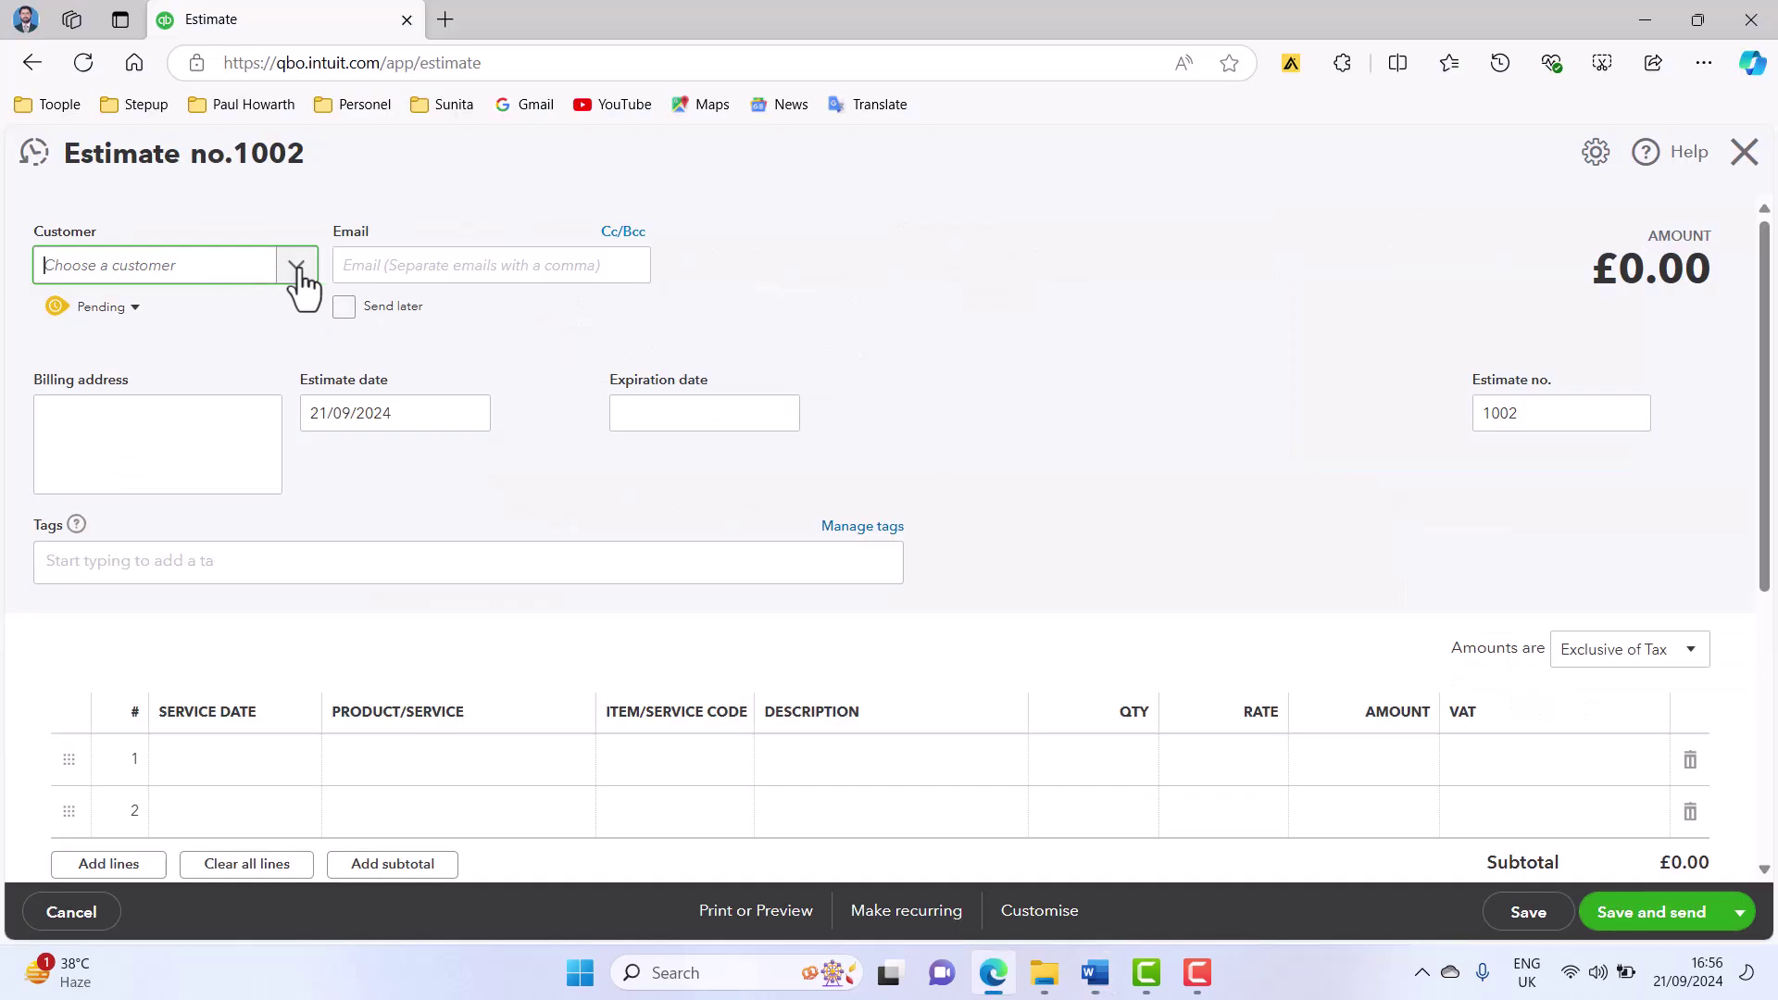
- Choose Customer 1 as the estimate's customer and mark the estimate to send later
click(294, 268)
click(29, 361)
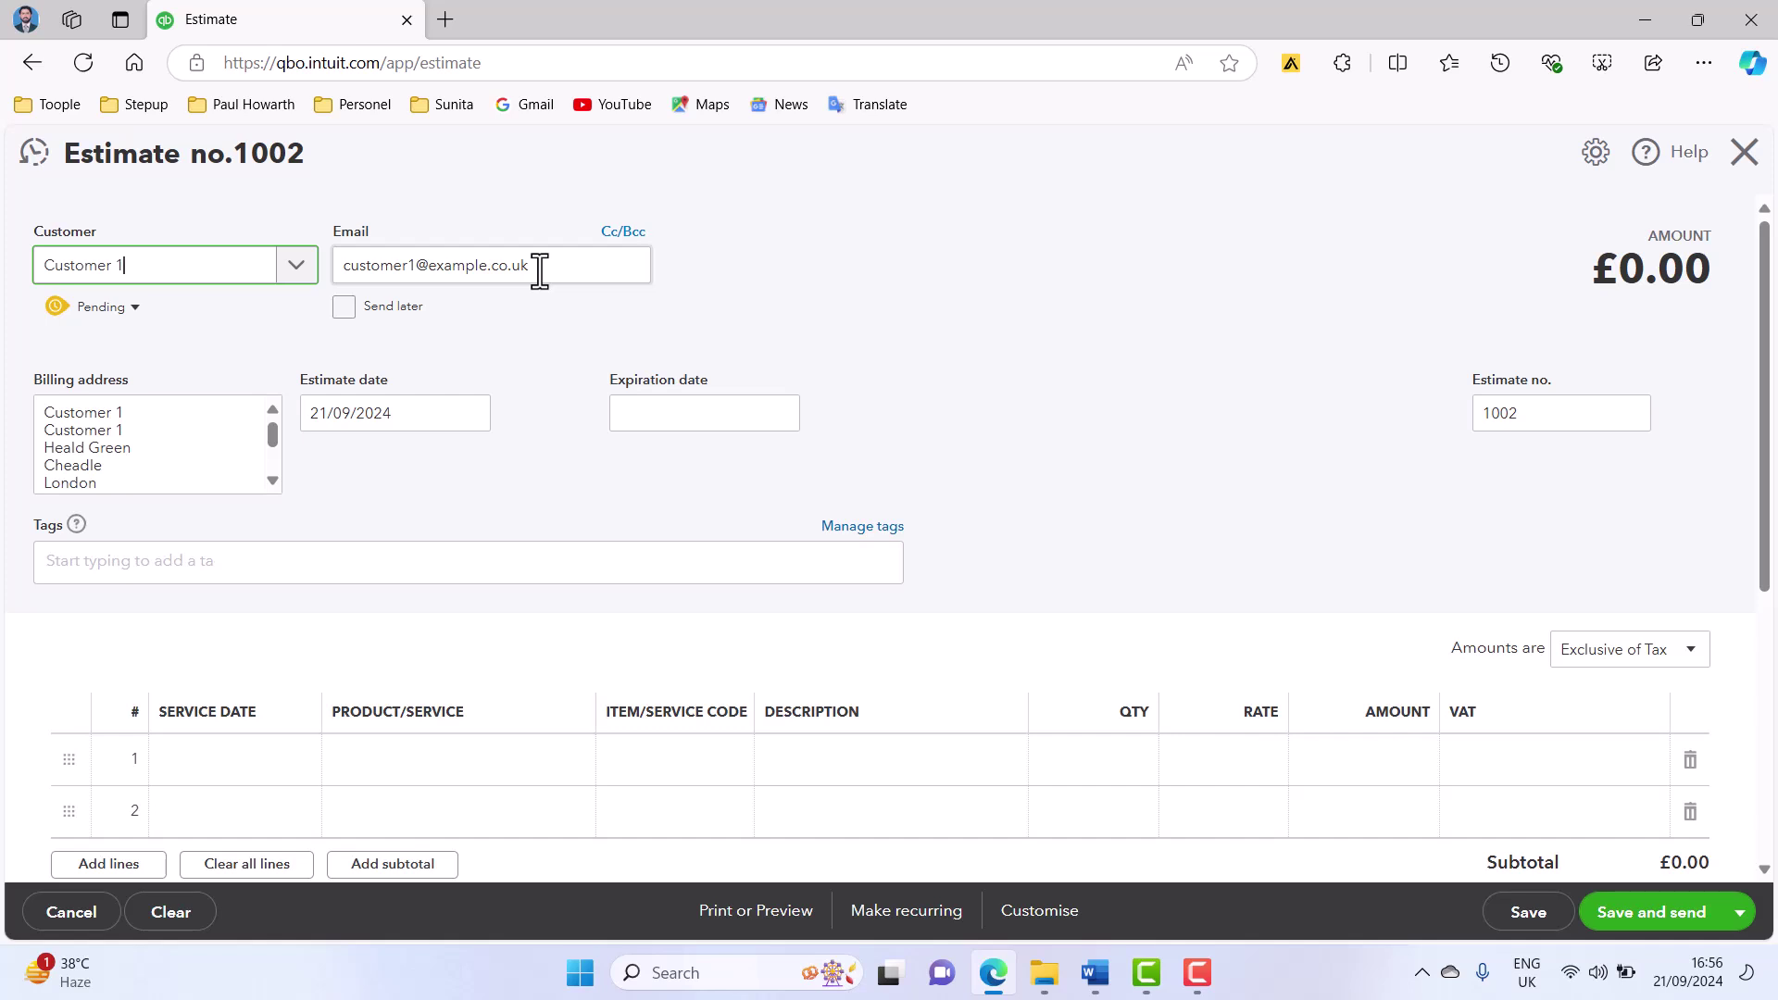
click(348, 308)
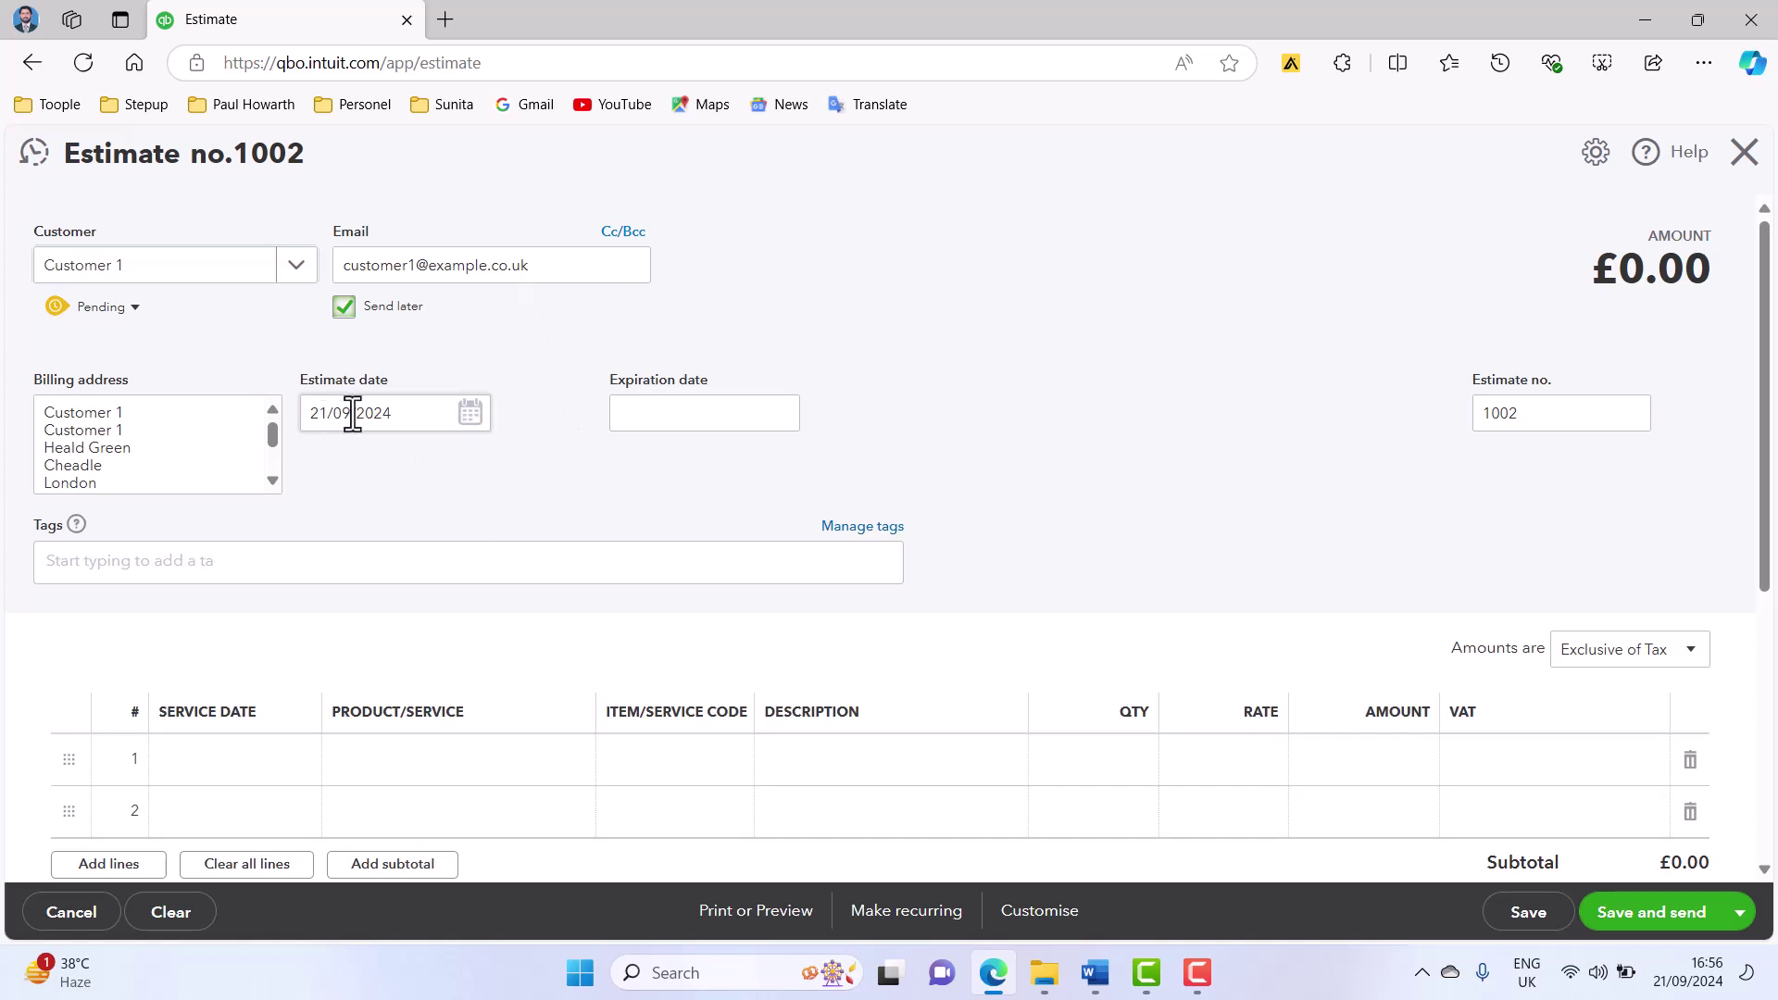
- Set the estimate date to 01/09/2024 and the expiration date to 30/09/2024
click(470, 415)
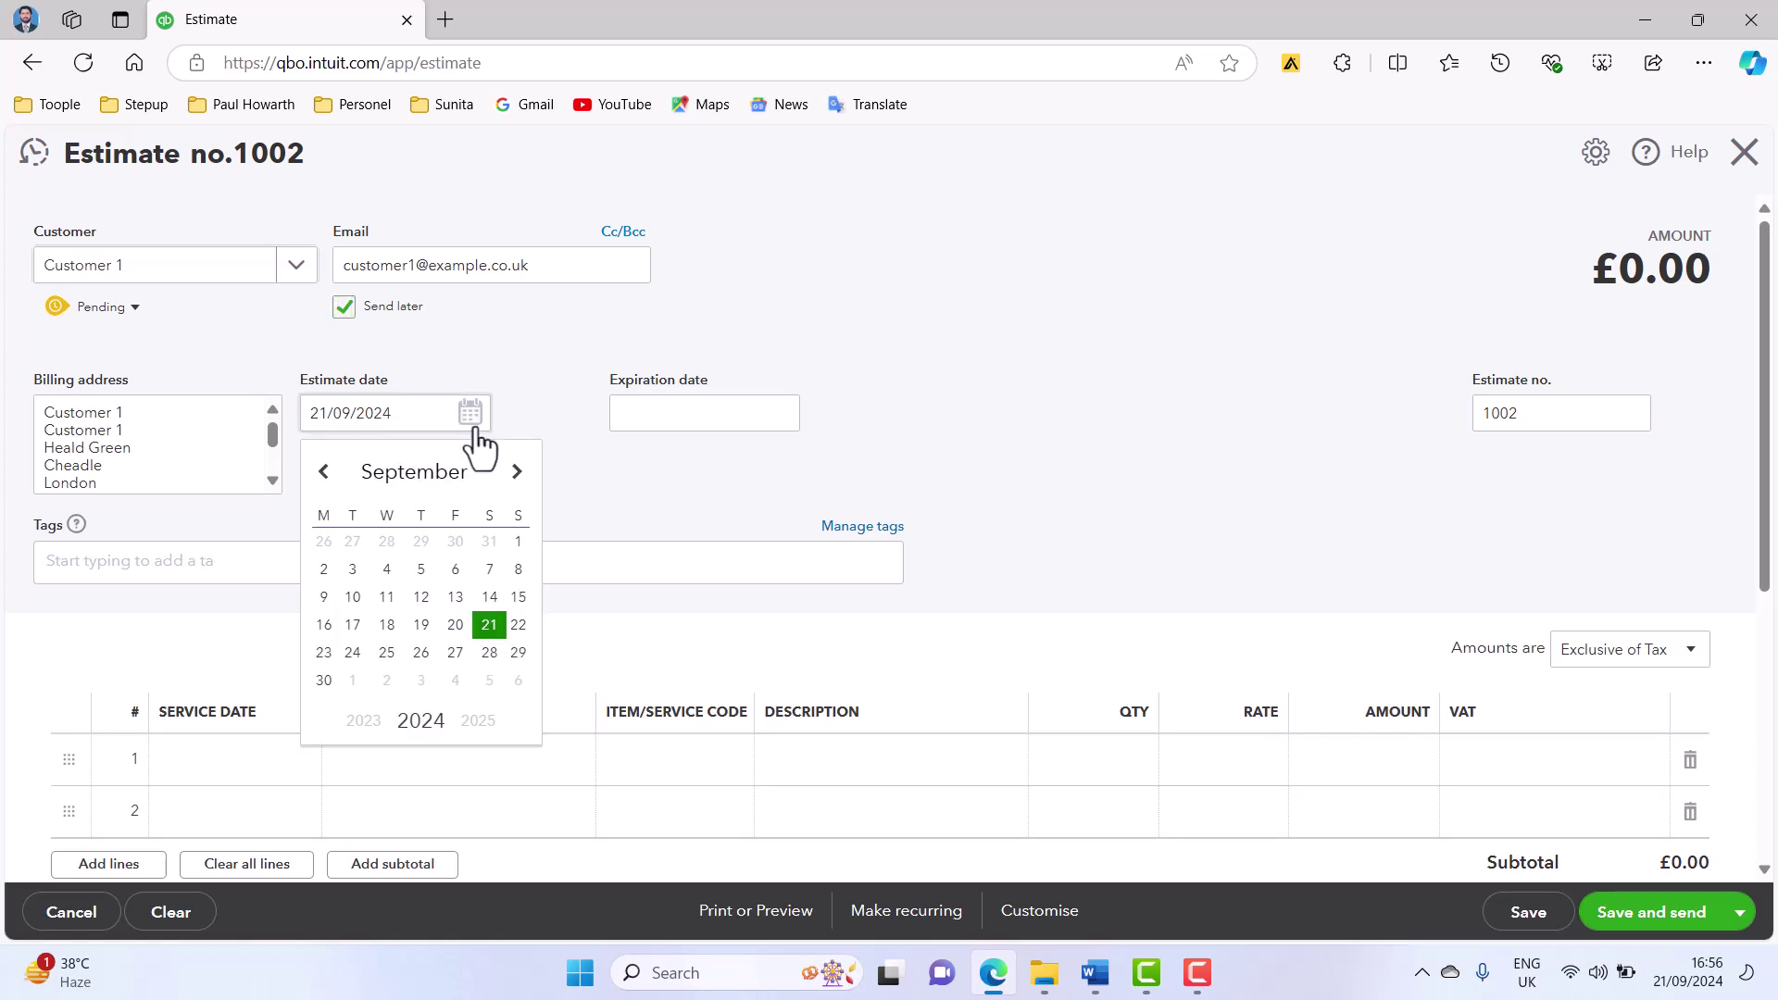
click(519, 545)
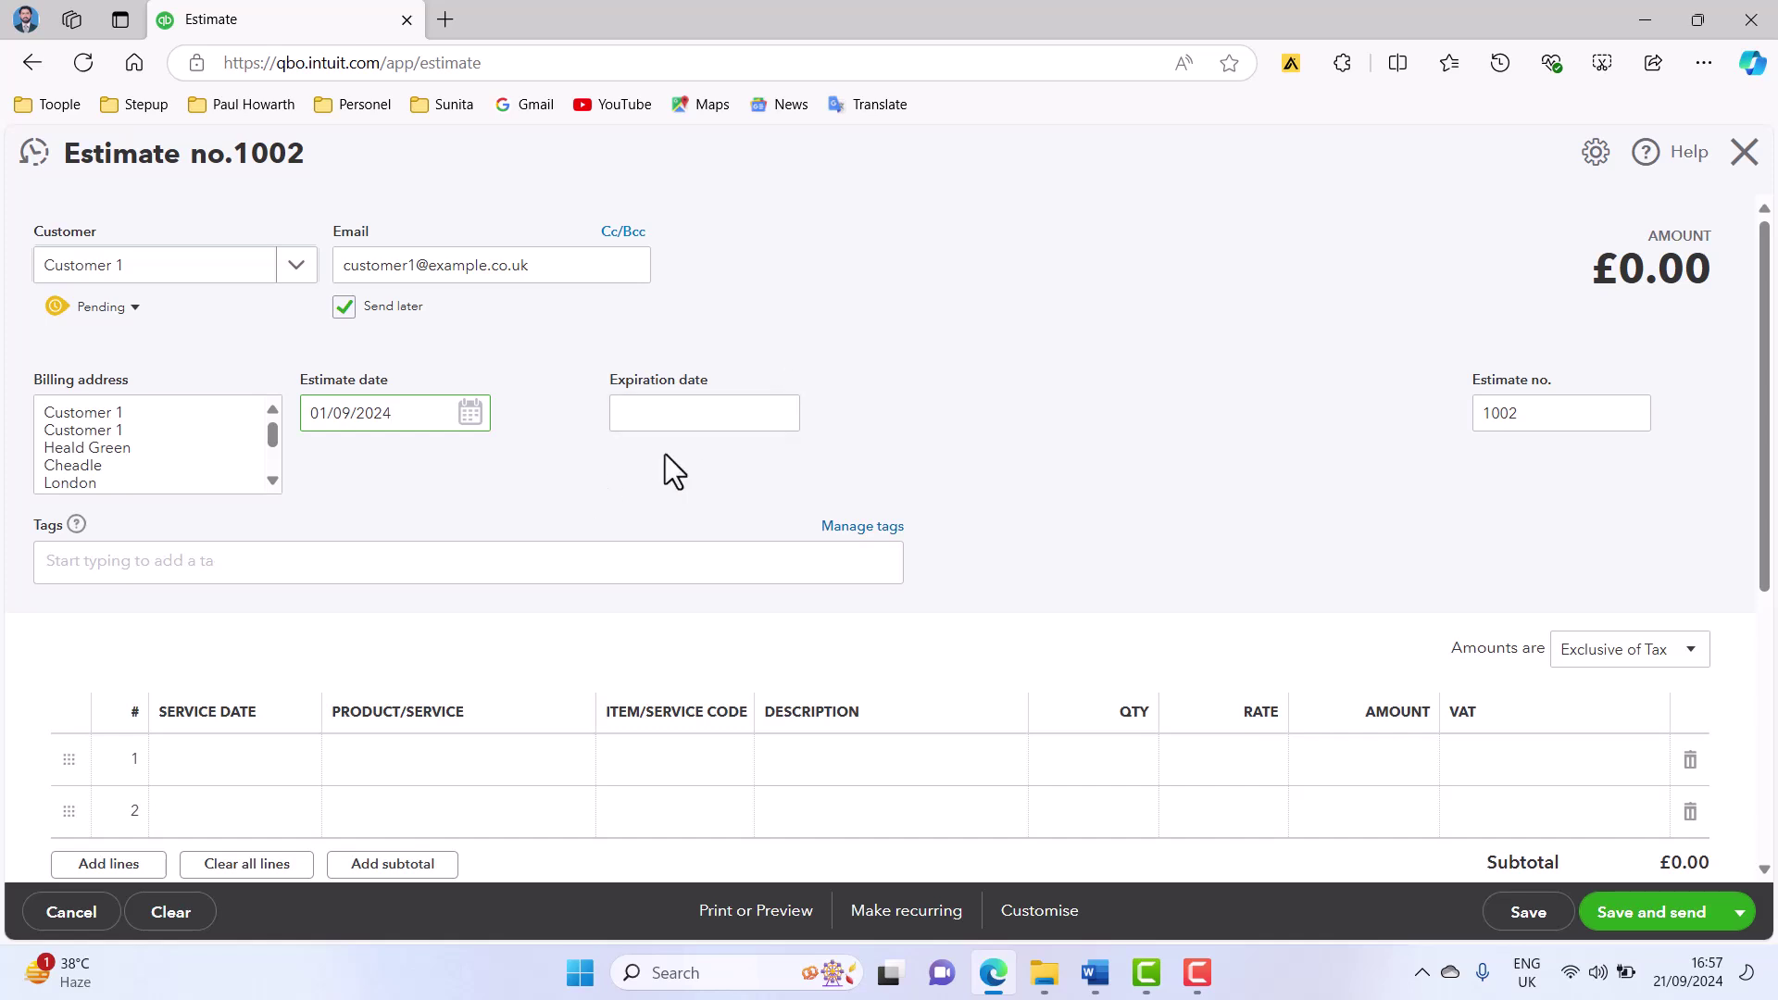
click(775, 433)
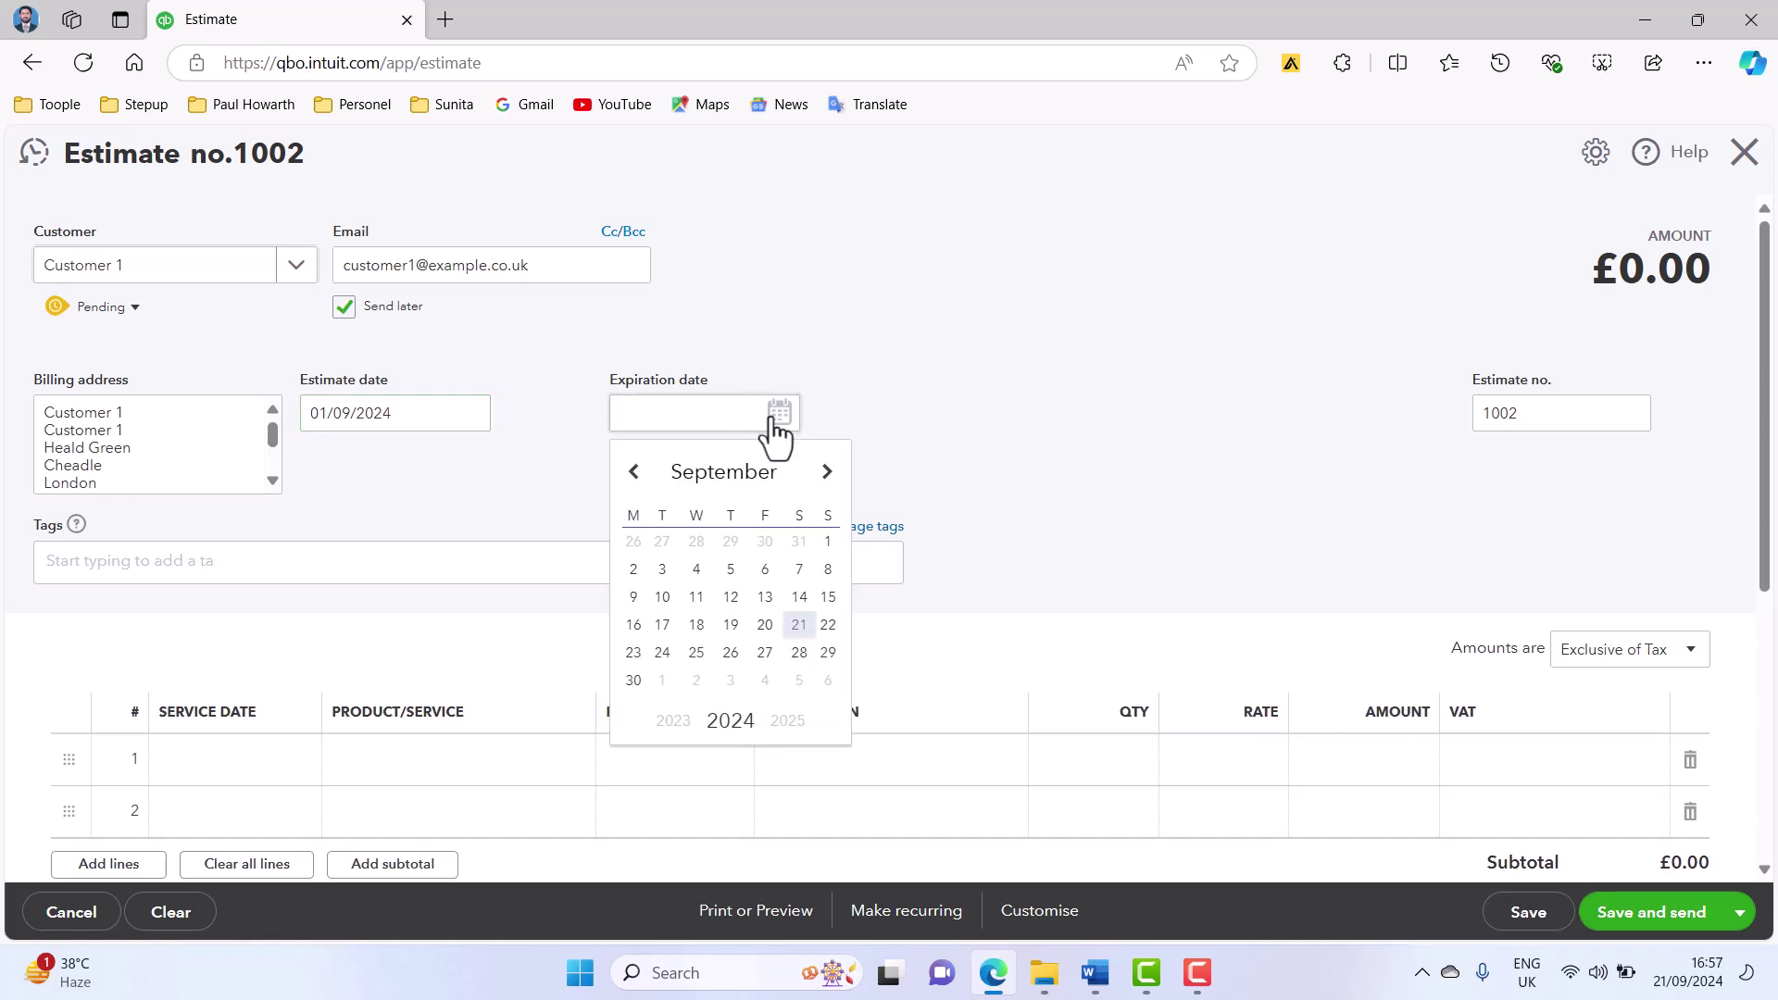
click(636, 683)
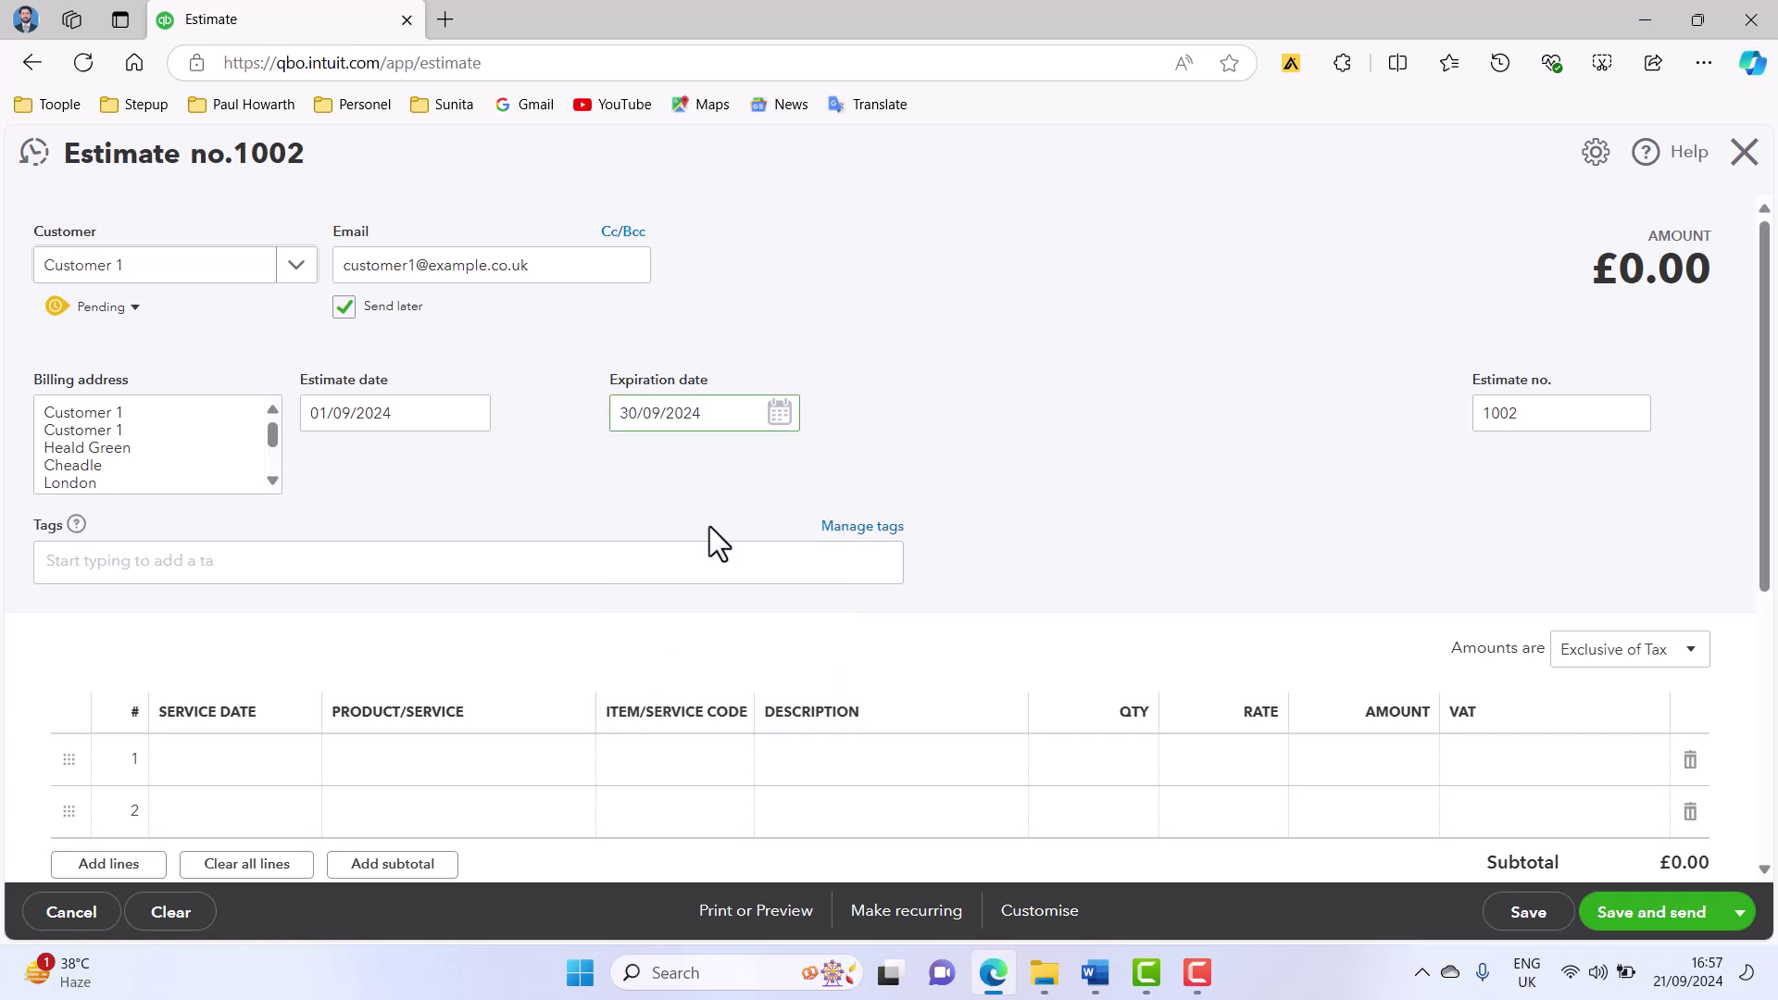
- Check the invoice details in the Word document and set the estimate's first line to the product/service Services
scroll(656, 546, down, 1)
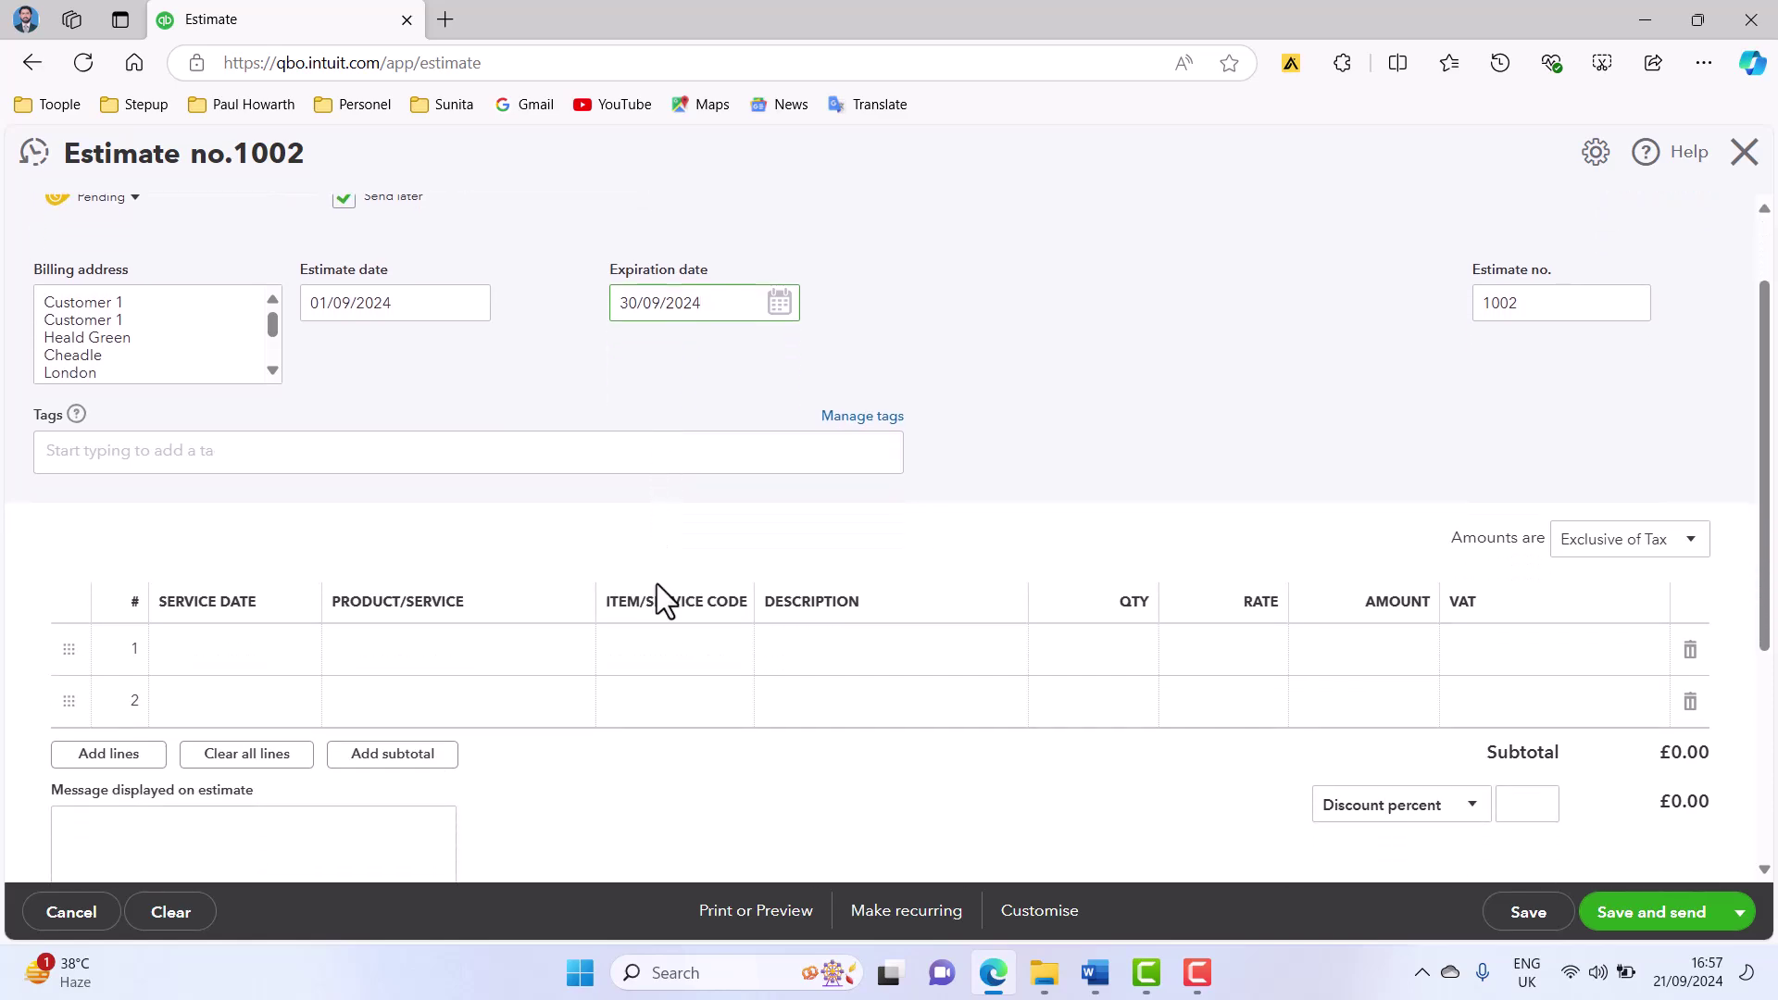
key(alt+Tab)
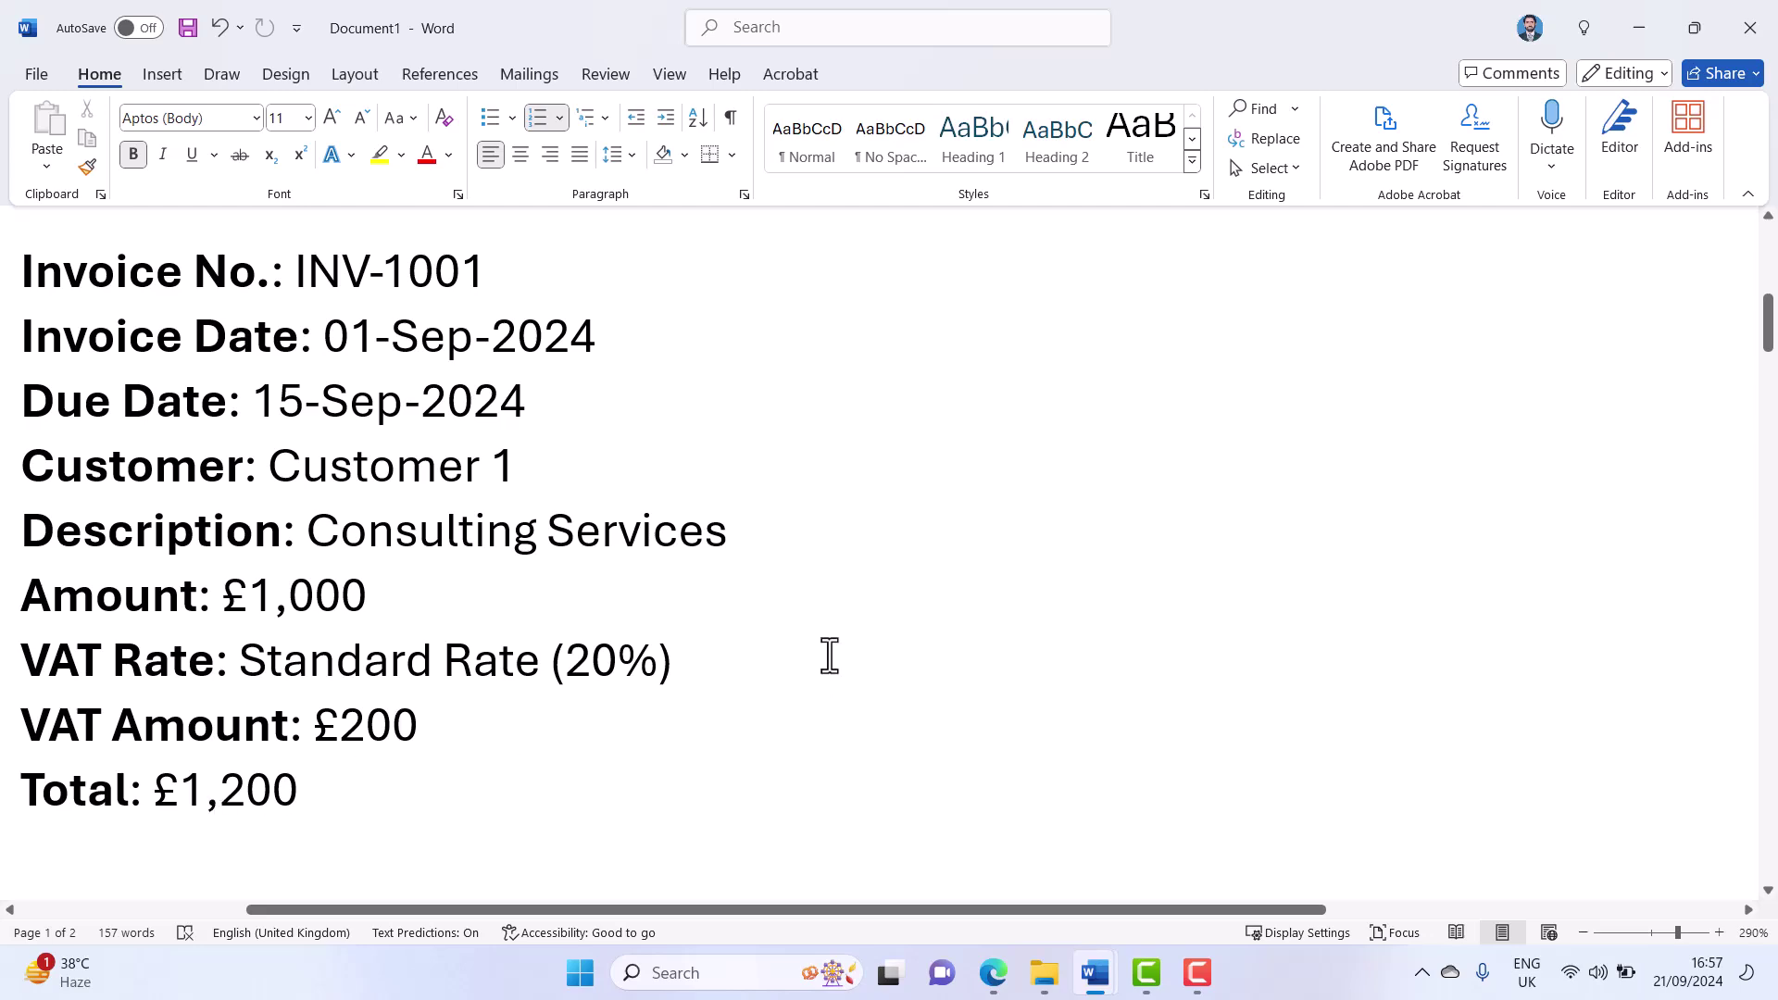
key(alt+Tab)
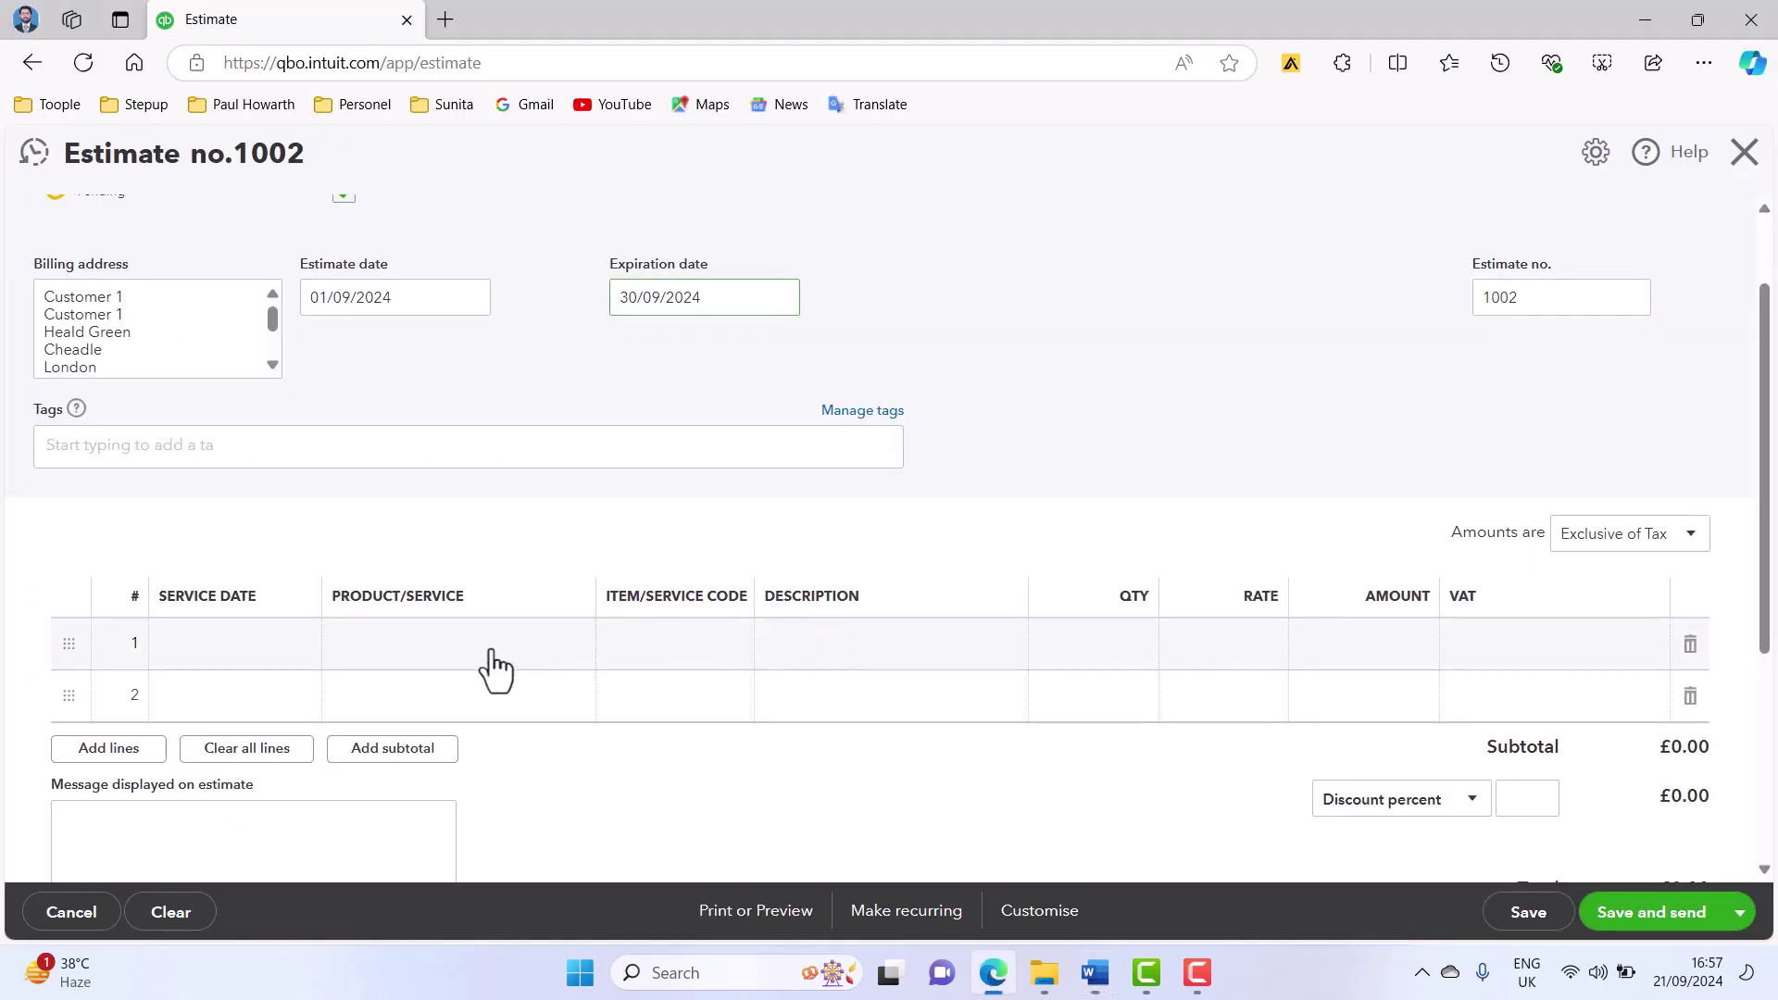
click(494, 648)
click(568, 645)
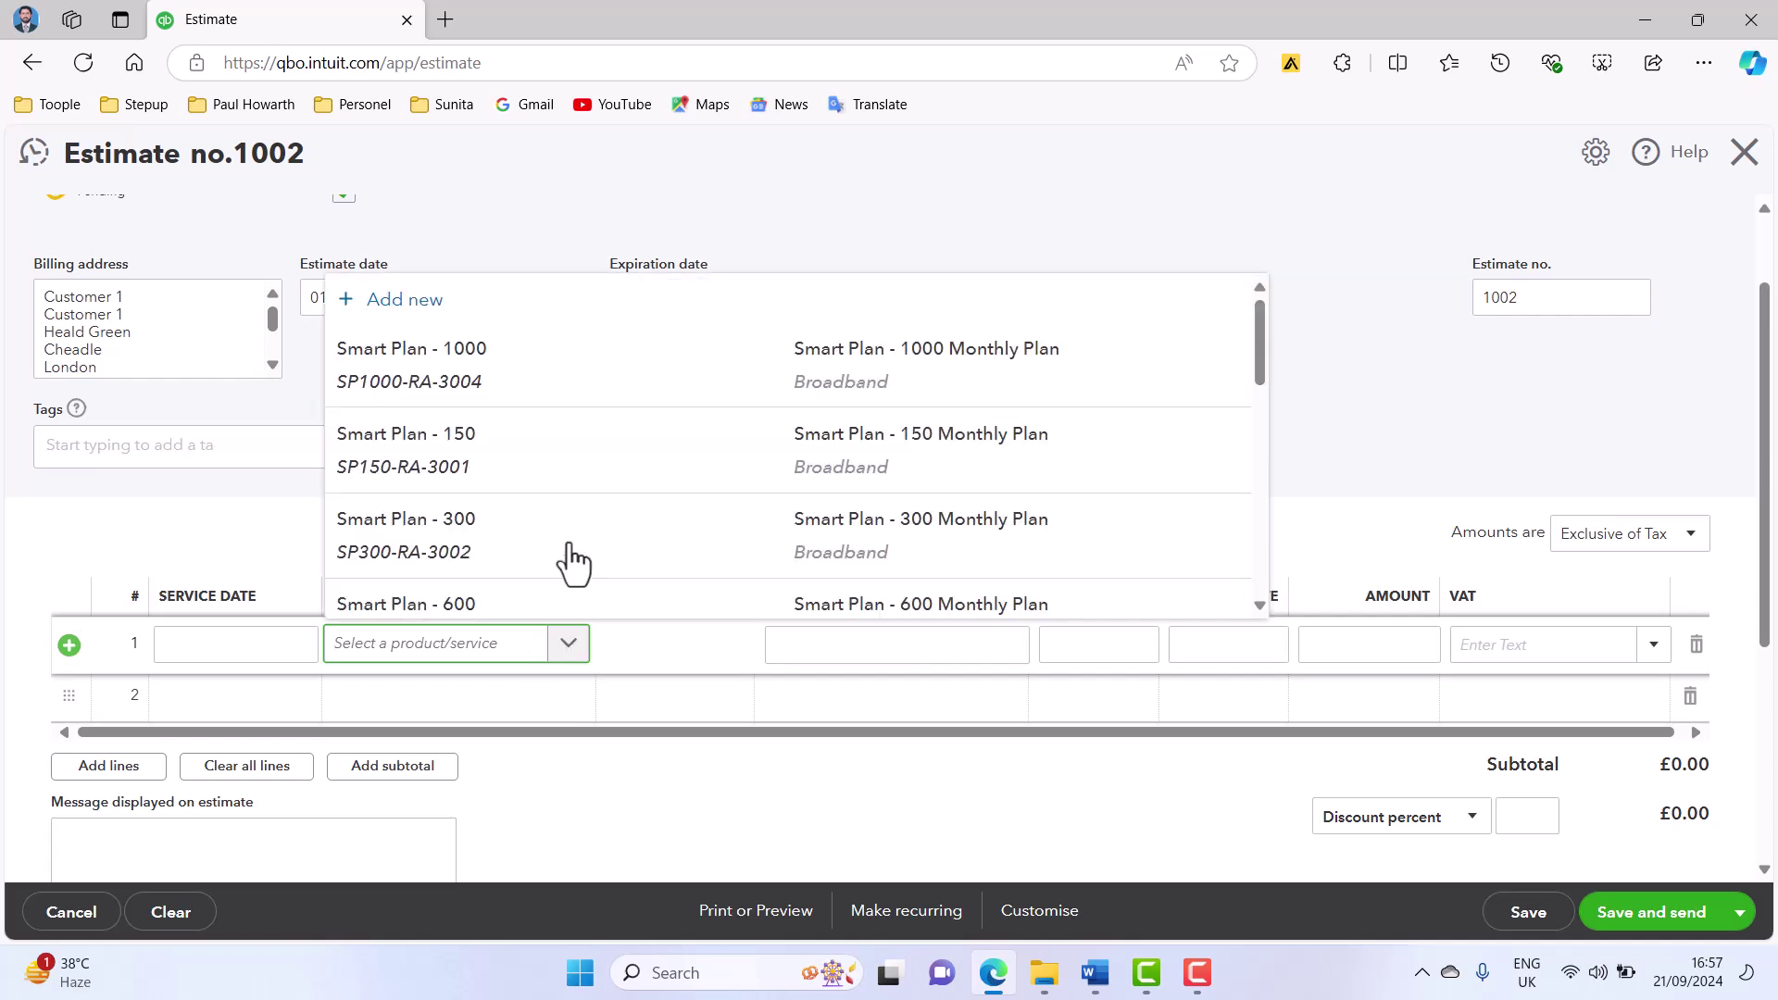
scroll(584, 476, down, 3)
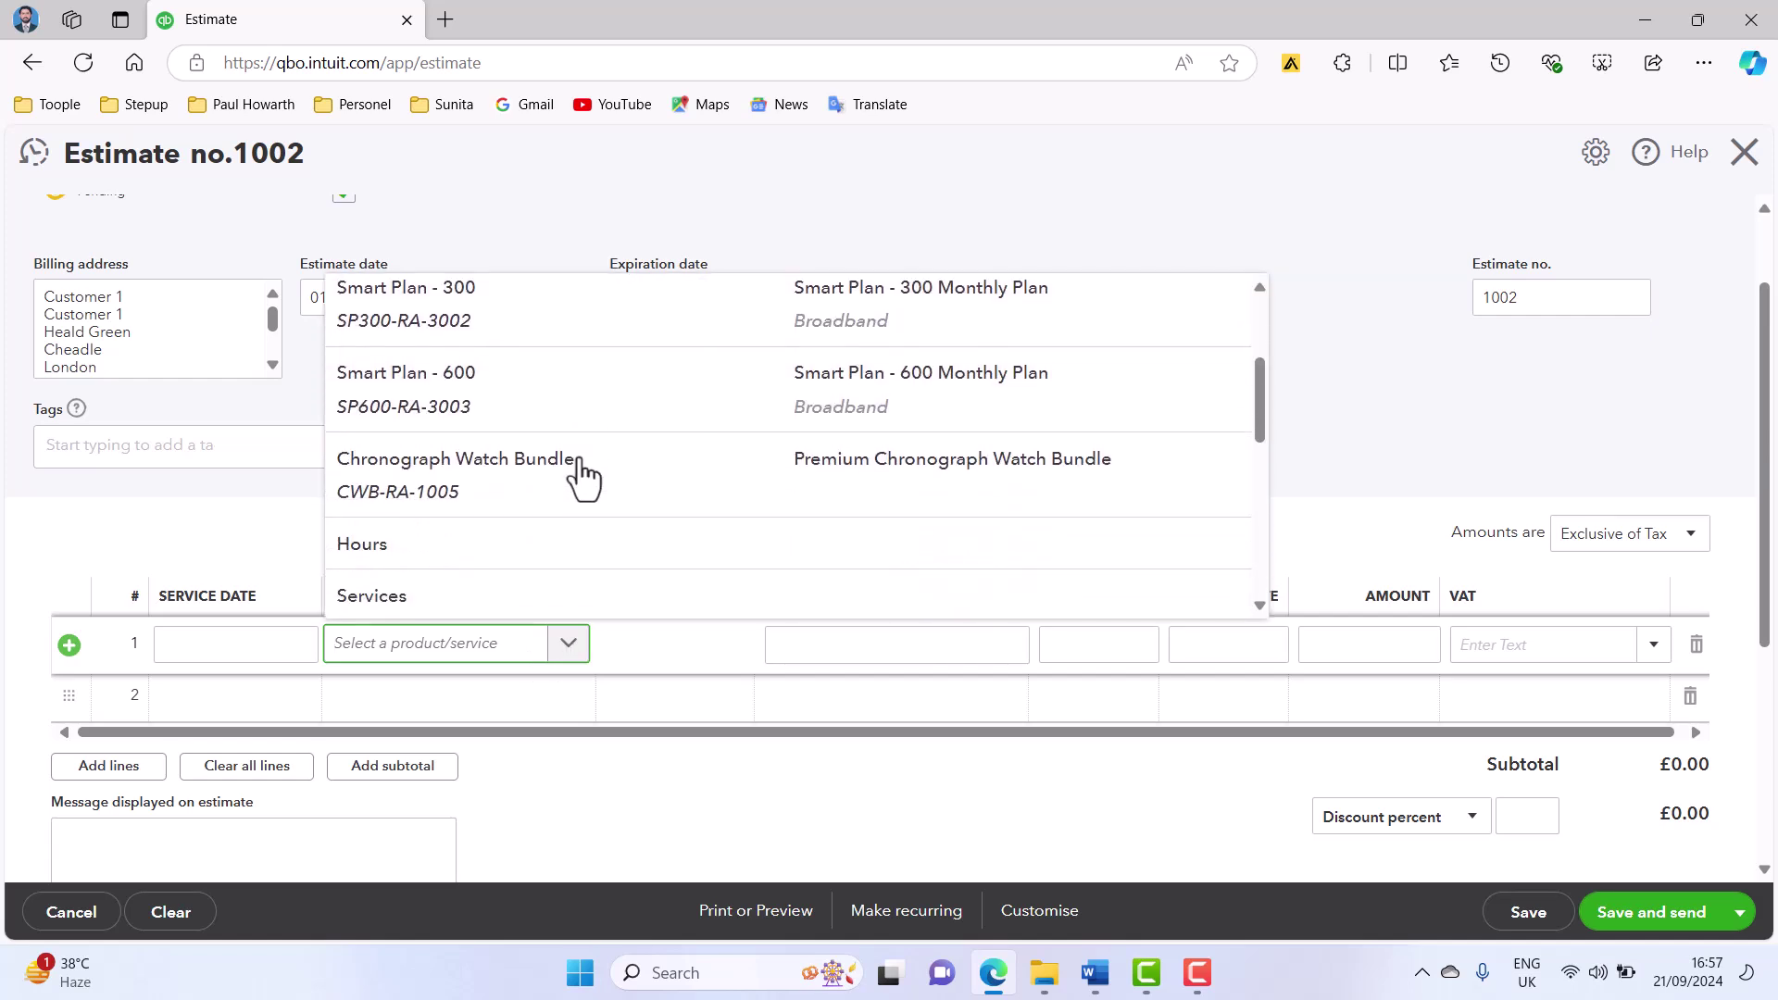
click(528, 598)
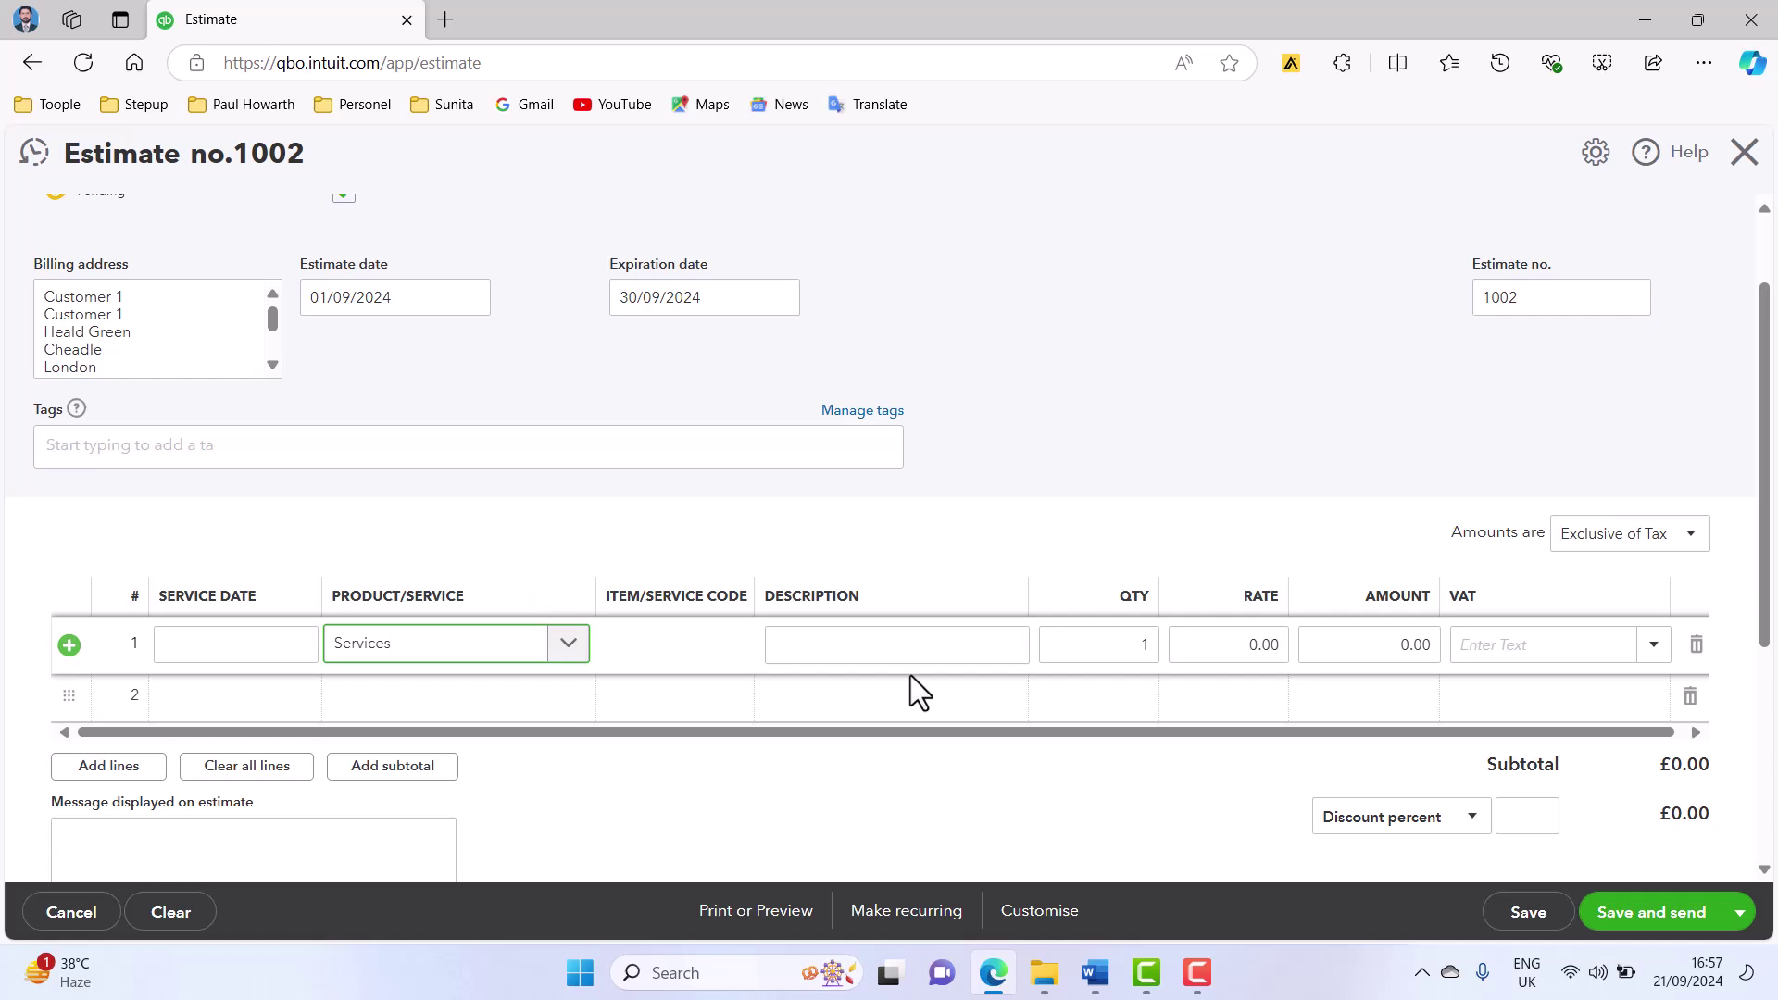
- Describe the first estimate line as Consulting Services and set its rate to 1,000
click(805, 659)
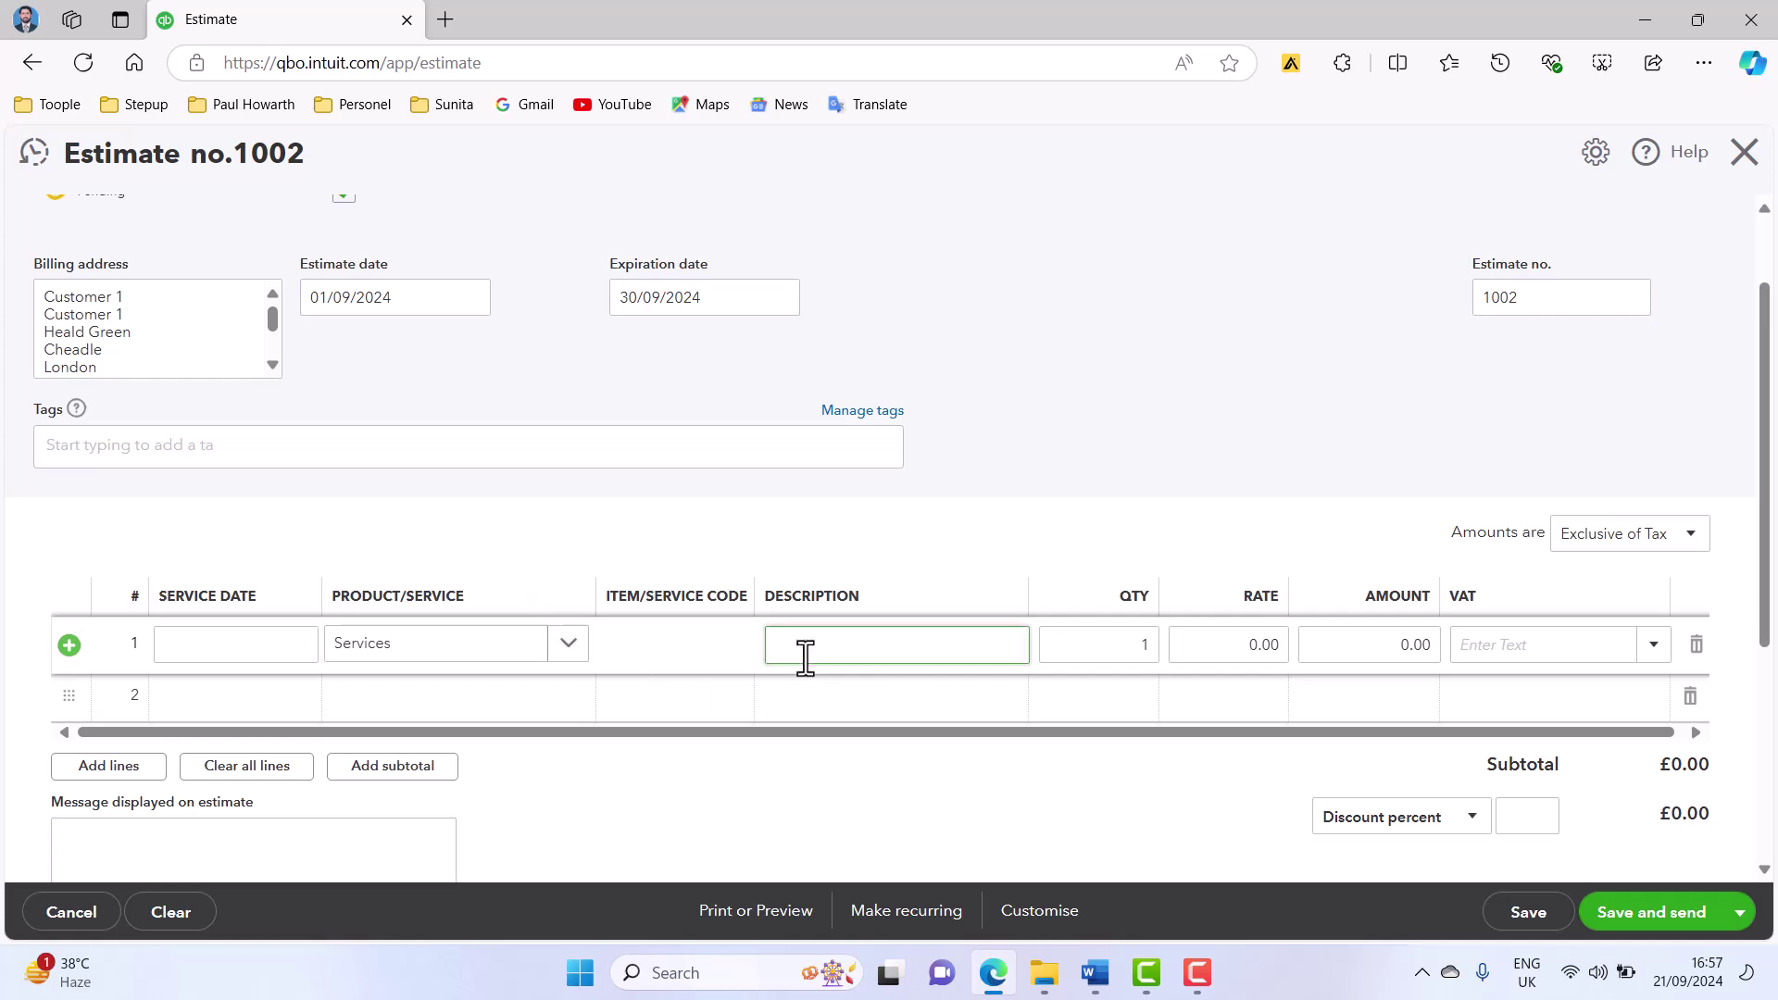
text(Cond)
text(ulting Ser)
text(vices)
key(Tab)
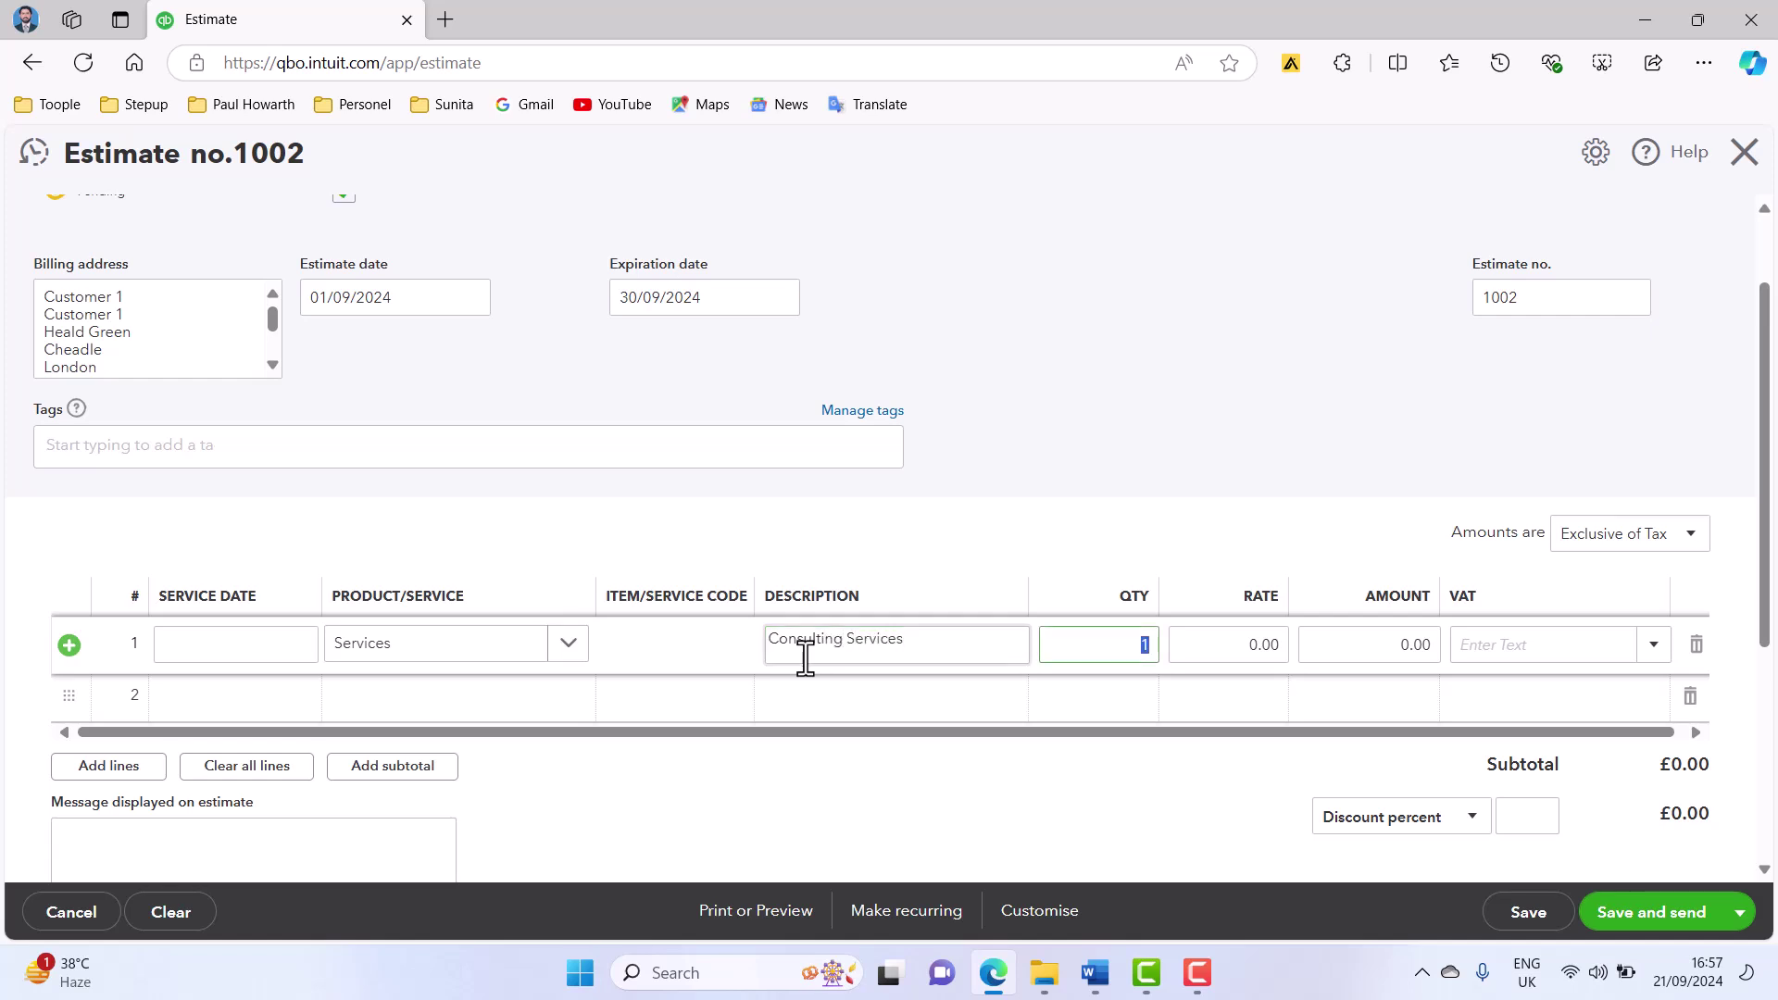
key(Tab)
text(100)
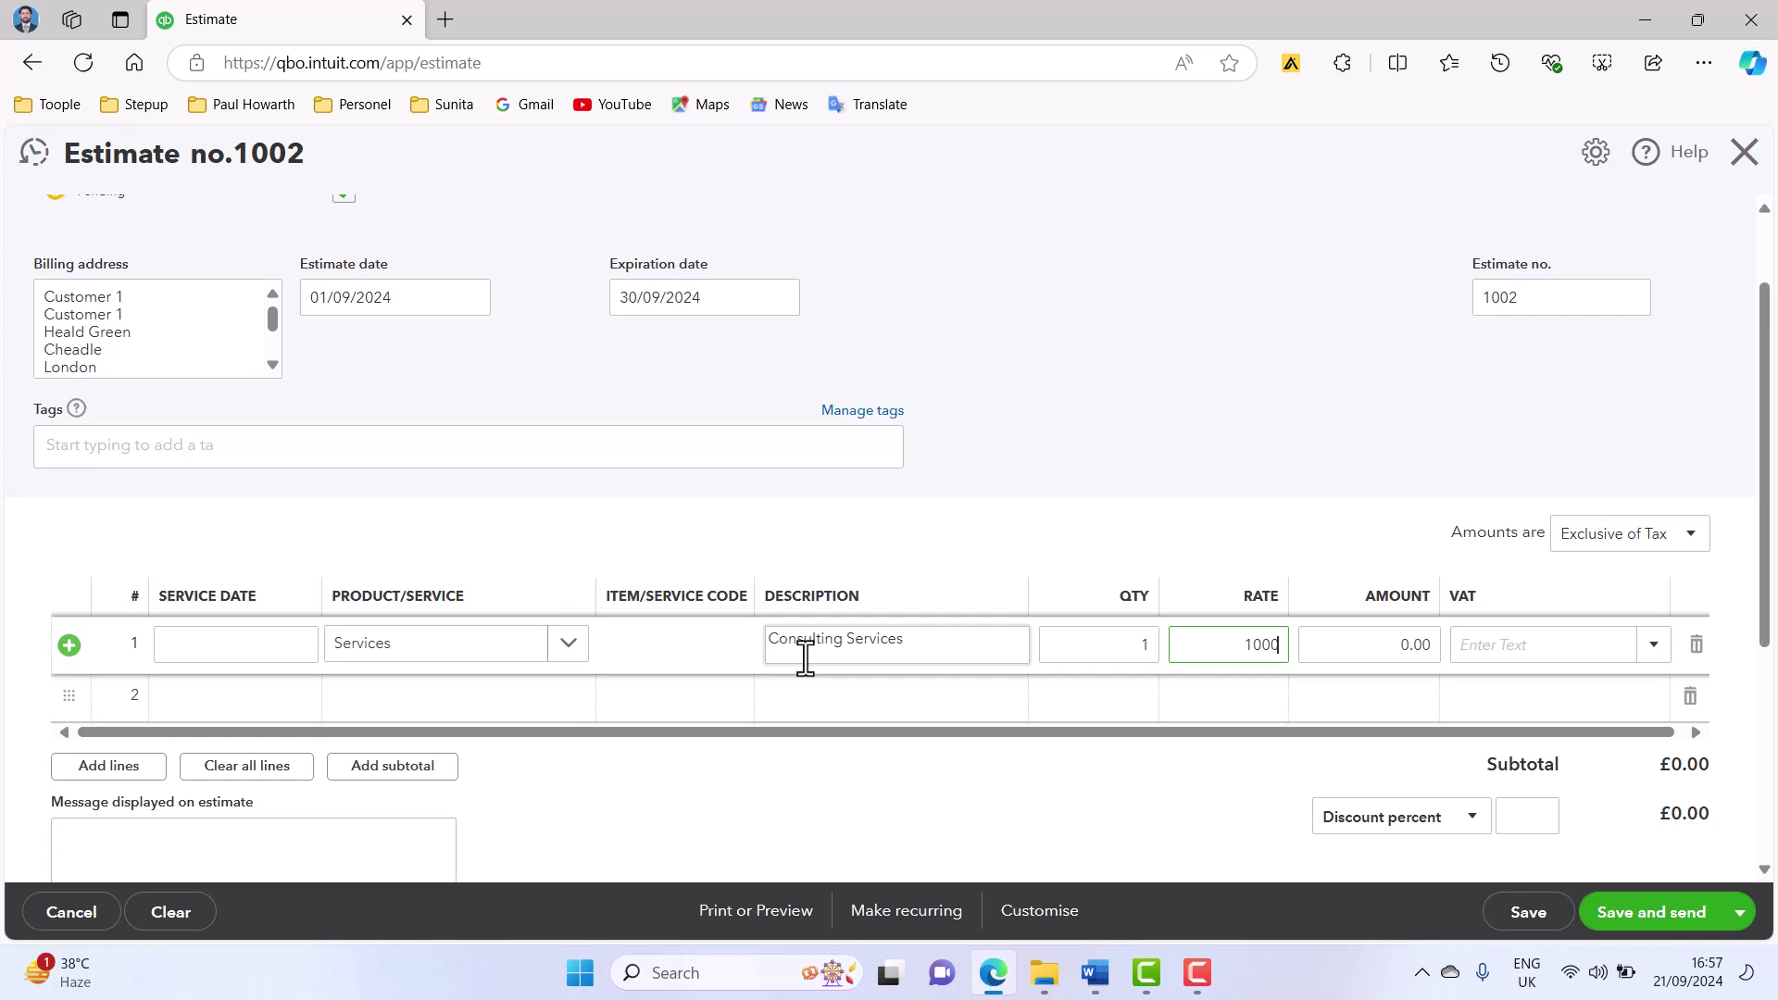
key(Tab)
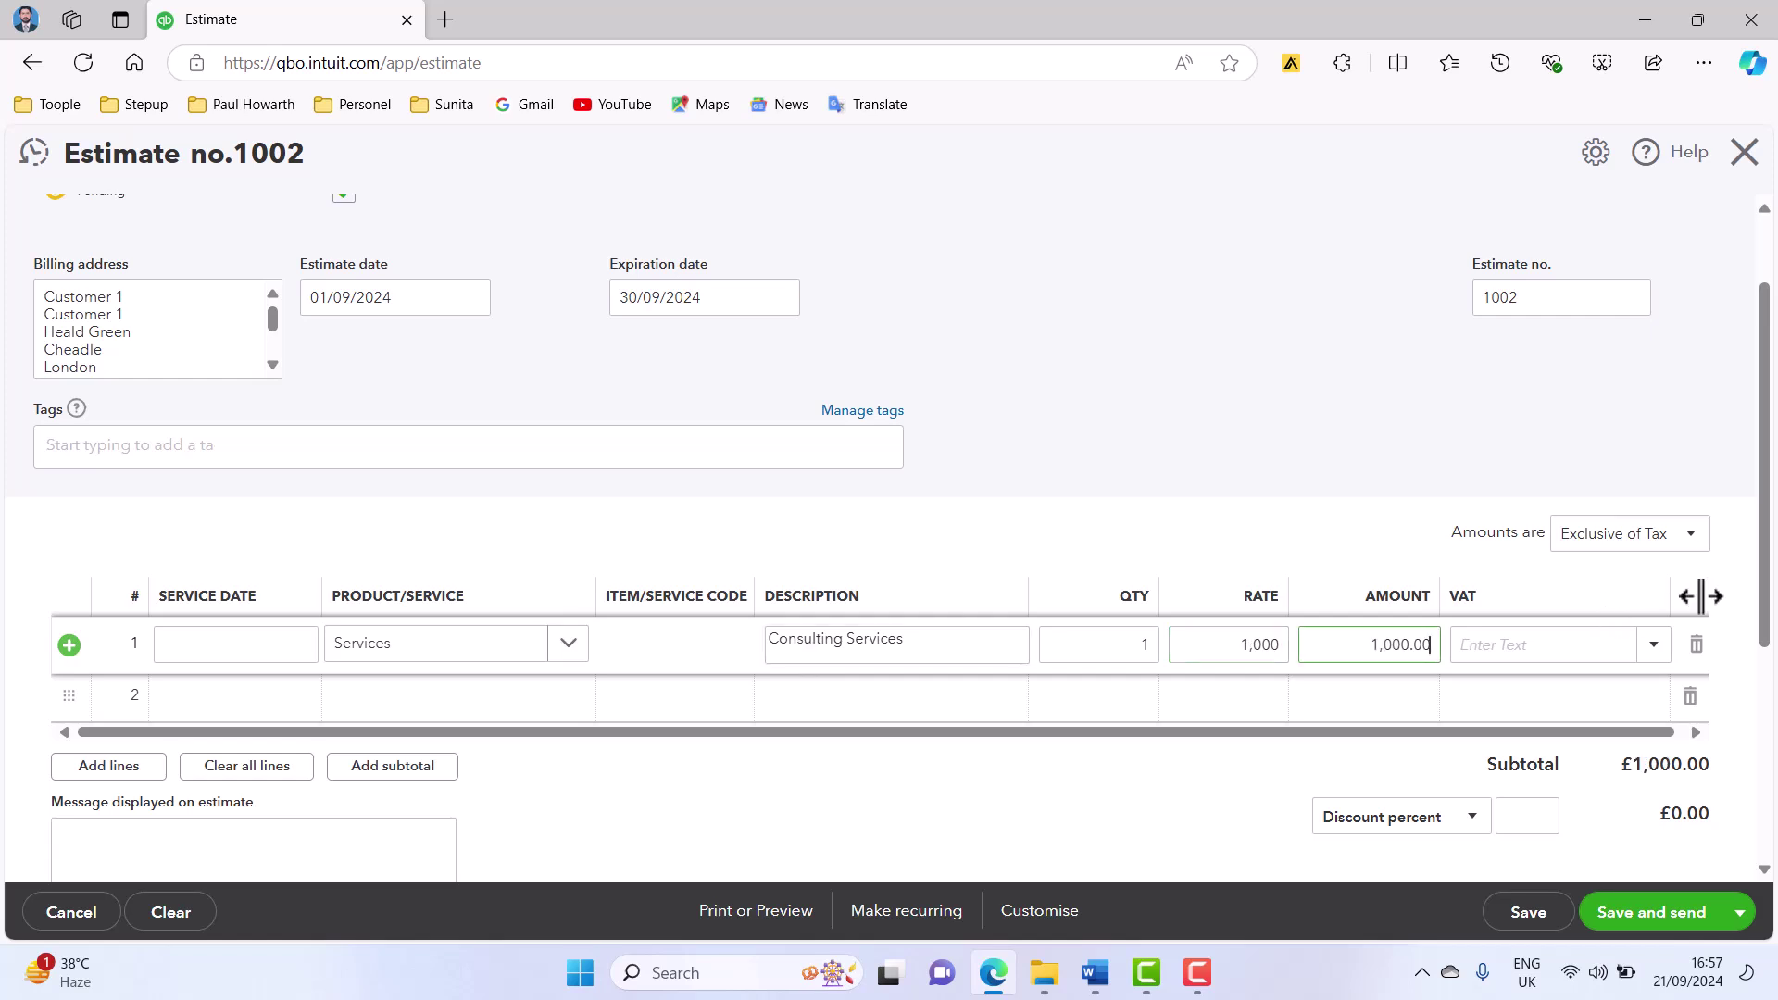
- Apply the 20.0% S VAT rate to the Consulting Services line and save the estimate
click(1654, 649)
click(1656, 652)
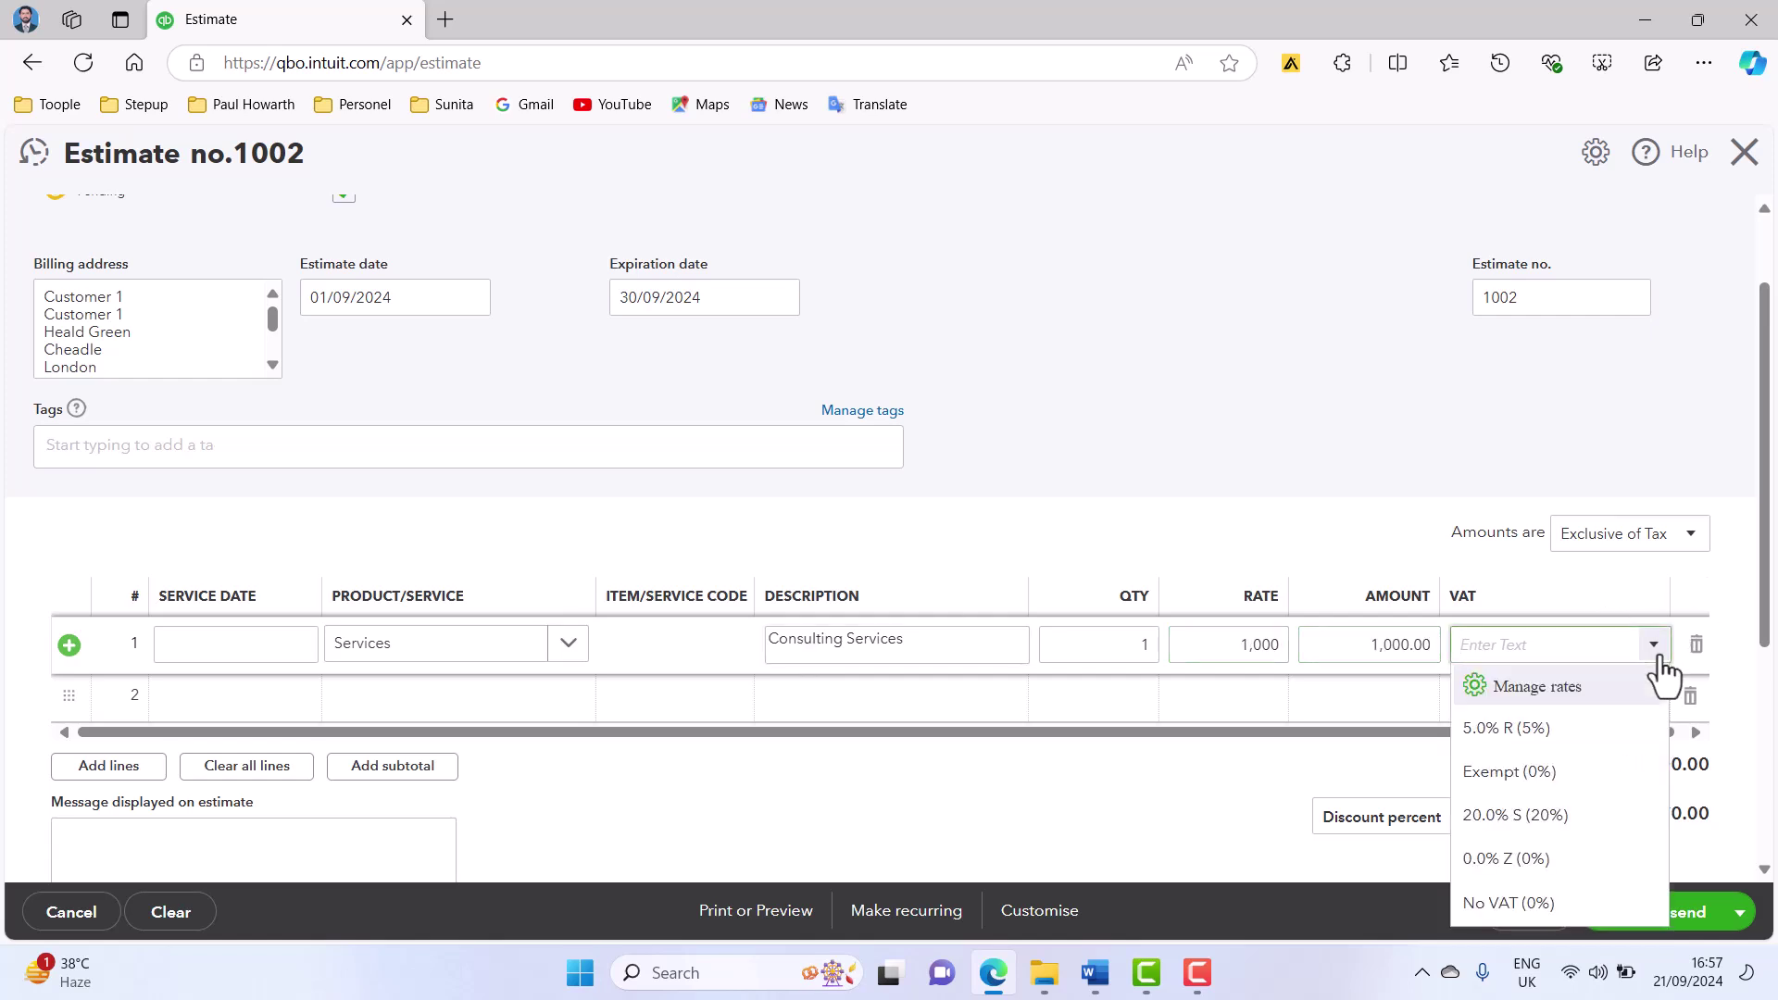
click(1545, 819)
scroll(1395, 765, down, 3)
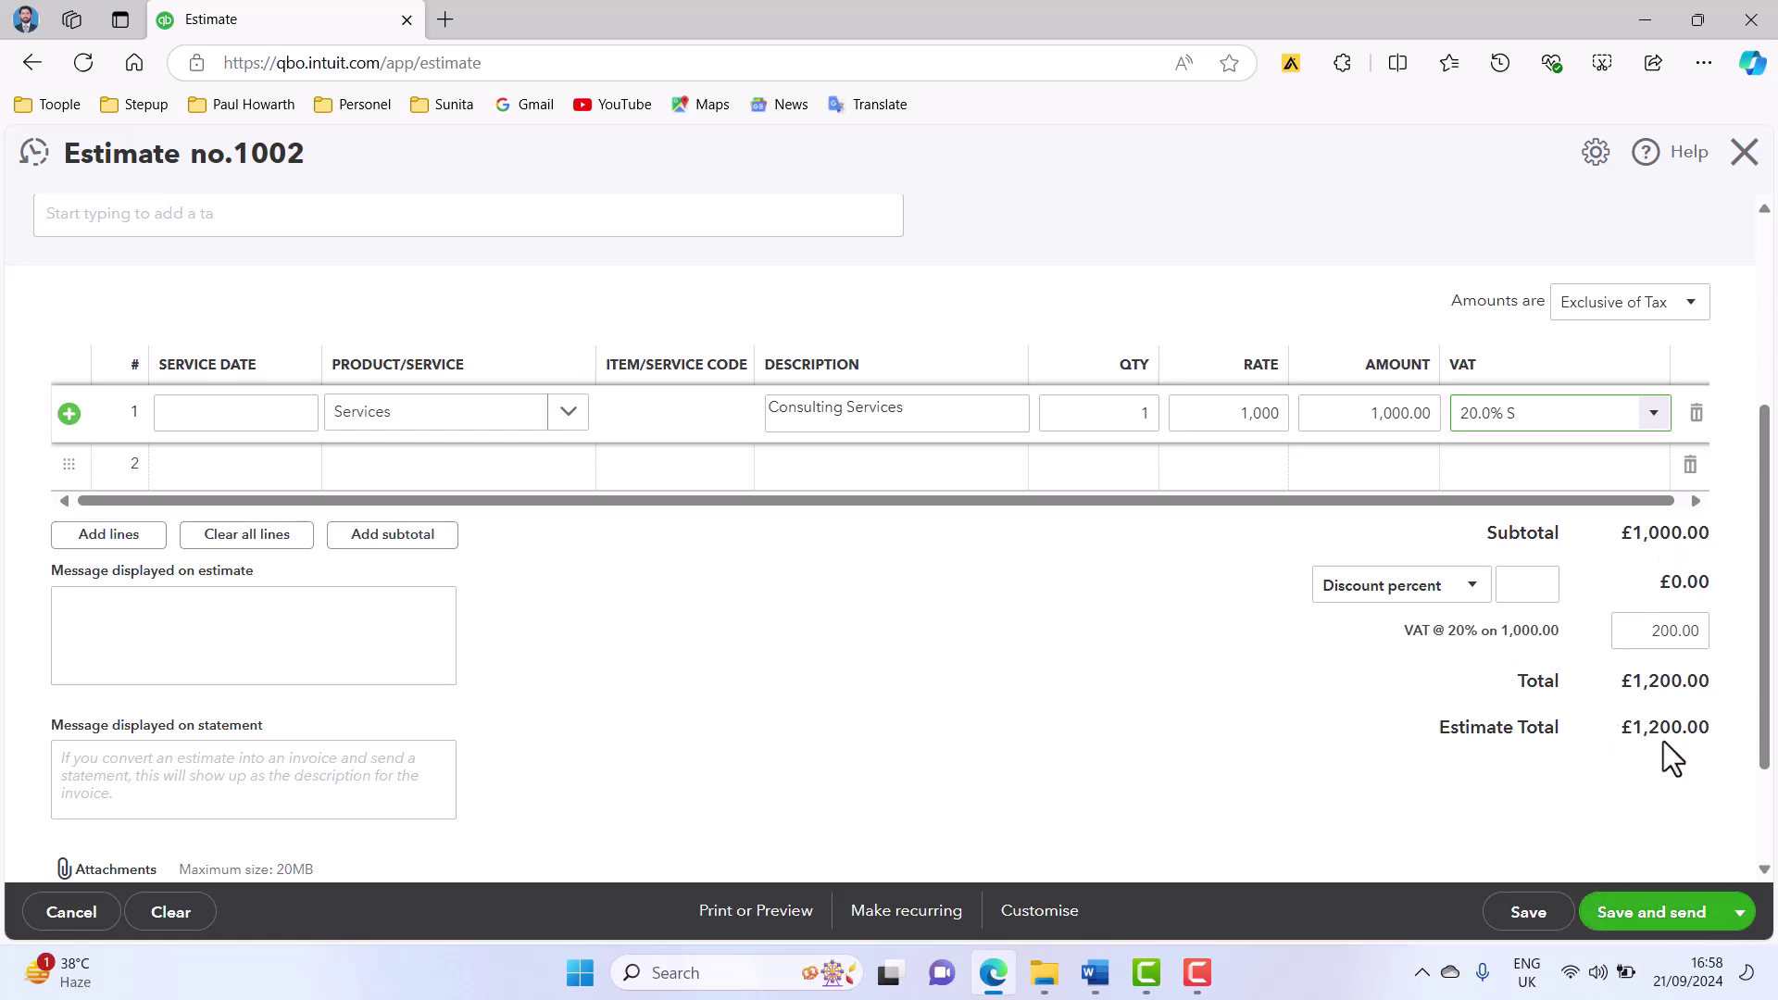
click(1530, 914)
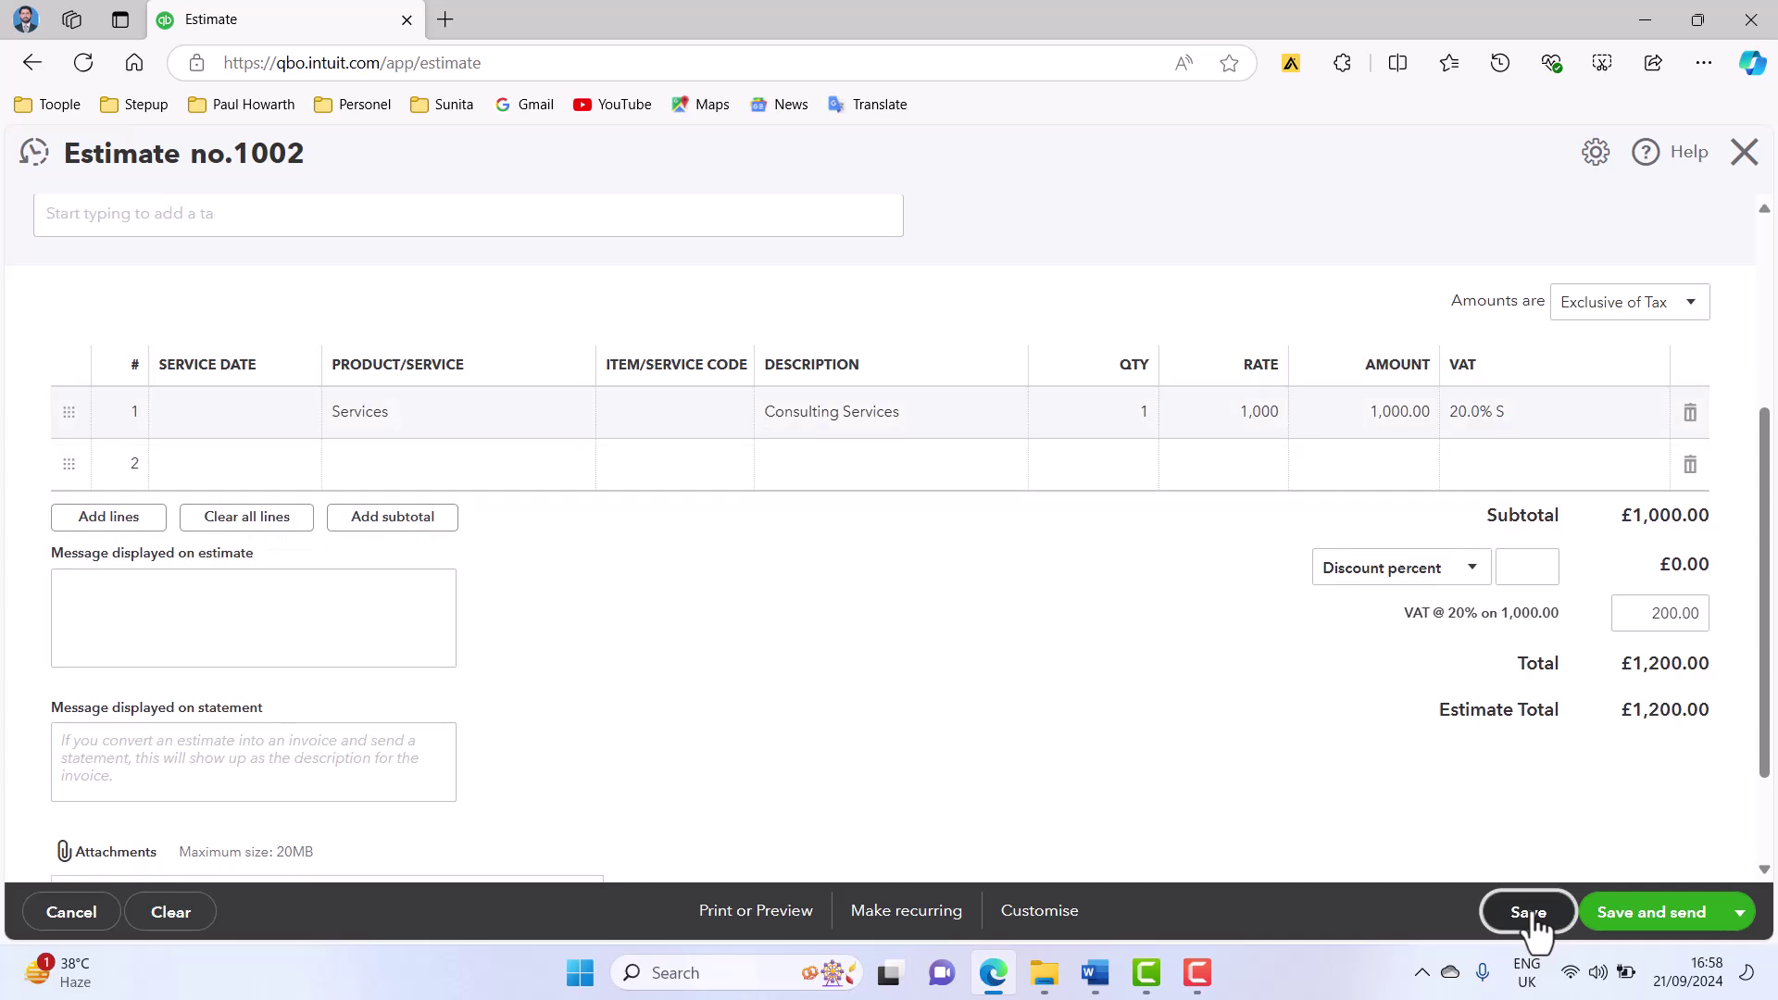
- Save and close the estimate, and find it in the sales transactions list
click(1530, 914)
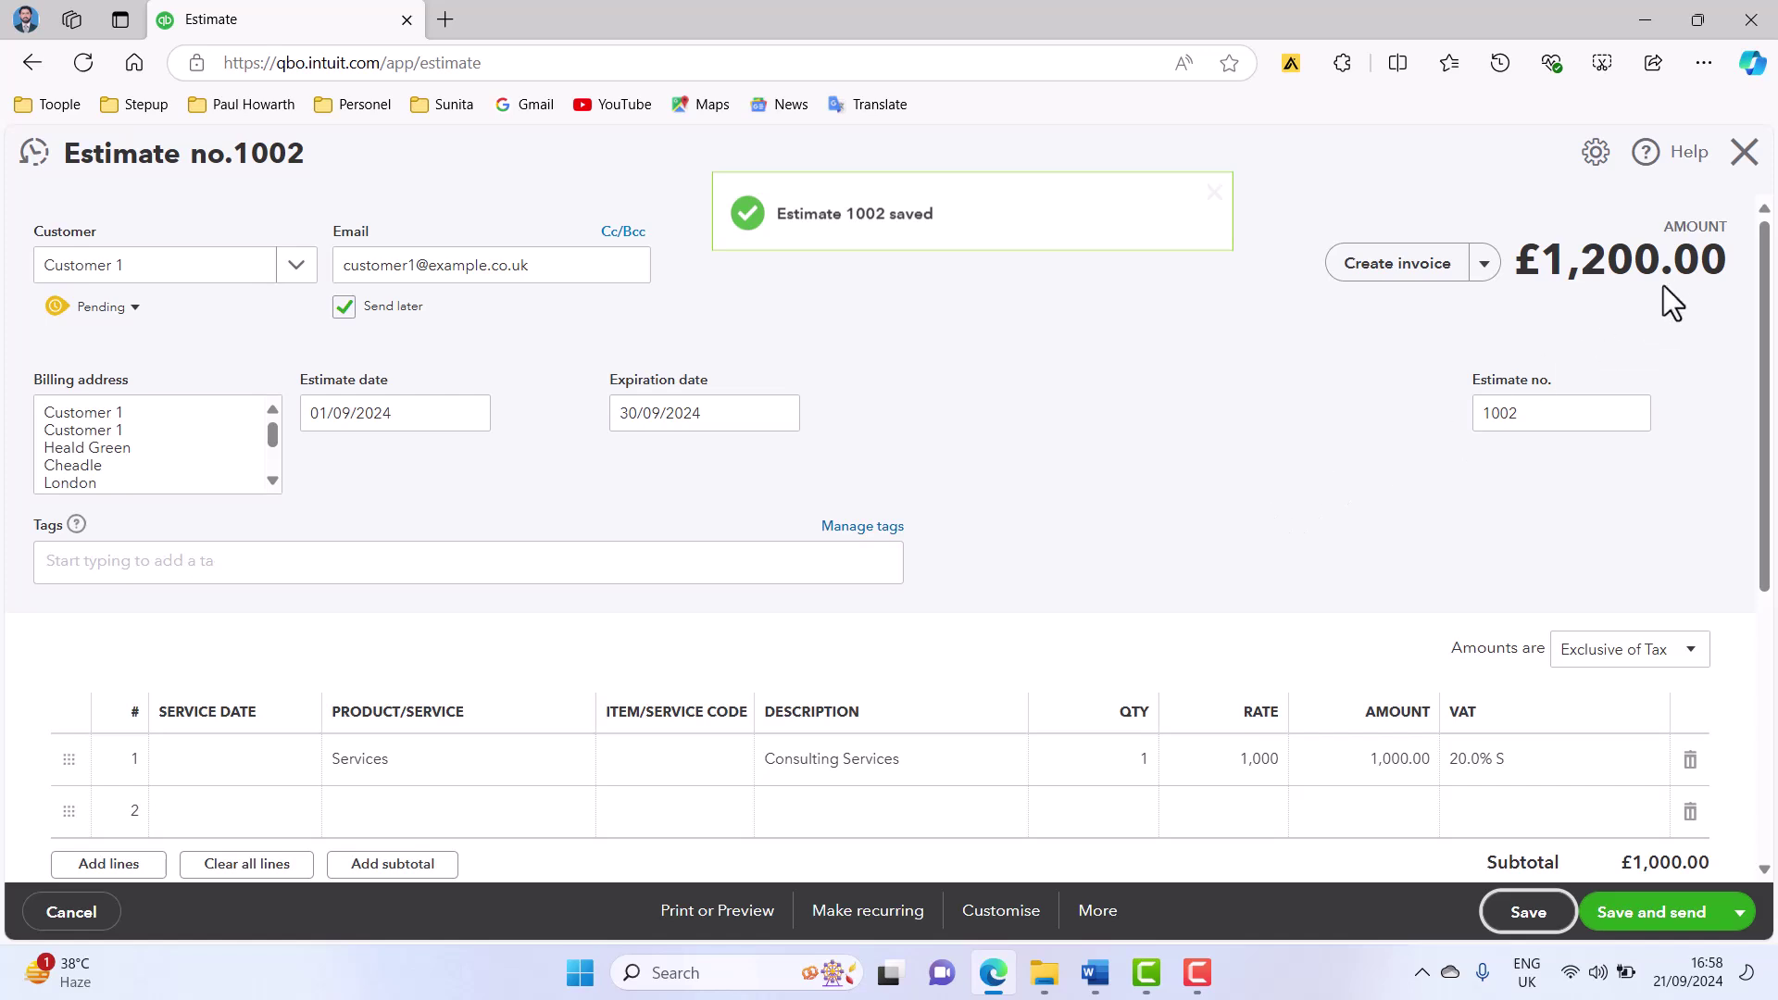
click(1737, 158)
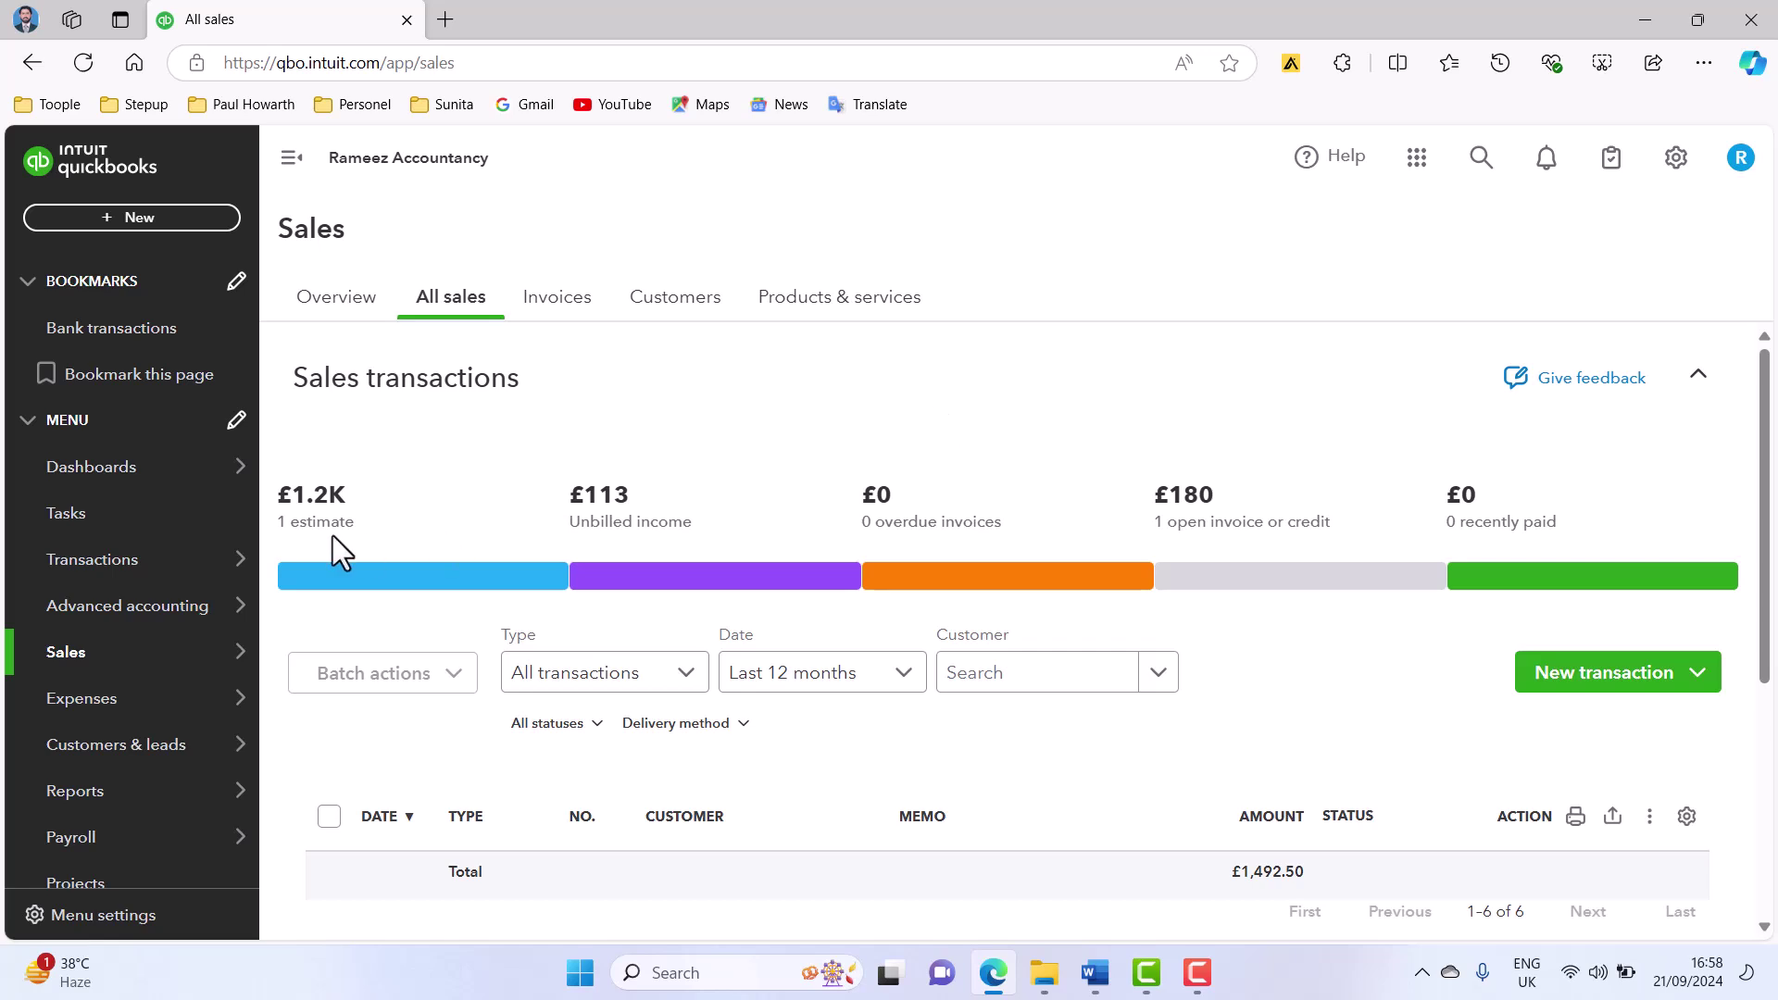
scroll(431, 648, down, 2)
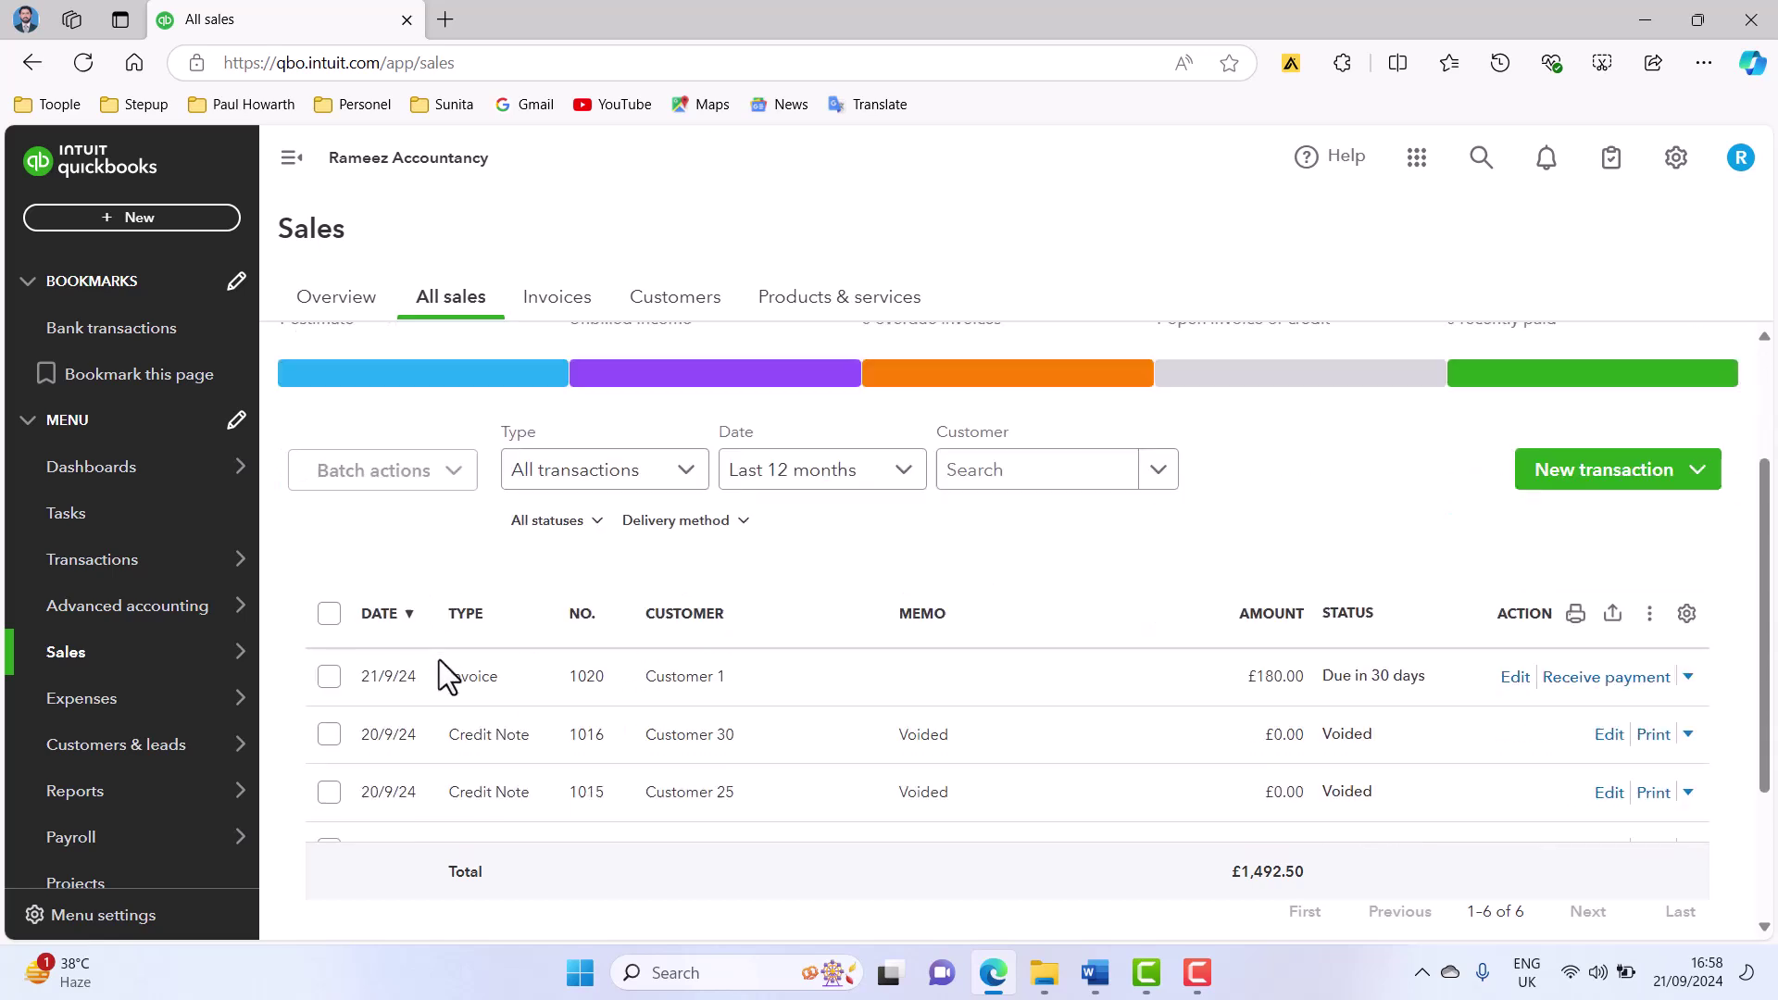
scroll(442, 672, down, 2)
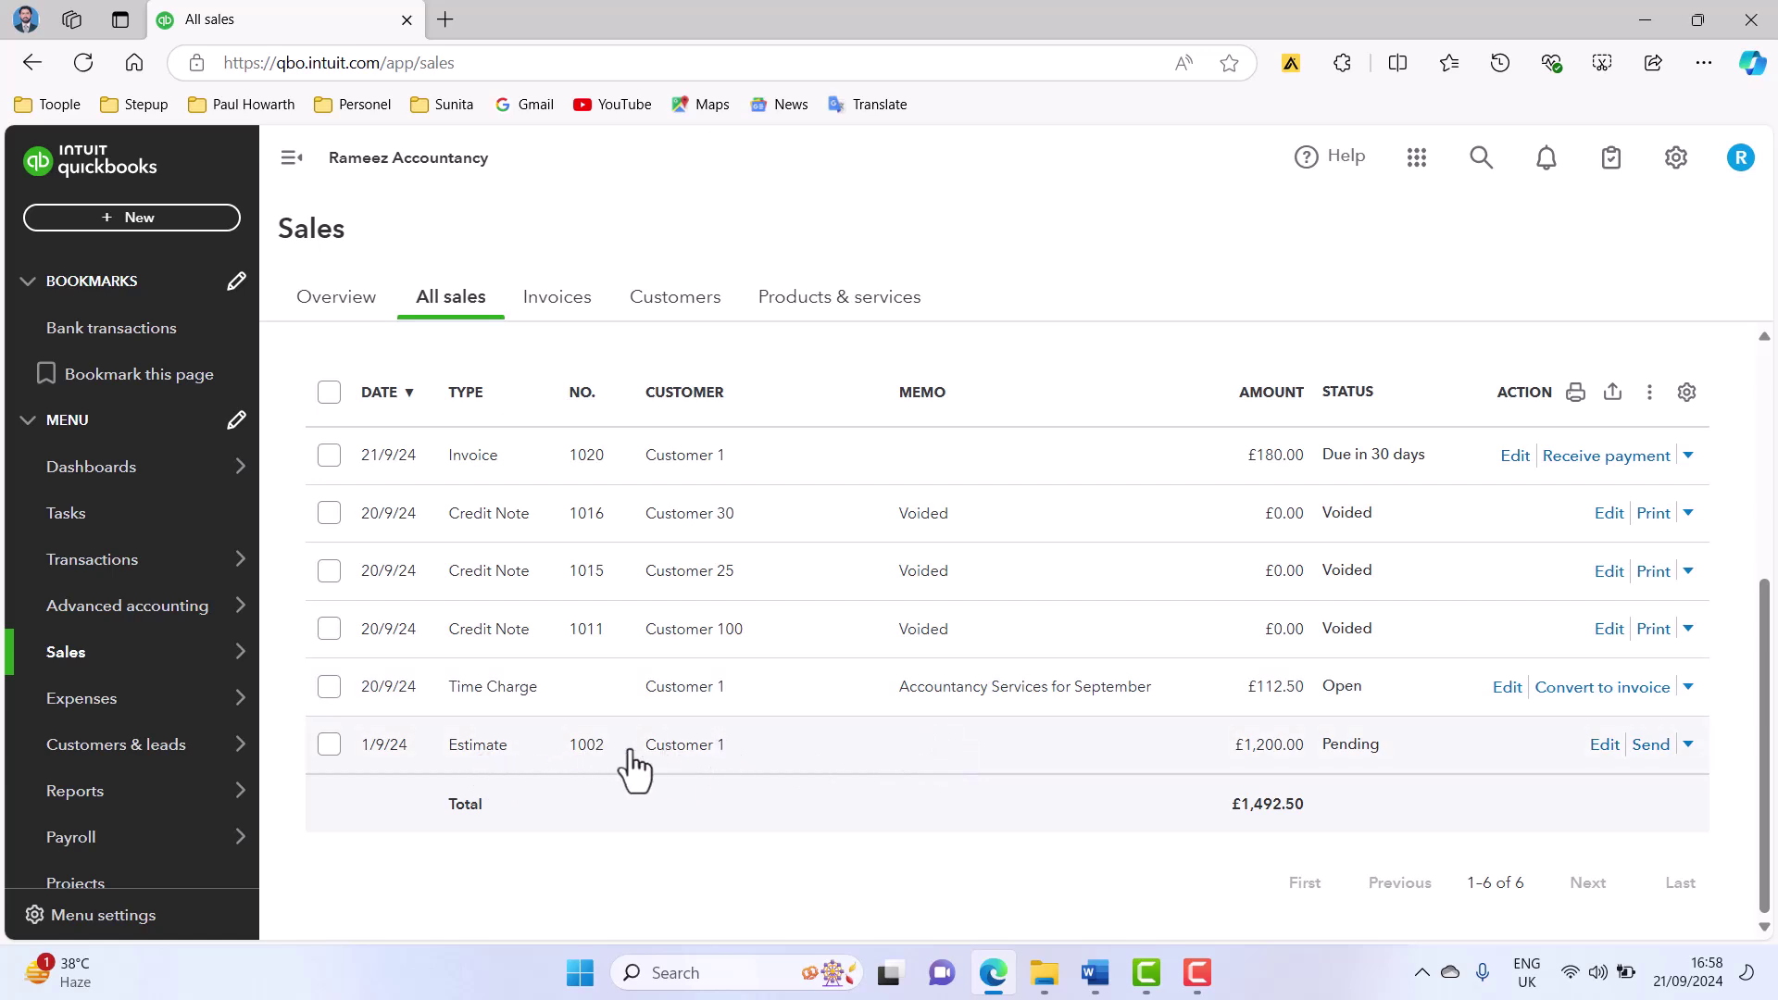
- Mark Customer 1's estimate as Accepted, leaving the acceptor and acceptance date blank
click(1688, 746)
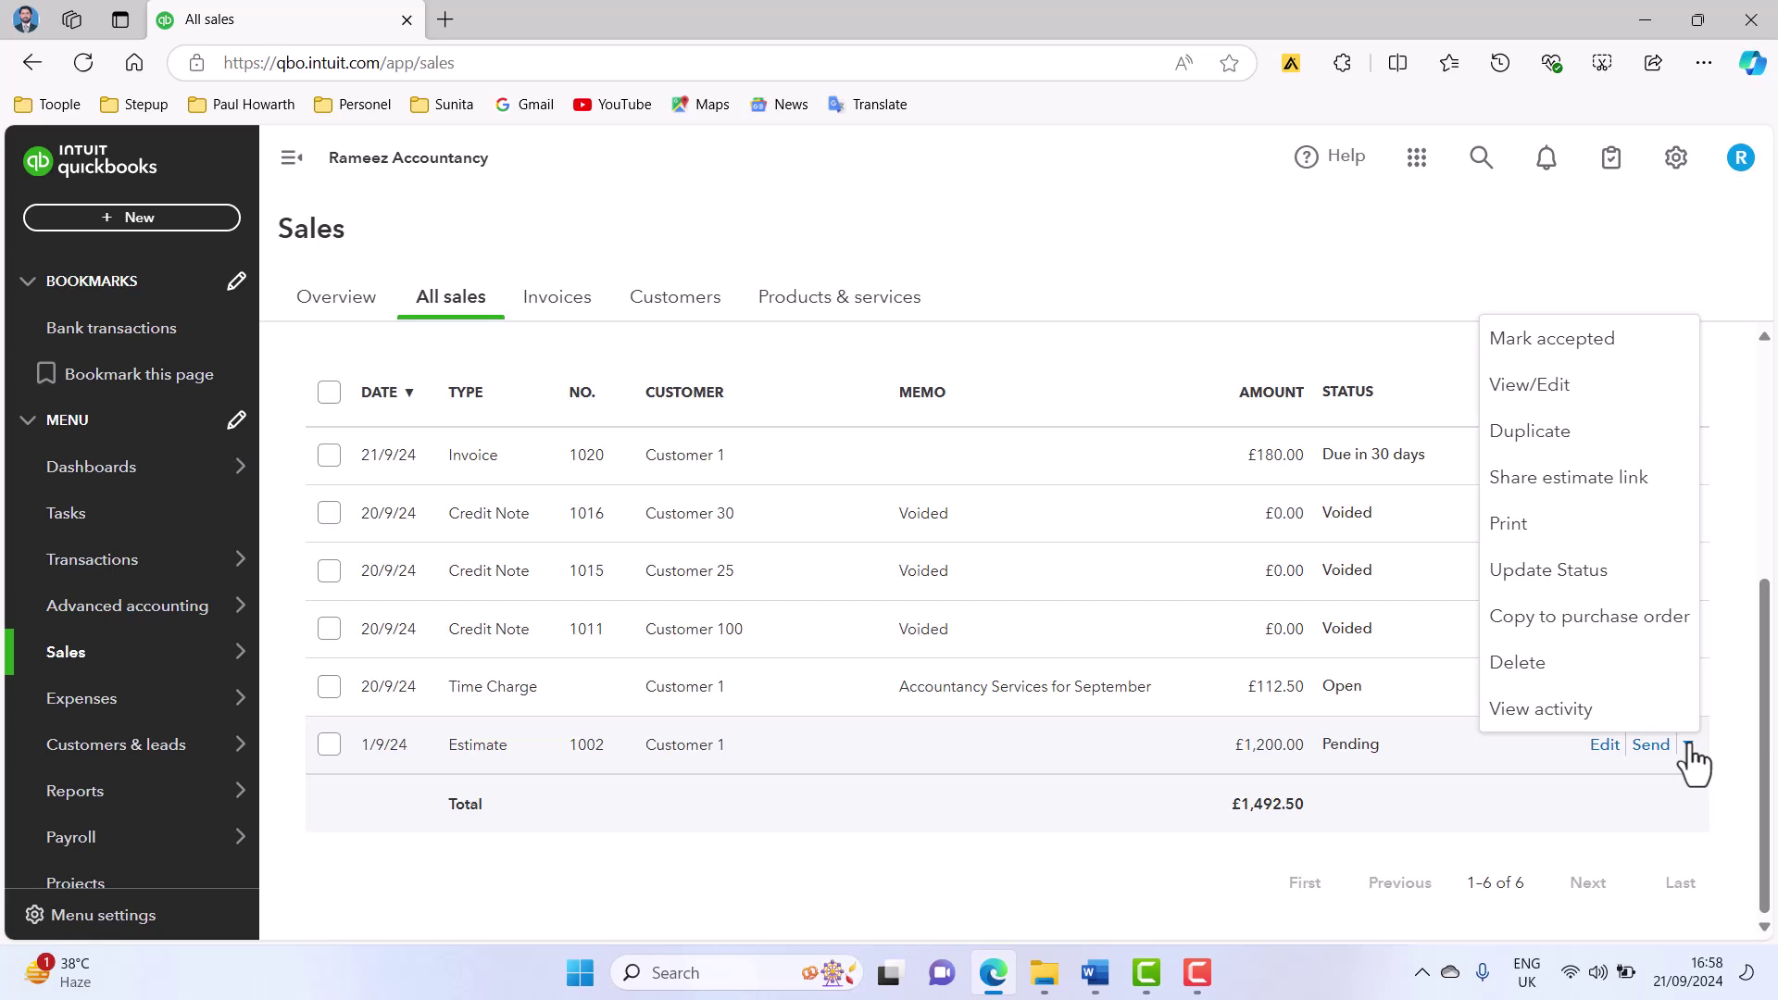
click(1609, 369)
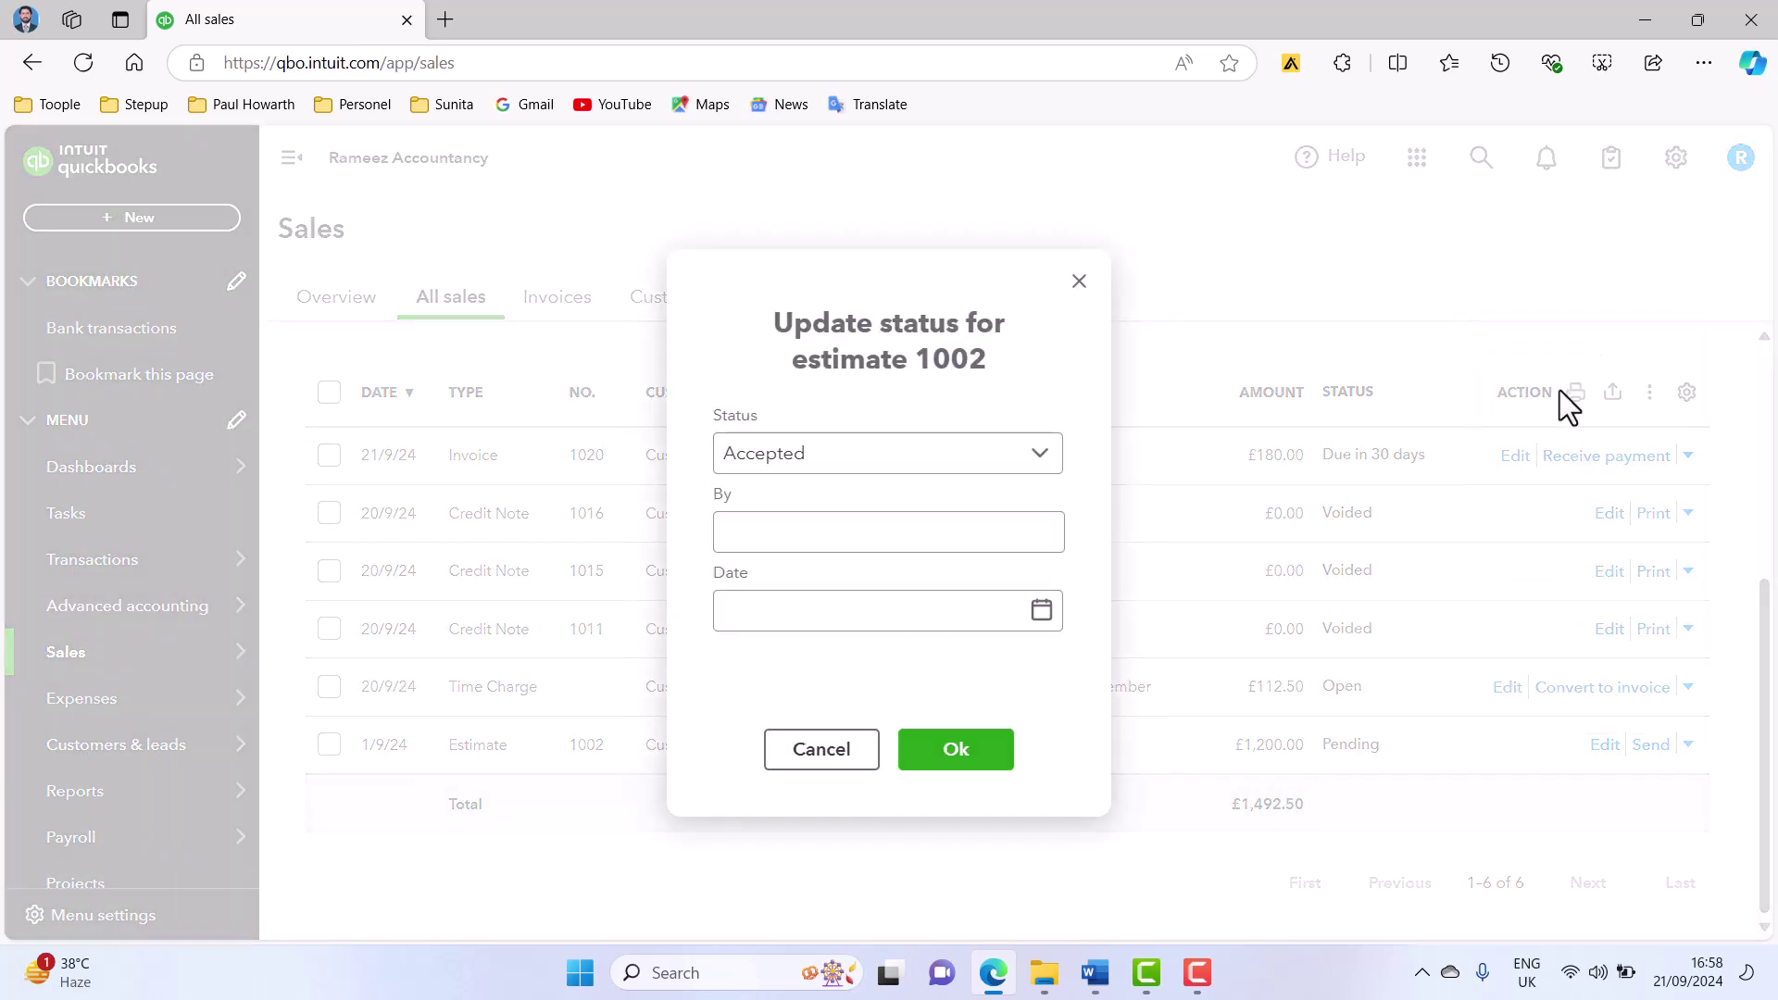
click(913, 544)
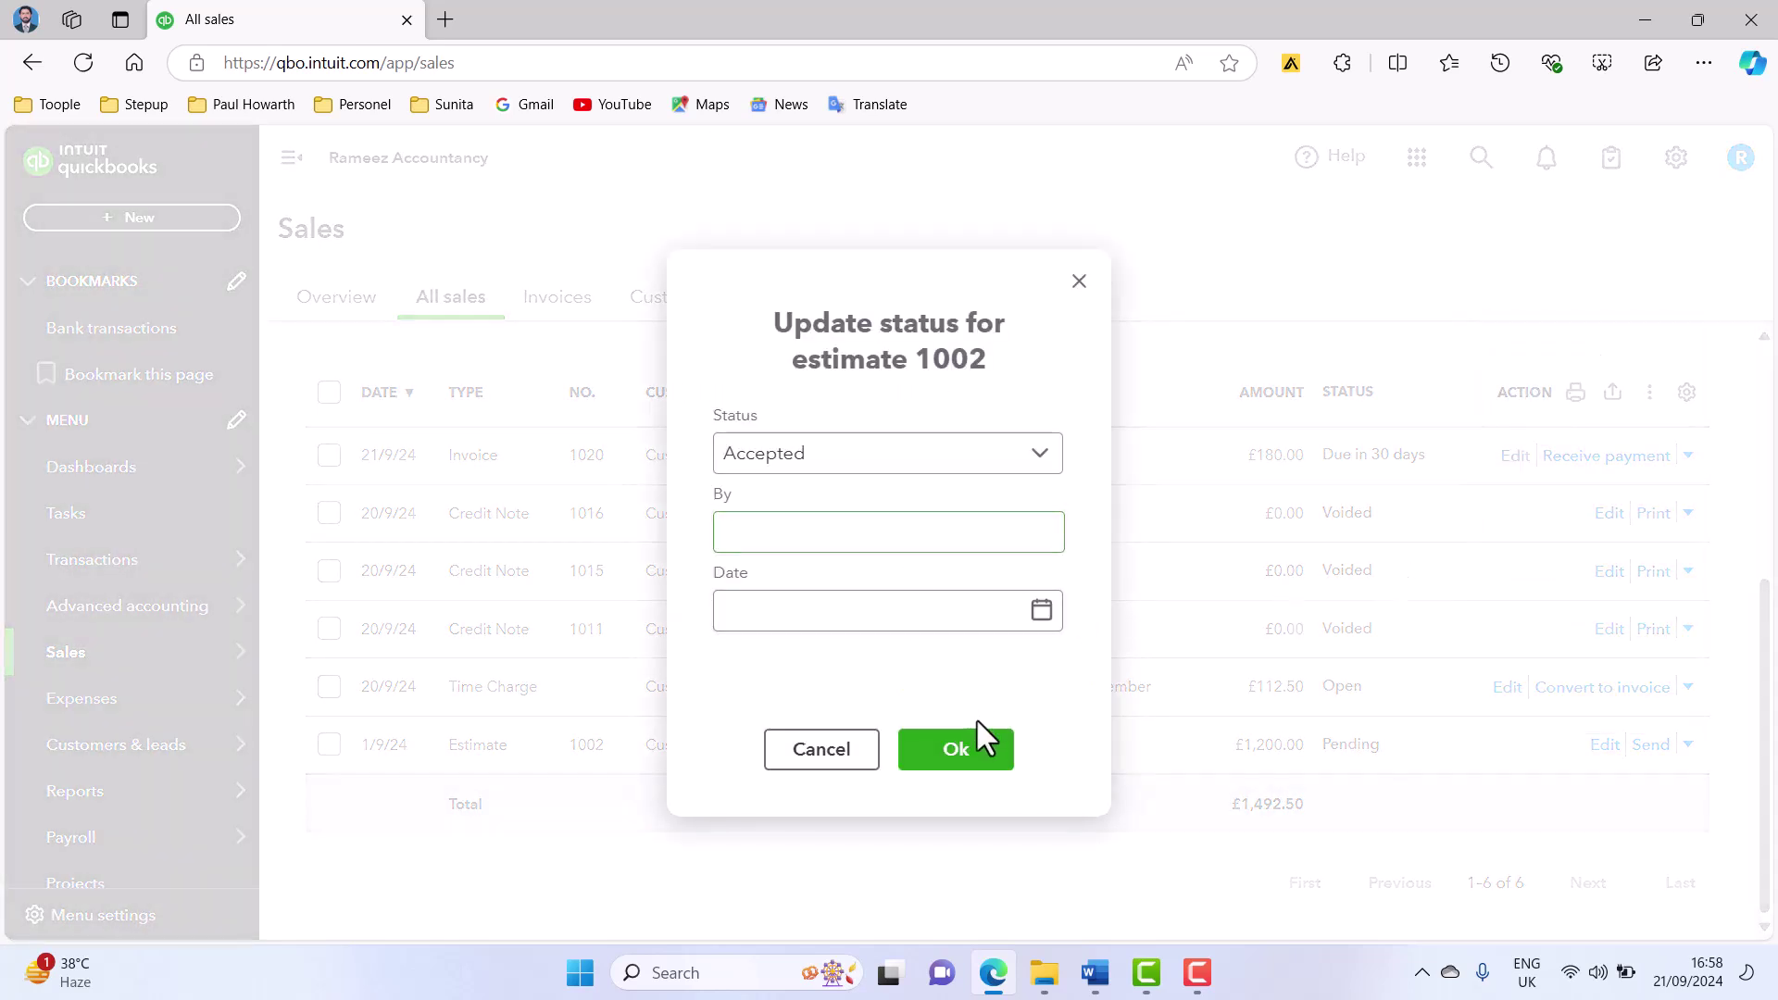
click(982, 746)
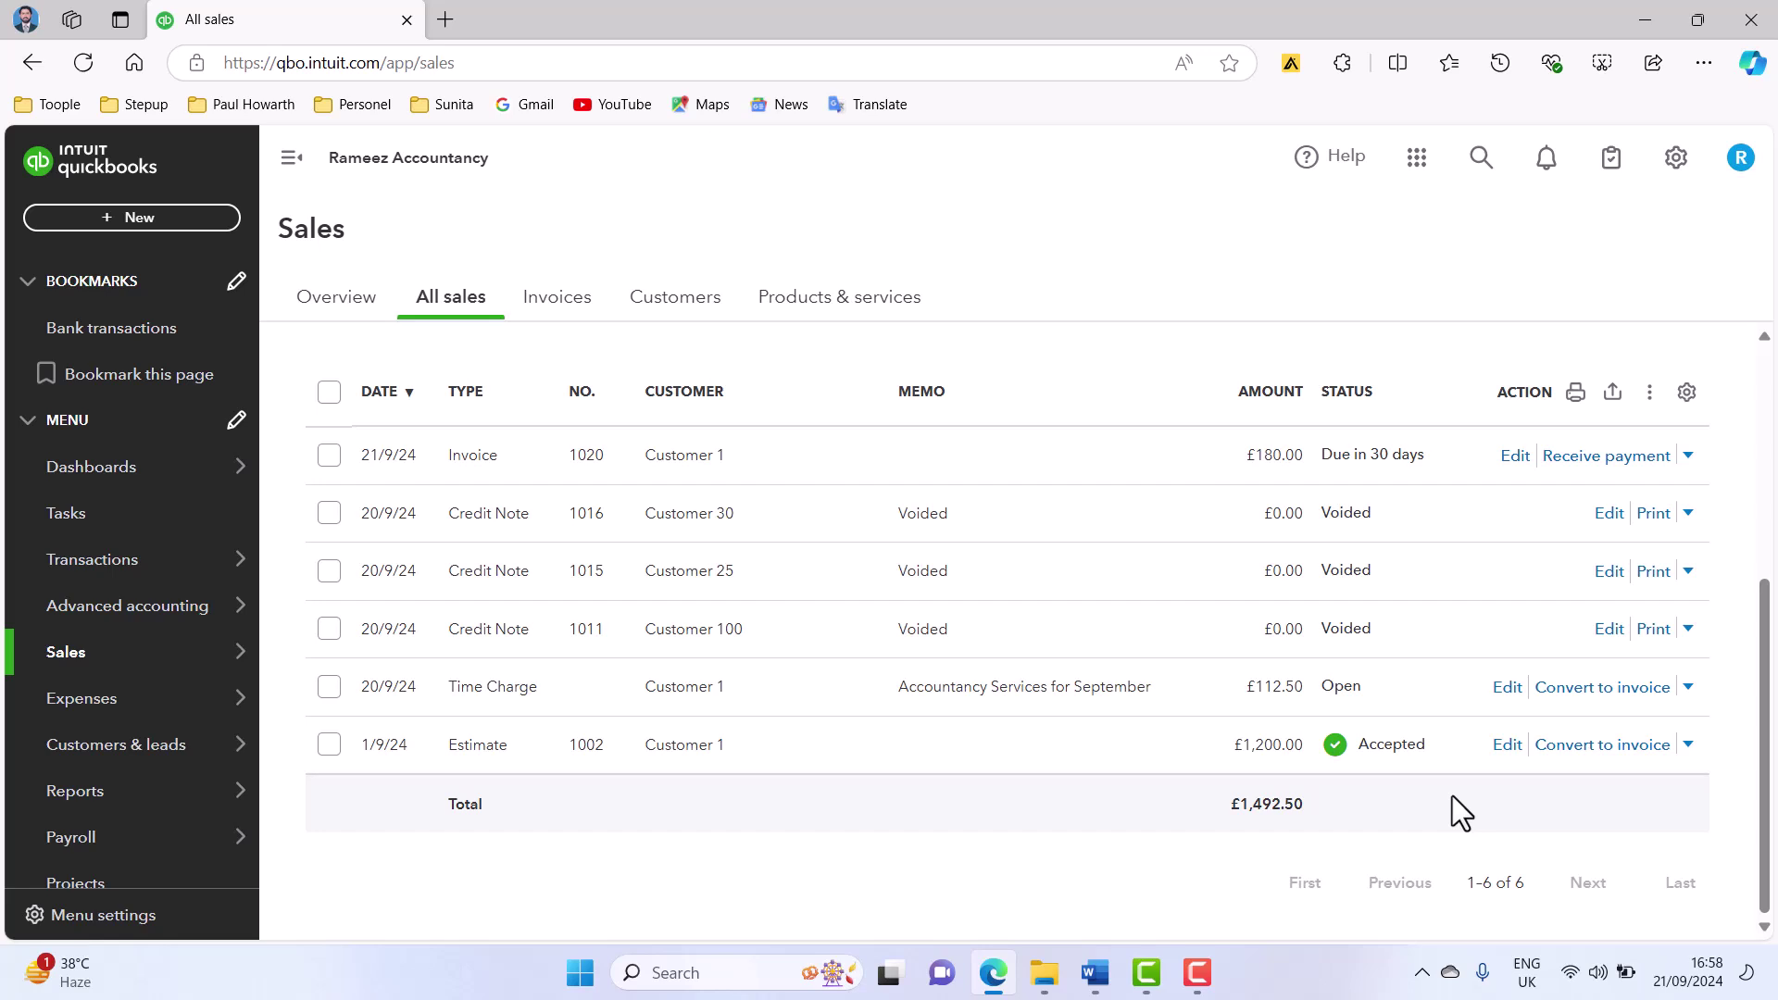
- Convert the accepted estimate to an invoice and check its due date in the Document1 Word file
click(1585, 749)
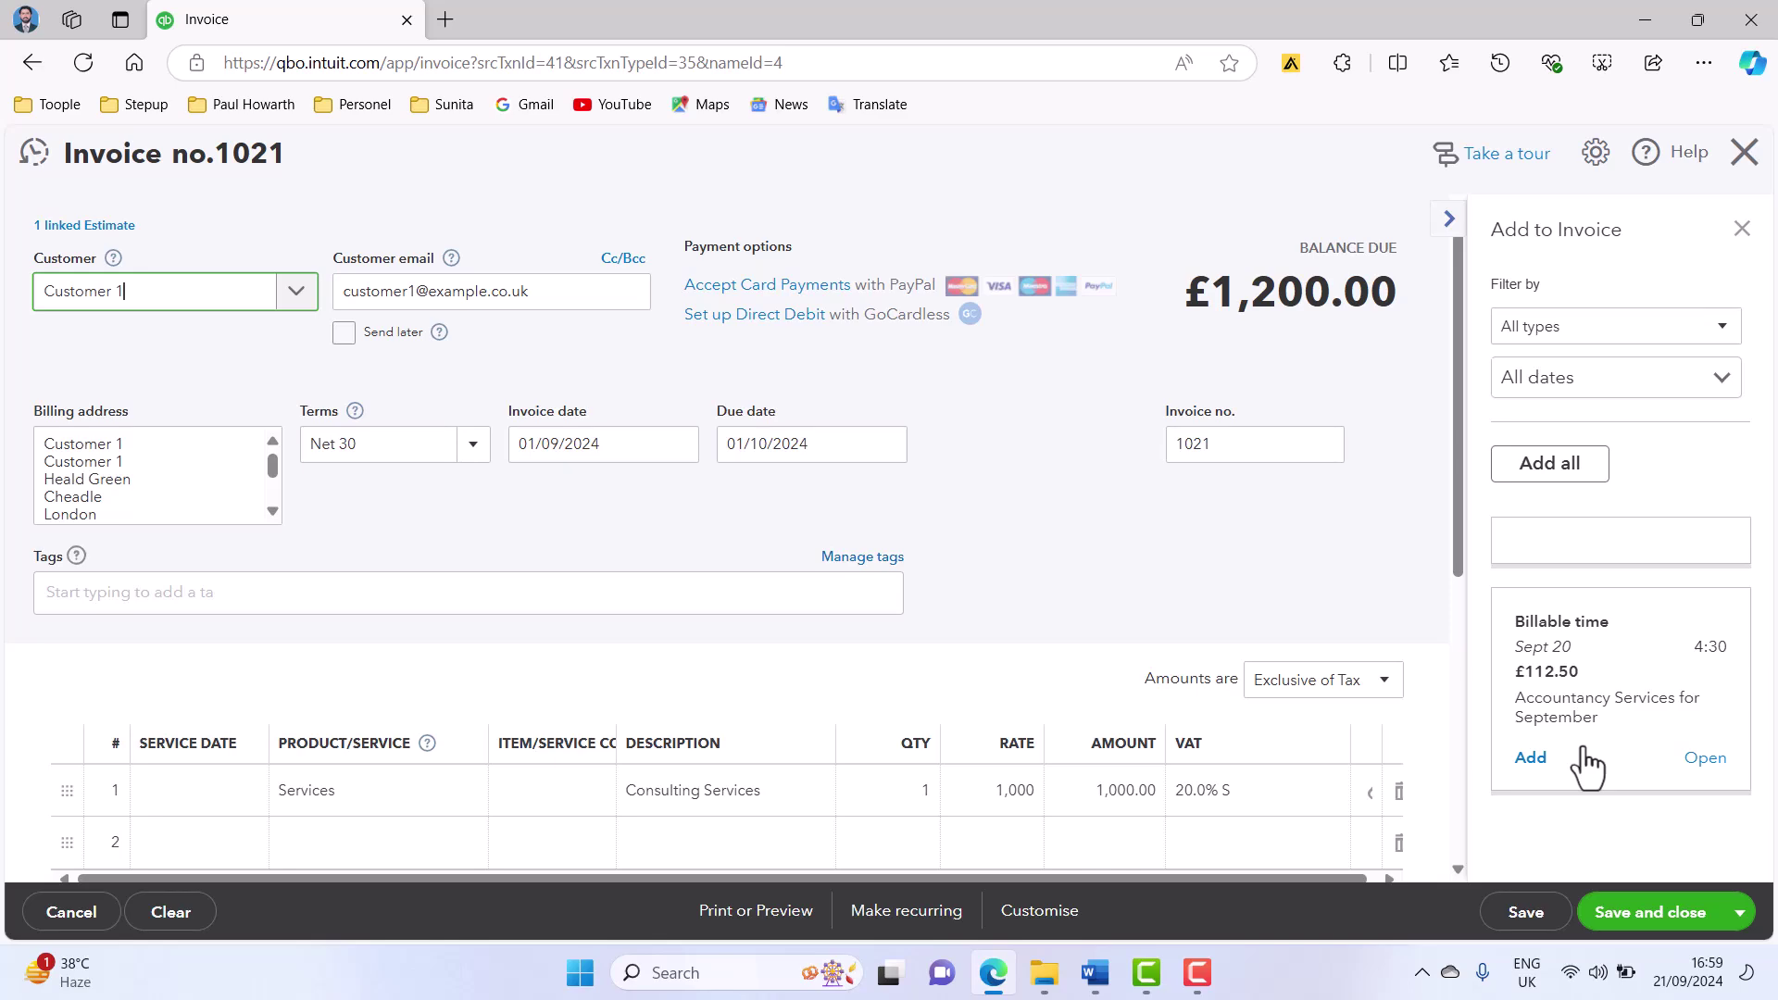
mouse_move(1108, 962)
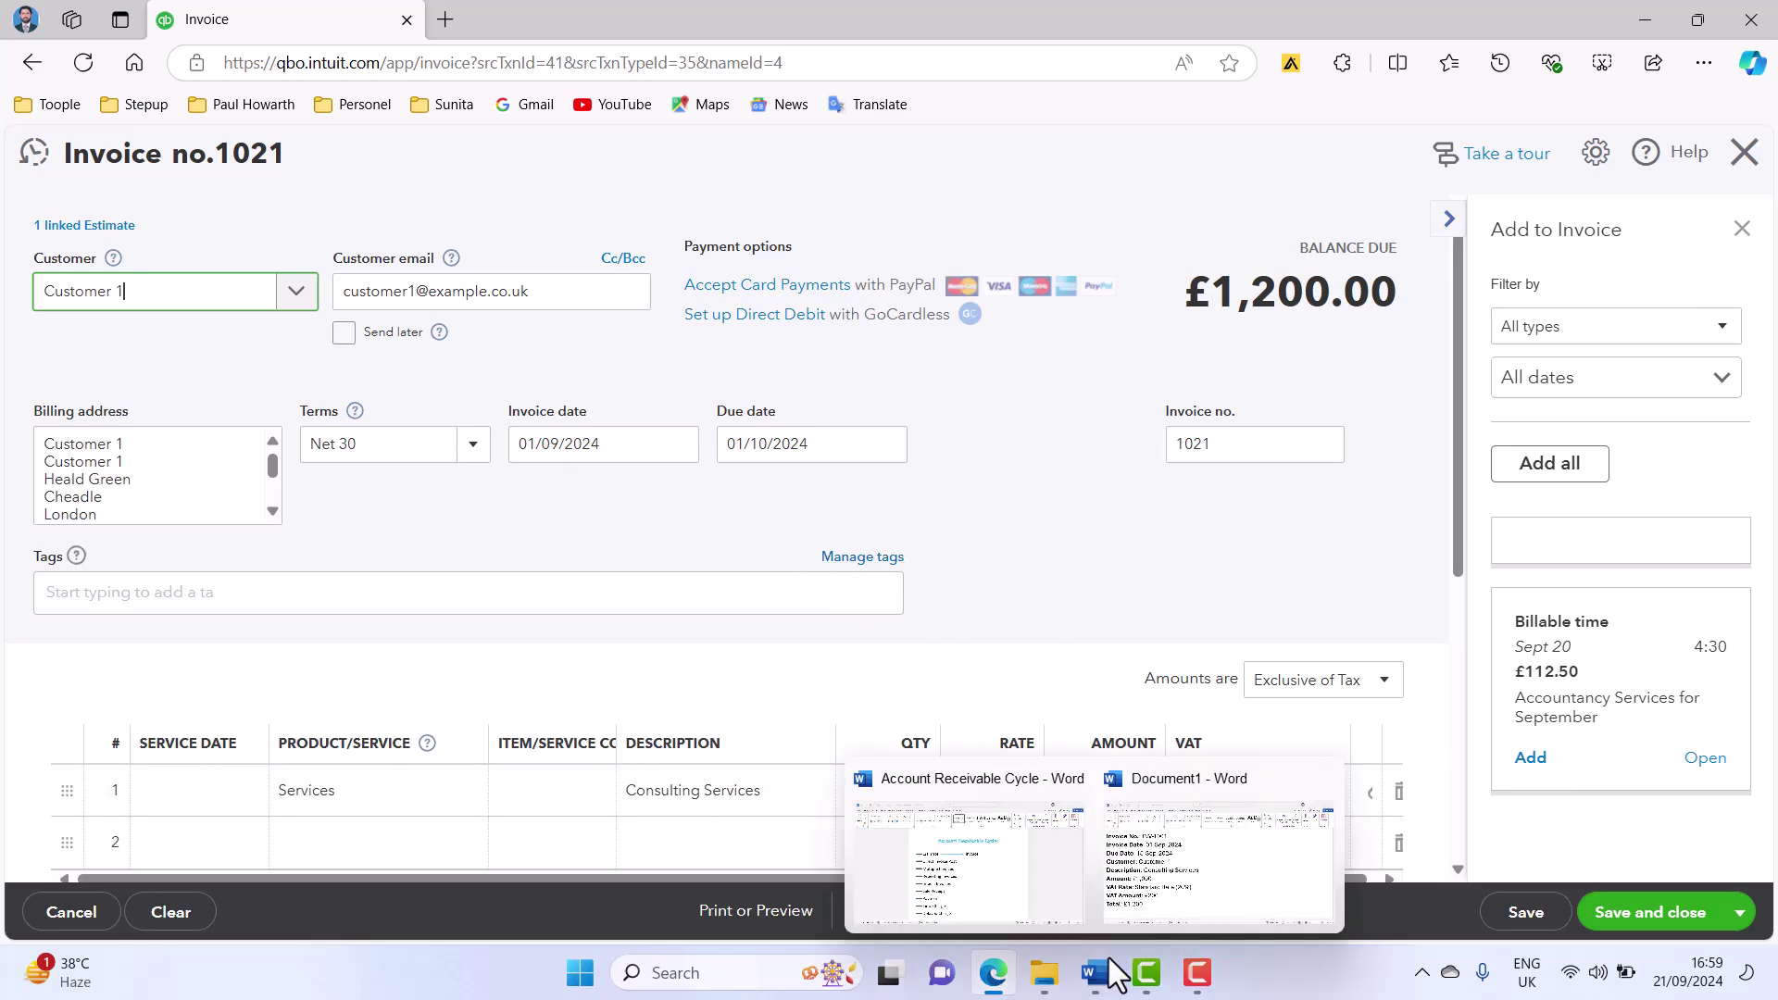
click(1172, 887)
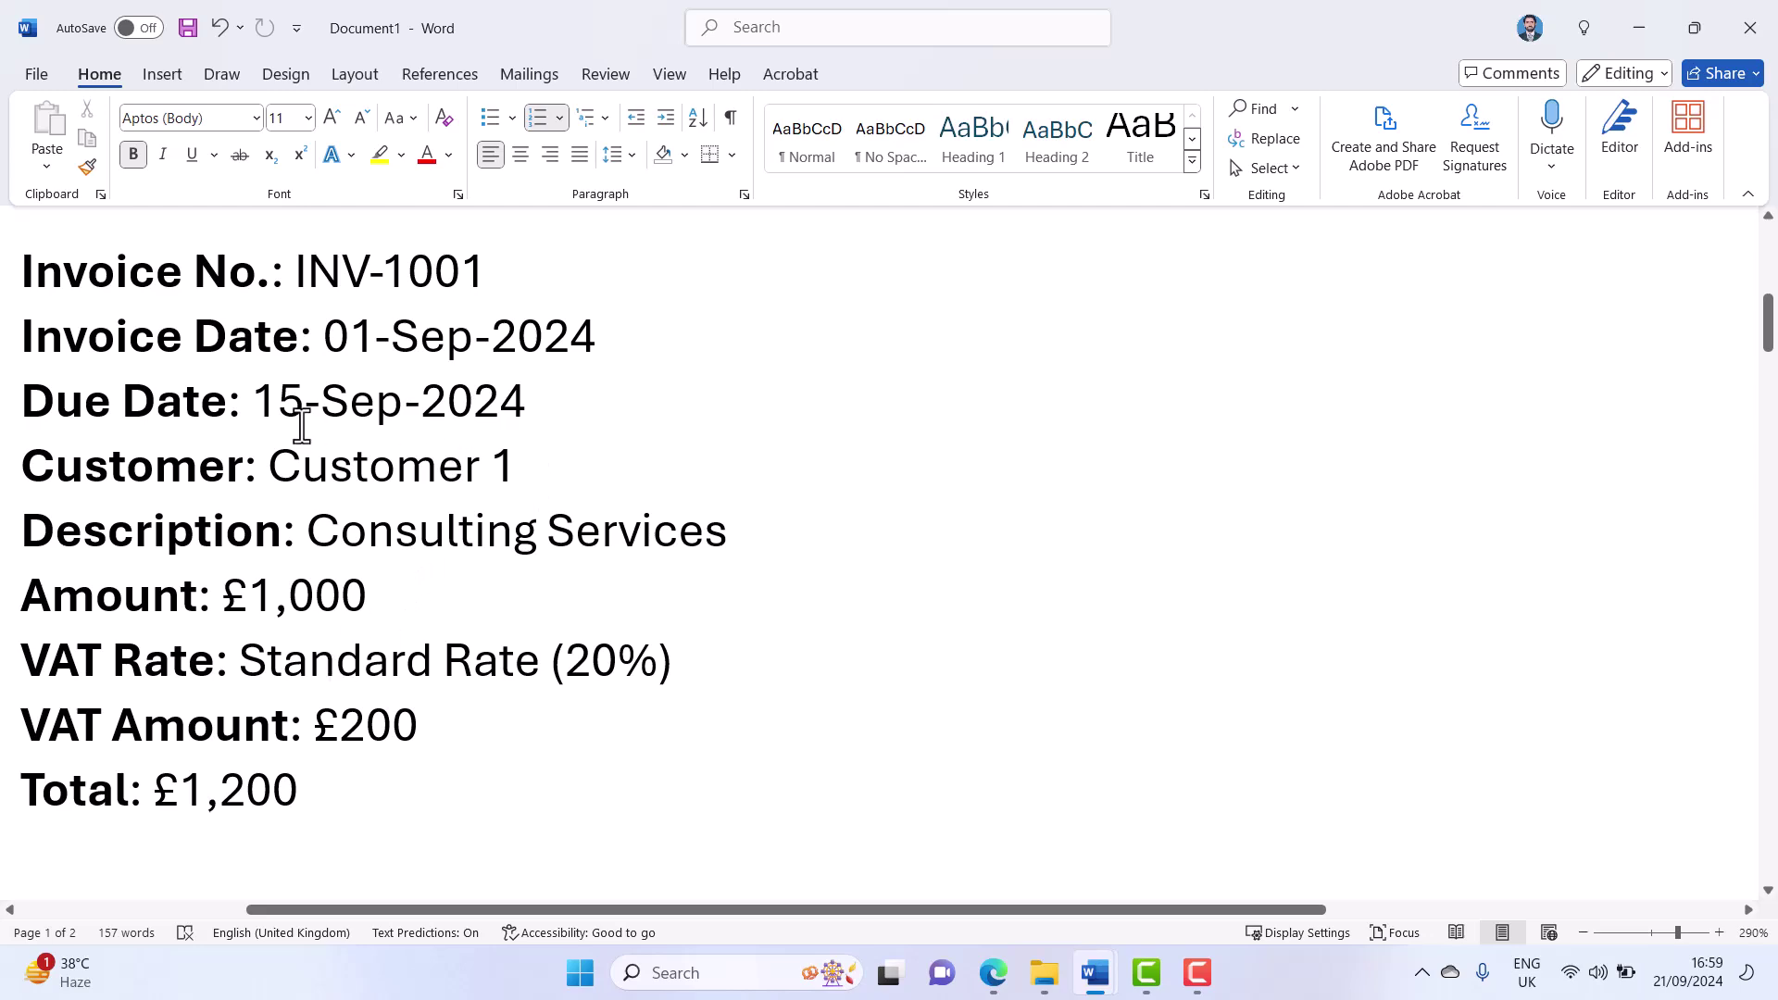
key(alt+Tab)
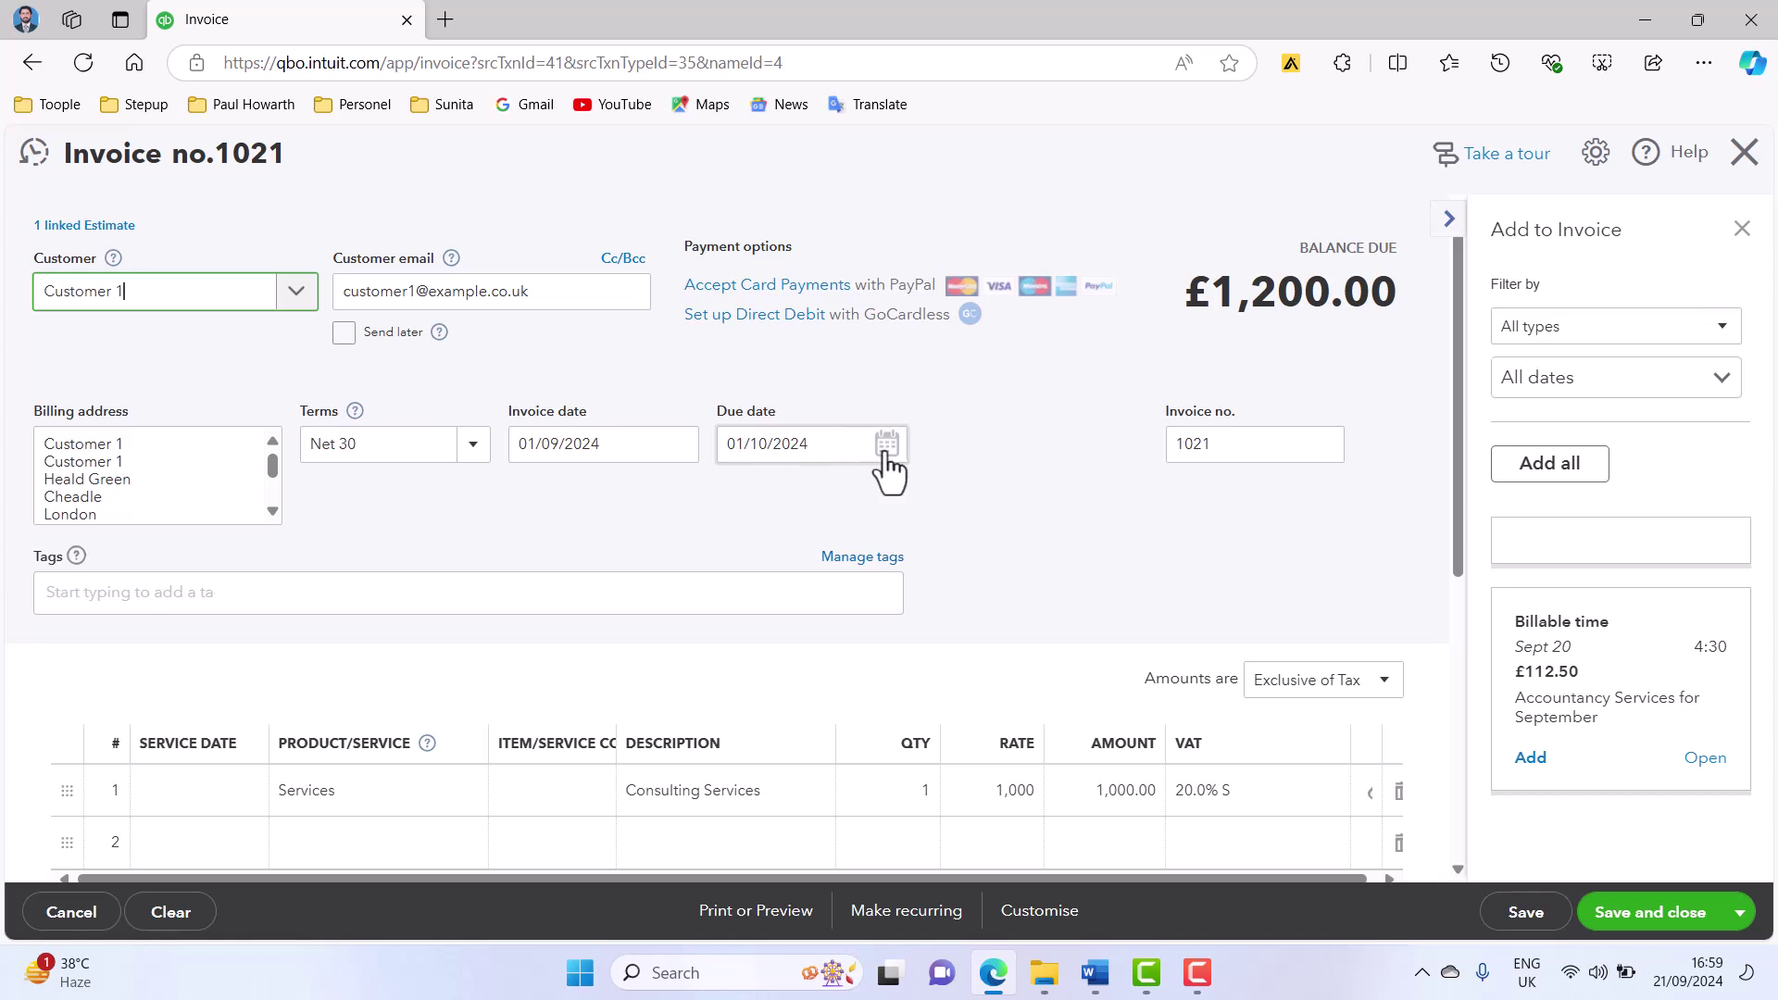
- Set the invoice terms to Net 15 and the due date to 15/09/2024
click(474, 451)
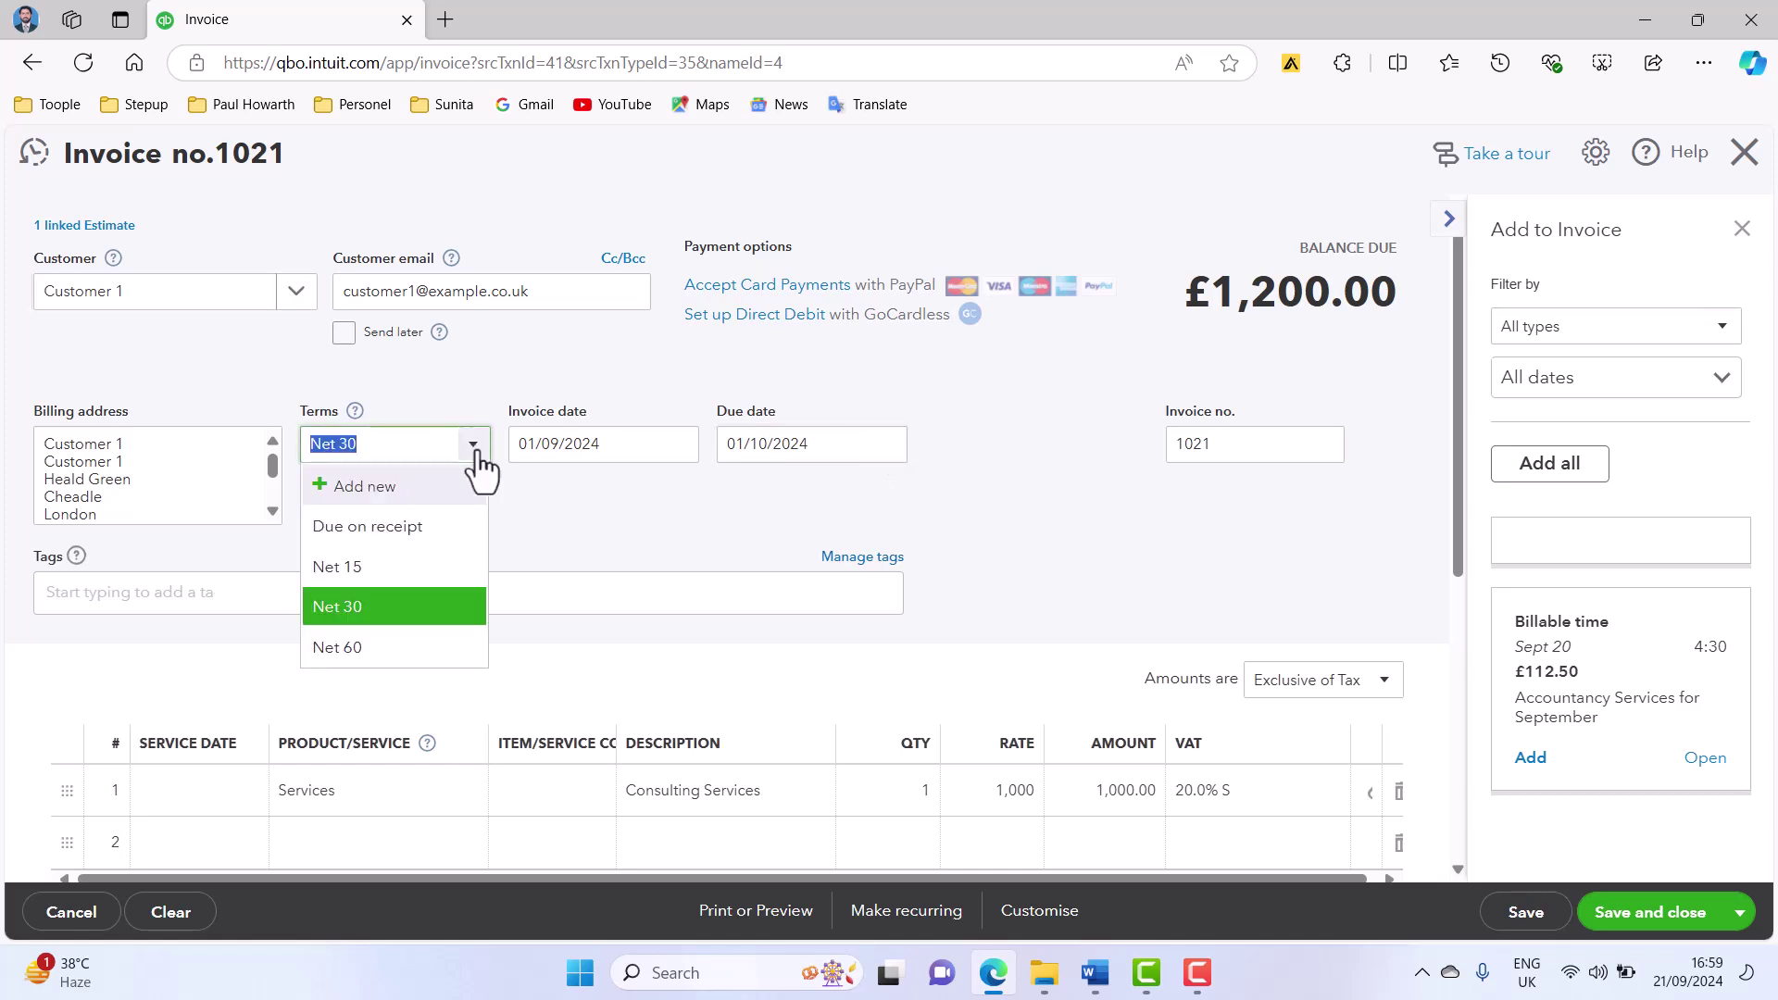
click(398, 564)
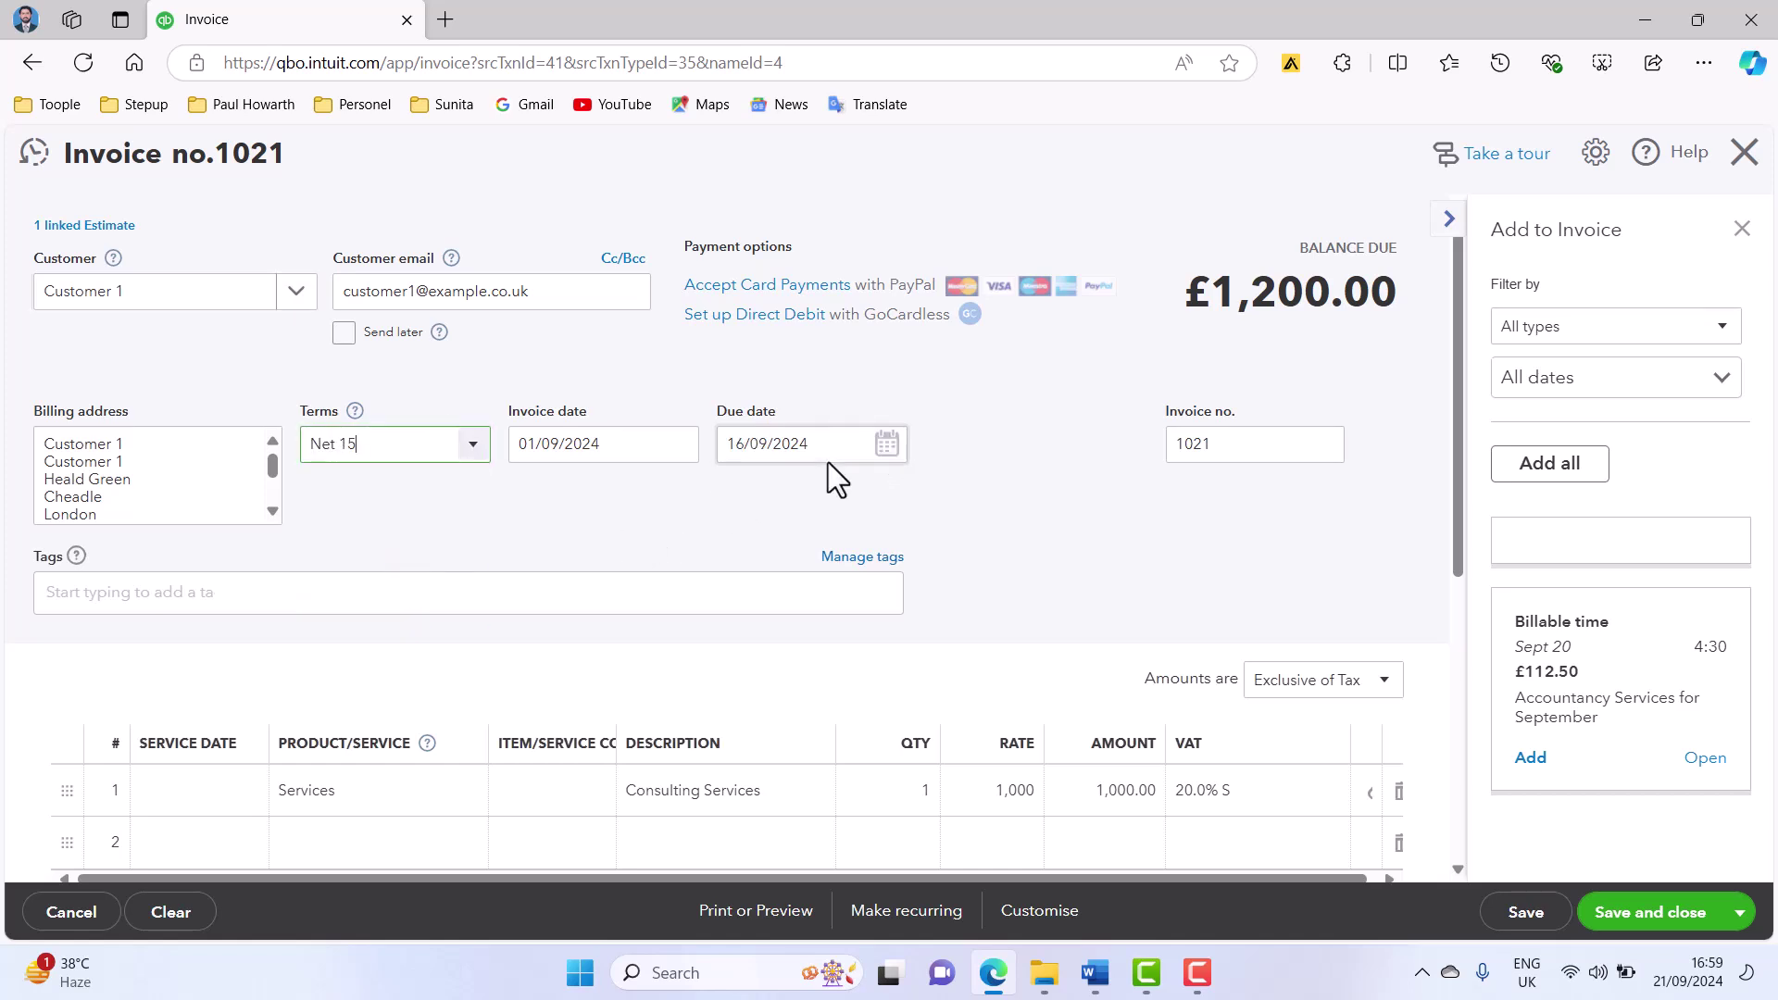
click(887, 449)
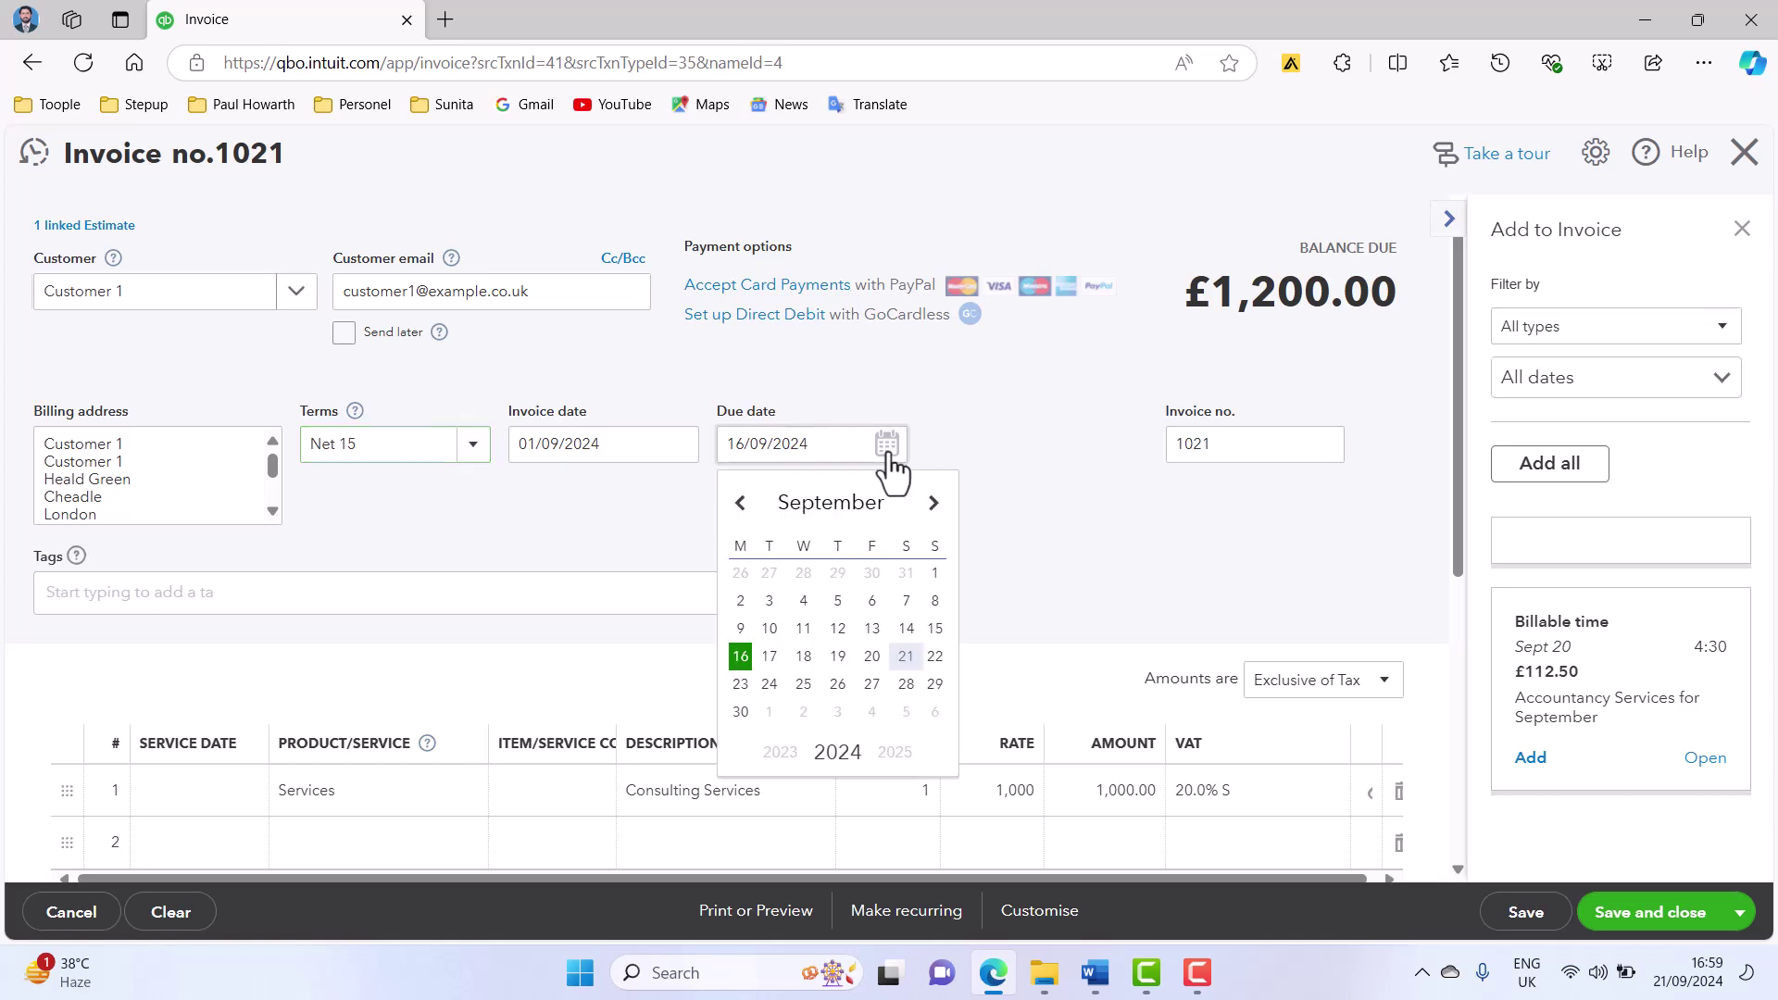
click(934, 628)
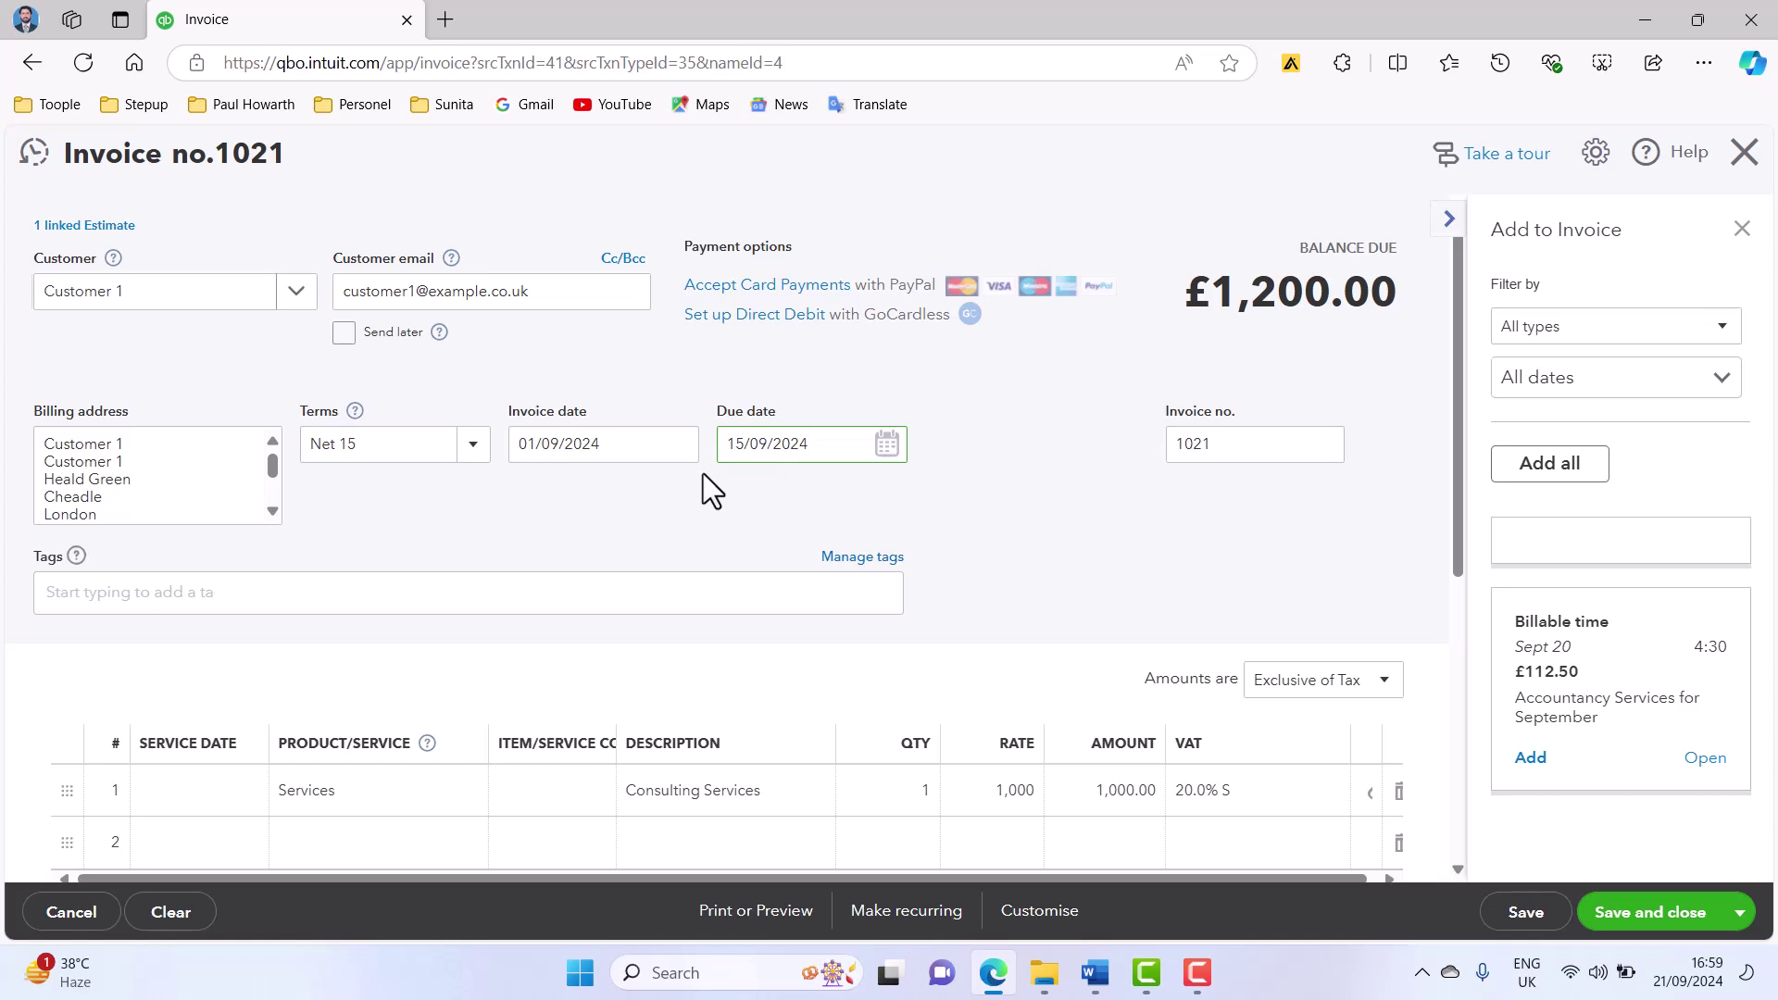
- Replace the invoice number with INV-1001, copied from the Document1 Word file
scroll(703, 474, down, 2)
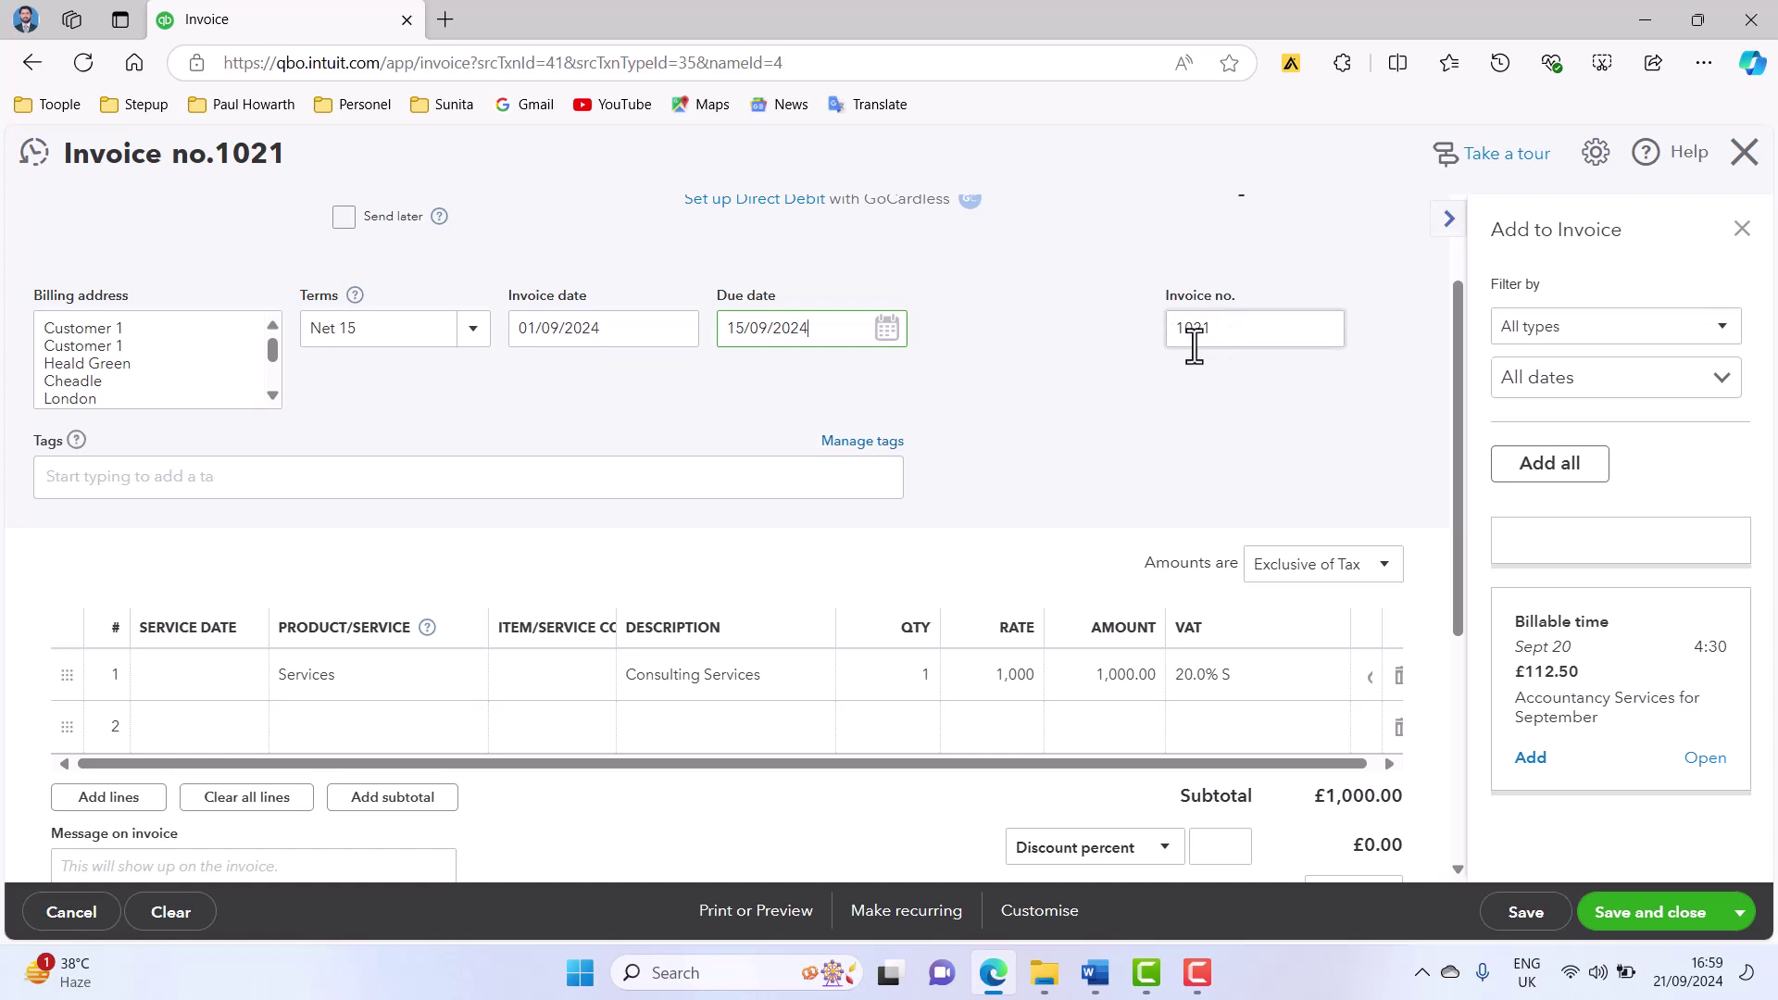
double_click(1208, 341)
text(1021)
key(alt+Tab)
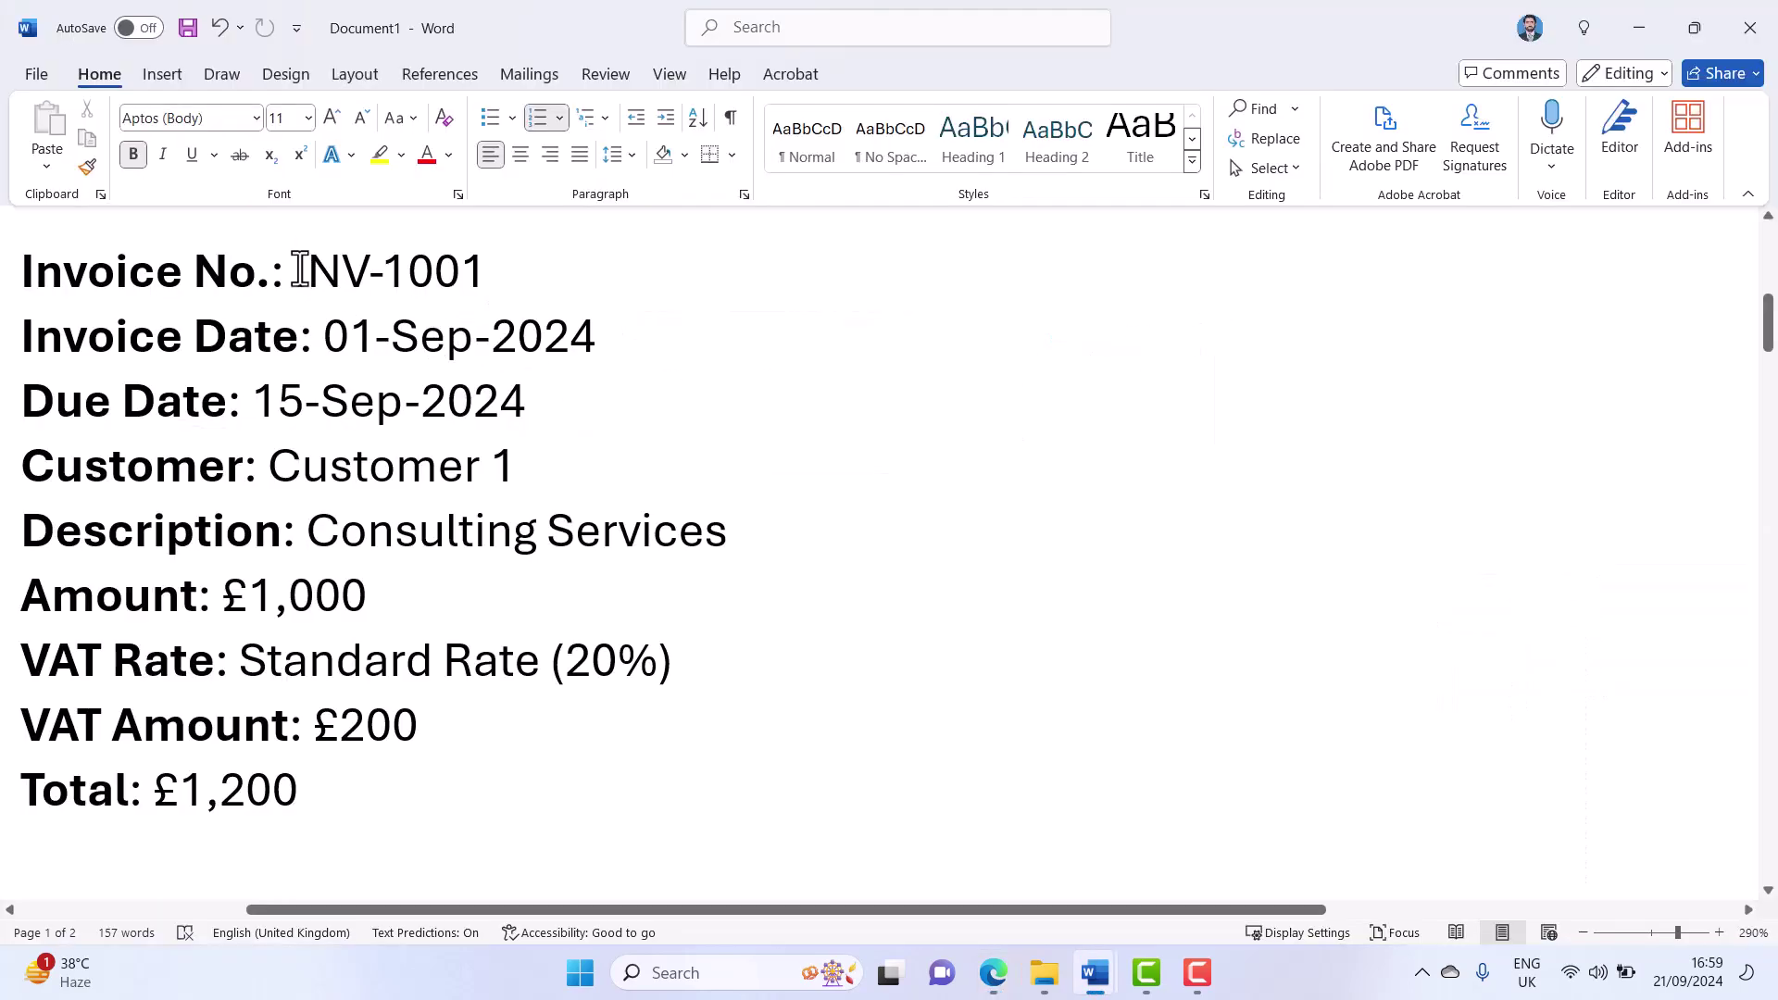
drag(297, 272, 508, 272)
key(ctrl+c)
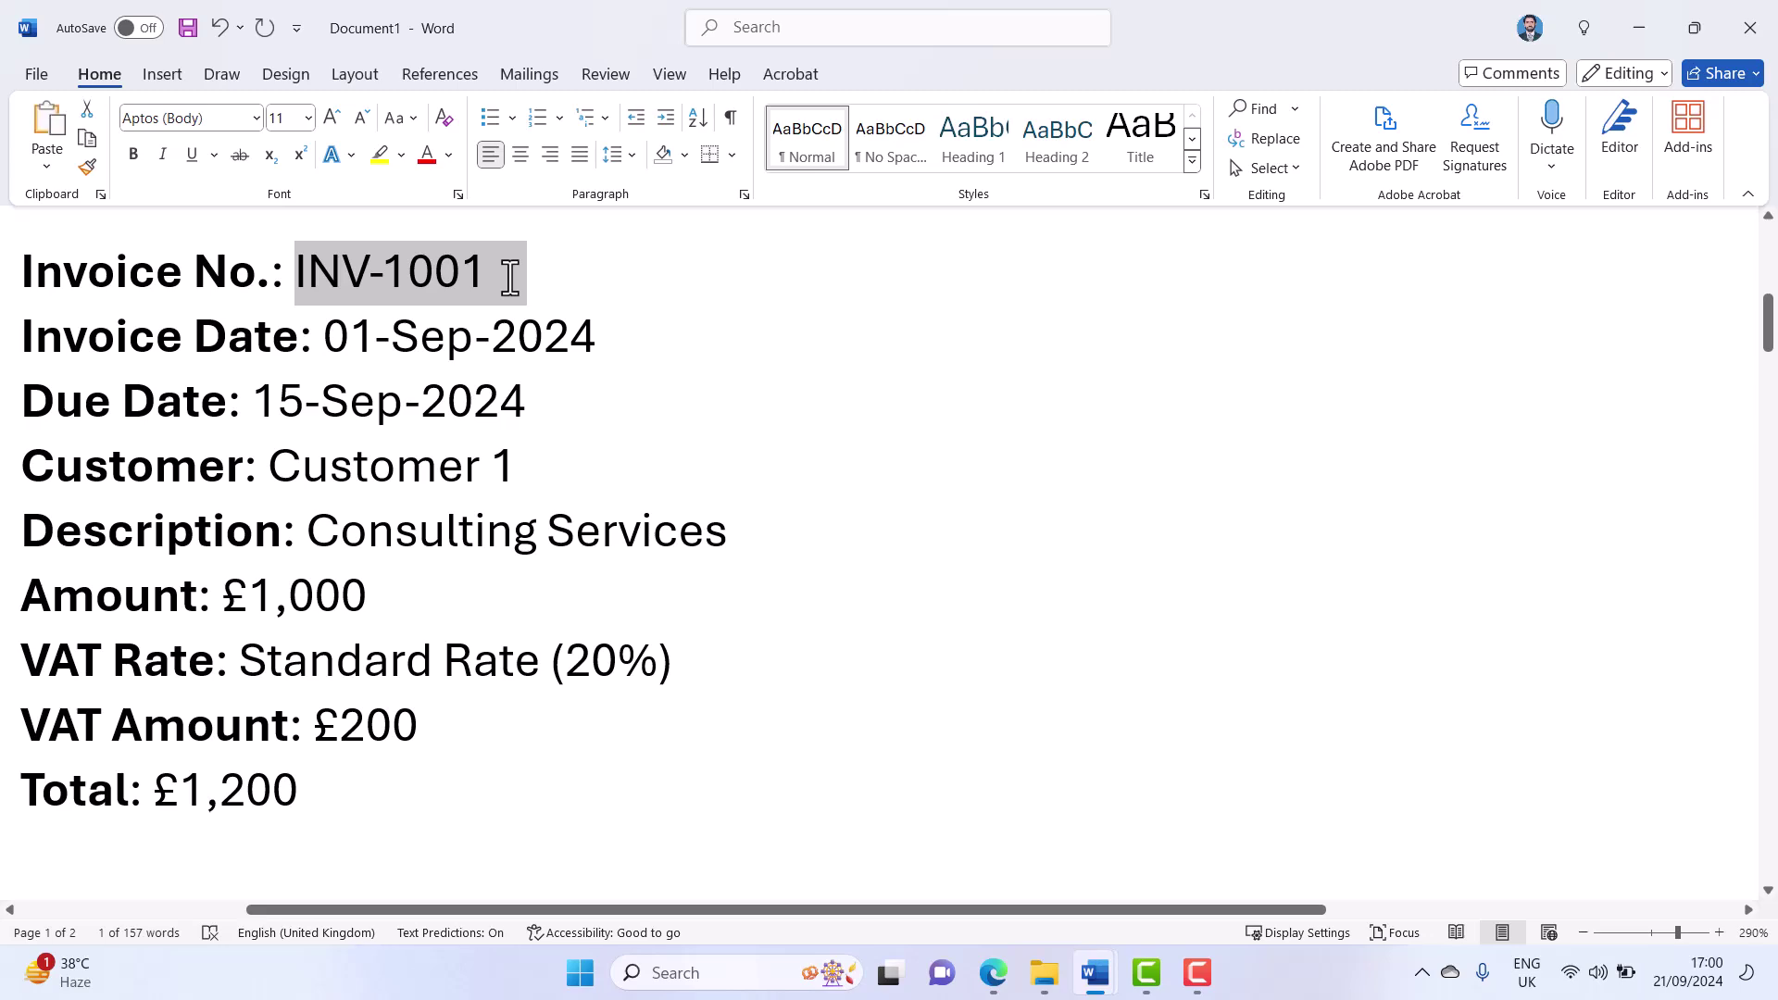
key(alt+Tab)
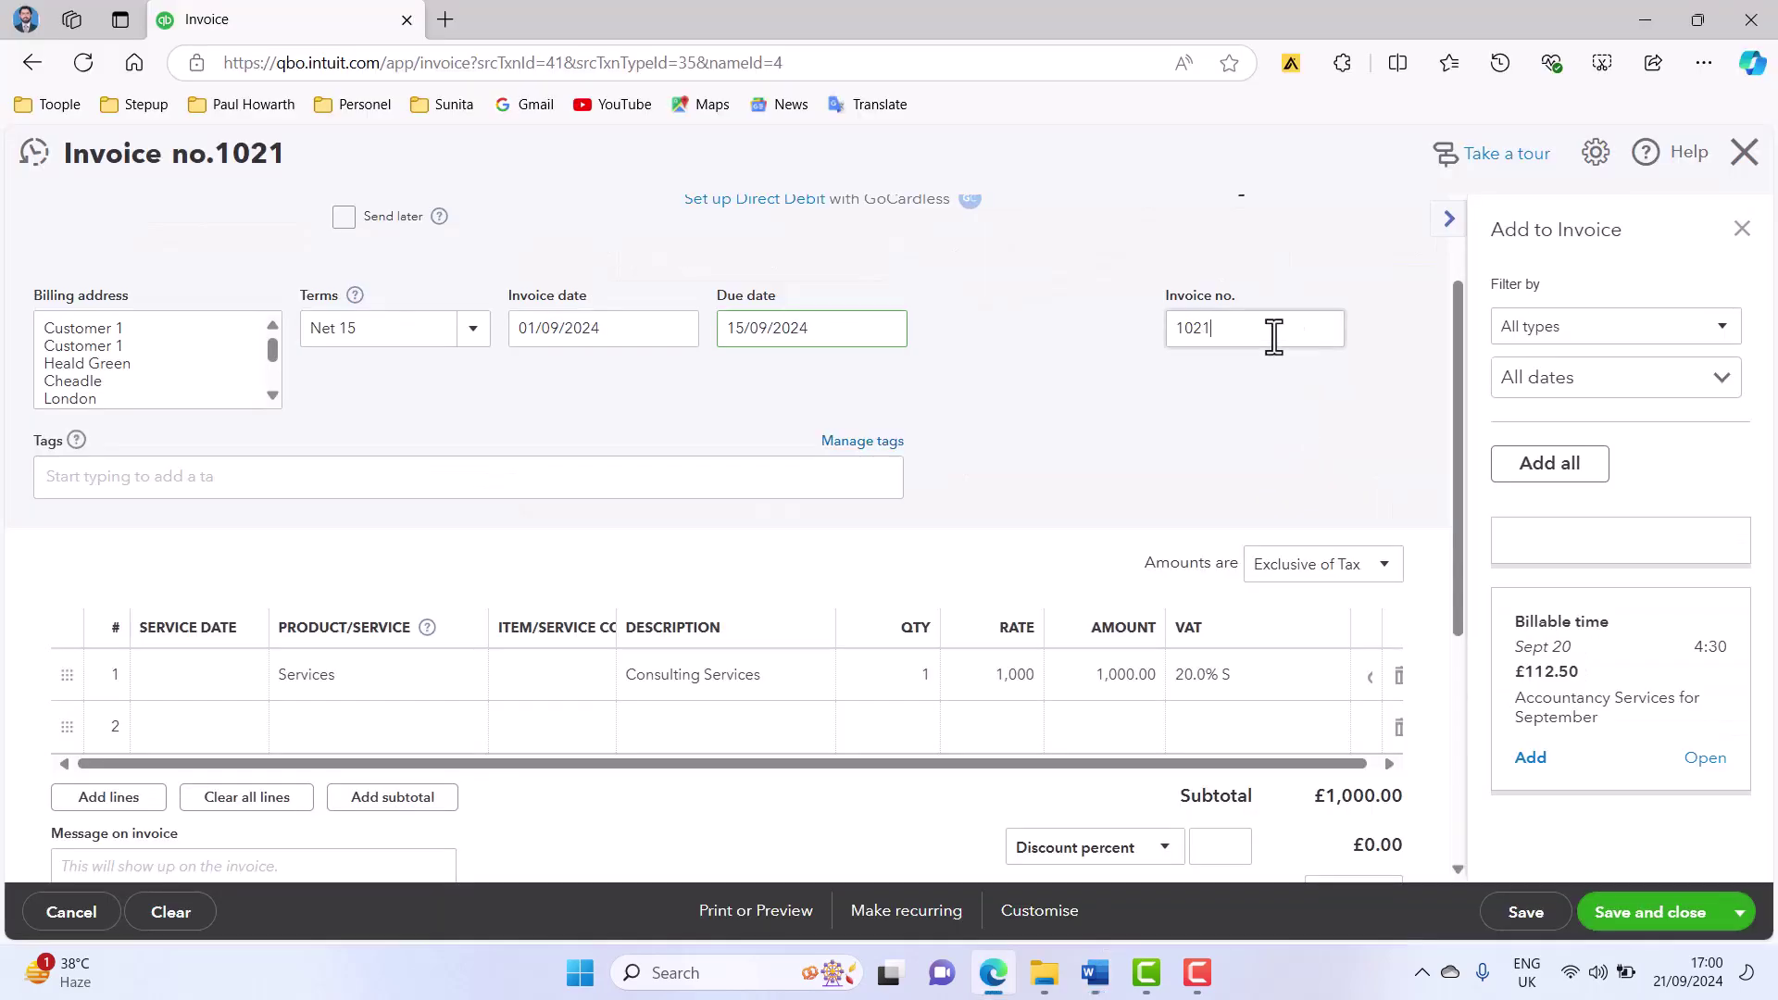
double_click(1279, 340)
key(ctrl+v)
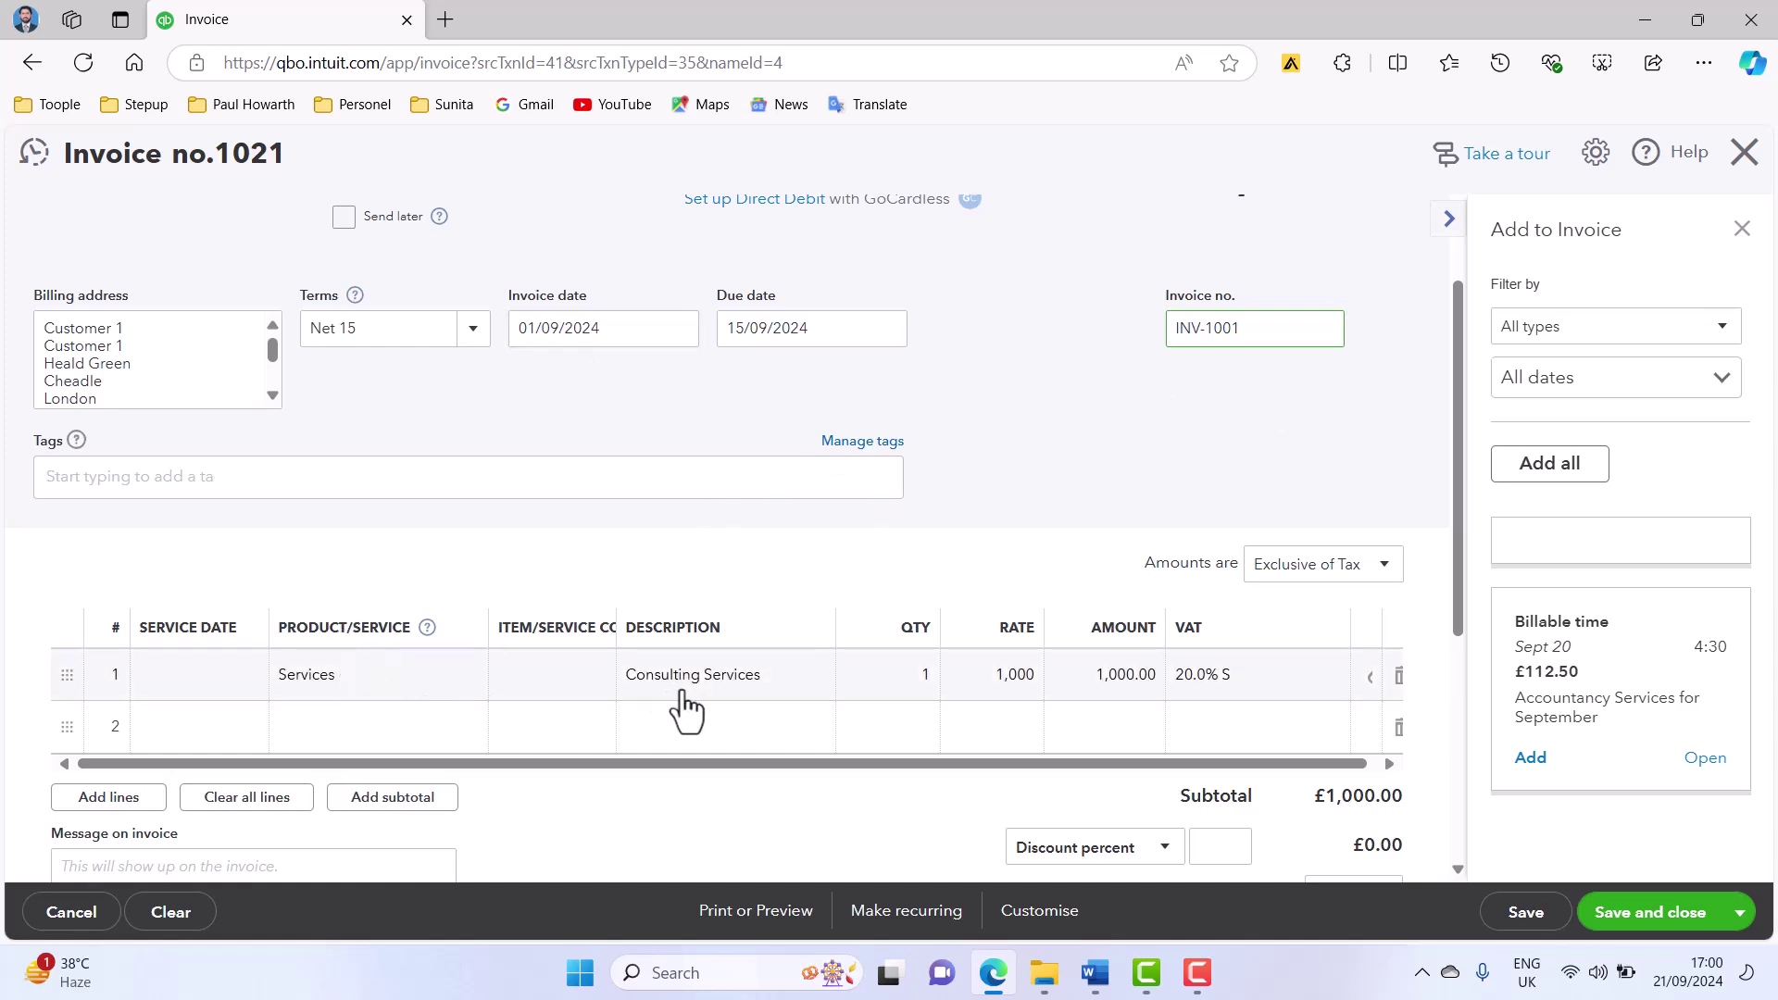
- Review the invoice totals, dismiss the Add to Invoice suggestions, and save and close the invoice
scroll(1314, 676, down, 1)
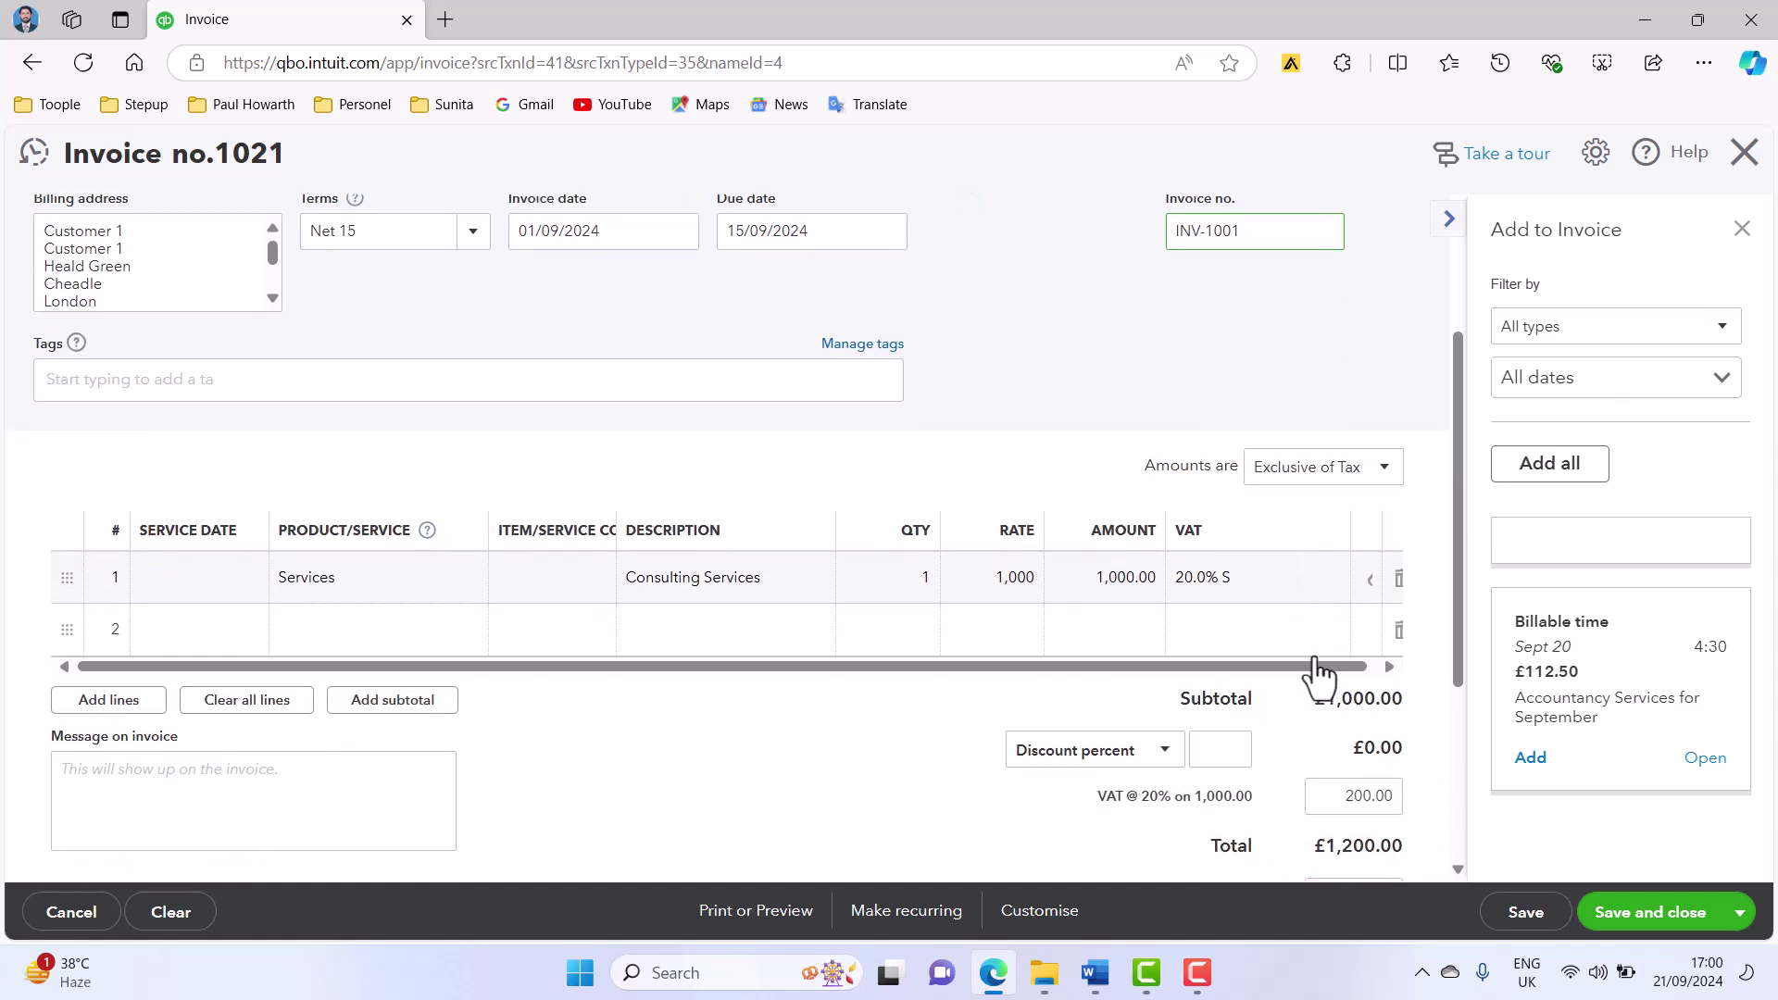
scroll(1316, 659, down, 2)
scroll(1315, 660, down, 2)
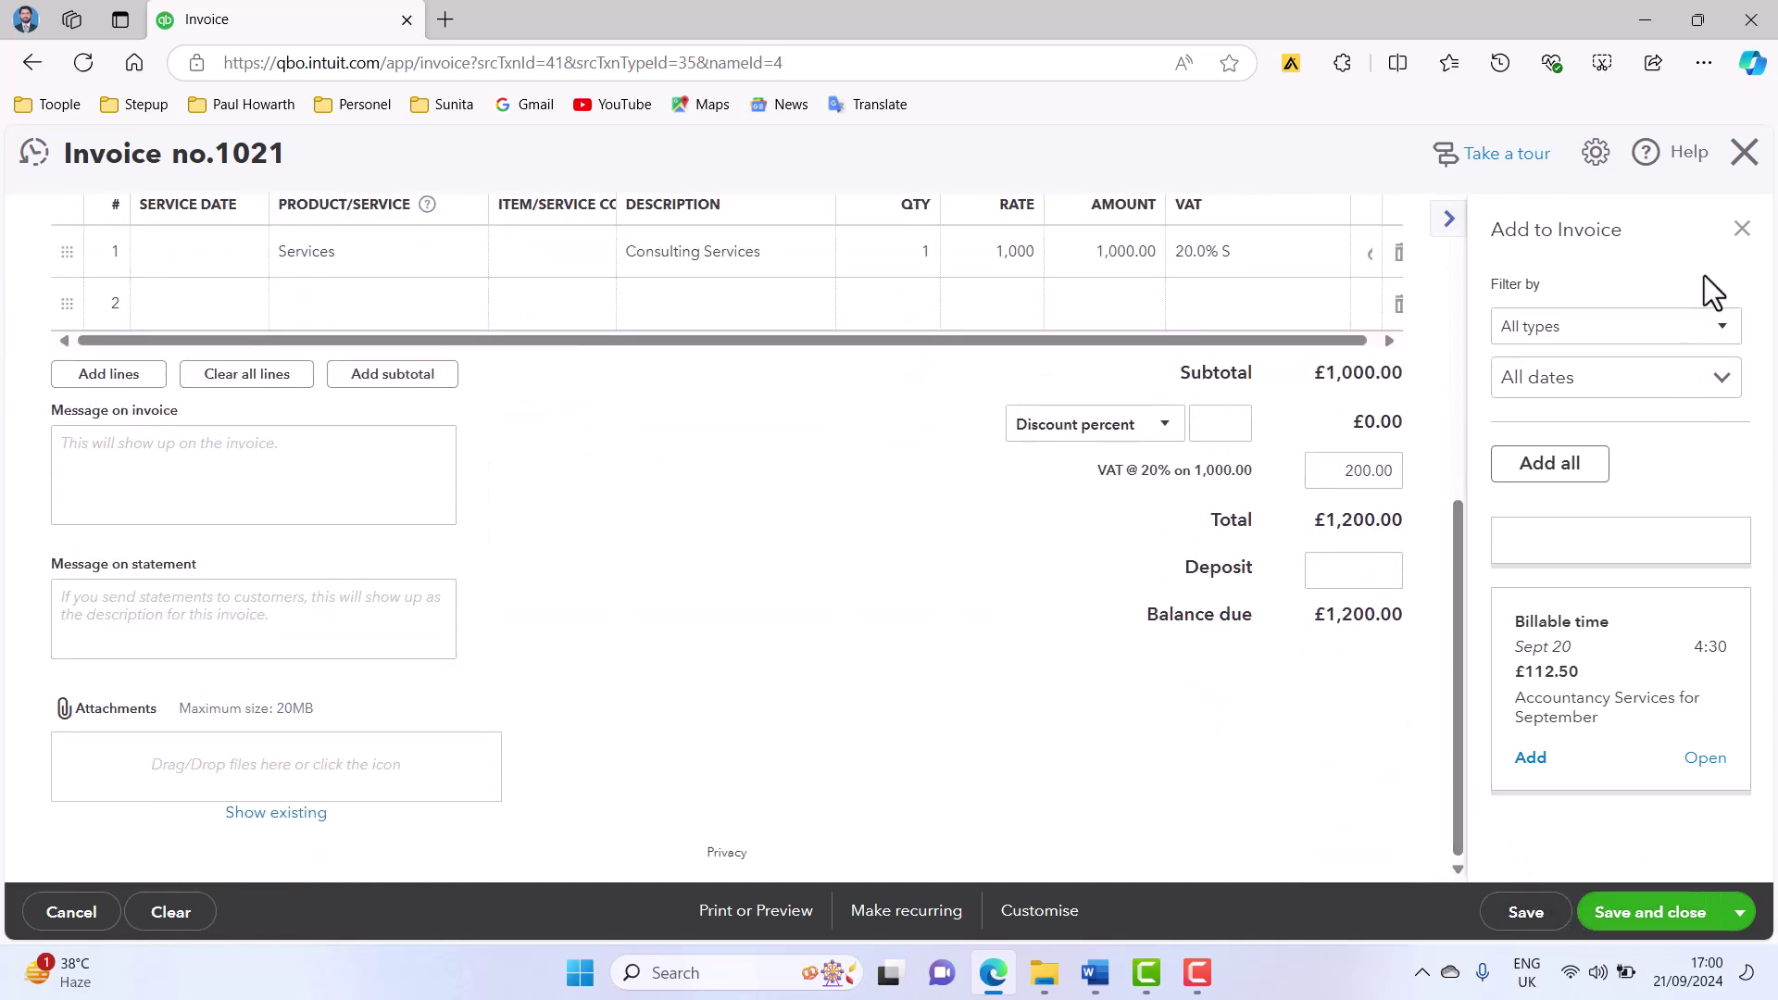
click(1737, 233)
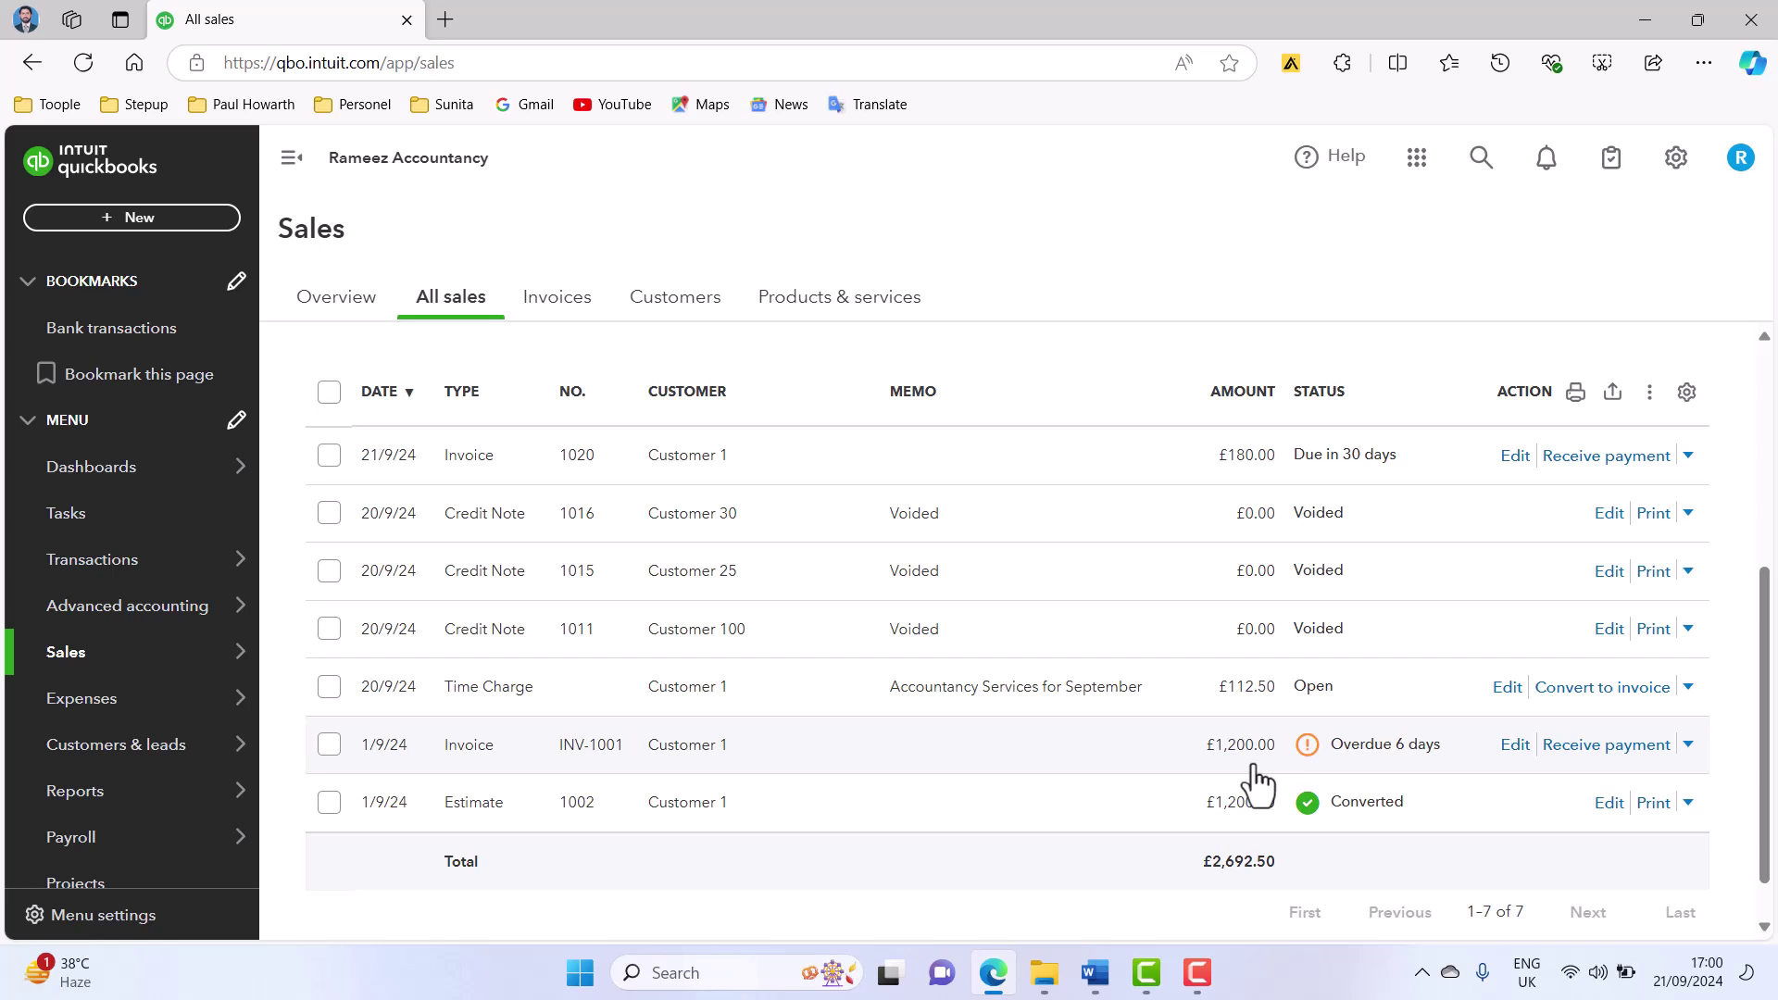
- Switch to the Account Receivable Cycle Word document and highlight the Estimate to Invoice line in yellow
mouse_move(1111, 979)
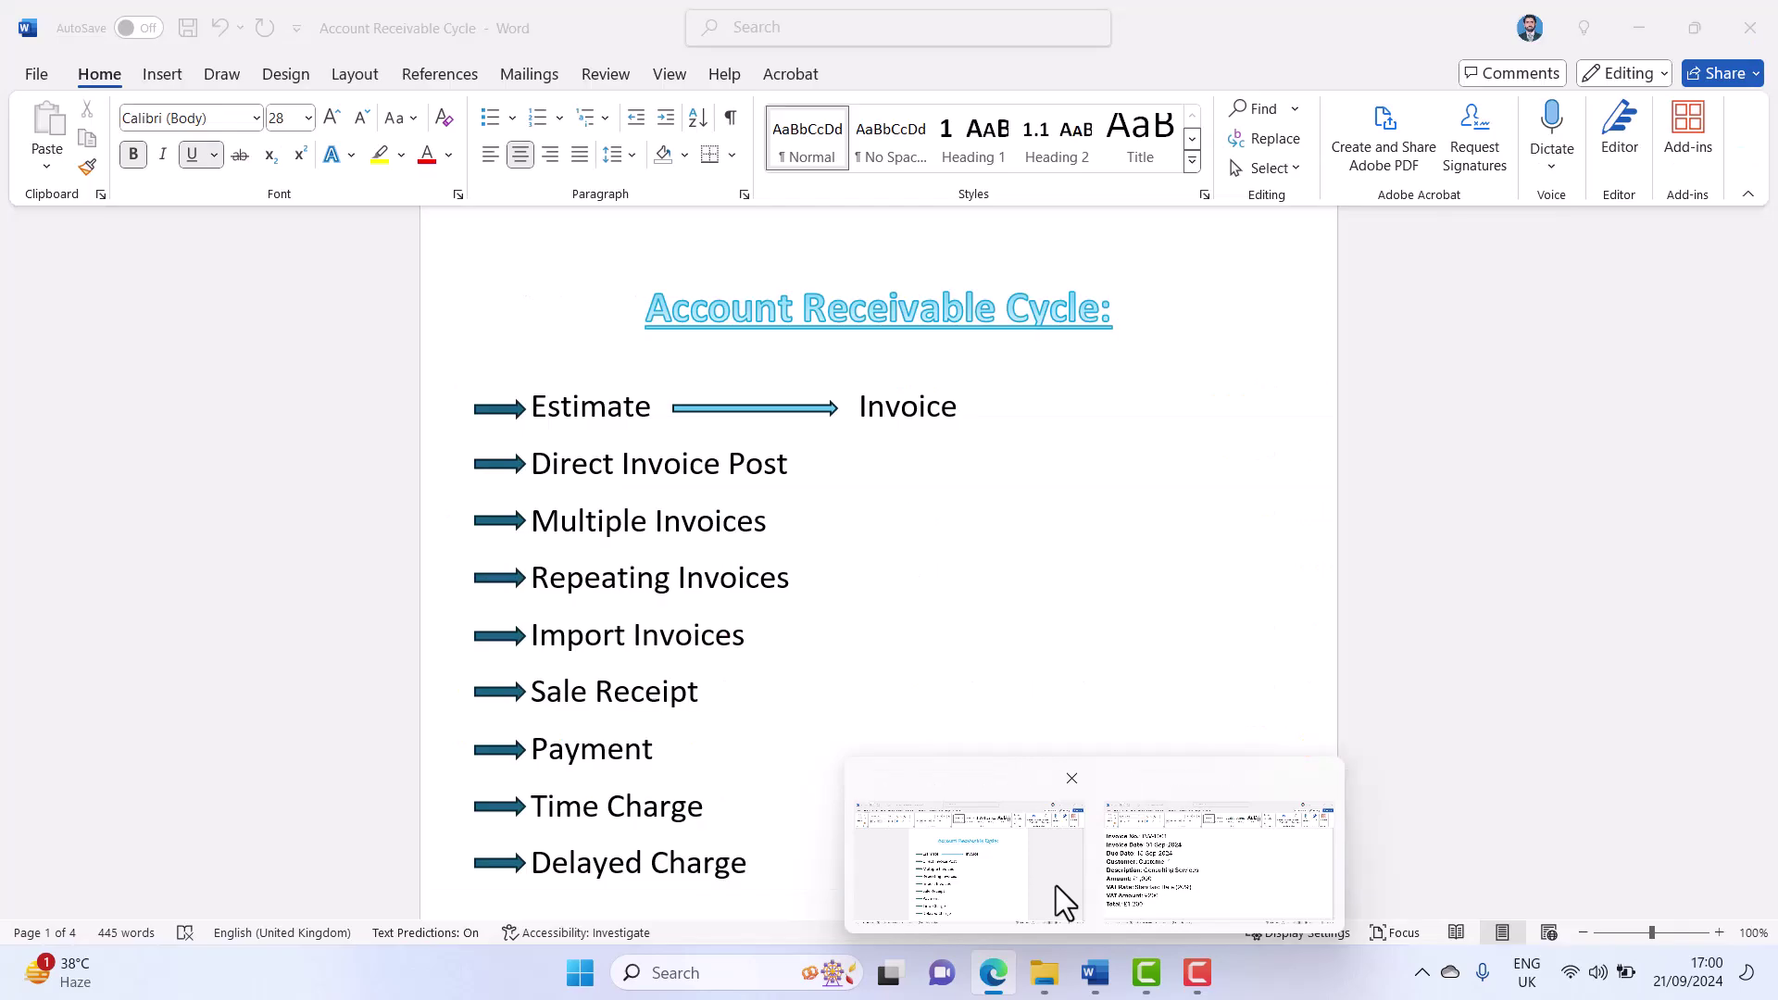
click(1055, 886)
drag(892, 404, 510, 401)
click(382, 155)
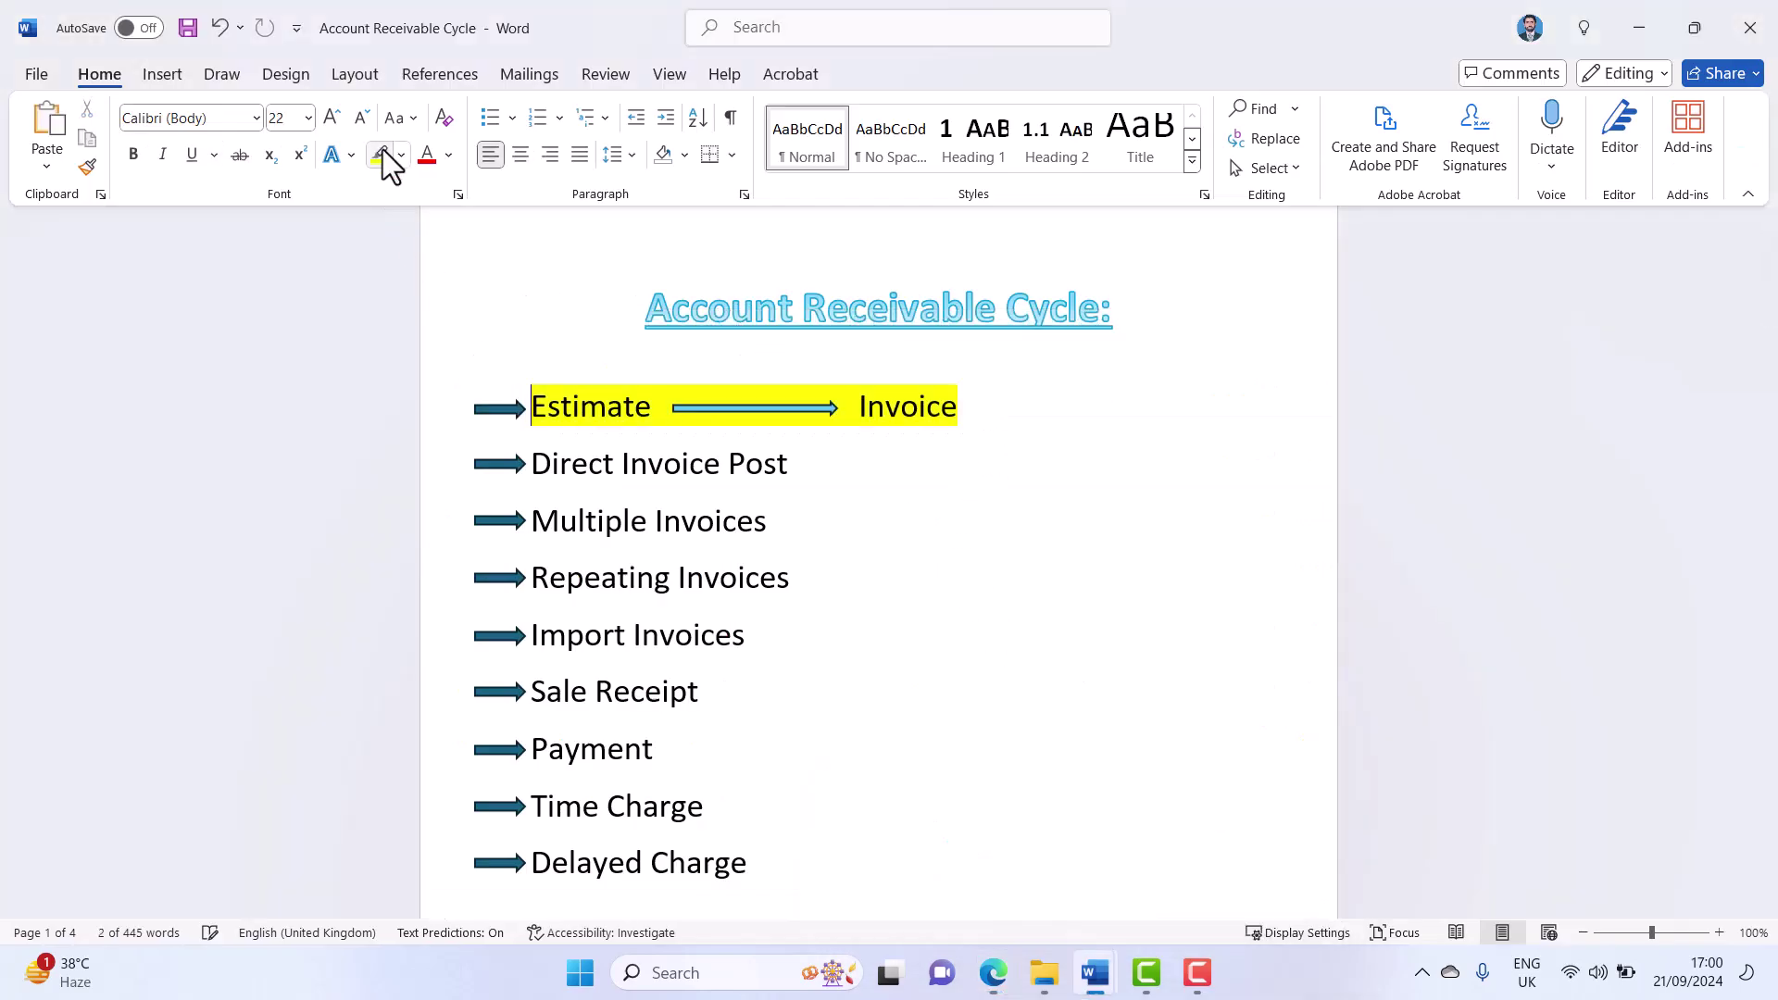
click(1059, 439)
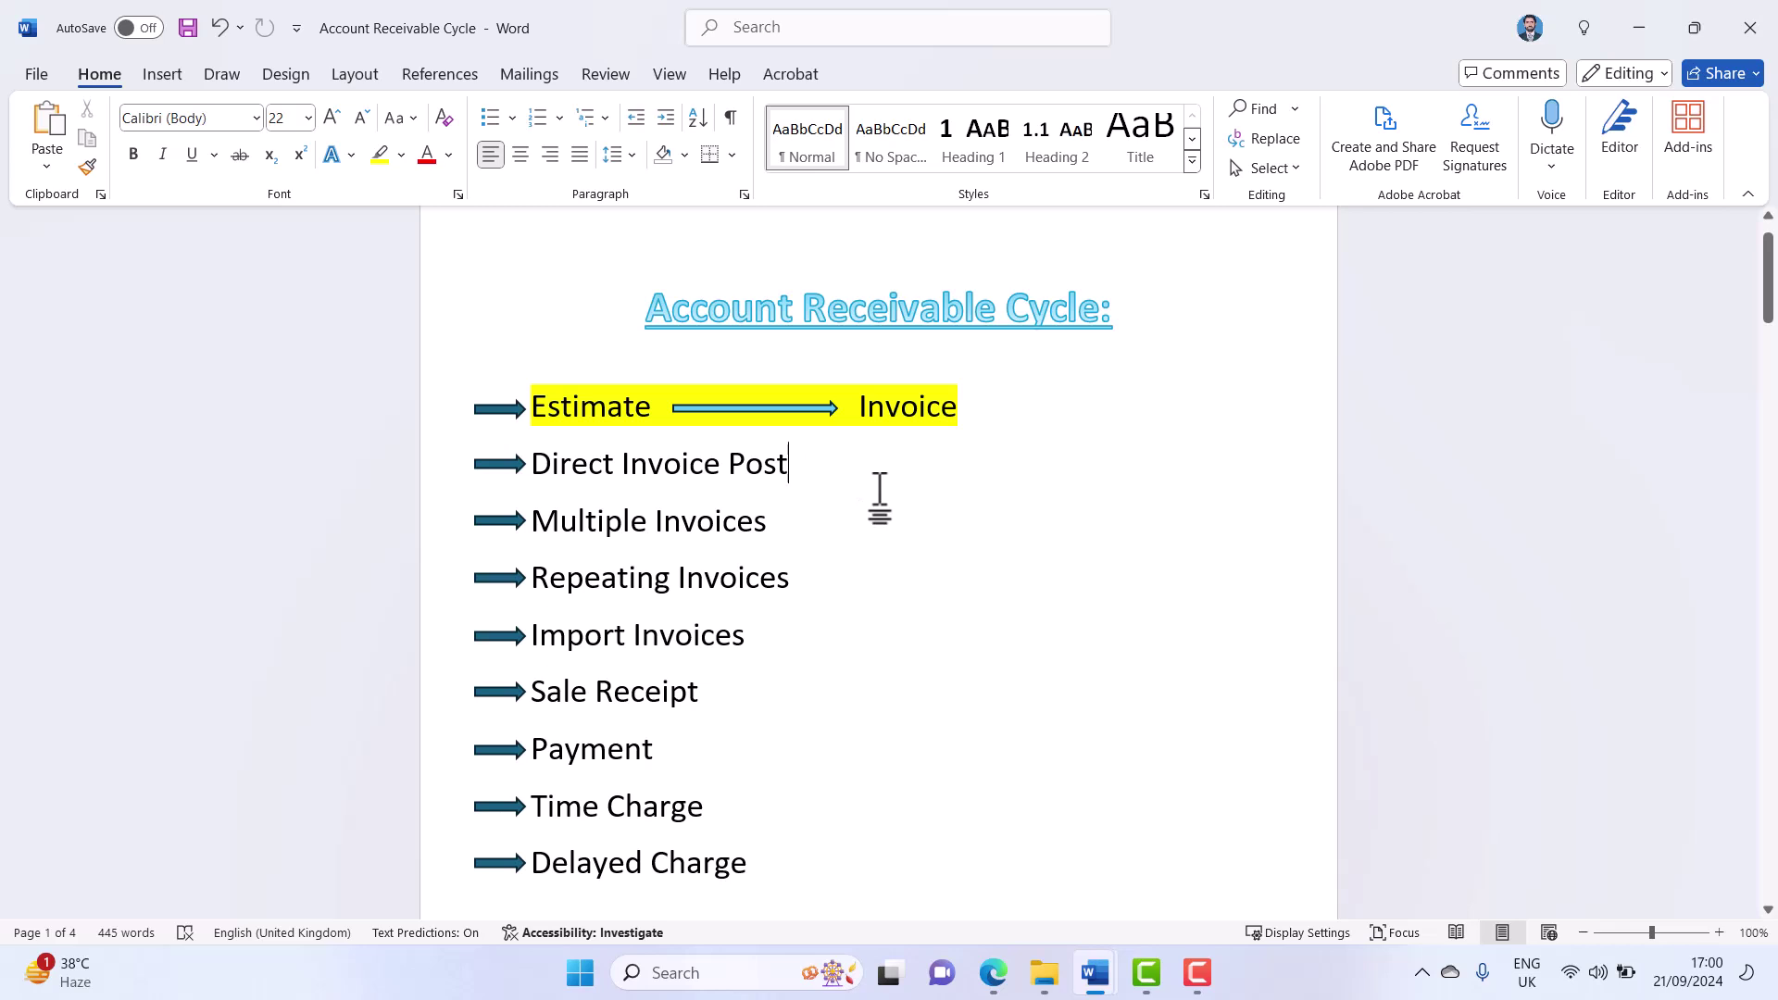
- Check the INV-1006 details for Customer 2 in the Document1 Word file and start a new invoice in QuickBooks Online
mouse_move(1097, 972)
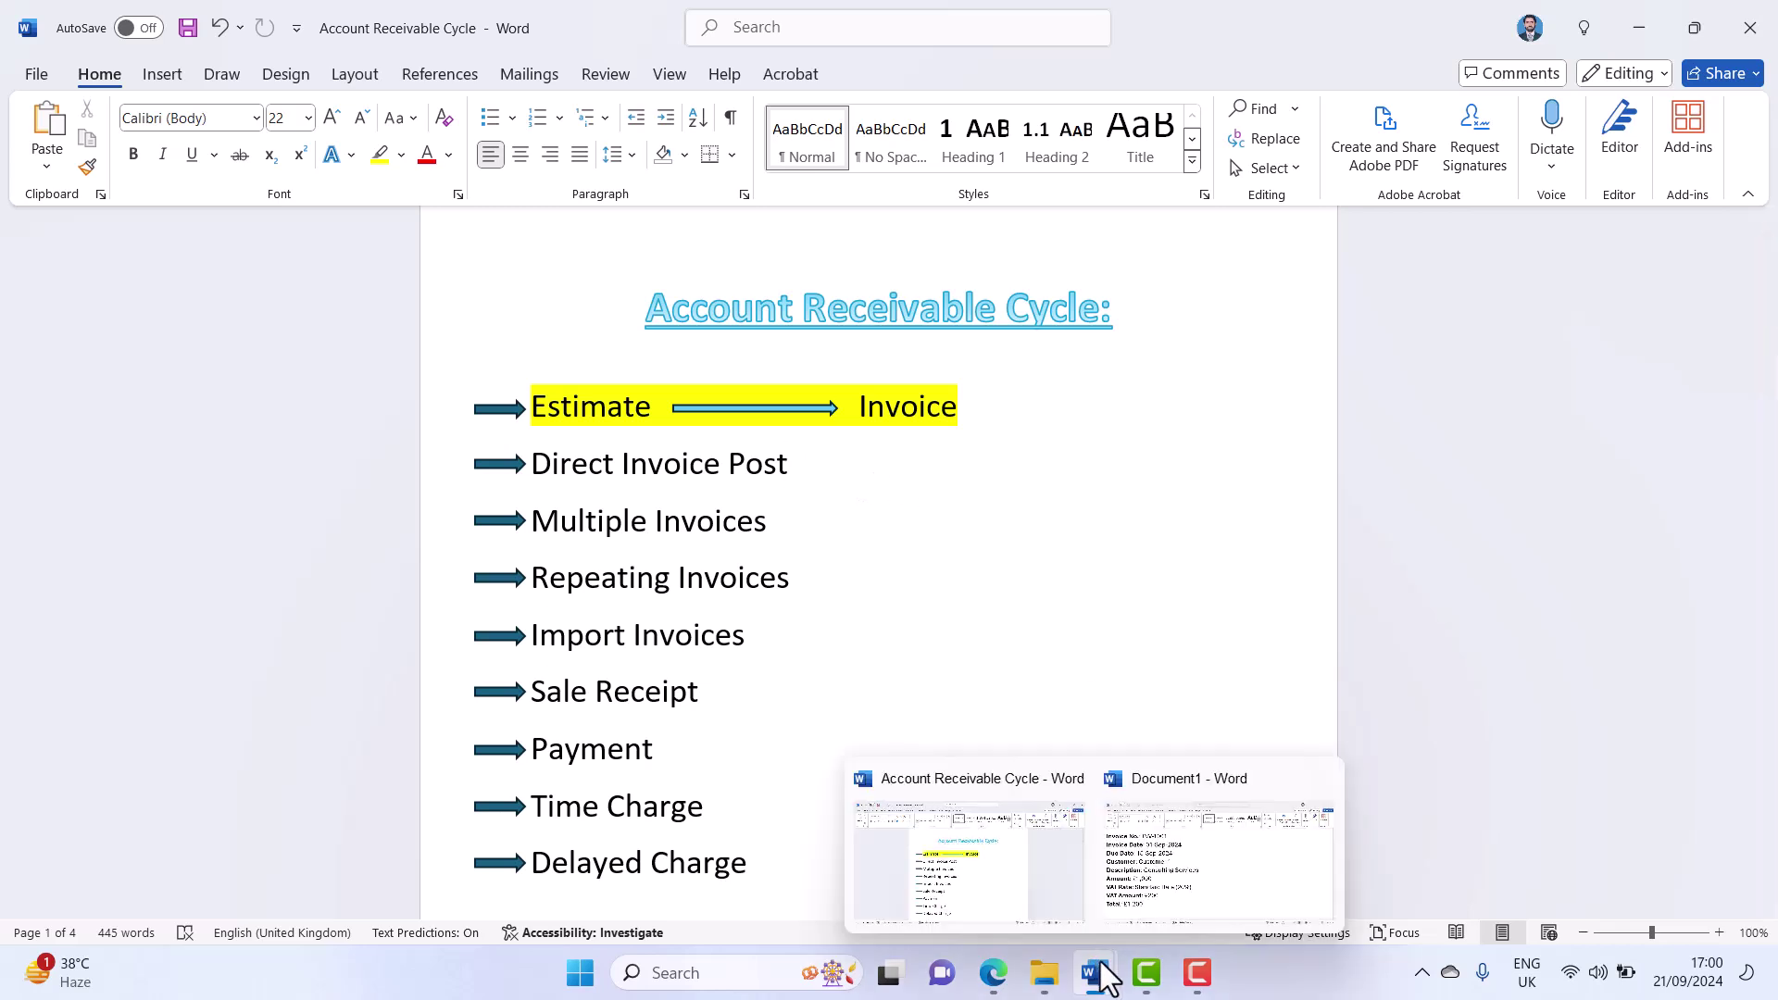
click(1180, 893)
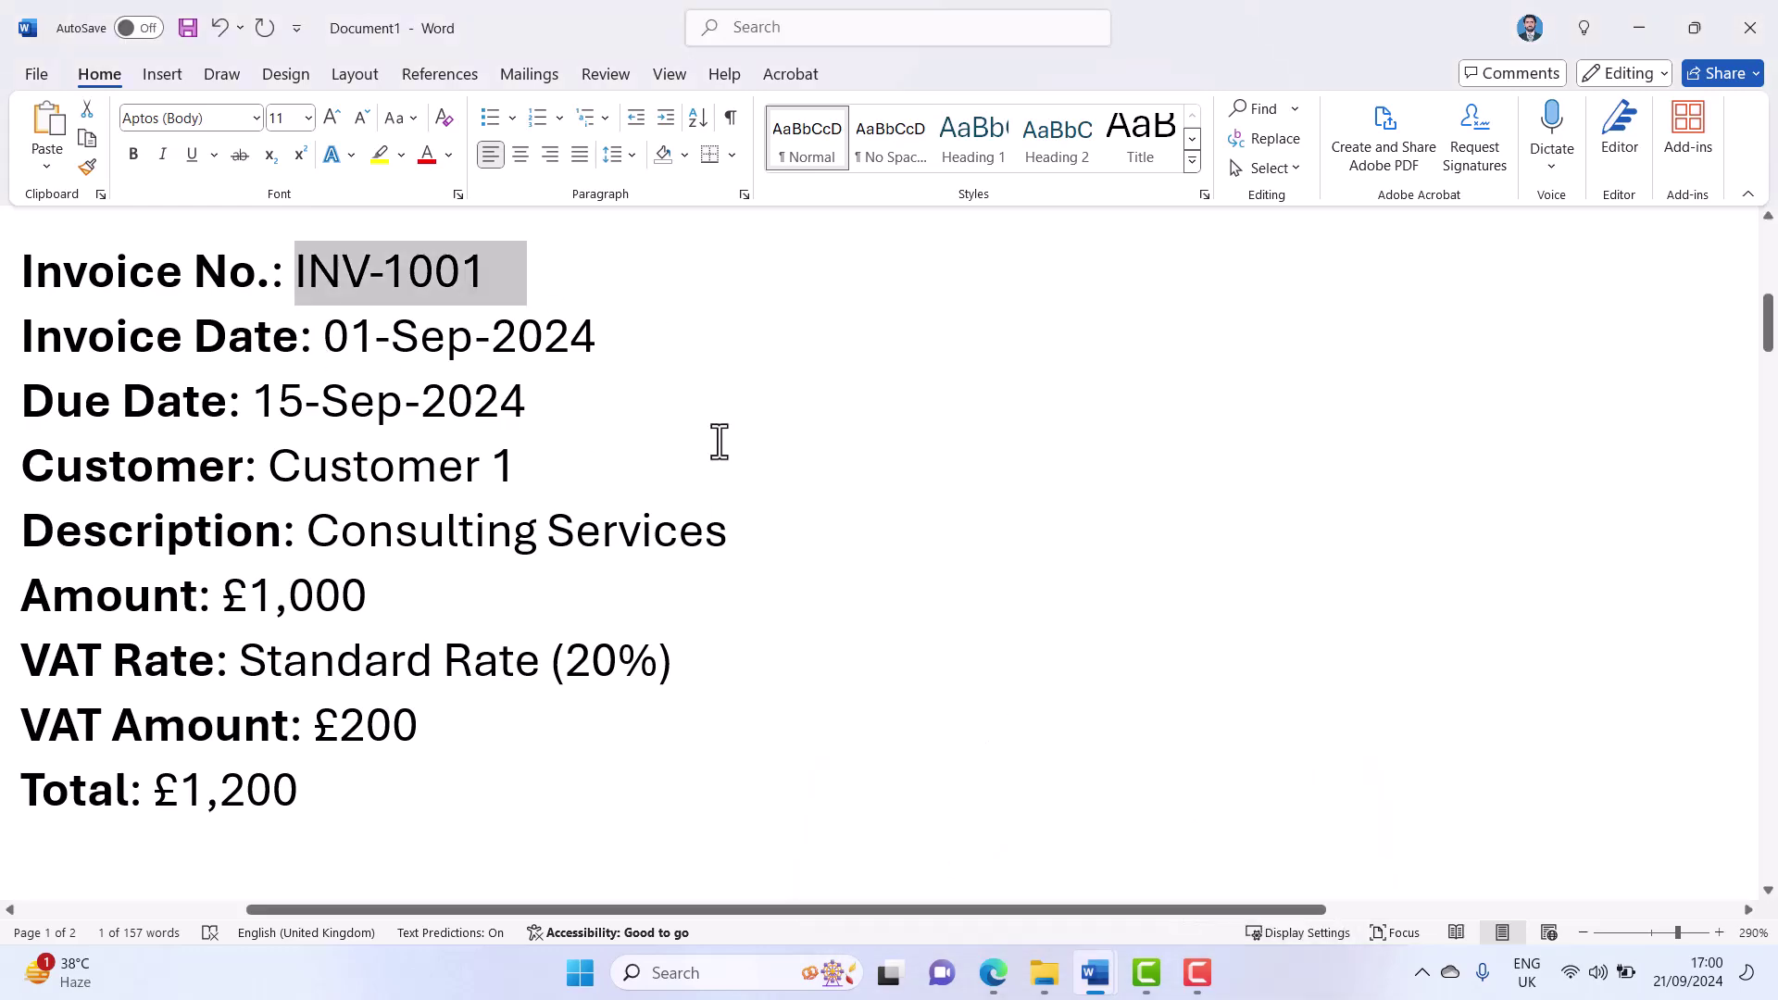
scroll(719, 442, down, 6)
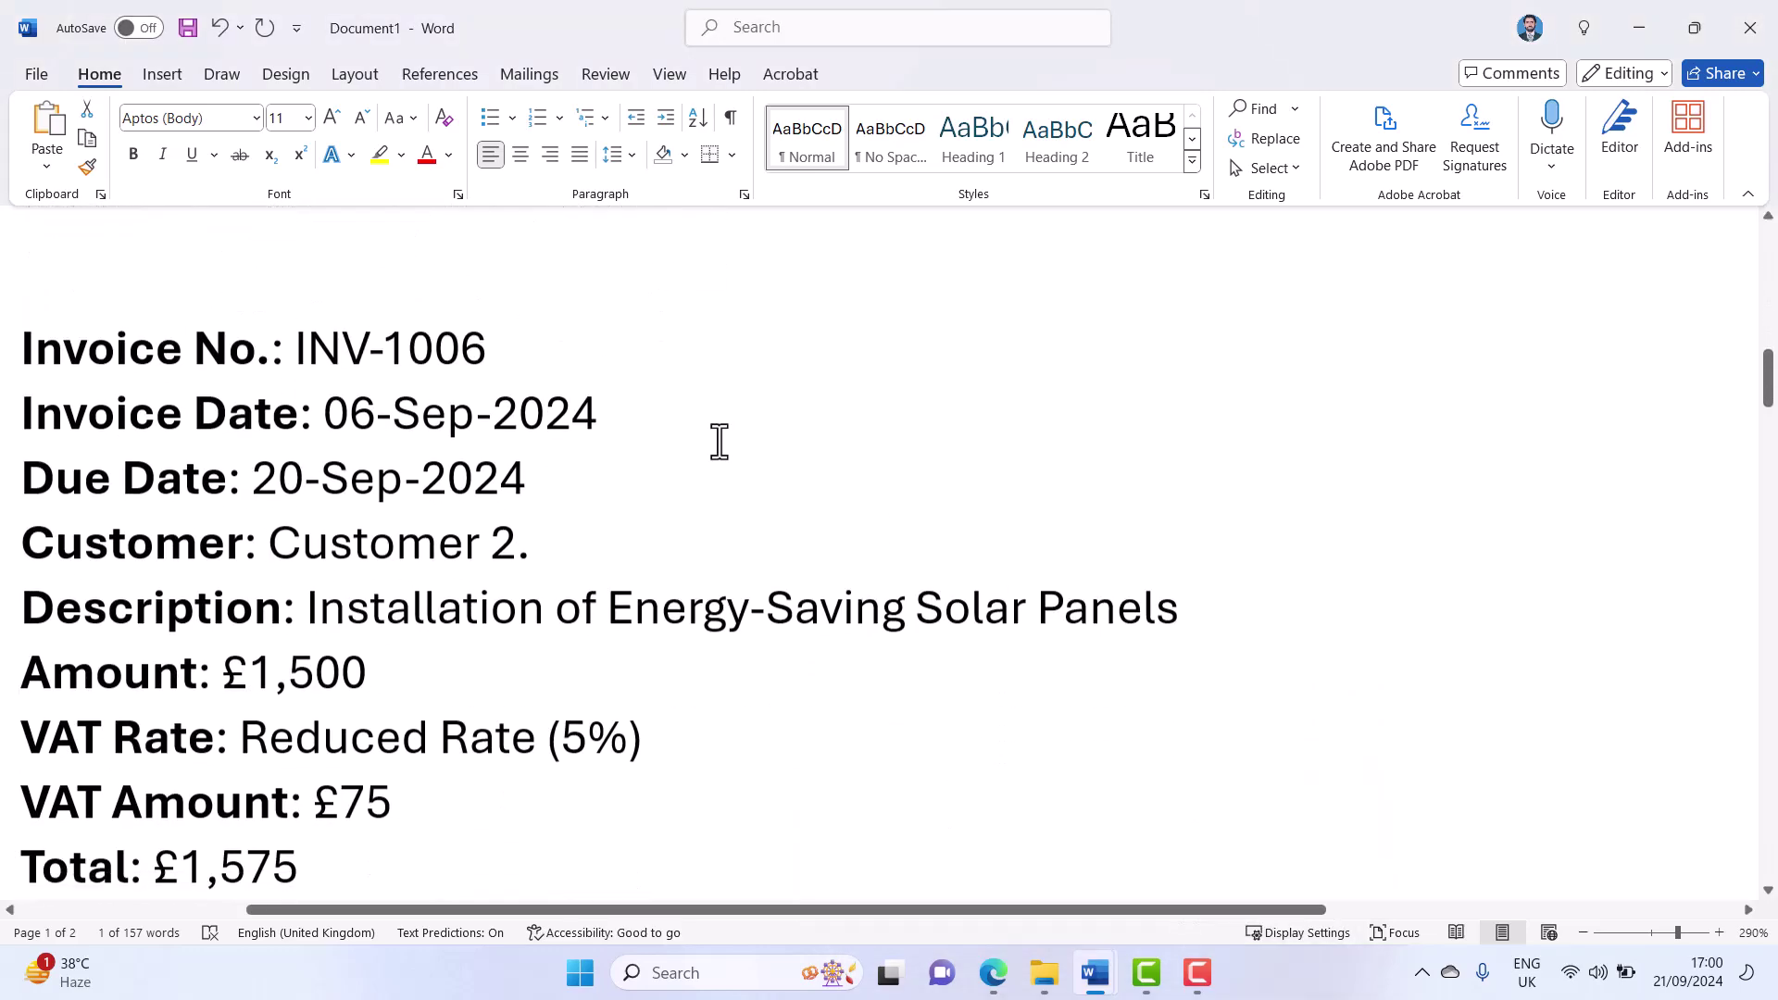
scroll(720, 441, down, 2)
scroll(719, 442, up, 2)
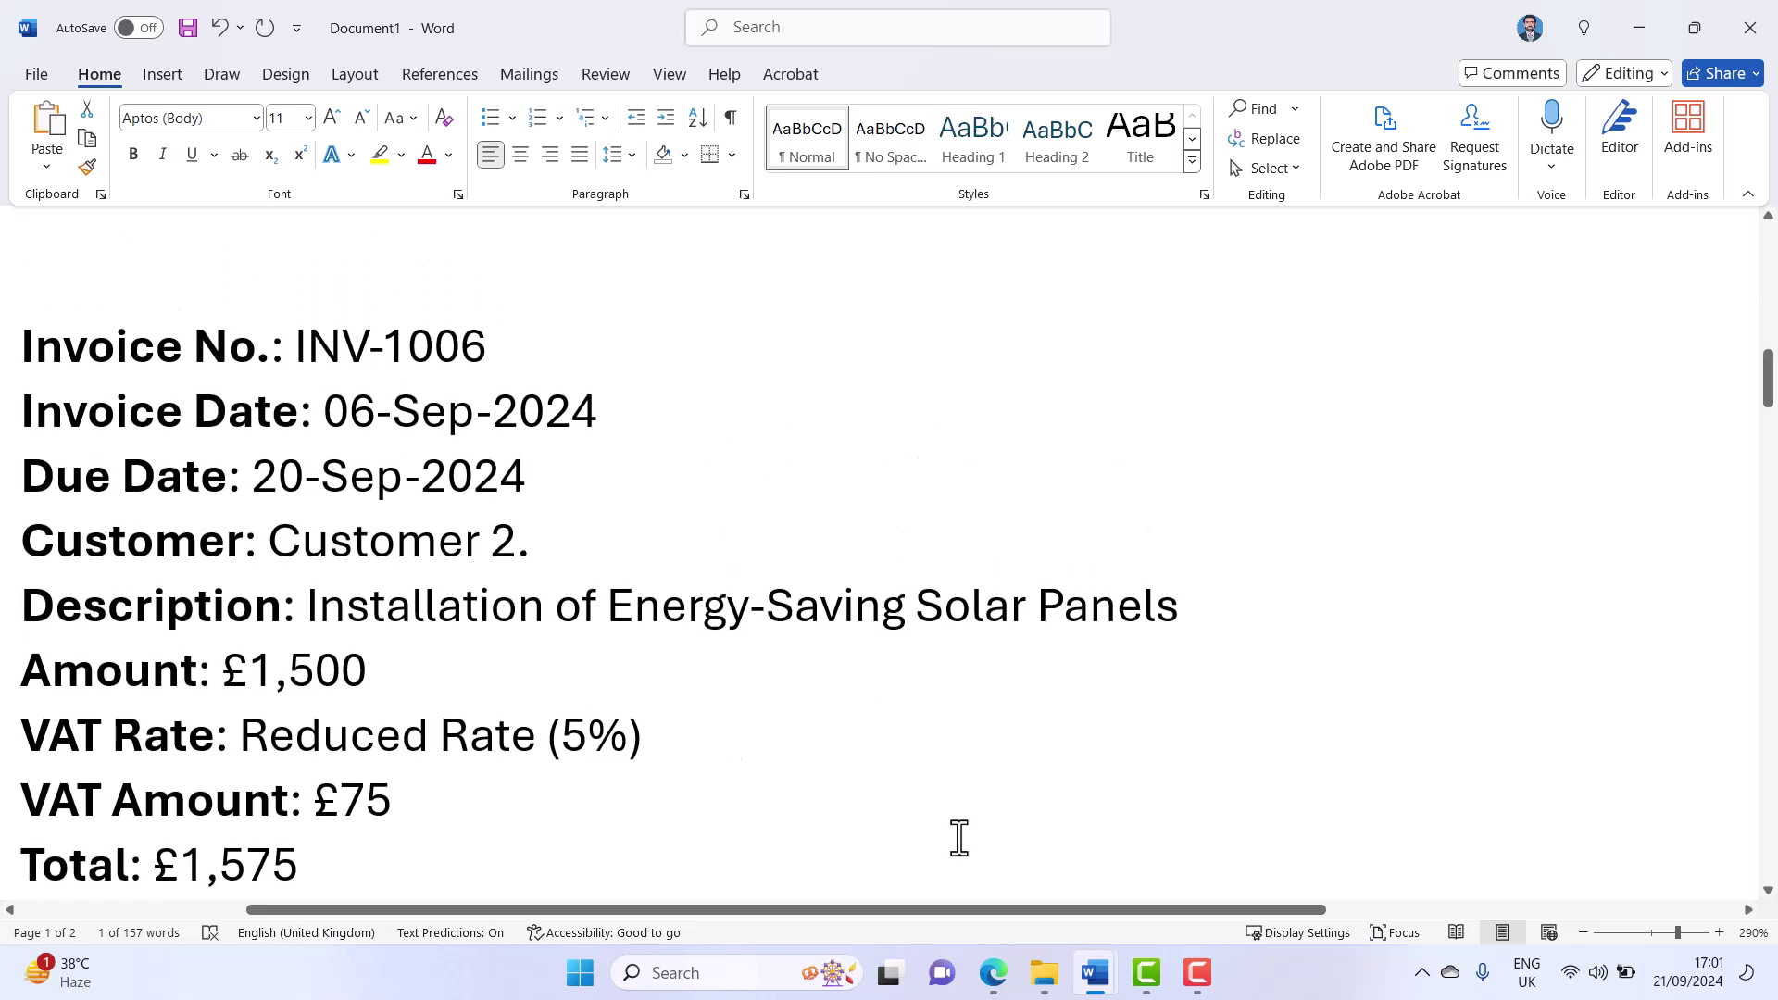
click(992, 973)
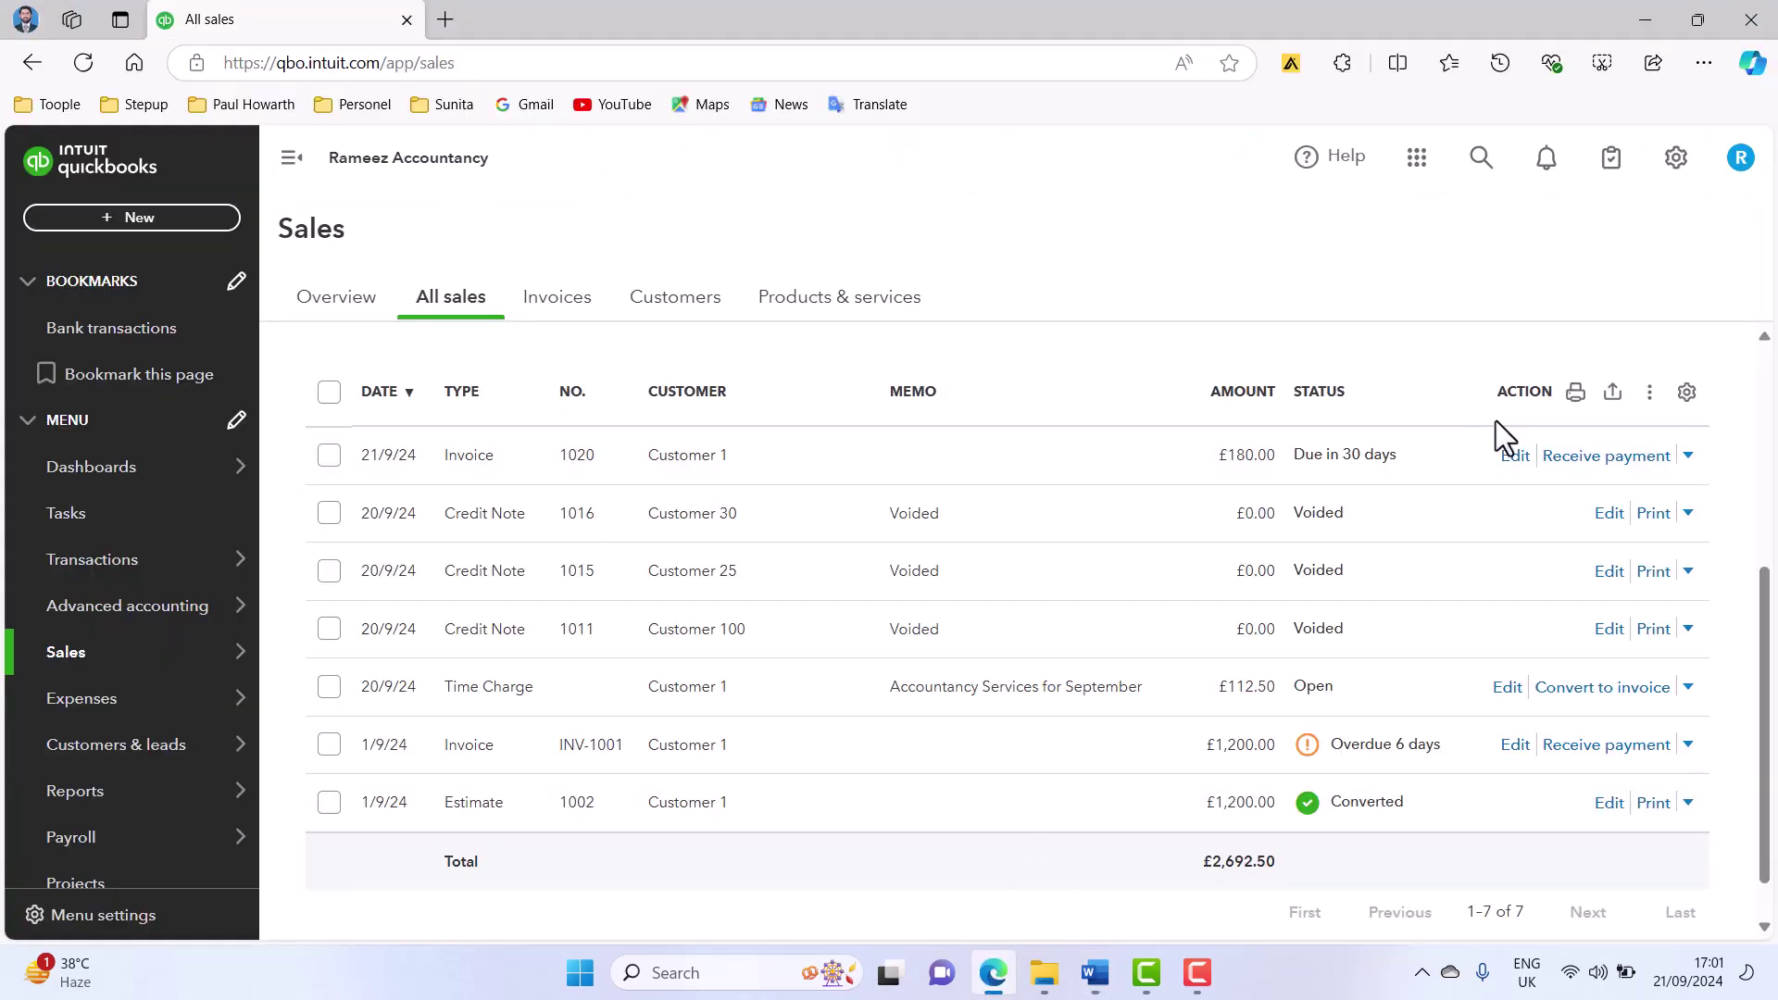
scroll(1517, 443, up, 3)
scroll(1517, 443, up, 1)
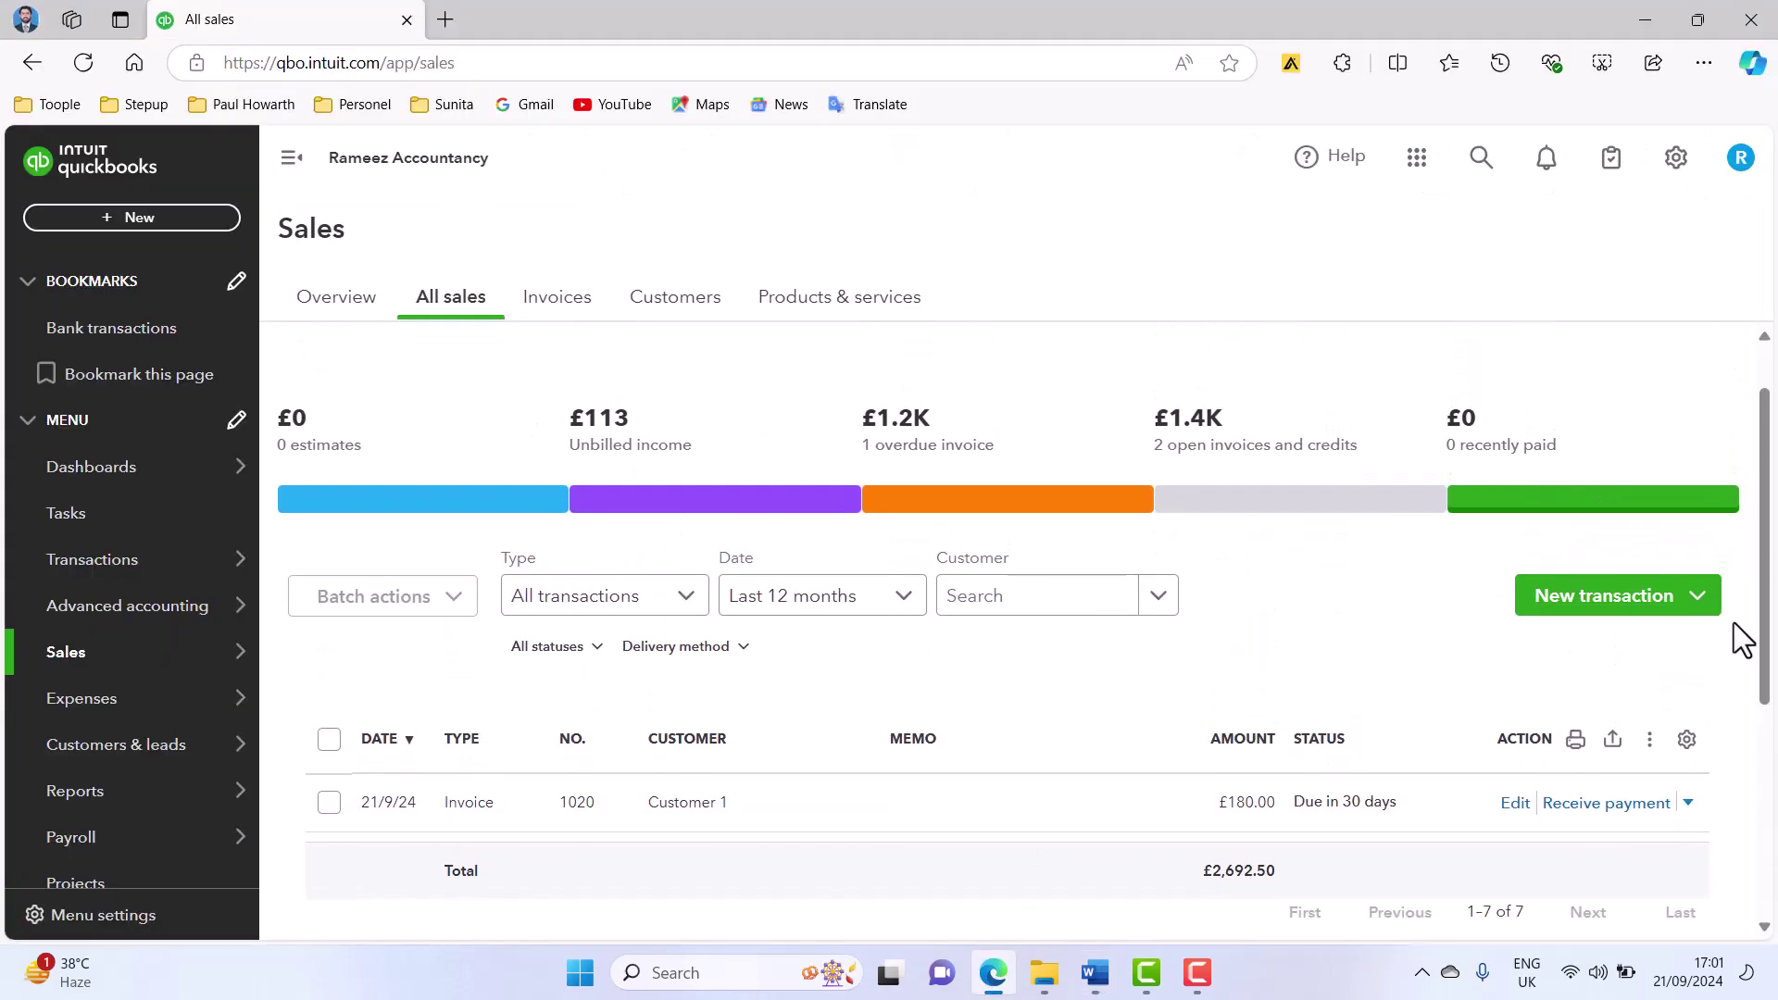
click(1701, 611)
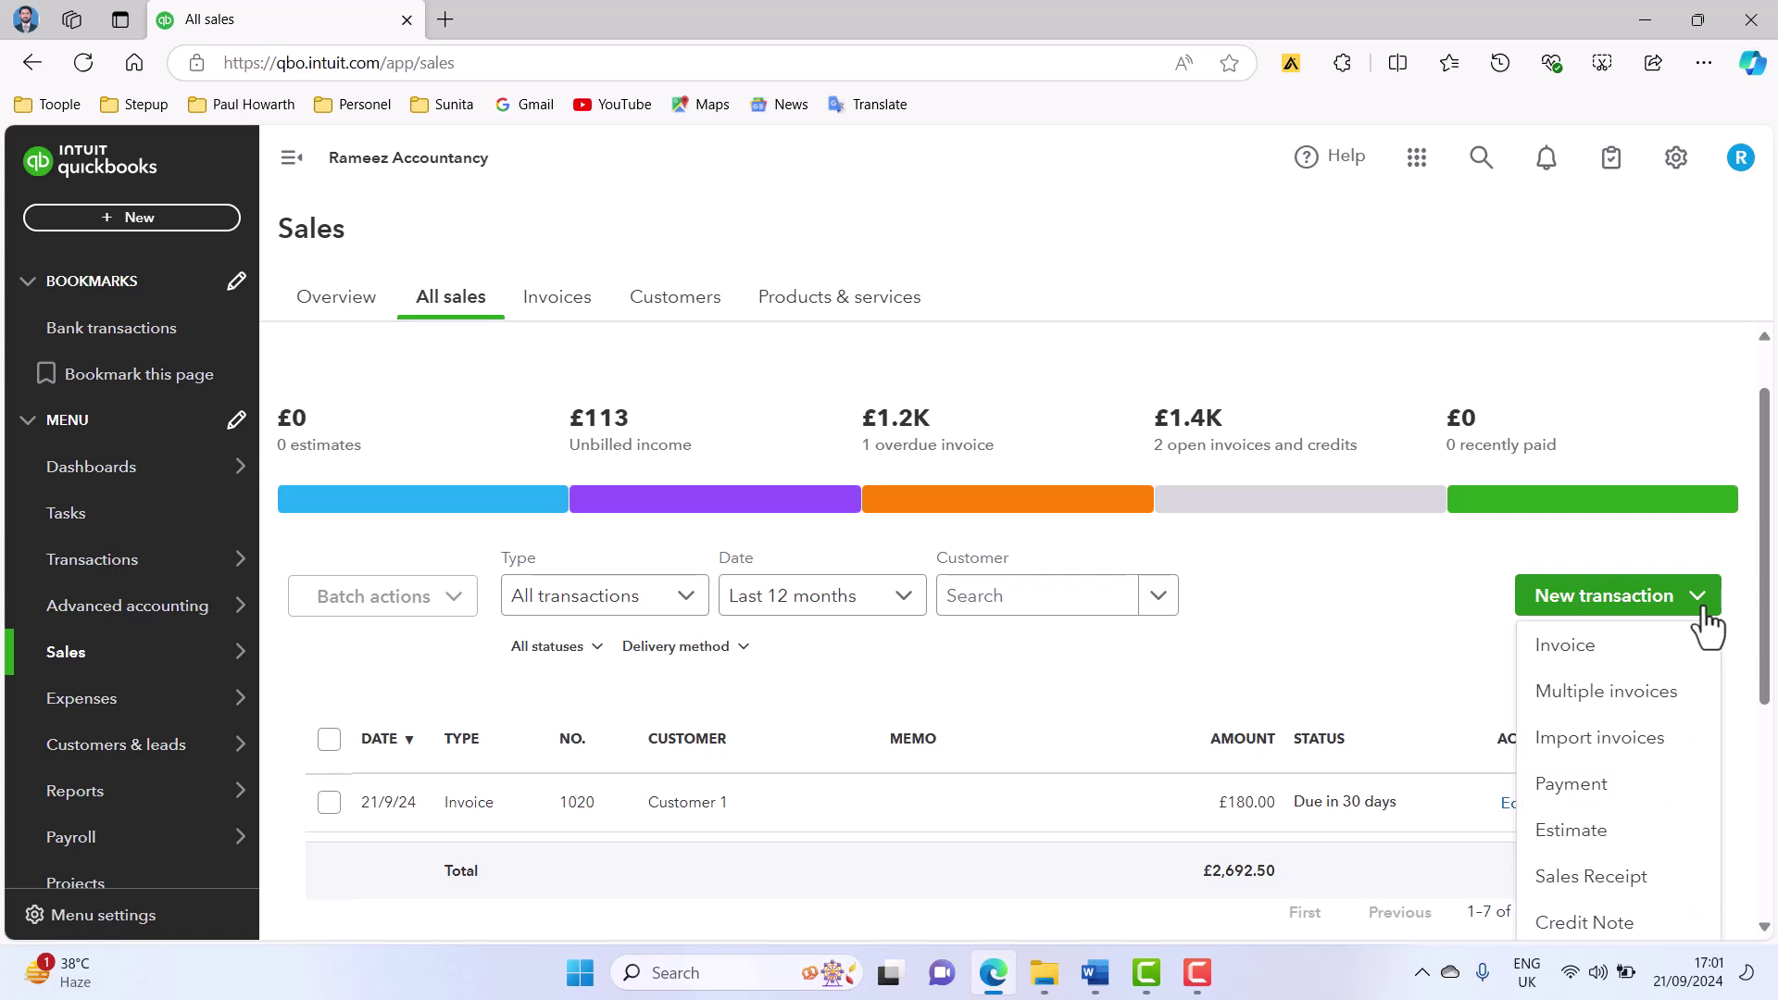
click(1624, 651)
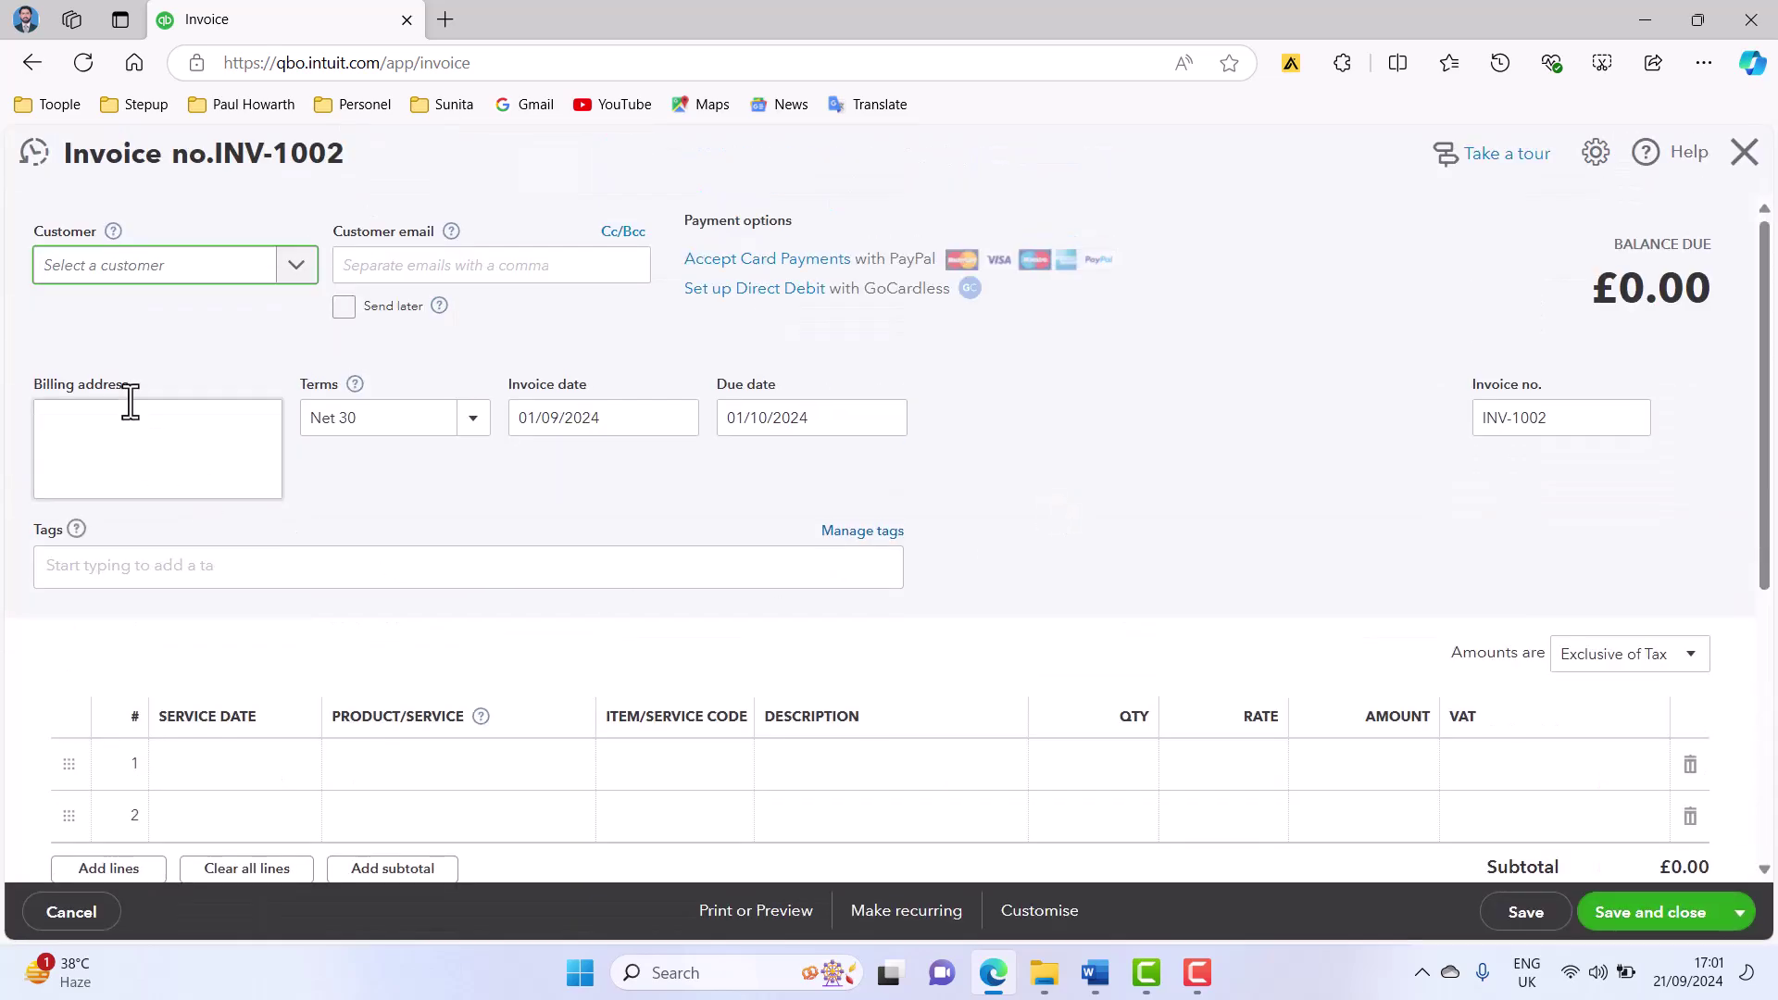
- Check the customer in the Document1 Word file, select Customer 2 on the QuickBooks invoice, and mark it to send later
key(alt+Tab)
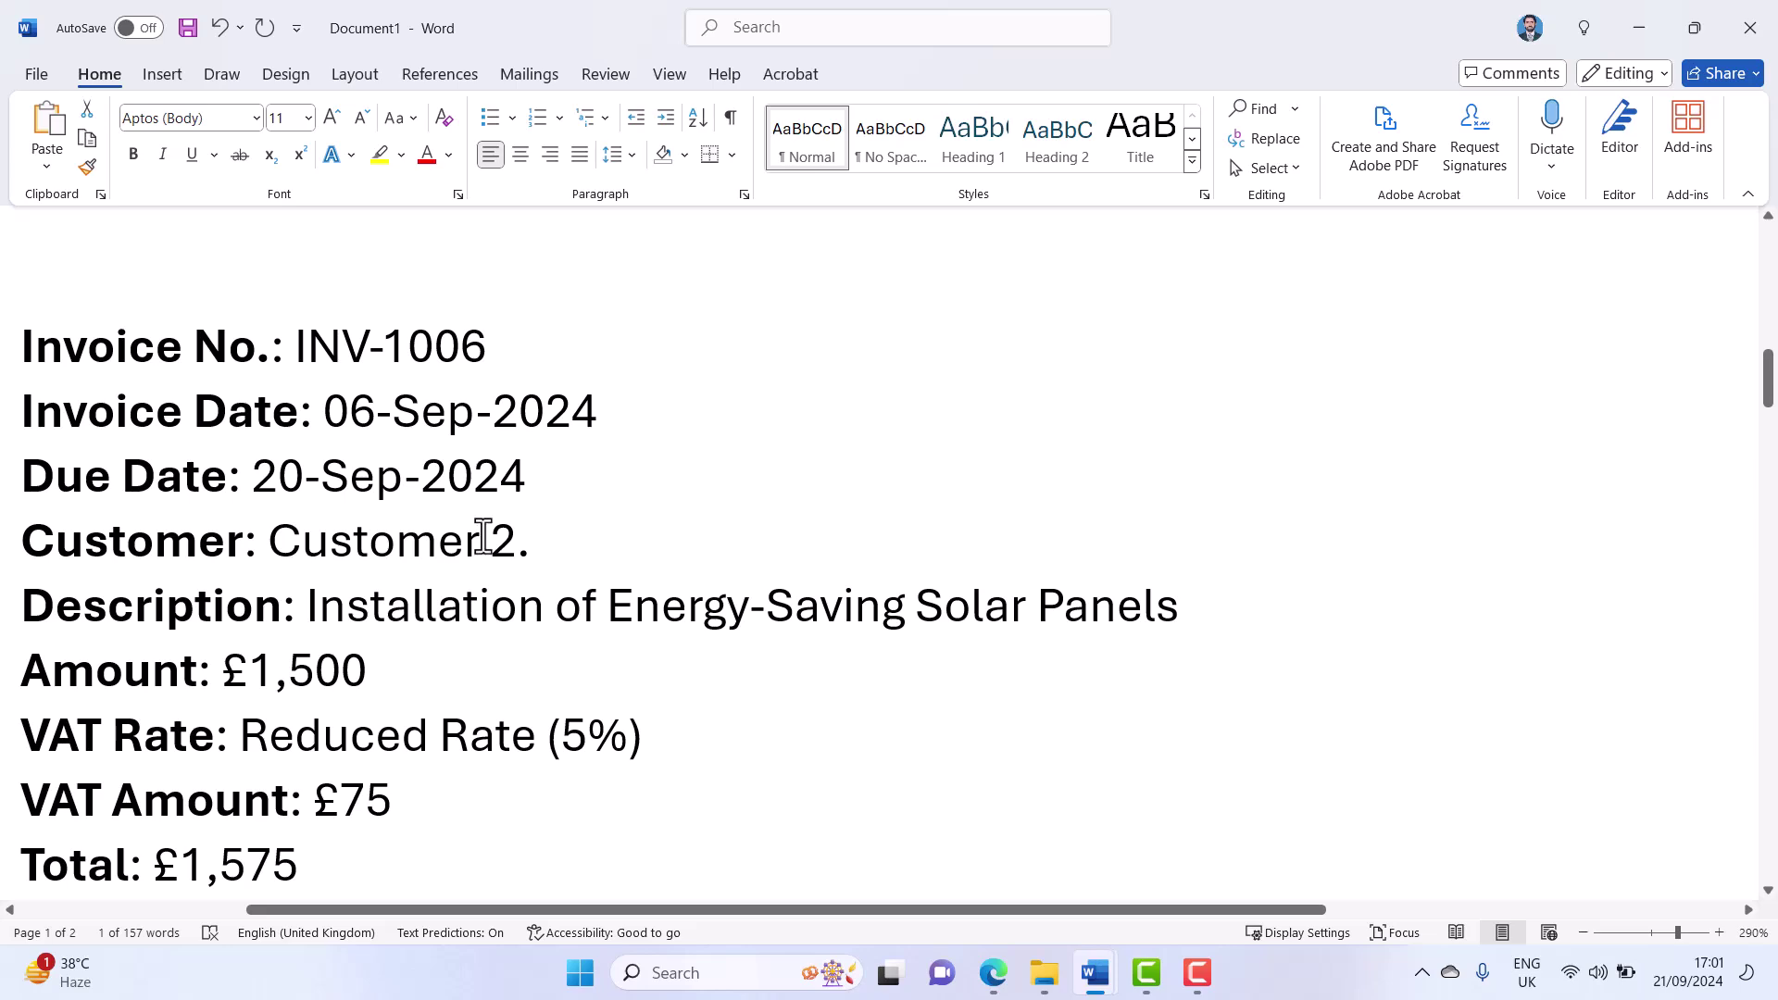
key(alt+Tab)
click(297, 267)
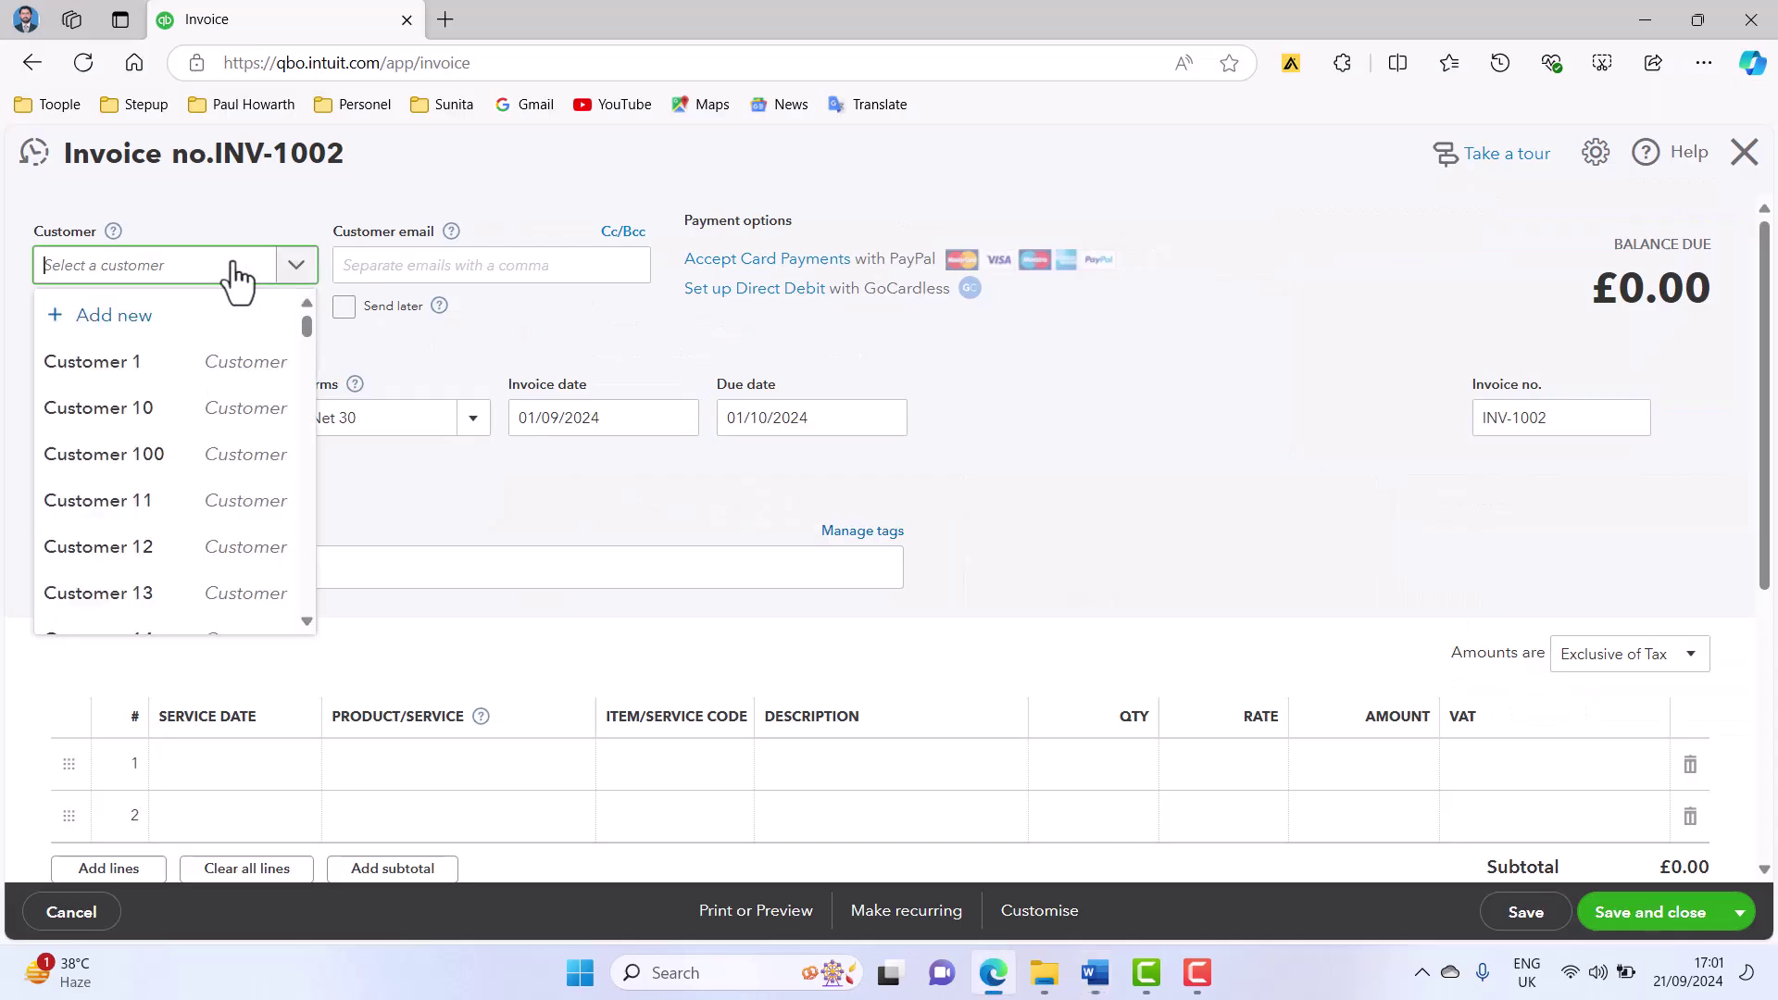
text(custo)
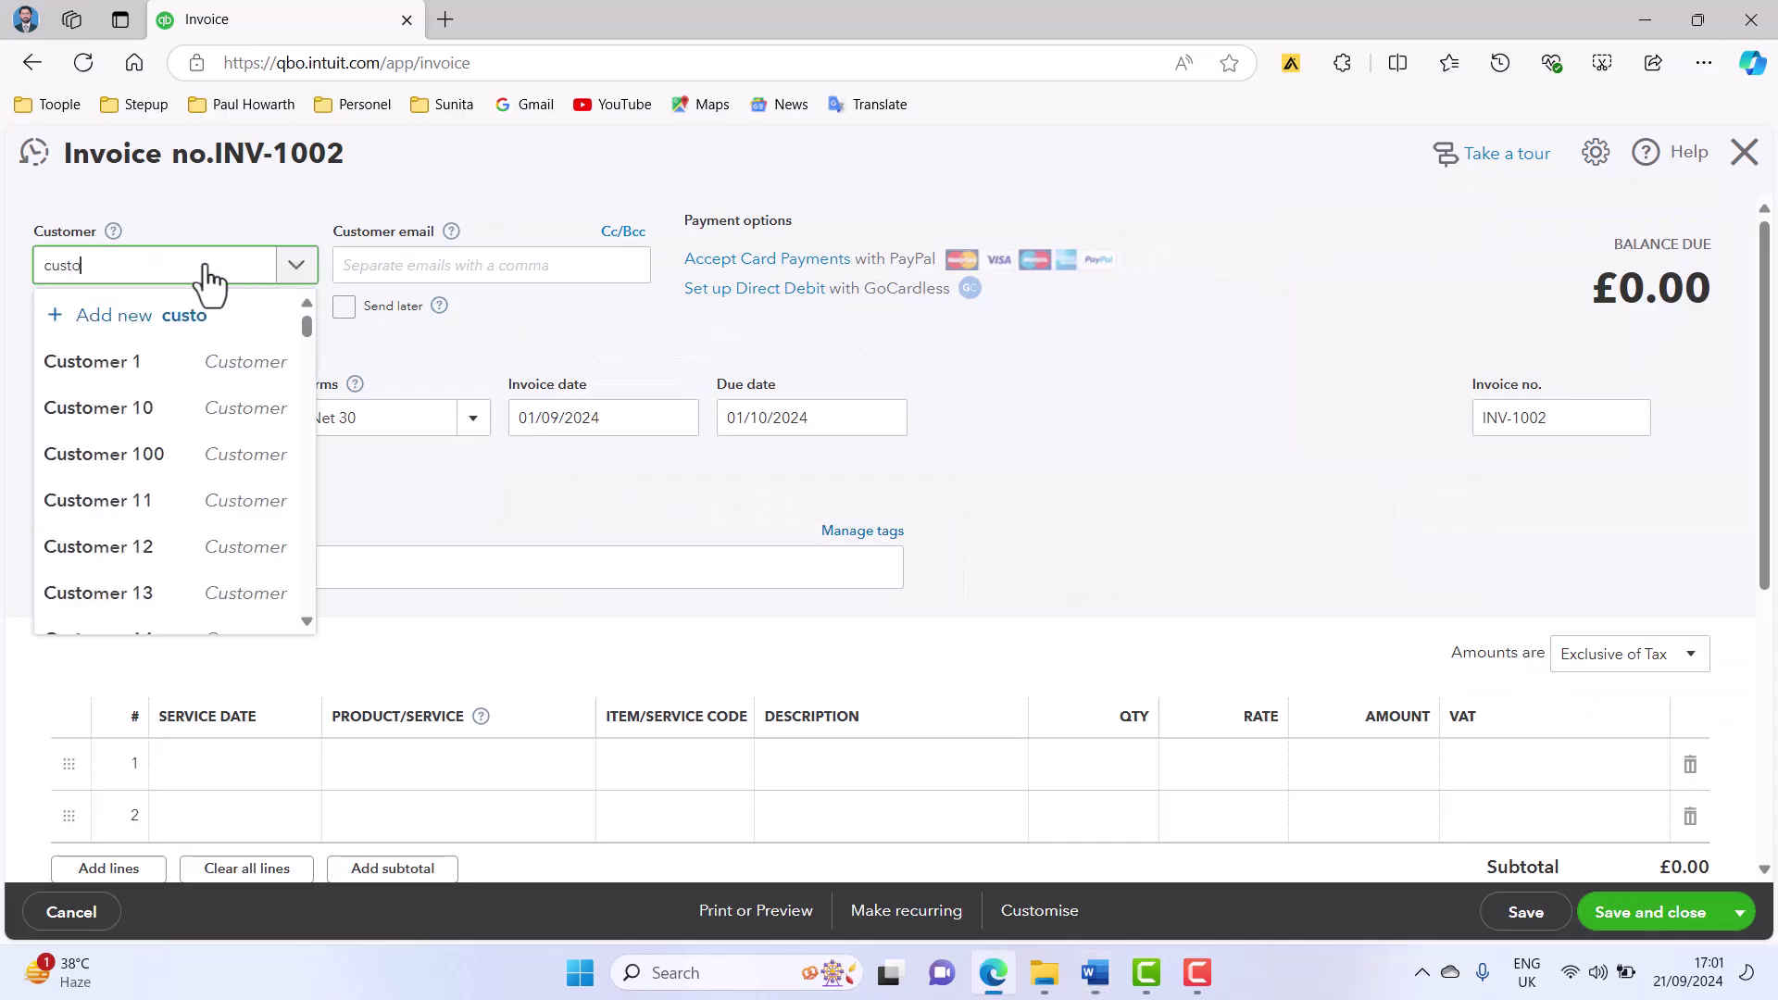
text(mer 2)
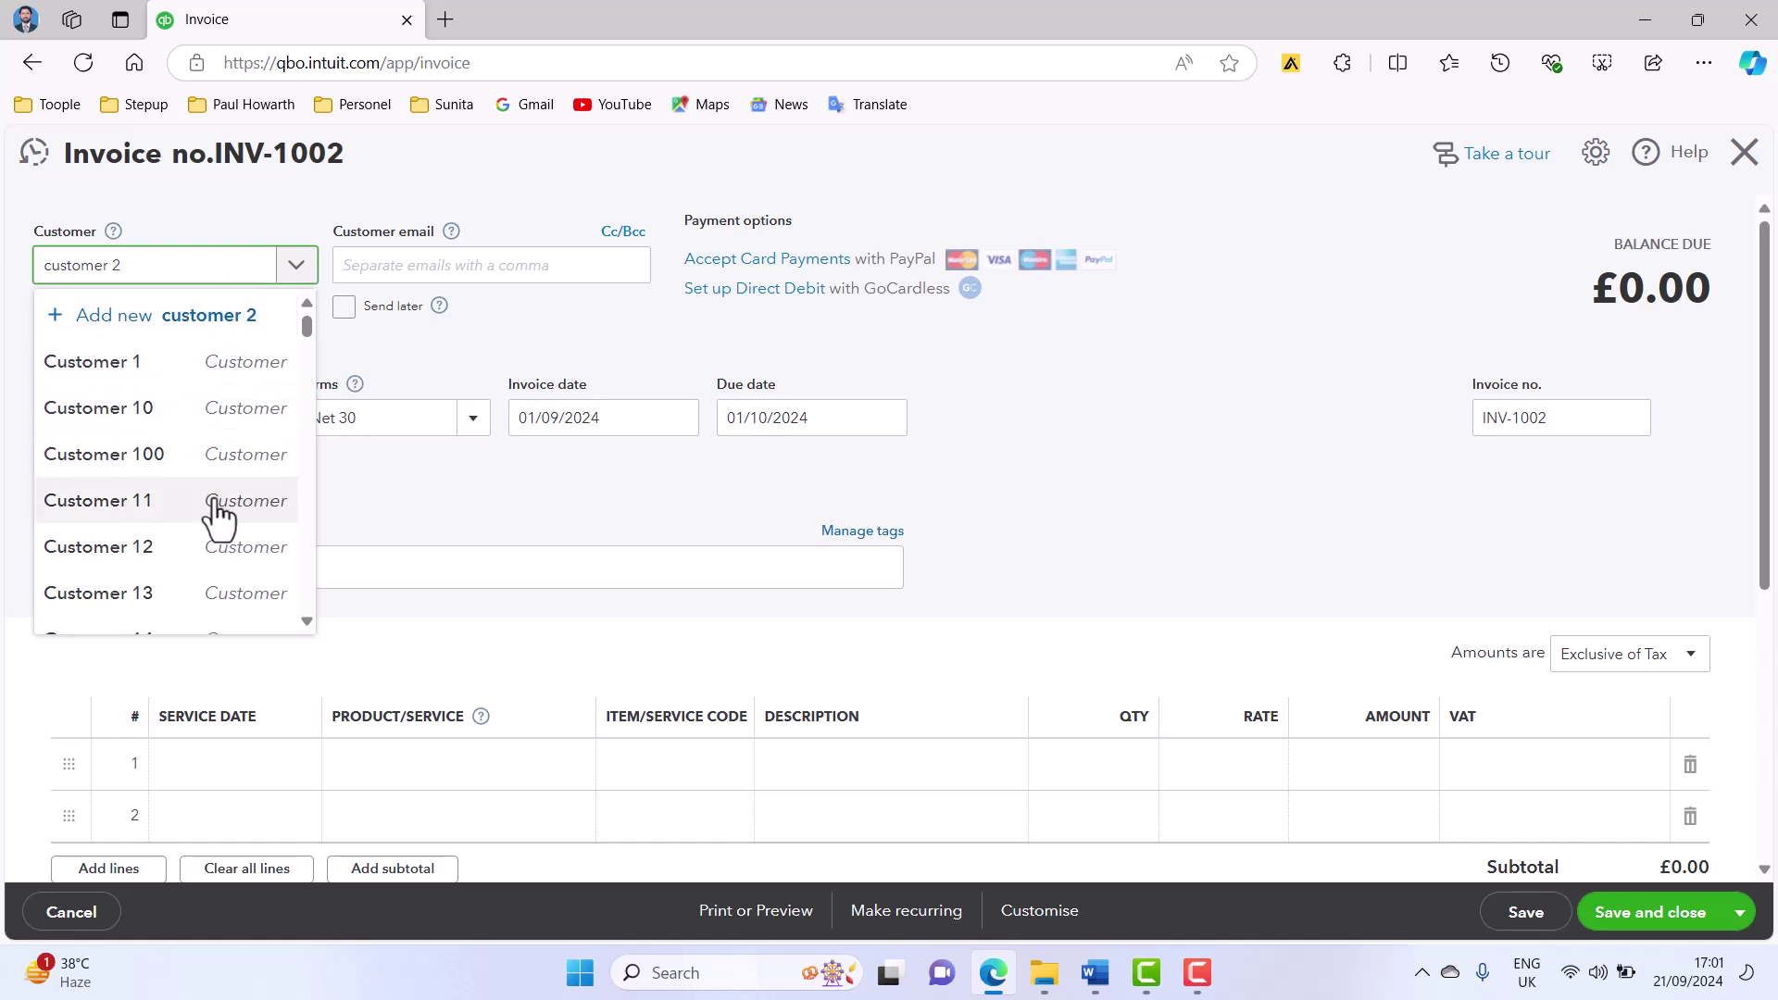
scroll(220, 516, down, 4)
scroll(219, 516, down, 2)
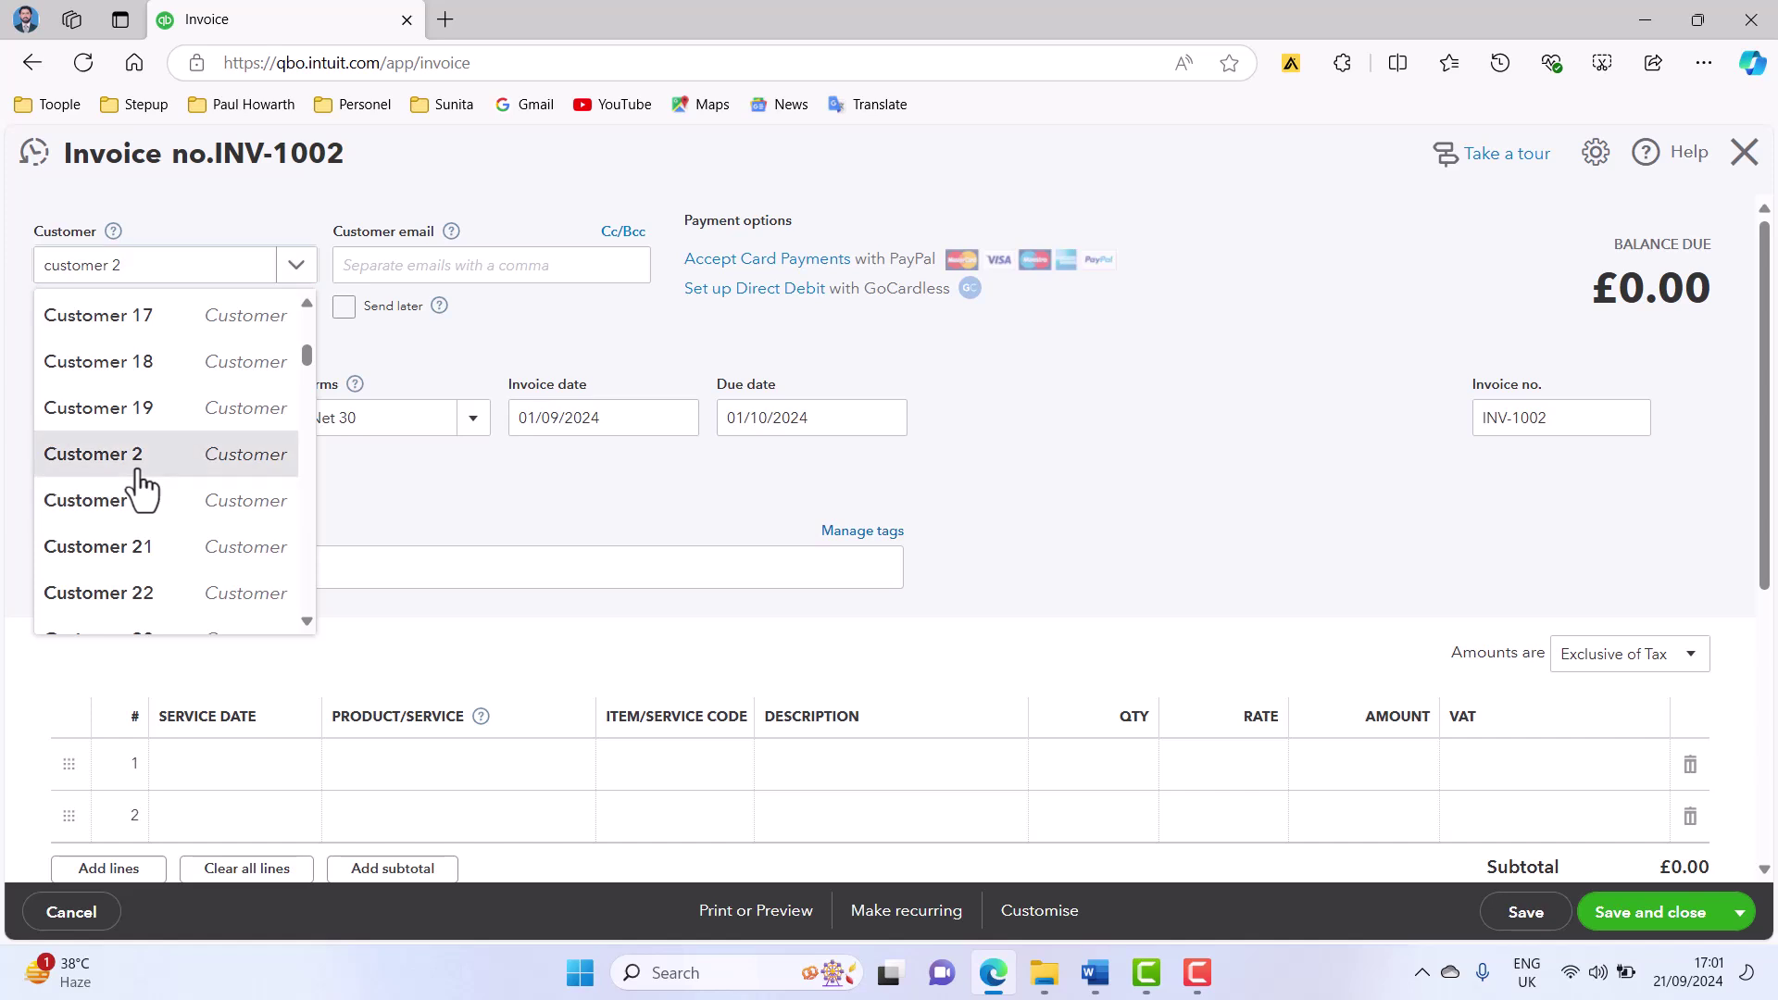
click(139, 463)
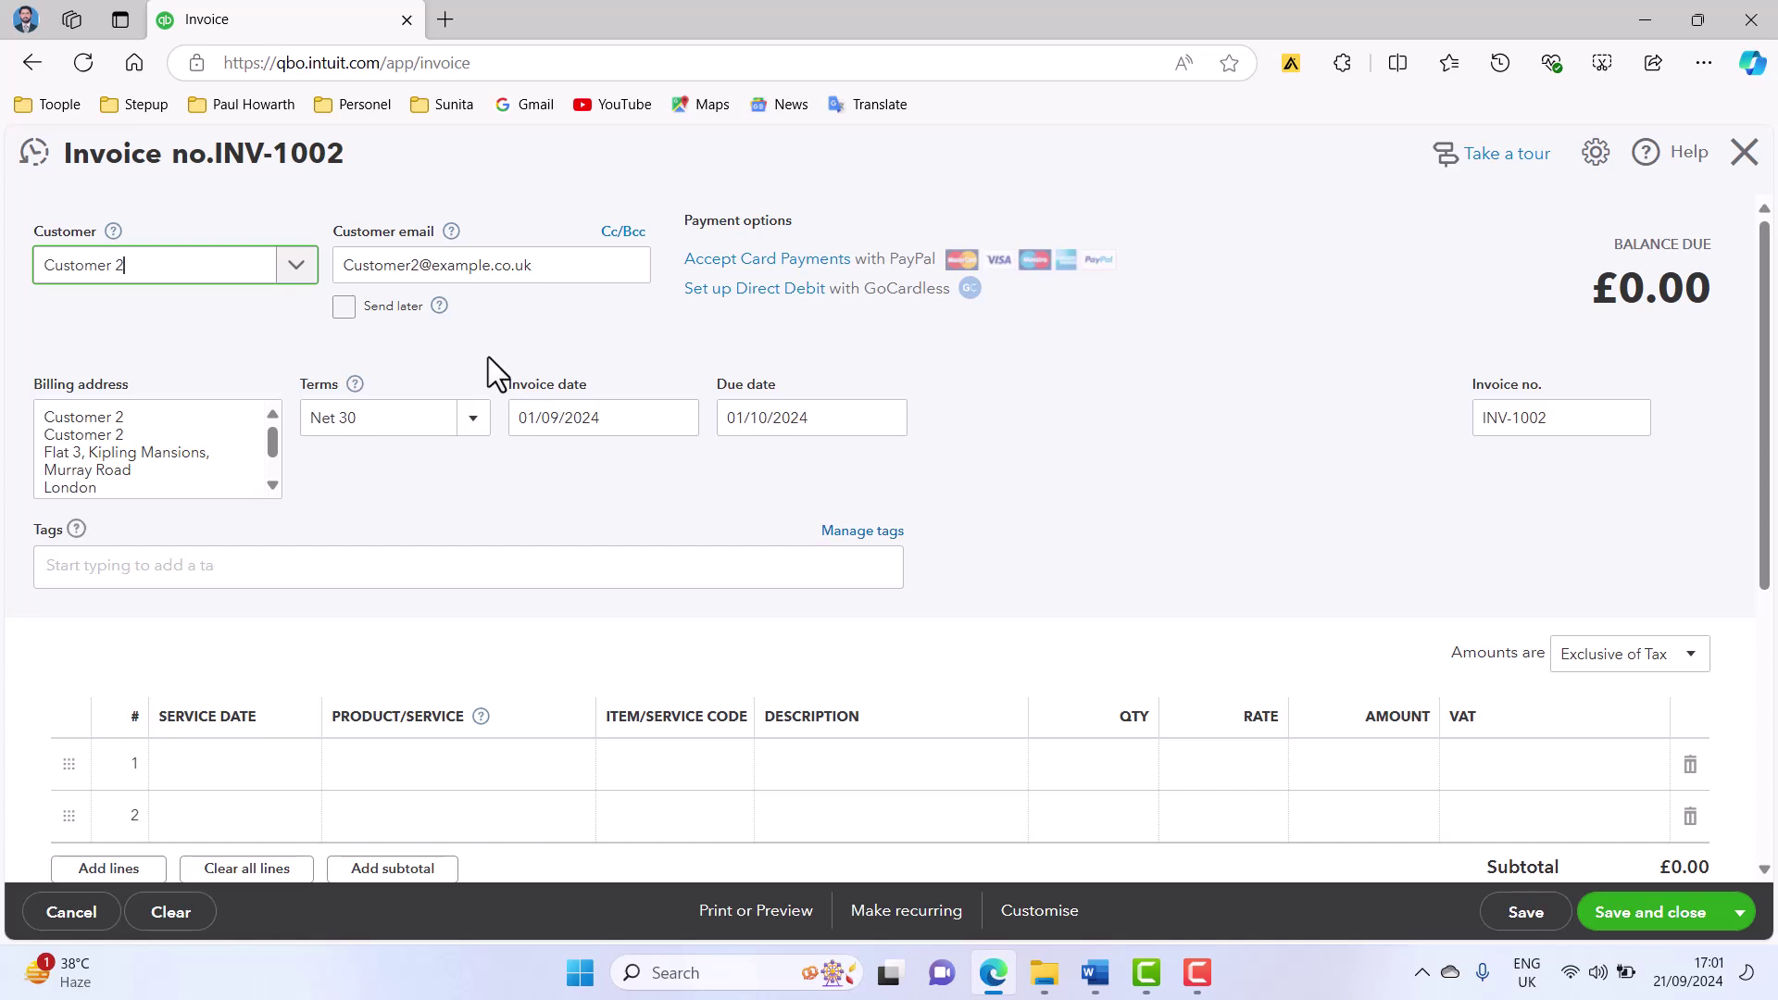
click(348, 311)
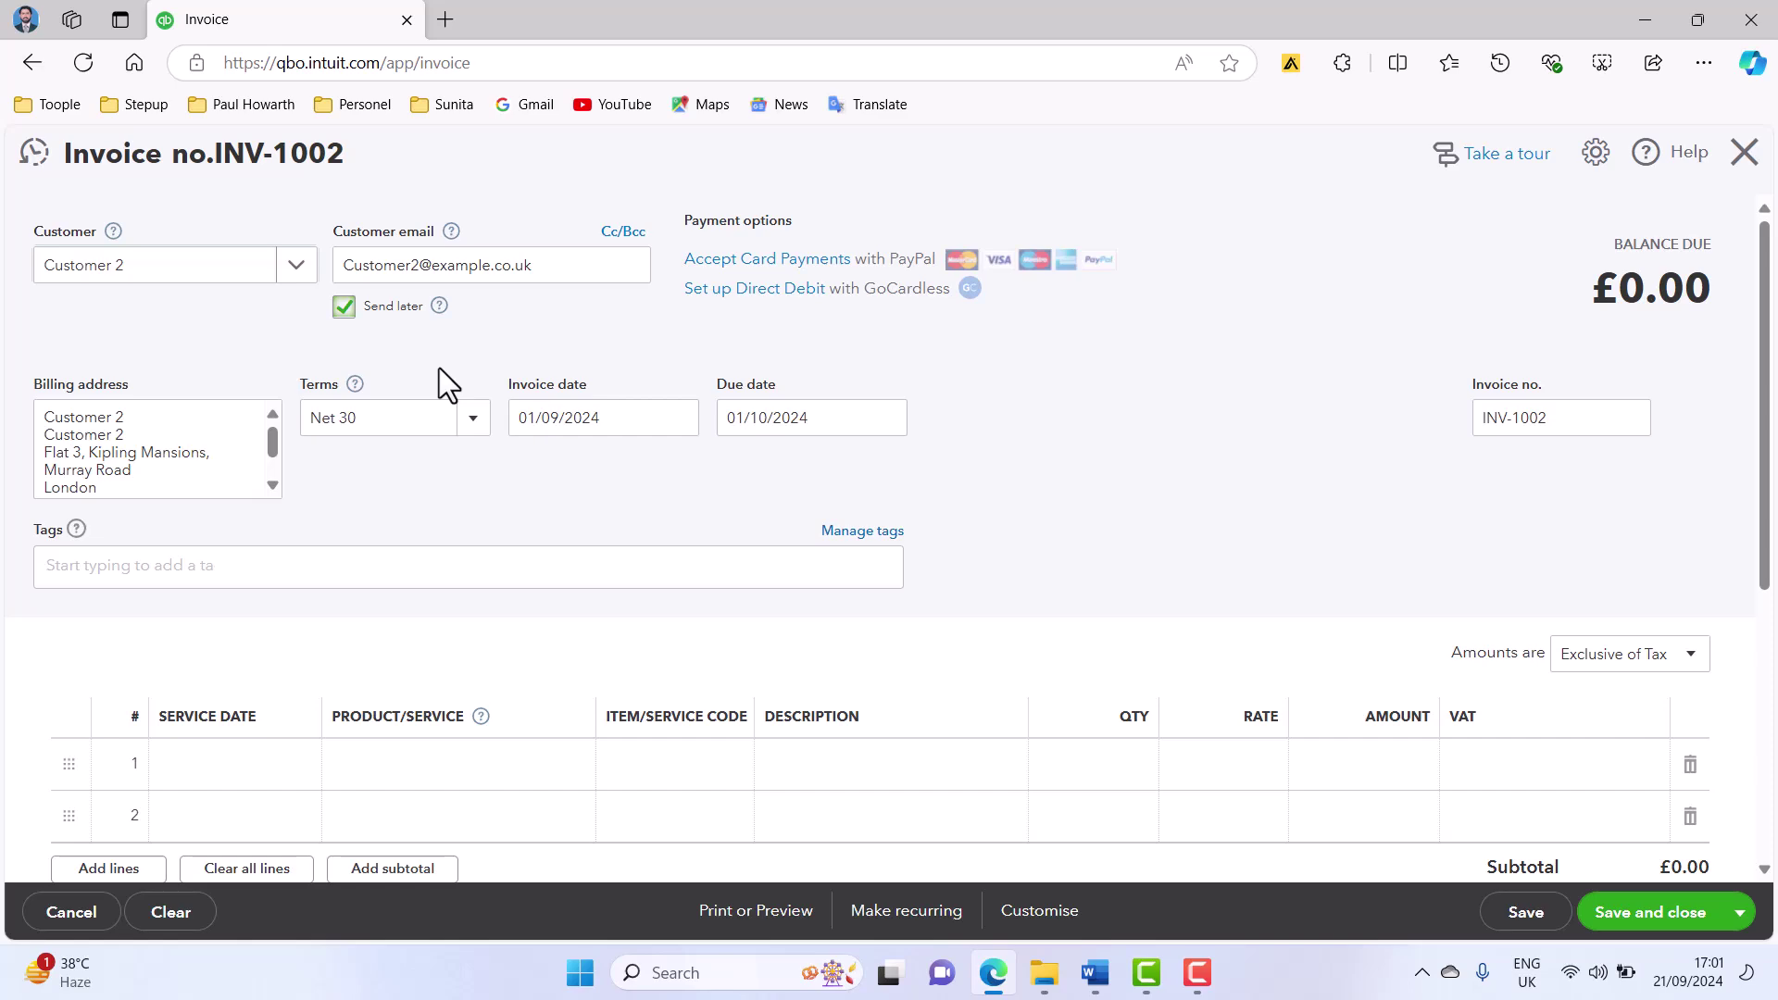
- Replace the invoice number with INV-1006, copied from the Document1 Word file
key(alt+Tab)
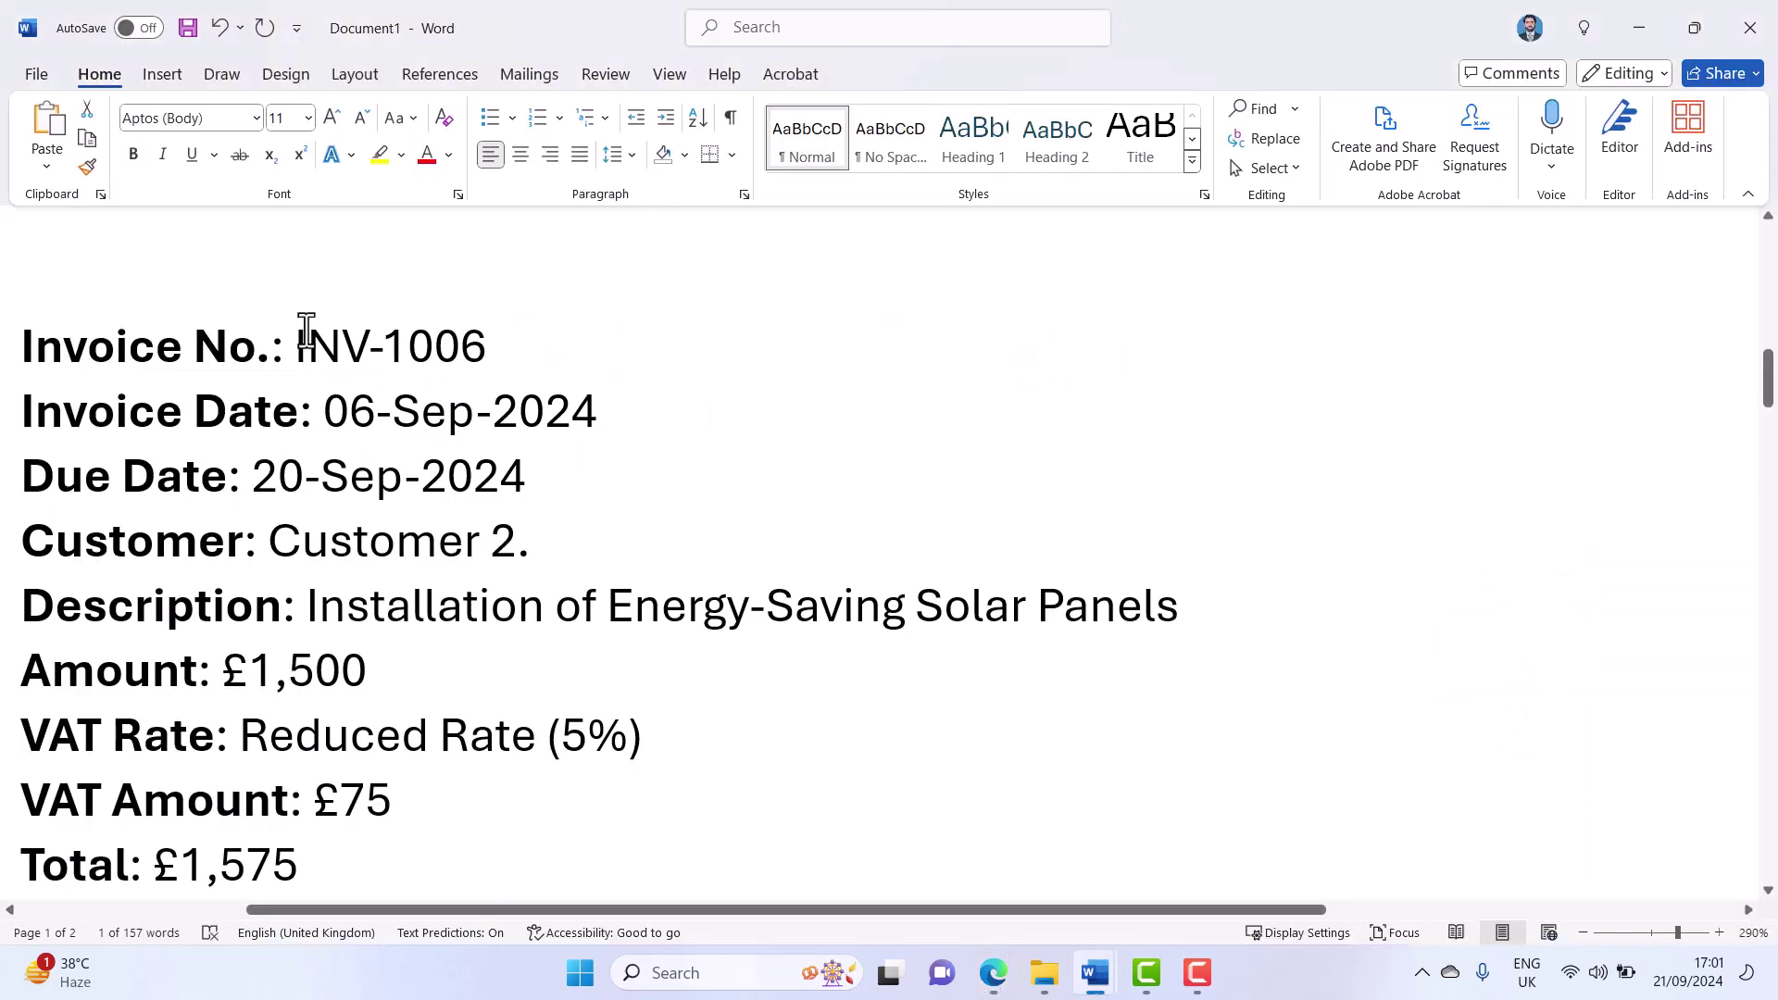
drag(298, 336, 479, 332)
key(ctrl+c)
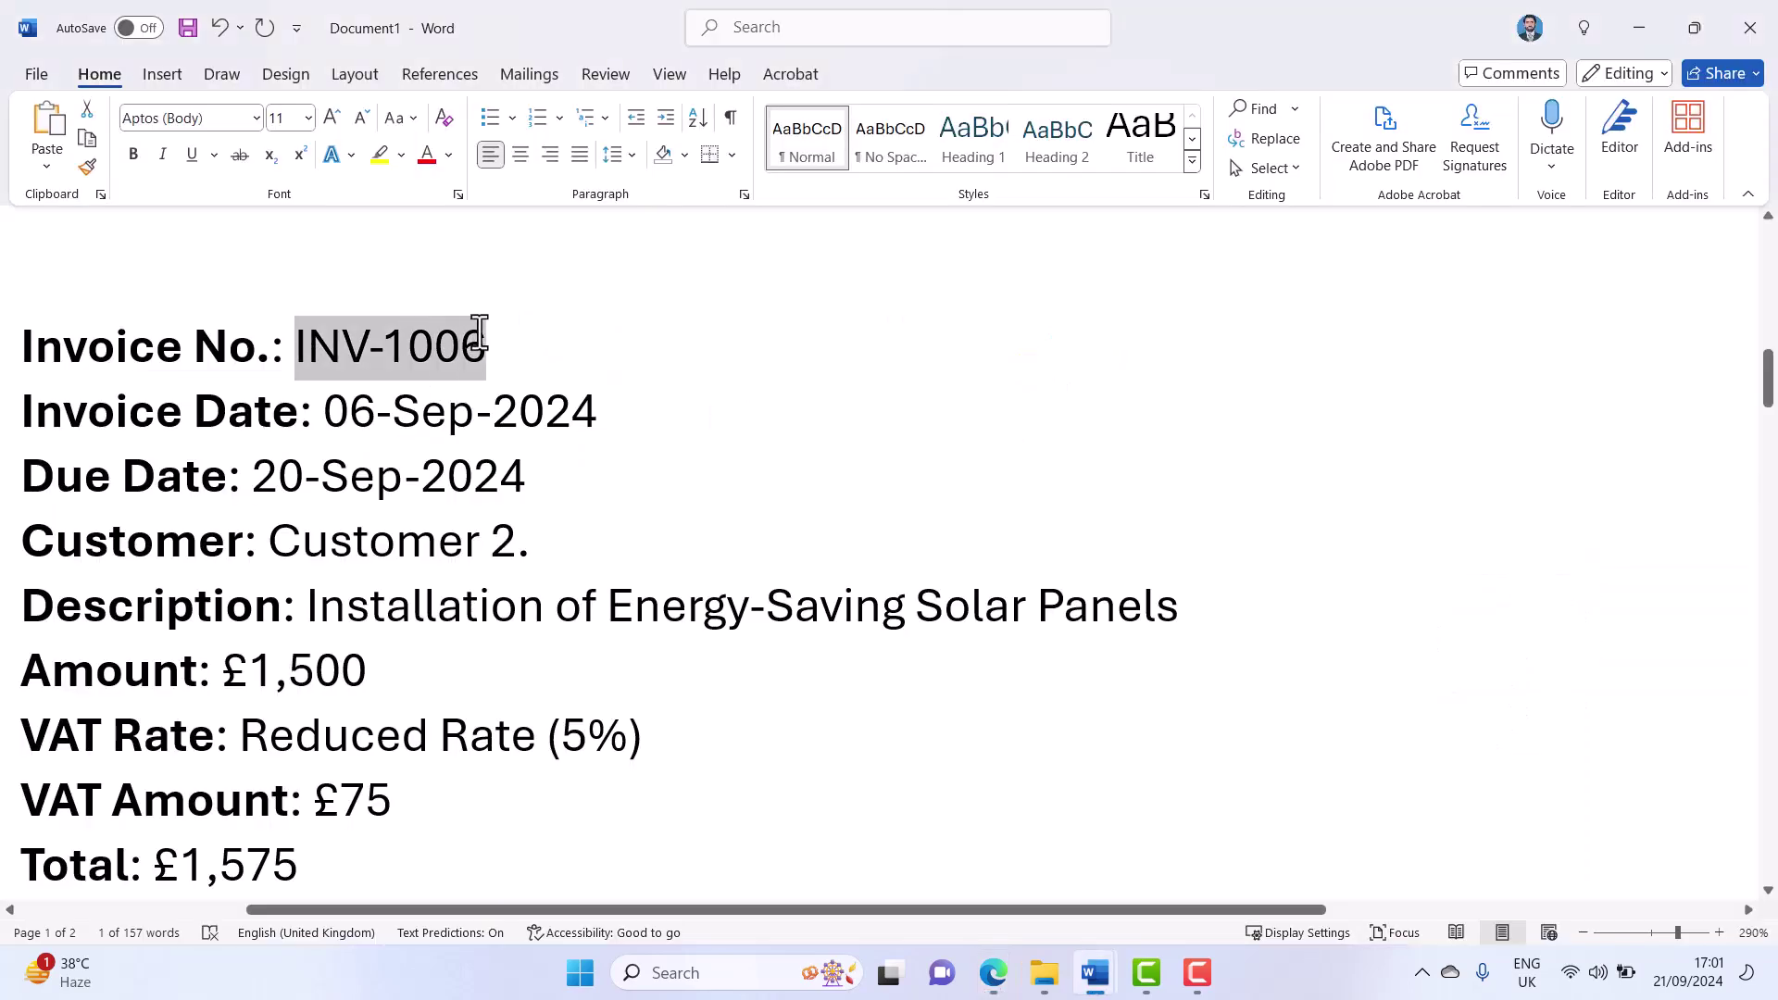
key(alt+Tab)
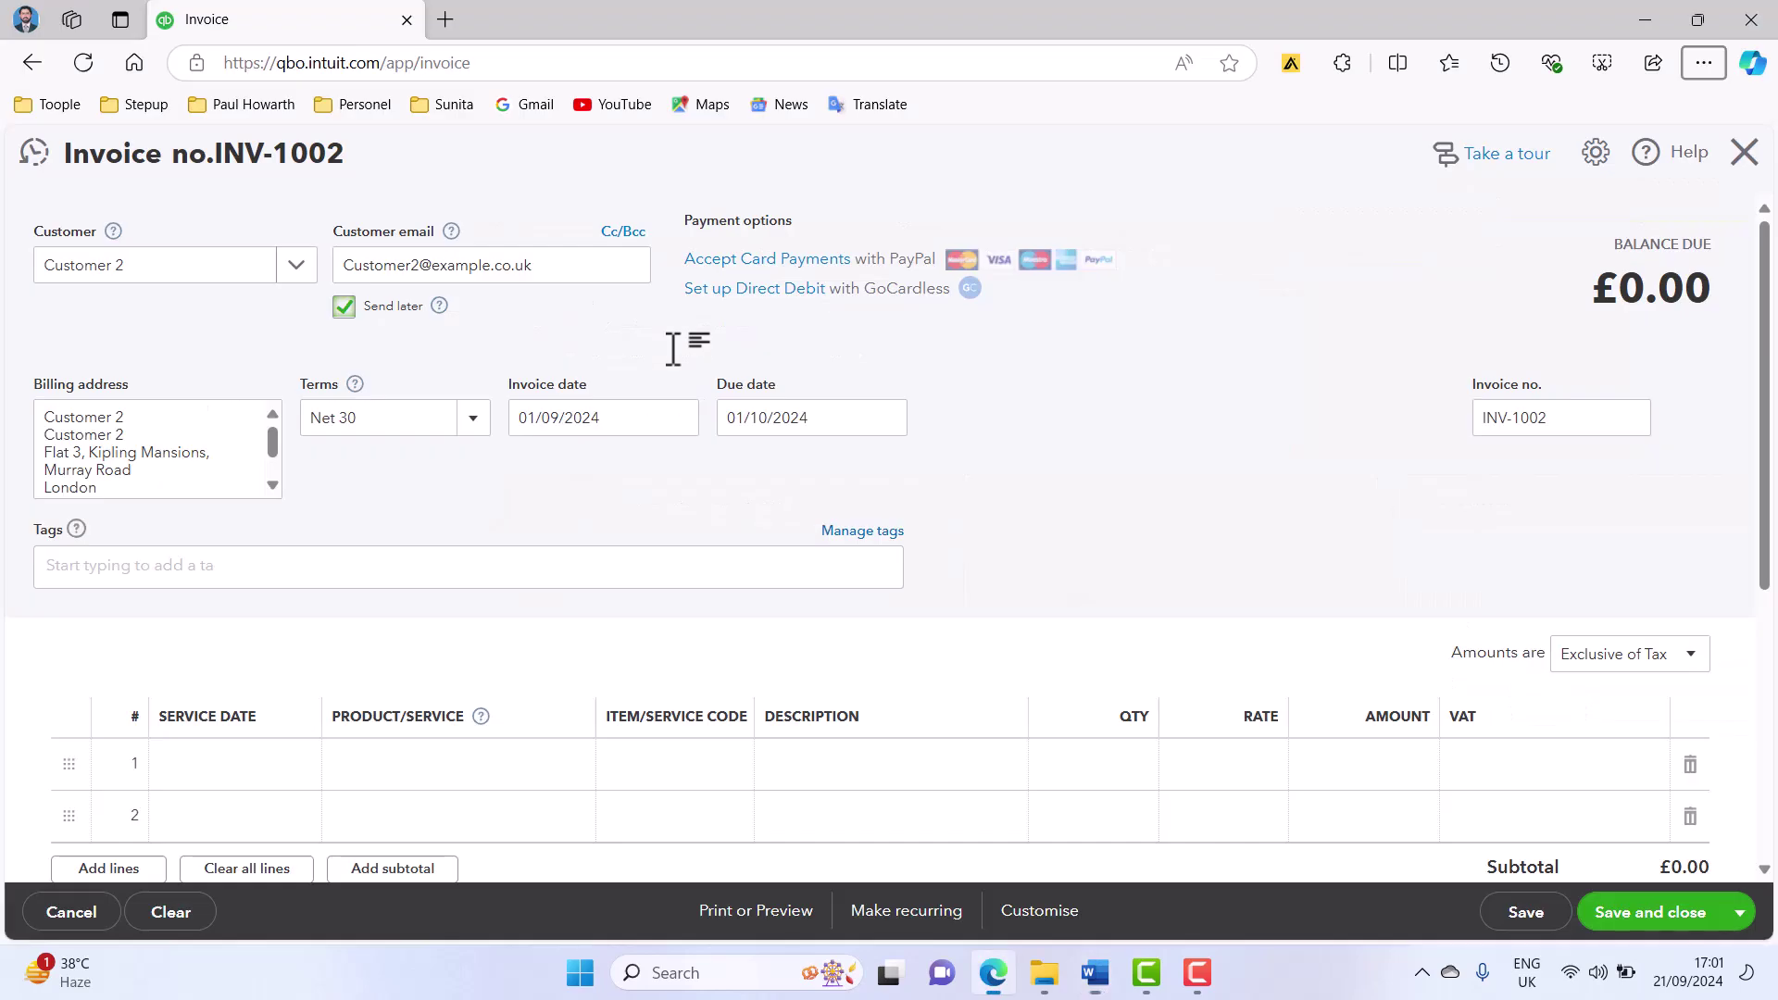
triple_click(1515, 429)
key(ctrl+v)
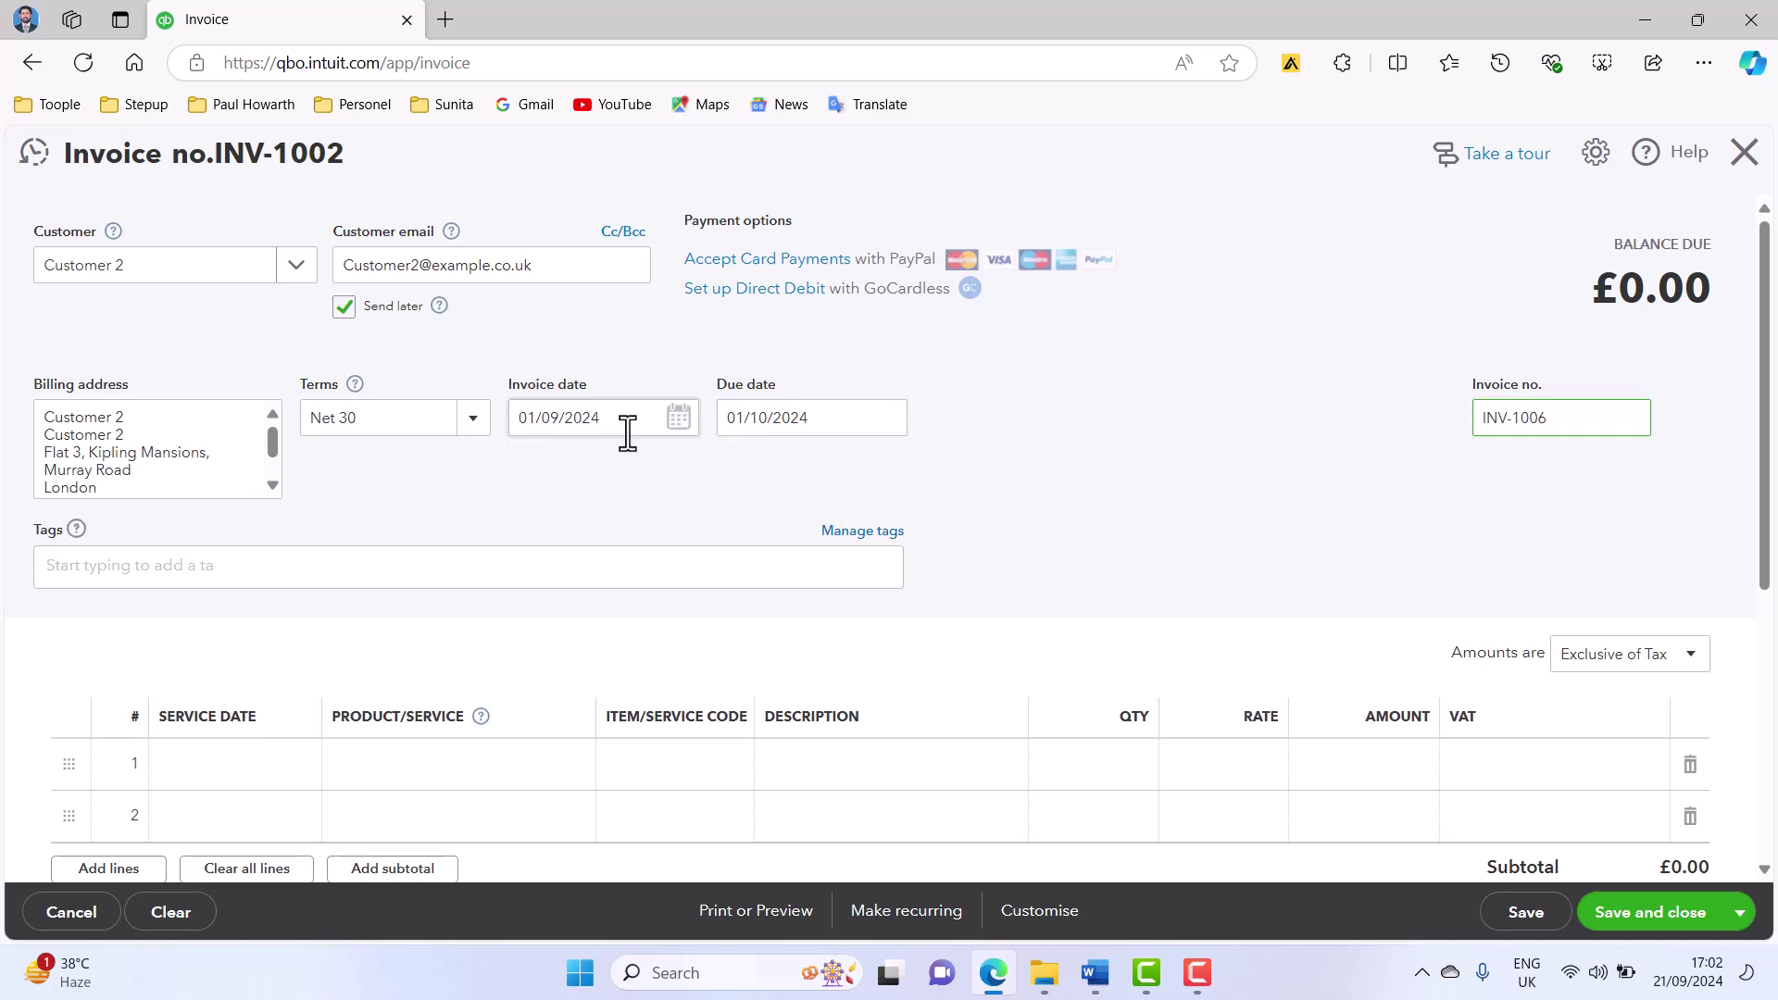
- Set the invoice date to 06/09/2024, as given in the Document1 Word file
key(alt+Tab)
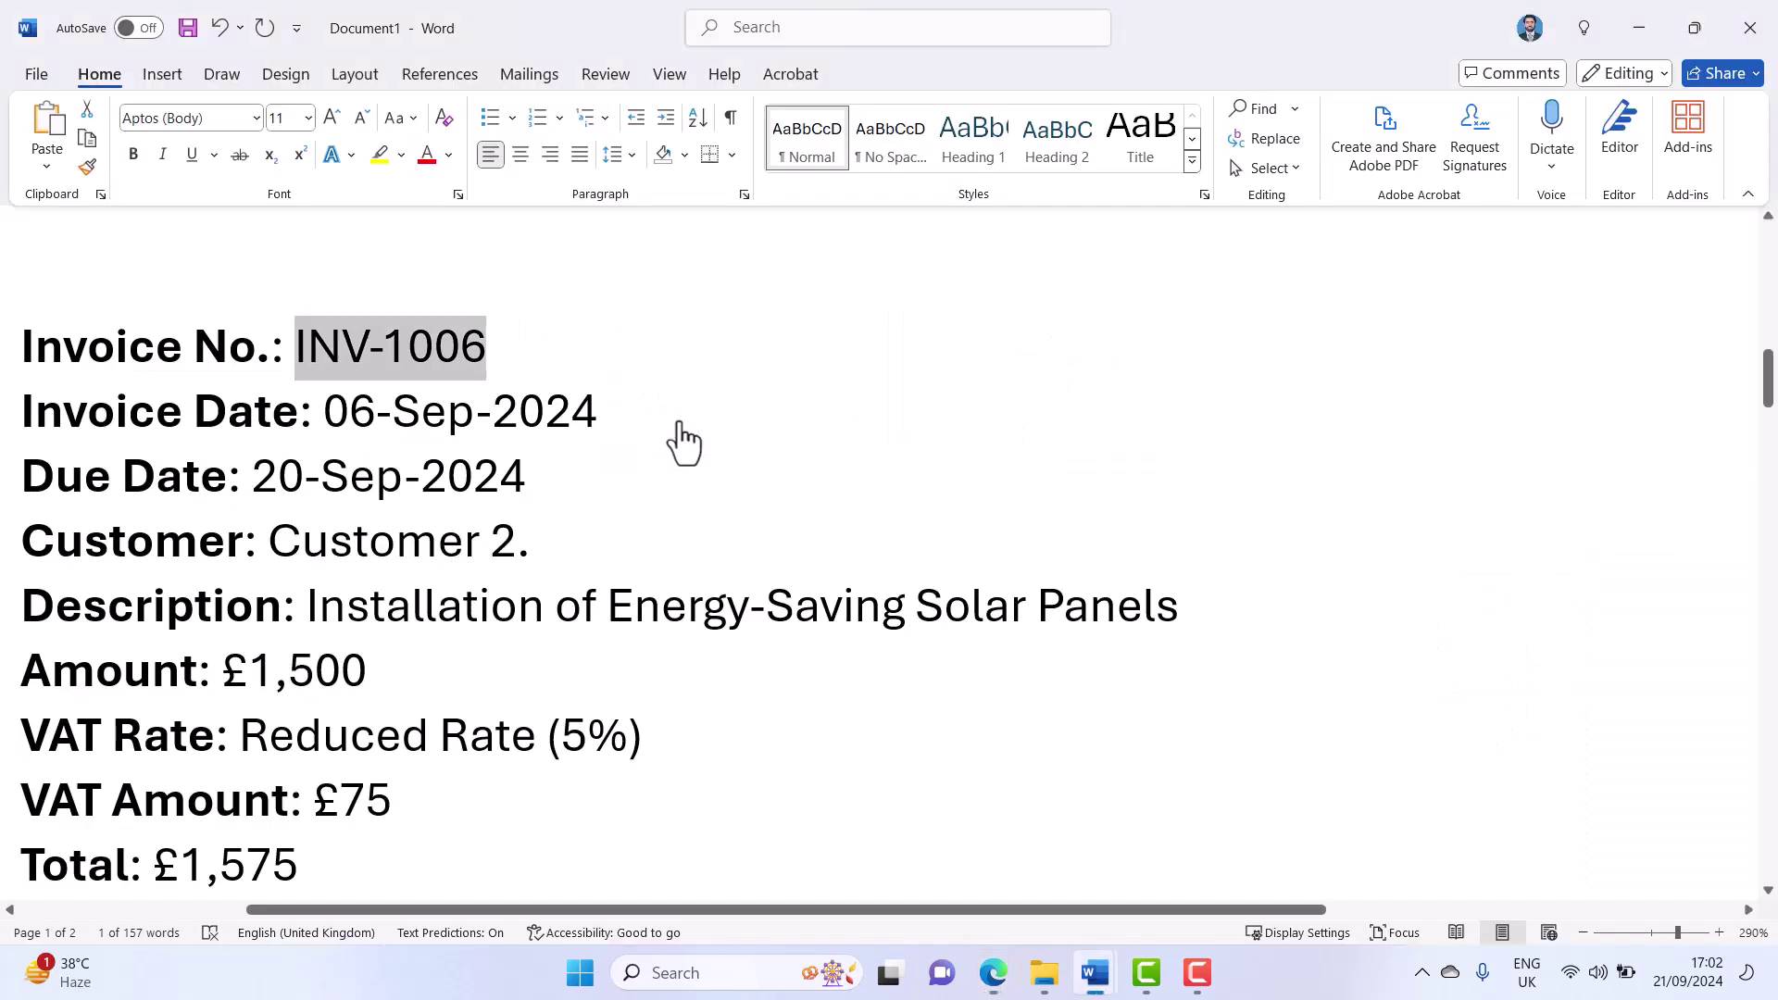
key(alt+Tab)
click(678, 433)
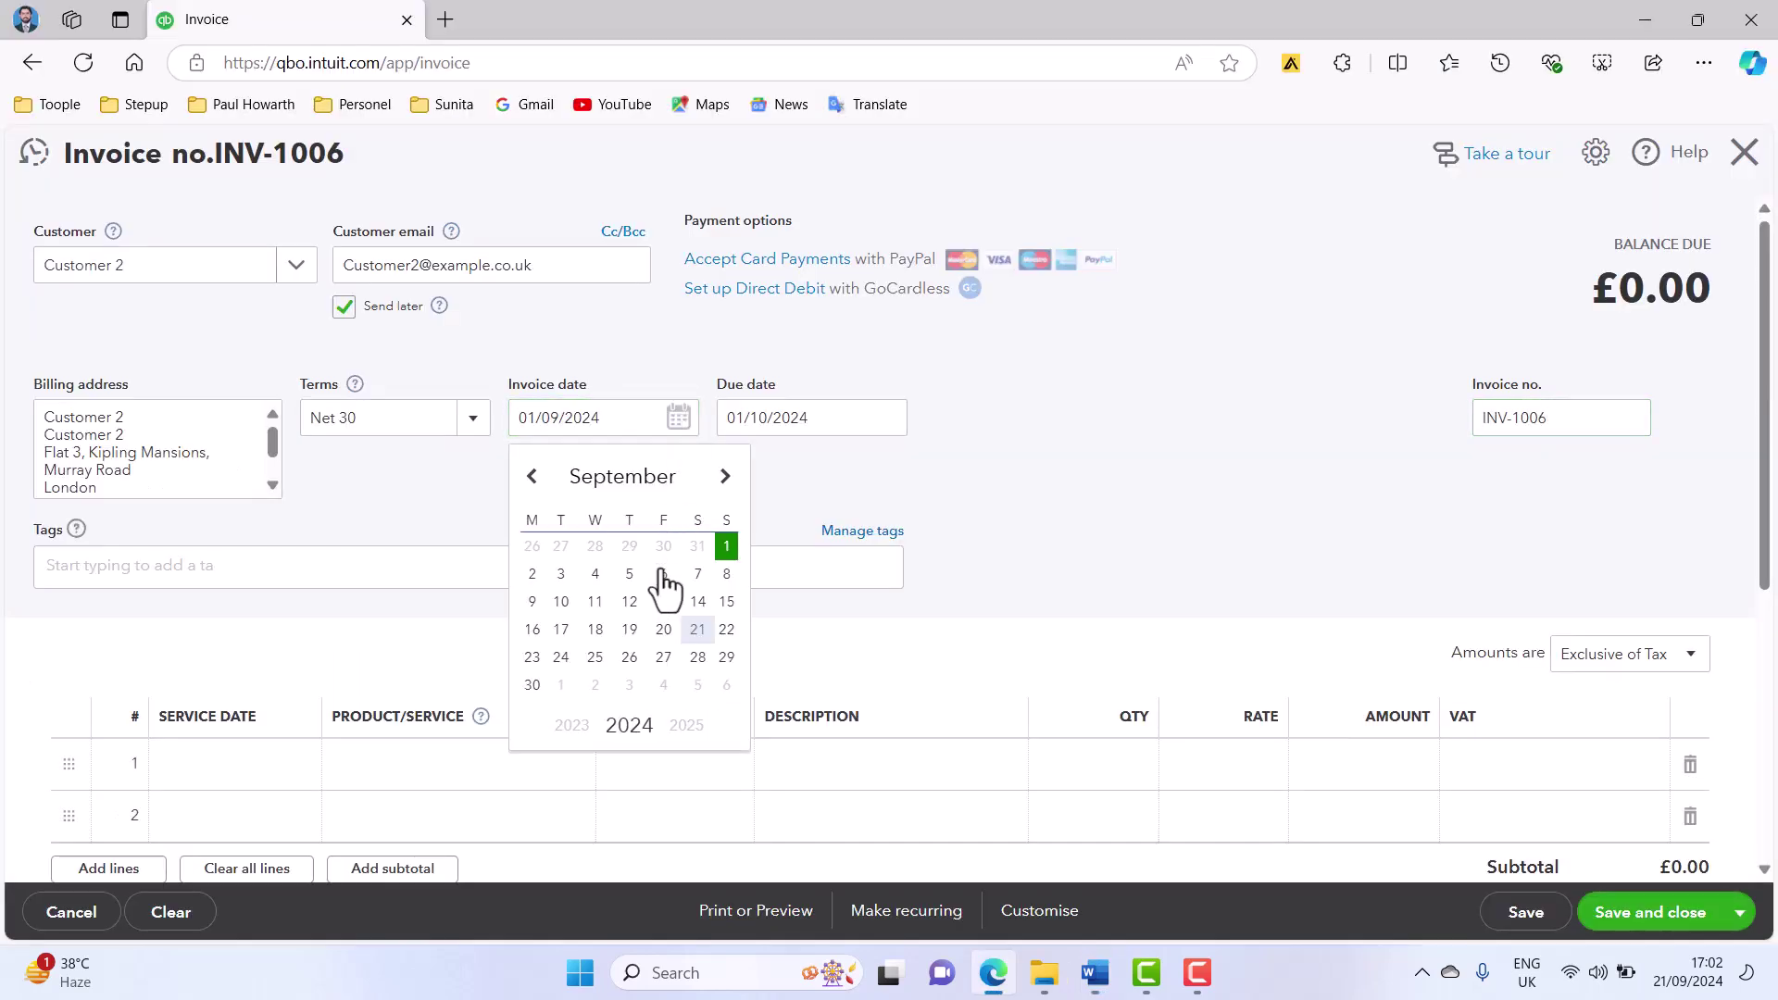
click(664, 574)
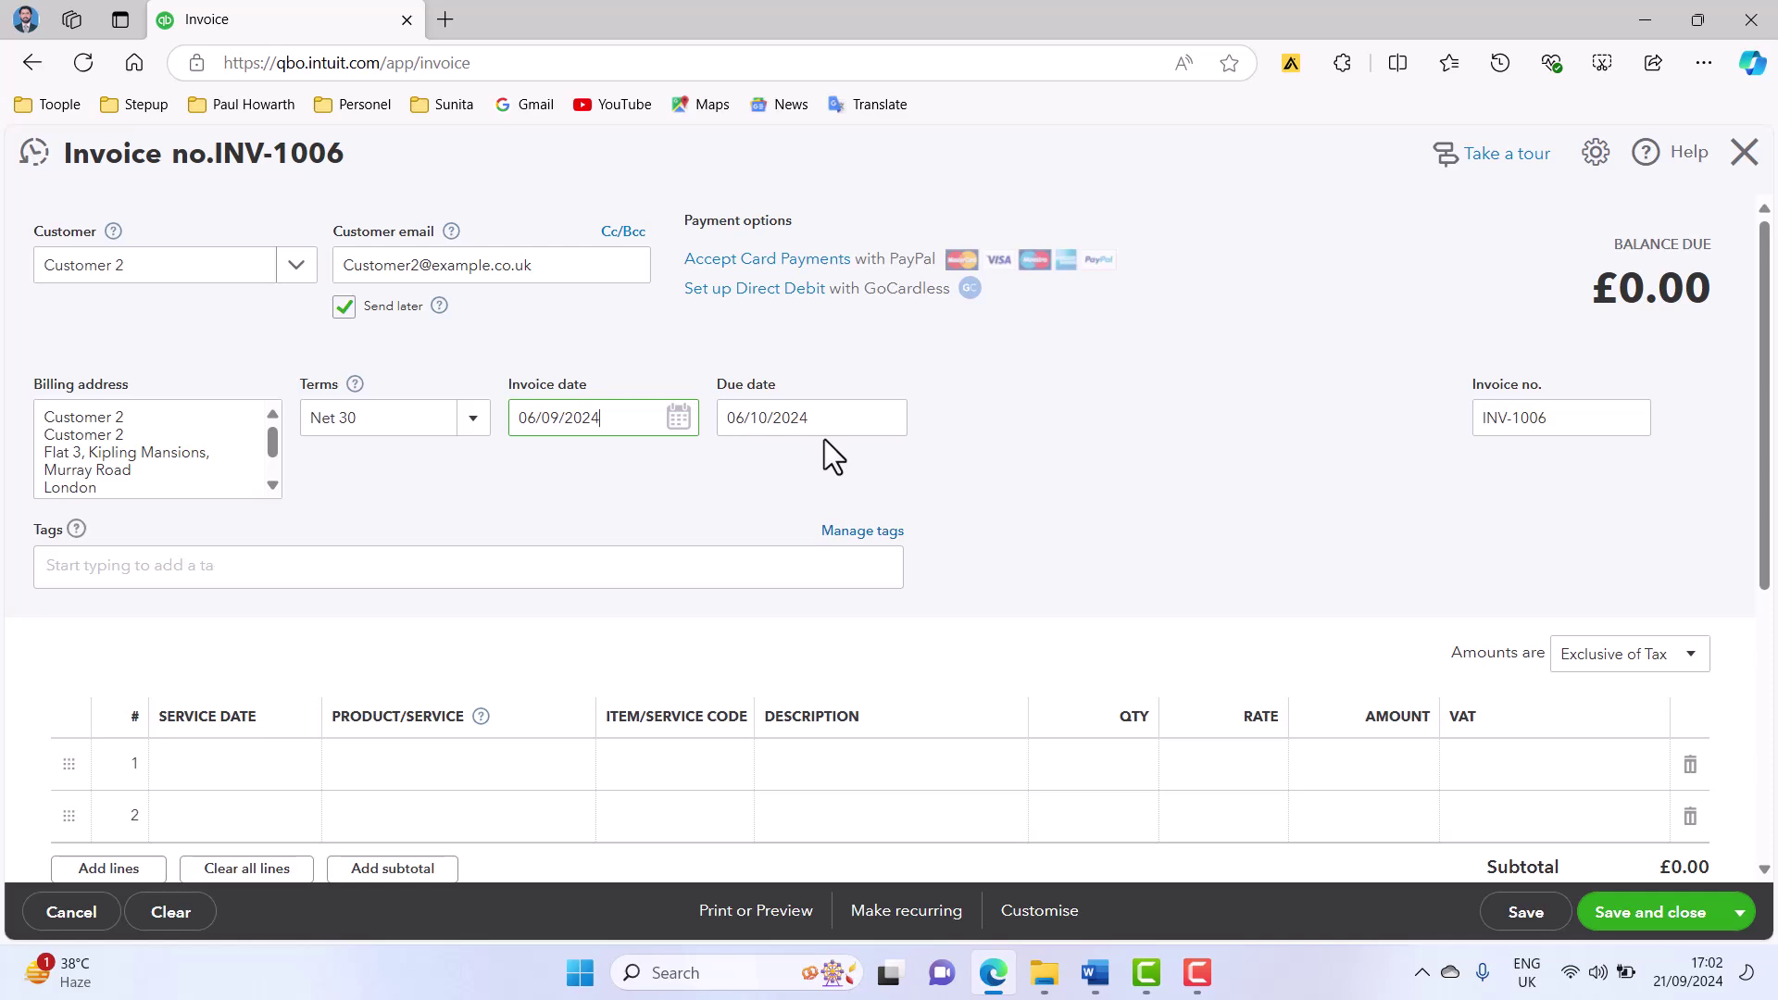
- Set the due date to 20/09/2024, as given in the Document1 Word file
key(alt+Tab)
key(shift+End)
key(alt+Tab)
click(885, 423)
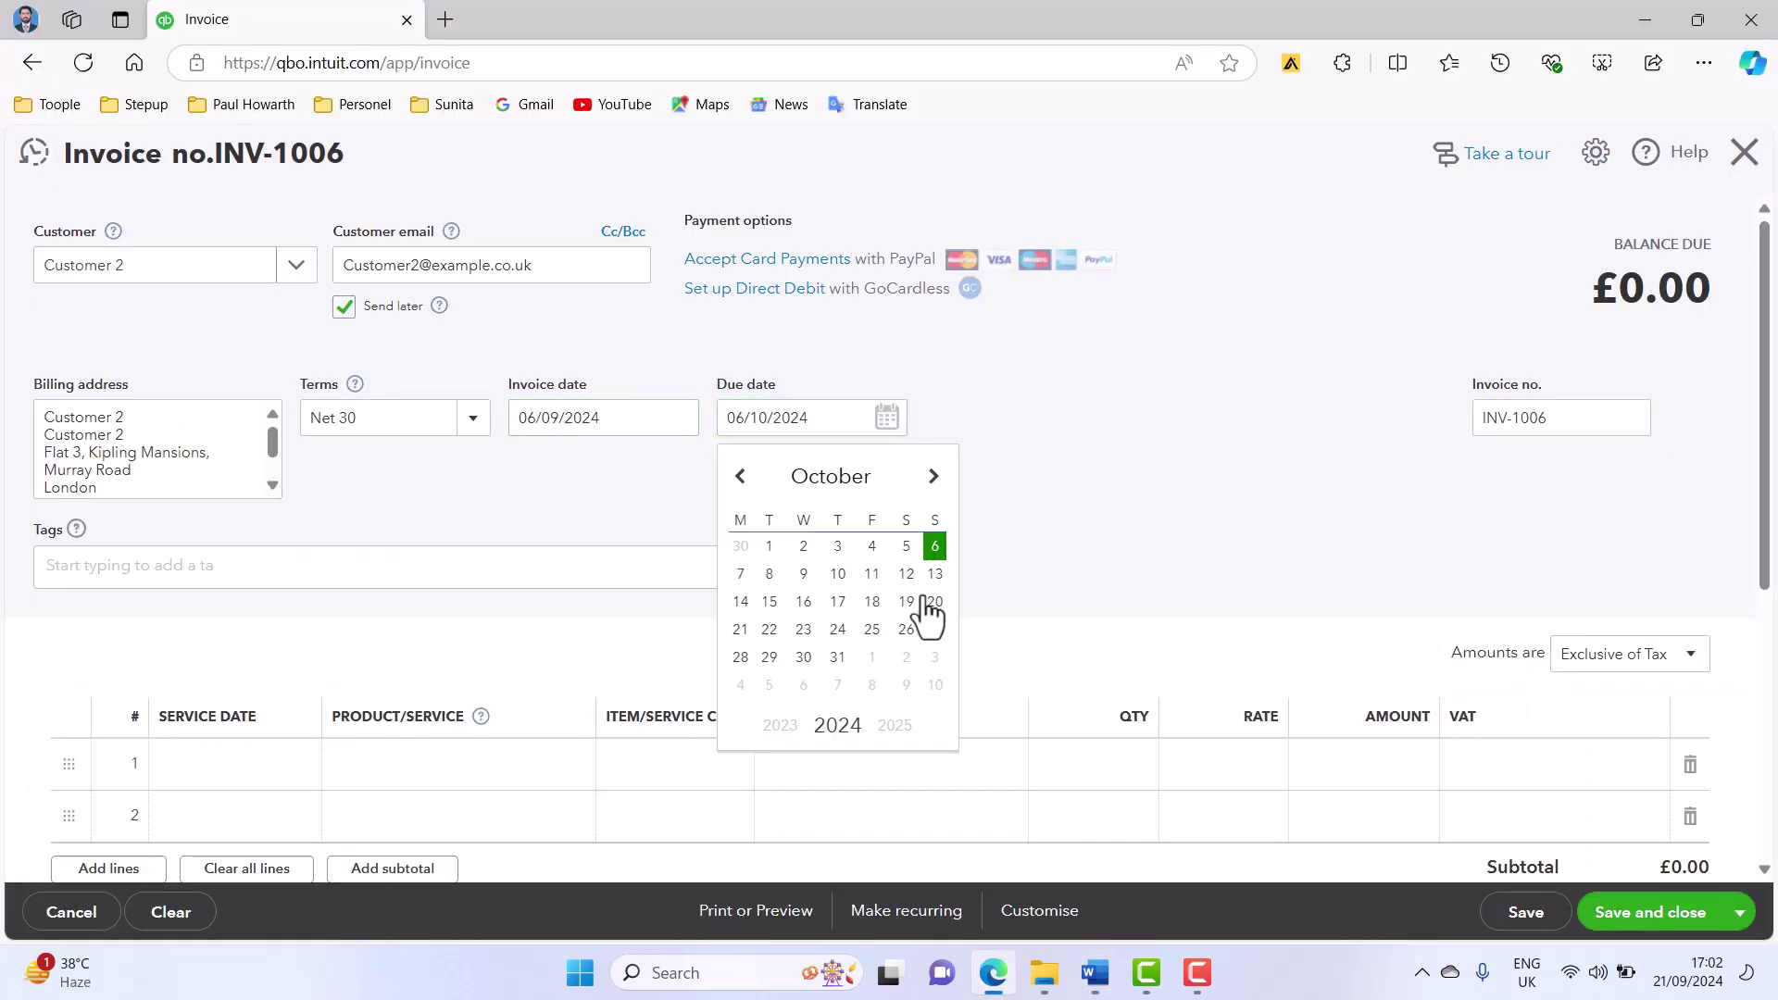
click(740, 478)
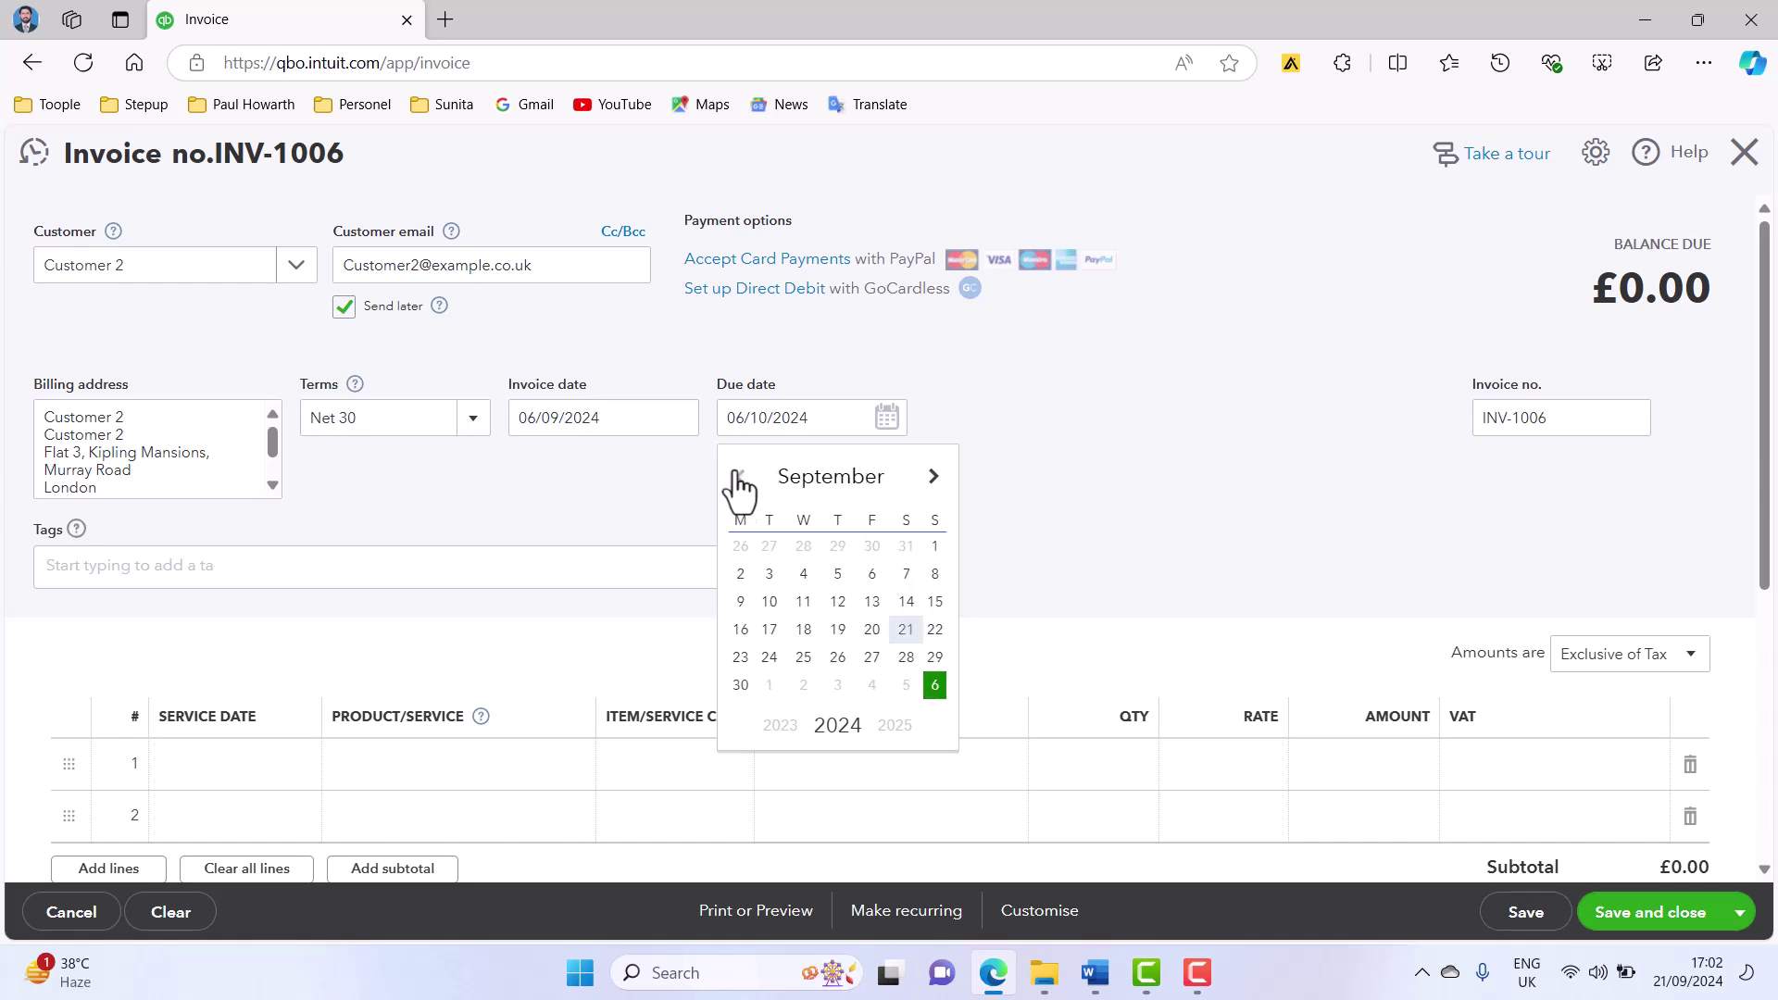
click(871, 629)
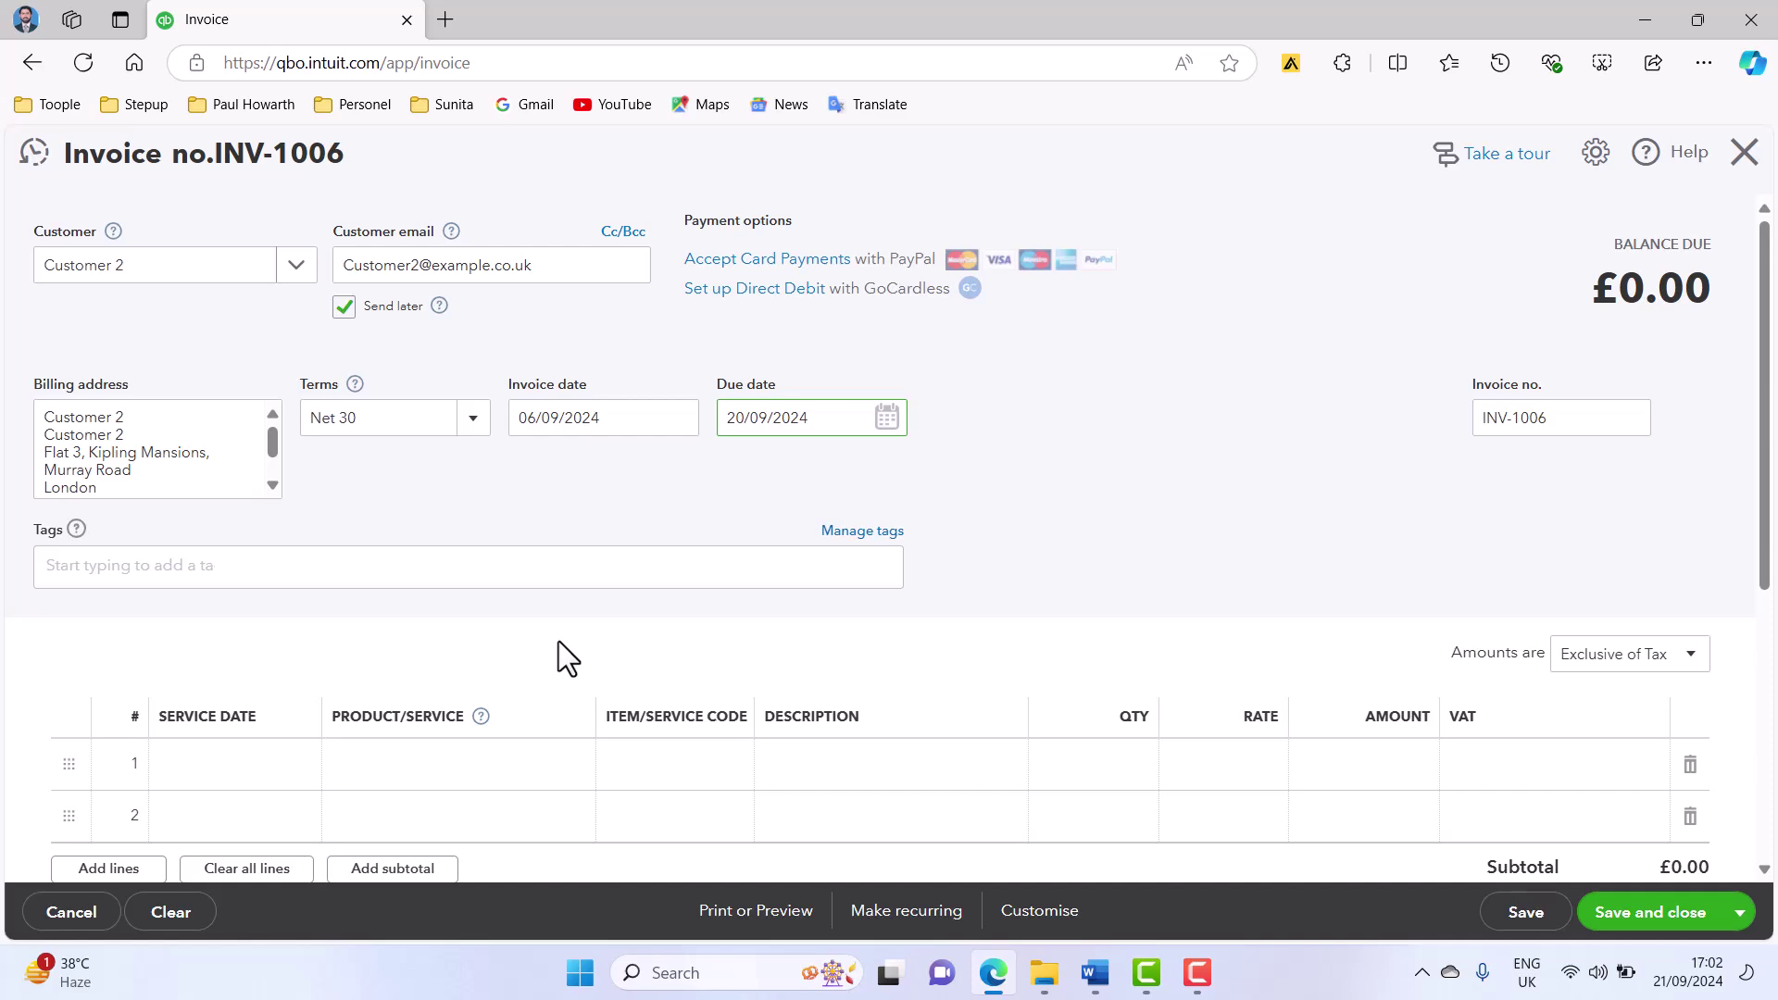
- Switch to the Document1 Word file and copy the INV-1006 description, Installation of Energy-Saving Solar Panels
key(alt+Tab)
scroll(554, 590, down, 3)
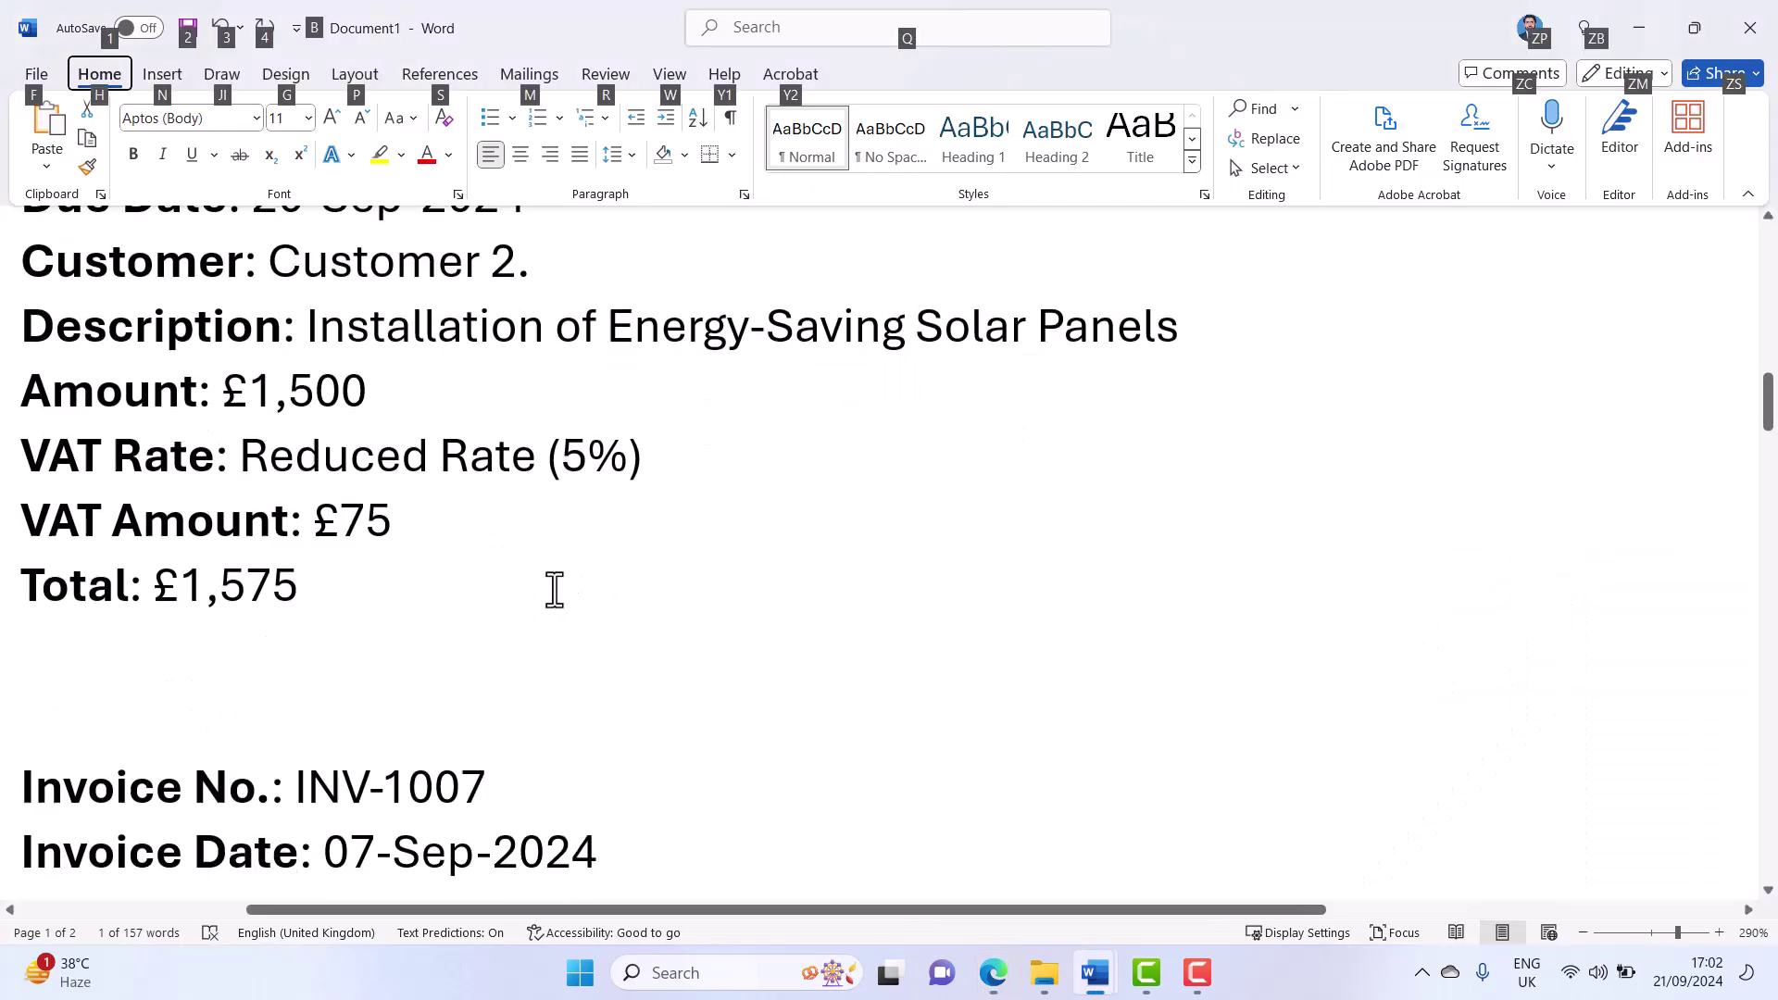
scroll(554, 589, up, 2)
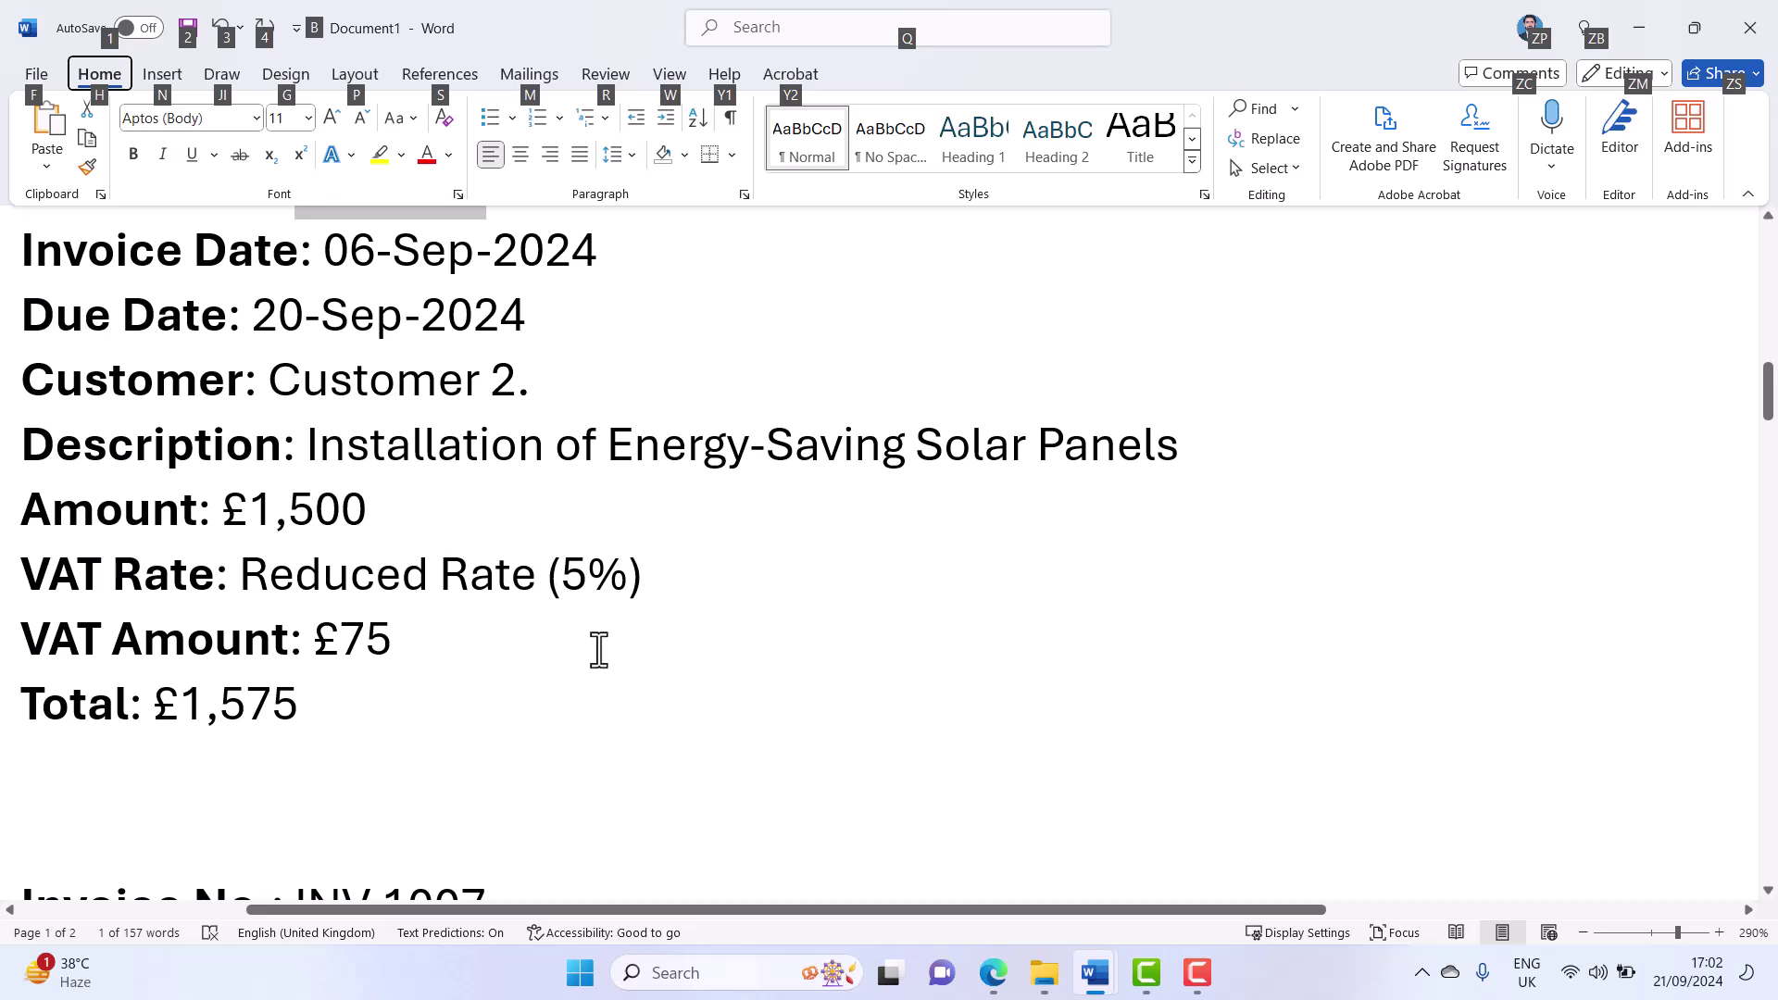
scroll(596, 647, up, 3)
scroll(598, 650, down, 1)
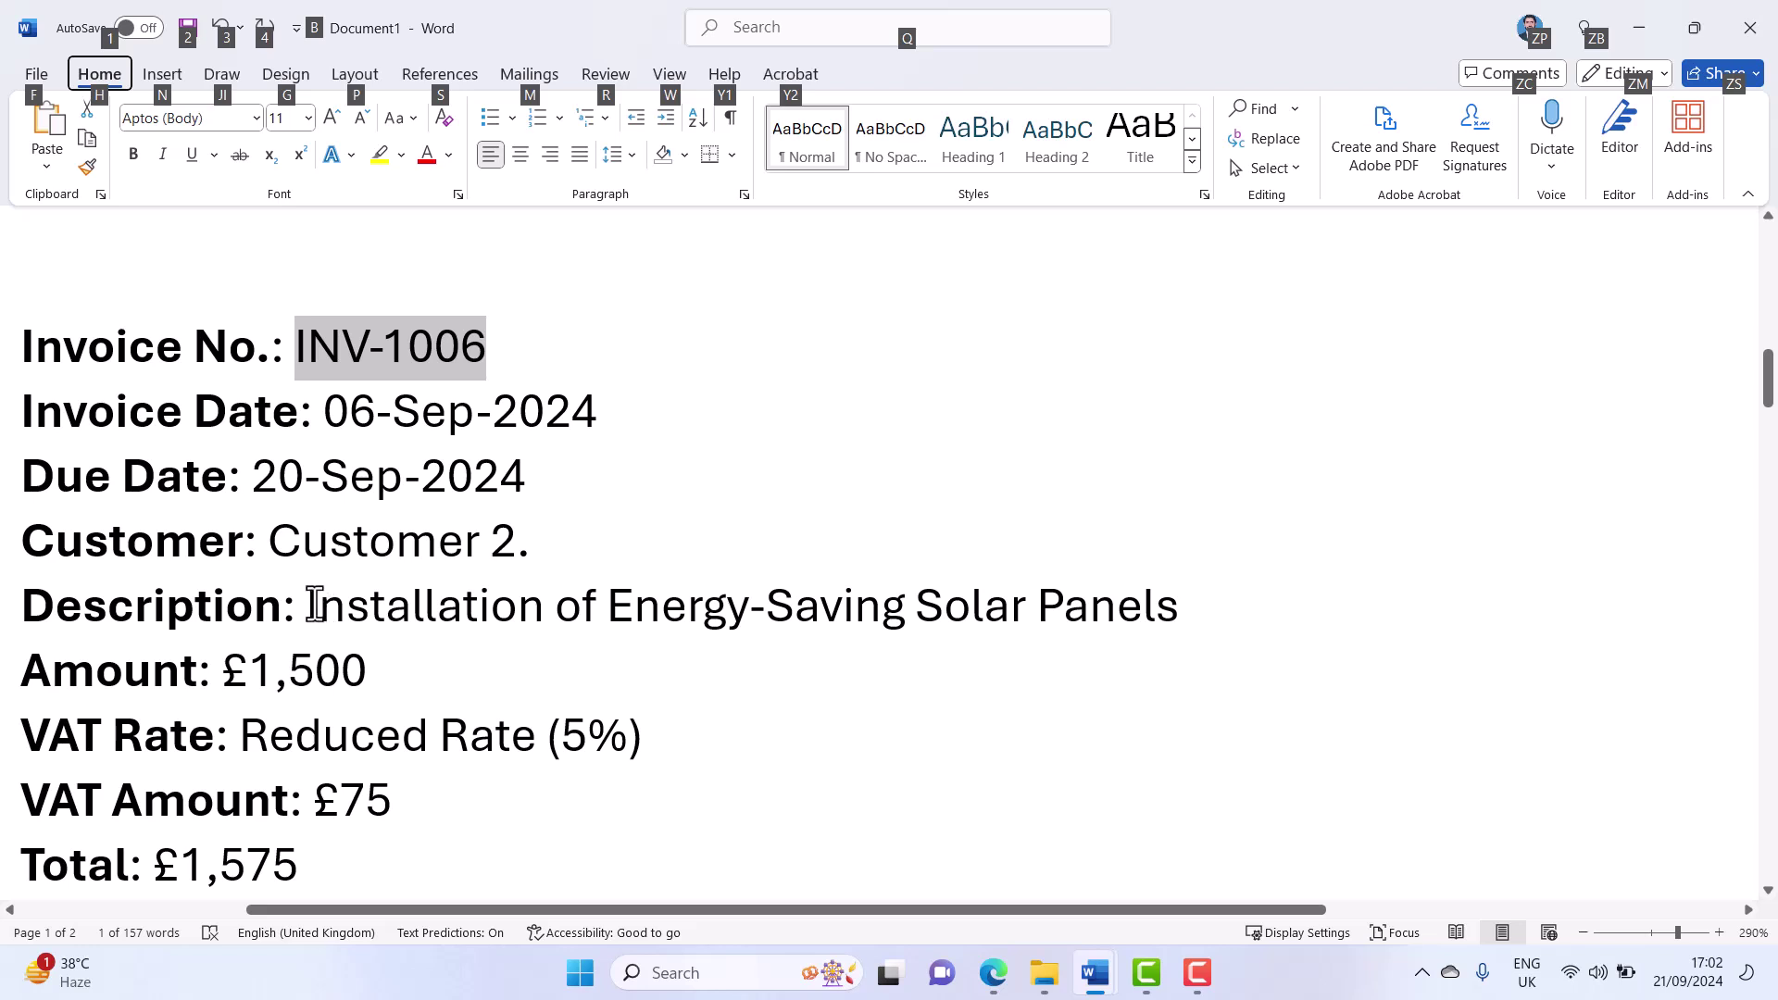
drag(315, 606, 1148, 630)
key(ctrl+c)
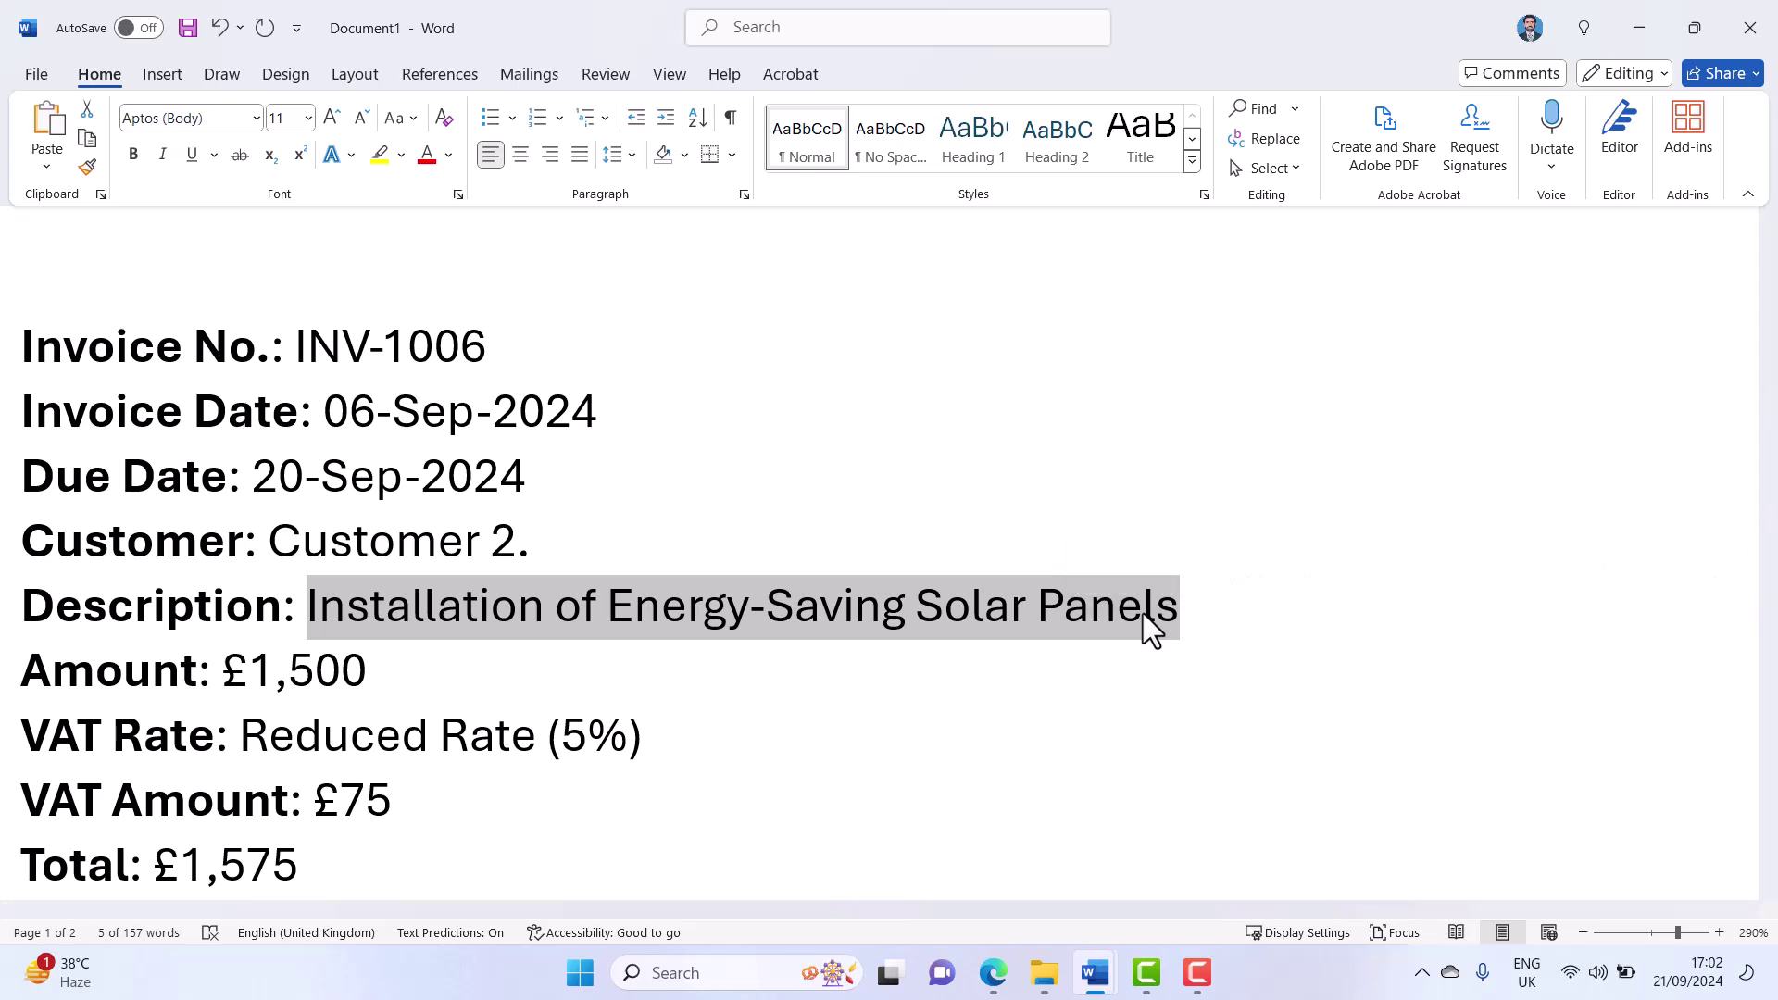
- In the QuickBooks invoice, choose Services for the first line and paste the copied text as its description
key(alt+Tab)
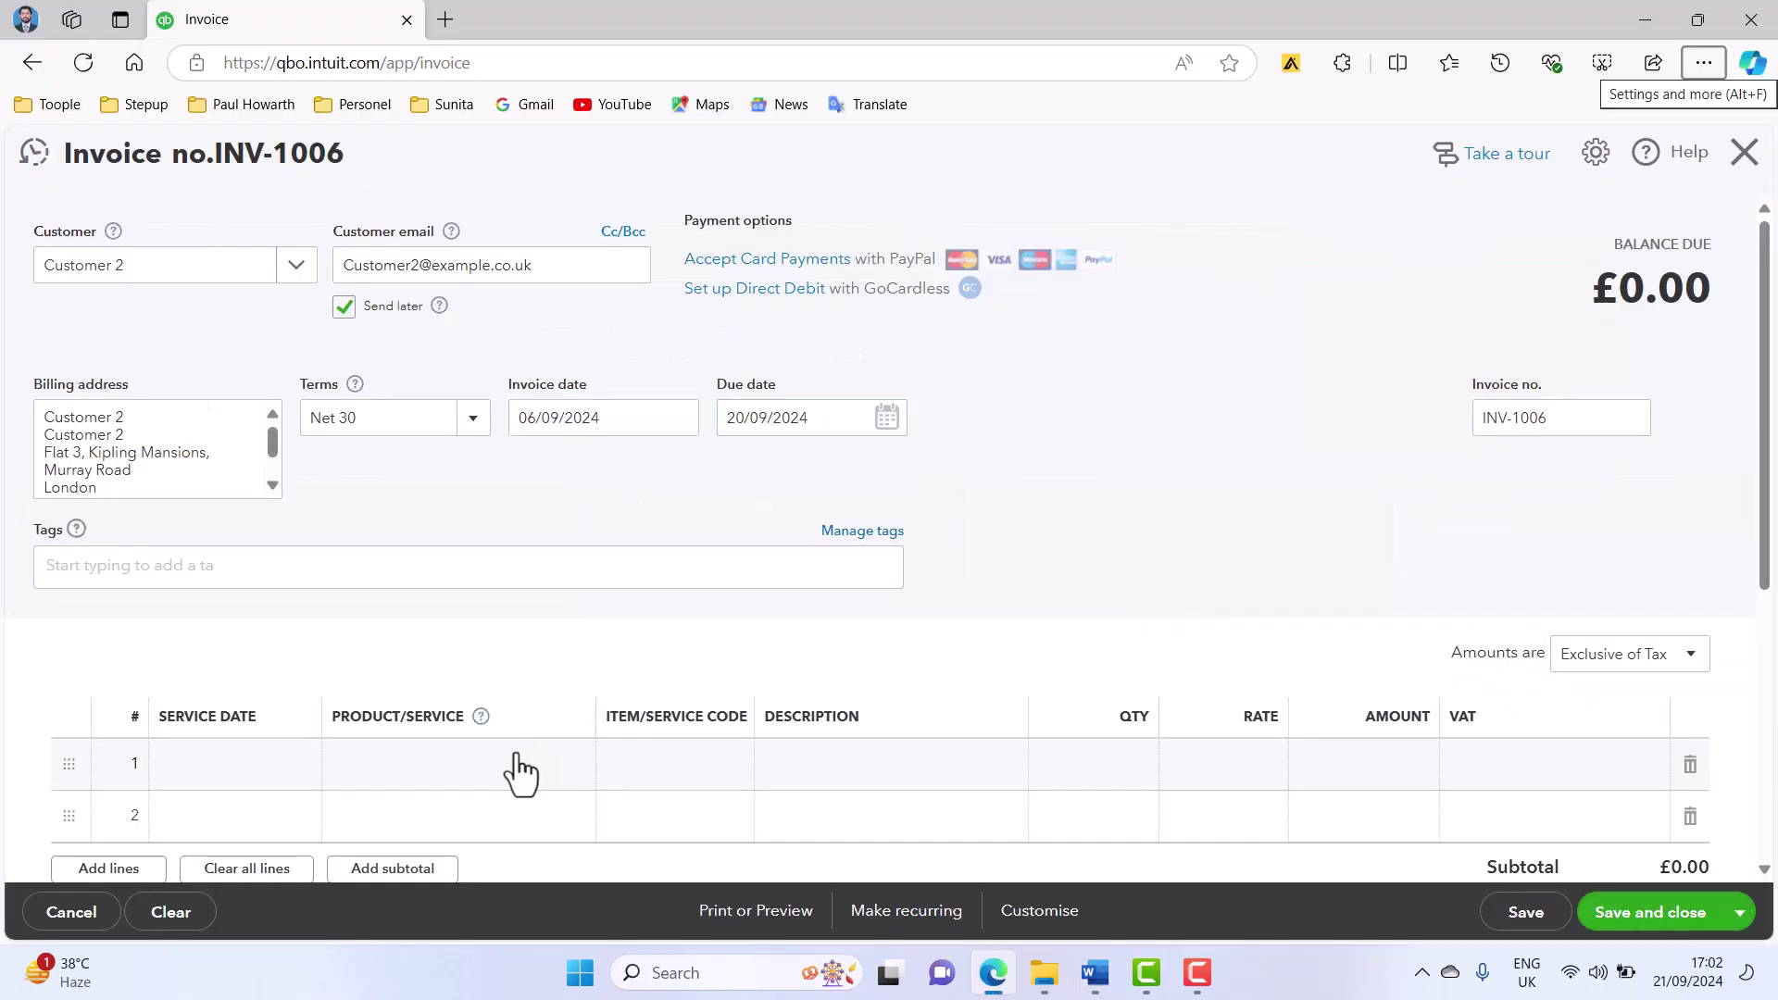
click(544, 776)
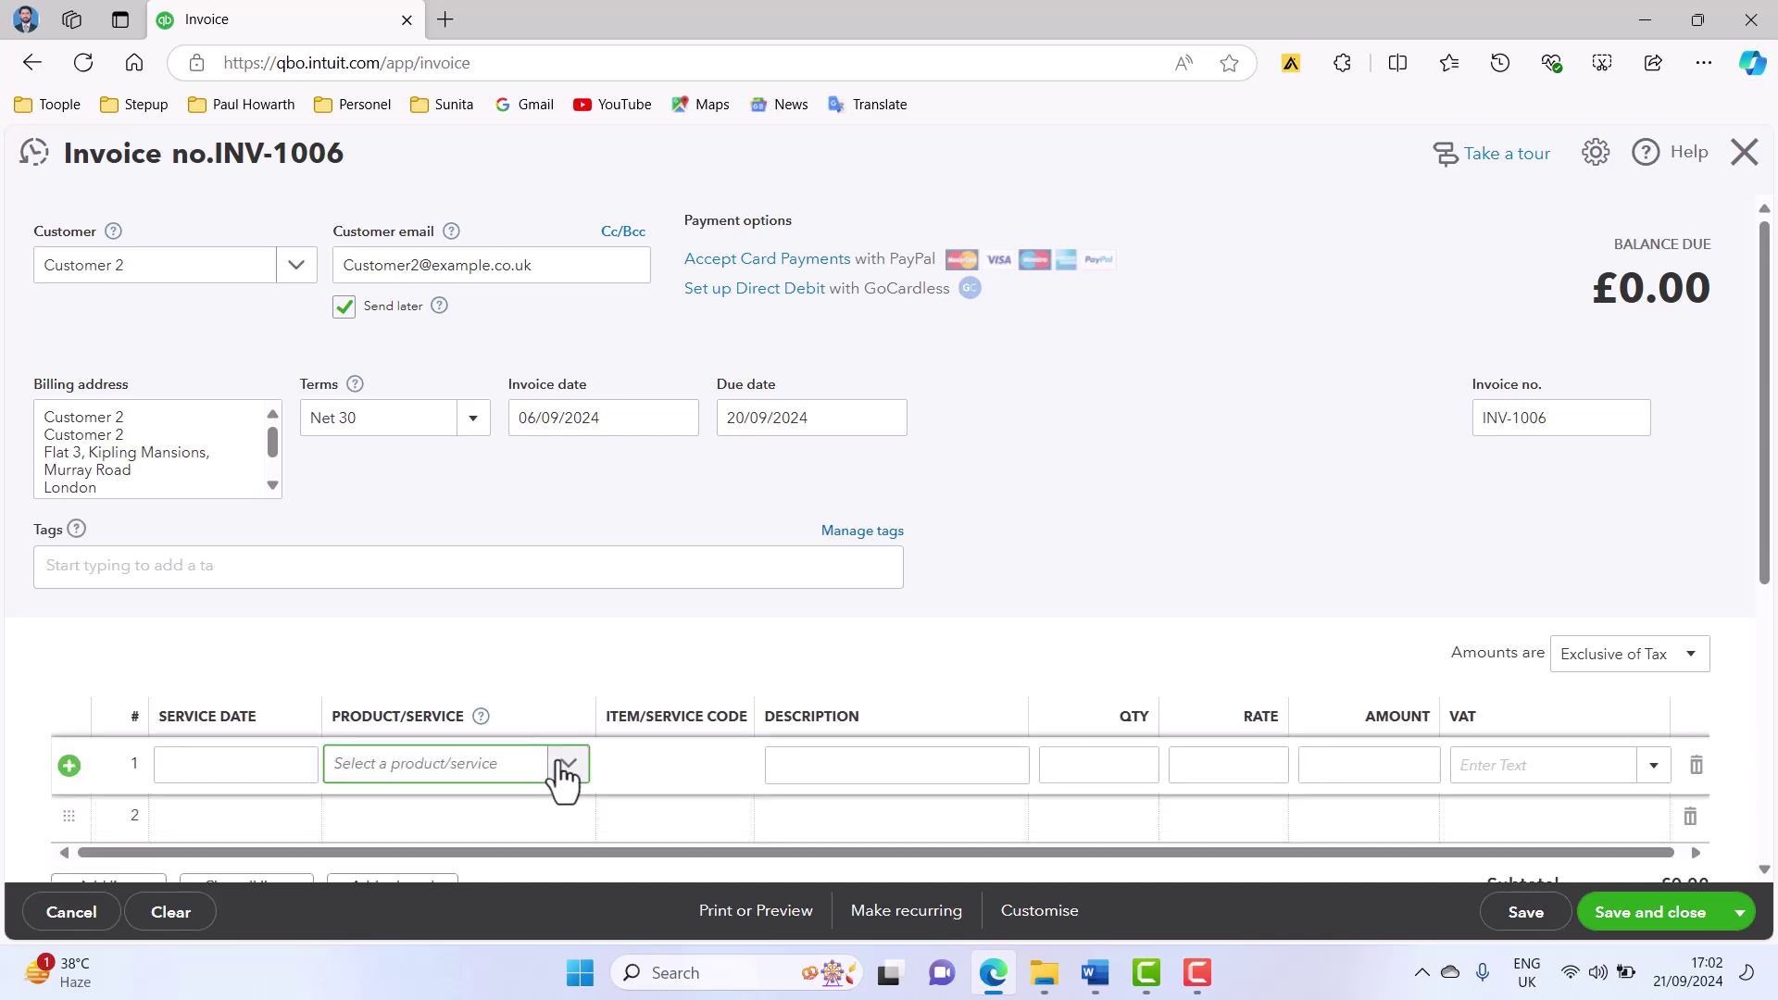
click(566, 769)
scroll(556, 792, down, 3)
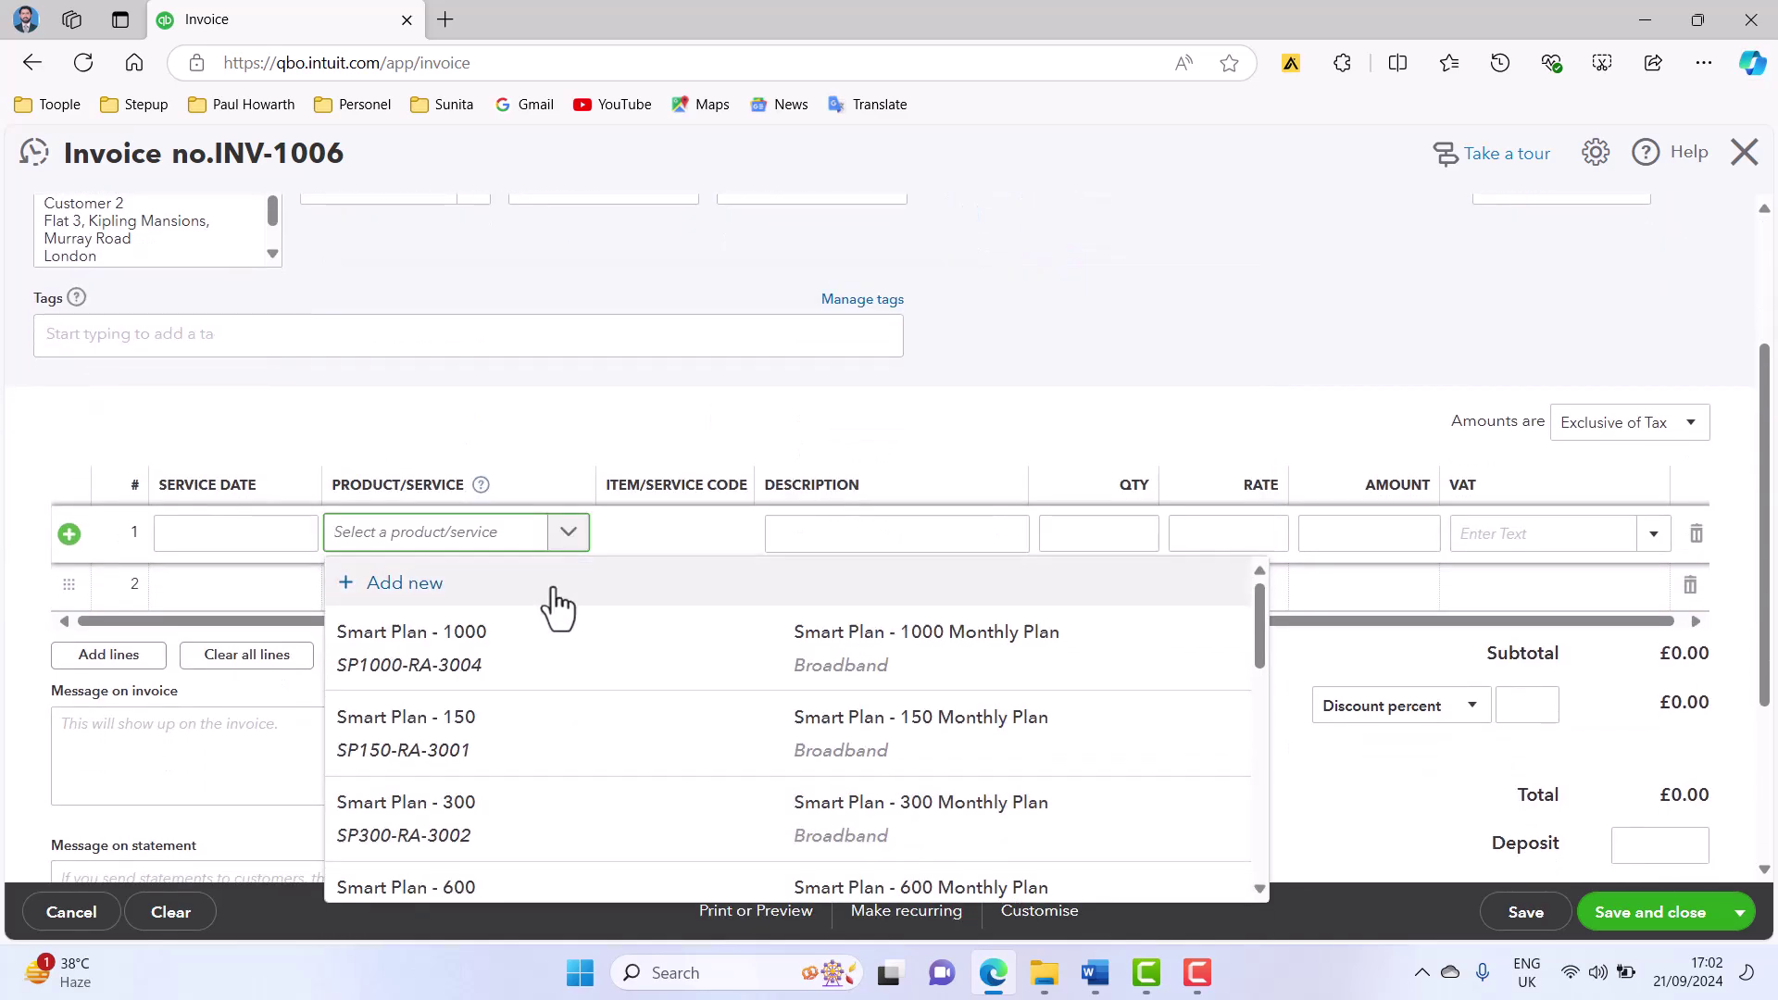
scroll(542, 731, down, 3)
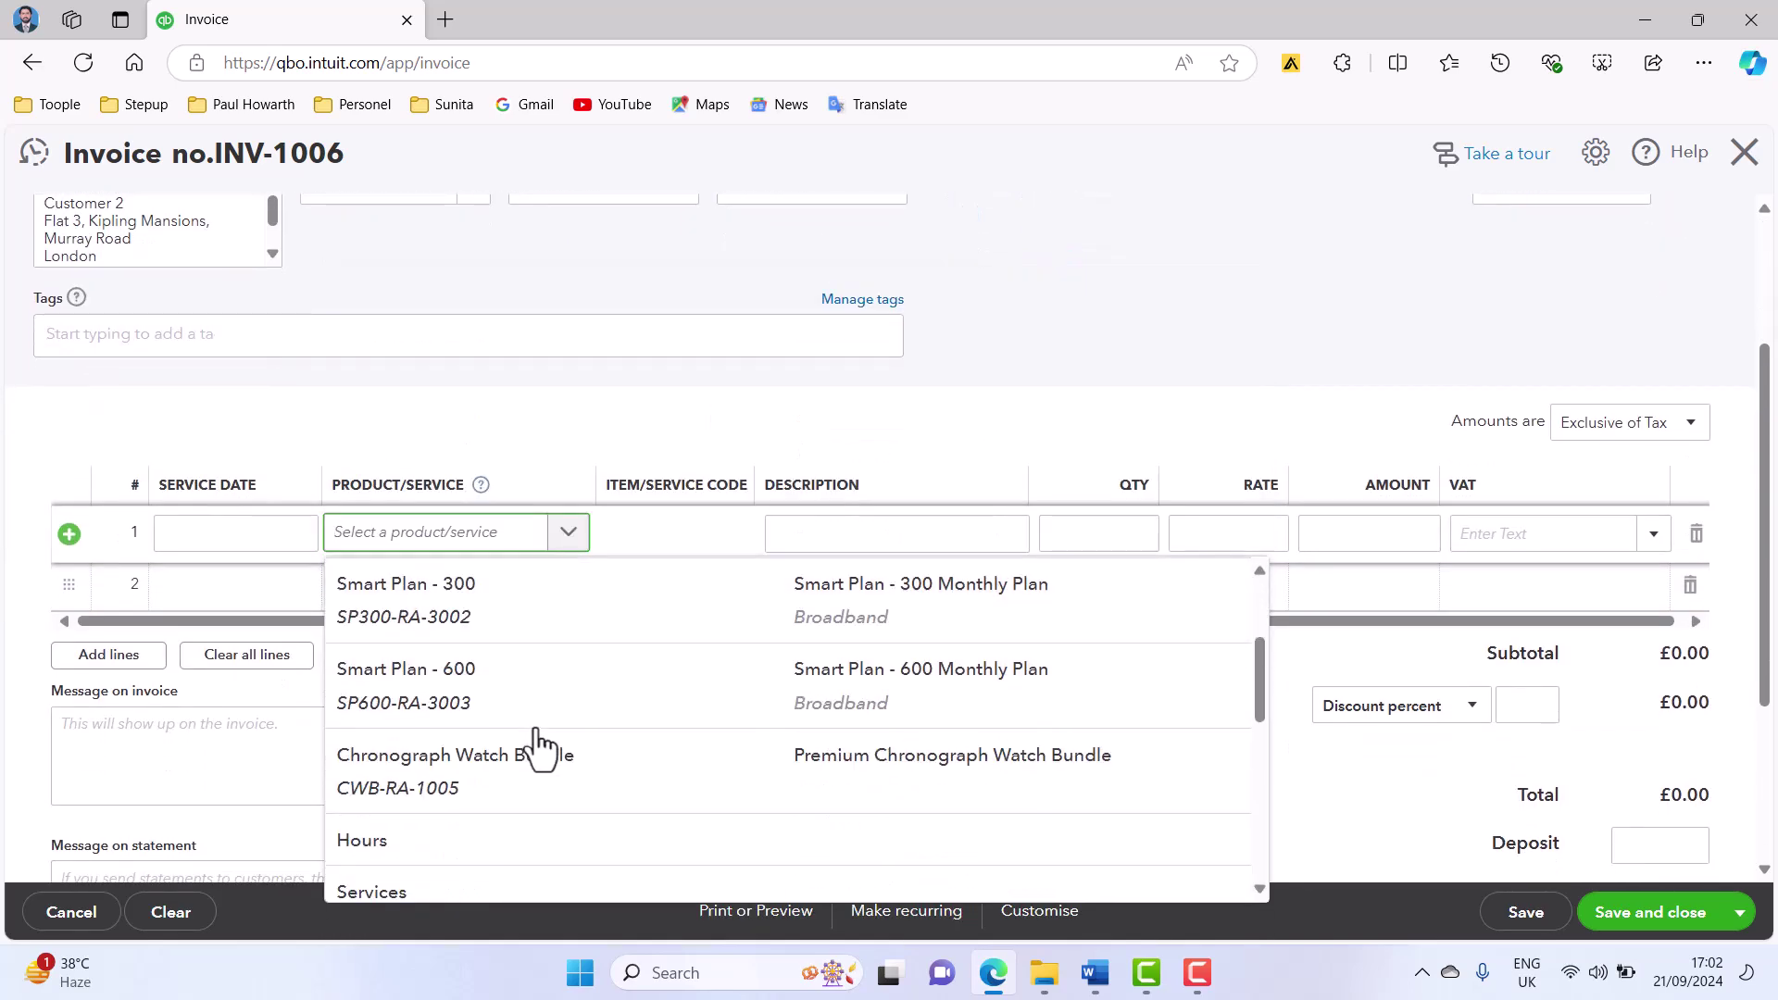
click(455, 884)
click(812, 542)
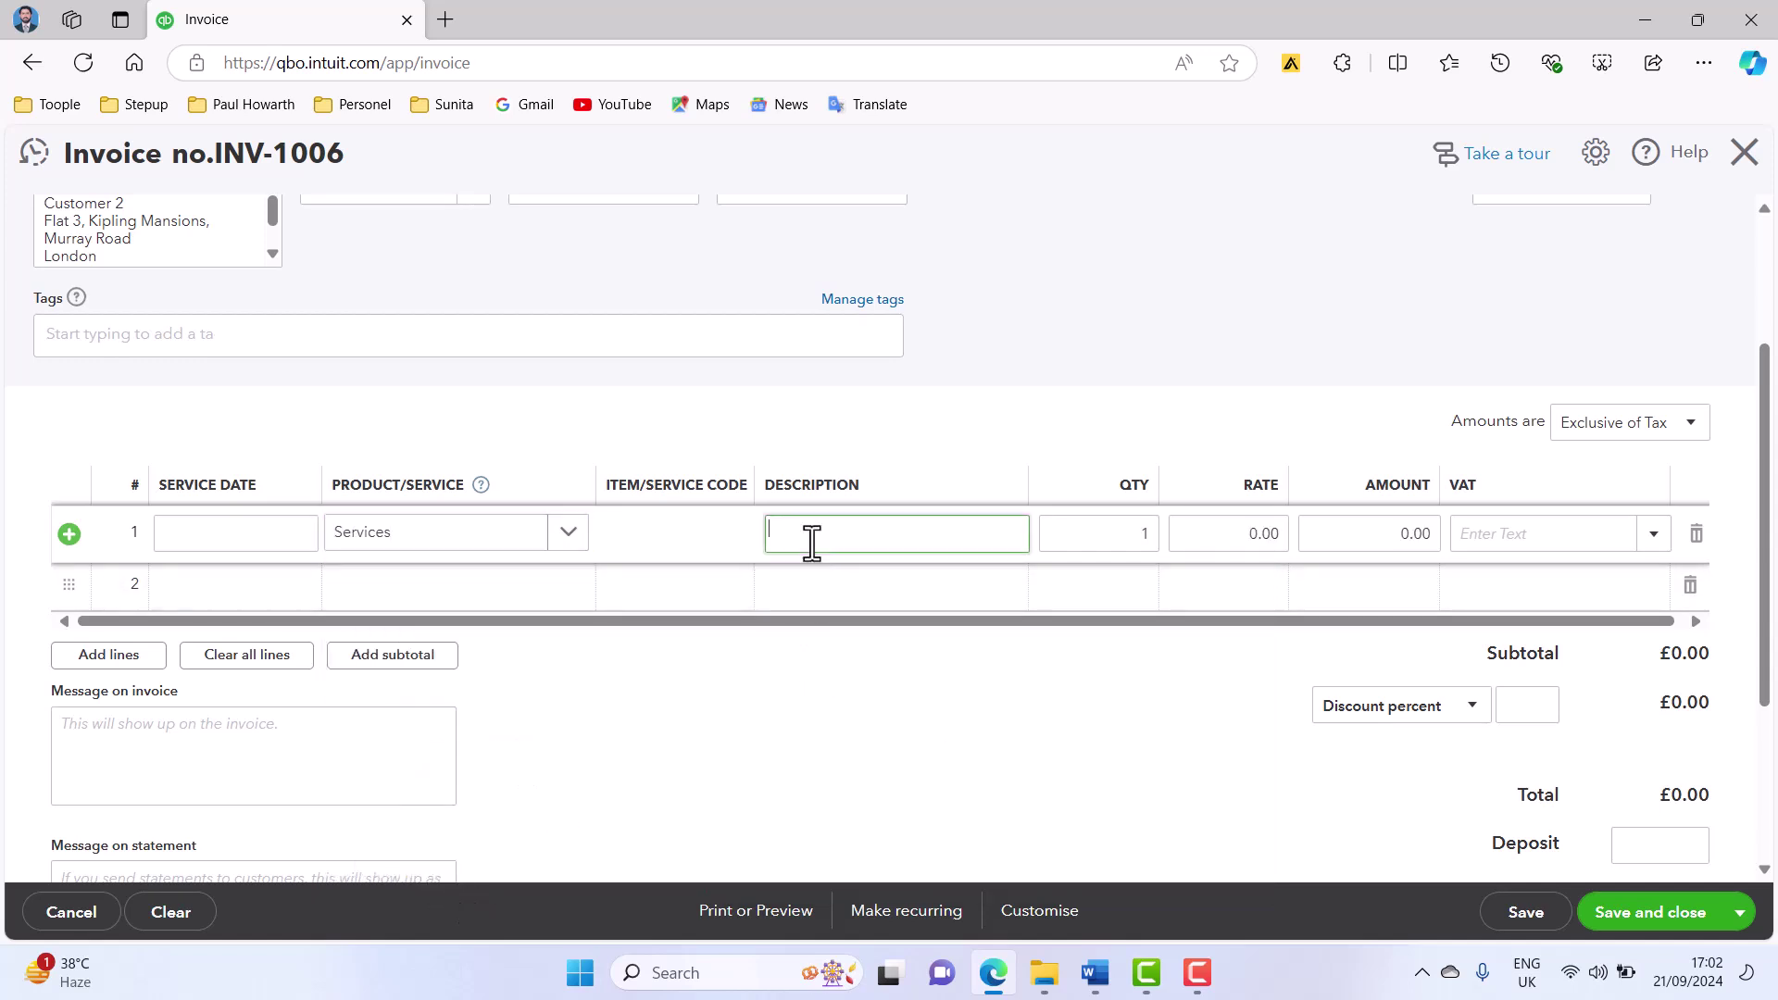
key(ctrl+v)
key(Tab)
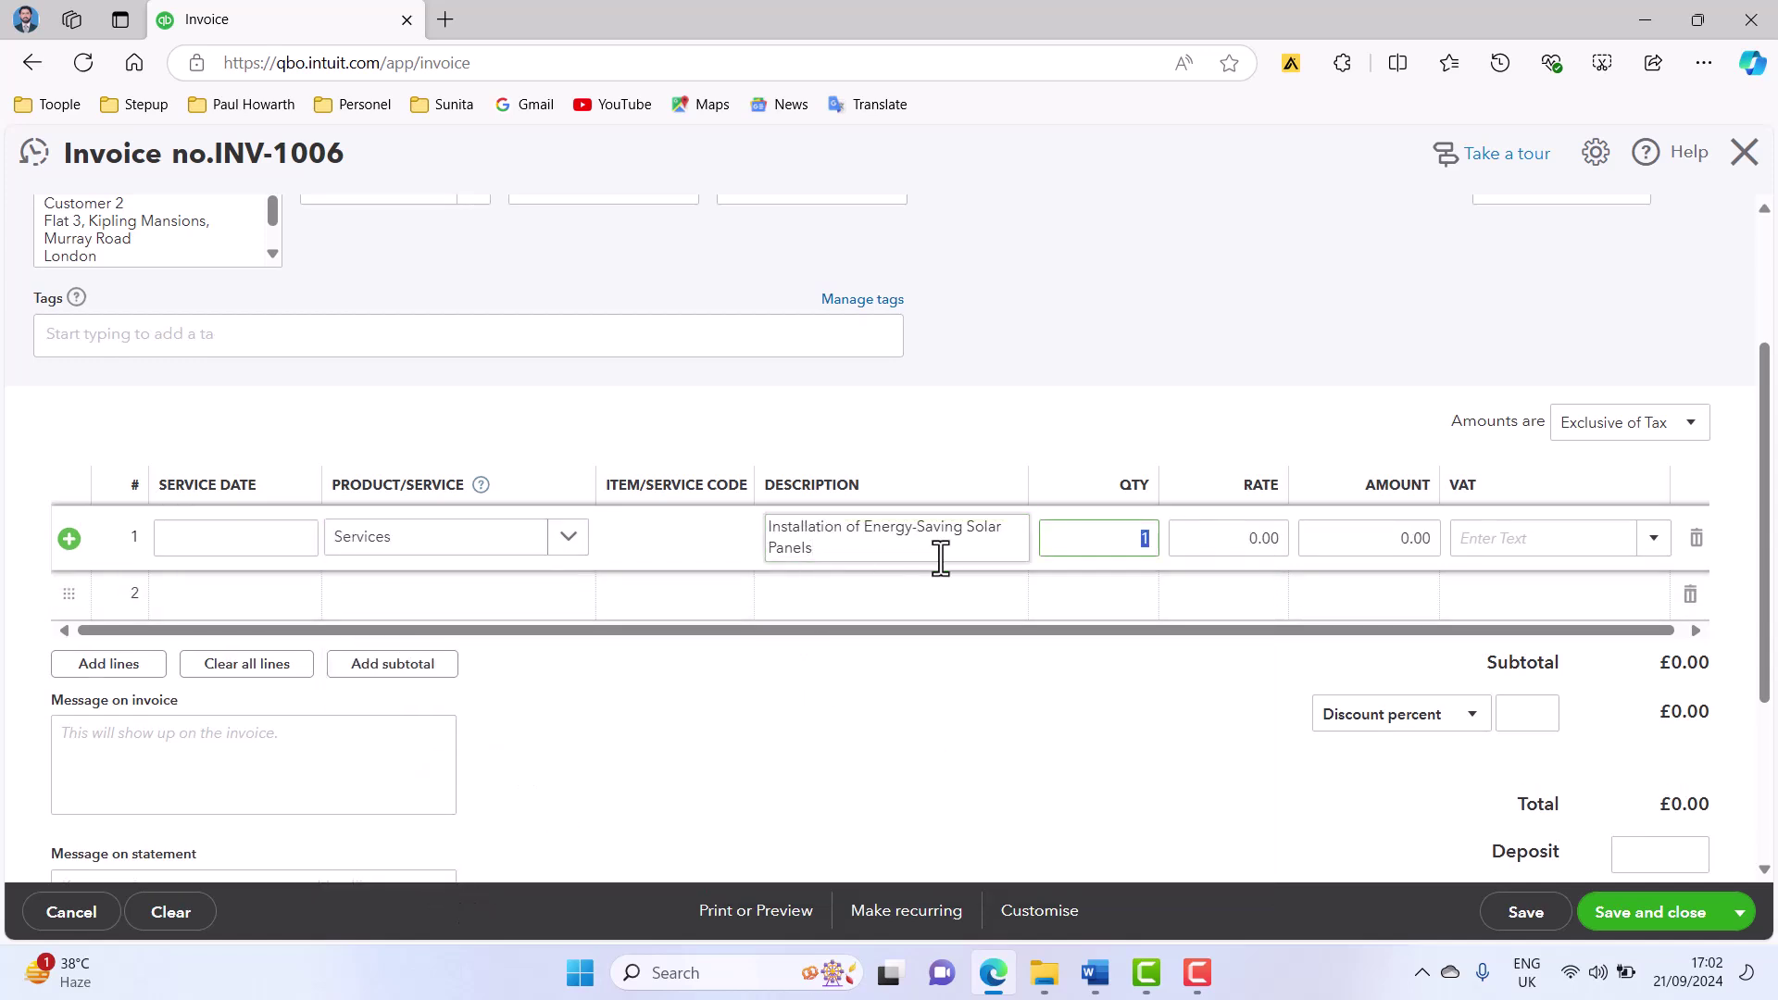
- Set the Services line's rate to 1500, matching the Document1 amount, and apply the 5.0% R VAT rate
key(Tab)
key(alt+Tab)
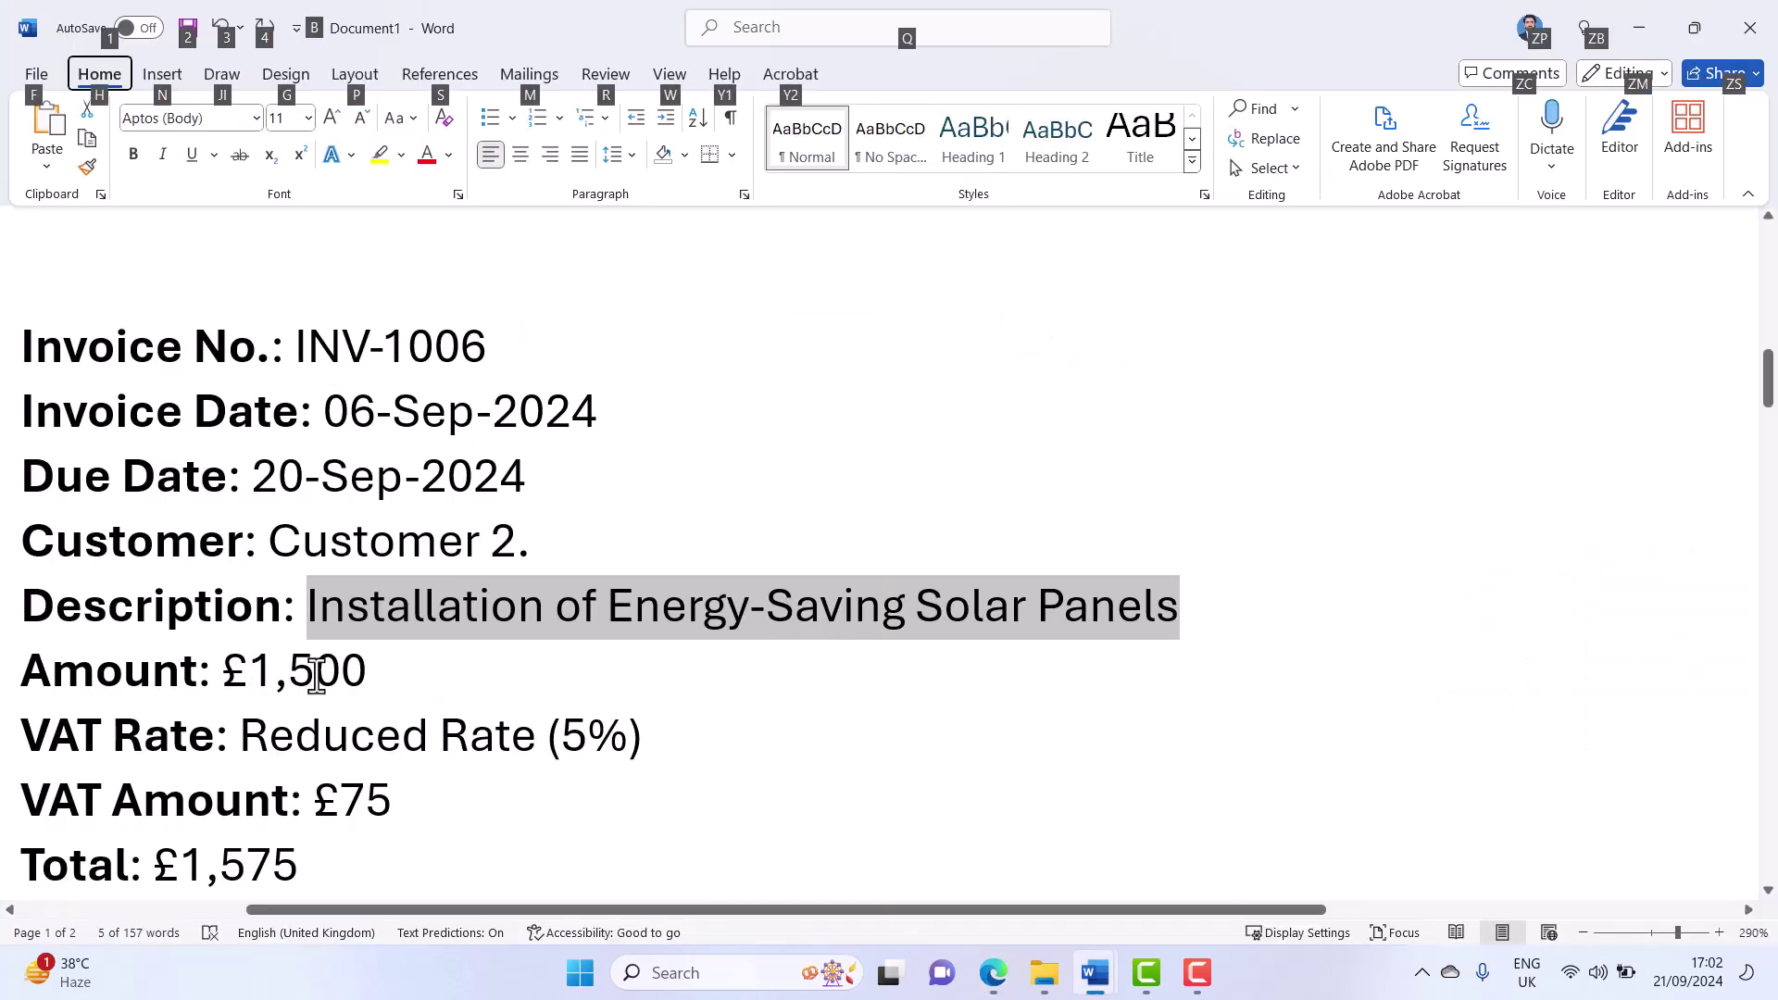
key(alt+Tab)
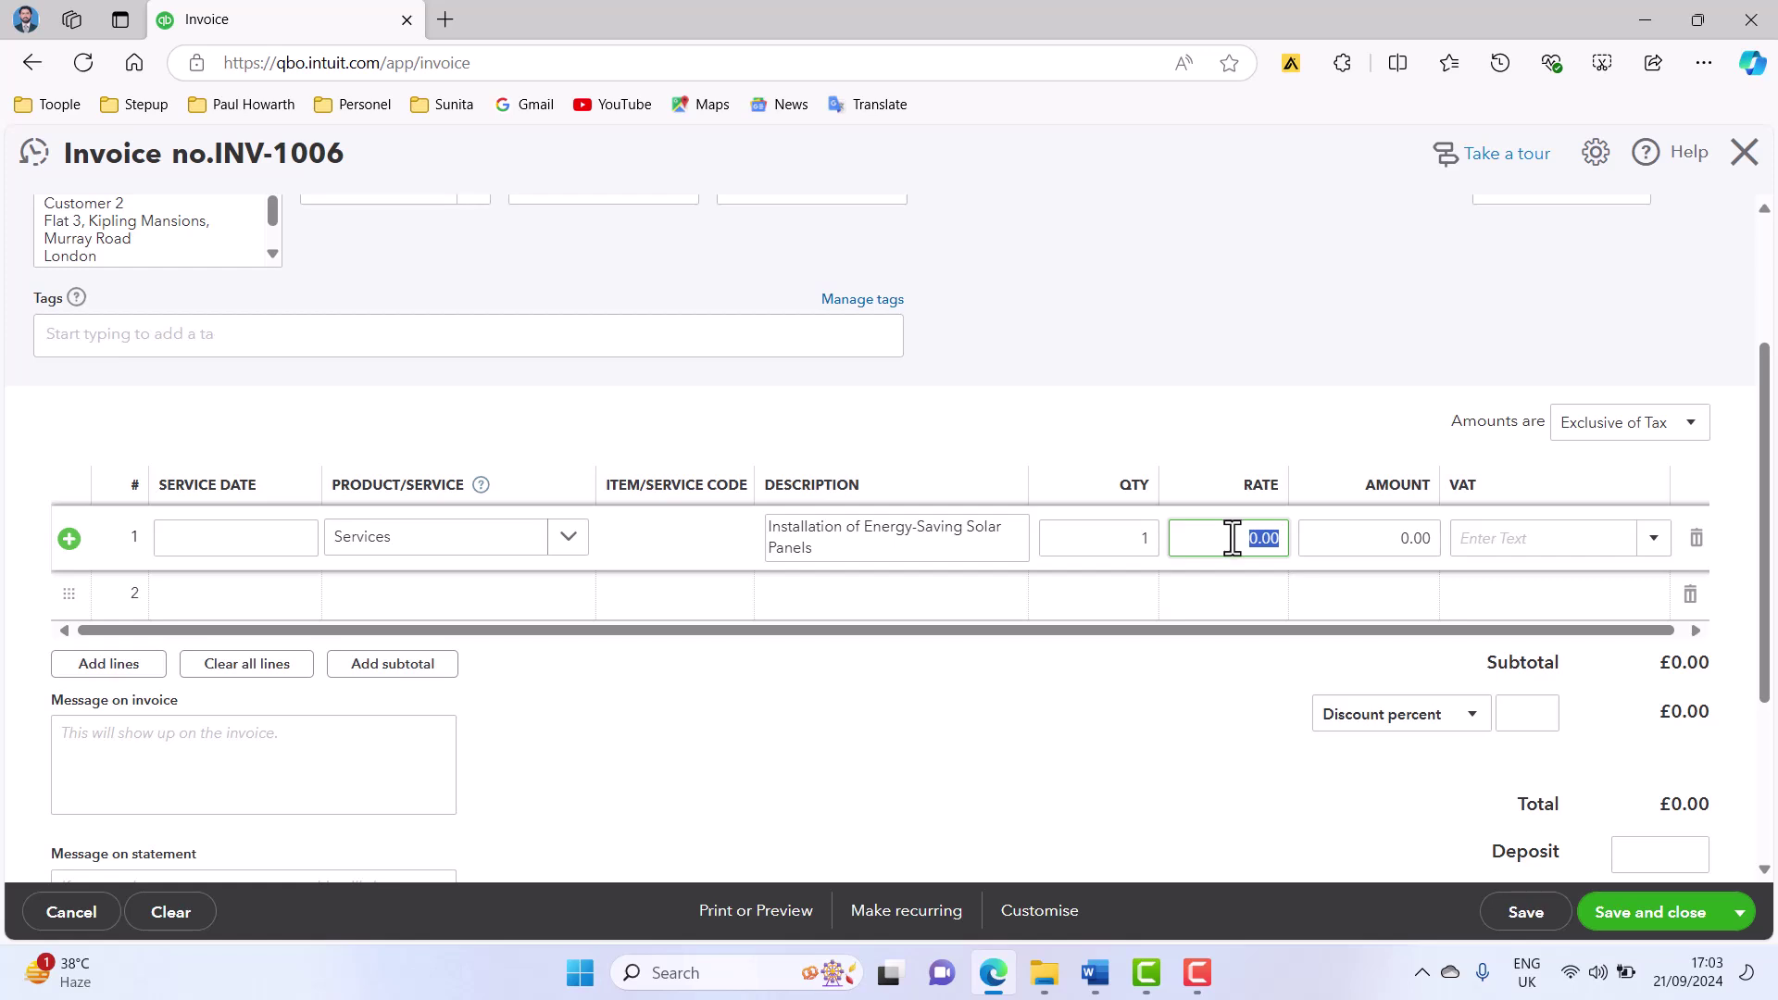
text(1500)
key(Tab)
click(1657, 553)
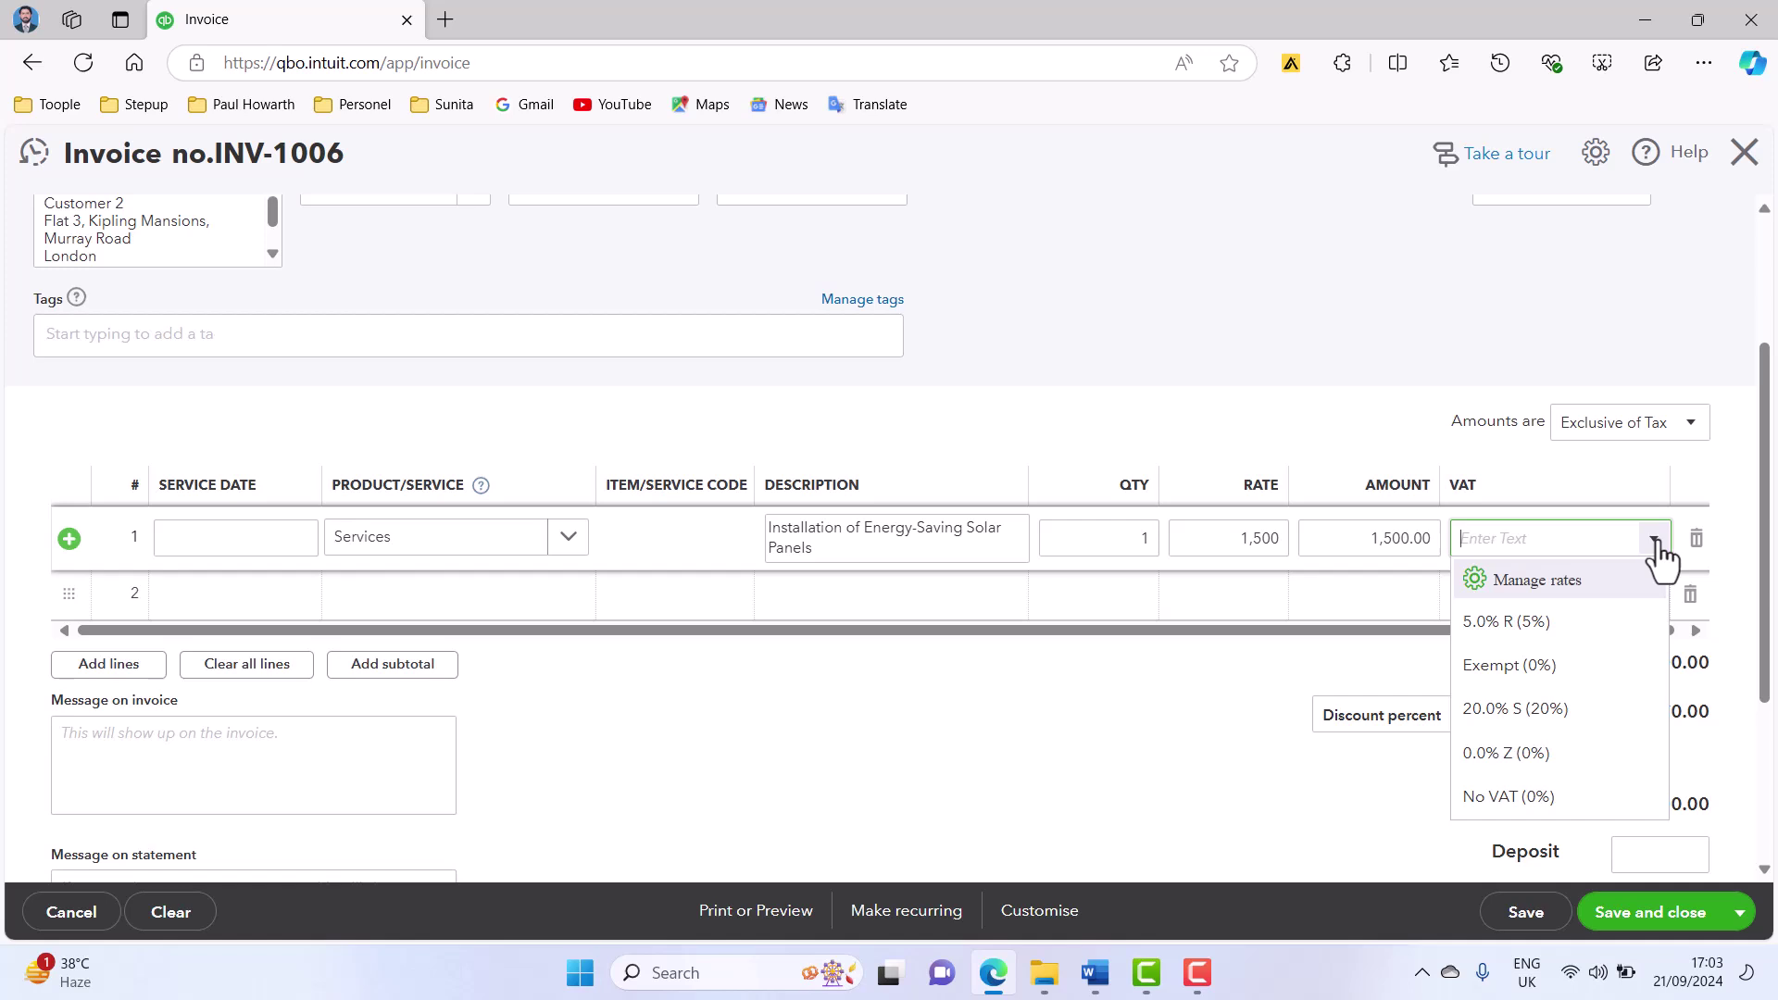
click(1583, 625)
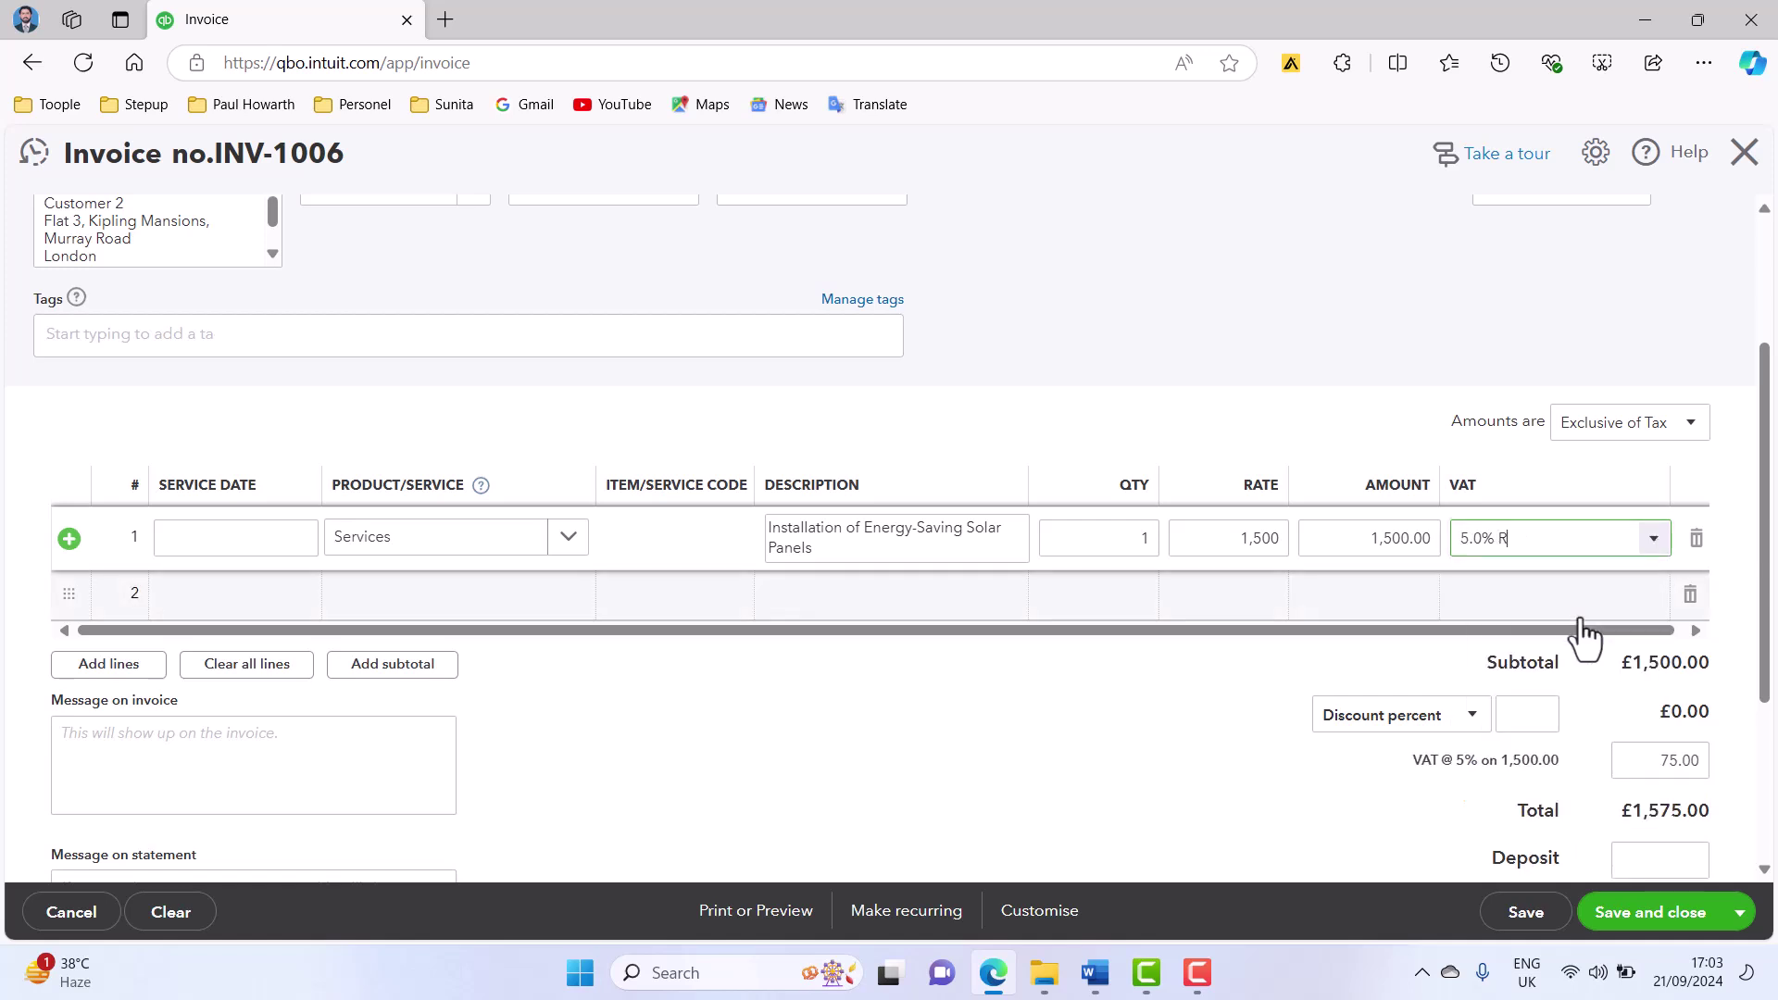
- Save and close the Customer 2 invoice, check the All sales list for it, and return to the Document1 Word file
scroll(1292, 653, down, 1)
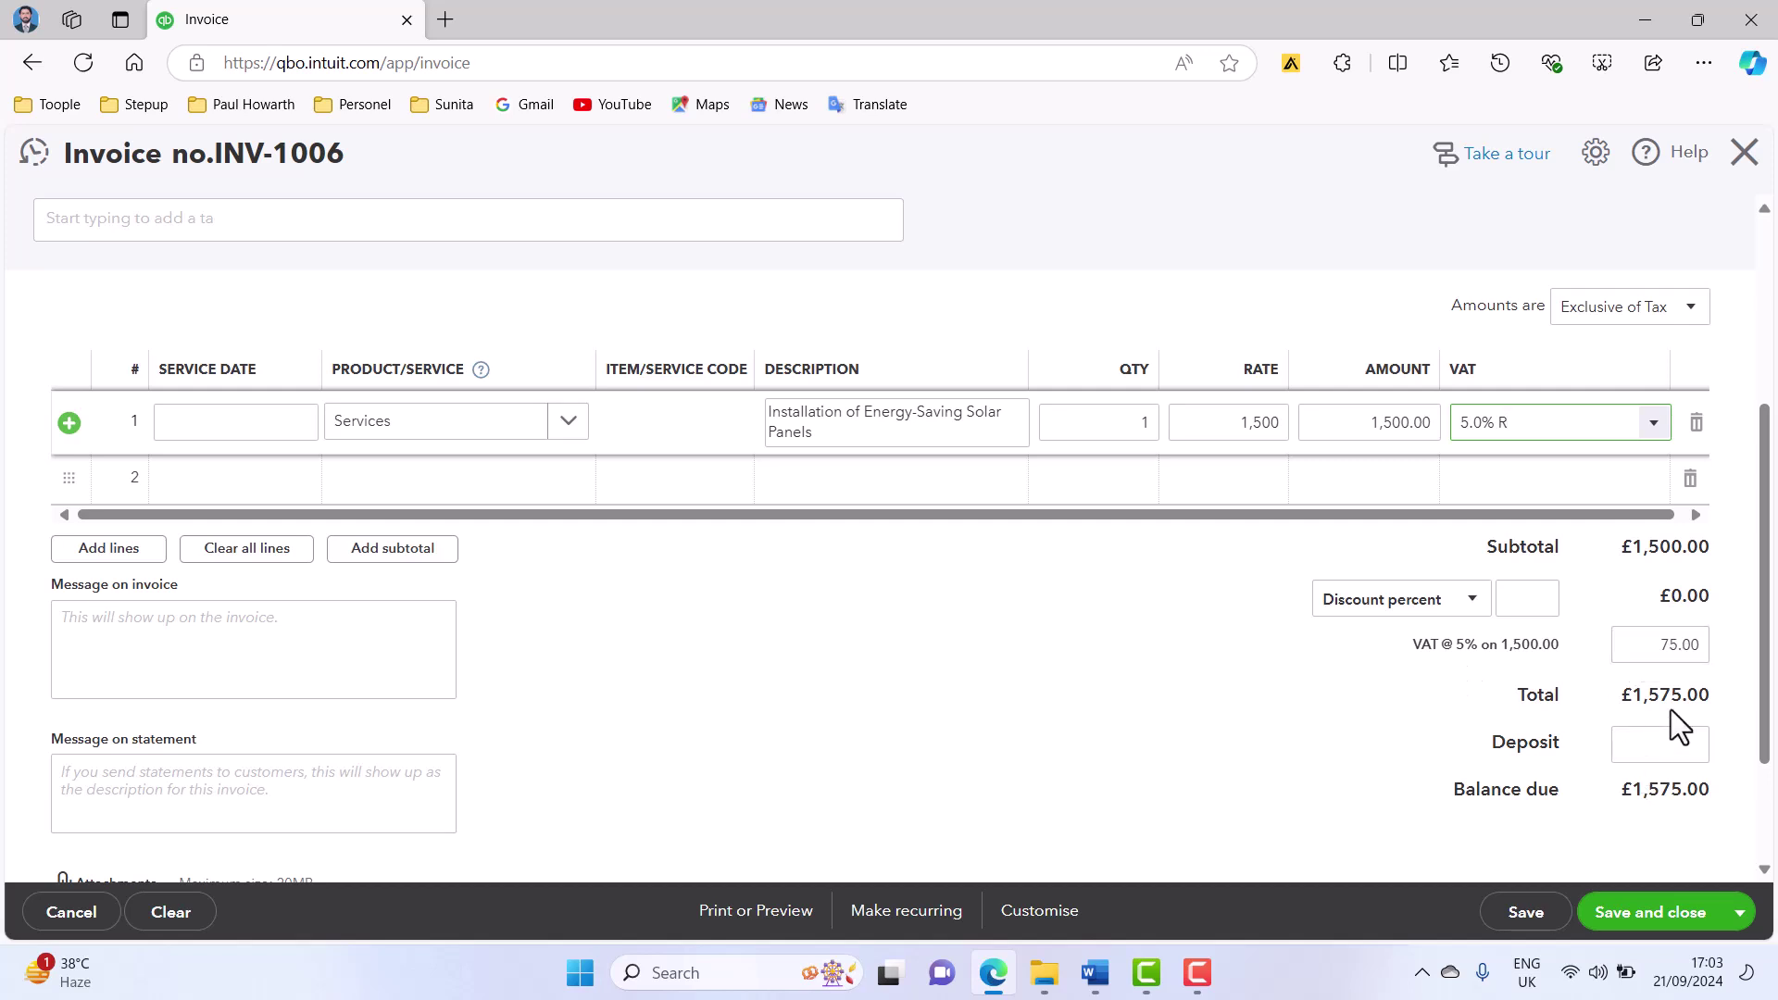
click(1638, 918)
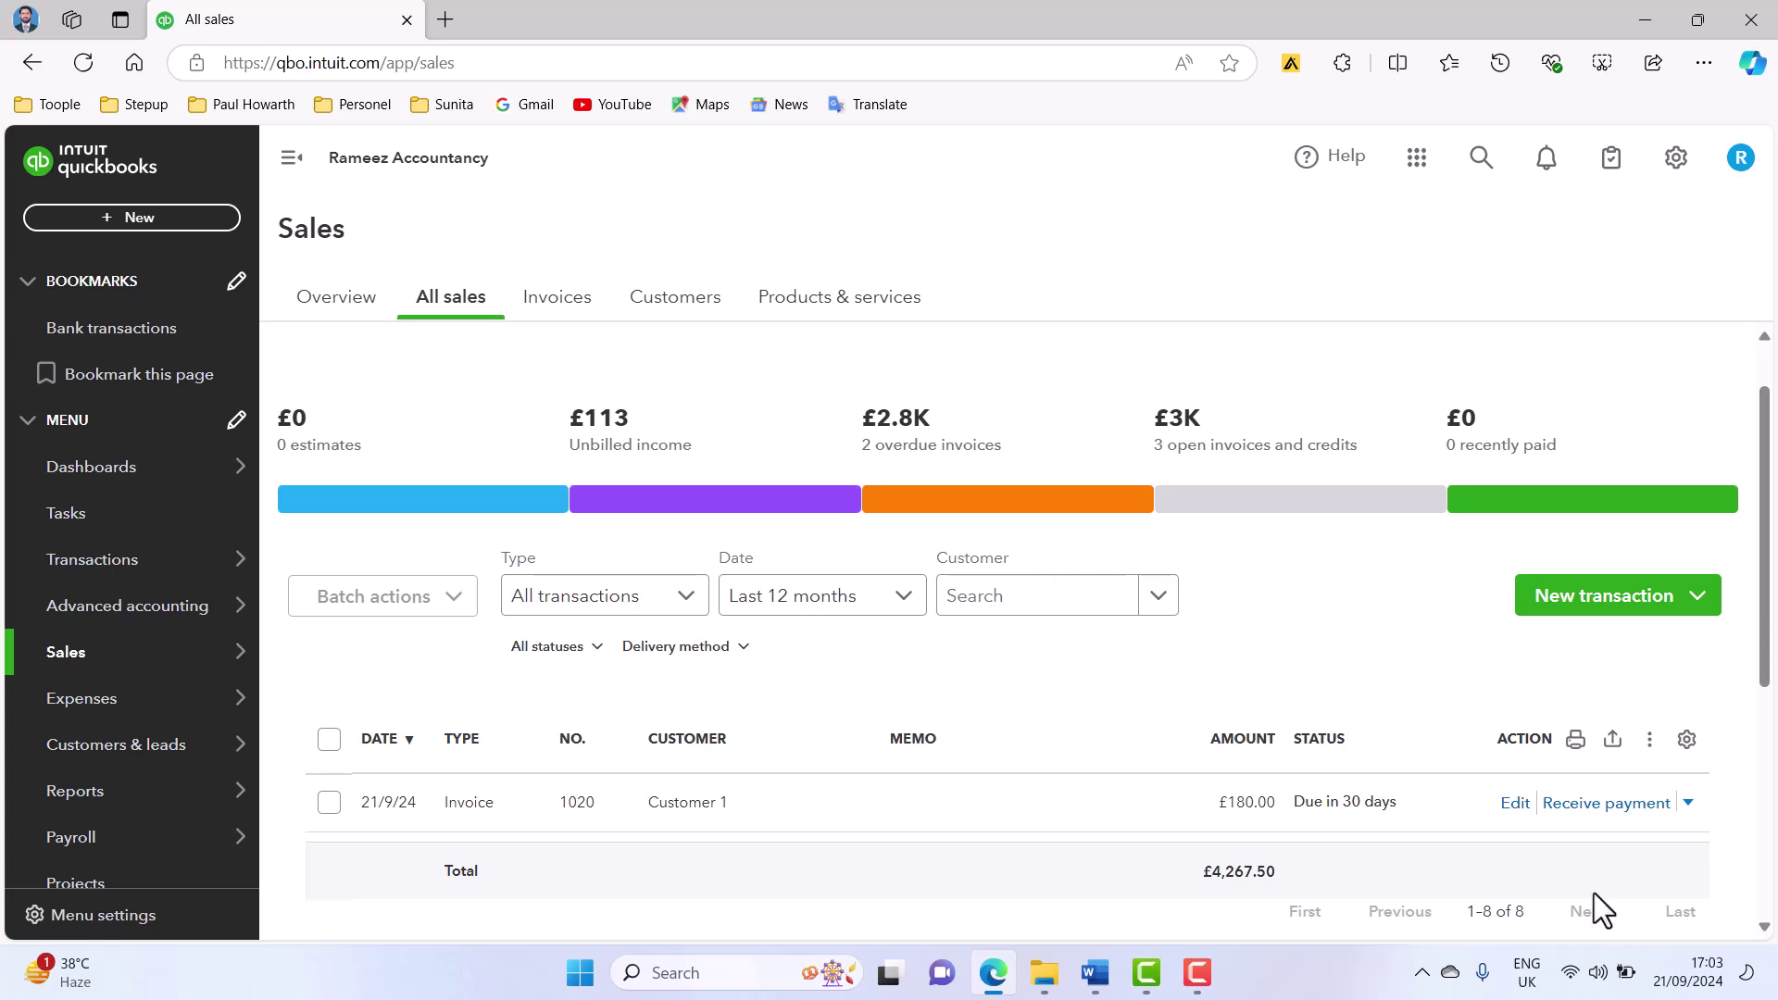
scroll(1139, 833, down, 1)
scroll(1075, 752, down, 2)
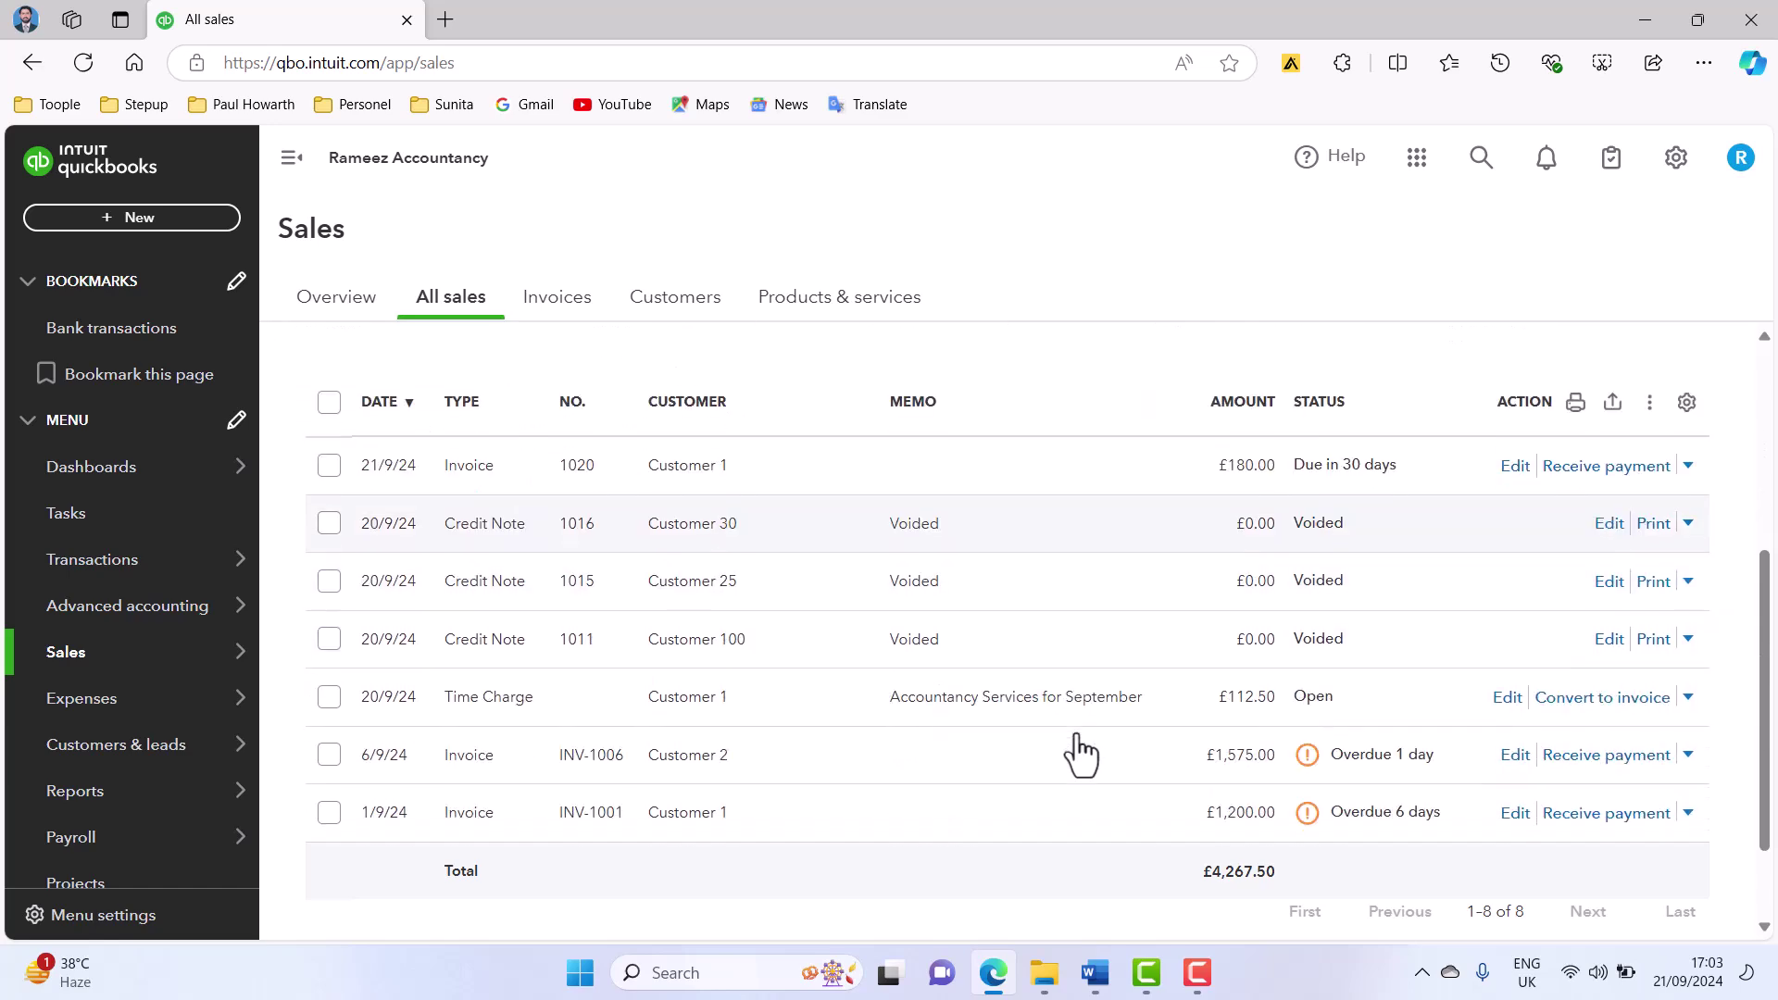
key(alt+Tab)
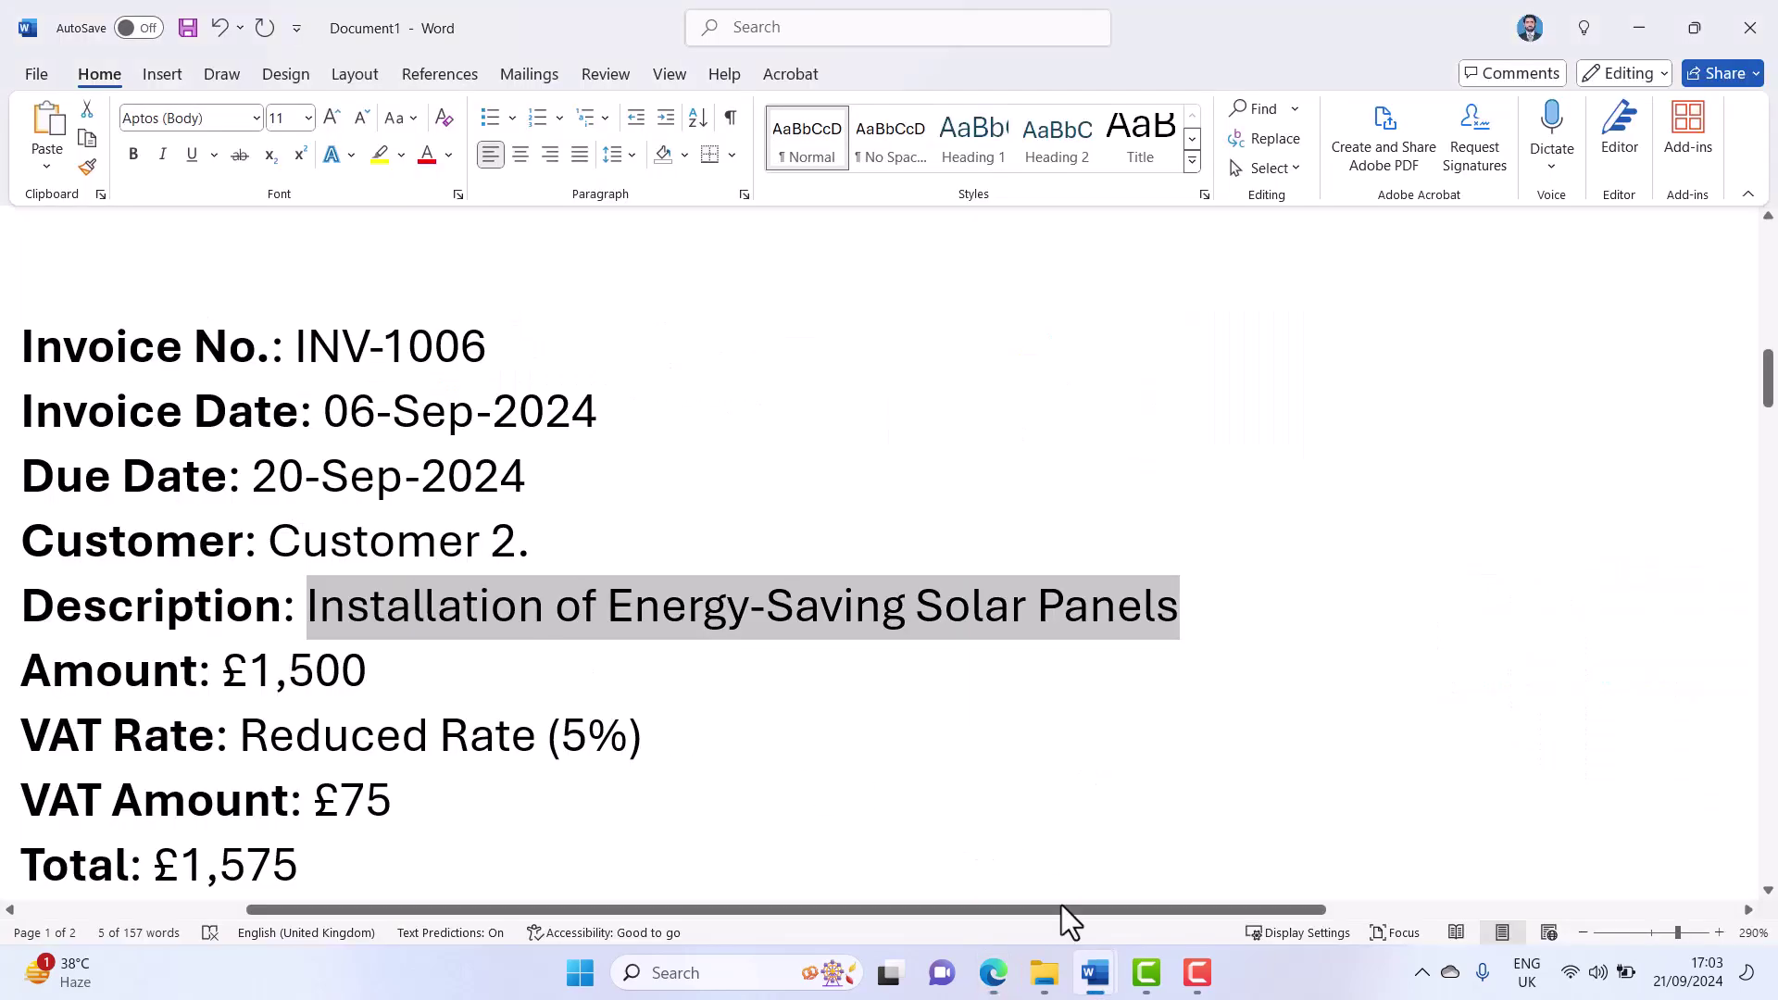
- Switch to the Account Receivable Cycle Word file and highlight the Direct Invoice Post line in yellow
mouse_move(1096, 972)
click(978, 885)
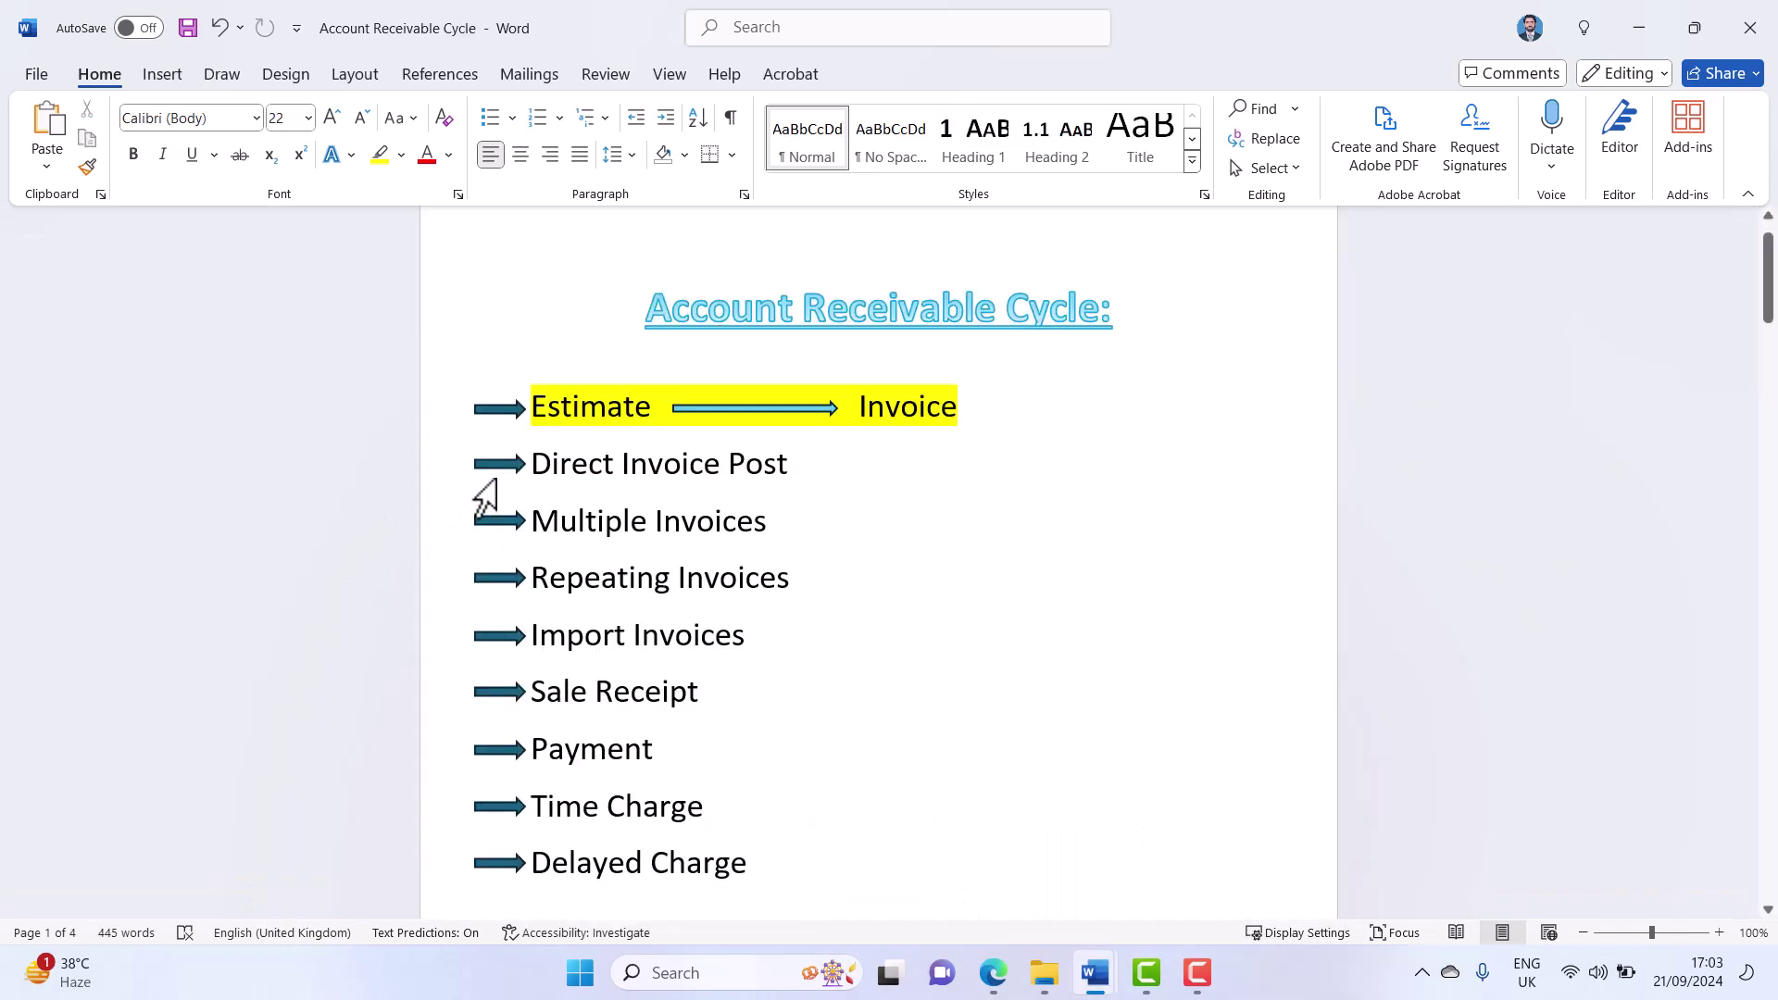
drag(788, 463, 545, 464)
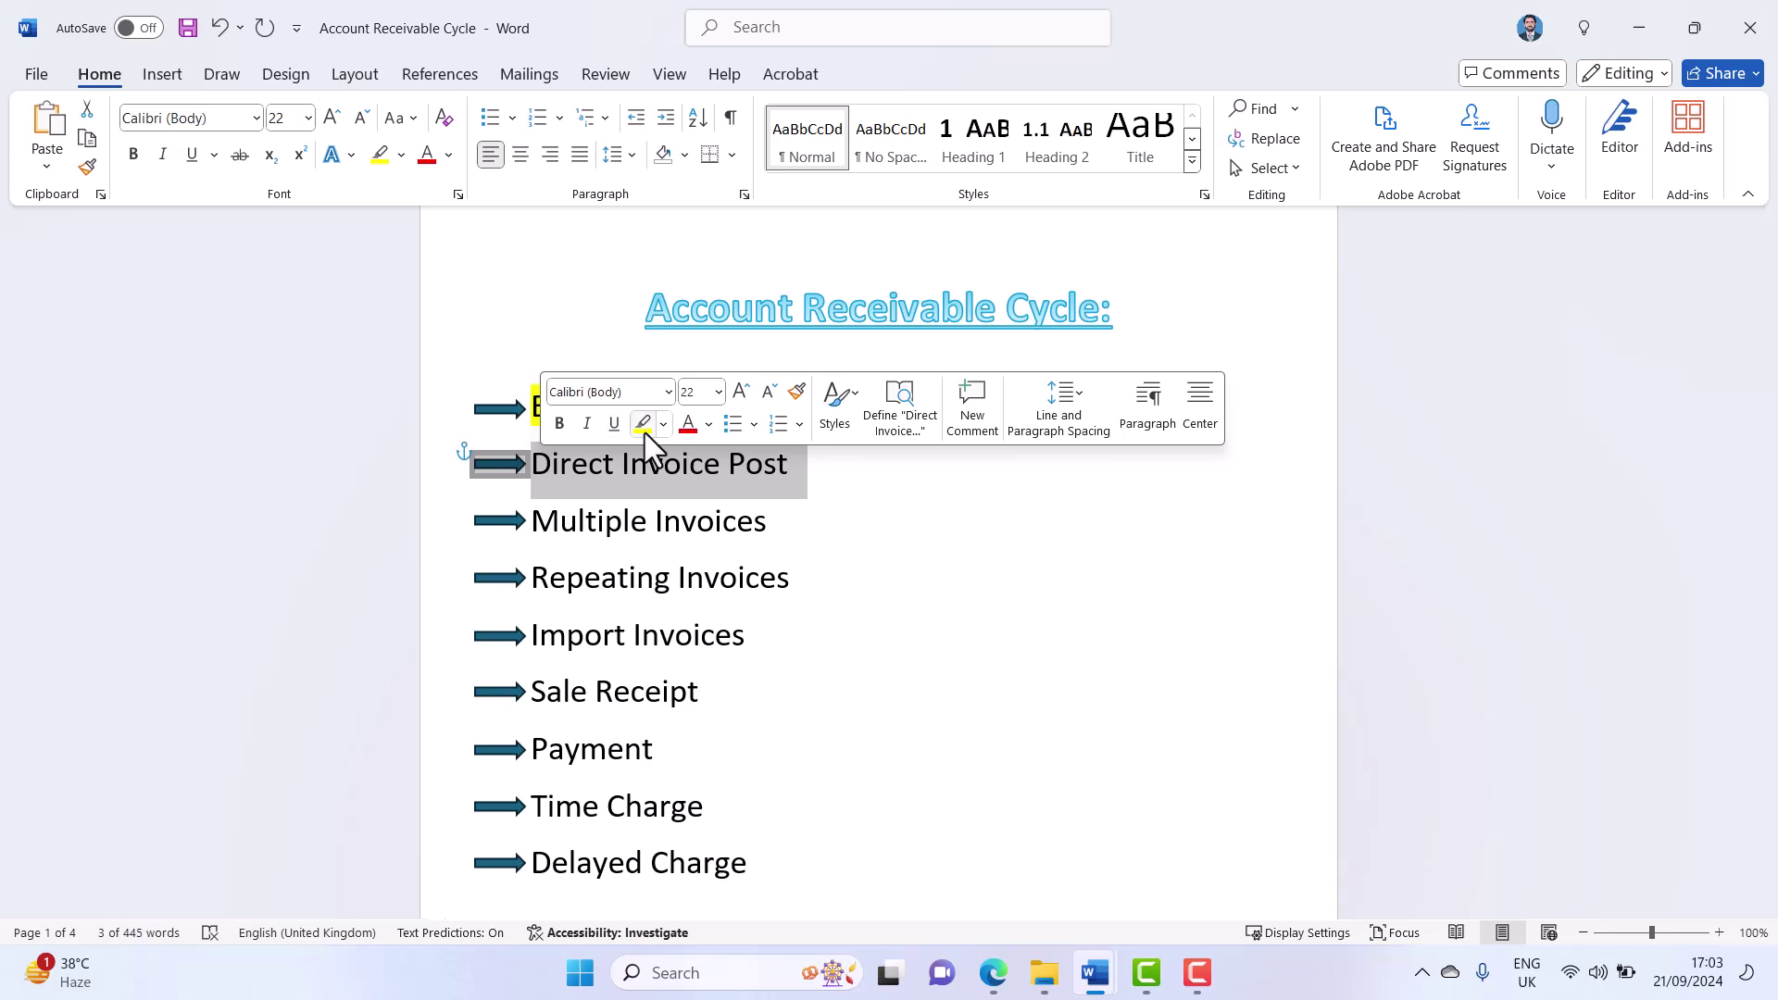
click(645, 432)
click(875, 522)
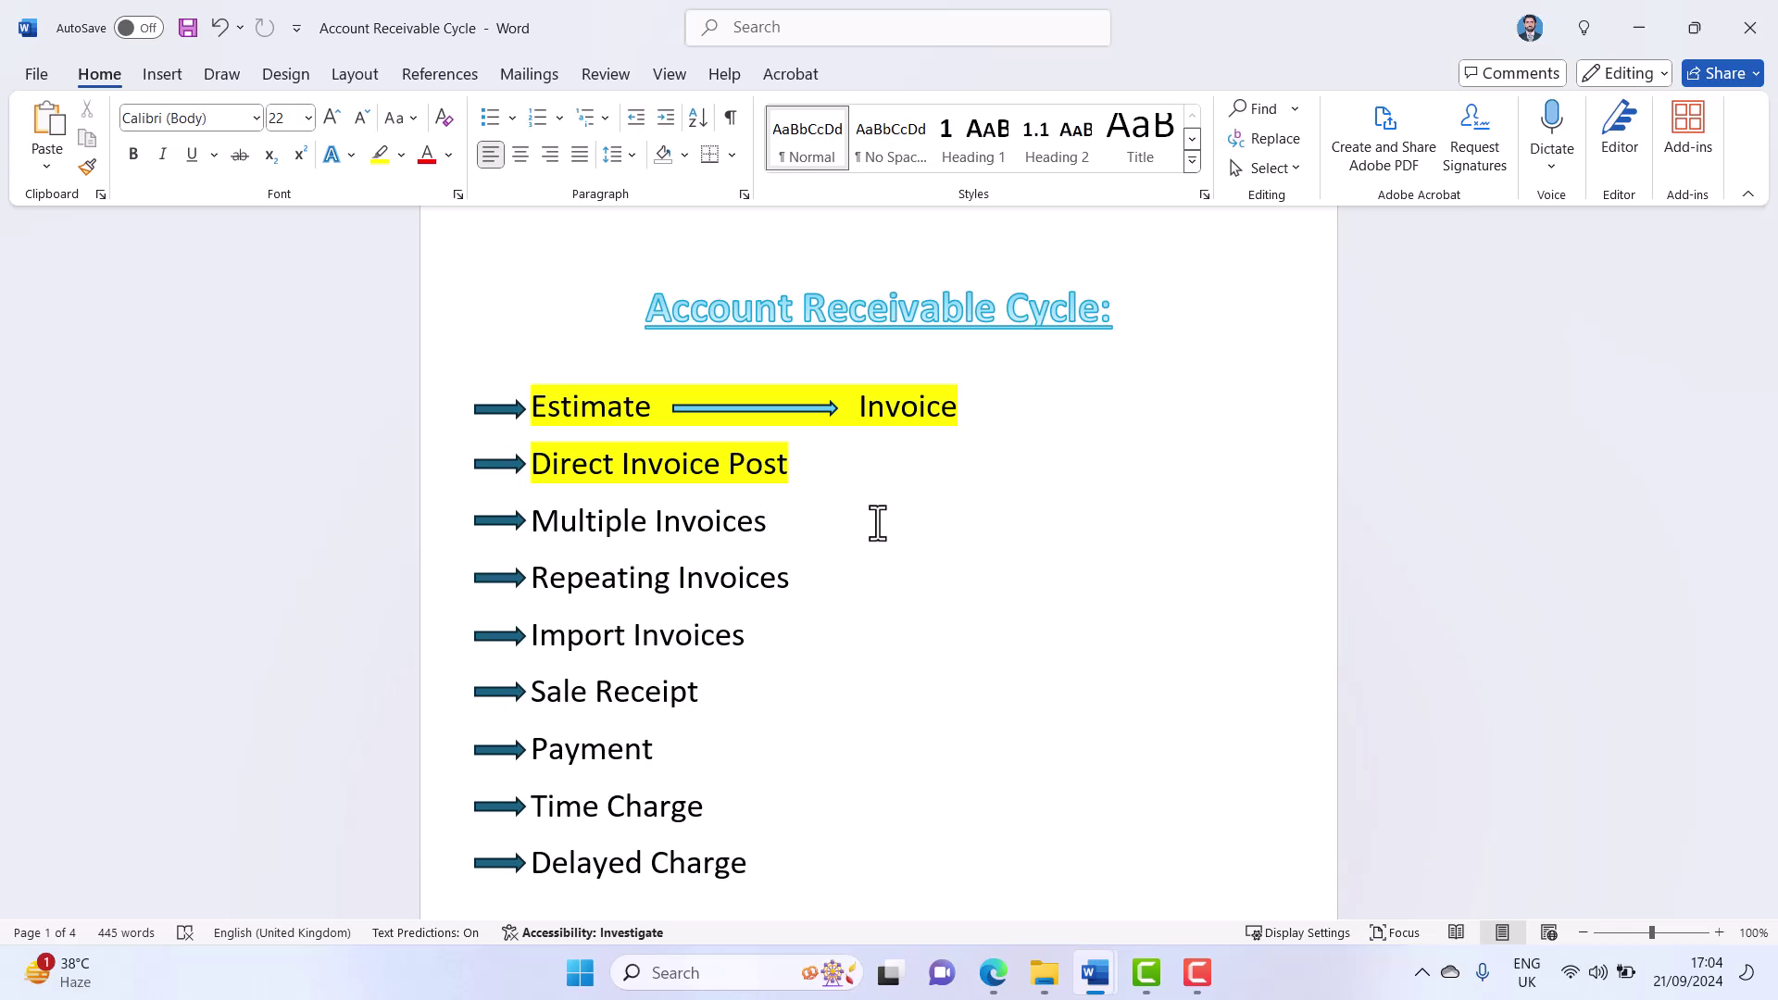
- Switch to the Document1 Word file and review the INV-1007 details for Customer 3
mouse_move(1095, 967)
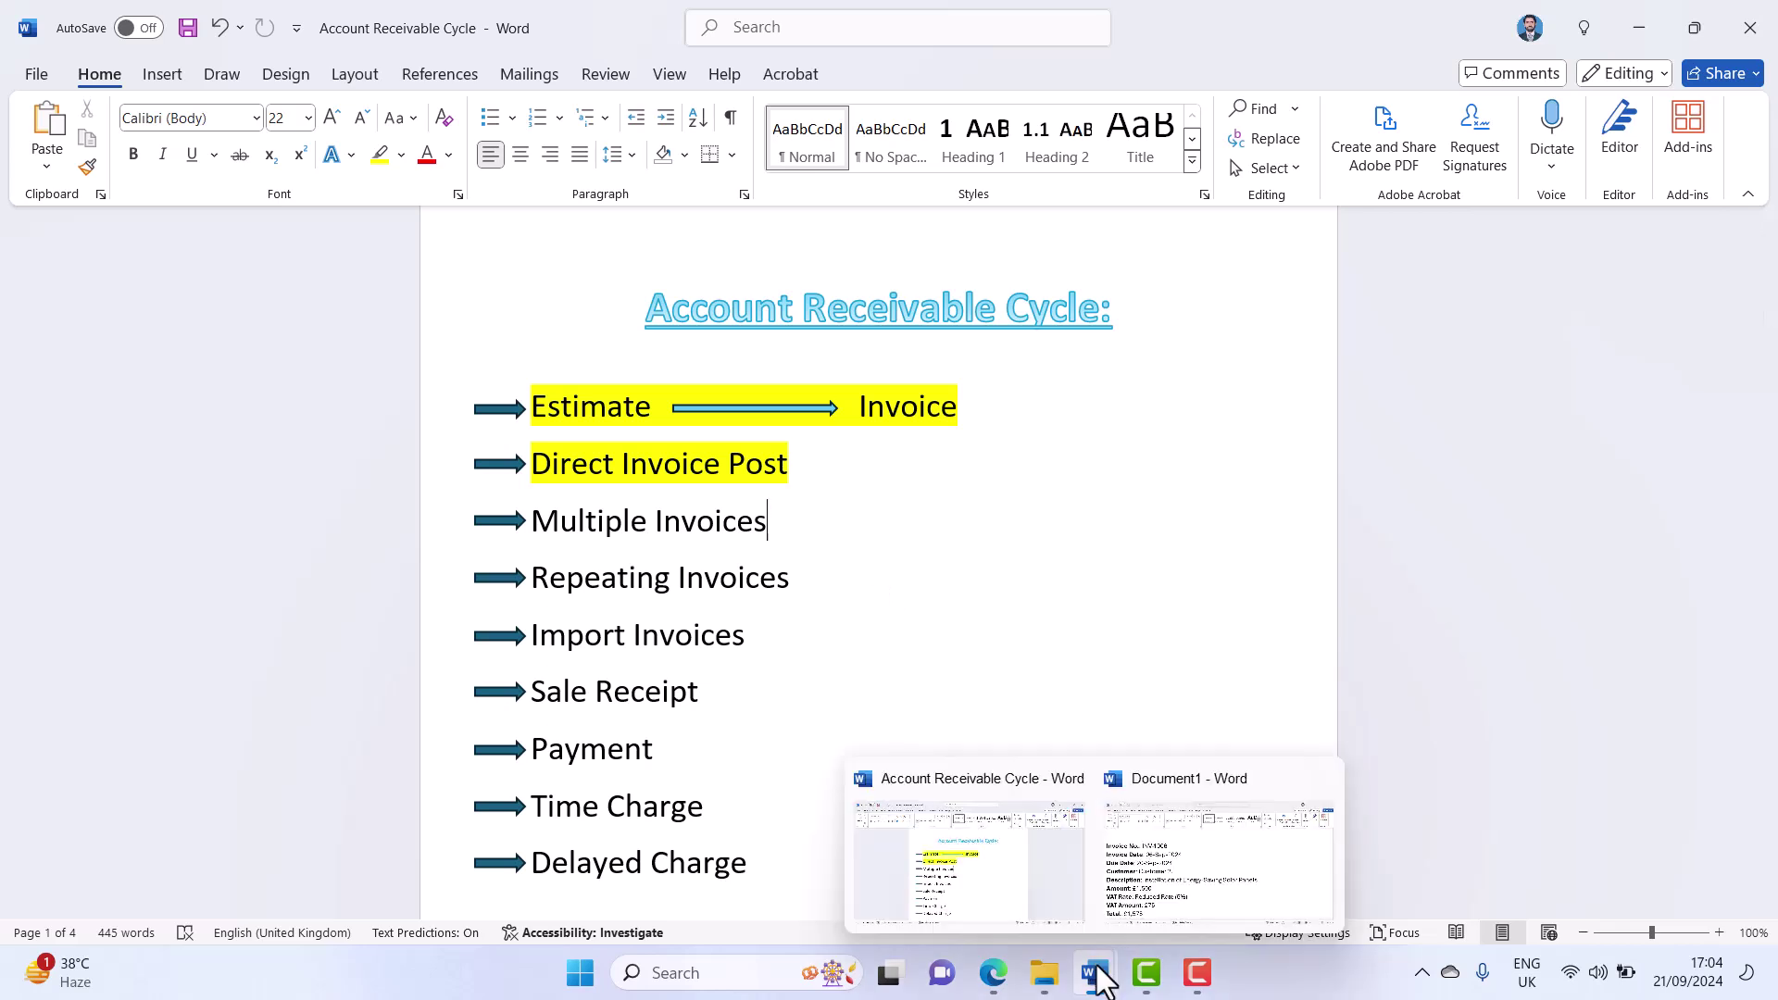
click(1203, 870)
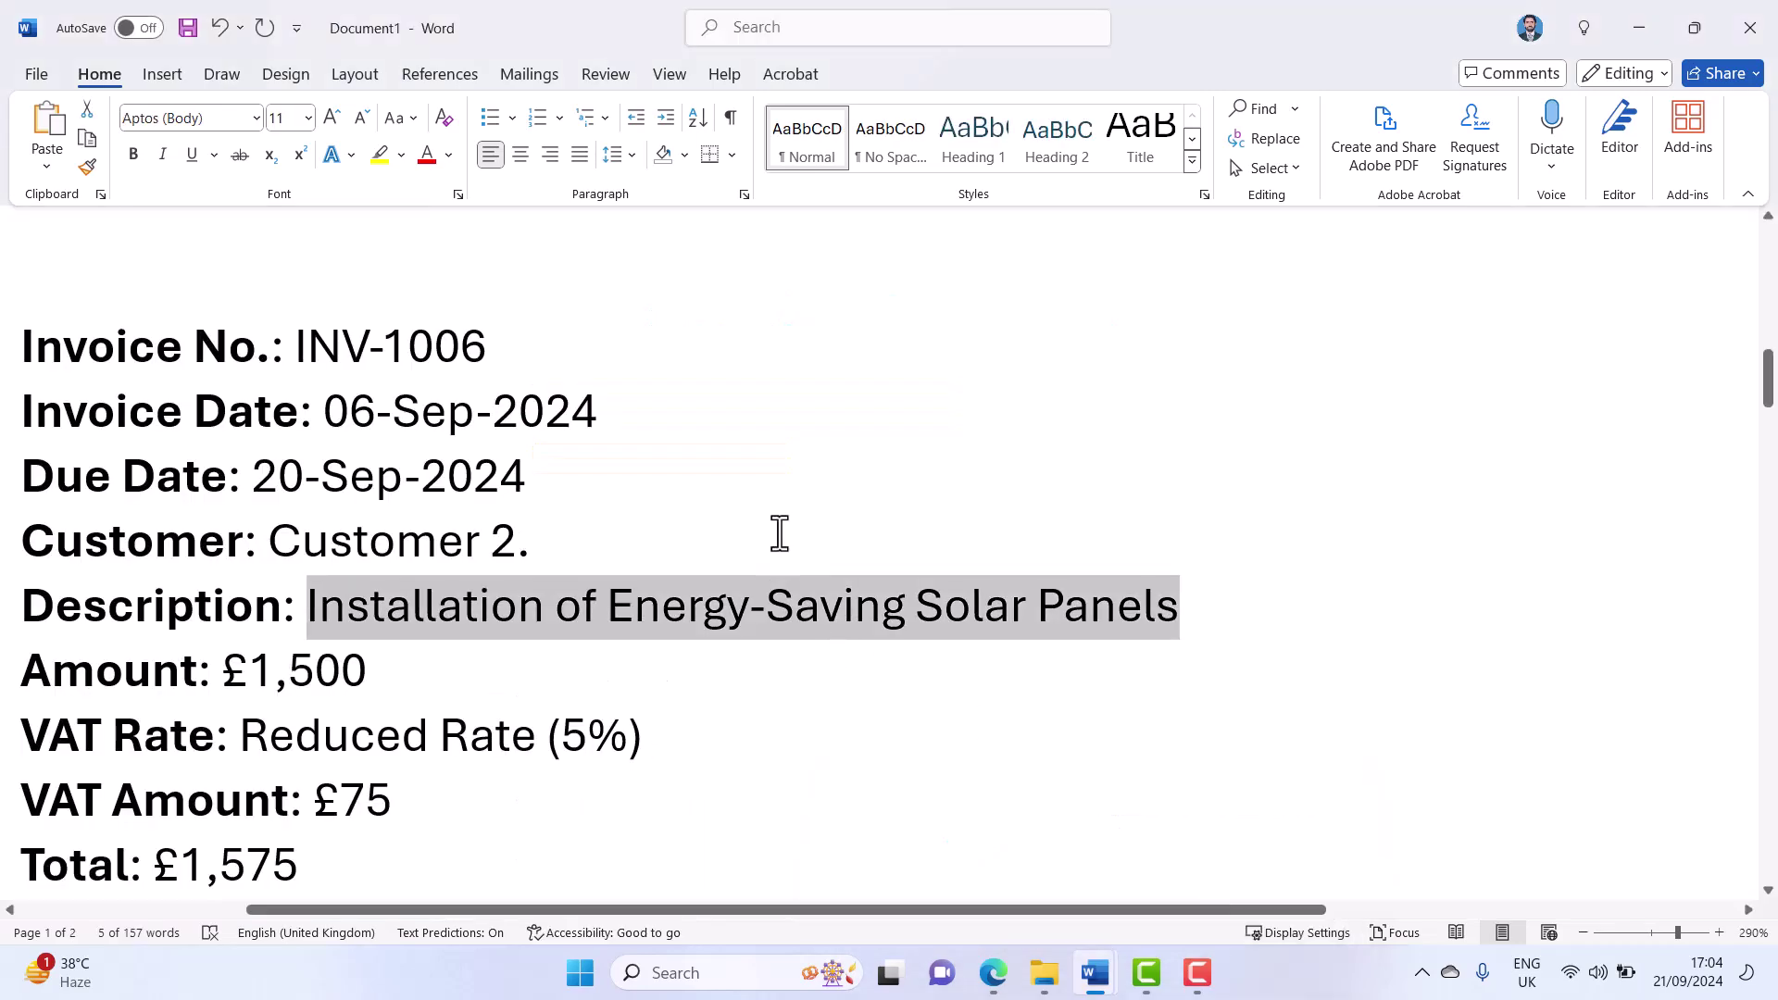
scroll(778, 532, down, 8)
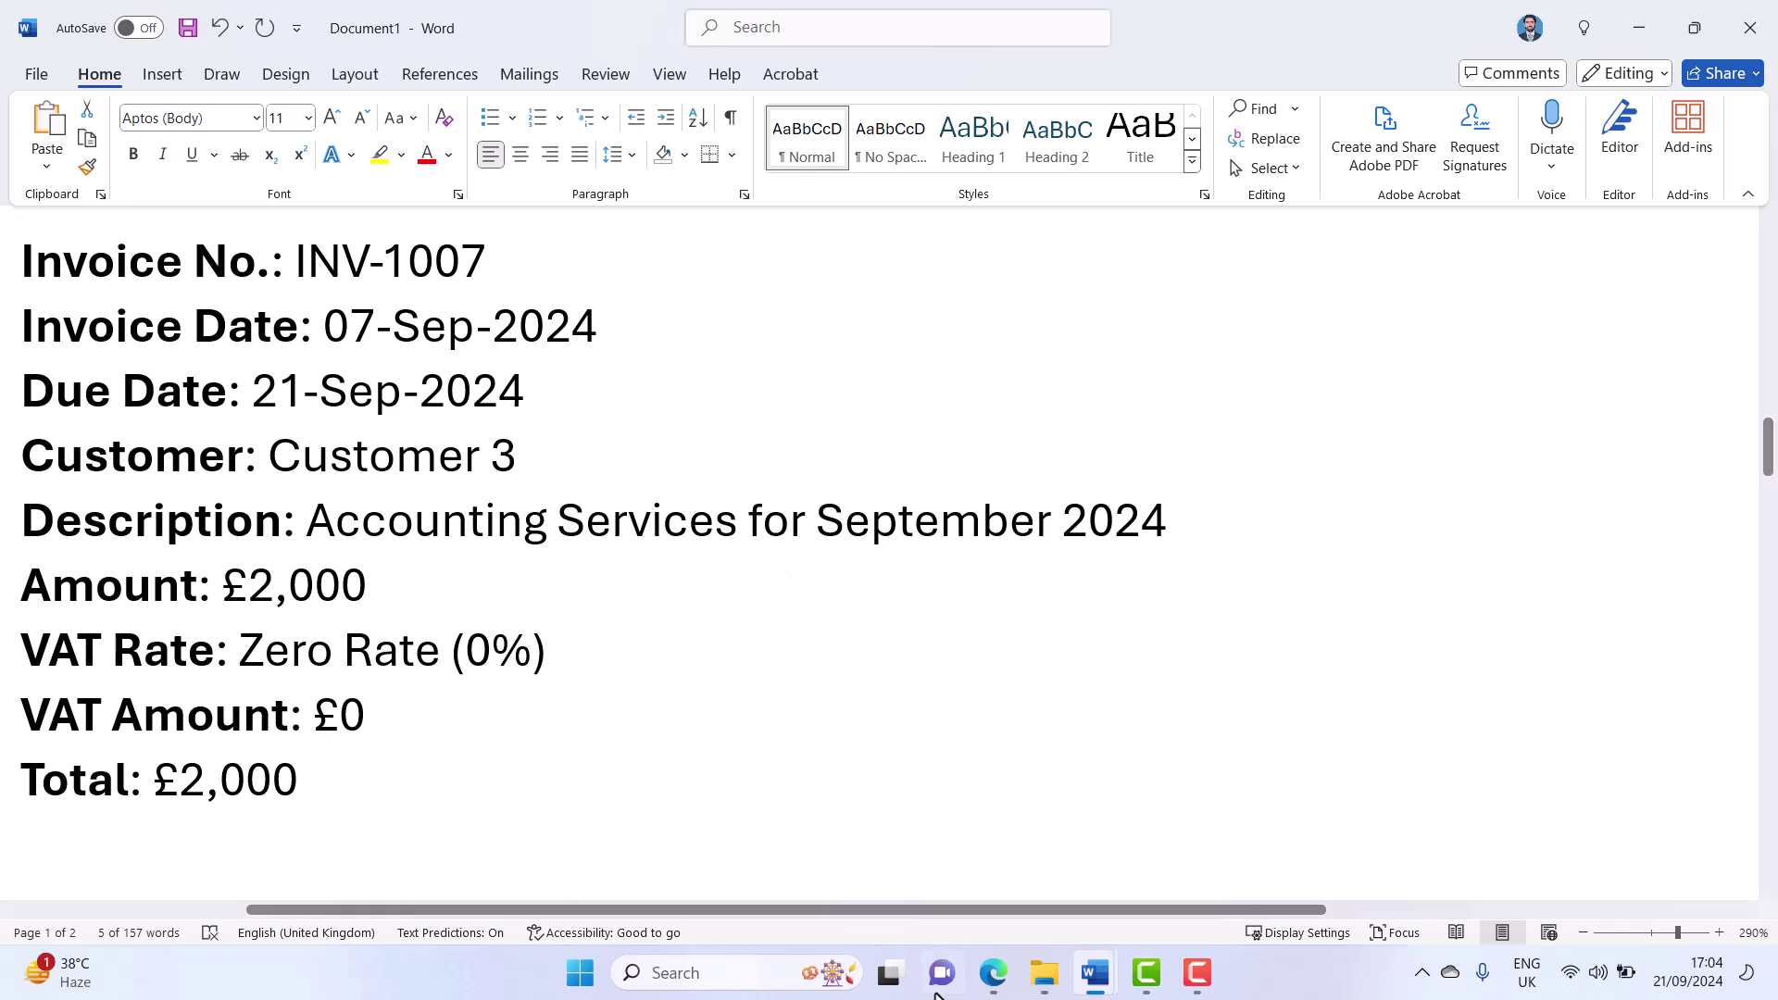
- Switch to QuickBooks and start a new Multiple invoices transaction from the All sales list
click(985, 994)
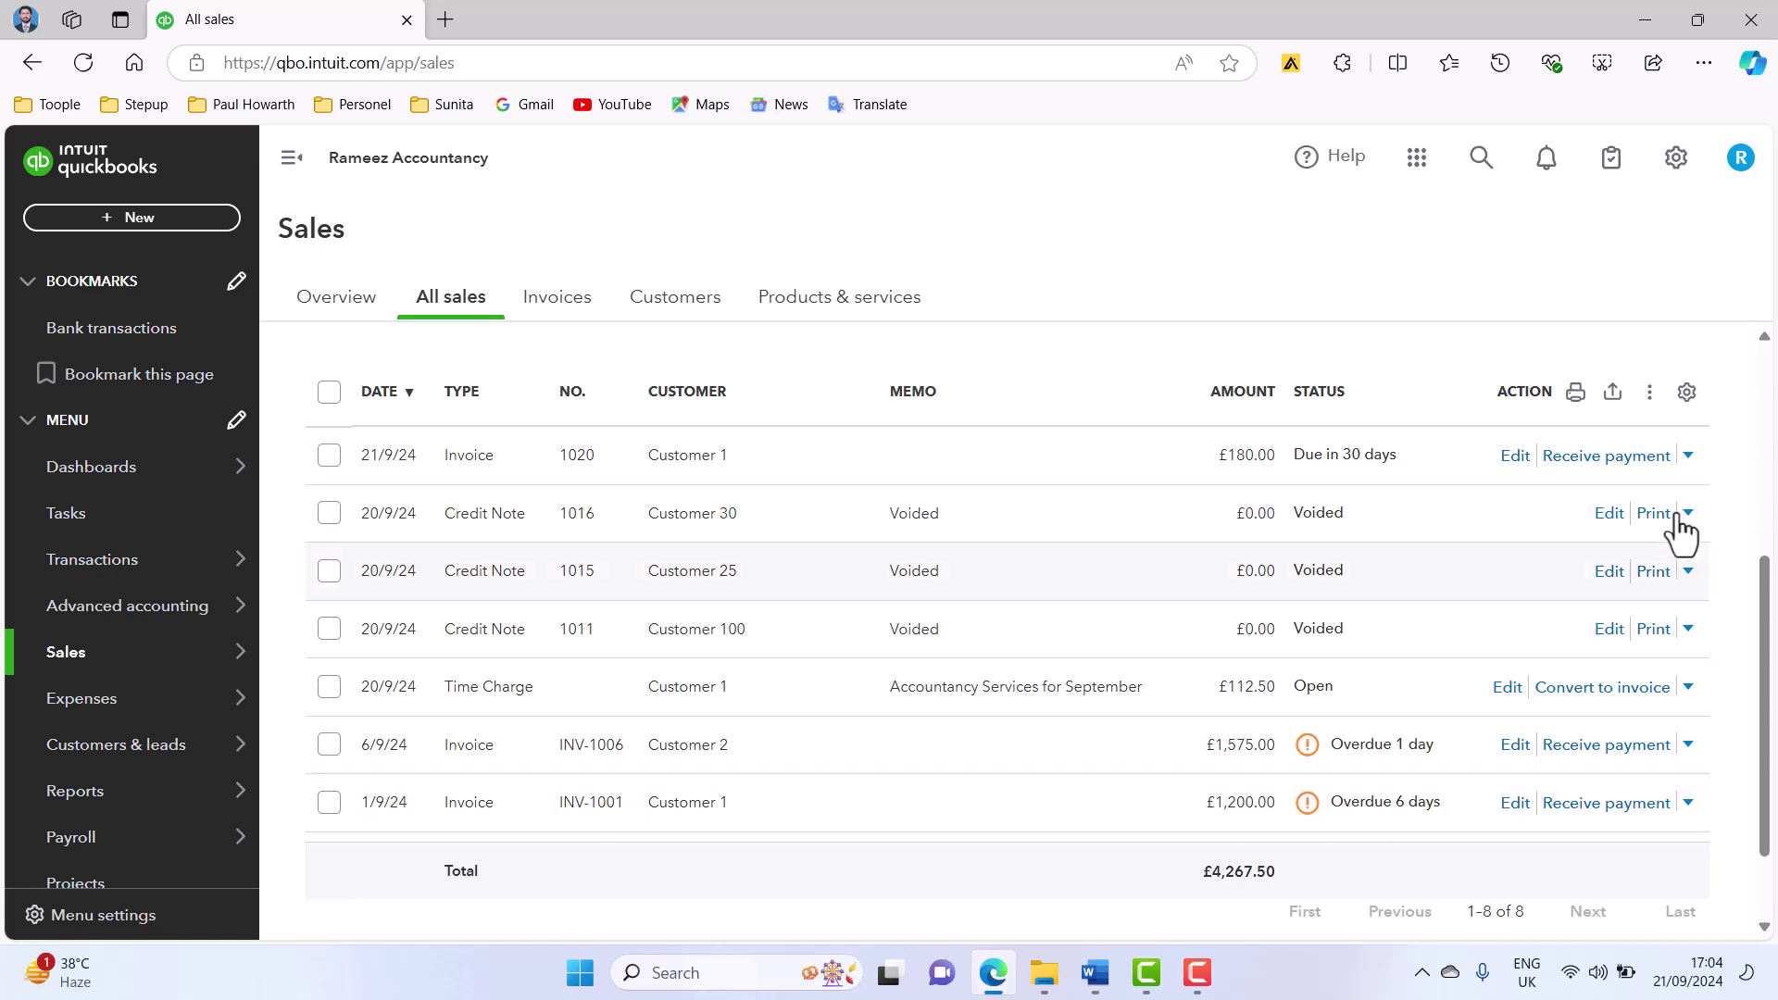
scroll(1690, 546, up, 4)
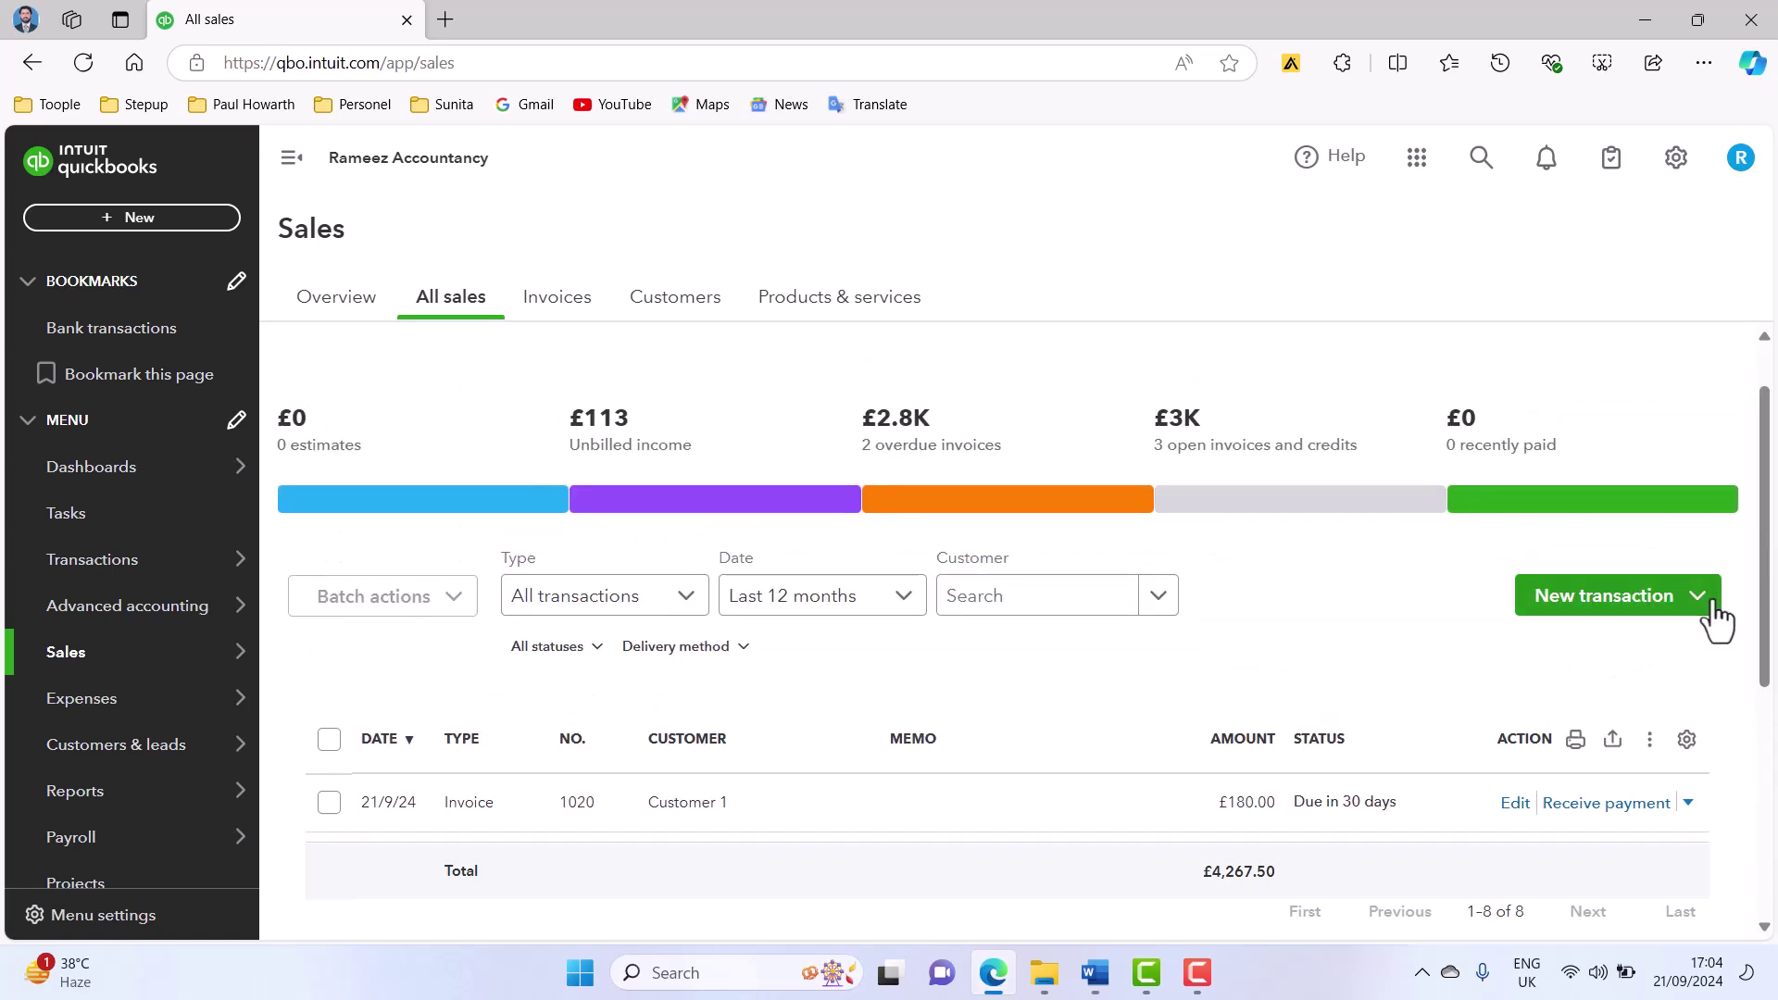
click(1704, 602)
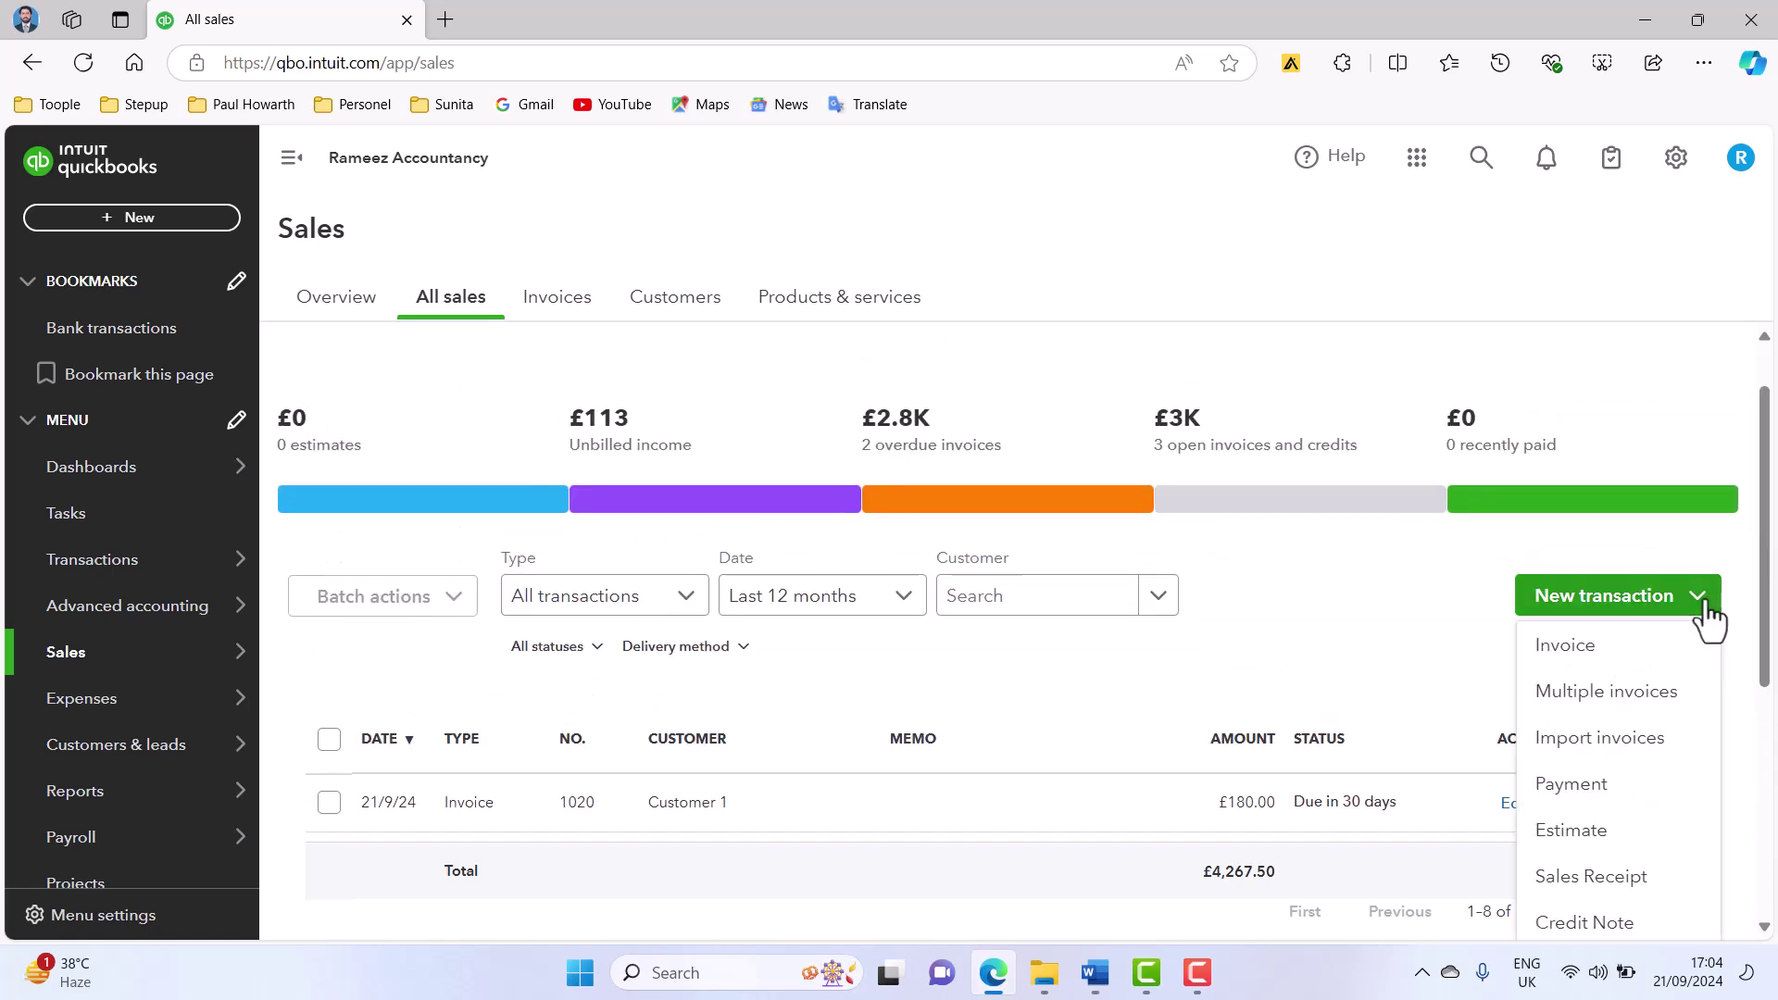
click(1640, 707)
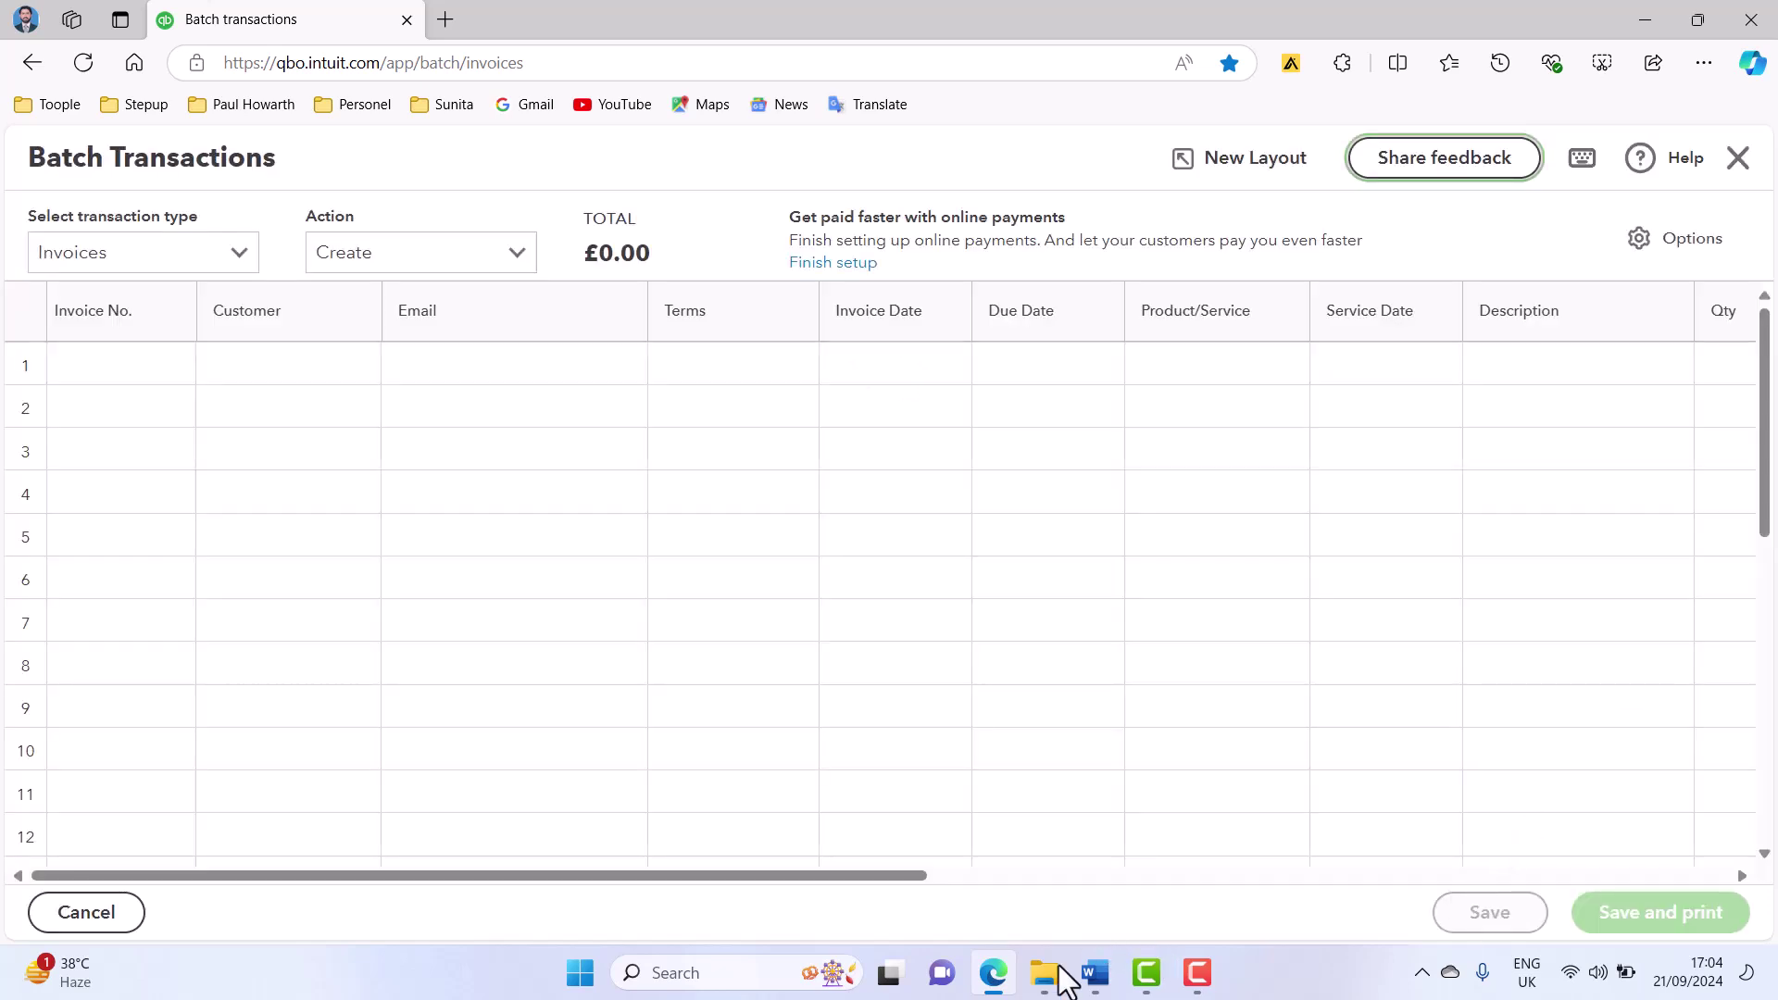
- Copy the invoice number INV-1007 from the Document1 Word file and paste it as the first row's Invoice No. in the QuickBooks batch
mouse_move(1093, 984)
click(1180, 889)
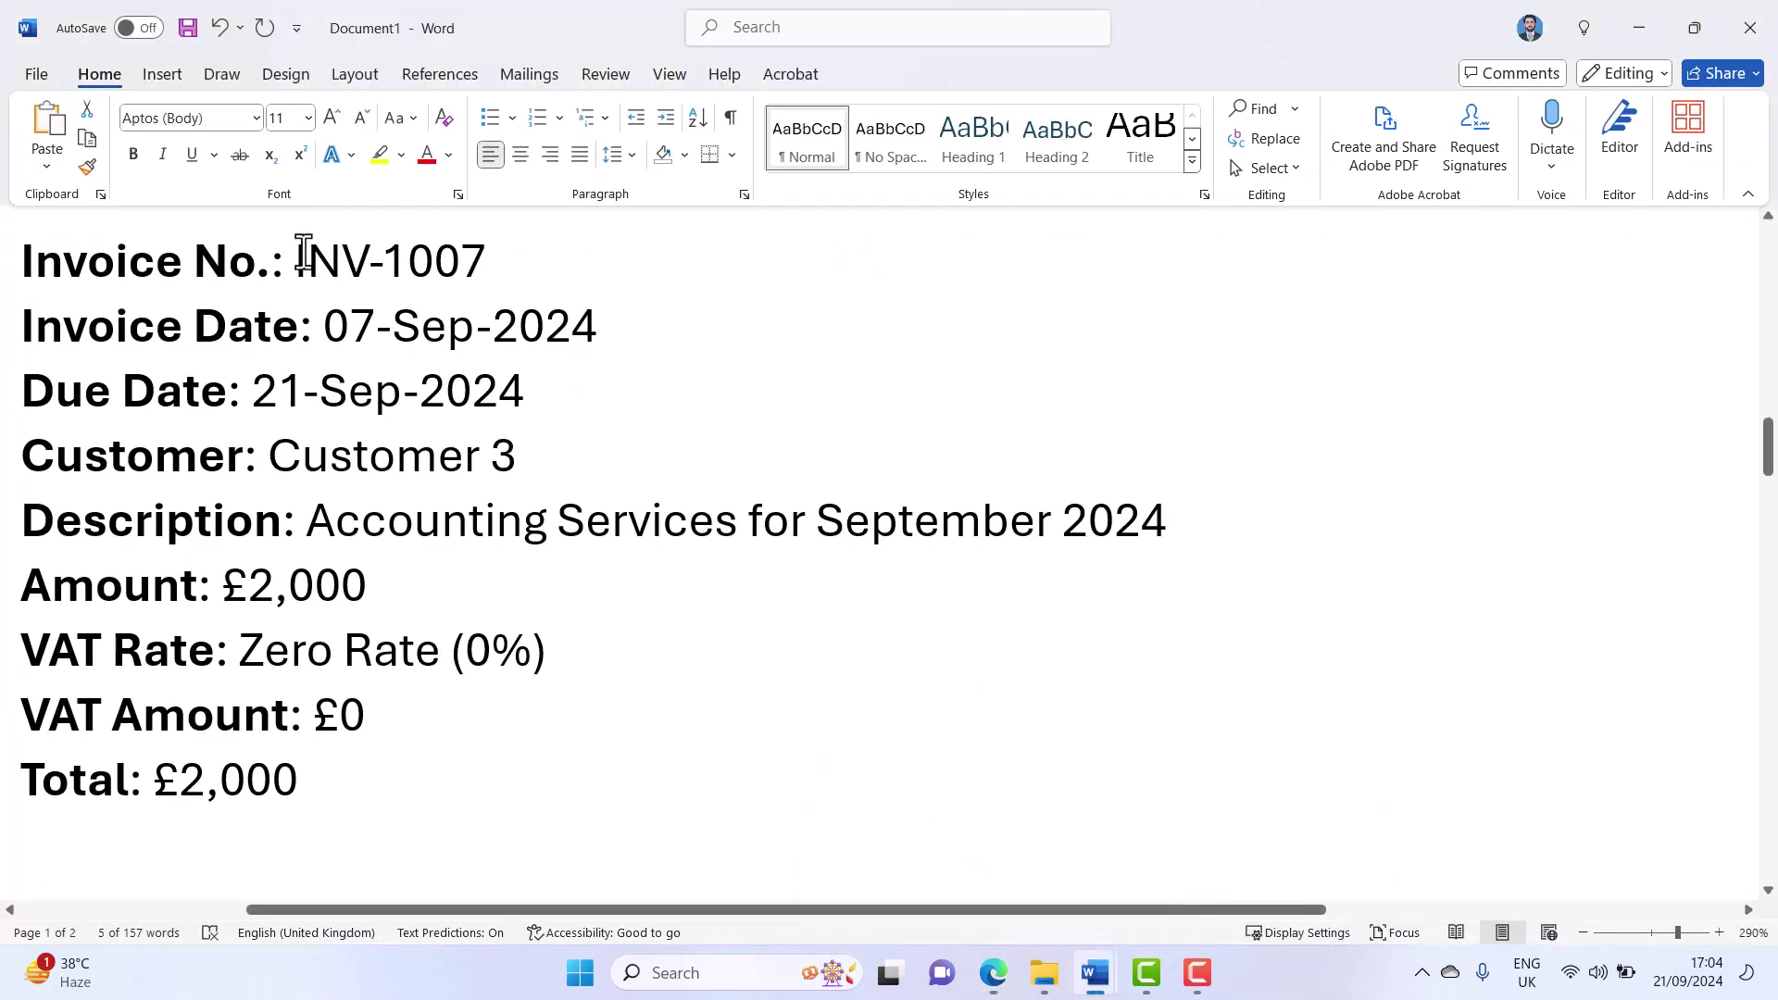
drag(297, 254, 488, 259)
key(ctrl+c)
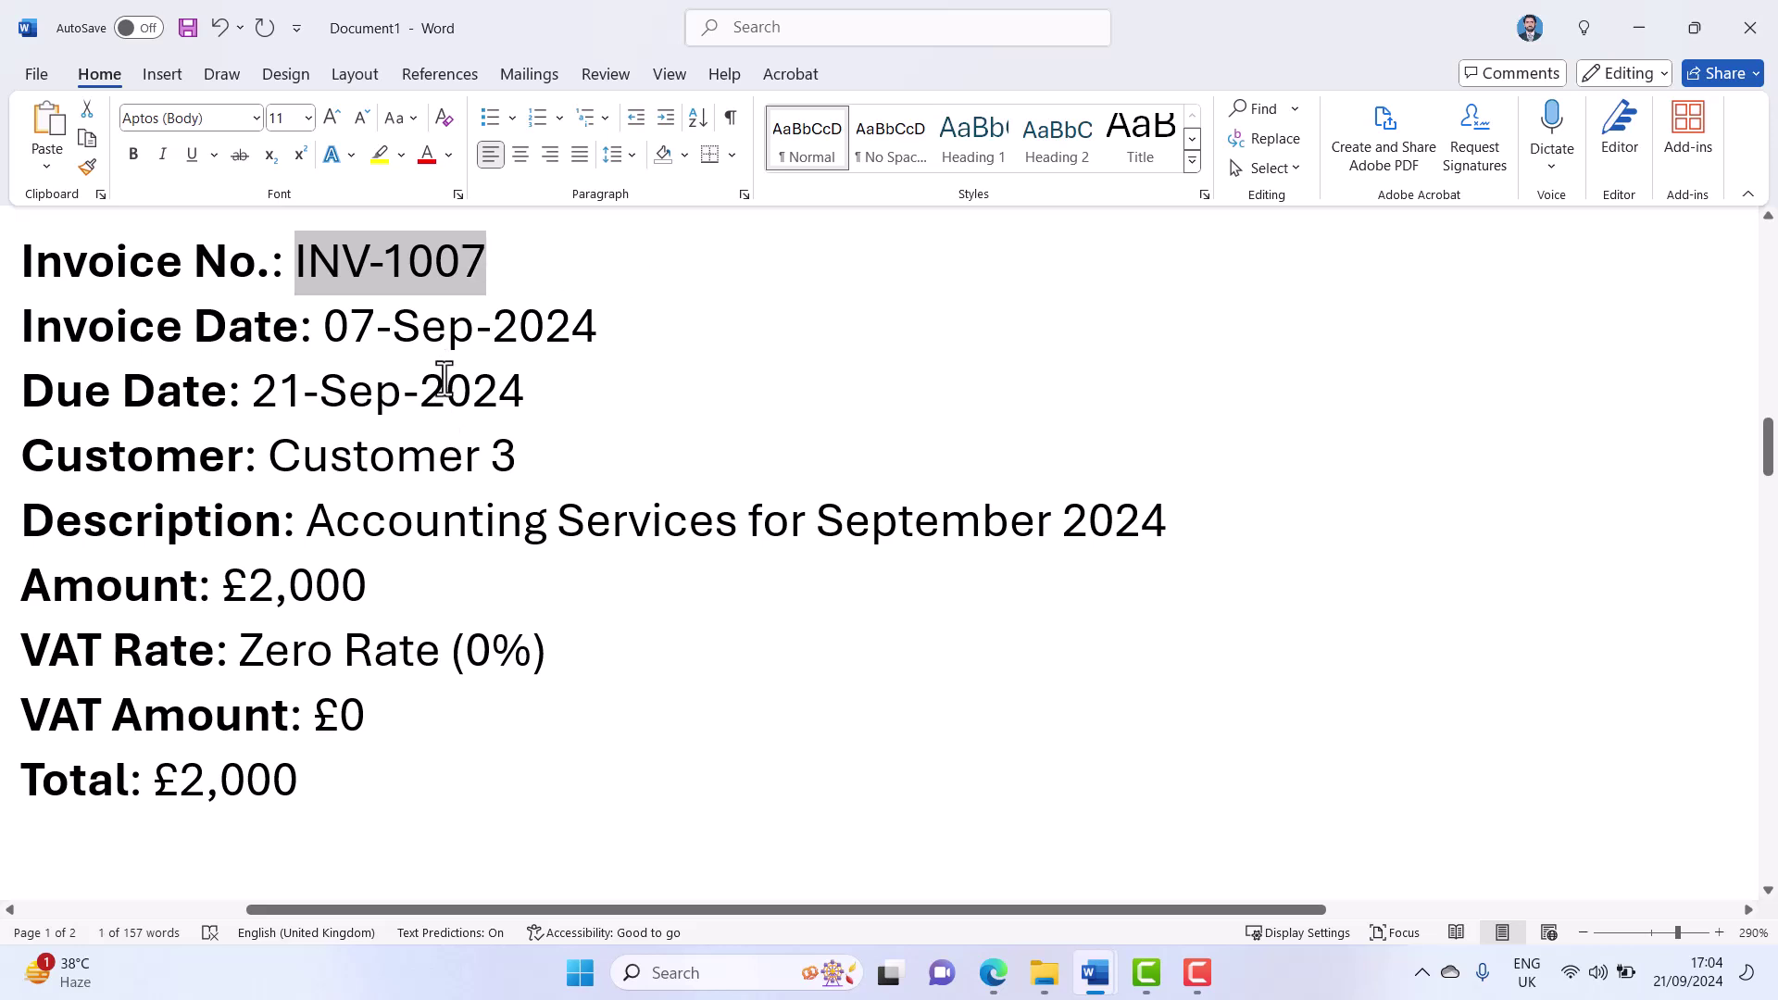
key(alt+Tab)
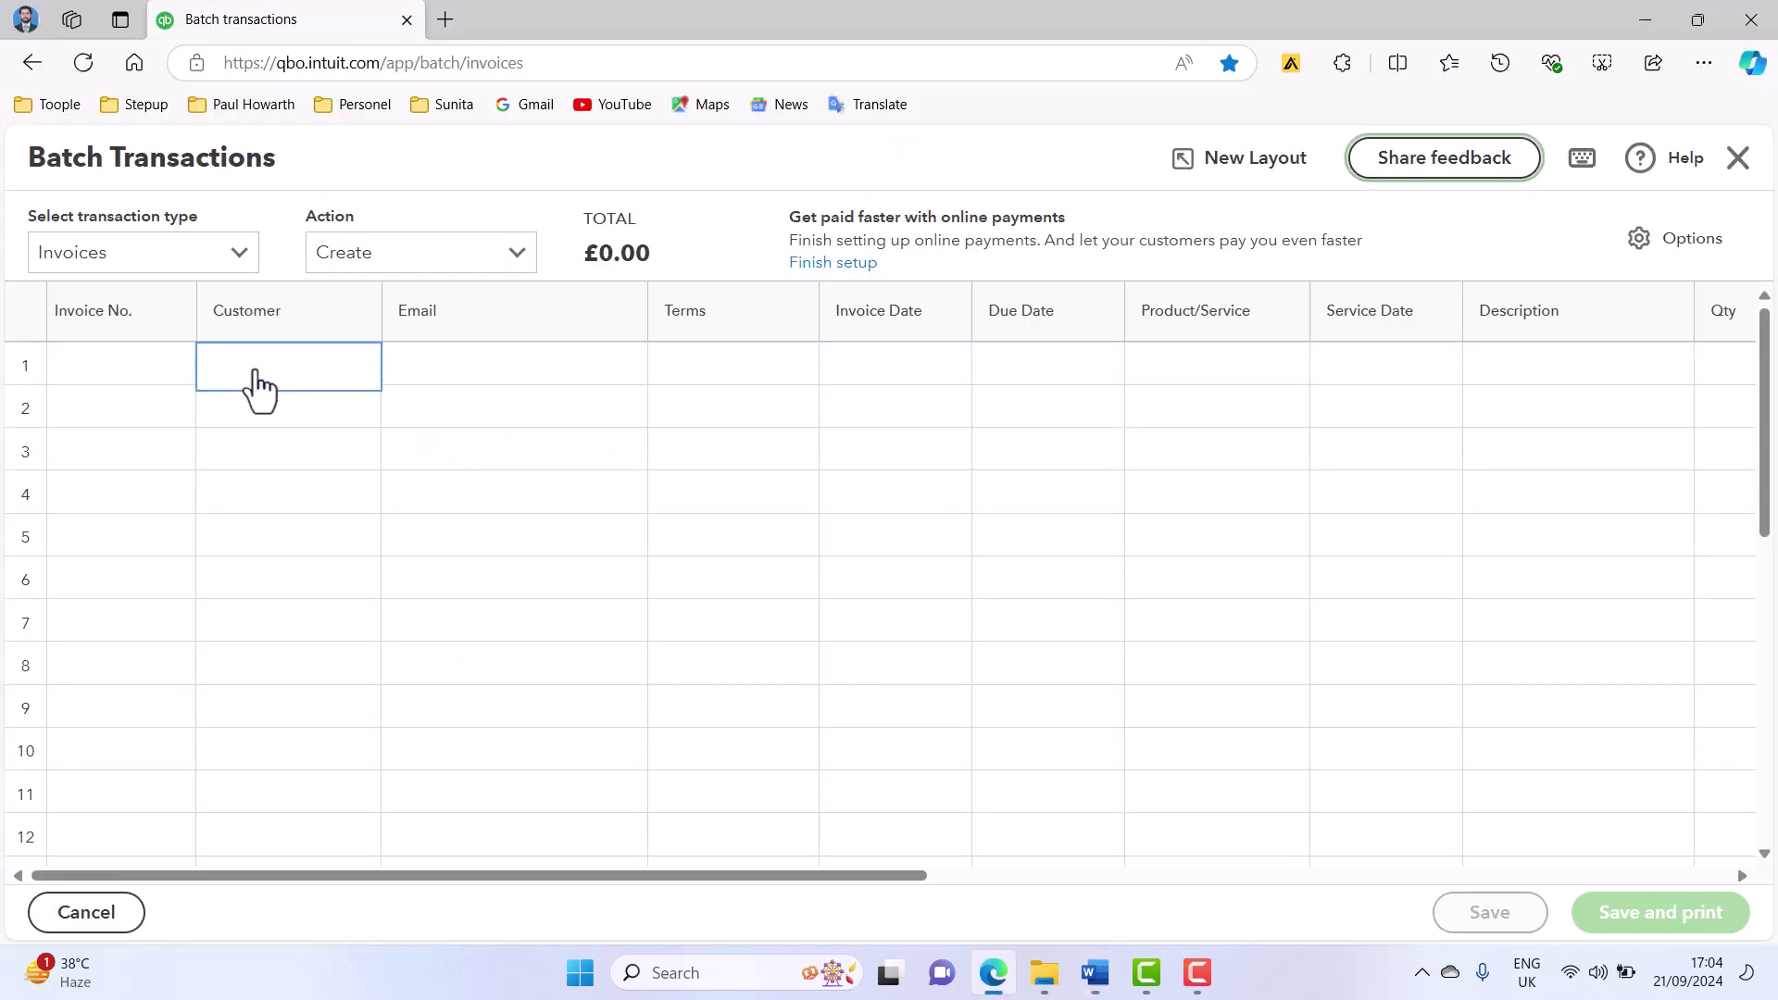
click(107, 366)
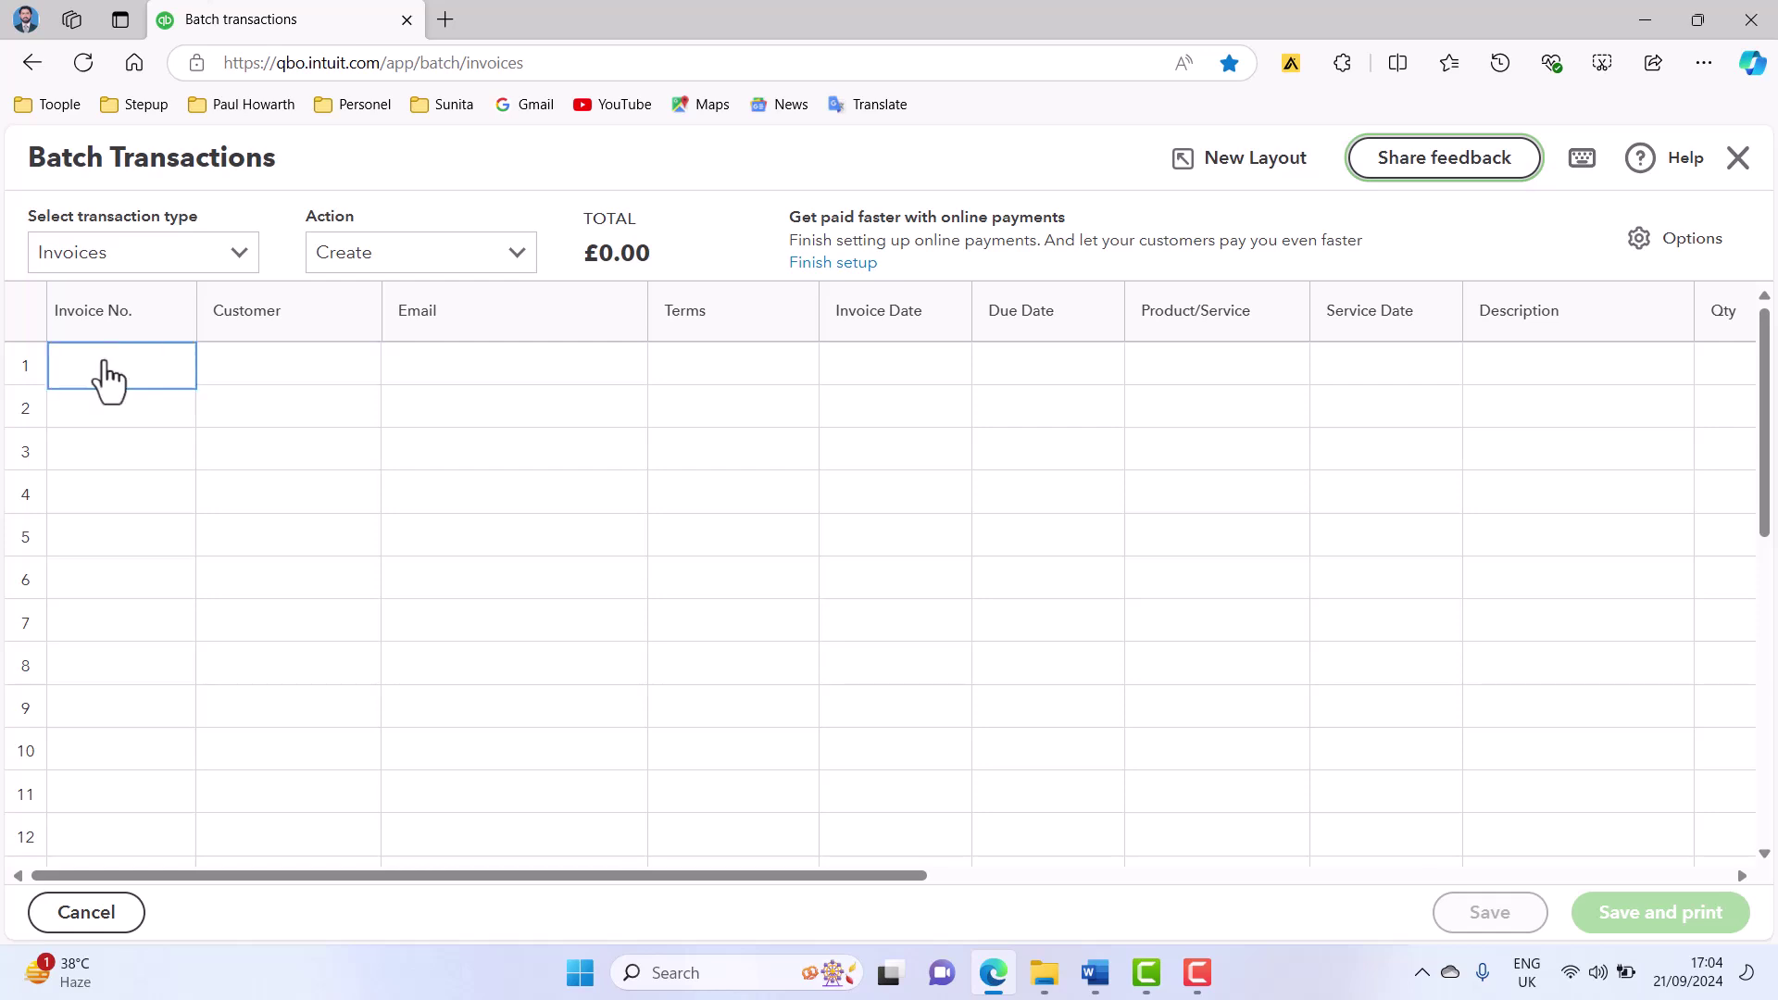
key(ctrl+v)
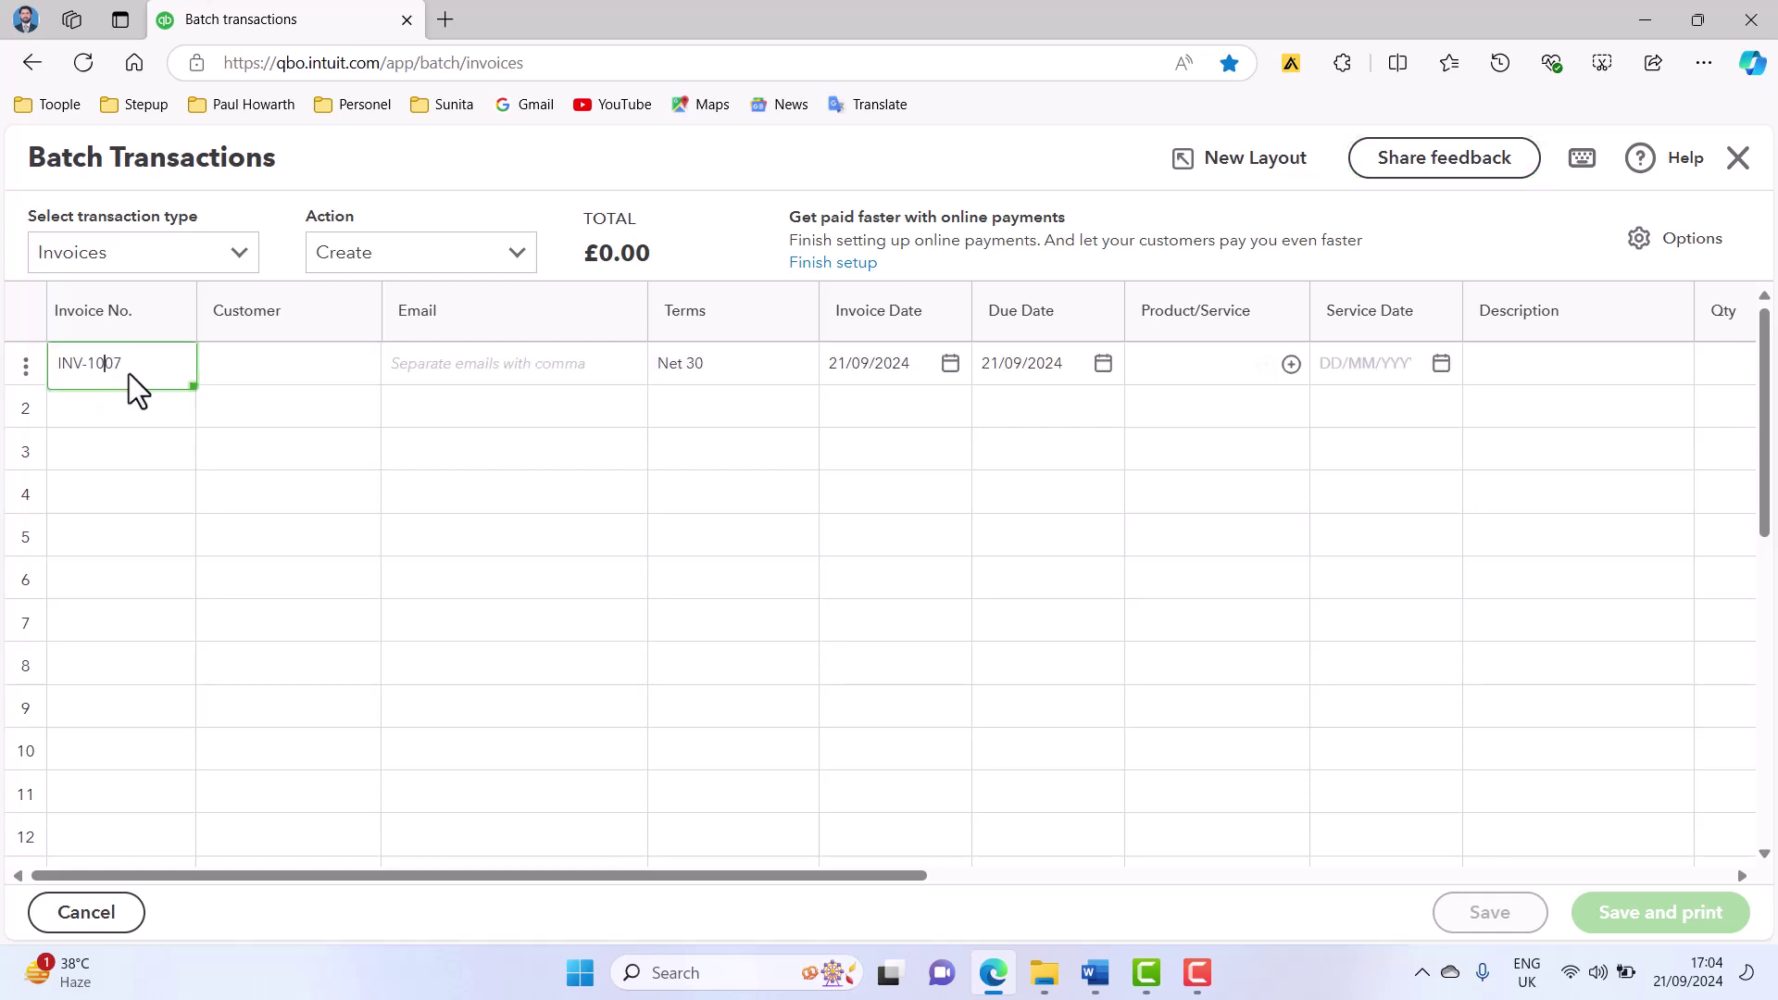
- Check the customer in Document1 and choose Customer 3 for the INV-1007 row
click(246, 363)
key(alt+Tab)
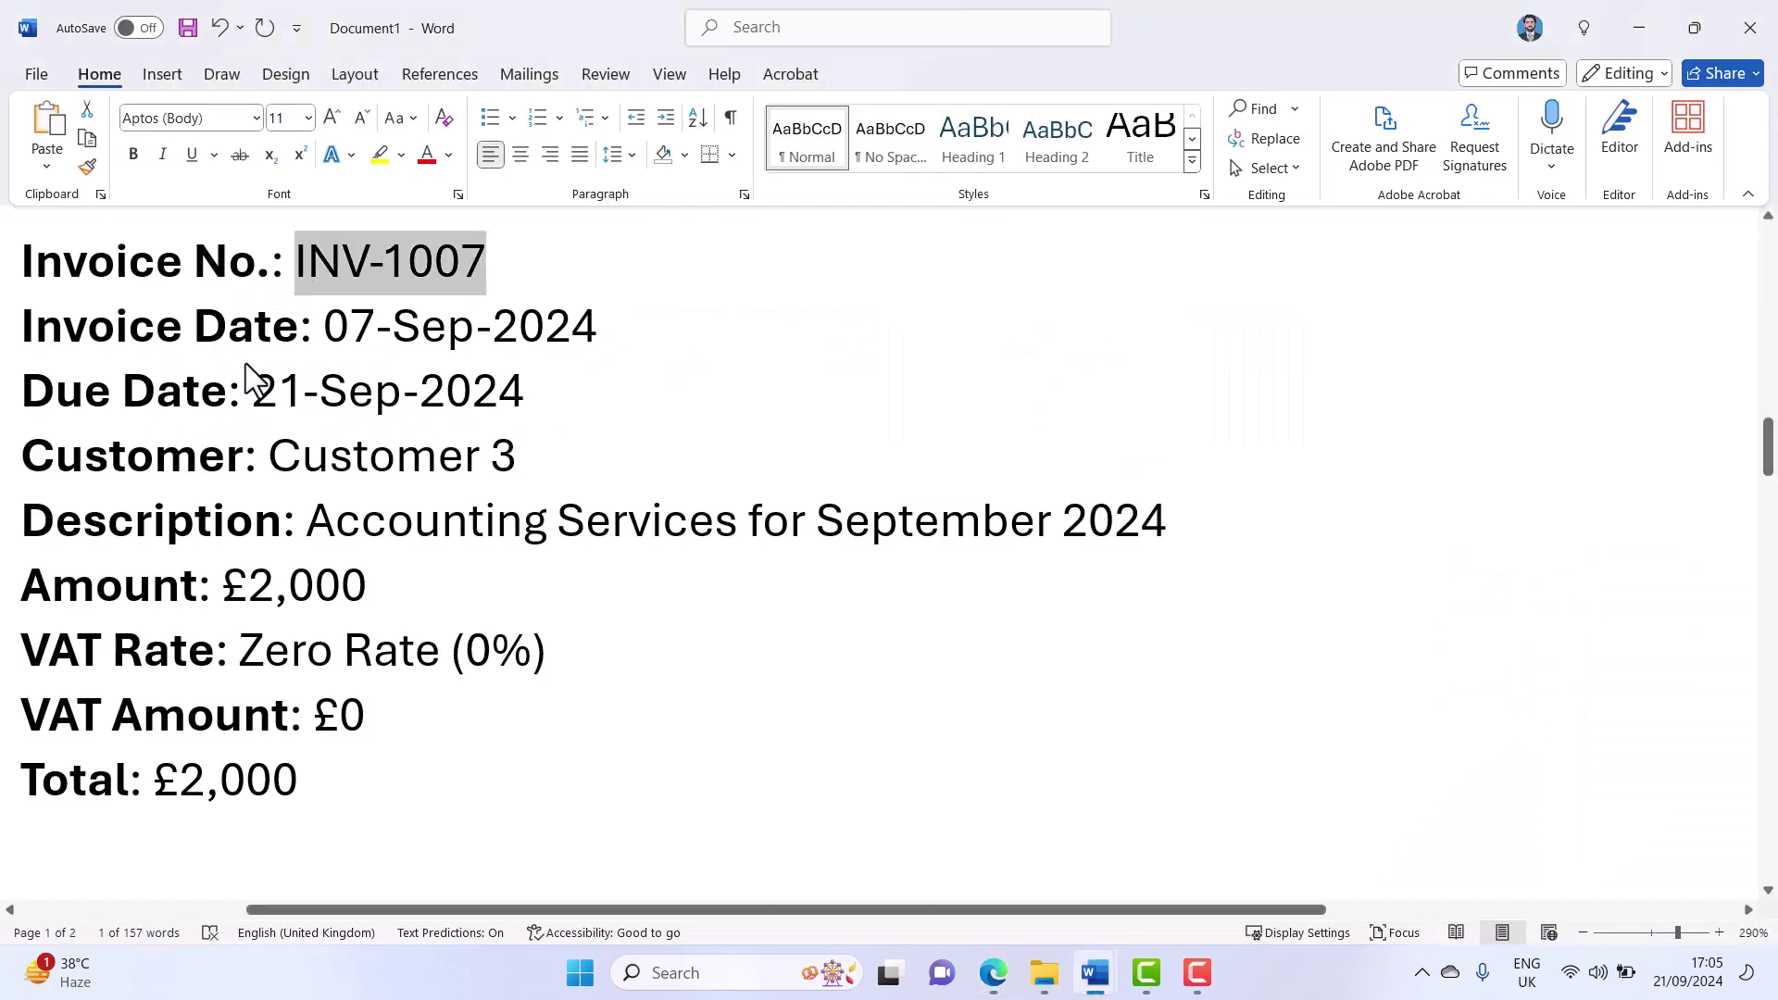
key(alt+Tab)
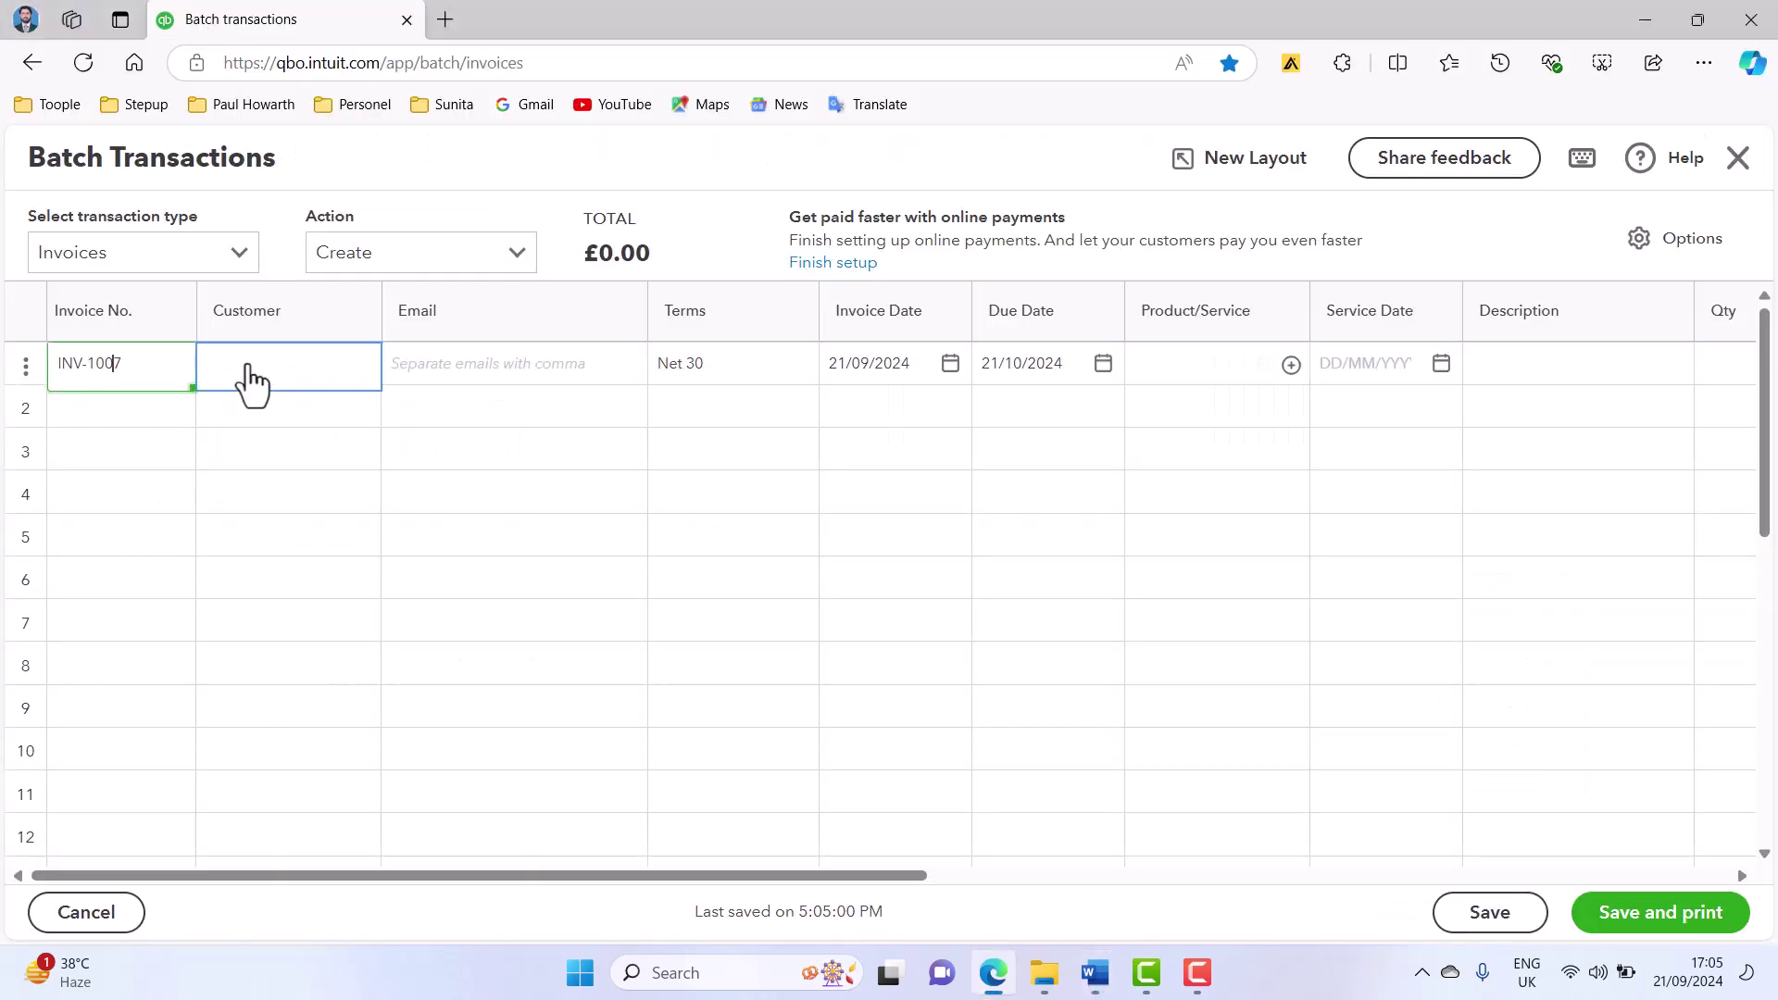
click(359, 368)
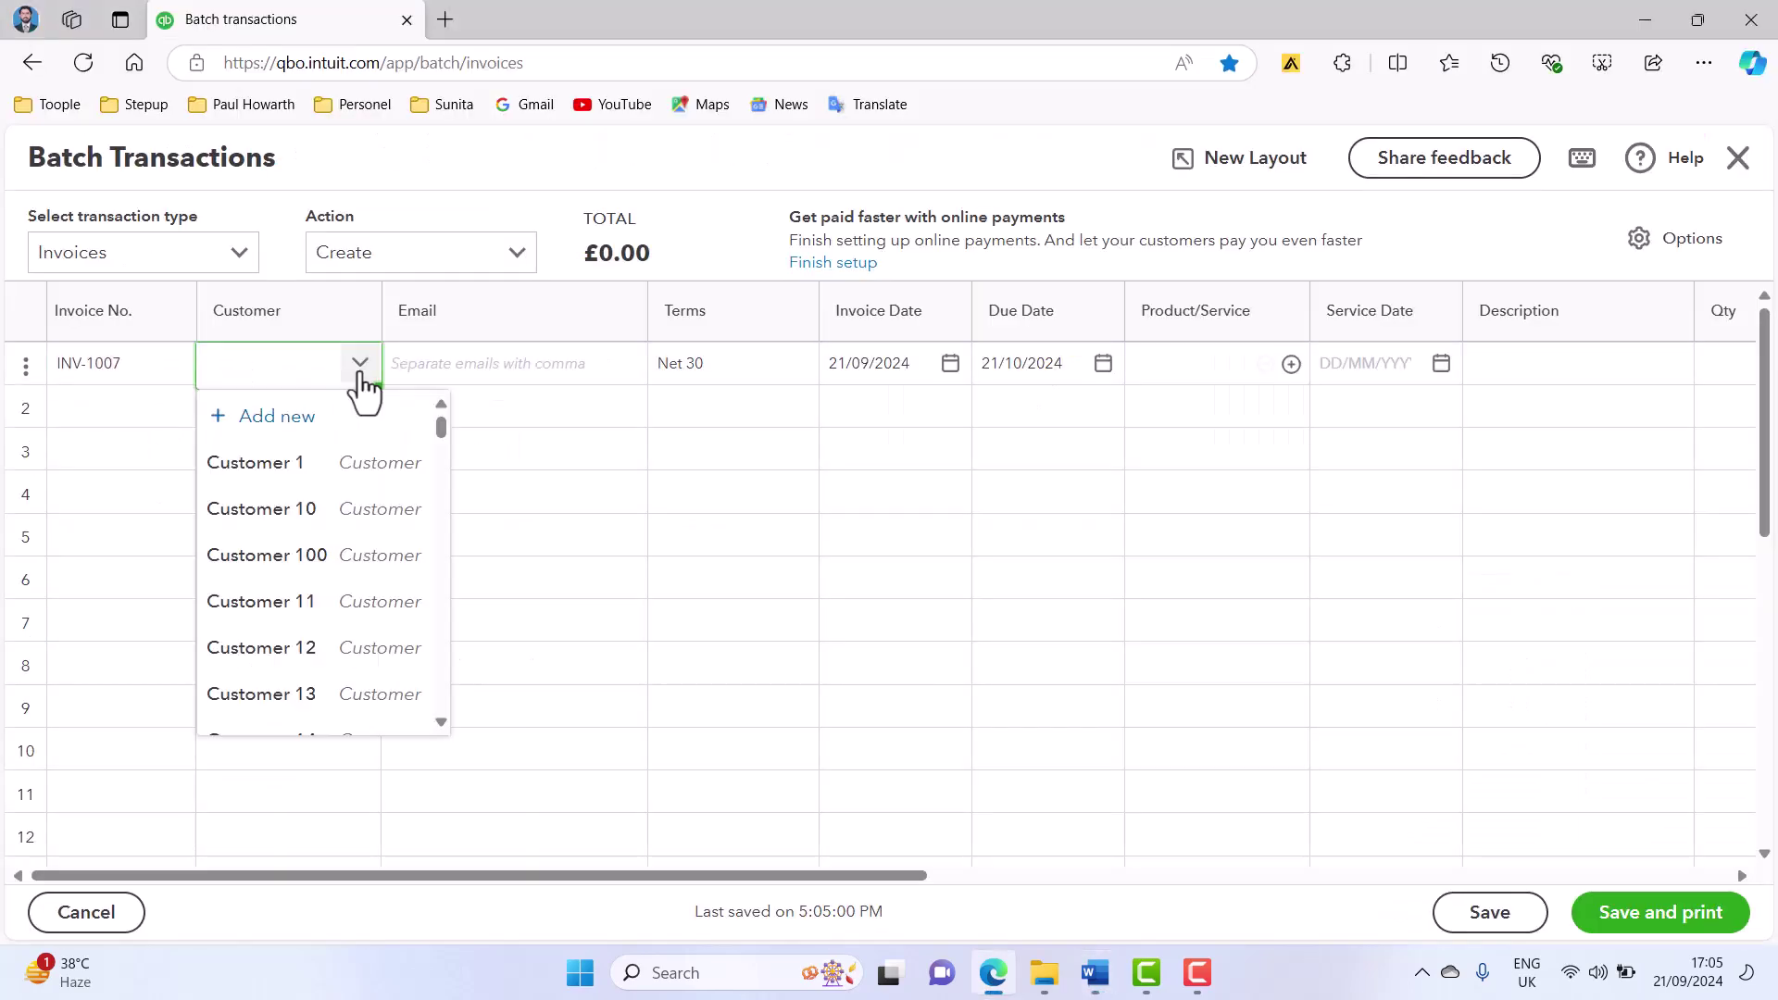
scroll(349, 540, down, 3)
scroll(333, 463, up, 1)
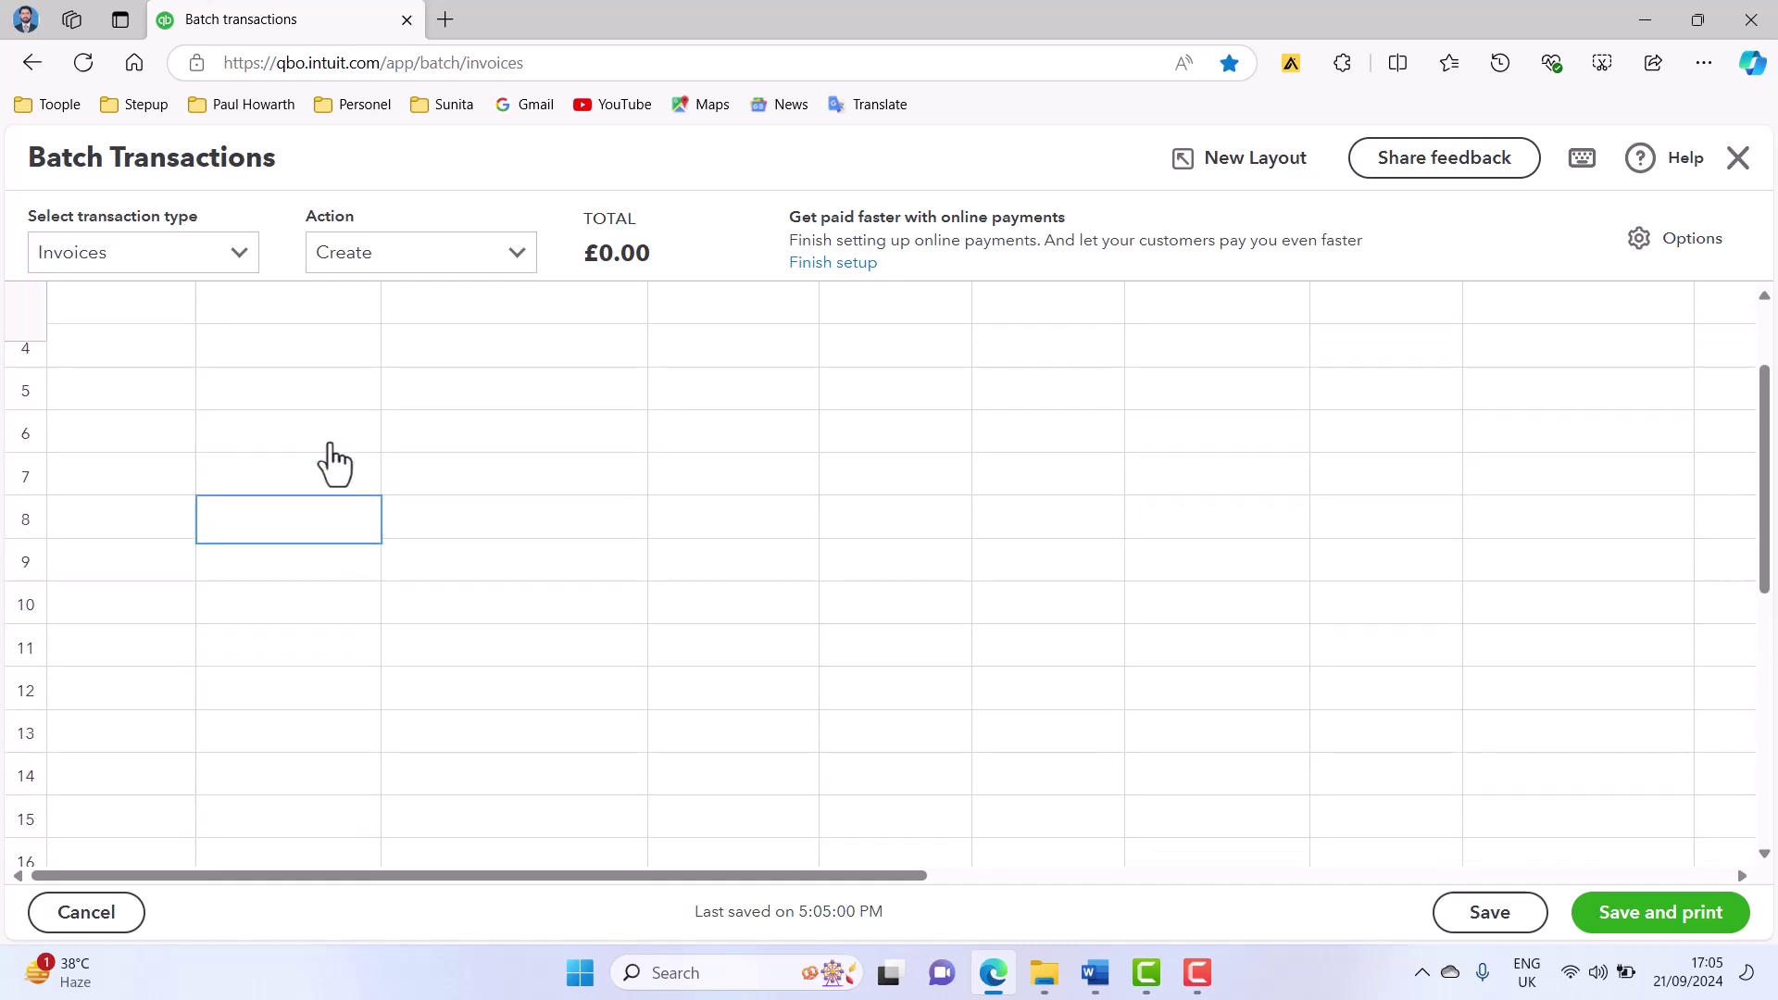
scroll(333, 463, up, 2)
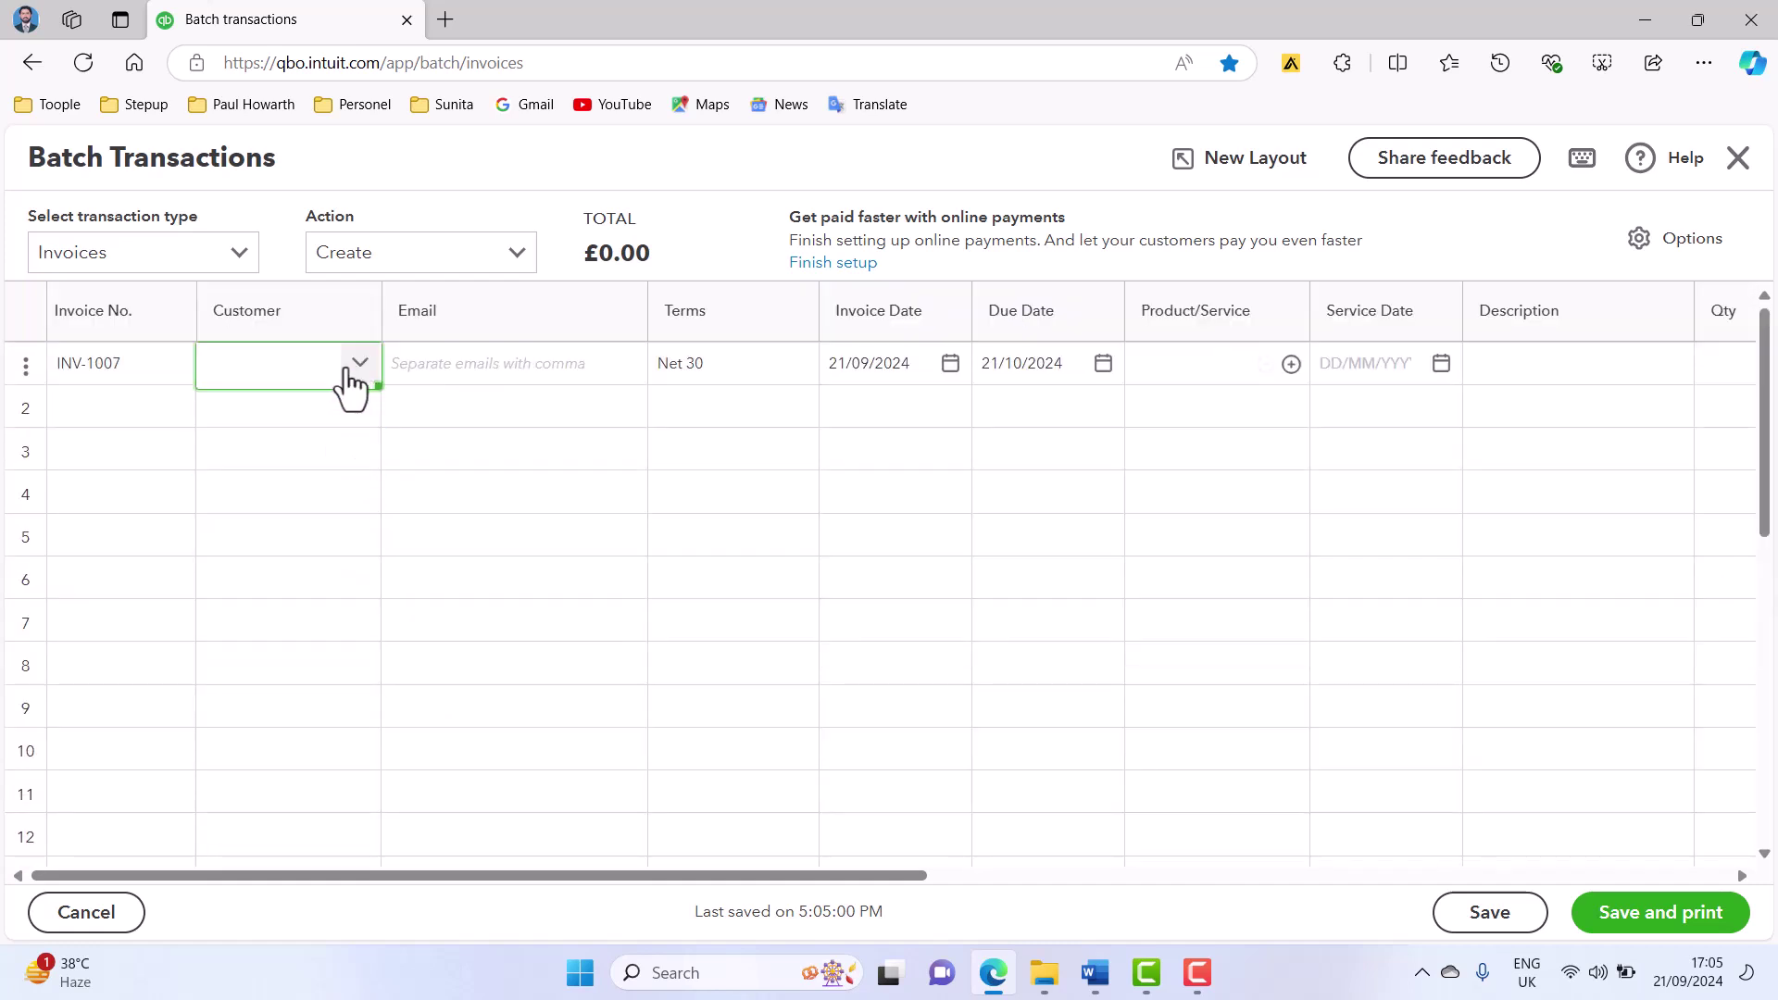
click(332, 375)
scroll(361, 512, down, 3)
scroll(361, 521, down, 3)
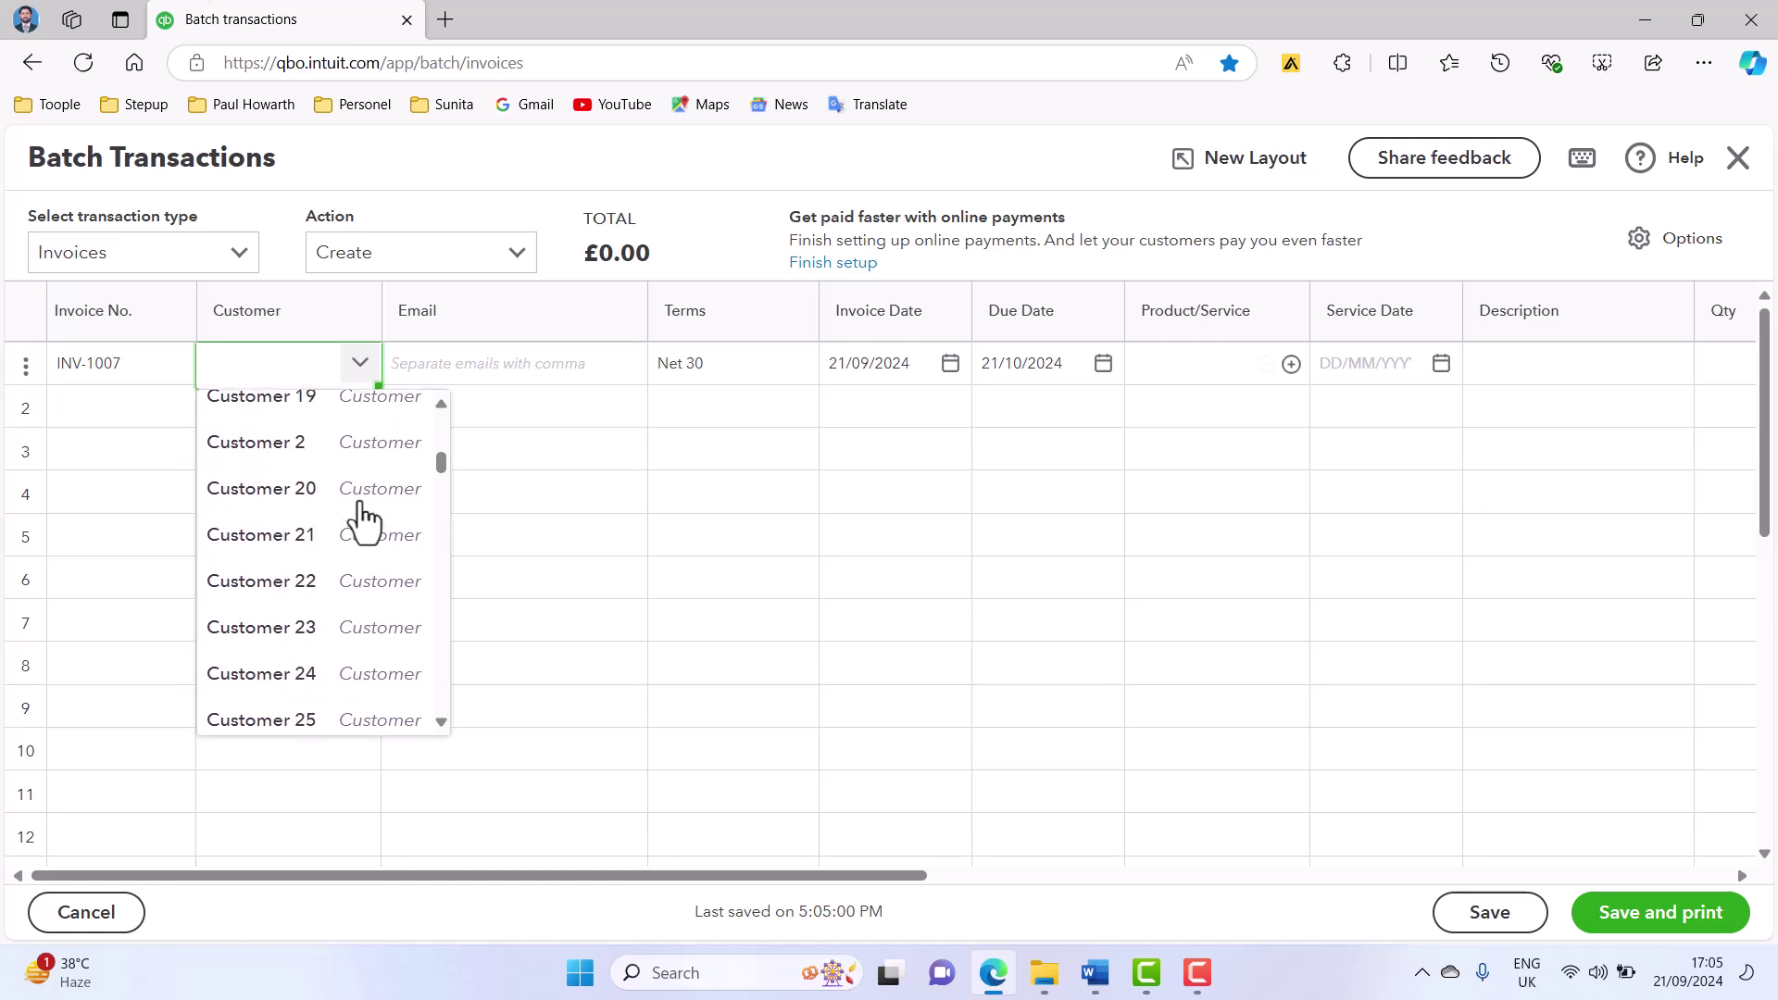
scroll(361, 522, down, 2)
scroll(361, 518, down, 2)
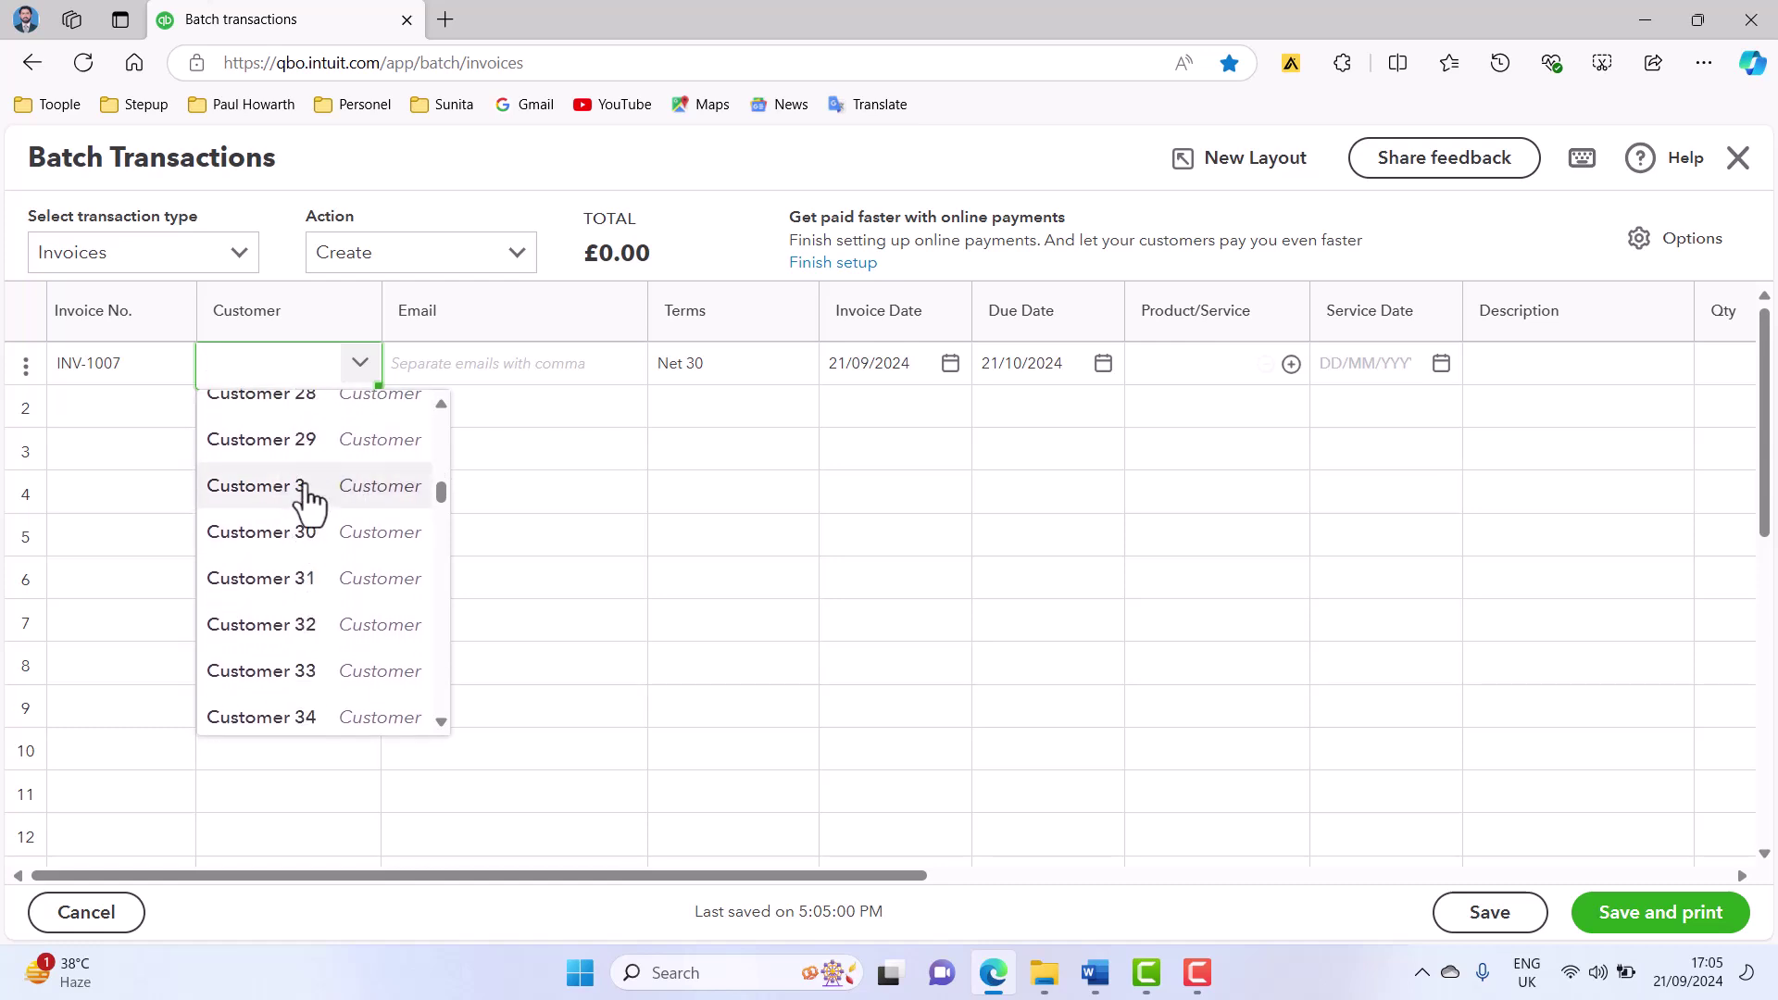
click(430, 486)
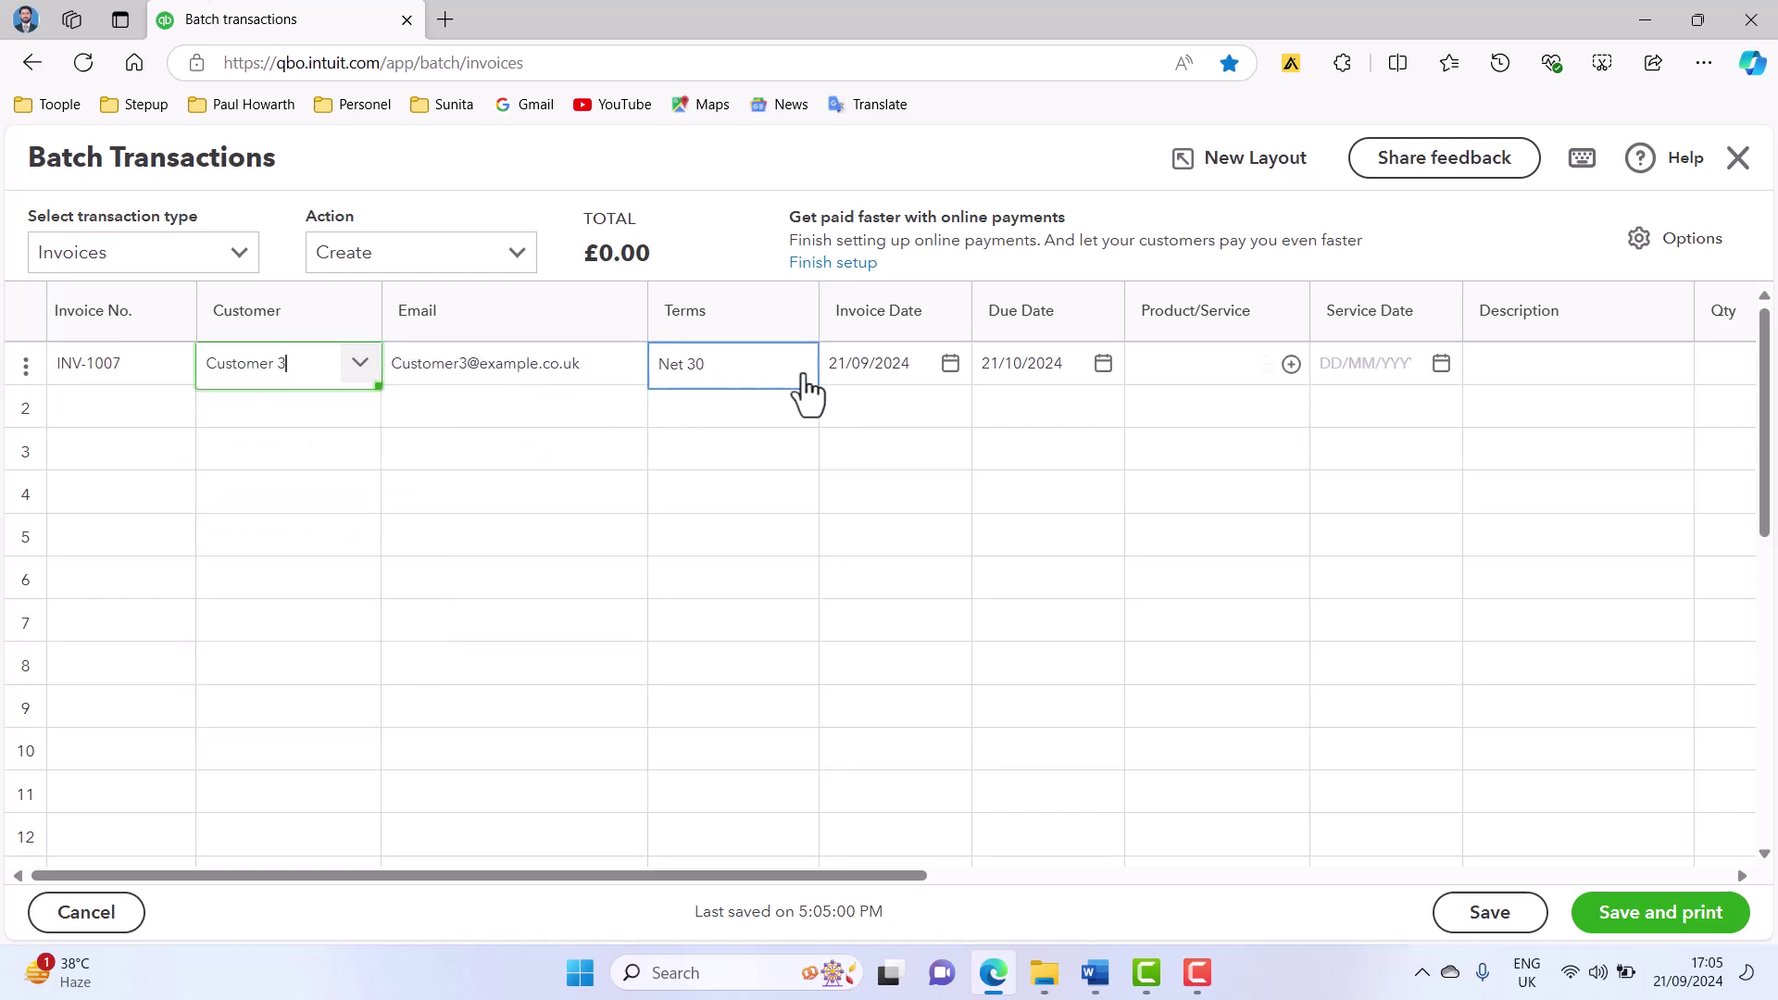
- Set the INV-1007 row's invoice date to 07/09/2024 and due date to 21/09/2024, matching the Document1 dates
key(alt+Tab)
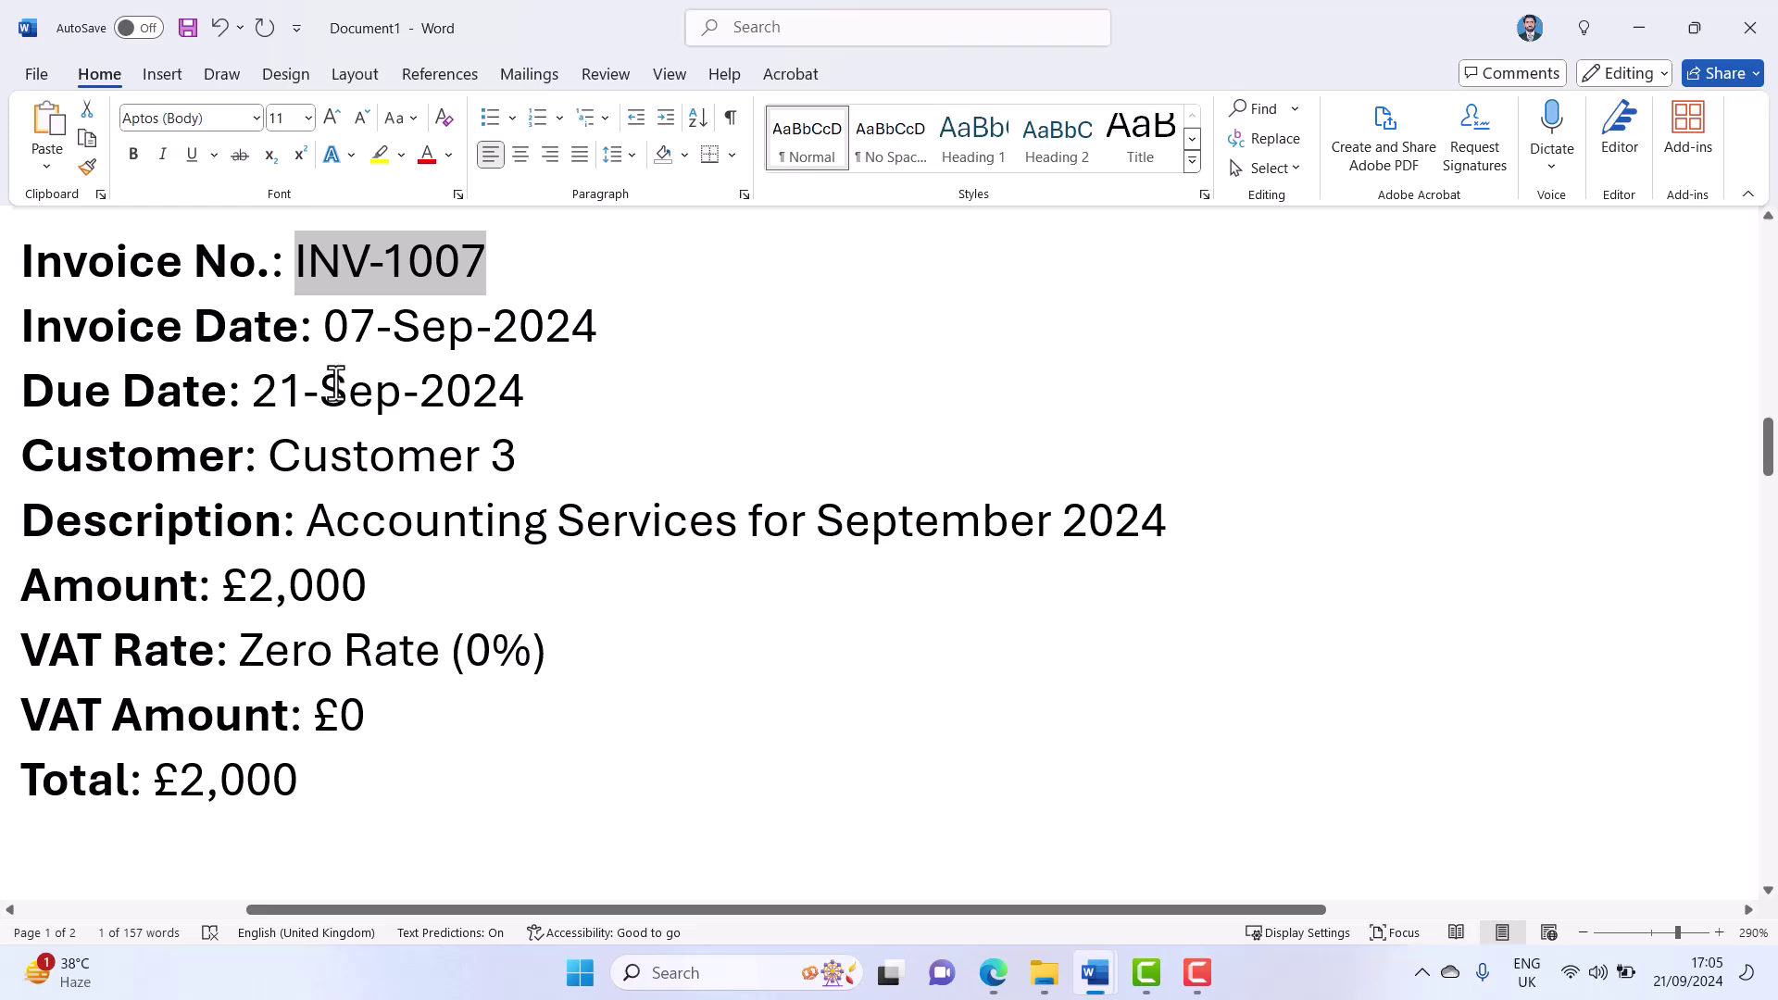
key(alt+Tab)
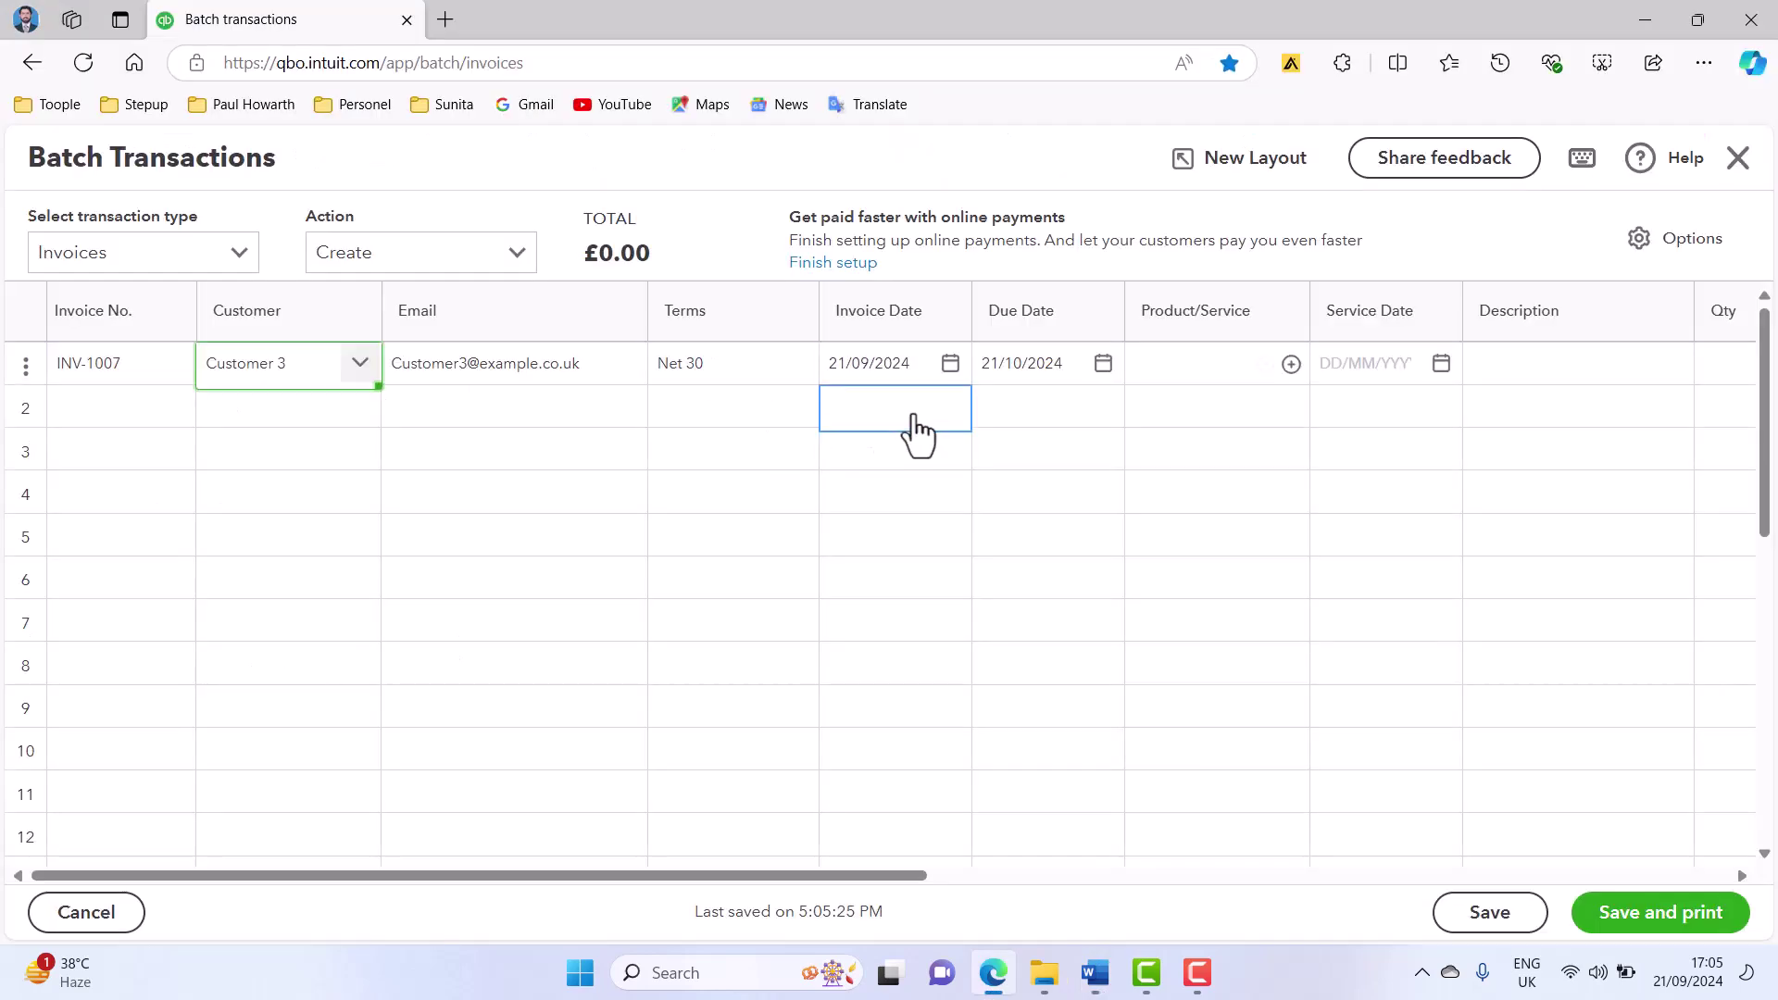
click(950, 369)
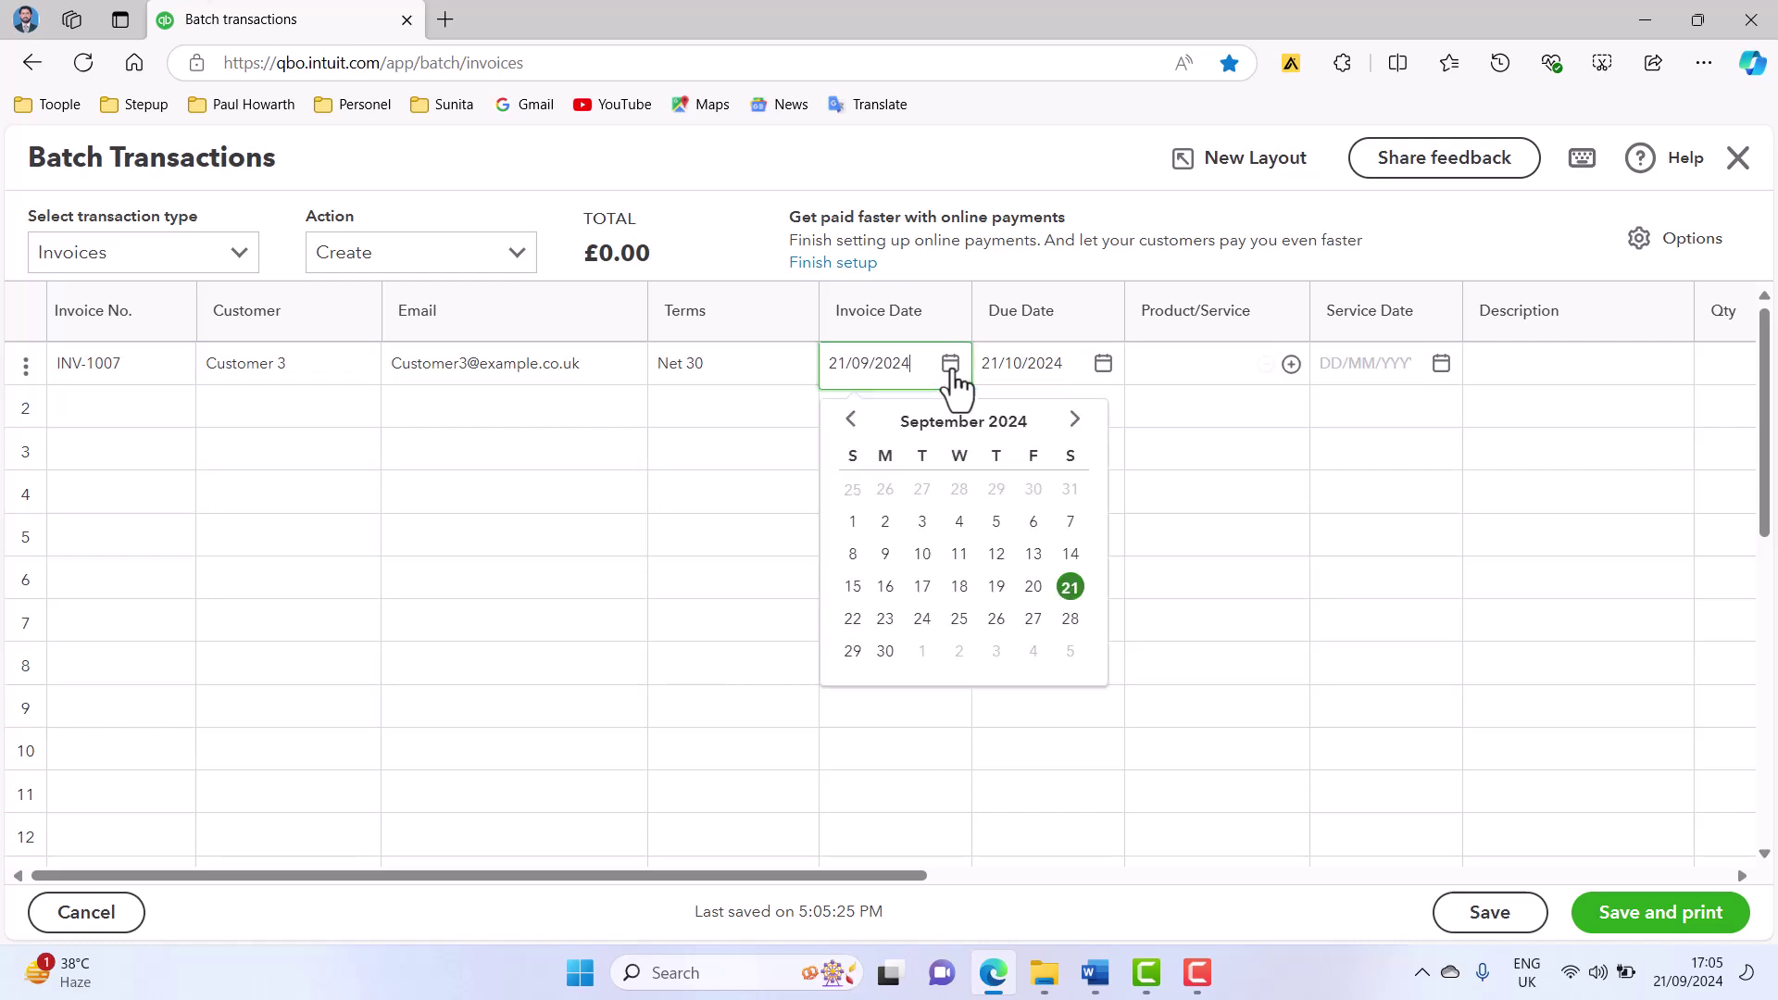
click(1069, 523)
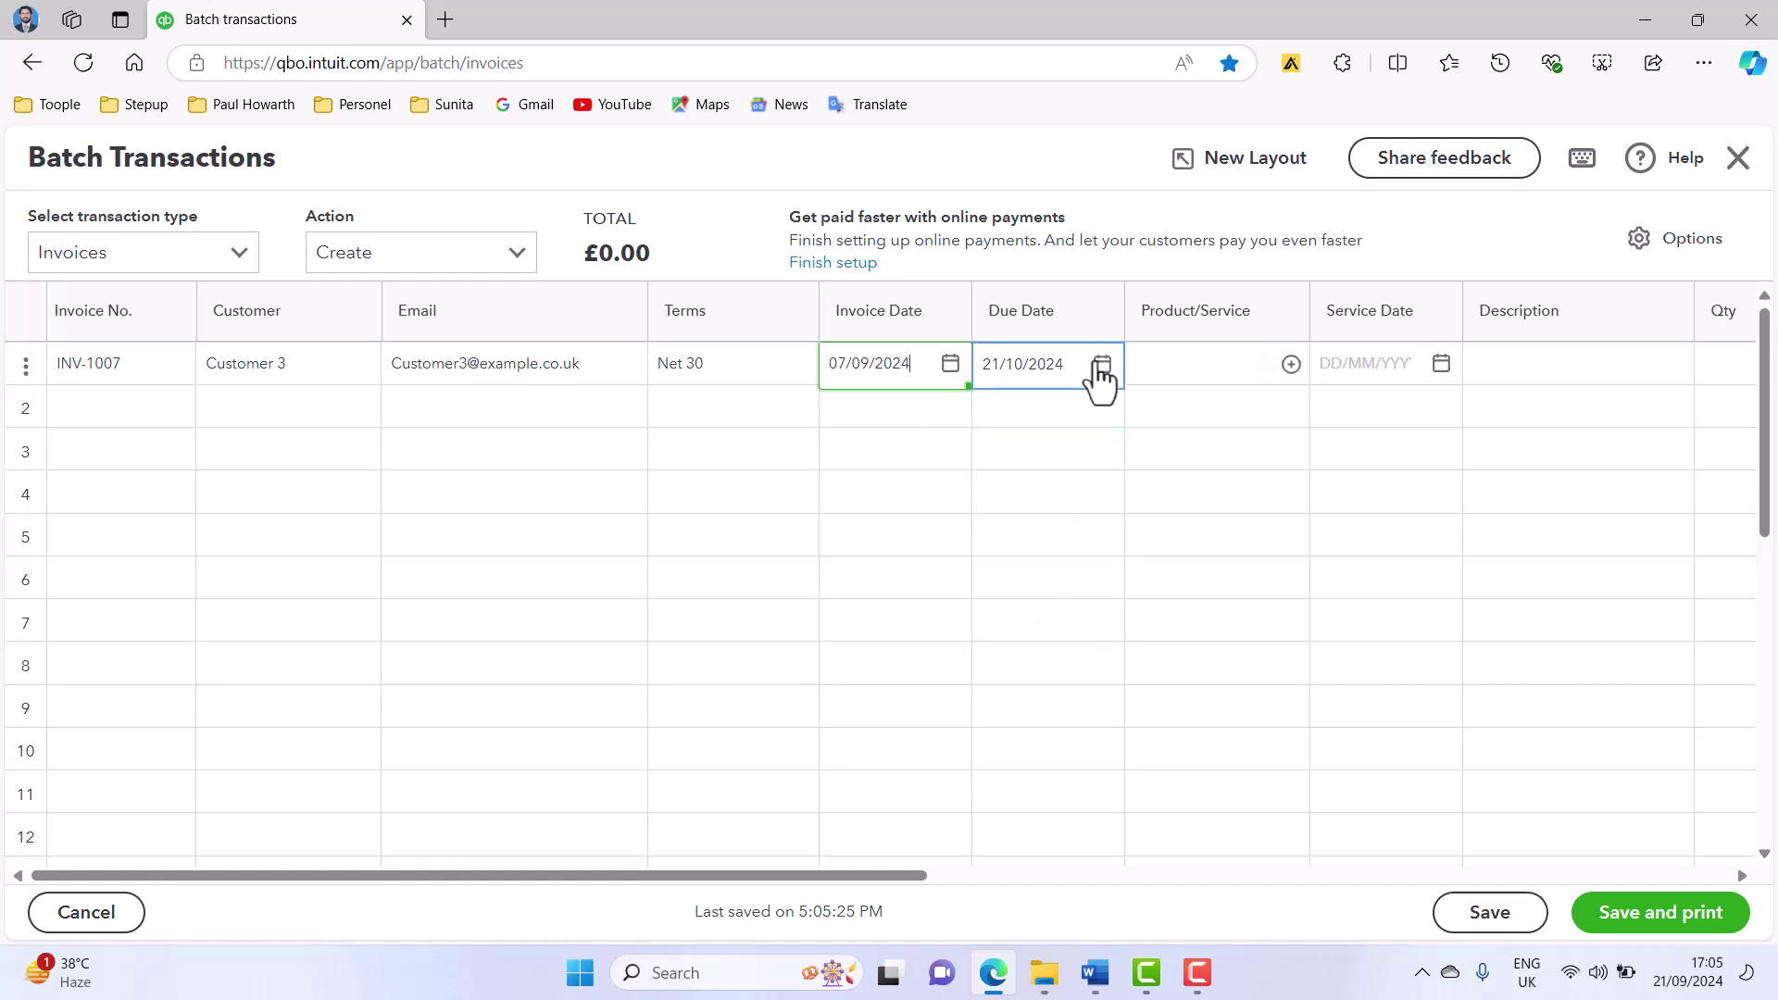
click(1101, 366)
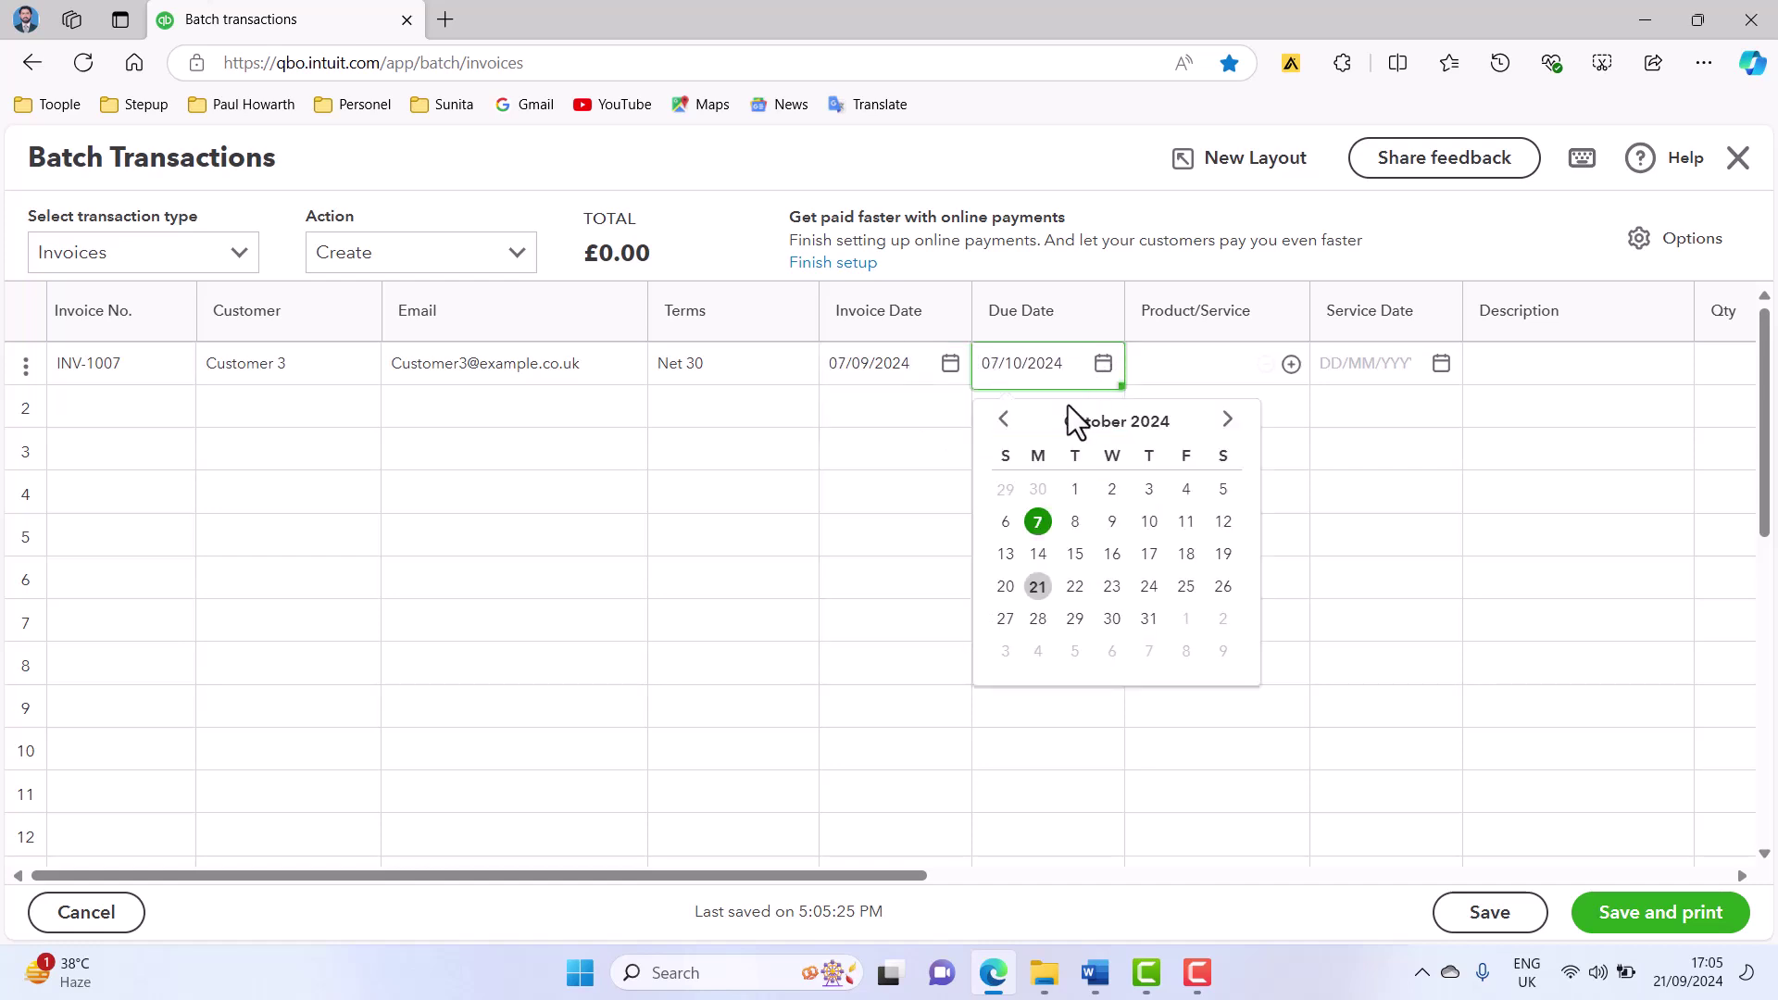
click(1005, 419)
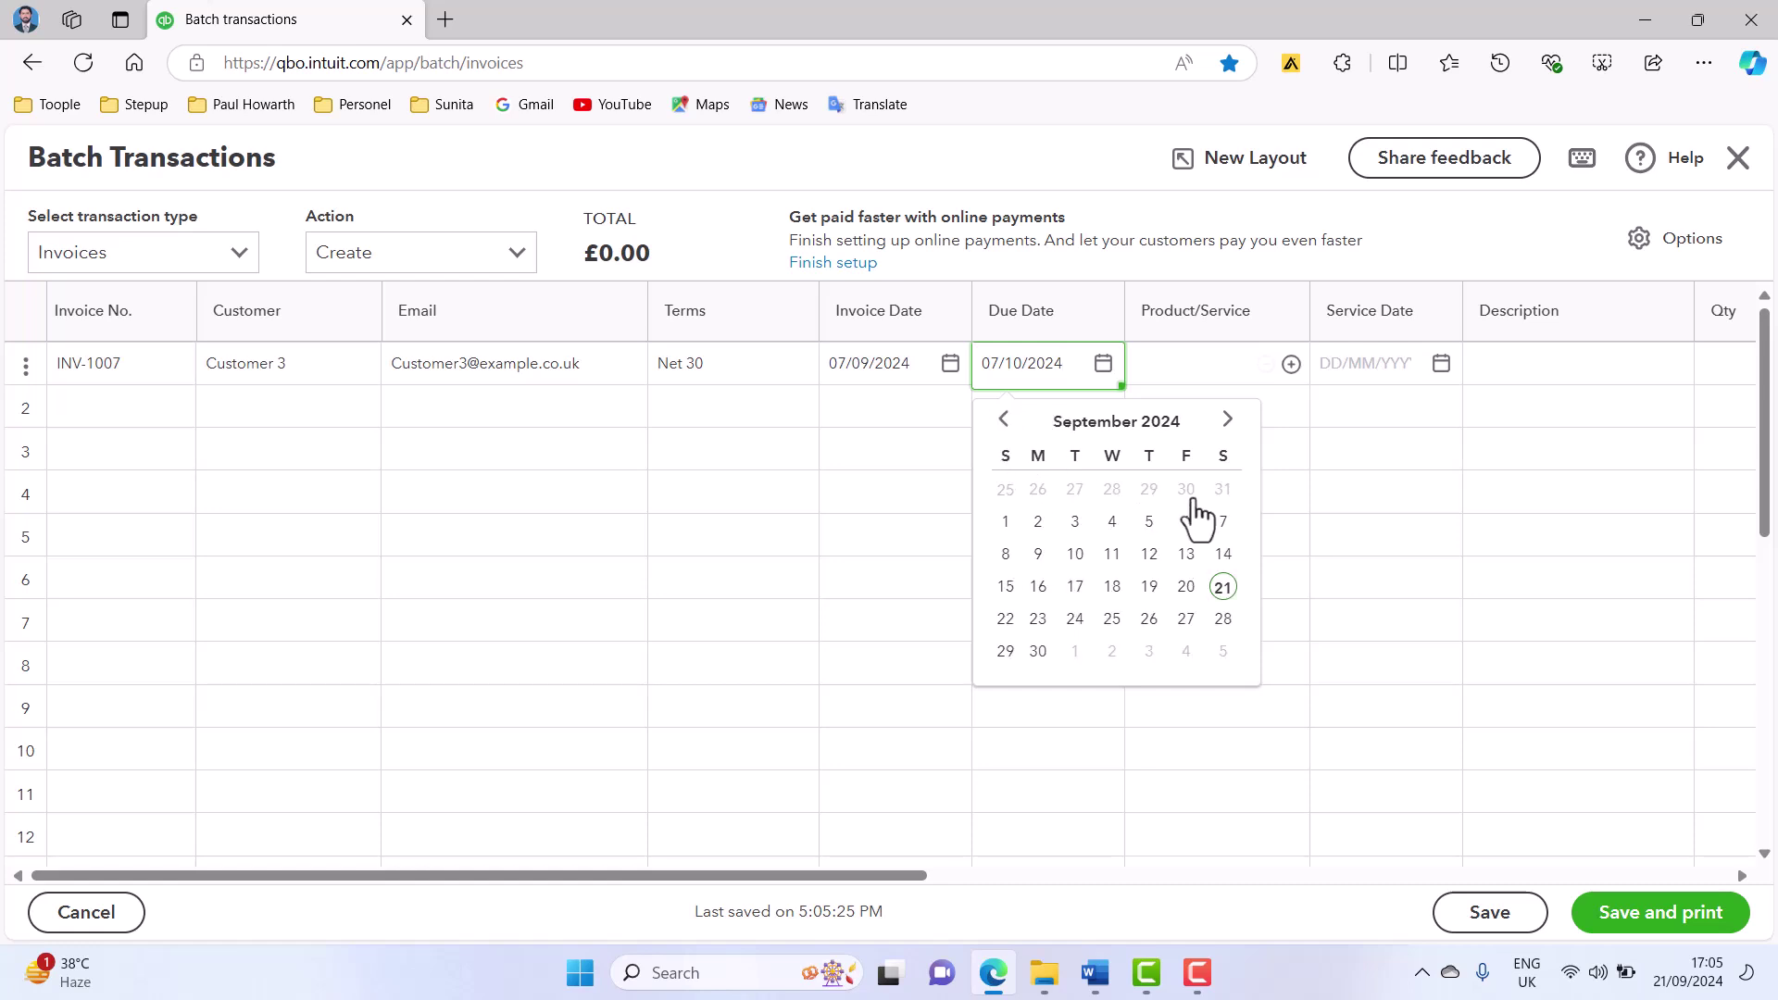
click(1223, 587)
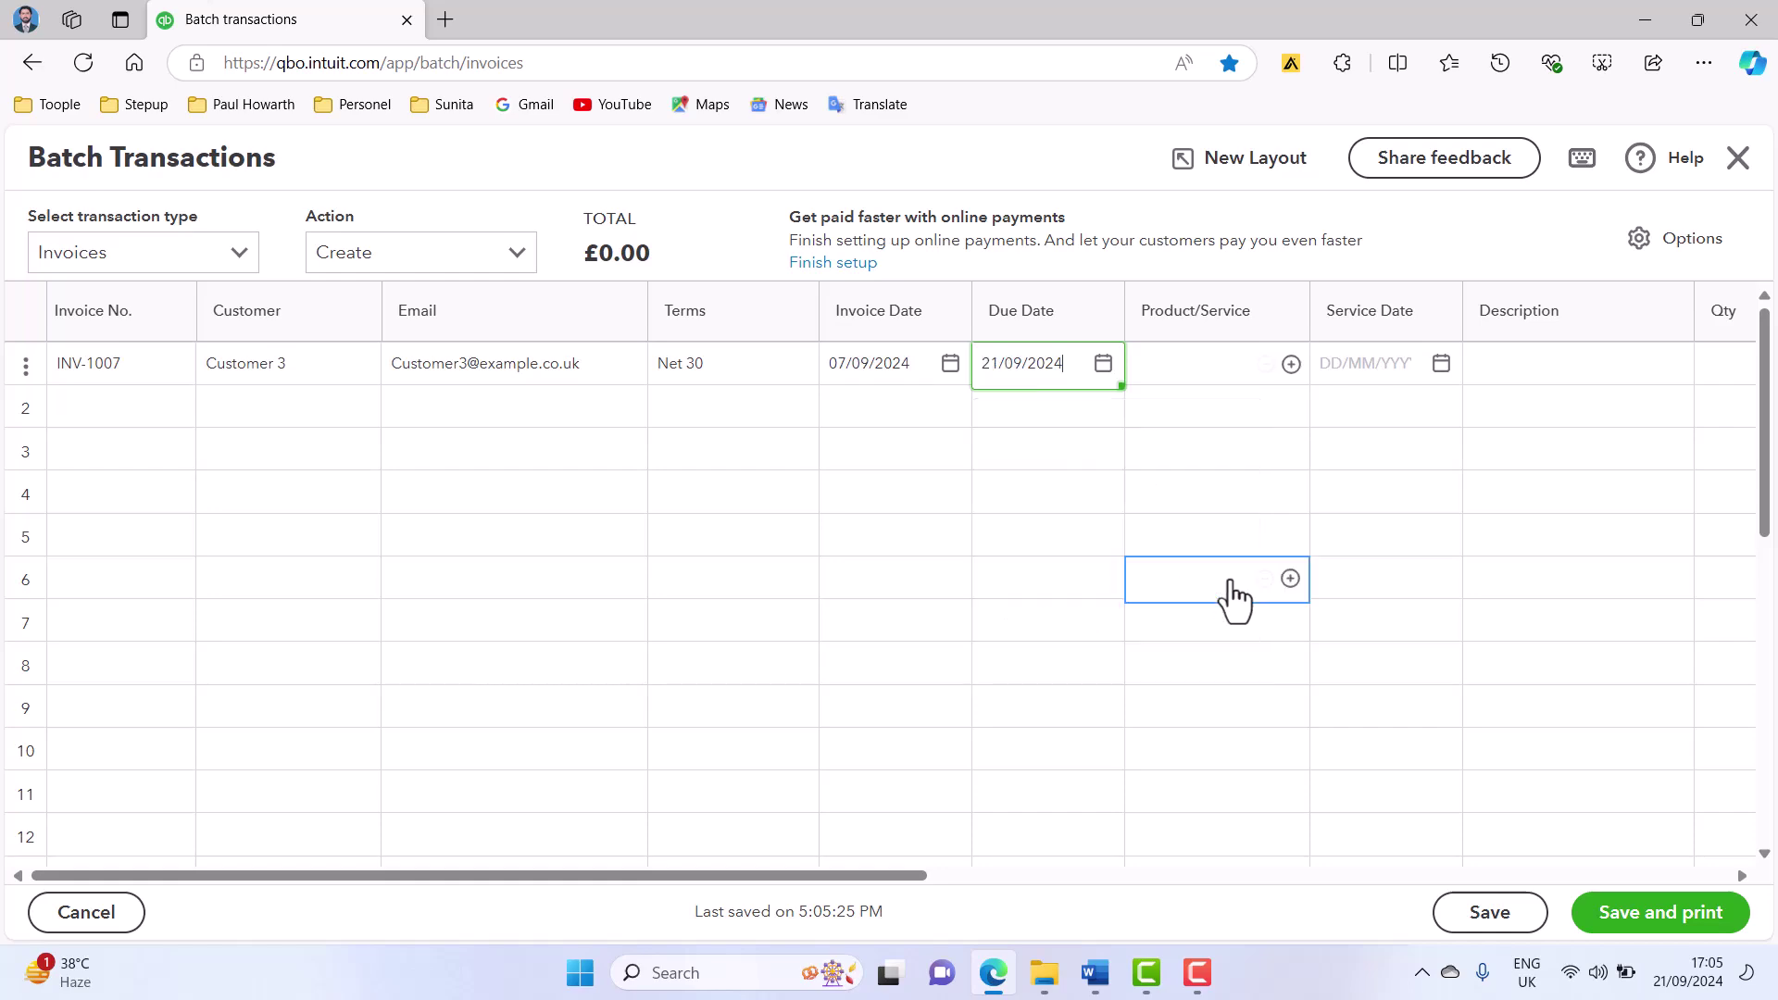
- Copy the INV-1007 description, Accounting Services for September 2024, from the Document1 Word file and return to QuickBooks
key(alt+Tab)
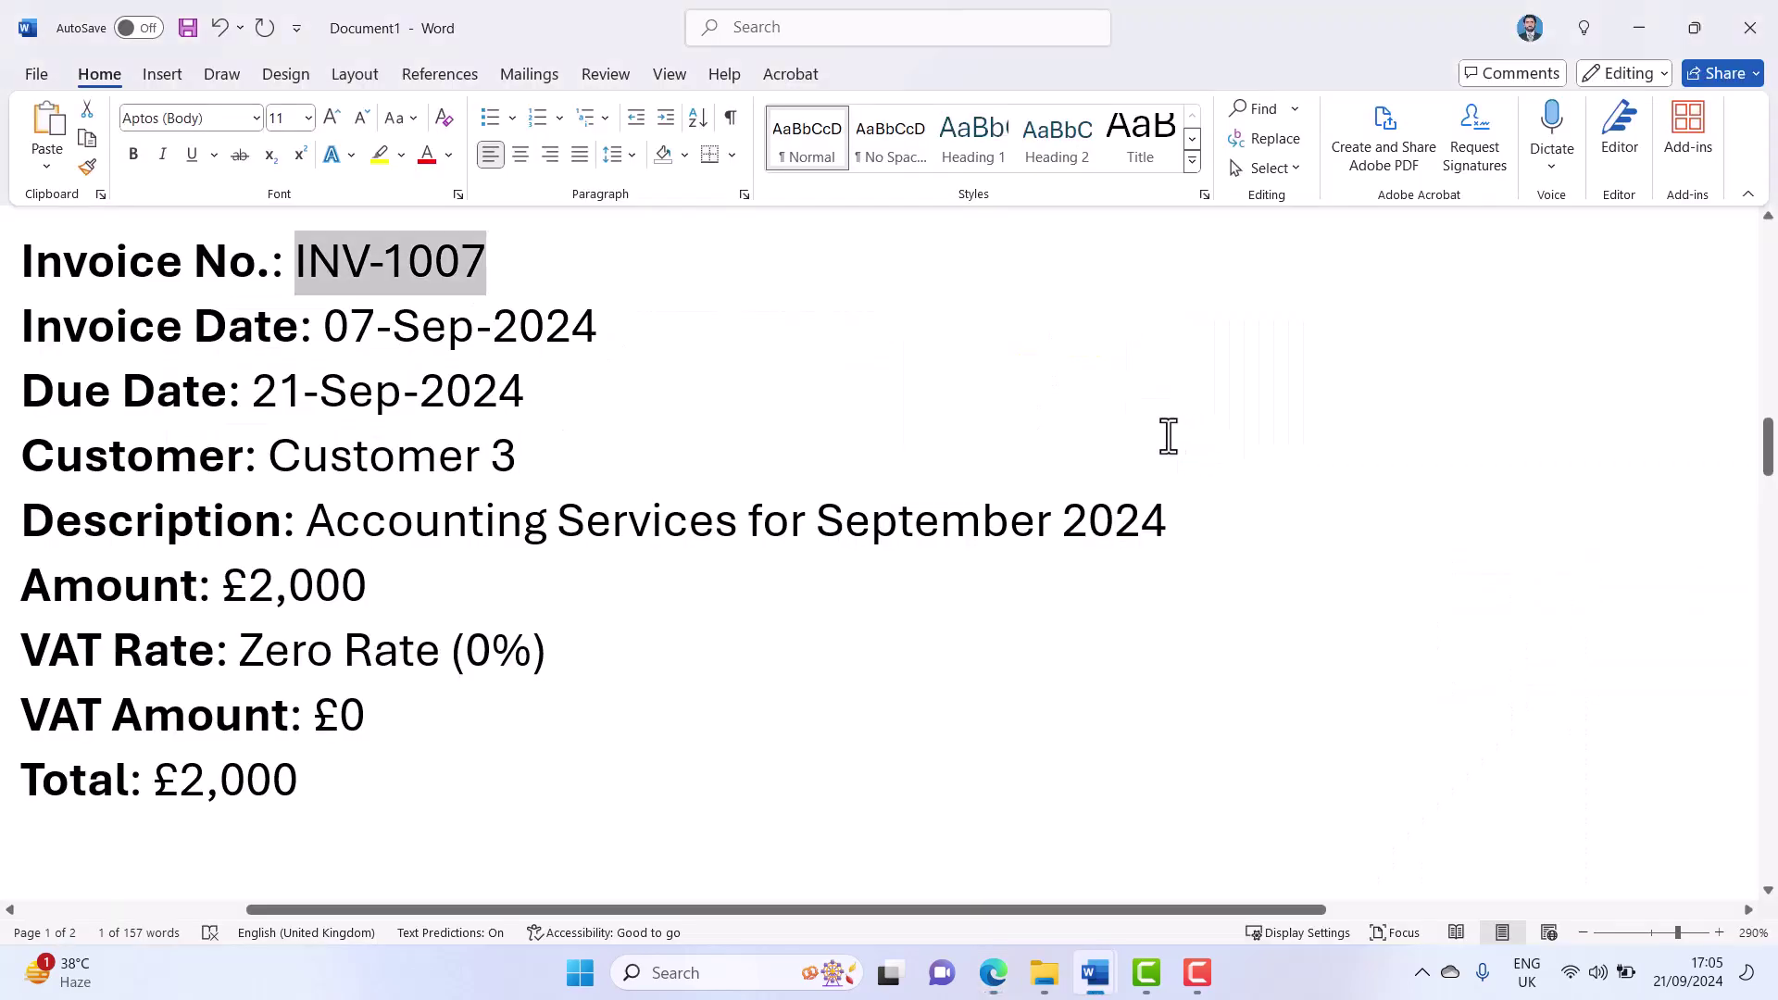
drag(352, 520, 1157, 537)
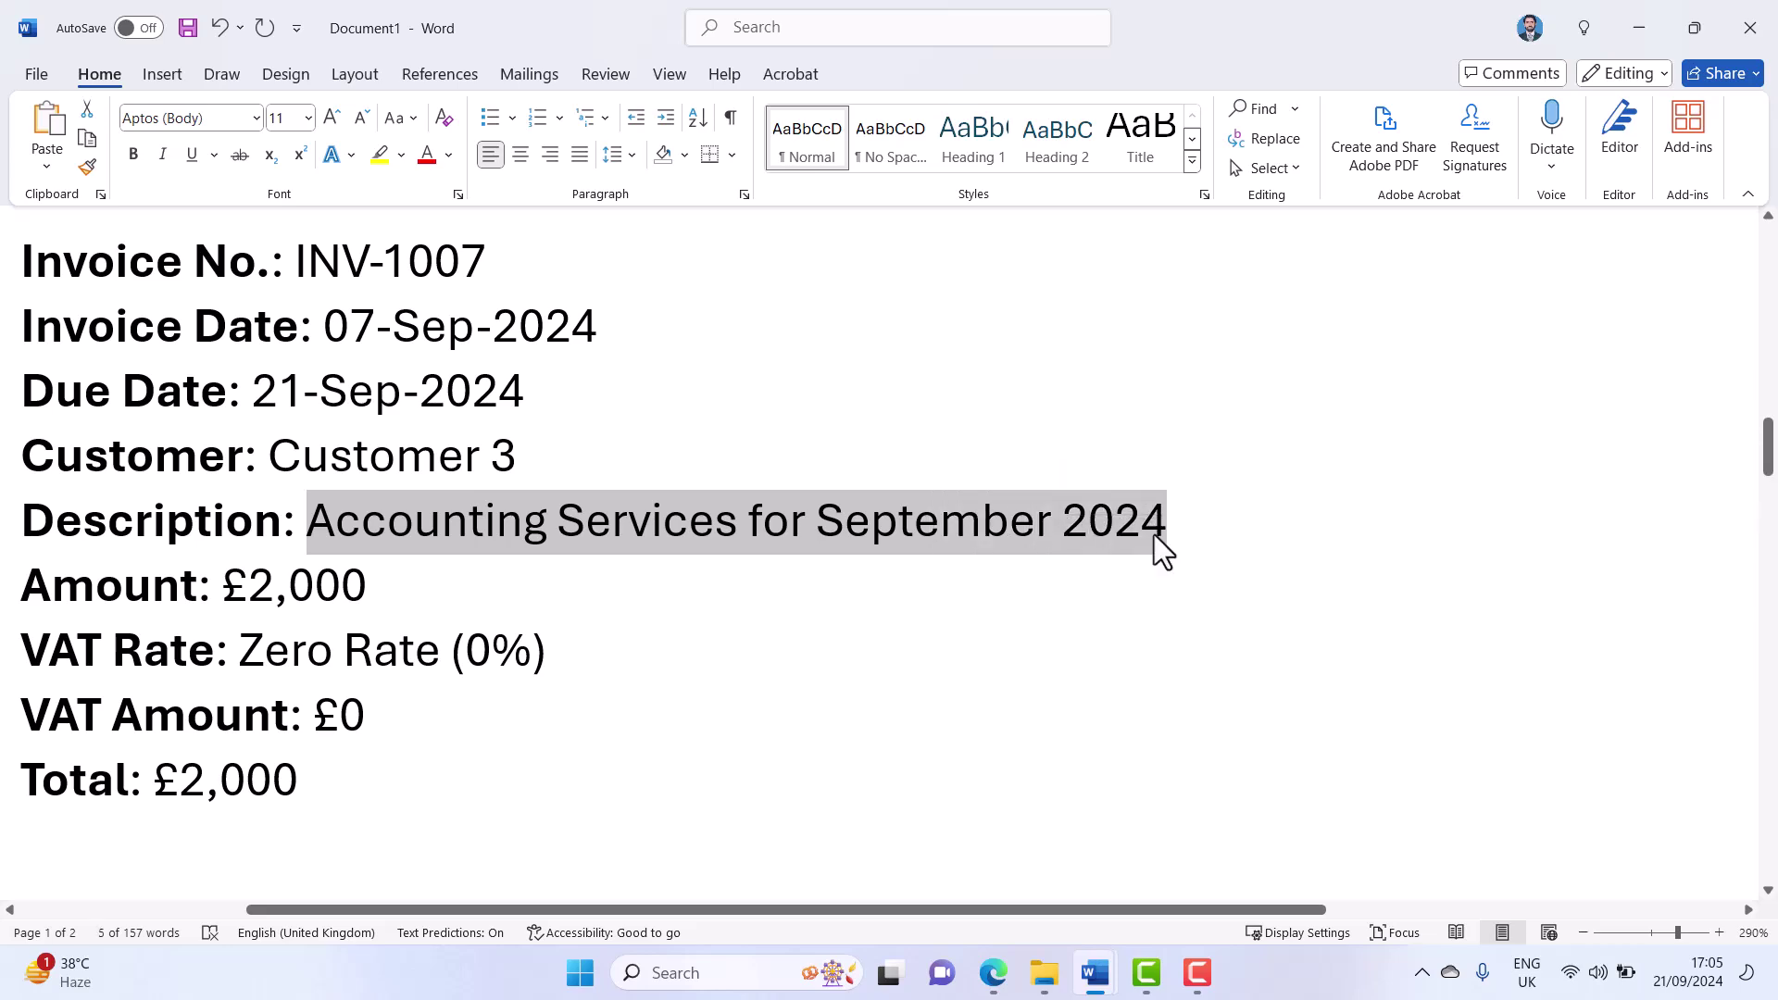
key(alt+Tab)
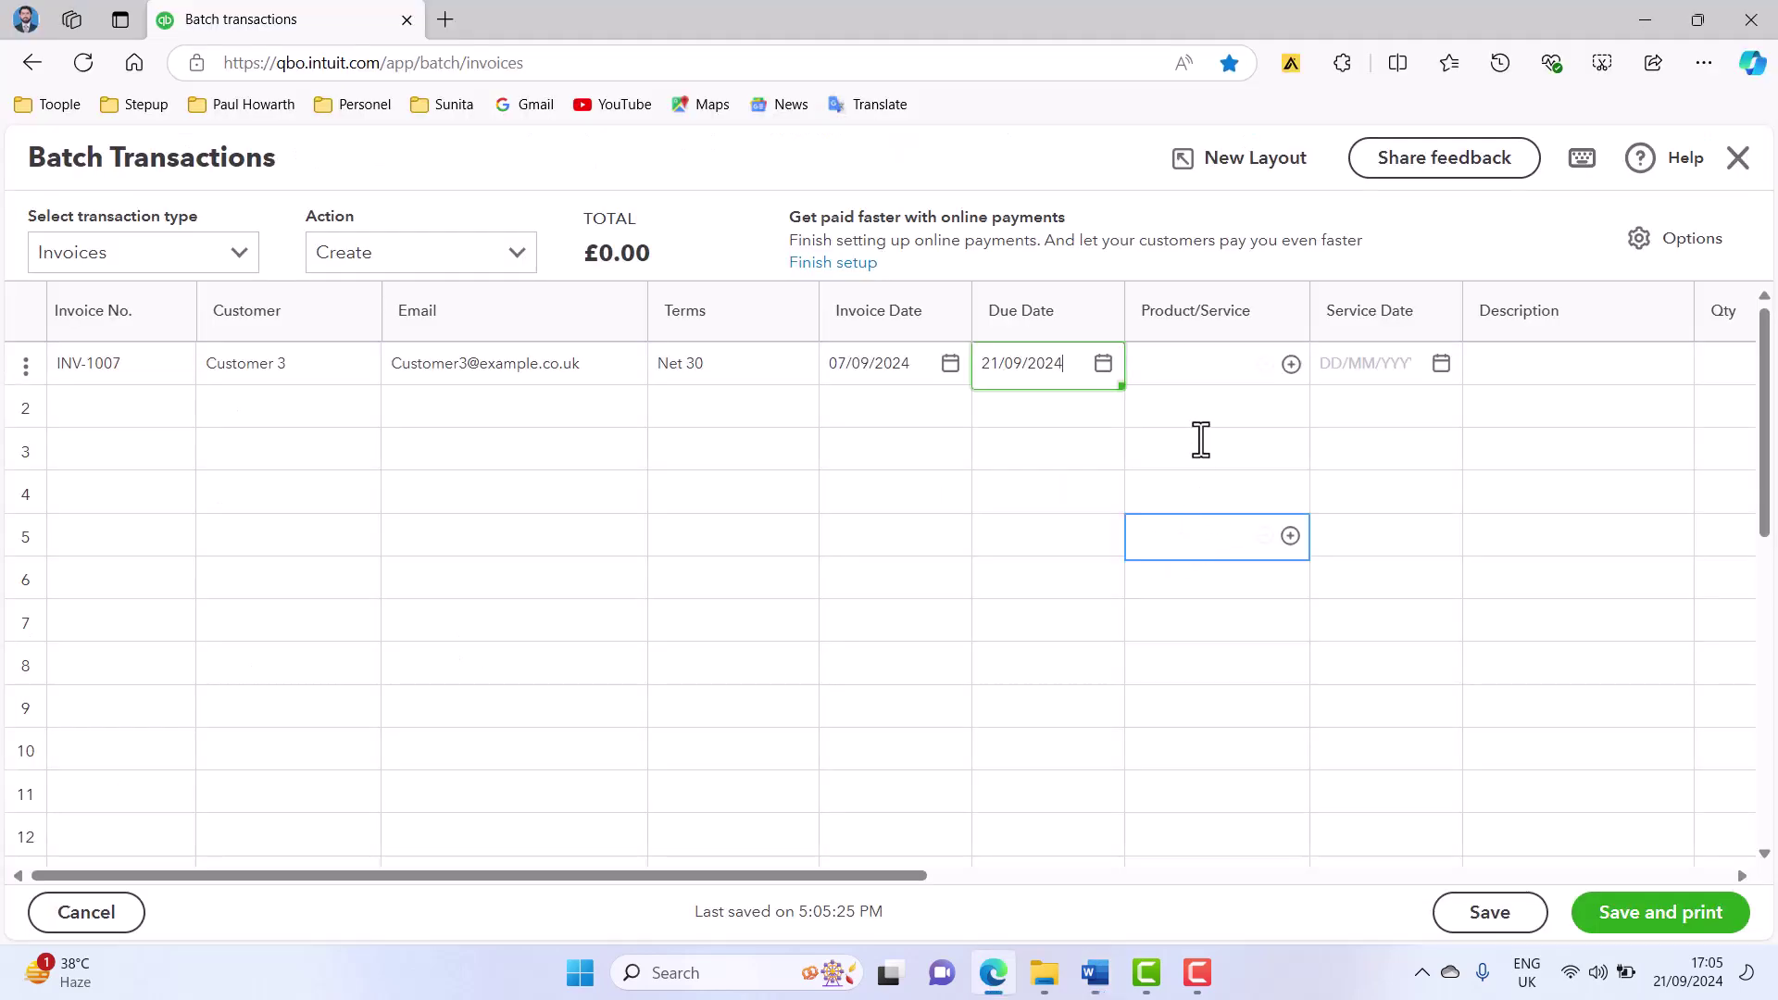
- Choose Services as the INV-1007 row's product/service and paste the description Accounting Services for September 2024
click(1221, 371)
click(1287, 372)
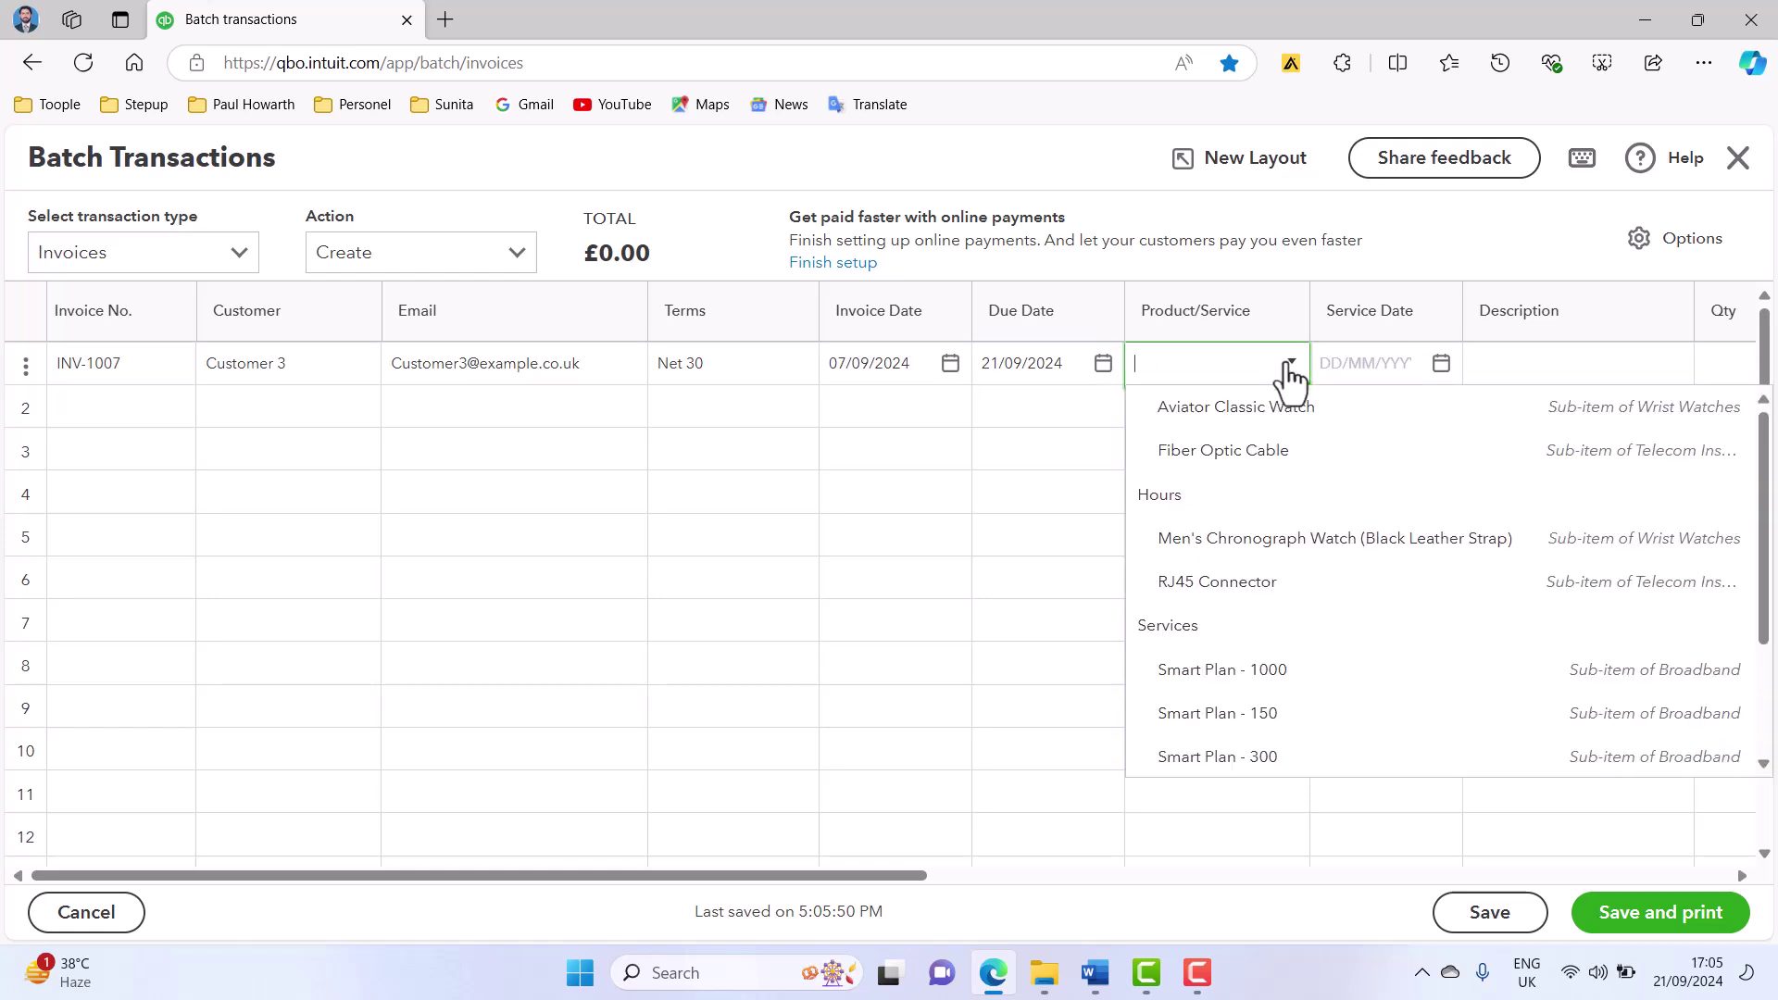
scroll(1350, 554, down, 3)
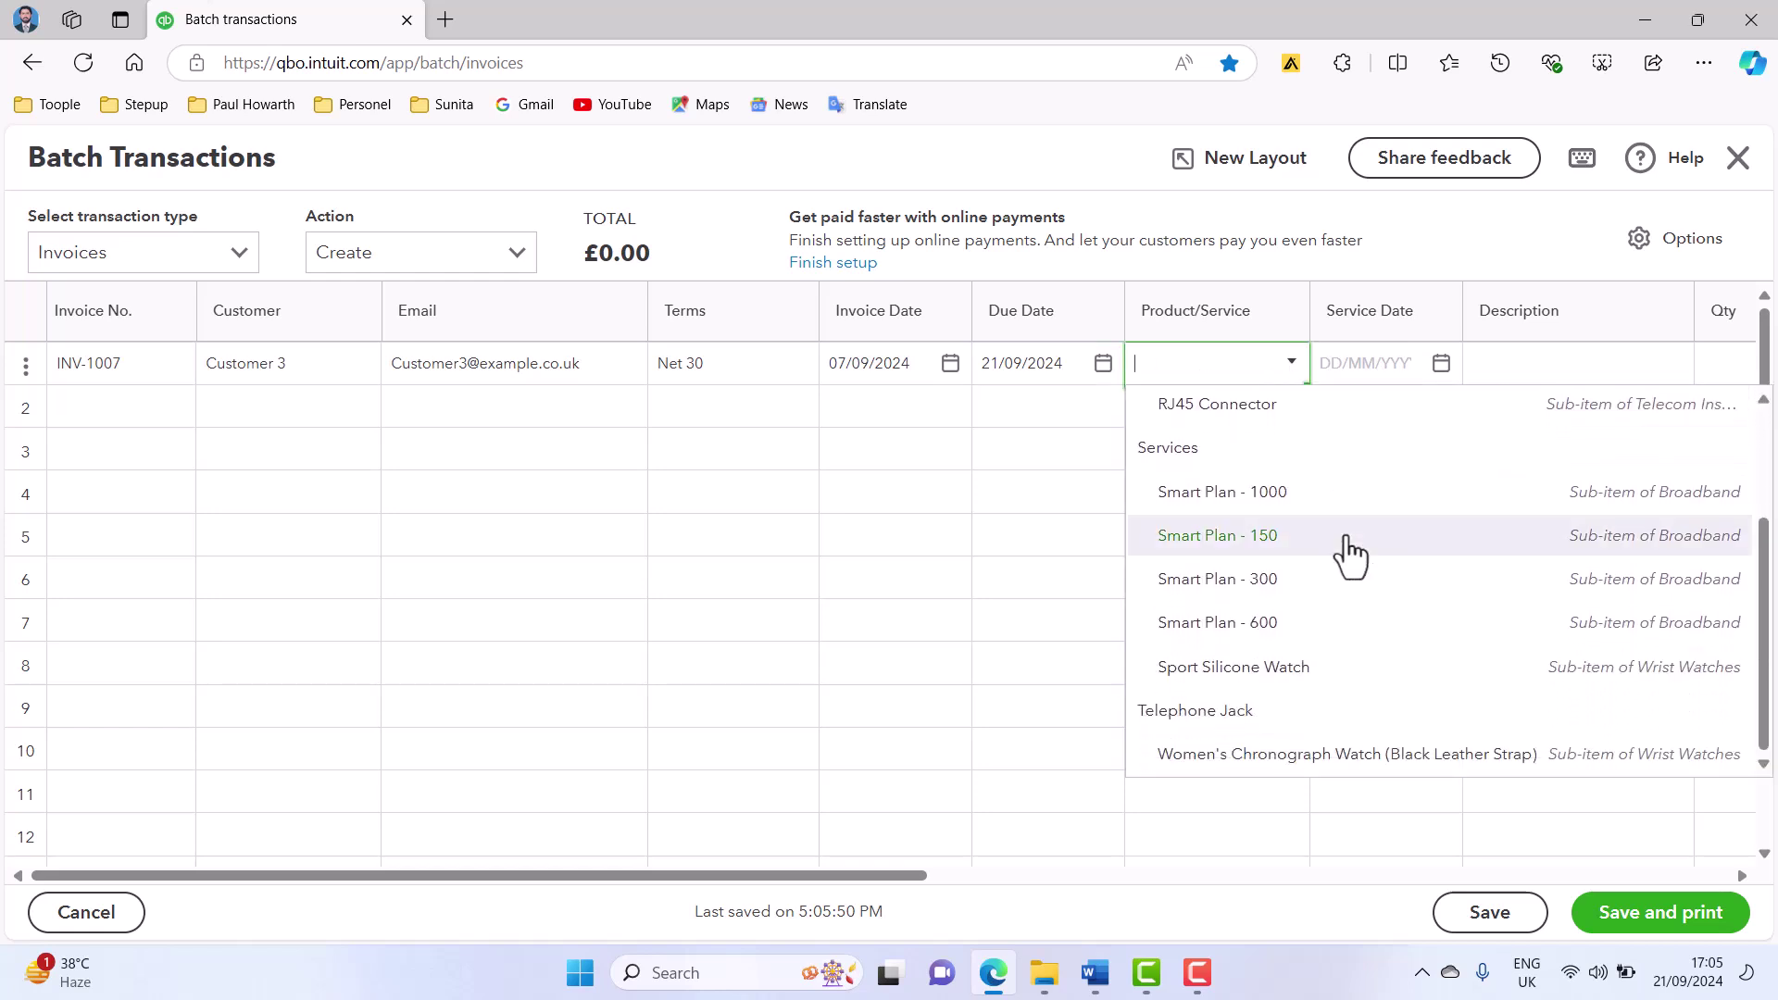
click(1283, 474)
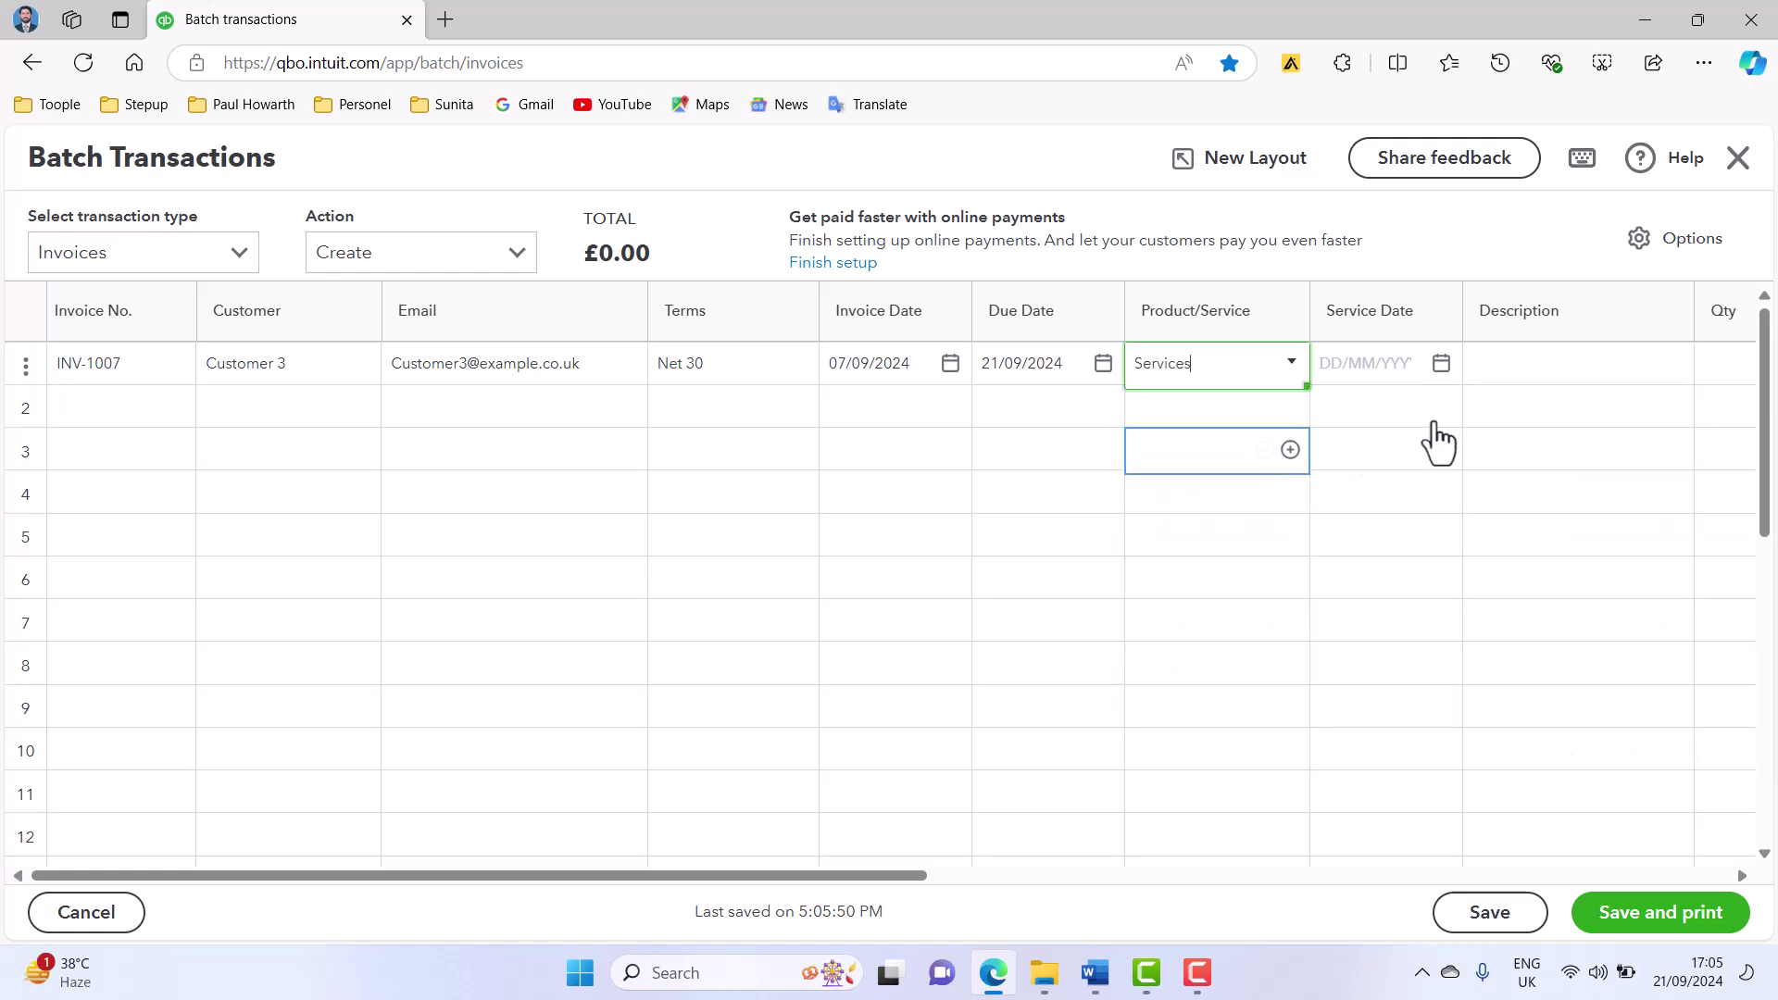
click(1561, 370)
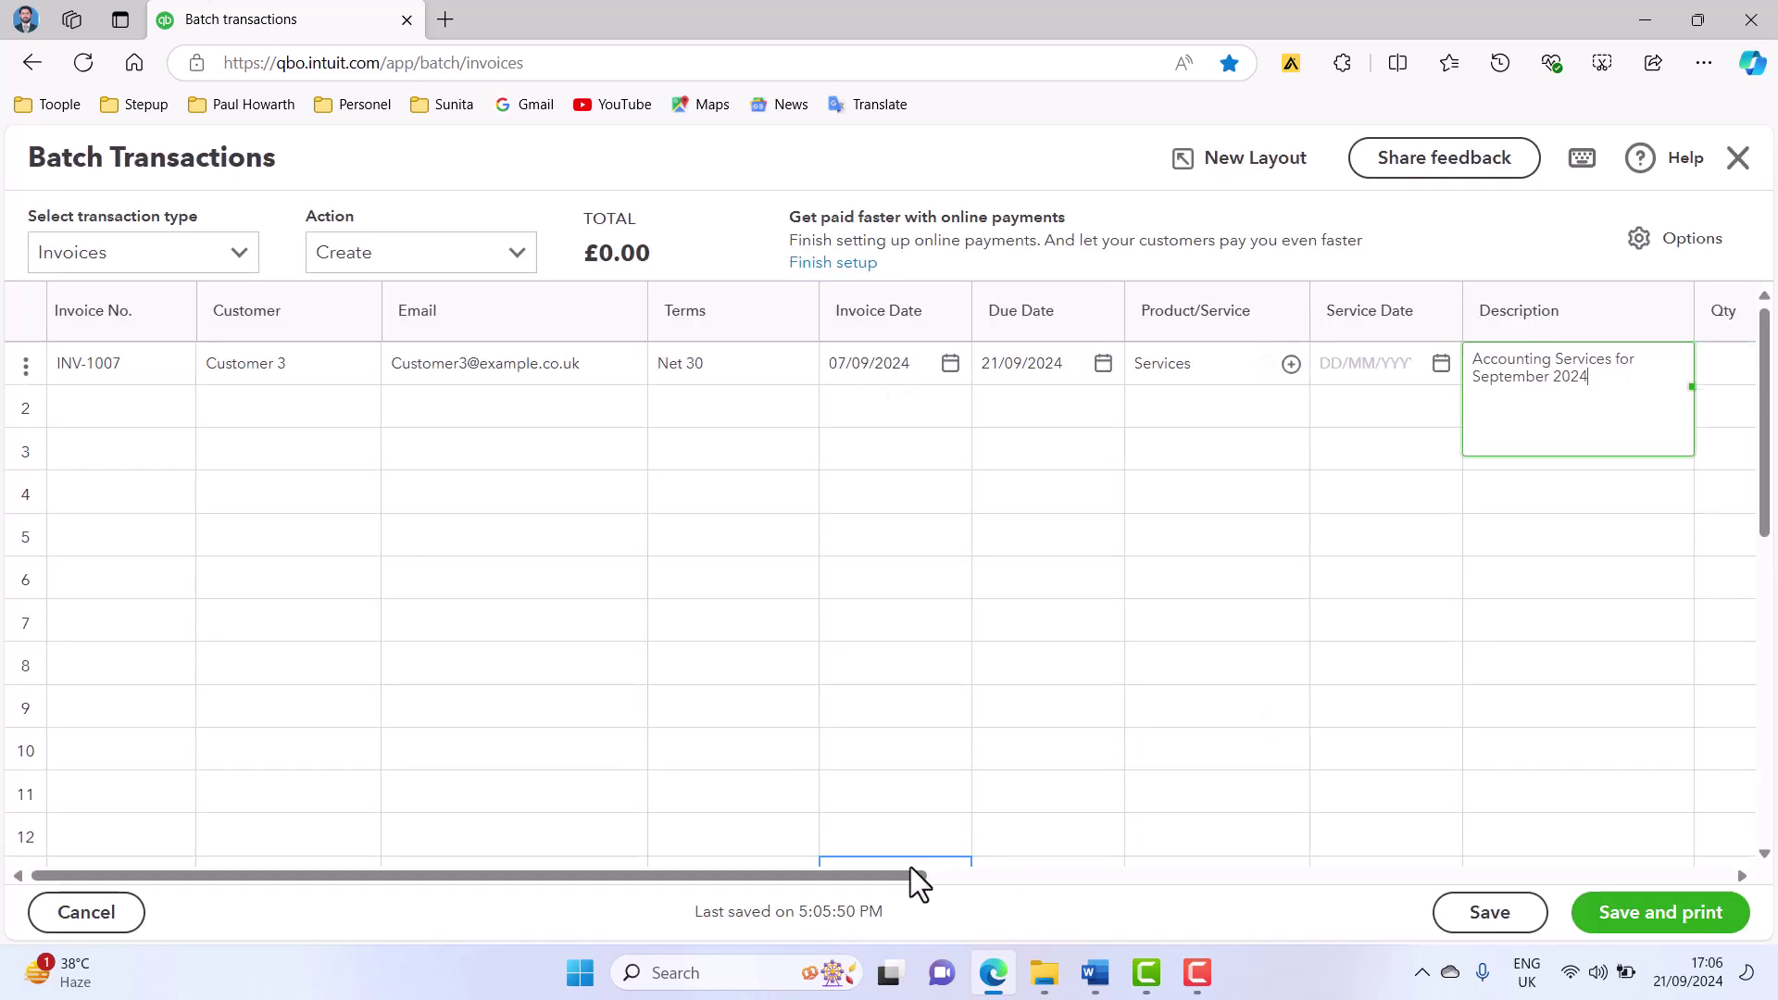
- Set the INV-1007 row's rate to 2,000, matching the amount in Document1, and mark the invoice to send later
drag(893, 875, 1449, 885)
key(alt+Tab)
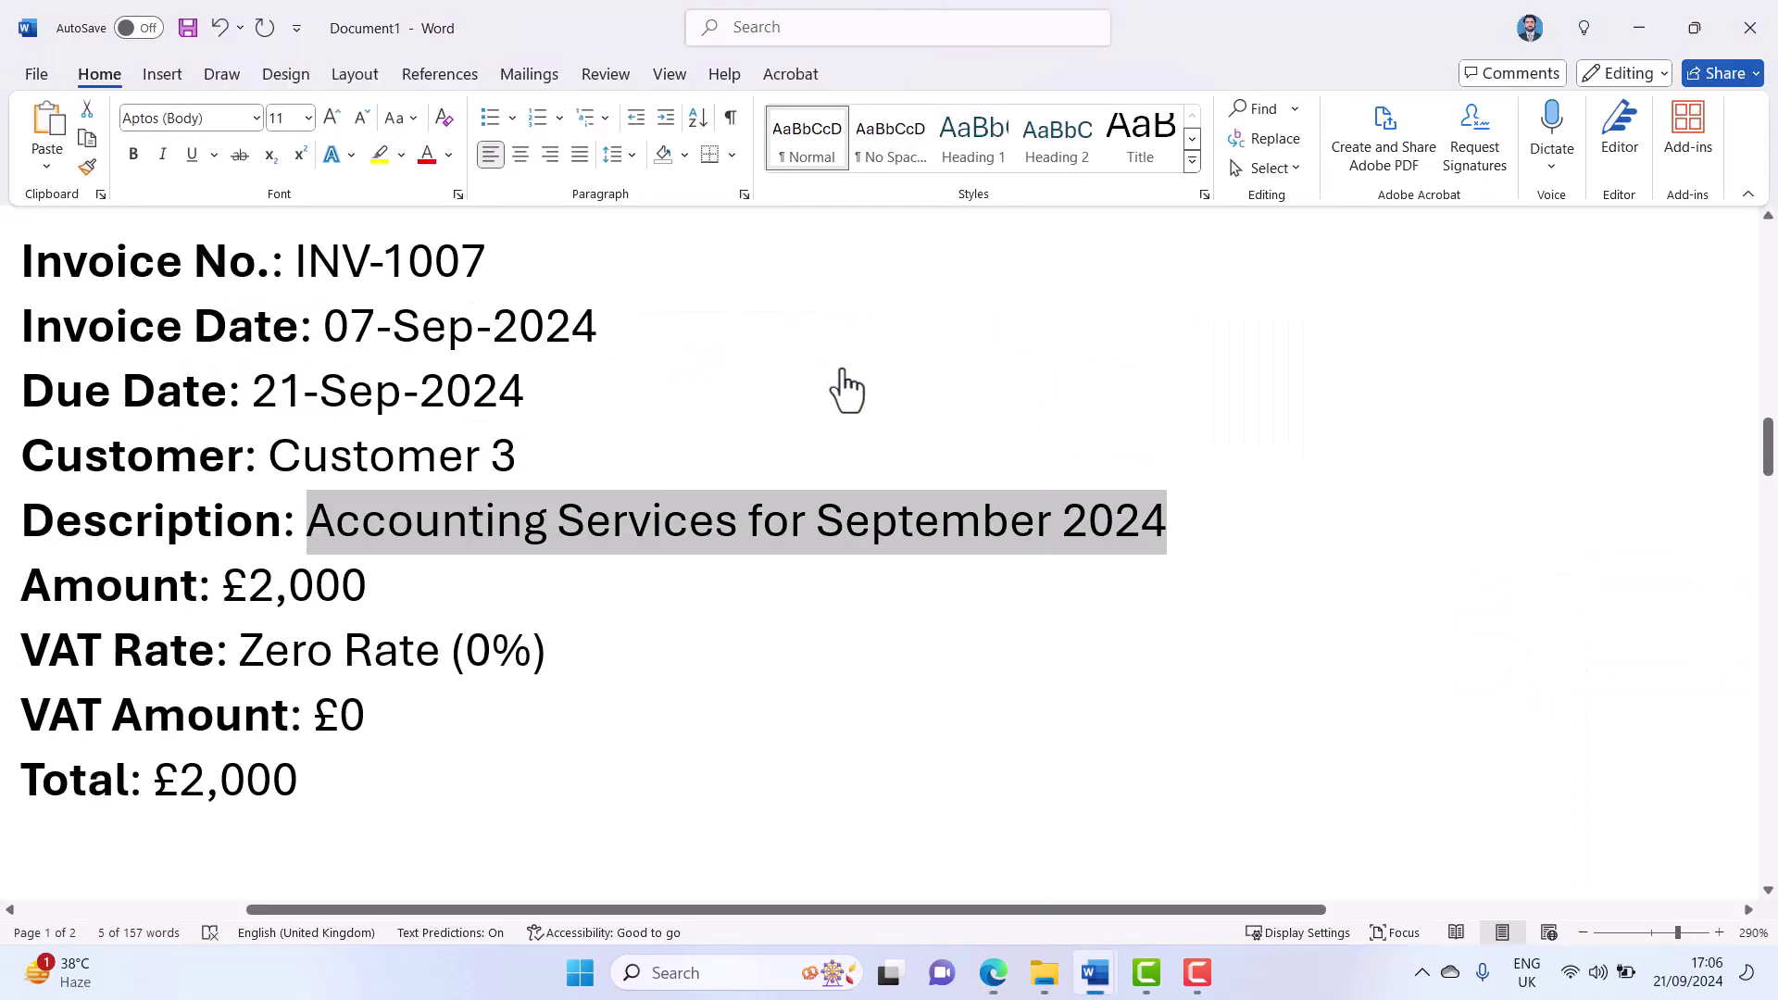
key(alt+Tab)
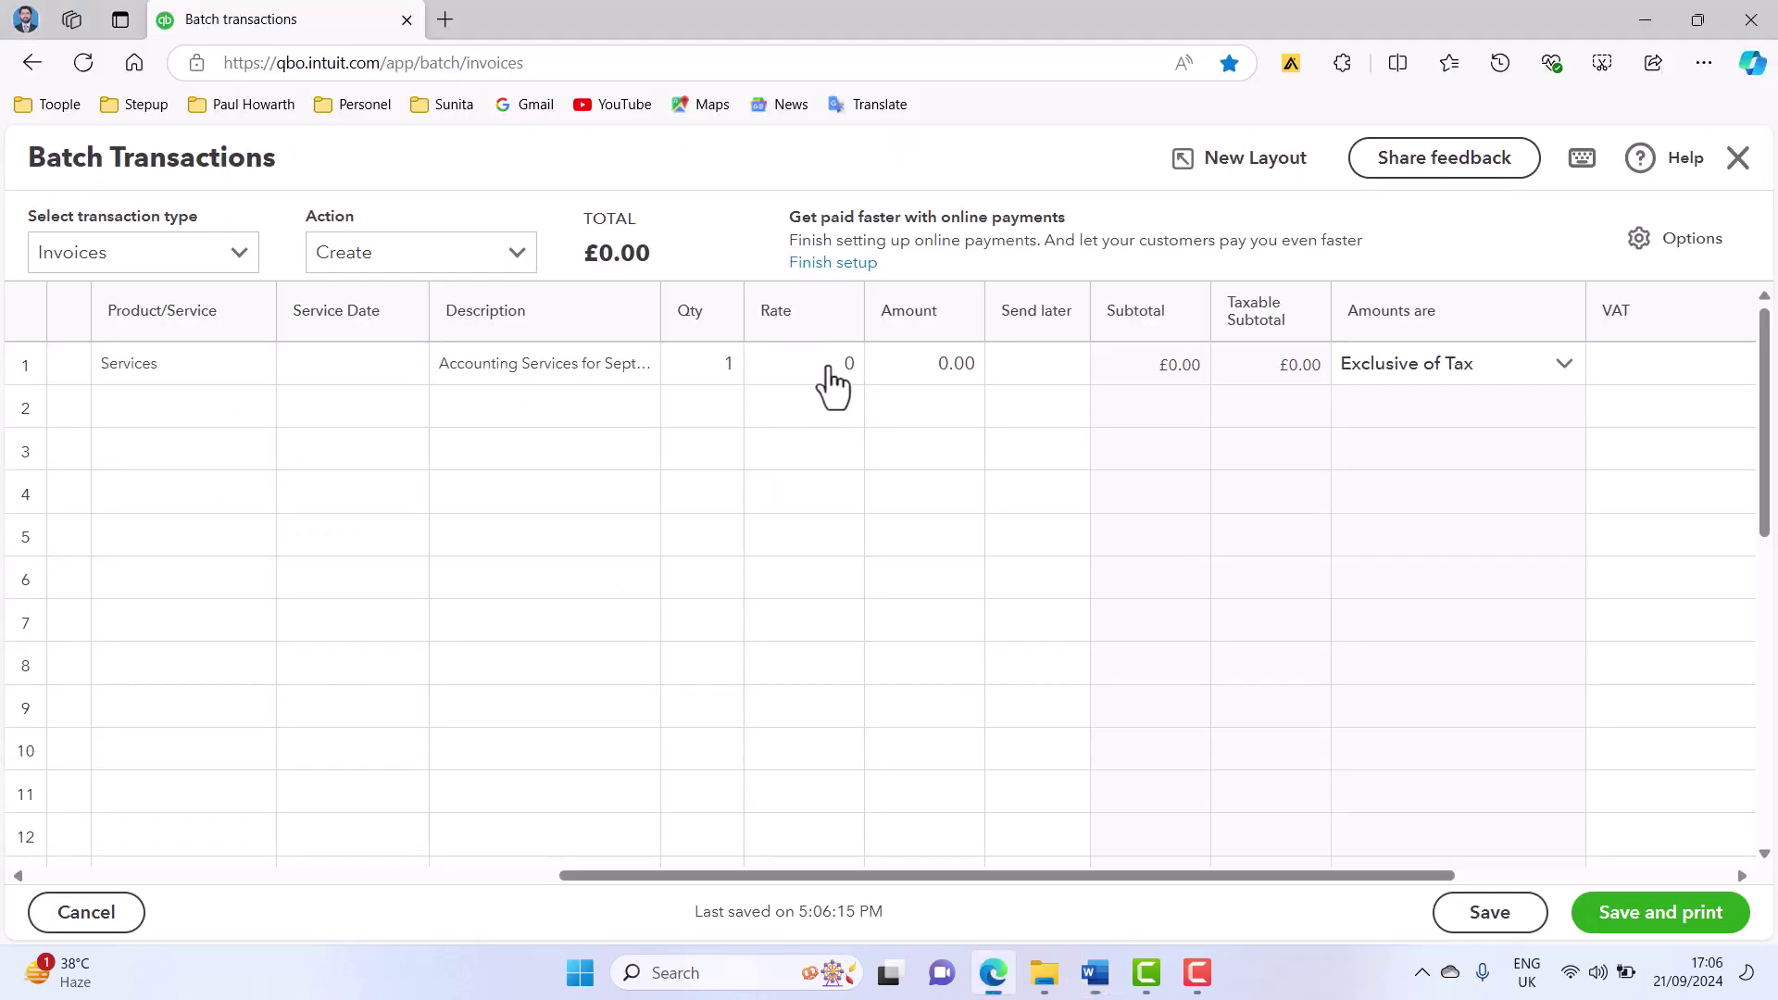
click(842, 368)
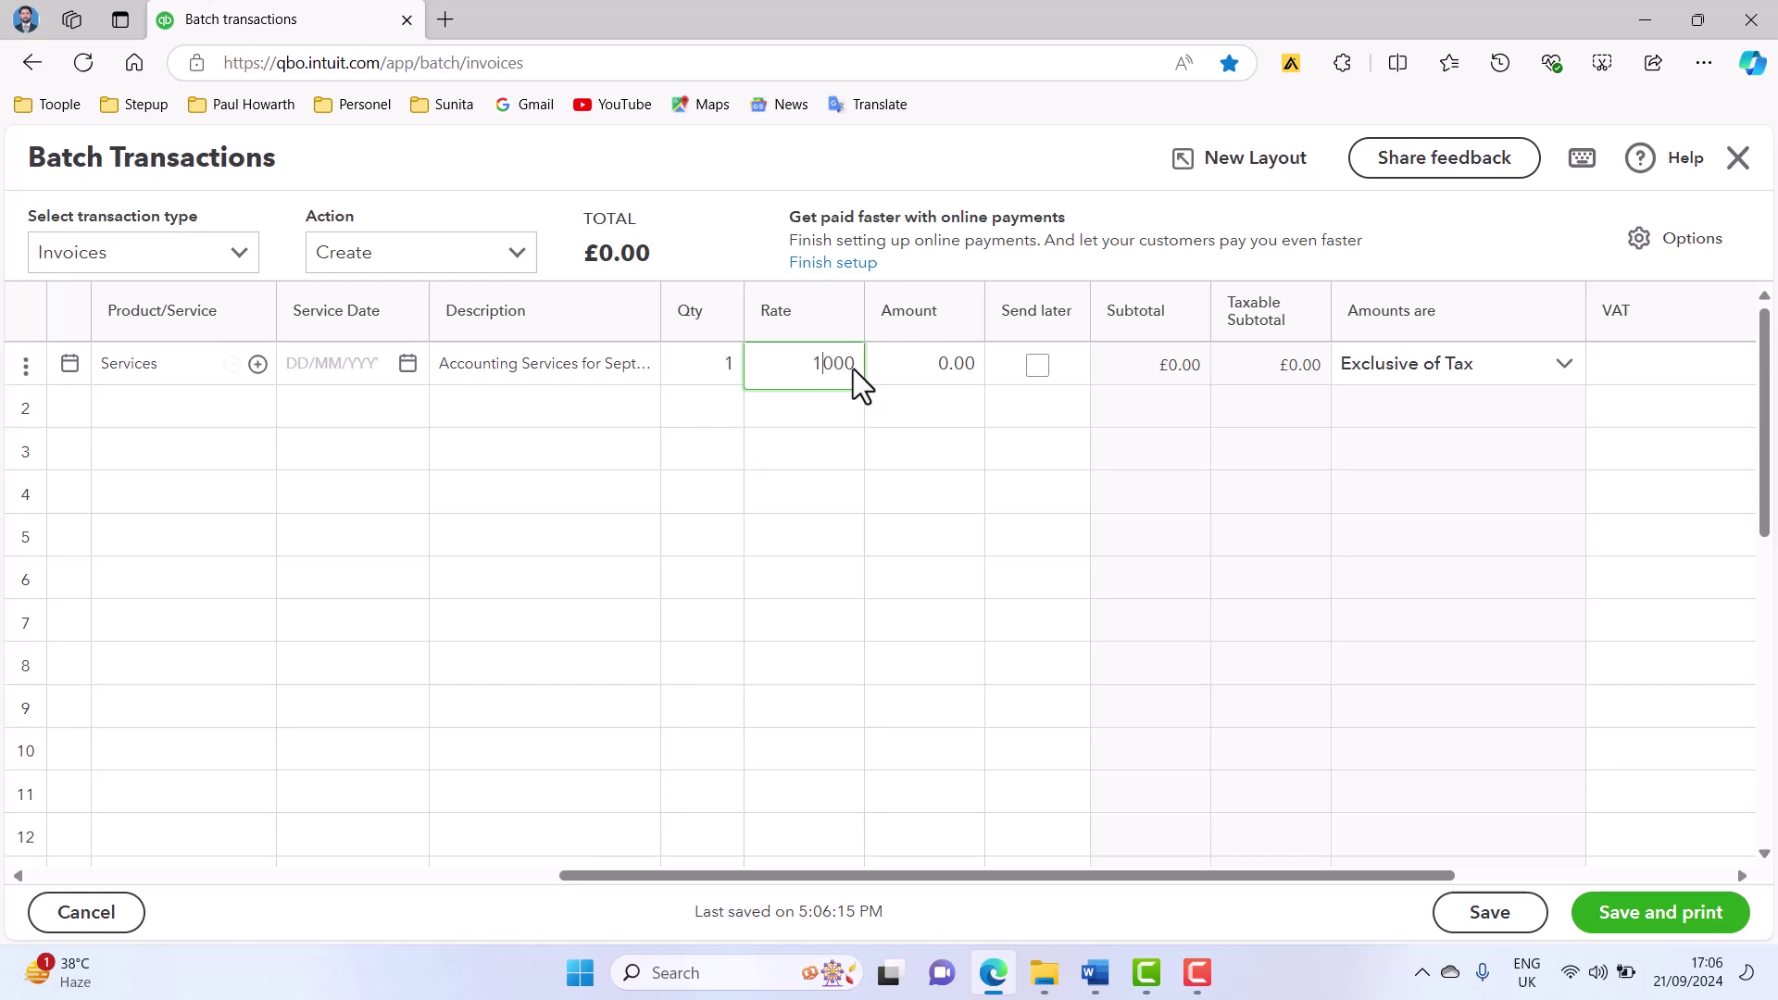
key(Tab)
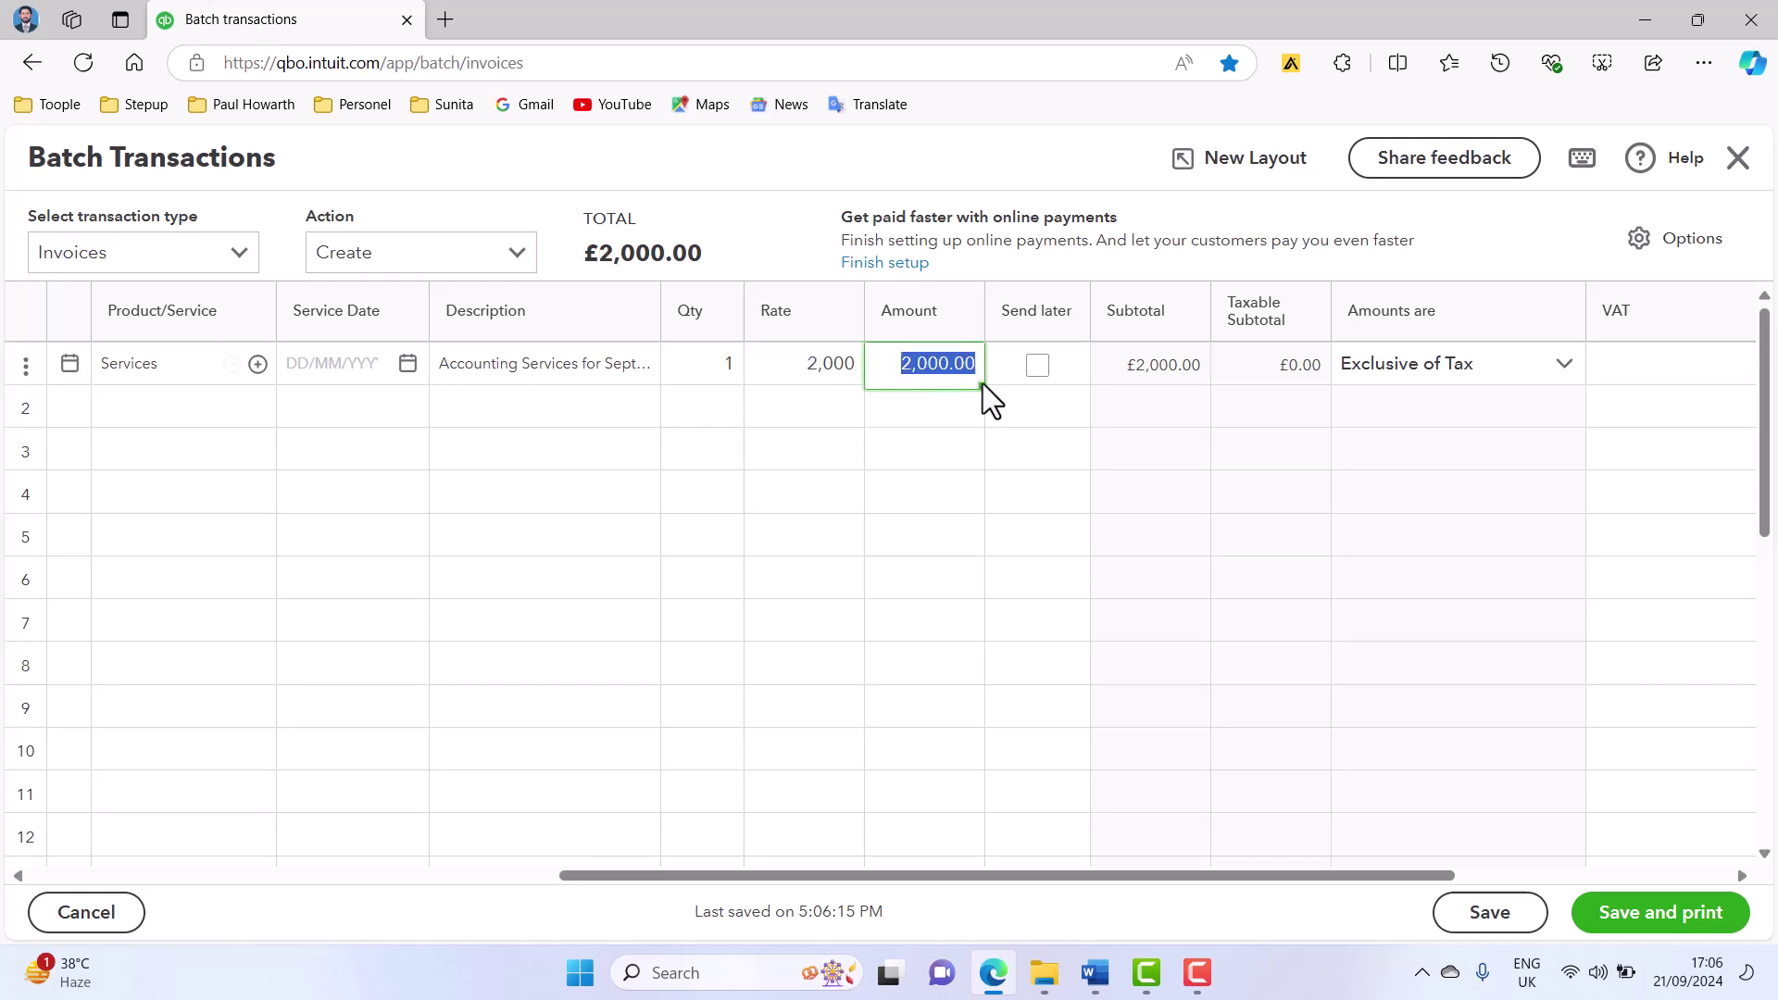
click(1037, 371)
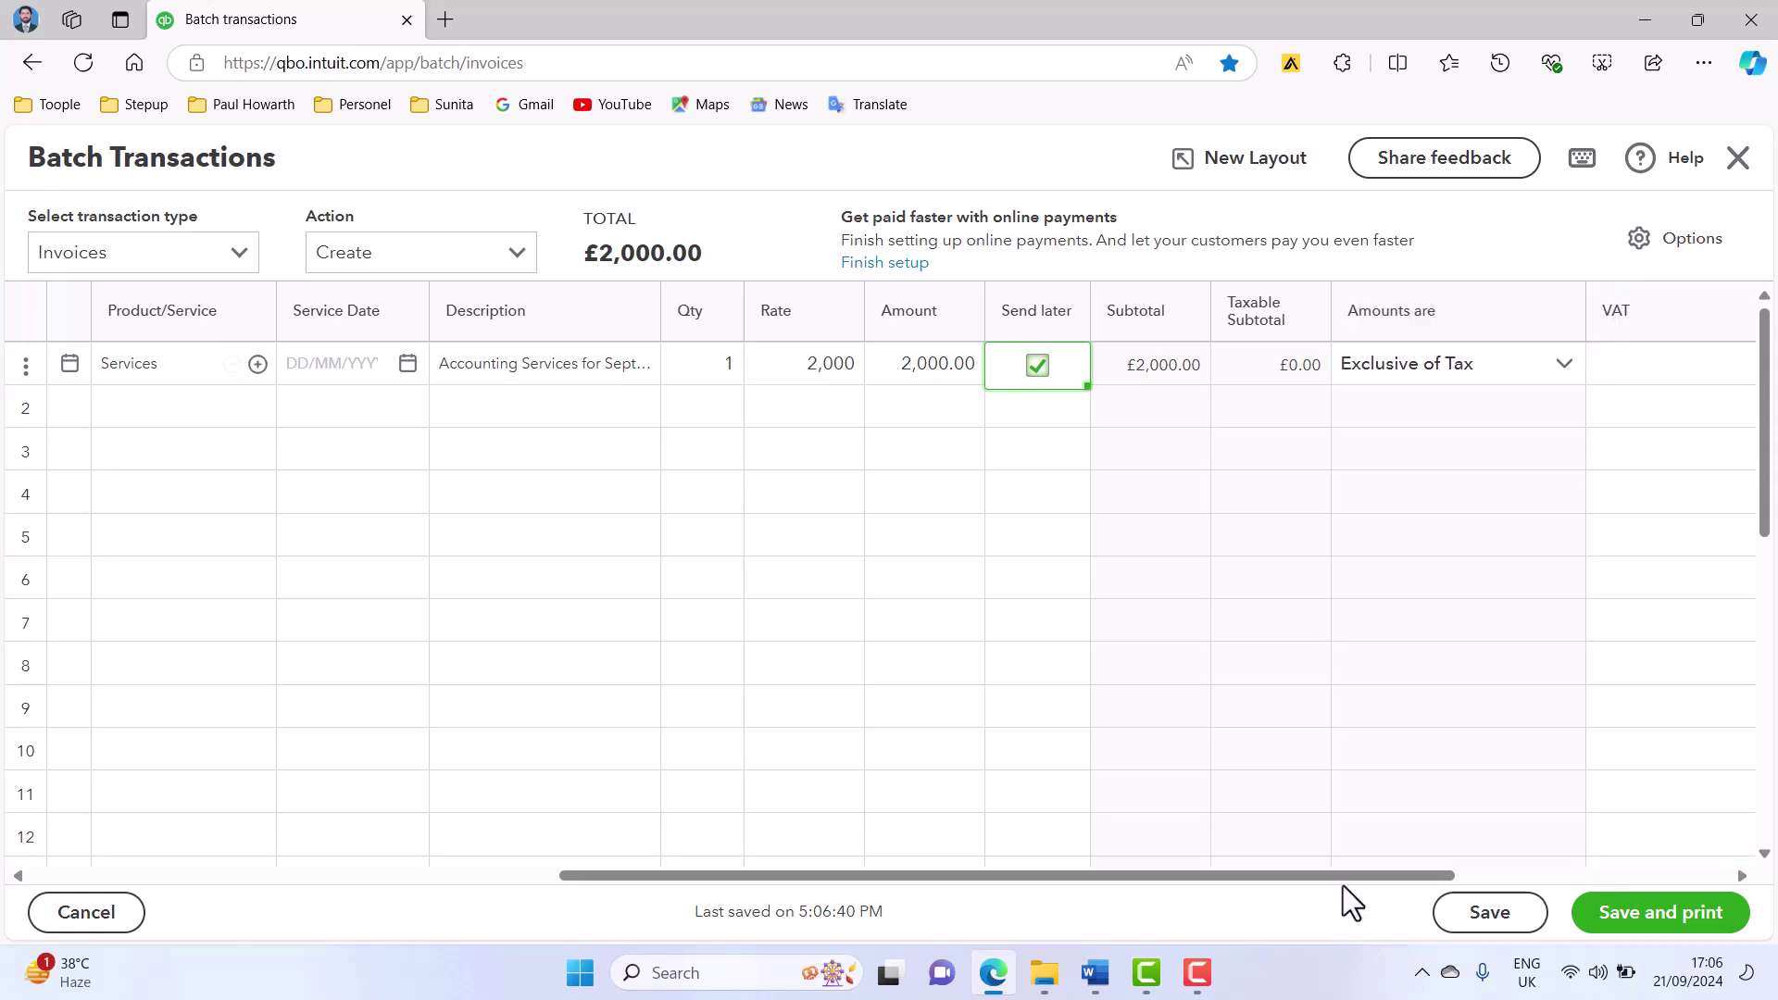
- Check the VAT rate in Document1 and set the INV-1007 row's VAT to 0.0% Z
drag(1337, 872, 1579, 870)
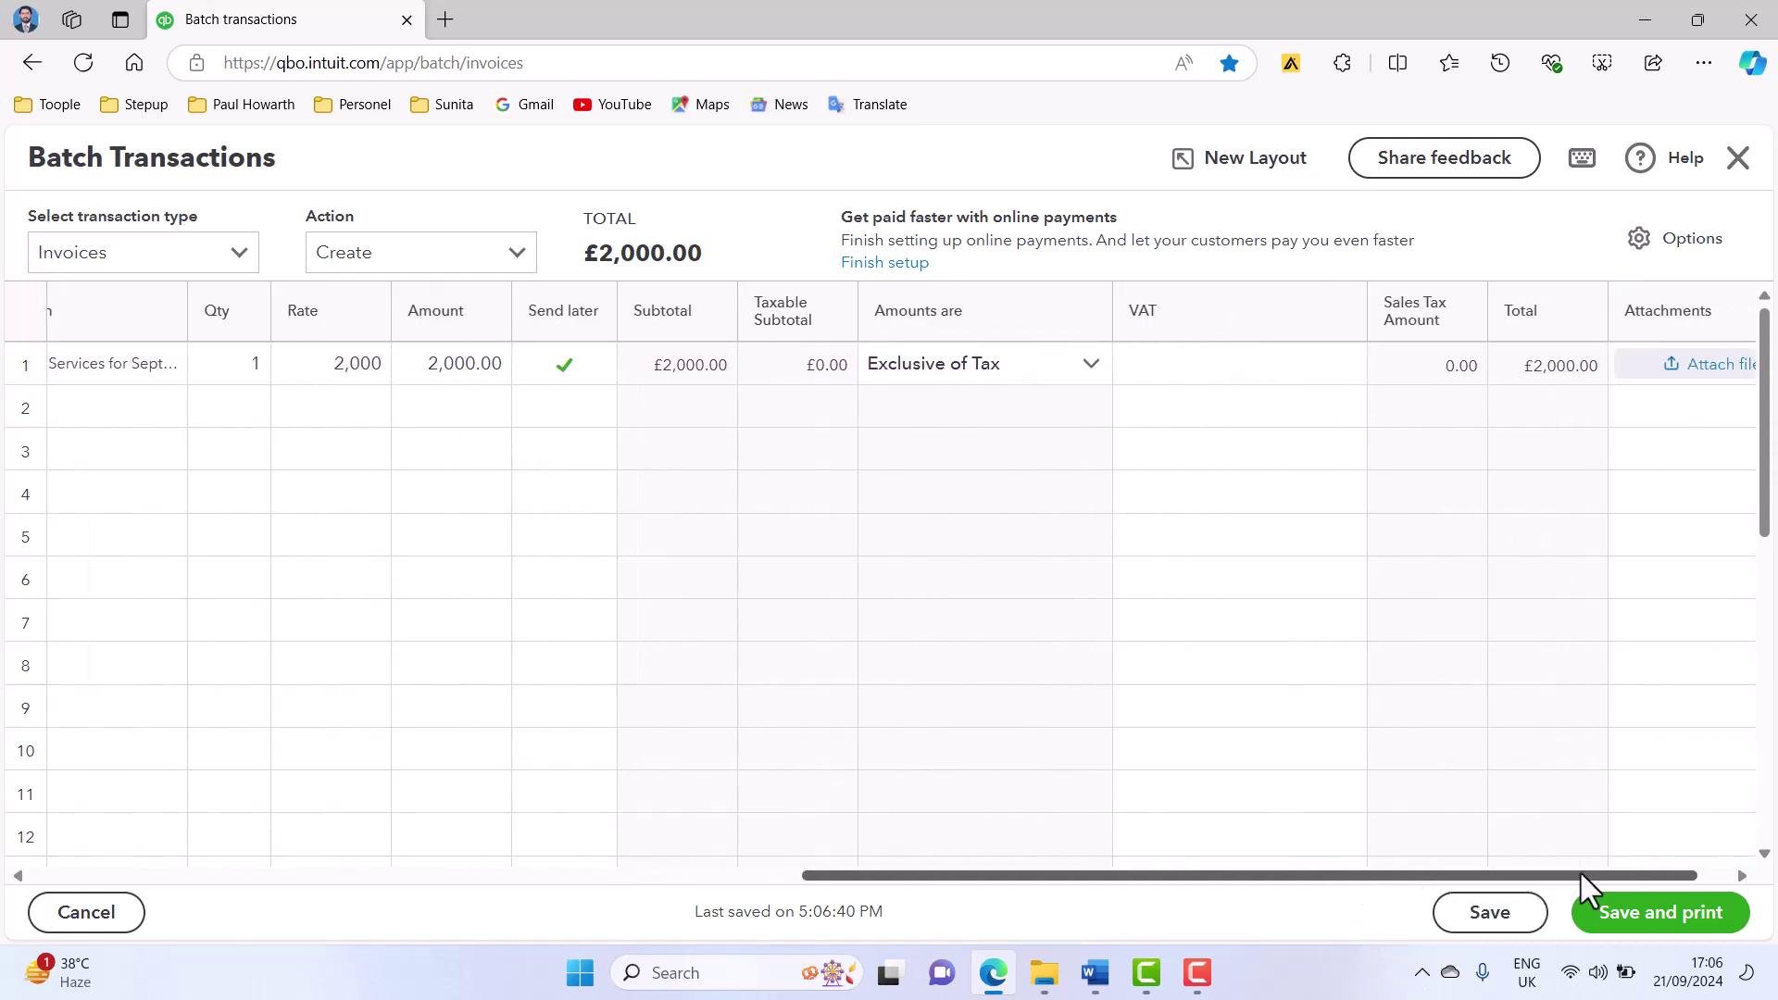
click(1268, 370)
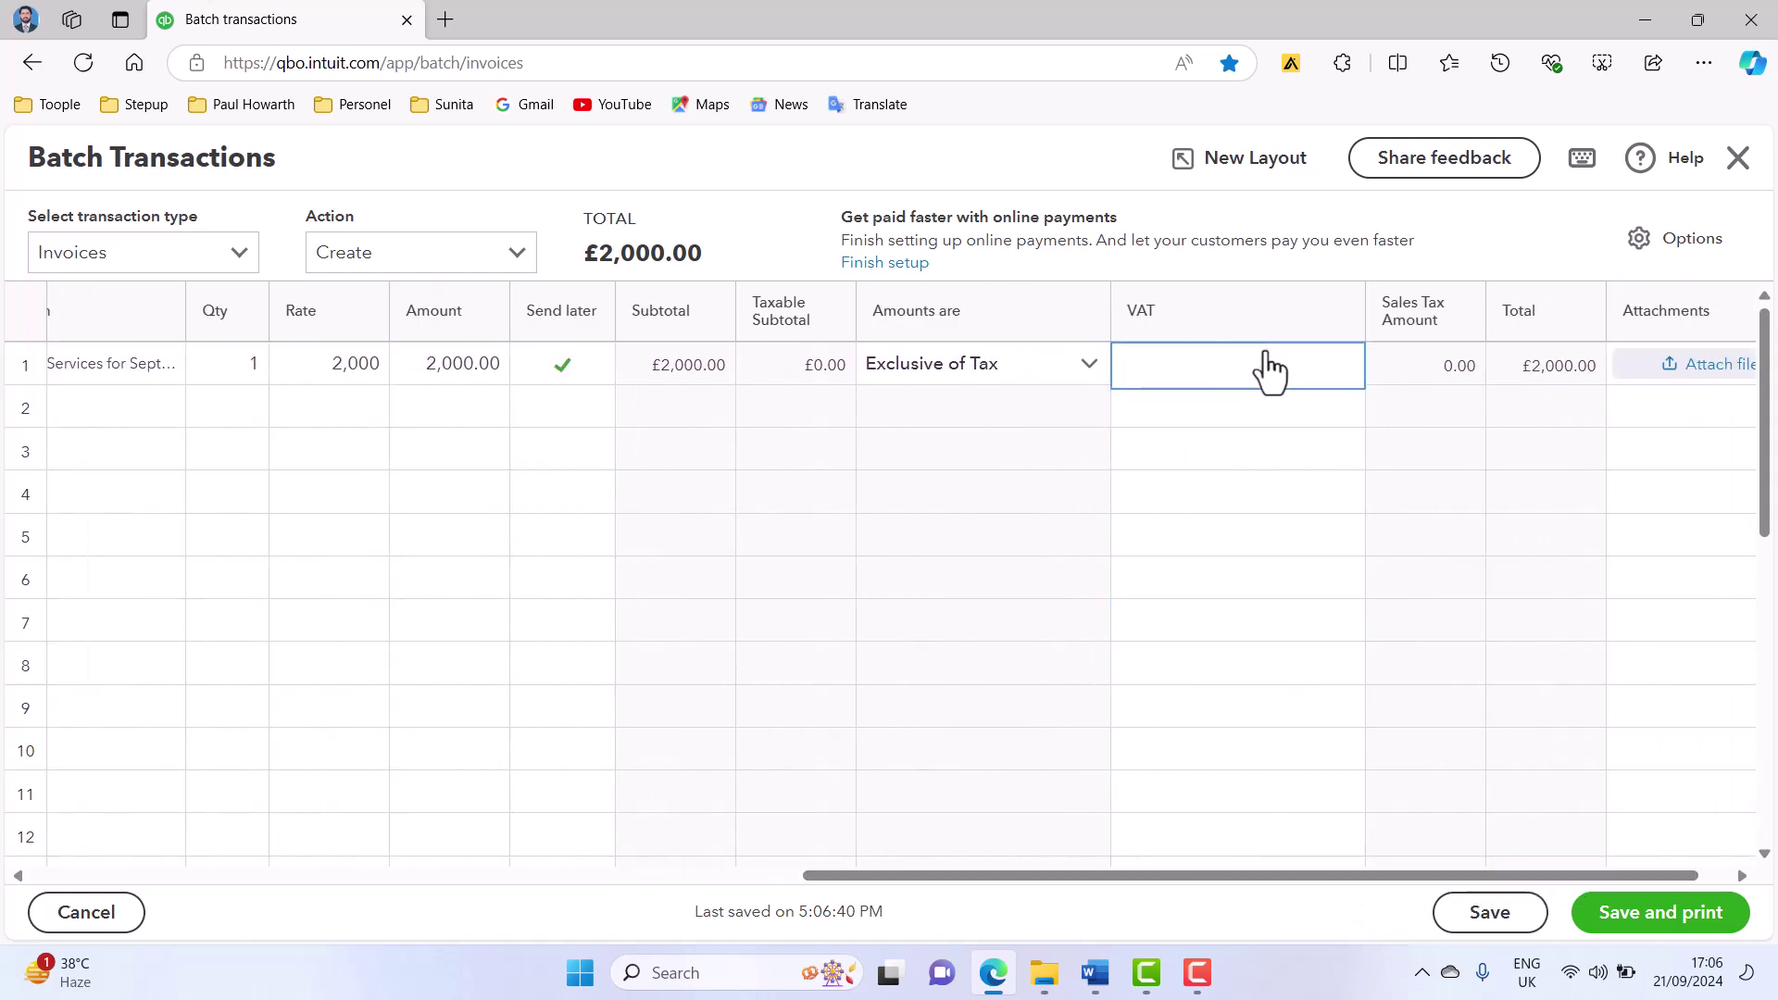
click(1355, 374)
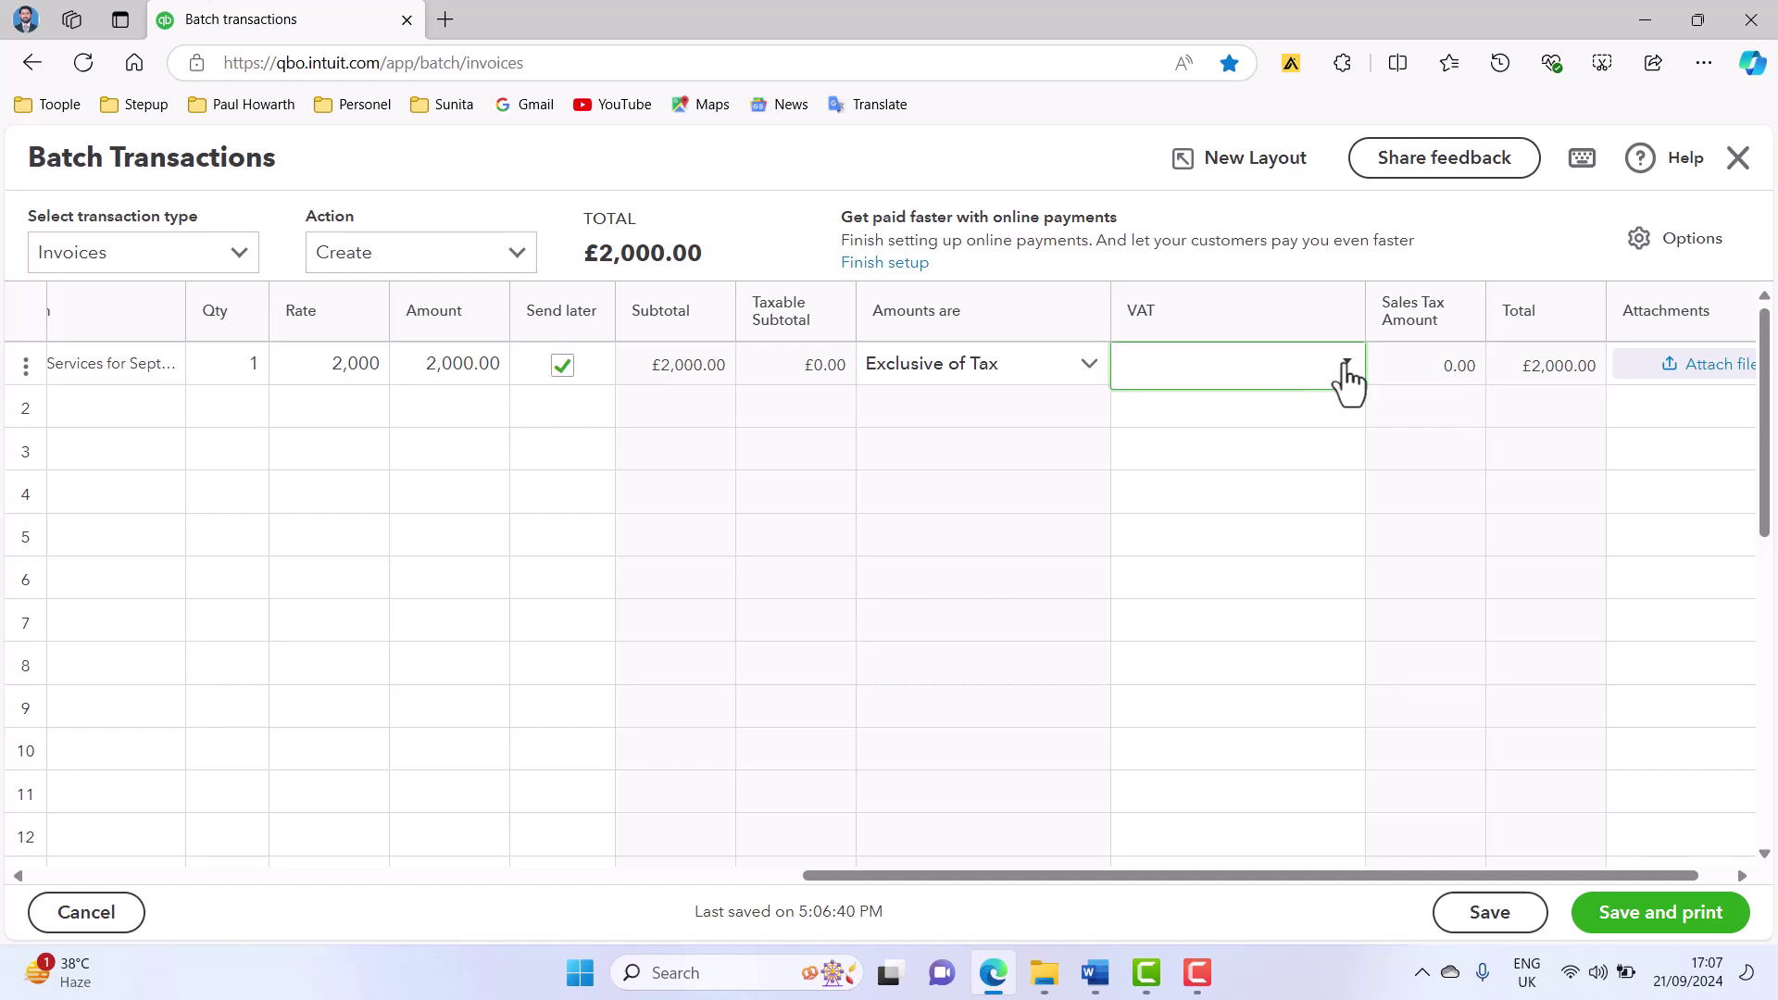
key(alt+Tab)
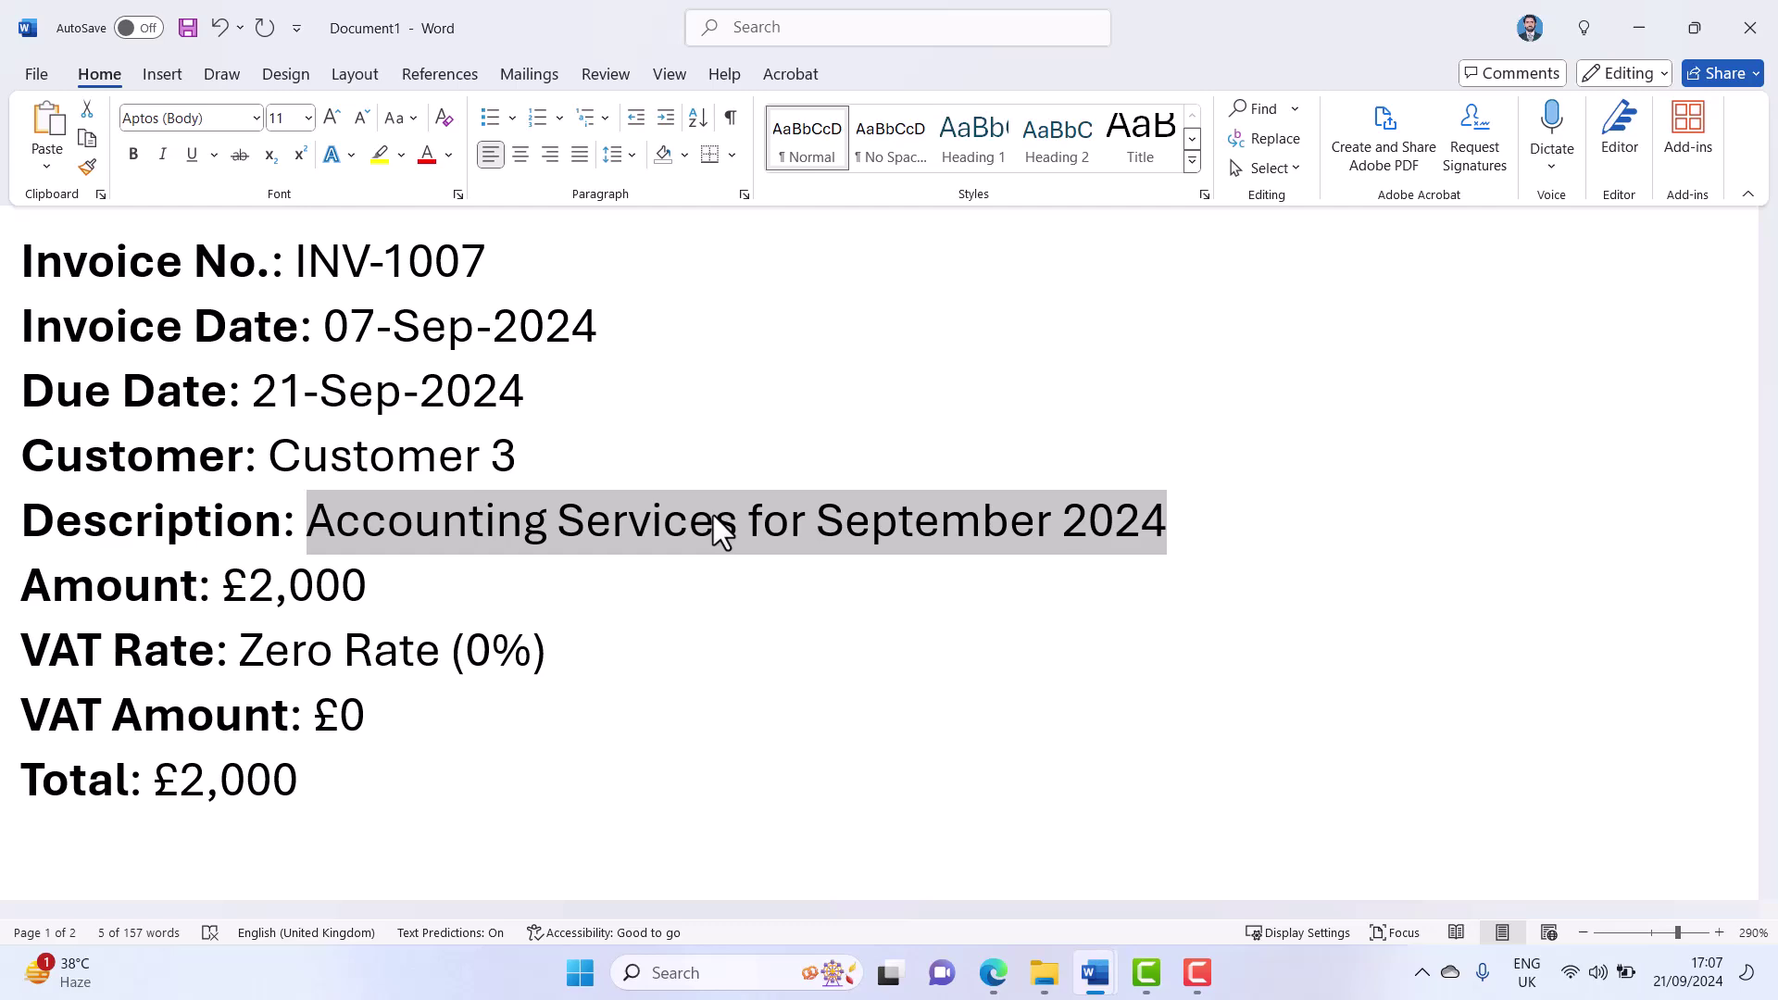
key(alt+Tab)
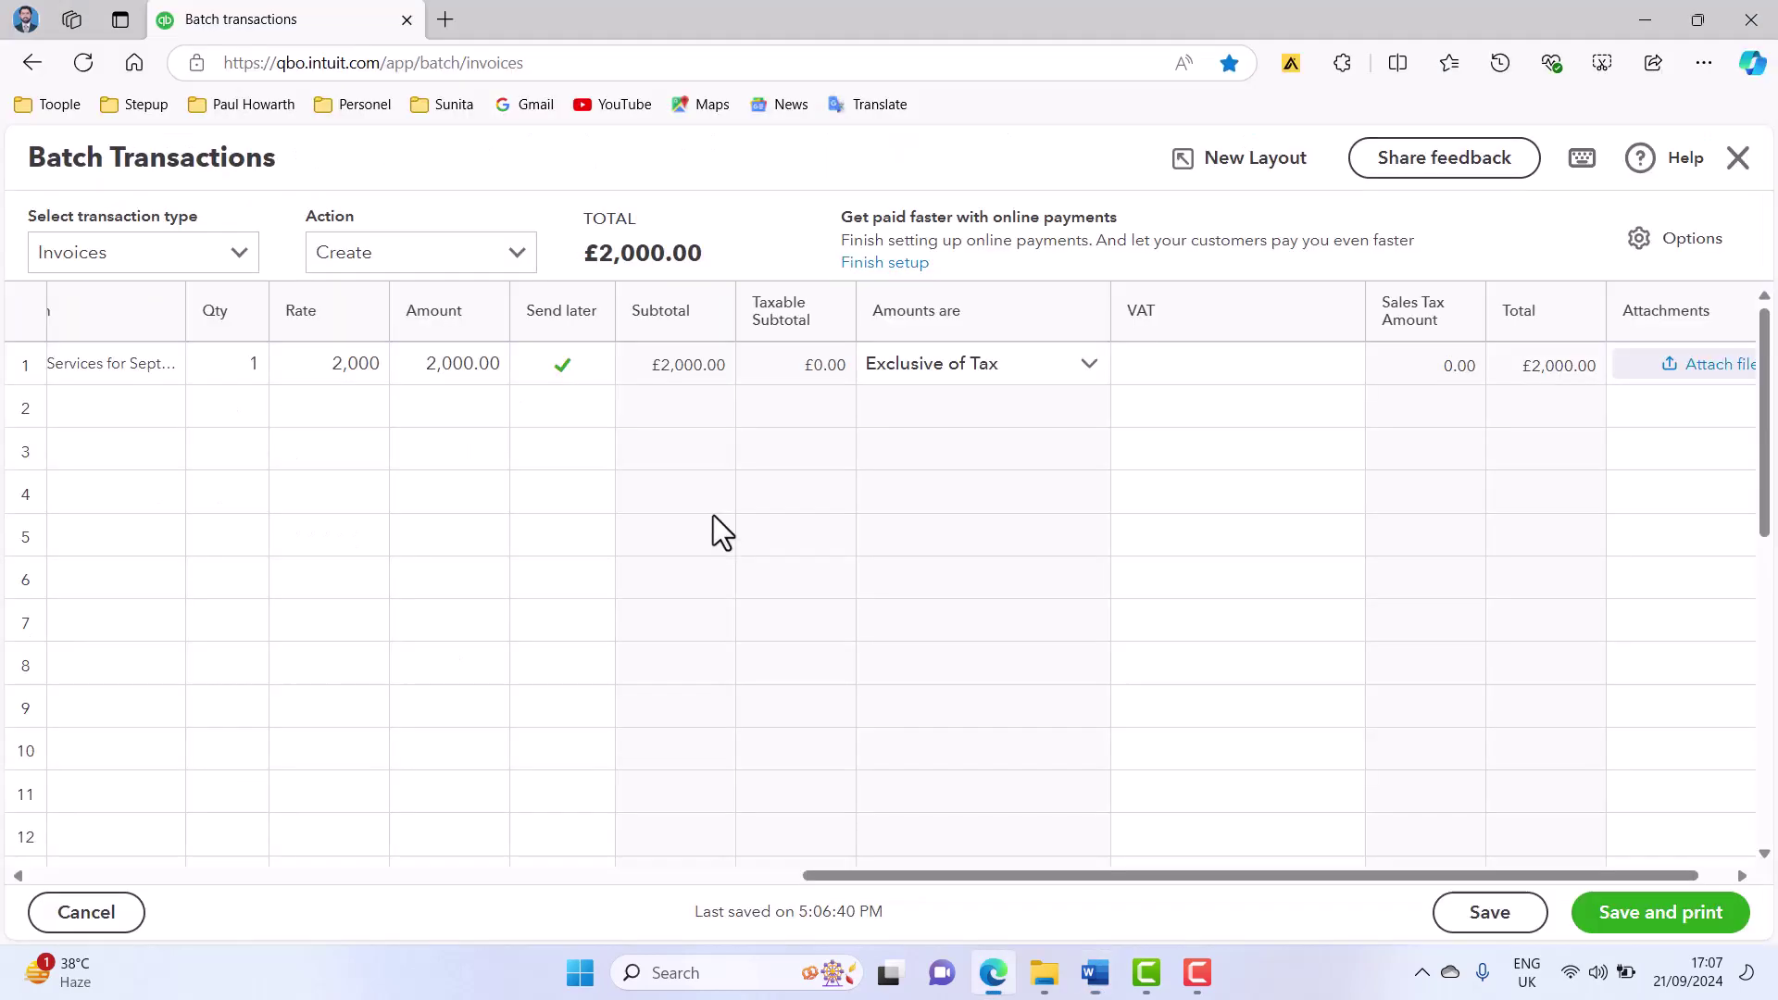
click(1348, 364)
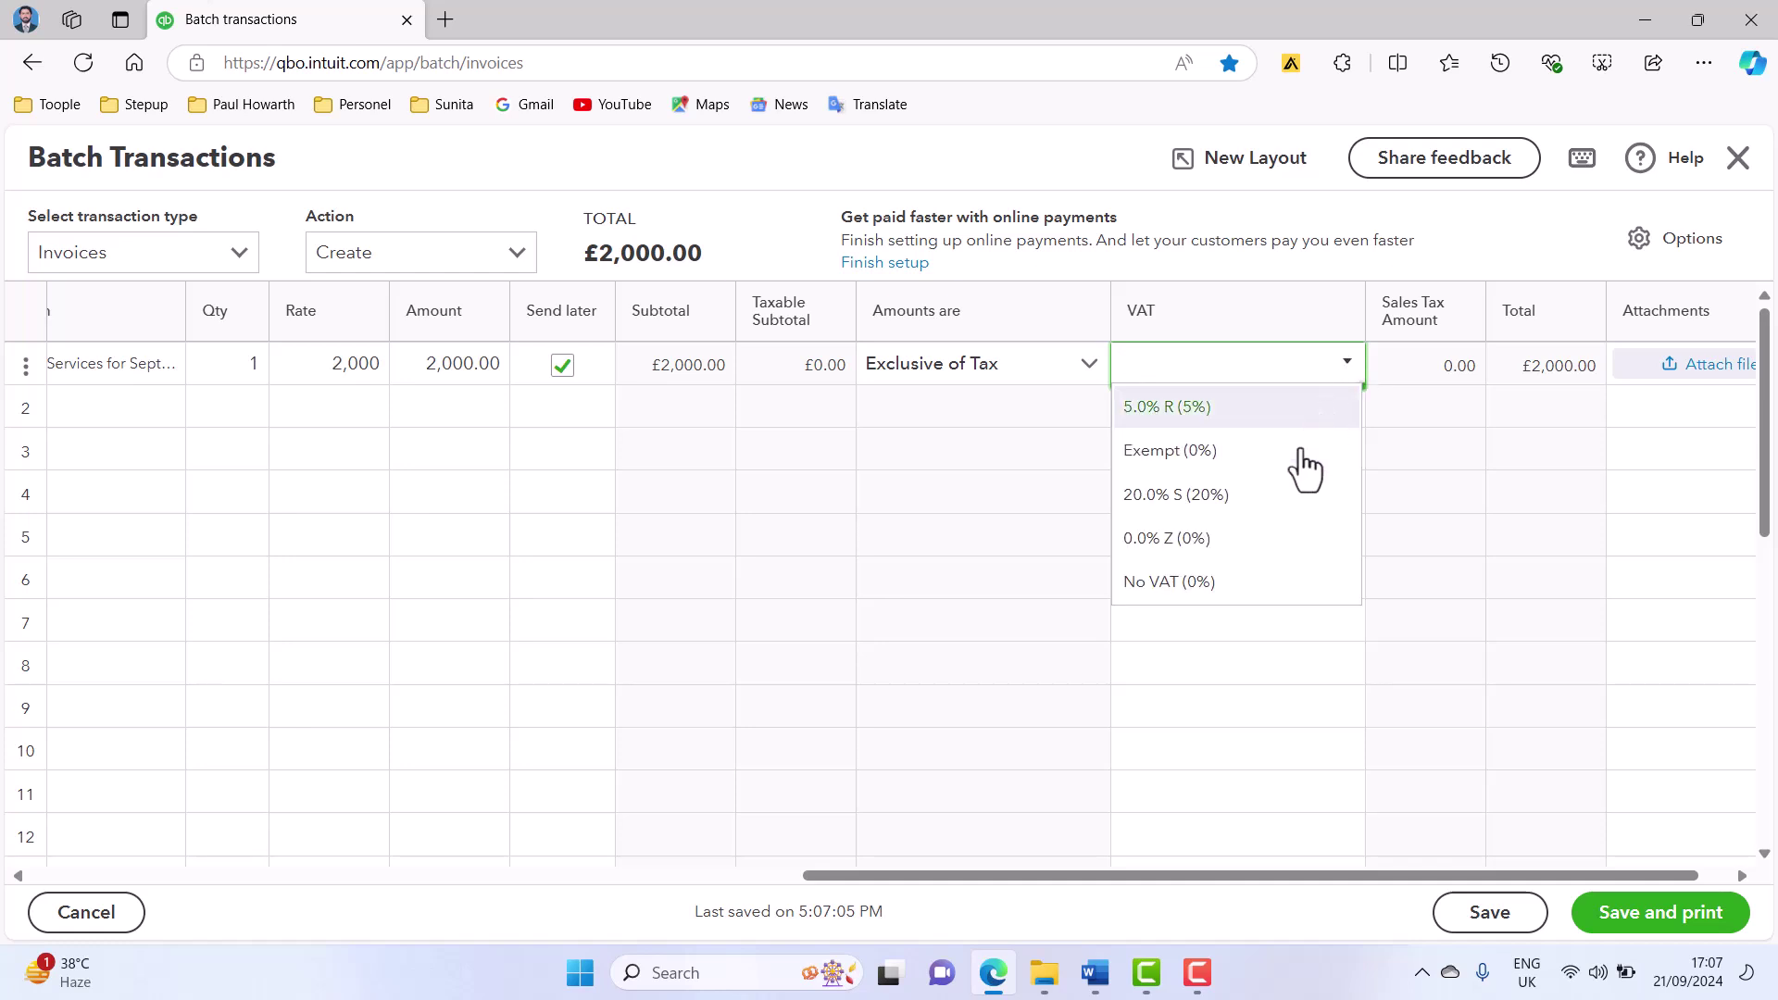
click(1178, 546)
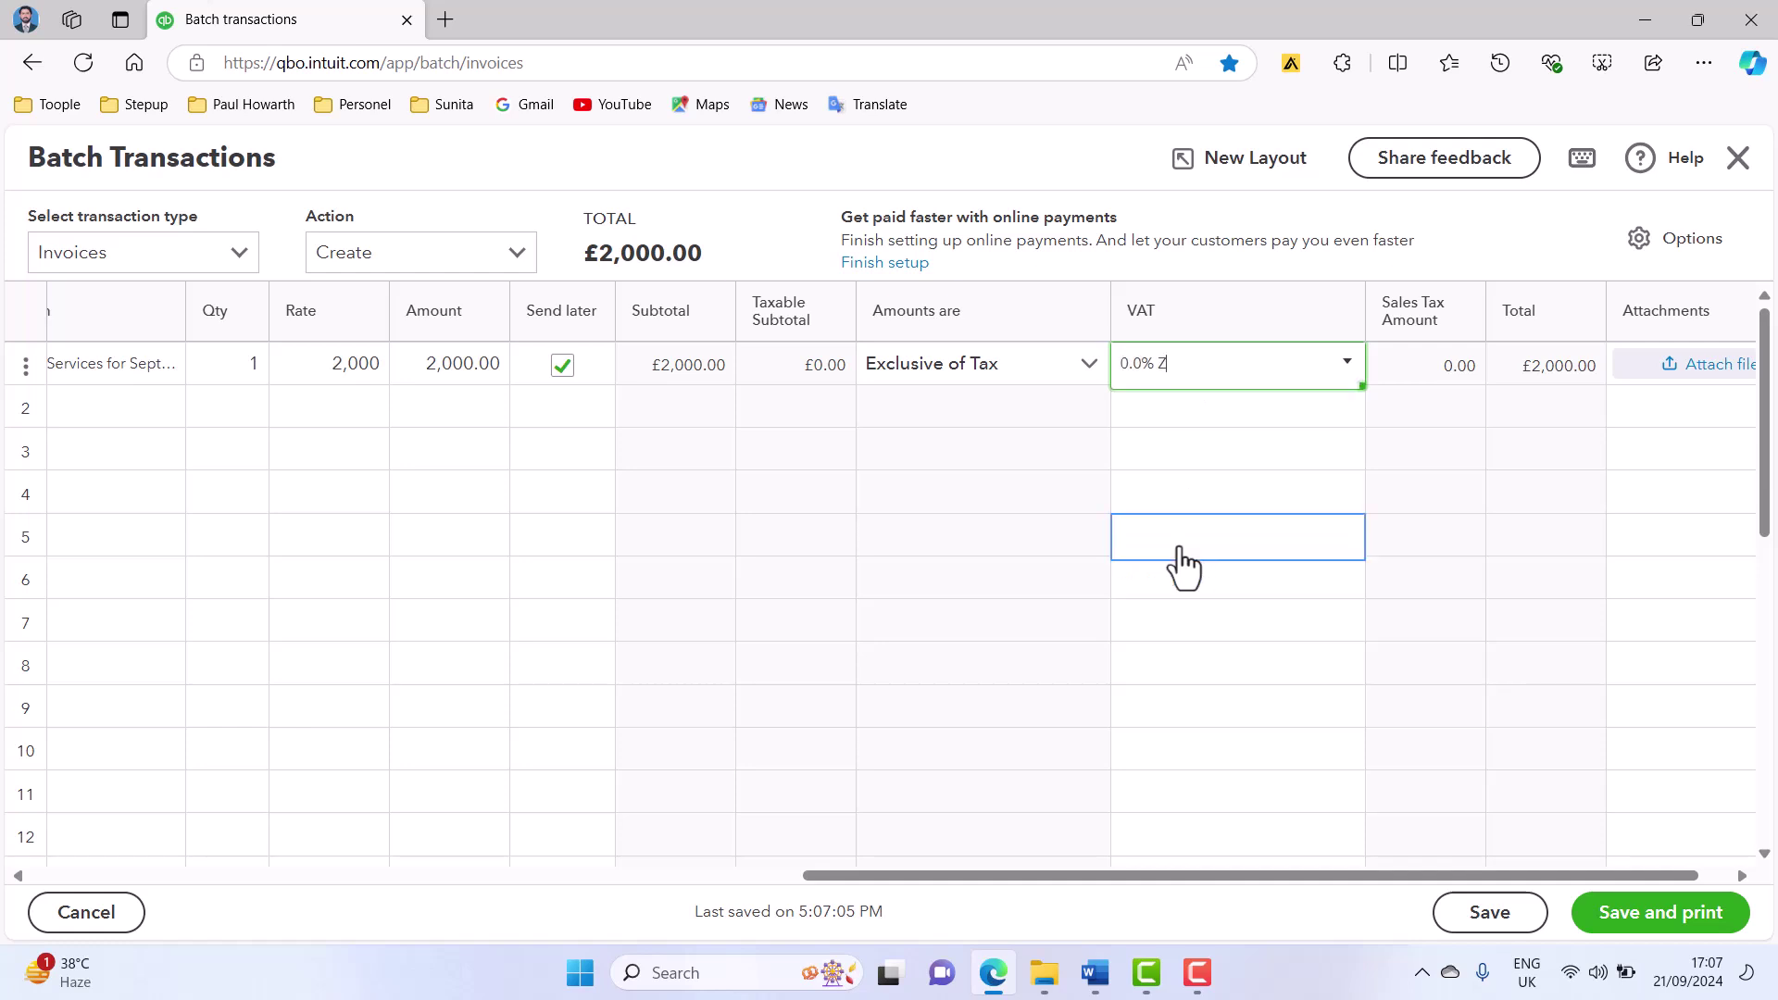
click(1709, 877)
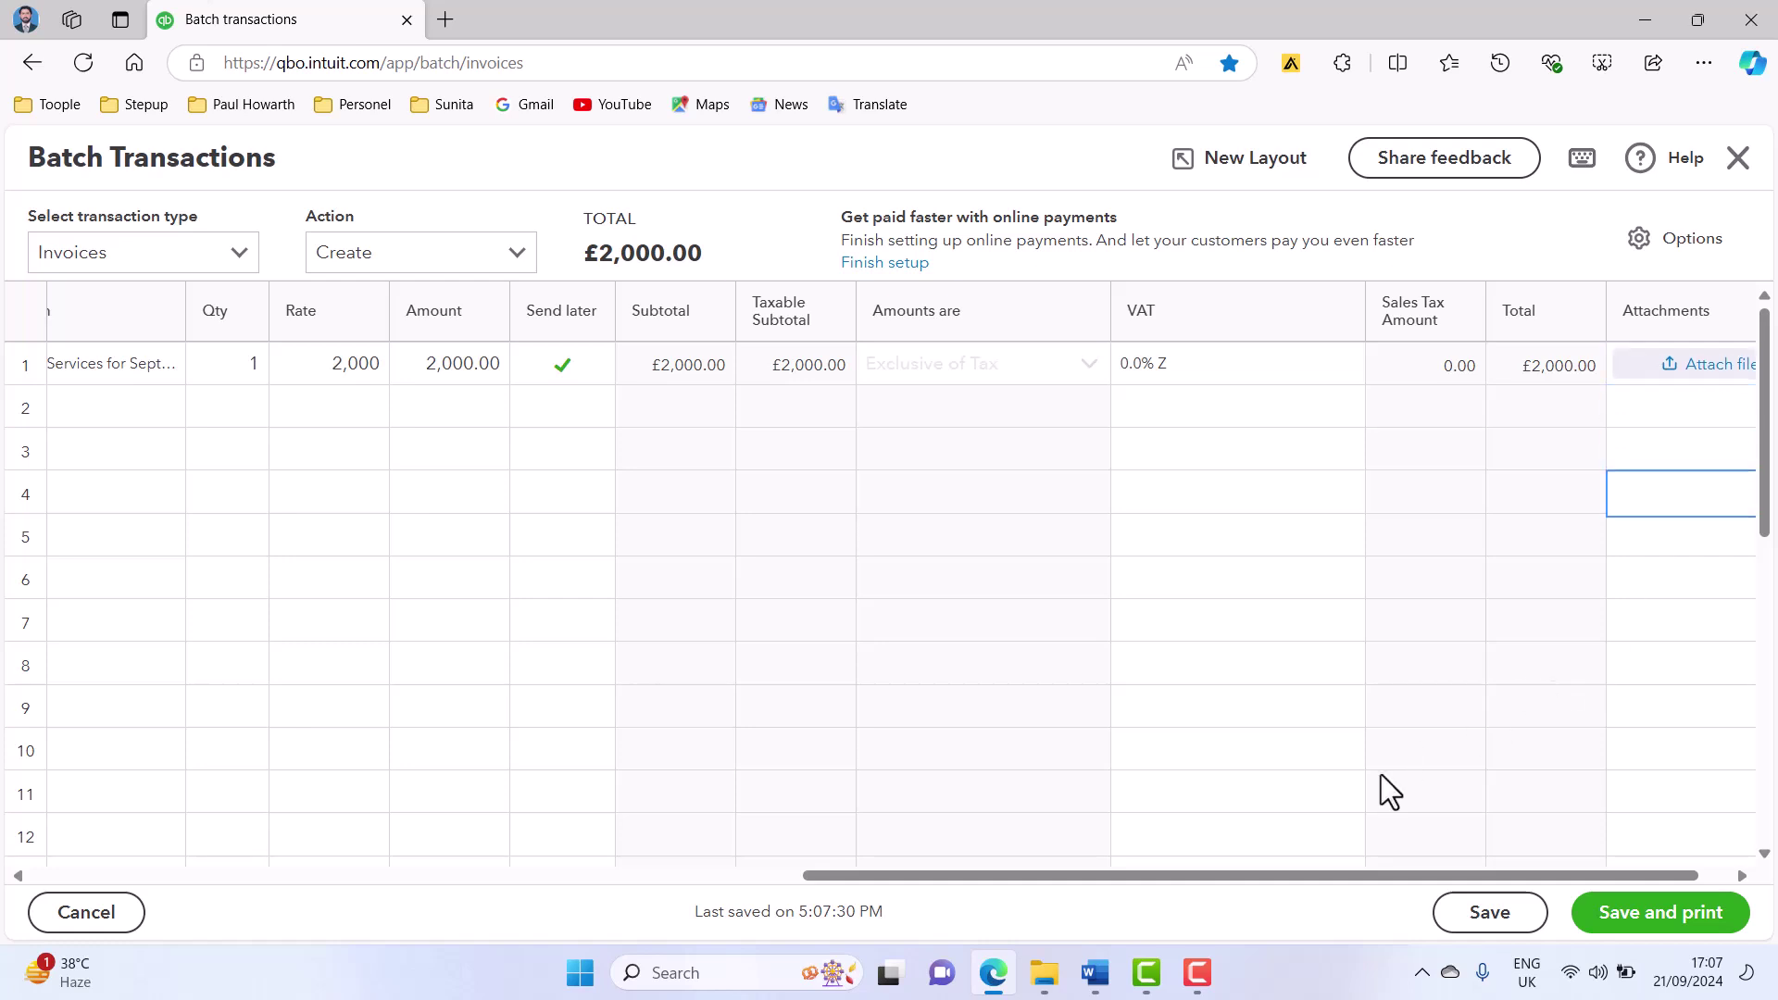
- Find the next invoice in the Document1 Word file, copy its number INV-1004 and return to QuickBooks
drag(1157, 878, 198, 875)
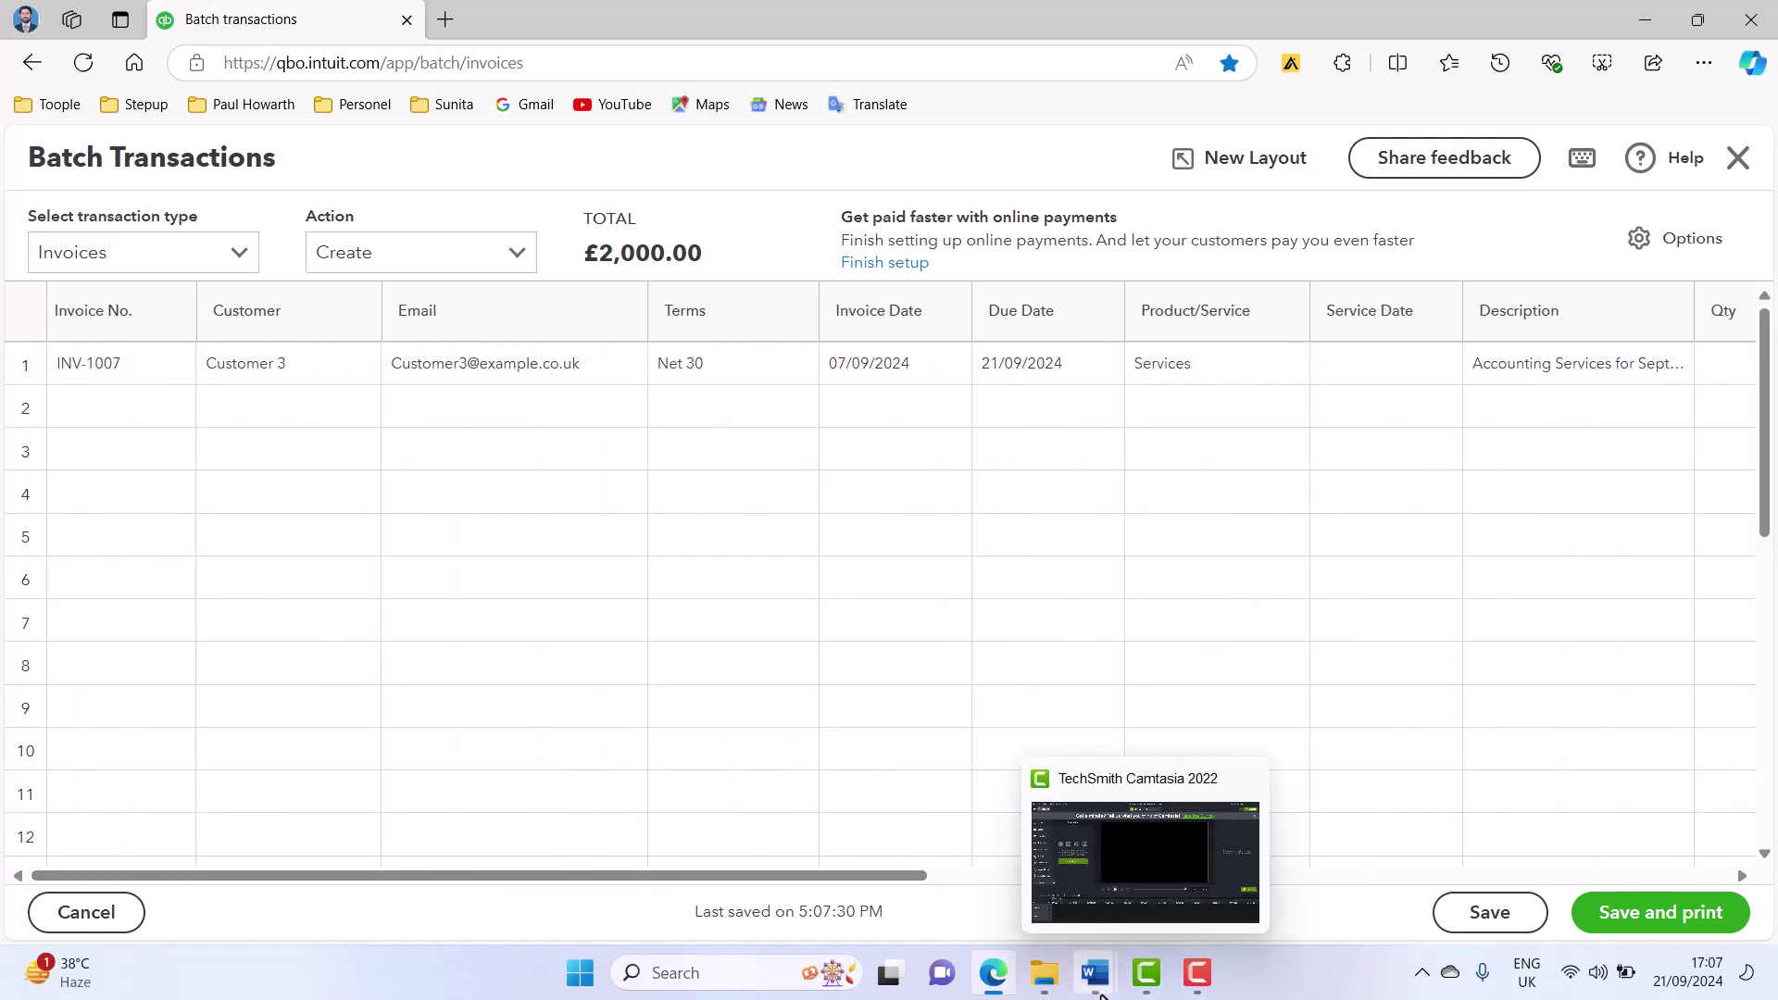
mouse_move(1096, 972)
click(1174, 912)
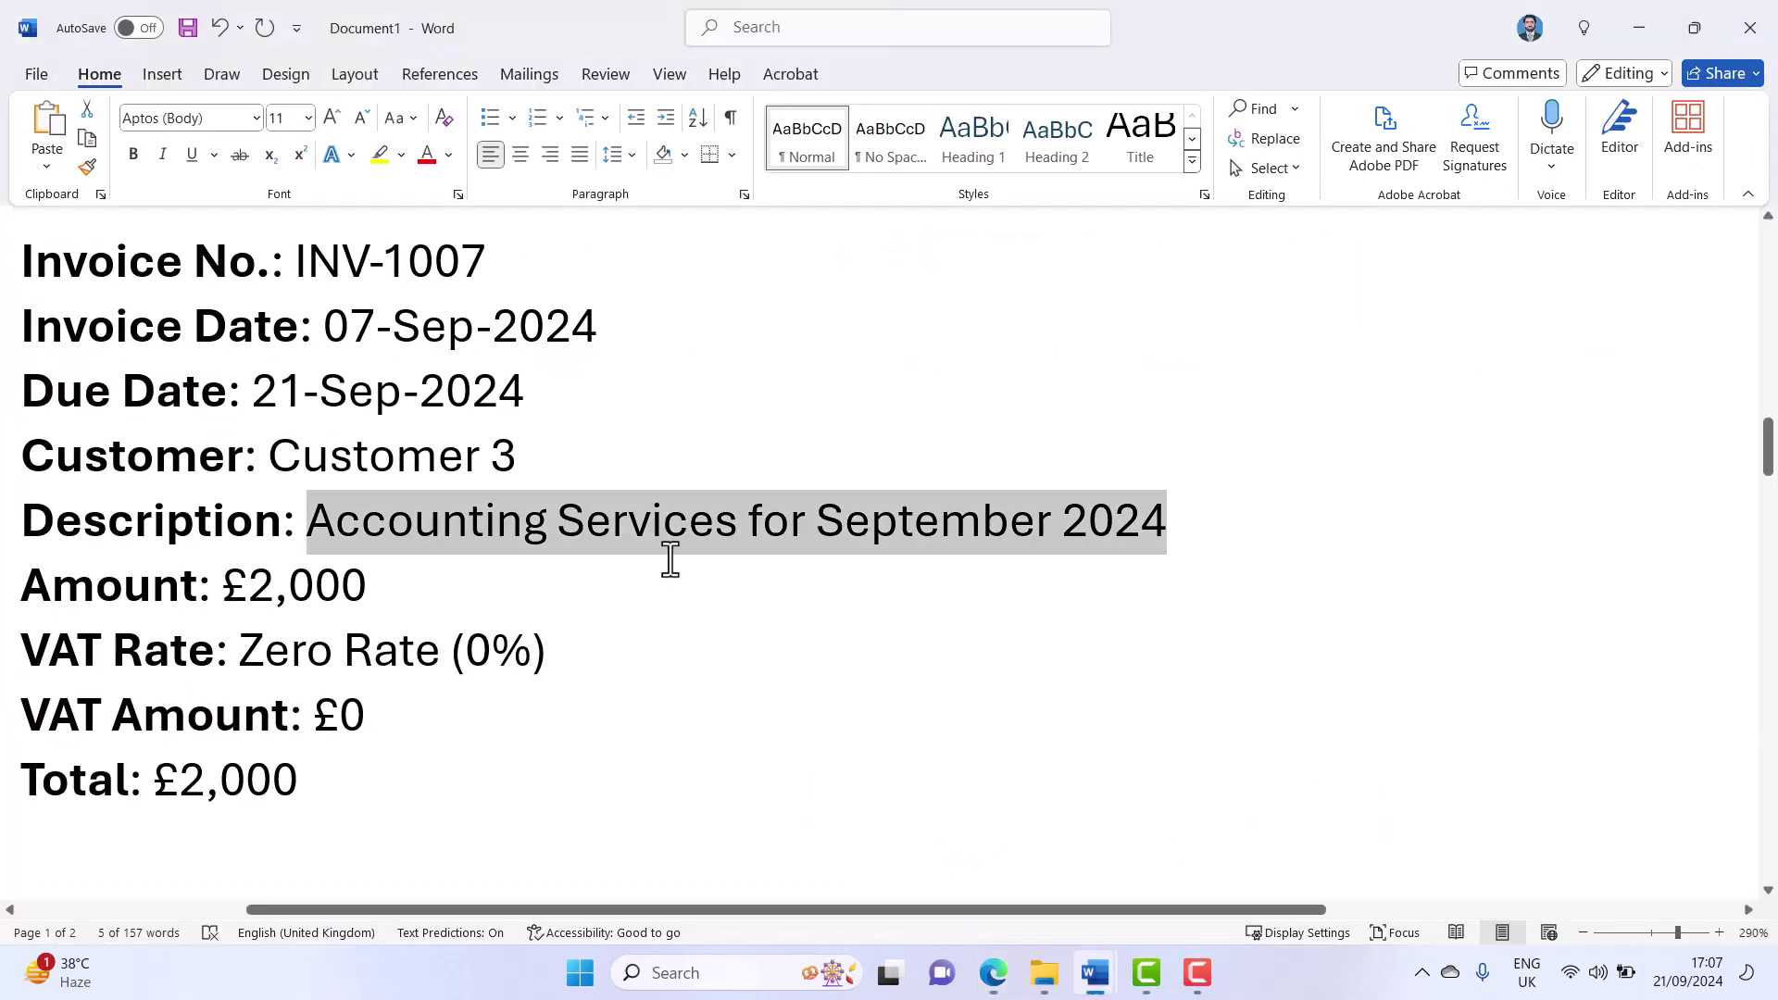
scroll(670, 558, down, 10)
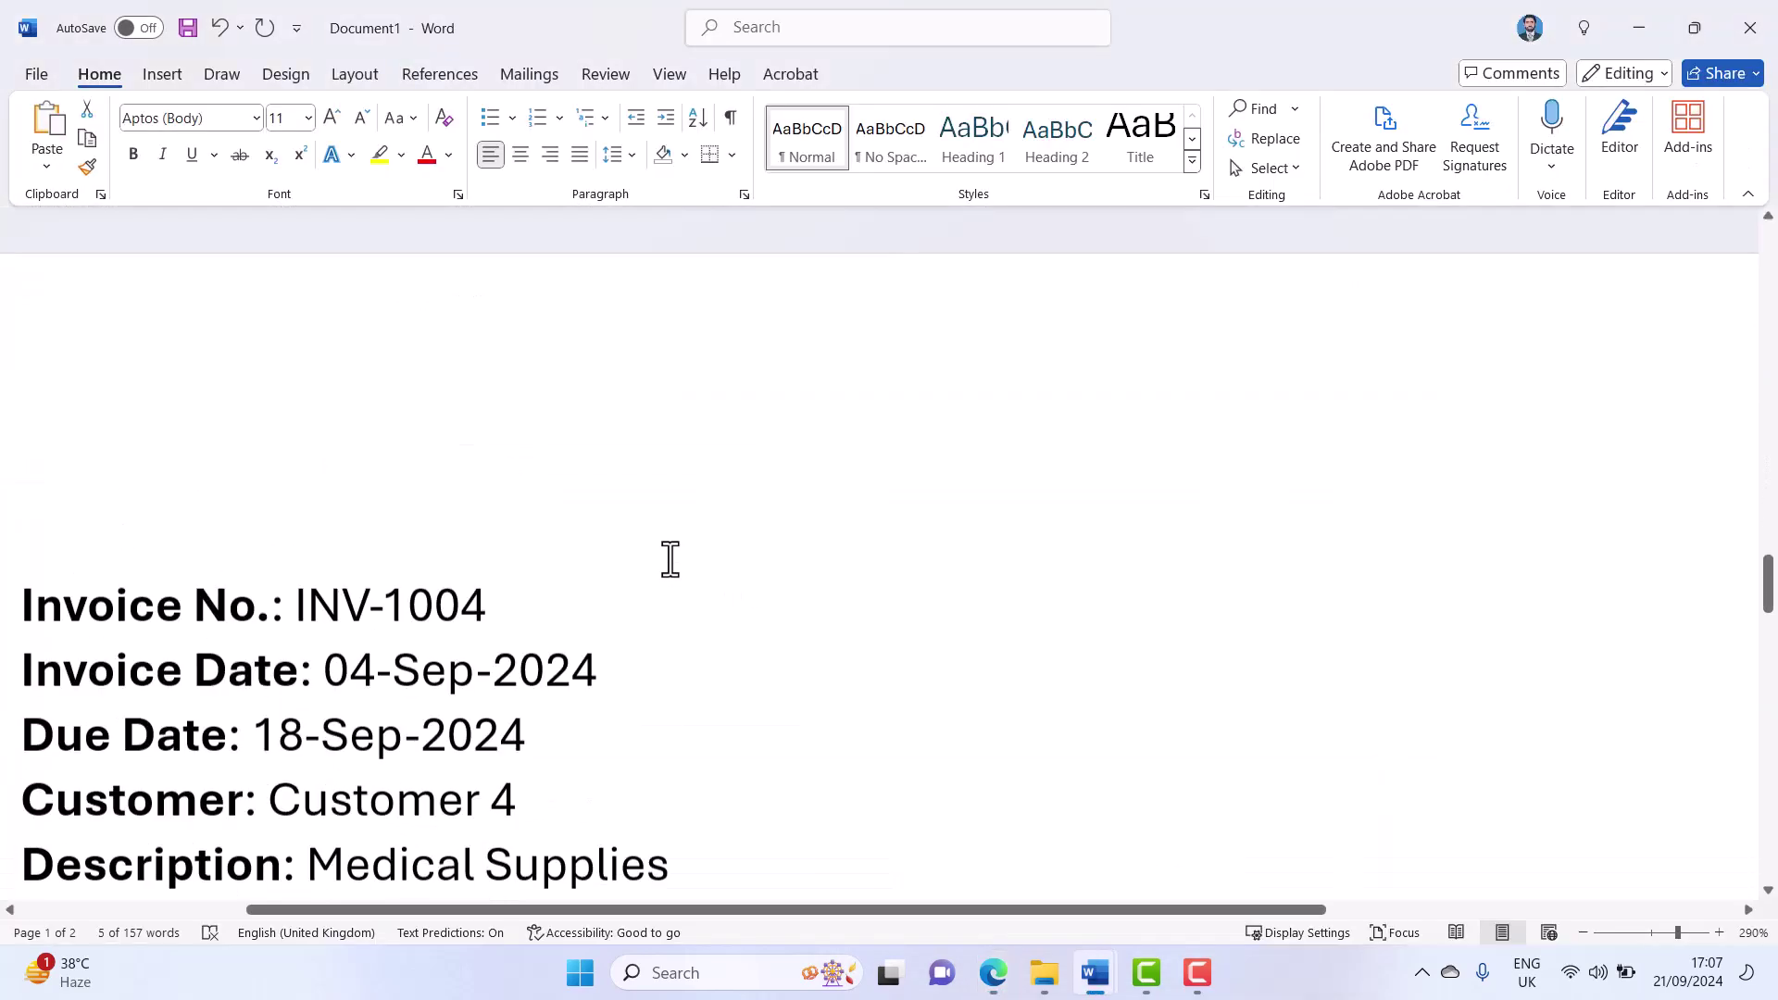
scroll(669, 558, down, 4)
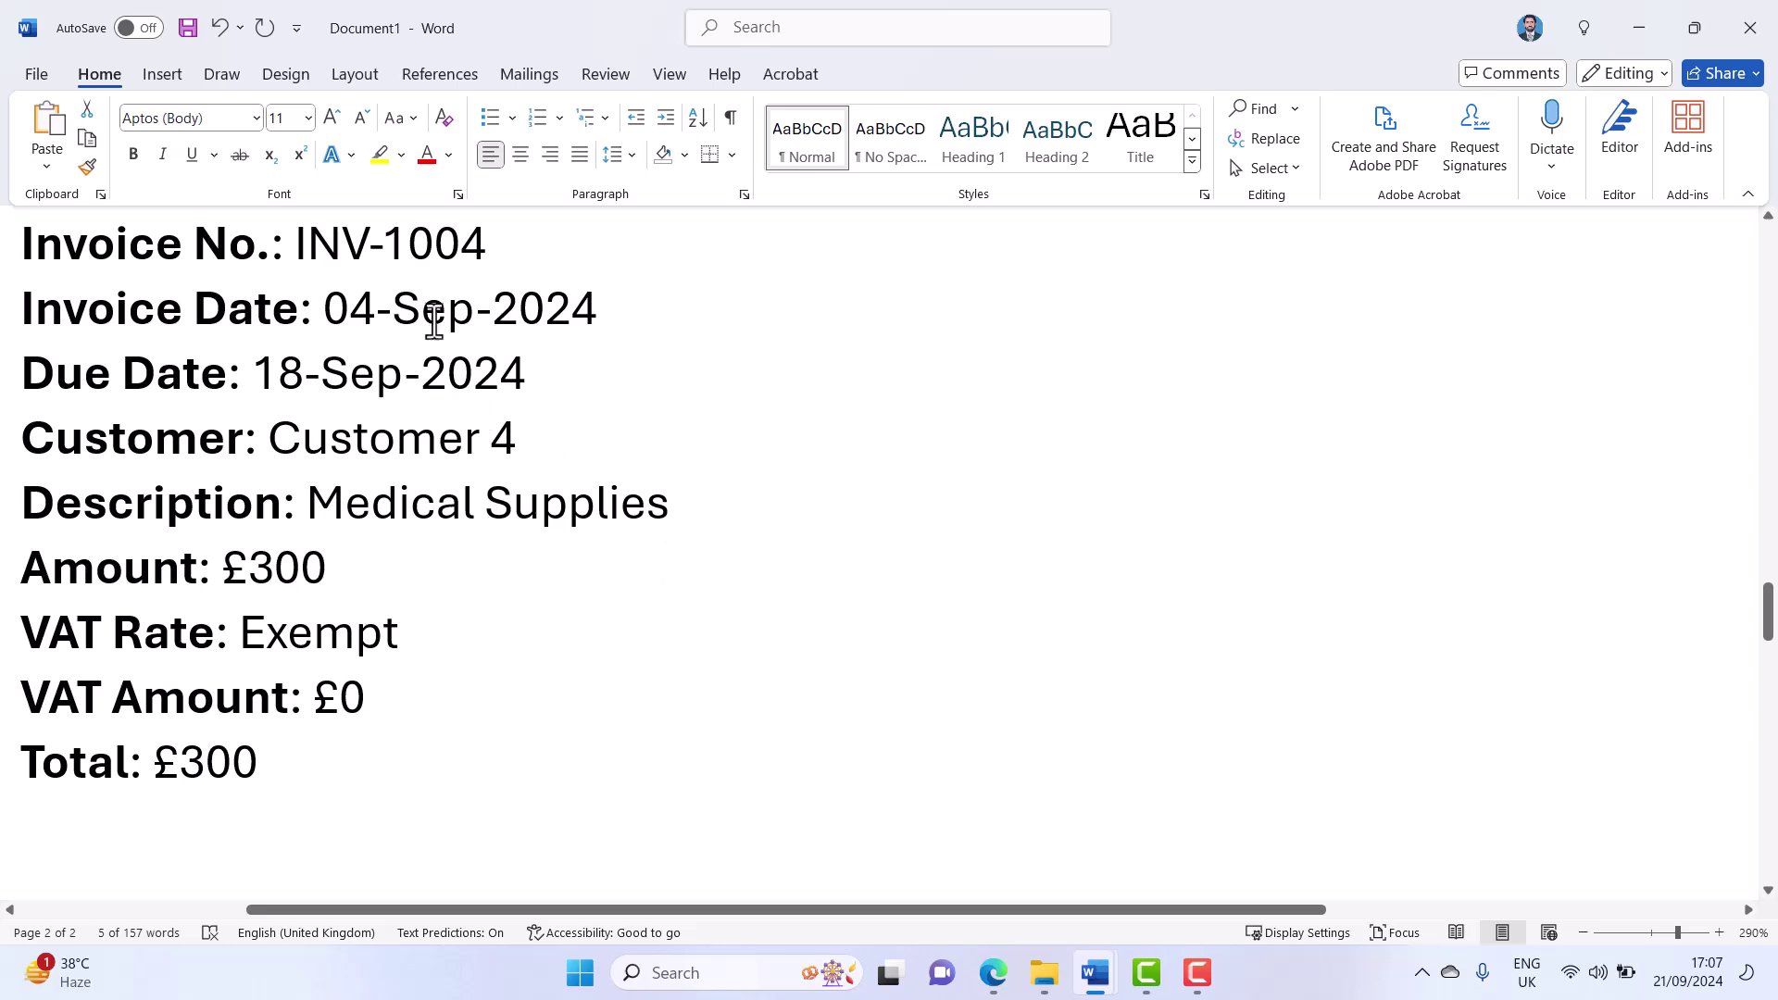
drag(295, 244, 496, 242)
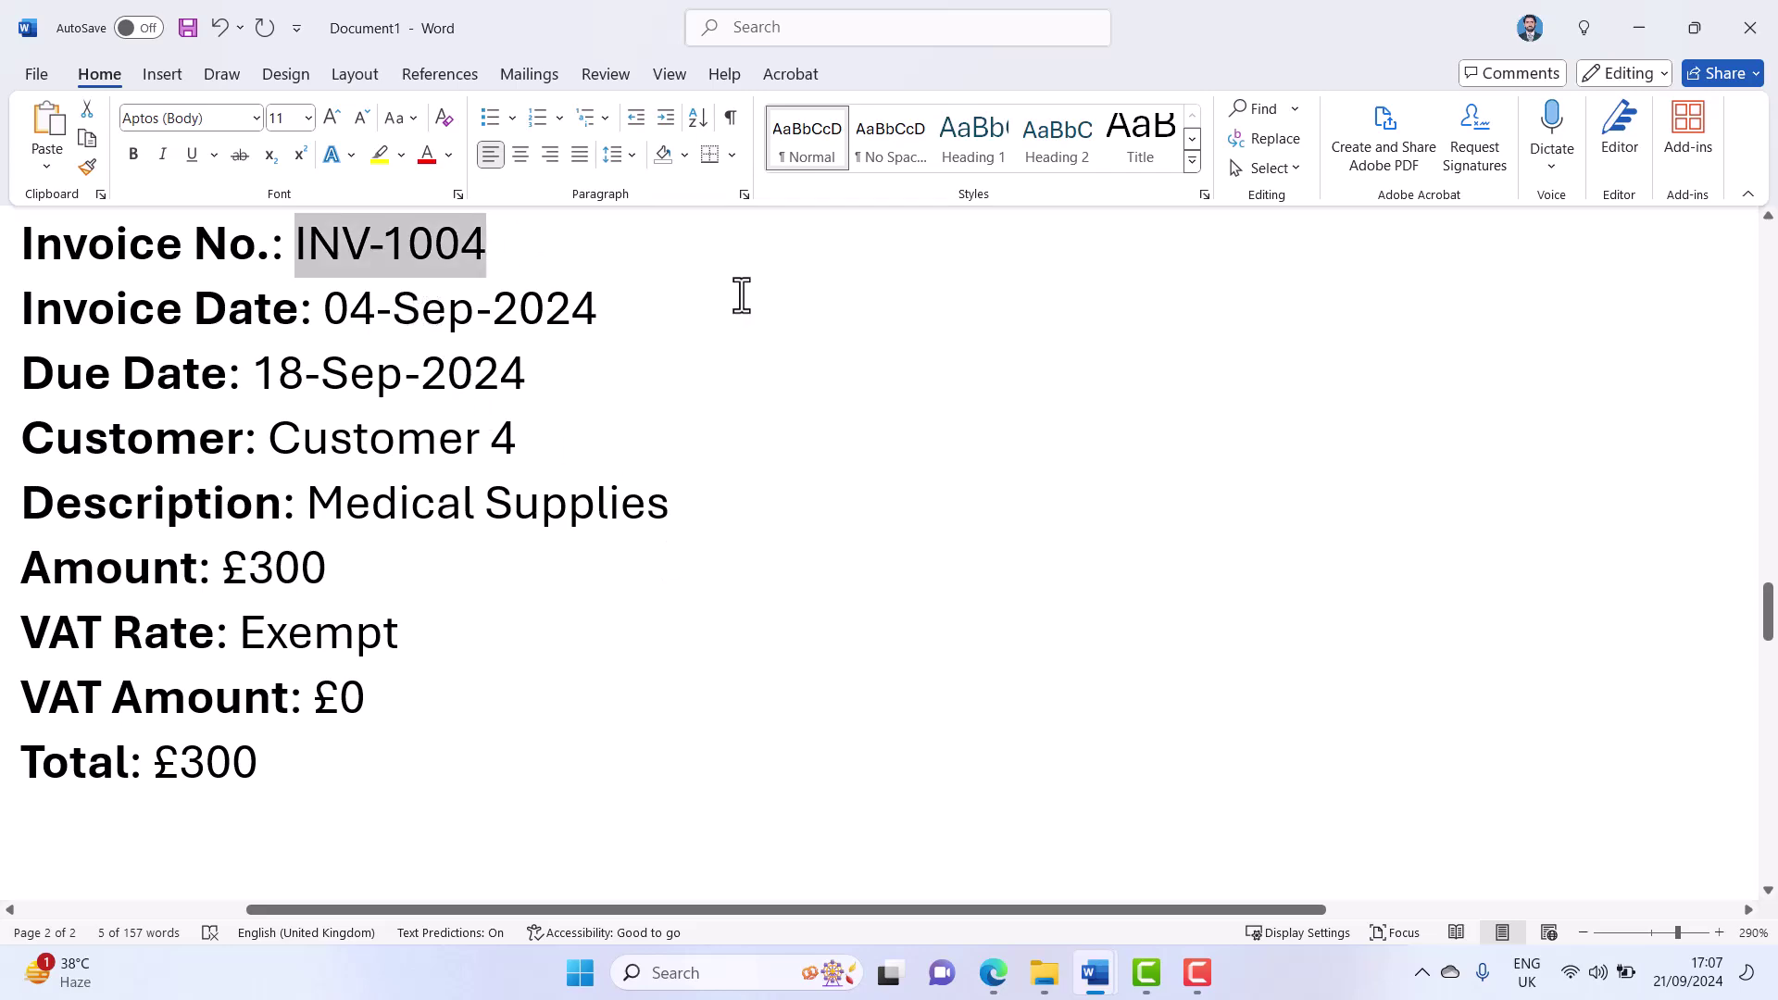
key(alt+Tab)
- Enter INV-1004 as the invoice number in the second row of the batch, replacing the suggested number
click(85, 443)
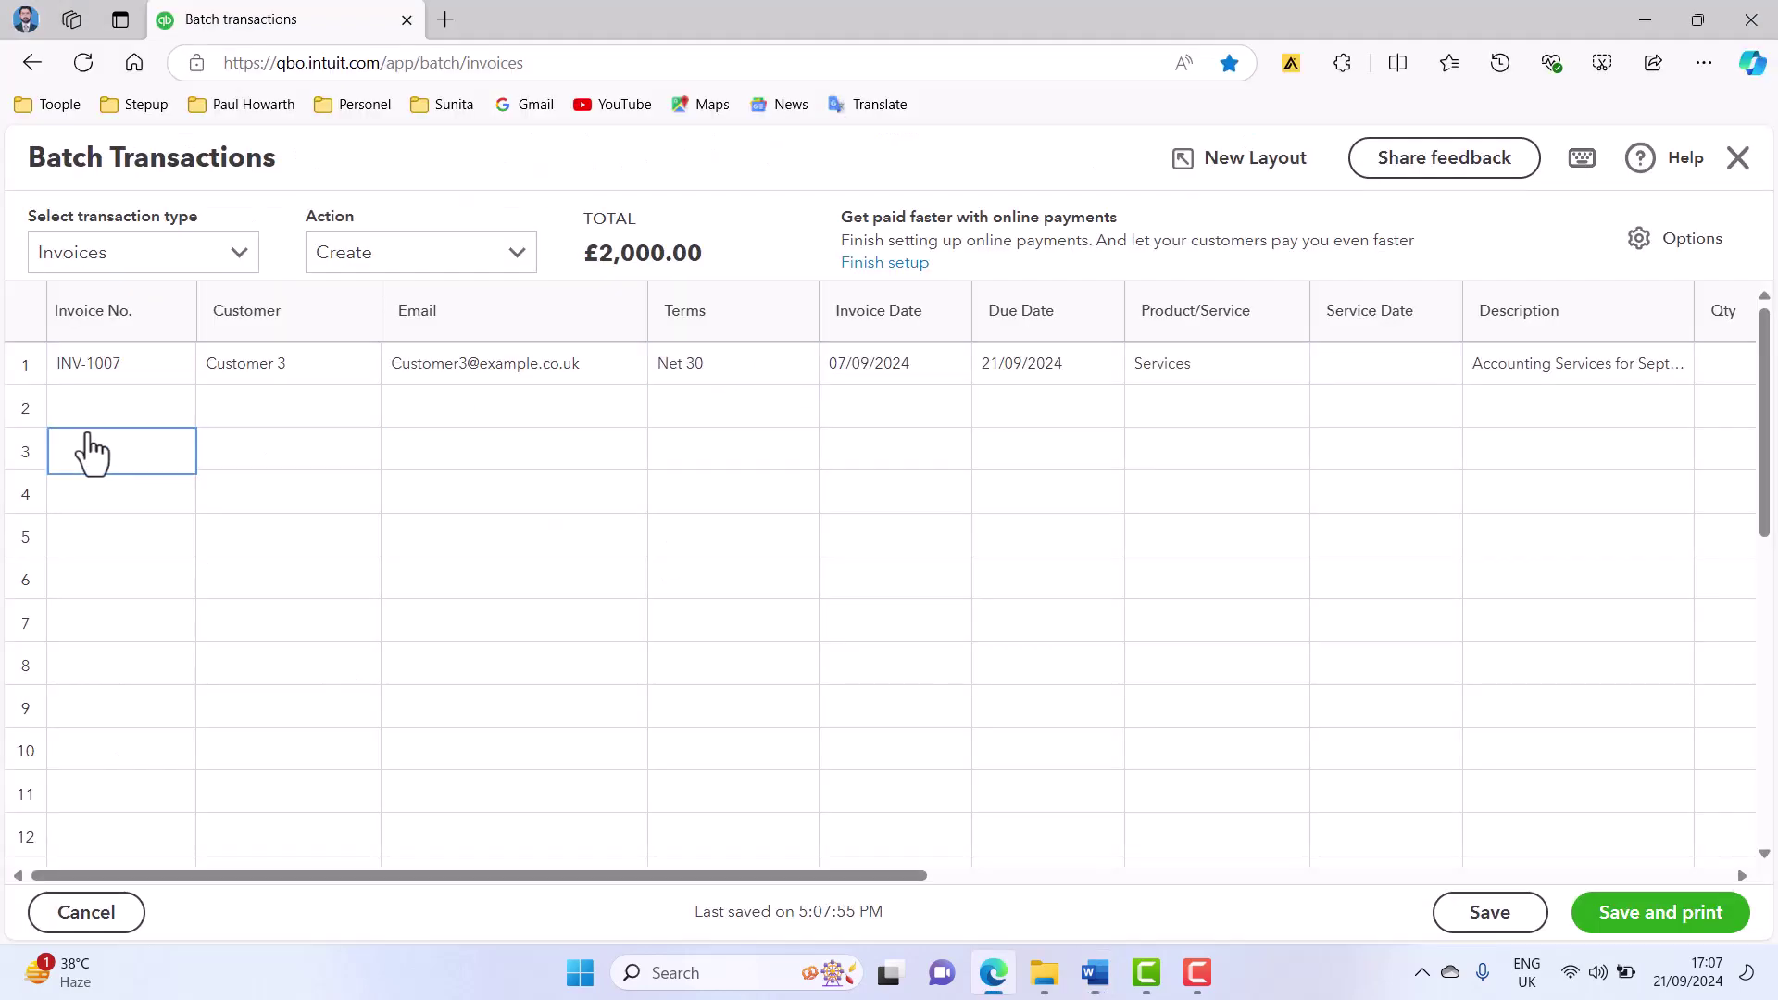
click(101, 419)
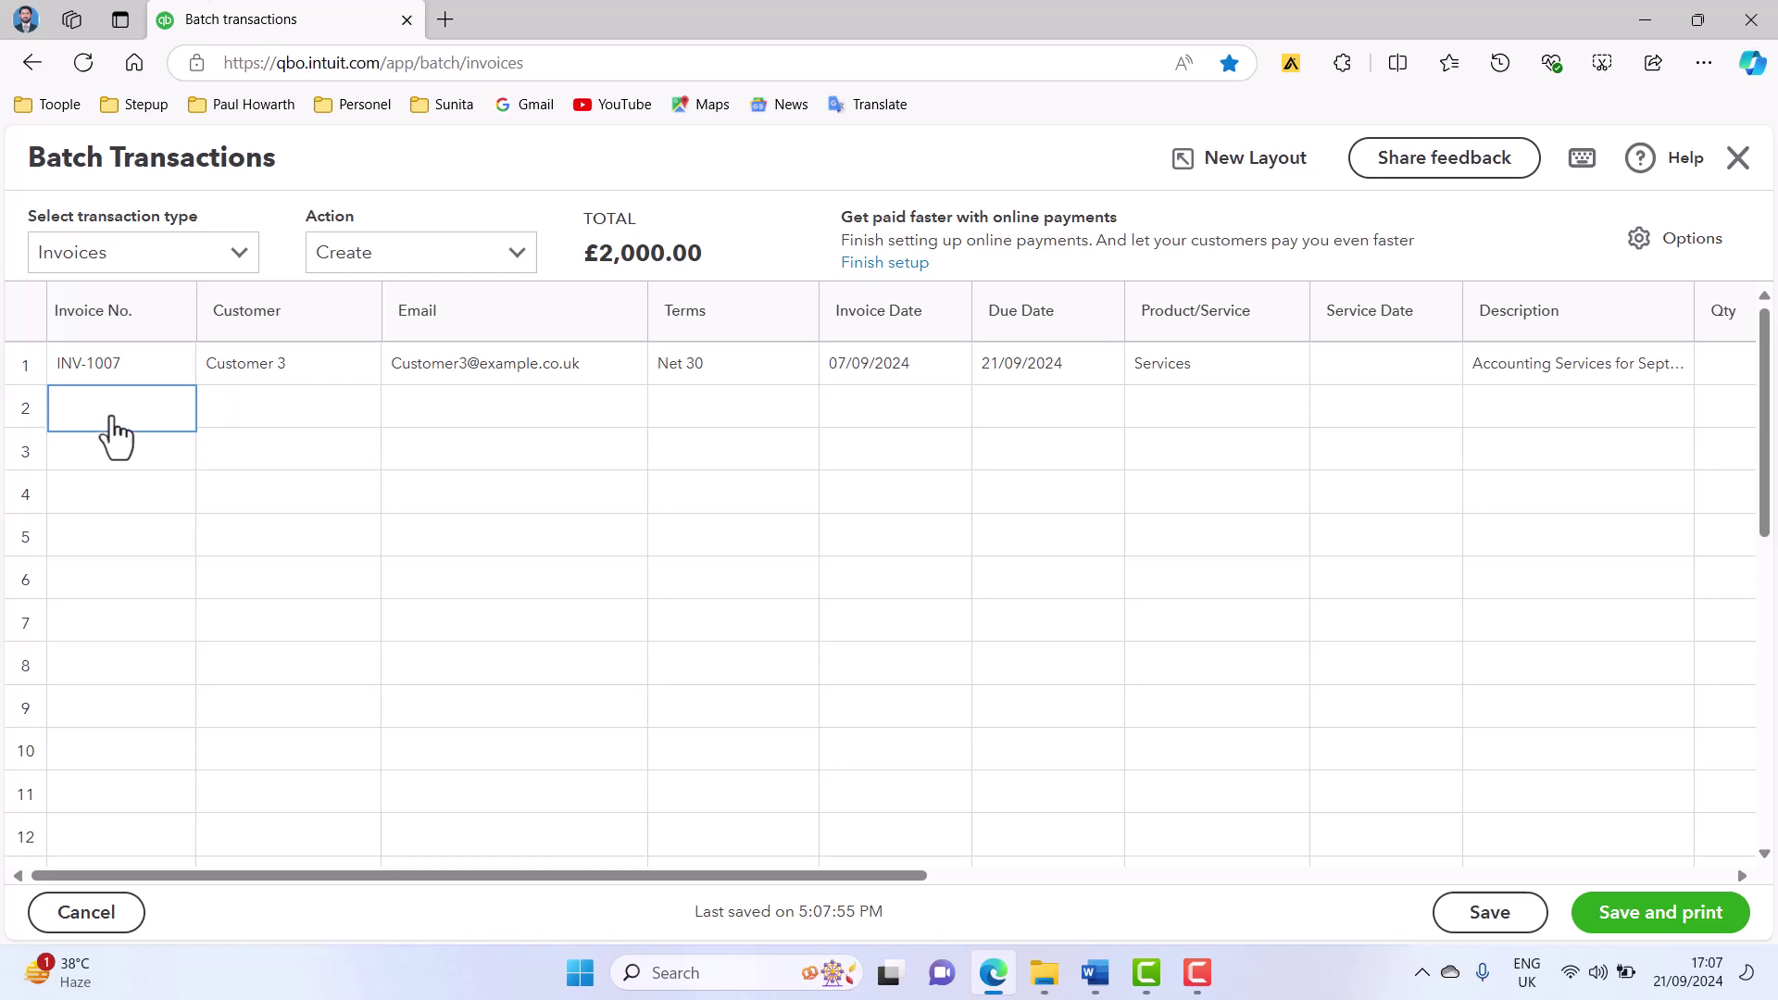
click(123, 413)
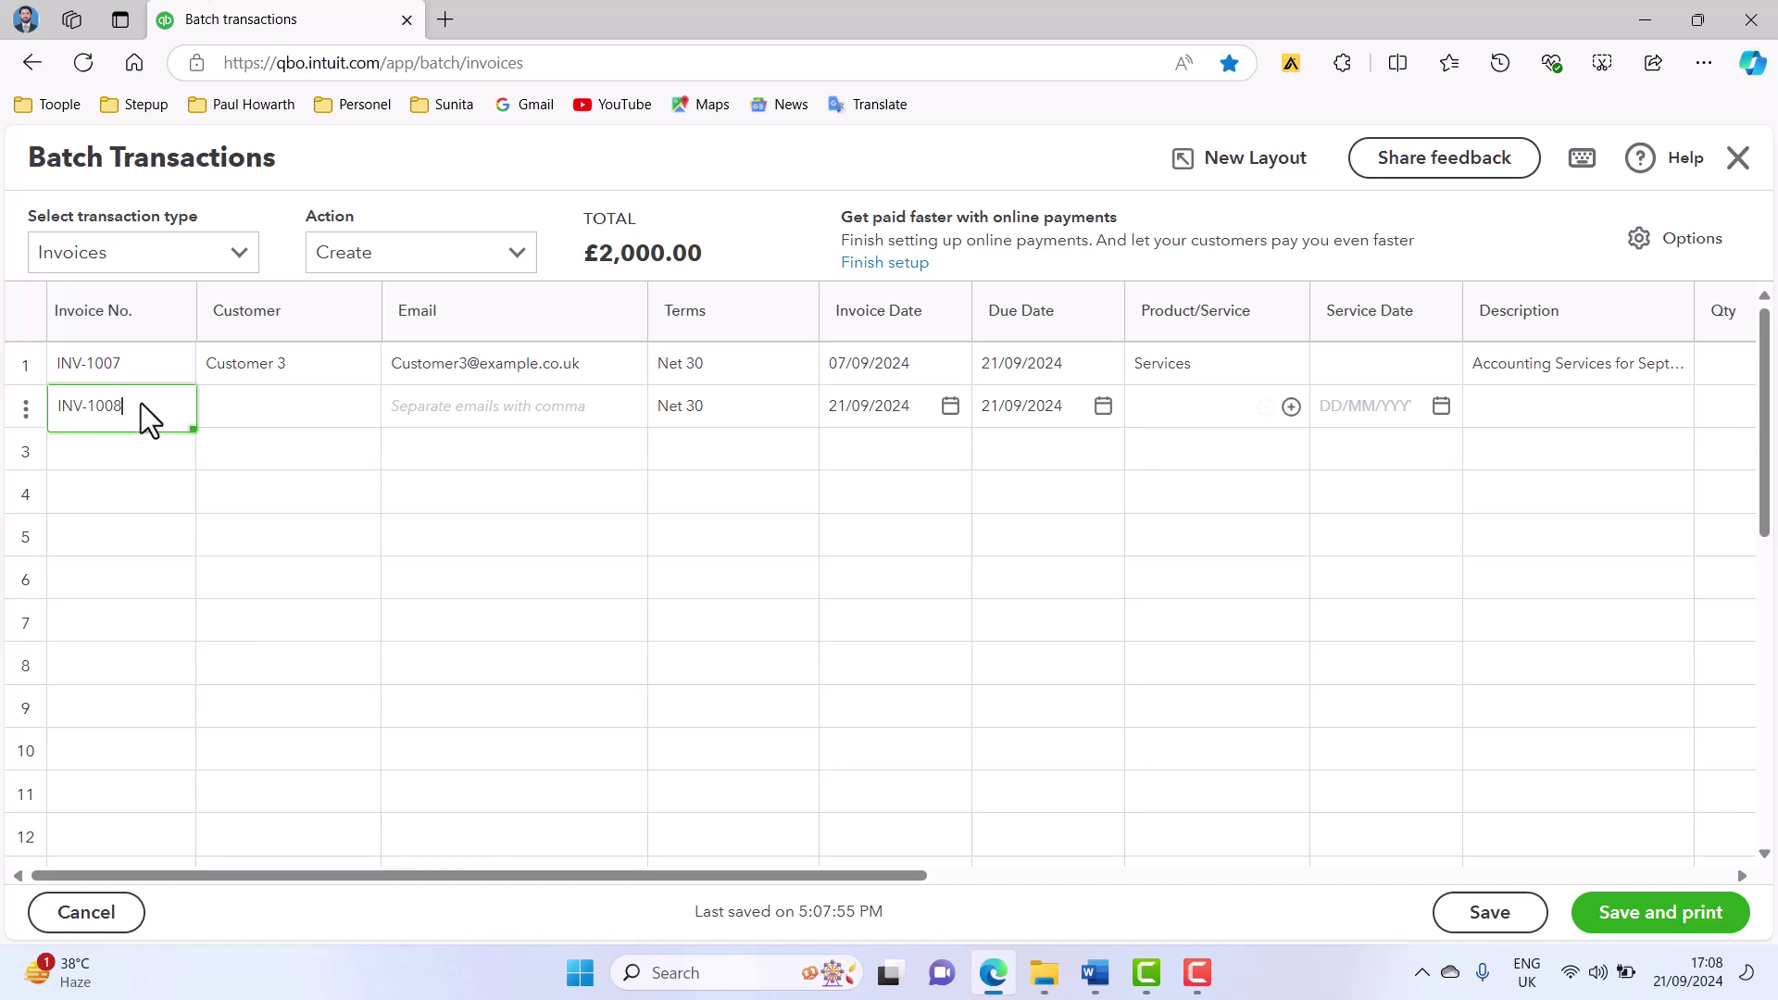
key(ctrl+a)
key(BackSpace)
text(INV-1004)
- Check the customer in Document1 and choose Customer 4 for the INV-1004 row
click(263, 408)
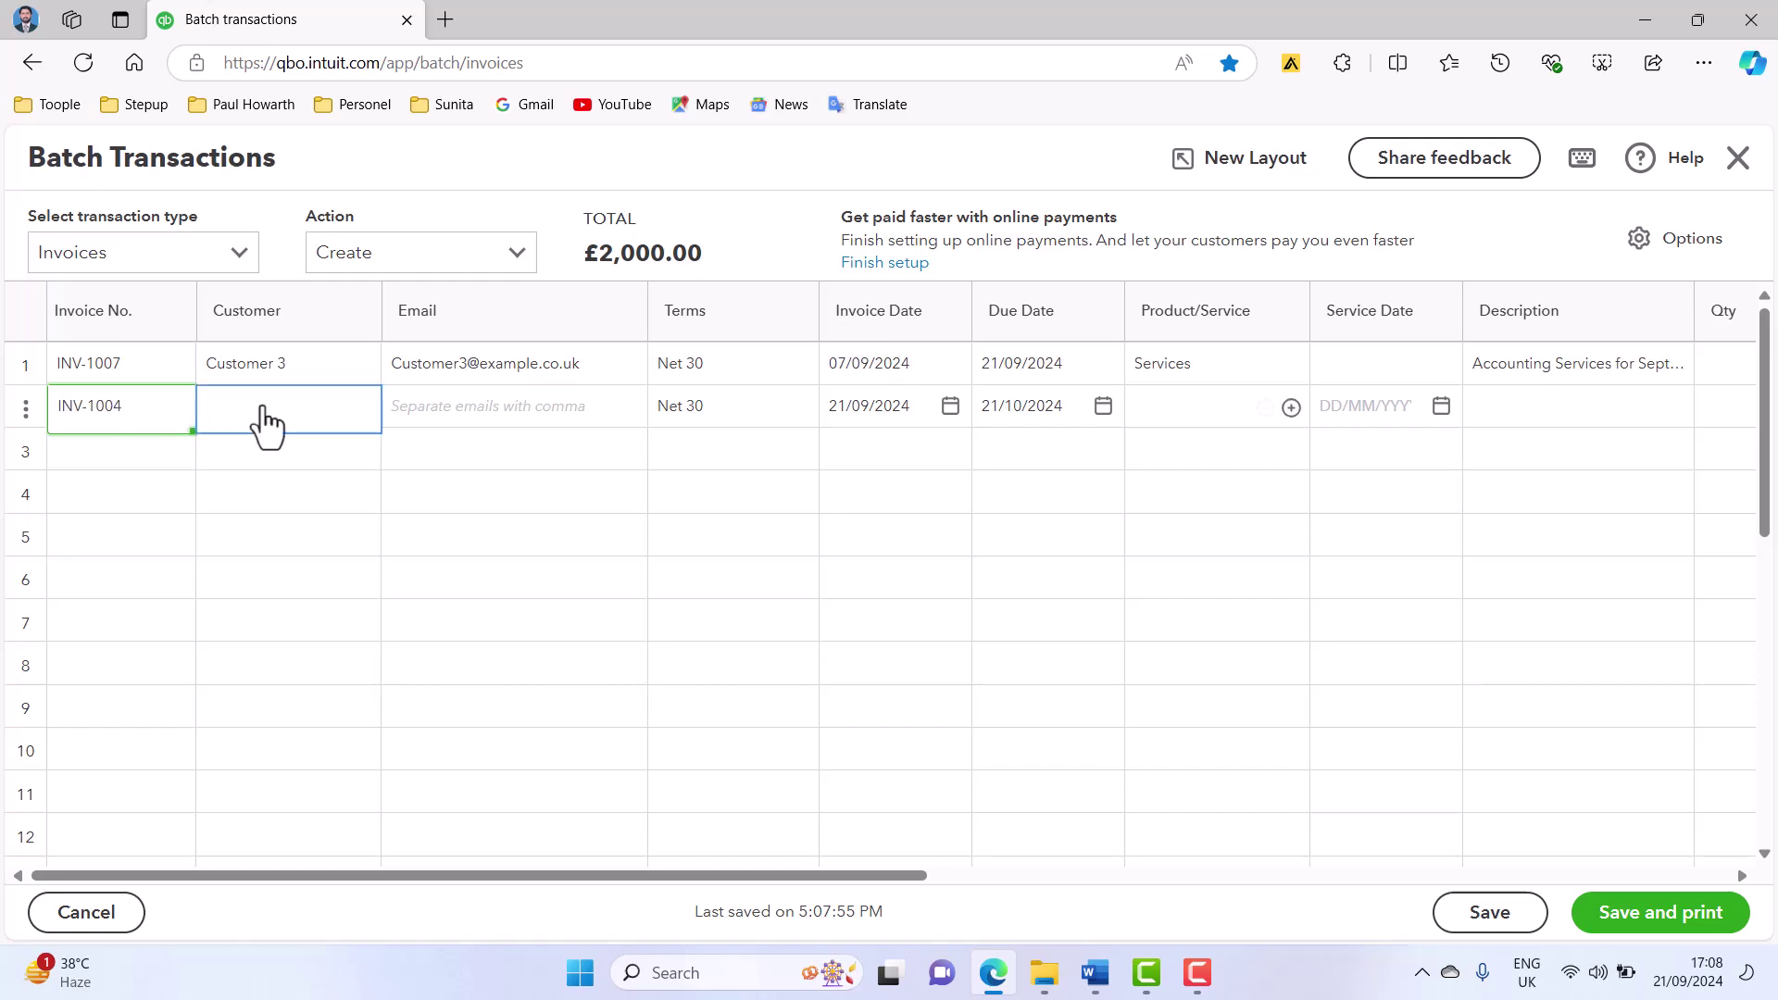
key(alt+Tab)
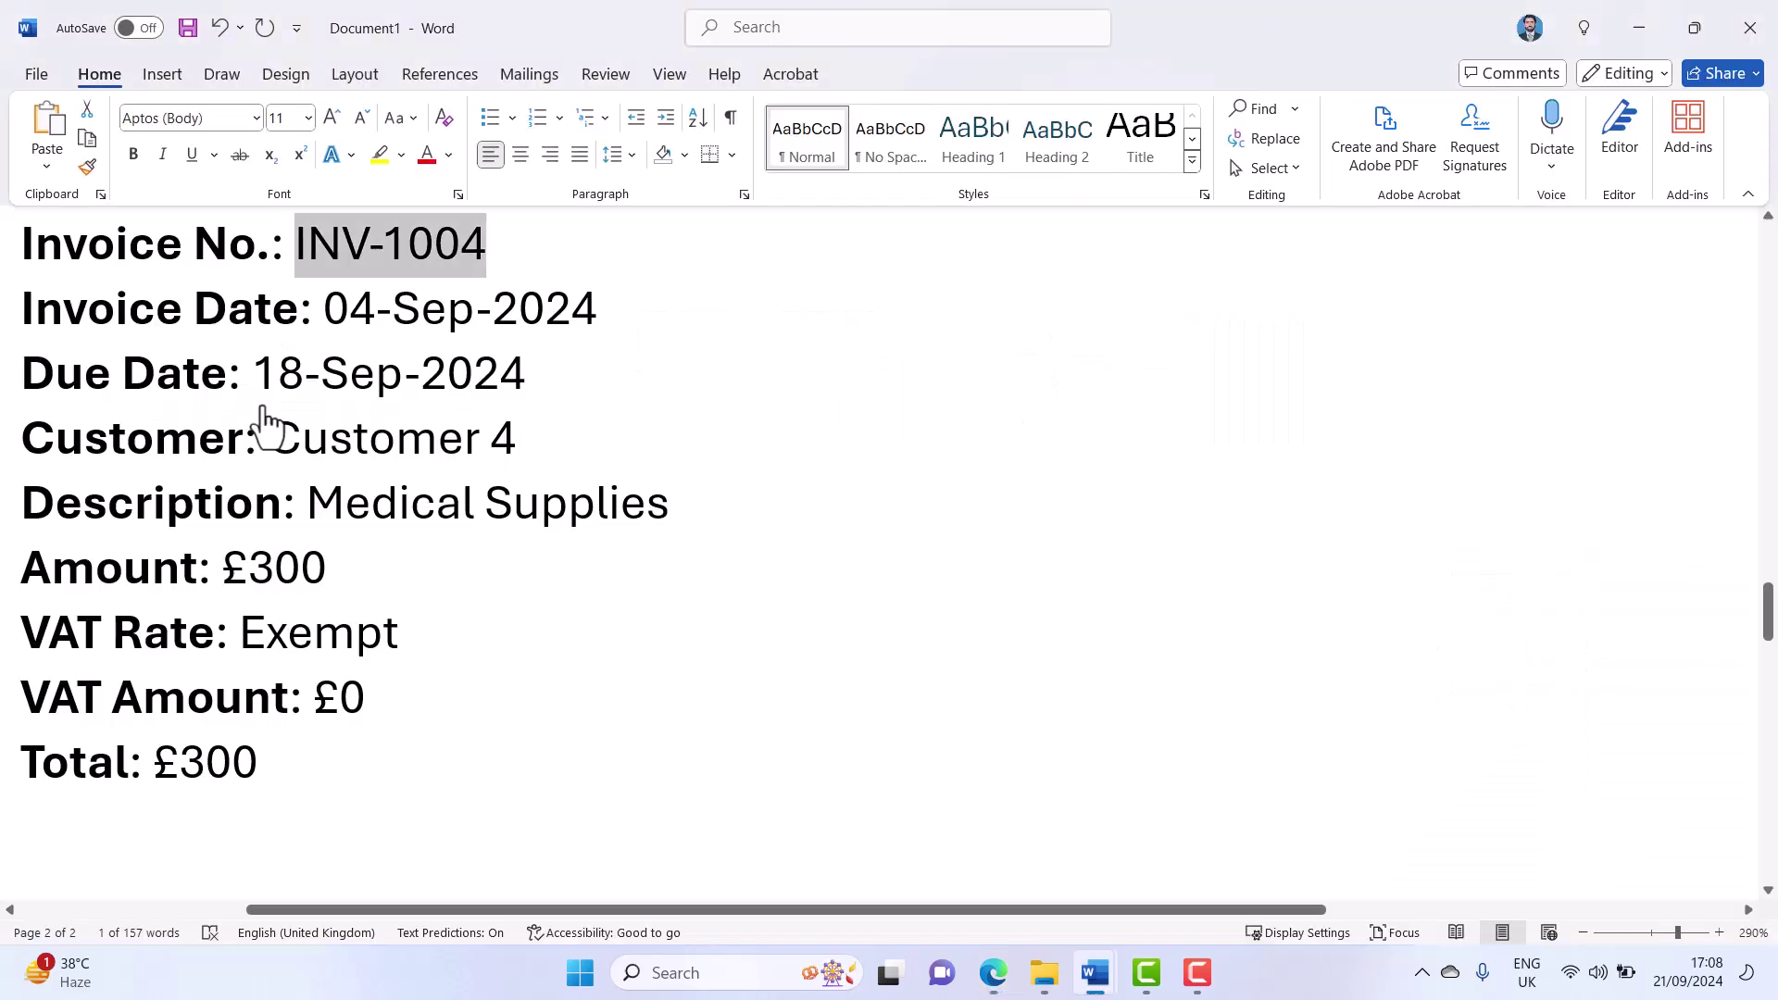
key(alt+Tab)
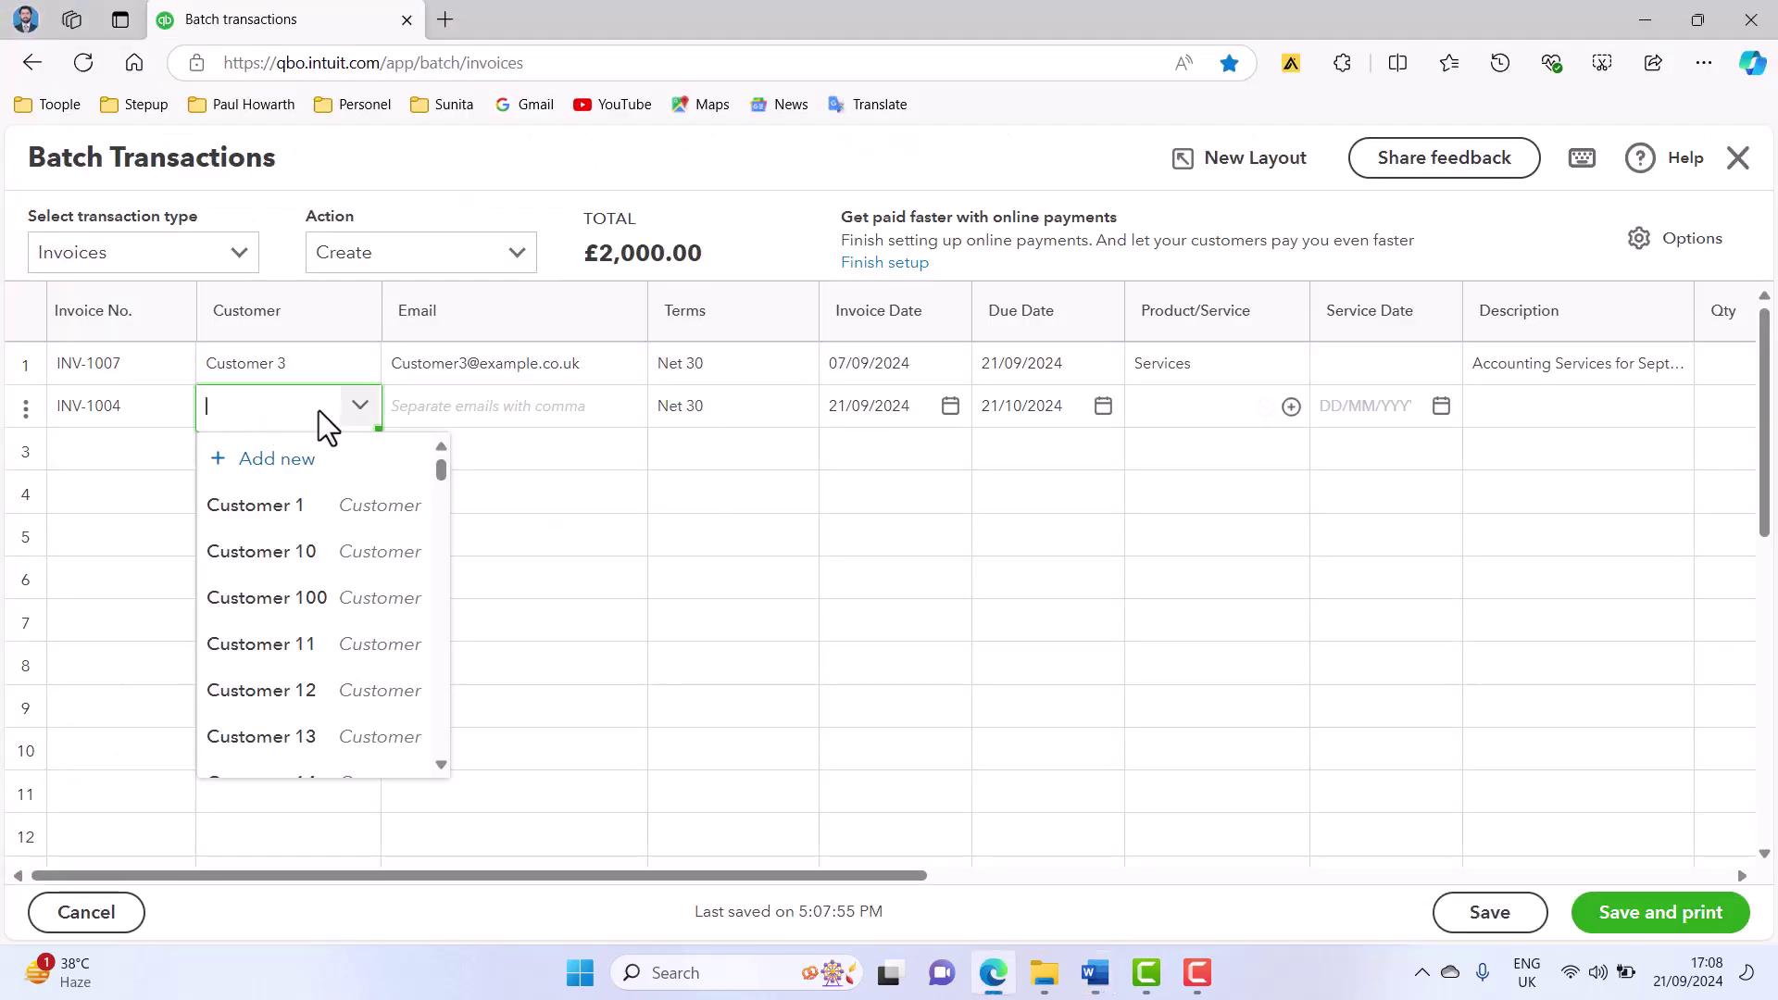
text(custo)
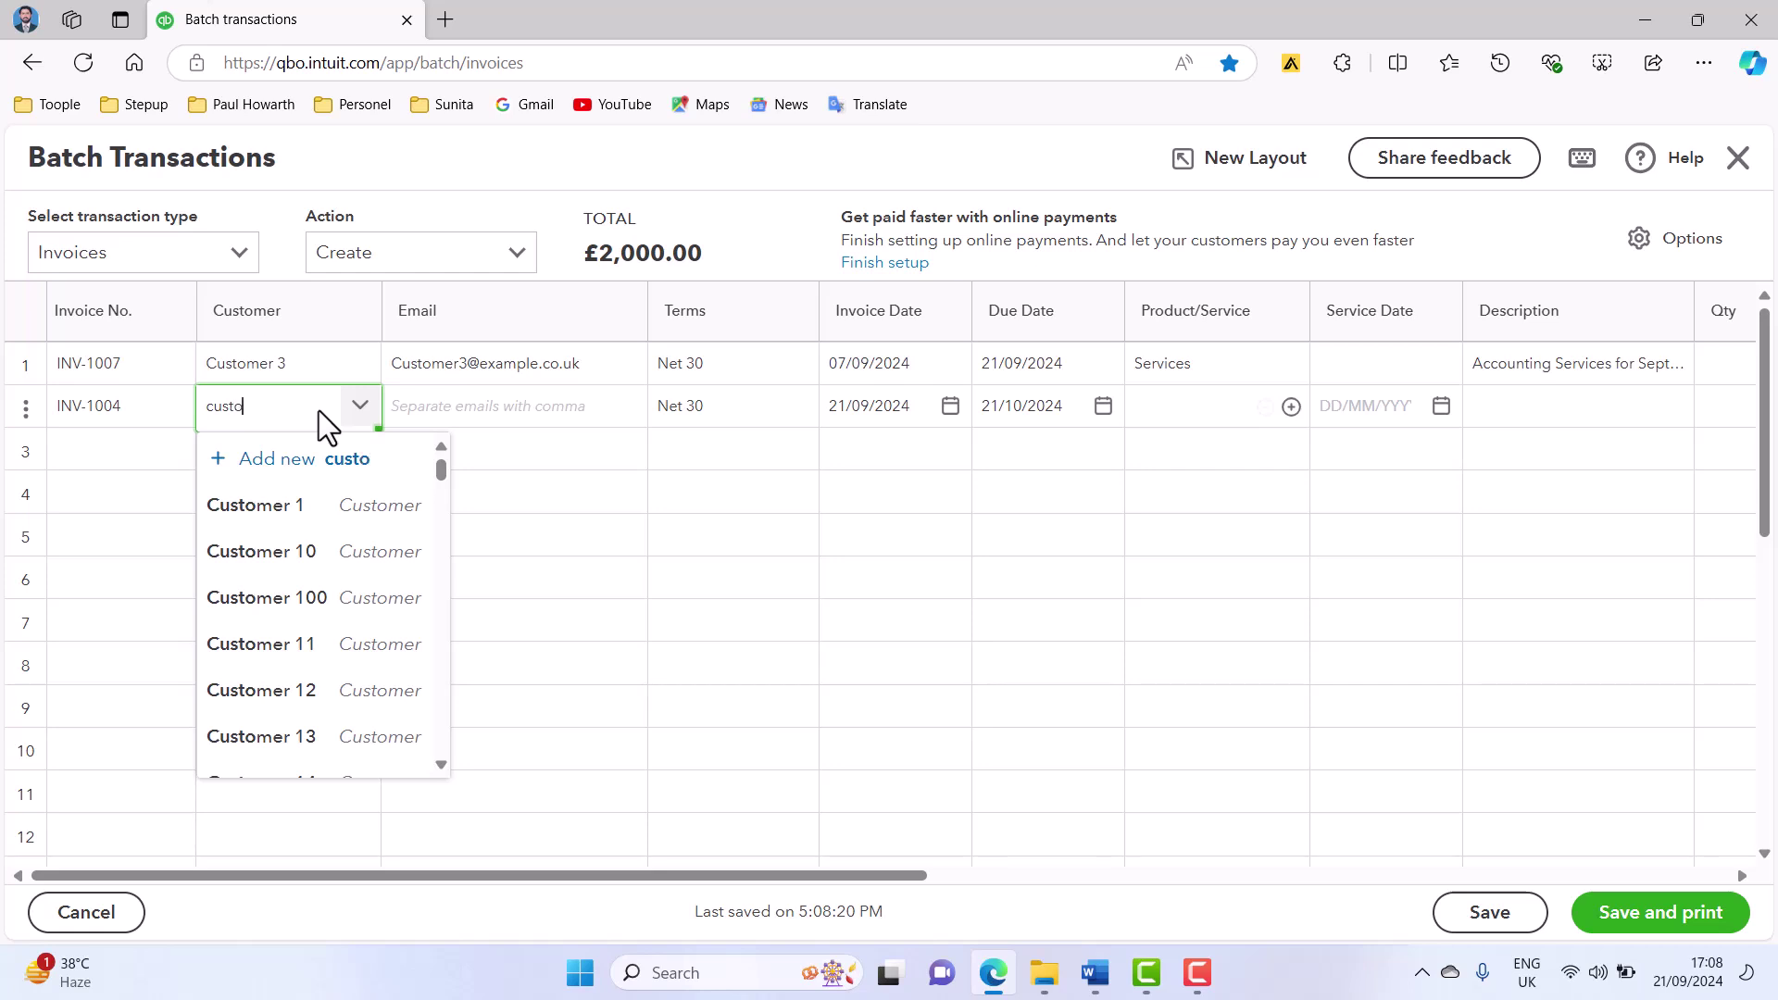
text(mer 4)
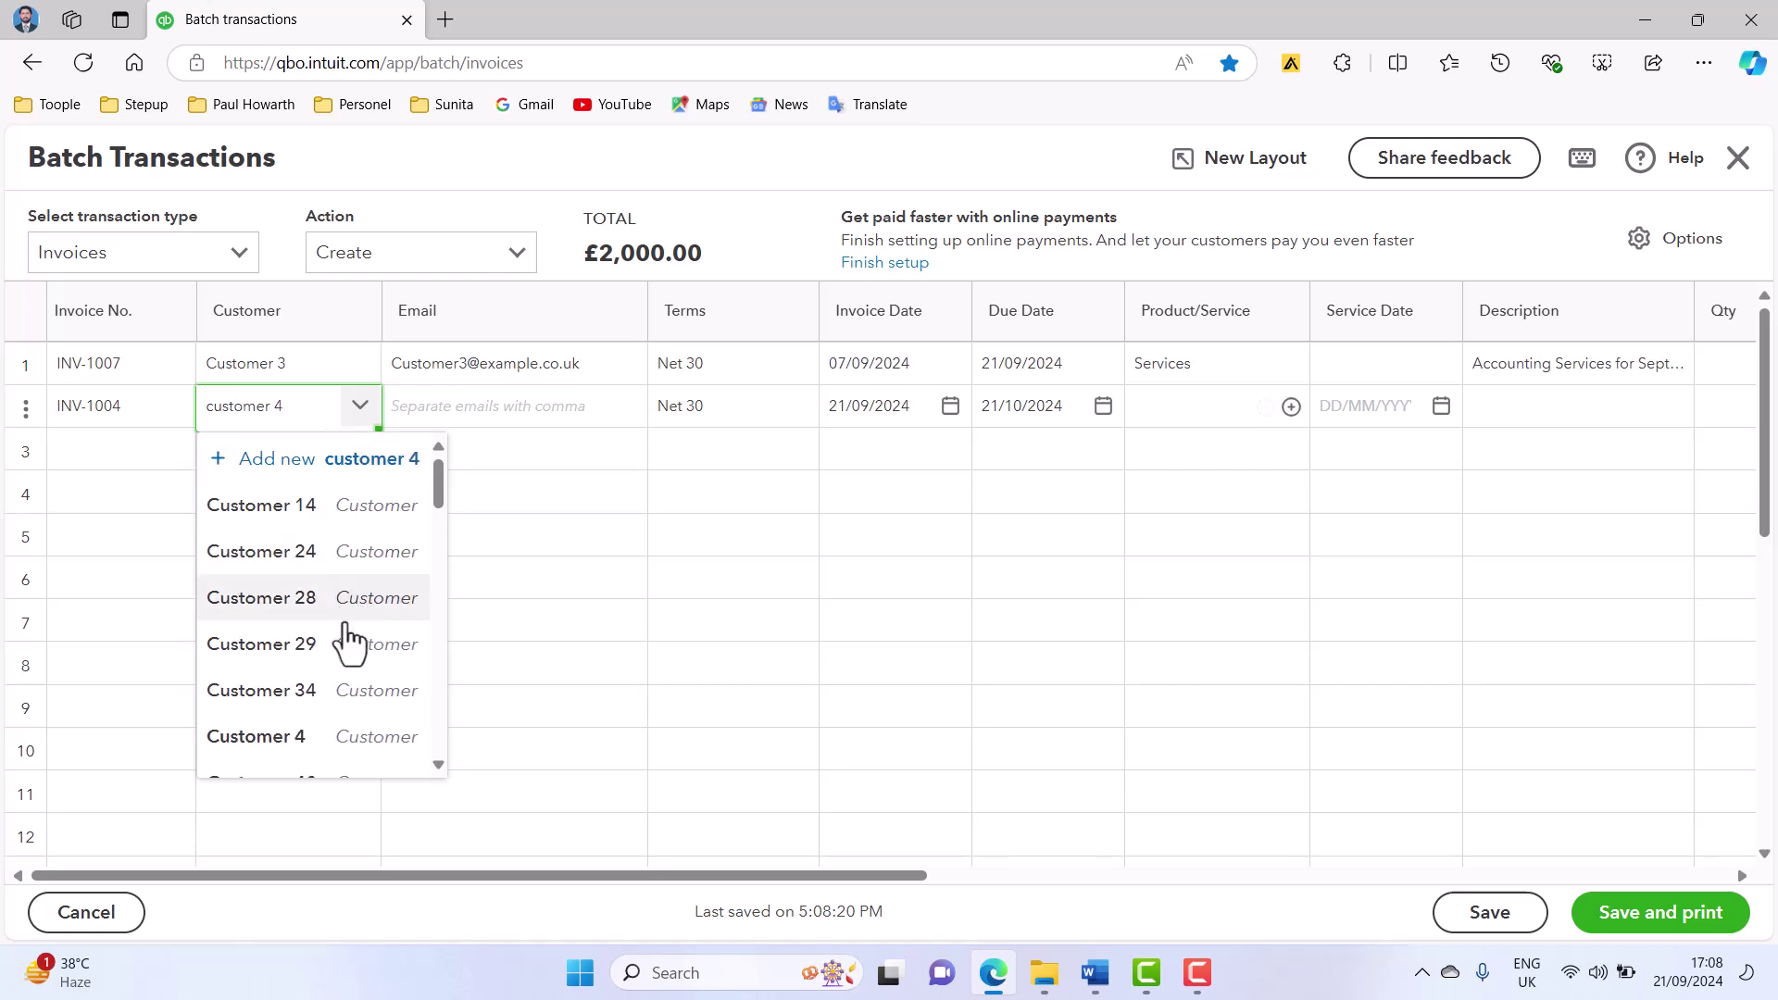
click(306, 740)
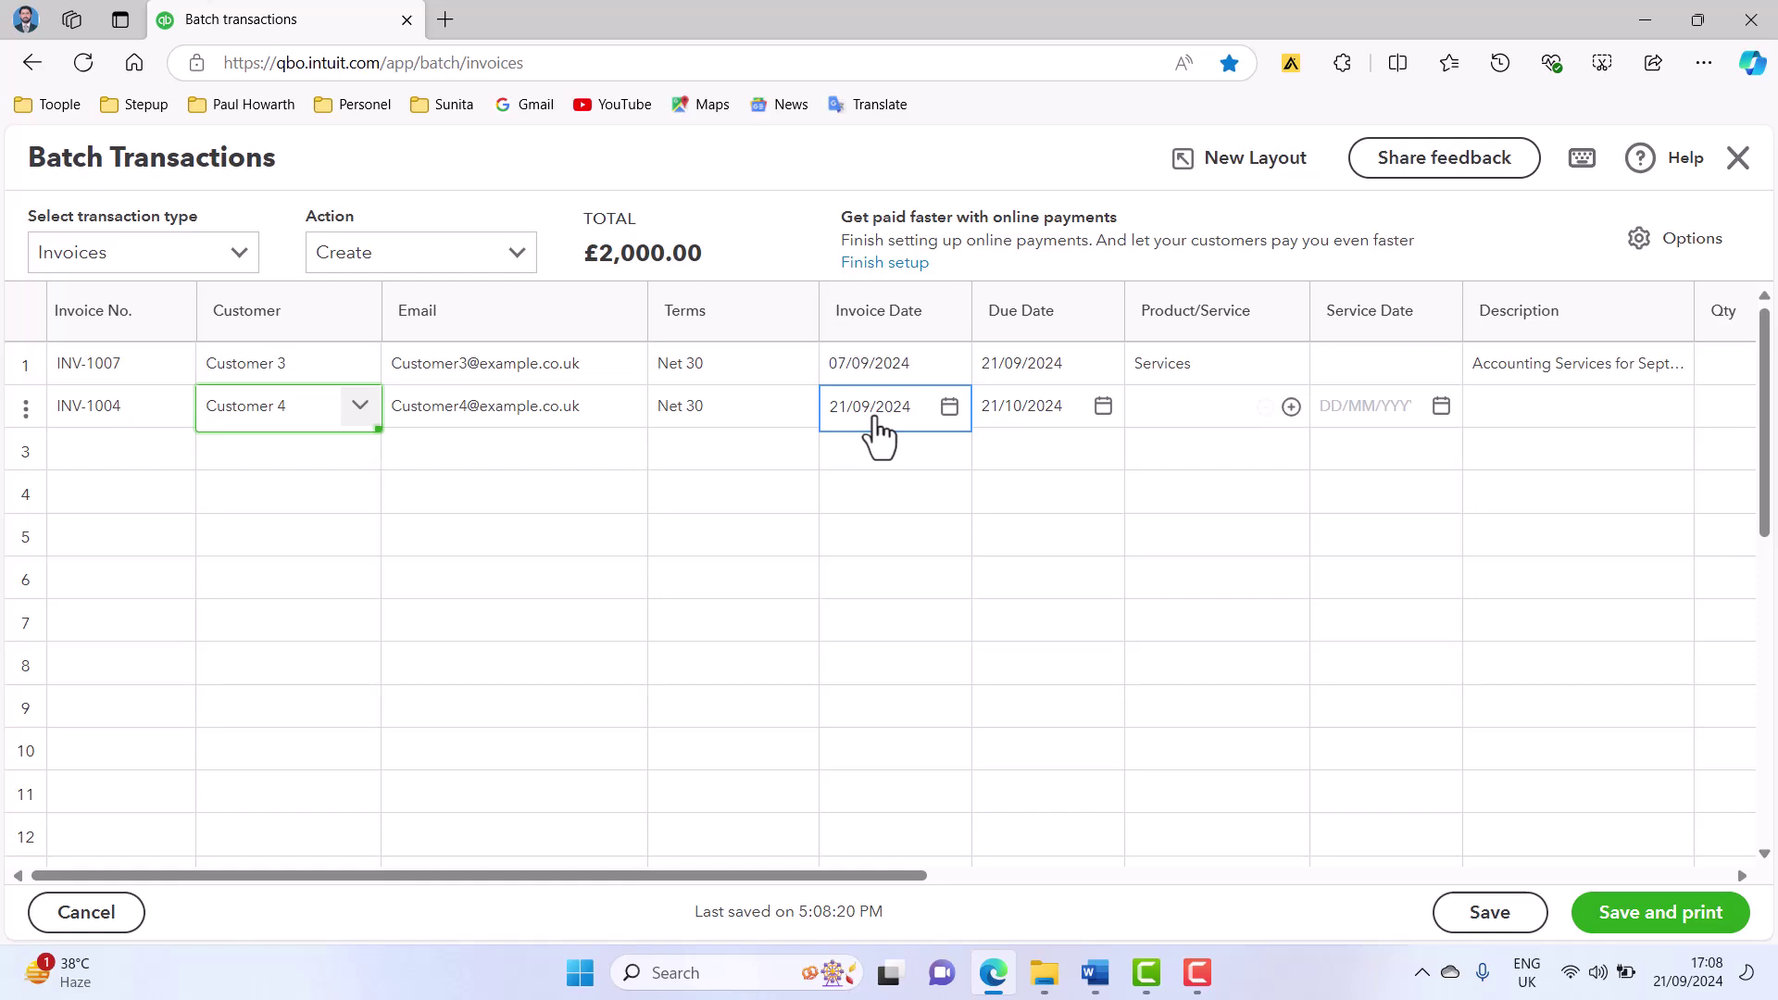
- Check the invoice date in Document1 and set the INV-1004 row's invoice date to 04/09/2024
key(alt+Tab)
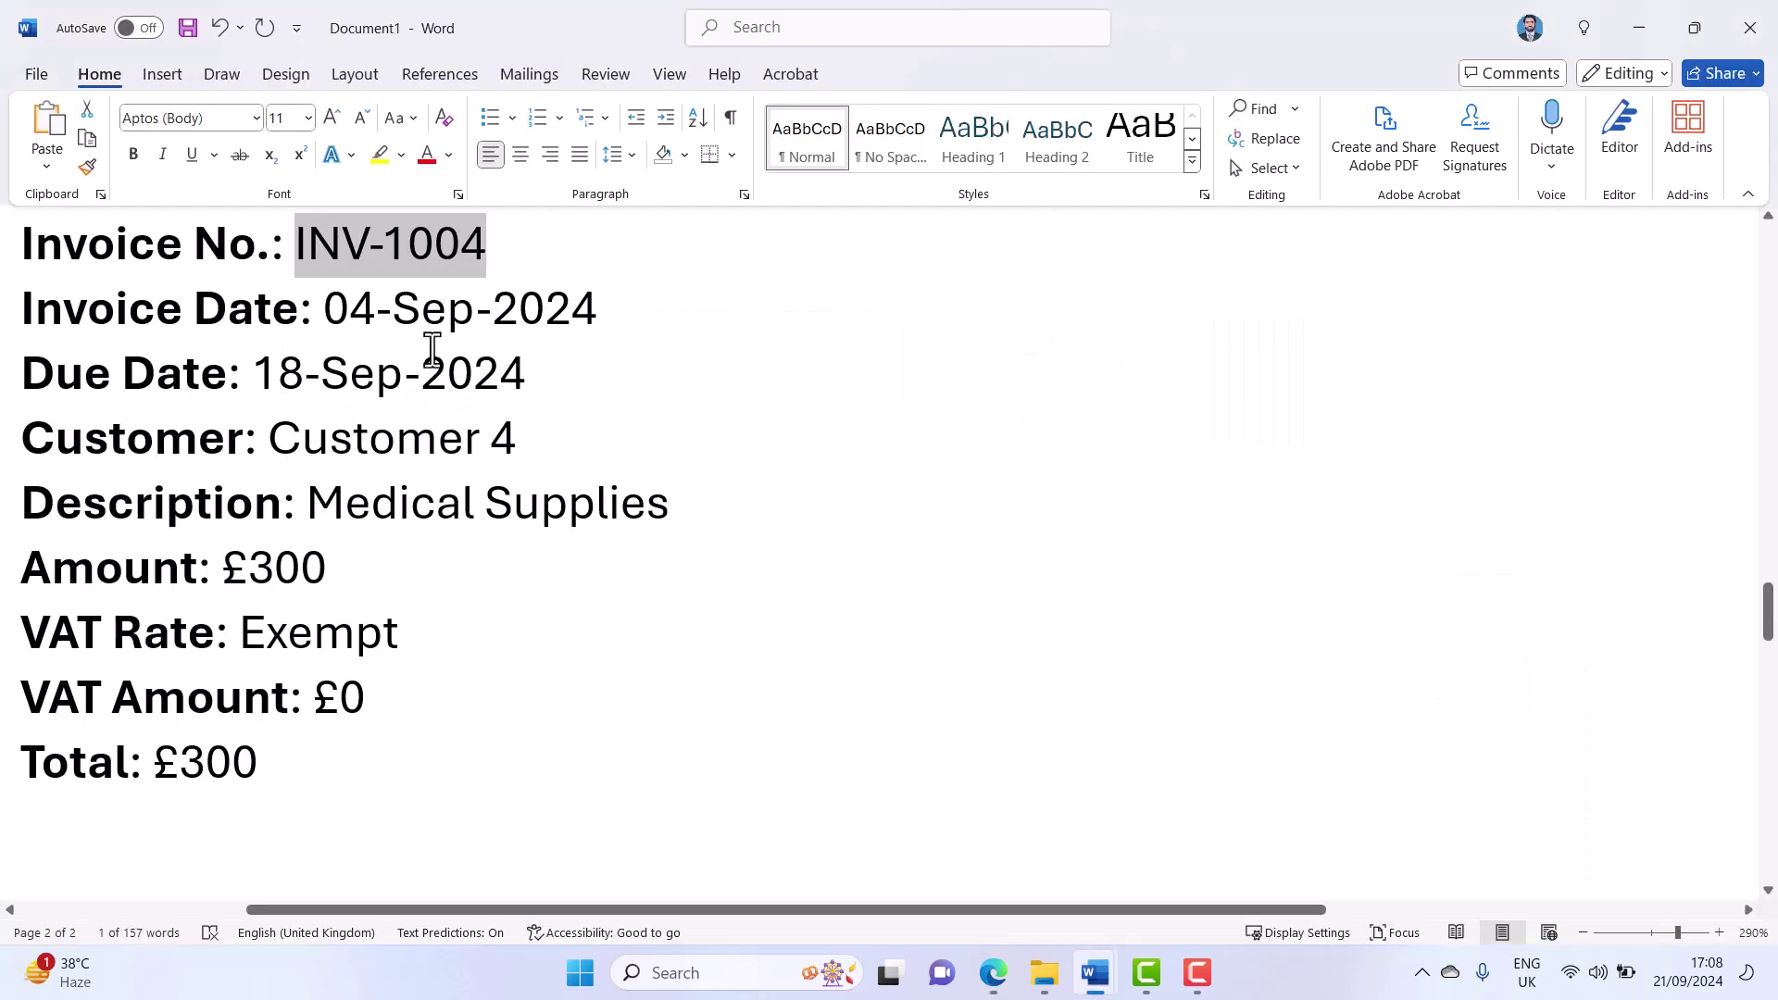
key(alt+Tab)
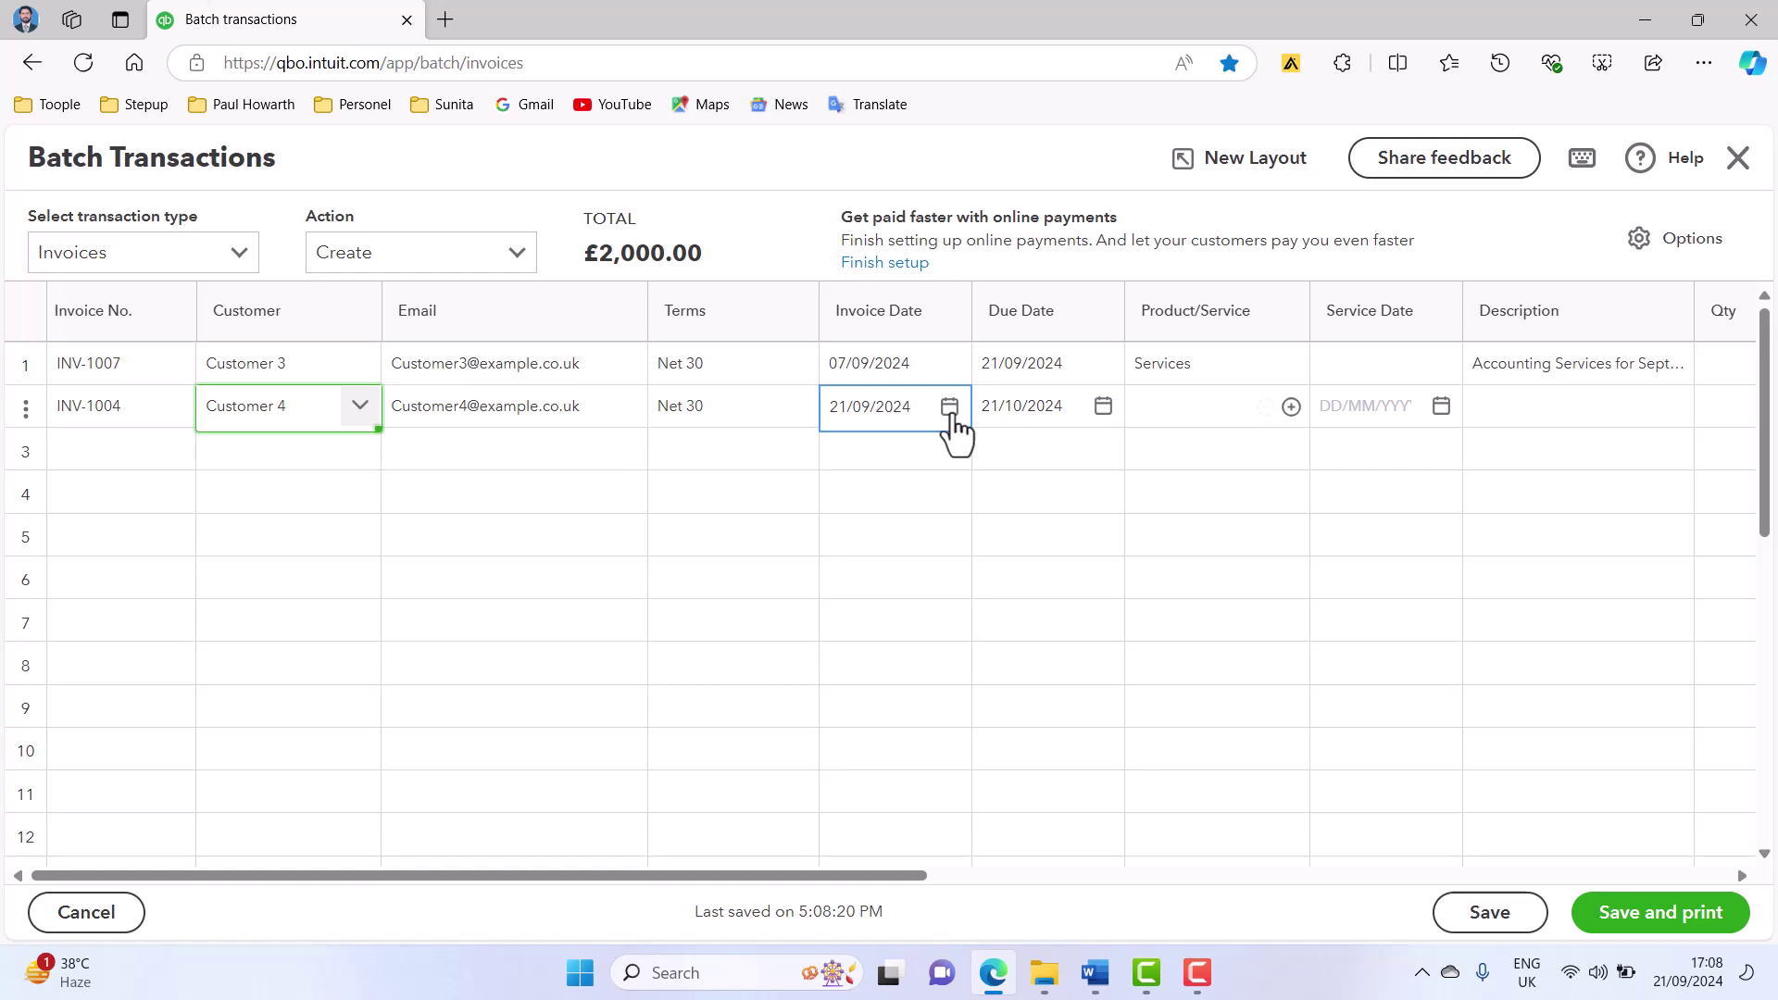
click(950, 407)
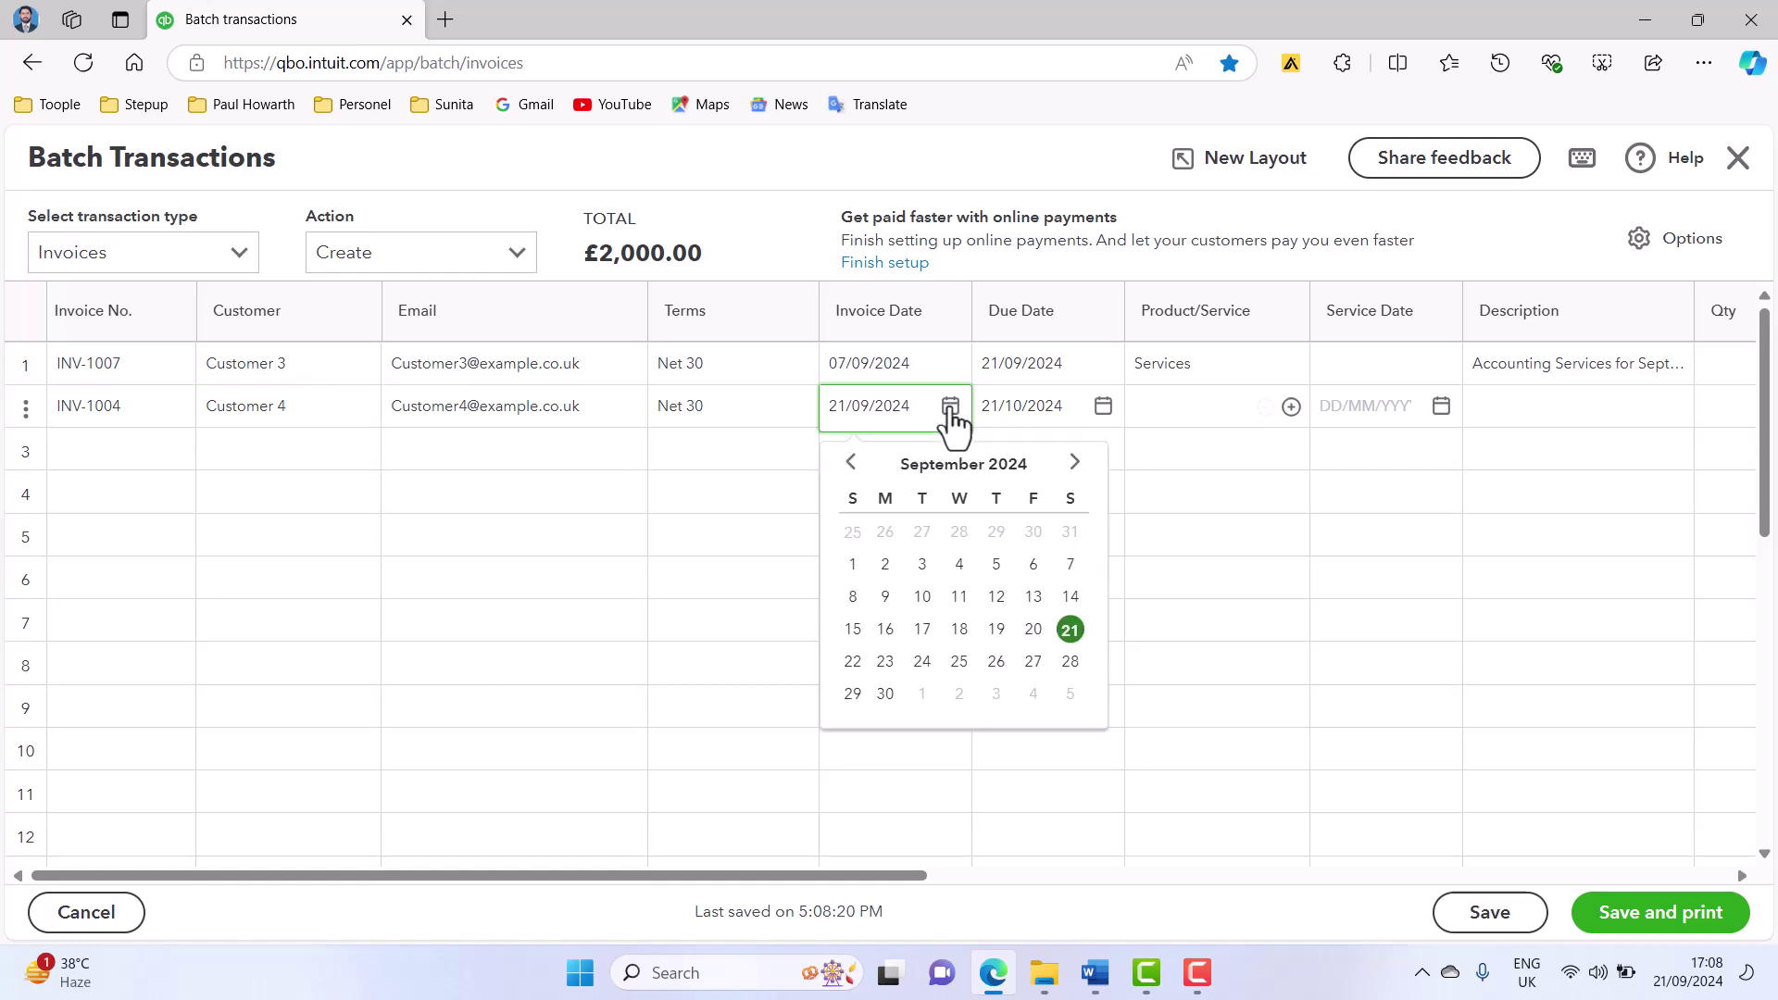
click(960, 565)
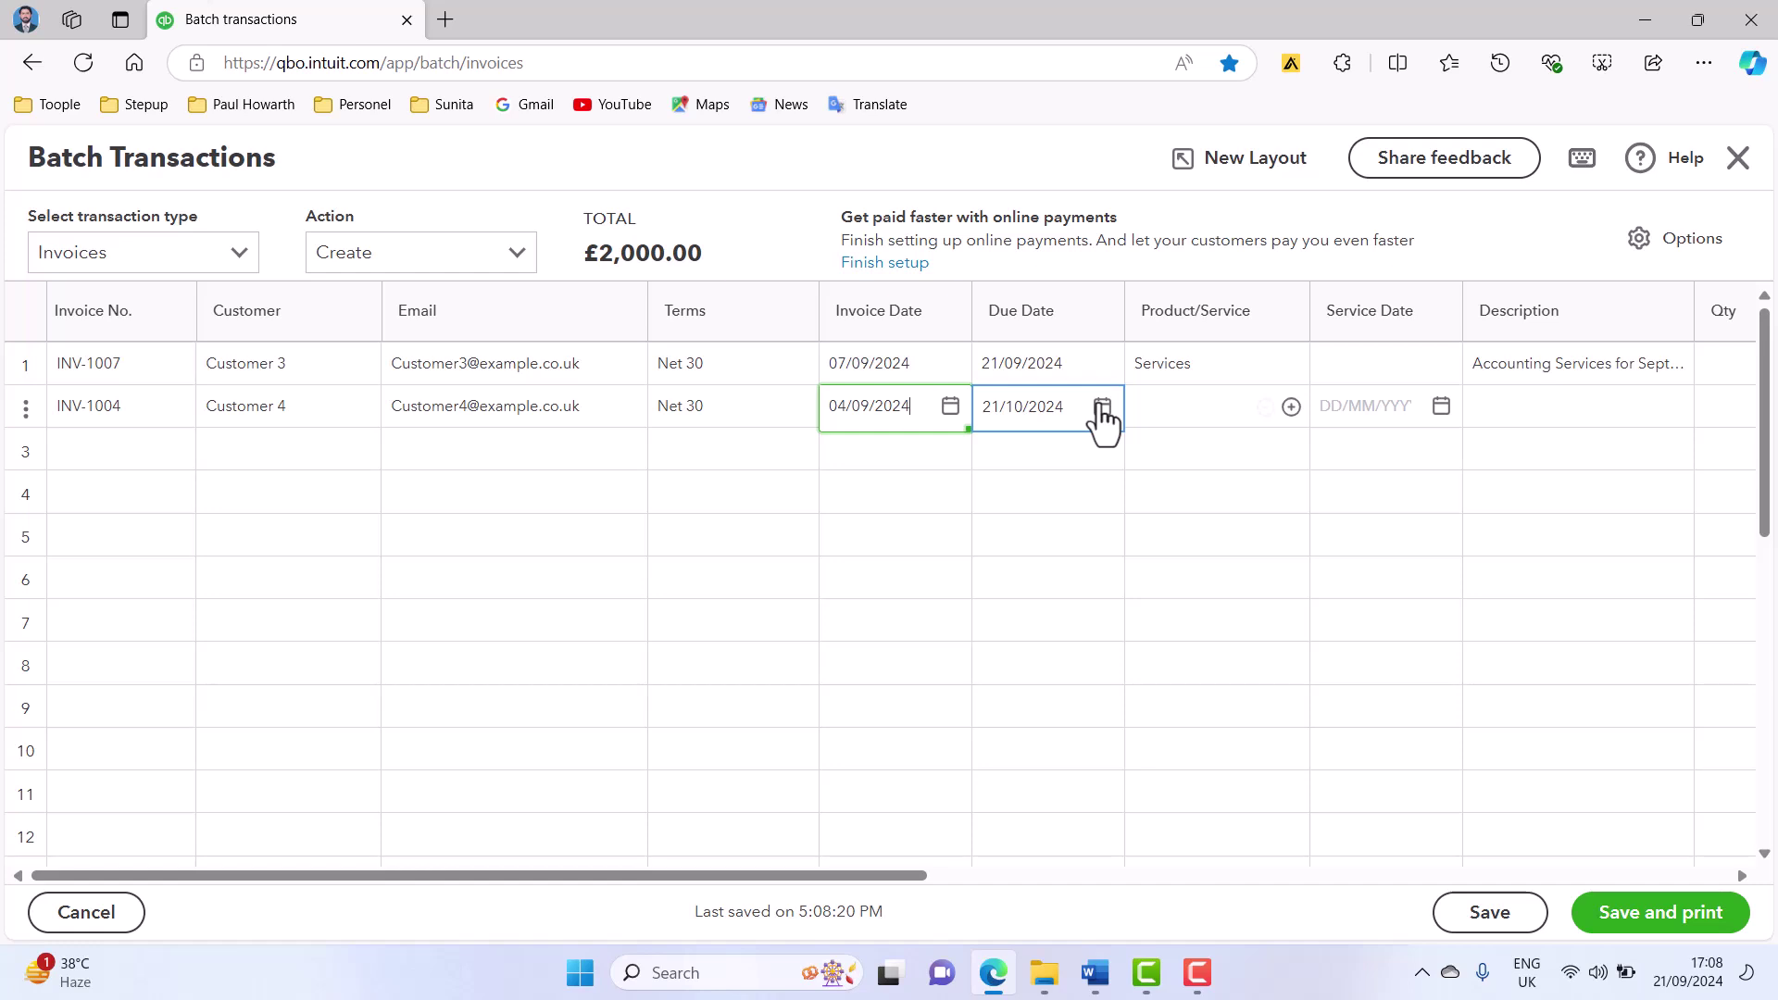
- Set the INV-1004 row's due date to 18/09/2024
click(1102, 408)
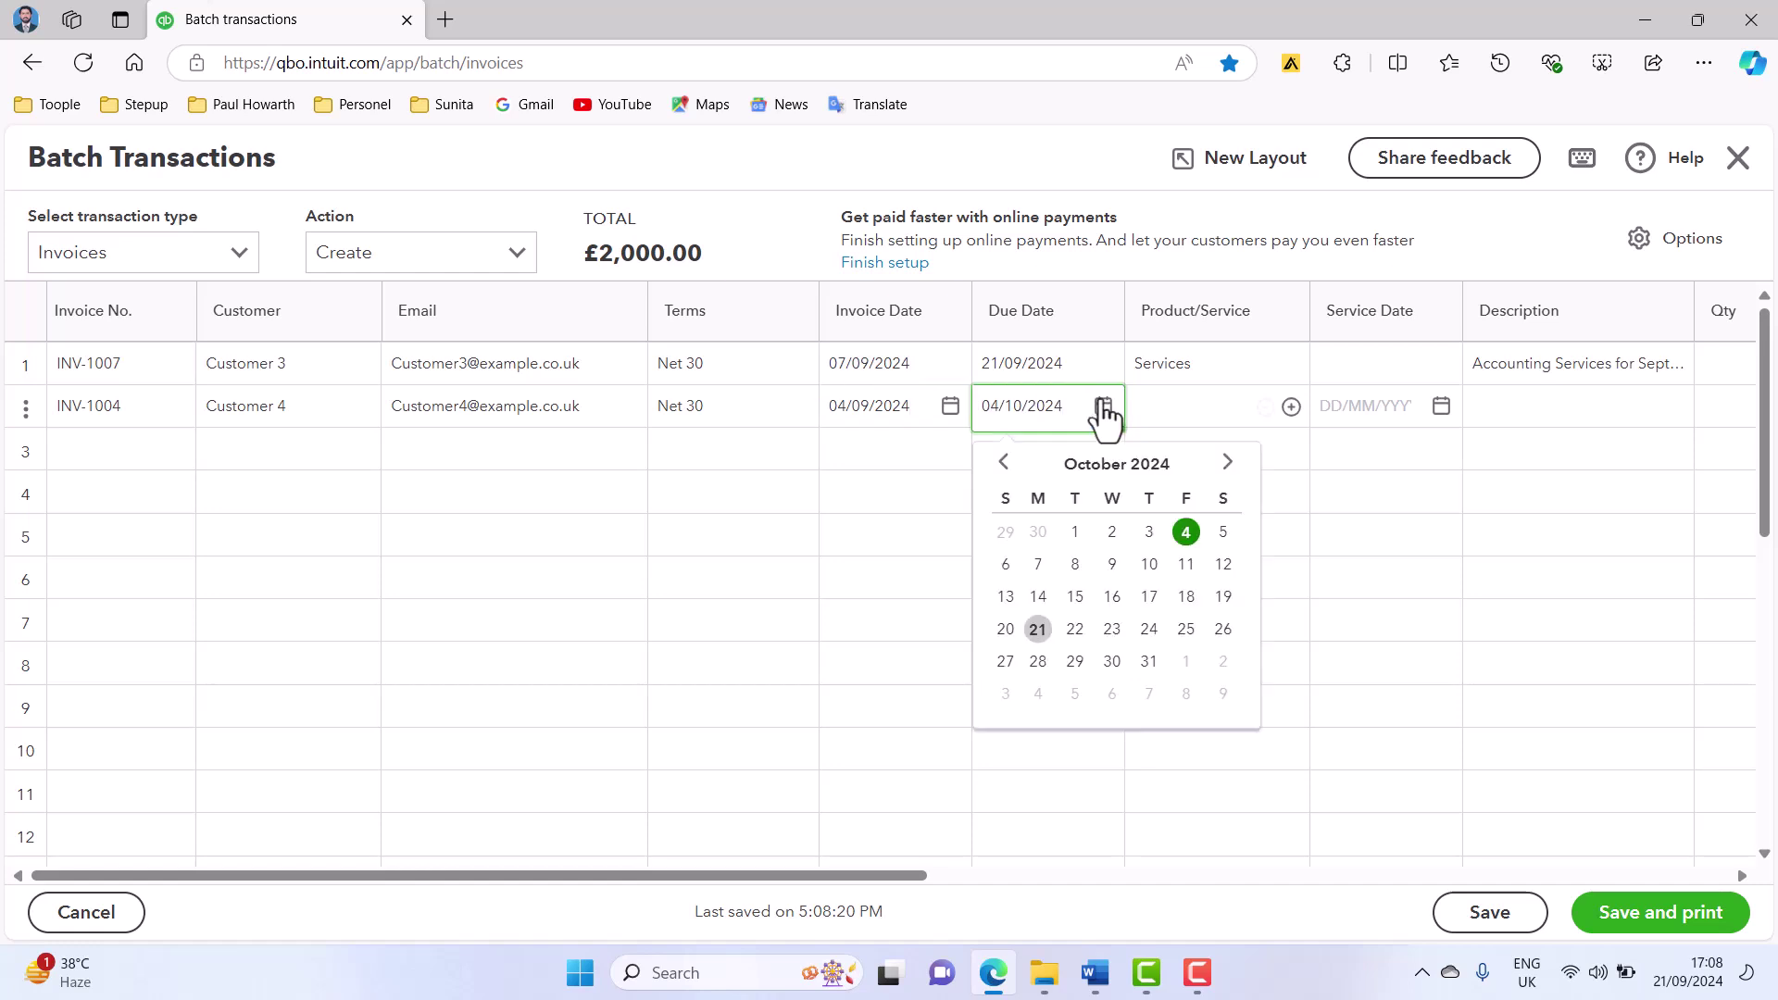
click(1005, 463)
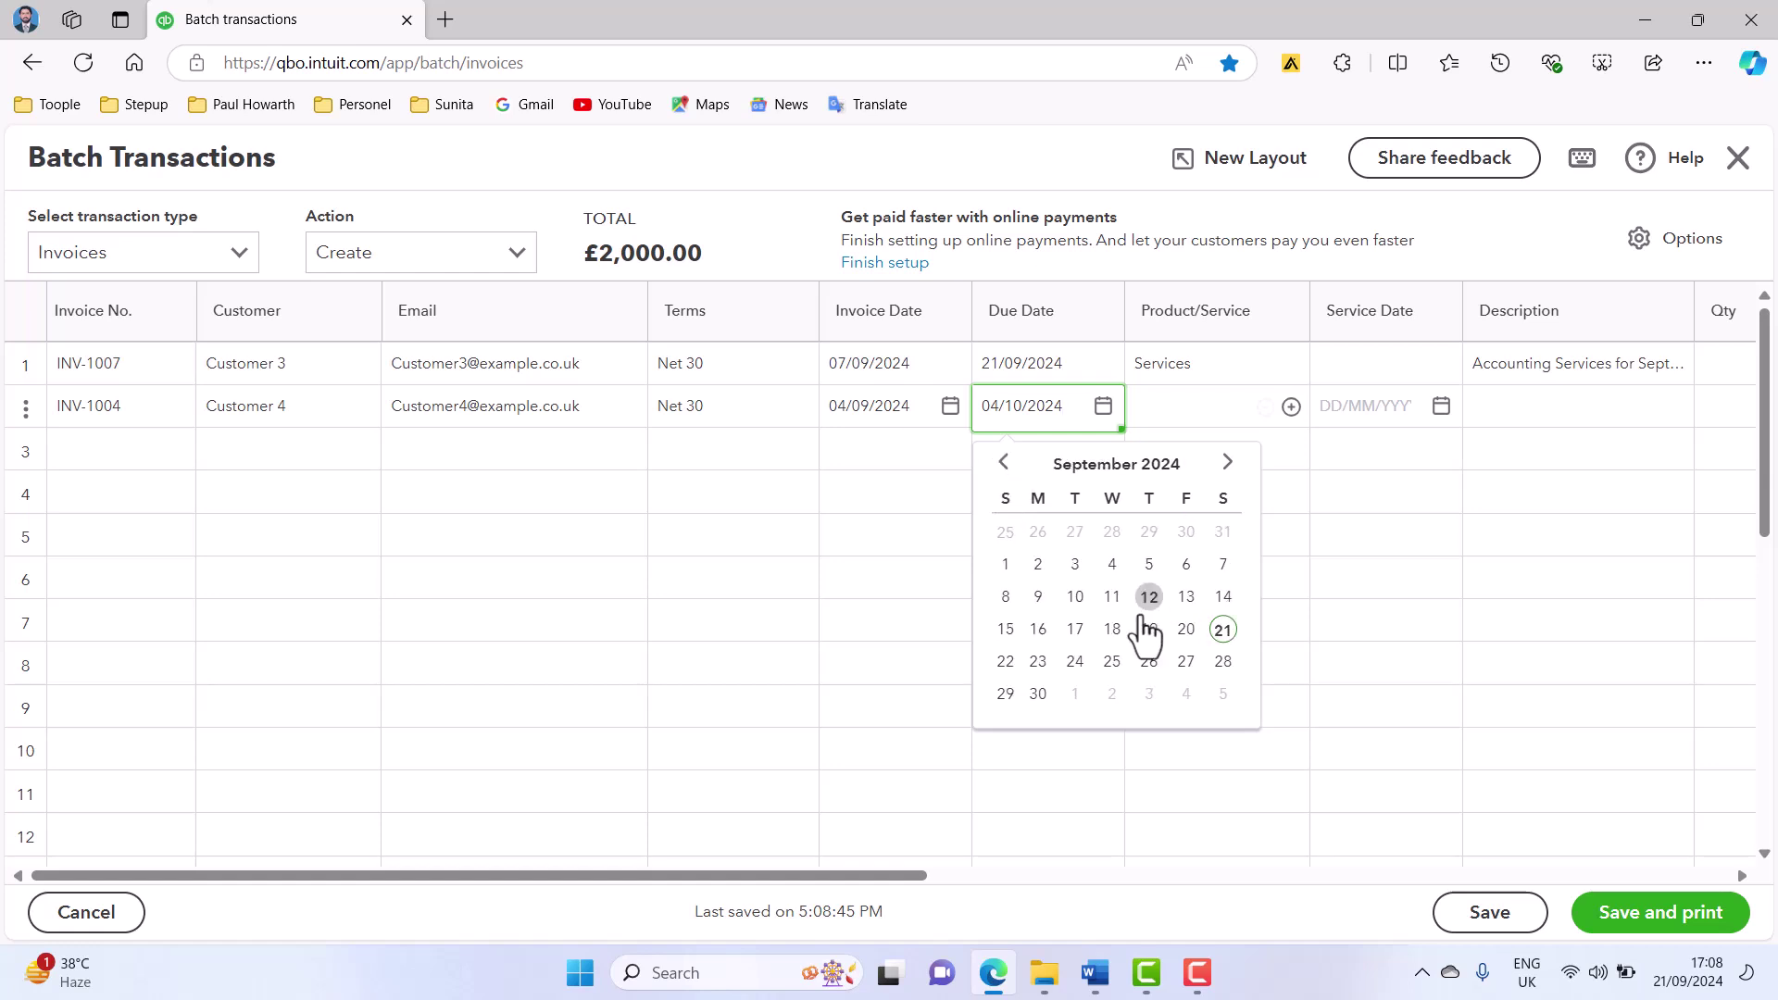
click(1113, 631)
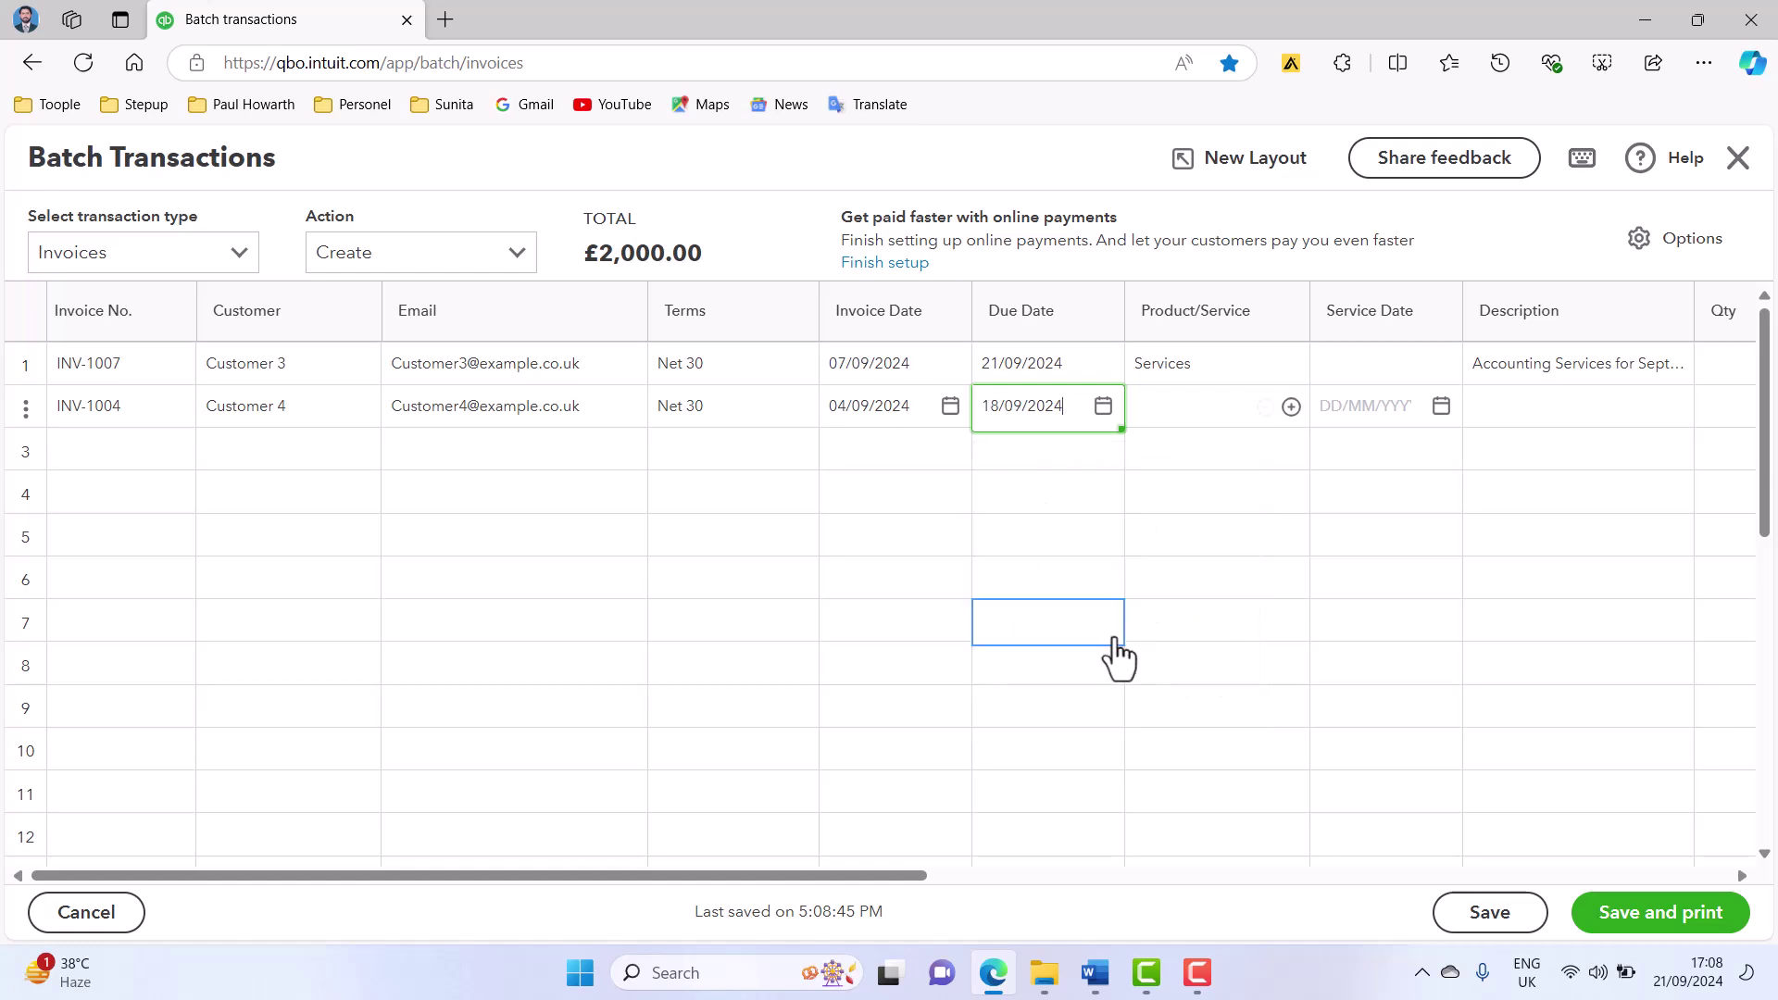
- Check the INV-1004 description in Document1, return to the batch and choose Services as the row's product/service
key(alt+Tab)
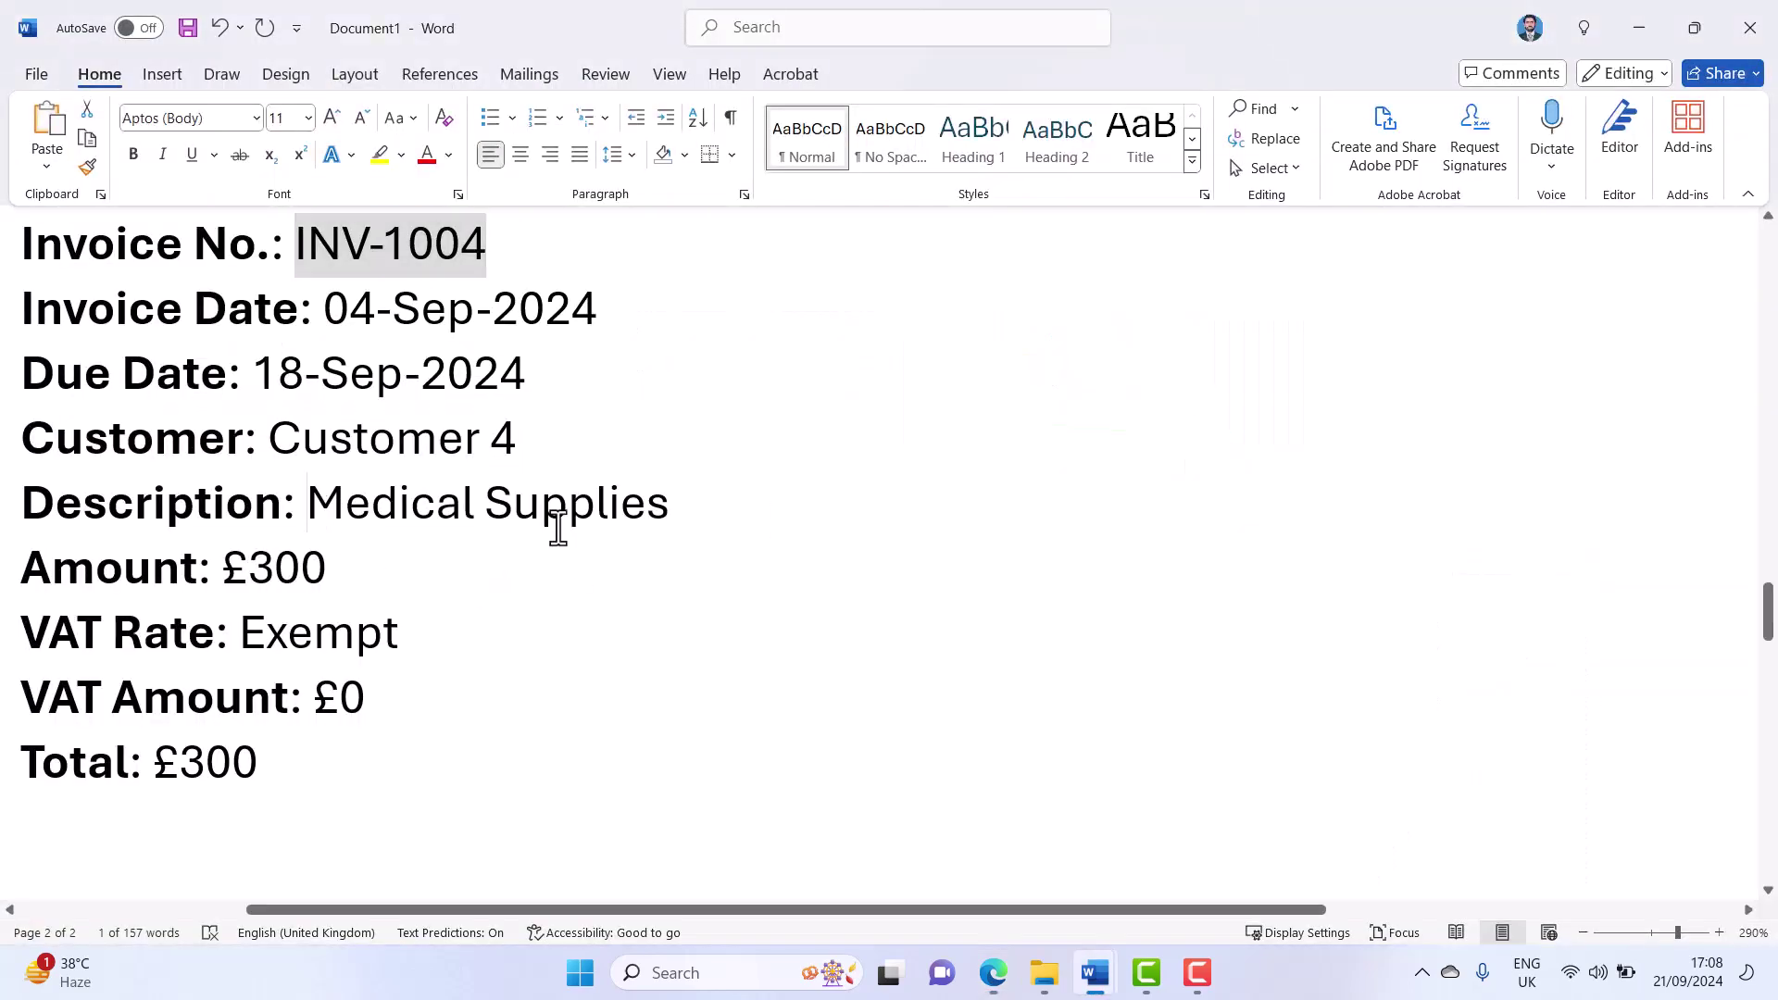
drag(310, 512, 663, 516)
key(alt+Tab)
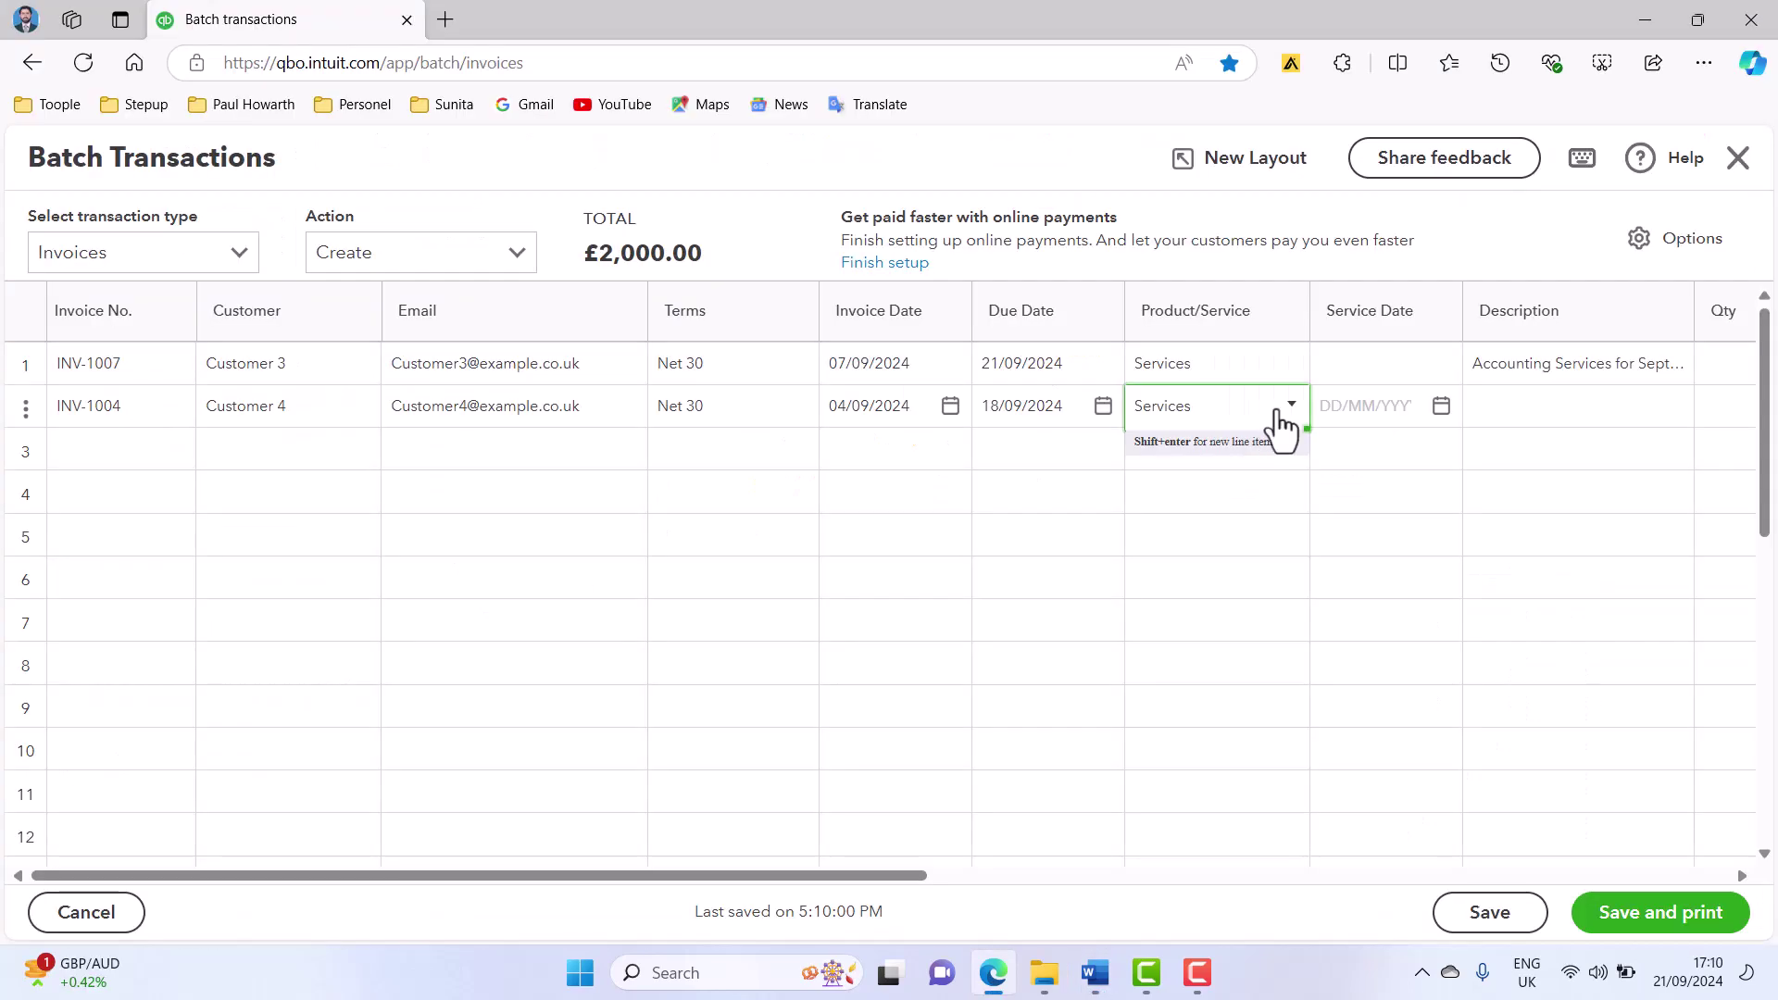
- Copy Medical Supplies from Document1 and paste it as the INV-1004 row's description
click(1574, 410)
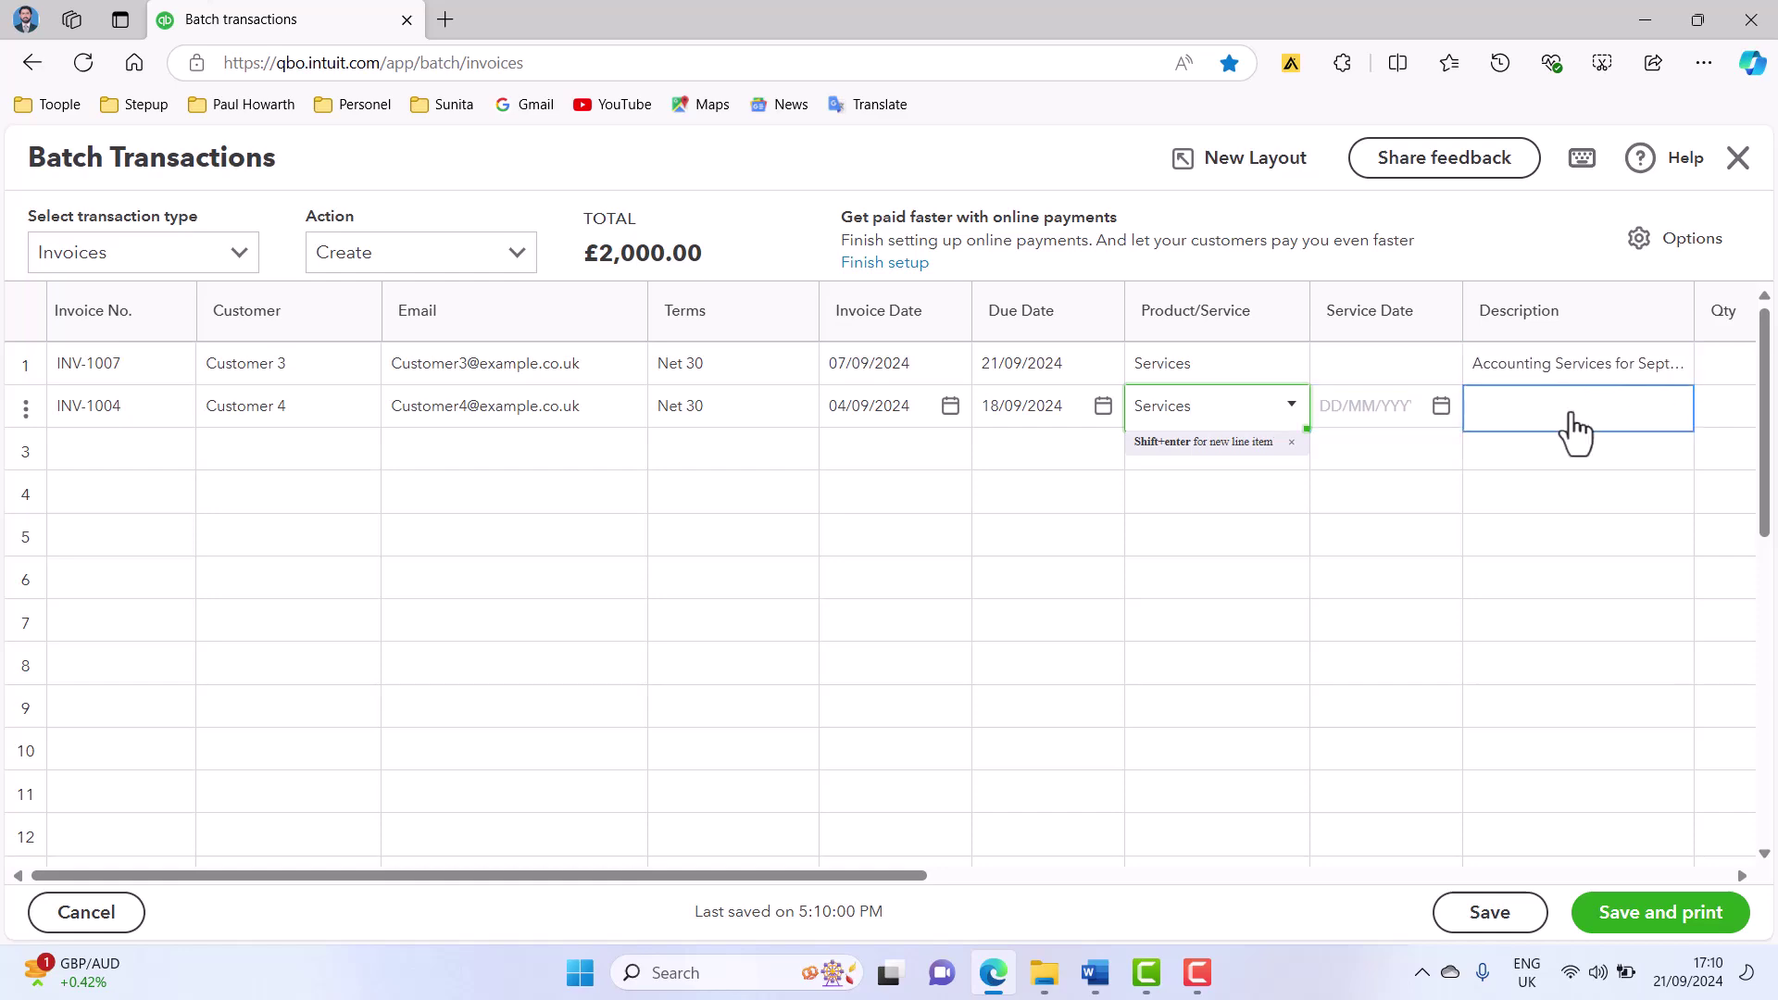
click(1574, 429)
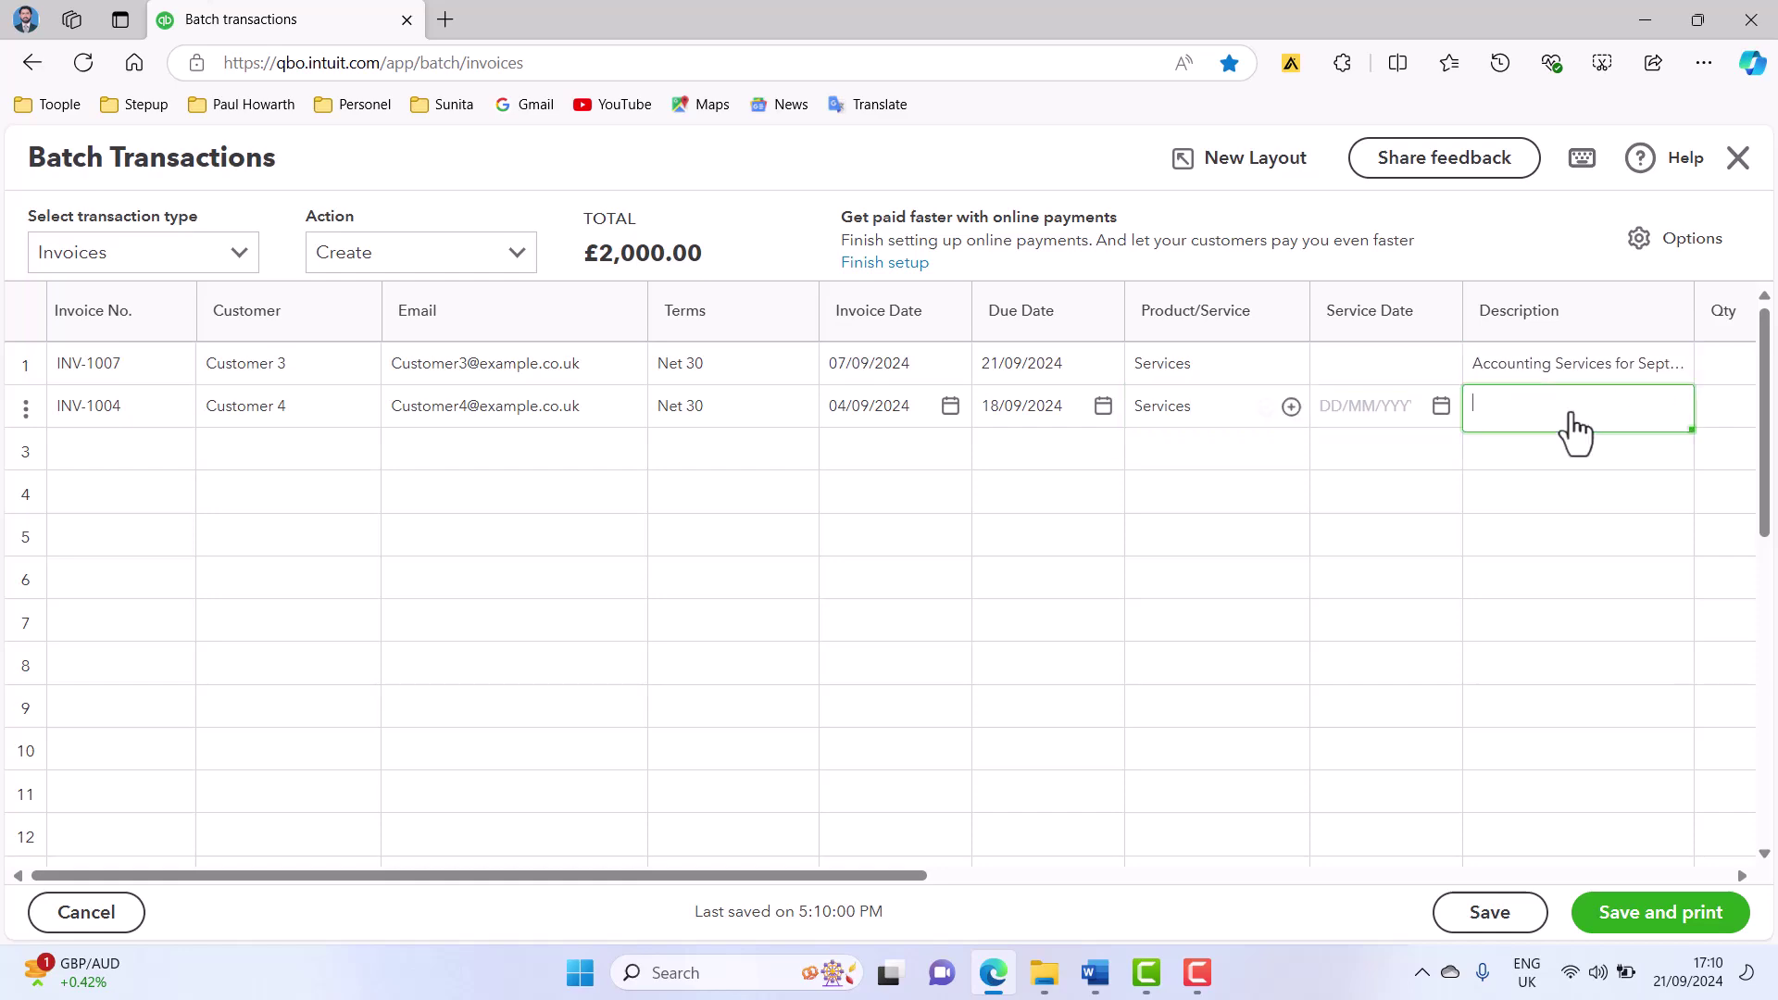
key(alt+Tab)
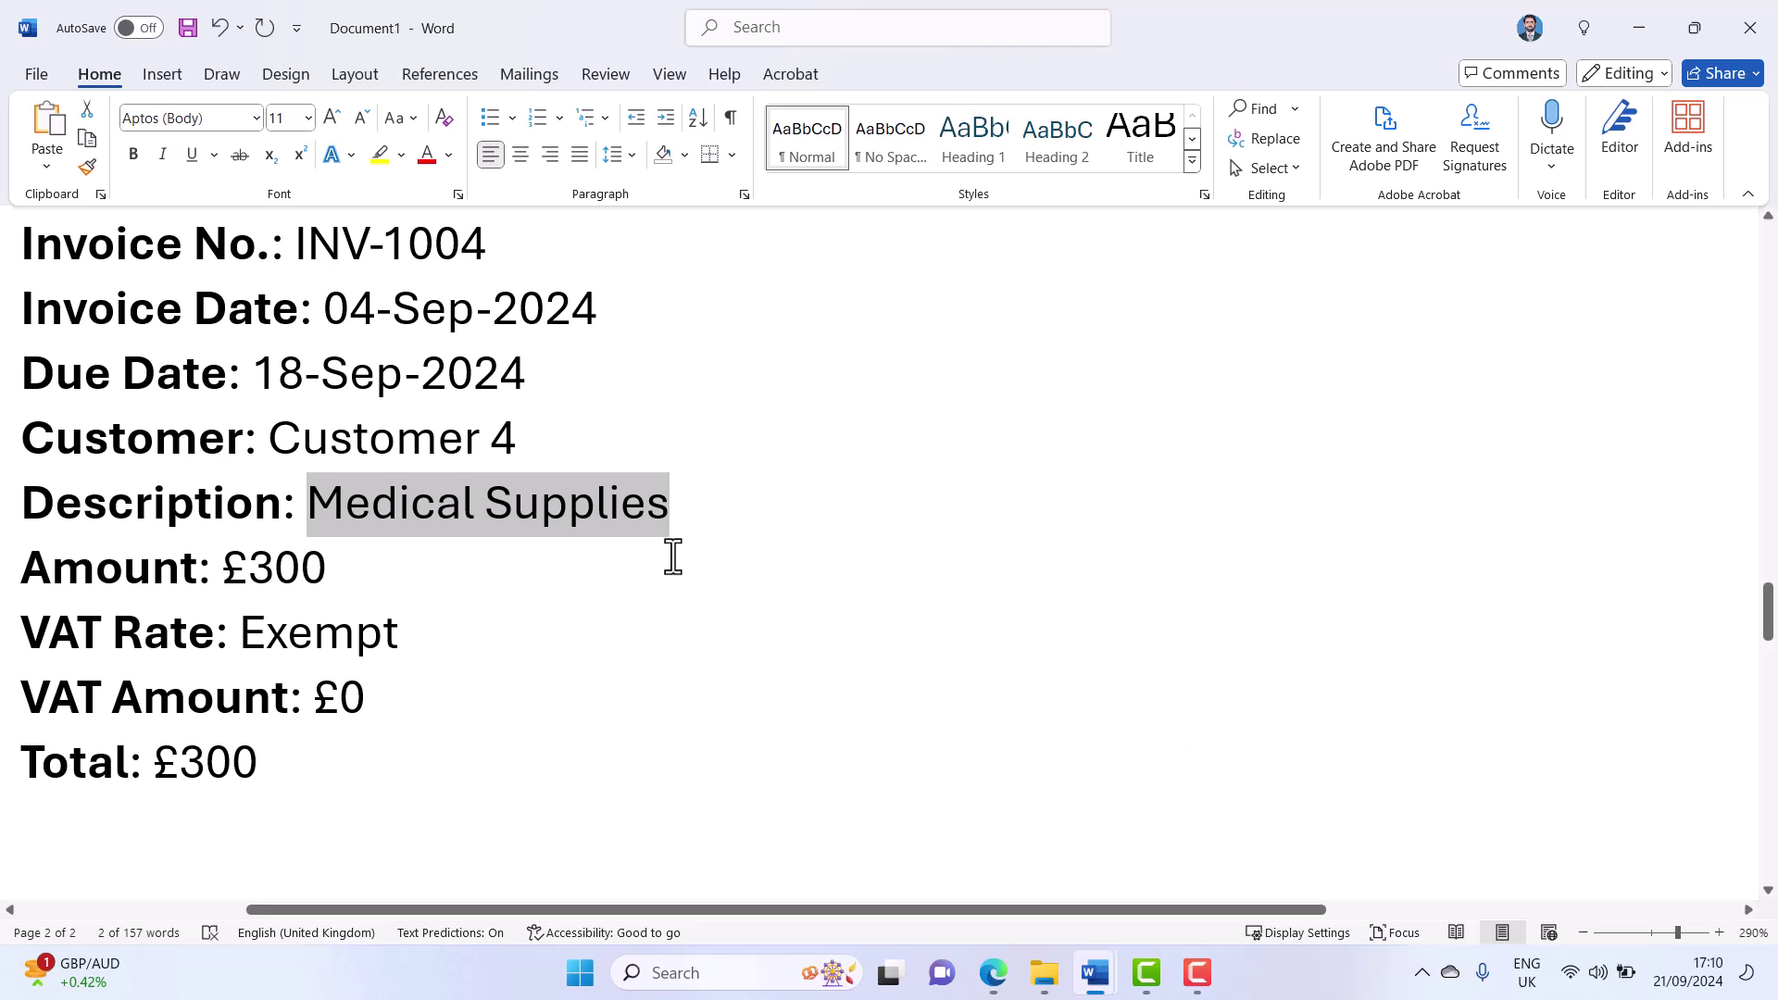
click(541, 523)
drag(313, 496, 1354, 525)
key(ctrl+c)
key(alt+Tab)
click(1526, 428)
click(1557, 409)
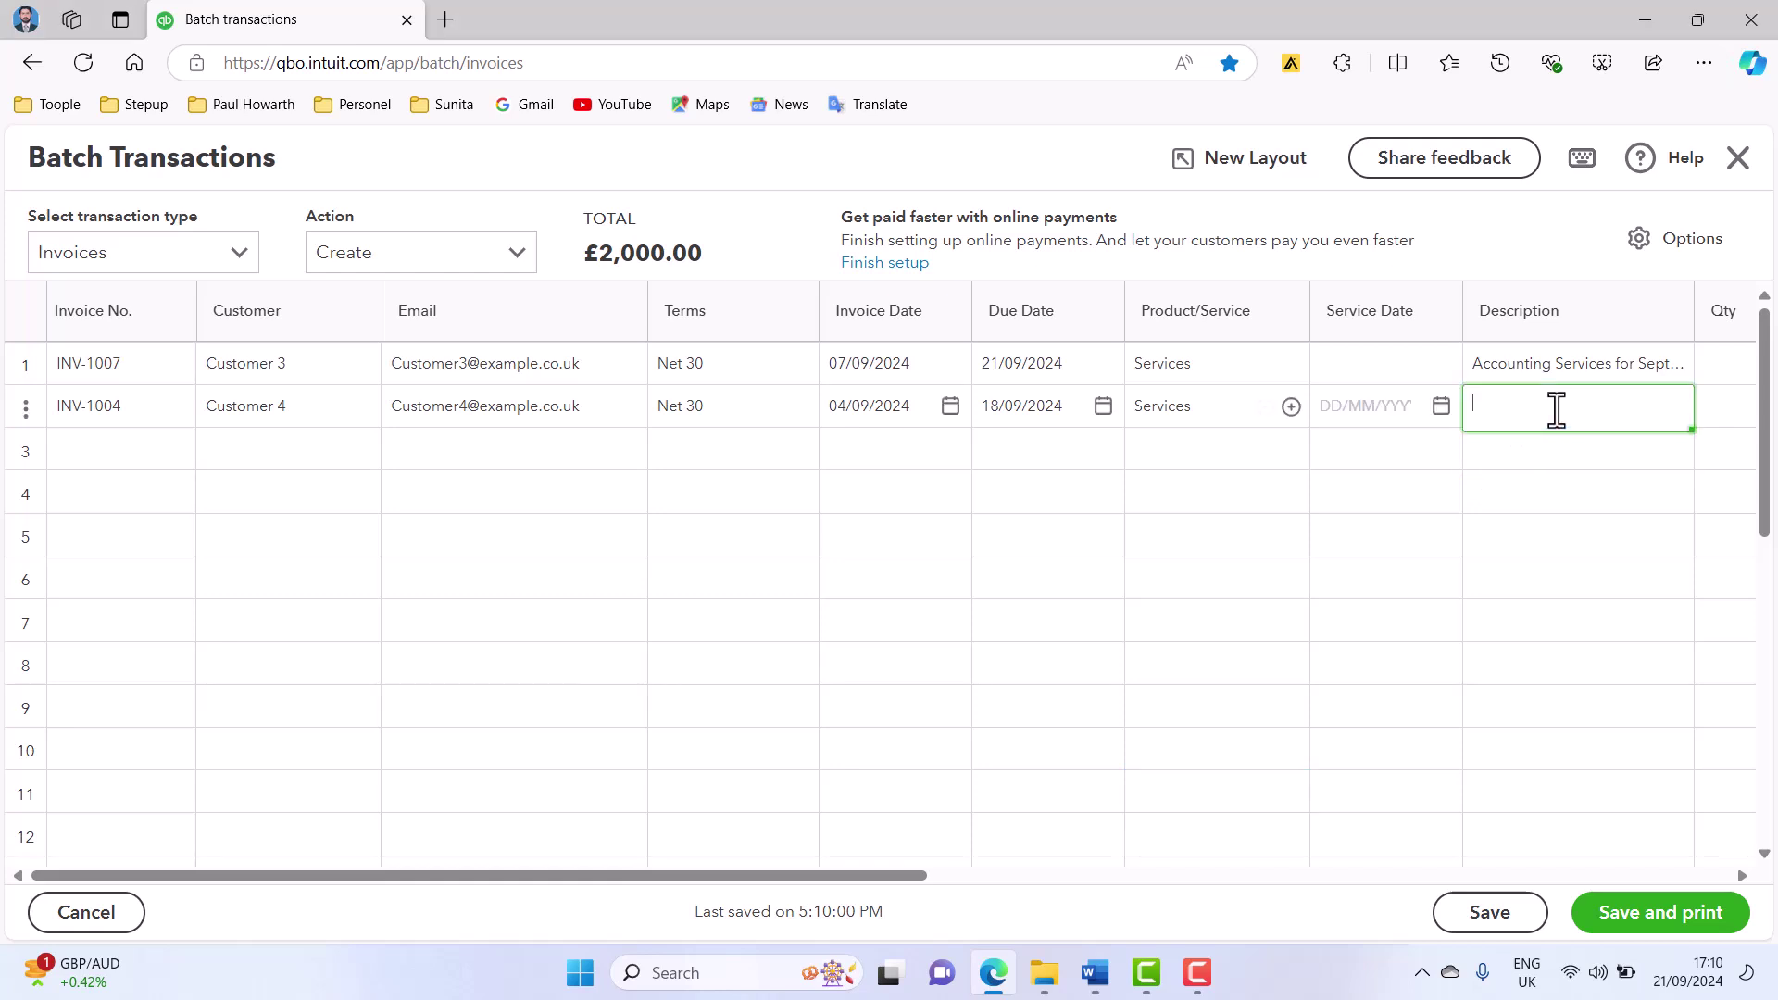
key(ctrl+v)
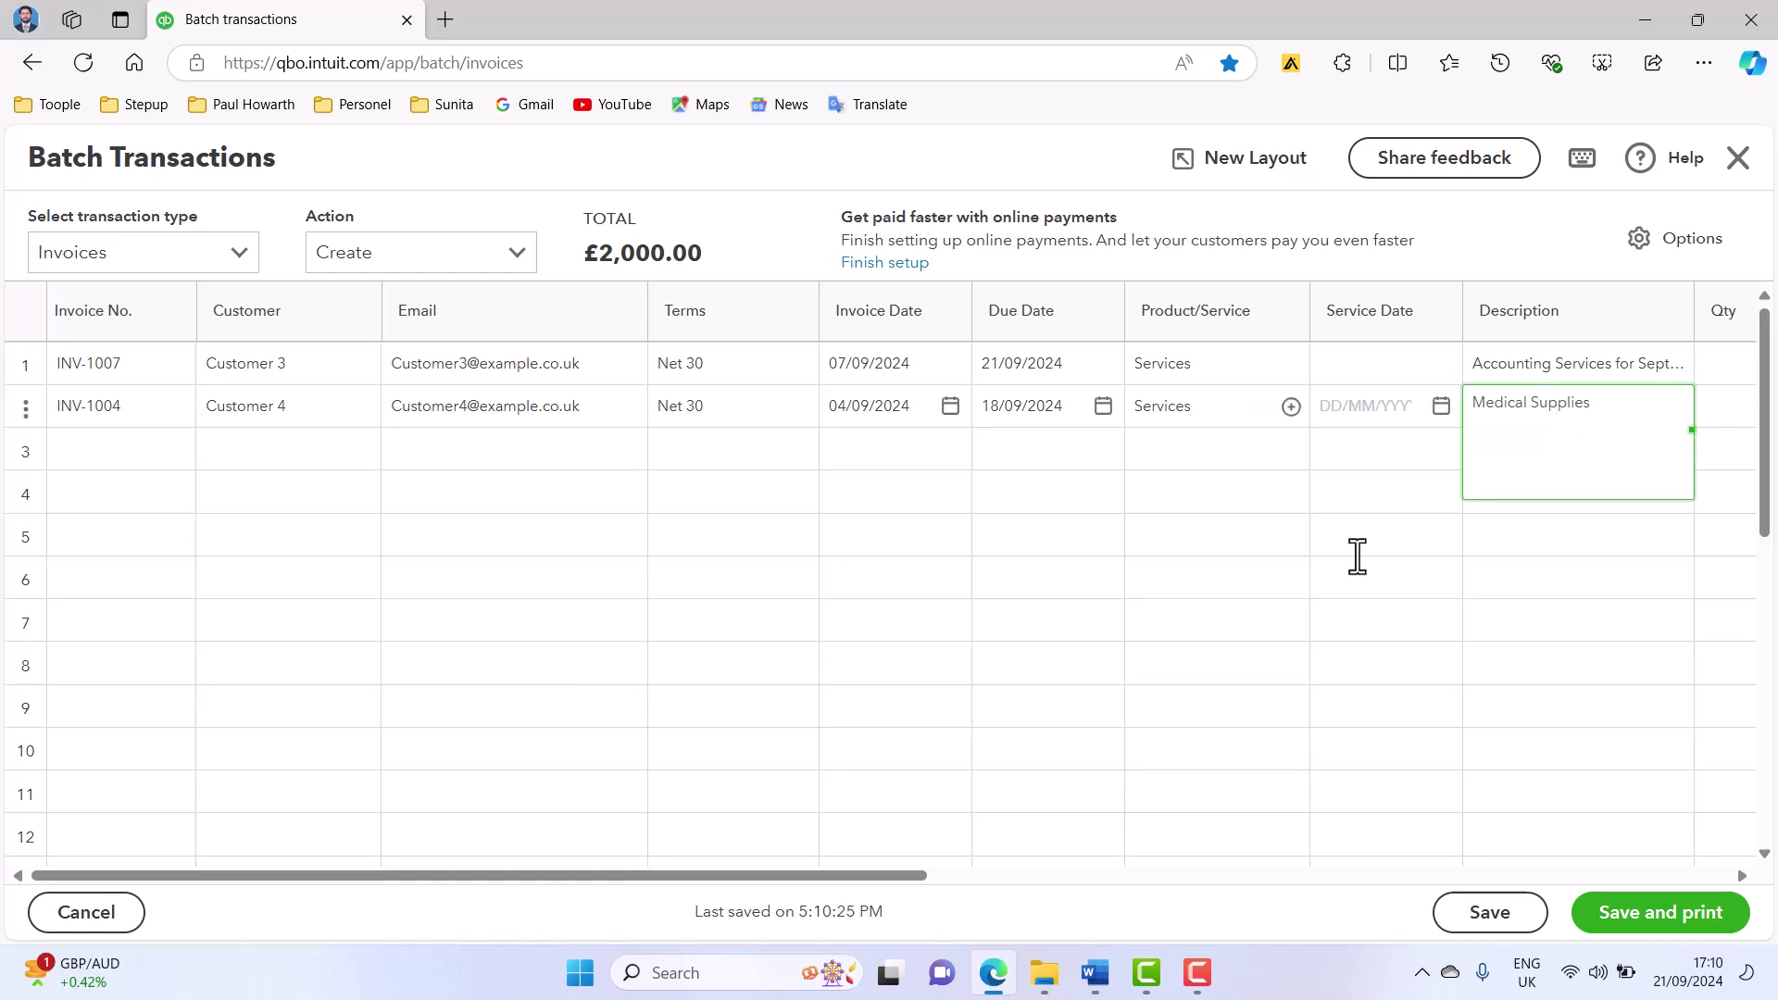
- Check the amount in Document1, set the INV-1004 row's rate to 300 and enable Send later
drag(884, 874, 1366, 874)
key(alt+Tab)
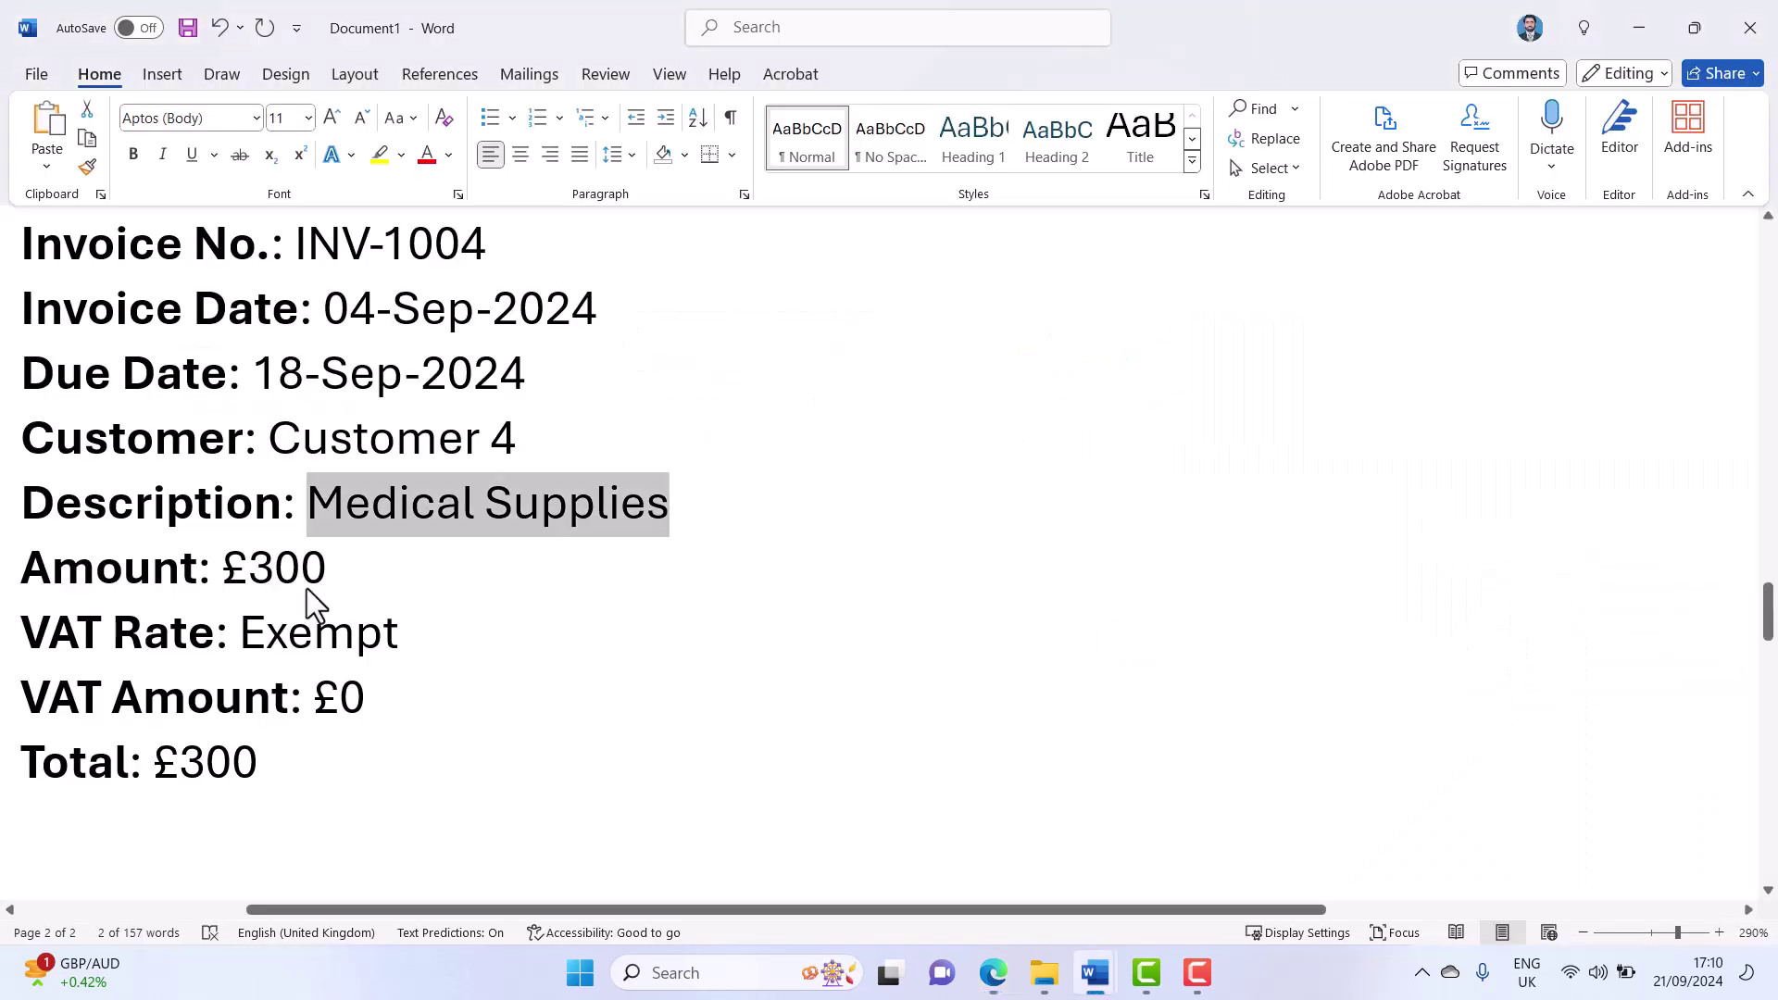
key(alt+Tab)
click(905, 402)
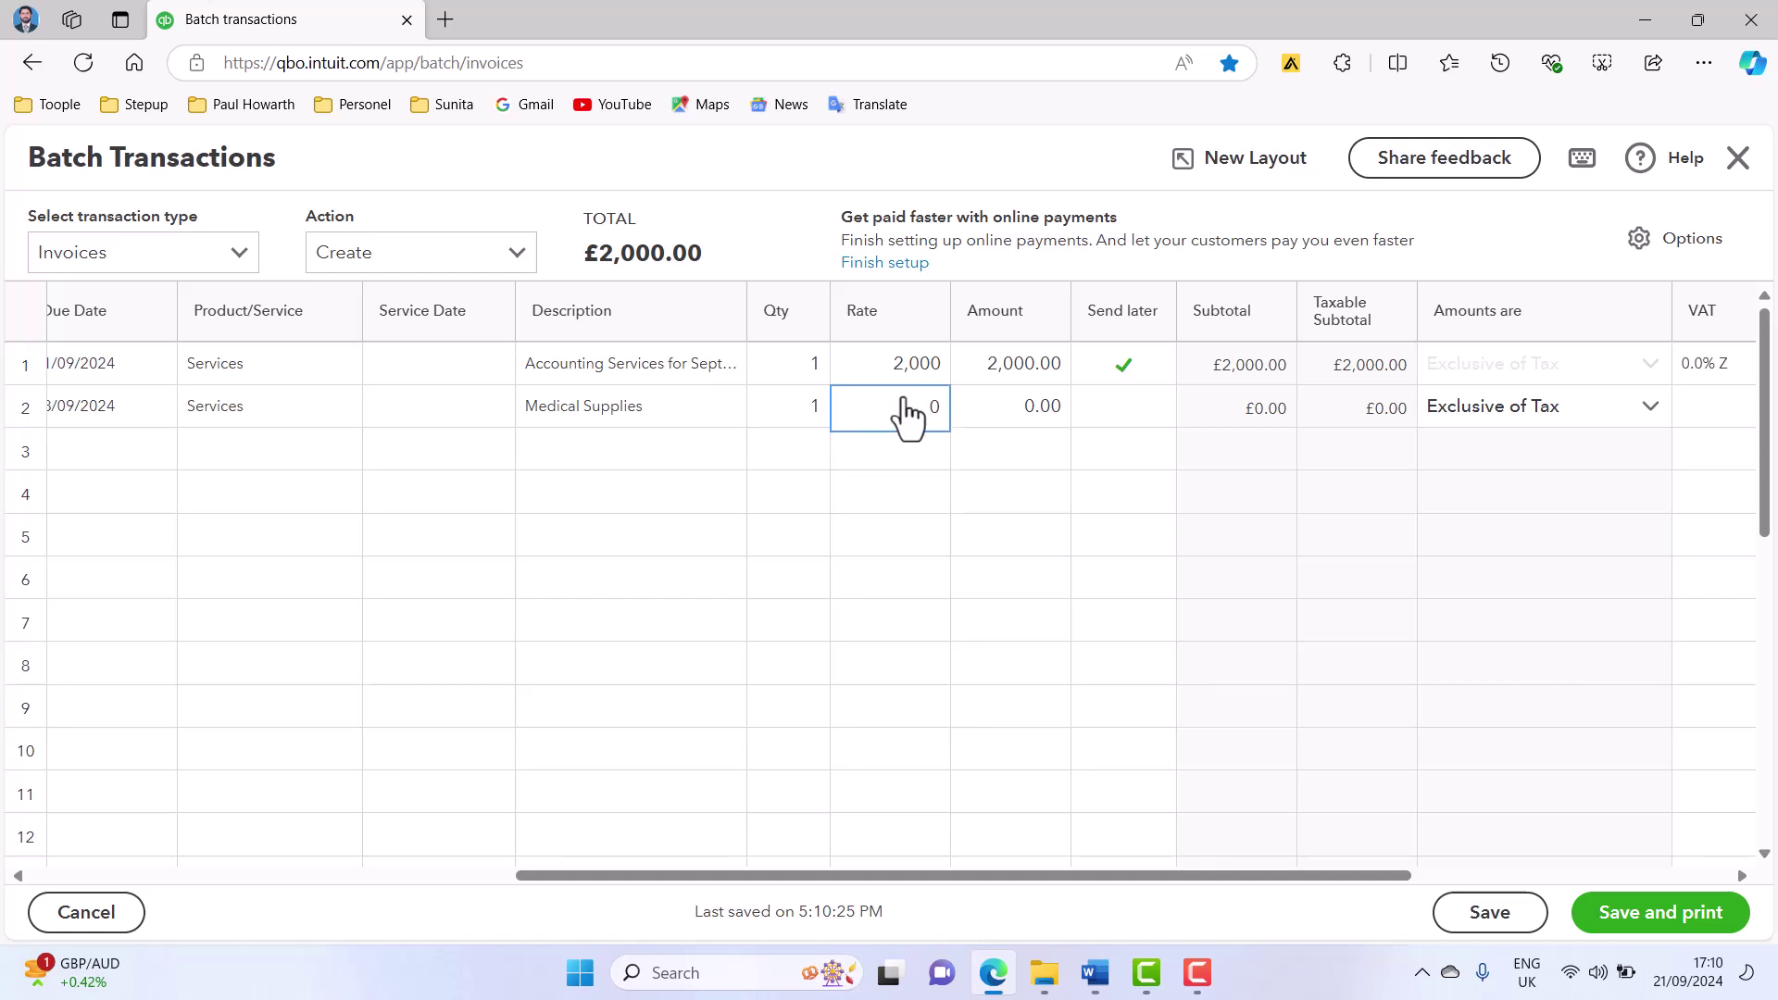
click(907, 403)
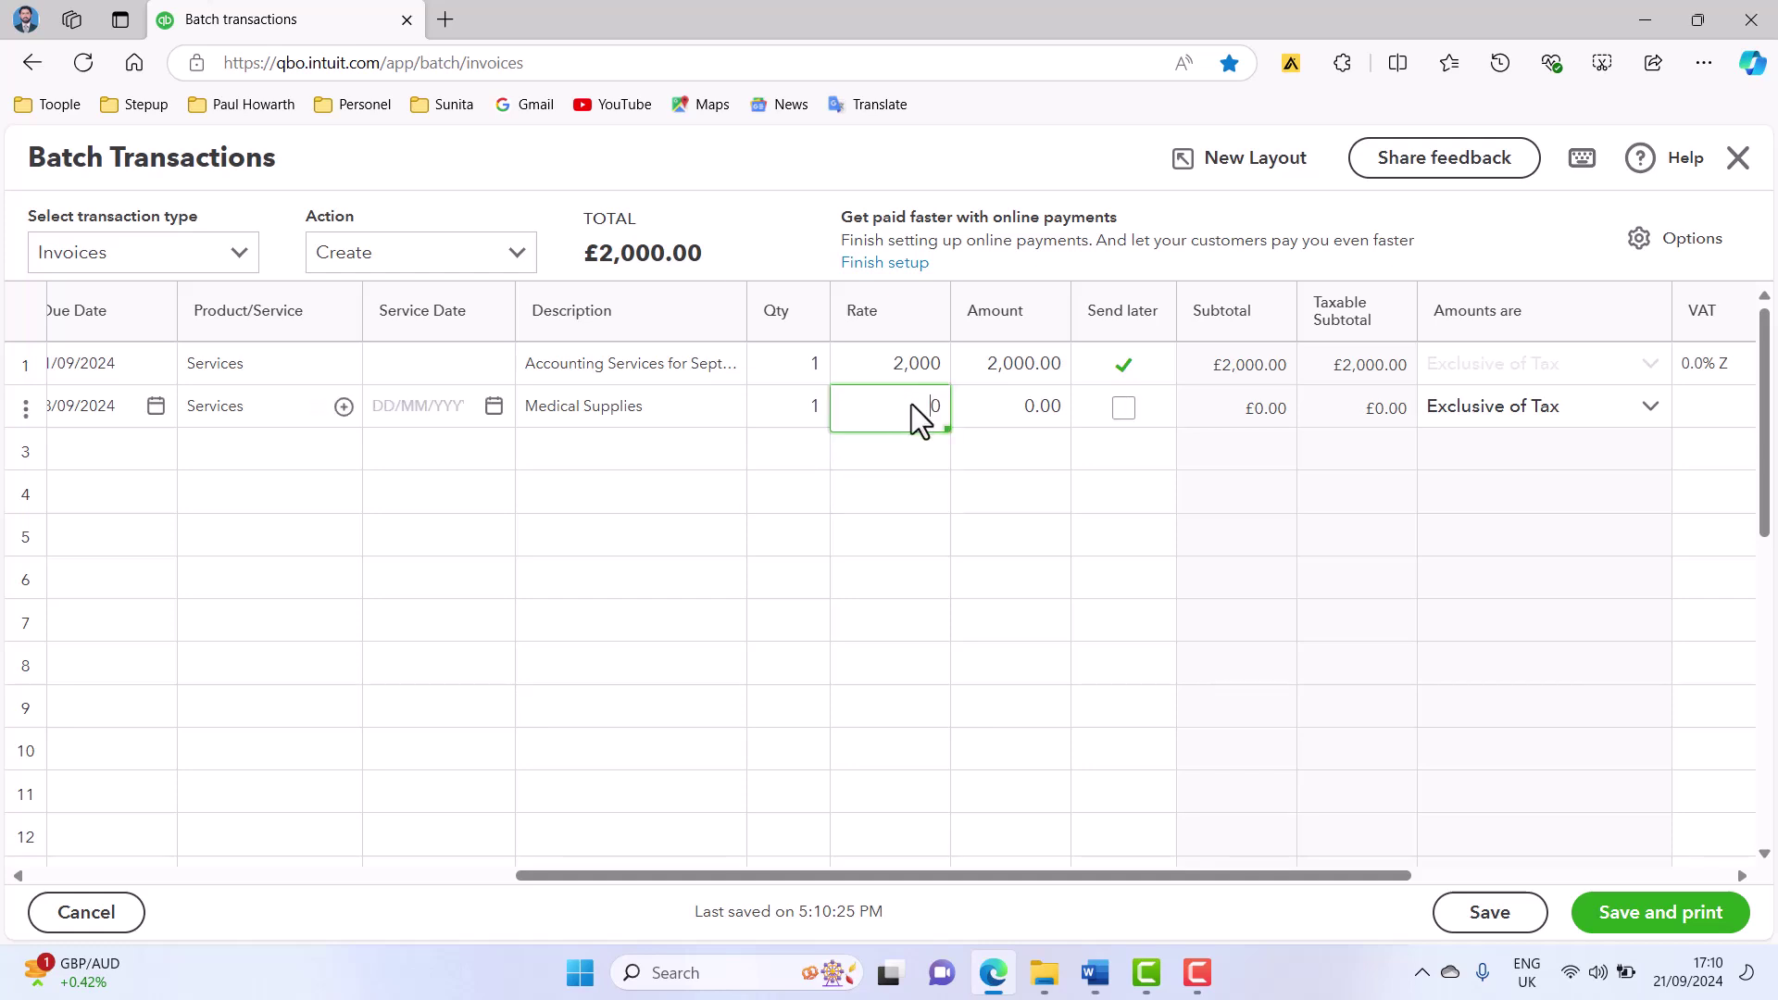
text(300)
click(1122, 406)
- Keep the INV-1004 amounts as Exclusive of Tax and set the row's VAT to Exempt
mouse_move(1639, 434)
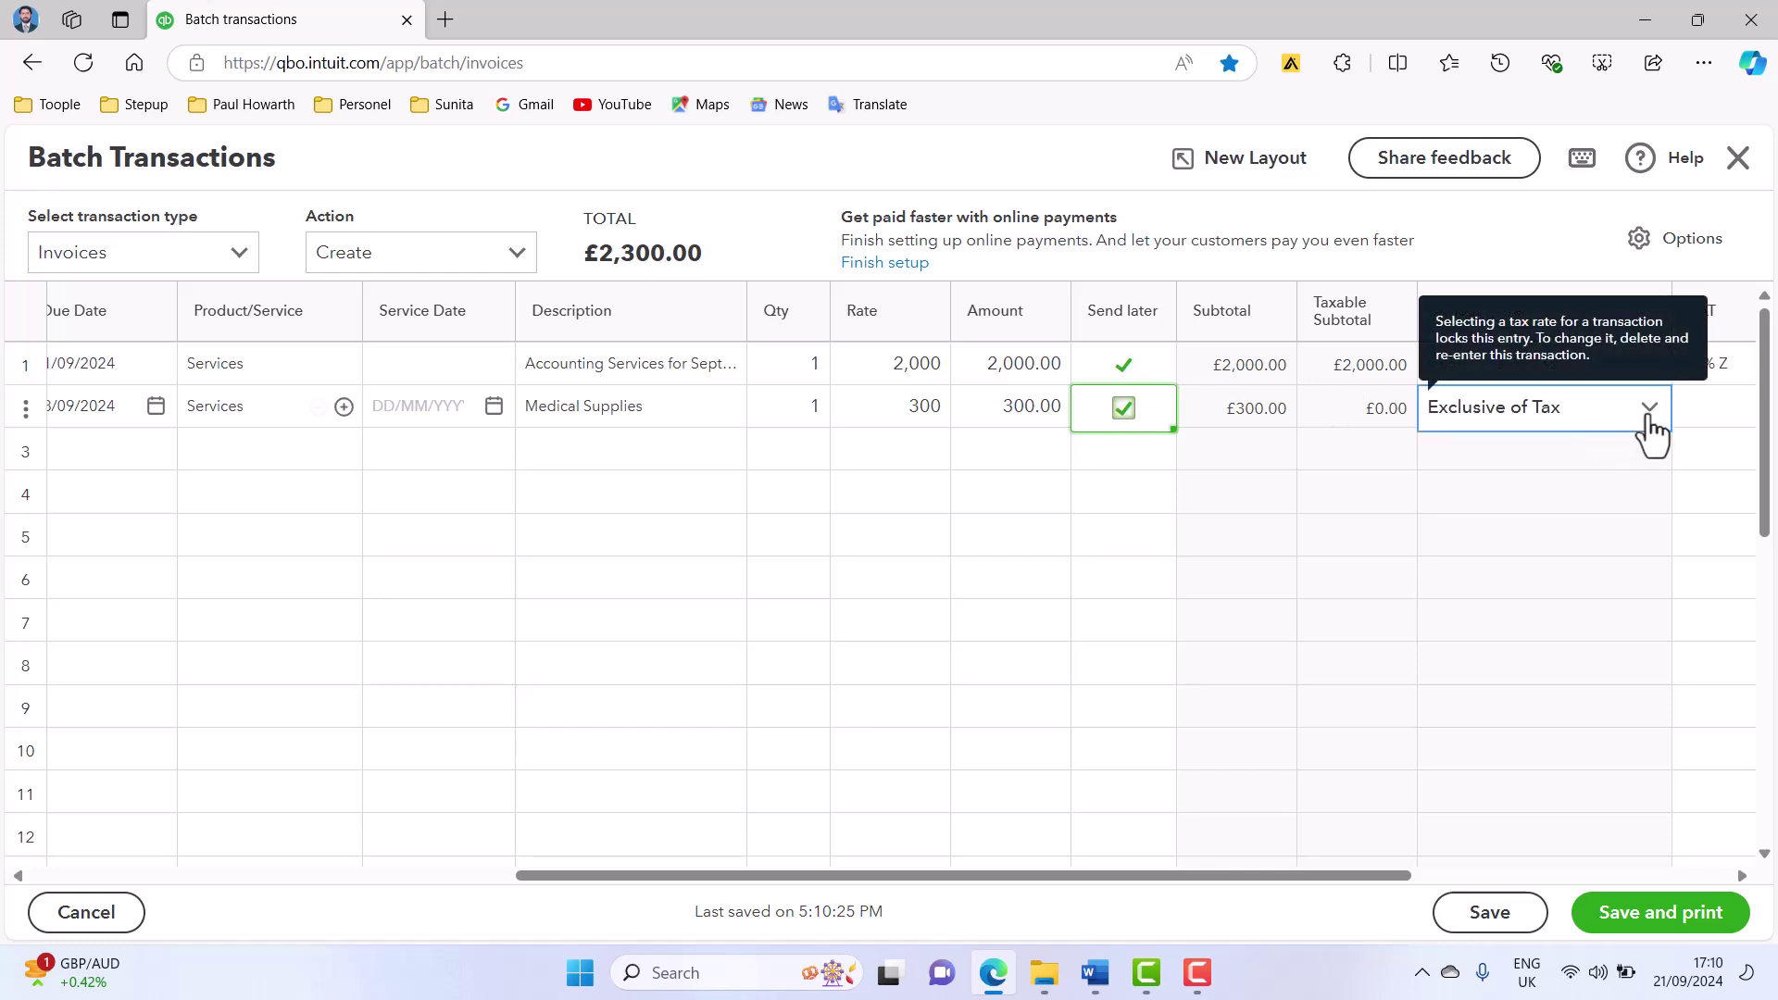
click(1649, 428)
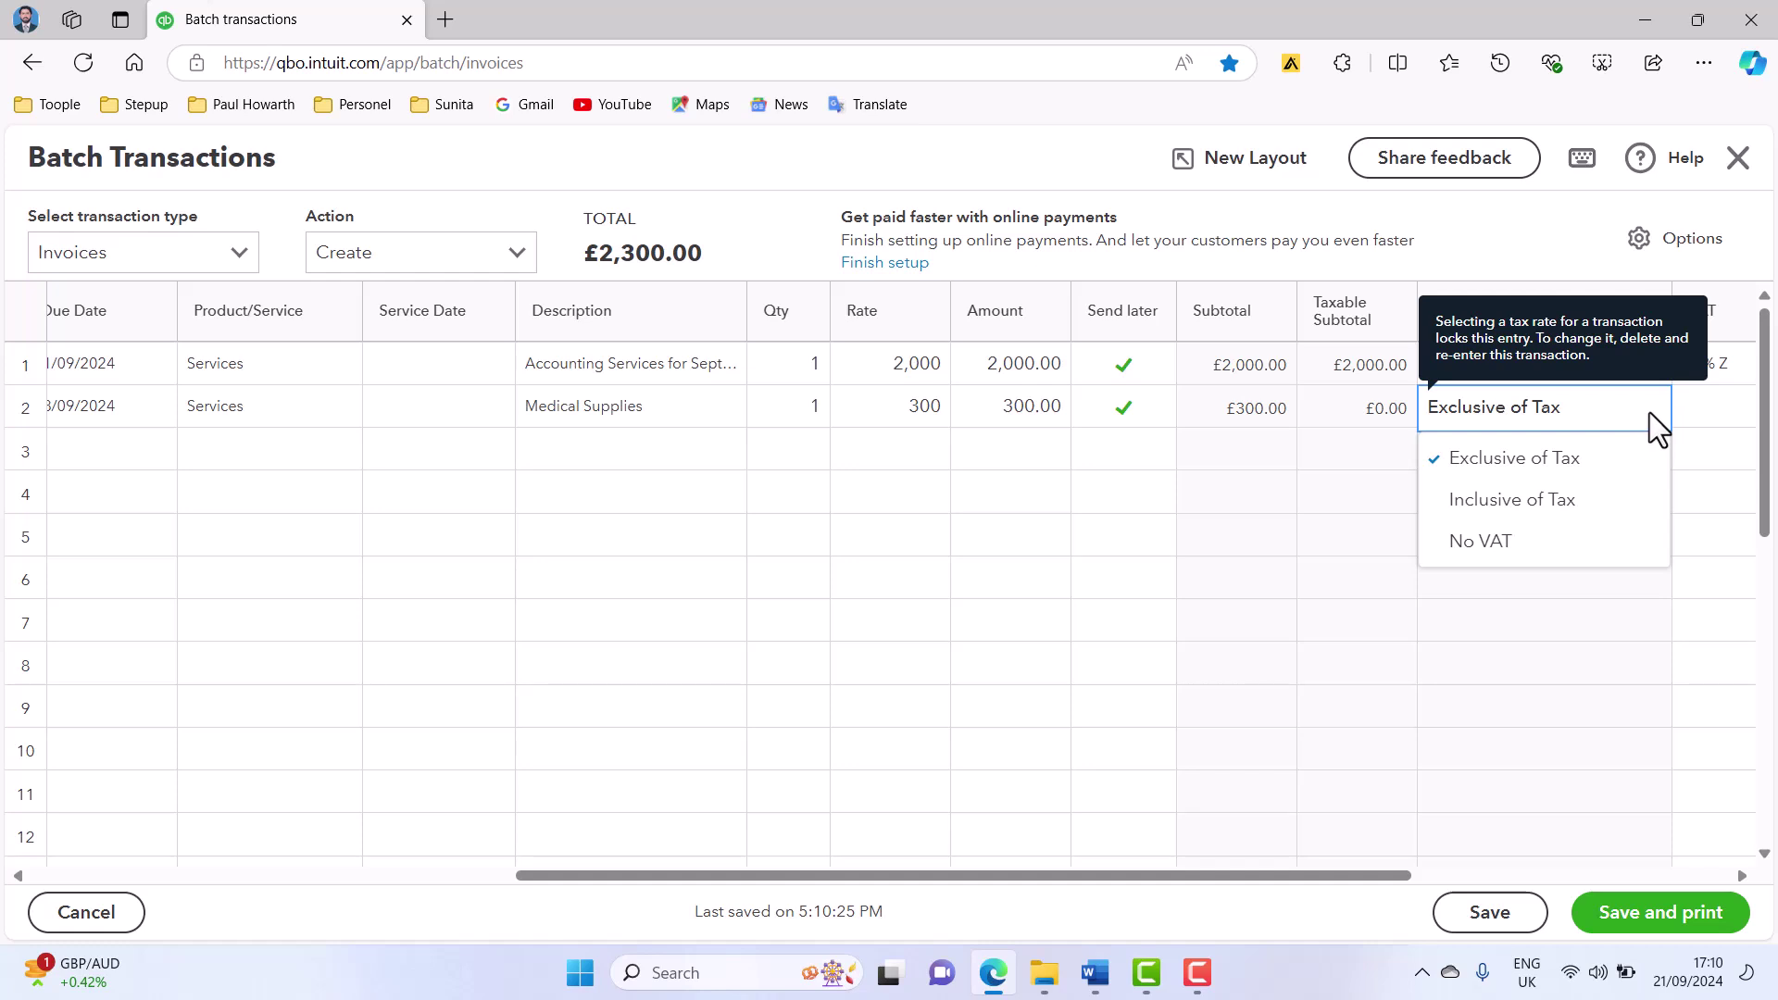
click(1556, 458)
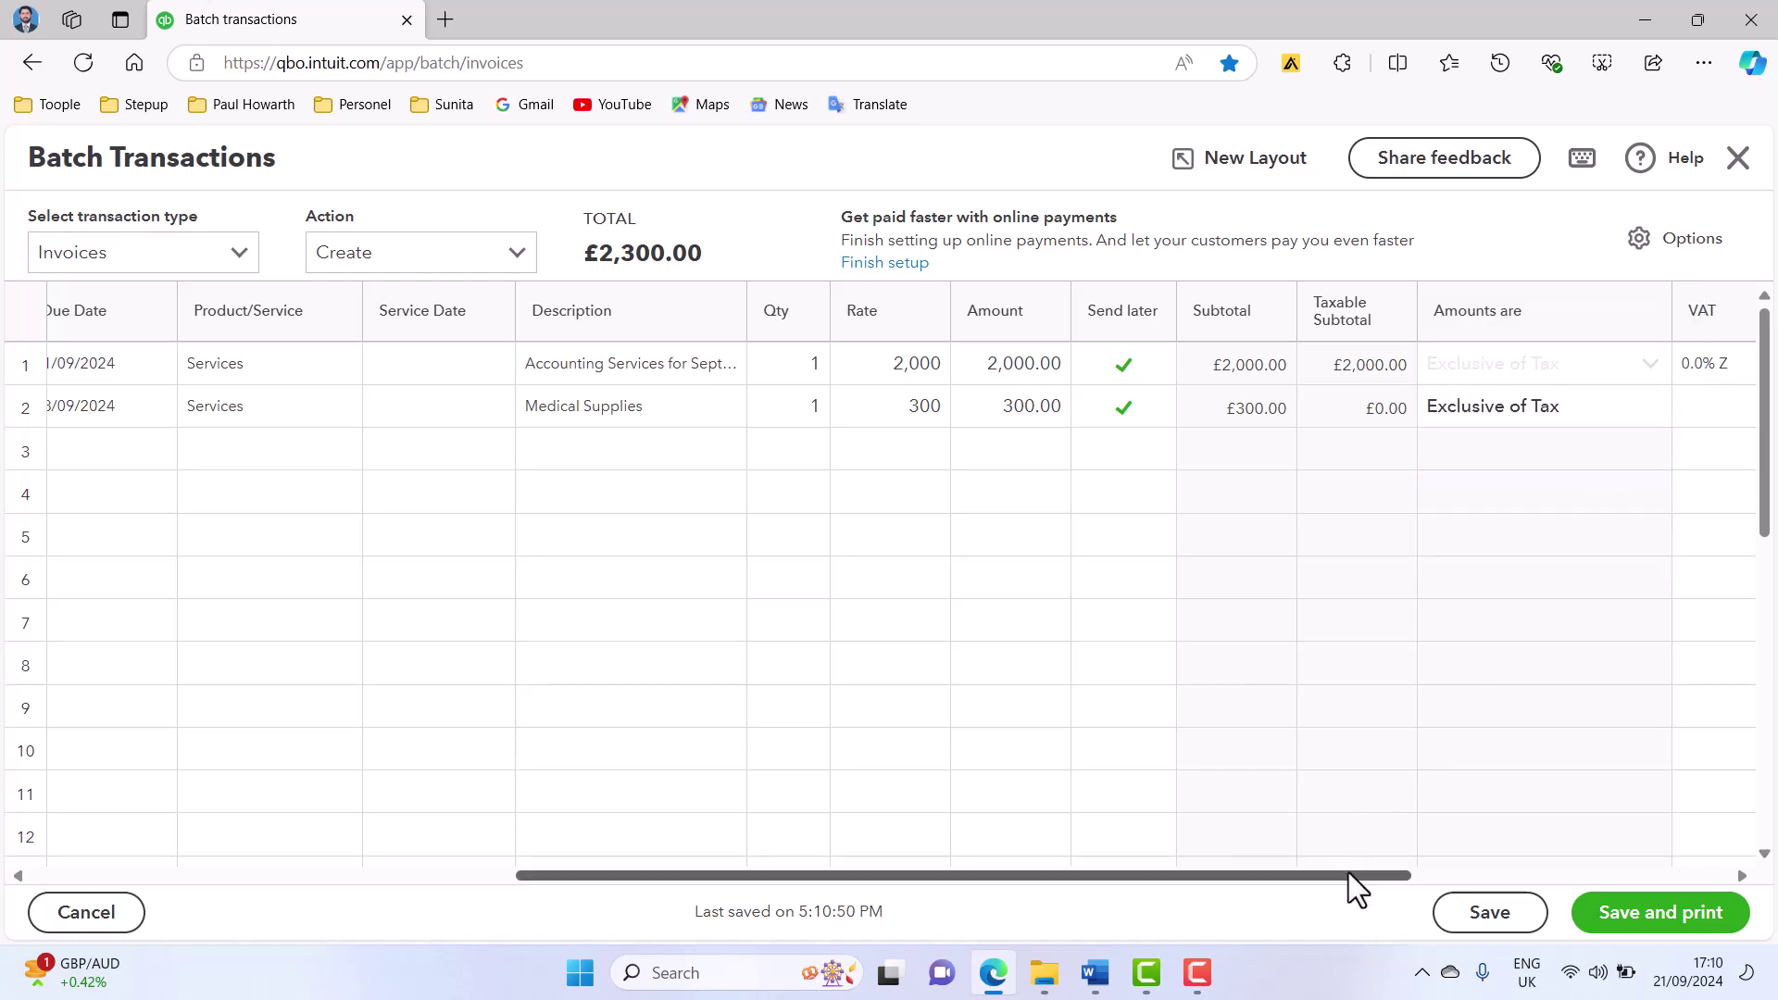
drag(1348, 875, 1592, 870)
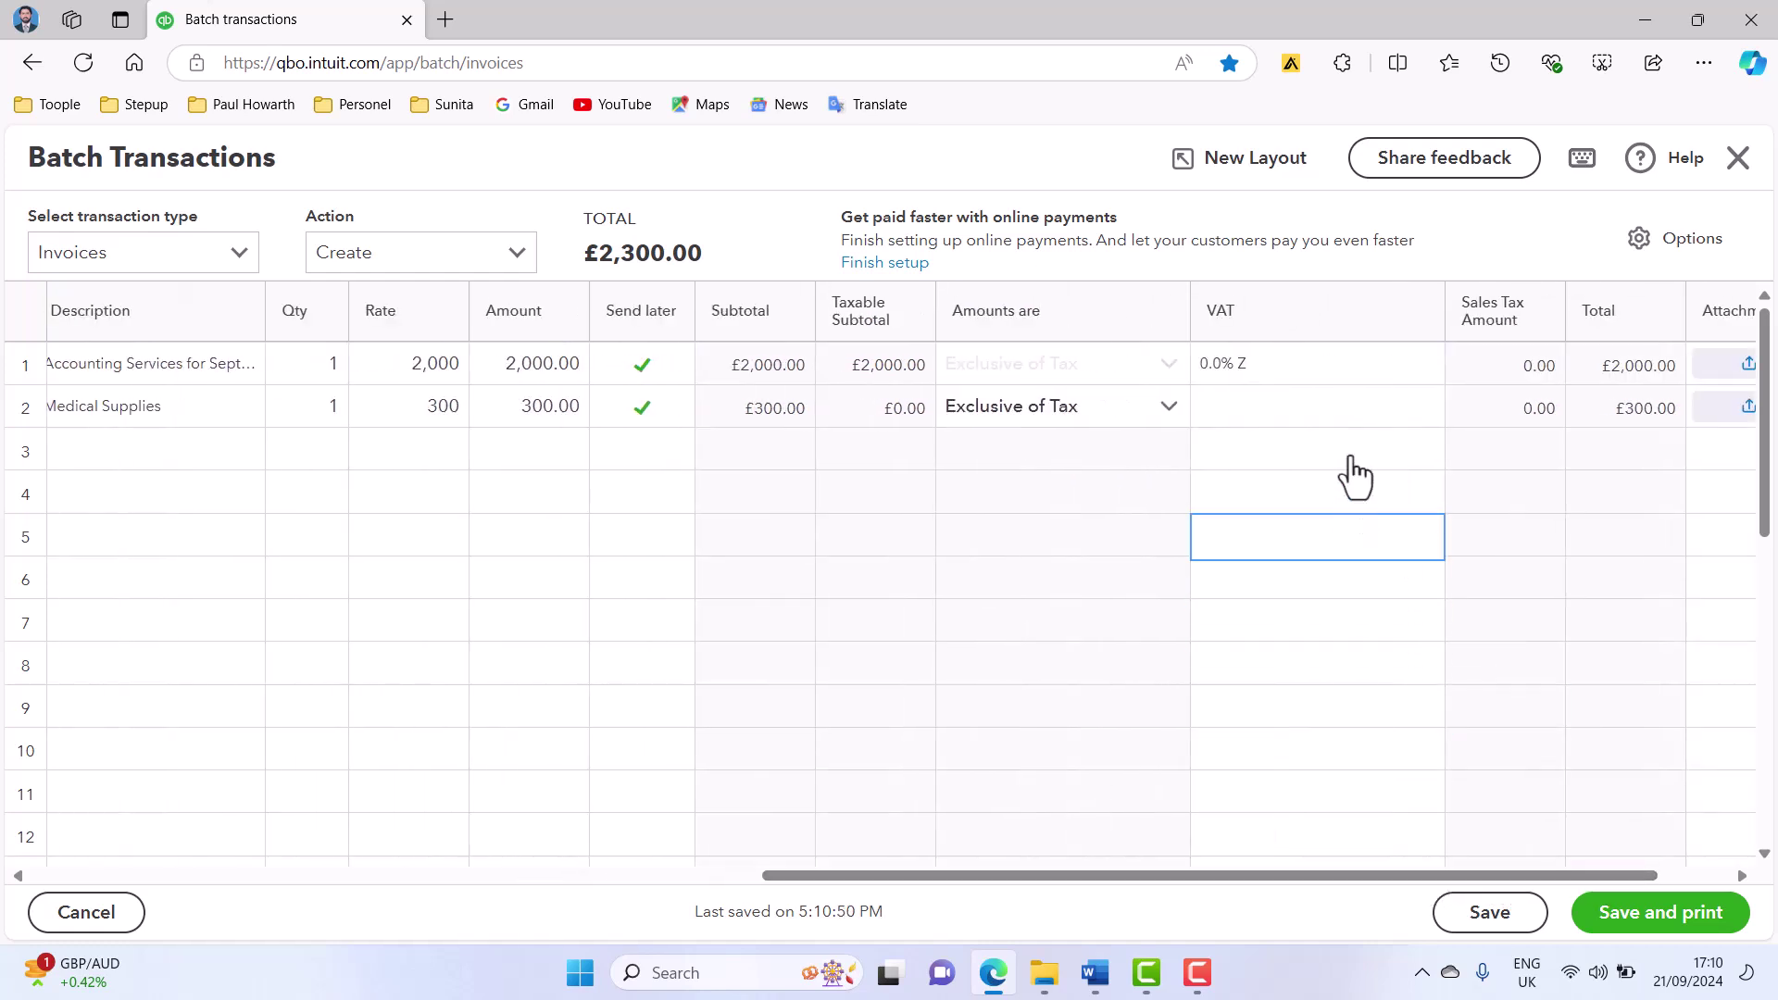
click(1400, 416)
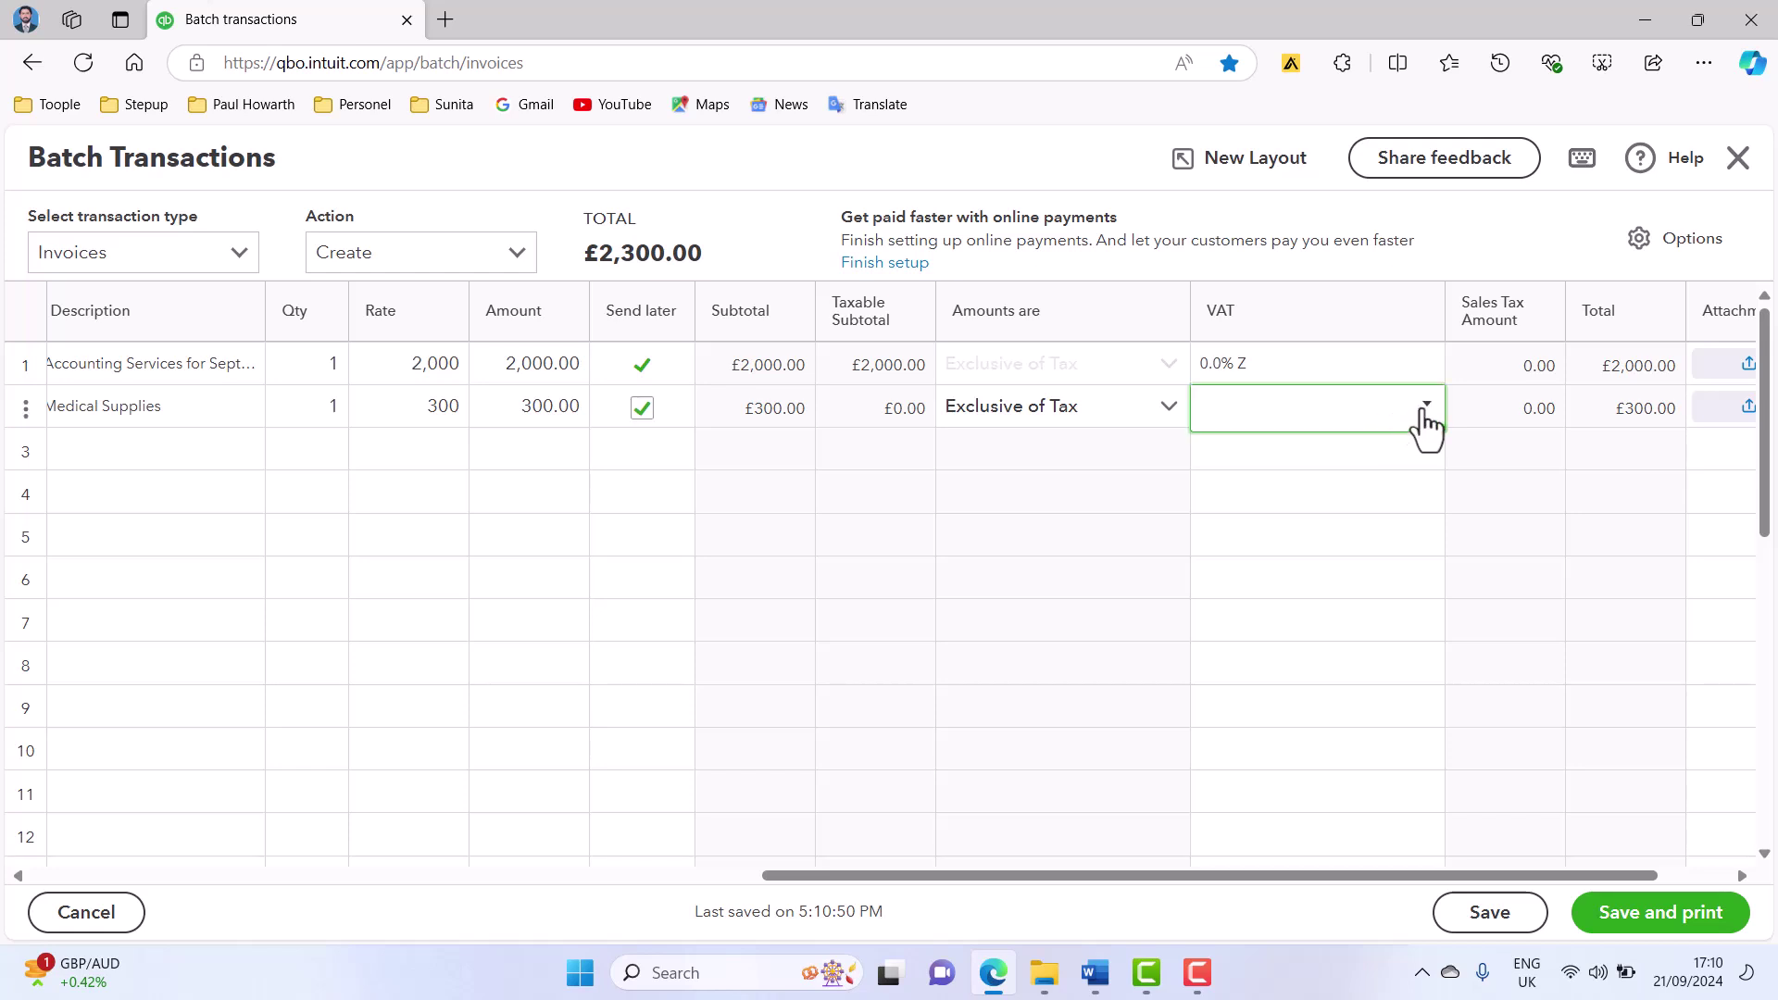
click(1426, 421)
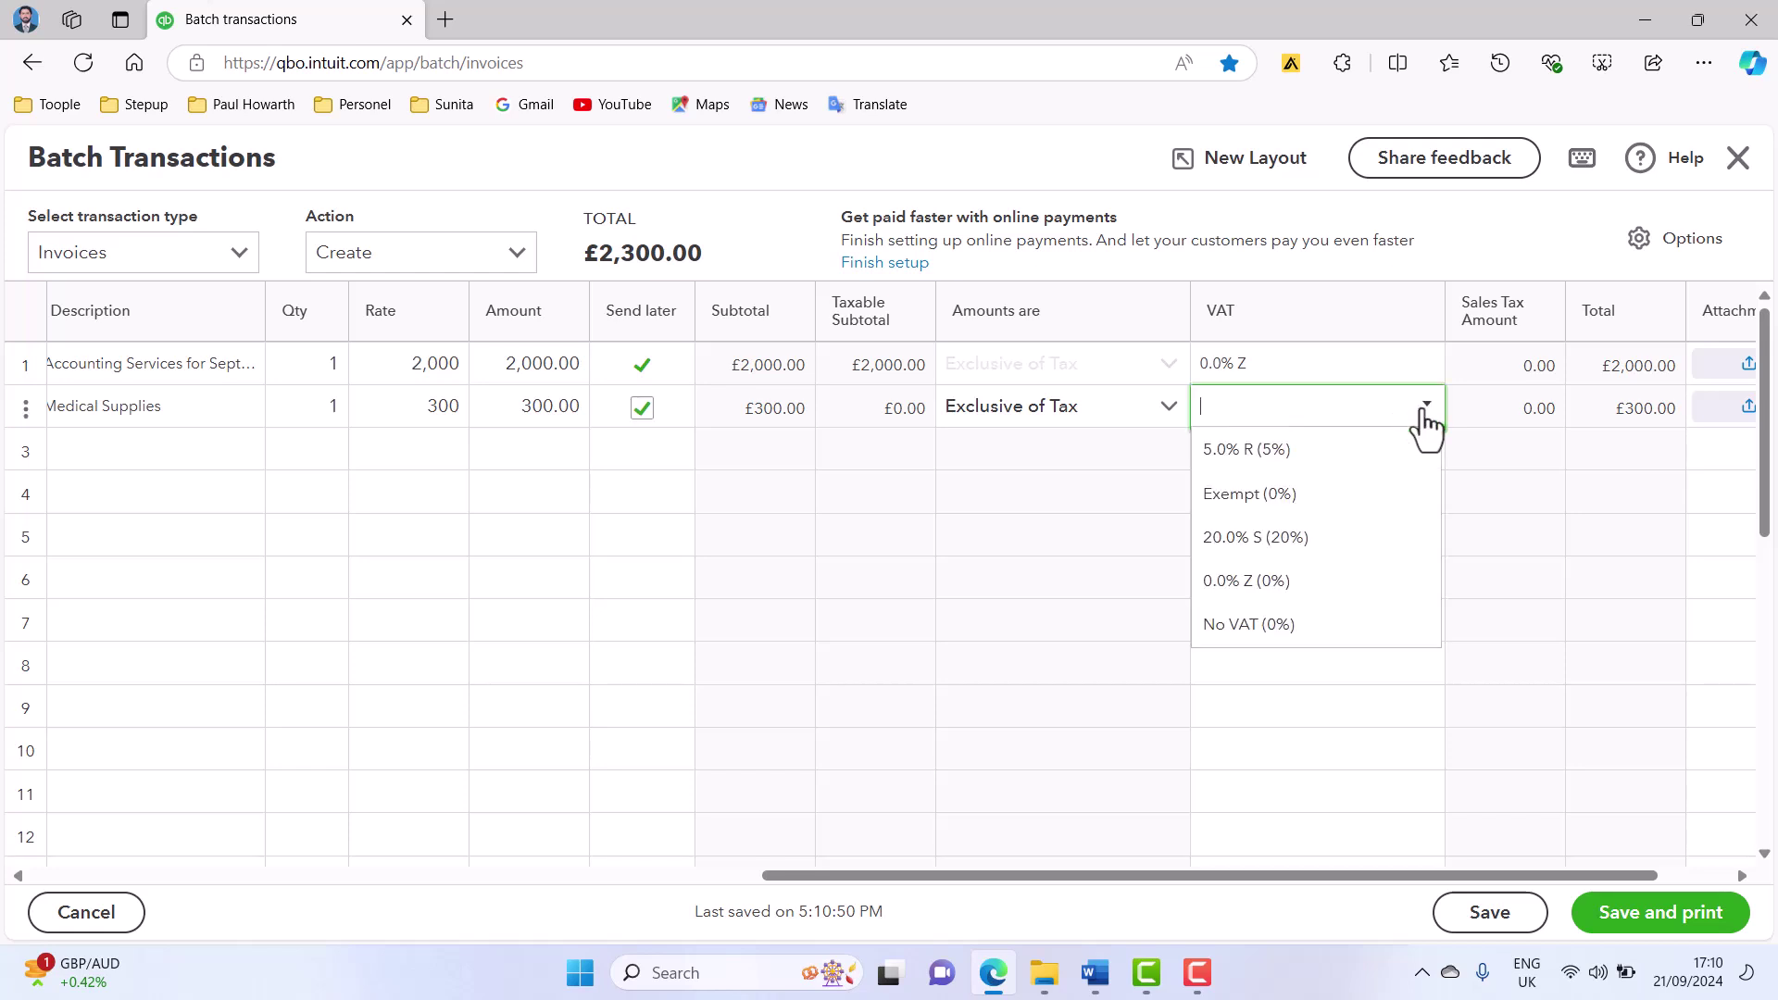
click(1312, 494)
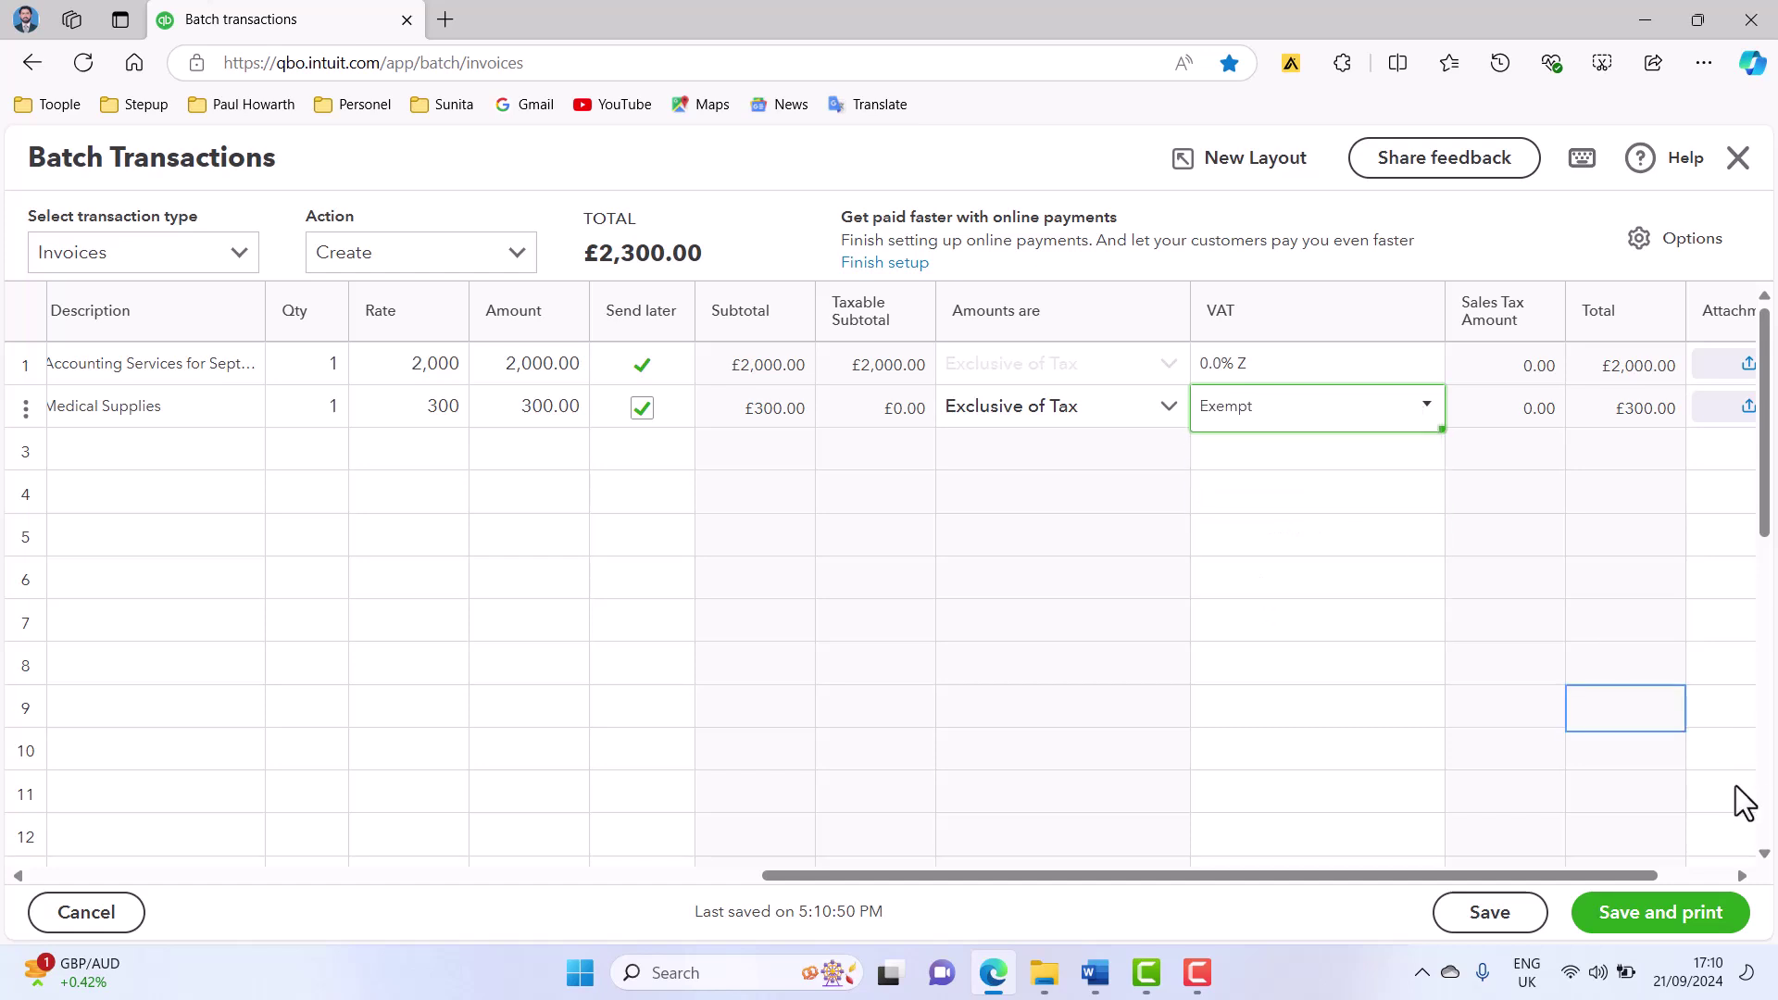
click(1697, 874)
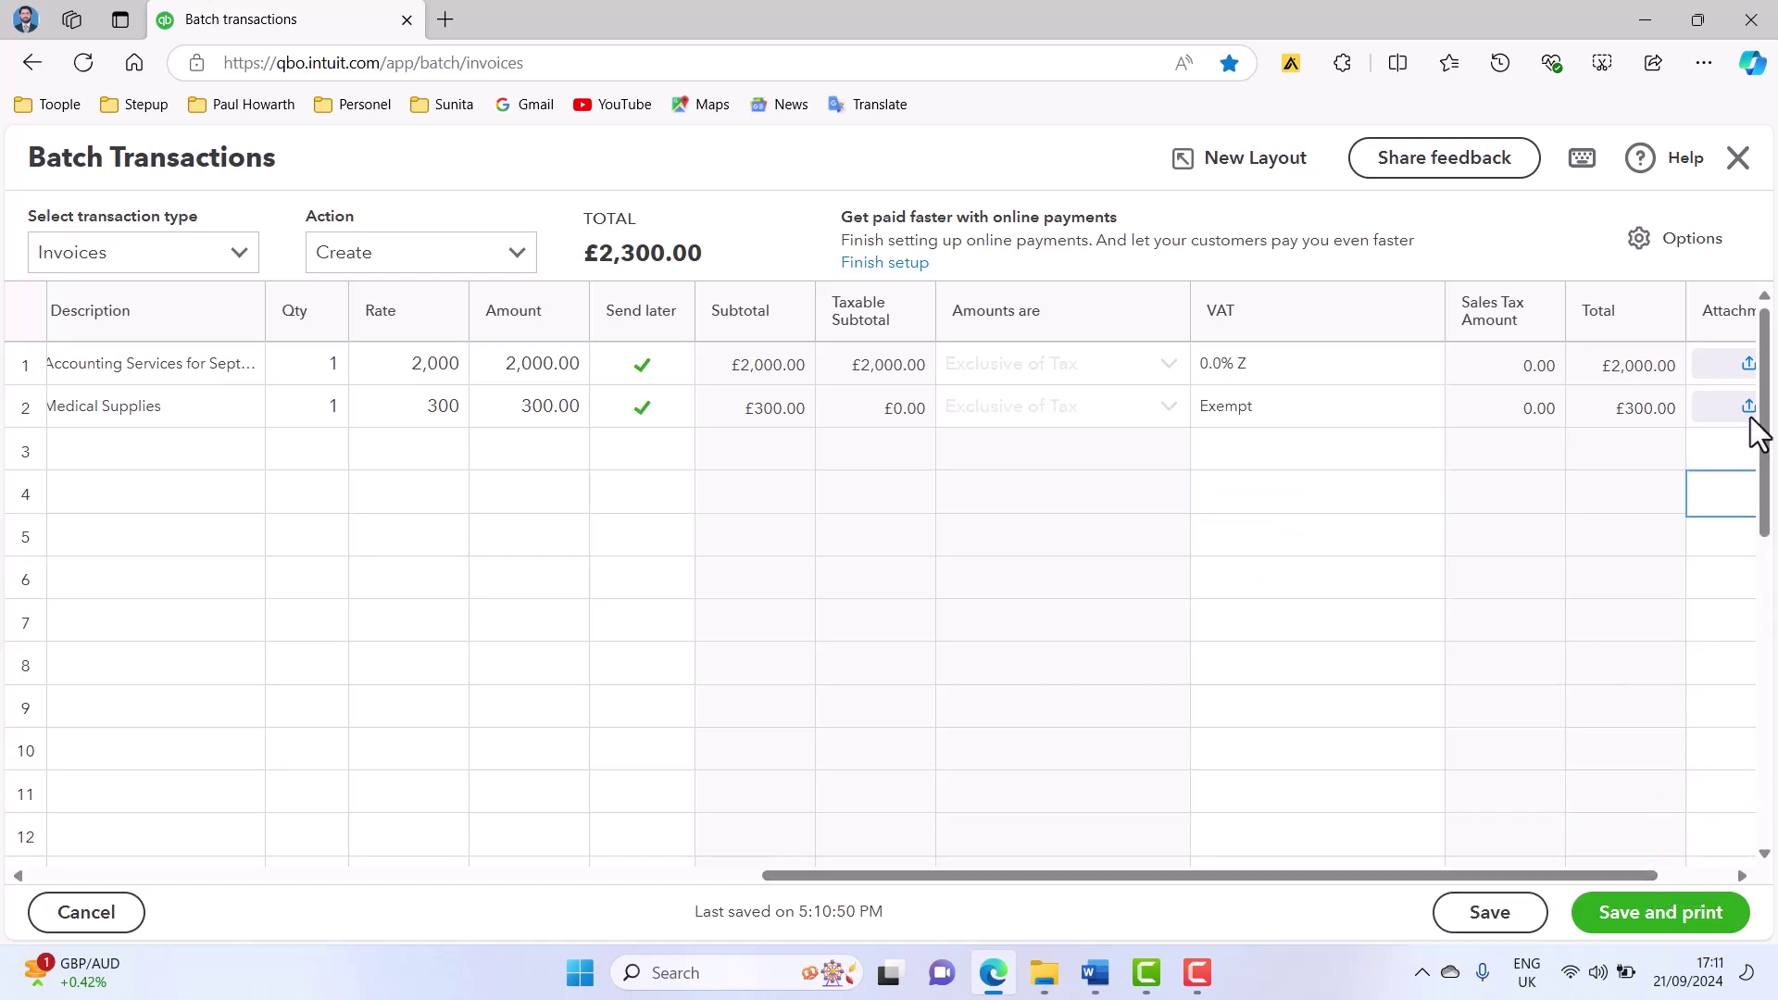
- Find the next invoice in the Document1 Word file, select its number INV-1005 and return to QuickBooks
drag(1556, 874, 324, 875)
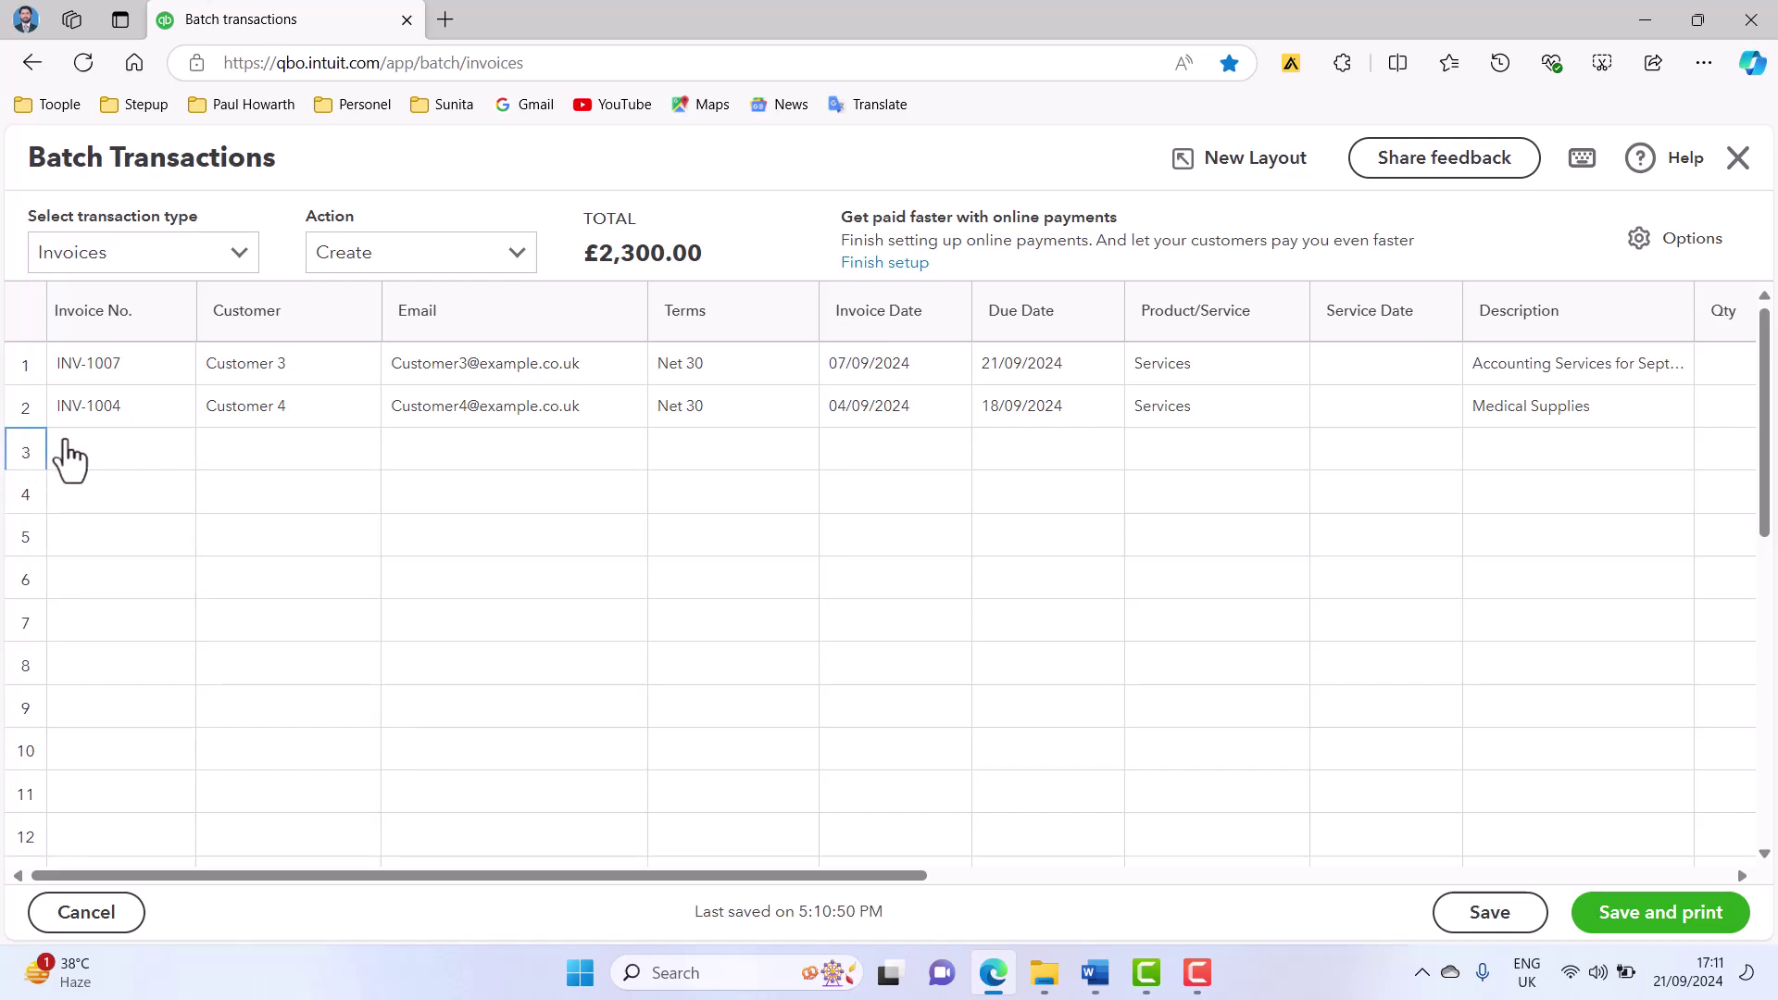
mouse_move(1141, 995)
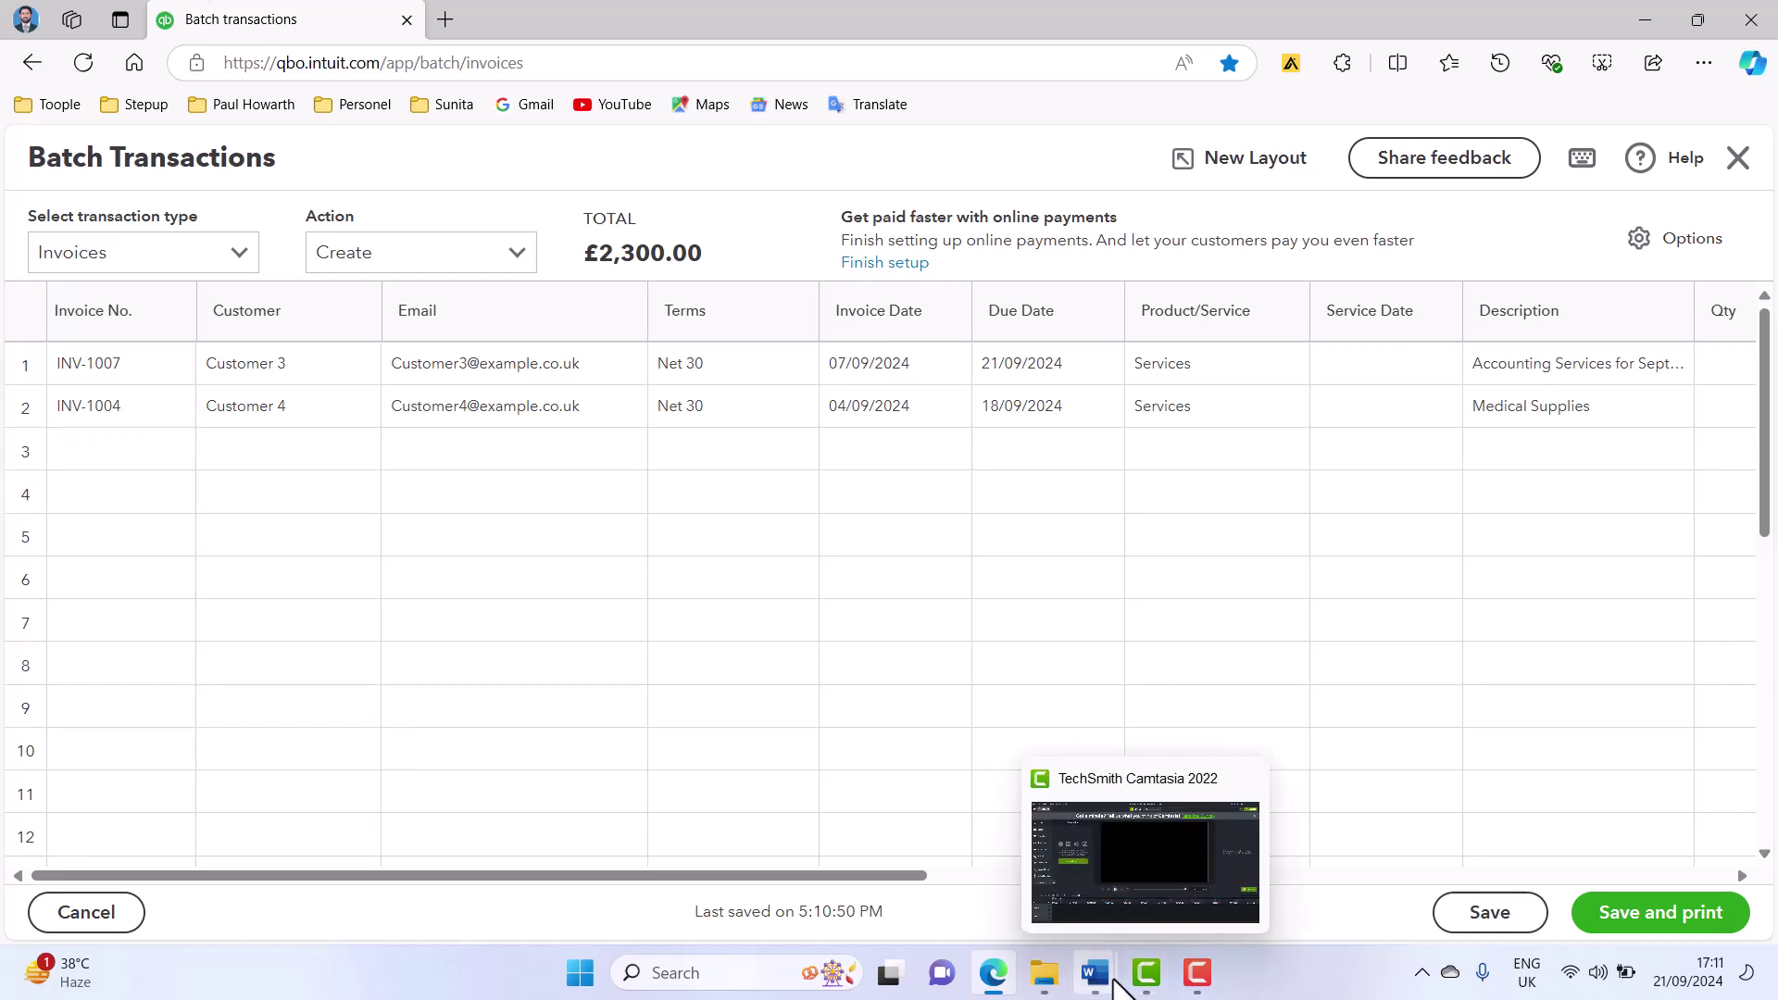
mouse_move(1096, 976)
click(1171, 887)
scroll(552, 647, down, 8)
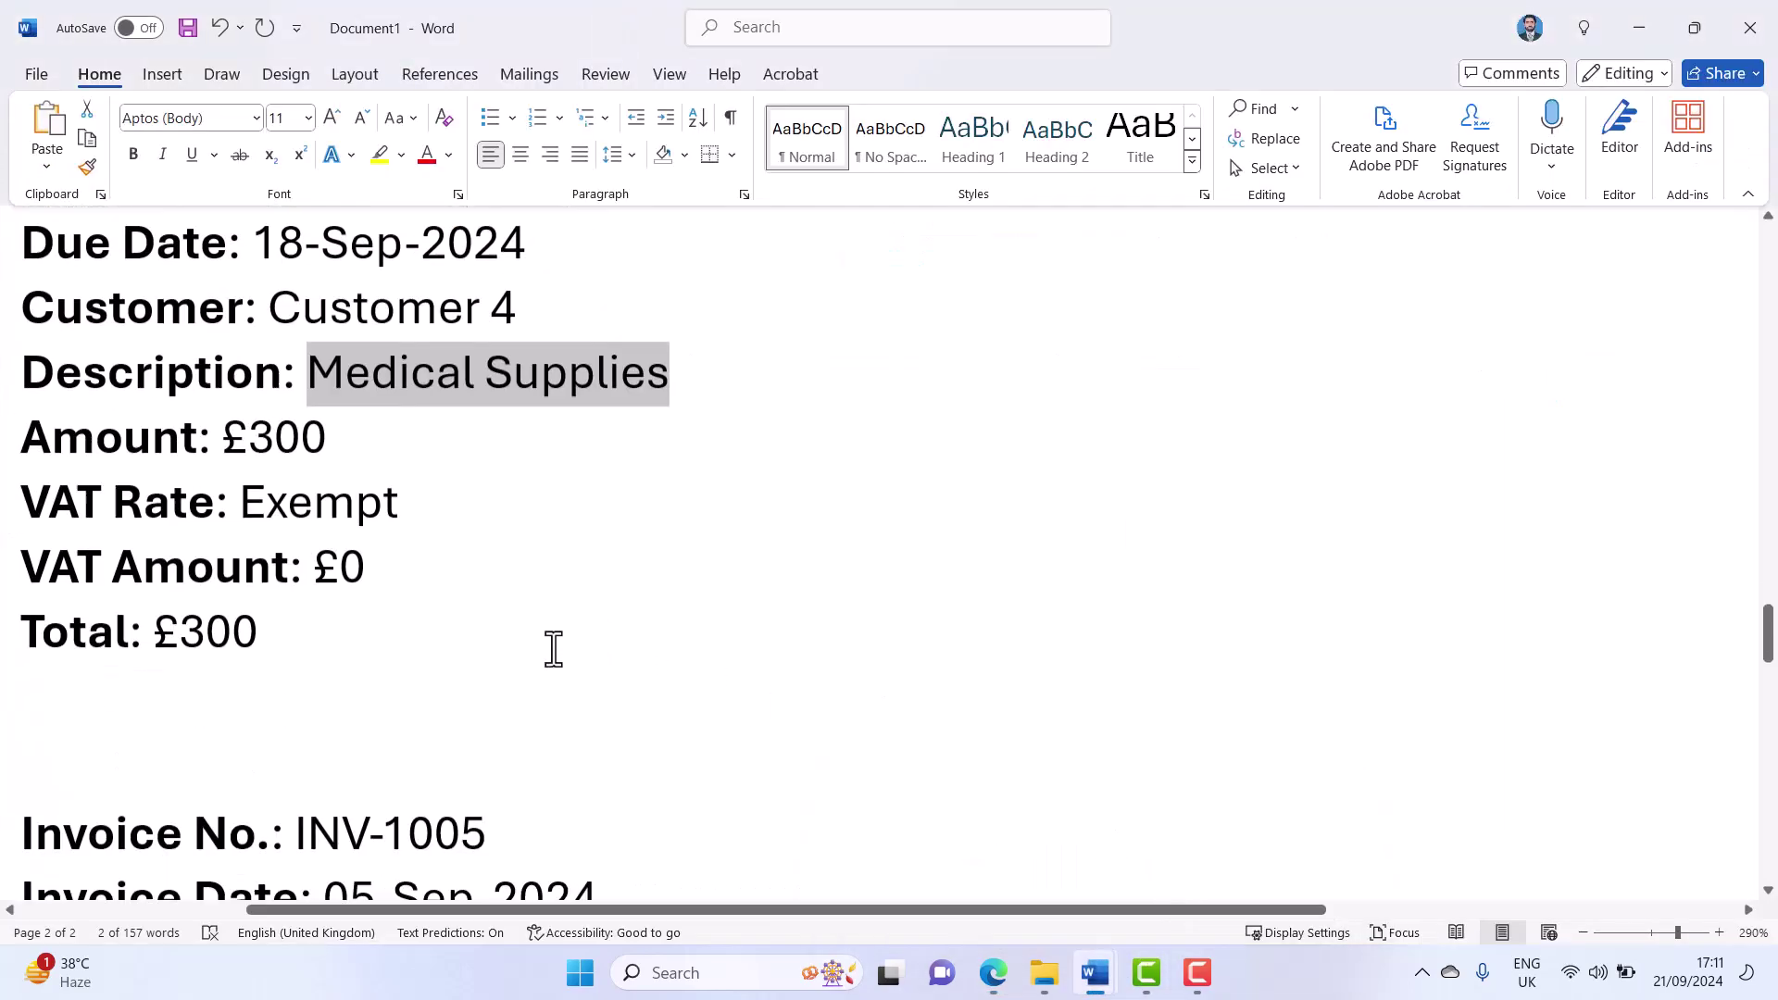
scroll(552, 647, up, 2)
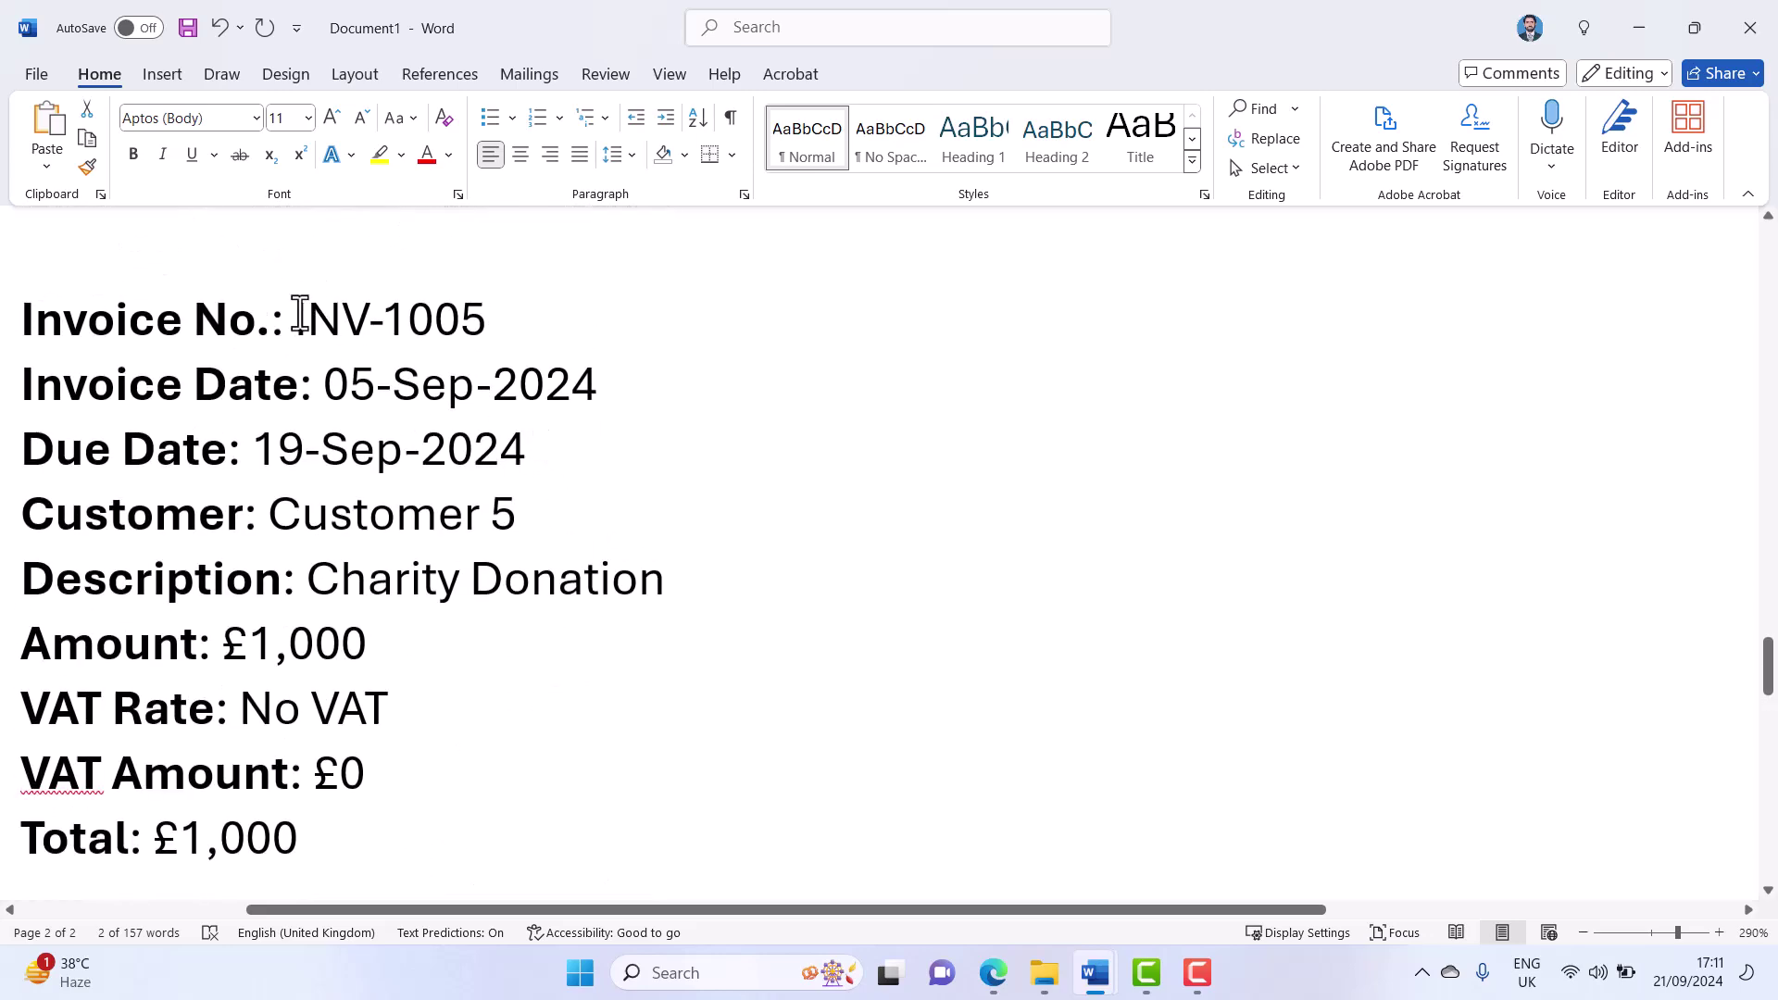
drag(297, 314, 486, 320)
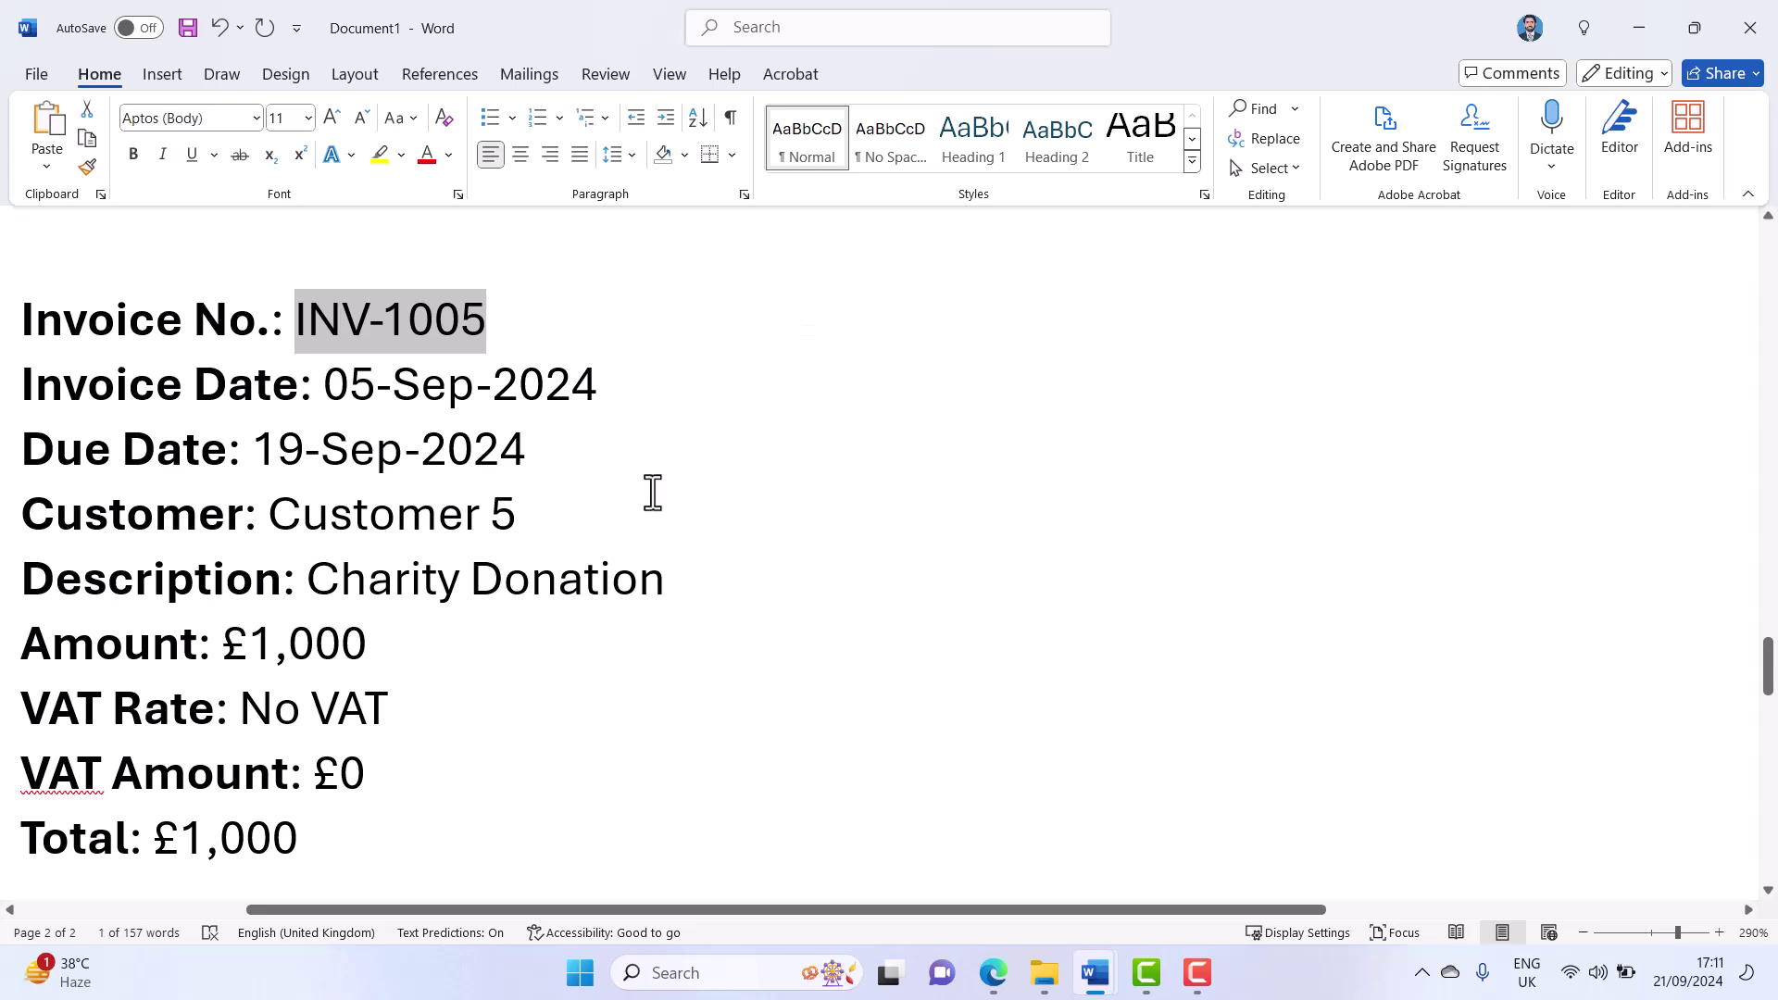
key(alt+Tab)
- Enter INV-1005 as the invoice number in the third row of the batch, replacing the suggested number
click(105, 454)
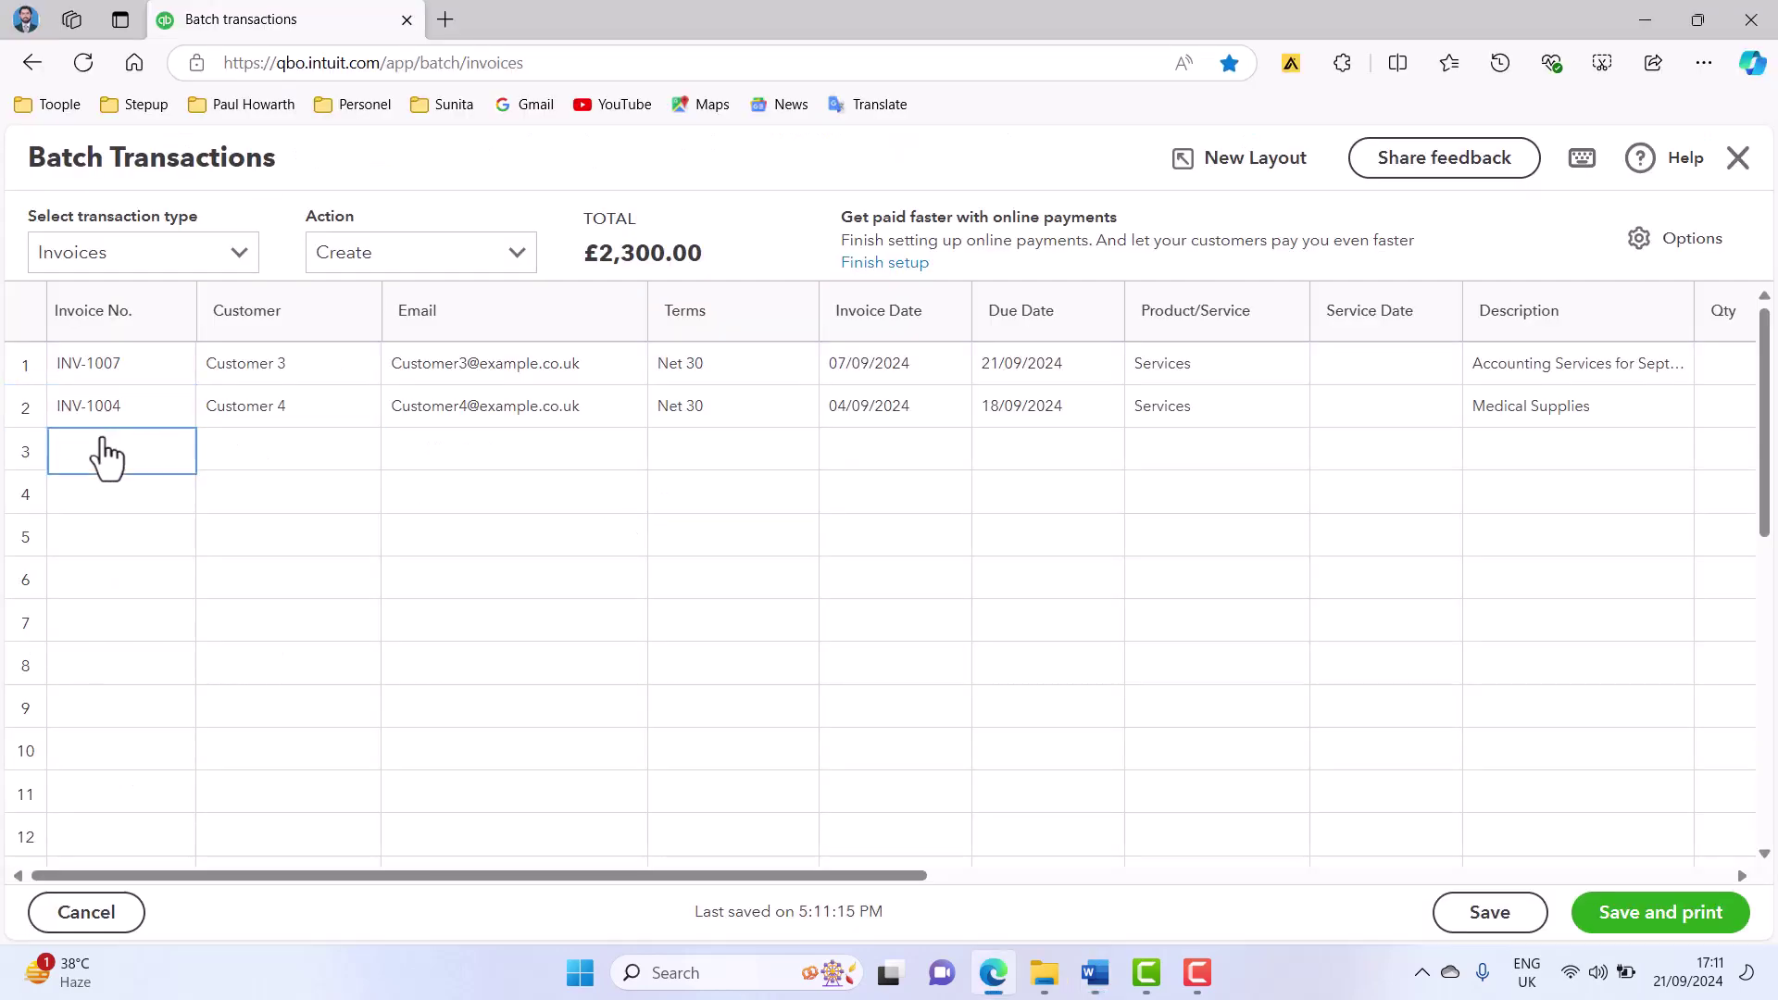
click(109, 452)
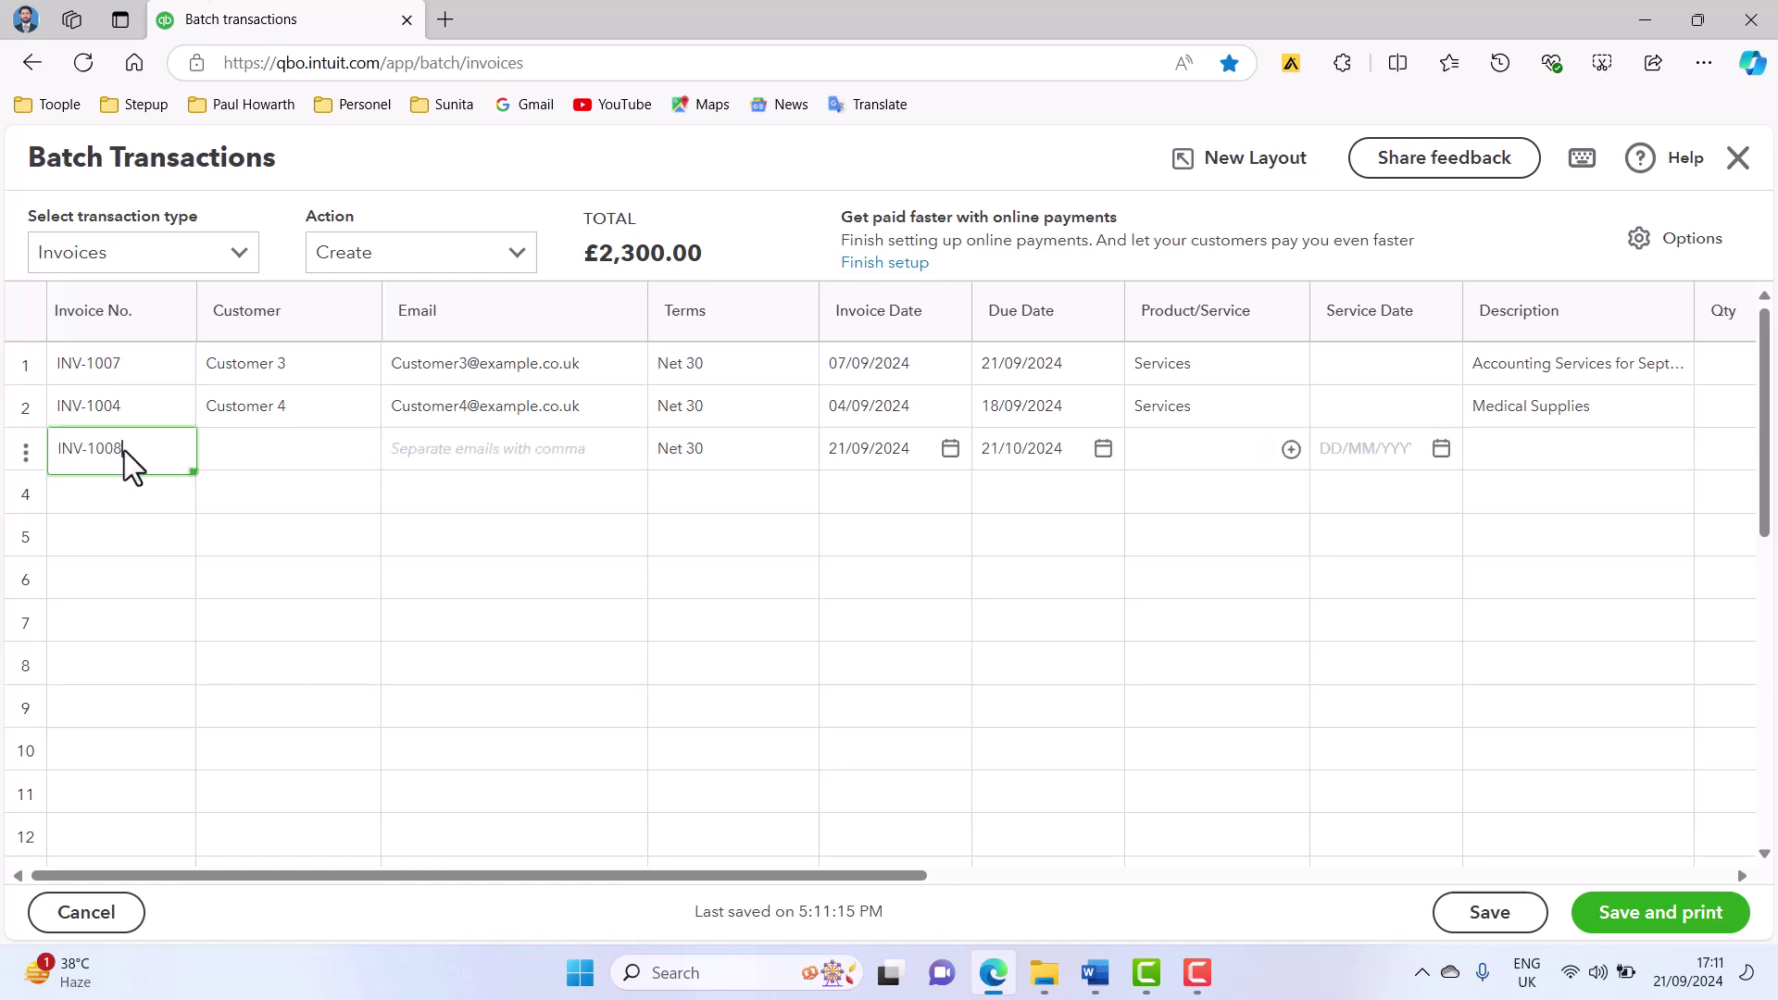
text(5)
- Search the customers for customer 5 and choose Customer 5 for the INV-1005 row
click(240, 472)
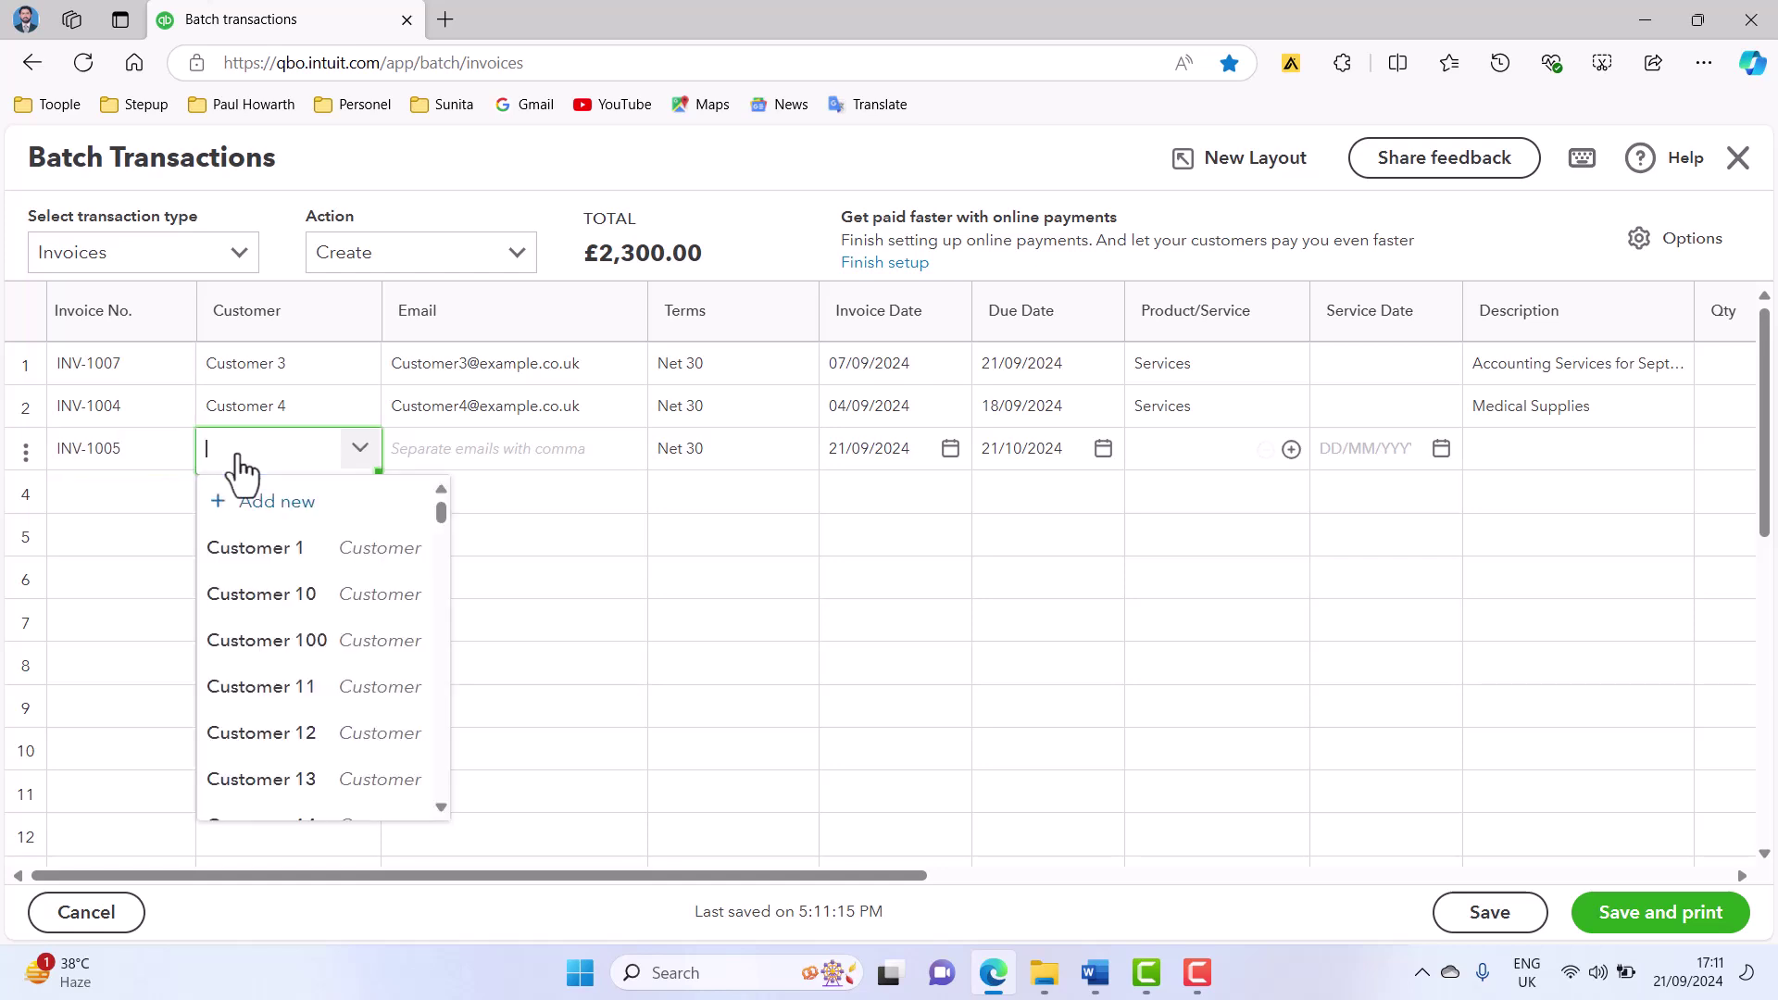
text(customer 4)
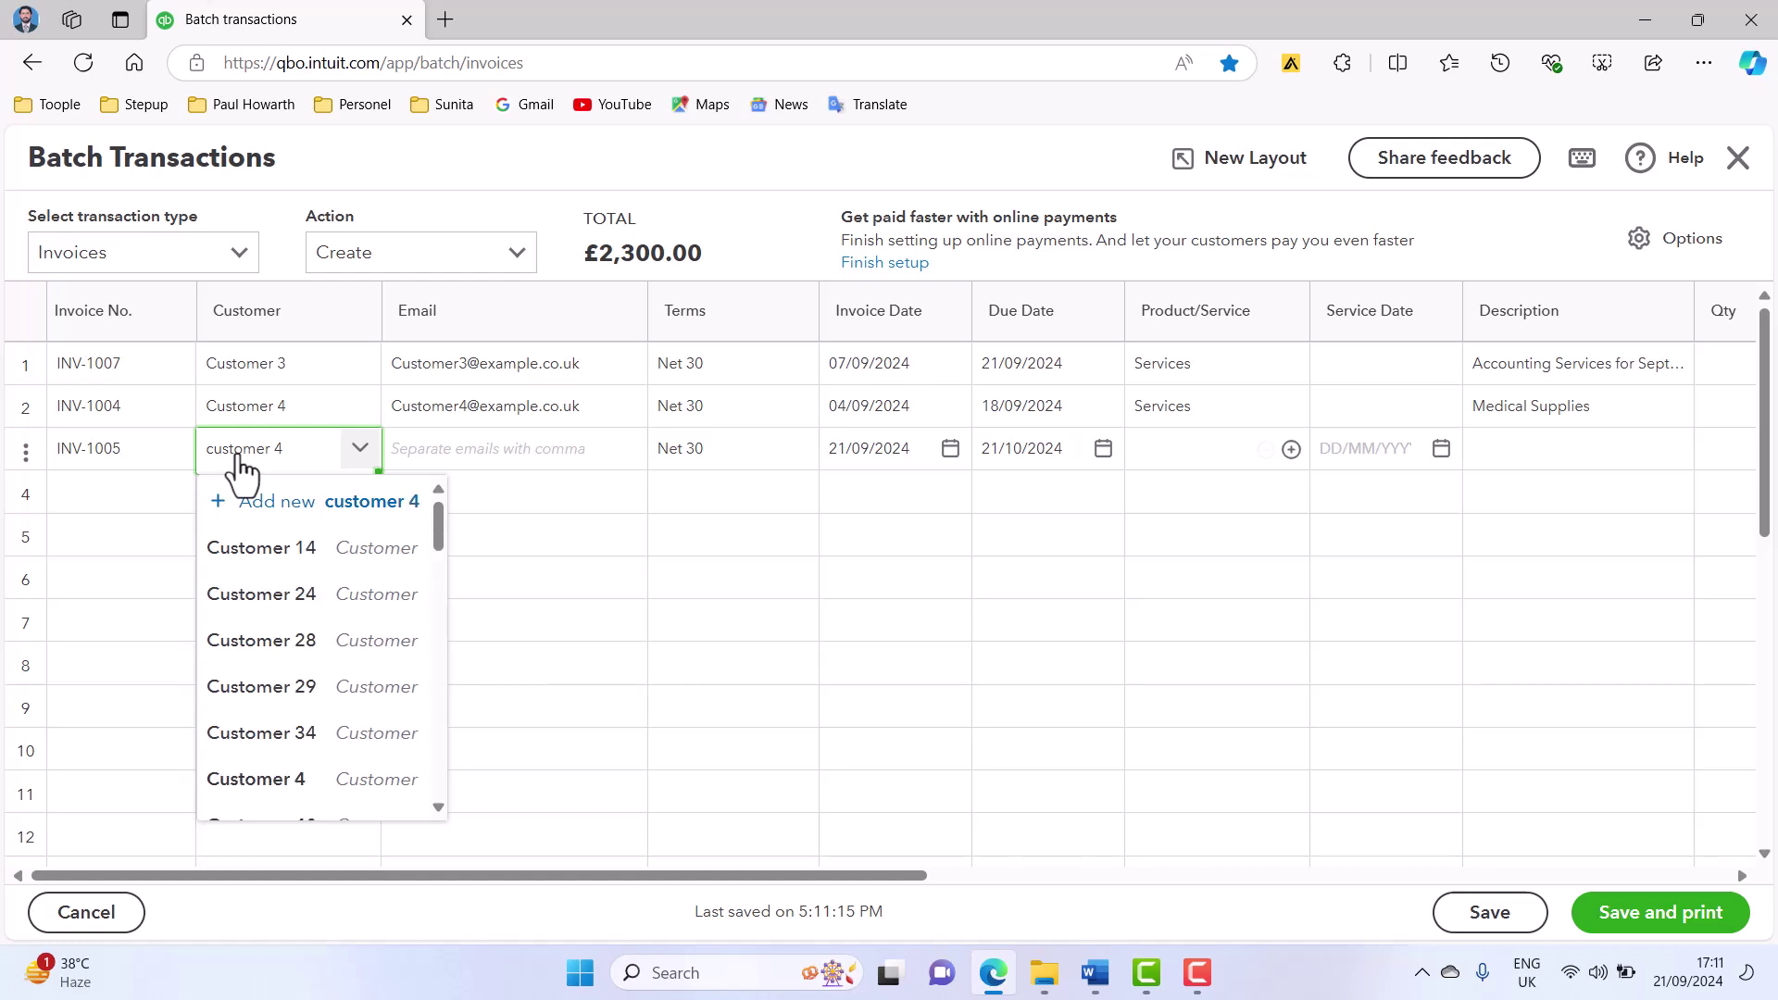
key(BackSpace)
text(5)
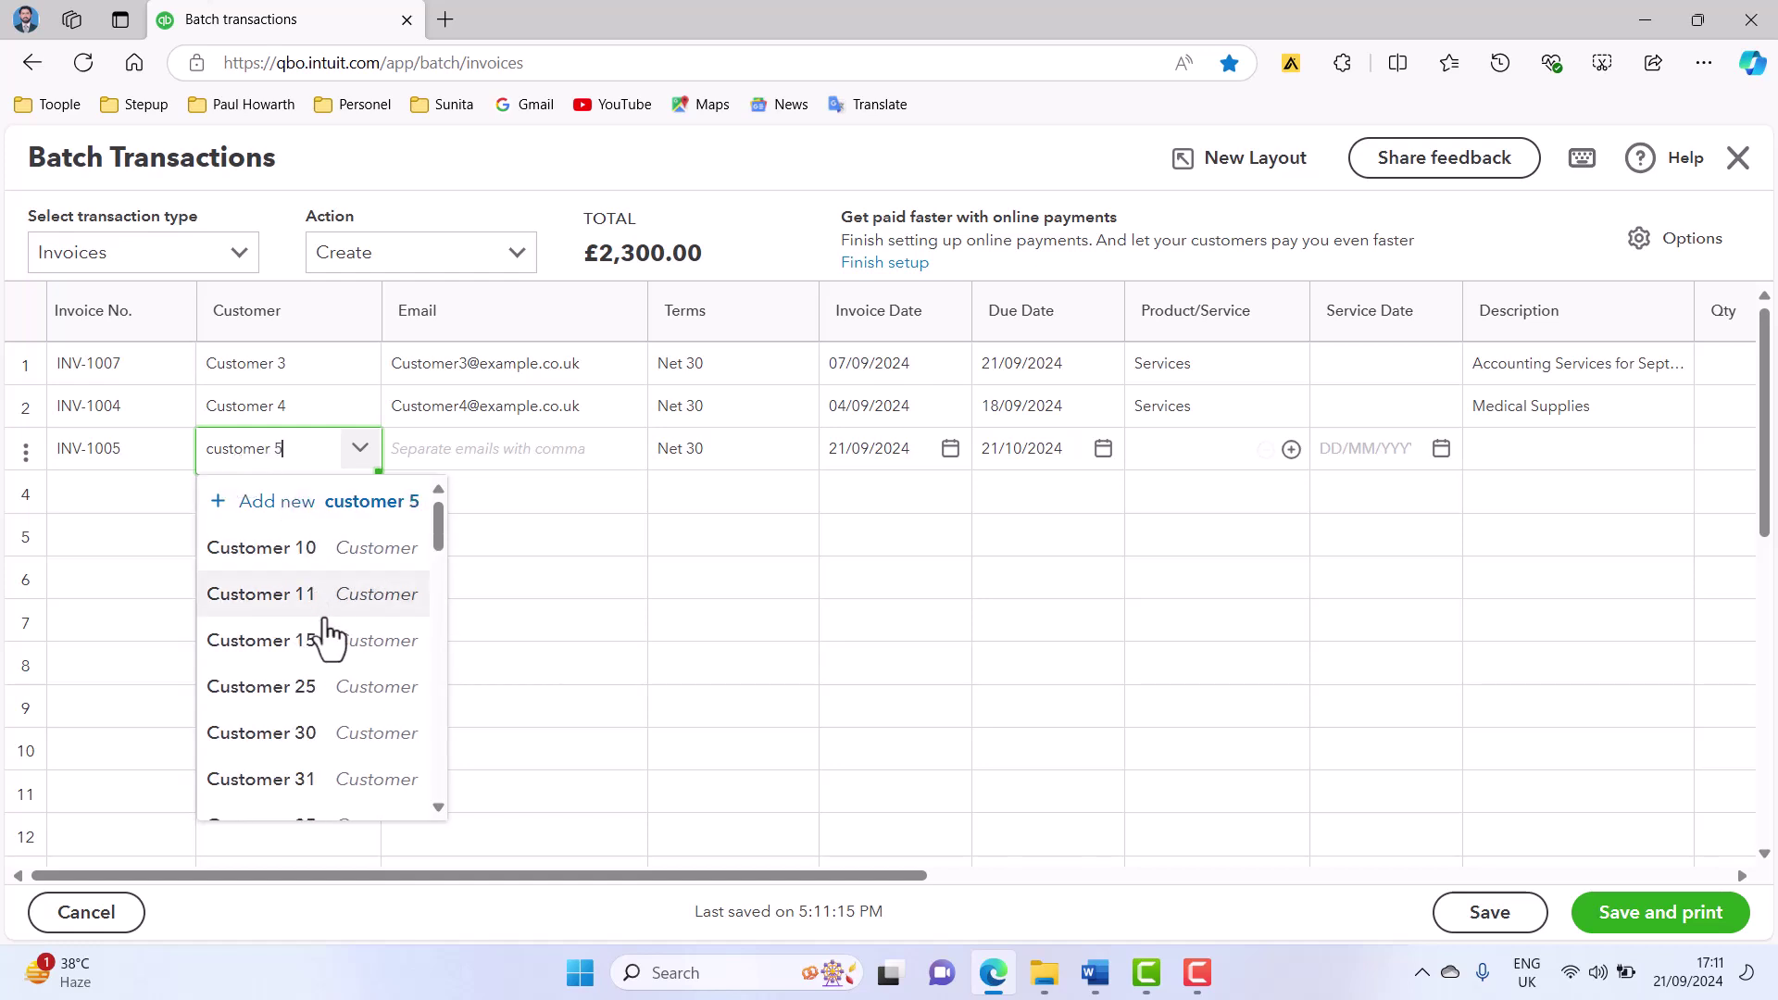
scroll(326, 709, down, 1)
scroll(326, 708, down, 2)
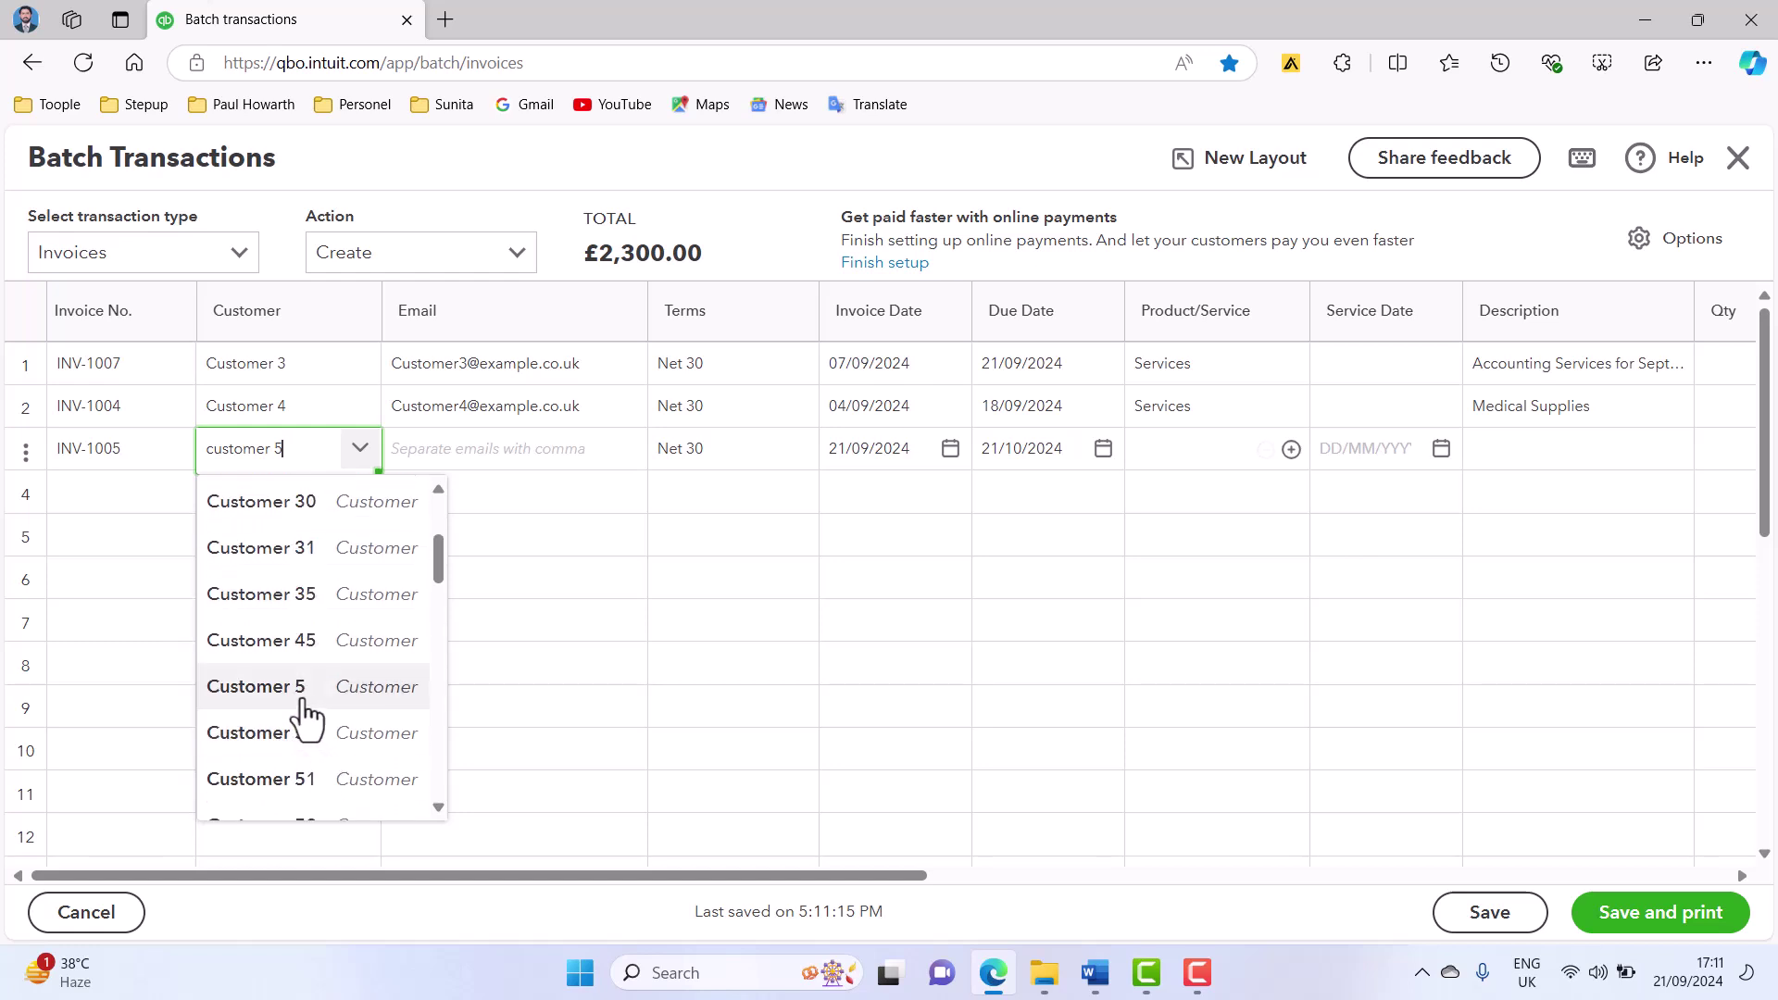
click(303, 713)
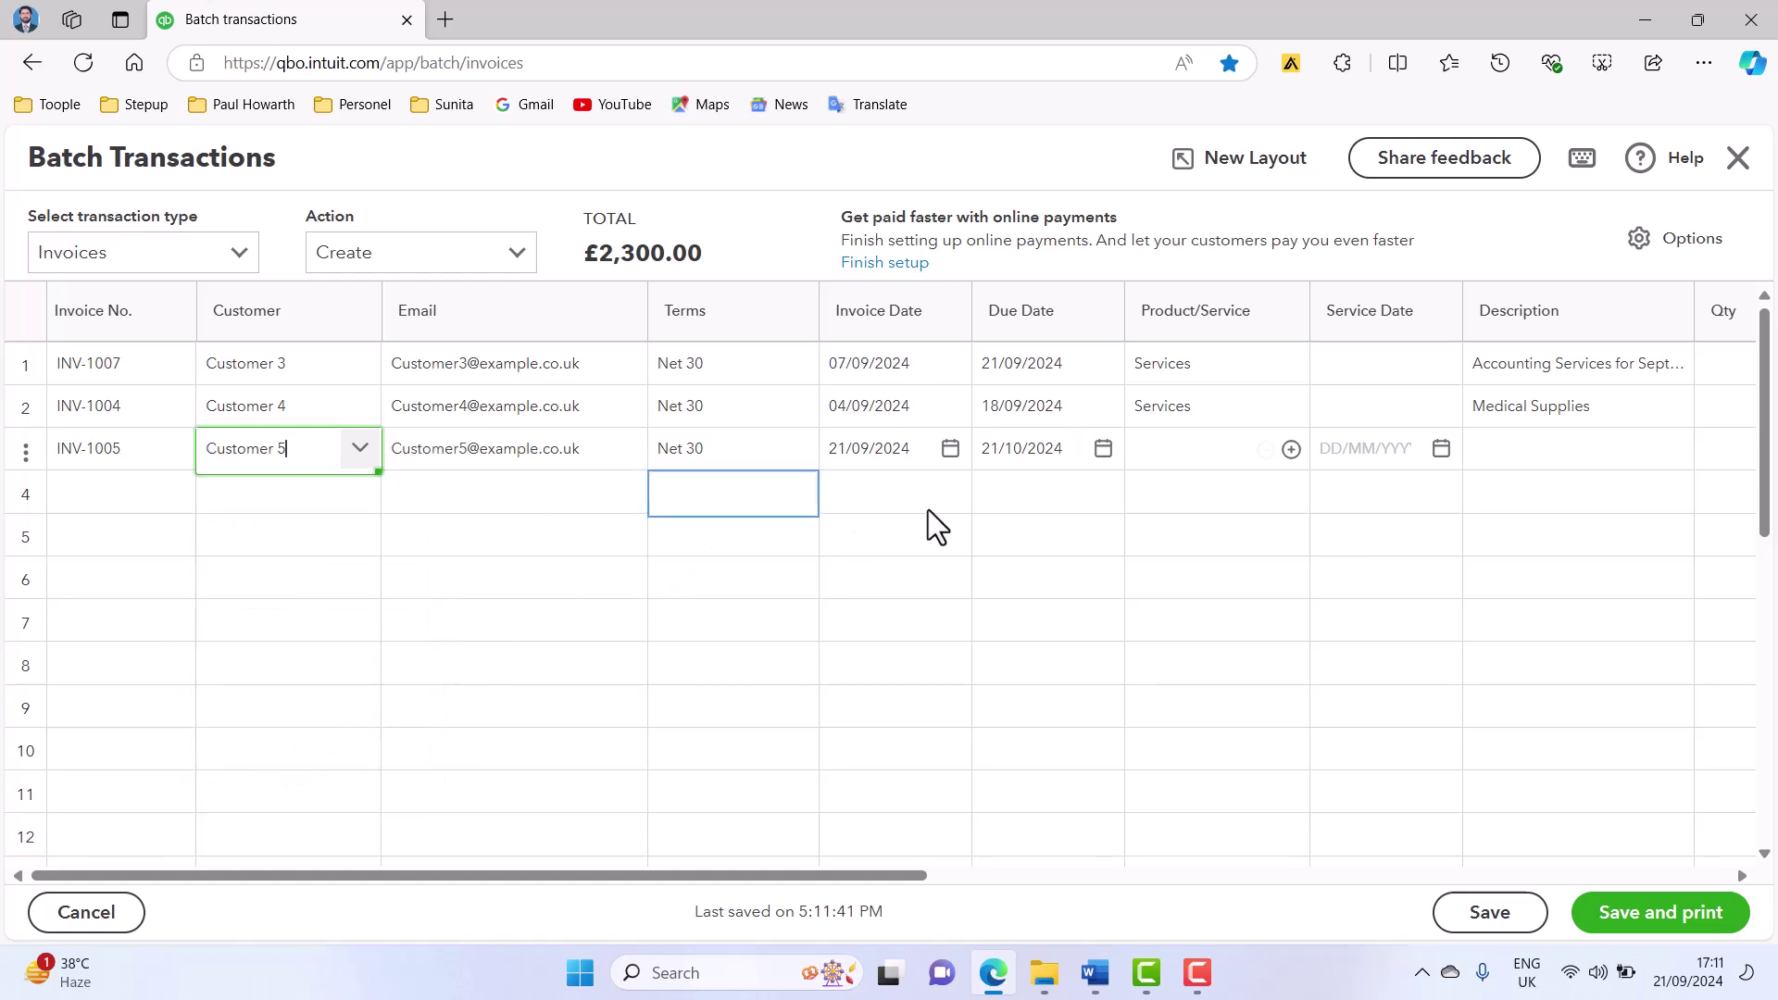
- Choose Services as the product/service for the INV-1005 row of the batch
drag(880, 874, 1064, 875)
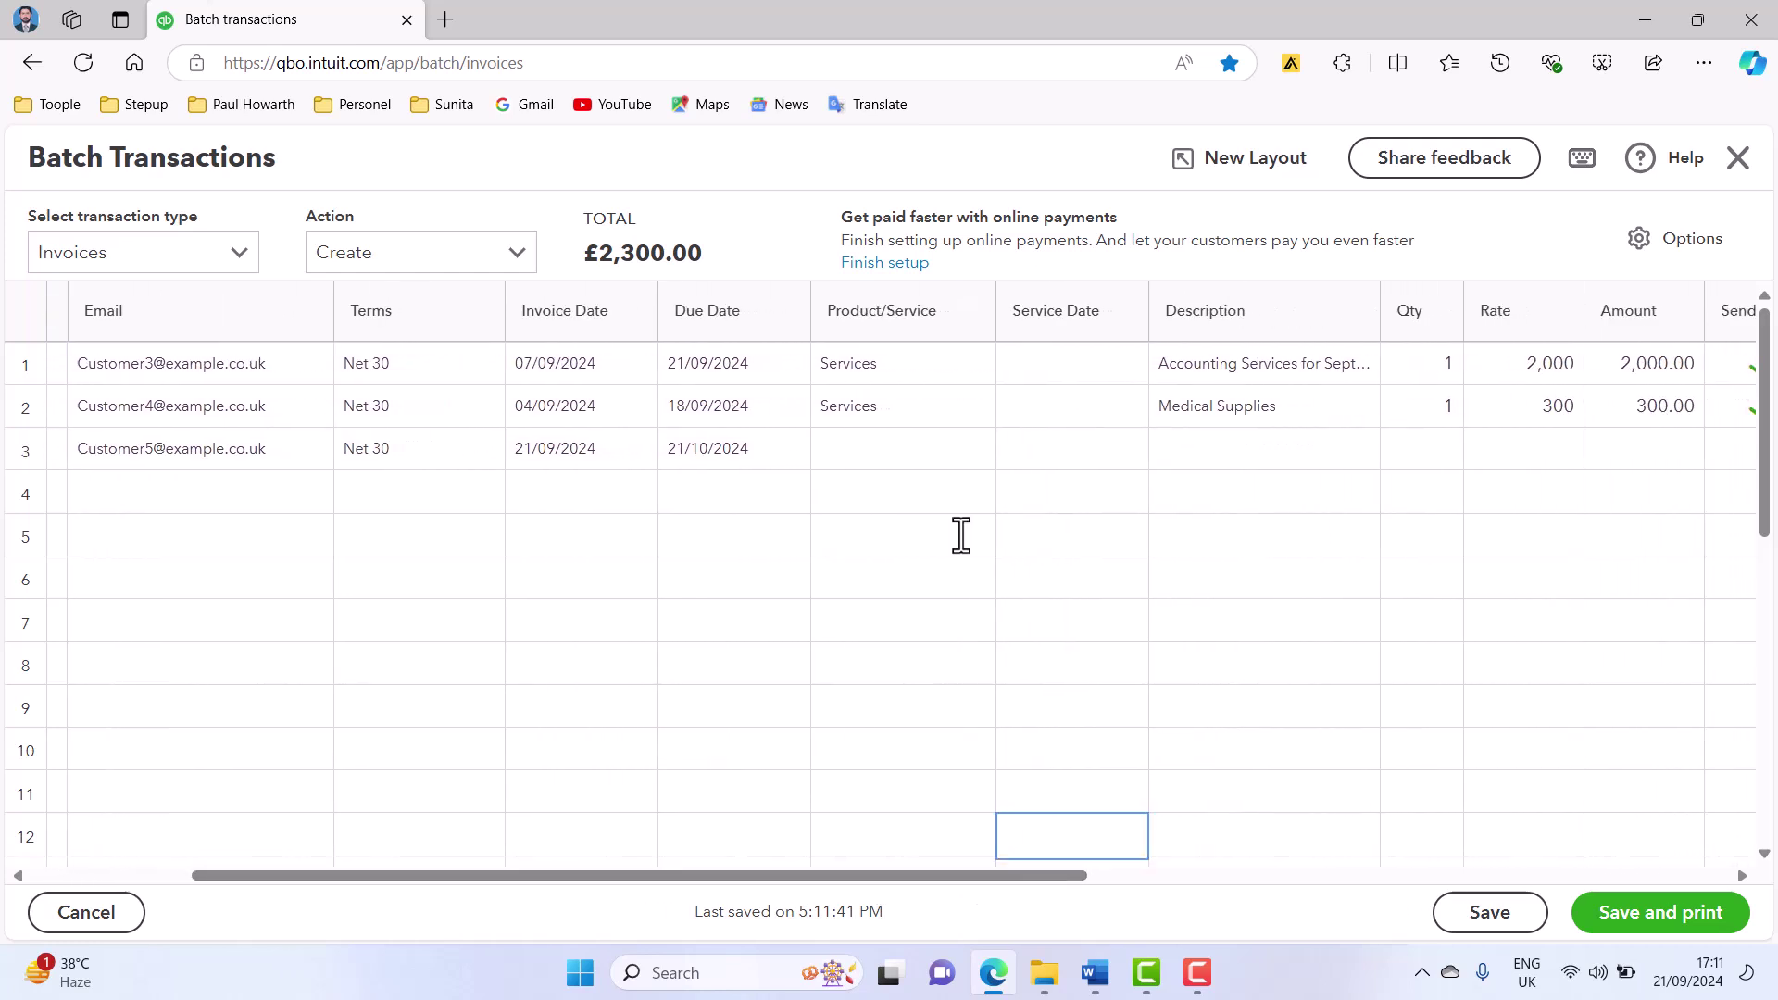
click(887, 461)
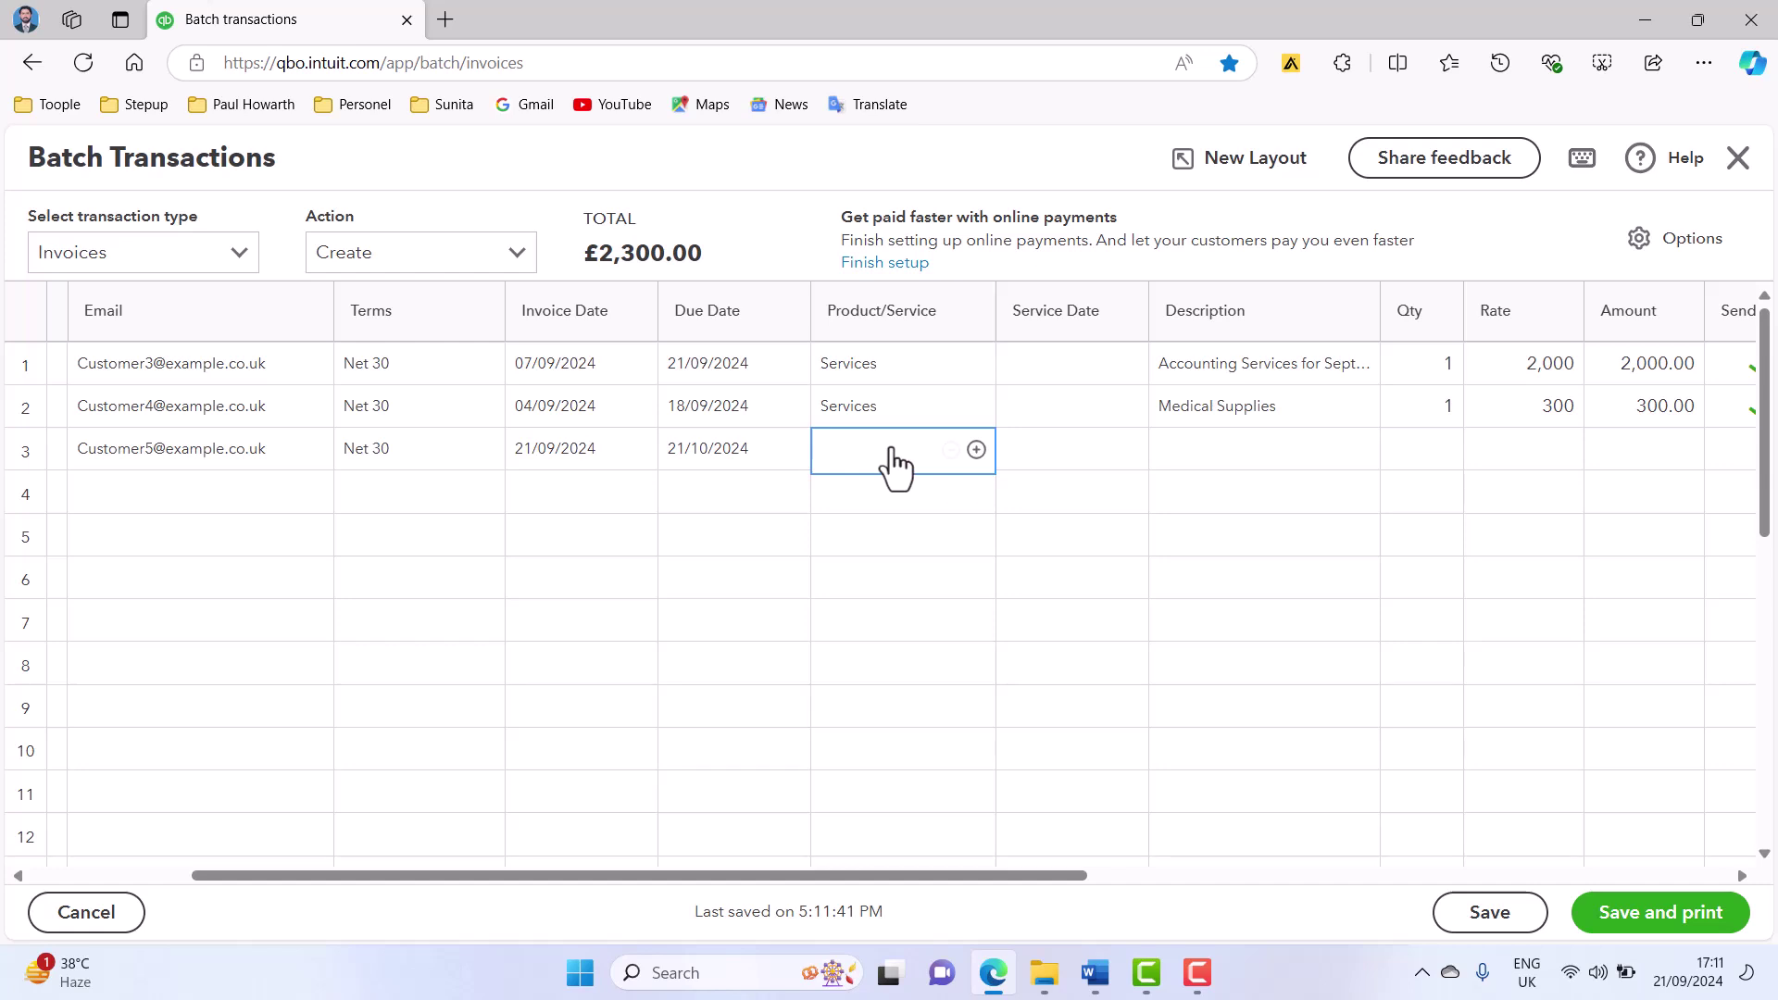
click(894, 452)
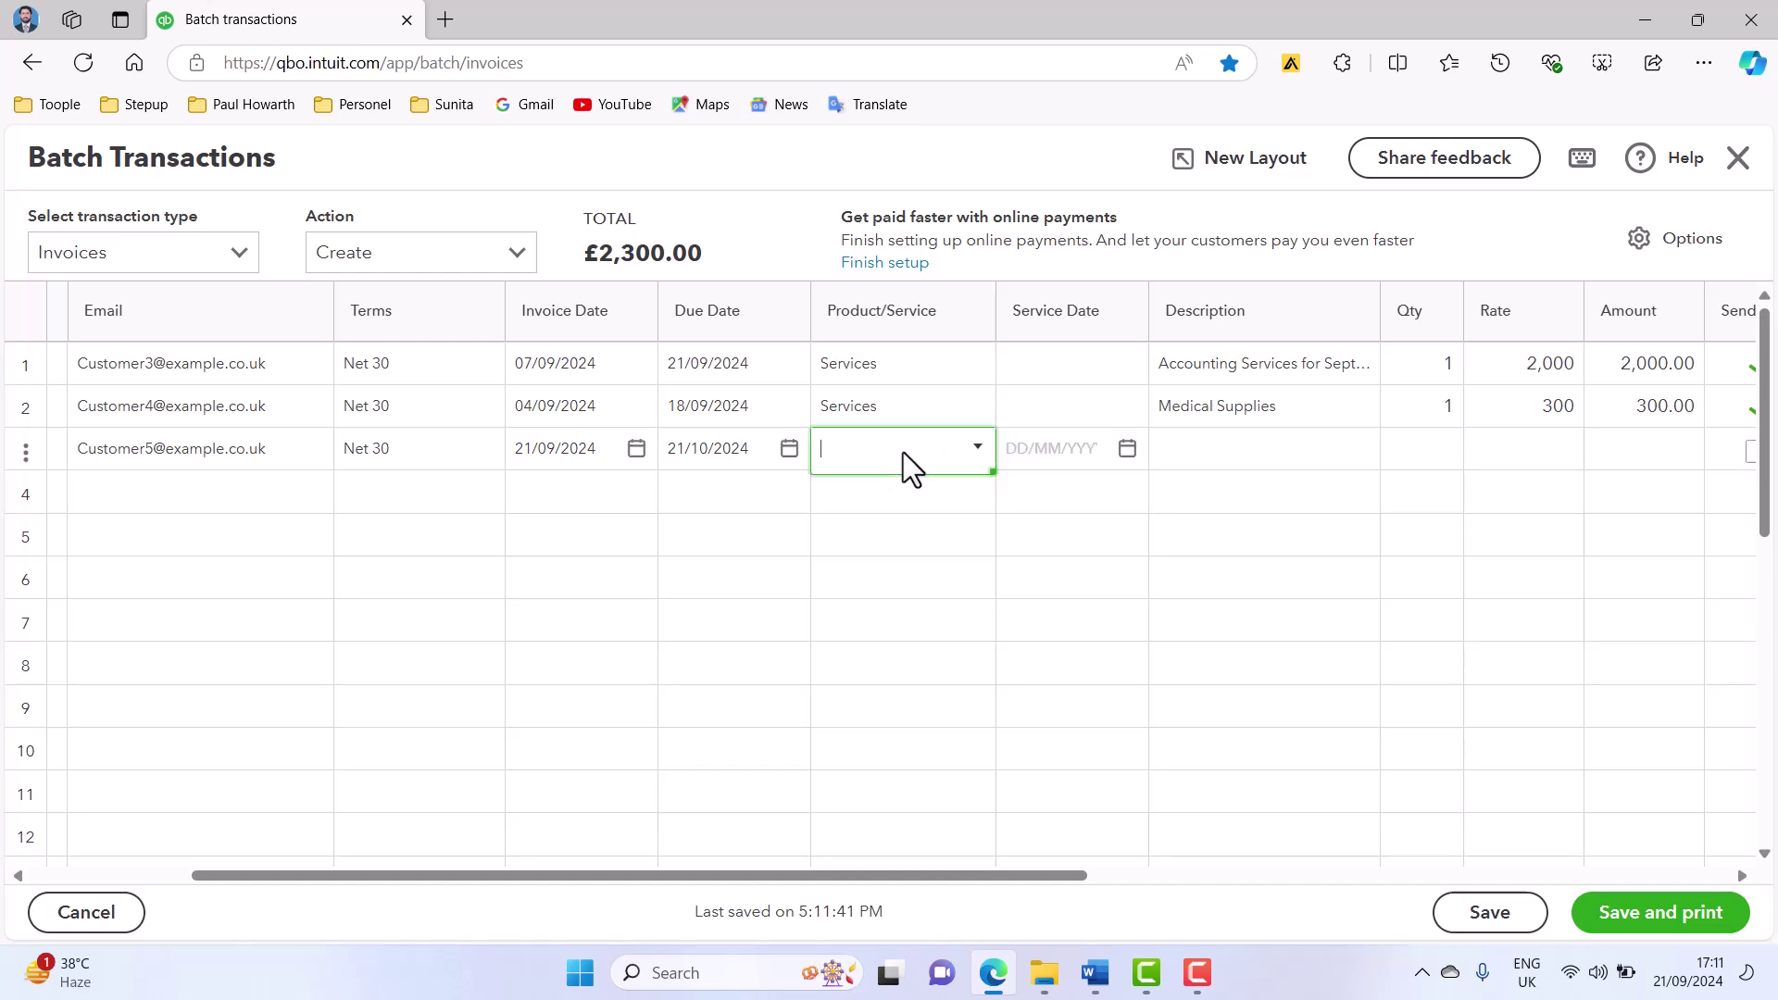
click(975, 450)
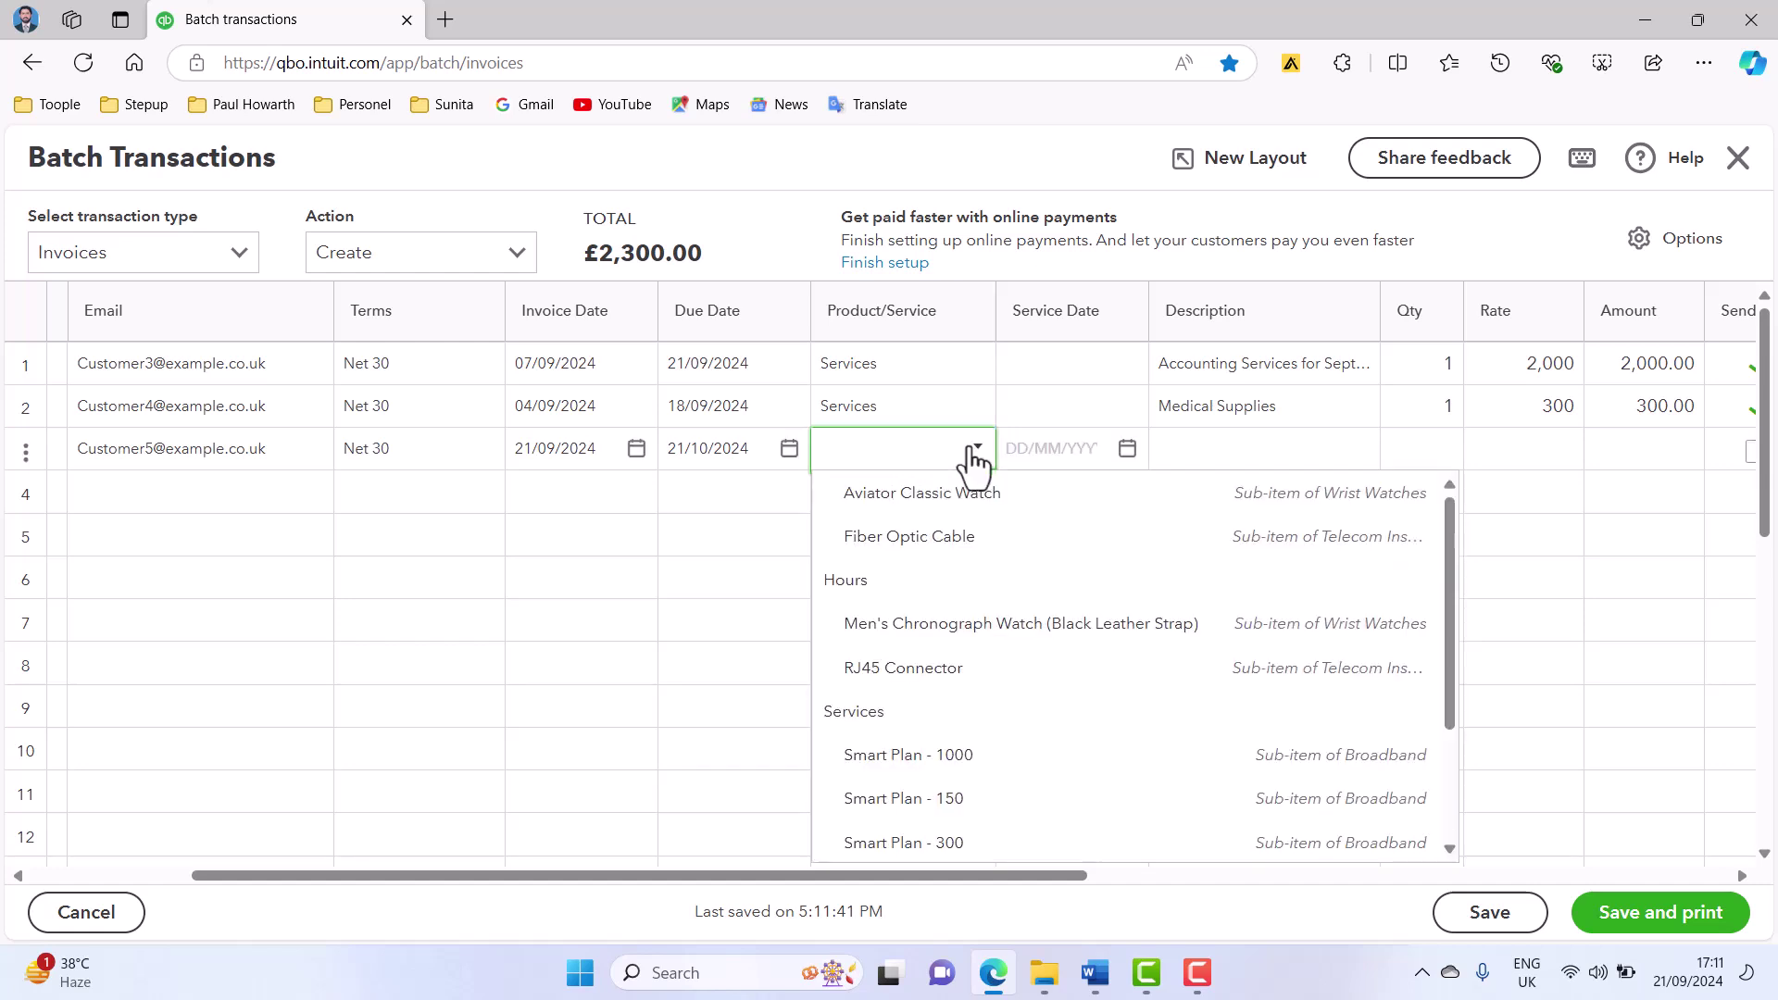
click(968, 713)
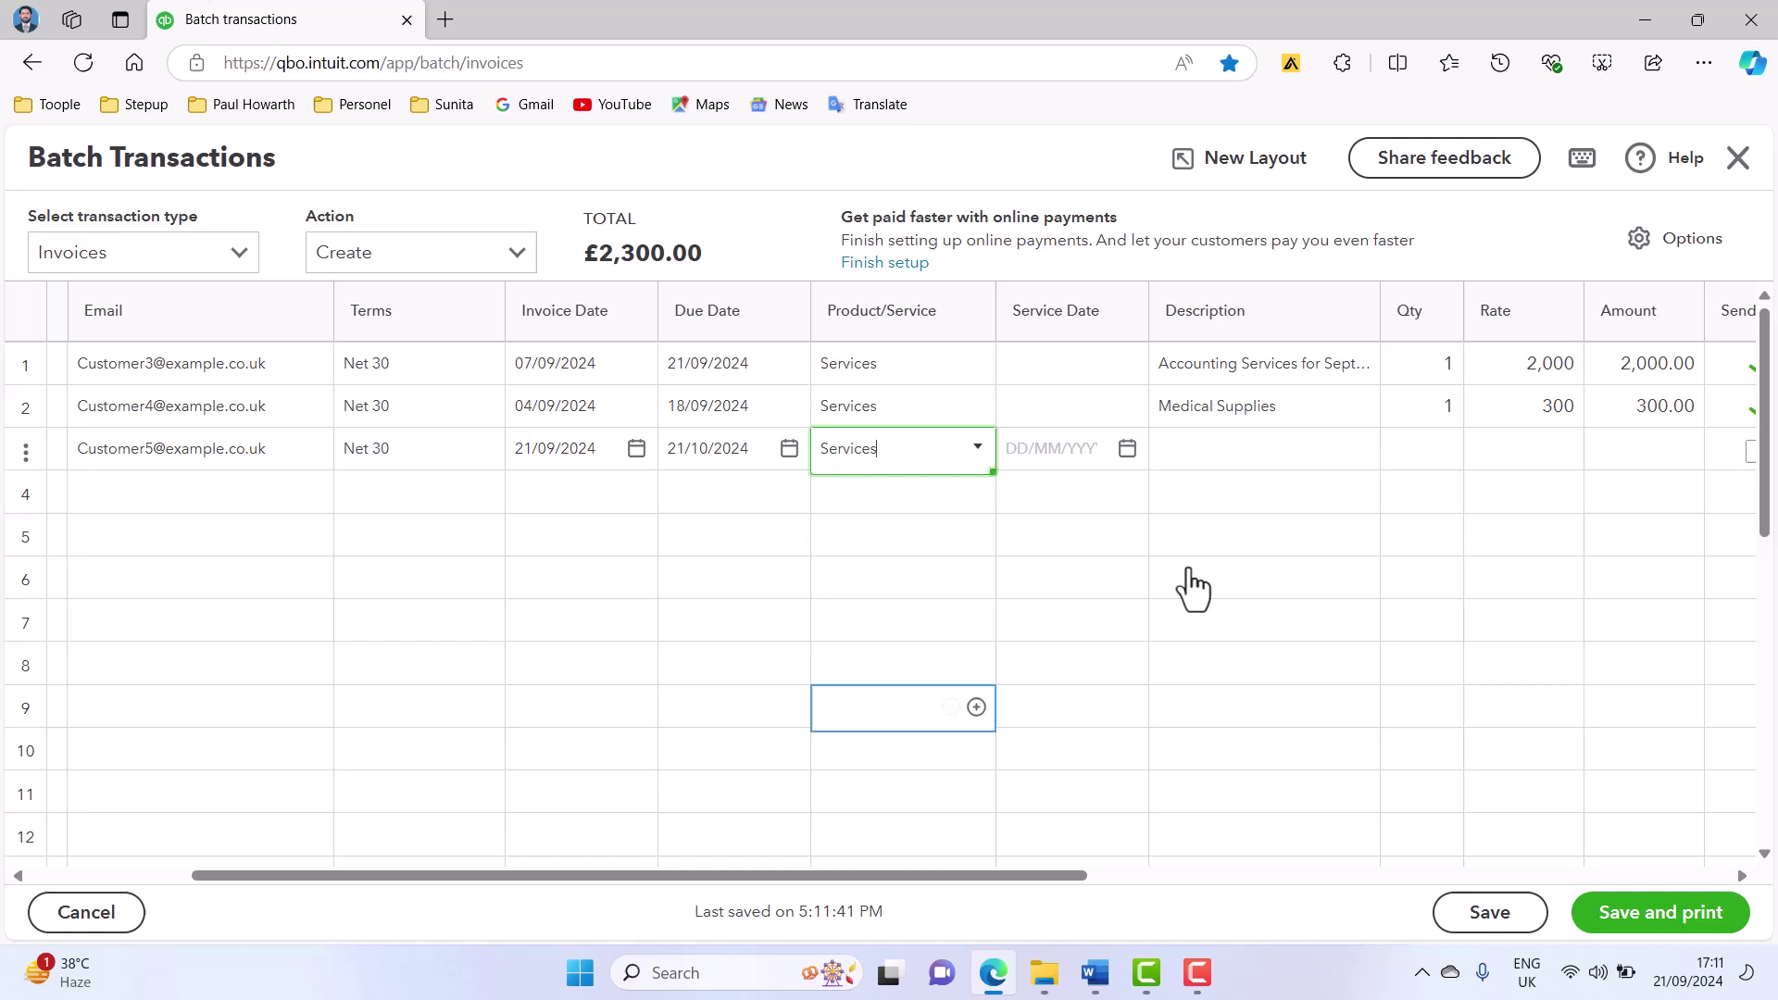
- Copy the description Charity Donation from the Document1 Word file and paste it as the INV-1005 row's description in QuickBooks
click(1273, 468)
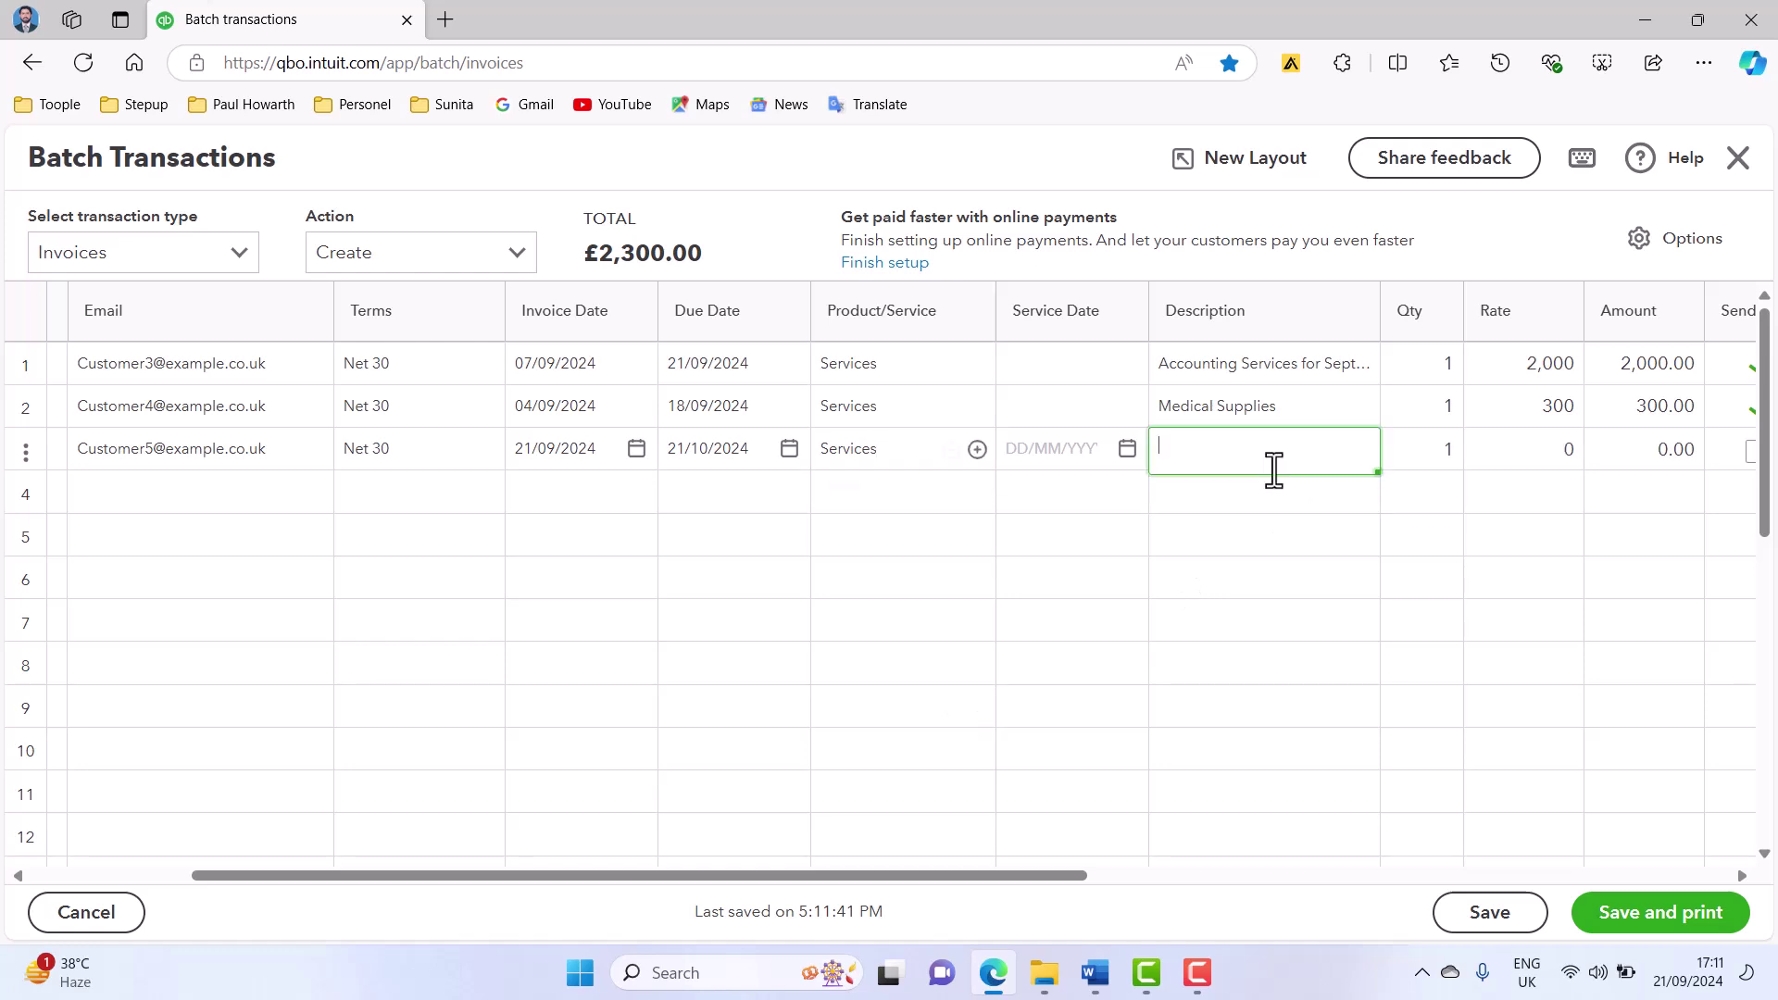
click(1209, 861)
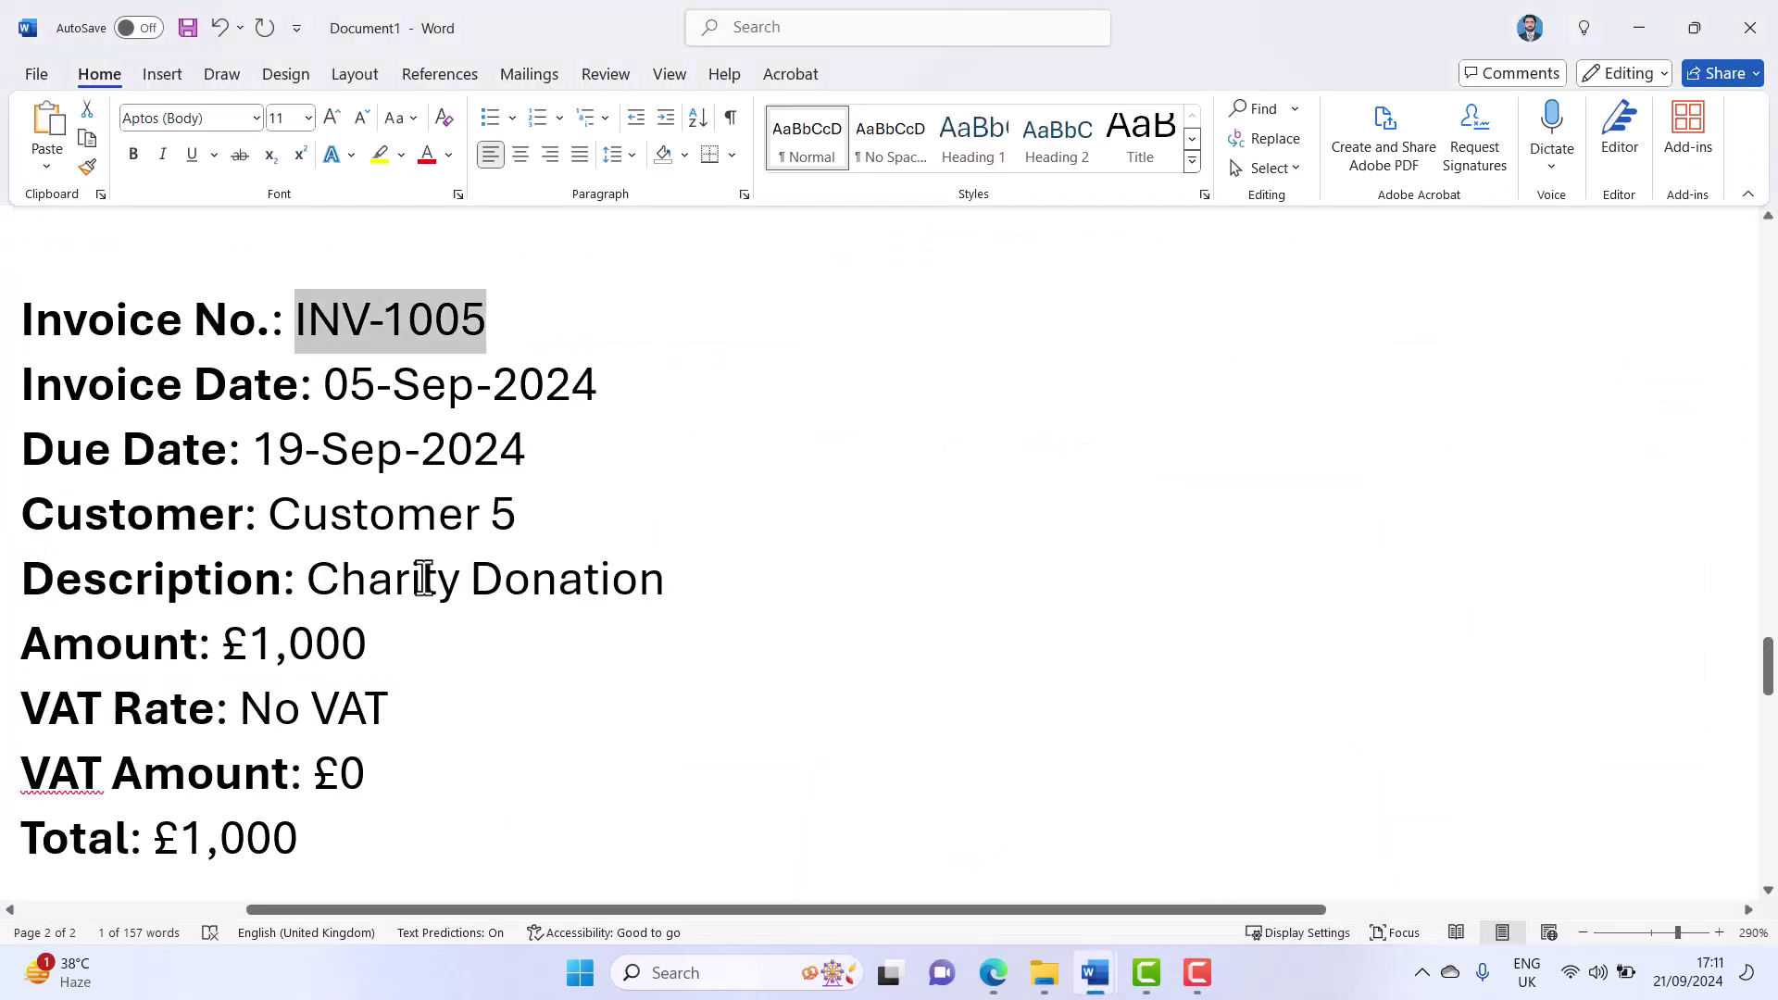
drag(424, 580, 666, 580)
key(ctrl+c)
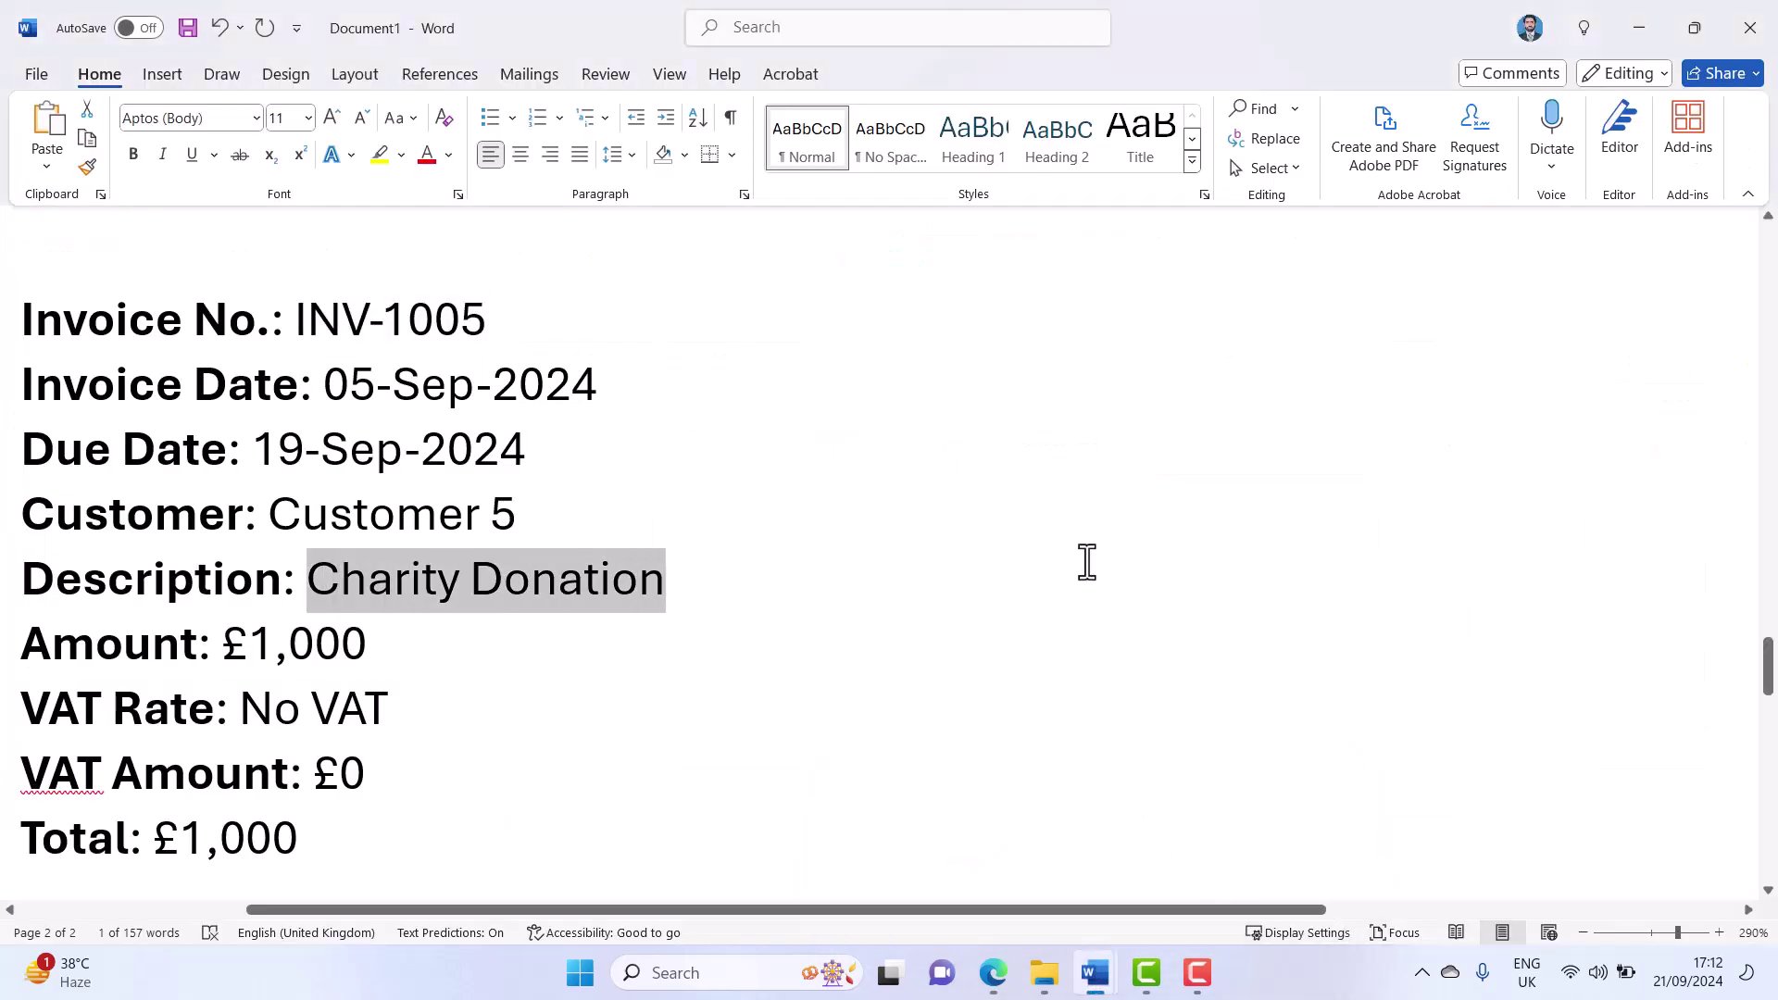
key(alt+Tab)
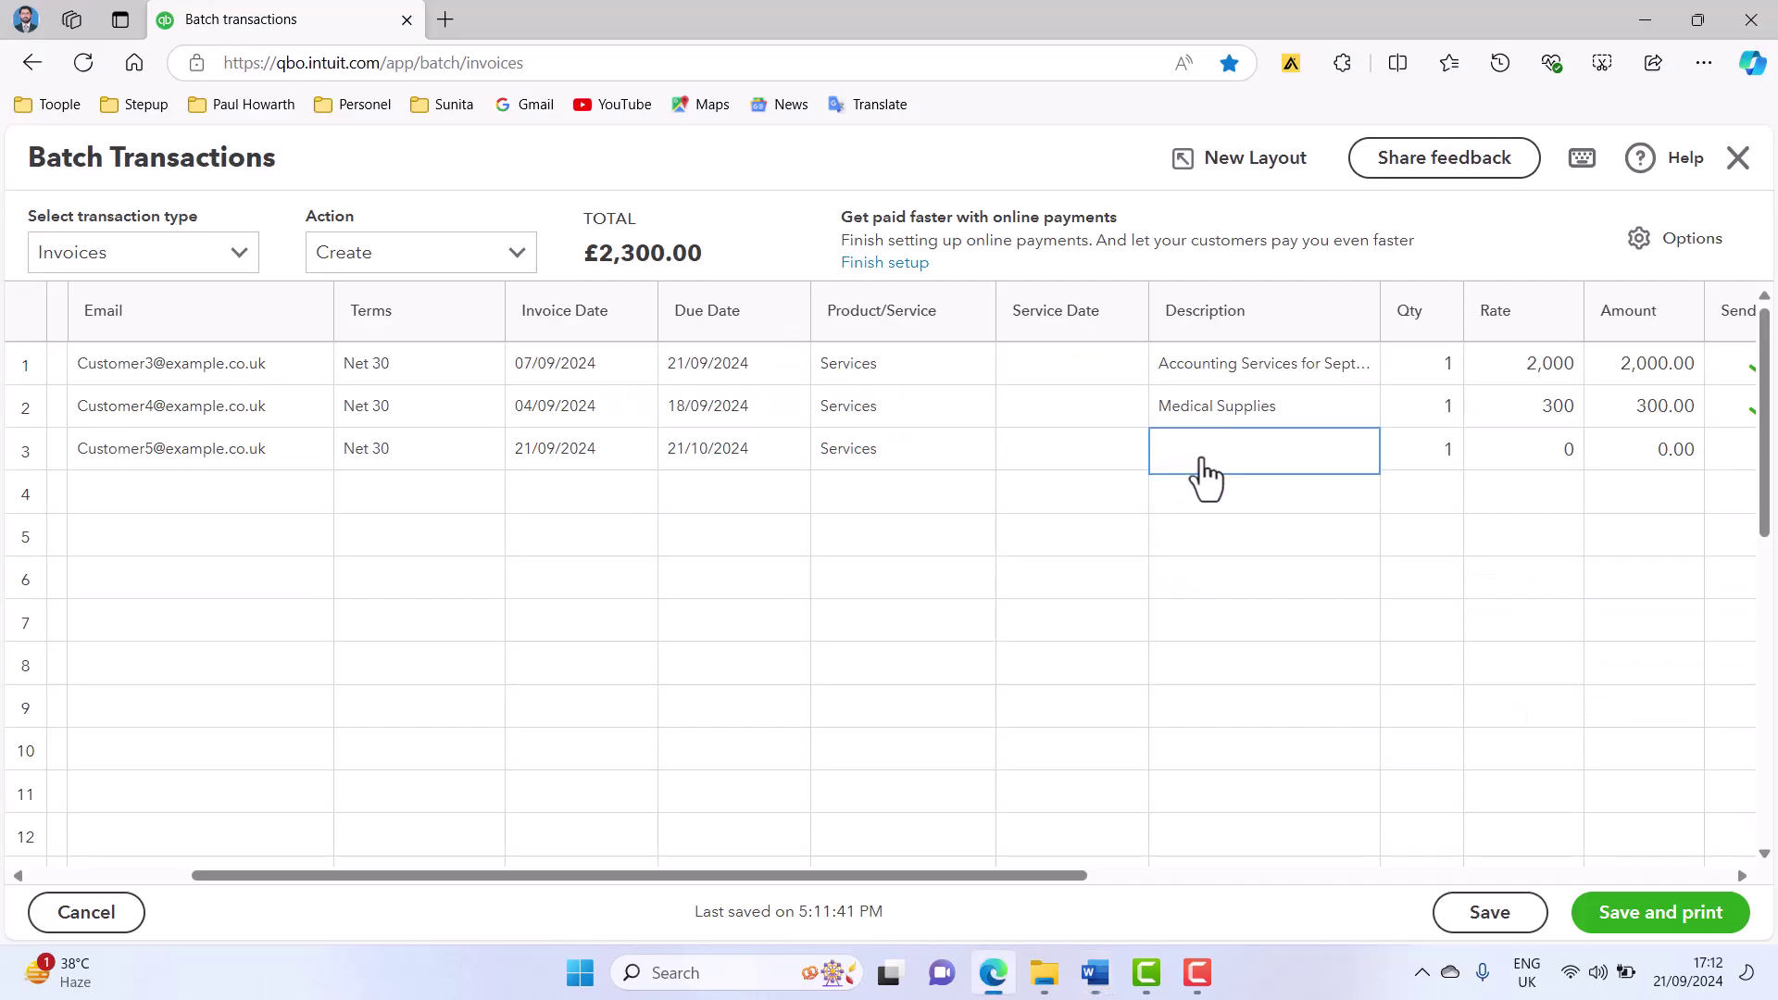
click(1244, 454)
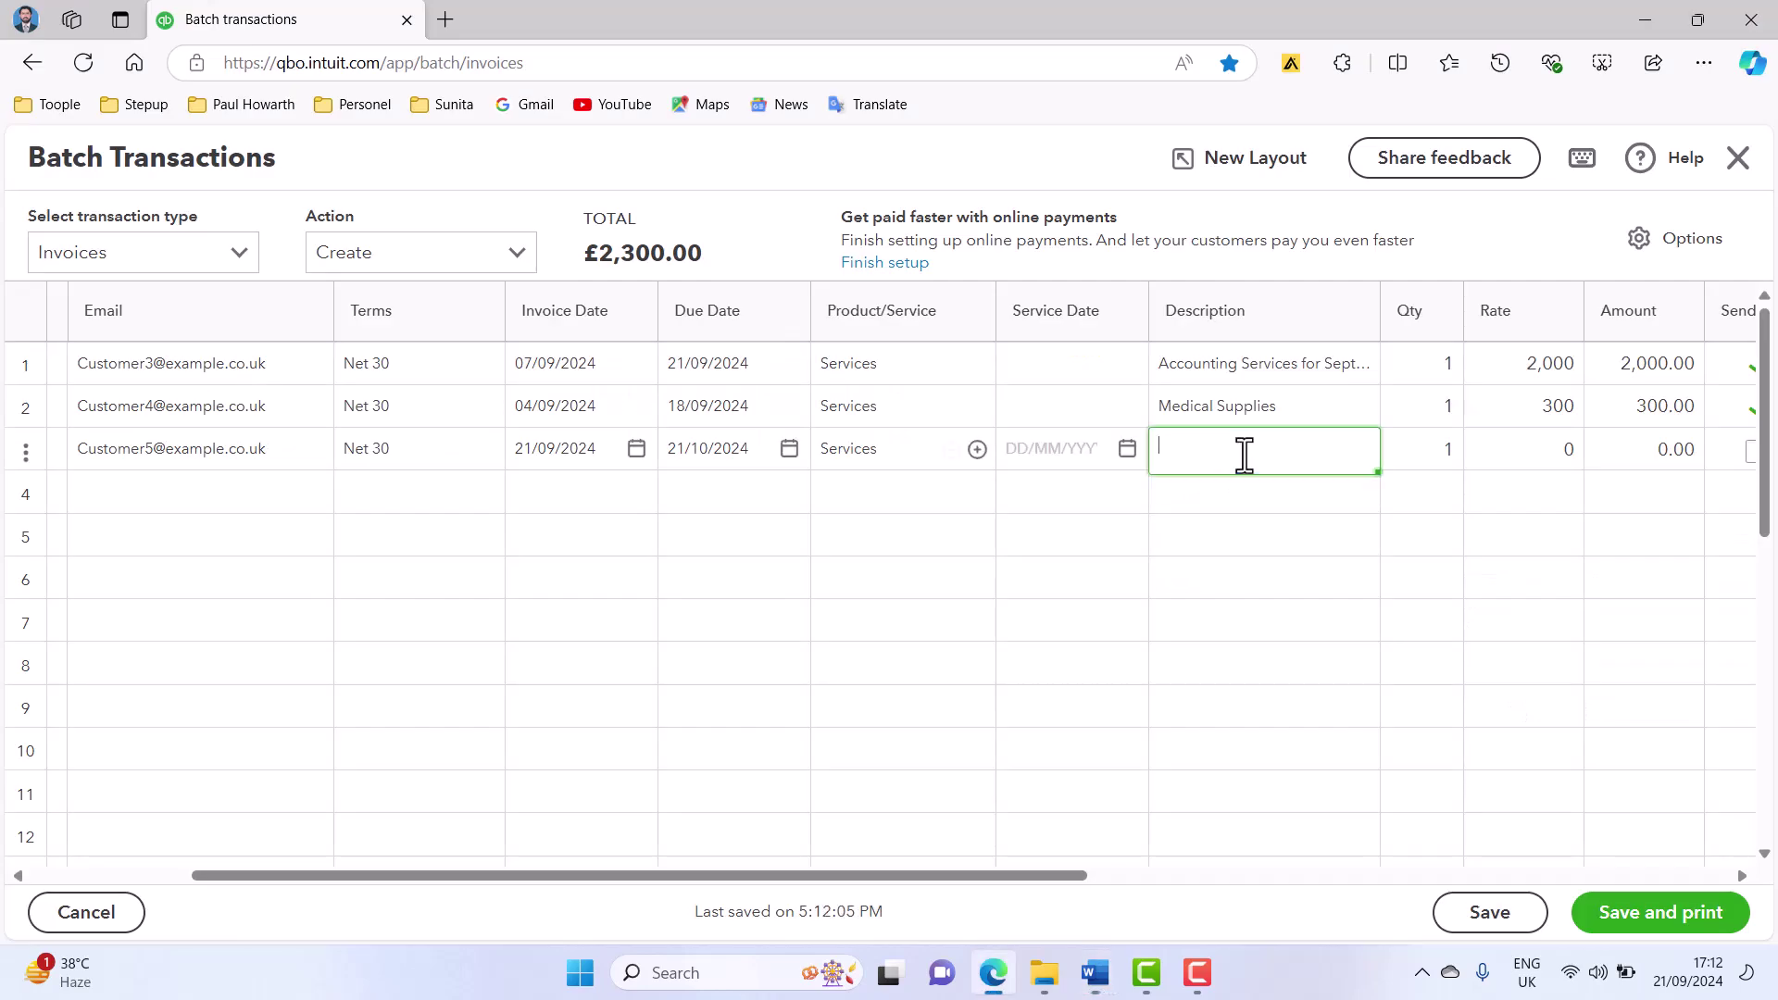
key(ctrl+v)
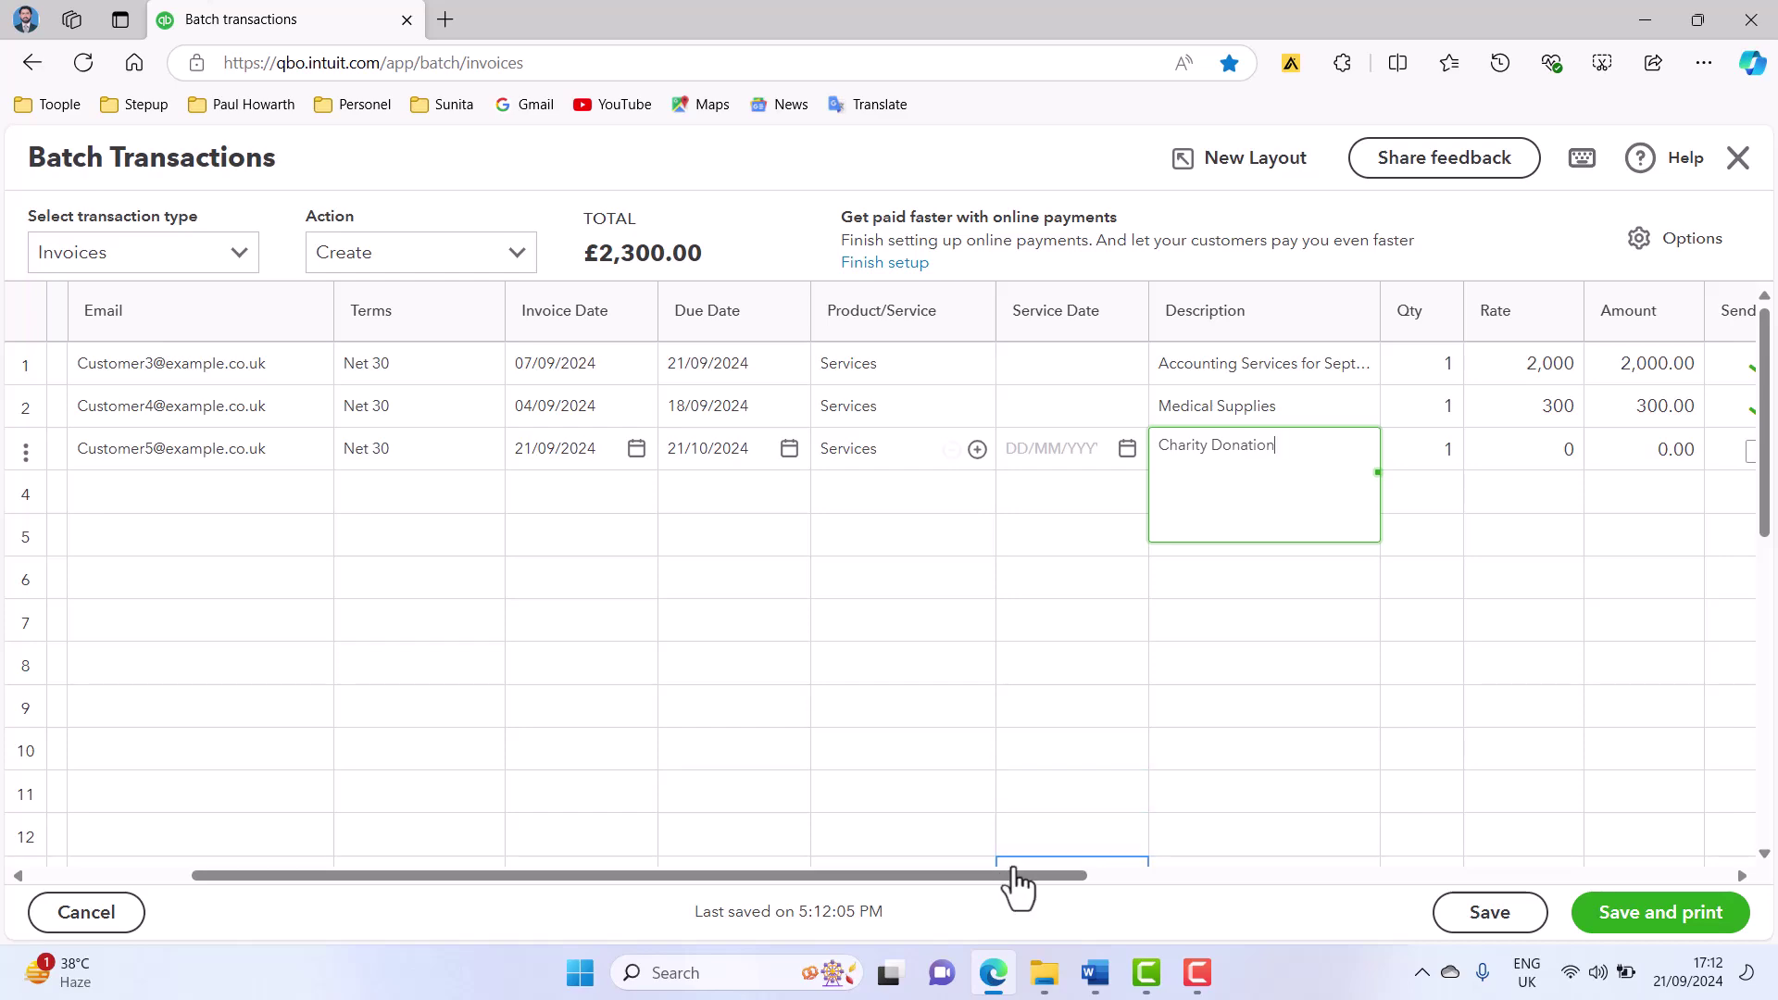
- Check the INV-1005 amount in the Word file, set the row's rate to 1000 and mark it to send later
drag(1021, 876, 1354, 859)
key(alt+Tab)
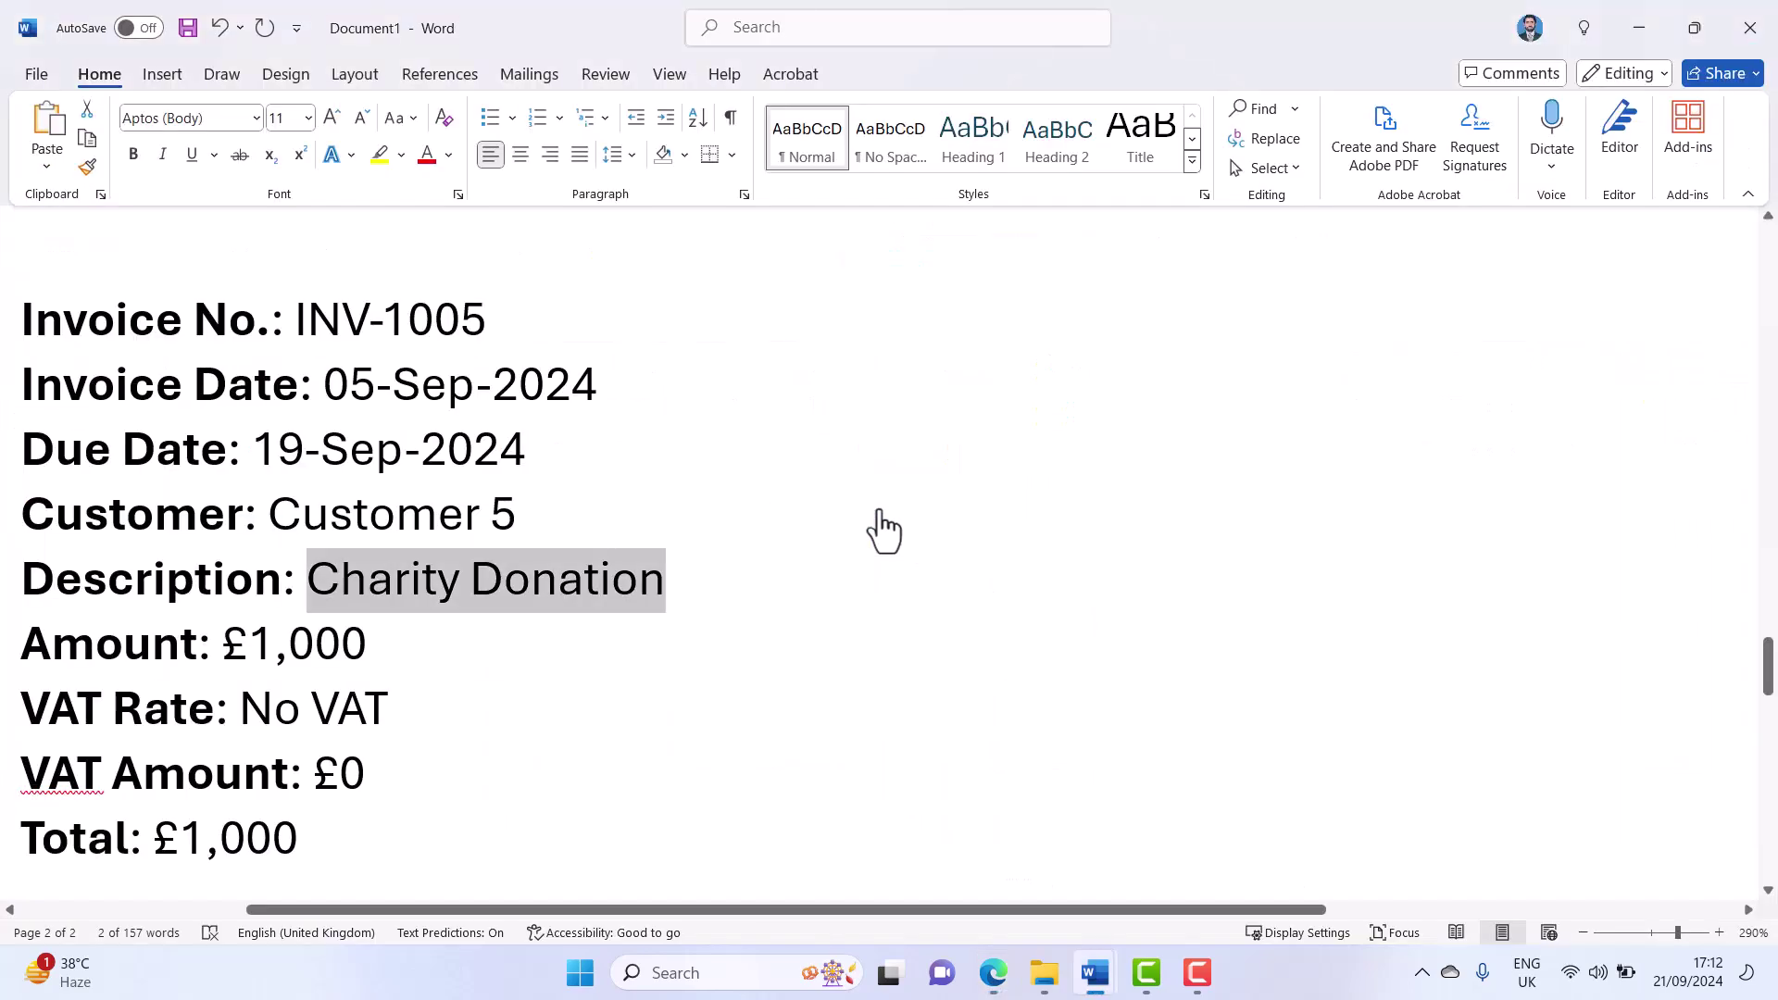
key(alt+Tab)
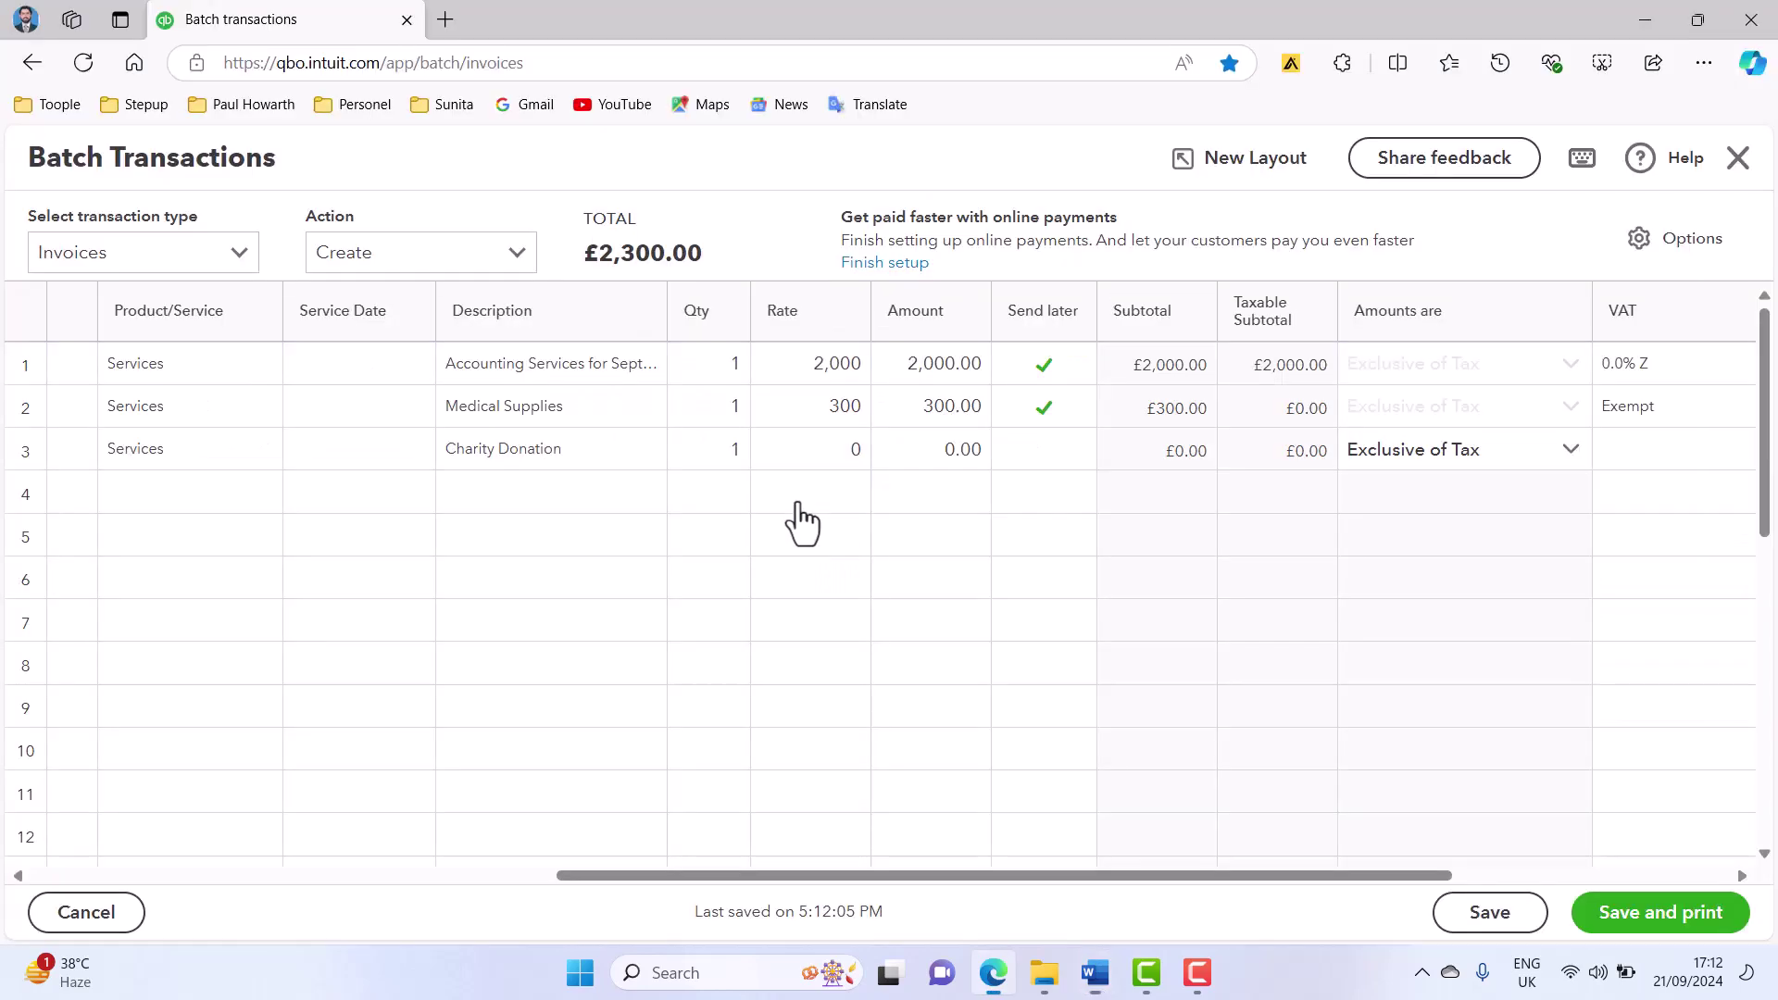
click(822, 468)
click(824, 453)
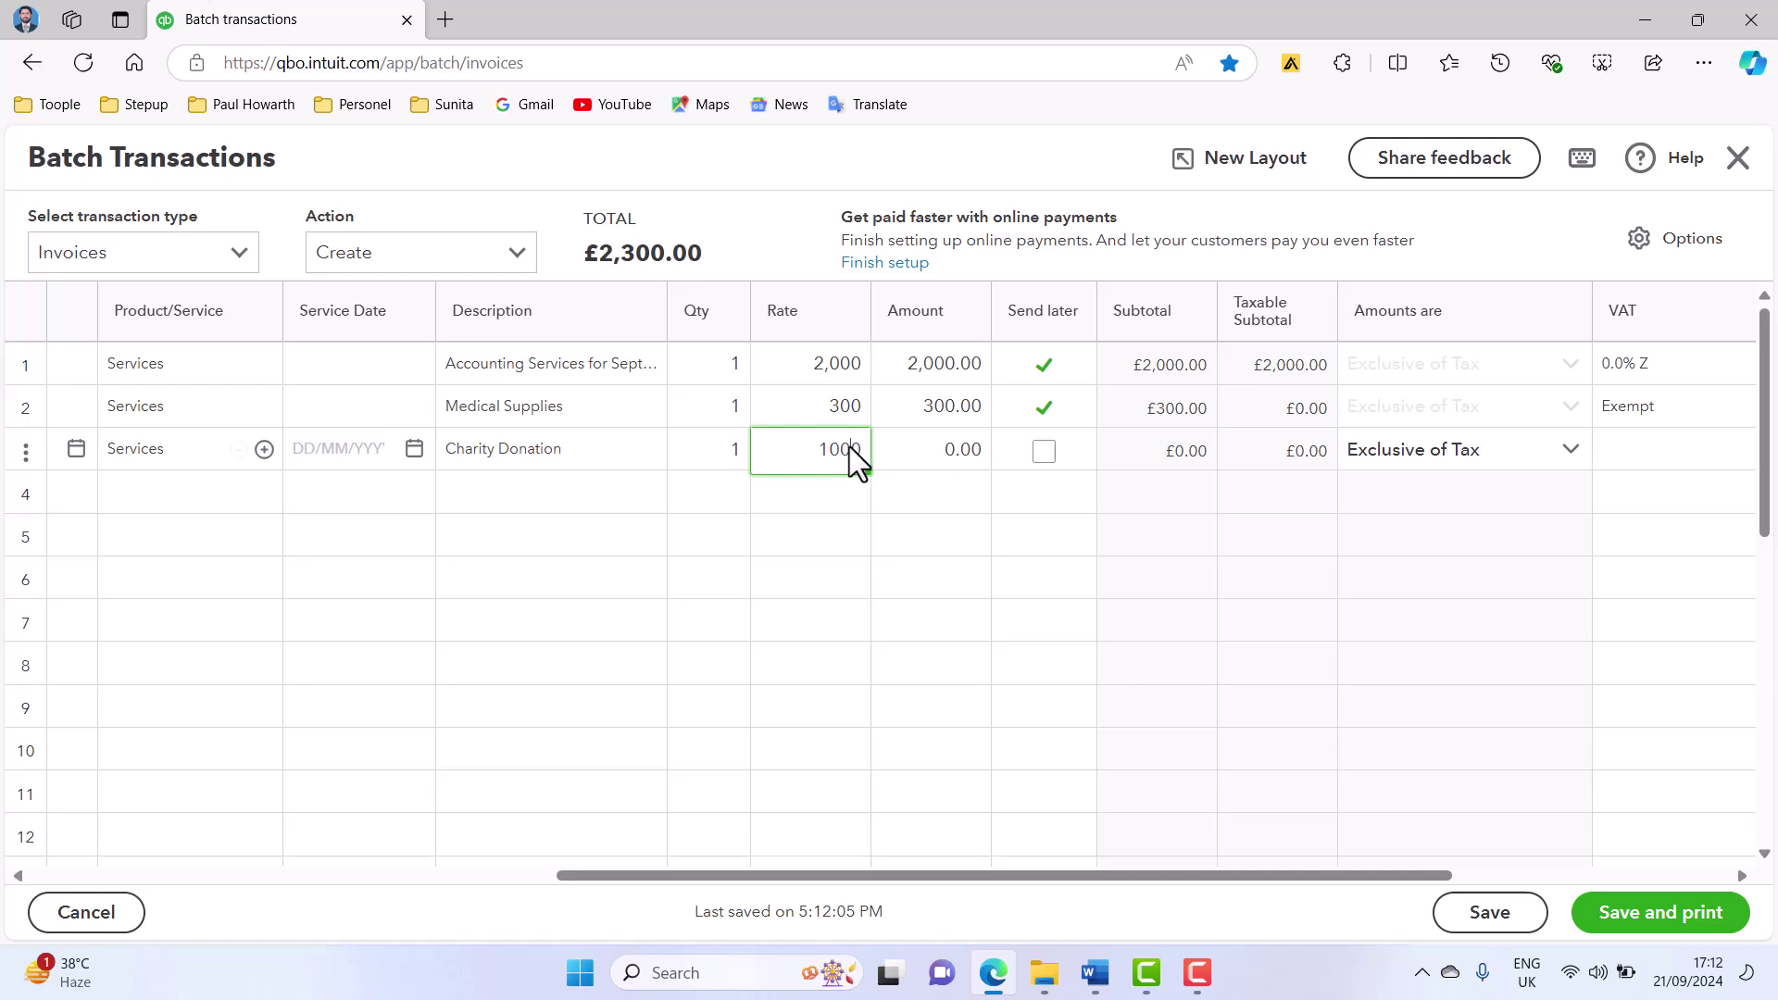
click(1052, 452)
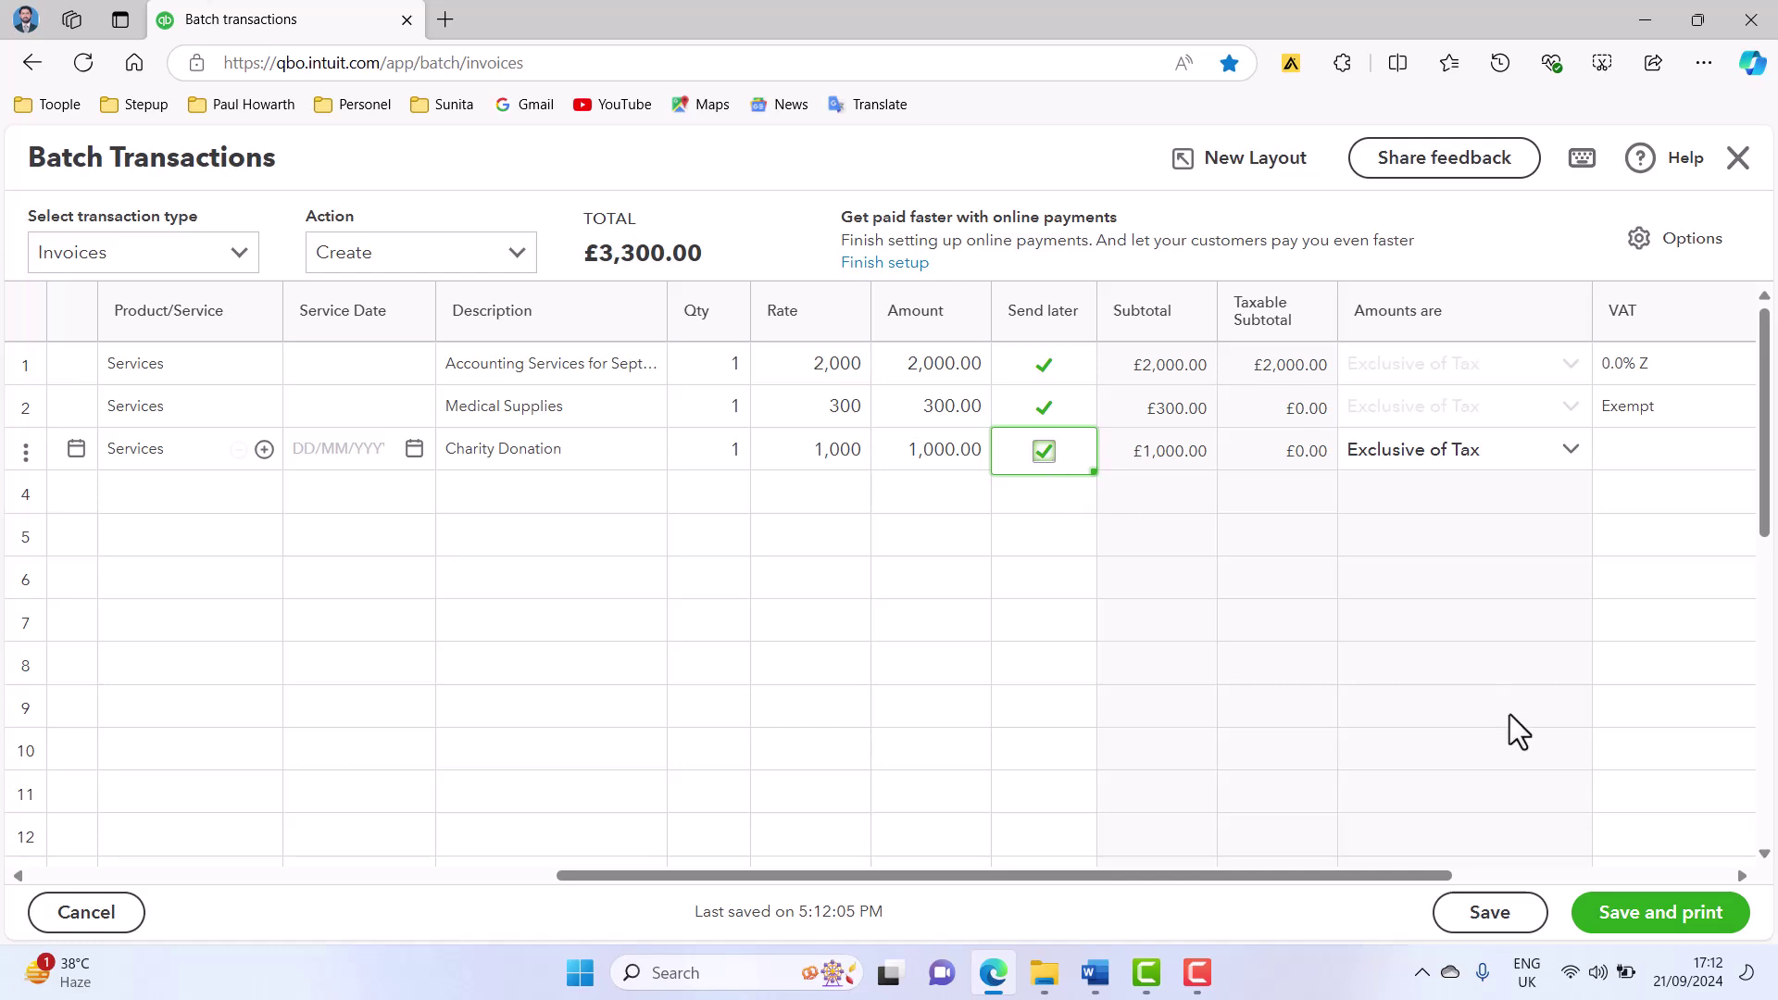
- Set the VAT of the INV-1005 row to No VAT
drag(1332, 880, 1583, 881)
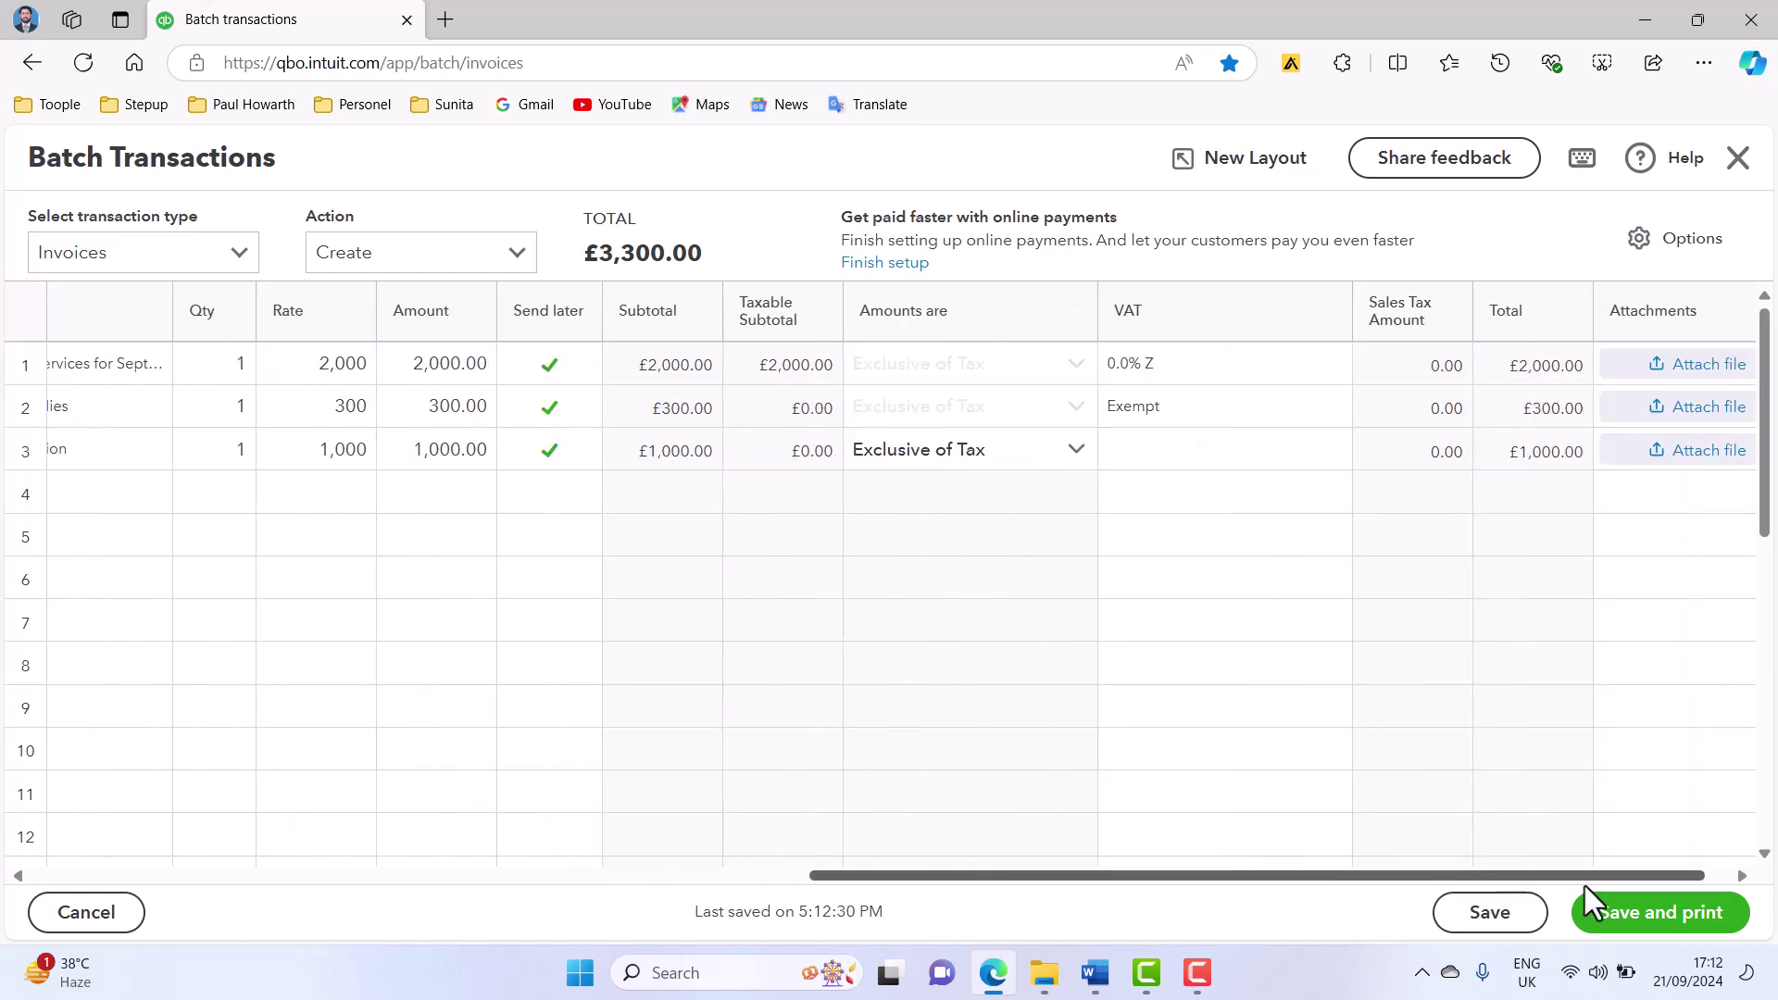
click(1262, 463)
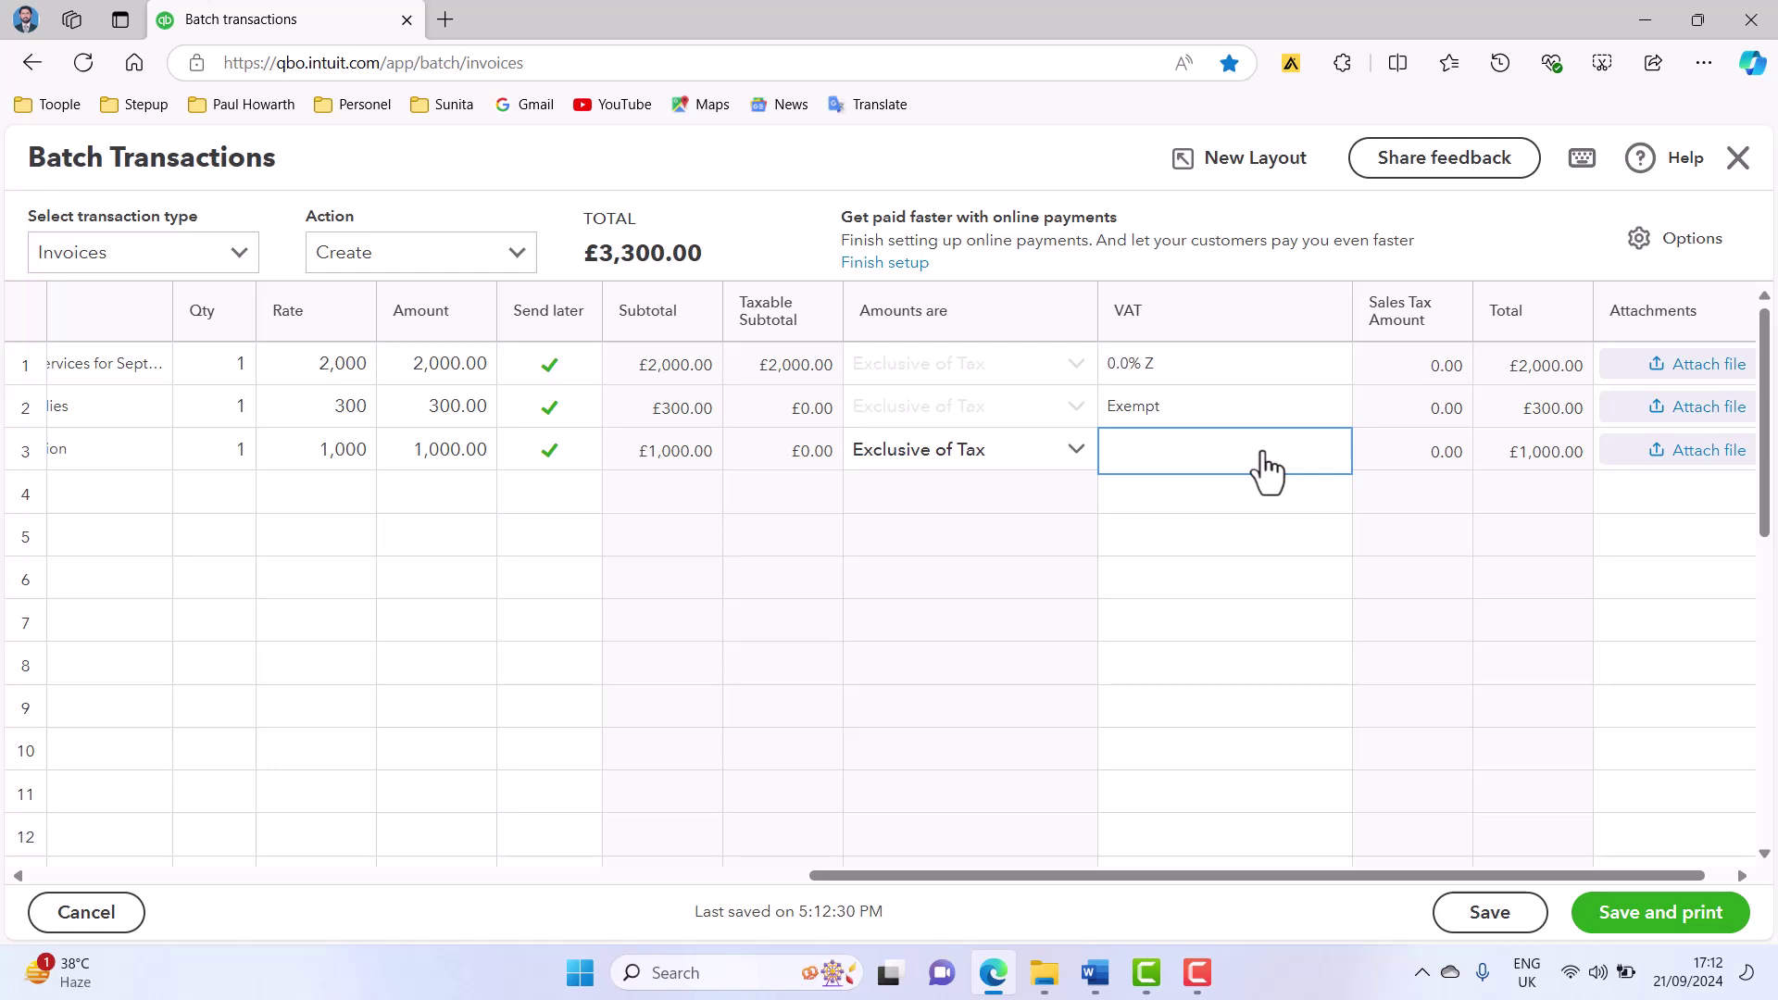
click(1246, 458)
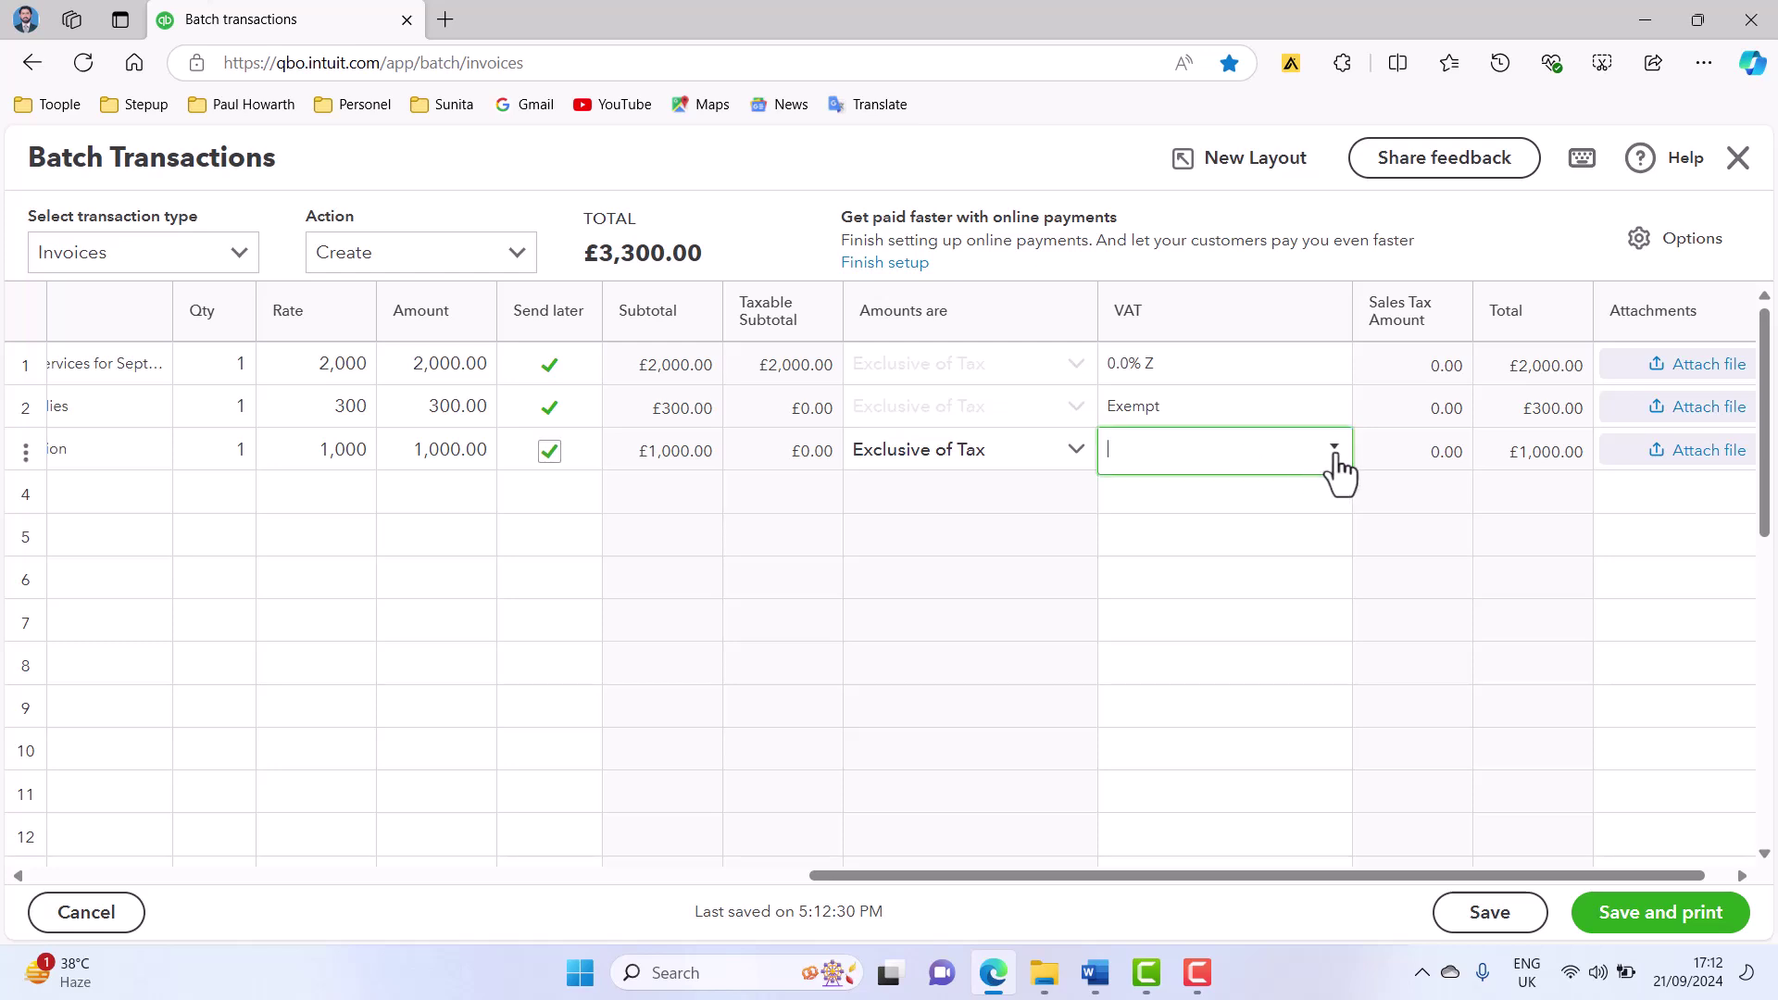
click(1335, 448)
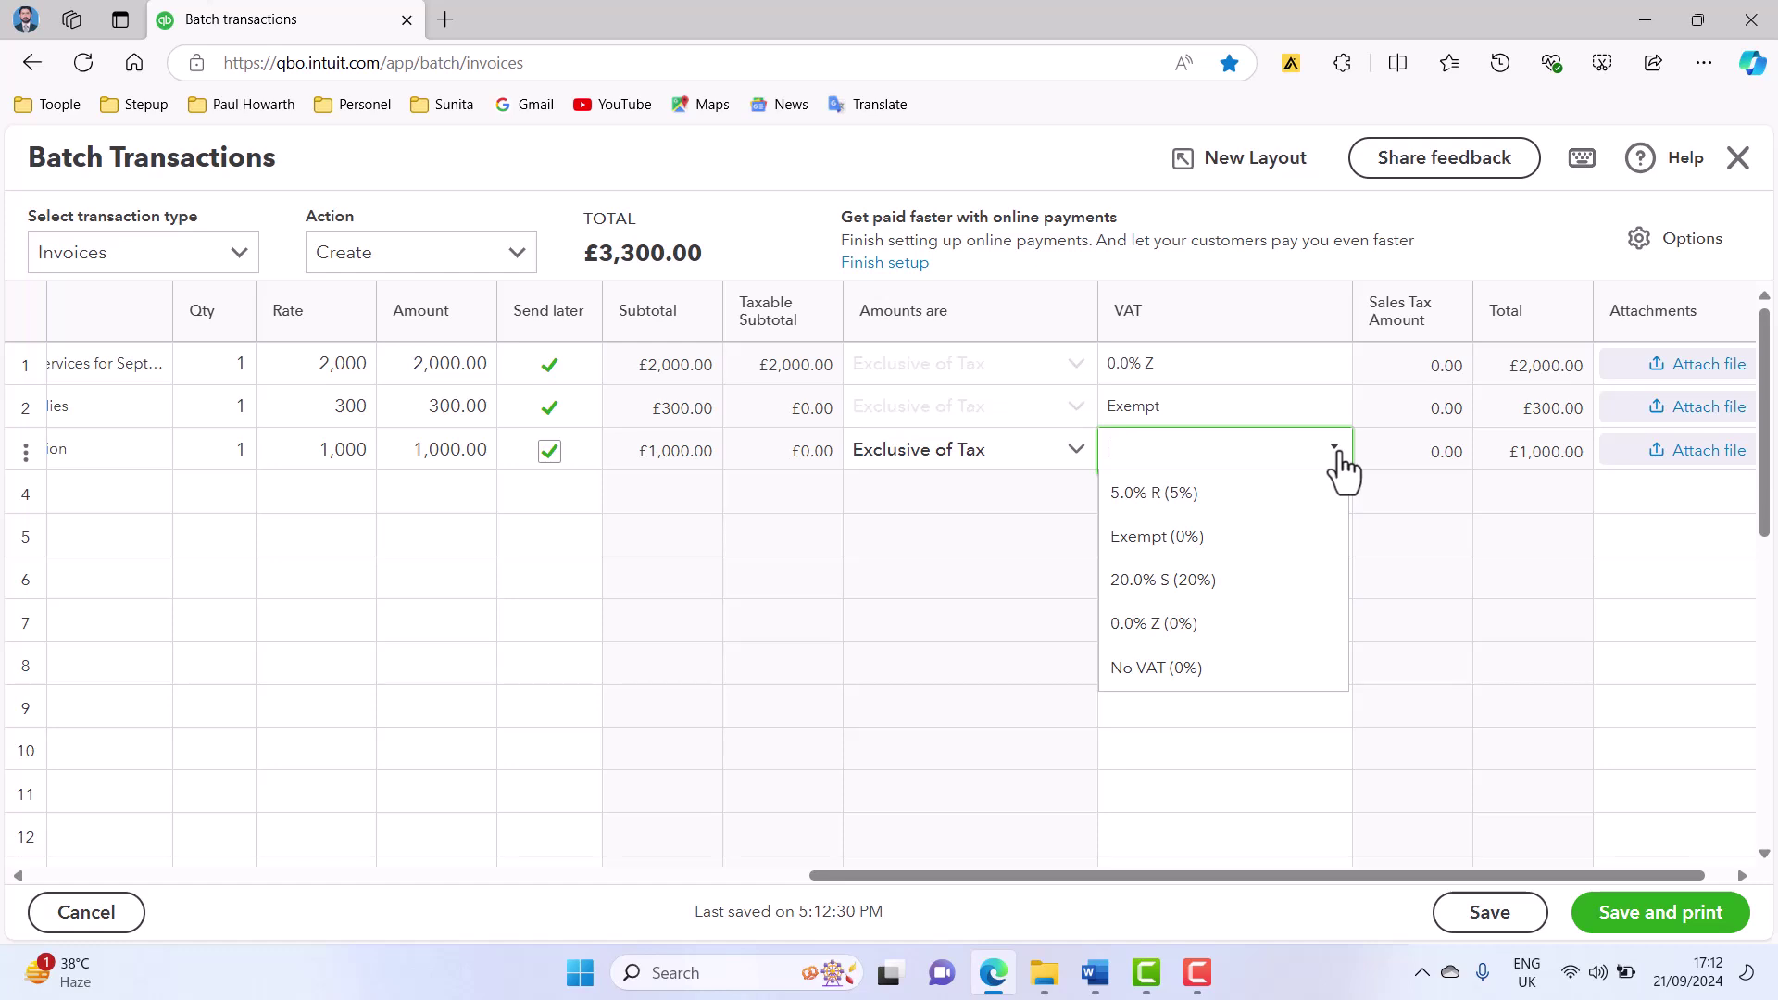
click(1222, 668)
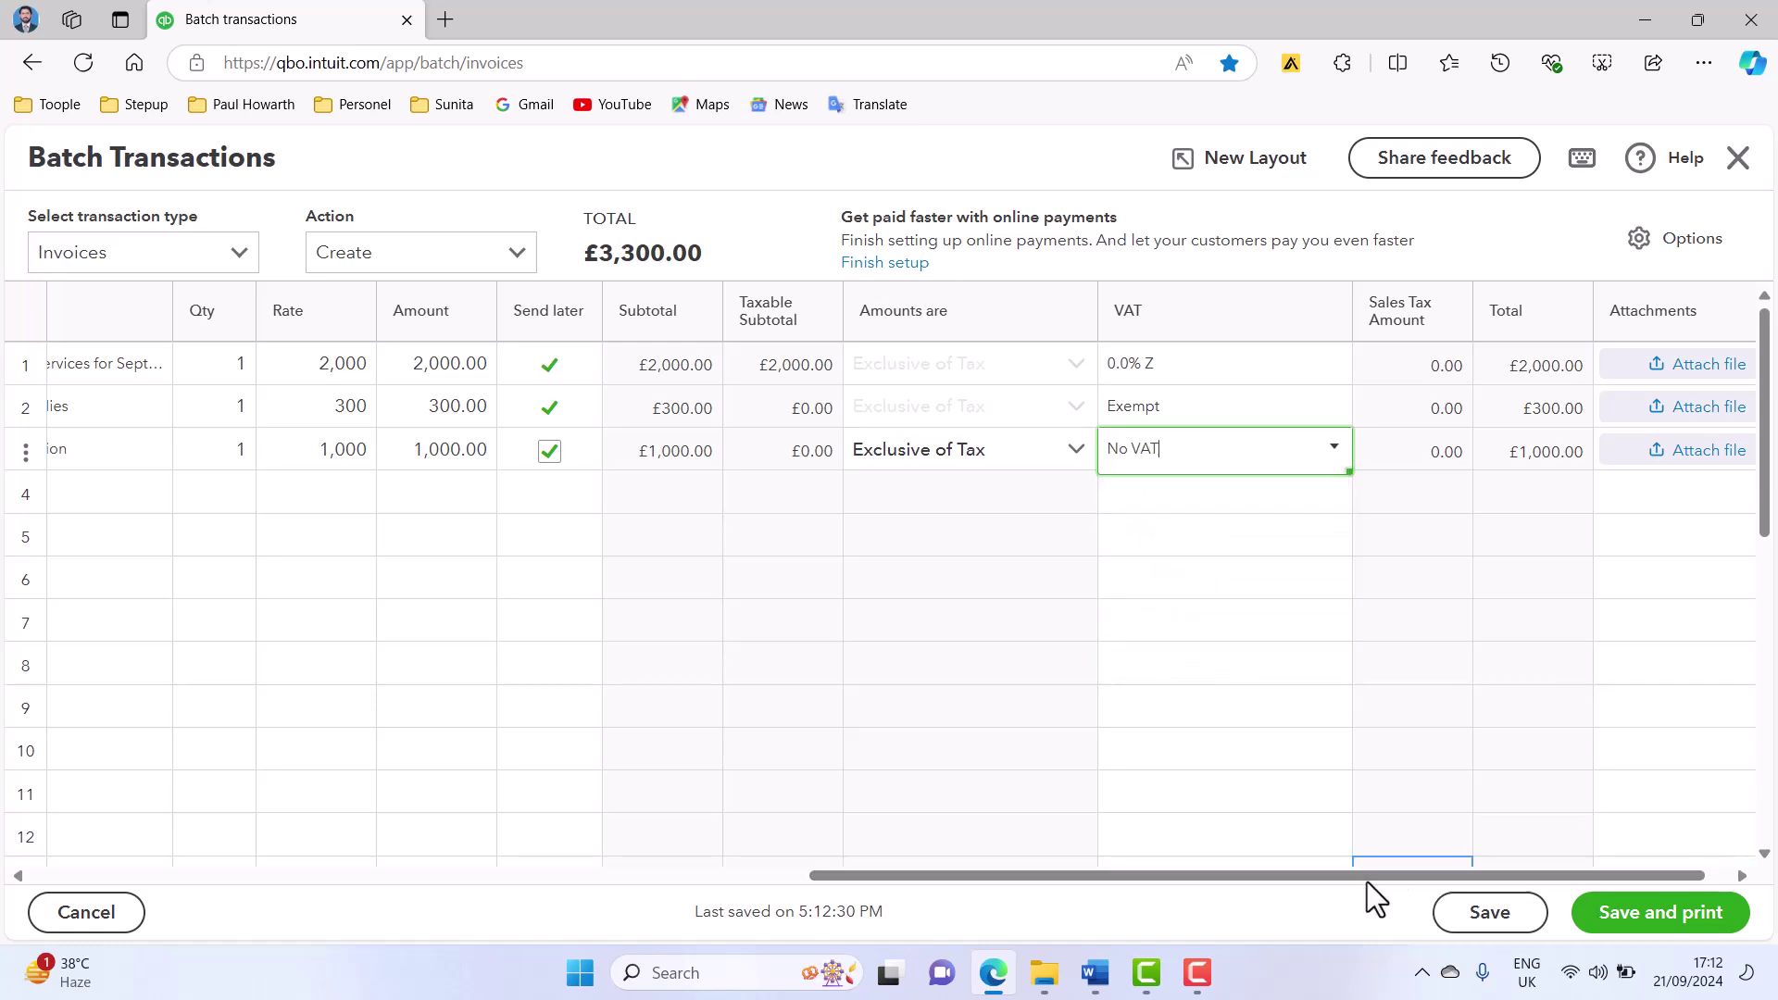
- Look over the completed batch rows, save the invoices without printing and acknowledge the confirmation
drag(1365, 879, 1474, 880)
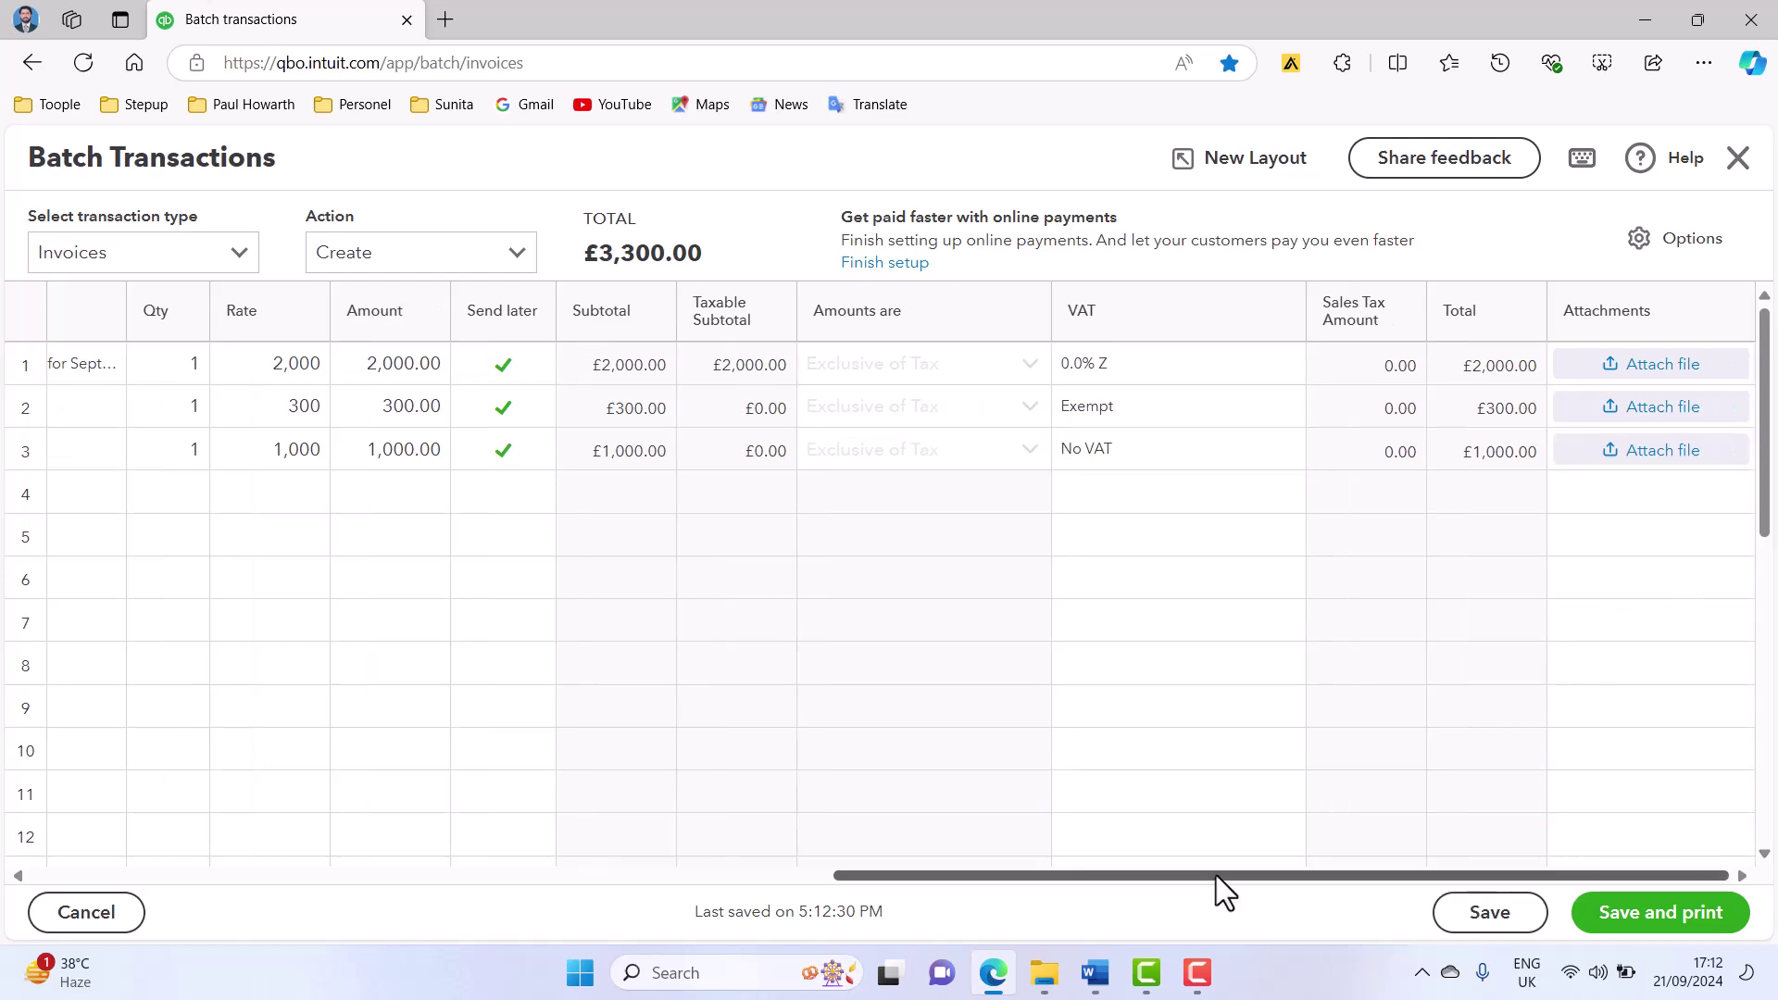
drag(1214, 875, 548, 887)
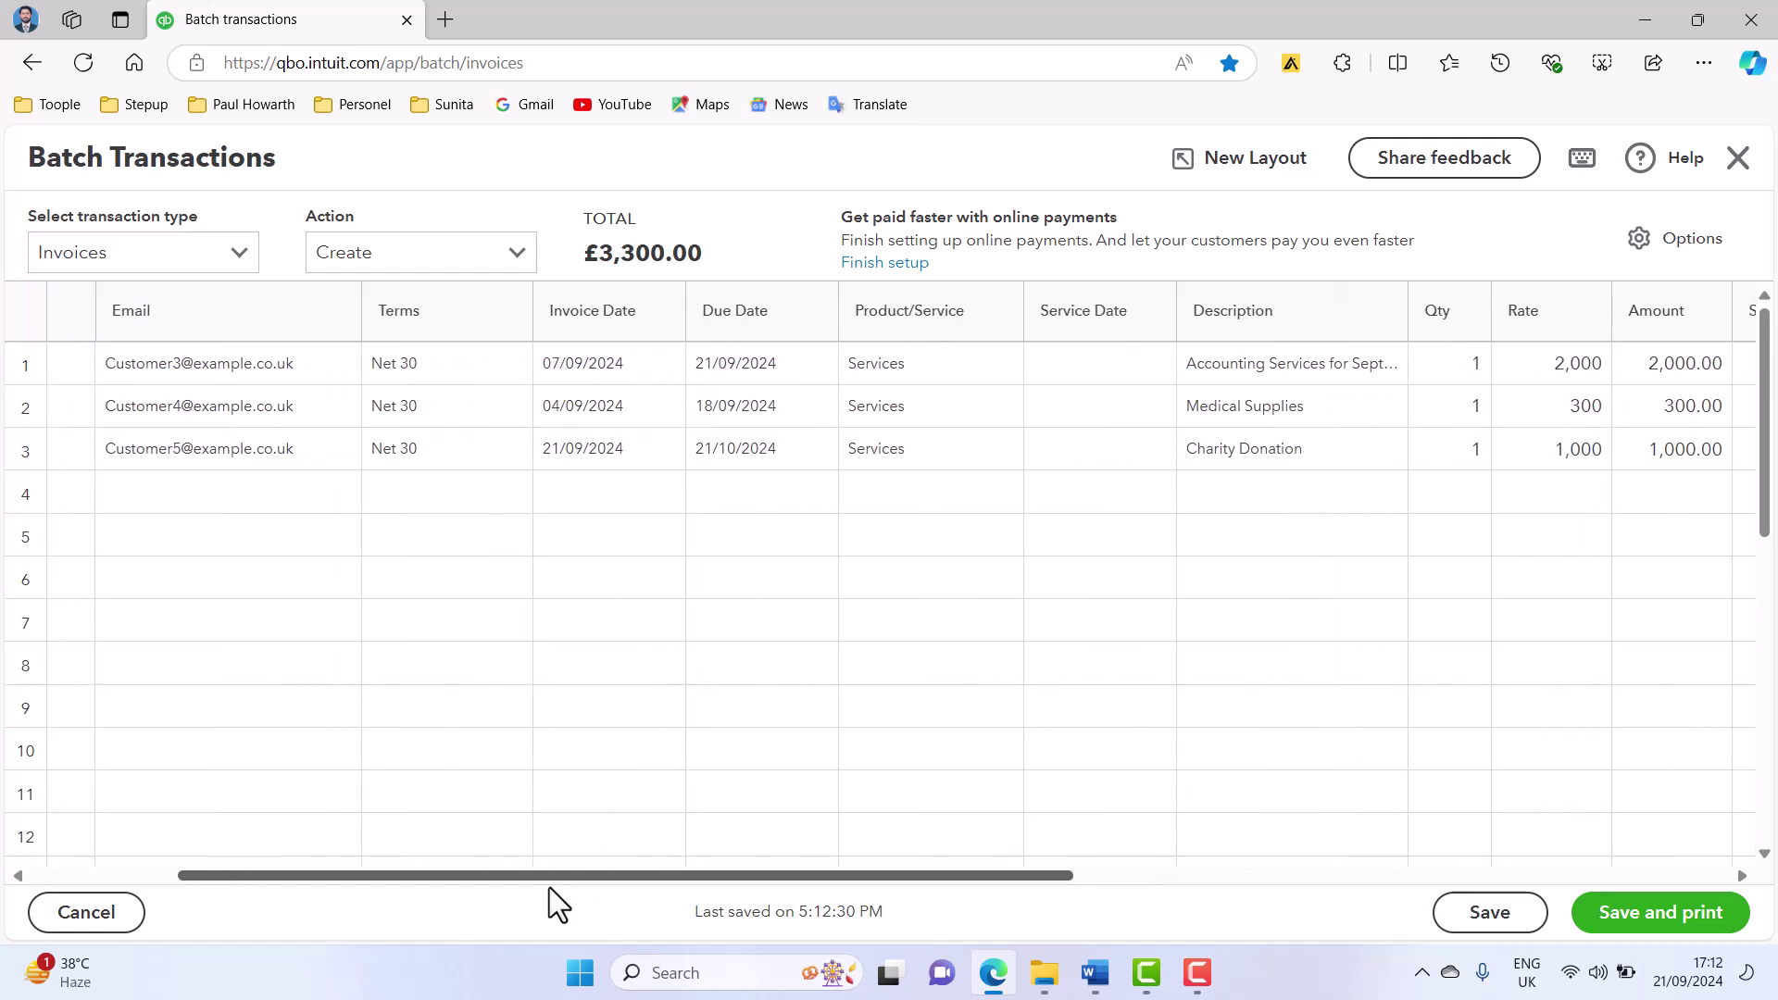
click(1318, 461)
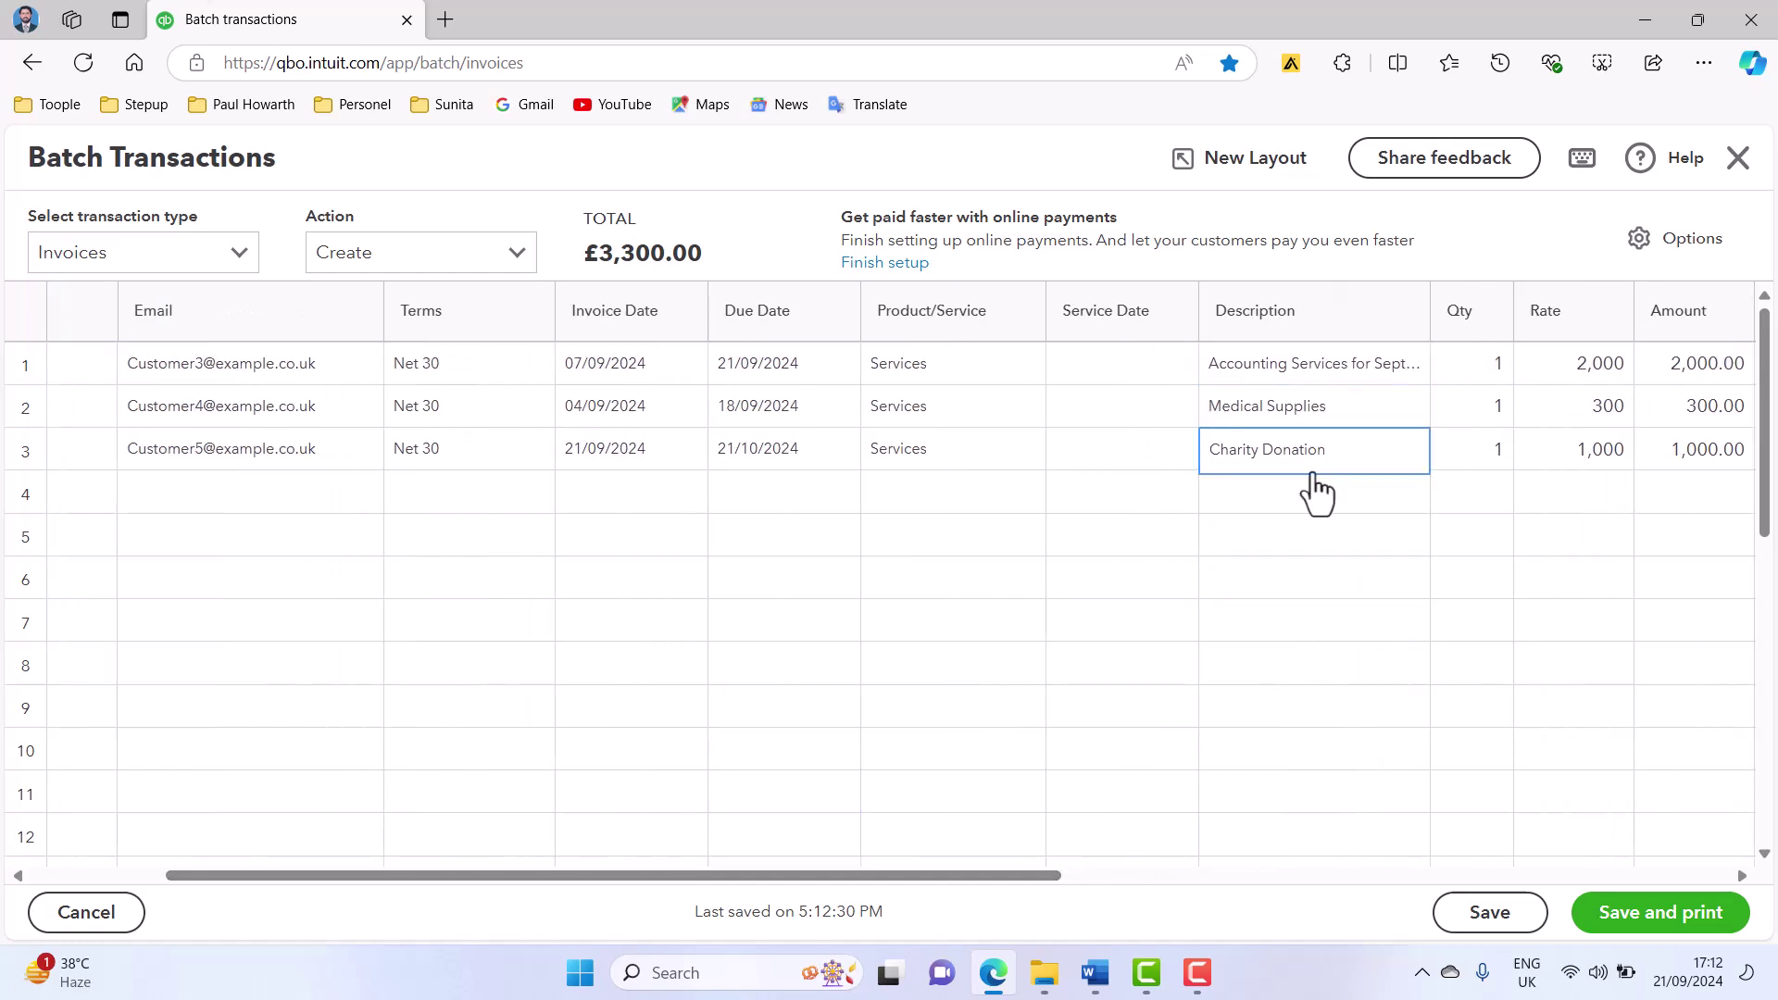
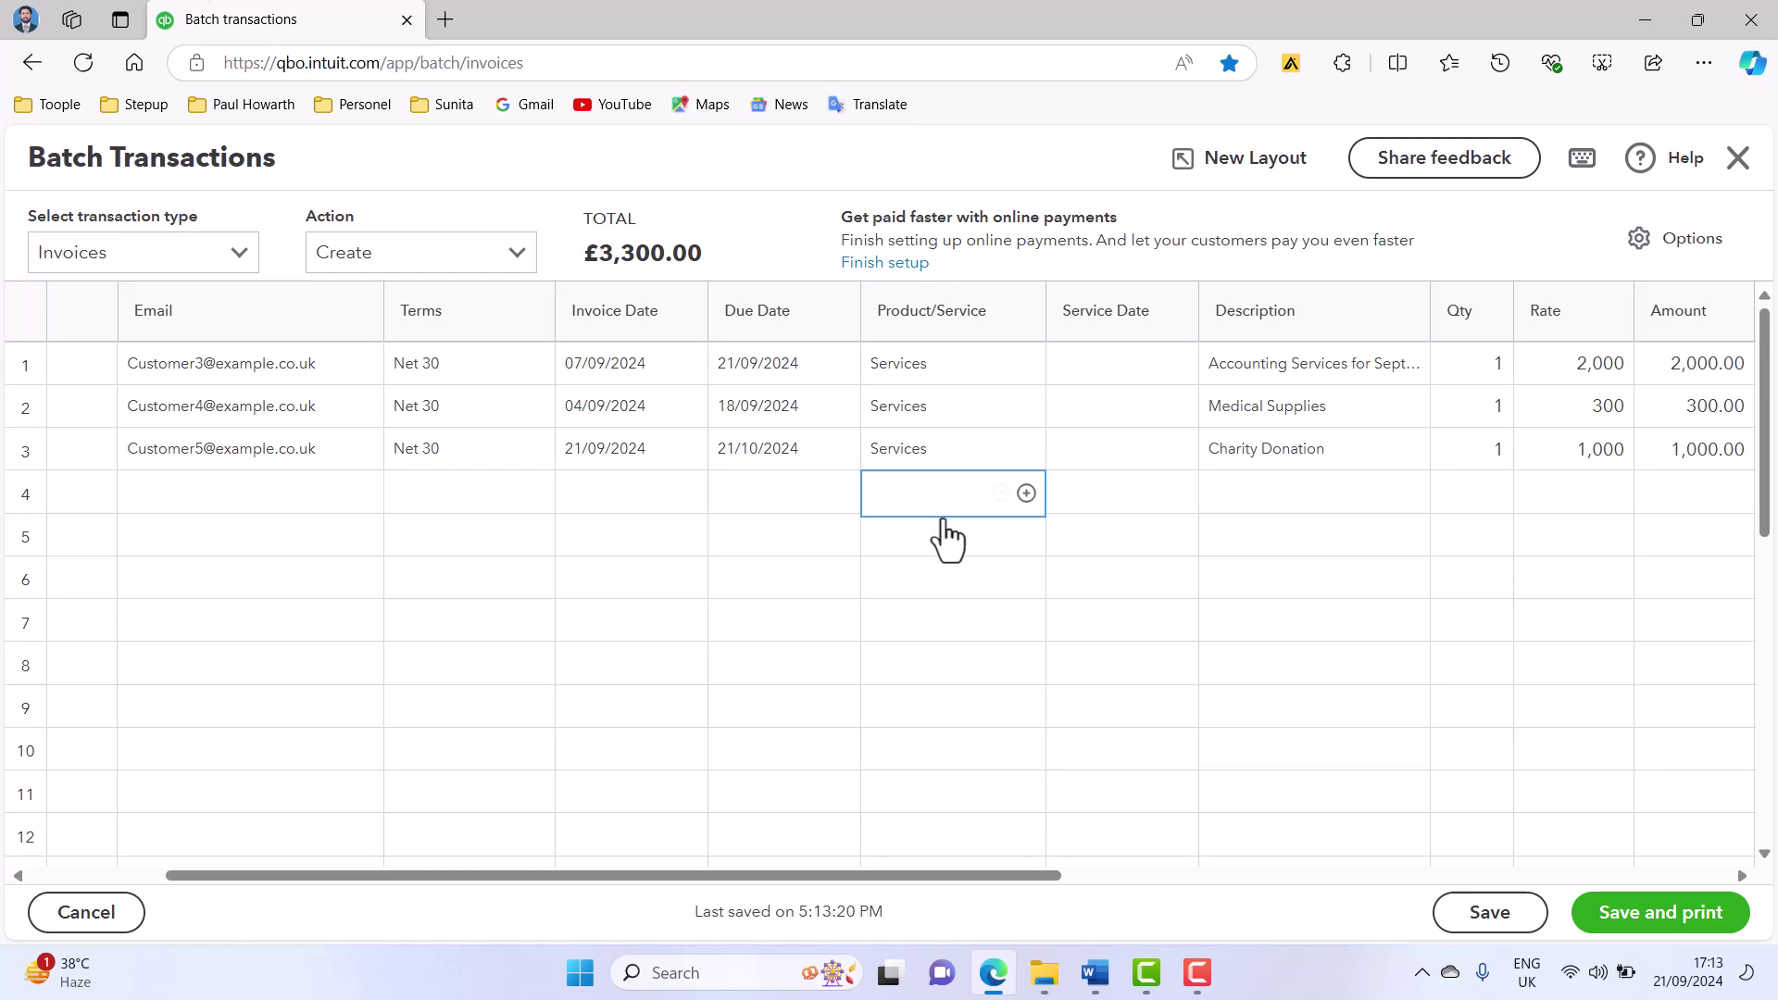
click(1479, 922)
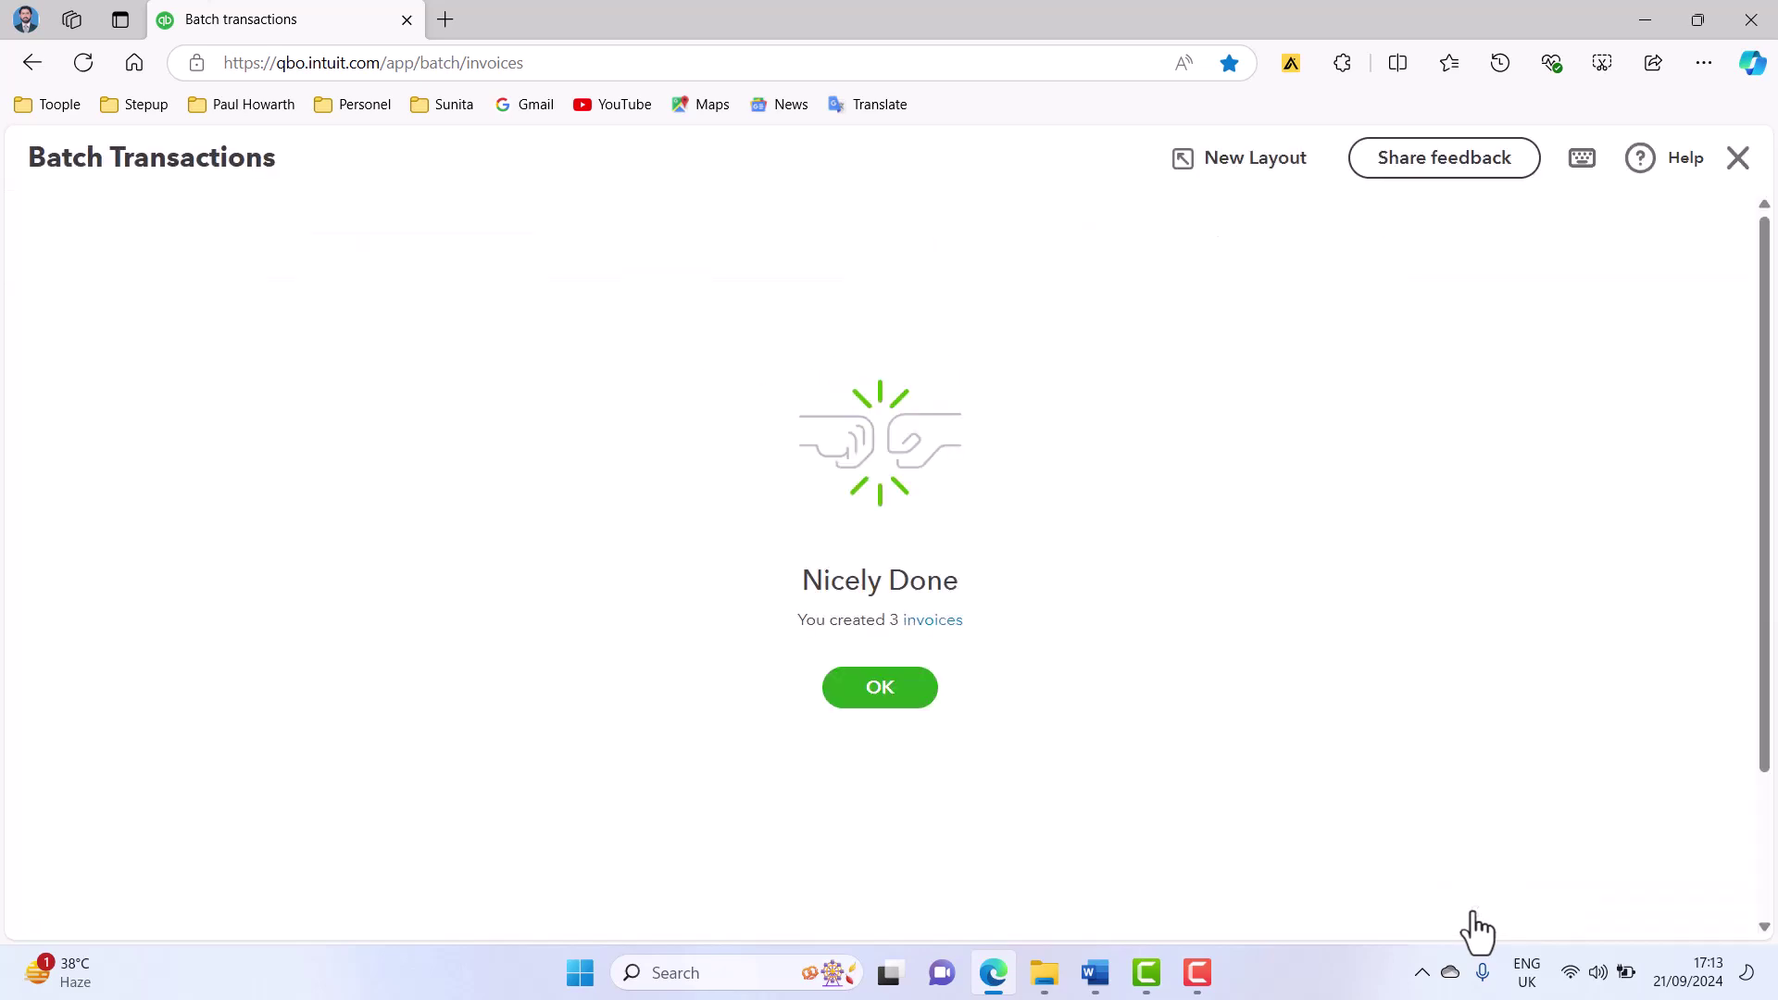
click(876, 694)
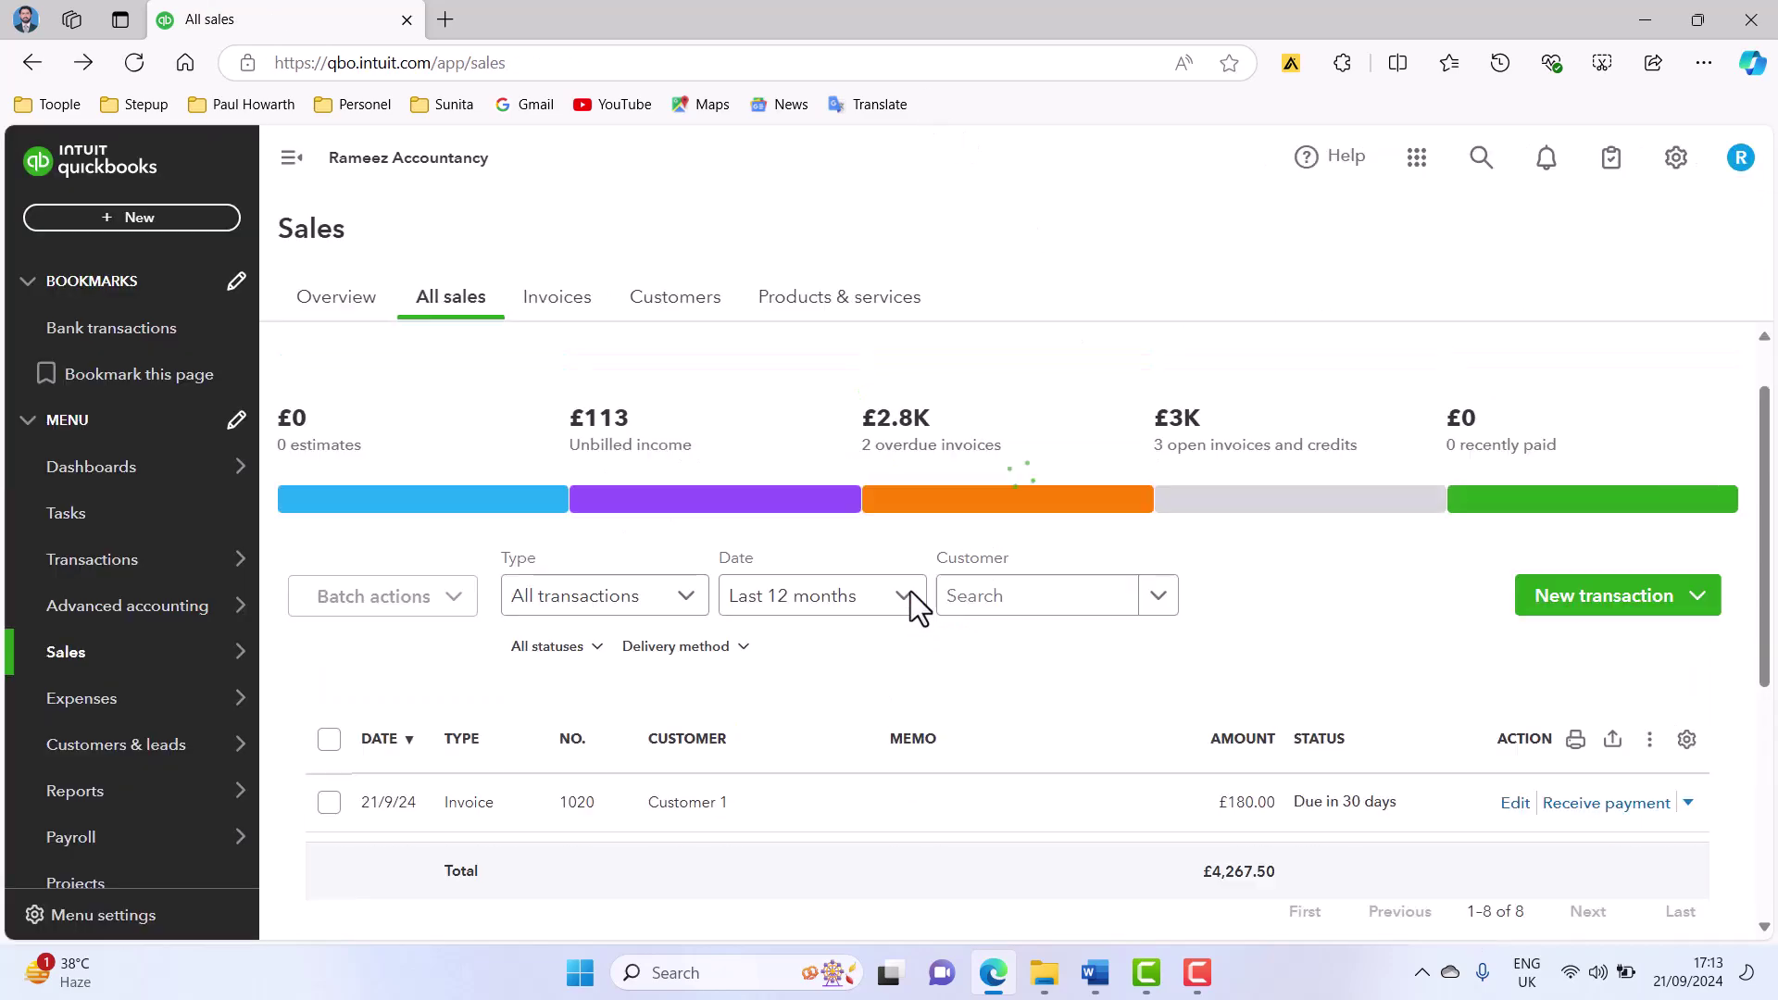
- Examine the All sales list for the batch-created invoices, their amounts and their statuses
scroll(785, 687, down, 4)
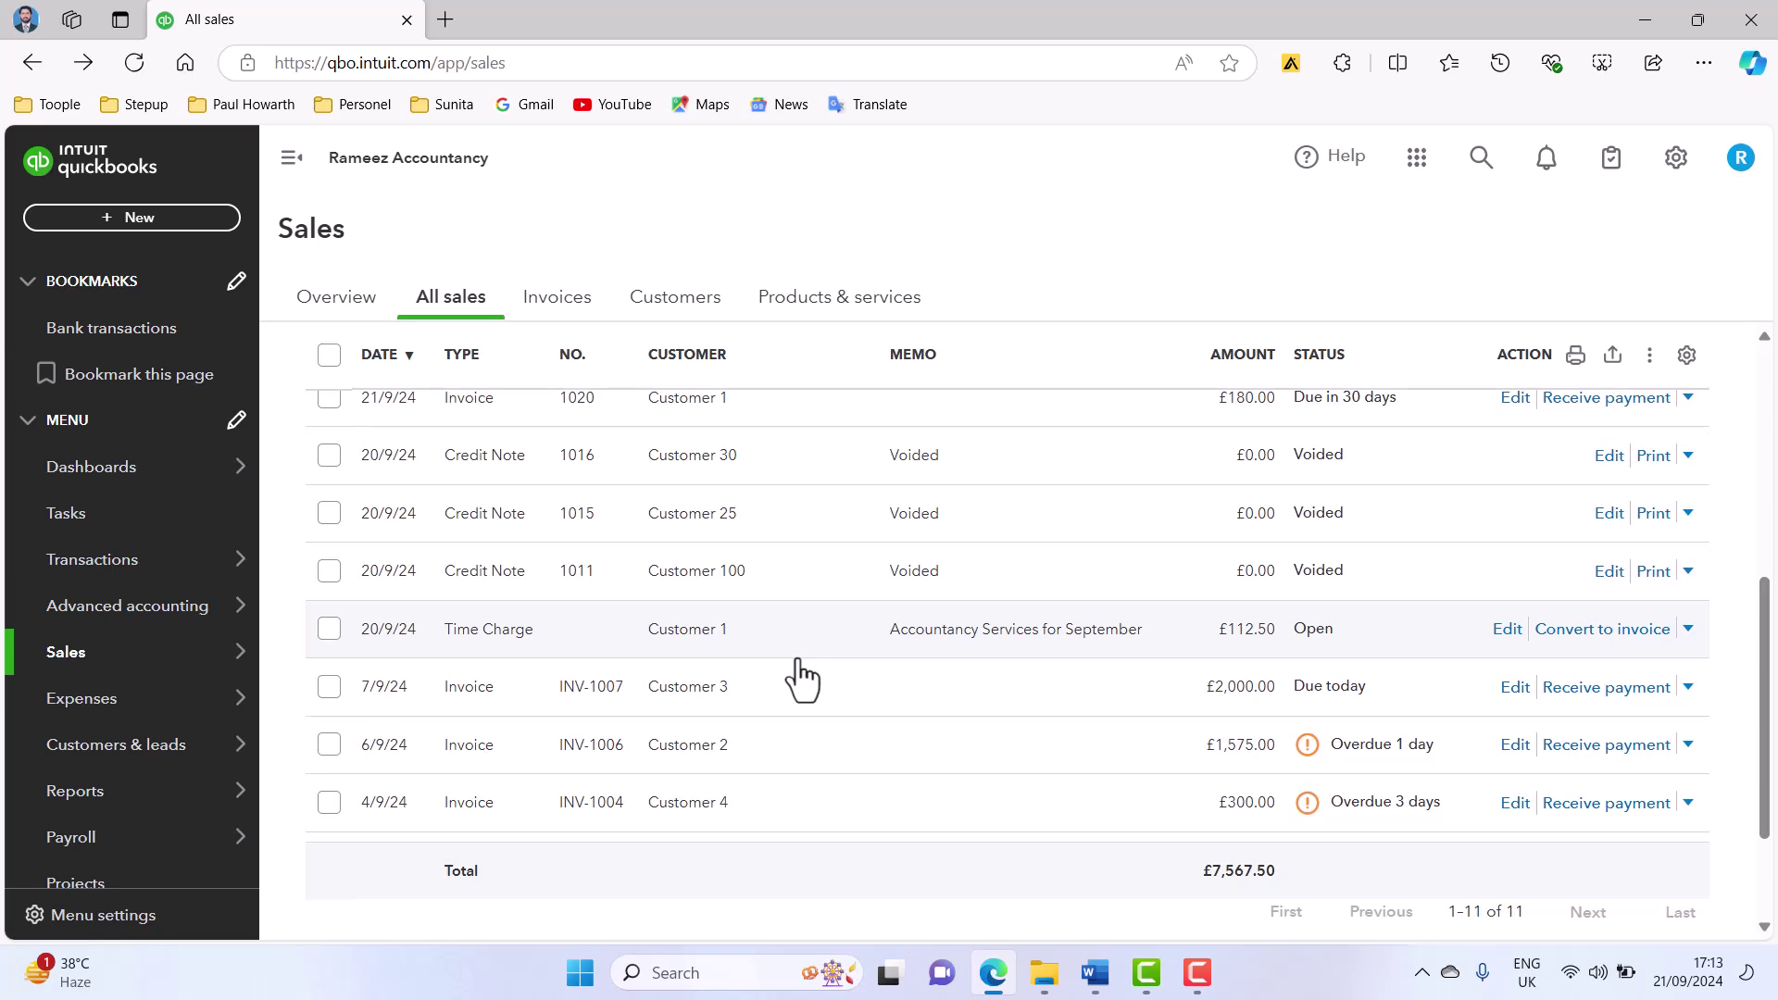
scroll(796, 676, down, 2)
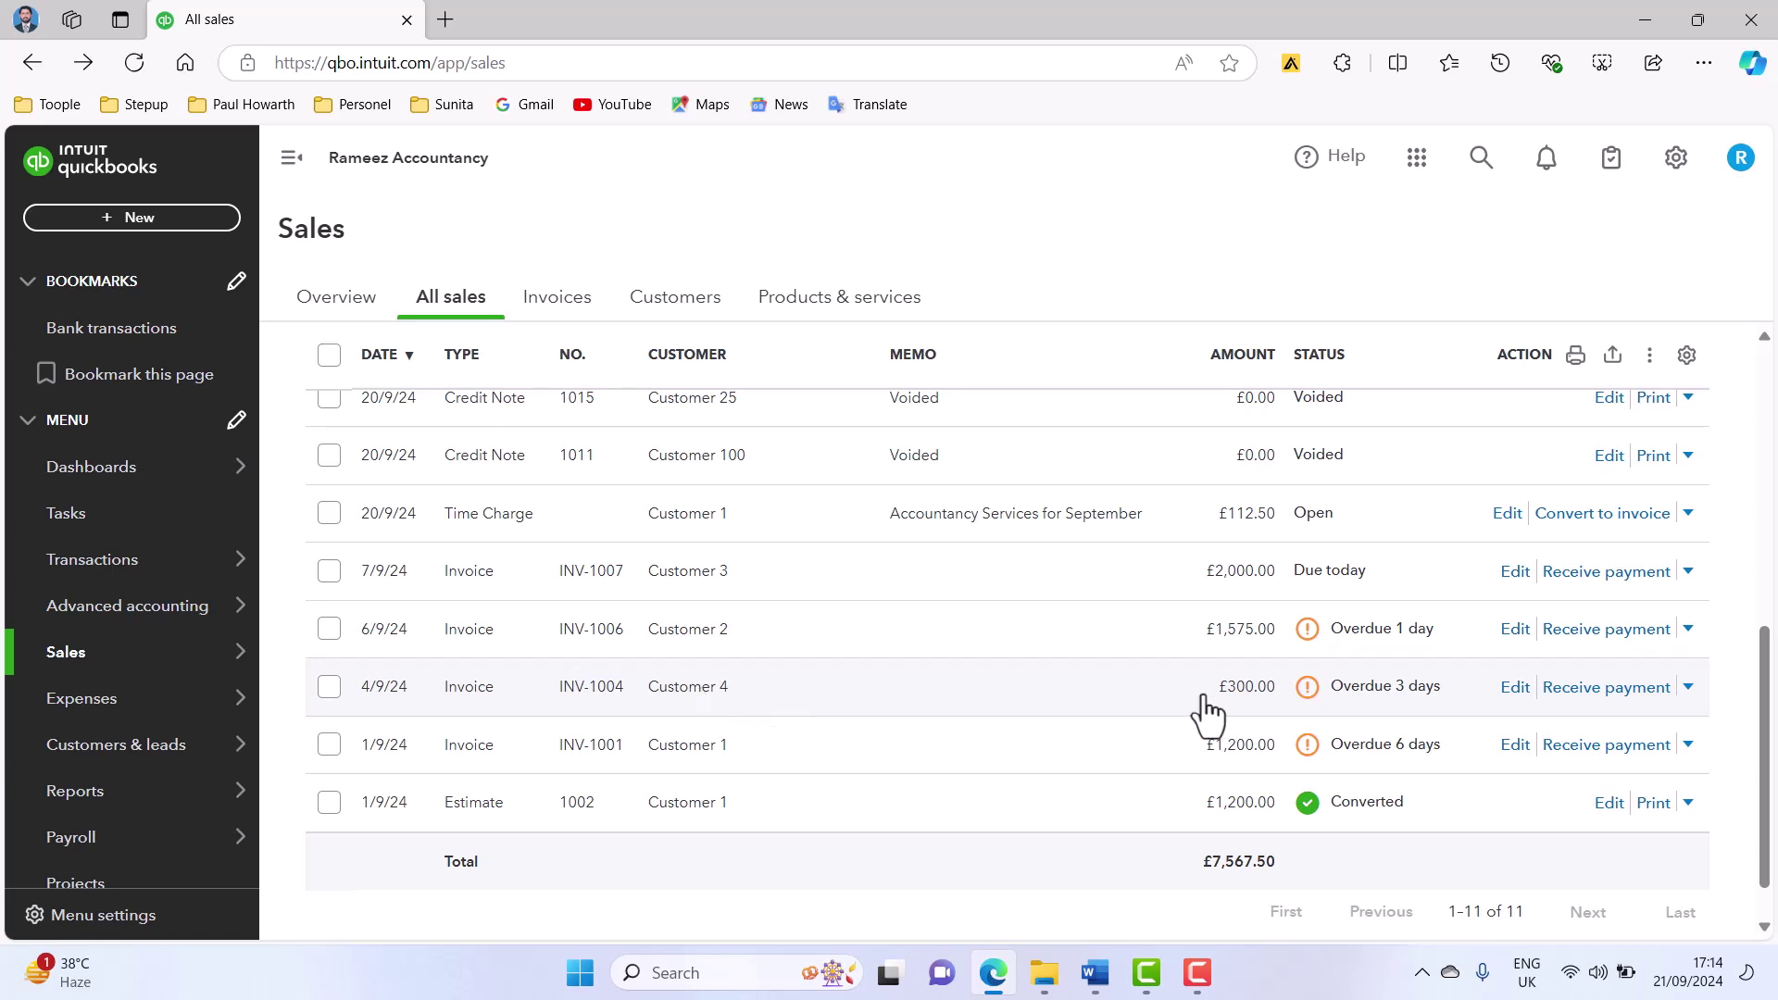
scroll(742, 706, down, 1)
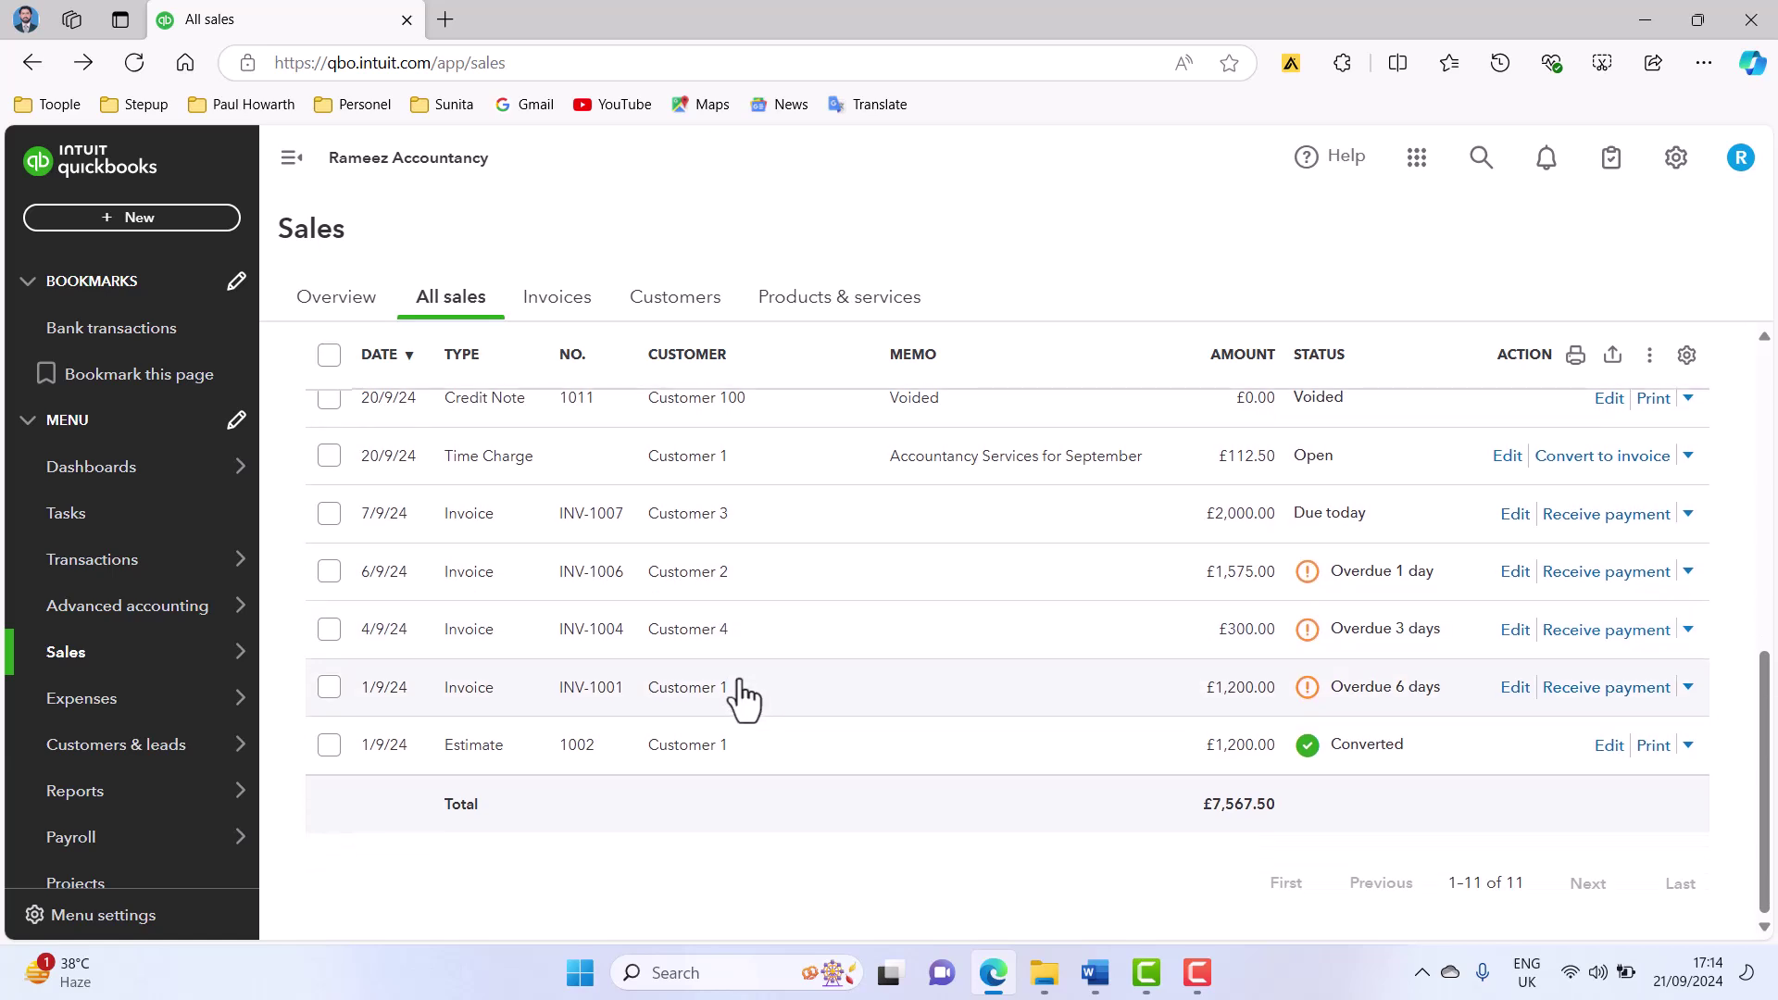
scroll(744, 703, up, 3)
scroll(732, 593, up, 2)
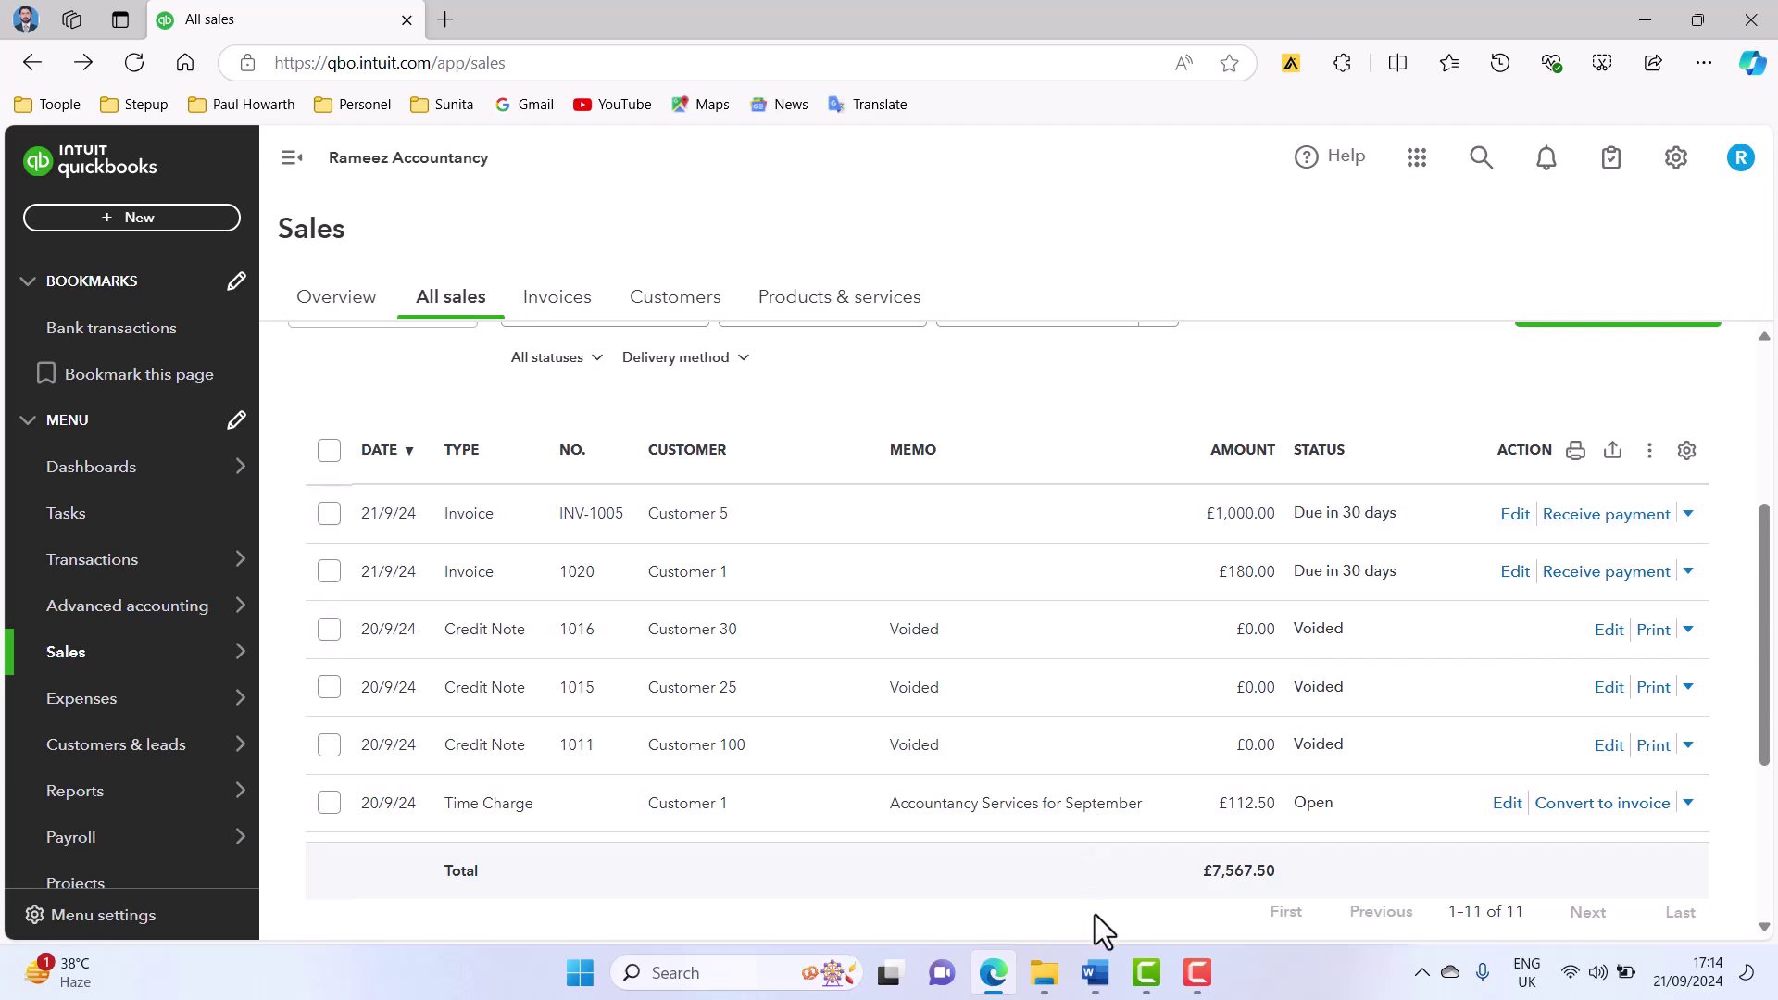
- Switch to the Account Receivable Cycle Word document, highlight the Multiple Invoices item in yellow and return to QuickBooks
mouse_move(1095, 973)
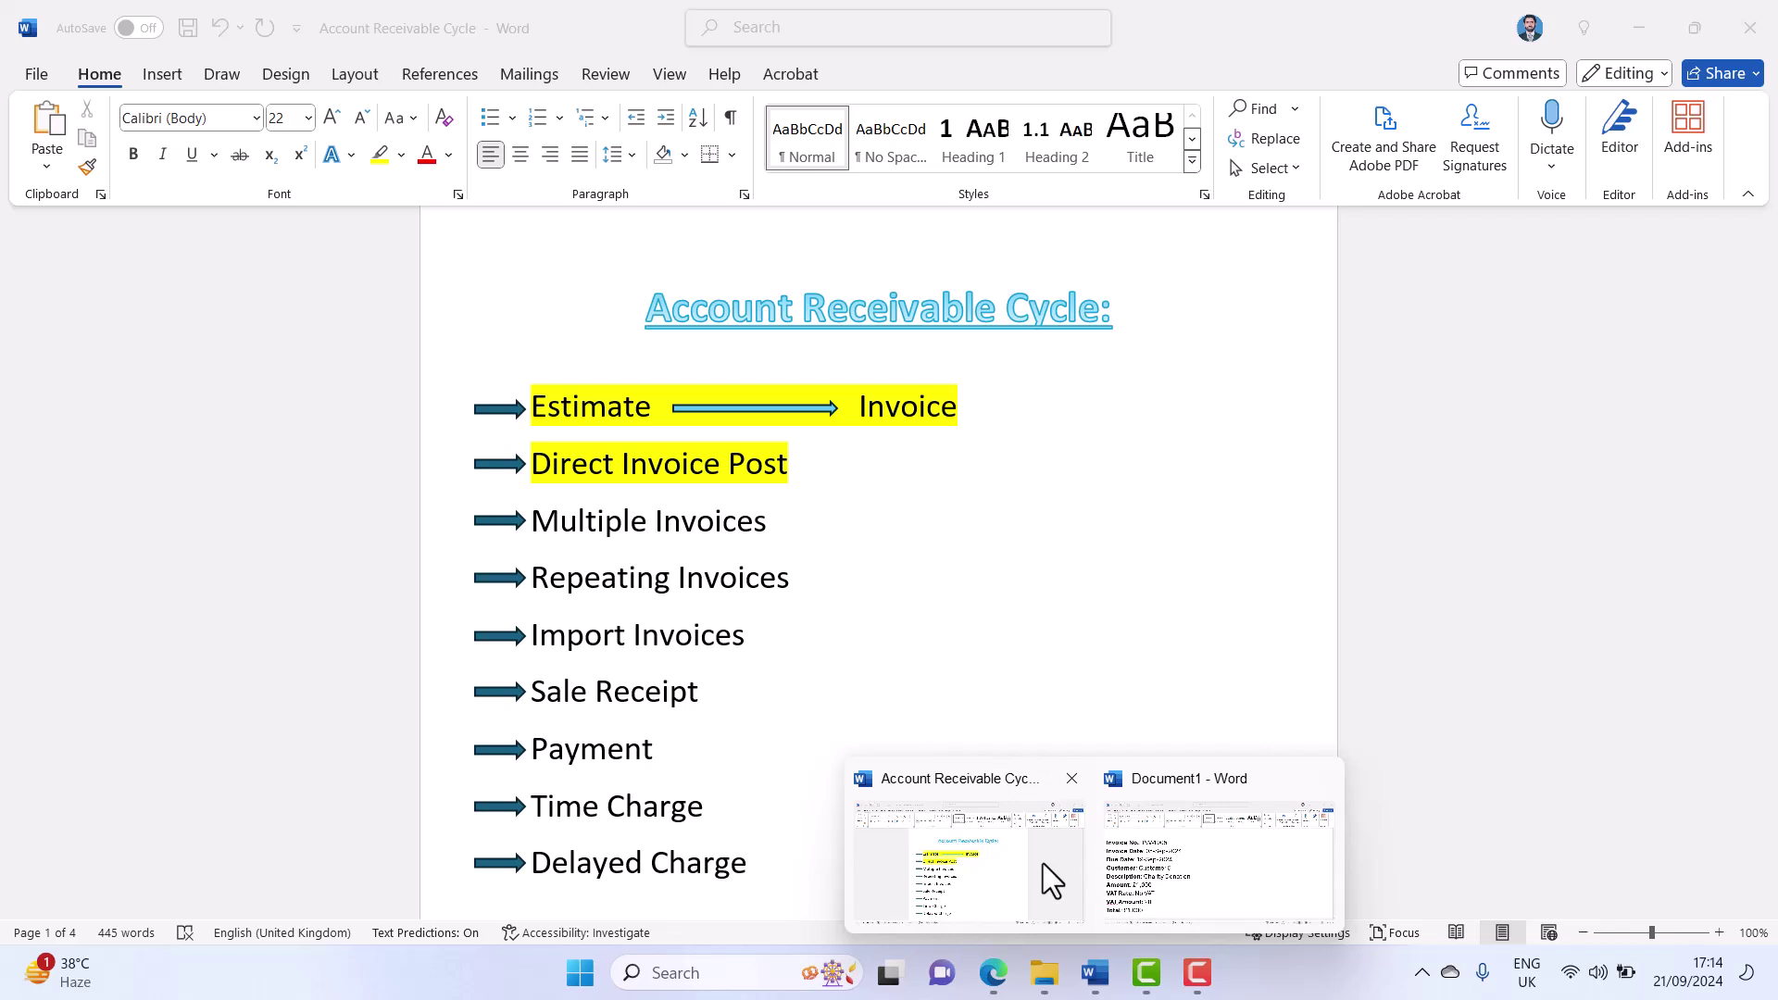
click(1042, 863)
drag(767, 520, 469, 516)
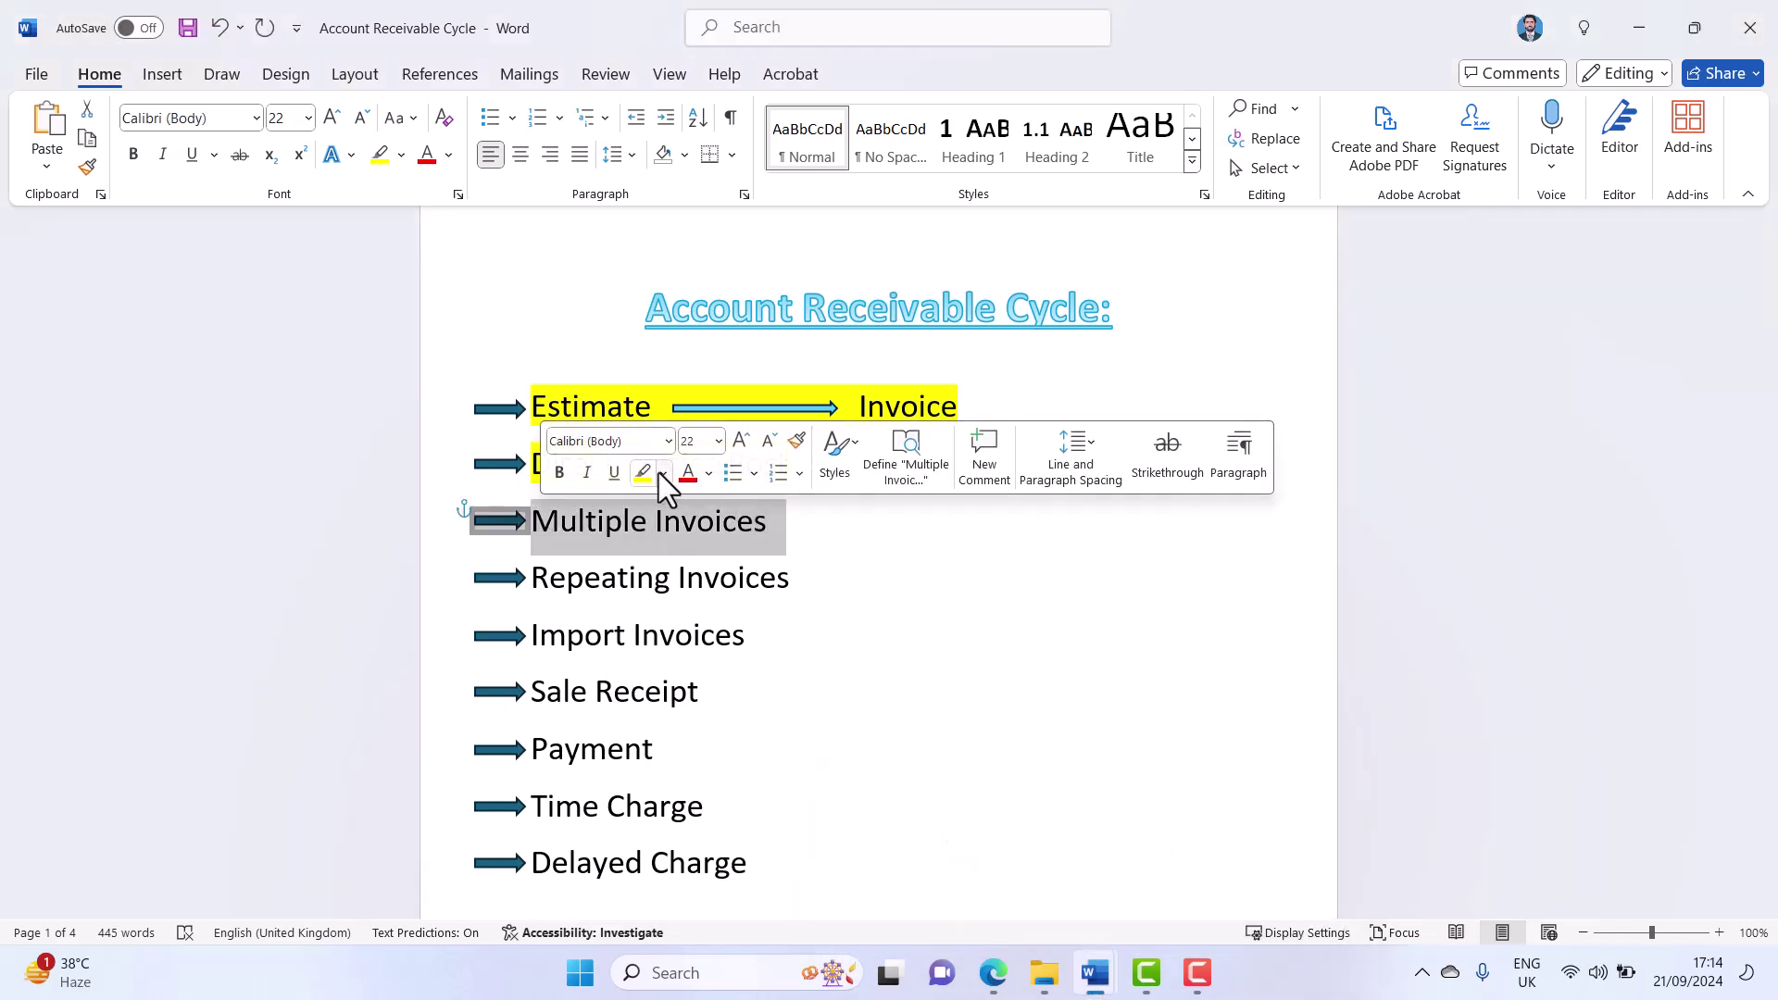
click(647, 471)
click(914, 556)
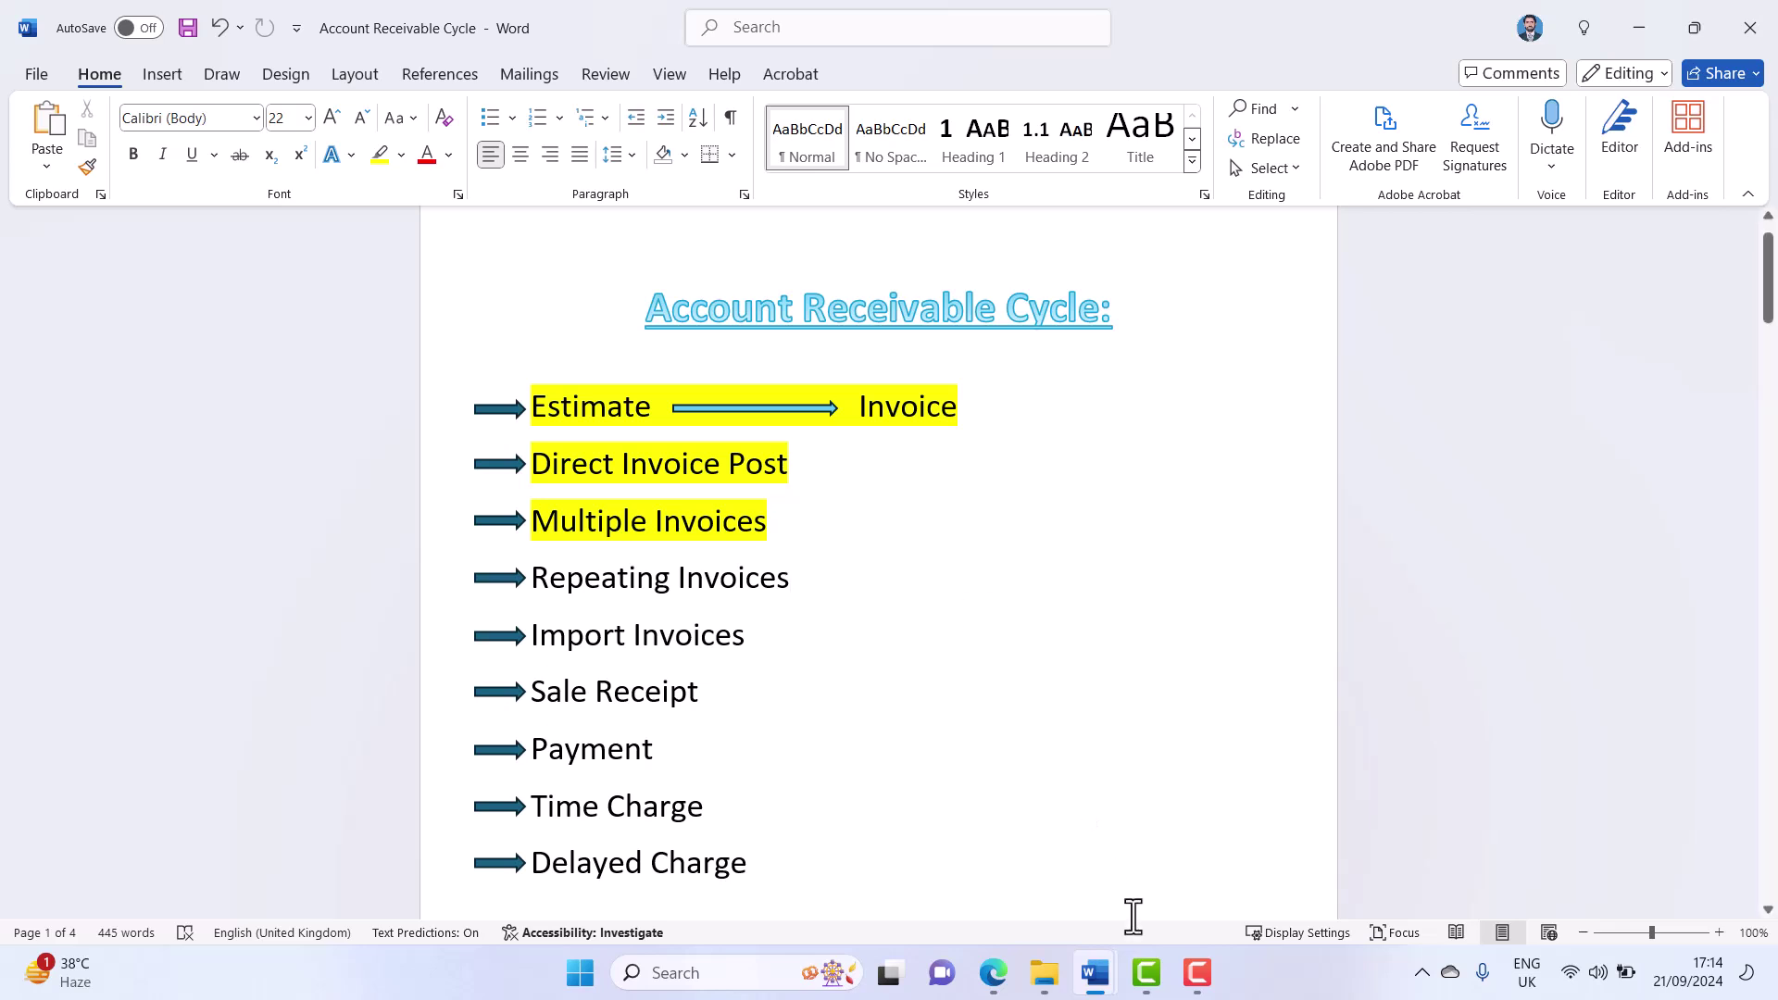
mouse_move(963, 992)
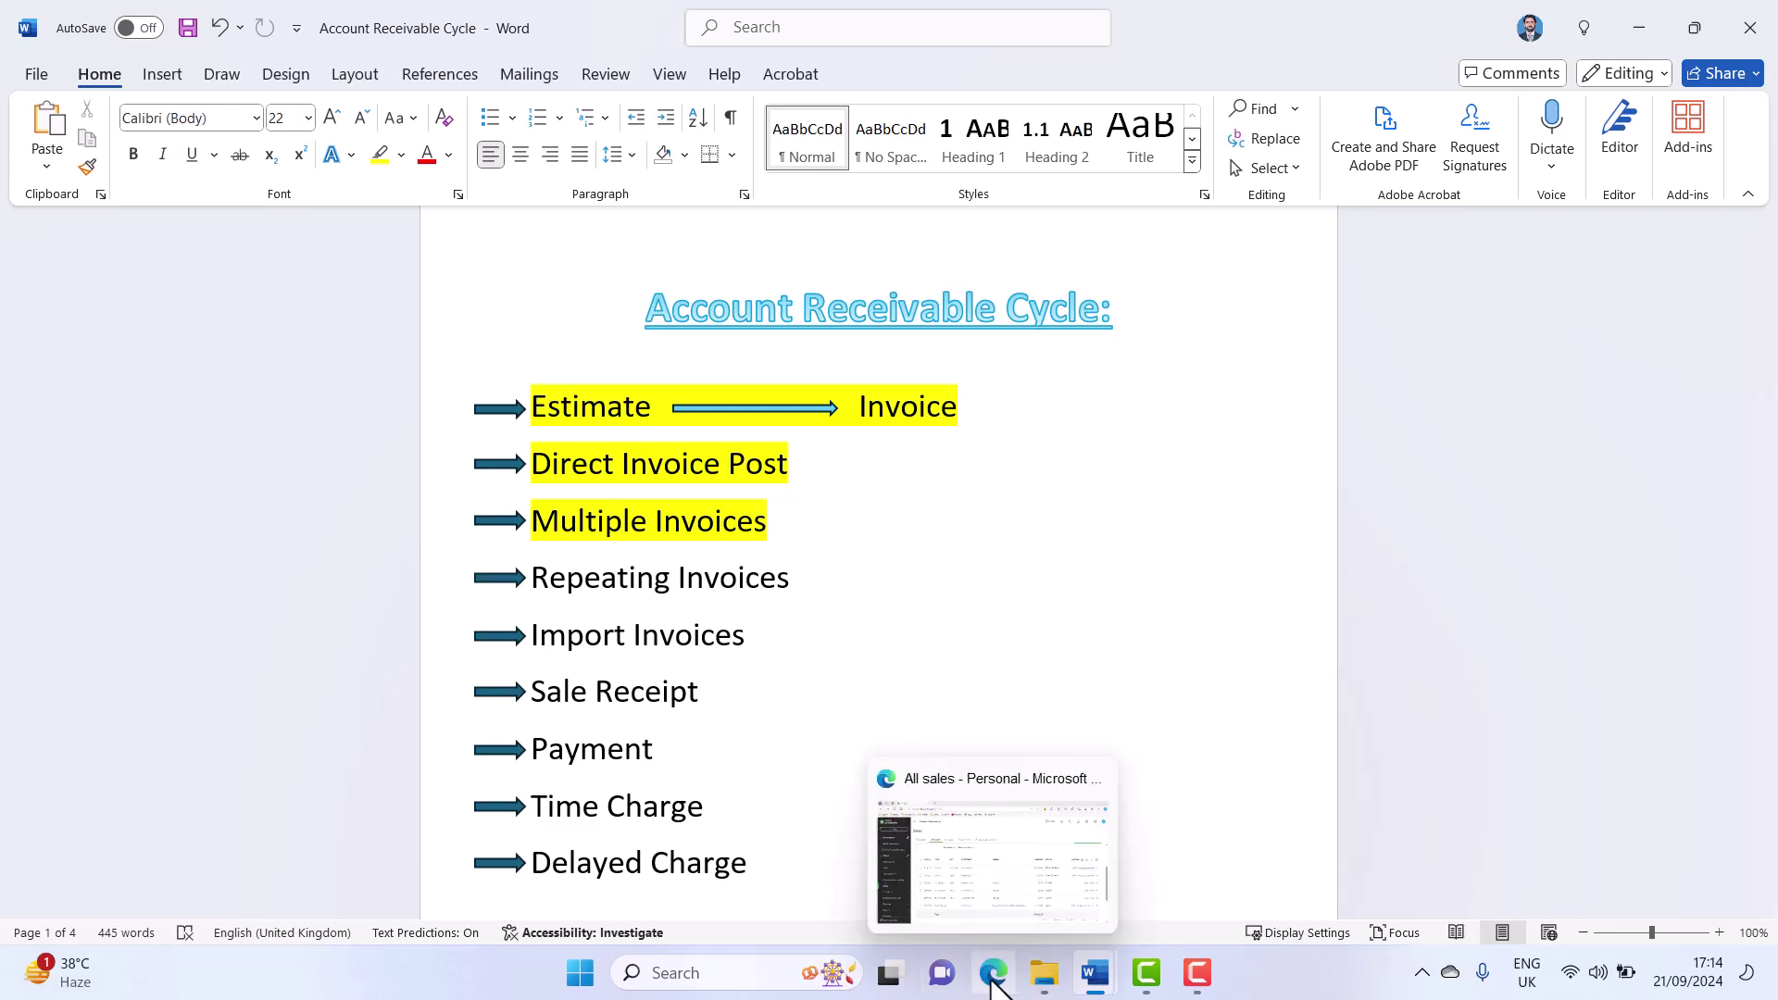
click(992, 984)
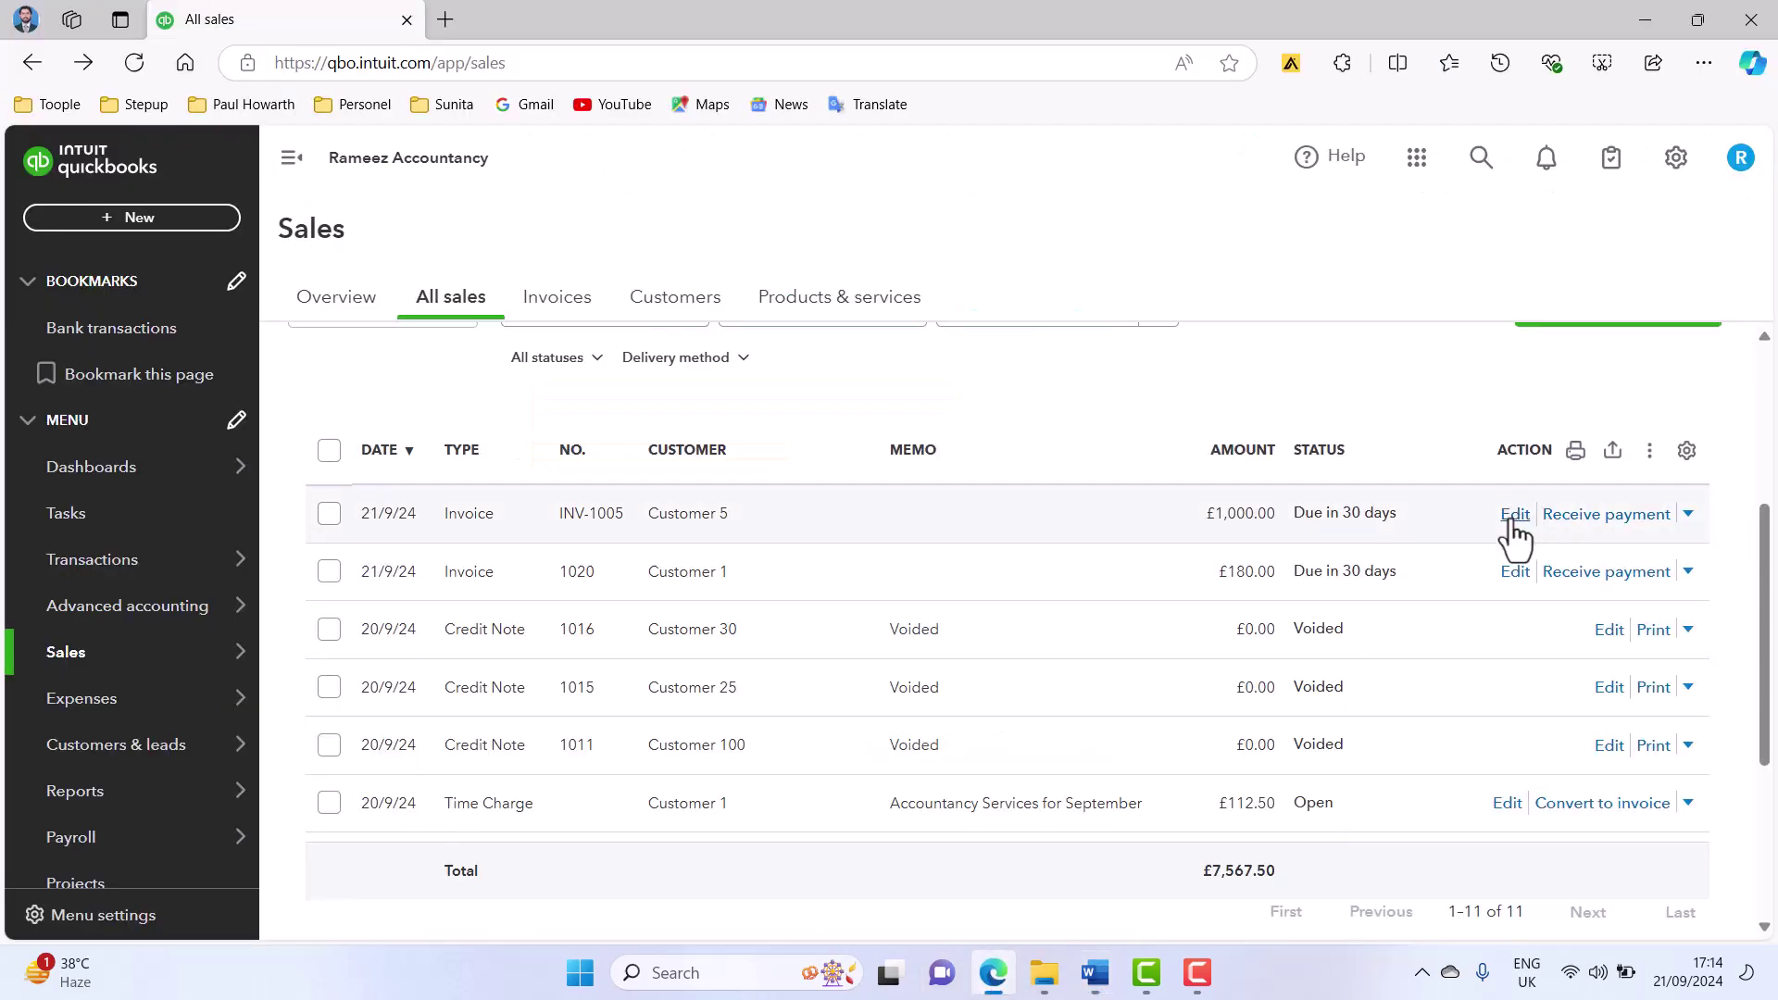
- Start a new single invoice from the All sales list and select Customer 1 as its customer
scroll(1514, 528, up, 3)
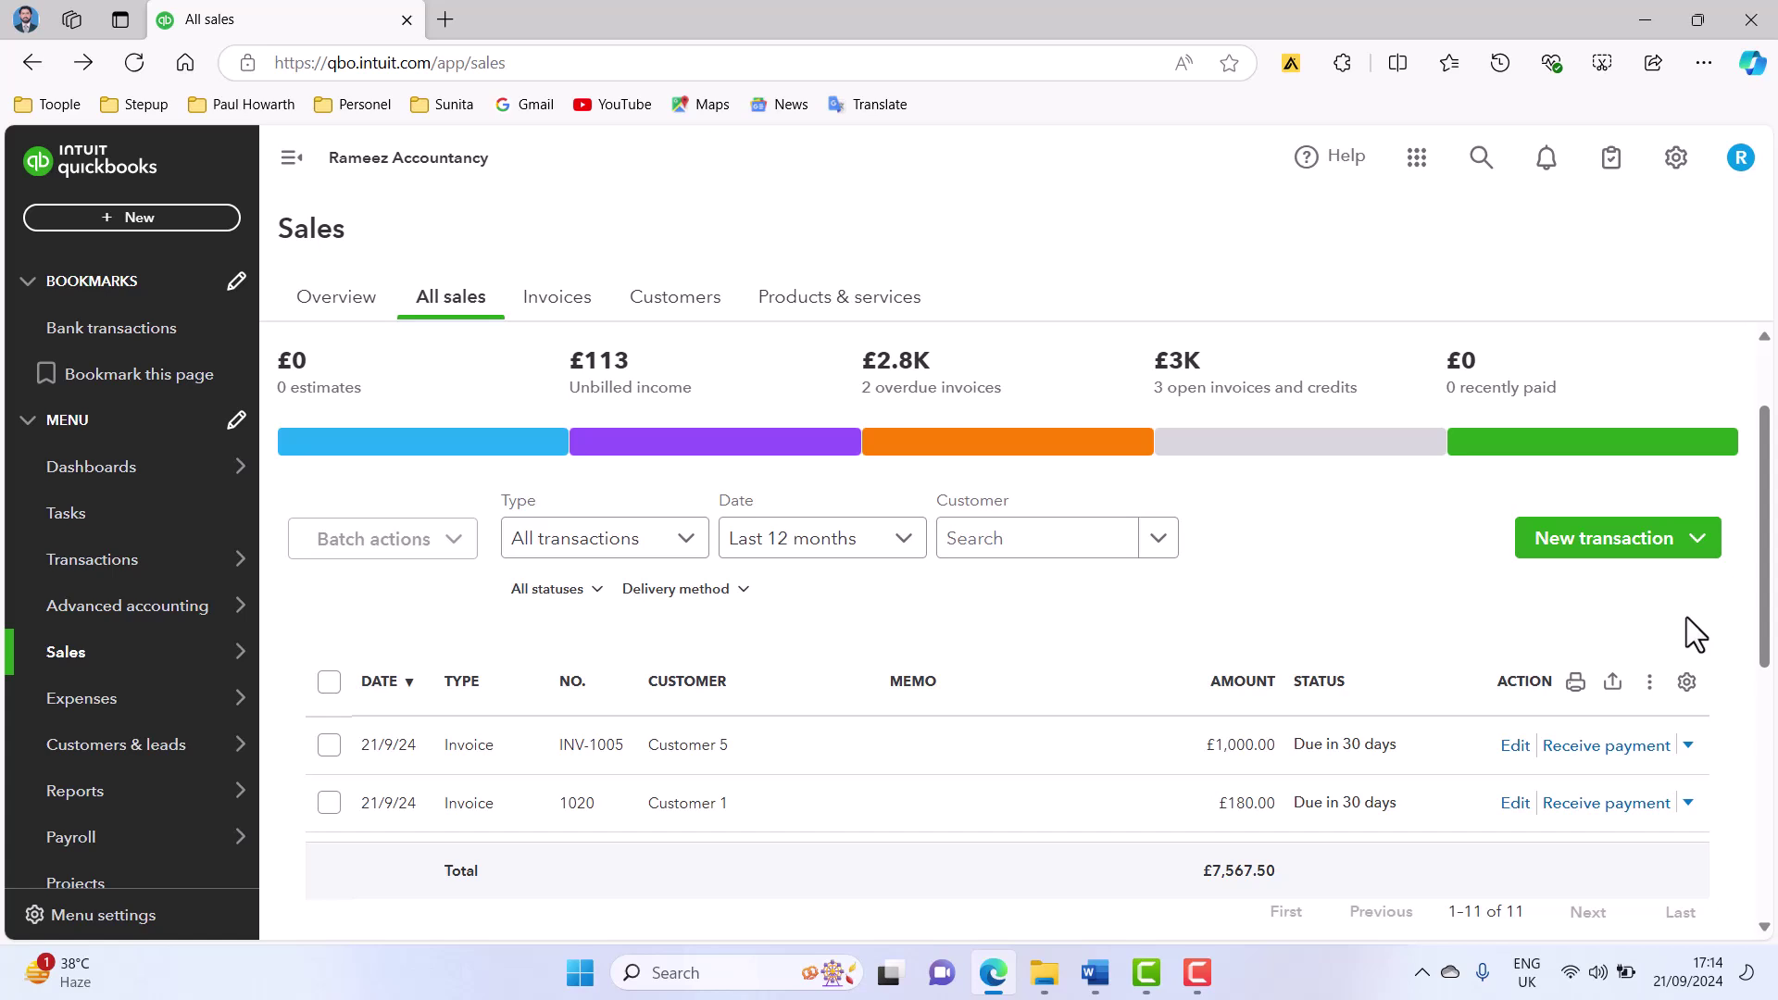
click(1700, 549)
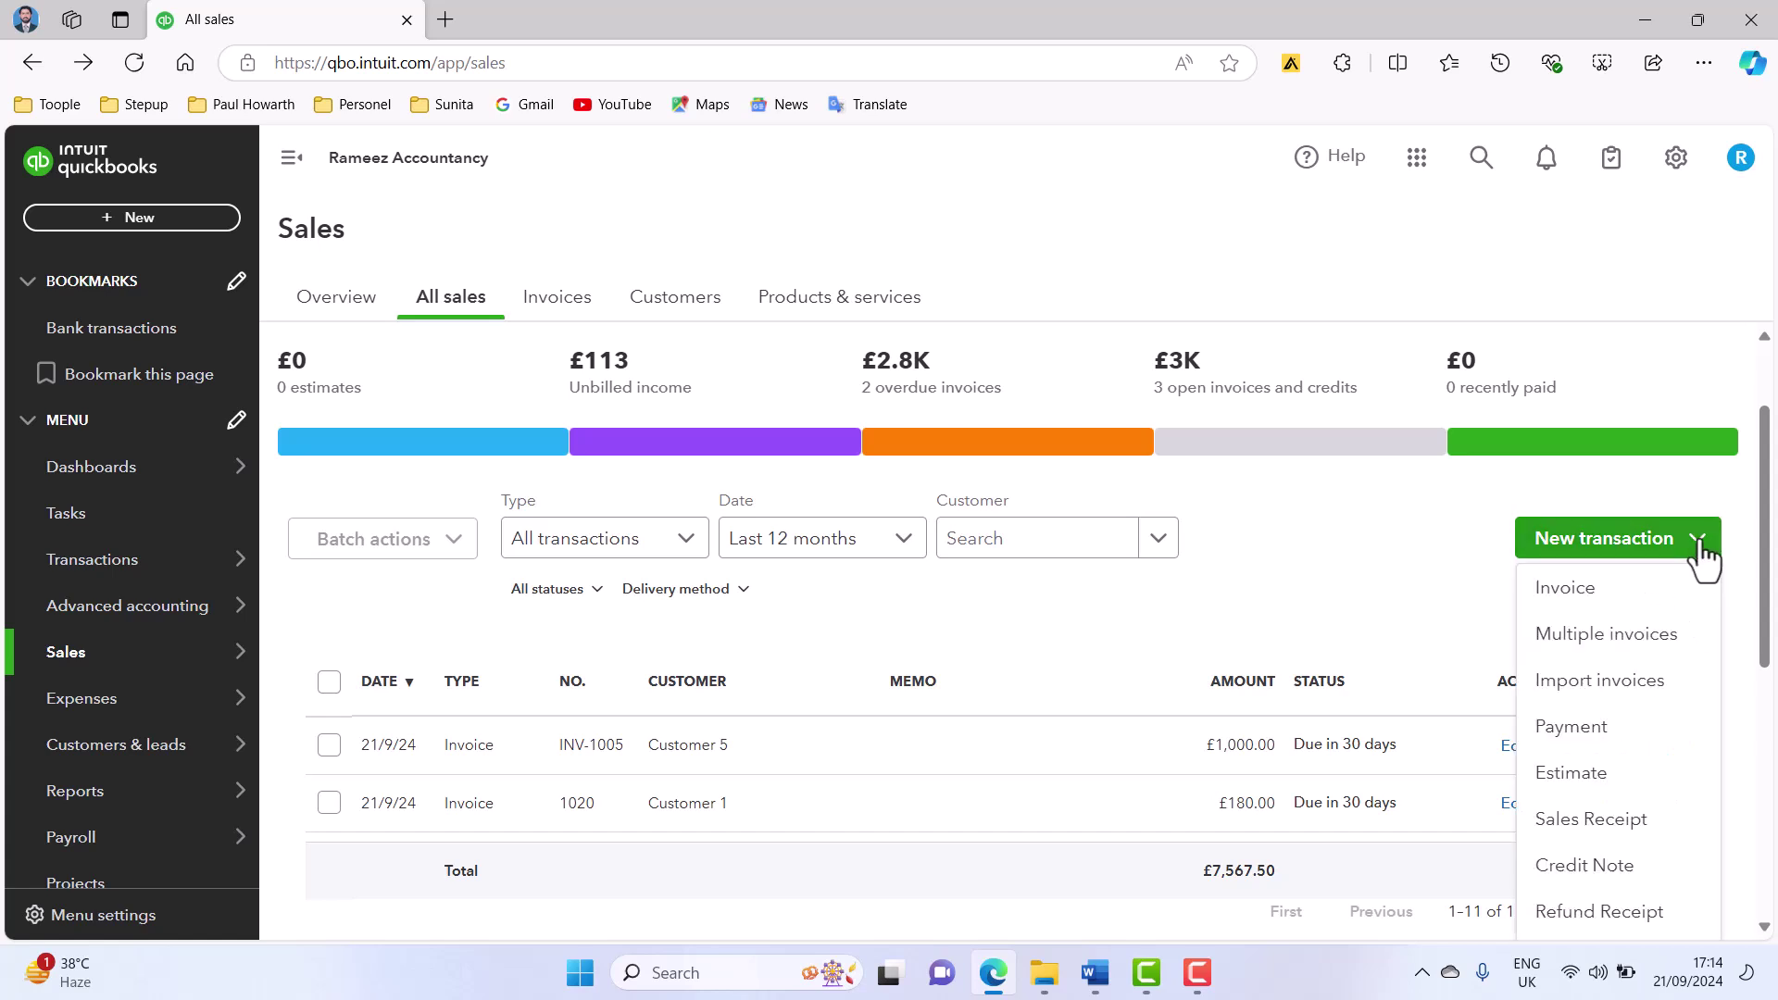
click(1606, 597)
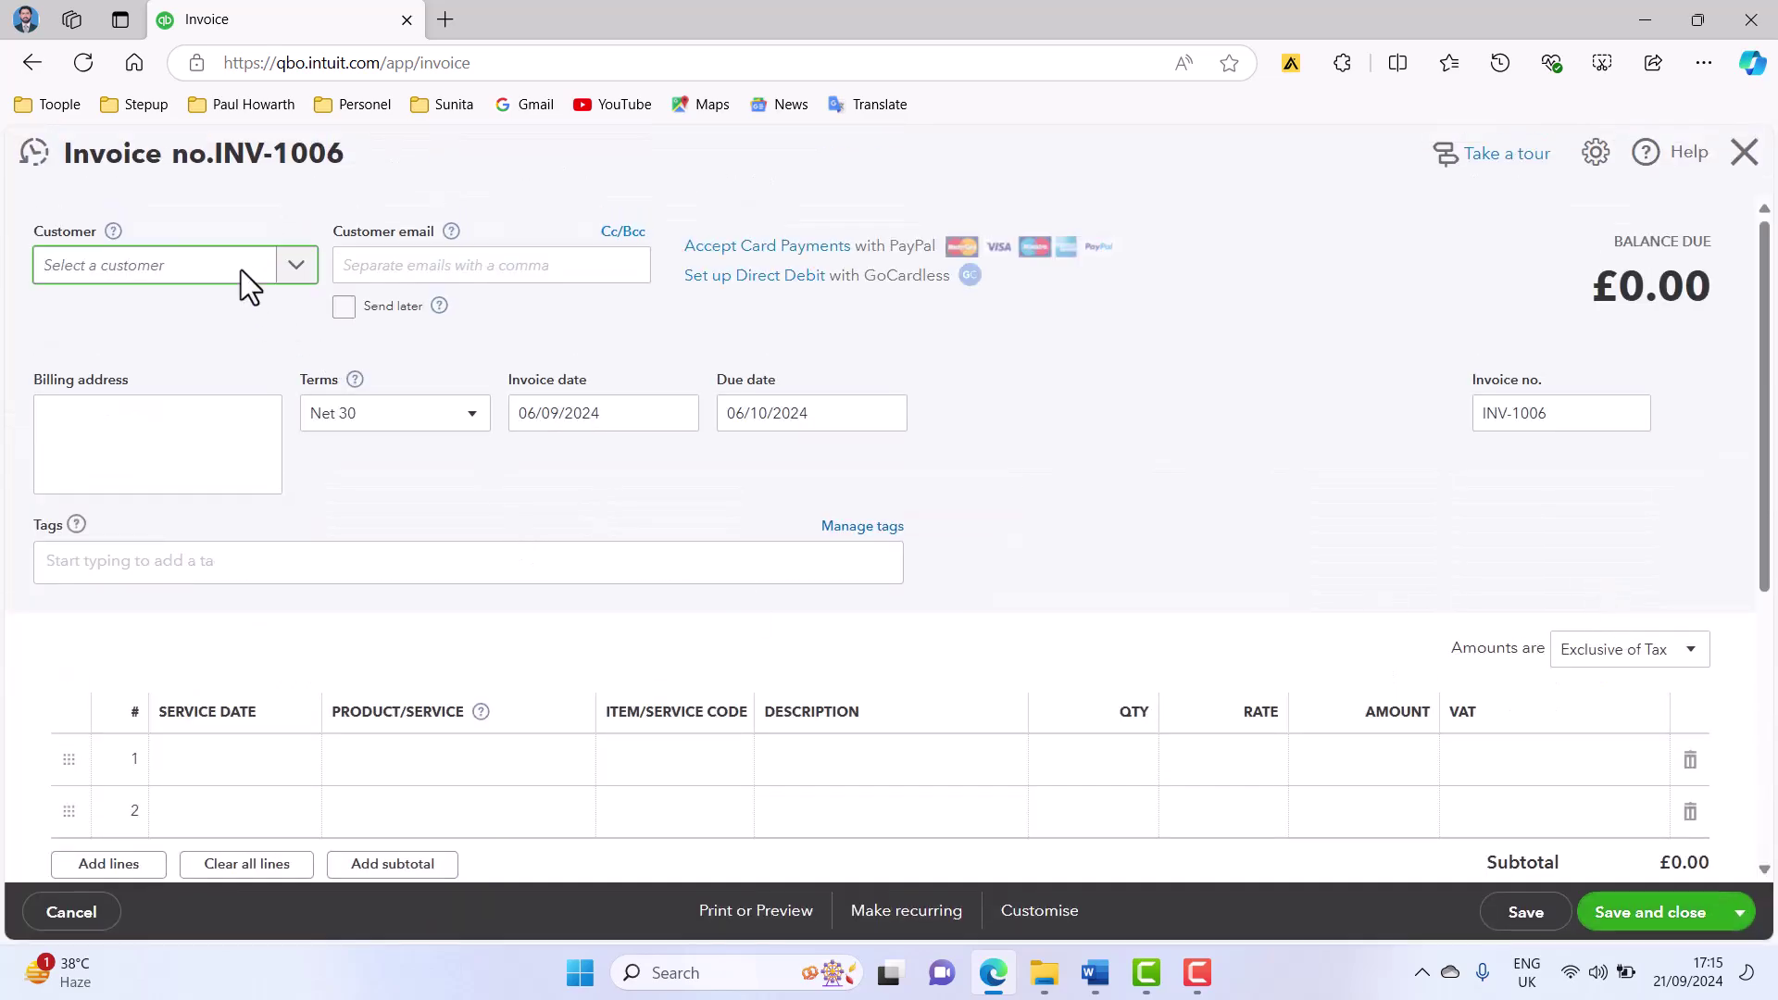
click(297, 268)
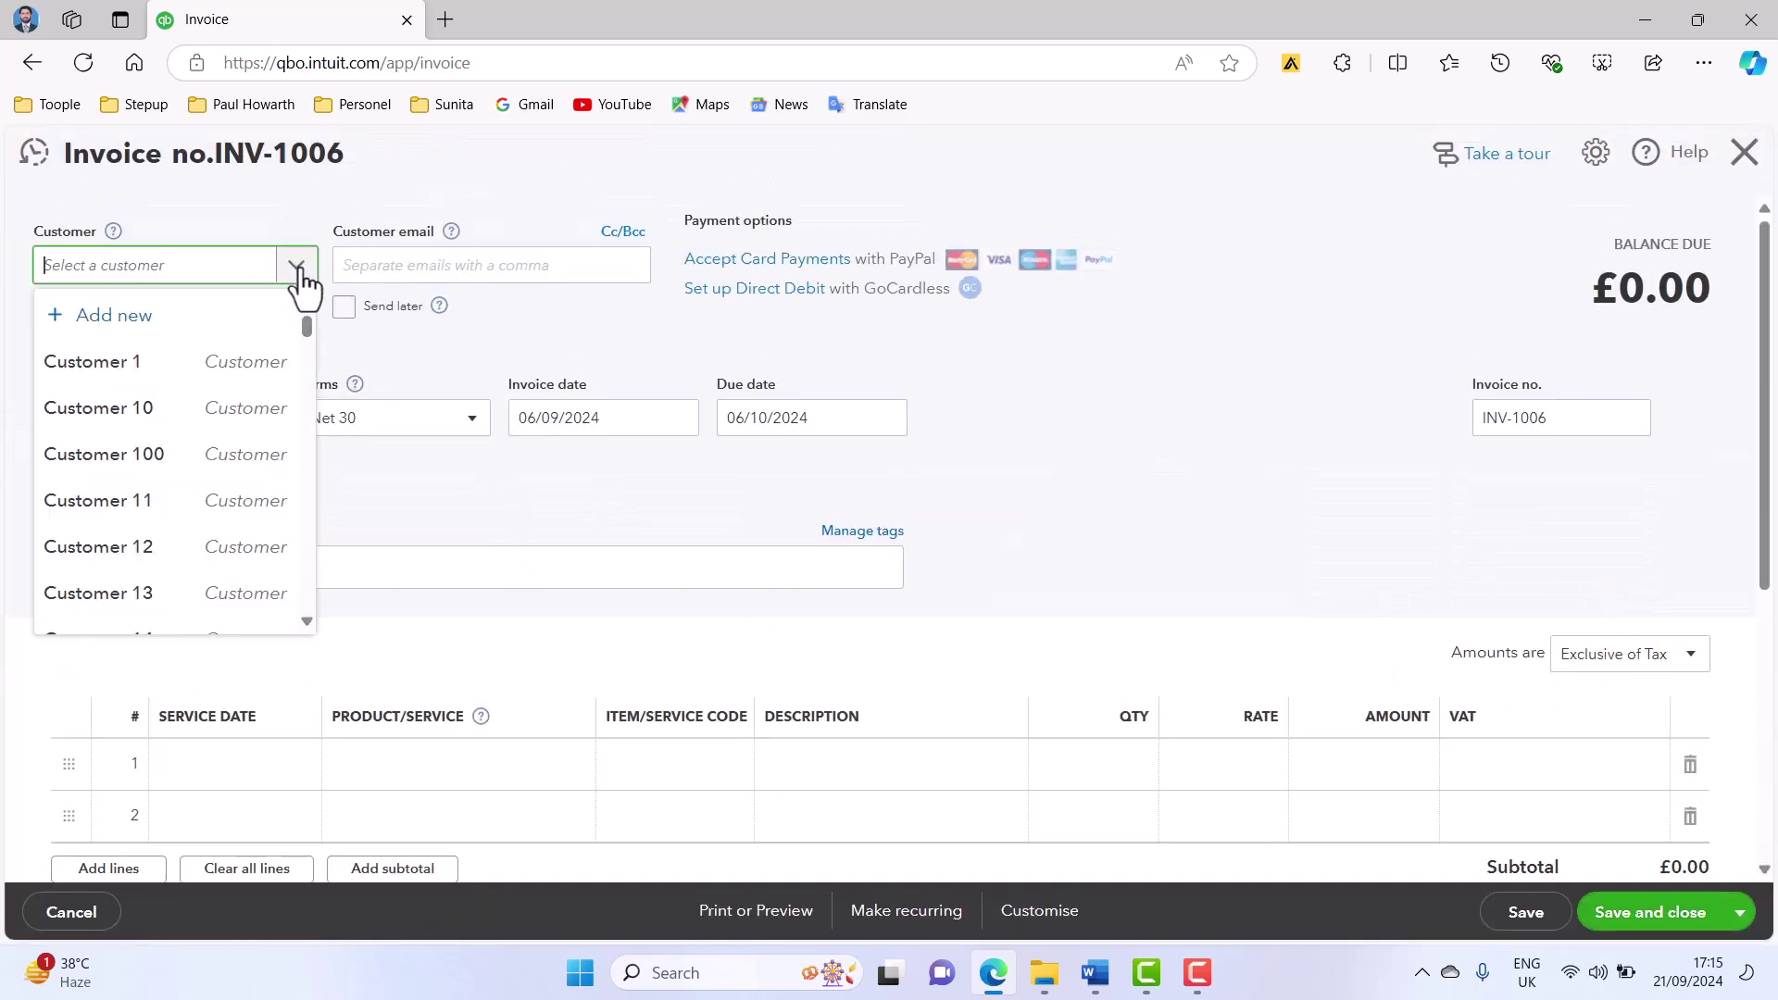
click(194, 359)
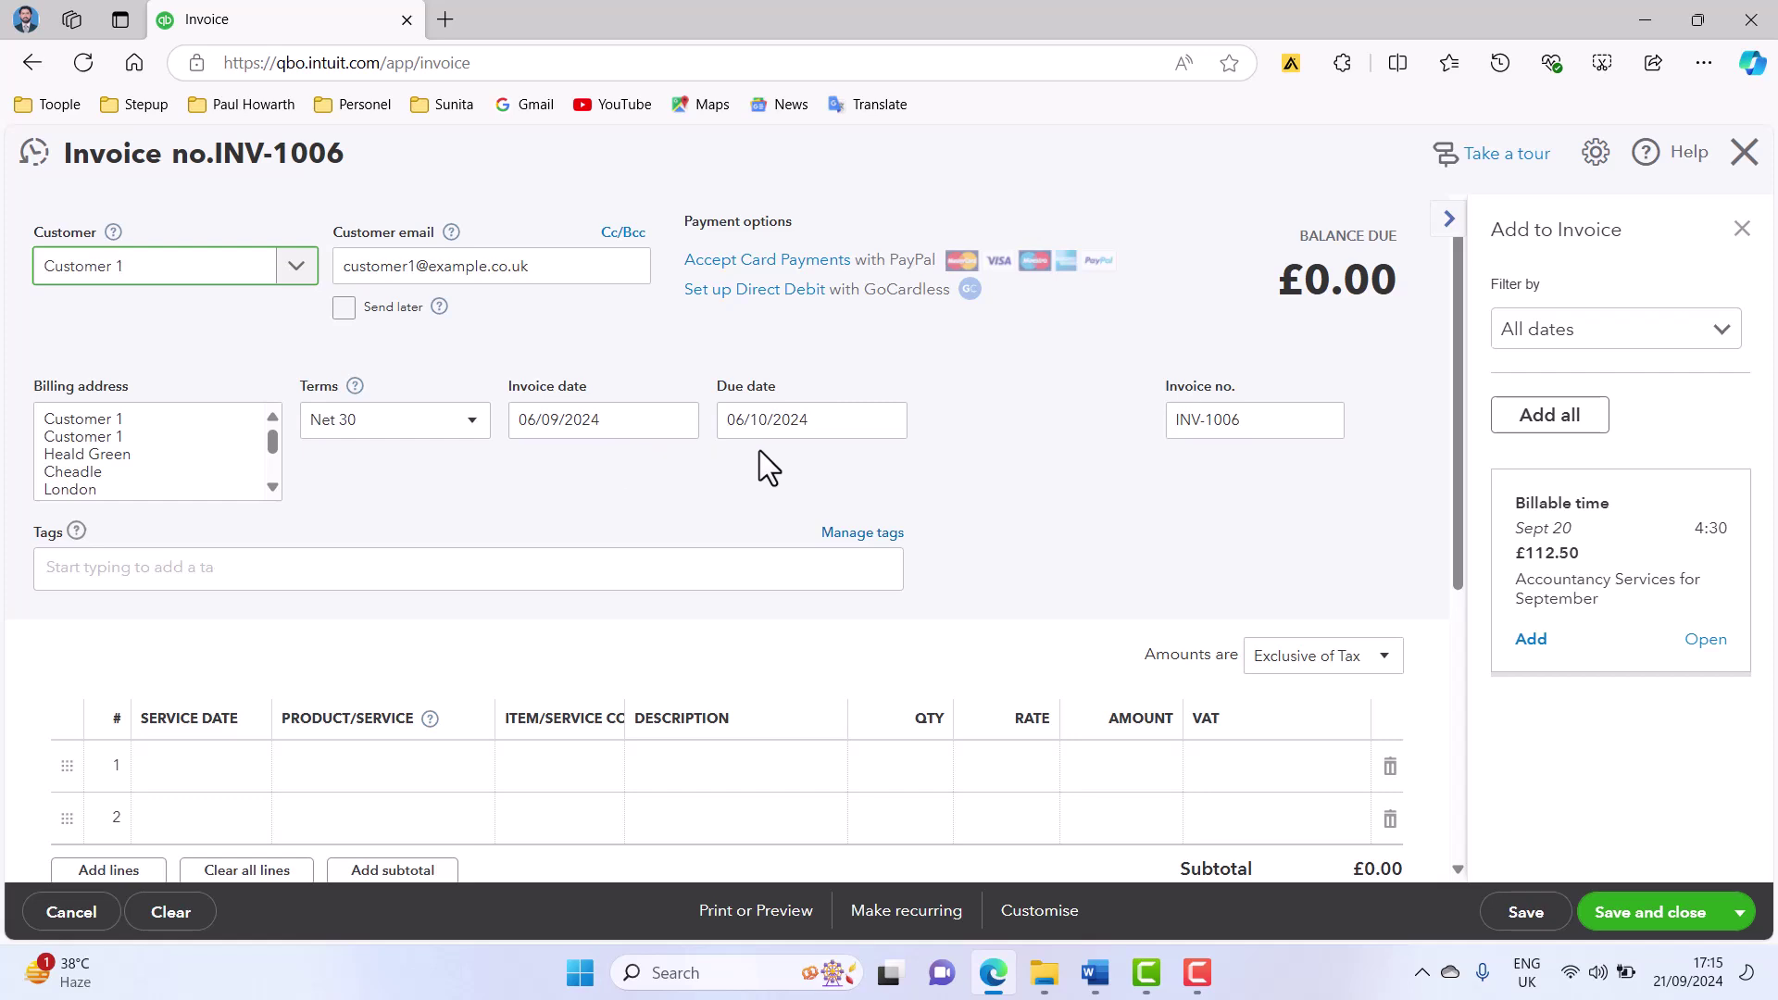
- Add the product Smart Plan - 150 to the invoice's first line and dismiss the Add to Invoice suggestions
scroll(648, 509, down, 1)
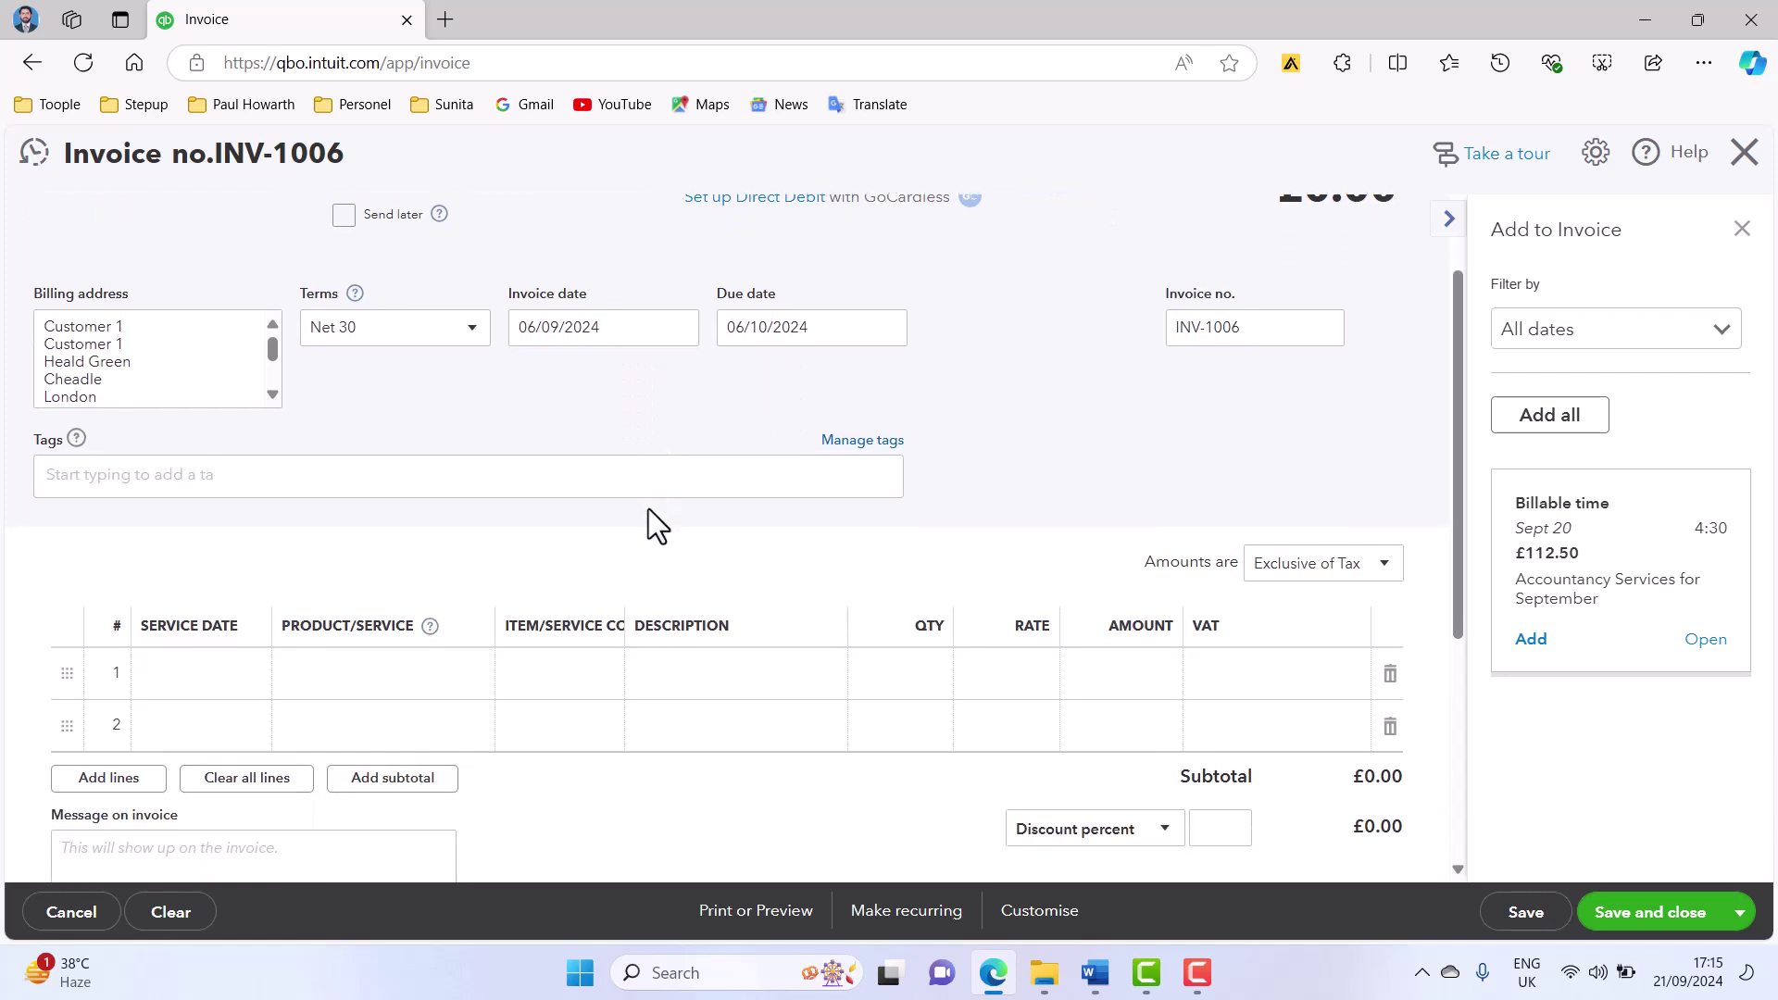
click(439, 663)
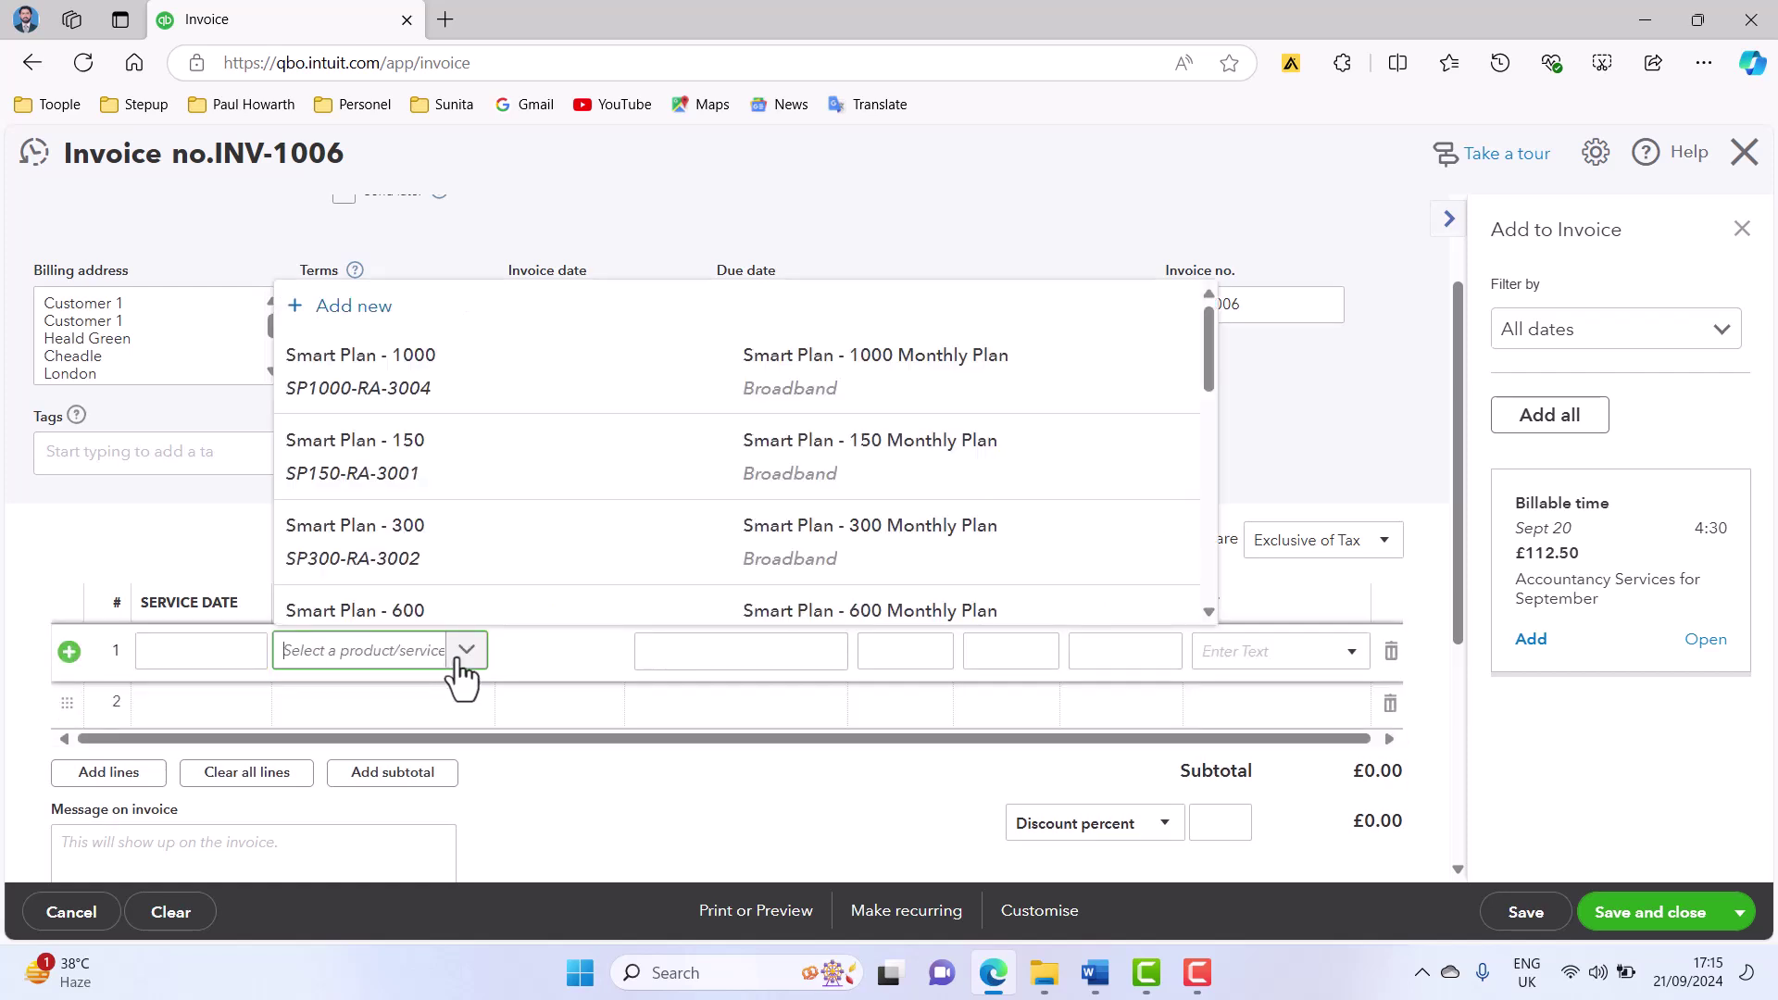
scroll(518, 510, down, 1)
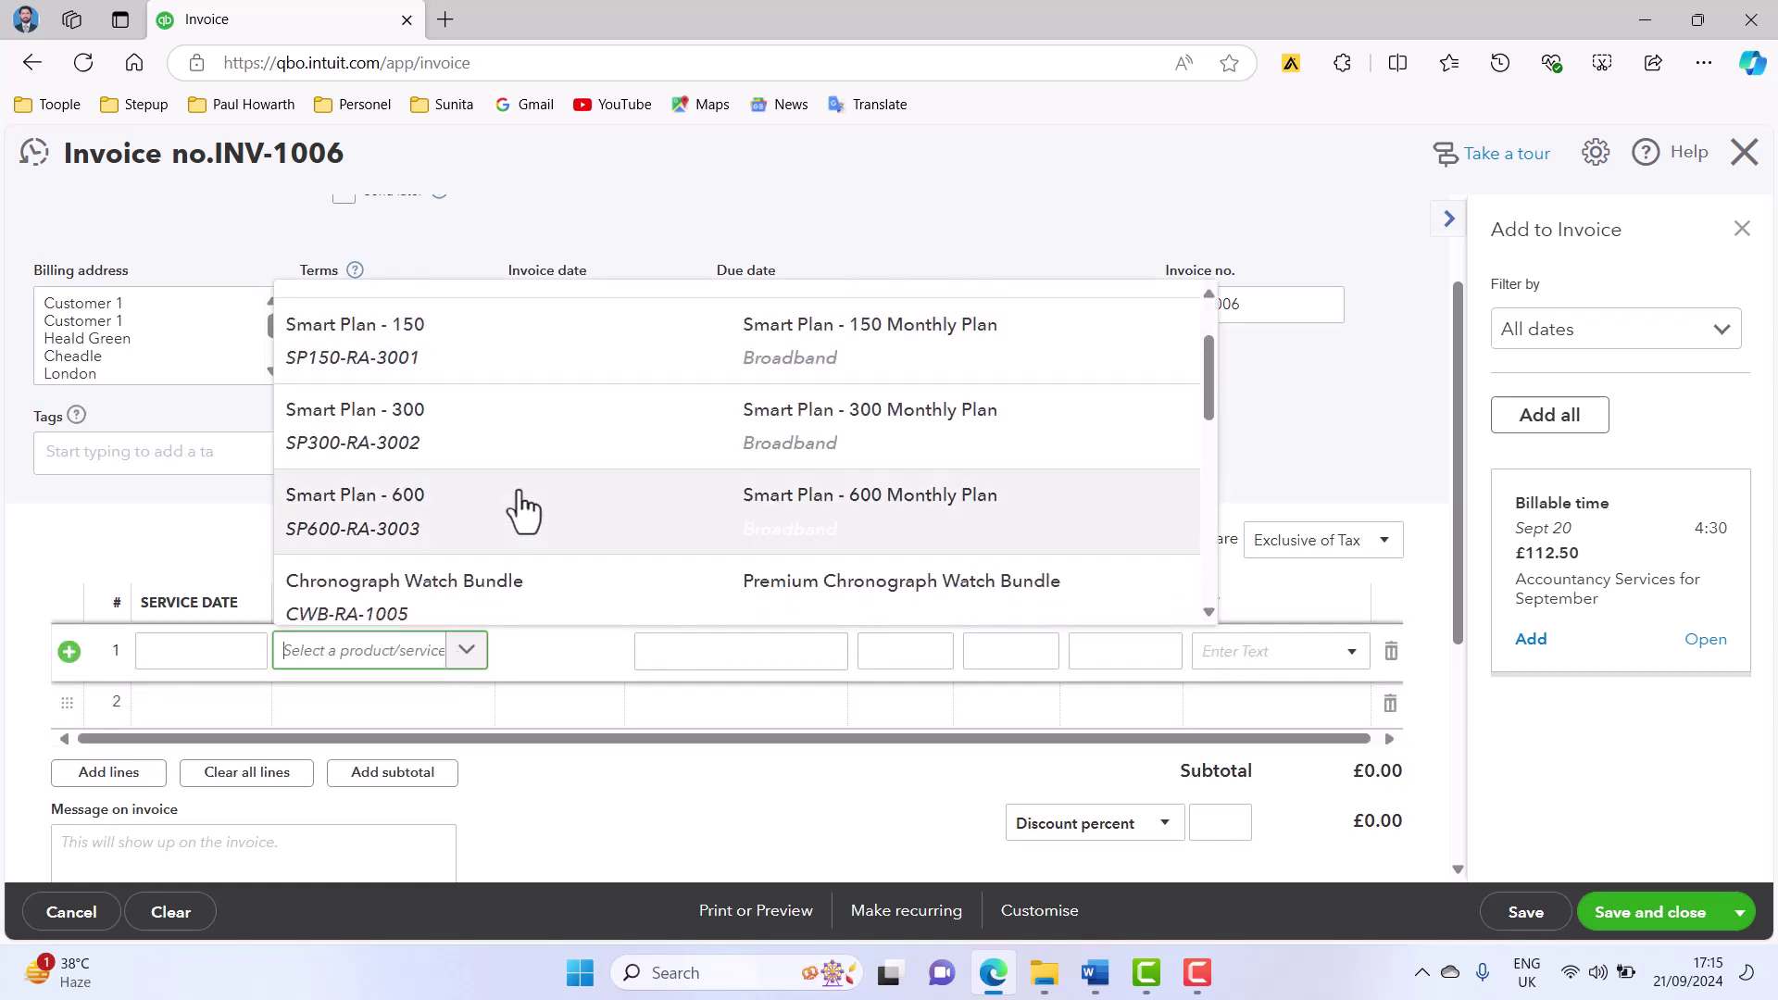
click(454, 370)
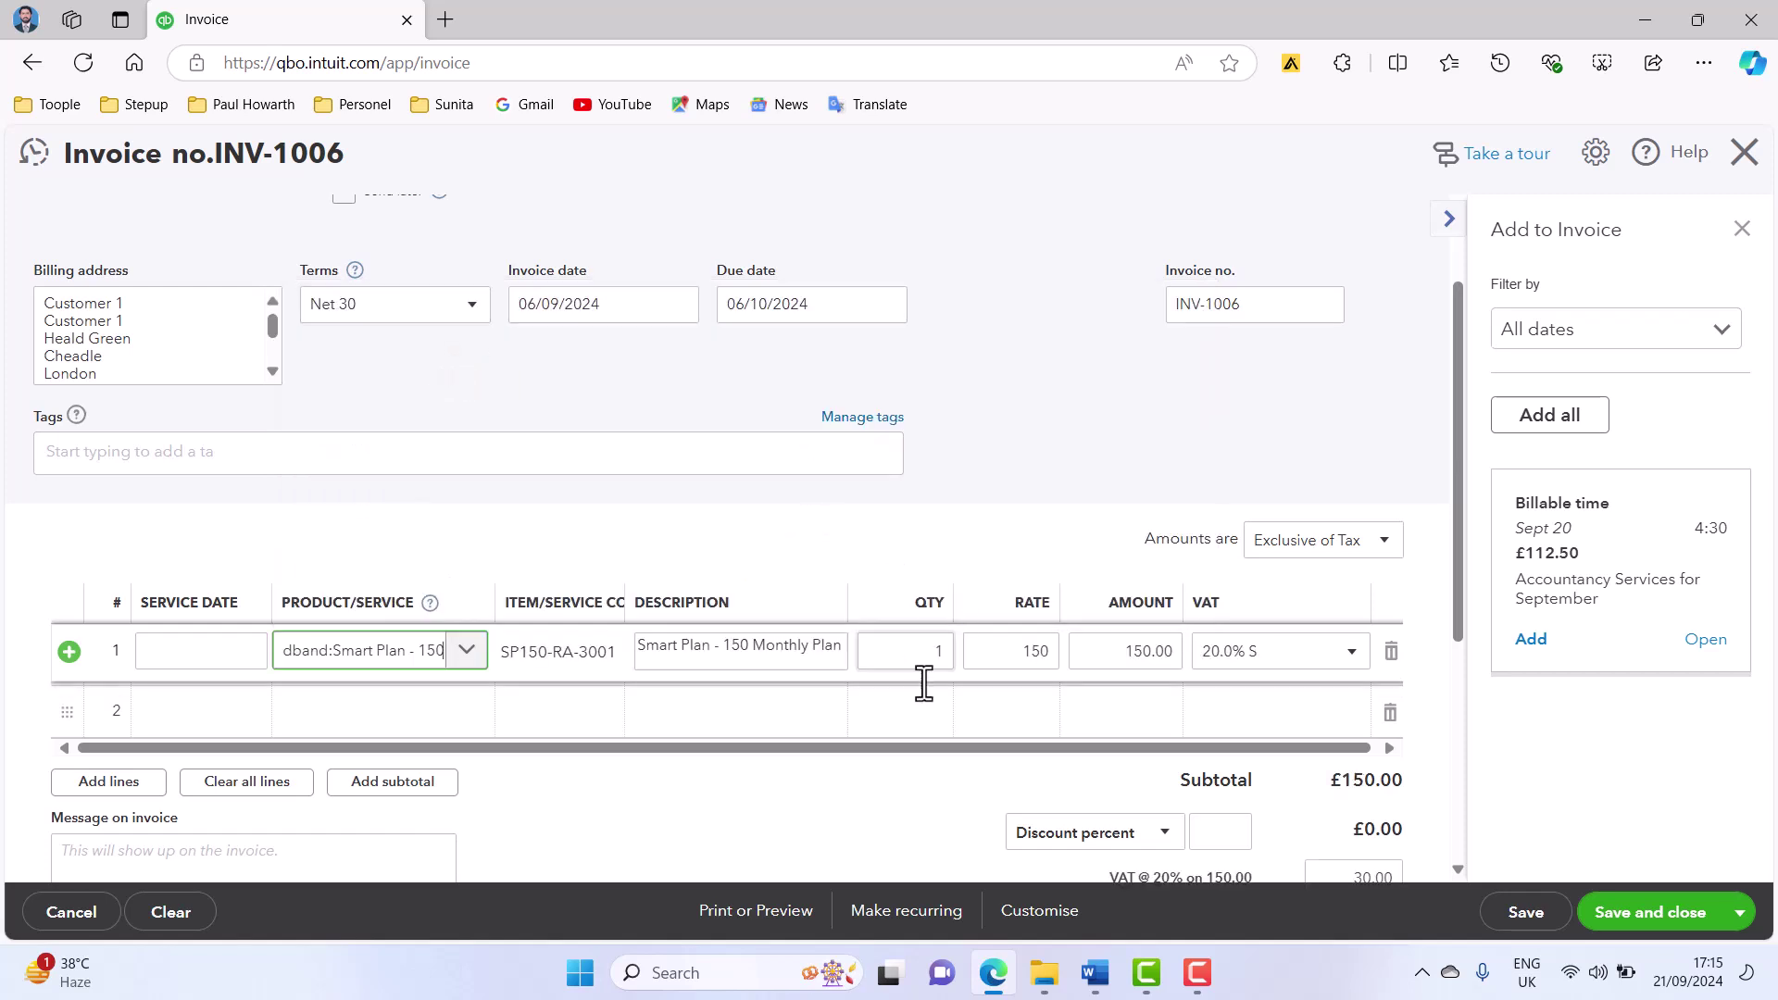
drag(957, 750, 1097, 752)
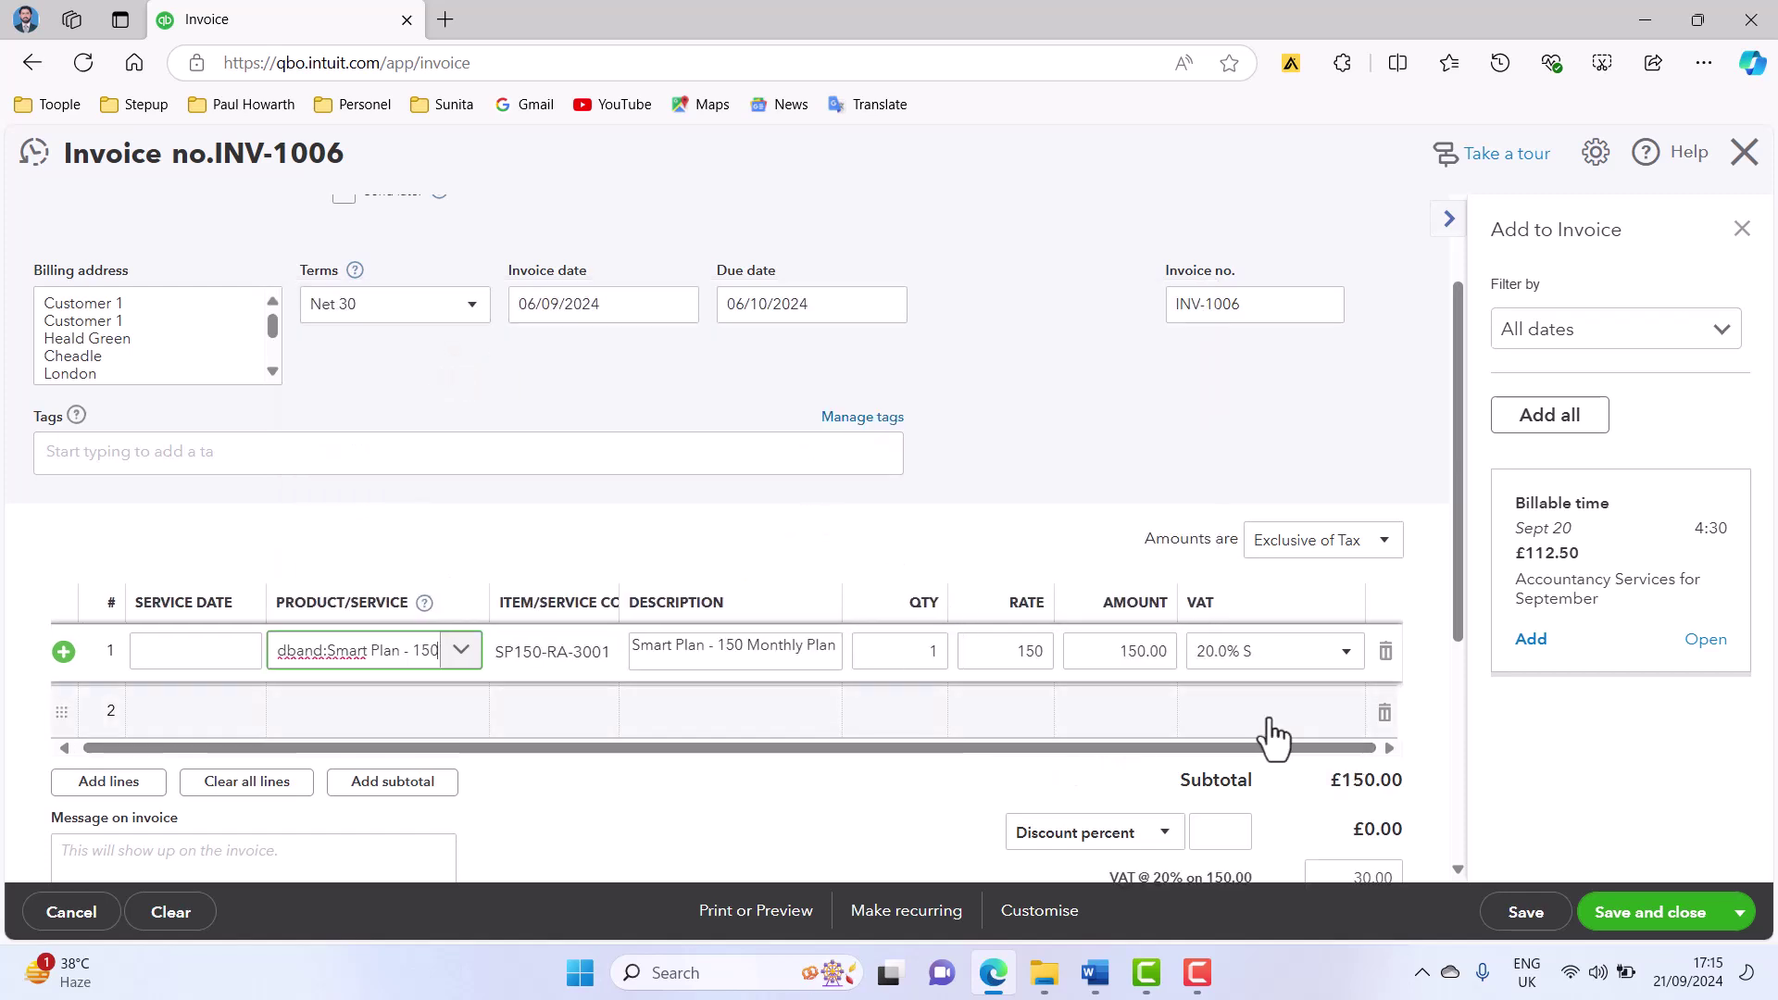
scroll(1324, 426, down, 1)
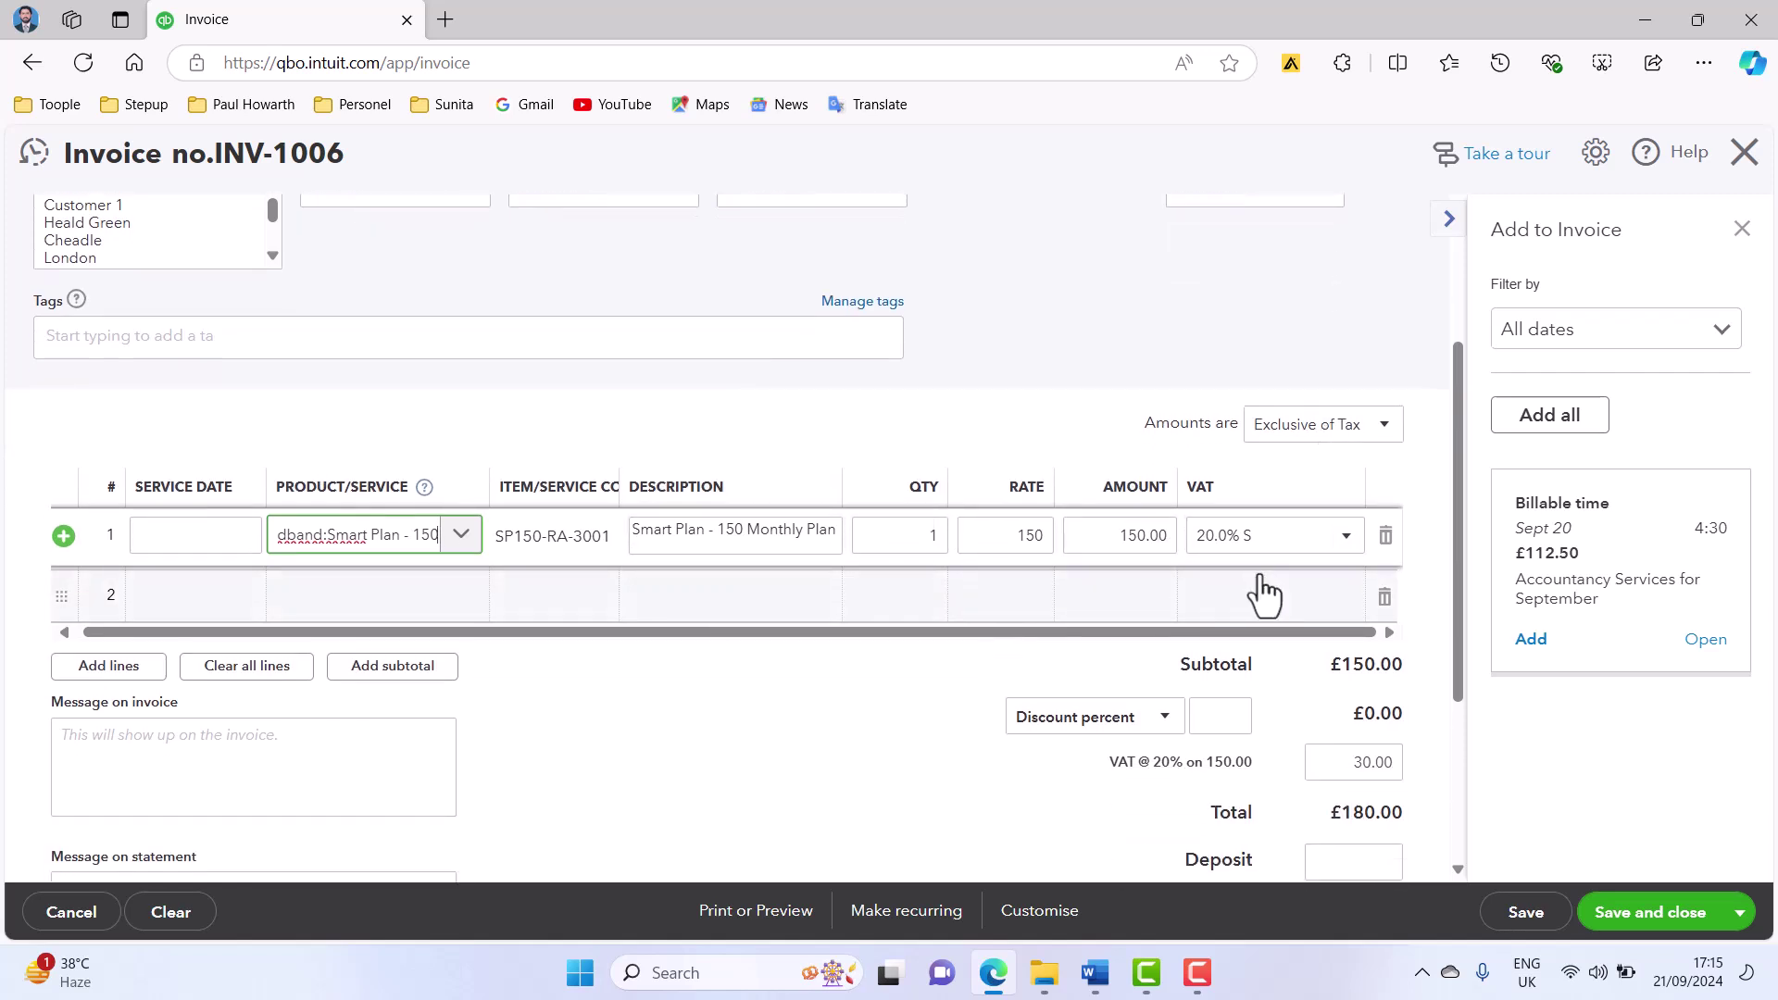
scroll(1264, 595, down, 1)
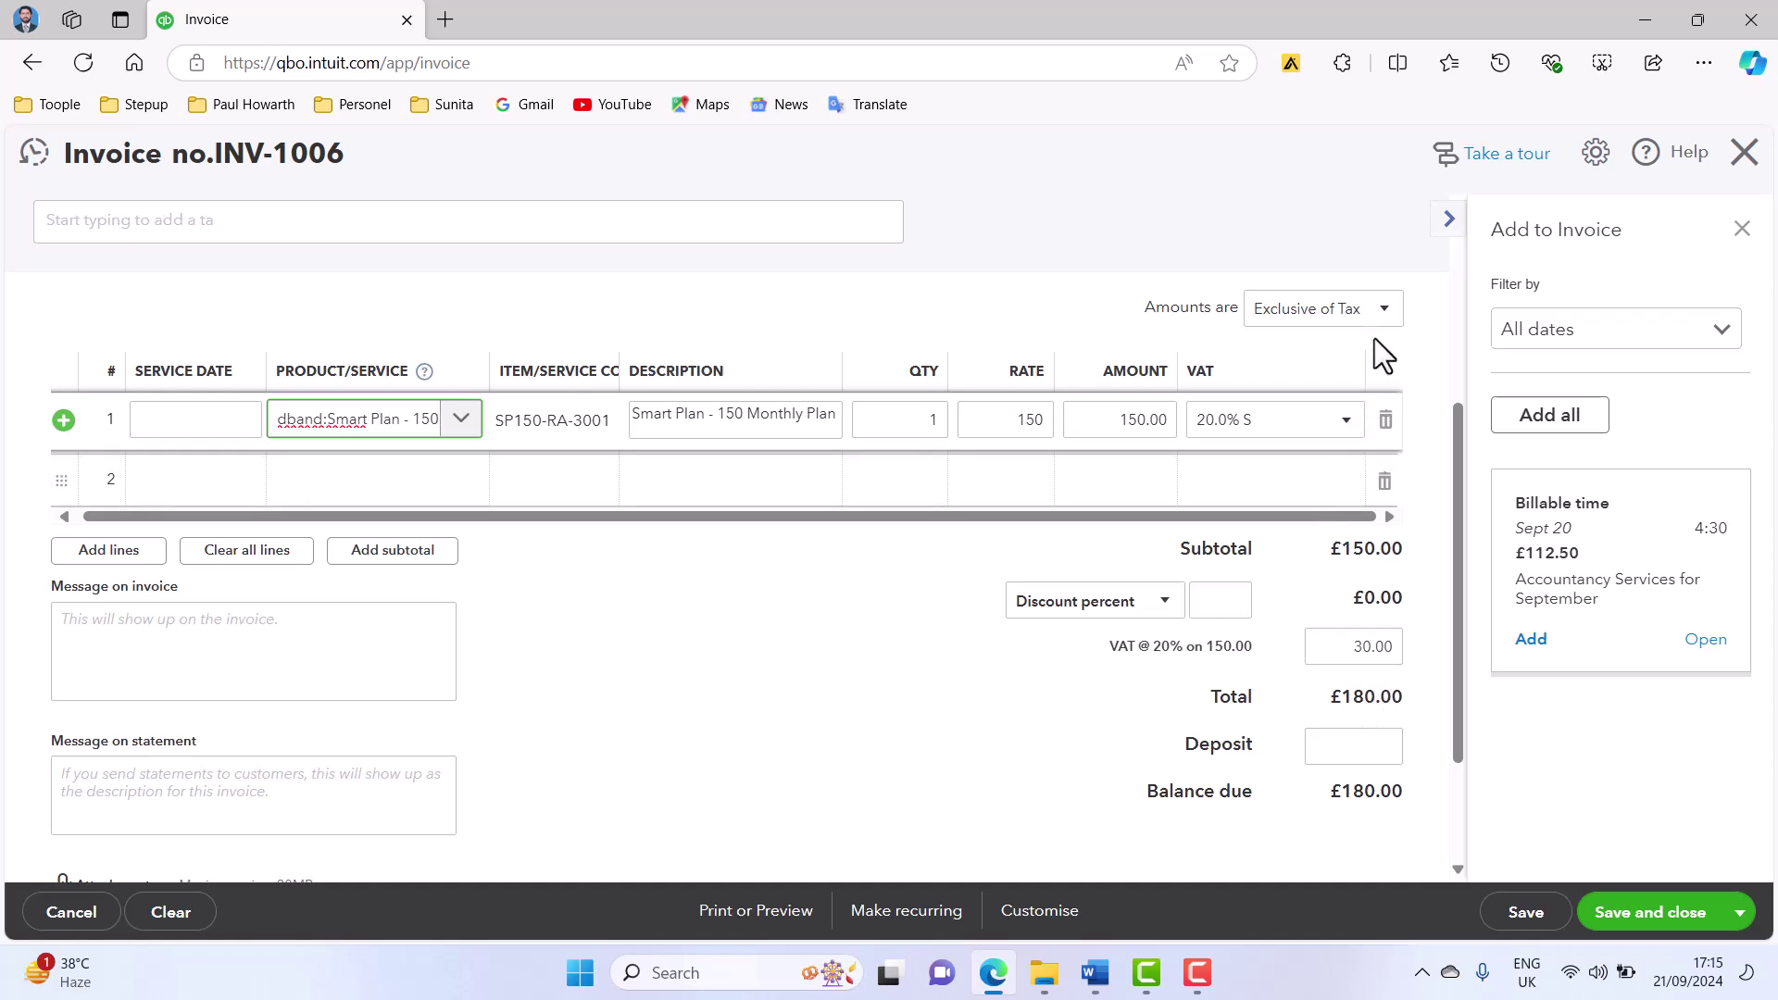
click(1741, 229)
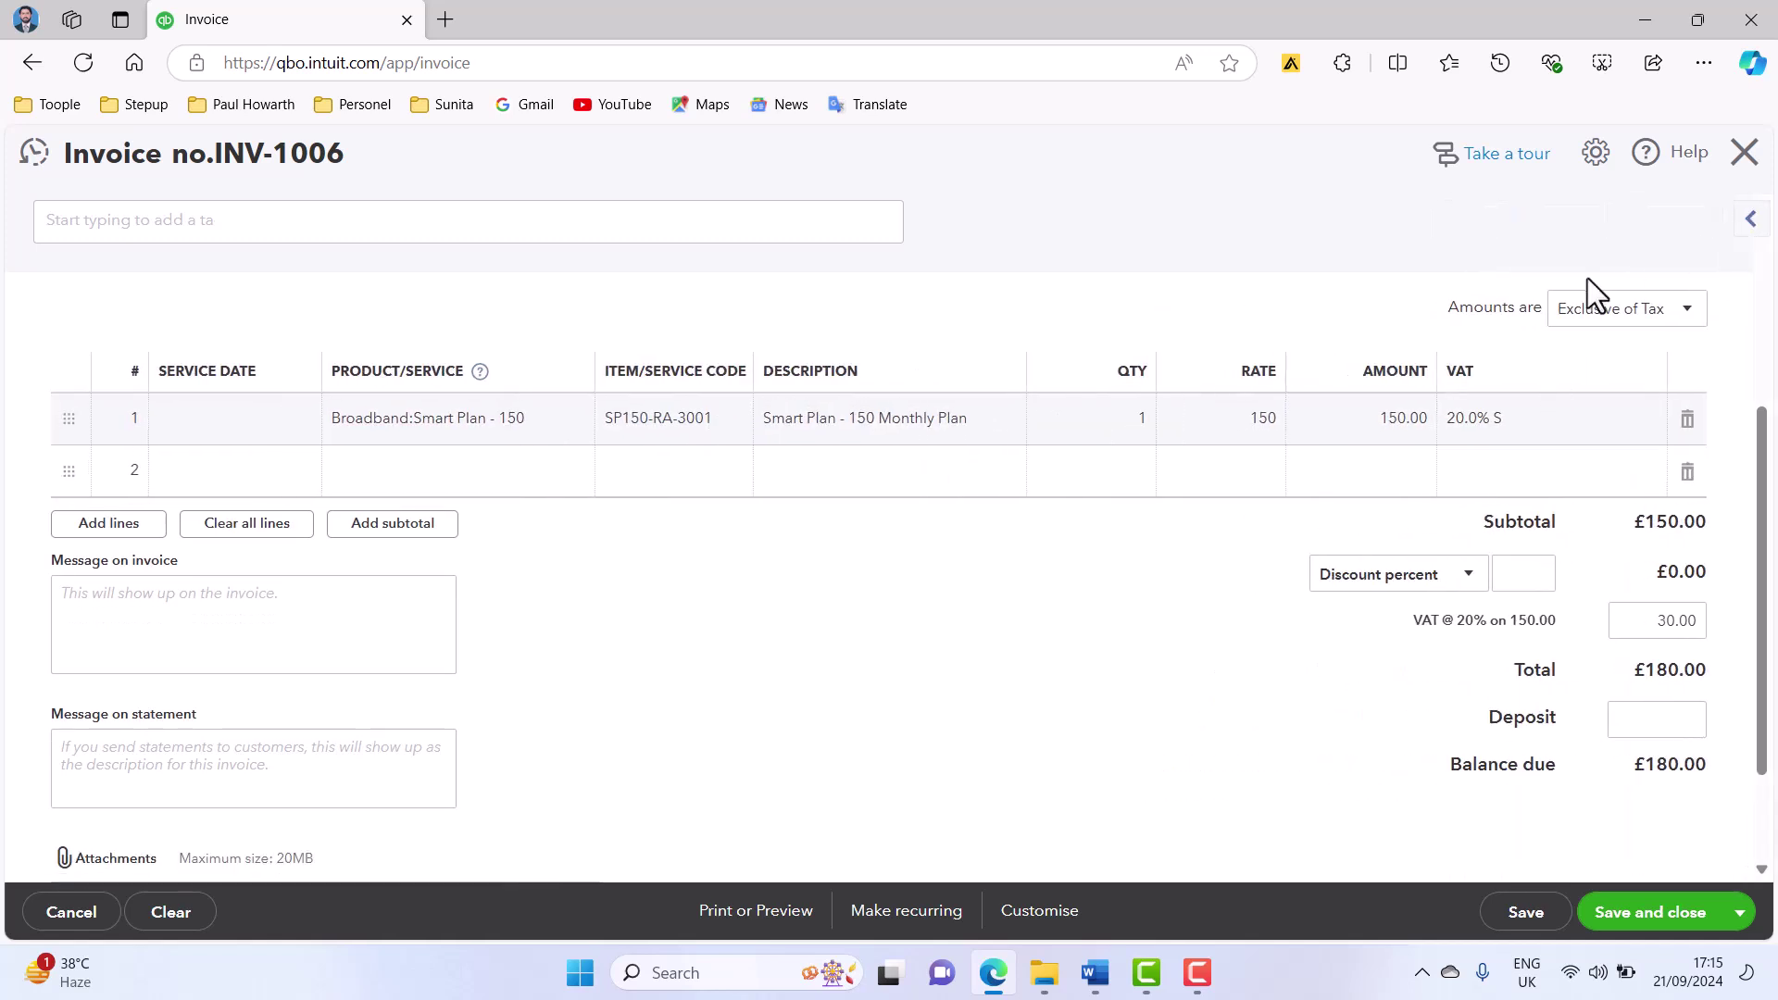
- Compare the invoice totals with amounts inclusive and exclusive of tax, and leave the invoice without saving
click(1692, 320)
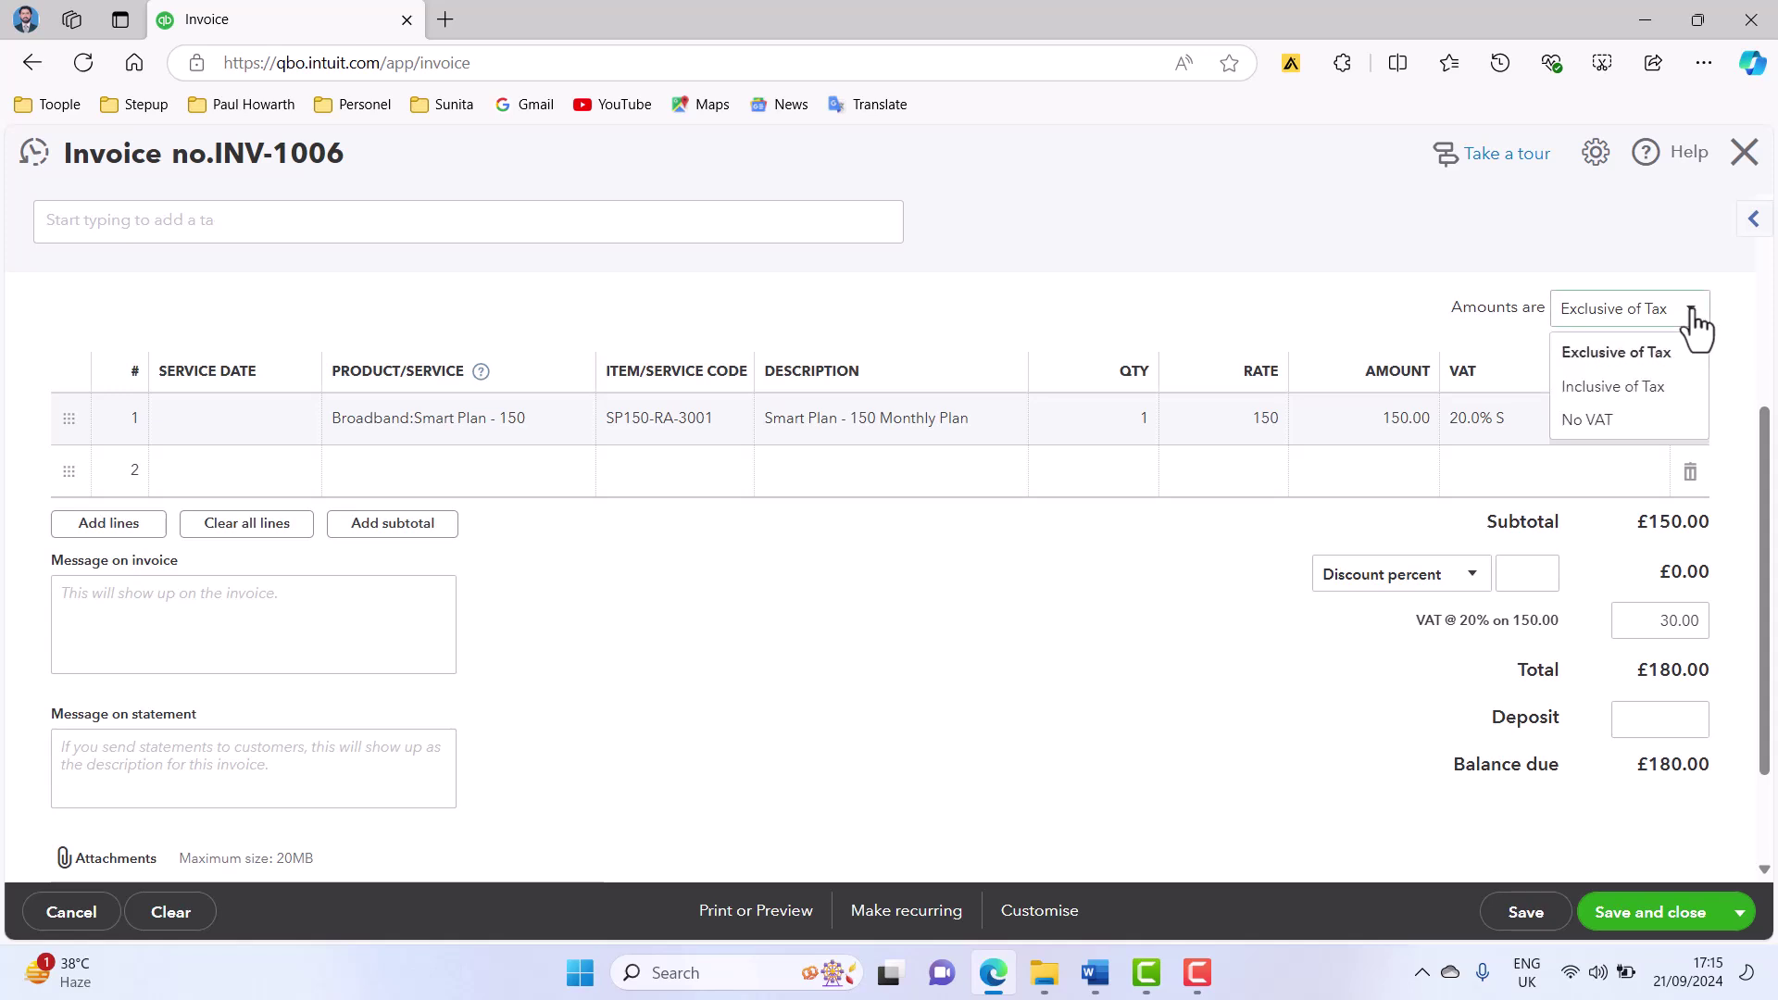
click(1664, 410)
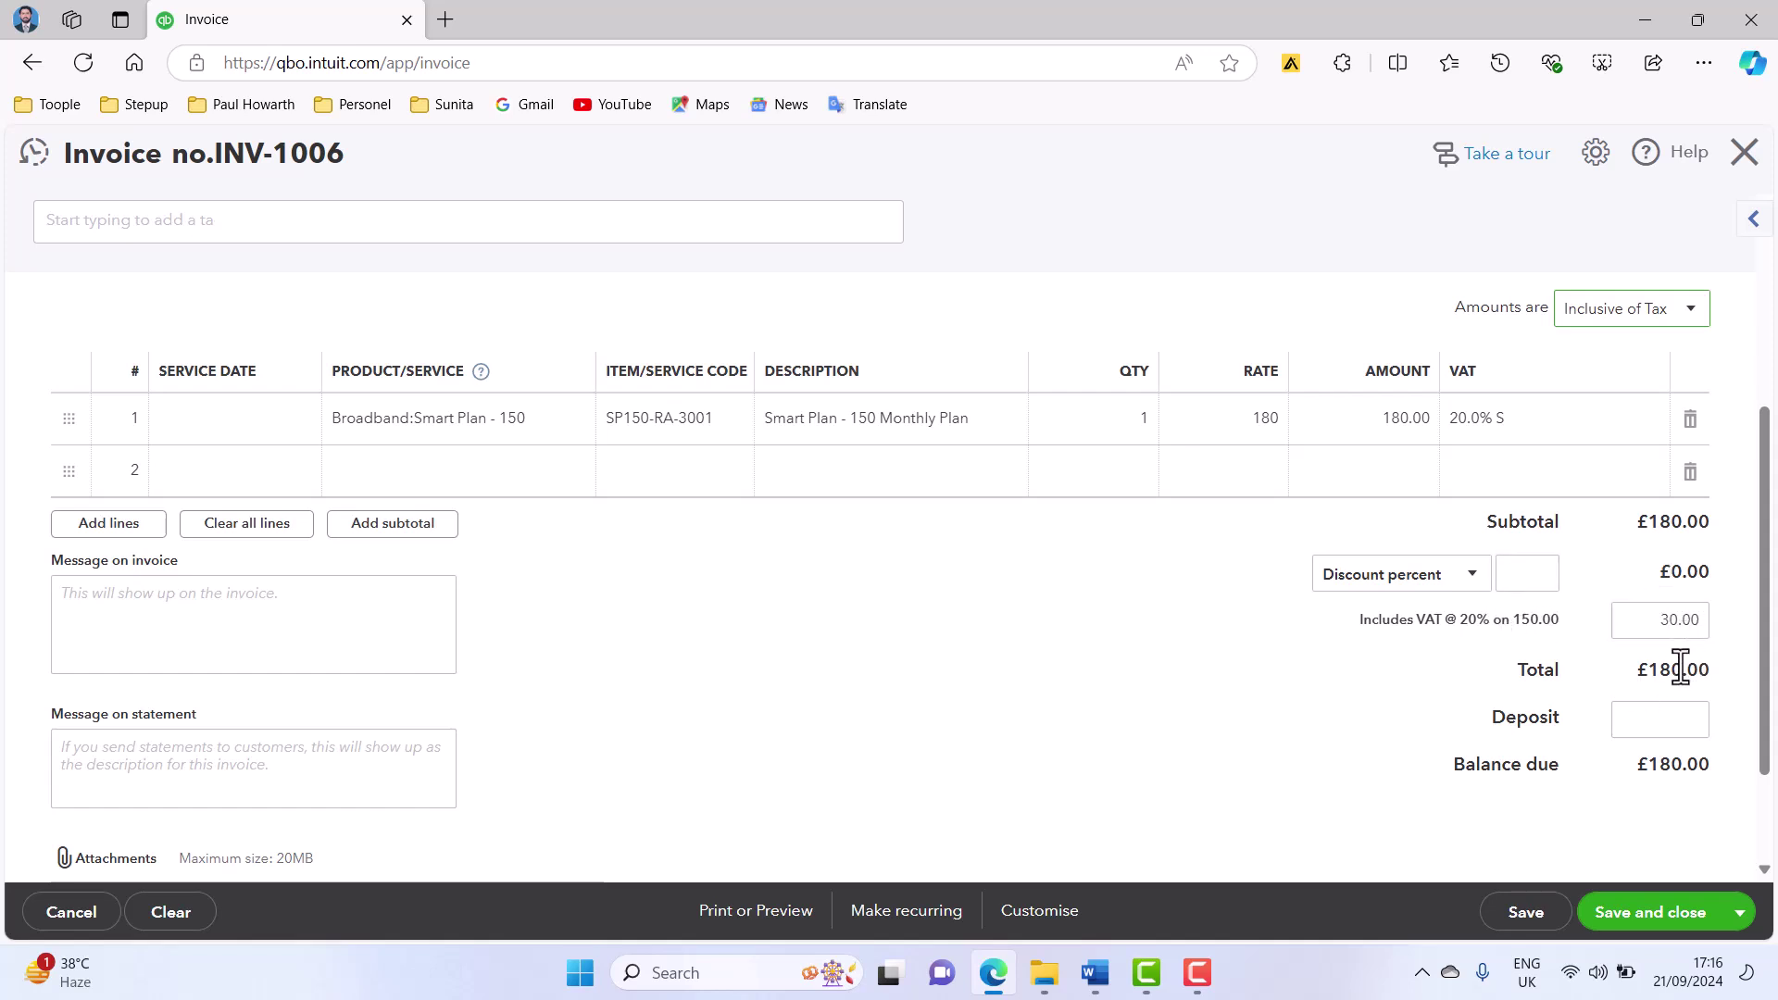
click(1687, 315)
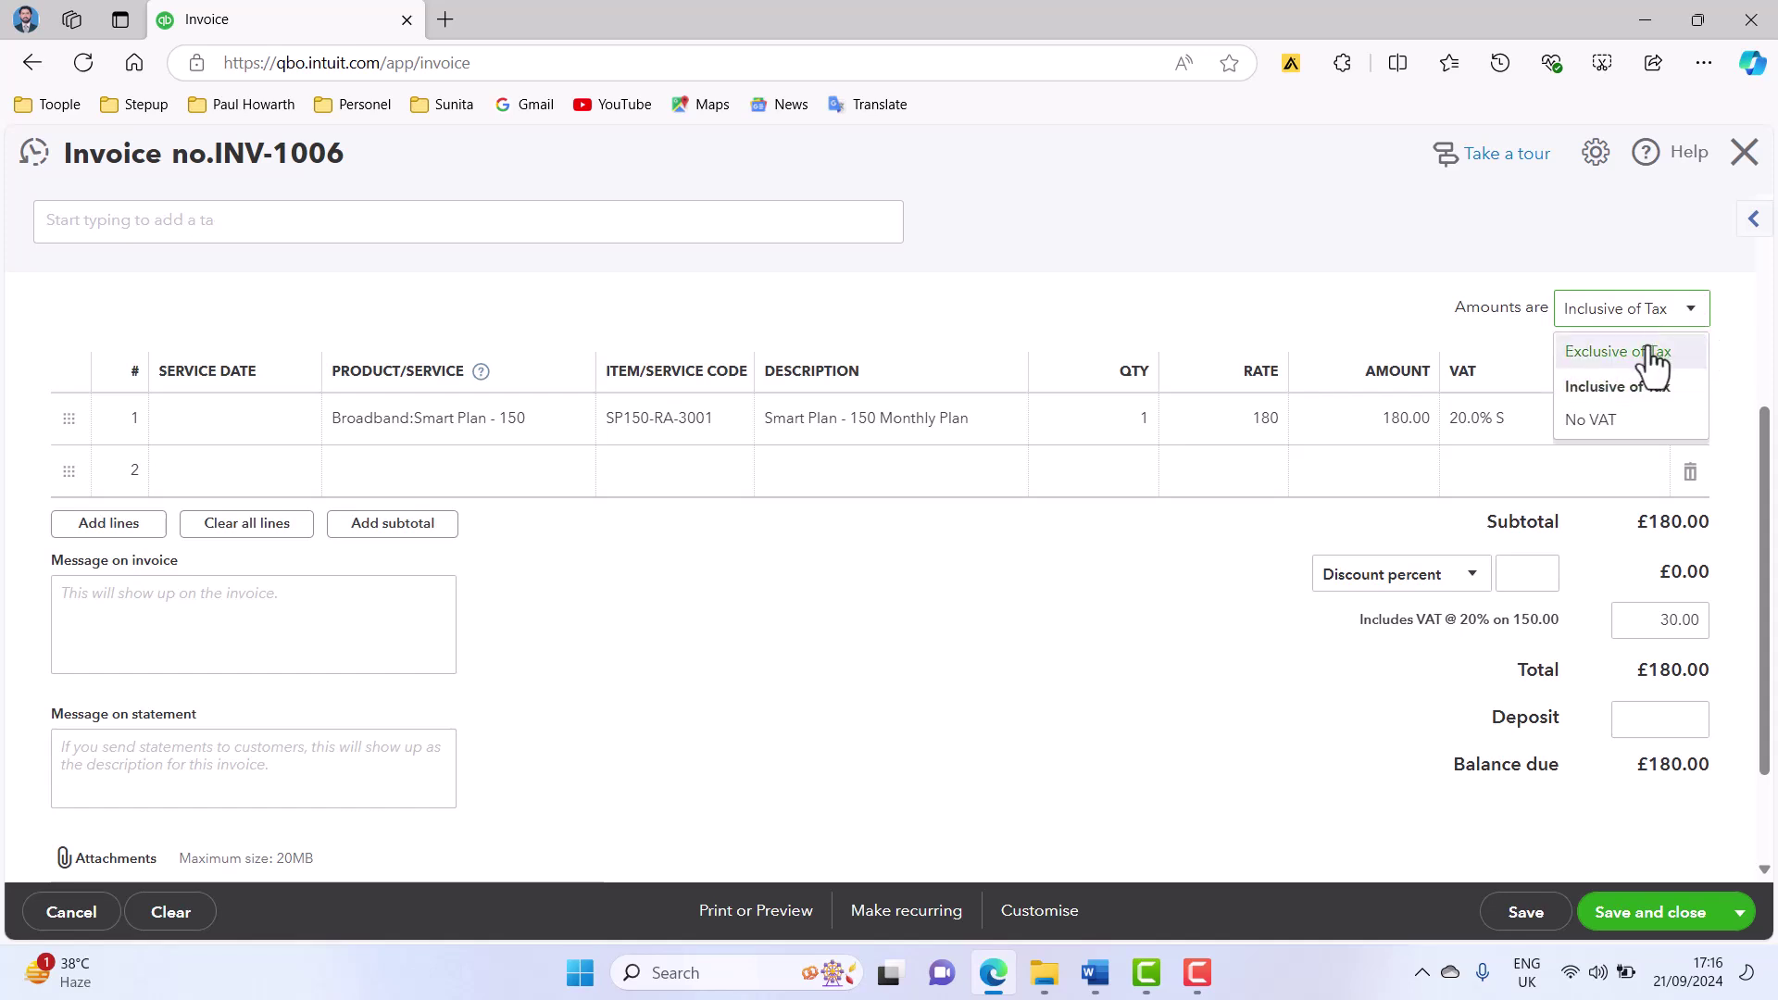
click(1653, 353)
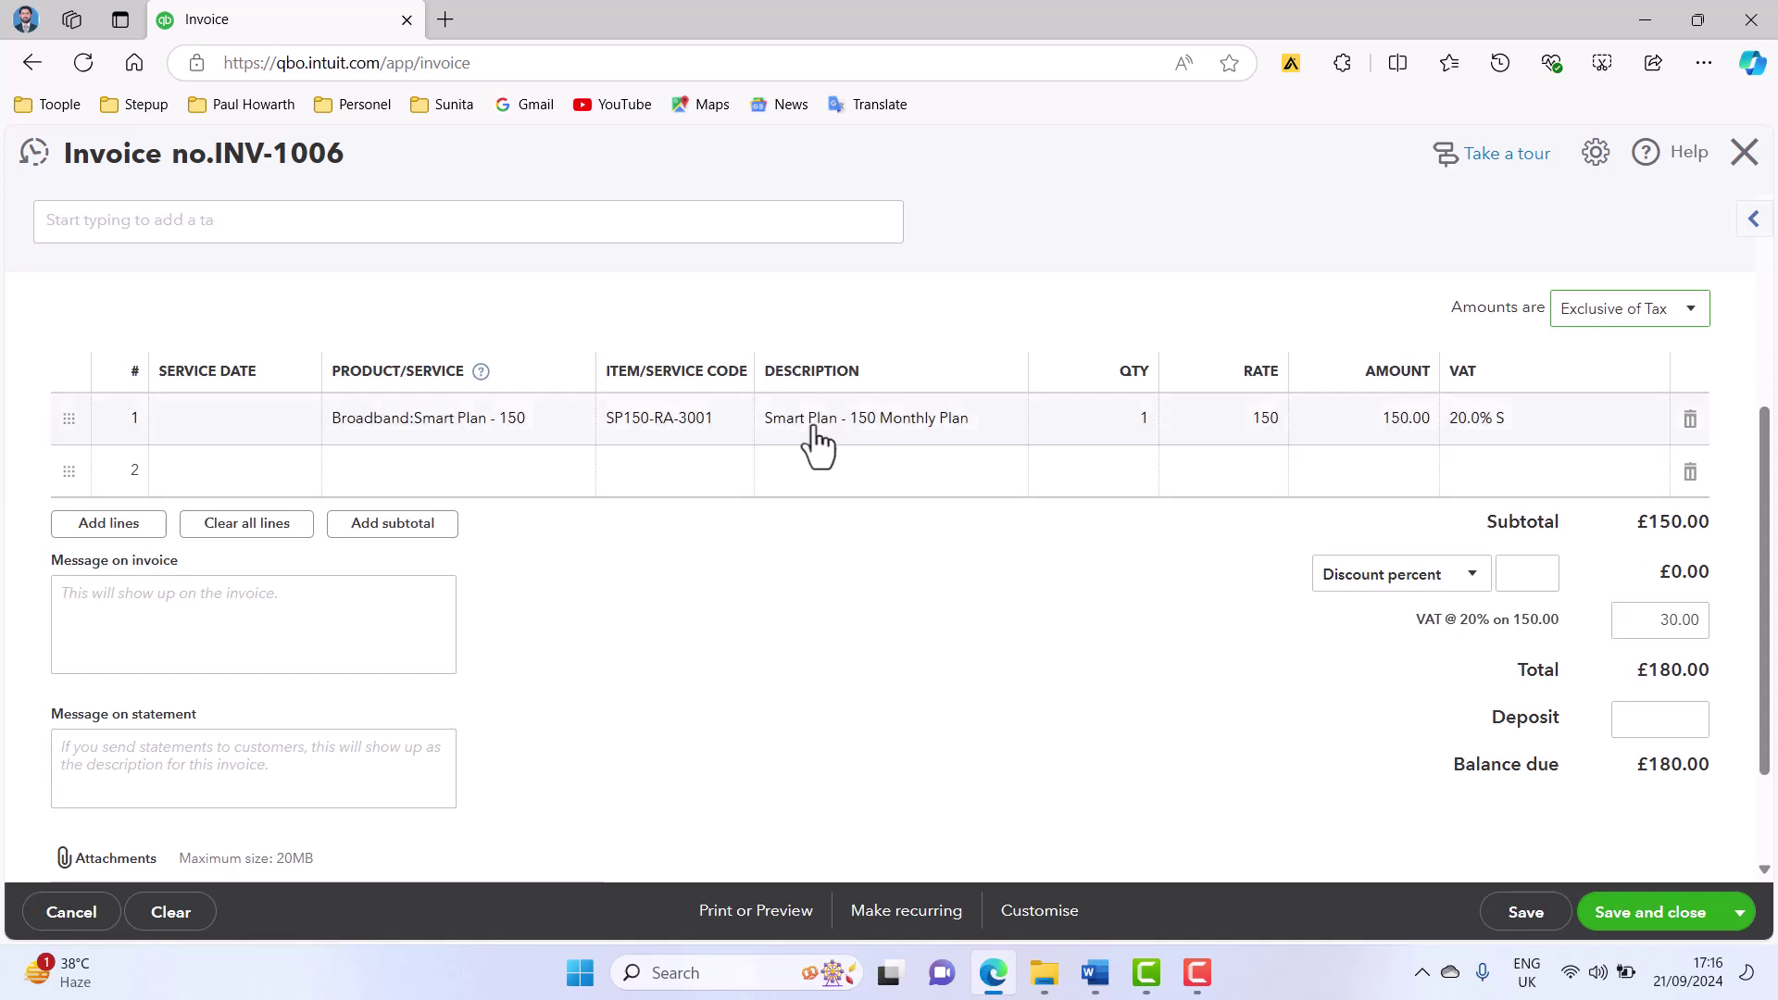
click(1662, 320)
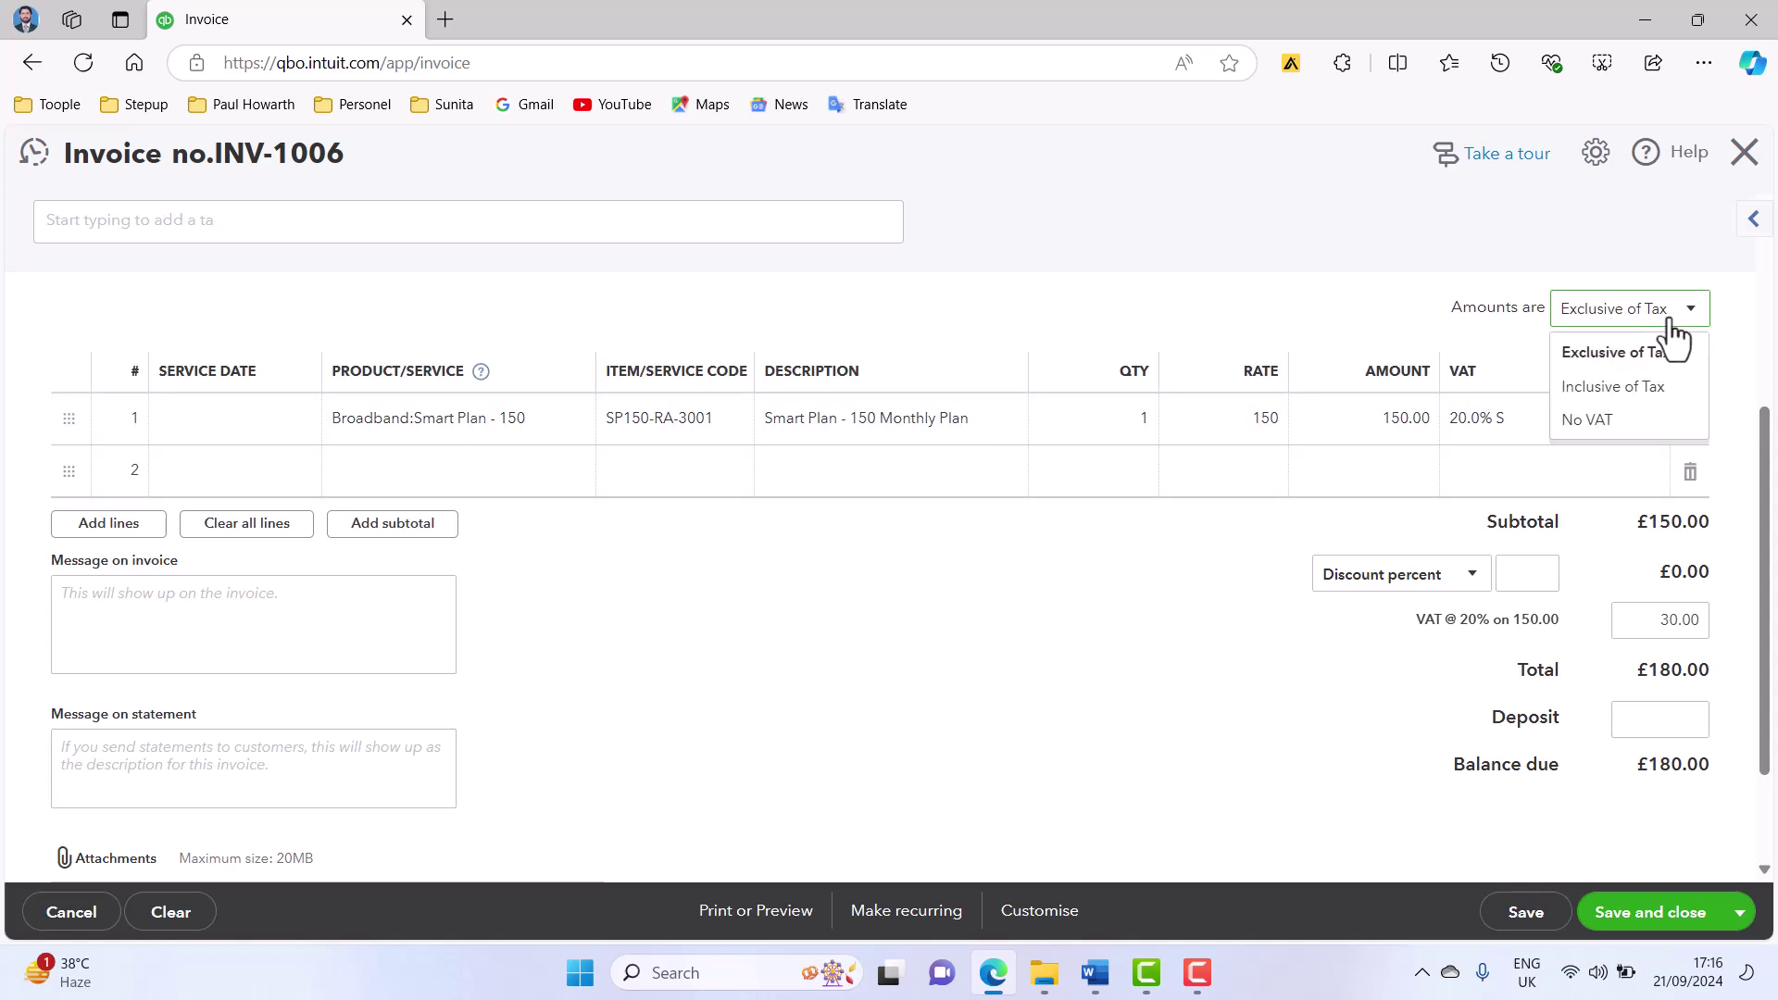
click(1657, 387)
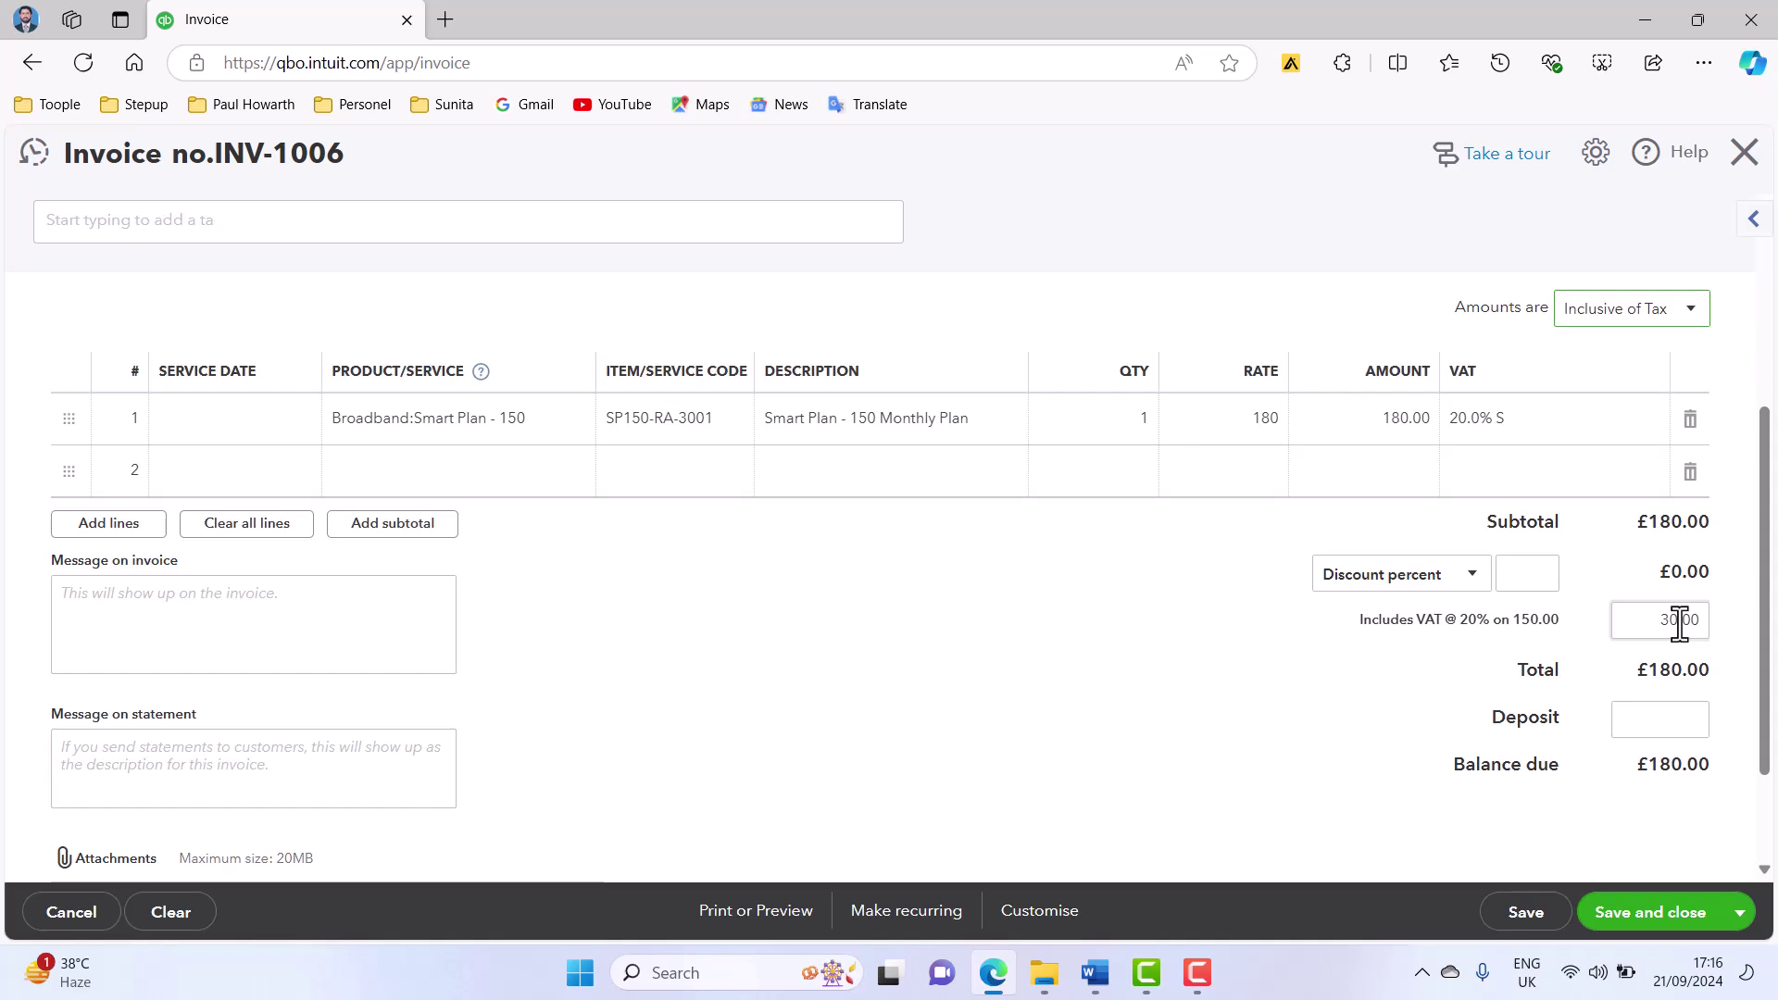
click(1687, 313)
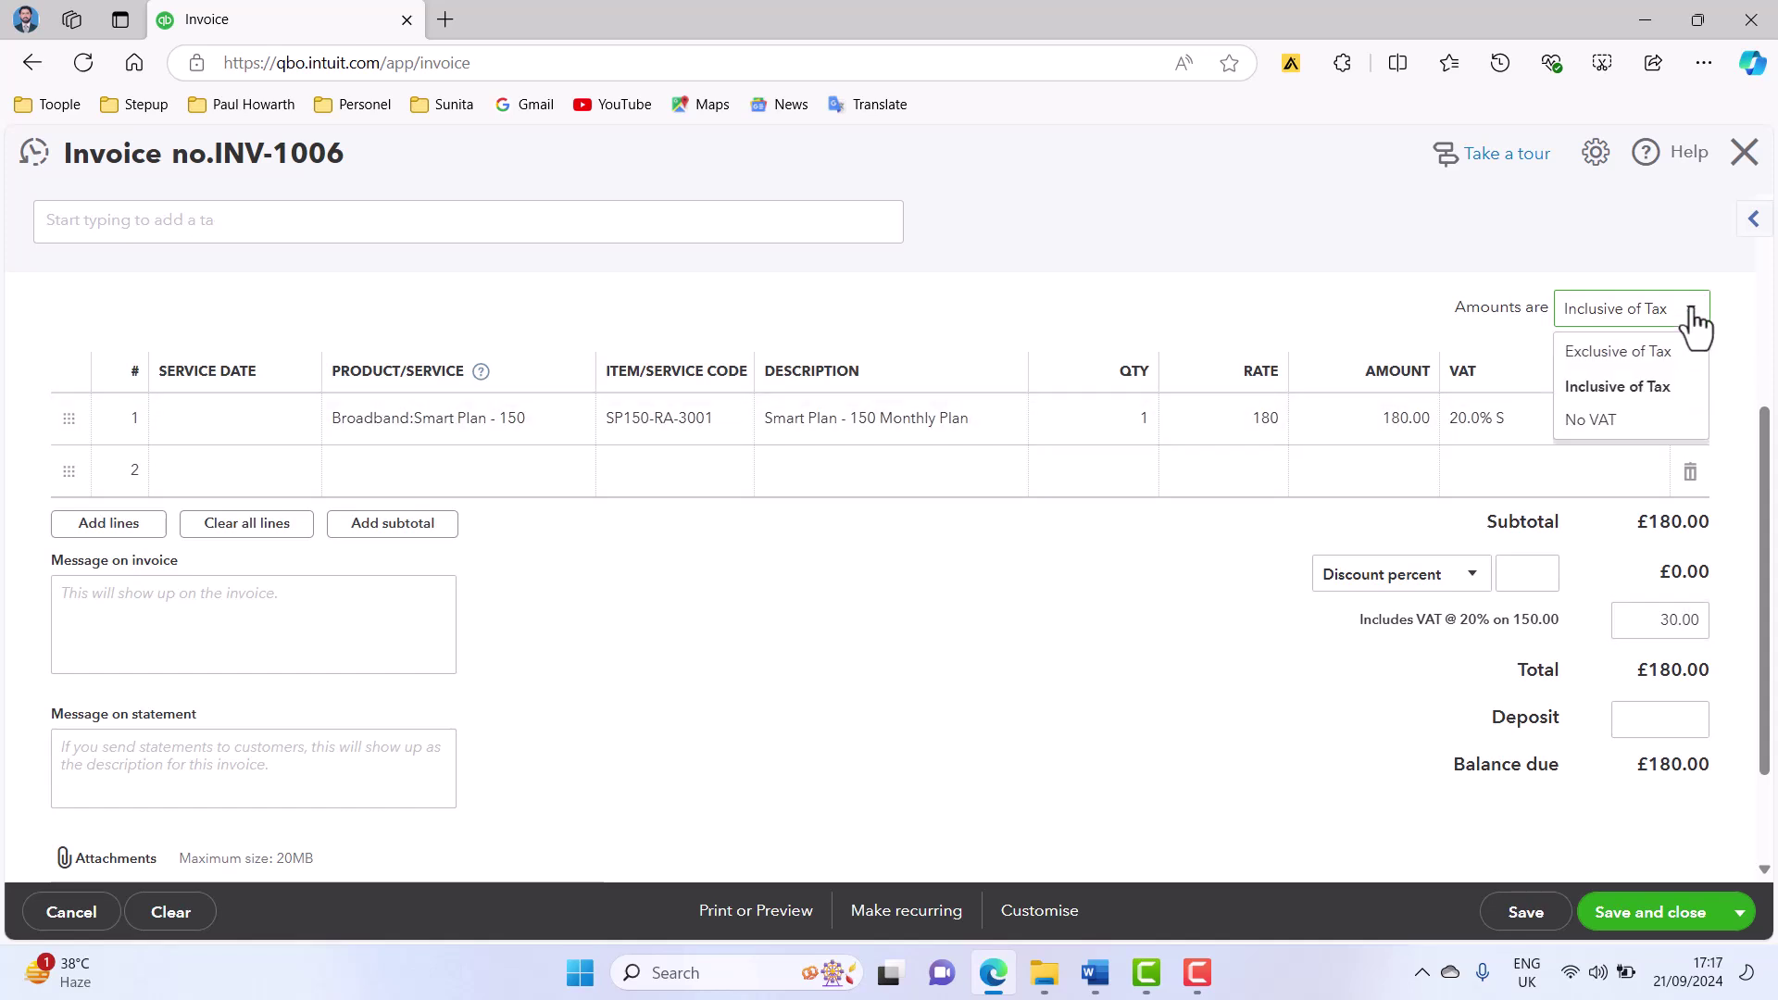
click(1655, 361)
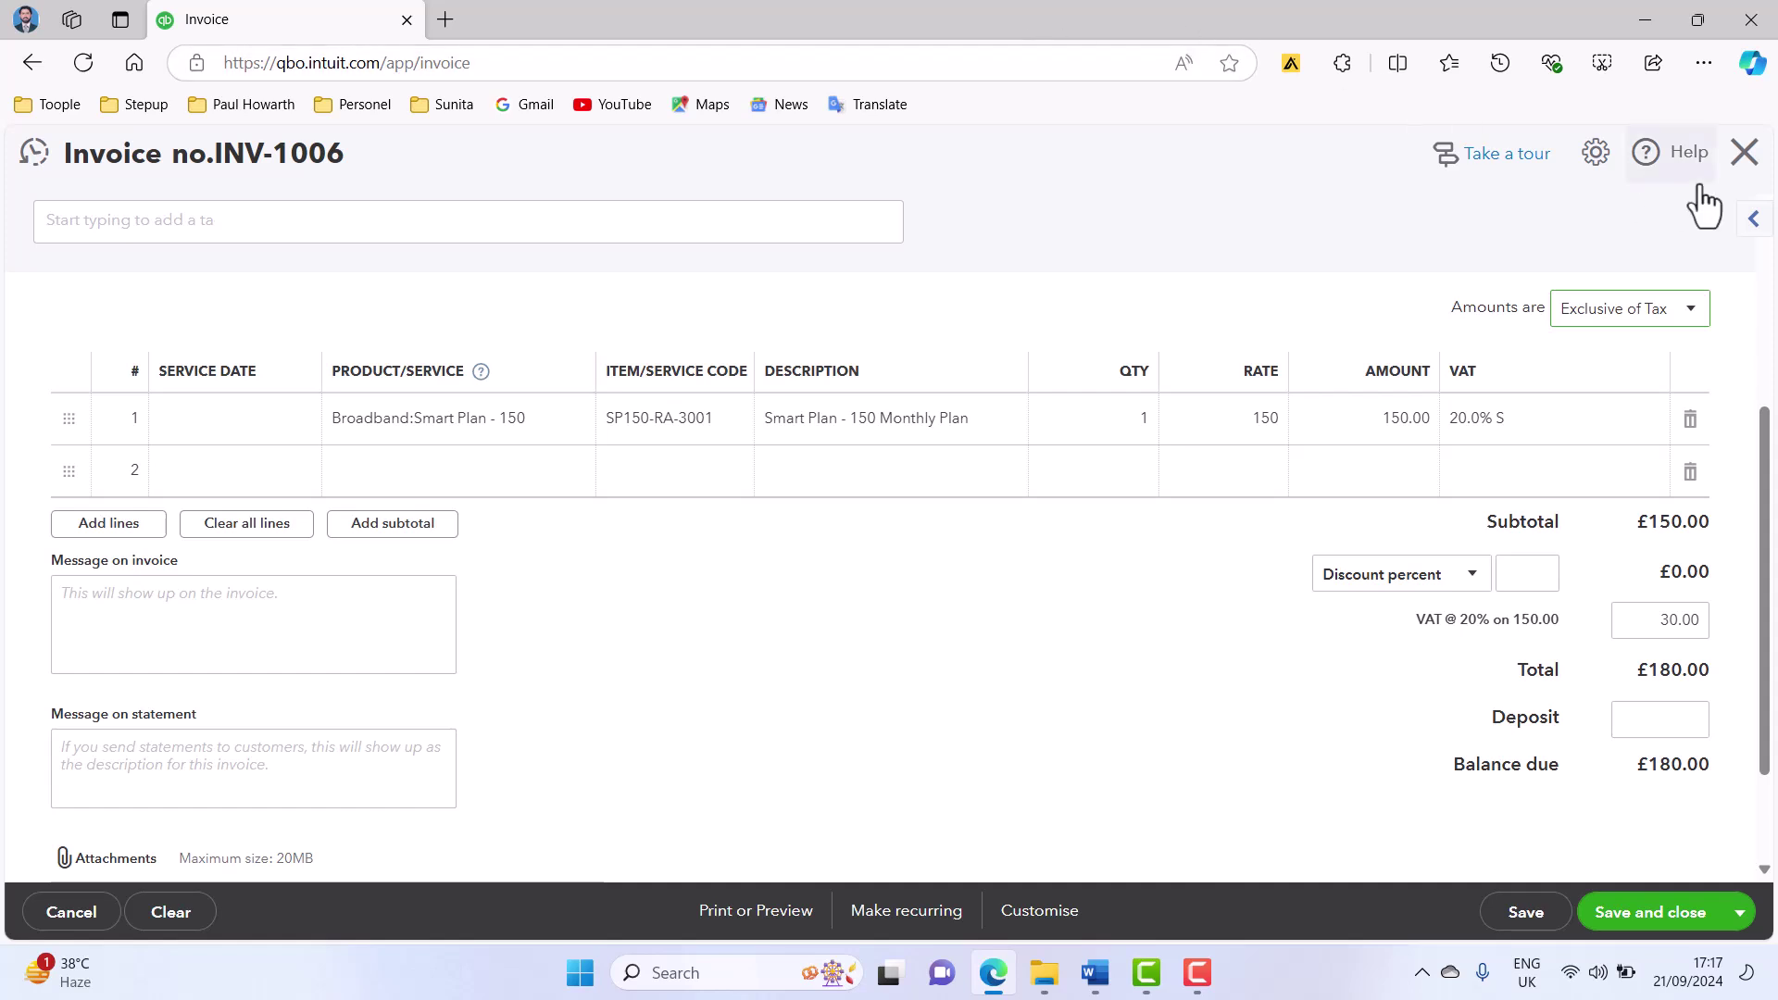
click(1743, 152)
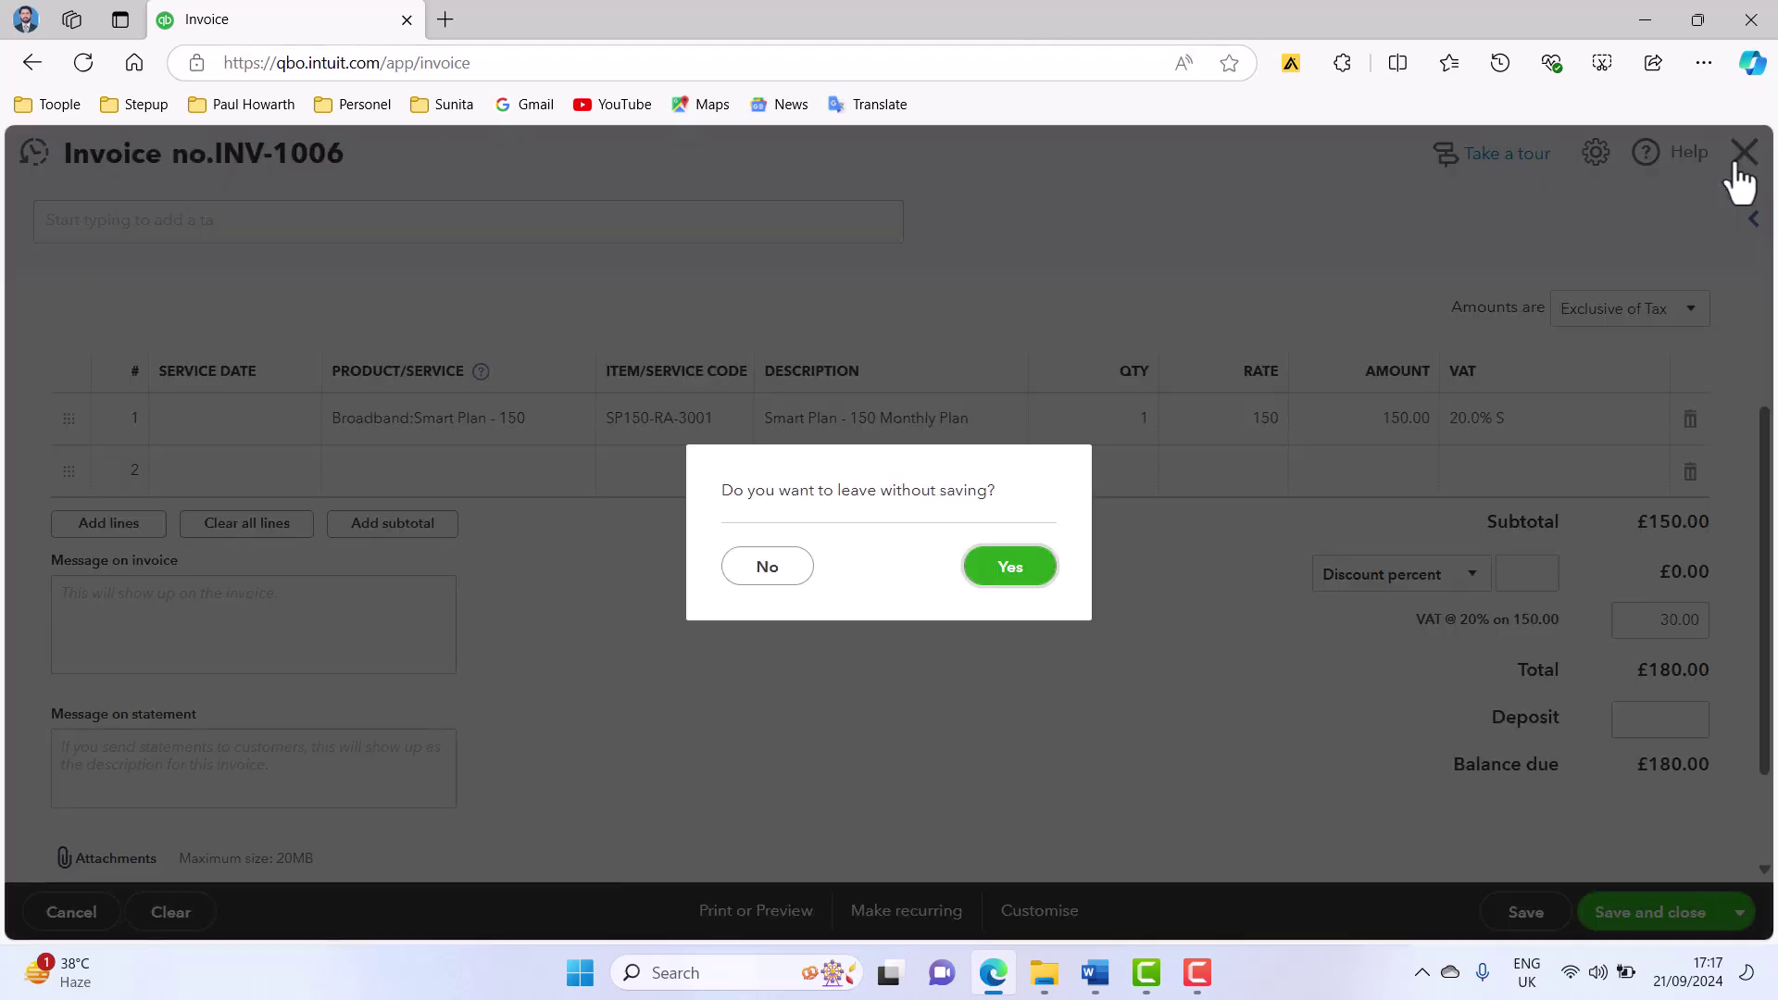
click(1006, 565)
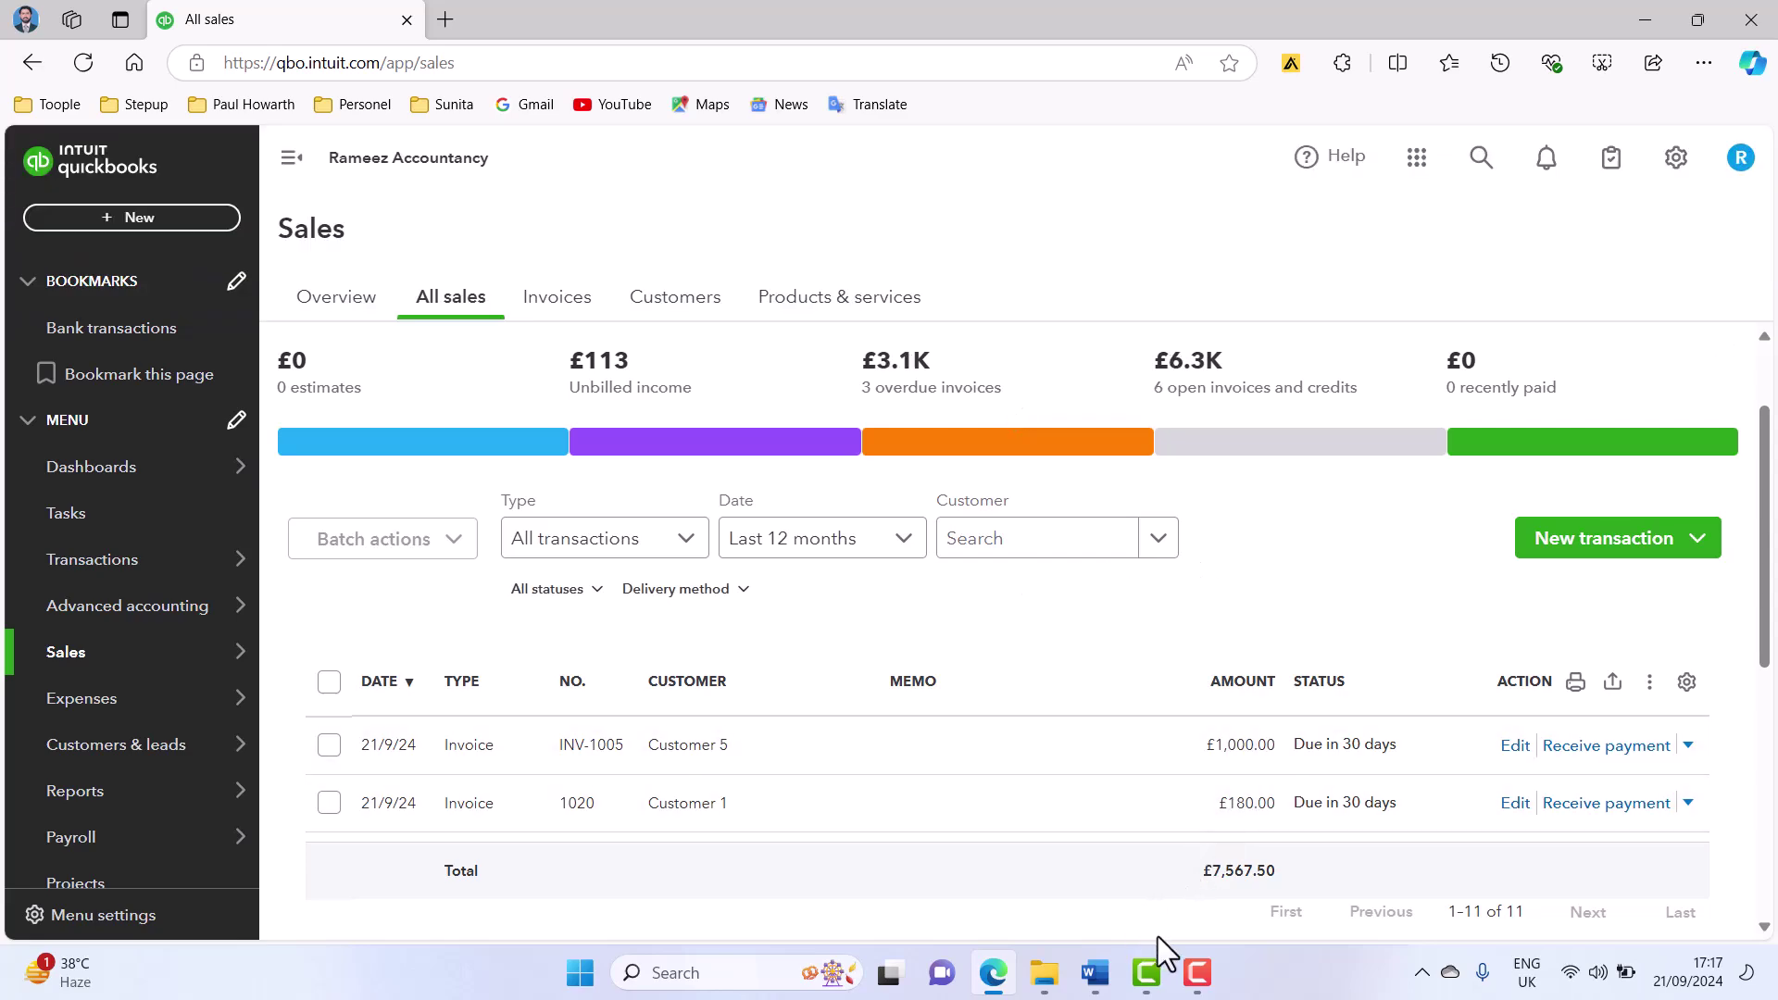
- Switch to the Account Receivable Cycle Word document to review the Repeating Invoices item, and return to QuickBooks
click(1096, 977)
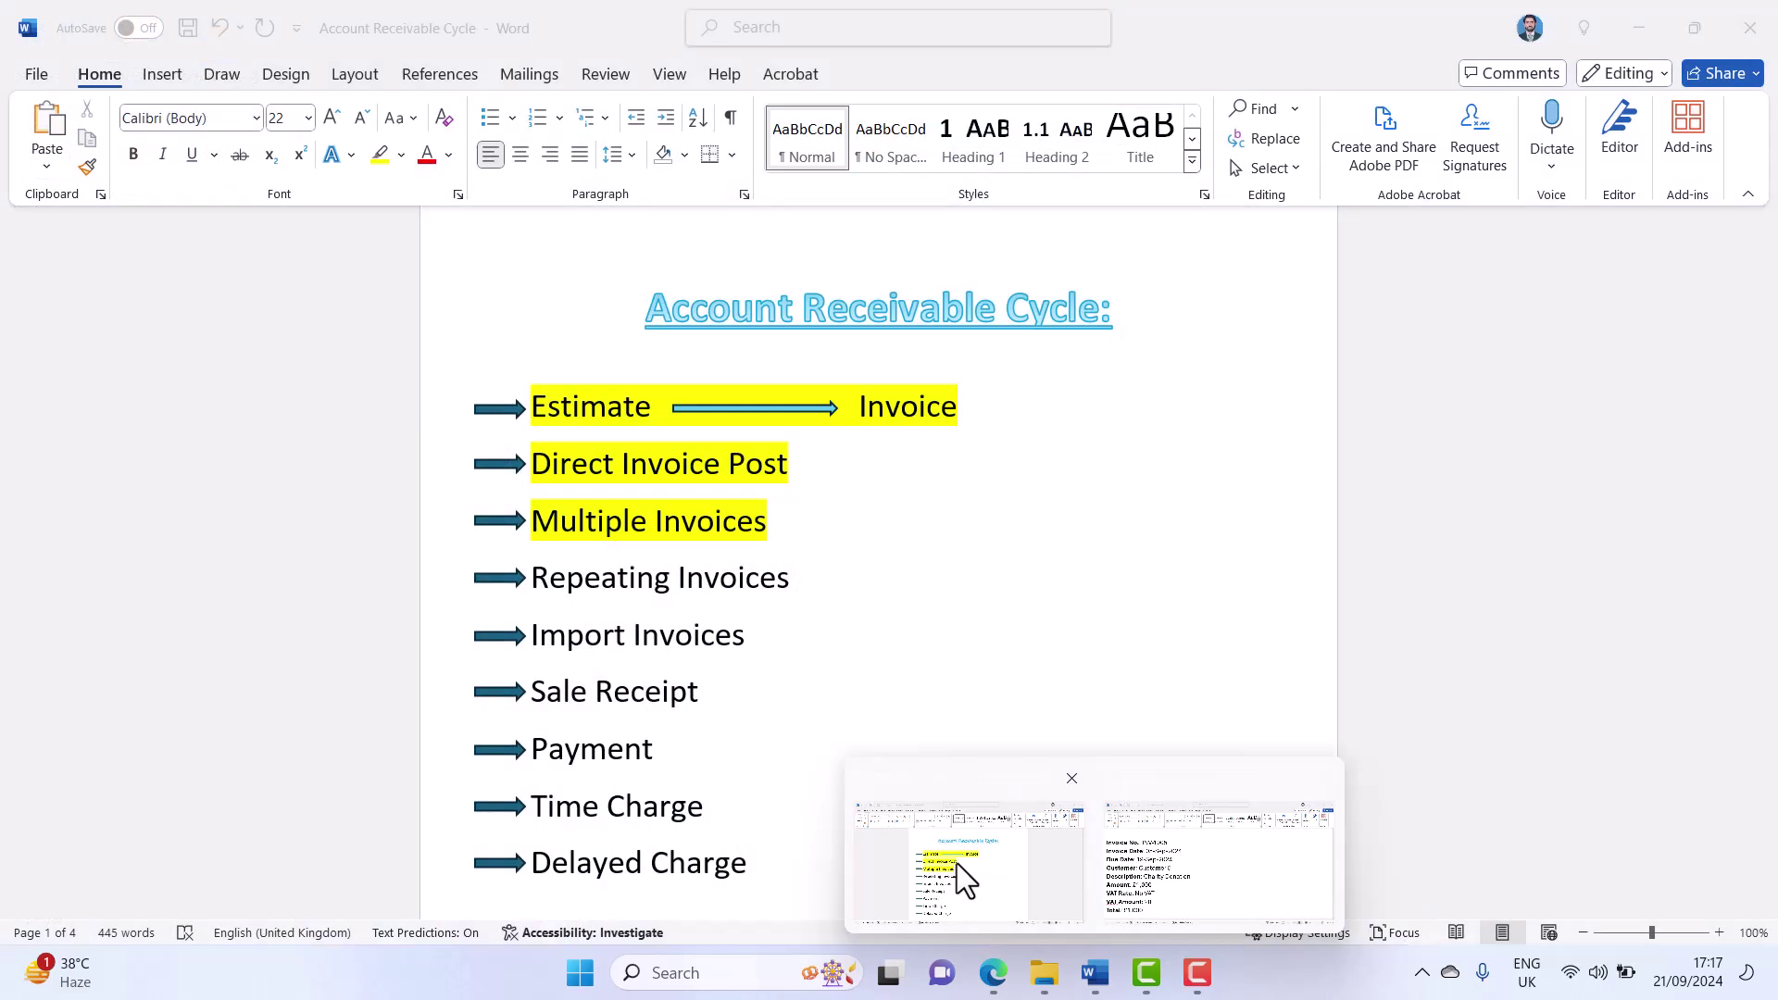
click(958, 863)
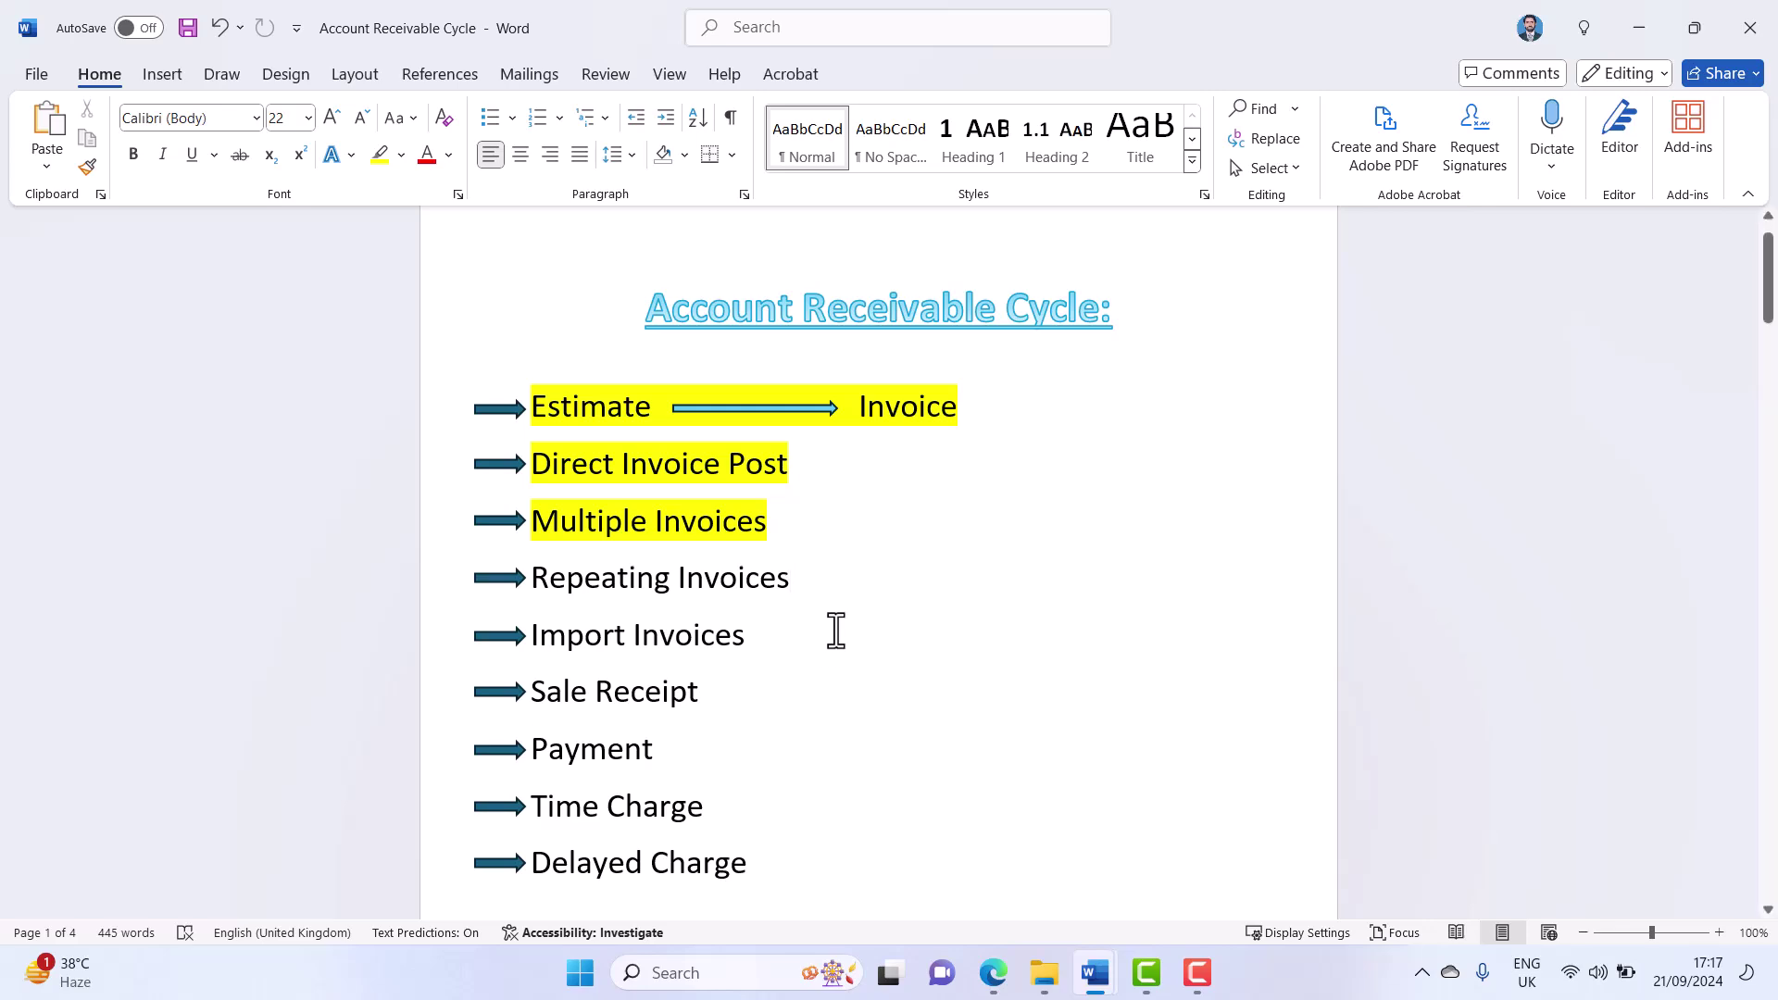
click(986, 990)
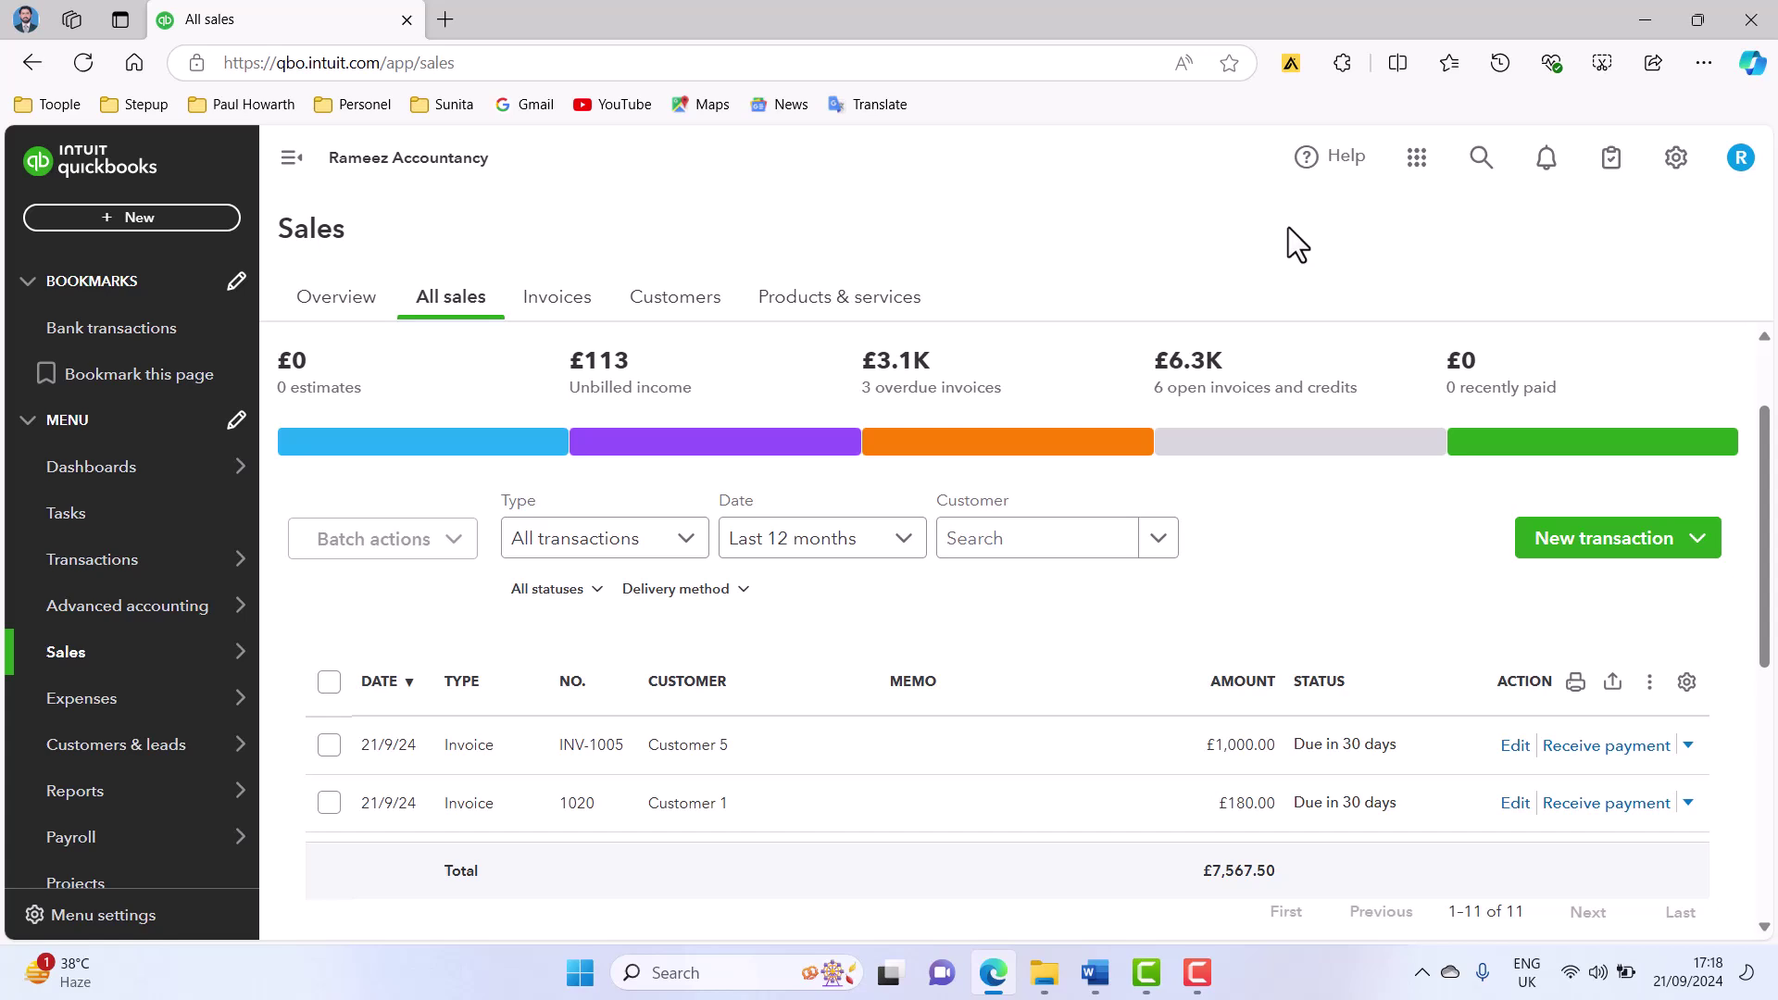
- Go to the recurring transactions list and create a new template with the transaction type Invoice
click(1674, 159)
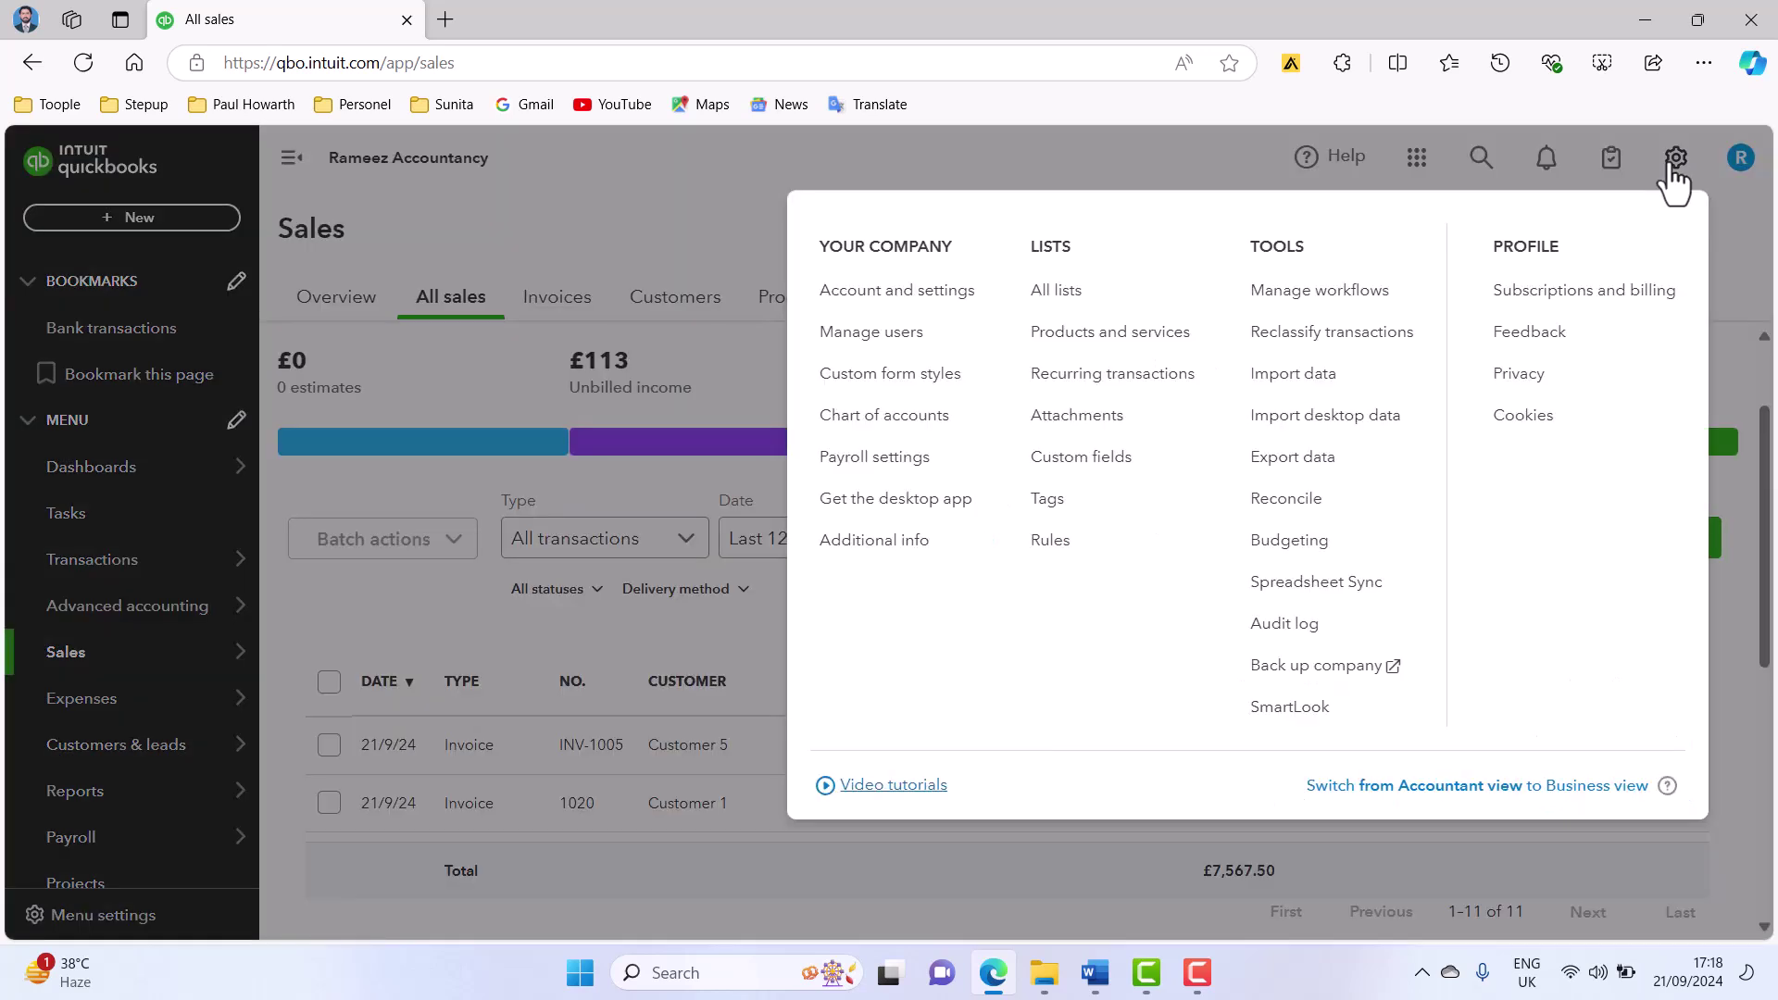
click(1120, 375)
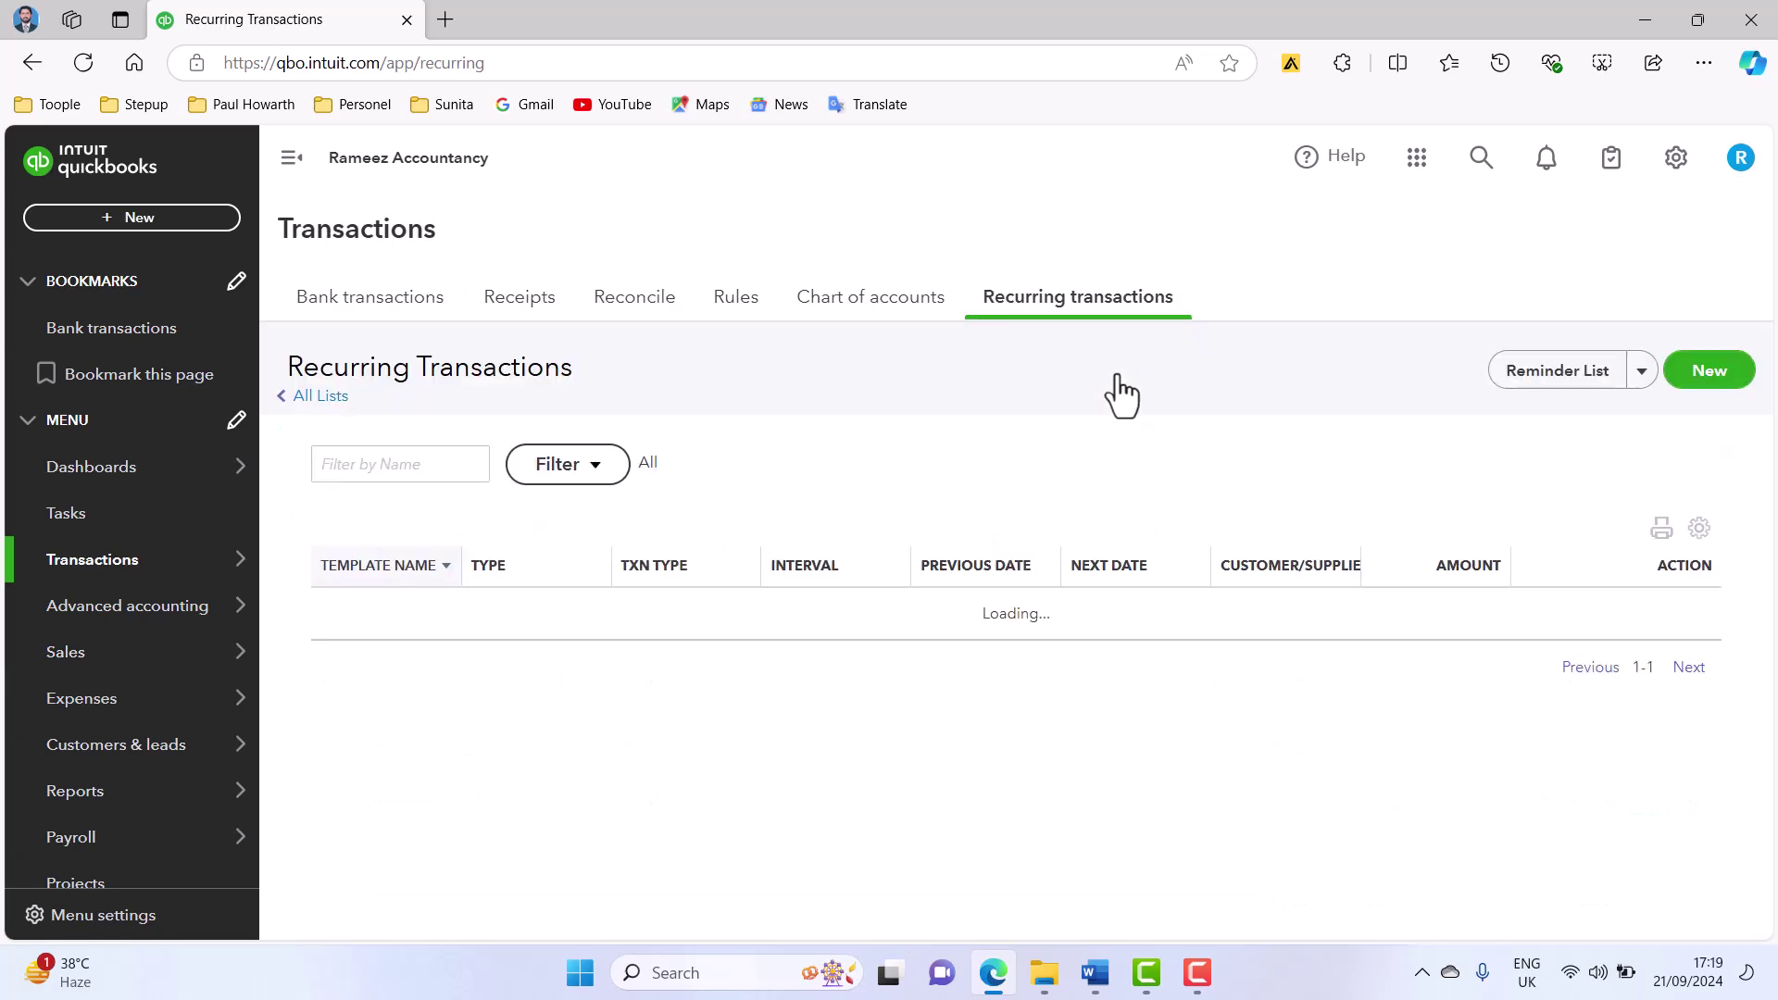
click(1711, 372)
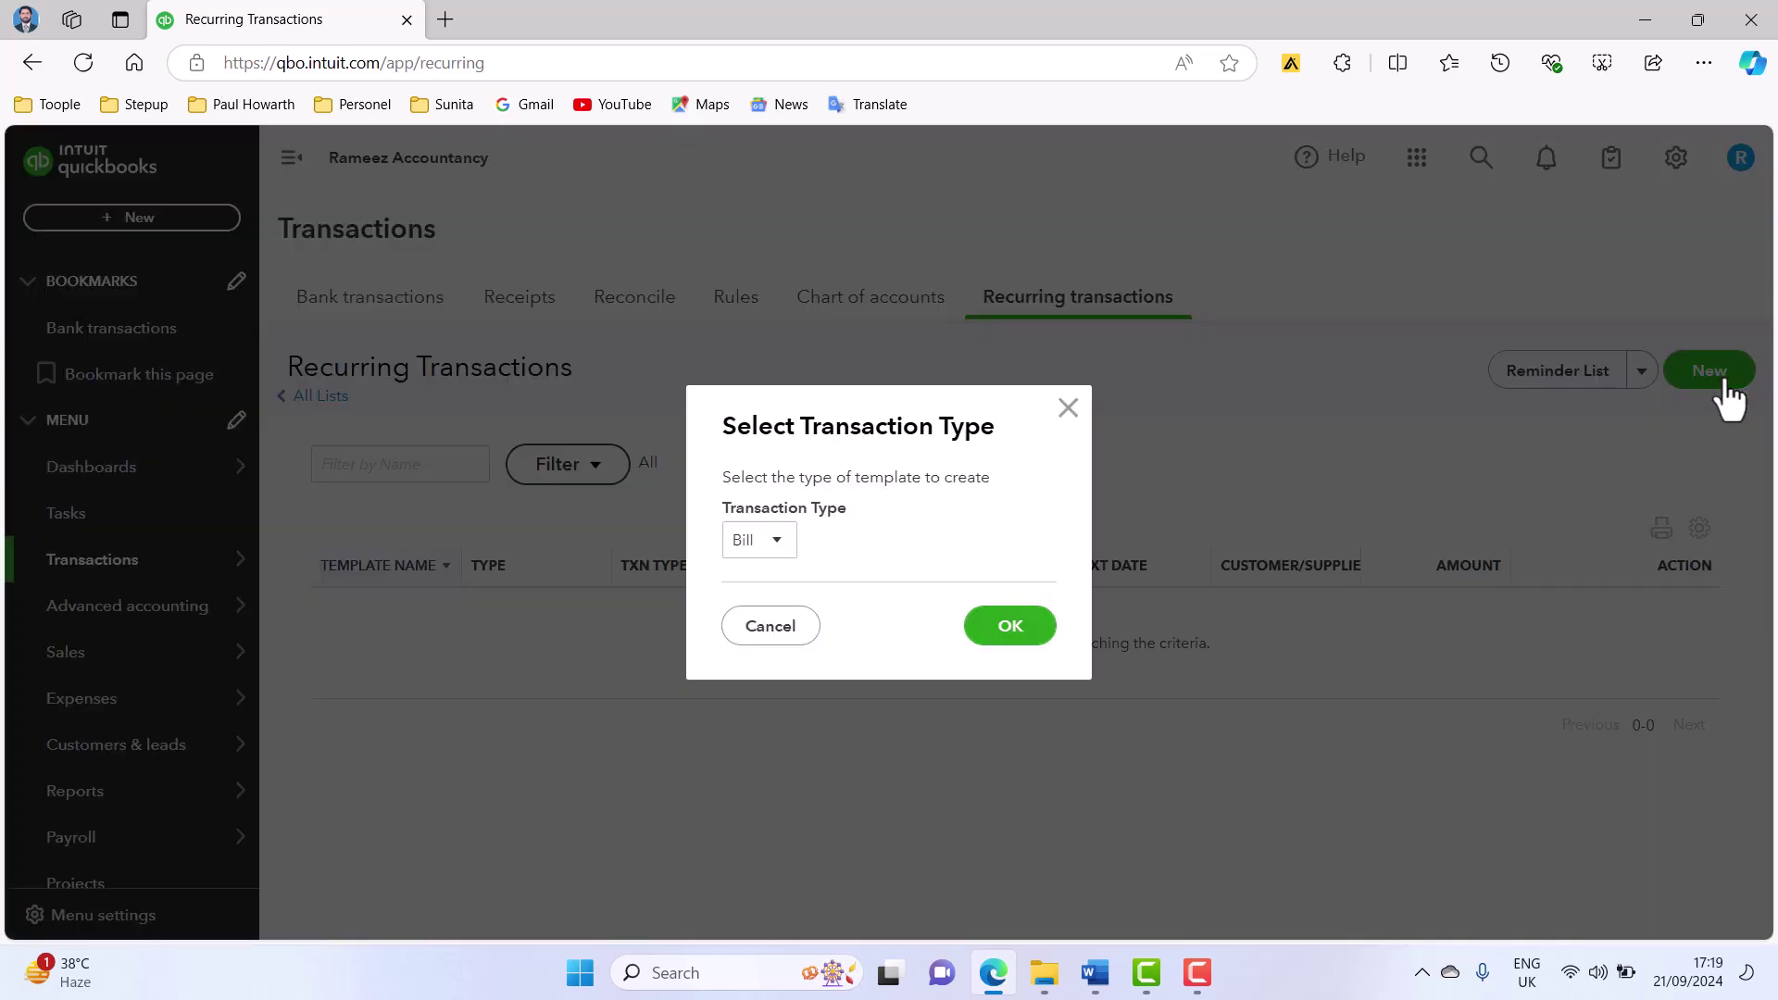
click(776, 540)
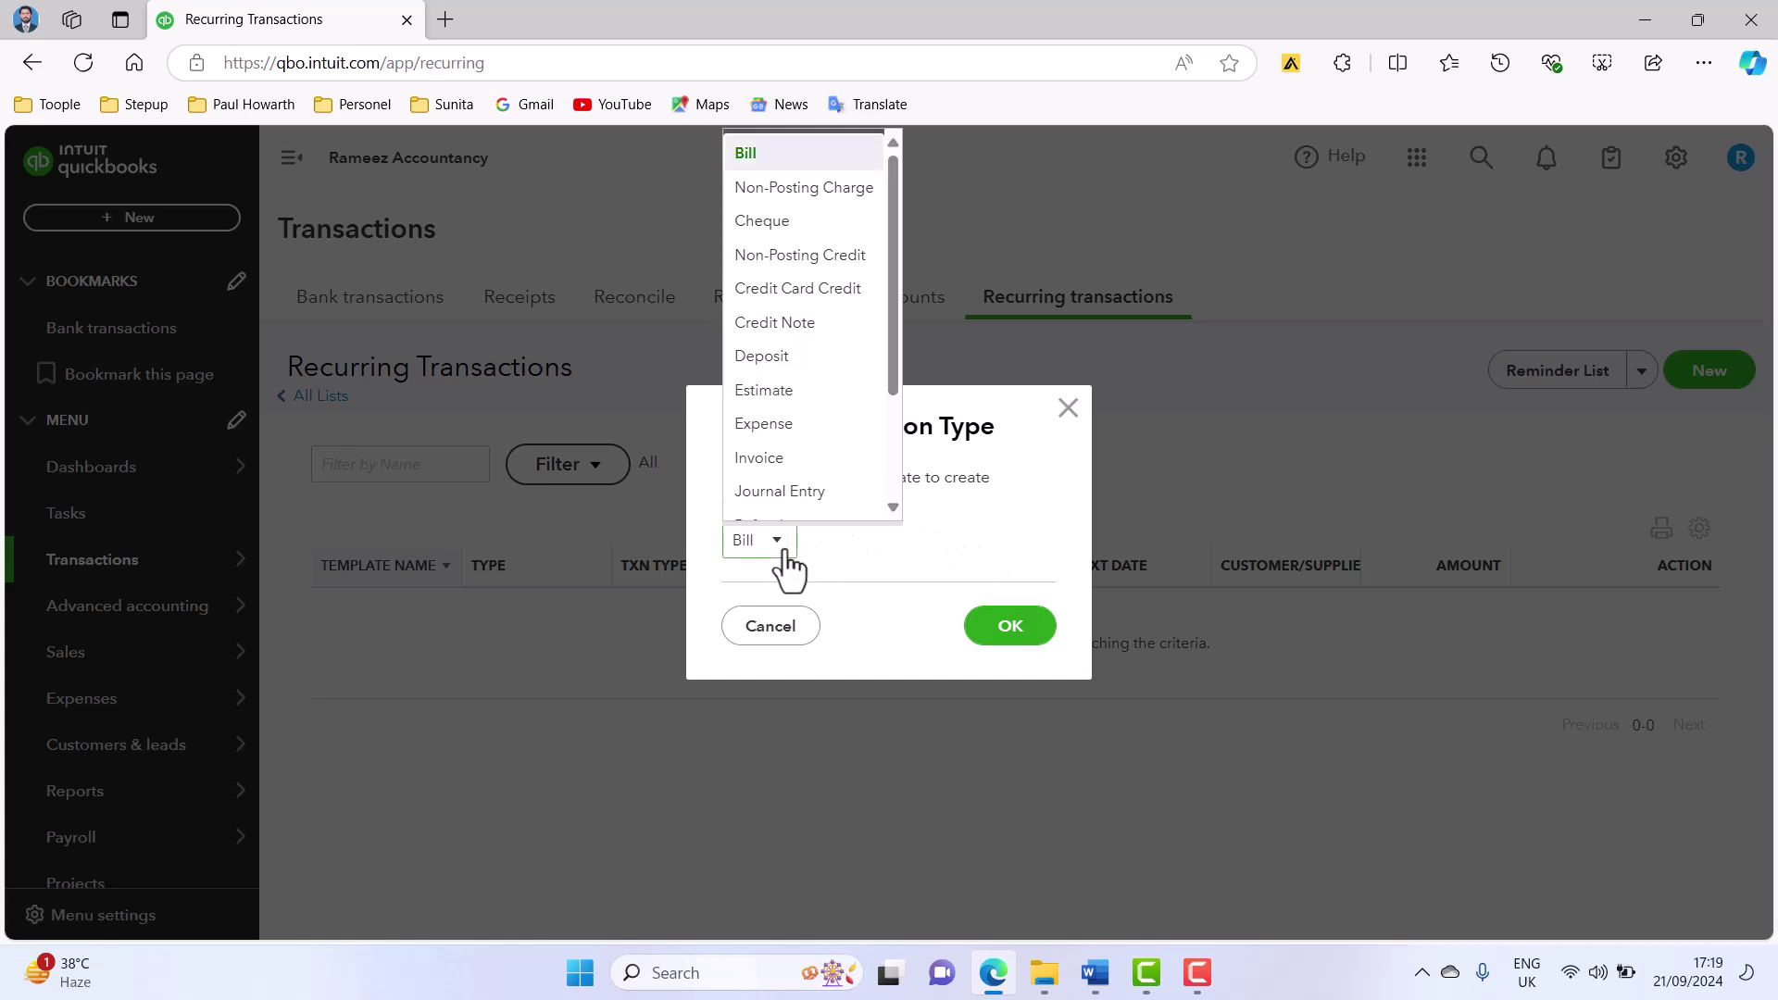
click(794, 463)
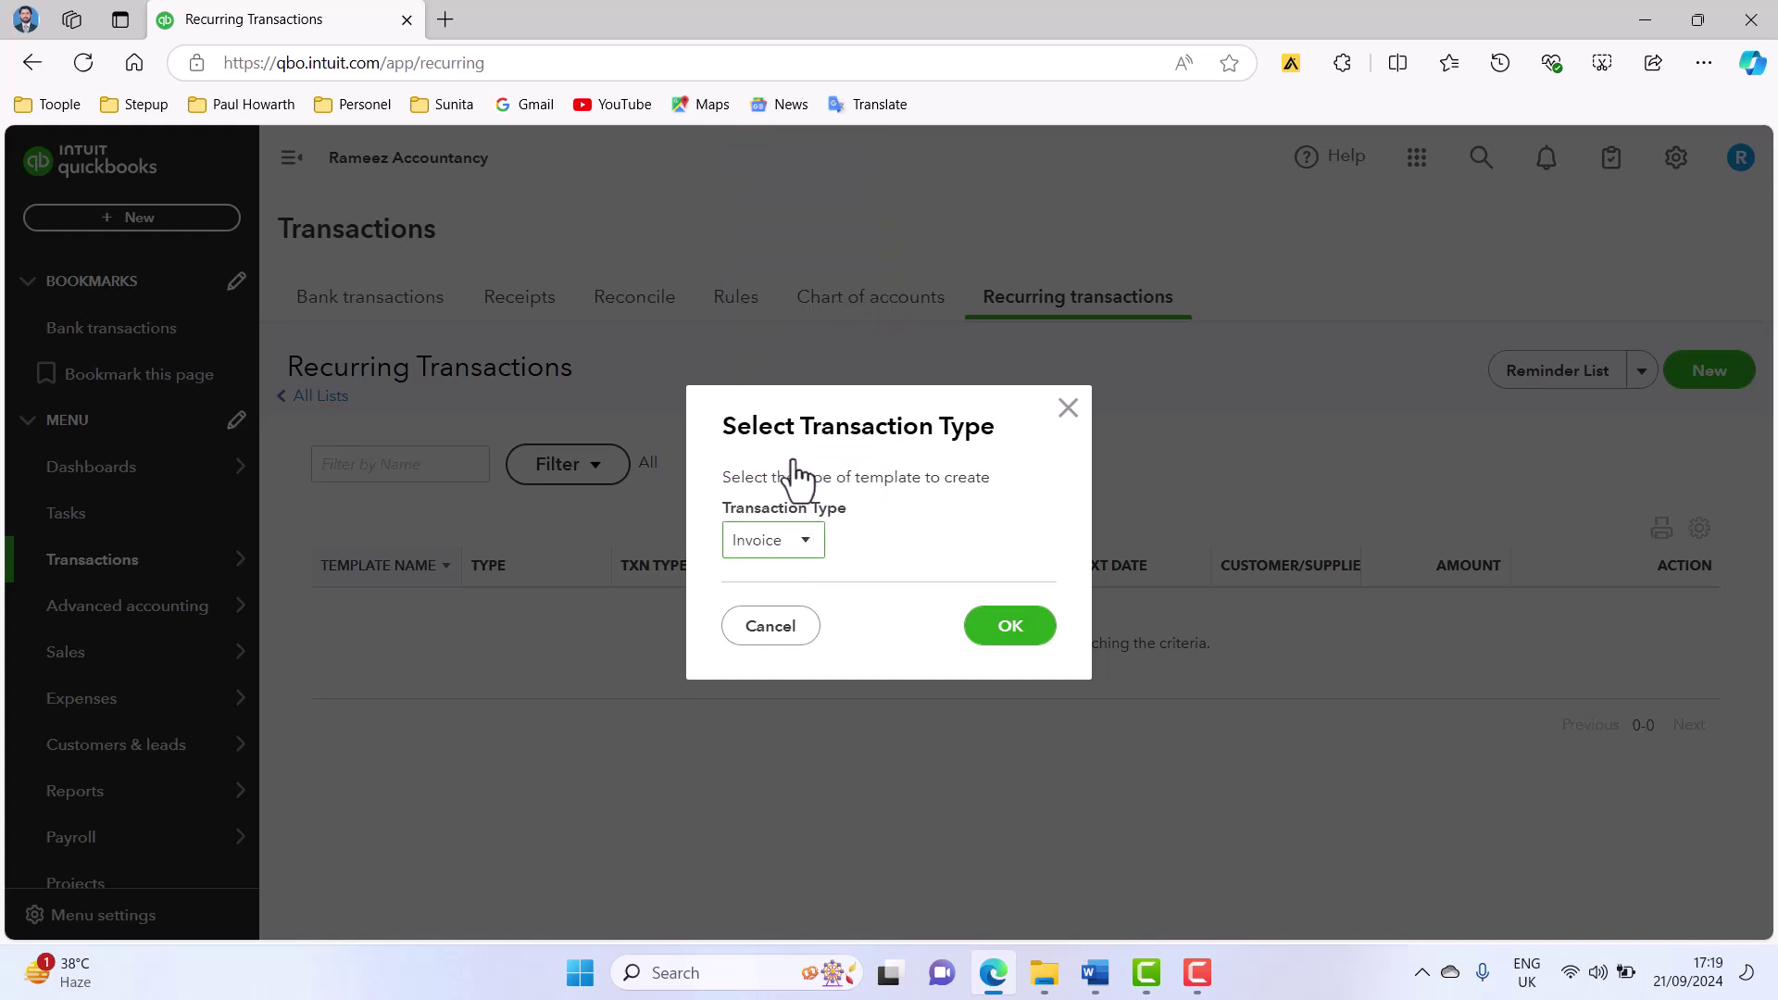
click(1002, 633)
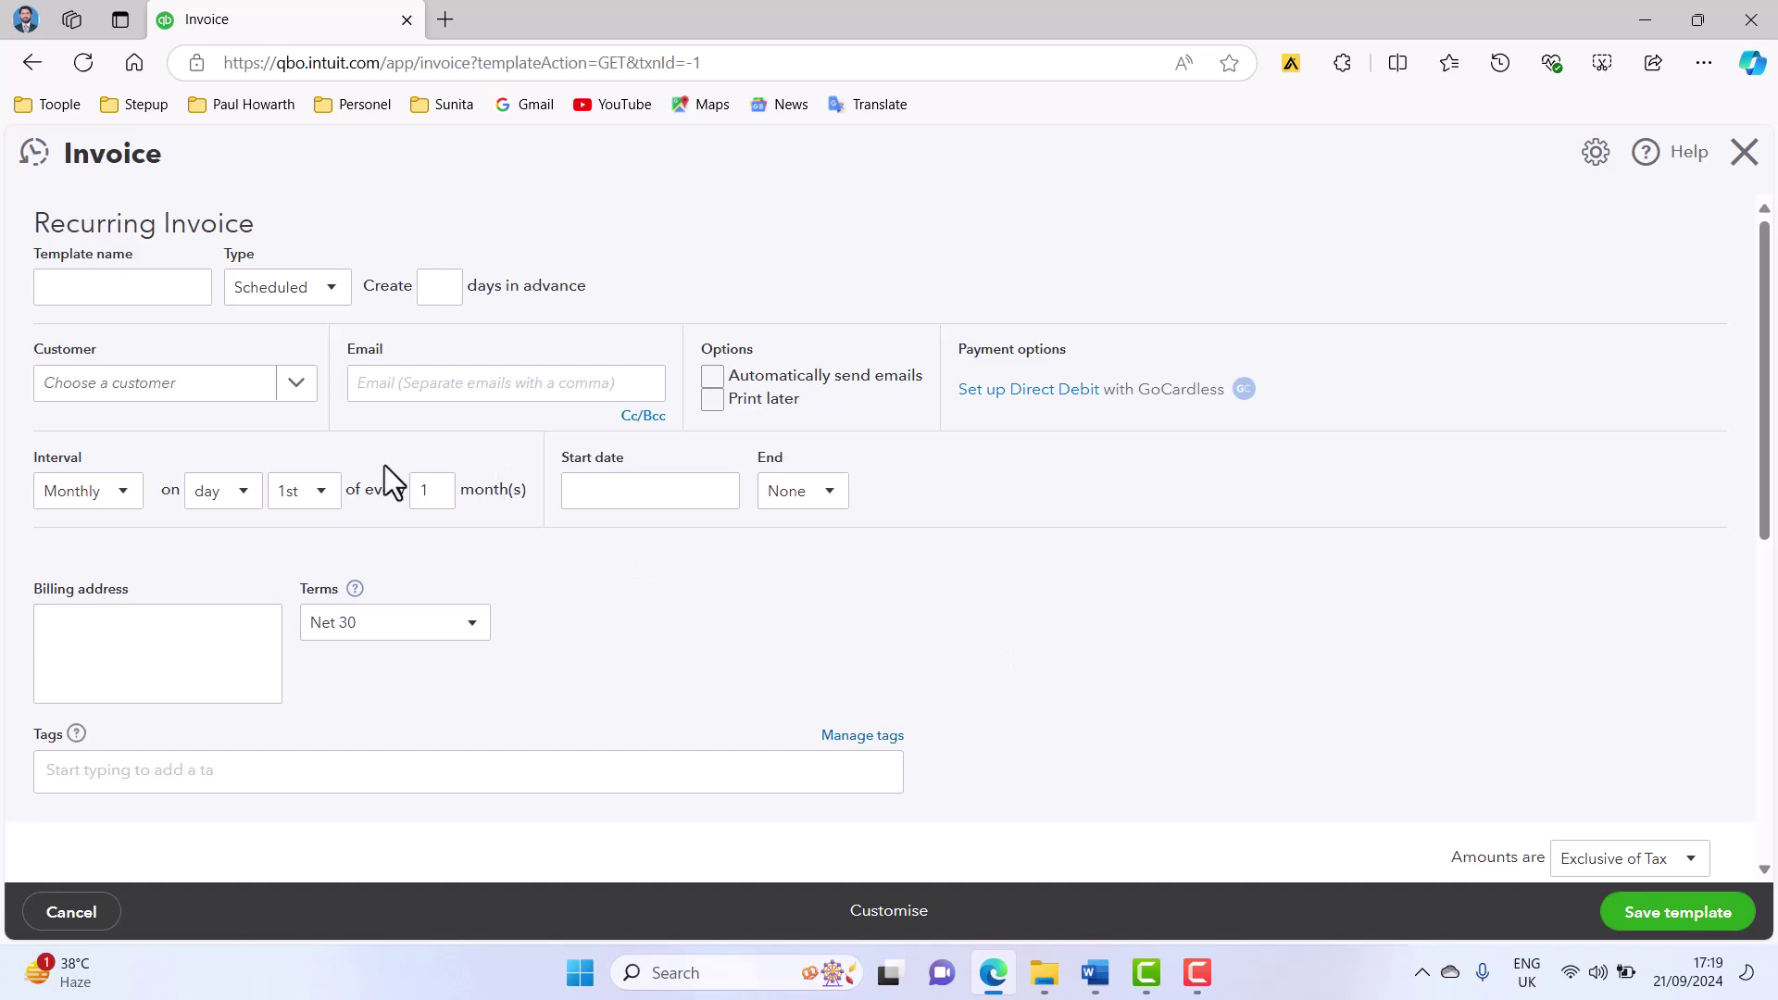
- Select Customer 1 as the customer of the recurring invoice template
click(157, 288)
click(294, 384)
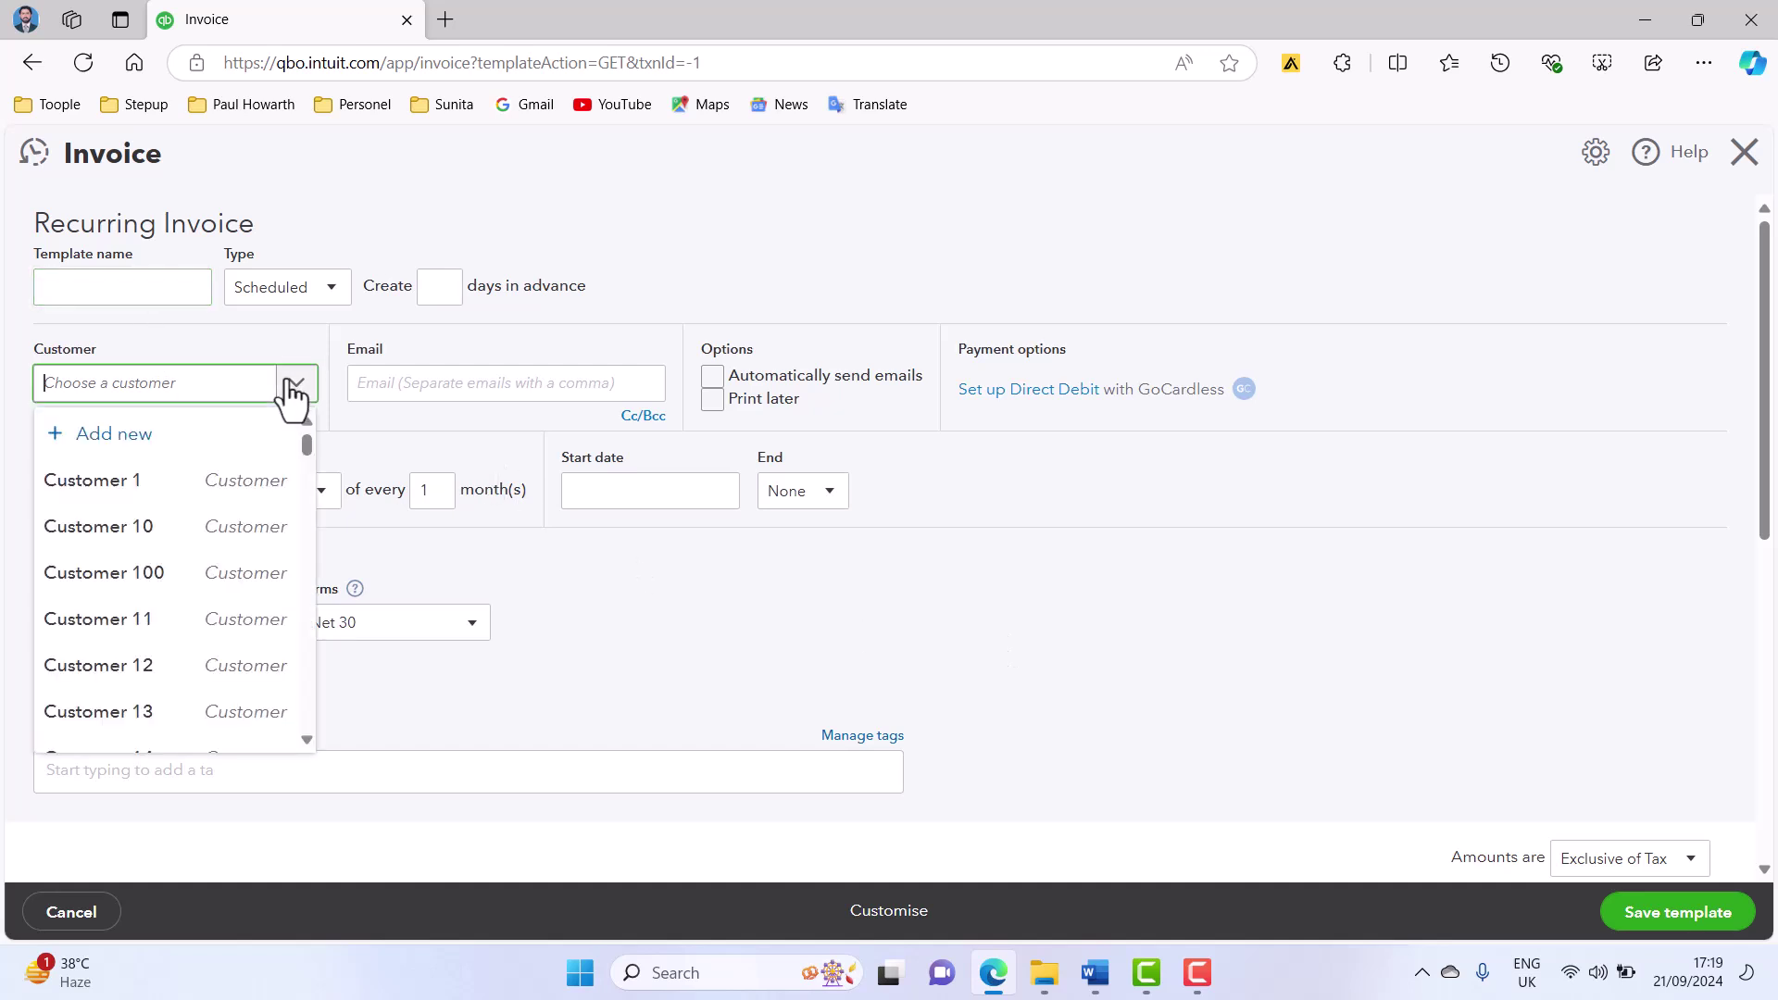
click(179, 483)
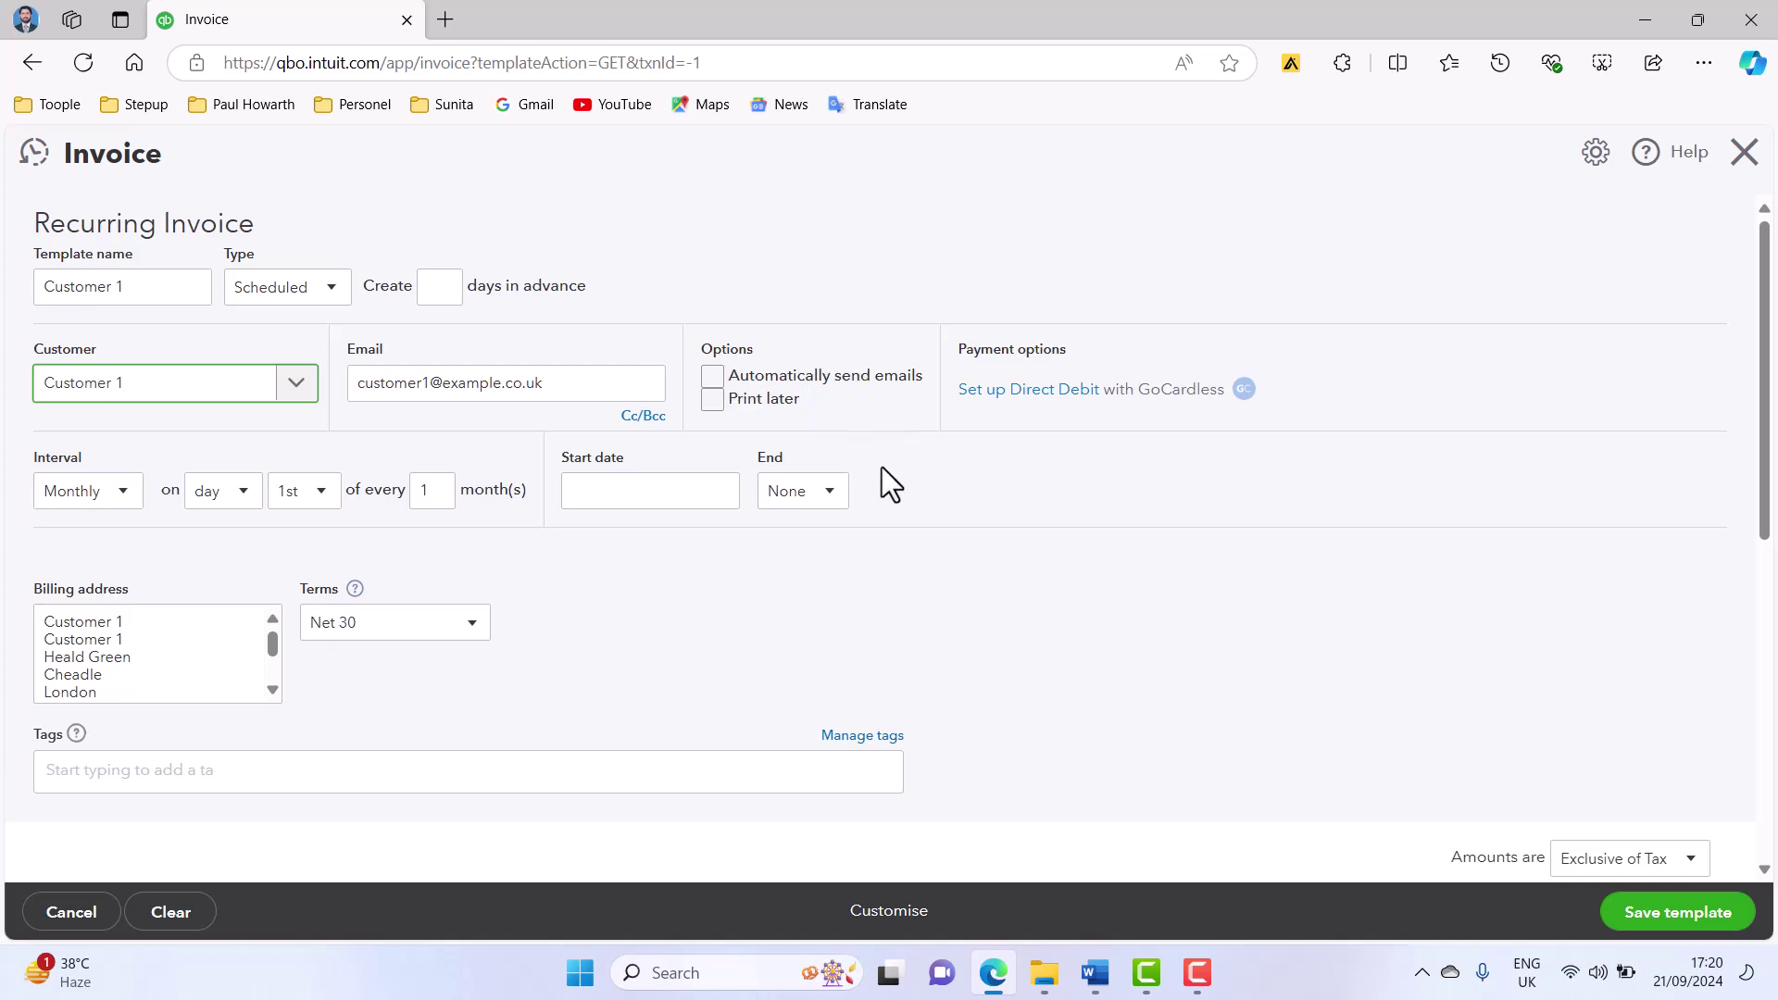
scroll(881, 467, down, 1)
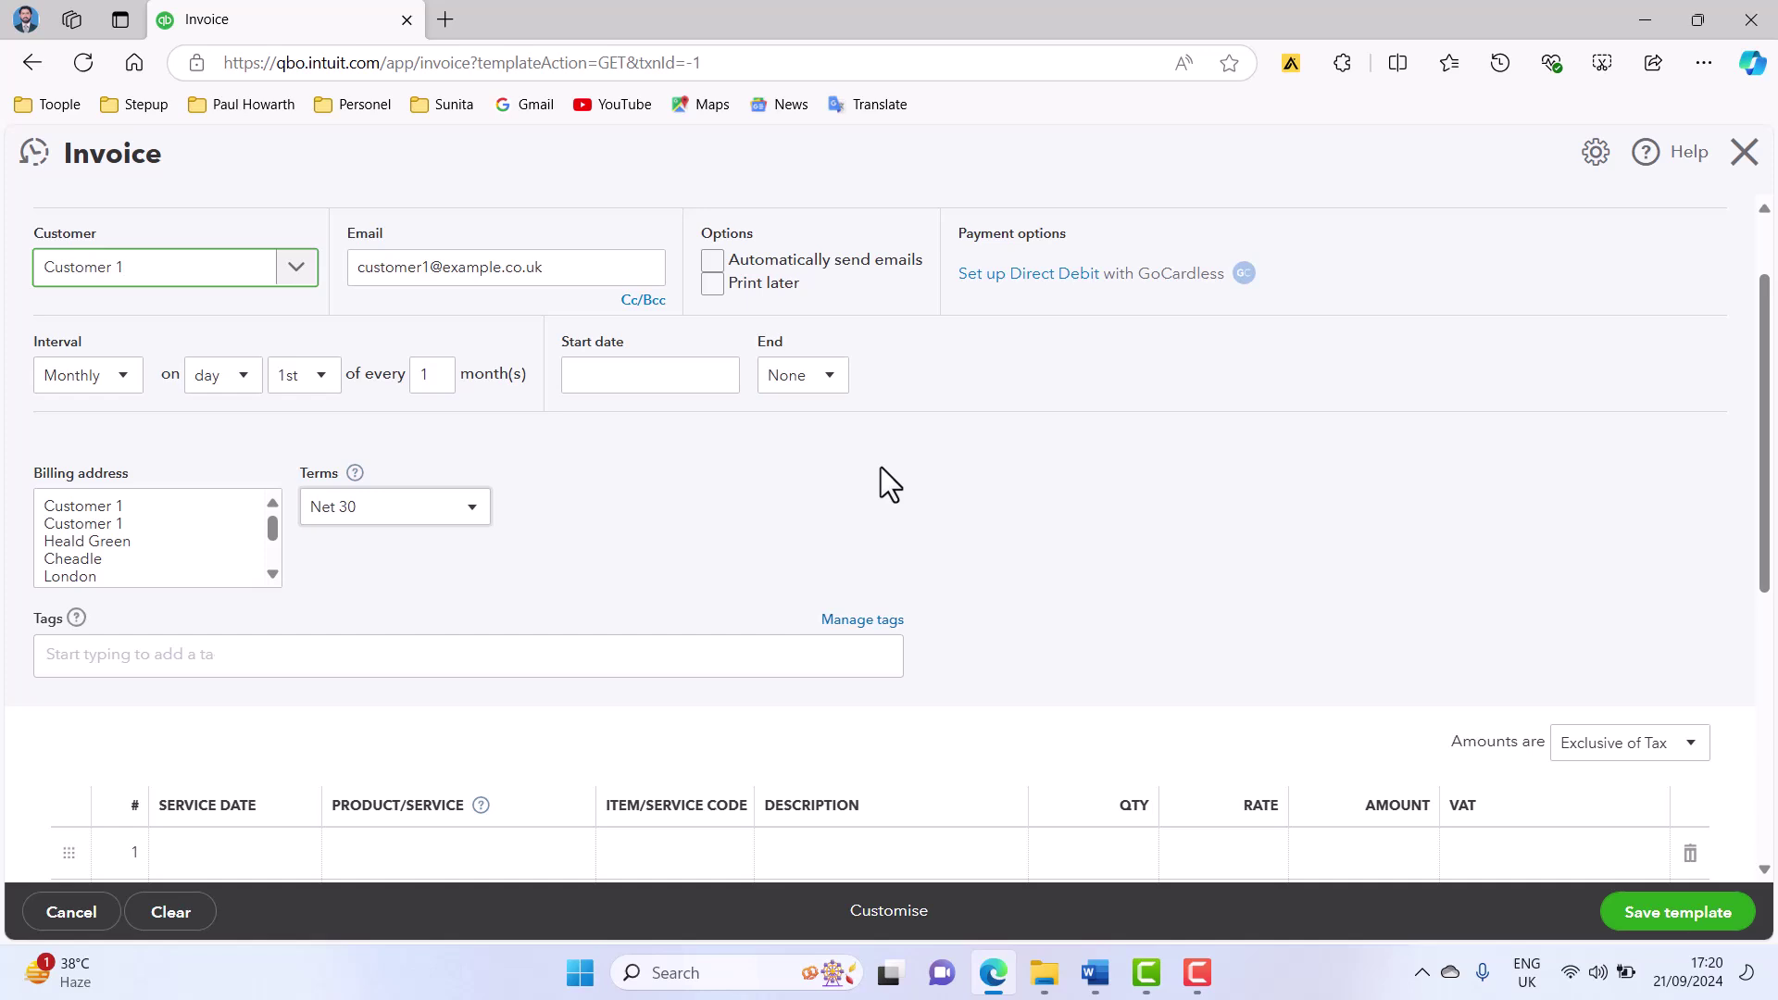
- Schedule the recurring invoice monthly on day 21st of every month, with a start date of 21/09/2024
click(137, 383)
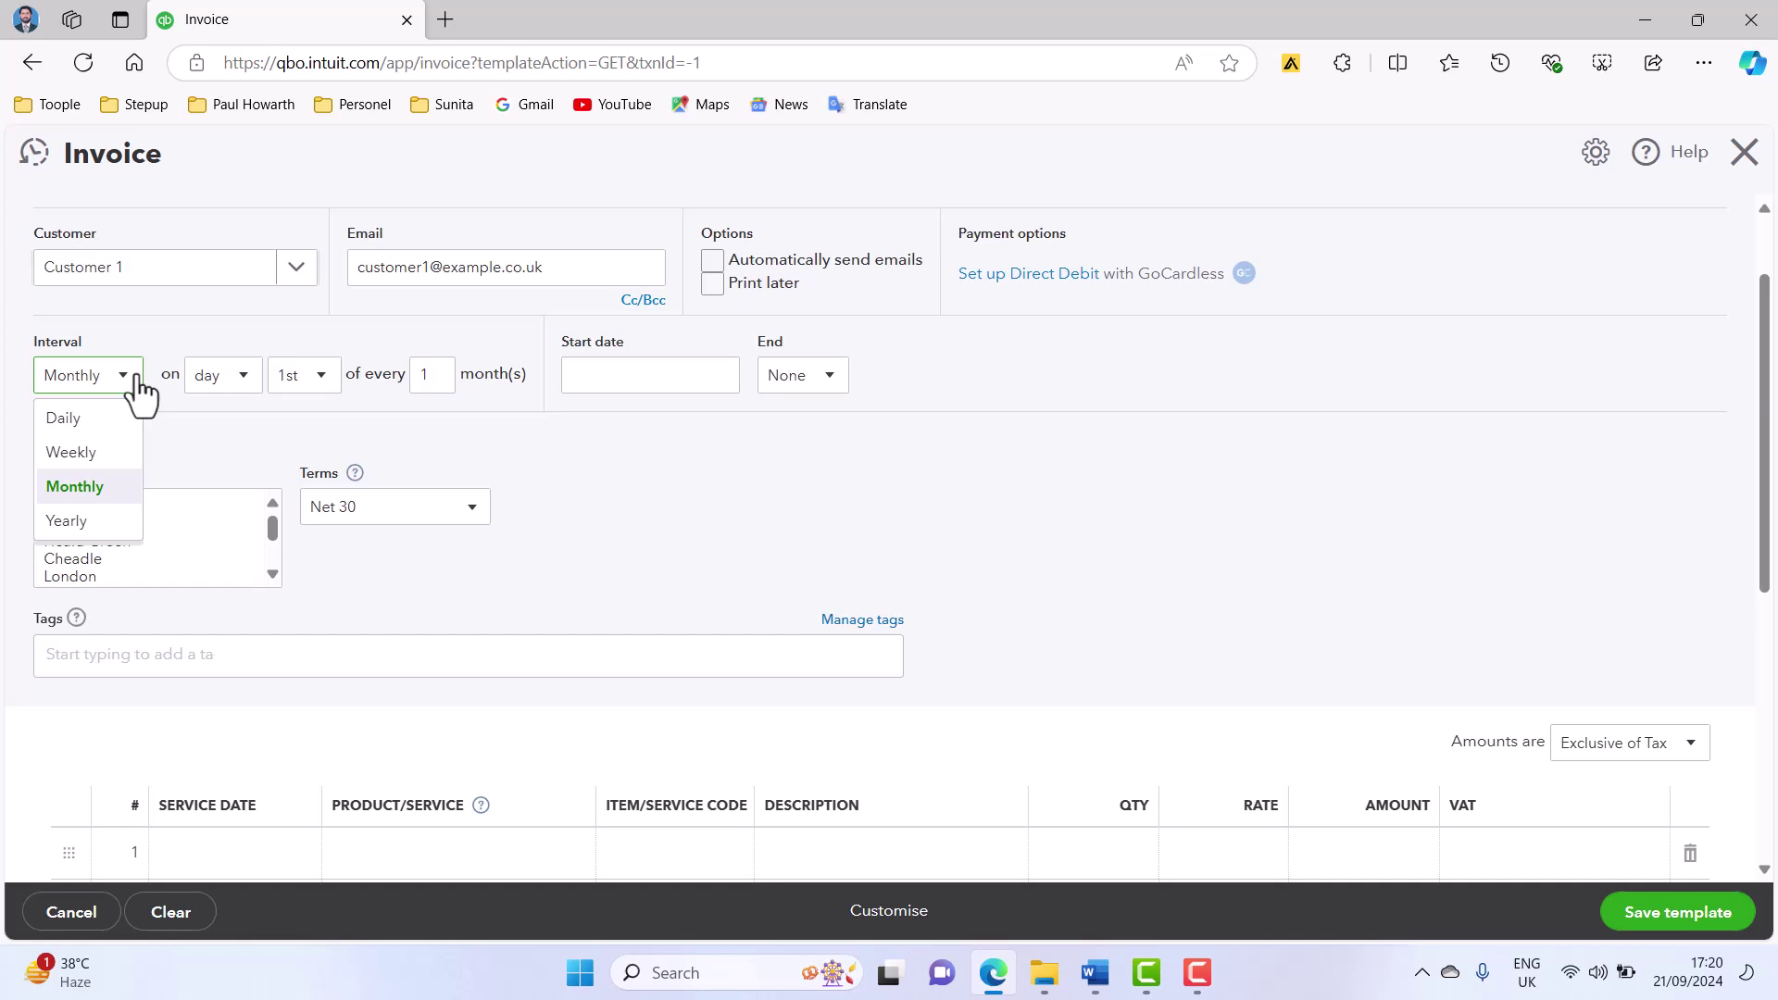
click(117, 485)
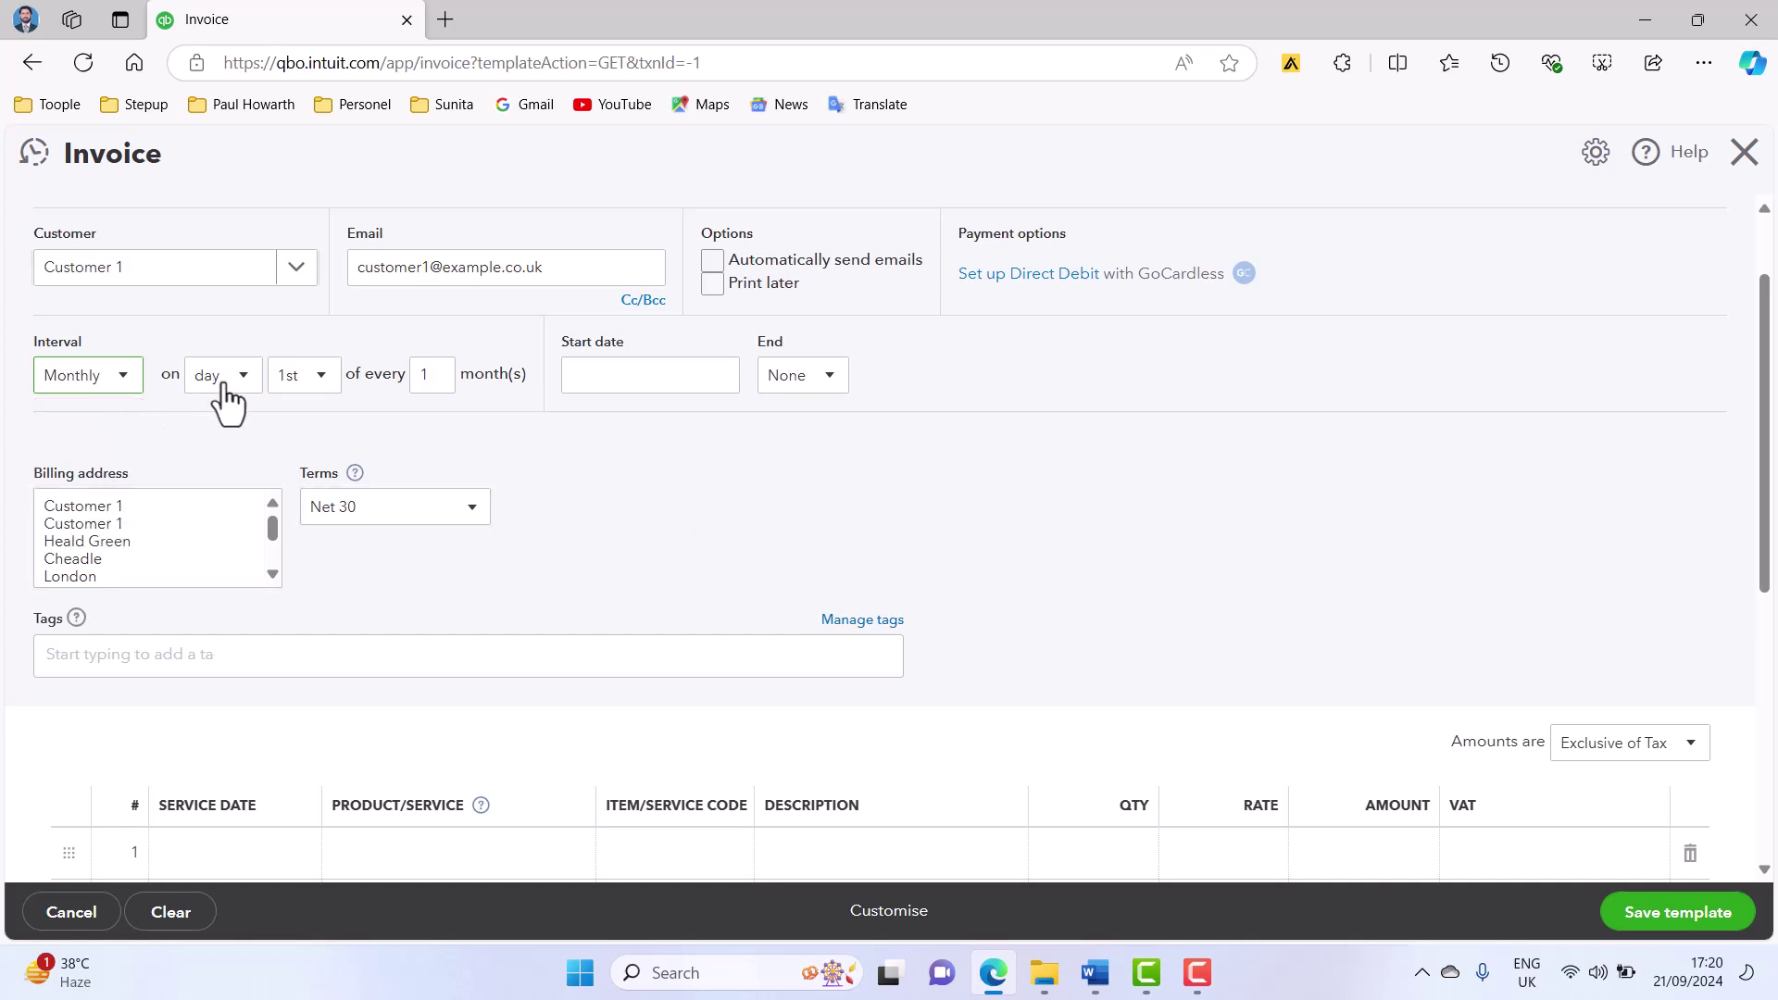
click(326, 396)
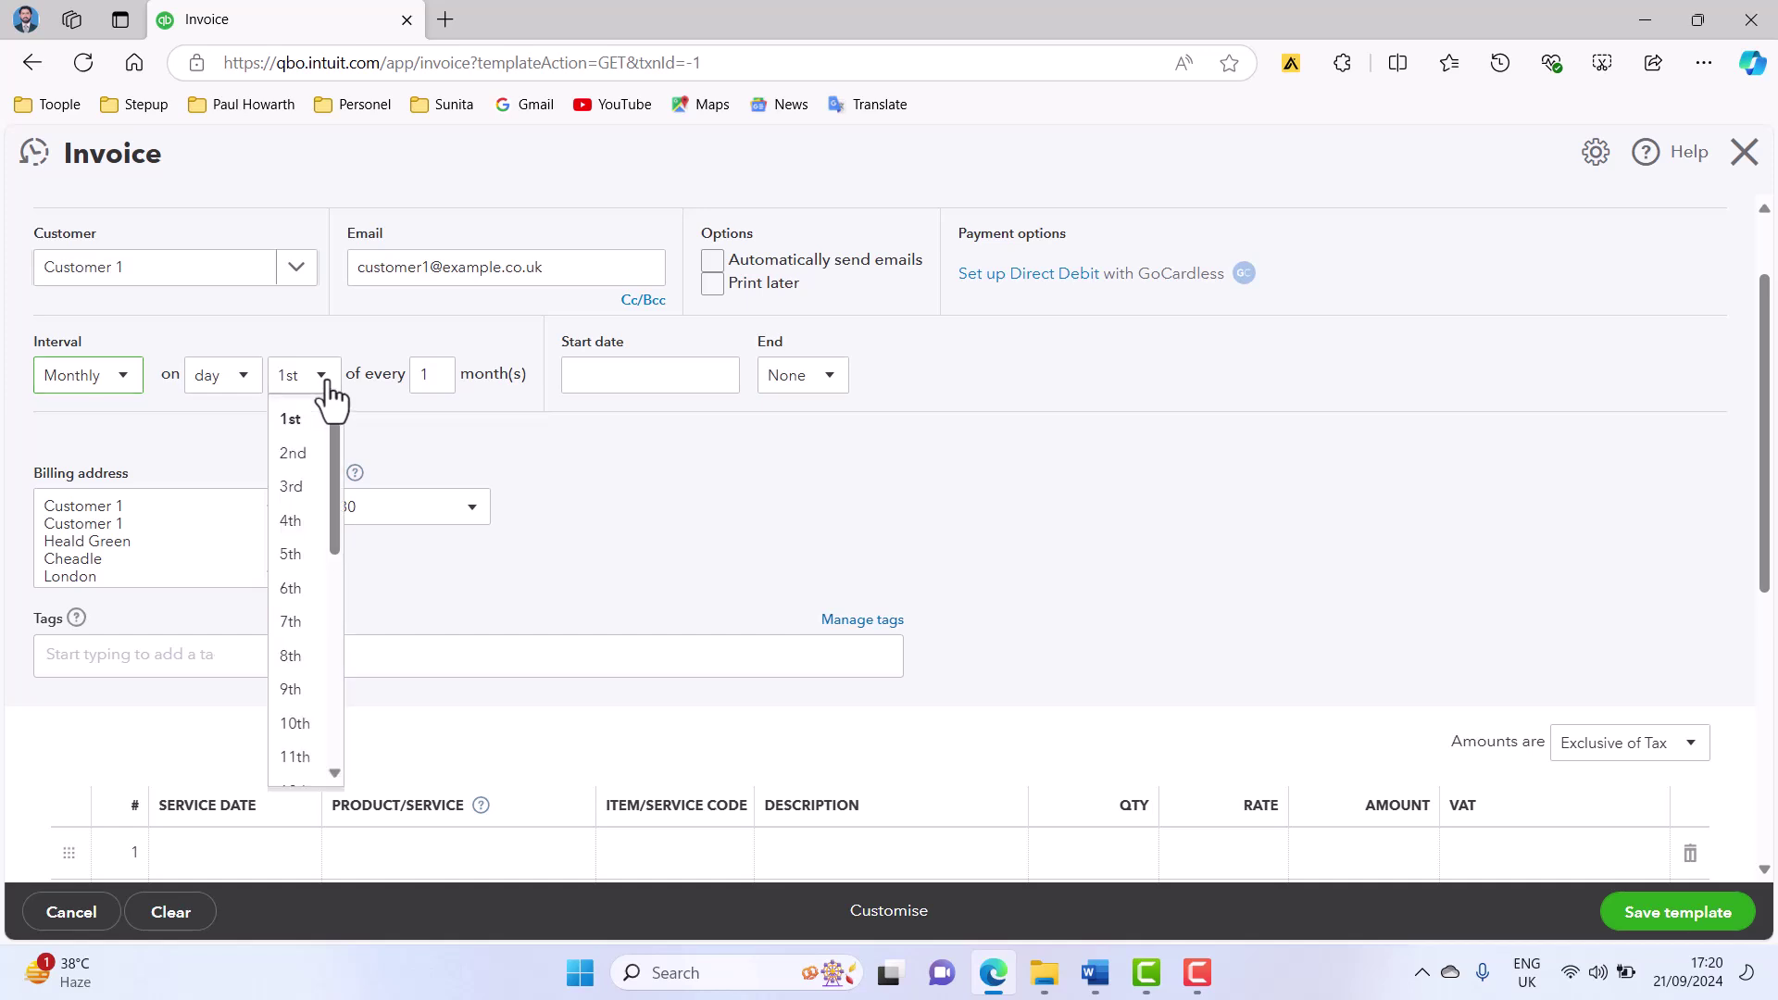
drag(341, 446, 326, 592)
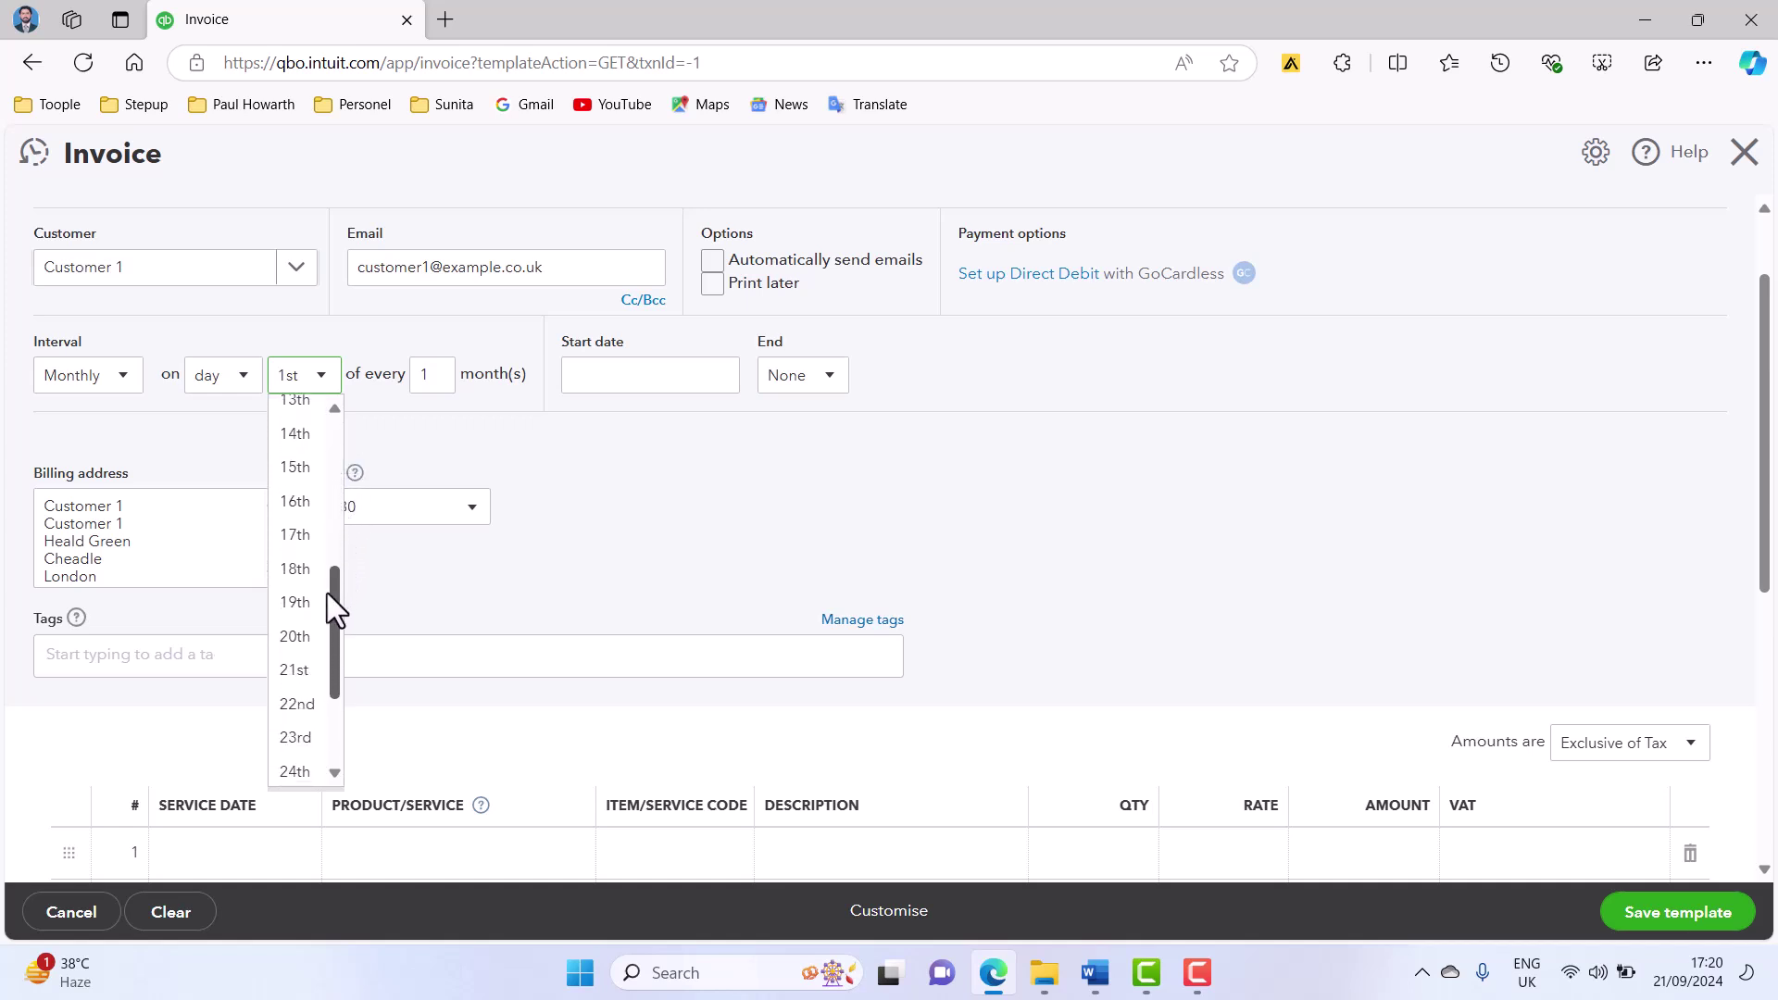
click(307, 690)
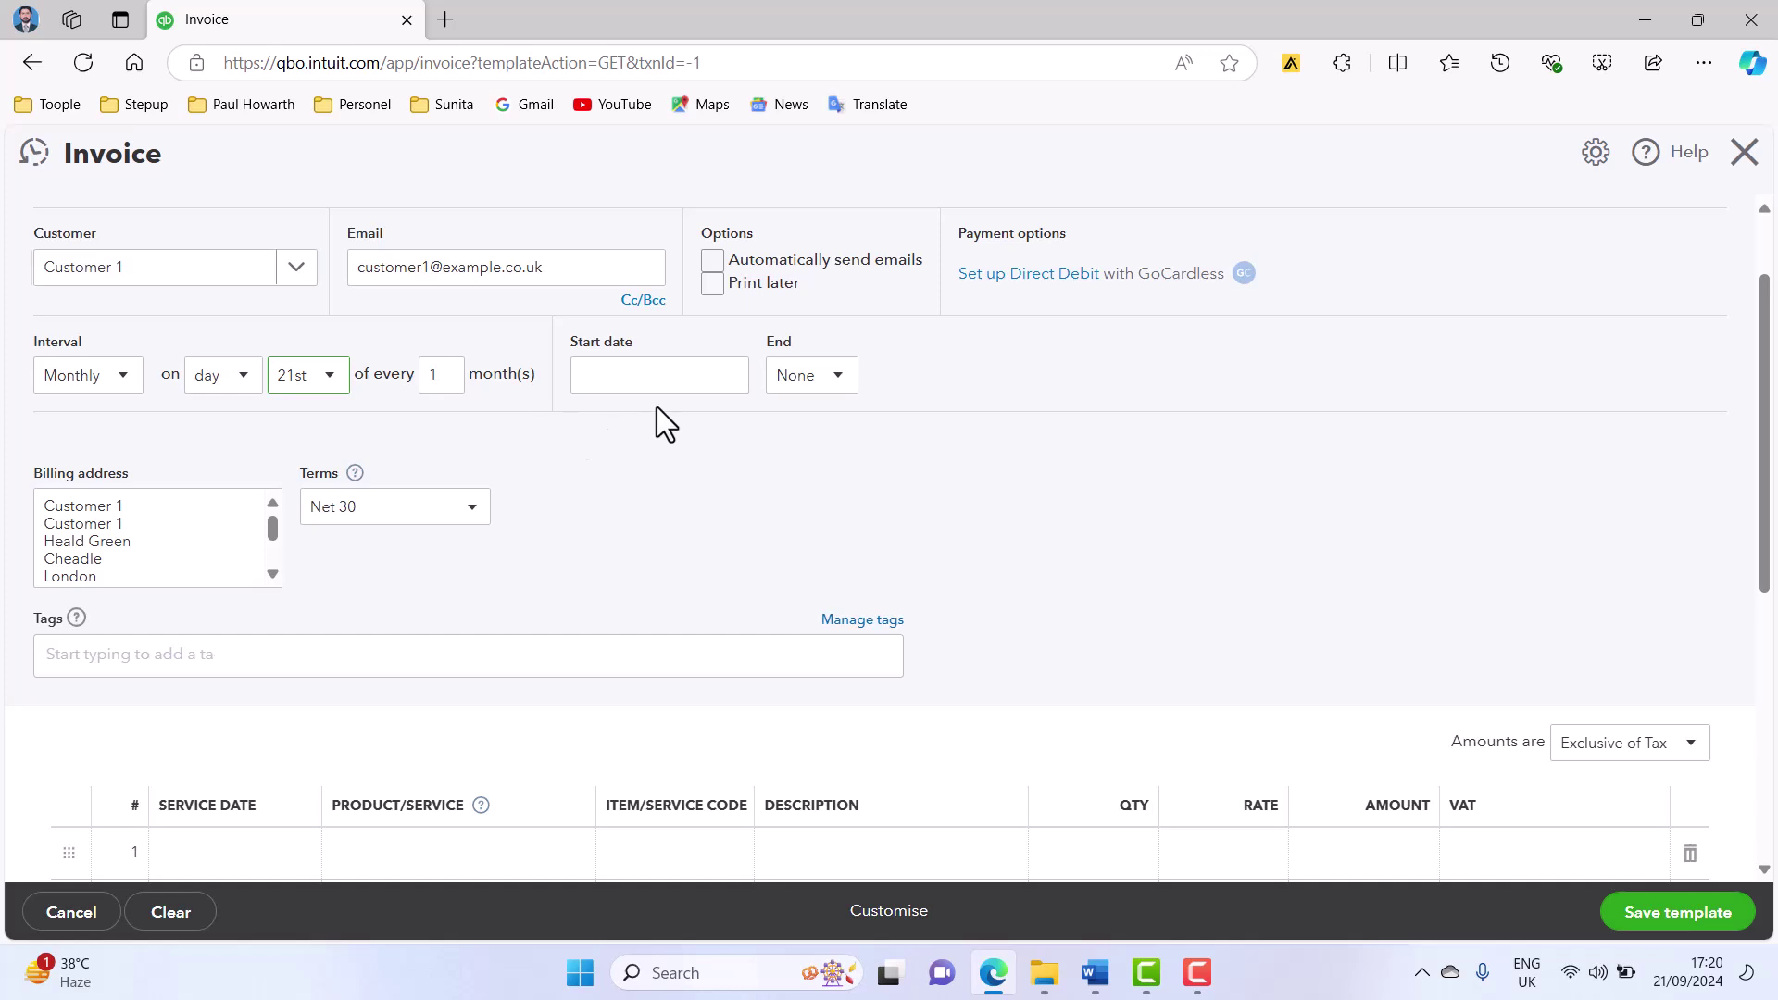
click(726, 381)
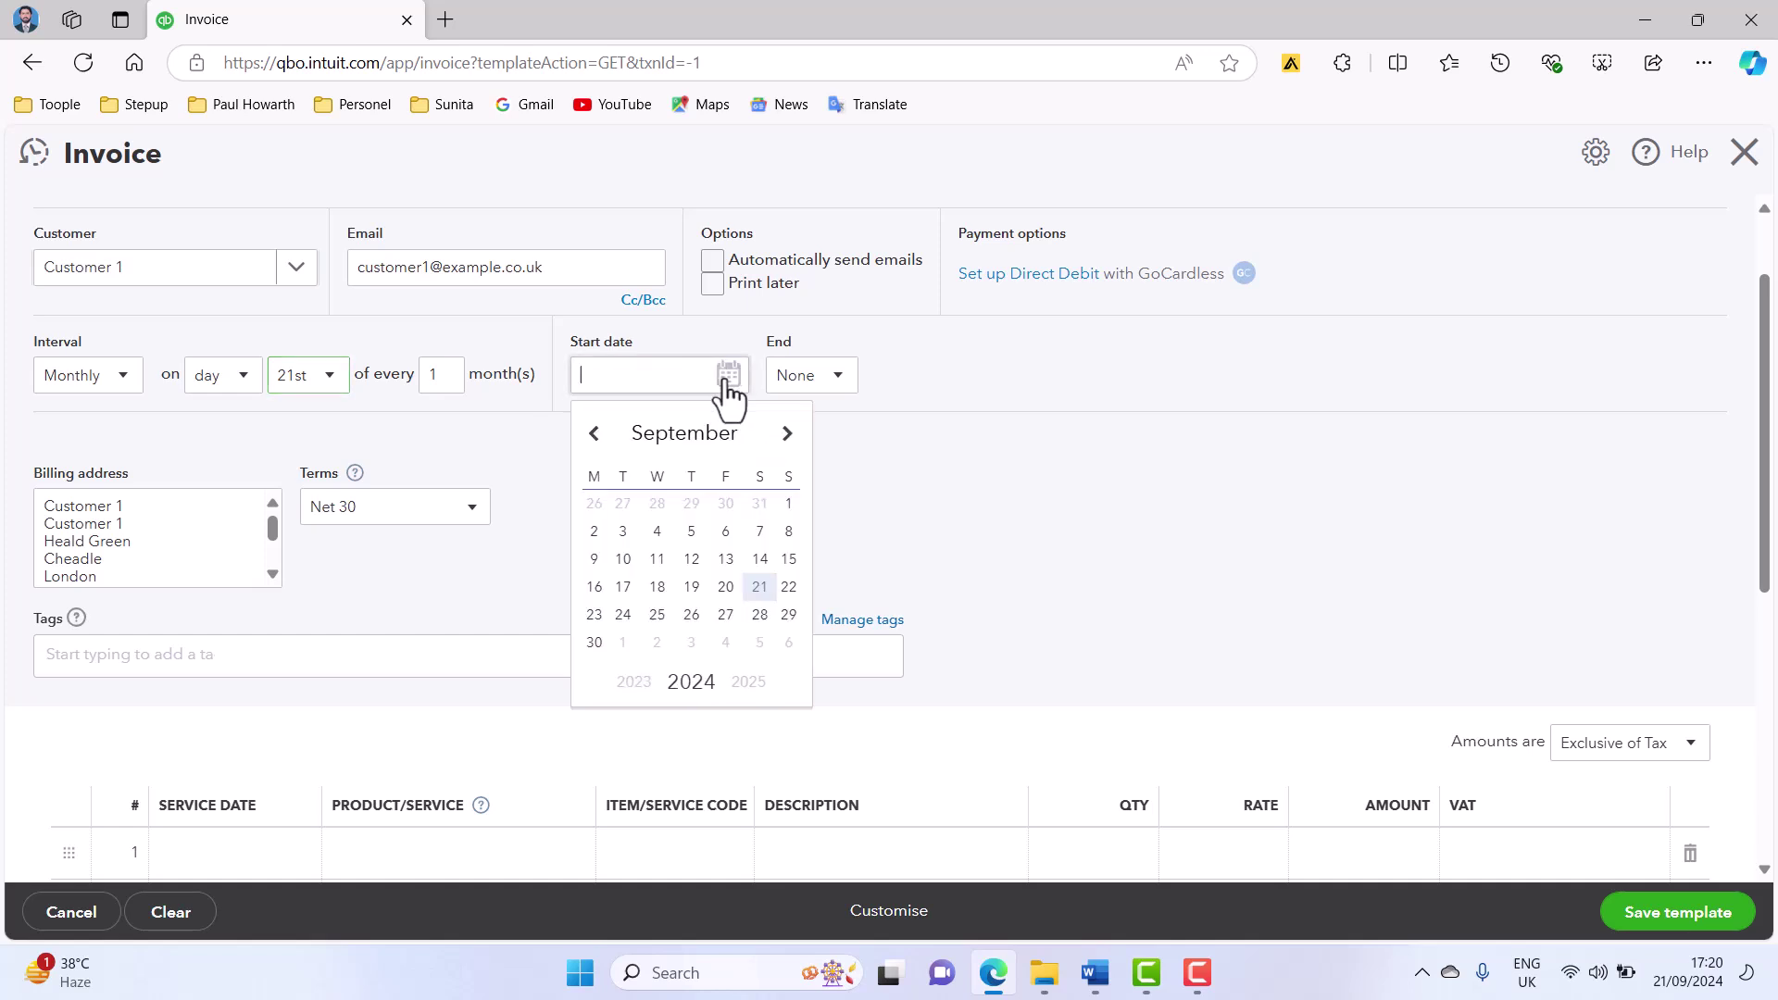
click(759, 589)
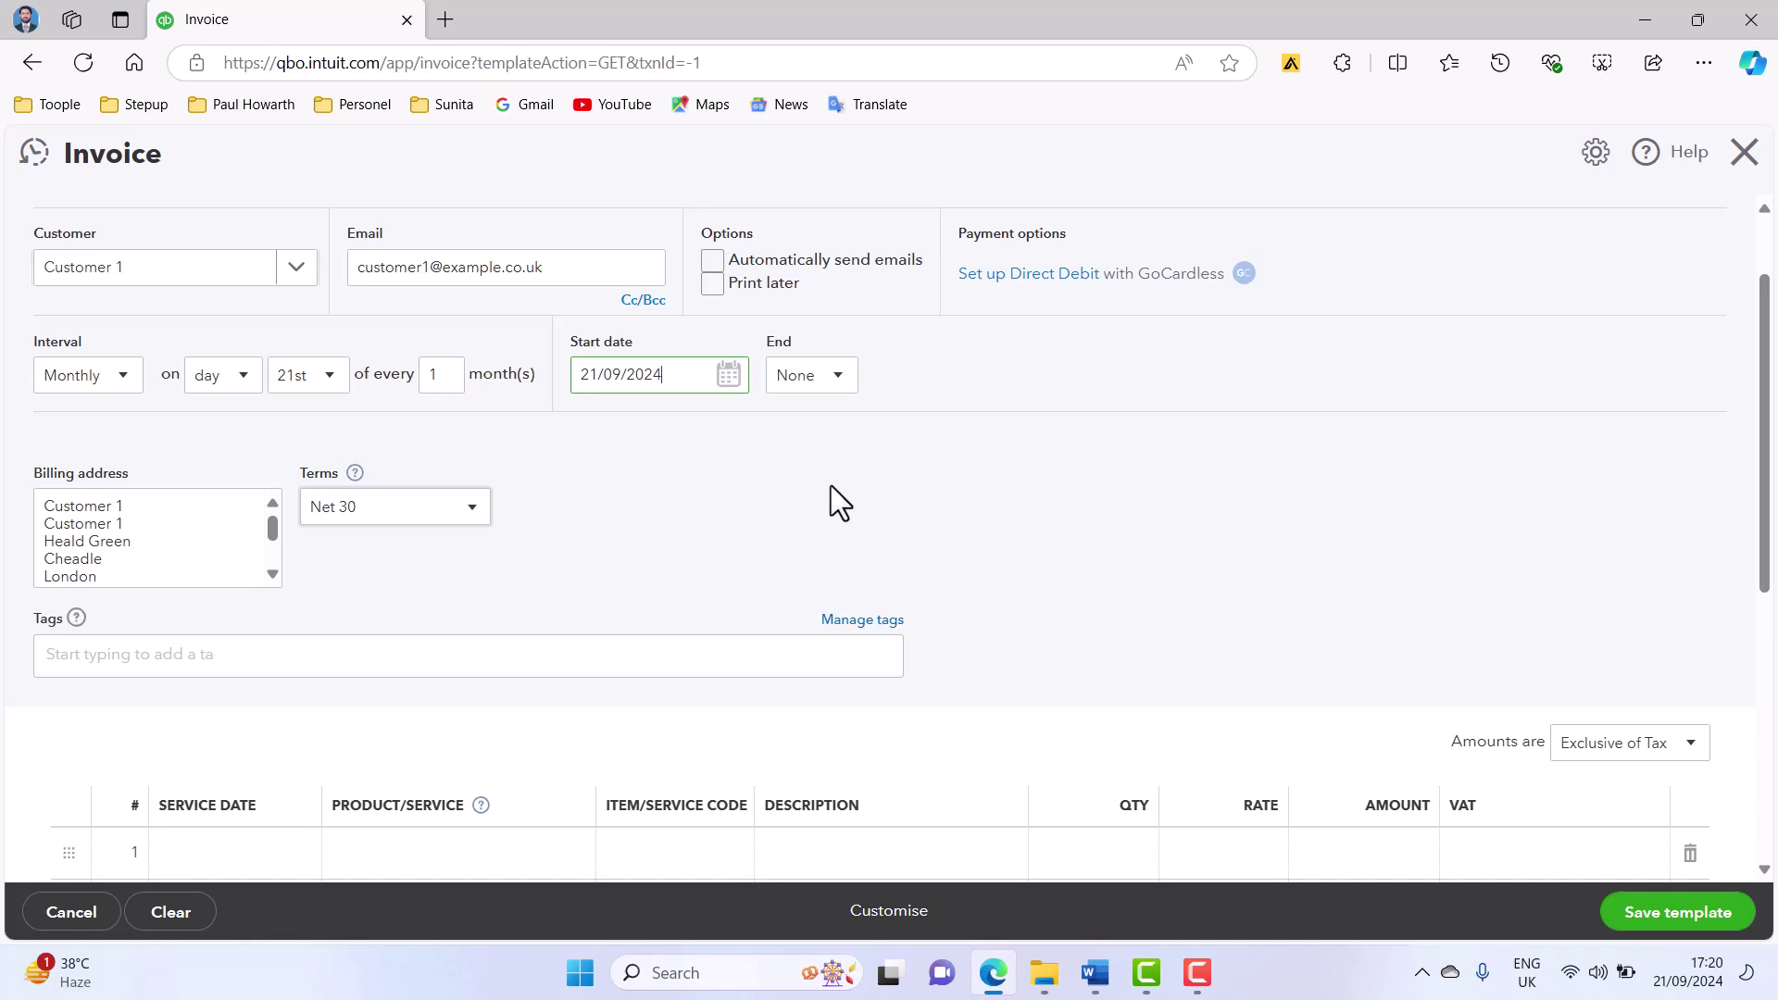
click(841, 393)
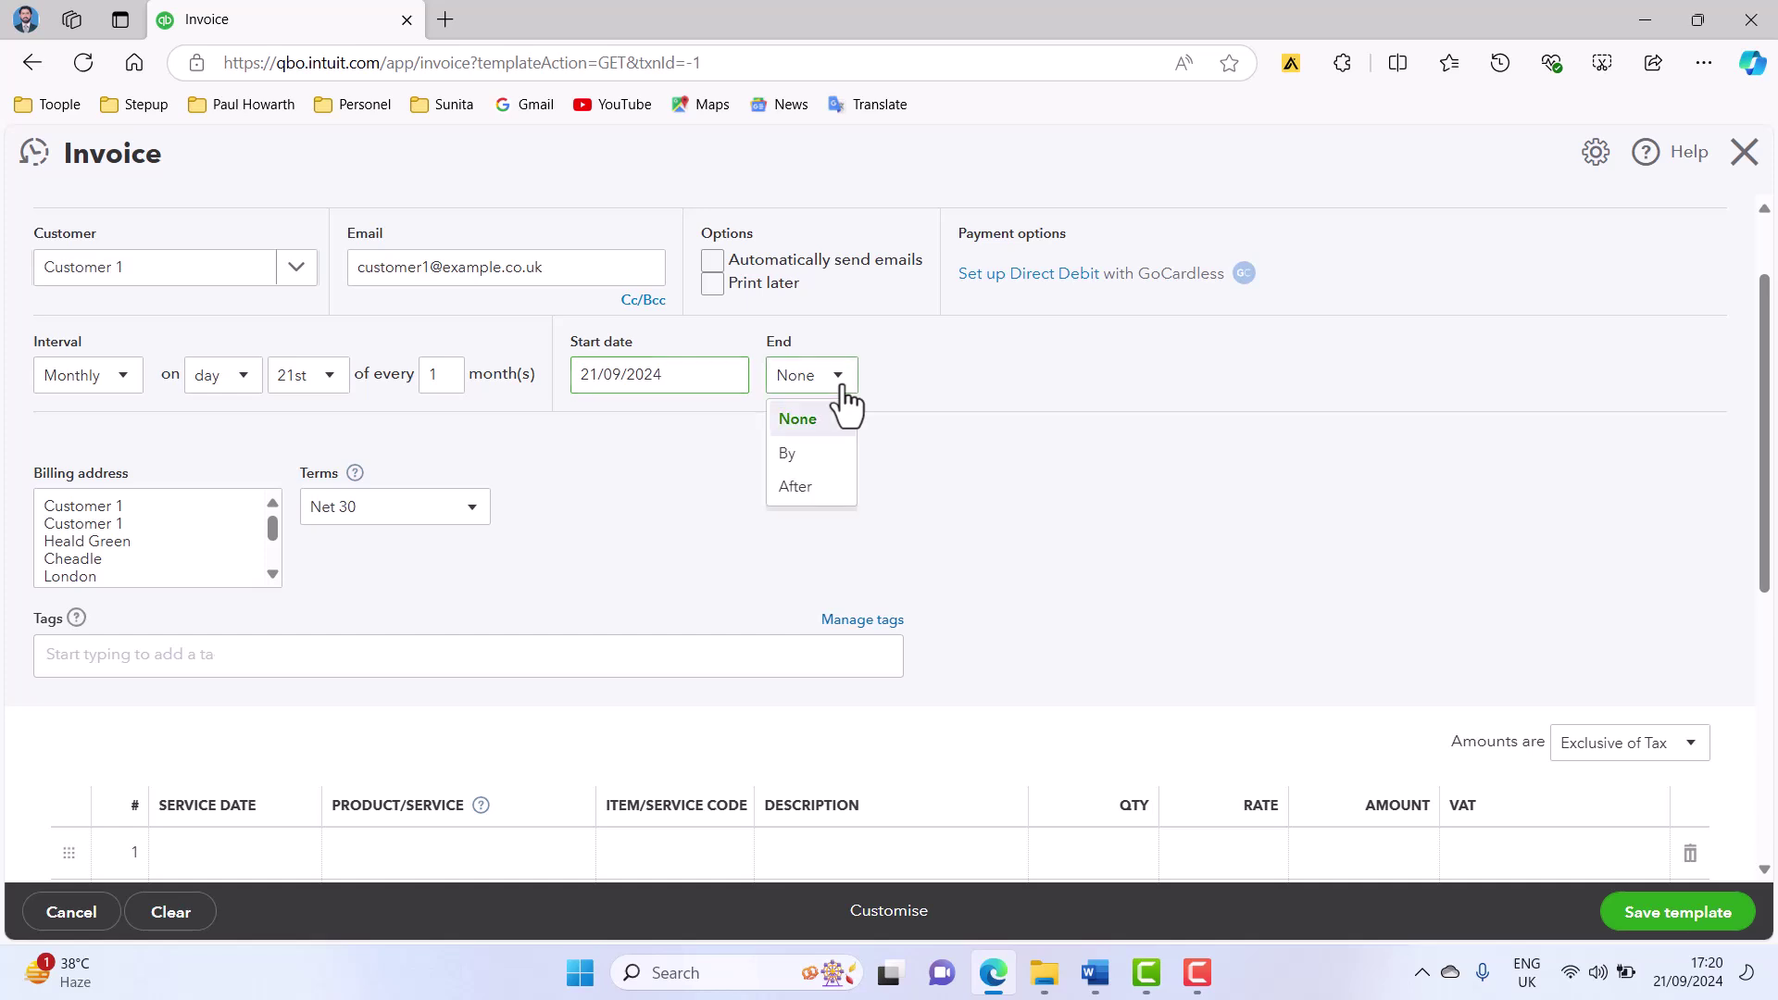
click(805, 466)
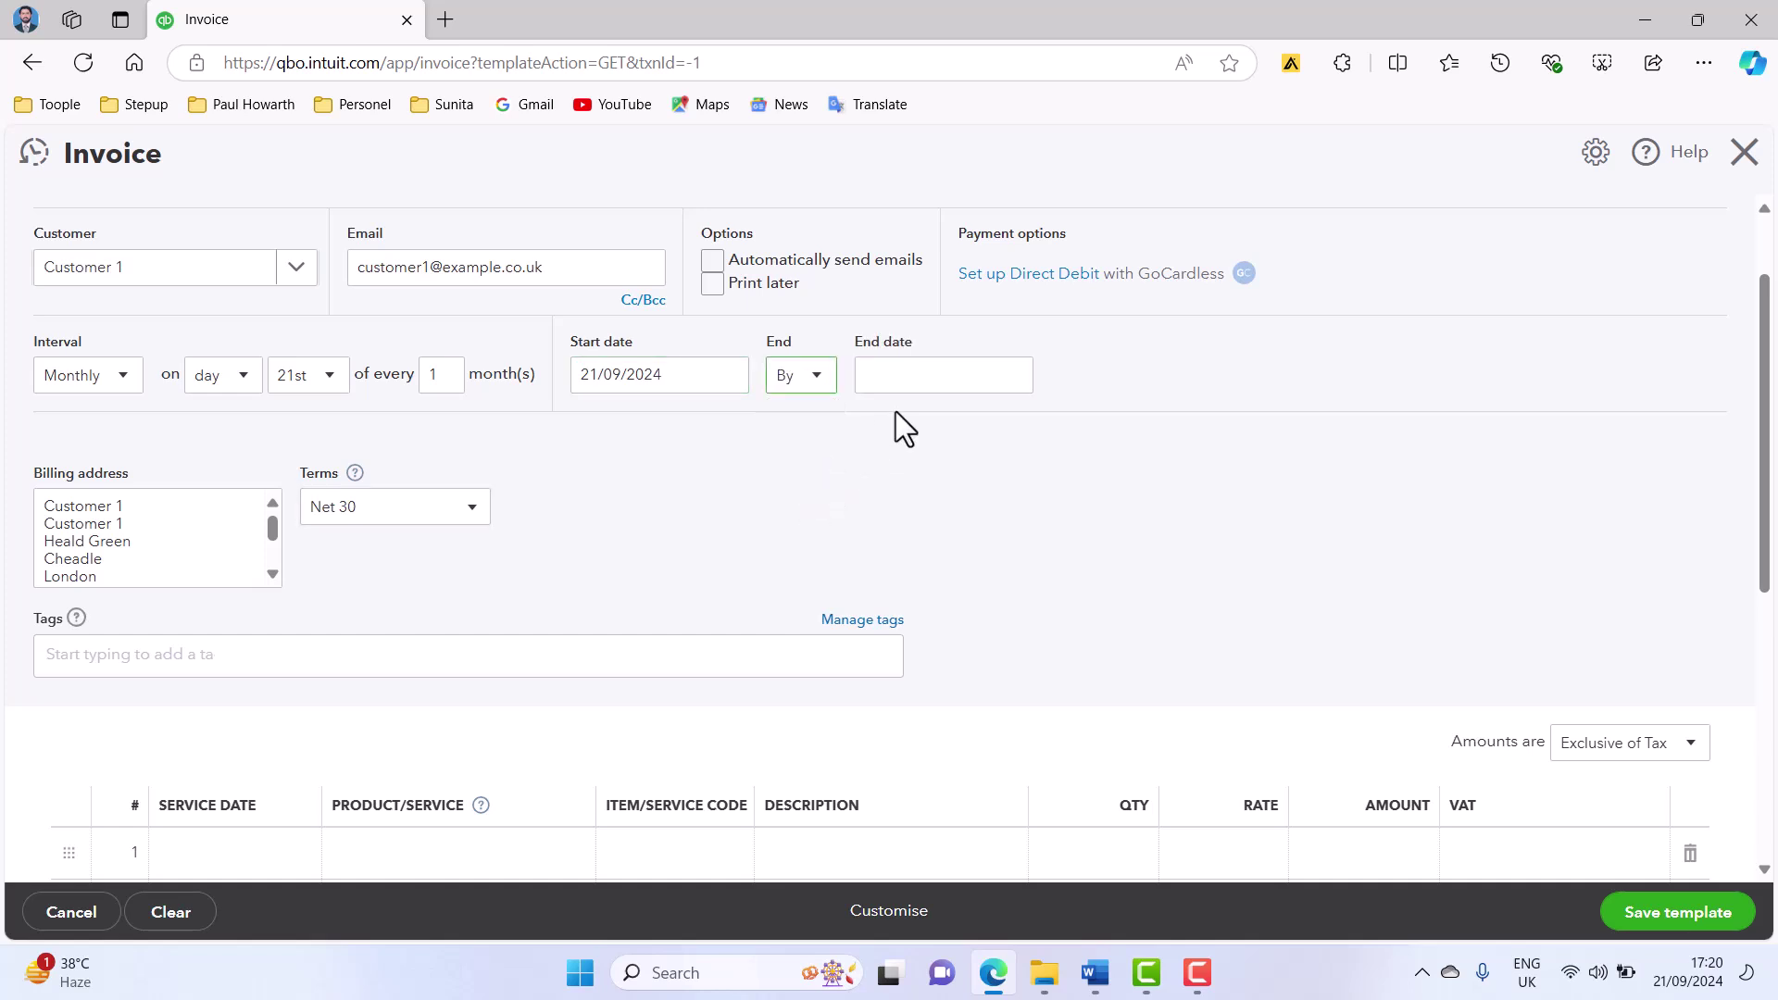
click(820, 379)
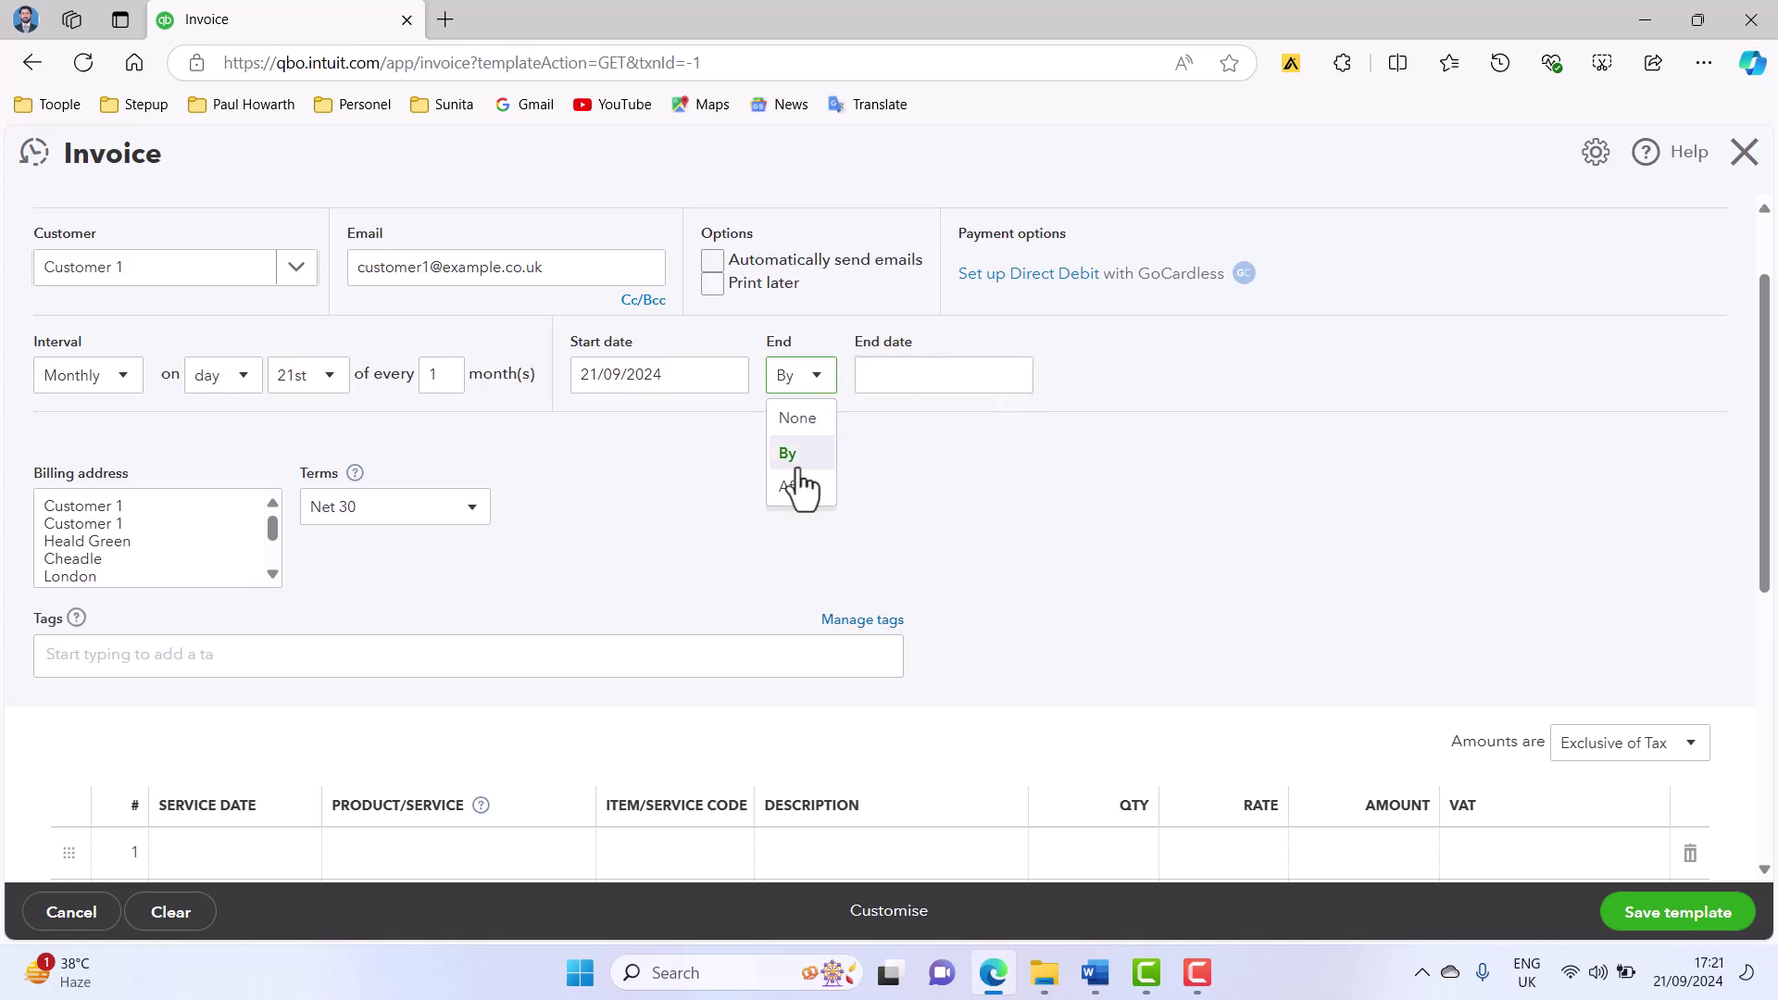
click(795, 487)
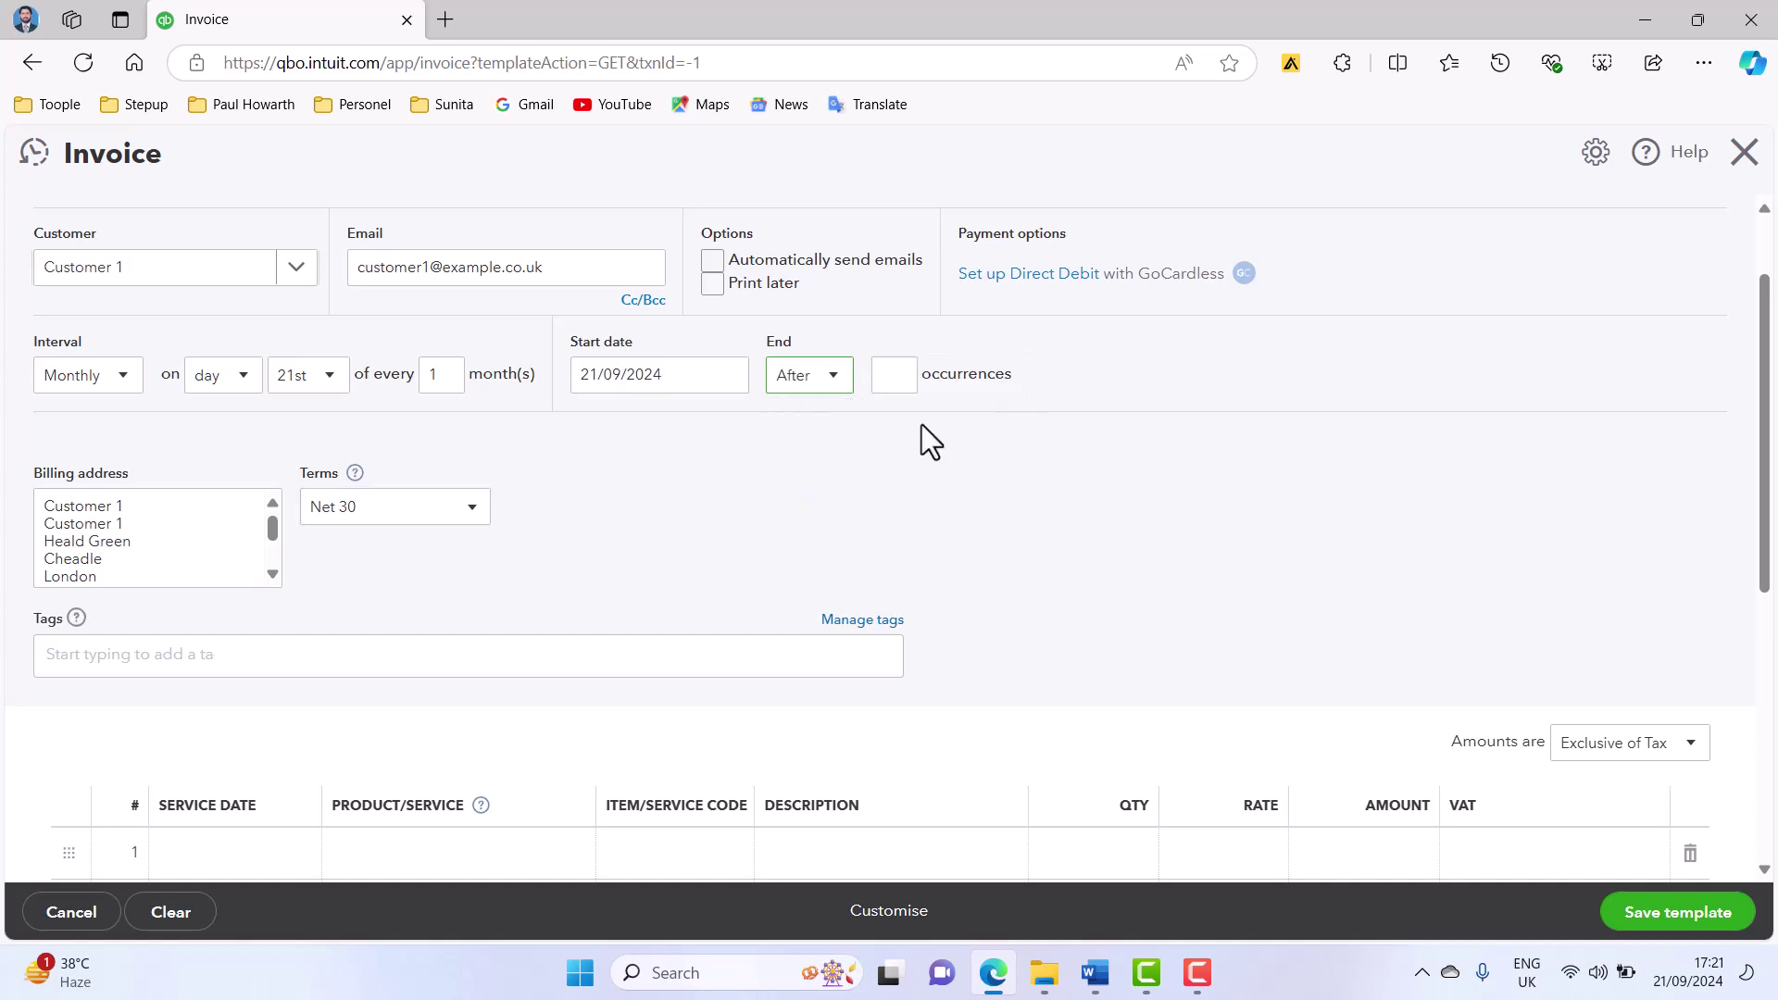
click(906, 377)
- Make the recurring schedule end by a fixed date and set that end date to 21/08/2025
click(833, 407)
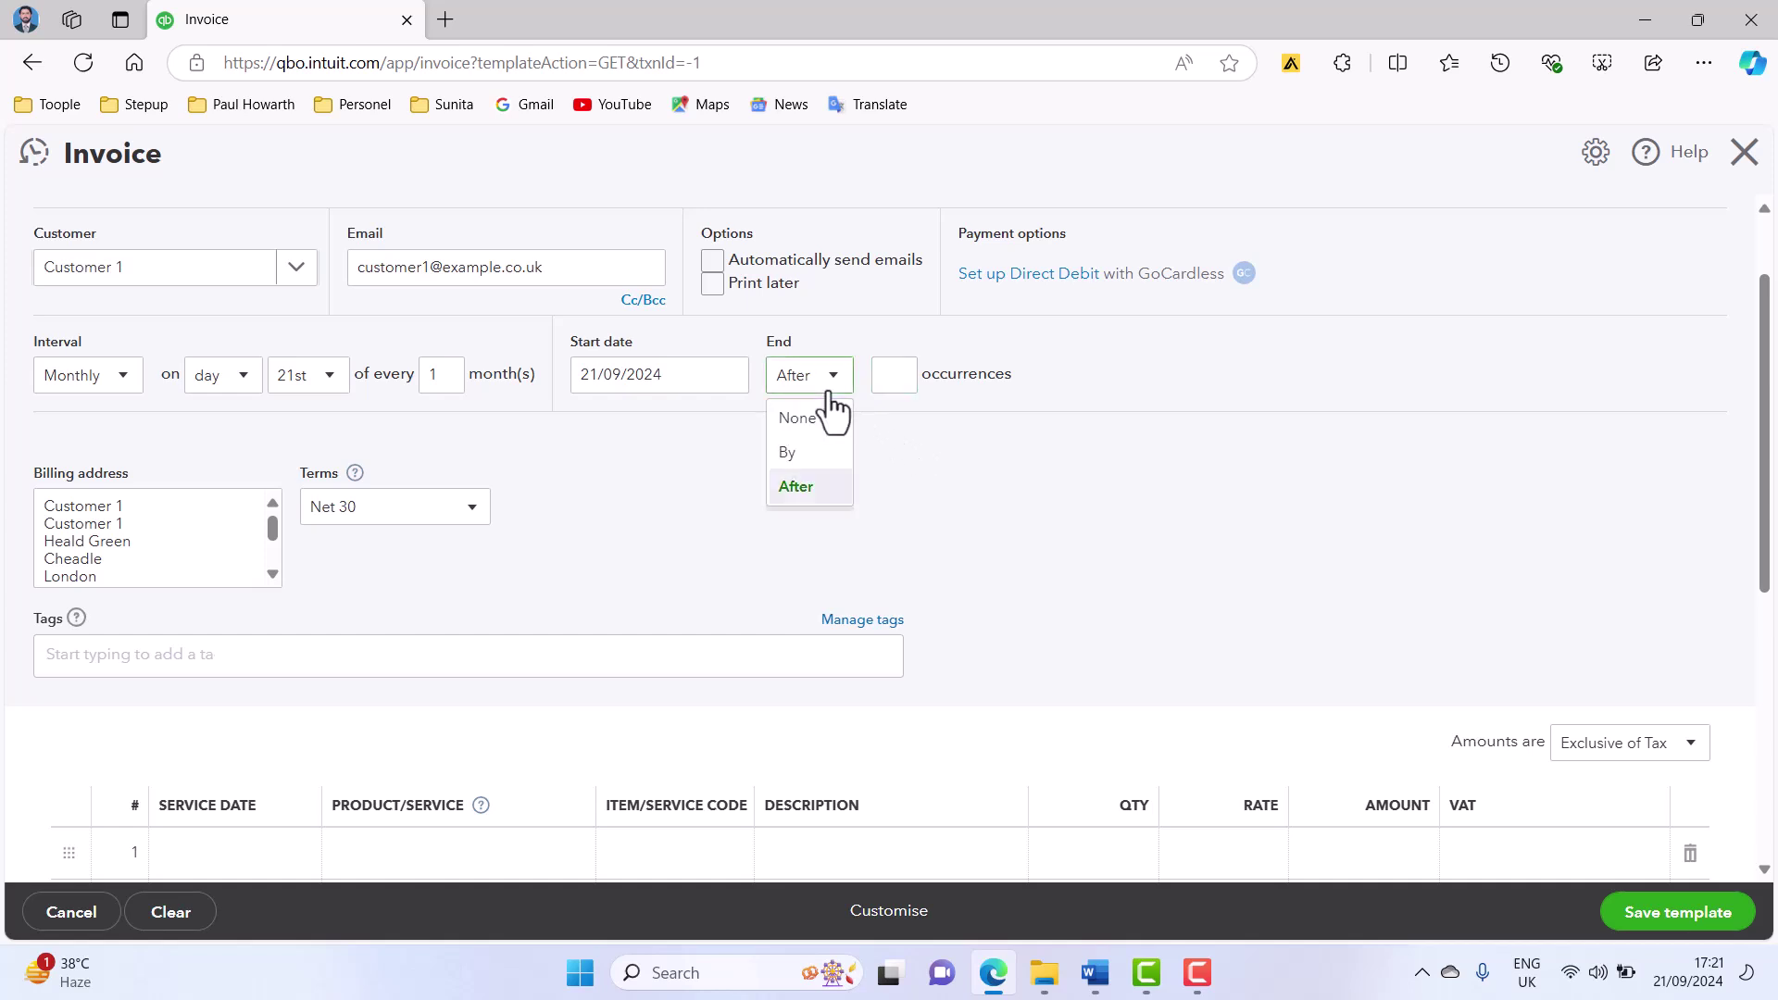
click(818, 454)
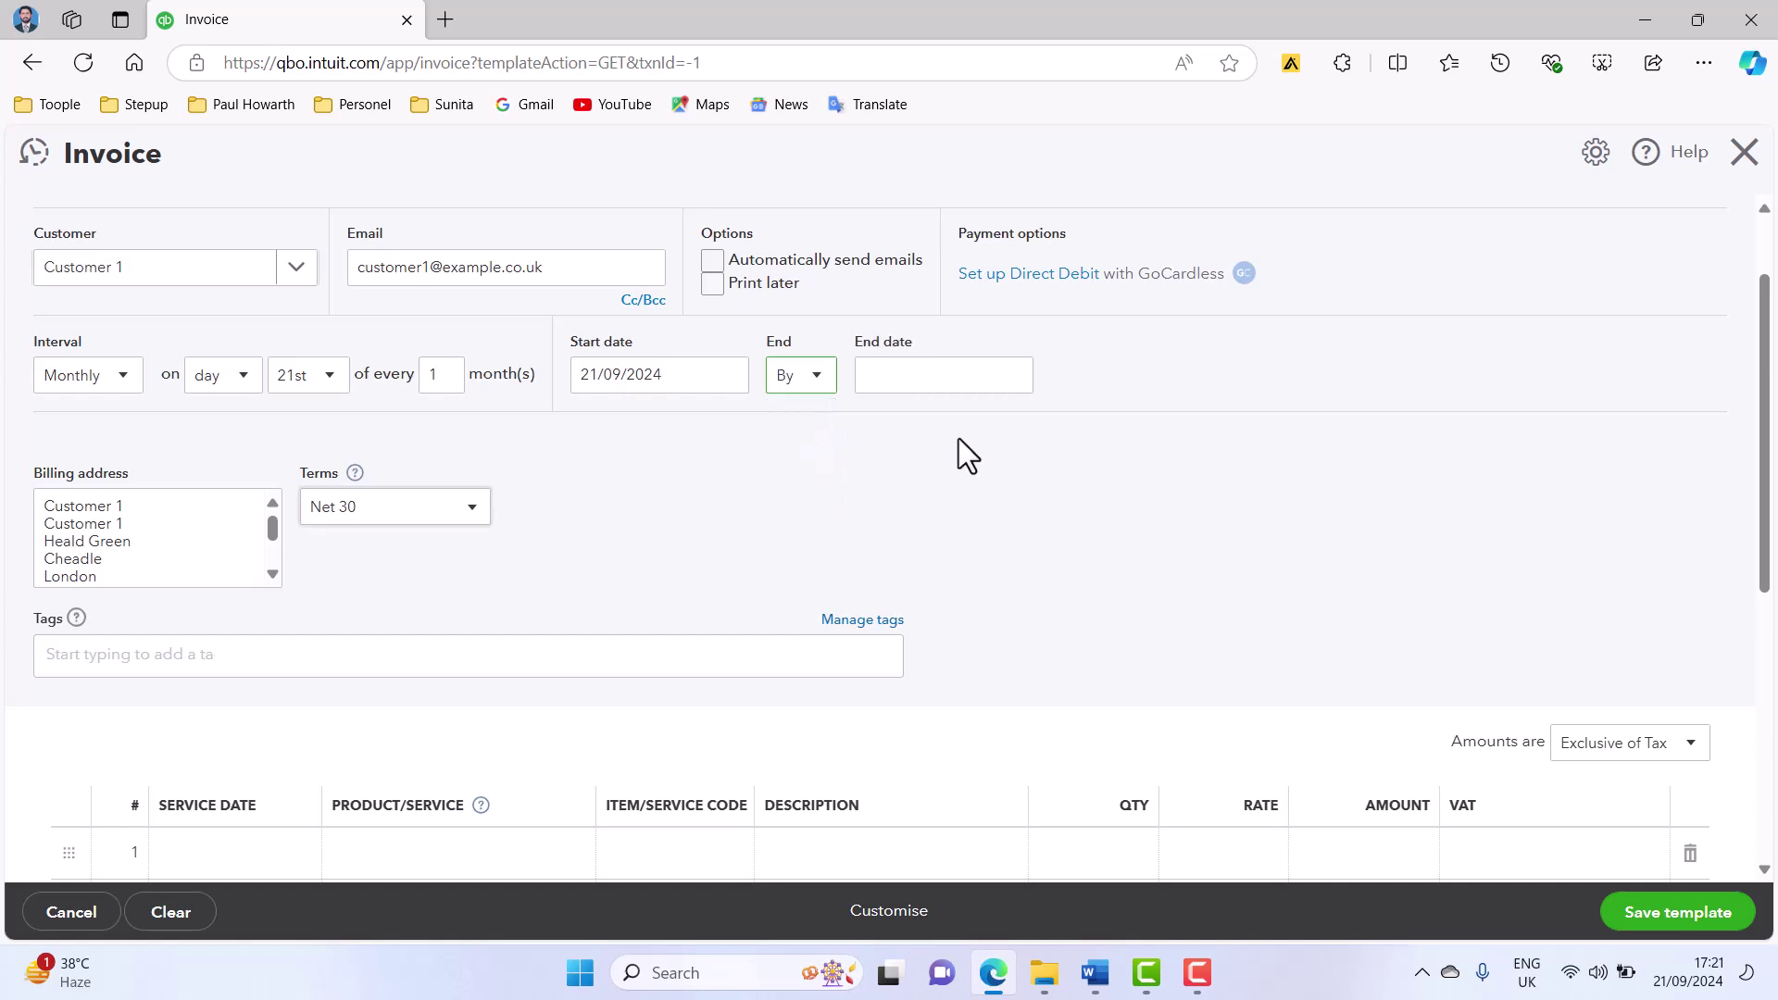
click(1012, 376)
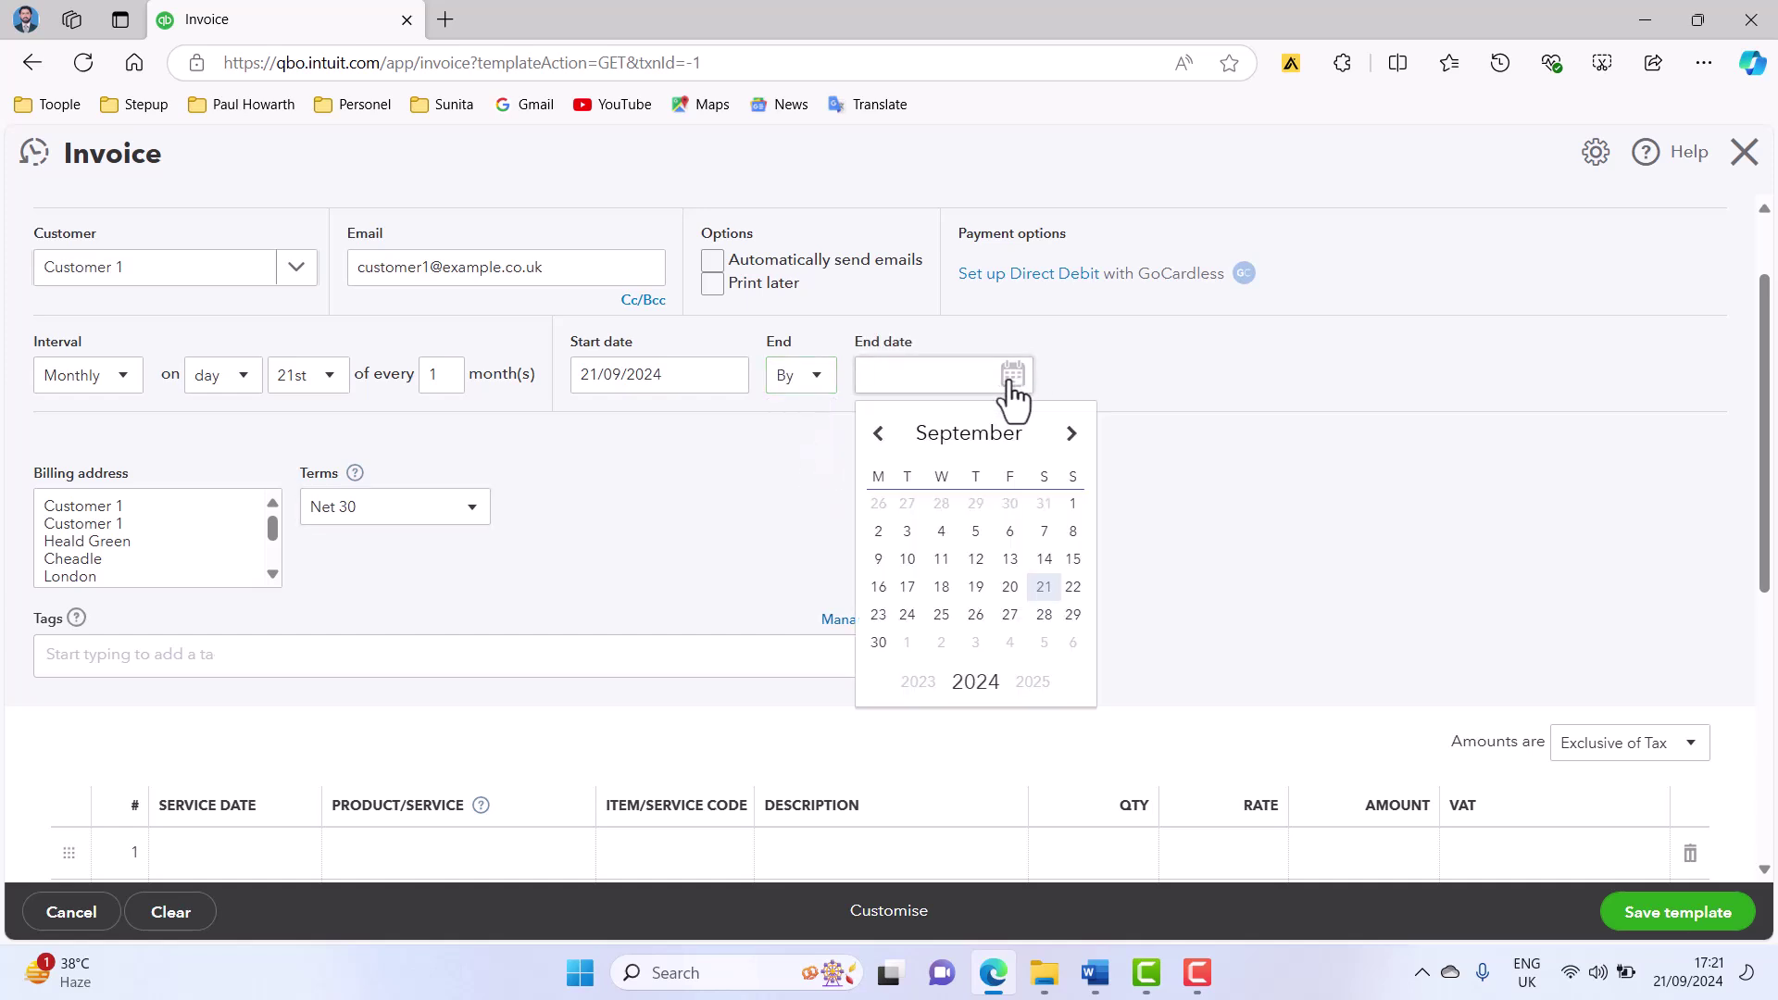
click(1032, 682)
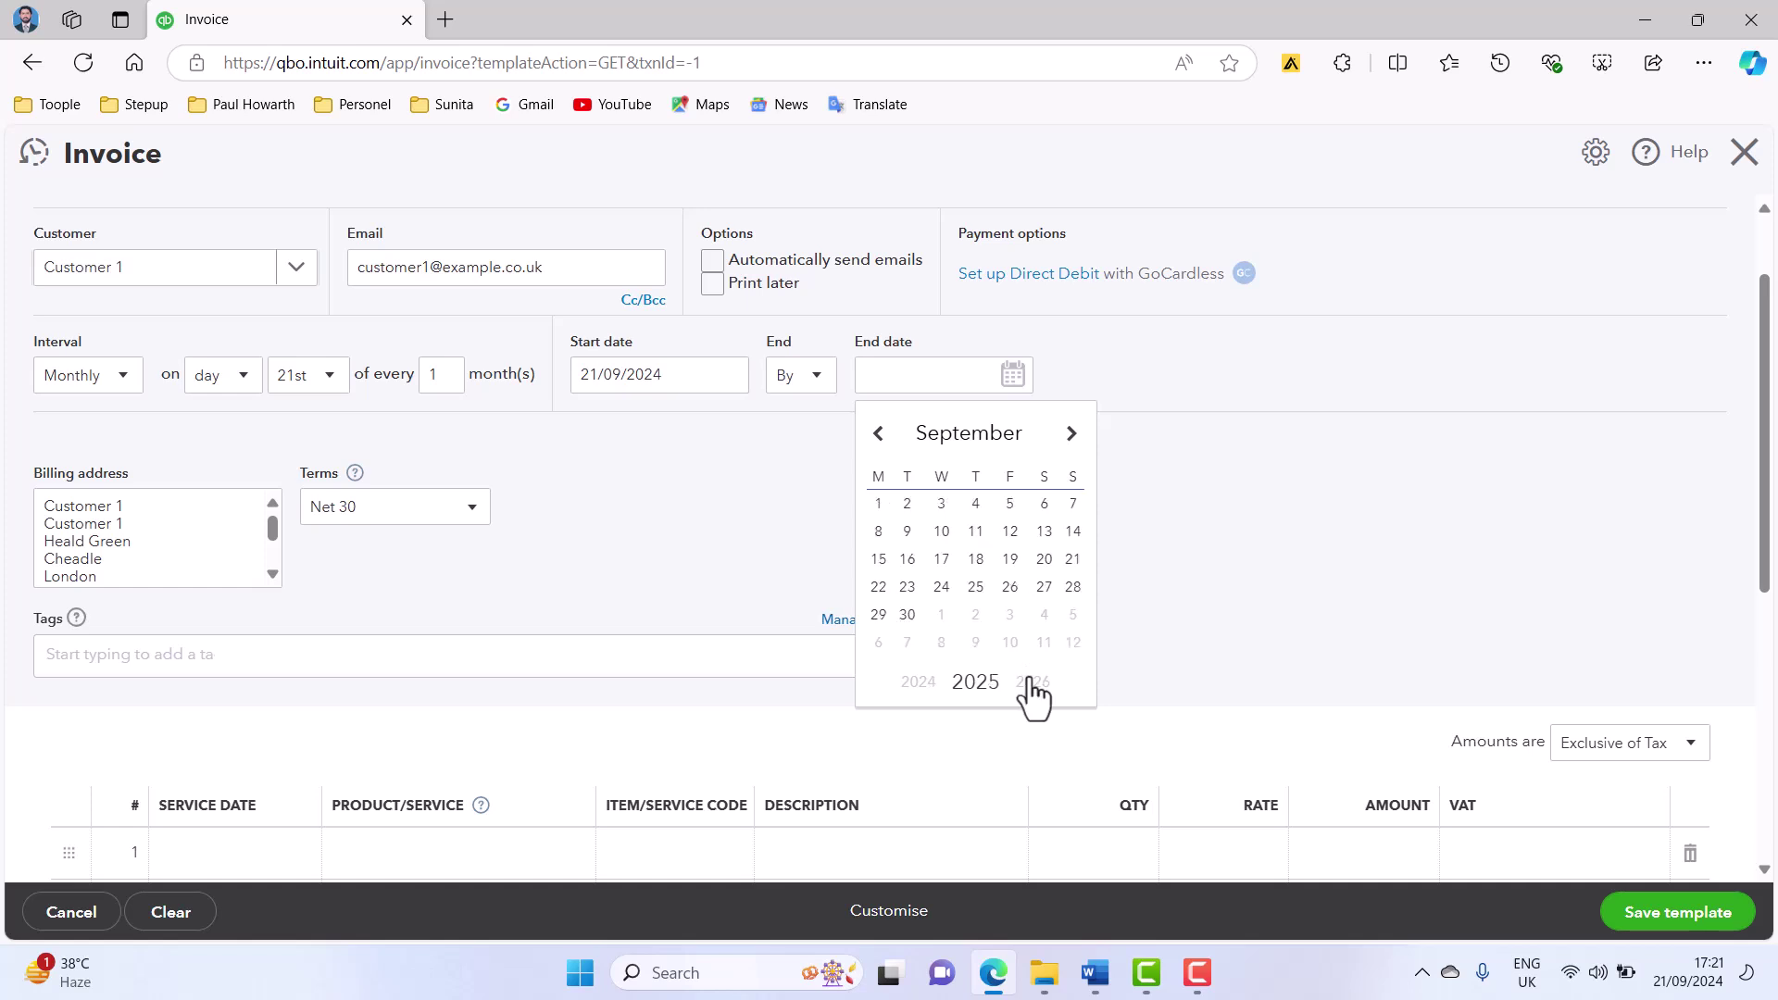
click(879, 433)
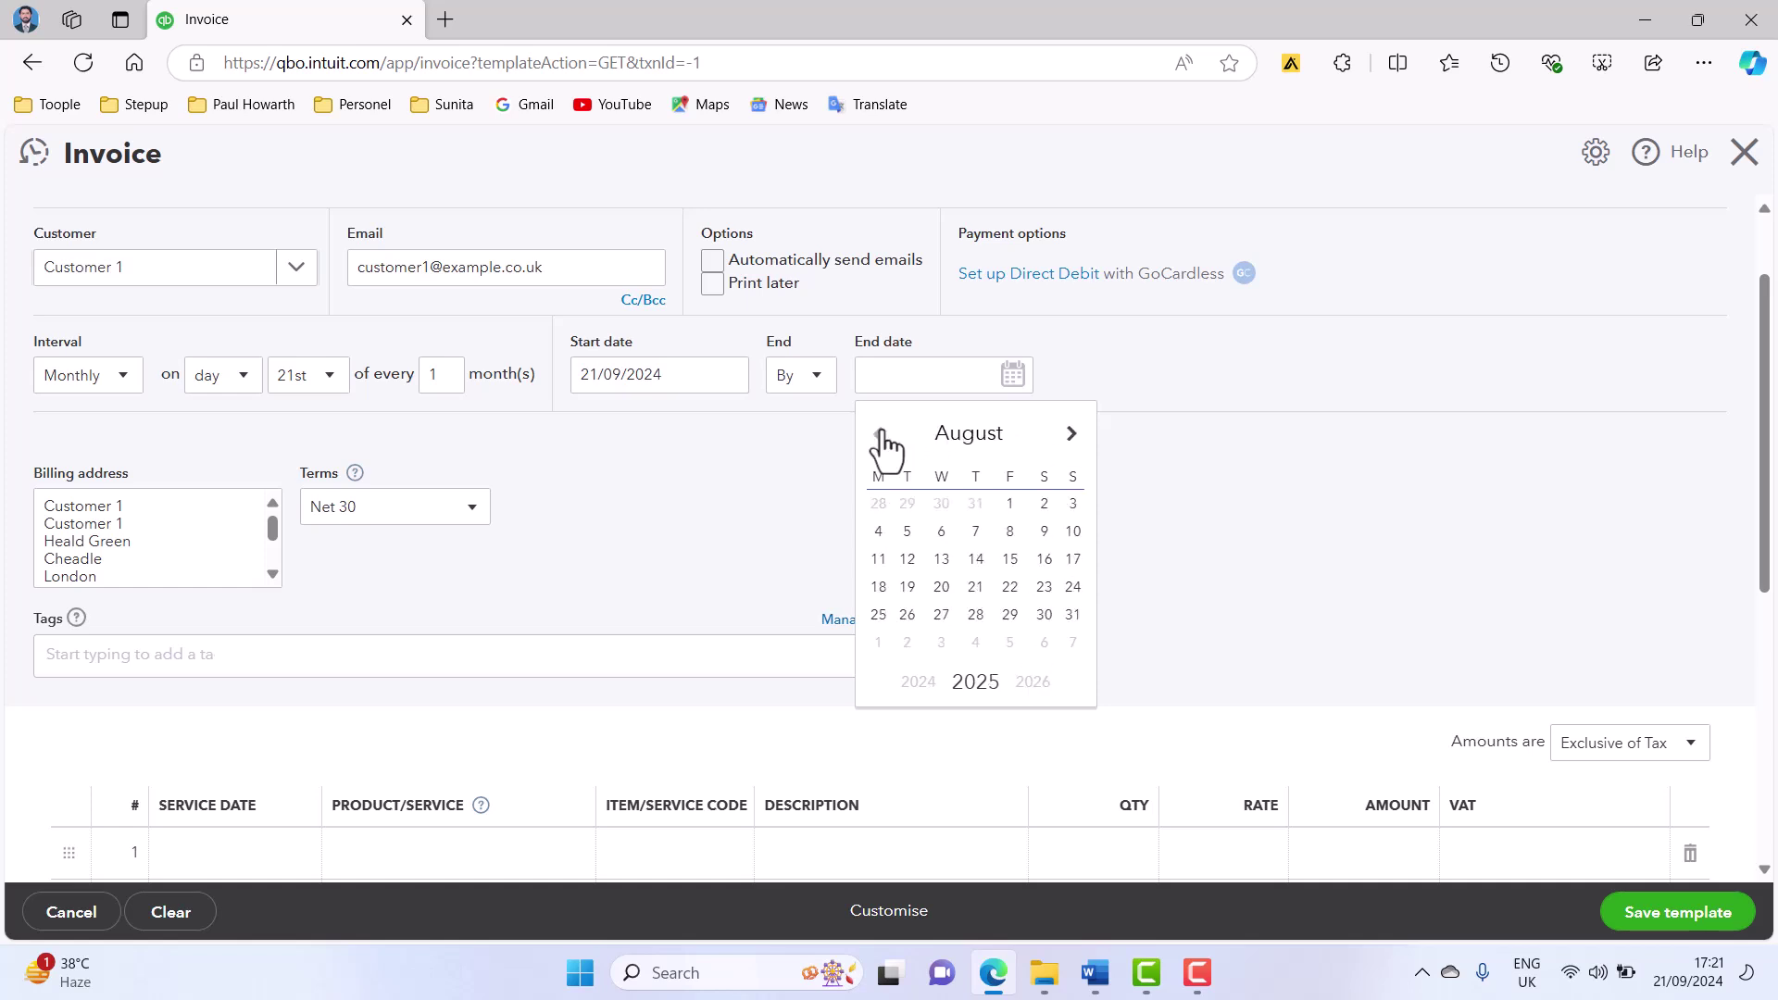
click(976, 588)
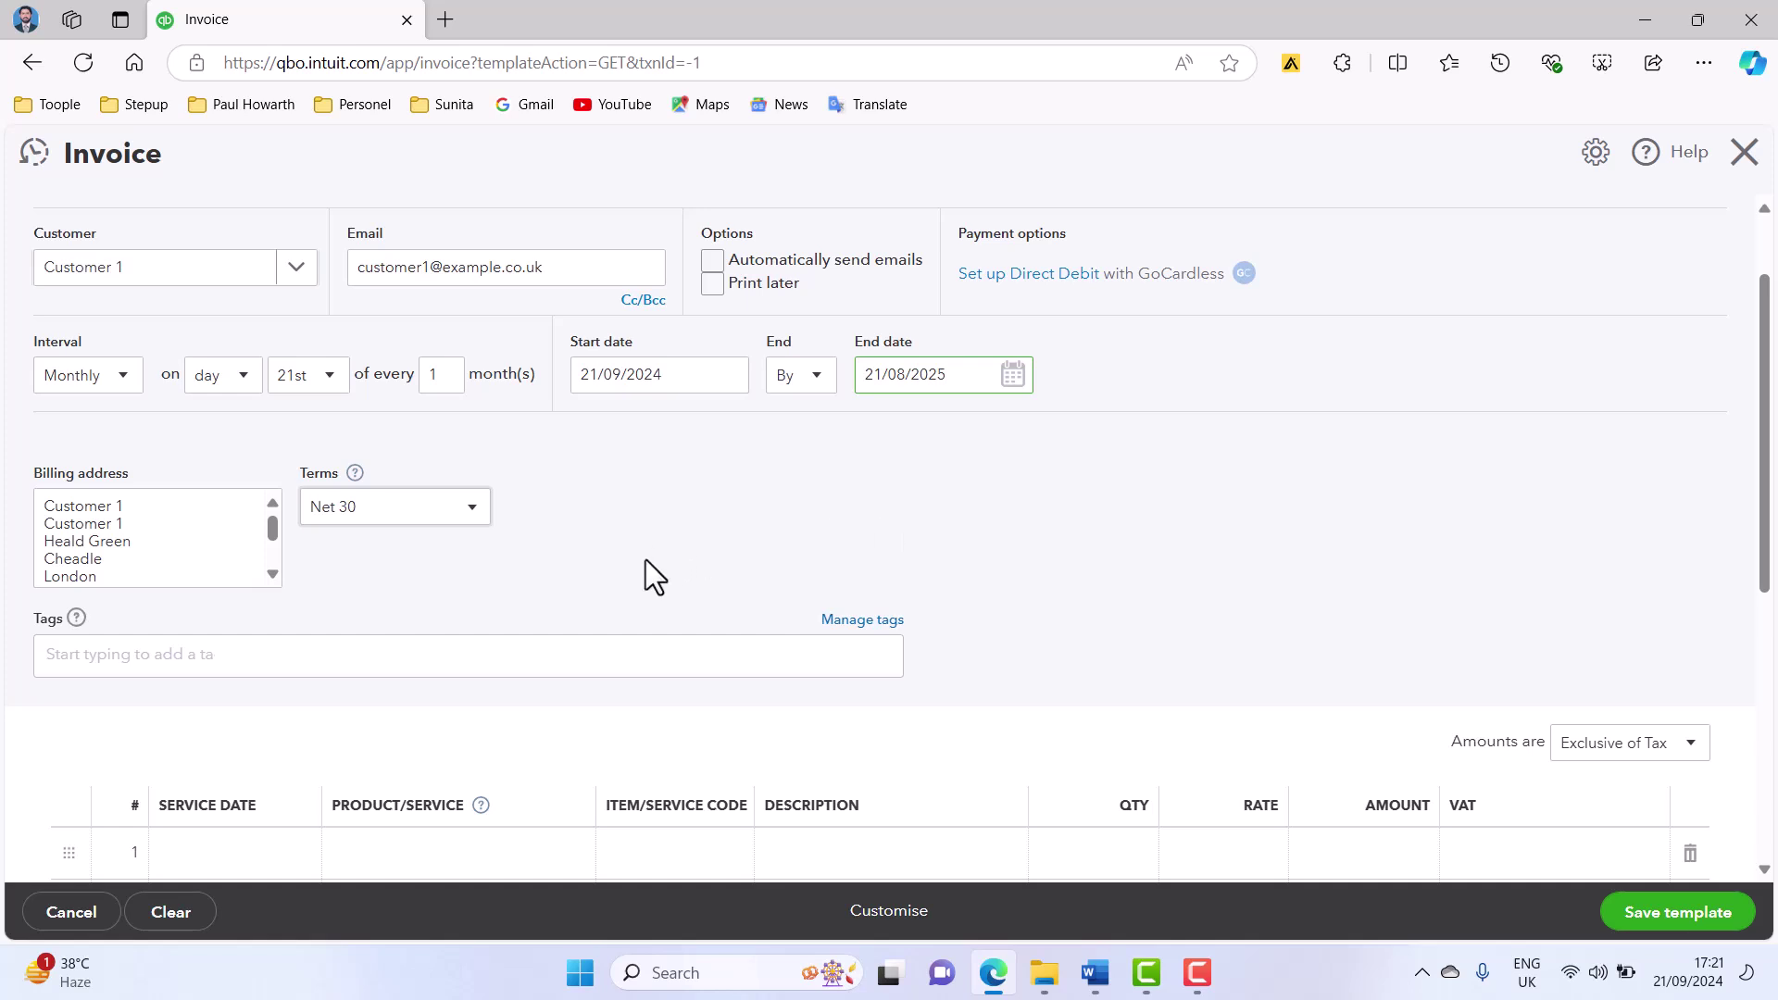
- Add Services as the product on the first invoice line with the description "Monthly Consulting Services"
scroll(646, 575, down, 3)
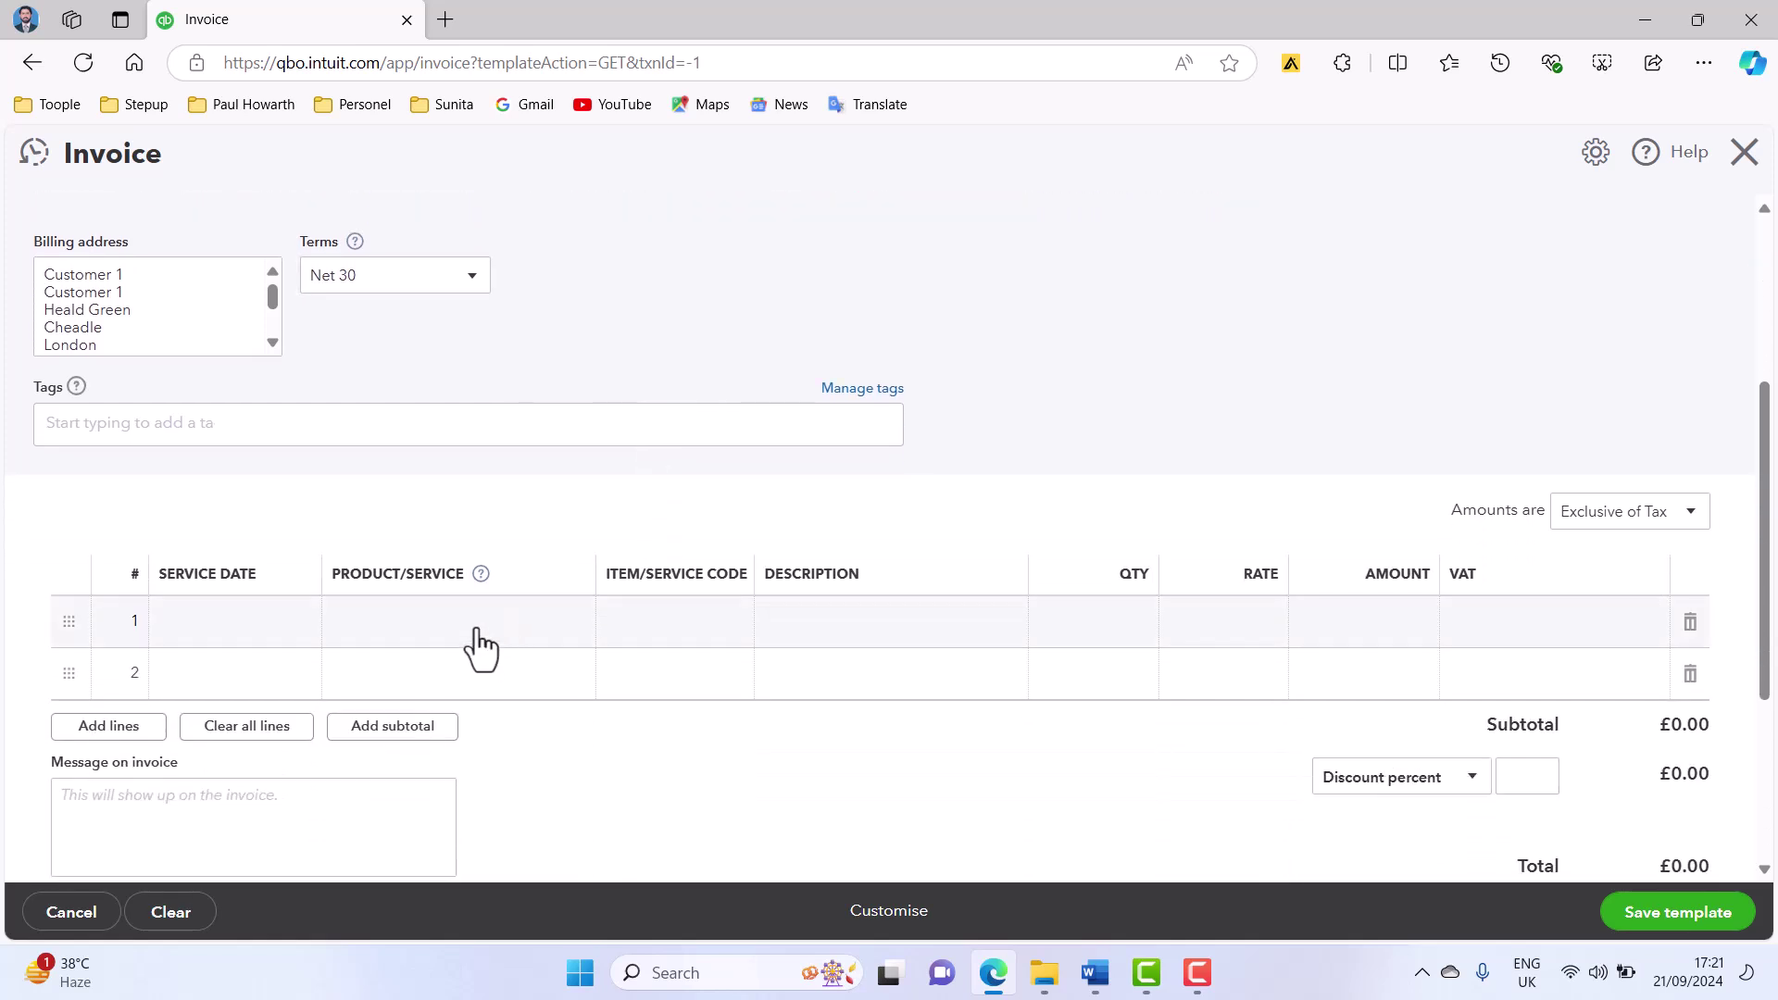
click(482, 648)
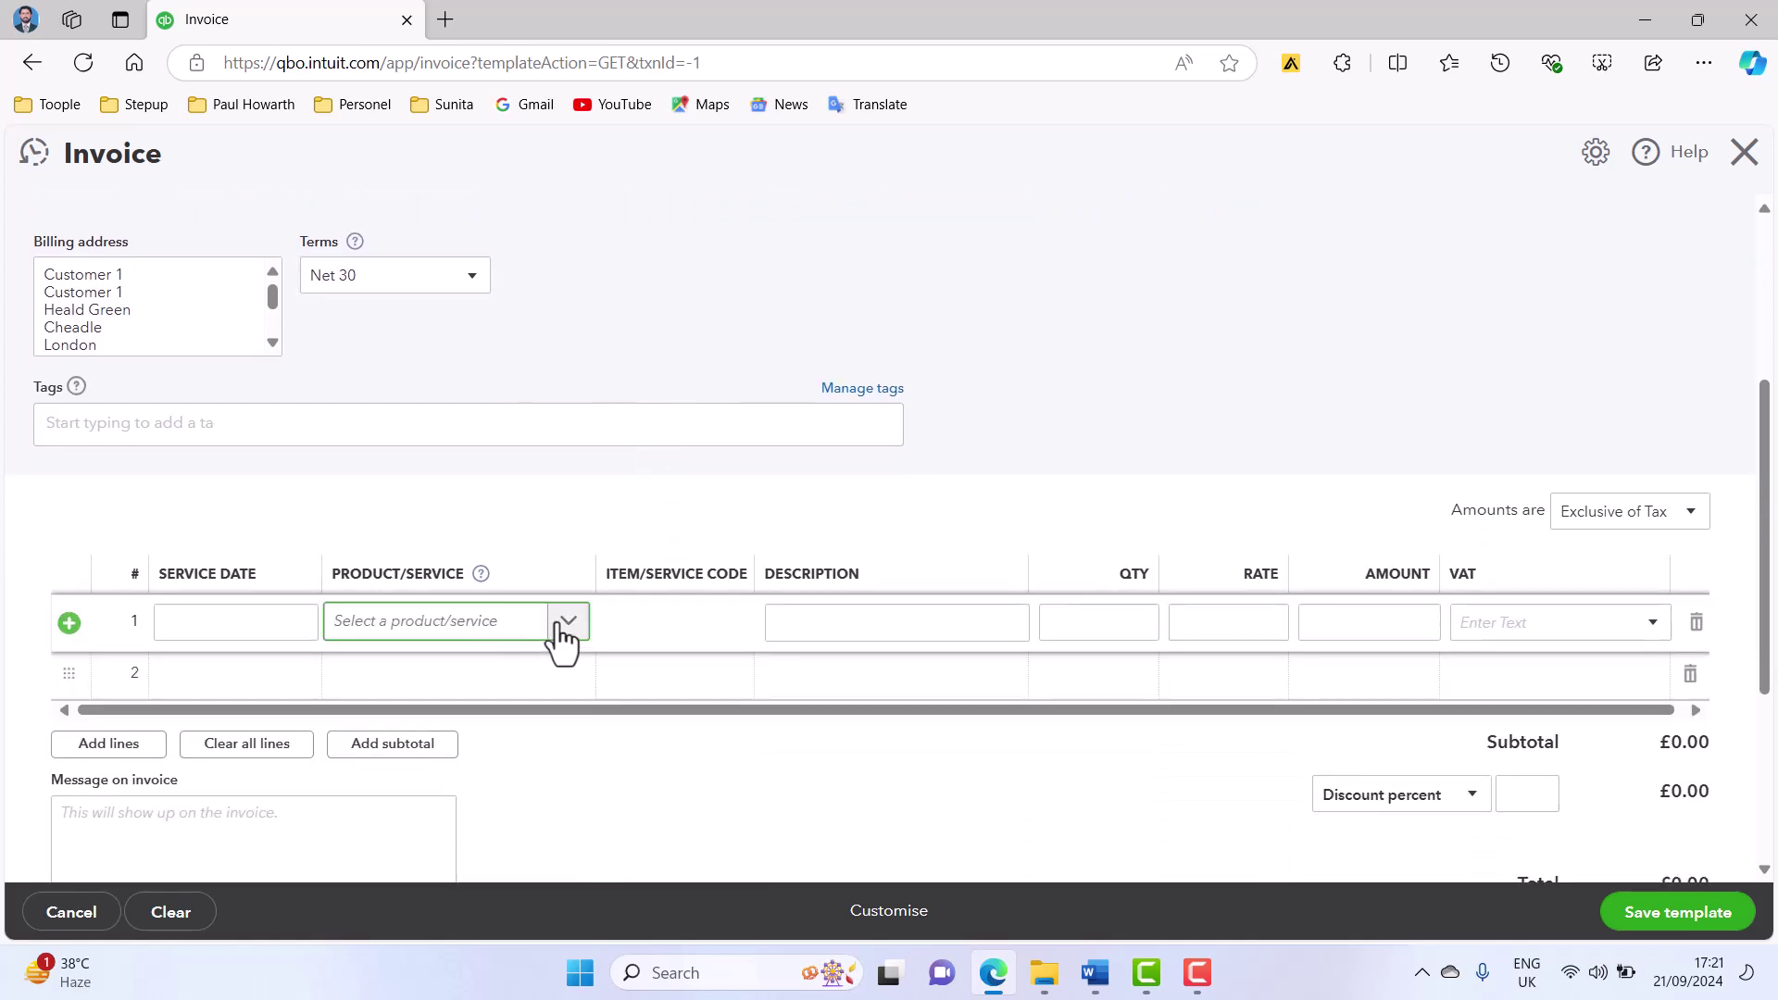
click(561, 627)
scroll(521, 491, down, 4)
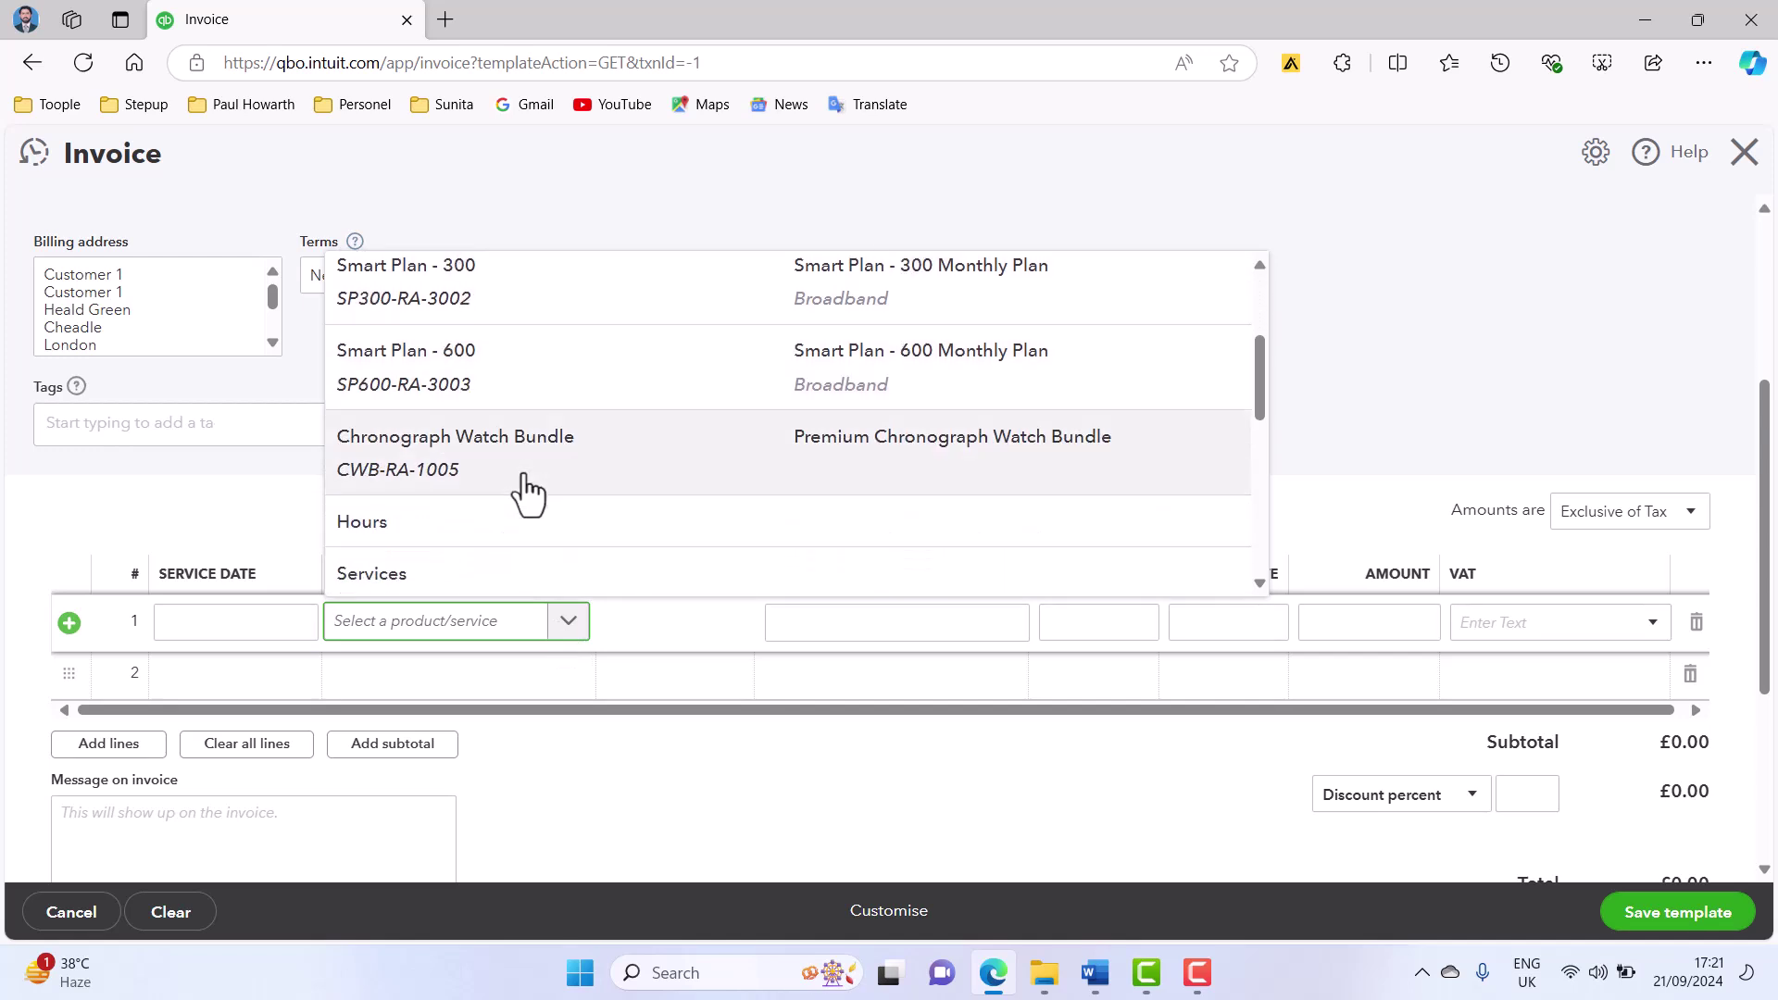
click(528, 463)
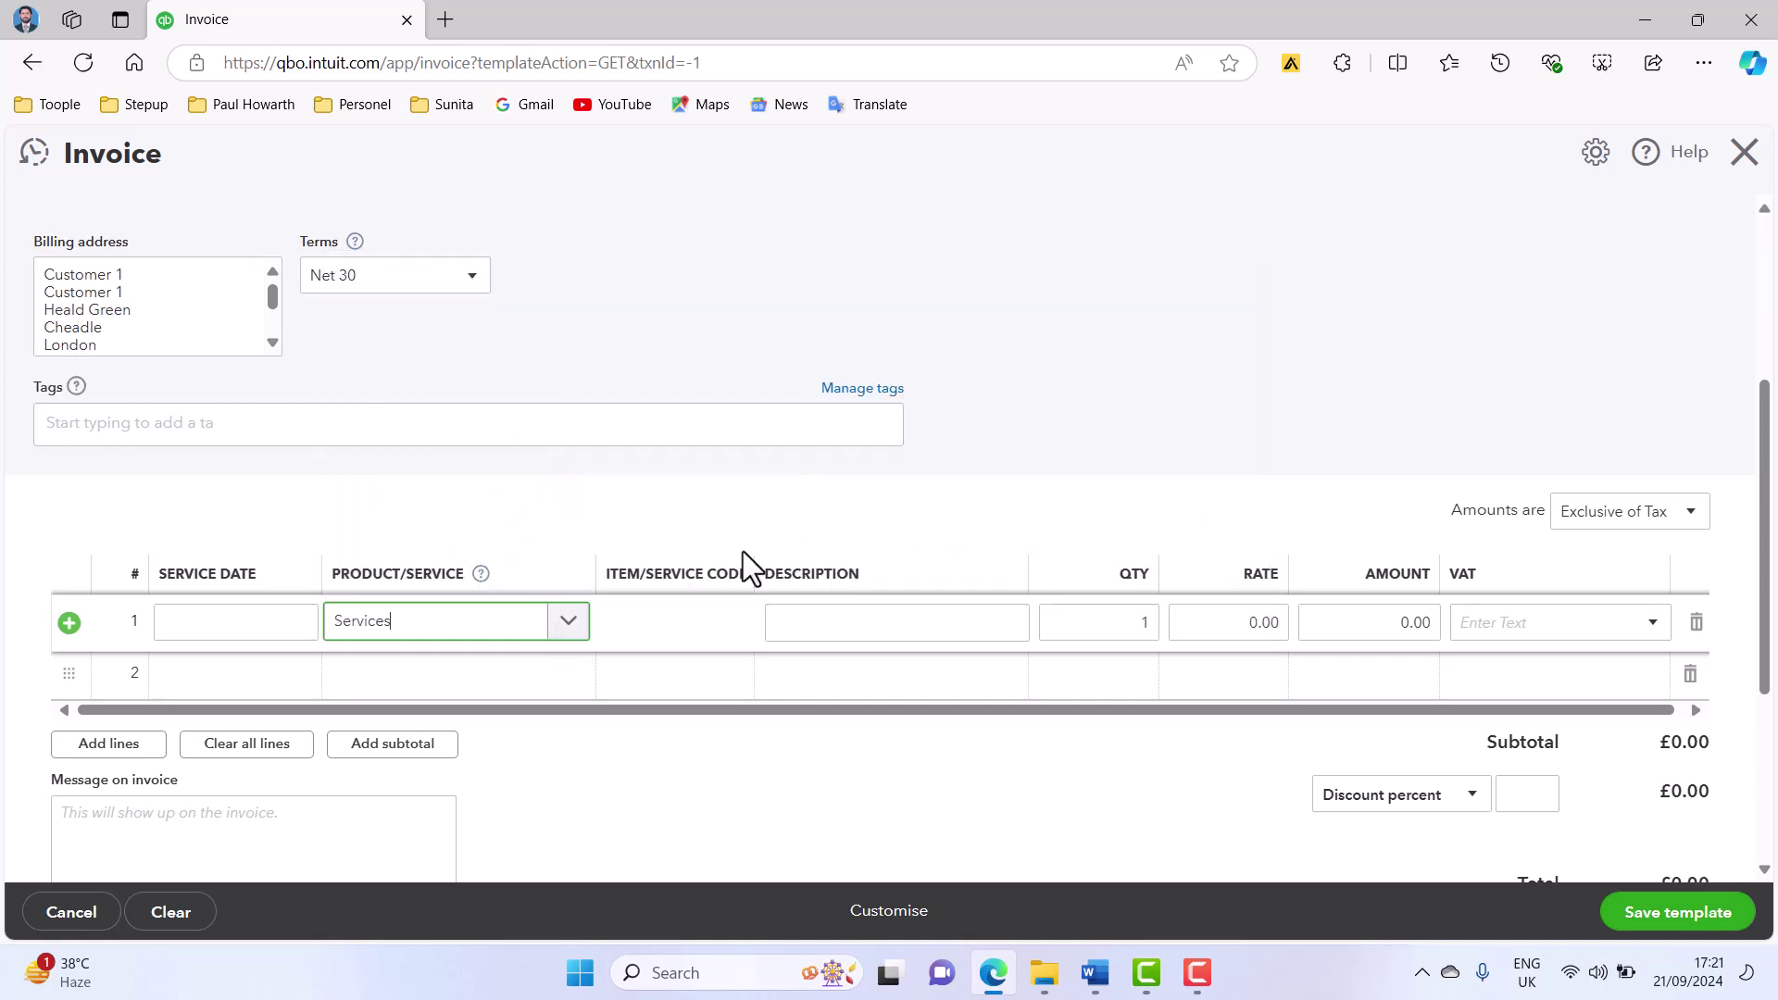
click(849, 623)
text(Mo)
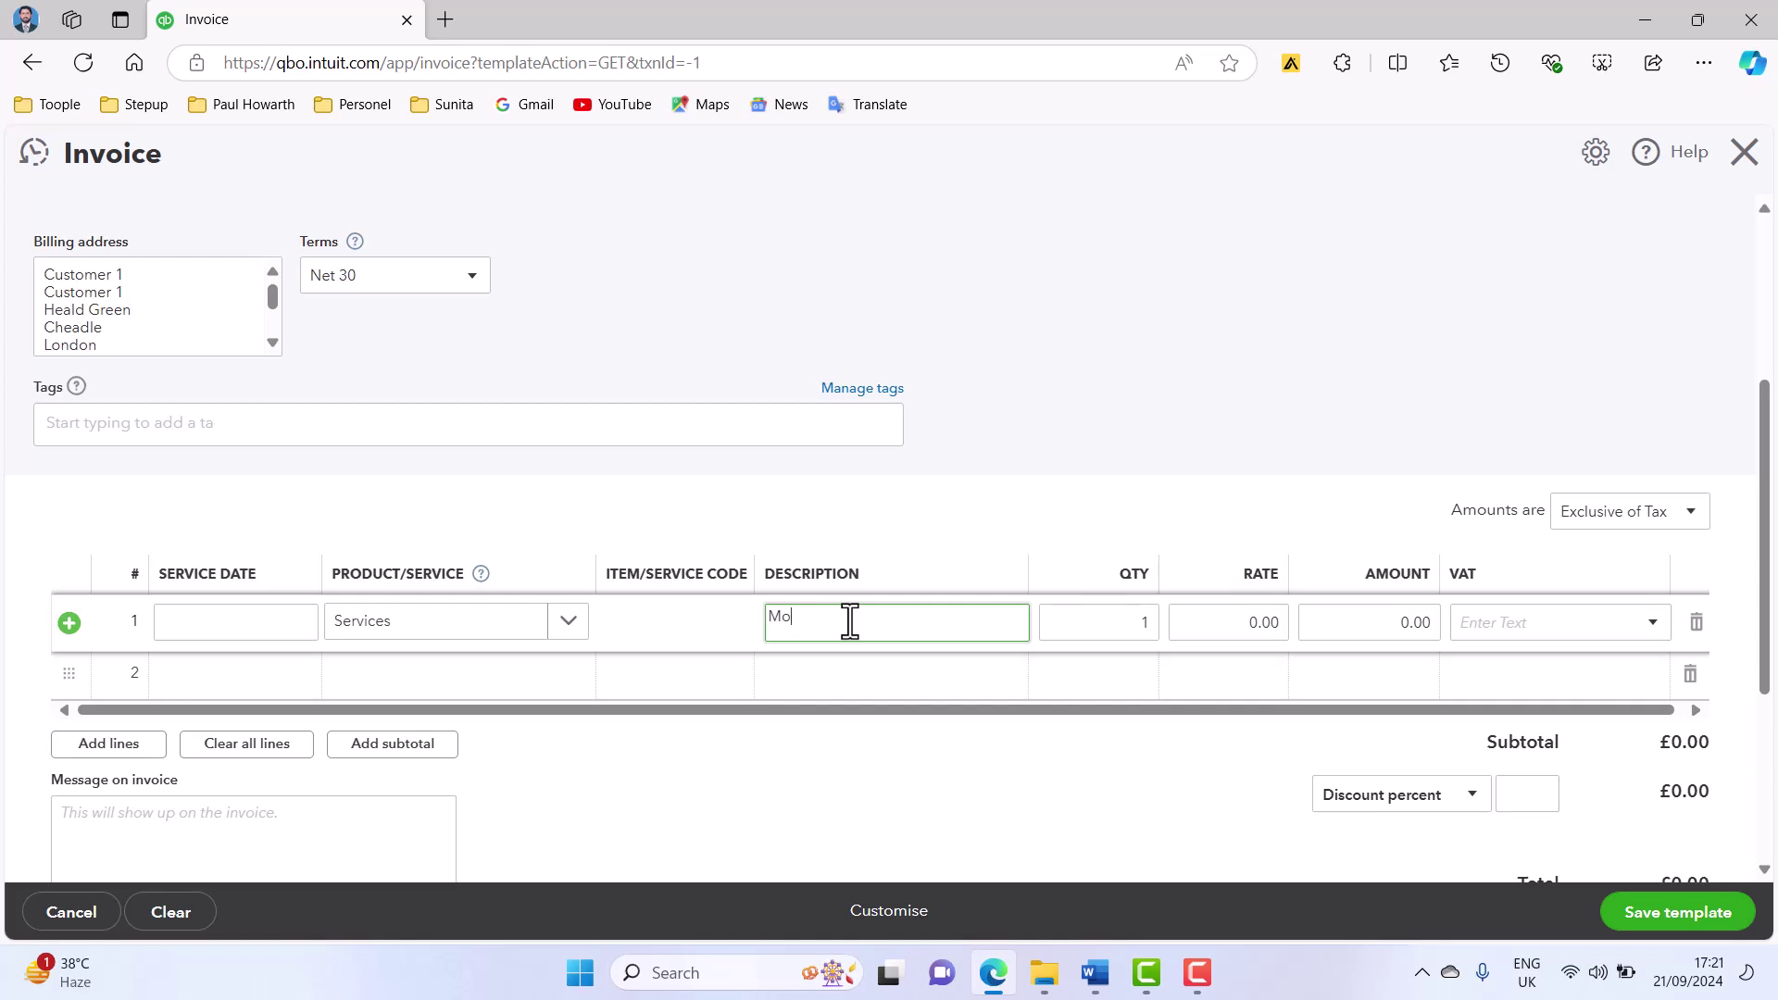
text(nthly Consulting Services)
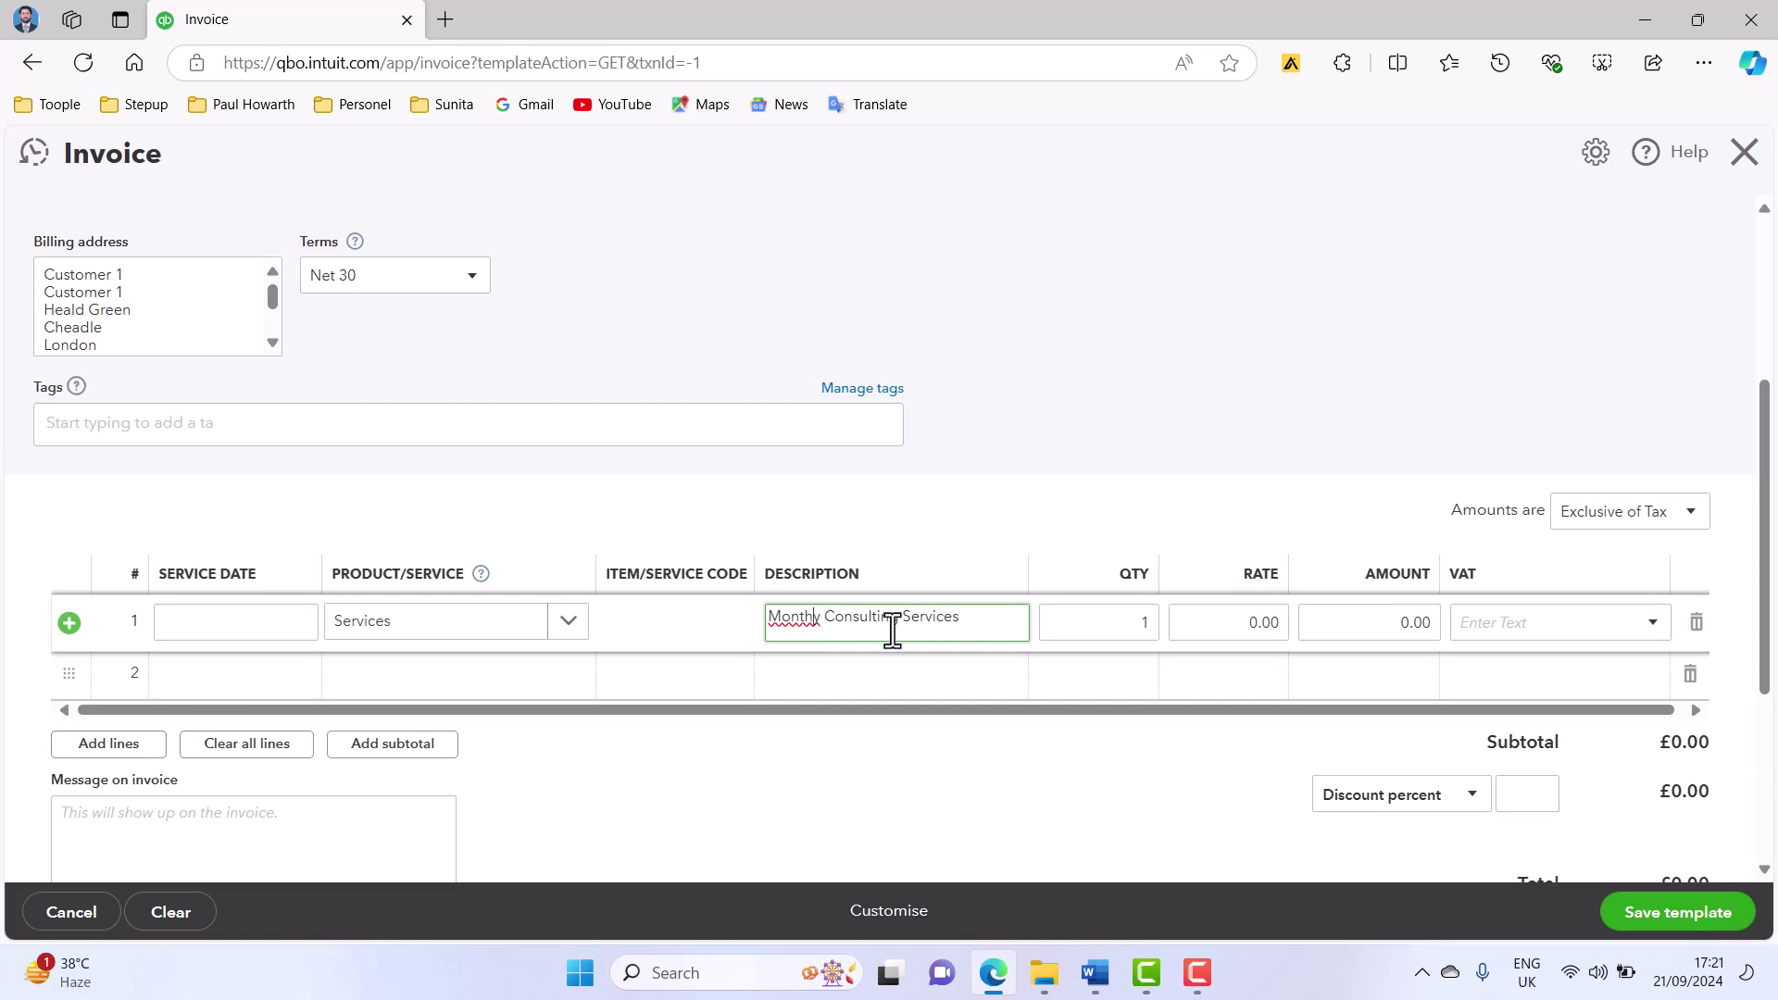
- Set the Services line's rate to 100 with VAT 20.0% S, and save the recurring template
click(1127, 623)
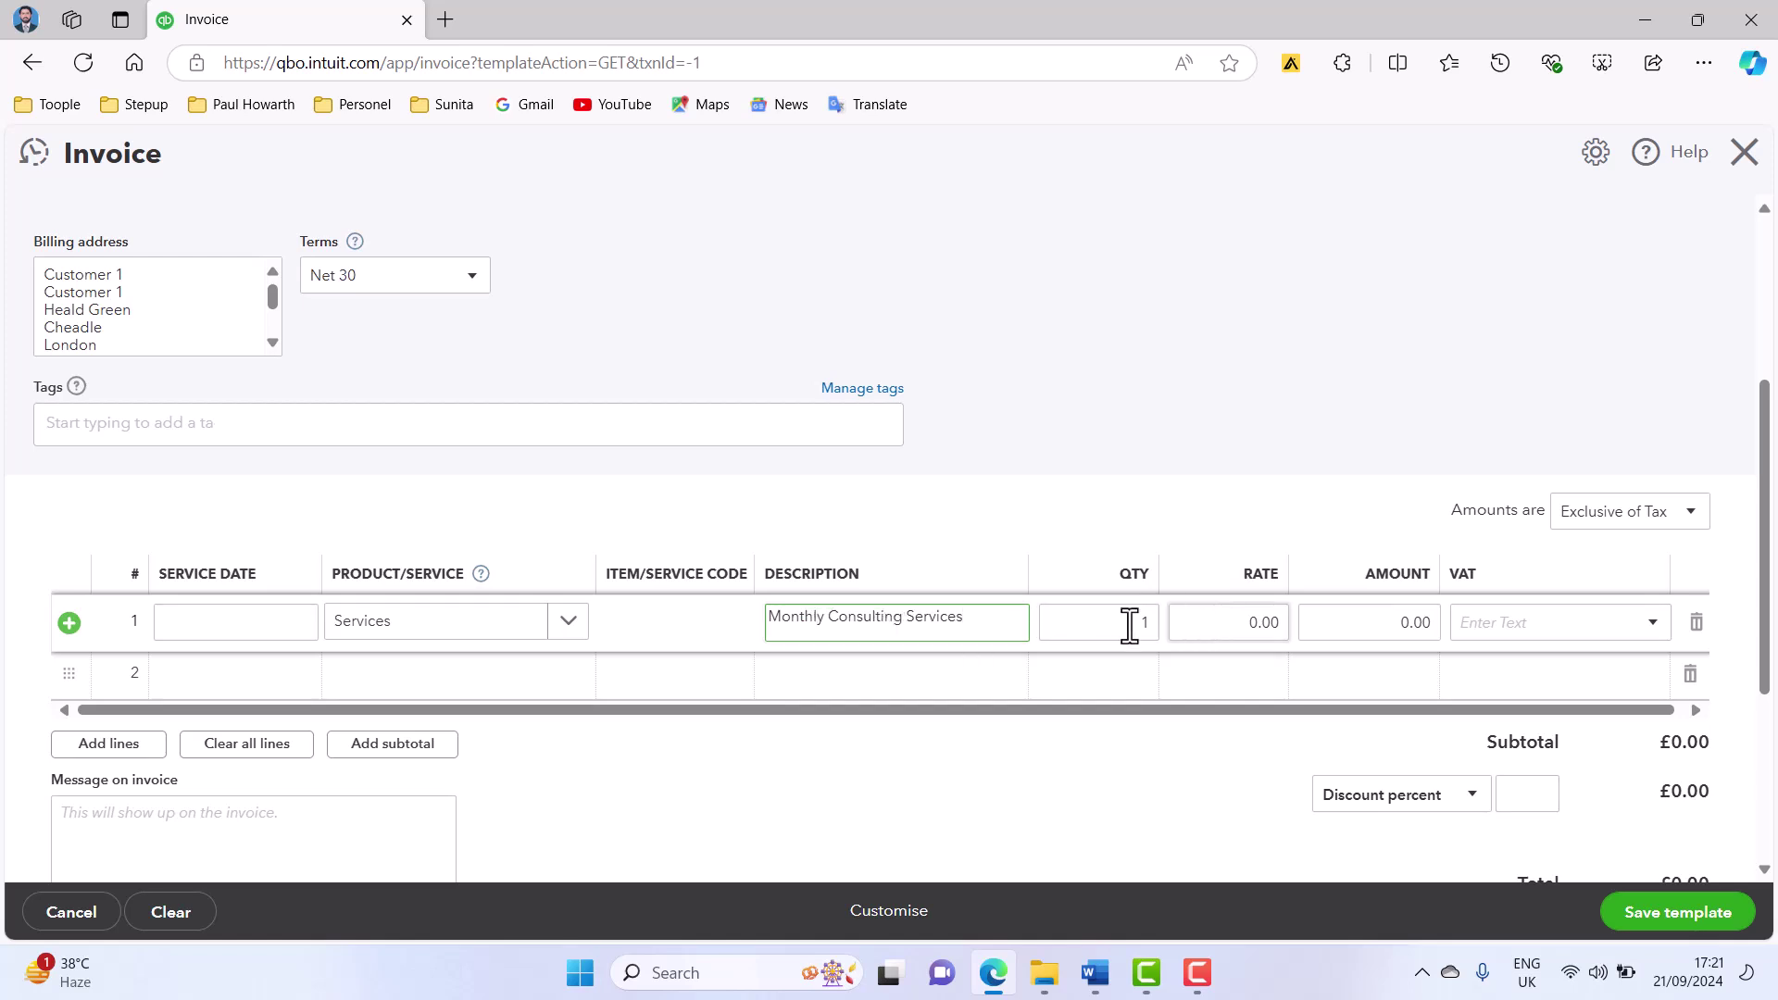
click(1218, 630)
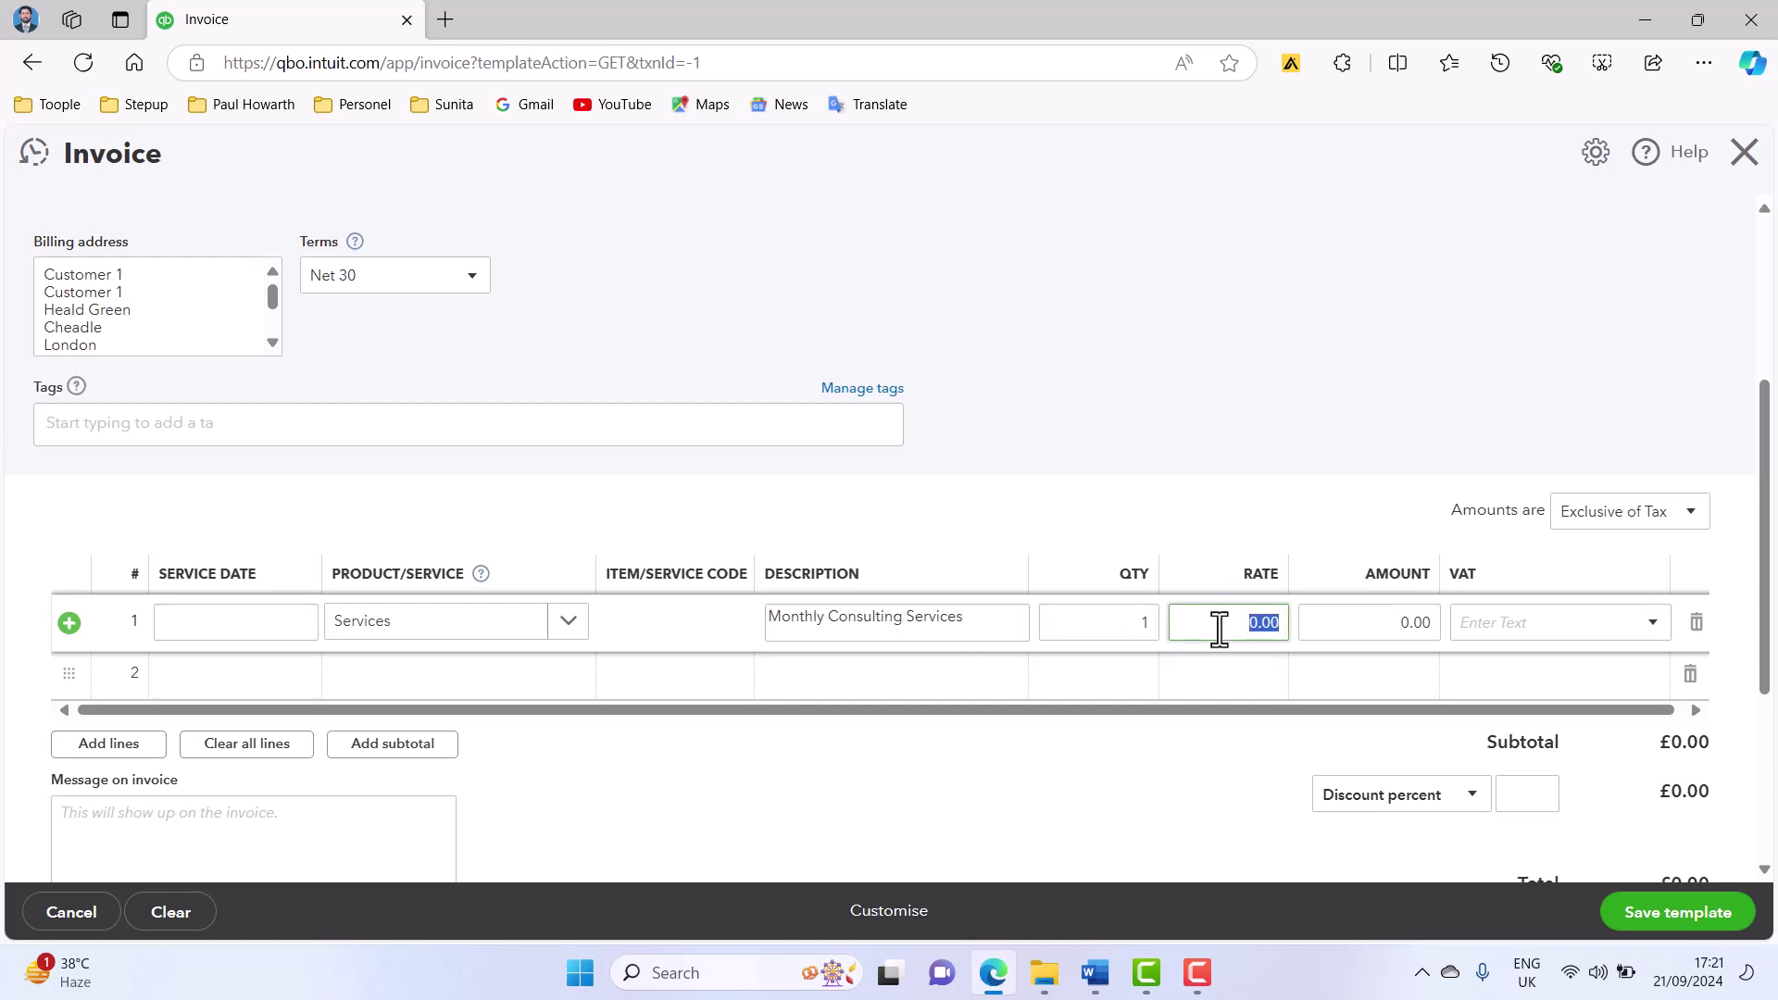
text(100)
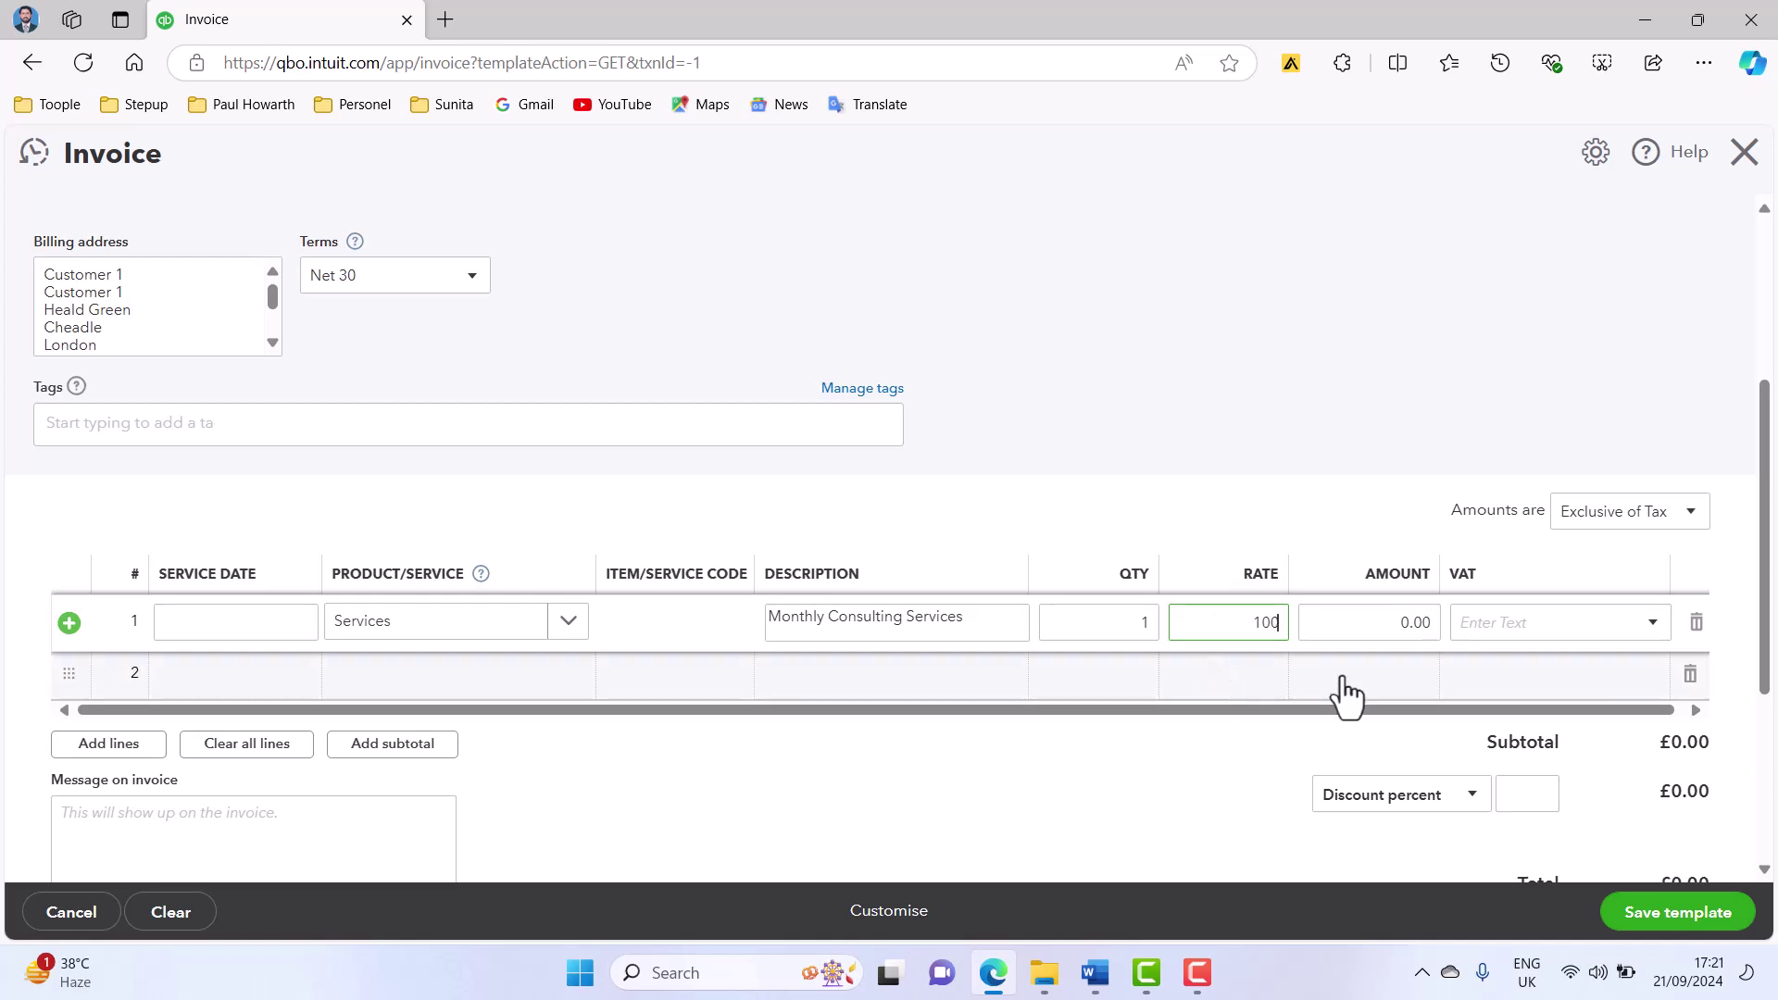
click(1361, 687)
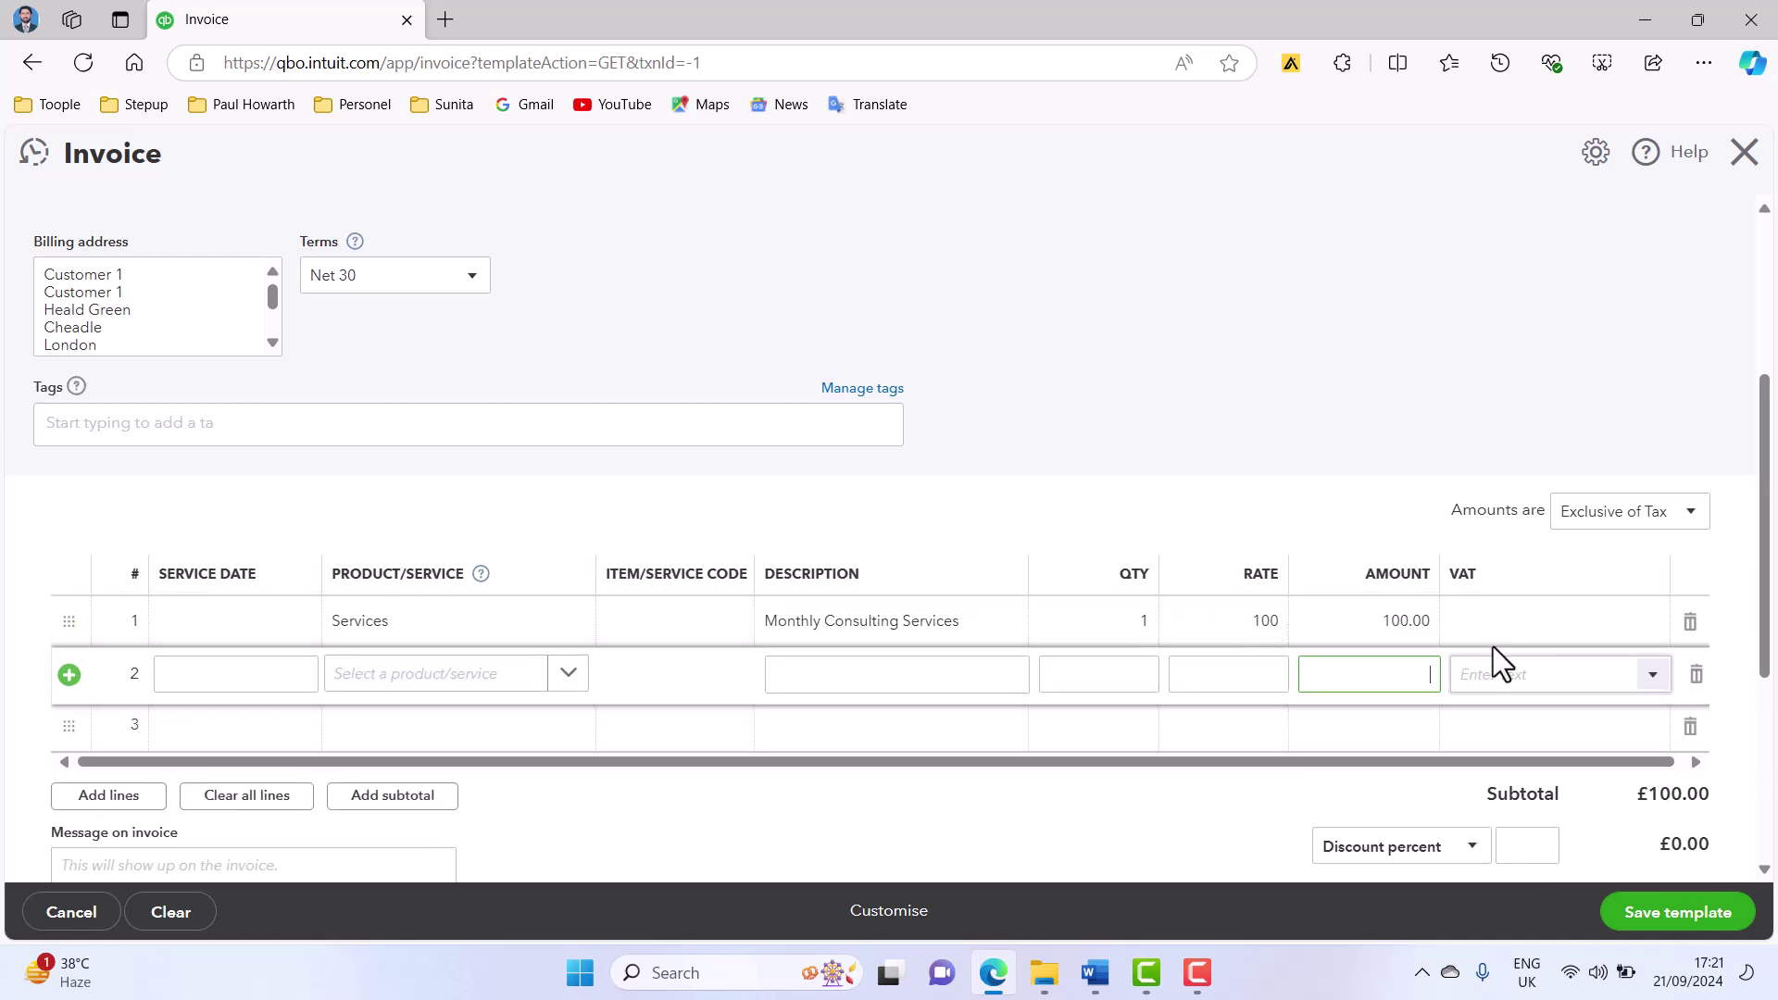
click(1594, 638)
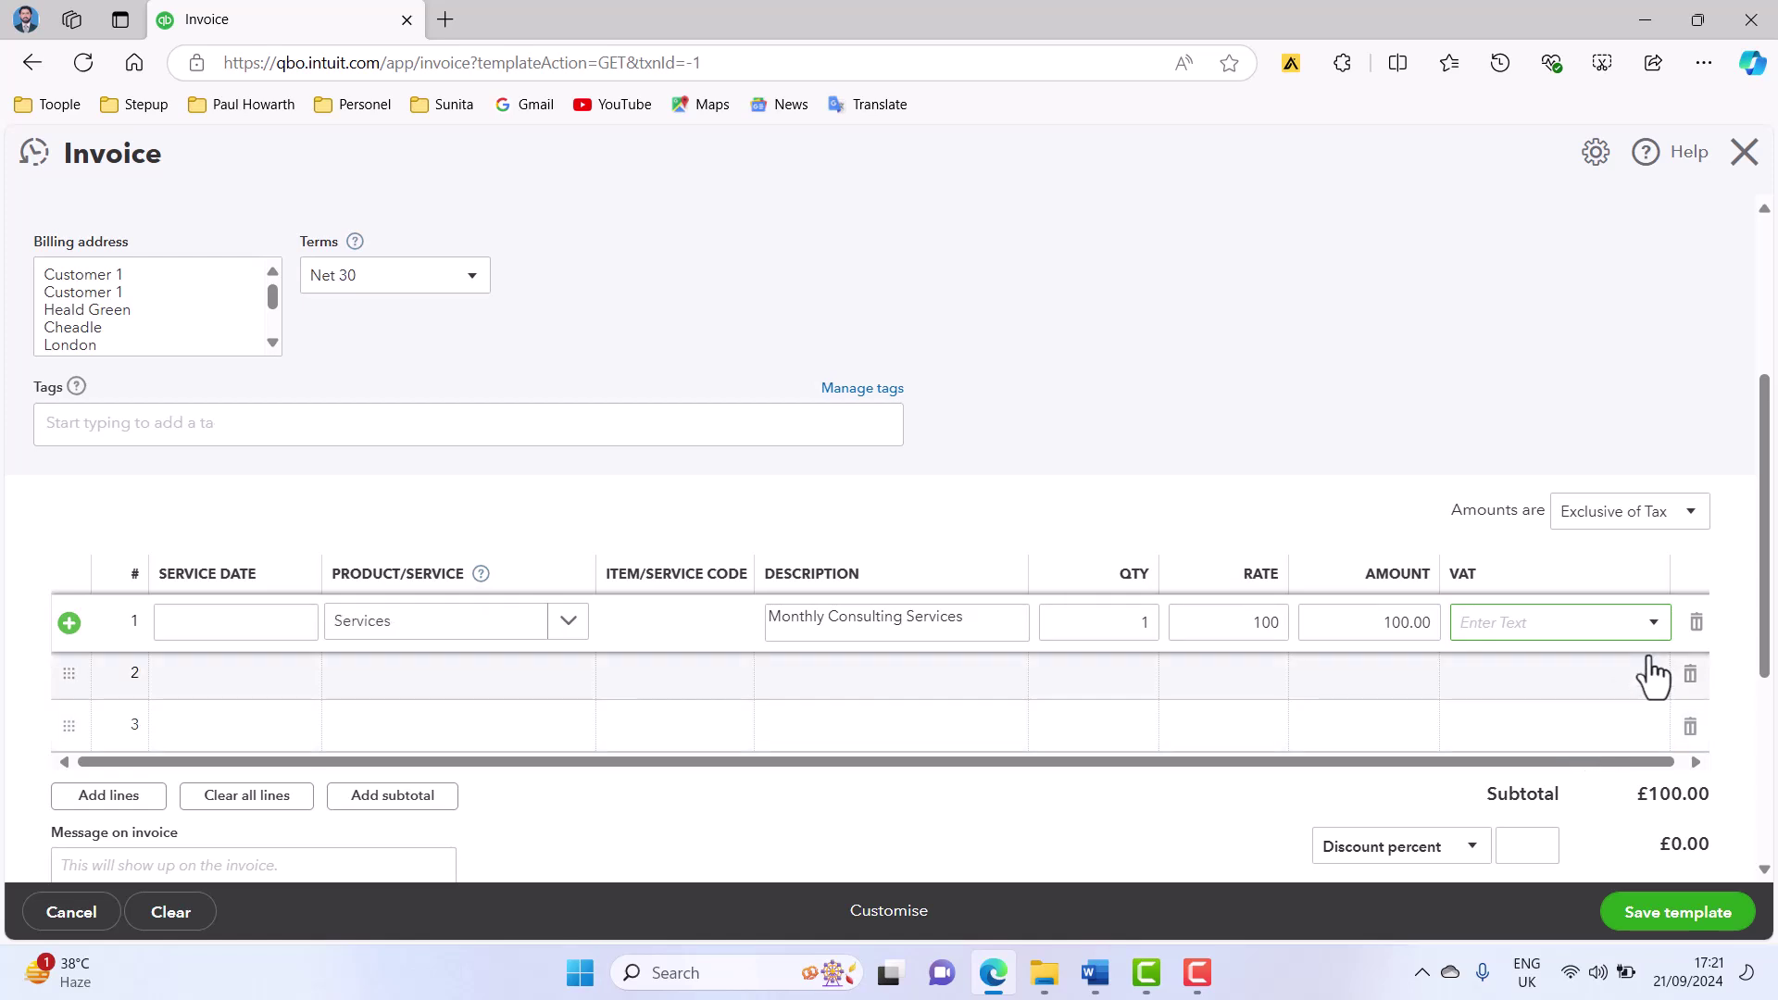
click(1654, 626)
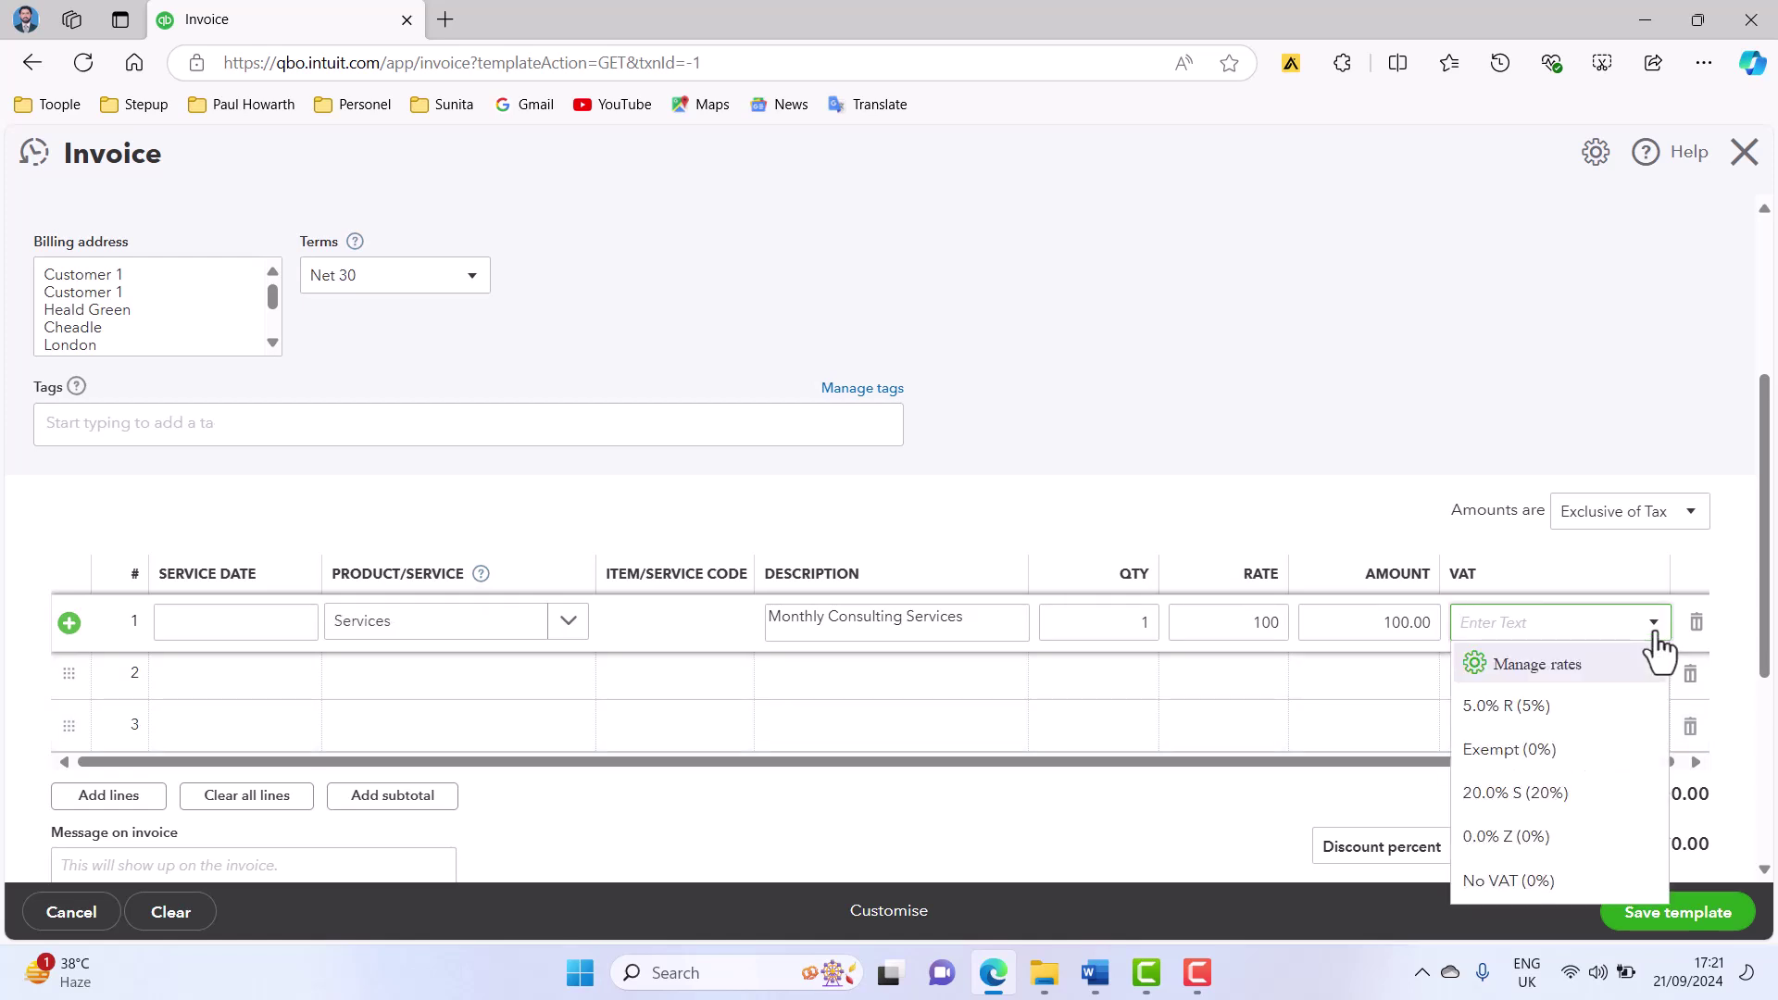
click(1589, 792)
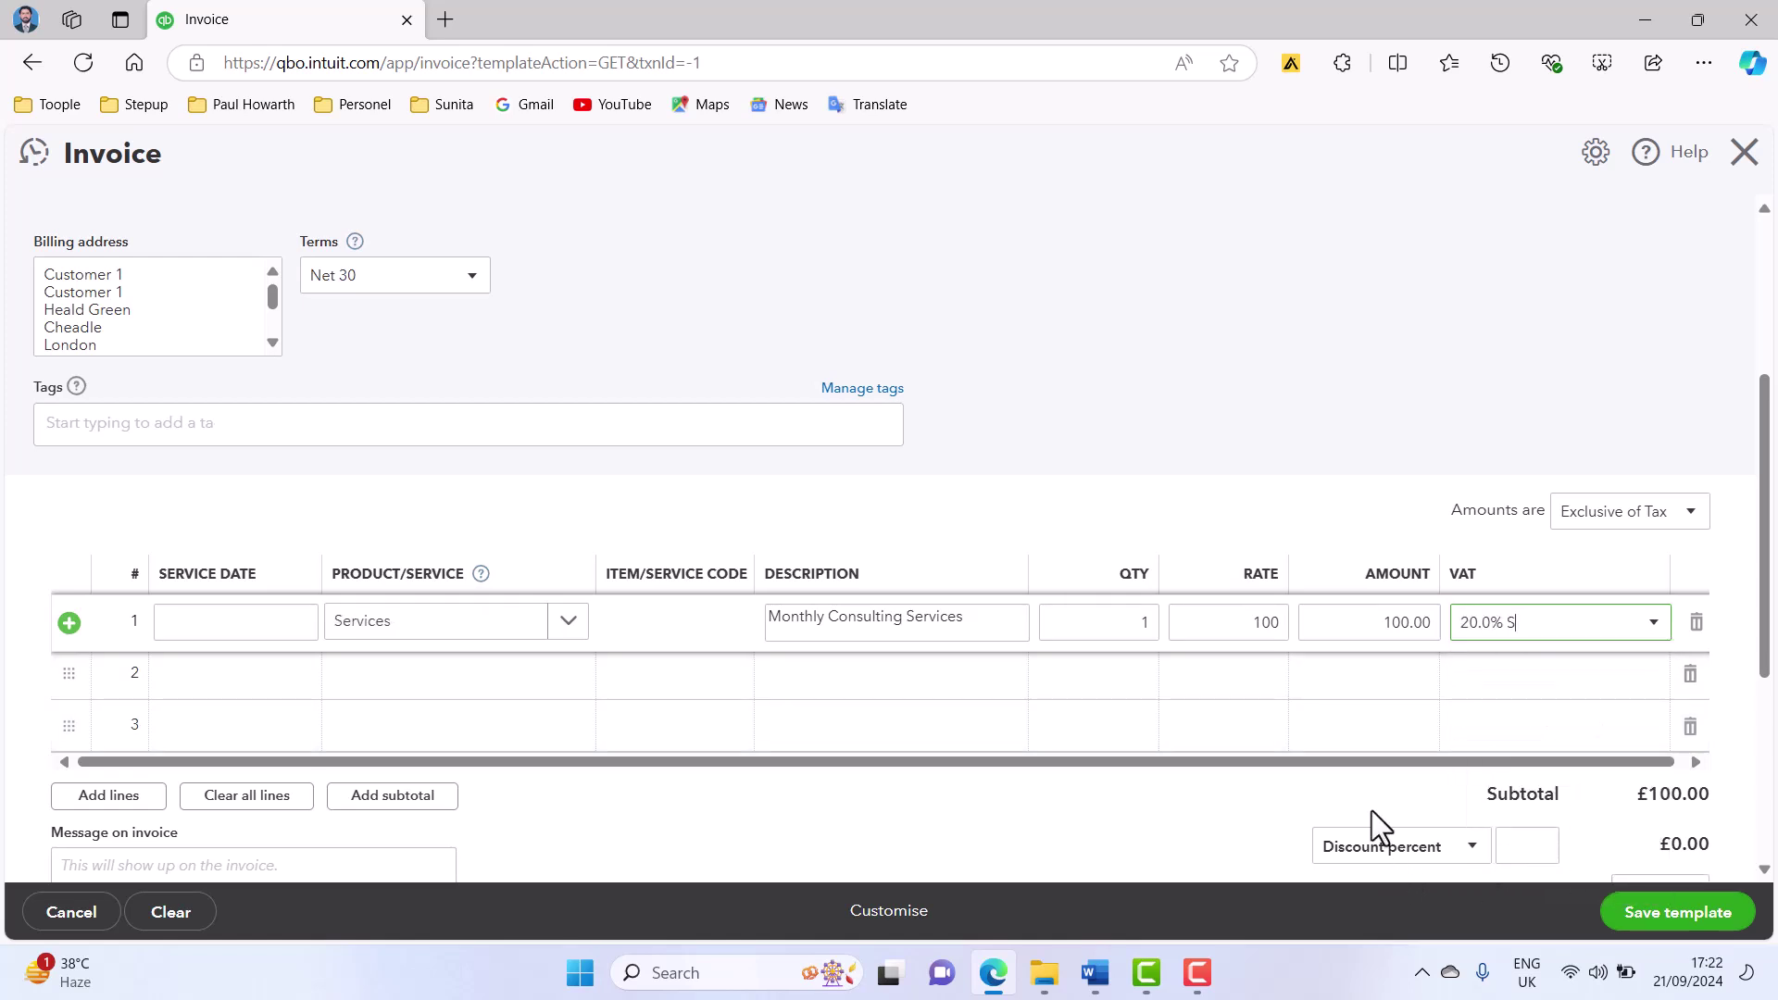
scroll(1375, 815, down, 4)
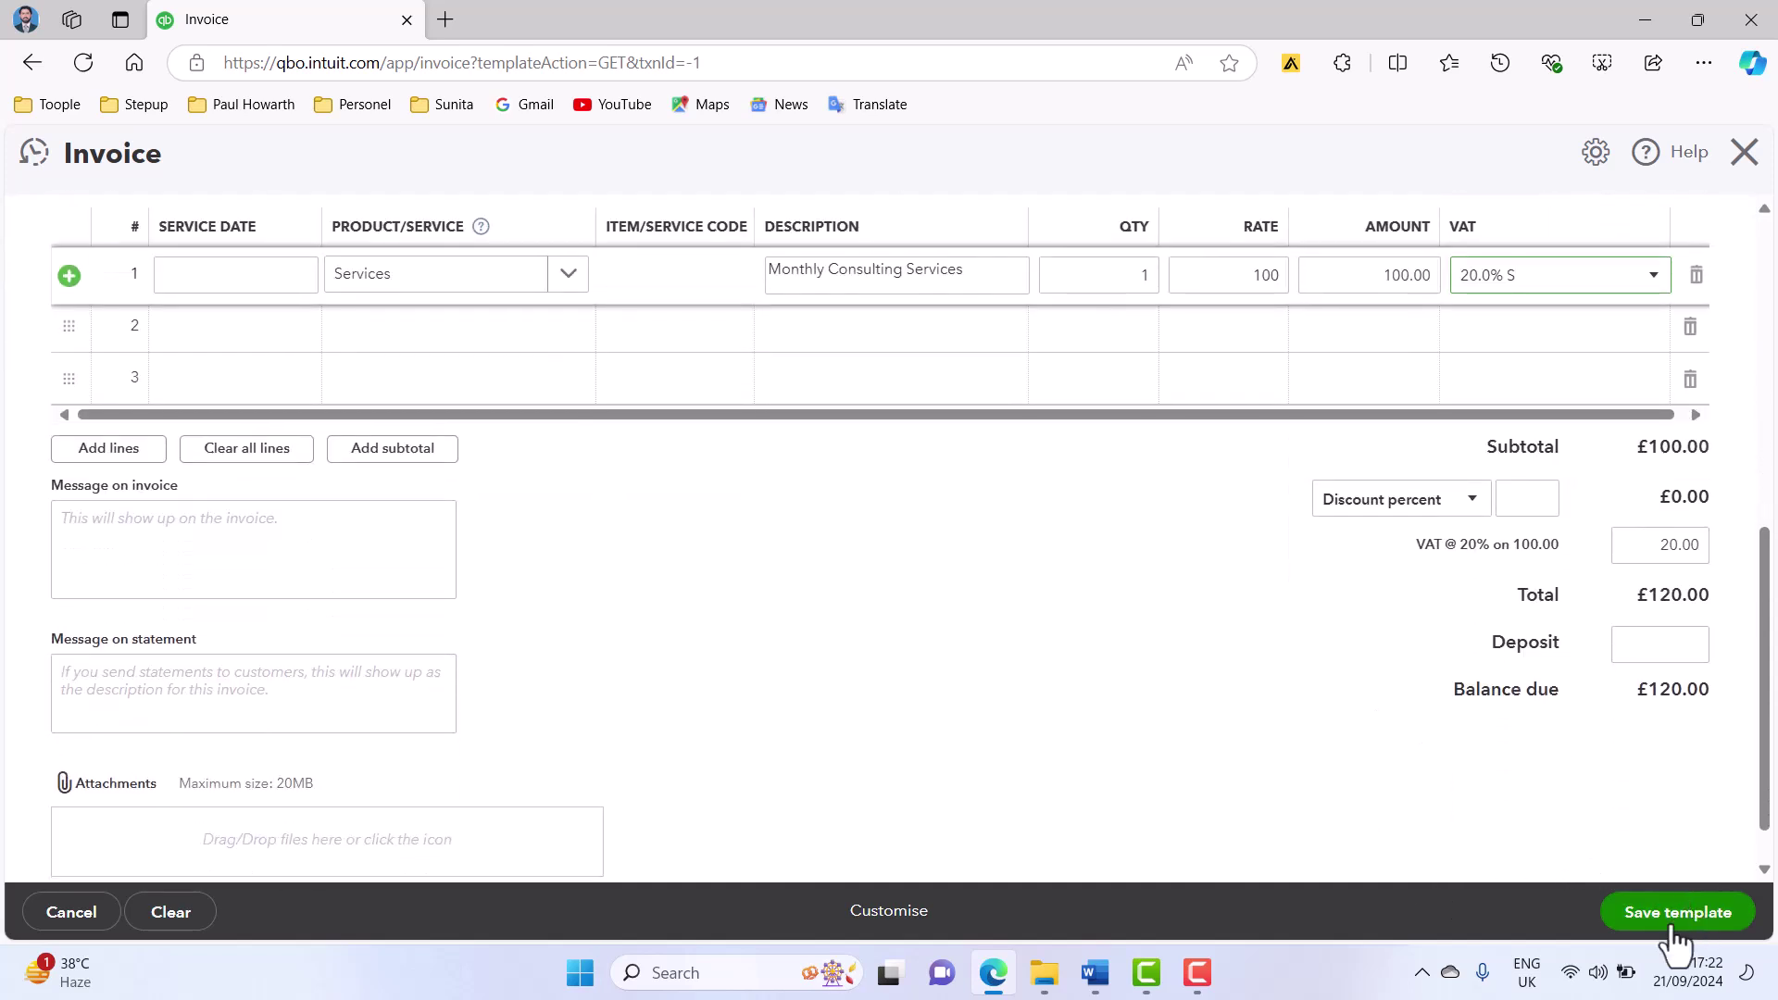
click(1662, 936)
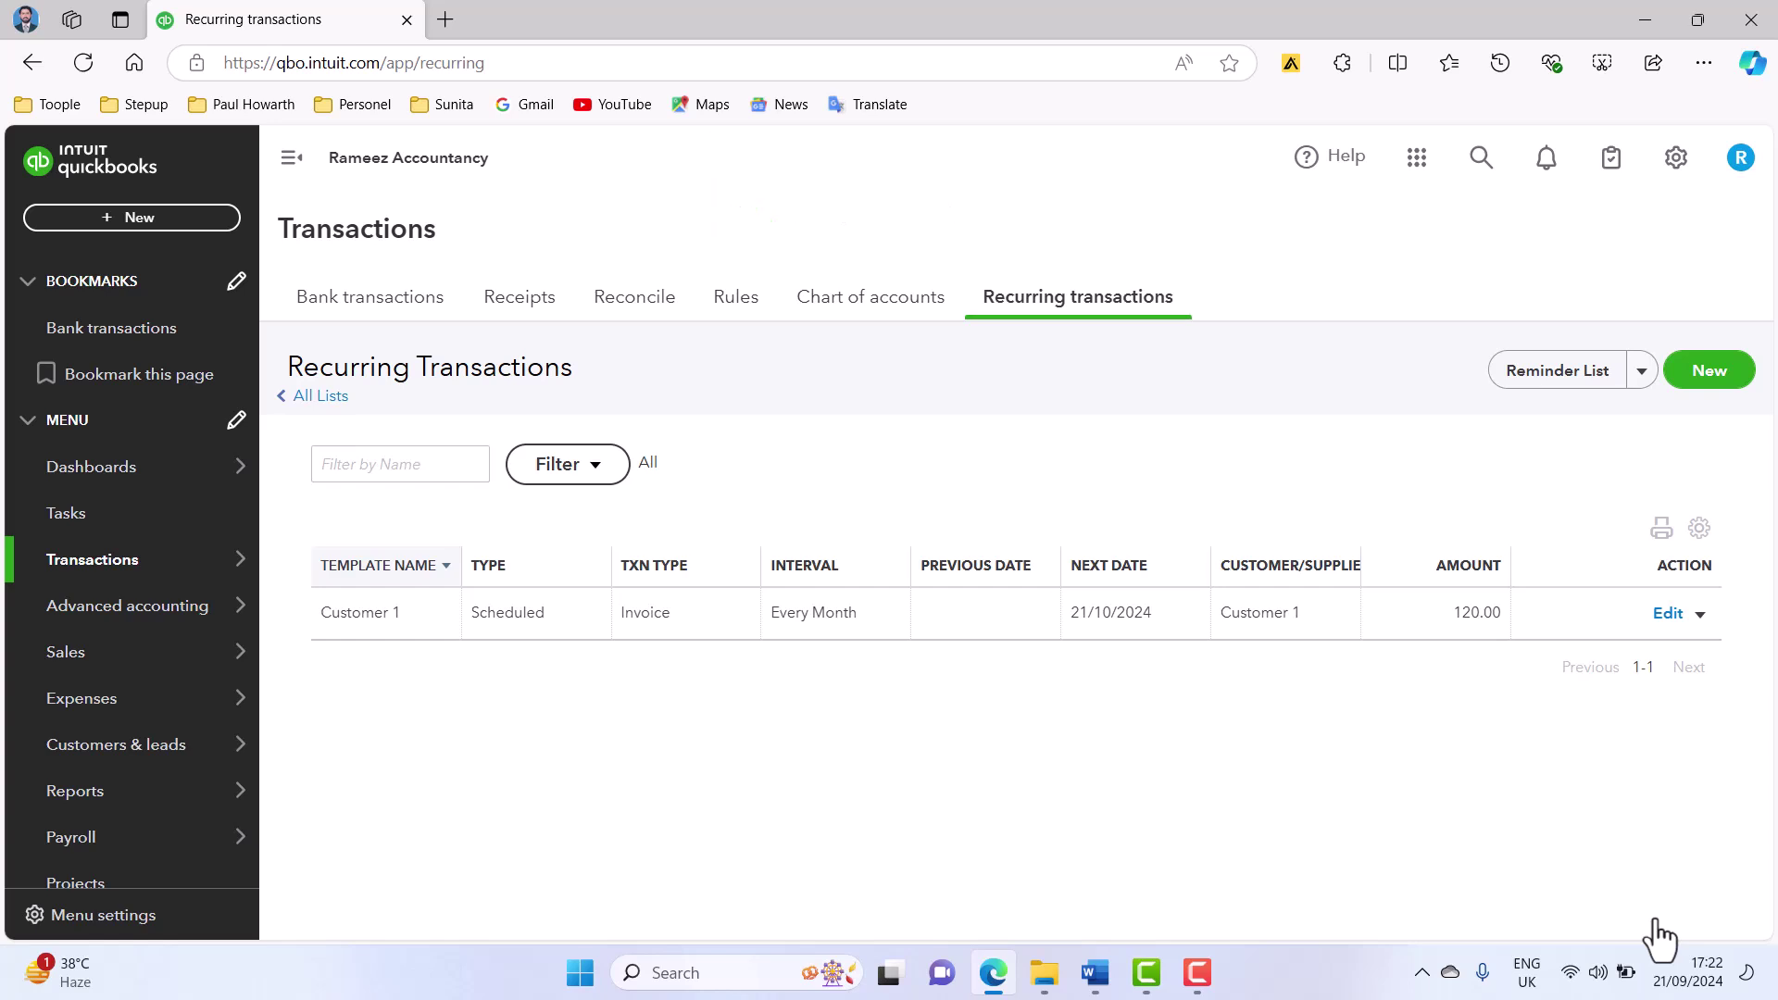
- Use the Customer 1 recurring template to open a new invoice, and dismiss its billable time suggestions
click(1701, 613)
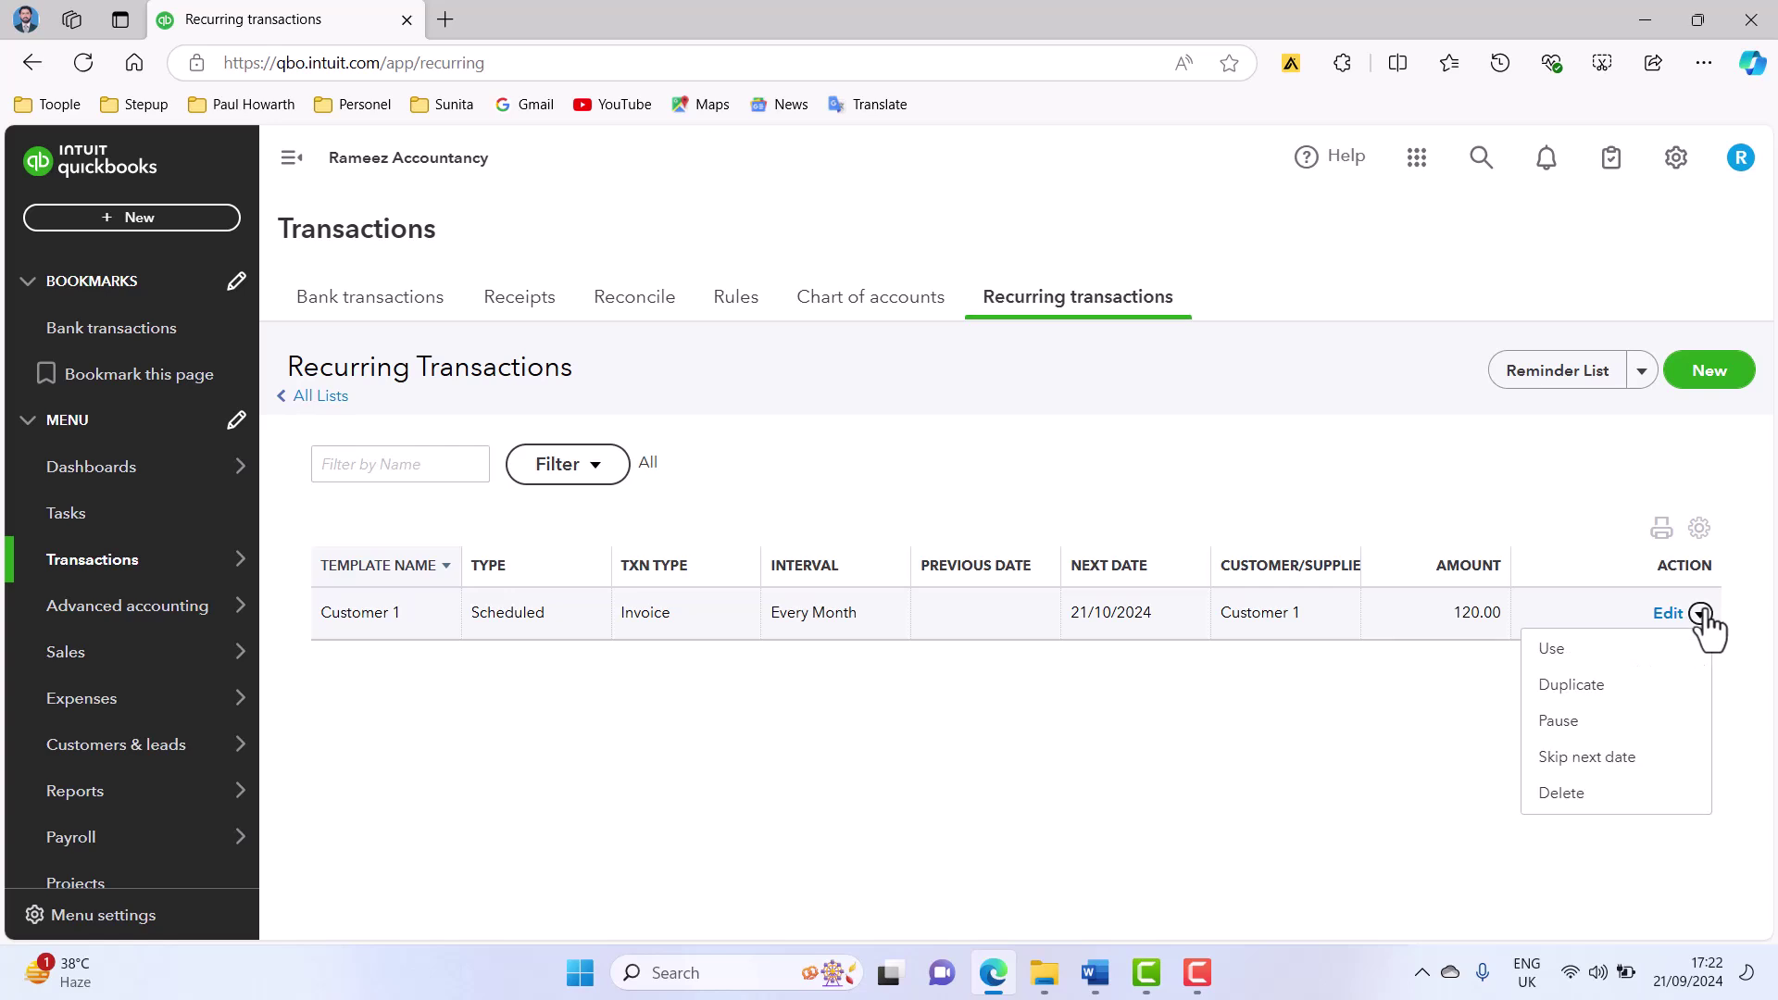
click(1625, 652)
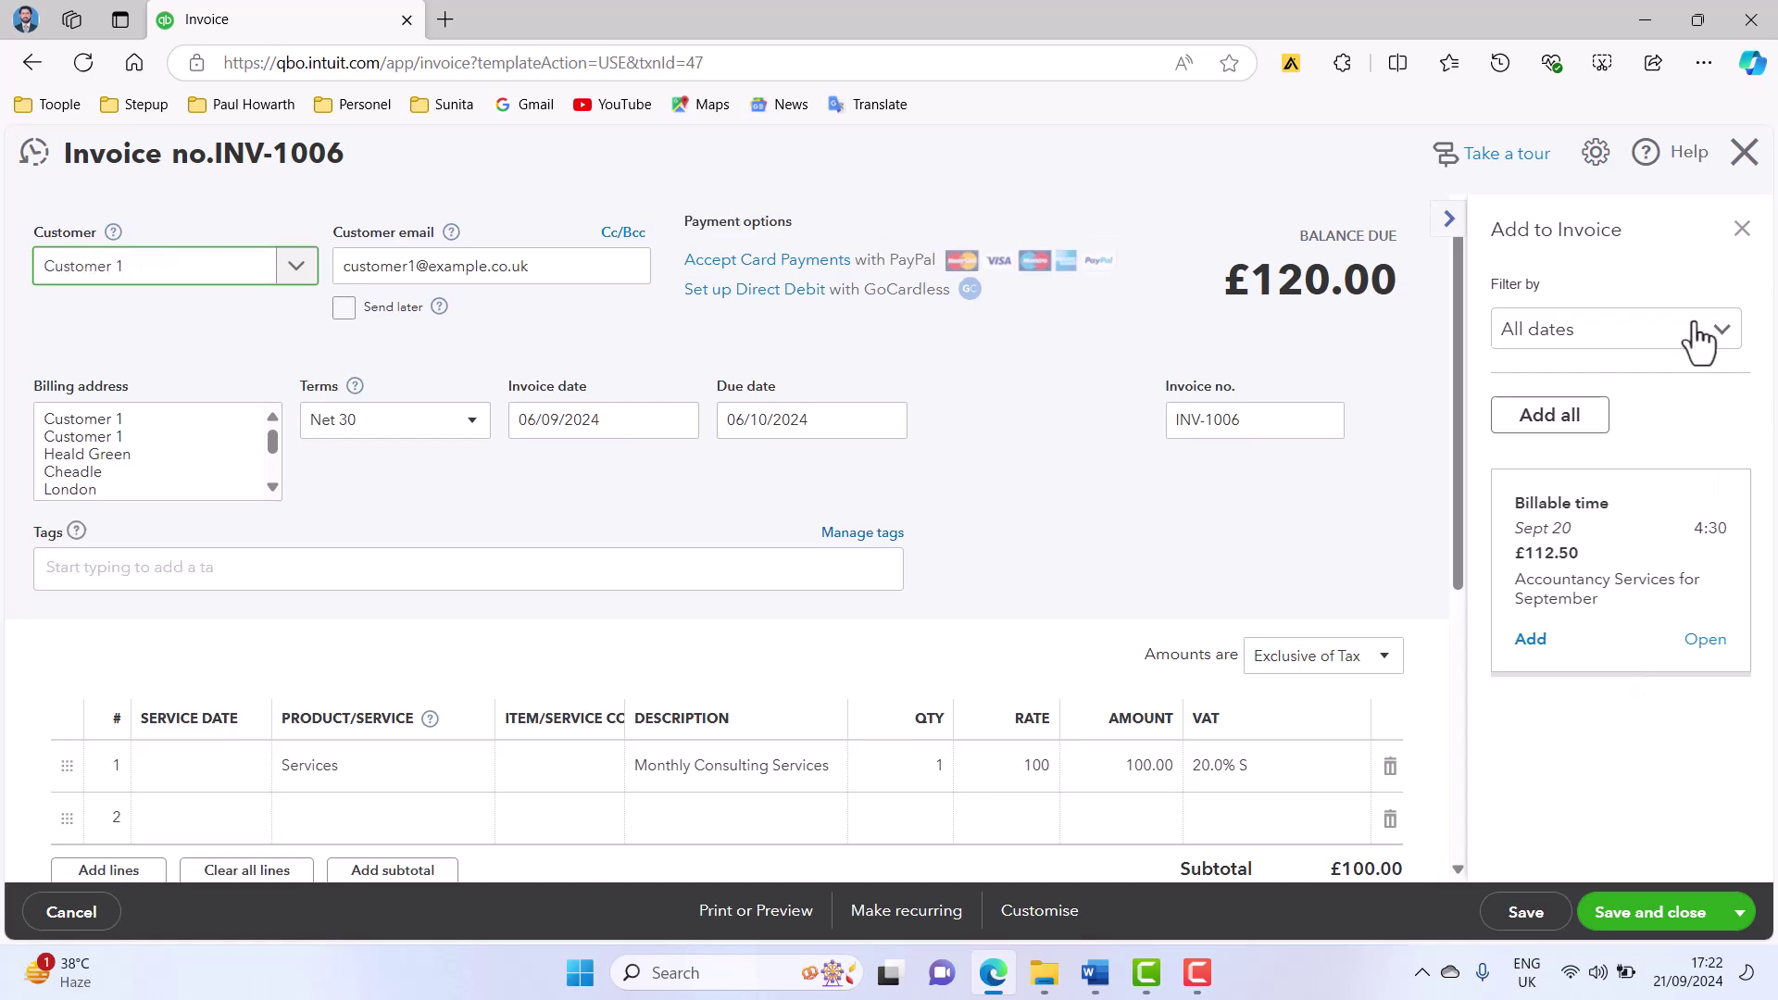
click(1742, 230)
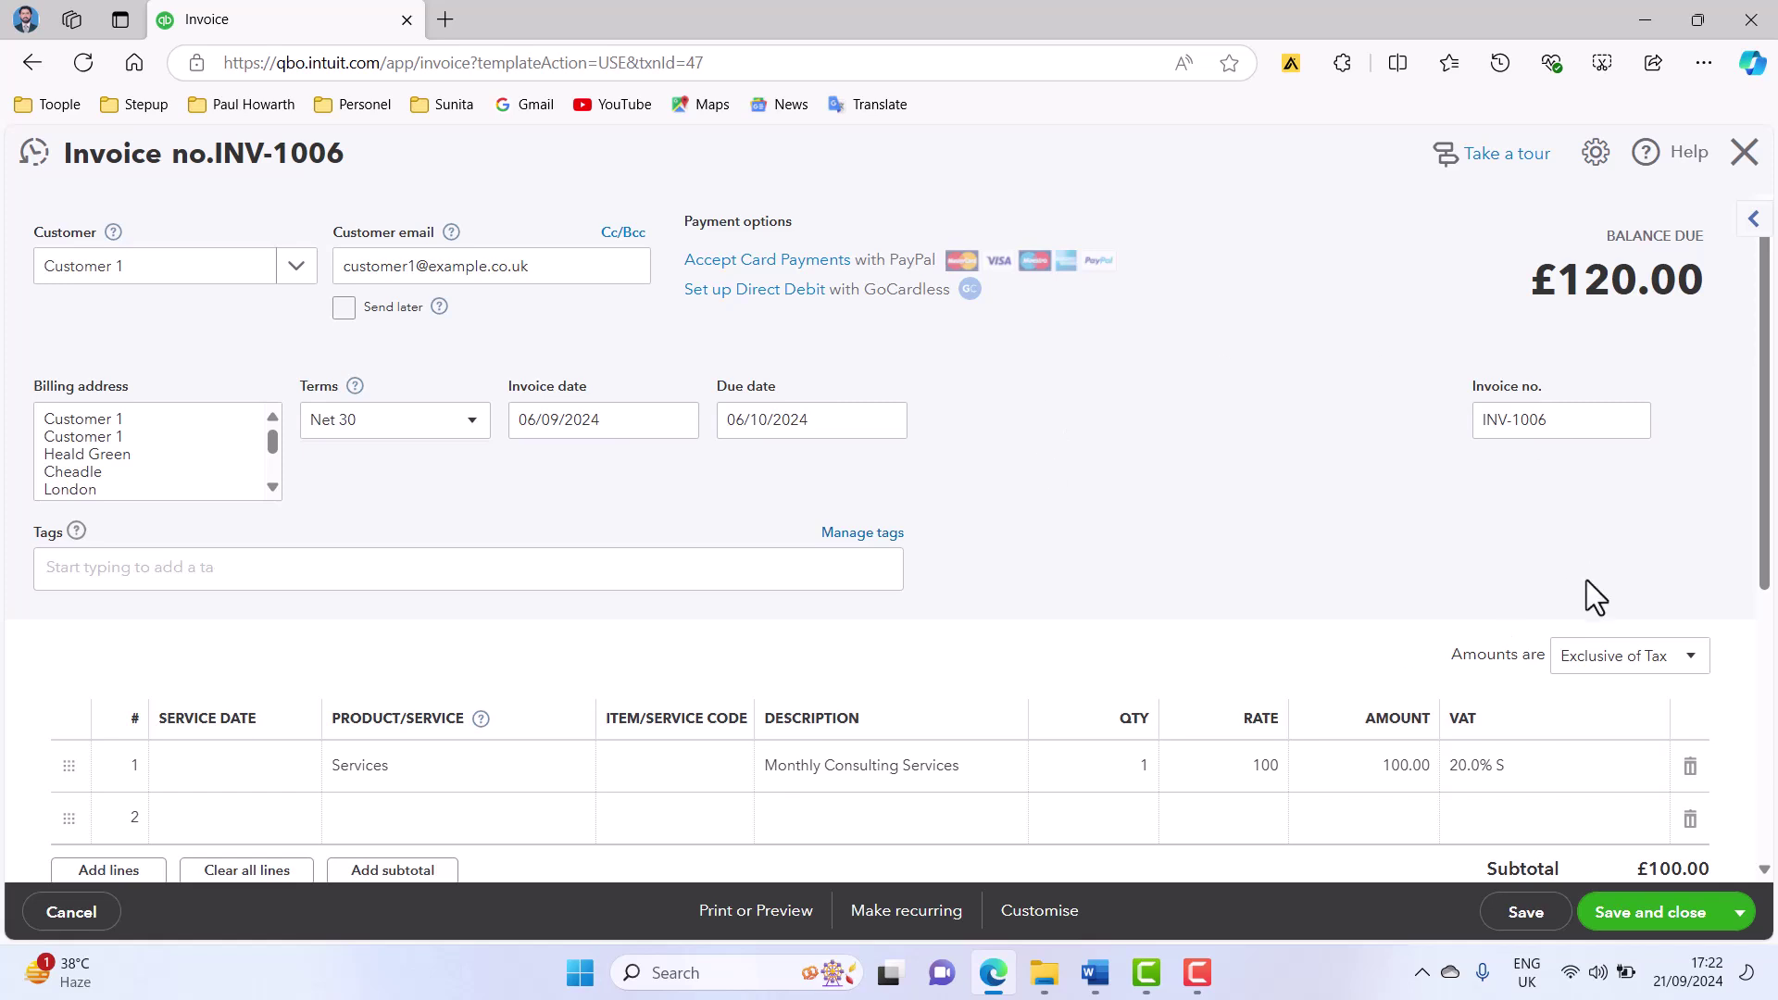
- Try to save the invoice, decline reusing the duplicate number, change the invoice number to INV-107, and save and close it
click(1632, 924)
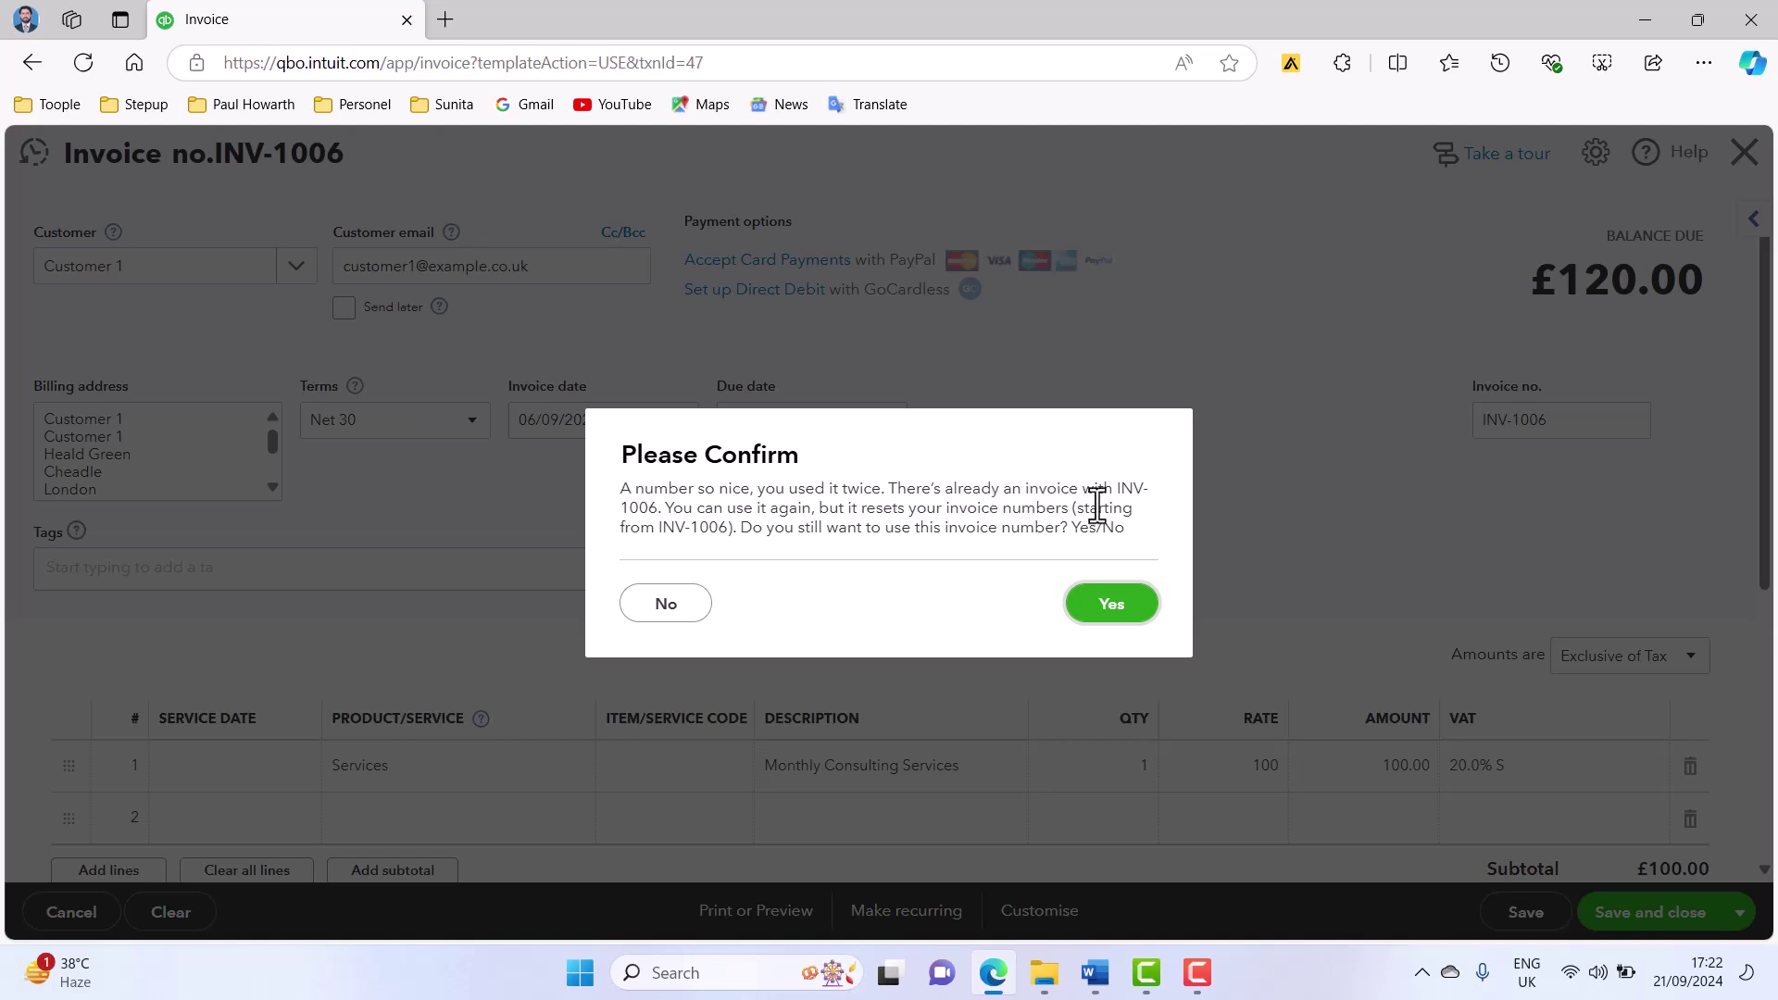
click(676, 613)
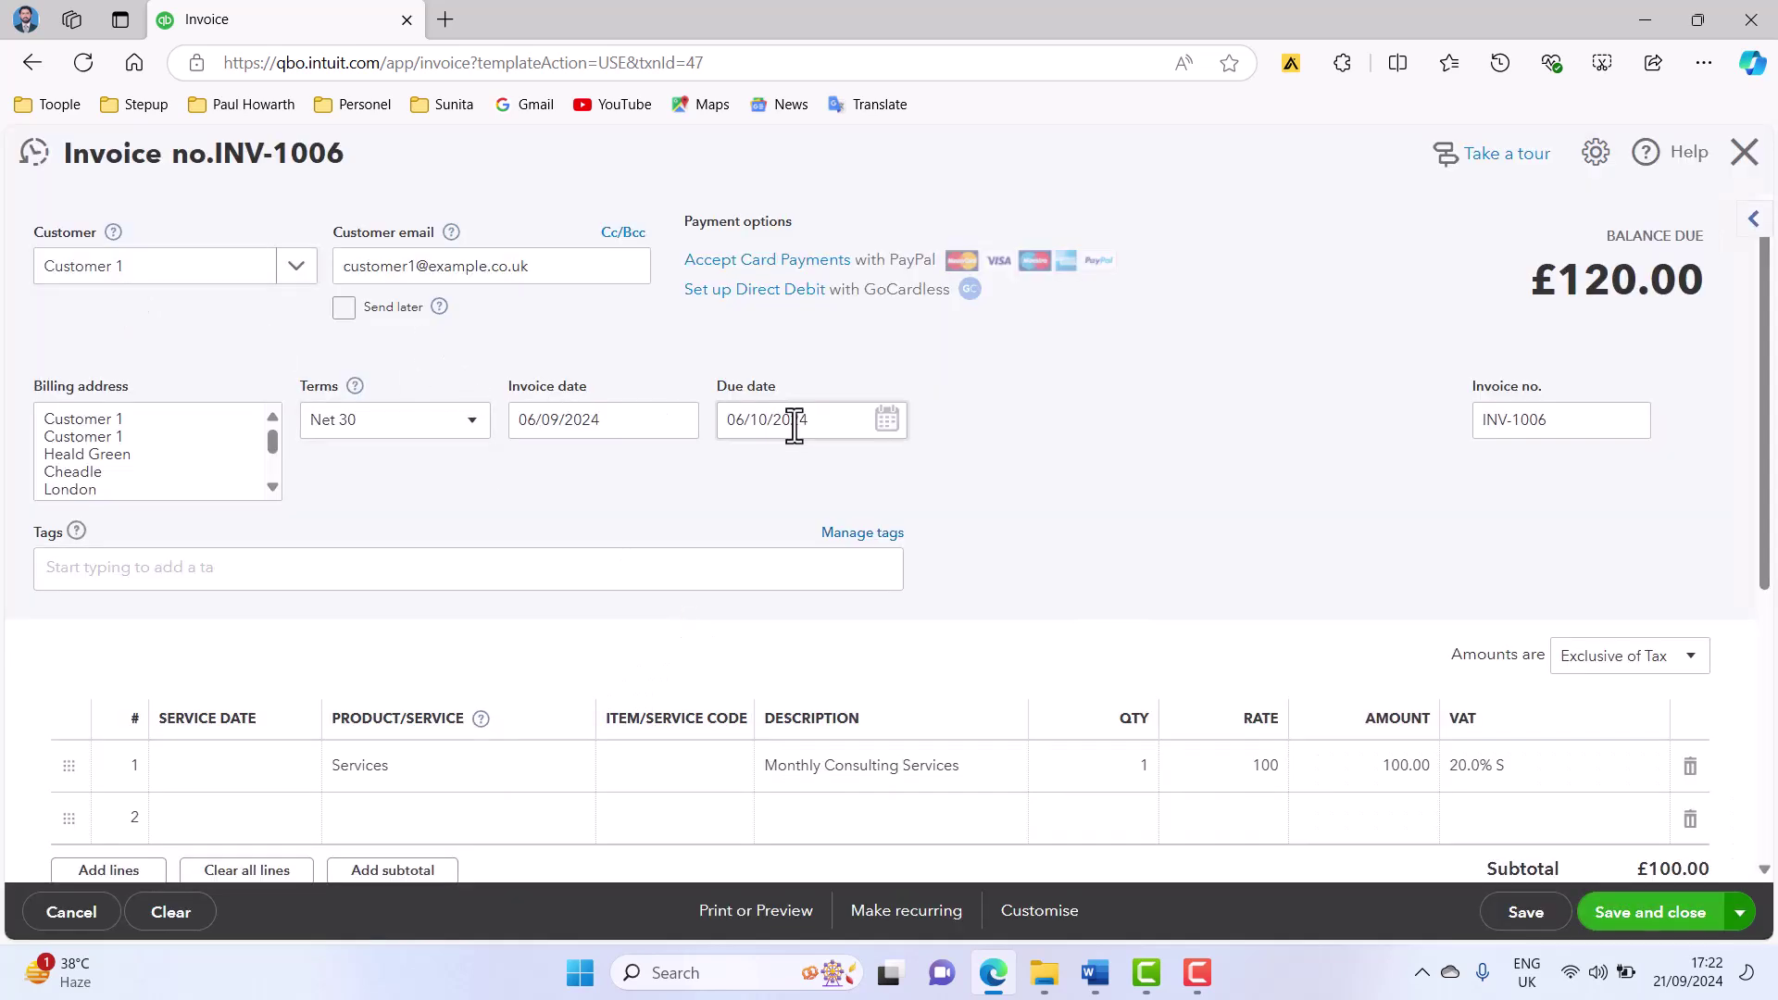
click(1572, 429)
click(1592, 424)
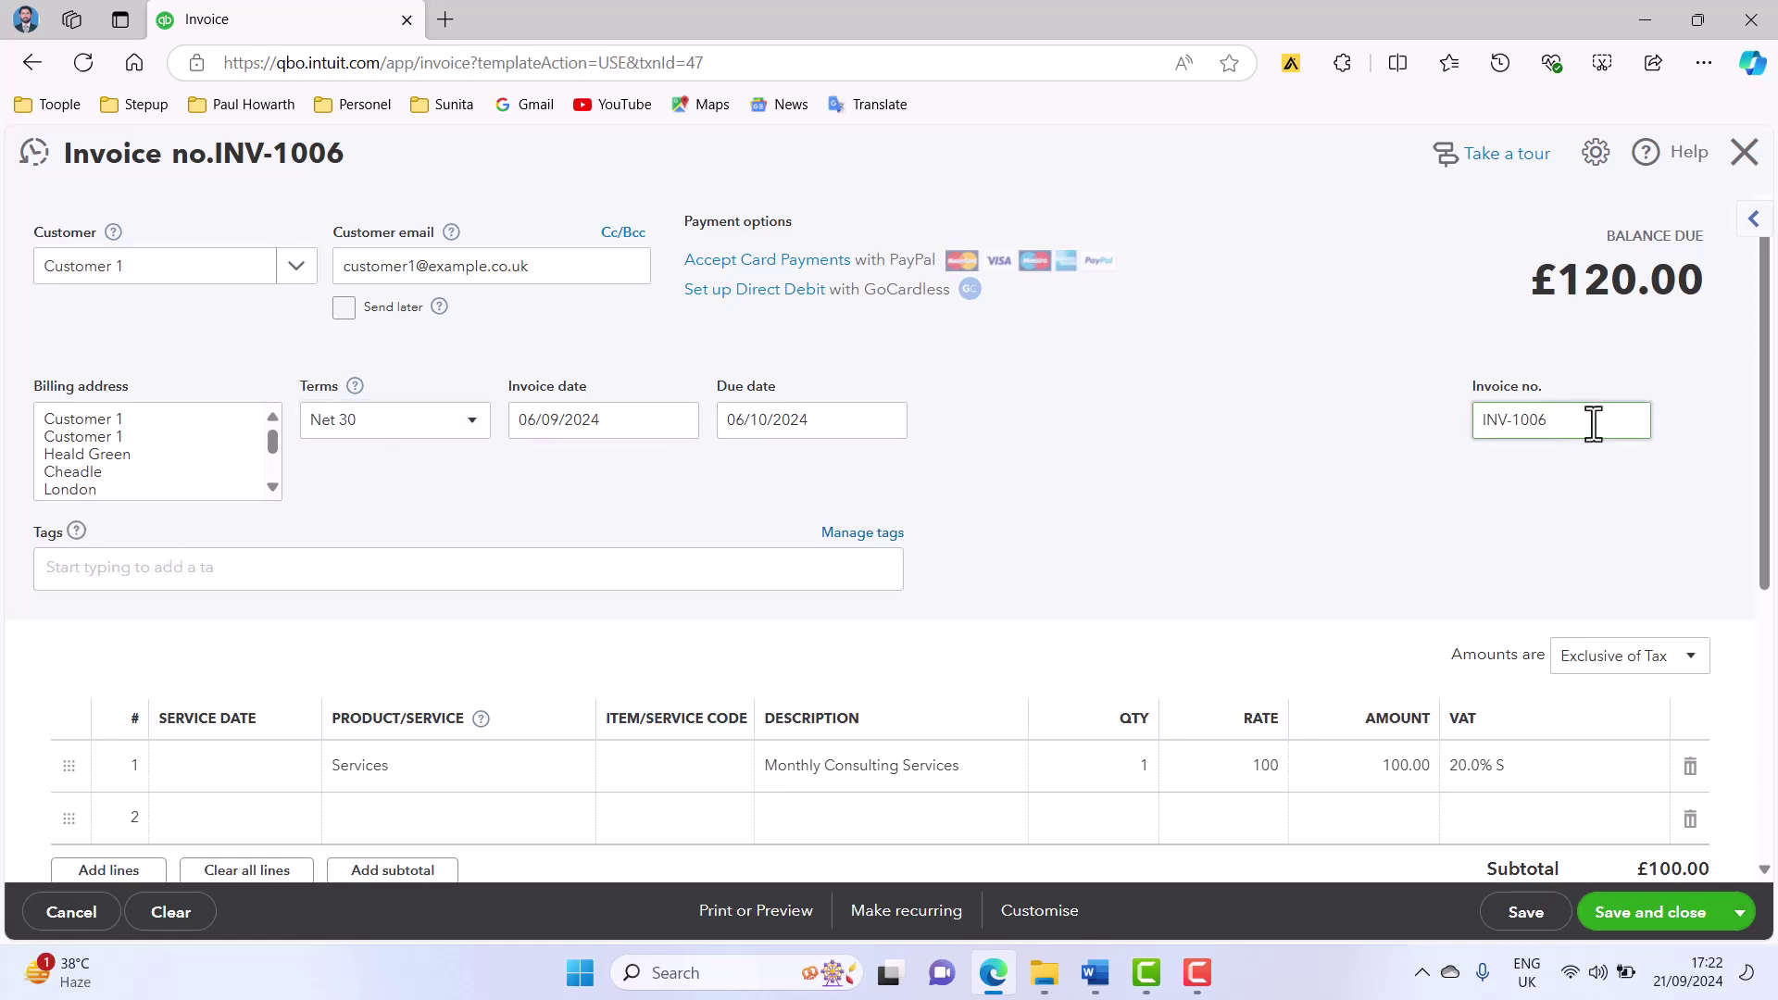
key(BackSpace)
text(7)
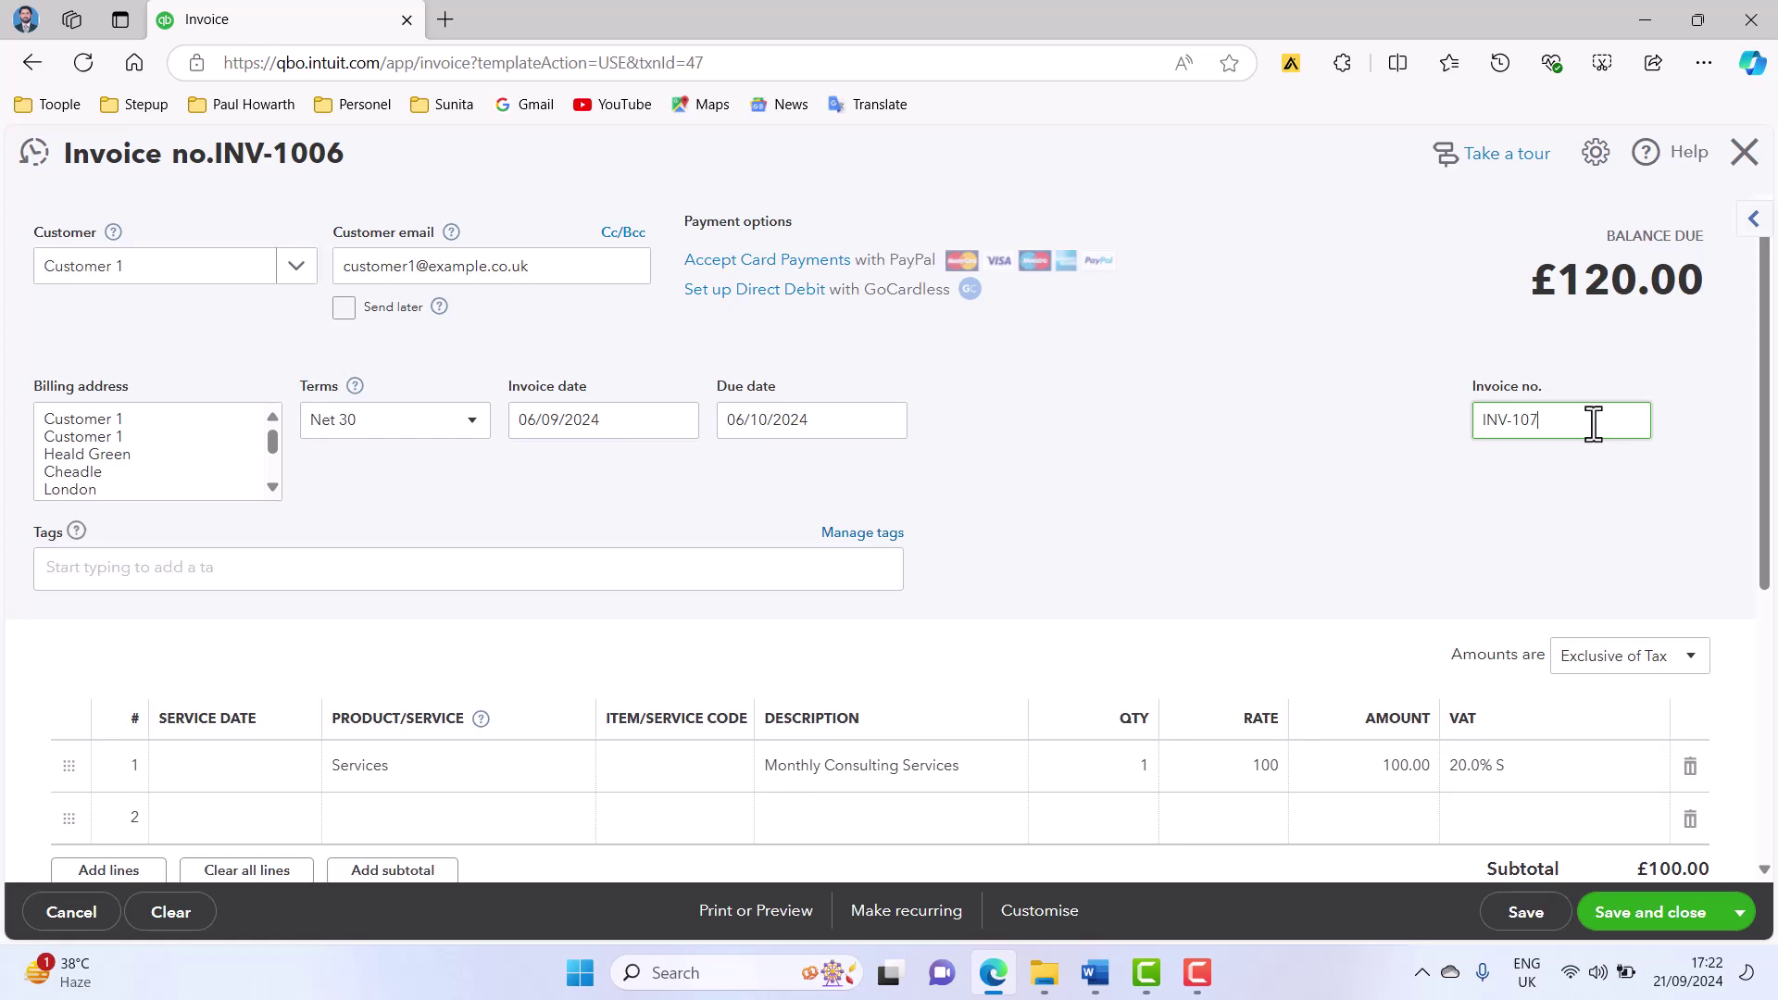
click(1623, 928)
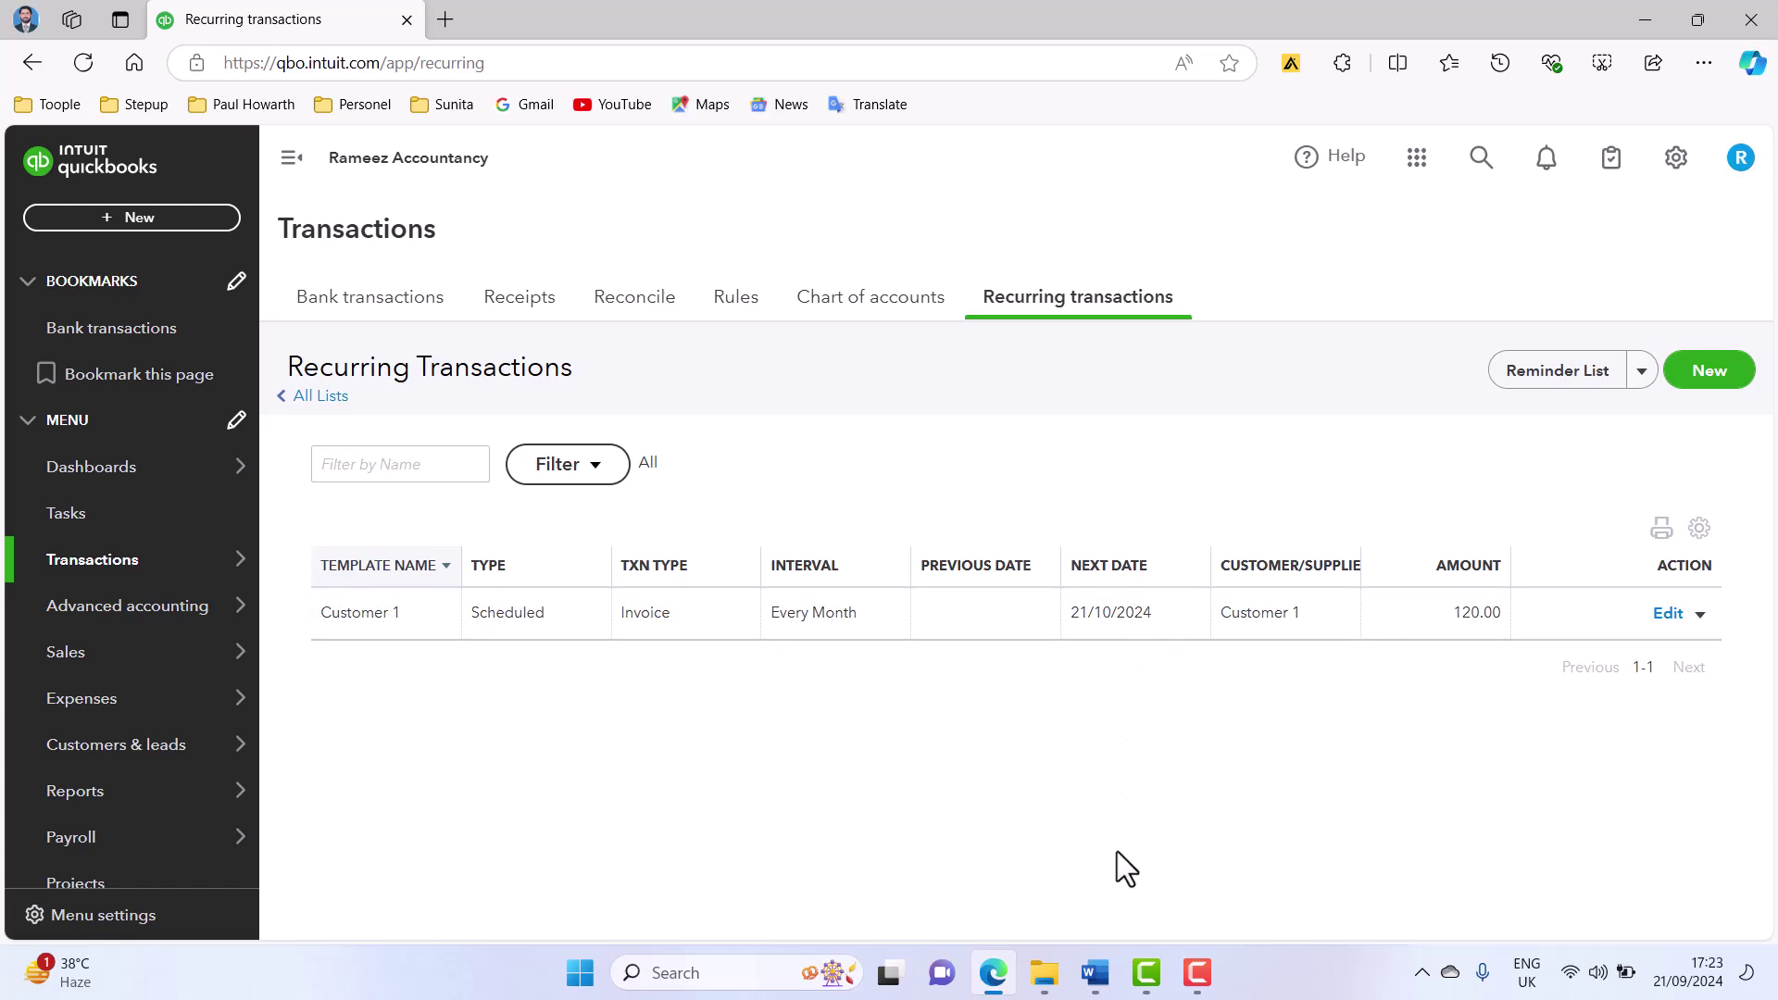
- Switch to the Account Receivable Cycle document in Word and highlight the "Repeating Invoices" line in yellow
click(1100, 984)
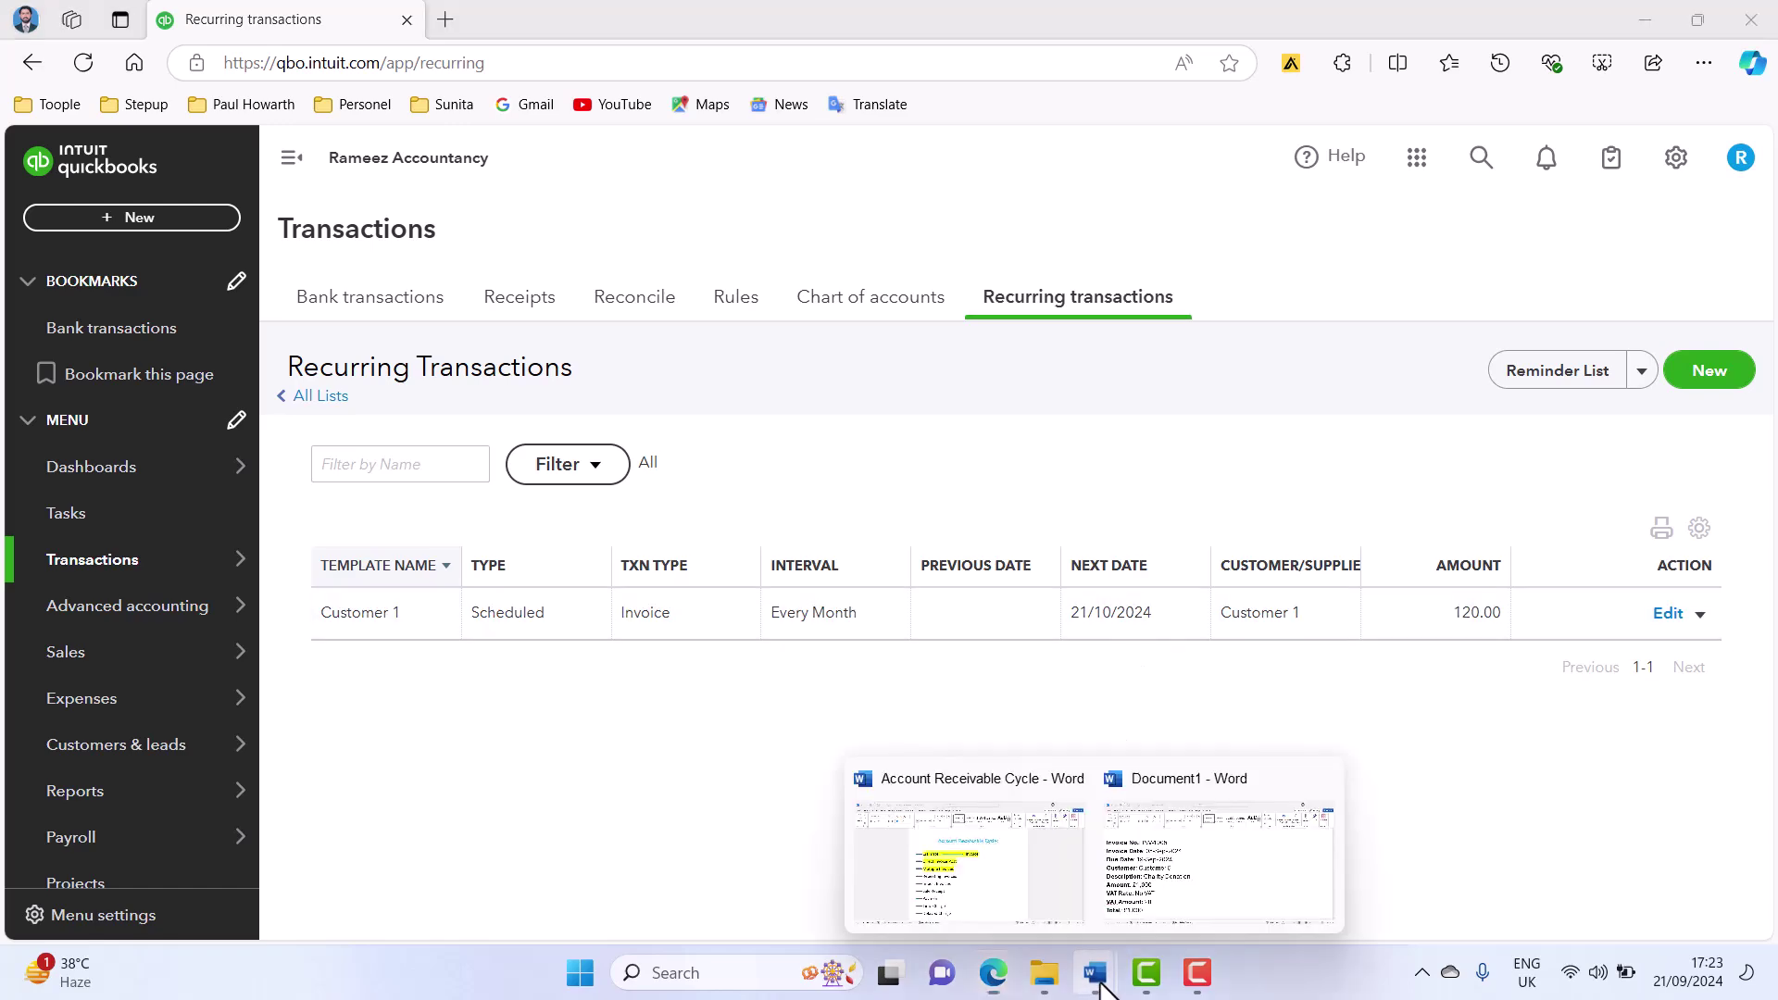
click(1063, 884)
drag(798, 579, 639, 583)
click(823, 588)
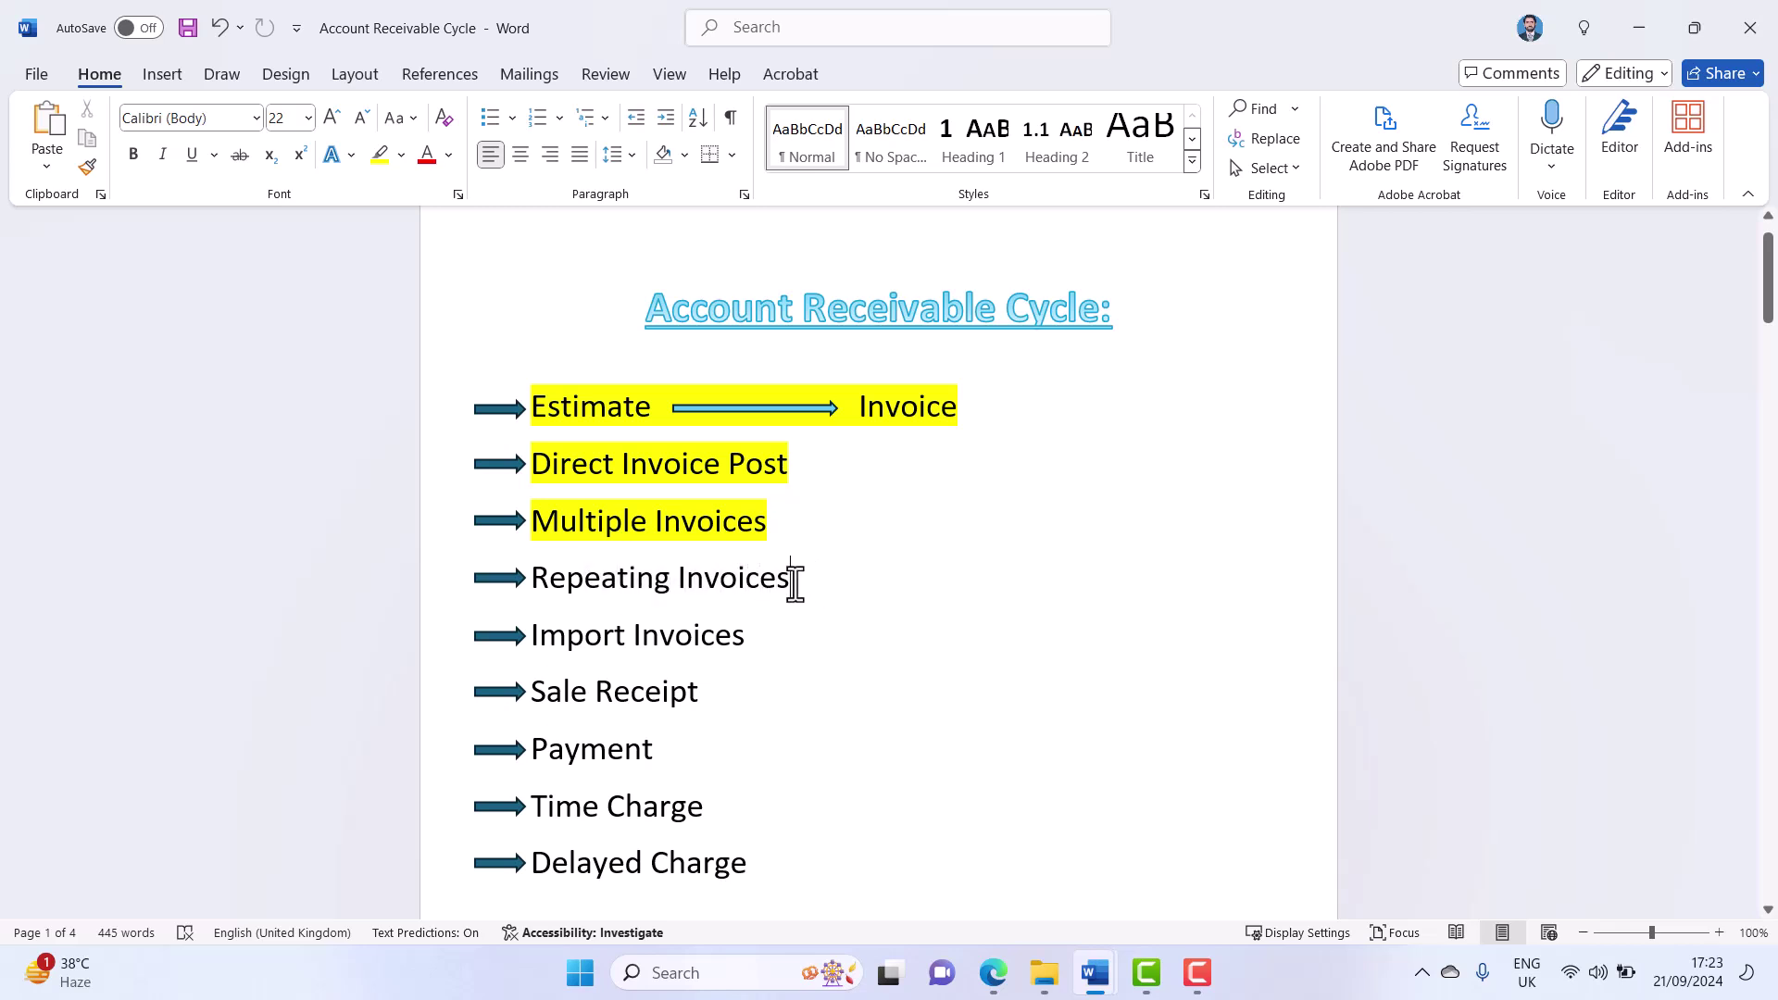
drag(798, 580, 519, 593)
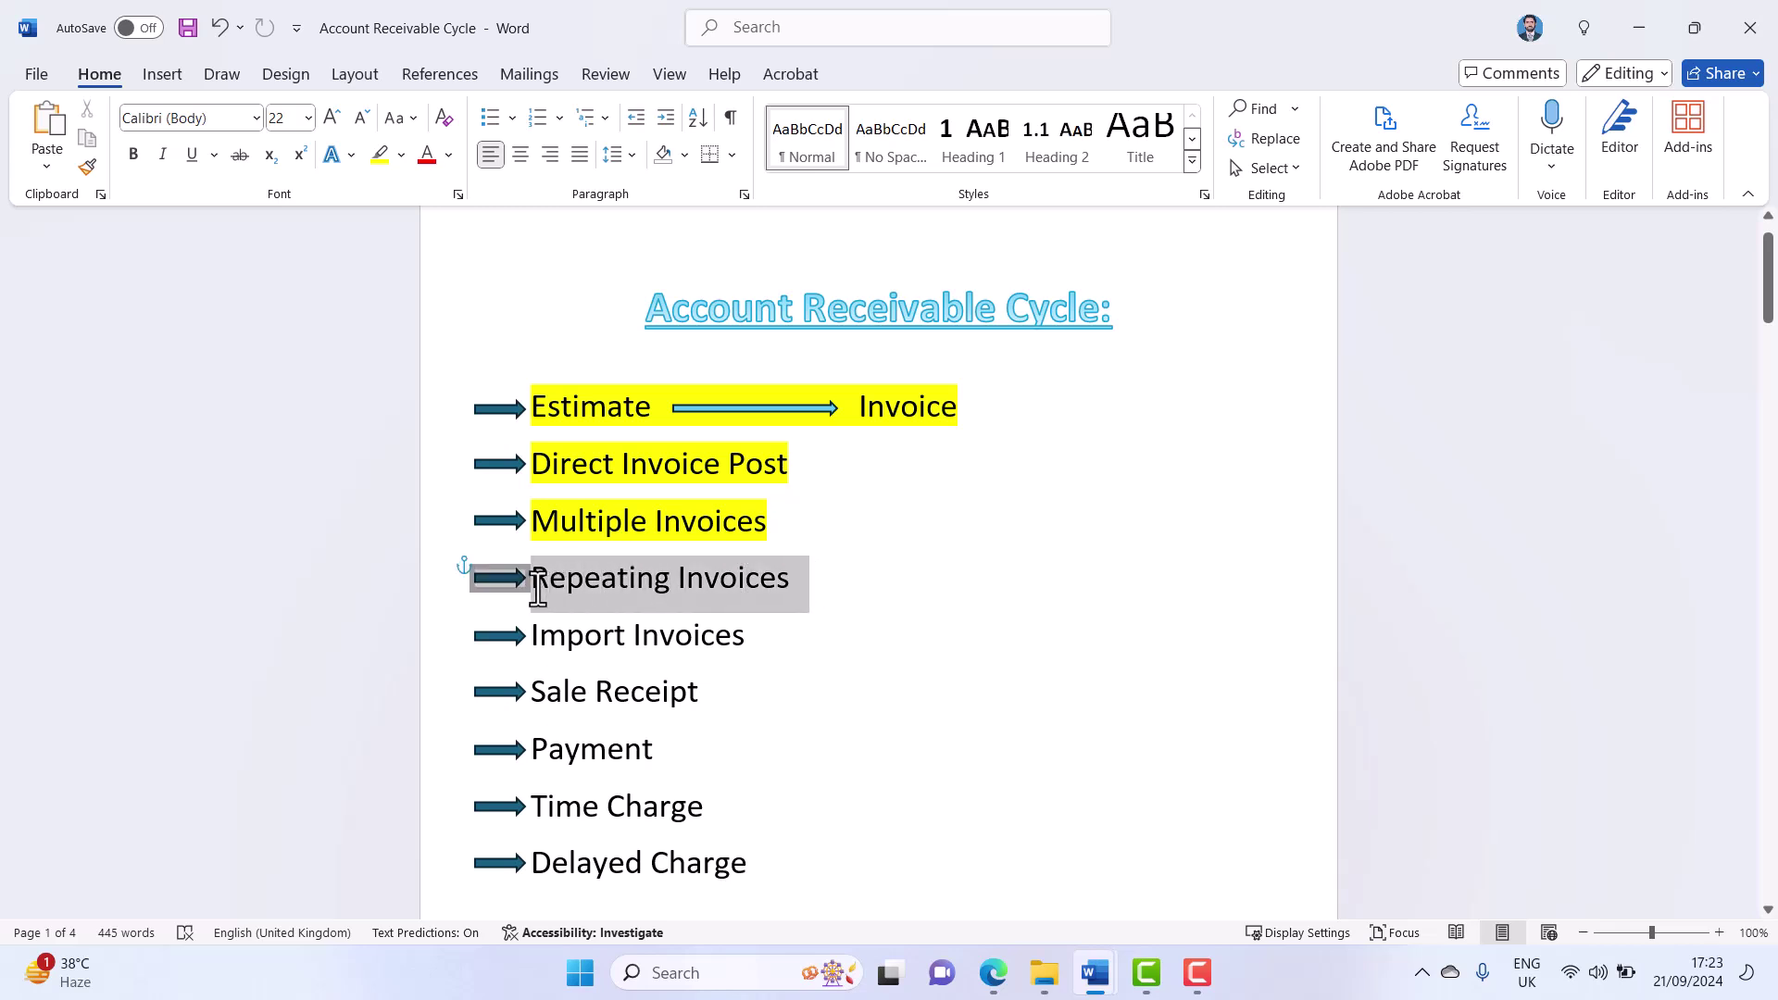
click(380, 154)
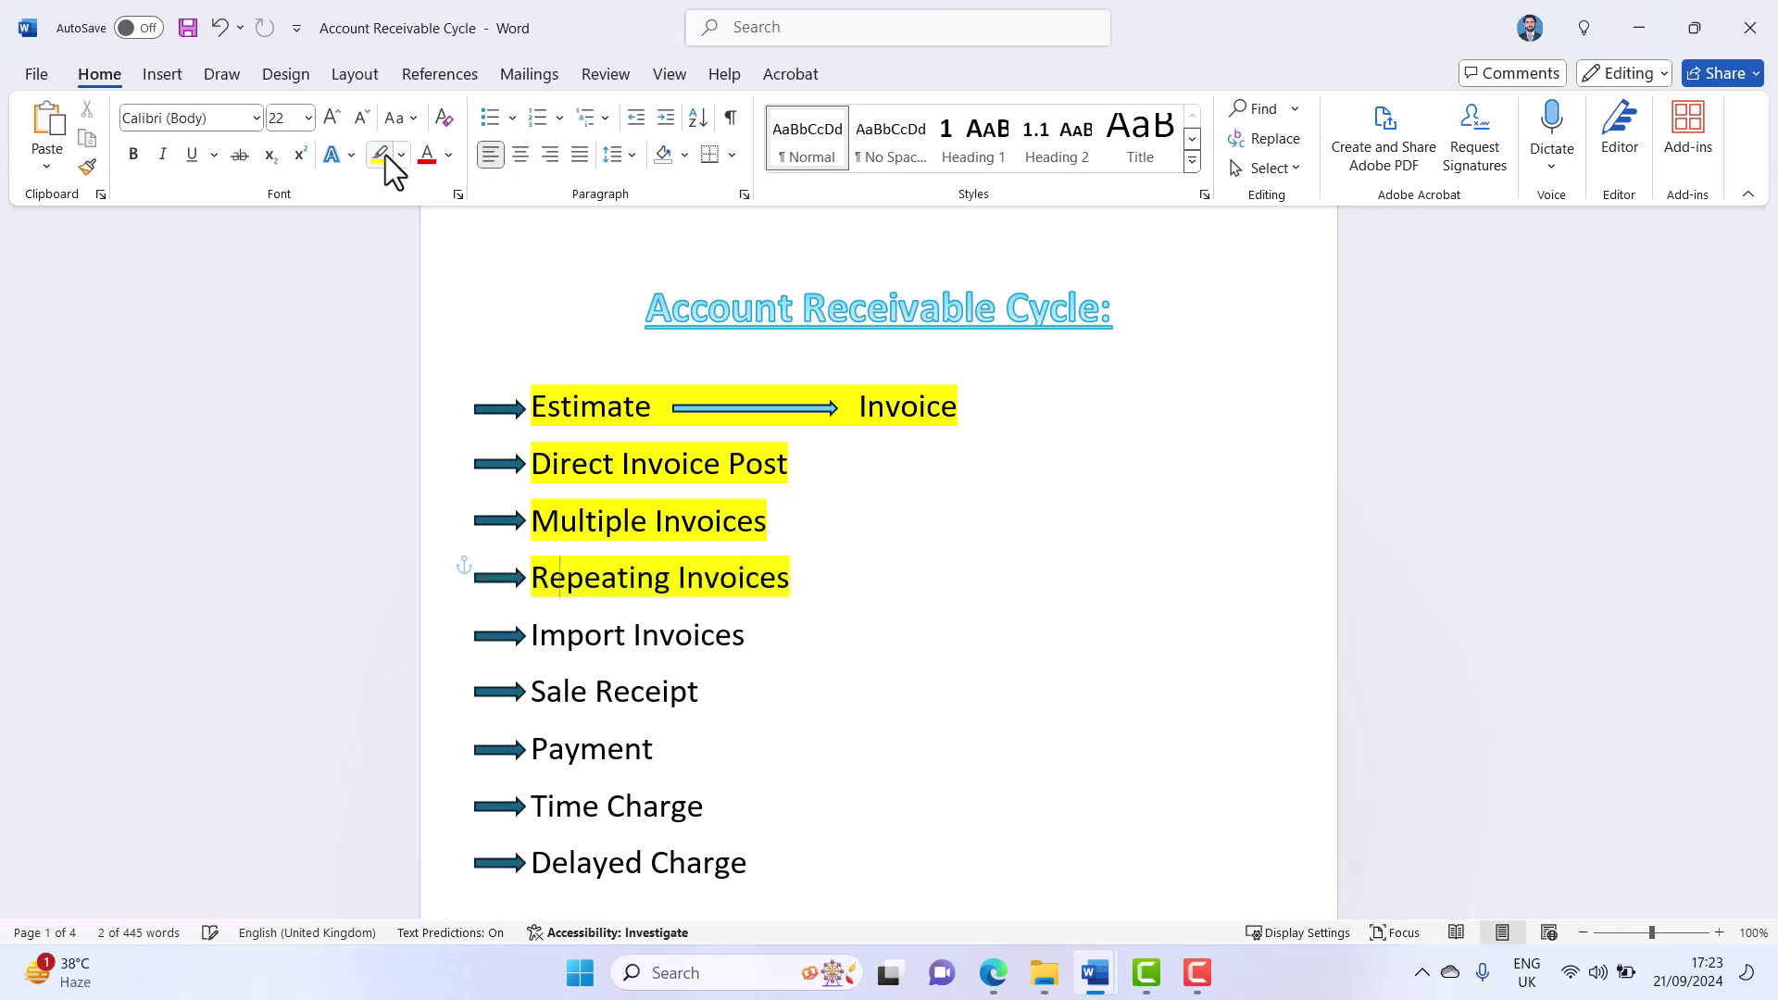
key(Left)
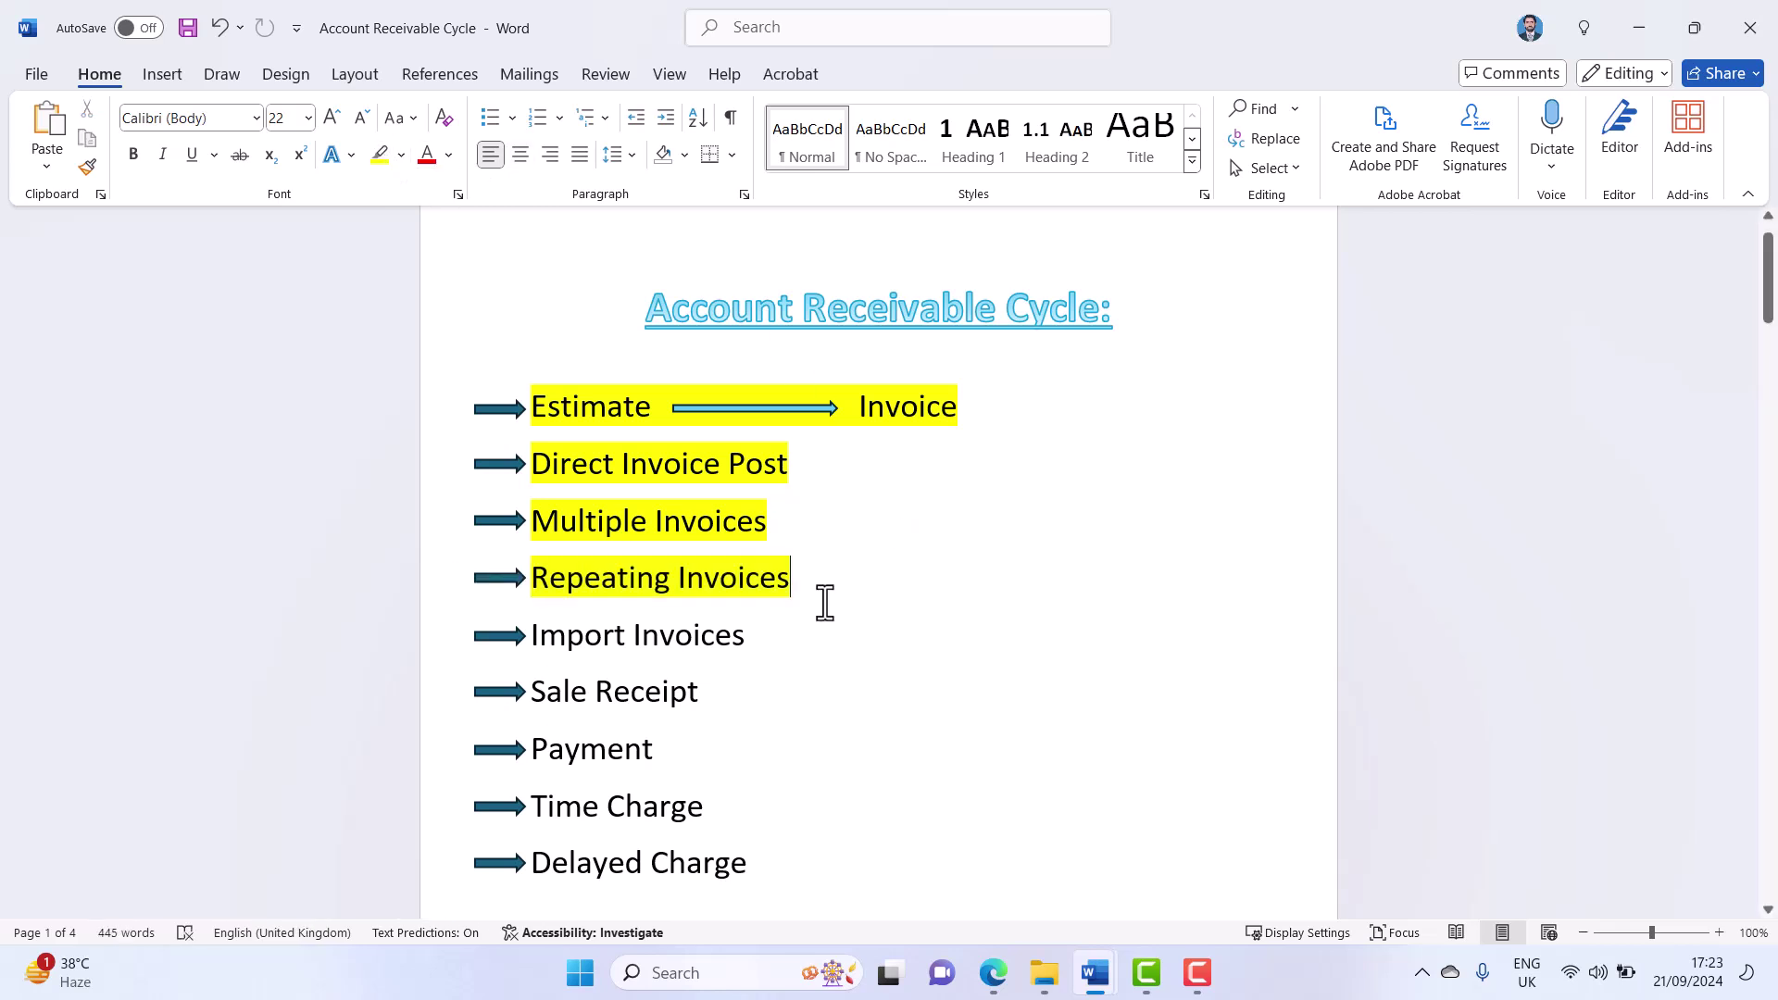
key(End)
- Return to QuickBooks and start an invoice import from the list of all sales transactions
click(993, 972)
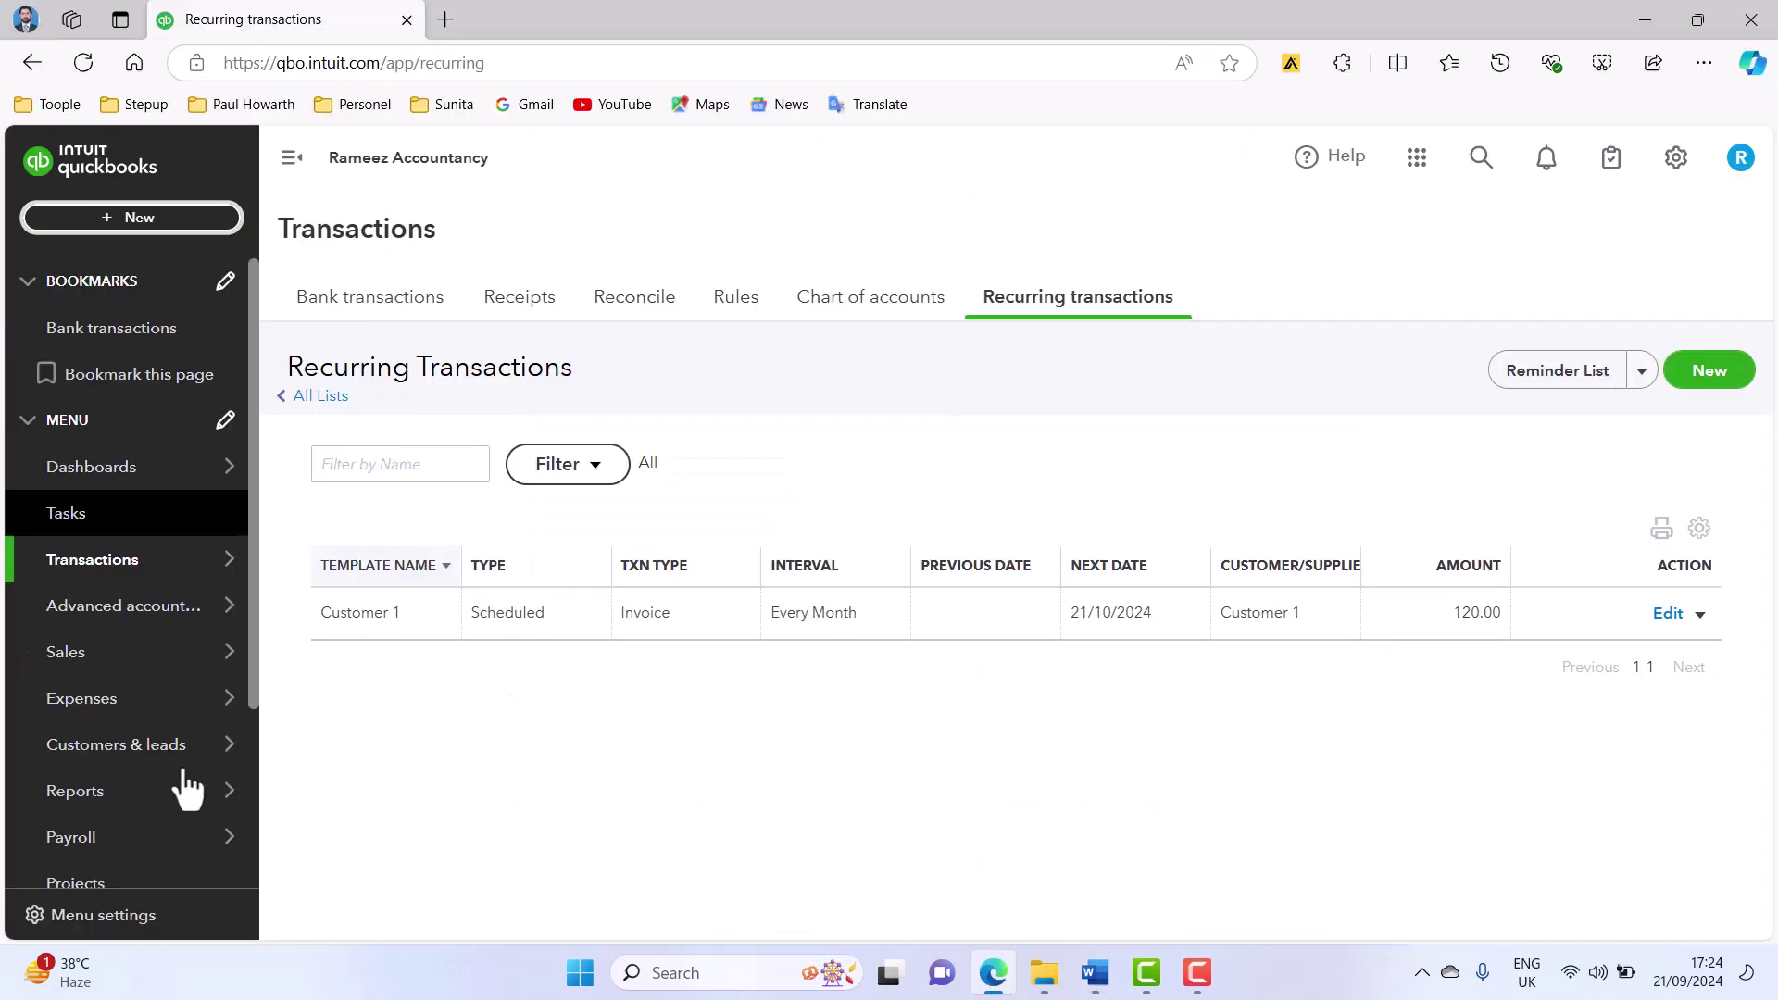
click(121, 660)
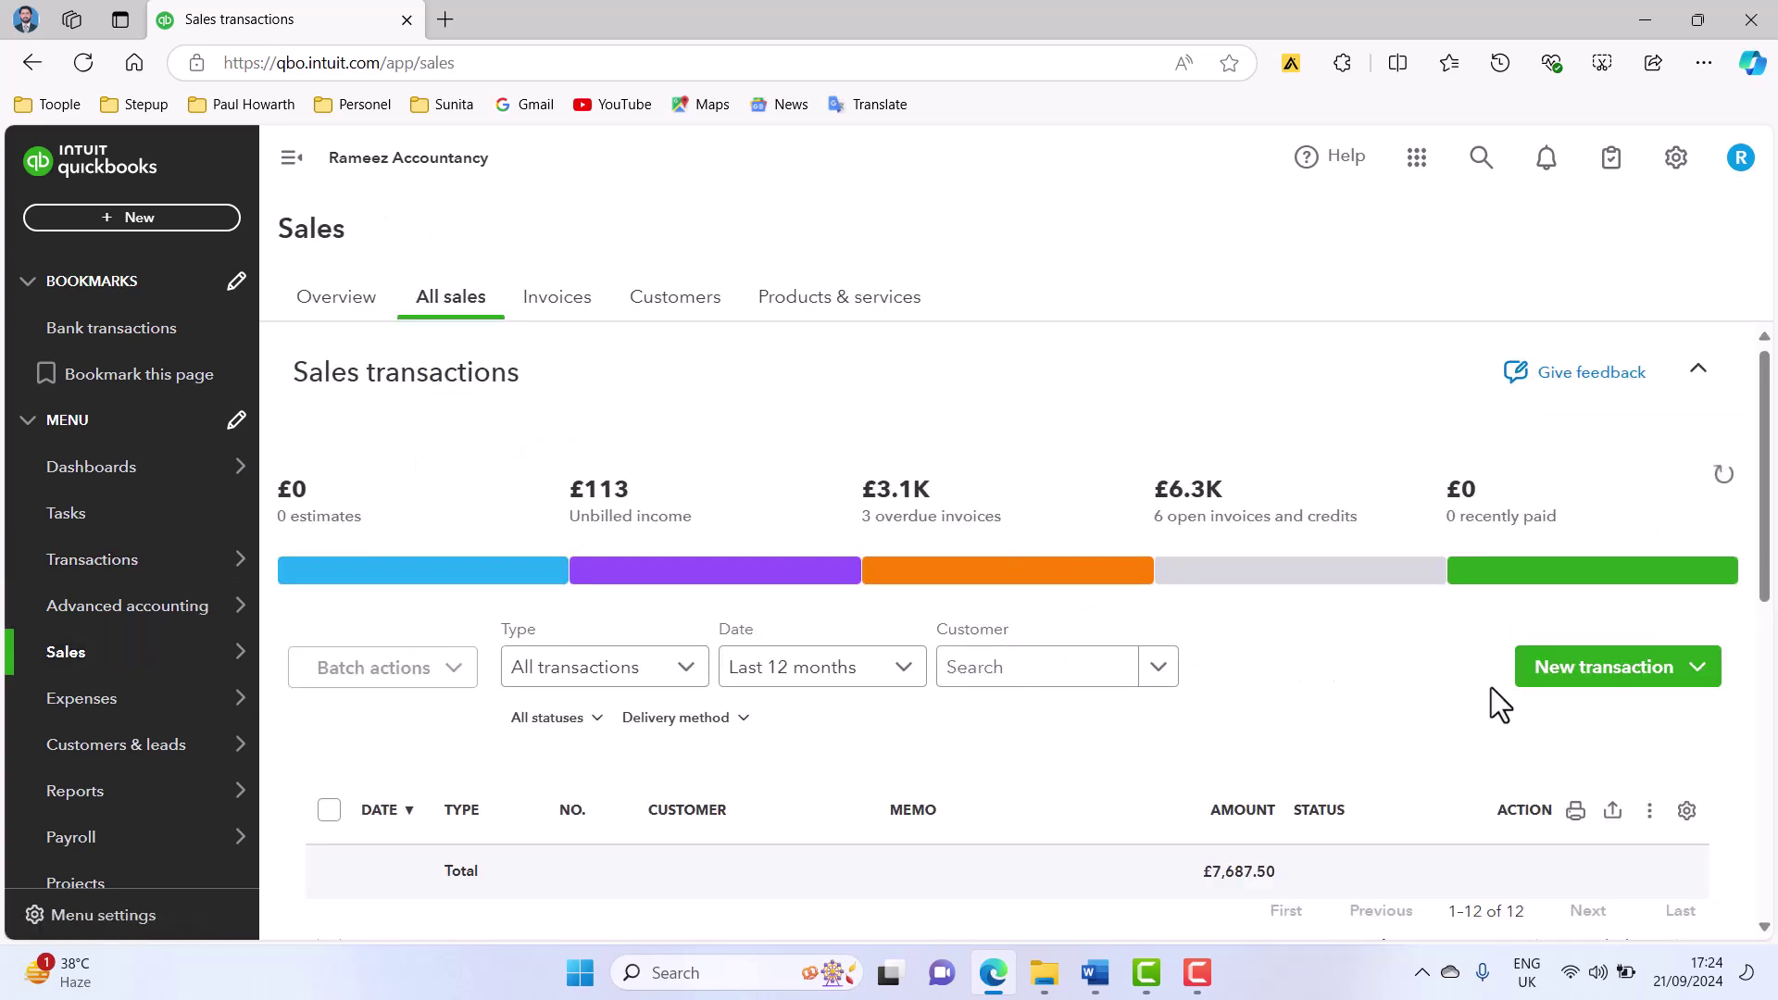
scroll(1491, 687, down, 1)
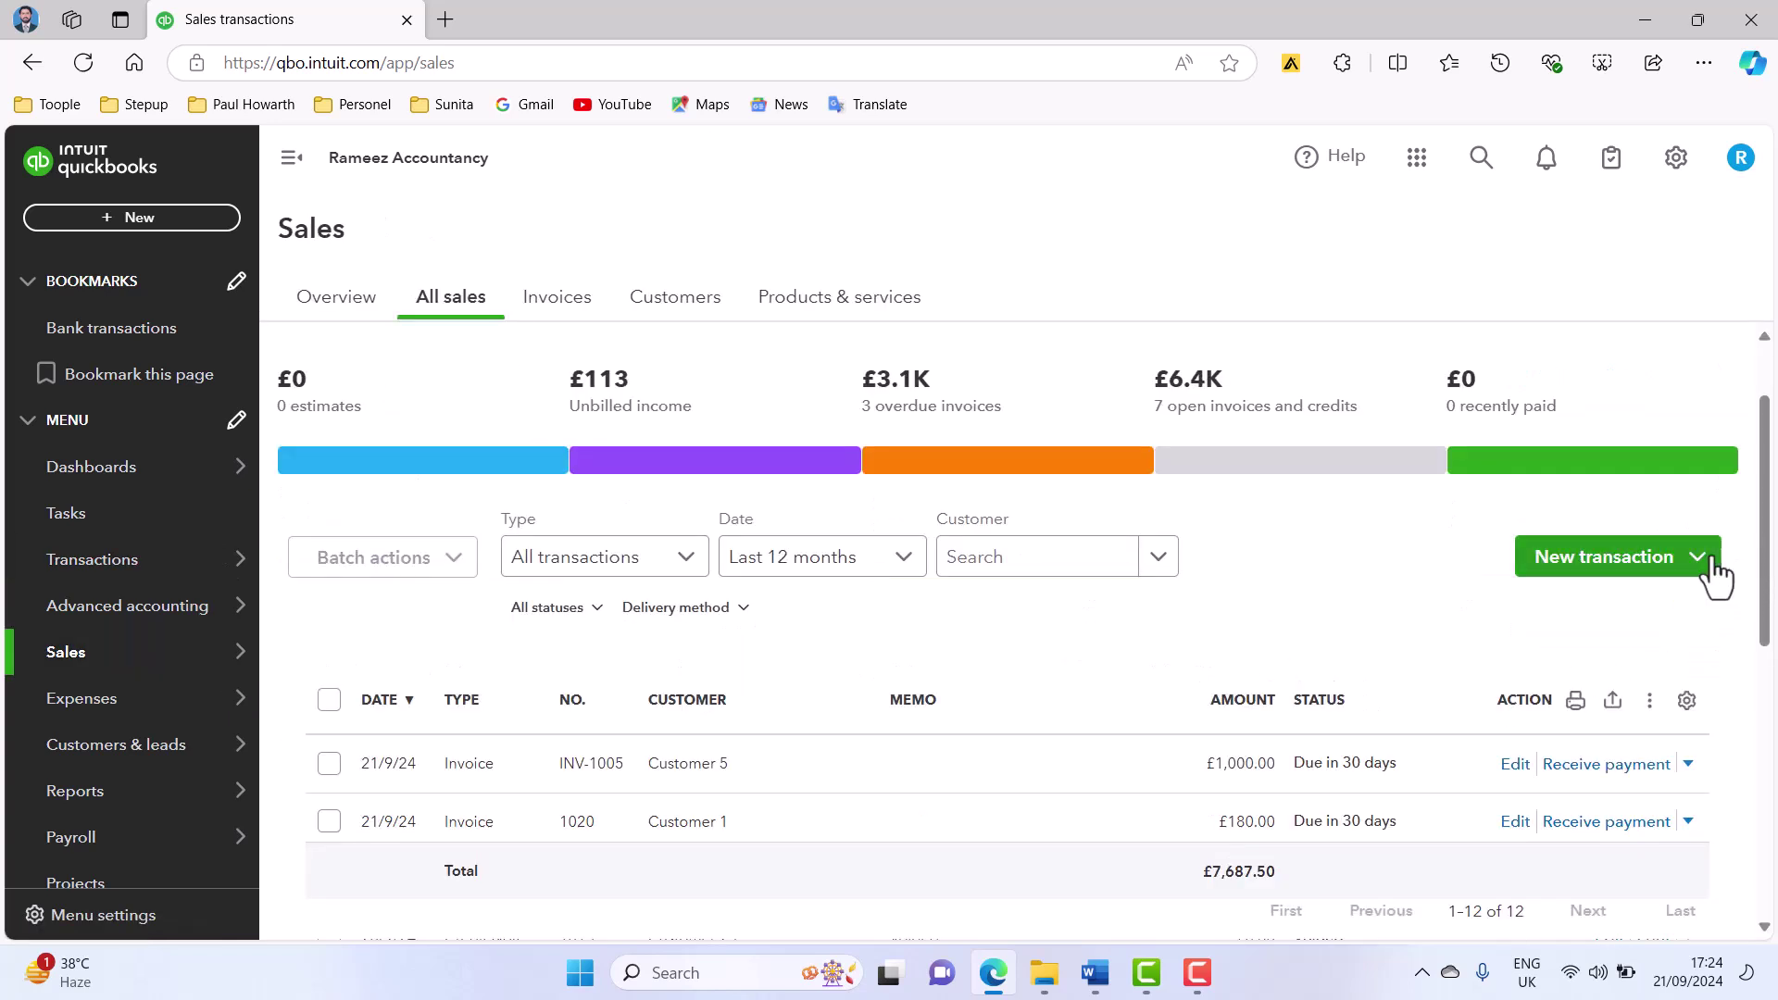
click(1711, 558)
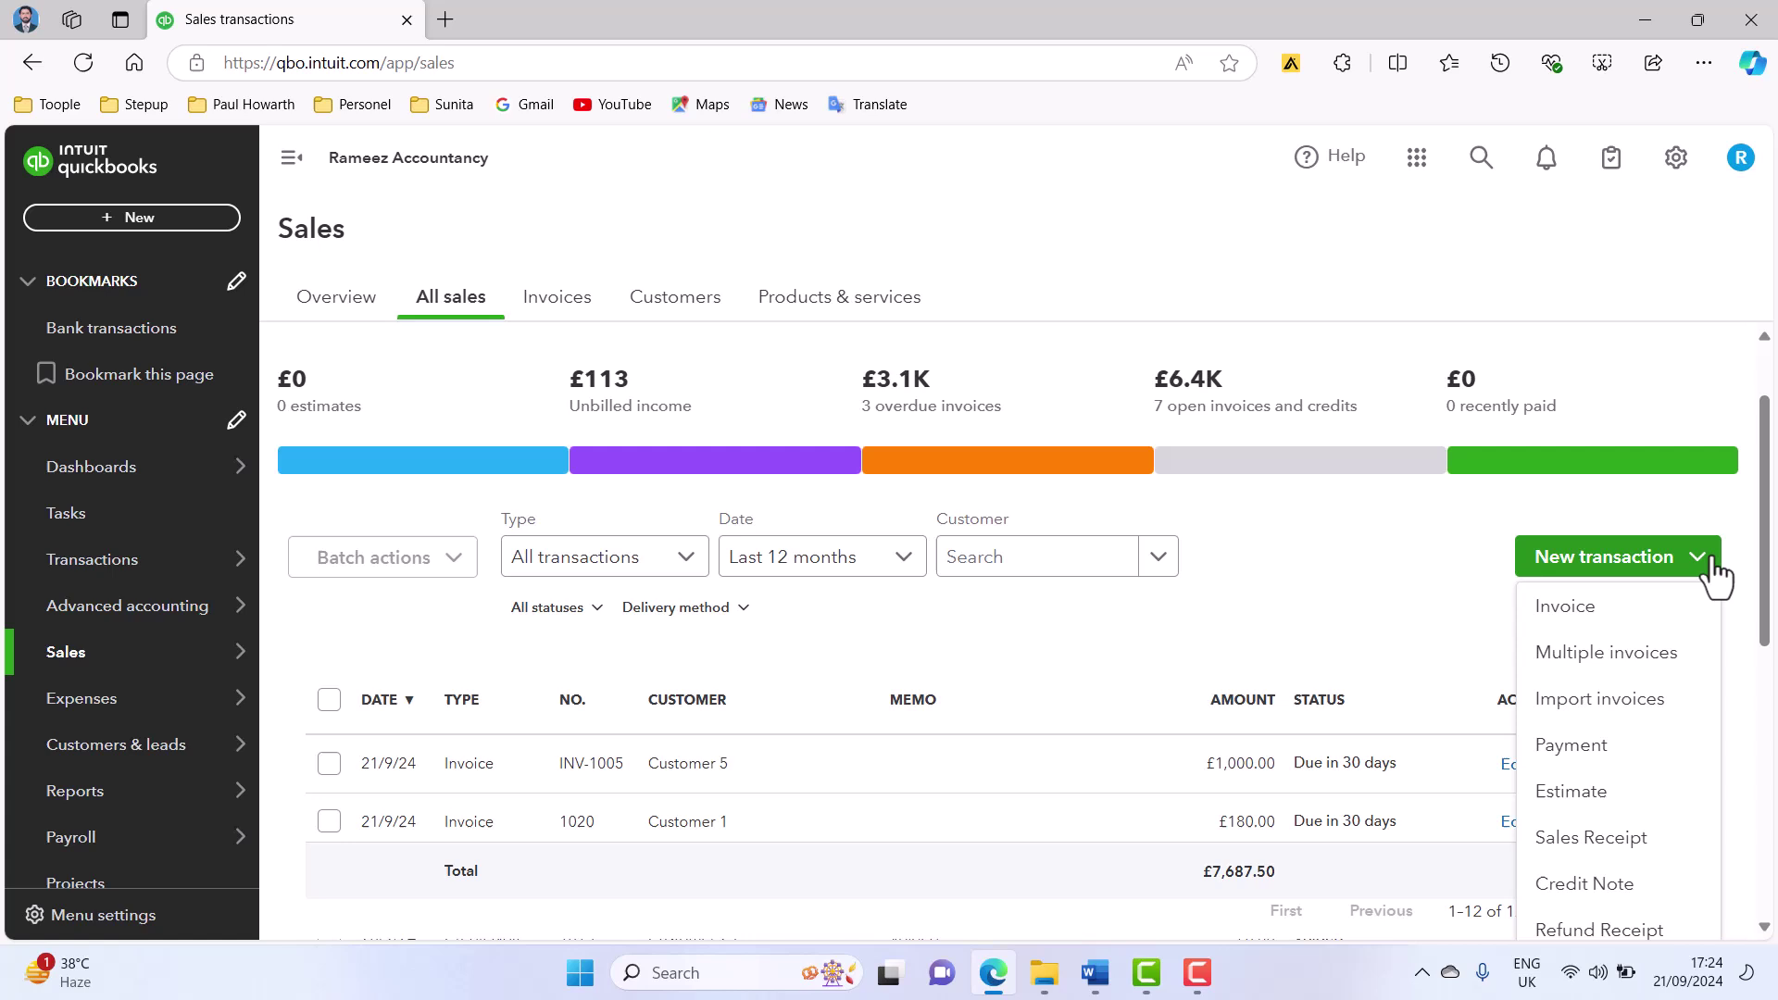
click(1652, 709)
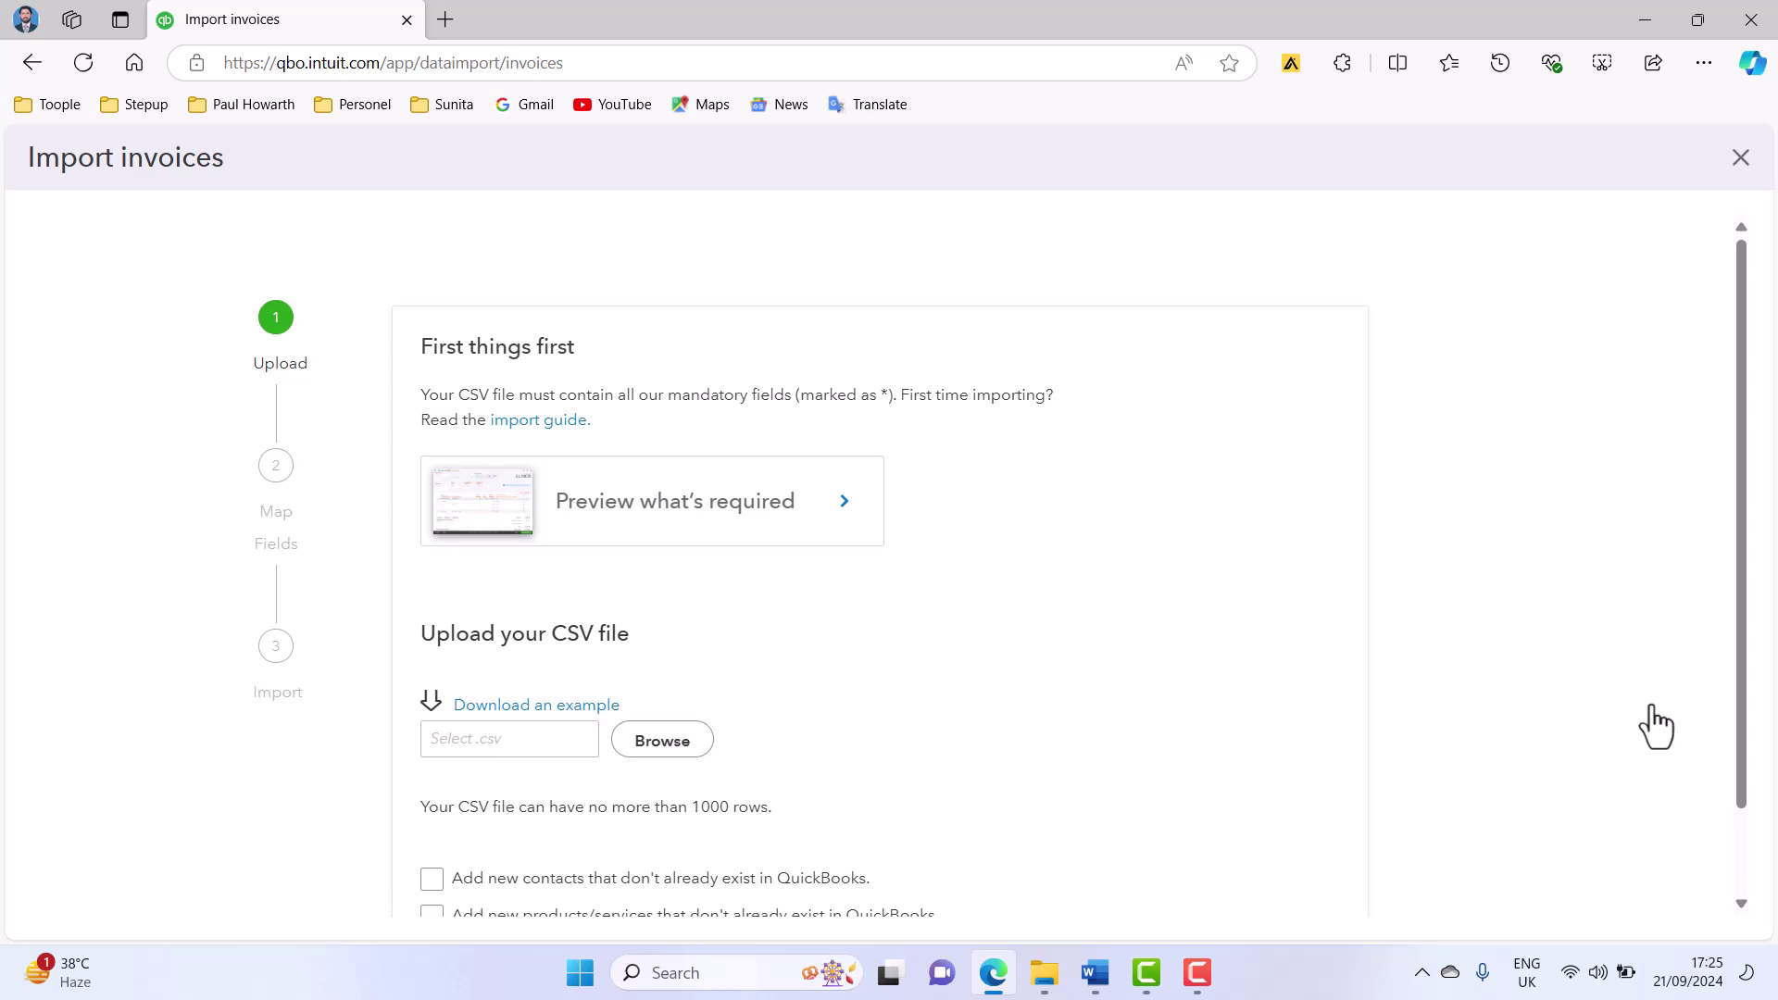
- Download the example CSV for invoice imports, open it in Excel, and fit all column widths to their contents
scroll(892, 659, down, 1)
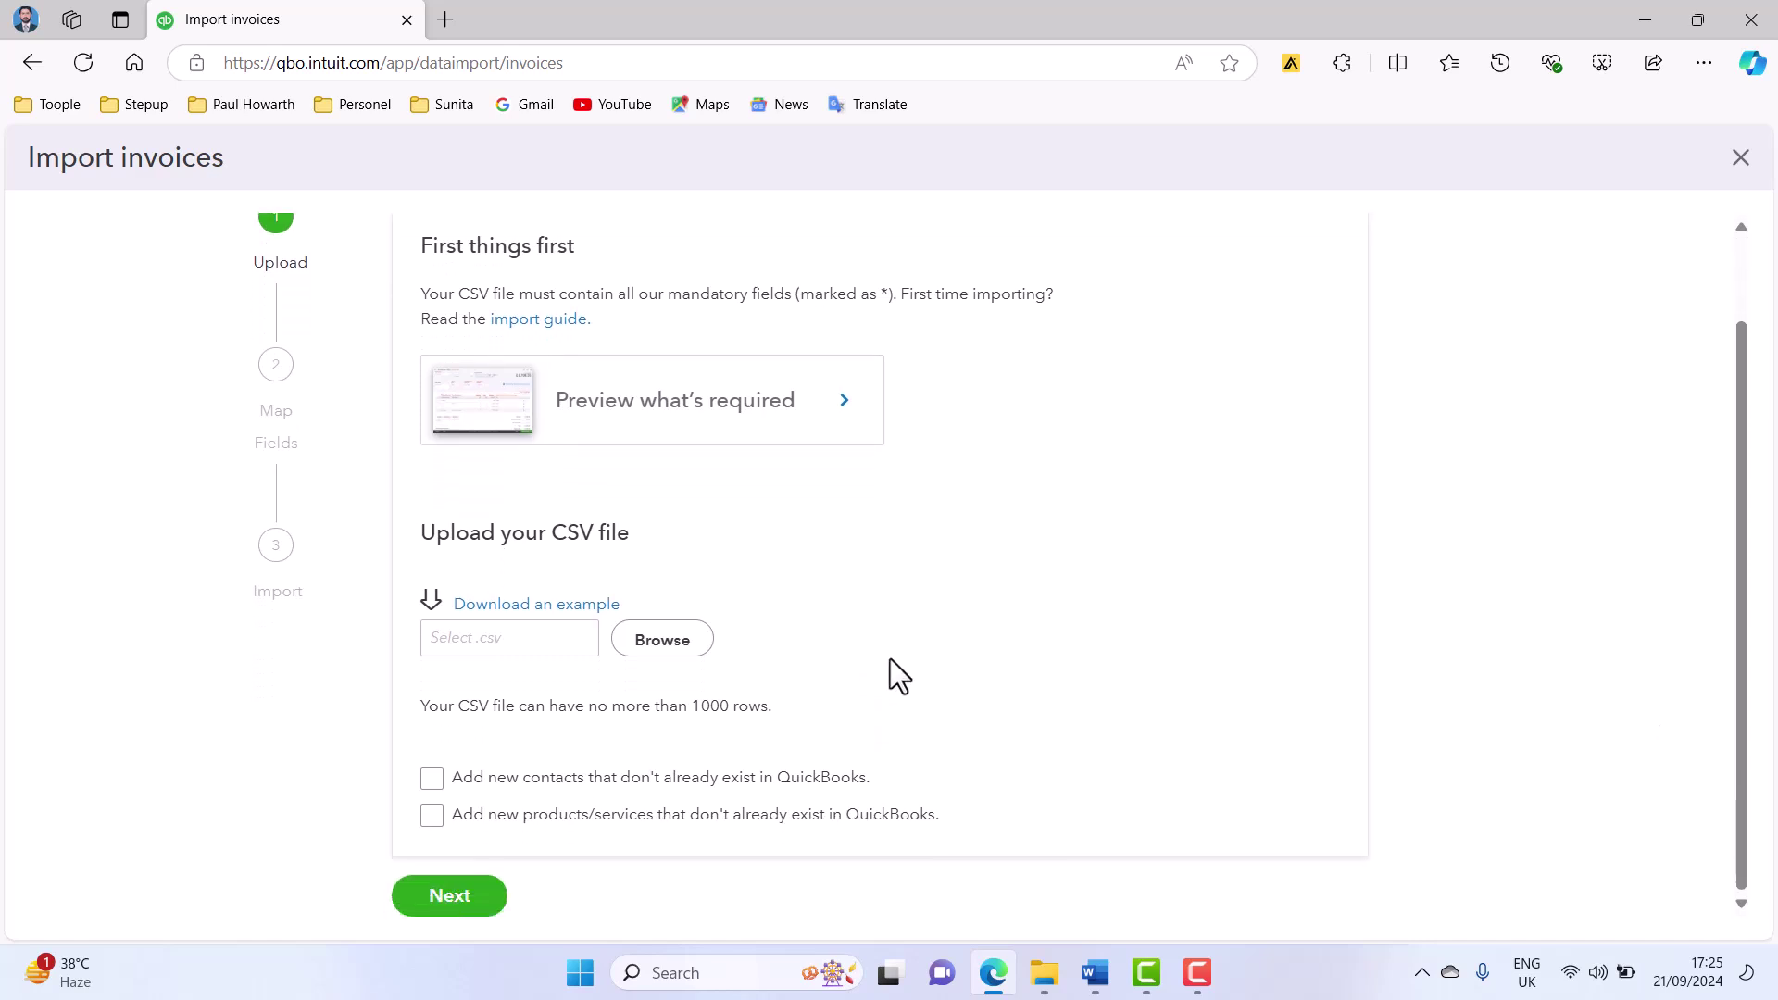
click(540, 611)
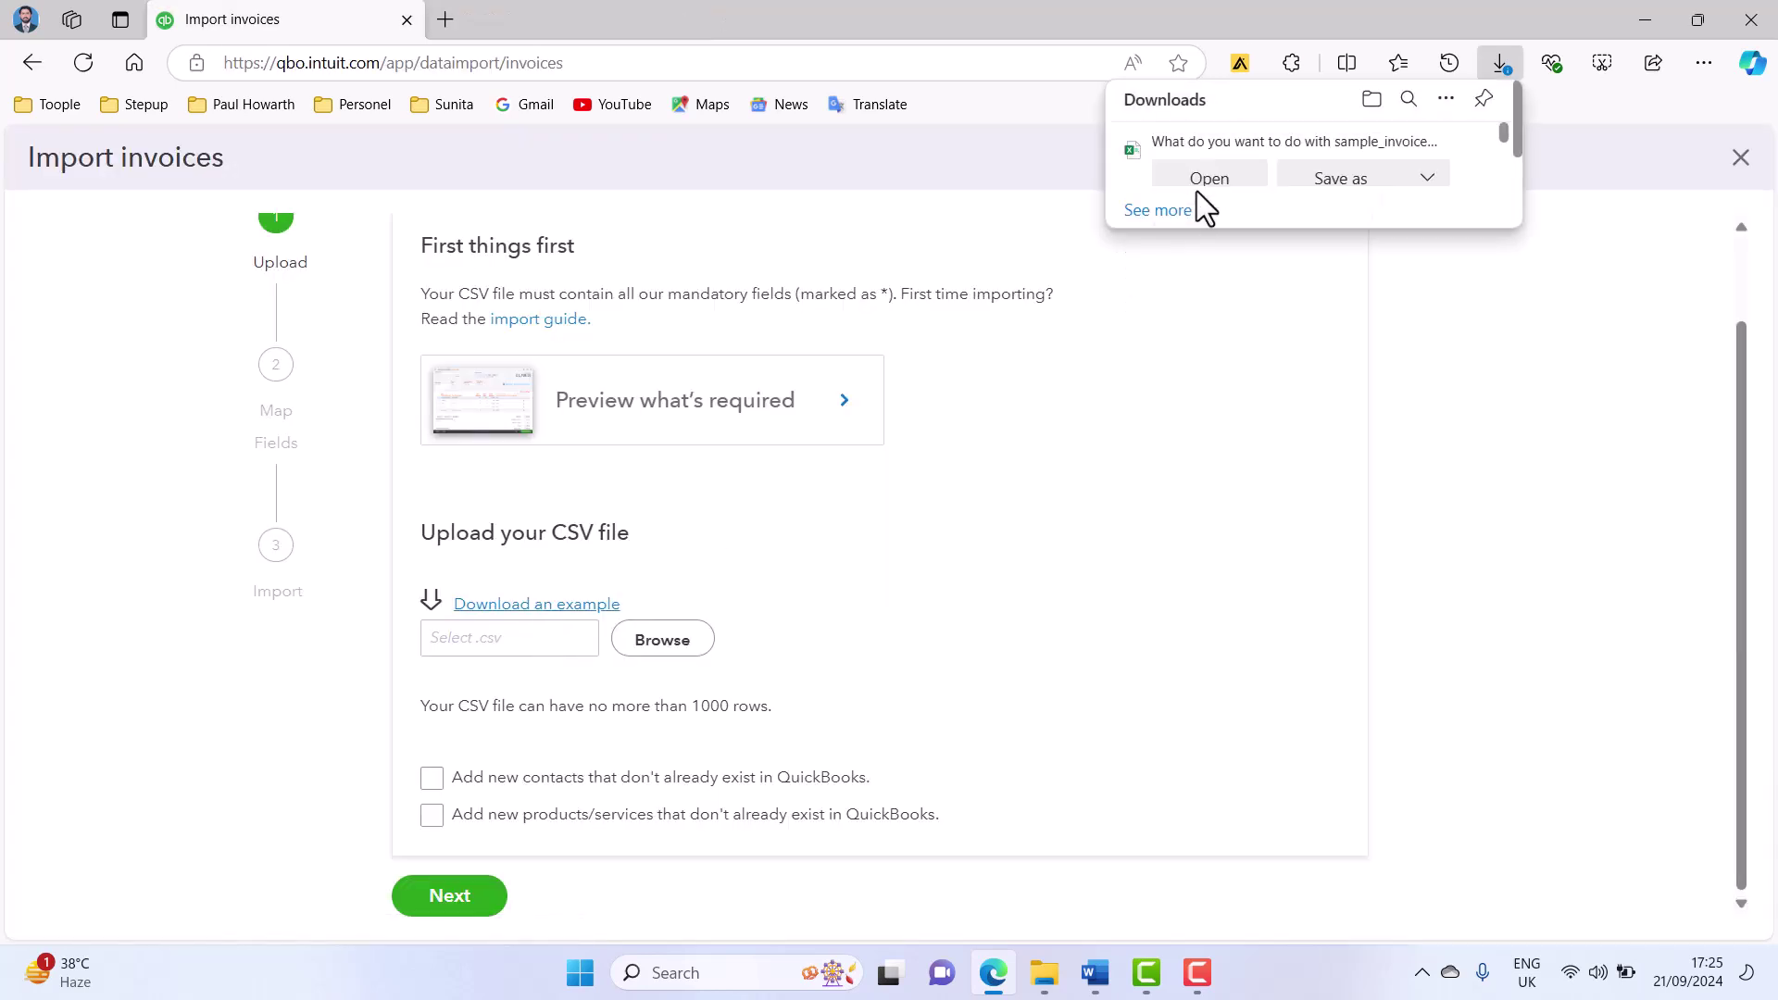
click(1200, 193)
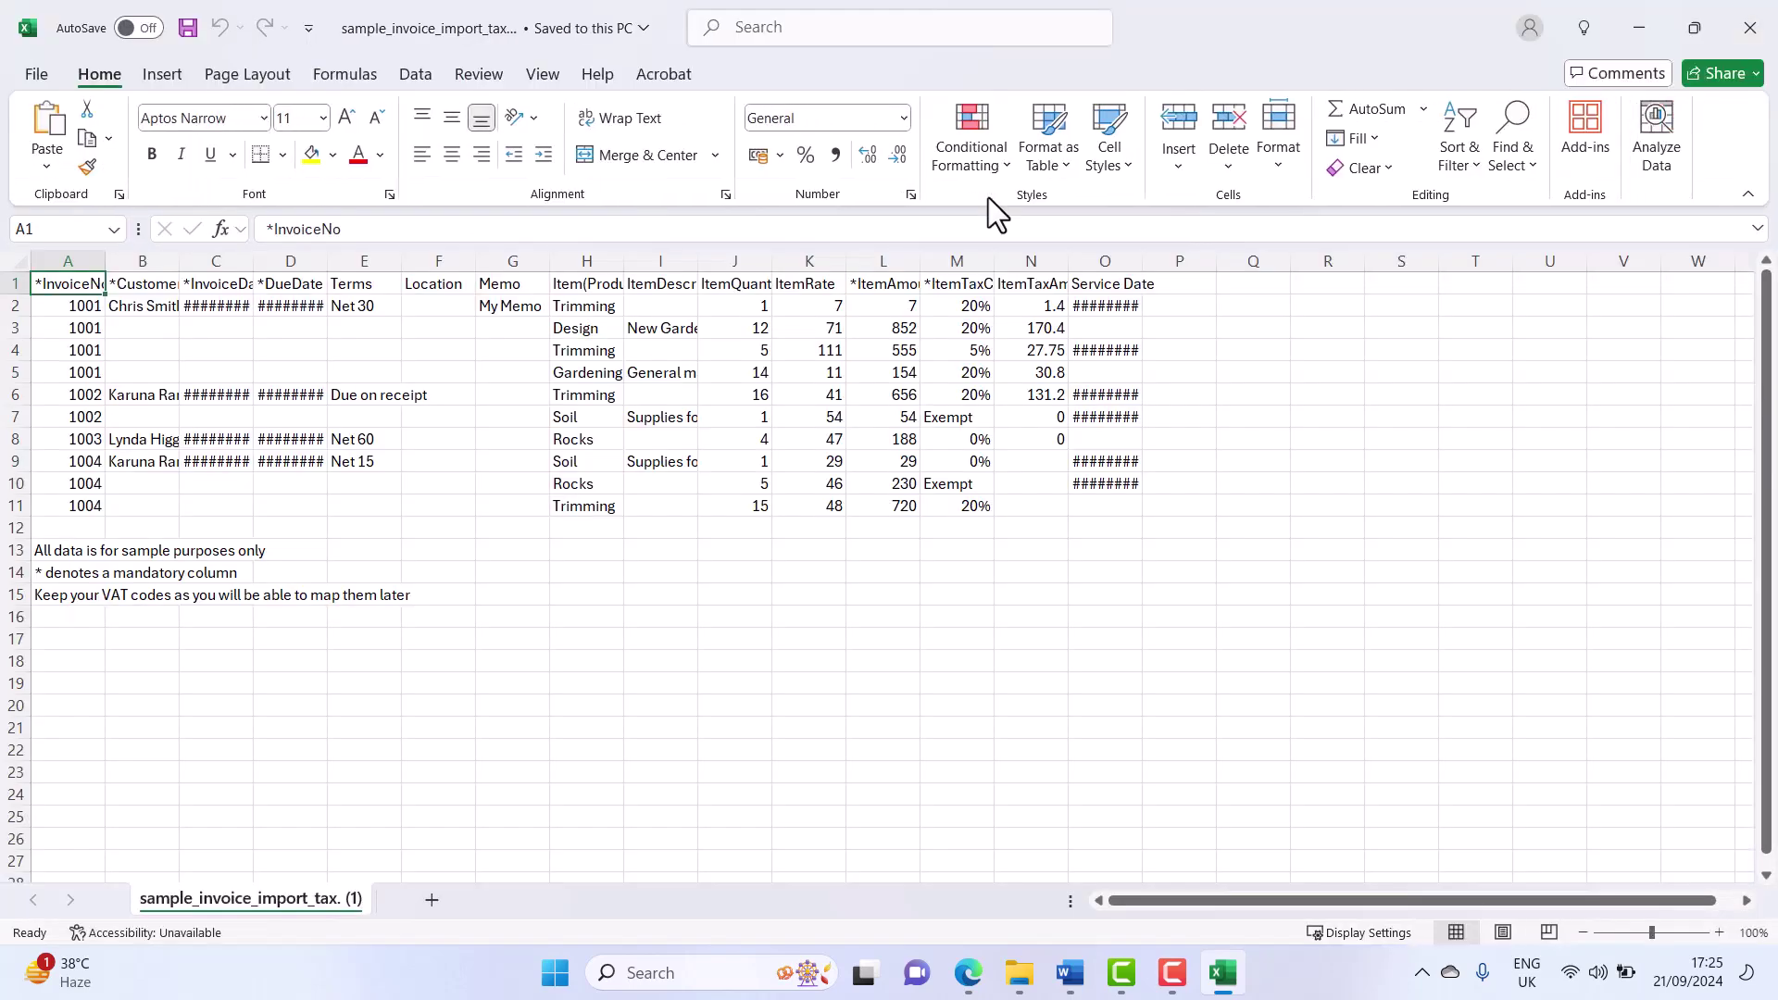
click(20, 262)
double_click(105, 261)
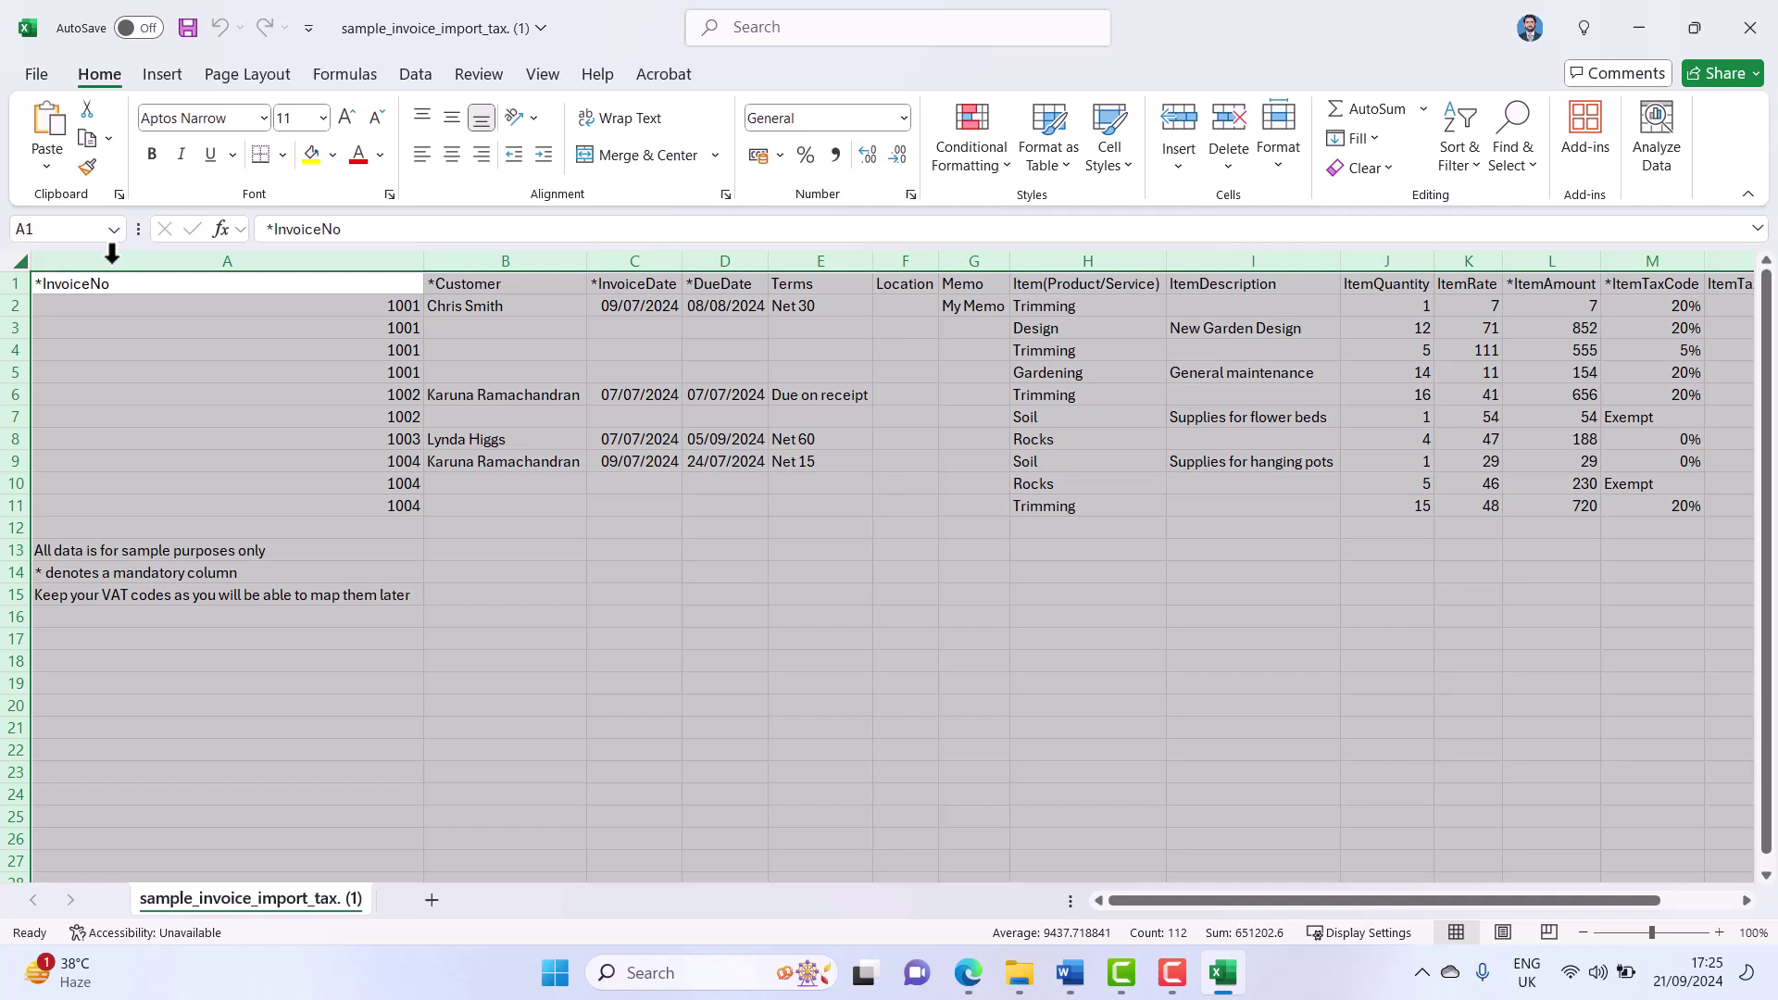
click(489, 345)
- Examine the sample import file's fields across its first invoice row, from InvoiceNo to Service Date and back
click(412, 306)
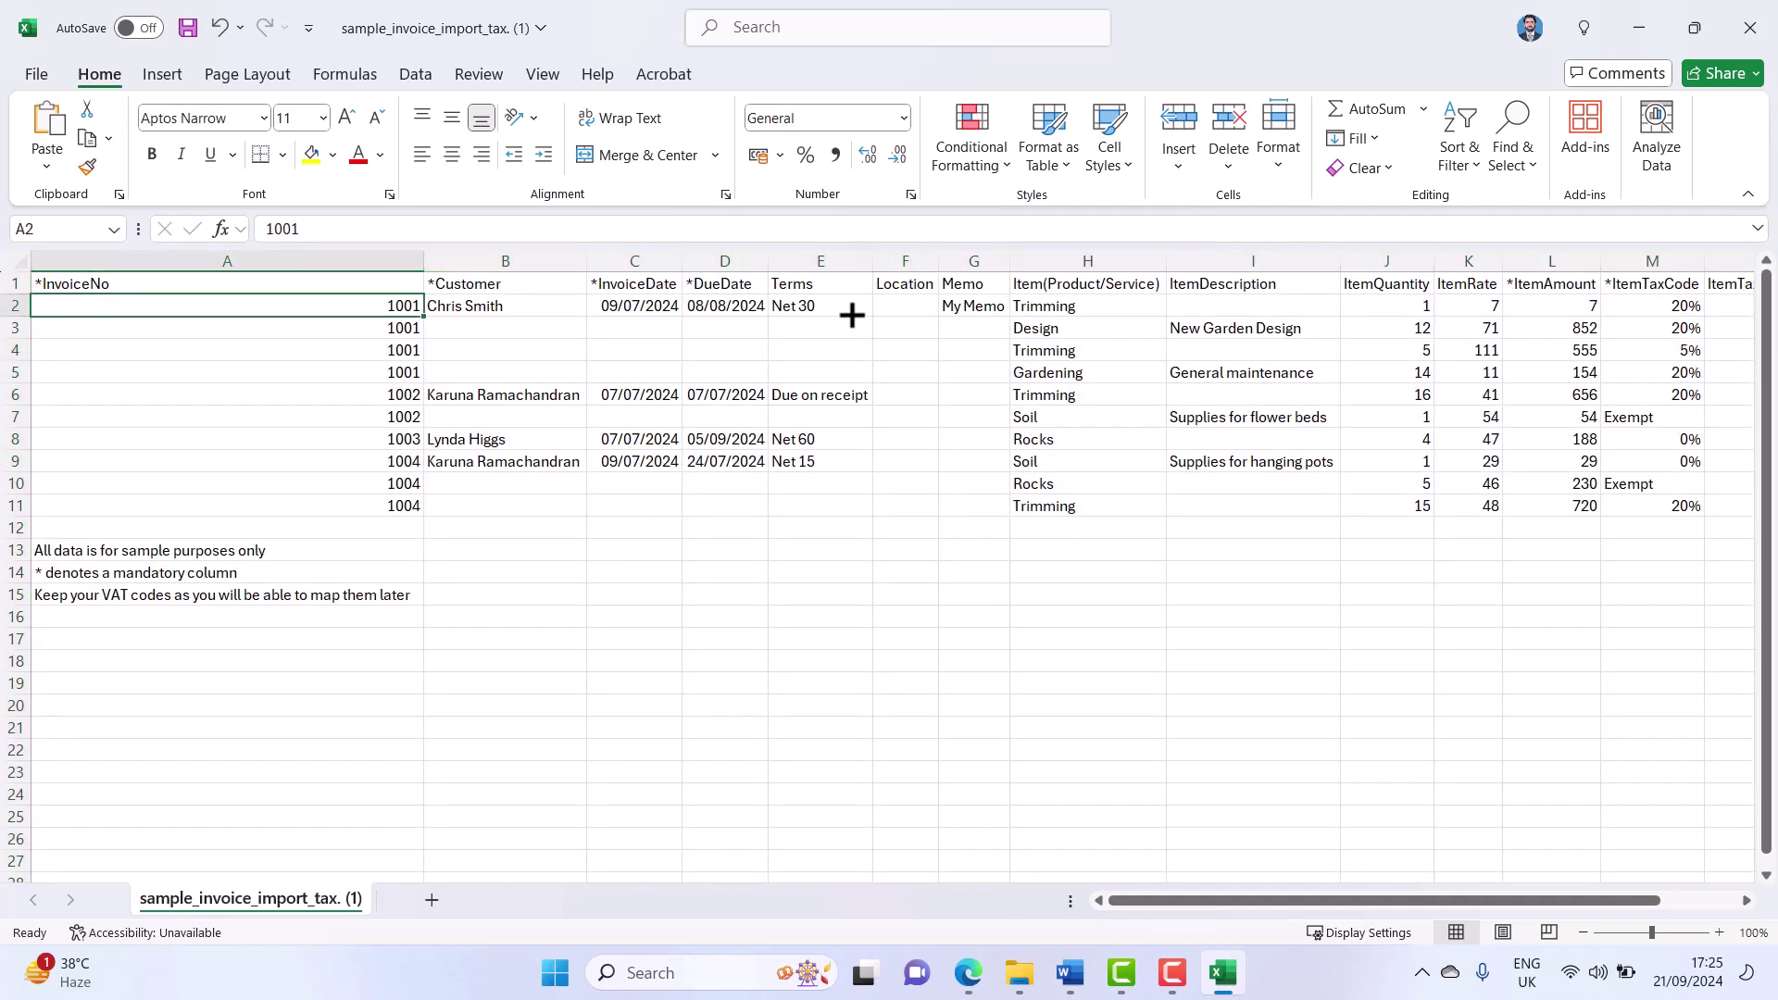
key(Right)
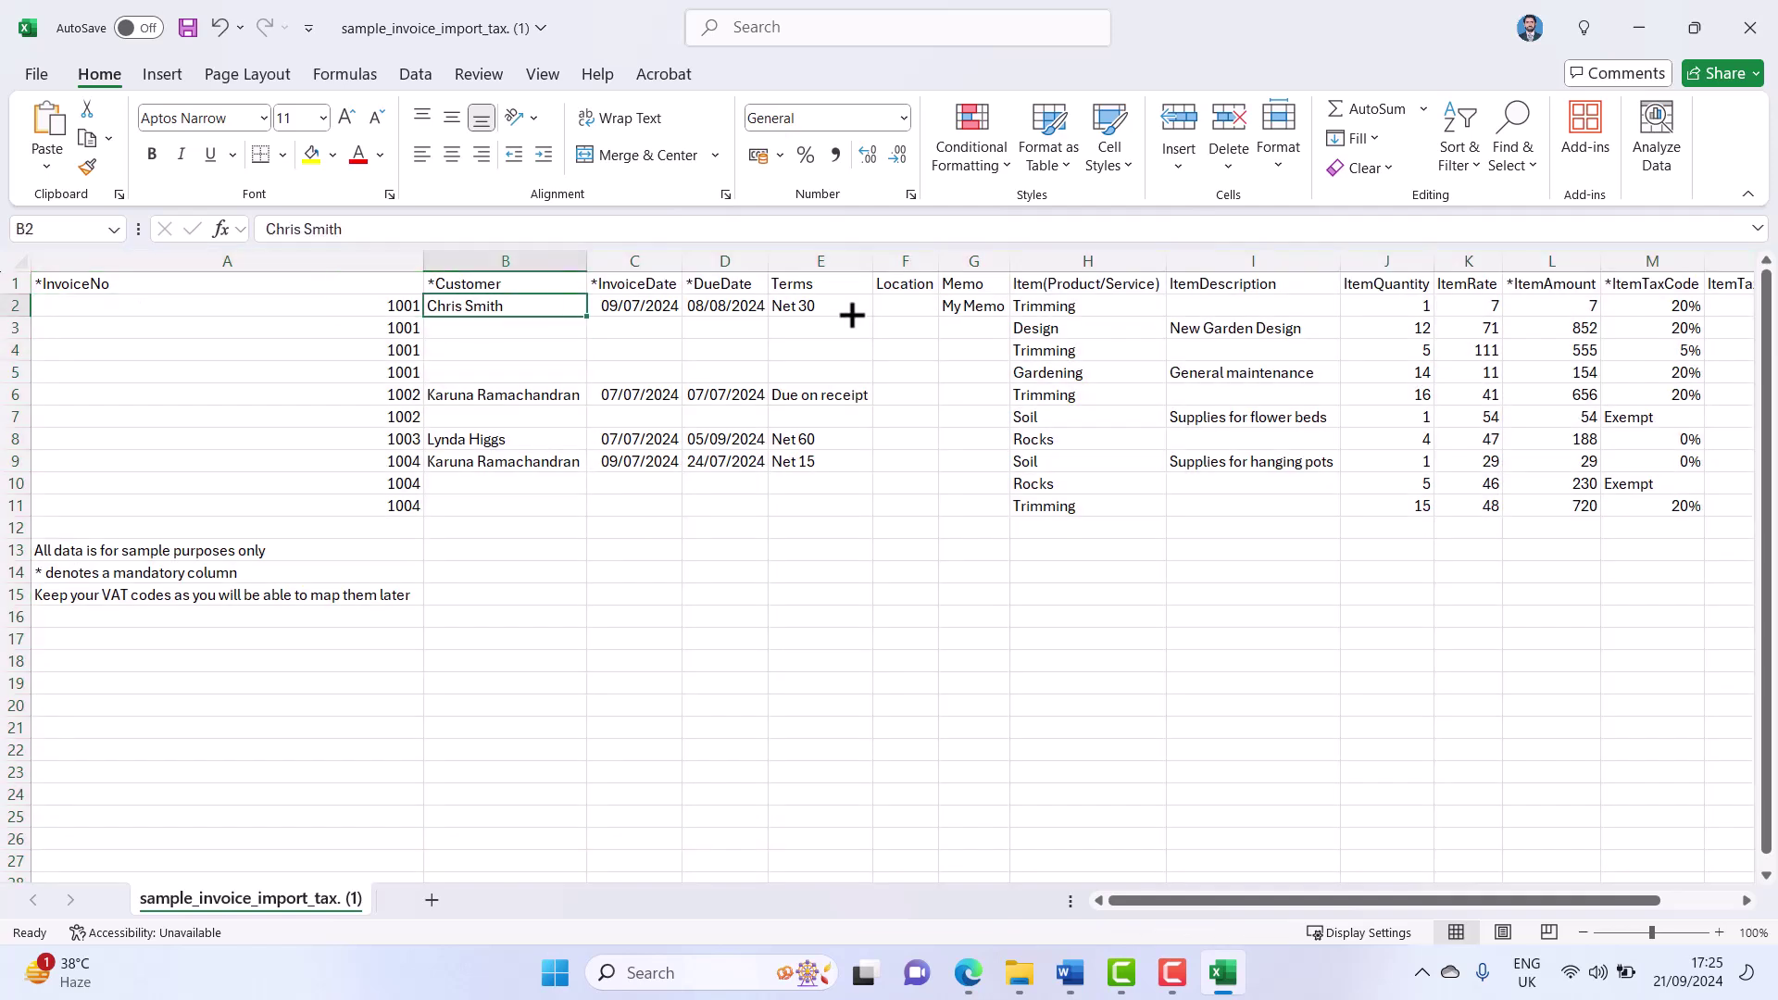
key(Right)
key(Right)
key(Right)
key(Right)
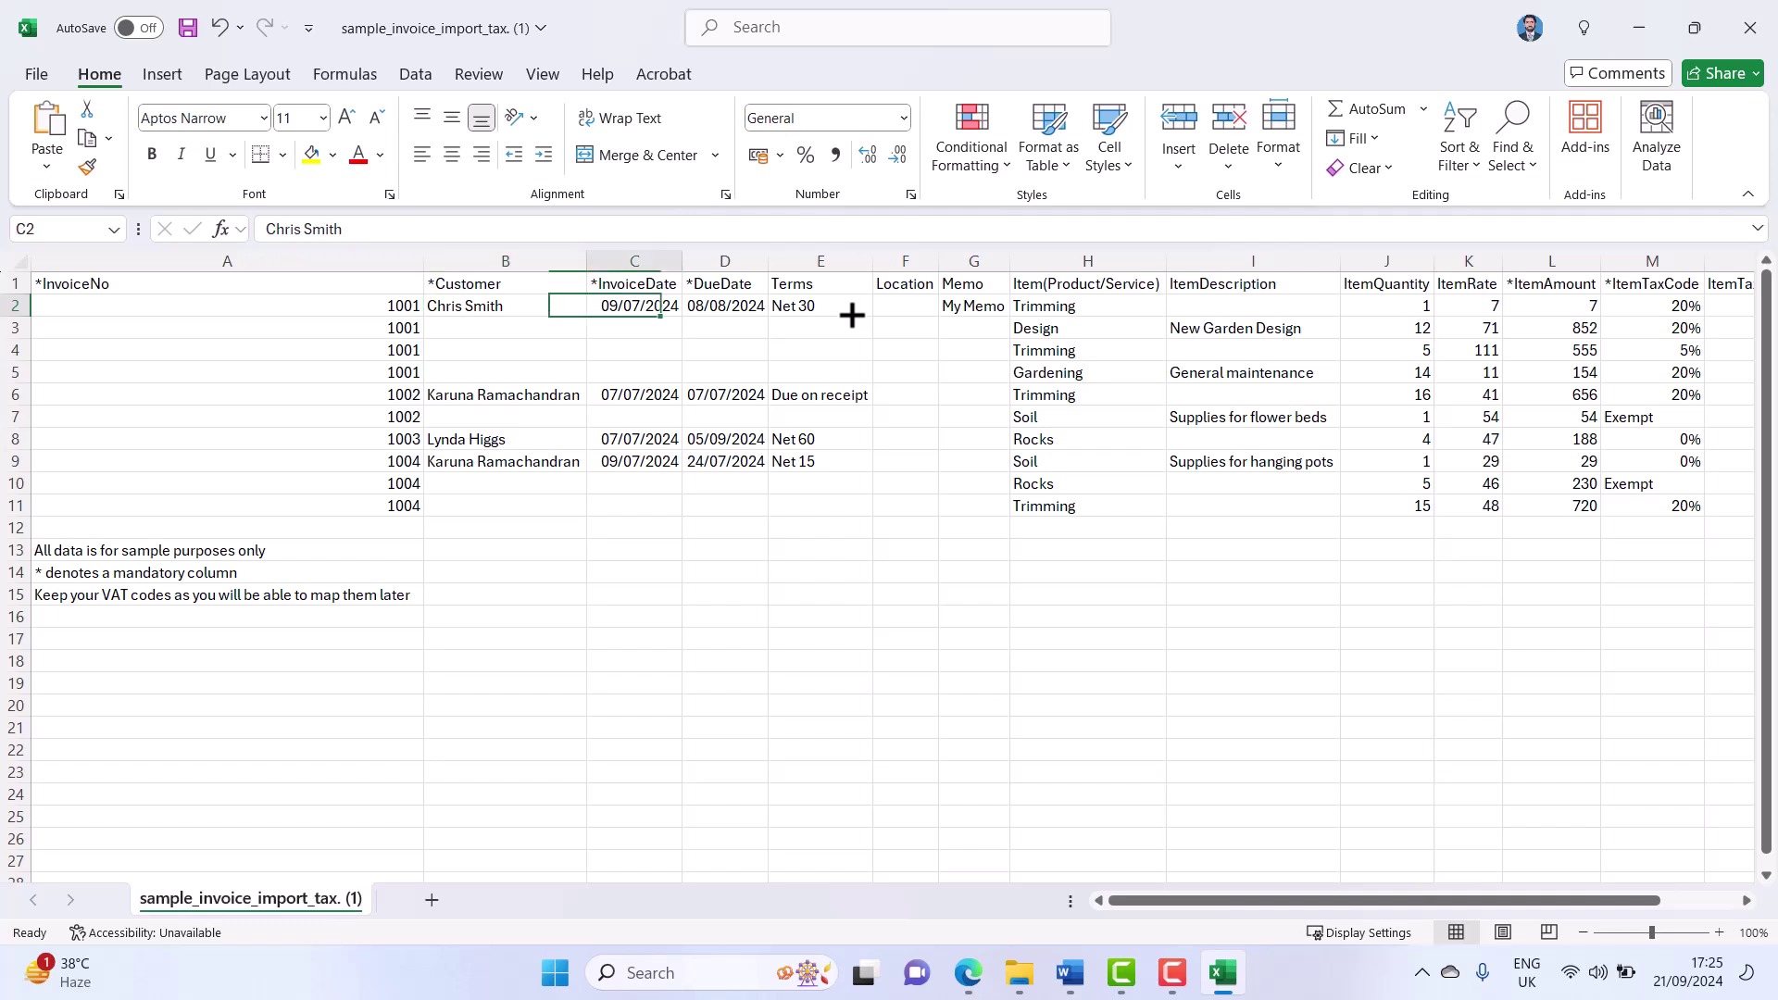
key(Right)
key(Right)
key(Right)
key(Right)
key(Right)
key(Right)
key(Right)
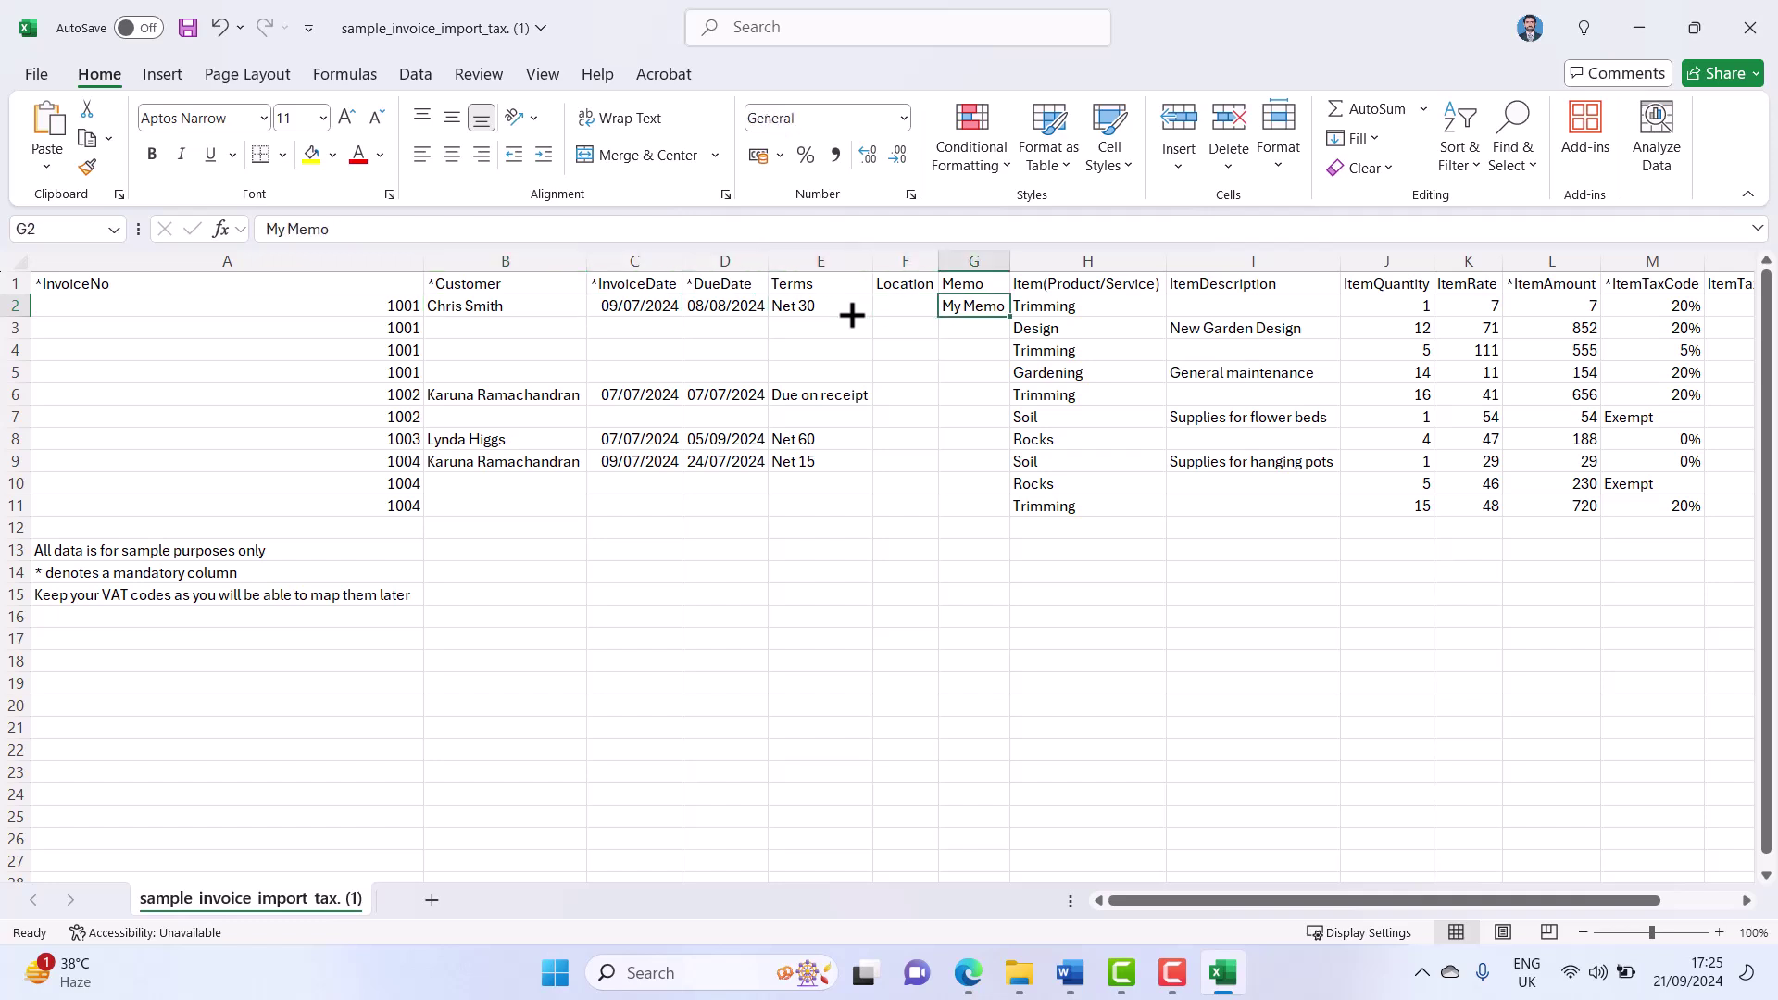
key(Right)
key(Right)
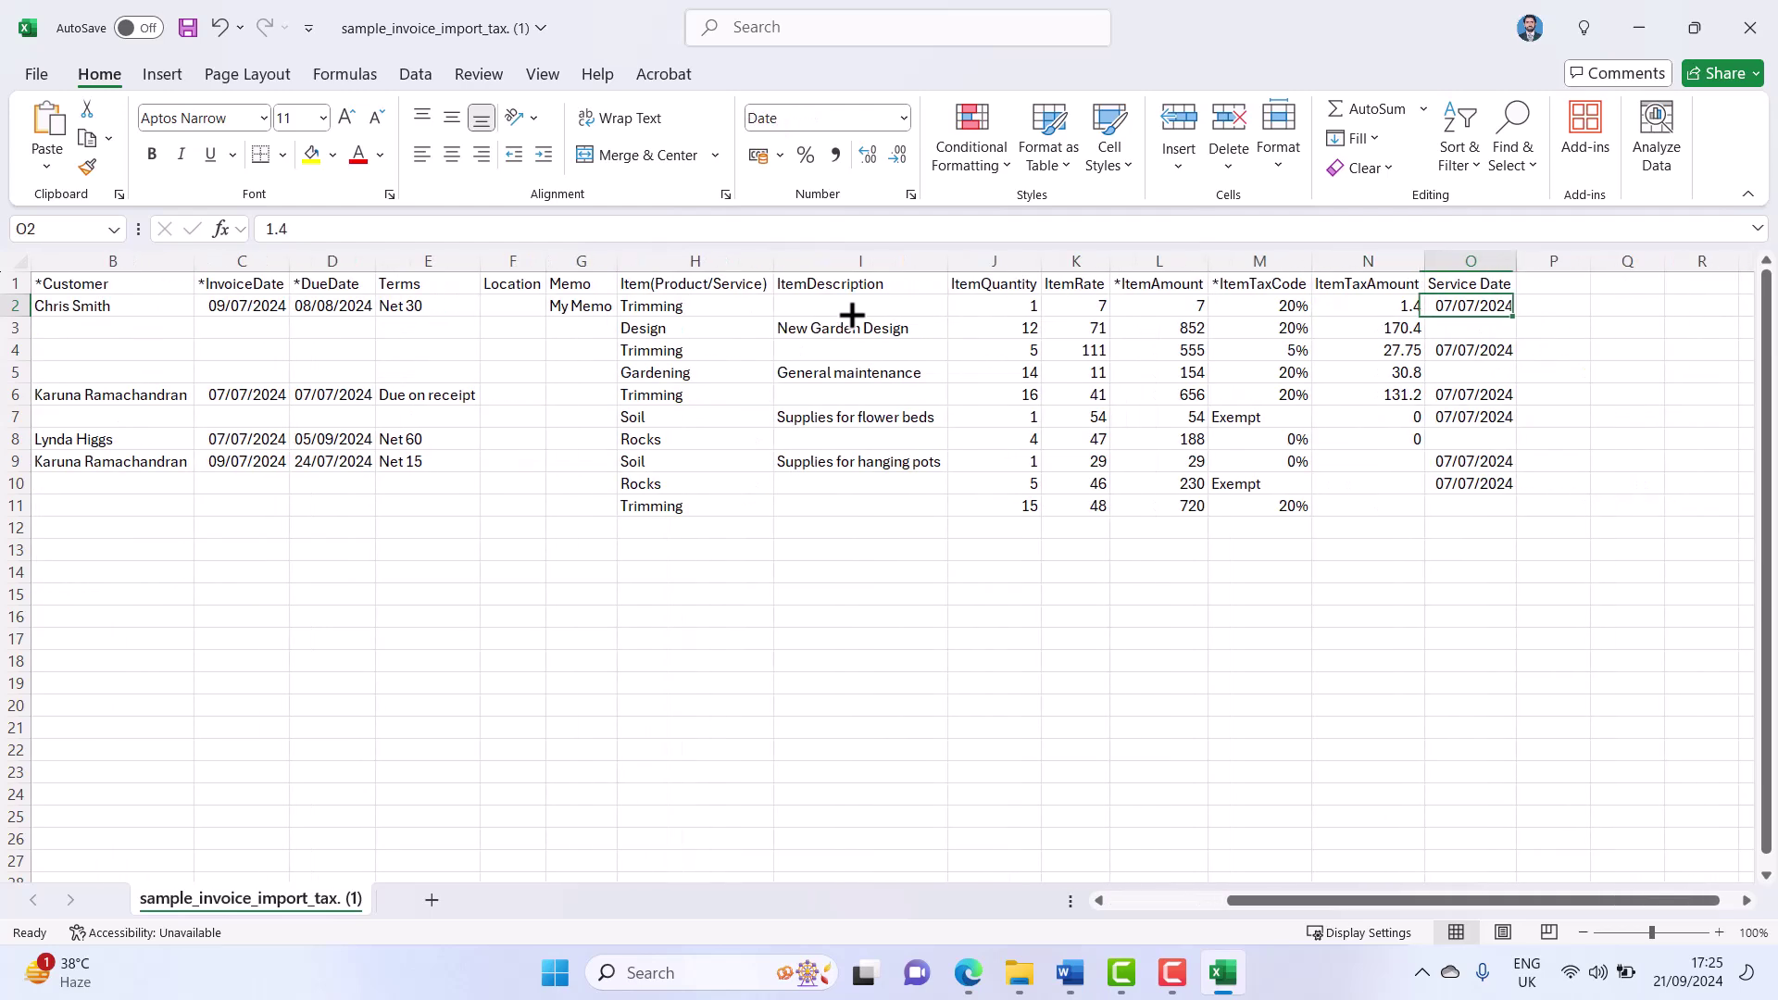
key(Left)
key(Left)
key(Left)
key(Left)
key(Left)
key(Left)
key(Left)
key(Left)
key(Left)
key(Left)
key(Left)
key(Left)
key(Left)
key(Left)
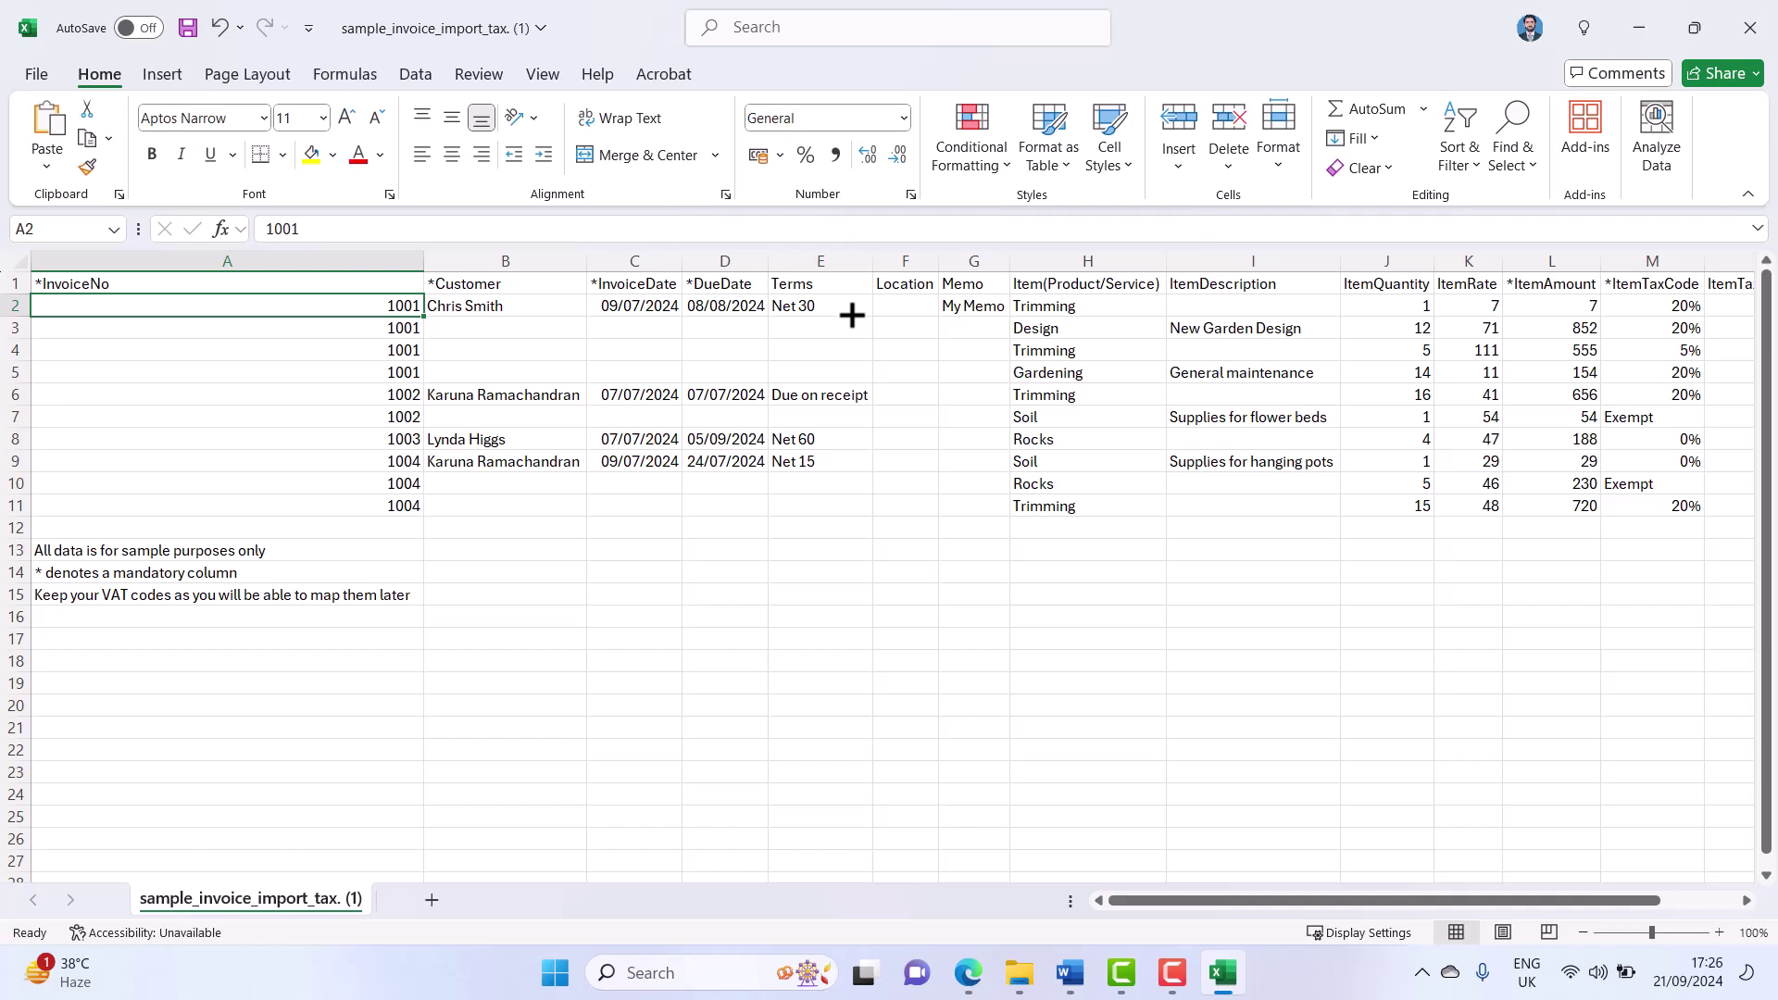
- Close the sample file without saving and open "sample_invoice_import_tax. - Copy" from the Downloads folder
click(1750, 28)
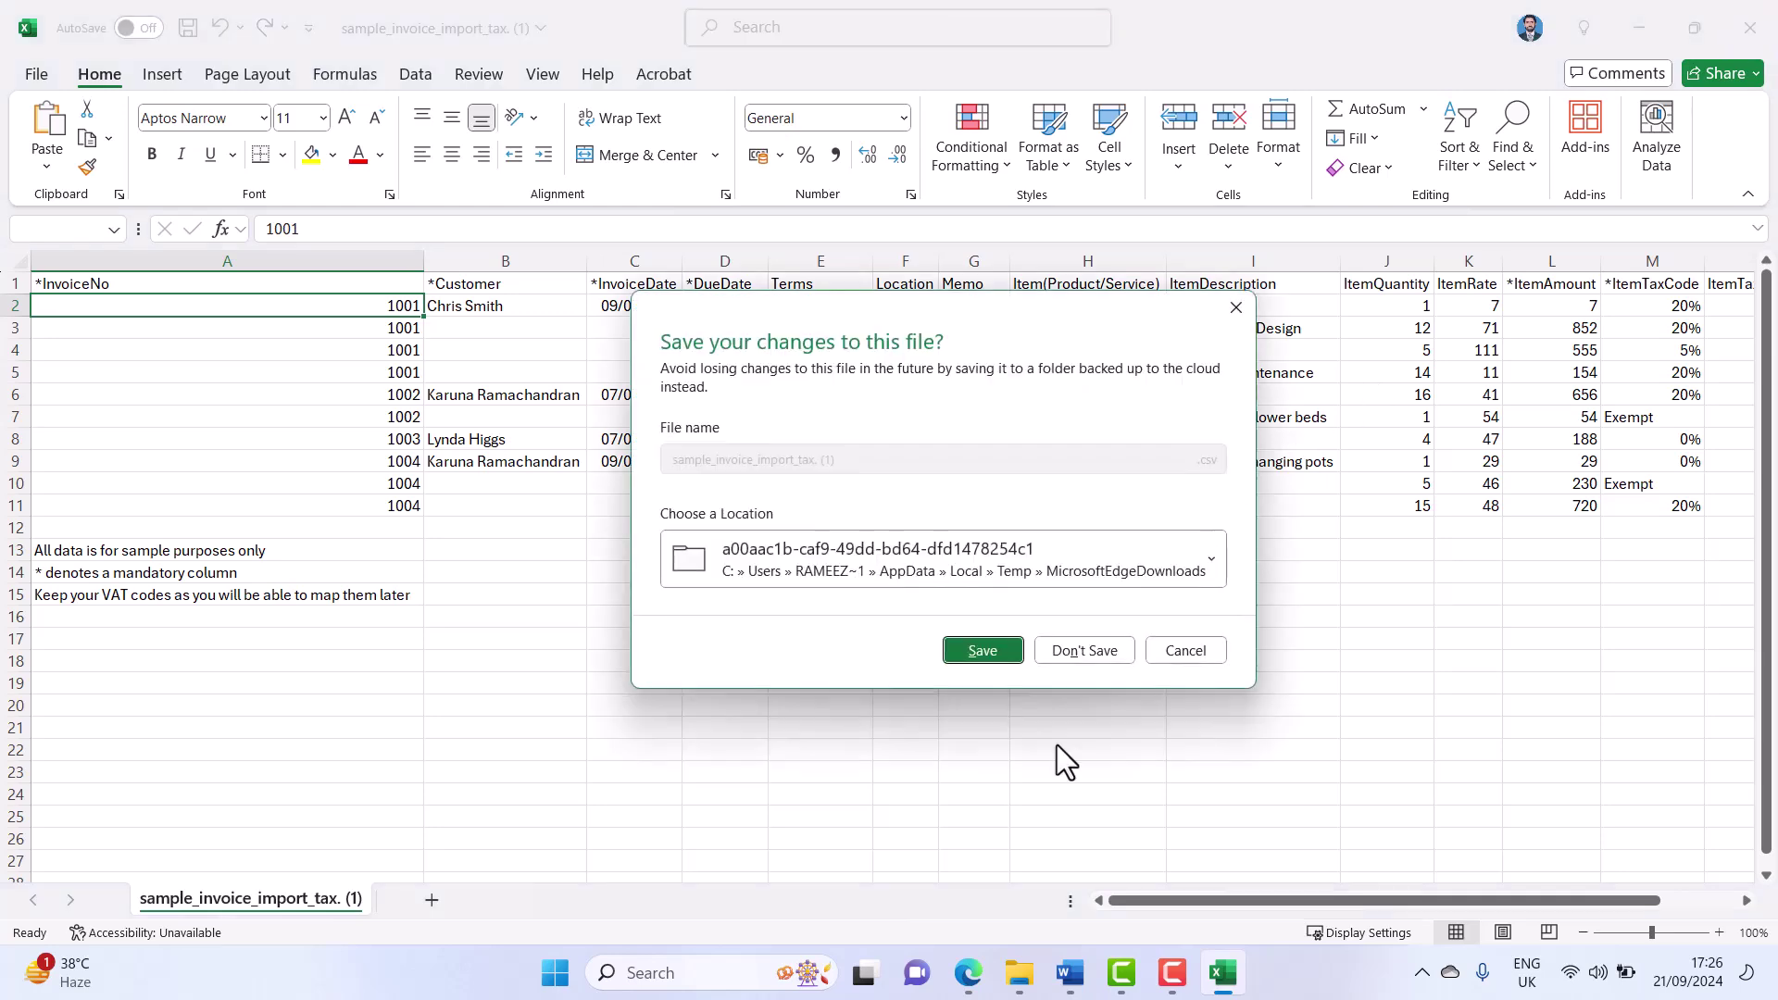
click(1109, 651)
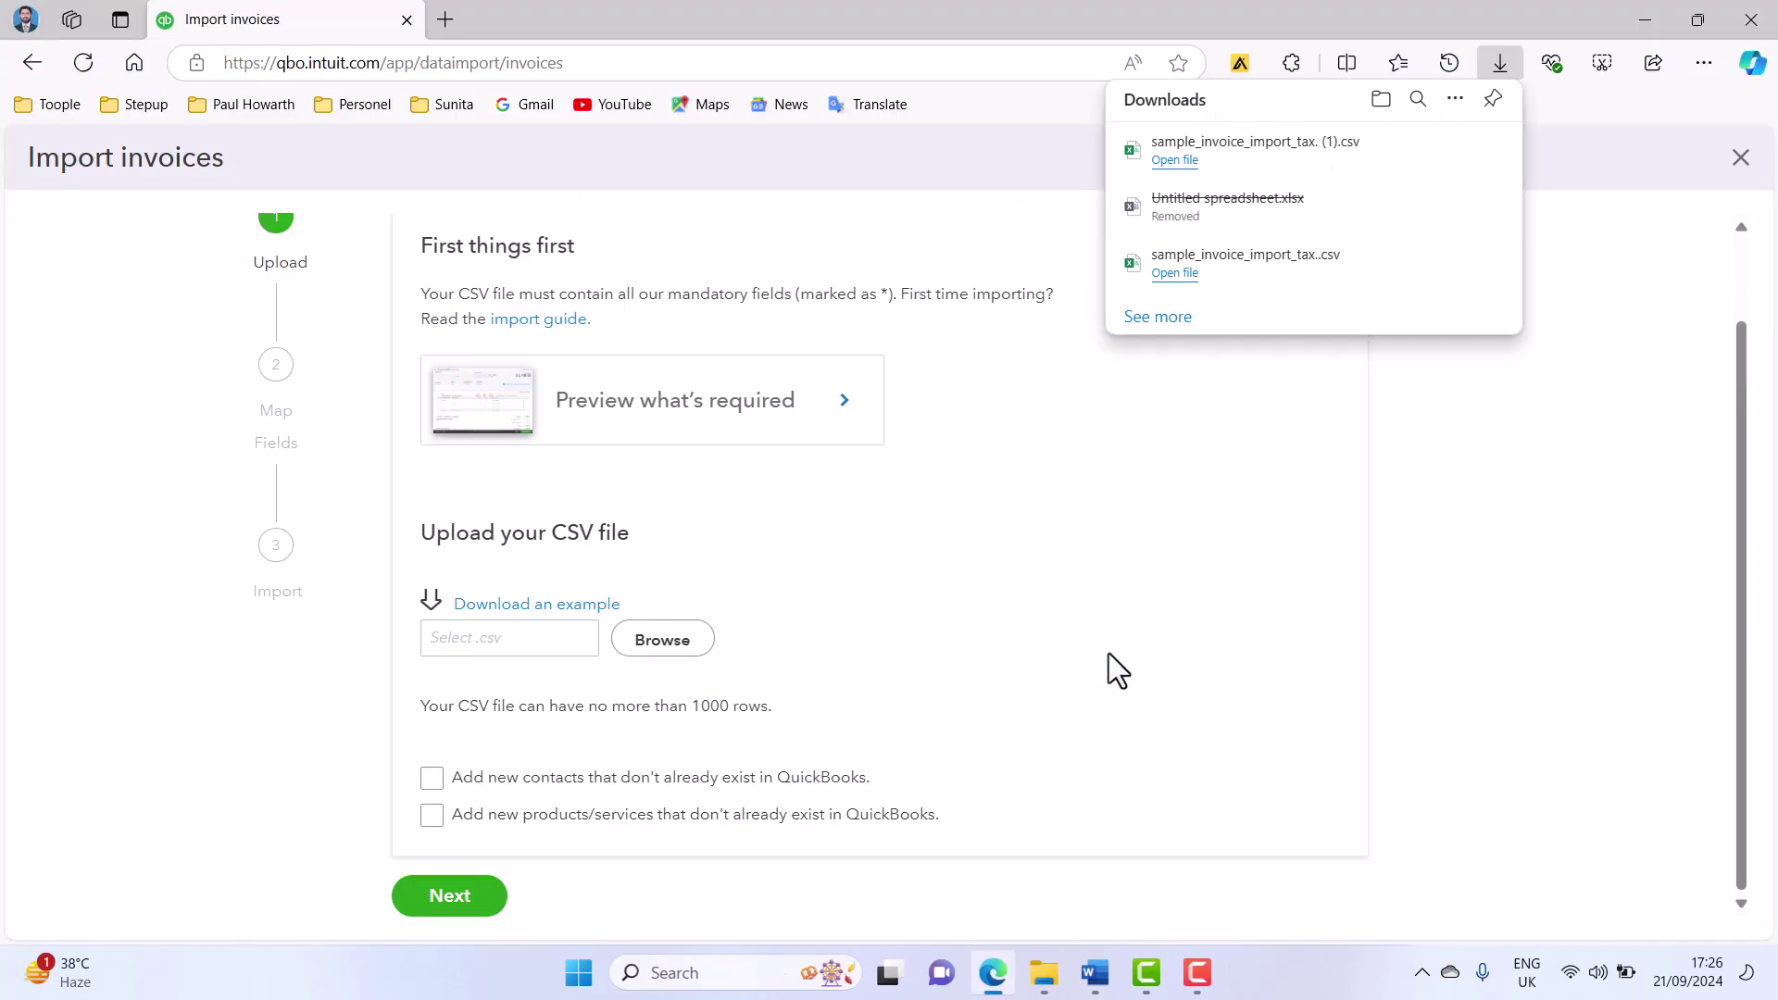
click(1055, 968)
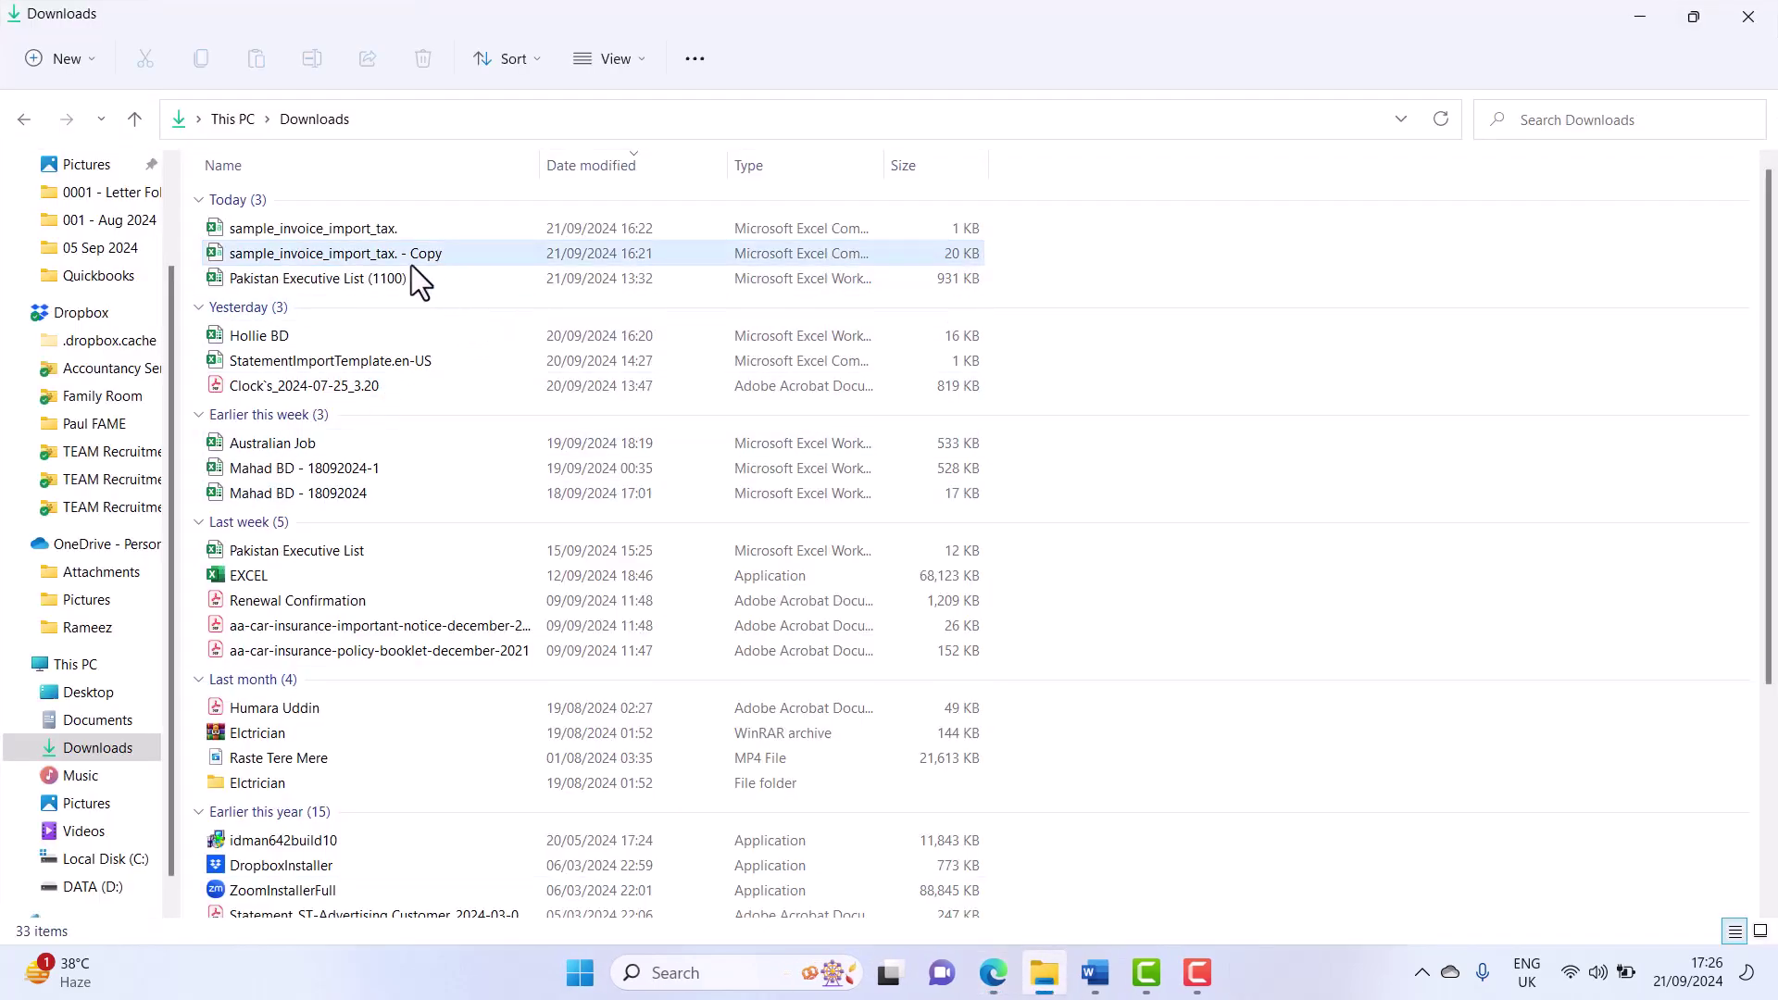
click(411, 263)
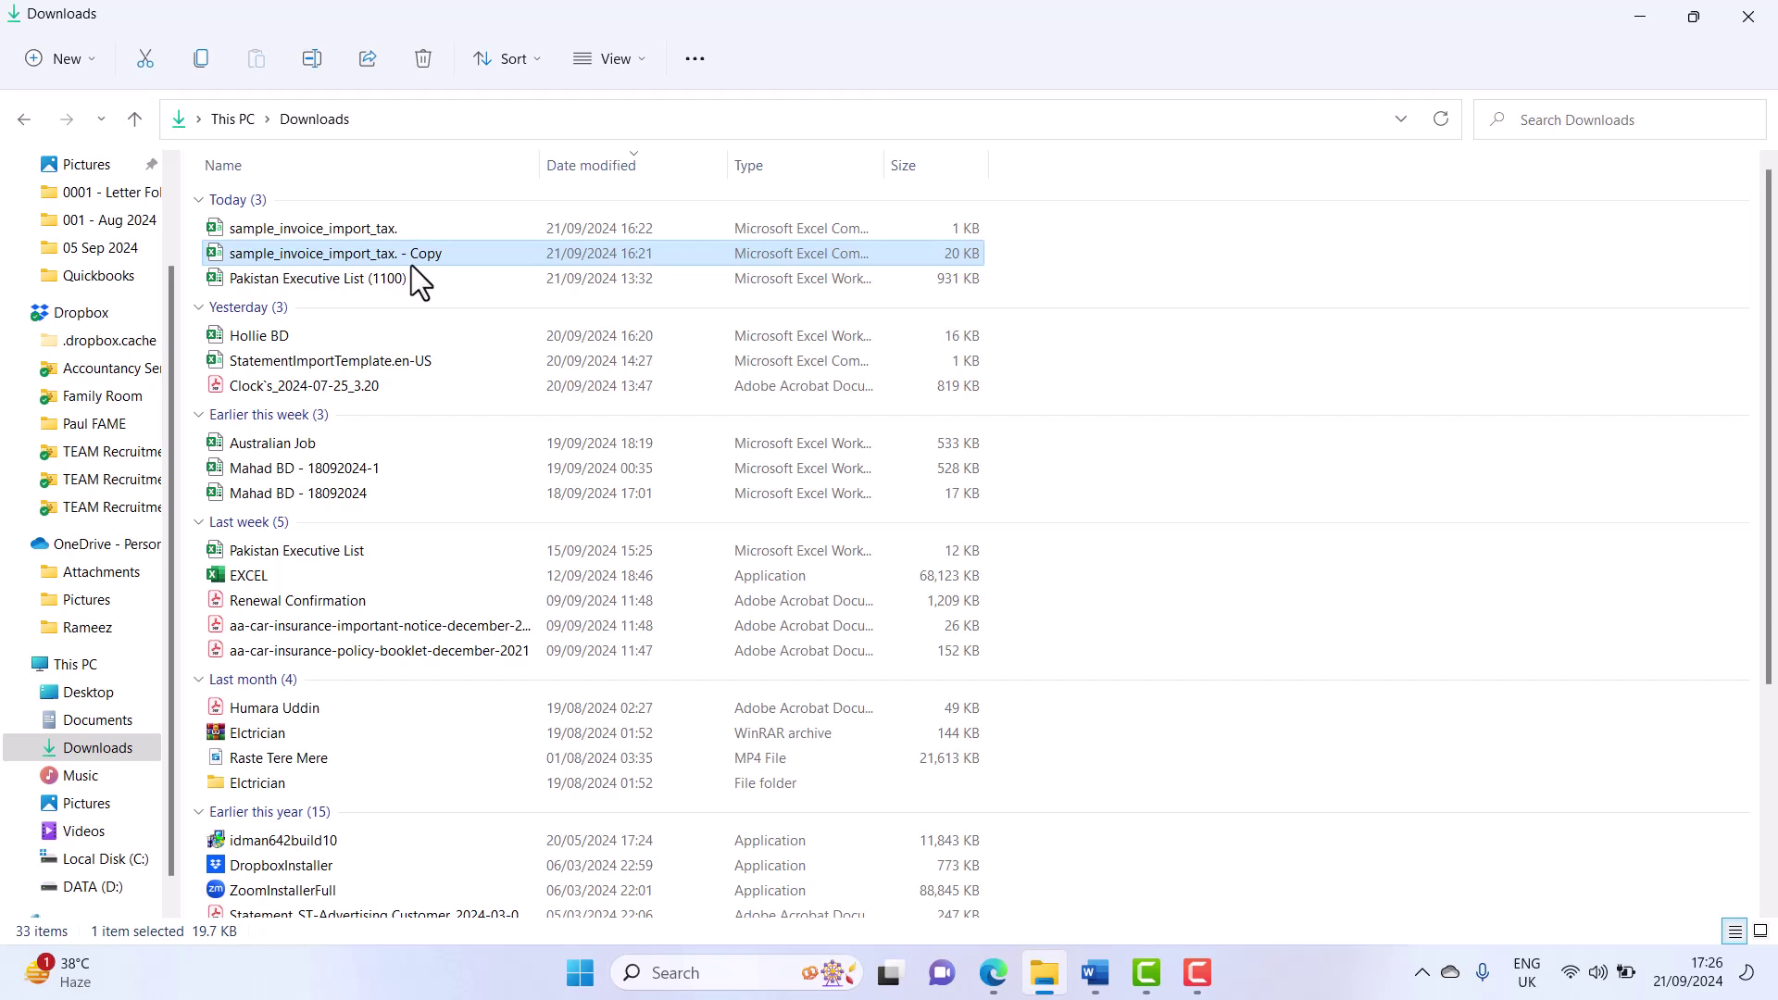
double_click(412, 263)
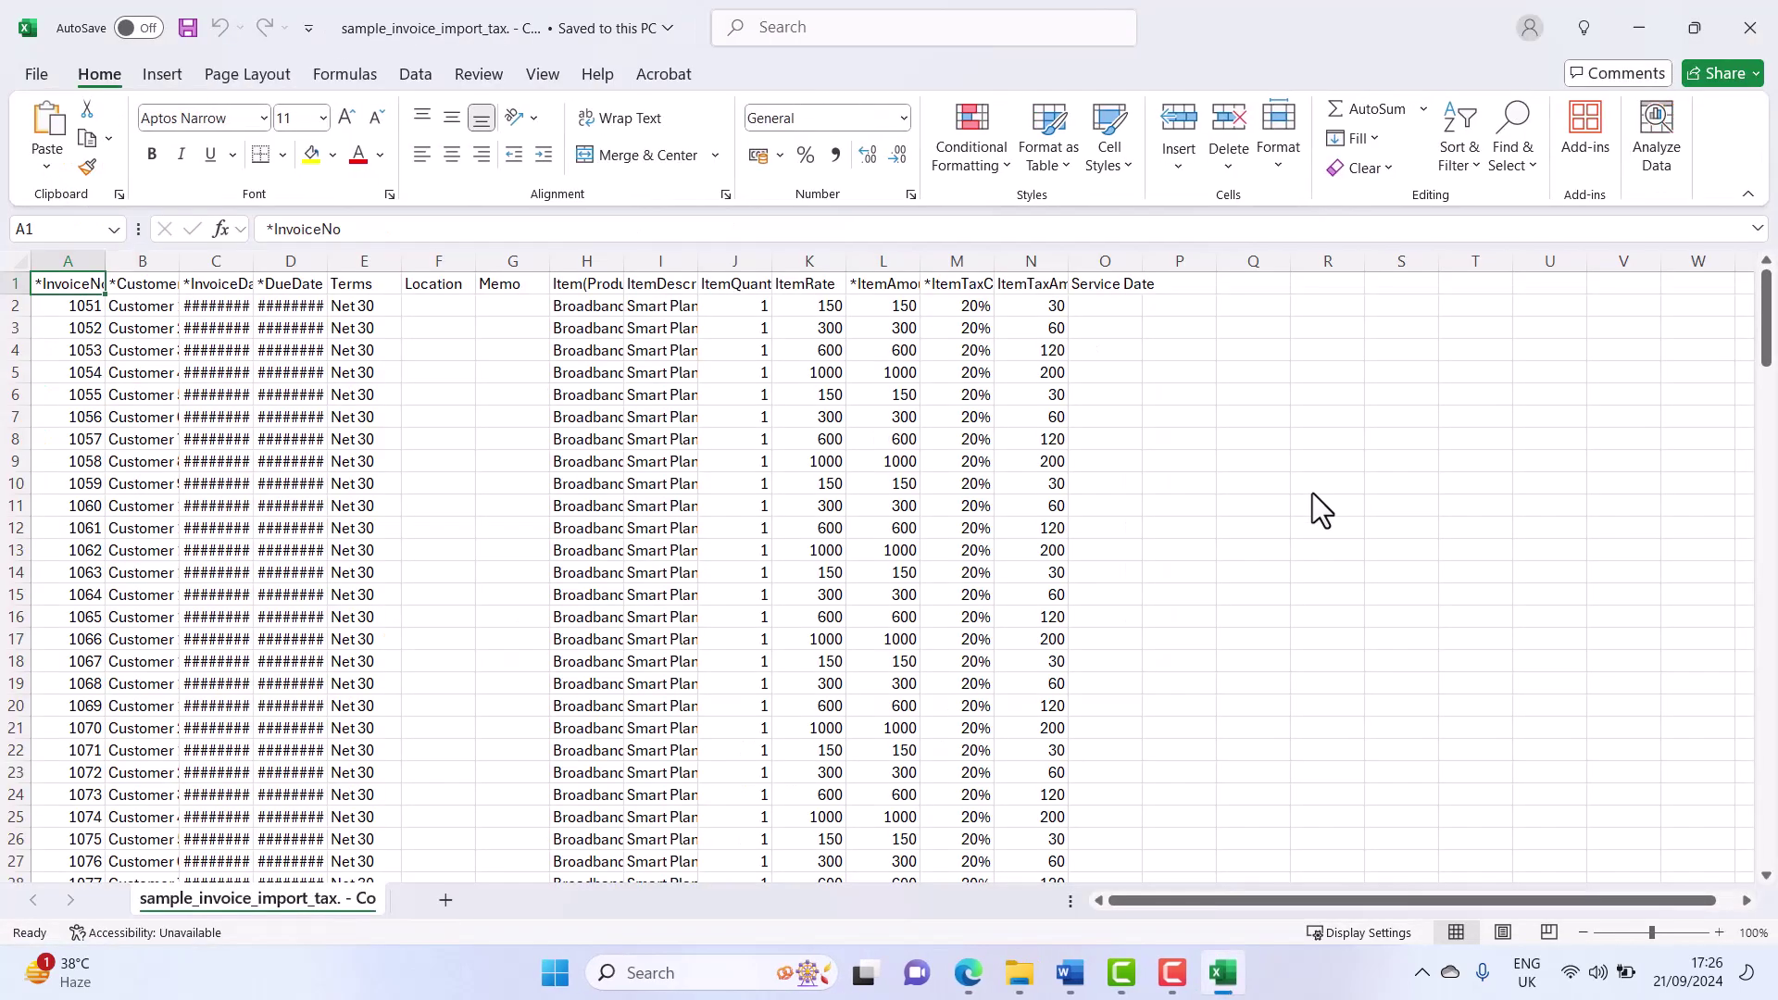
- Review the prepared invoice rows by following the InvoiceDate column down to its last entry and back to the first
click(734, 356)
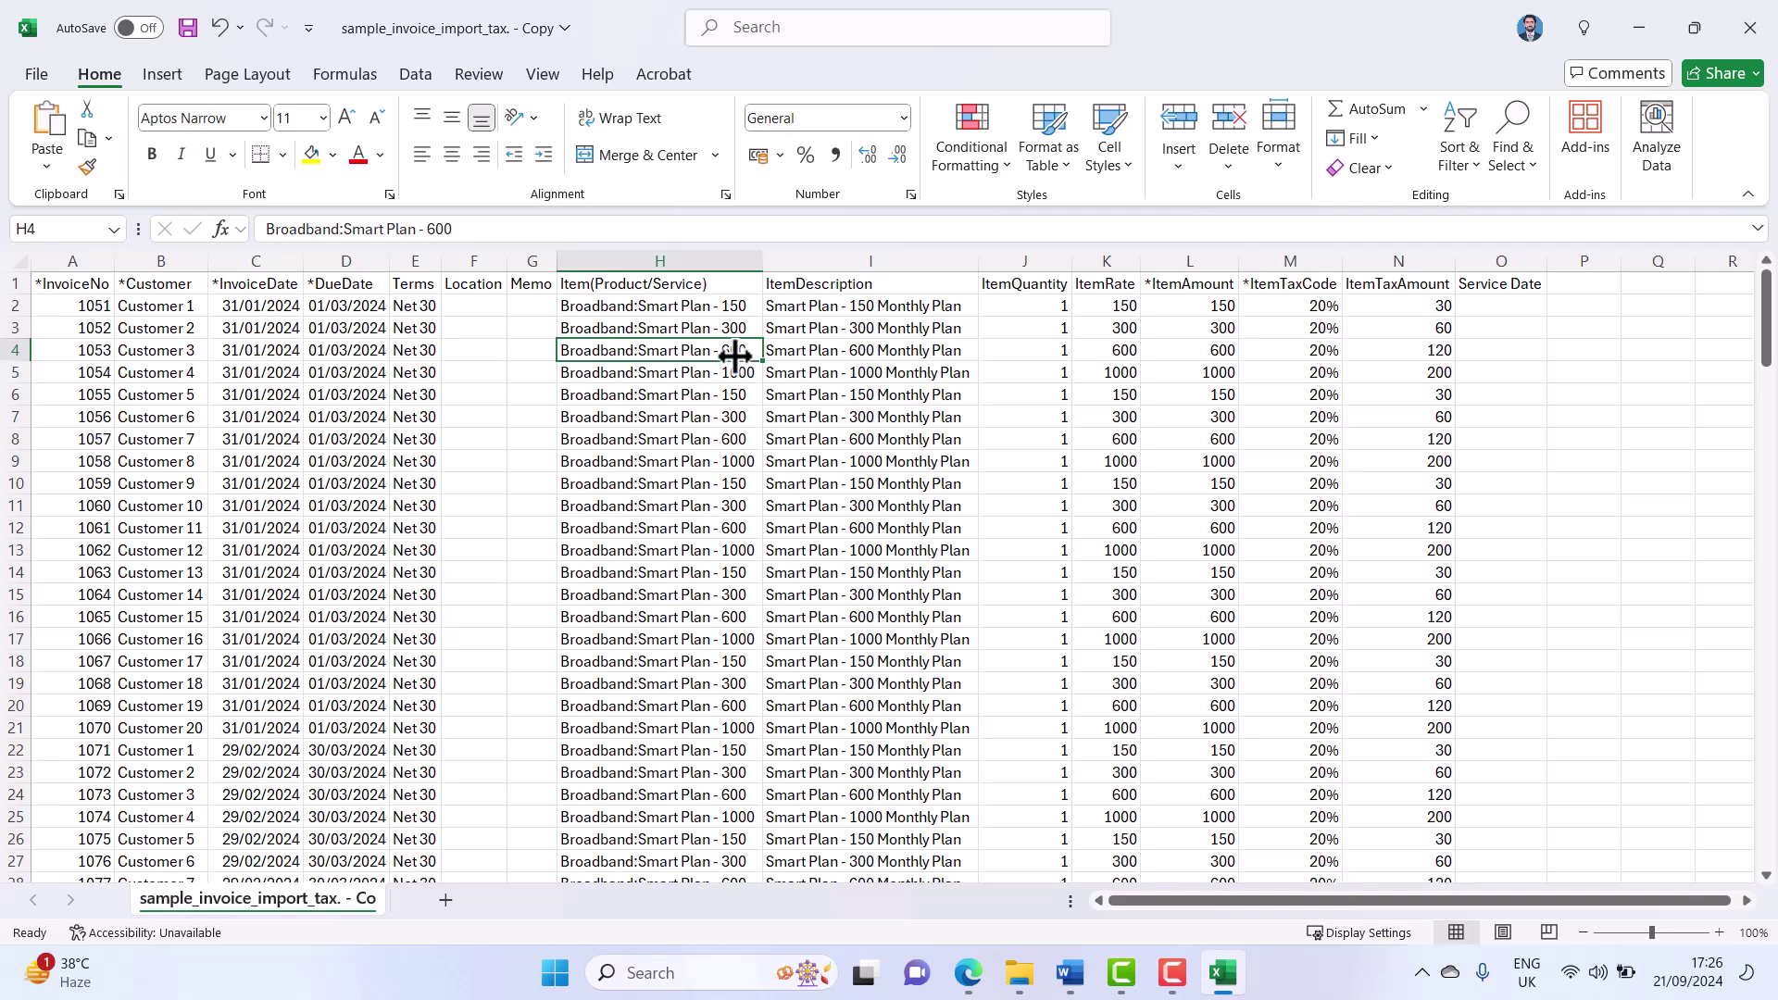
click(227, 308)
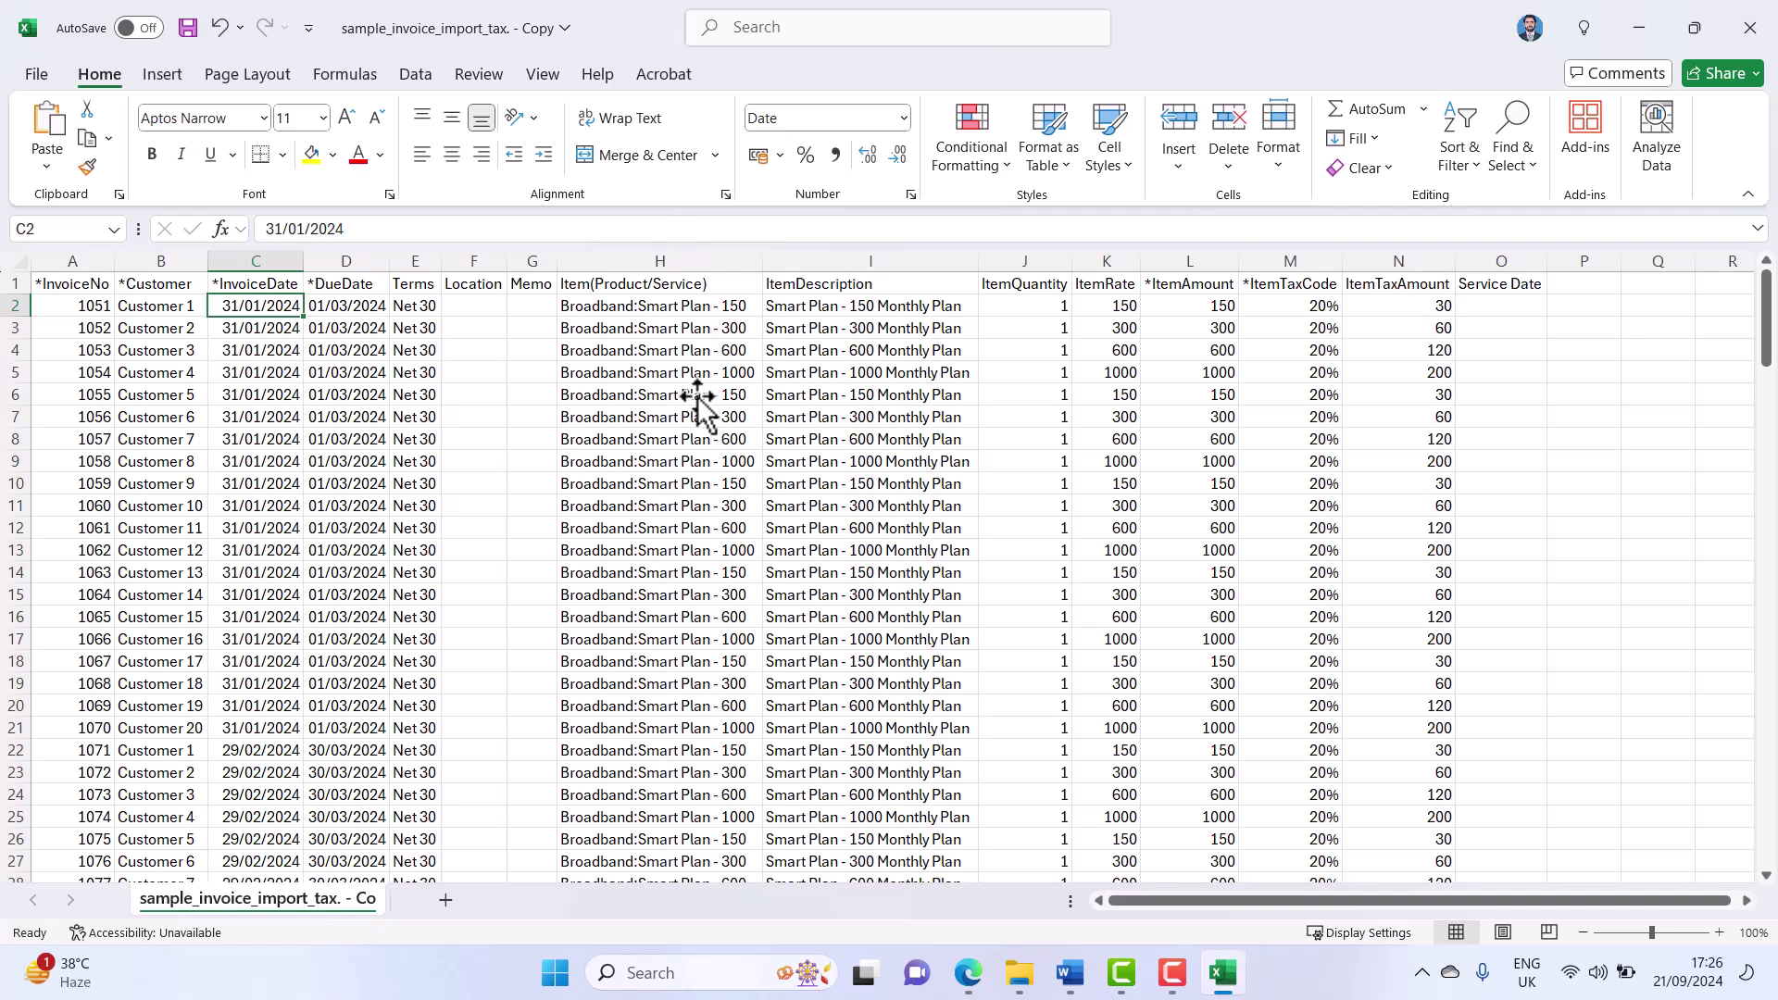
key(ctrl+Down)
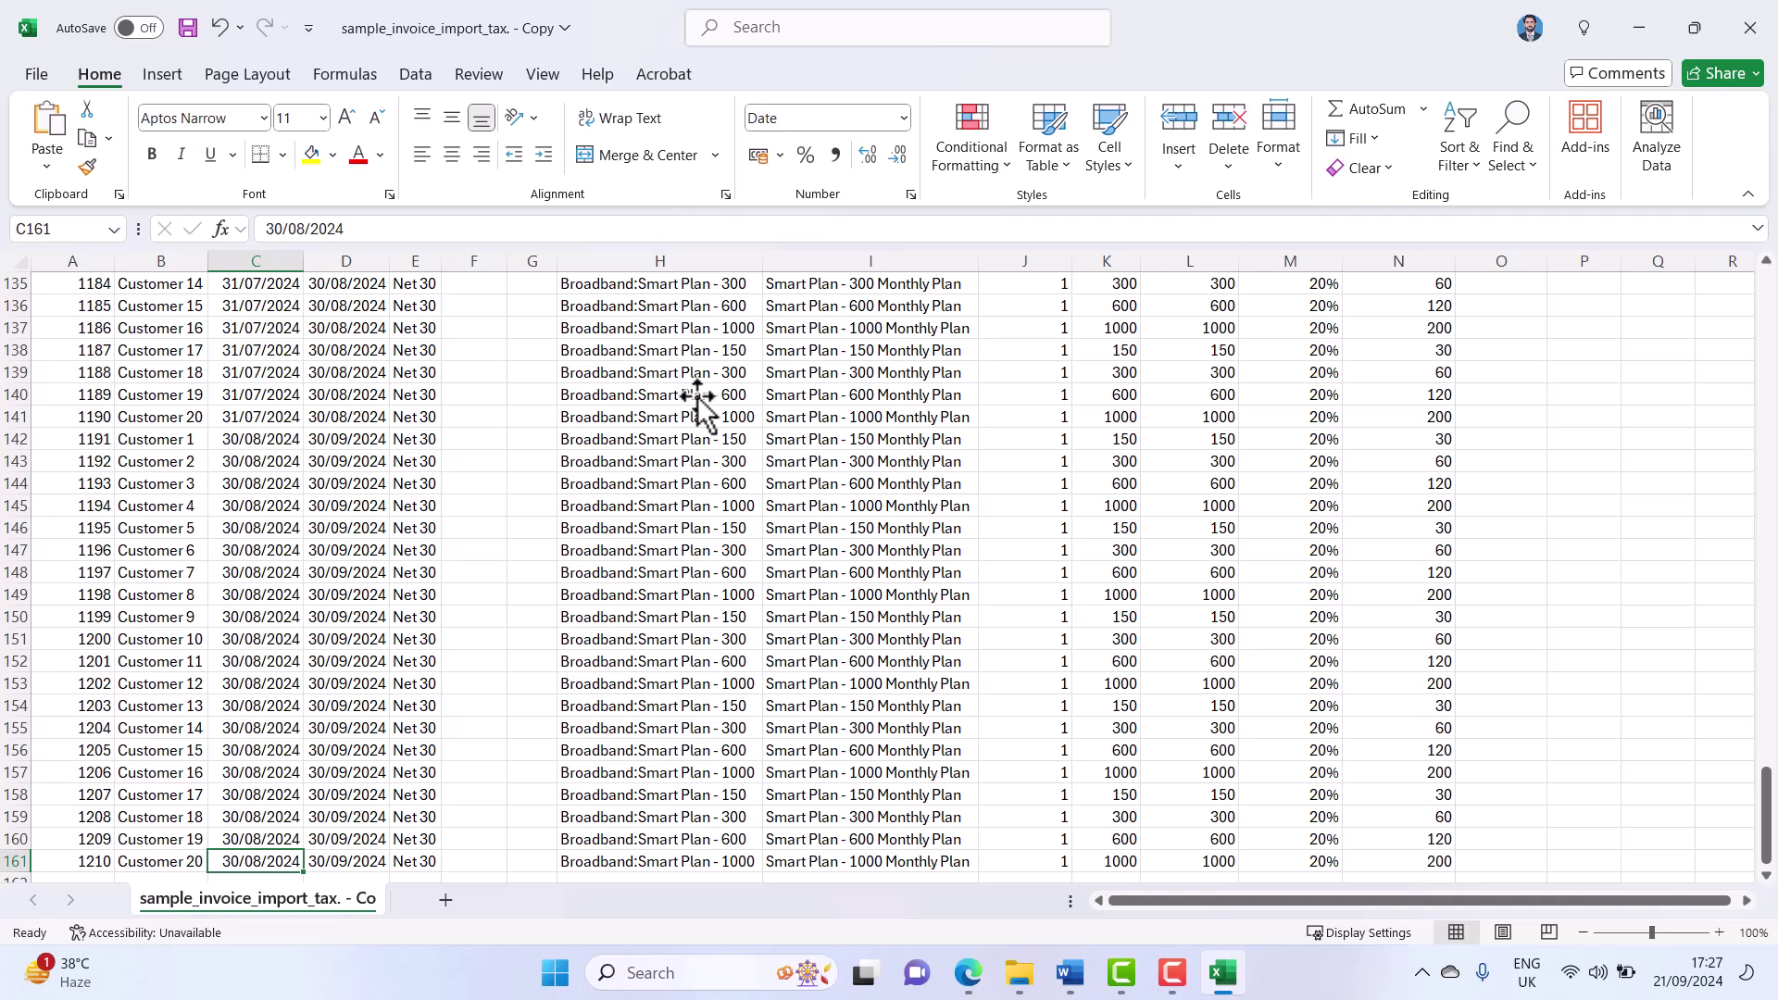
key(ctrl+Up)
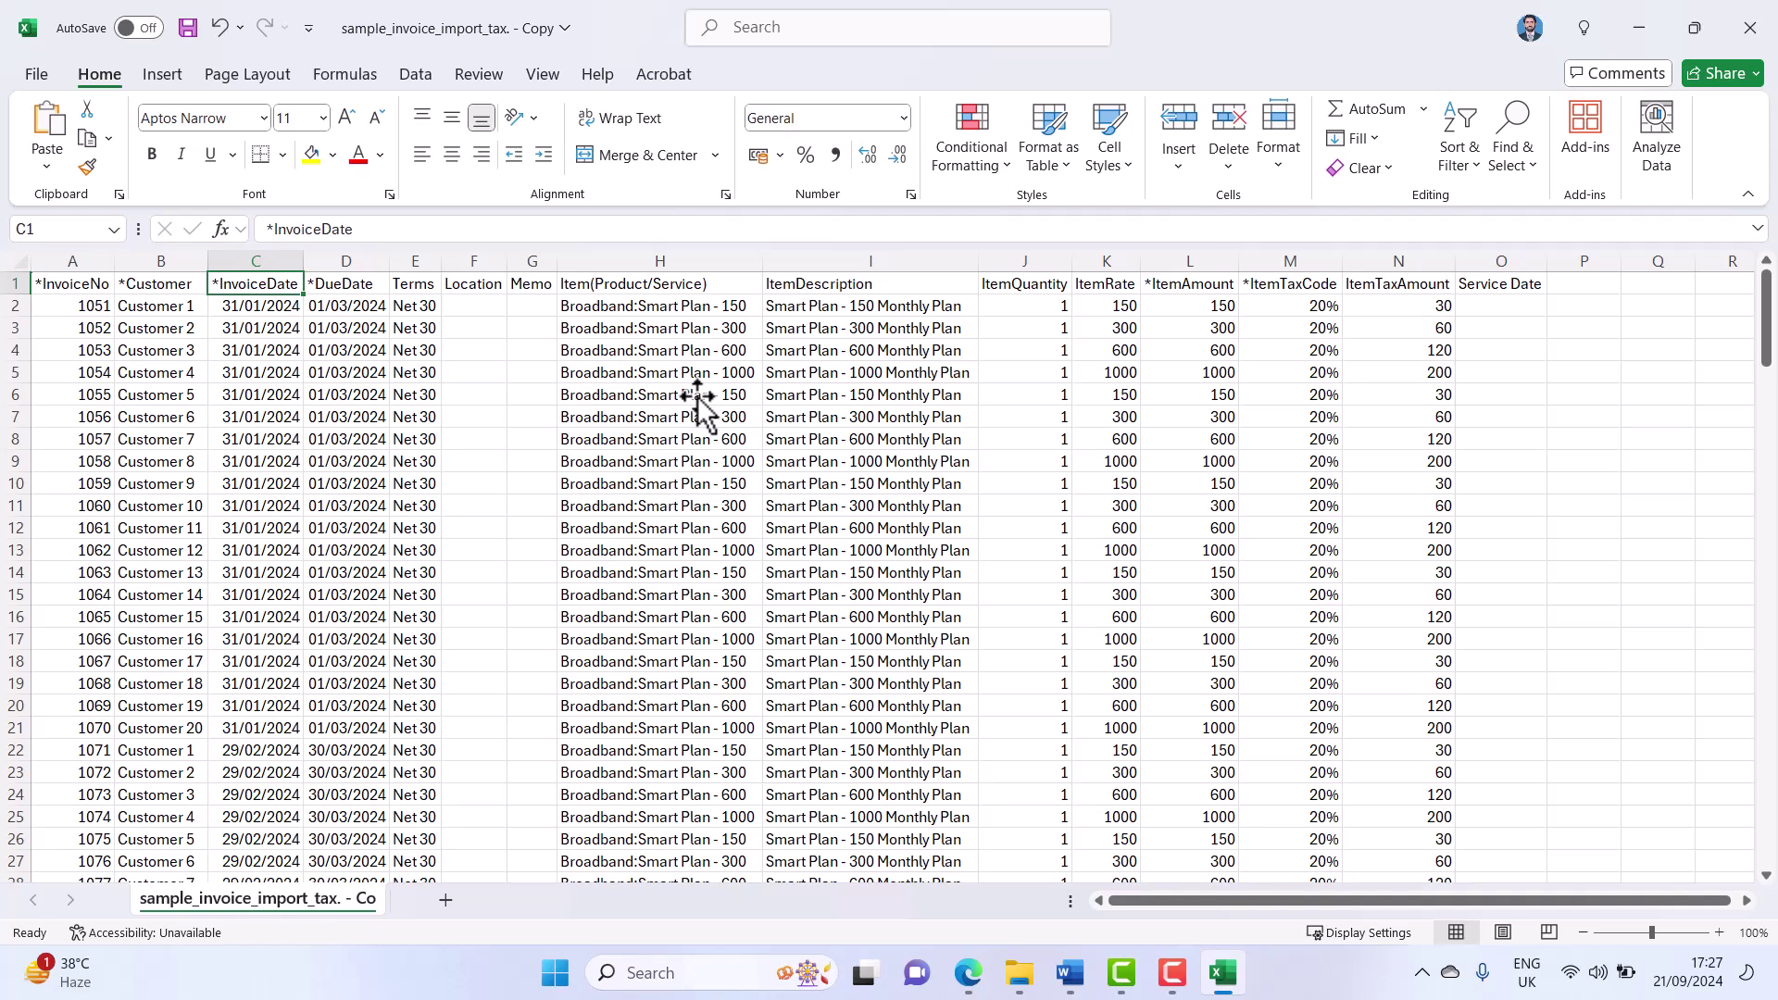
key(Down)
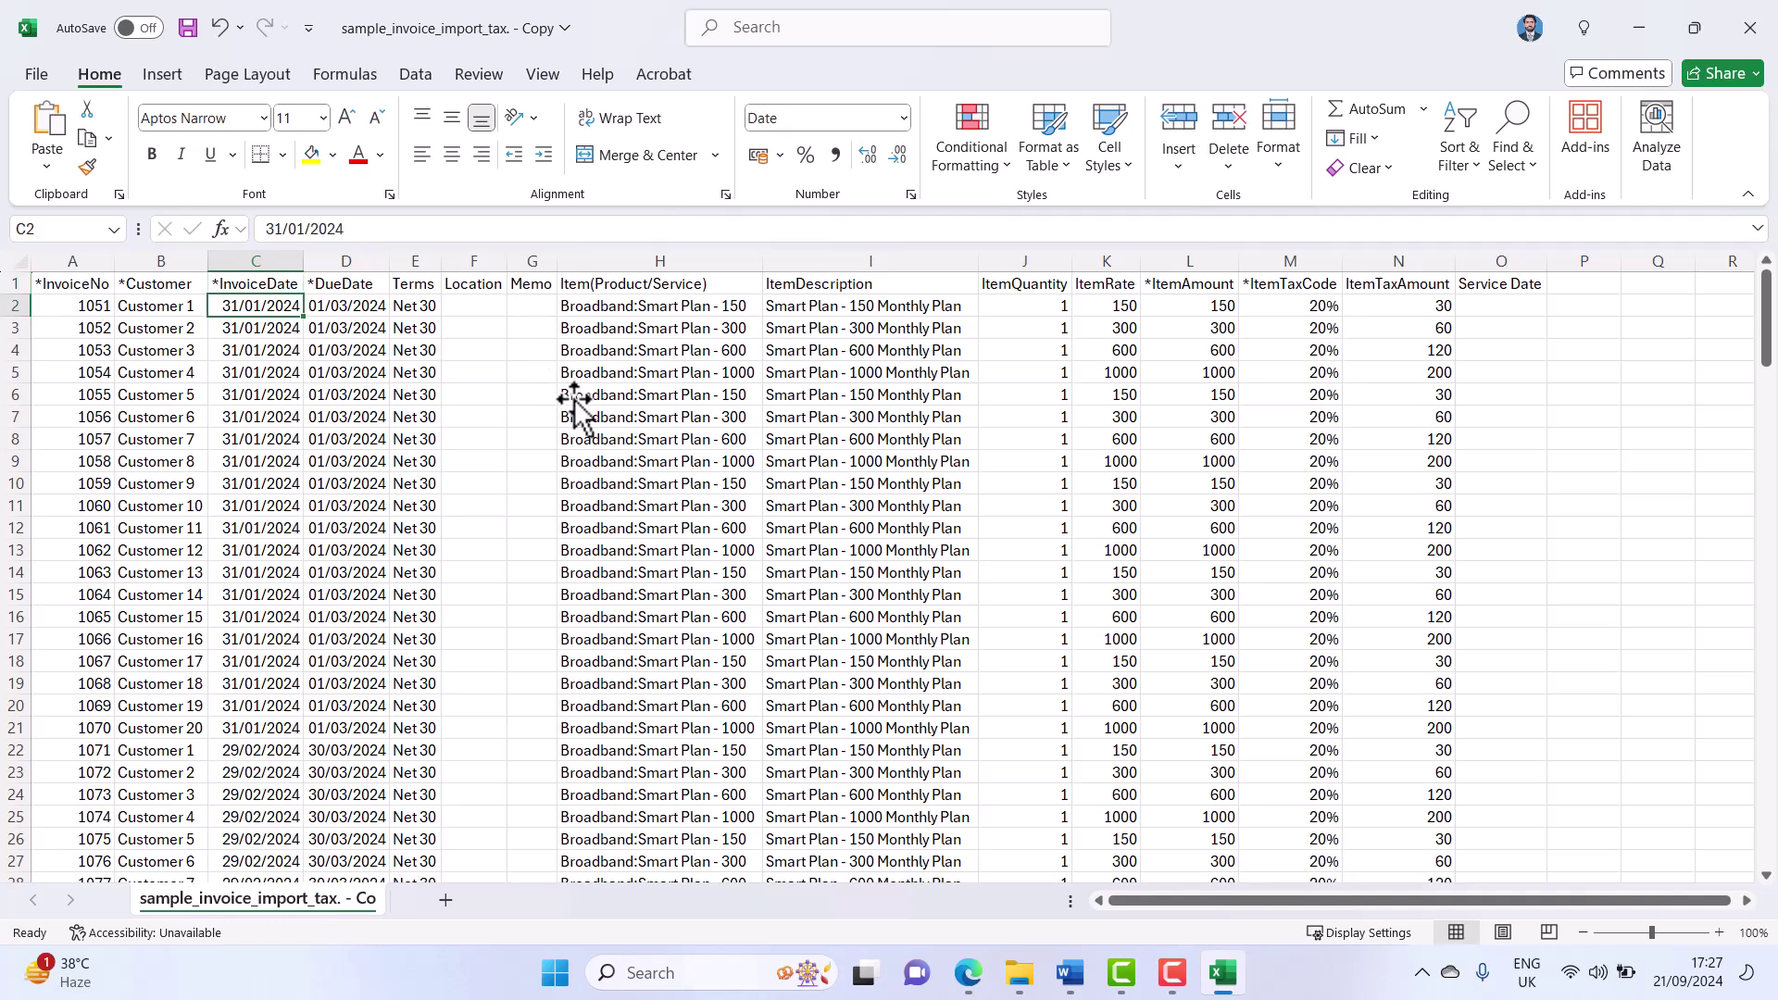
- Enlarge the prepared invoice sheet to 220% and examine the first invoice row's fields from InvoiceNo through Memo
scroll(574, 403, up, 4)
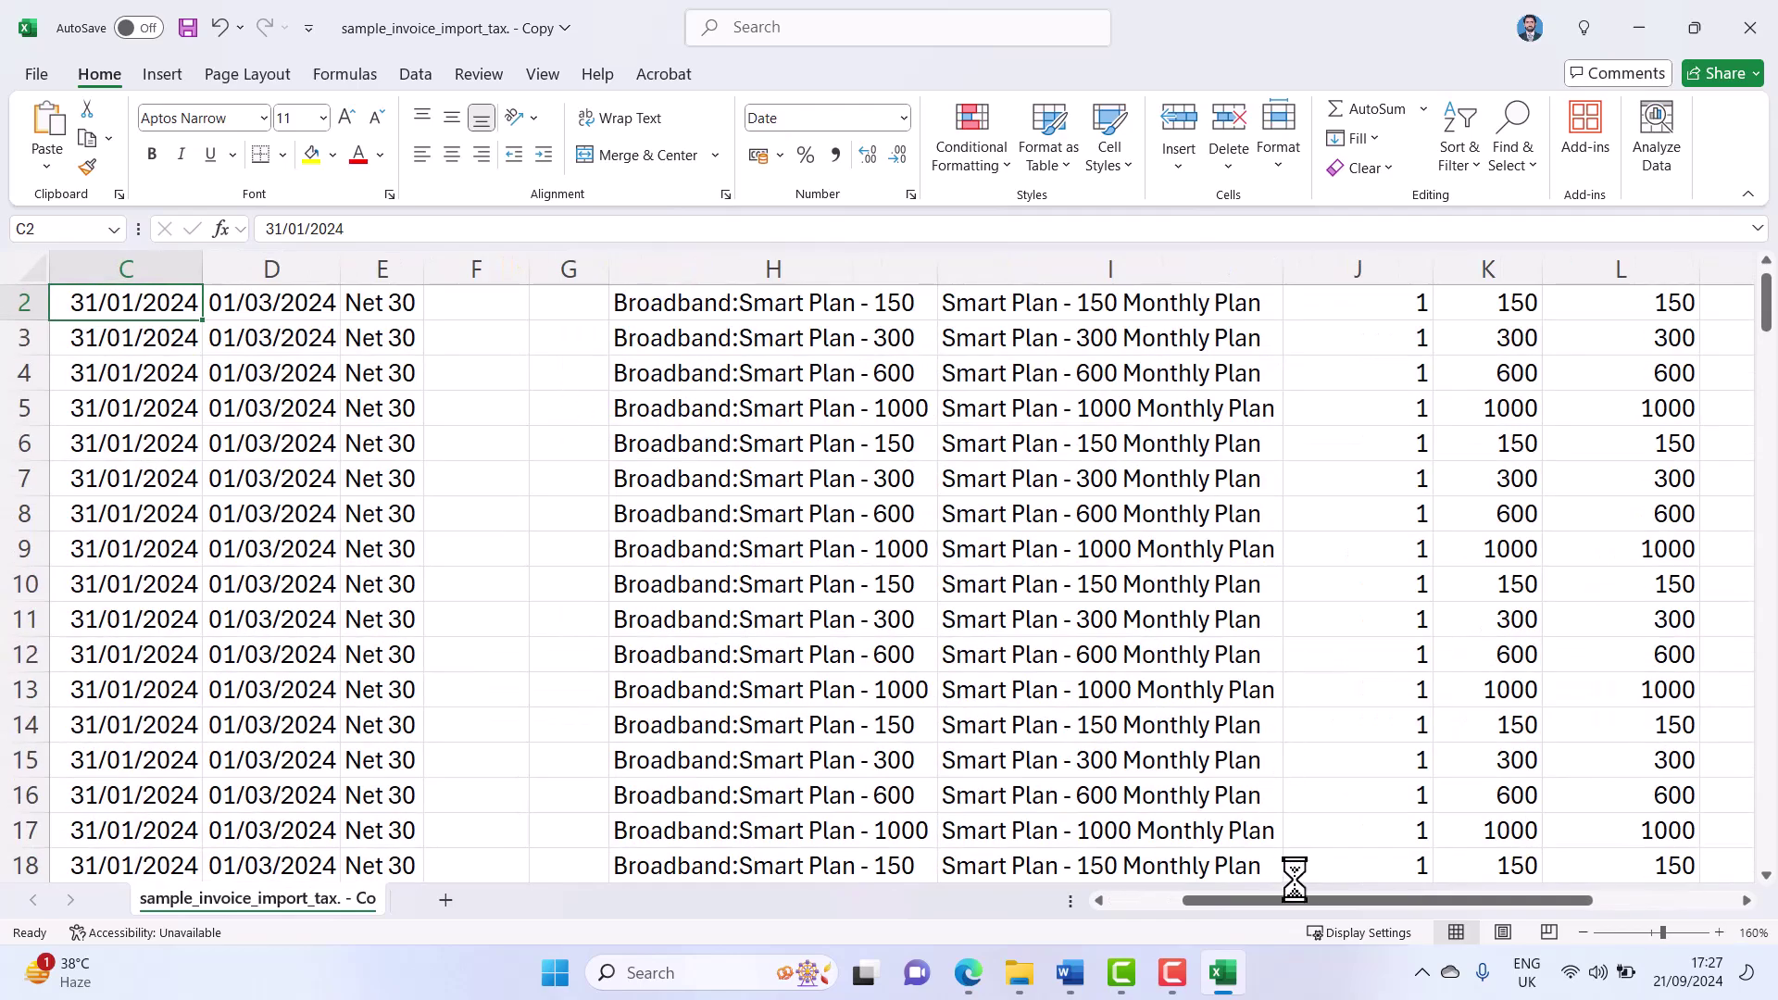
drag(1301, 902, 1091, 905)
scroll(597, 604, up, 1)
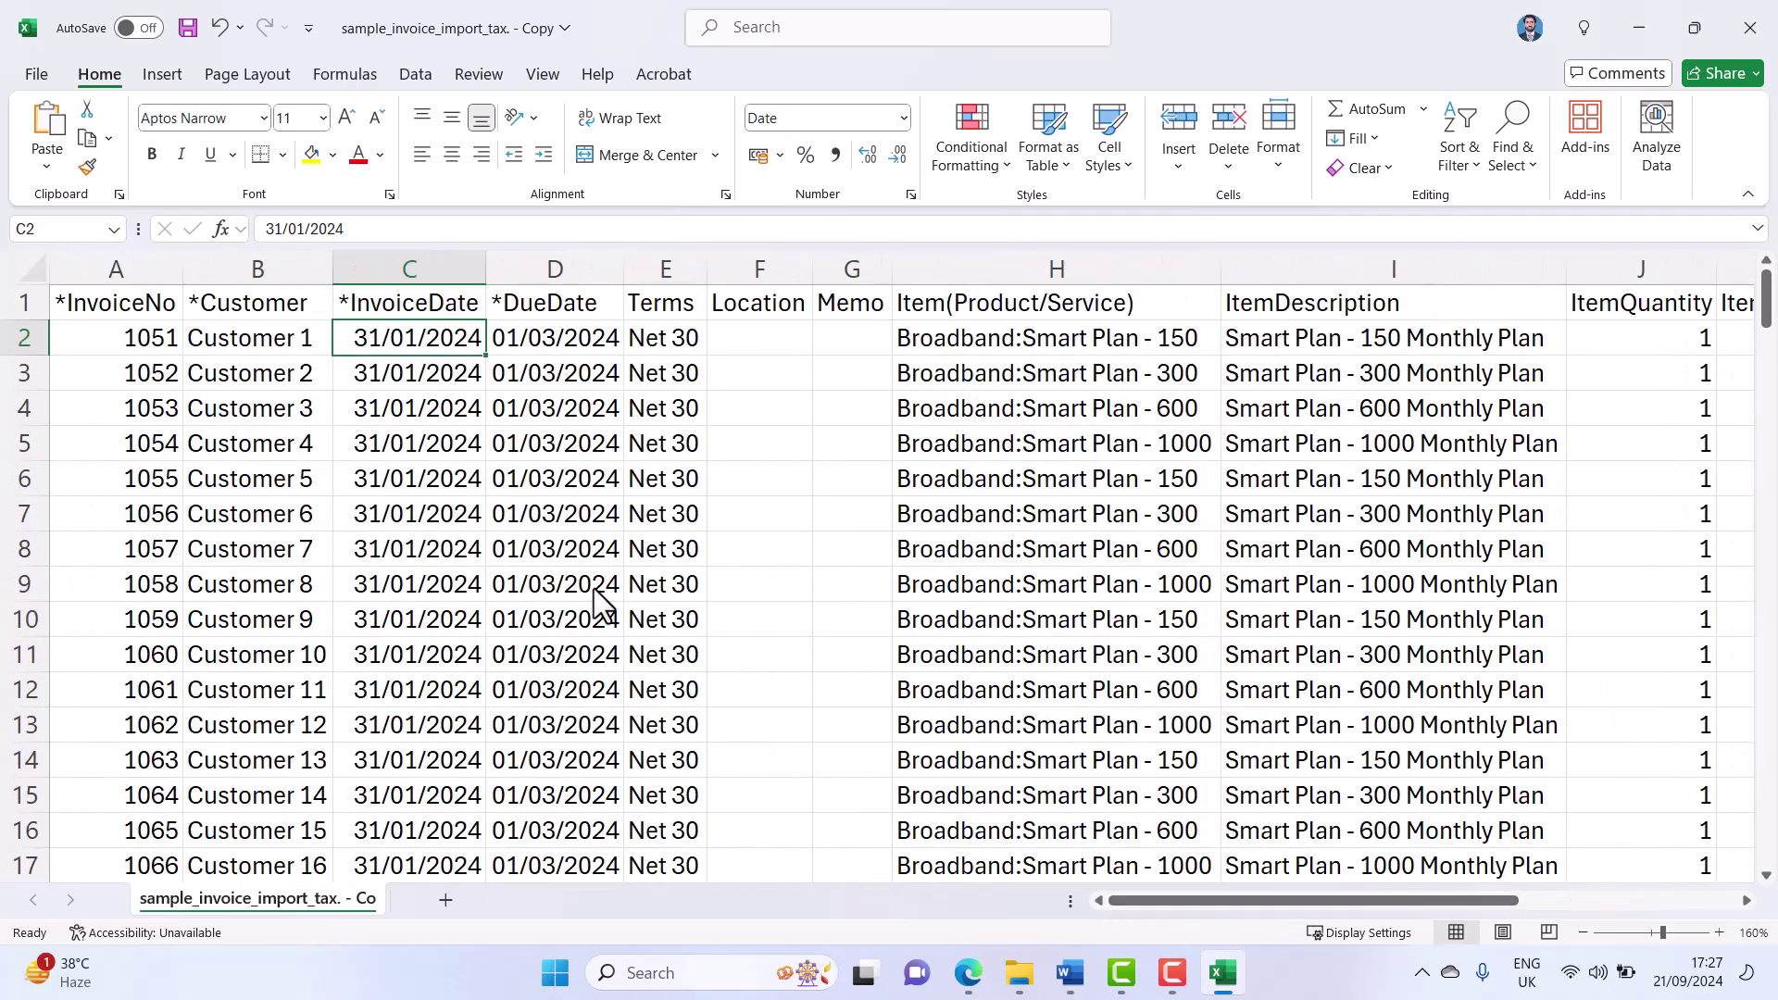
scroll(635, 490, up, 4)
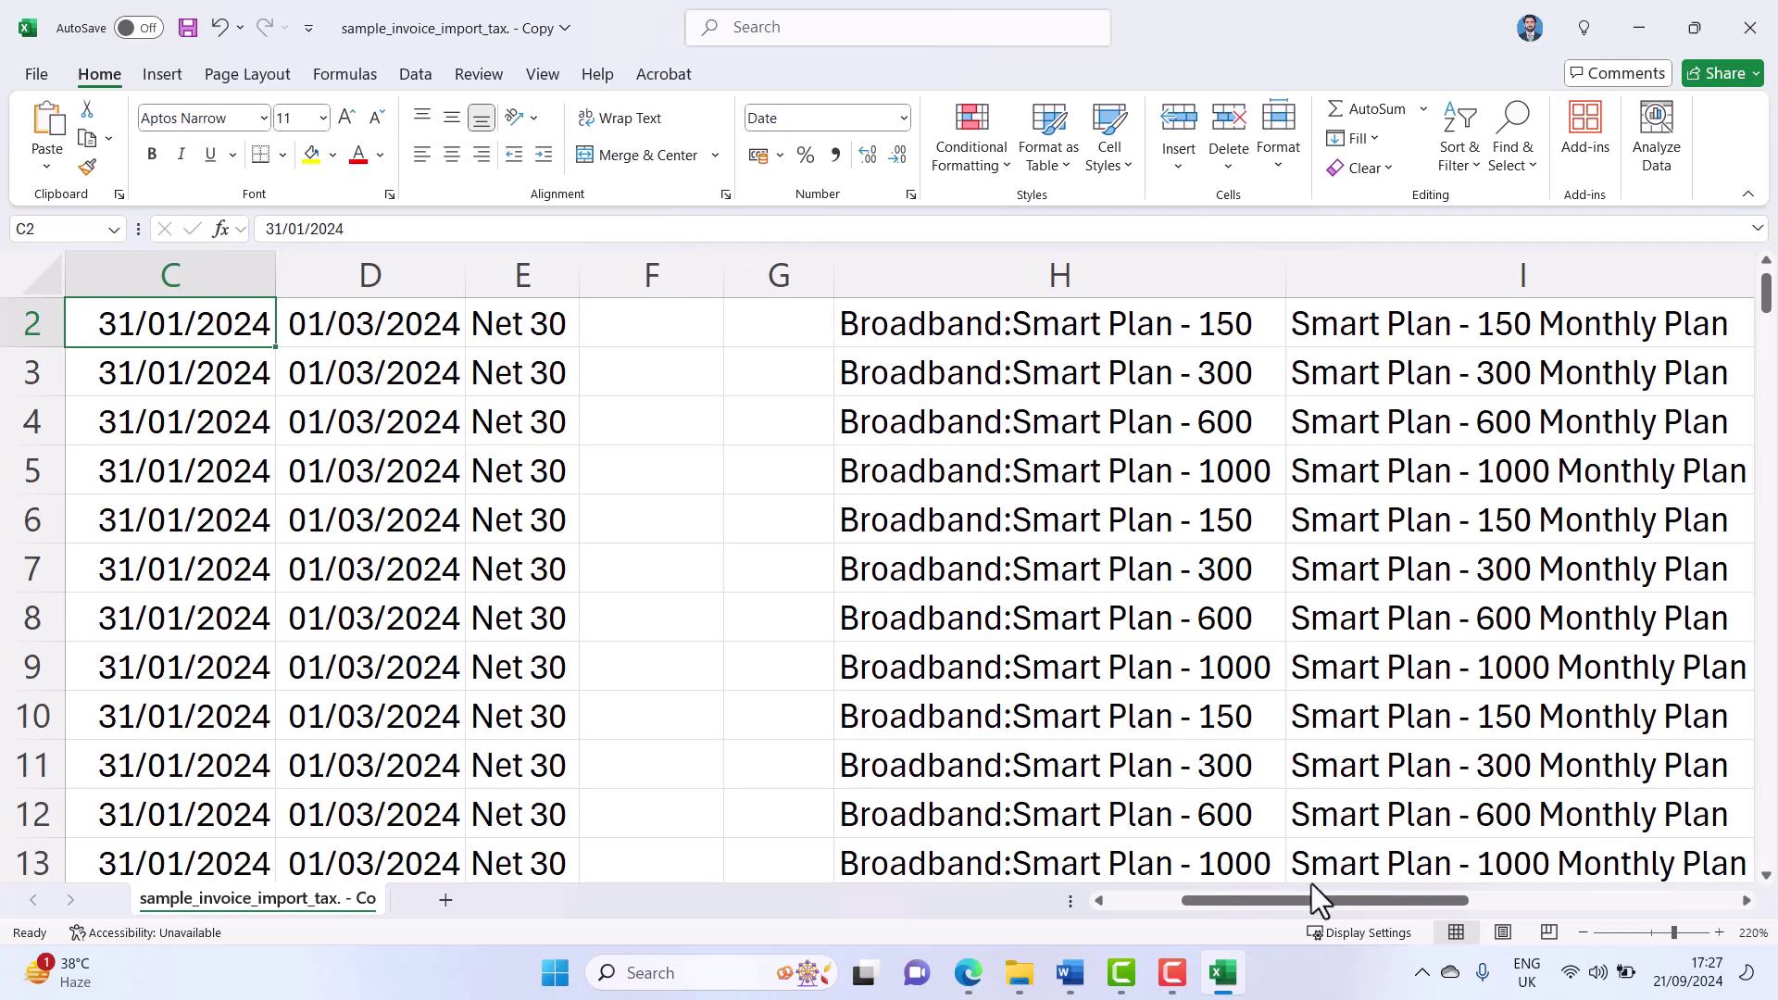
drag(1308, 898, 465, 755)
scroll(397, 595, up, 1)
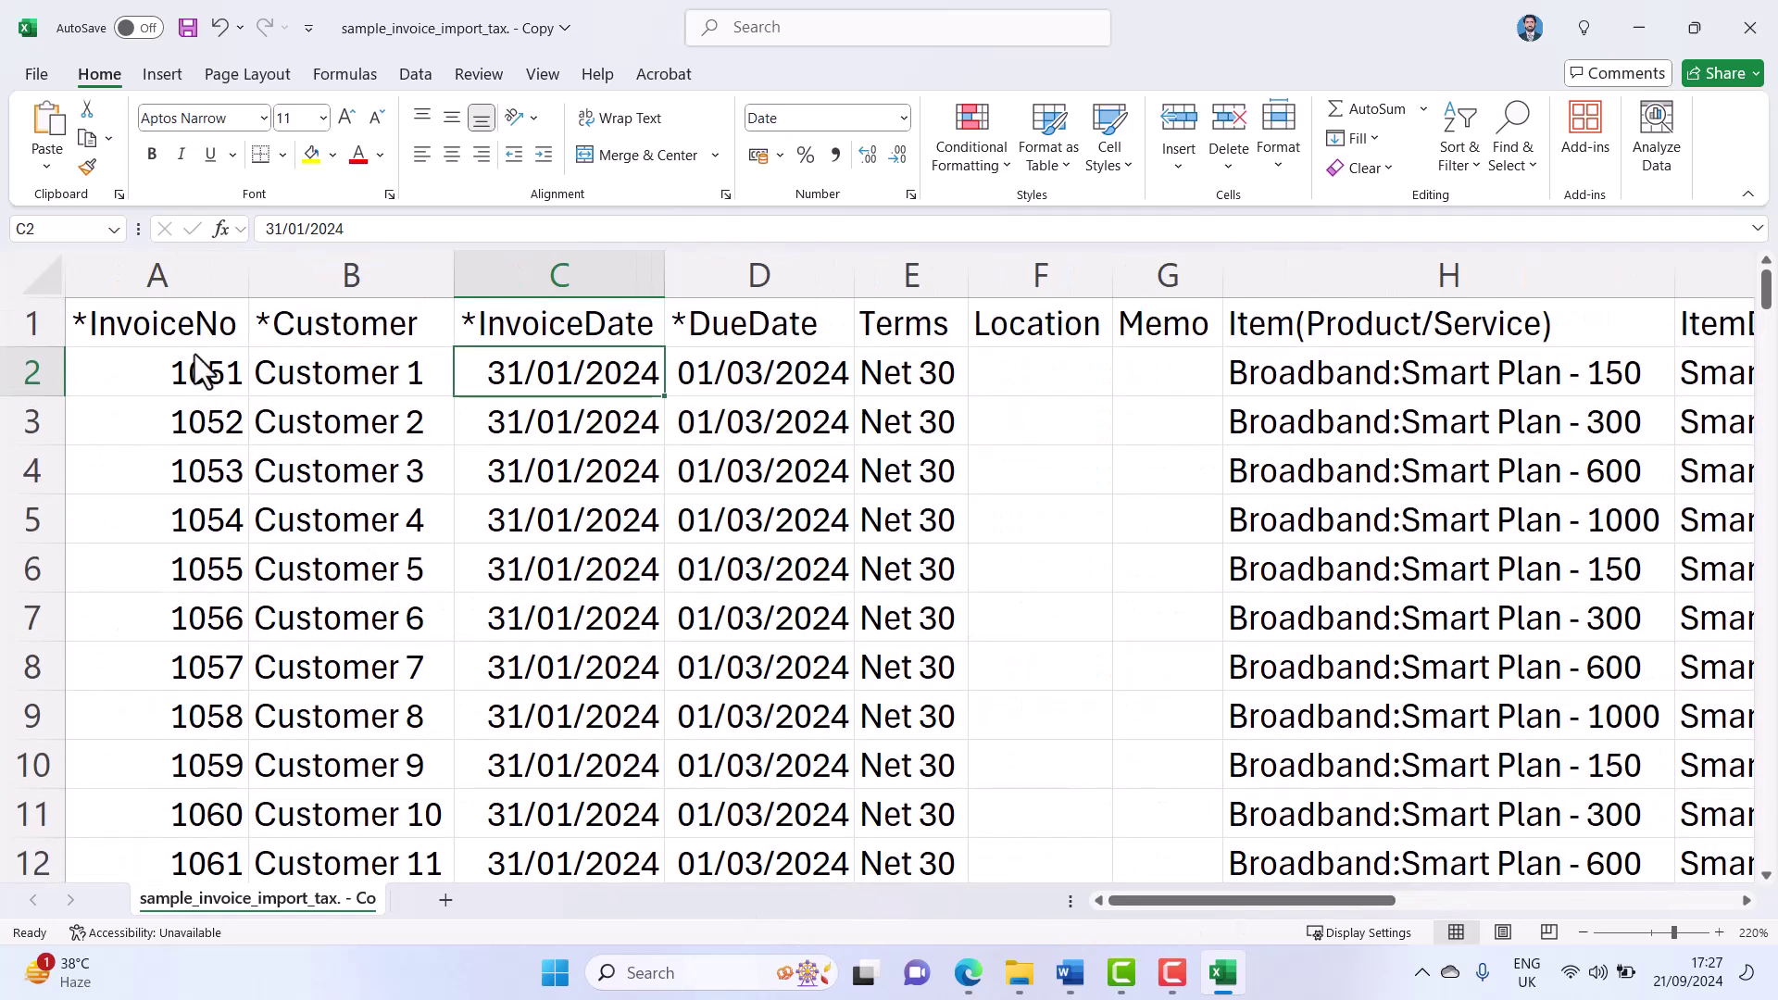
click(198, 325)
key(Down)
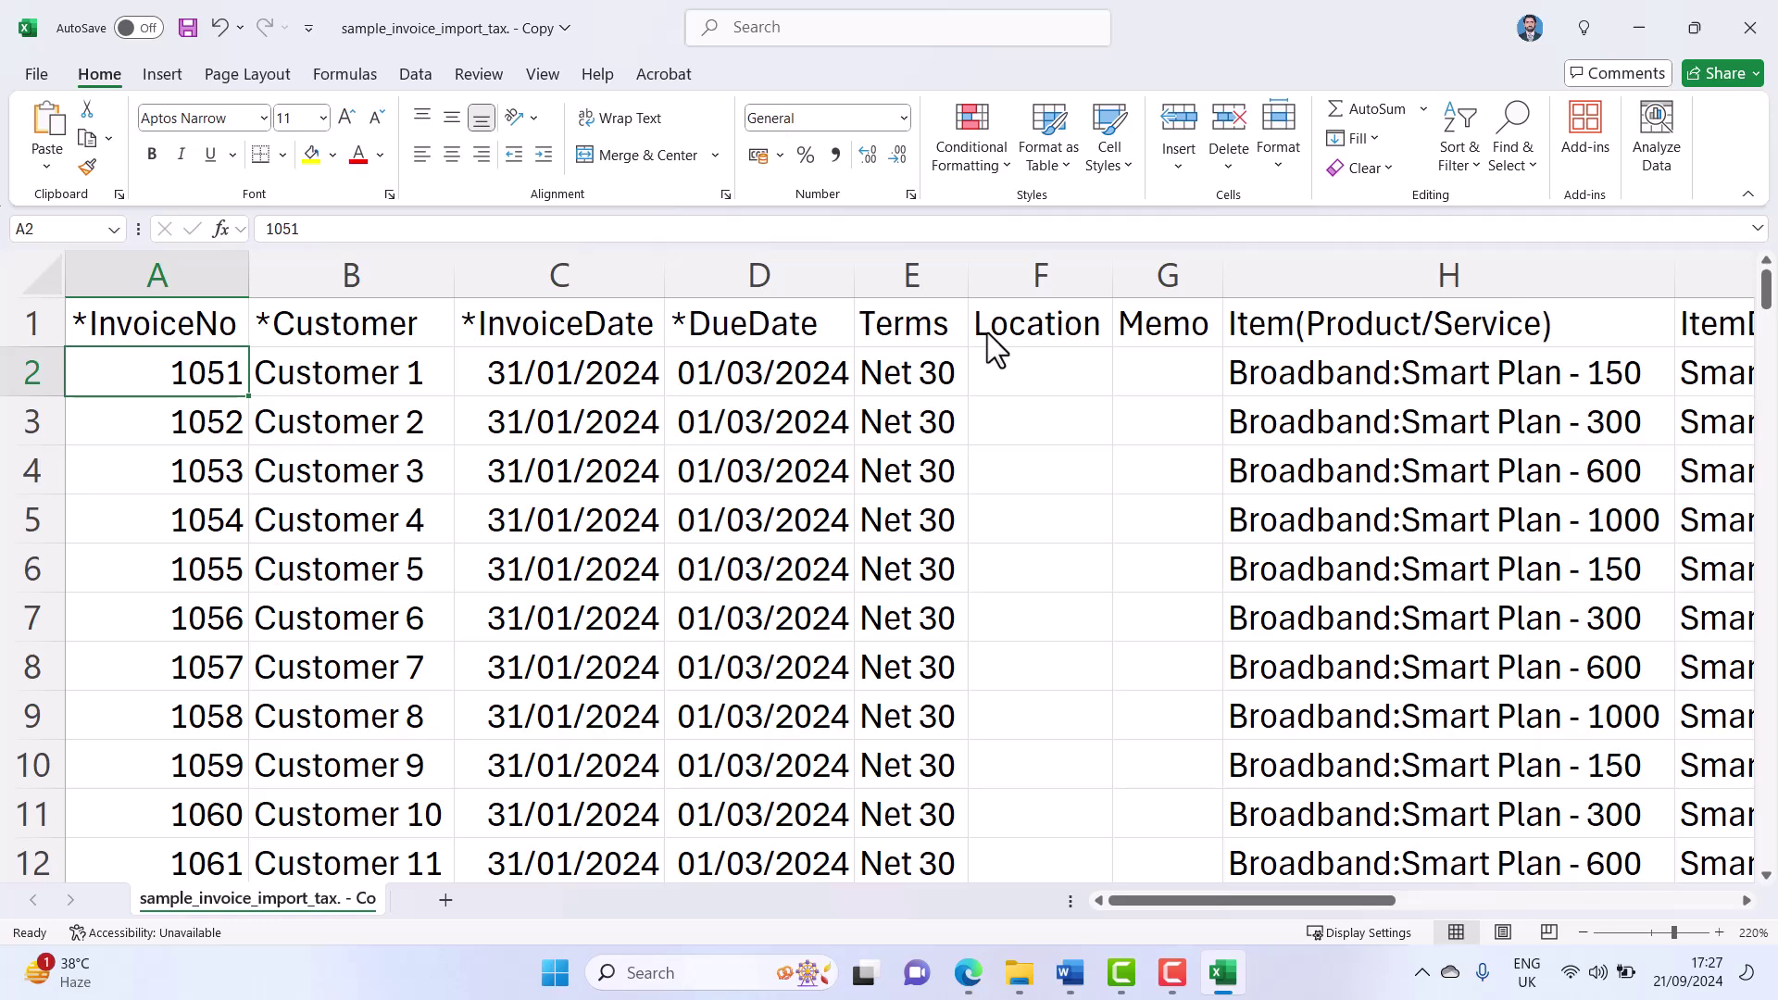
key(Right)
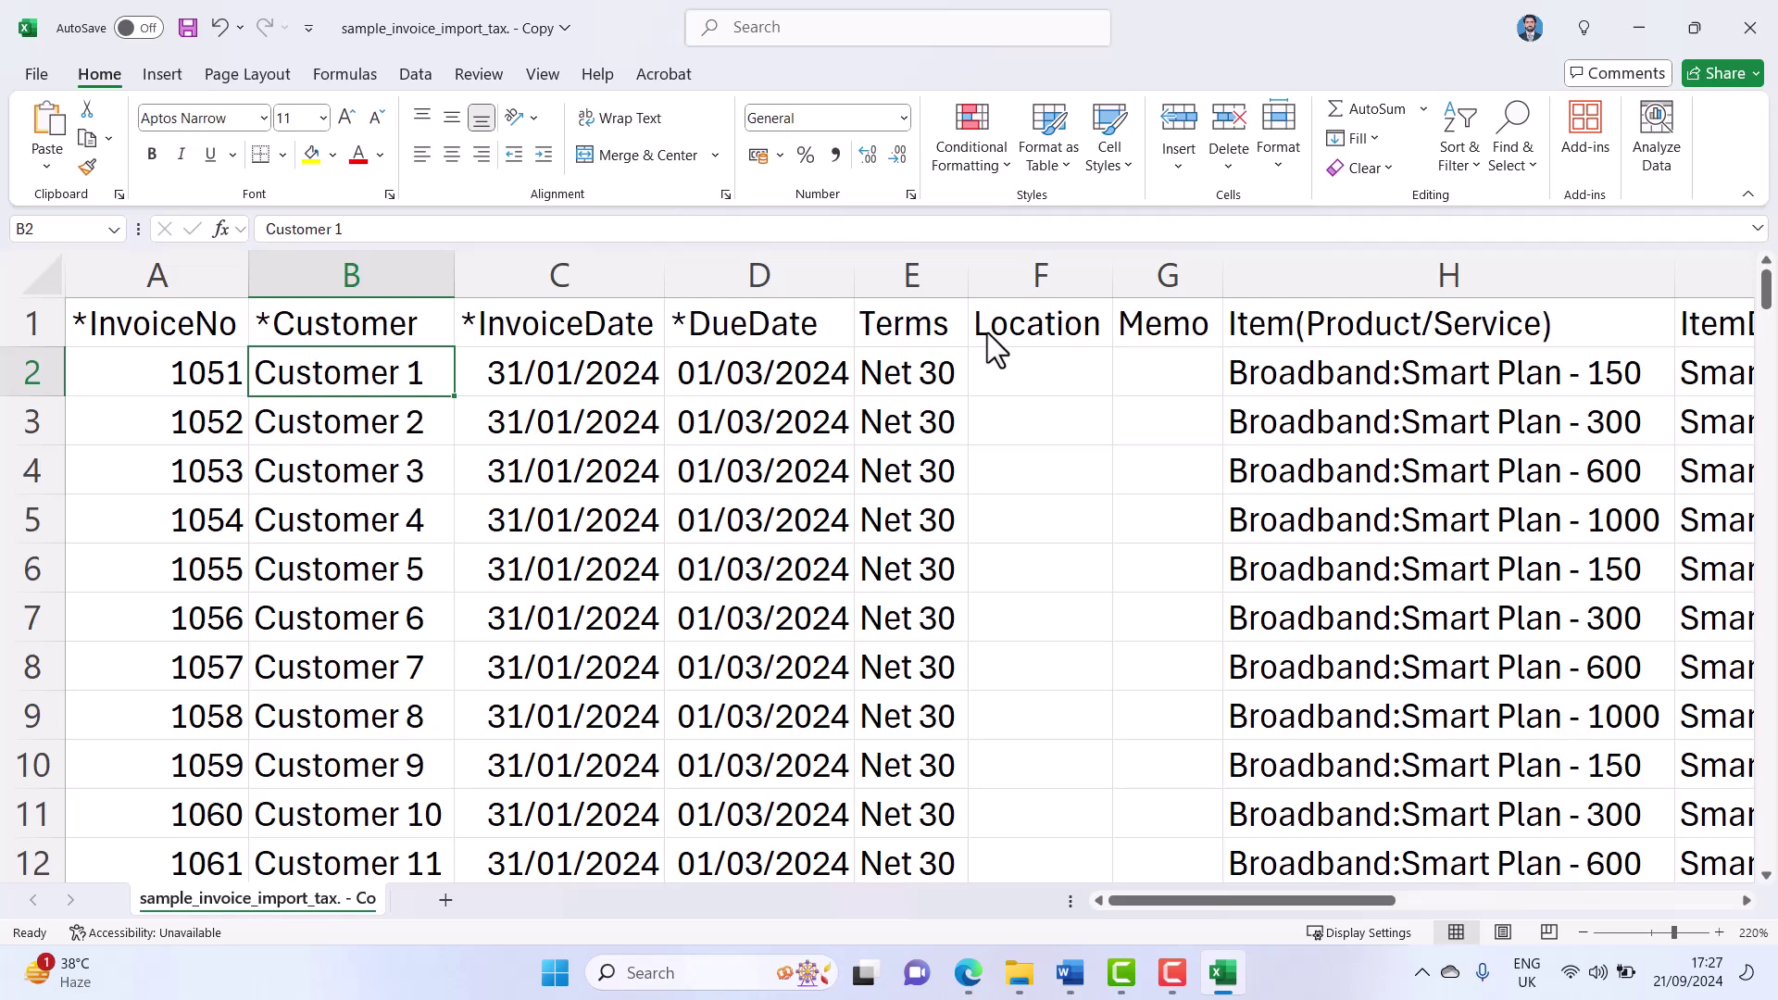
key(Right)
key(Right)
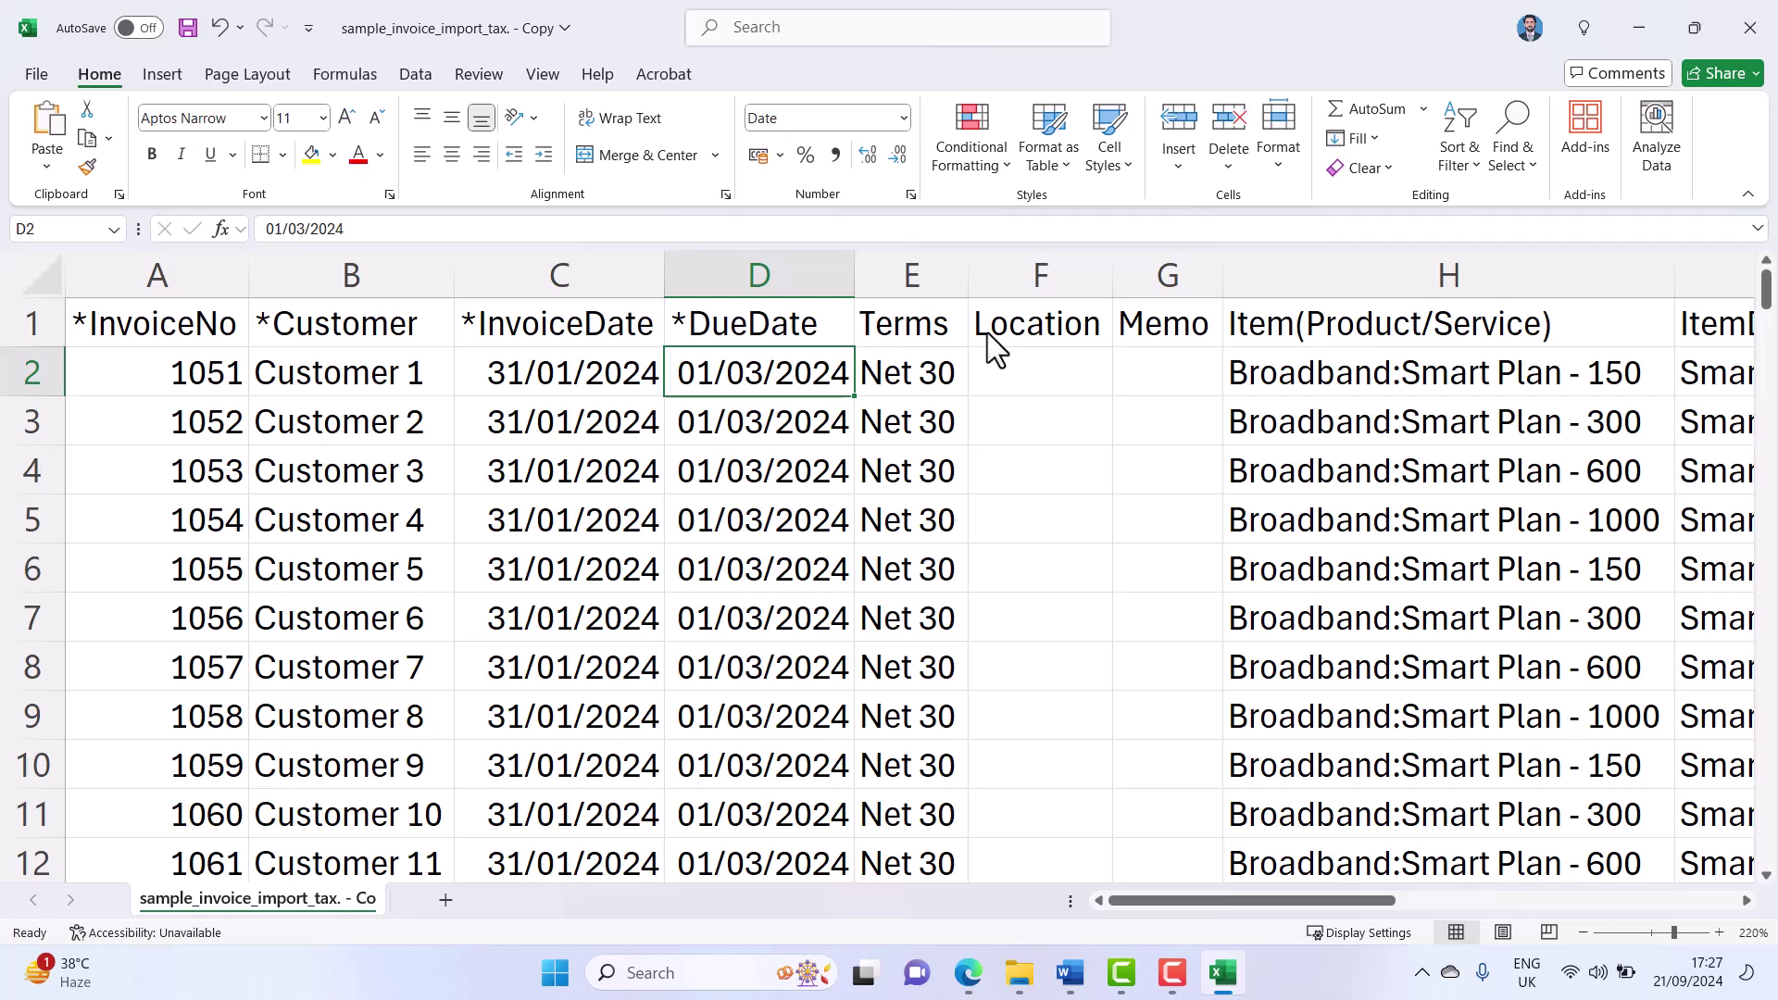
key(Up)
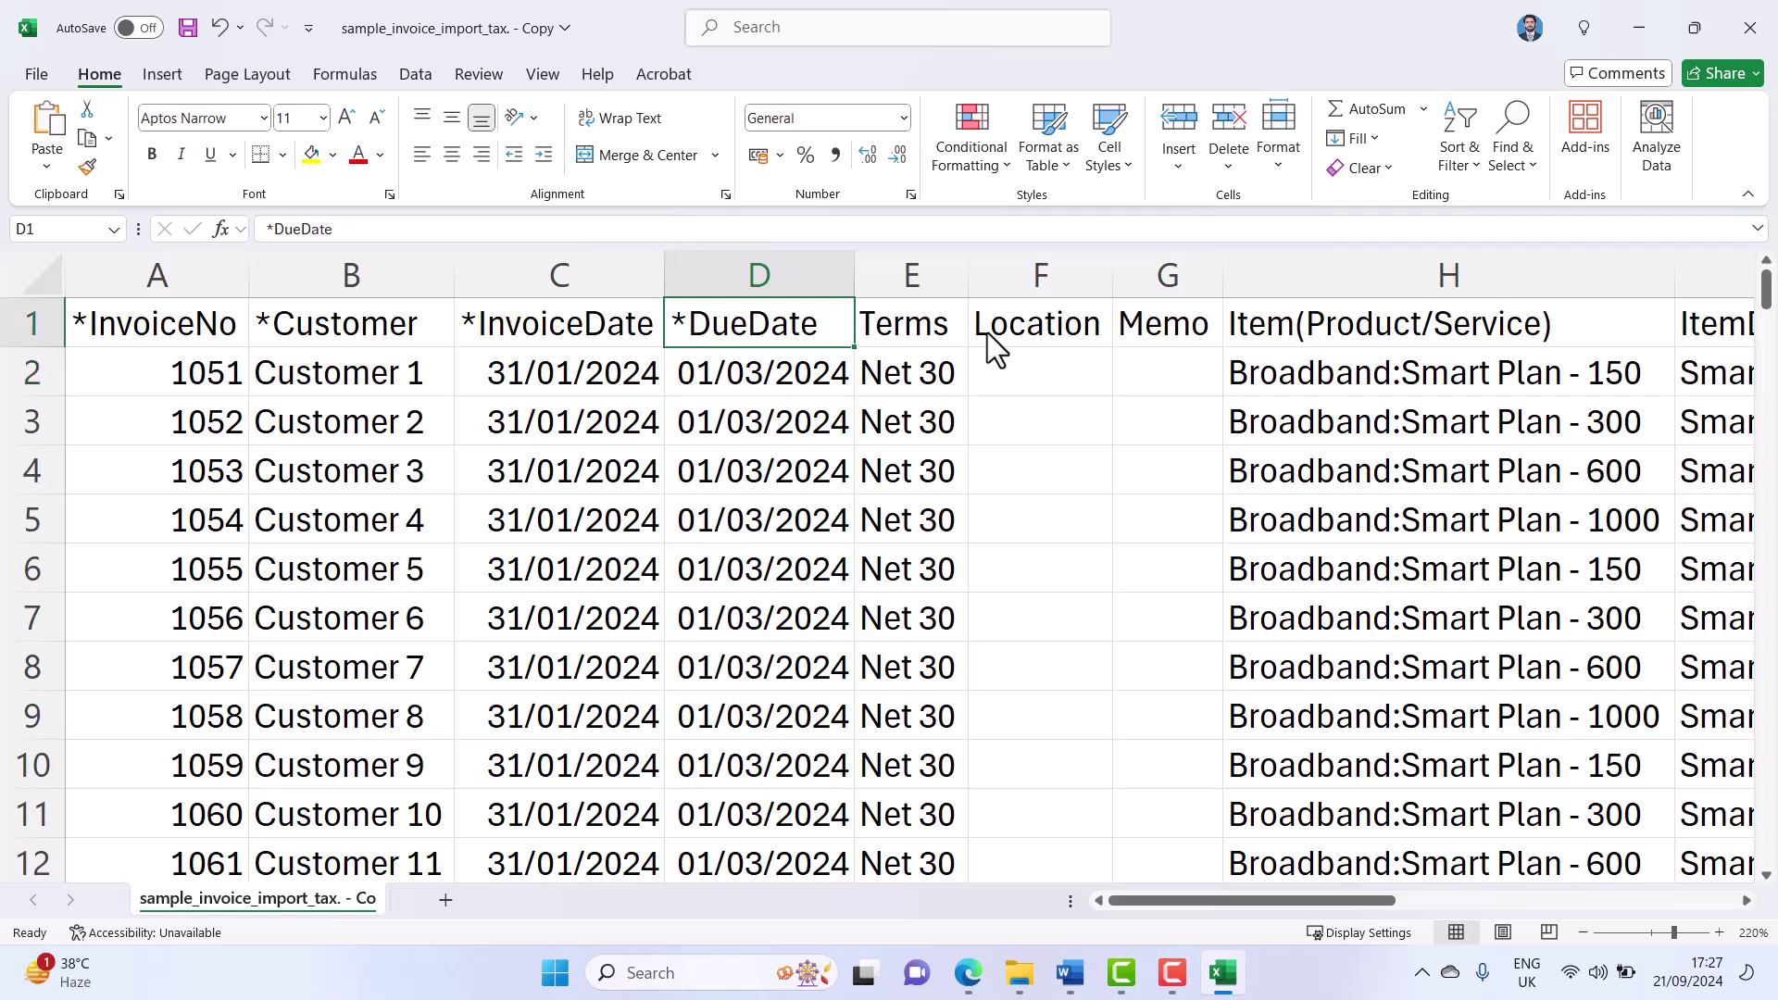
key(Down)
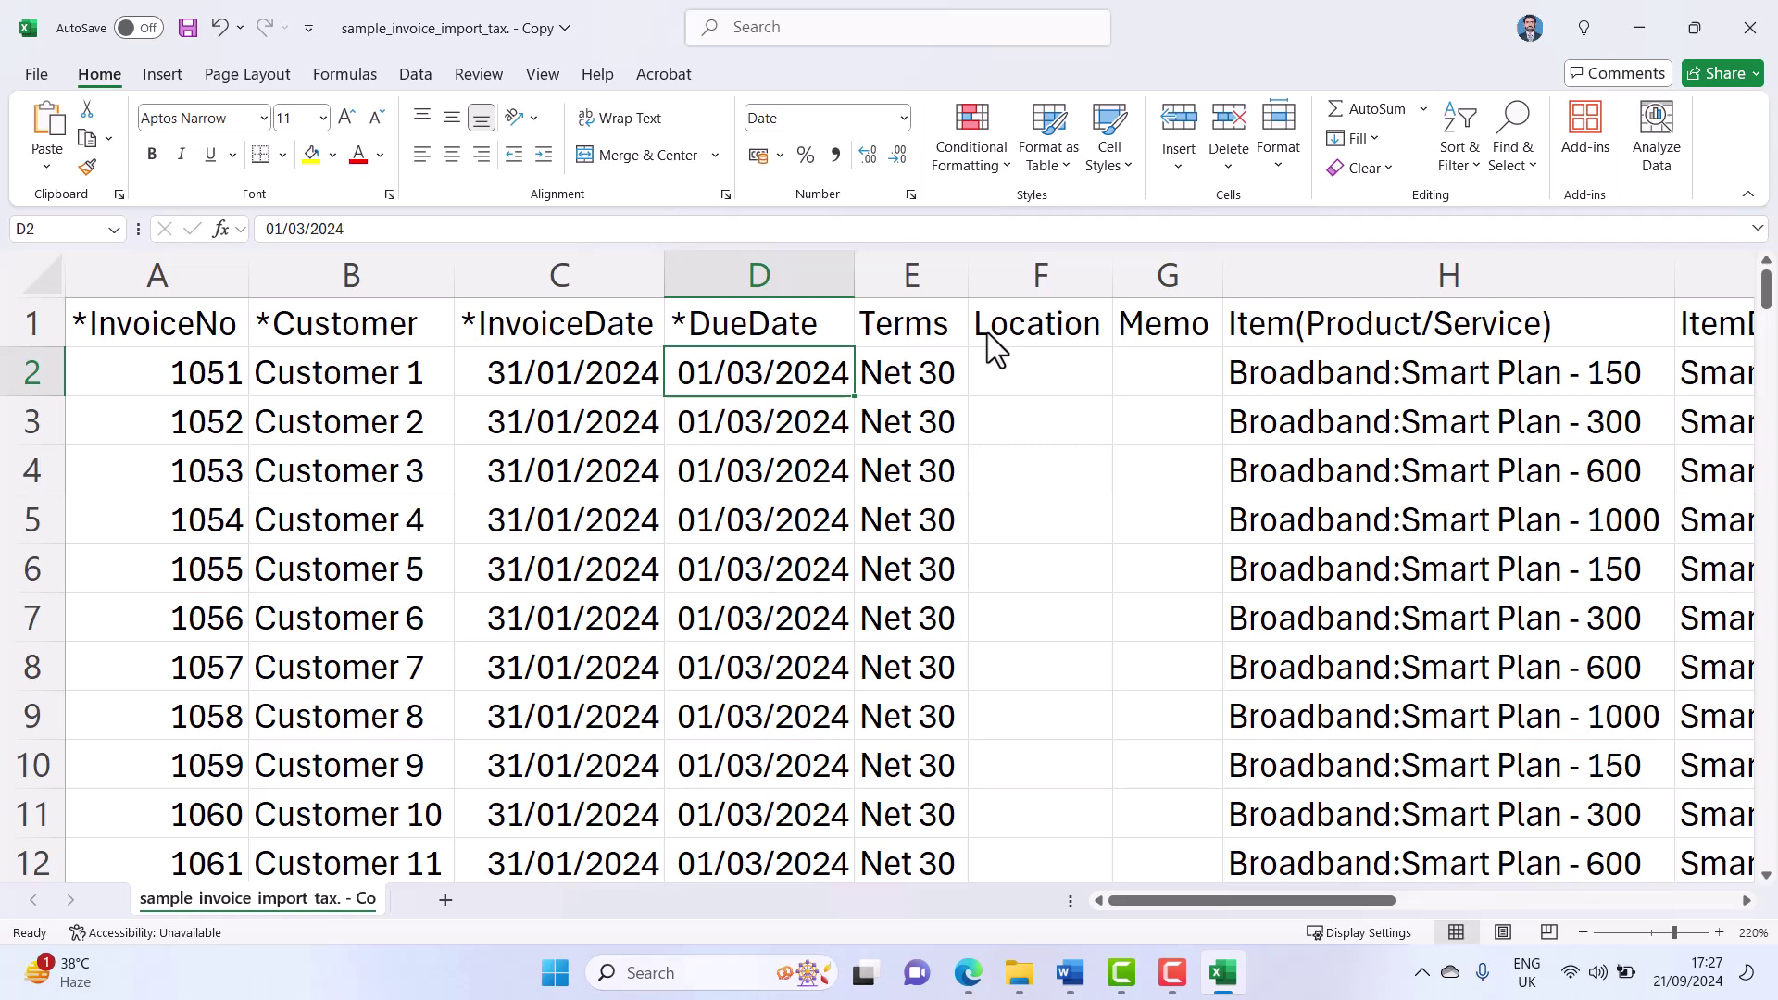
key(Right)
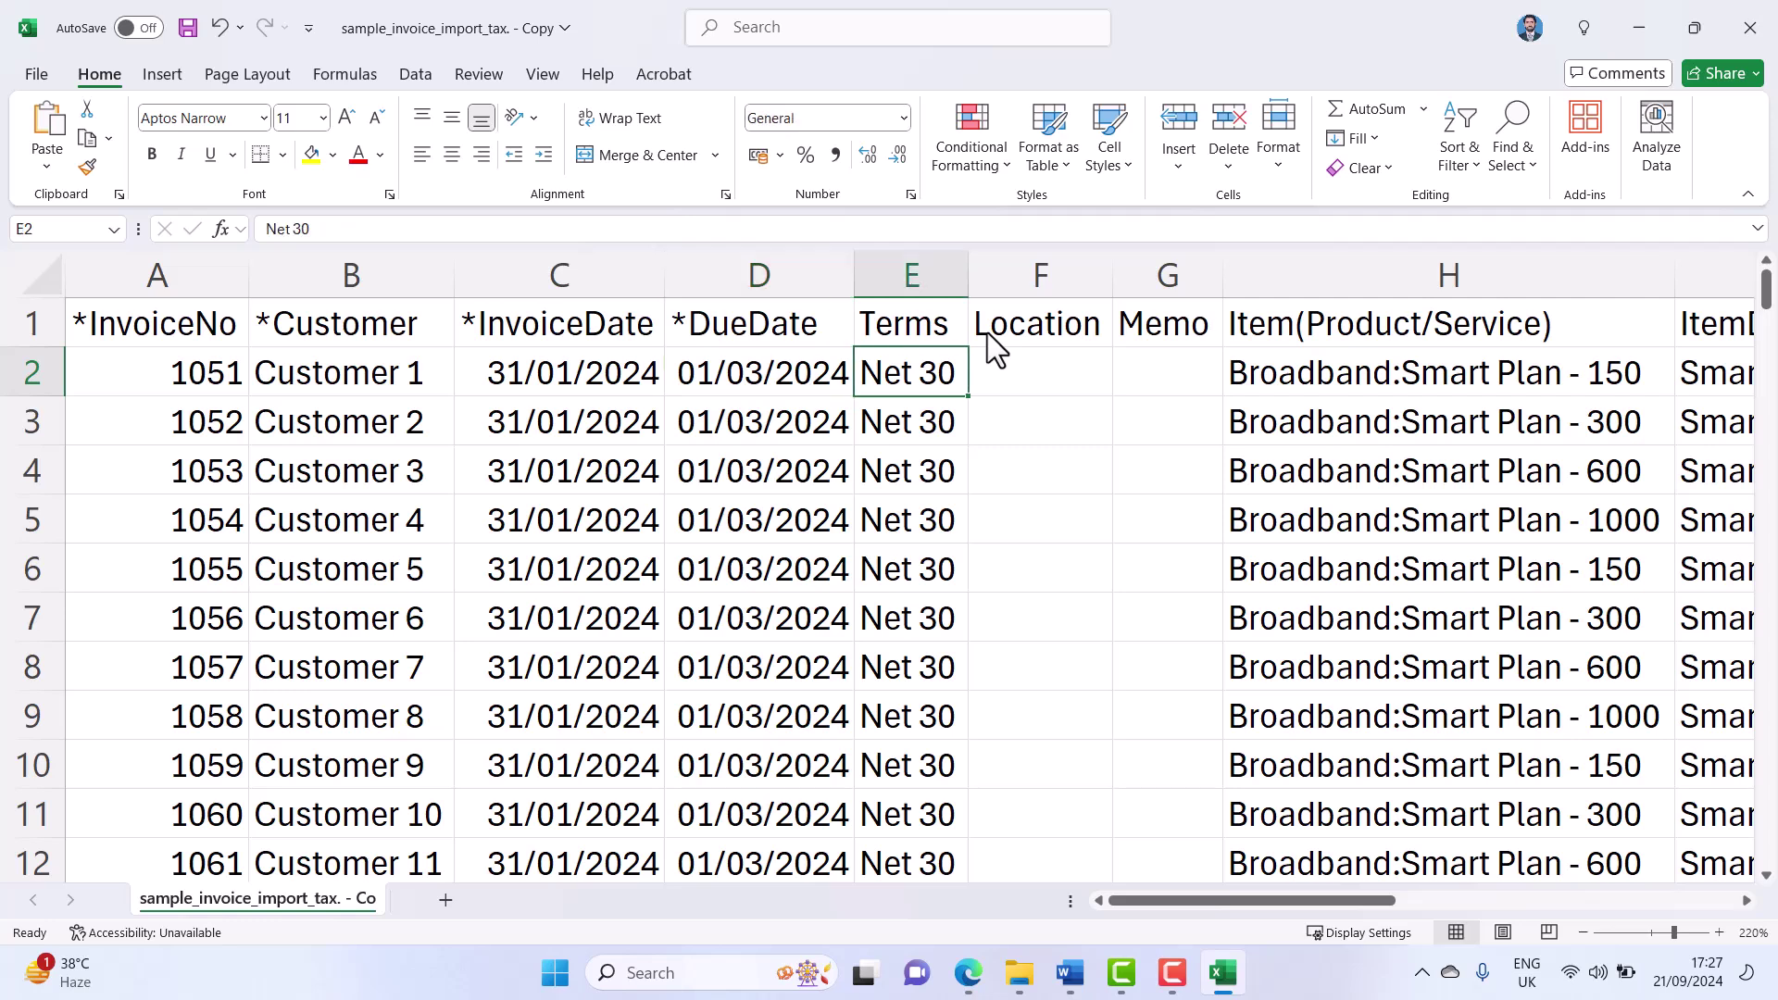
key(Right)
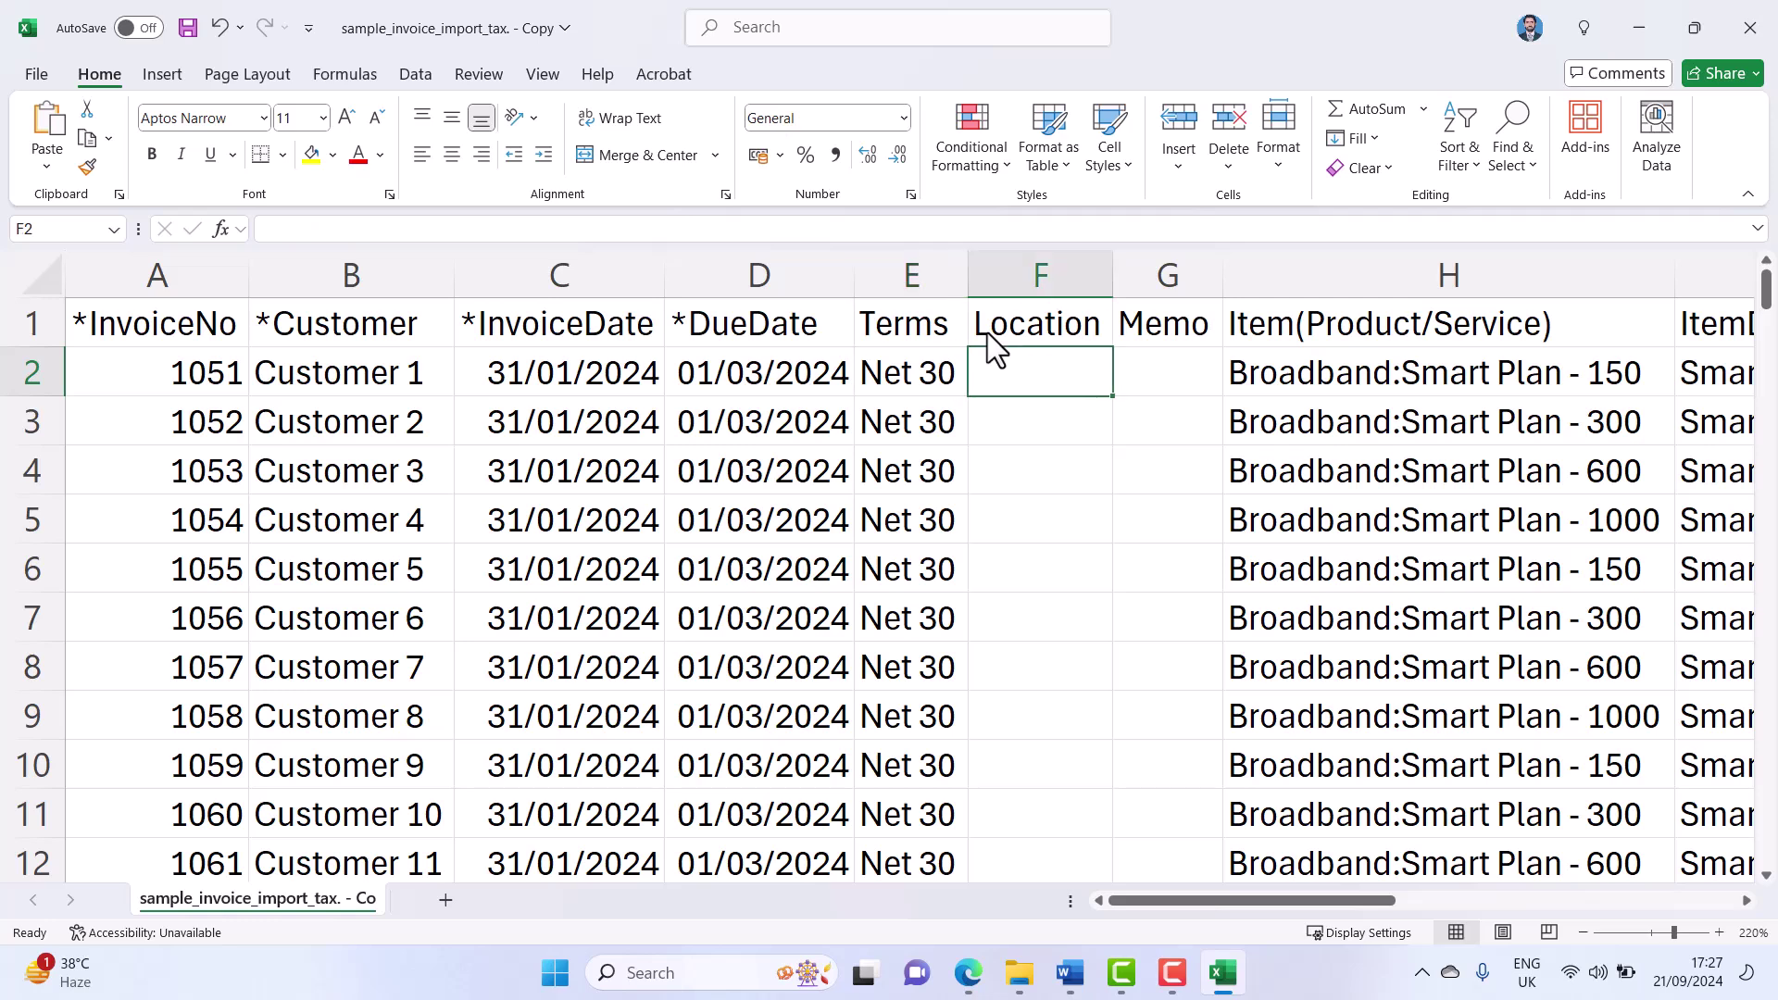
key(Right)
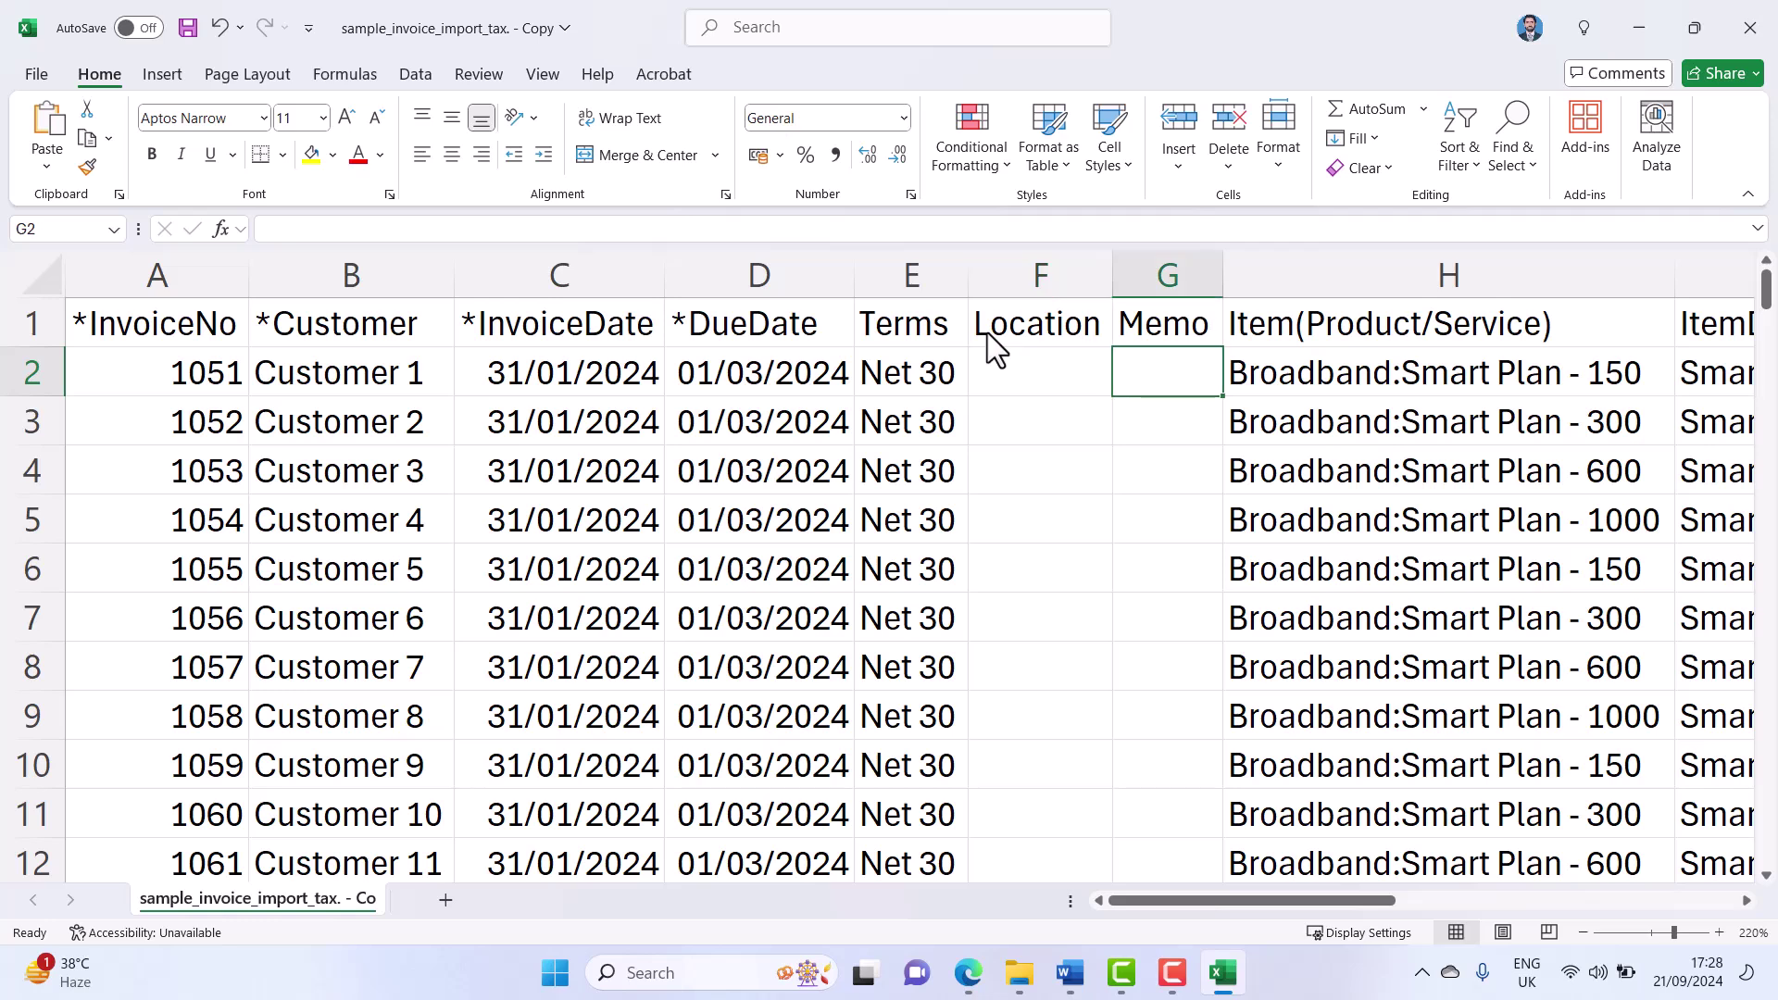
- Review the Item(Product/Service) entries of the first four invoice rows and return to the first one
key(Right)
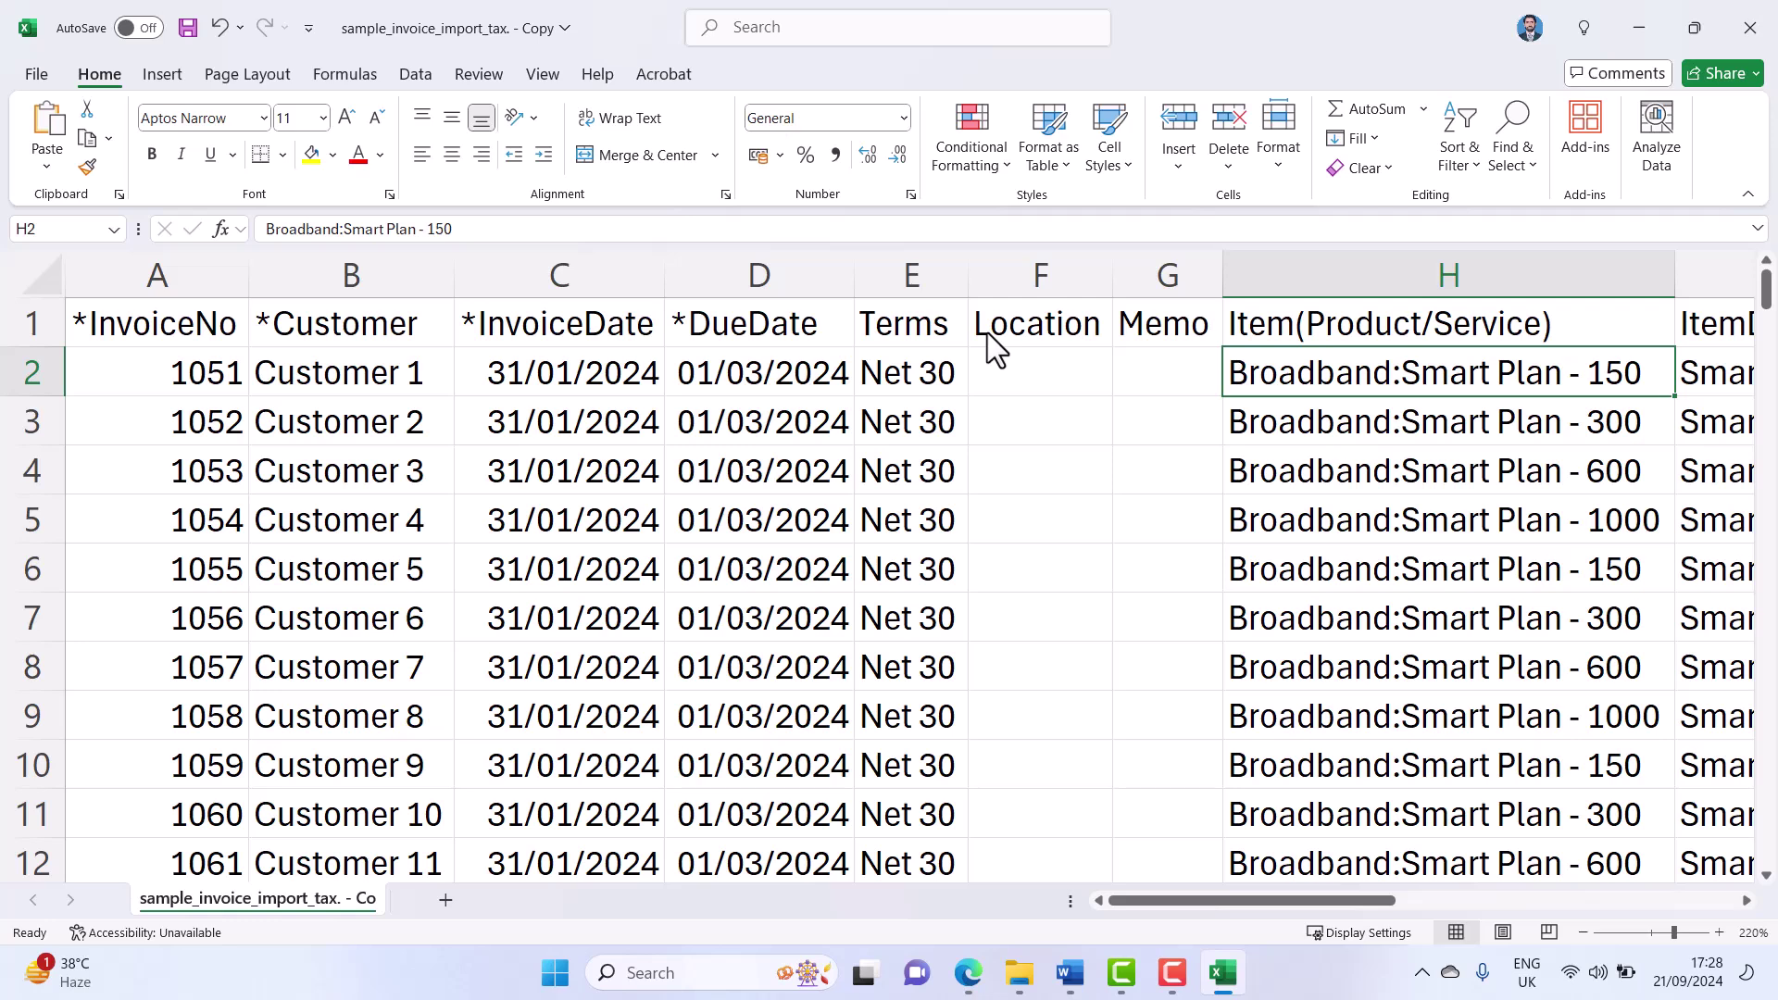
key(Down)
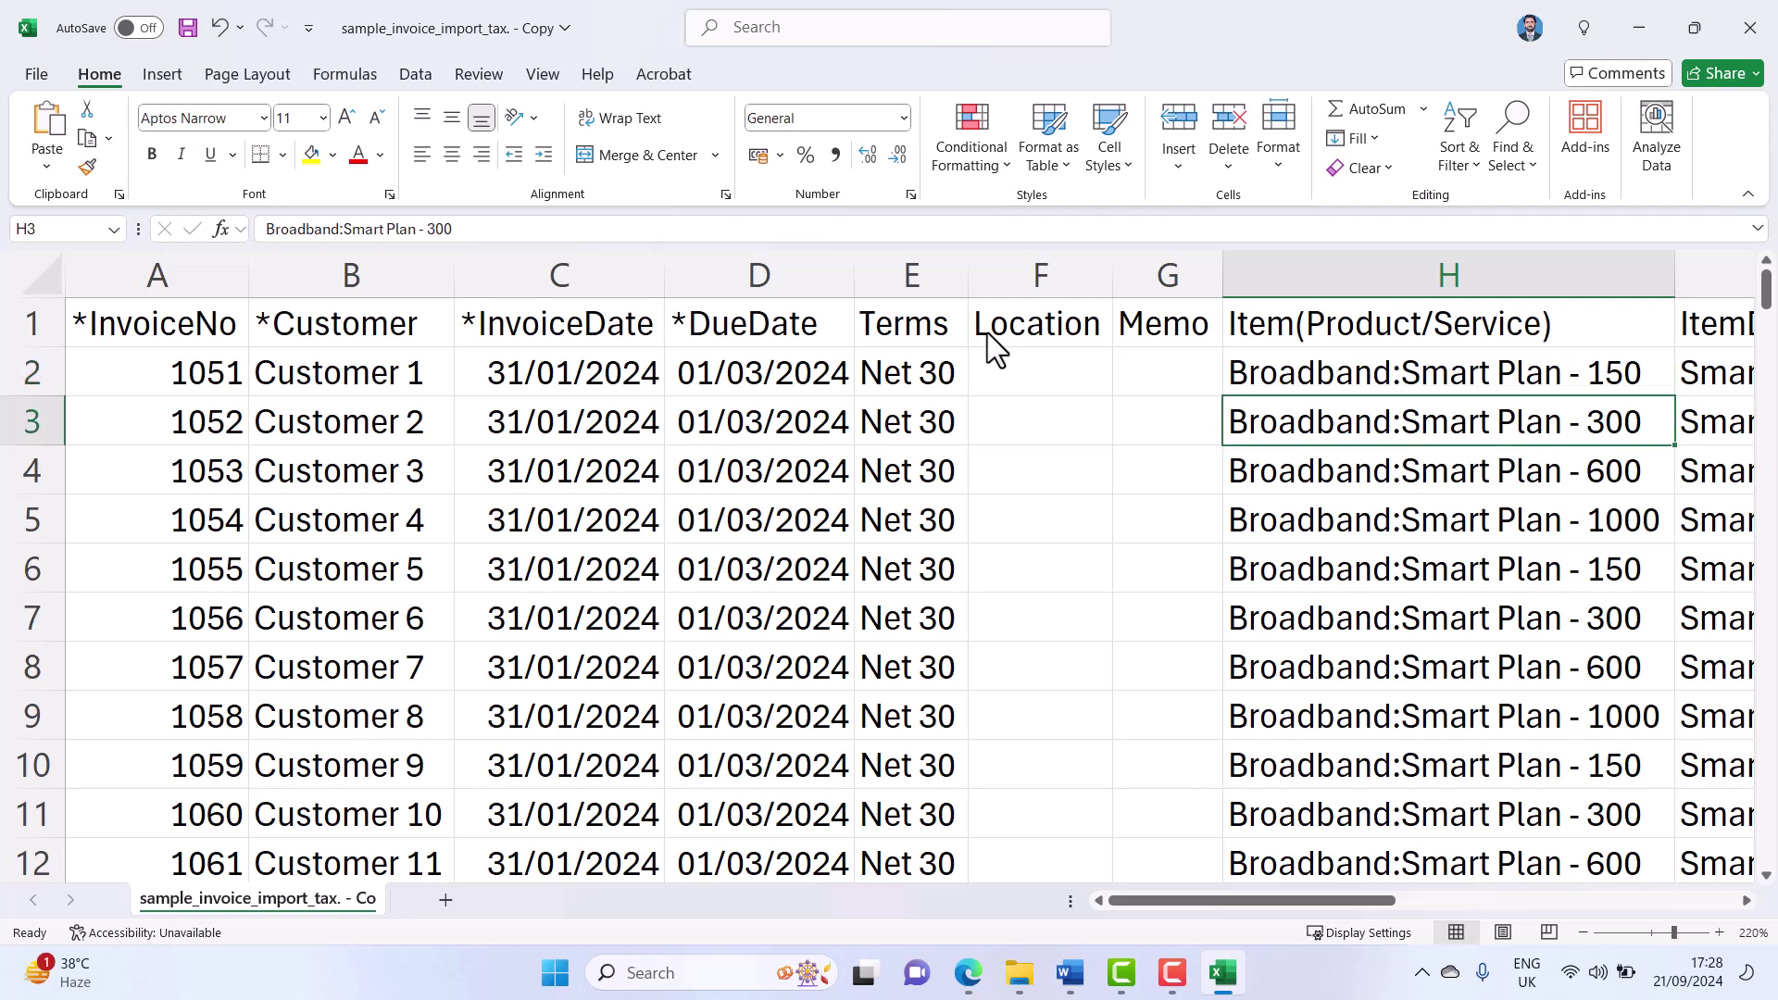
key(Down)
key(Down)
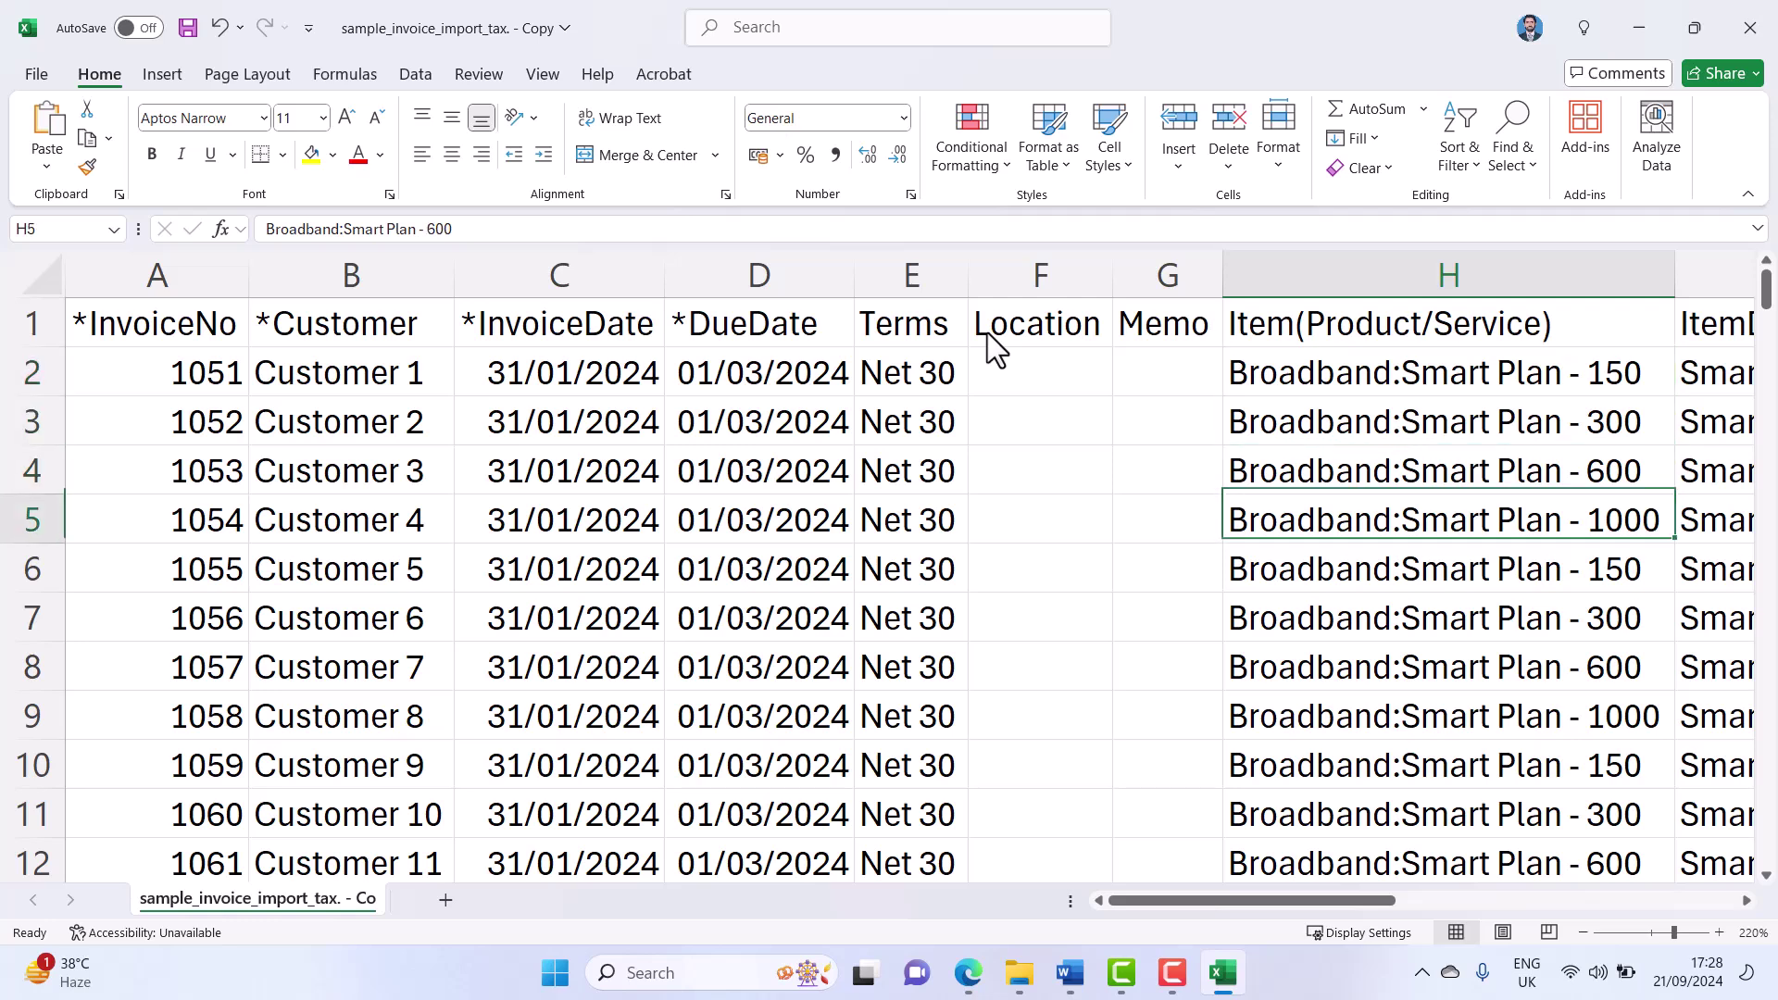
key(Up)
key(Up)
key(Up)
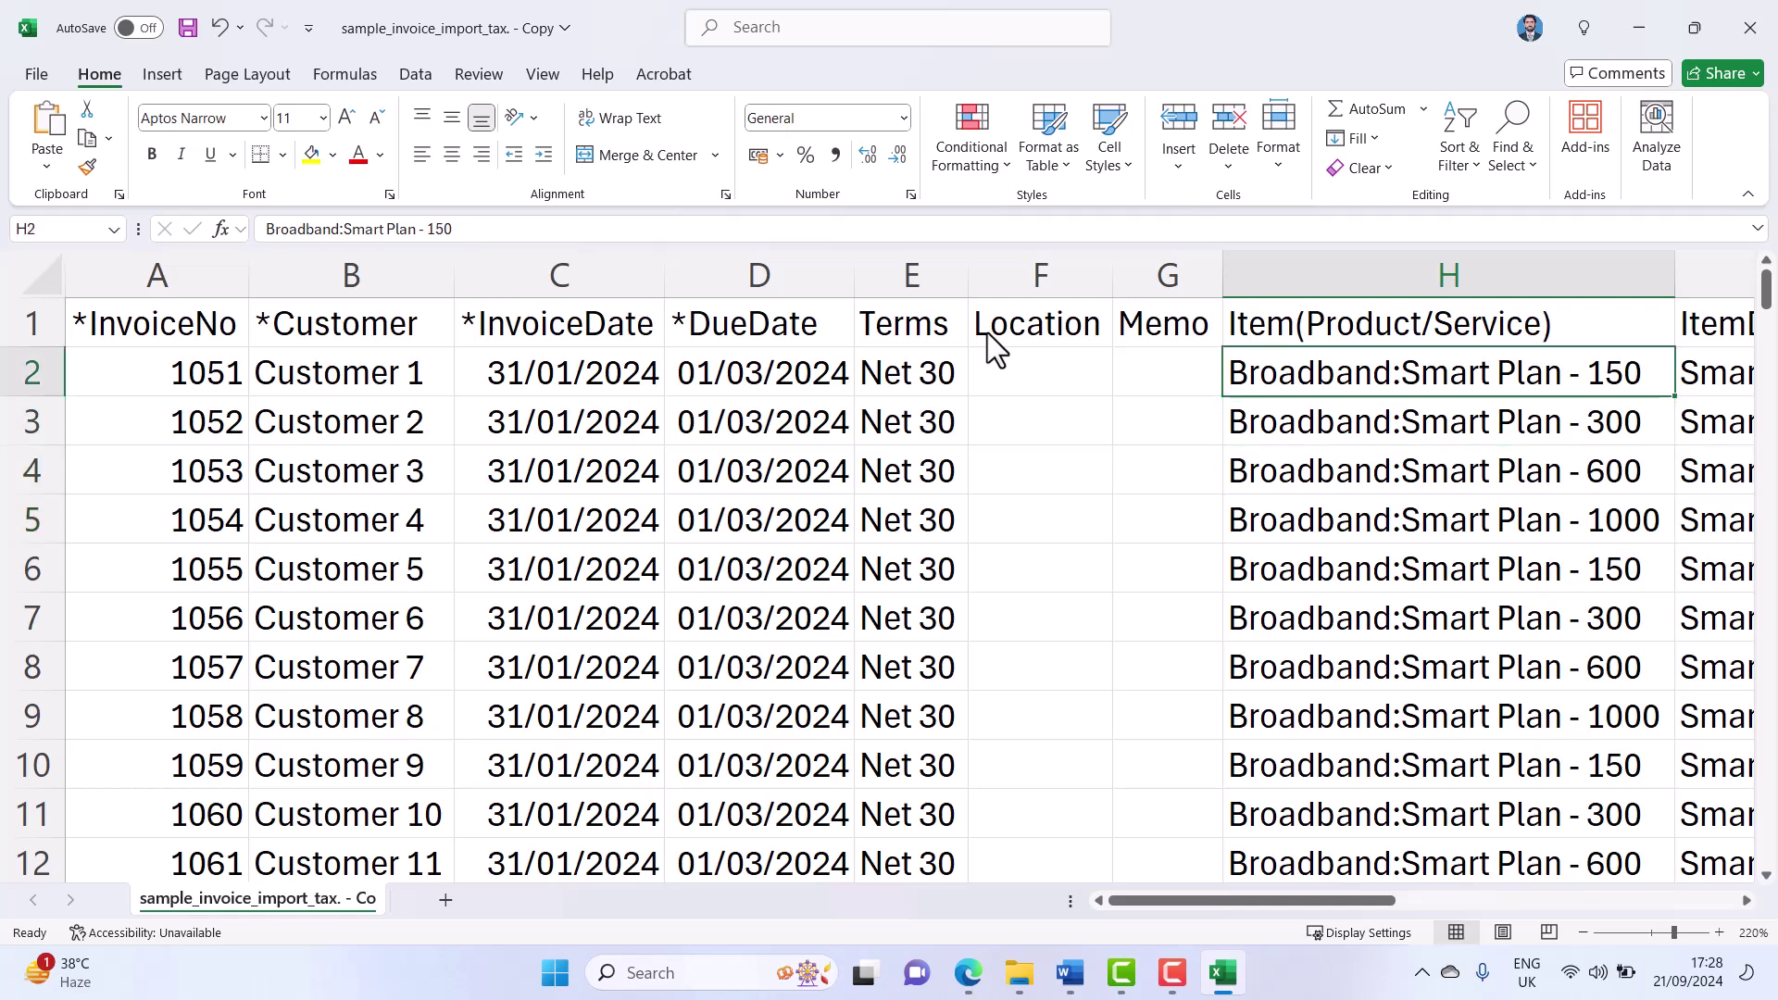
- Examine the first invoice row's remaining fields from ItemDescription through Service Date, and return to its InvoiceNo cell
key(Right)
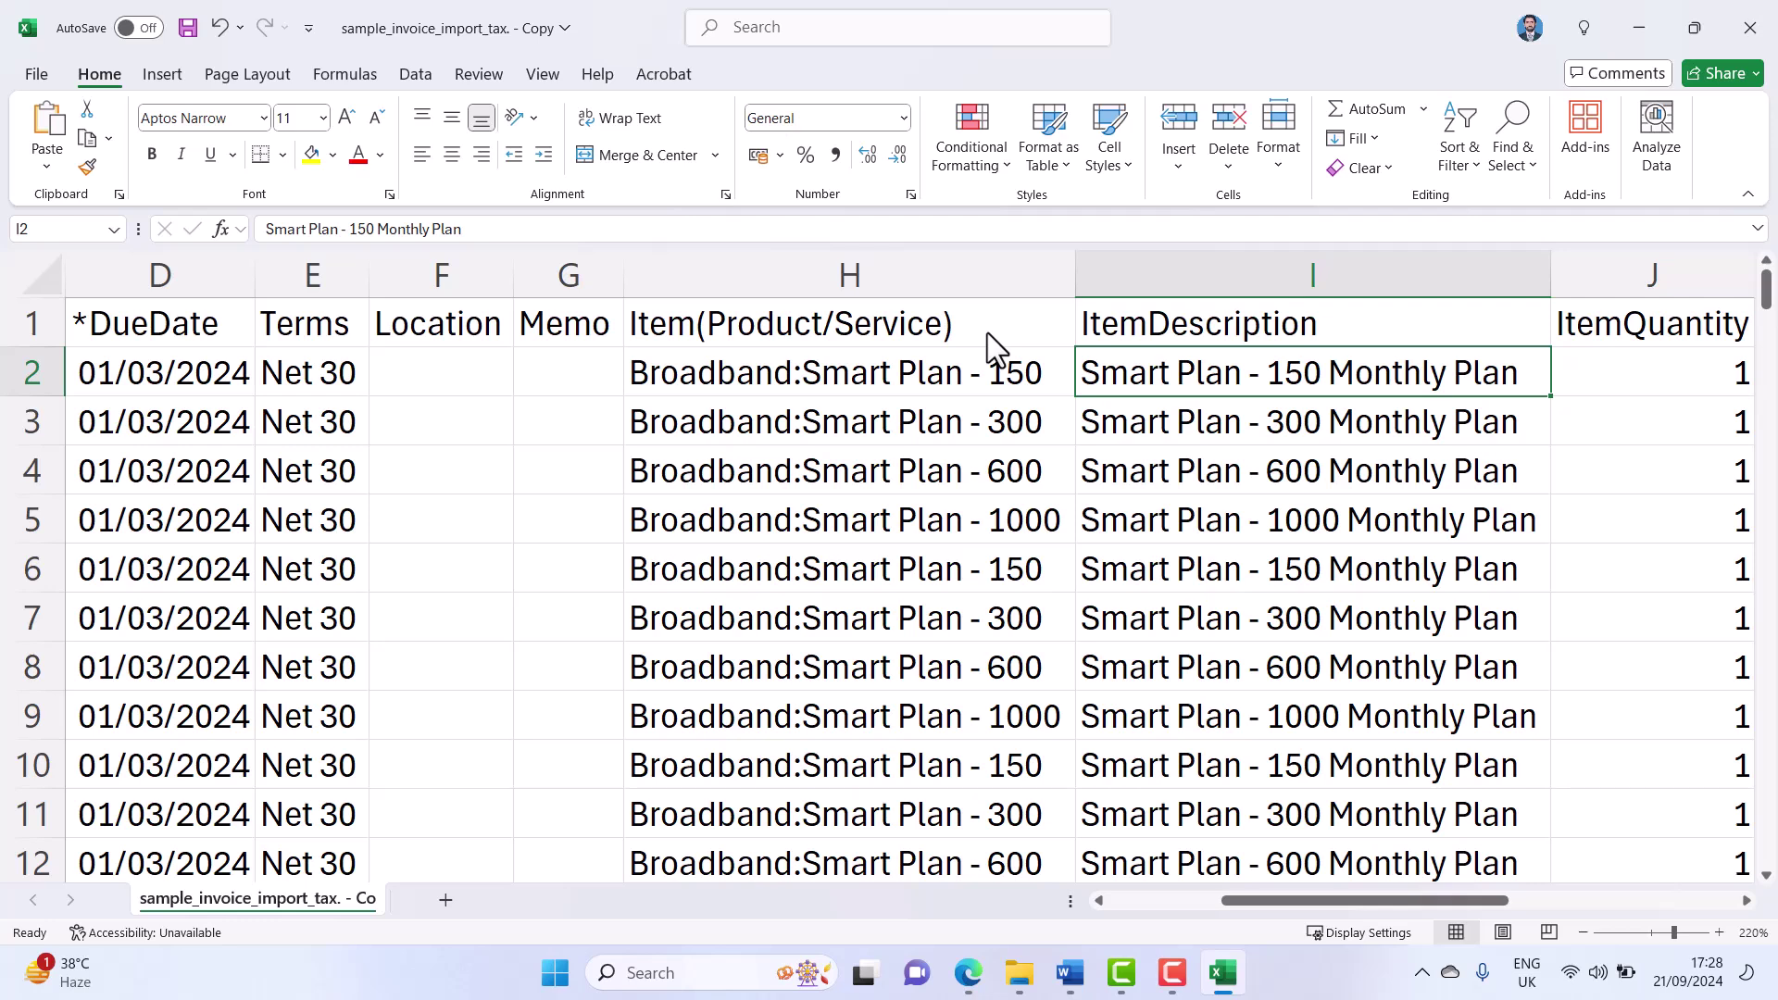
key(Right)
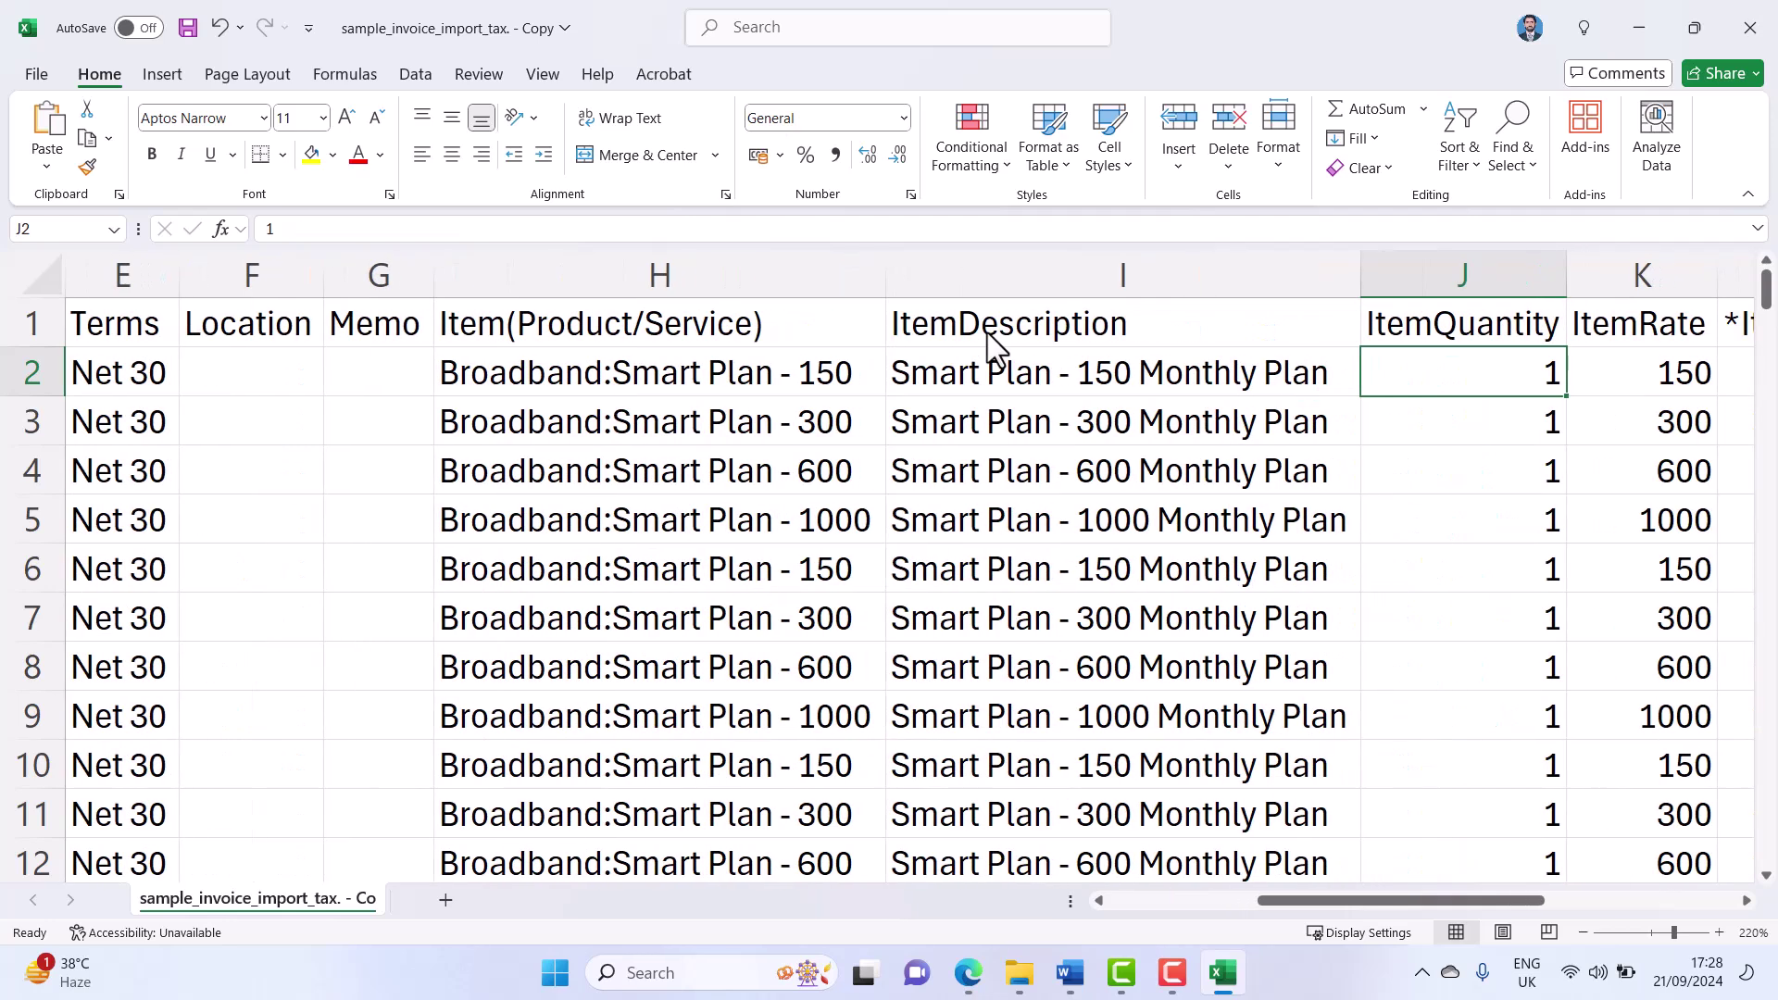
key(Right)
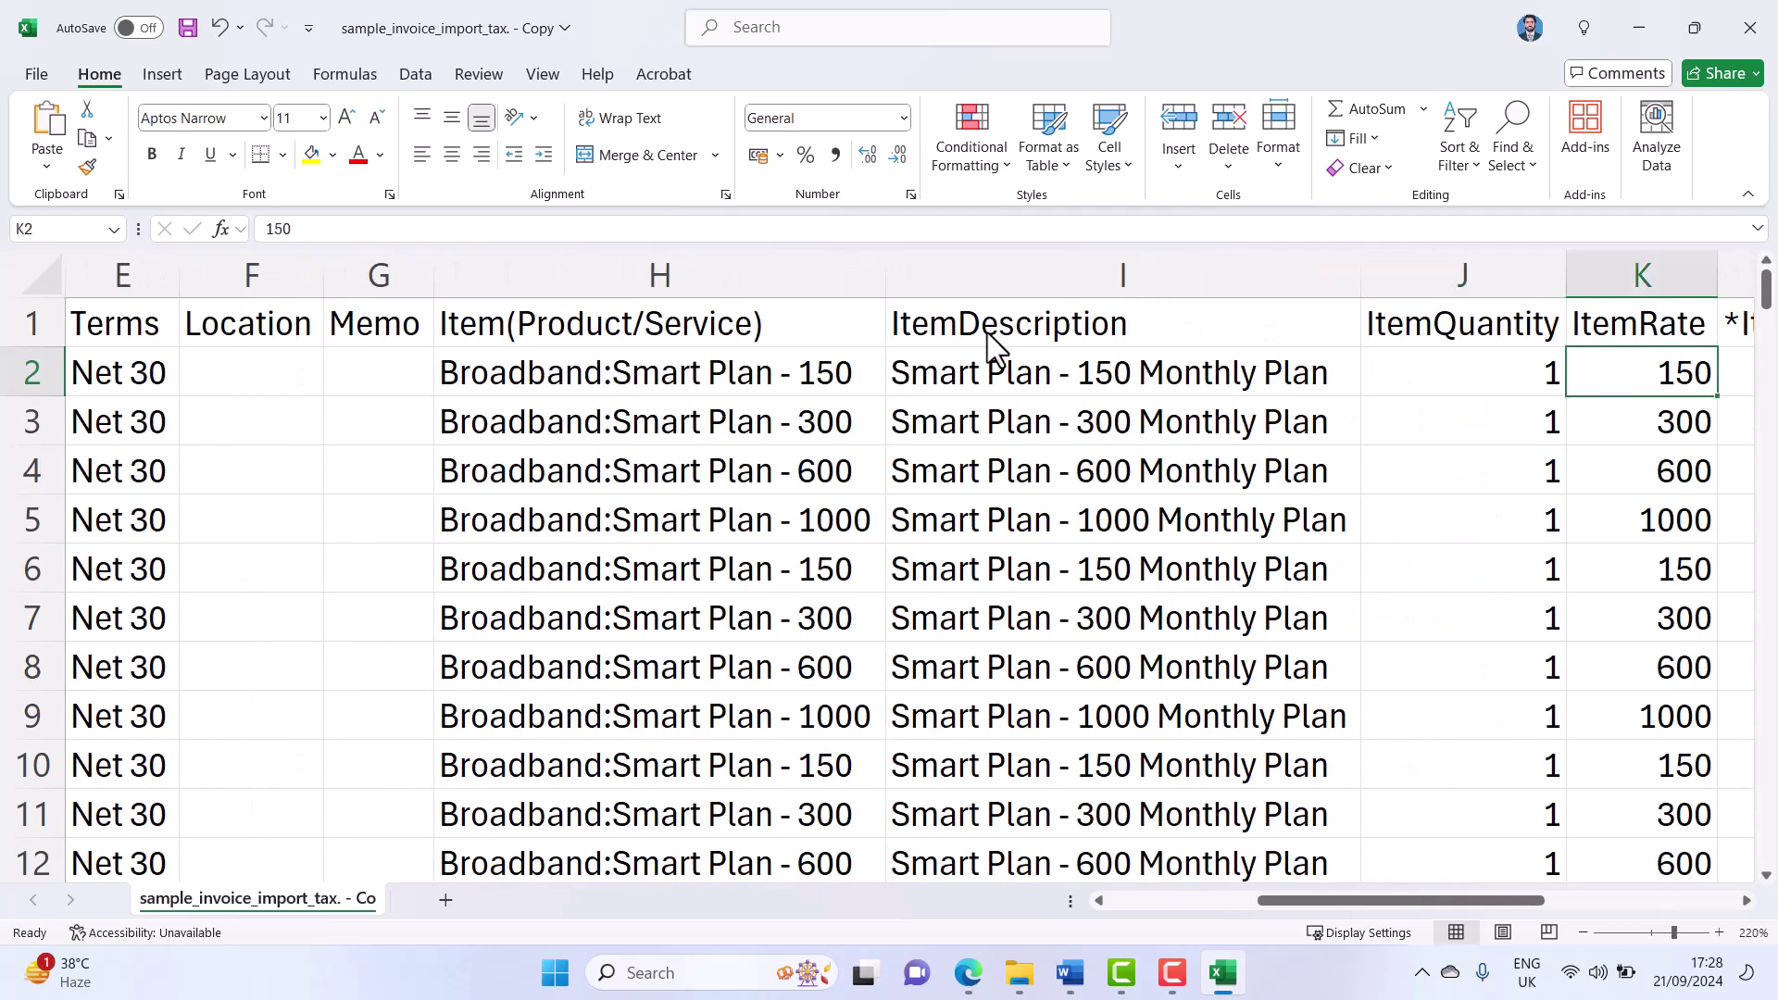
key(Right)
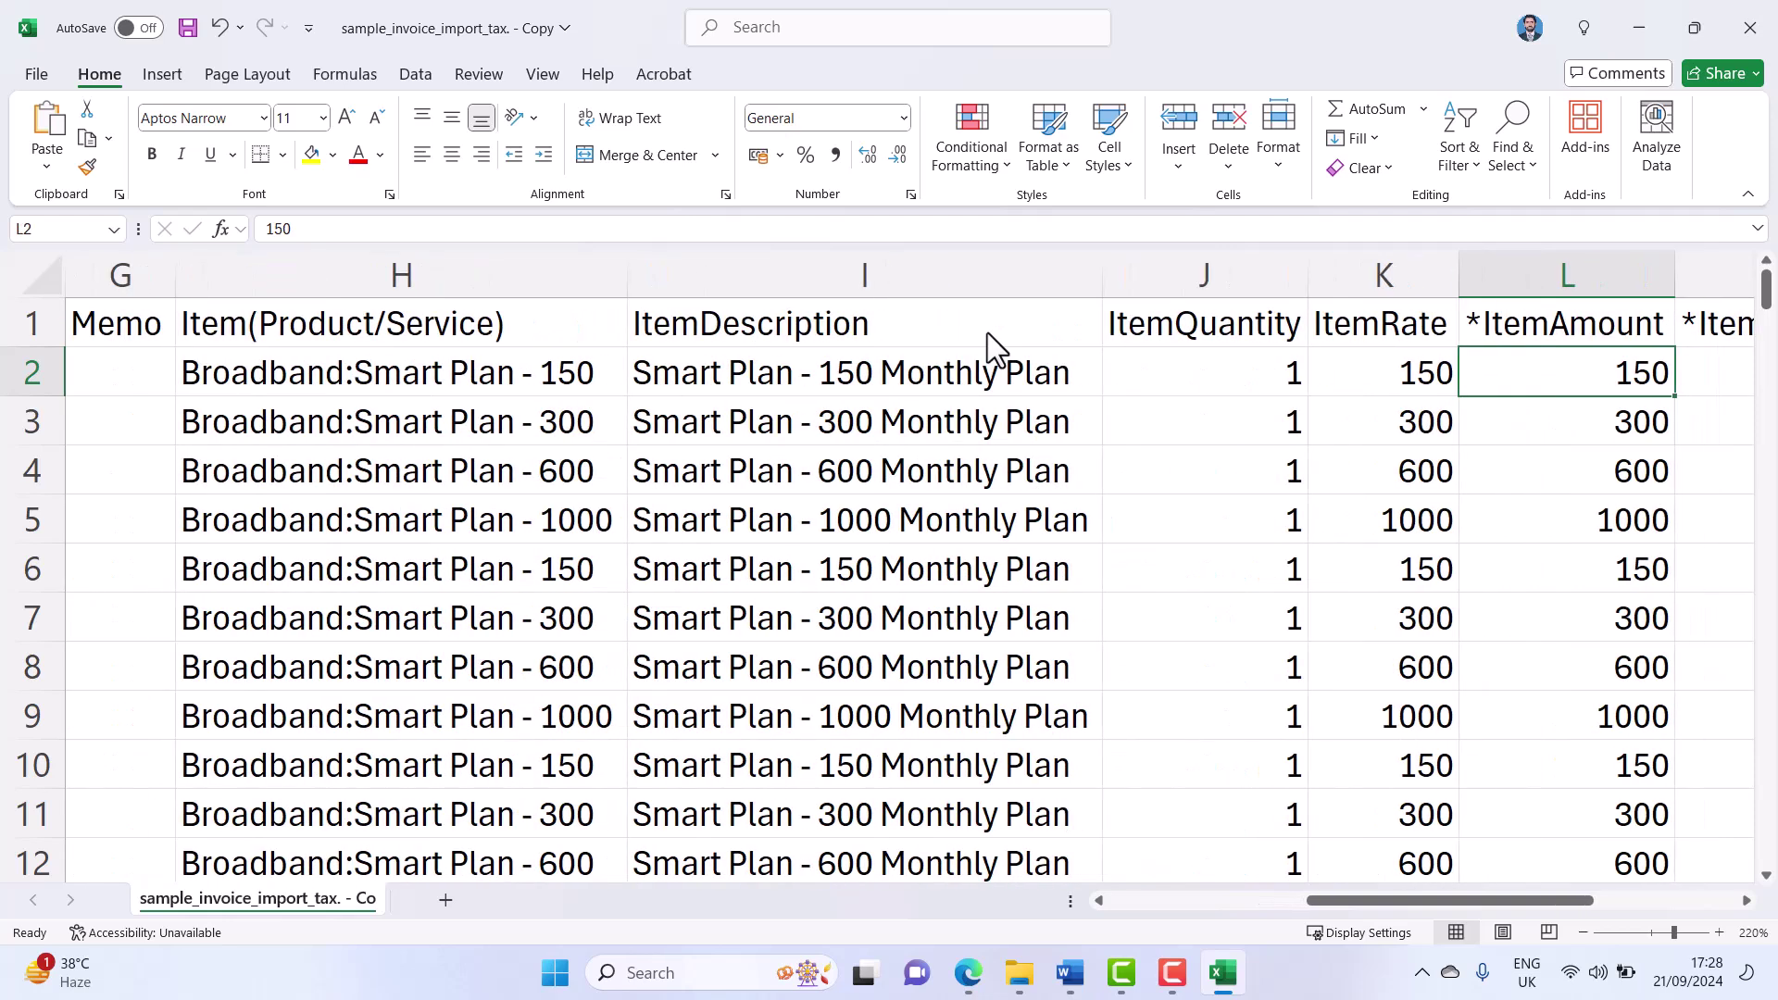
key(Right)
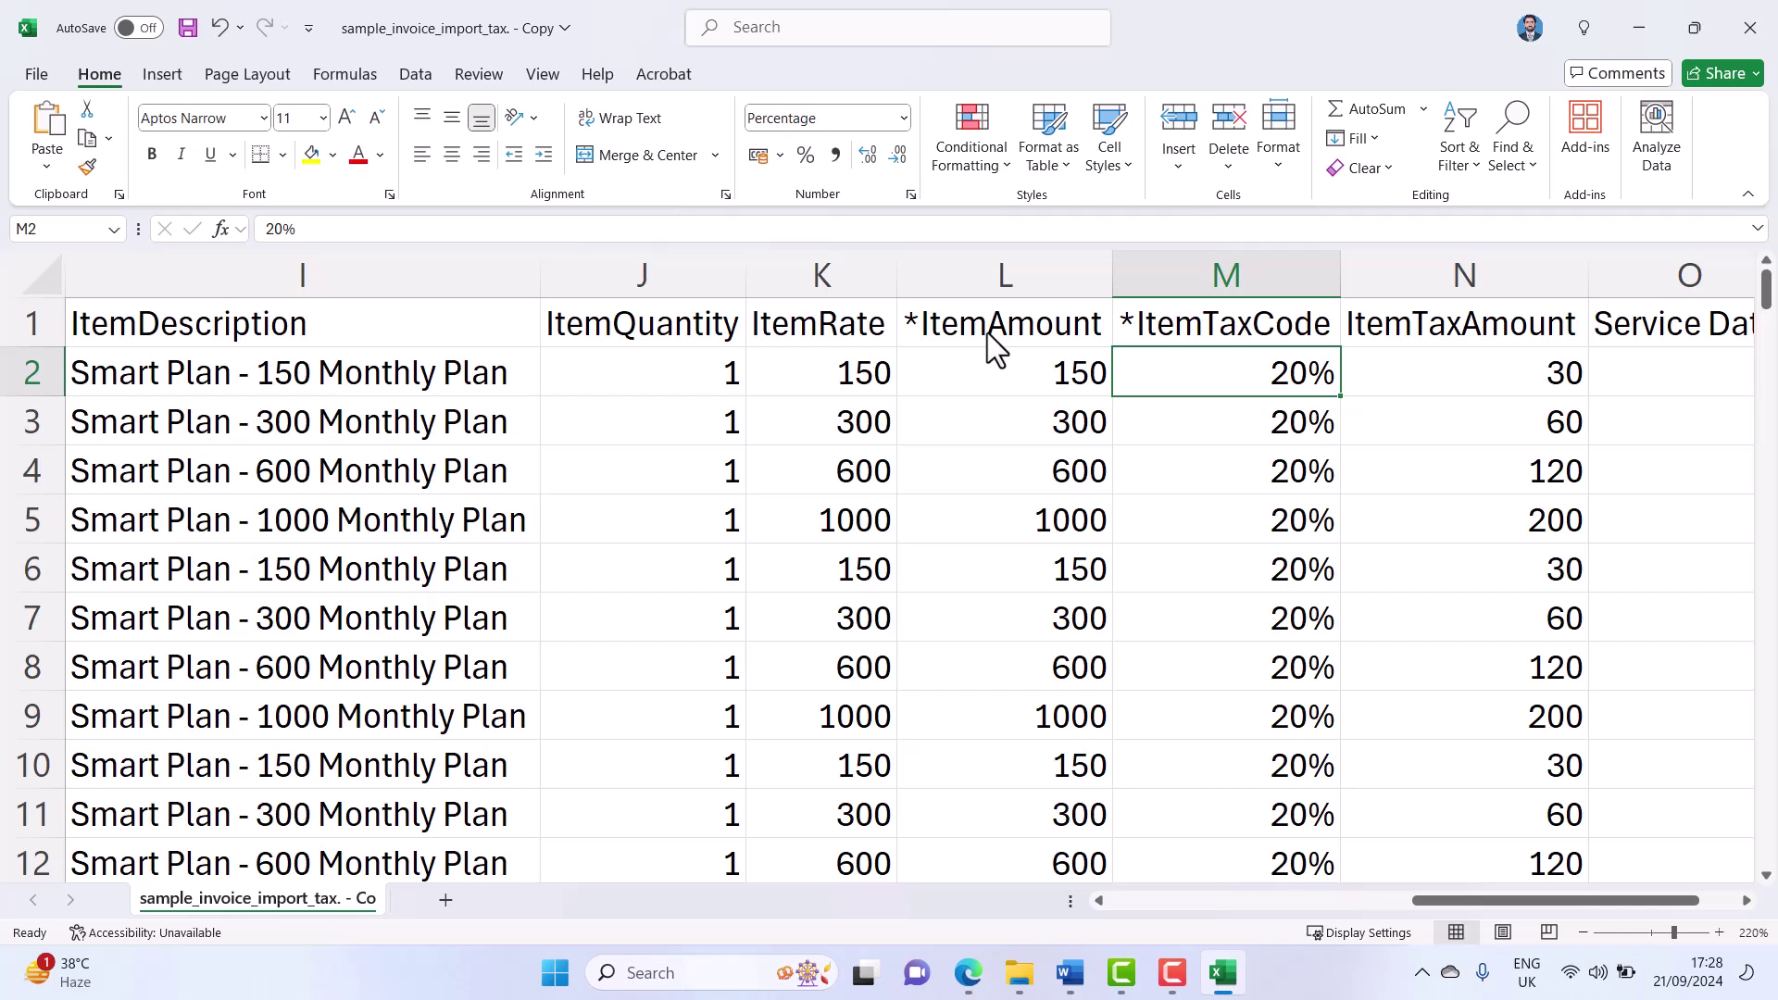
key(Right)
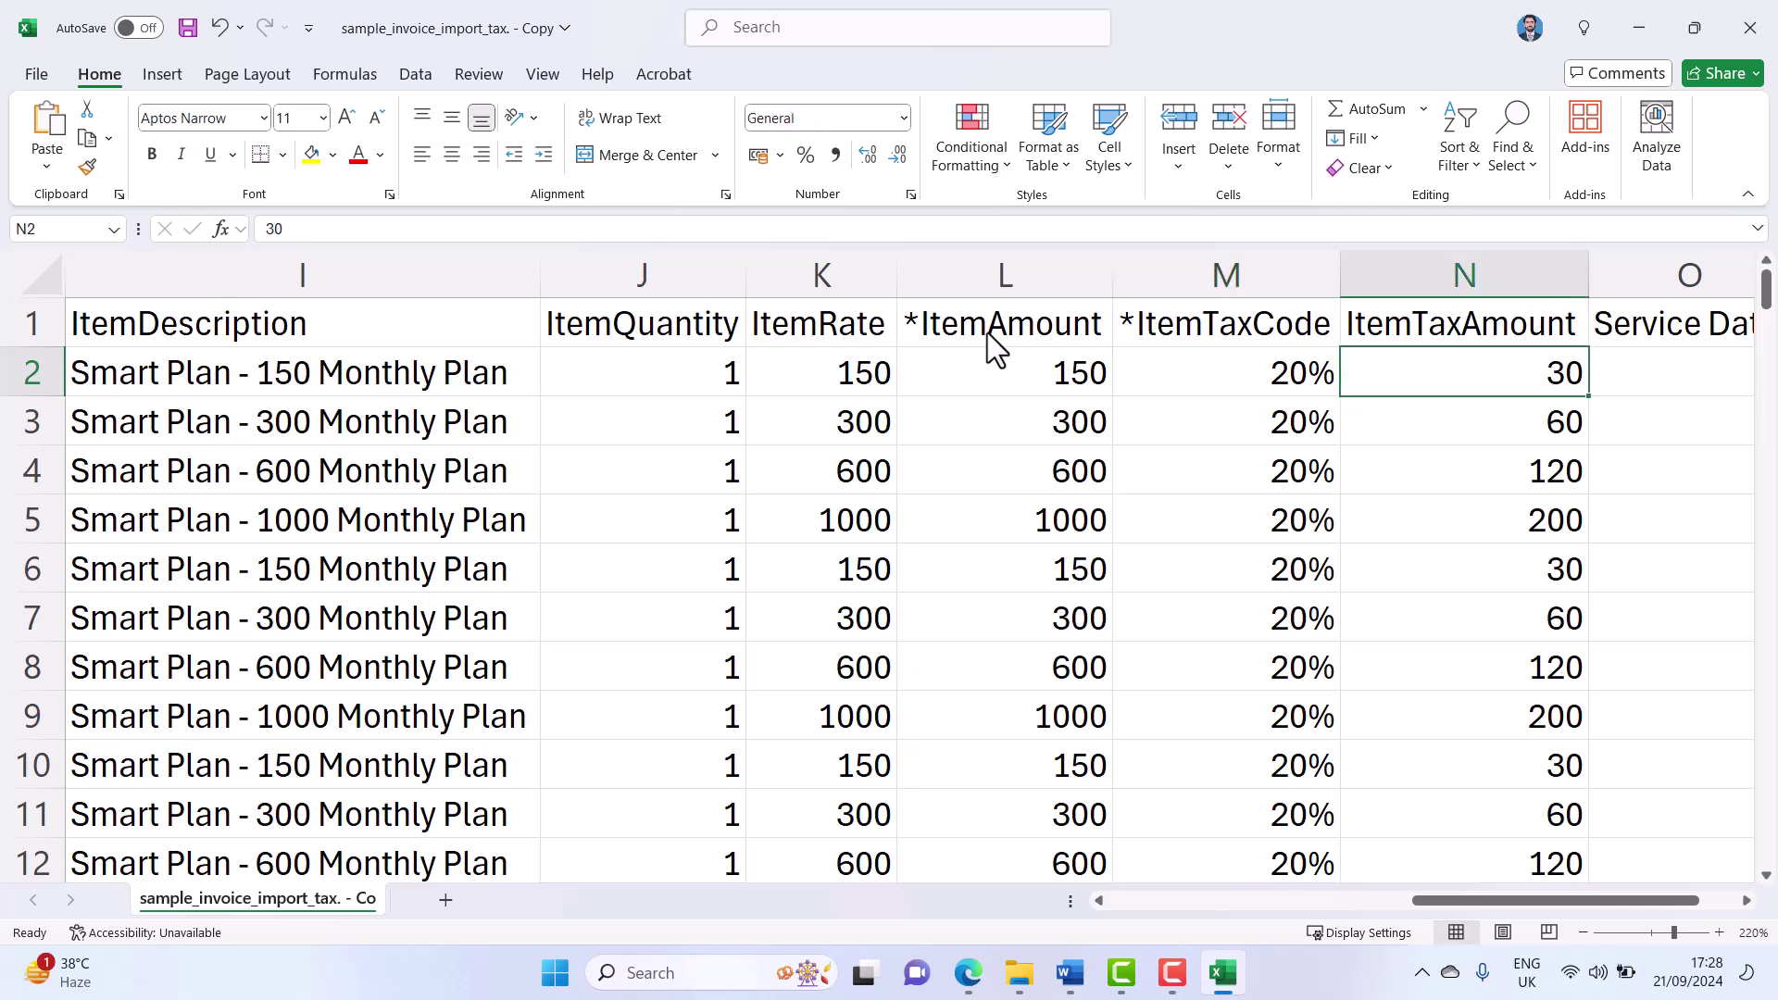
key(Left)
key(Left)
key(Right)
key(Right)
key(Right)
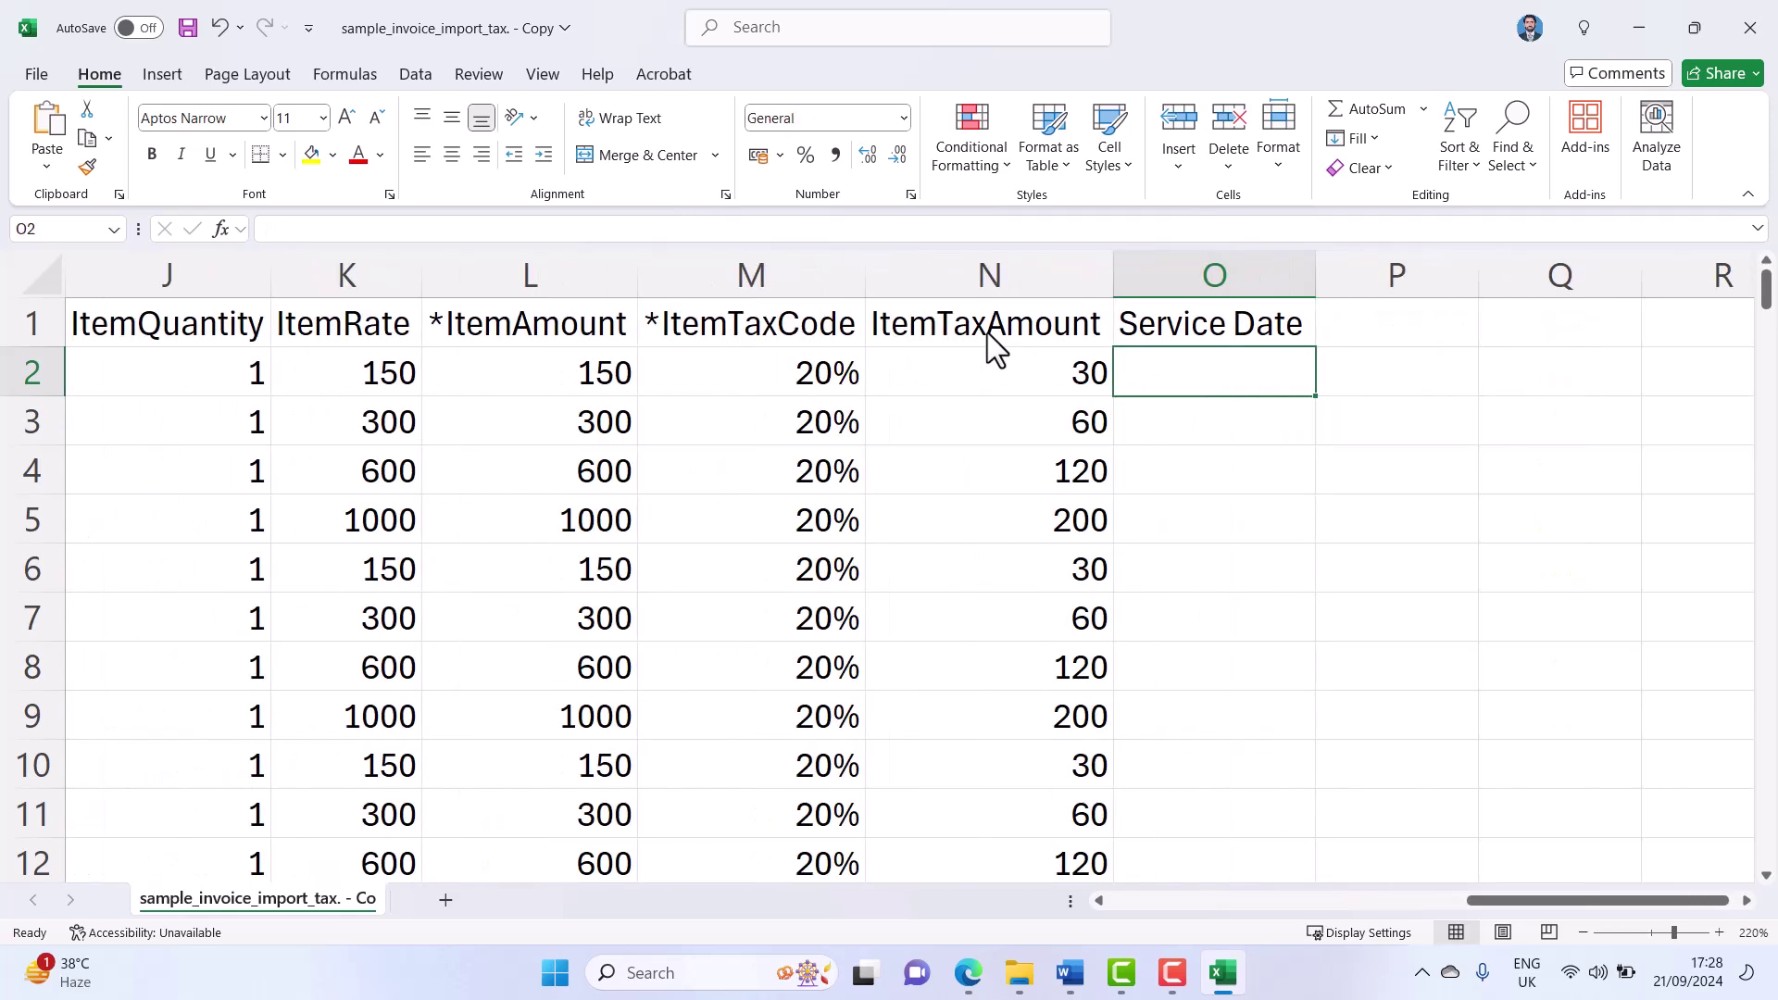
key(Left)
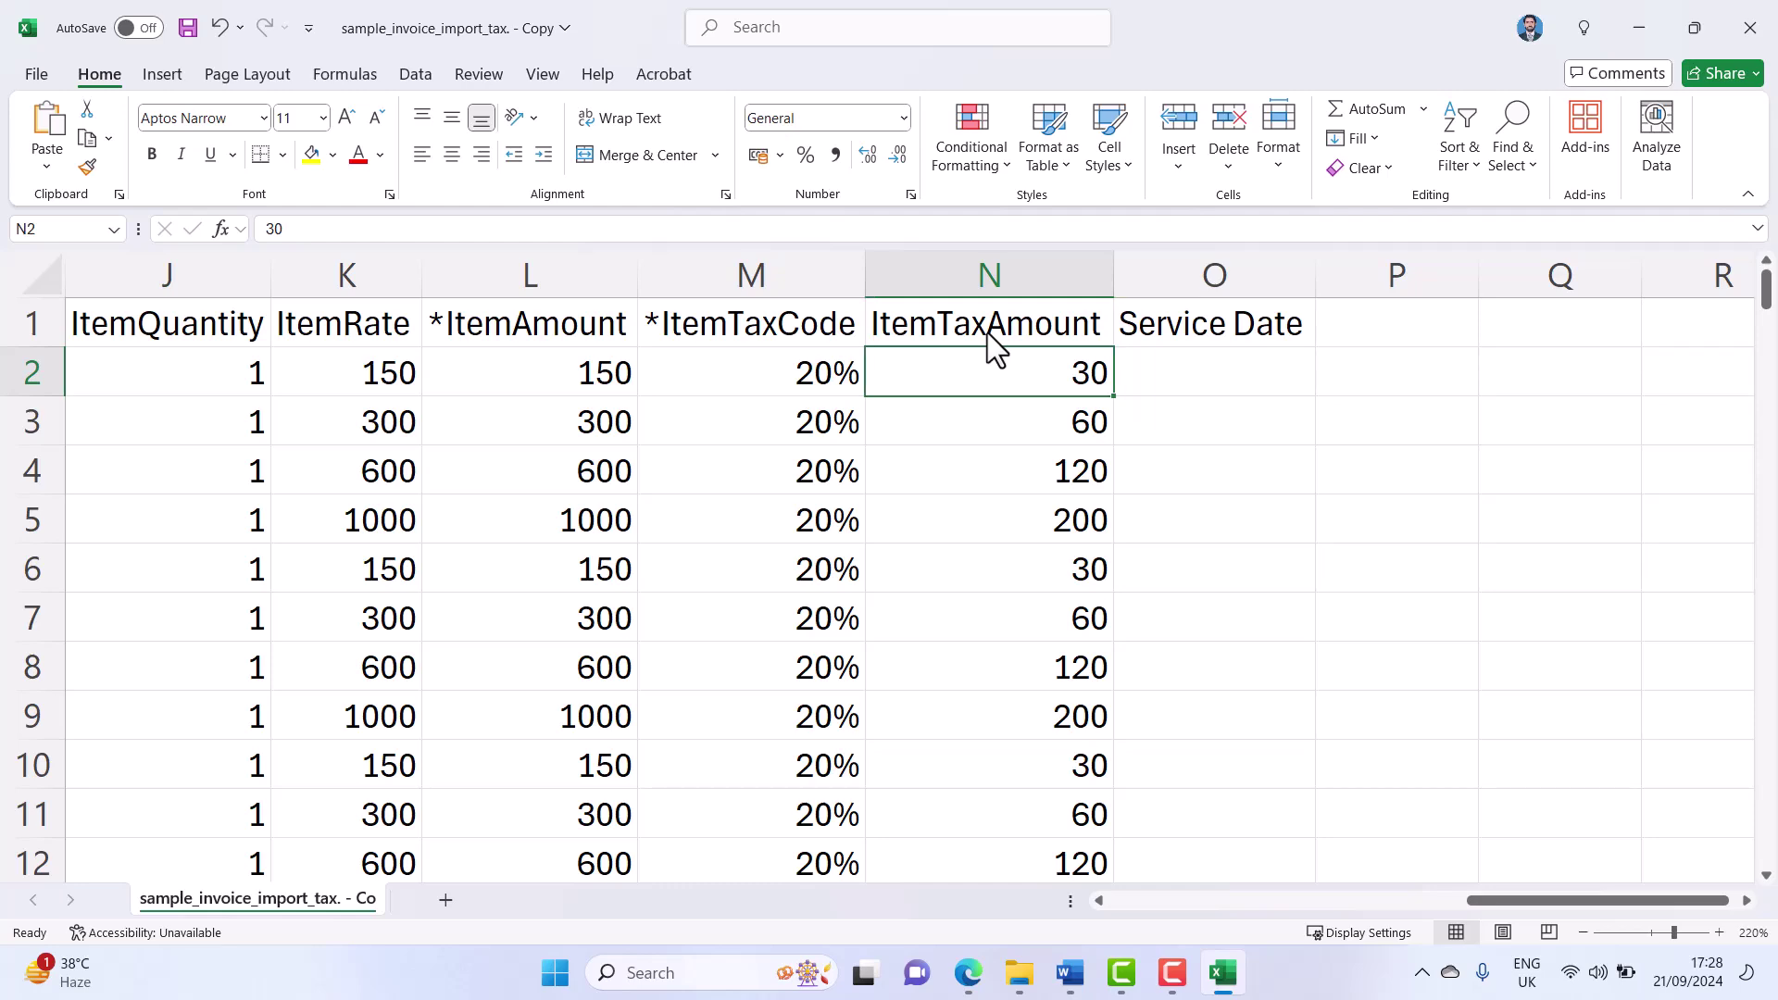
key(Left)
key(Left)
key(Left)
key(Home)
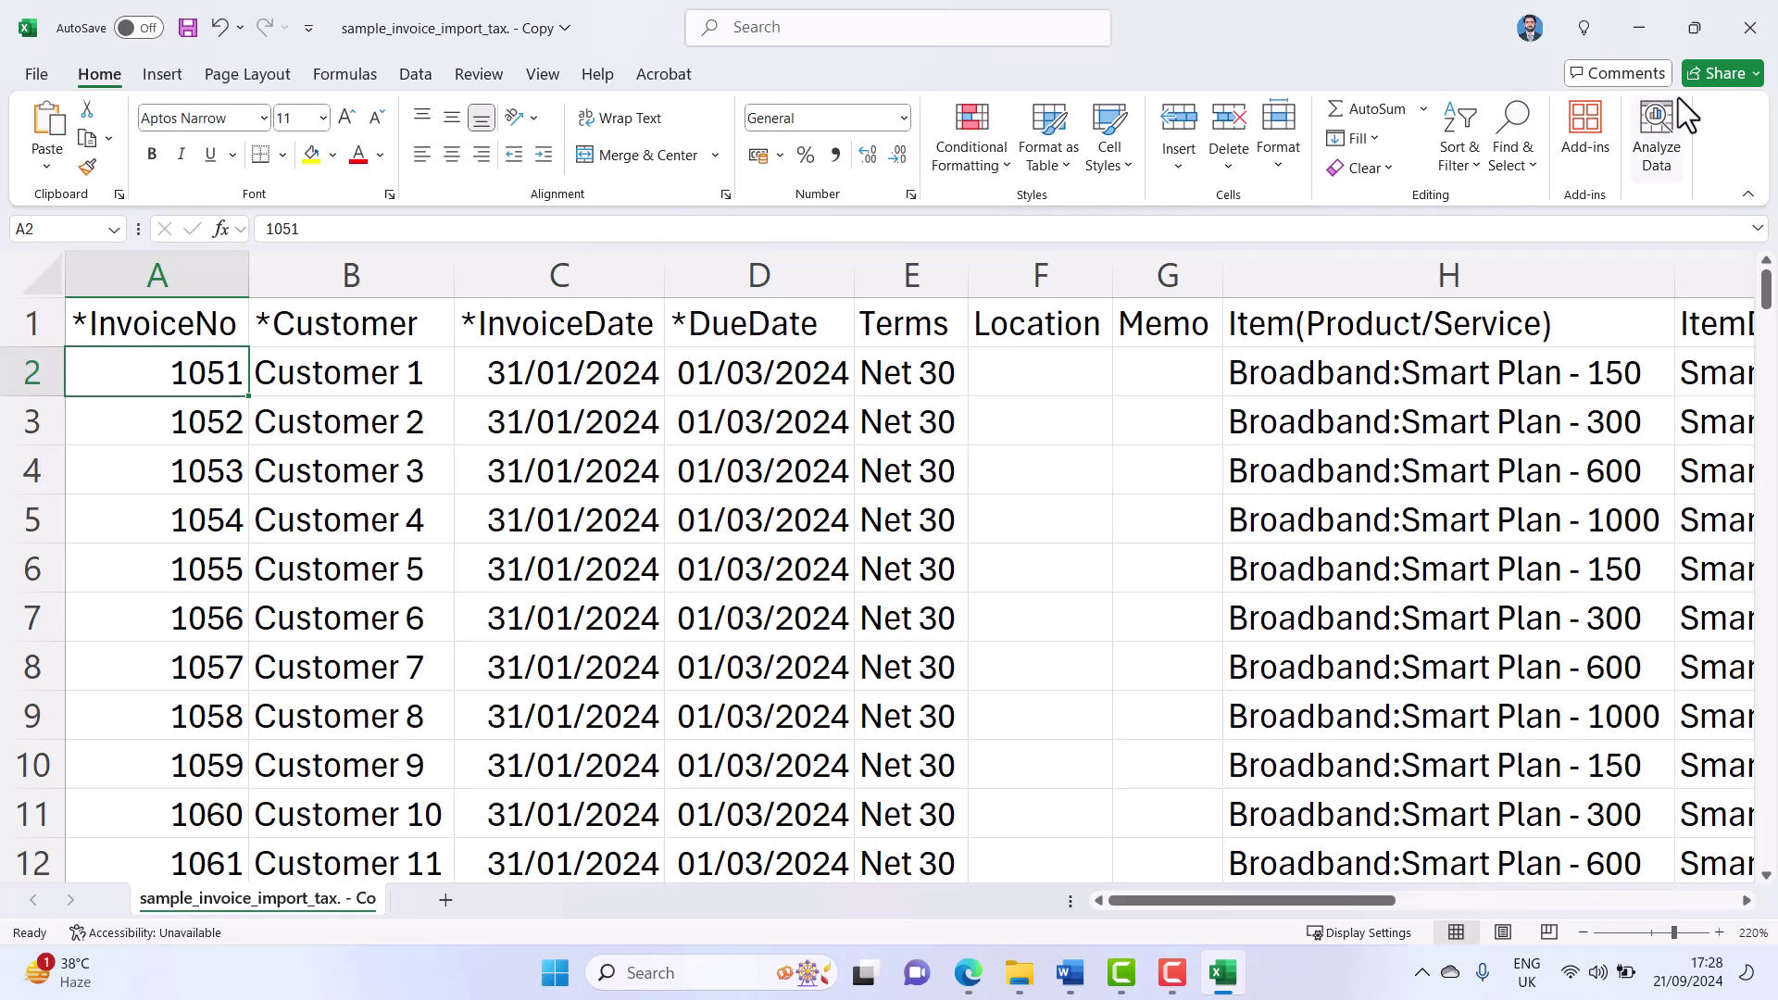
- Close the prepared CSV without saving and switch to the Import invoices page in Edge
click(1738, 40)
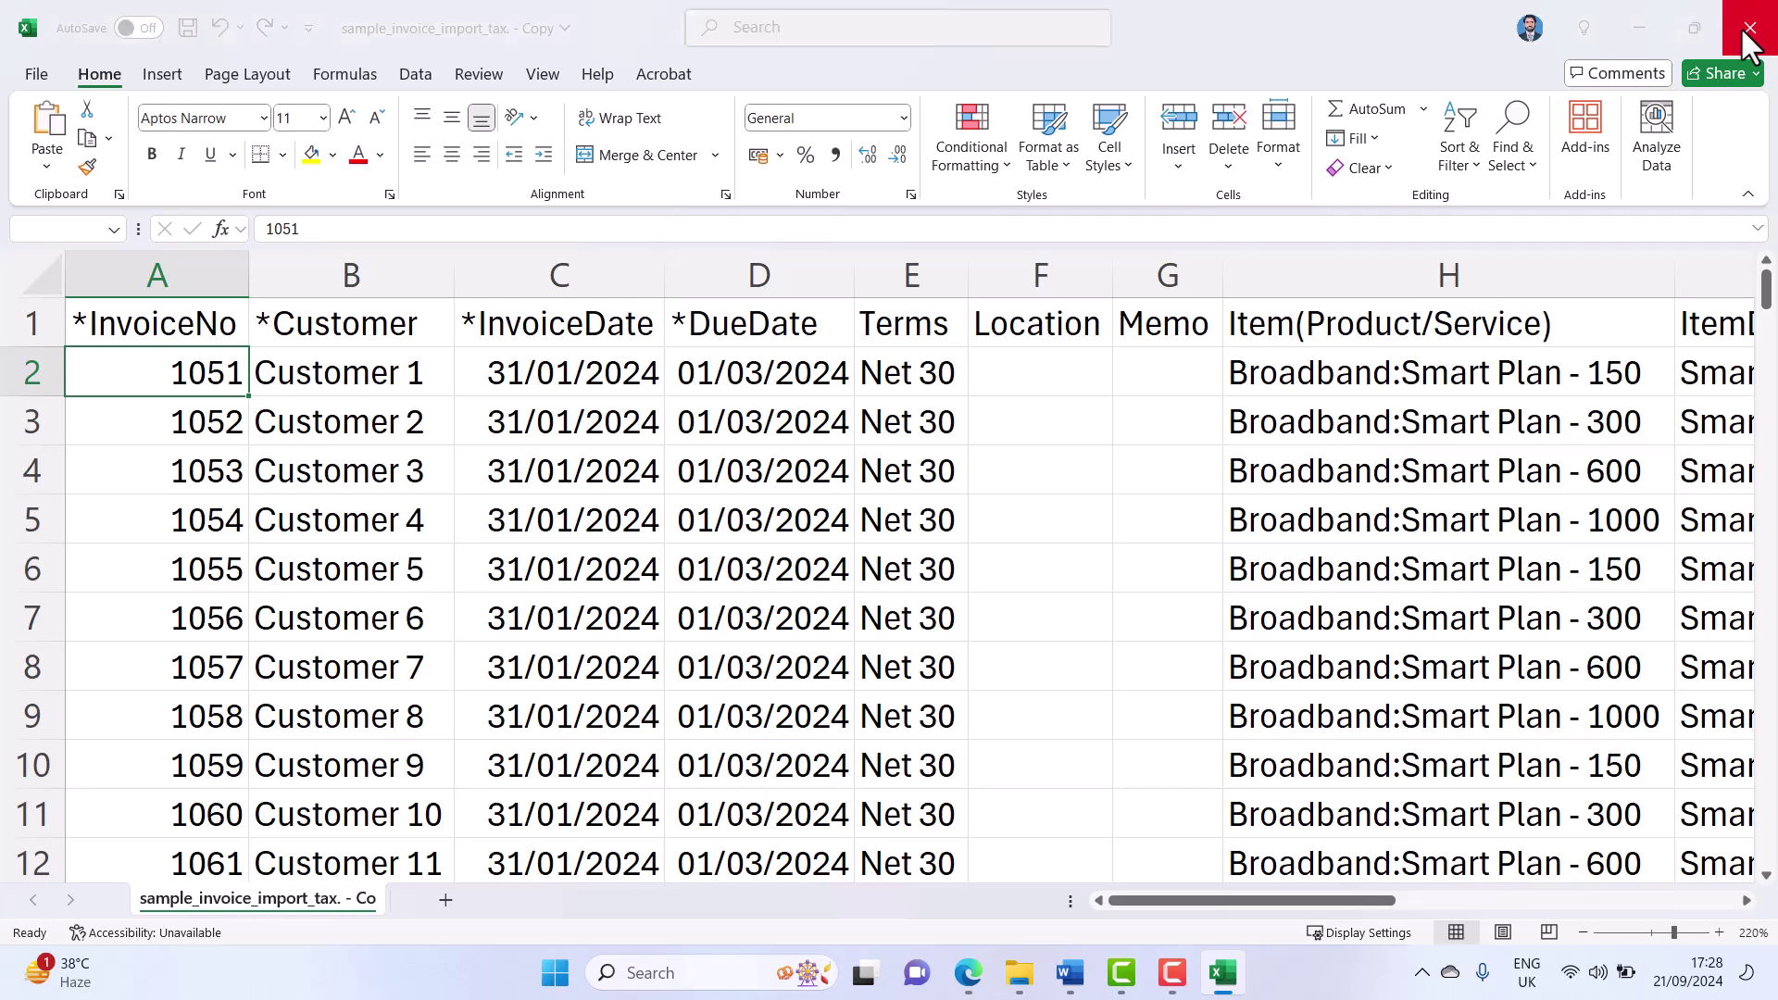
click(958, 648)
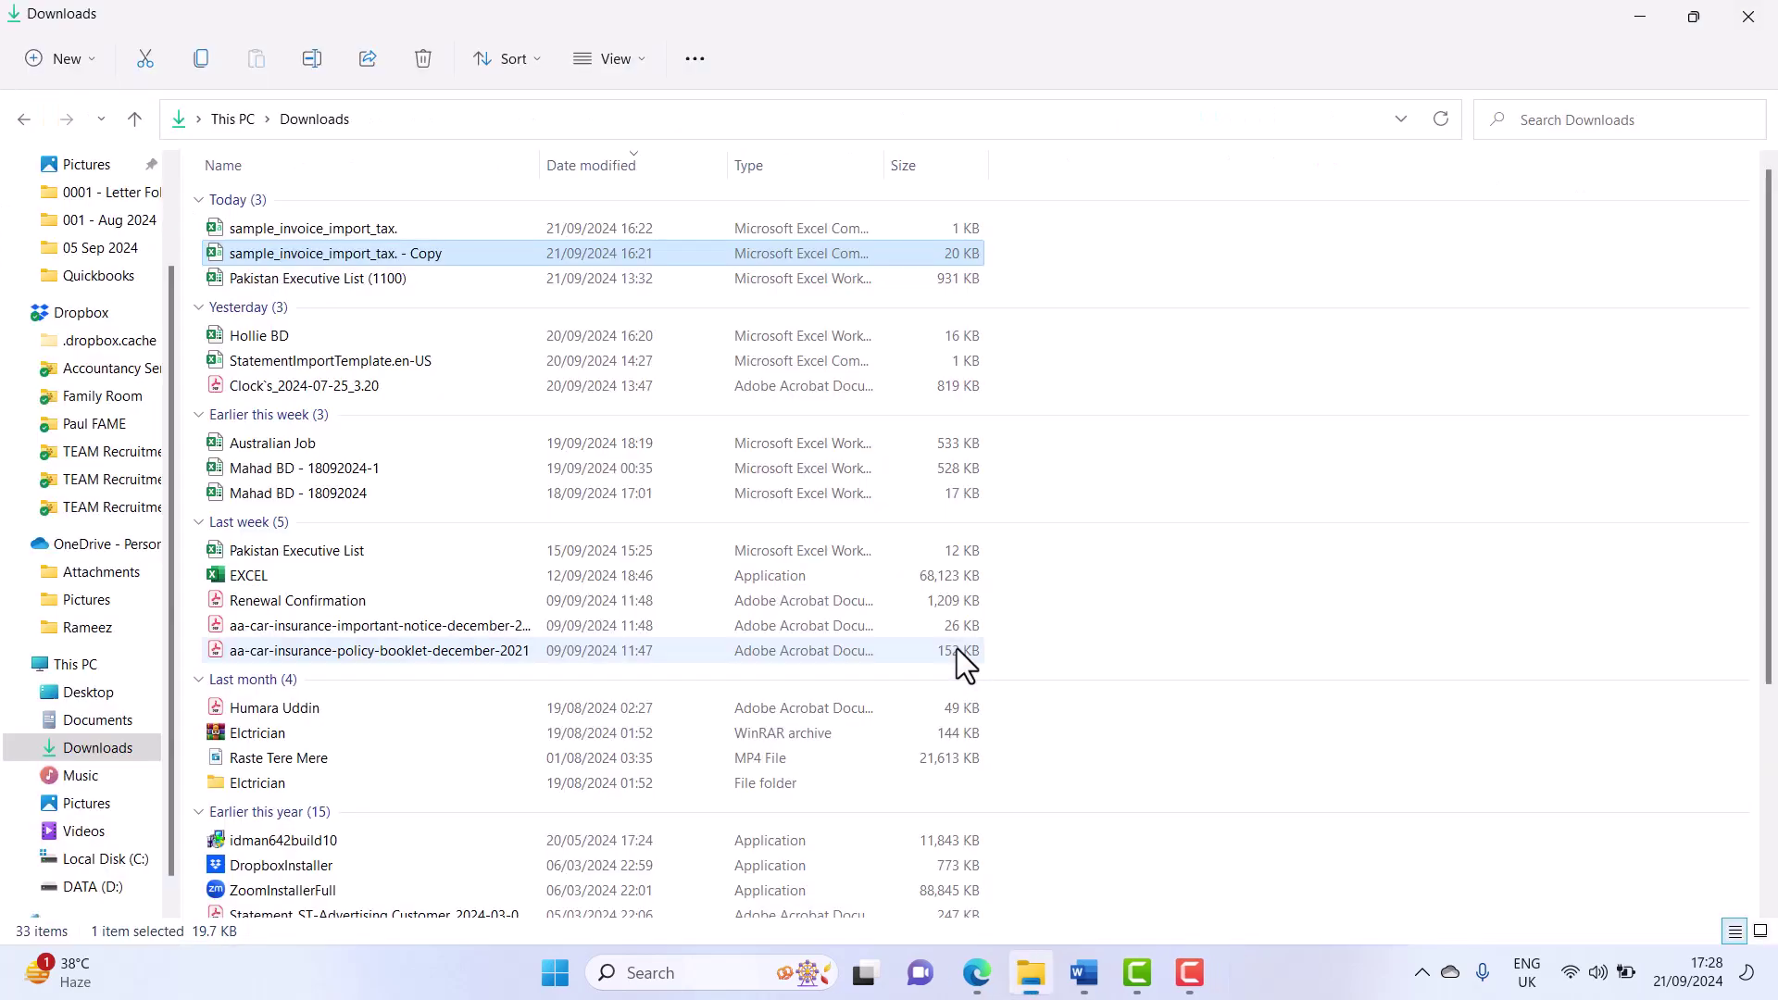
click(991, 974)
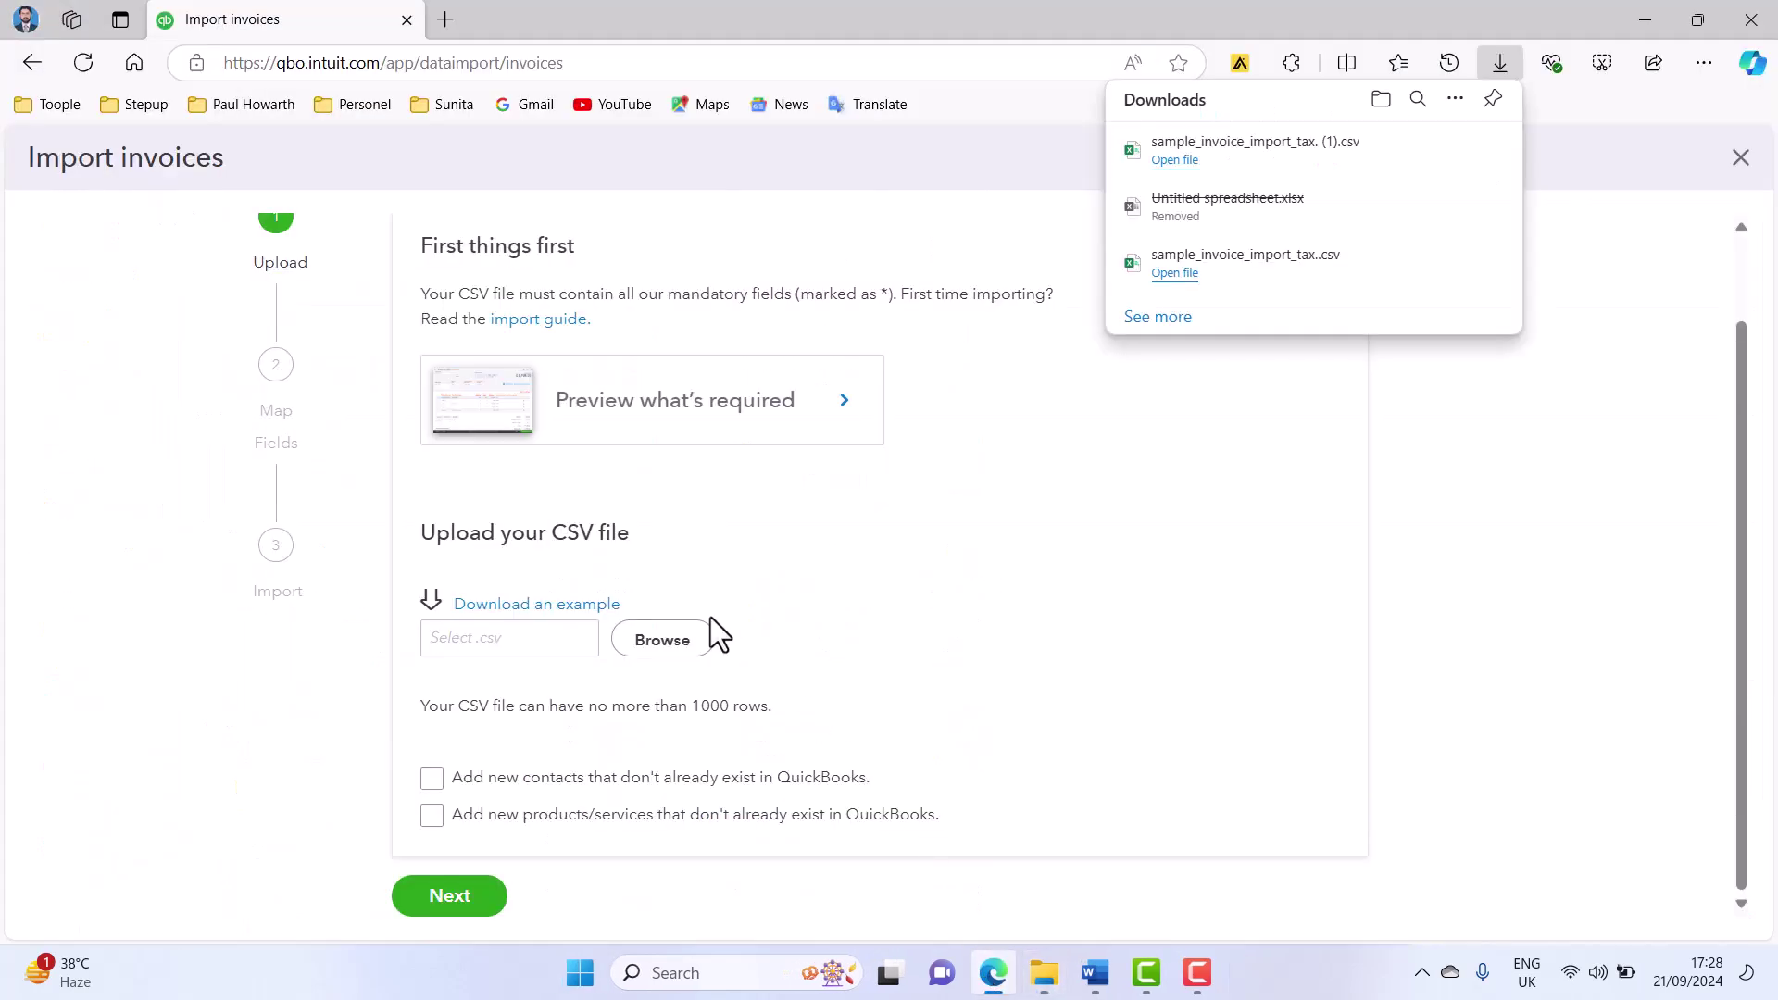
- Upload "sample_invoice_import_tax. - Copy" from Downloads as the invoice CSV and continue to mapping its column headings
click(663, 659)
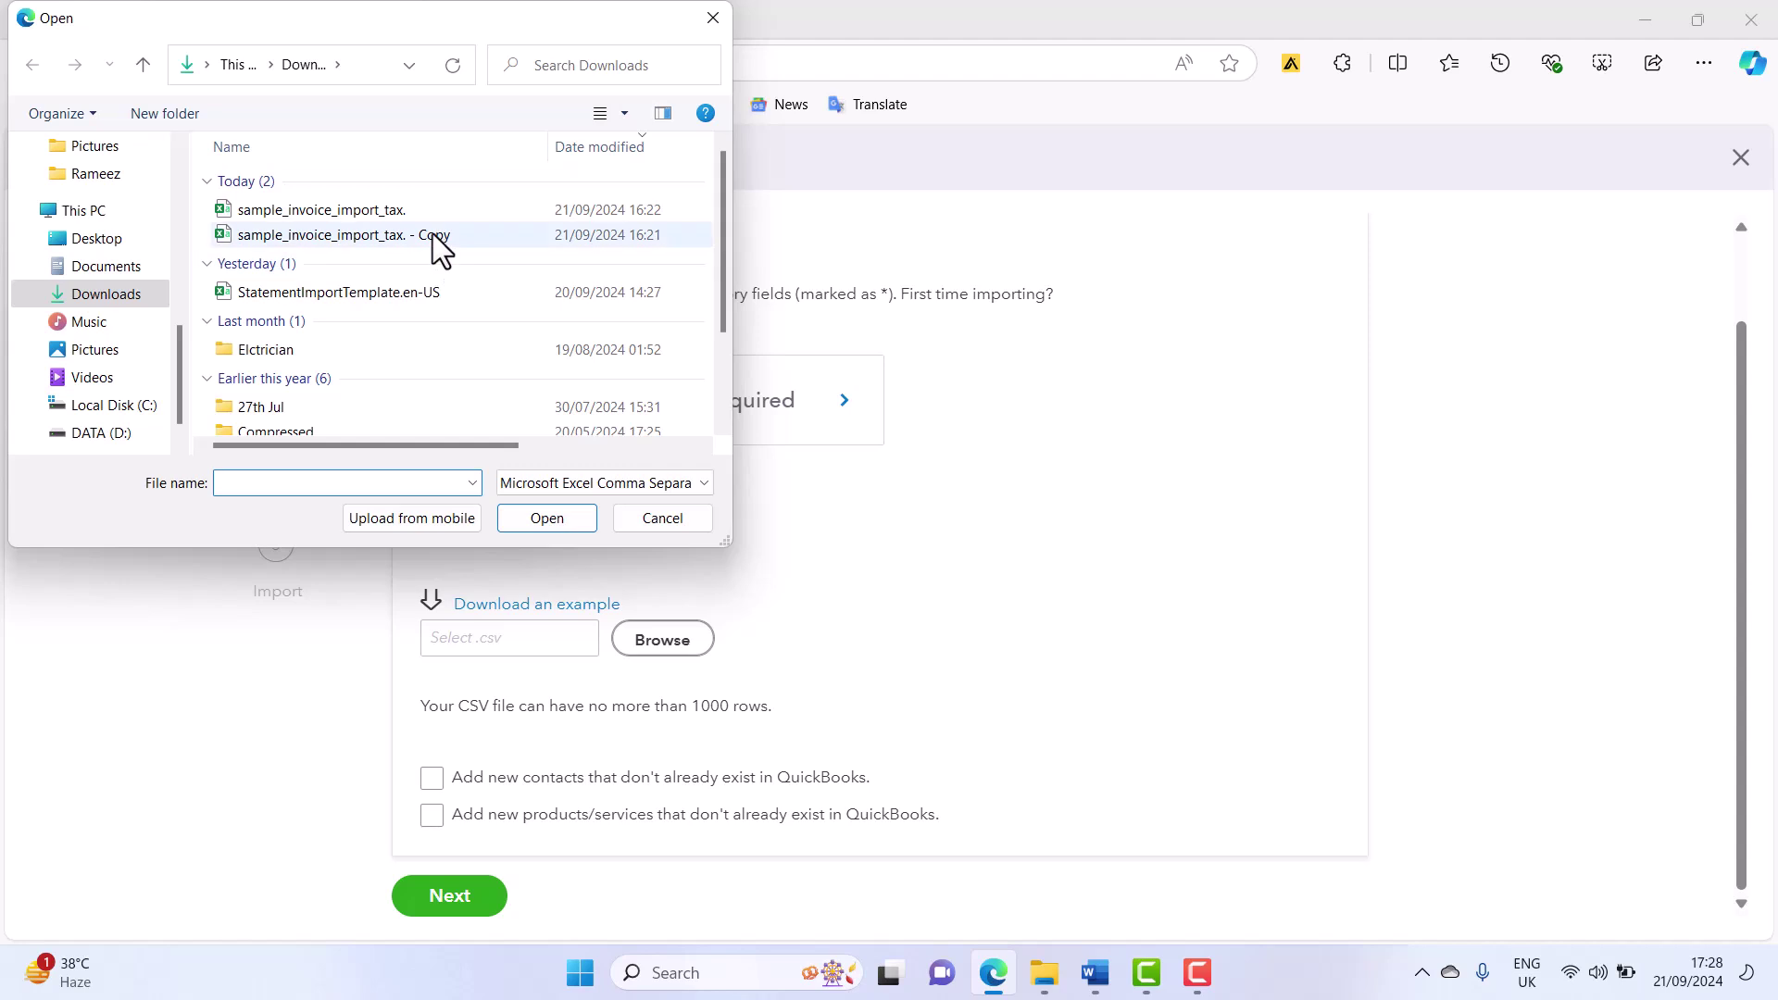
click(432, 234)
click(547, 519)
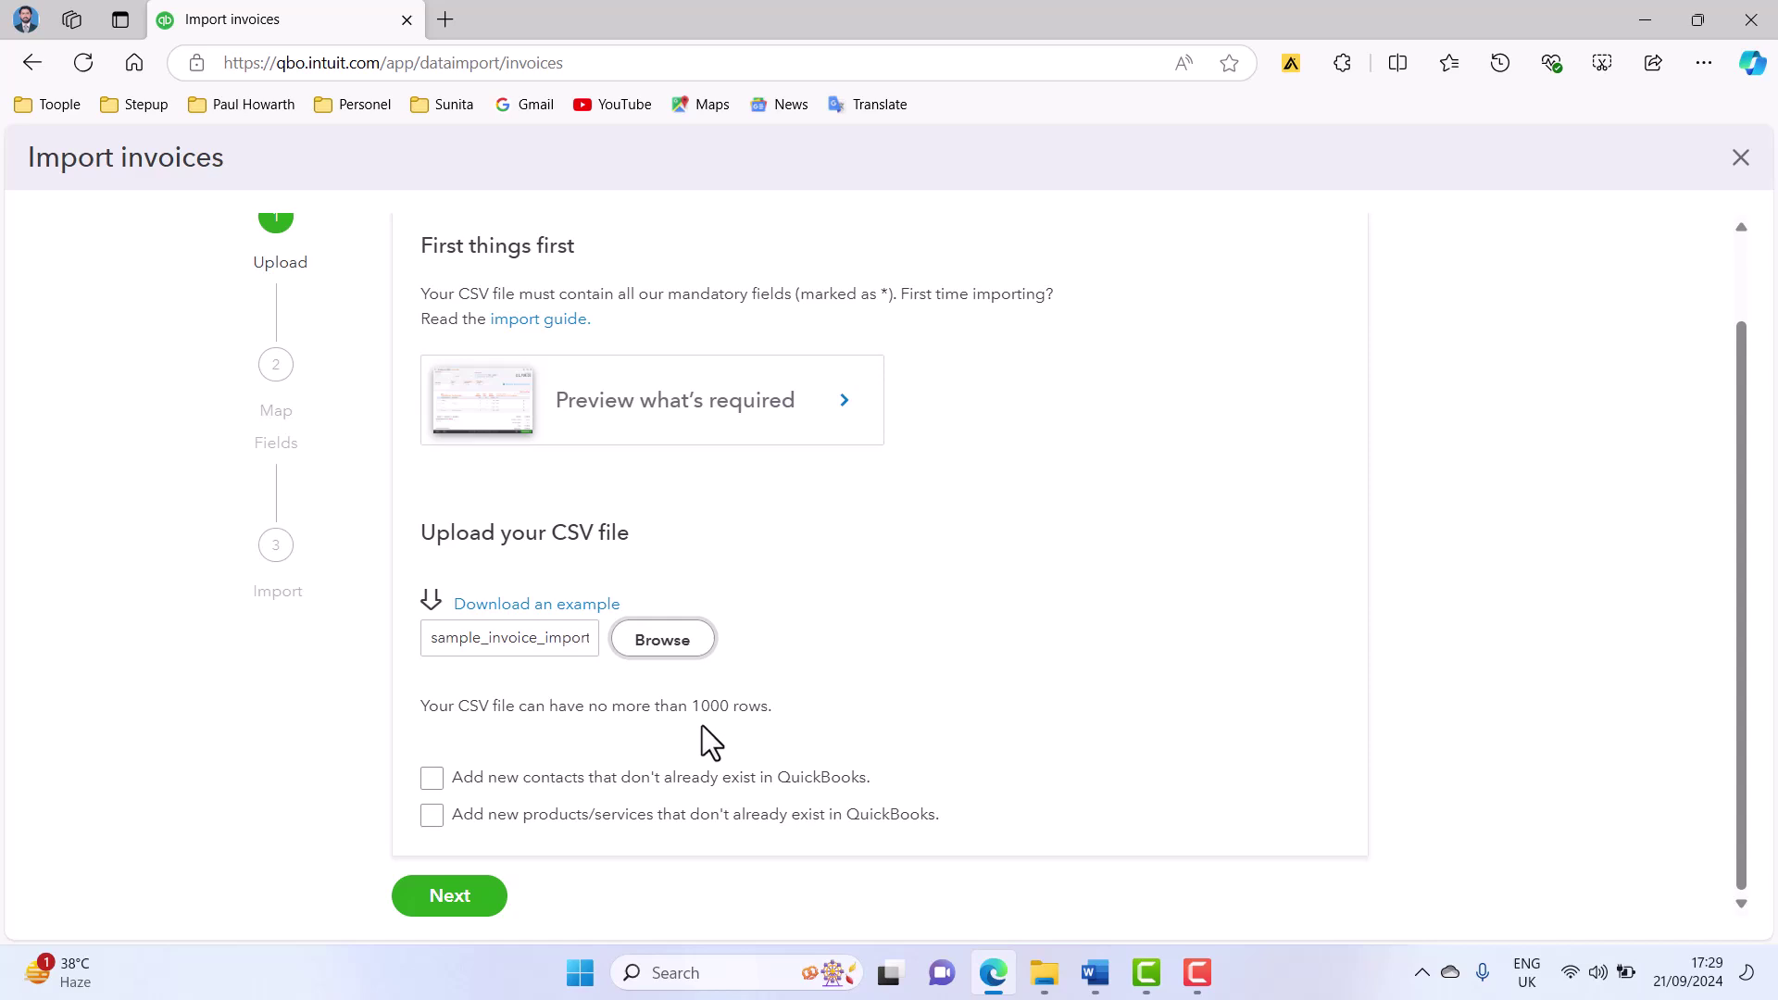
click(494, 895)
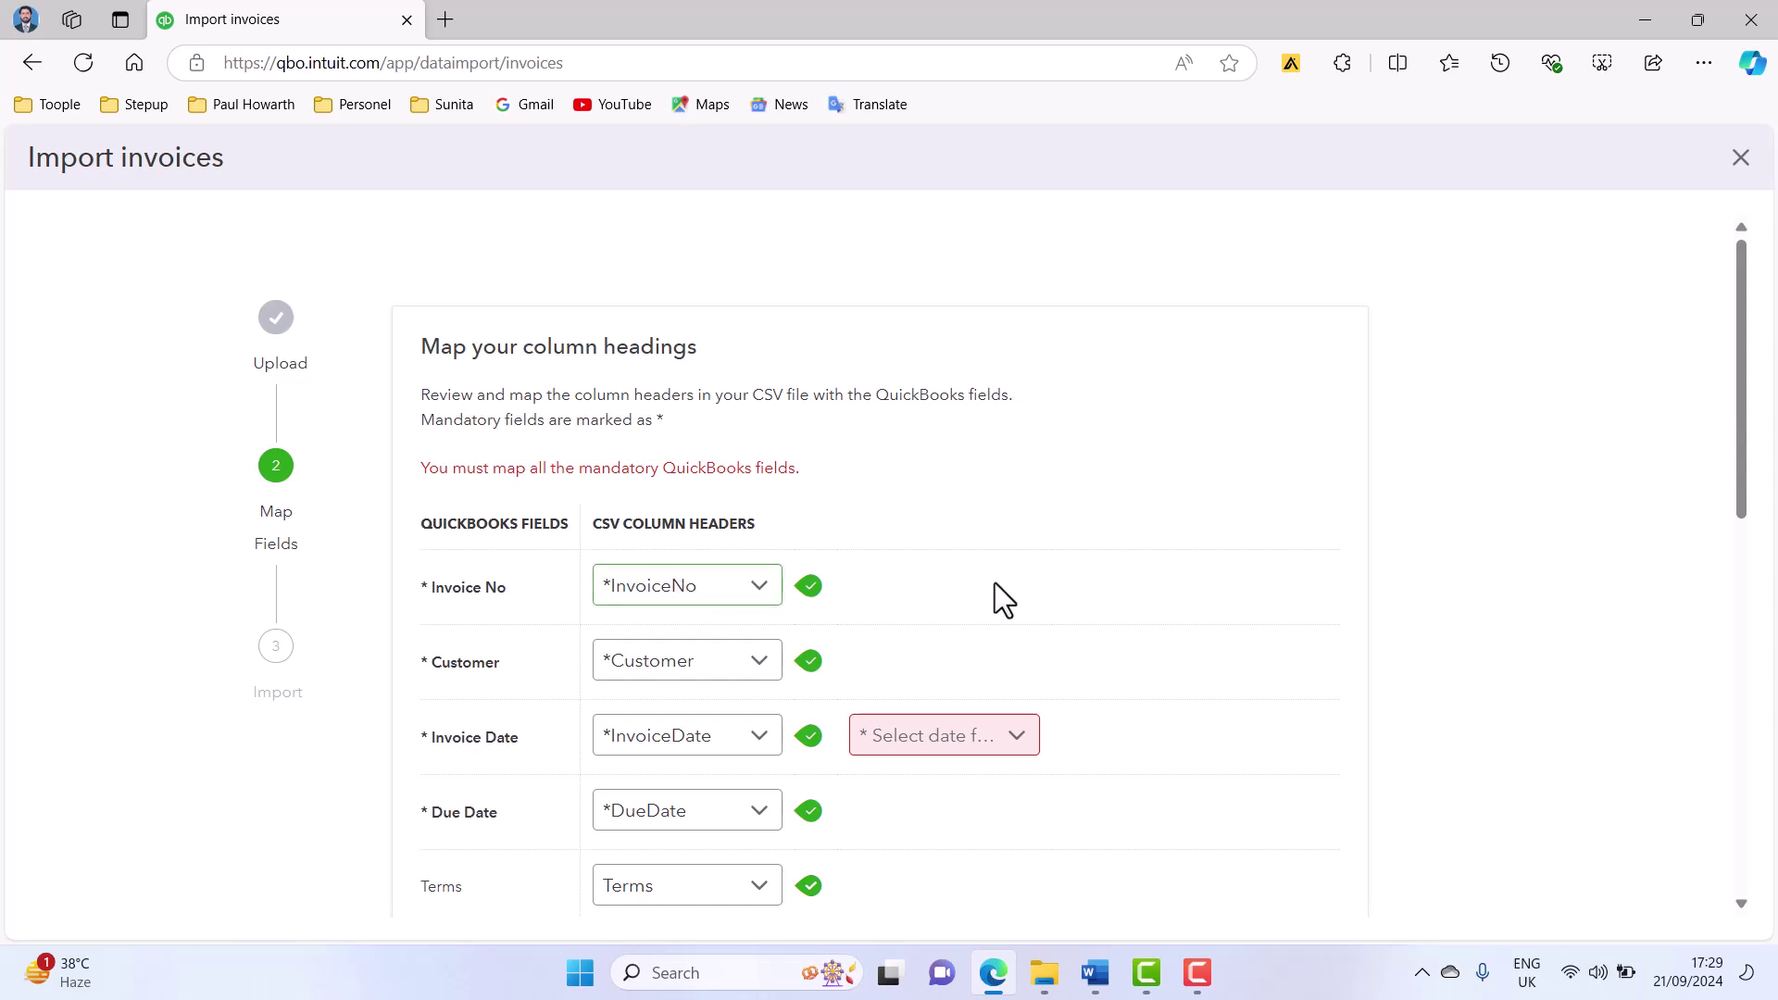
scroll(995, 581, down, 3)
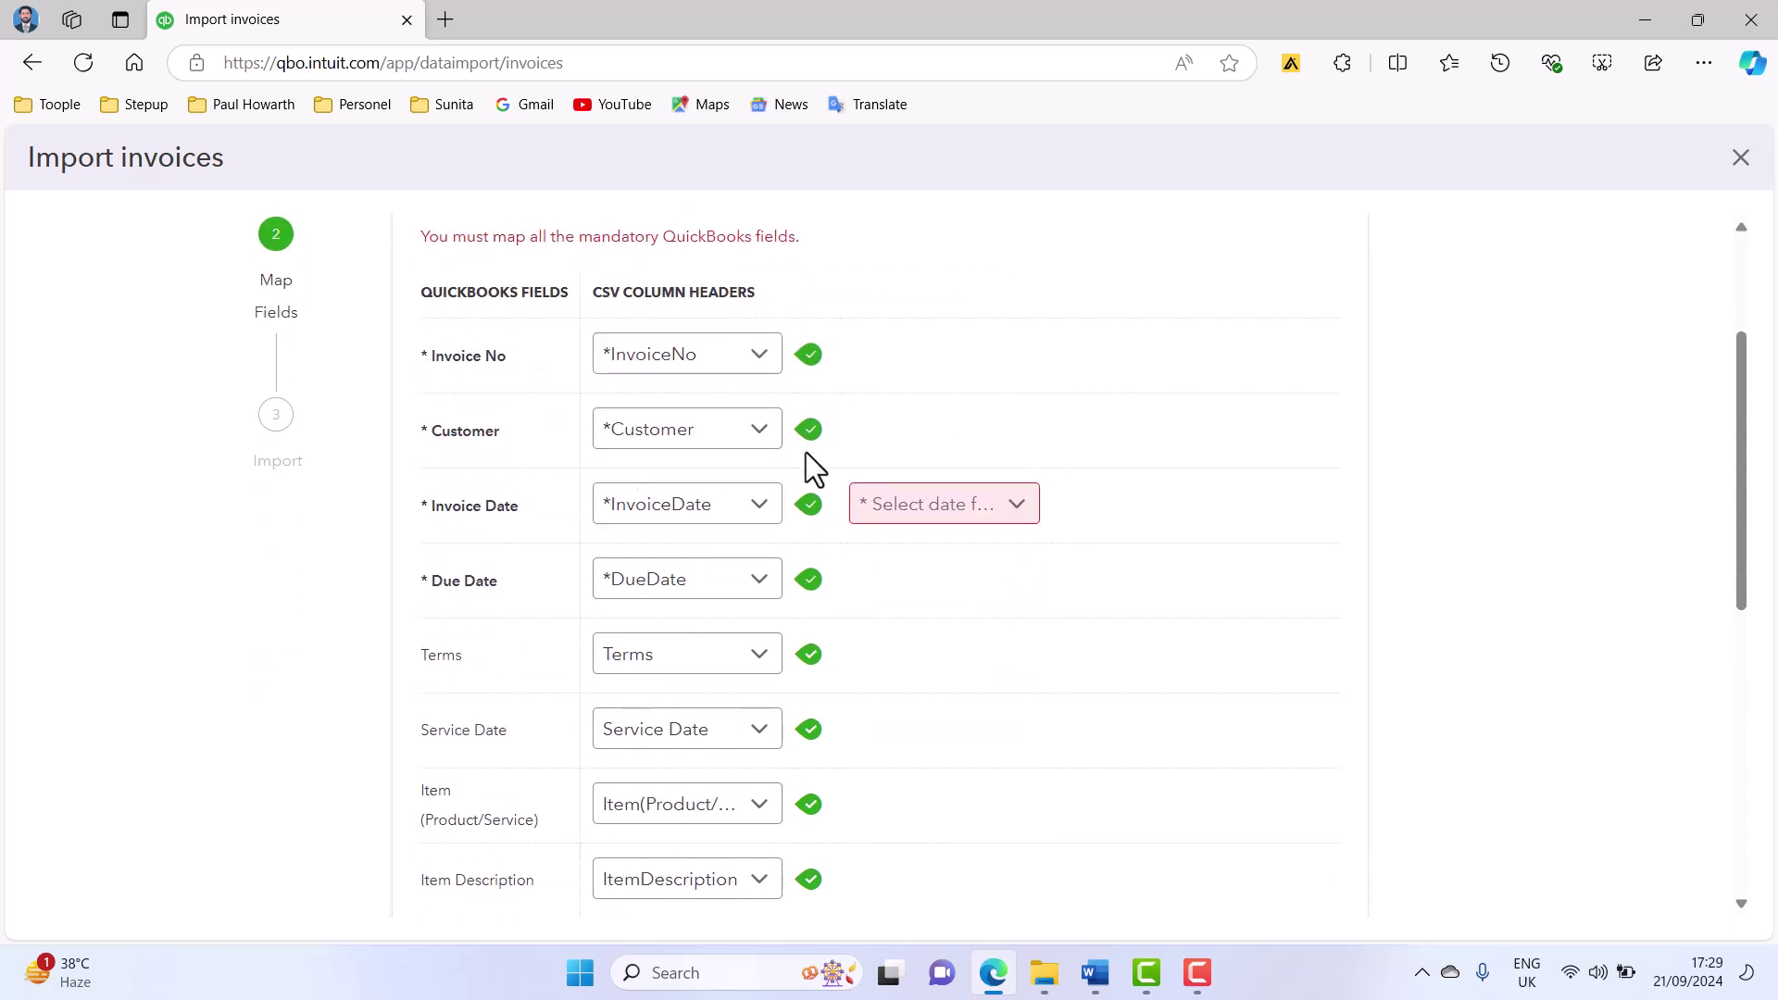
- Set the invoice date format to D/M/YYYY and the item amount to Exclusive of tax, and submit the column mapping
click(1031, 512)
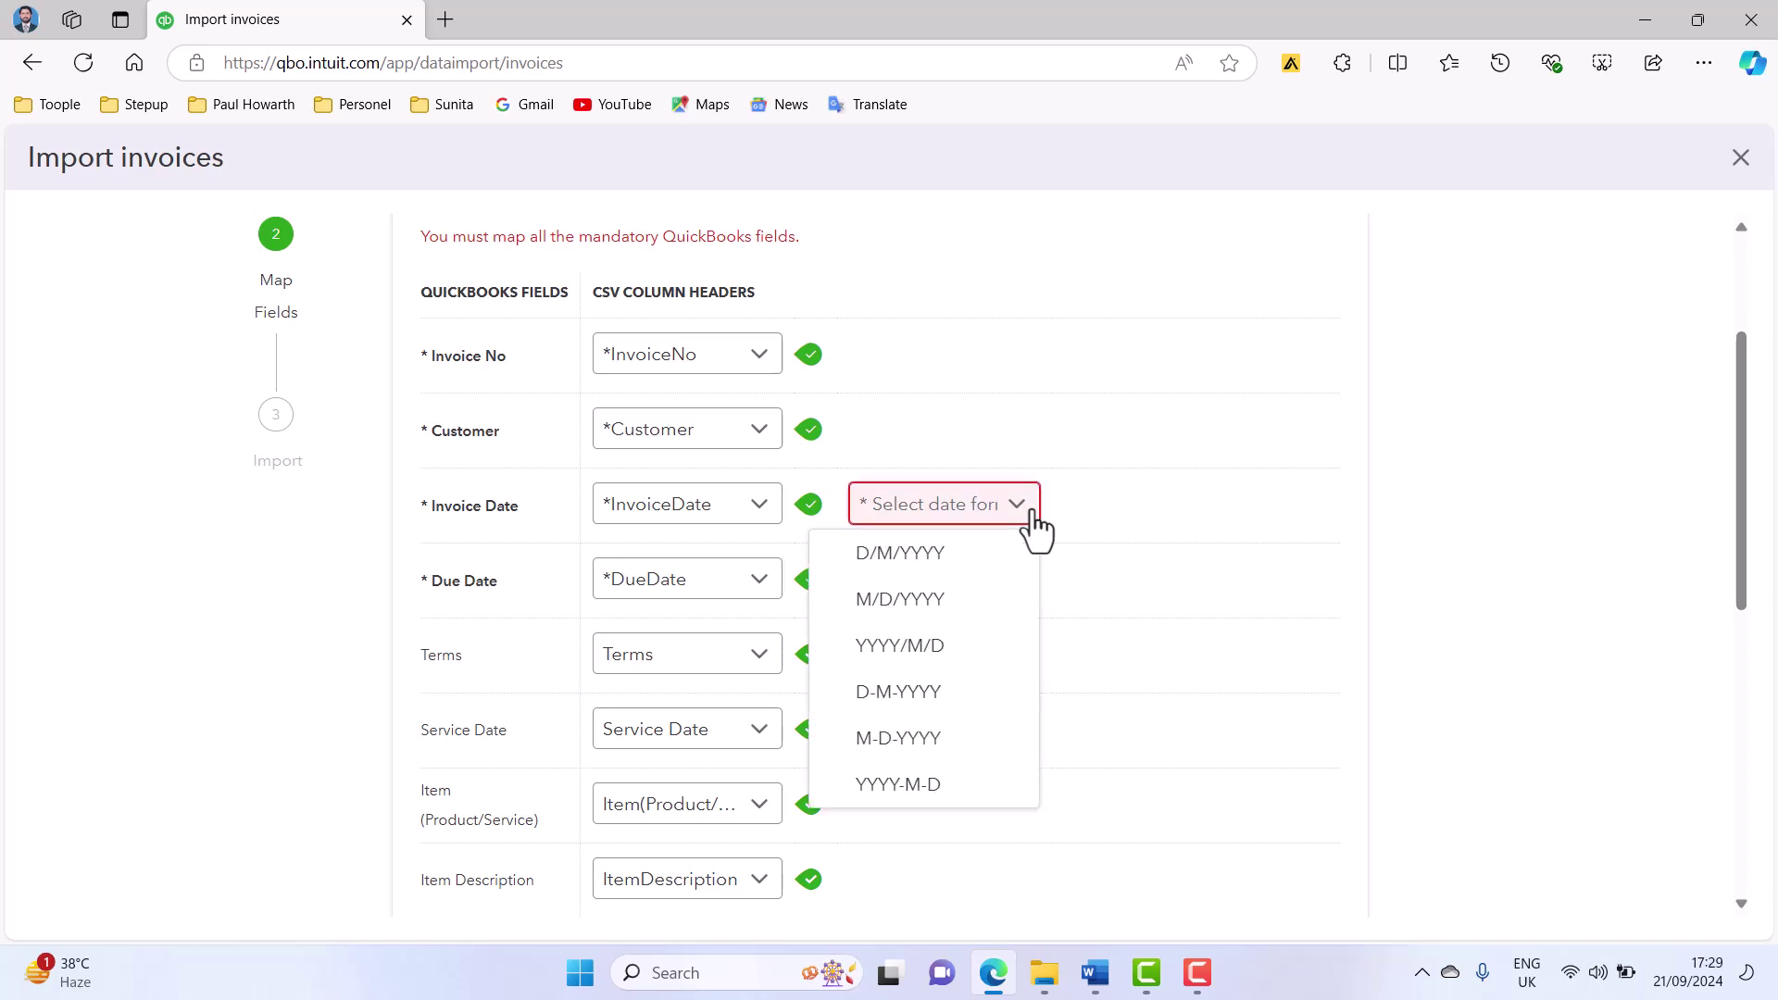
click(953, 567)
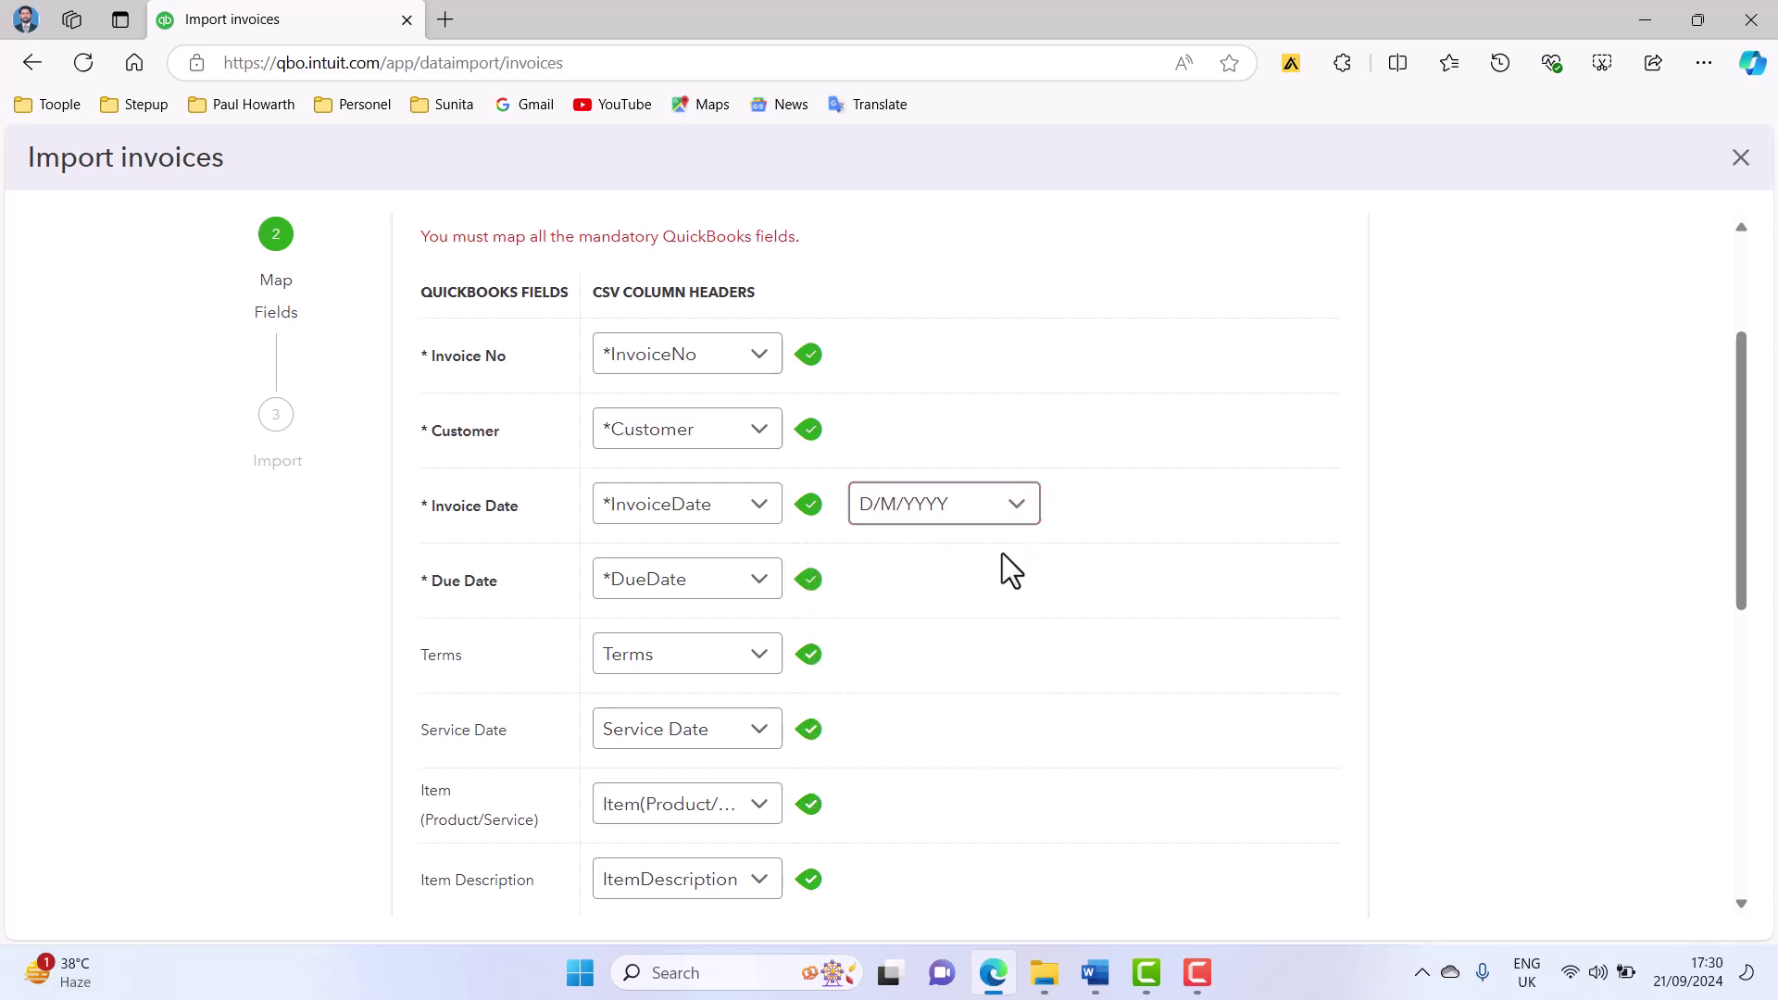
scroll(1000, 557, down, 3)
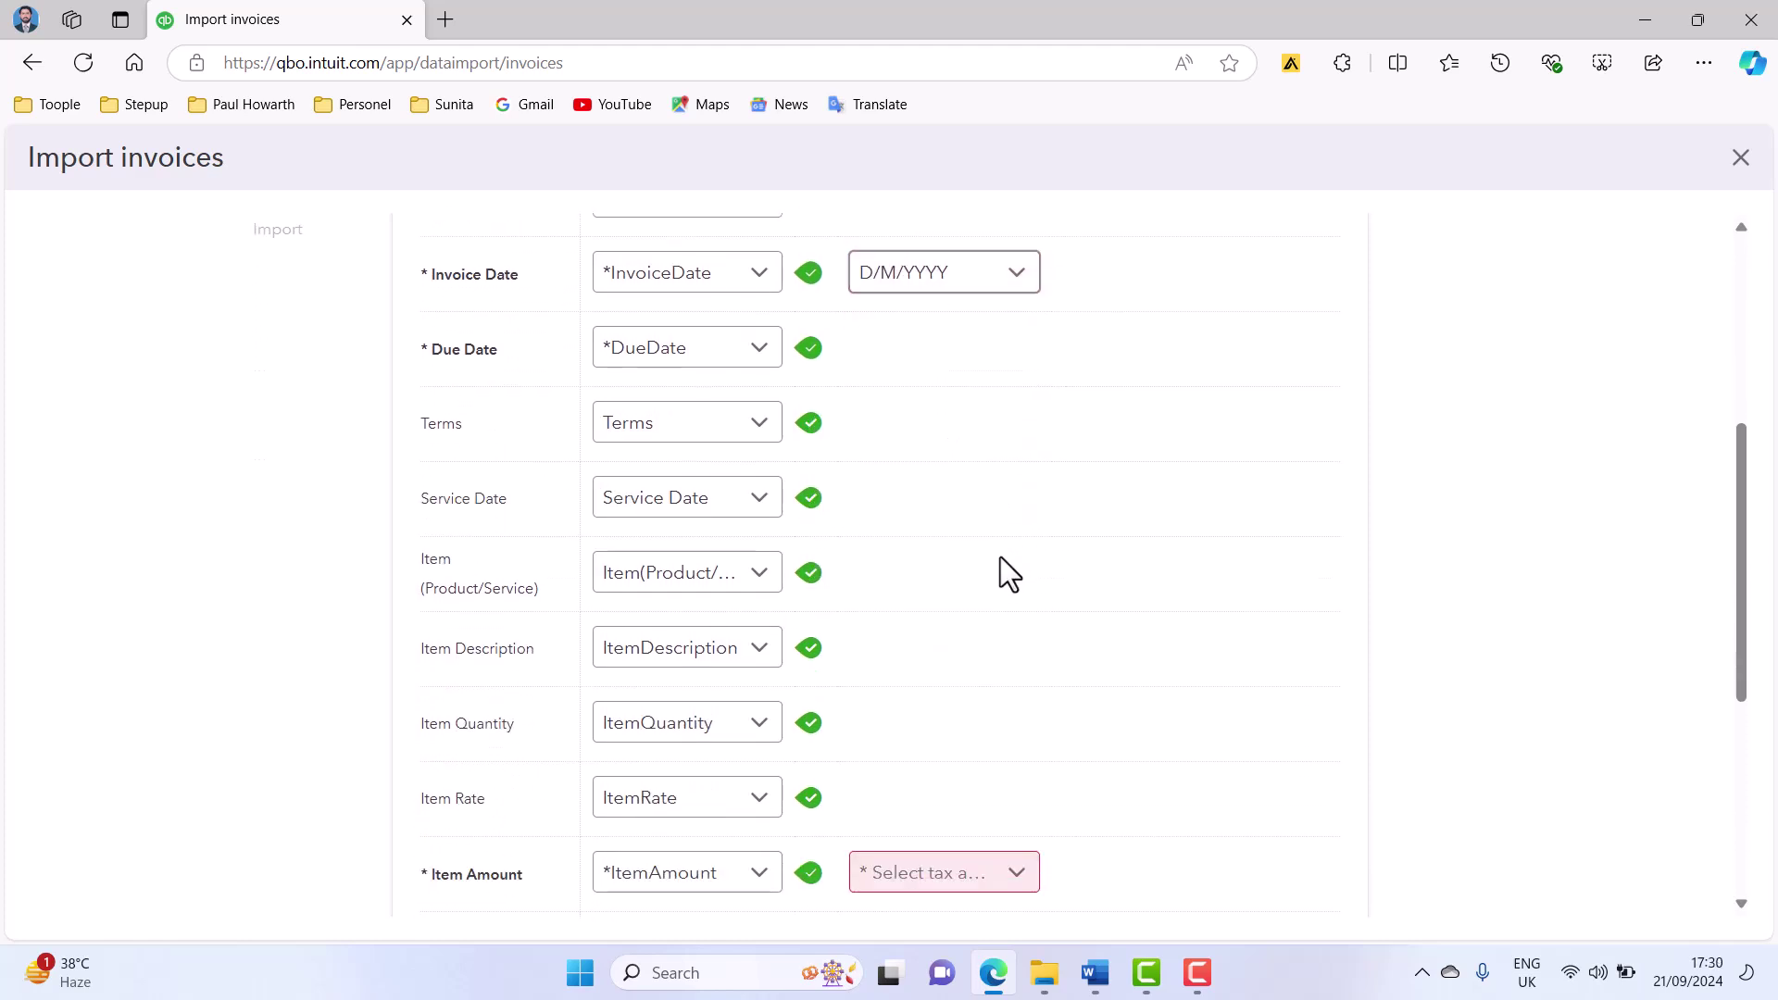
scroll(710, 537, down, 1)
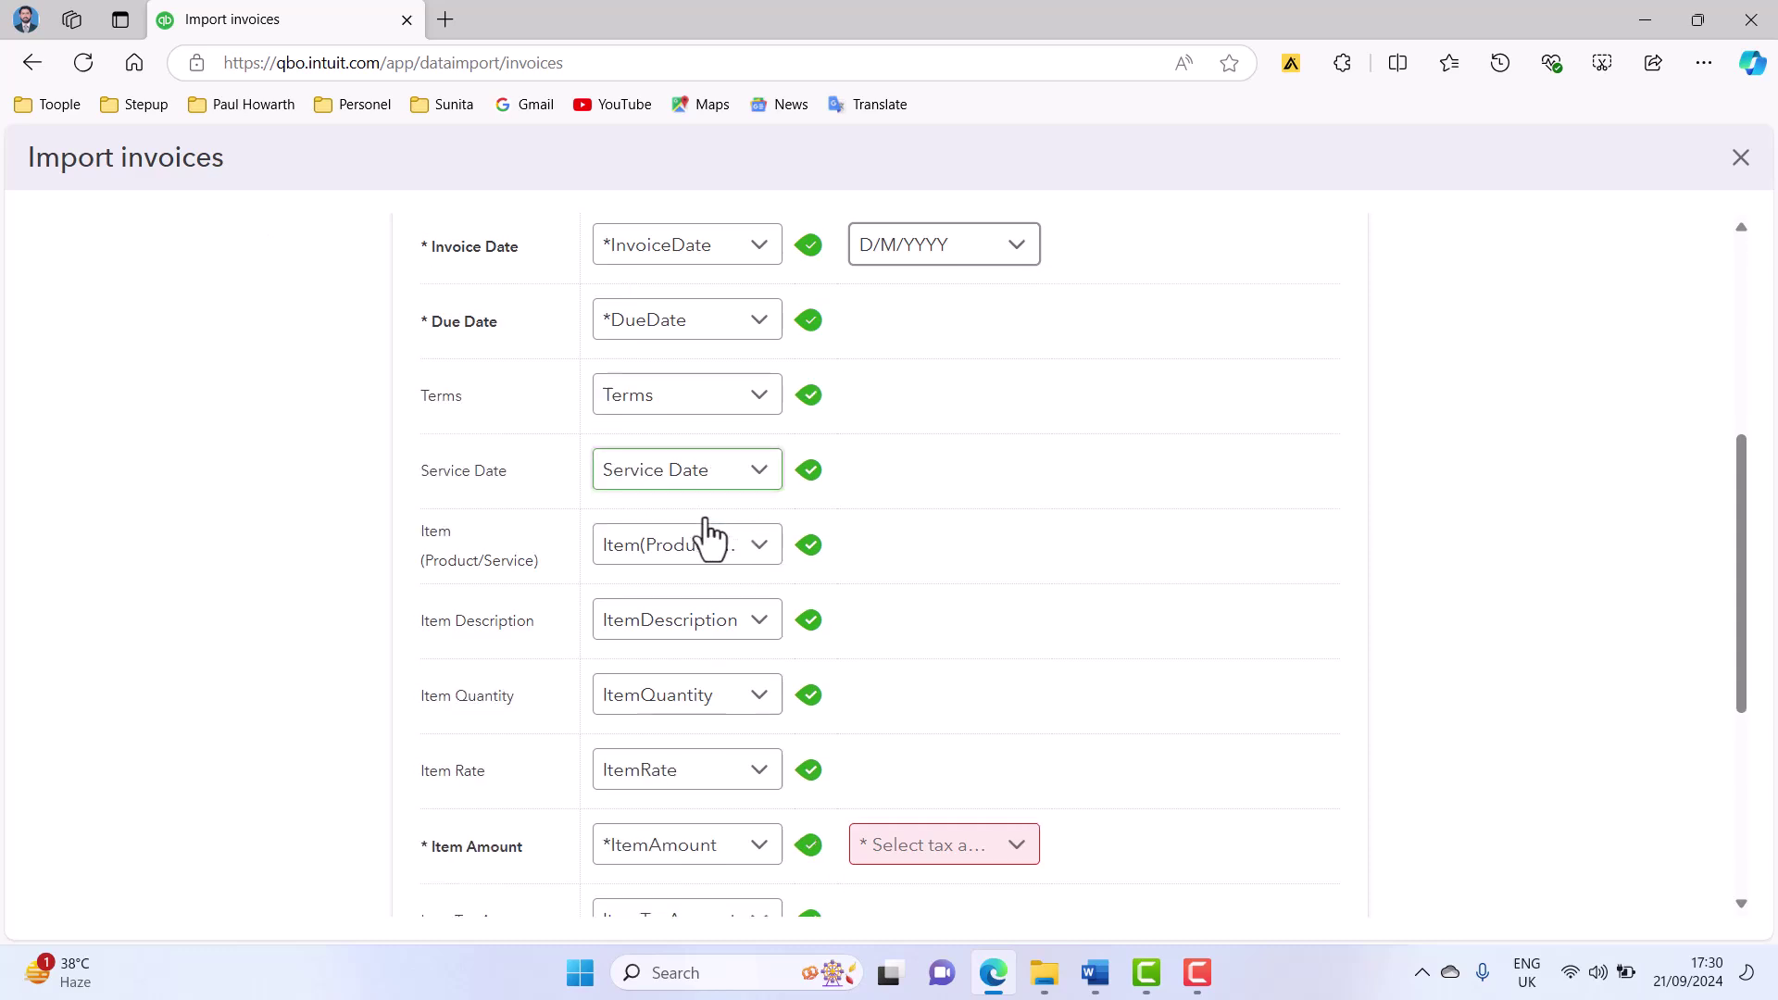
scroll(710, 537, down, 1)
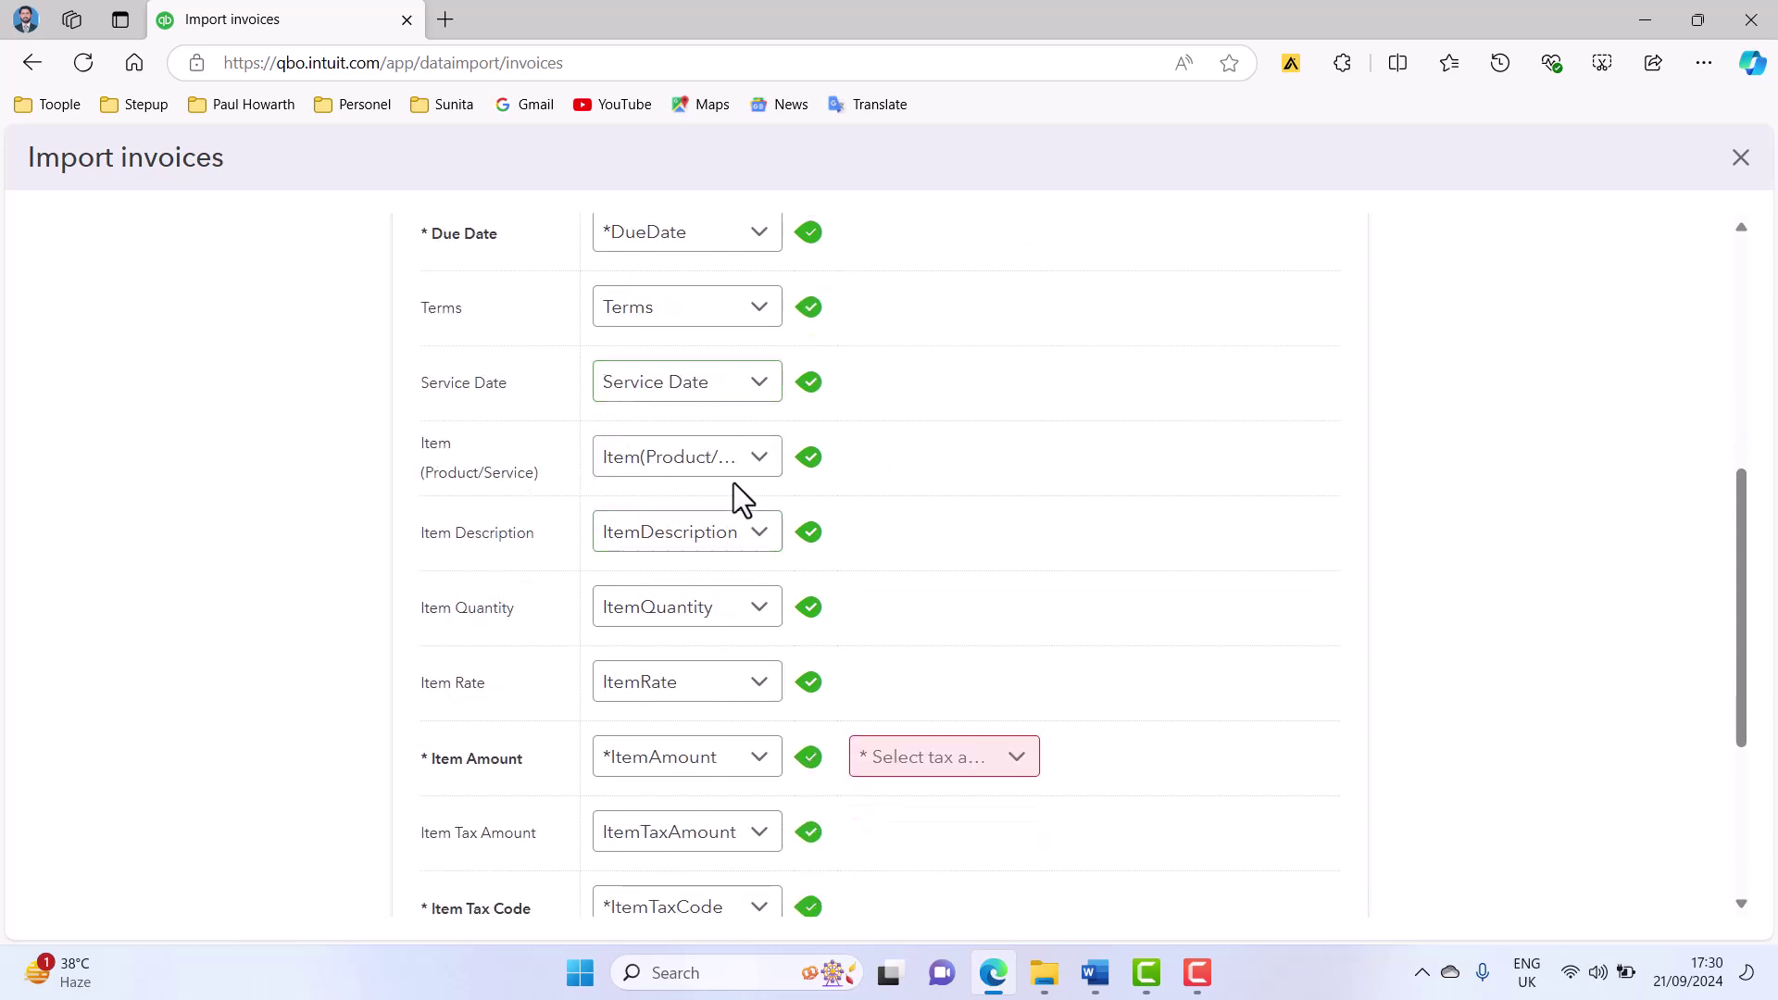
scroll(967, 468, down, 3)
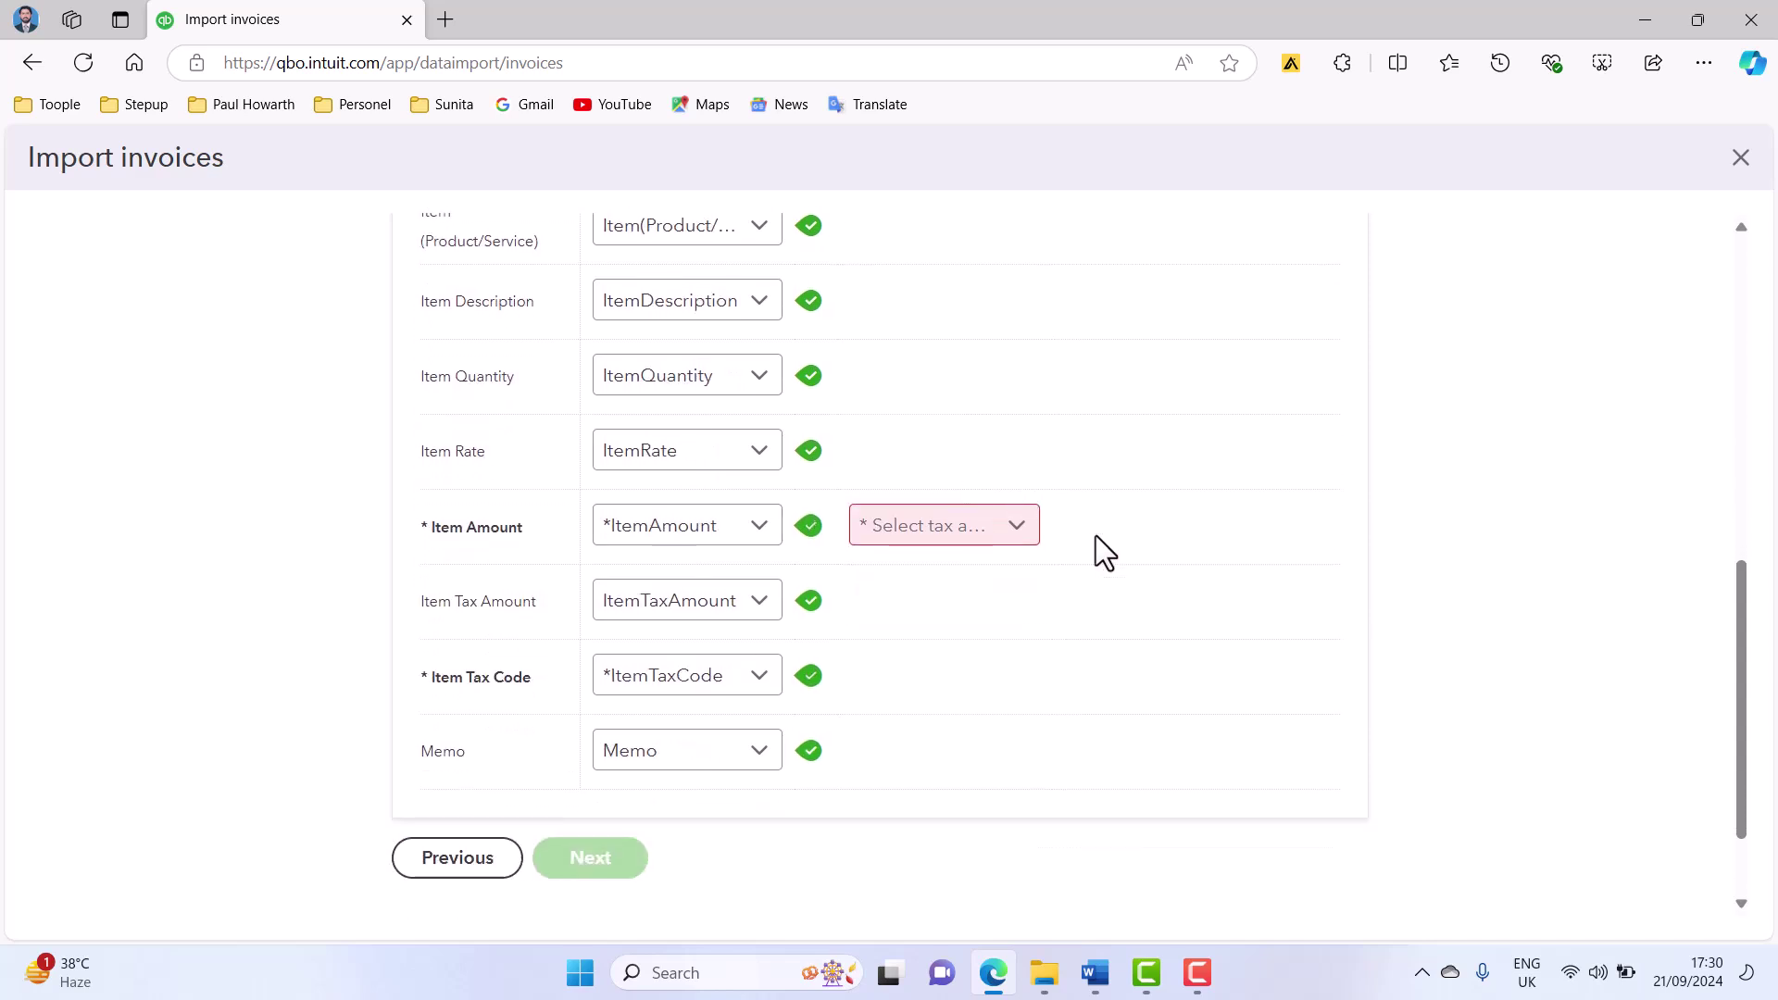
click(1018, 528)
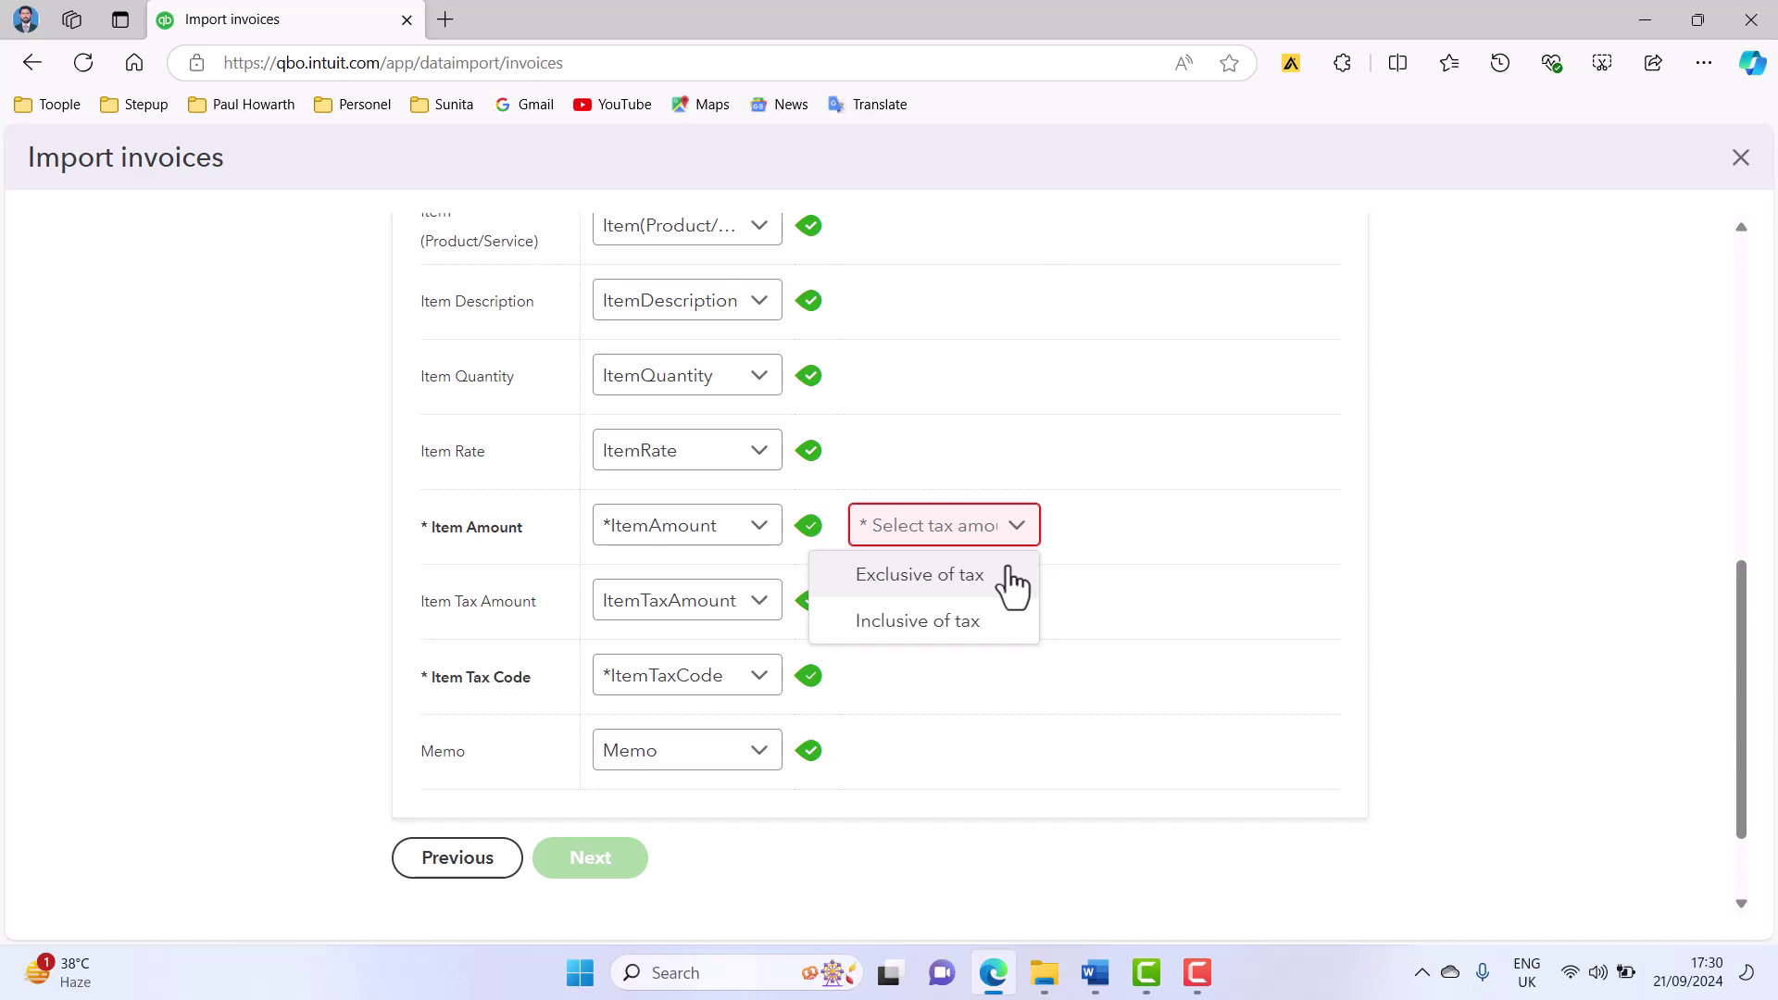
click(1009, 574)
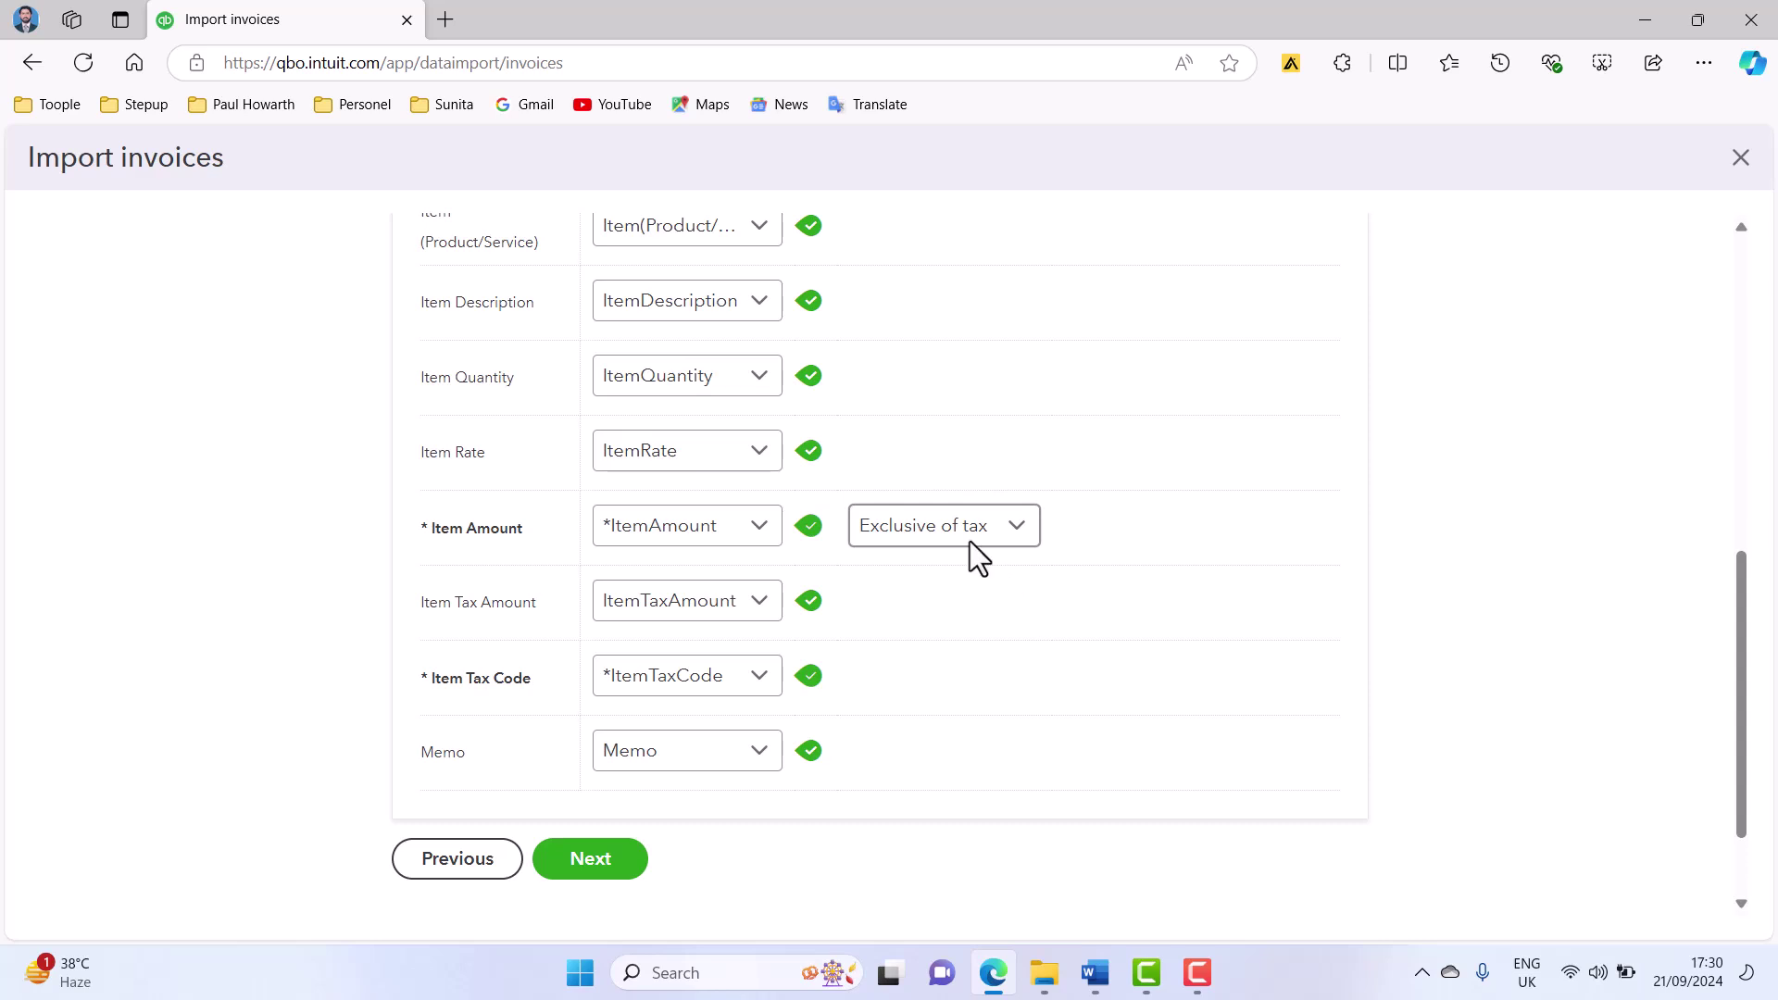
scroll(952, 593, down, 2)
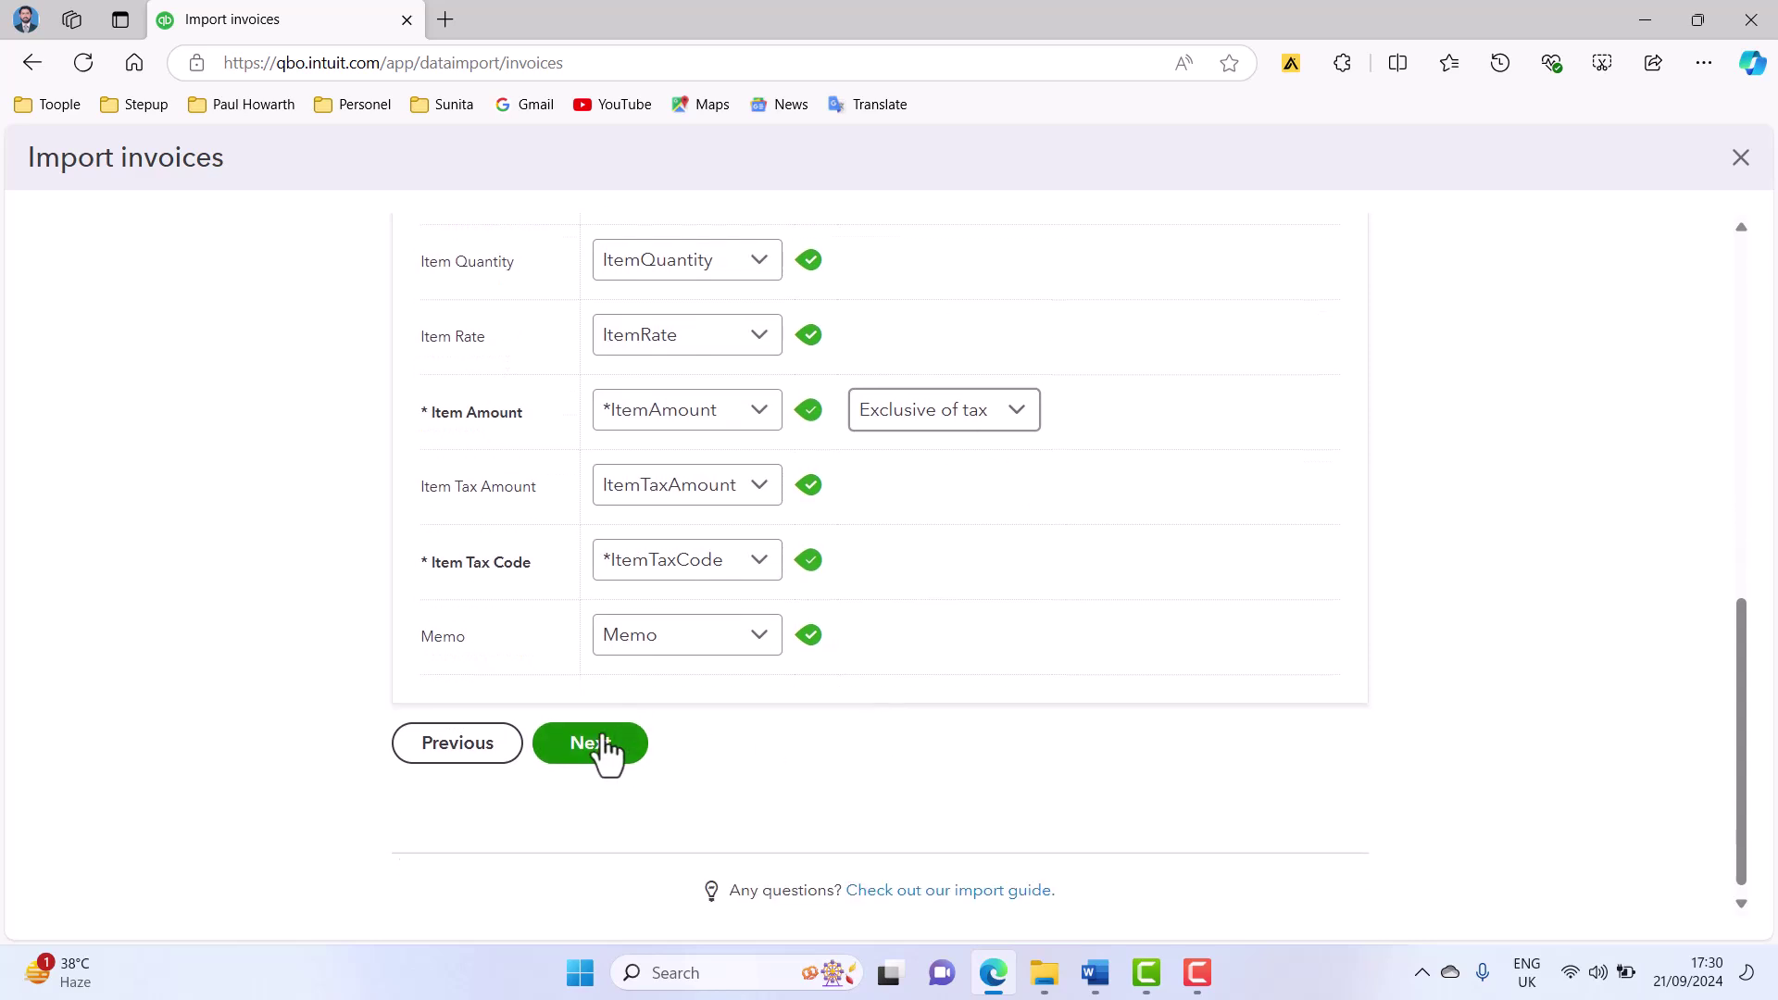
click(600, 746)
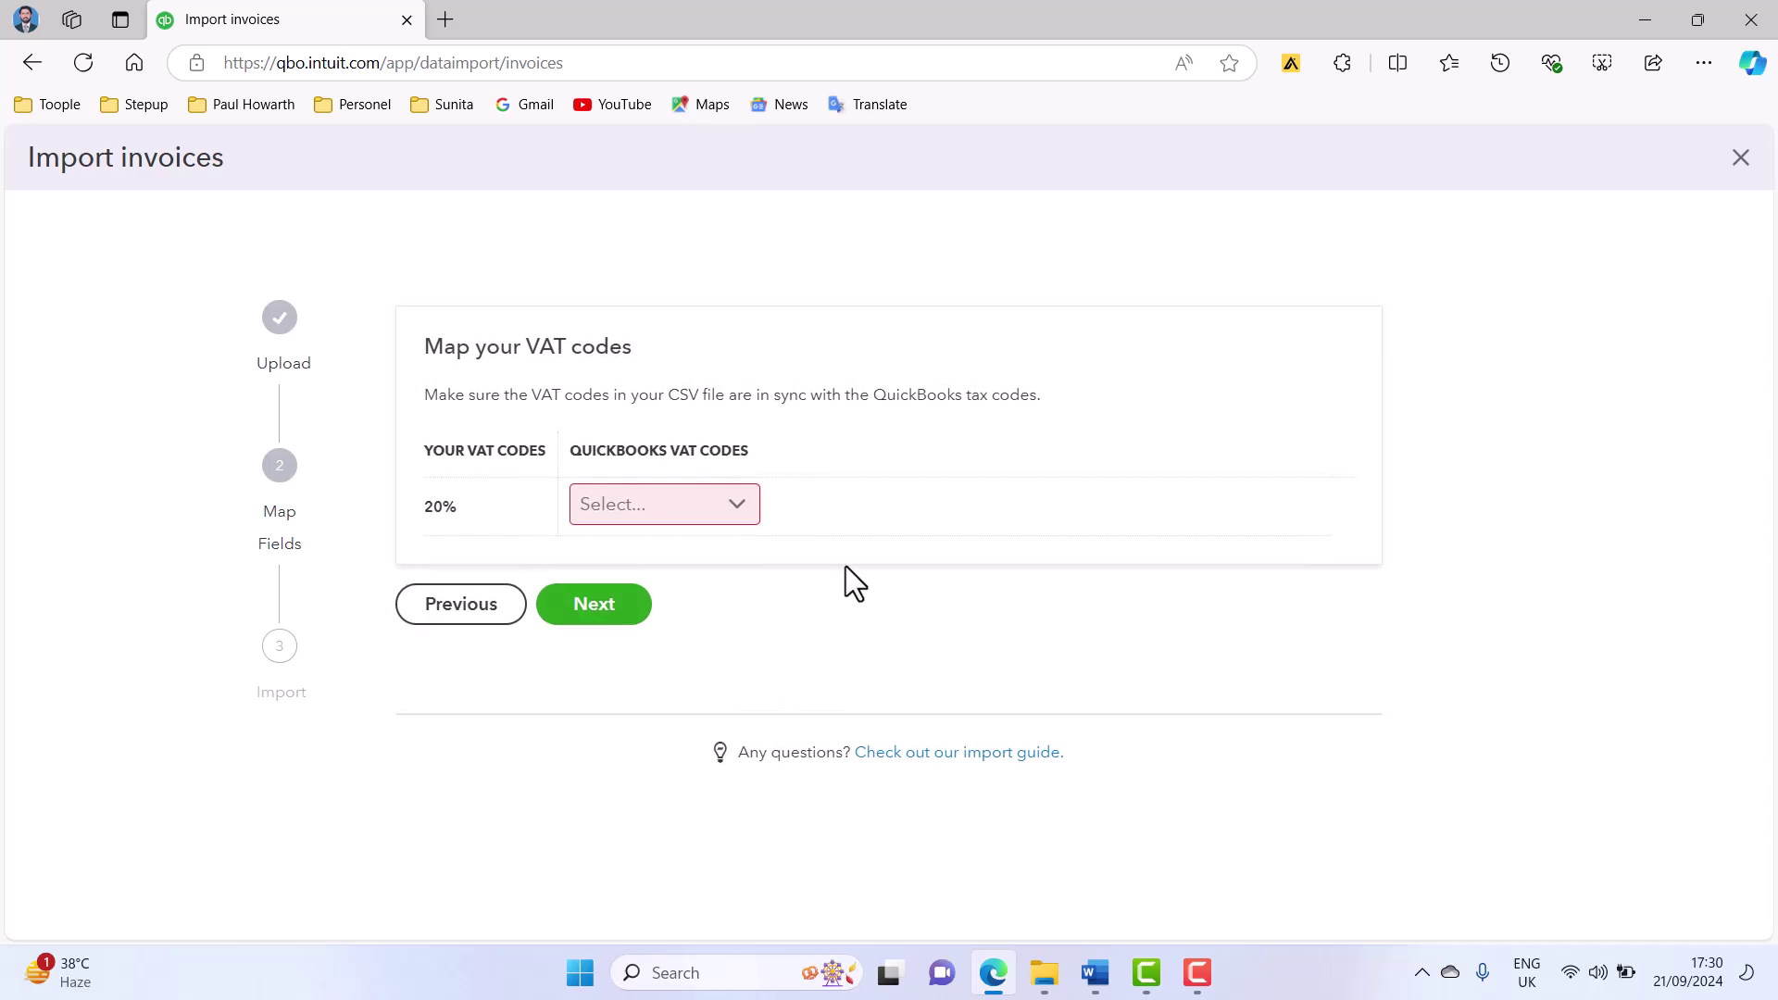
- Map the CSV file's 20% VAT code to 20.0% S and continue to the import stage
click(736, 518)
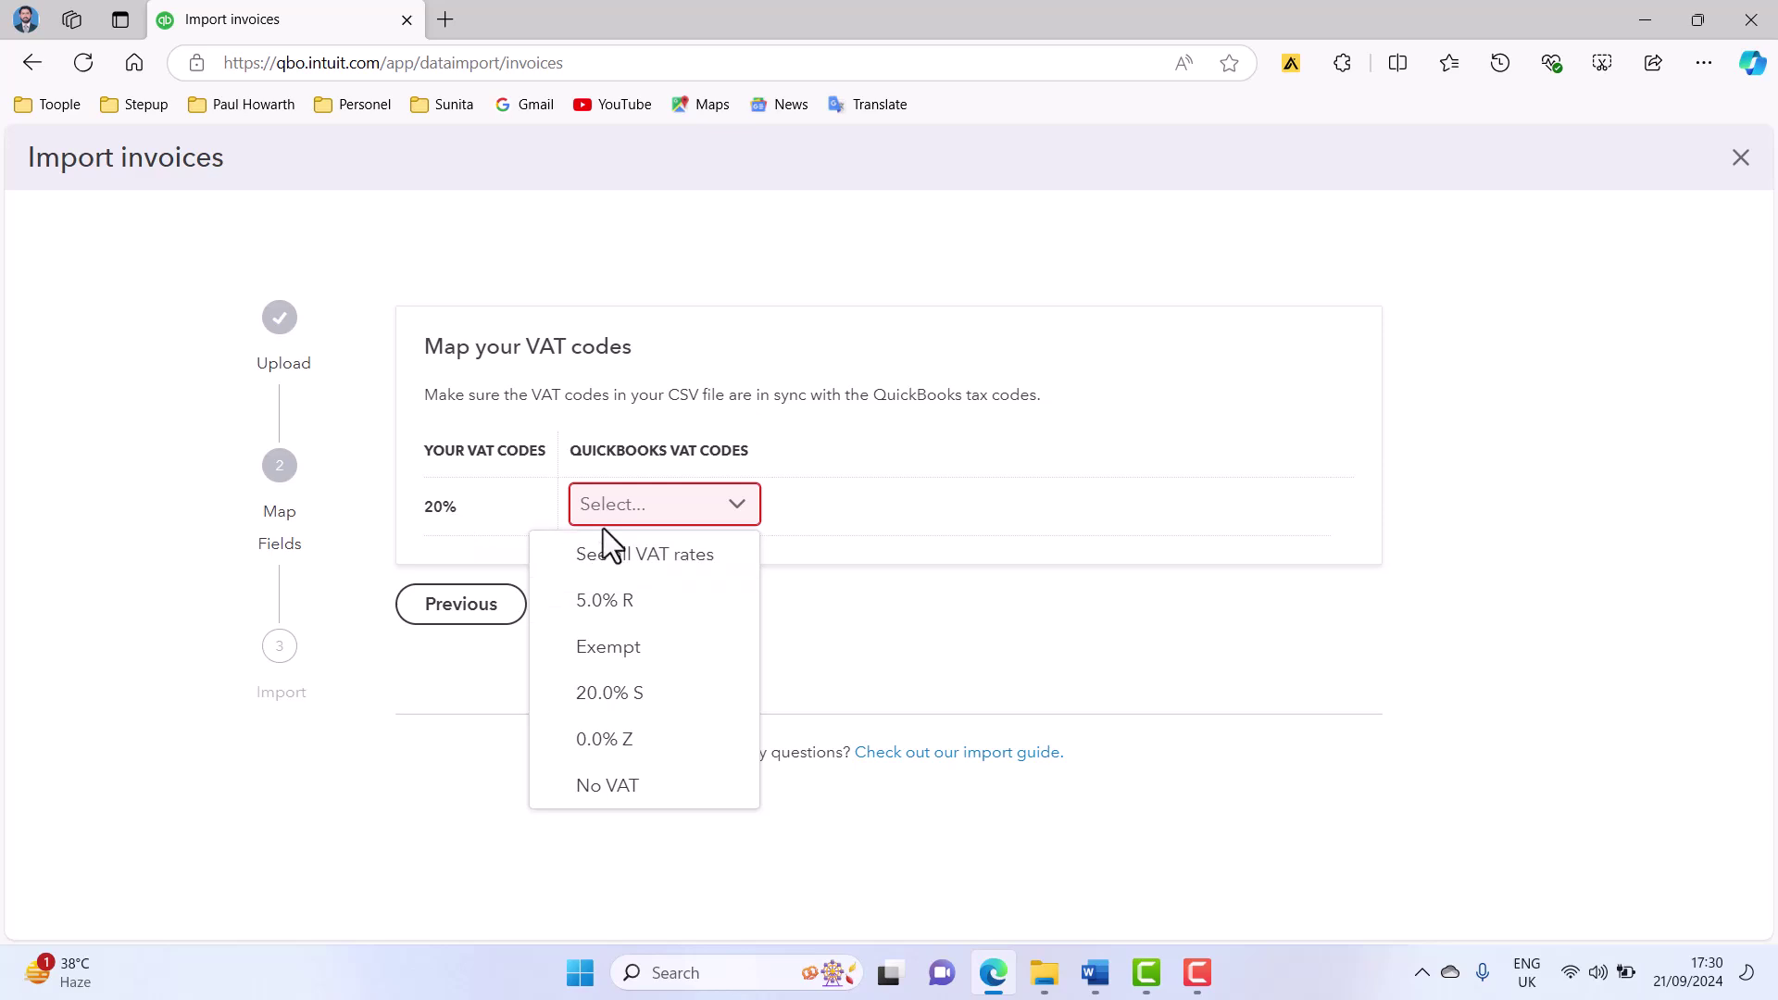
click(645, 711)
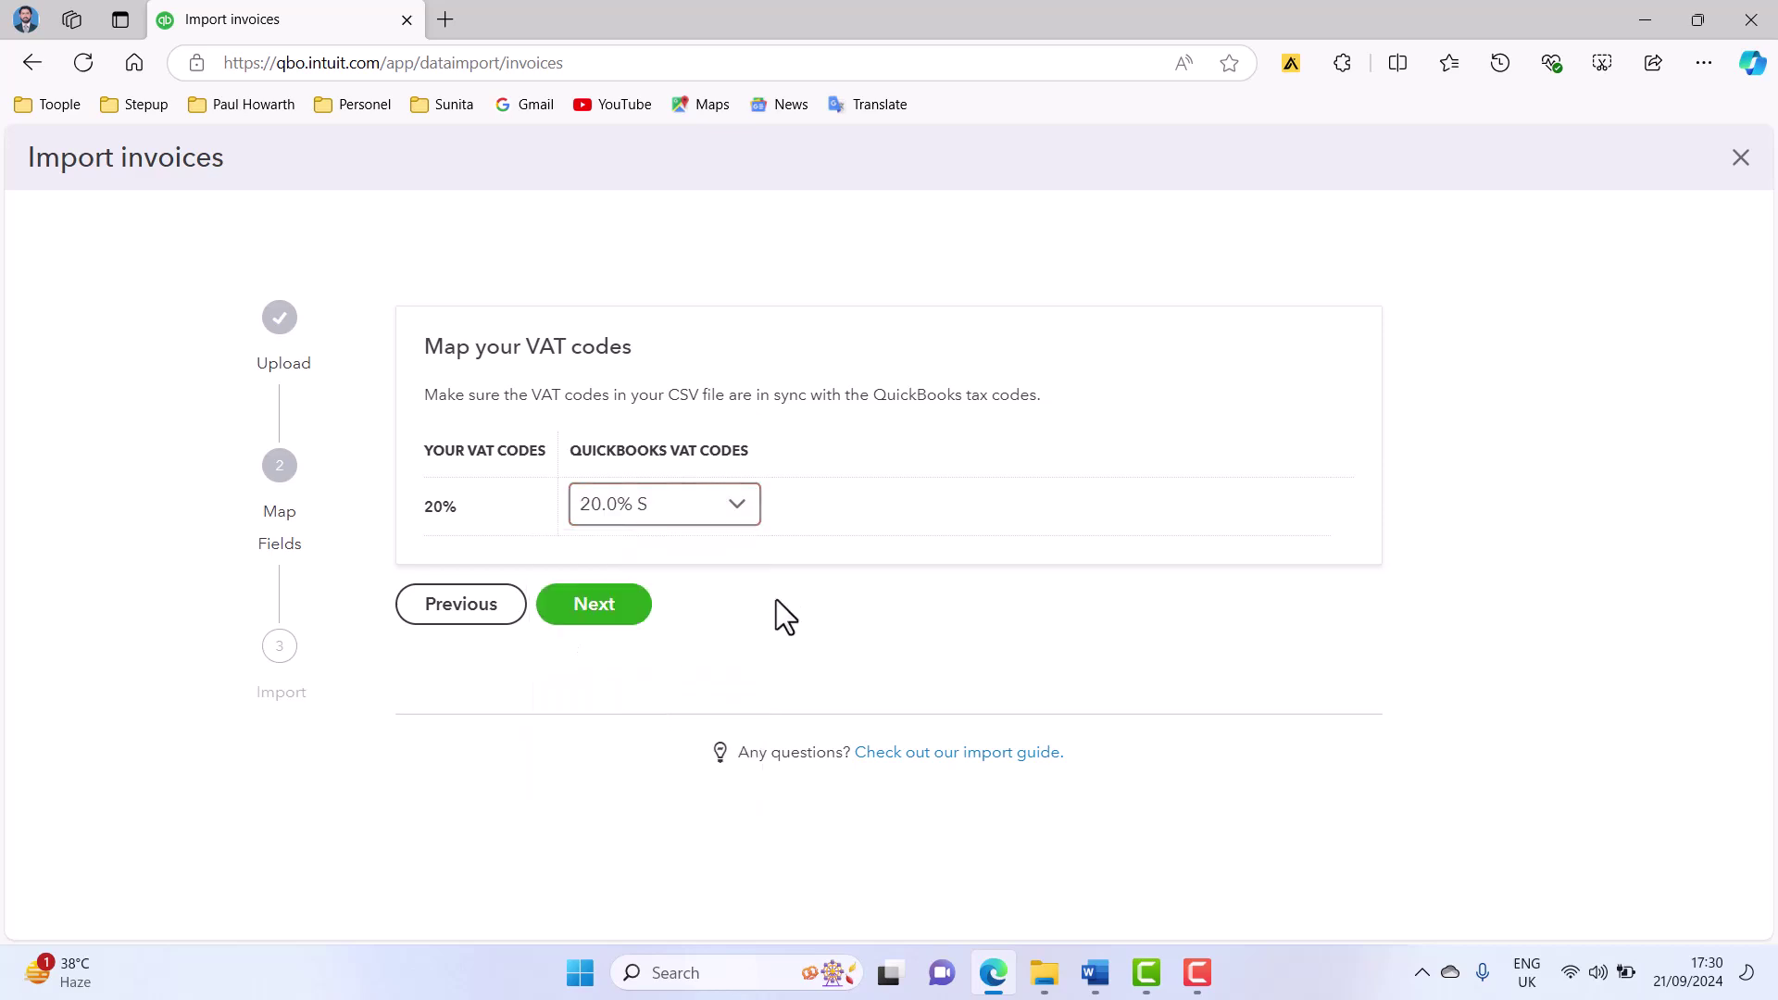
click(609, 617)
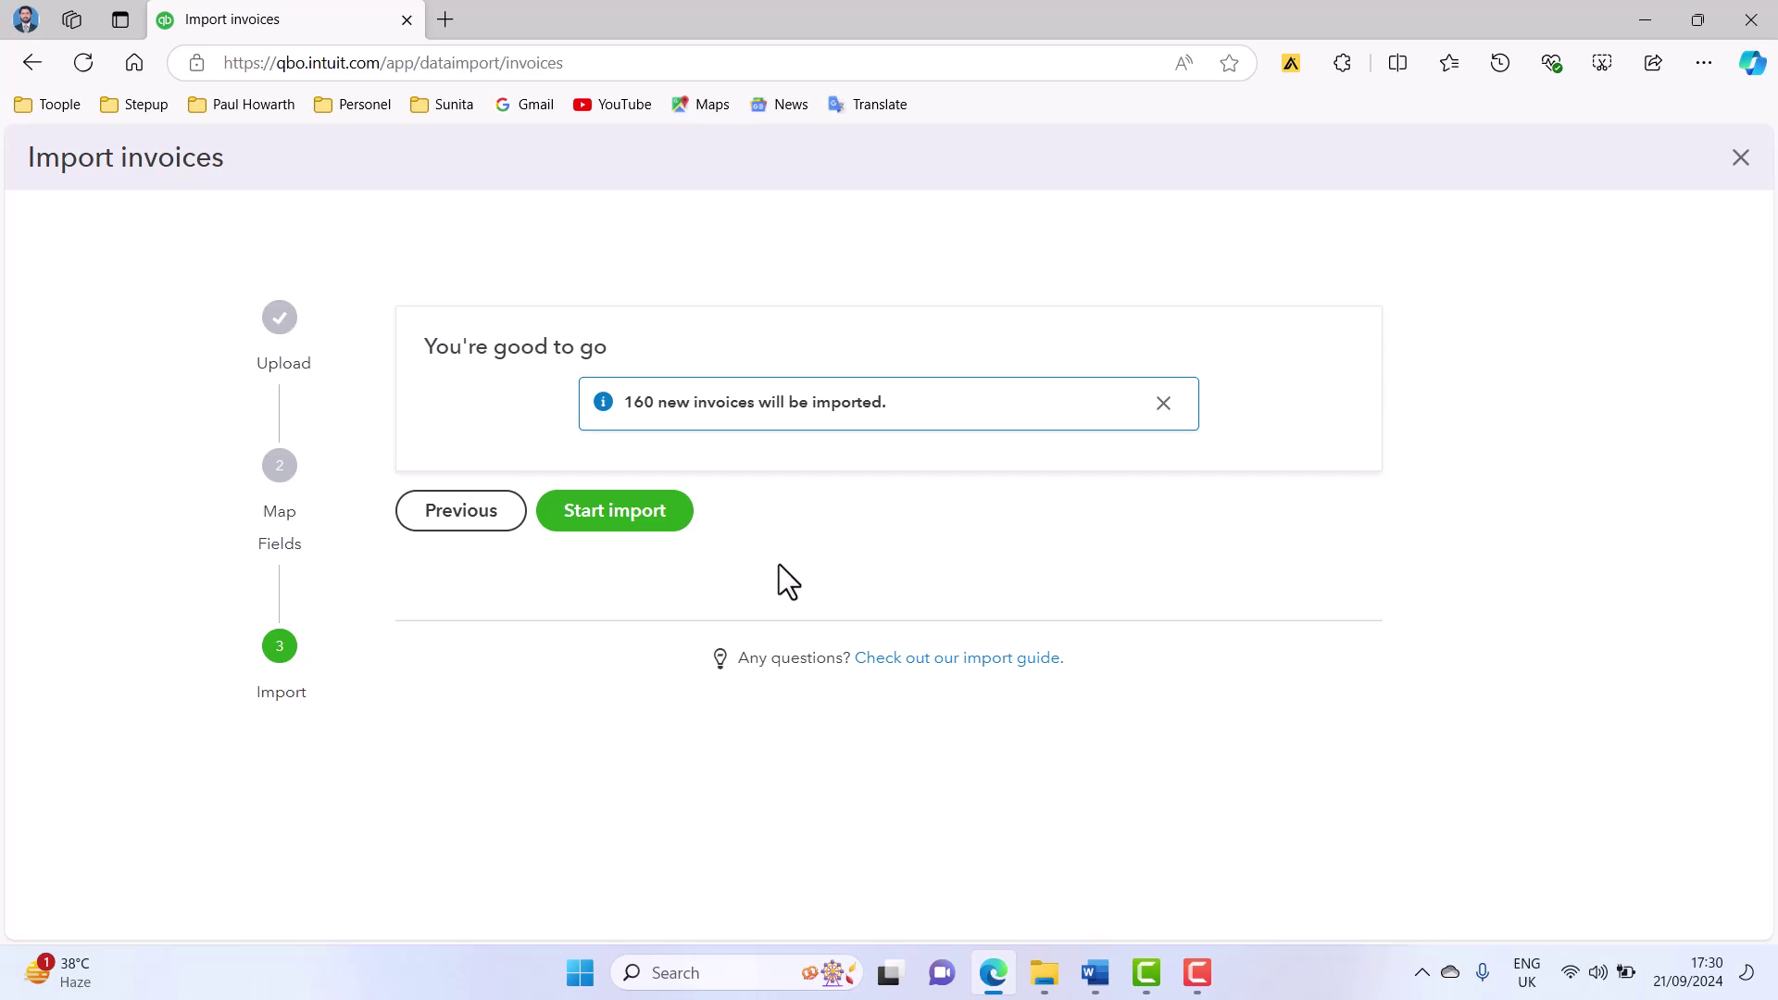
- Run the invoice import to completion and look through the invoices in the sales transactions list
click(637, 512)
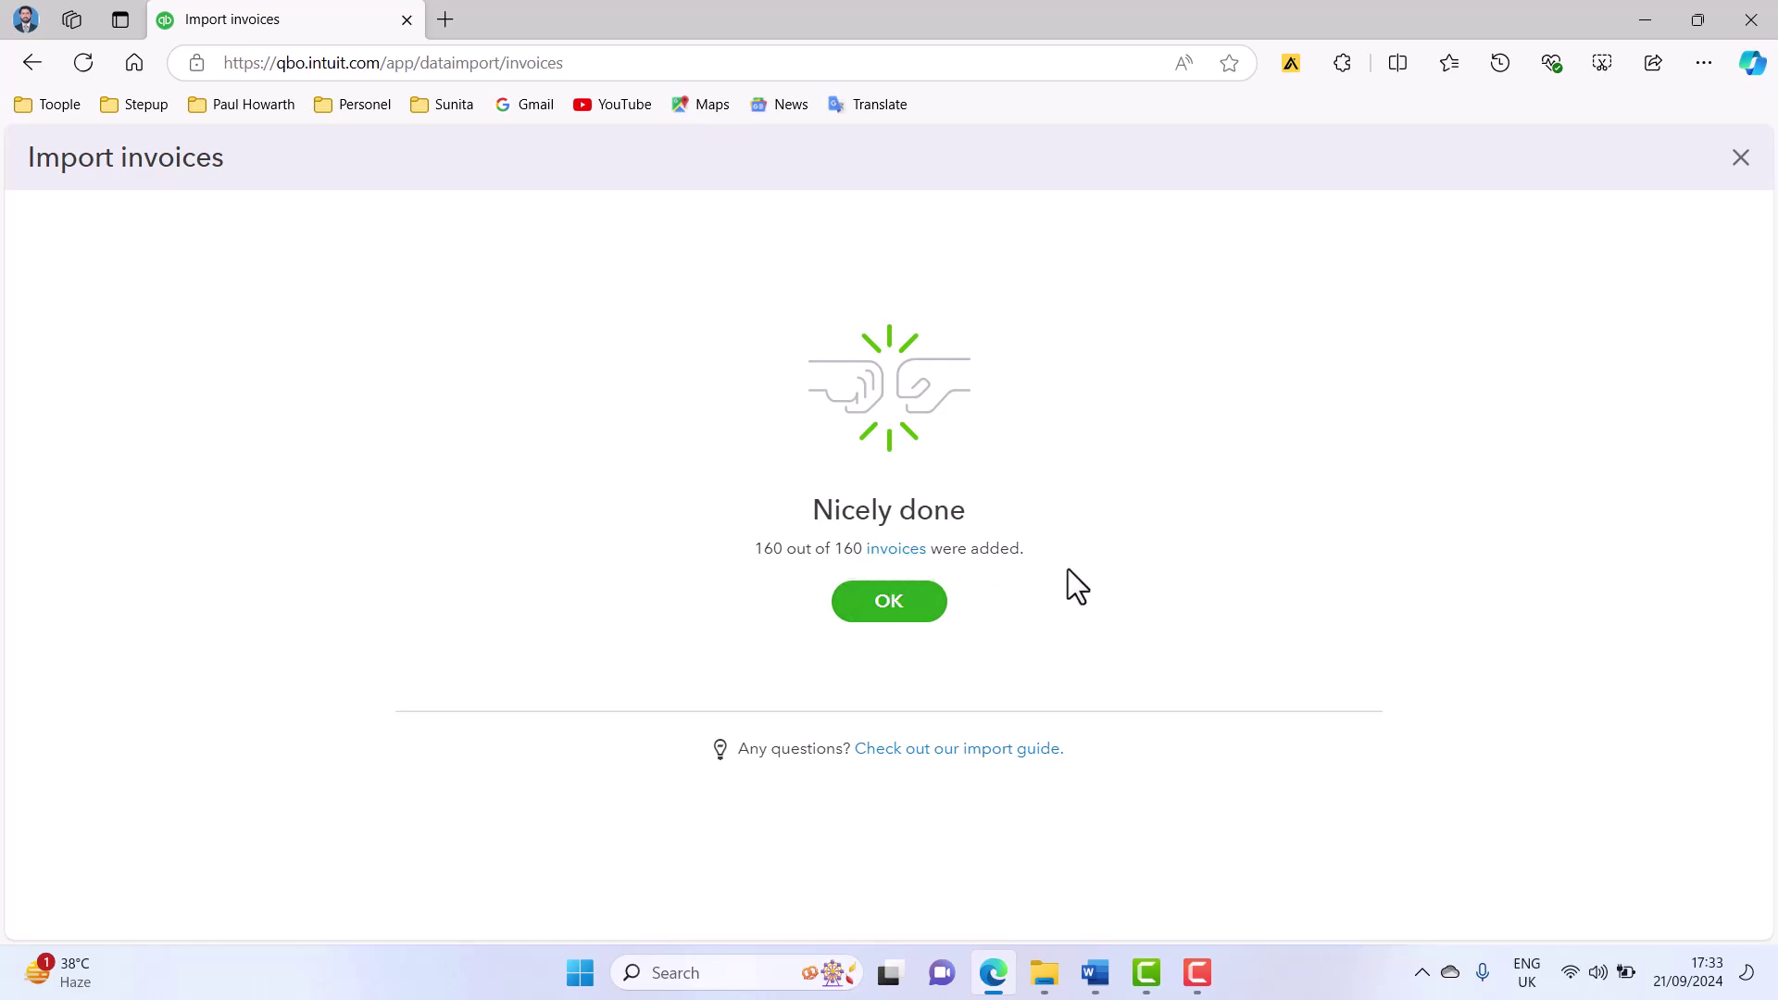
click(896, 618)
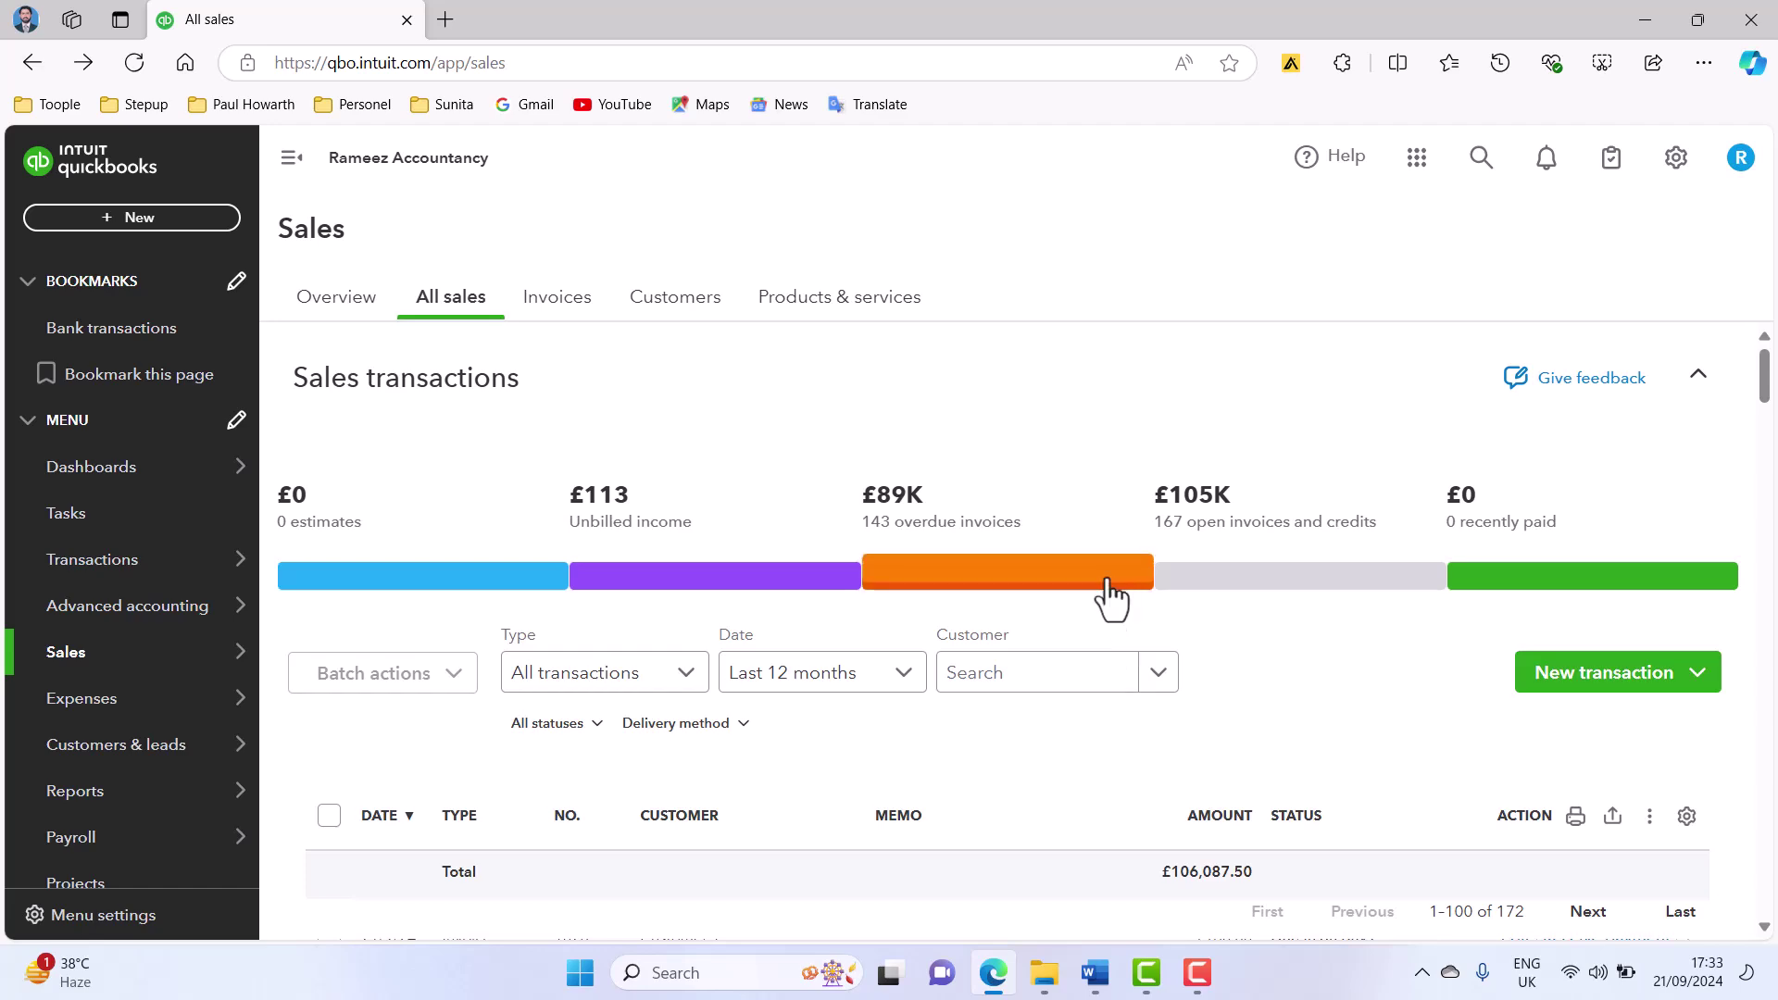
scroll(1102, 611, down, 3)
scroll(1086, 635, down, 12)
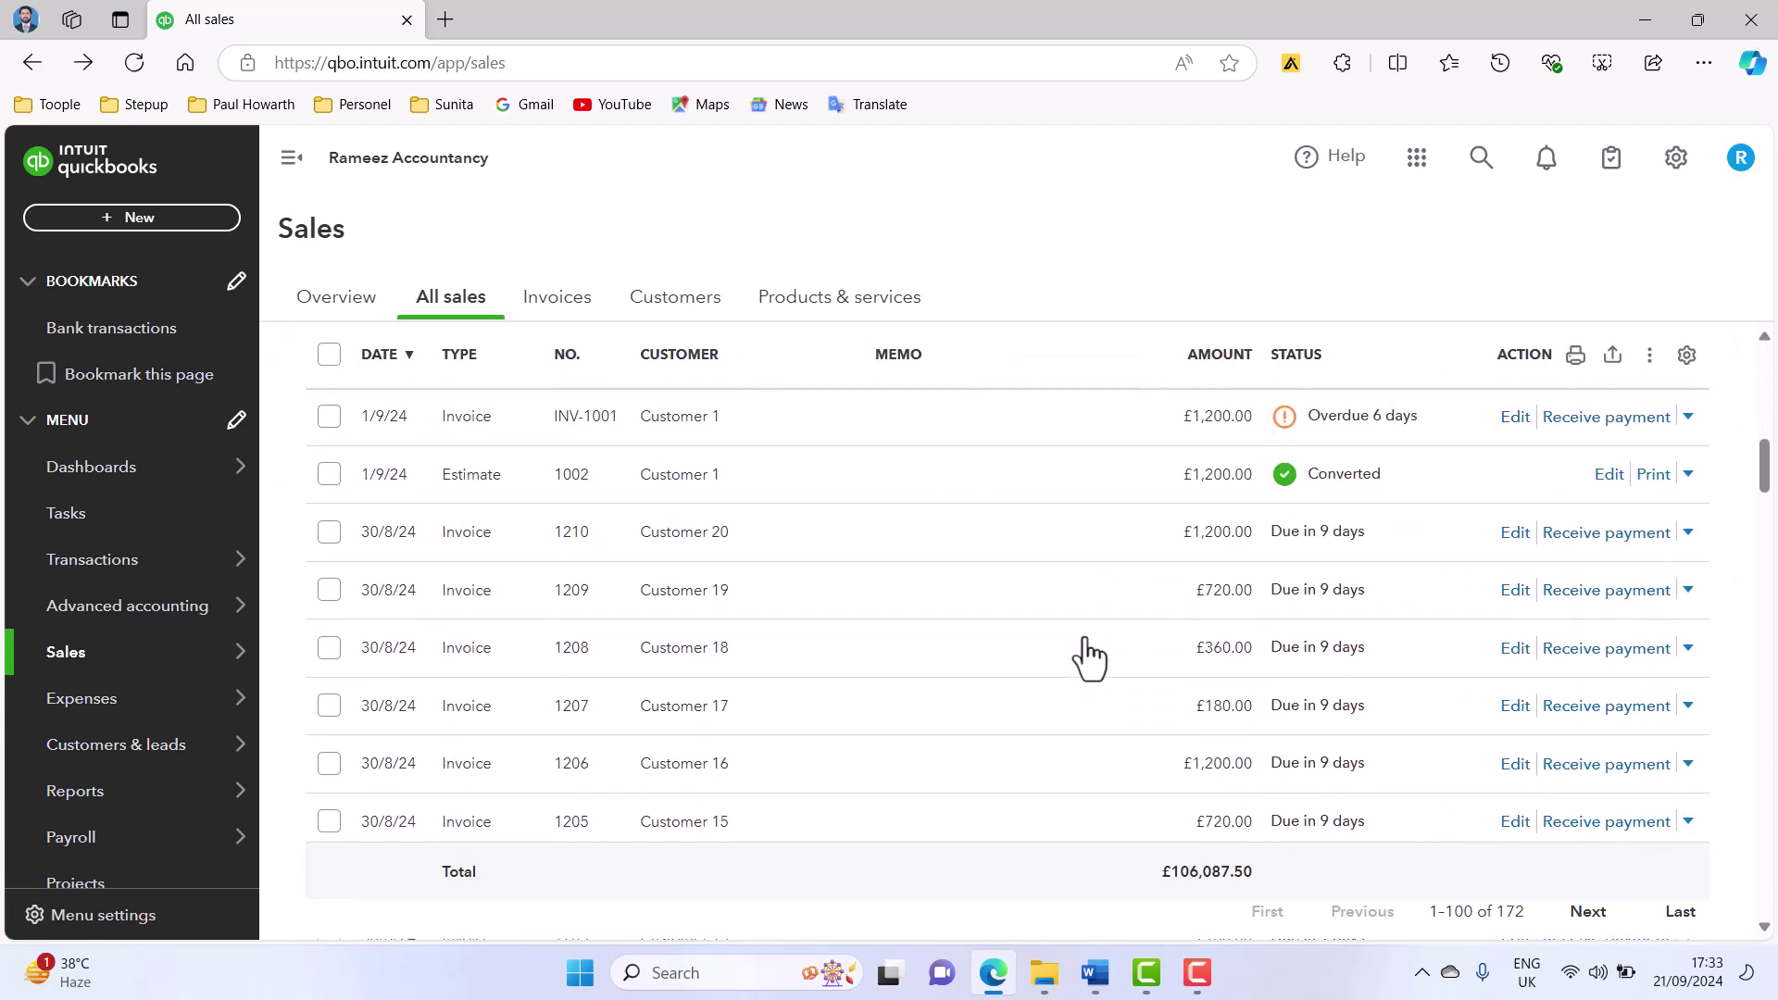
scroll(1088, 657, down, 3)
scroll(1085, 653, up, 9)
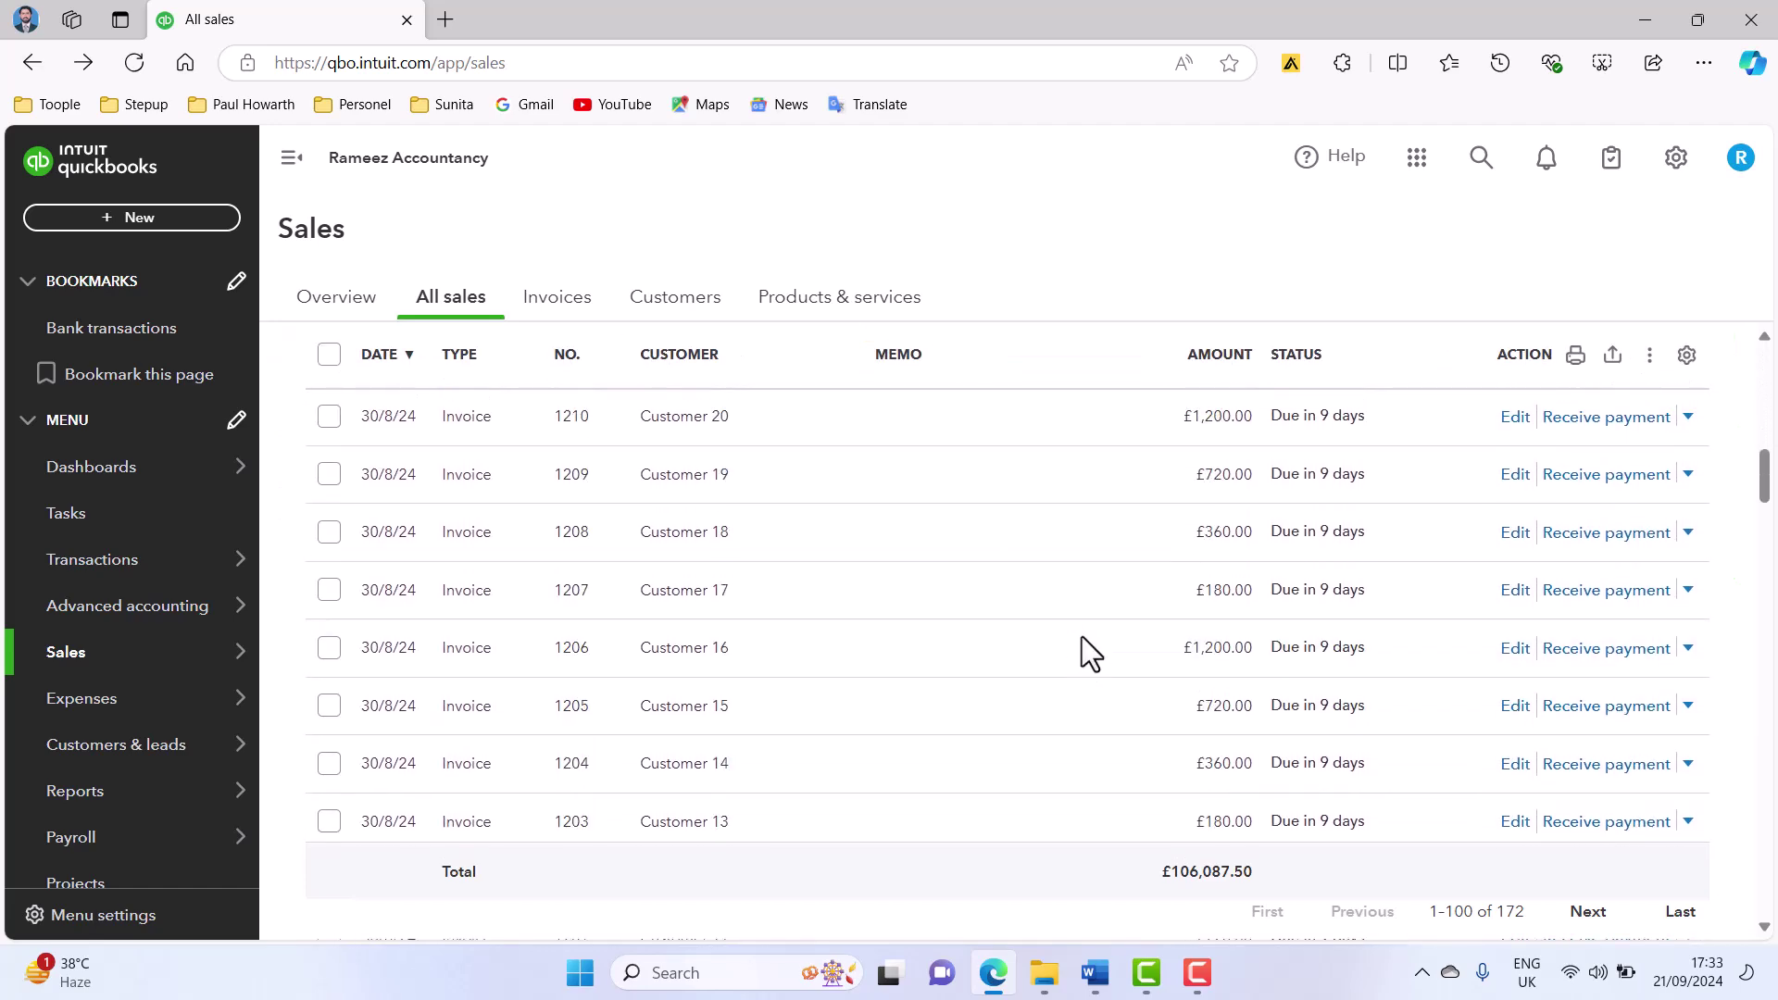
scroll(1081, 636, up, 5)
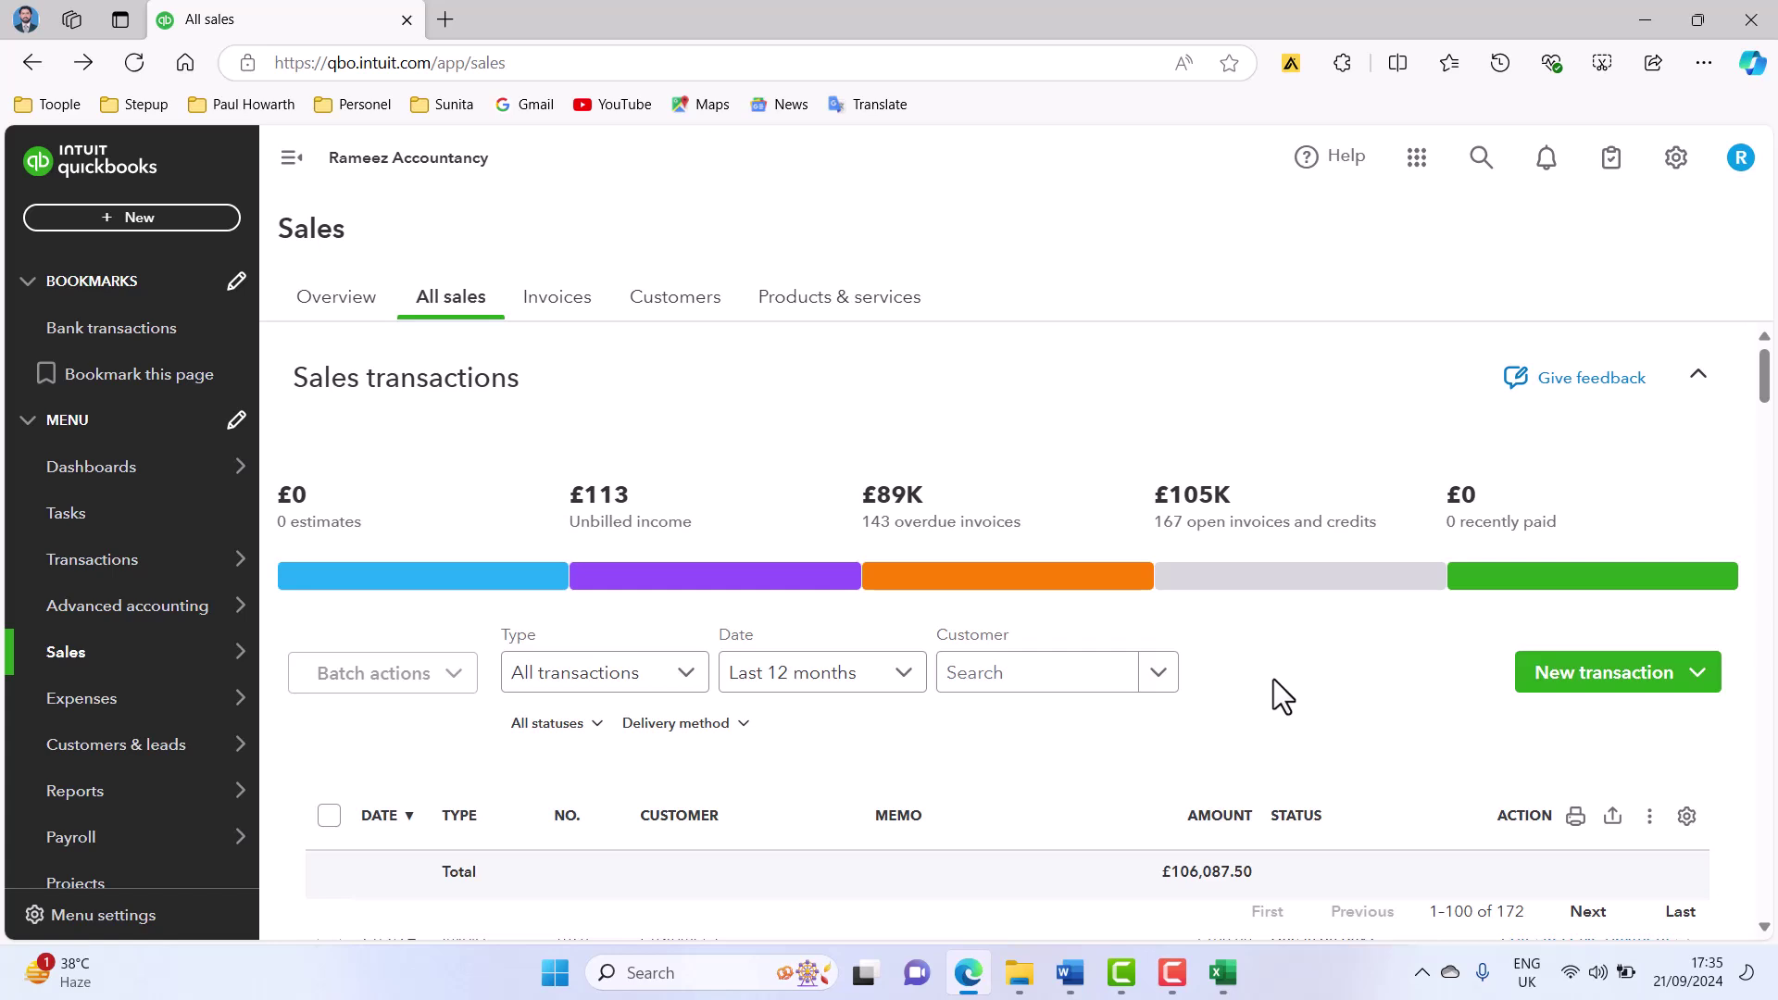
- Switch to Excel to review the sample_invoice_import_tax. file, close it without saving, and return to QuickBooks in the browser
click(1222, 972)
click(287, 413)
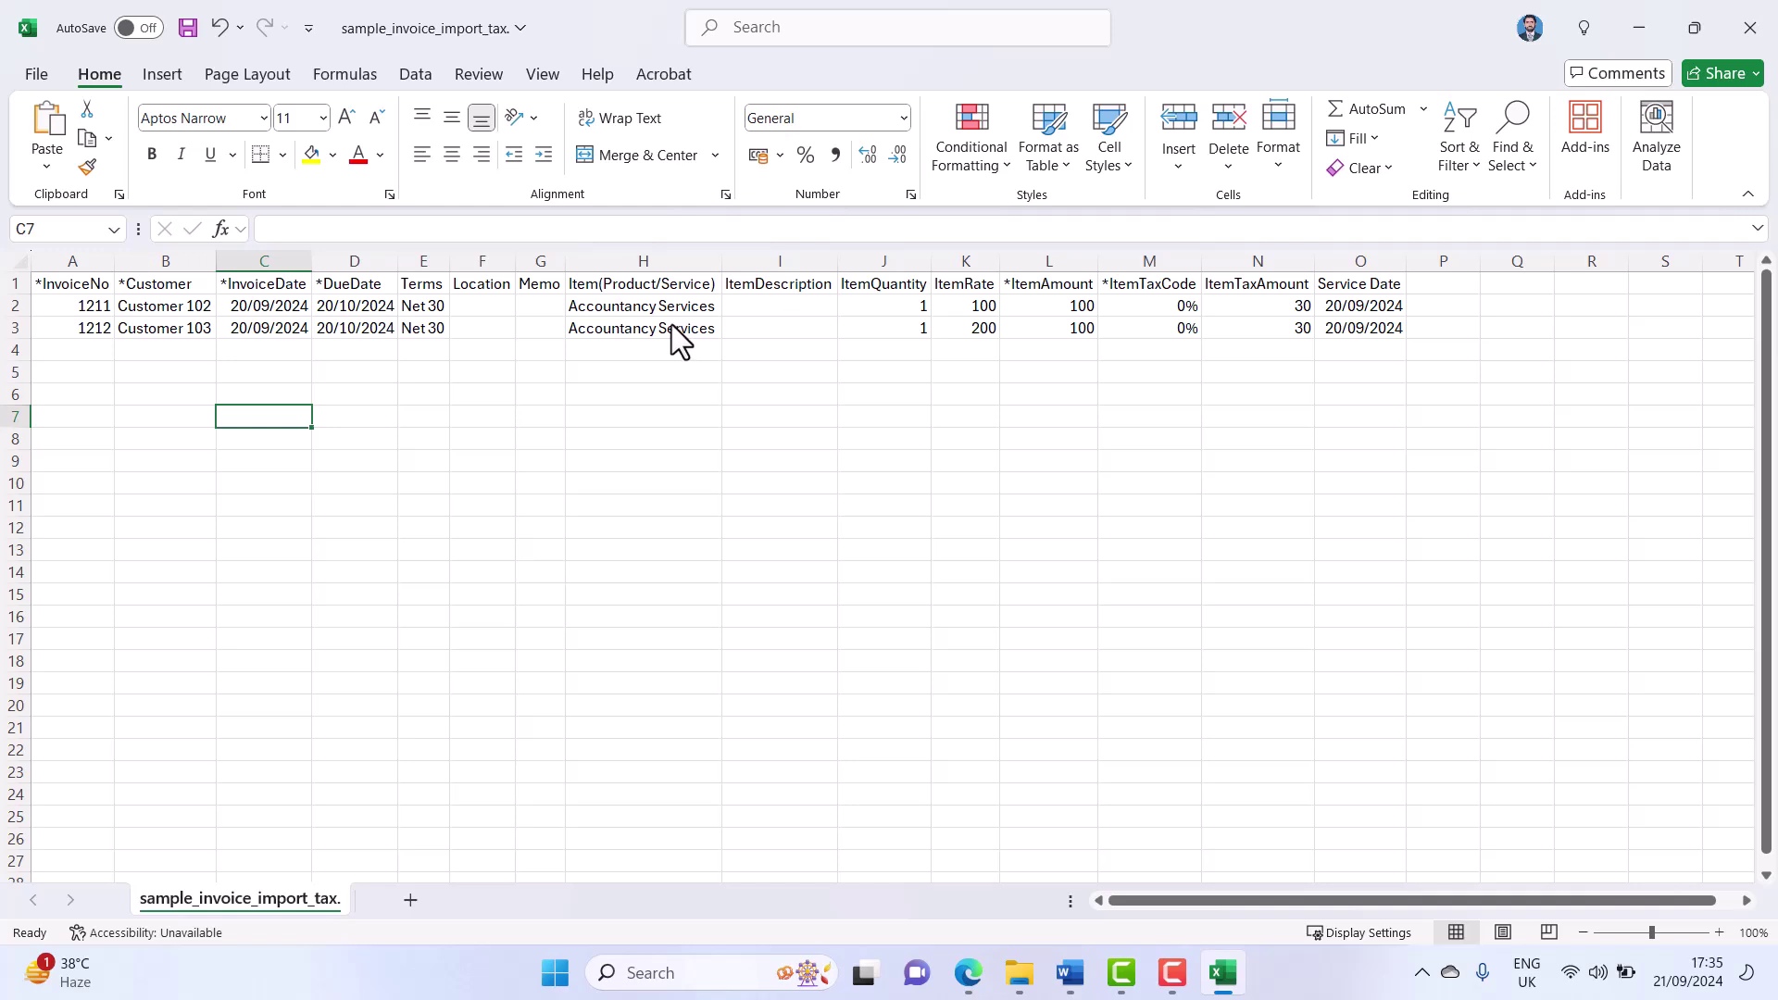
click(1743, 37)
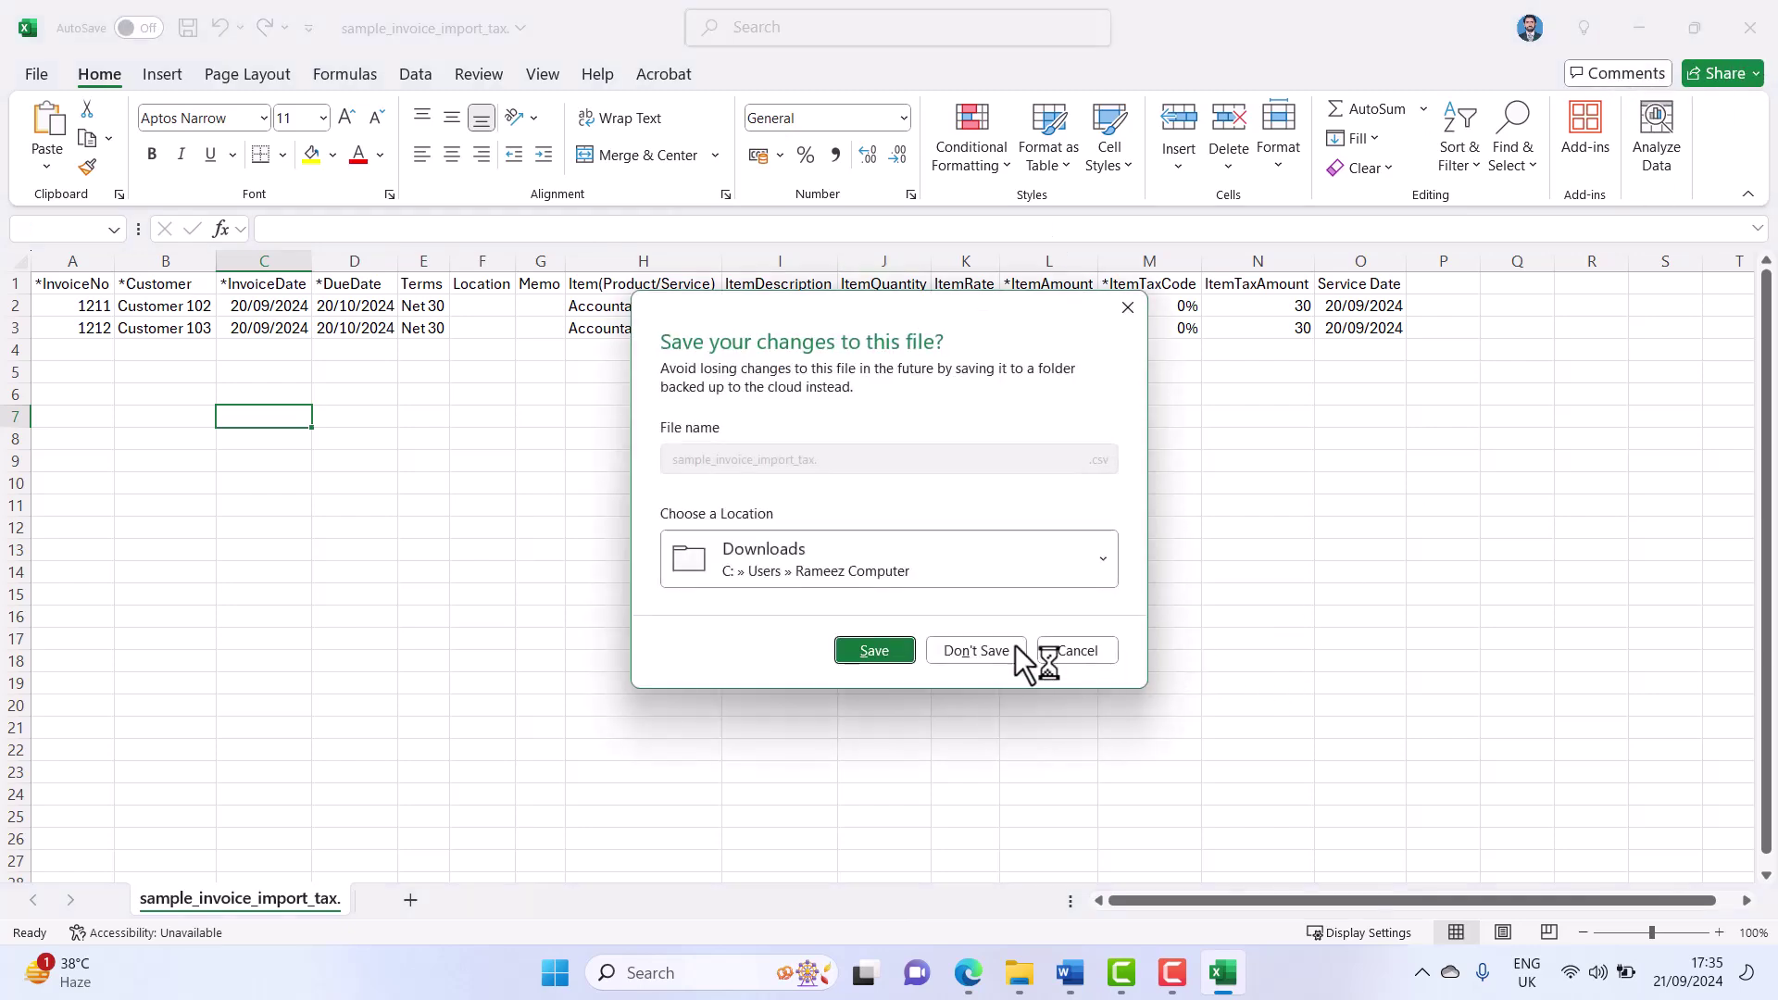
click(1013, 648)
click(1023, 972)
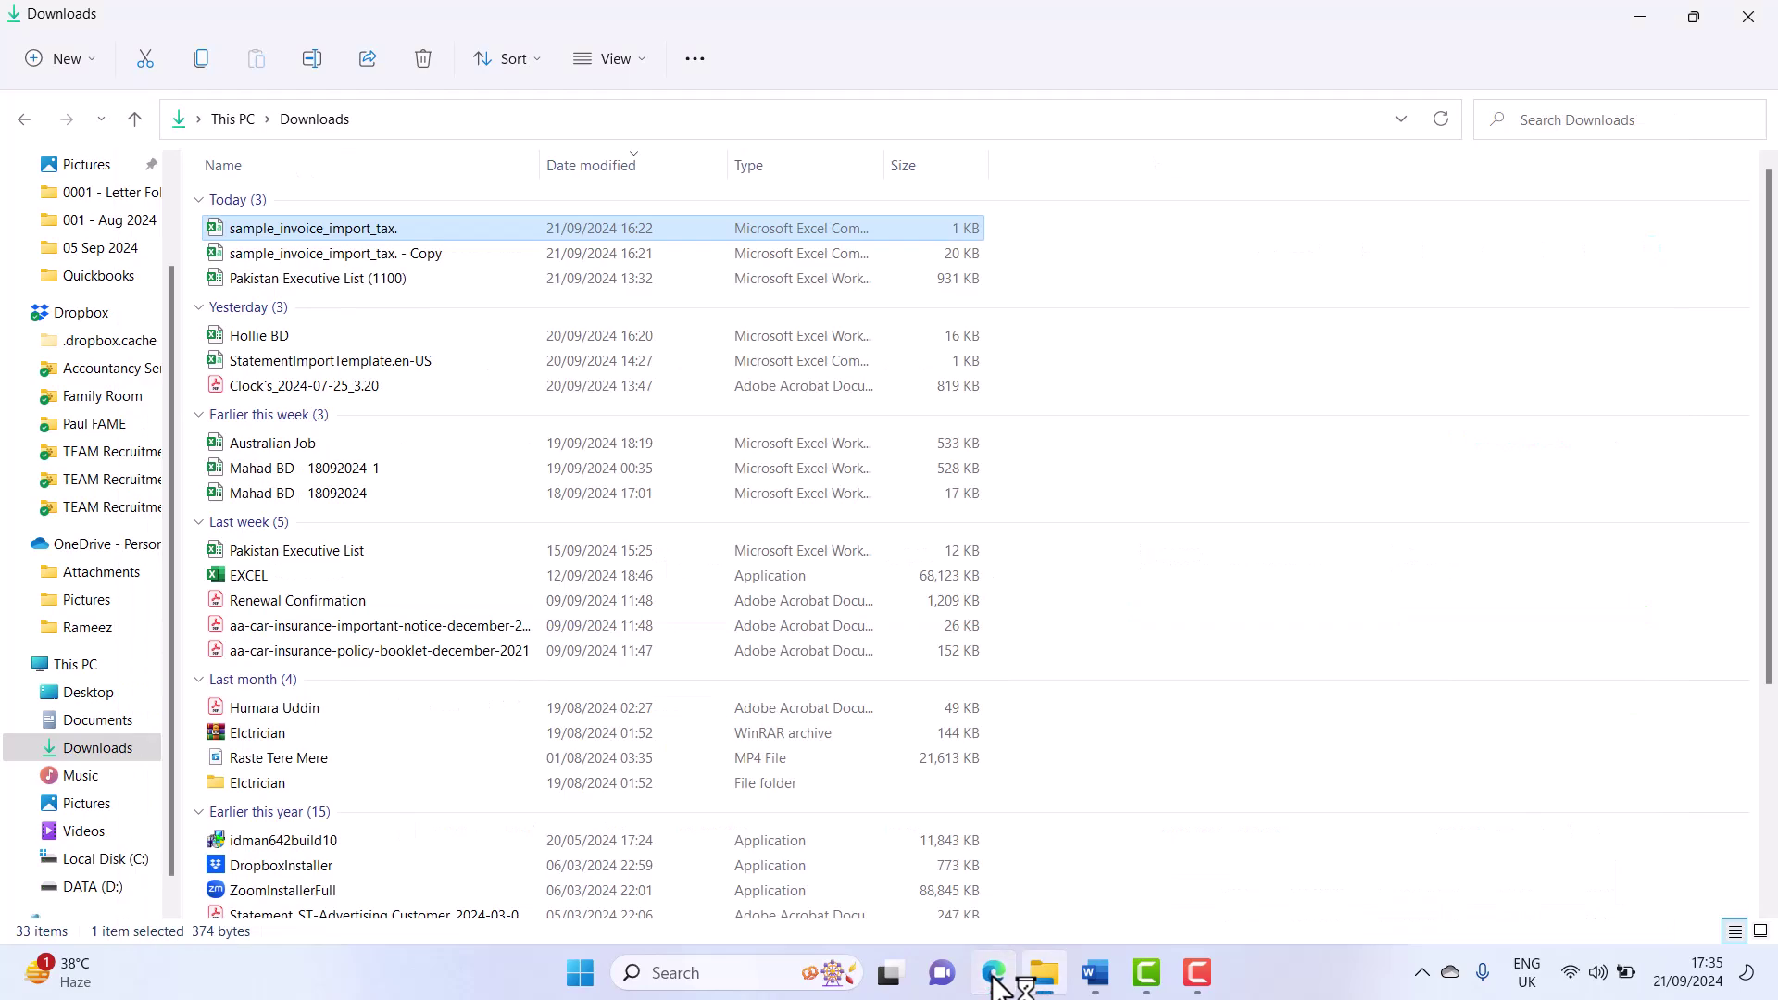
click(1023, 972)
- Start a new invoice import and choose the sample_invoice_import_tax. CSV file from the Downloads folder for upload
click(1697, 675)
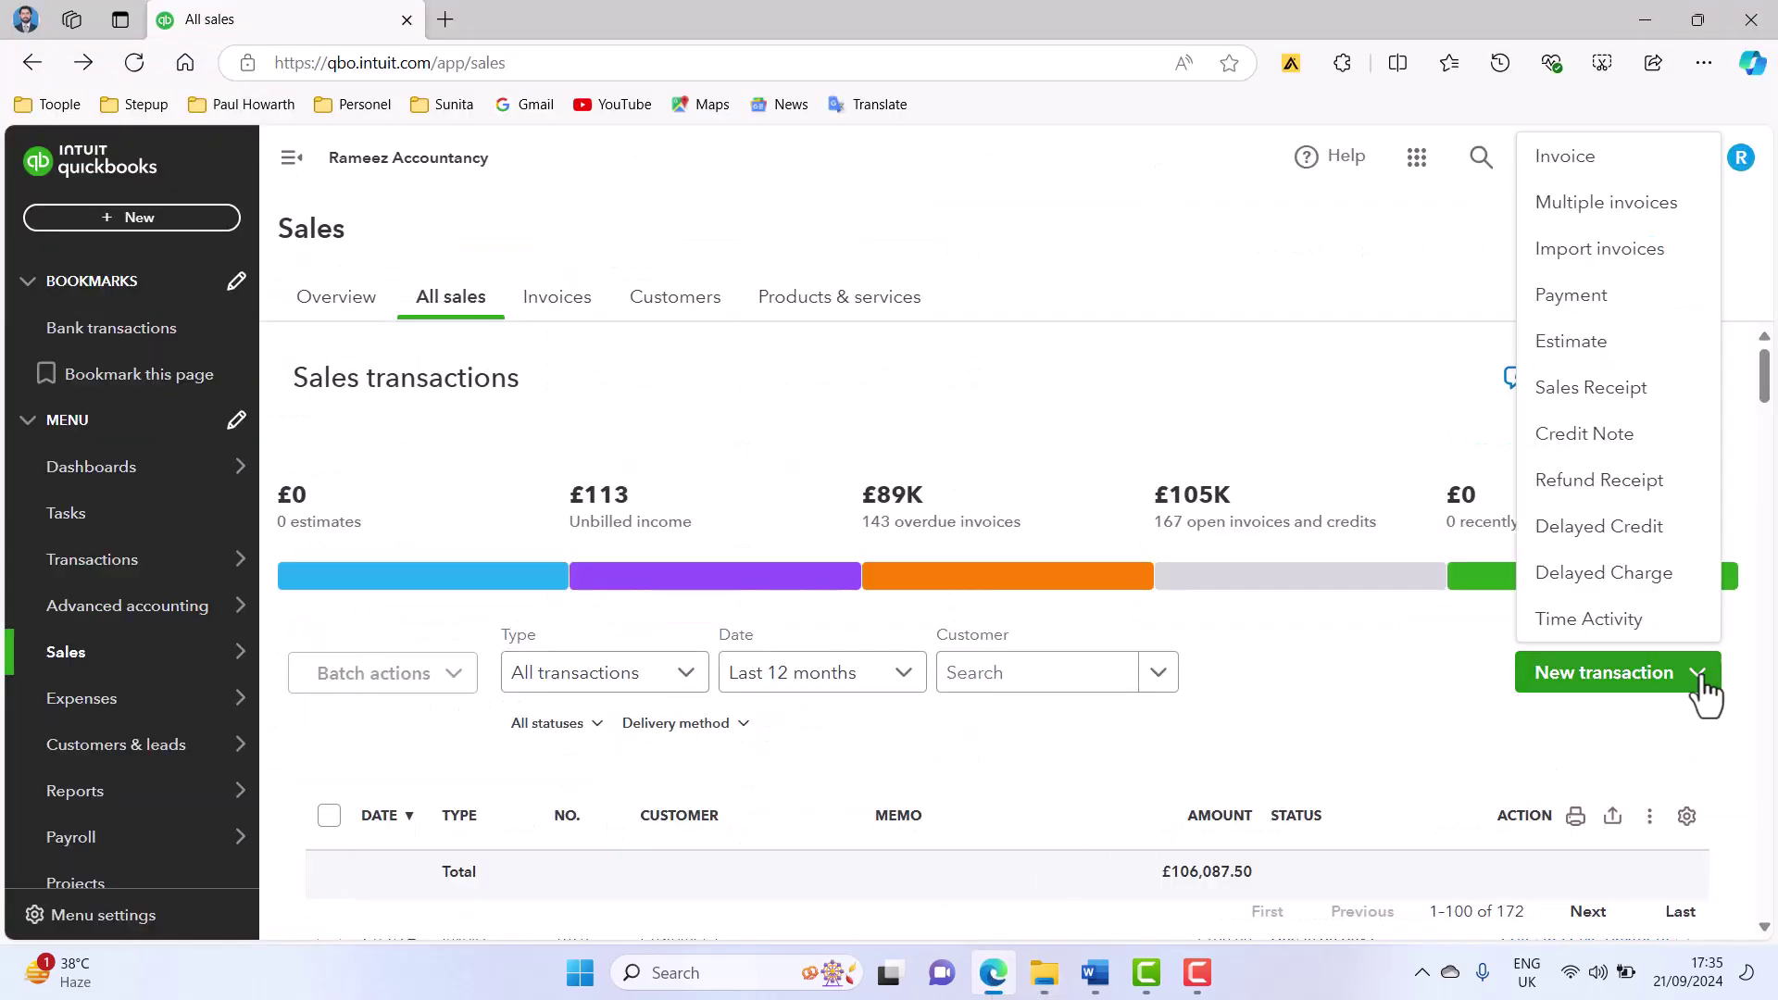
click(1552, 251)
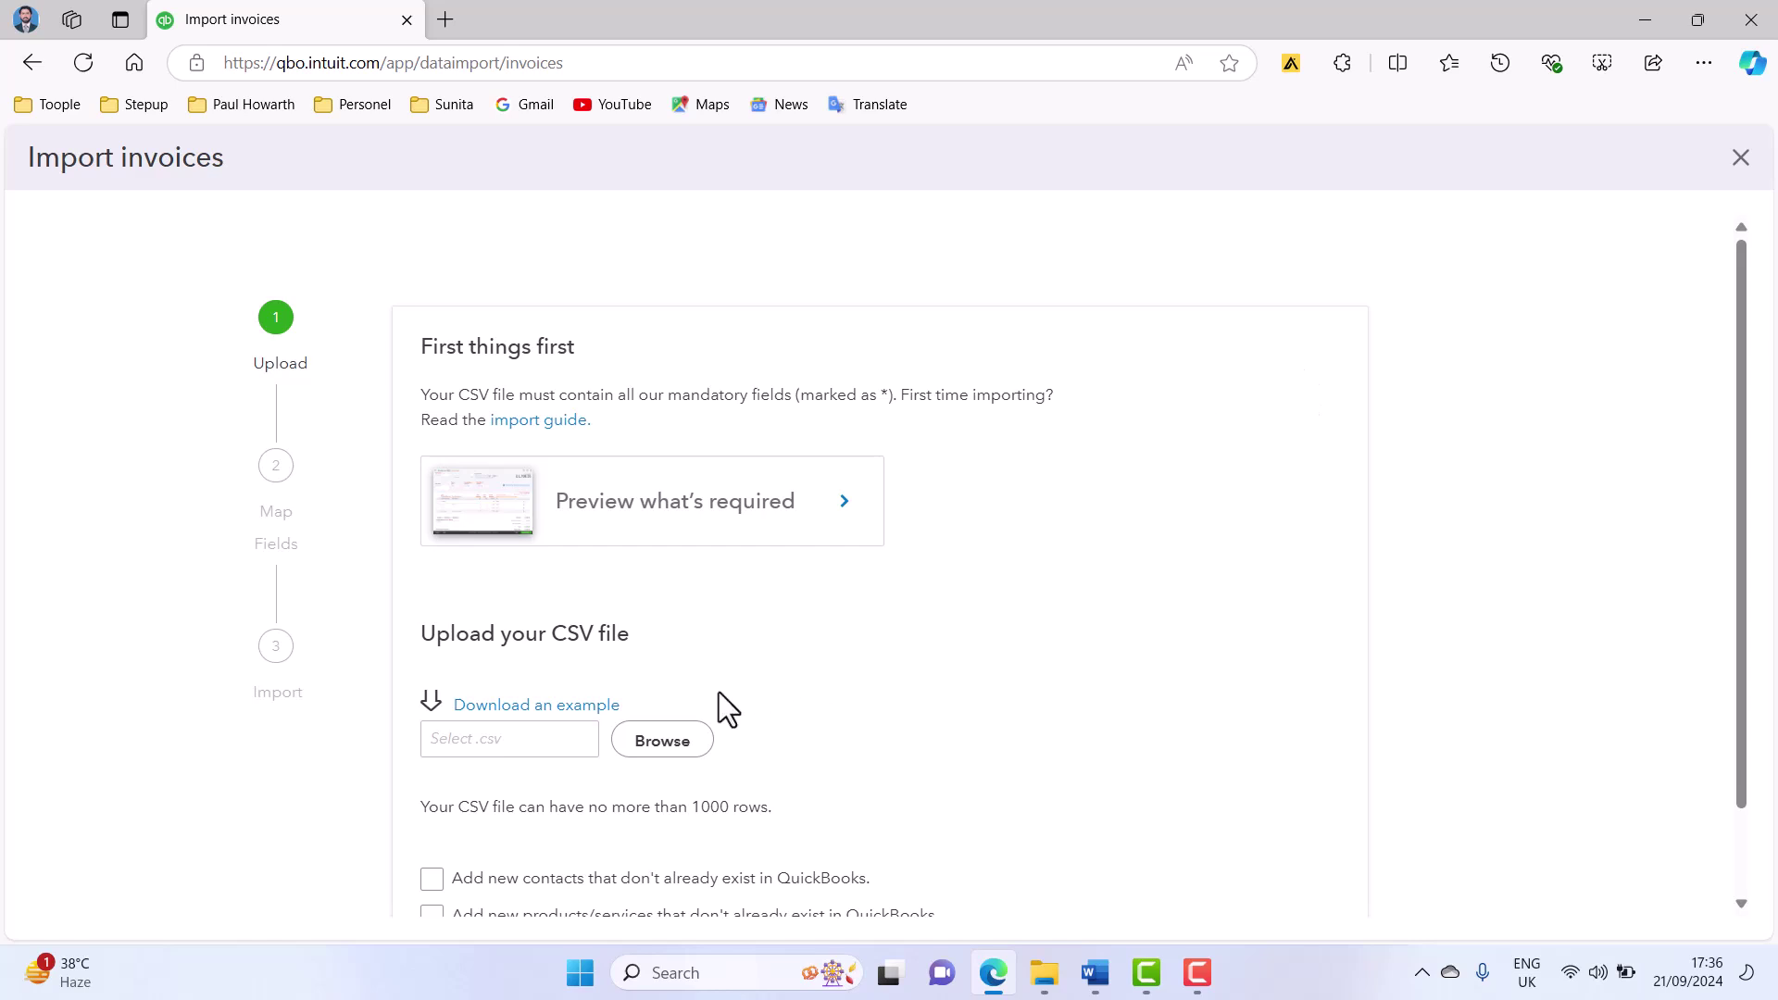
click(690, 741)
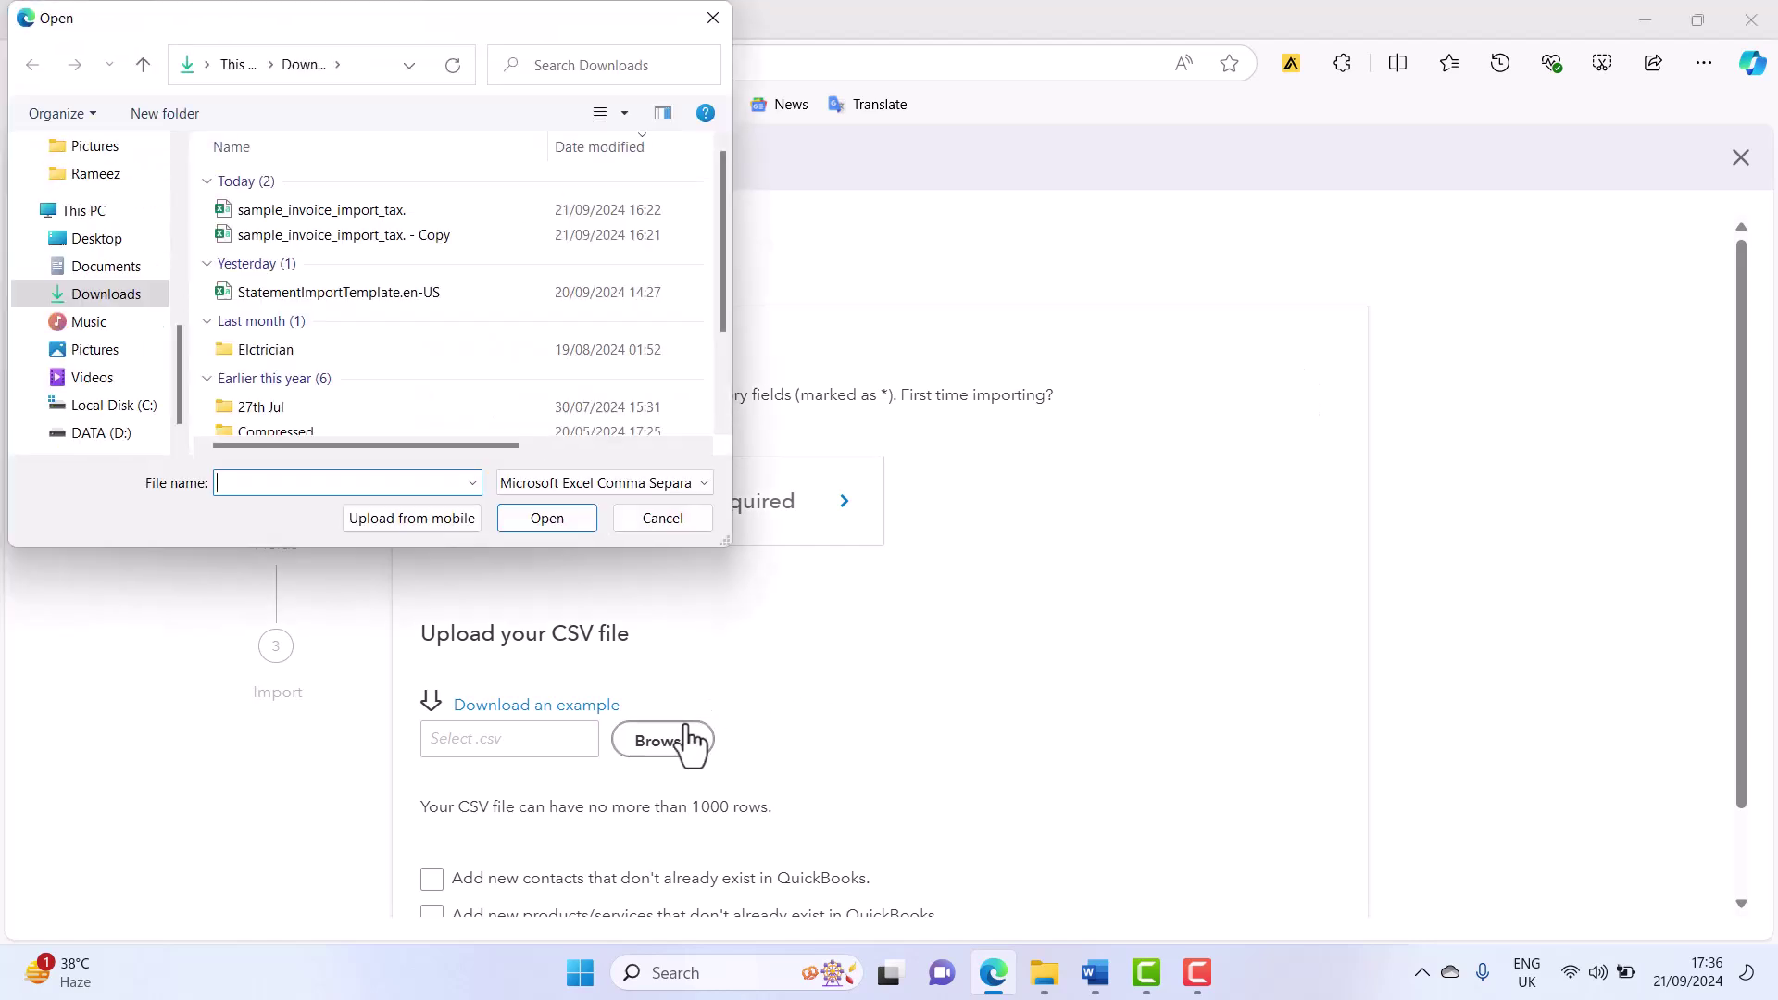
click(398, 209)
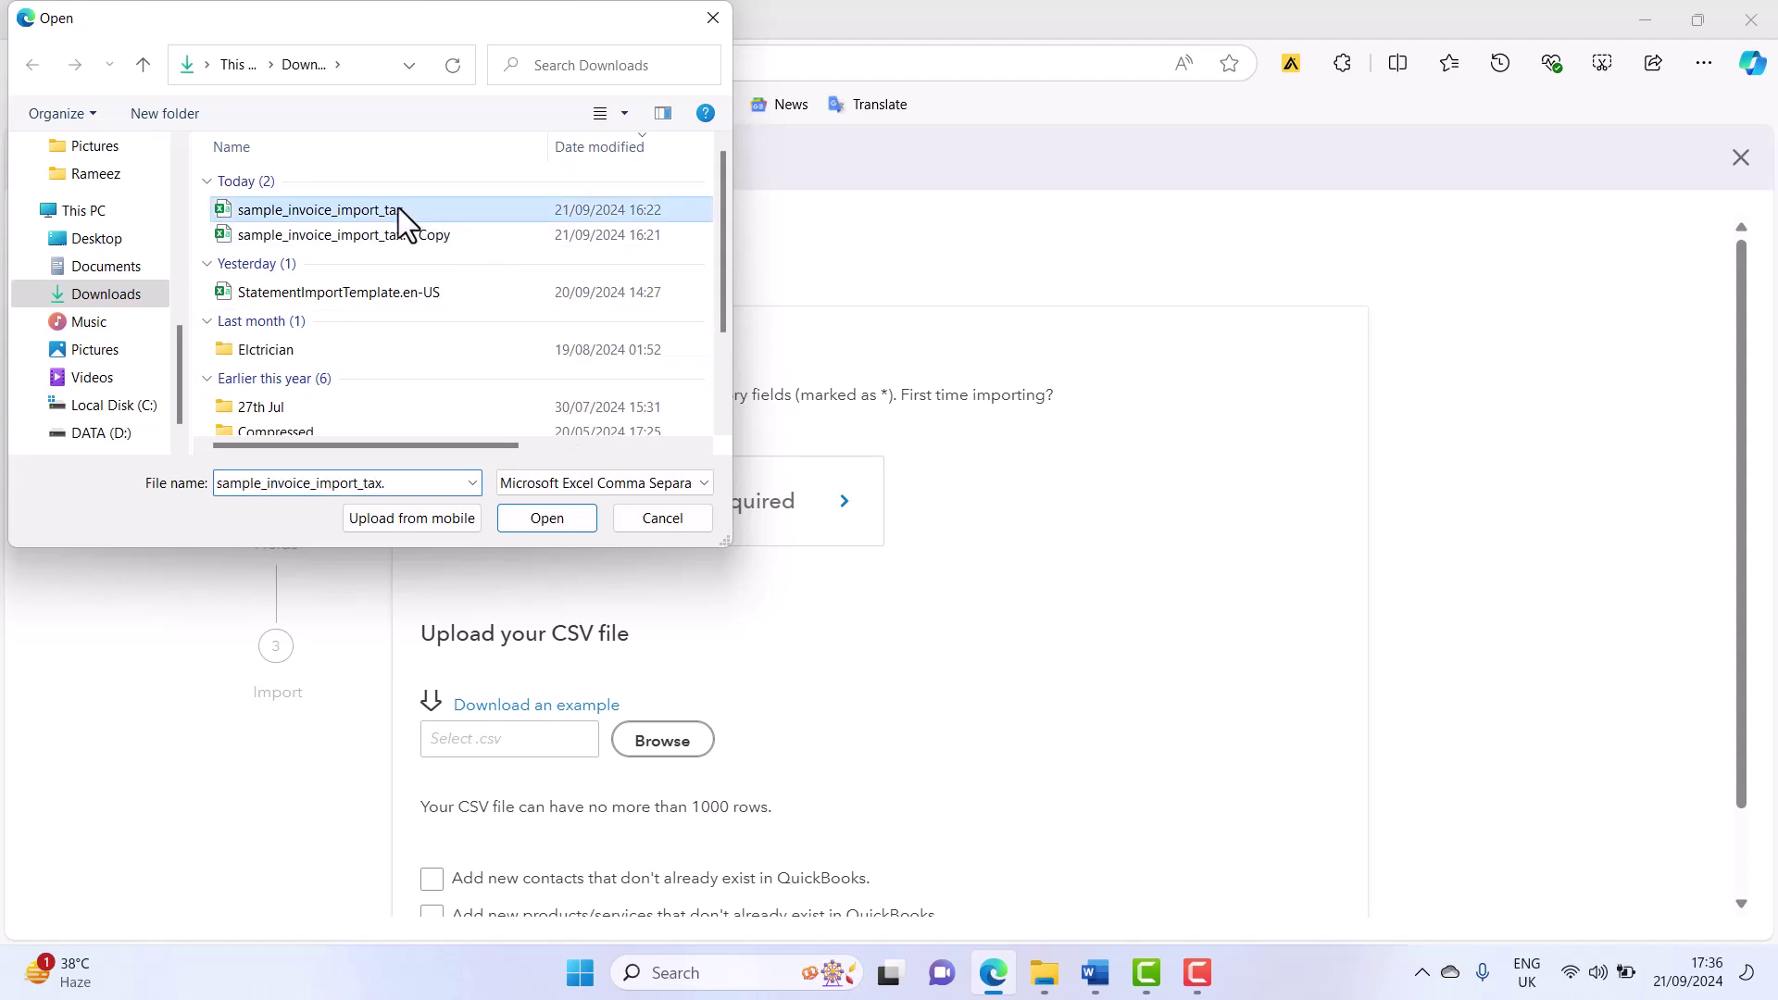
click(536, 522)
scroll(906, 558, down, 1)
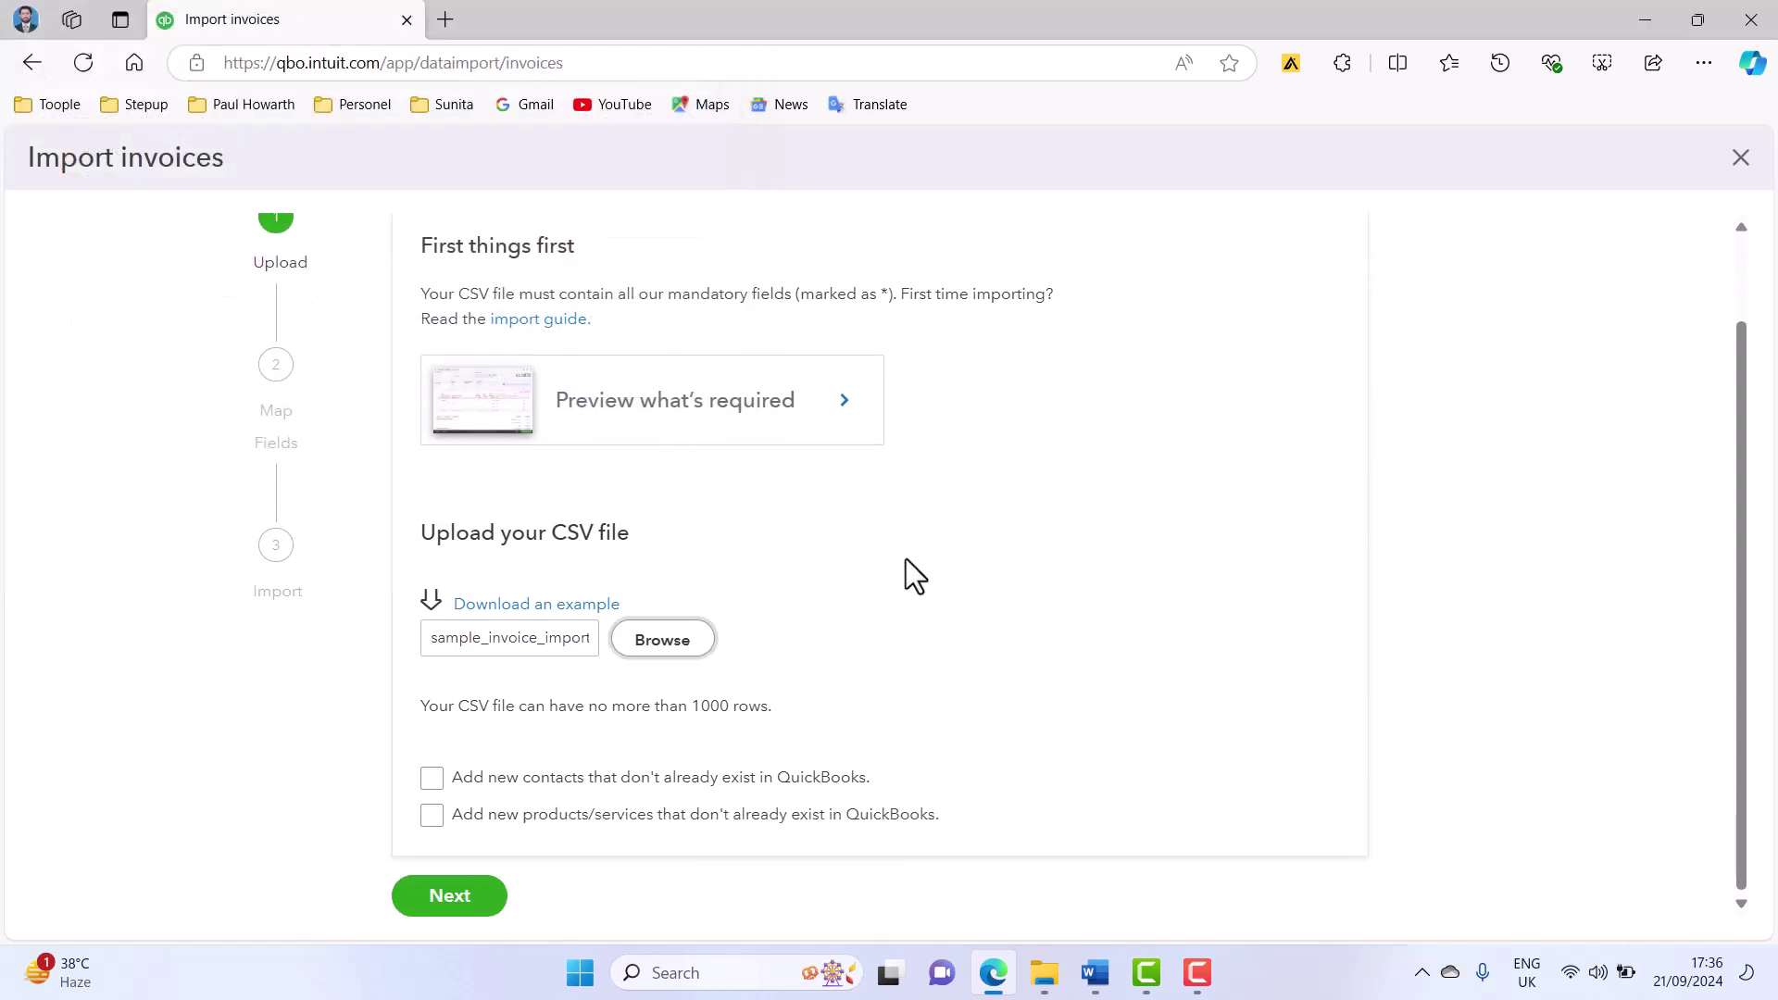
- Enable adding new contacts and new products/services that don't already exist in QuickBooks, and continue to field mapping
click(441, 787)
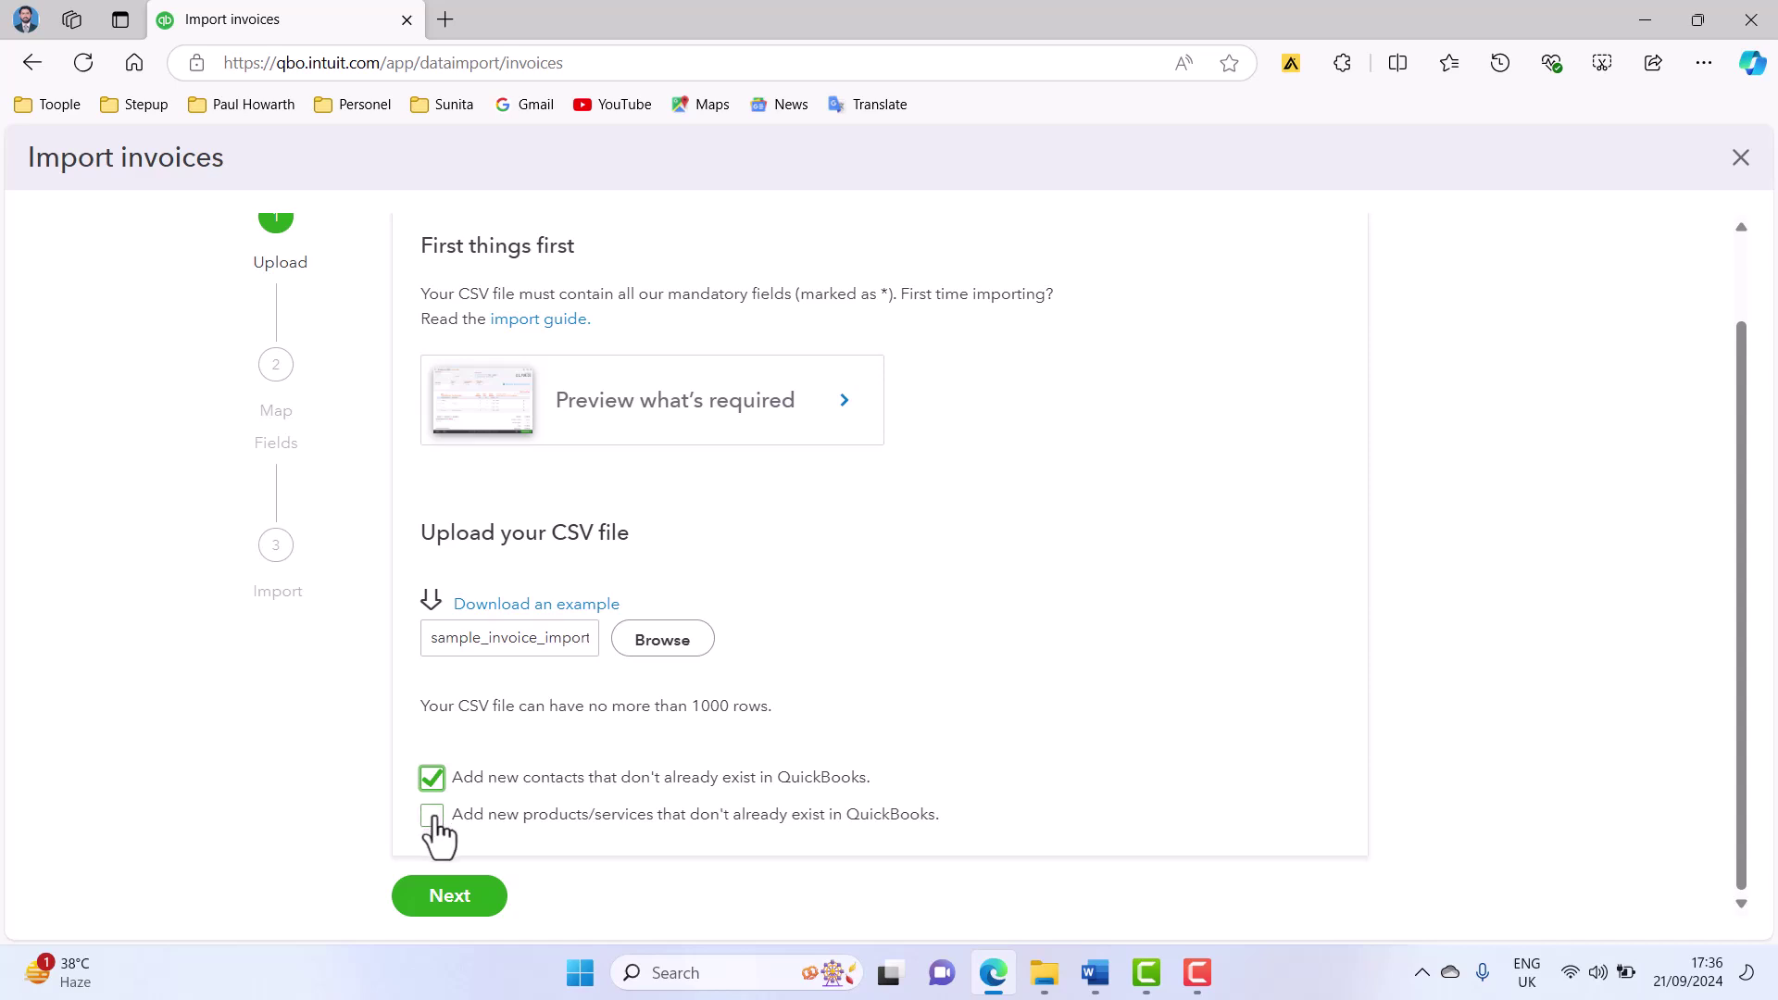
click(433, 817)
click(440, 905)
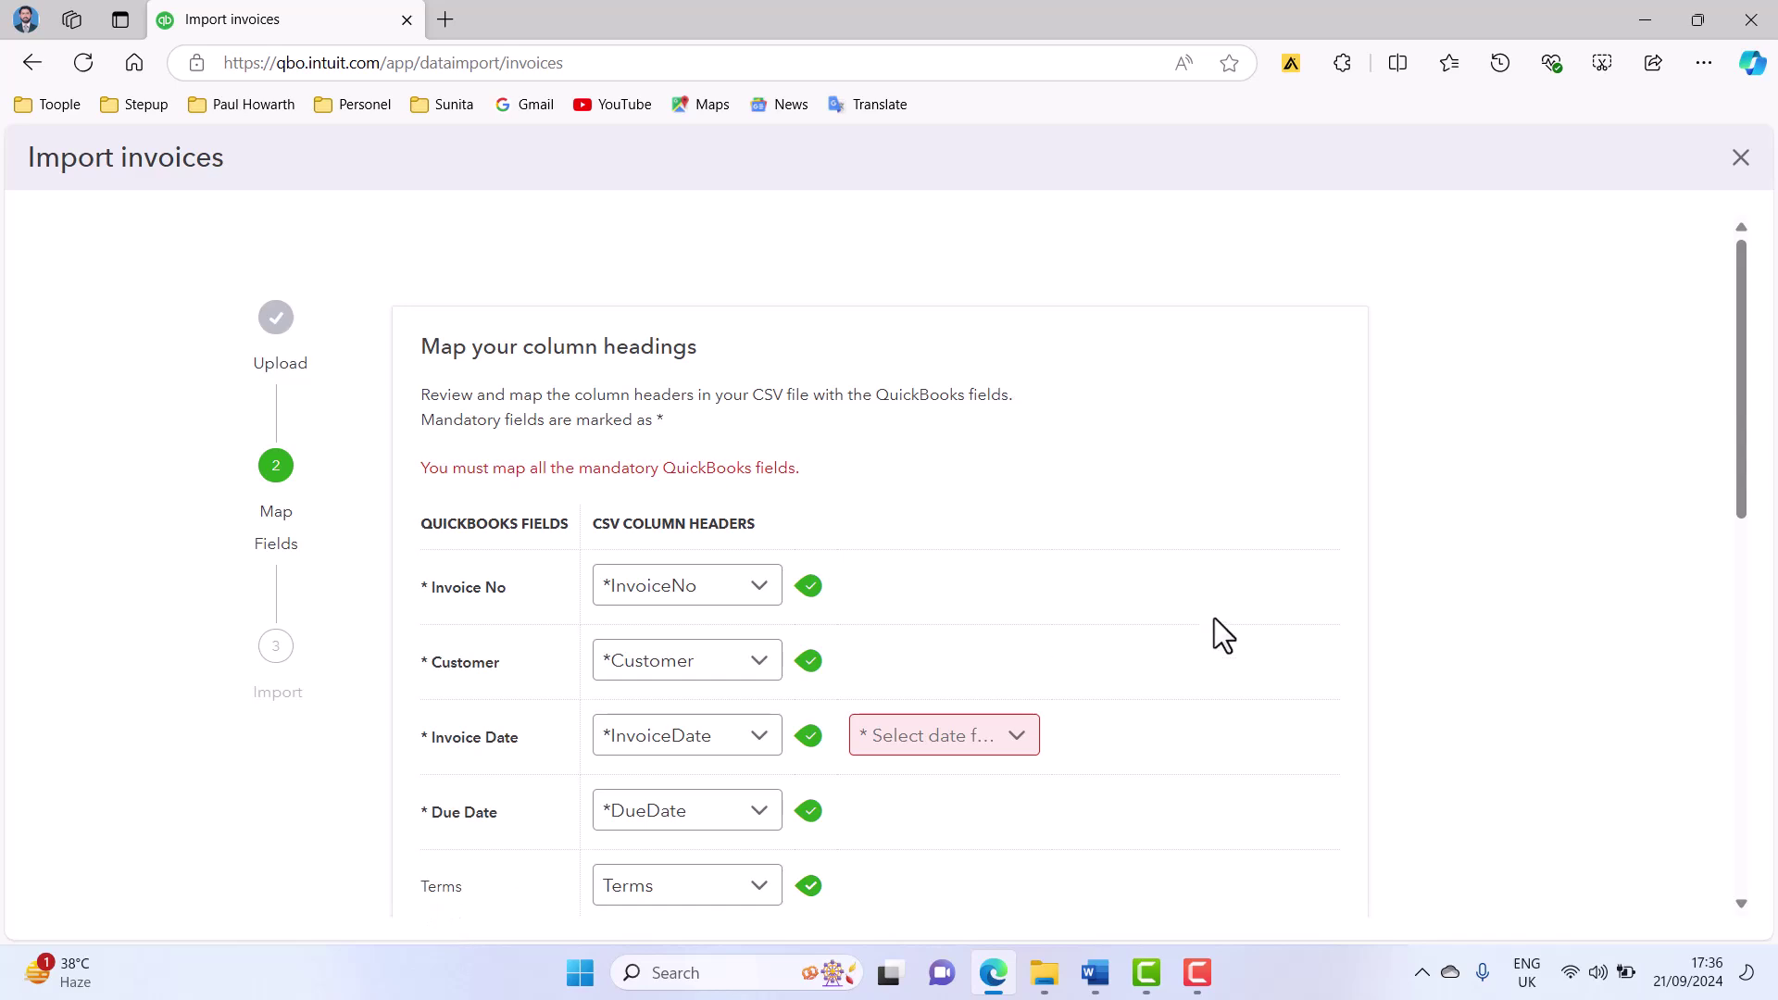
- Map the second file's columns with invoice date format D/M/YYYY and item amount Exclusive of tax, and continue to the VAT codes
click(1018, 741)
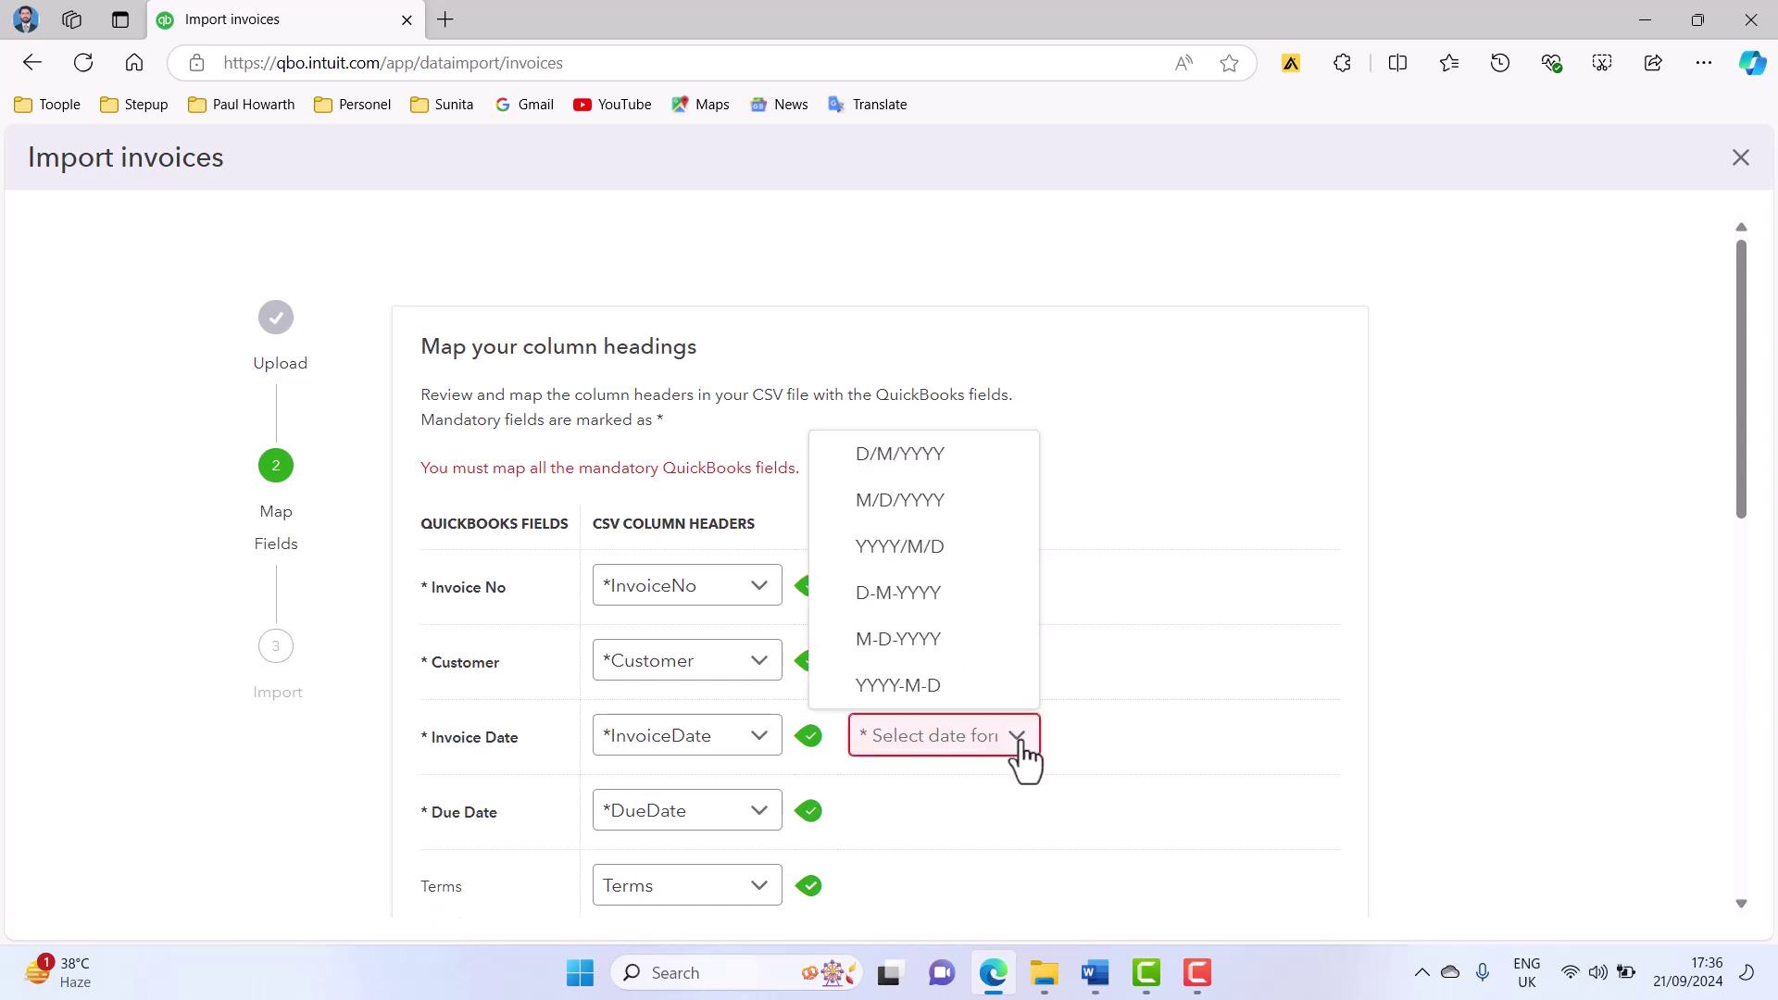
click(932, 455)
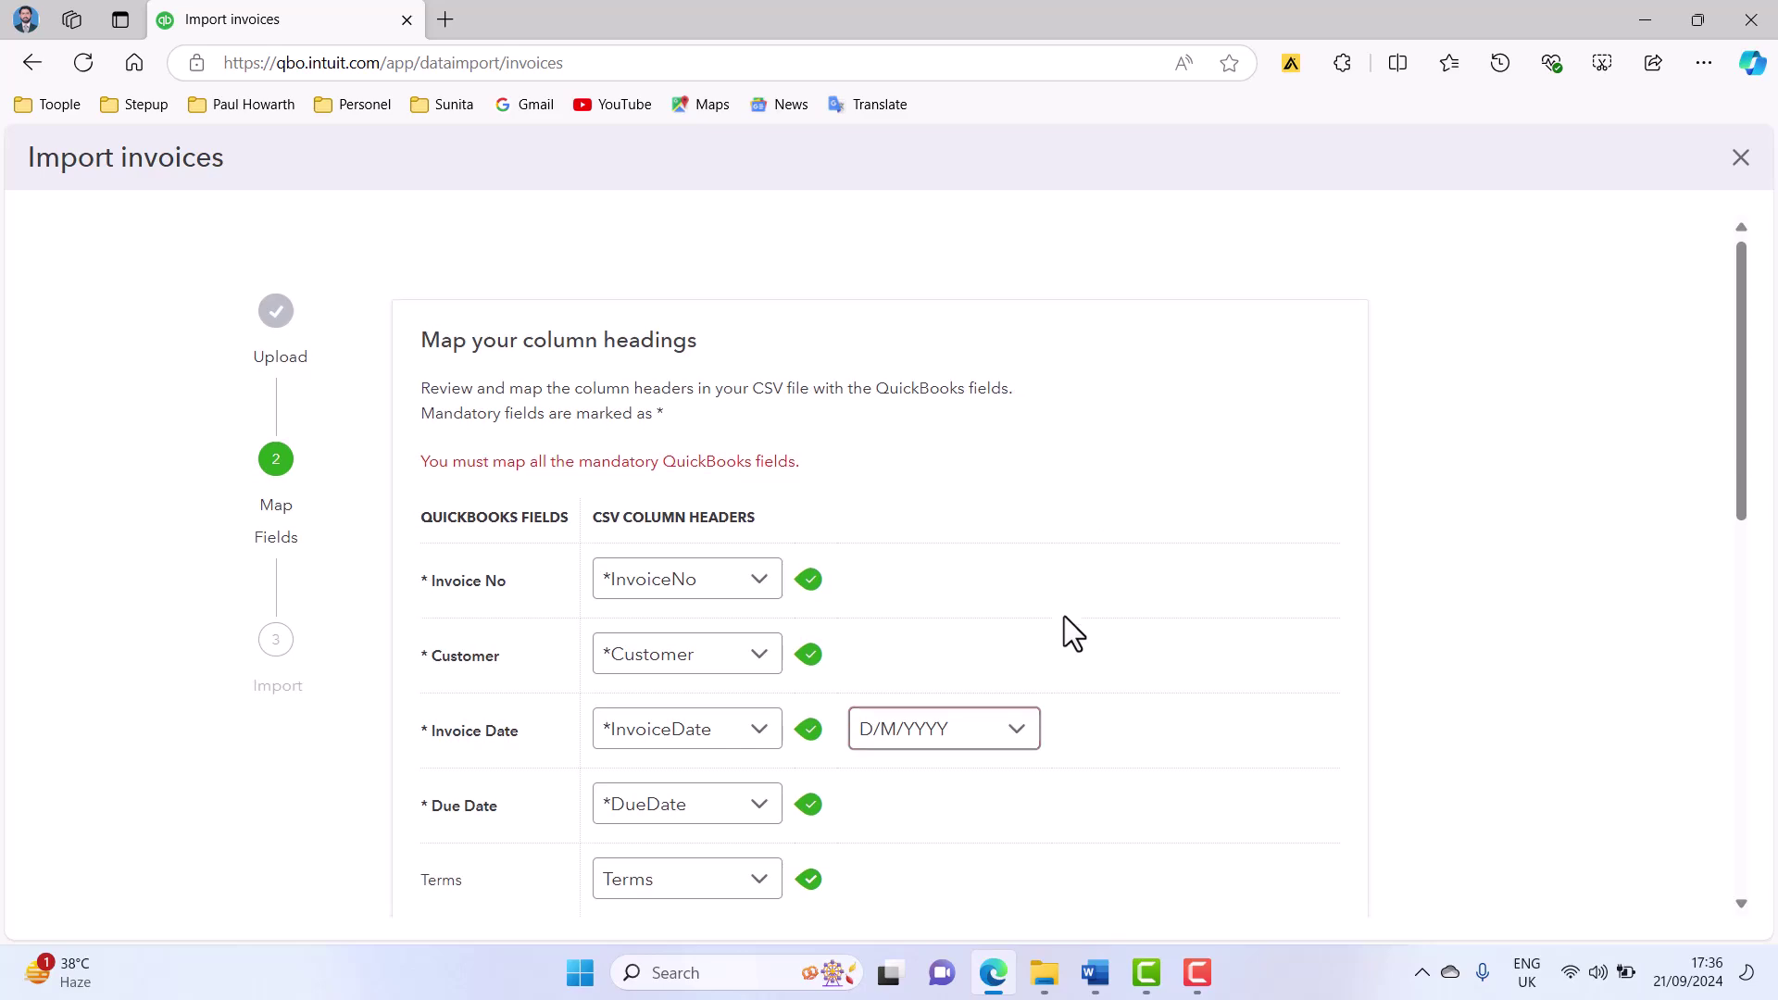
scroll(1063, 626, down, 7)
click(1007, 659)
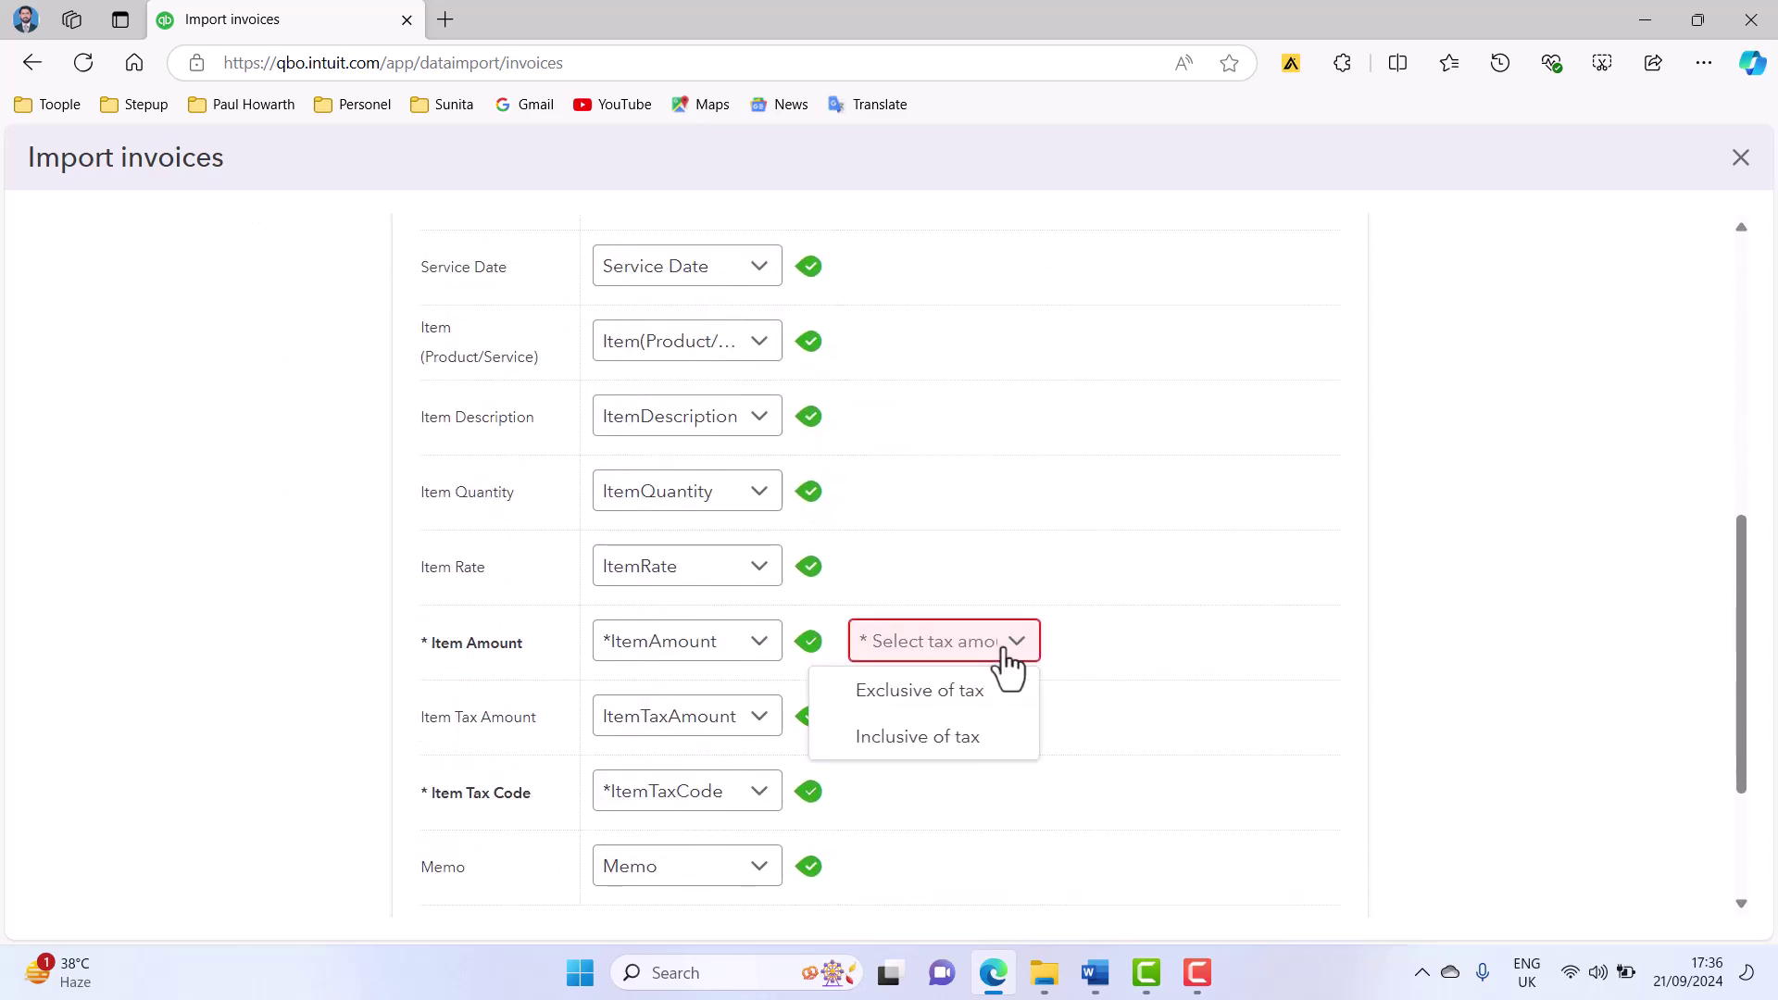
click(988, 694)
scroll(1046, 657, down, 3)
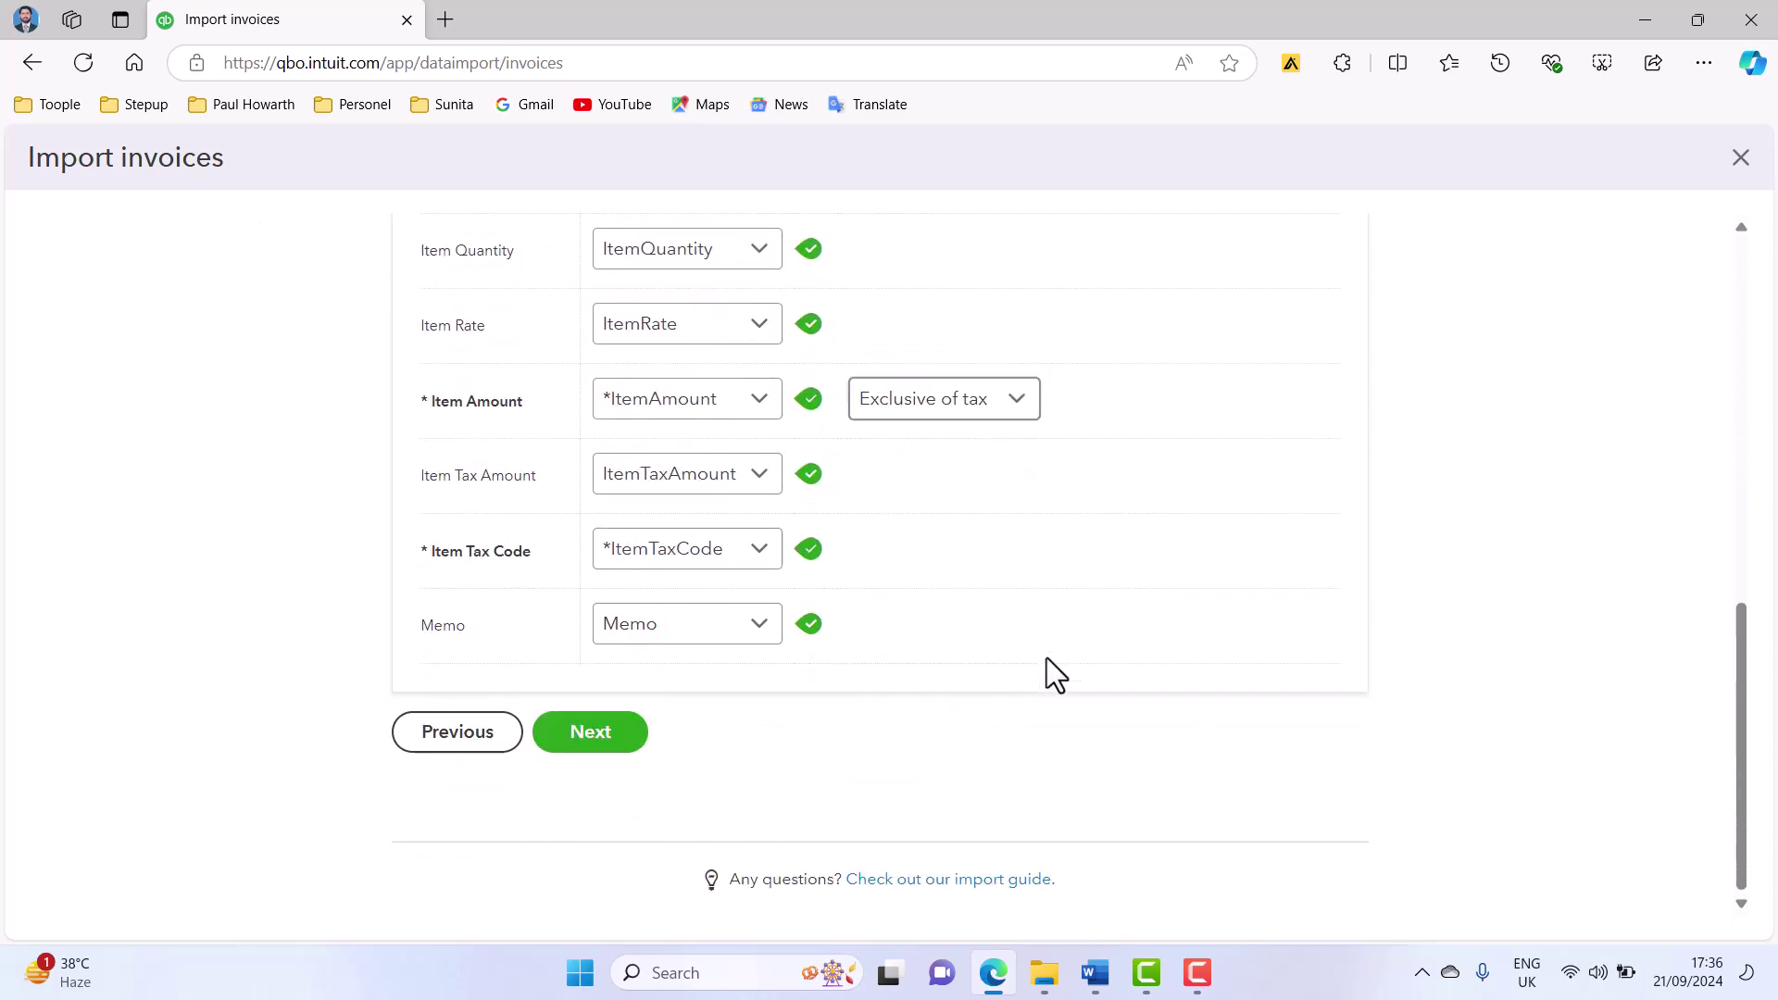
click(604, 741)
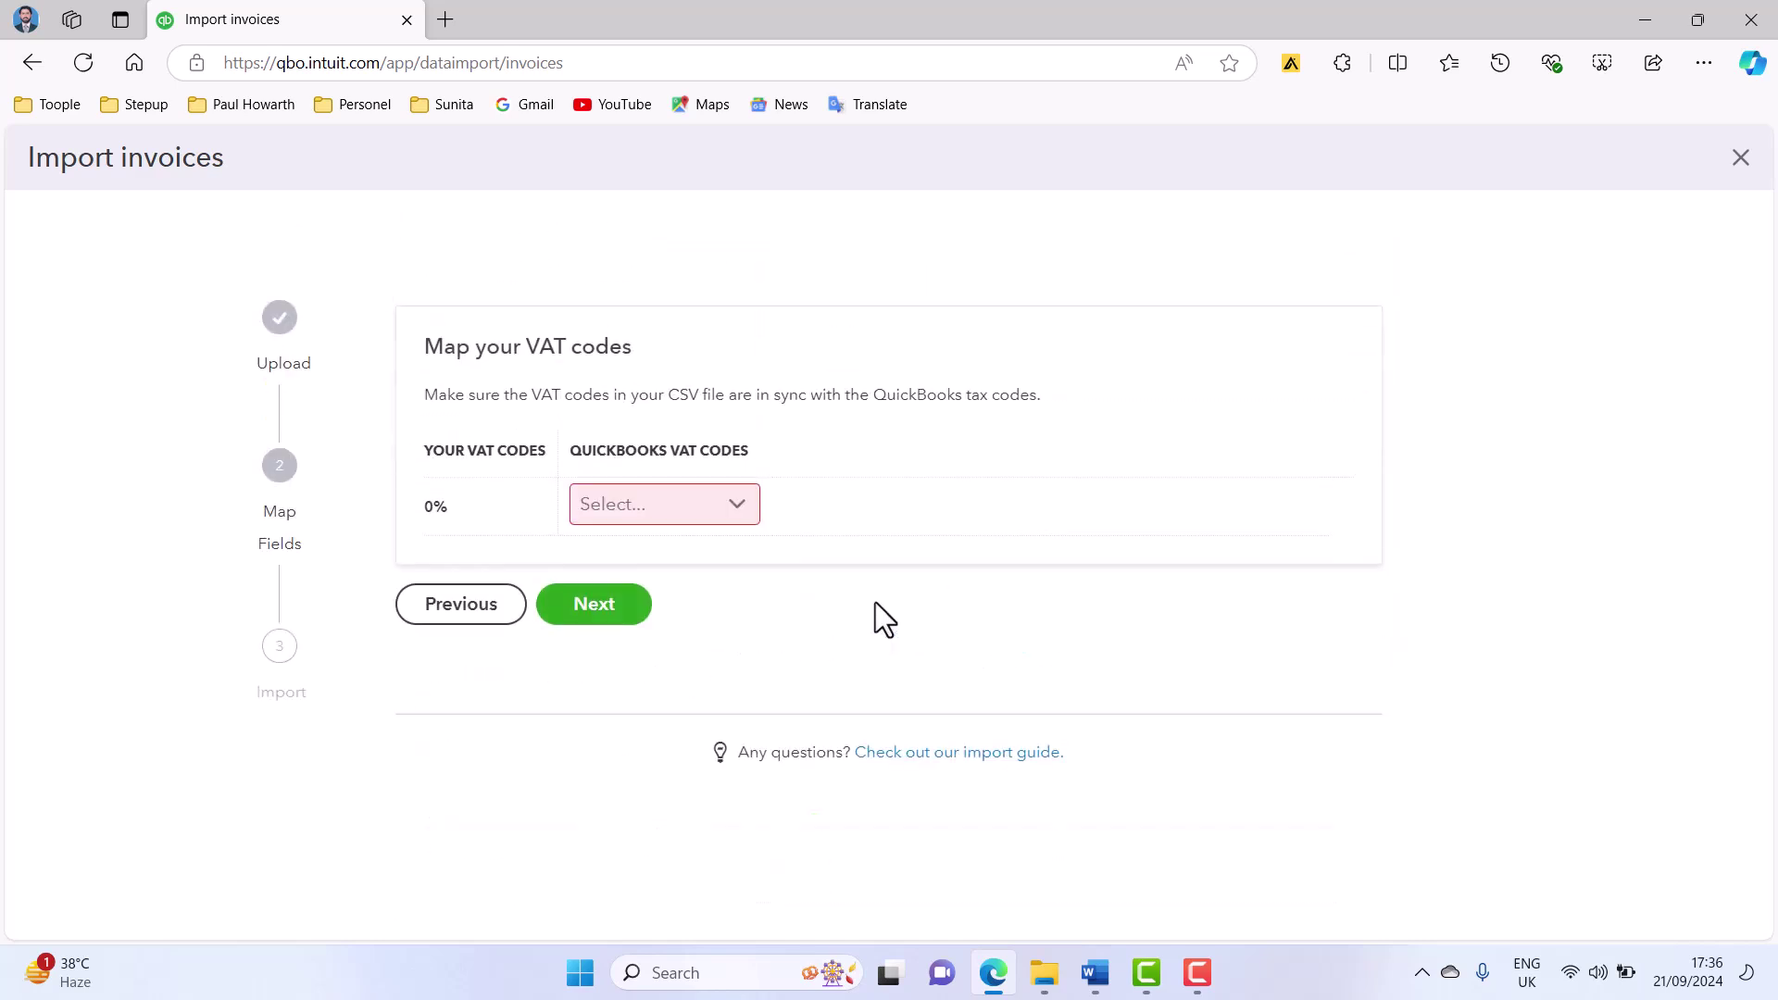
- Map the CSV file's 0% VAT code to the QuickBooks VAT code 0.0% Z
click(706, 509)
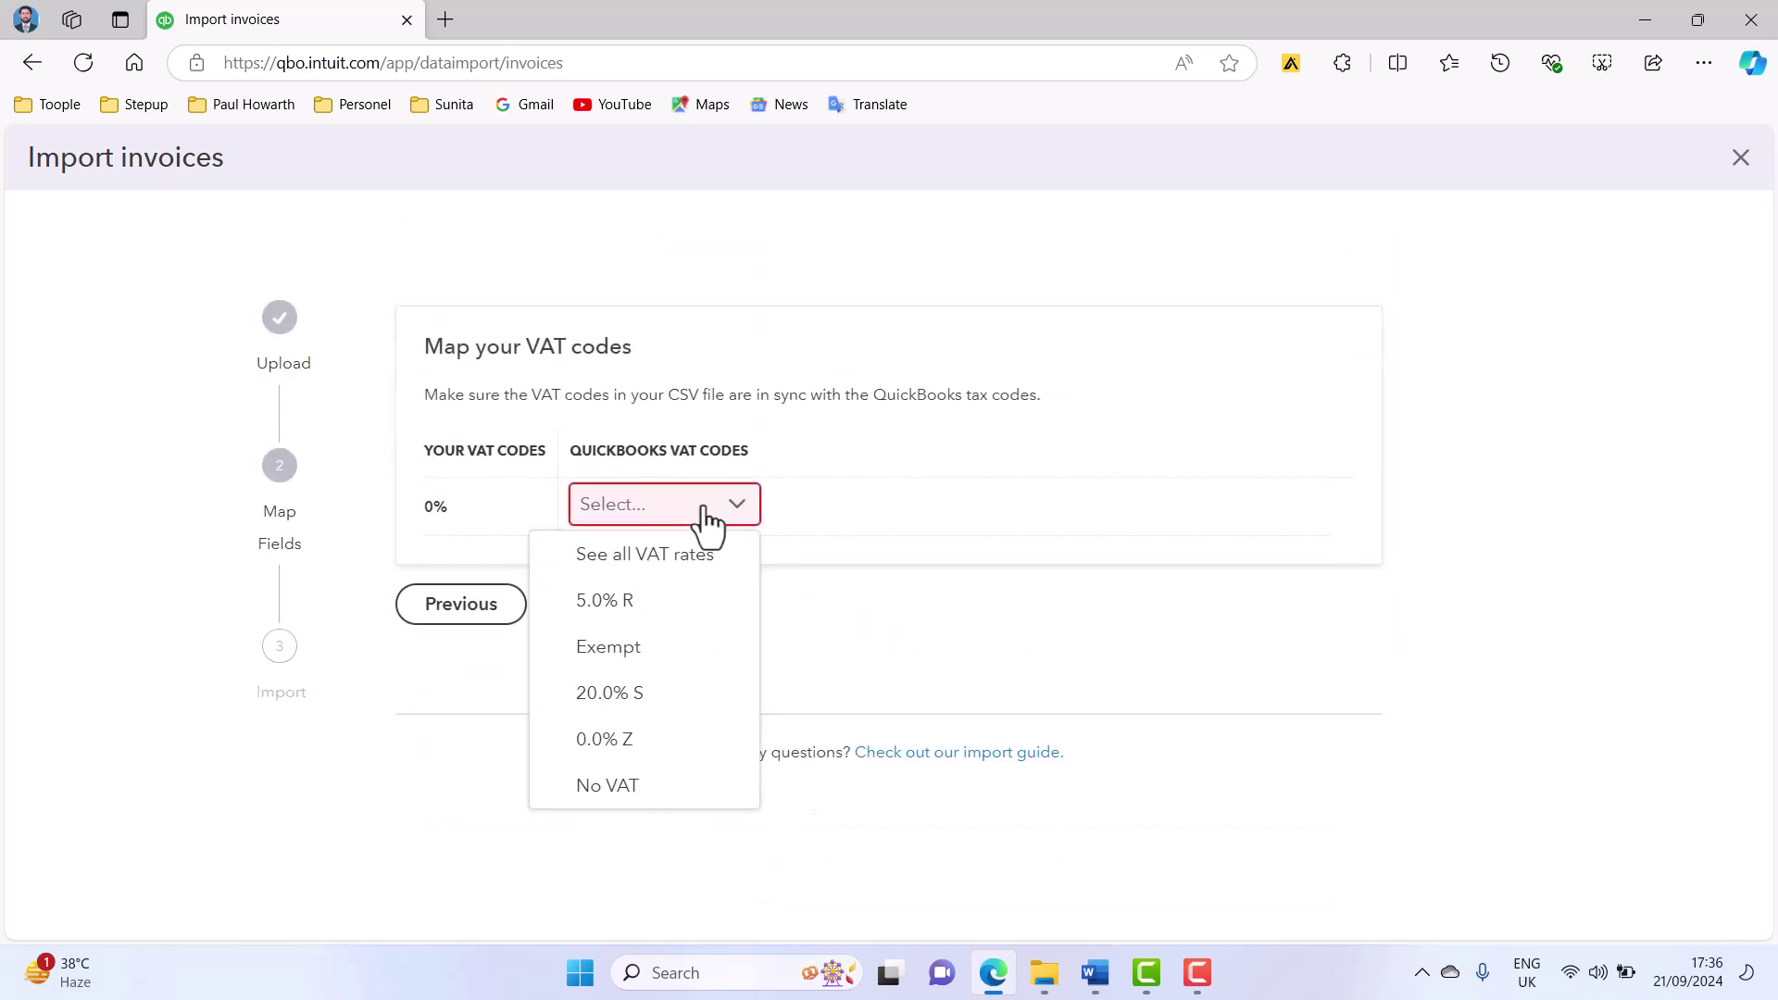
click(683, 742)
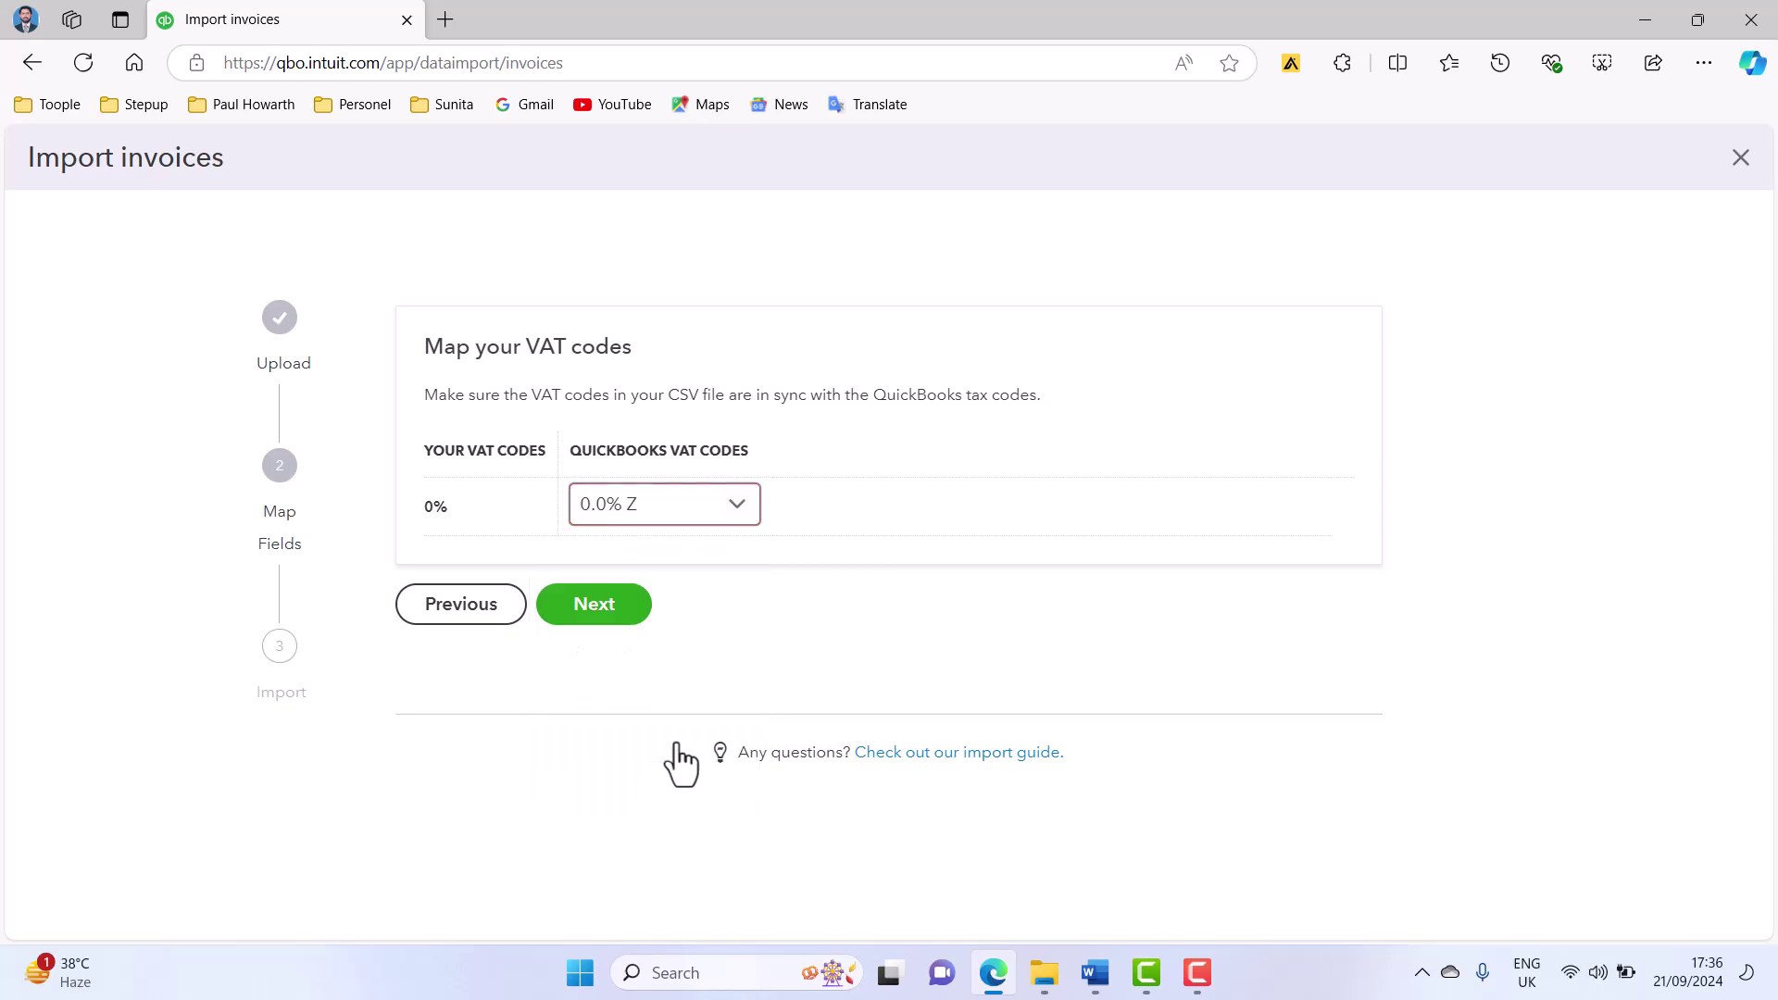
- Continue from the VAT code mapping, run the invoice import and close the import summary
click(637, 611)
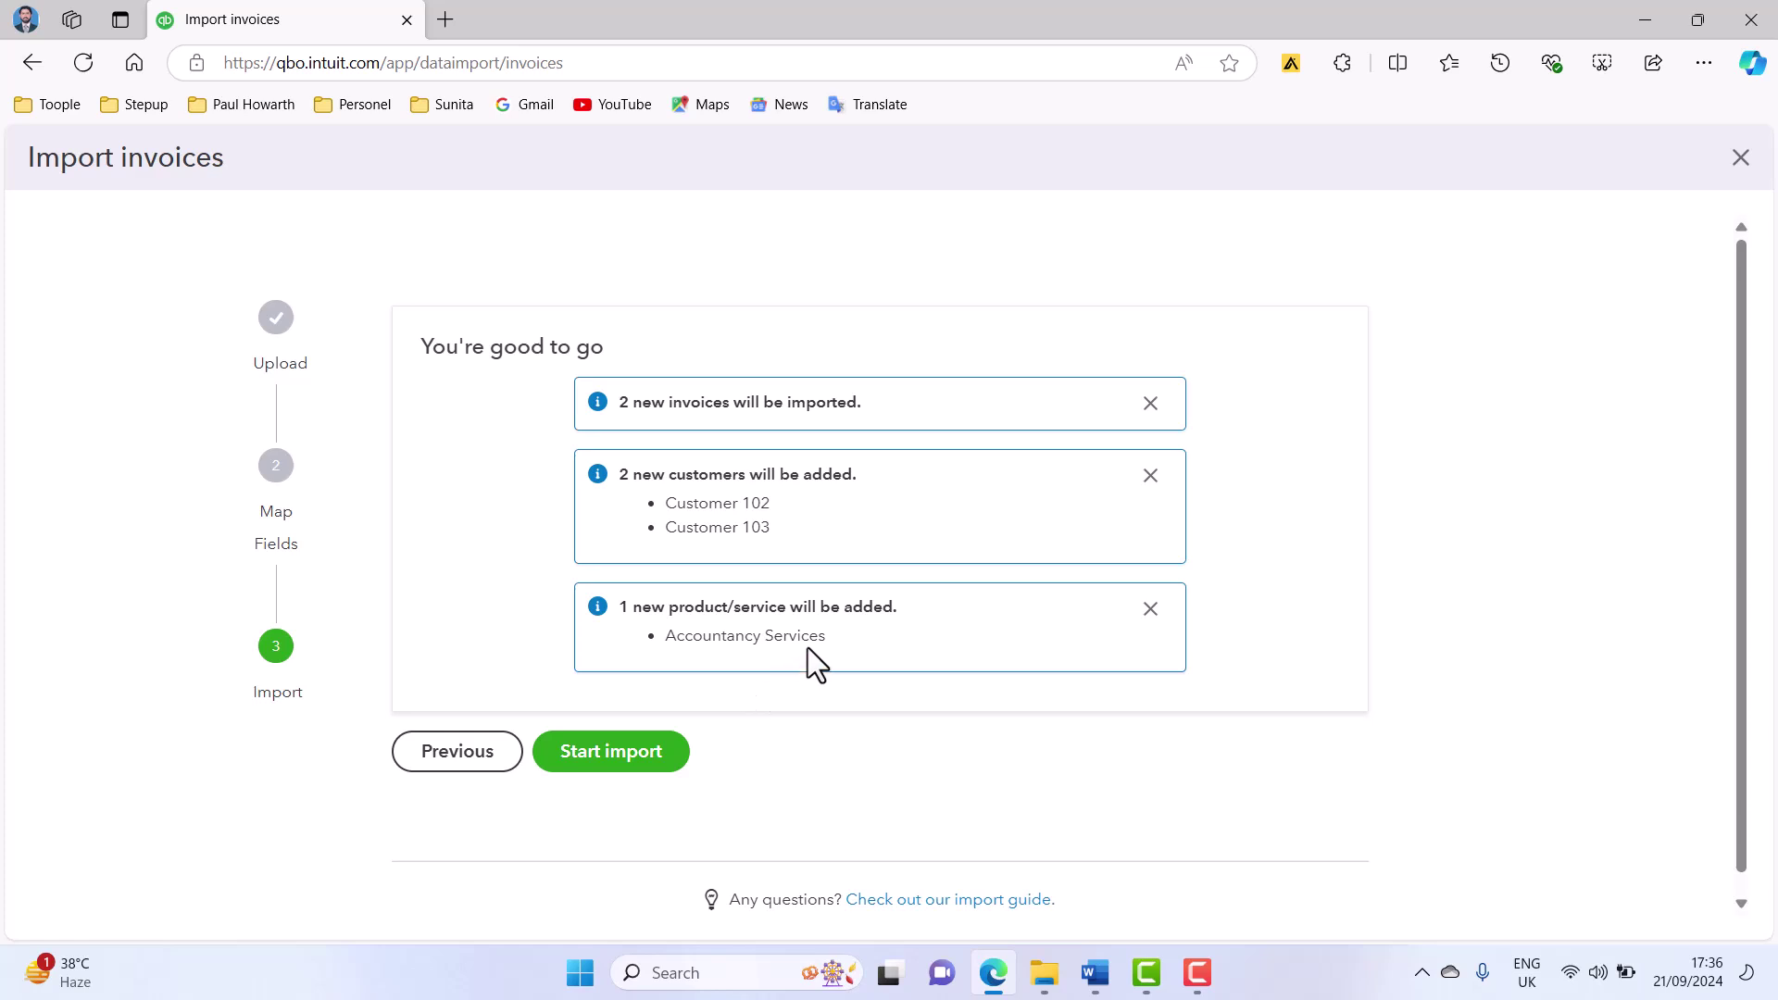
click(597, 761)
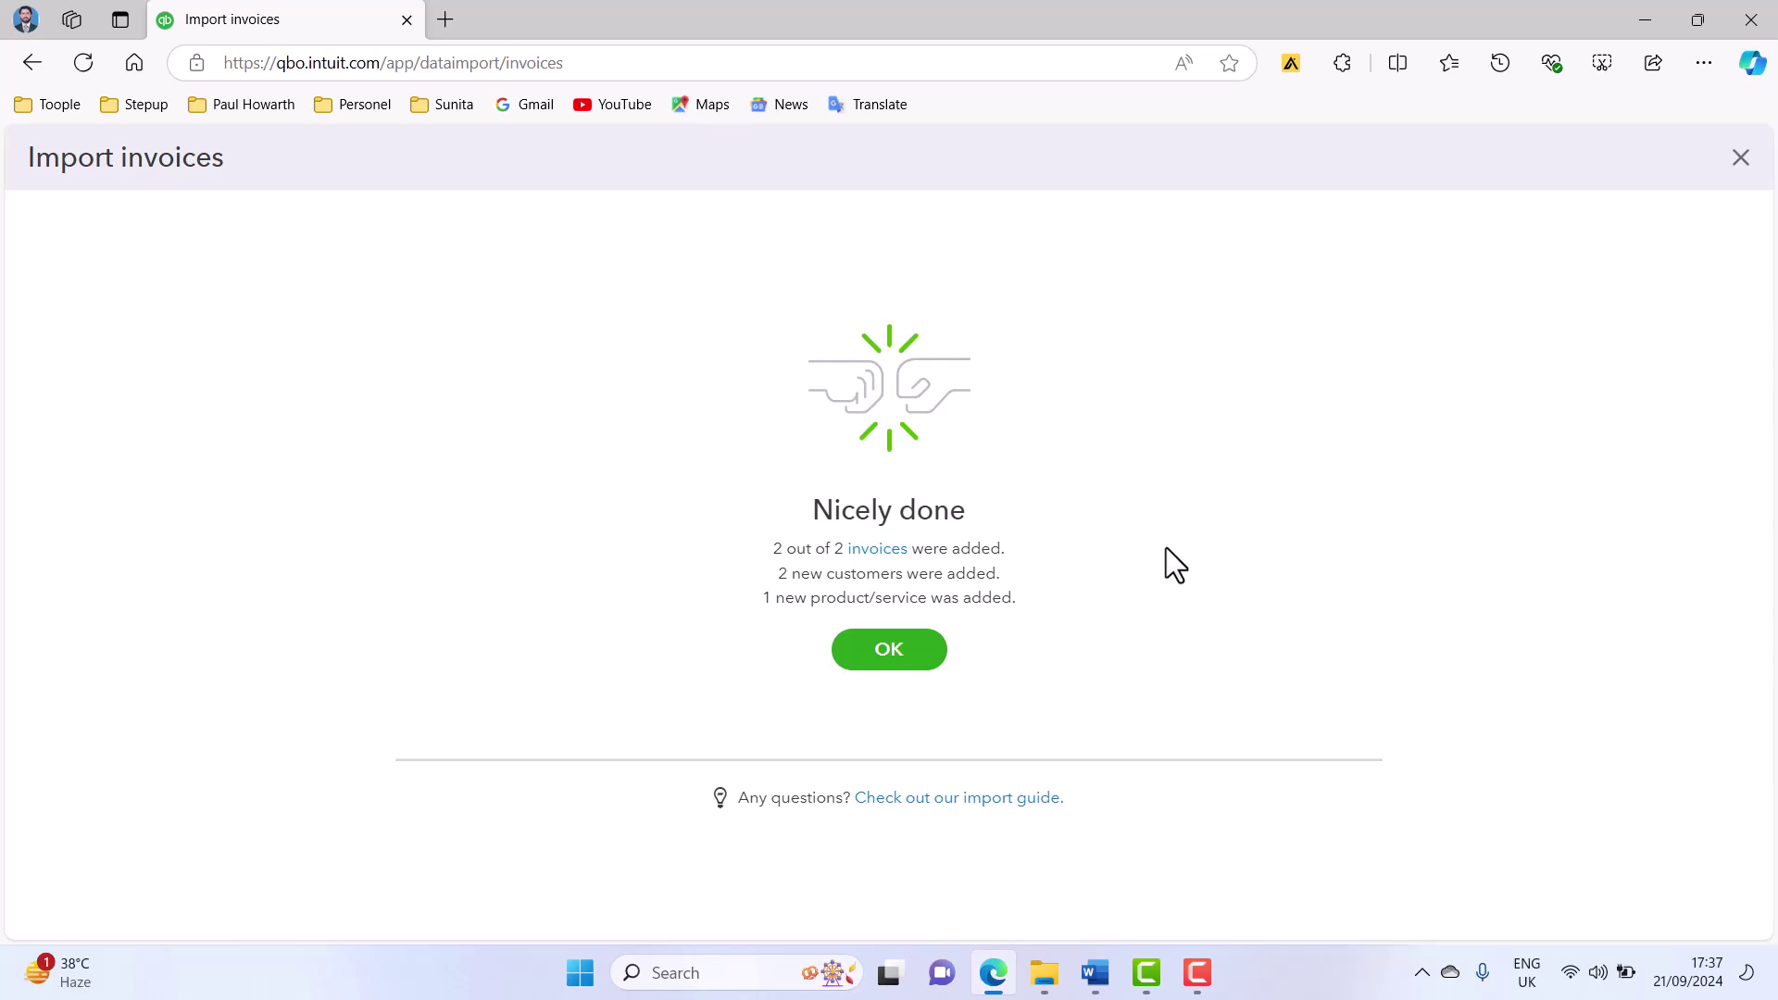
click(916, 647)
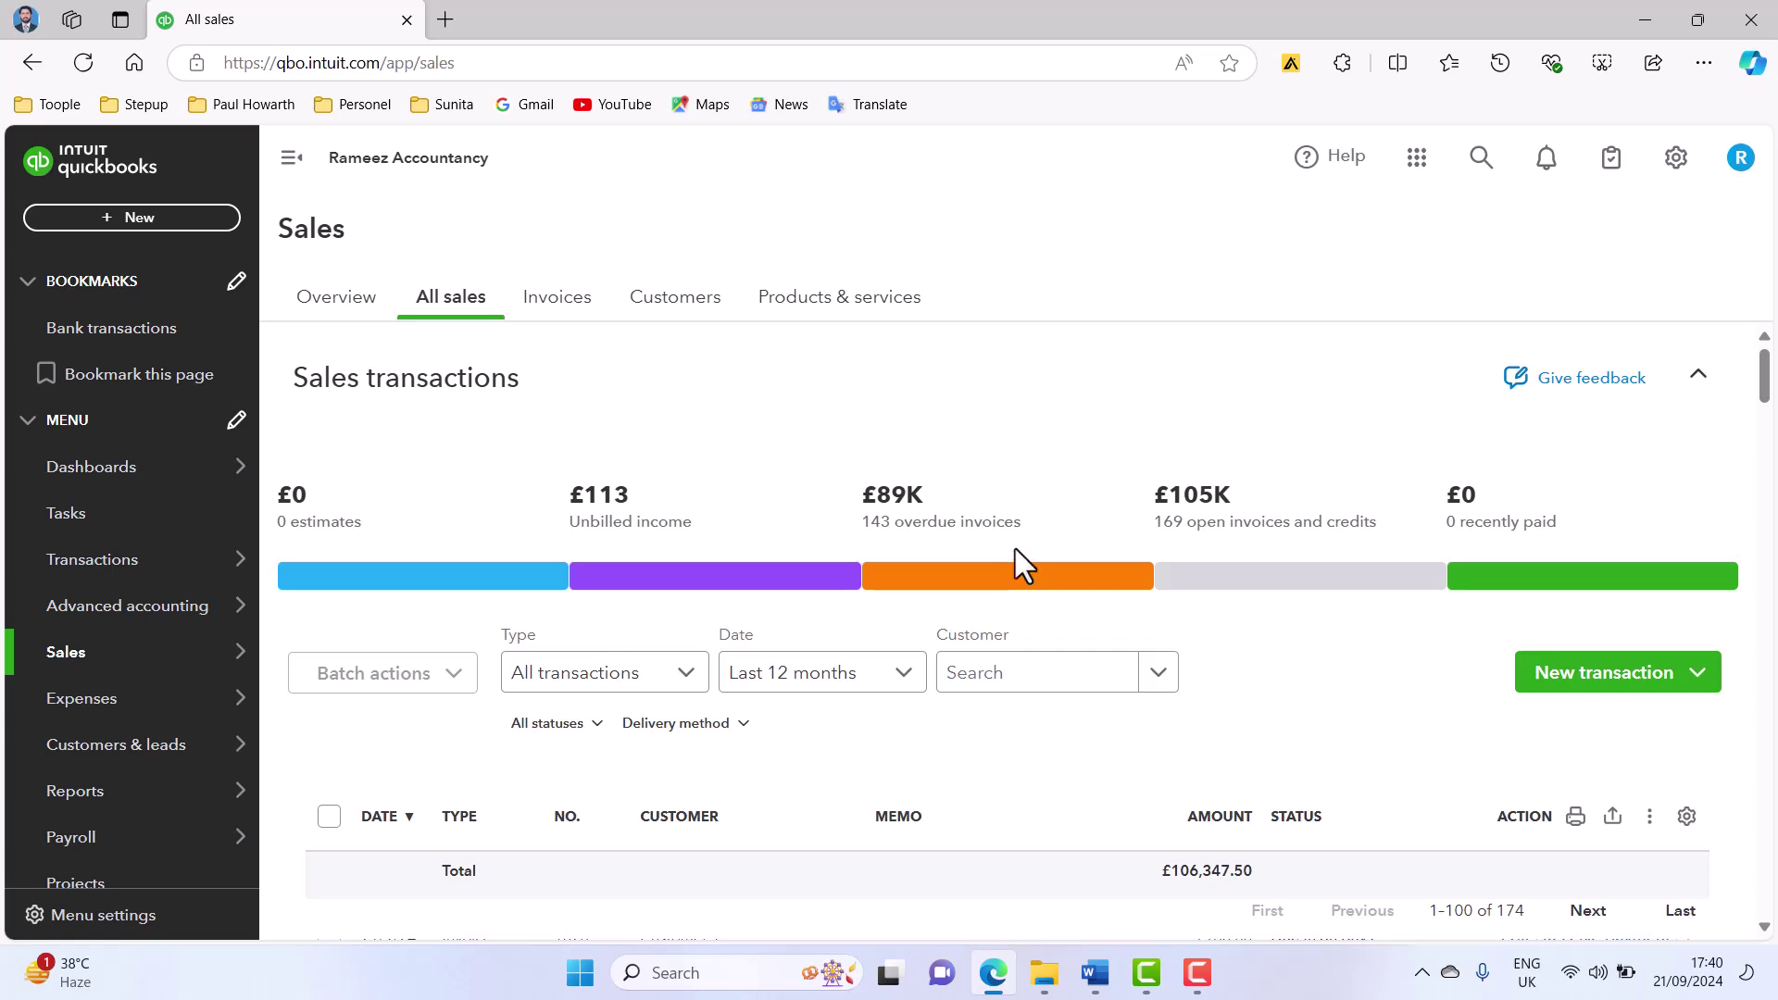
- Open Customer 102's imported invoice from the sales transactions list to review its details, and close it
scroll(1015, 548, down, 4)
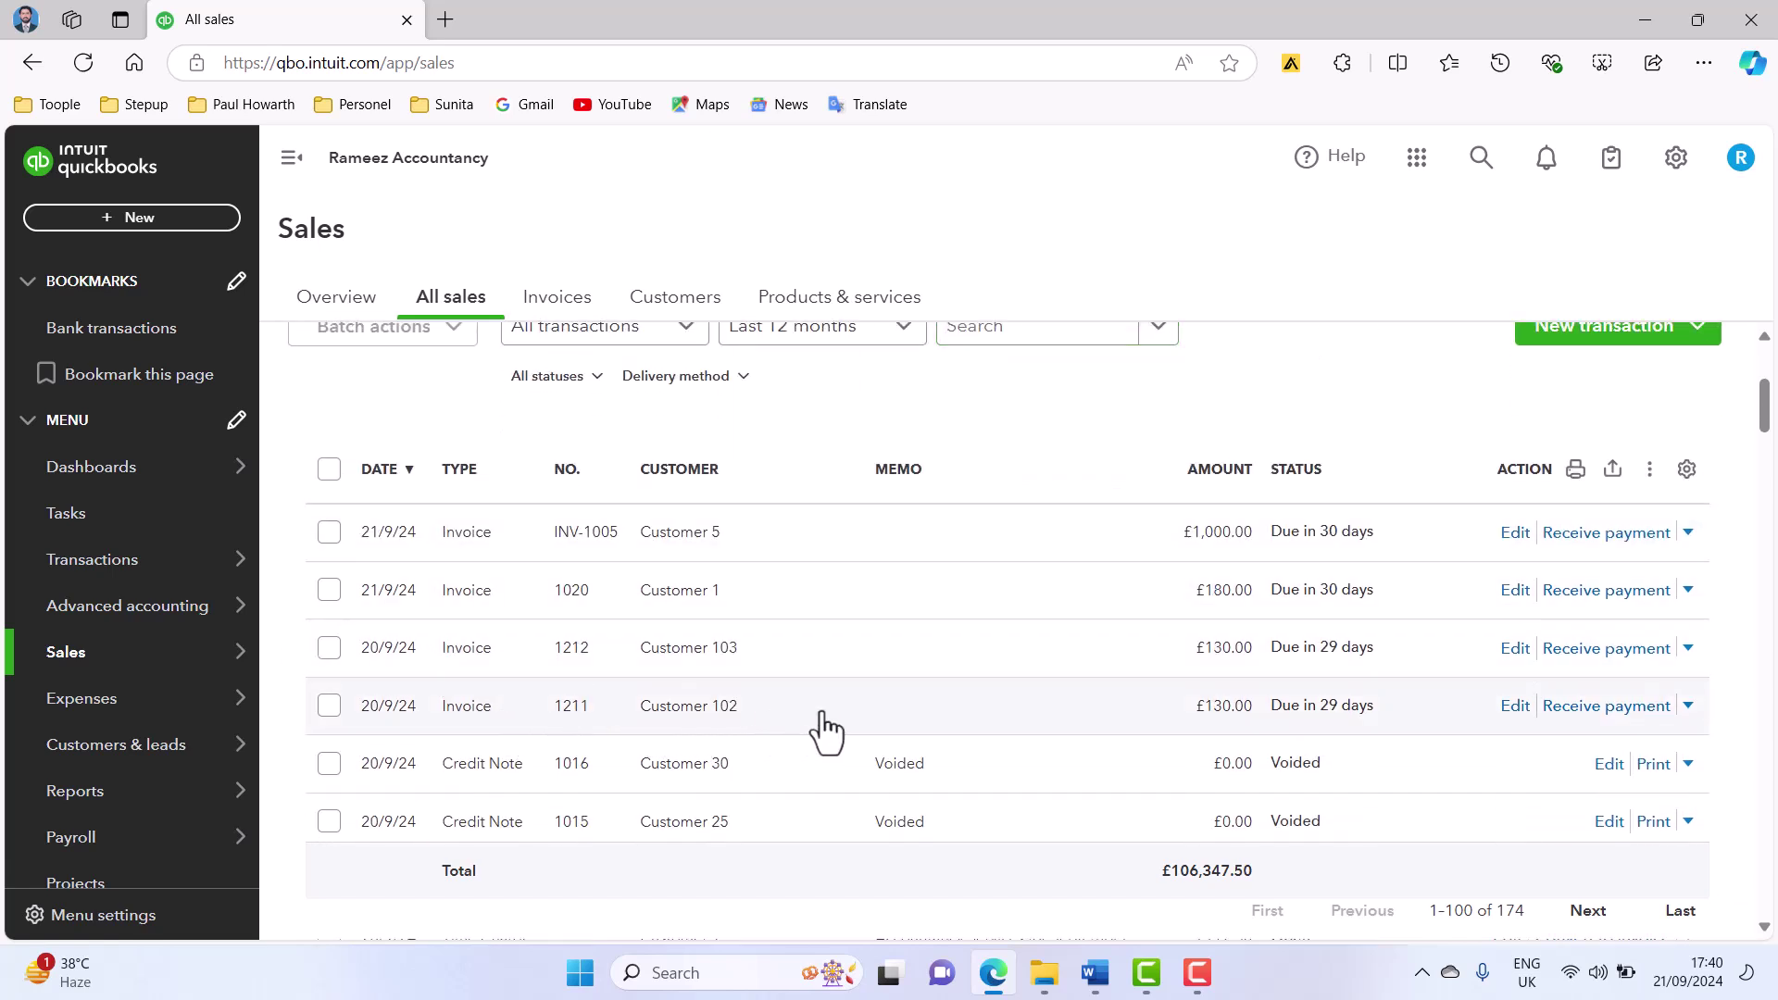
click(1506, 710)
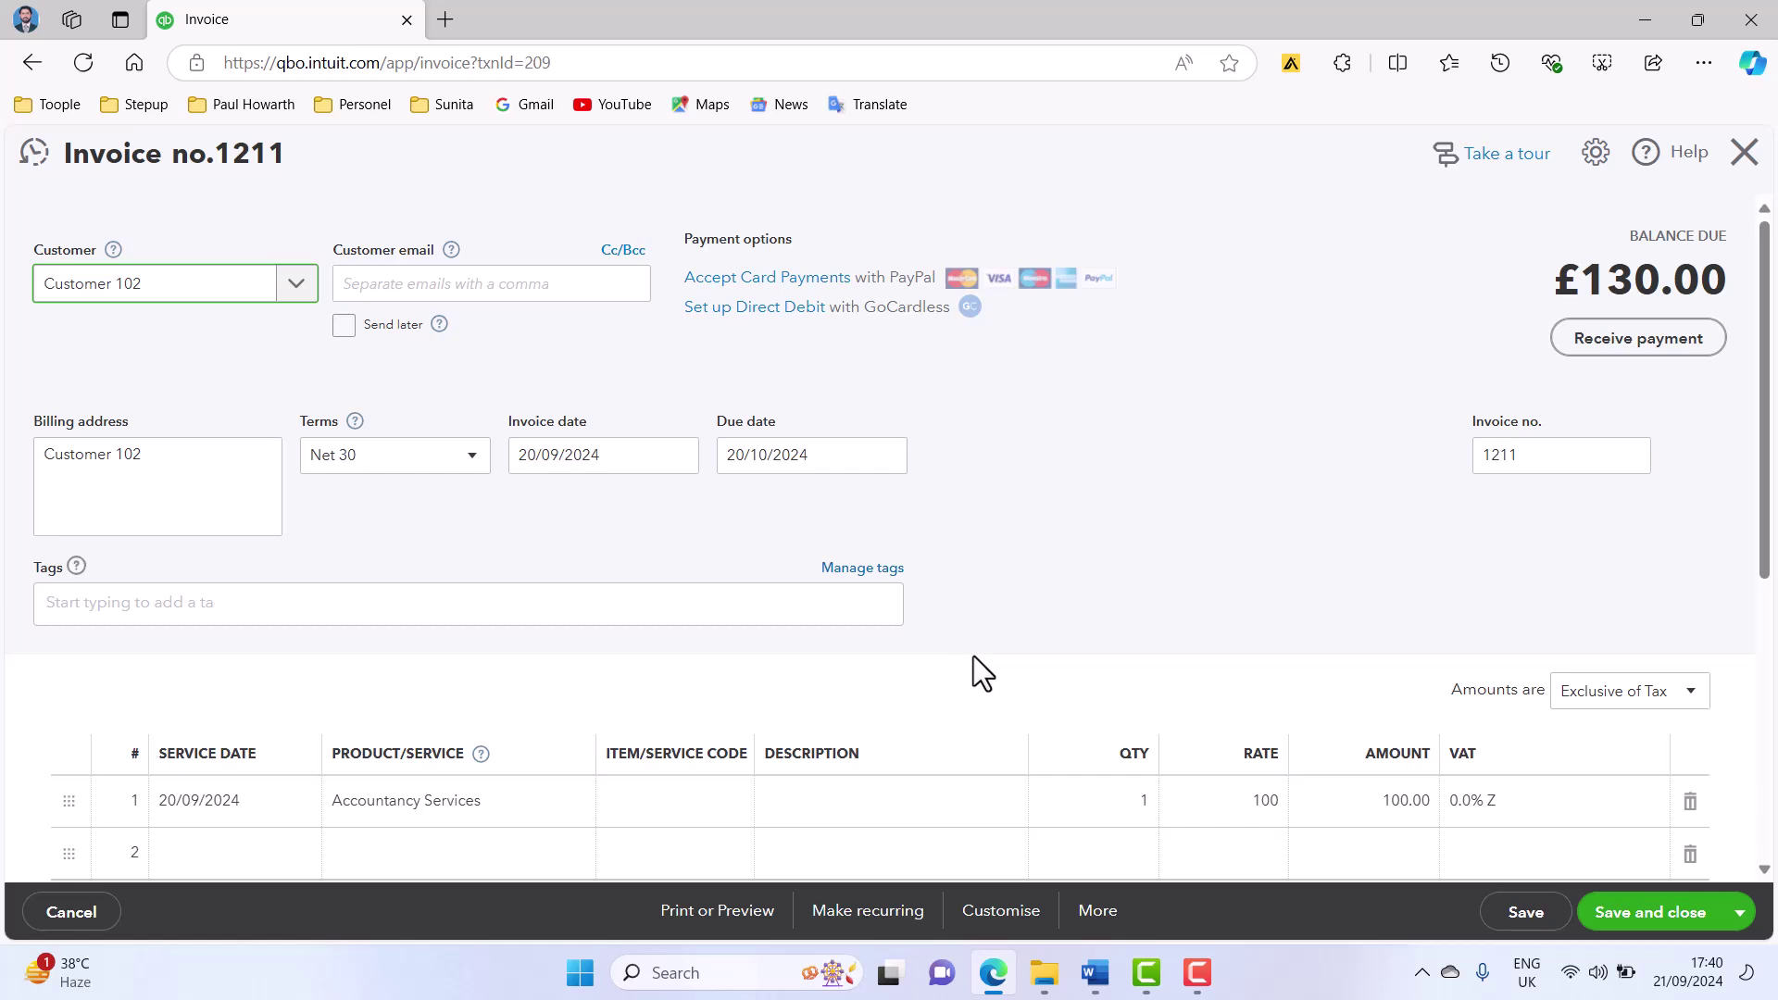
click(1742, 156)
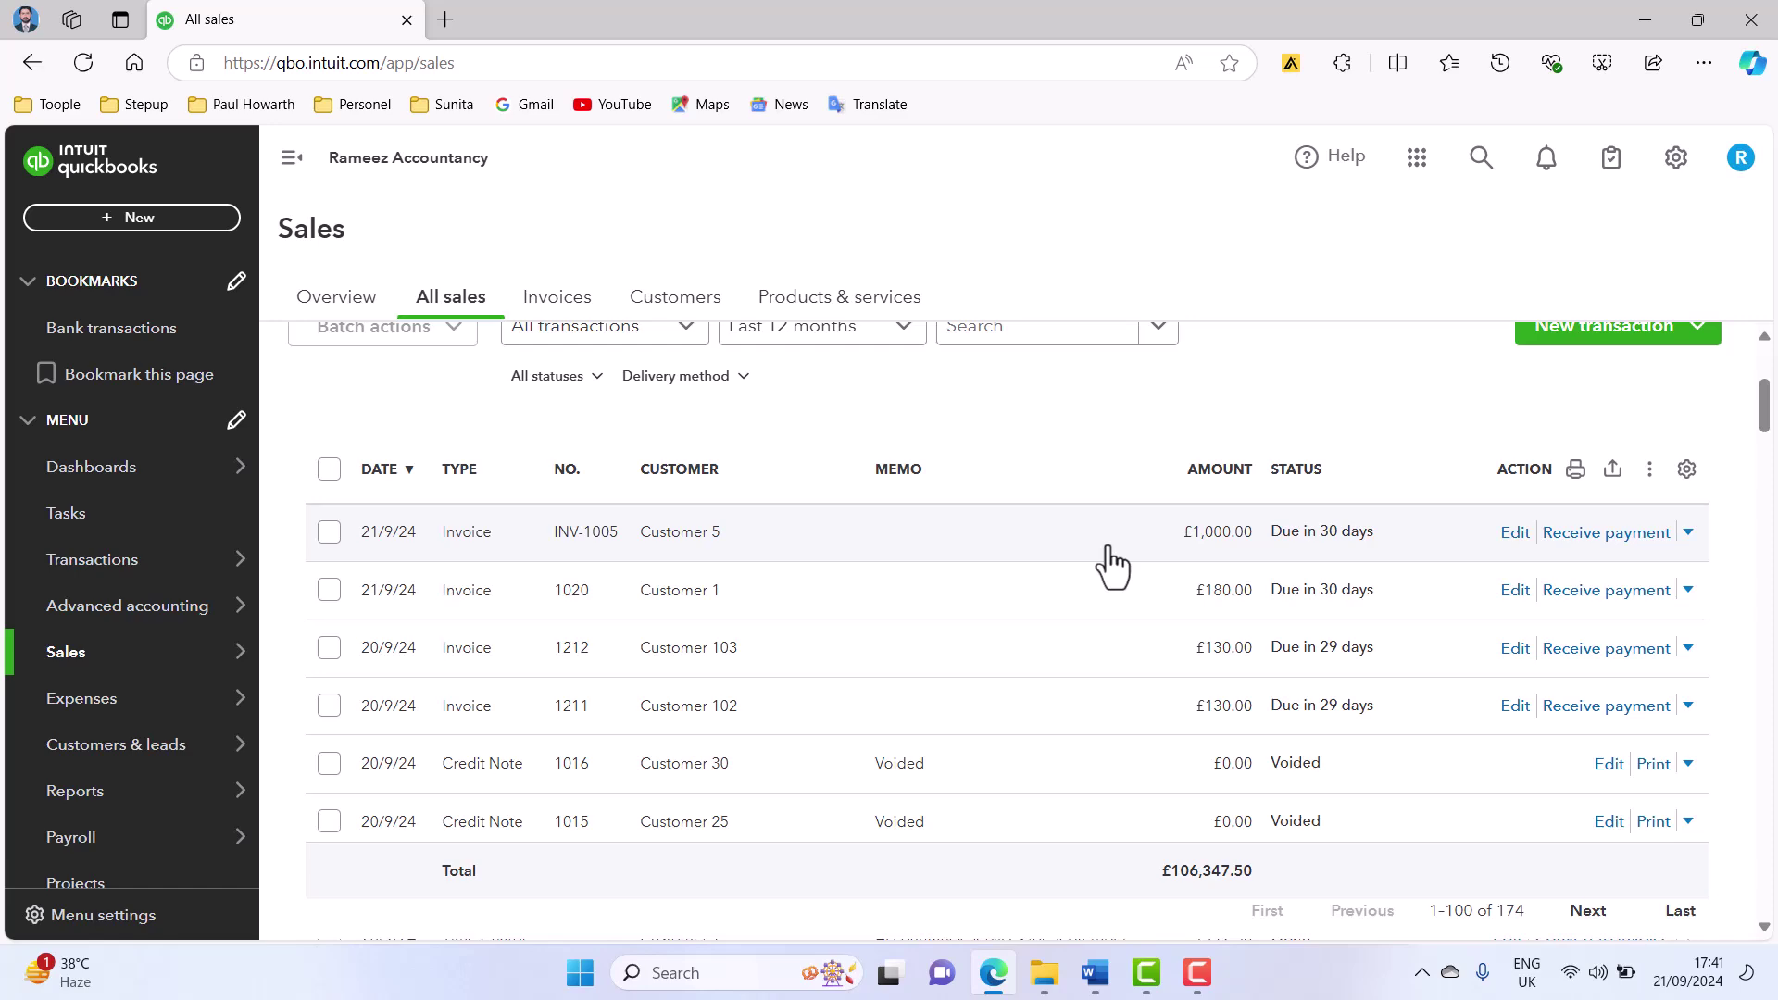
- Switch to the Account Receivable Cycle document in Word and highlight the "Import Invoices" line in yellow
click(1095, 974)
click(1015, 869)
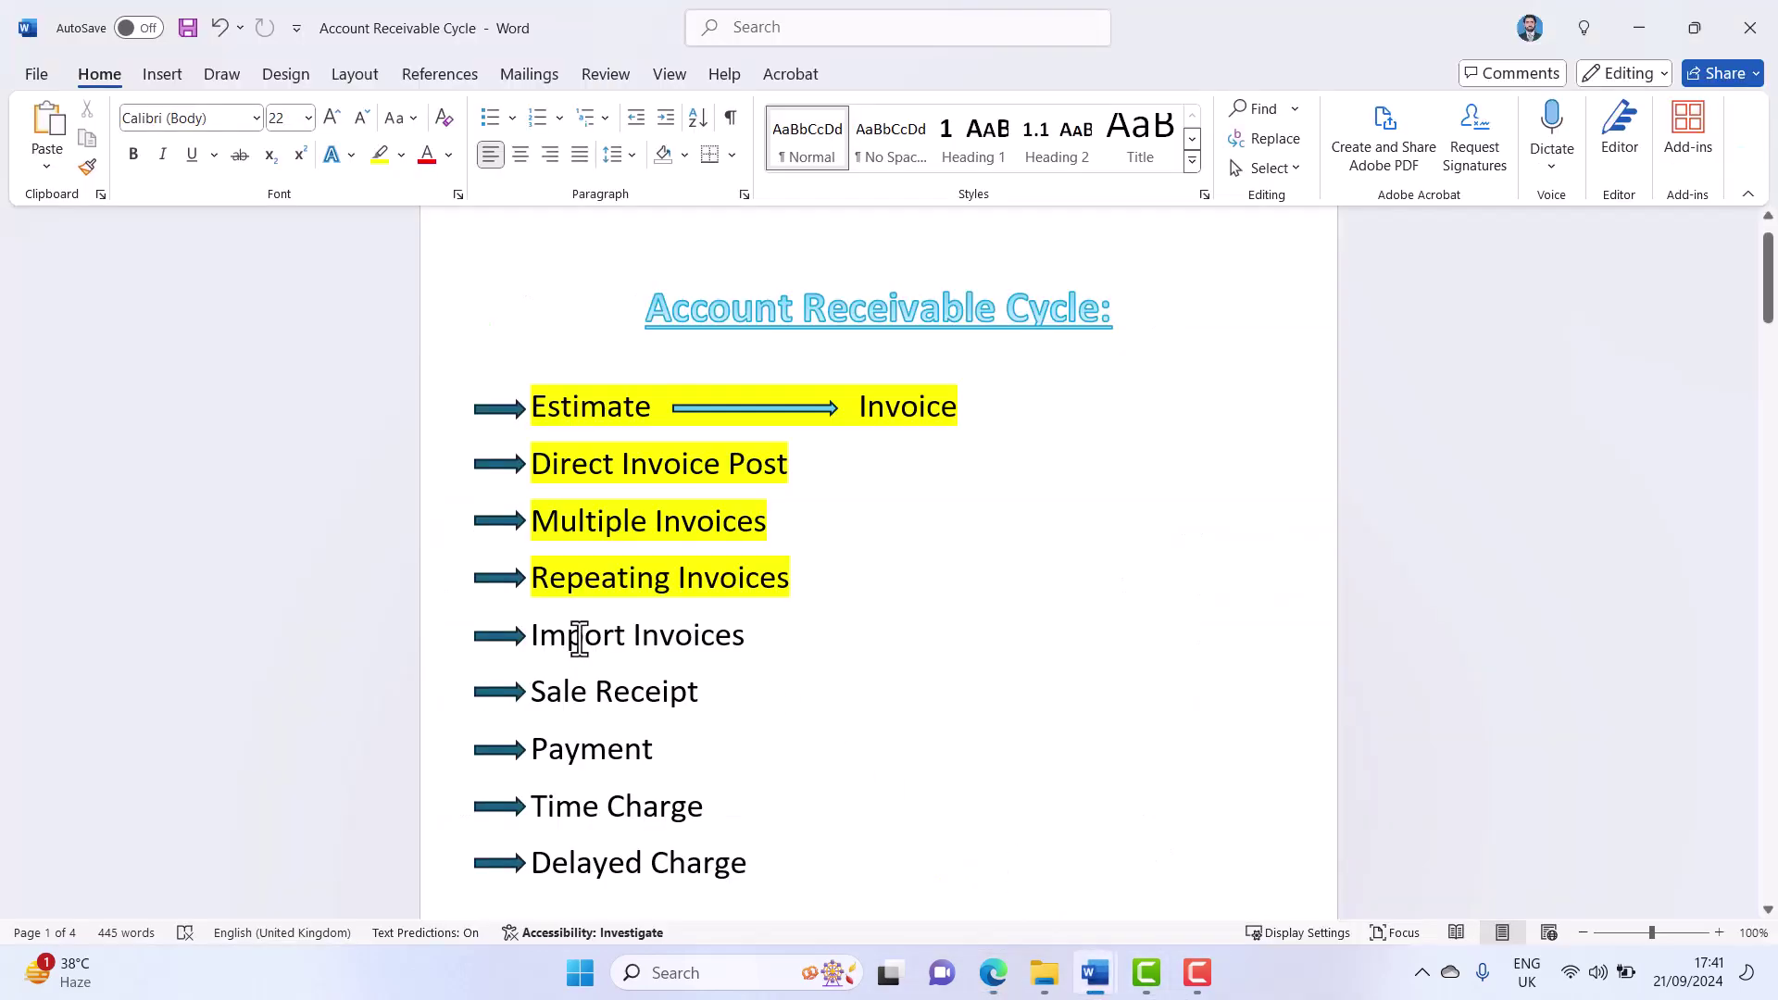
drag(771, 634, 476, 629)
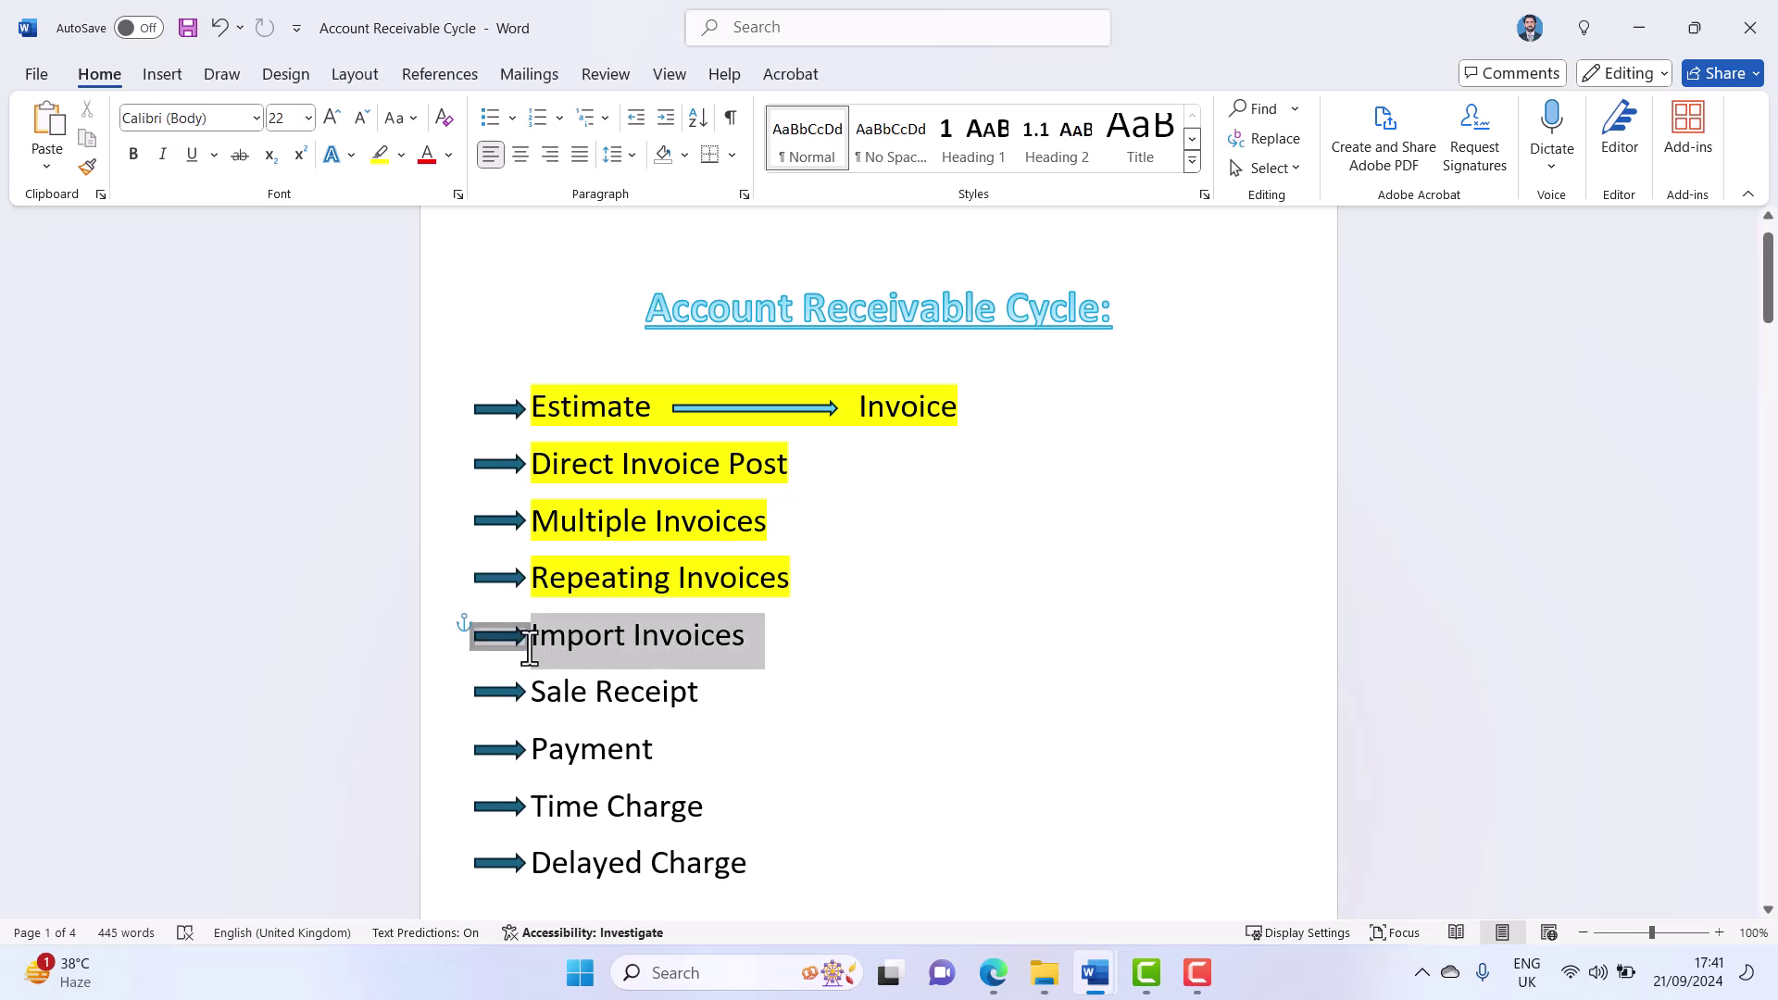
click(628, 606)
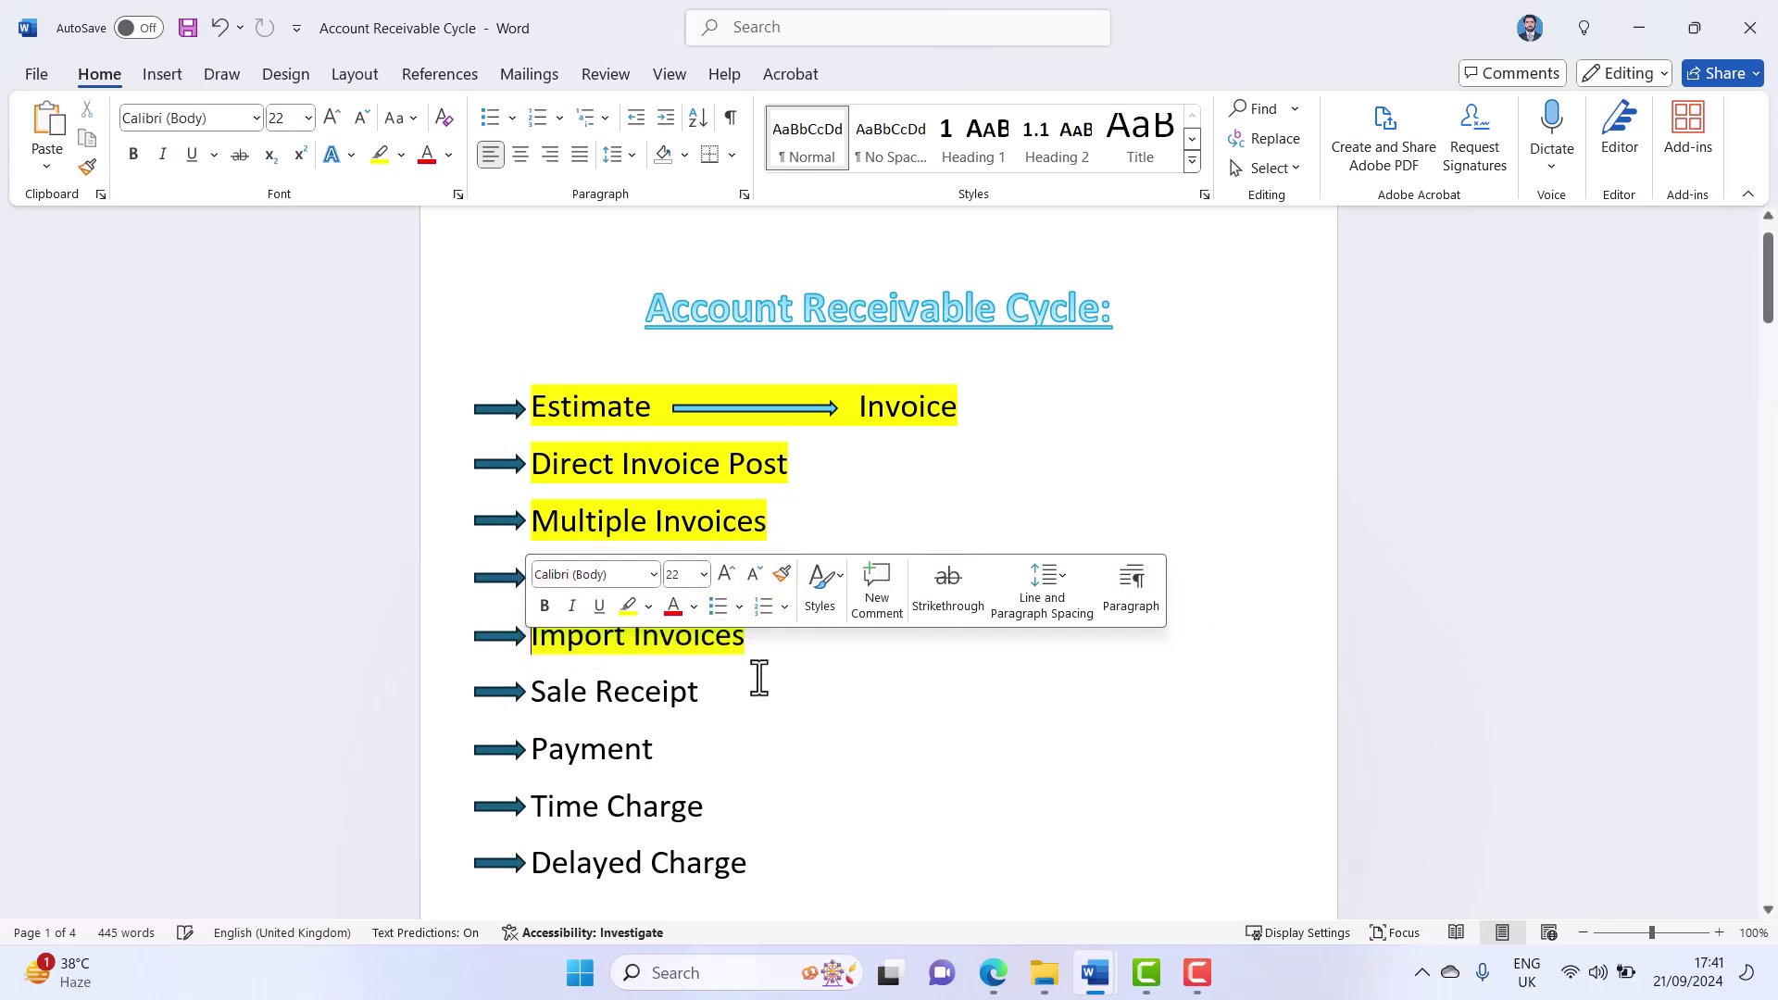
click(777, 691)
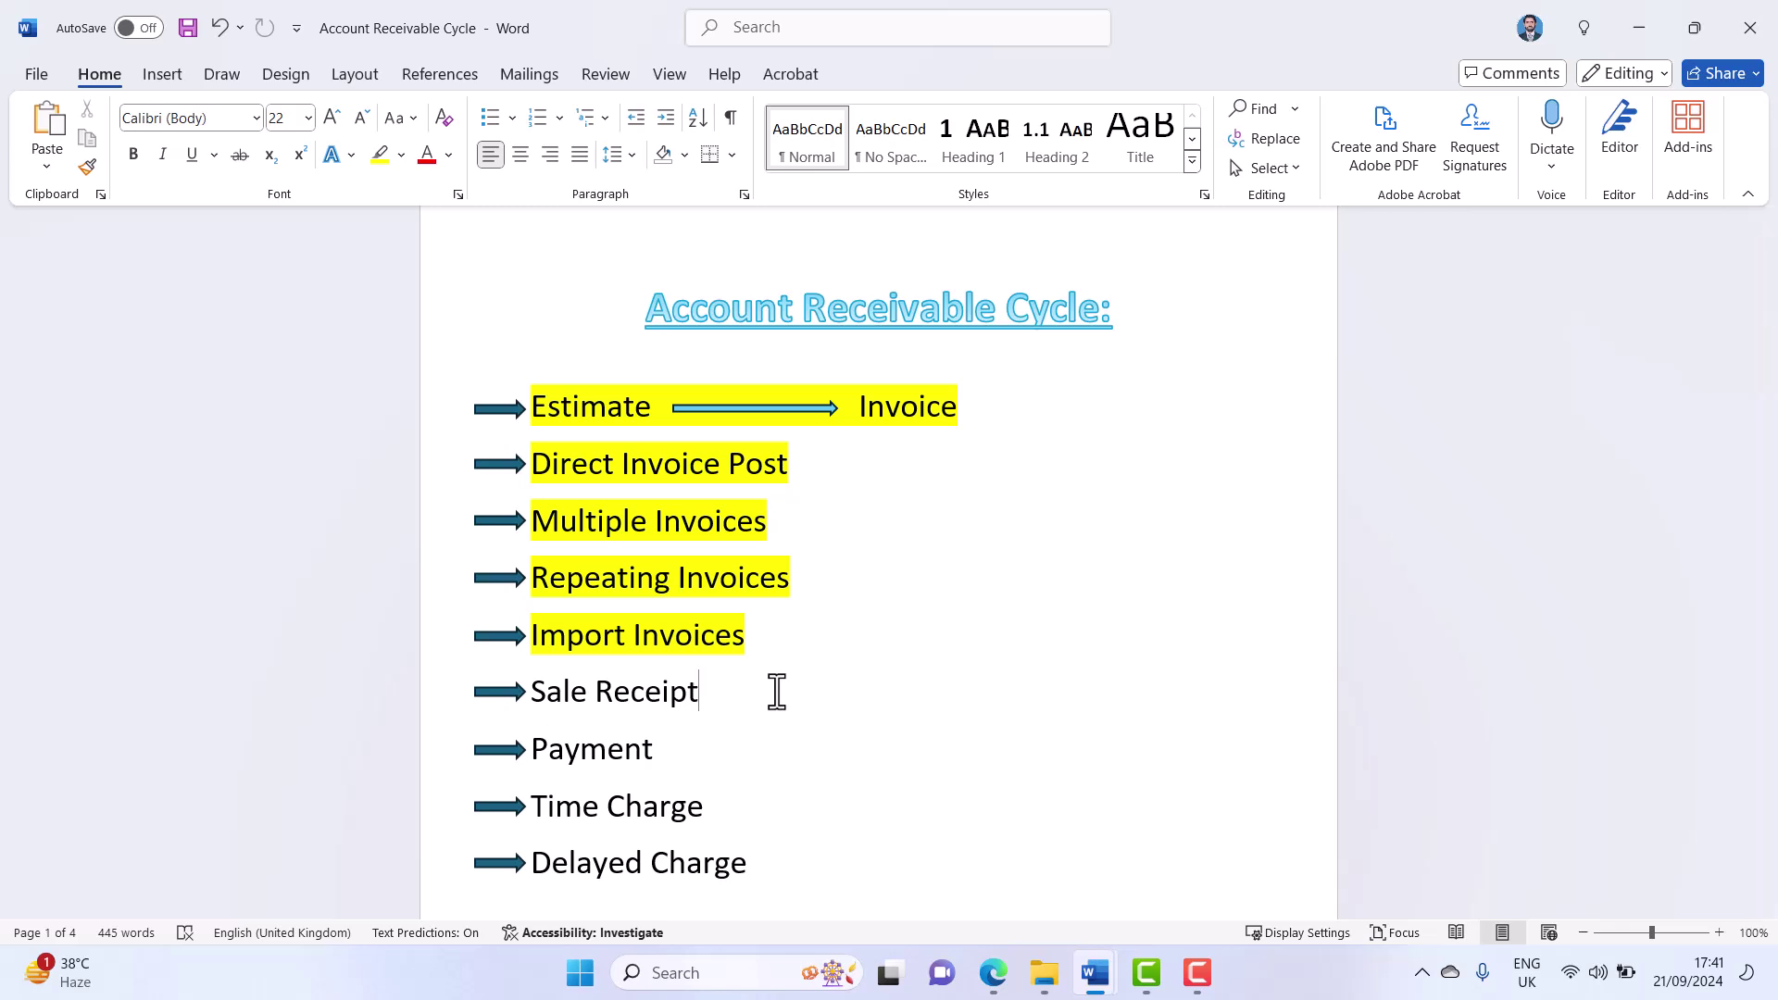
- Switch to QuickBooks in the browser and start a new sales receipt for Customer 1 dated 21/09/2024
click(993, 973)
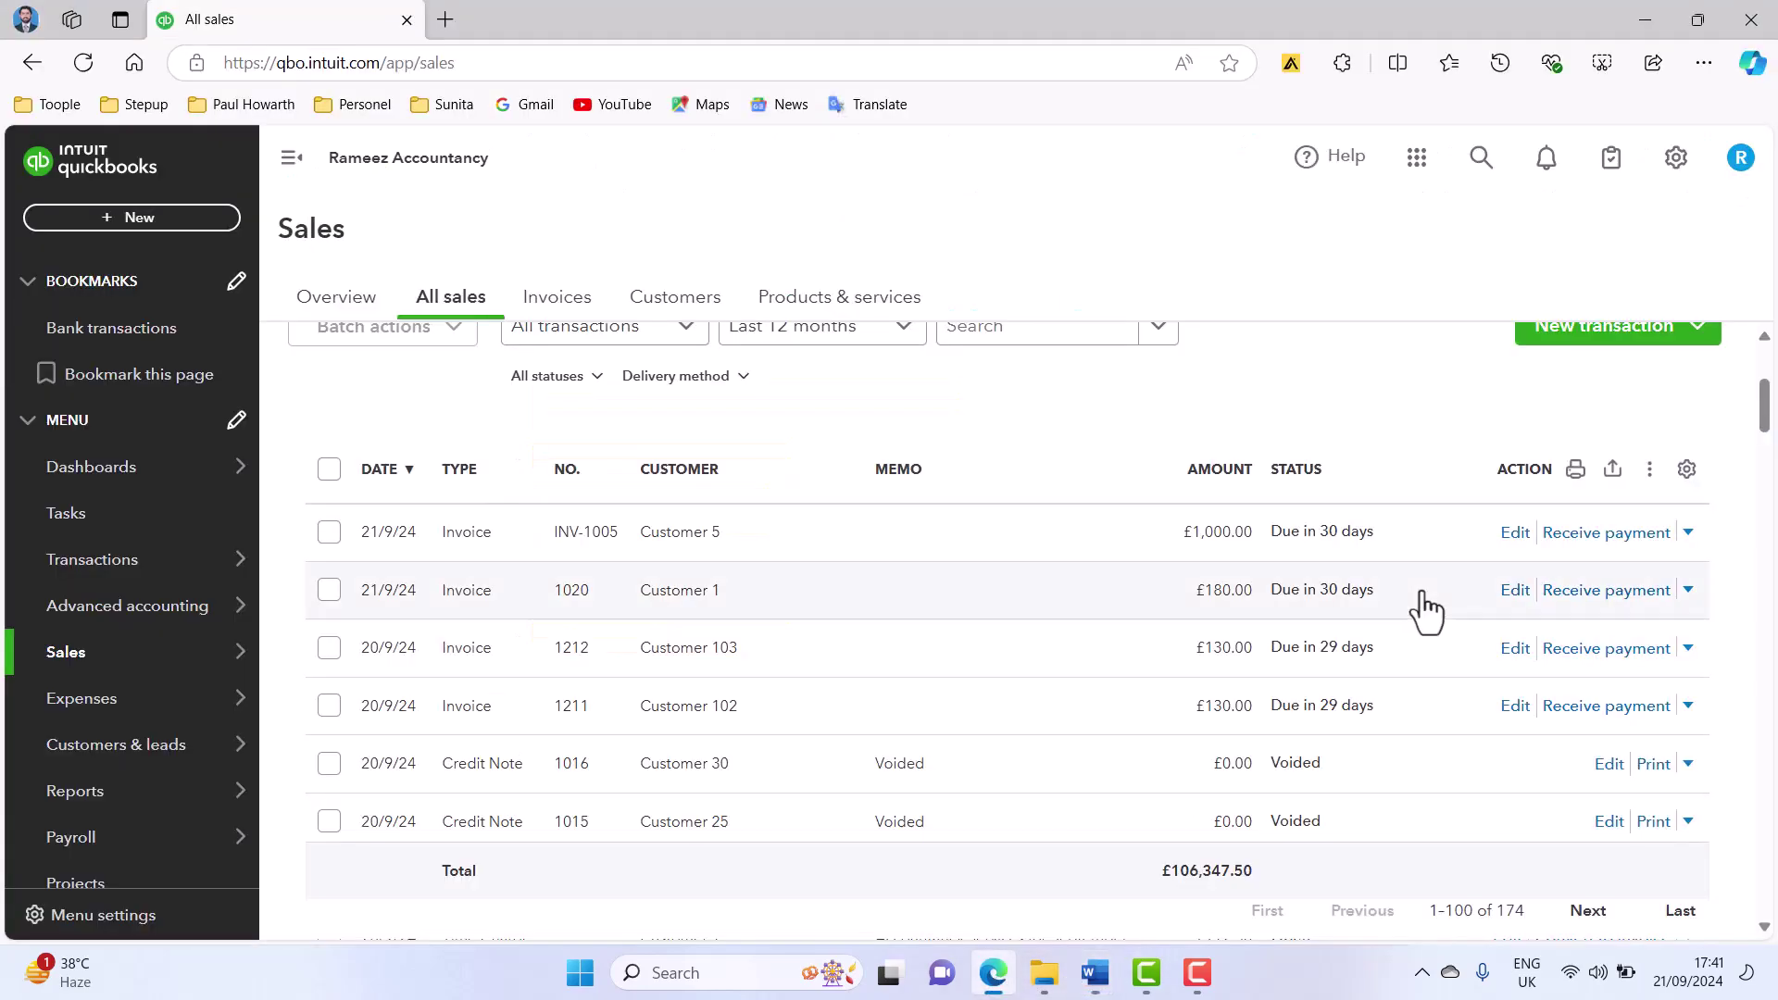
click(1697, 574)
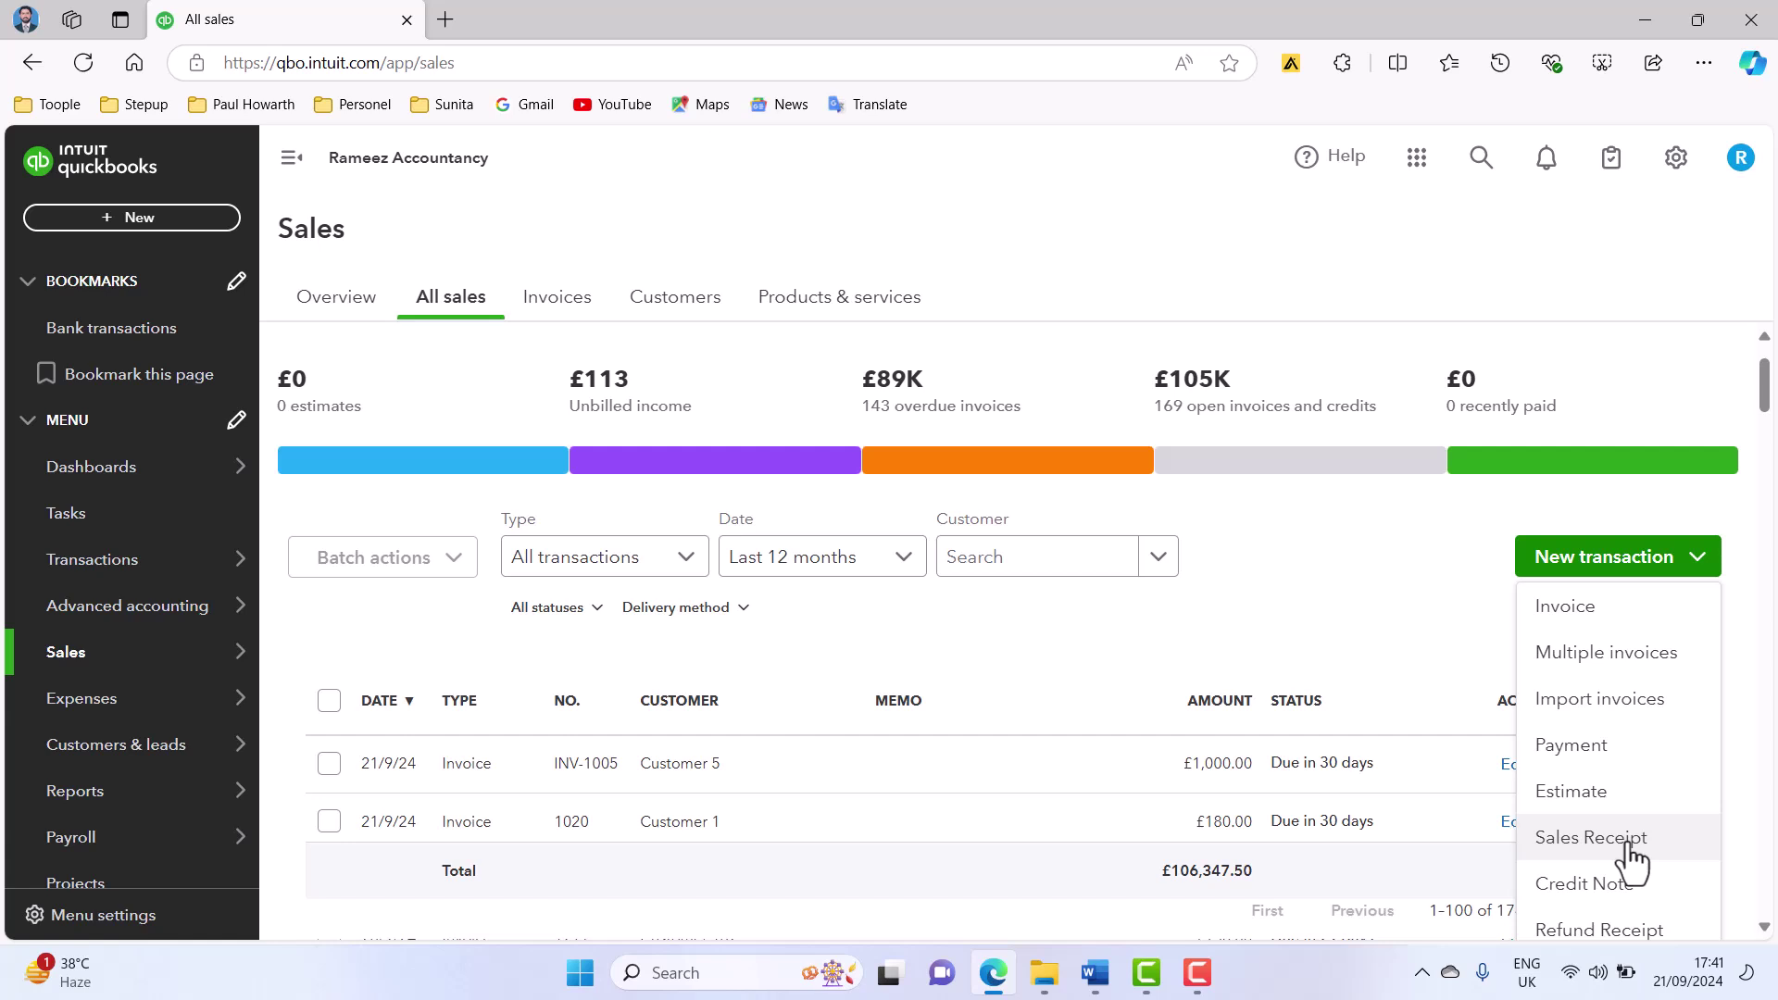
click(1630, 862)
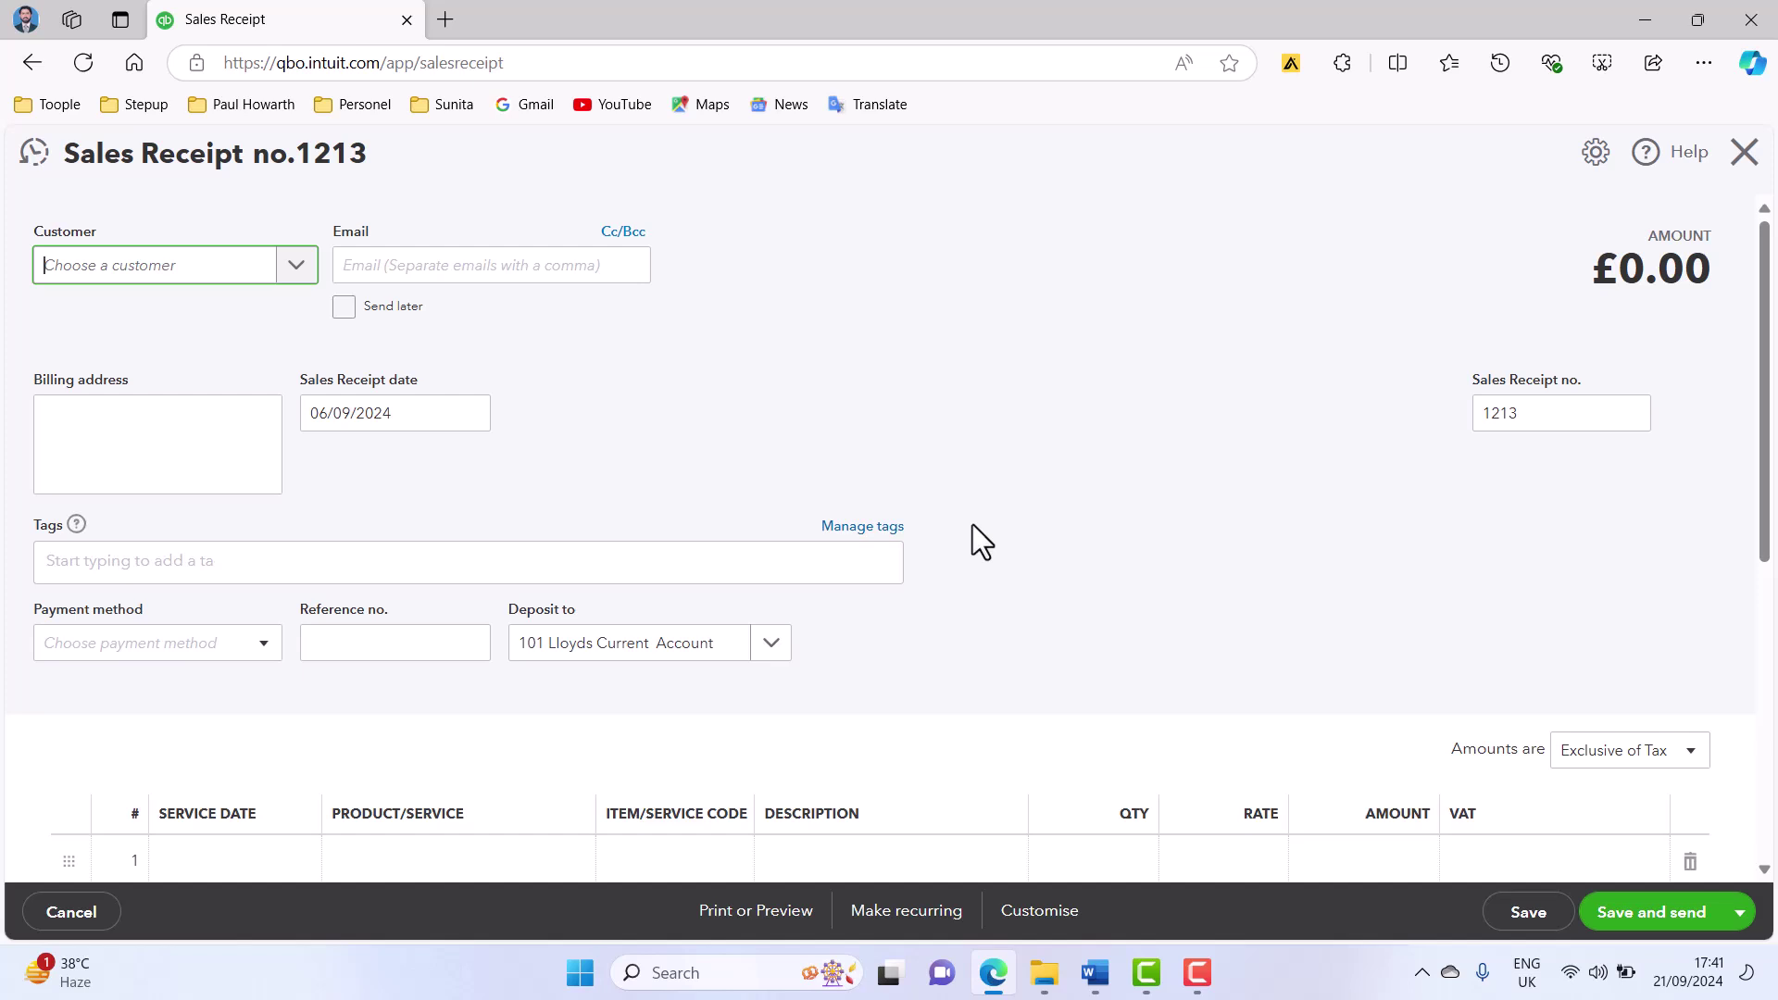
click(145, 276)
text(Customer)
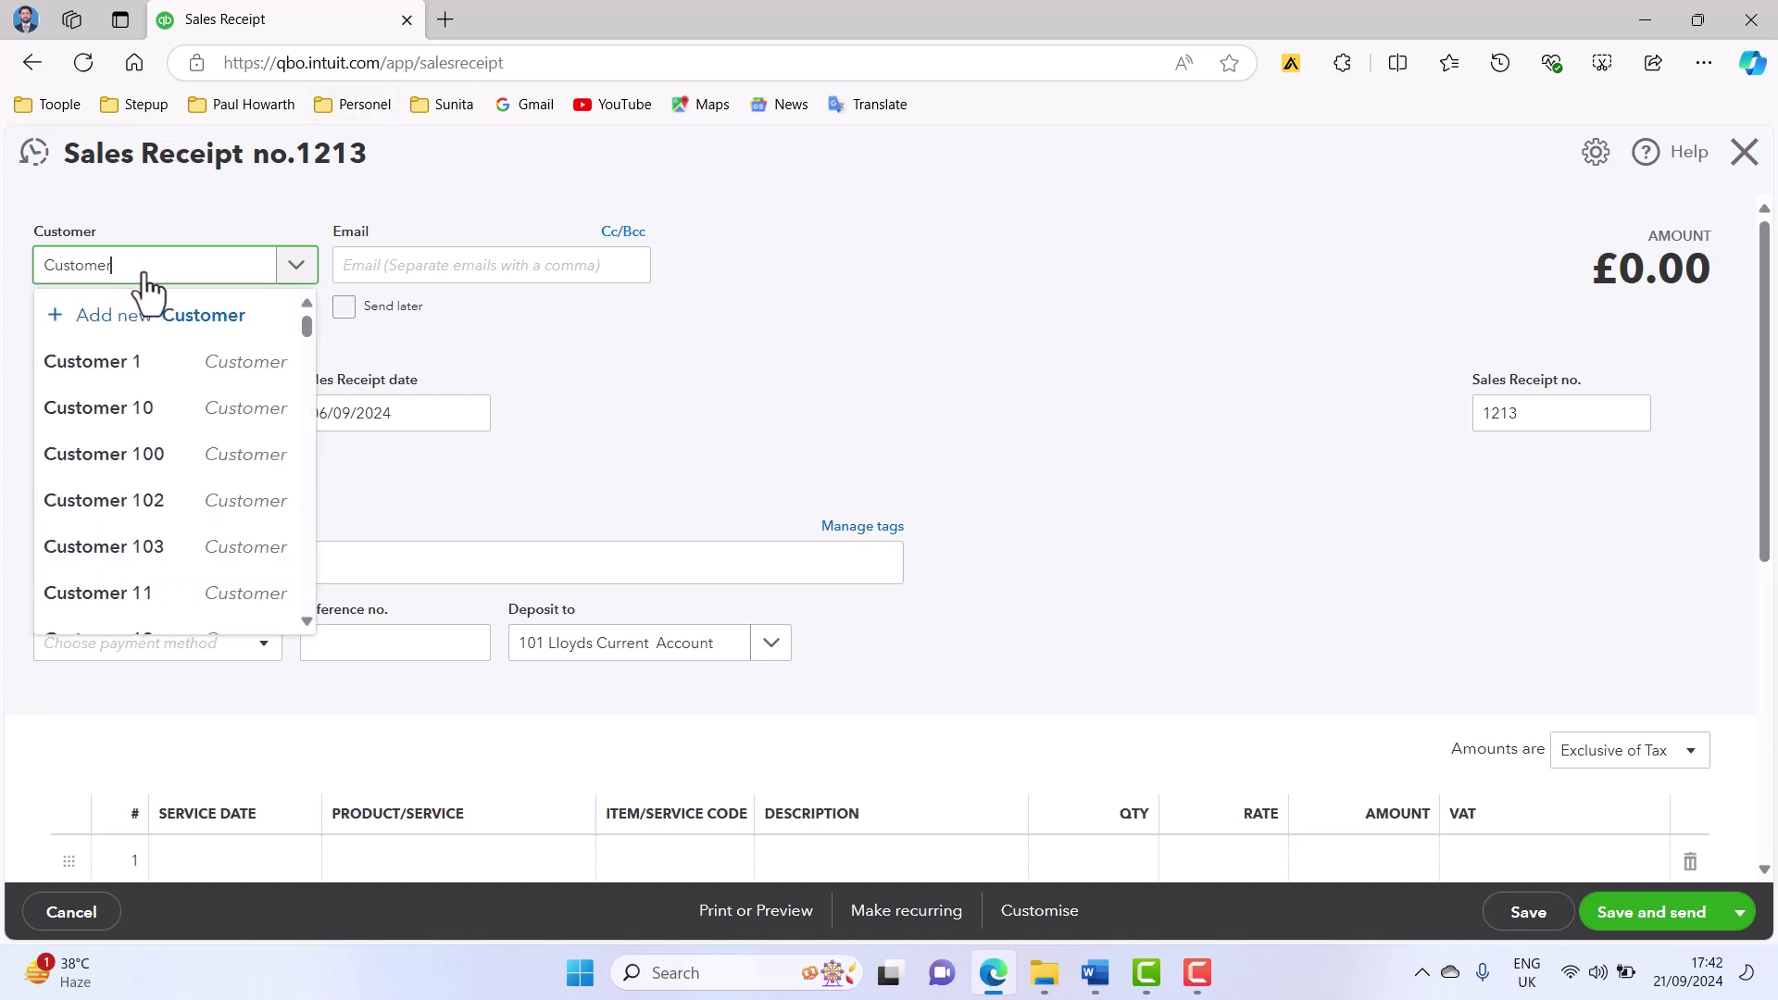
click(134, 364)
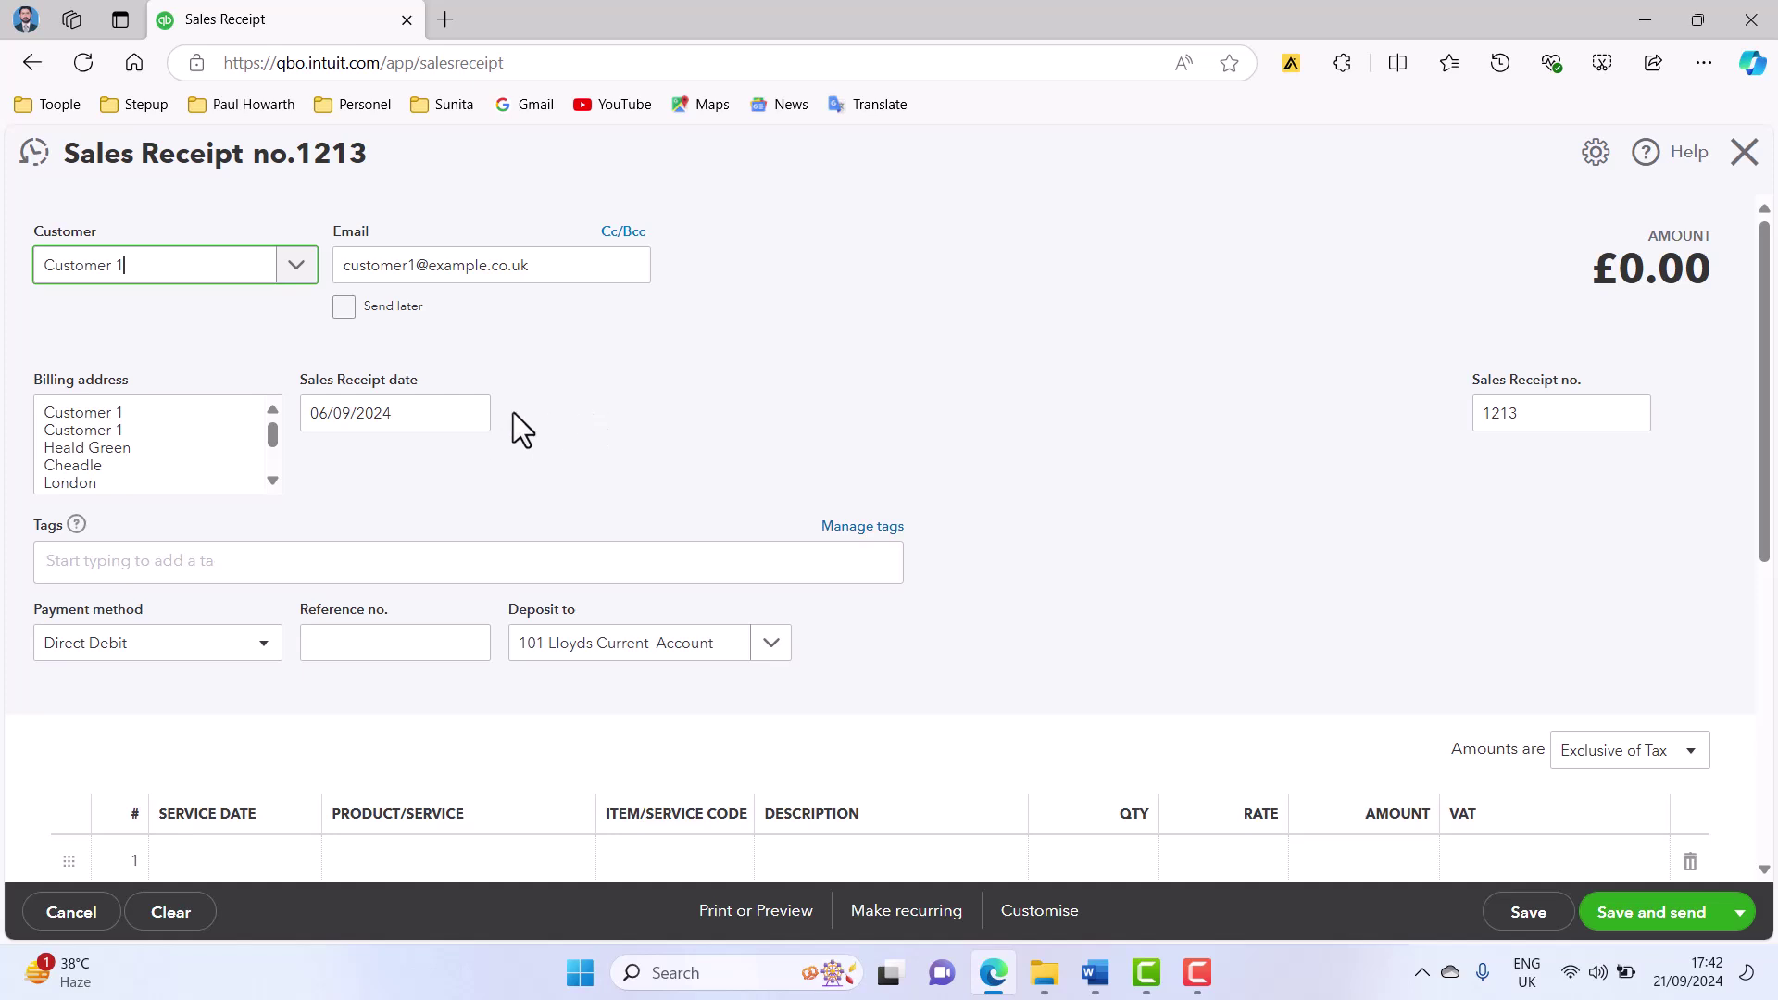
click(463, 416)
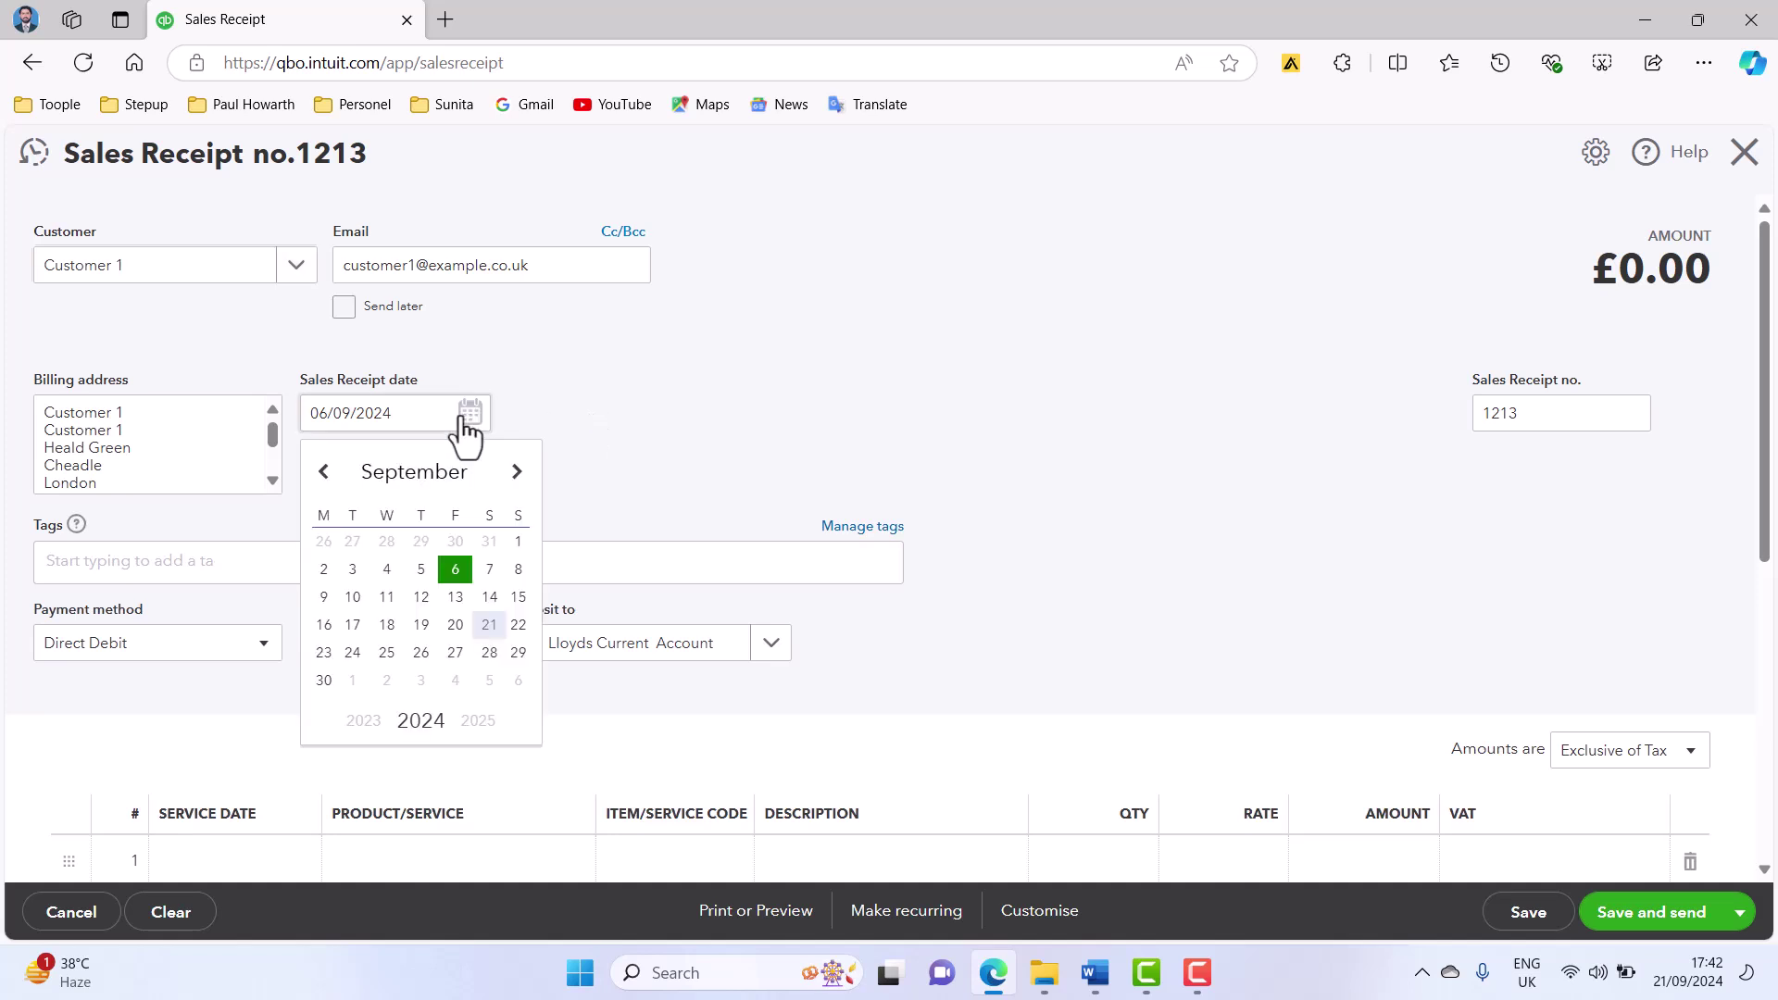
click(489, 626)
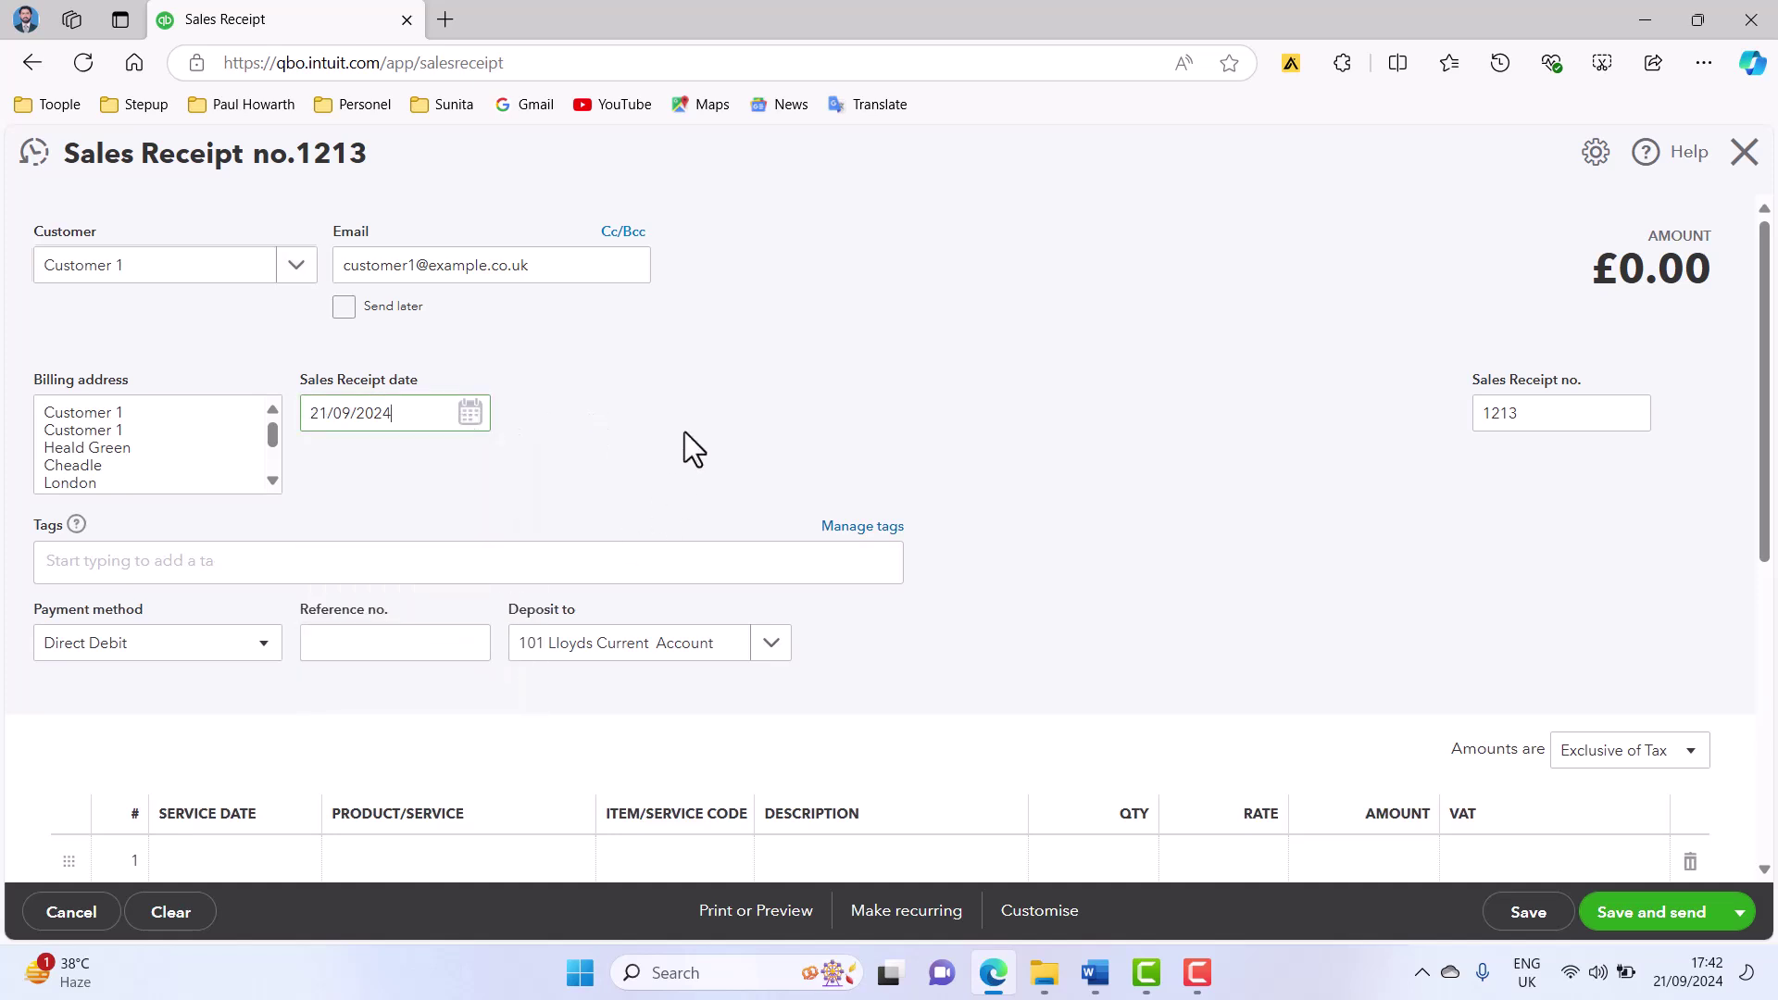
- Set the sales receipt's payment method to Cash and its deposit account to 103 Petty Cash
scroll(611, 532, down, 1)
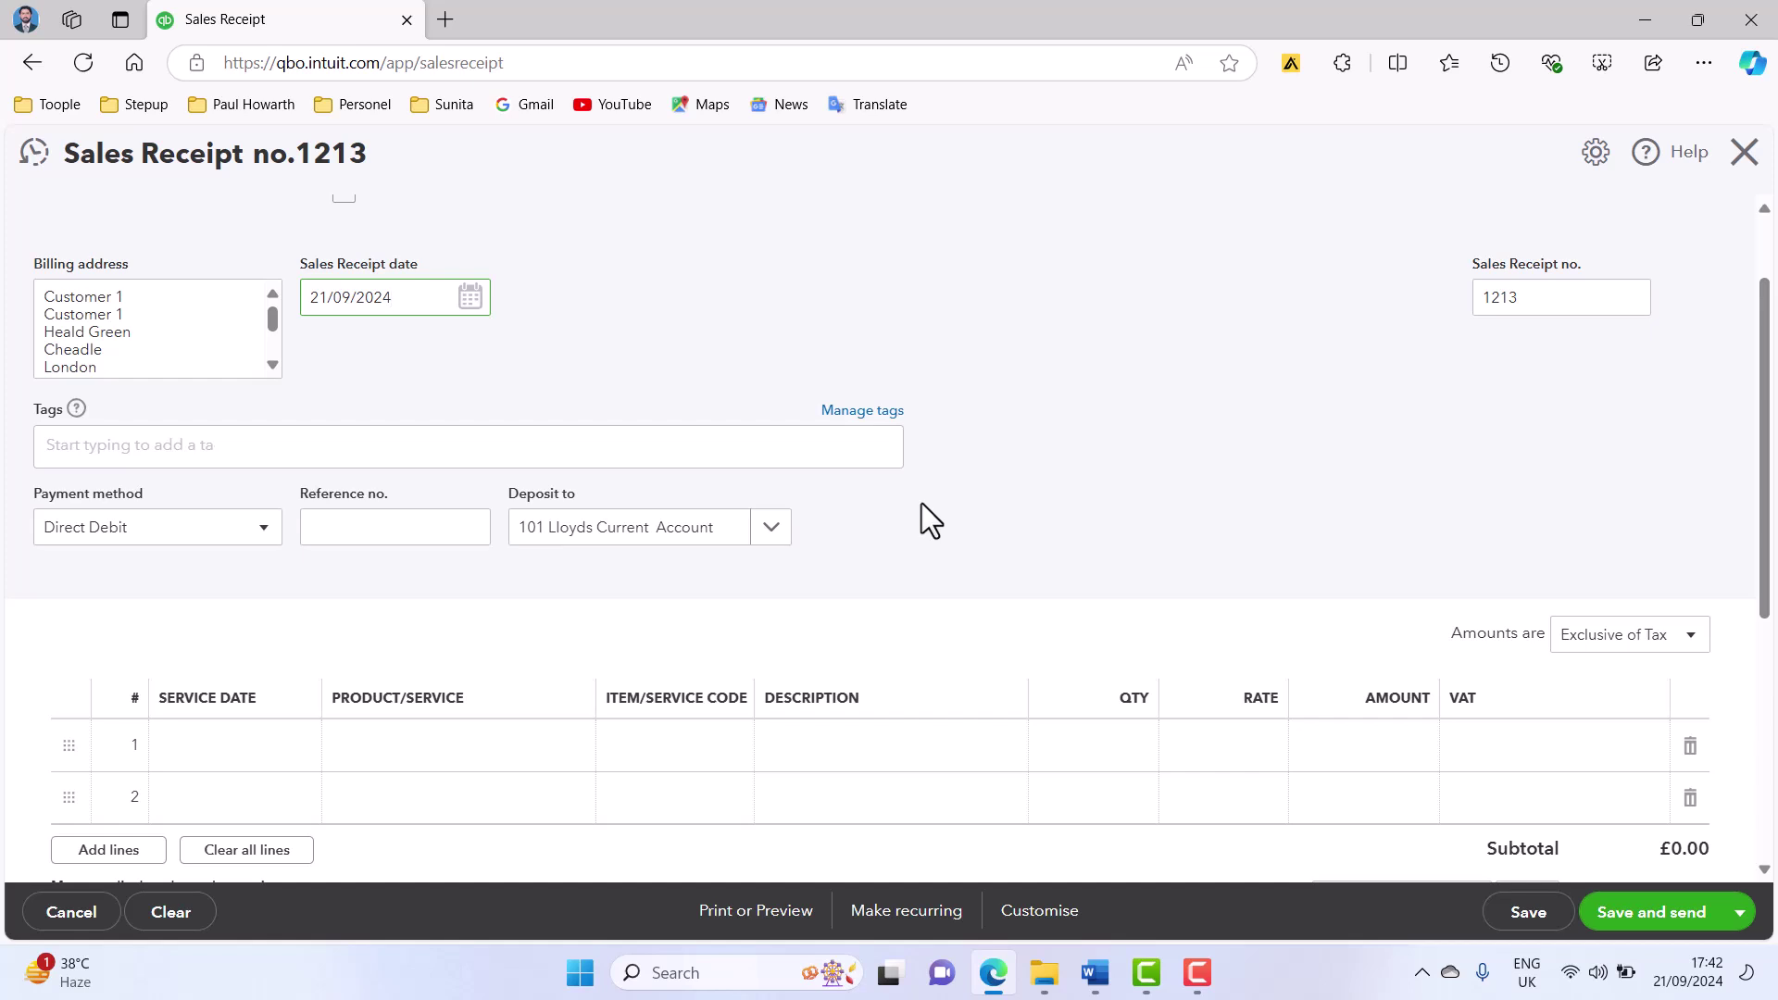
click(270, 539)
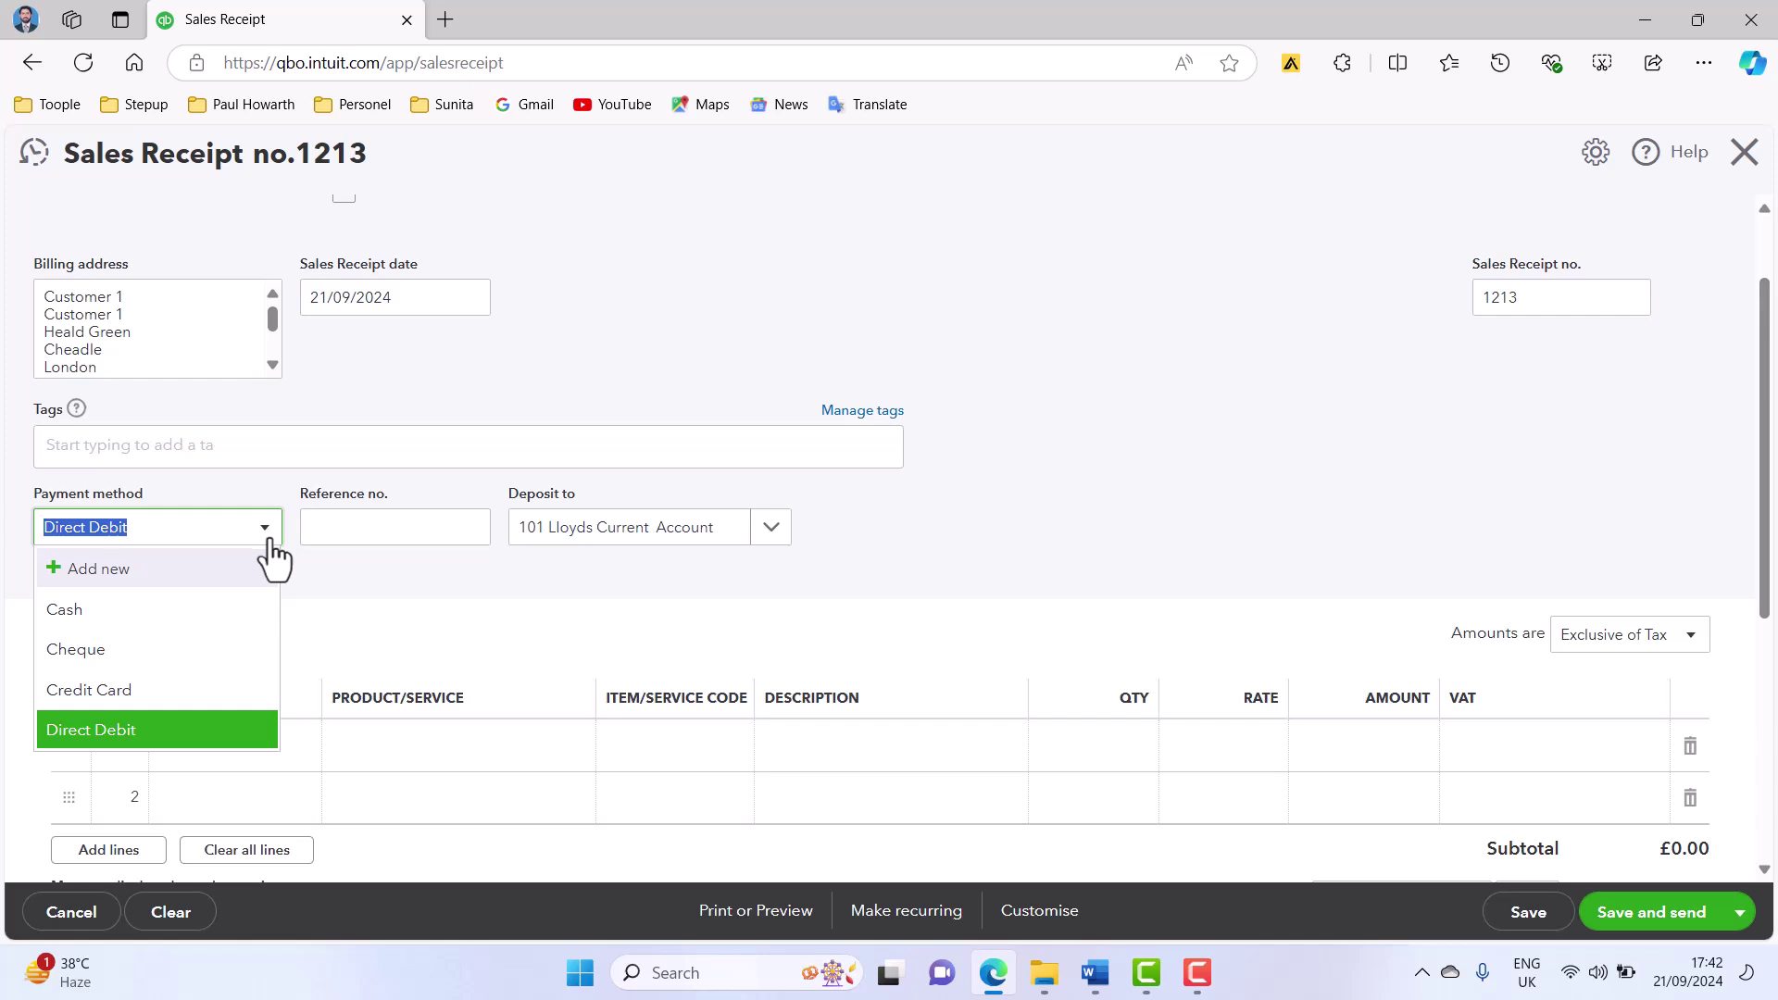
click(237, 611)
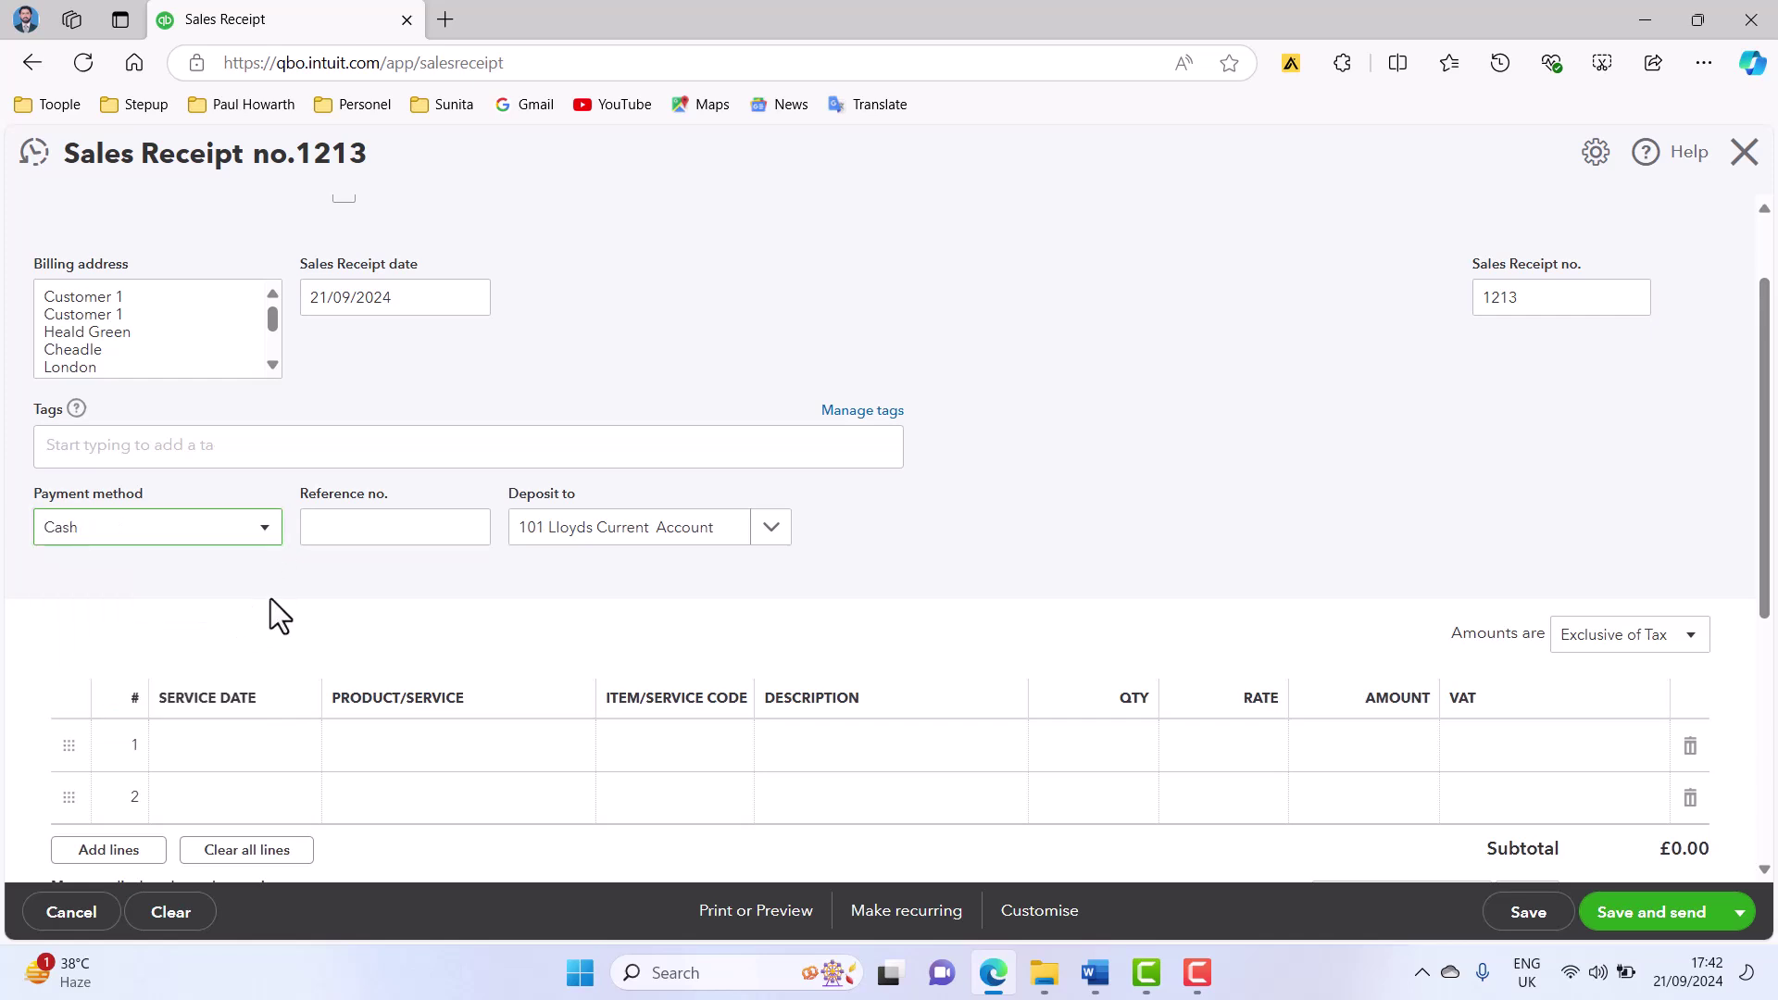
click(767, 542)
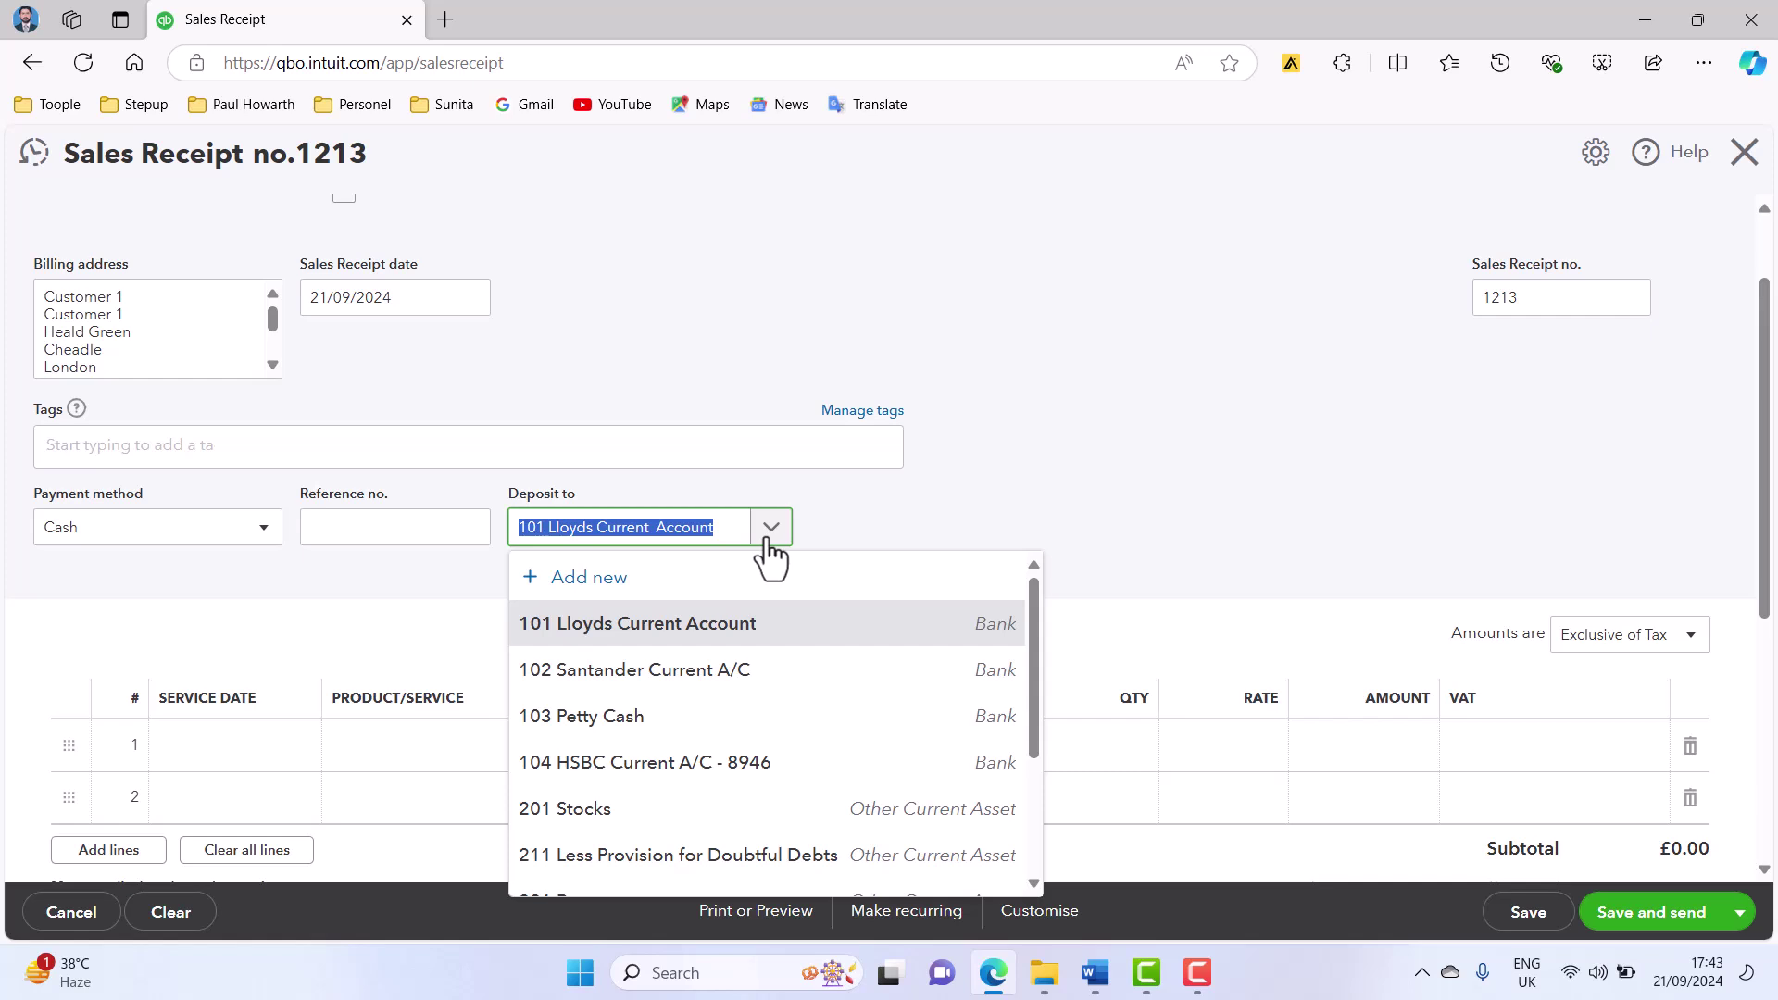
click(646, 736)
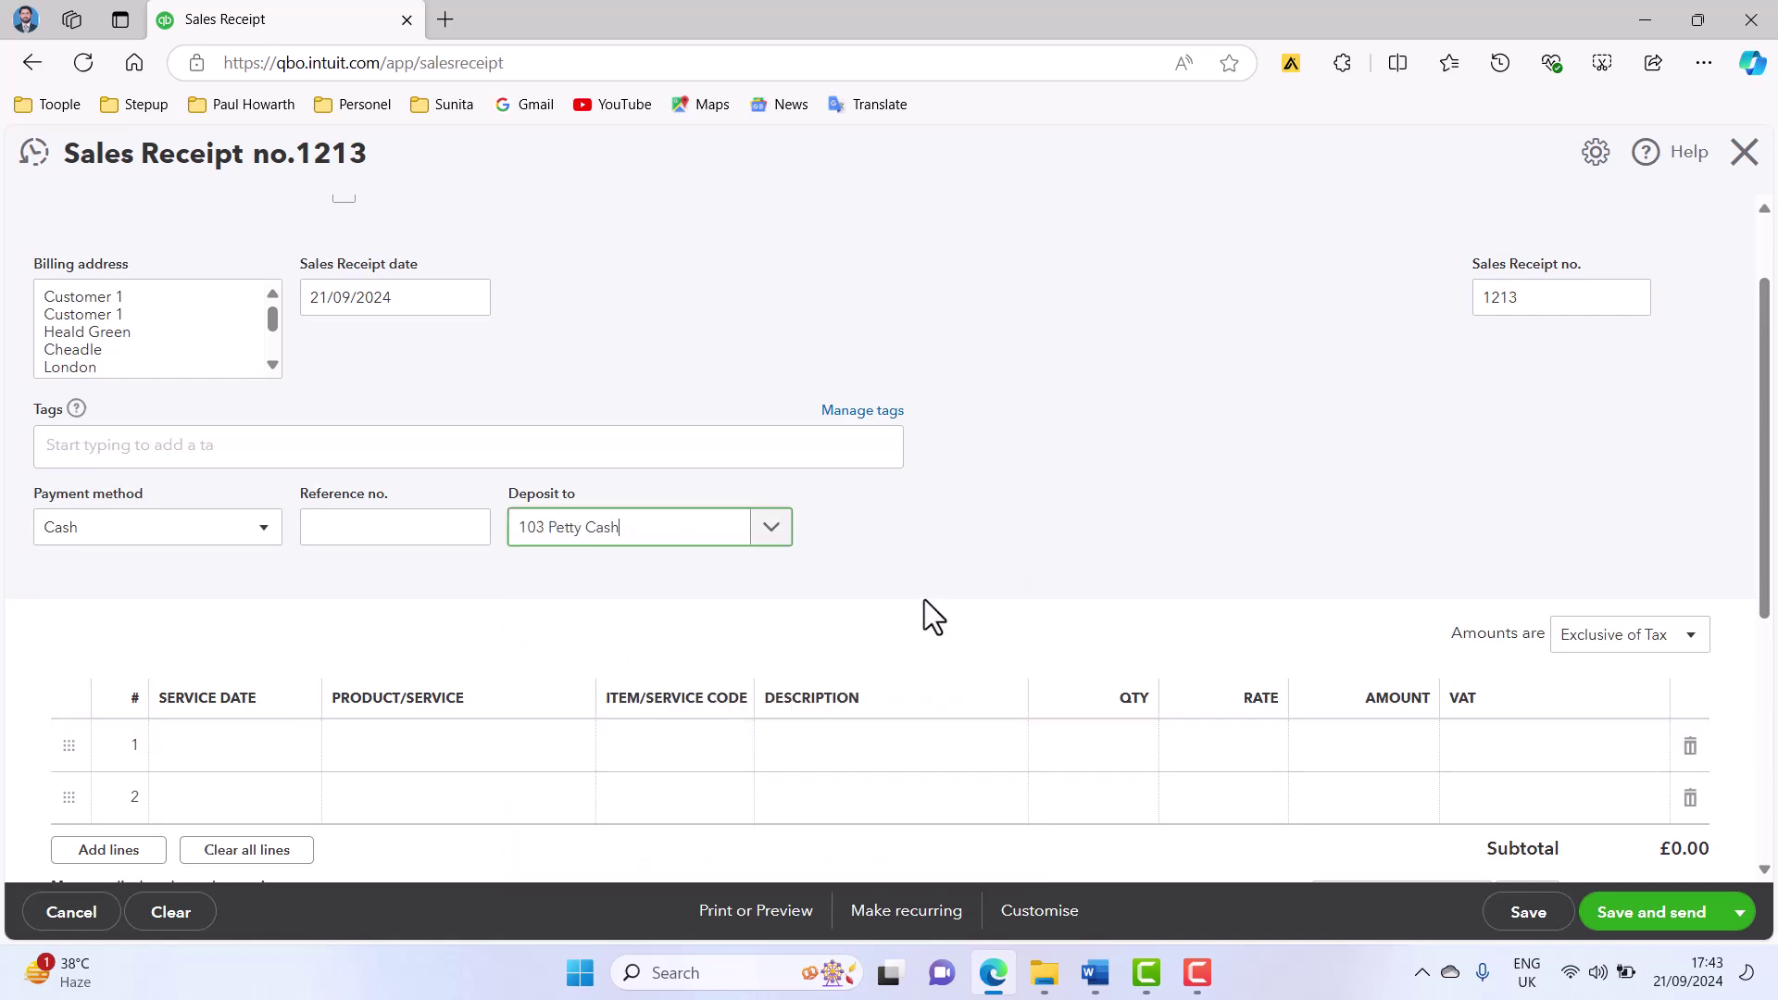
- Add the Fiber Optic Cable product (FOC-RA-2001) to the first line of the sales receipt
click(509, 759)
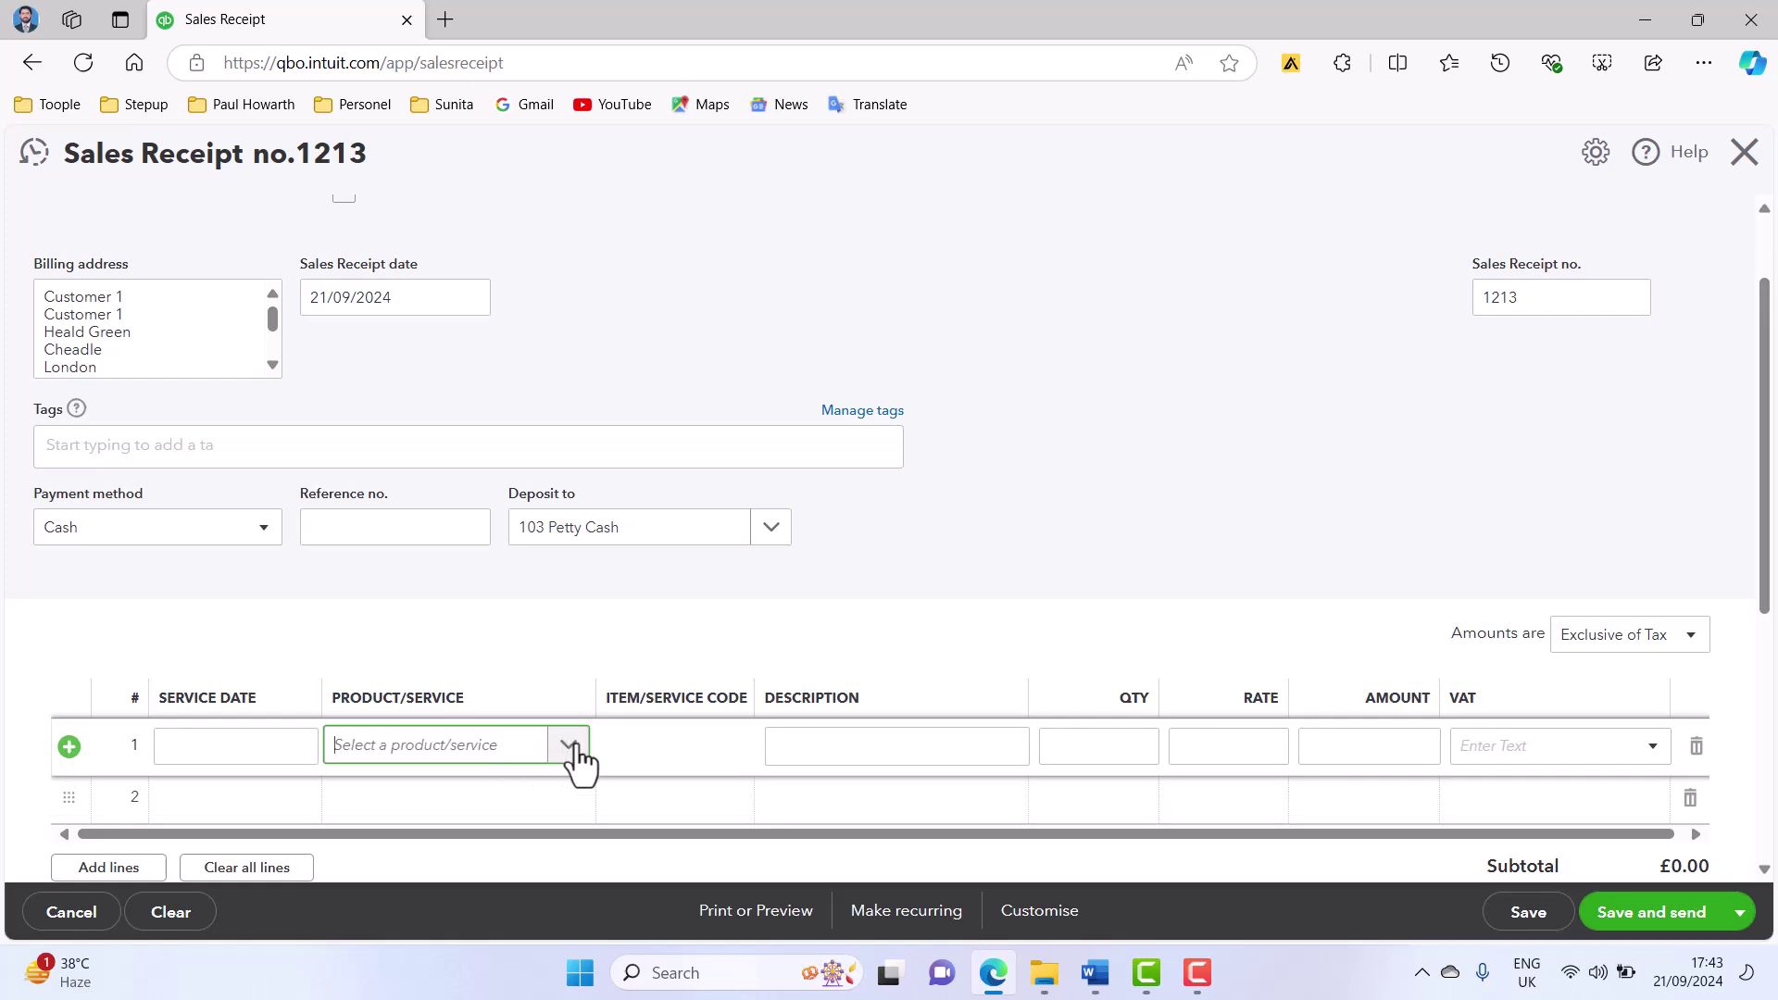
click(571, 746)
scroll(635, 598, down, 3)
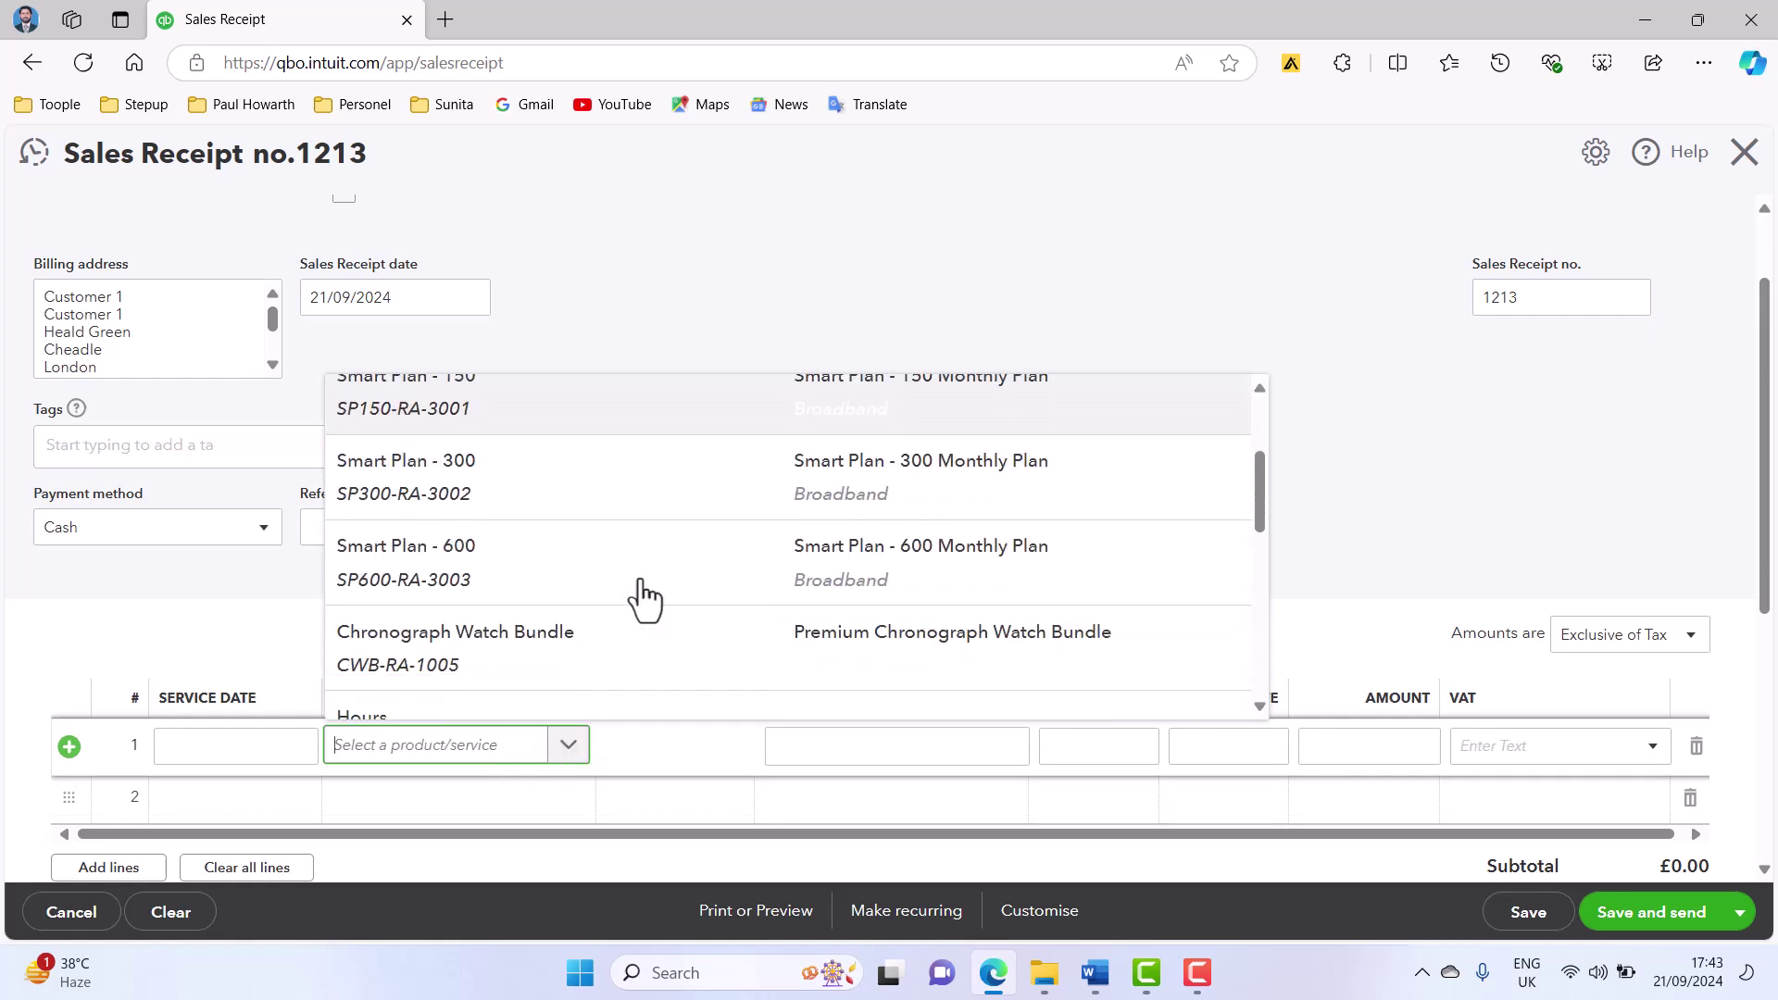
scroll(645, 600, down, 5)
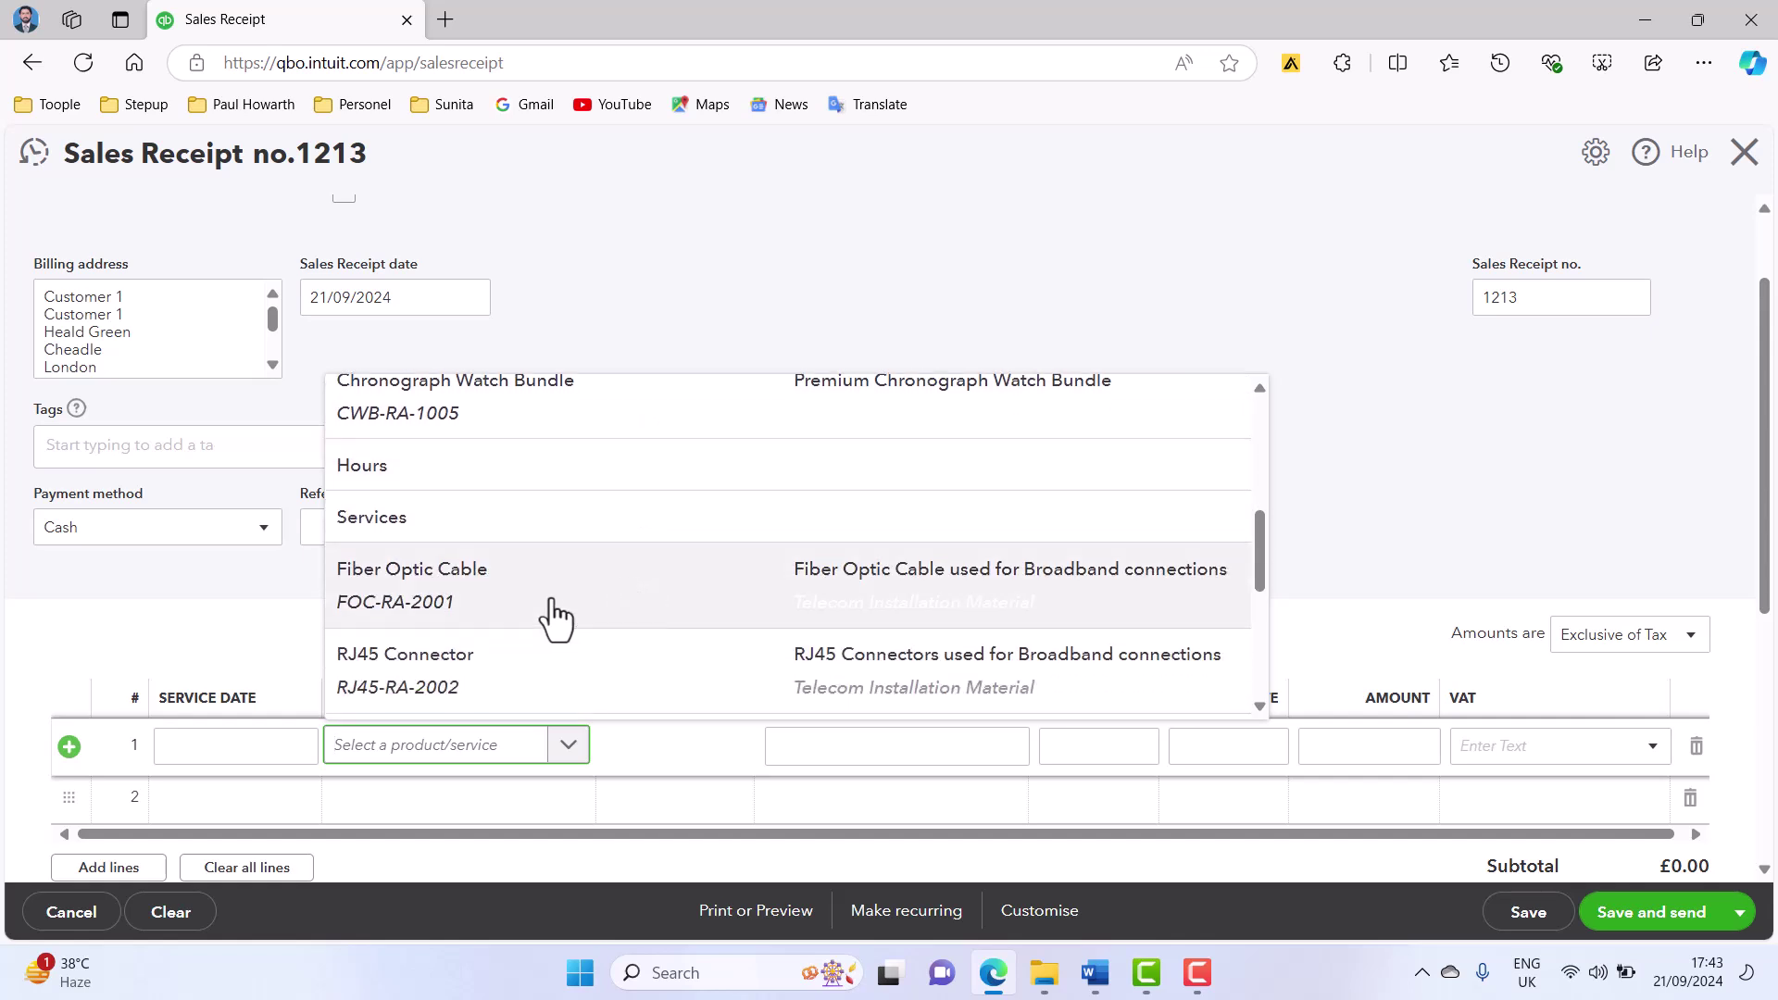
click(552, 611)
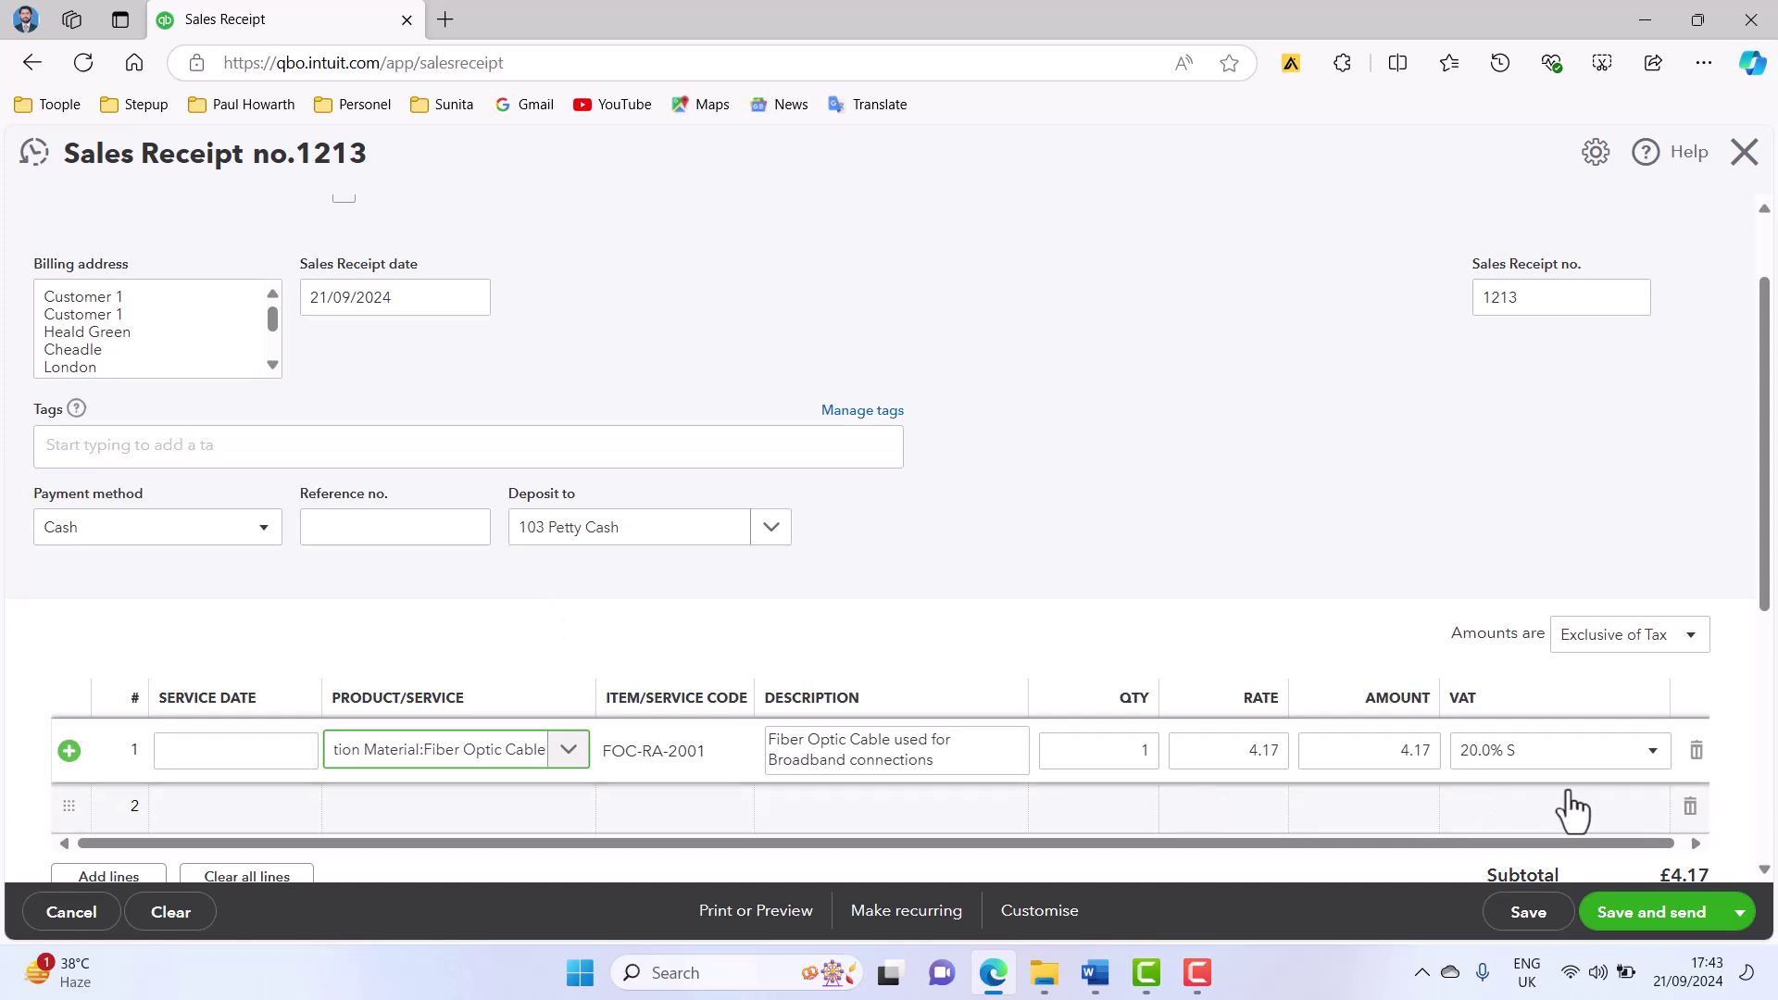
- Check the receipt's totals, save it without sending the customer email, and close the sales receipt
scroll(1624, 709, down, 1)
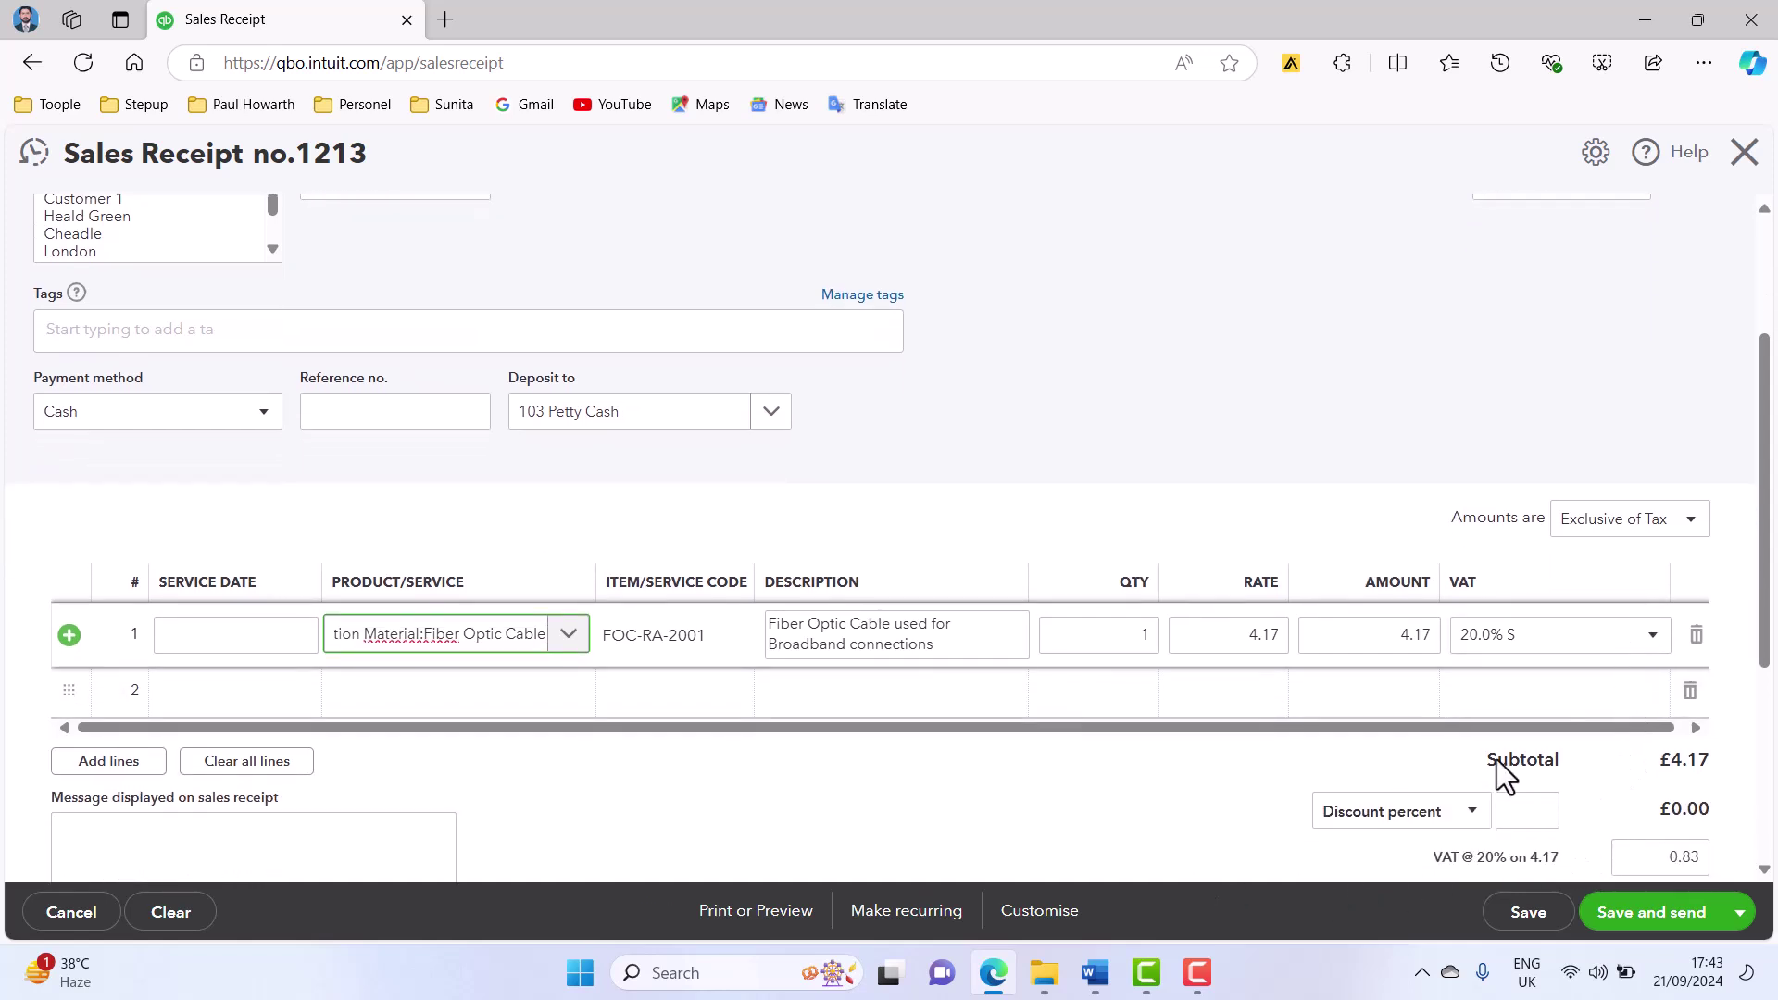
scroll(1592, 708, down, 1)
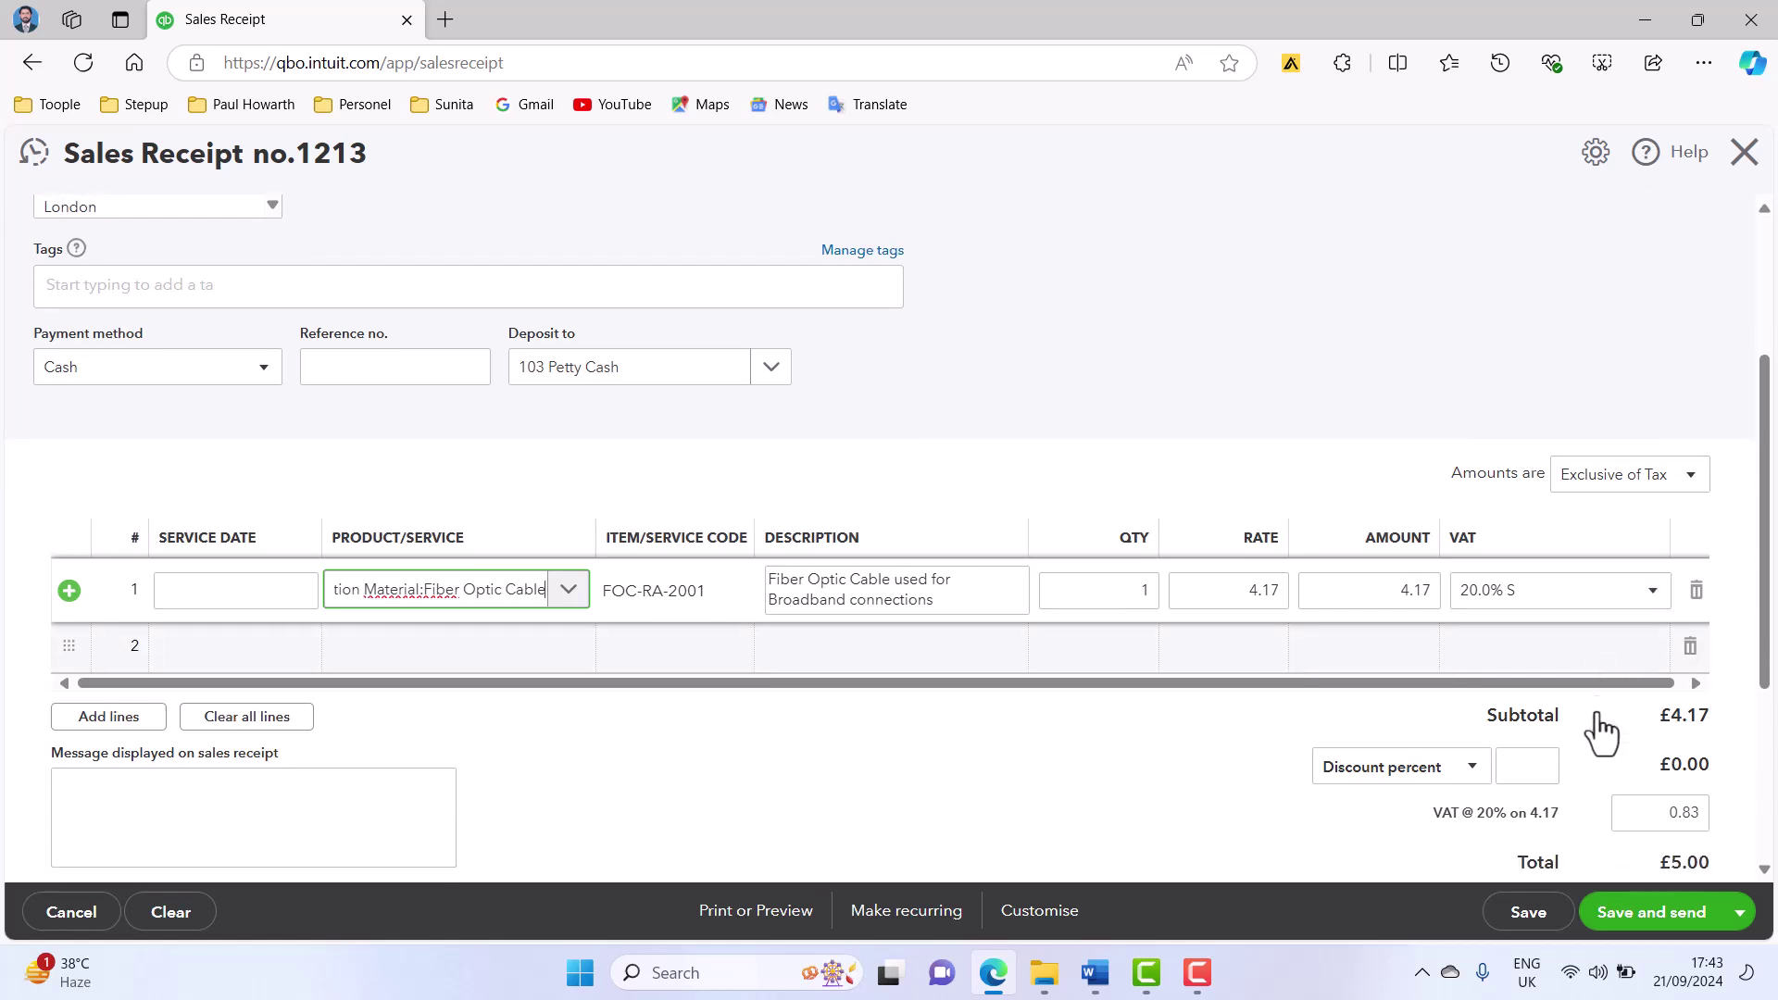
scroll(1715, 803, down, 1)
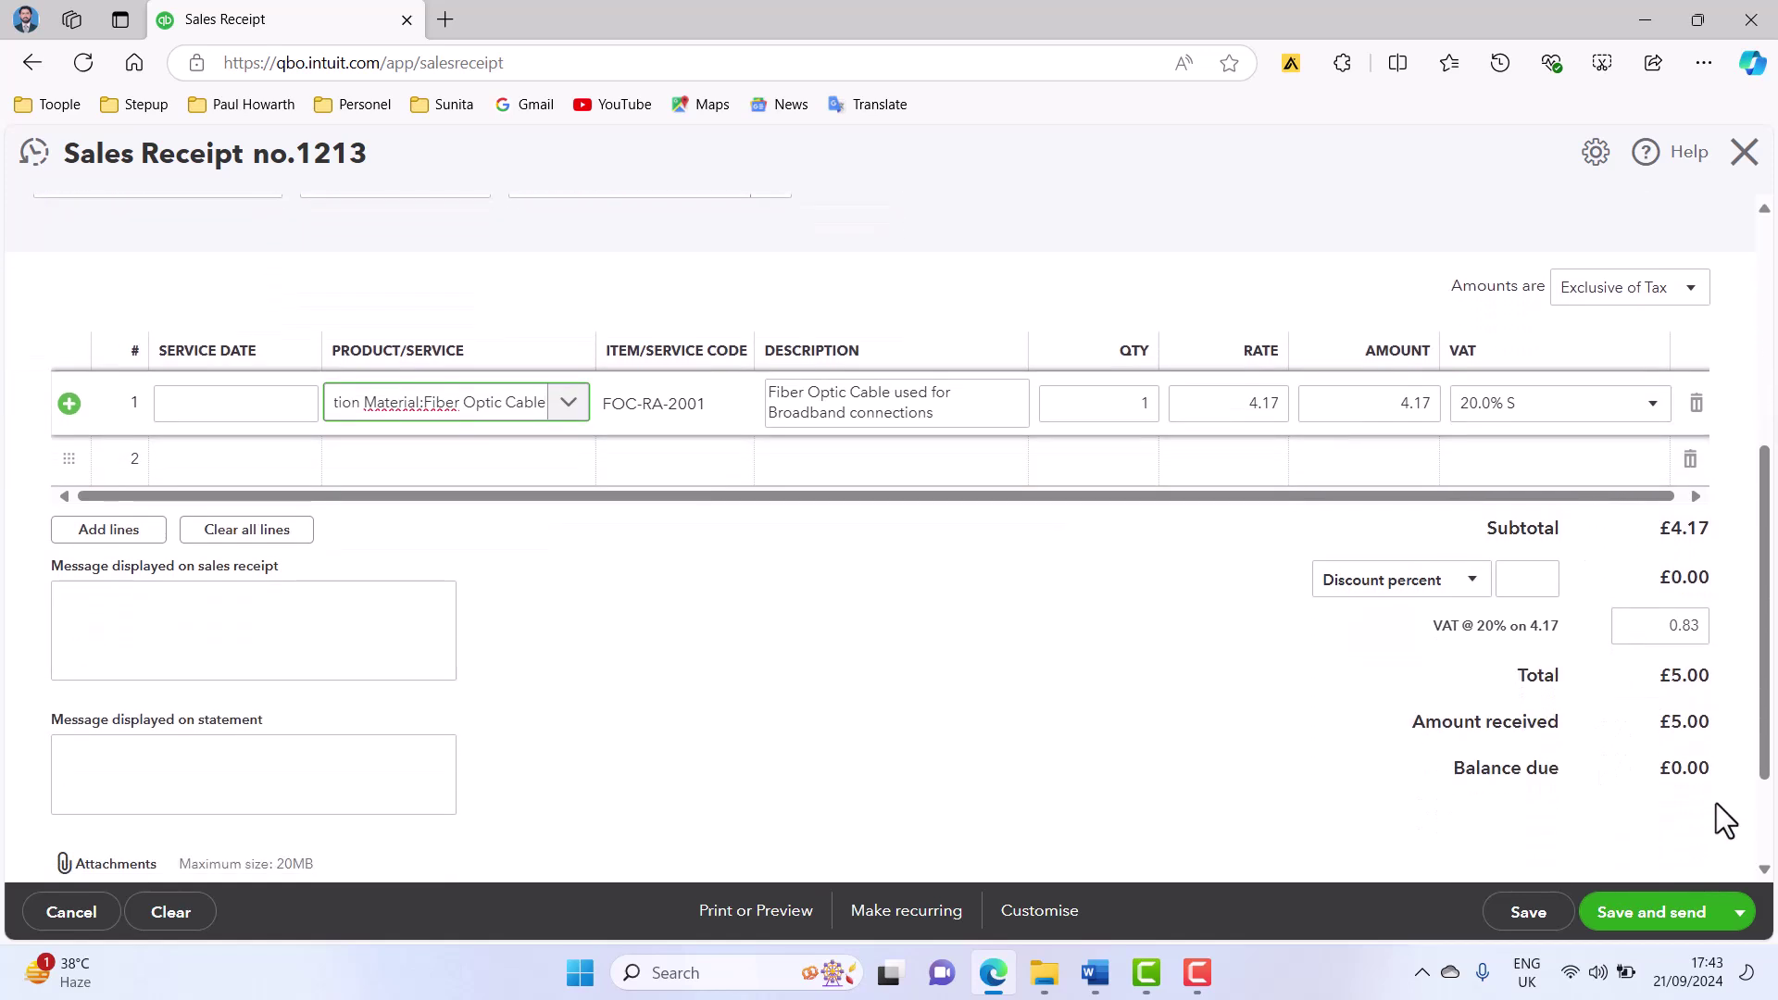
scroll(1708, 783, up, 1)
scroll(1676, 722, up, 1)
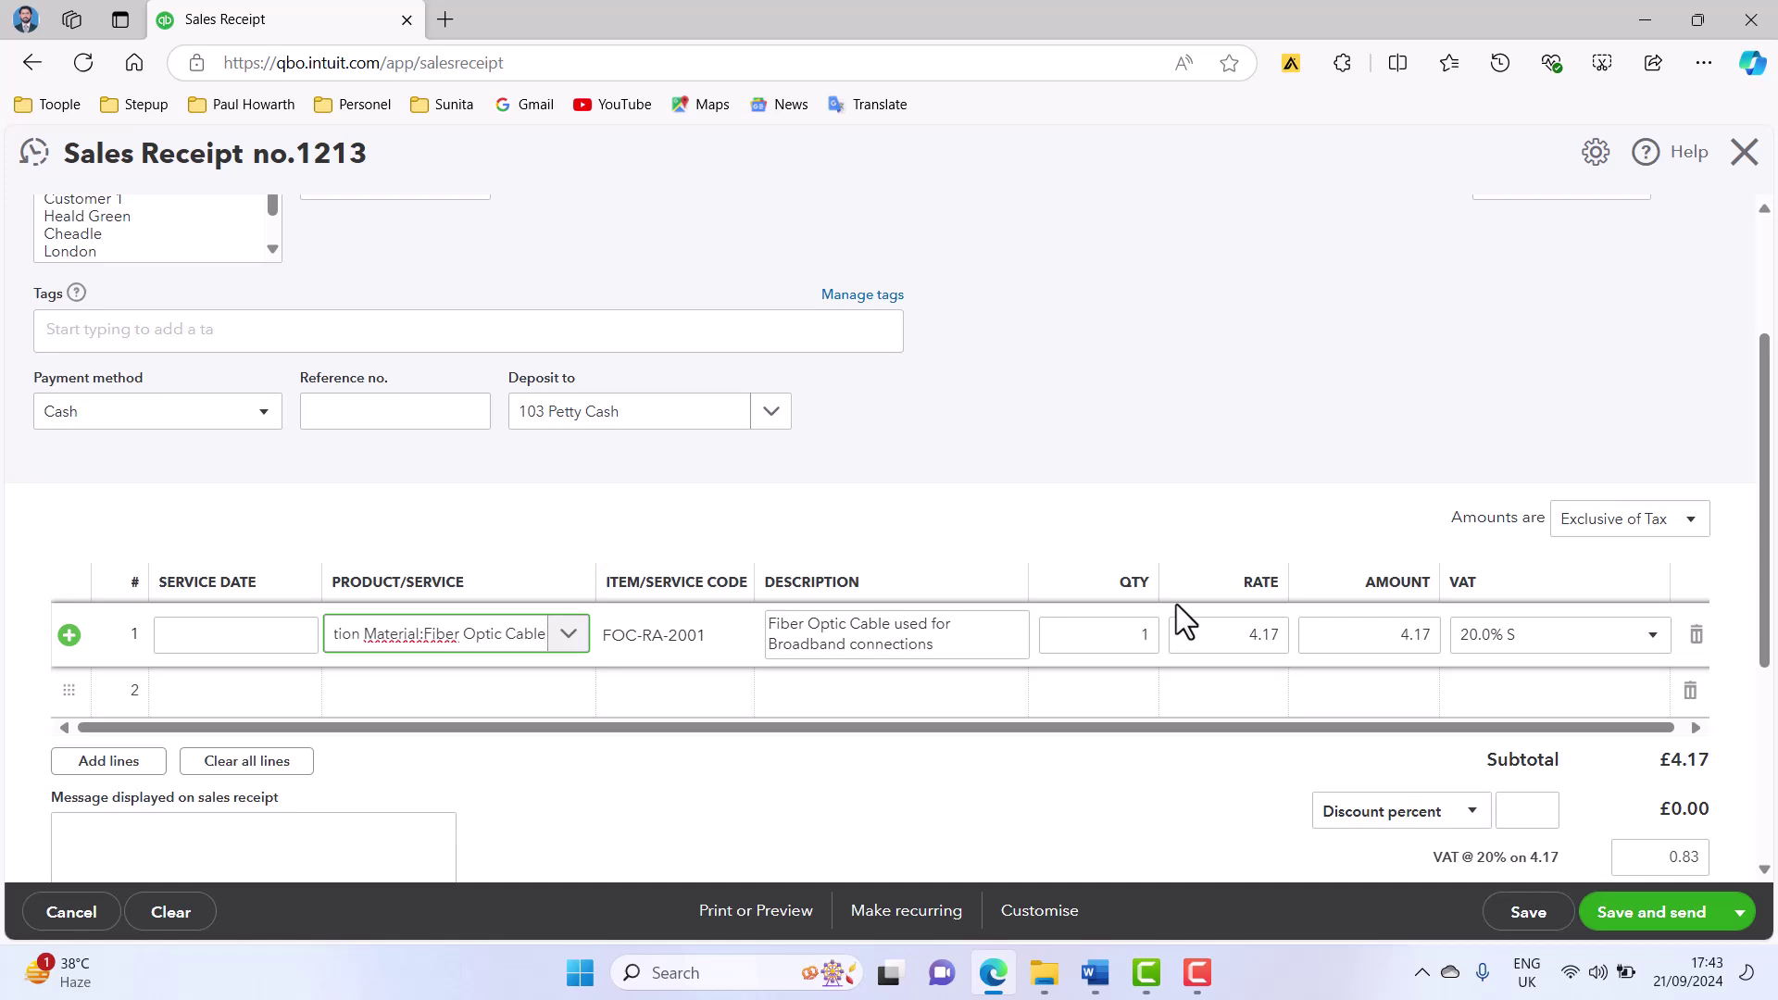
click(1654, 912)
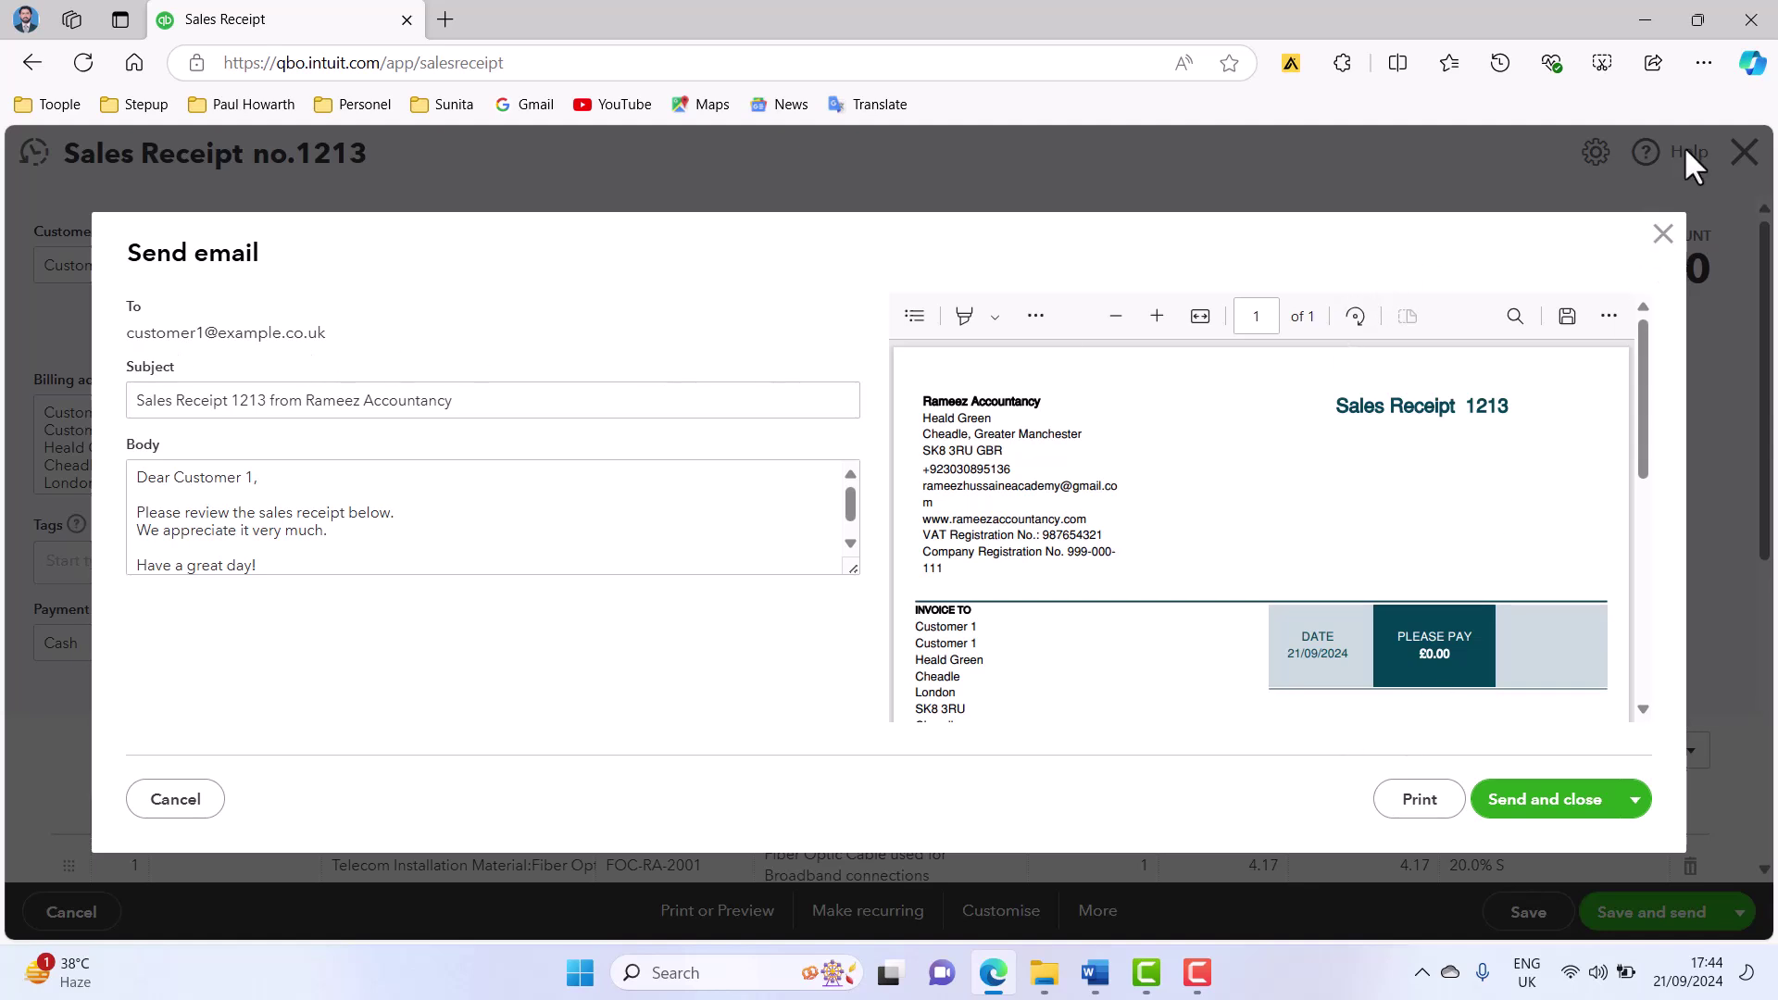
click(1663, 234)
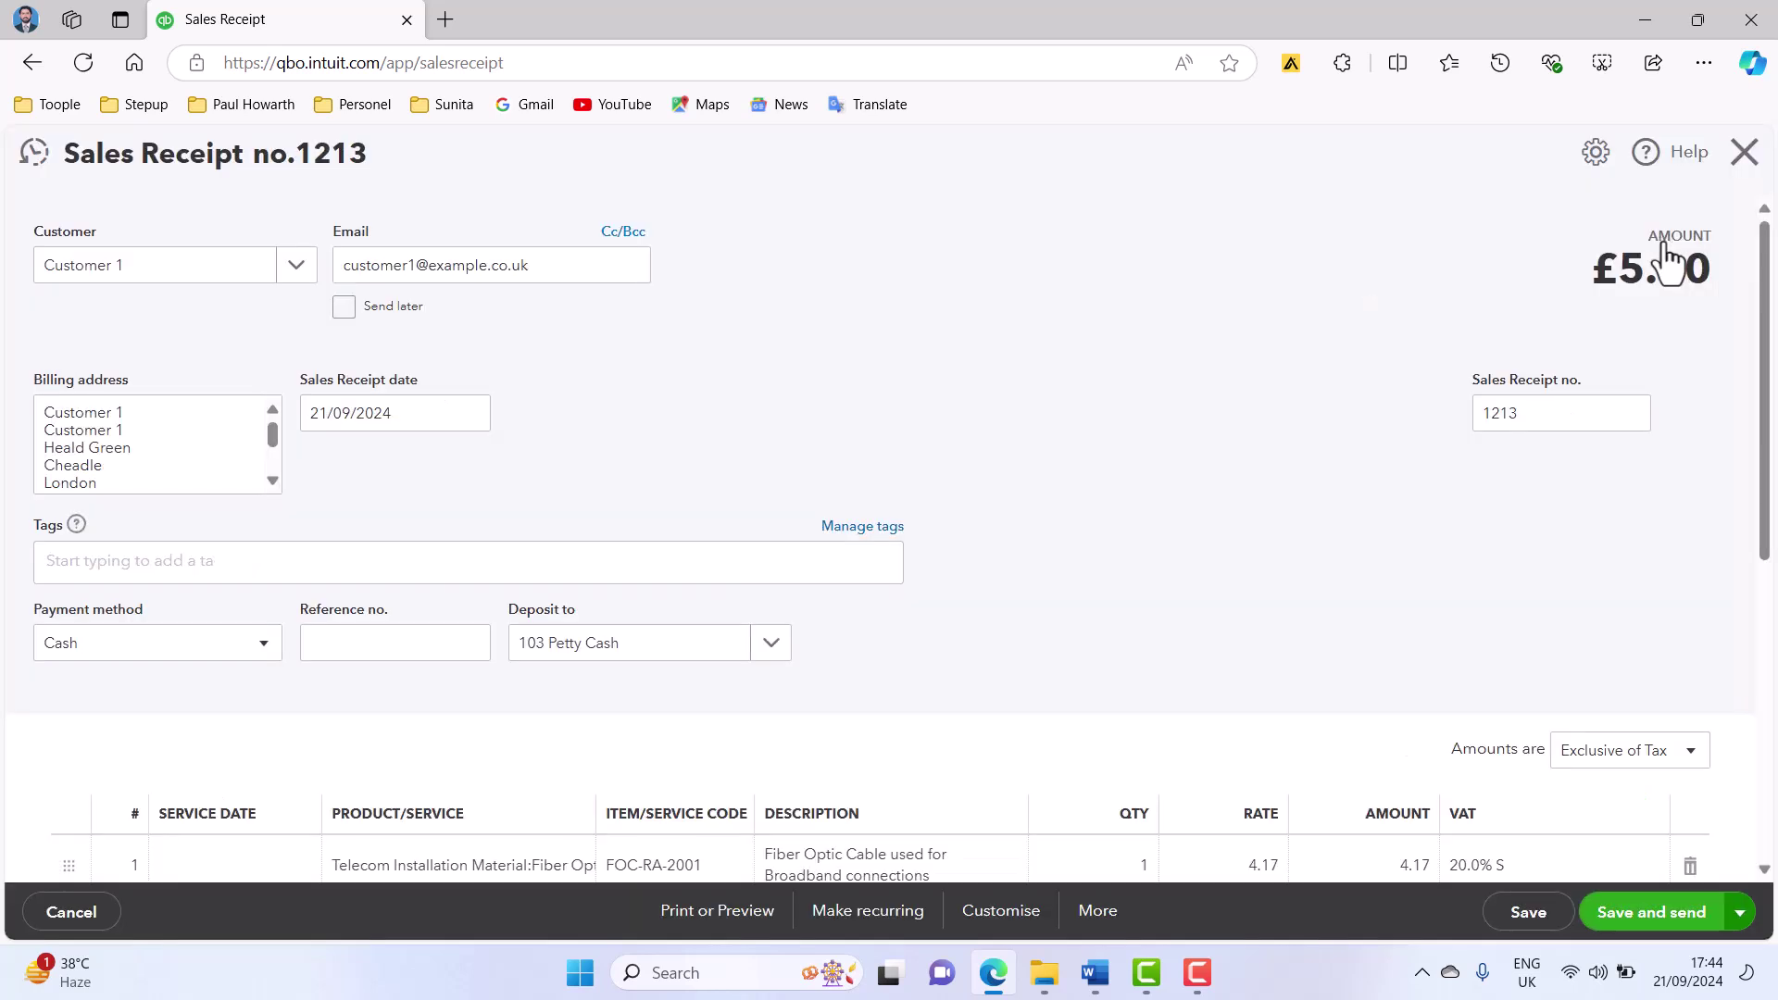
click(1733, 914)
click(1678, 875)
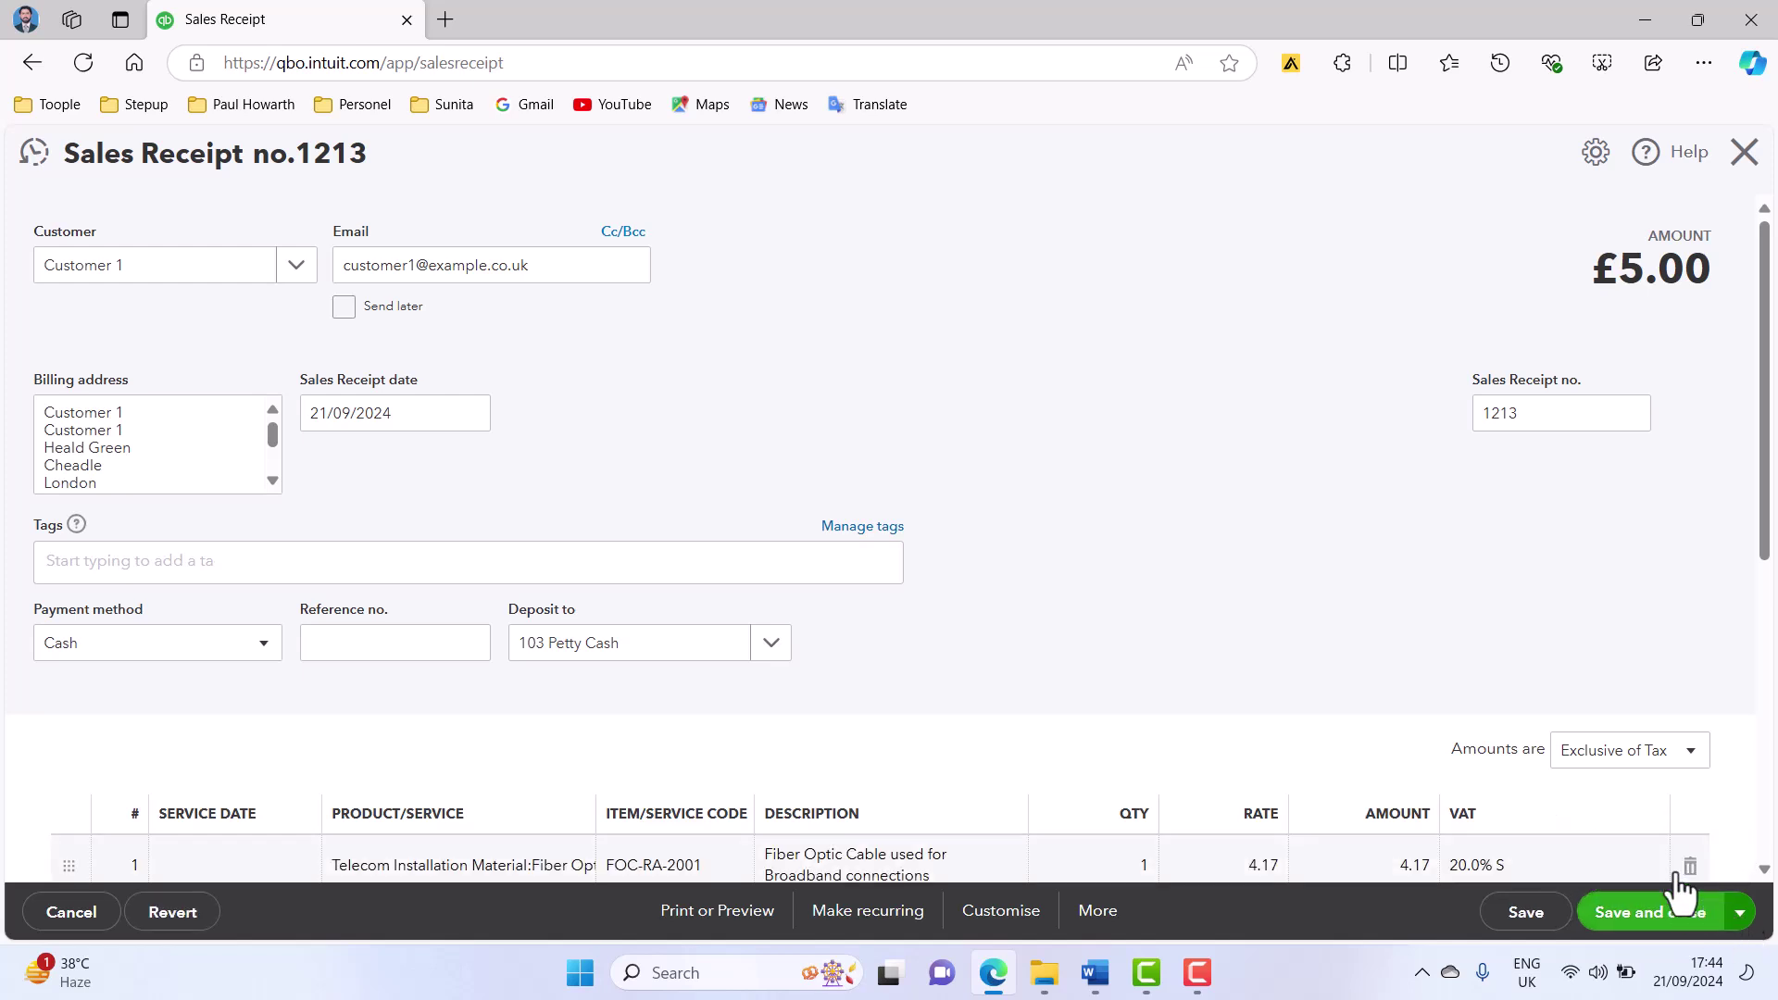
click(1666, 937)
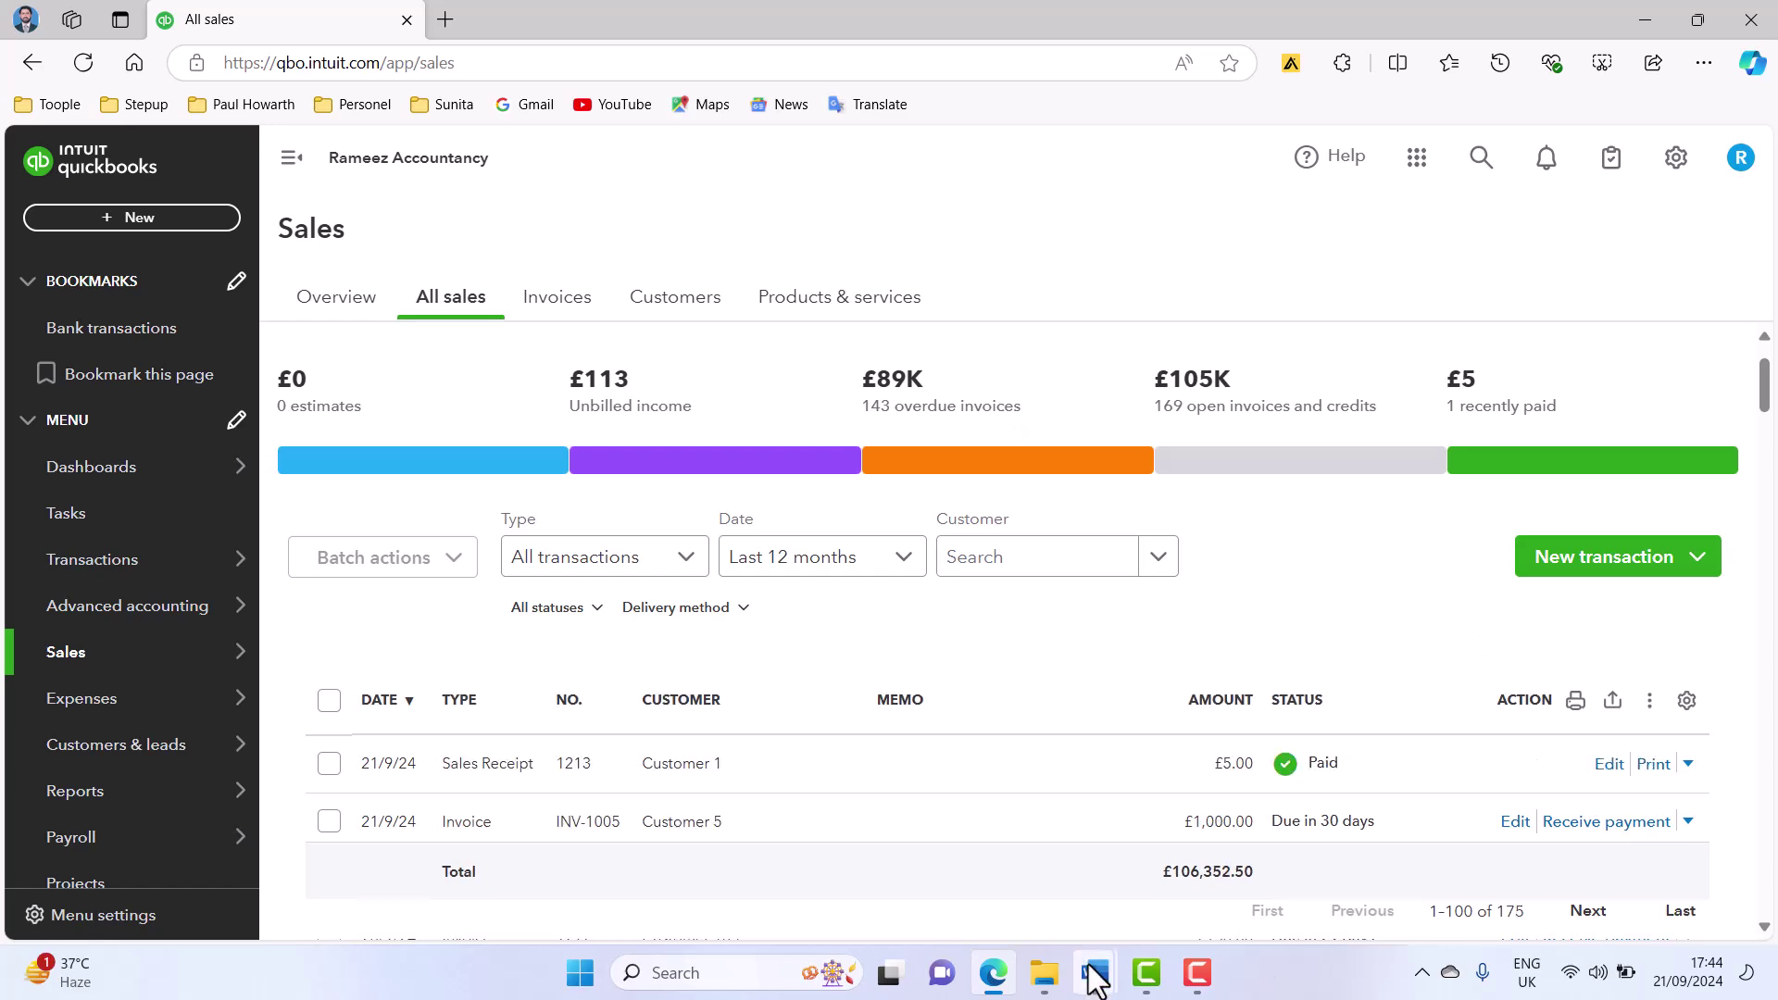
- Switch to the Account Receivable Cycle document in Word and highlight the "Sale Receipt" line in yellow
mouse_move(1096, 974)
click(1024, 876)
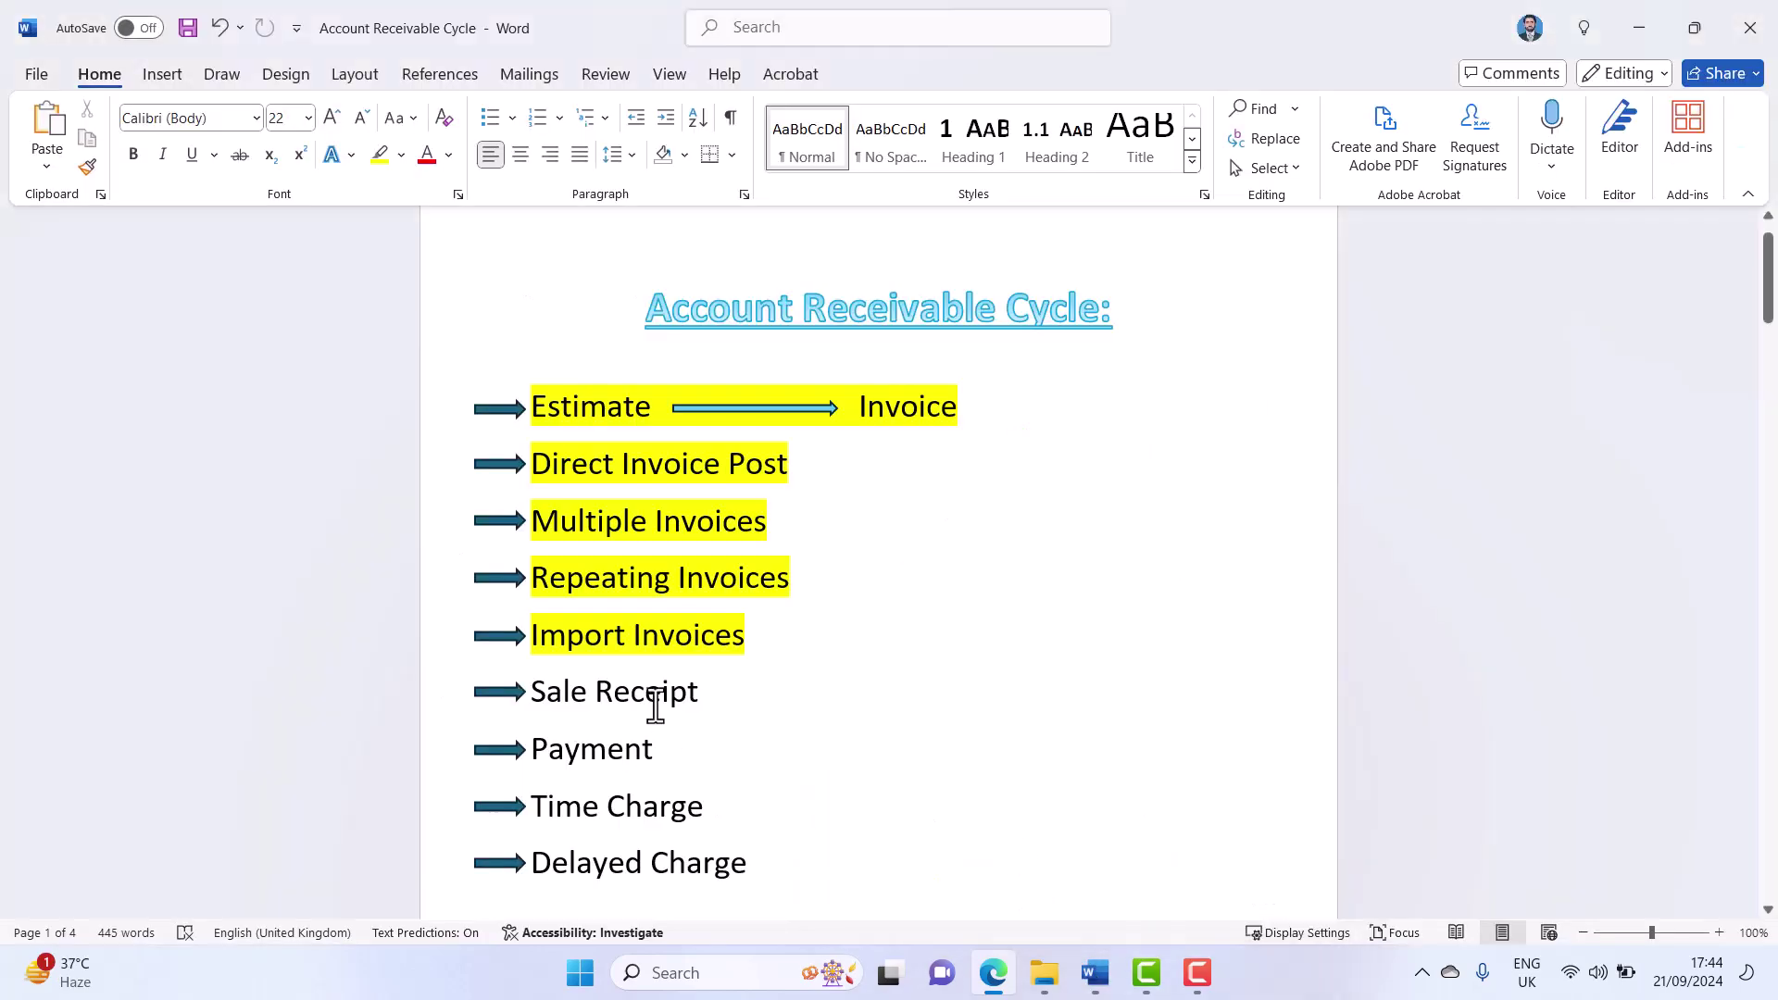
drag(675, 694, 473, 690)
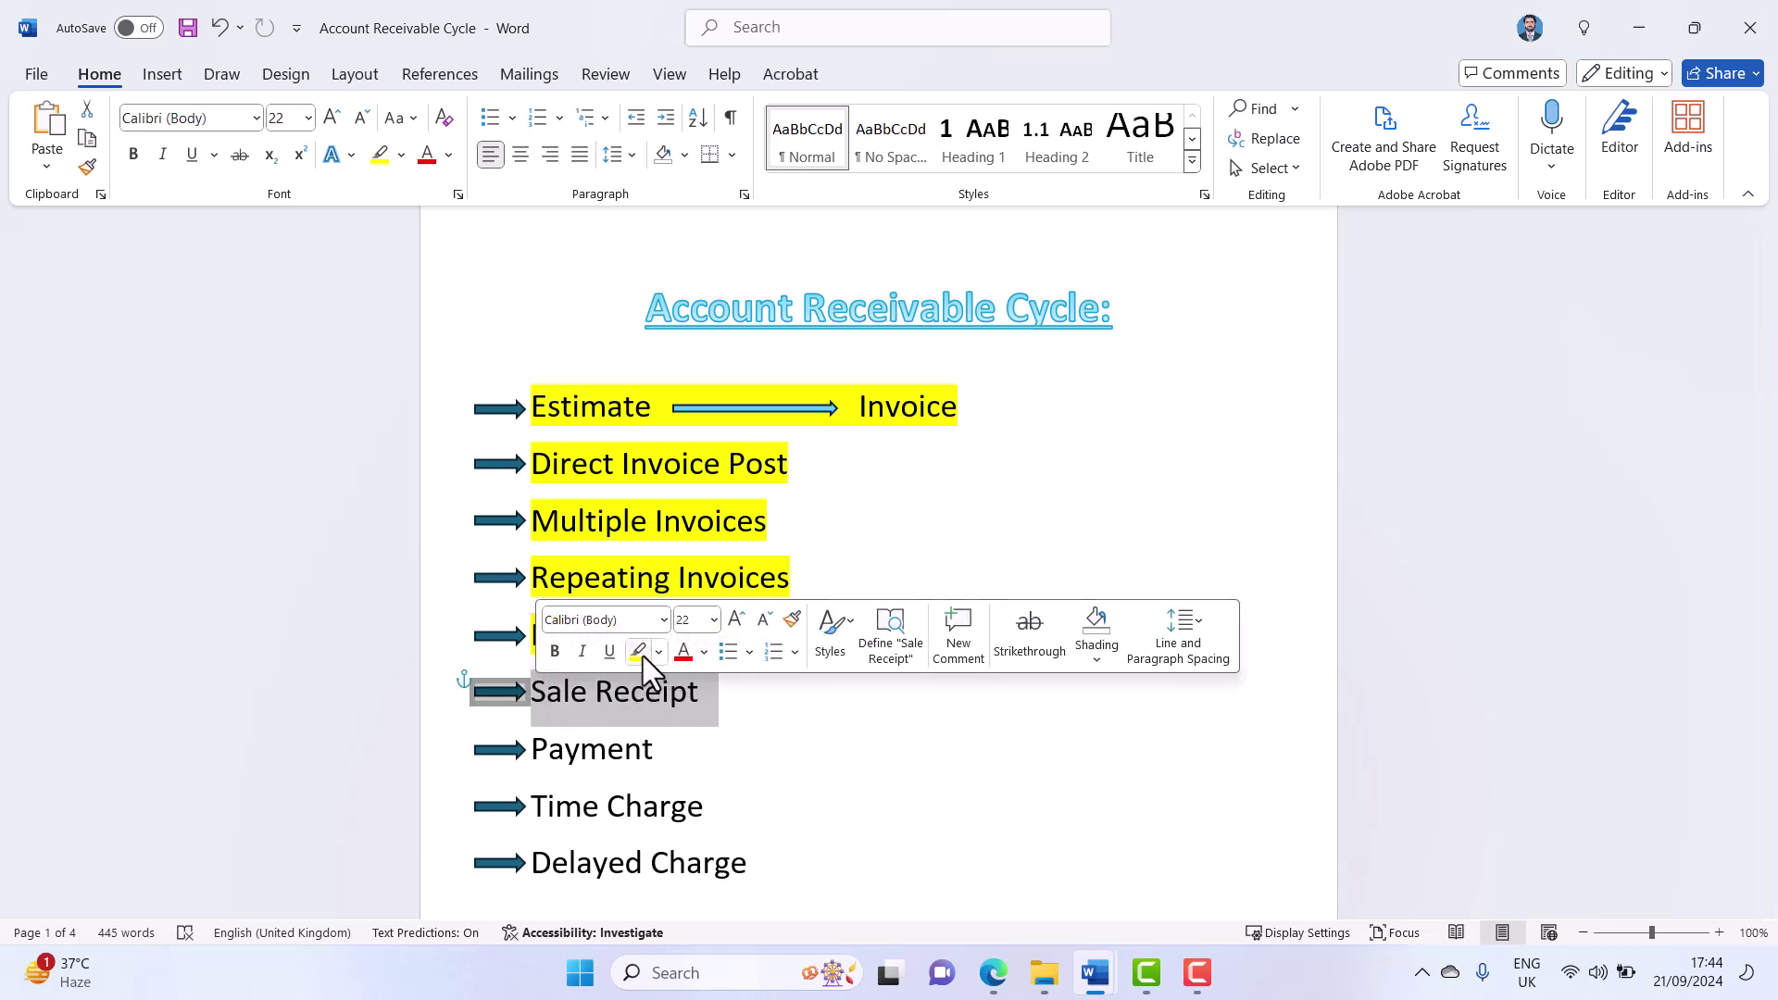
click(640, 653)
click(709, 765)
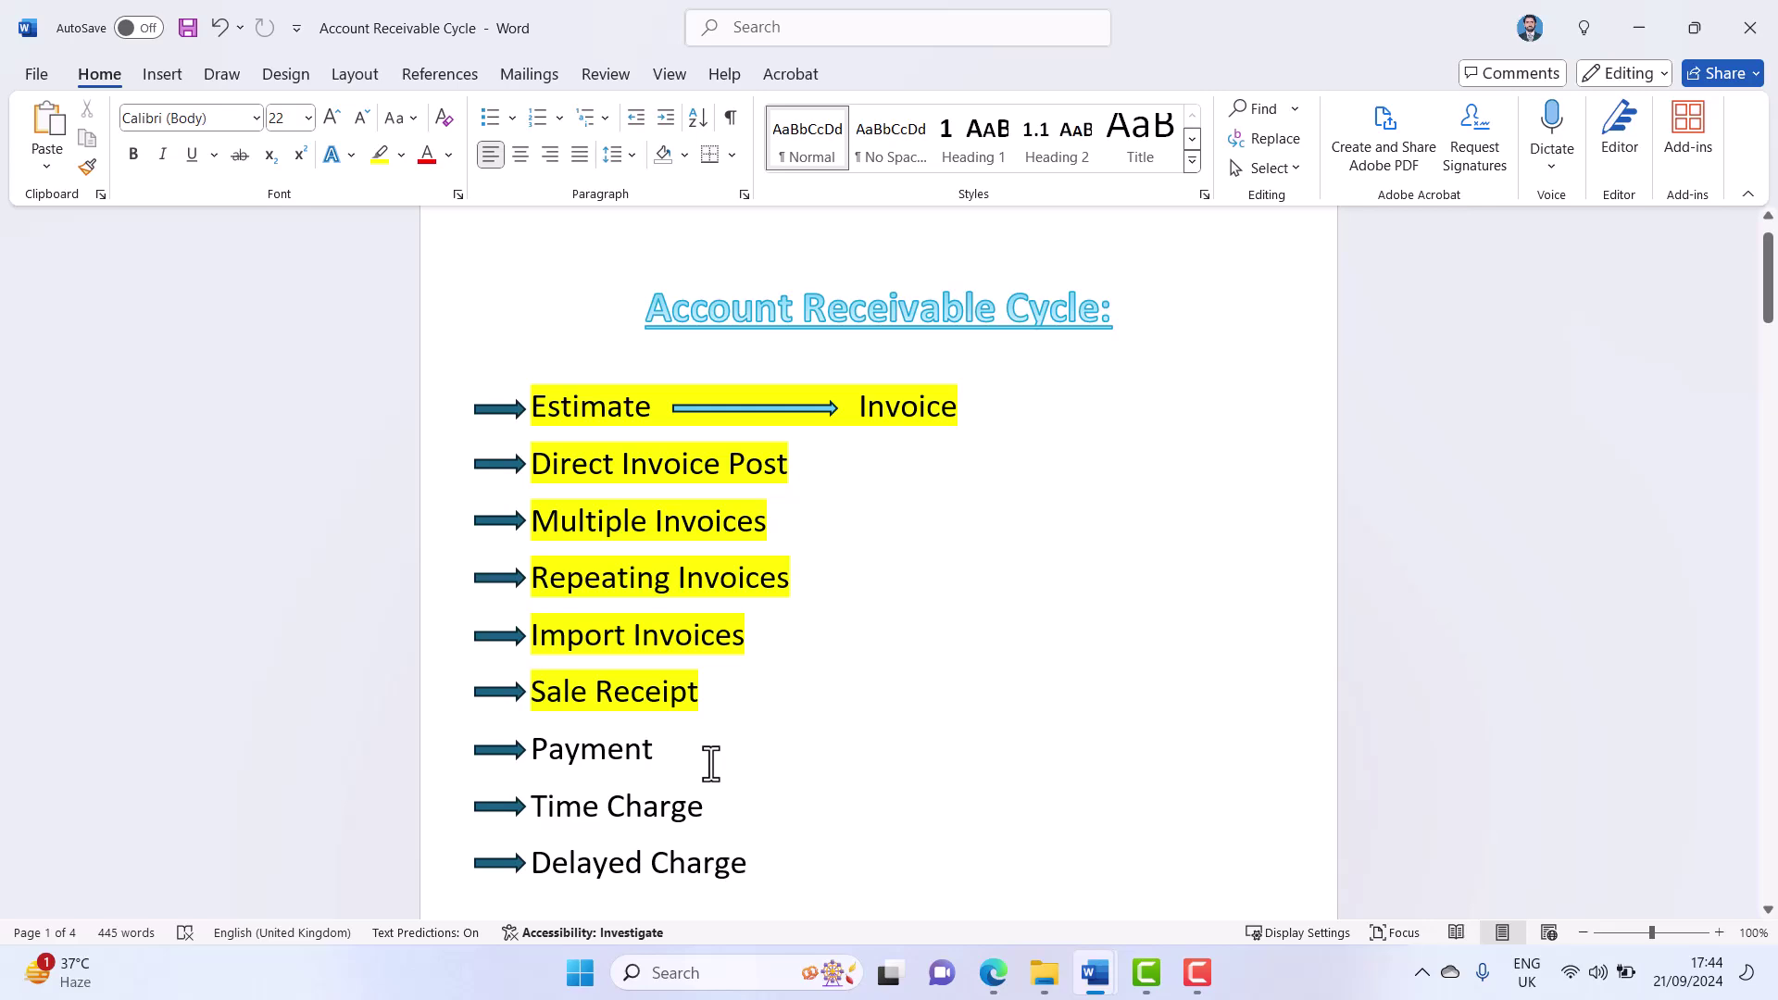
- Switch to QuickBooks in the browser and start a new received payment for Customer 1
click(986, 974)
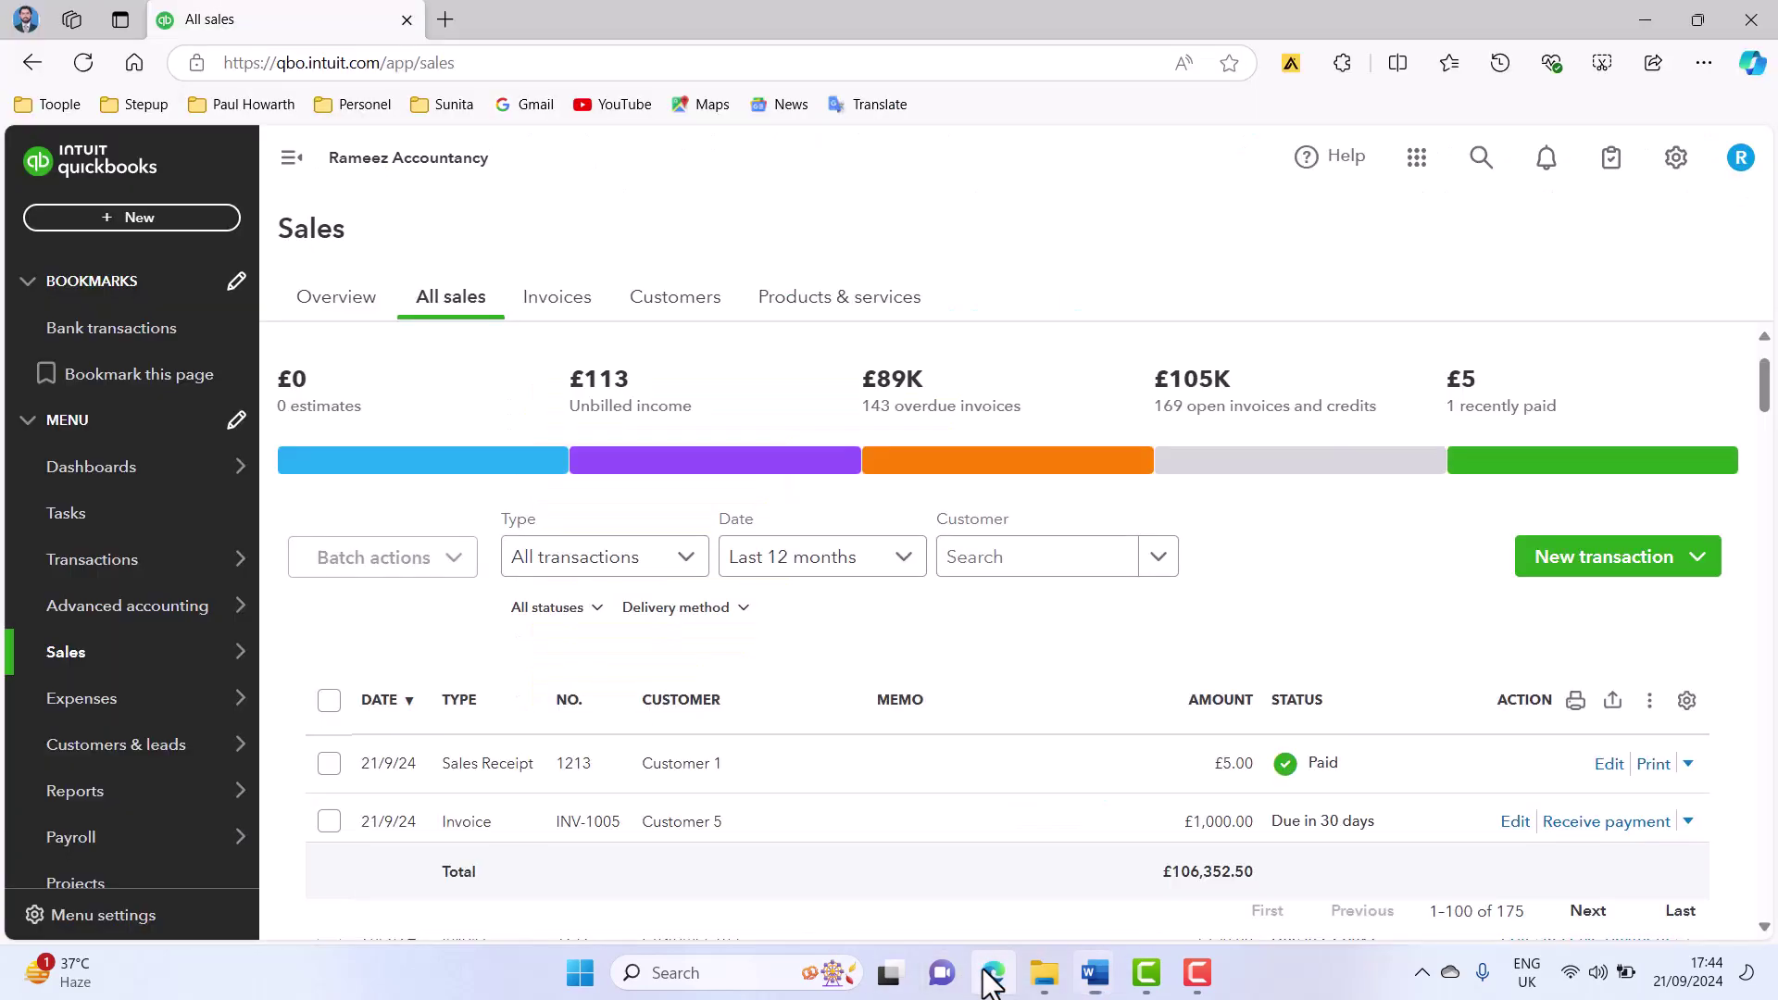
click(1697, 563)
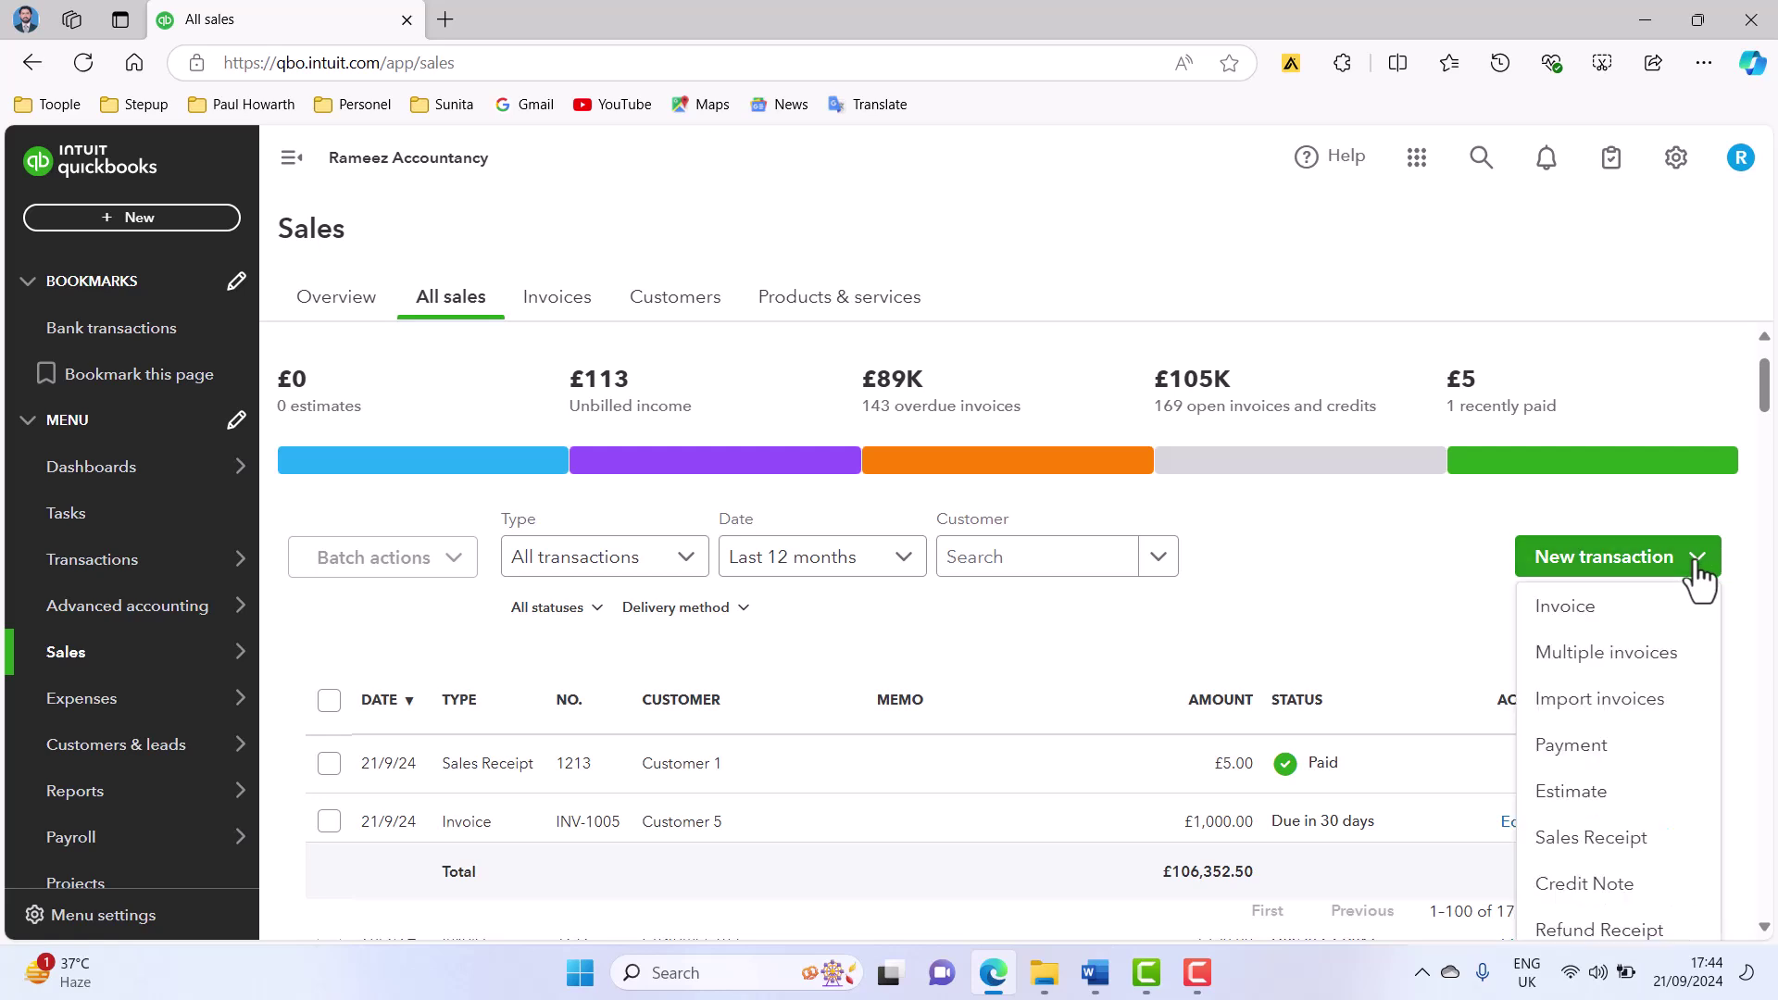
click(1591, 746)
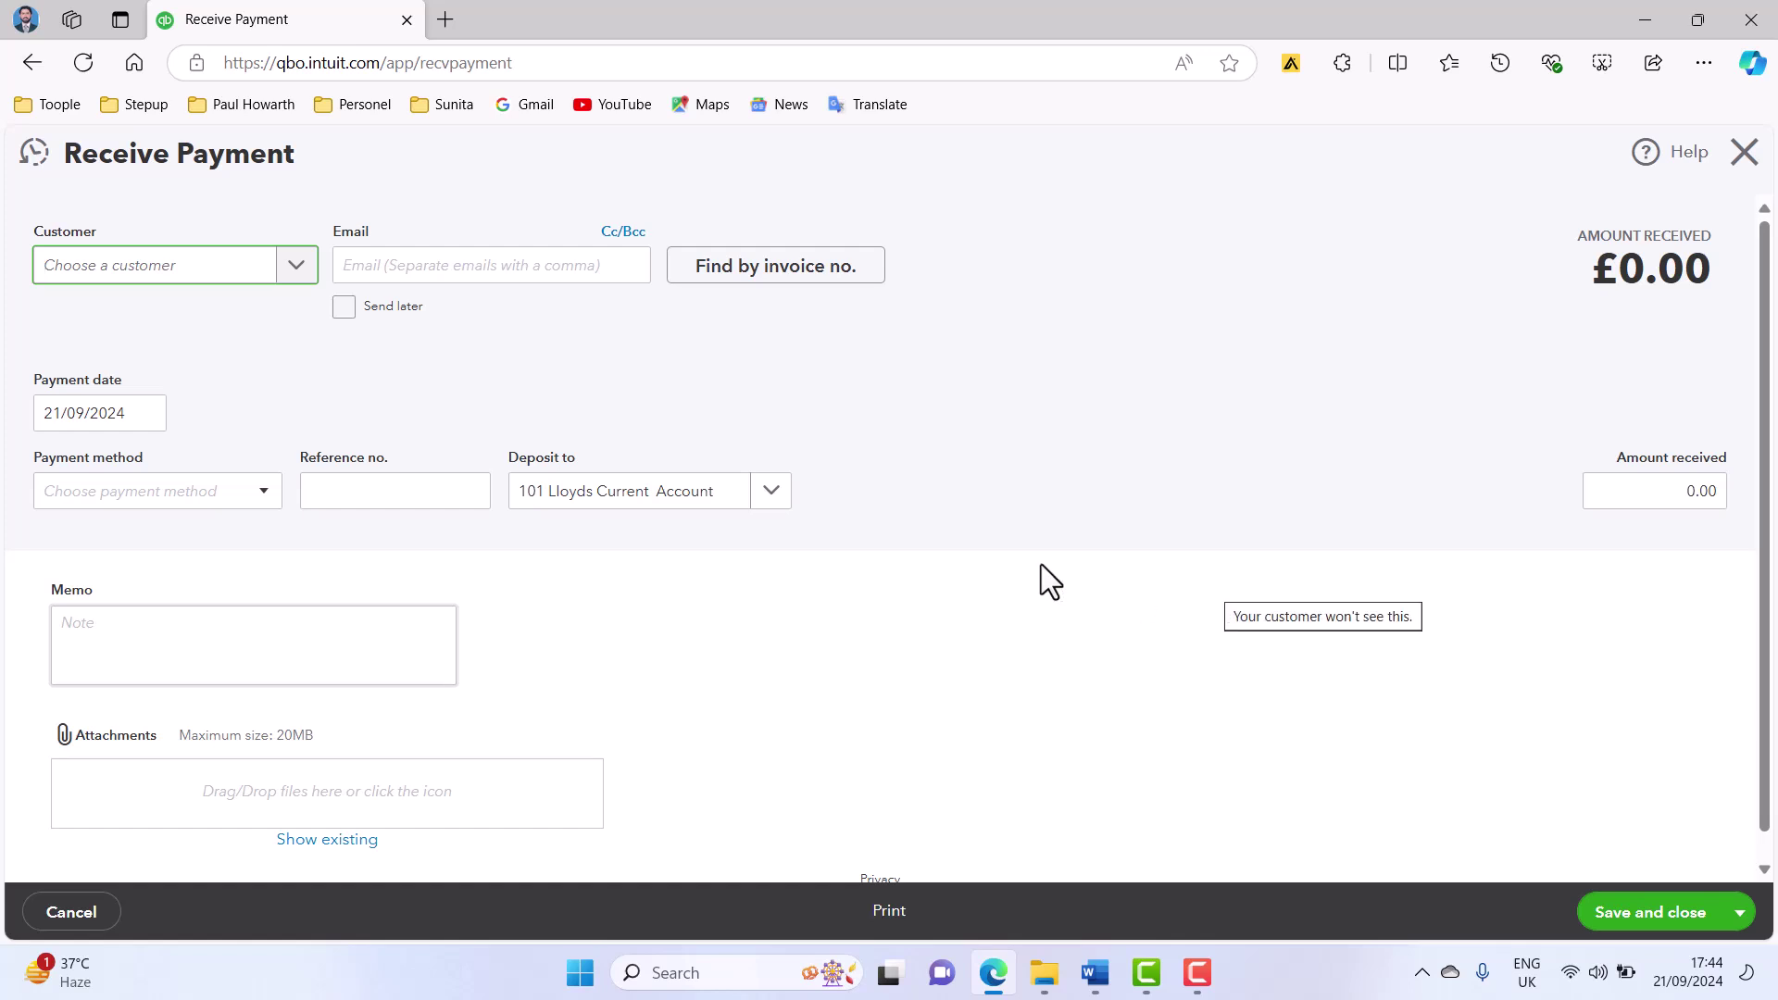
click(295, 265)
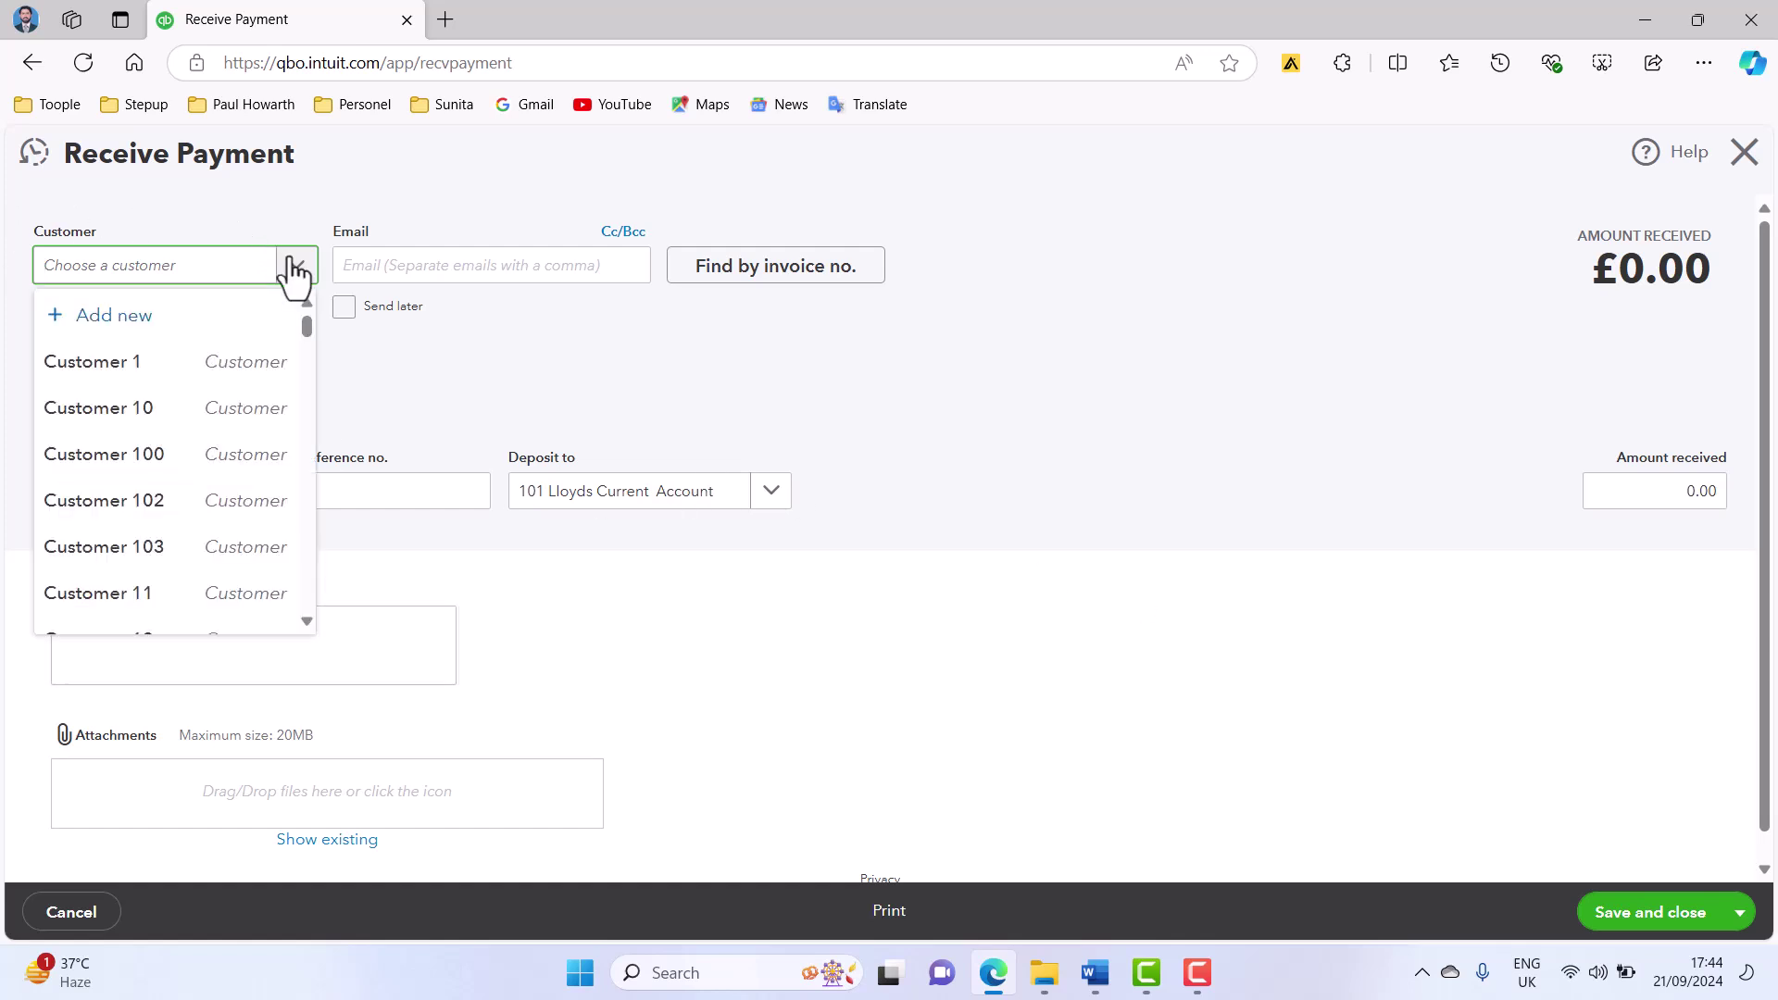
click(158, 360)
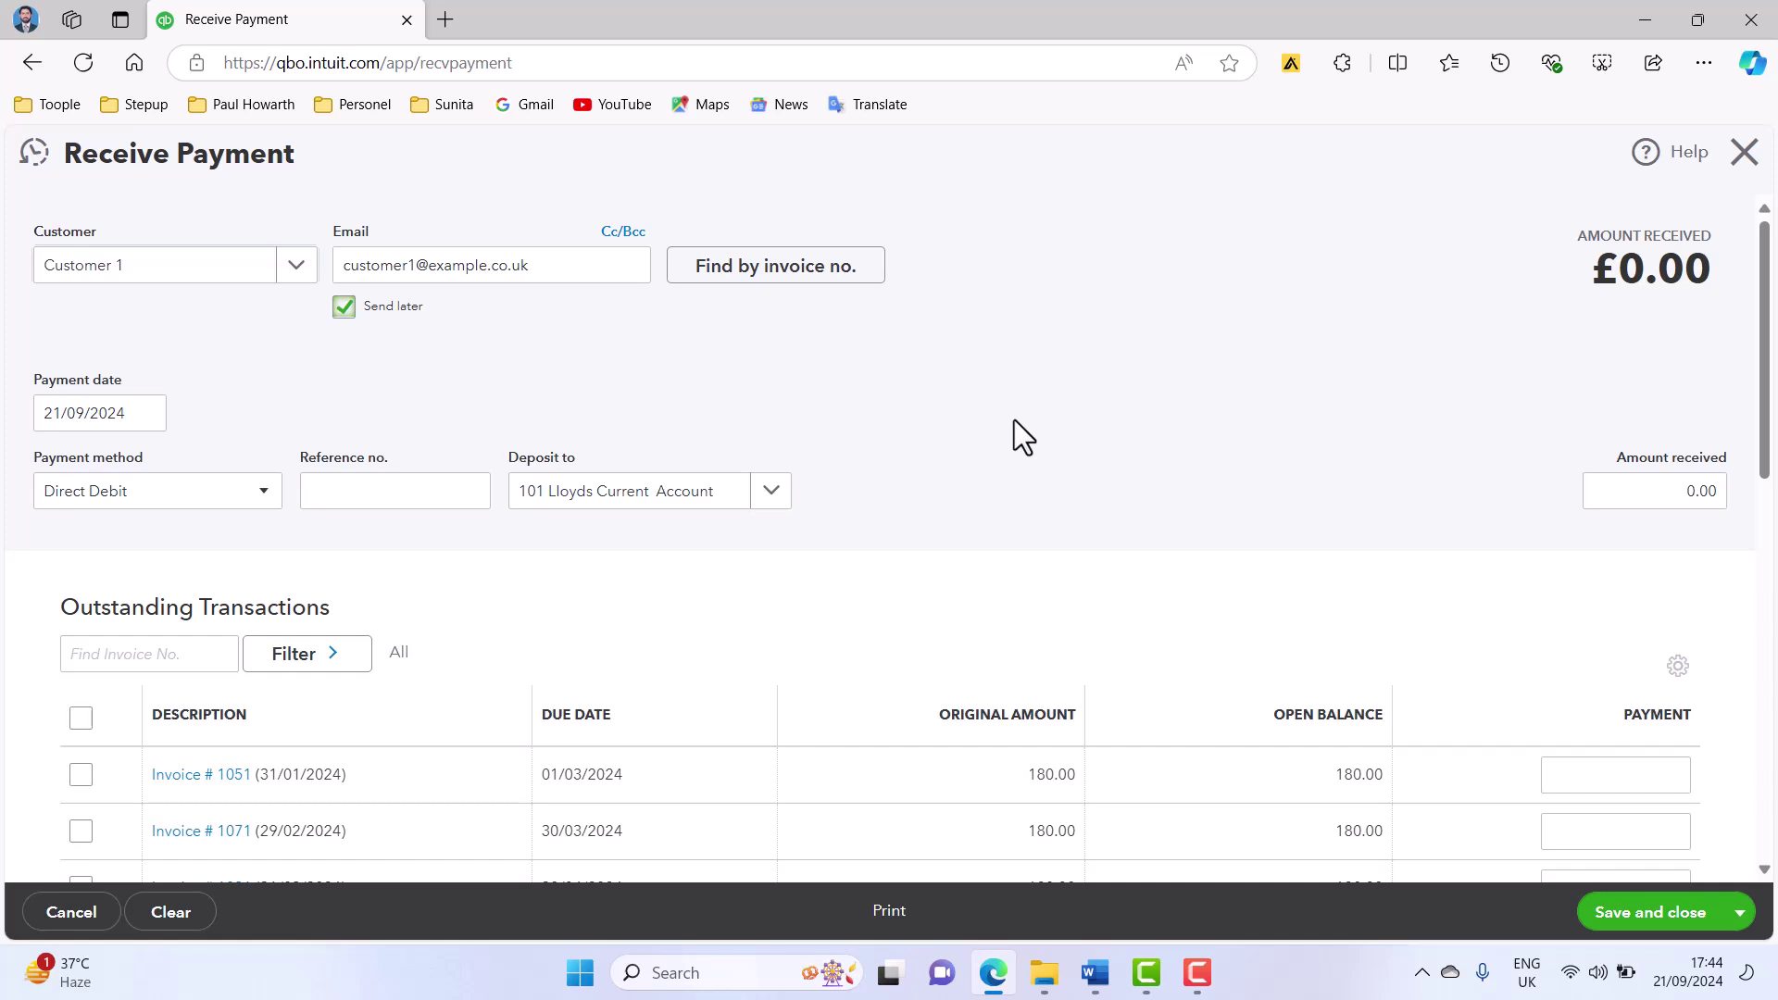
- Examine Customer 1's outstanding transactions and the payment details on the Receive Payment form
scroll(1014, 421, down, 1)
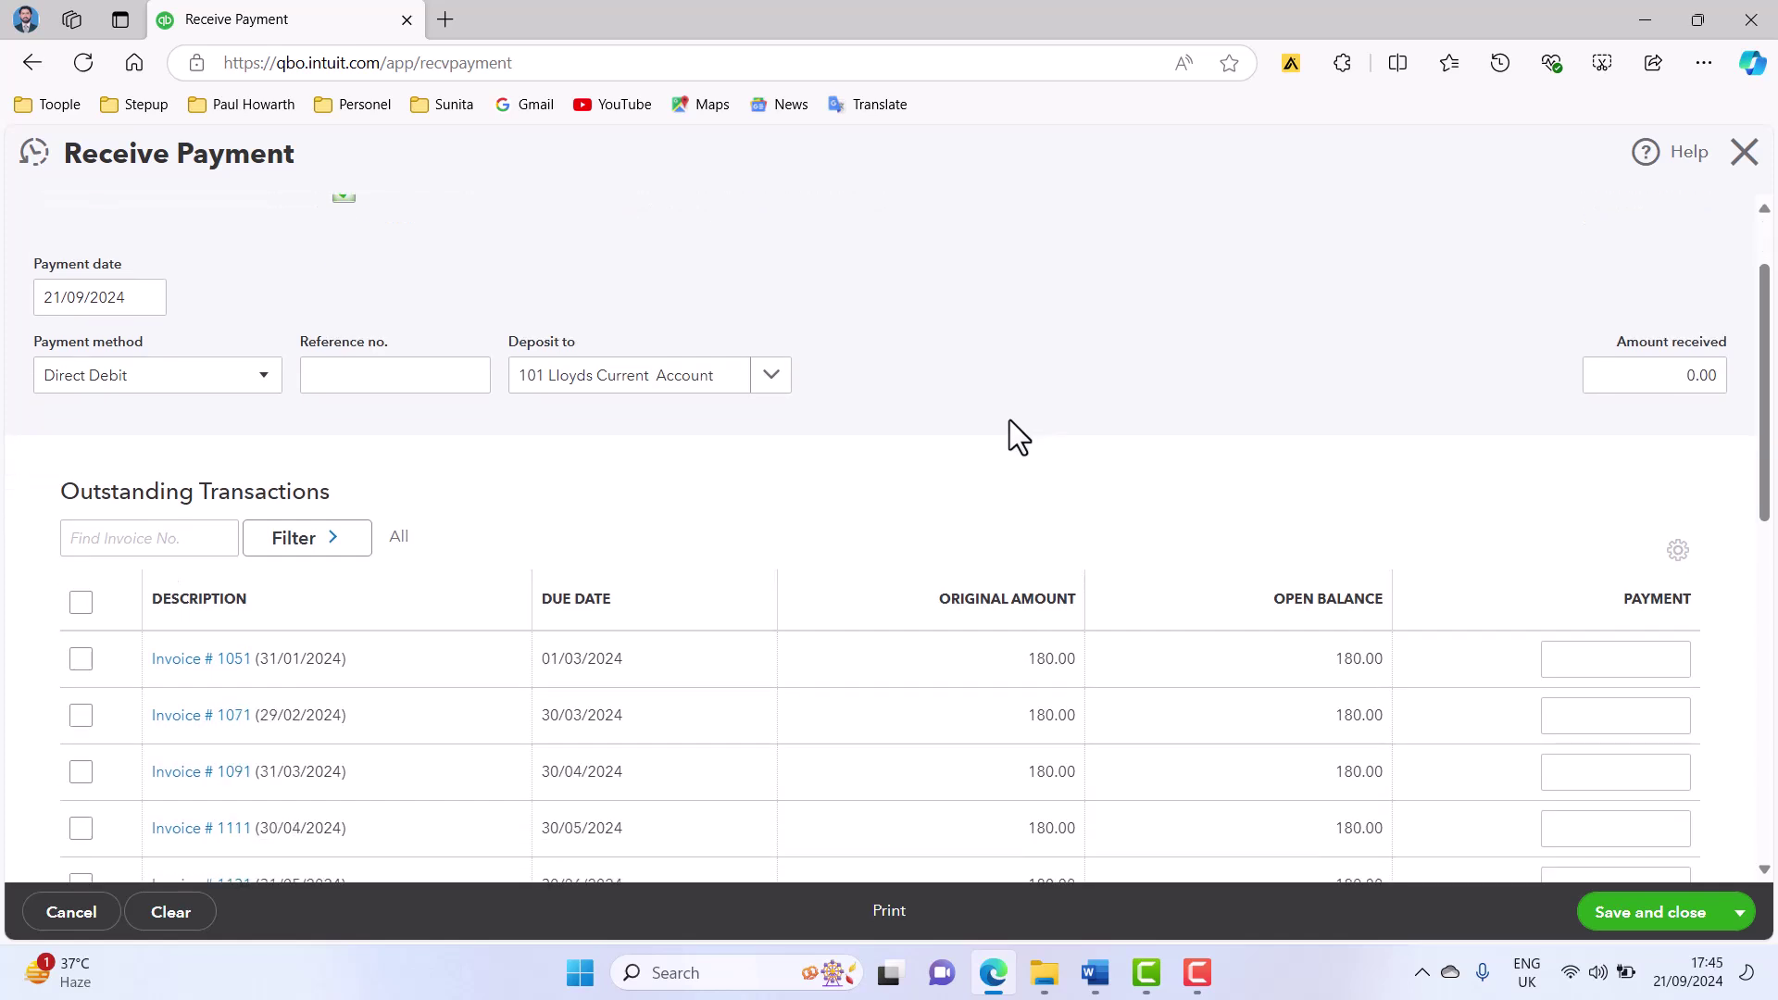
scroll(941, 419, up, 1)
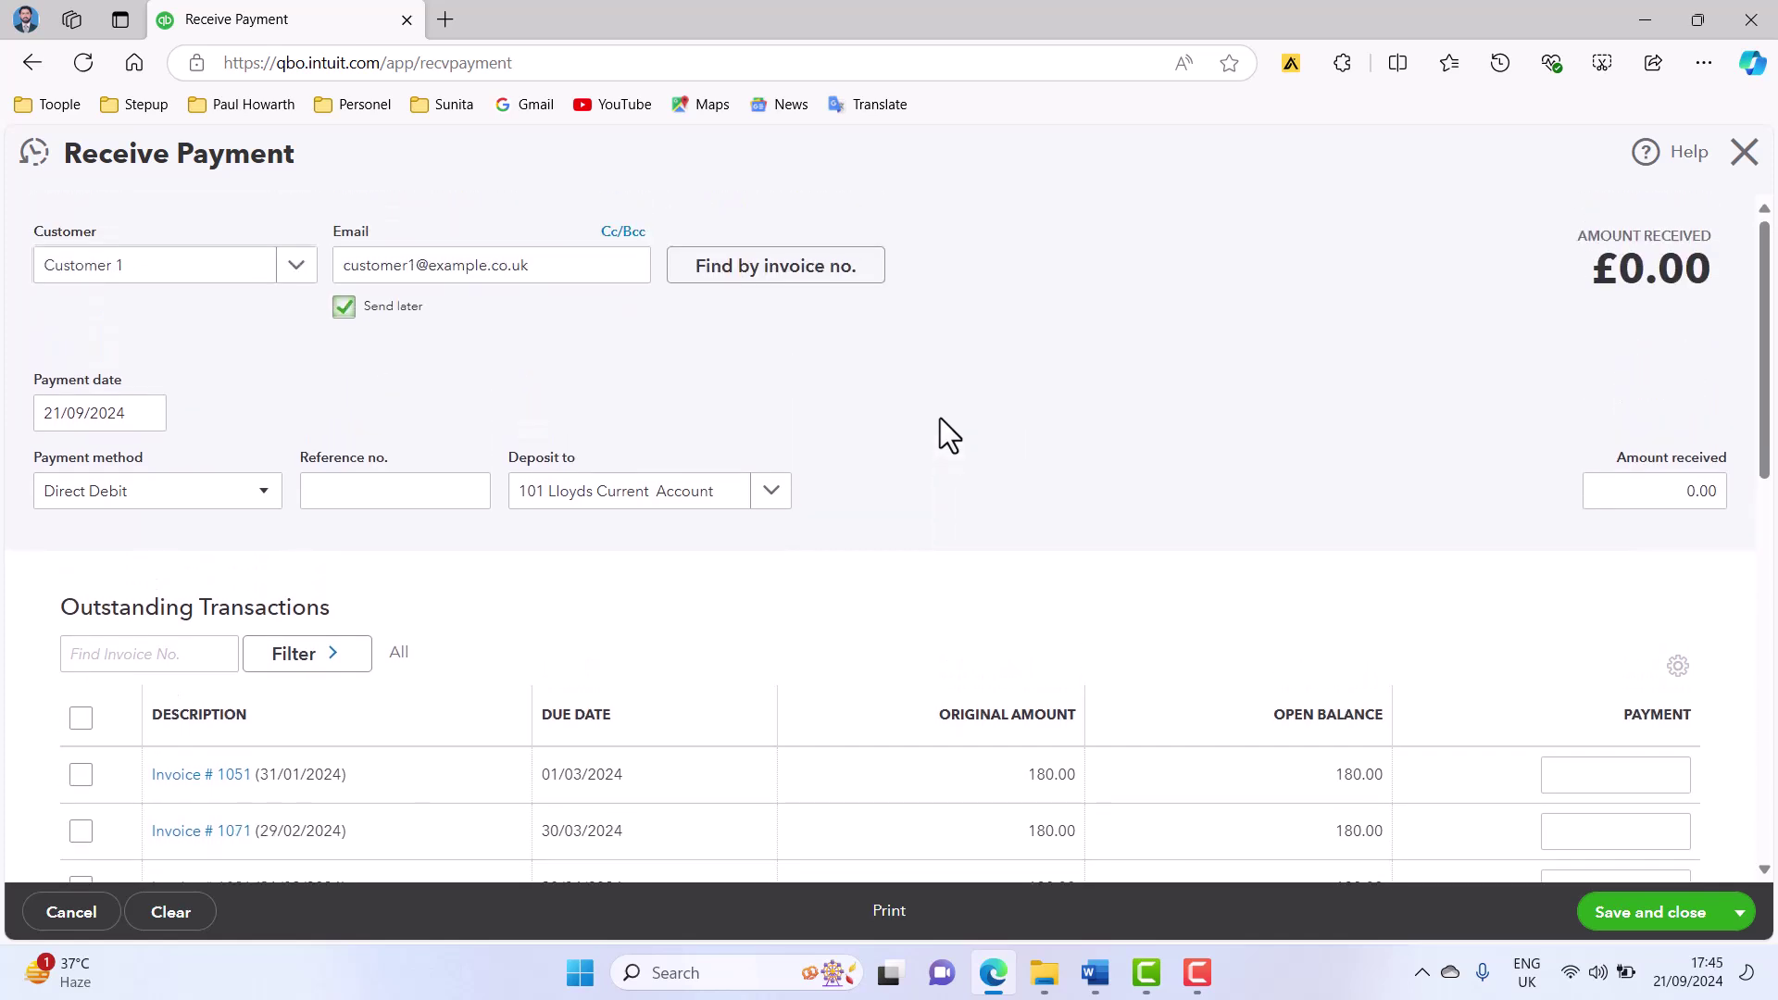
scroll(941, 418, down, 2)
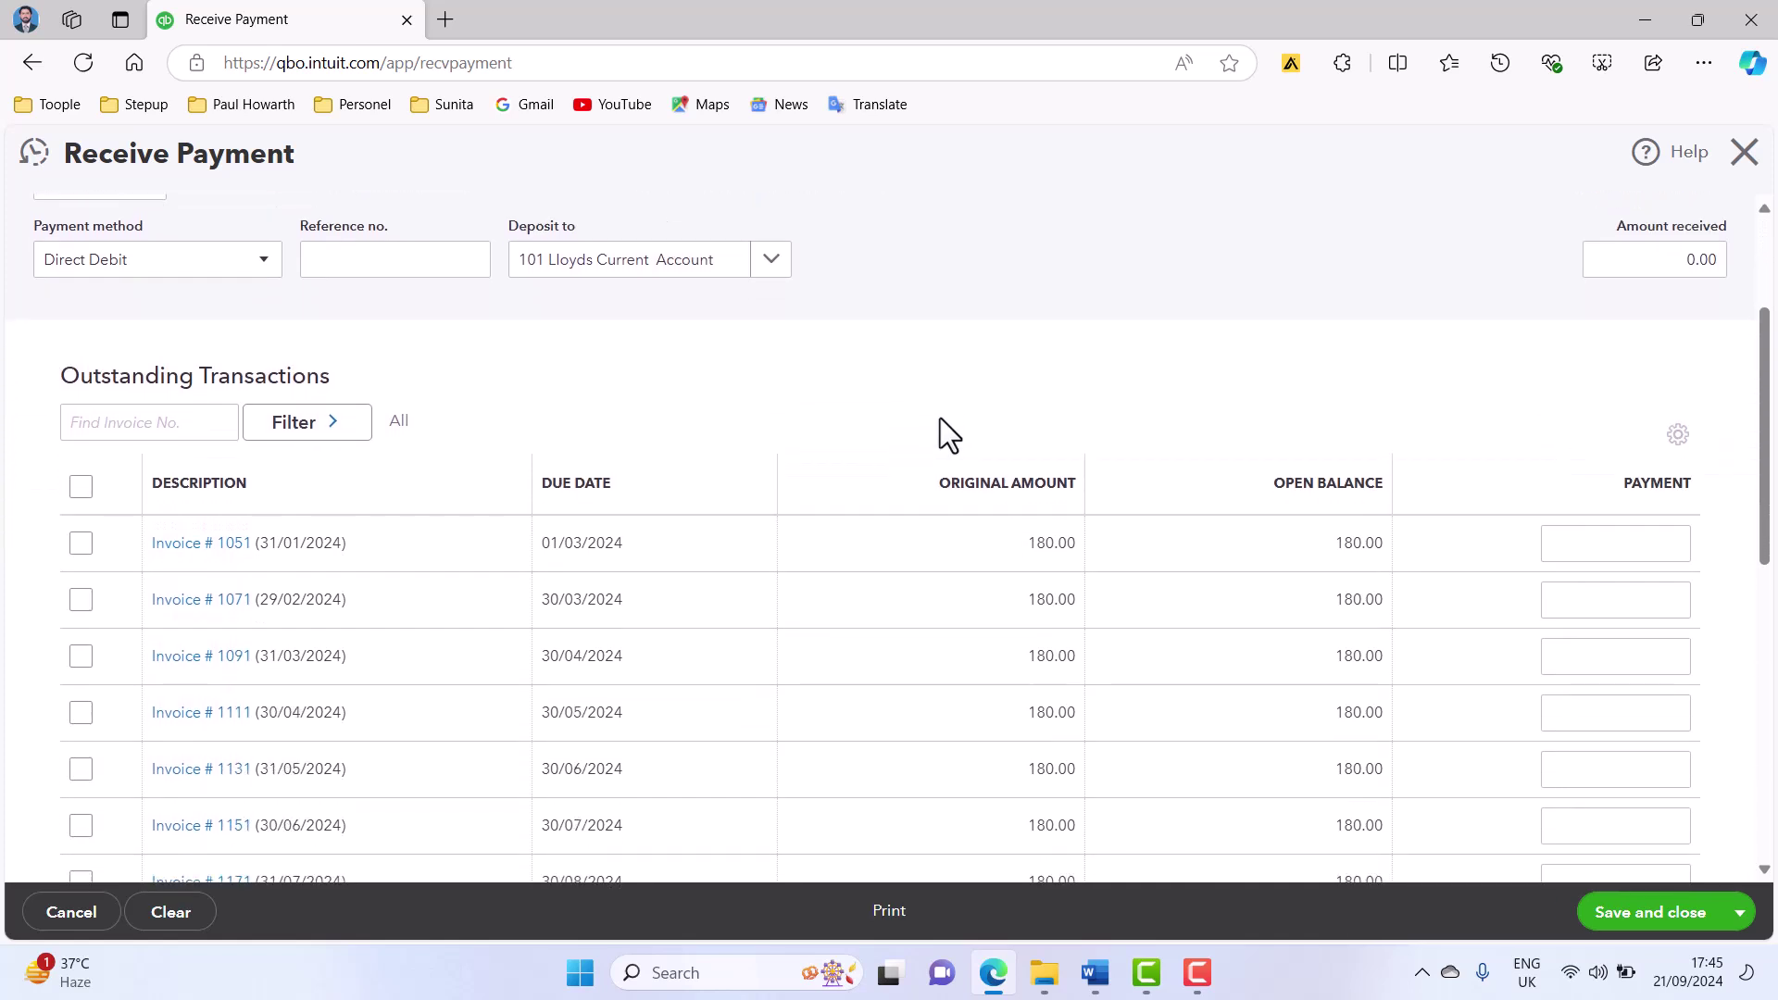
scroll(941, 419, down, 1)
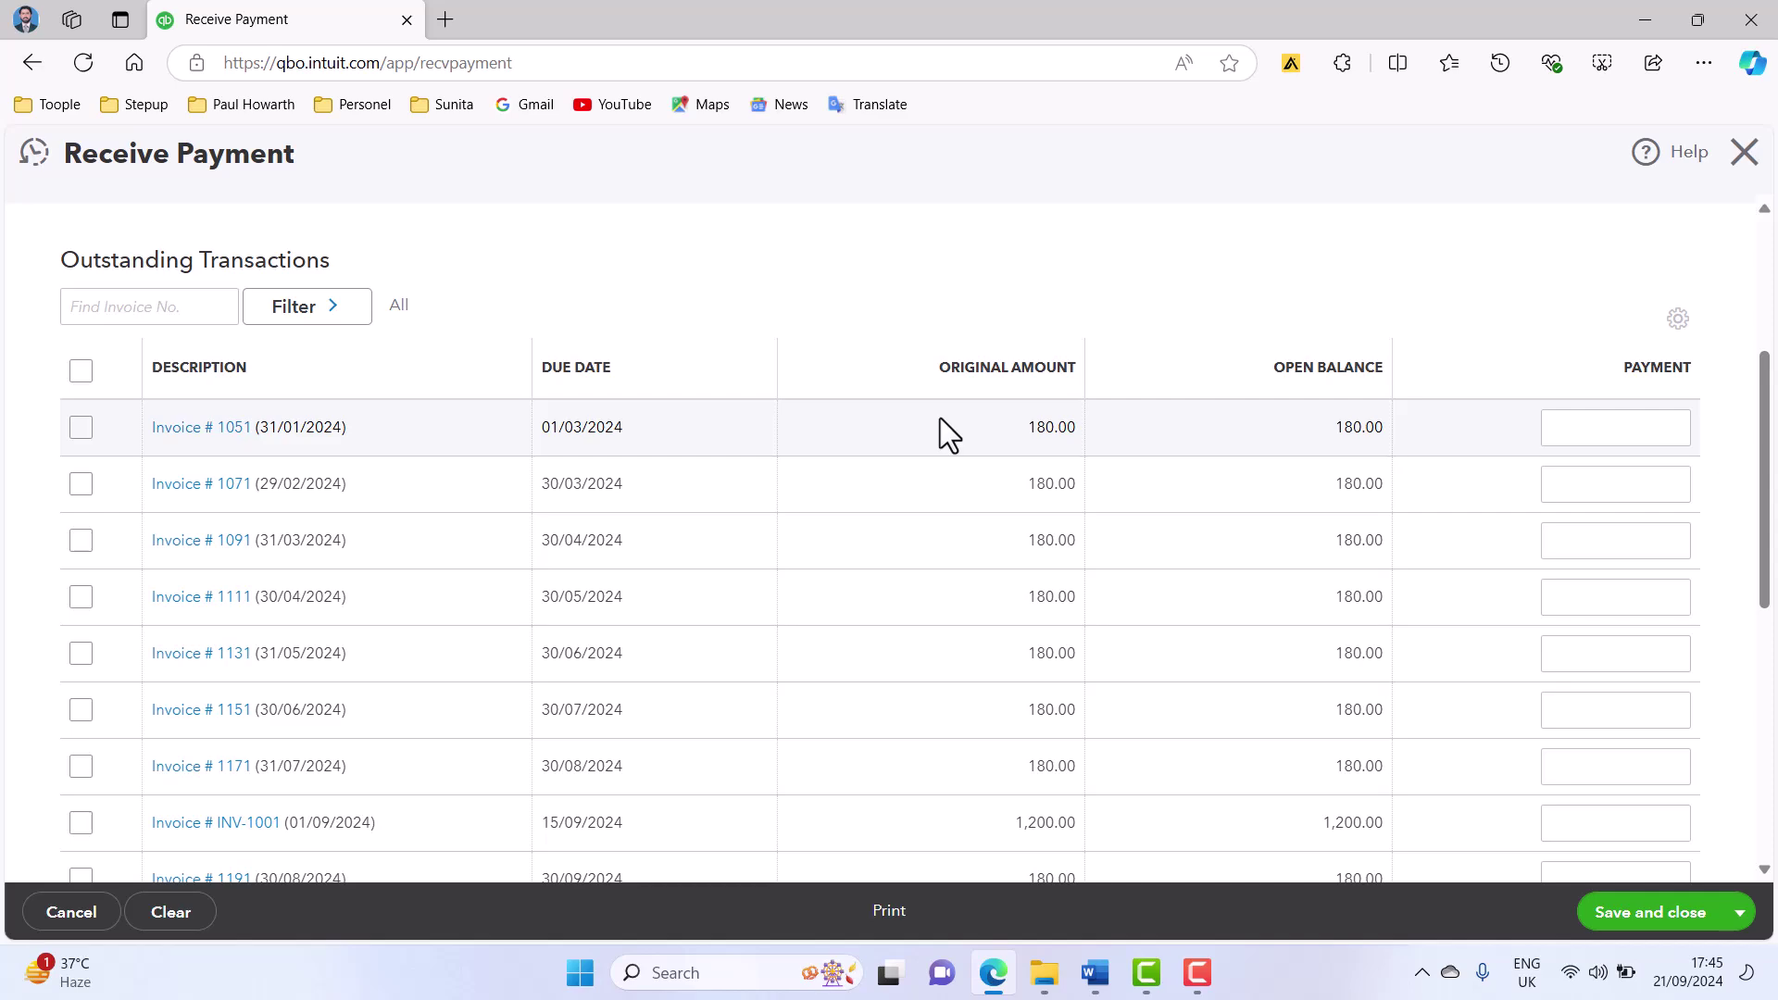
scroll(876, 497, down, 3)
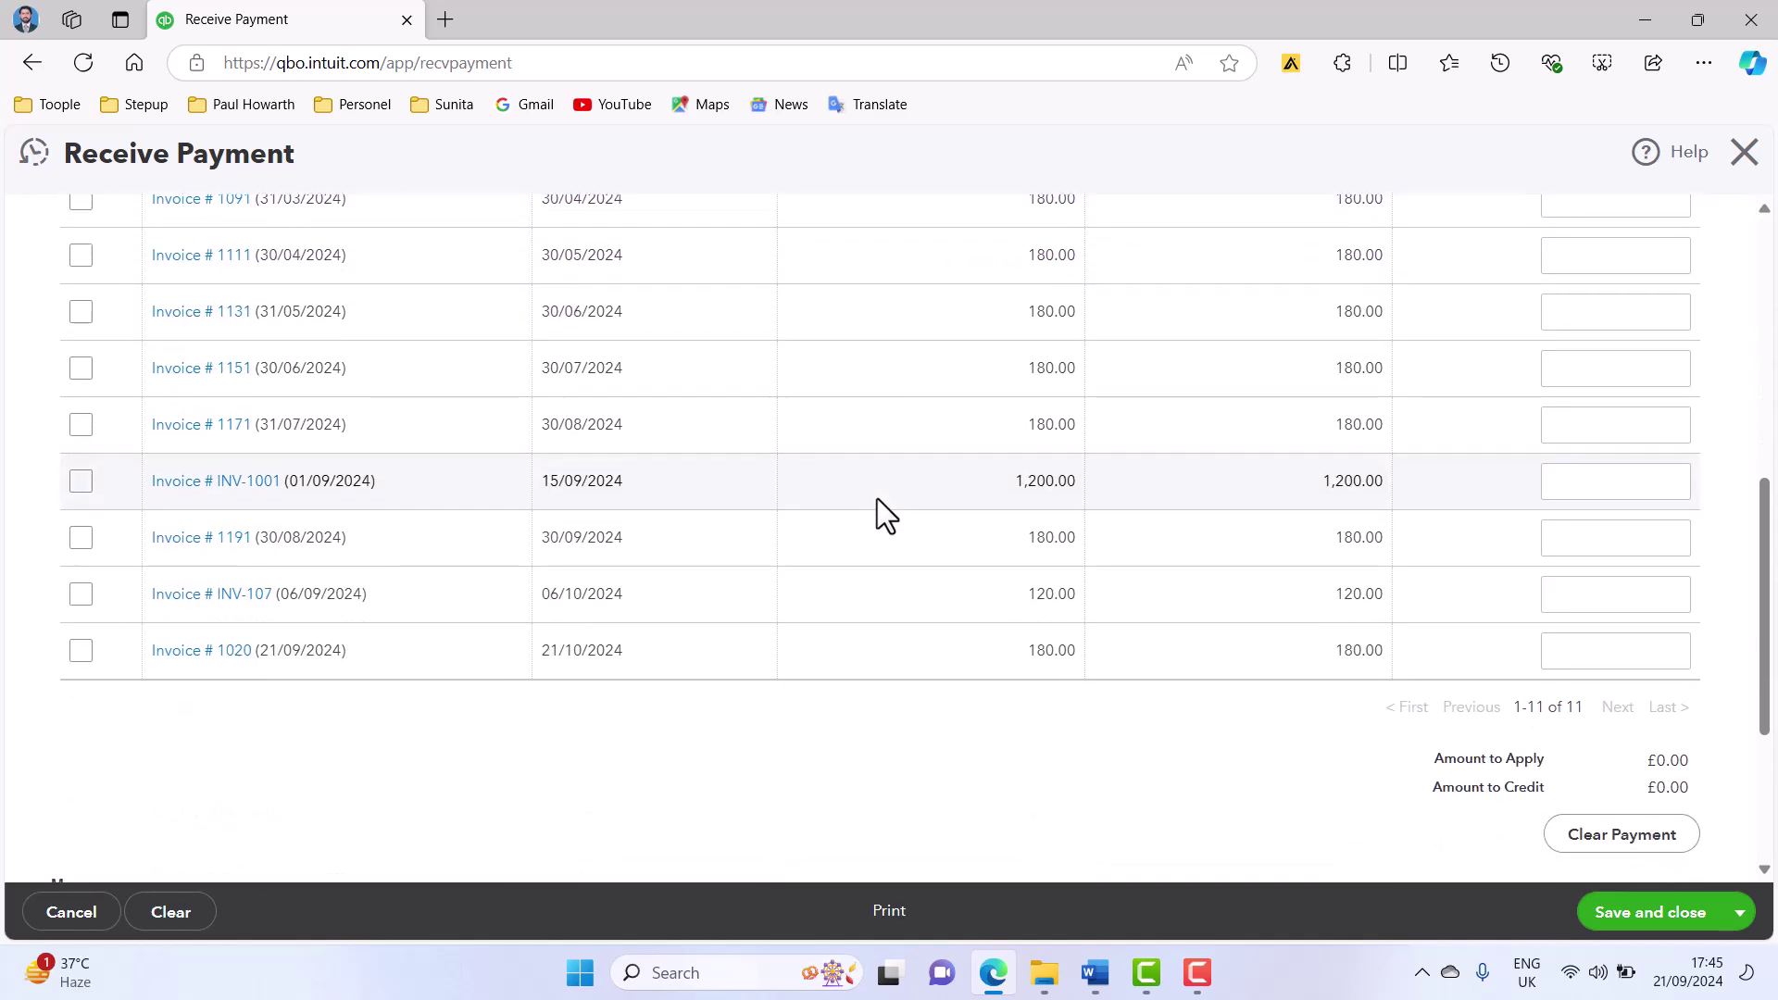
scroll(876, 498, up, 6)
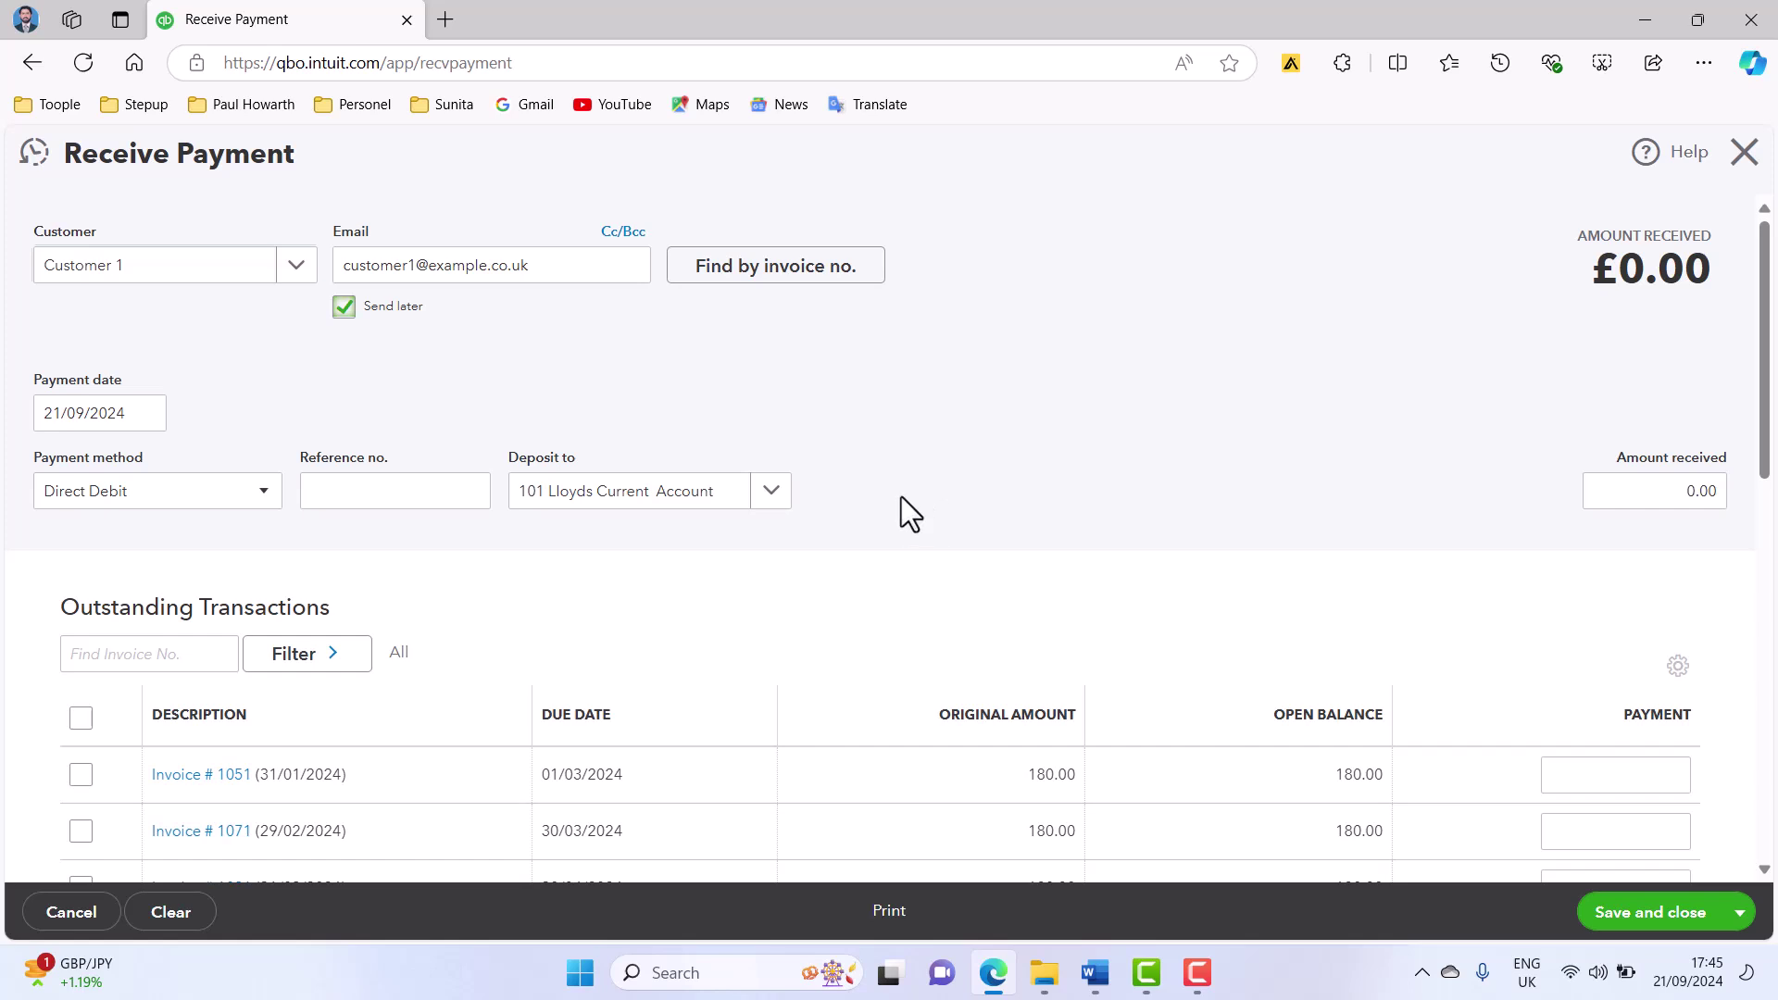
scroll(568, 692, down, 1)
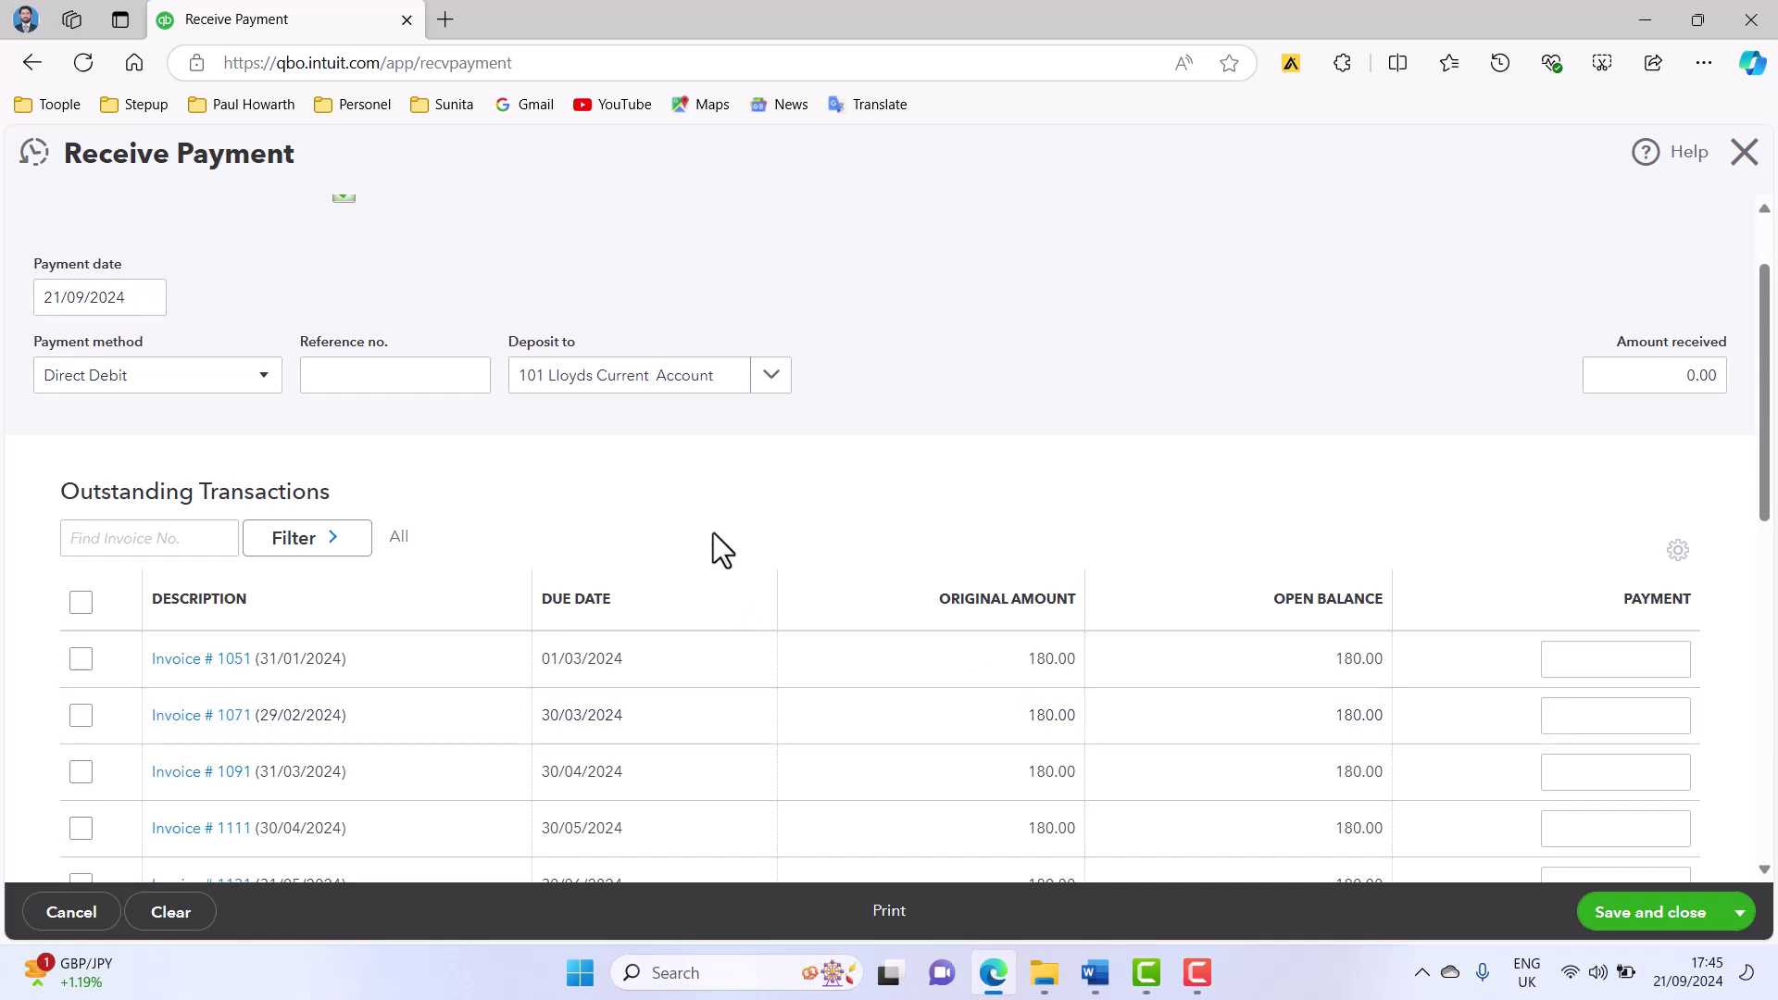
scroll(713, 532, up, 1)
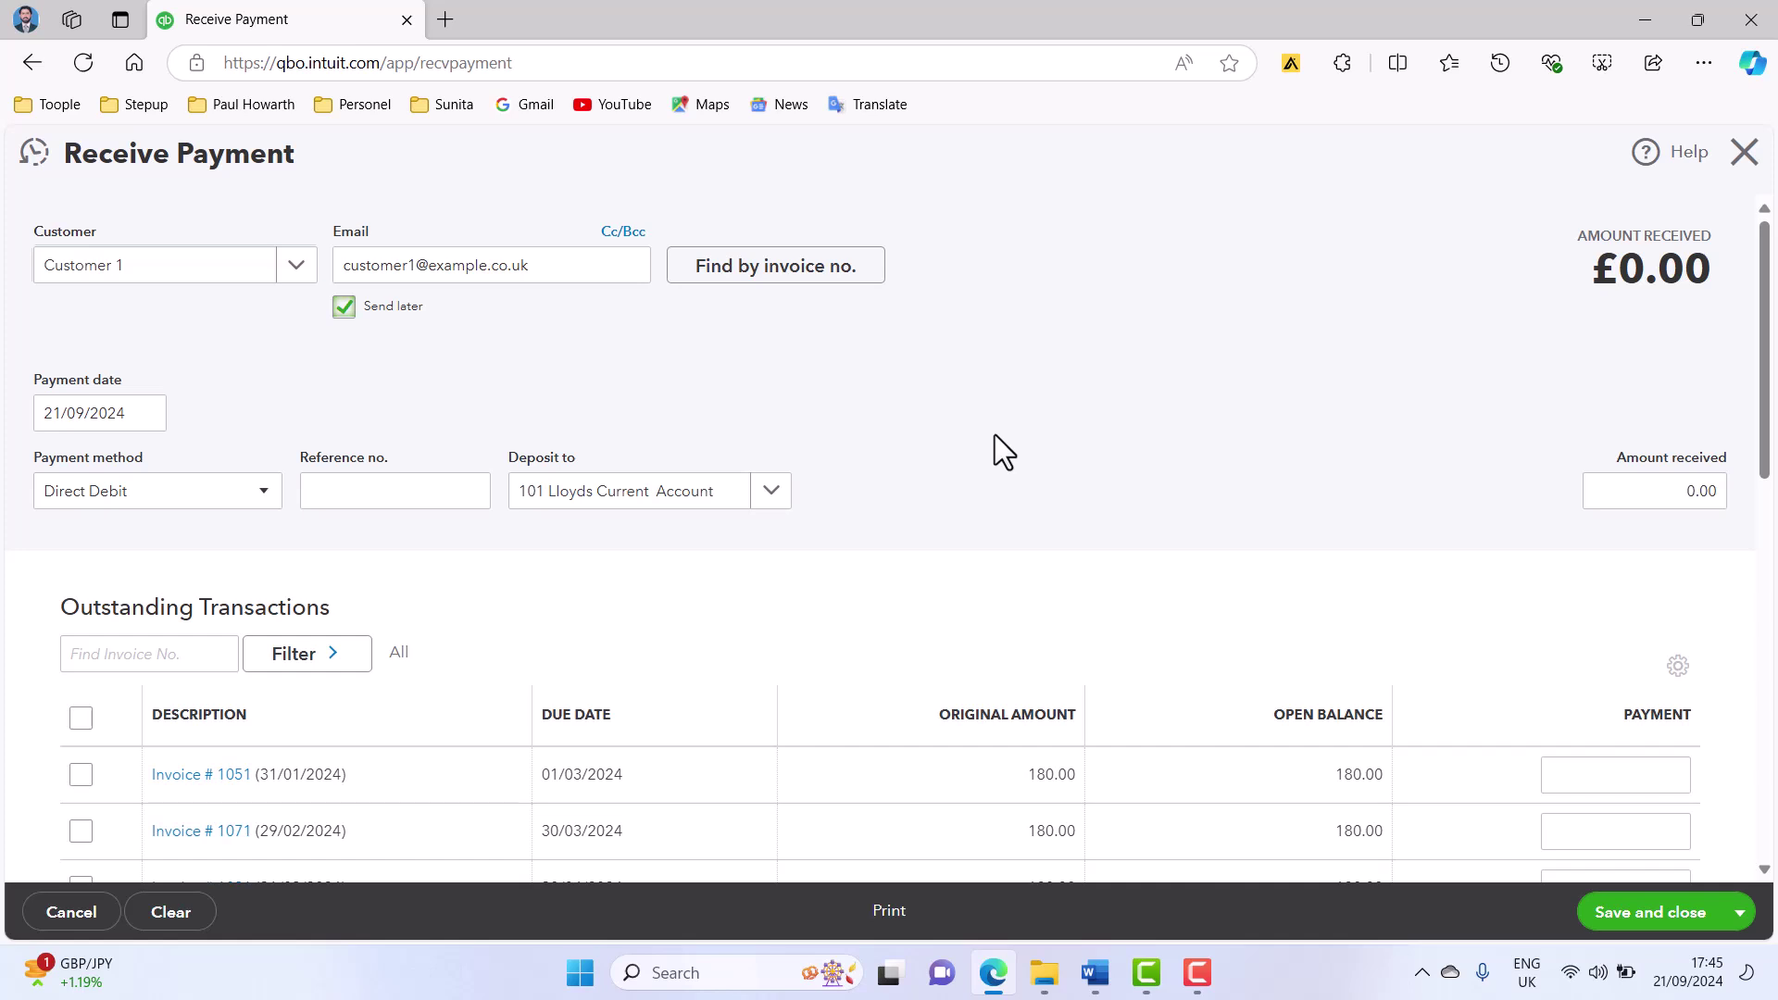
- Set the payment method to Direct Debit and the deposit account to 101 Lloyds Current Account
click(262, 495)
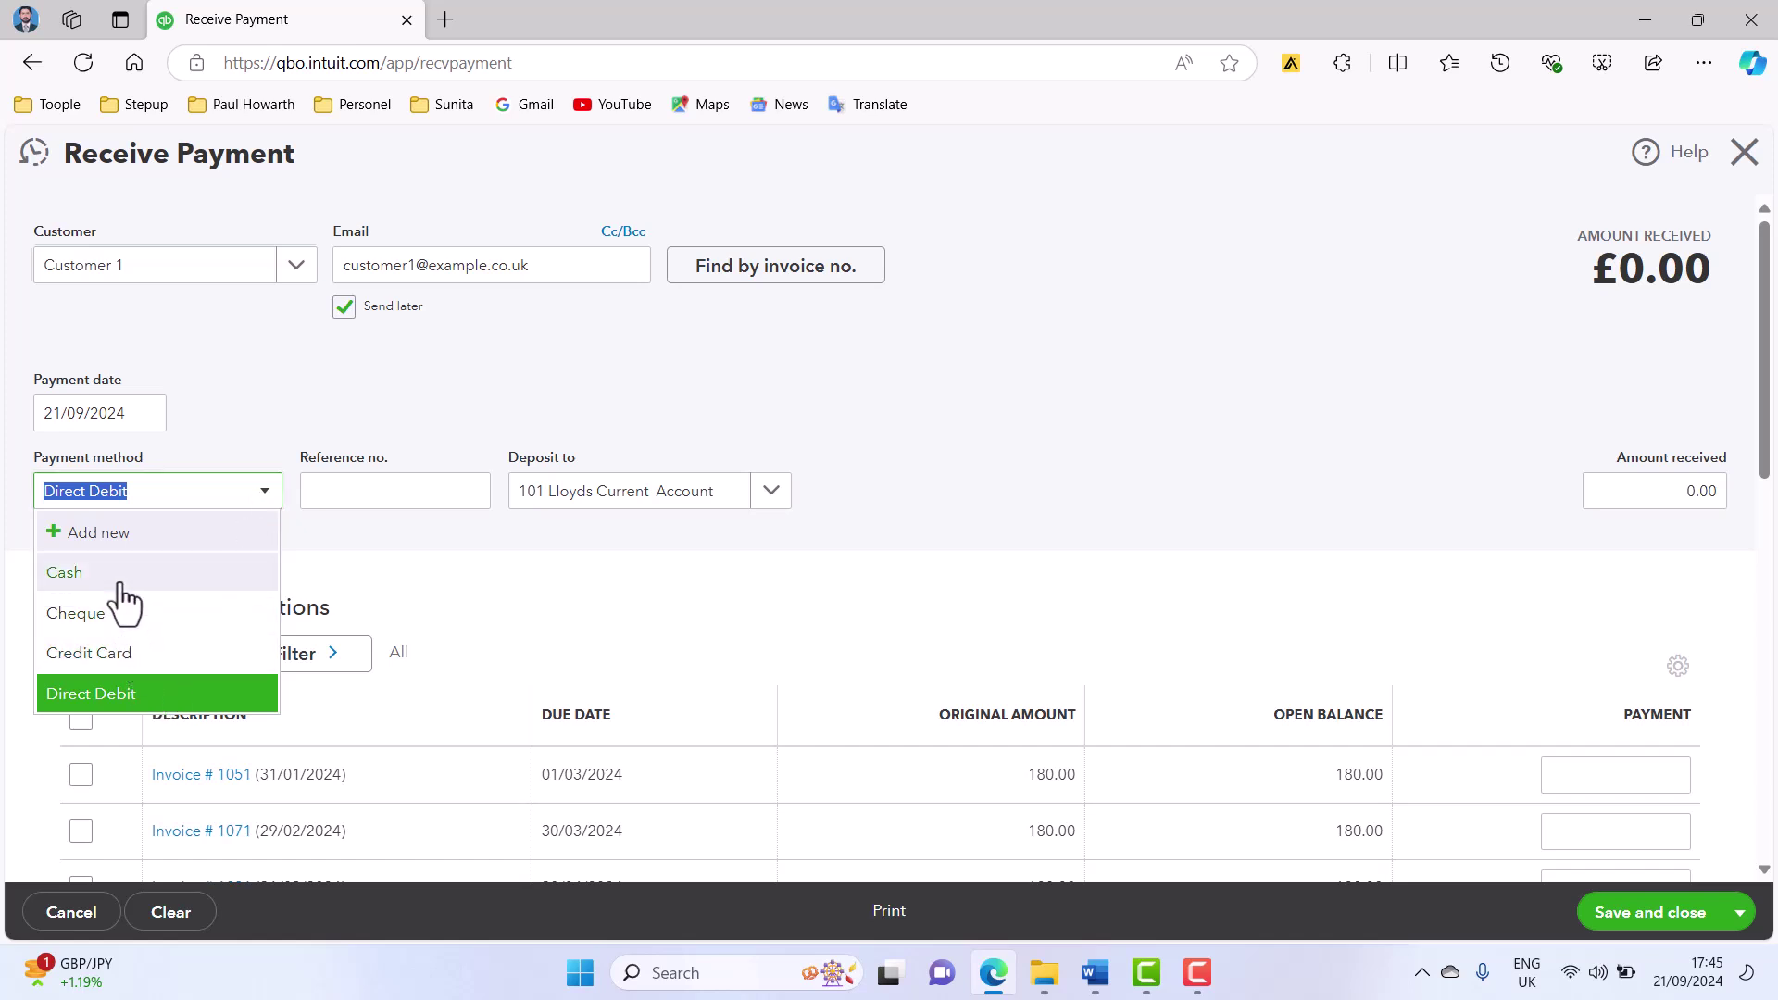
click(183, 697)
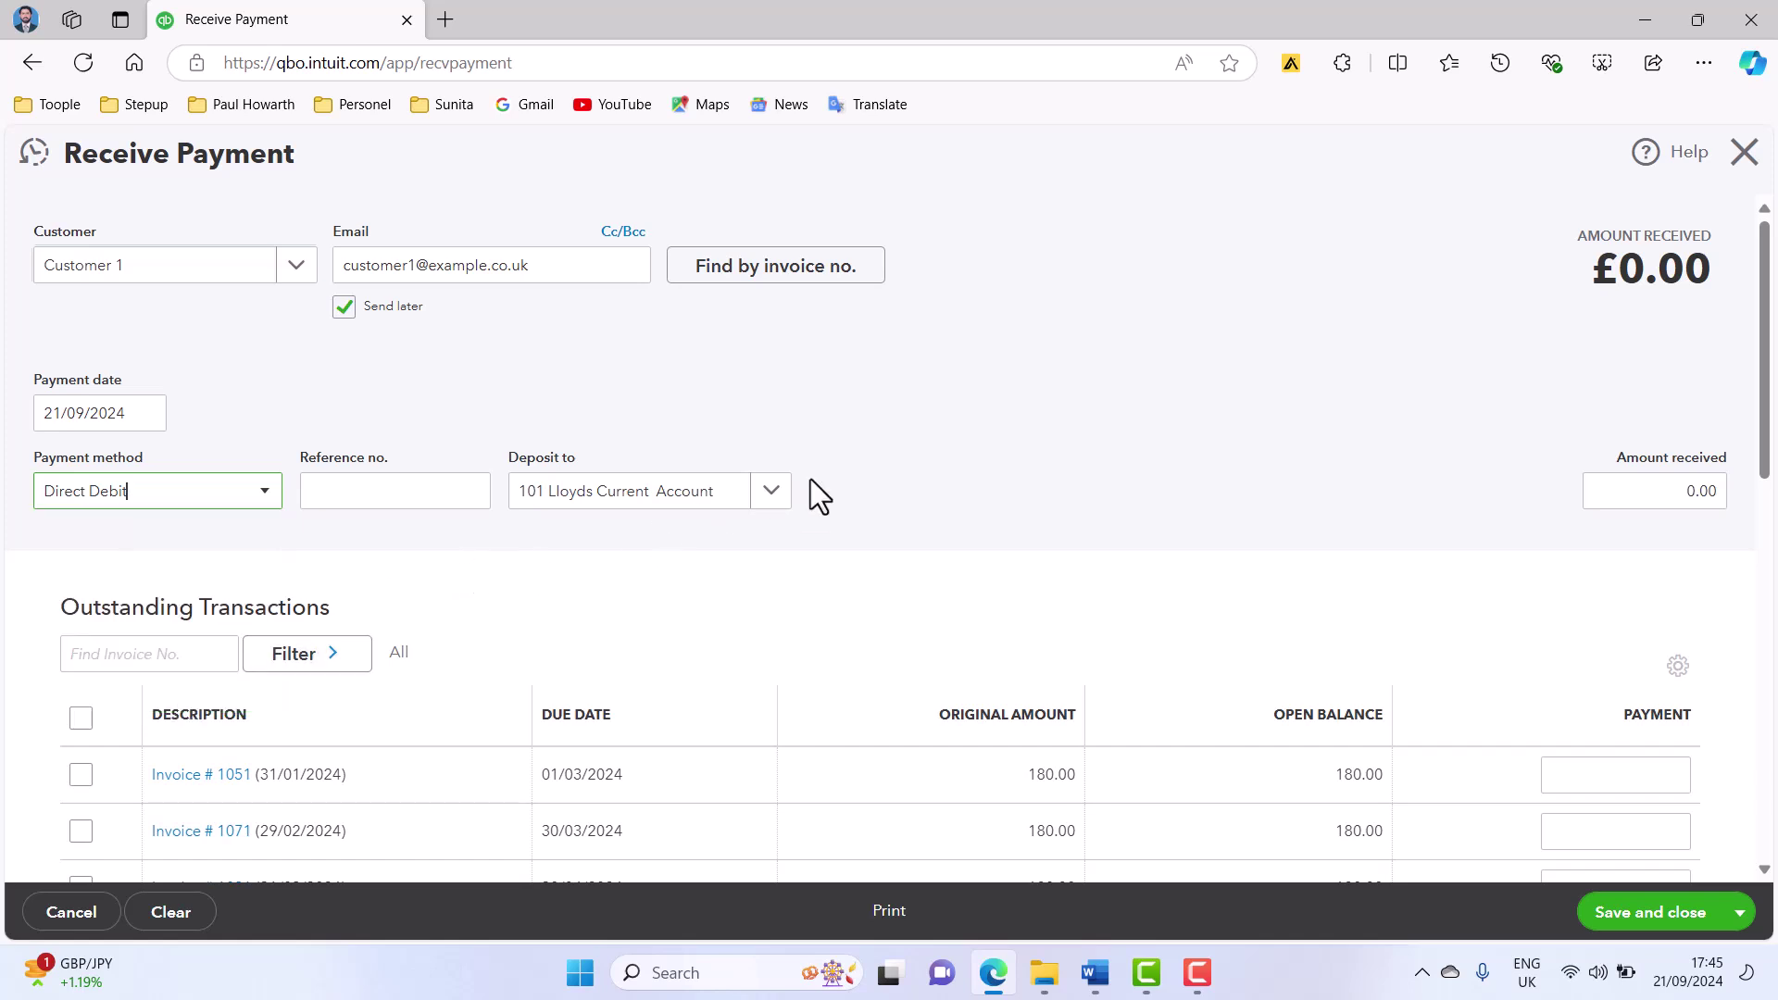
click(771, 490)
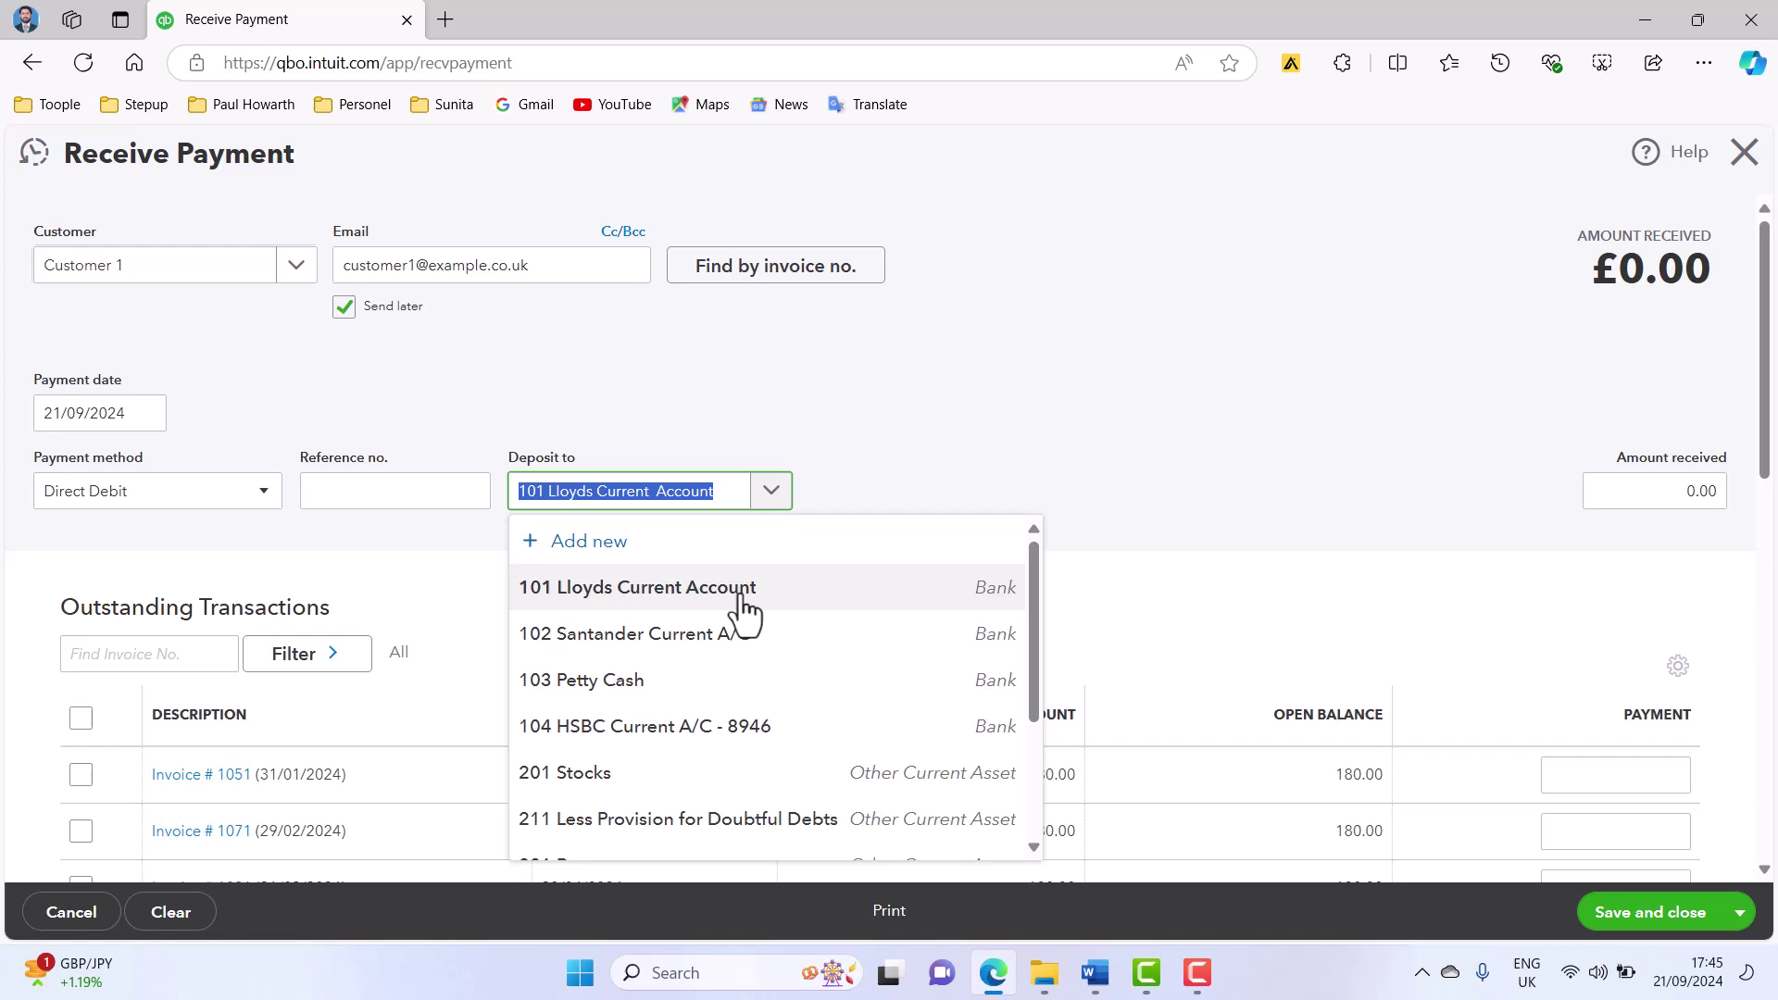
click(744, 589)
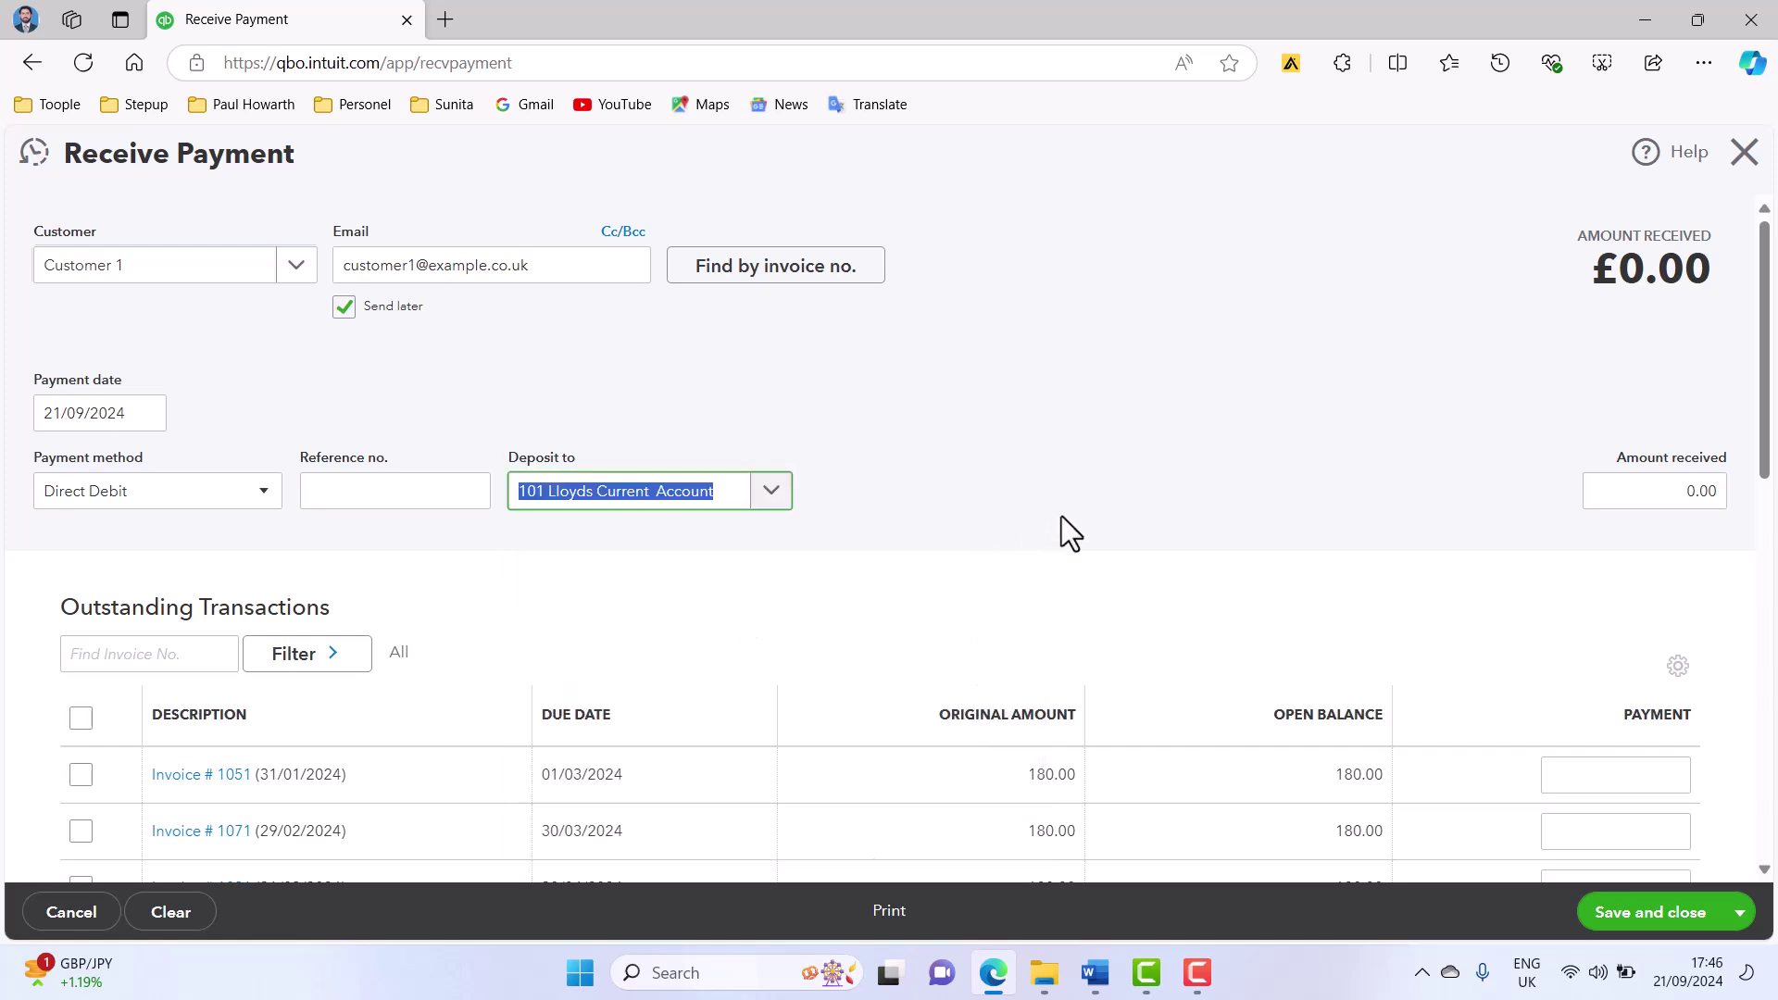
- Enter "1051 & 1071" as the payment's reference number and select outstanding invoices 1051 and 1071 for payment
scroll(1131, 490, down, 1)
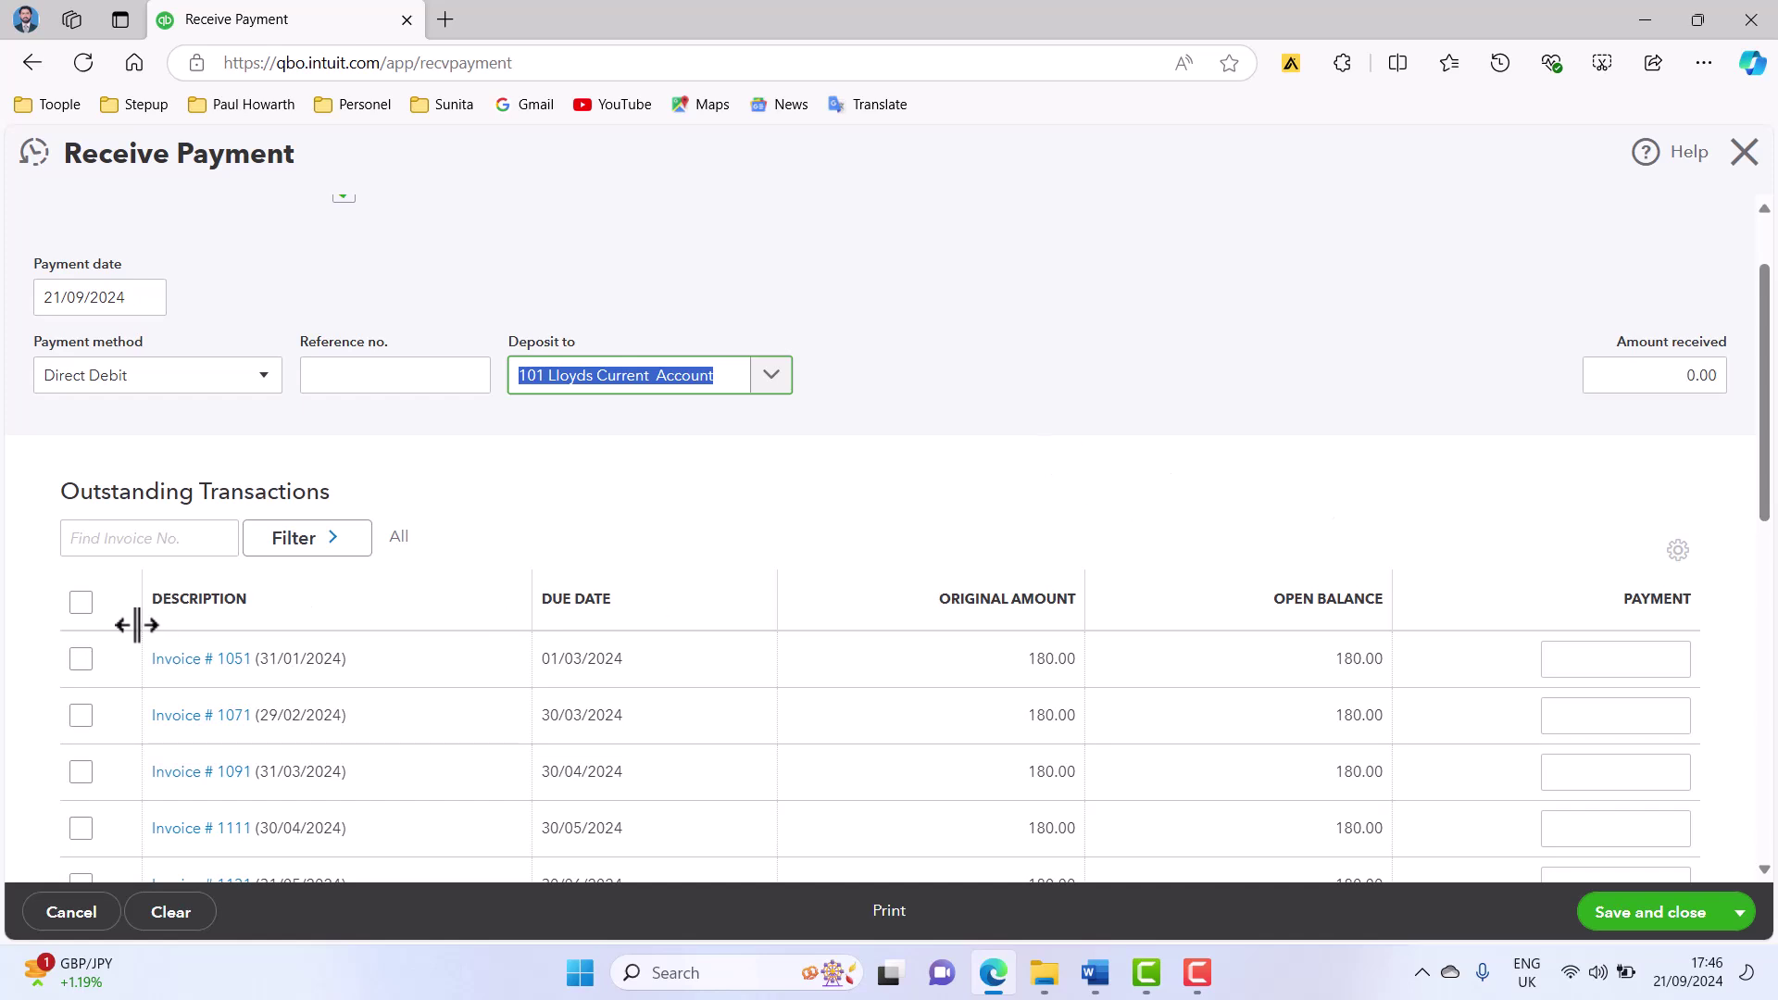
click(339, 373)
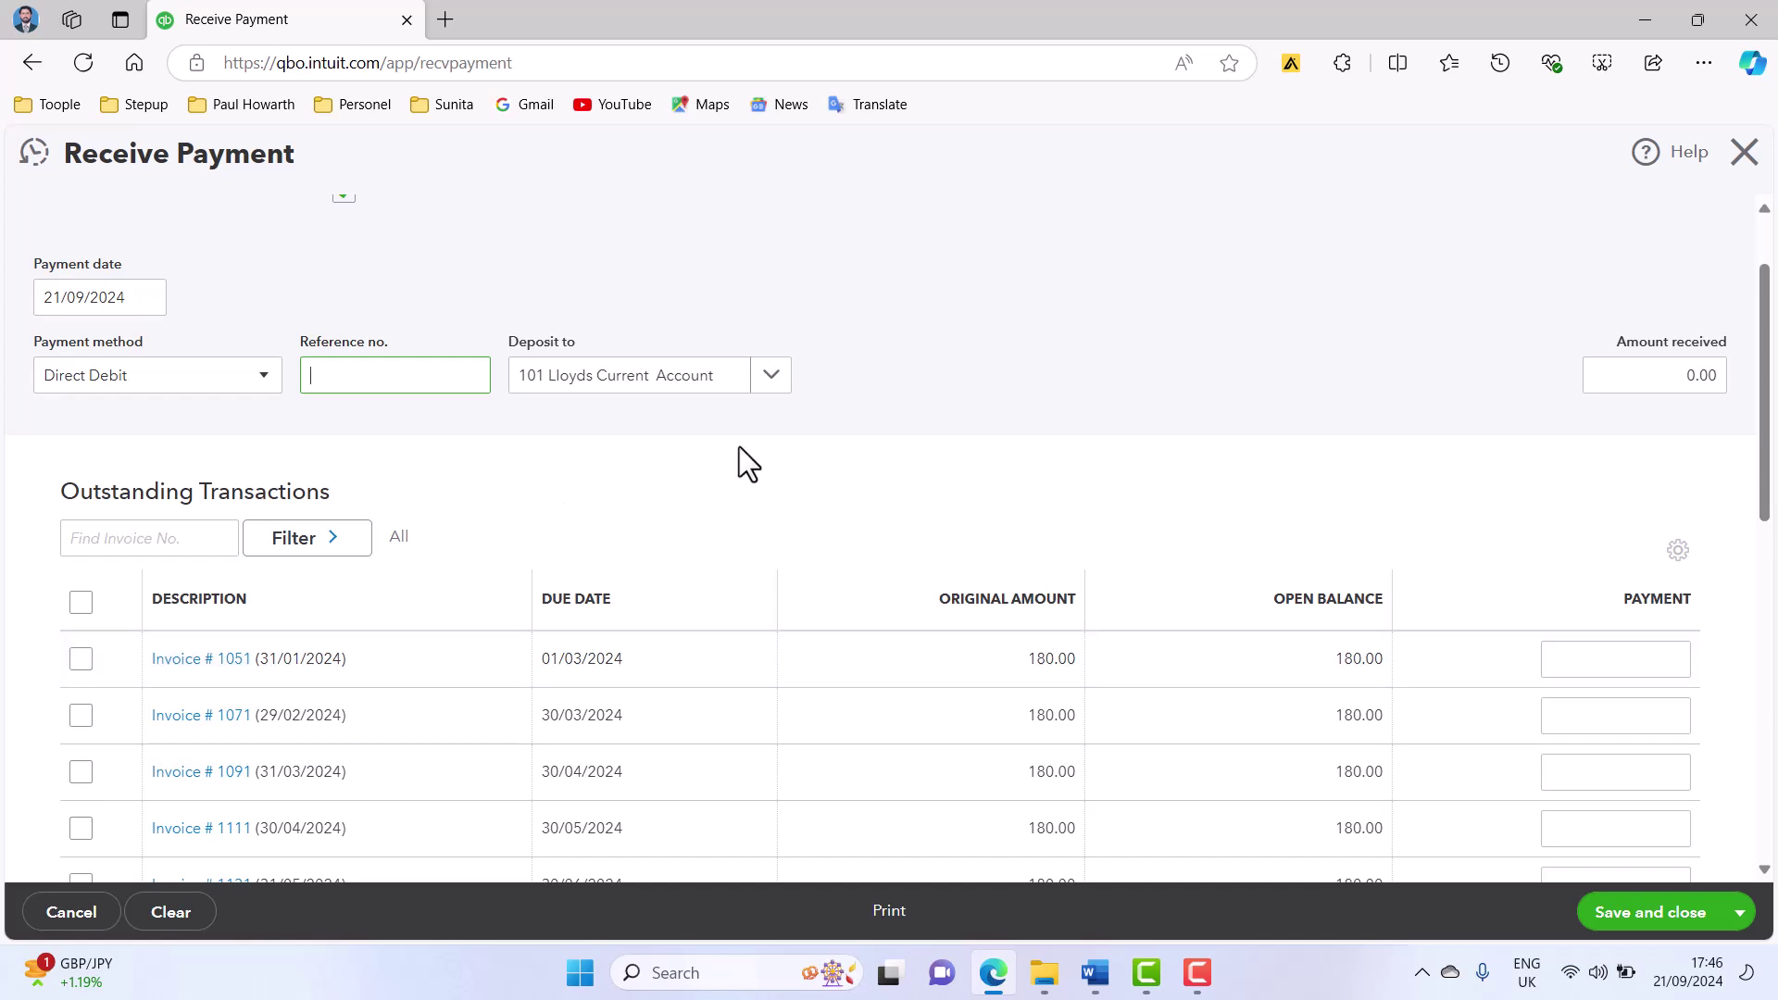
text(1051 & 1071)
click(79, 658)
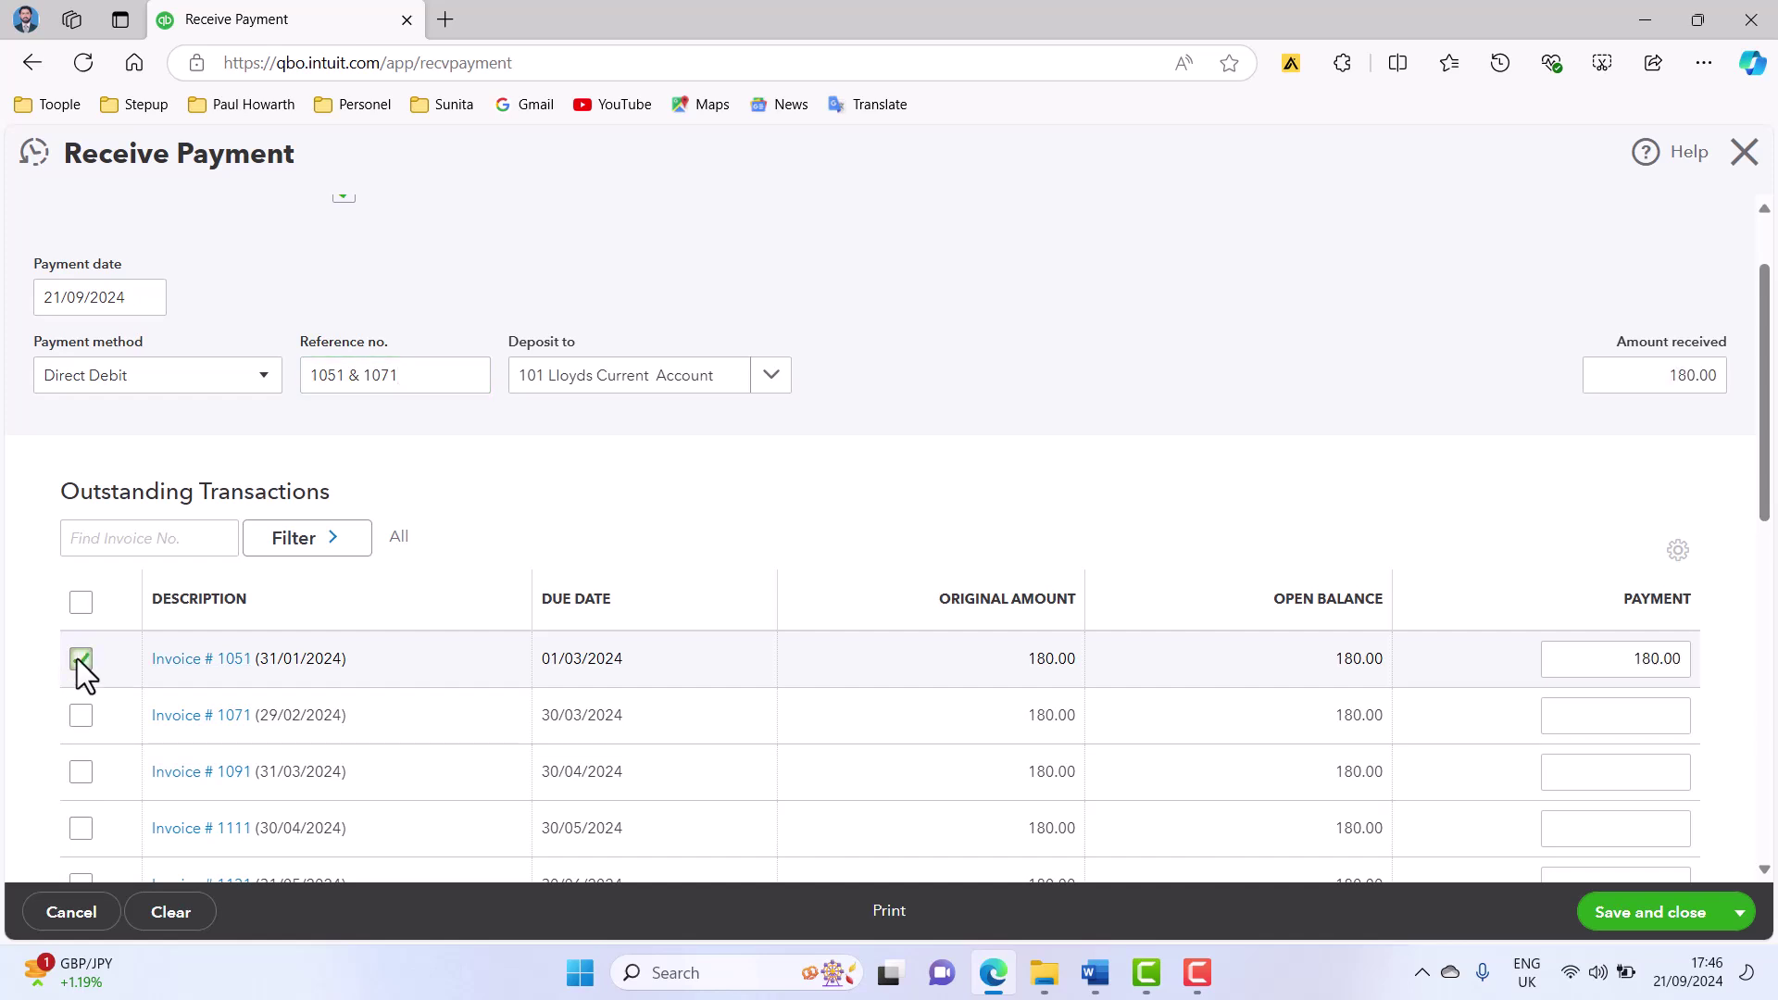
click(81, 723)
- Try a partial payment of 100.00 against invoice 1071 and set its payment back to 180.00
click(1669, 711)
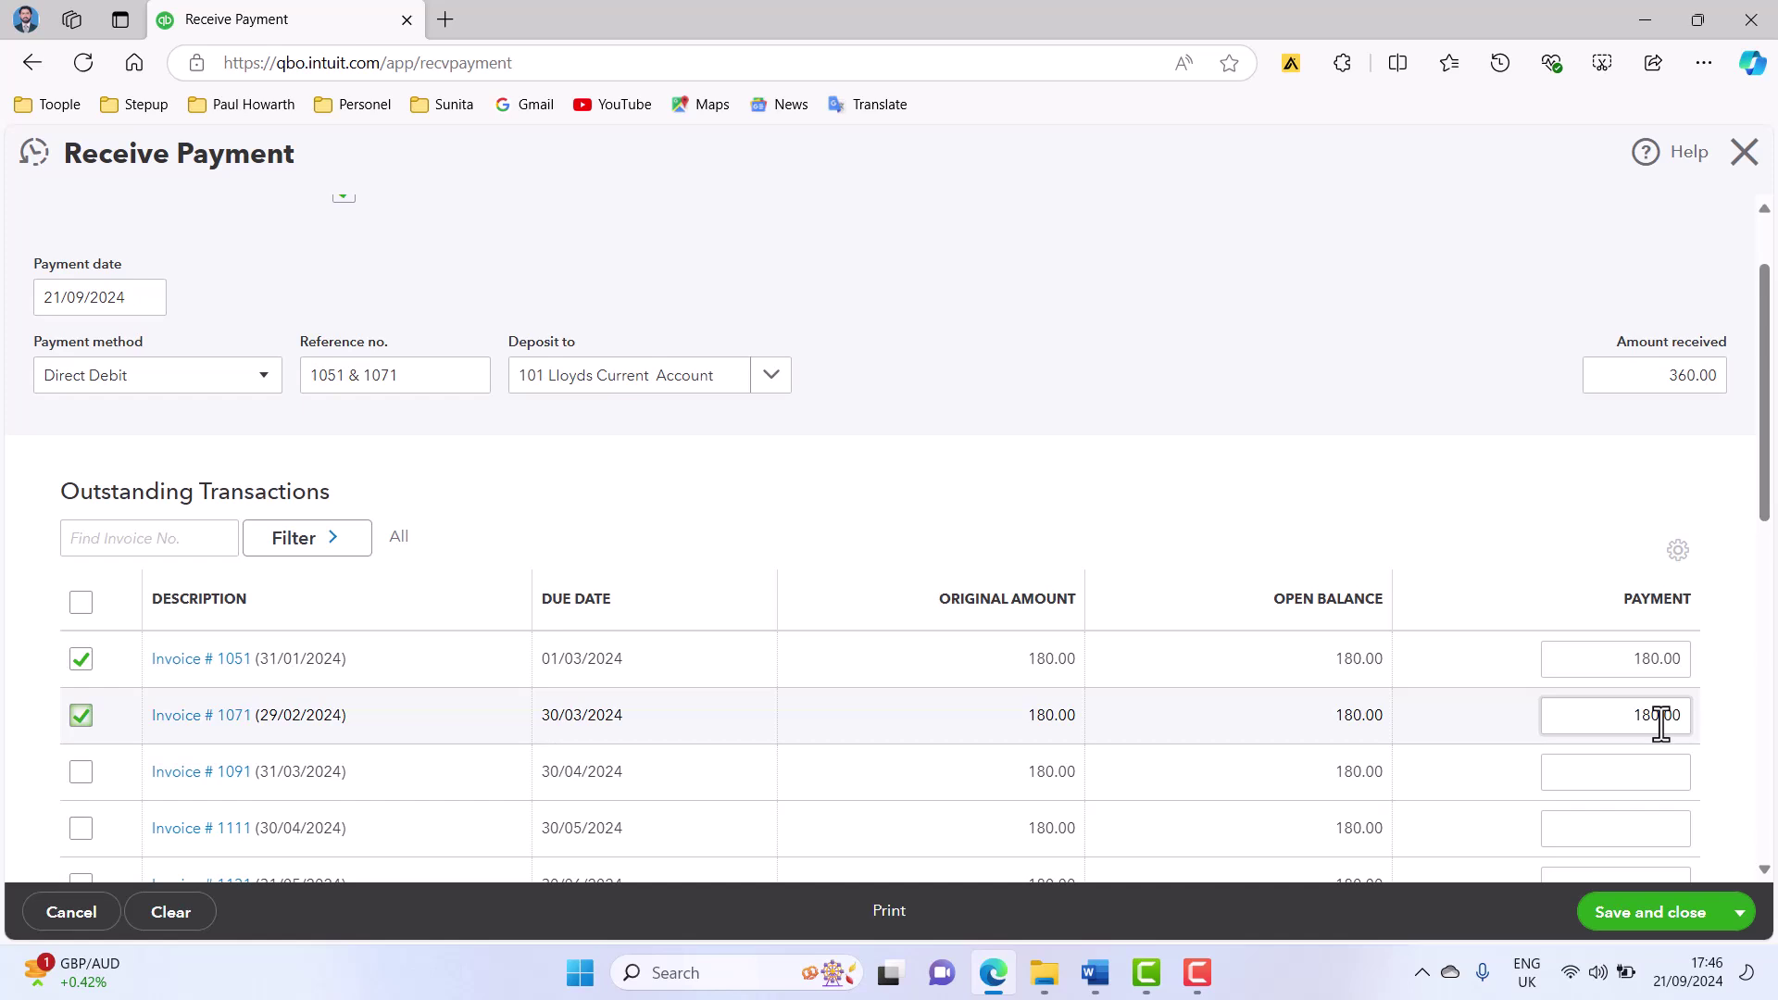
double_click(1660, 715)
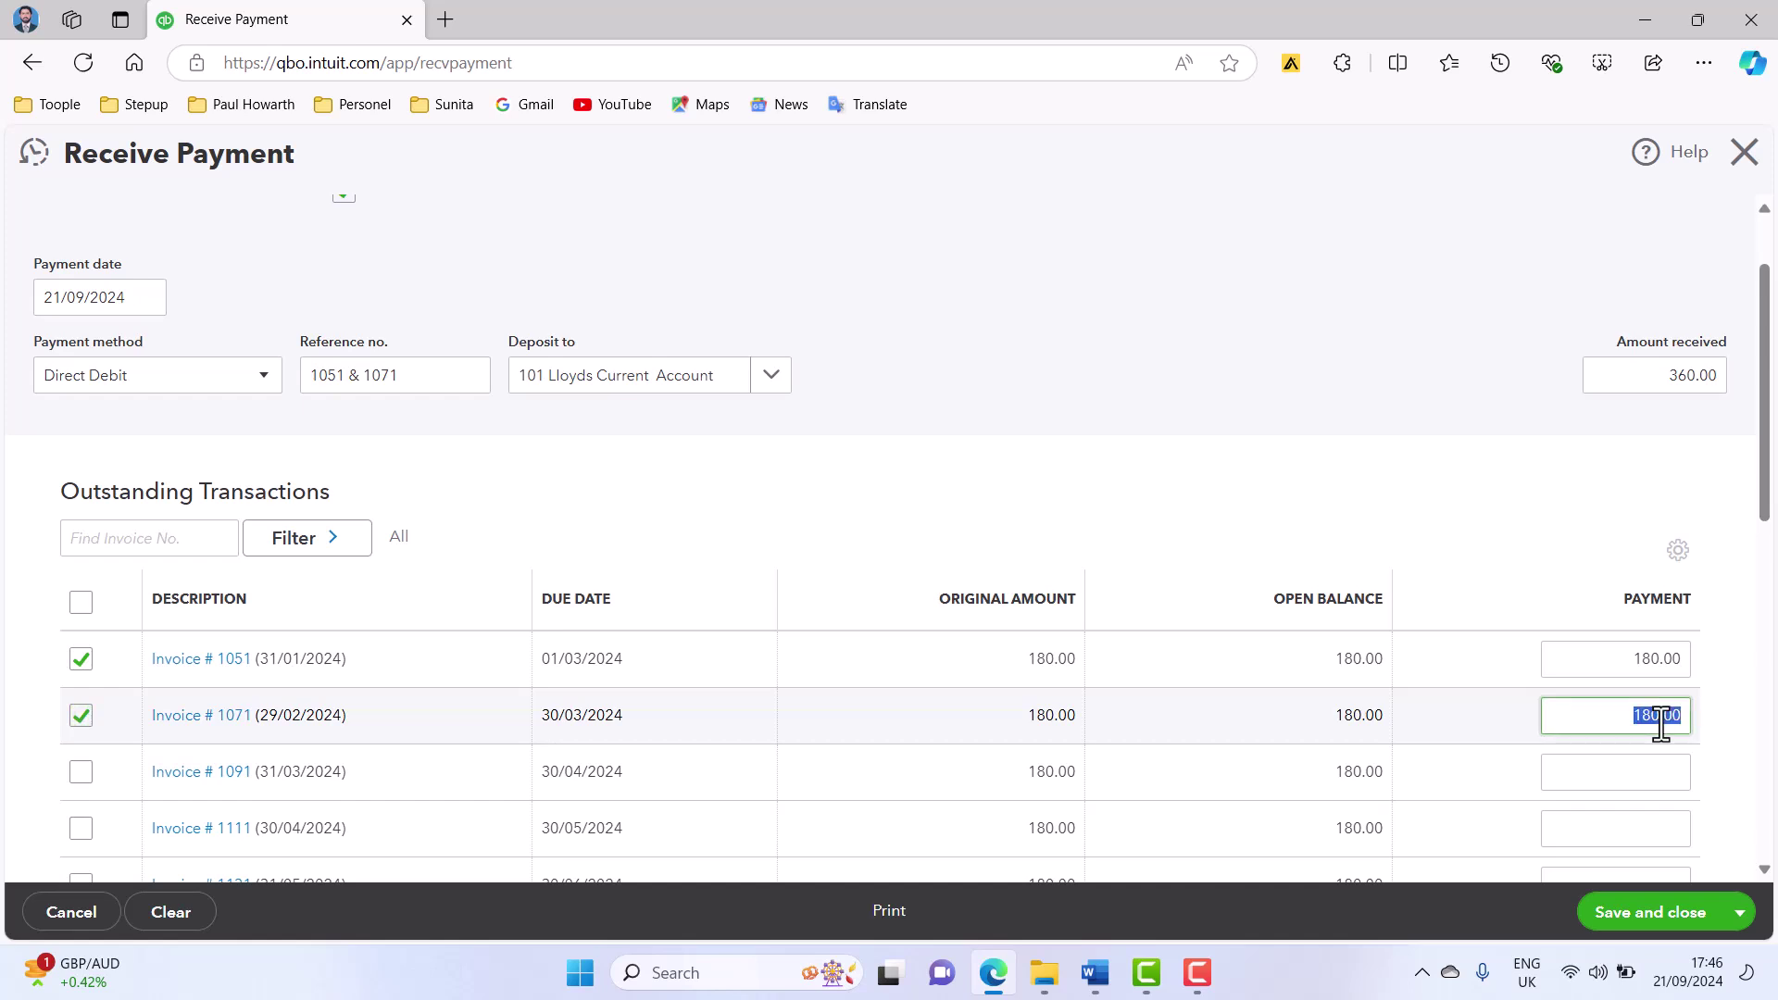
text(100)
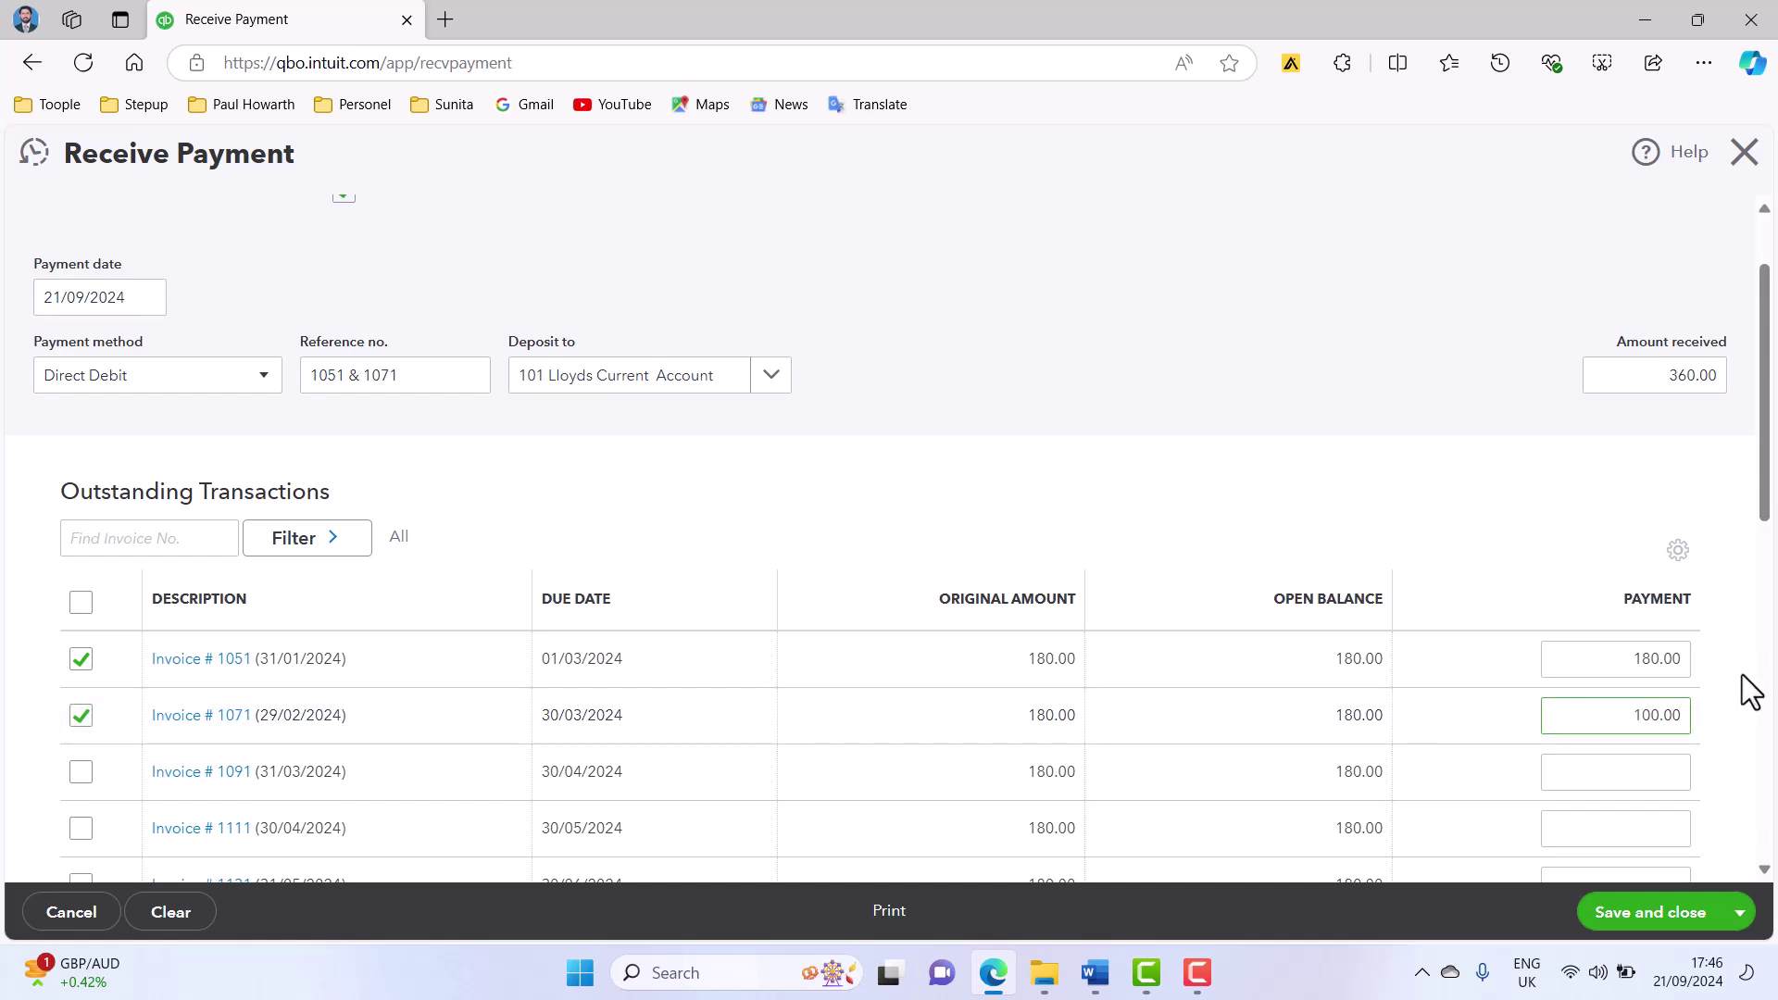
click(1750, 692)
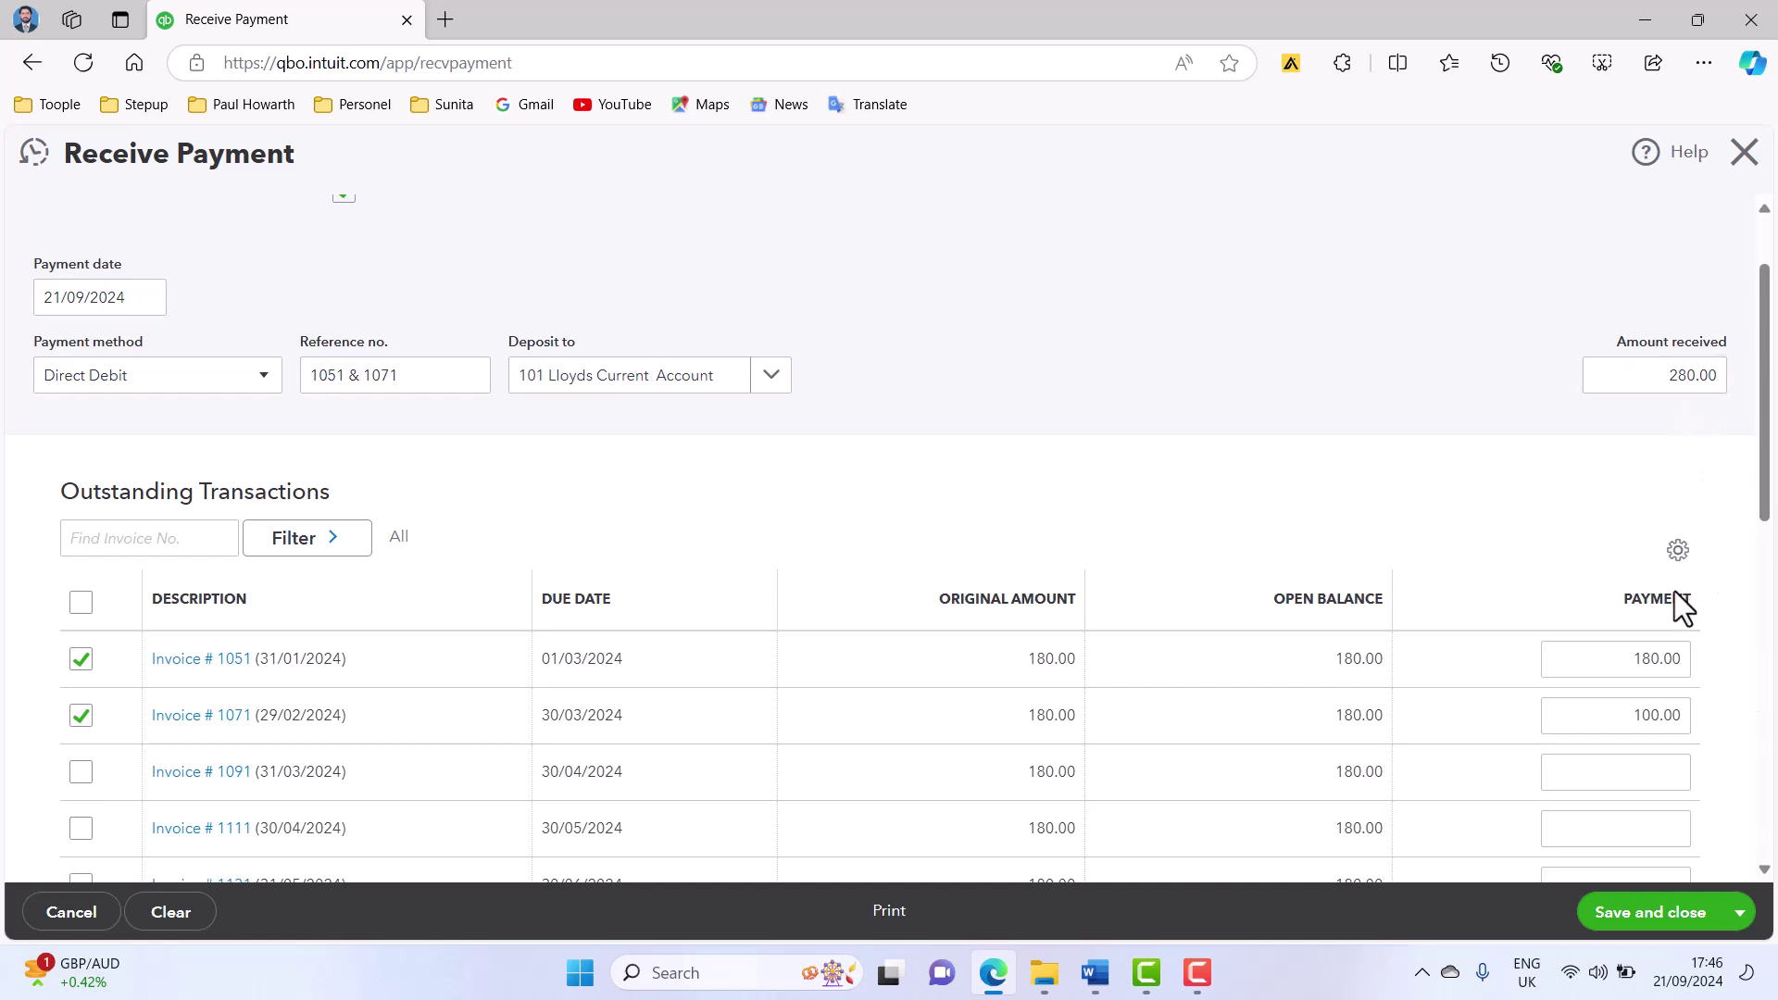
click(1647, 709)
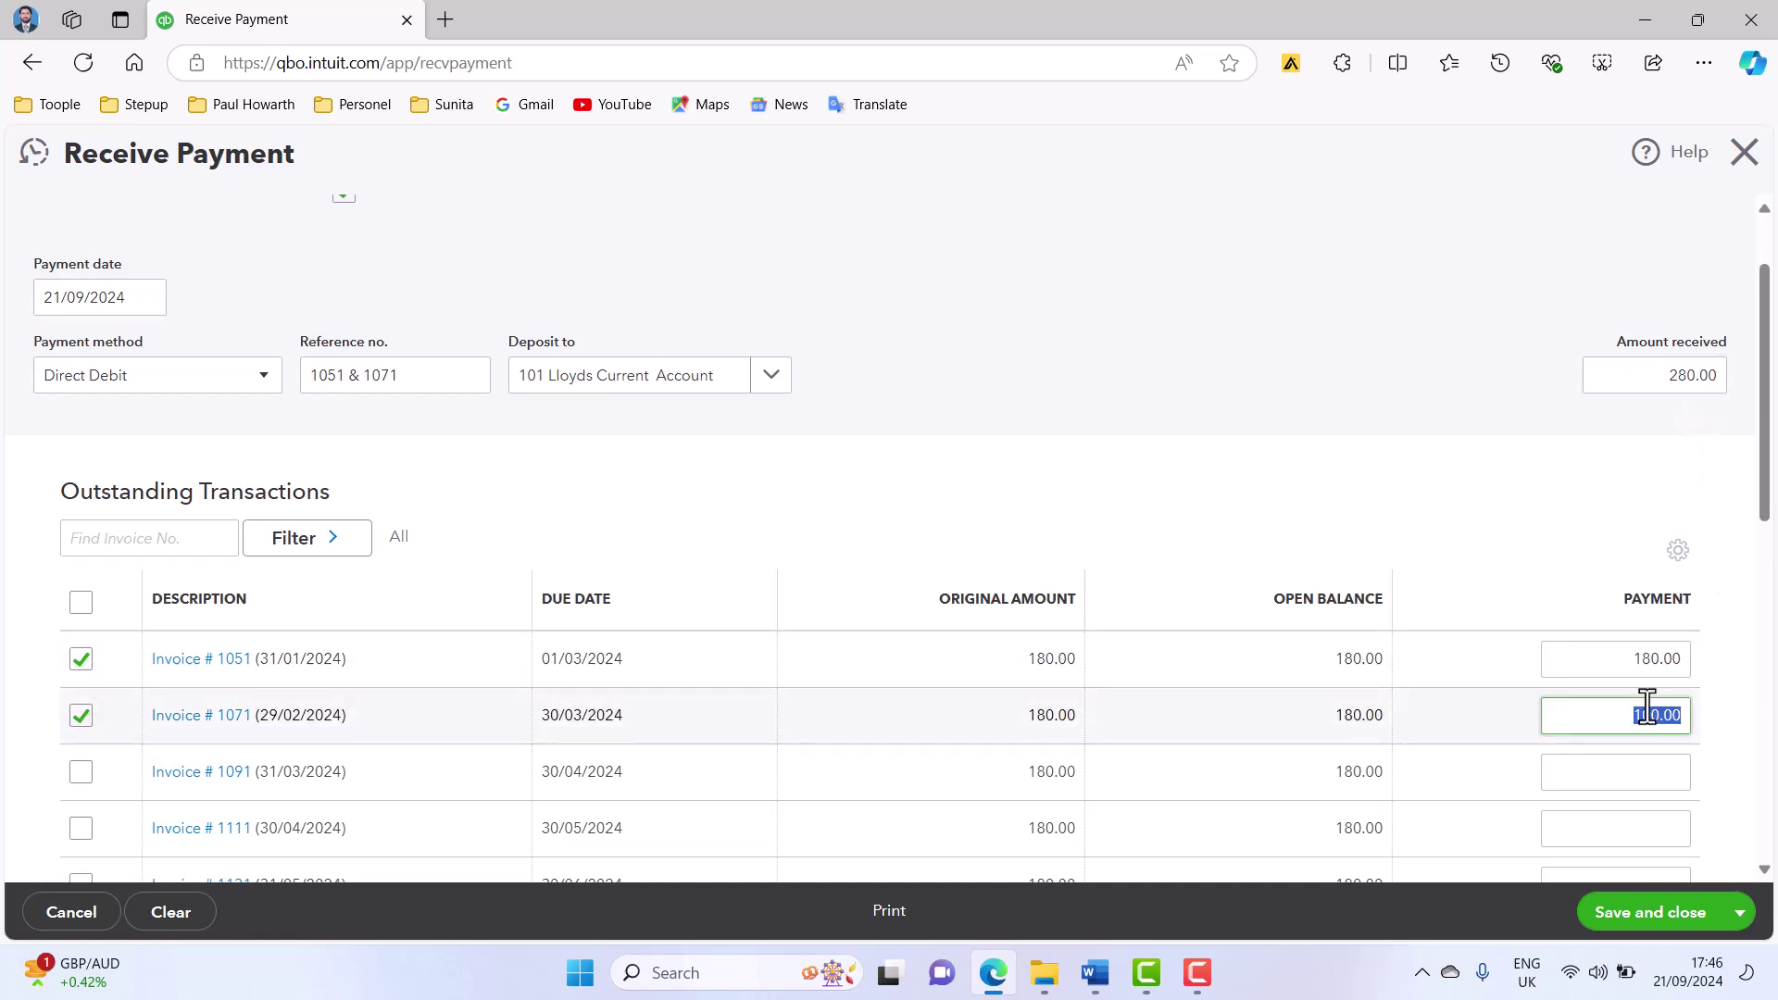
text(180.00)
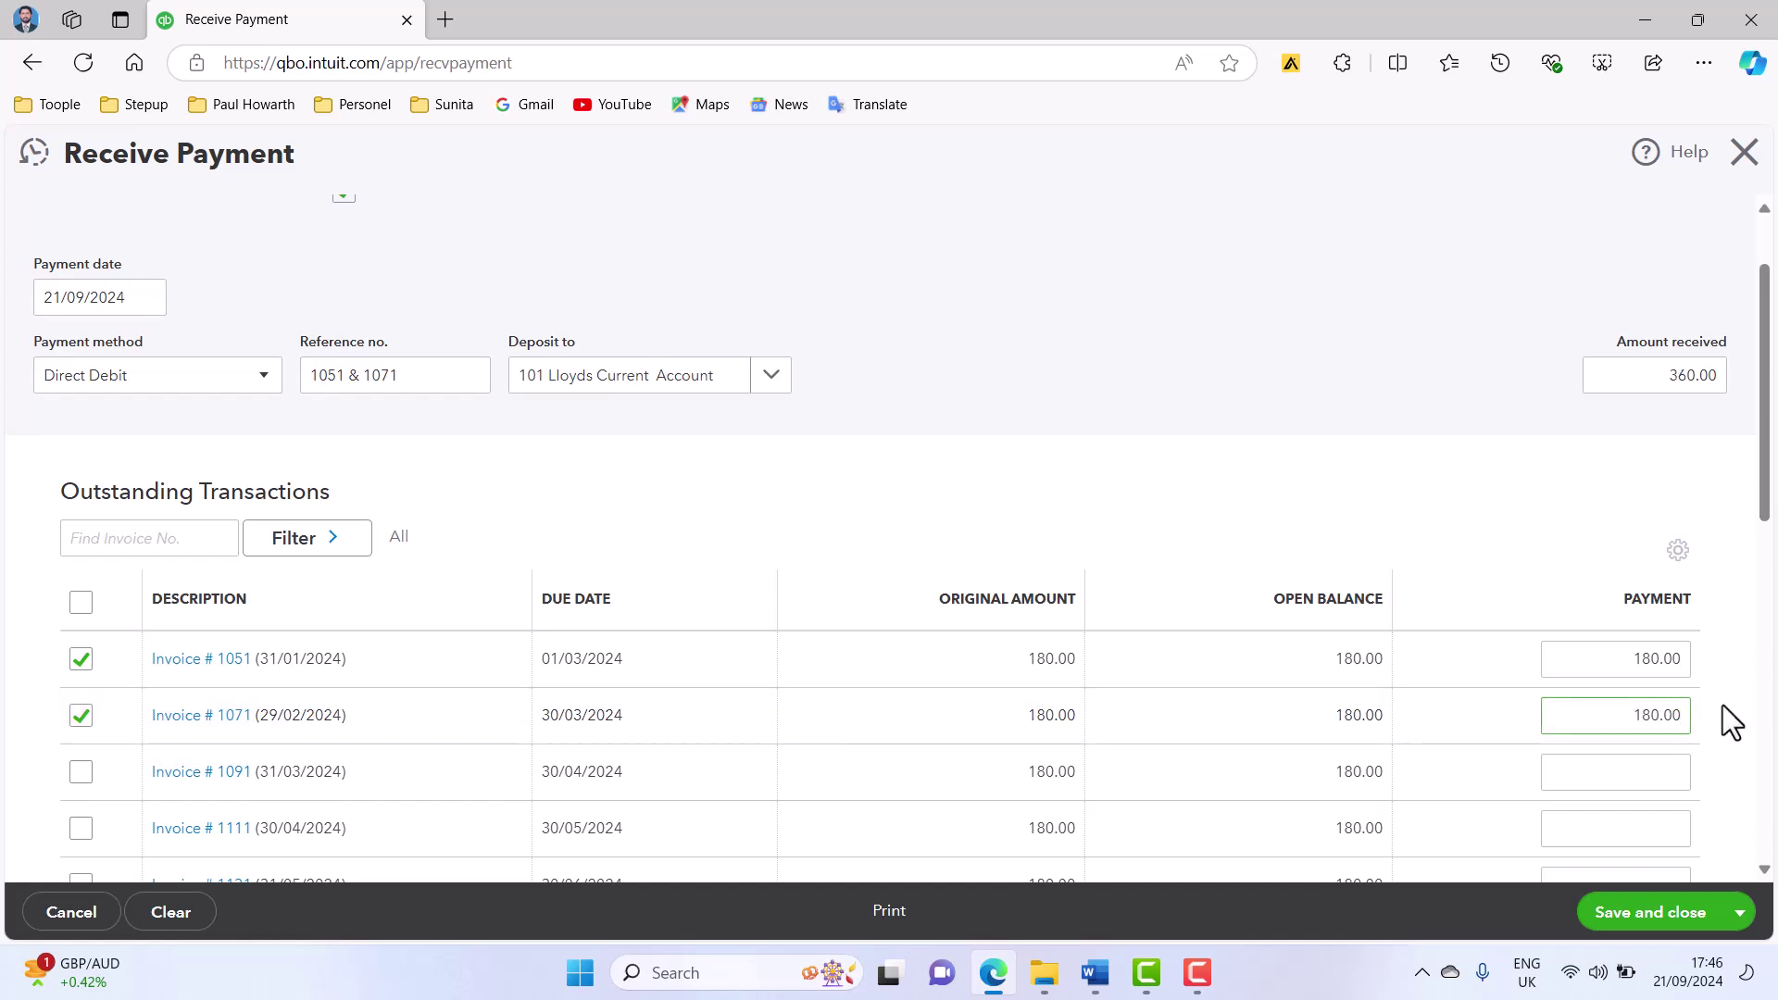
- Check the outstanding transactions and the amount to apply, and save and close the received payment
scroll(1722, 704, down, 1)
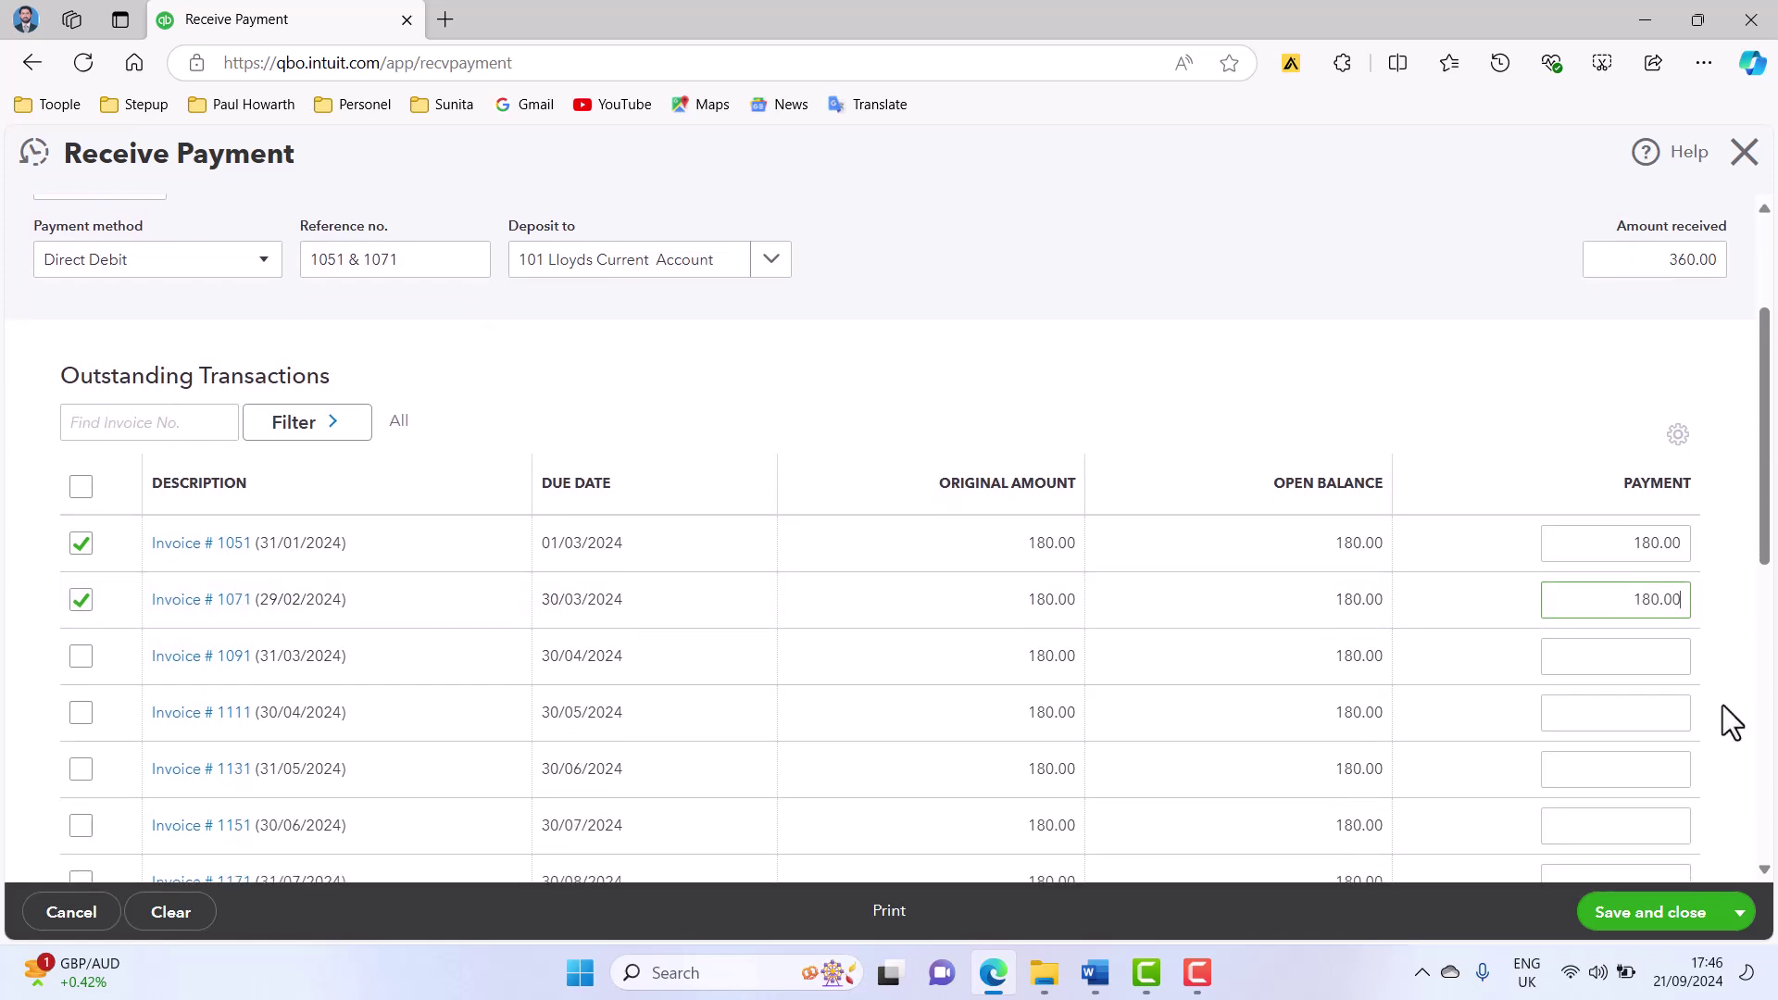
click(1638, 937)
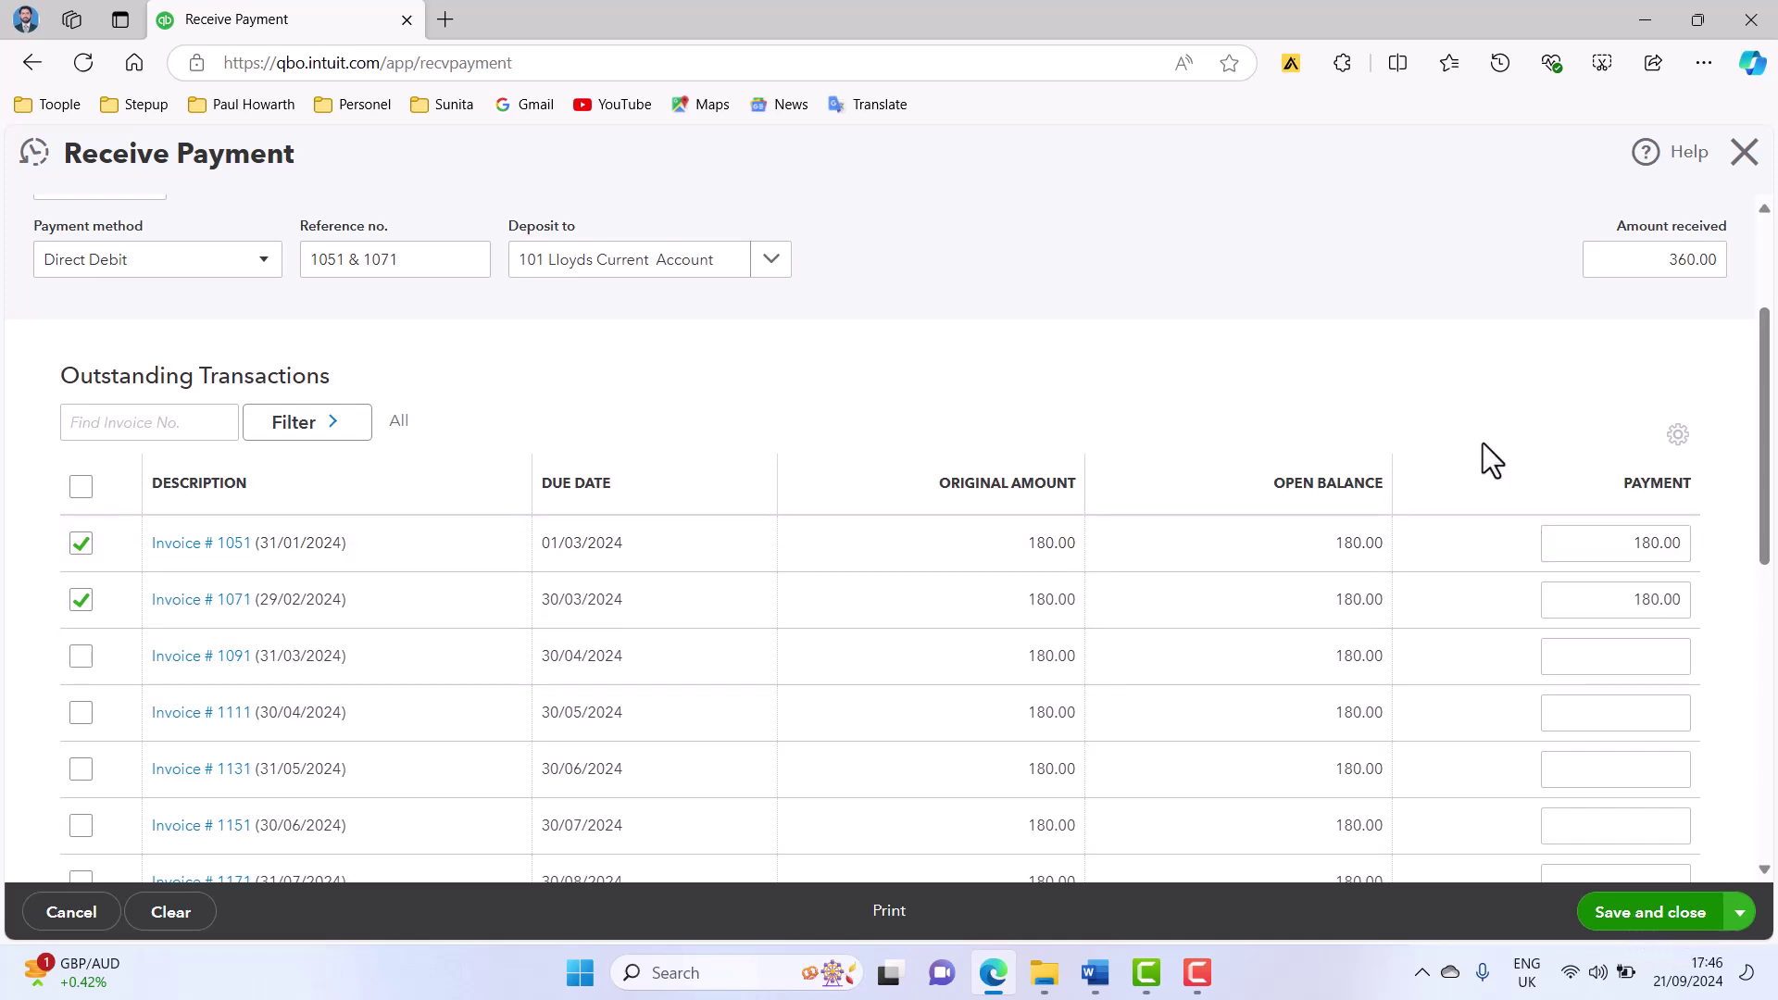
scroll(1409, 424, down, 1)
scroll(965, 626, down, 2)
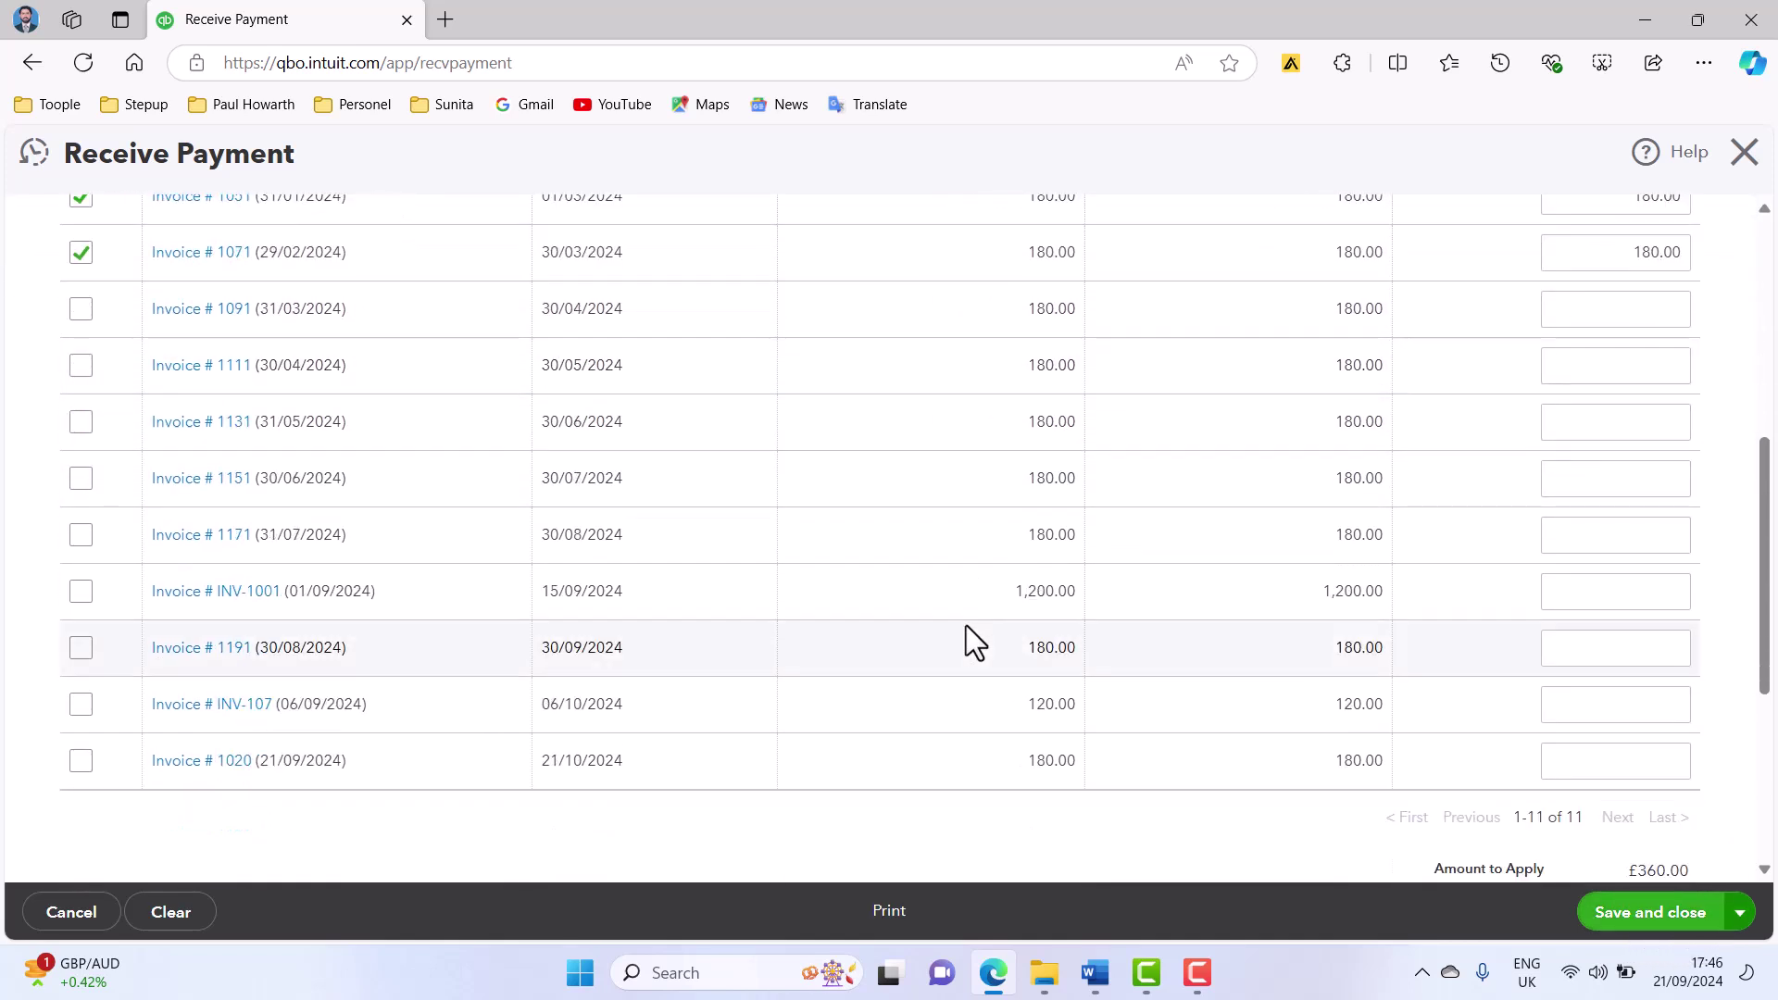
scroll(966, 626, up, 1)
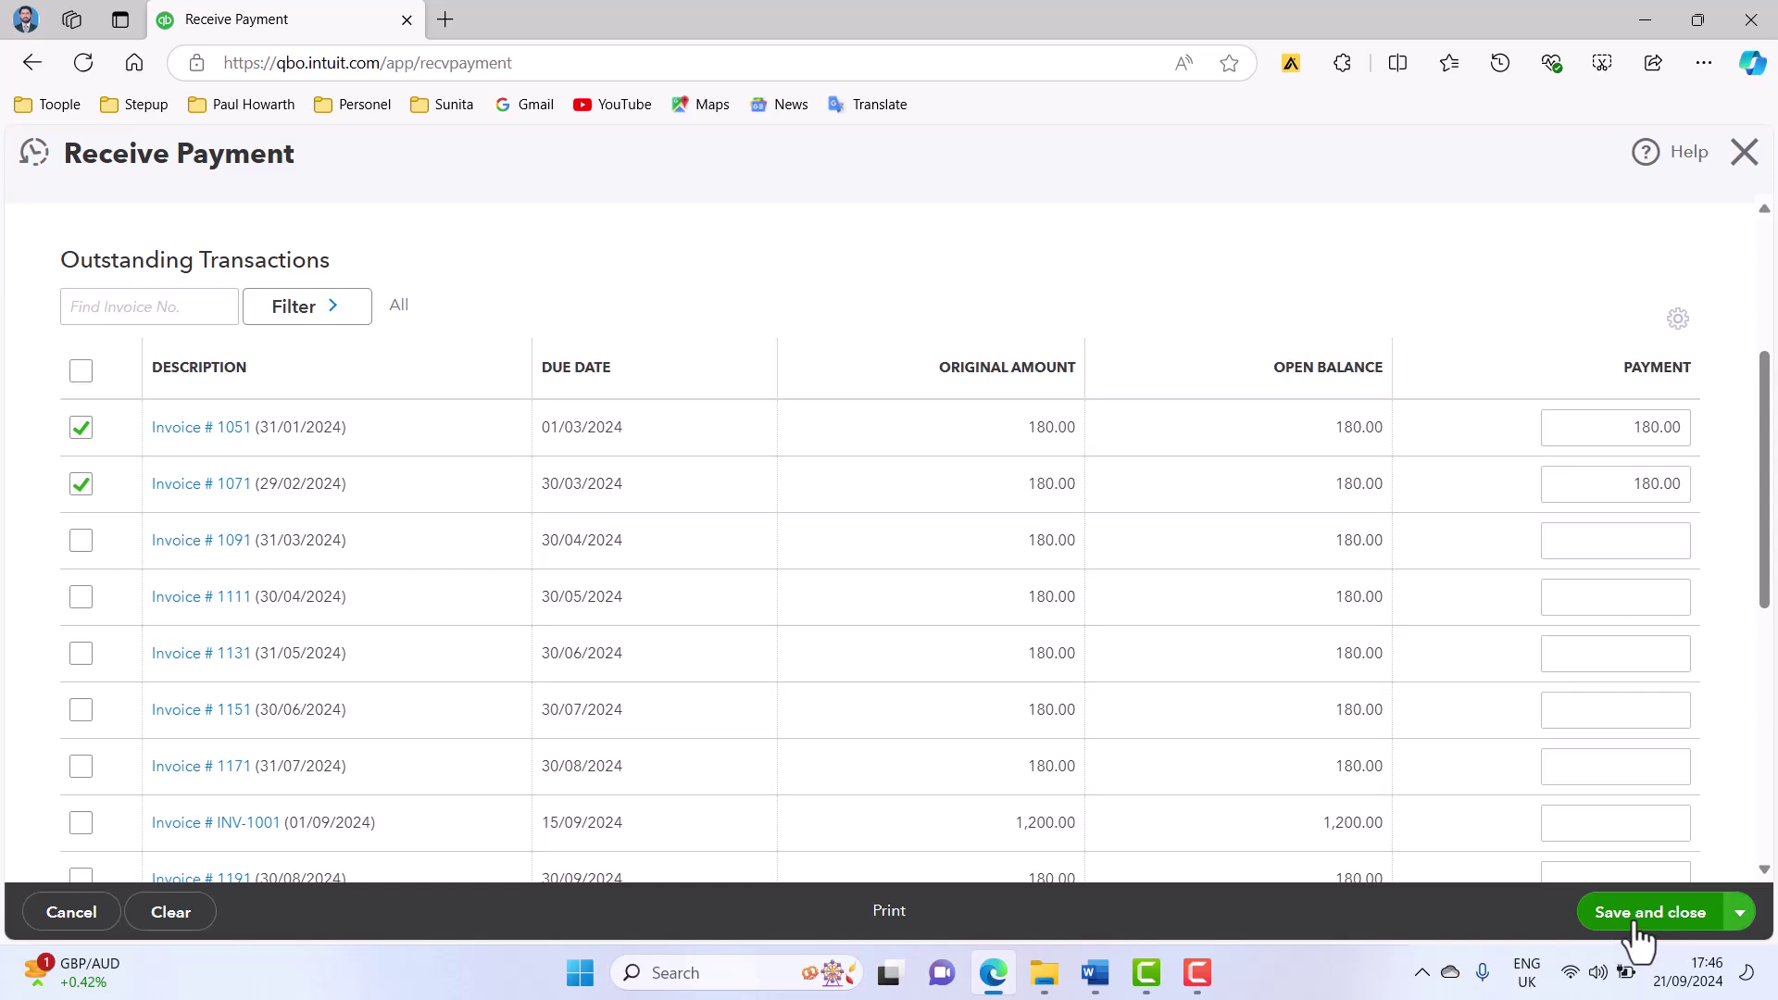
click(1607, 919)
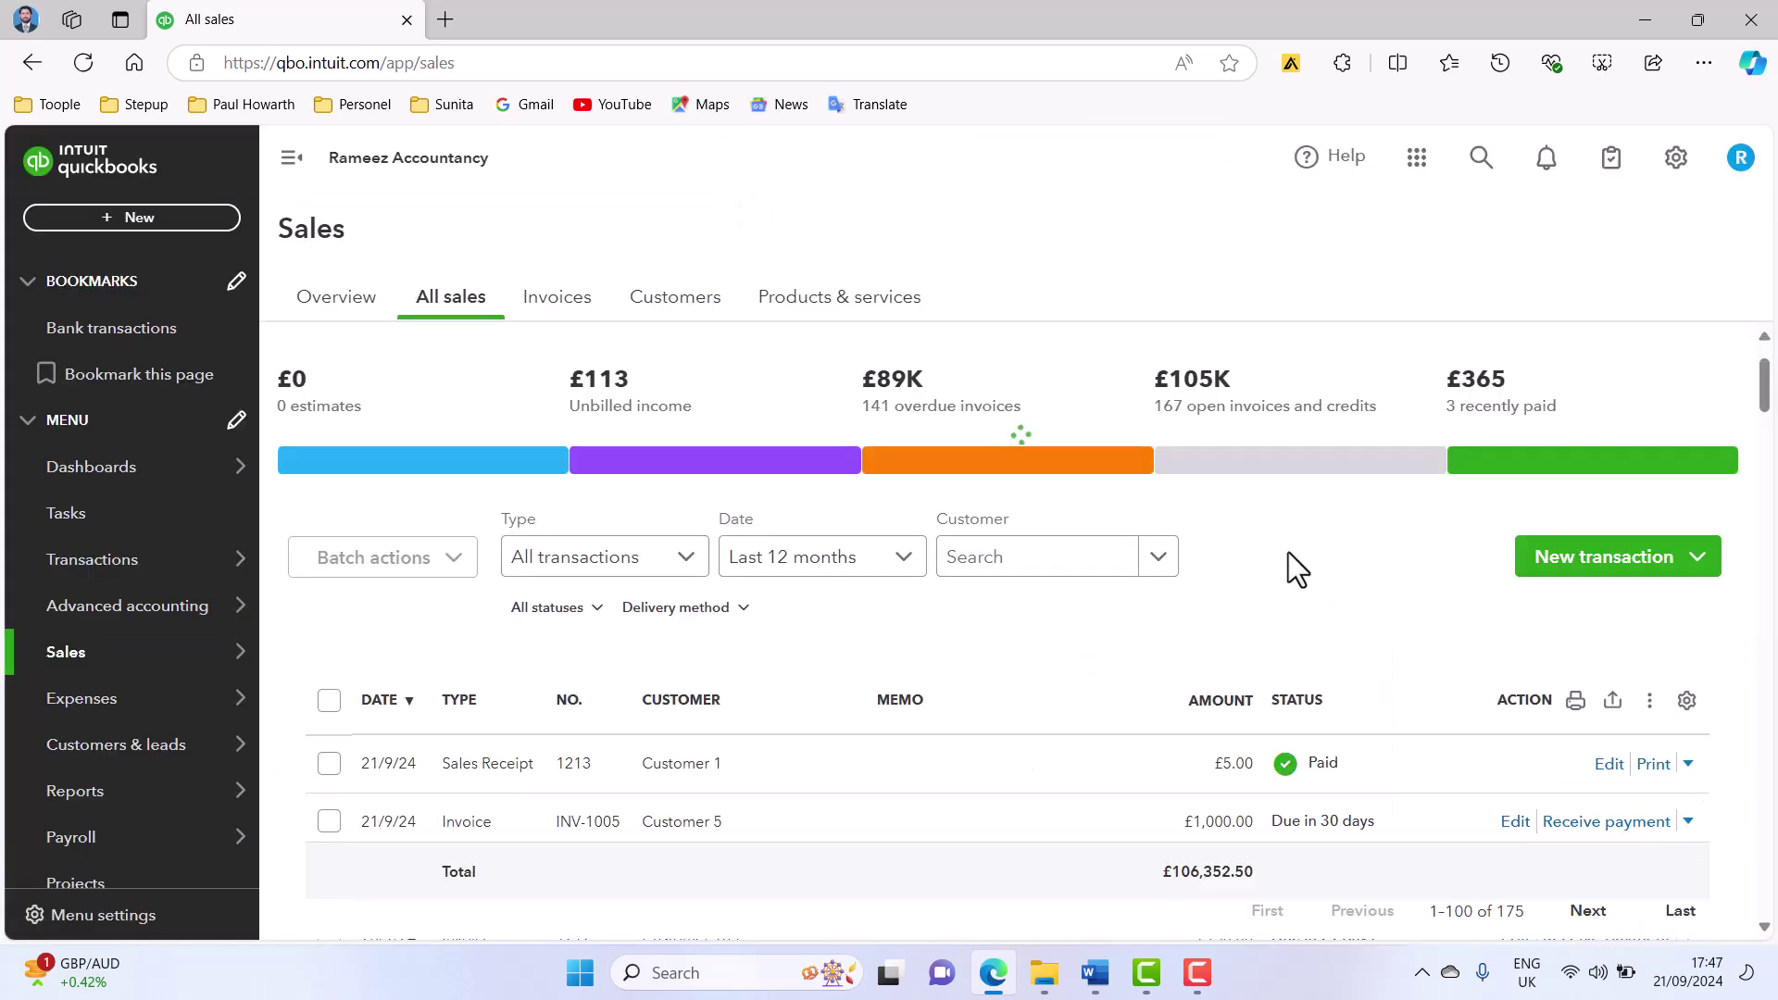
- Switch to the Account Receivable Cycle document in Word and highlight the Payment entry in yellow
mouse_move(1096, 970)
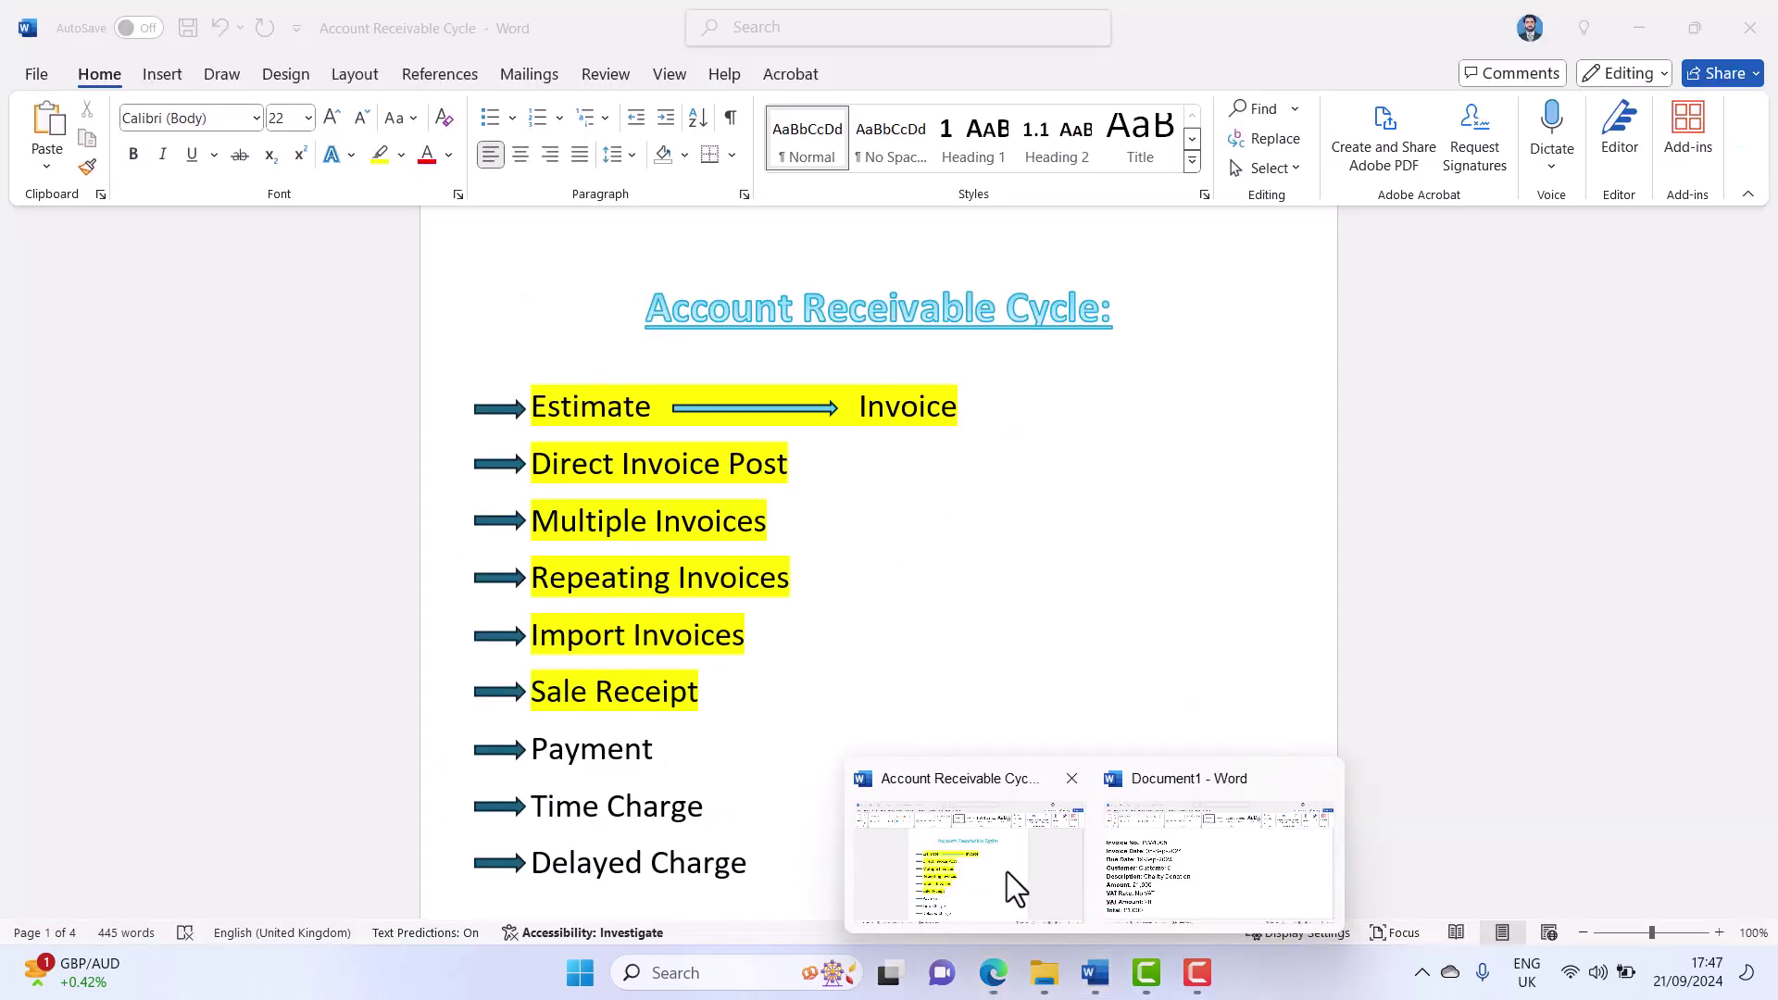
click(1008, 870)
scroll(738, 596, down, 1)
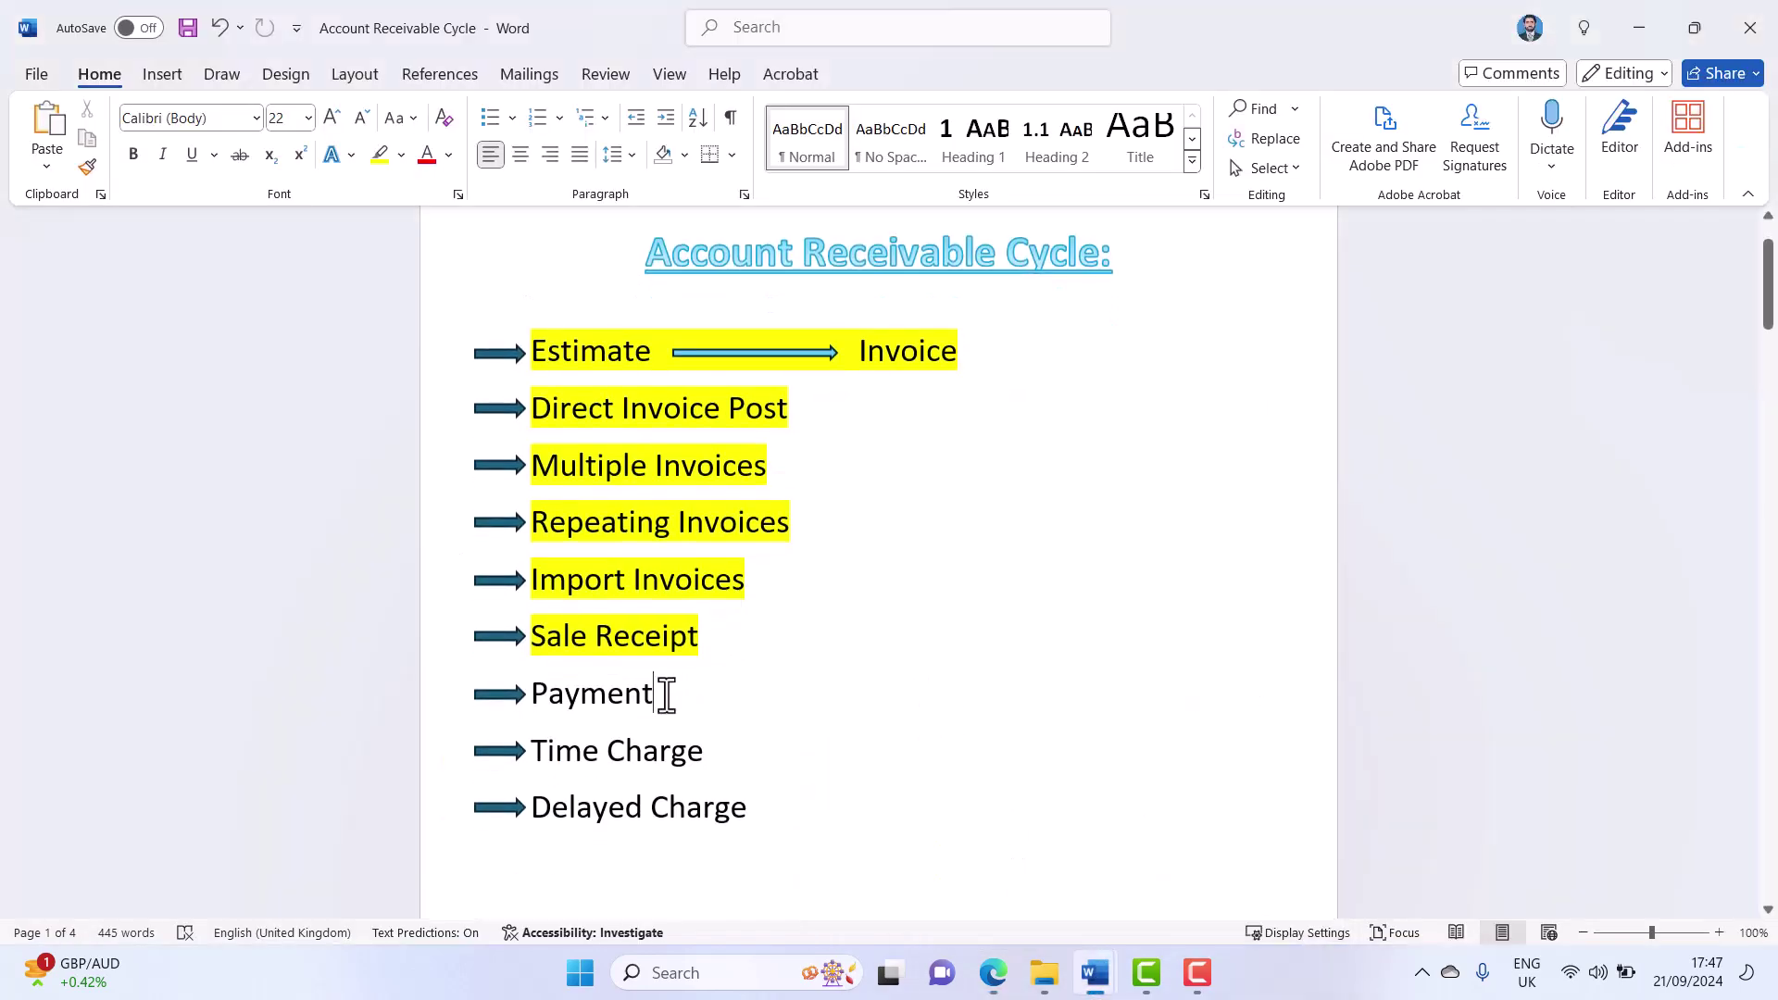
triple_click(595, 694)
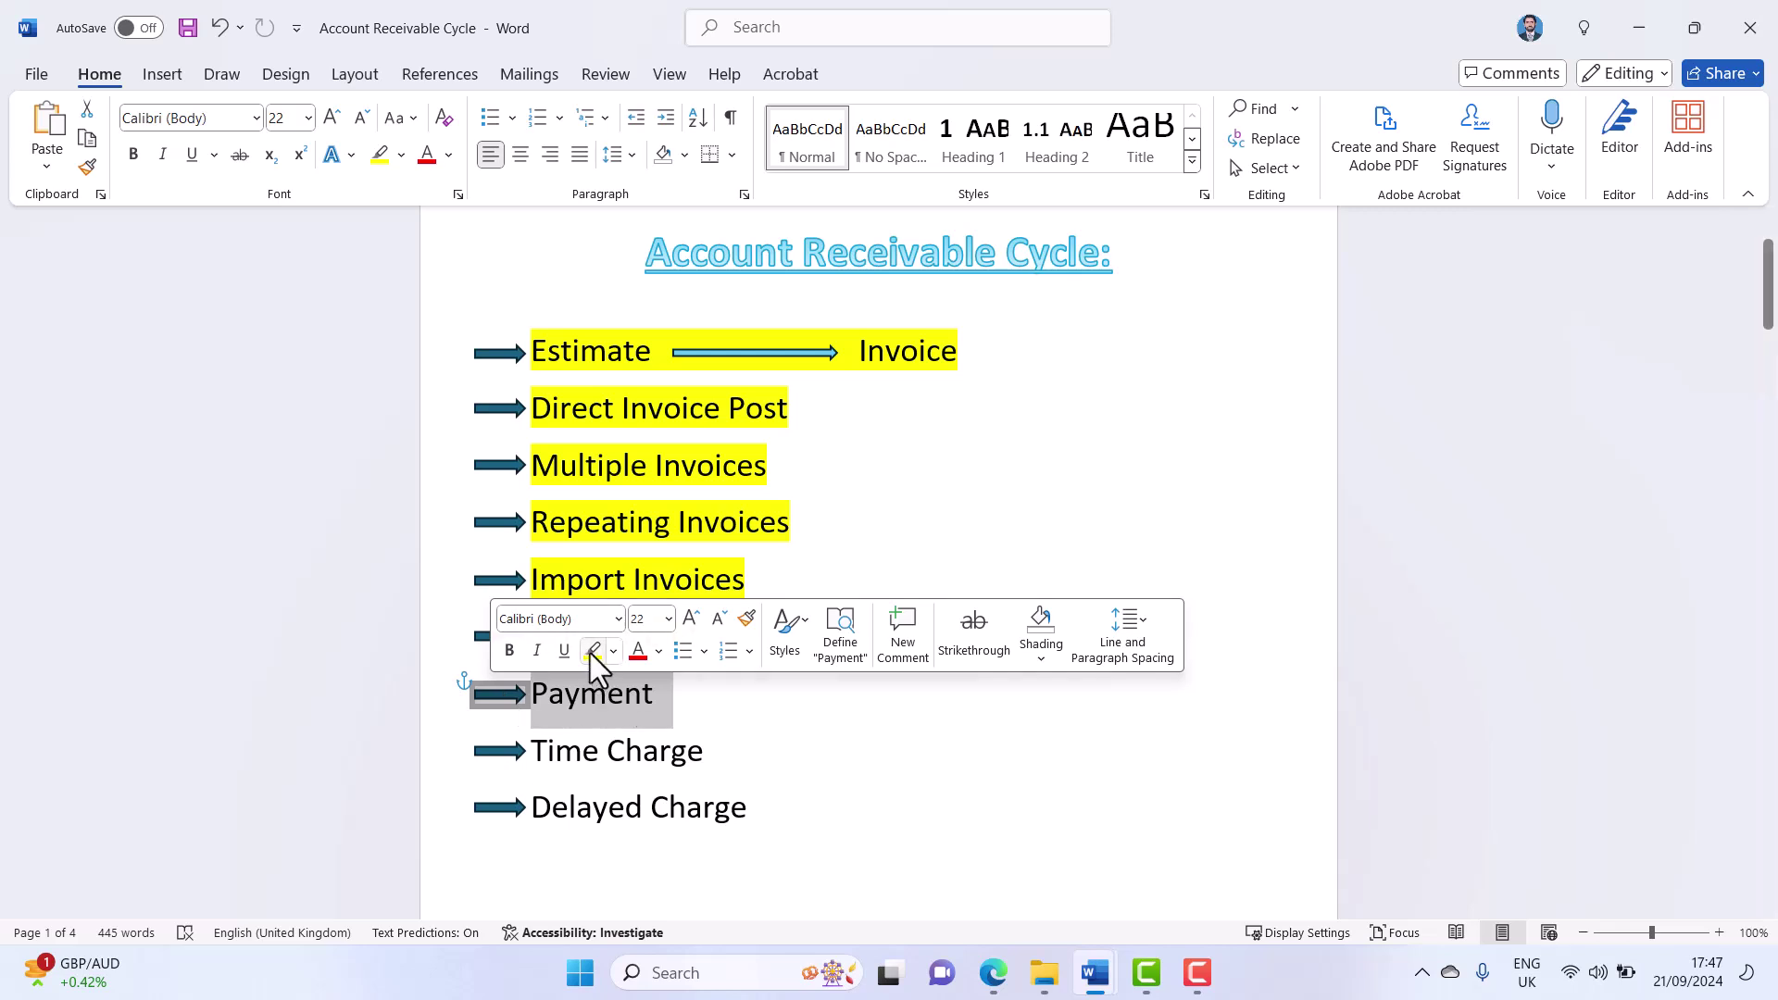
click(590, 652)
click(811, 725)
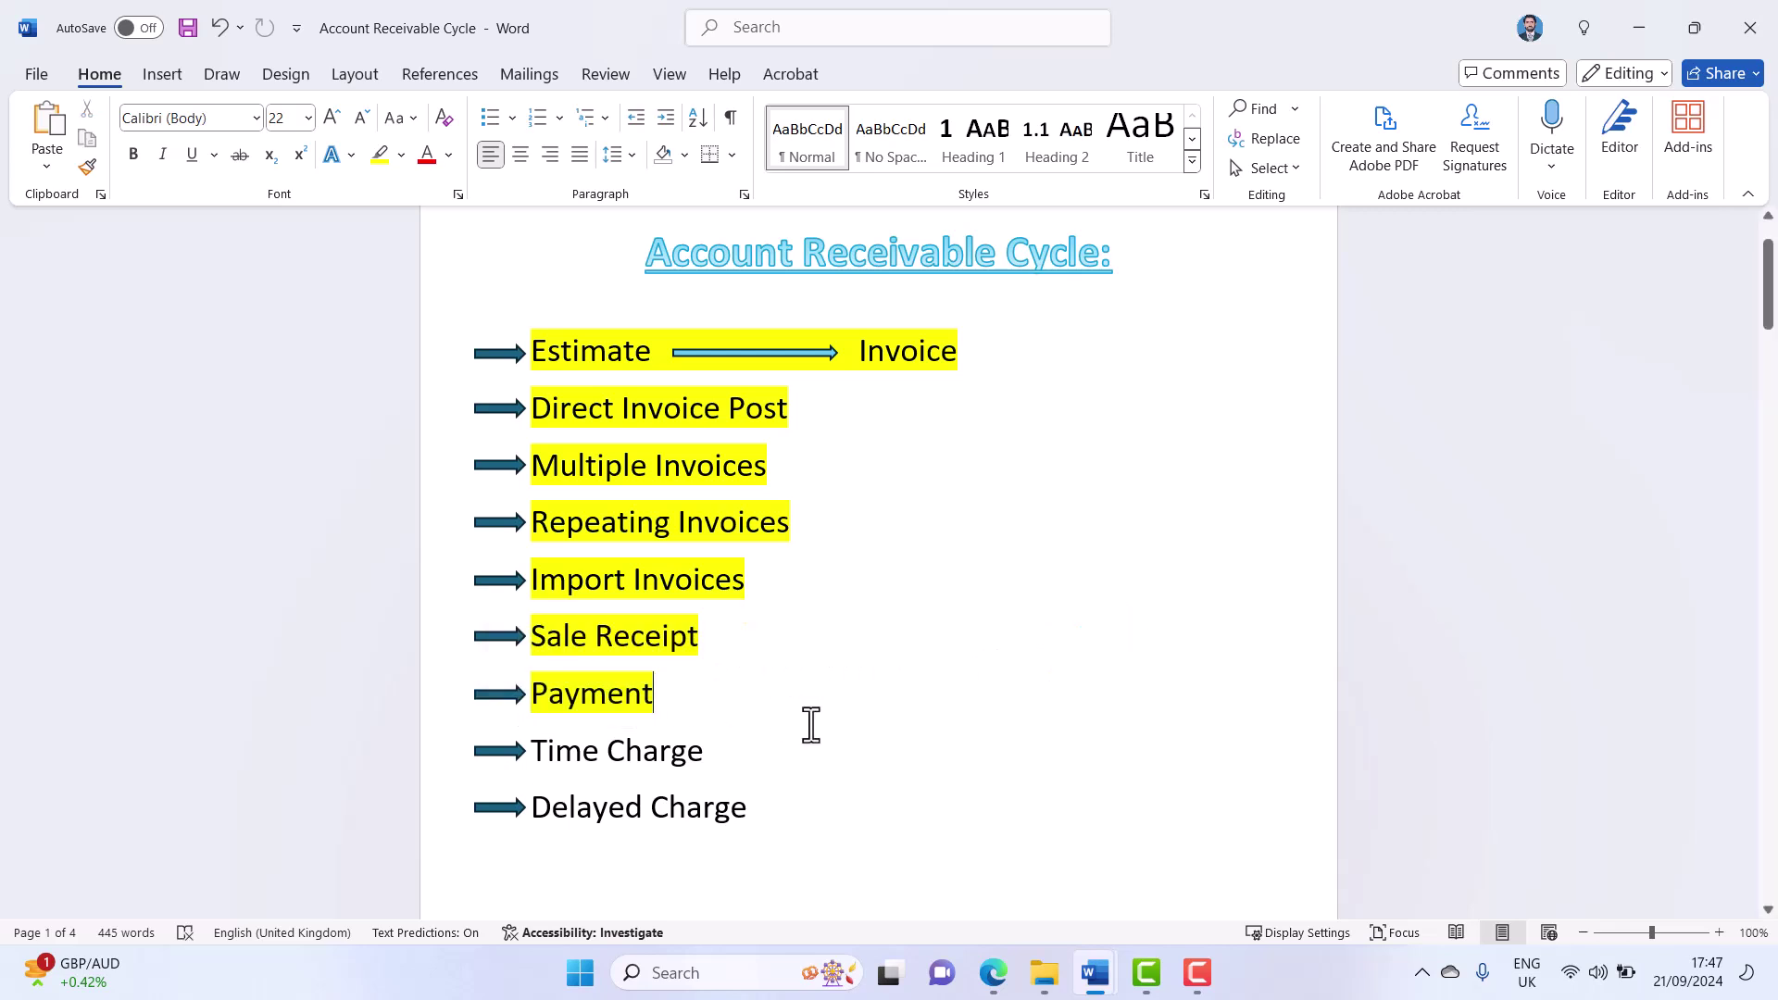
scroll(810, 722, down, 1)
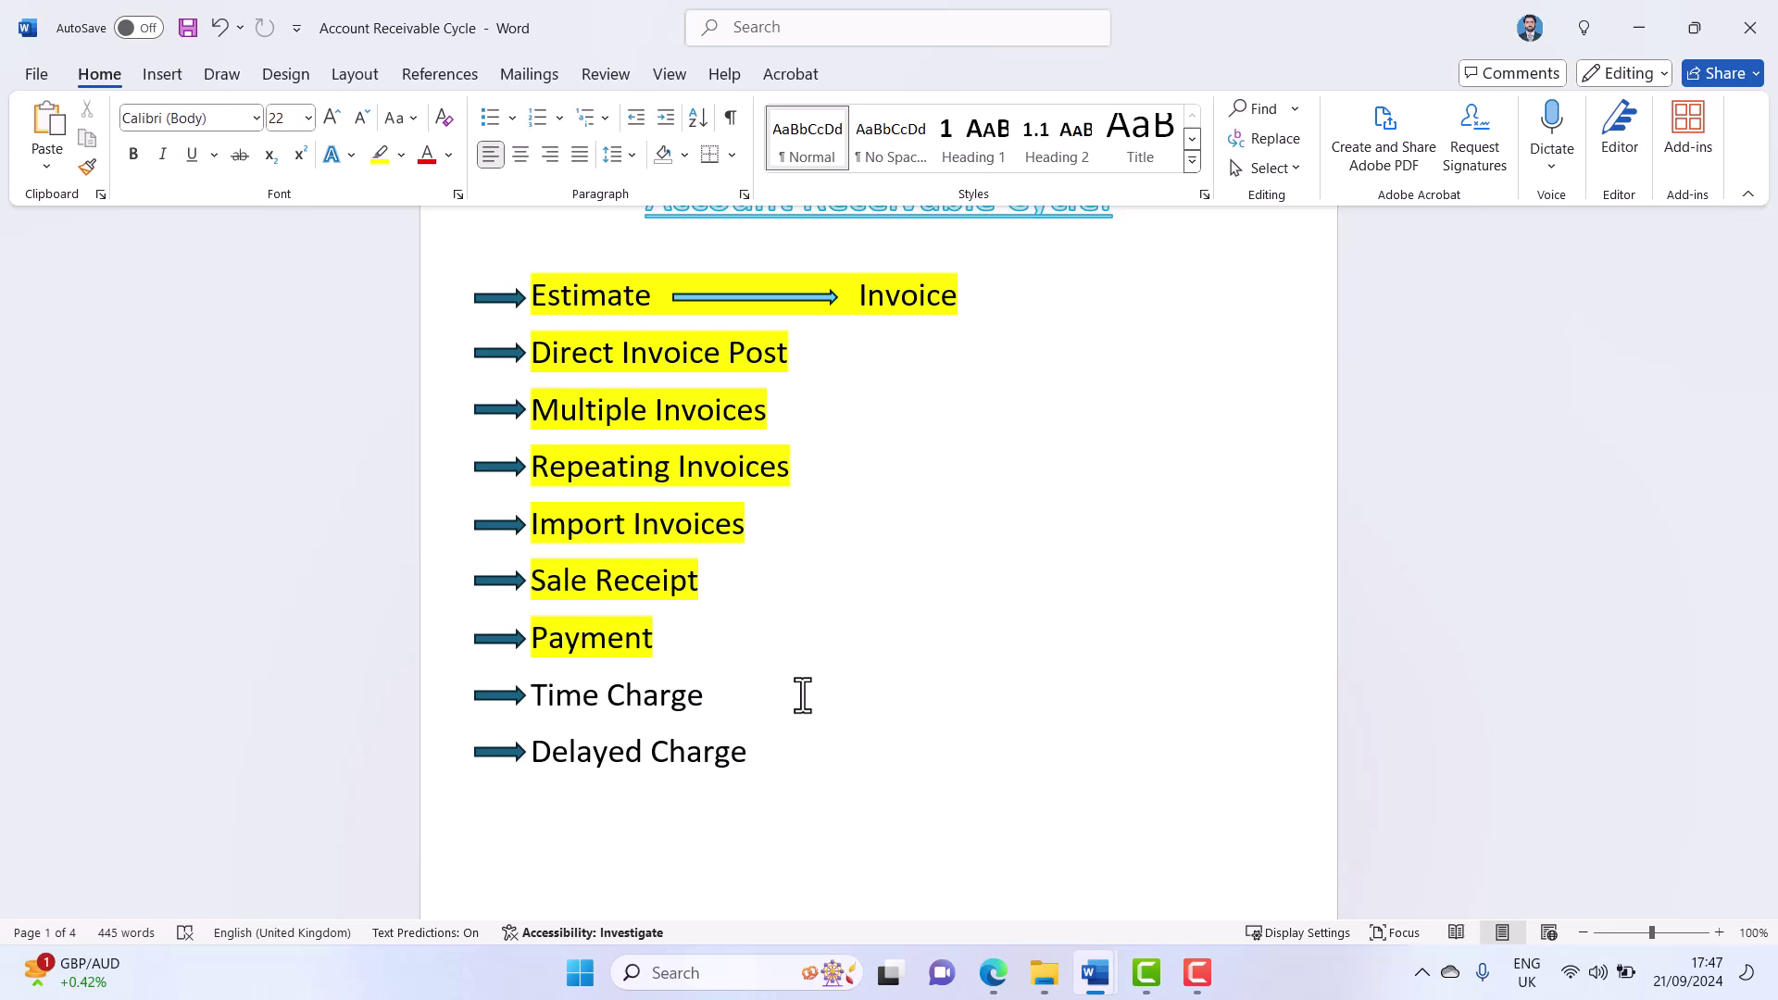
- Switch back to QuickBooks Online and start a new Time Activity transaction from the sales list
mouse_move(1092, 984)
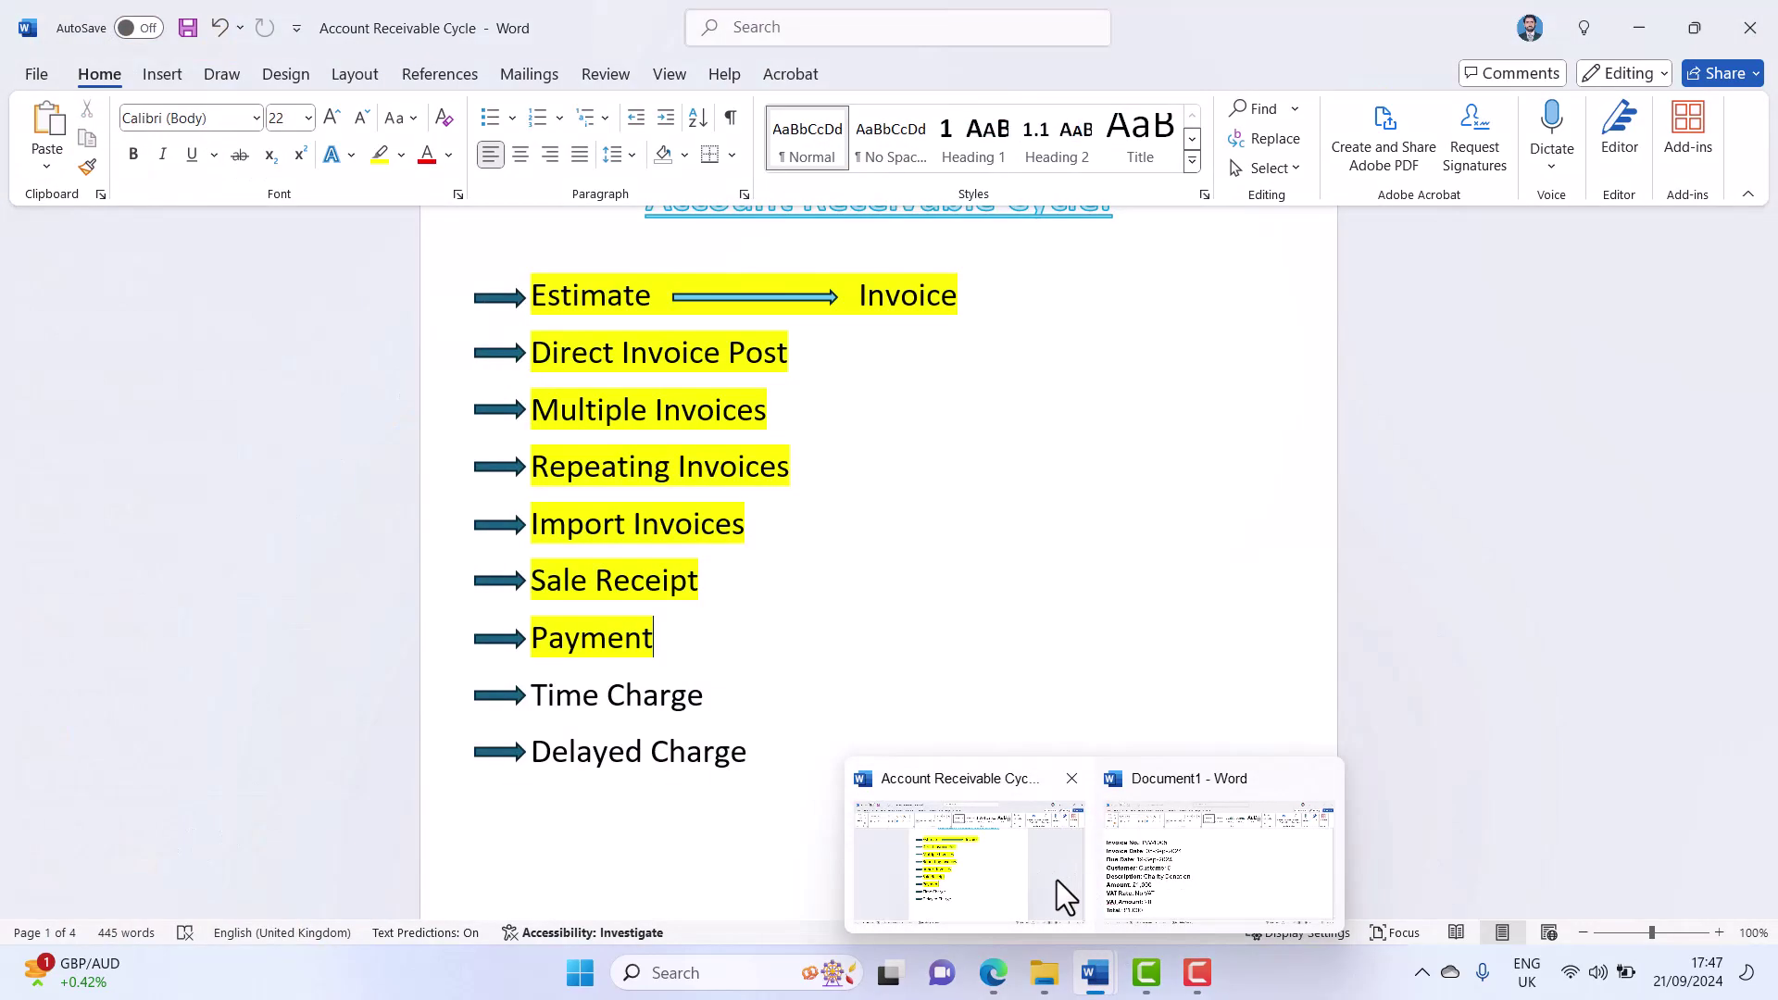
click(992, 972)
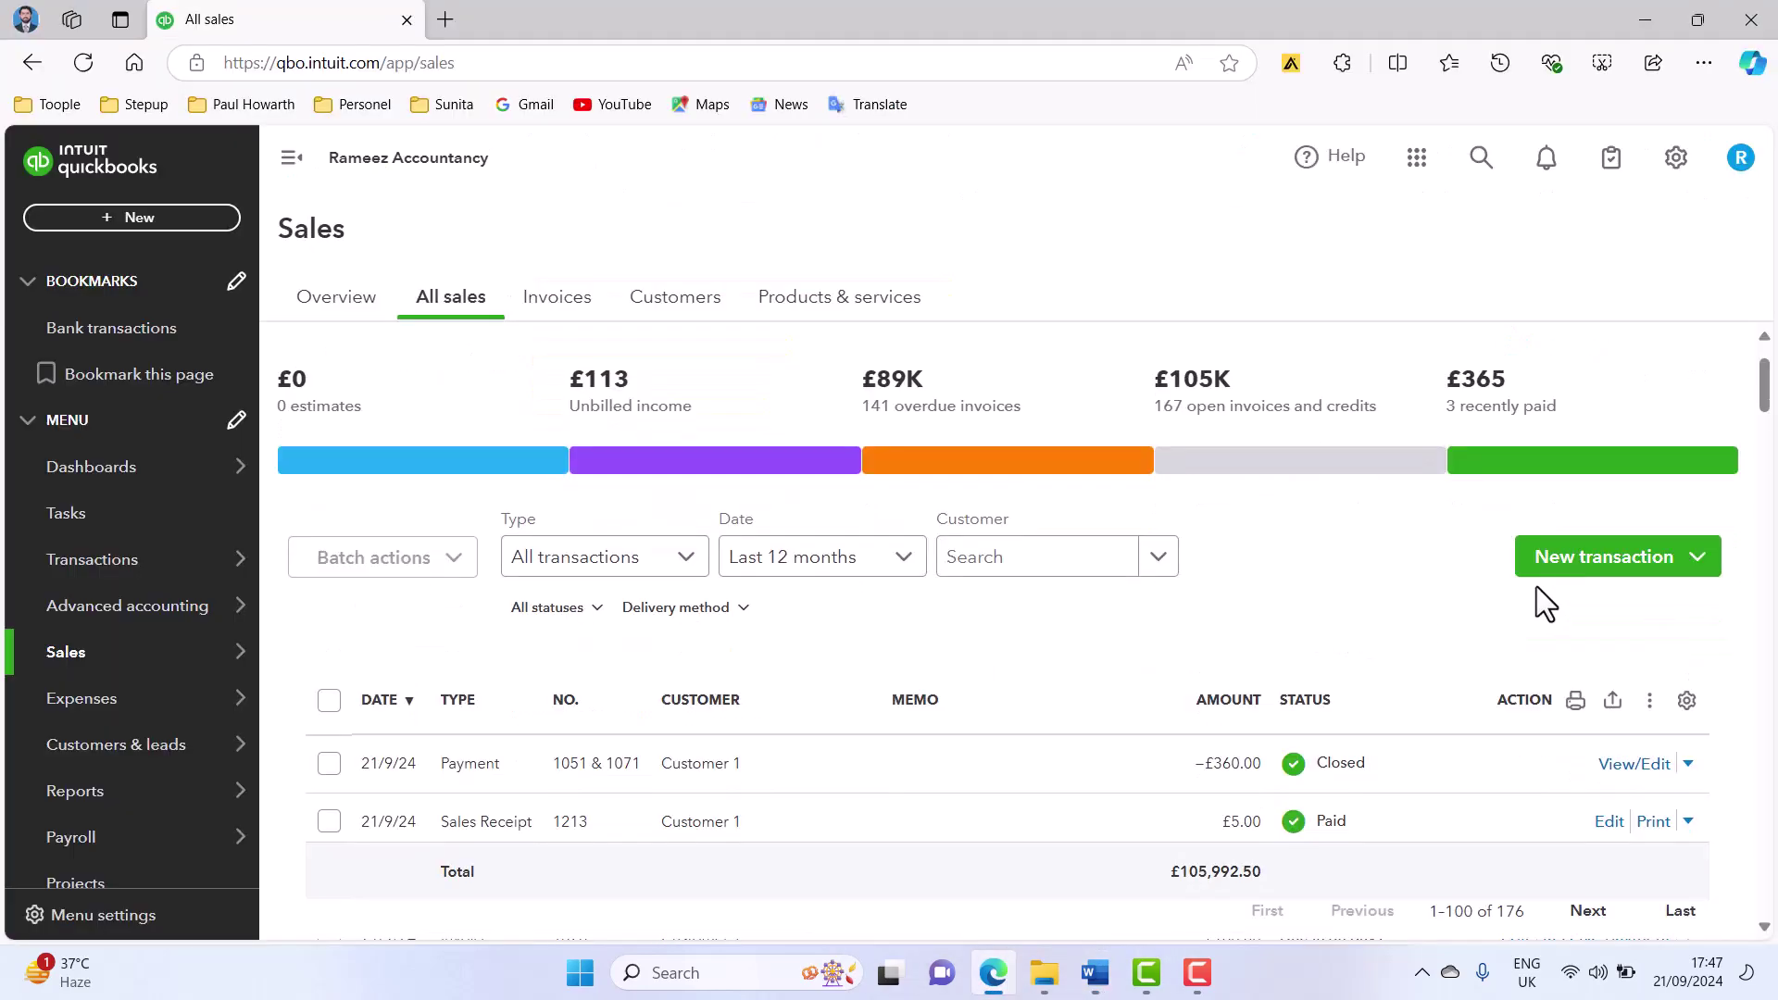
click(1701, 558)
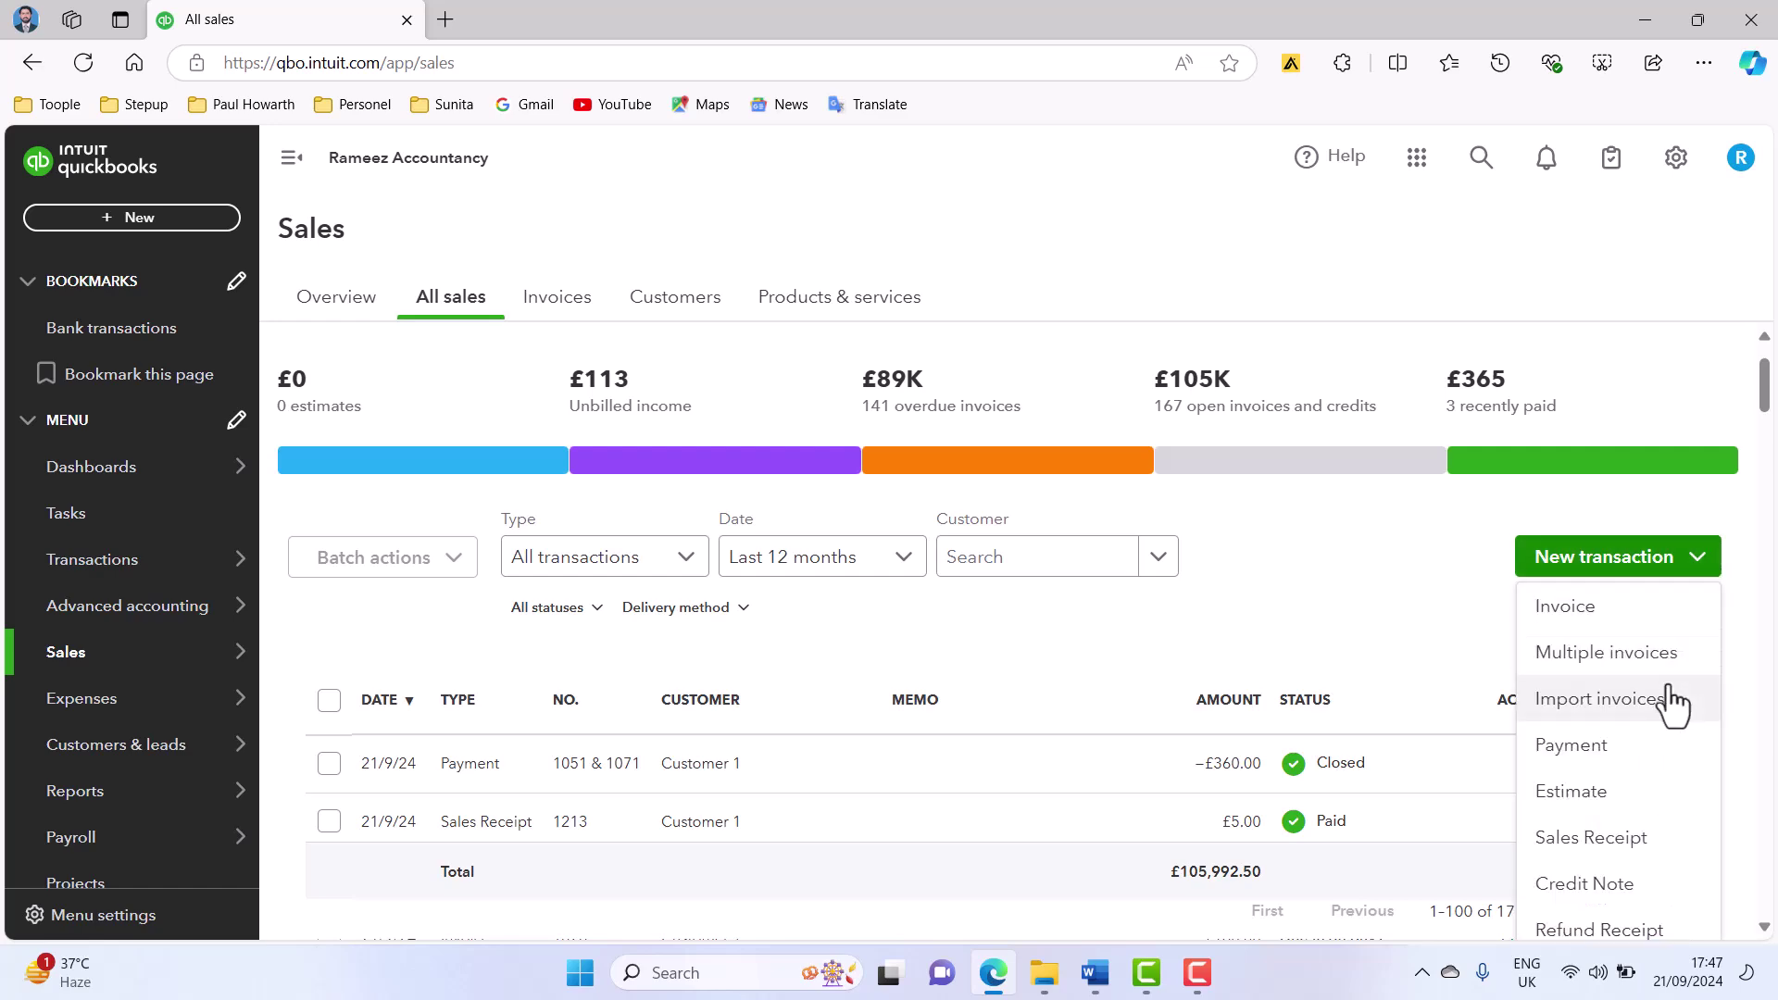
scroll(1714, 796, down, 3)
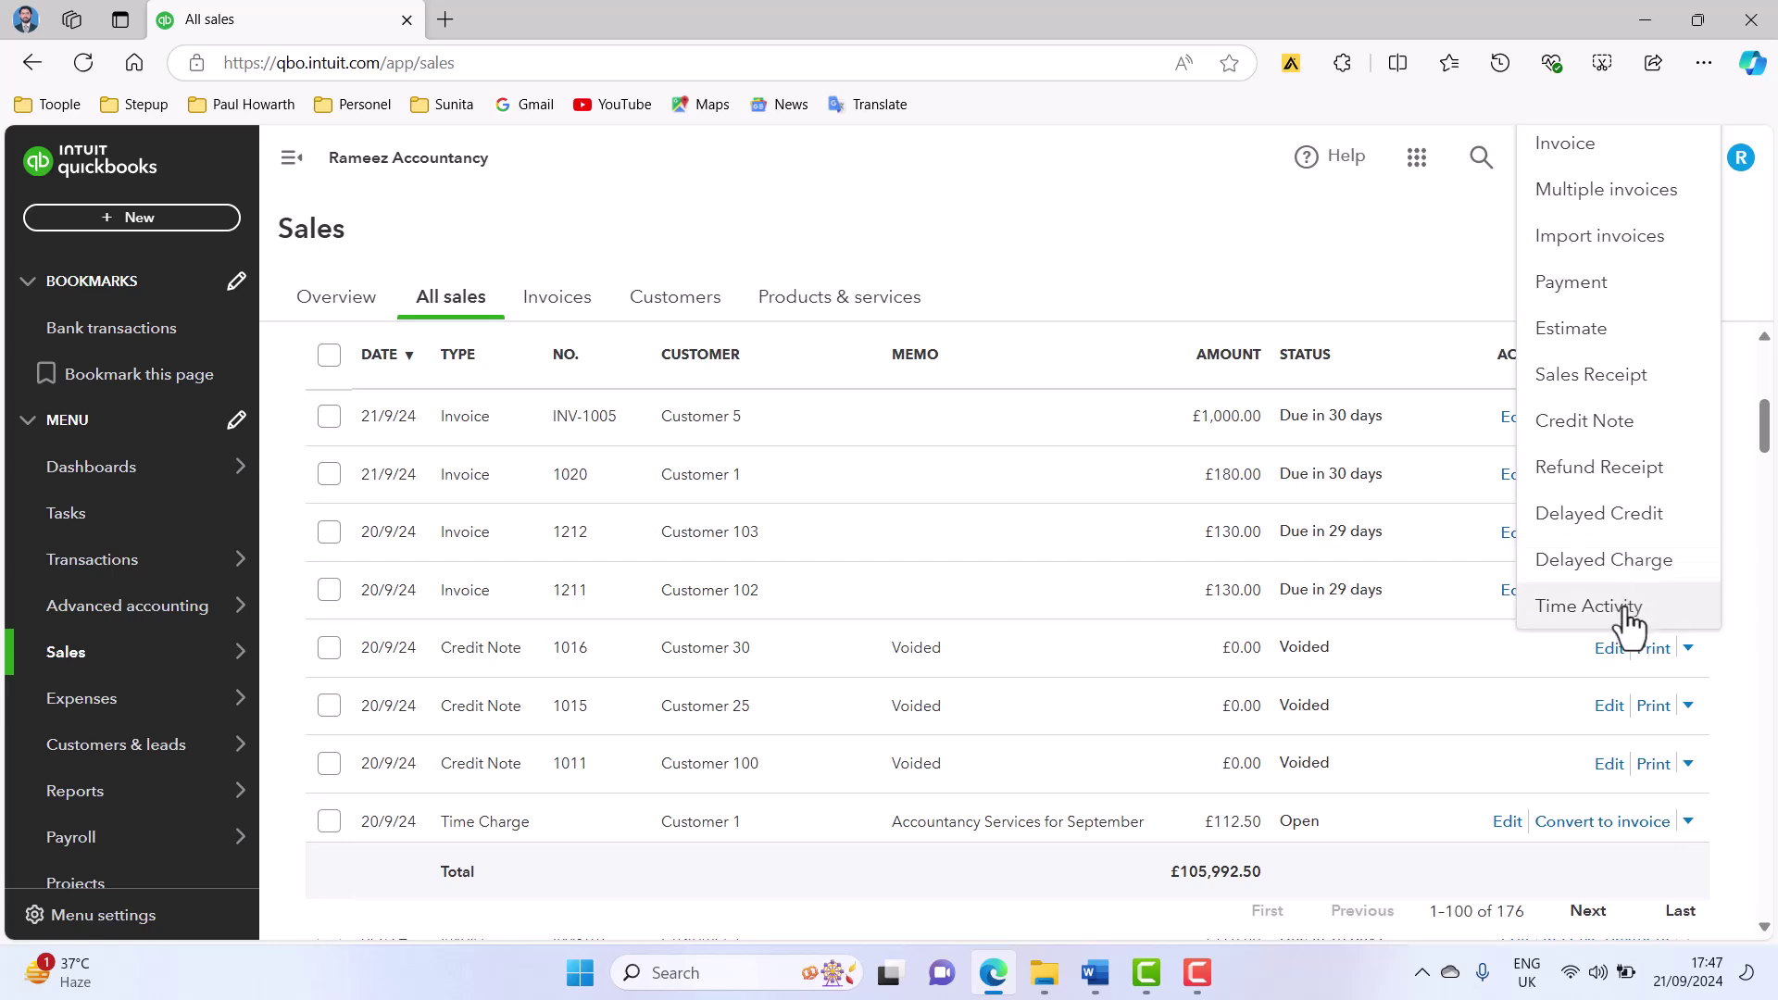
click(1587, 611)
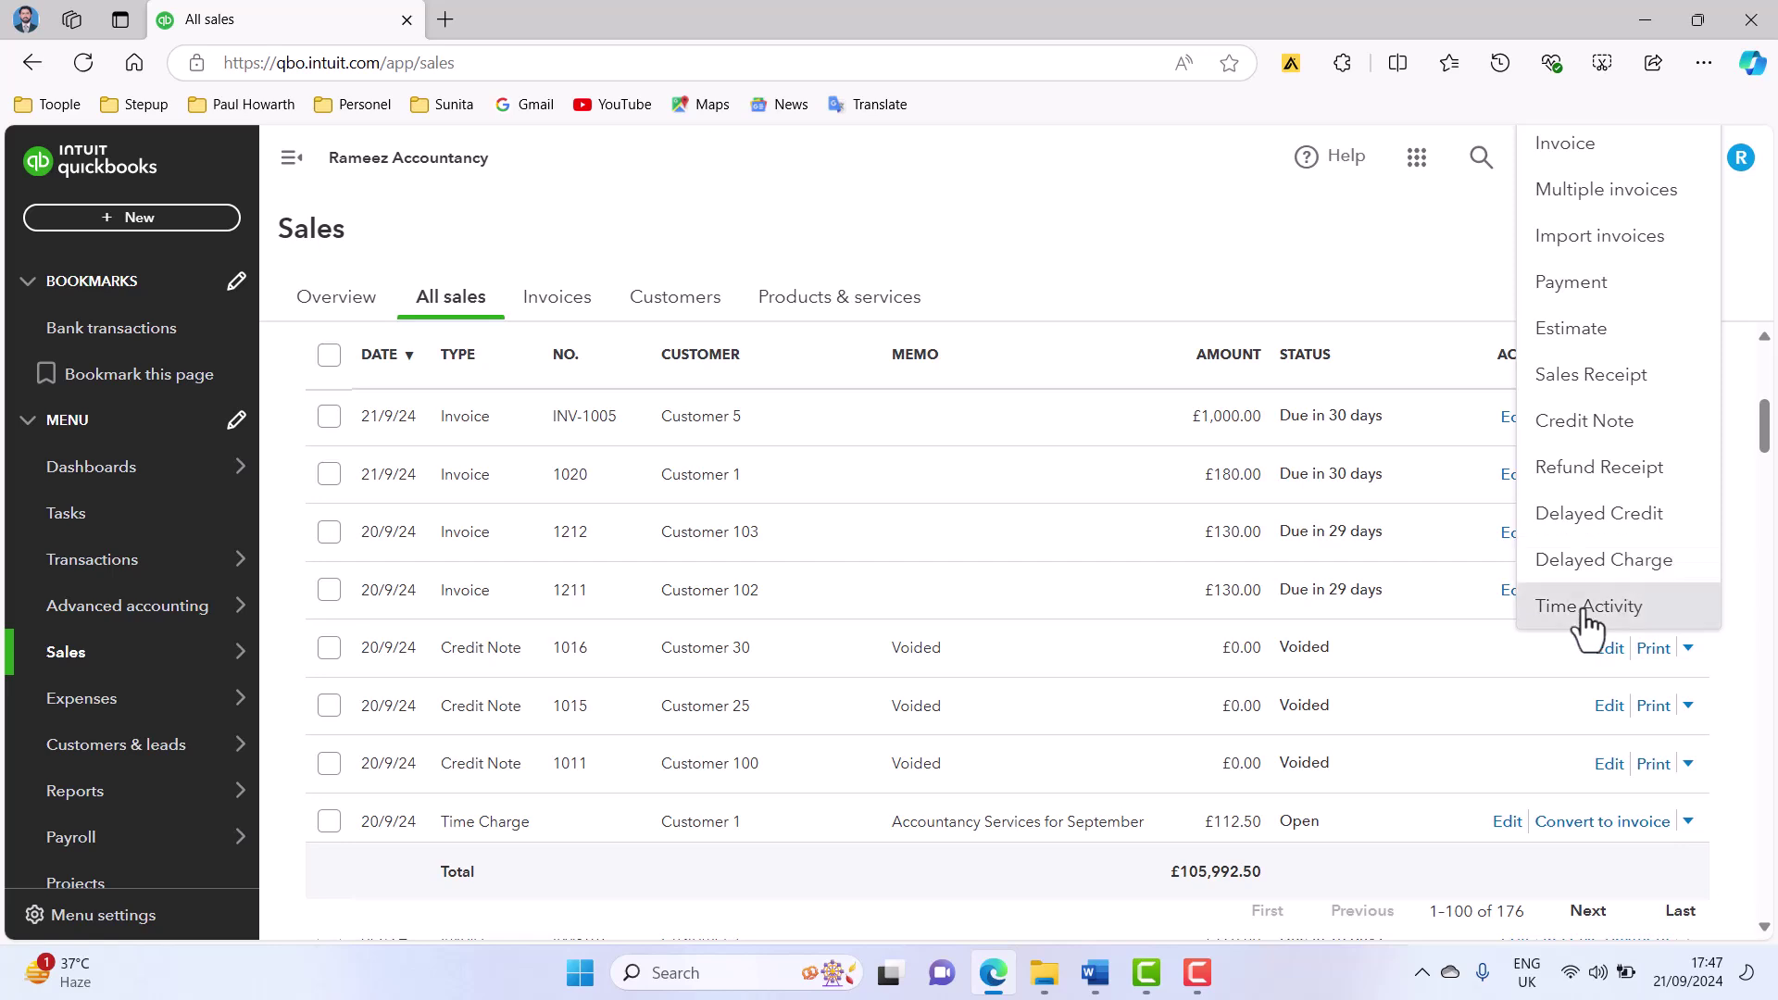
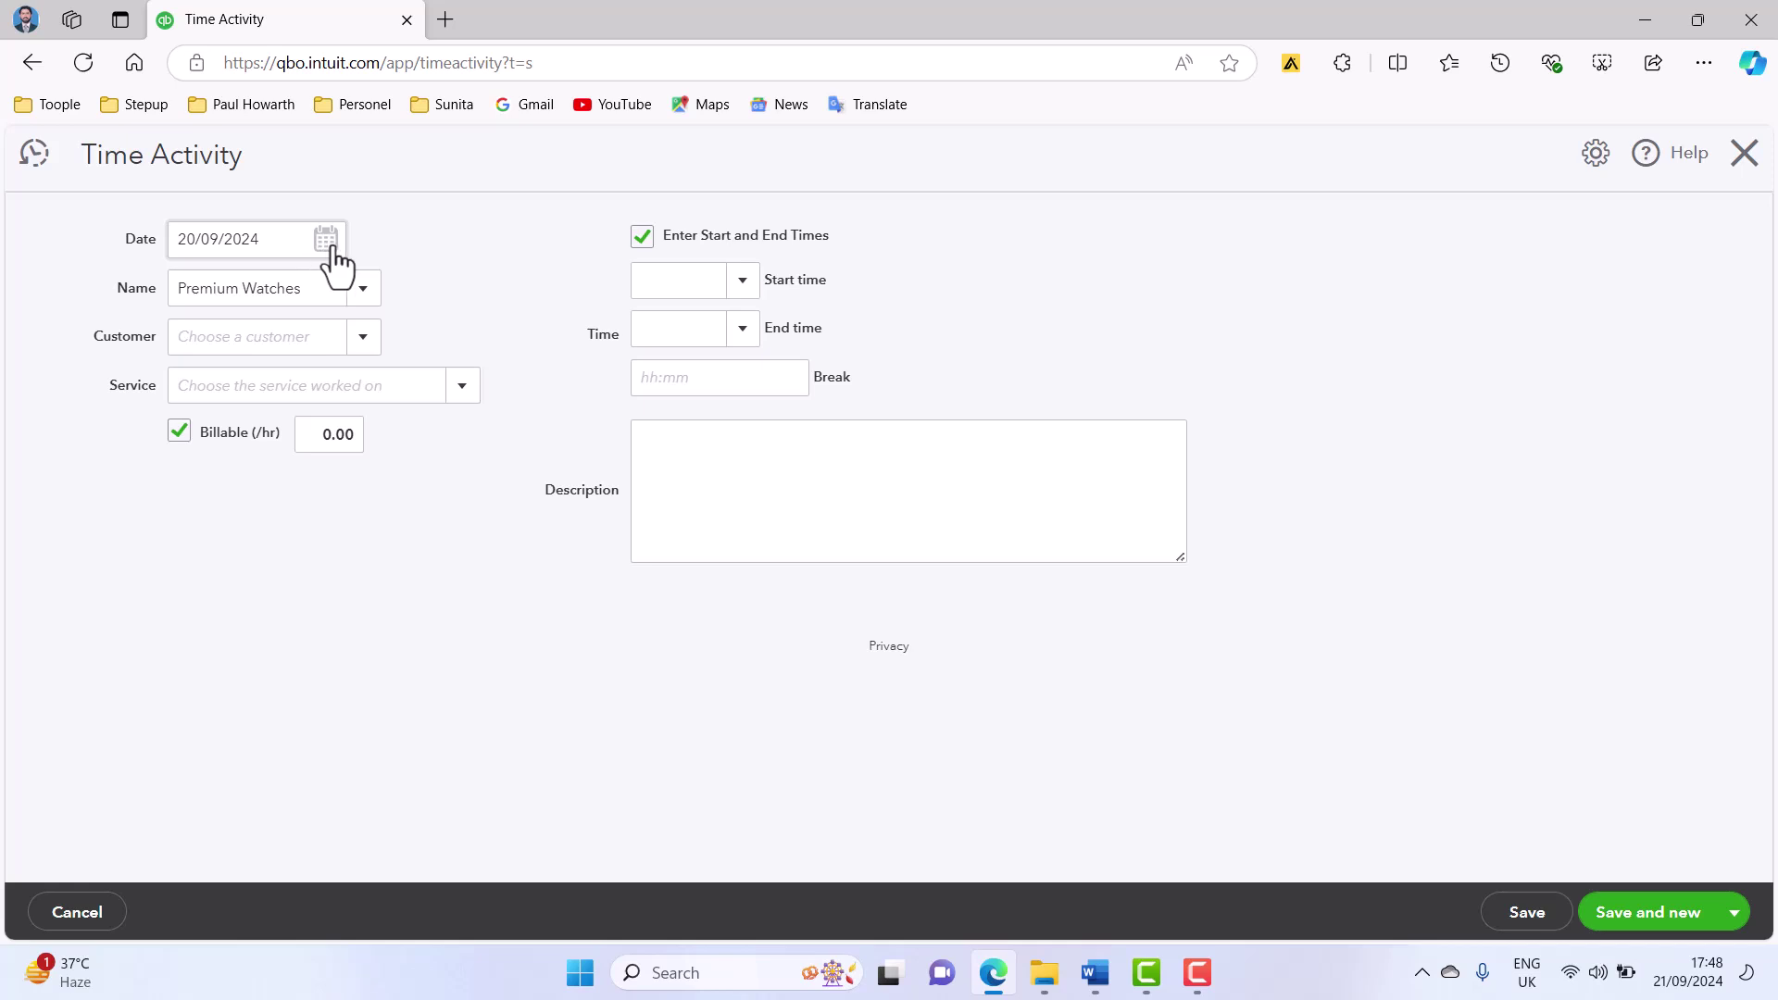
- Assign the time activity to Customer 1 with the Accountancy Services service and a billable rate of 30.00 per hour
click(362, 337)
click(277, 431)
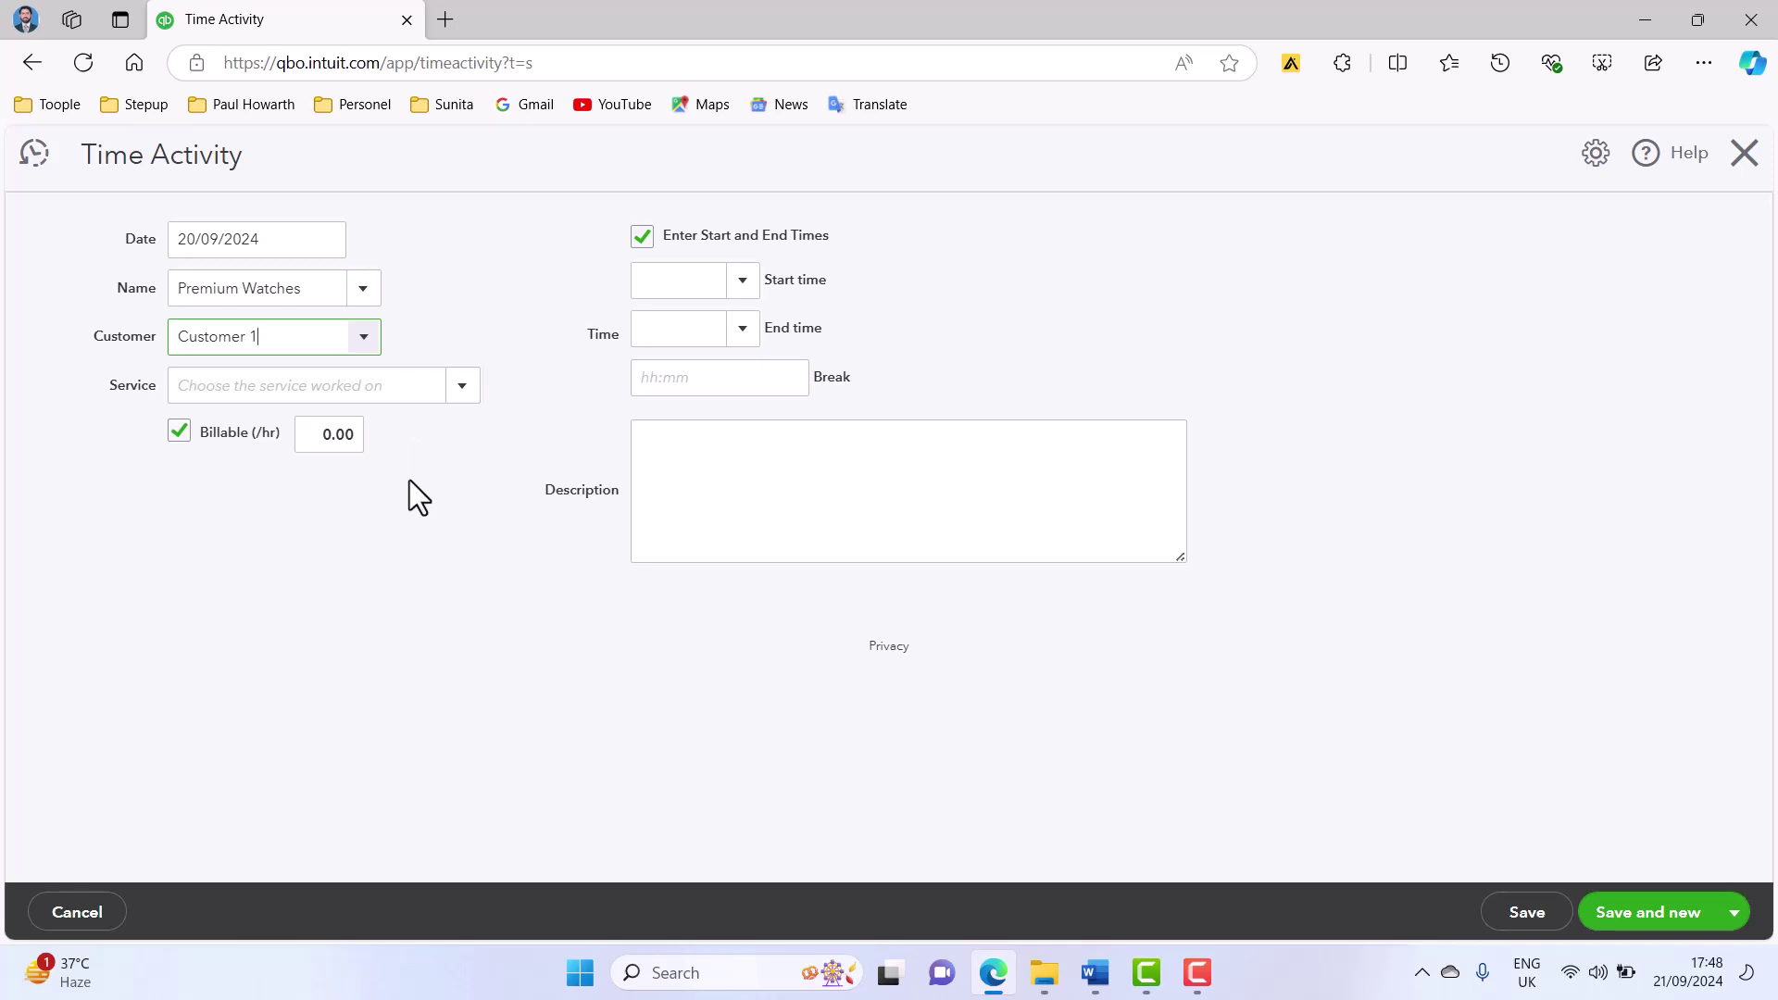
click(461, 387)
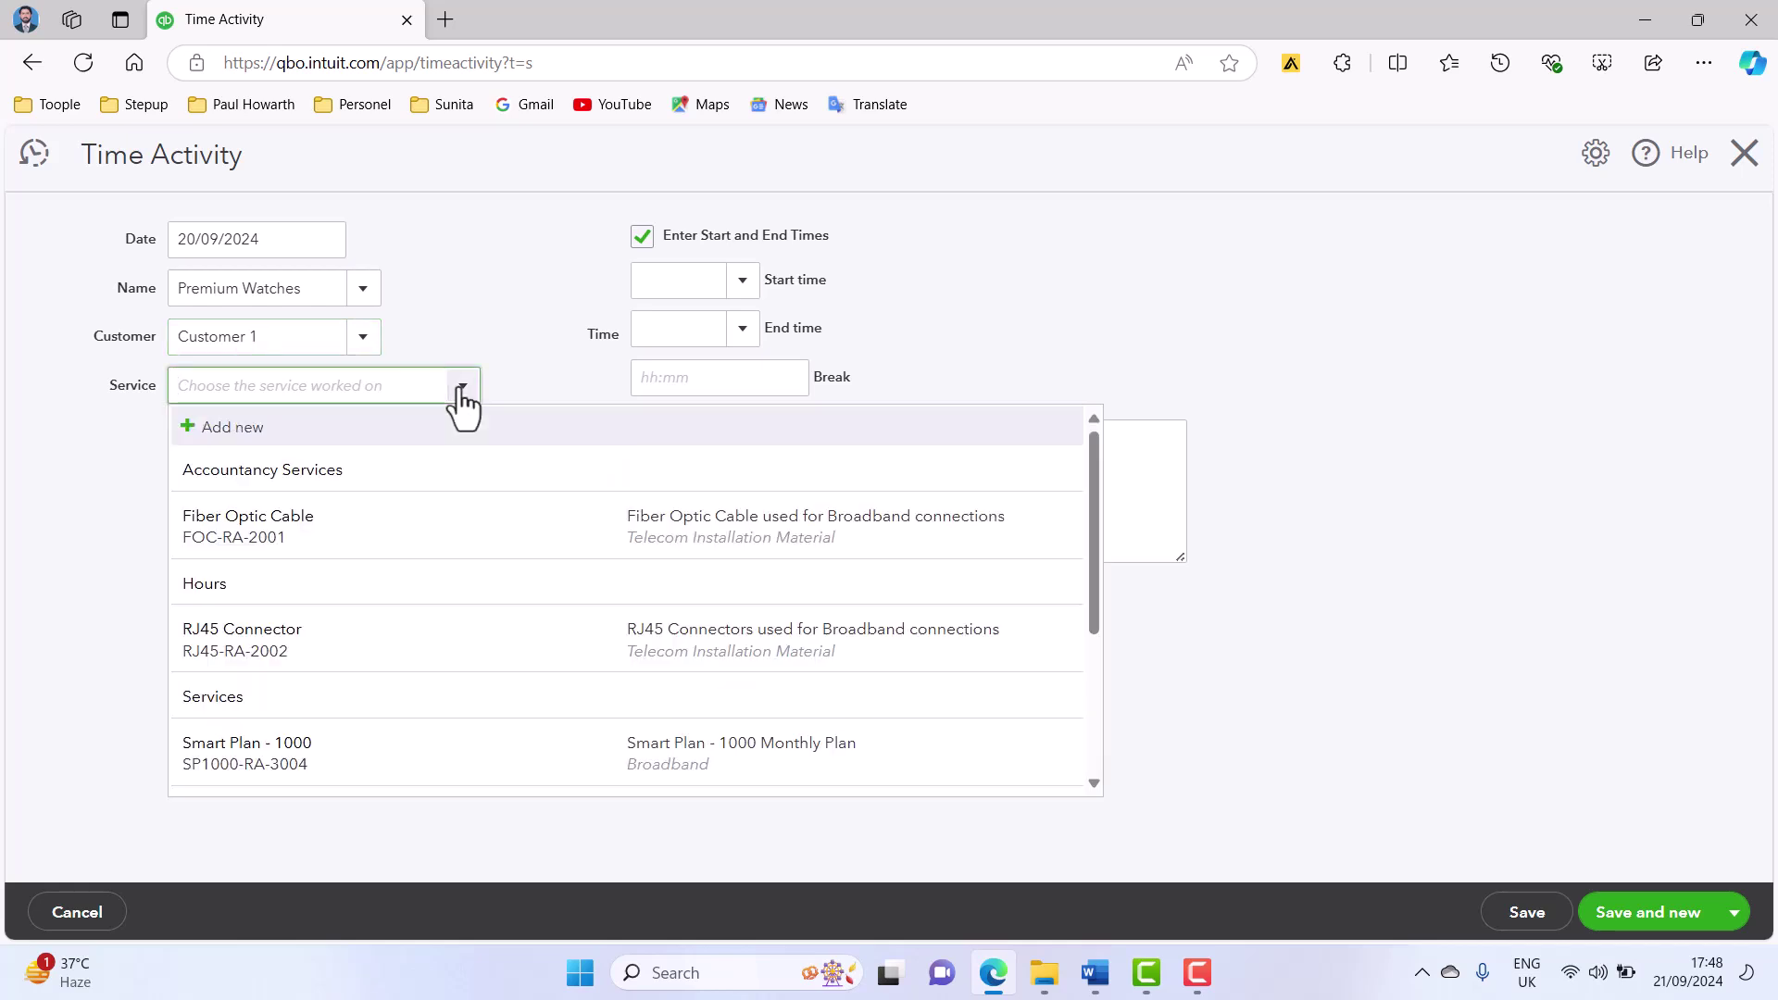
click(320, 470)
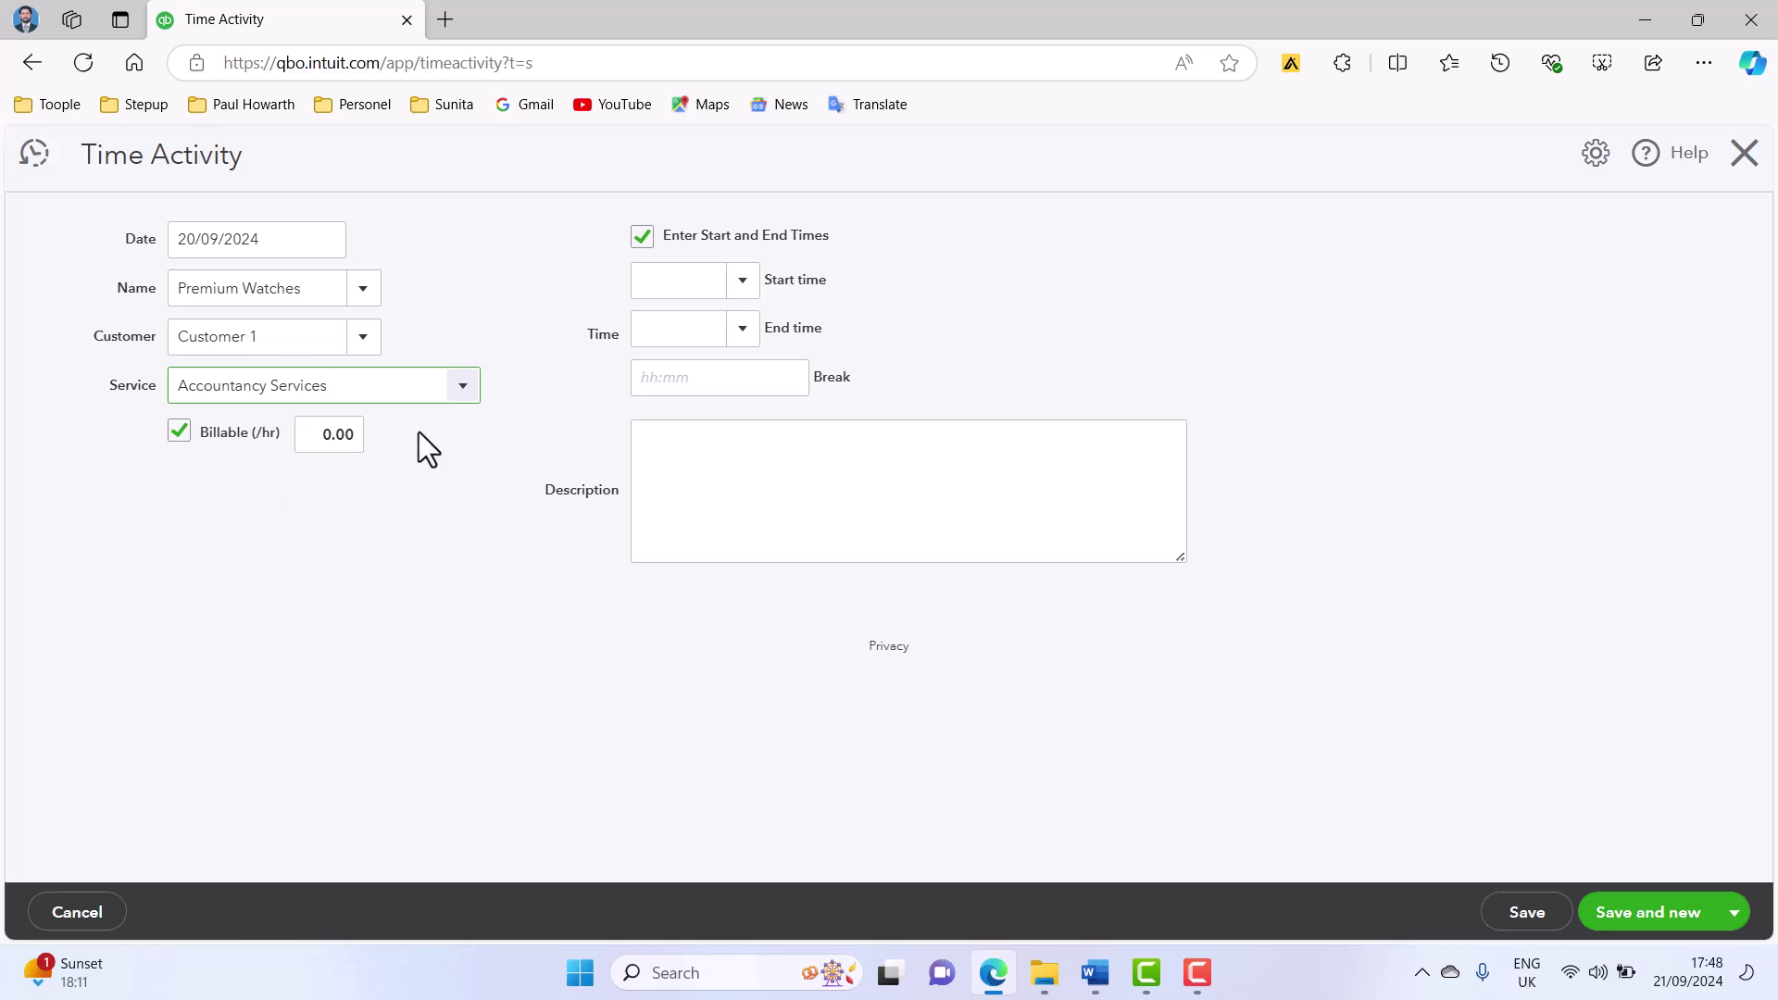
click(342, 441)
text(3)
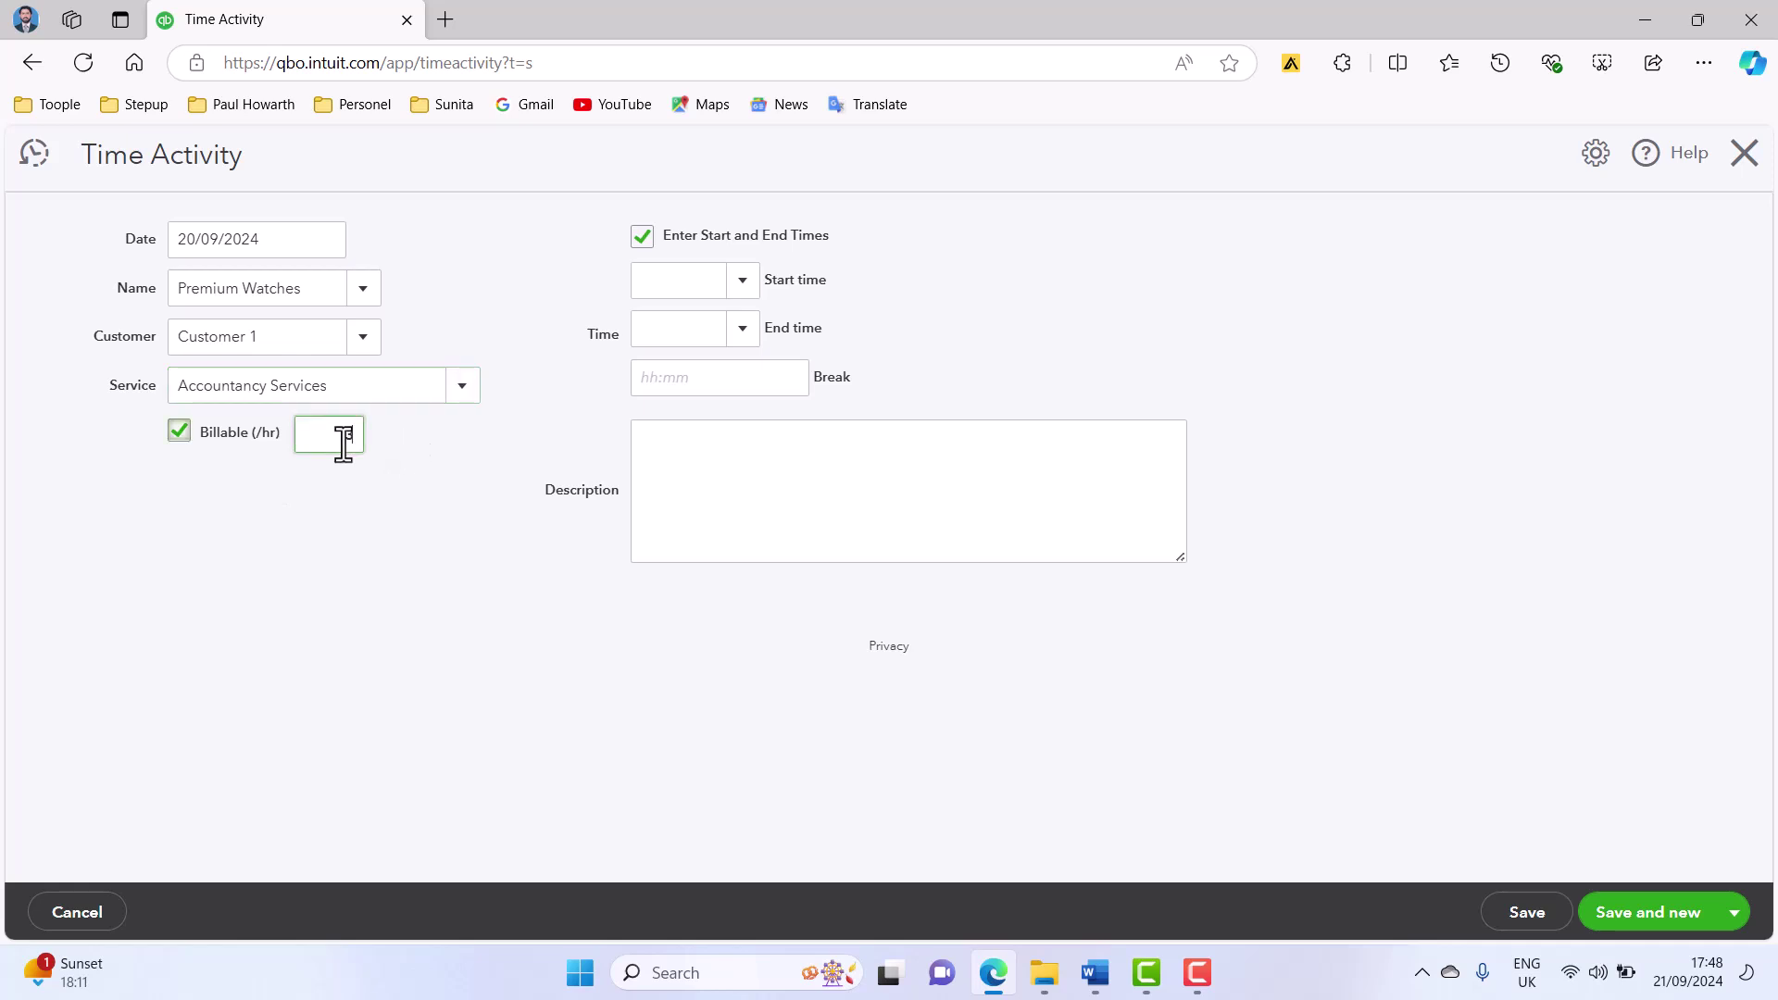
text(0)
click(405, 517)
- Set the time activity's start time to 01:00, end time to 09:00 and break to 0:30
click(743, 283)
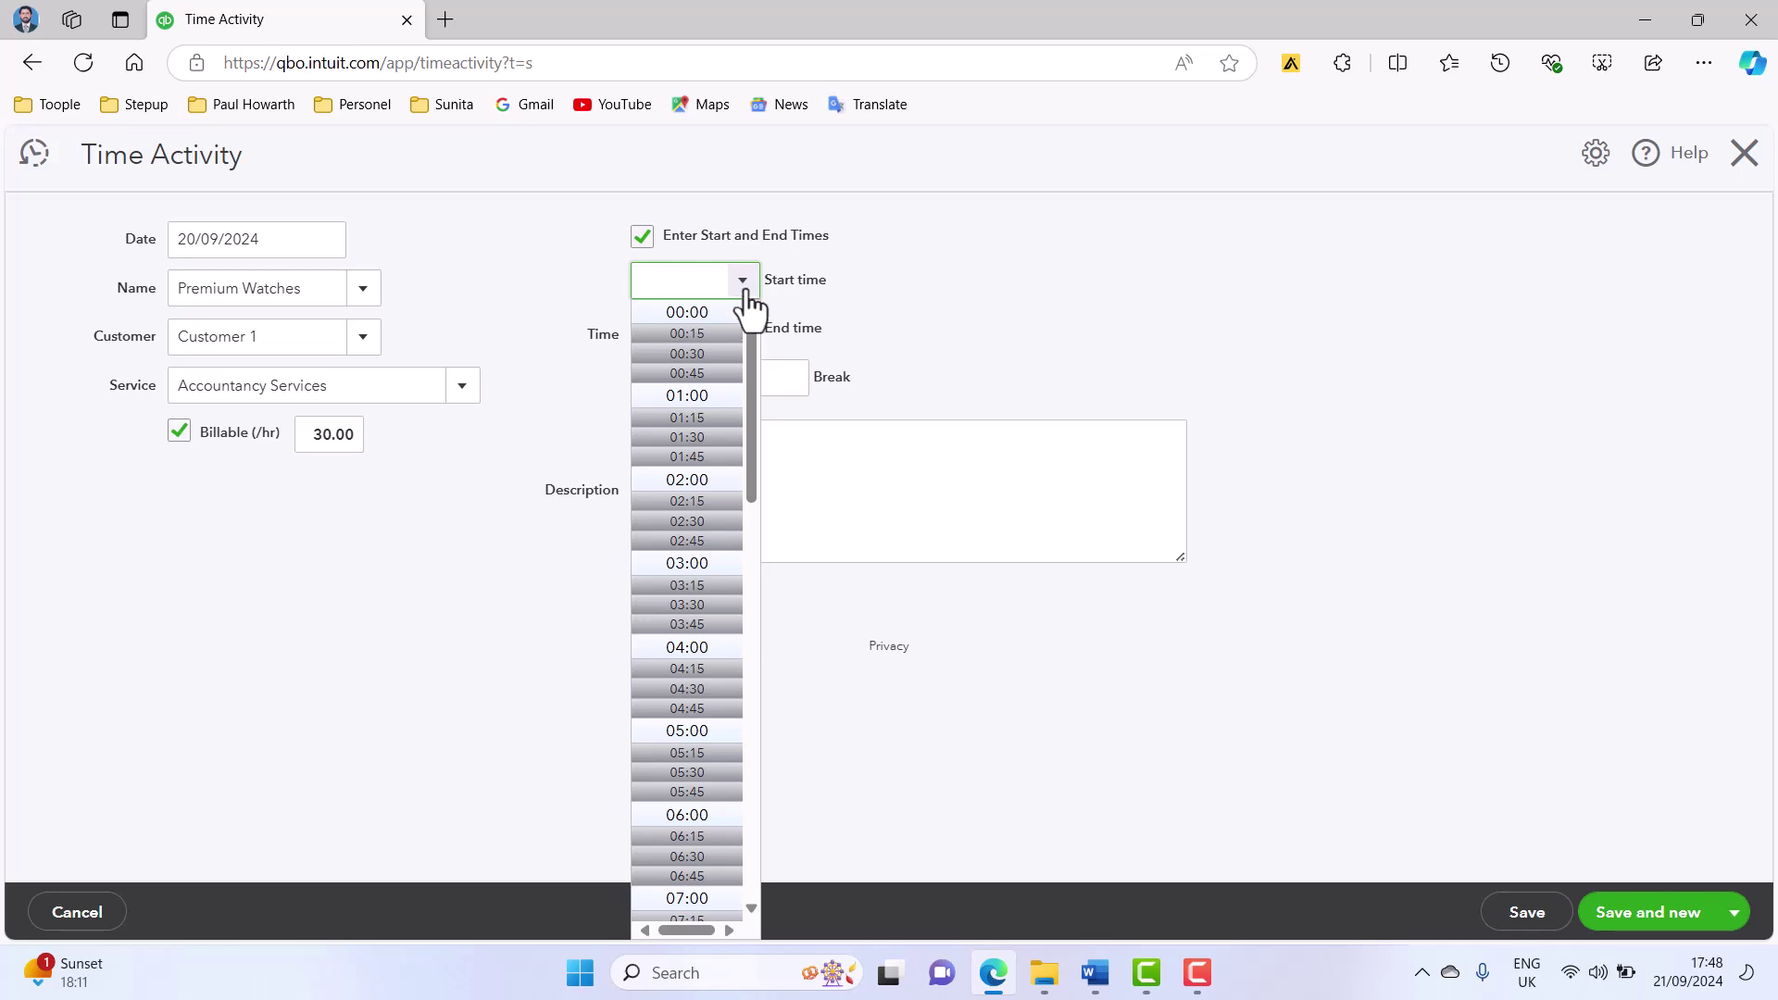
click(702, 398)
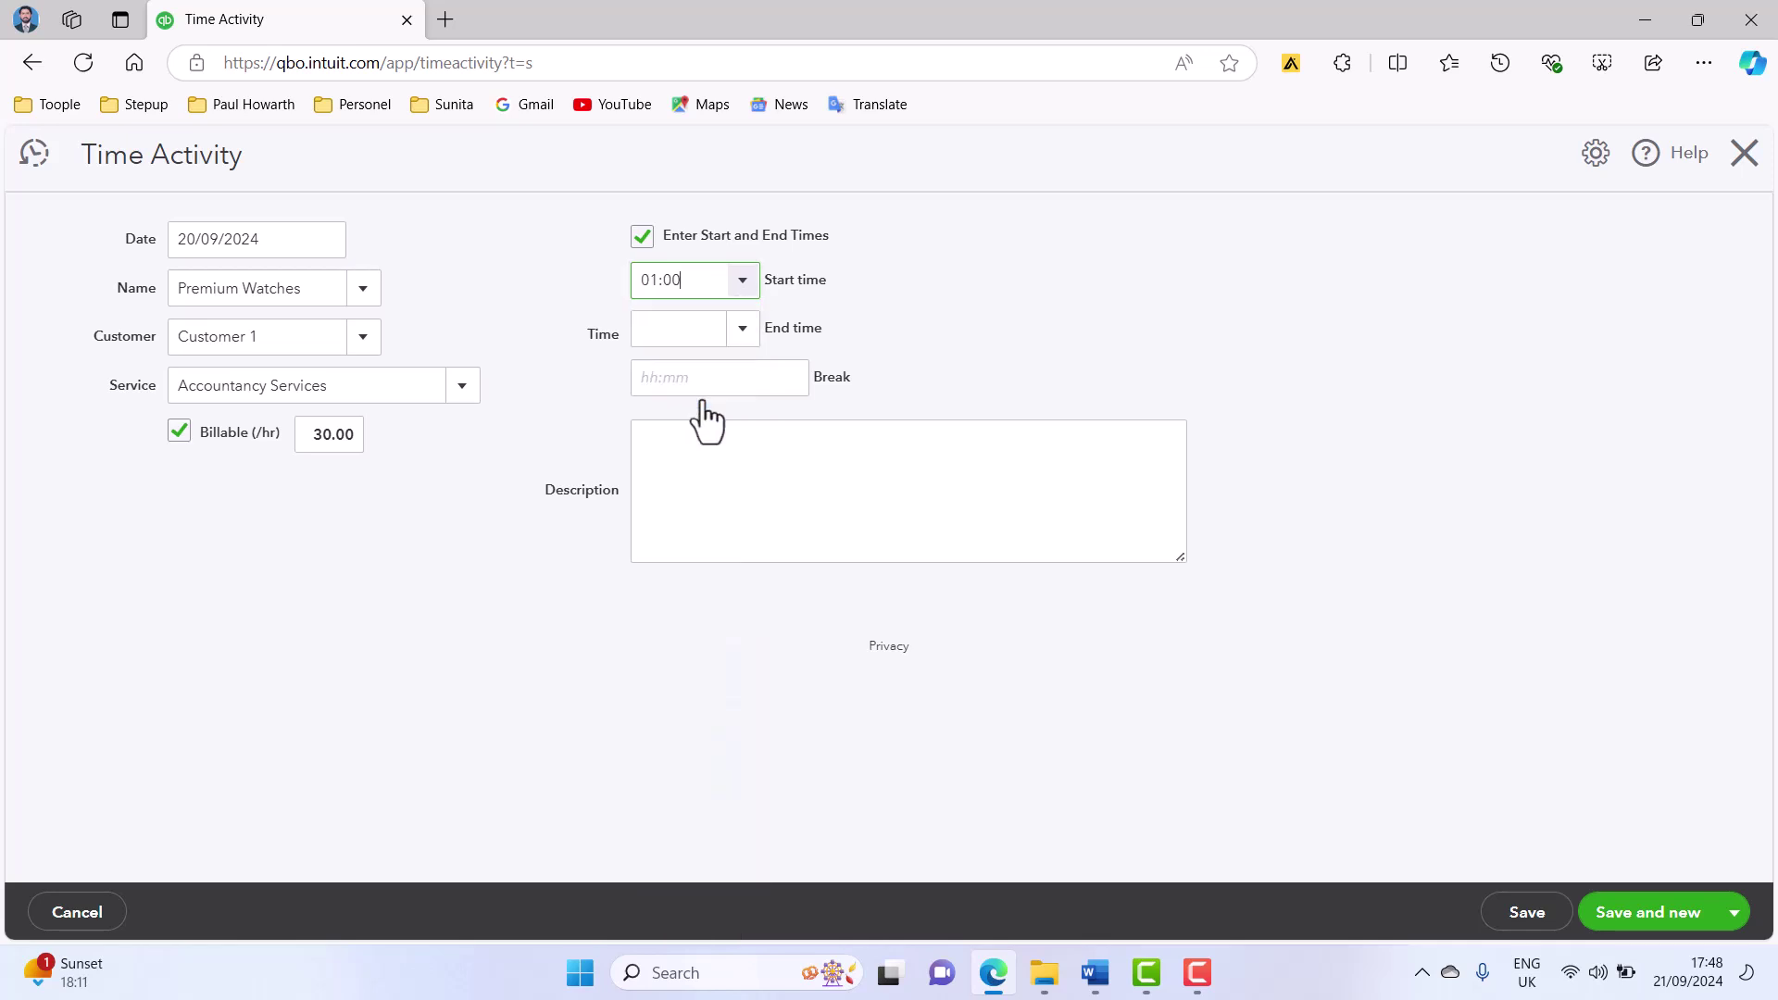
click(743, 331)
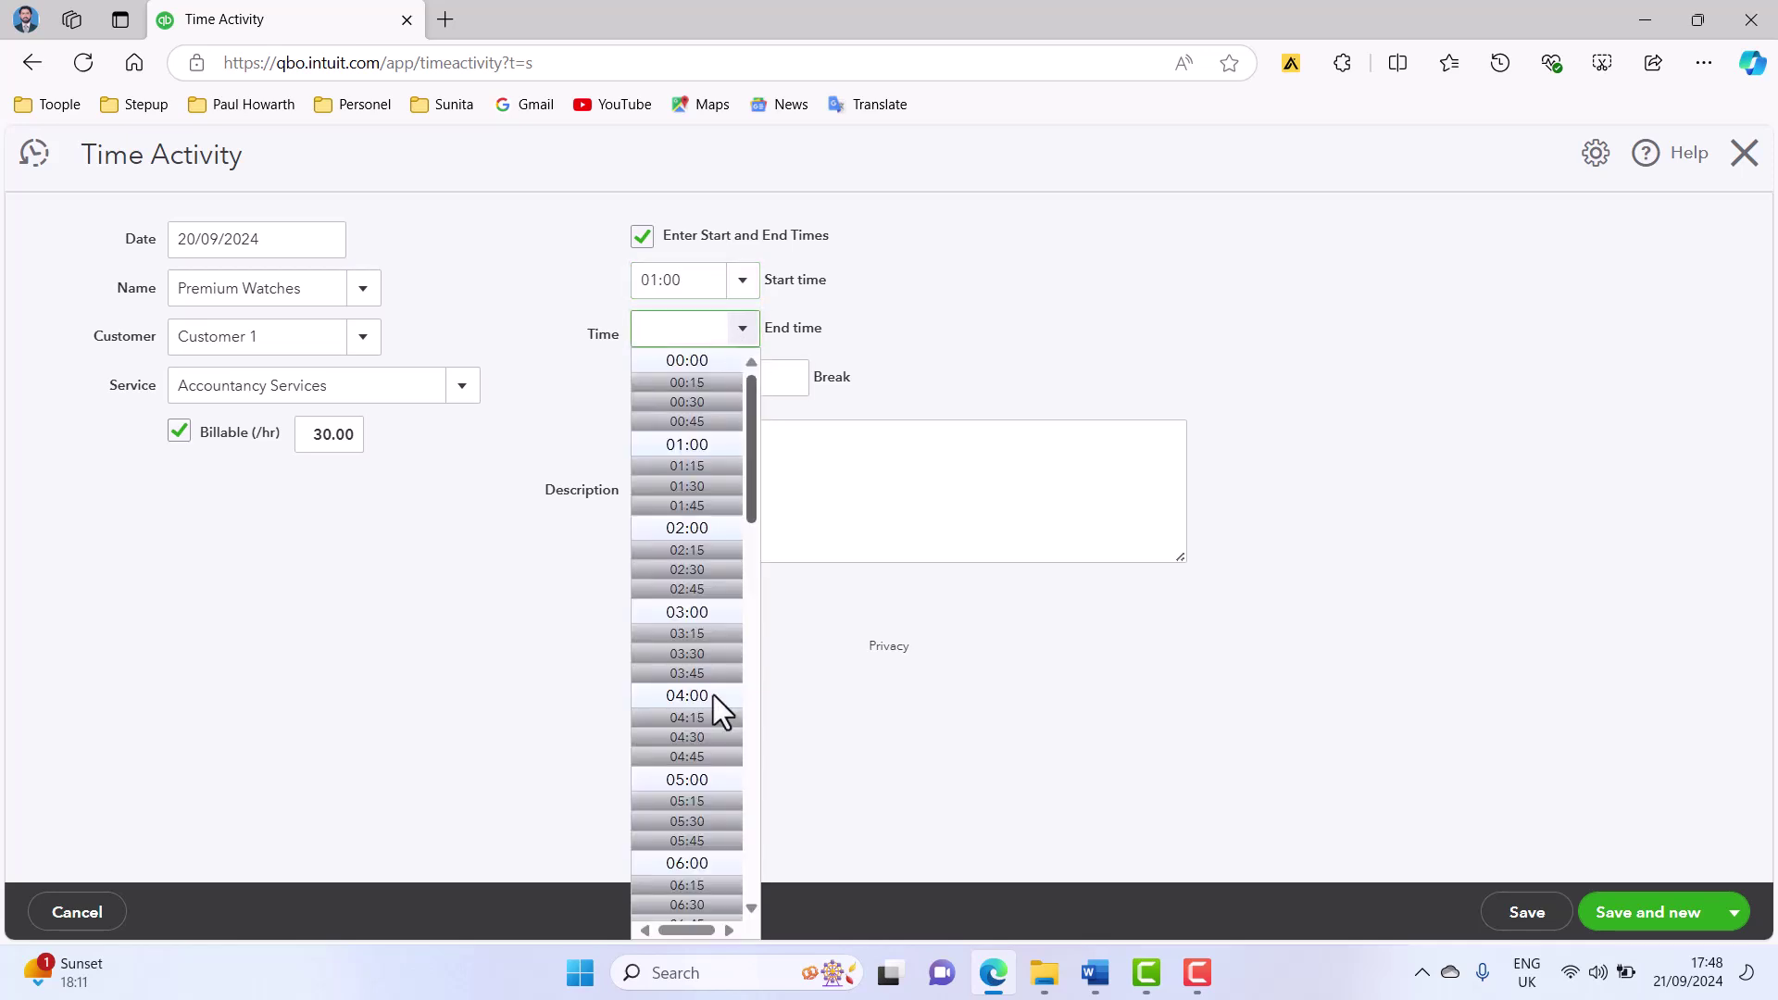
scroll(706, 740, down, 3)
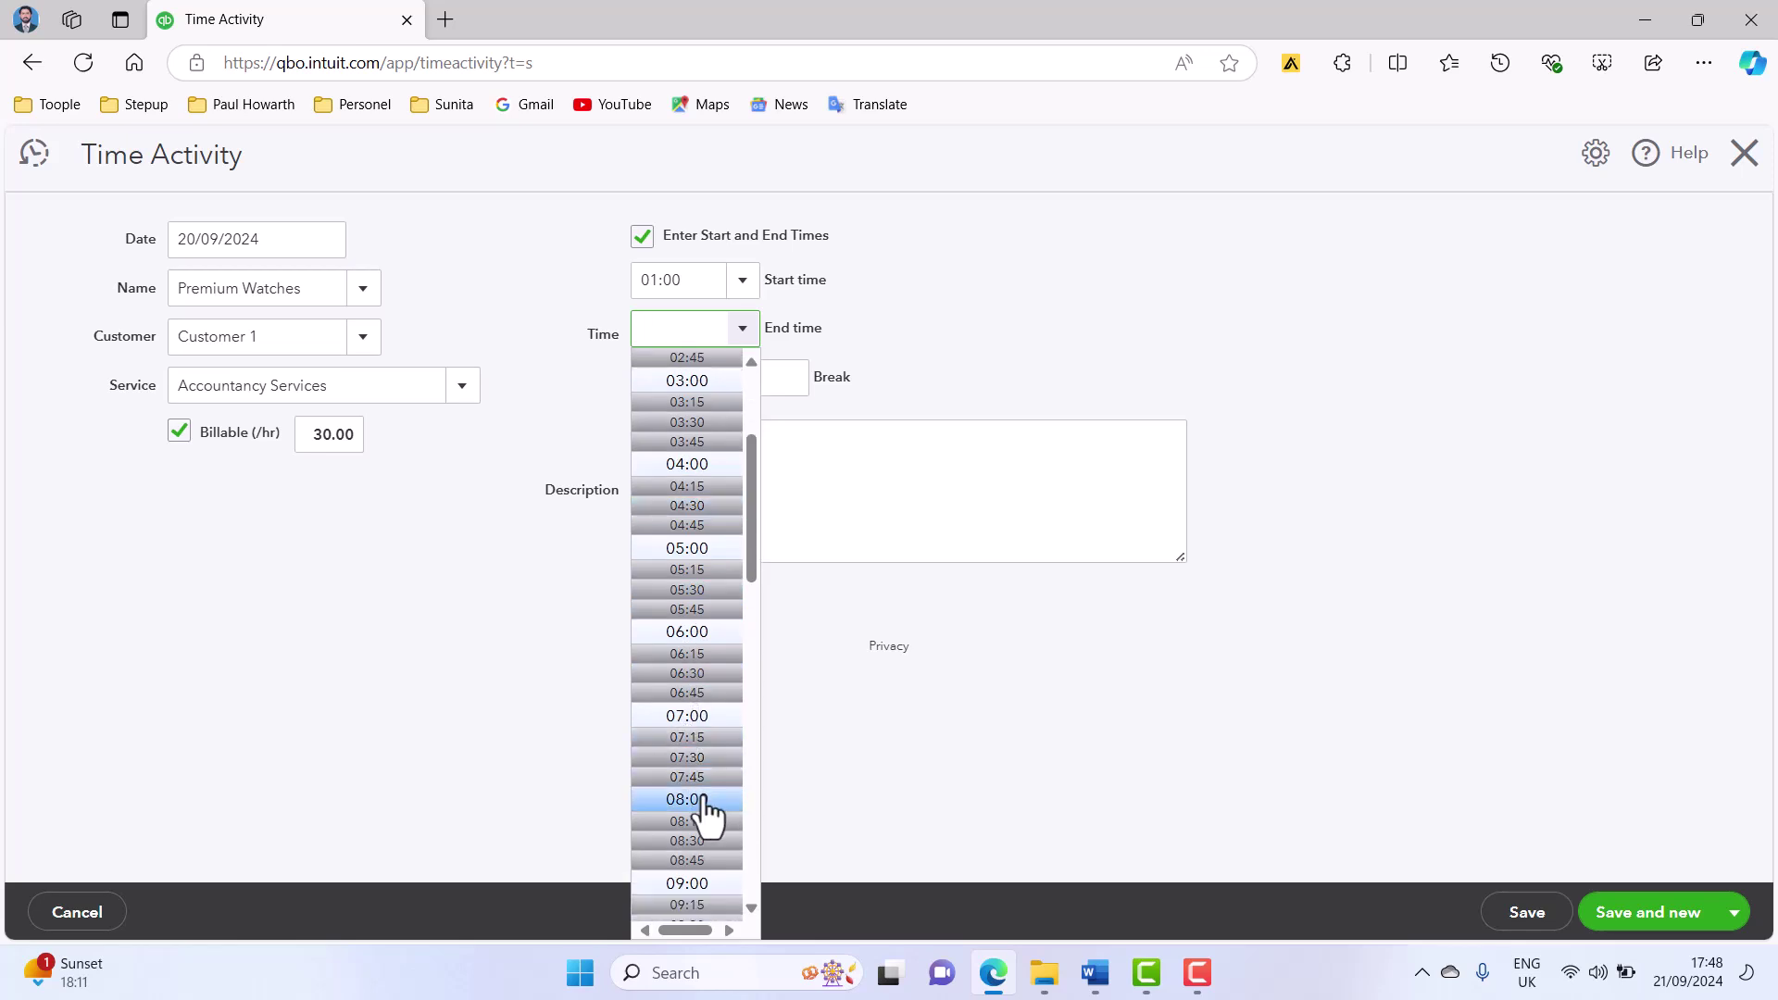
click(693, 885)
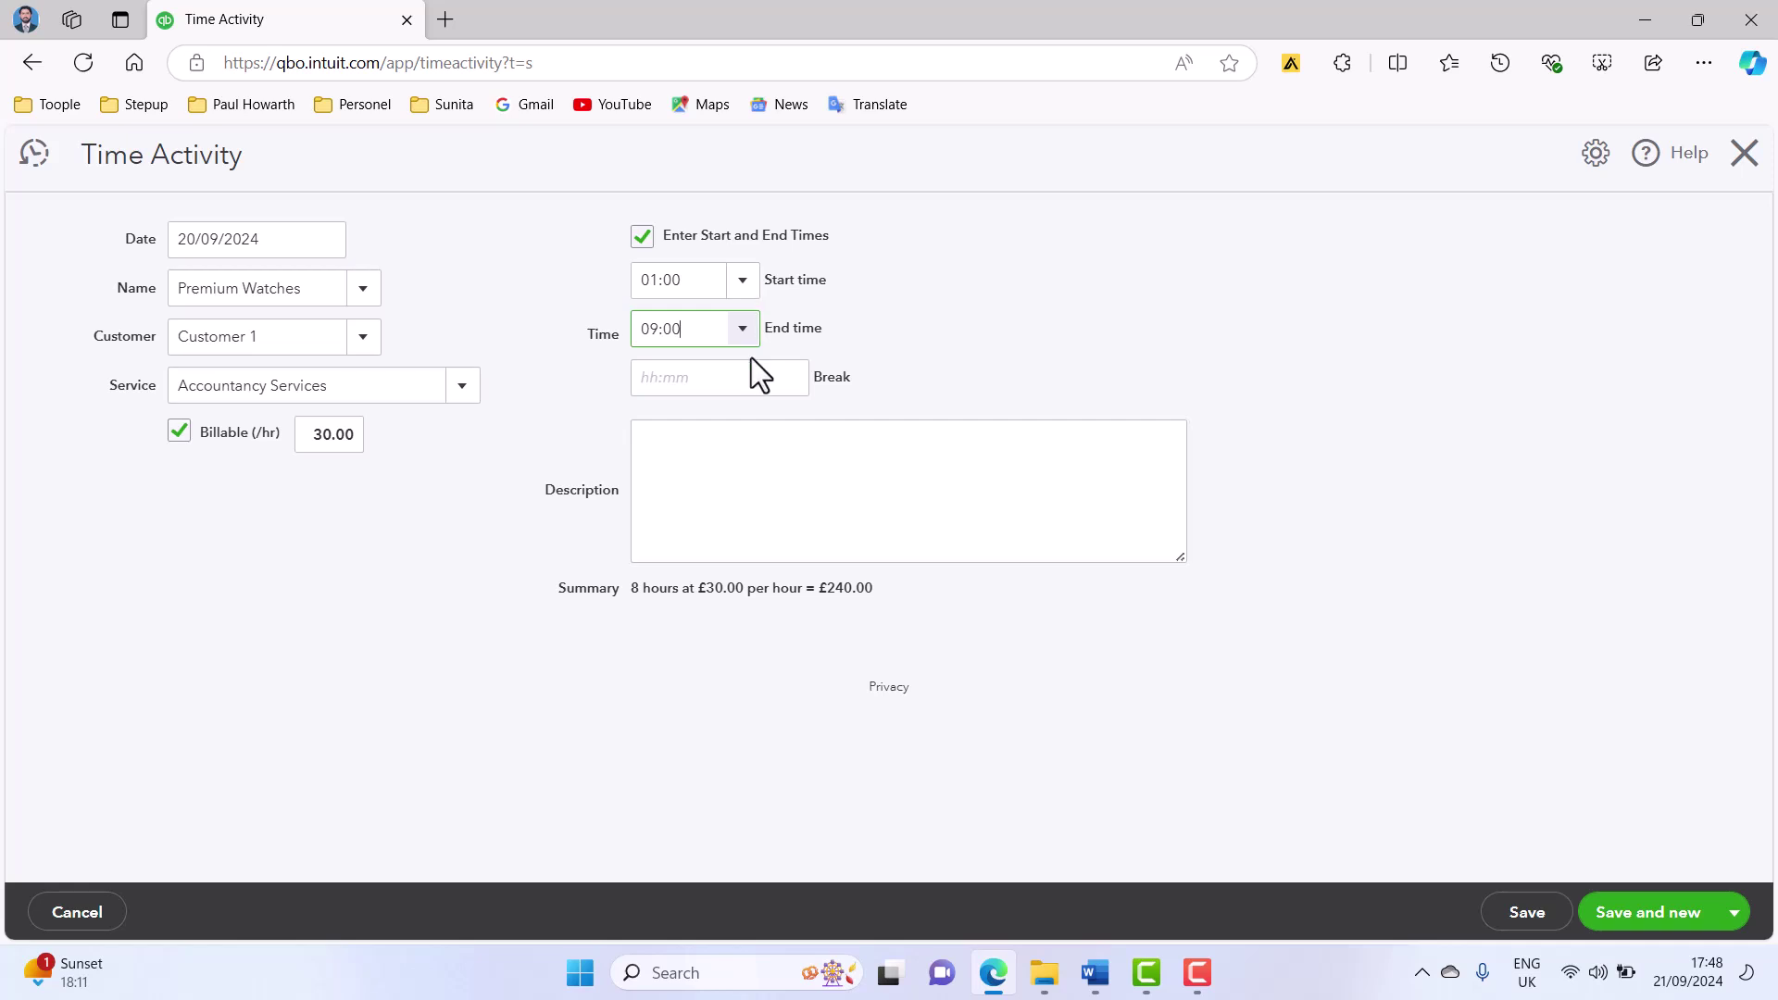
click(710, 383)
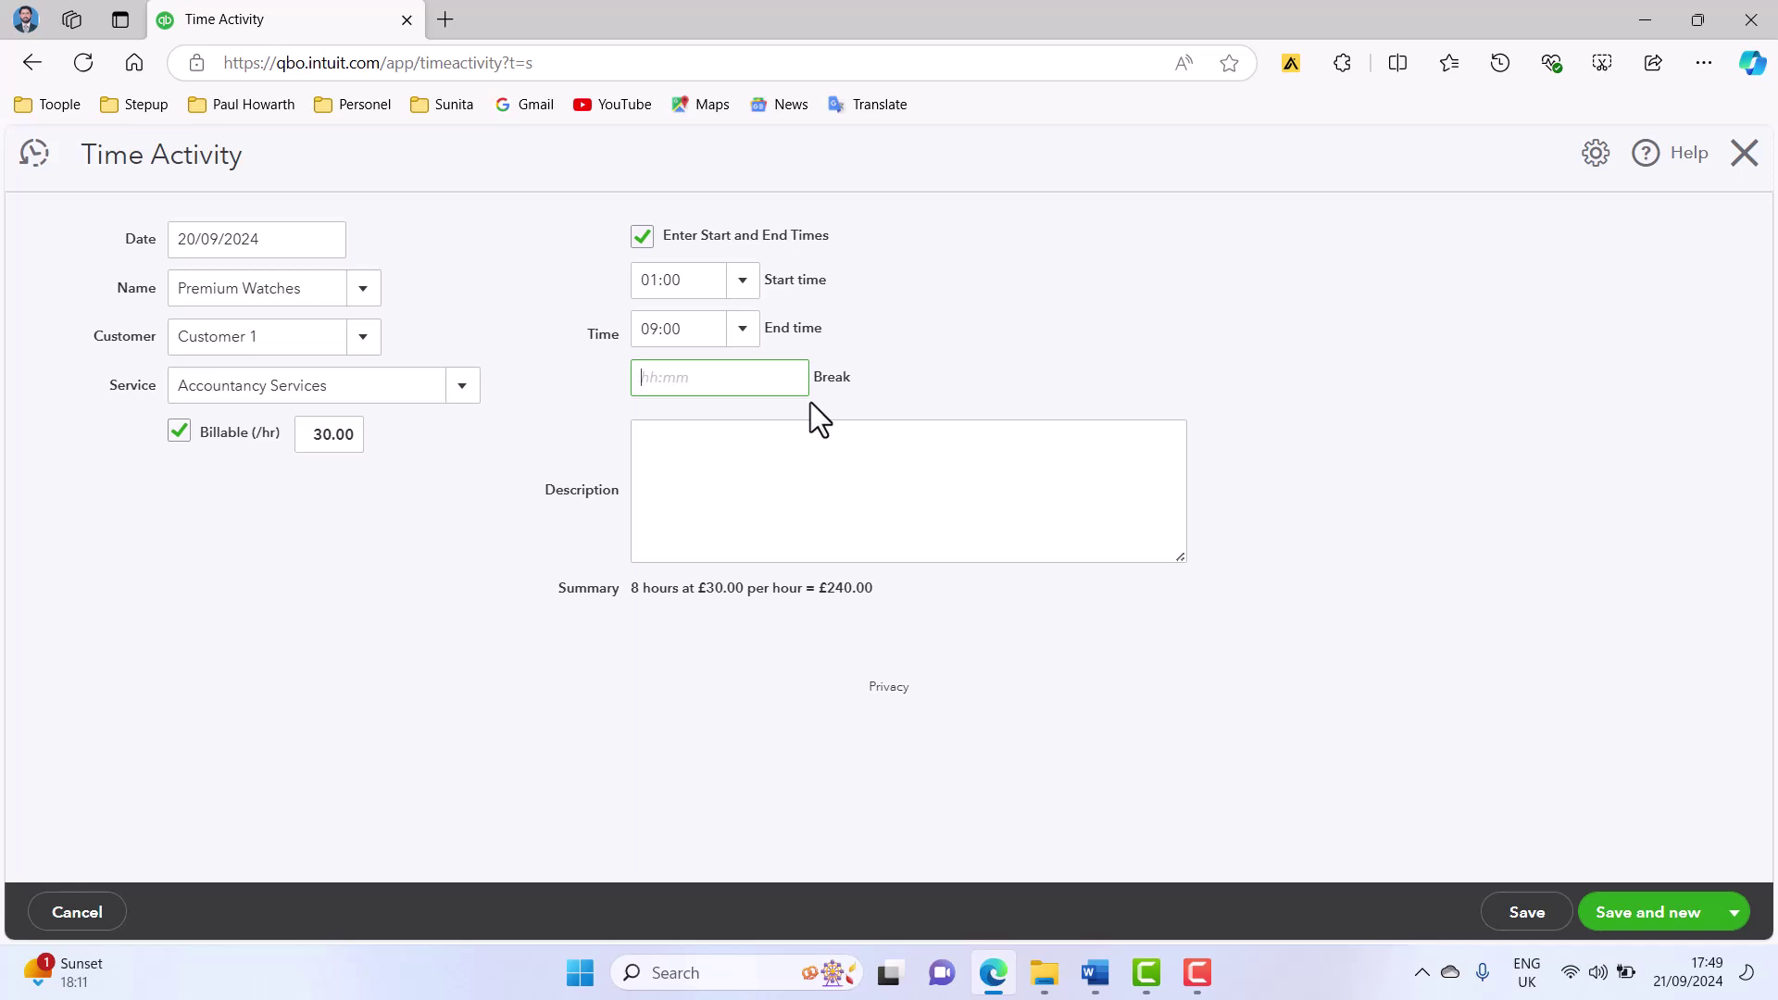
text(00:30)
click(926, 391)
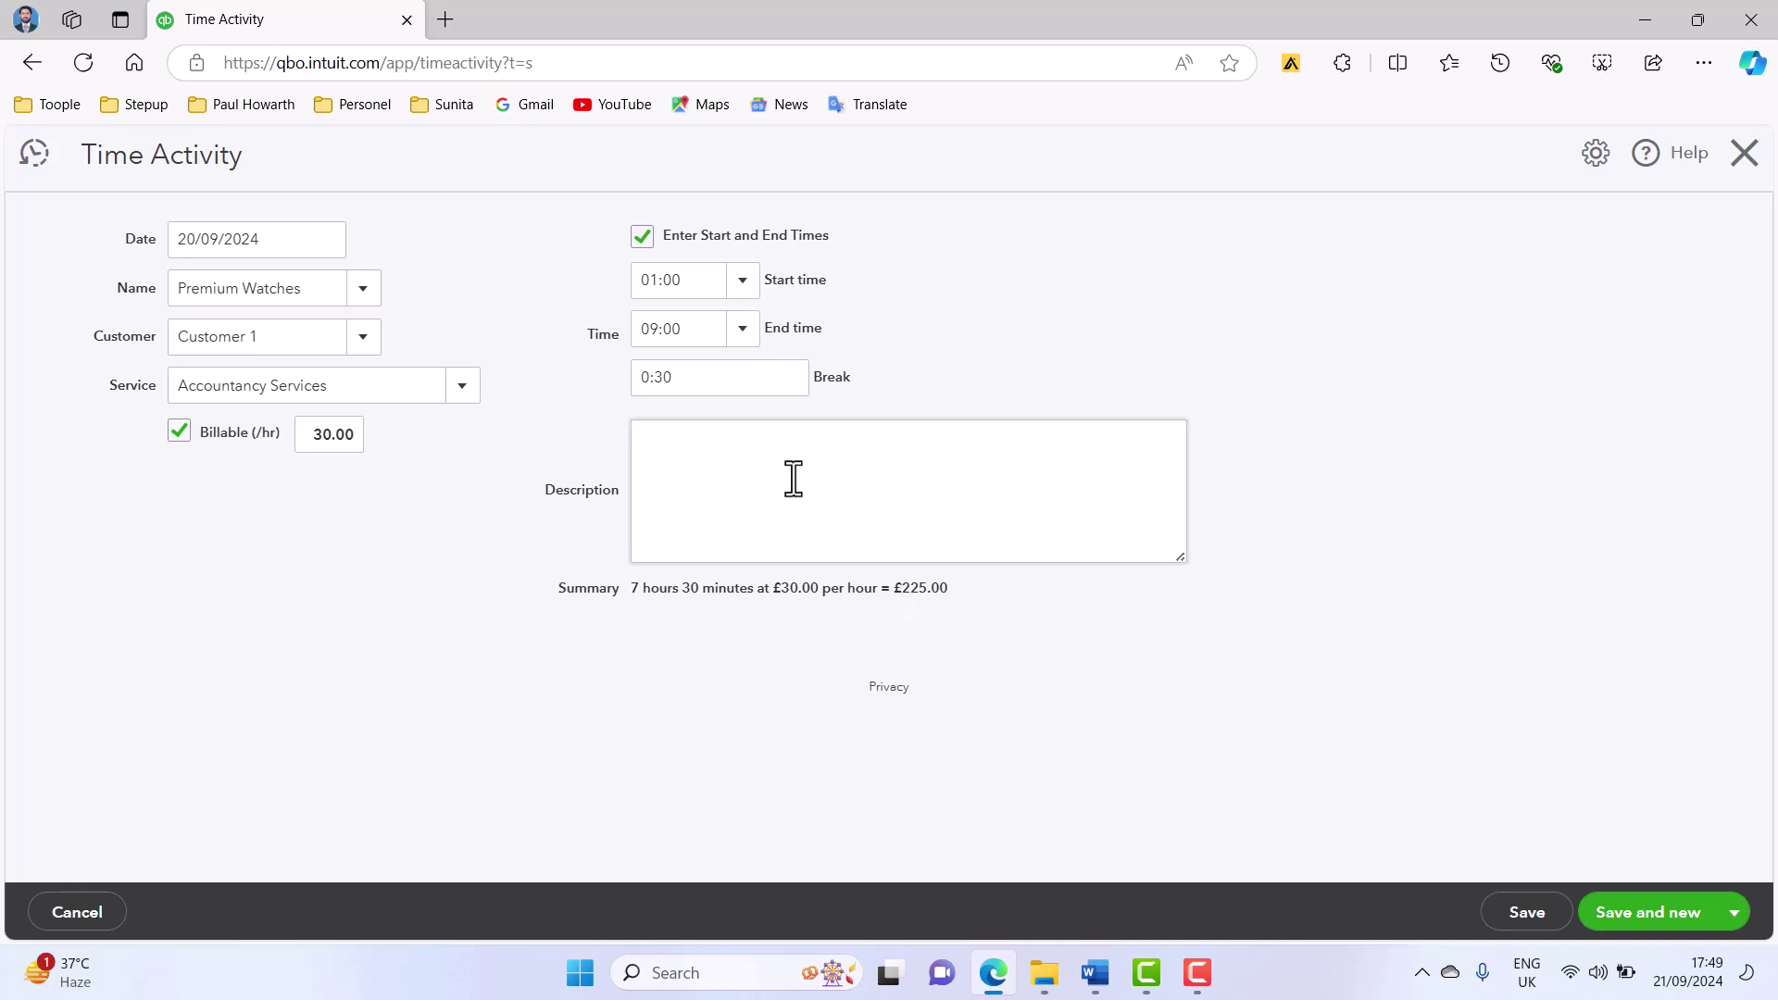
- Enter "Accountancy Services provided on 20 Sep 2024" as the time activity's description
click(765, 448)
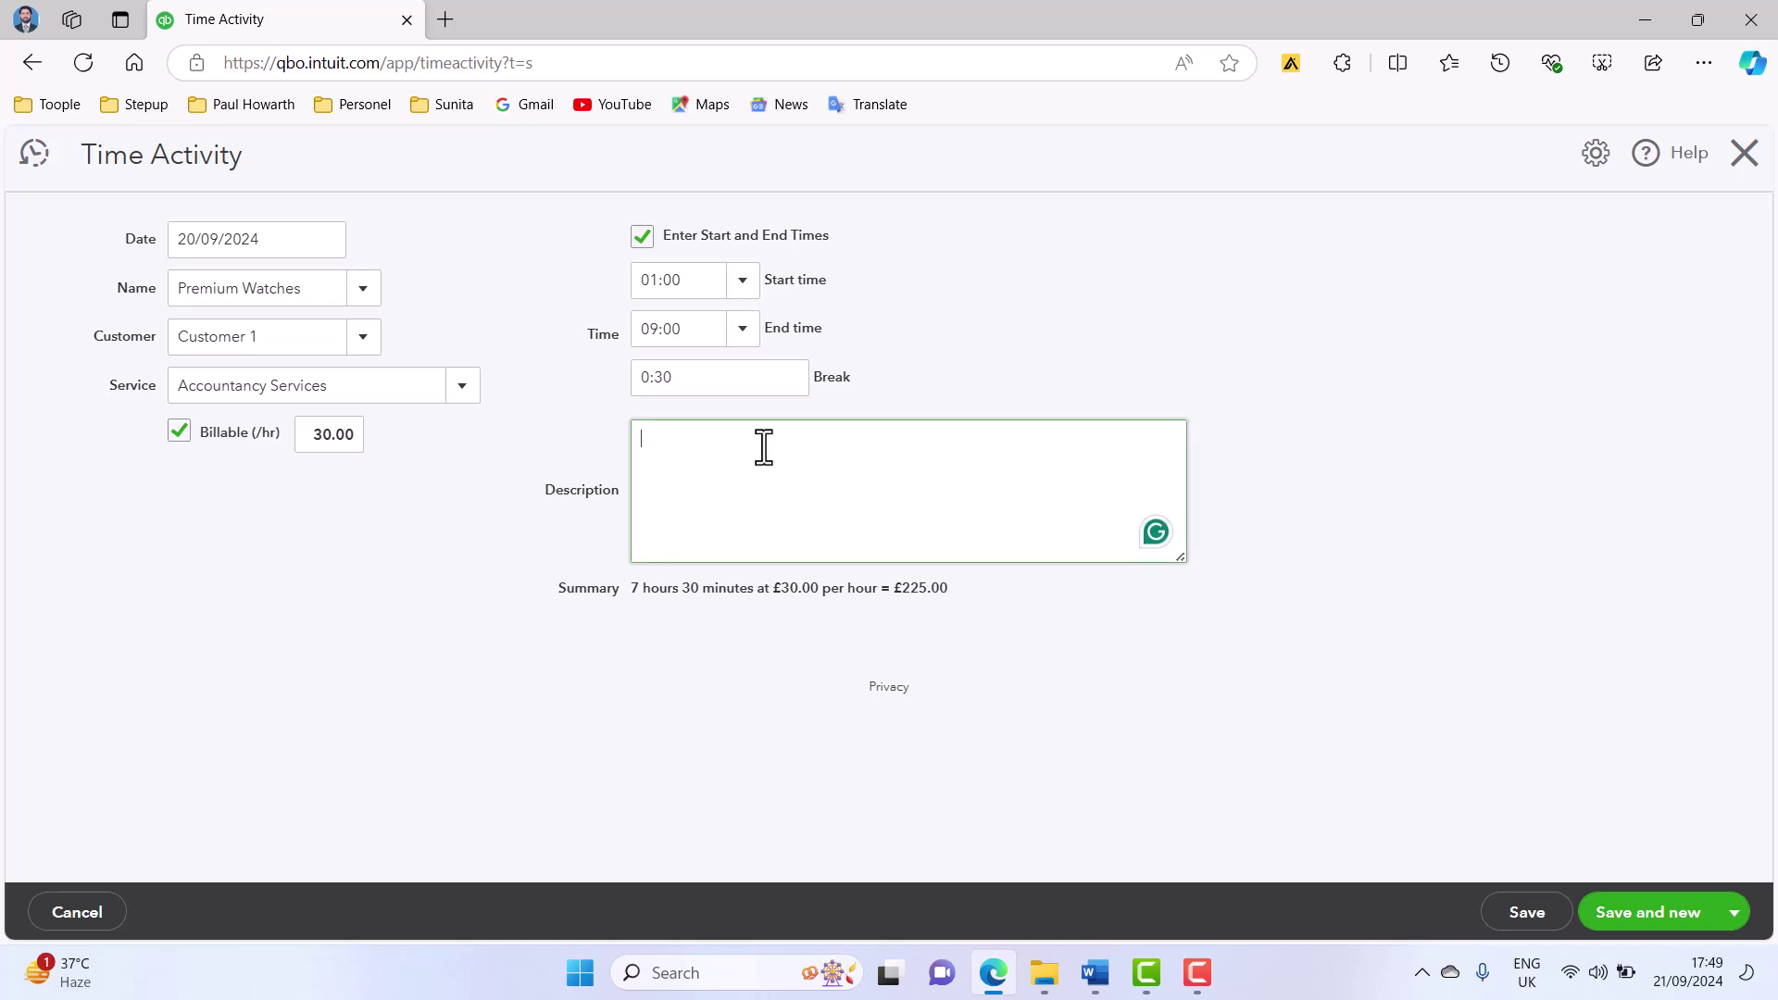
text(Accountancy Serv)
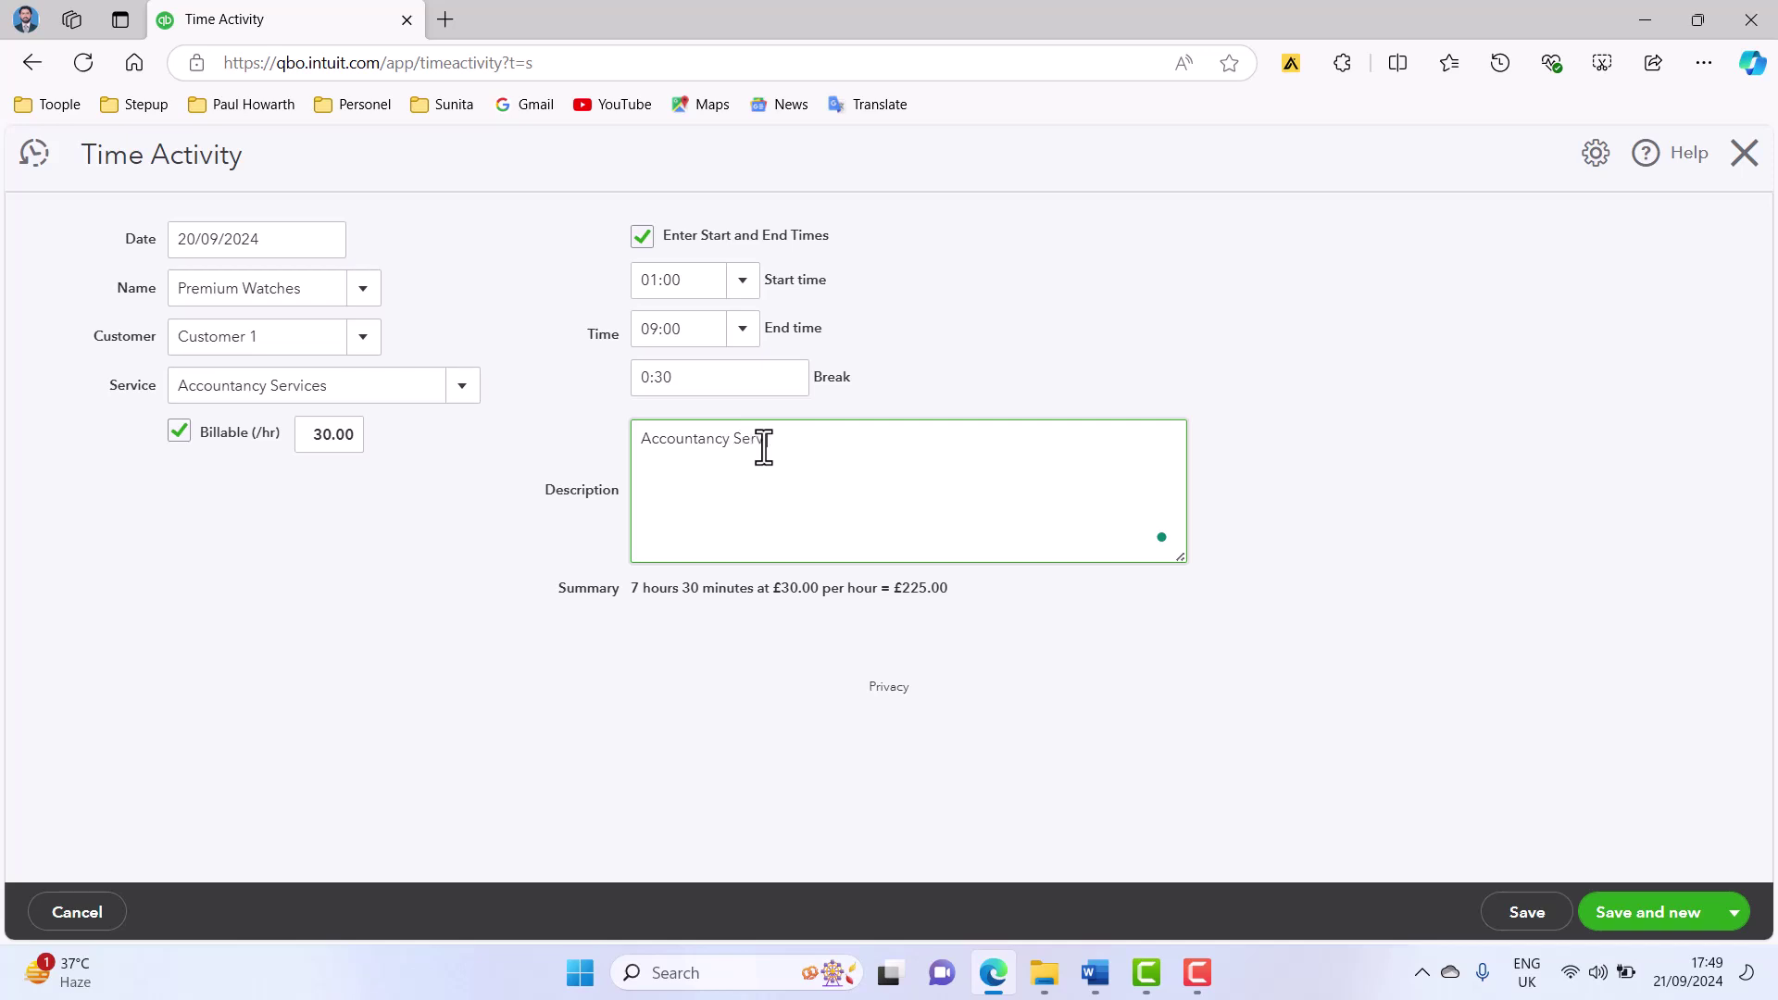
text(ices provided on 20 Sep 2024)
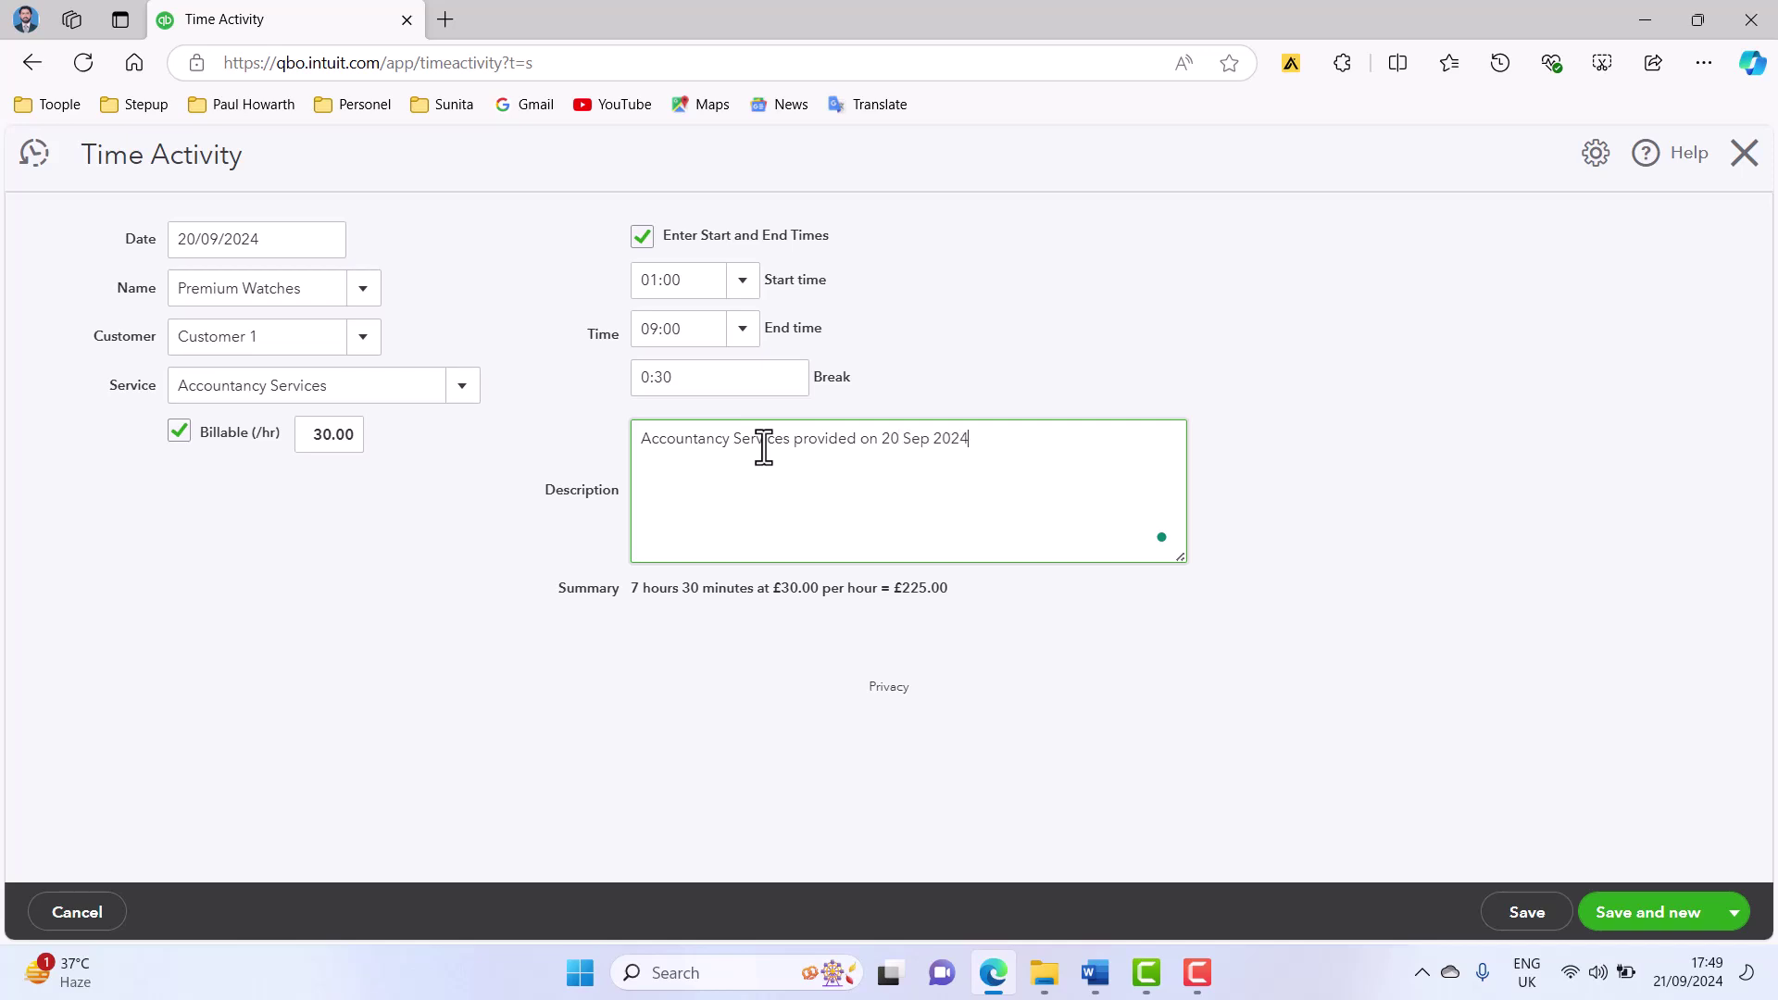
- Replace the time activity's name with a newly added name, Employee 1, and save that new name
click(369, 289)
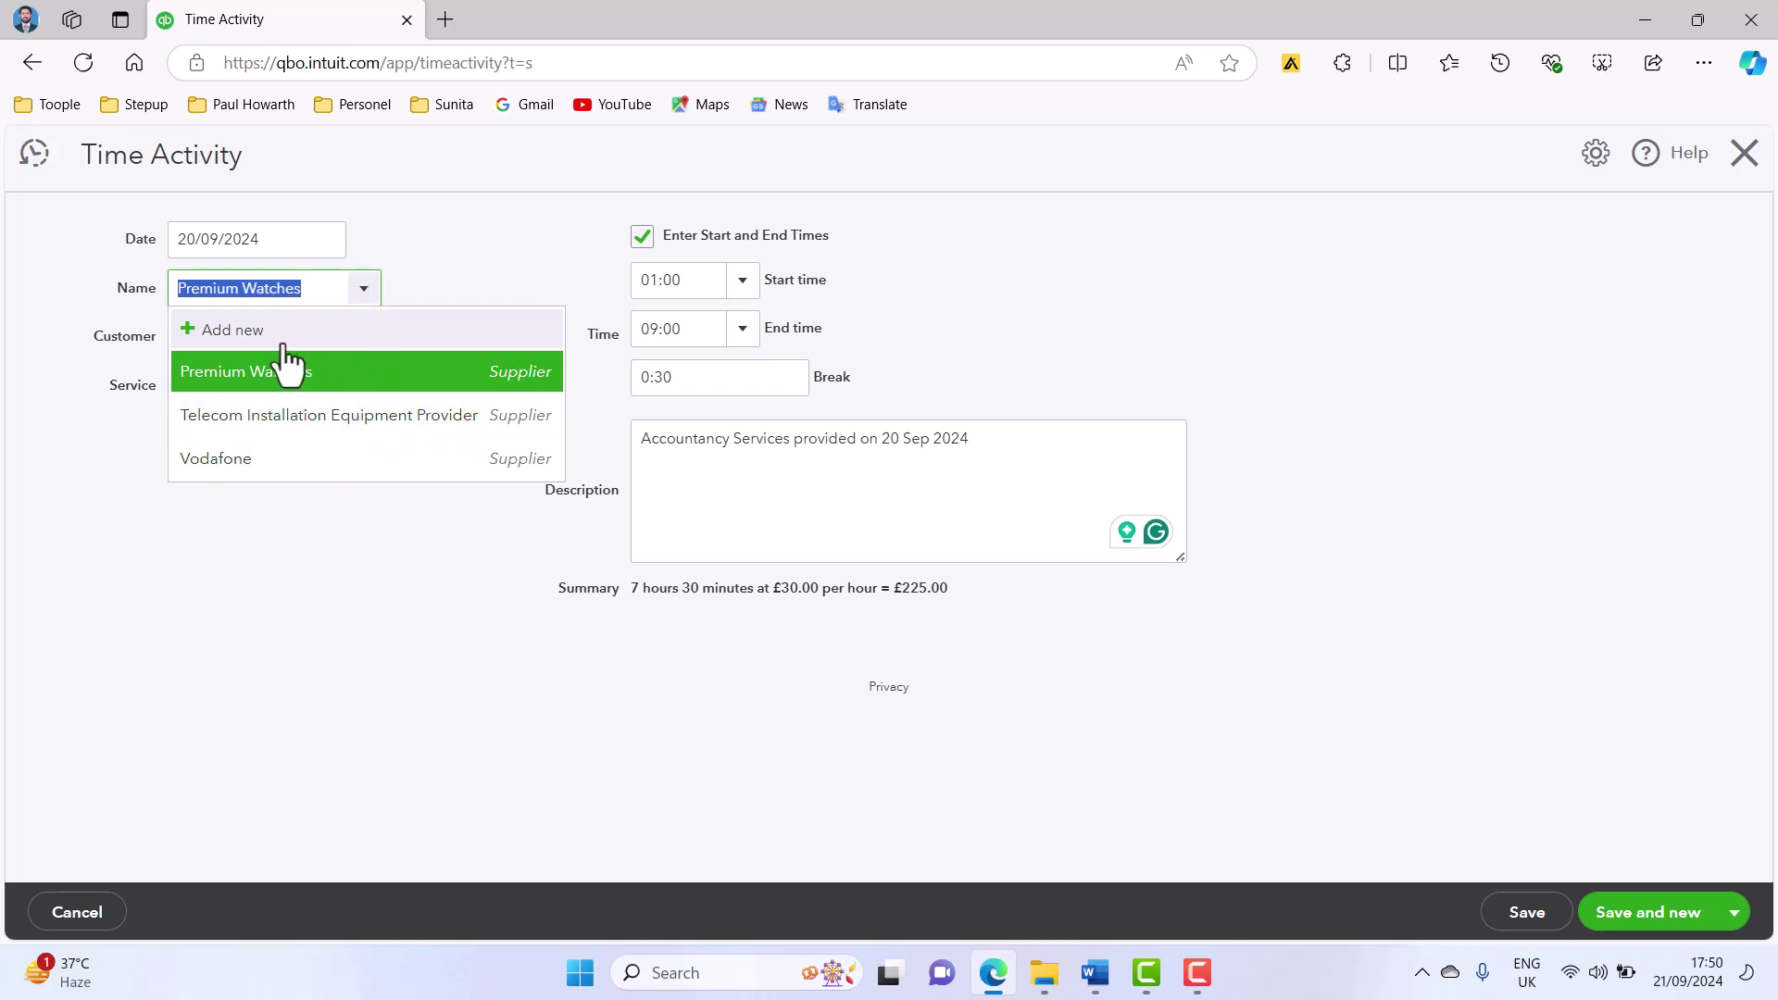
click(257, 343)
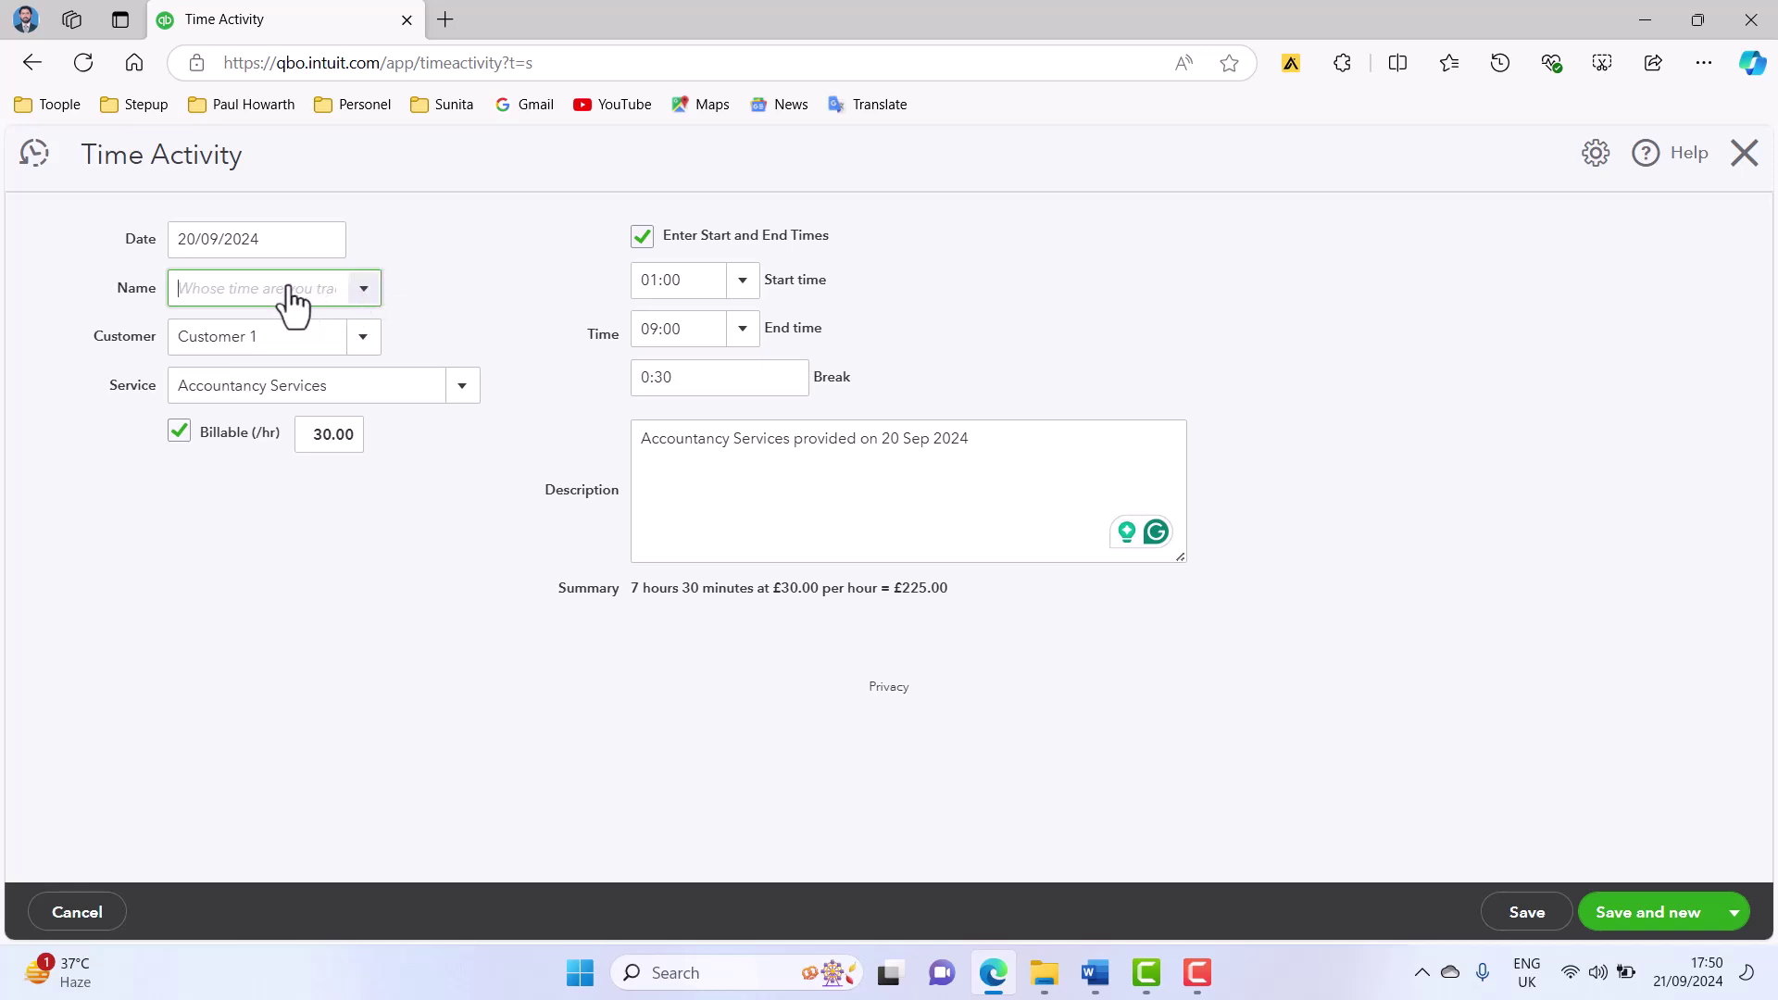
text(Employee 1)
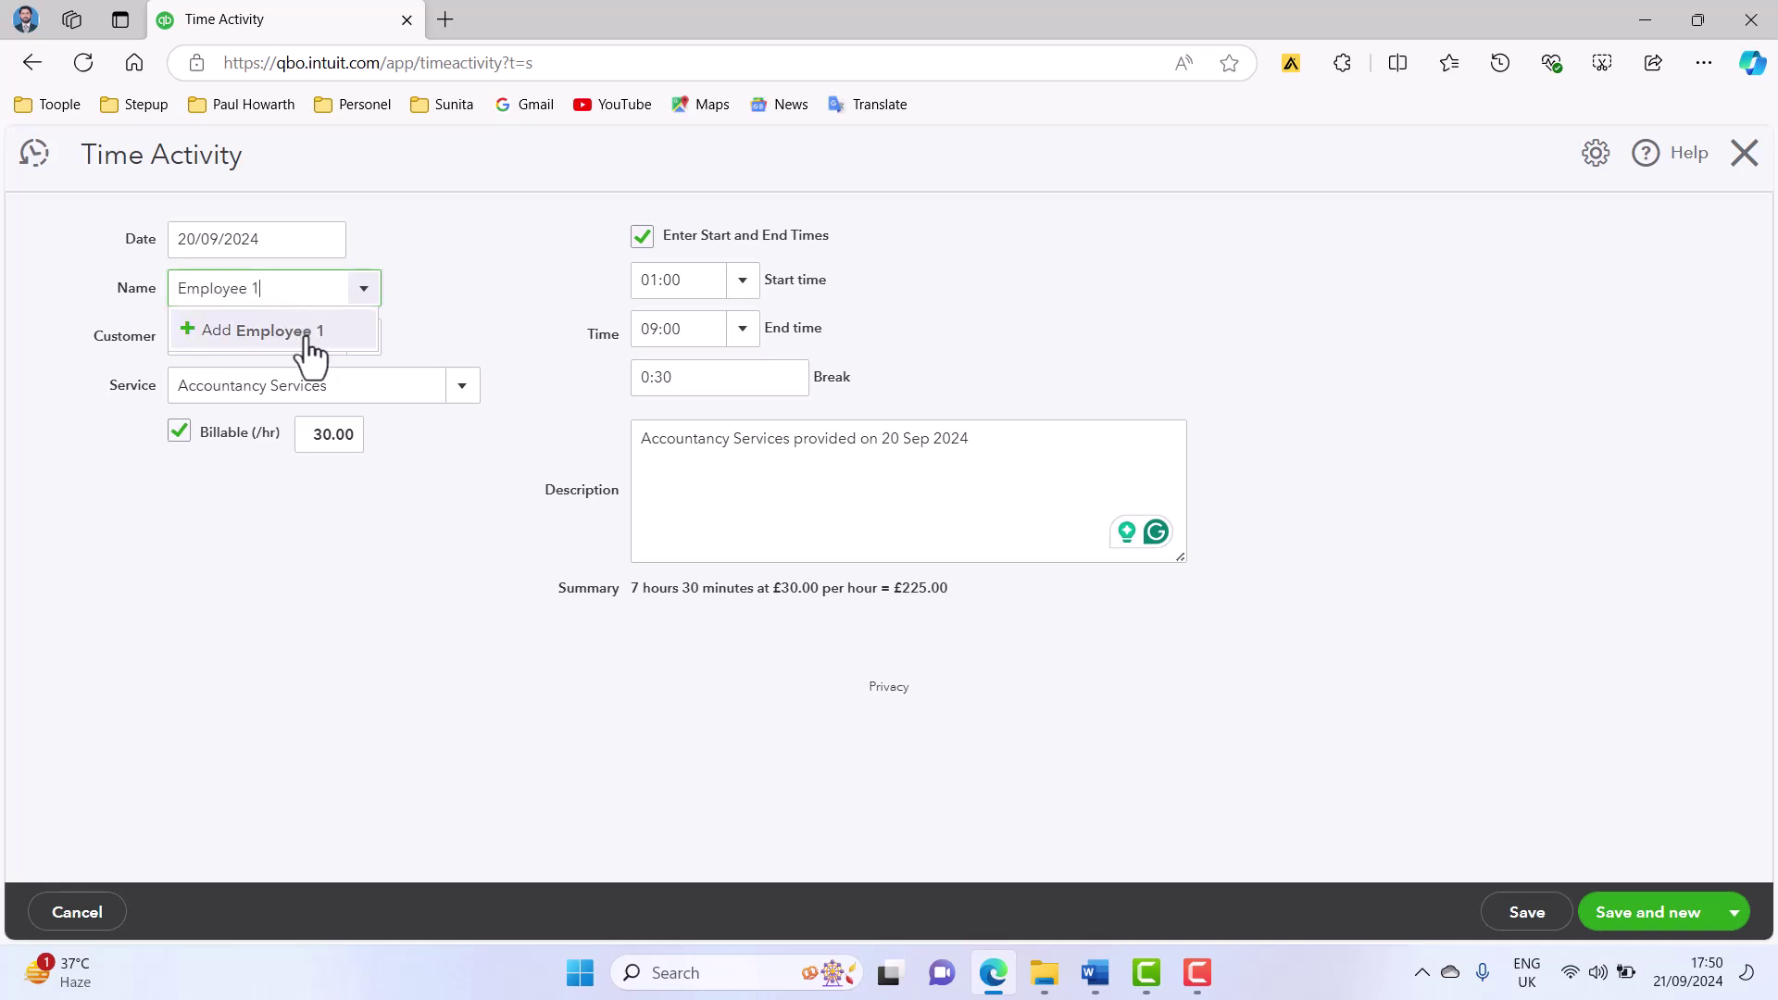
click(306, 335)
drag(387, 346, 498, 418)
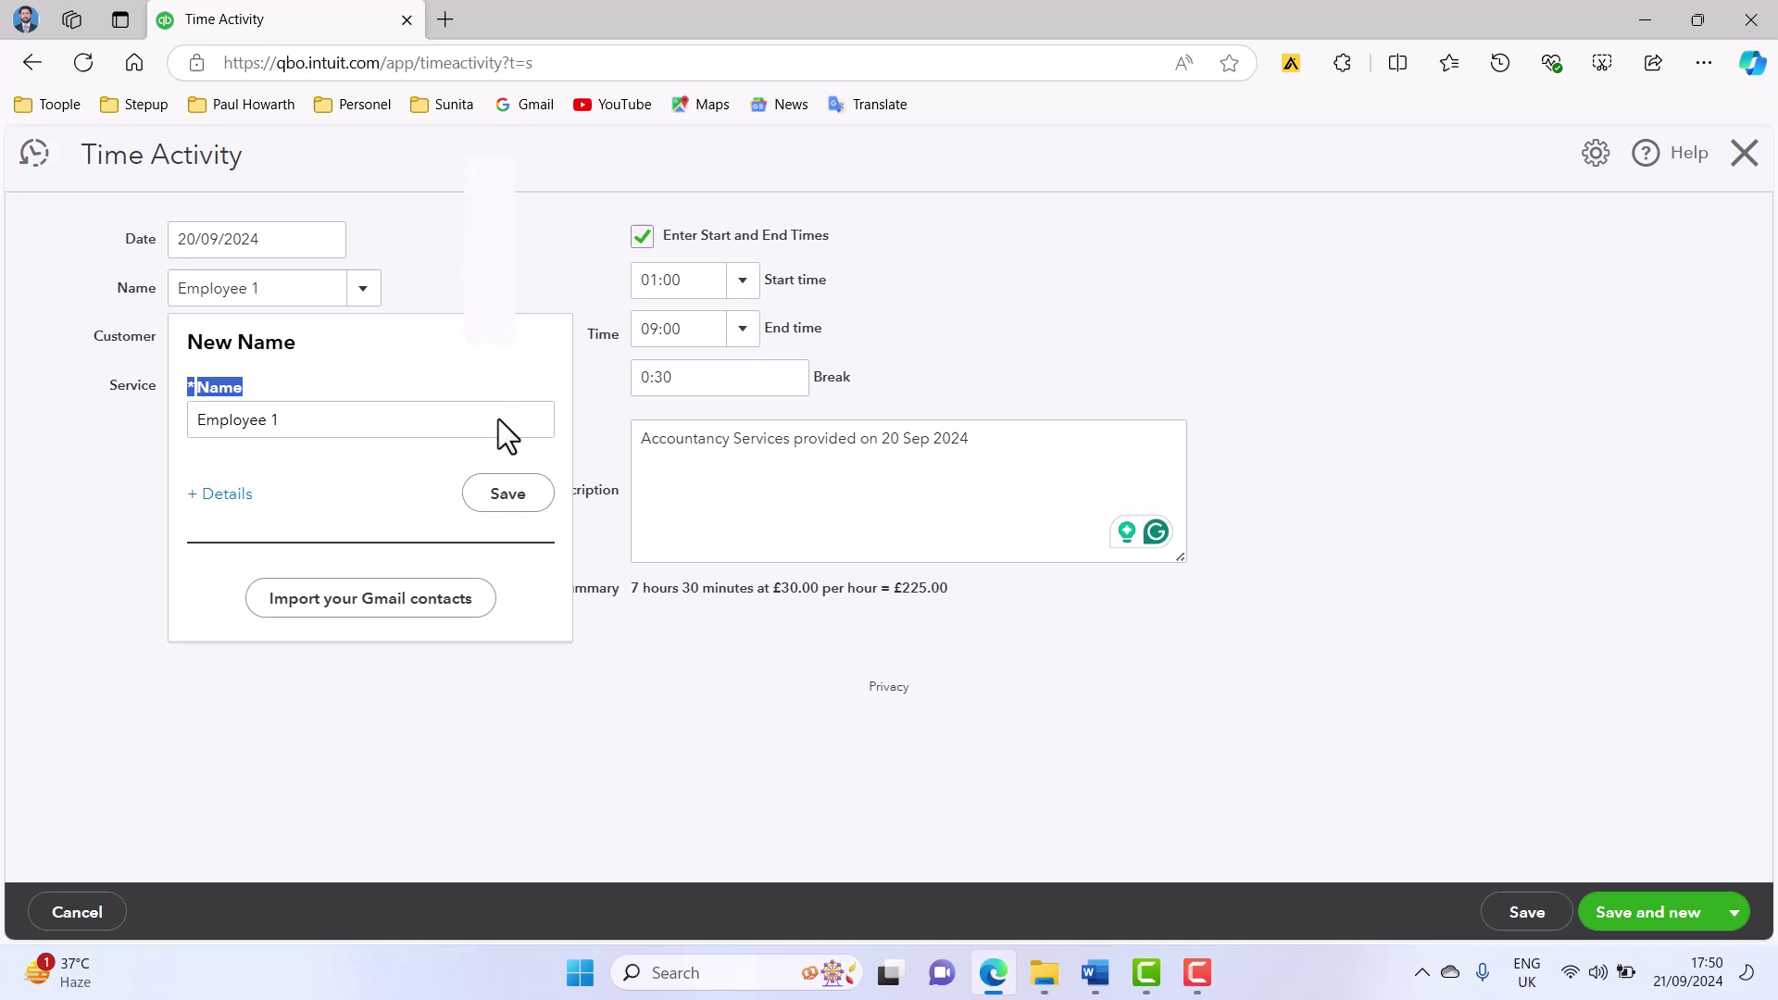
click(510, 493)
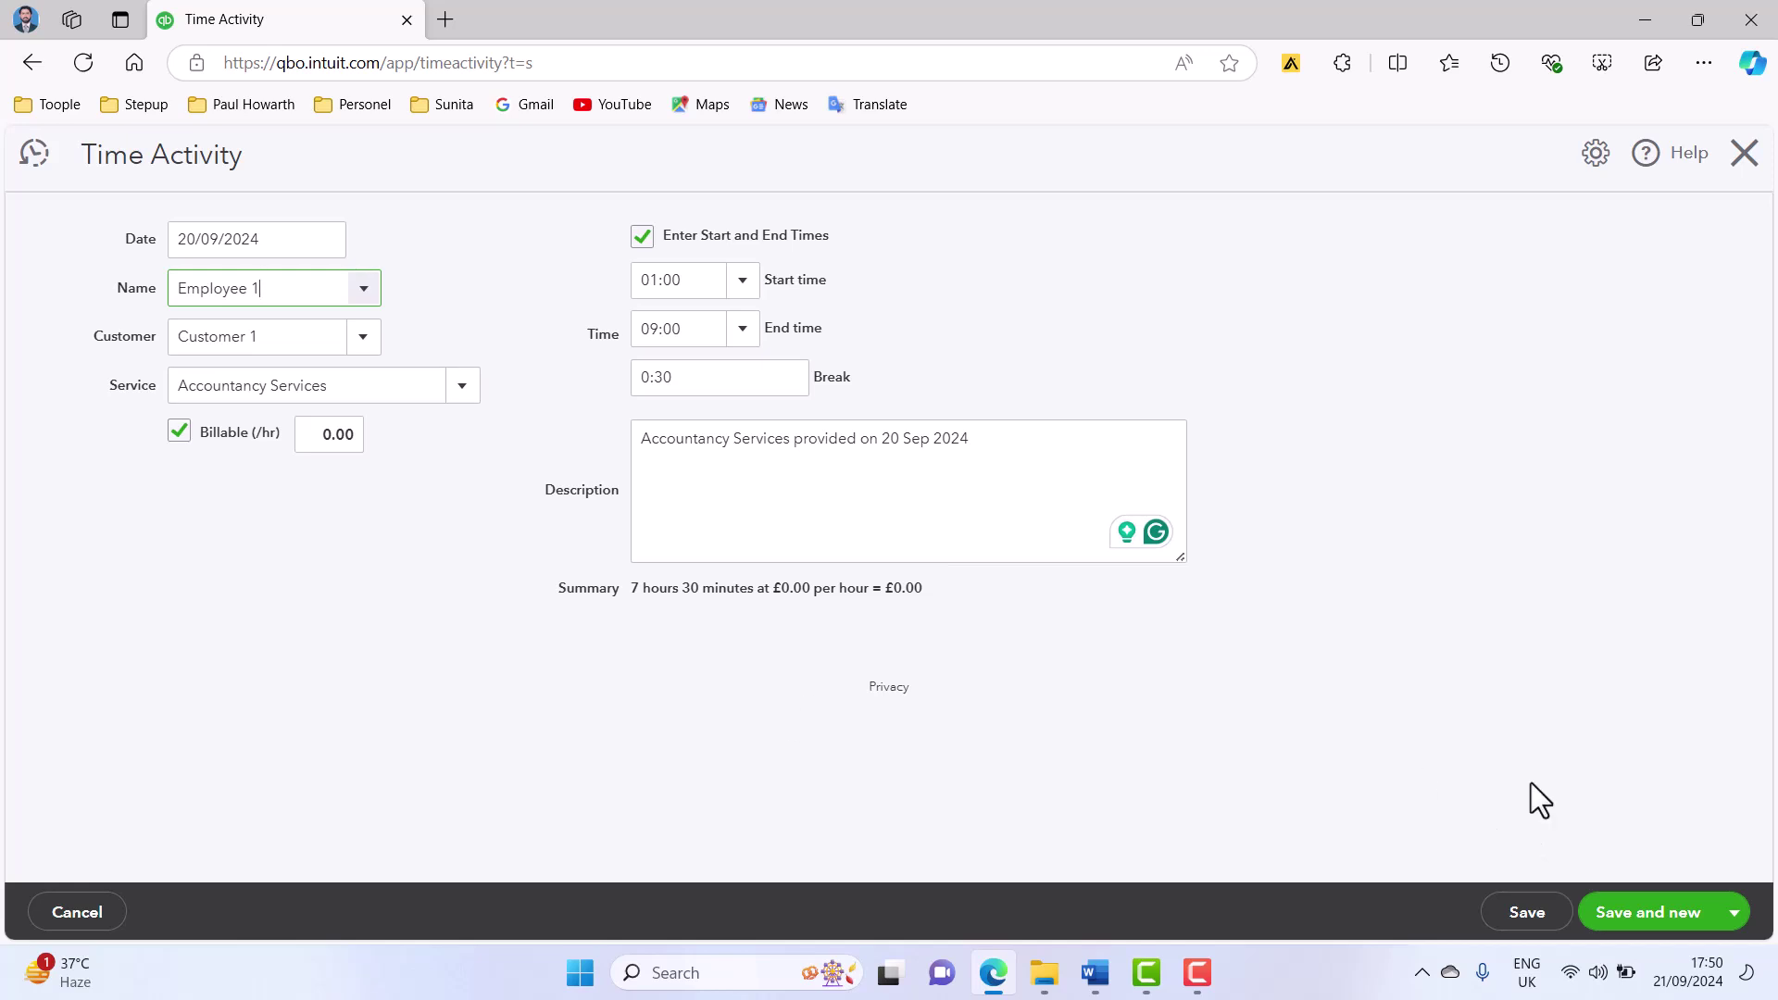
- Save and close the time activity and locate its time charge for Customer 1 in the sales transactions list
click(1724, 919)
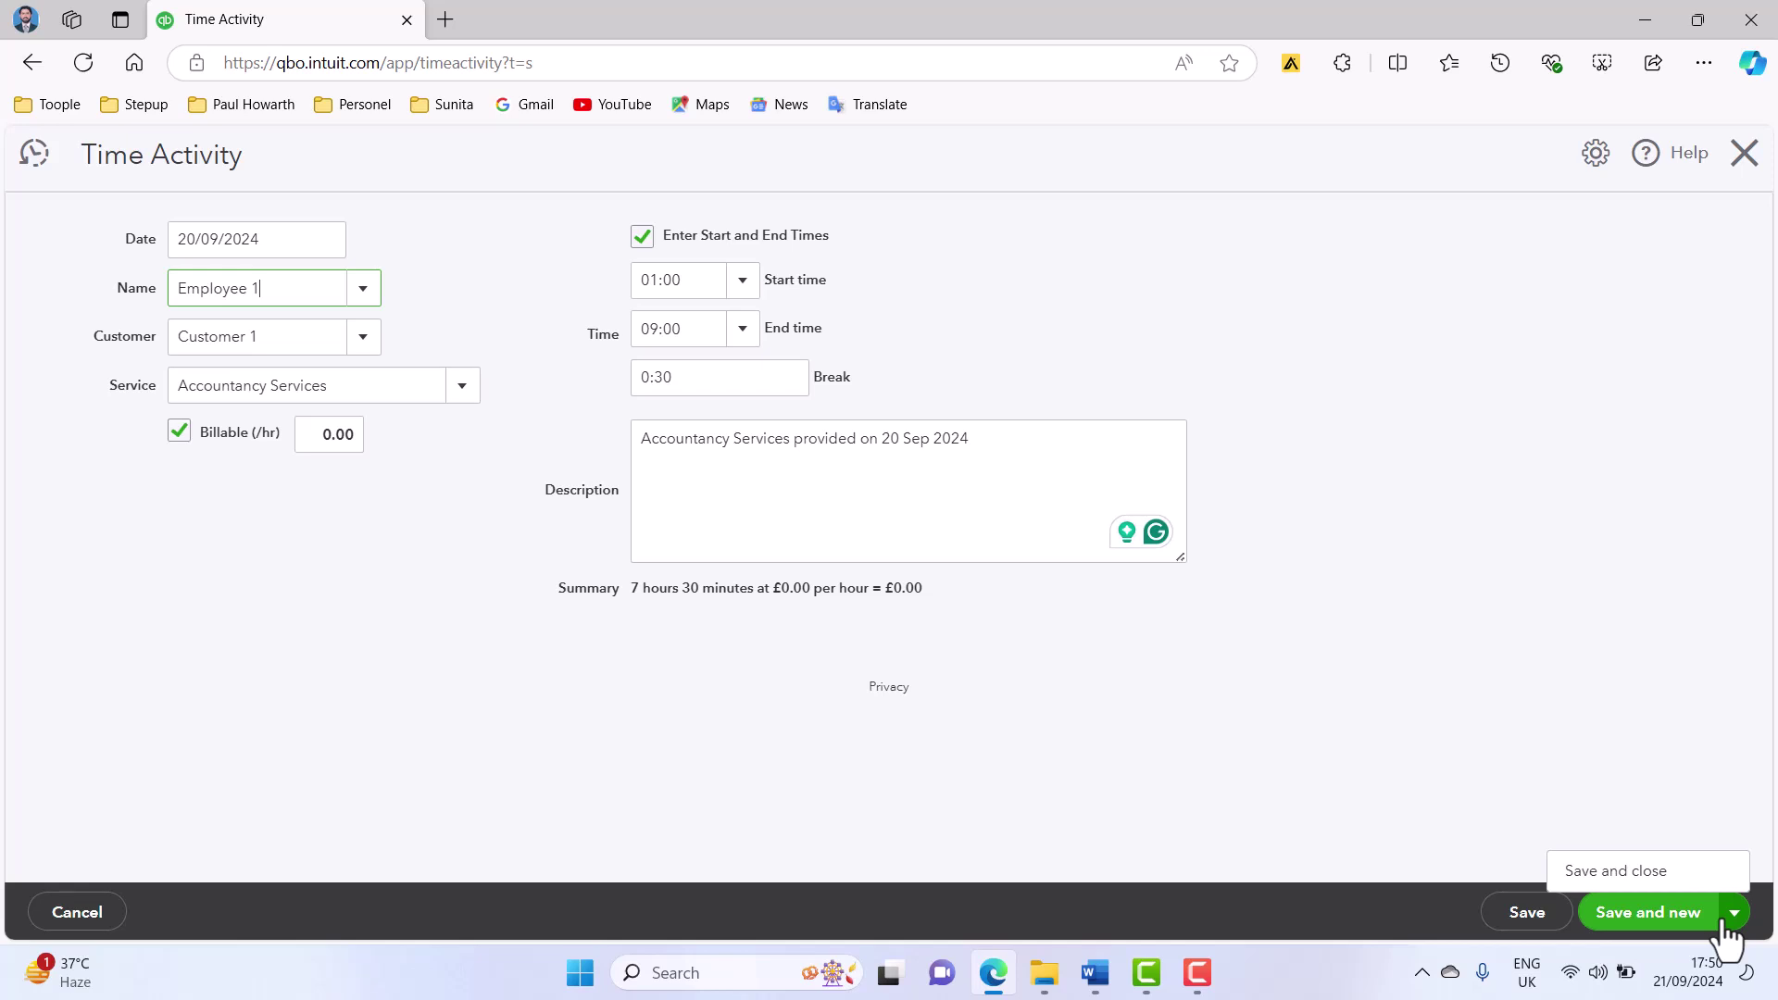
click(1681, 875)
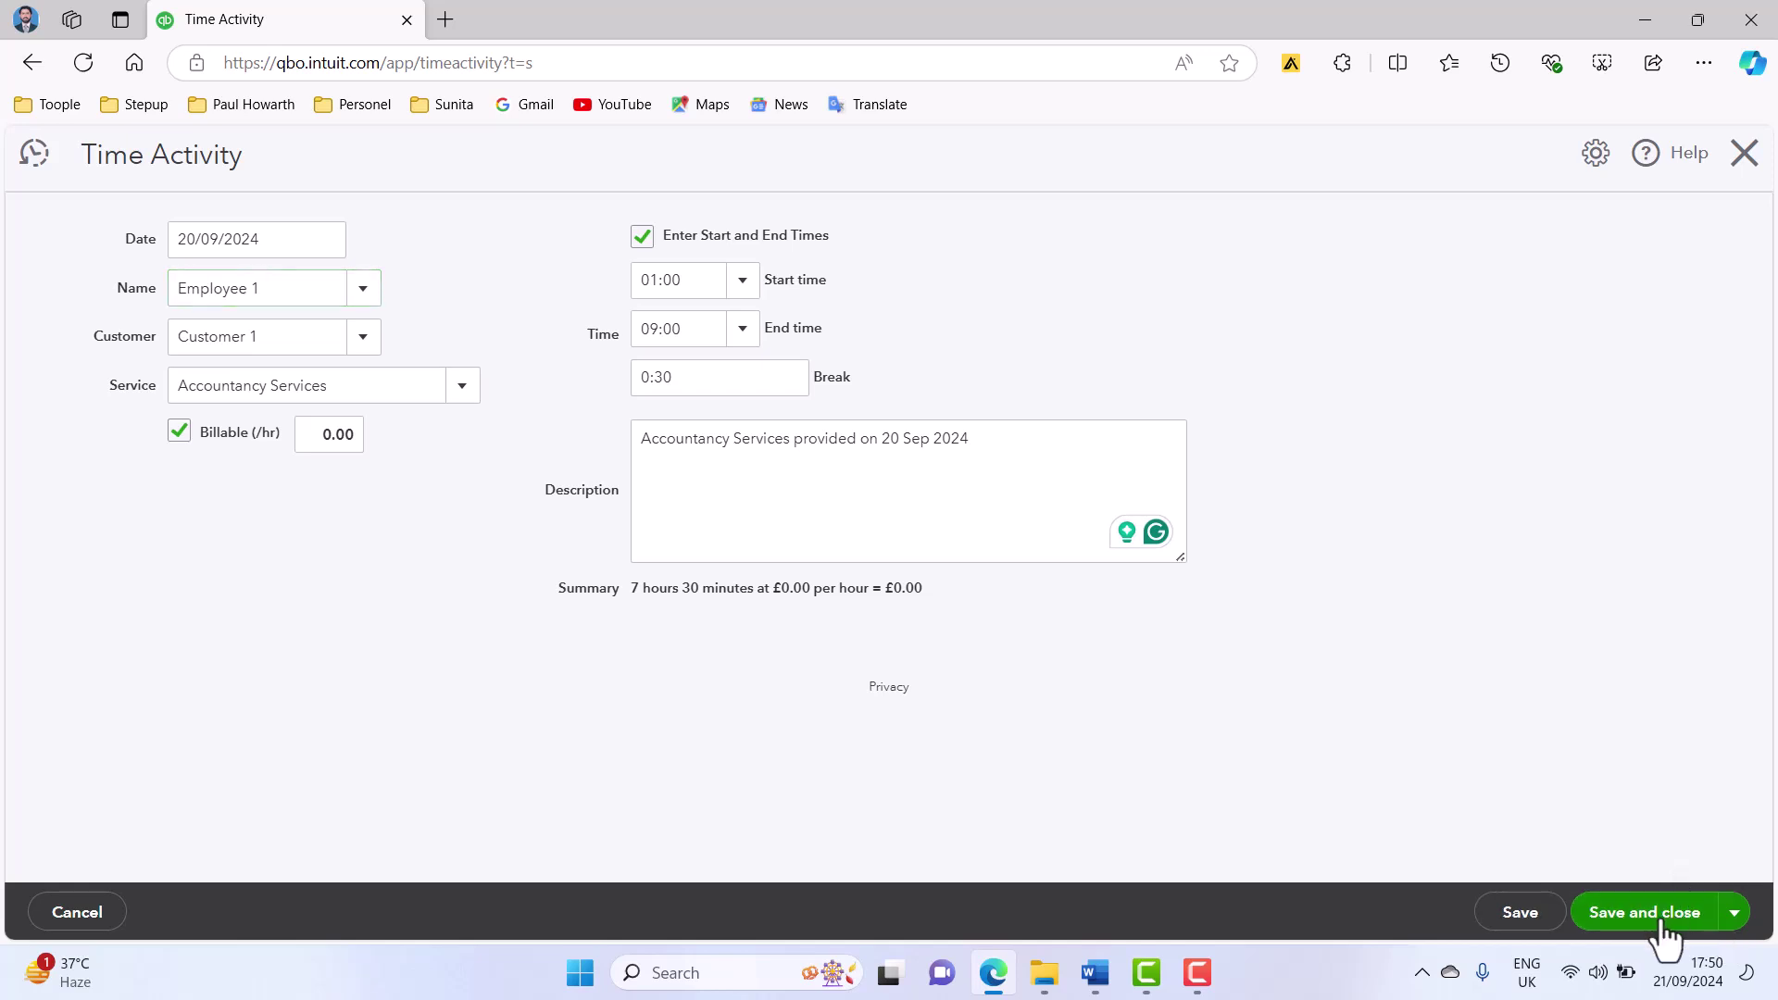
click(1640, 919)
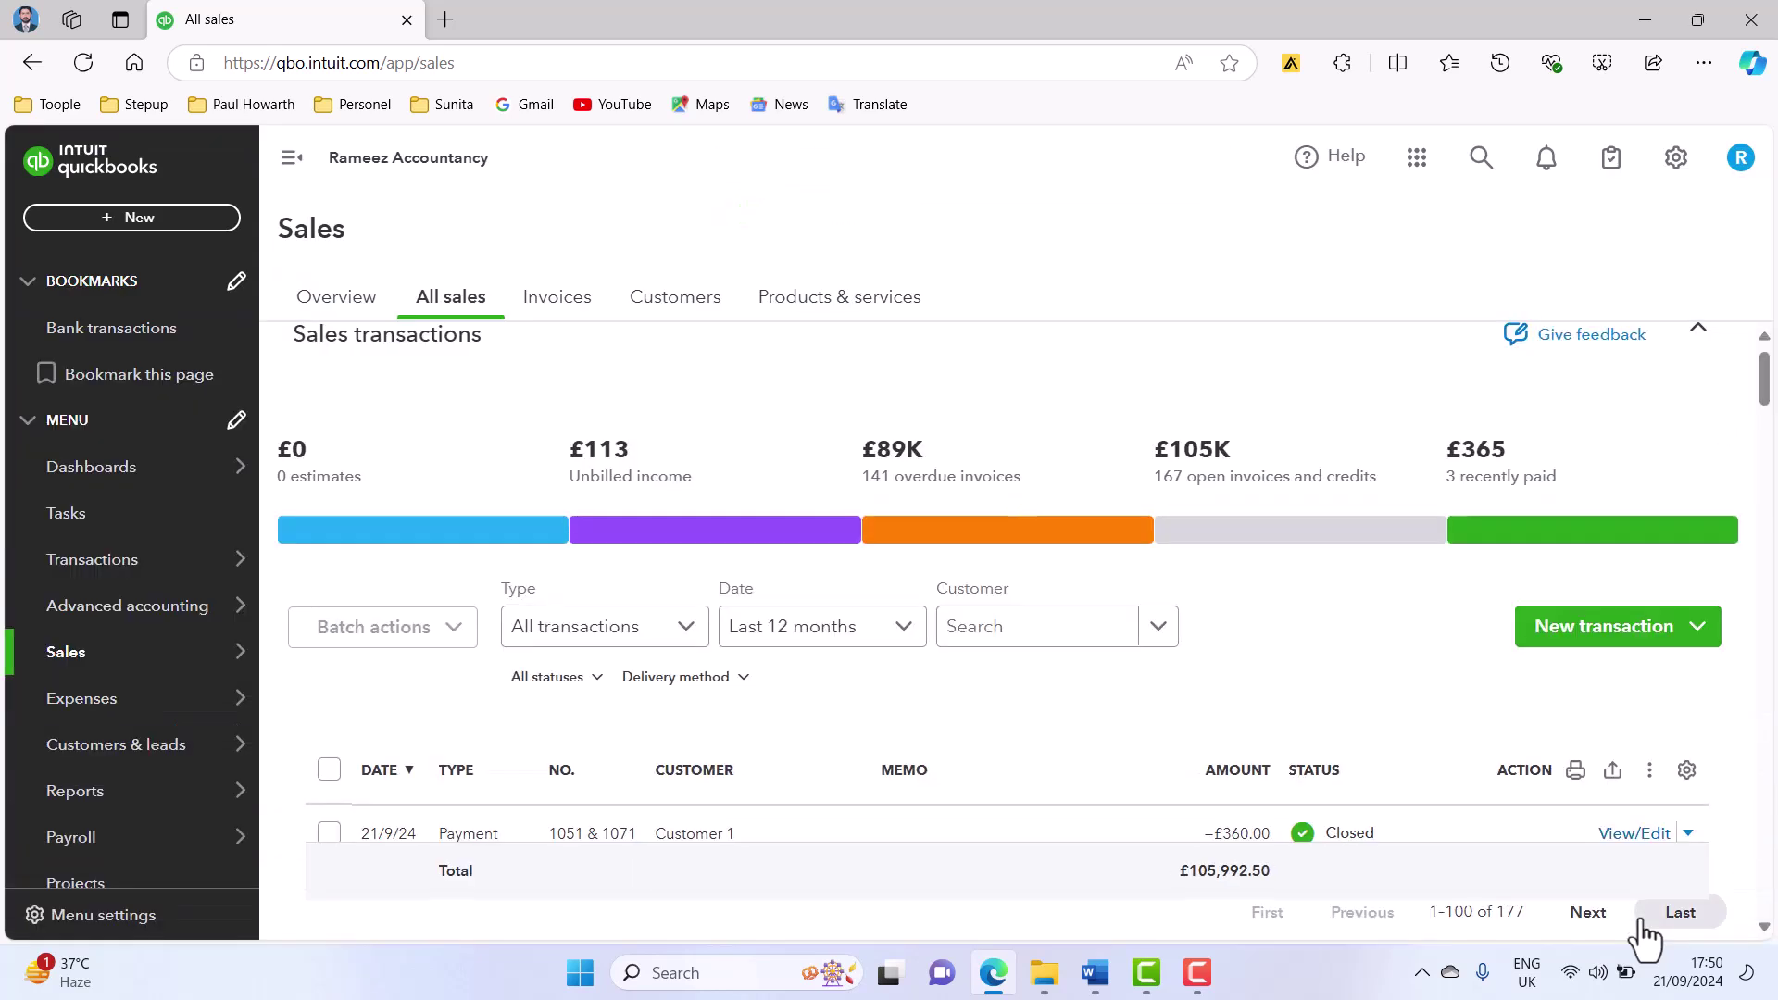
scroll(916, 583, down, 2)
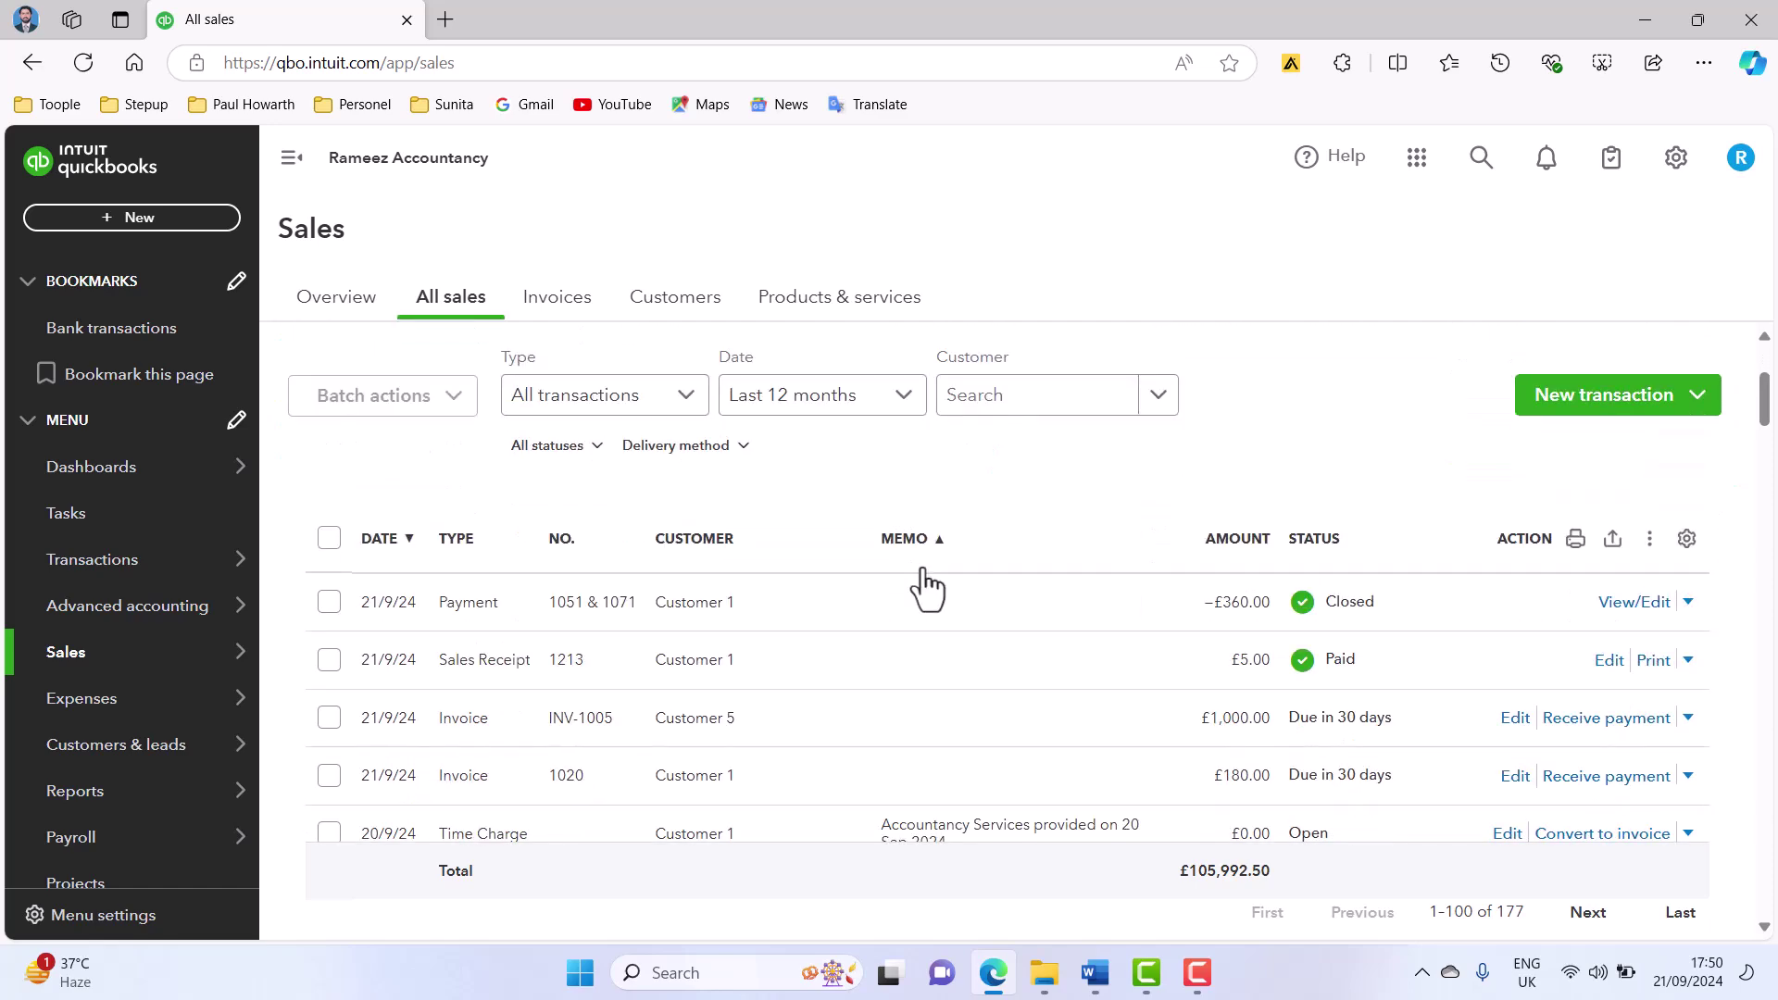
scroll(941, 592, down, 1)
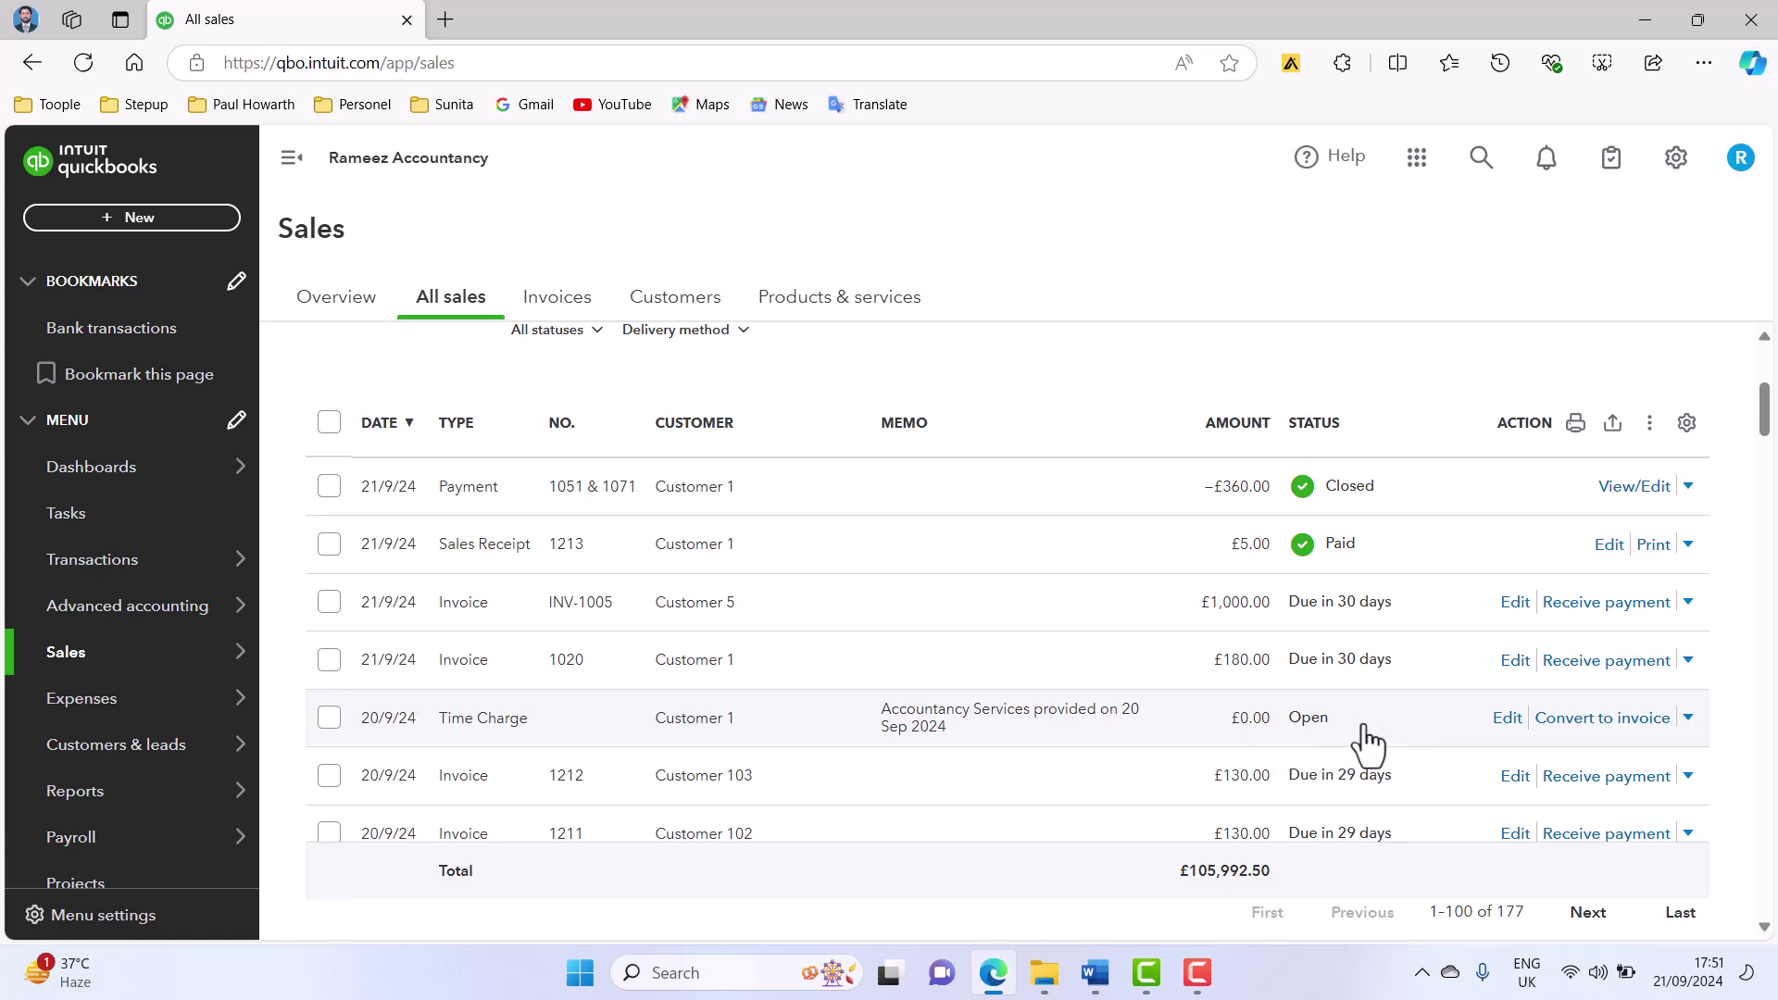
- Edit Customer 1's 20/9/24 time charge, set its billable rate to 30.00 per hour, and save and close it
right_click(1505, 718)
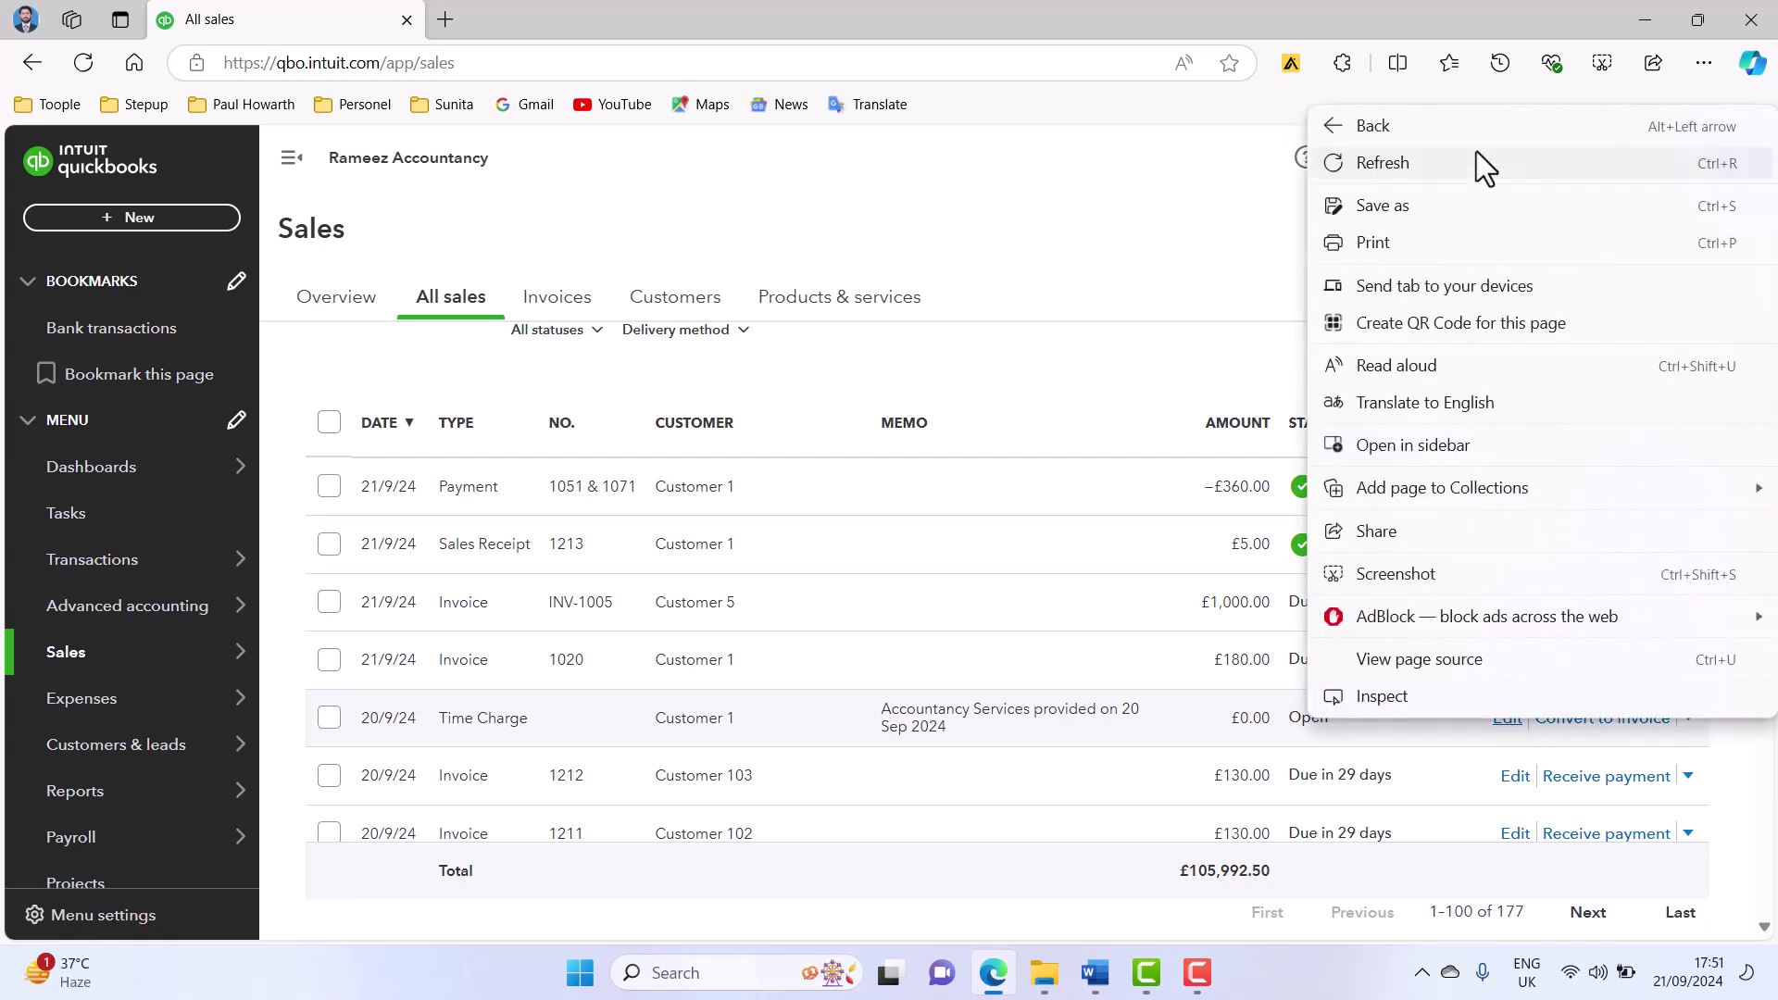
click(1515, 725)
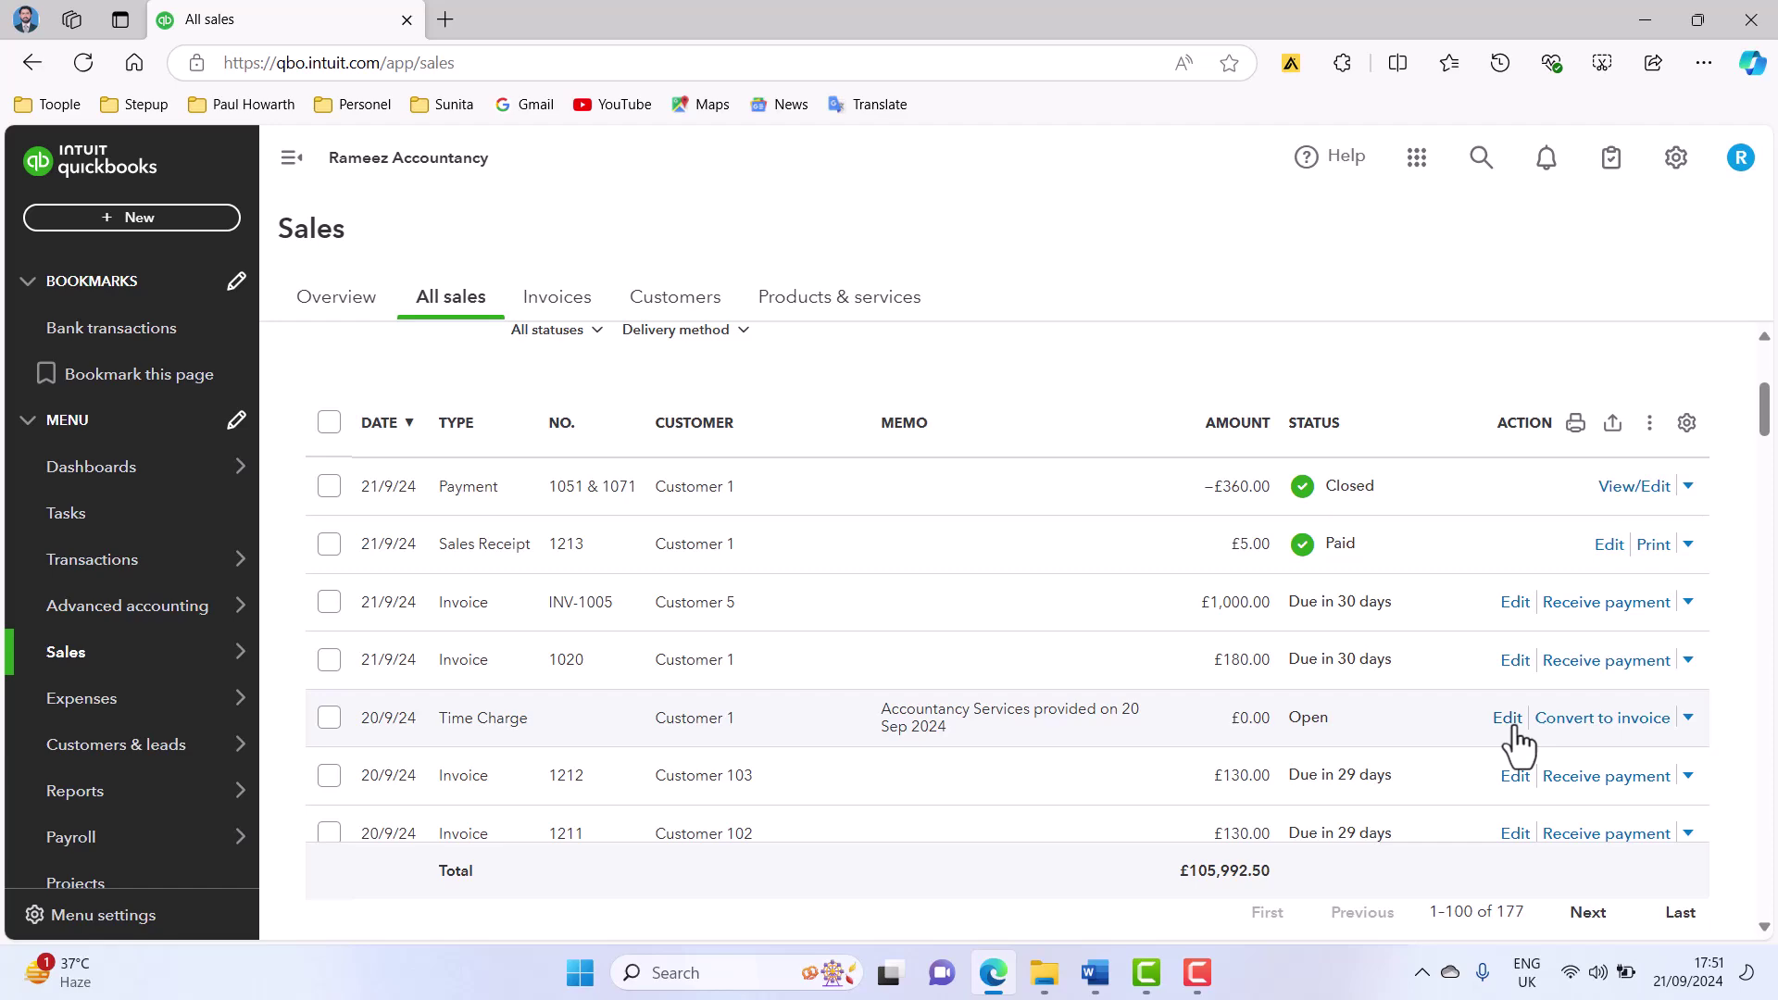
click(1512, 728)
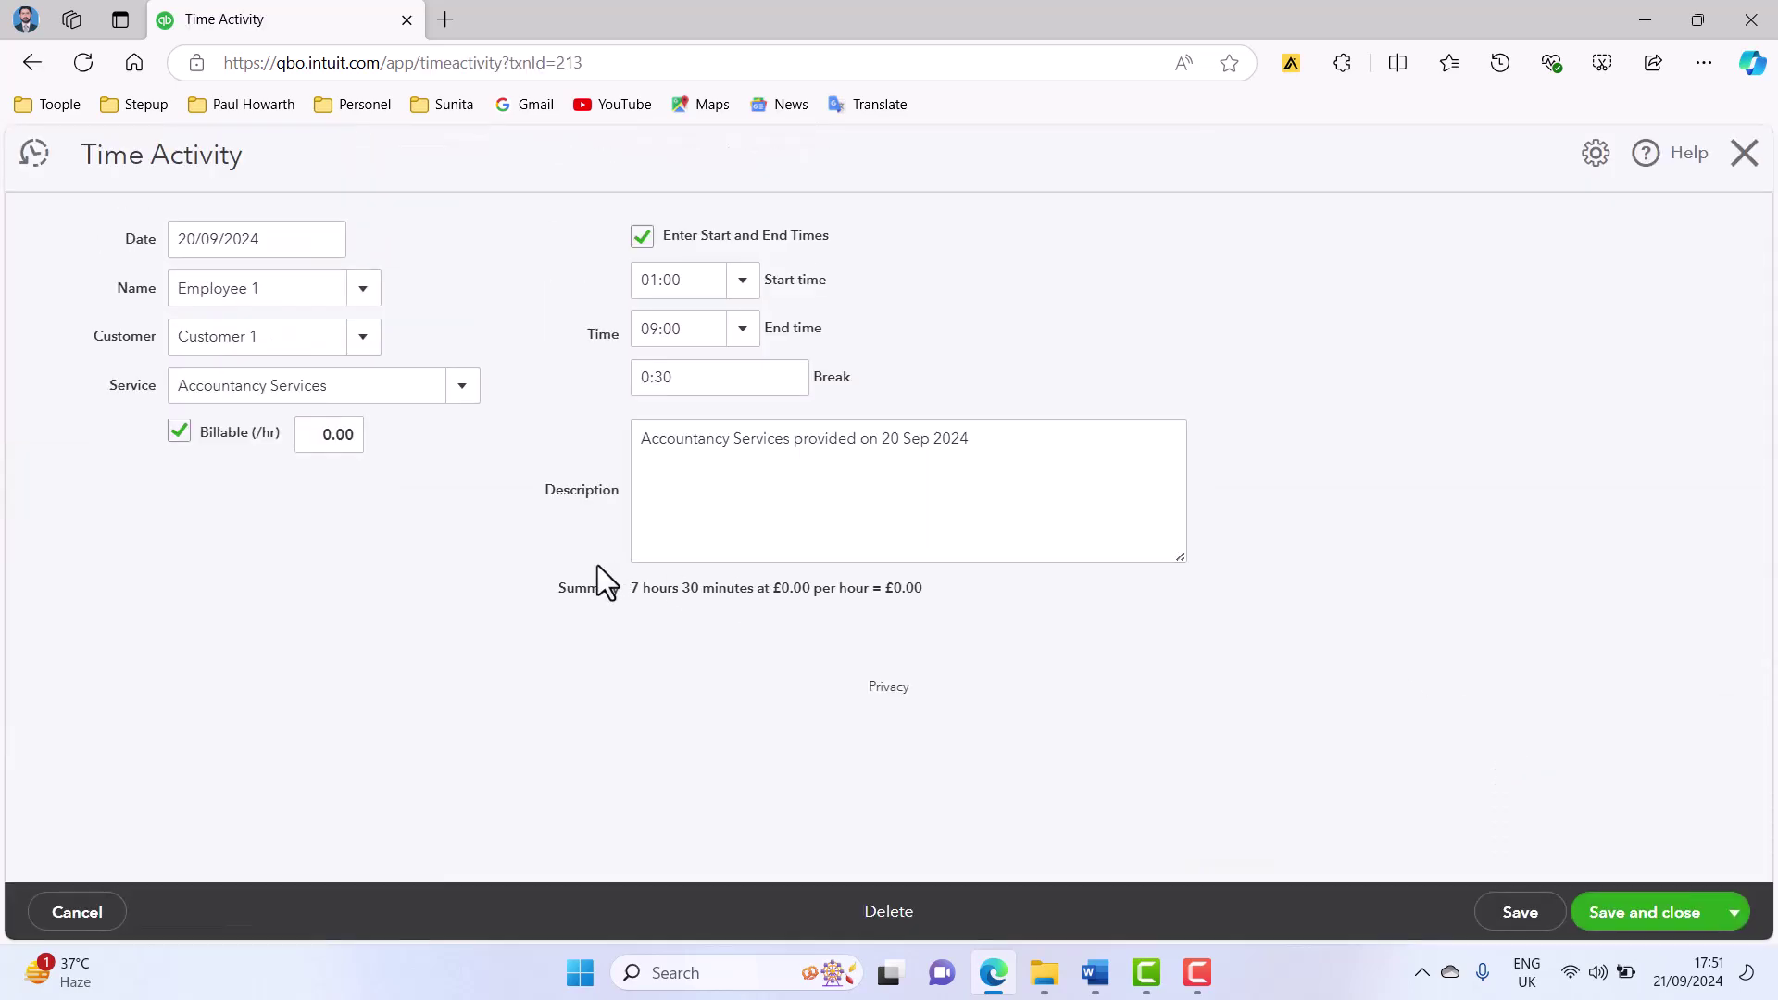
click(346, 435)
key(BackSpace)
text(30)
click(375, 520)
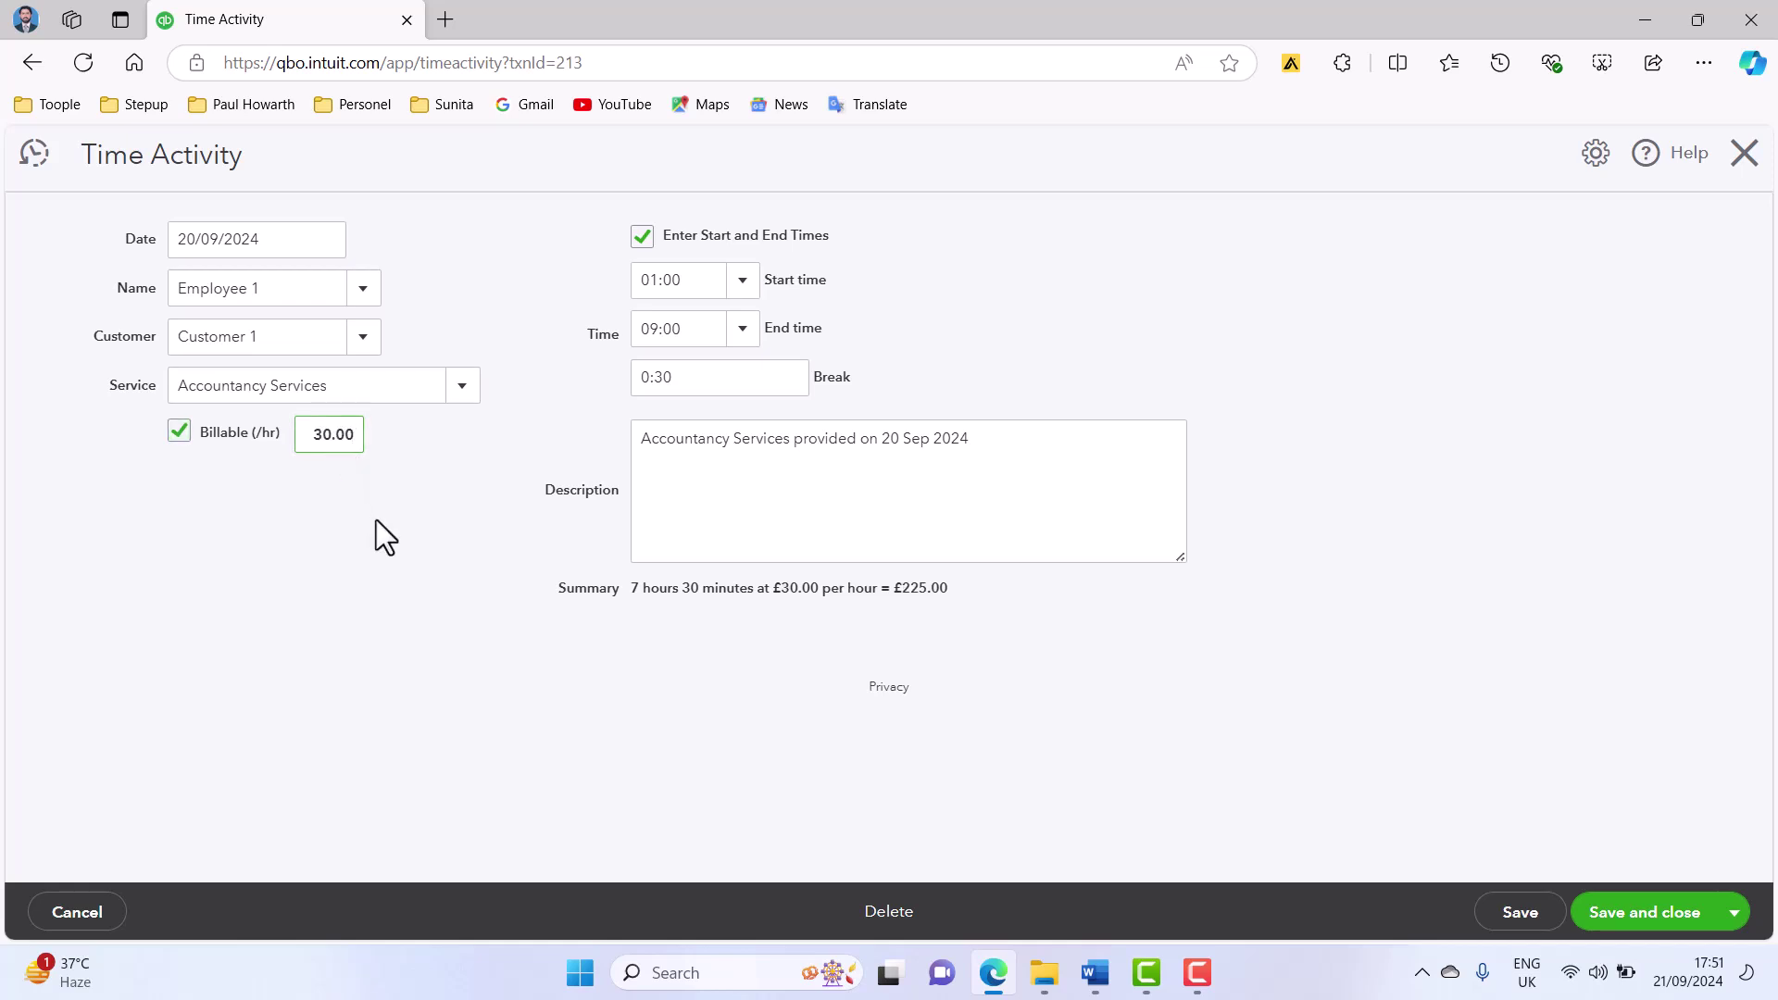
click(1622, 914)
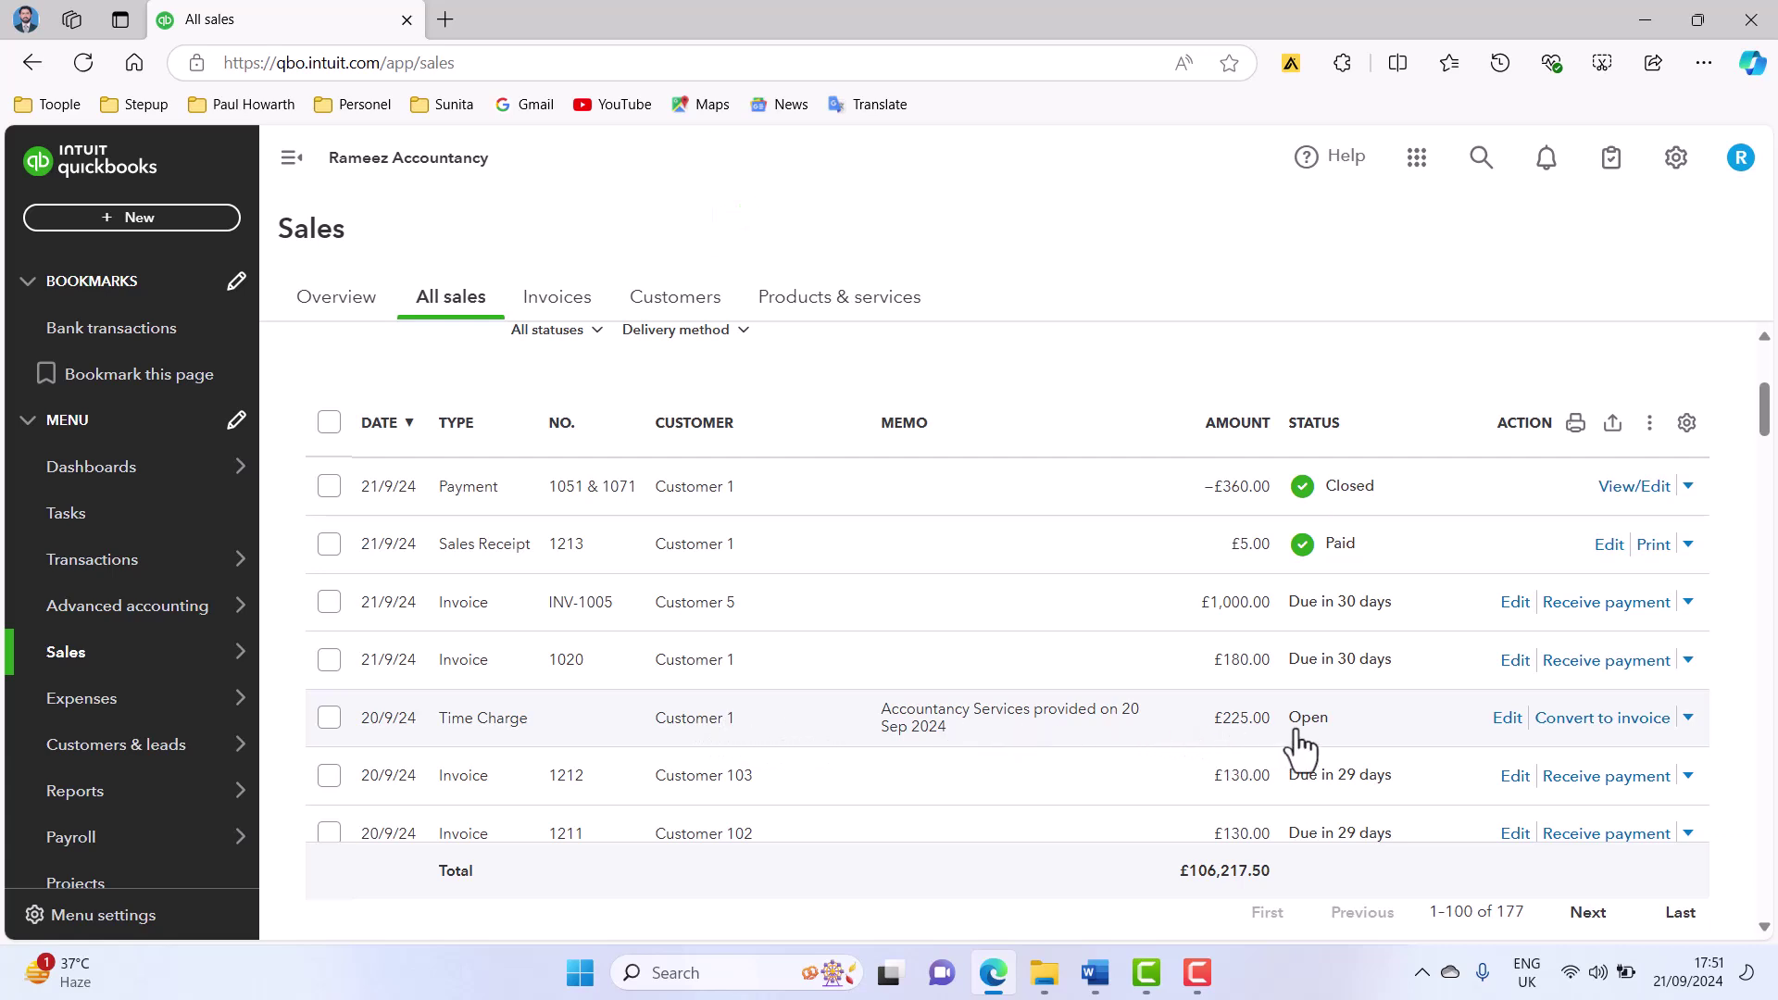
- Convert Customer 1's time charge to an invoice, dismiss the suggested additional billable time, and try to save the invoice
click(1571, 723)
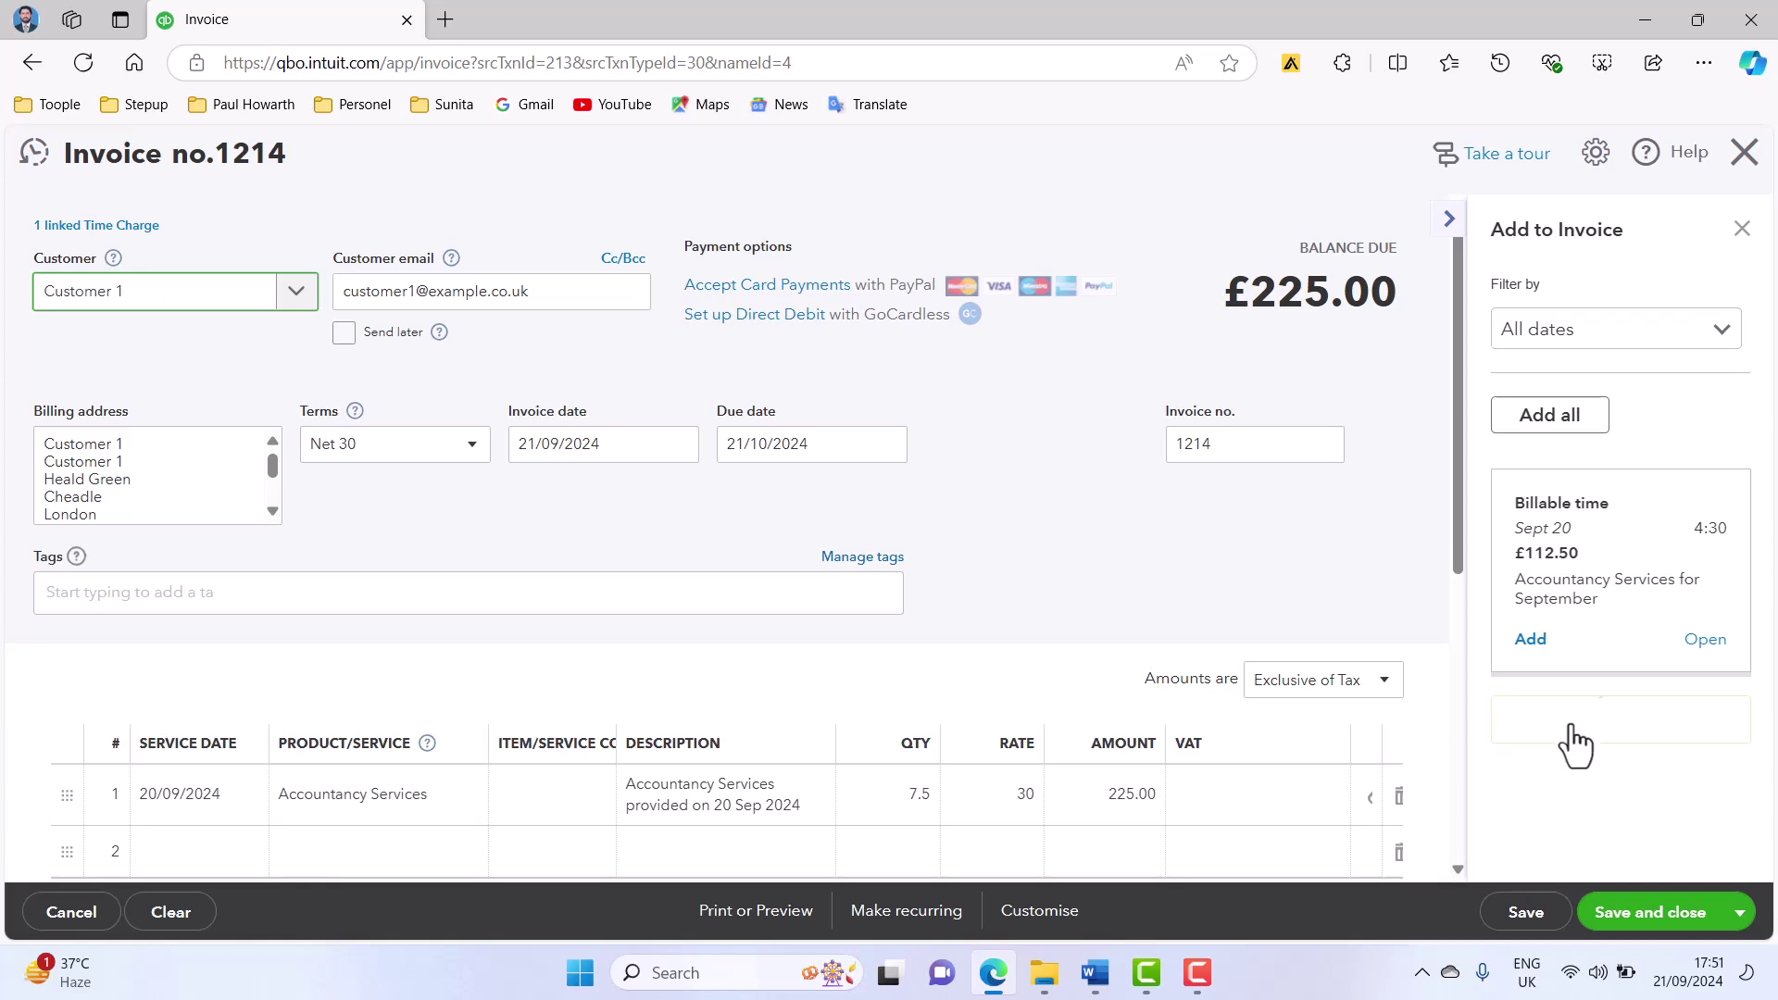
click(1741, 229)
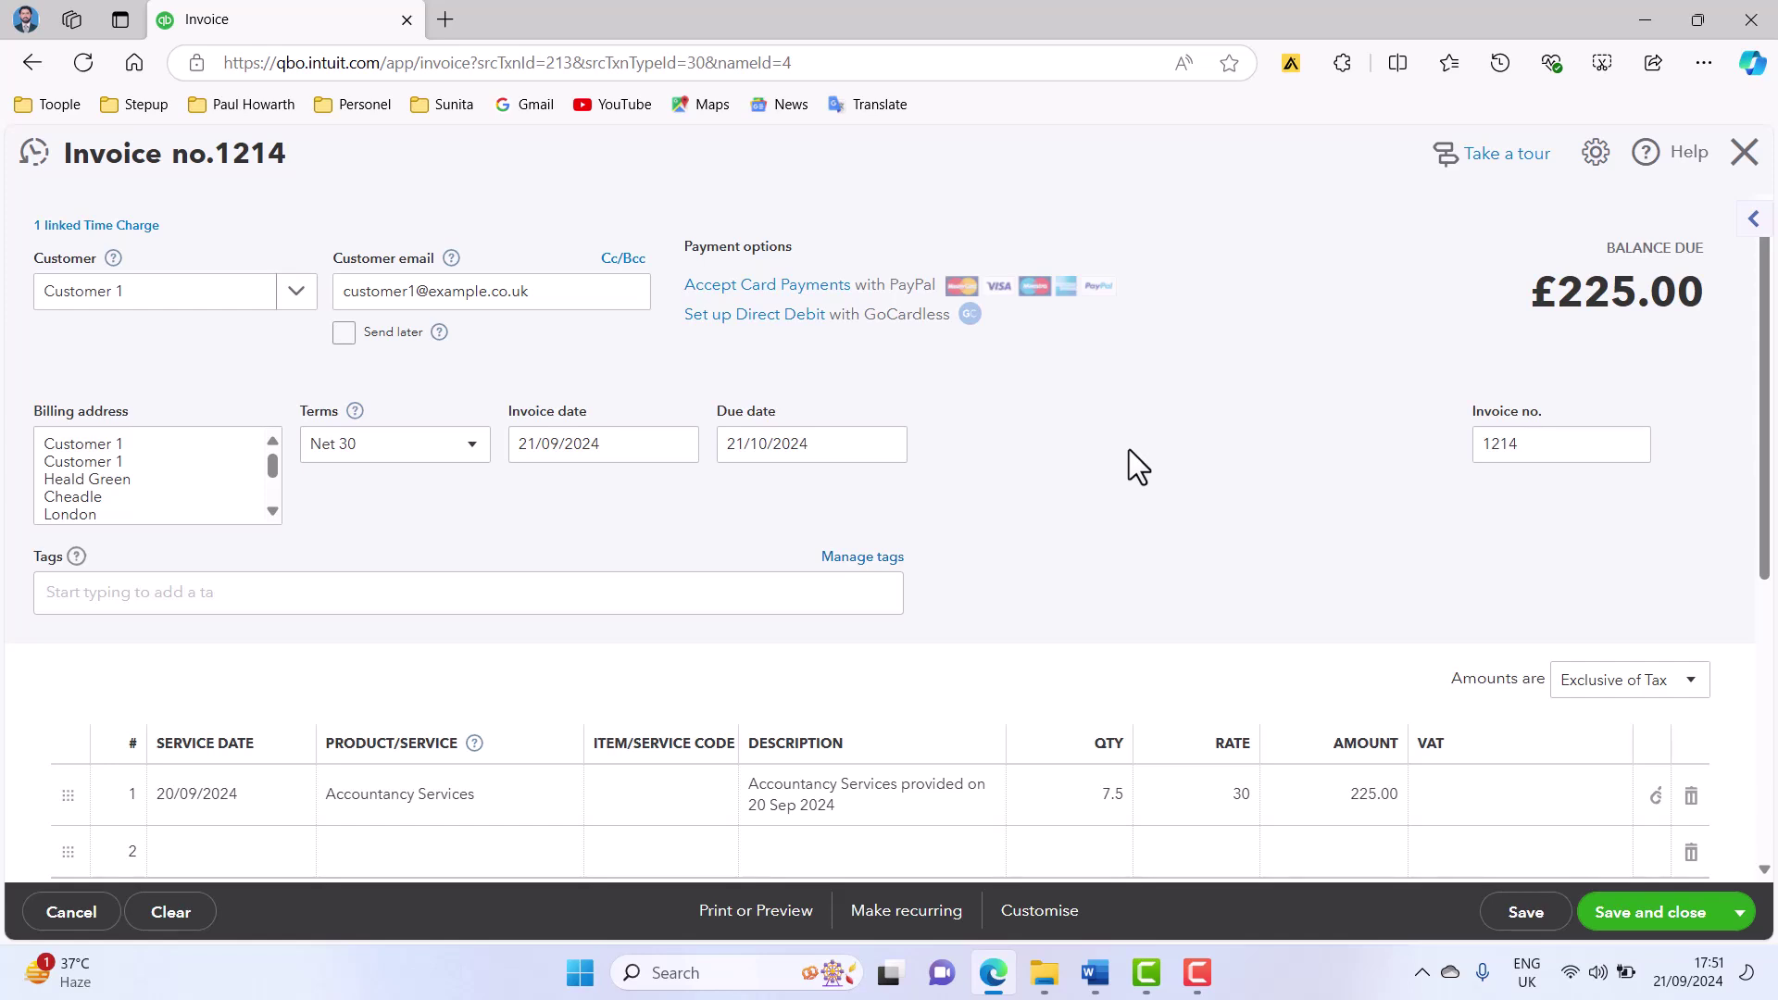
scroll(1042, 474, down, 1)
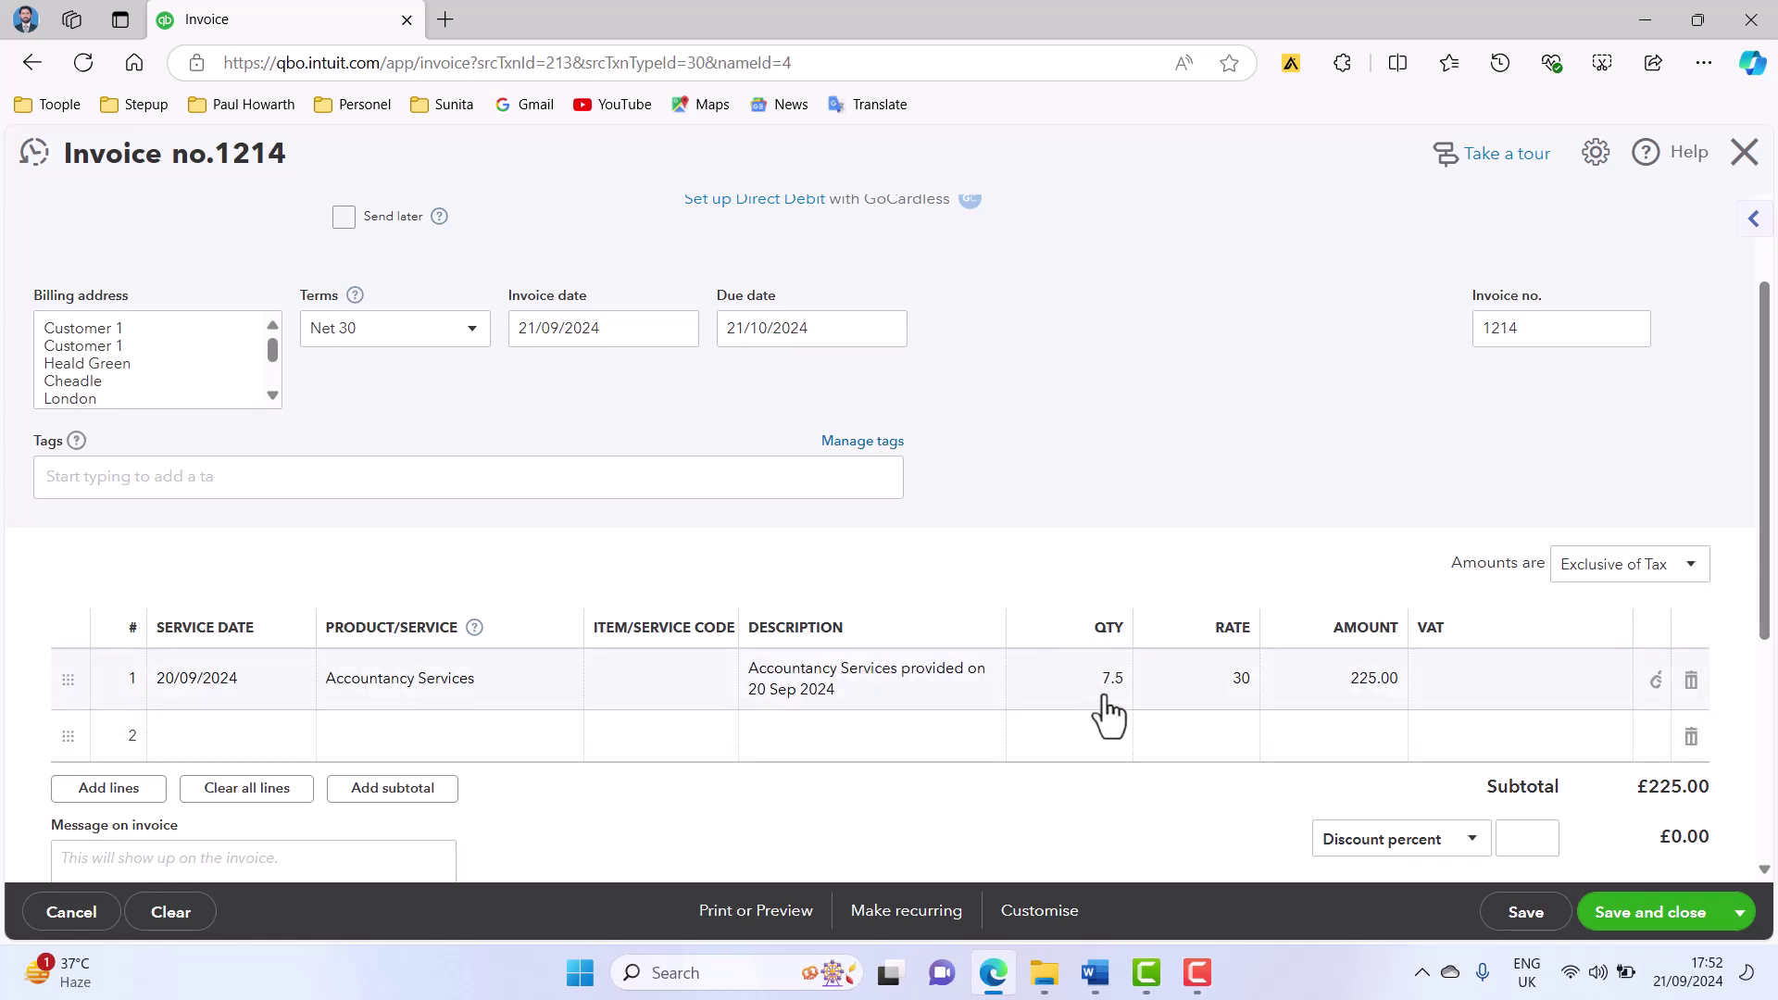
scroll(1627, 733, down, 1)
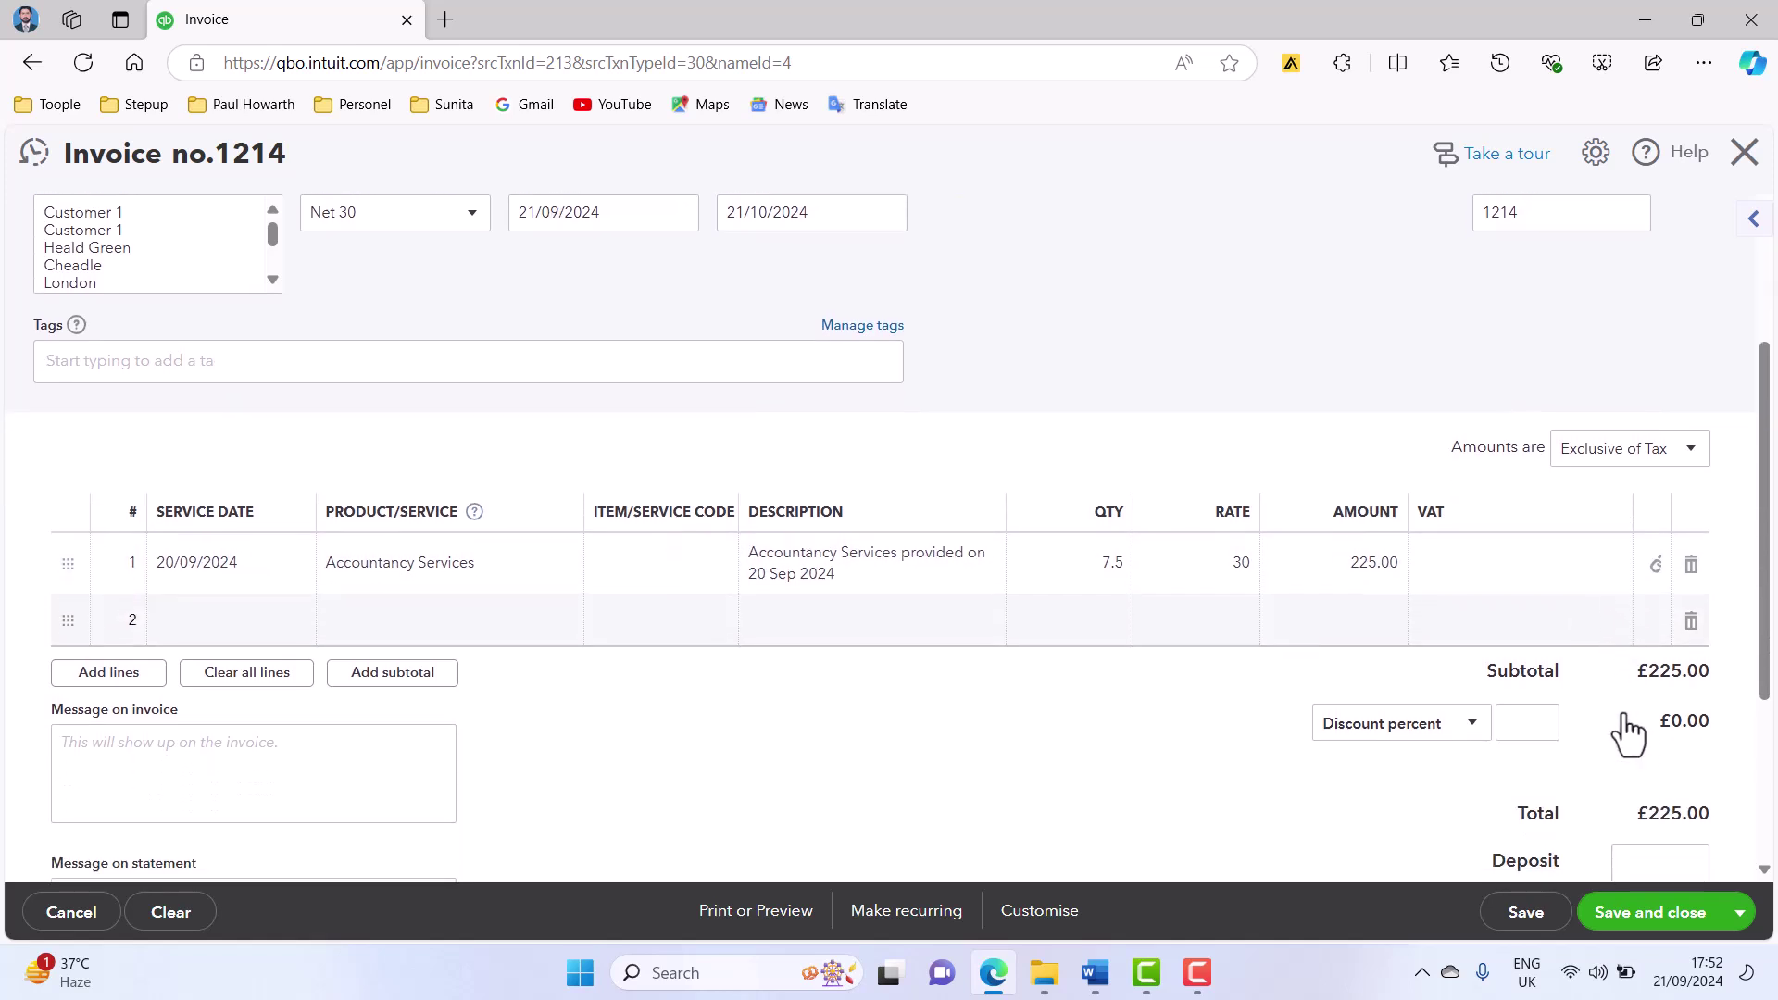
scroll(1621, 766, down, 1)
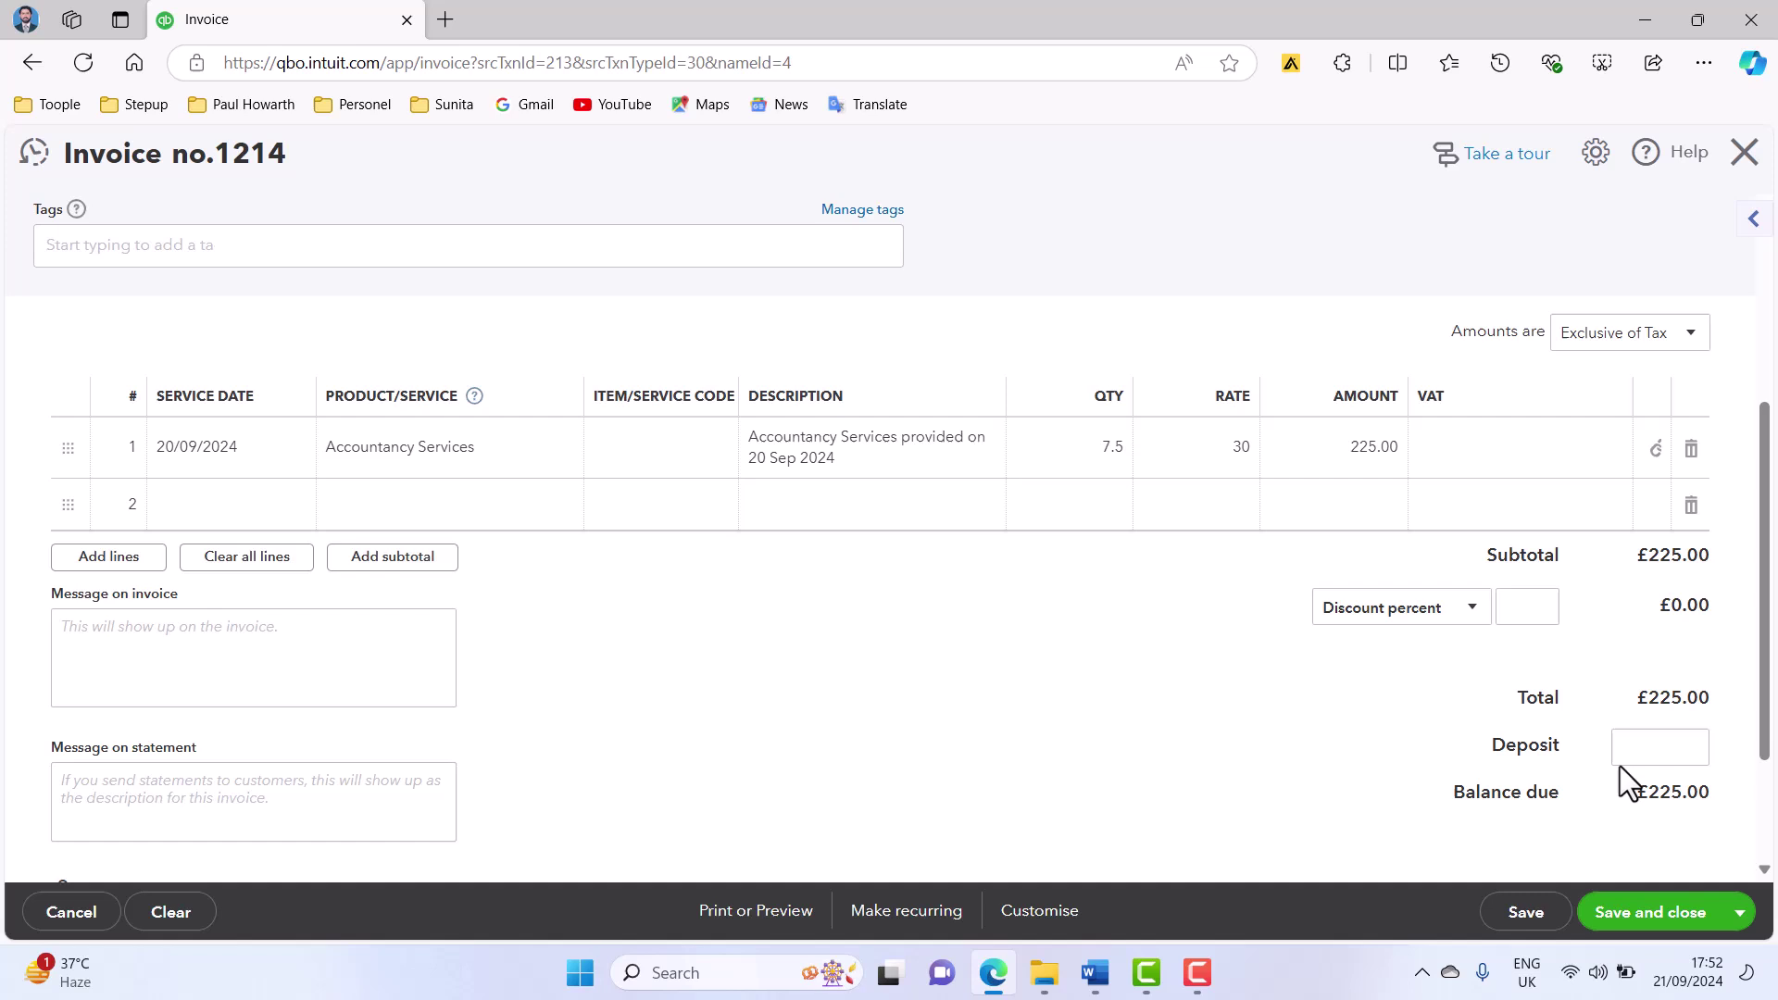
click(1629, 917)
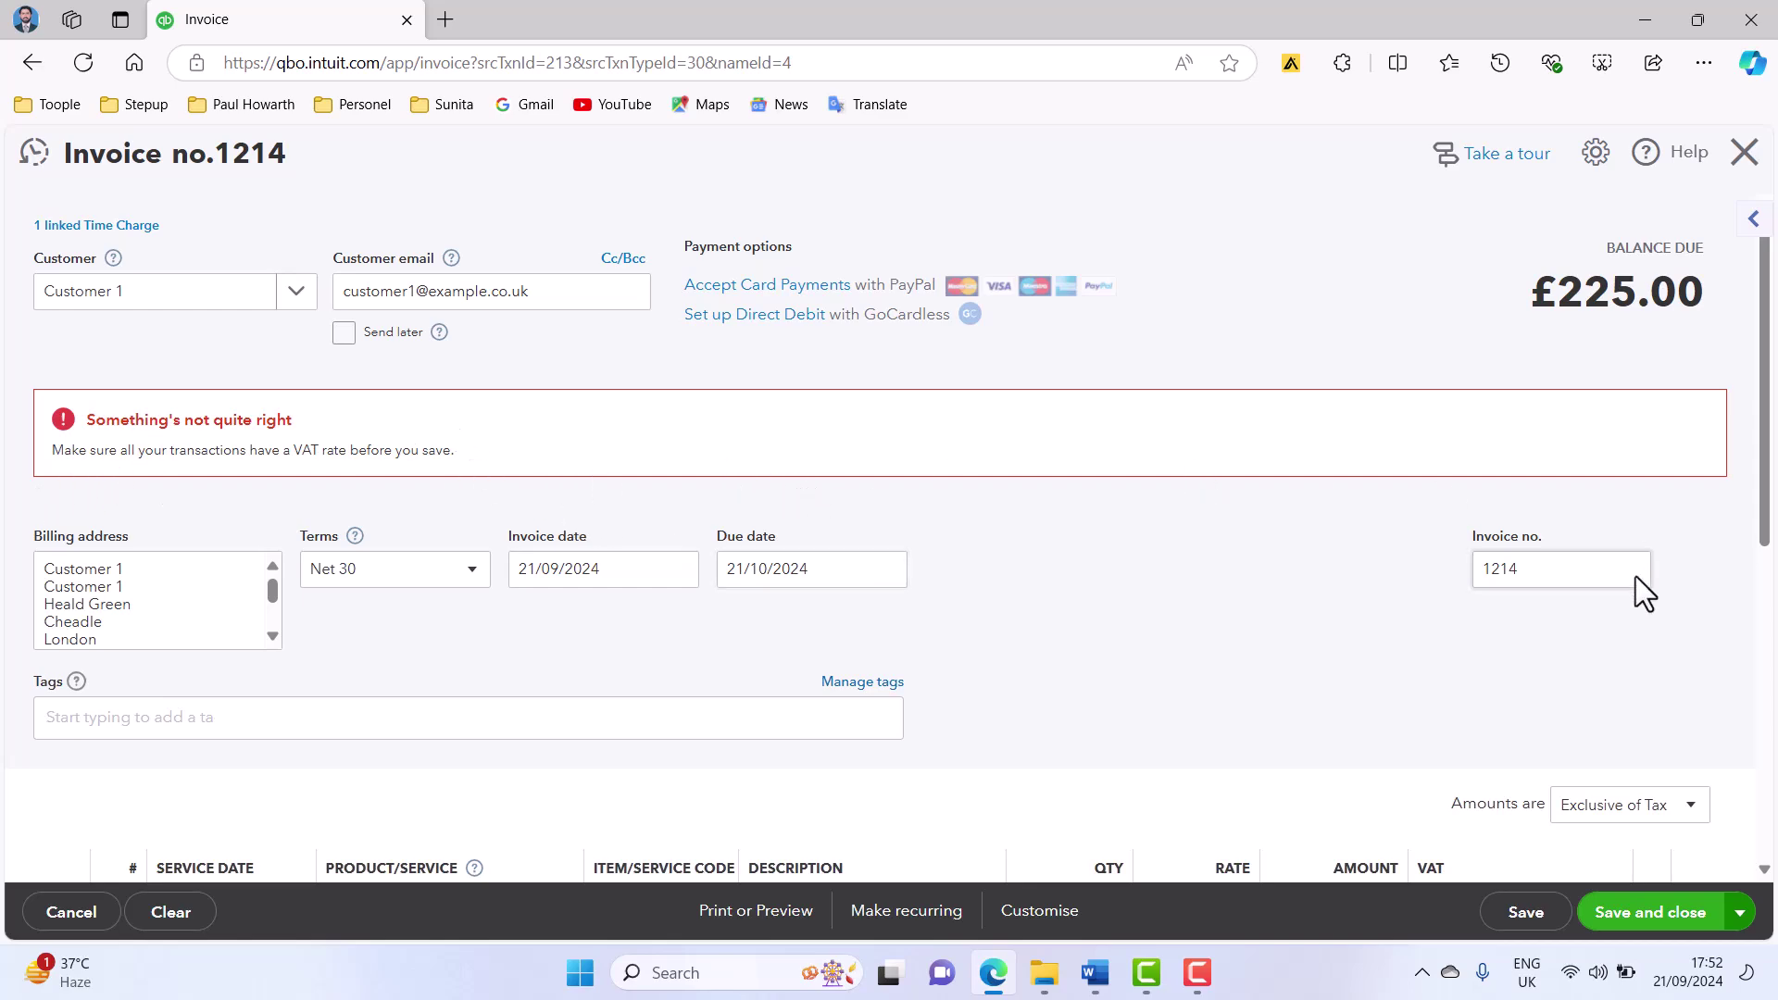
- Set the VAT on the Accountancy Services line to 20.0% S and save and close the invoice
scroll(1570, 596, down, 4)
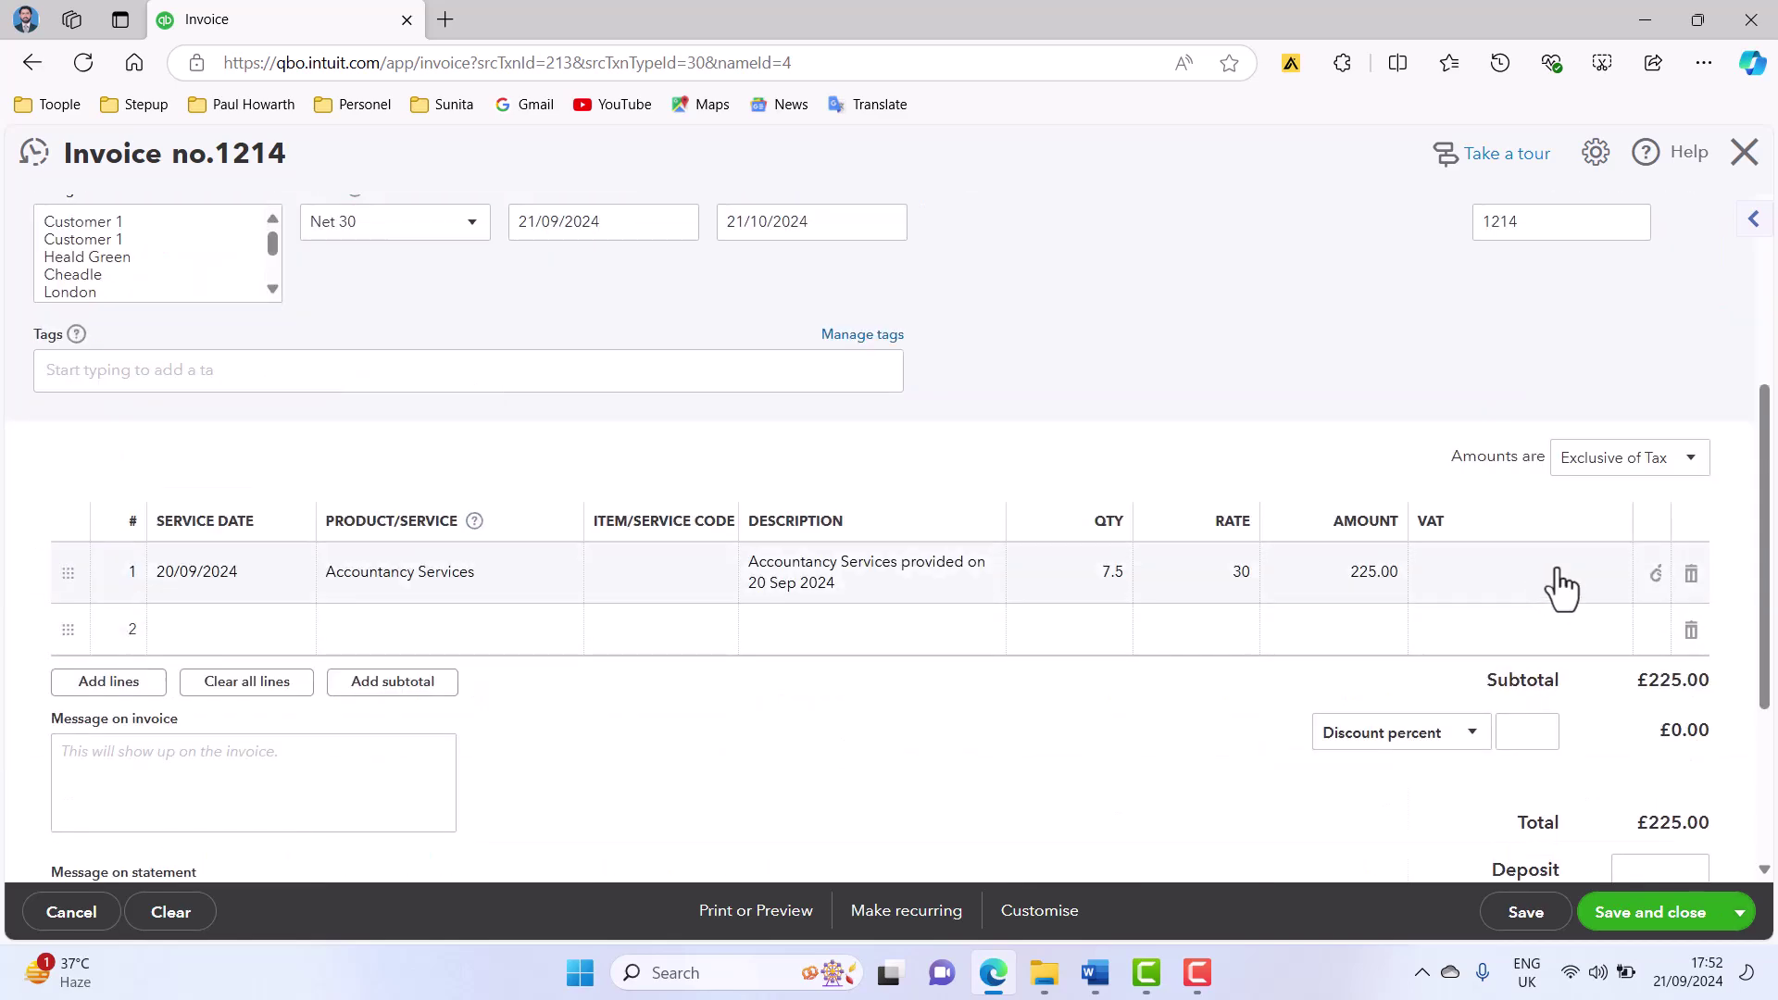
click(1563, 569)
click(1616, 574)
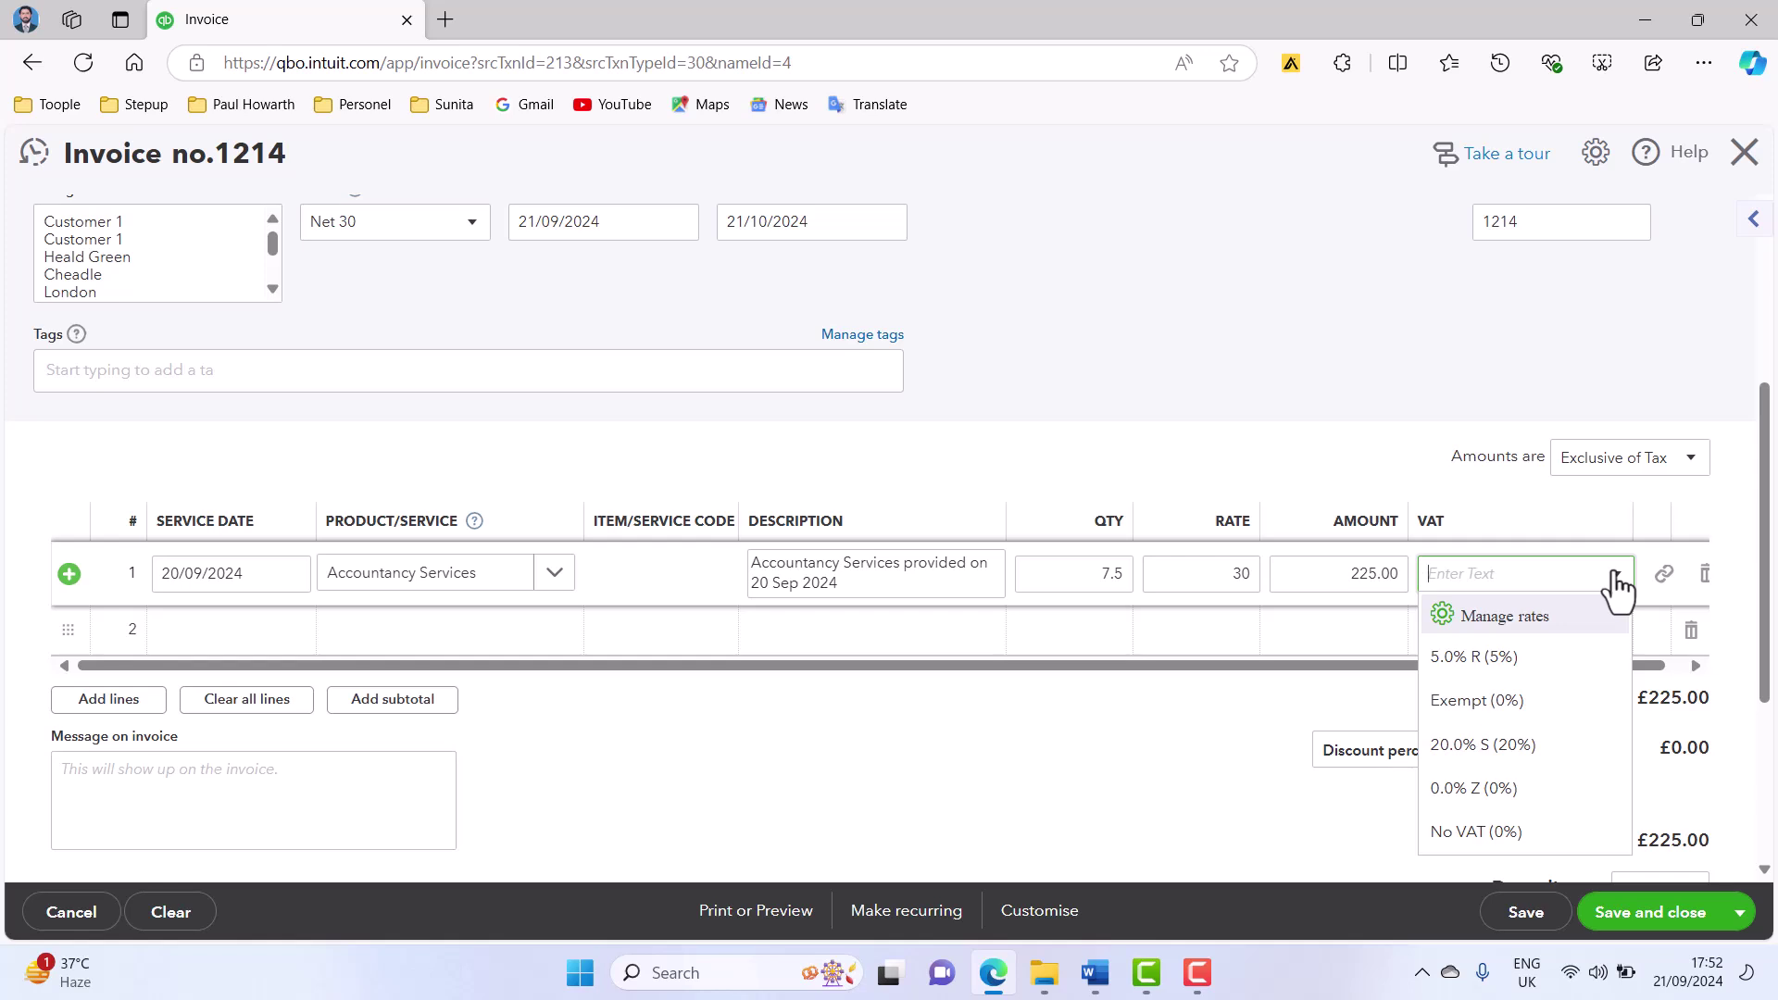
click(1529, 743)
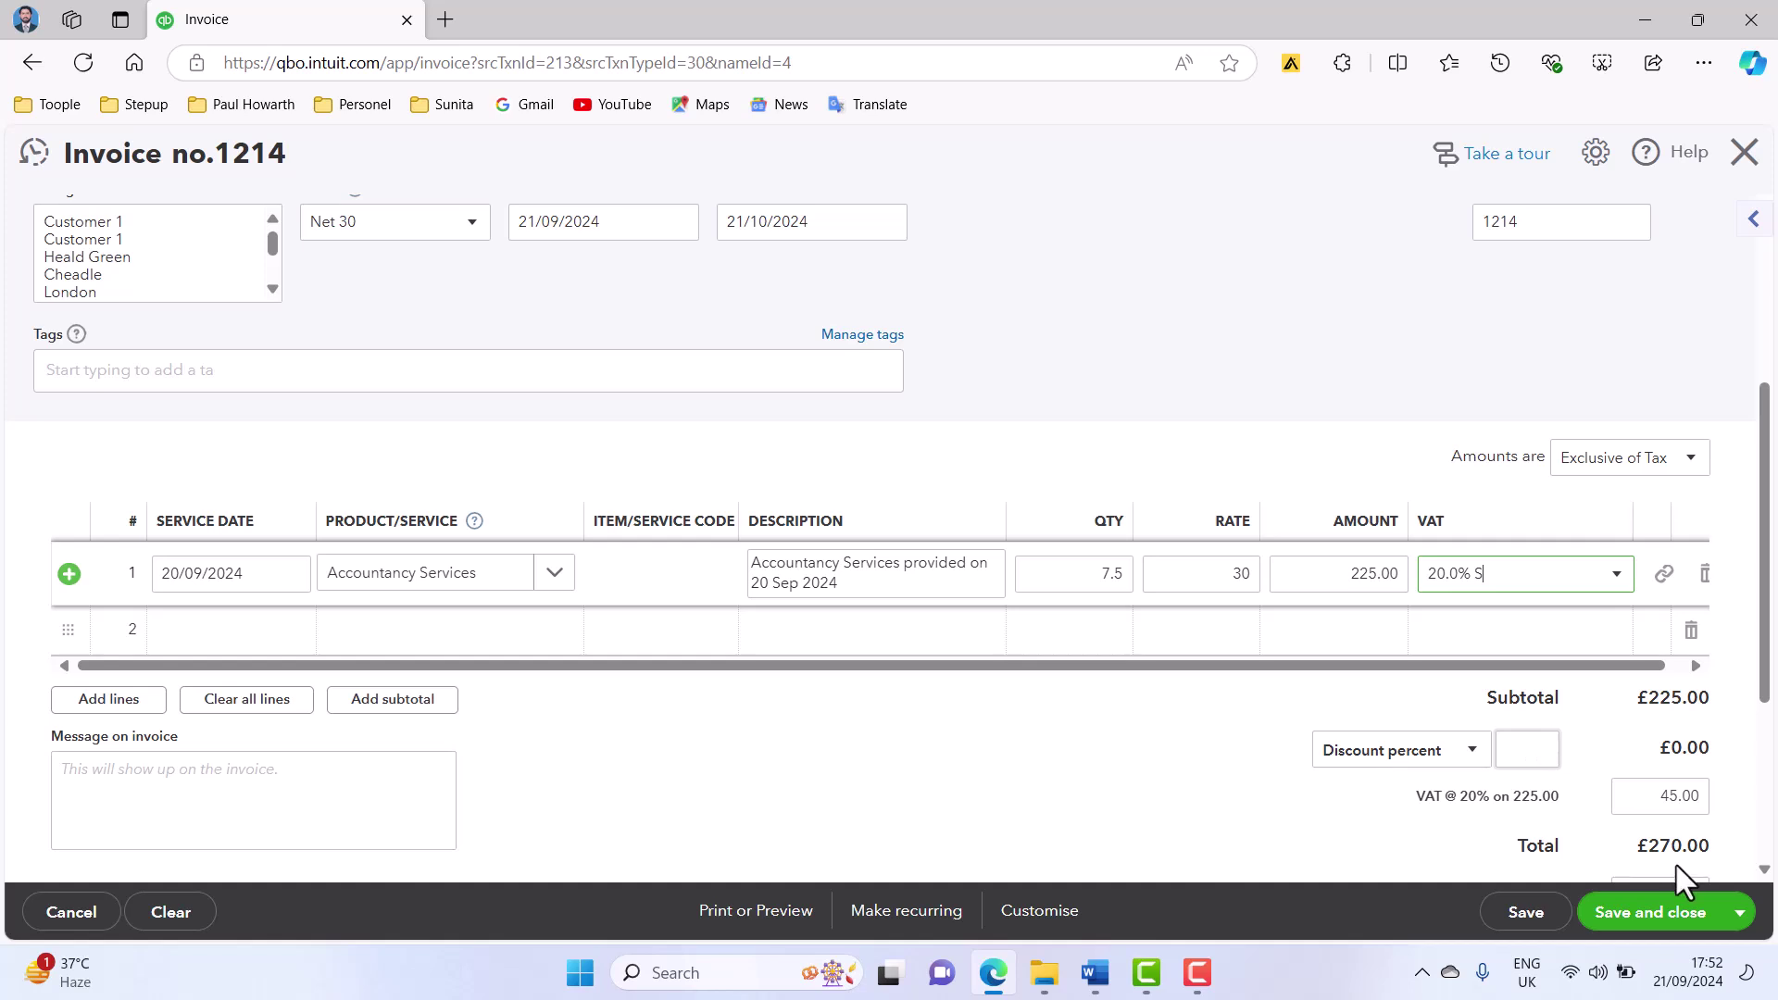
click(1647, 940)
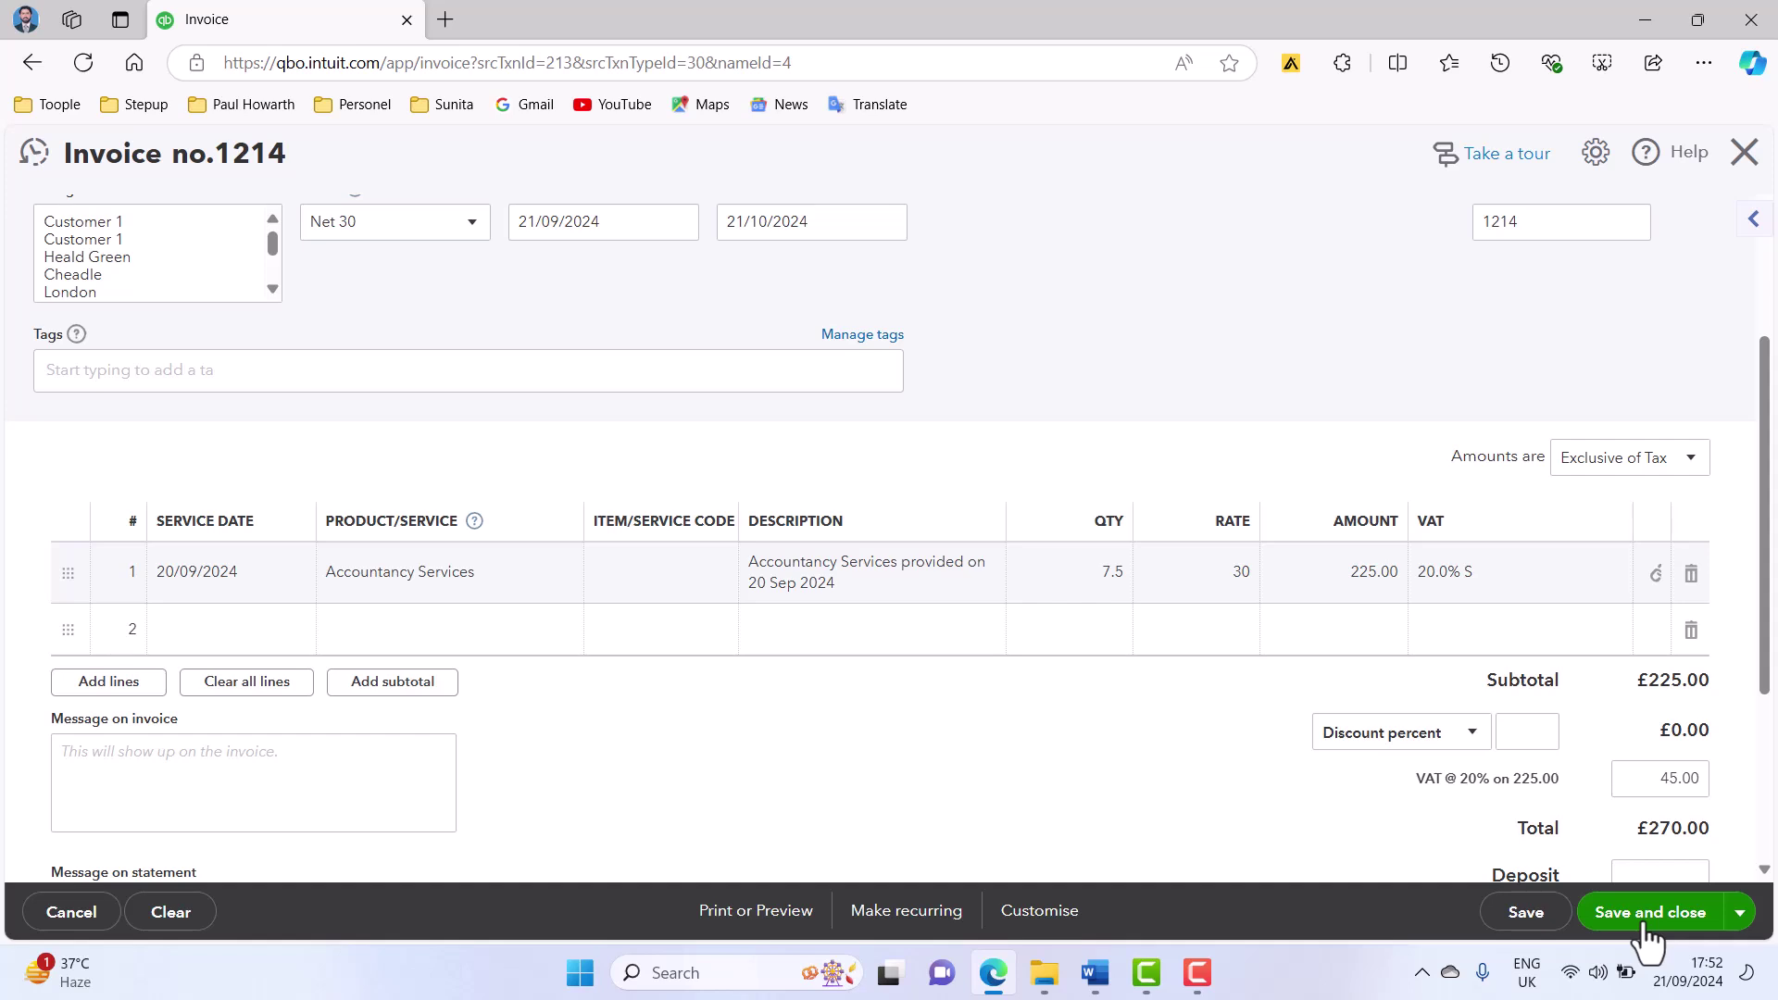
click(1647, 940)
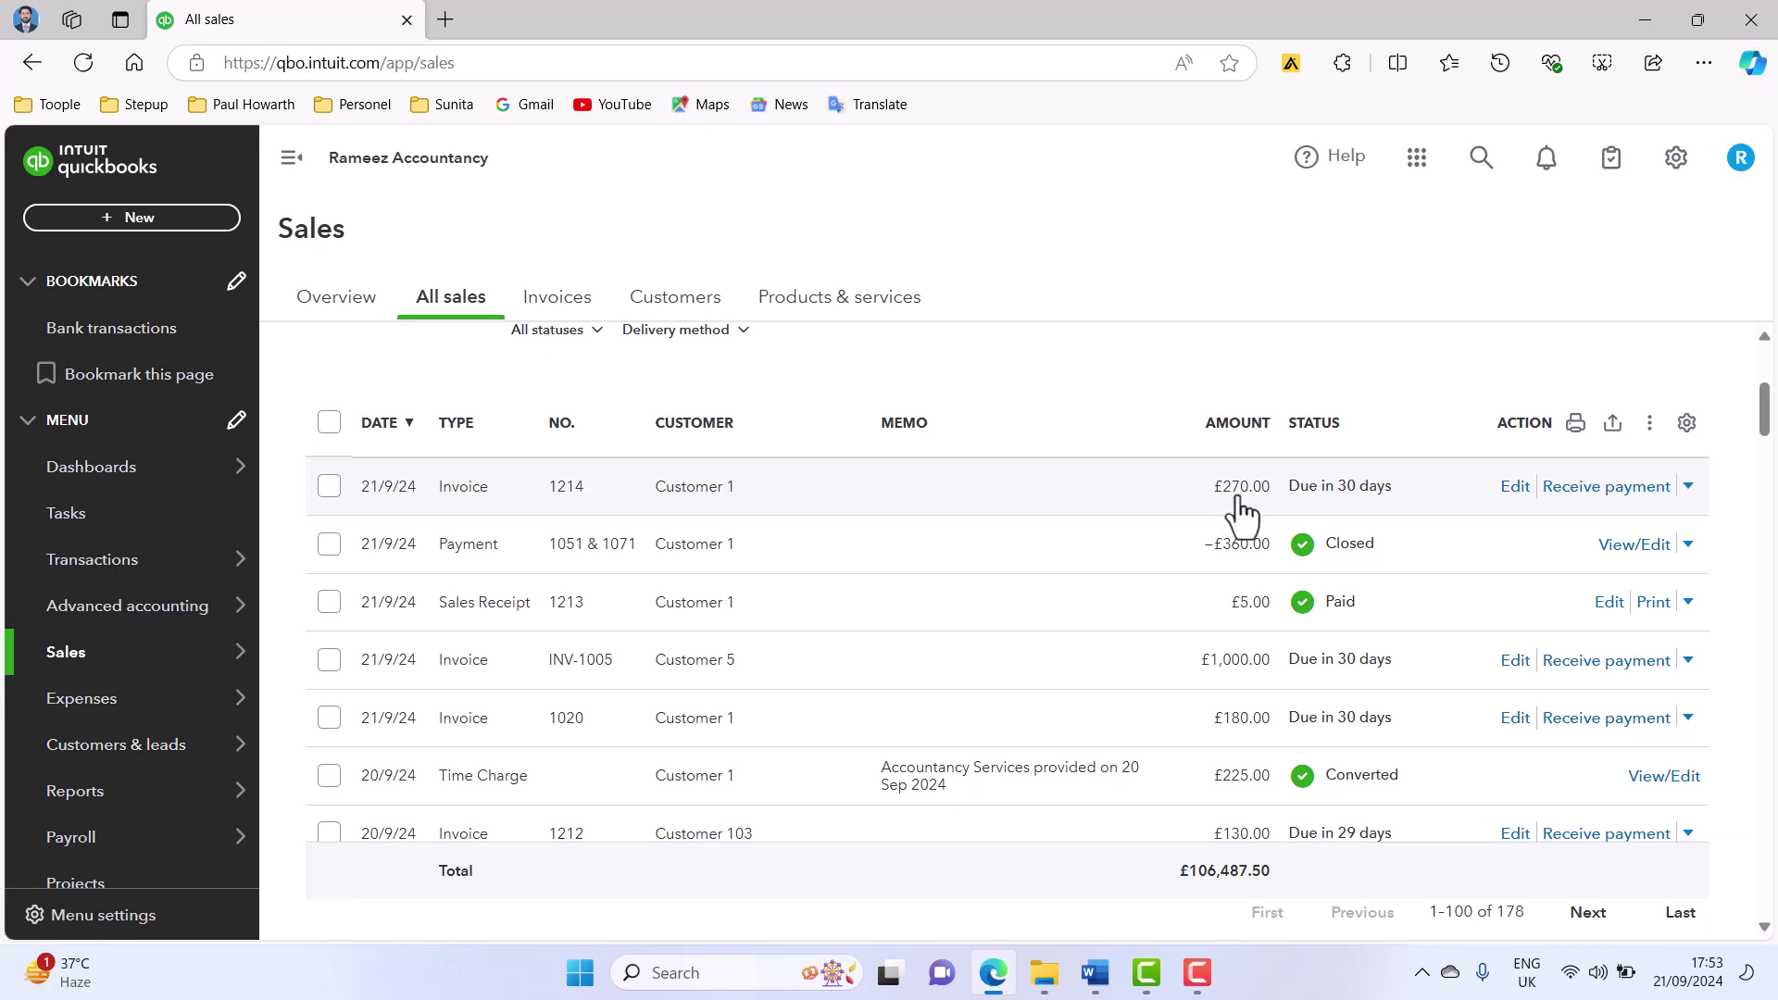
- Switch to the Account Receivable Cycle document in Word and highlight the Time Charge topic in yellow
click(1094, 974)
click(1039, 887)
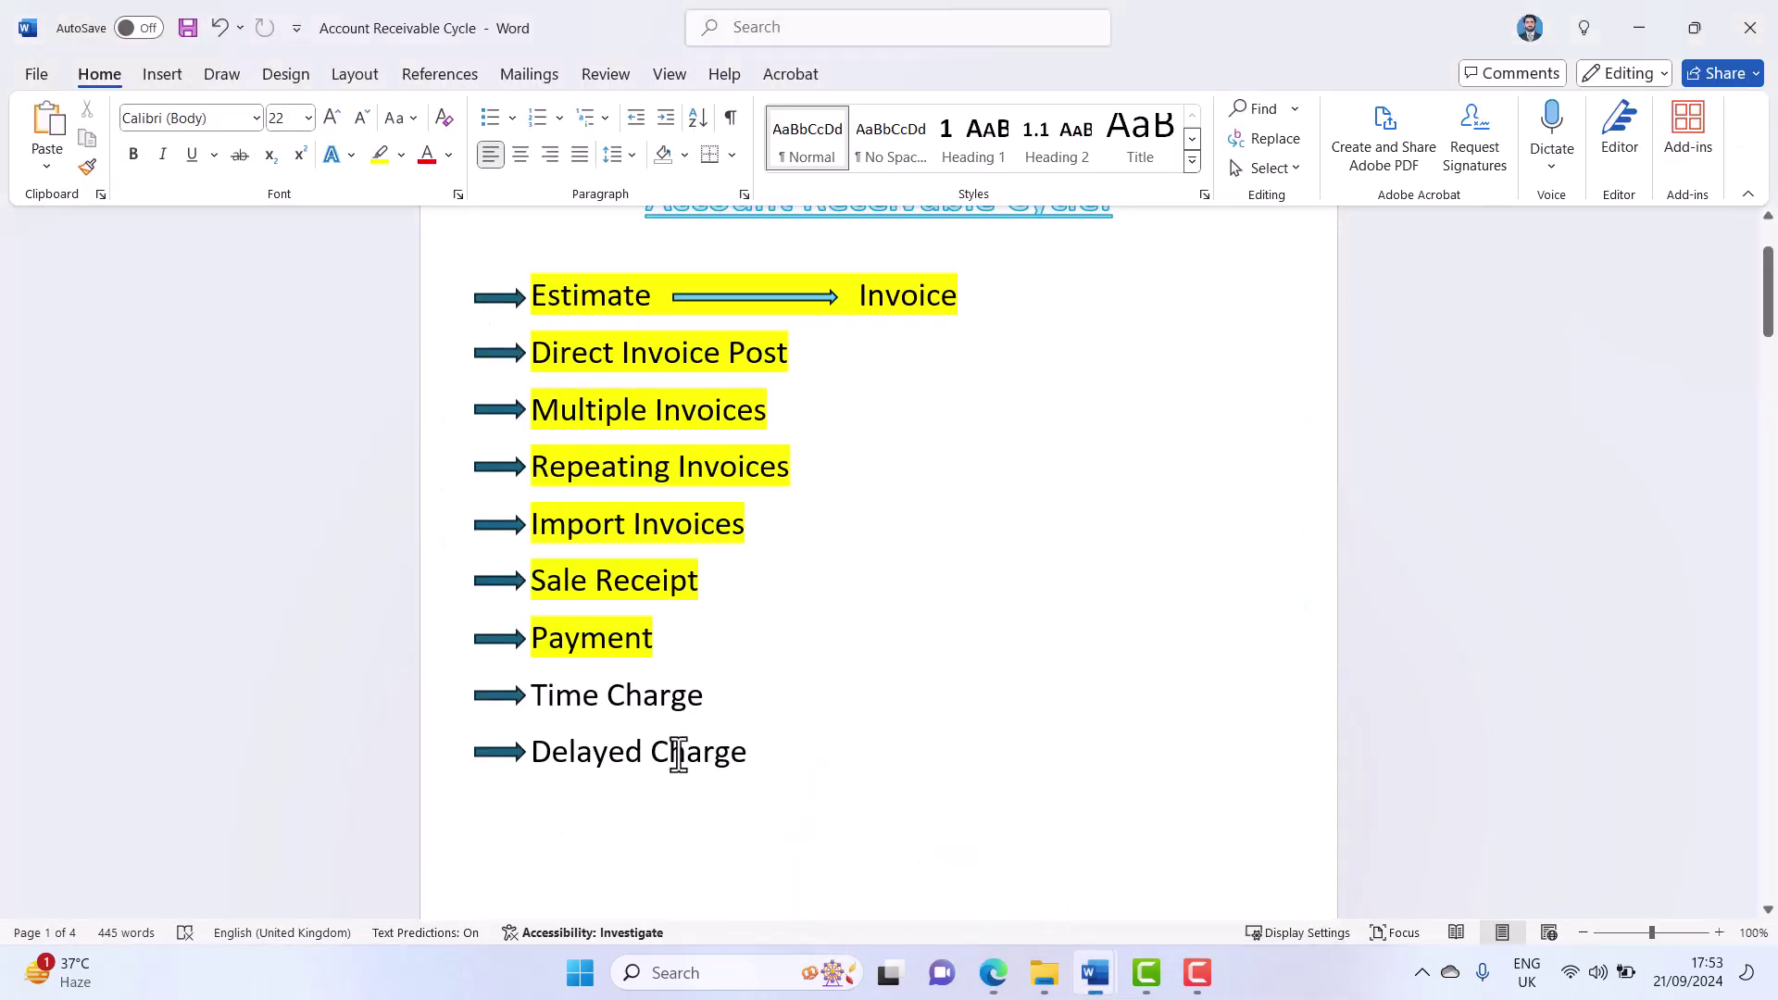
click(726, 696)
drag(713, 697, 540, 719)
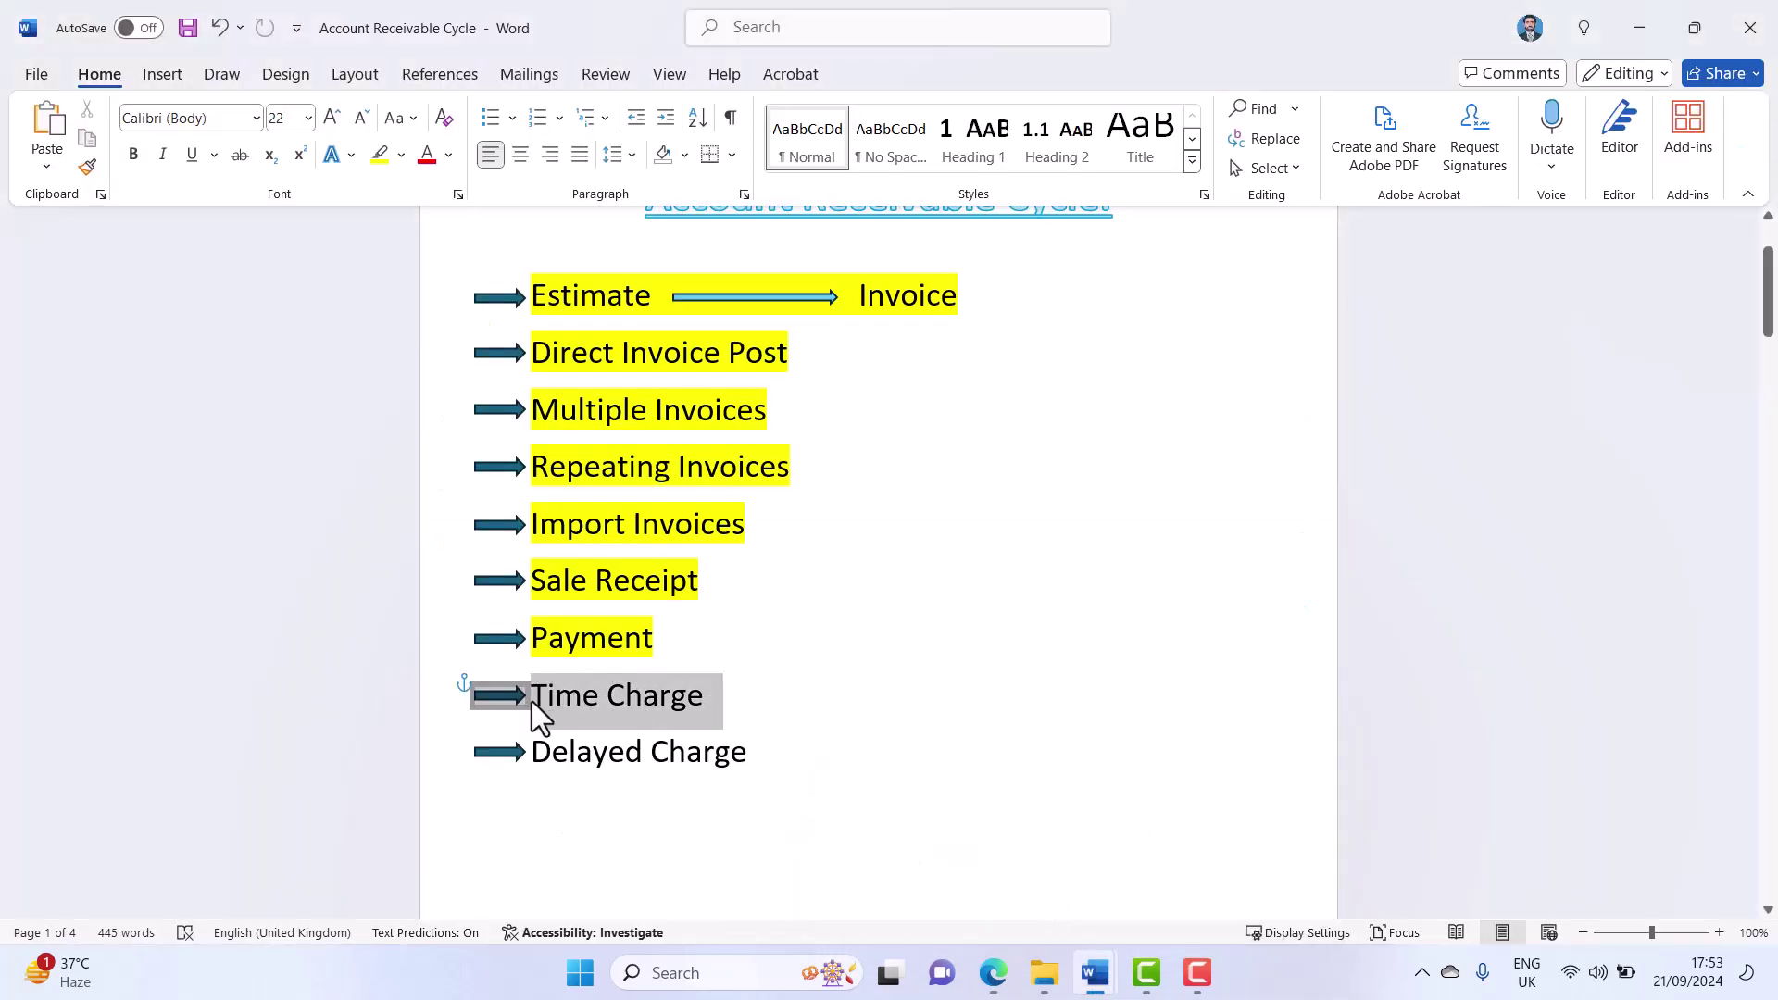
click(630, 660)
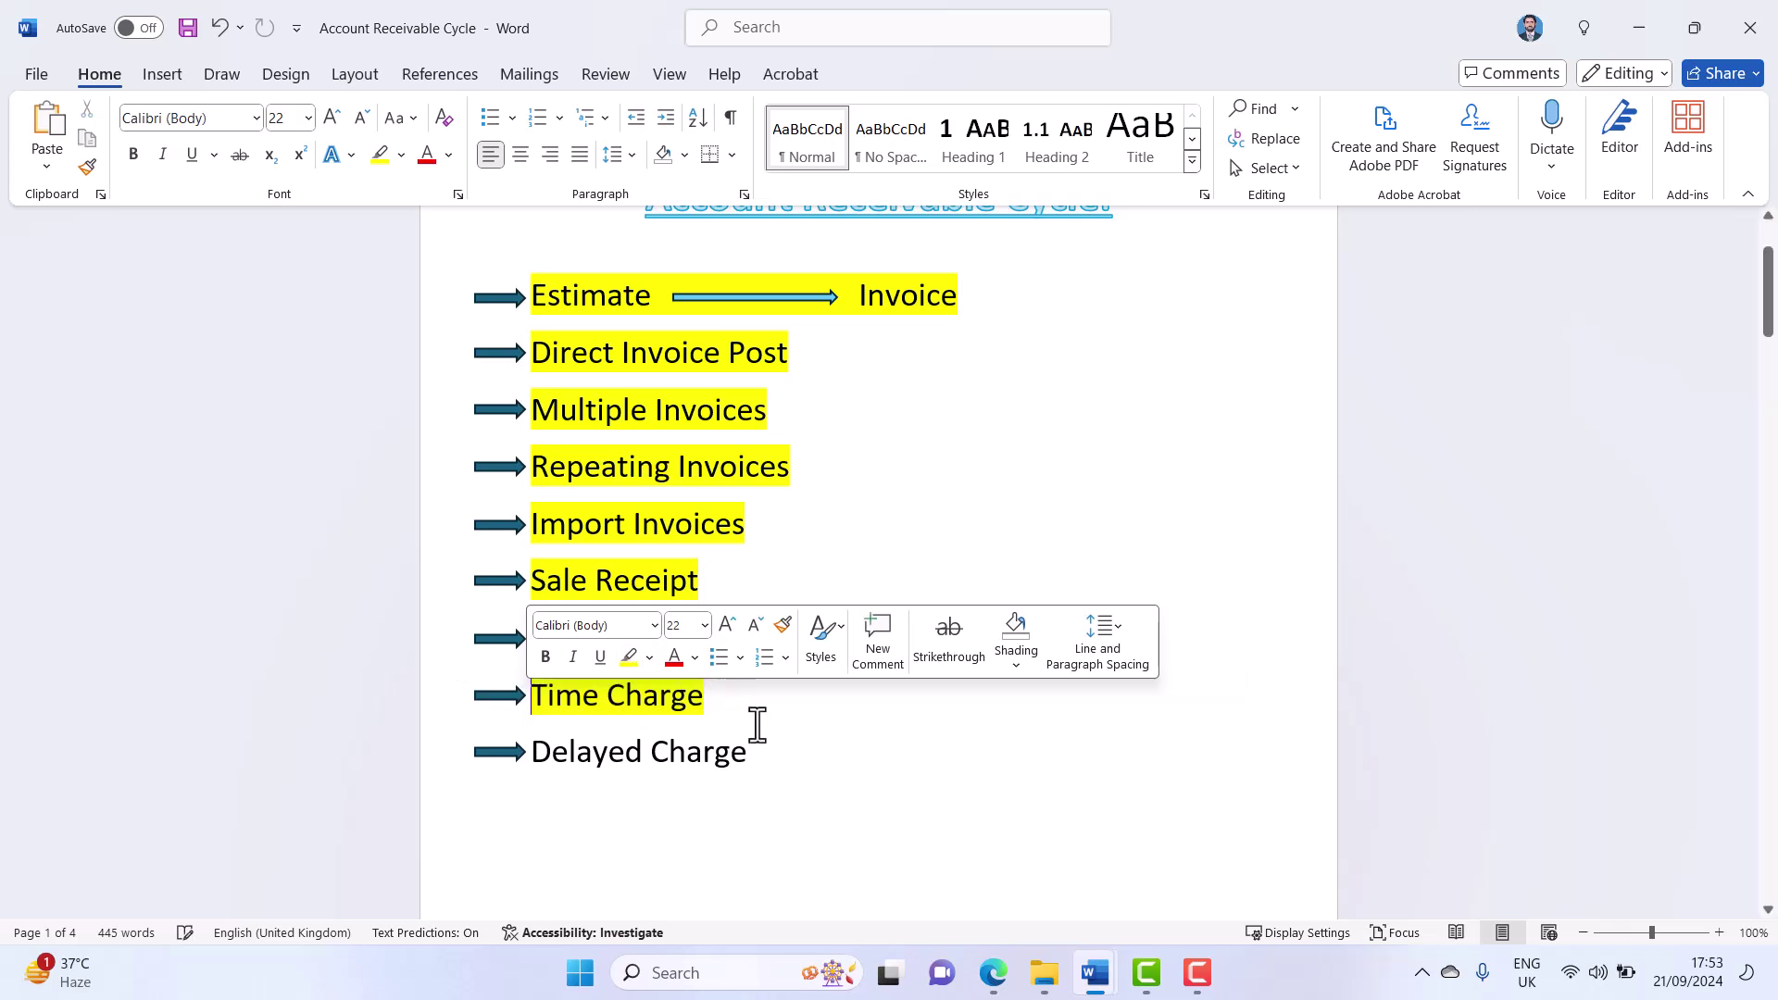
click(785, 752)
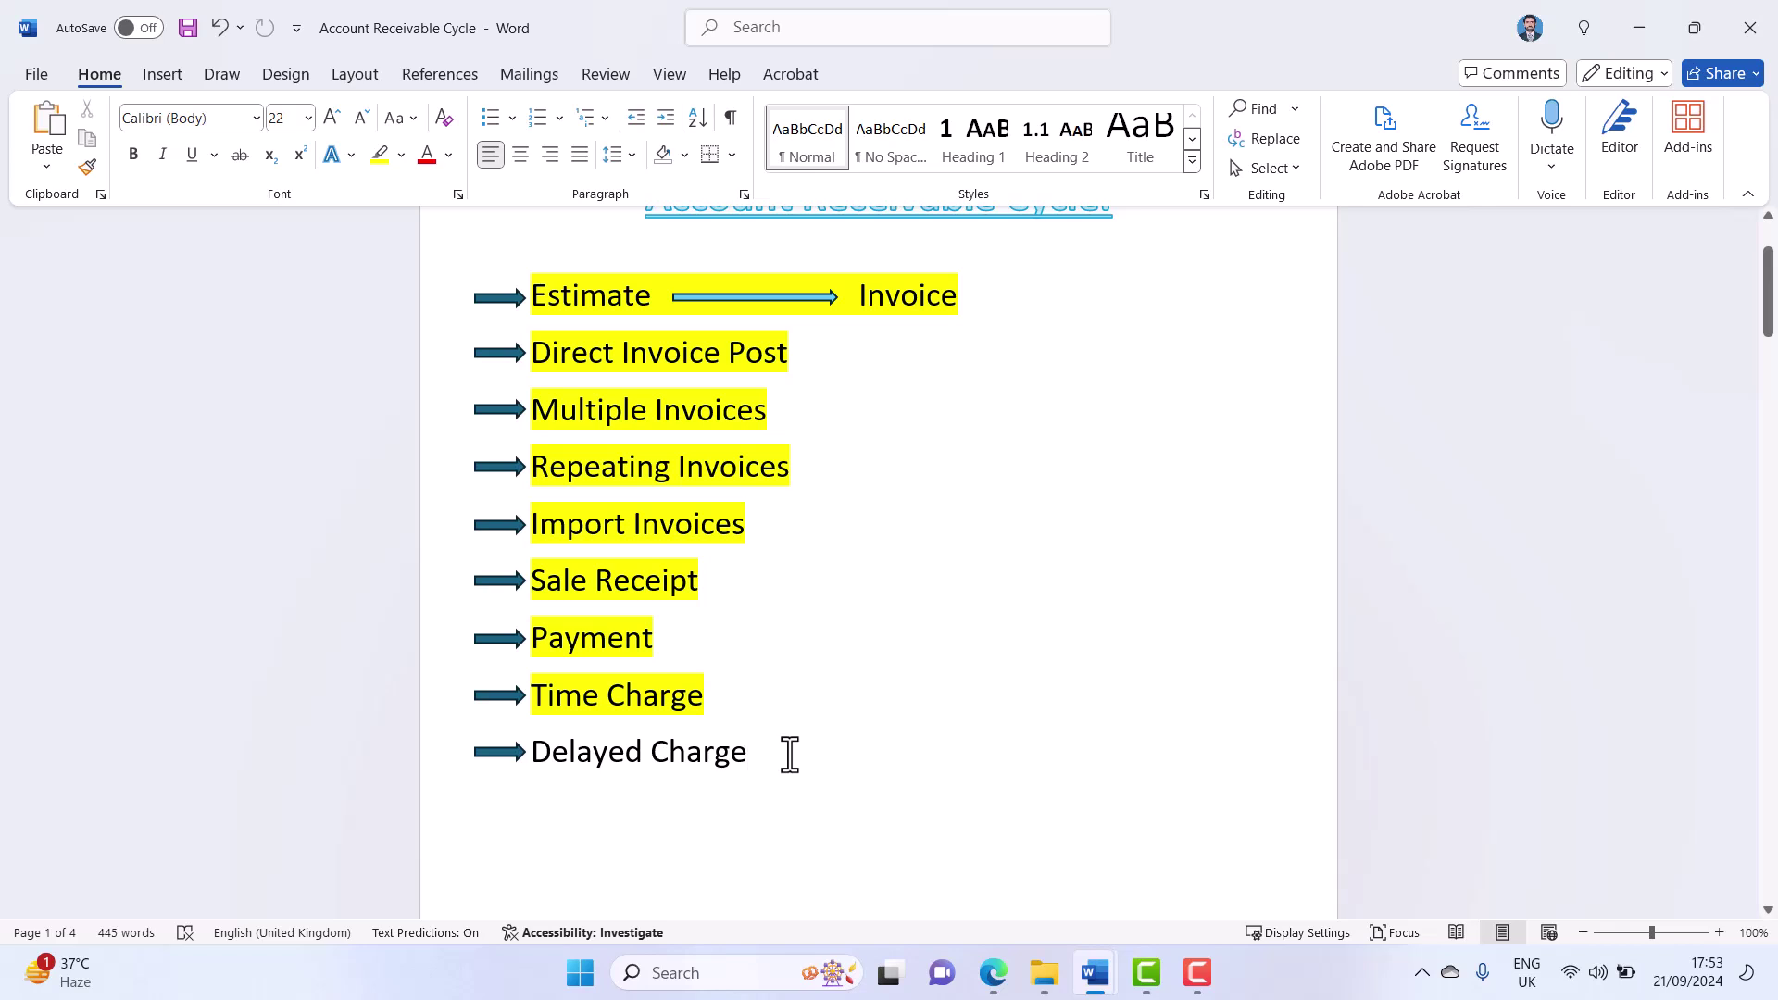
- Read the Delayed Charge section of the document, covering when to use this option instead of a direct invoice
scroll(994, 737, up, 2)
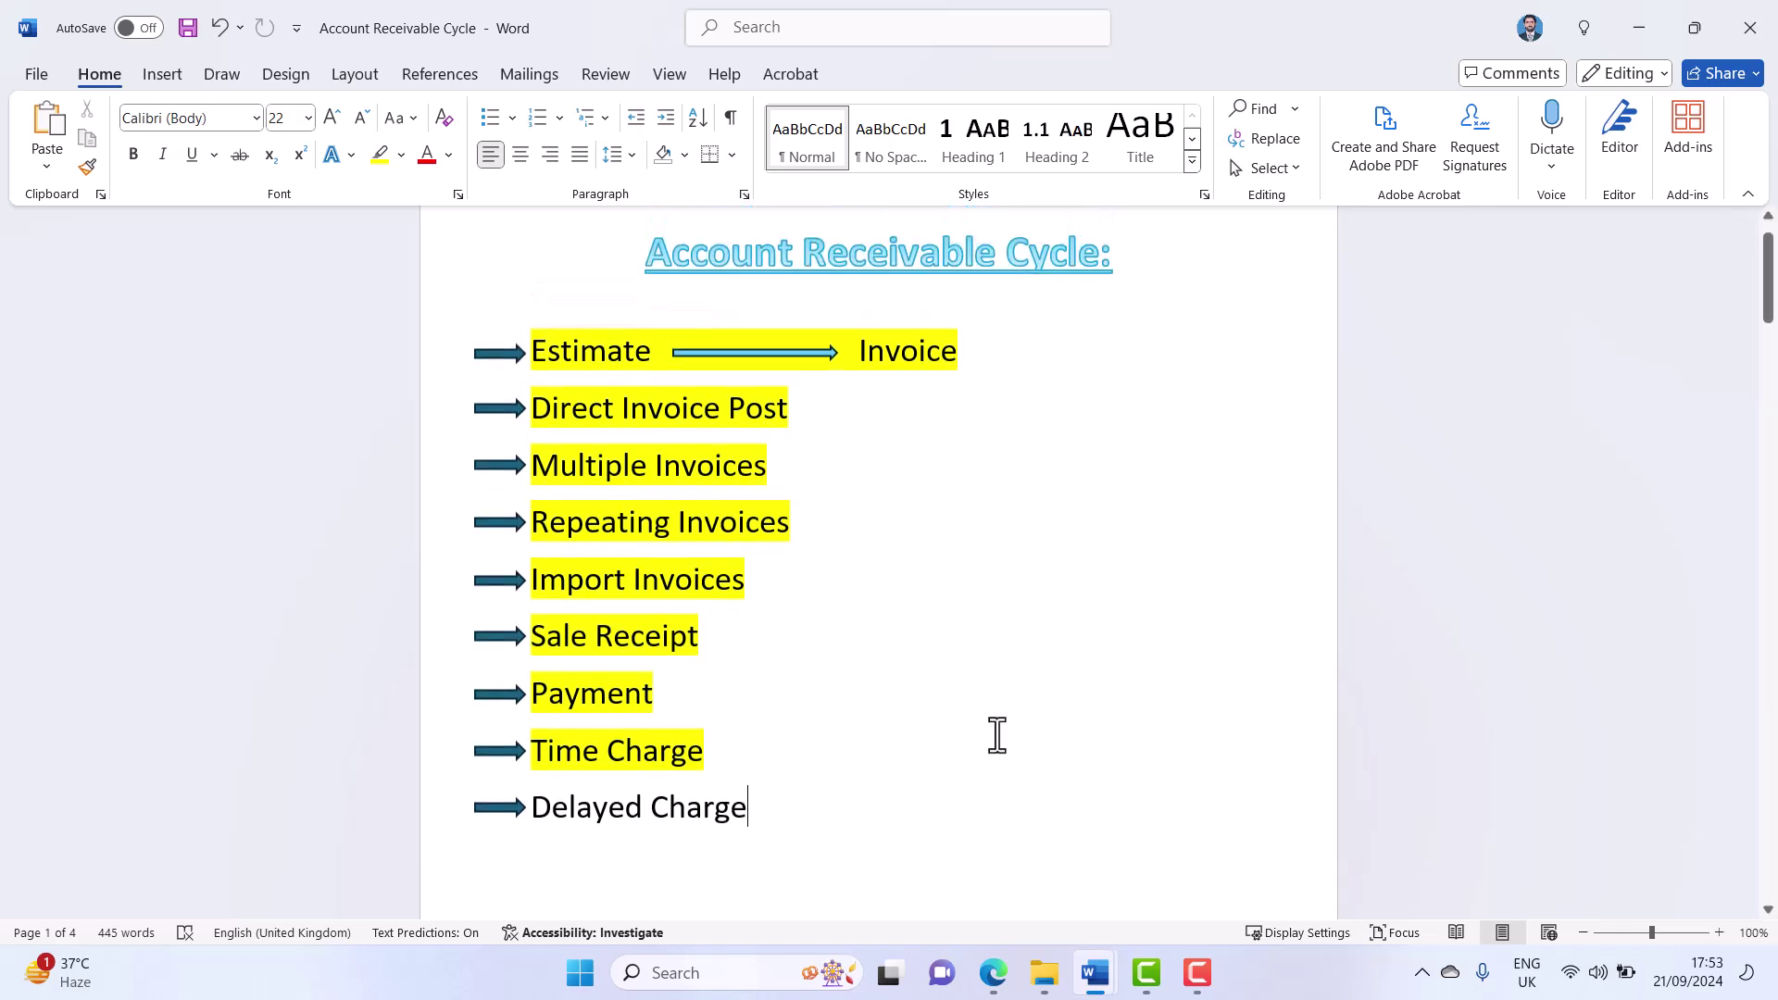
scroll(997, 736, down, 1)
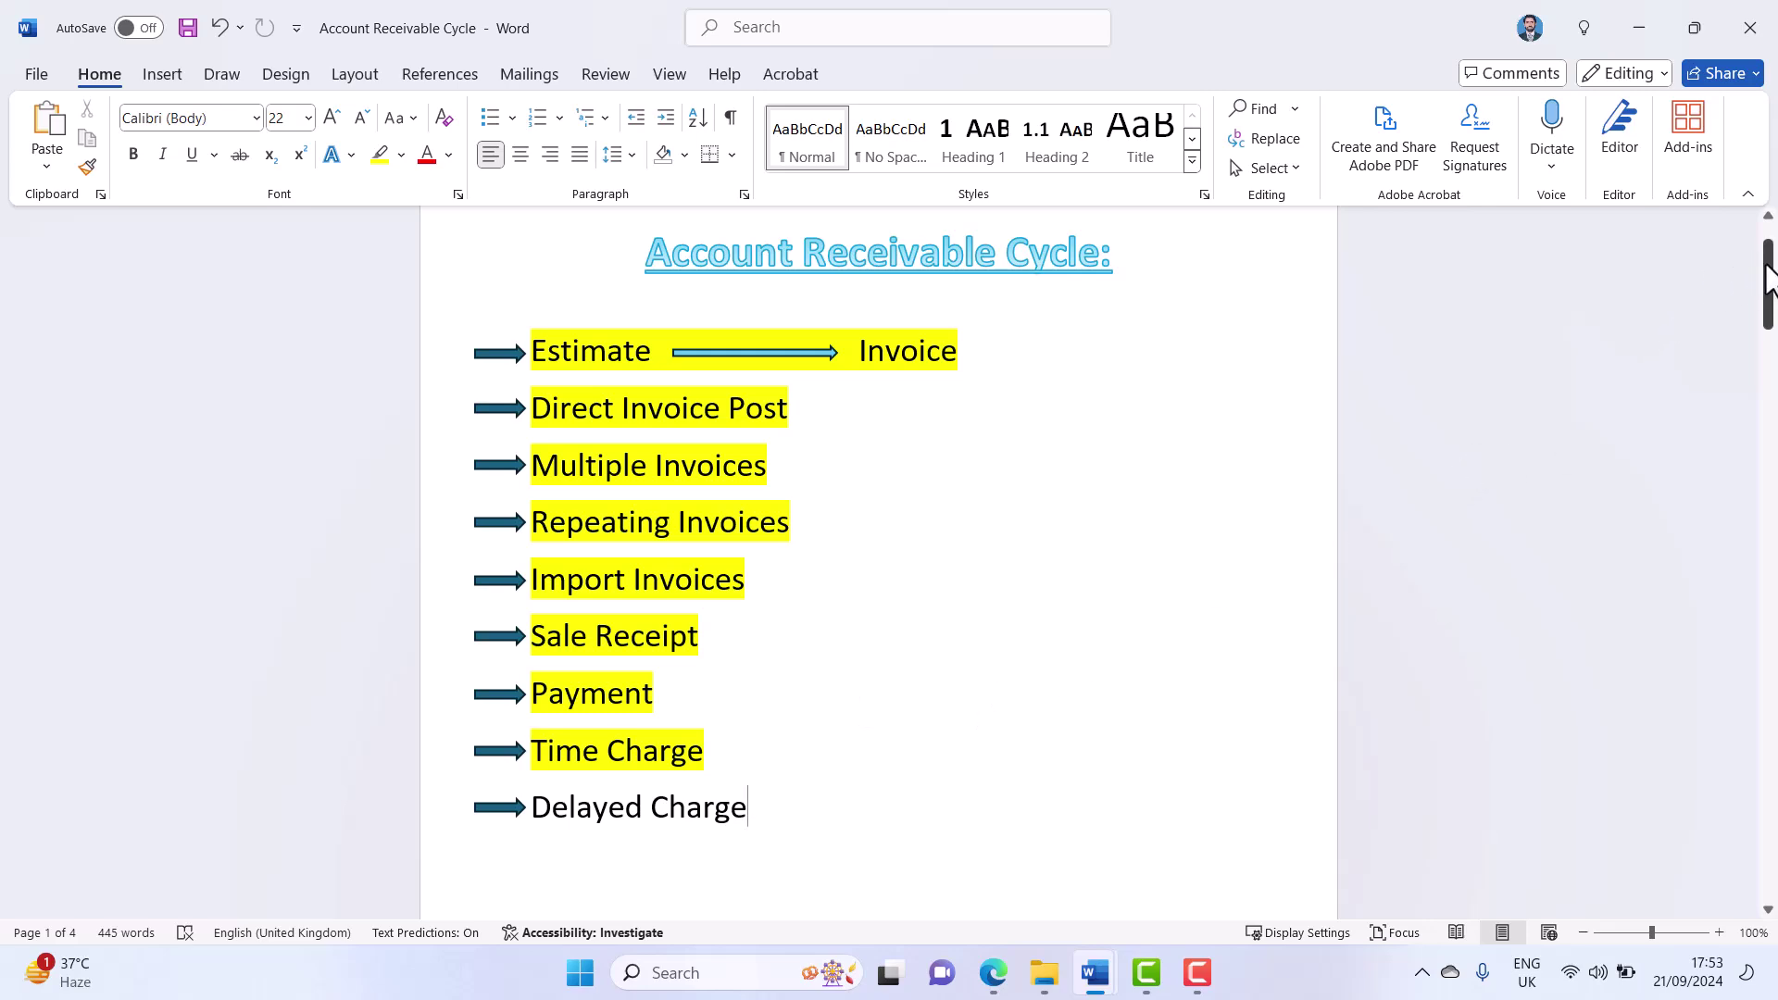
drag(1757, 271, 1762, 608)
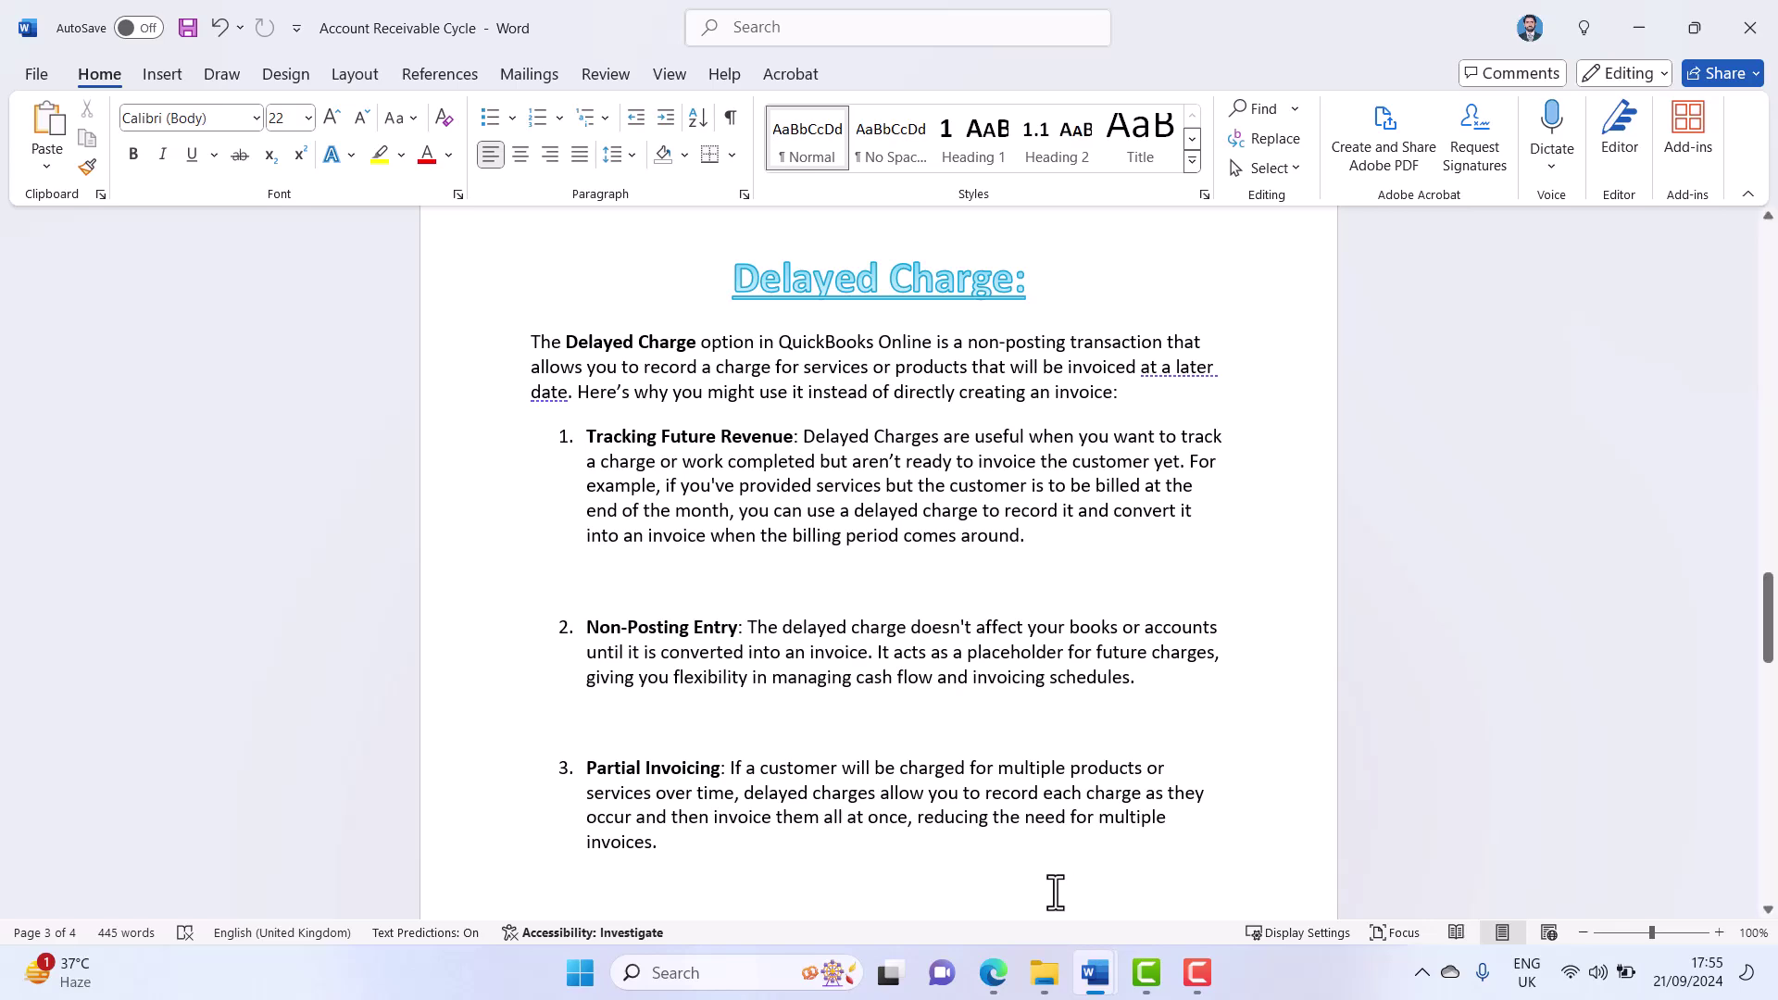
- Switch back to QuickBooks Online and start a new delayed charge for Customer 1
click(992, 973)
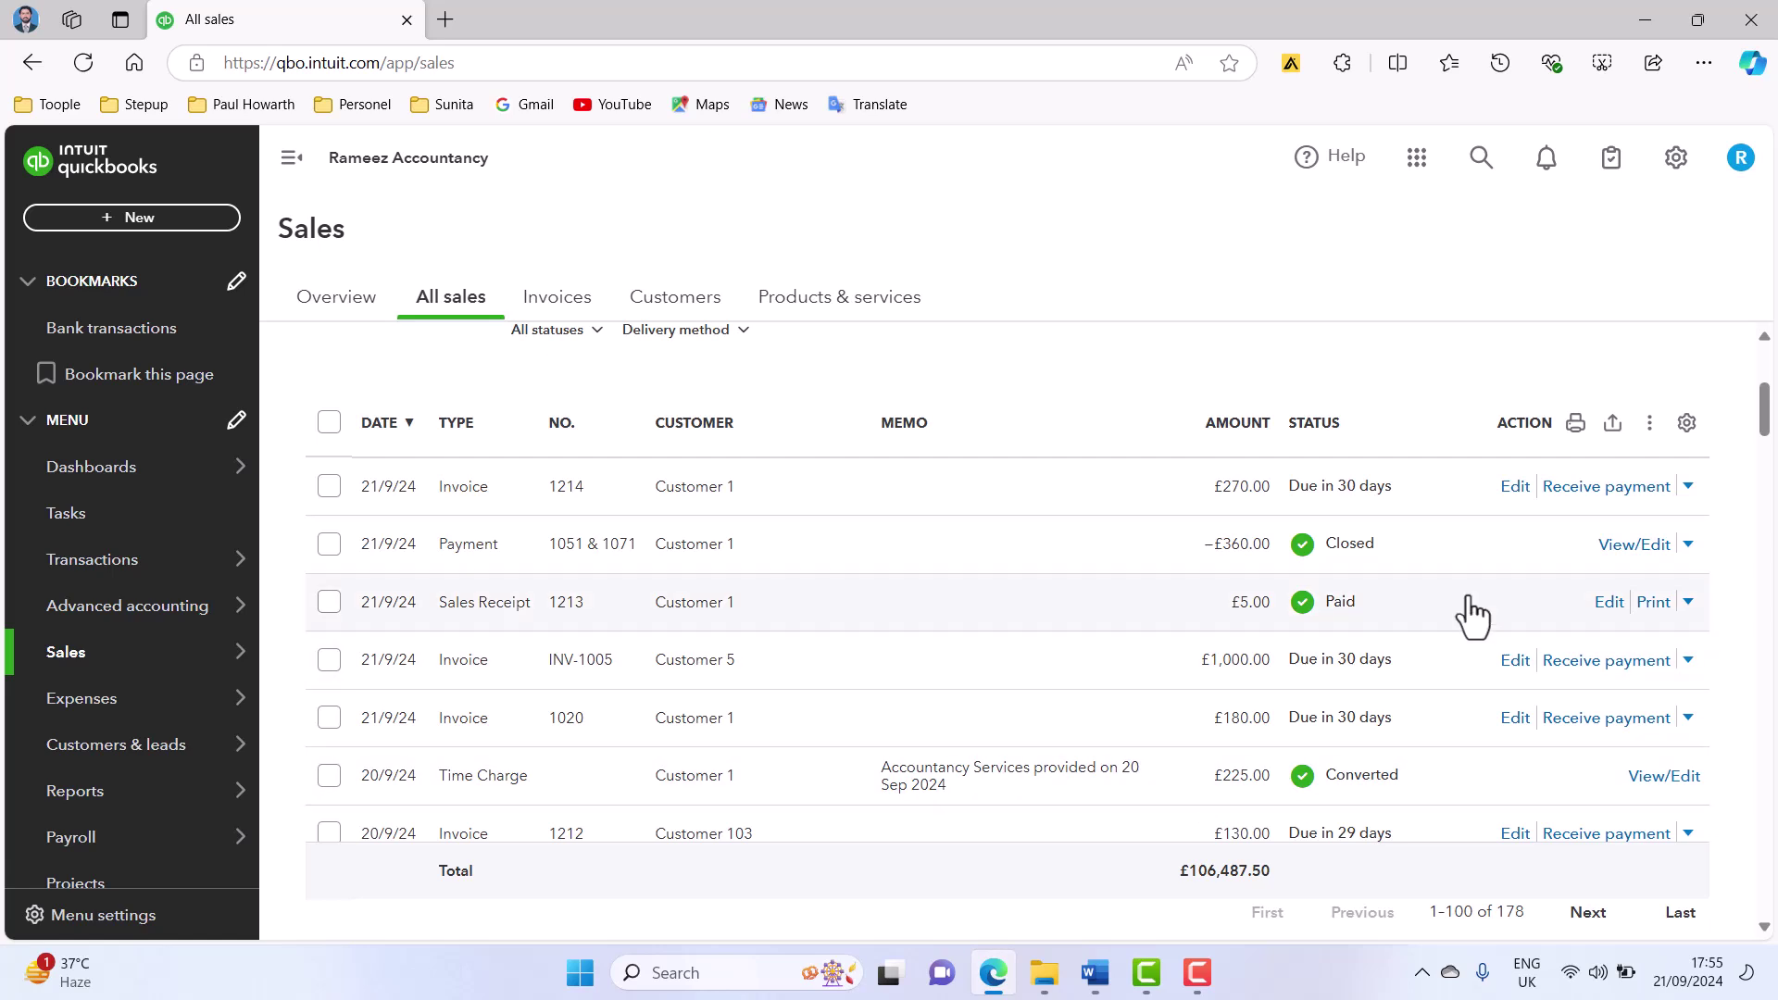
scroll(1547, 605, up, 3)
click(1699, 518)
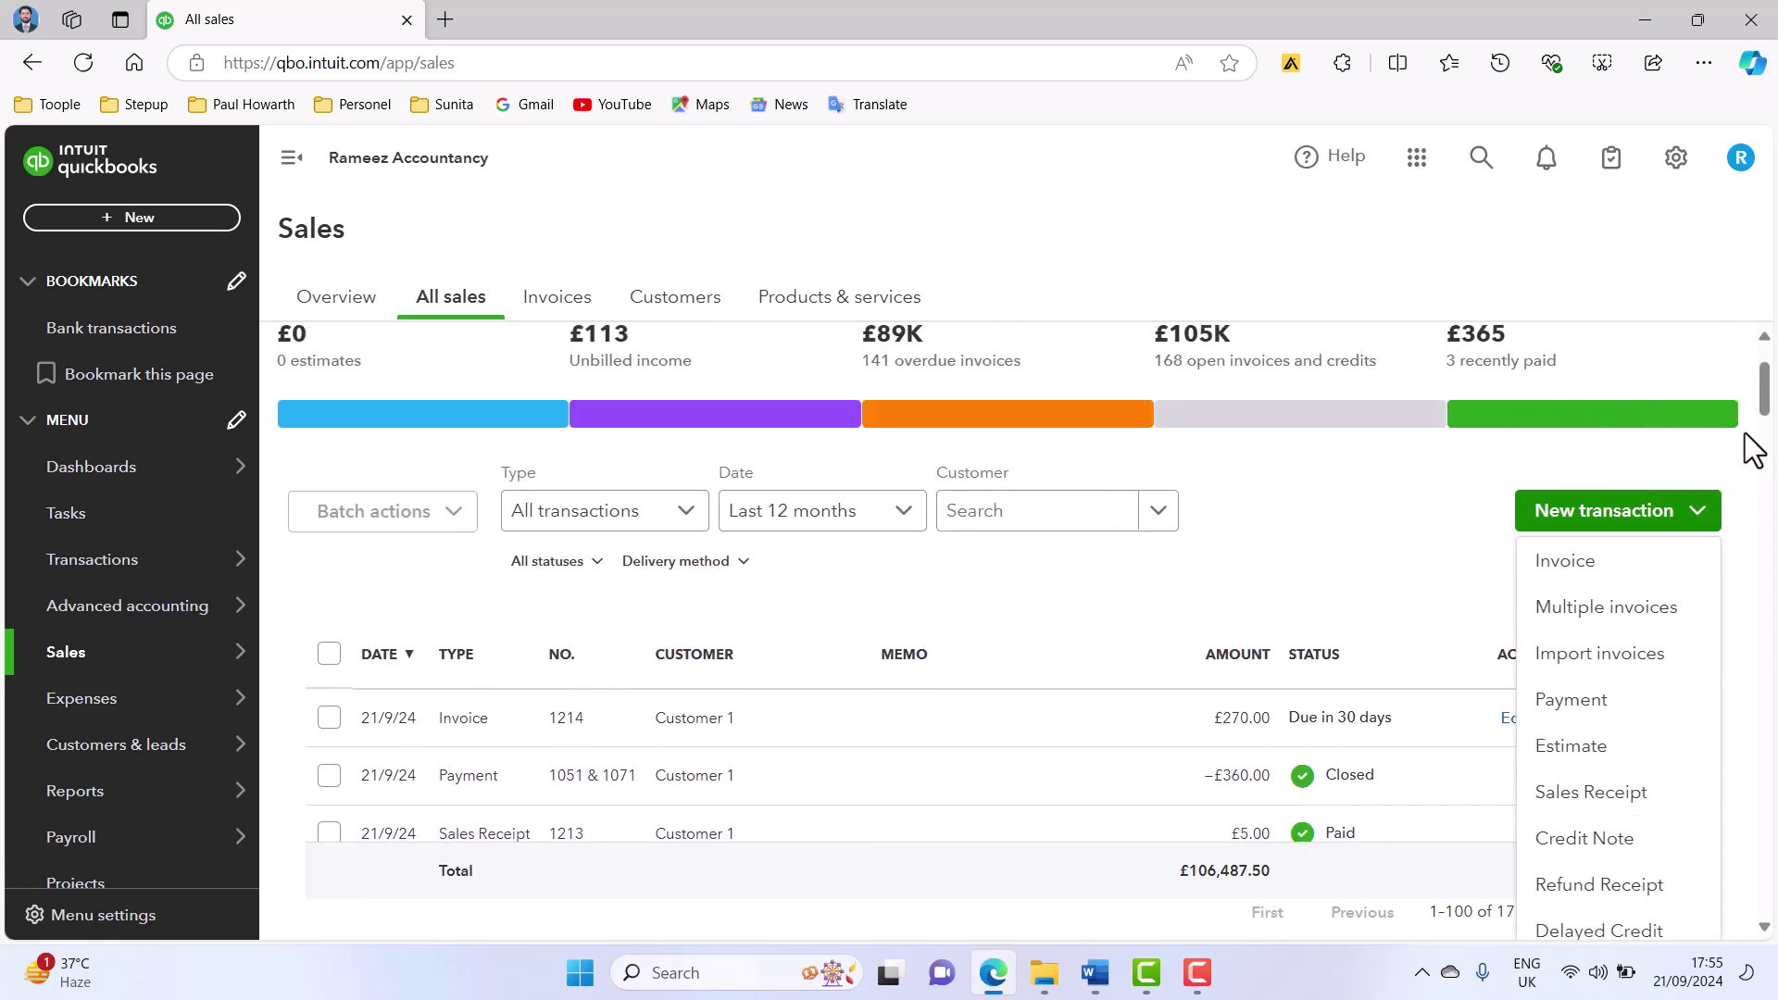
drag(1763, 407, 1767, 441)
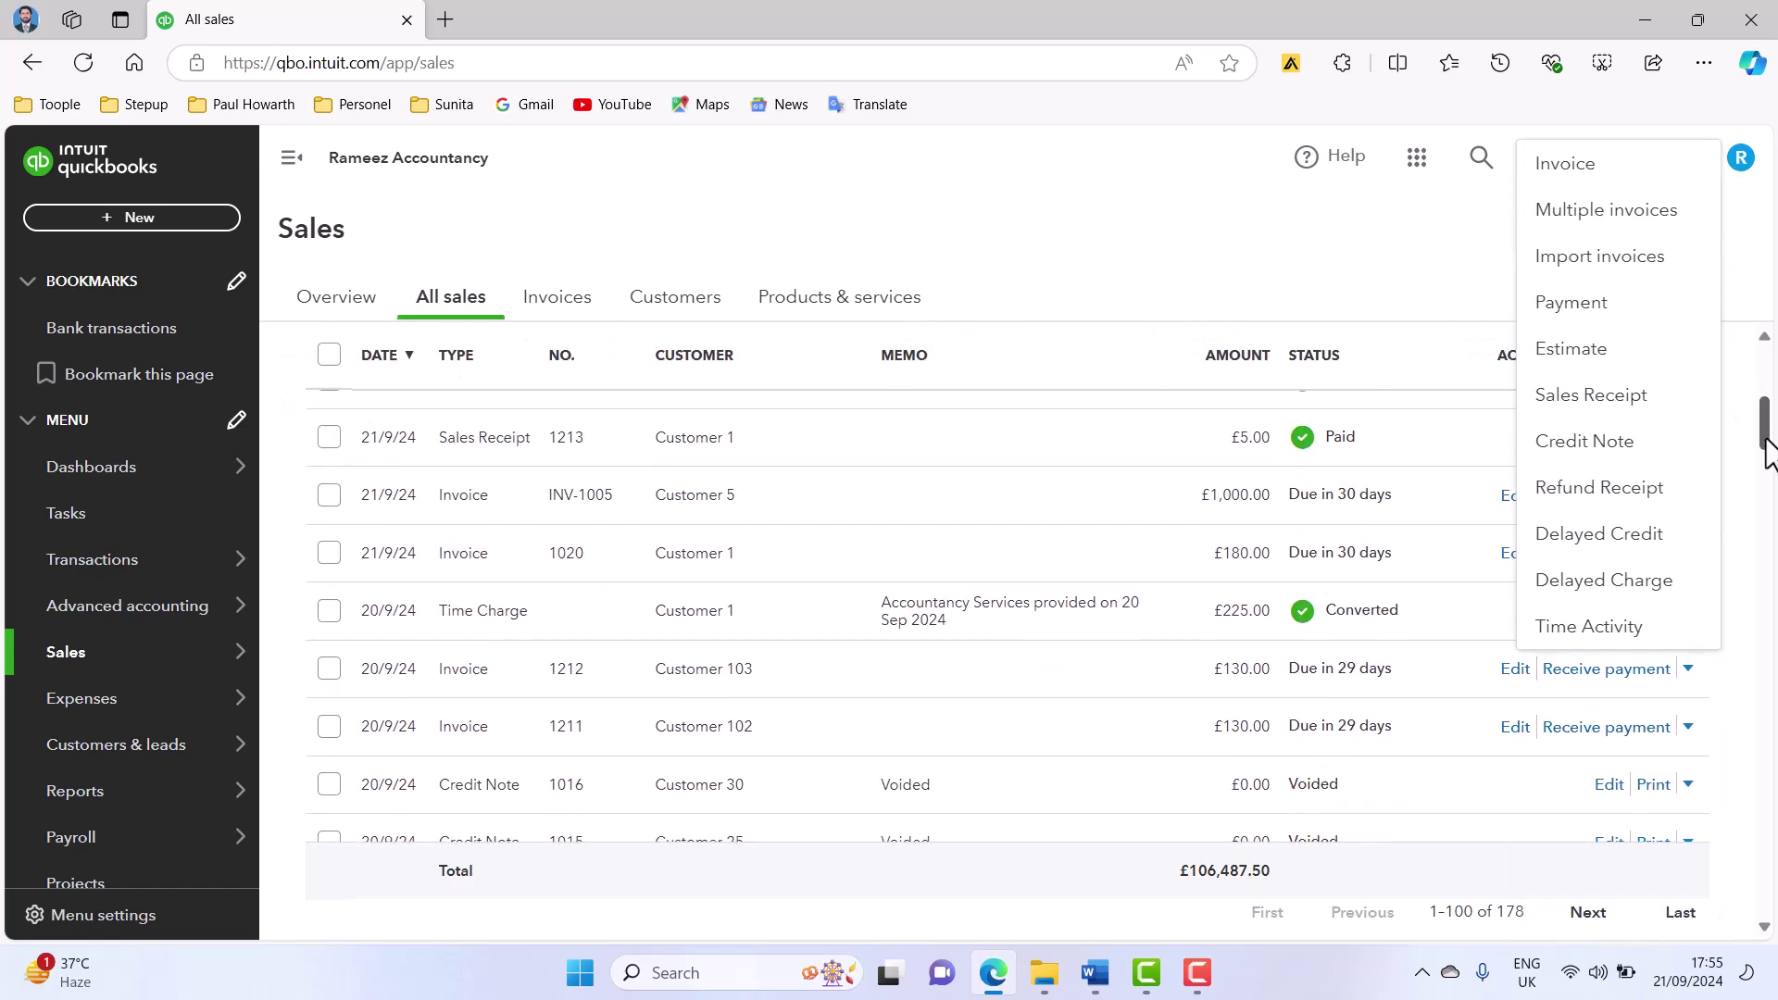
scroll(1706, 435, up, 1)
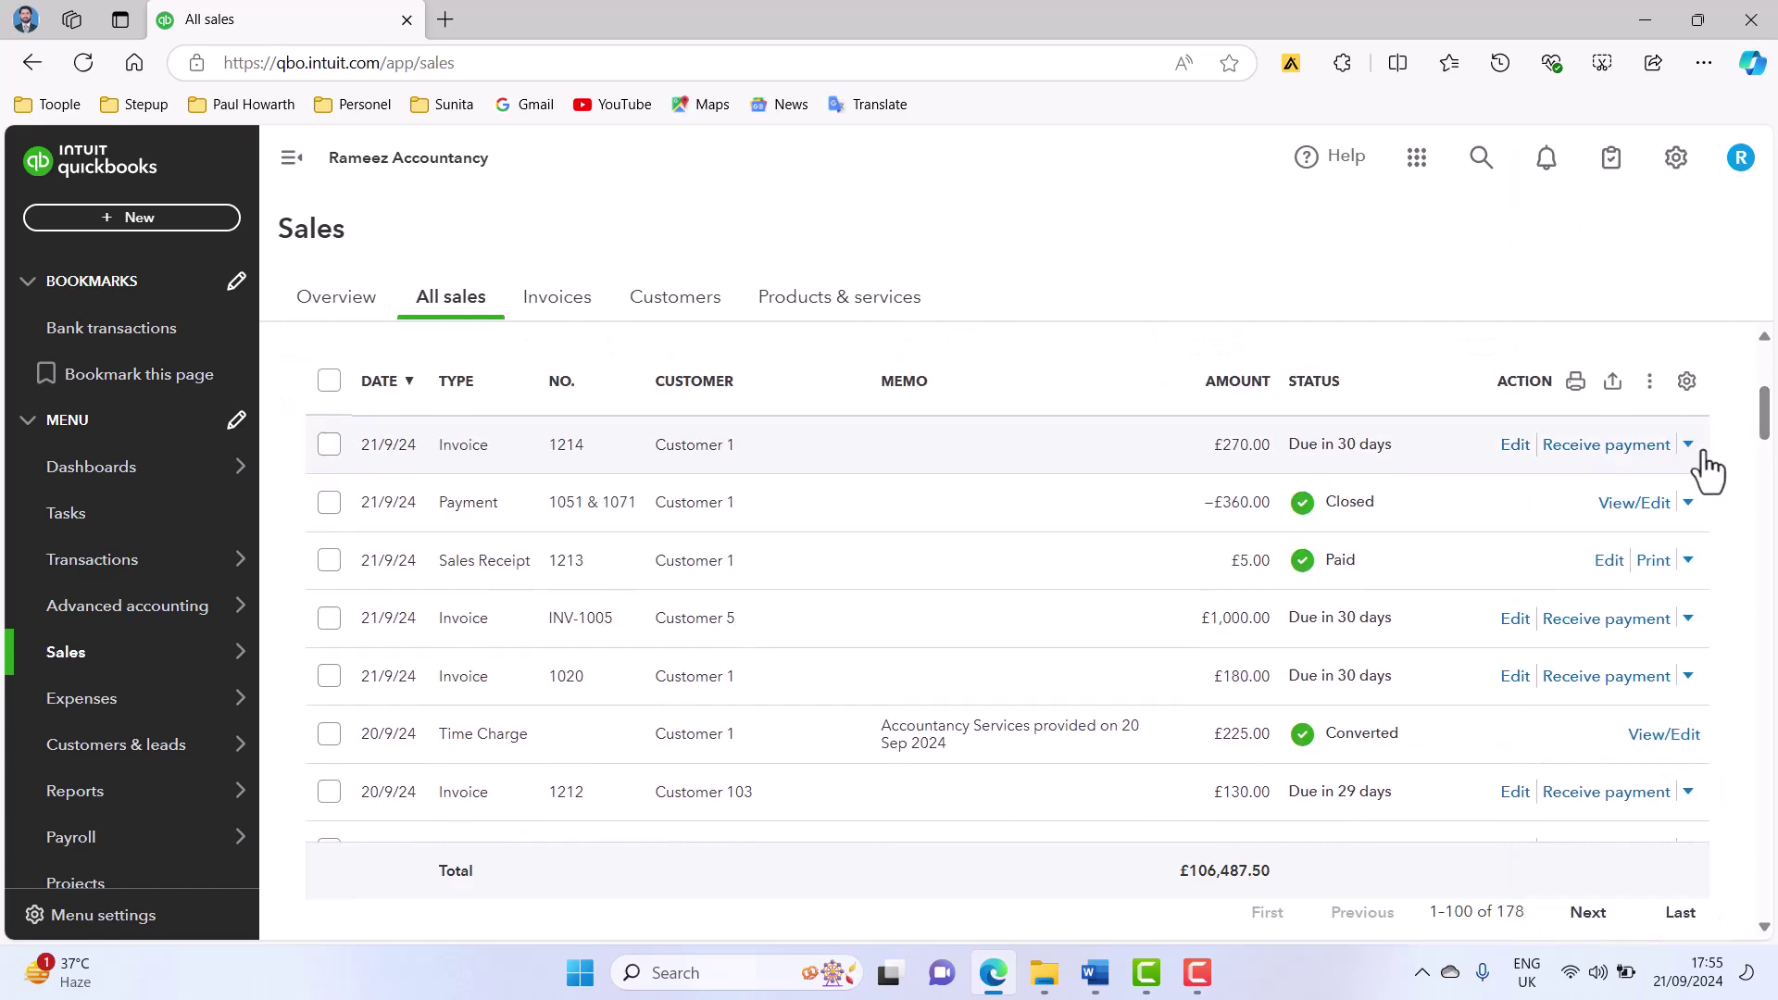
scroll(1707, 463, up, 1)
click(1705, 364)
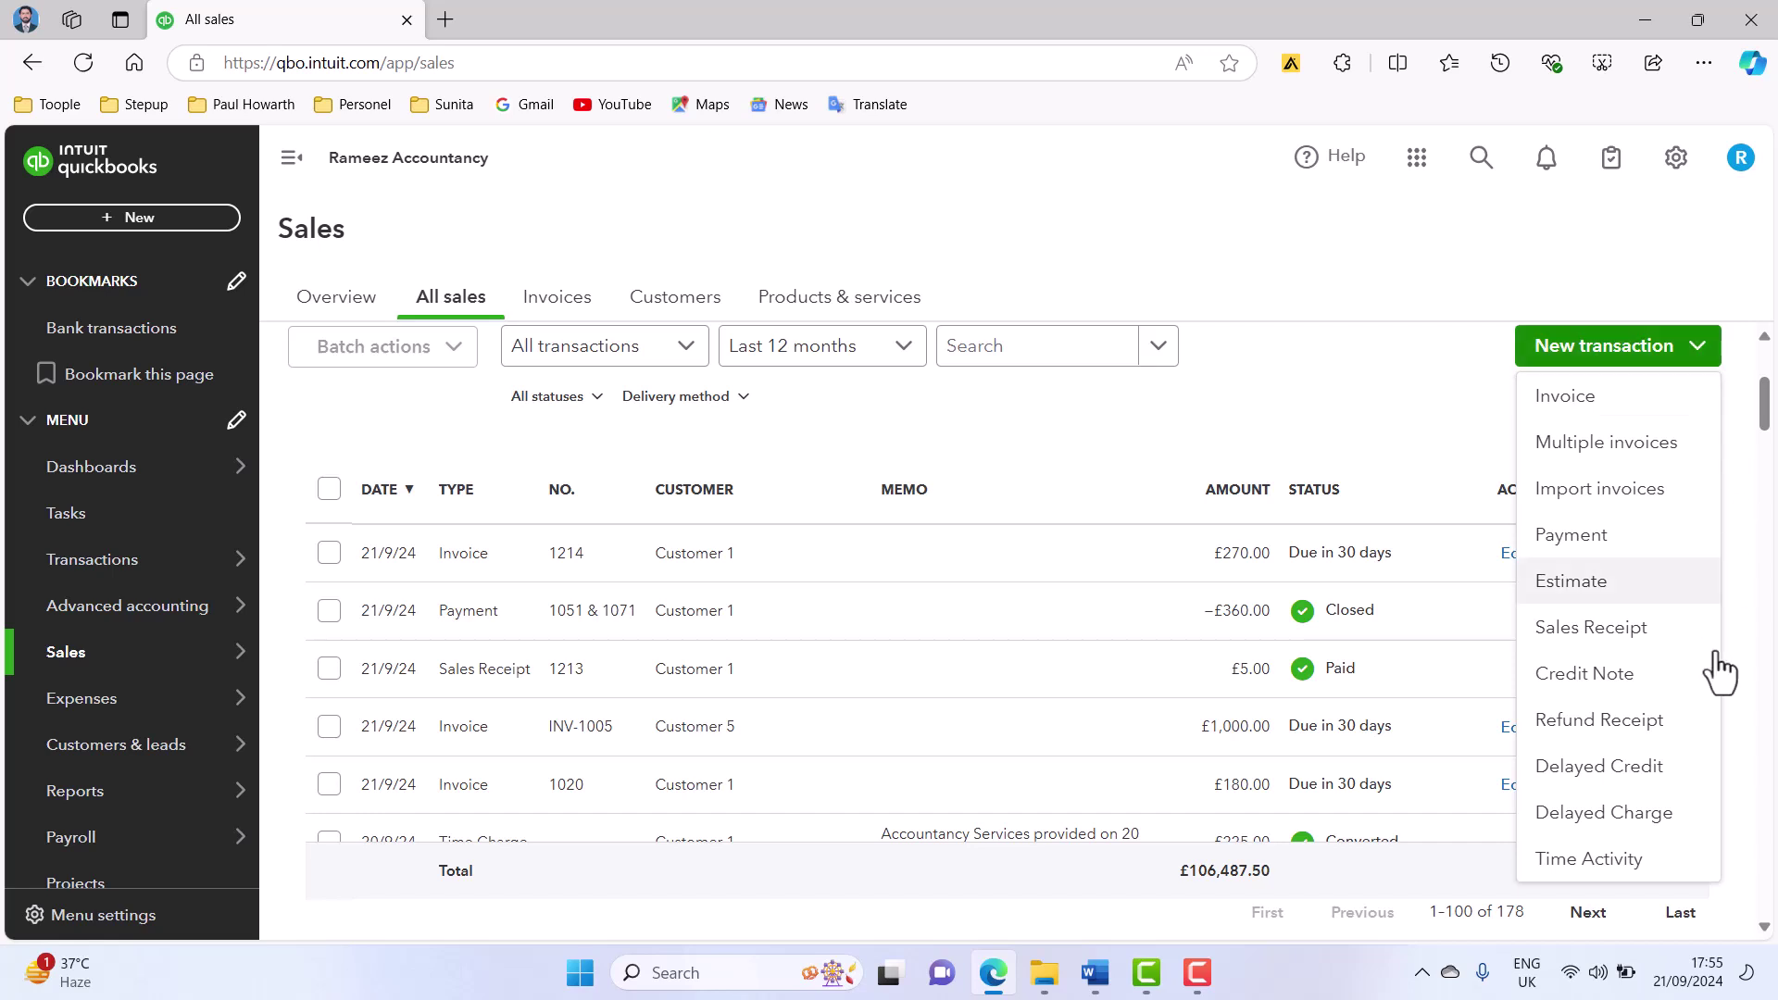
click(1604, 831)
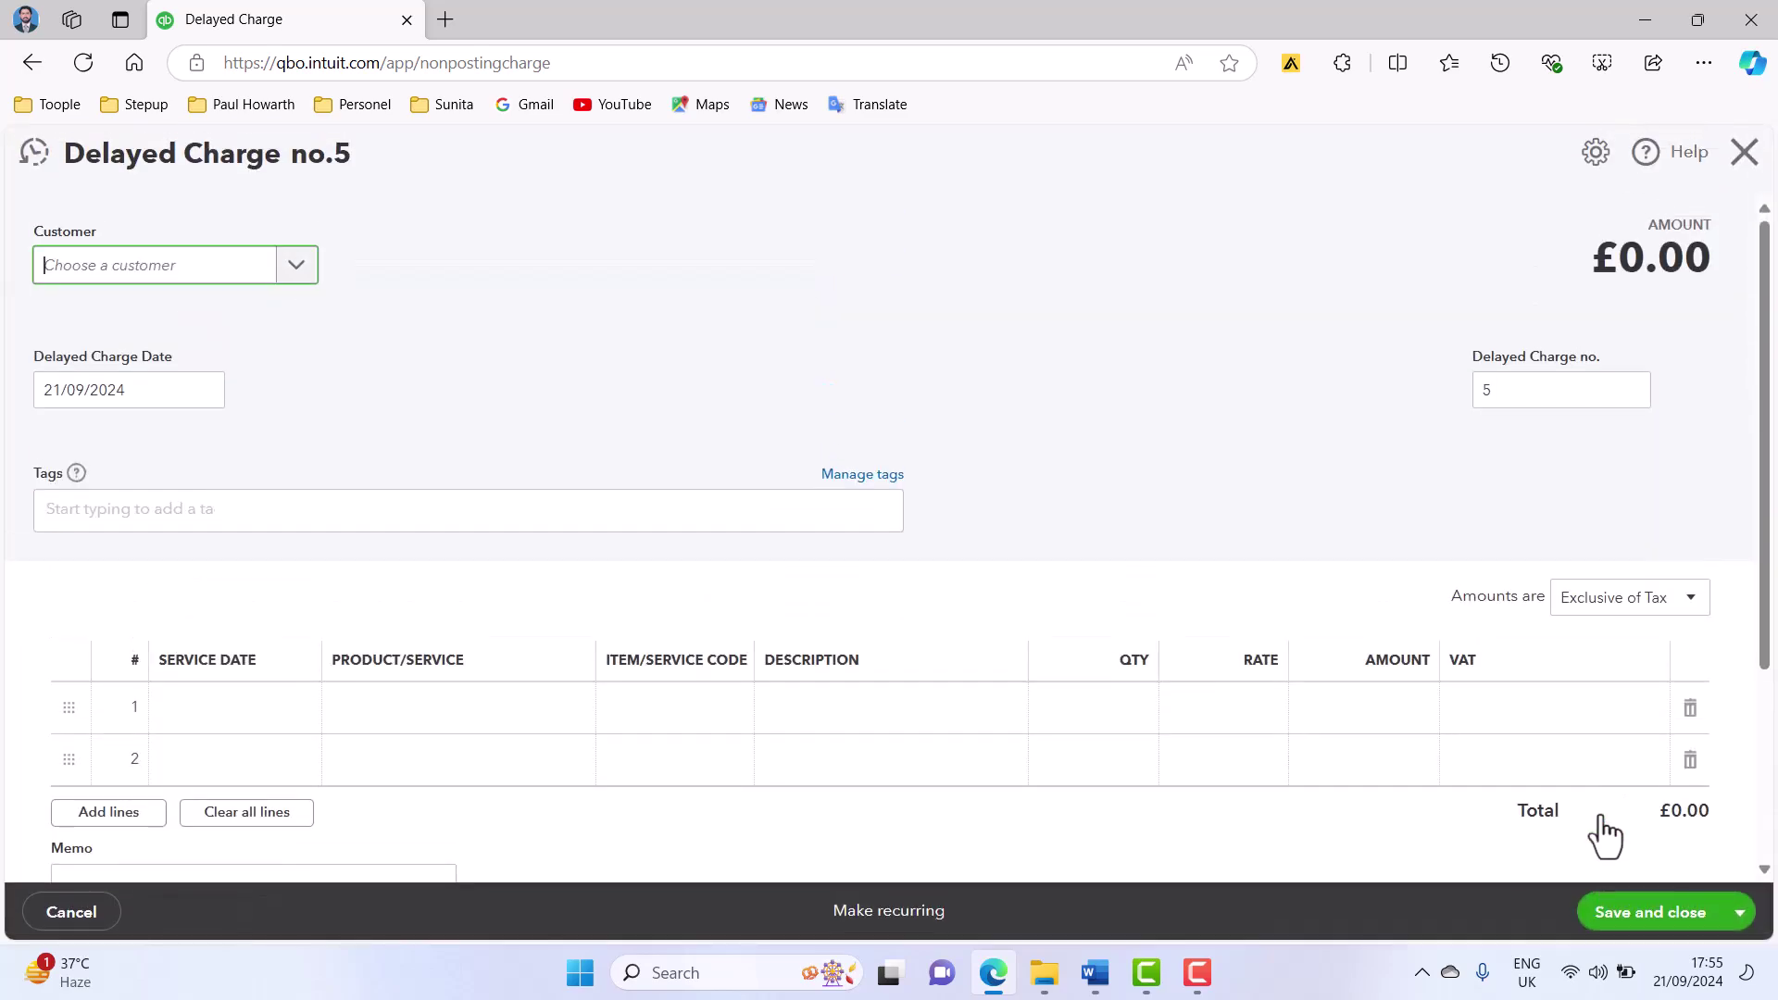
click(298, 269)
click(185, 361)
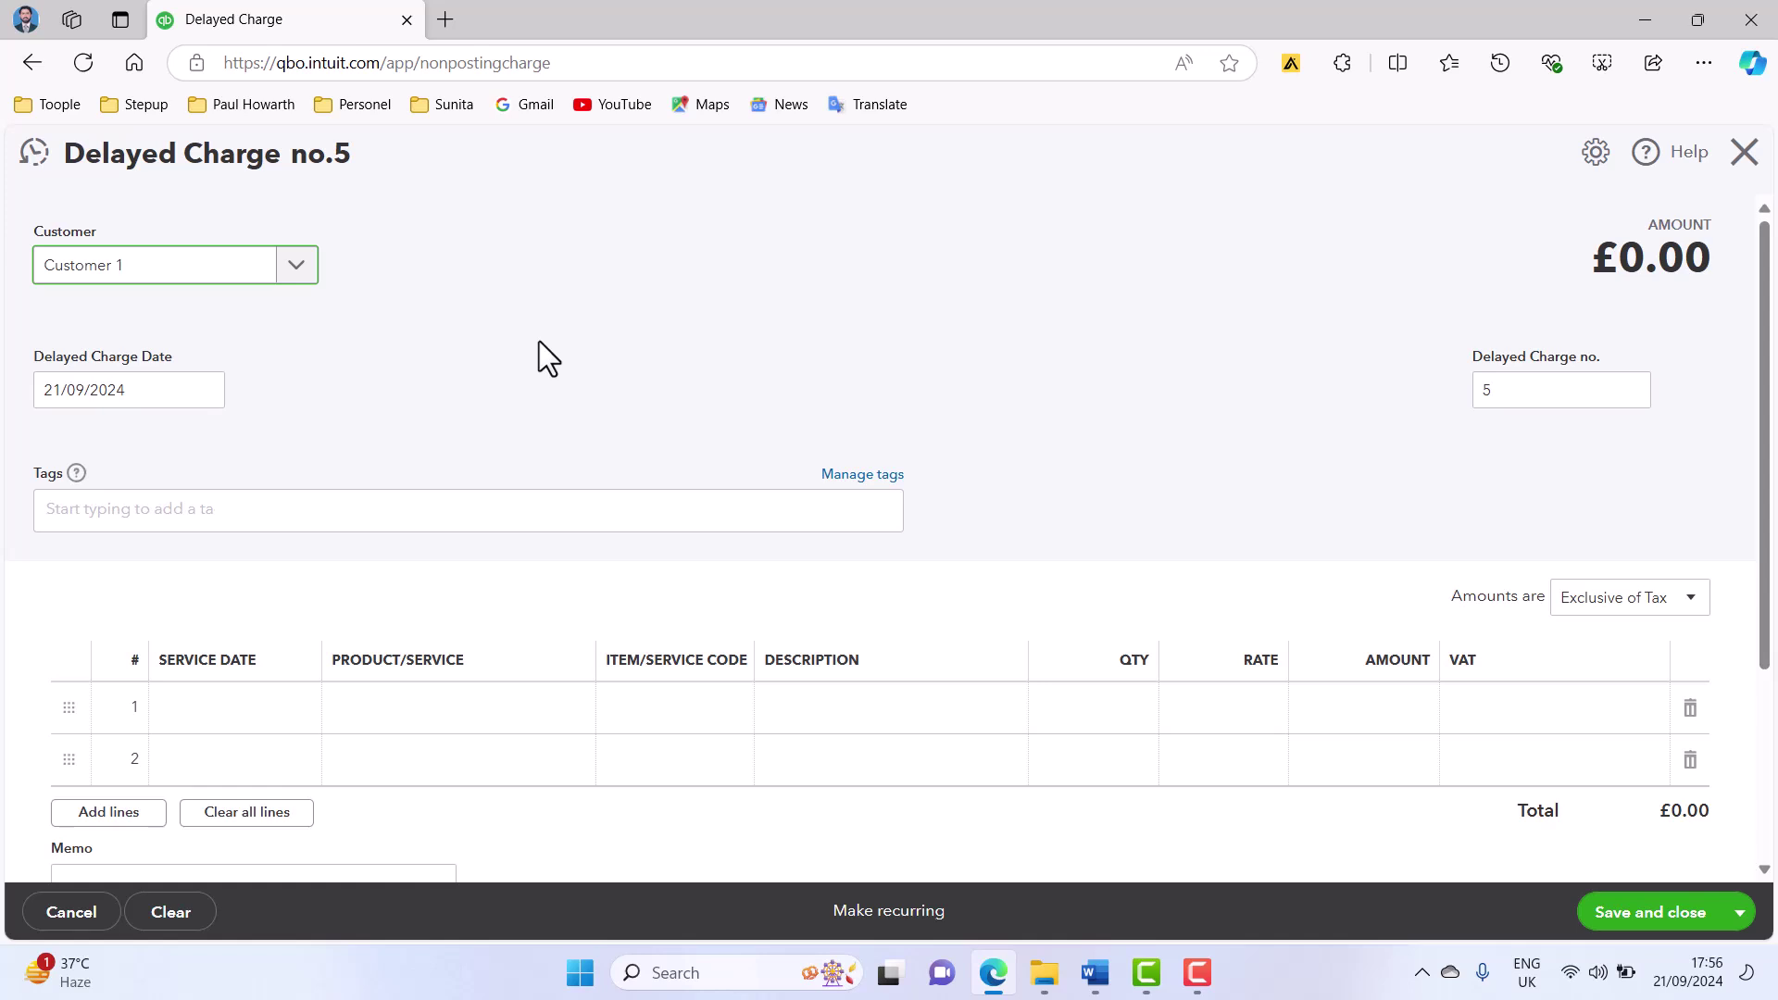
- Choose Services as the product/service on the delayed charge's first line
click(484, 719)
click(565, 711)
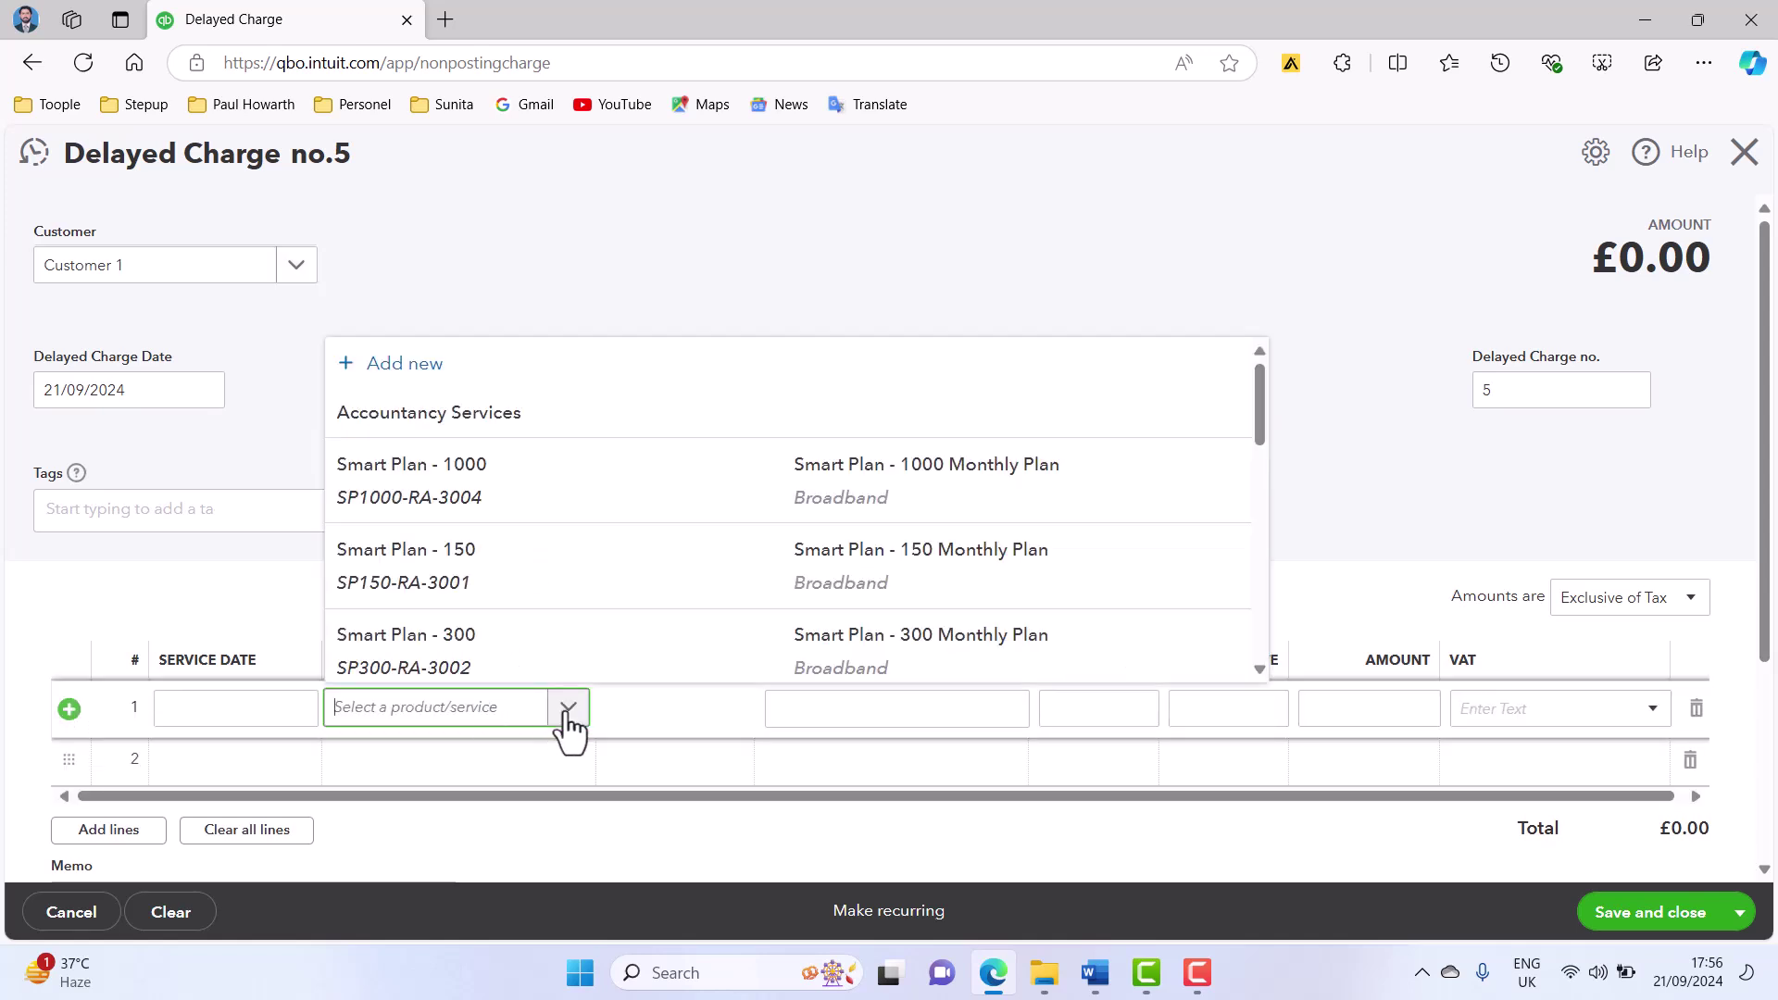
scroll(560, 587, down, 3)
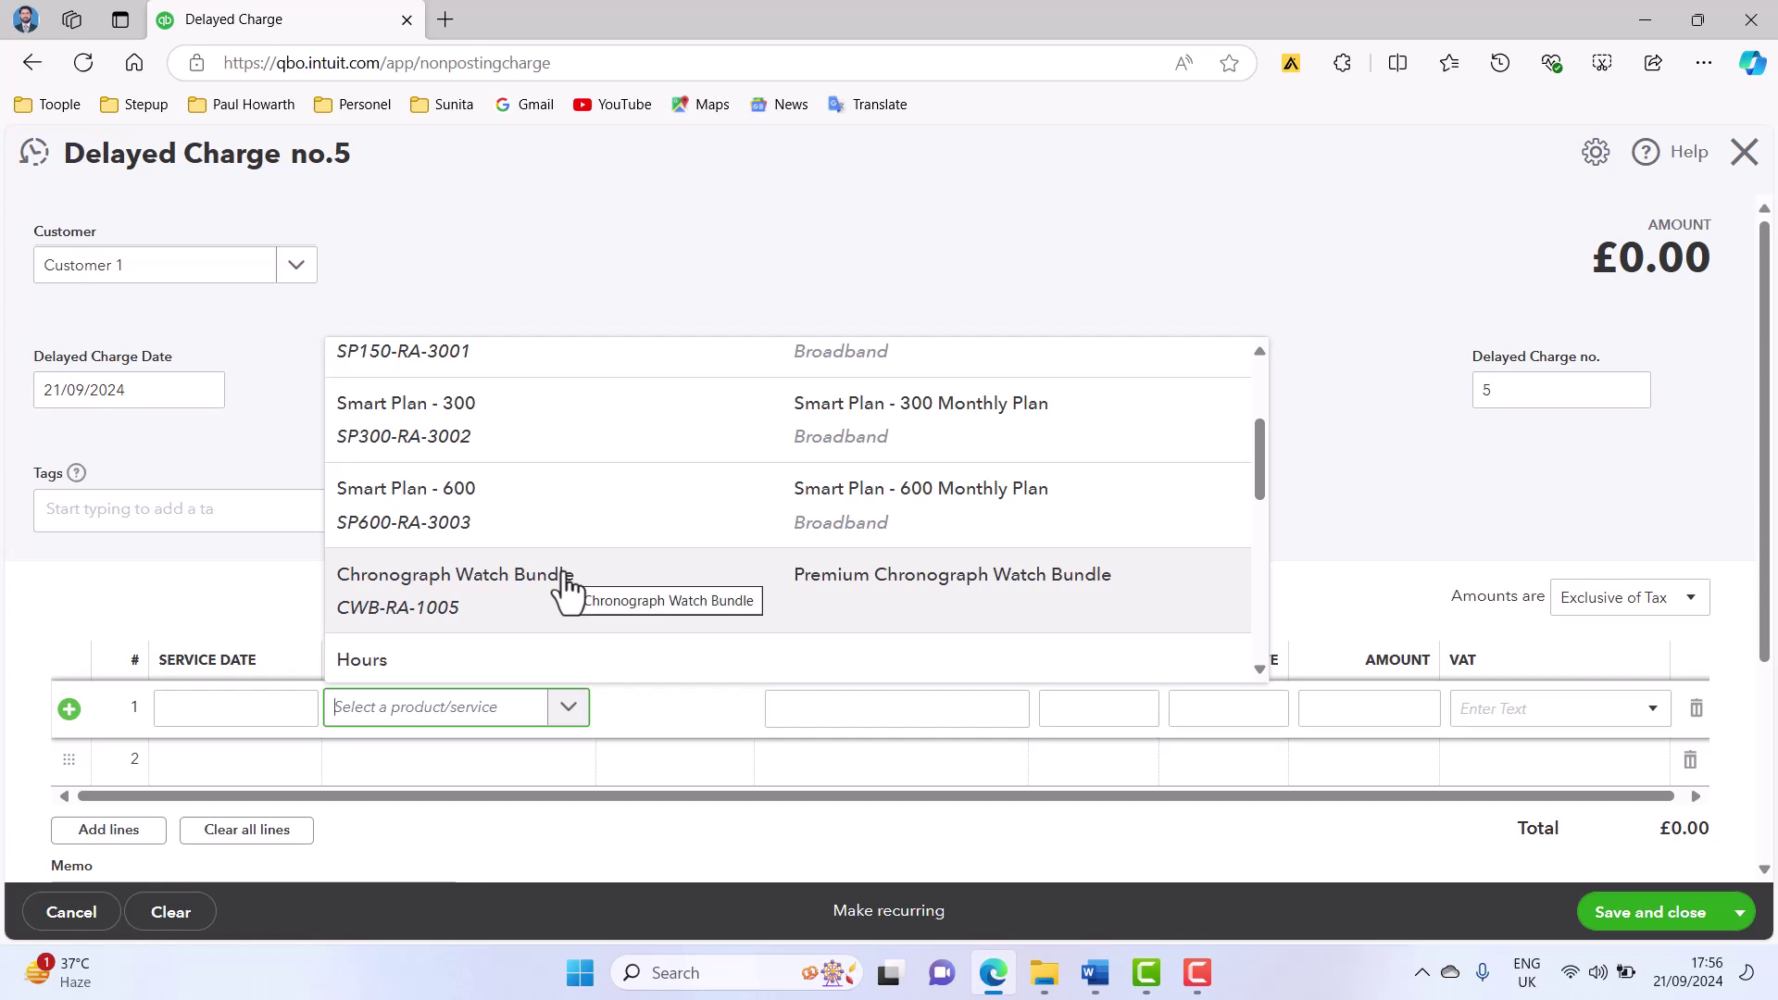
scroll(560, 587, down, 3)
click(552, 602)
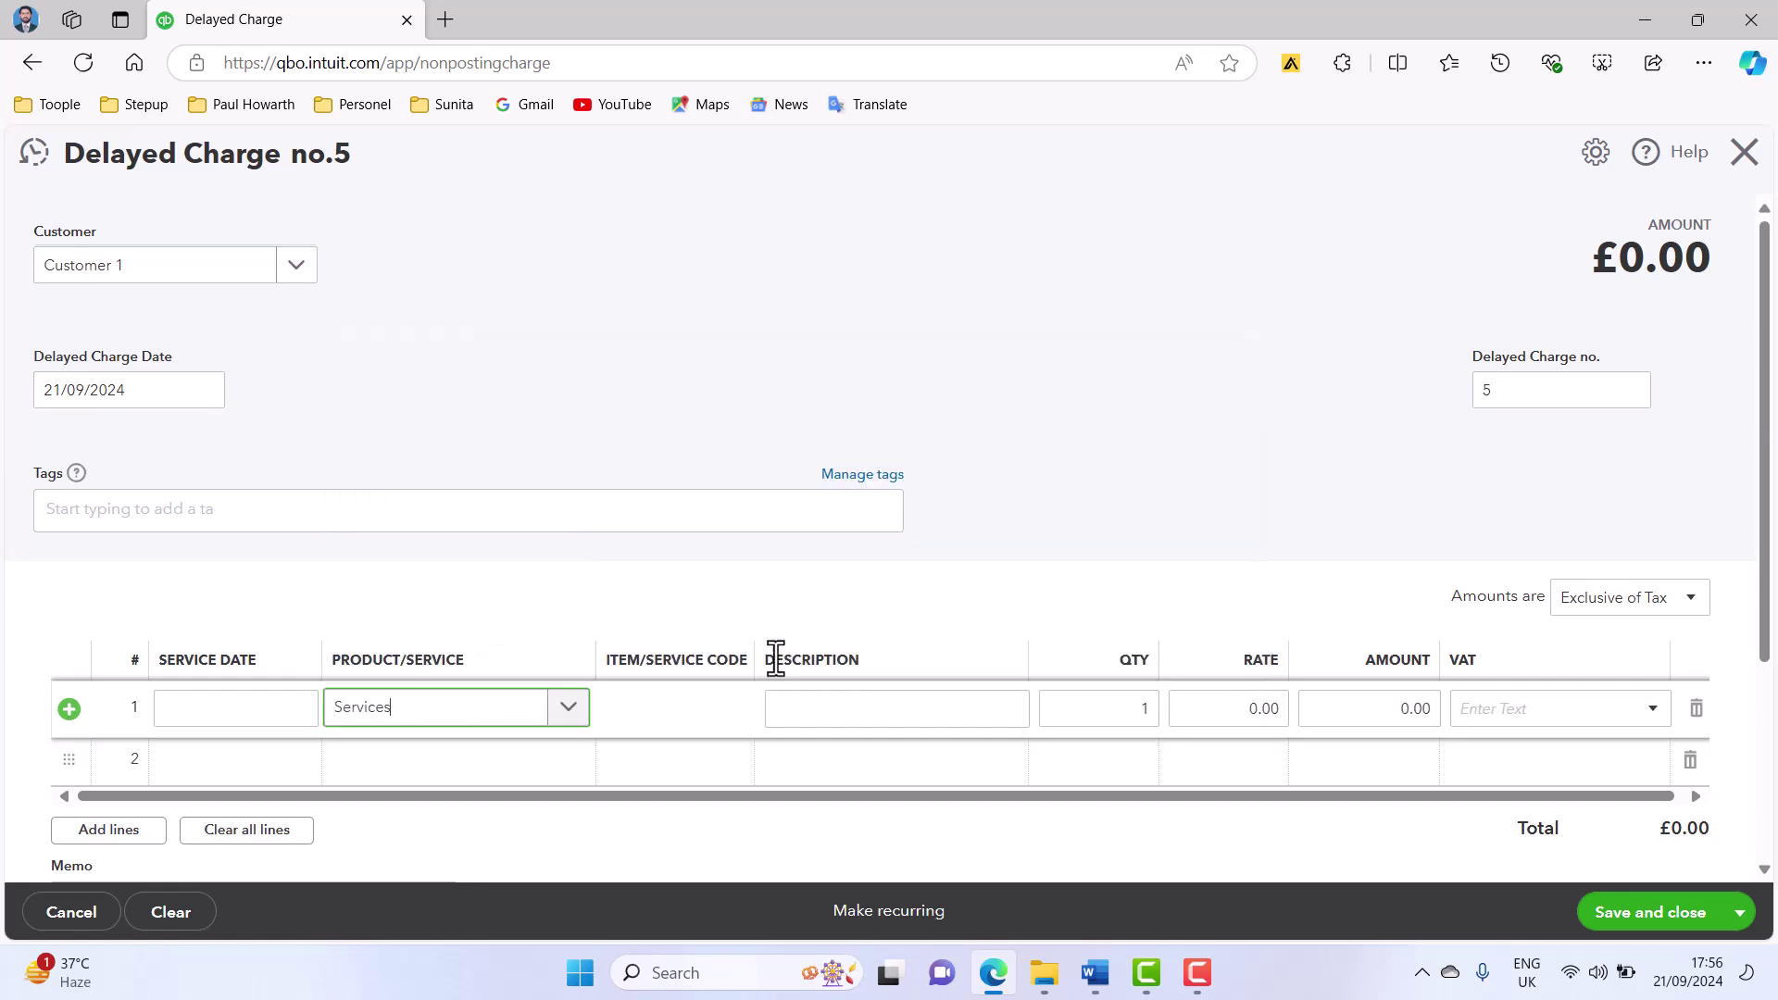
- Describe the delayed charge's first line as "Consulting Services Oct 2024" and set its rate to 500
click(832, 701)
text(C)
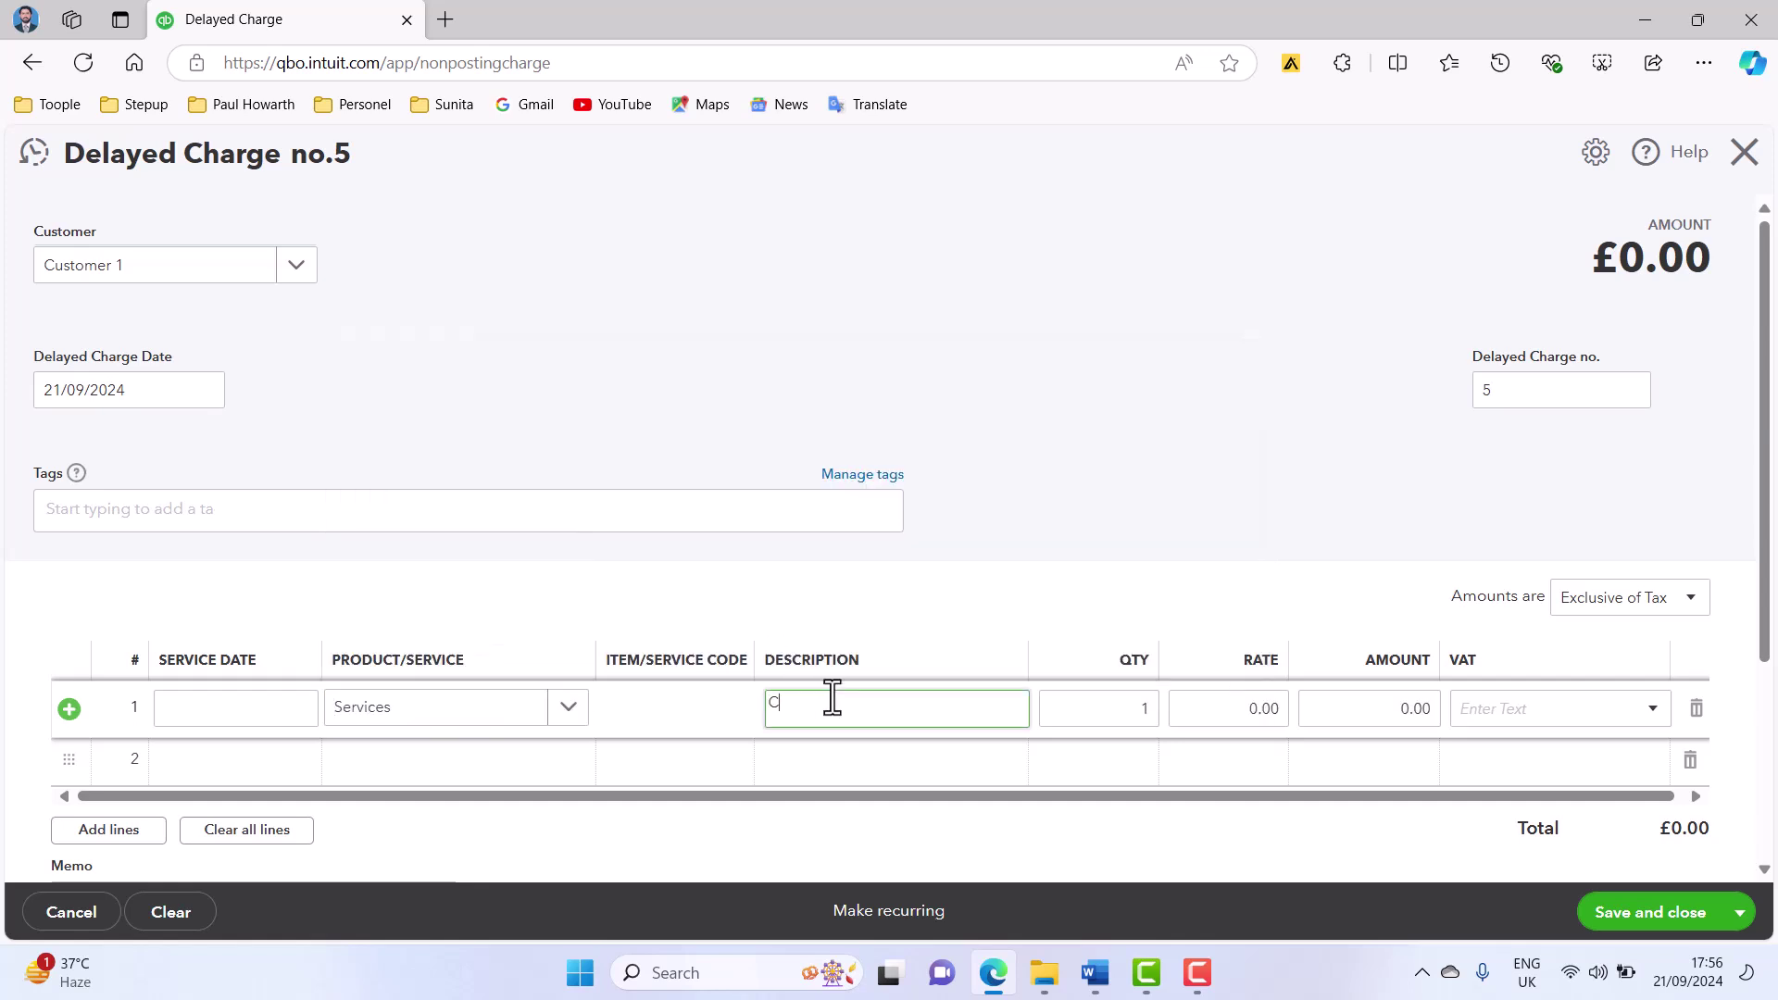
text(onsulting Services Oct 2024)
key(Tab)
click(1277, 725)
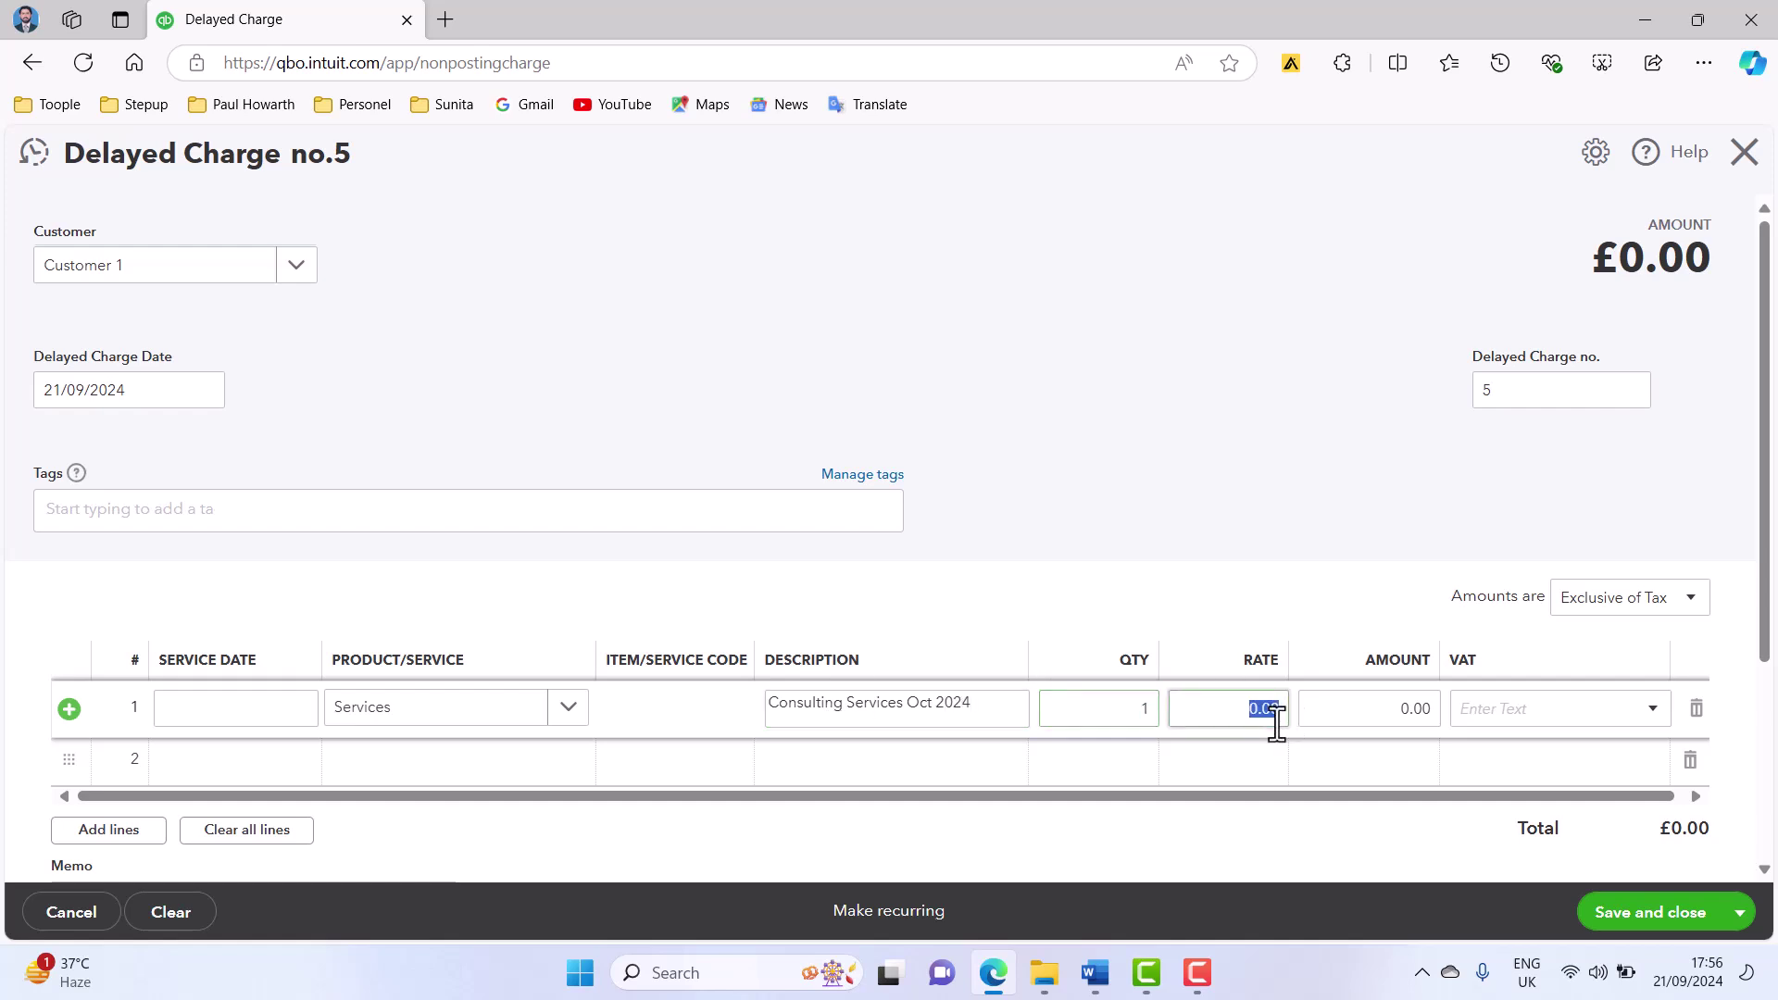
text(100)
key(BackSpace)
key(BackSpace)
key(BackSpace)
text(500)
- Apply the 20.0% S VAT rate to the Services line, and save and close the delayed charge
click(1650, 731)
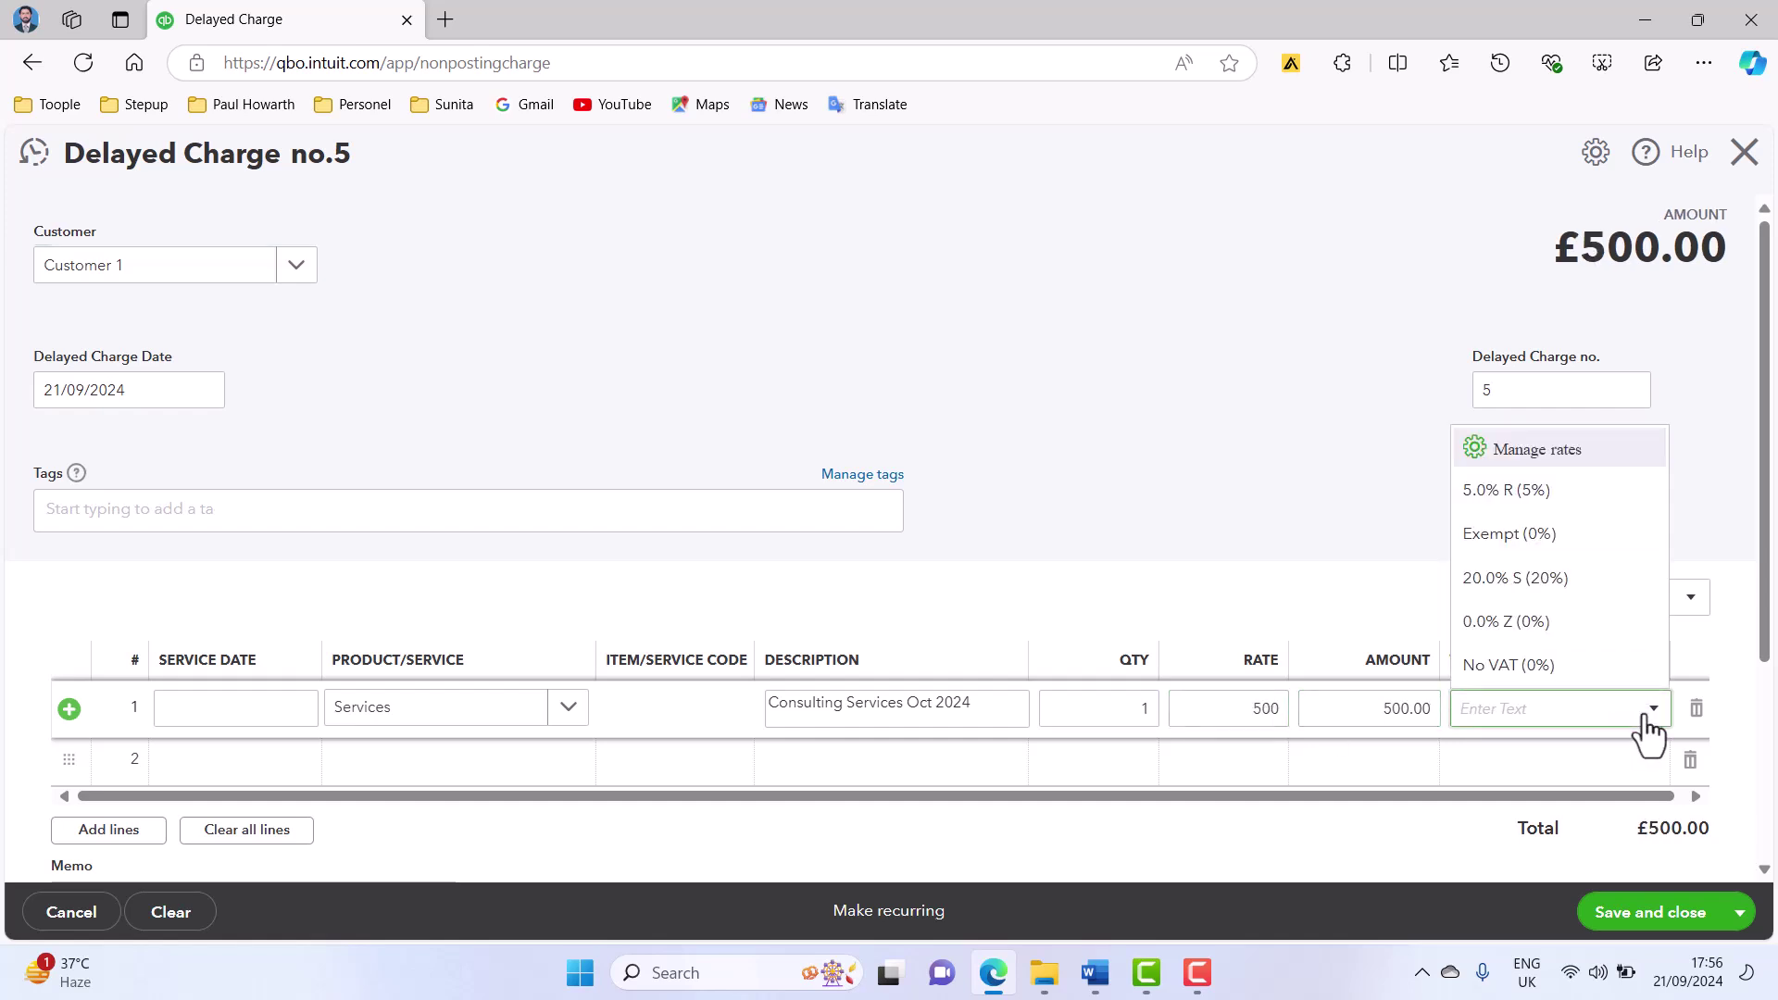
click(1585, 582)
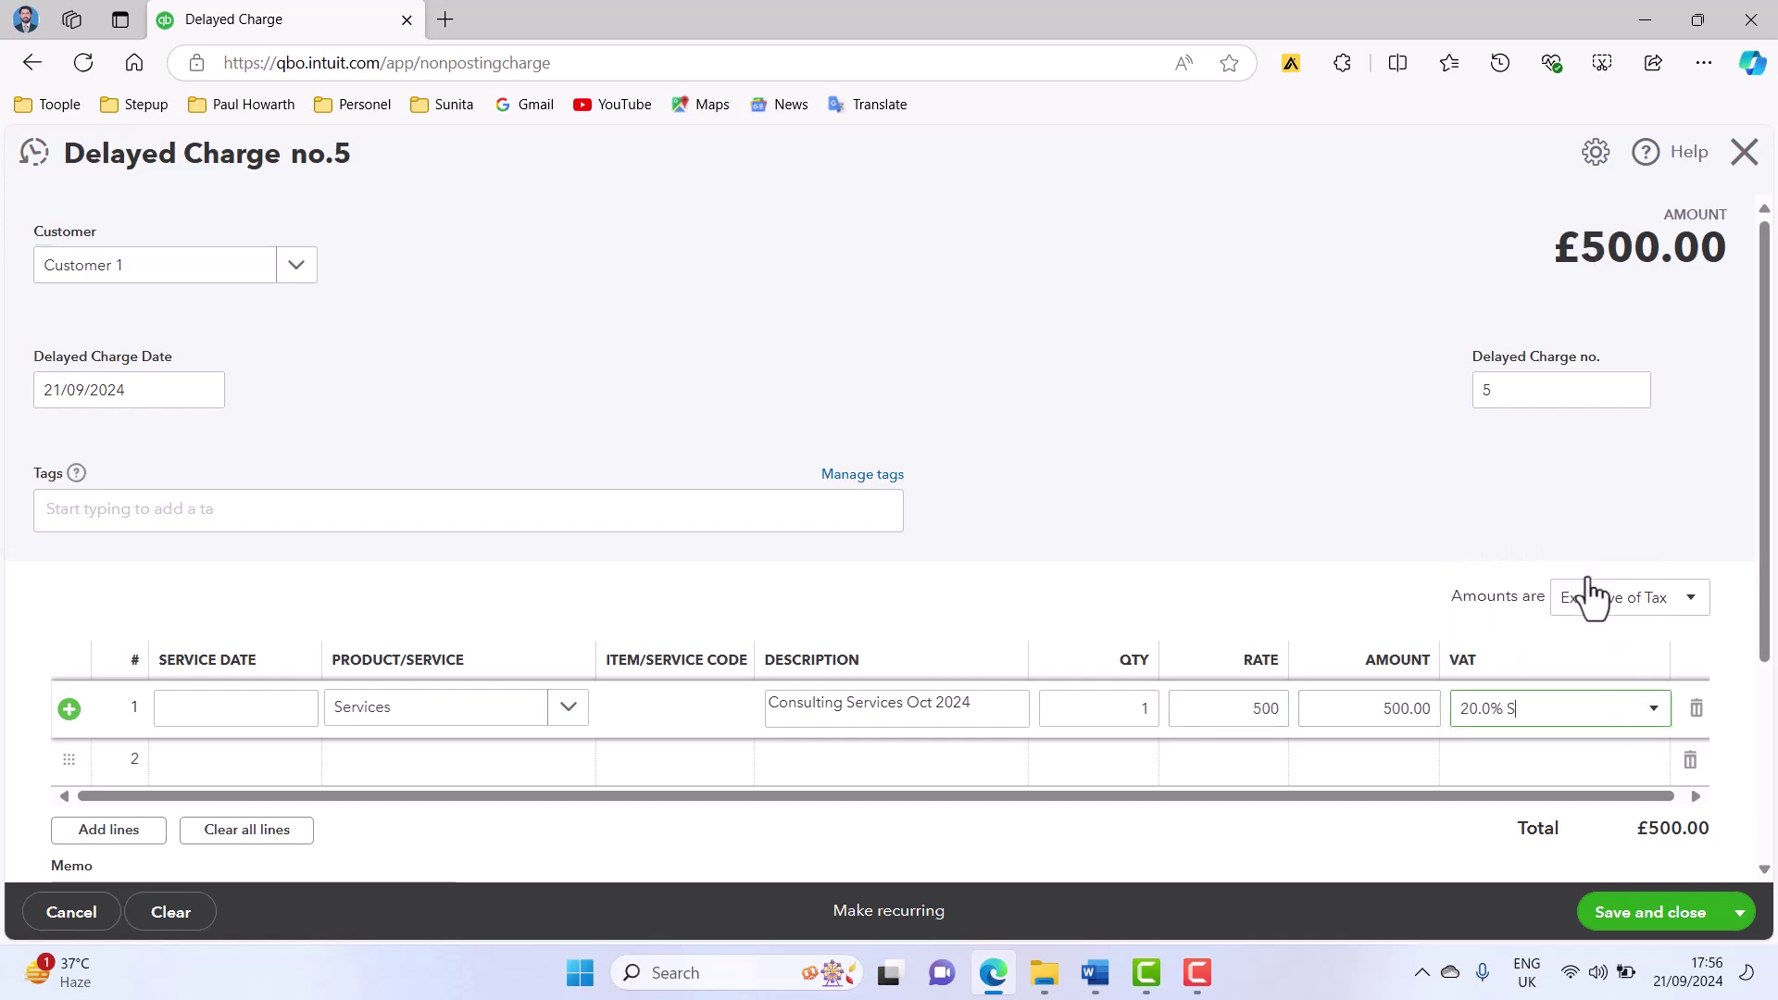
click(1626, 919)
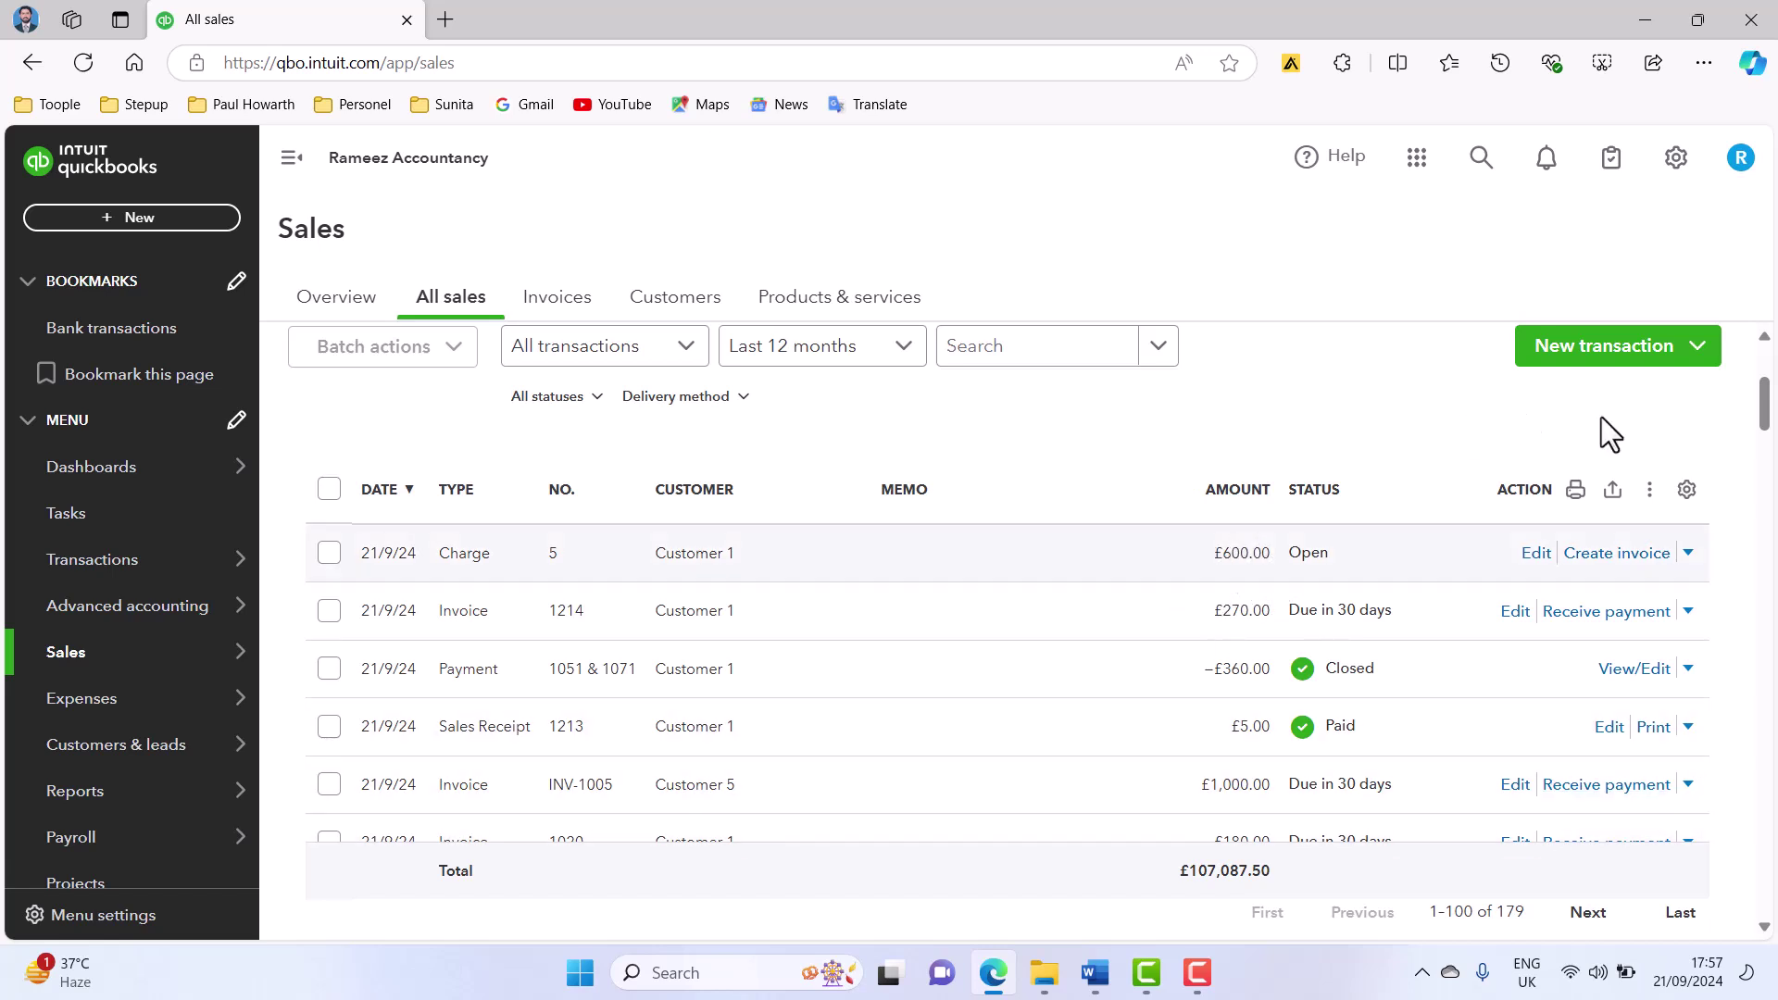
- Create an invoice from Customer 1's open delayed charge, date it 01/10/2024, and save it
click(1607, 576)
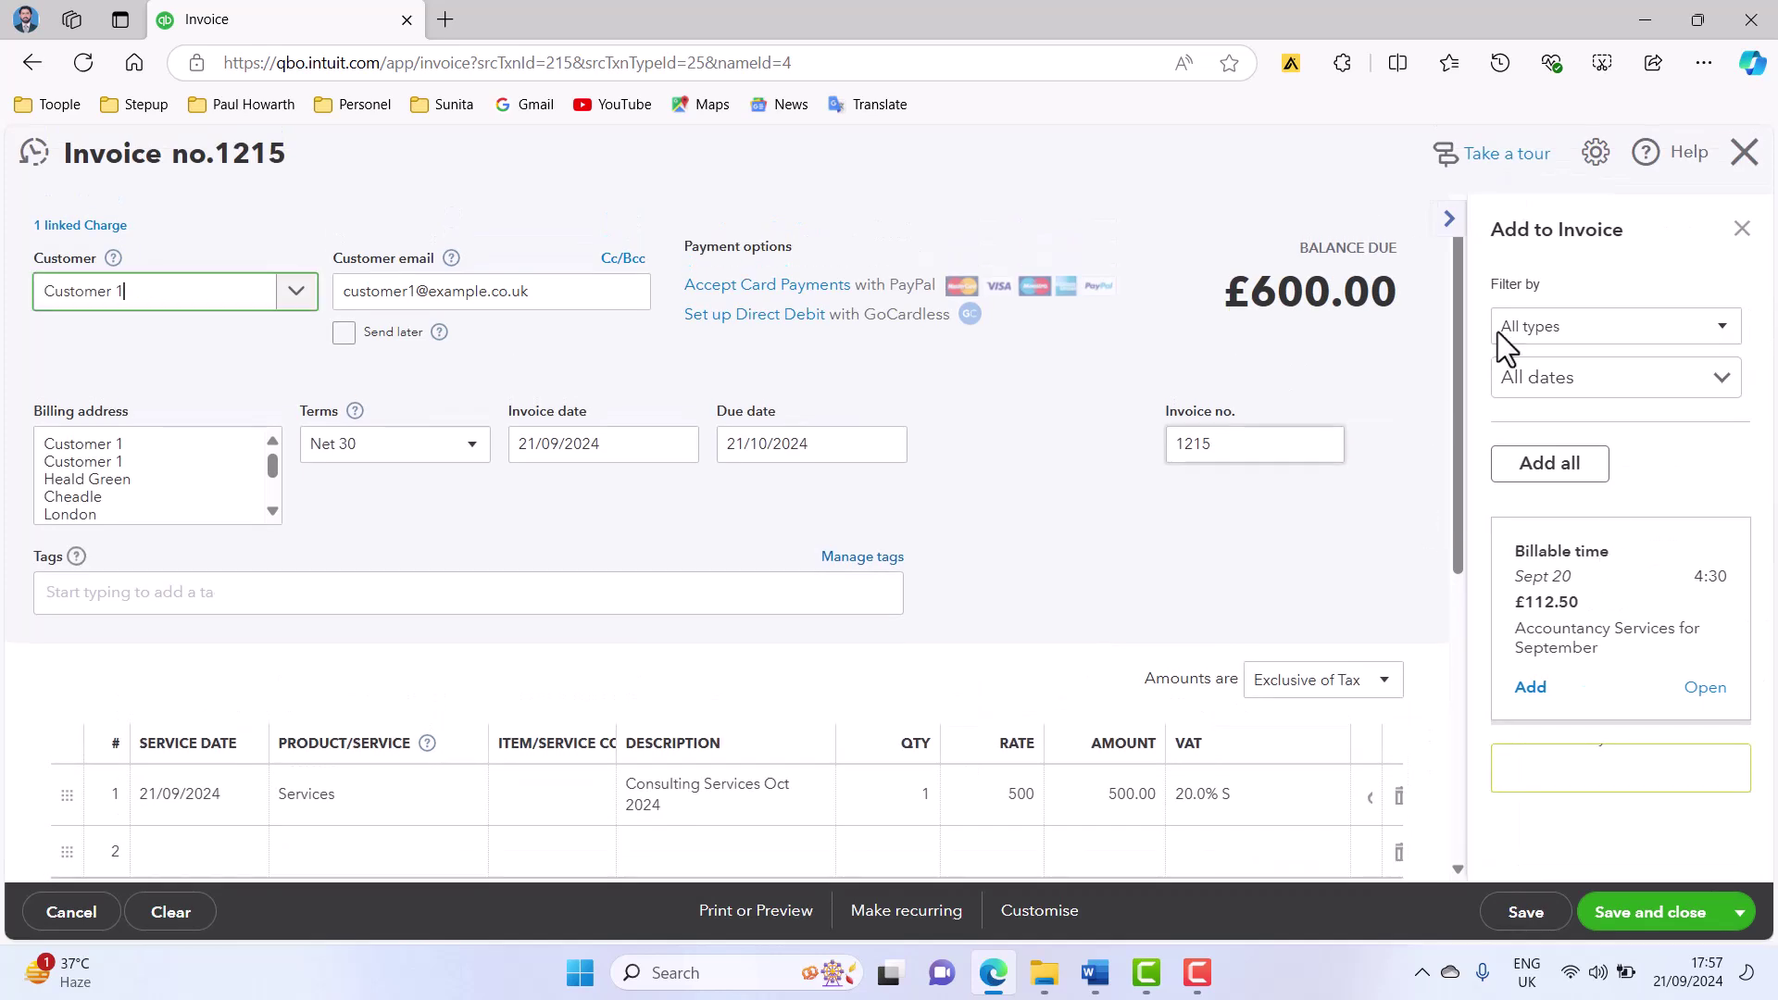
click(1741, 229)
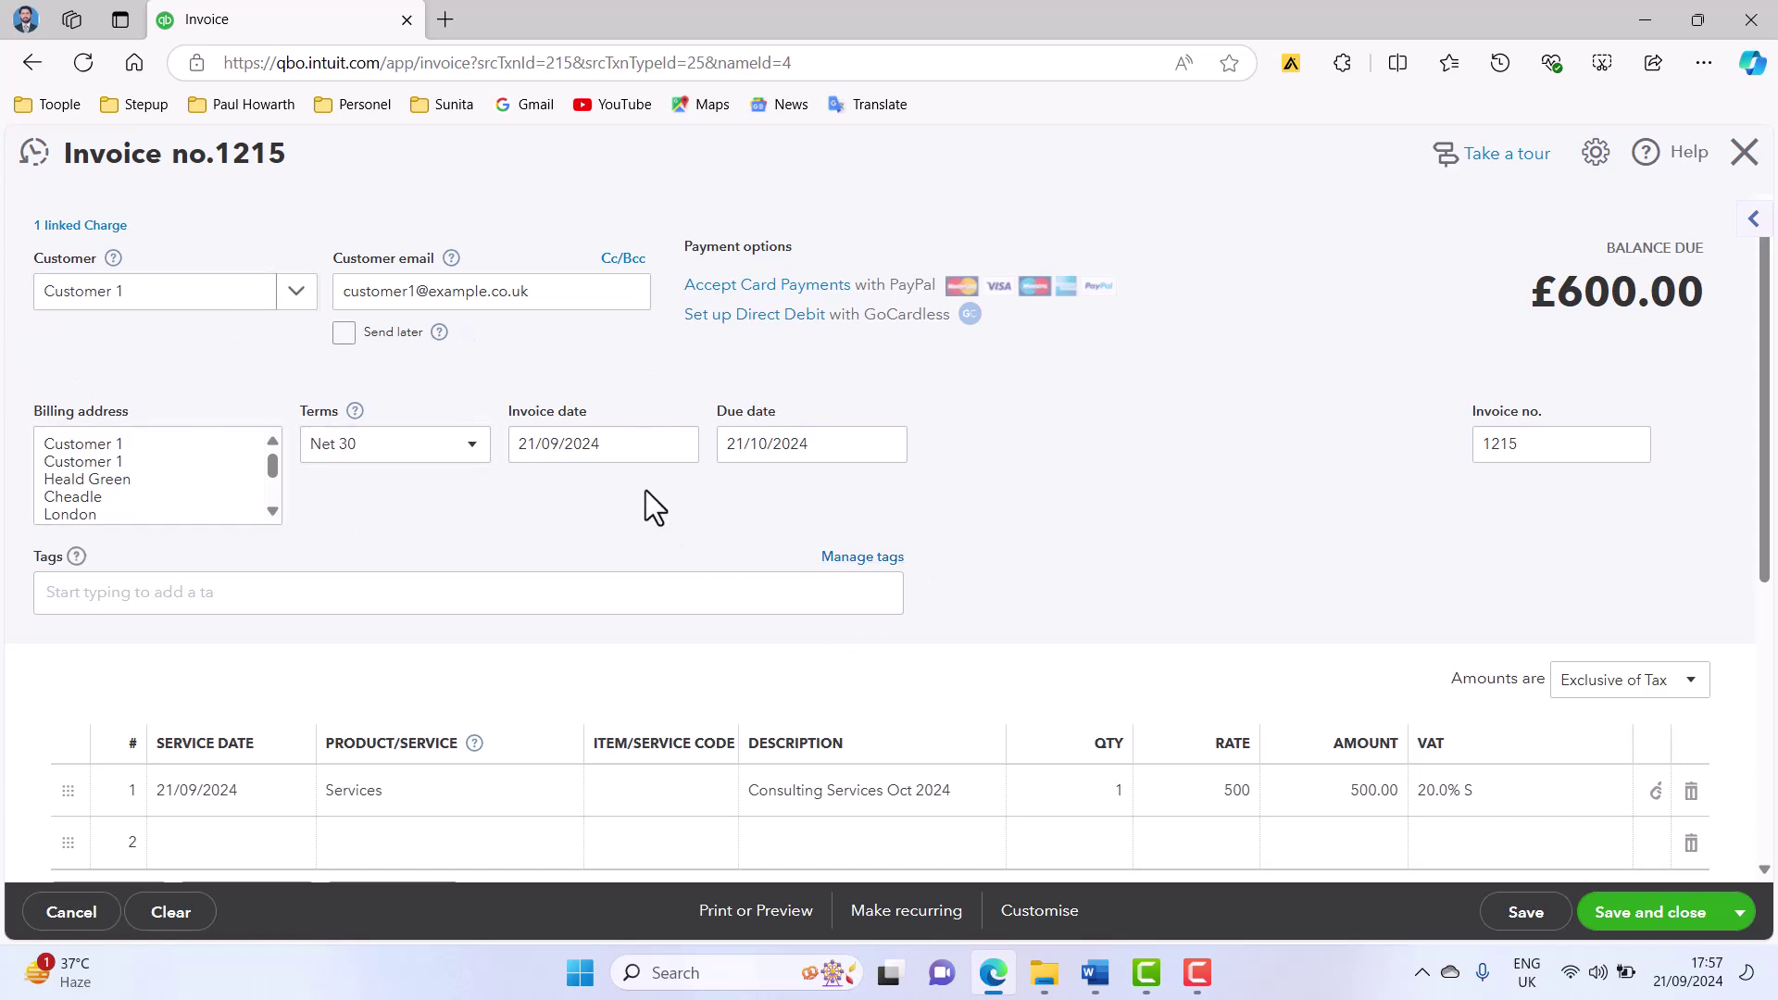
click(679, 444)
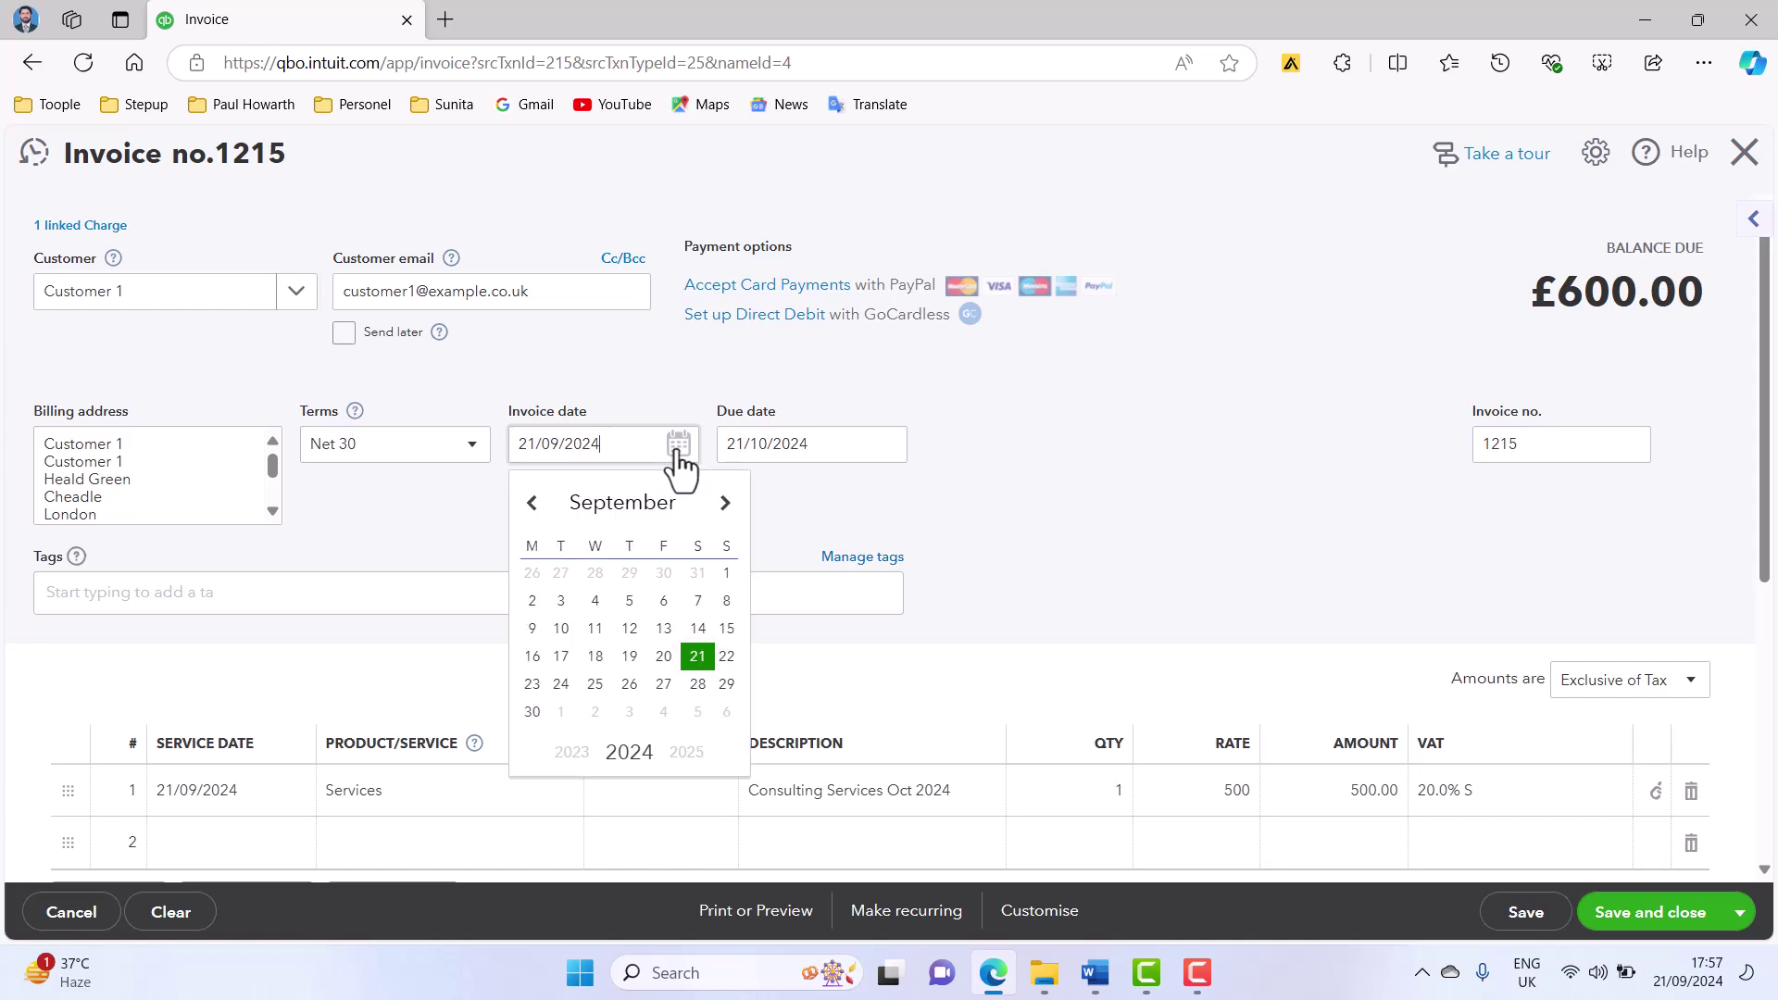
click(725, 503)
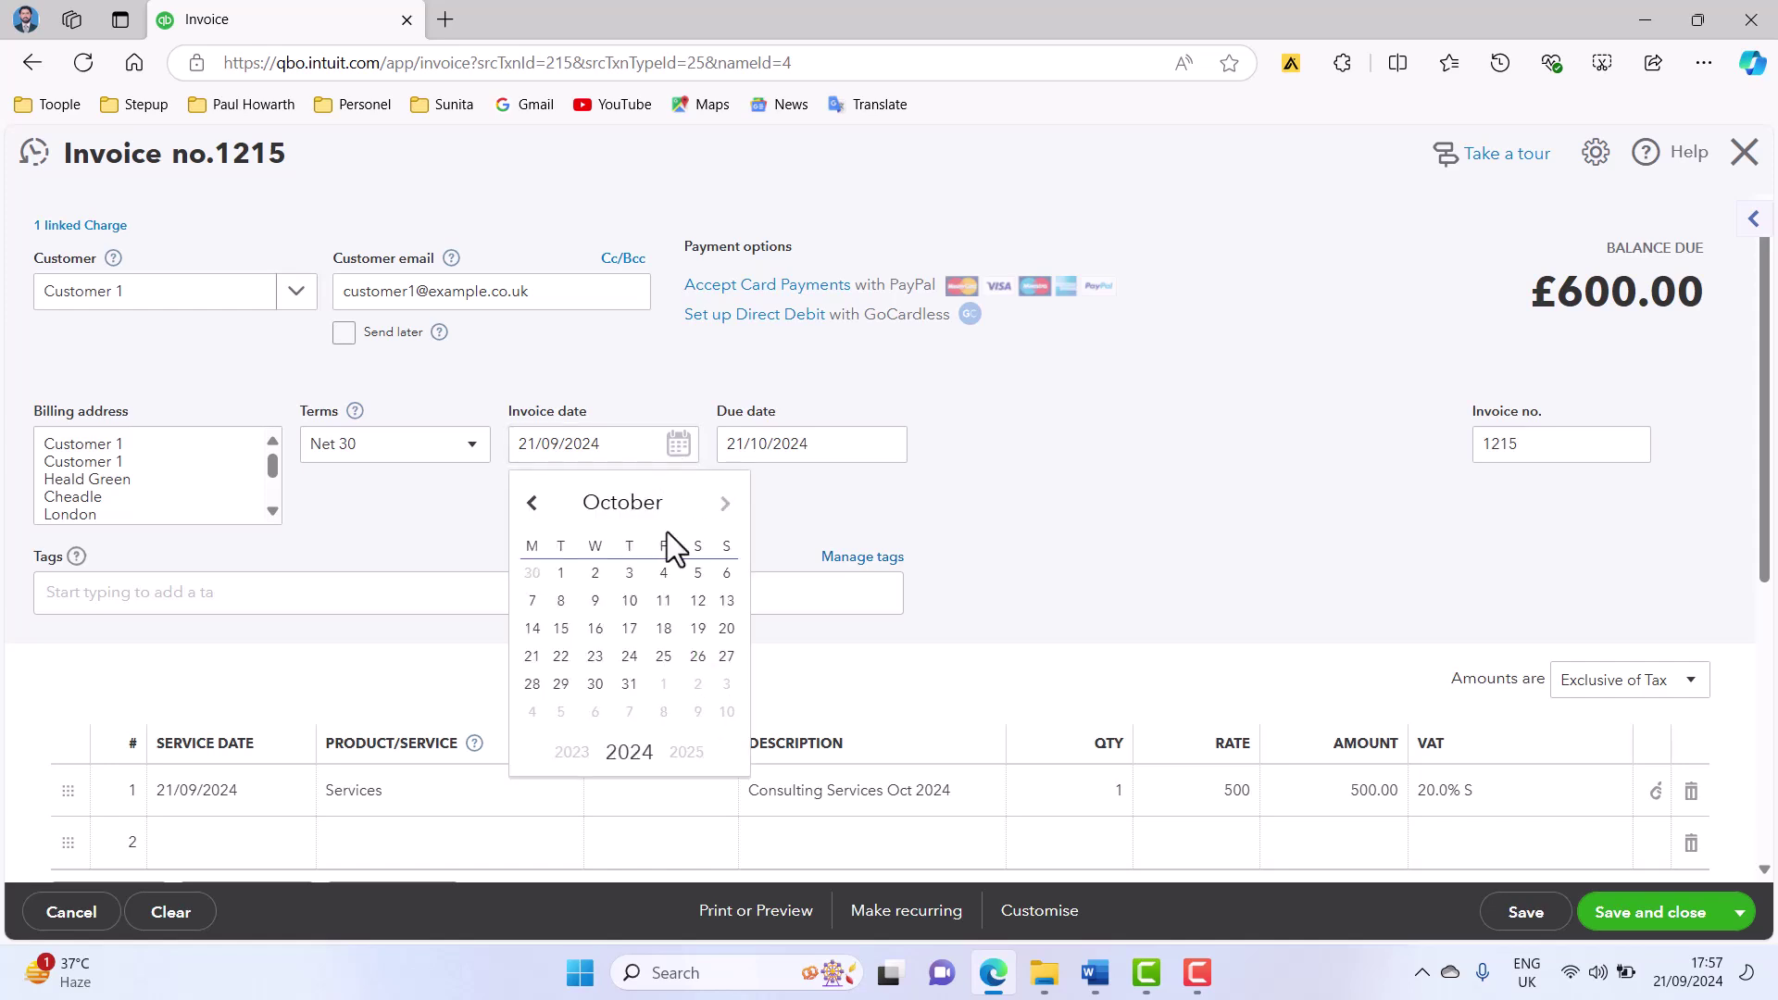
click(562, 576)
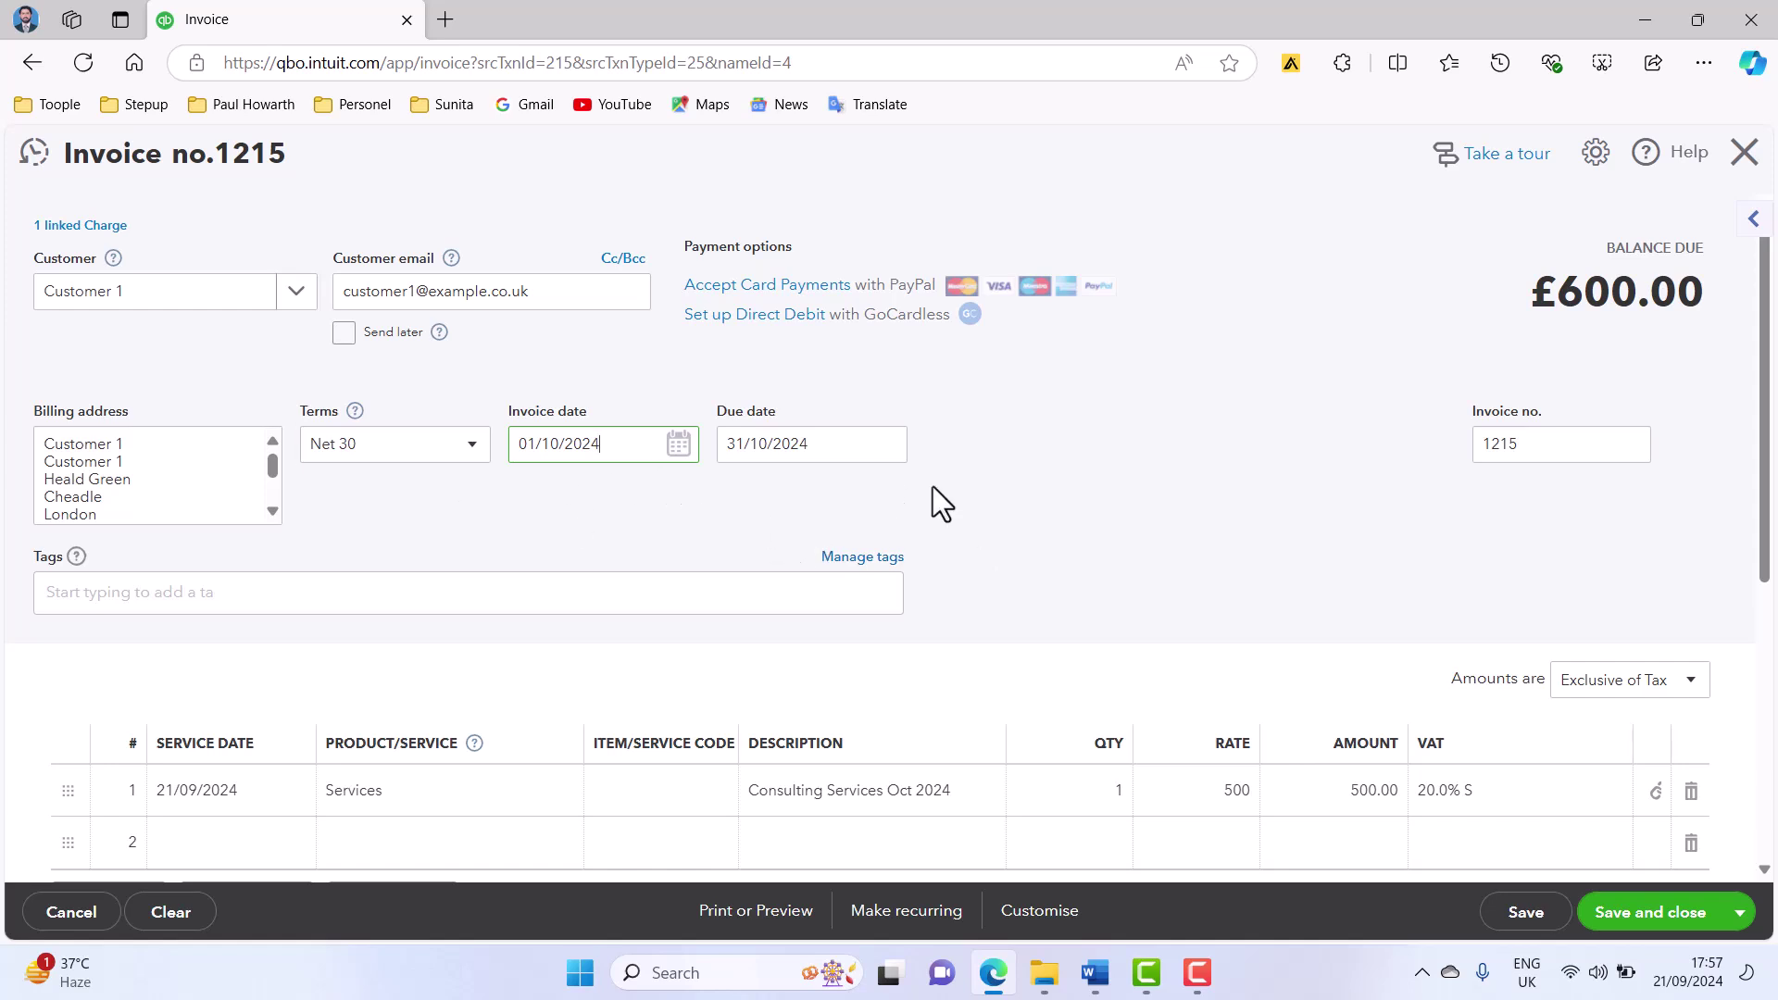
scroll(1186, 500, down, 1)
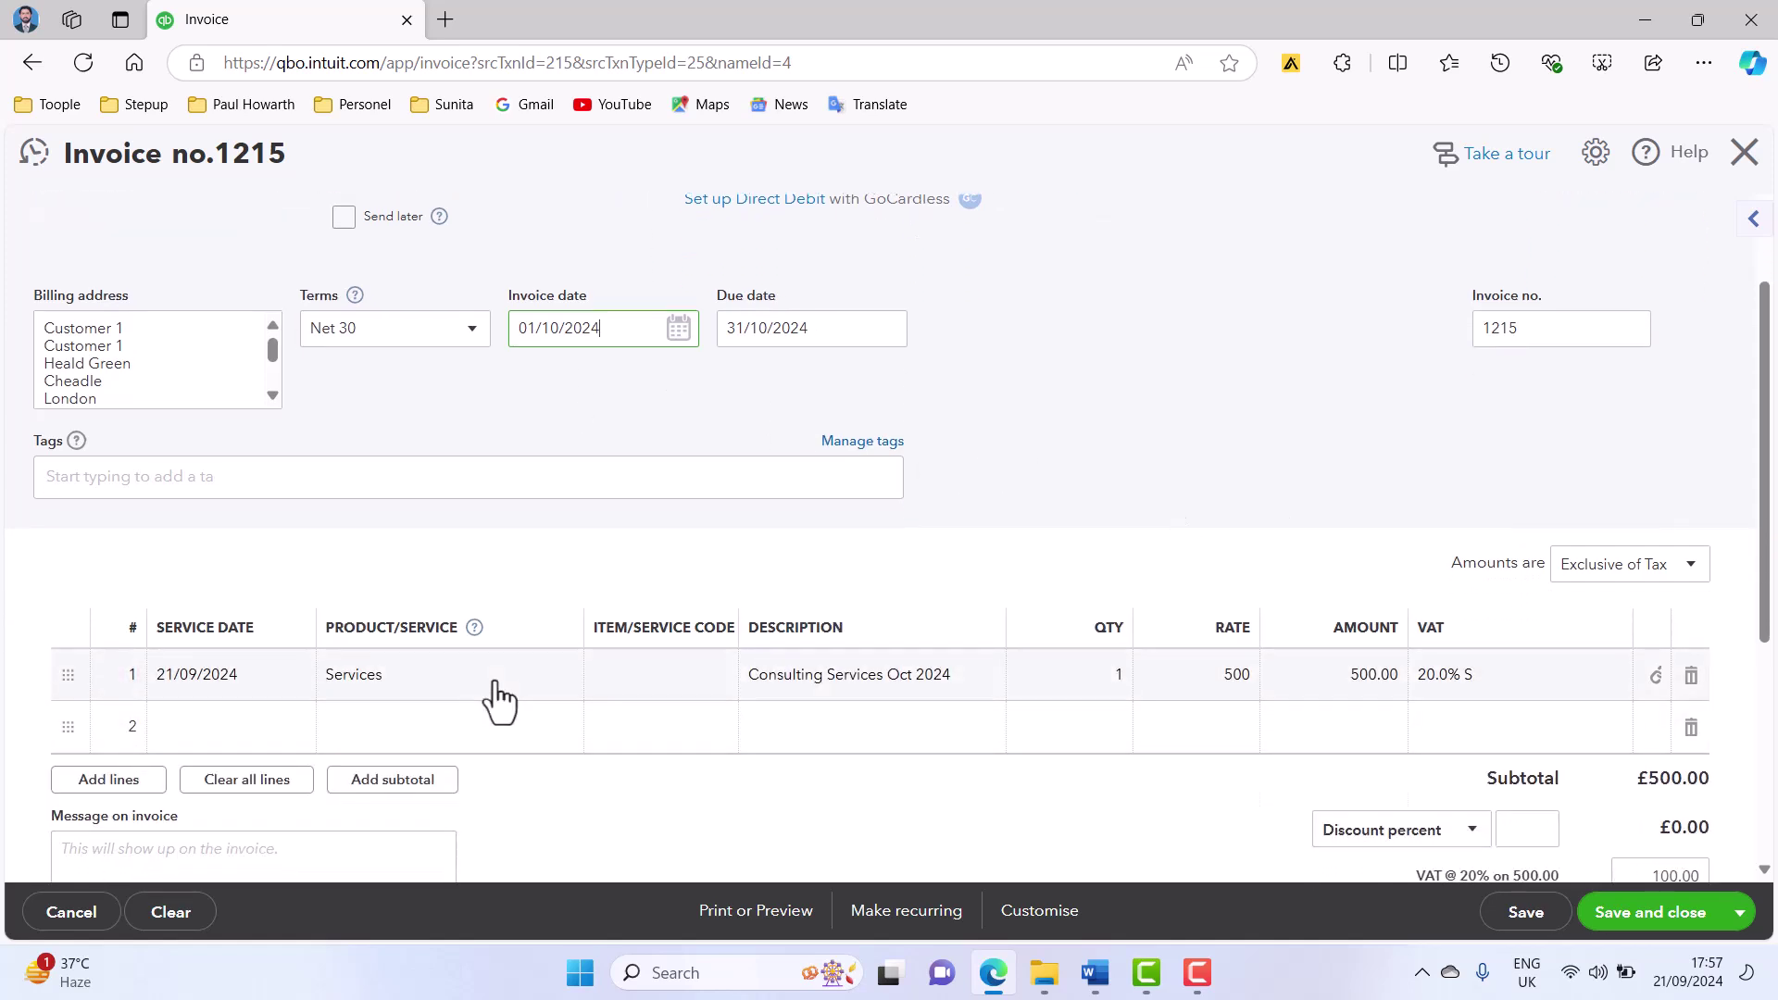
scroll(1527, 731, down, 2)
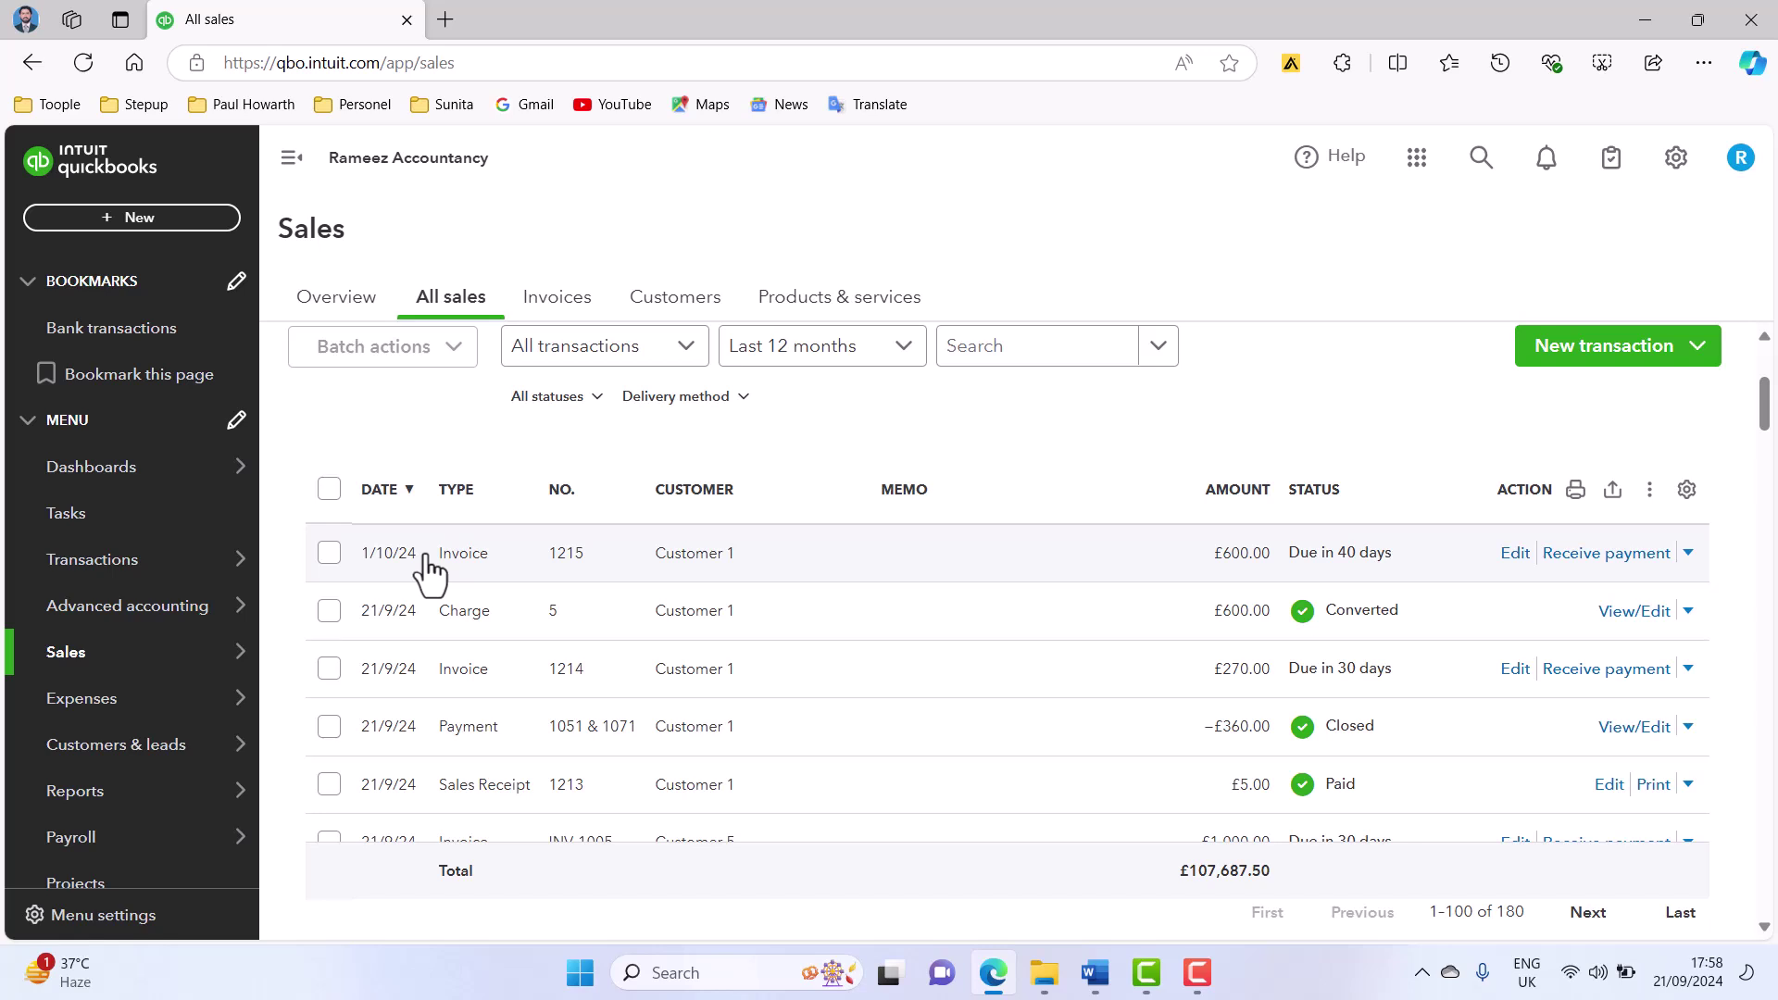
- Switch to the Account Receivable Cycle document in Word and highlight the Delayed Charge topic in yellow
click(1096, 972)
click(982, 837)
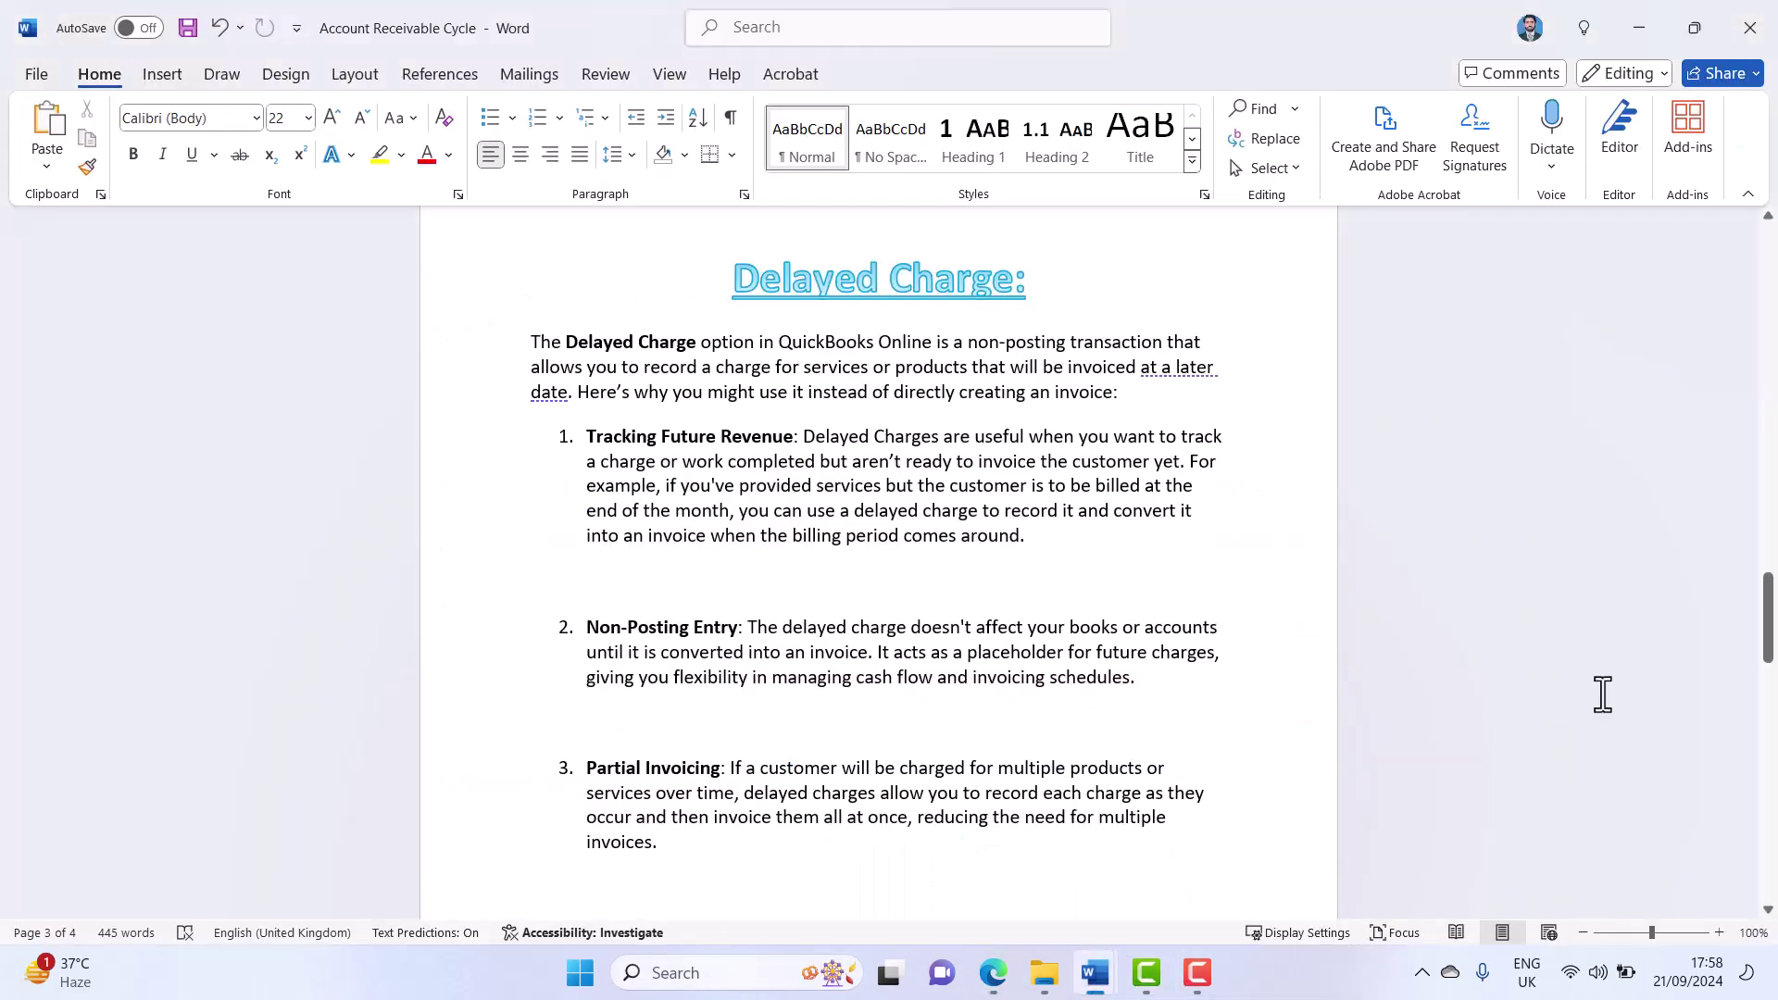
drag(1766, 615, 1750, 271)
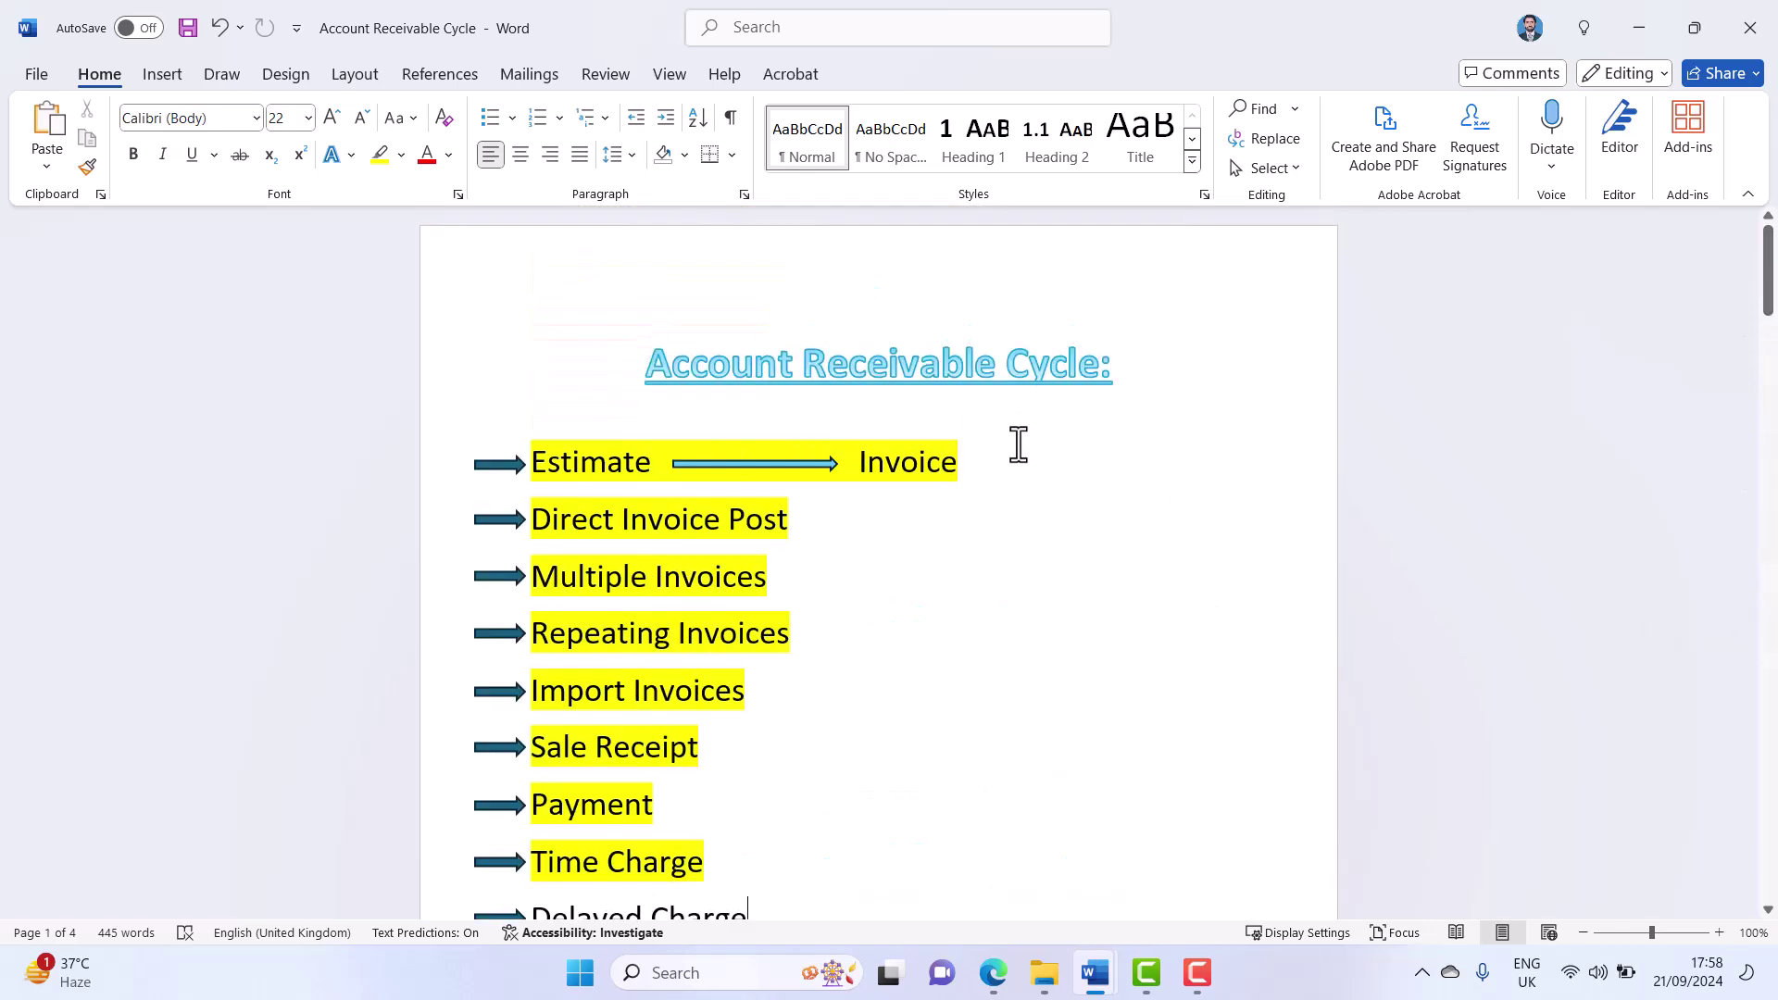
scroll(1018, 445, down, 1)
drag(750, 862, 505, 854)
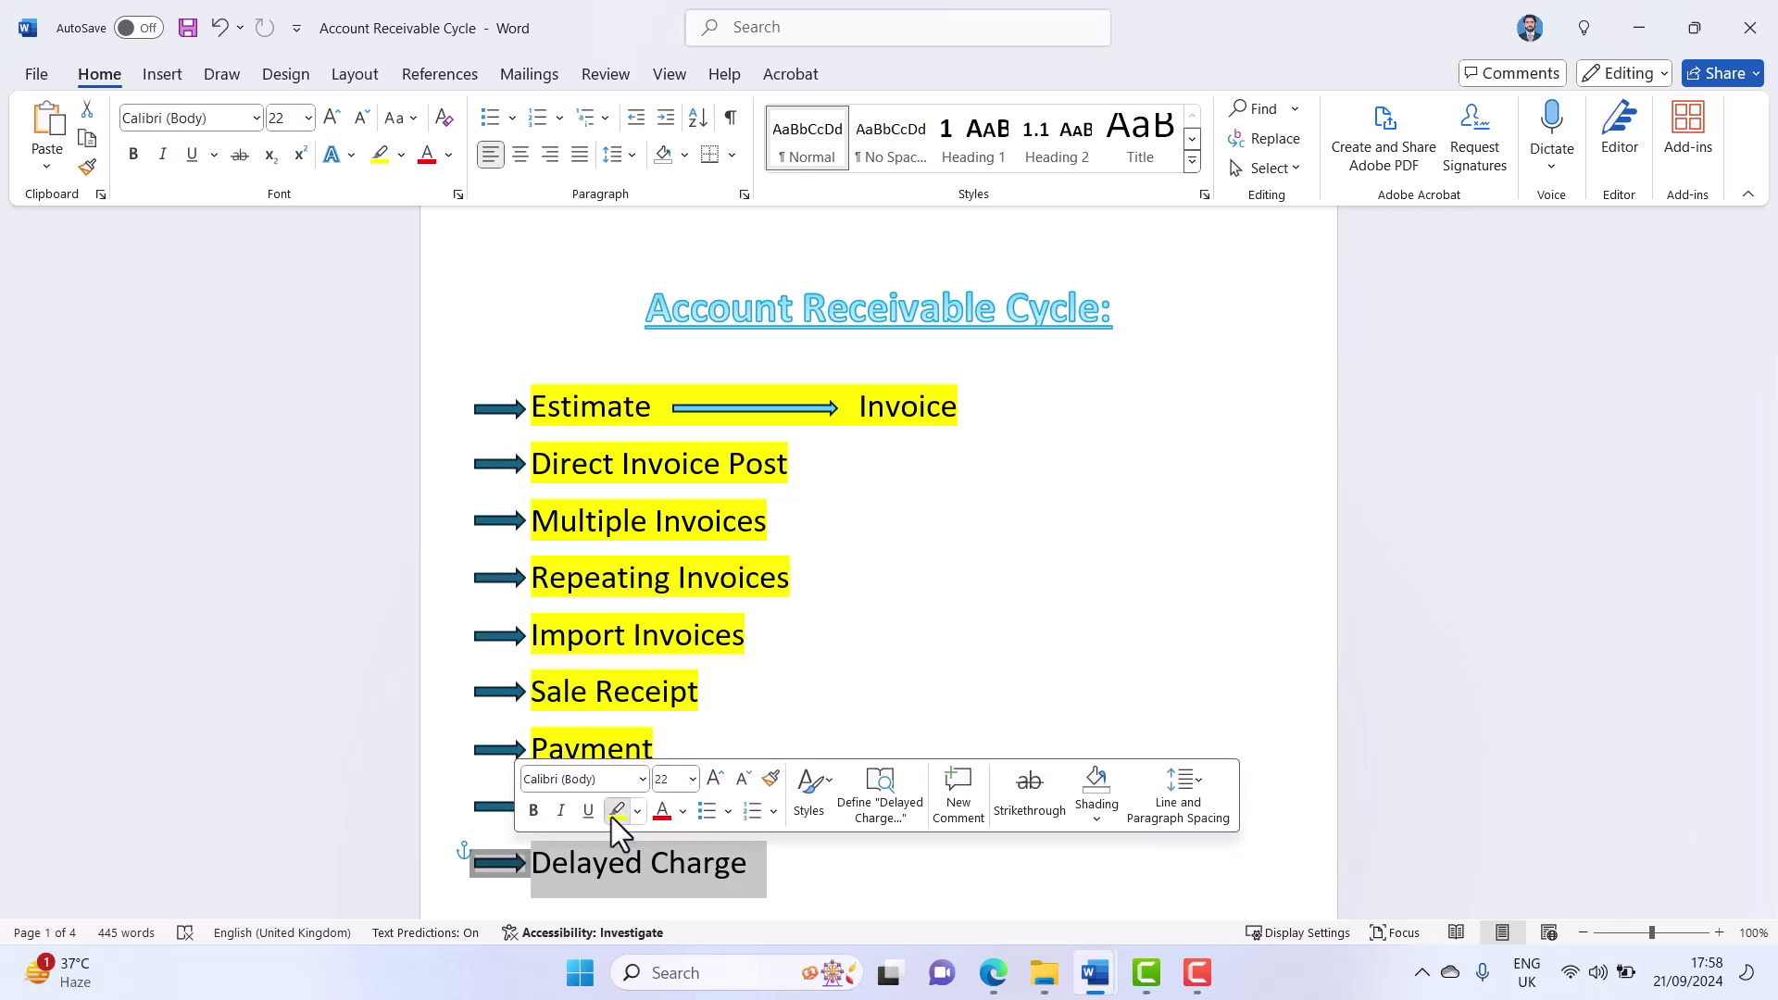
click(611, 816)
click(981, 646)
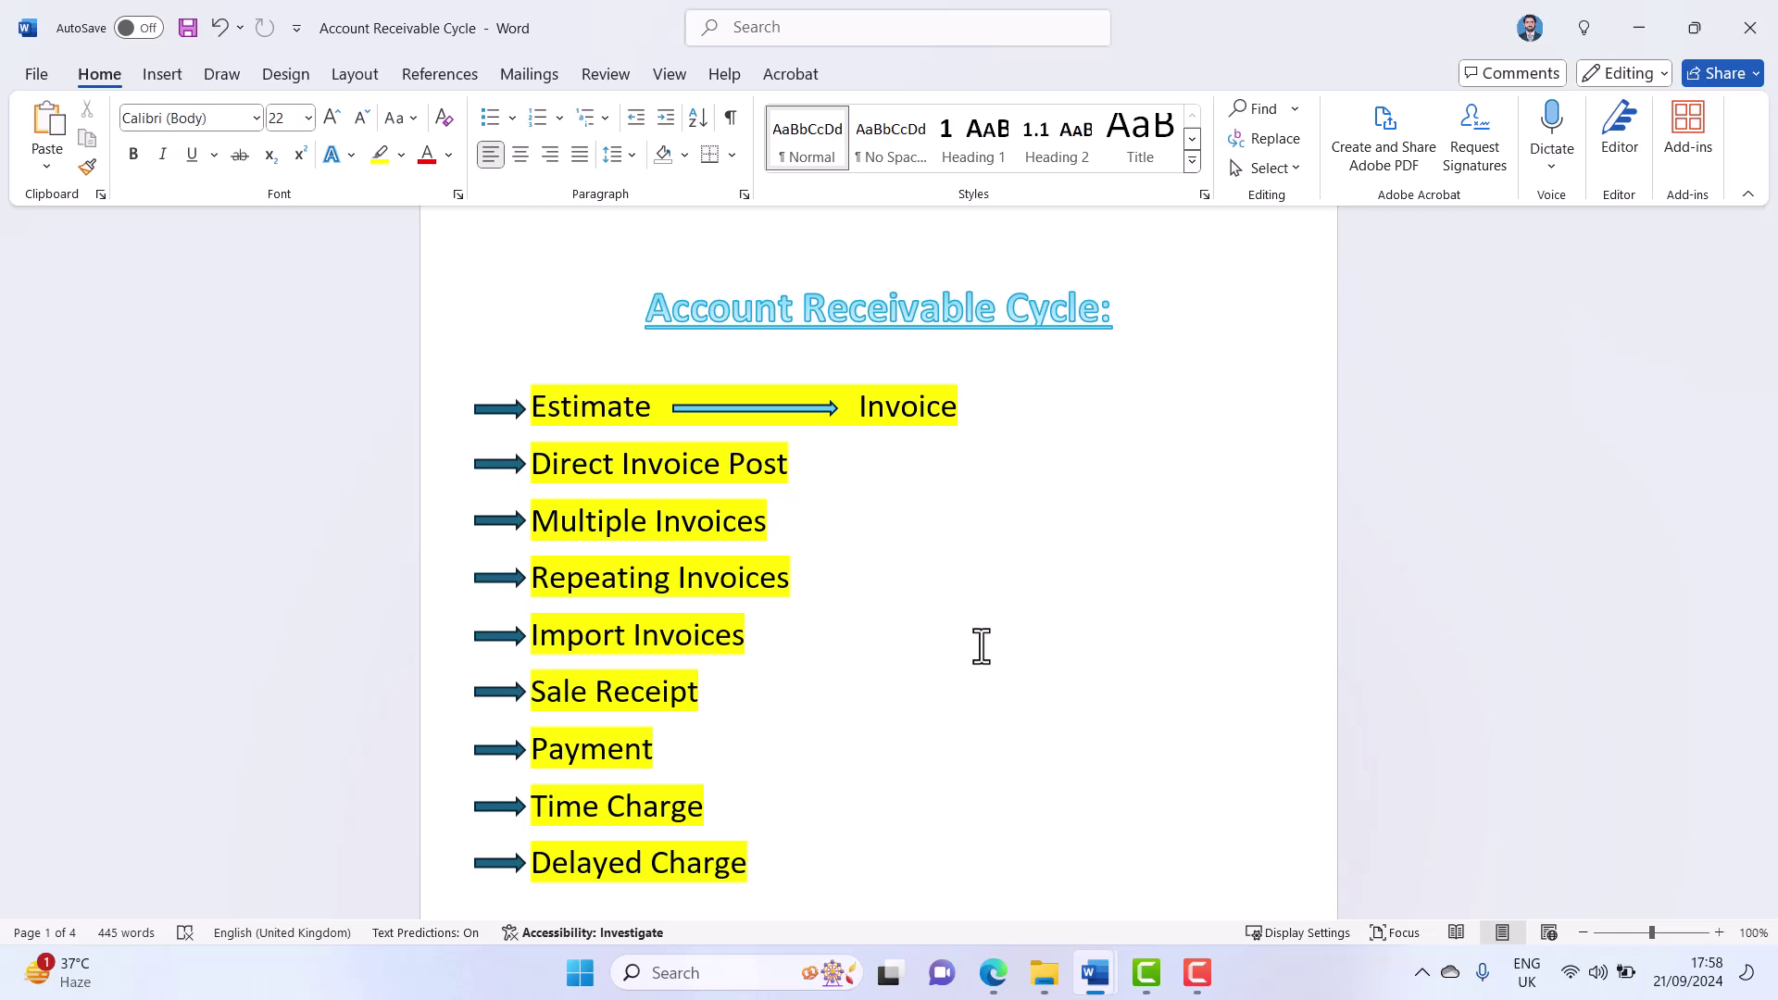
- Review the topics listed under Payment Received from Customer and Credit Note in the document
scroll(1003, 648, down, 10)
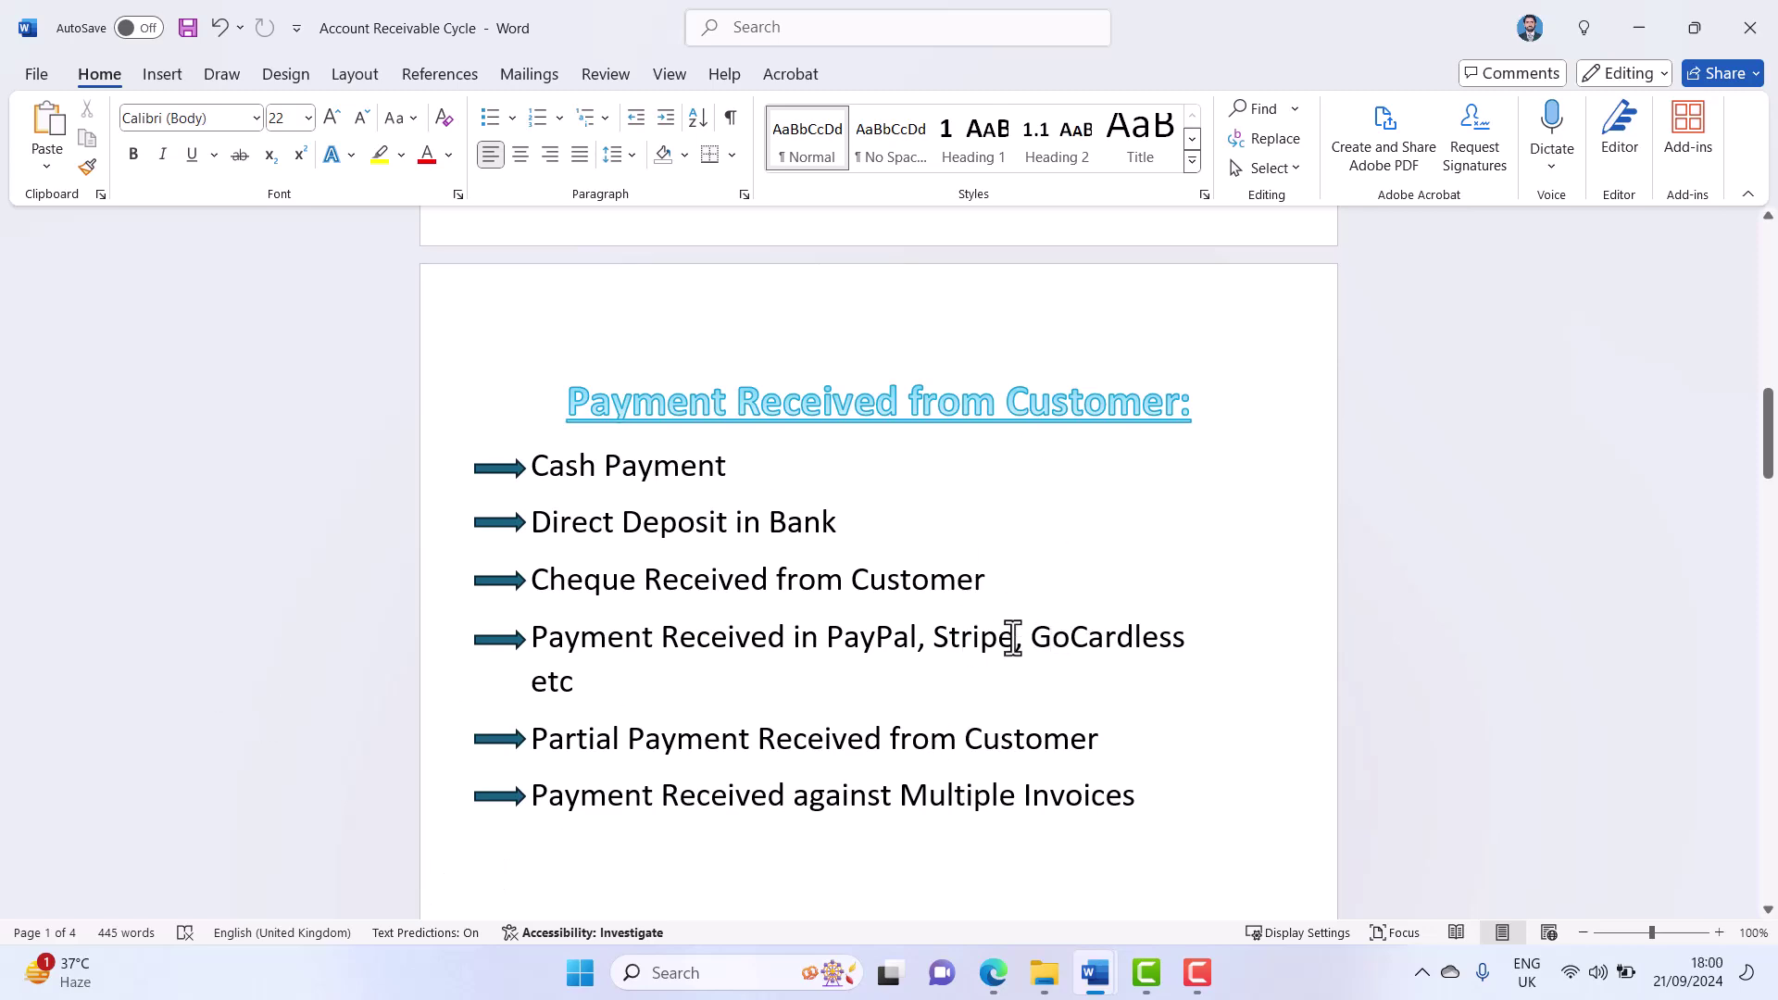
scroll(988, 593, down, 1)
scroll(988, 594, down, 5)
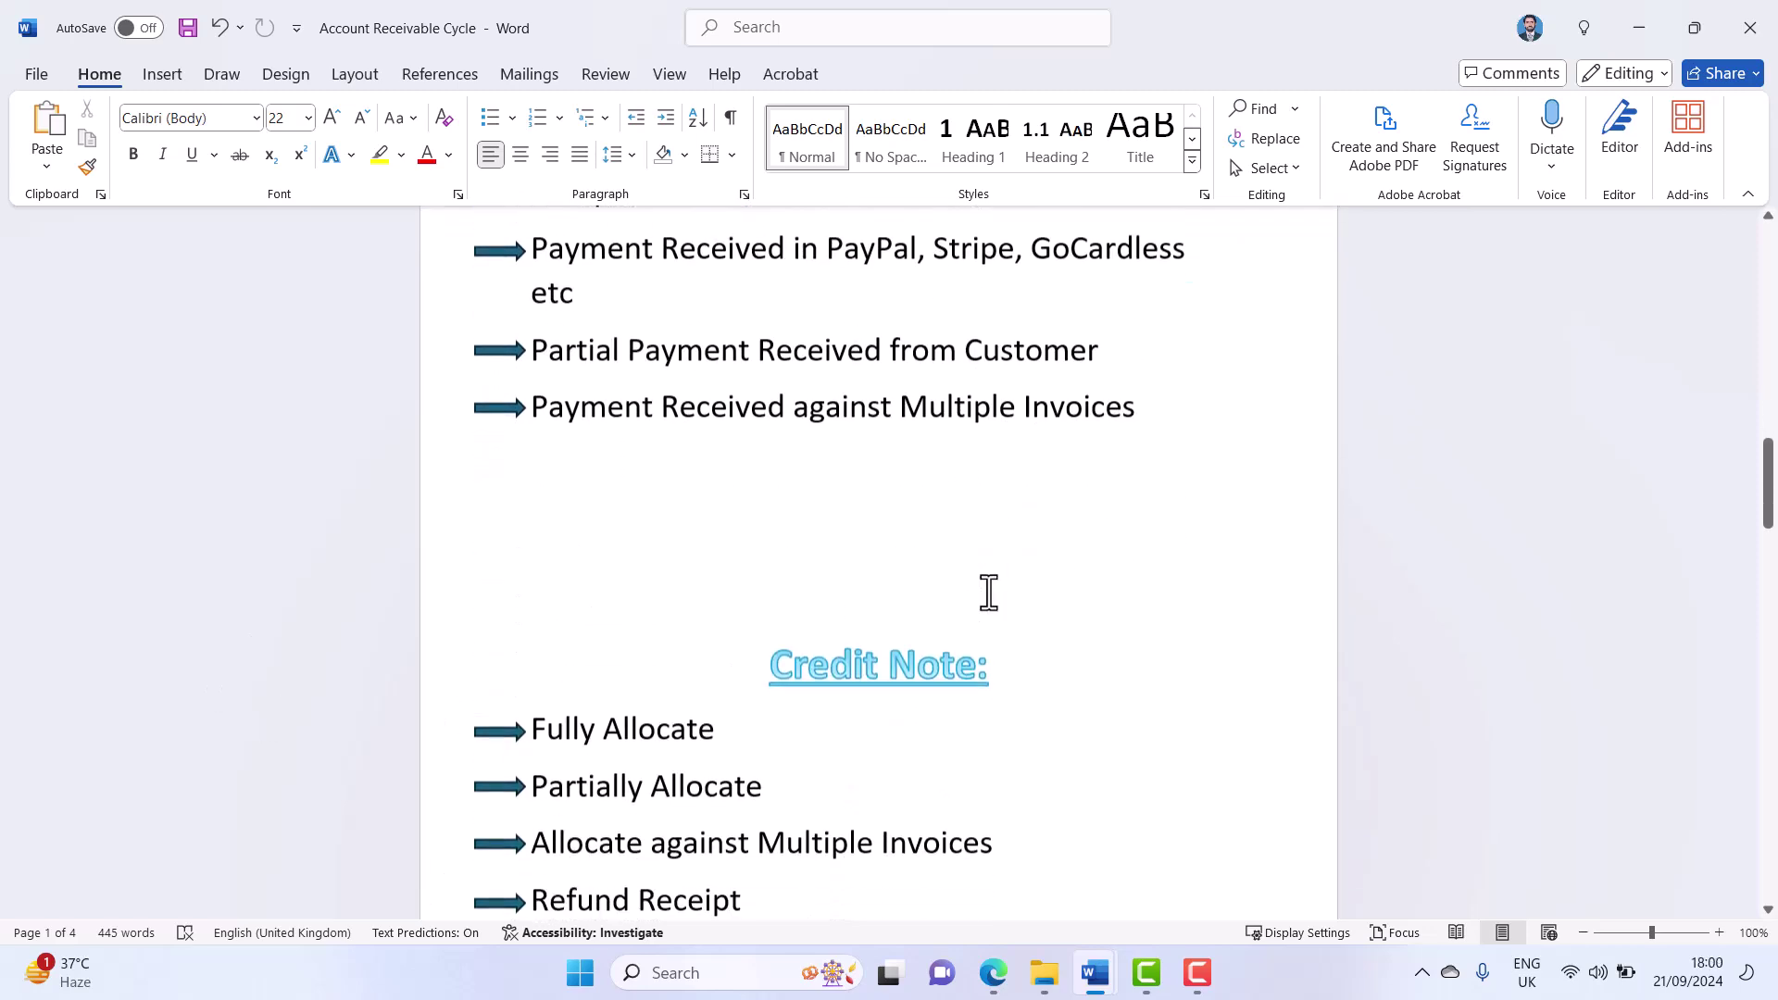
scroll(988, 593, down, 1)
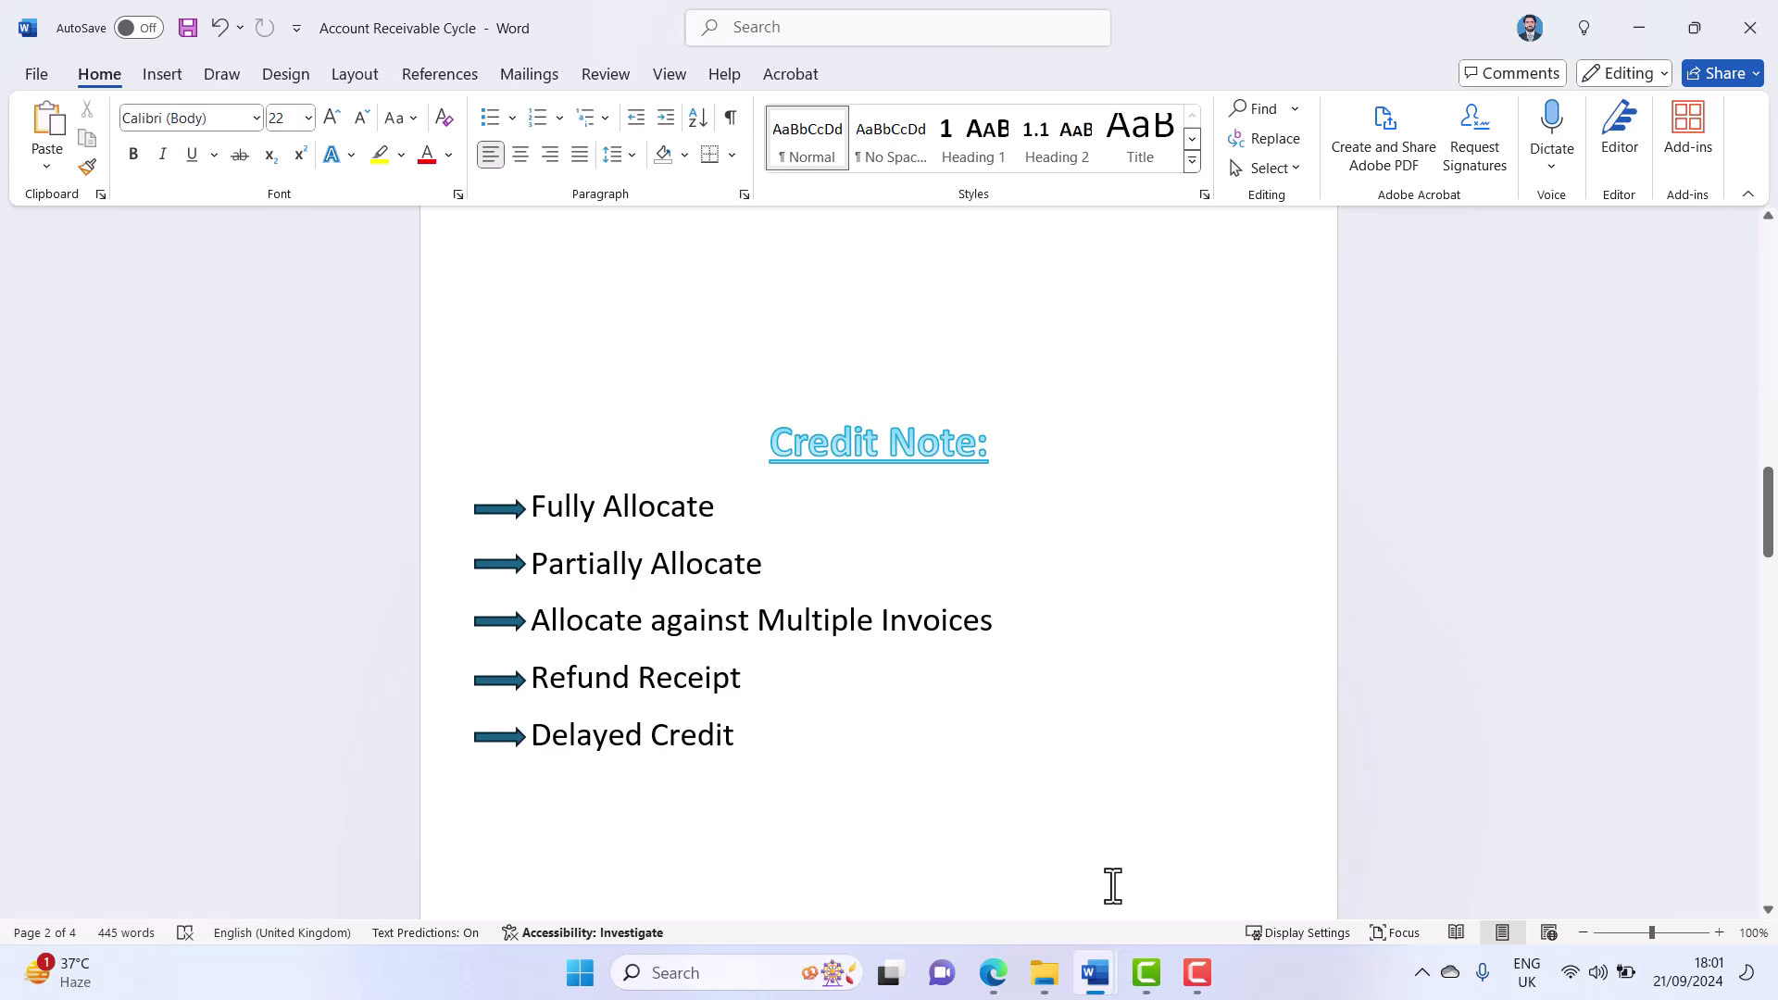
- Switch back to QuickBooks Online and start a new credit note for Customer 1
click(993, 972)
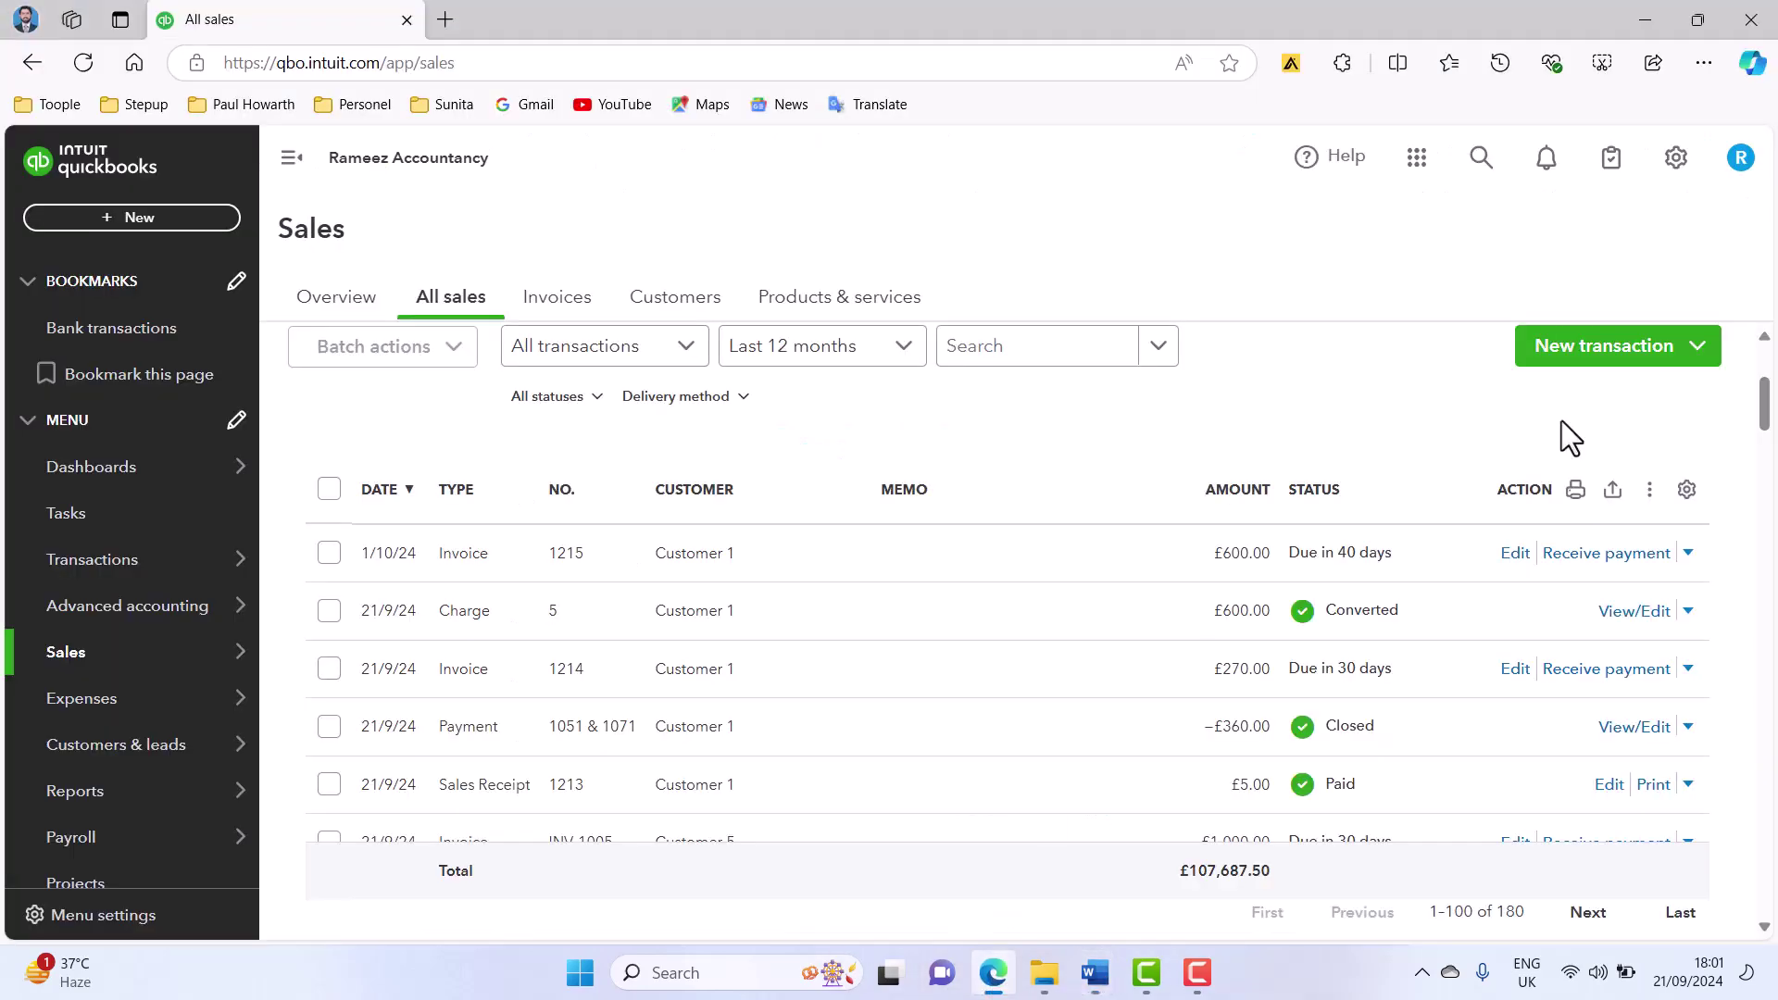
click(1702, 347)
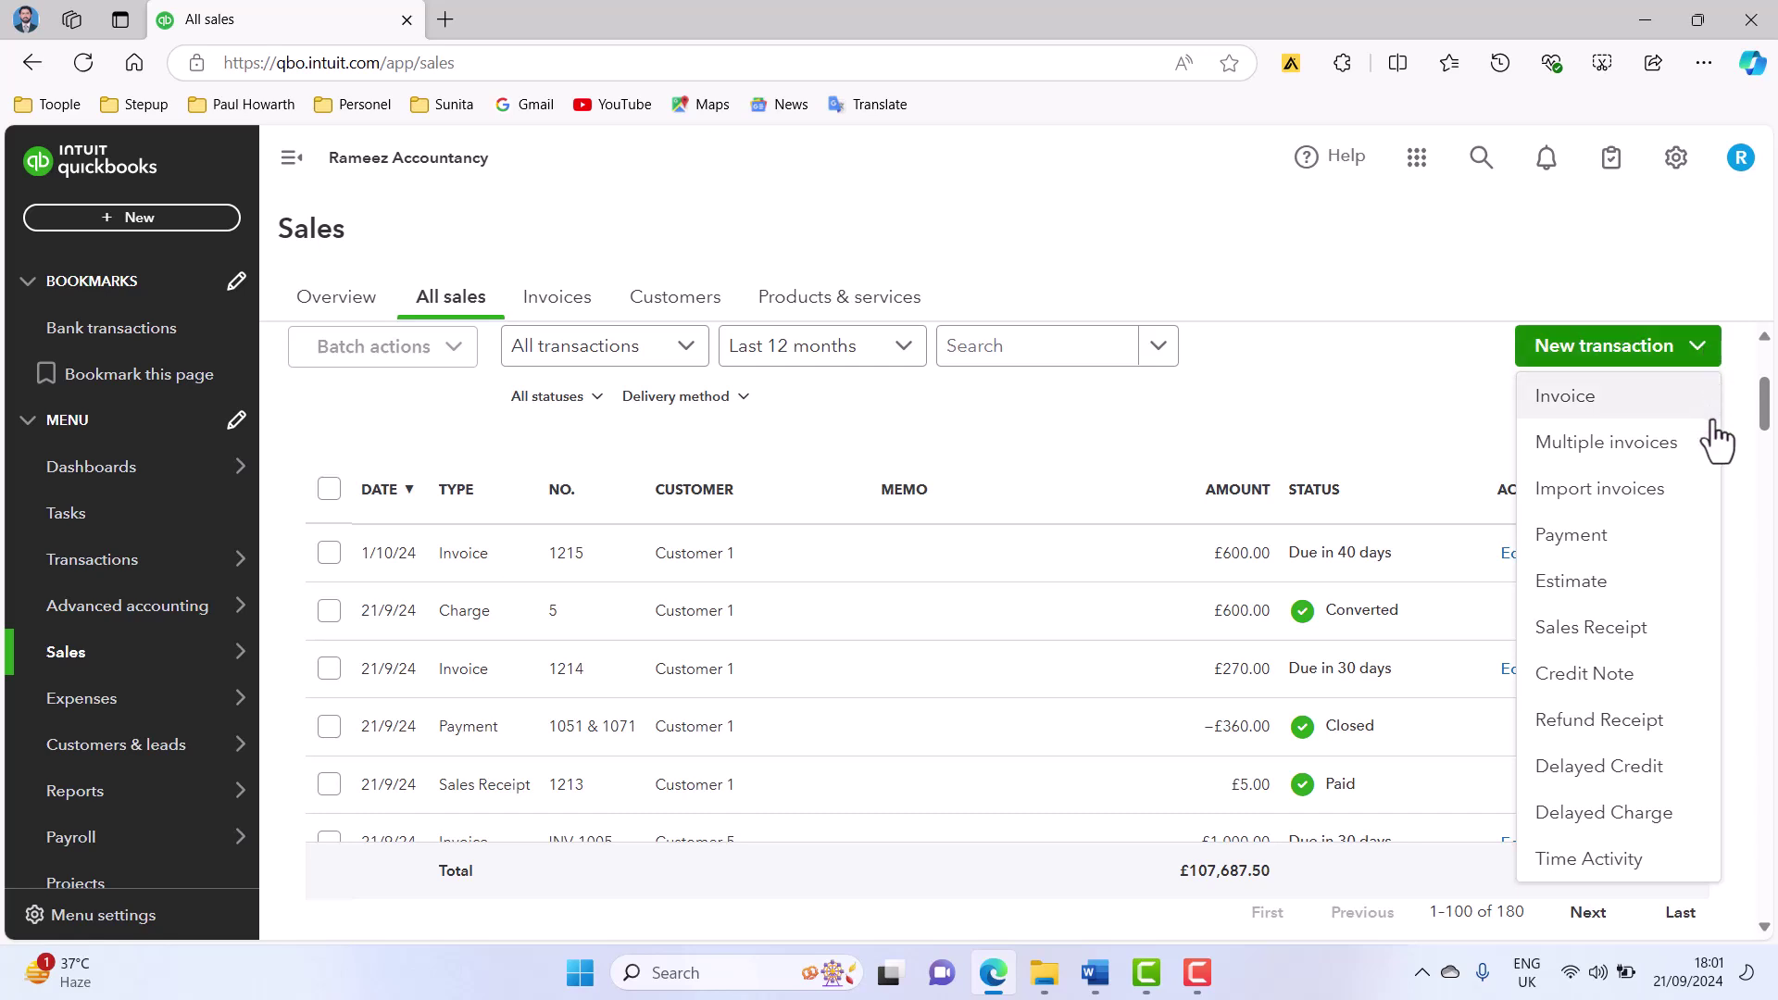
click(1614, 685)
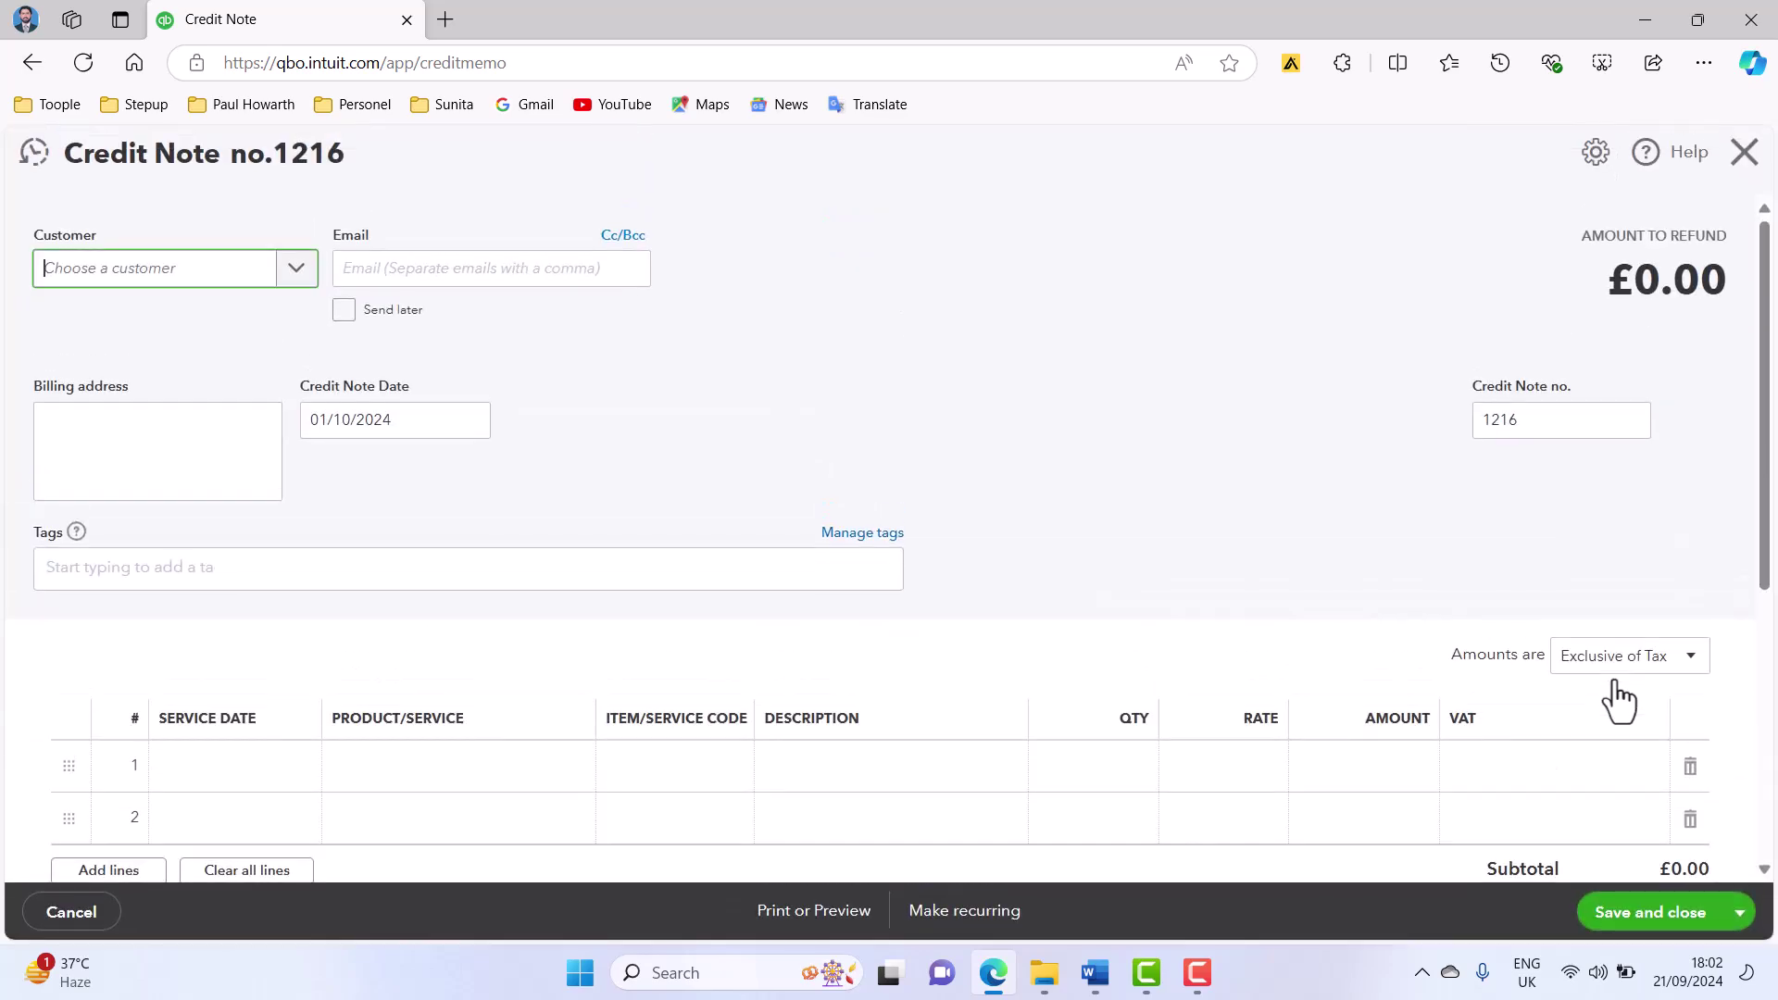
click(301, 282)
click(180, 371)
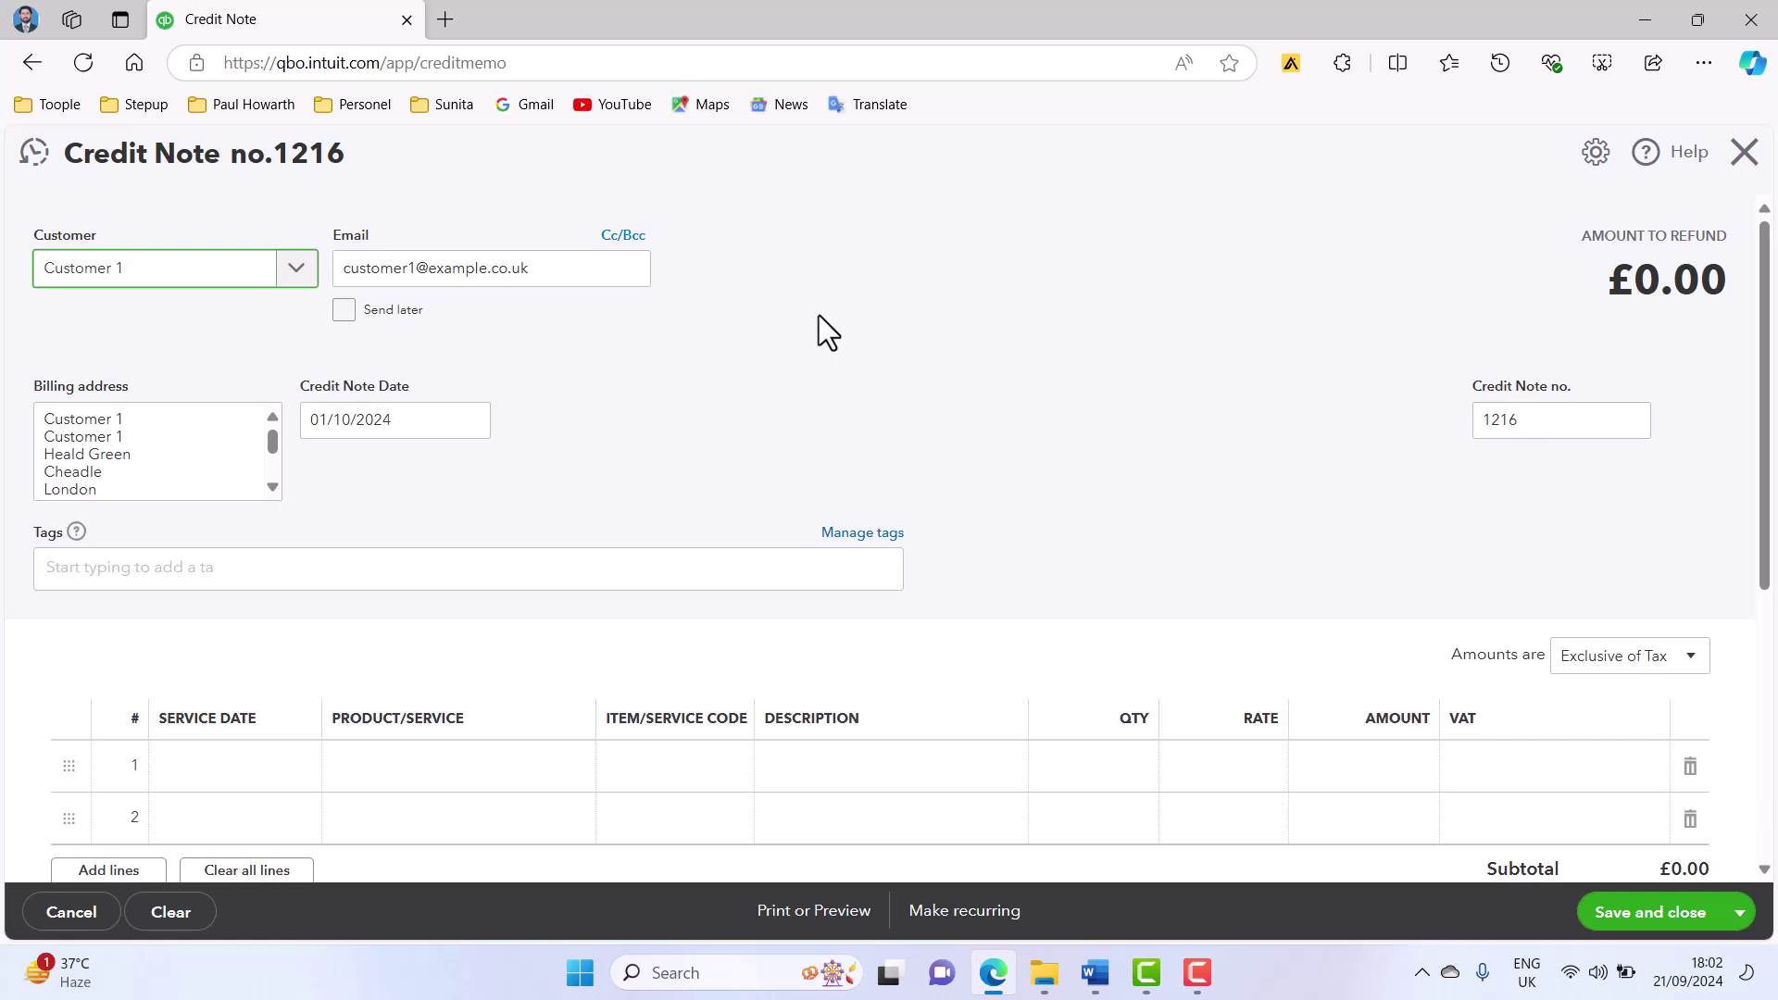
- Set the credit note date to 21/09/2024
click(468, 424)
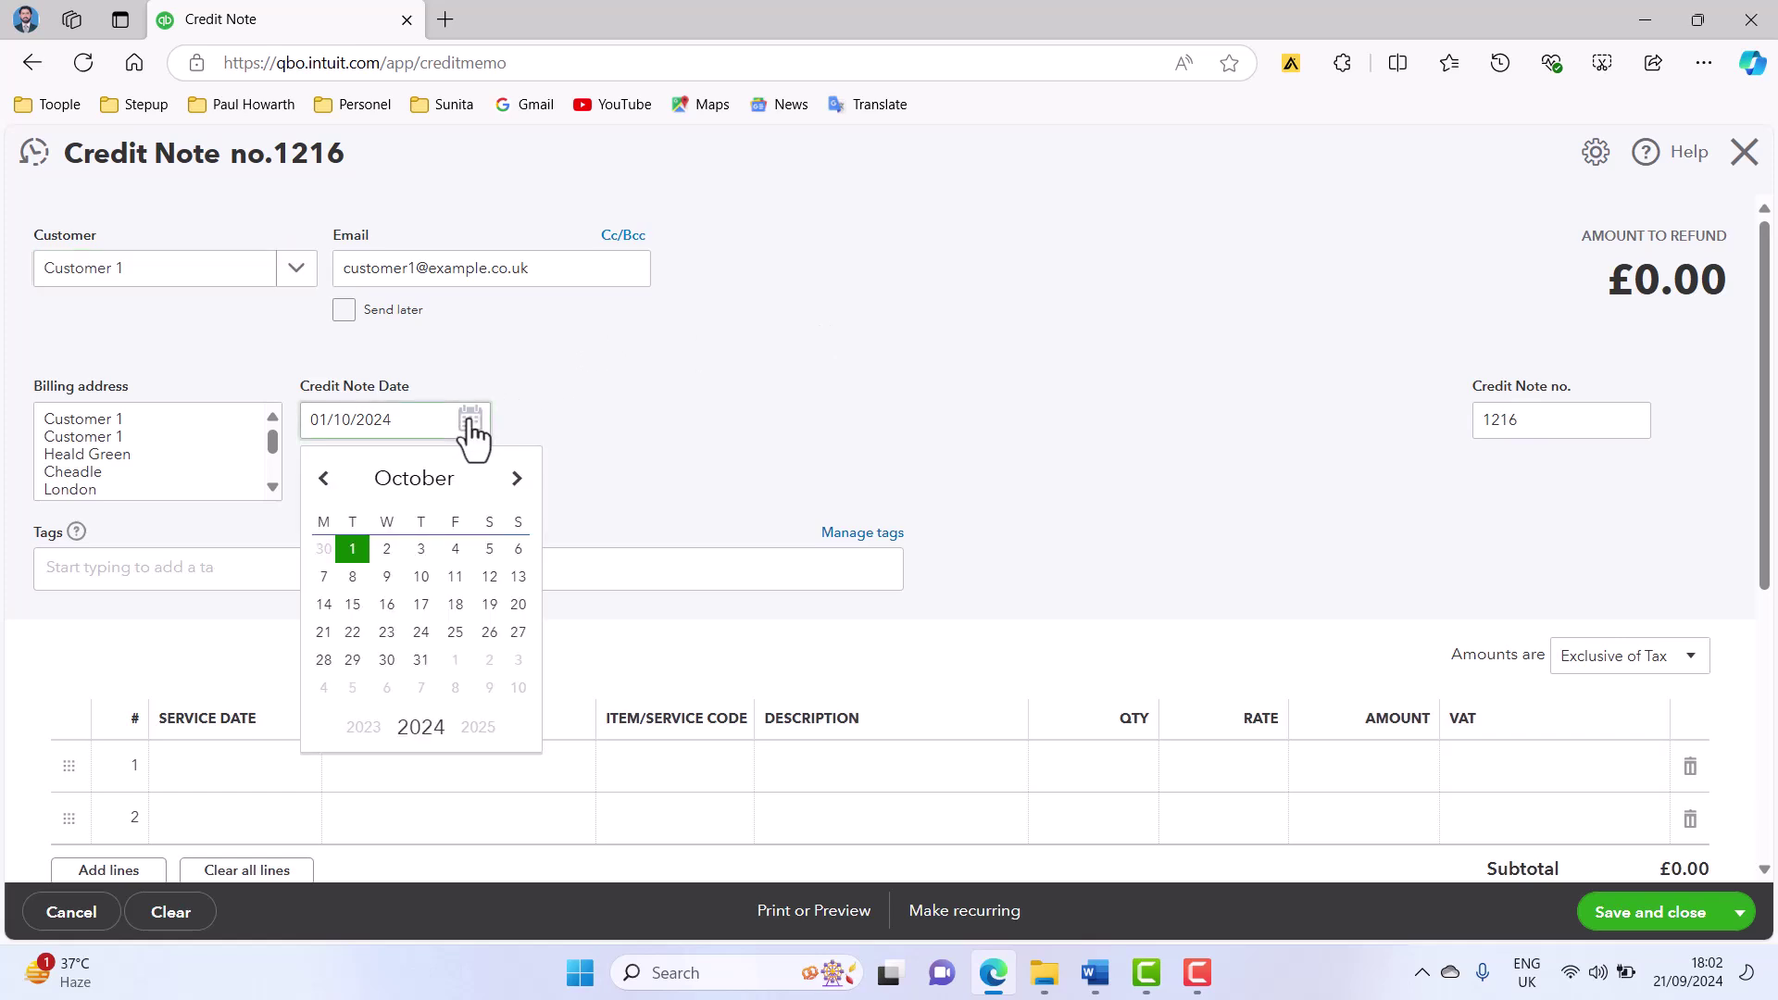
click(322, 484)
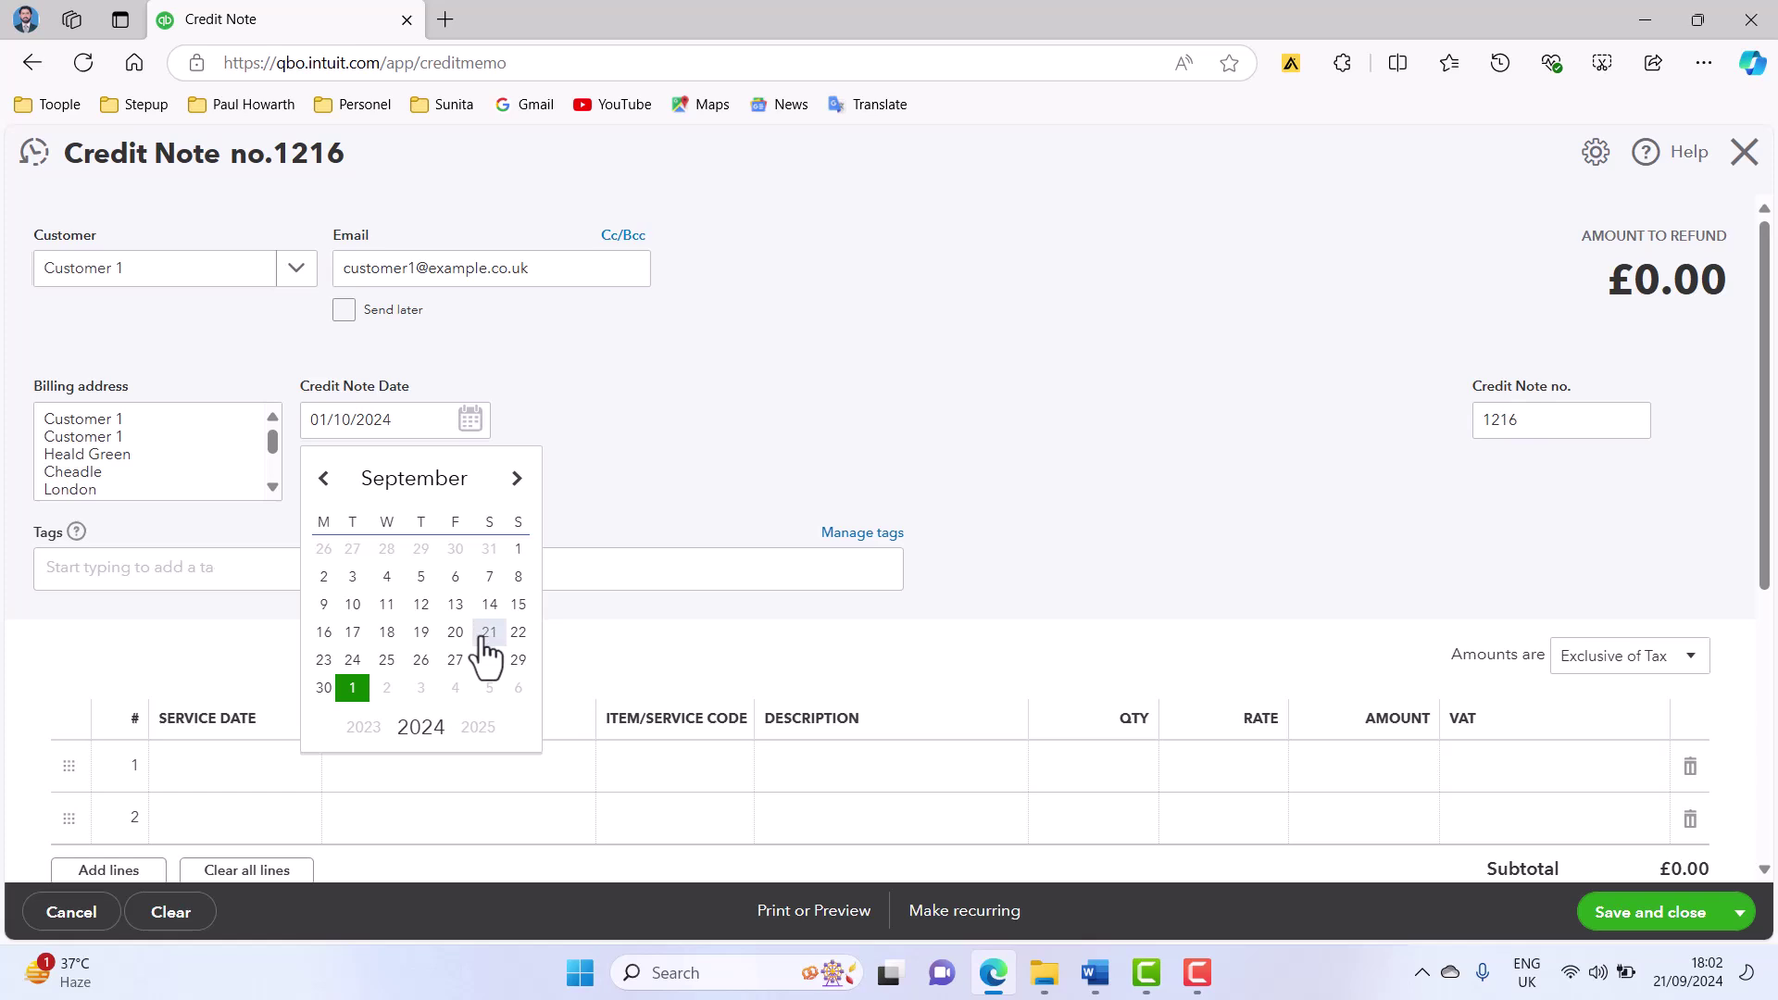
click(489, 632)
- Add the Broadband product Smart Plan - 150 as the credit note's first line, and save and close it
scroll(909, 414, down, 1)
scroll(909, 414, down, 2)
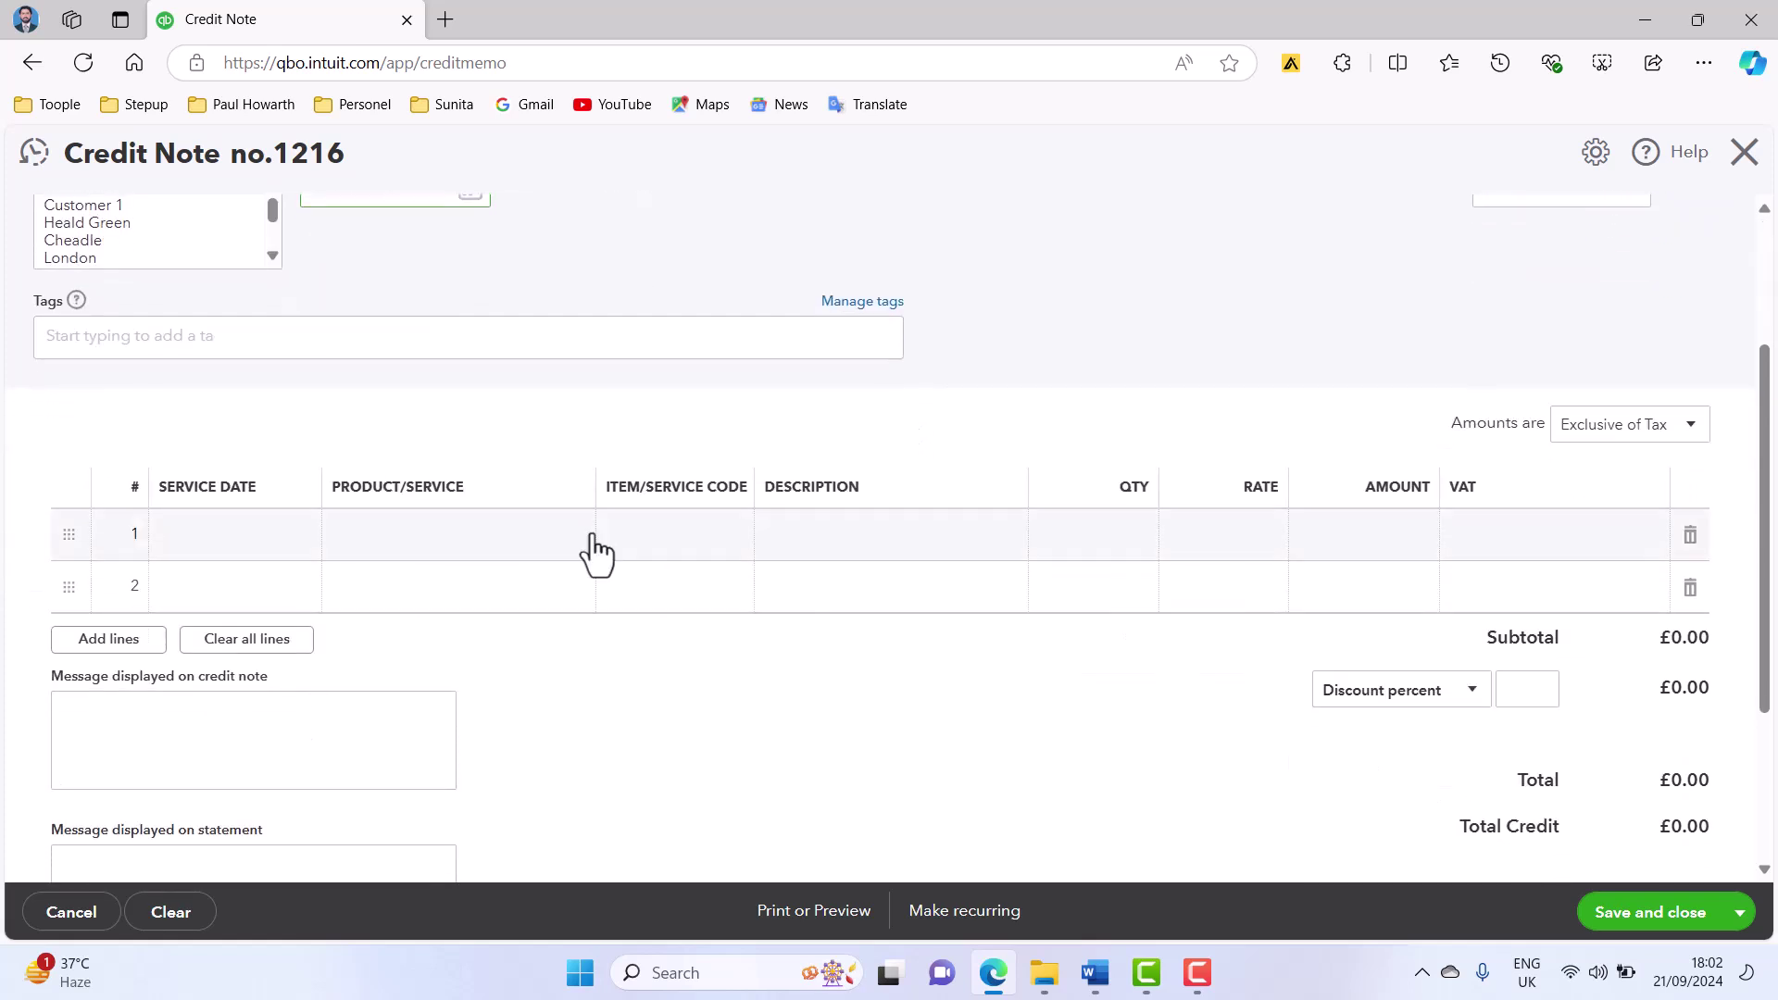
click(517, 548)
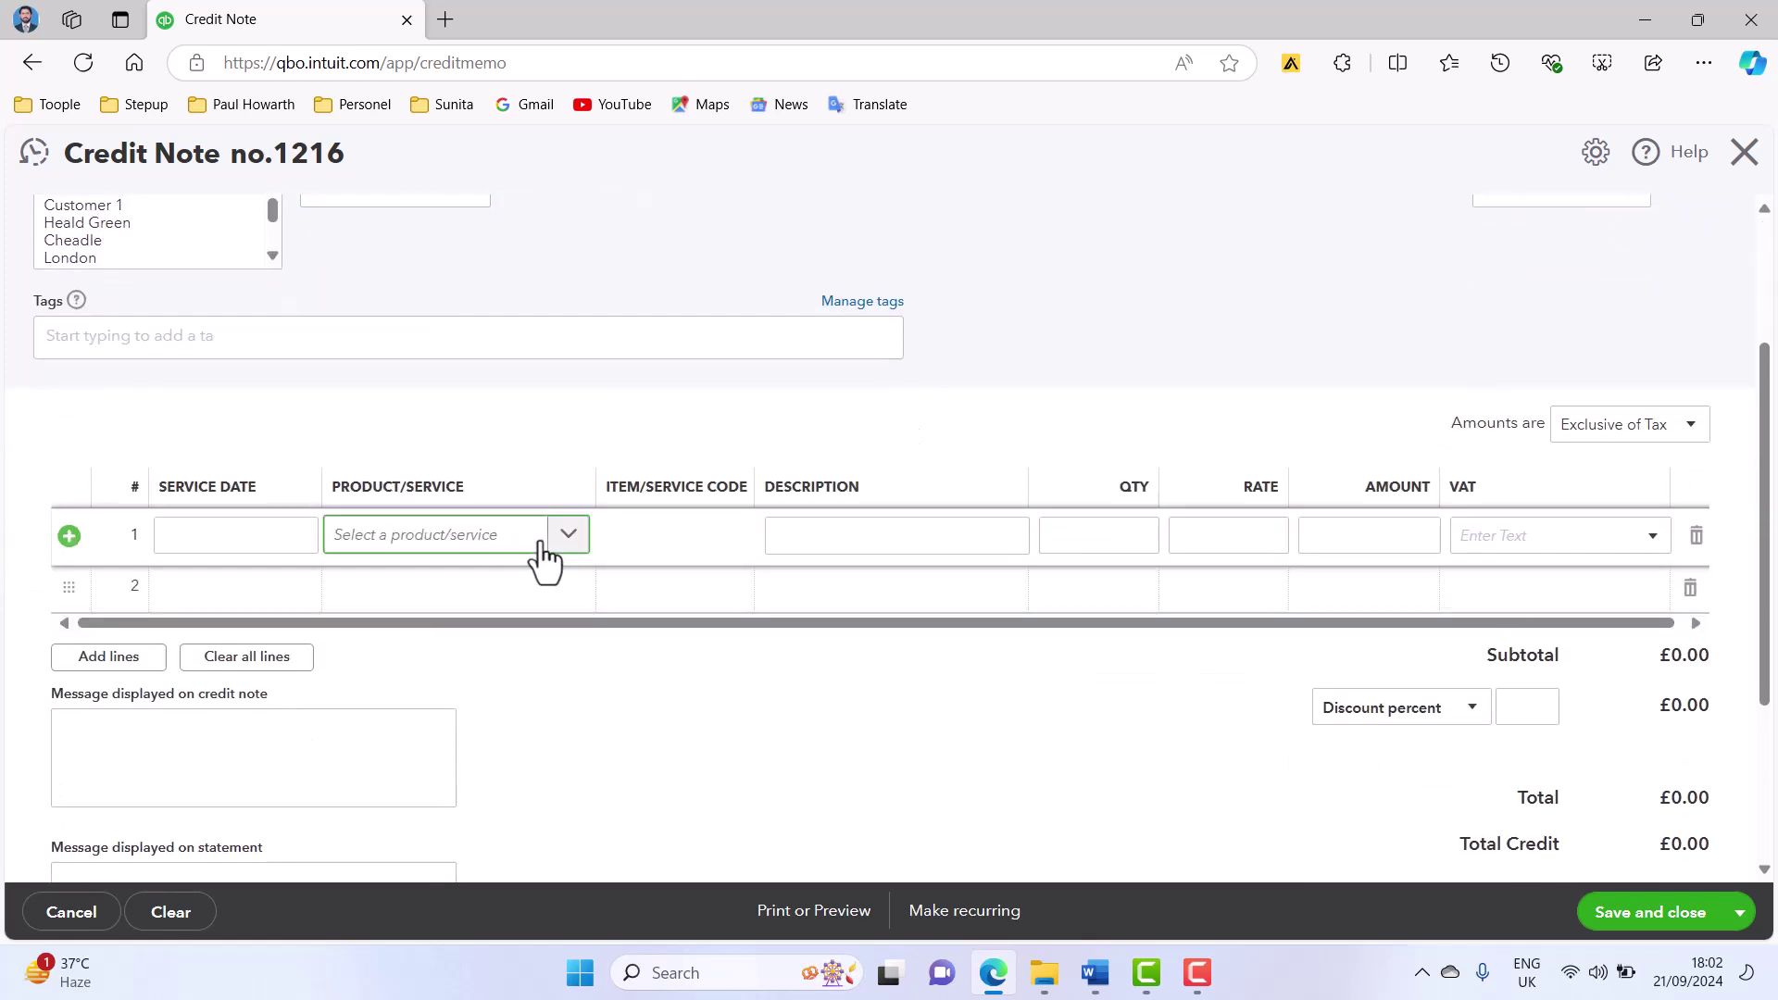
click(561, 541)
scroll(608, 706, down, 2)
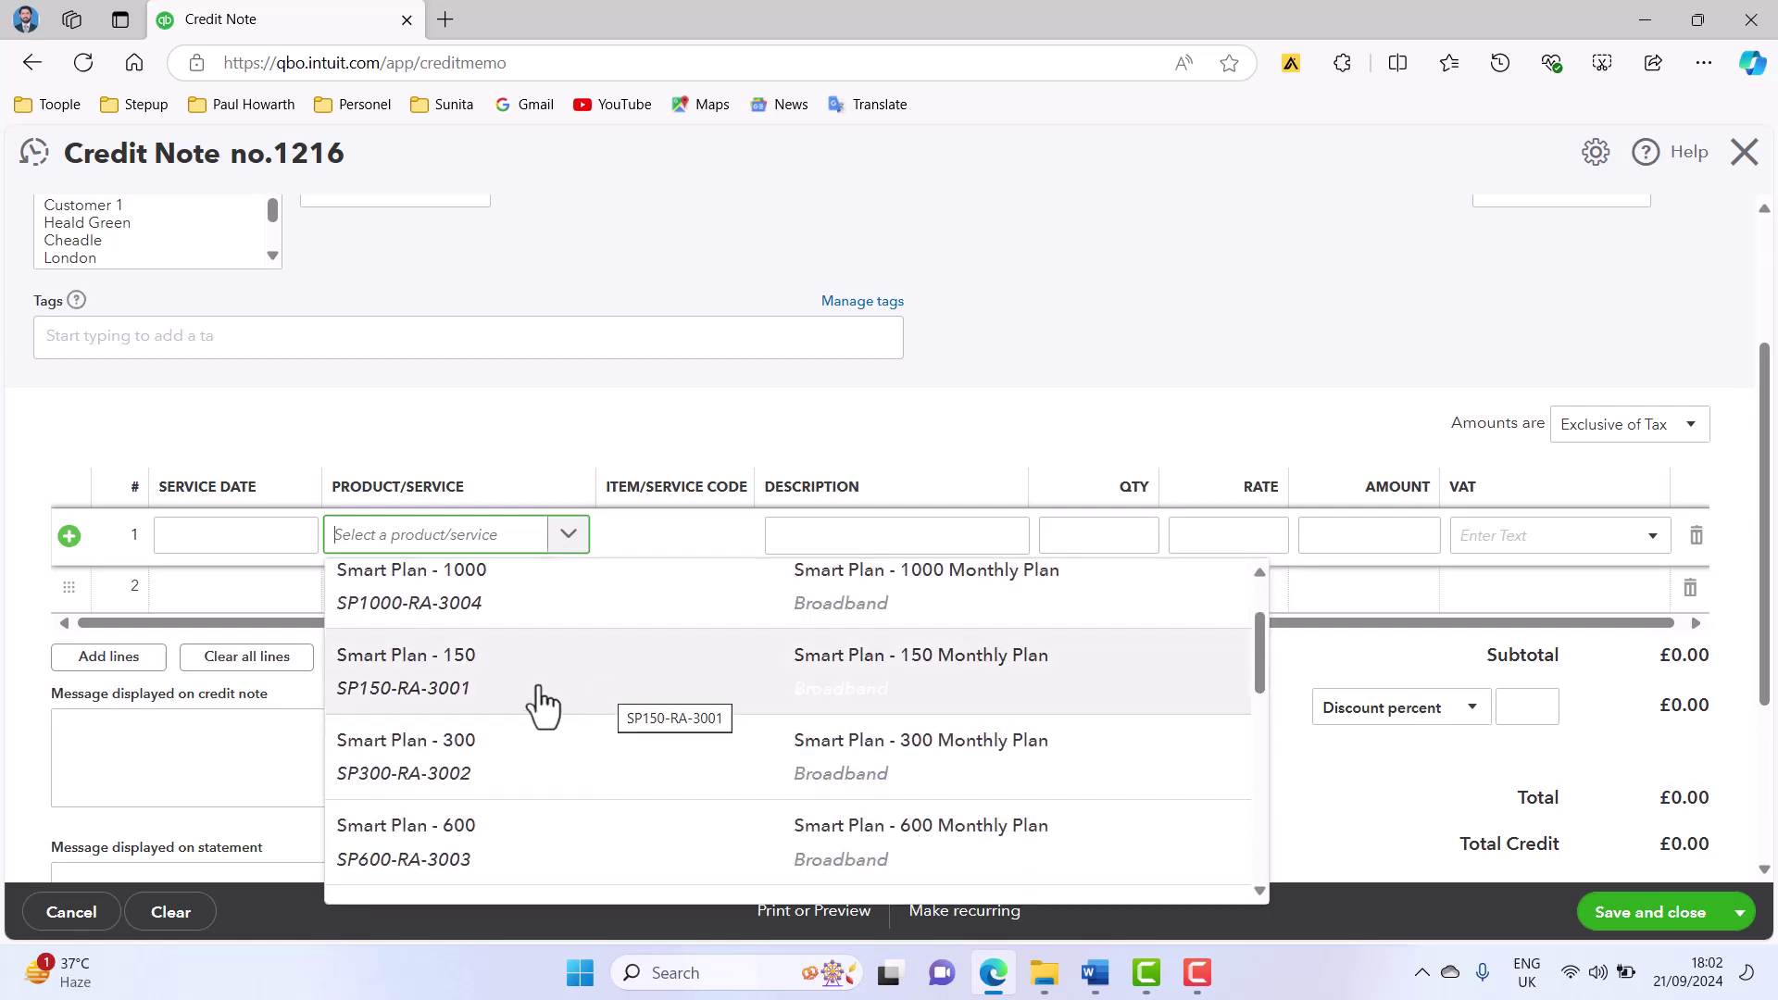
click(541, 697)
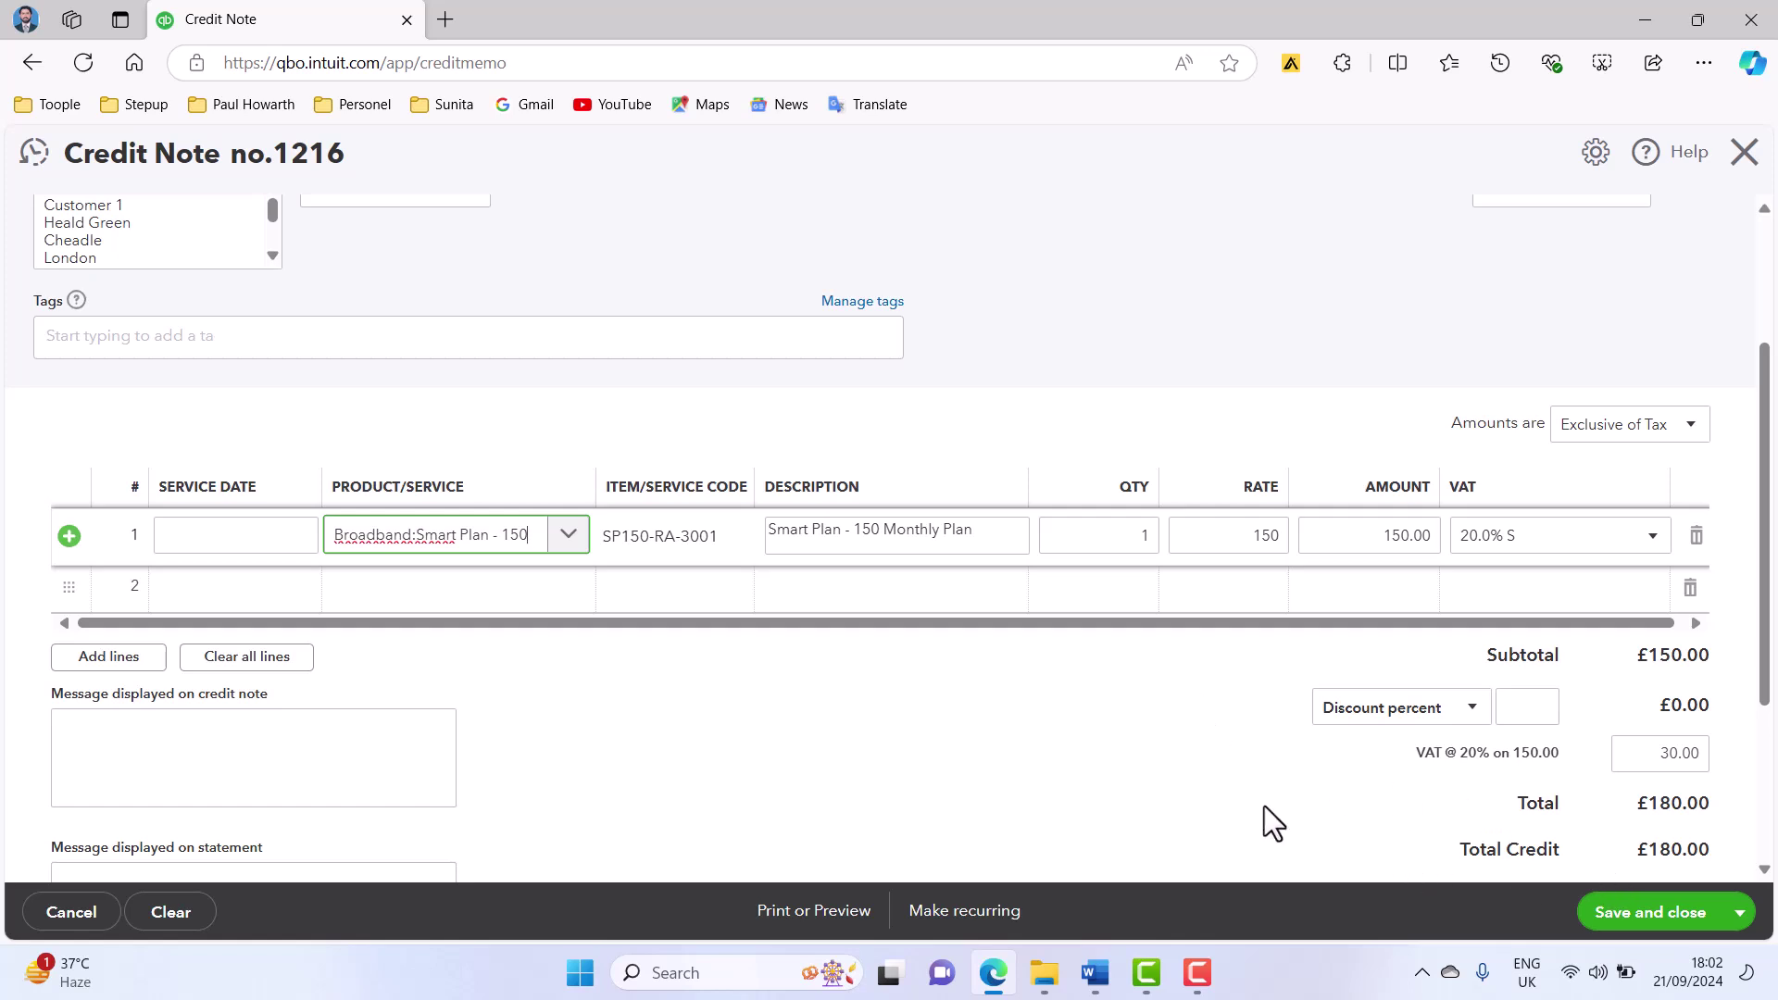
scroll(1263, 806, up, 3)
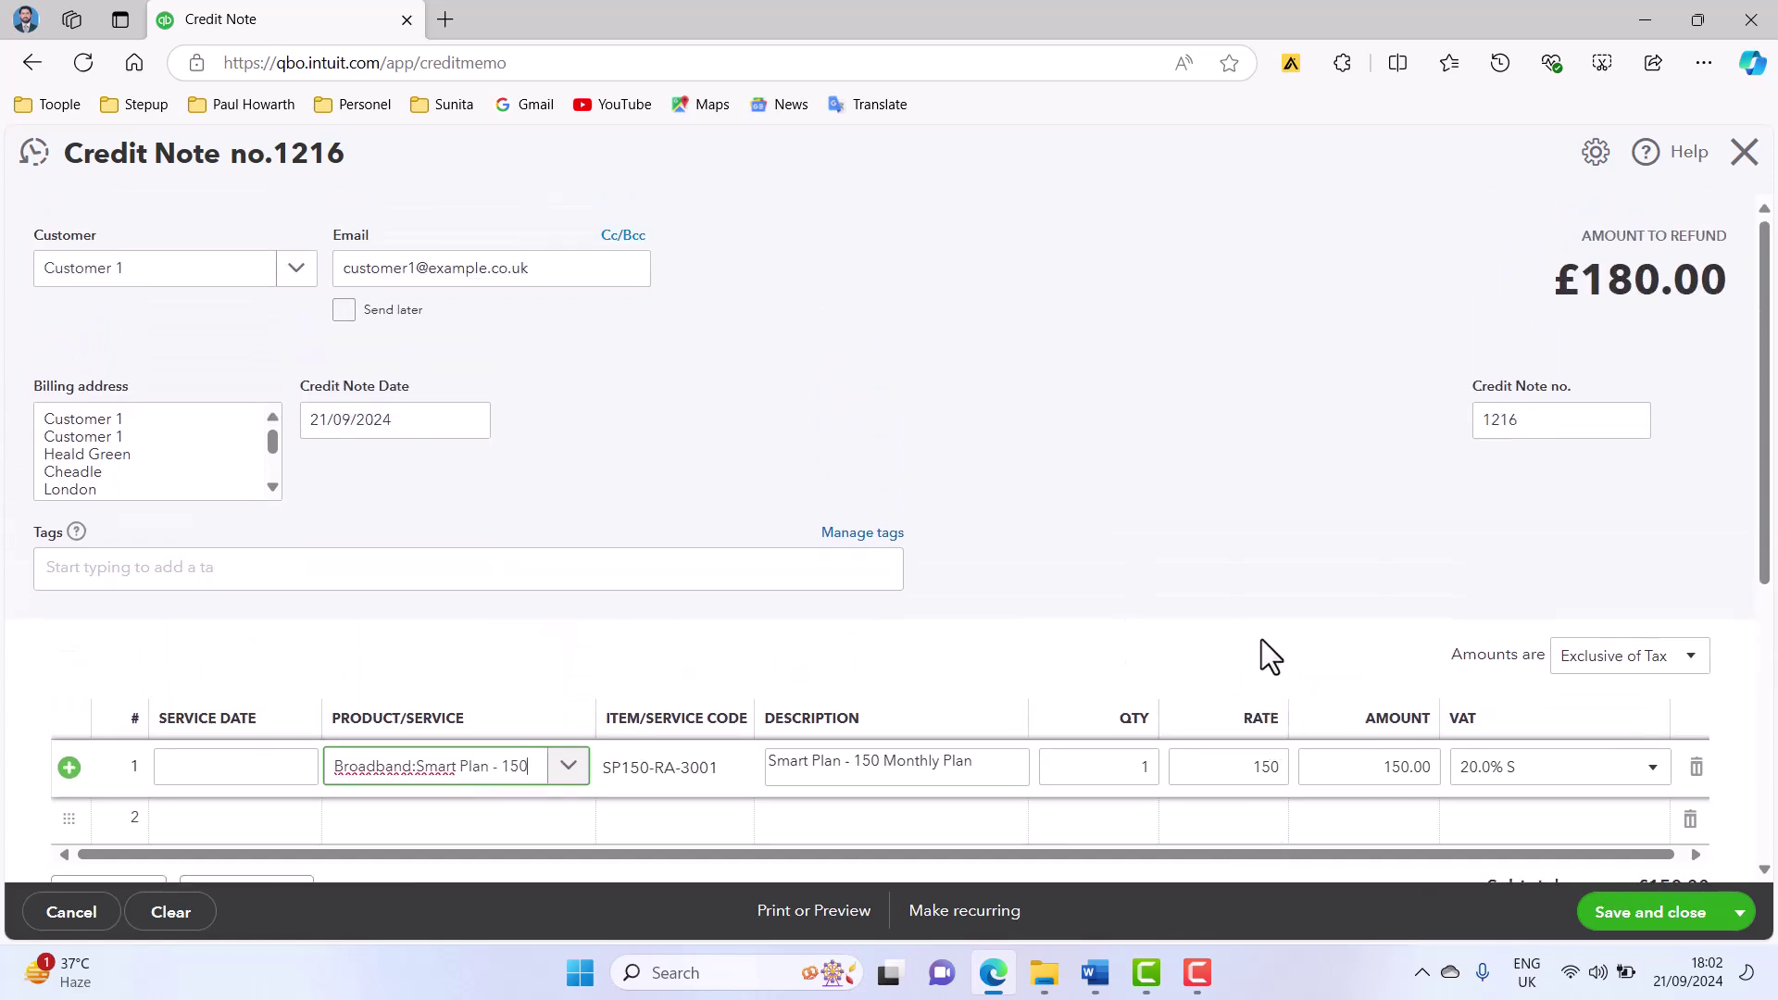
scroll(1261, 639, down, 2)
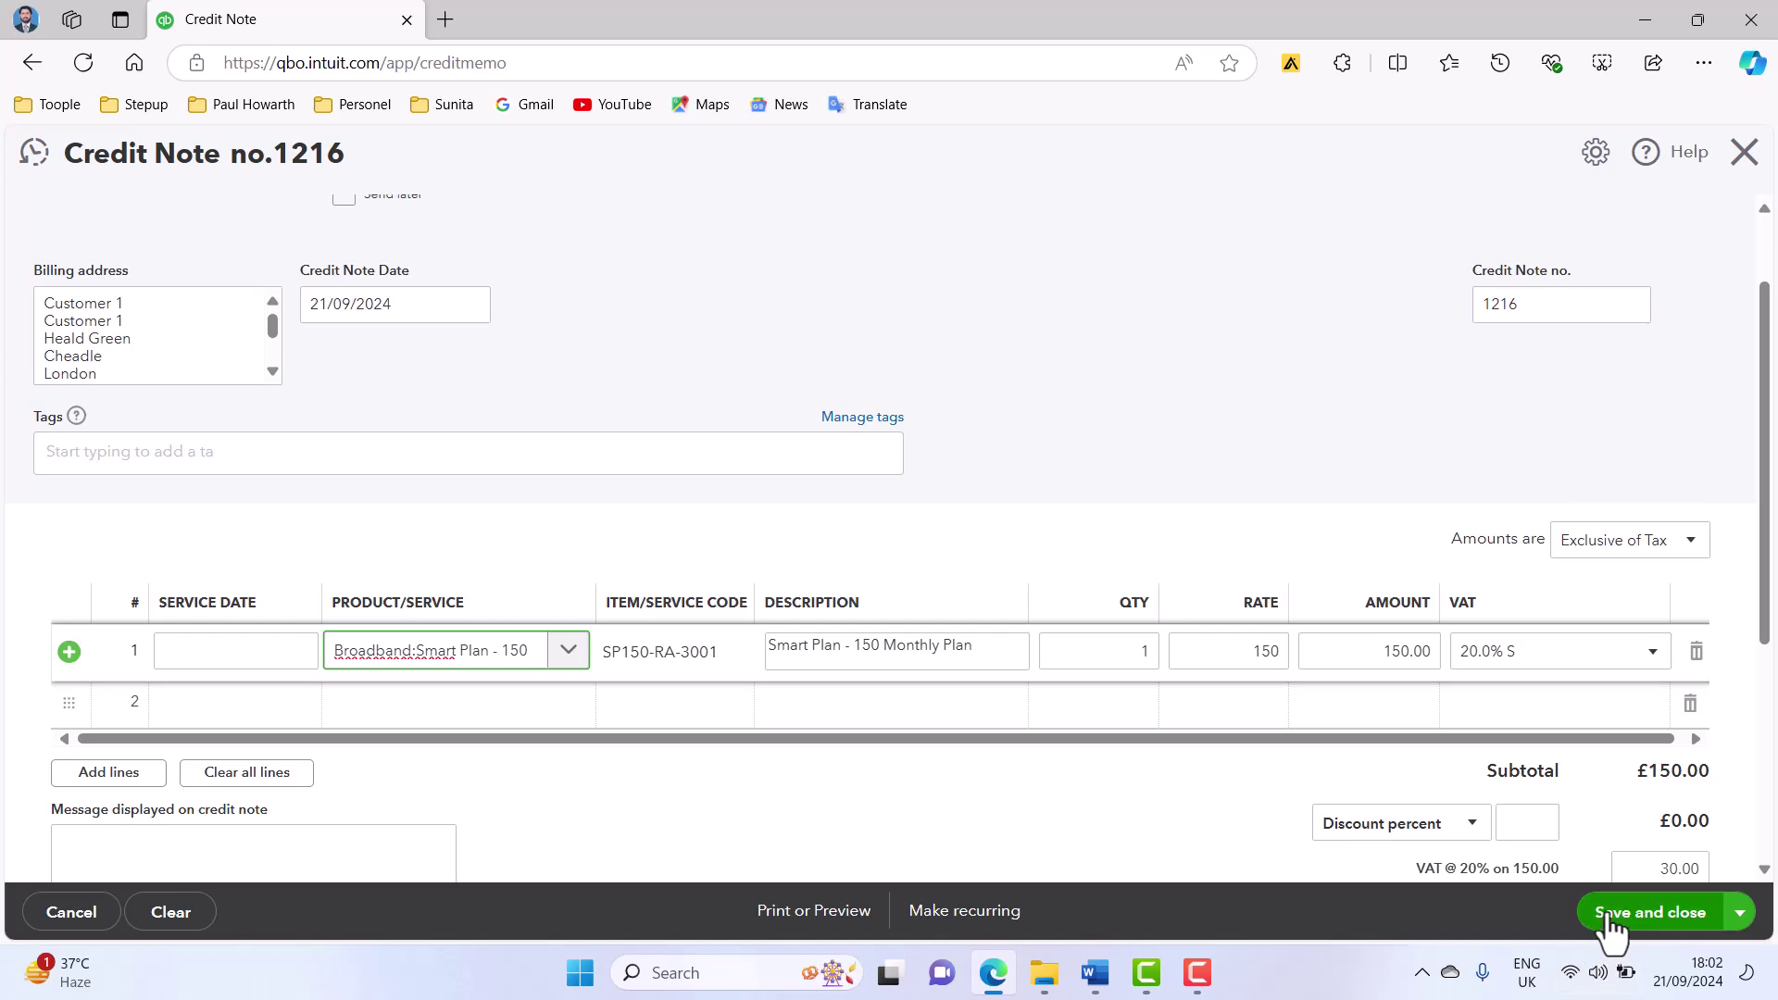
click(1620, 916)
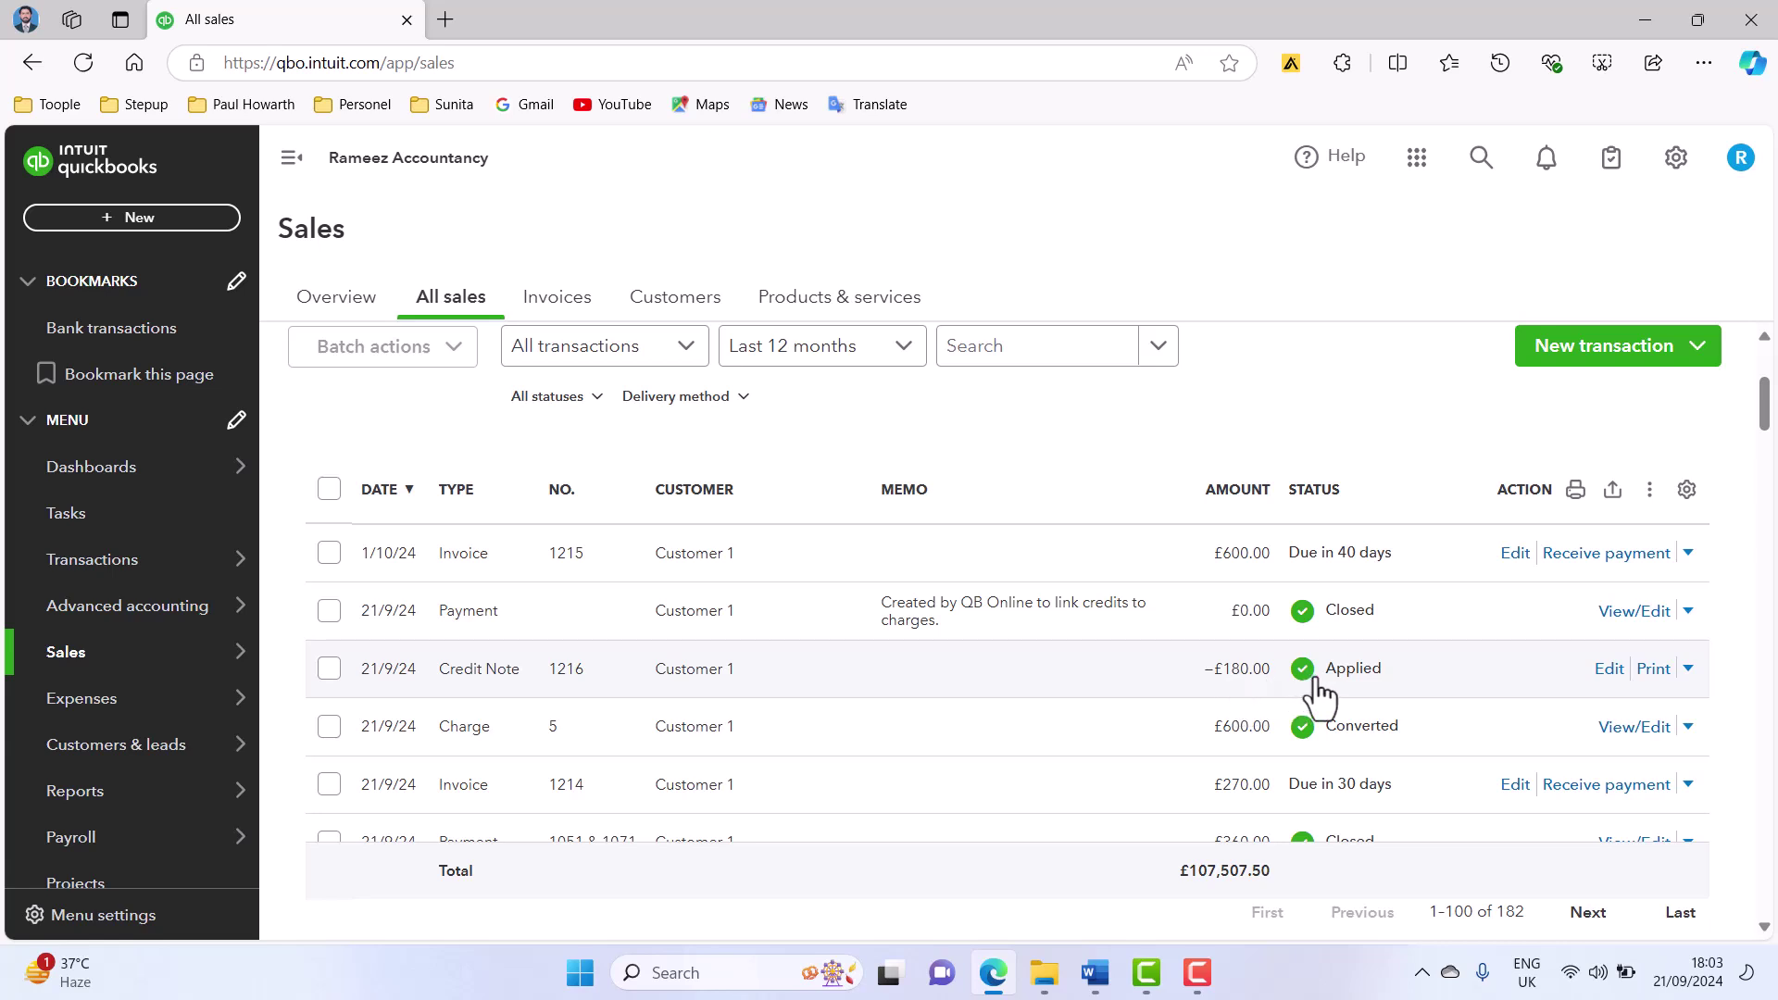
- Open Customer 1's new credit note from the sales list and examine its refund status, linked payment and totals
click(1689, 669)
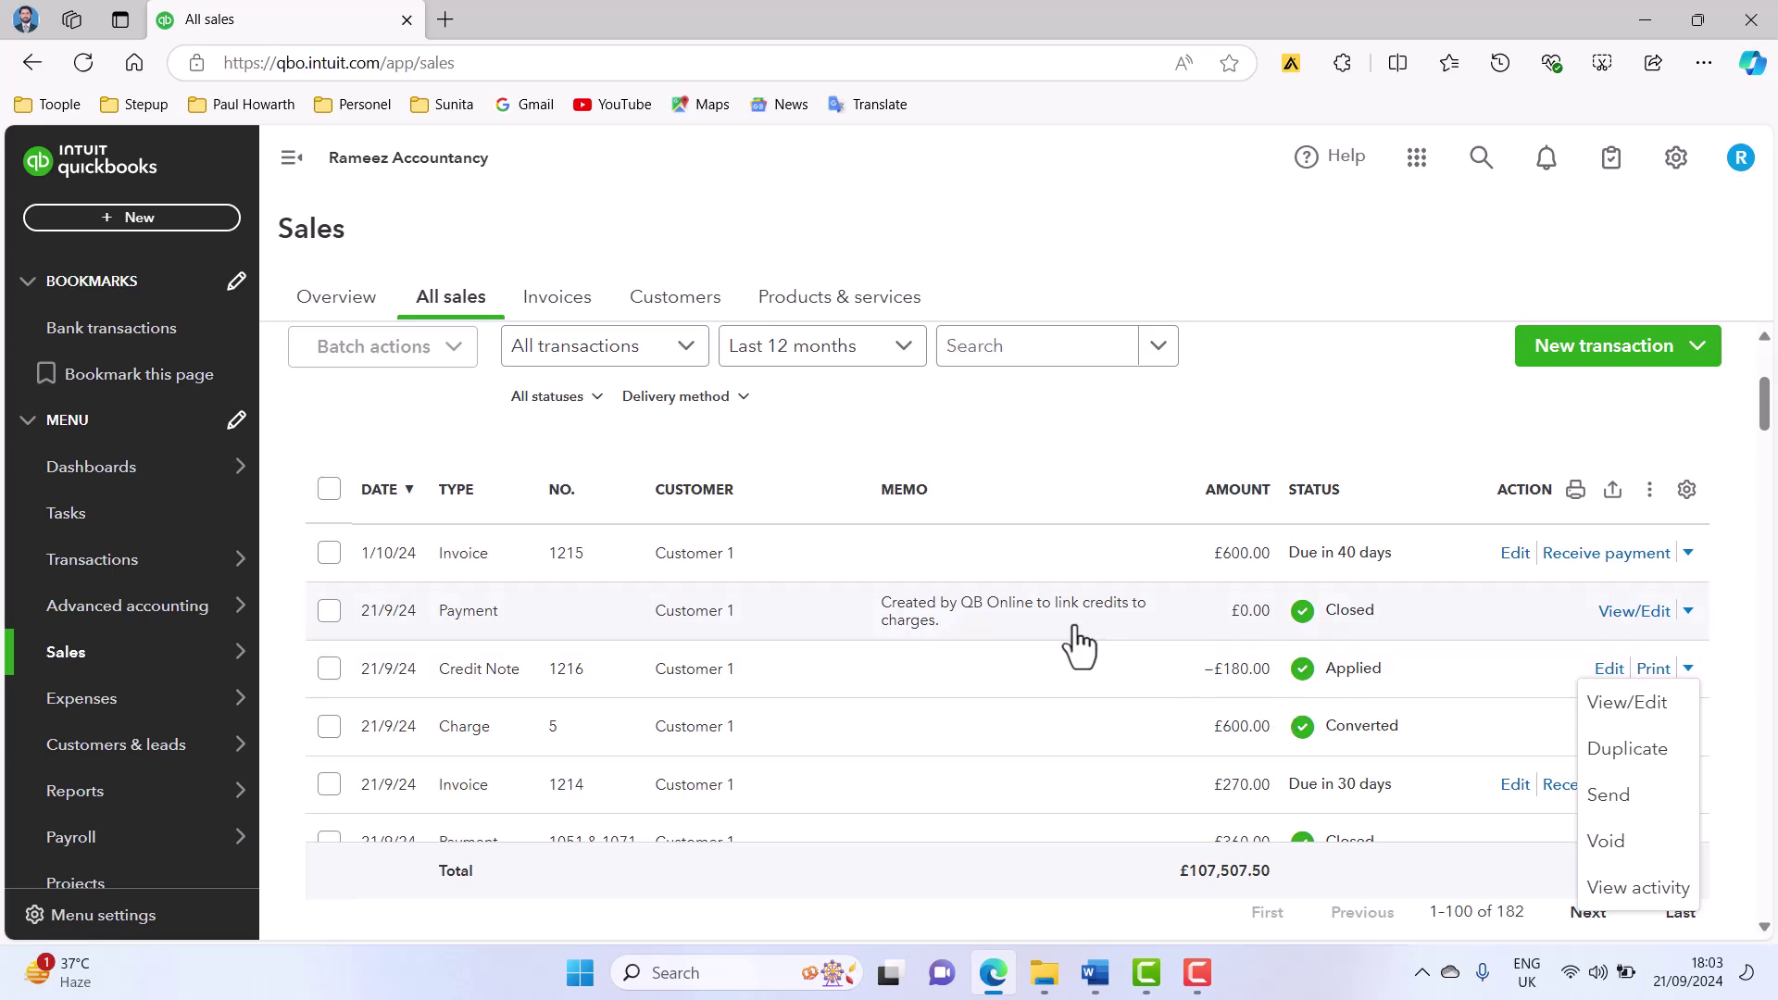
click(1648, 711)
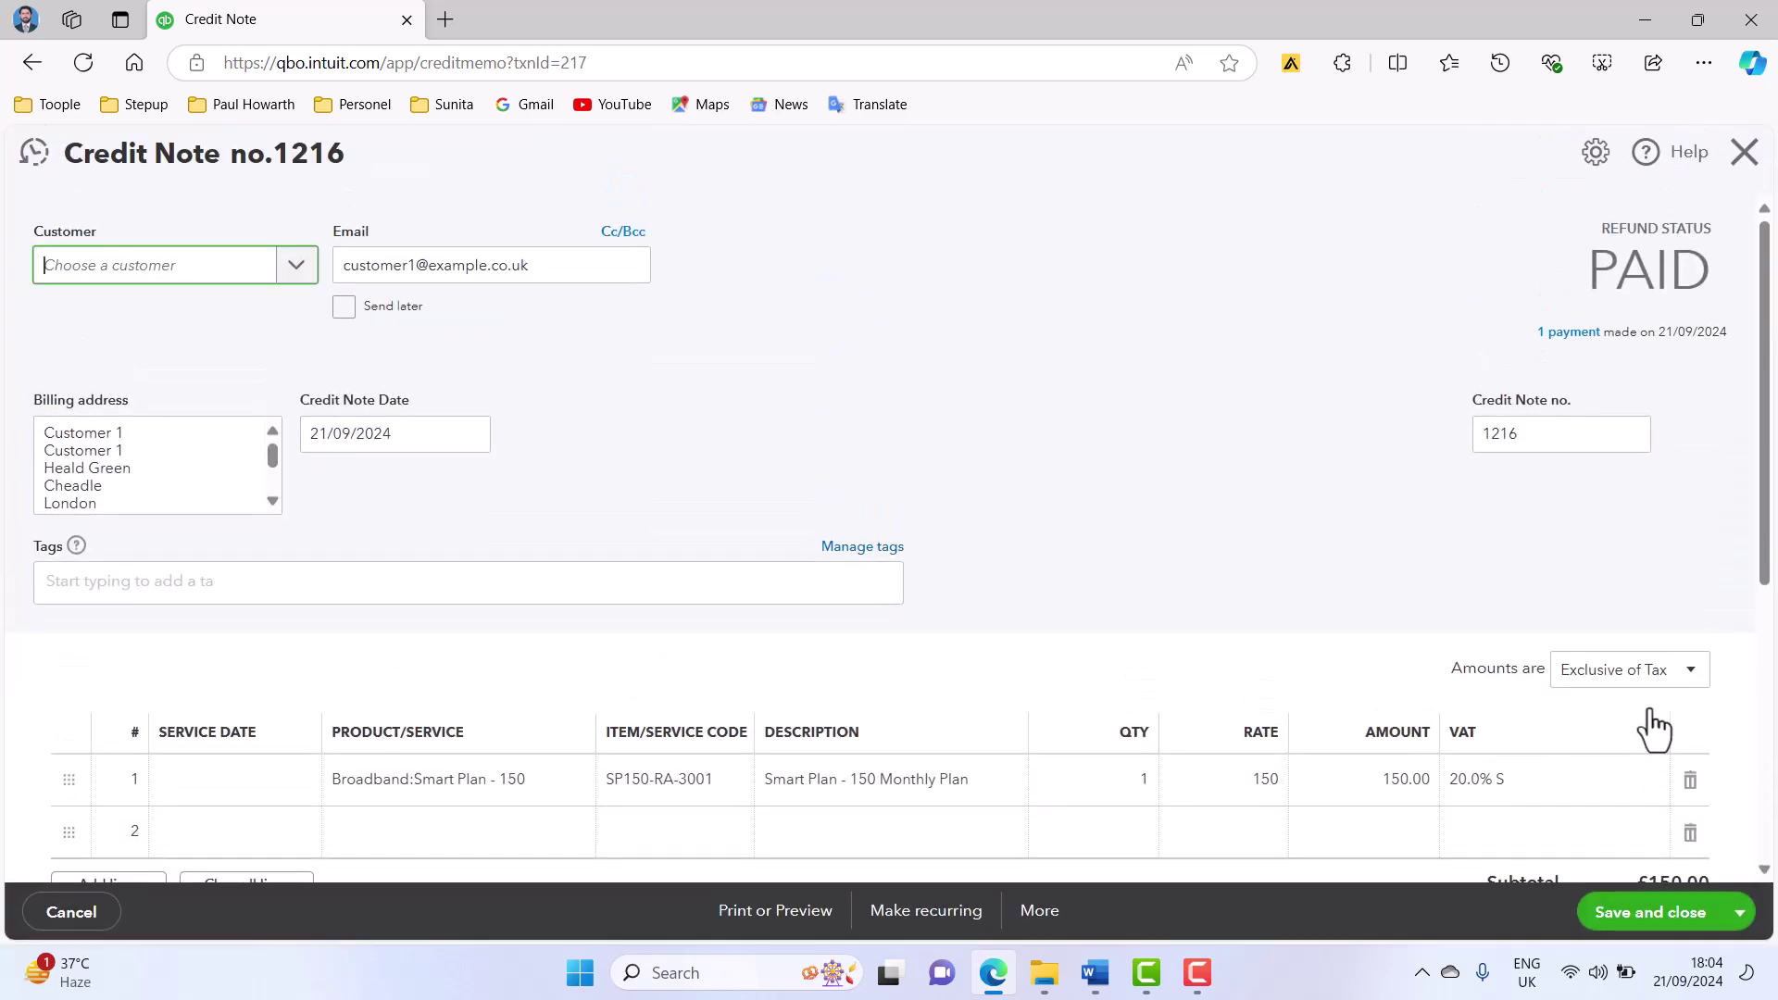
scroll(1091, 533, down, 5)
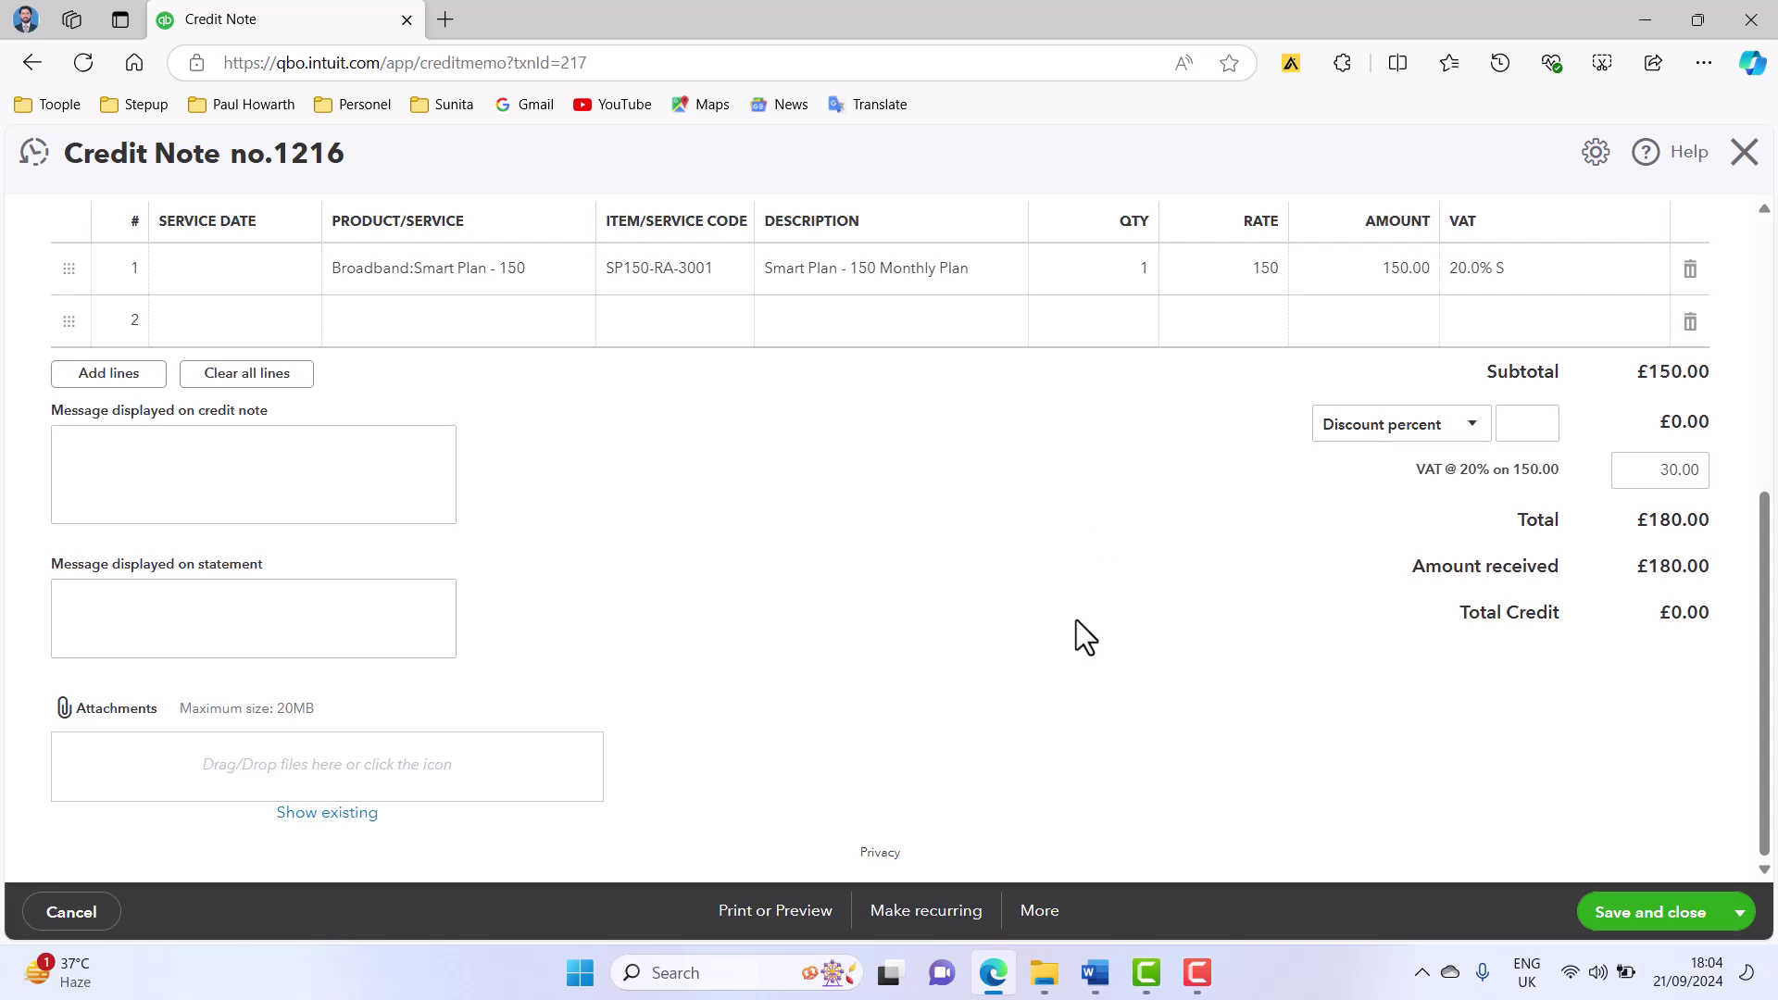
- Review Customer 1's credit note and open the 21/09/2024 payment linked to it
scroll(1076, 635, up, 3)
scroll(1076, 635, down, 3)
scroll(1076, 635, up, 1)
scroll(1083, 637, up, 4)
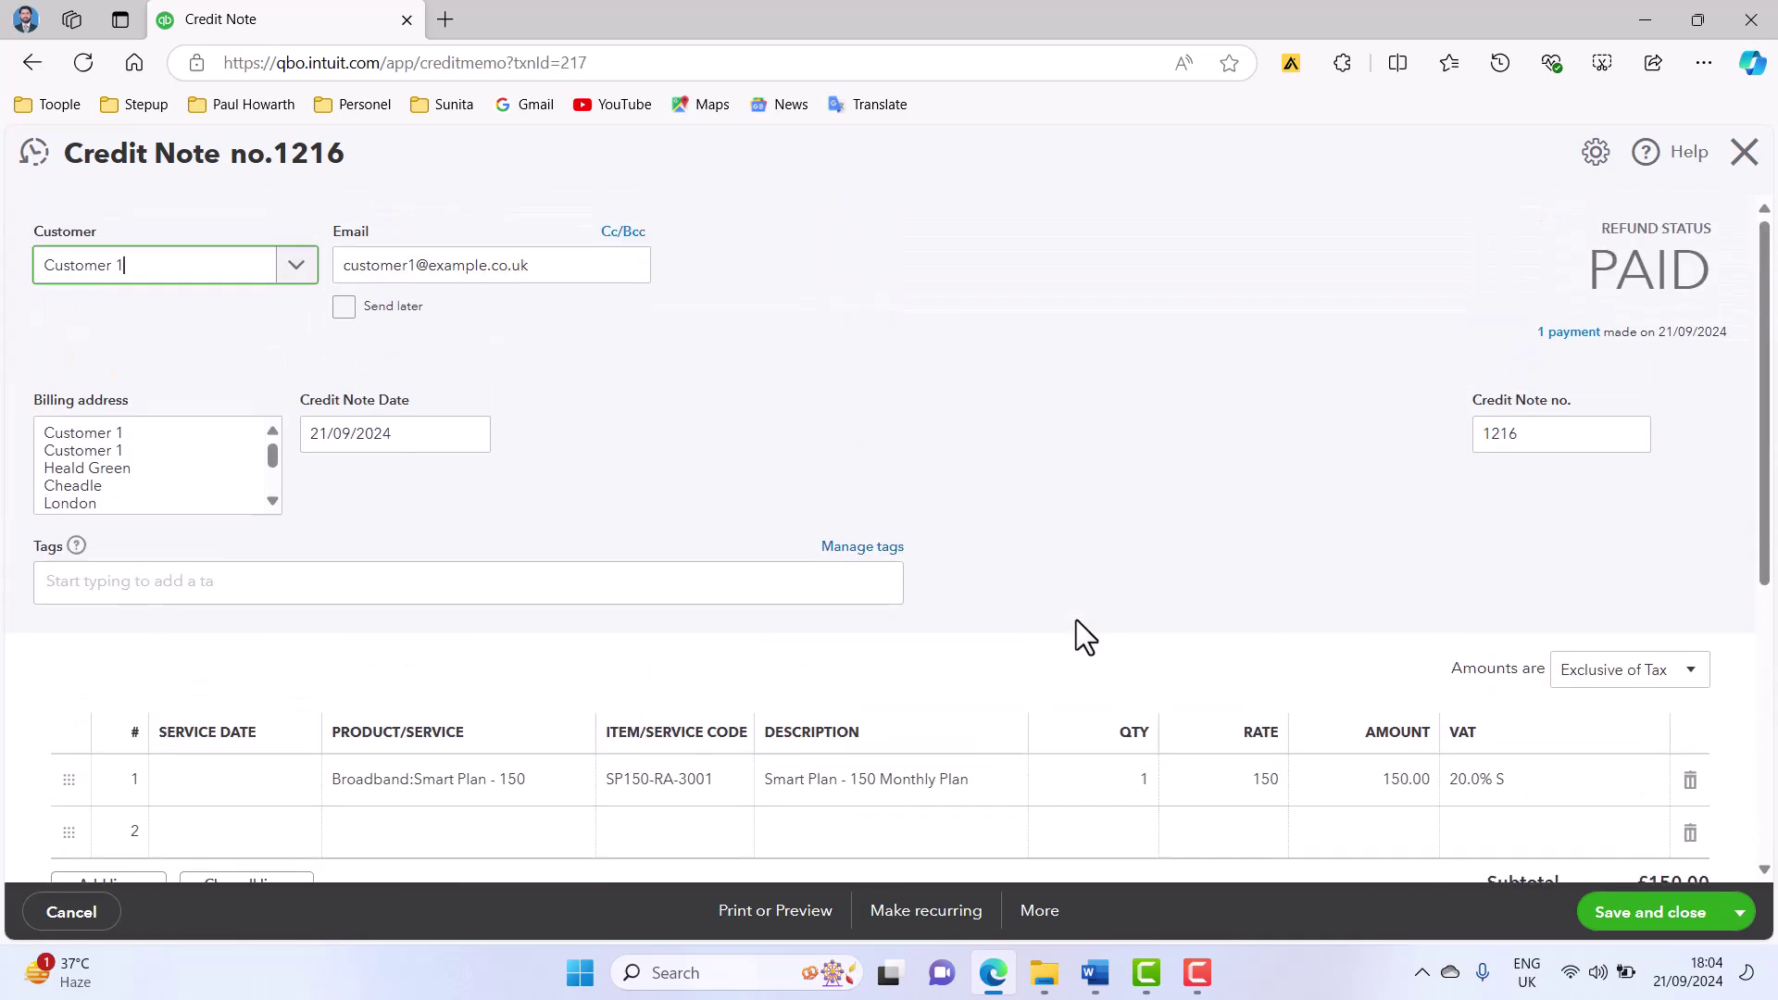
scroll(1078, 636, down, 3)
scroll(1076, 635, up, 3)
click(1575, 339)
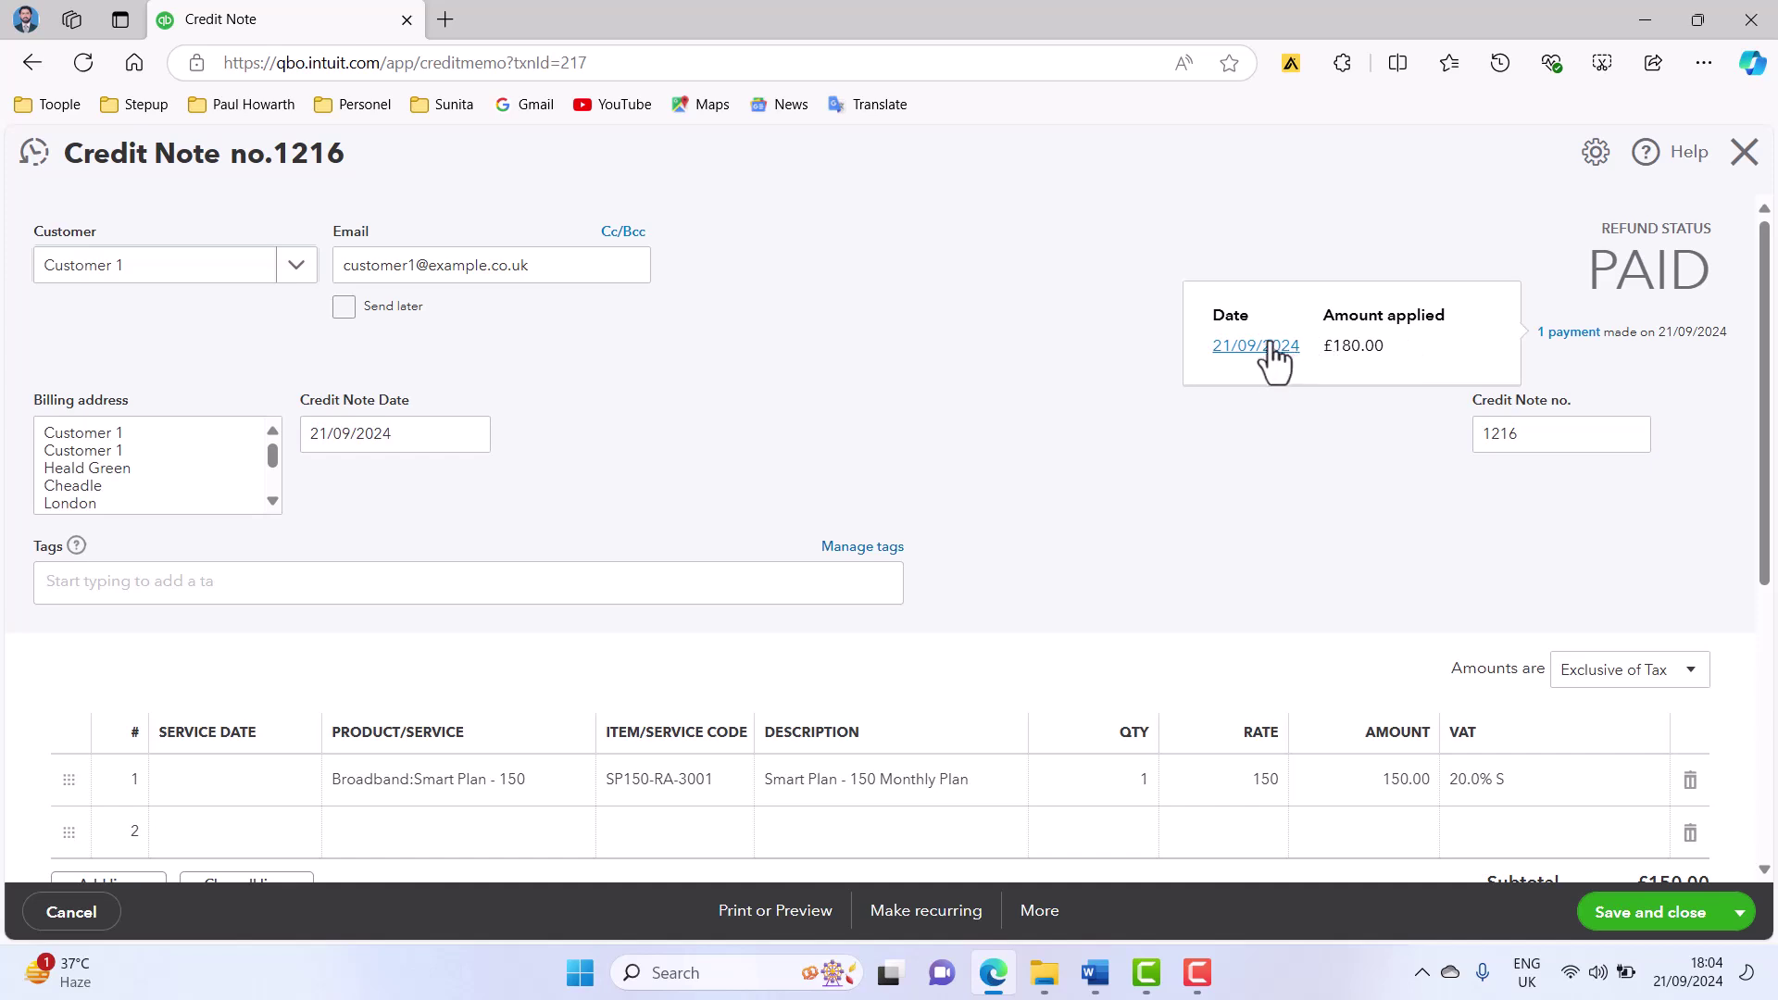
click(1267, 347)
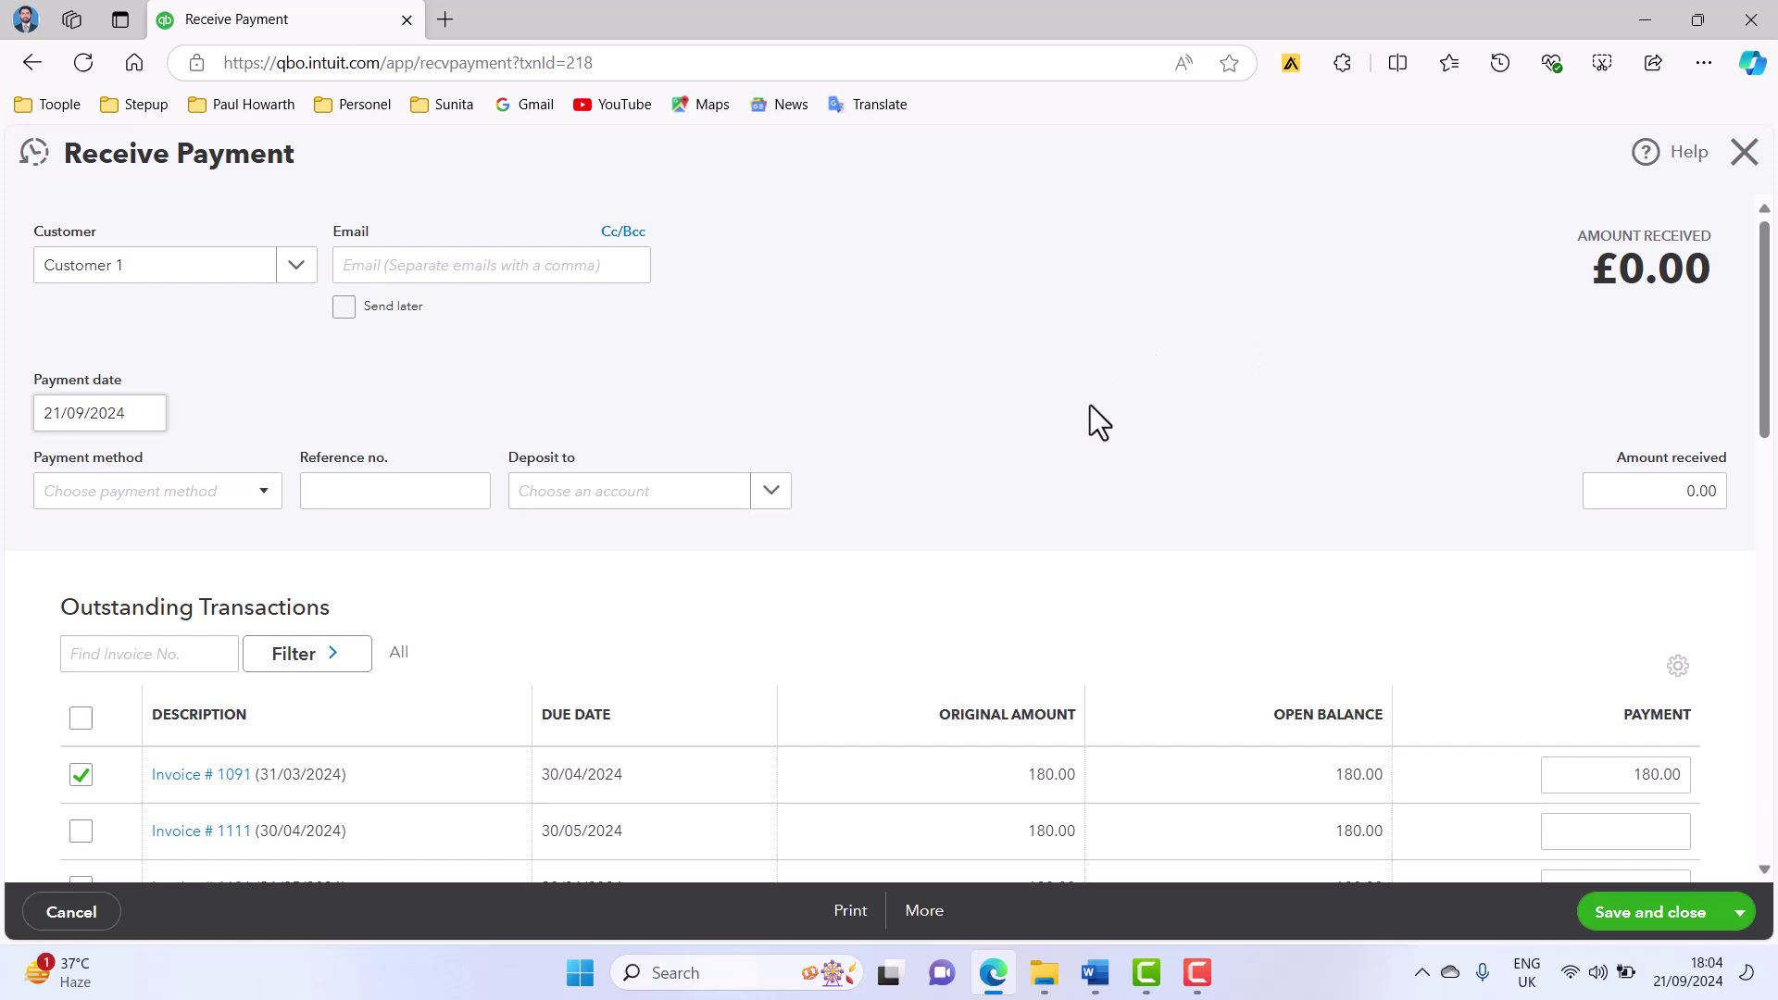
- Examine which outstanding invoice the linked payment is applied to, save and close it, and view its available actions in the sales list
scroll(1090, 407, down, 2)
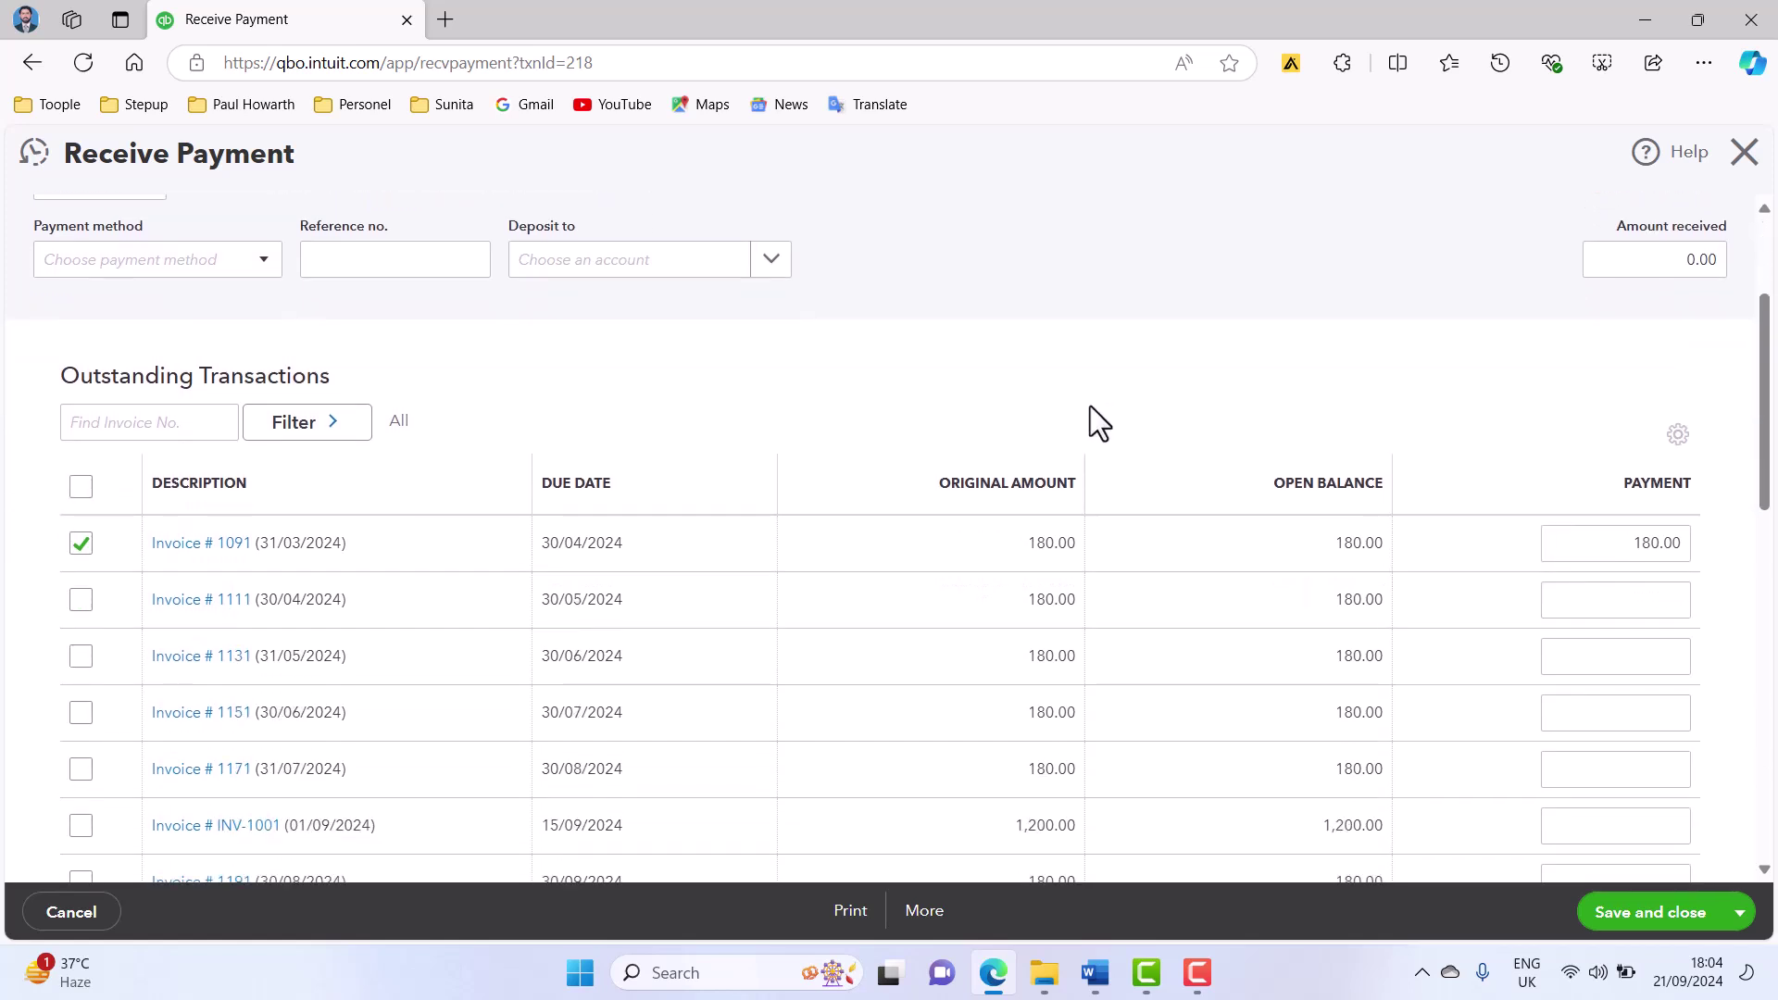
scroll(1091, 406, up, 2)
scroll(1091, 405, down, 2)
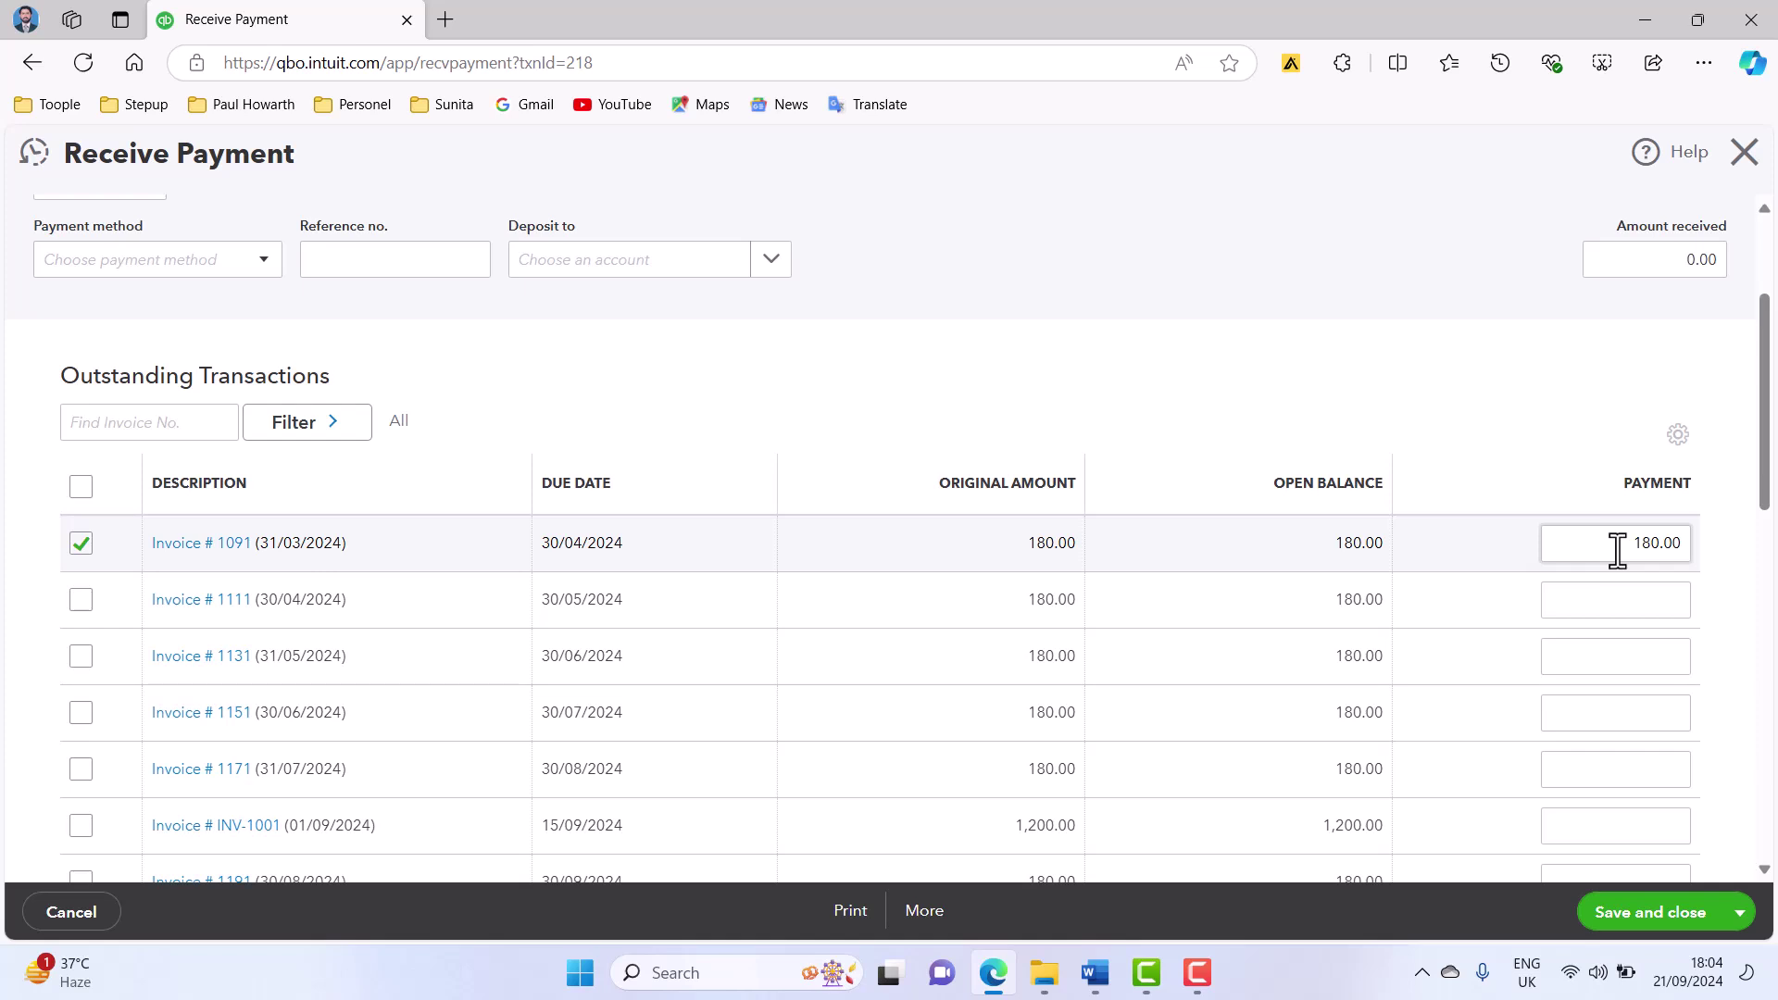
click(1639, 923)
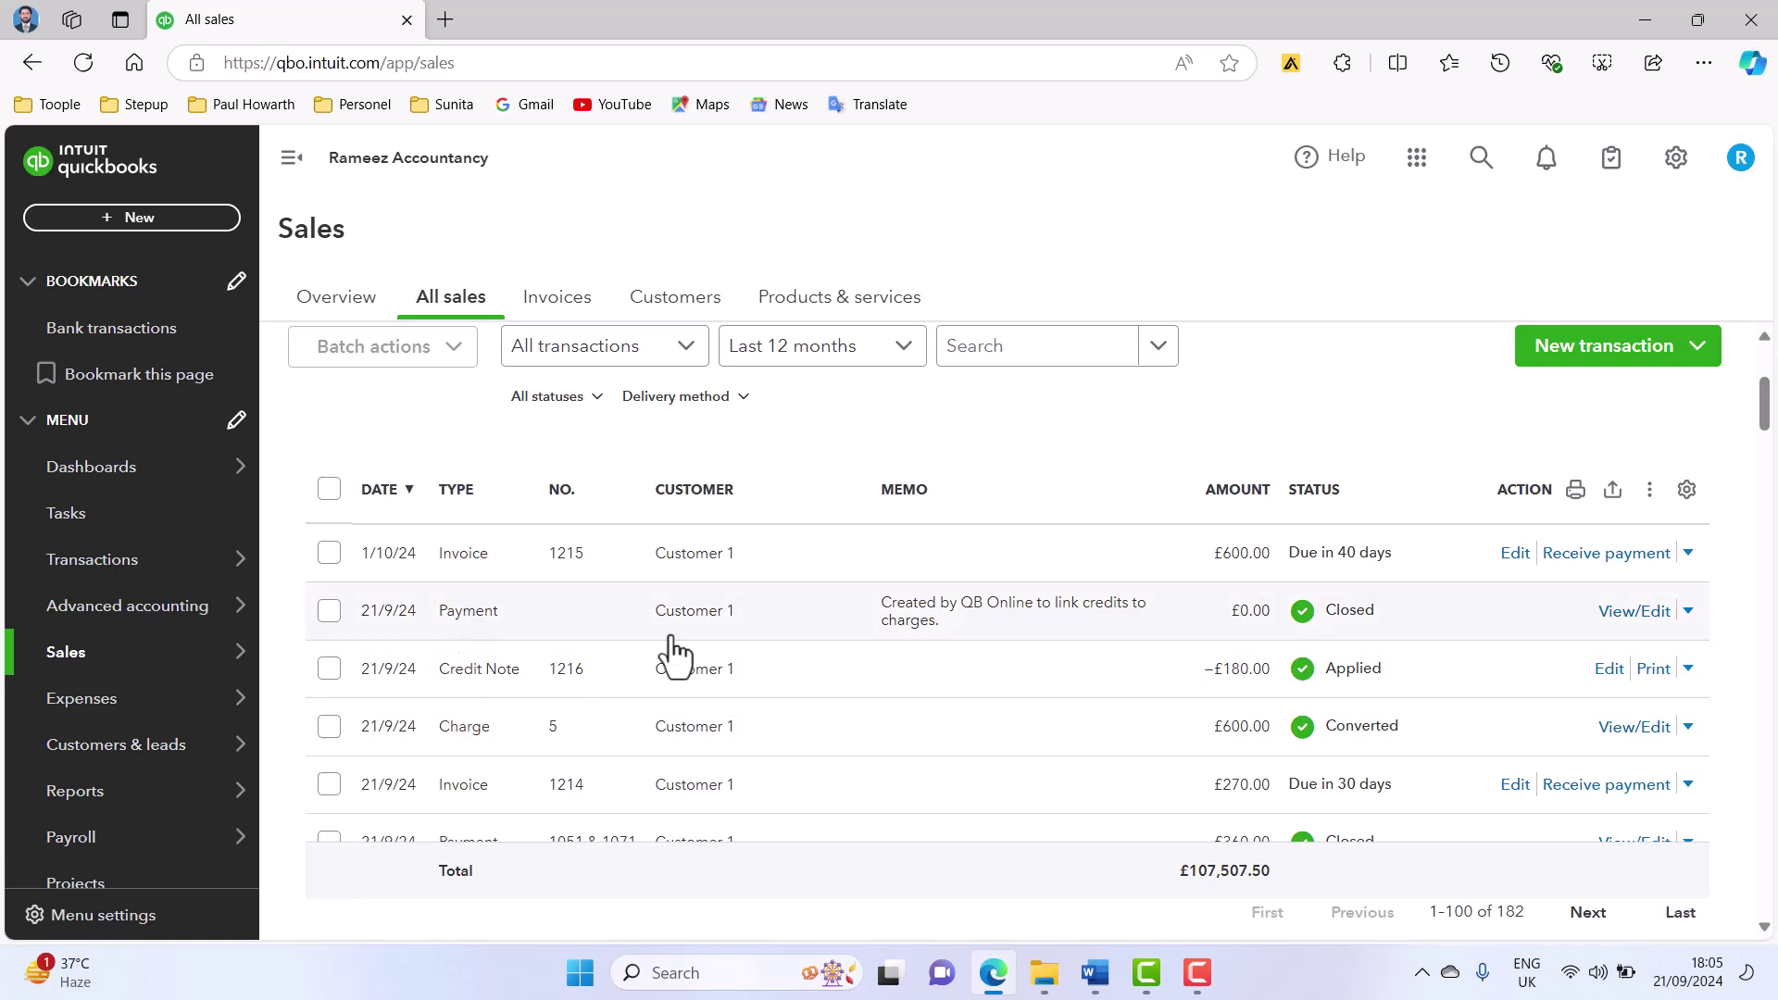
click(1689, 613)
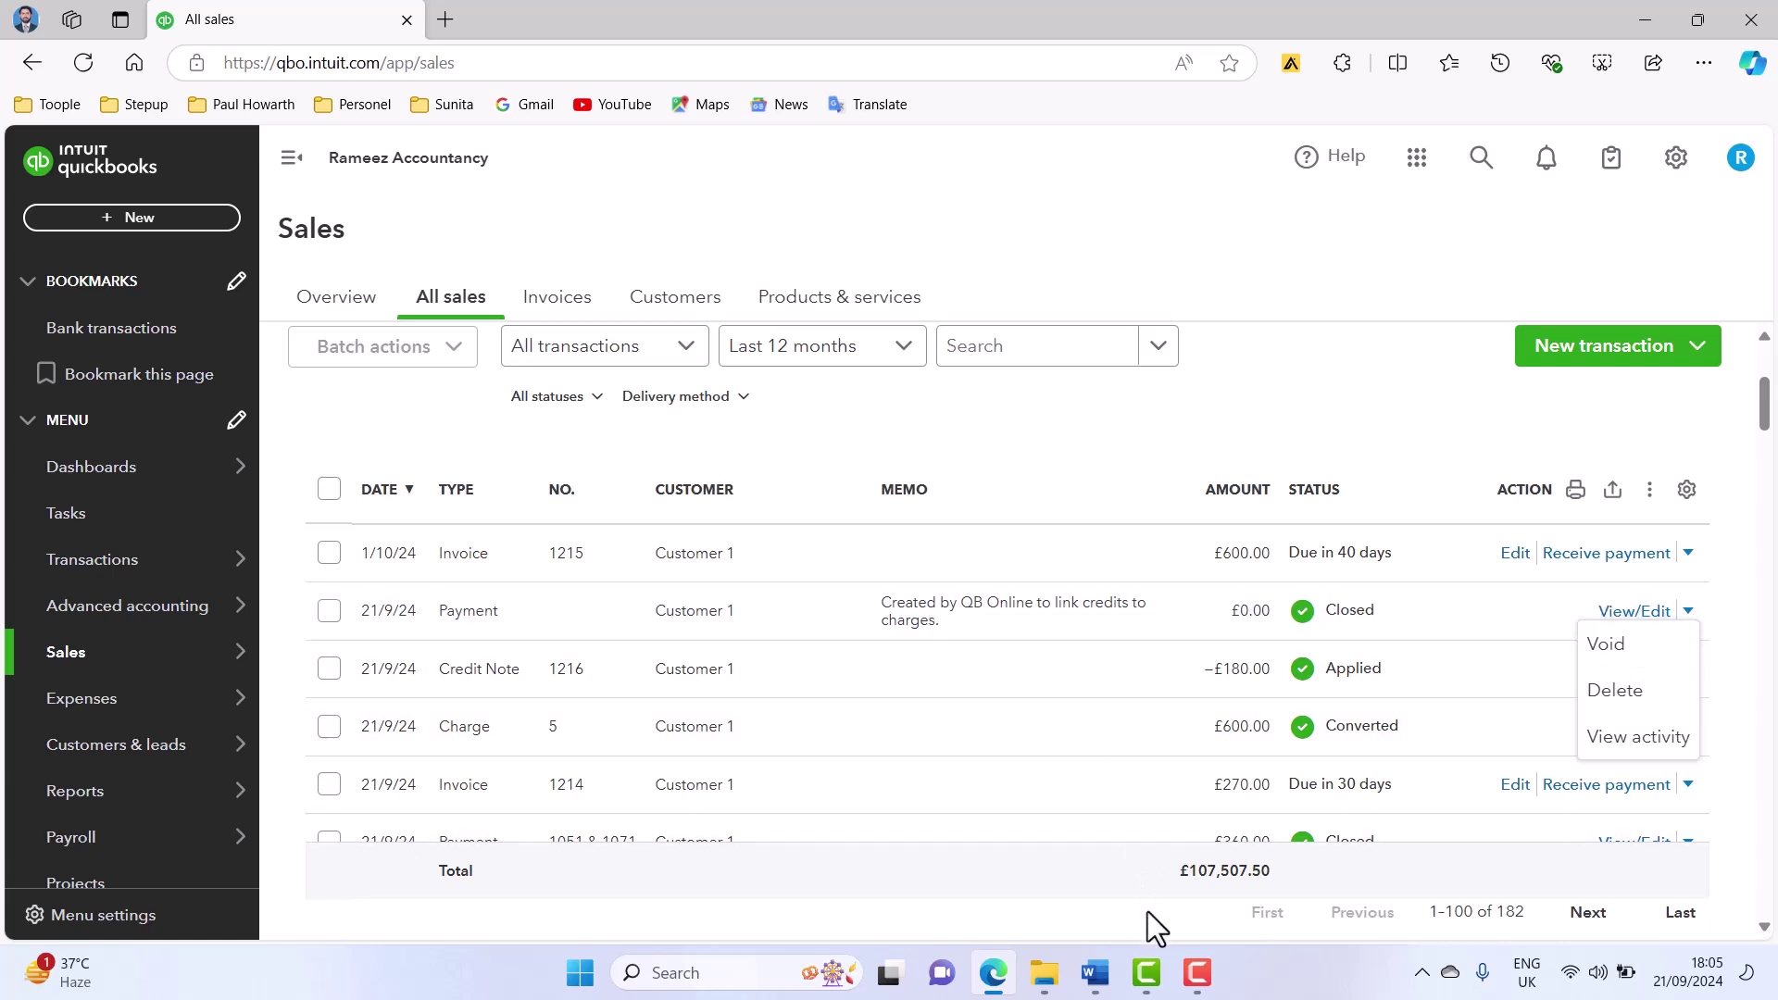
- Switch to the Account Receivable Cycle document in Word and highlight "Fully Allocate" under Credit Note in yellow
mouse_move(1113, 977)
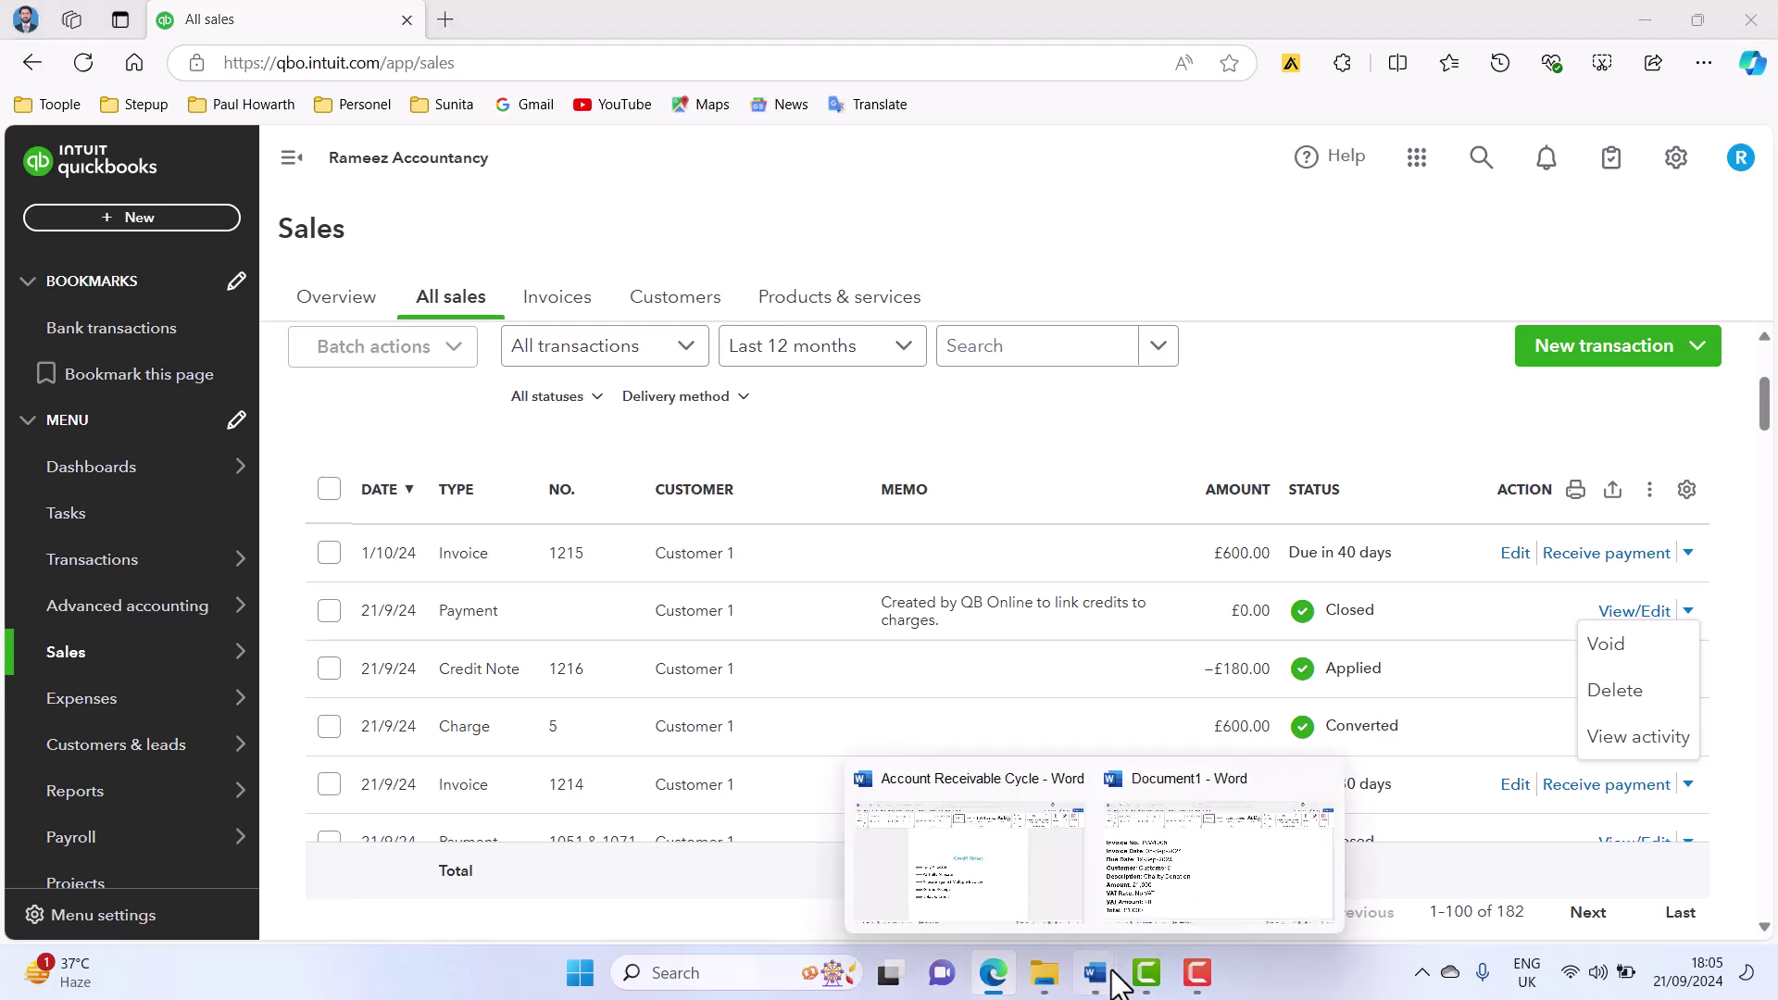
click(978, 876)
drag(728, 510, 531, 509)
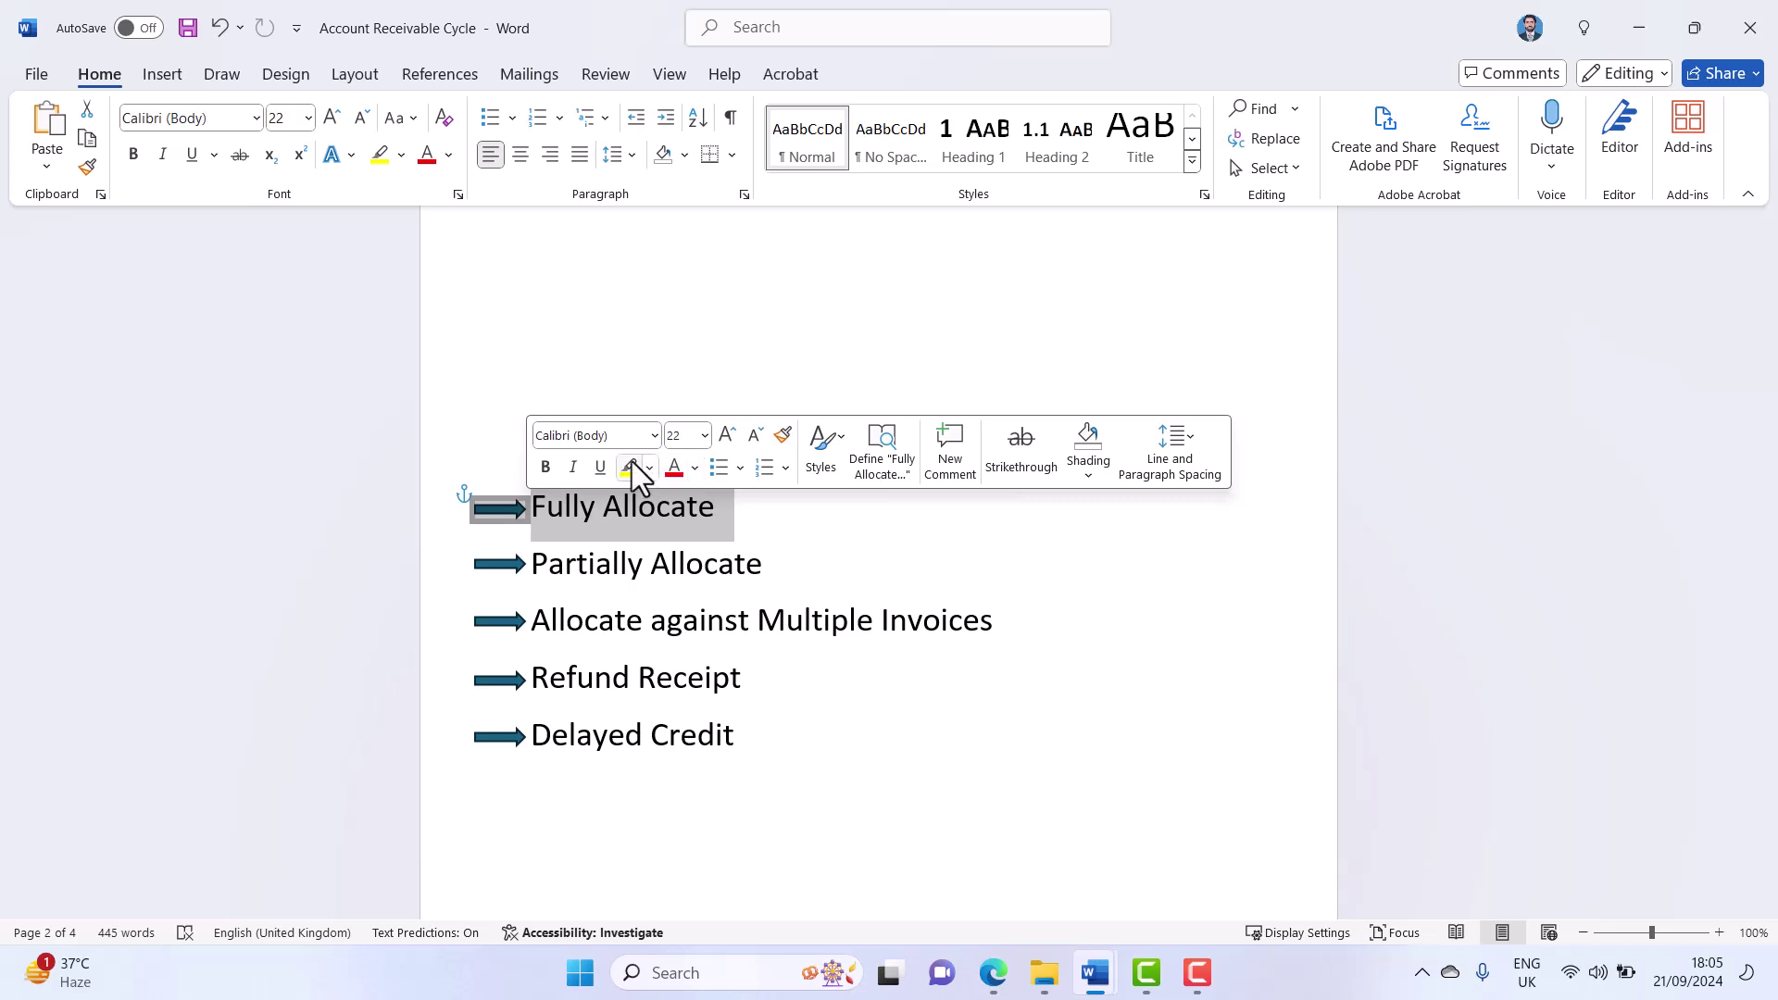
click(629, 467)
click(784, 563)
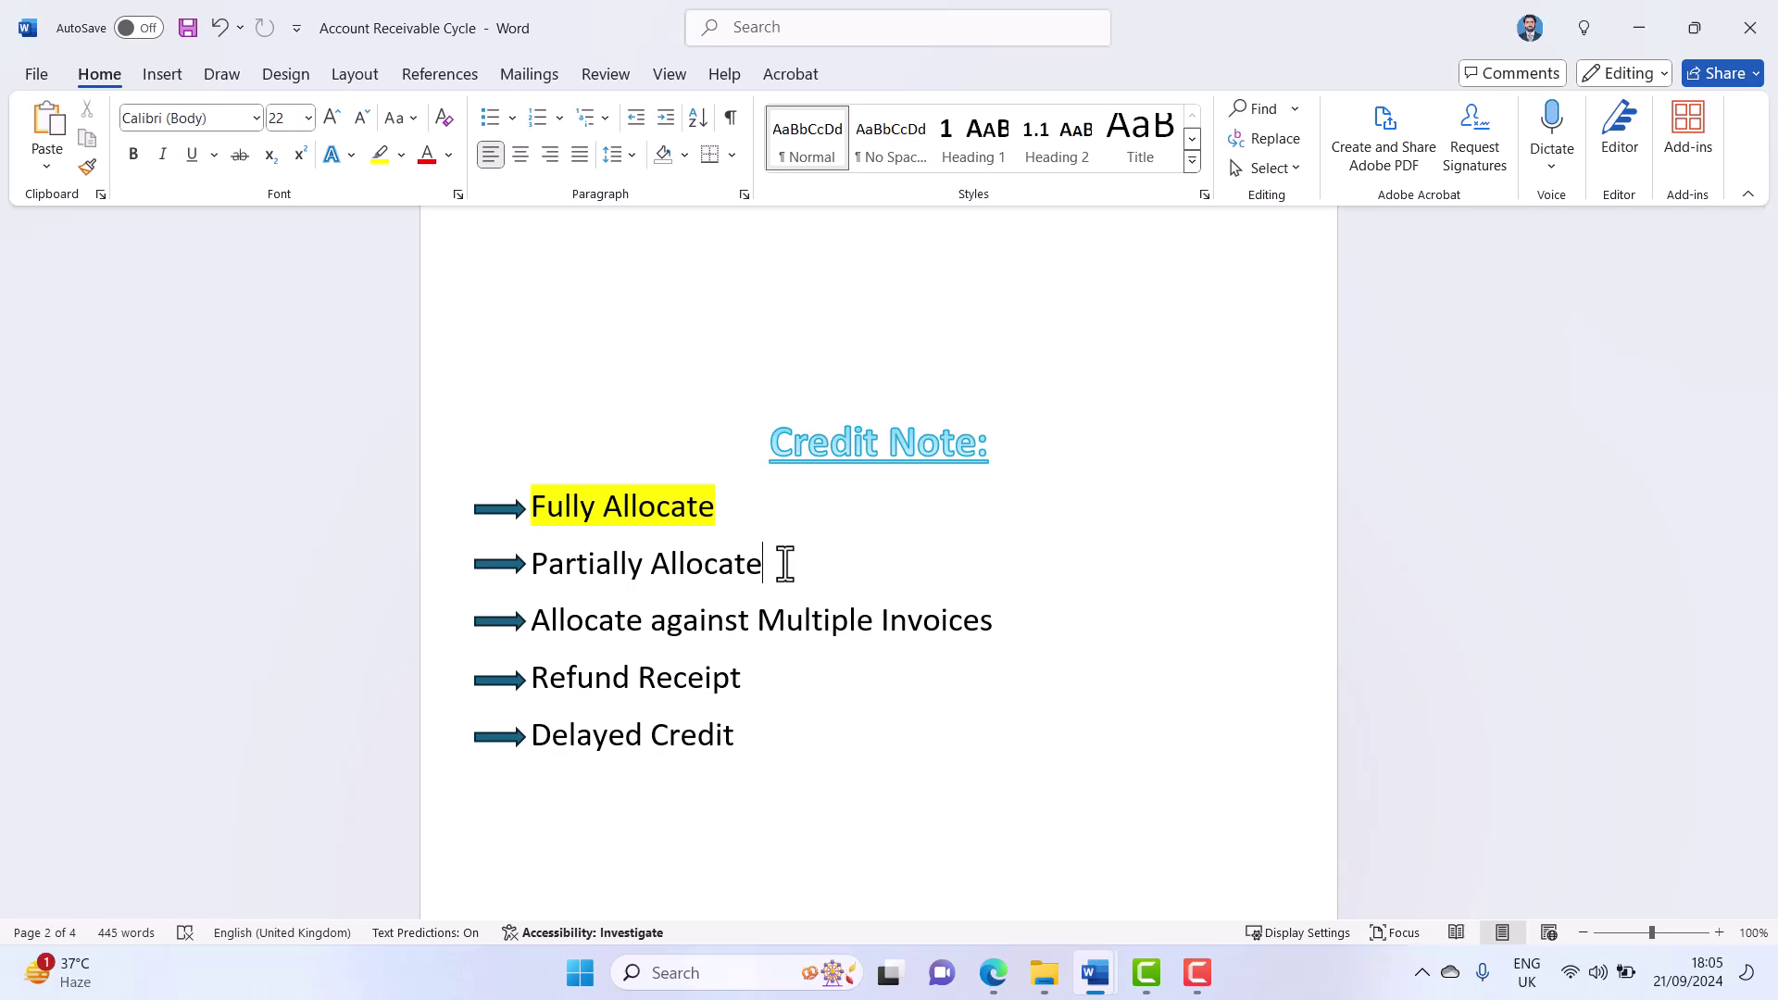
- Switch back to QuickBooks Online and start a new credit note for Customer 1 with Send later turned off
click(994, 974)
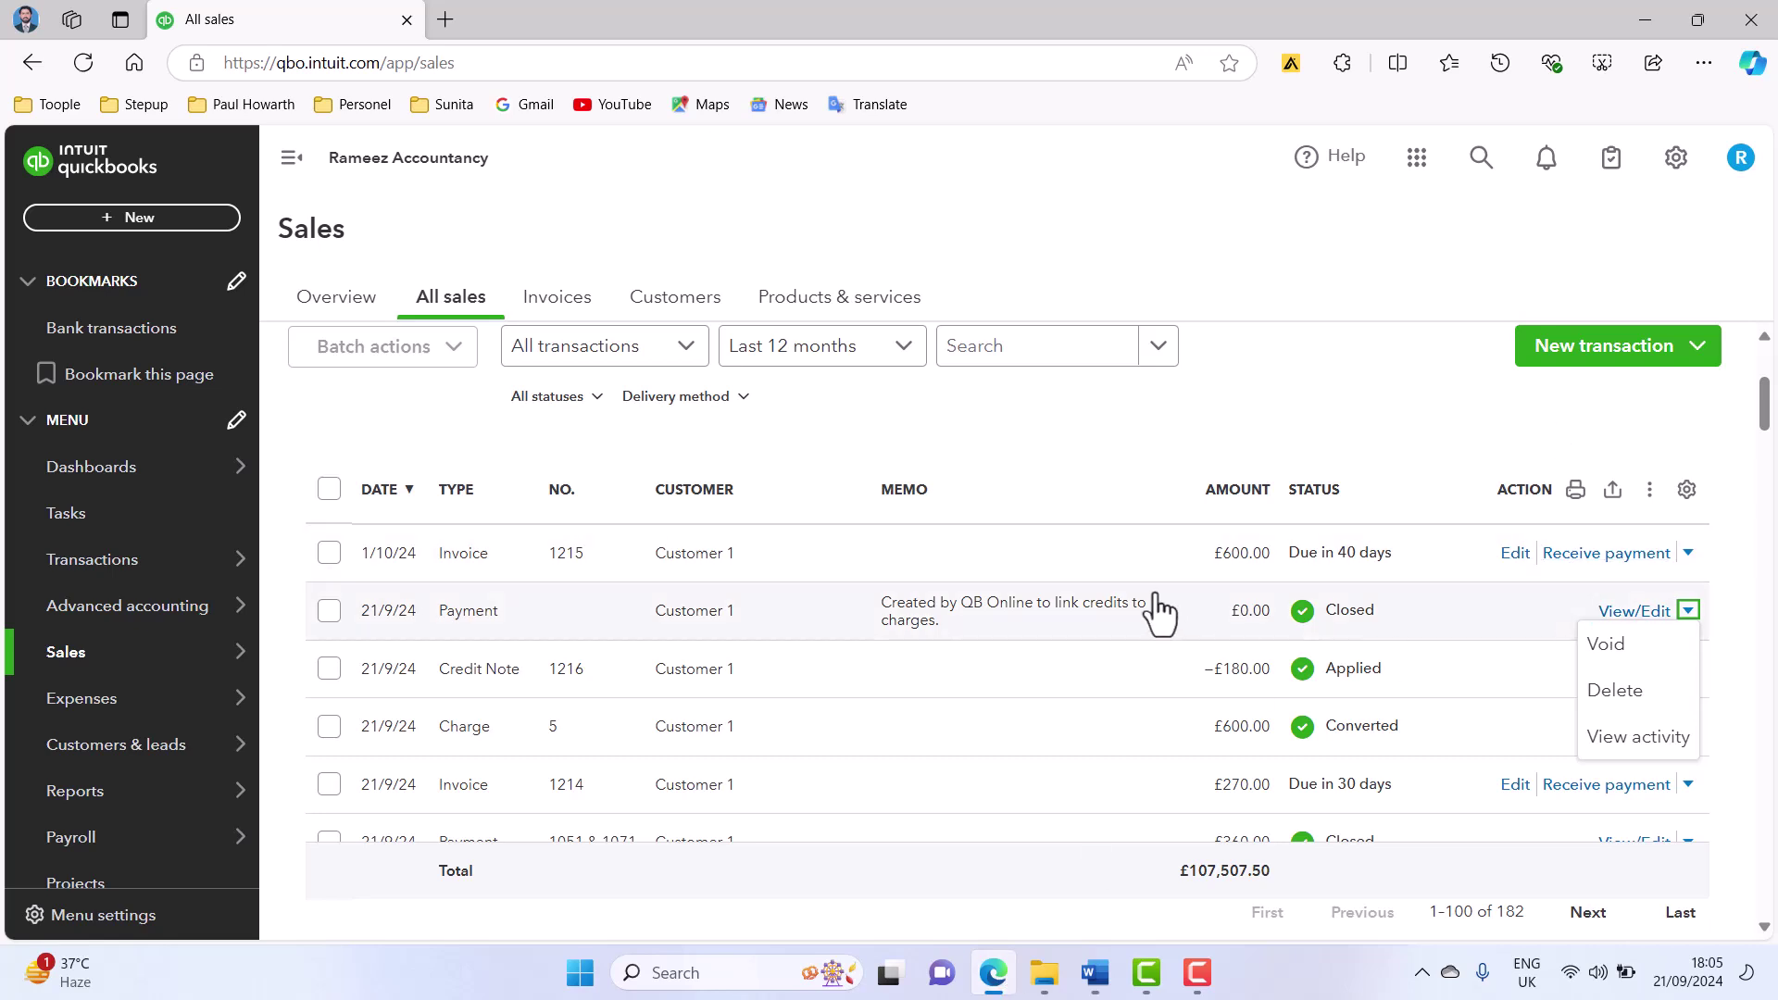
click(1715, 357)
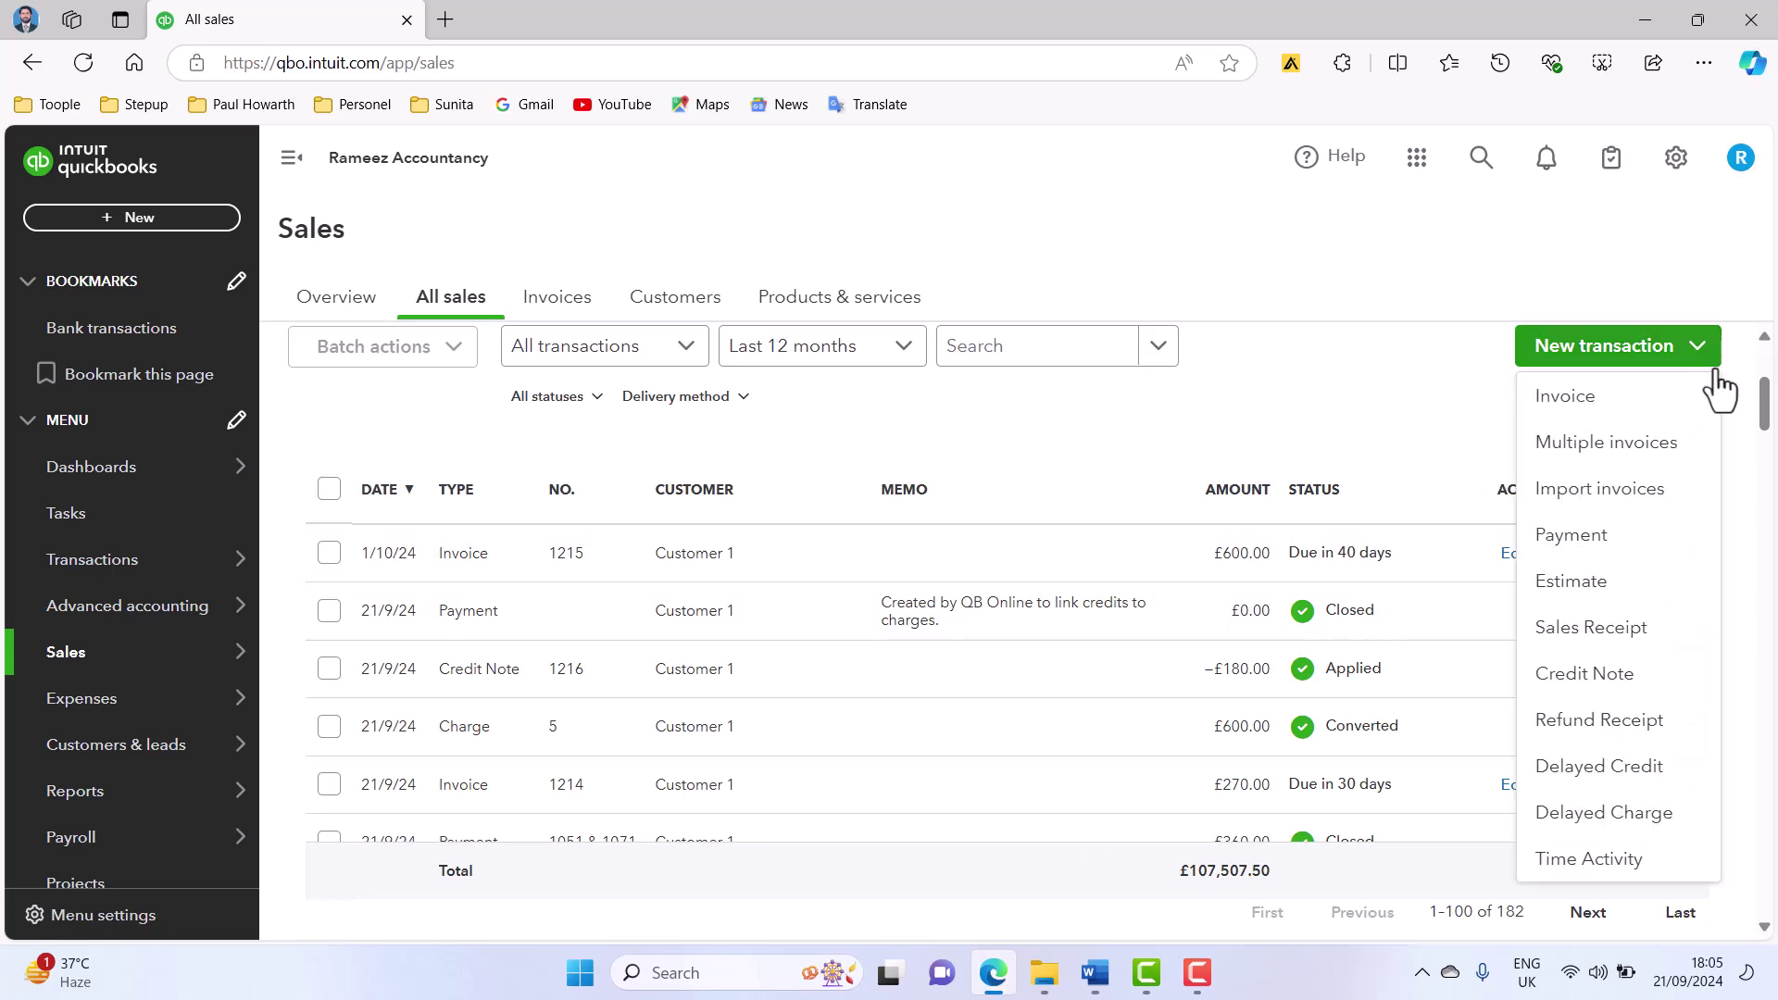
click(1653, 692)
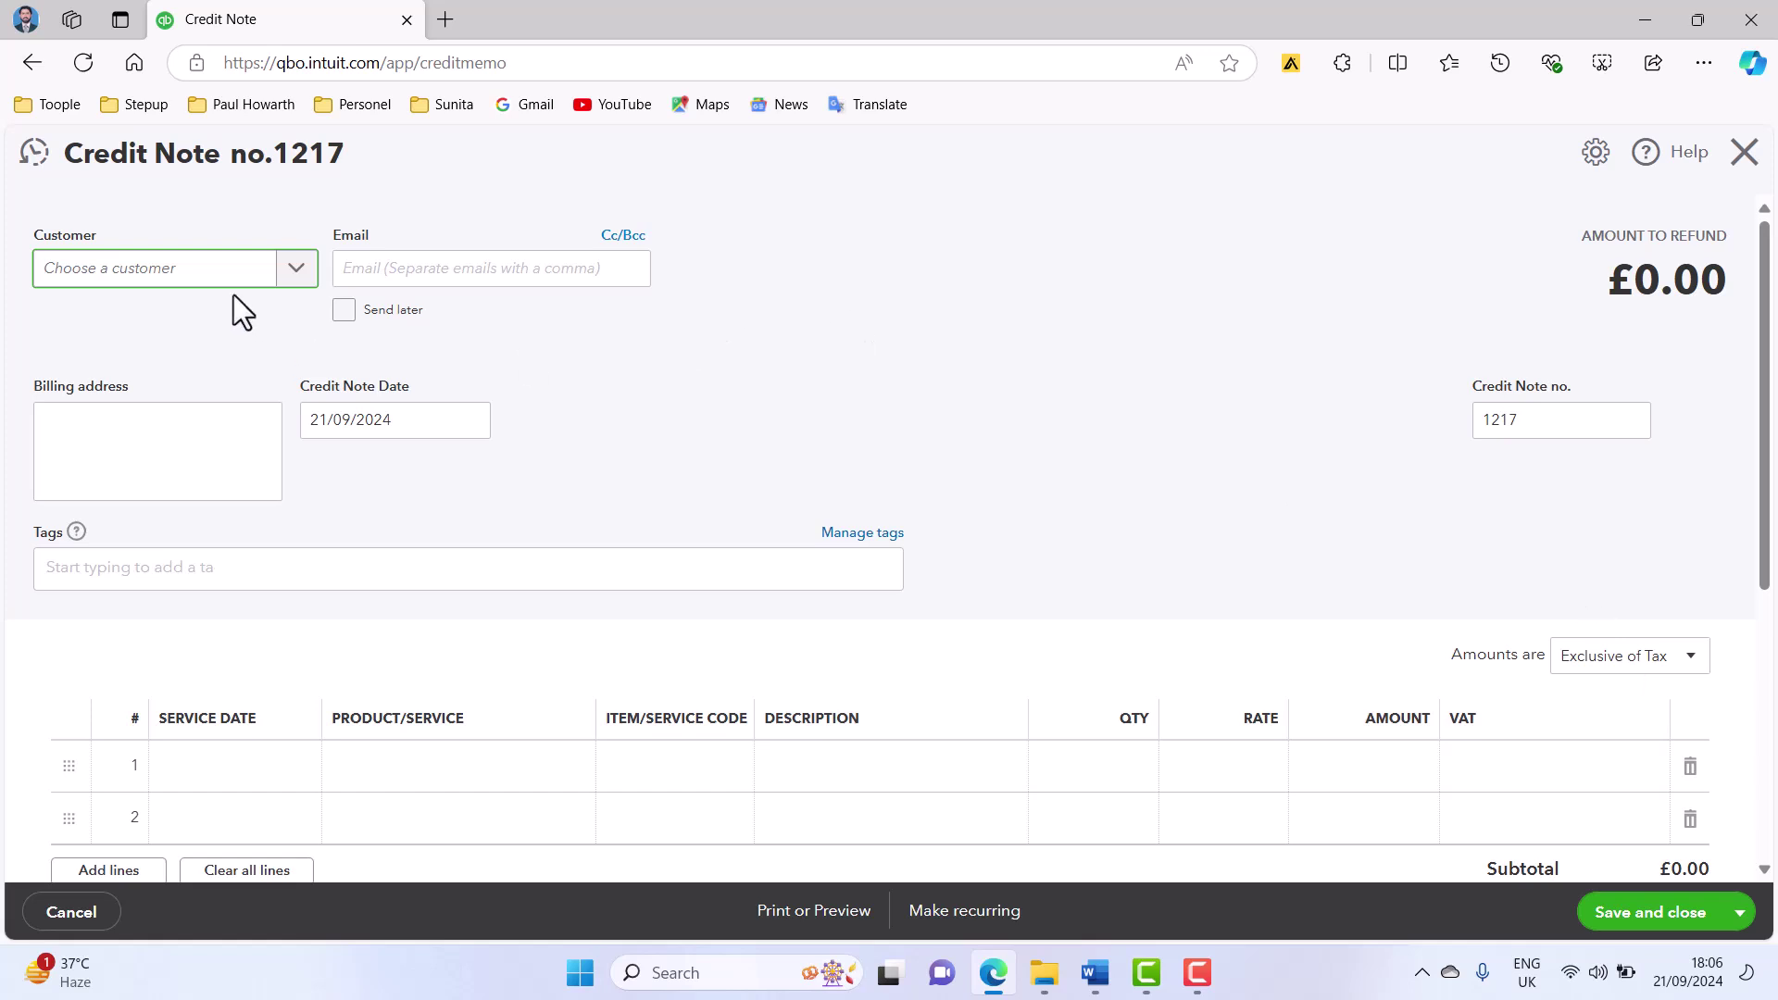
text(customer)
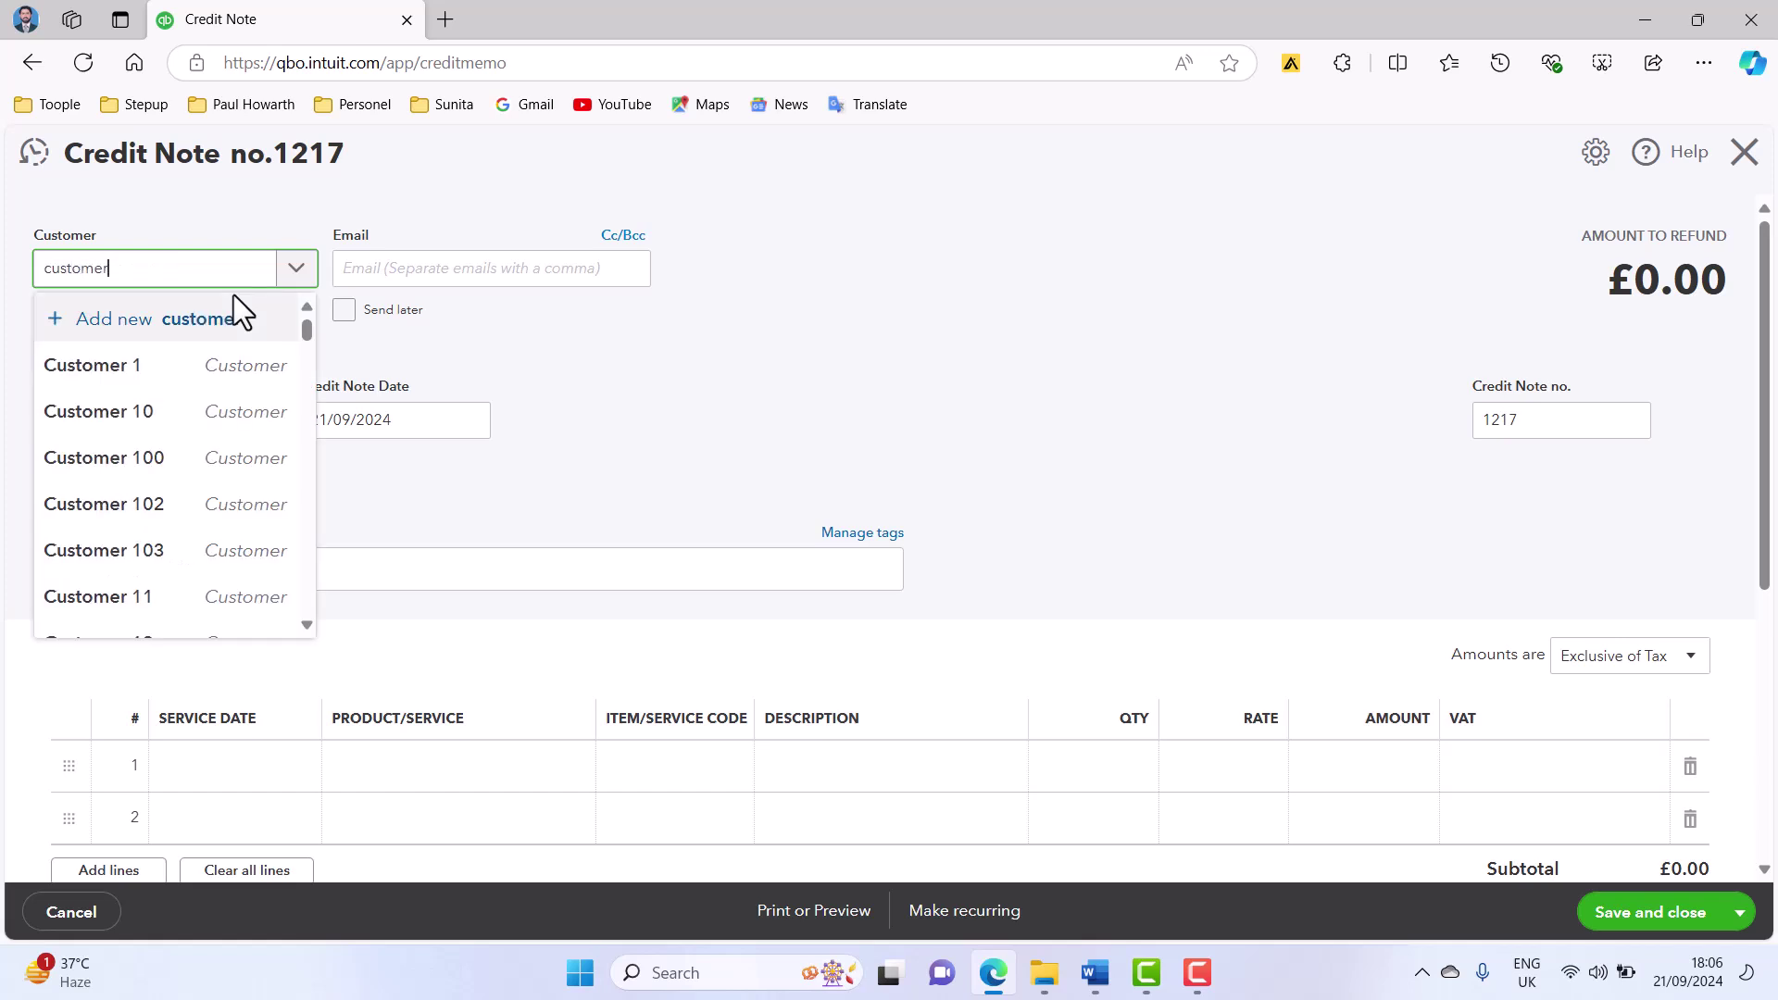
text( 1)
click(208, 368)
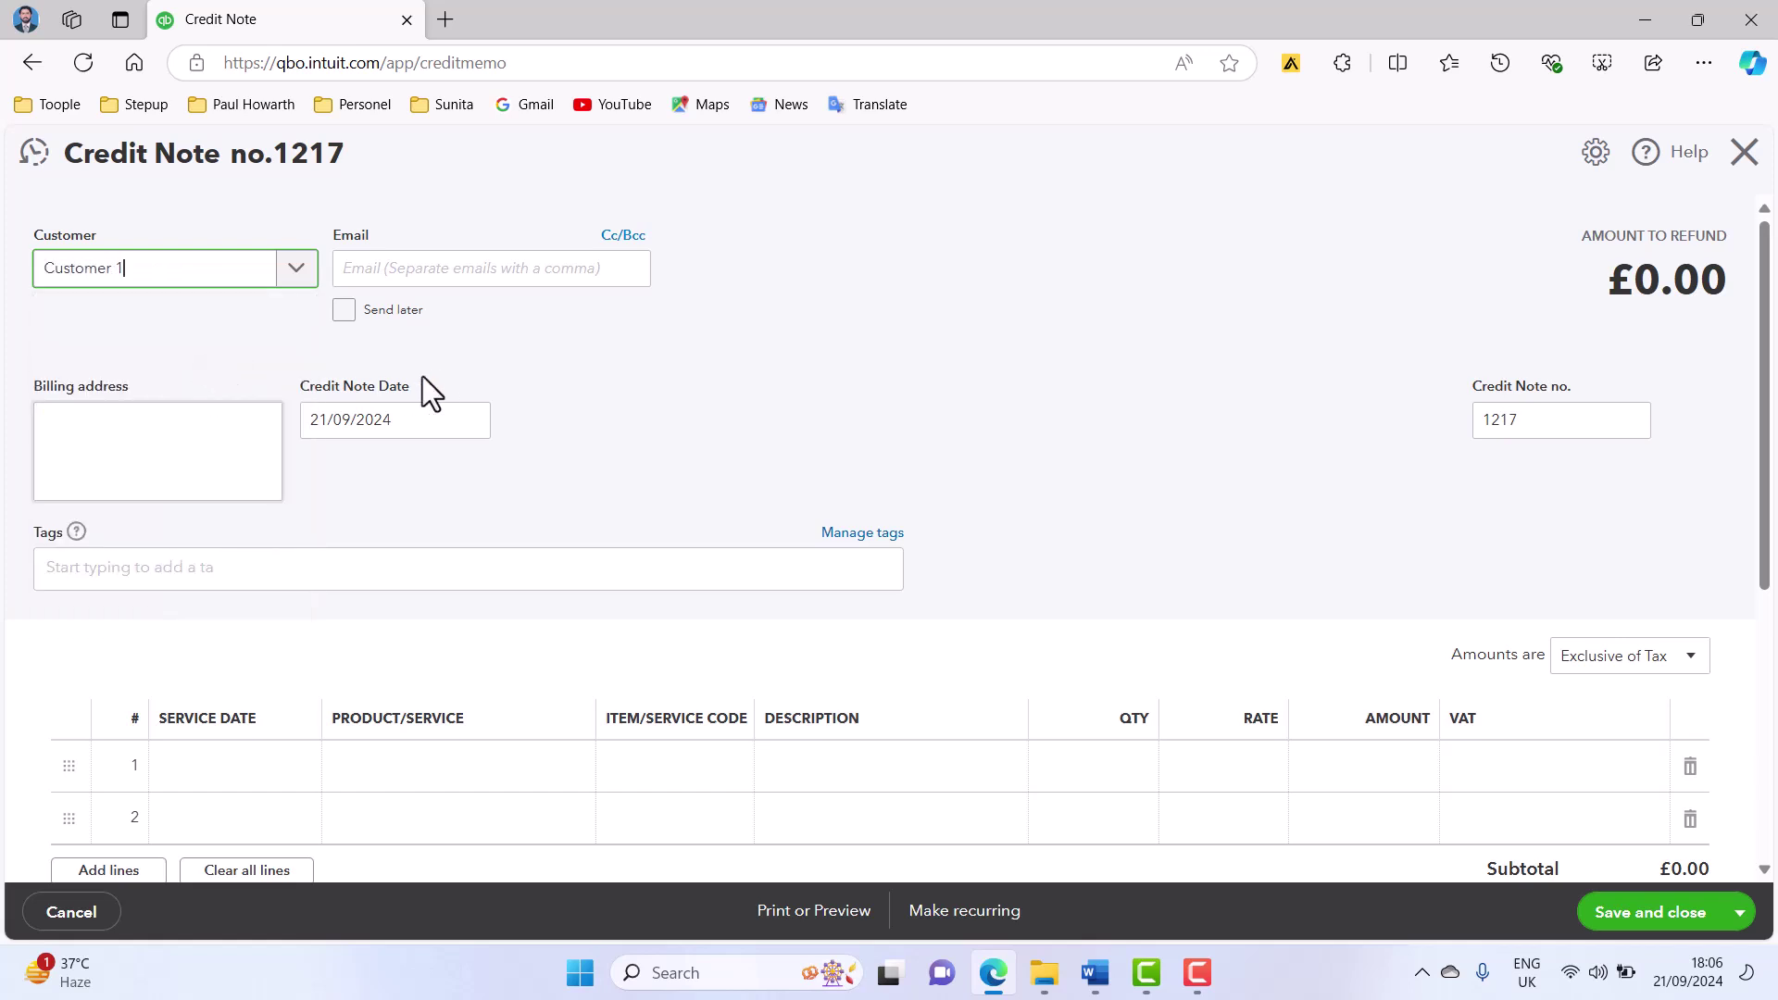
click(344, 310)
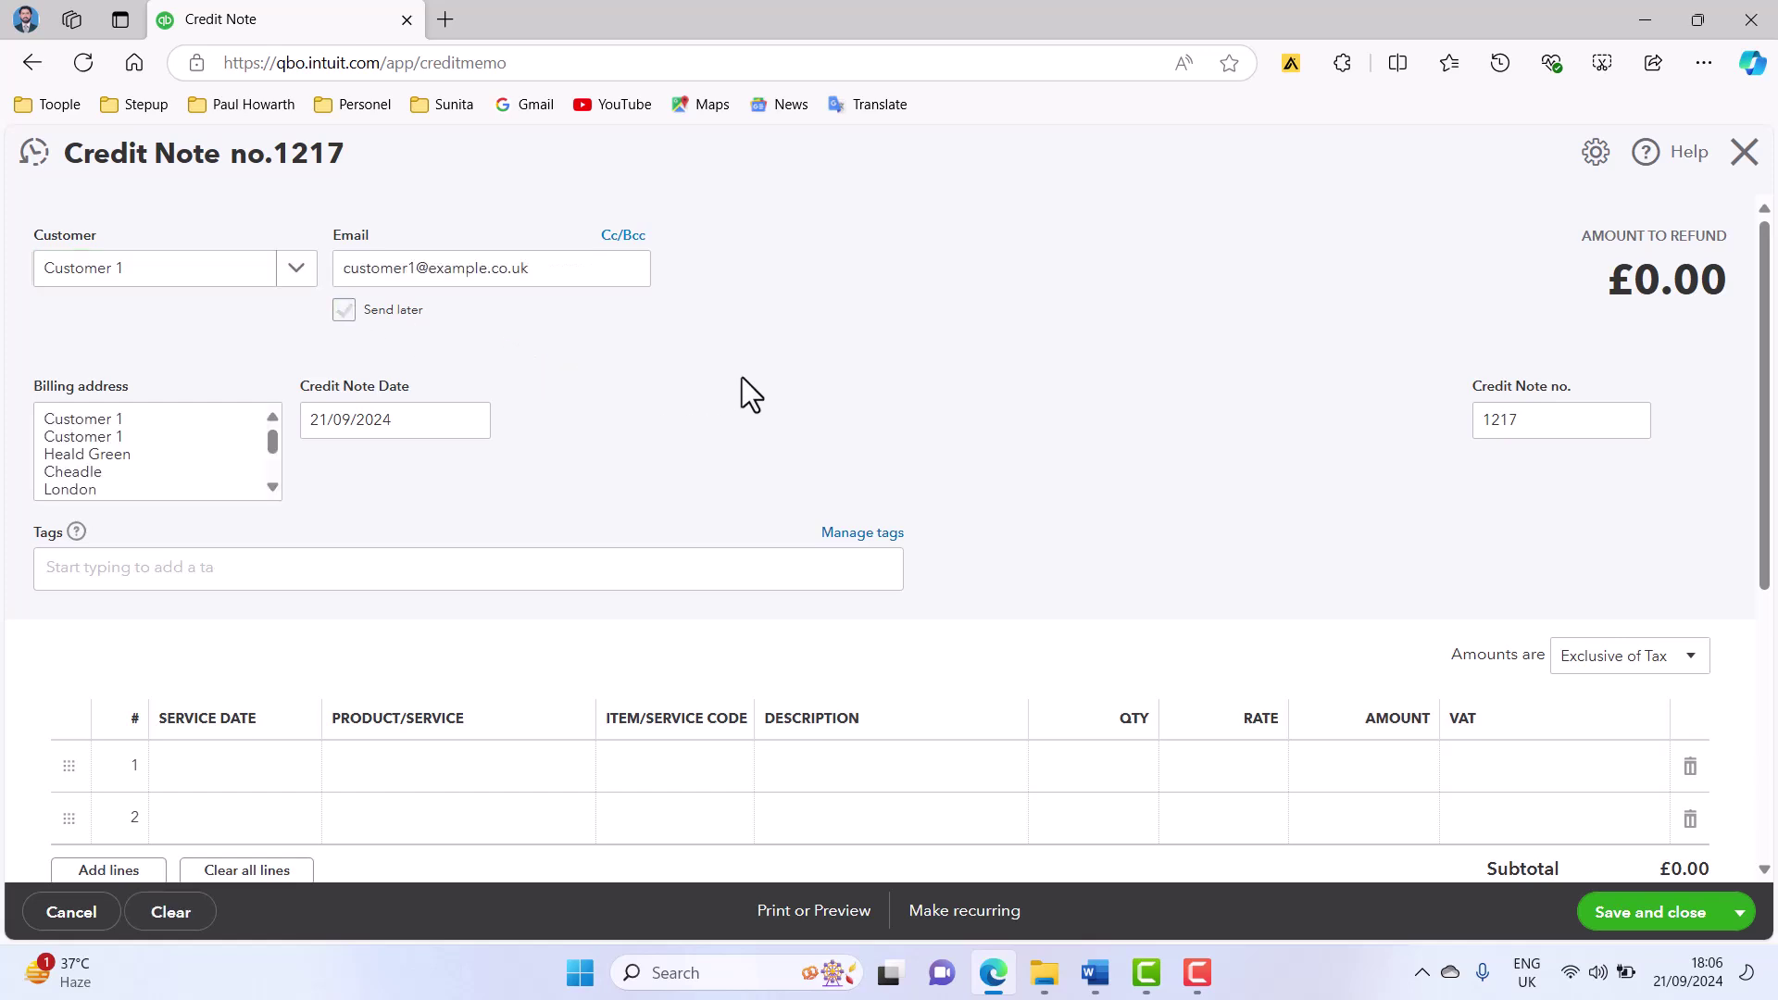
- Add the Broadband product Smart Plan - 150 as the credit note's first line
scroll(743, 376, down, 3)
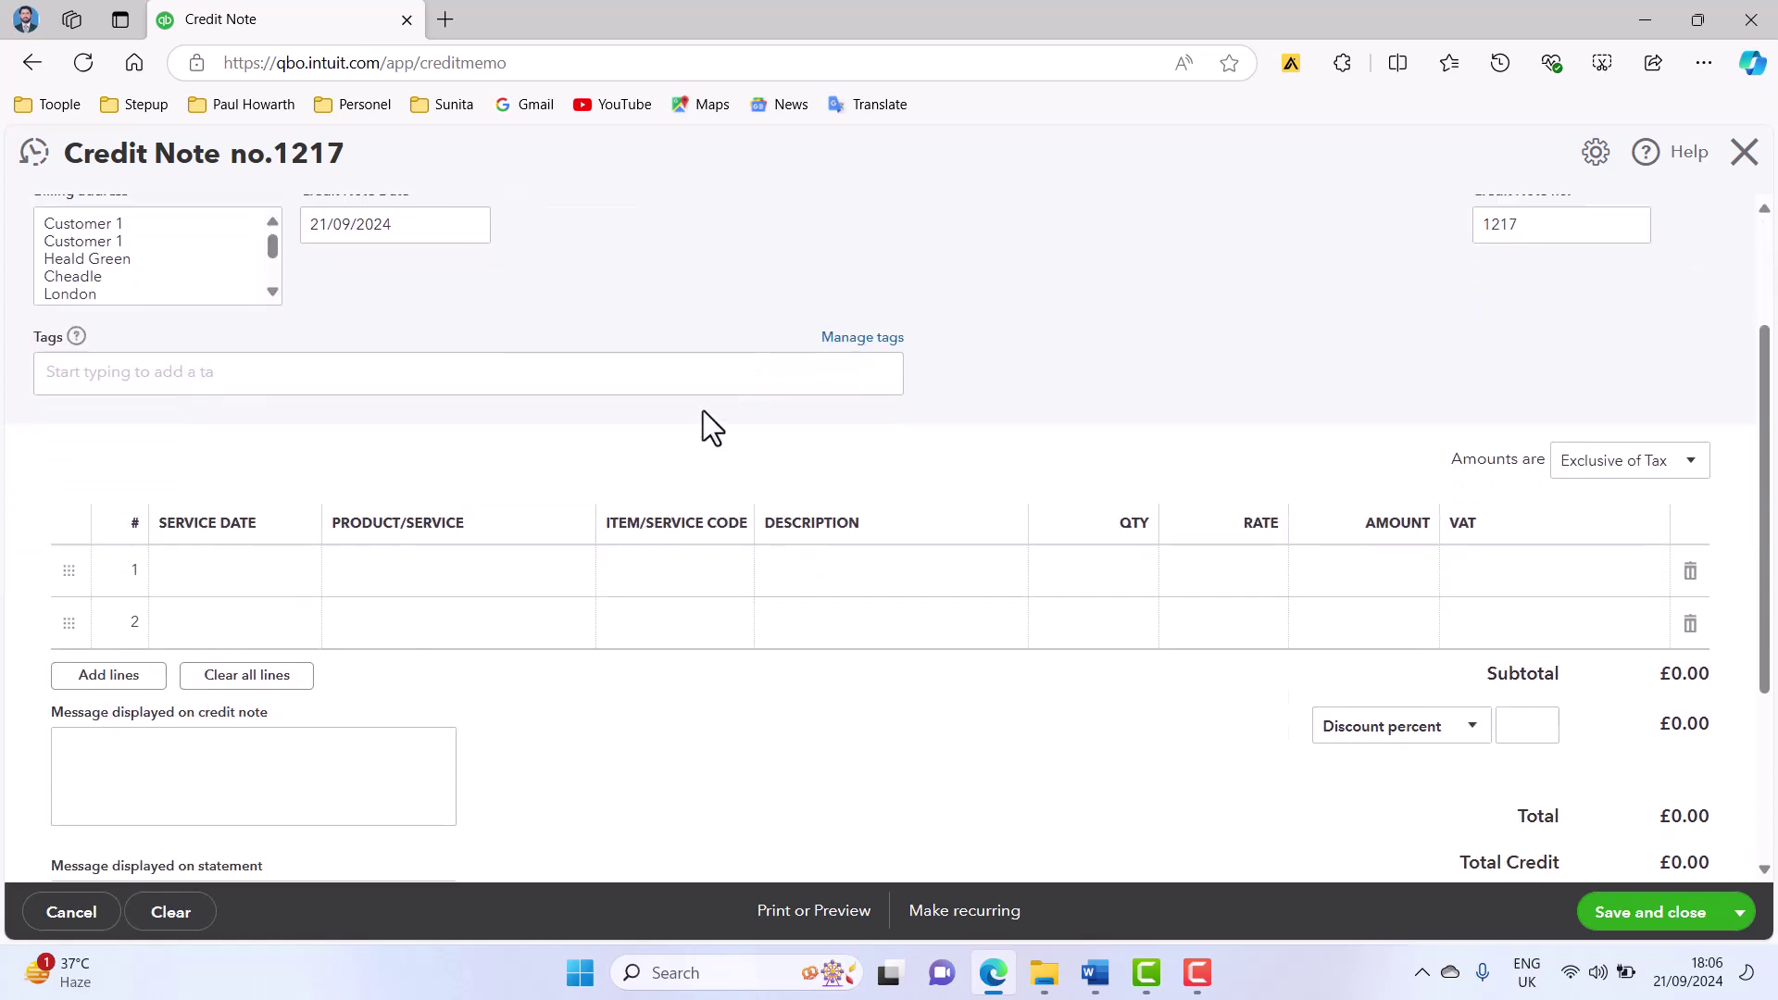
click(539, 546)
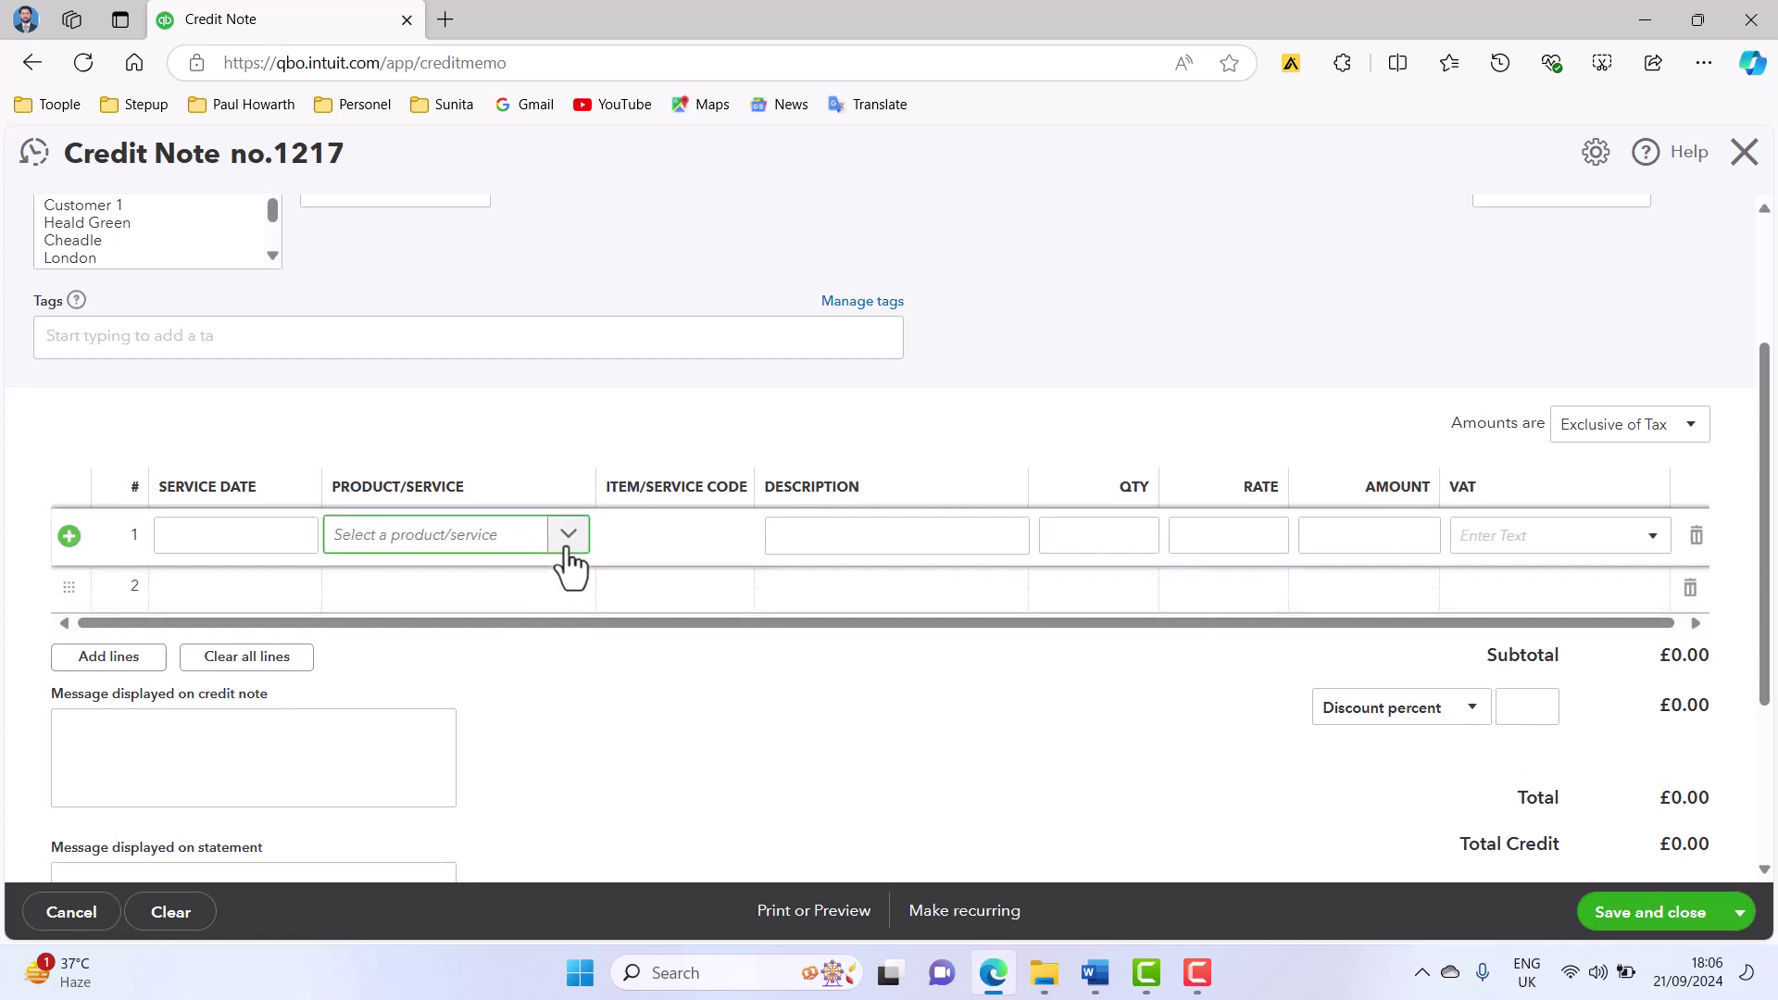
click(567, 549)
scroll(587, 683, down, 3)
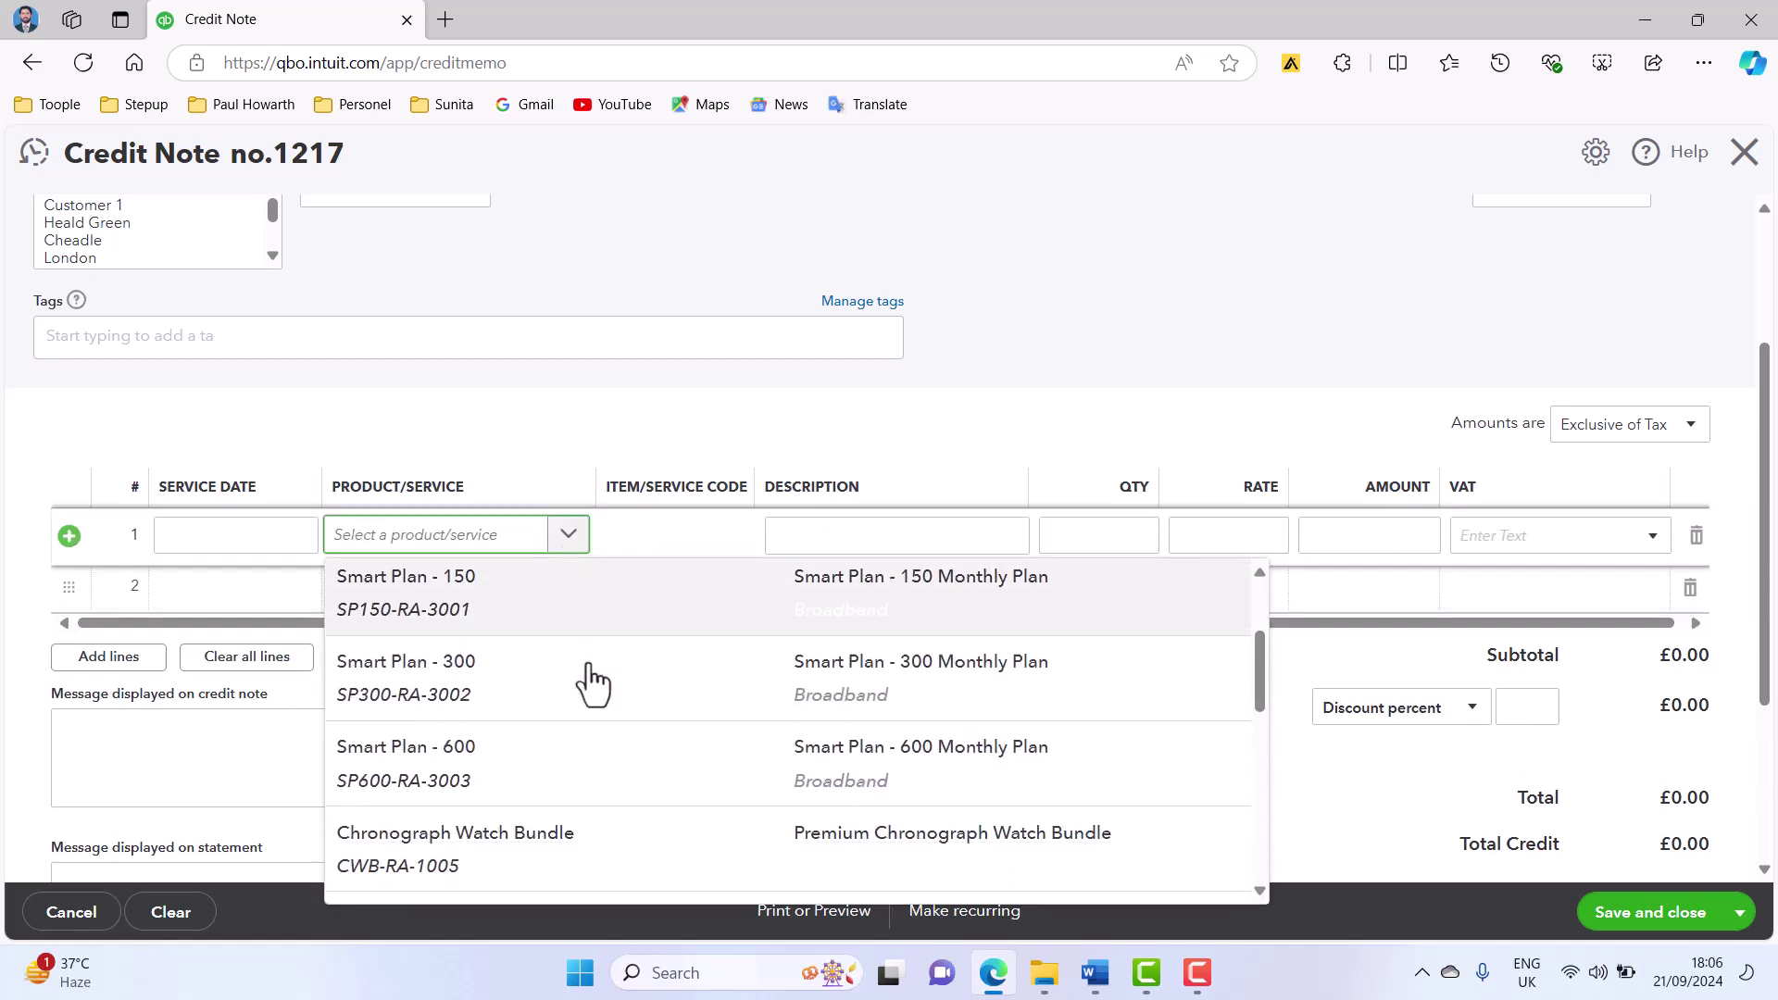
scroll(589, 681, up, 1)
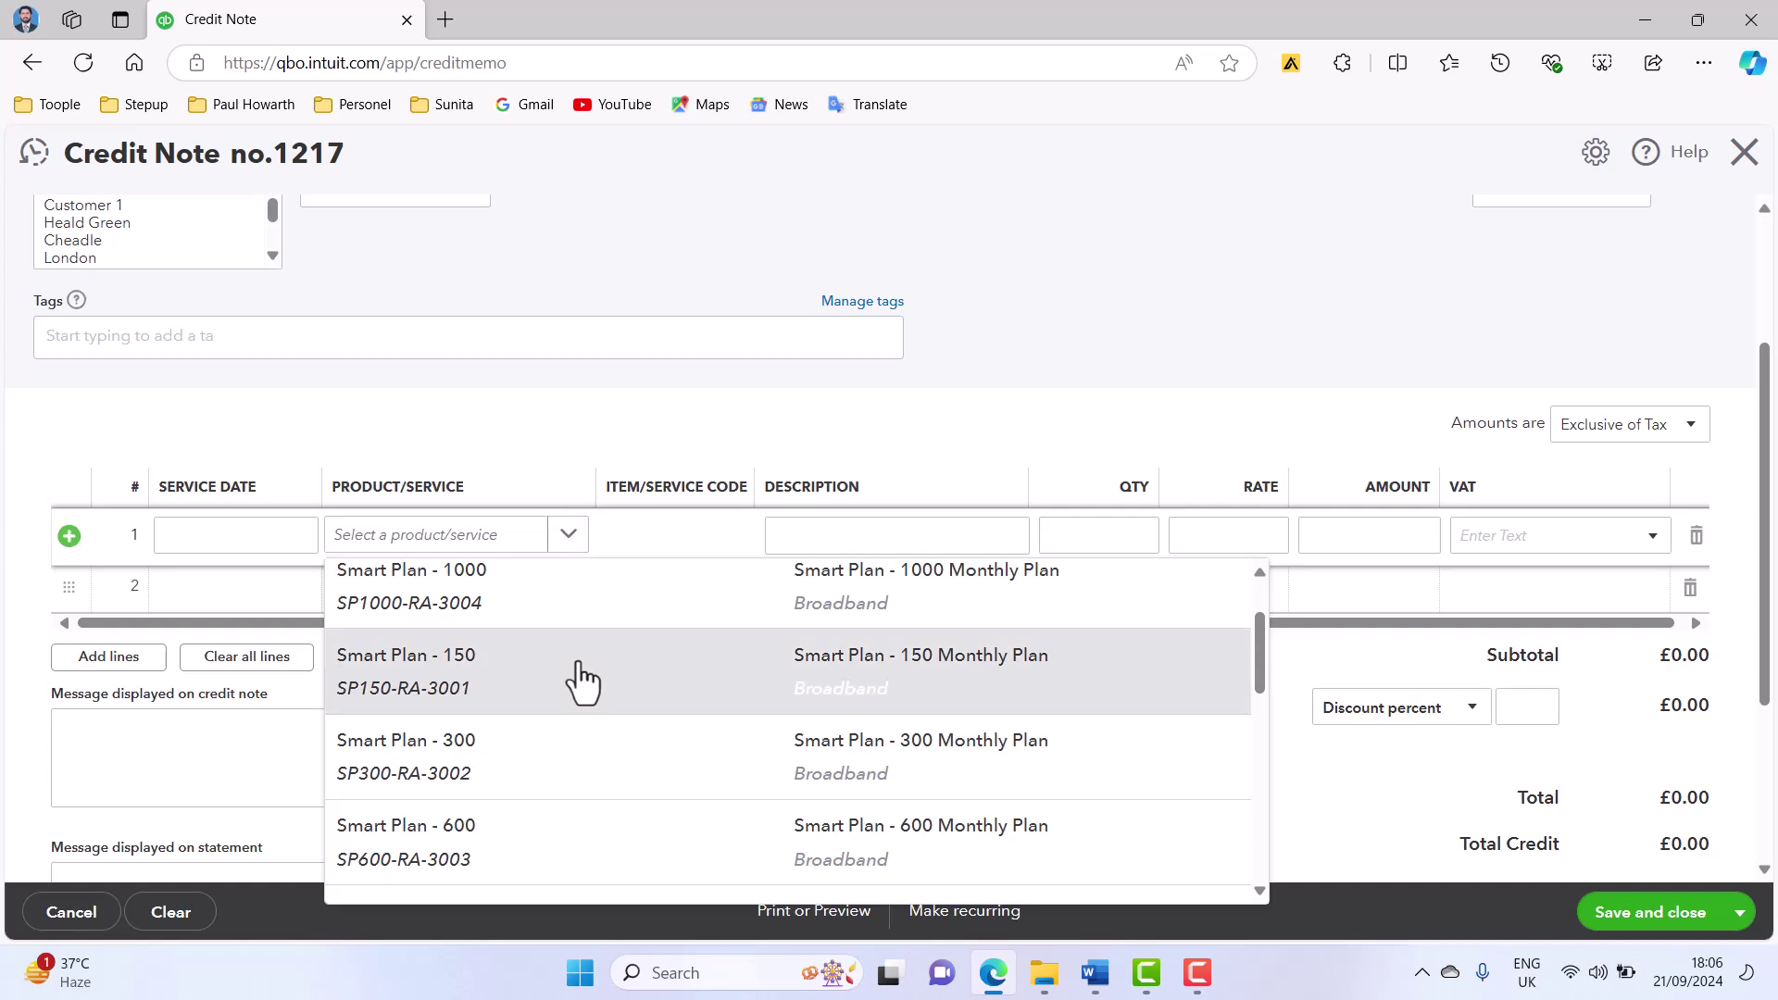
click(583, 683)
- Set the Smart Plan - 150 line's rate to 75, and save and close the credit note
click(1244, 539)
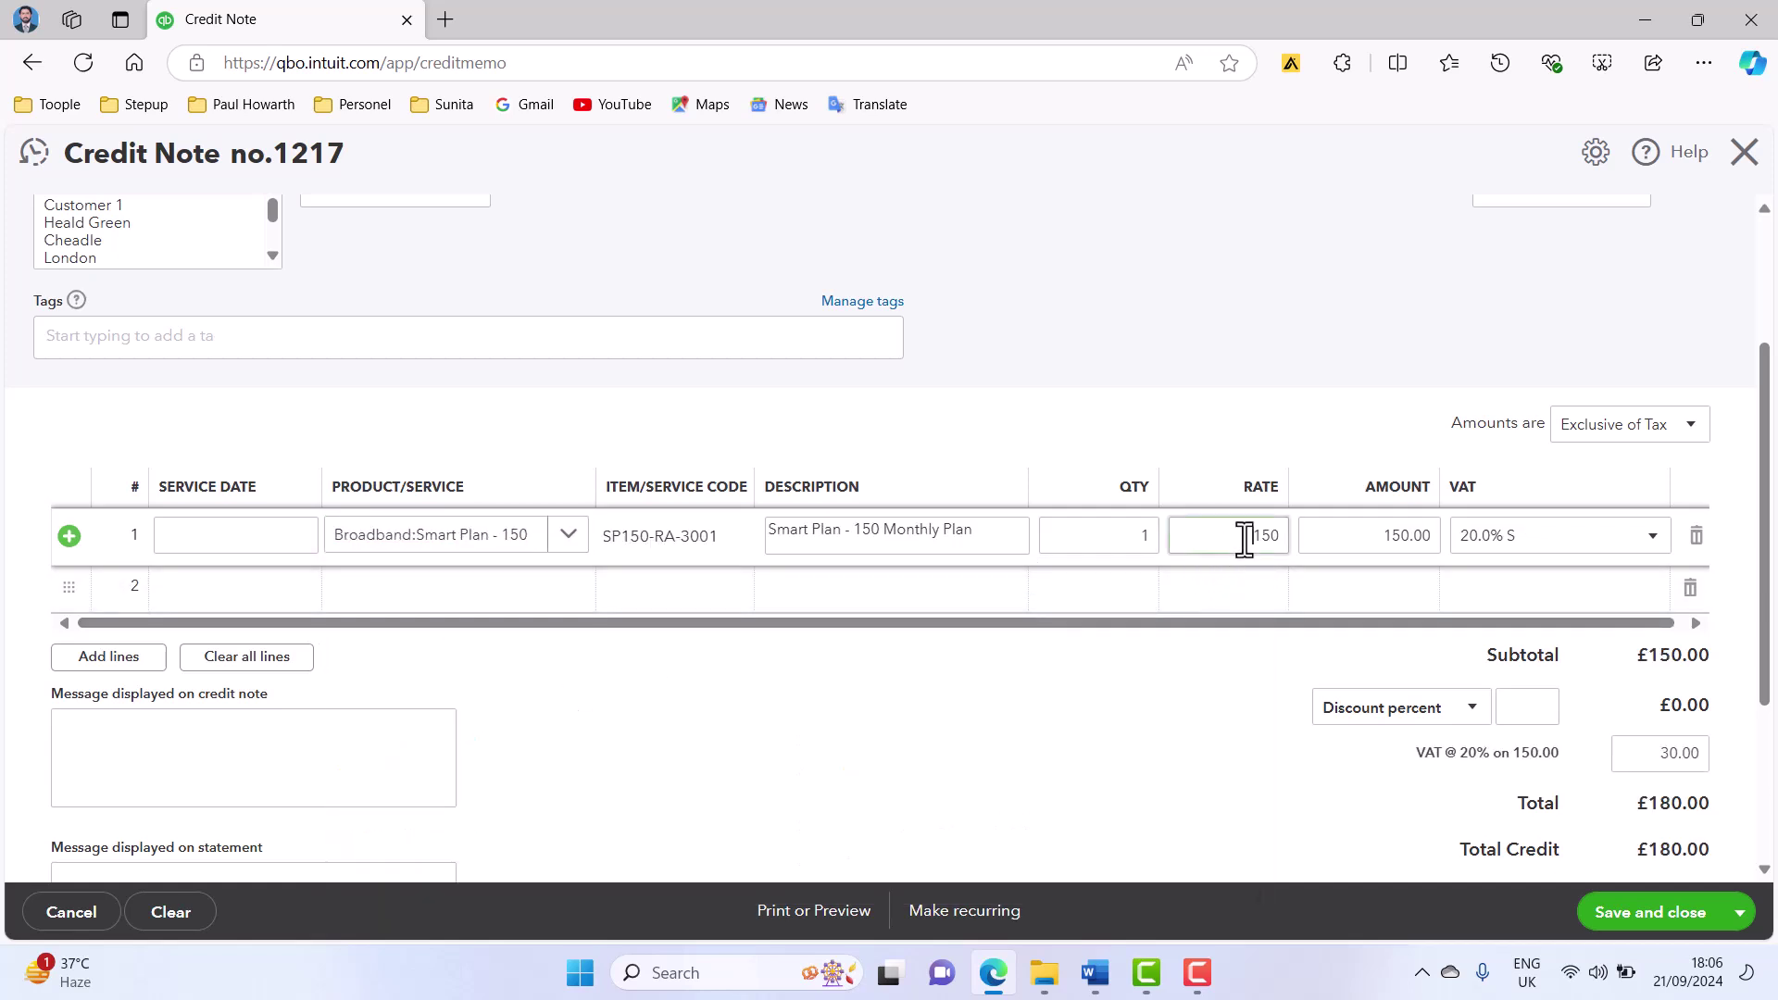
click(1244, 539)
text(90)
key(BackSpace)
key(BackSpace)
text(75)
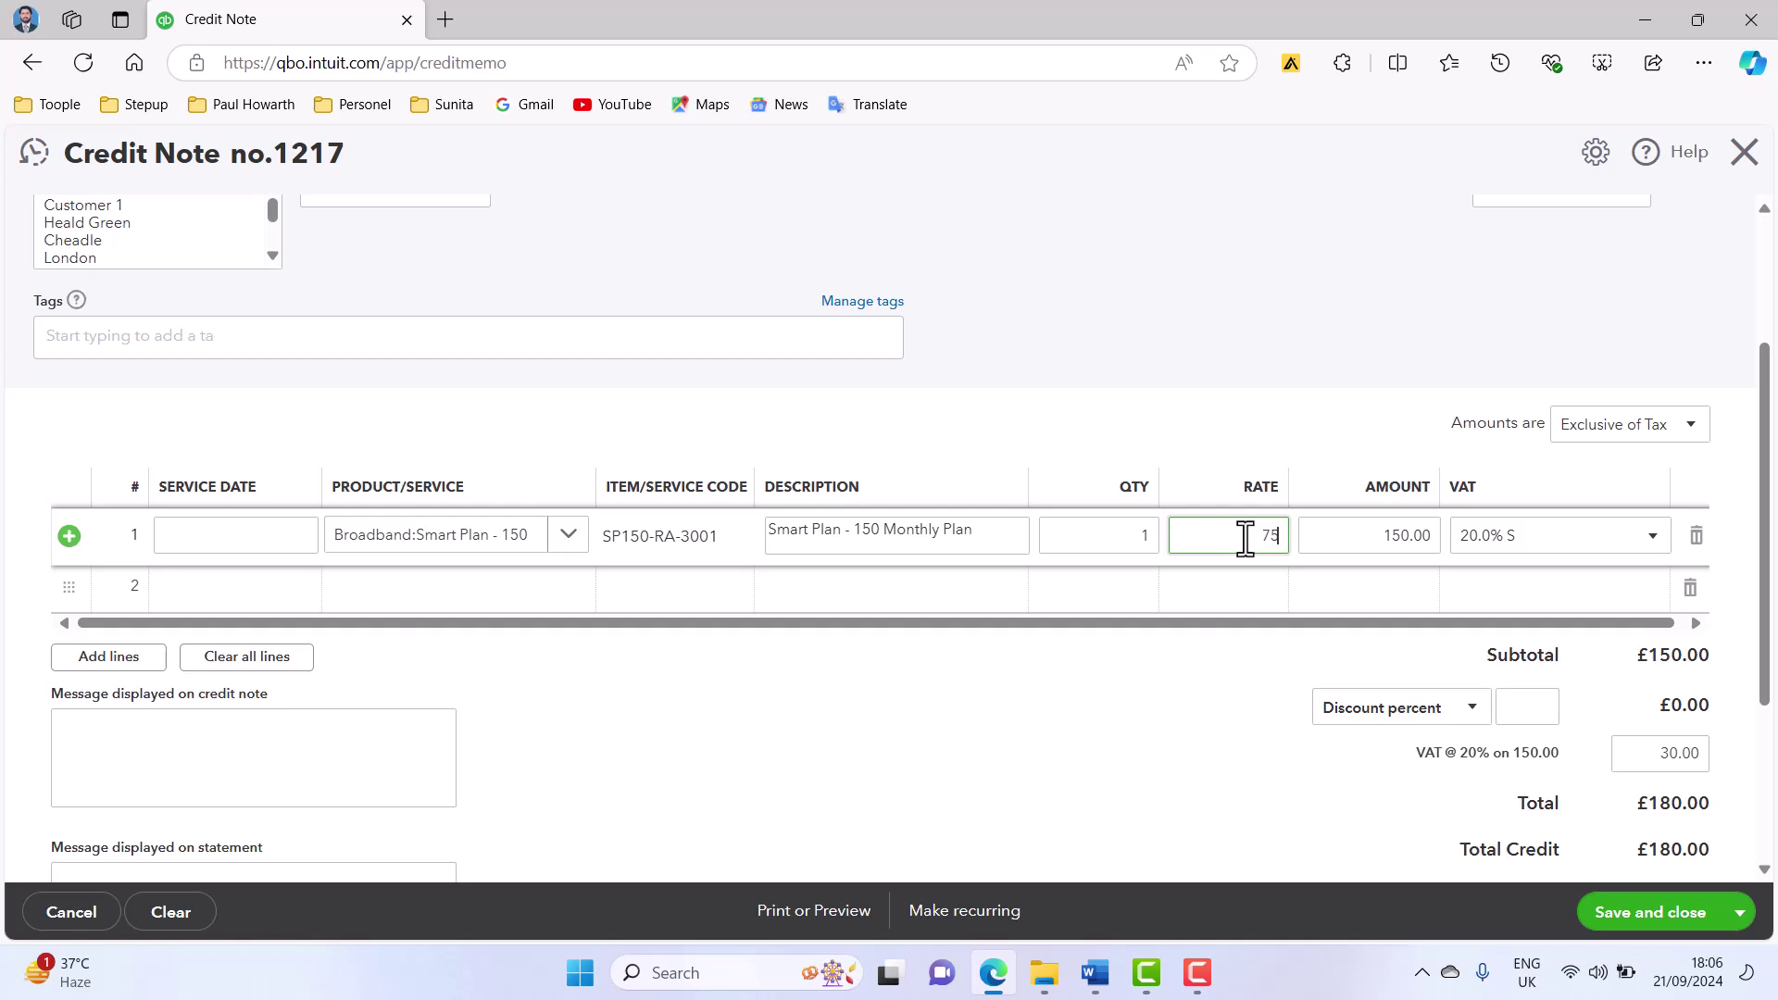
click(1211, 676)
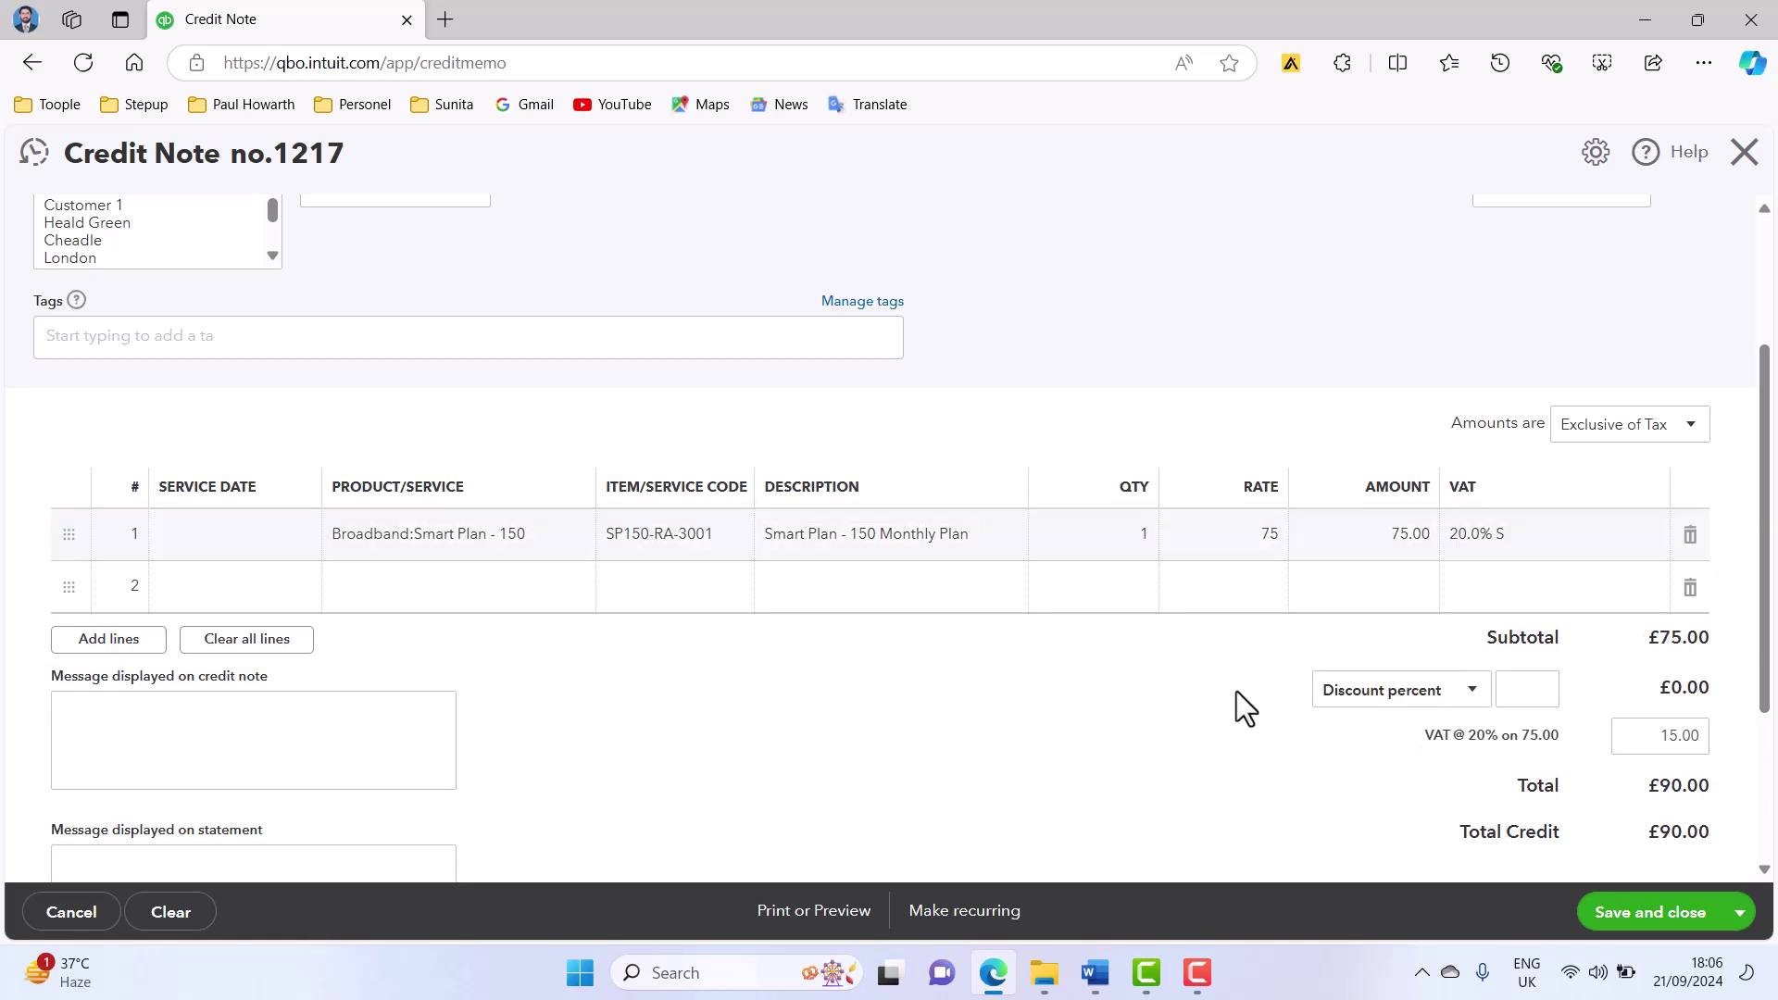
click(1611, 917)
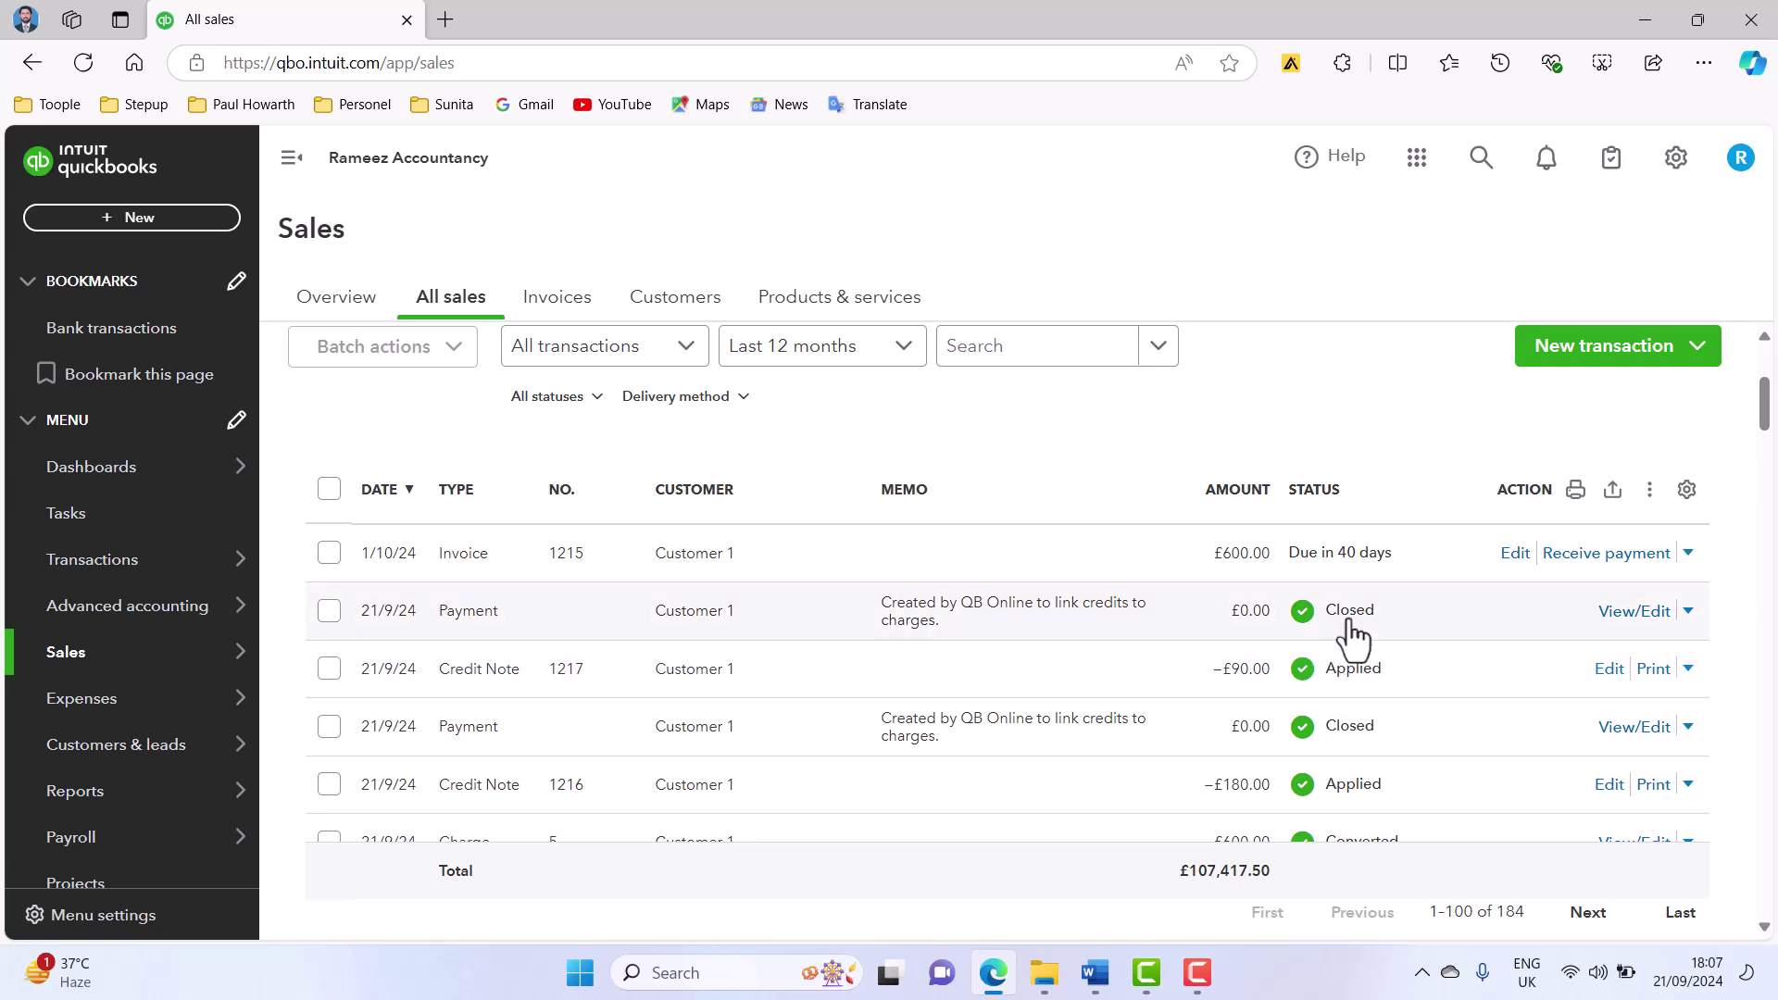
- Open the payment created for the partial credit note, examine its invoice allocation, and save and close it
click(1685, 619)
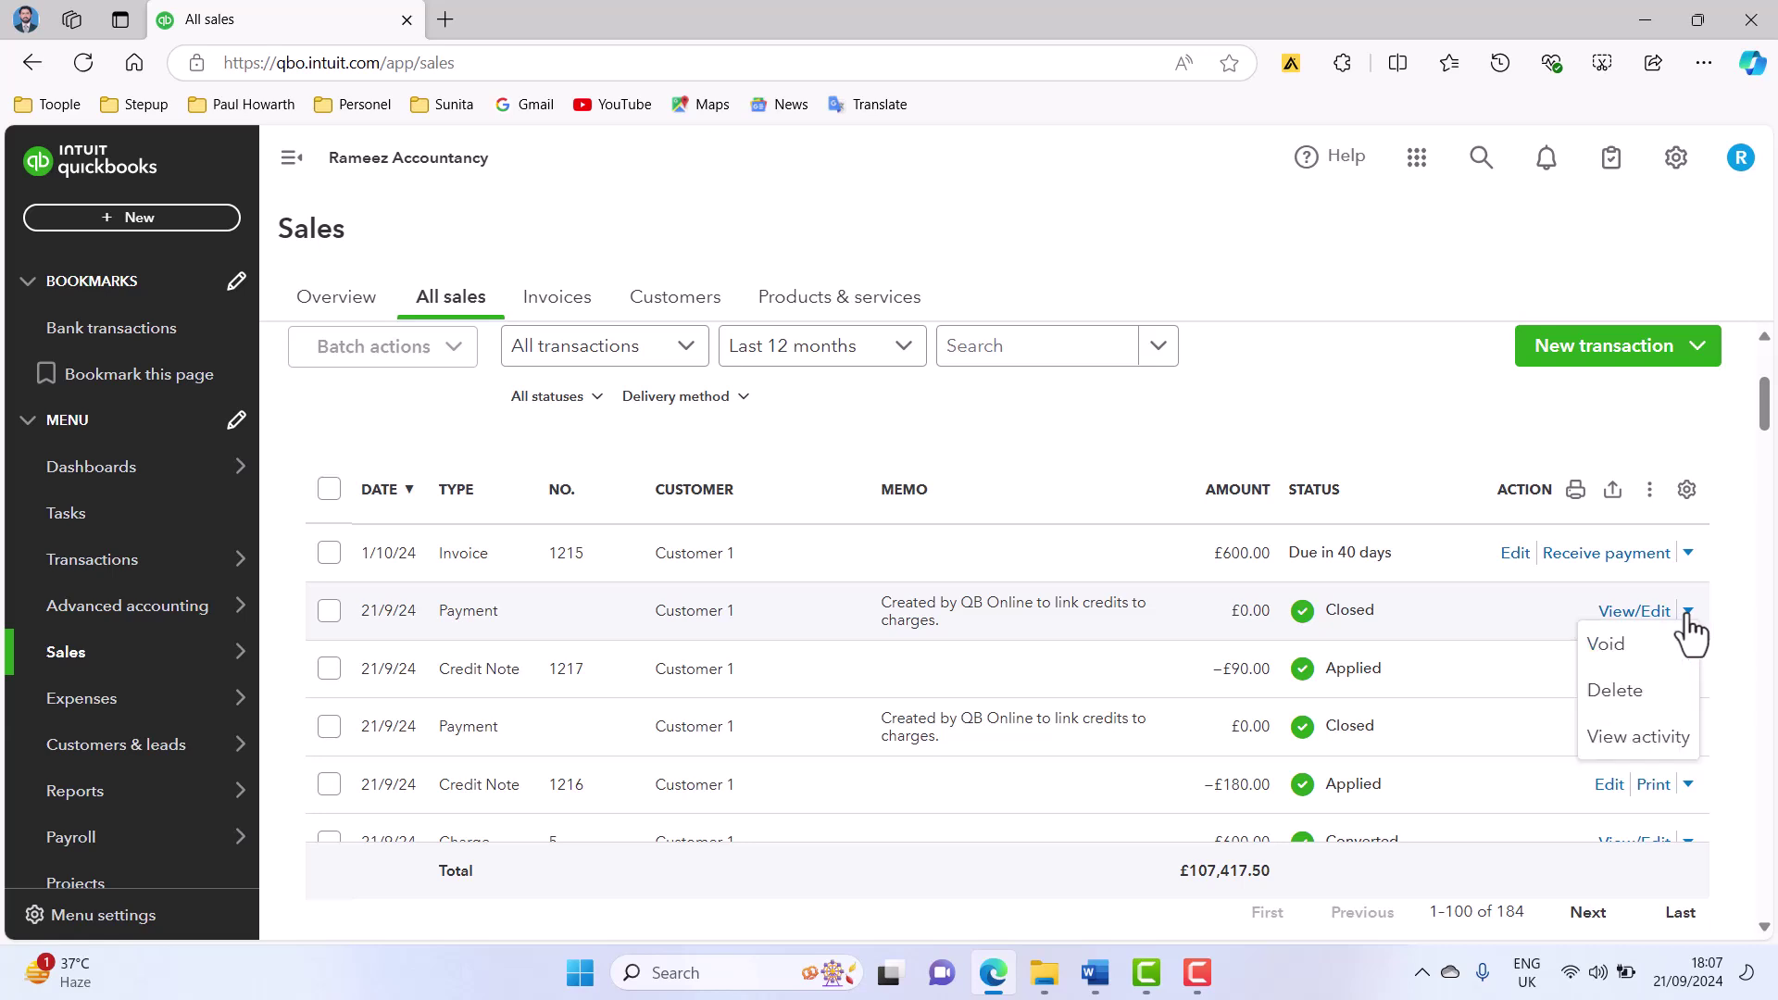
click(1620, 620)
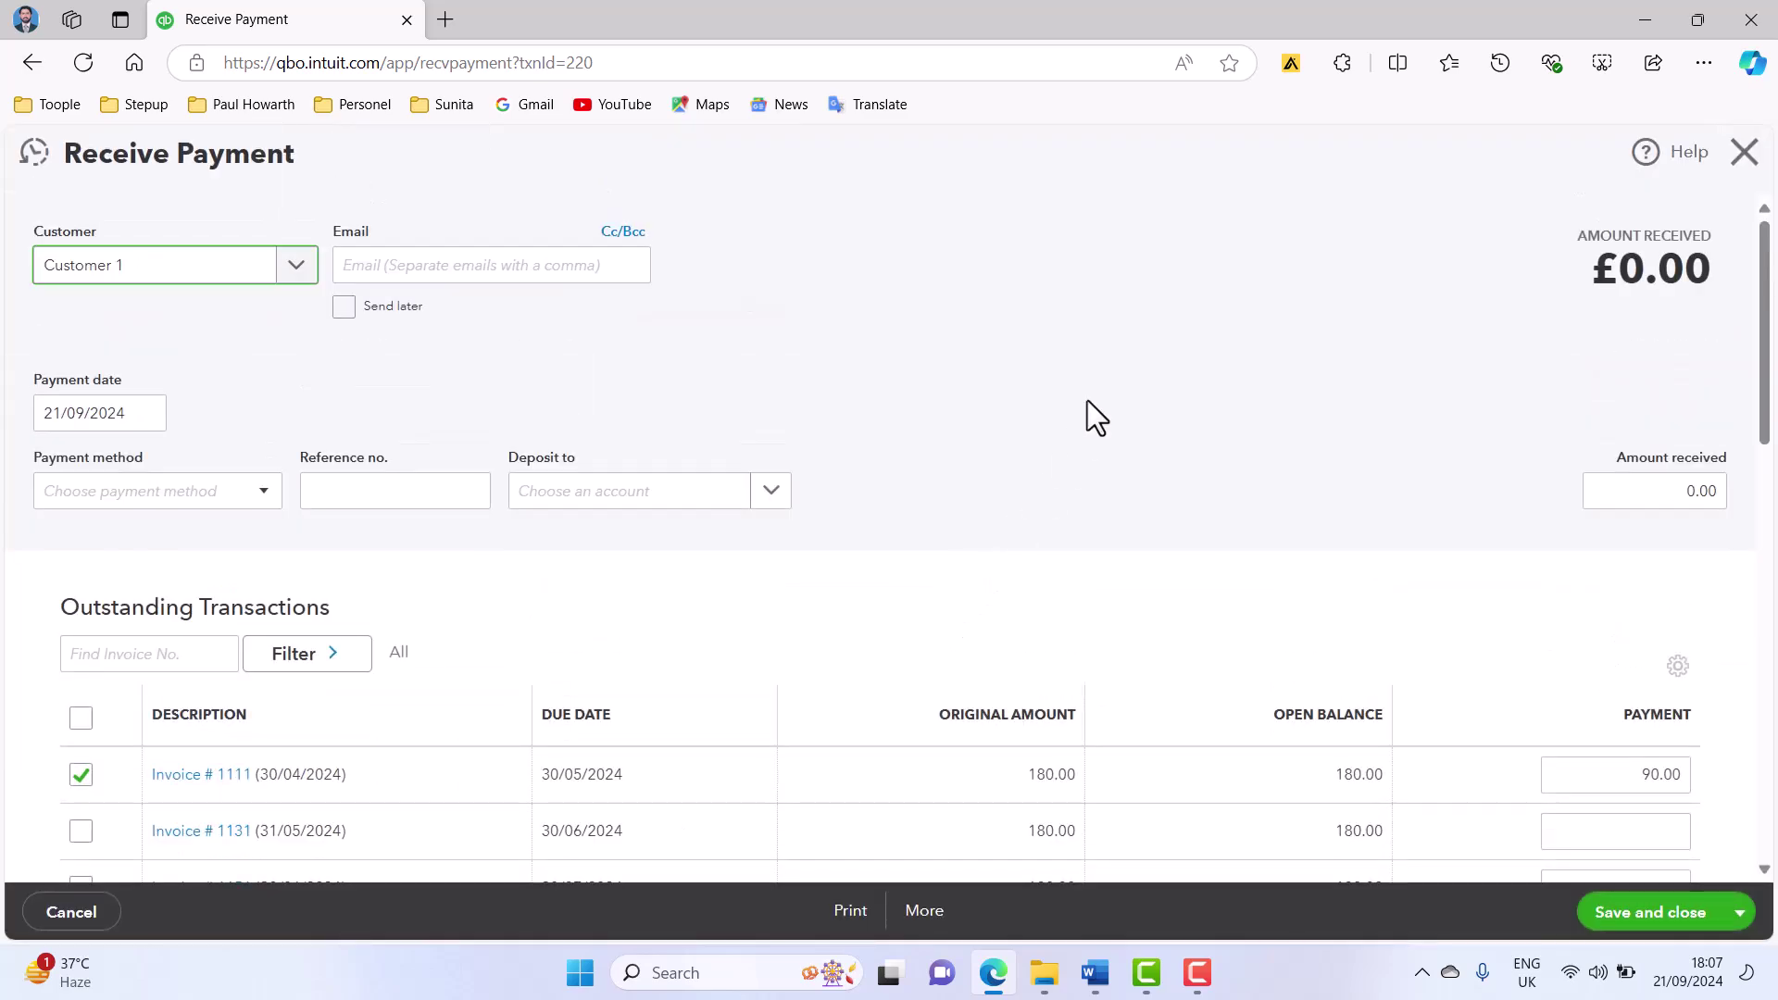
scroll(1087, 400, down, 1)
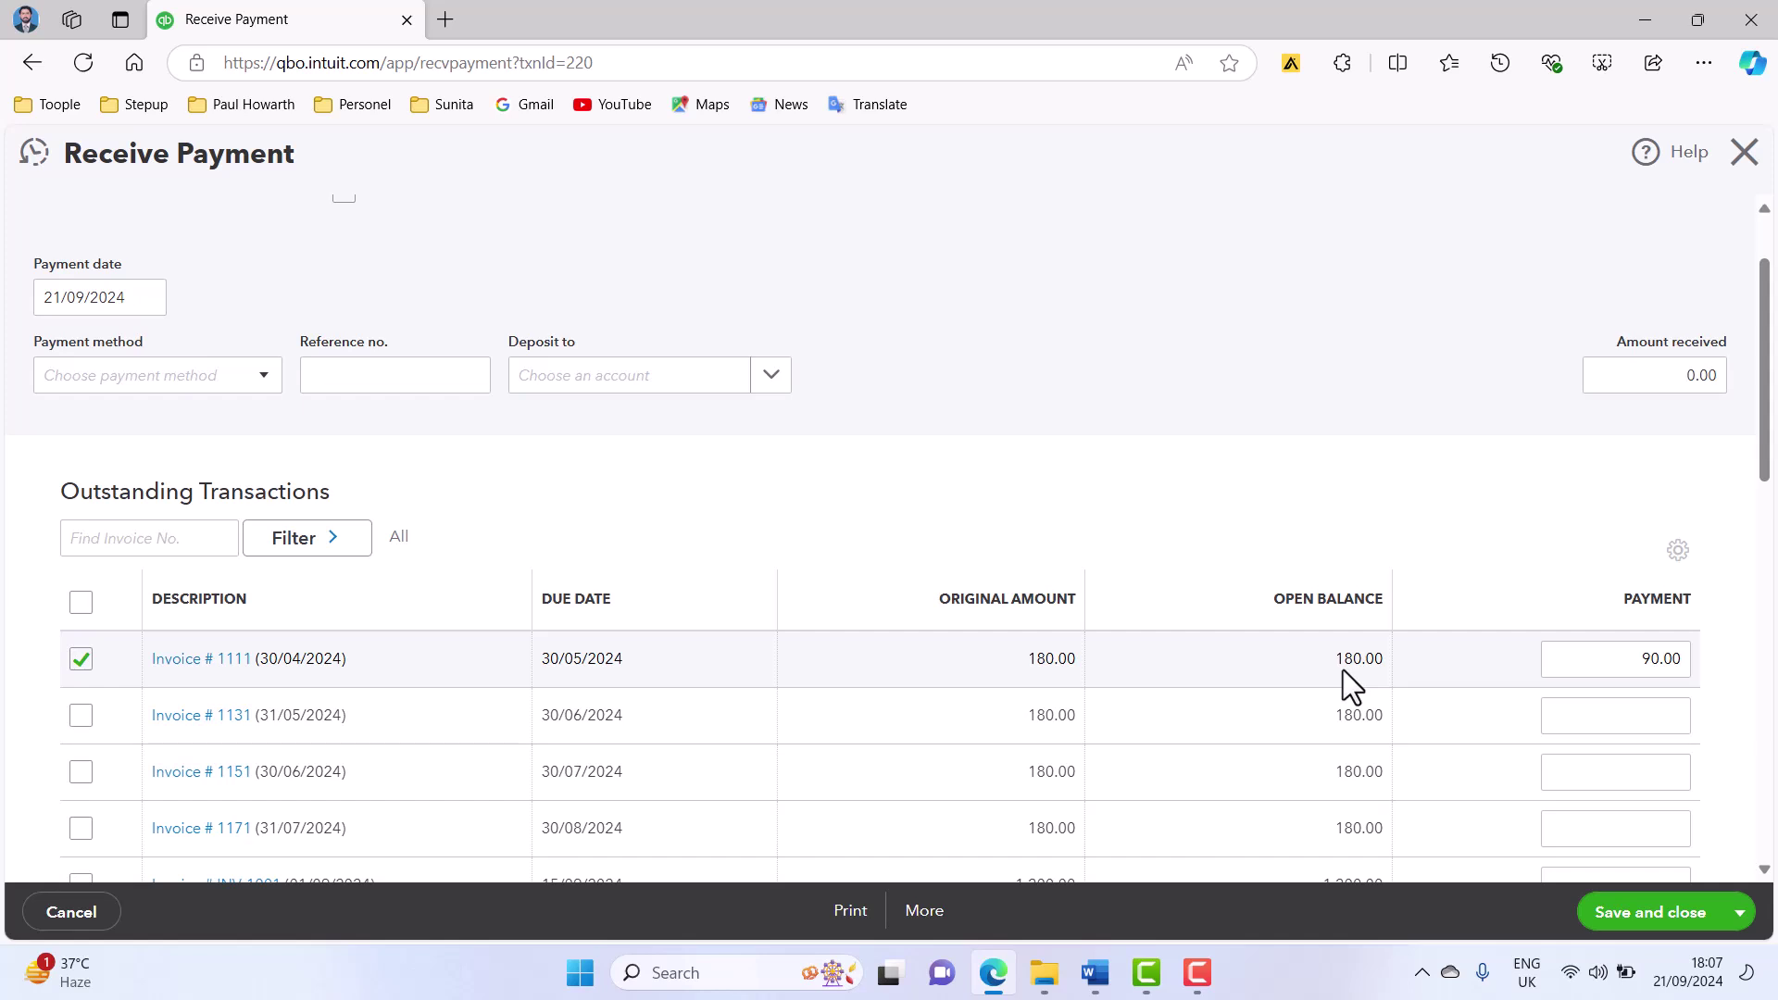
scroll(1180, 685, down, 2)
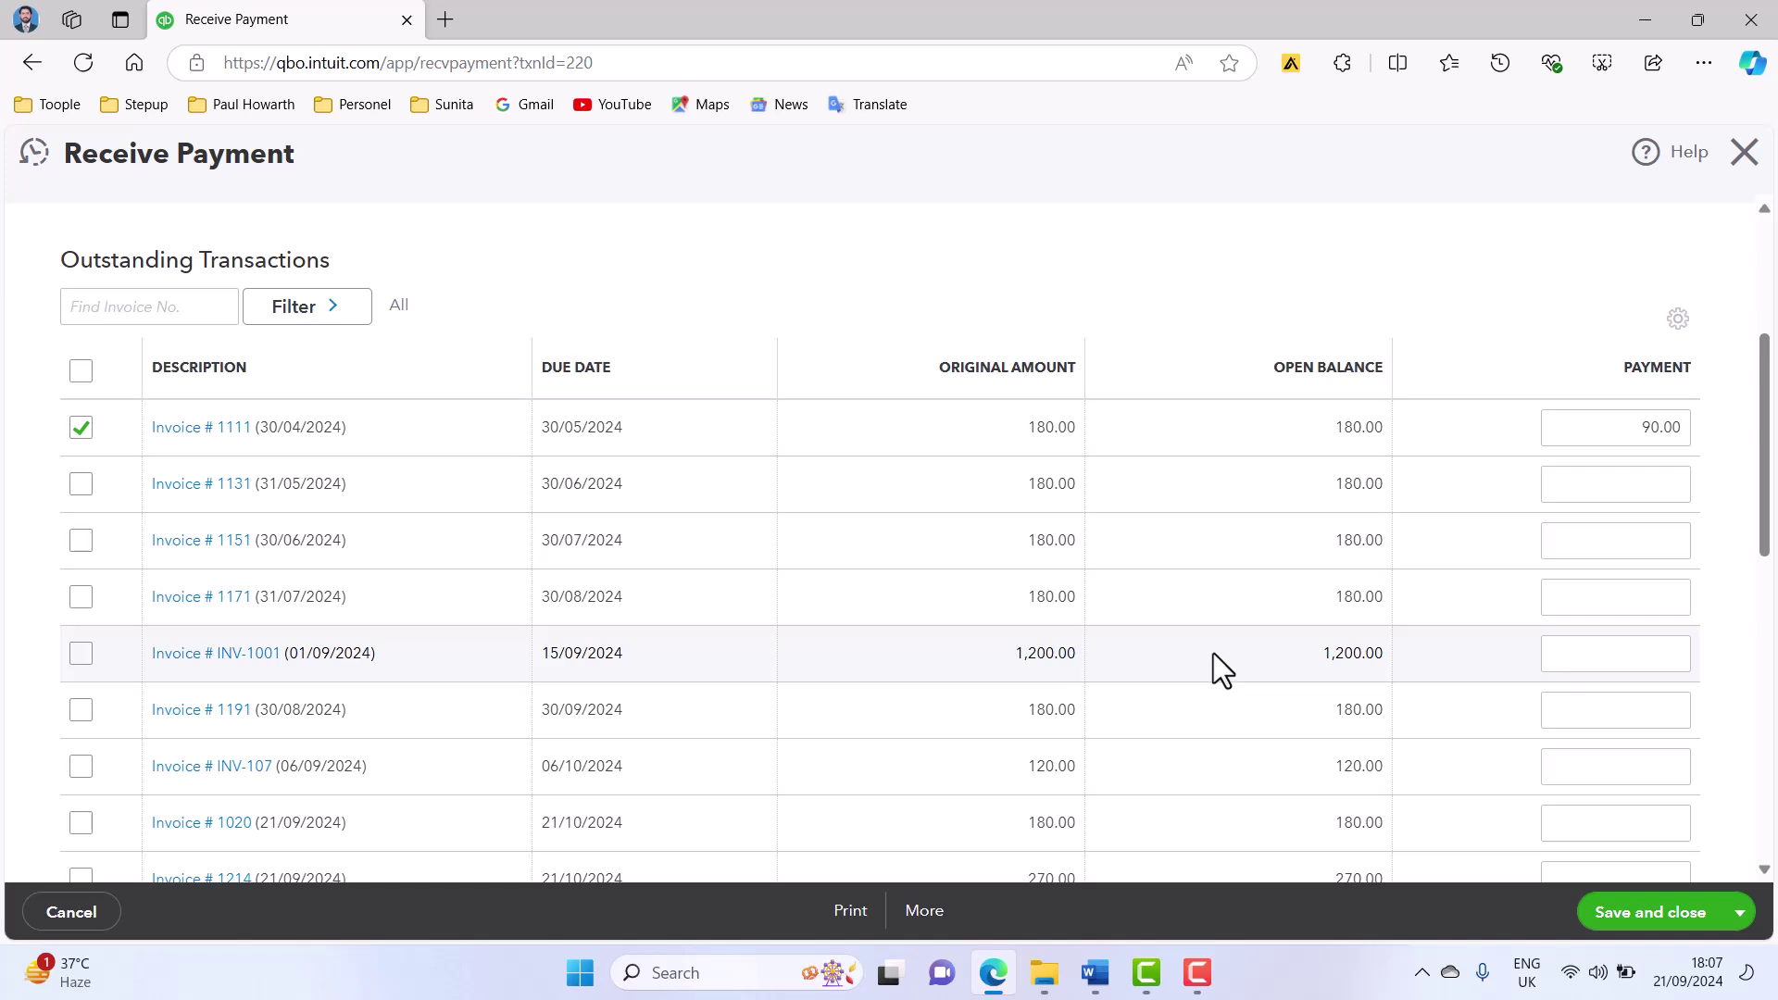
click(1625, 926)
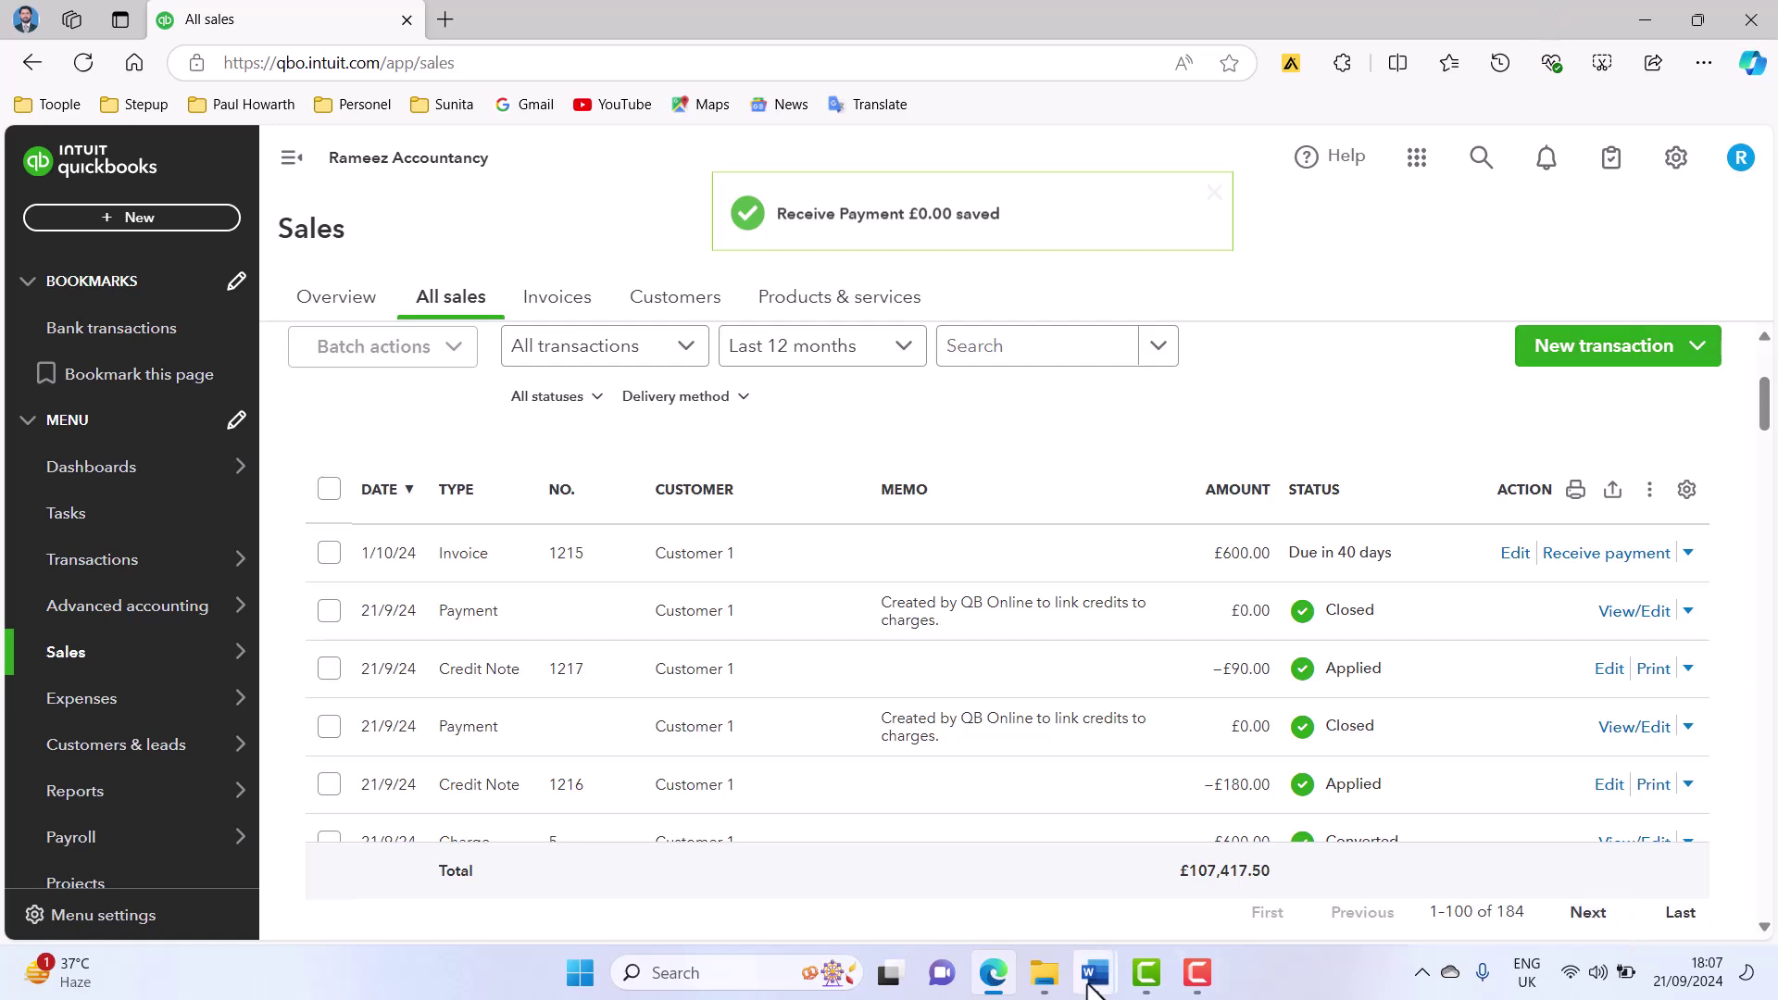
- Switch to the Account Receivable Cycle document in Word and highlight "Partially Allocate" in yellow
mouse_move(1090, 987)
click(1013, 874)
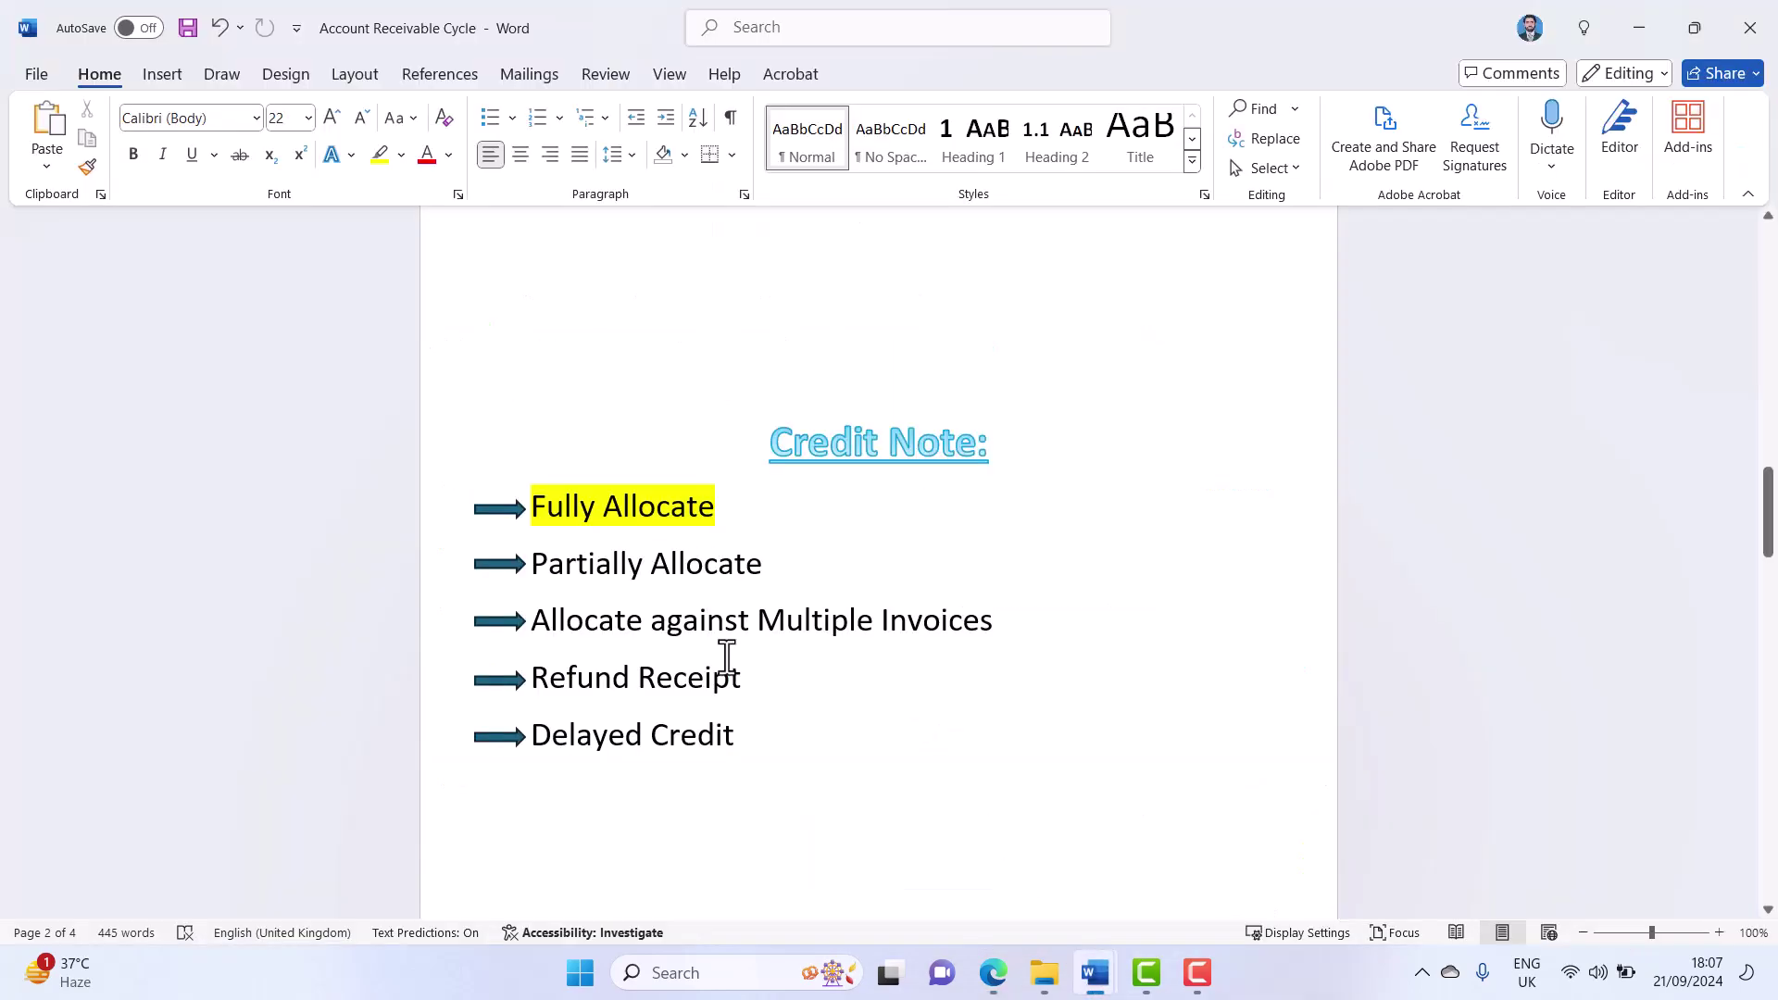
drag(757, 576, 537, 576)
click(637, 536)
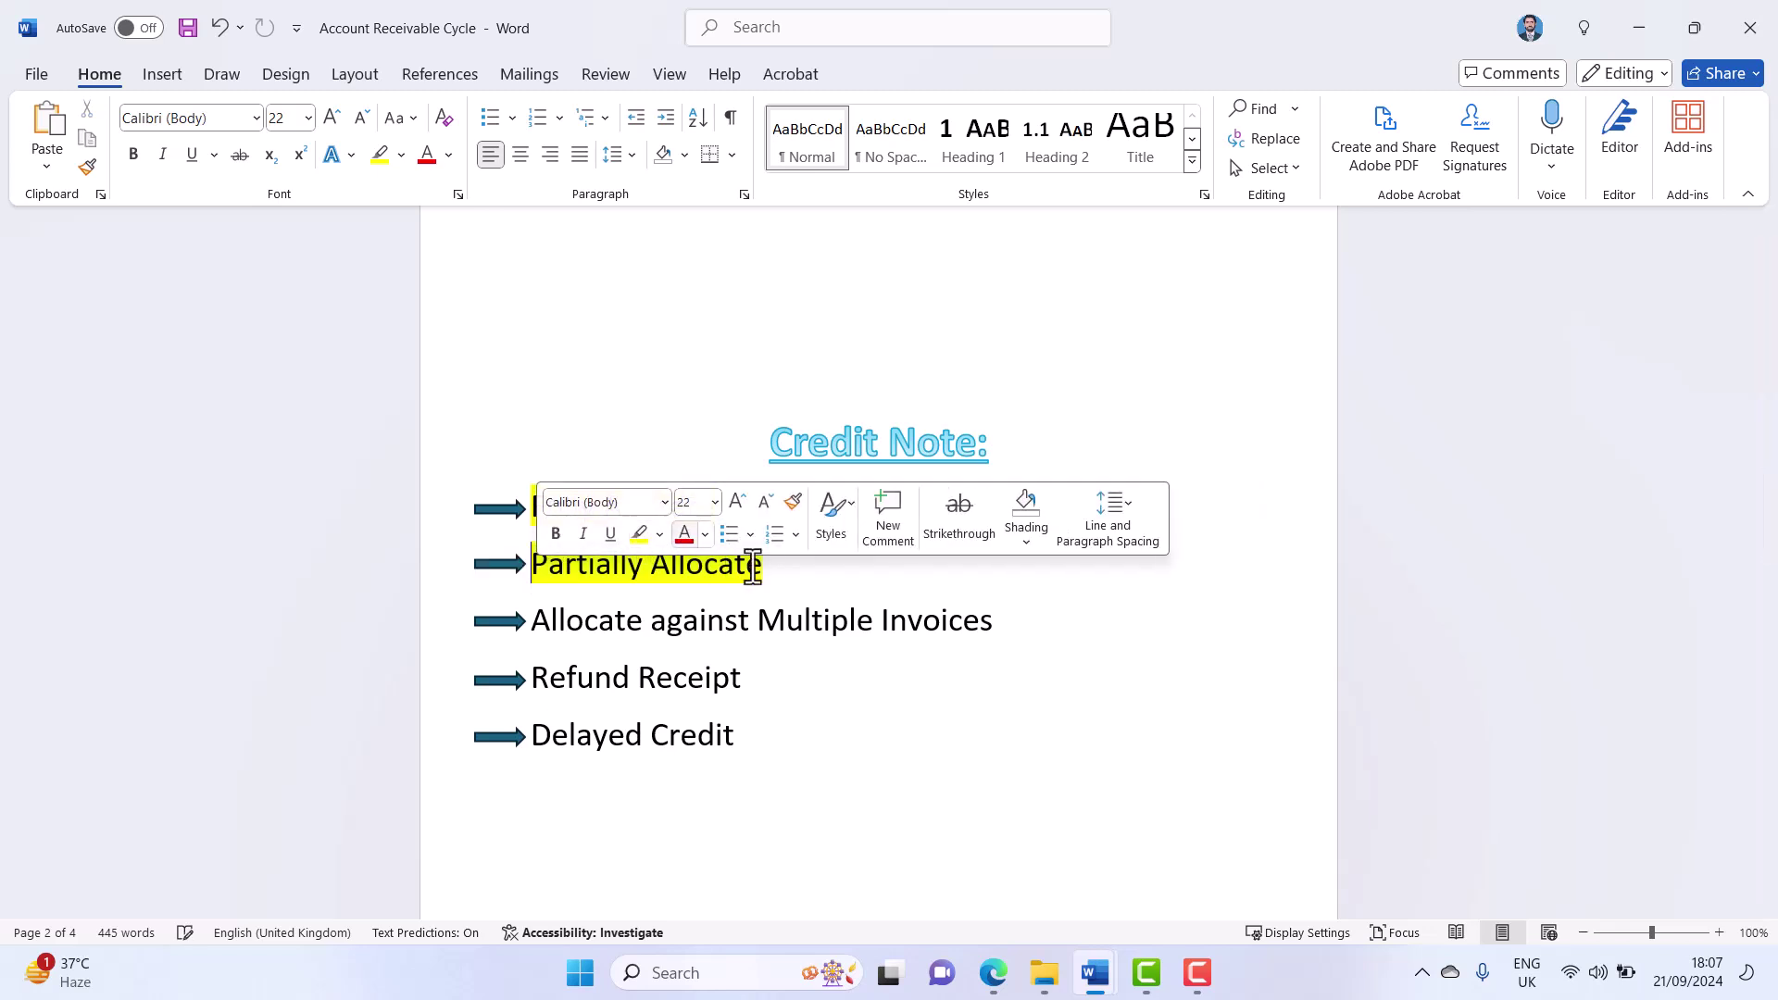
click(798, 584)
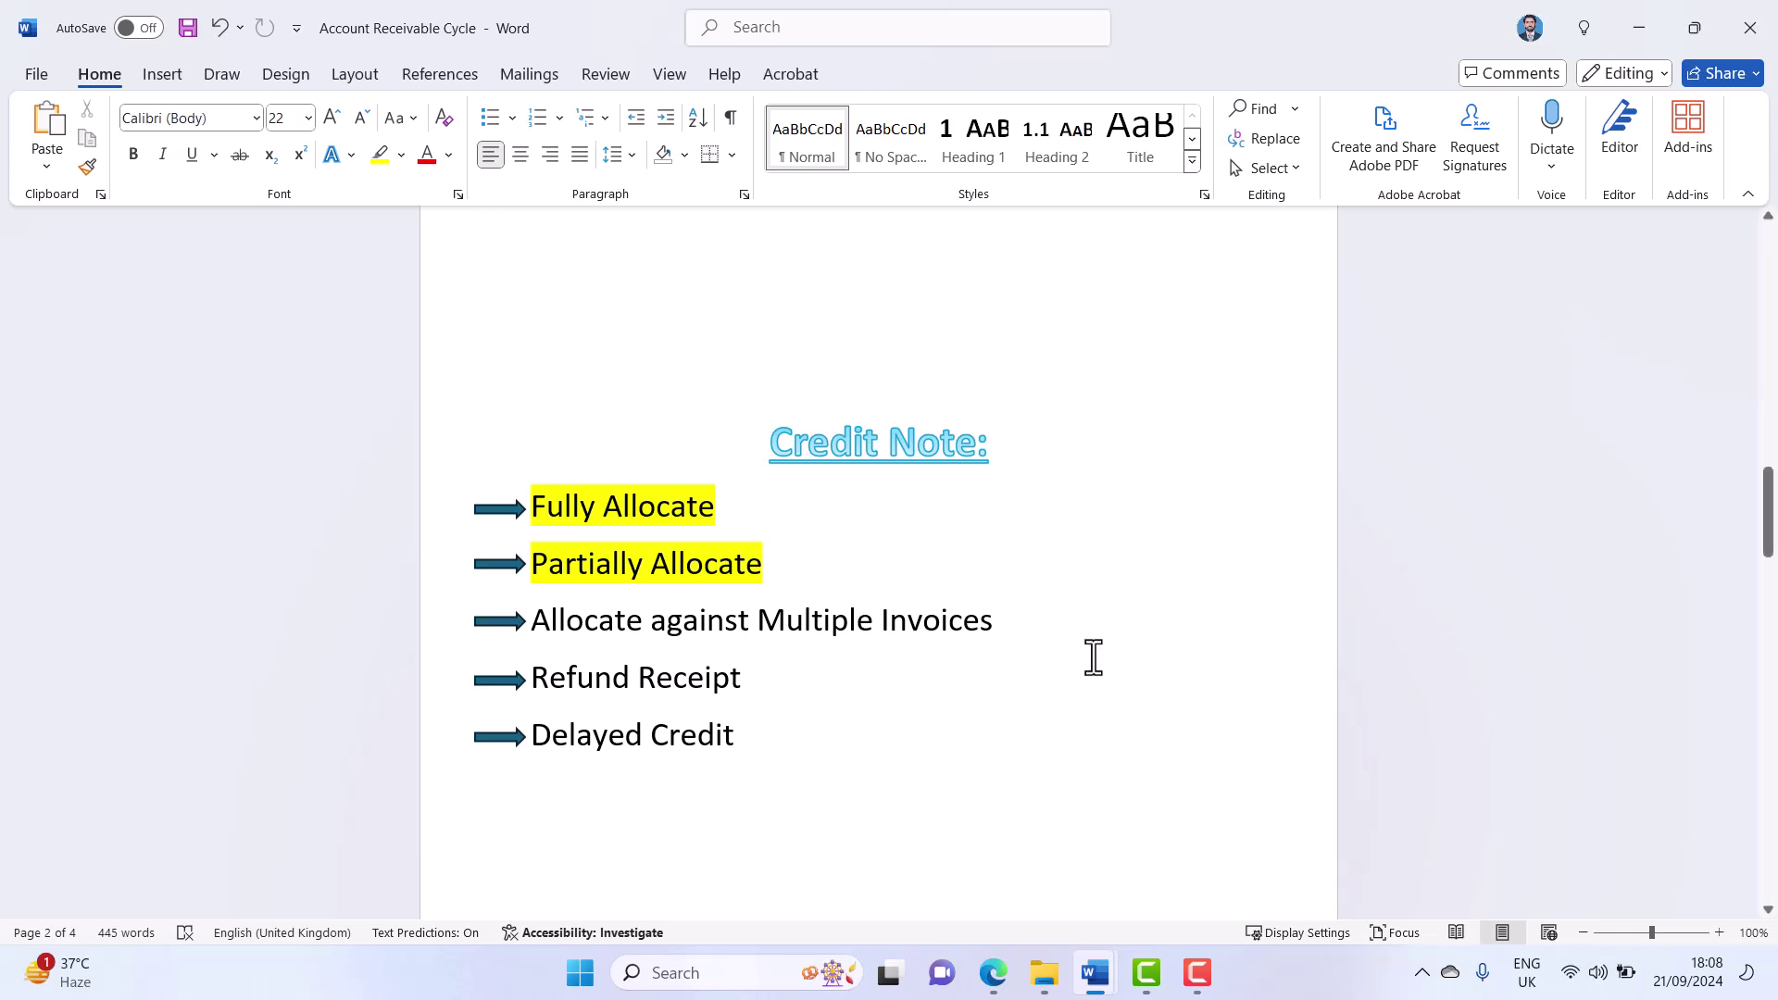
click(1026, 632)
- Switch back to QuickBooks Online and start another new credit note
click(990, 981)
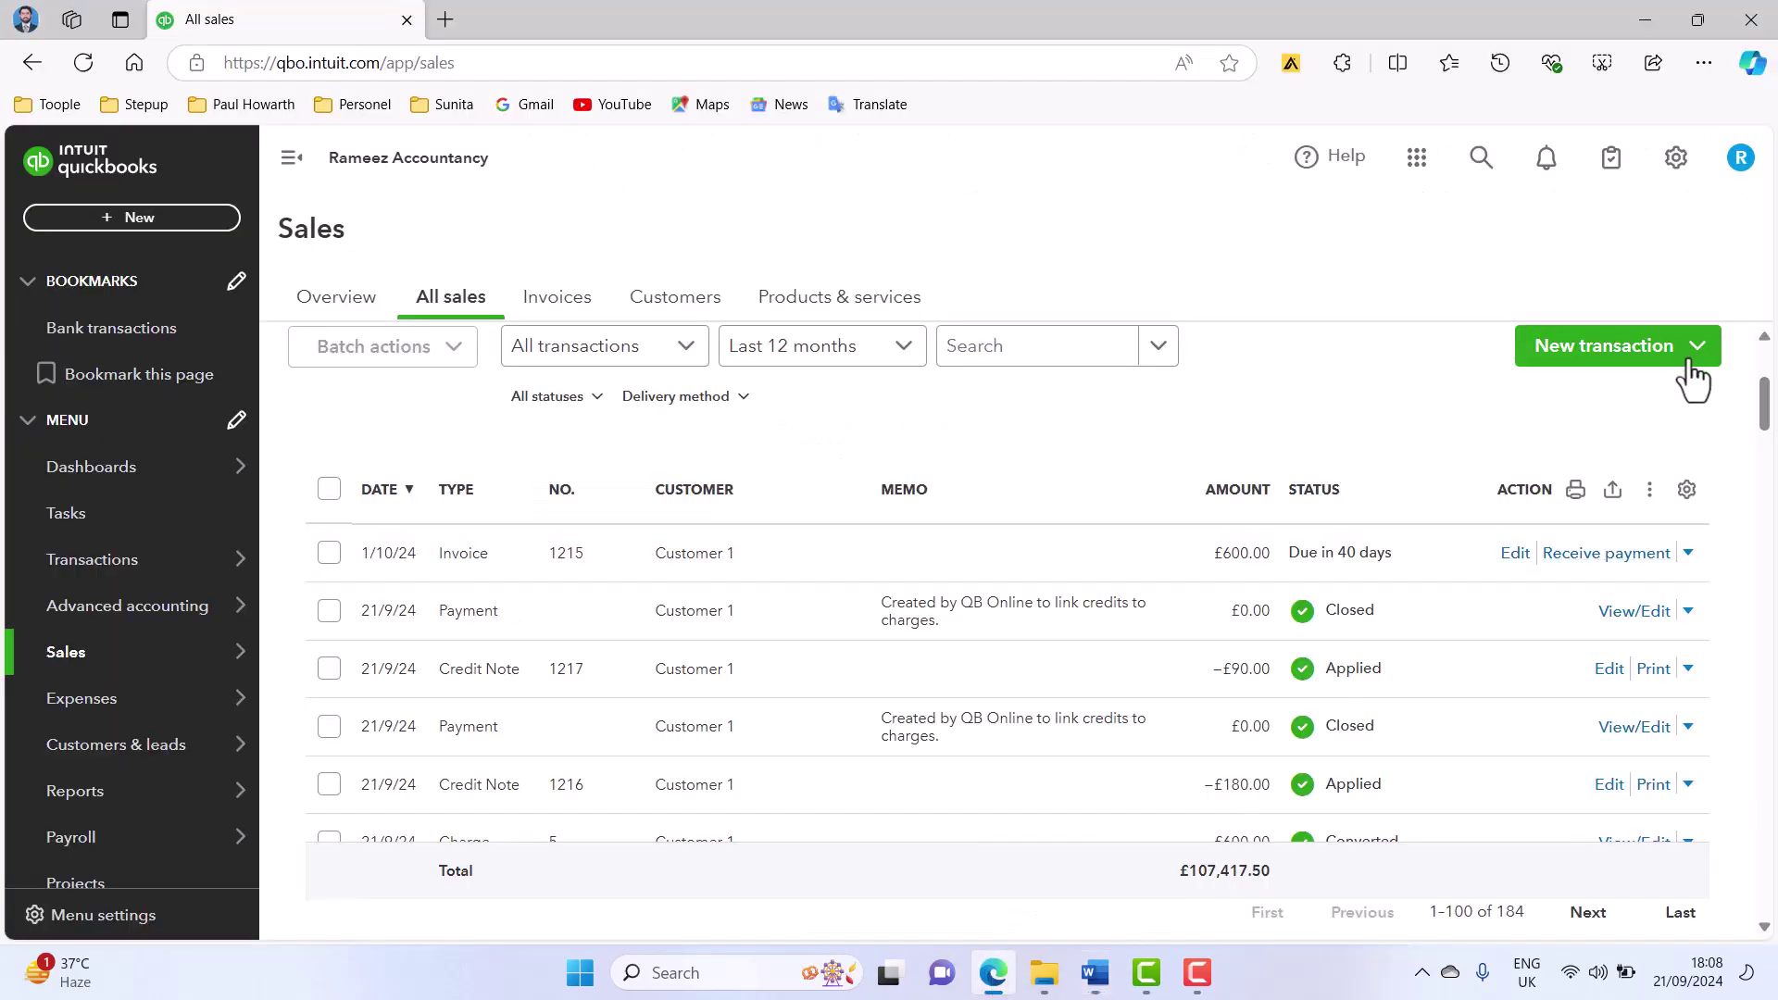
click(1699, 350)
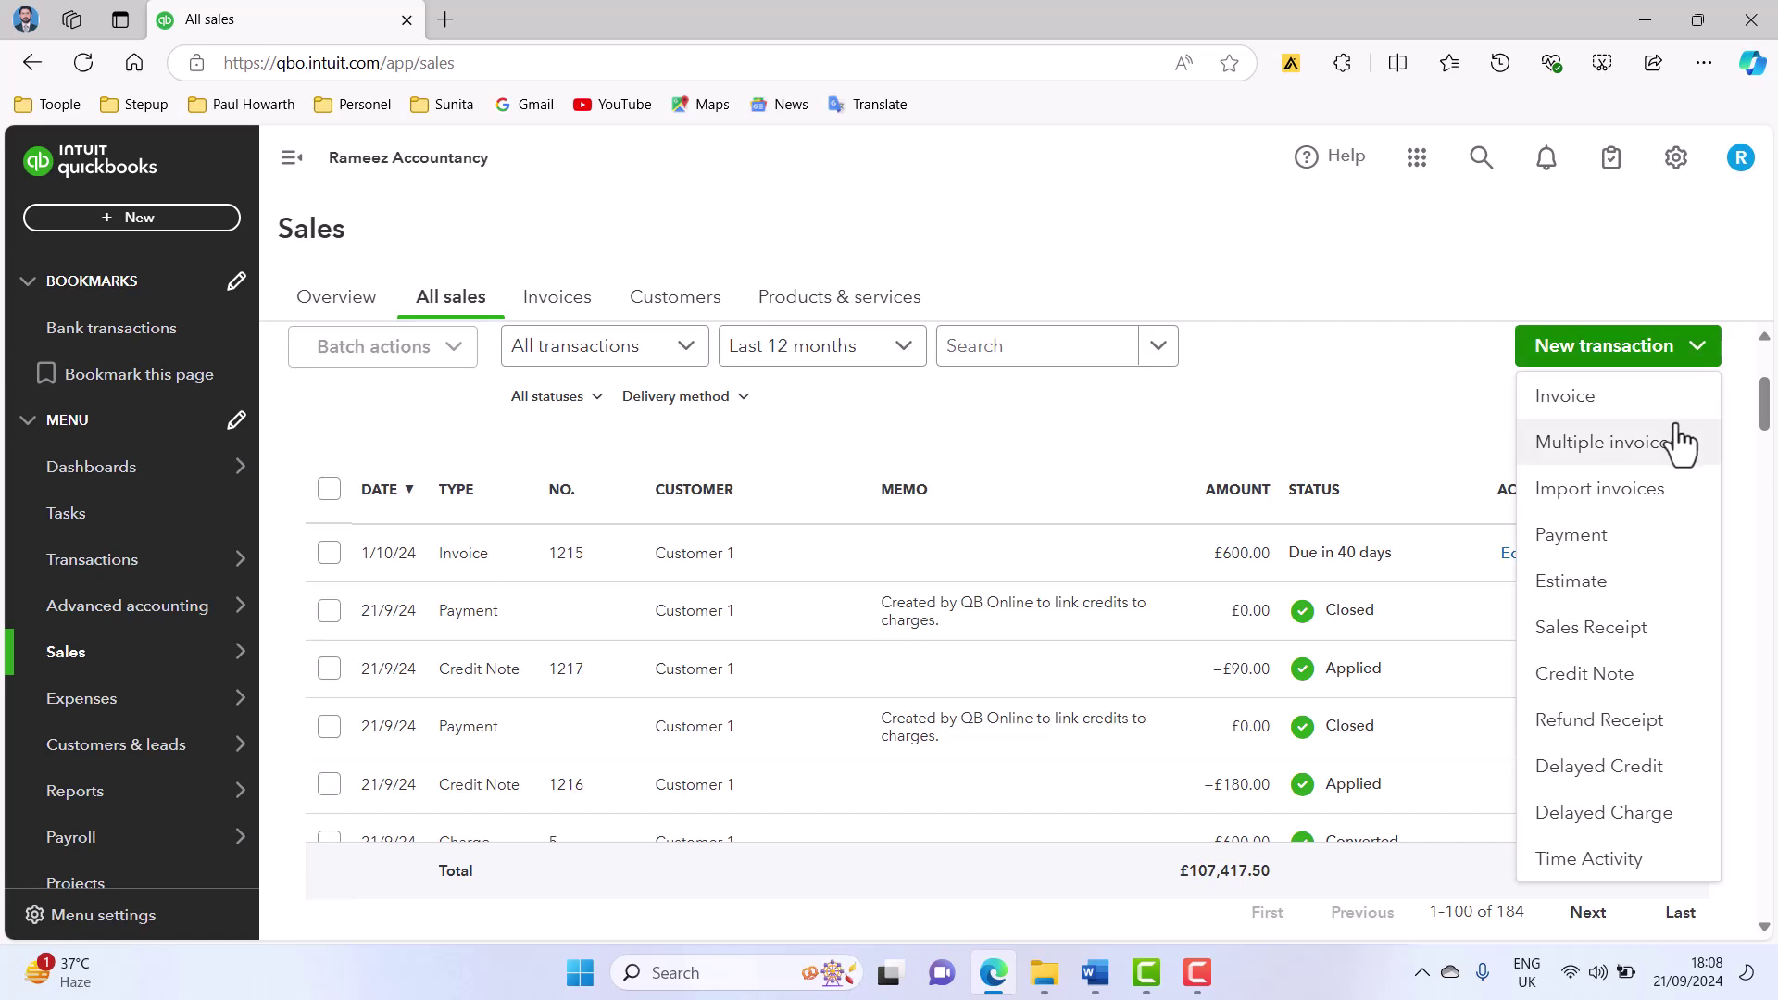
click(1623, 689)
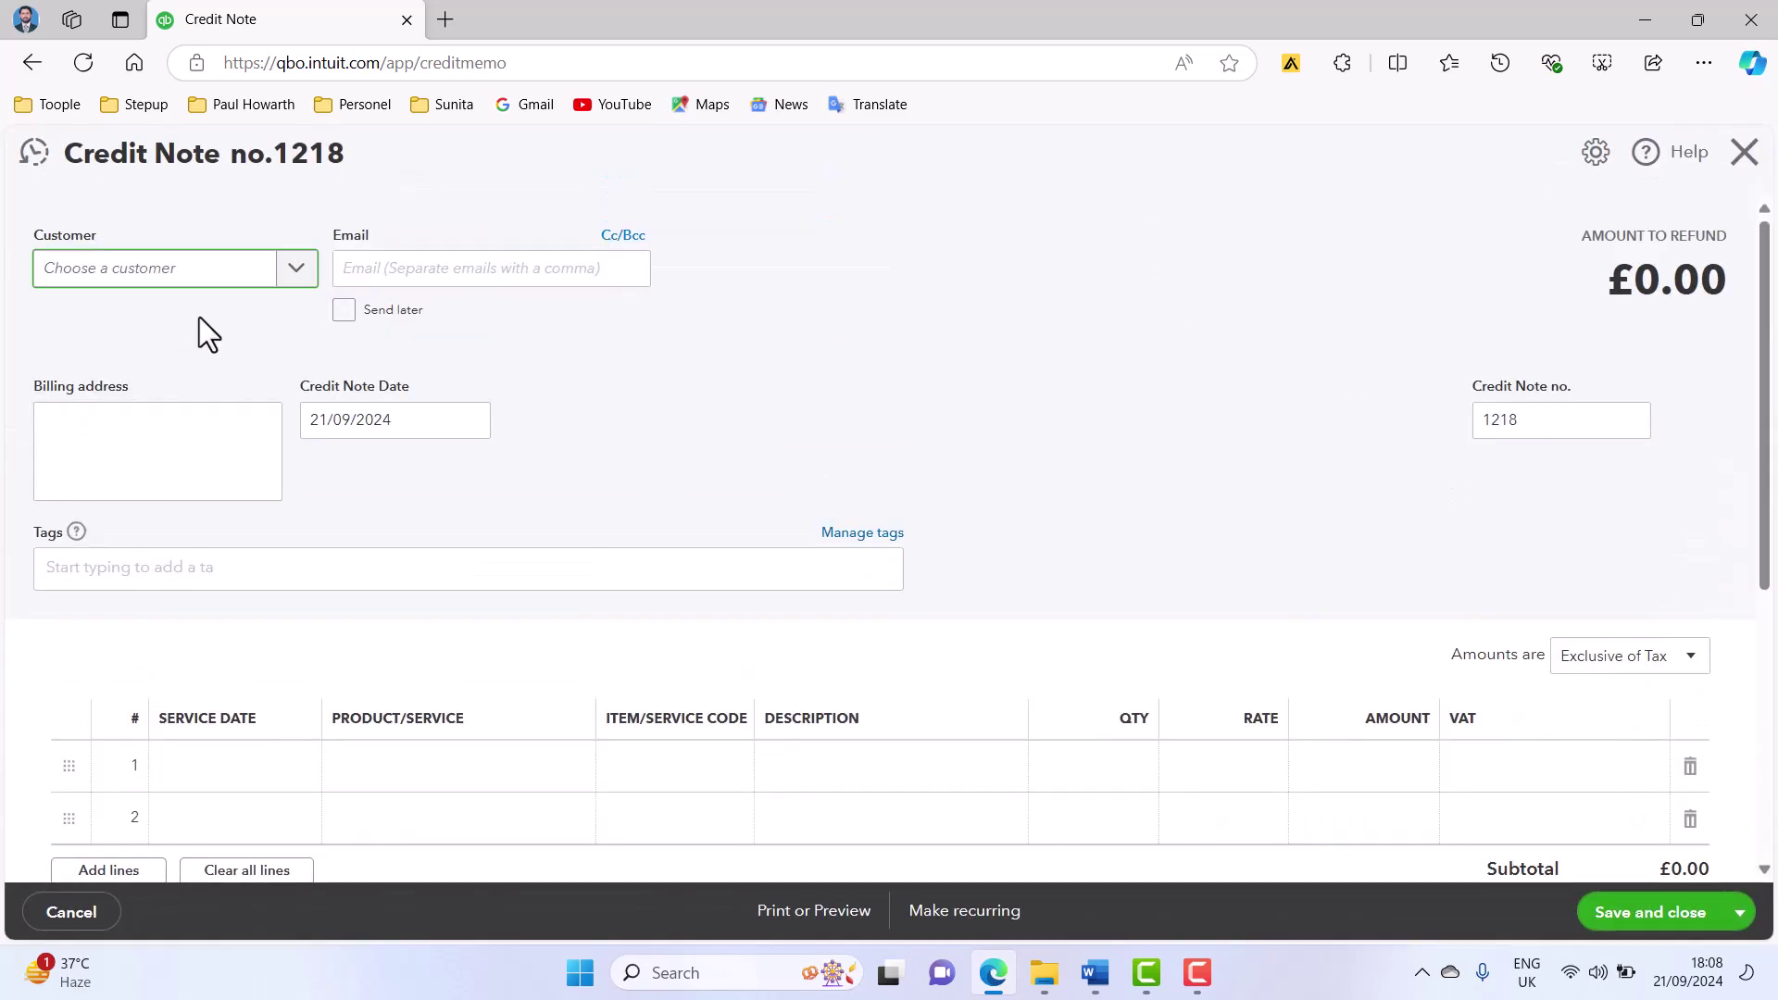
- Choose Customer 1 for the new credit note and mark it to be sent later
click(296, 268)
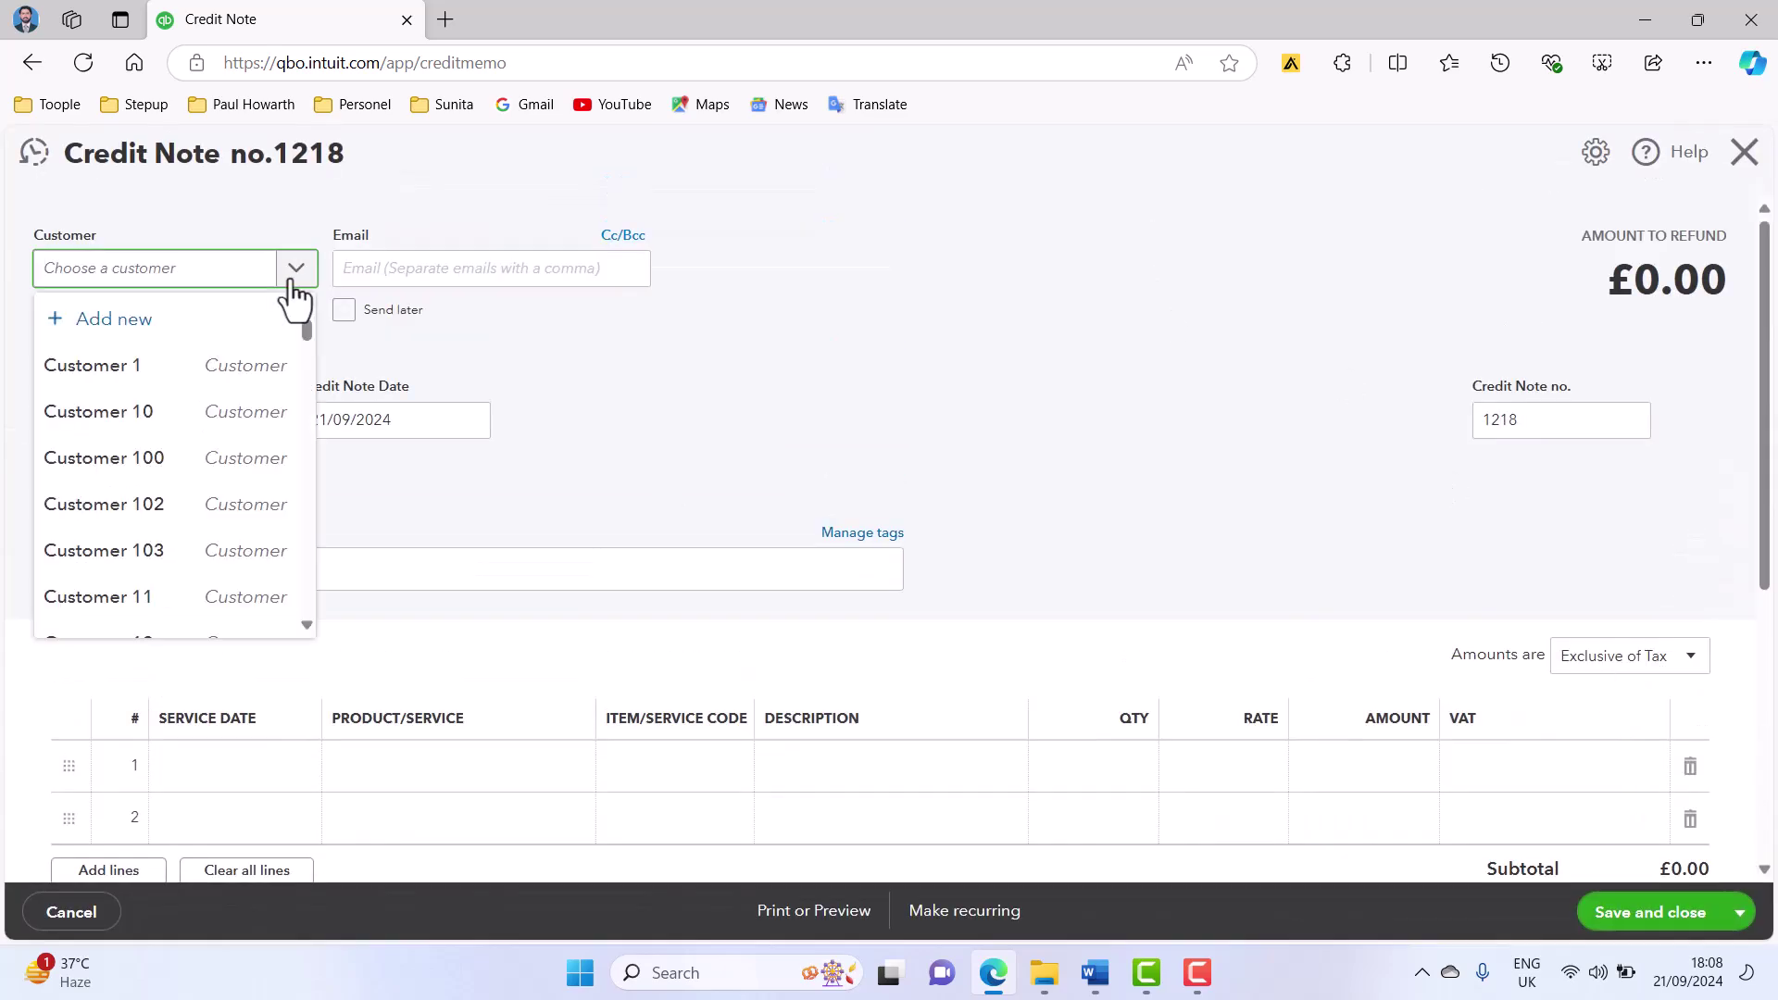
click(238, 366)
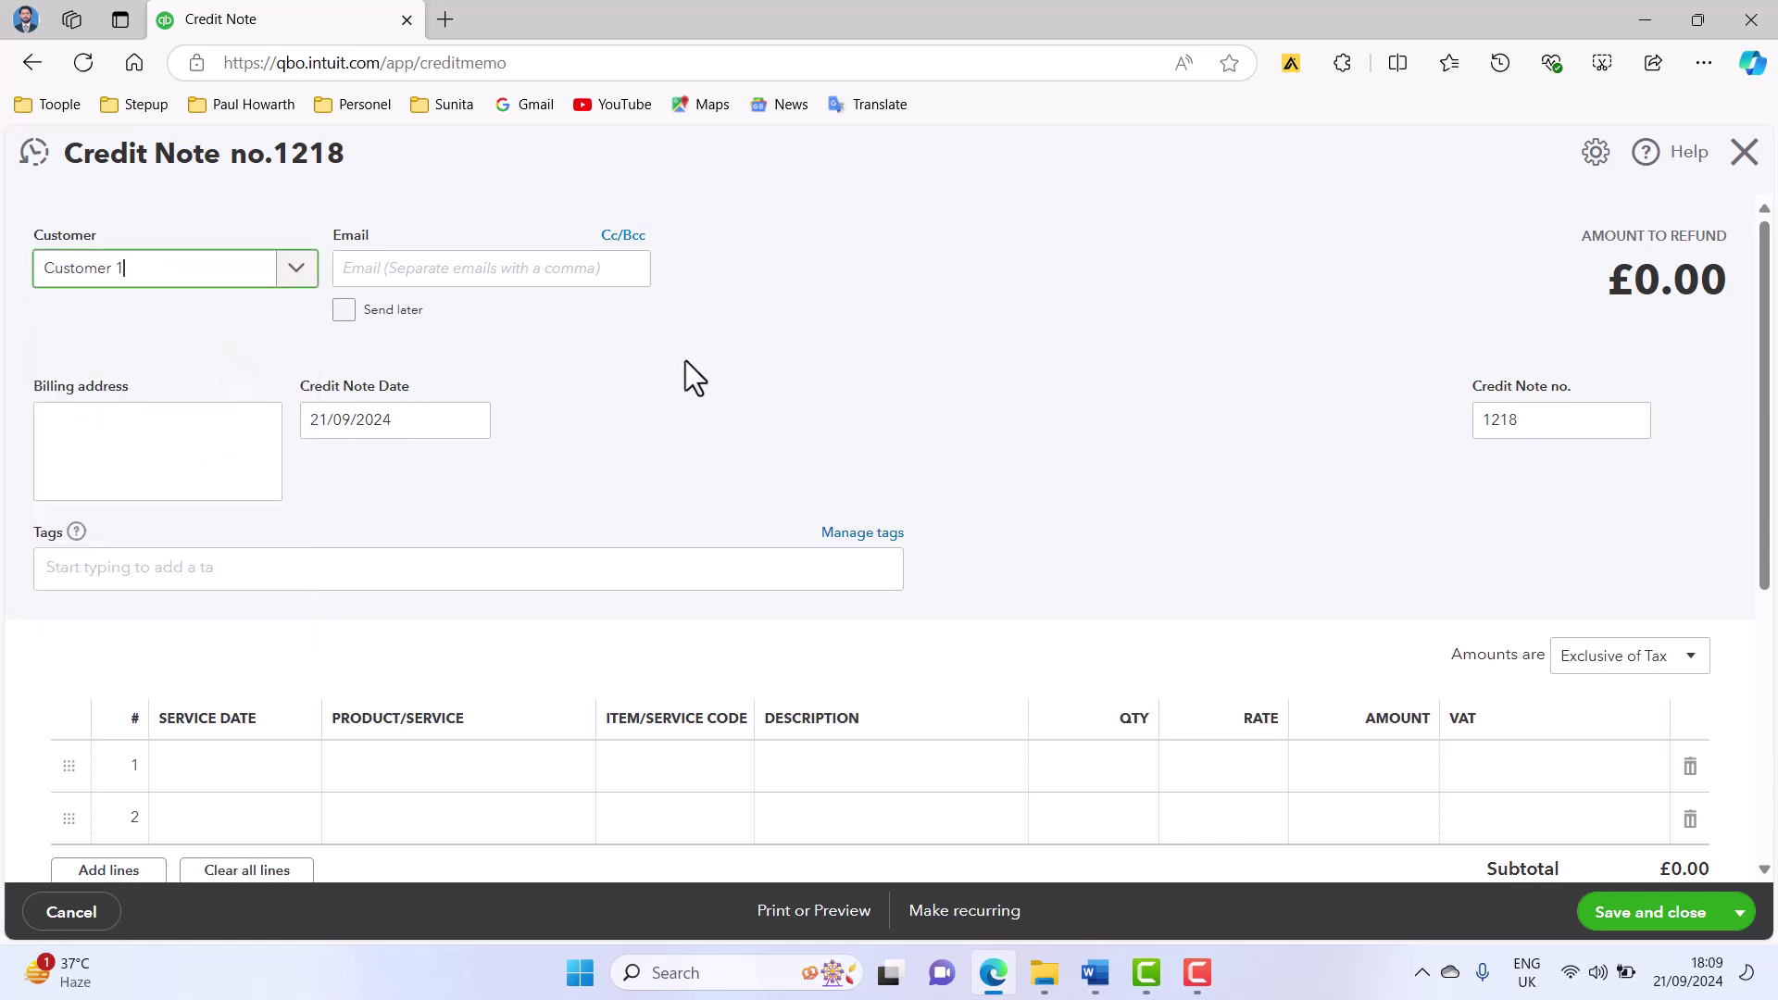
click(344, 310)
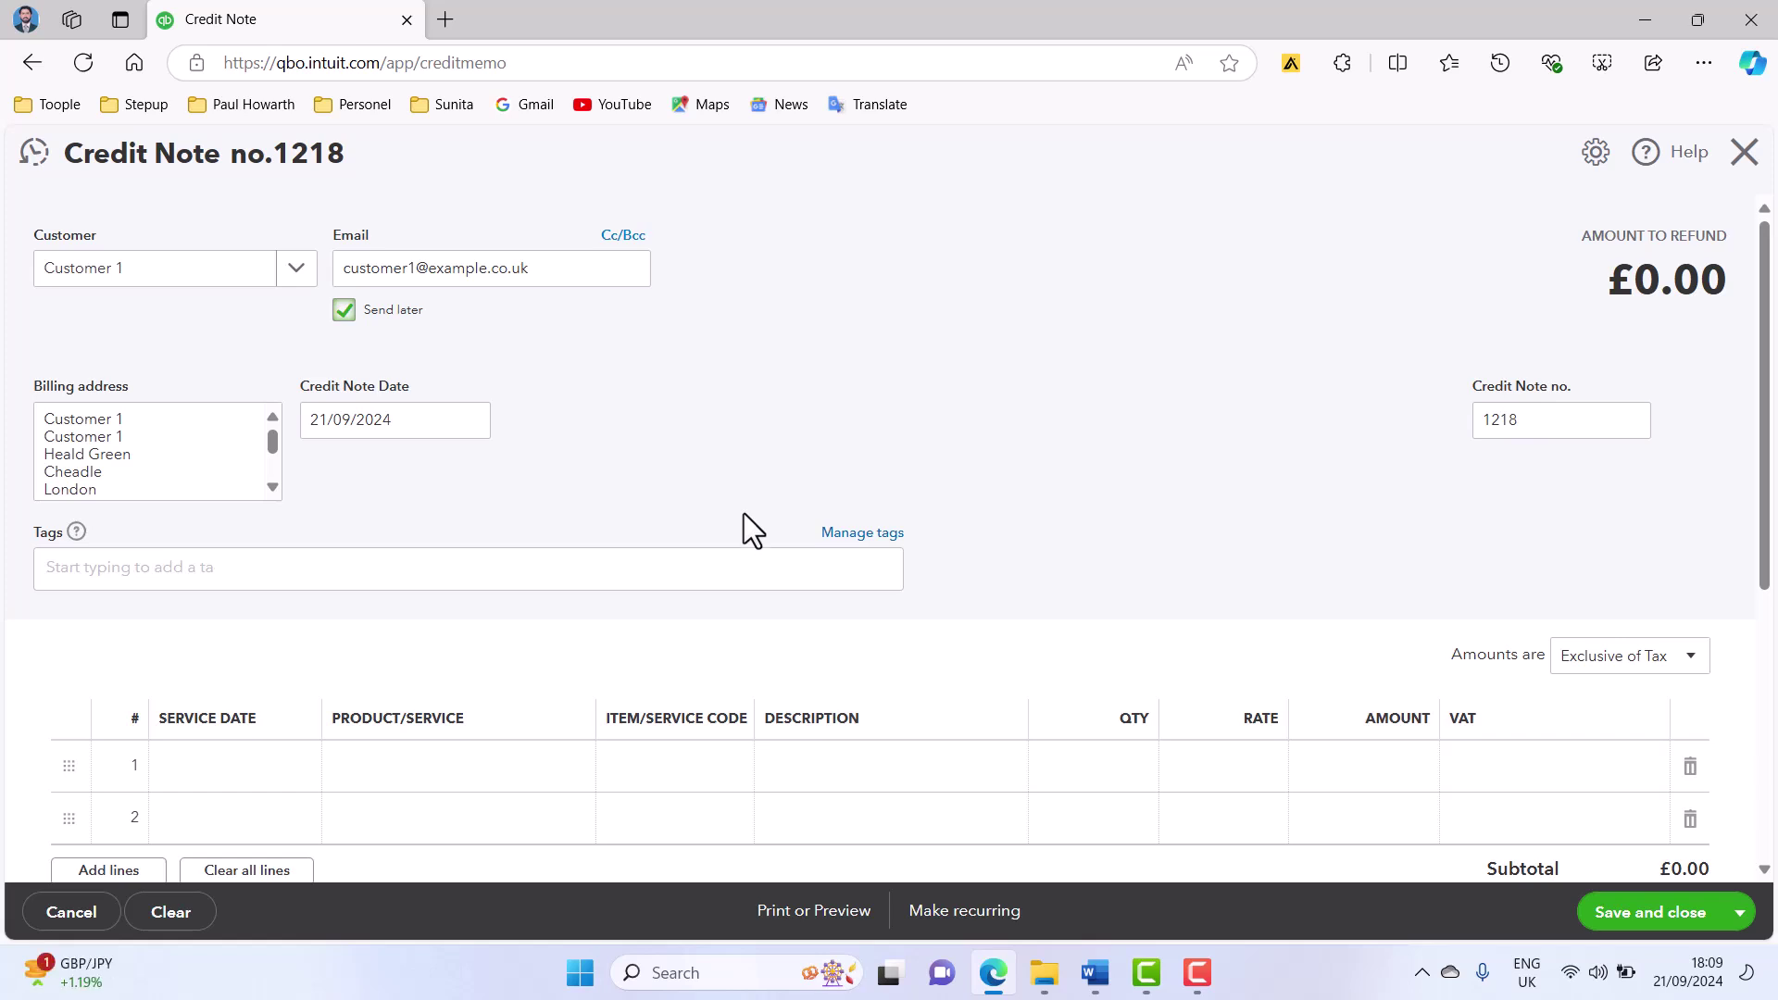
- Add Smart Plan - 150 as the product on the credit note's first line
click(529, 778)
click(566, 768)
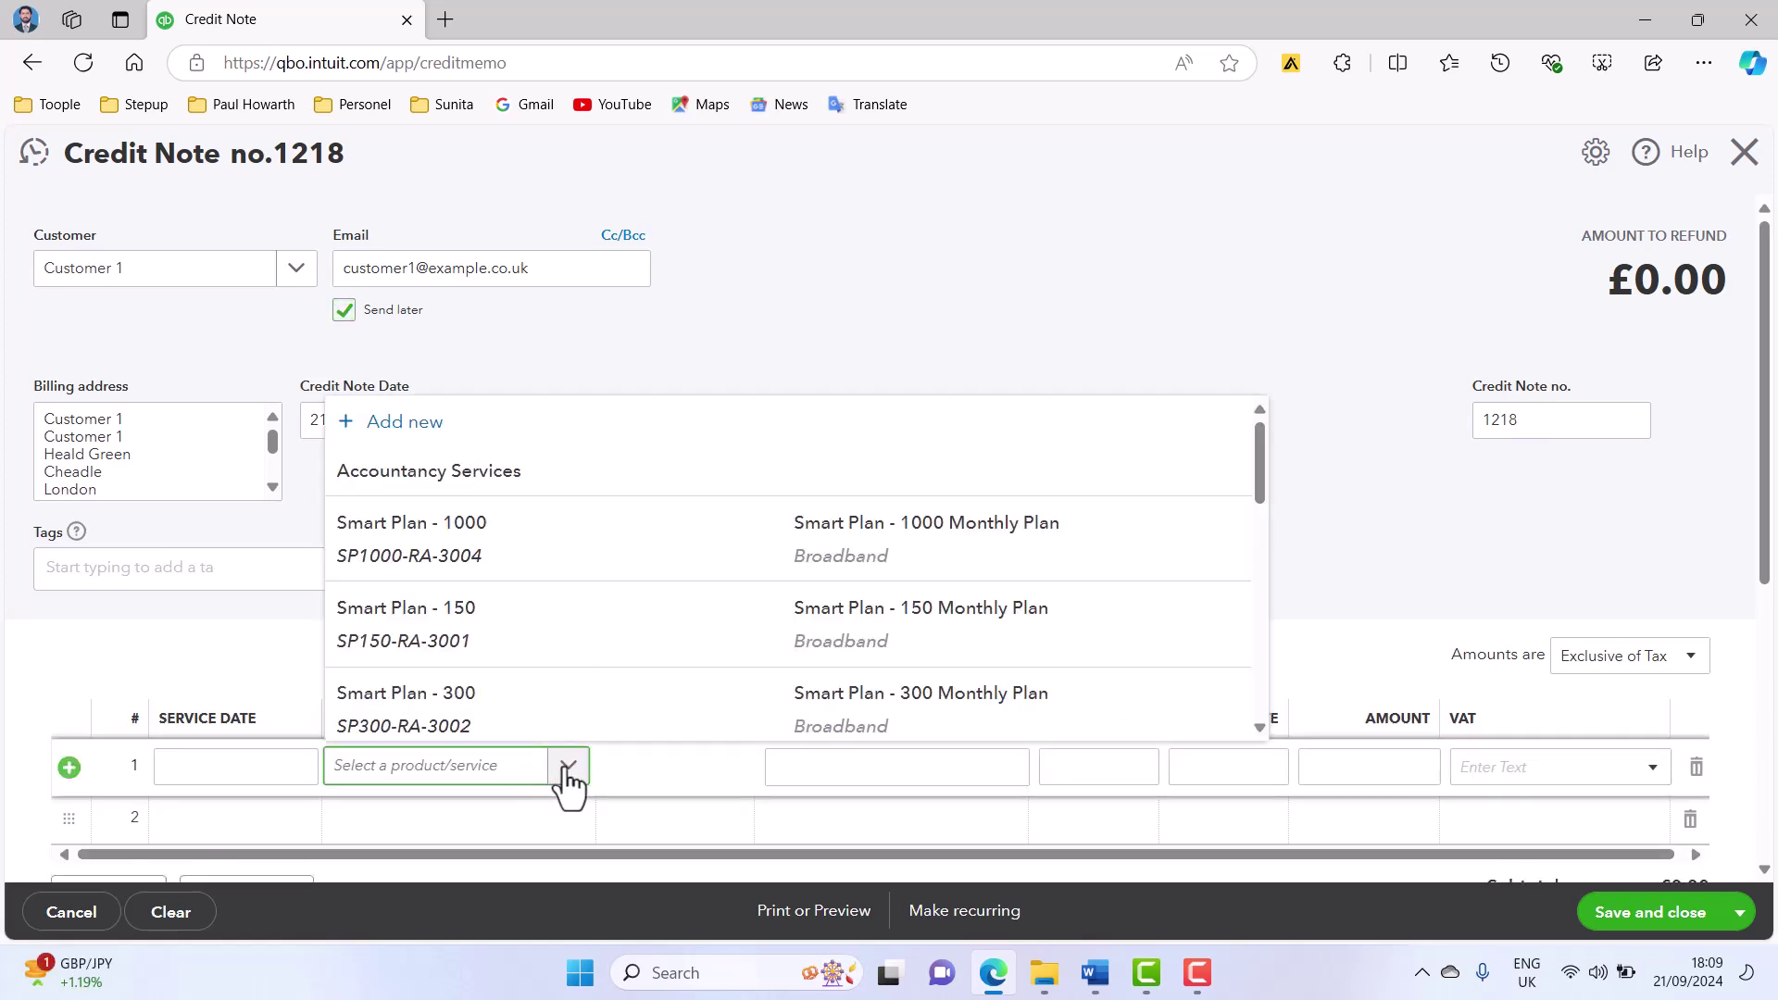
click(544, 648)
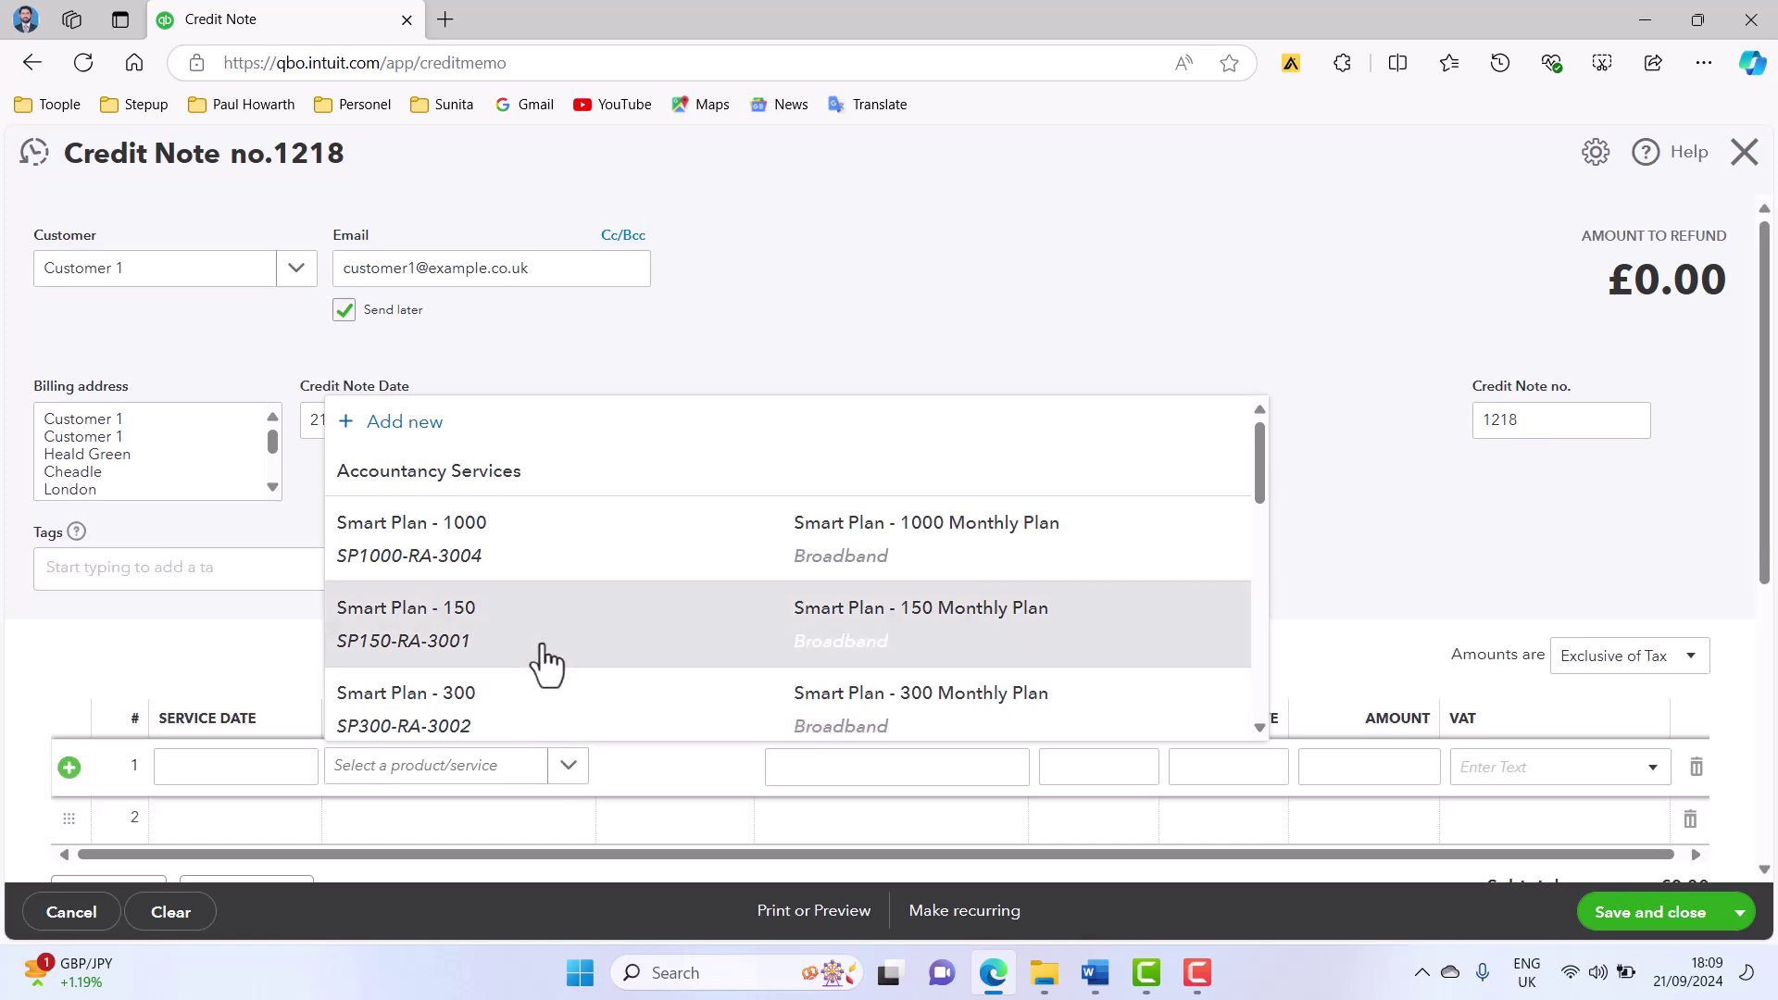
scroll(1290, 732, down, 3)
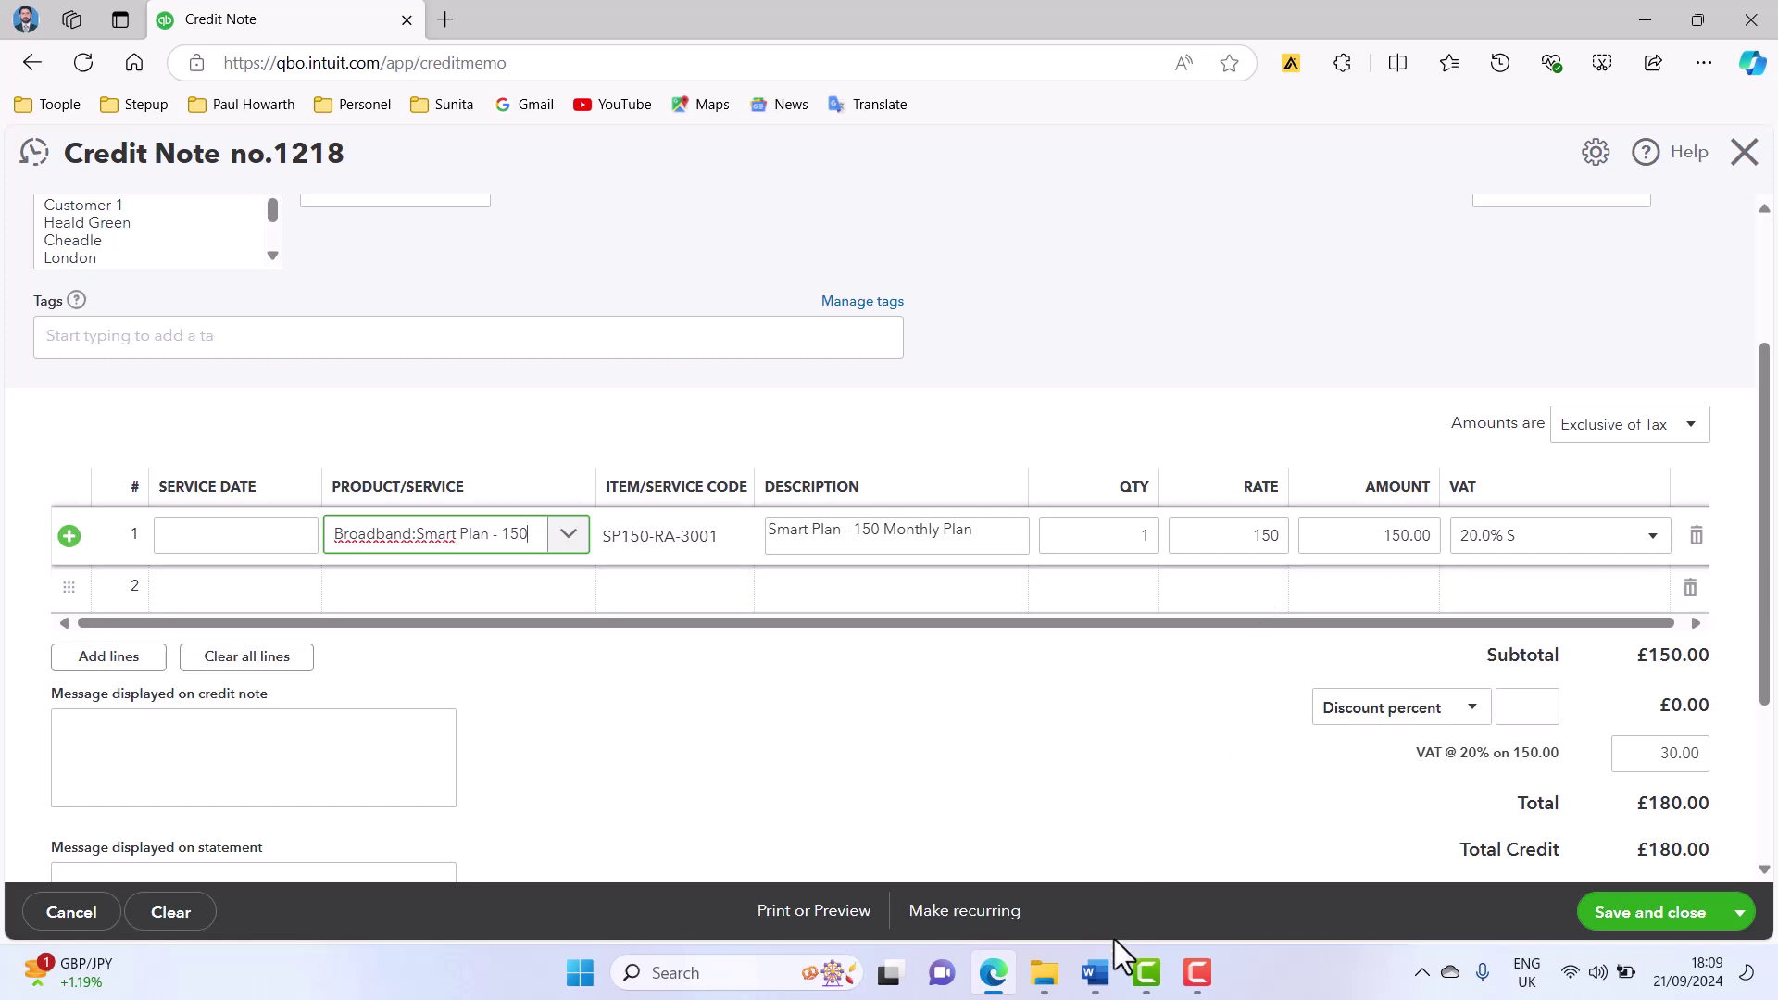
- Switch to the Document1 invoice list in Word and look up the description, amount and VAT rate of invoice INV-1001
mouse_move(1095, 980)
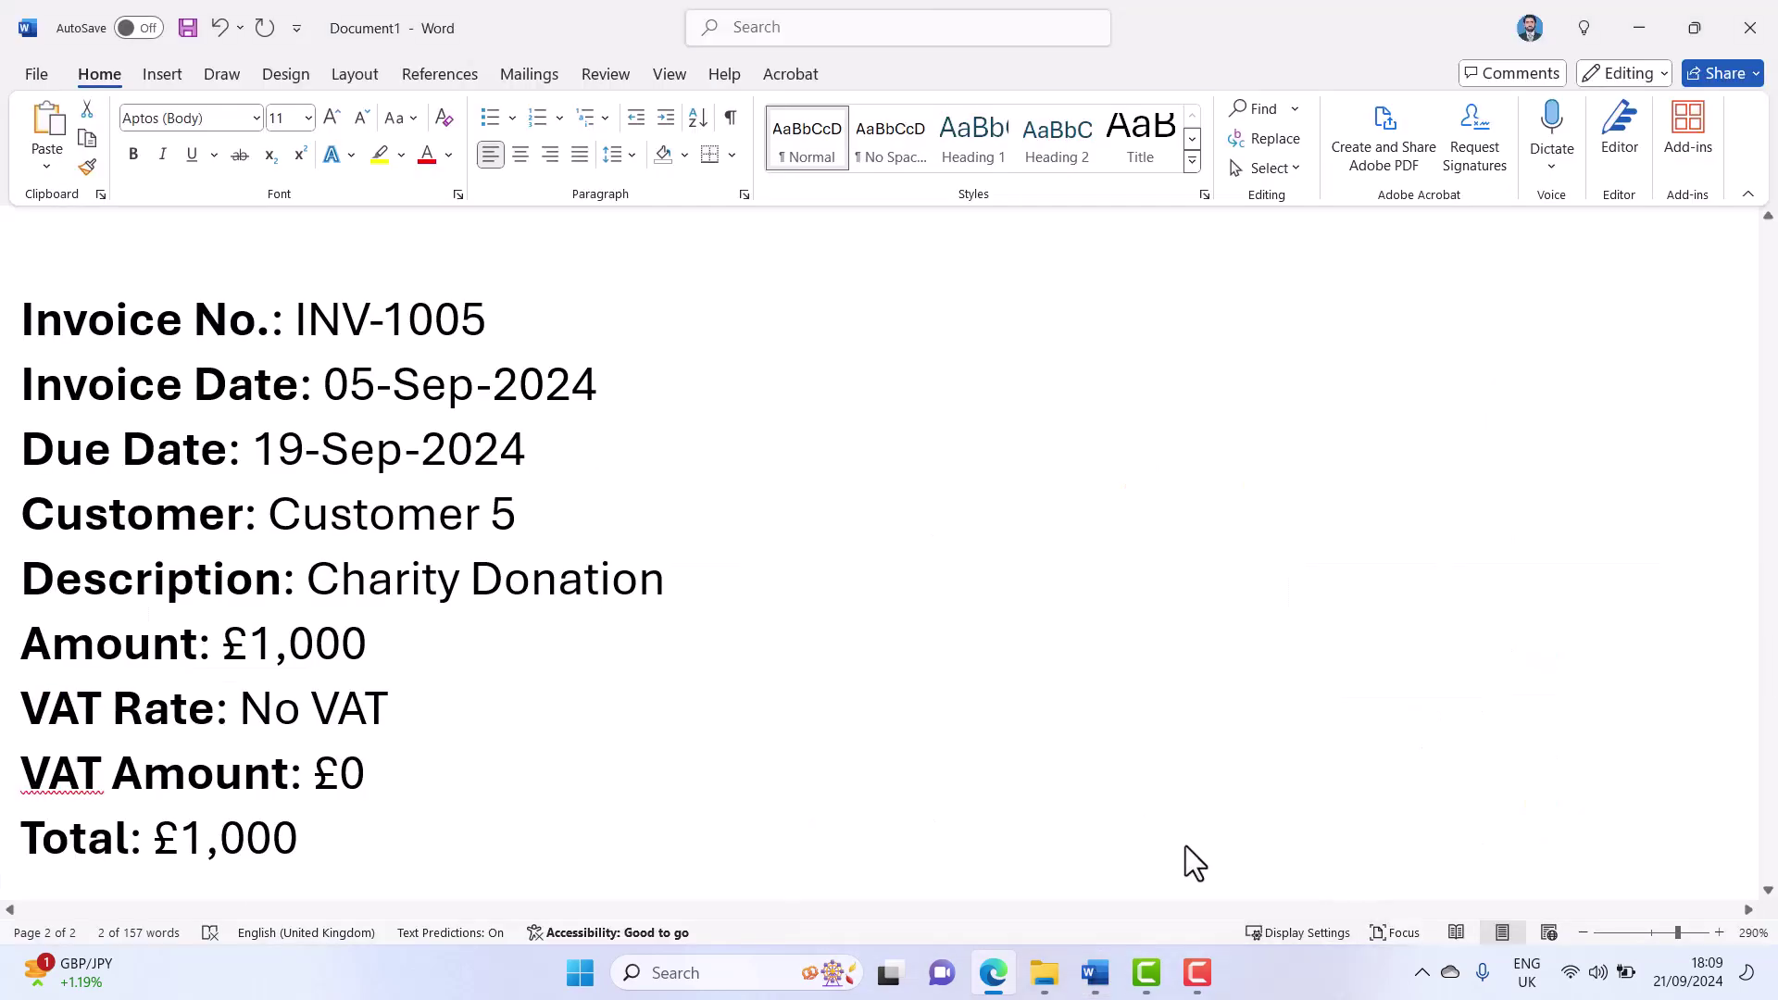
click(1186, 847)
scroll(801, 607, up, 20)
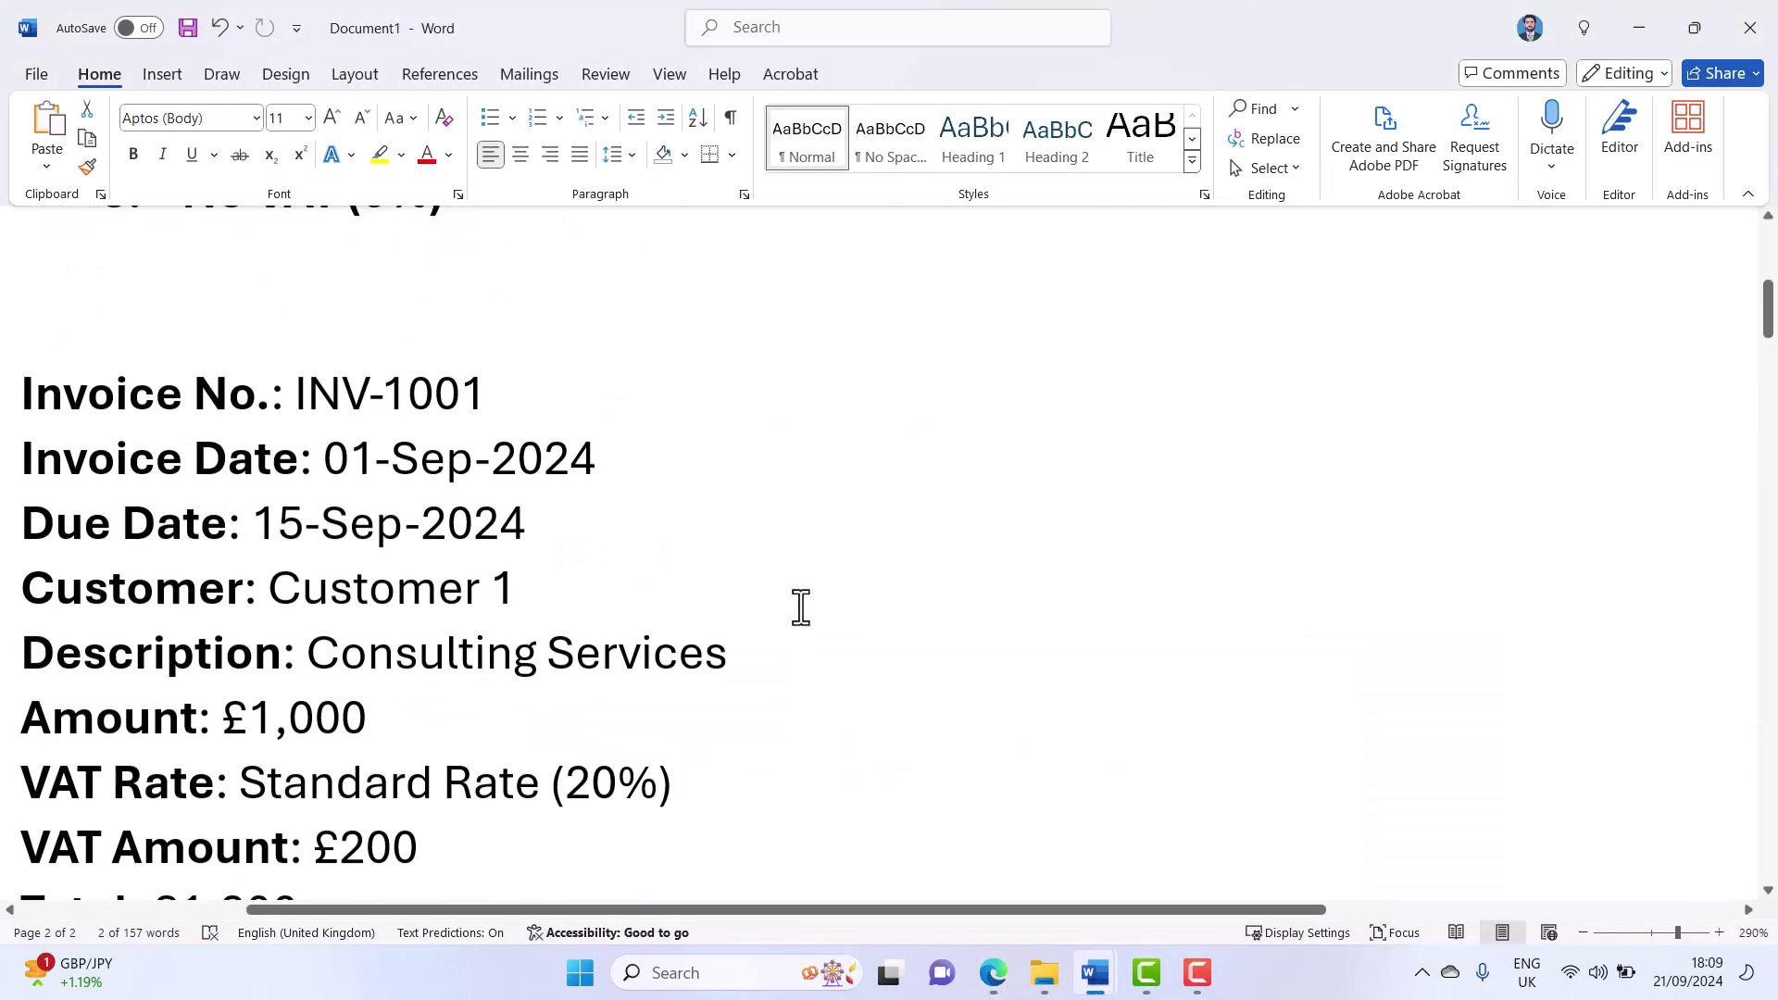
scroll(801, 608, down, 3)
scroll(801, 607, up, 7)
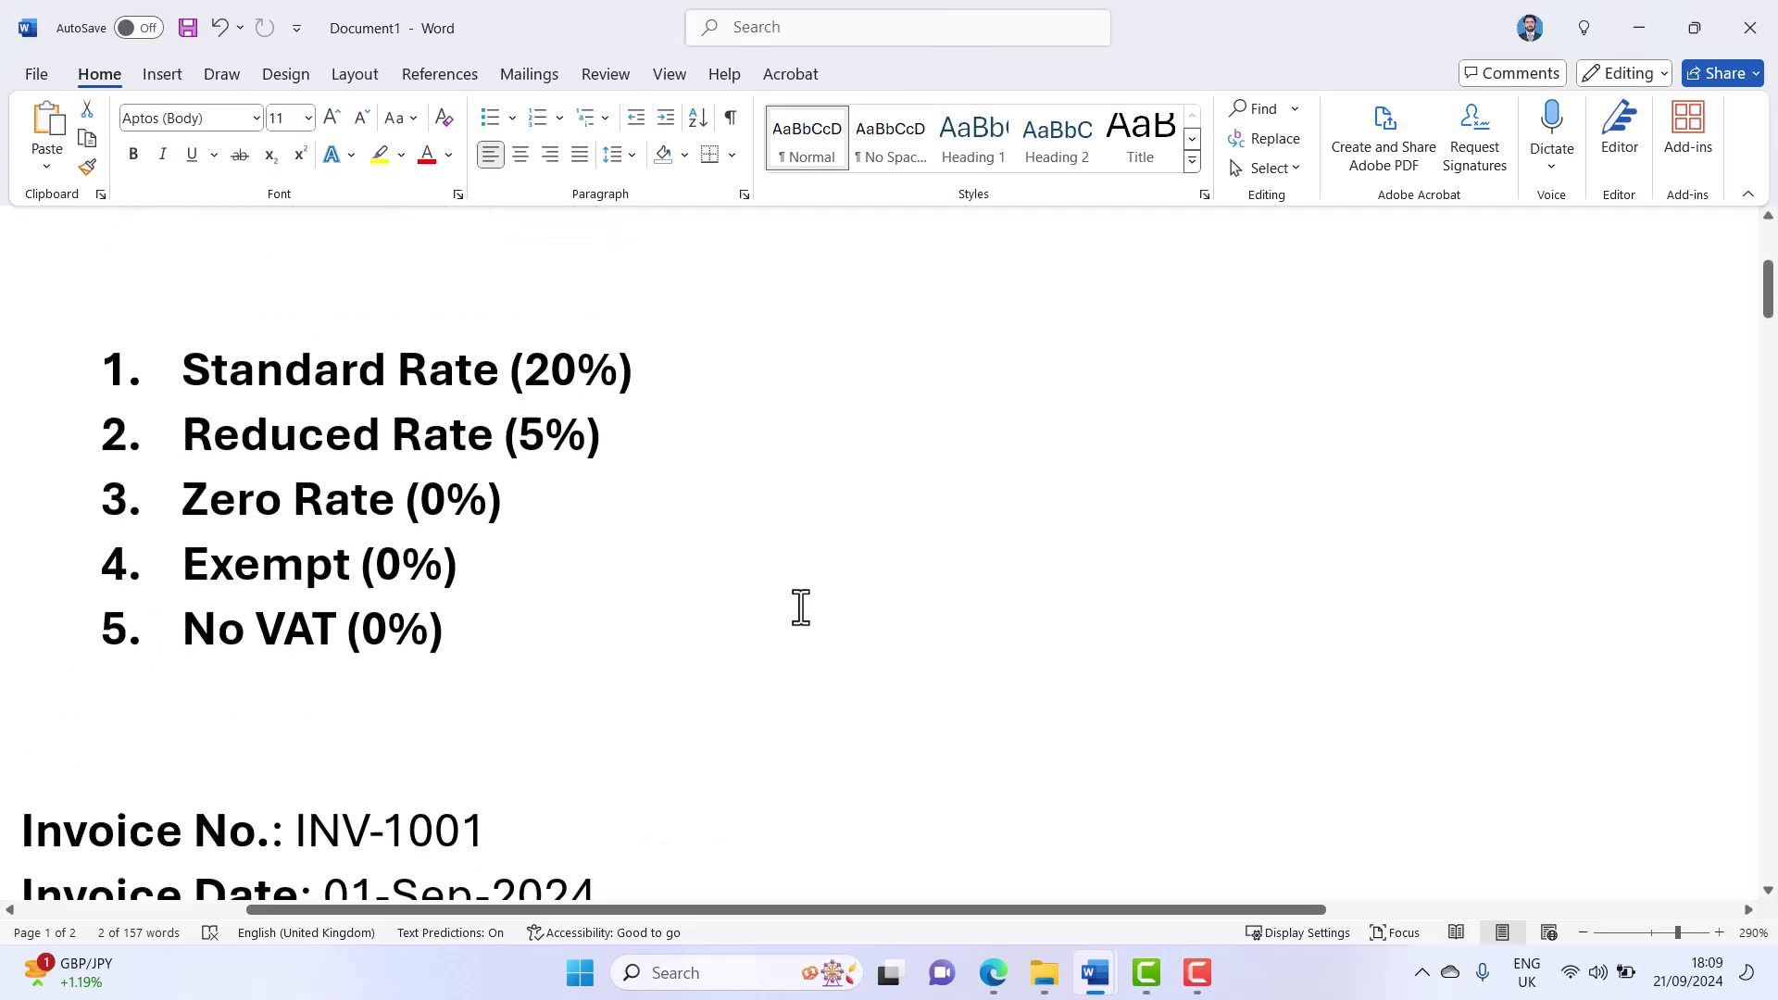
scroll(801, 608, down, 6)
scroll(801, 608, down, 2)
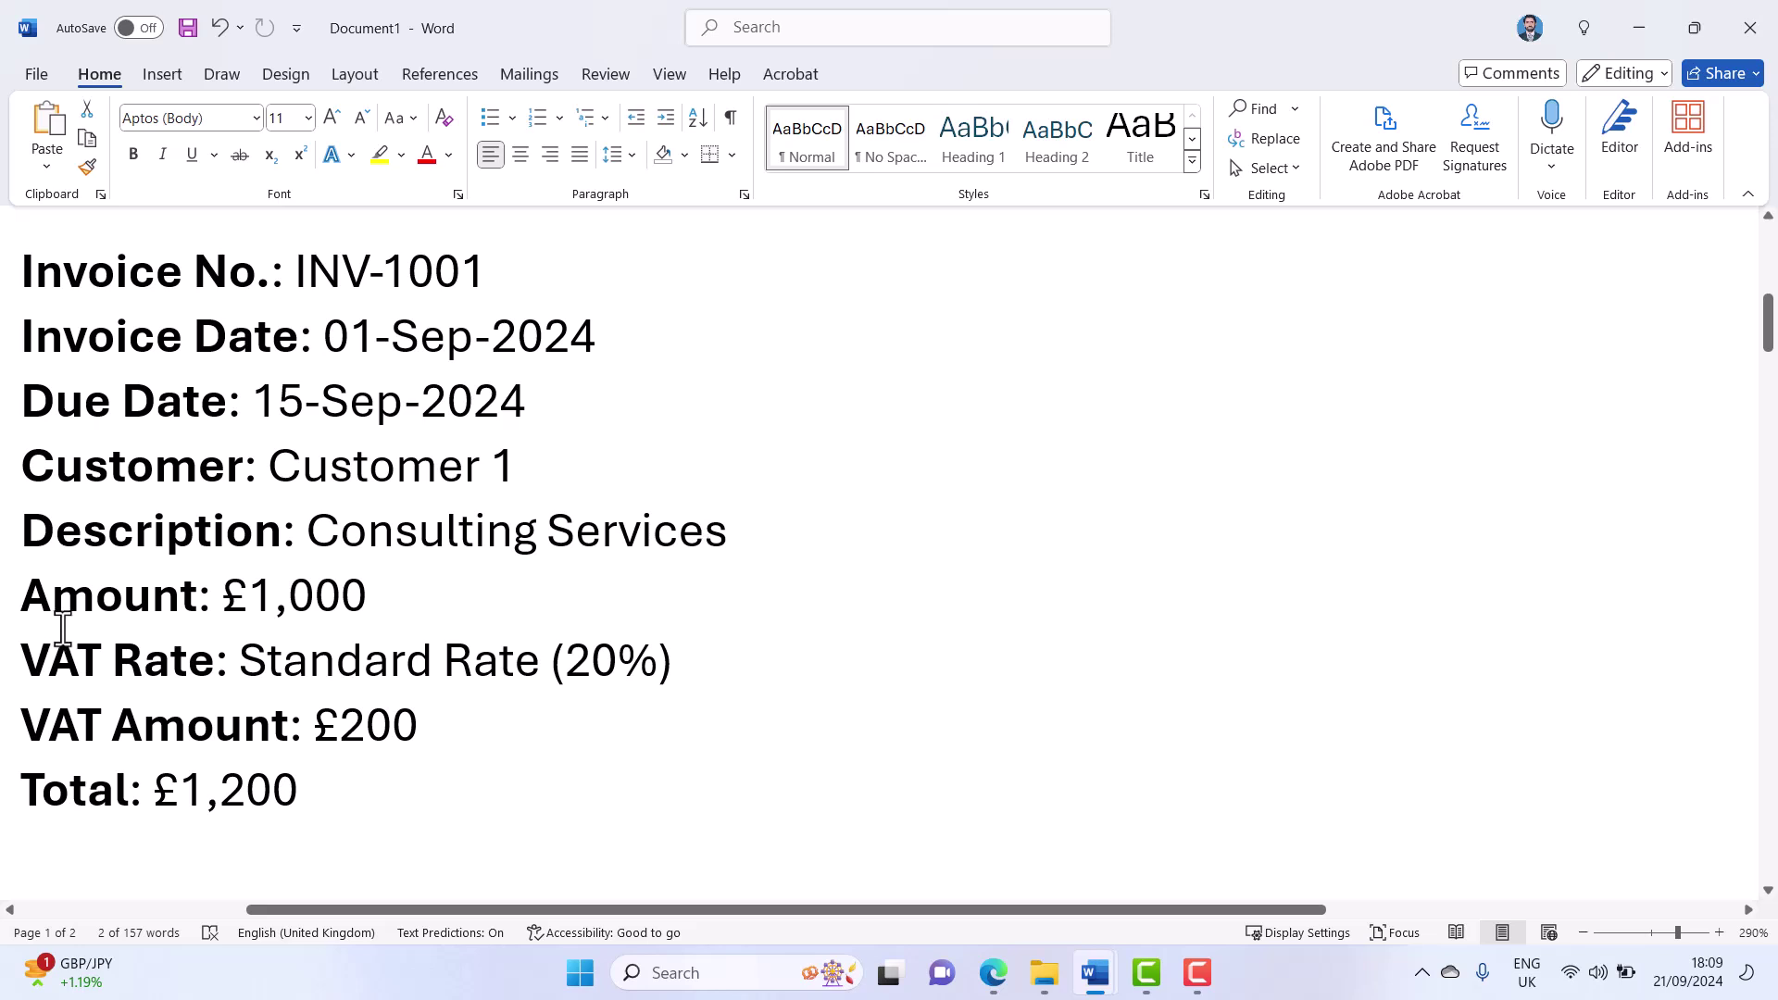
drag(320, 545, 721, 556)
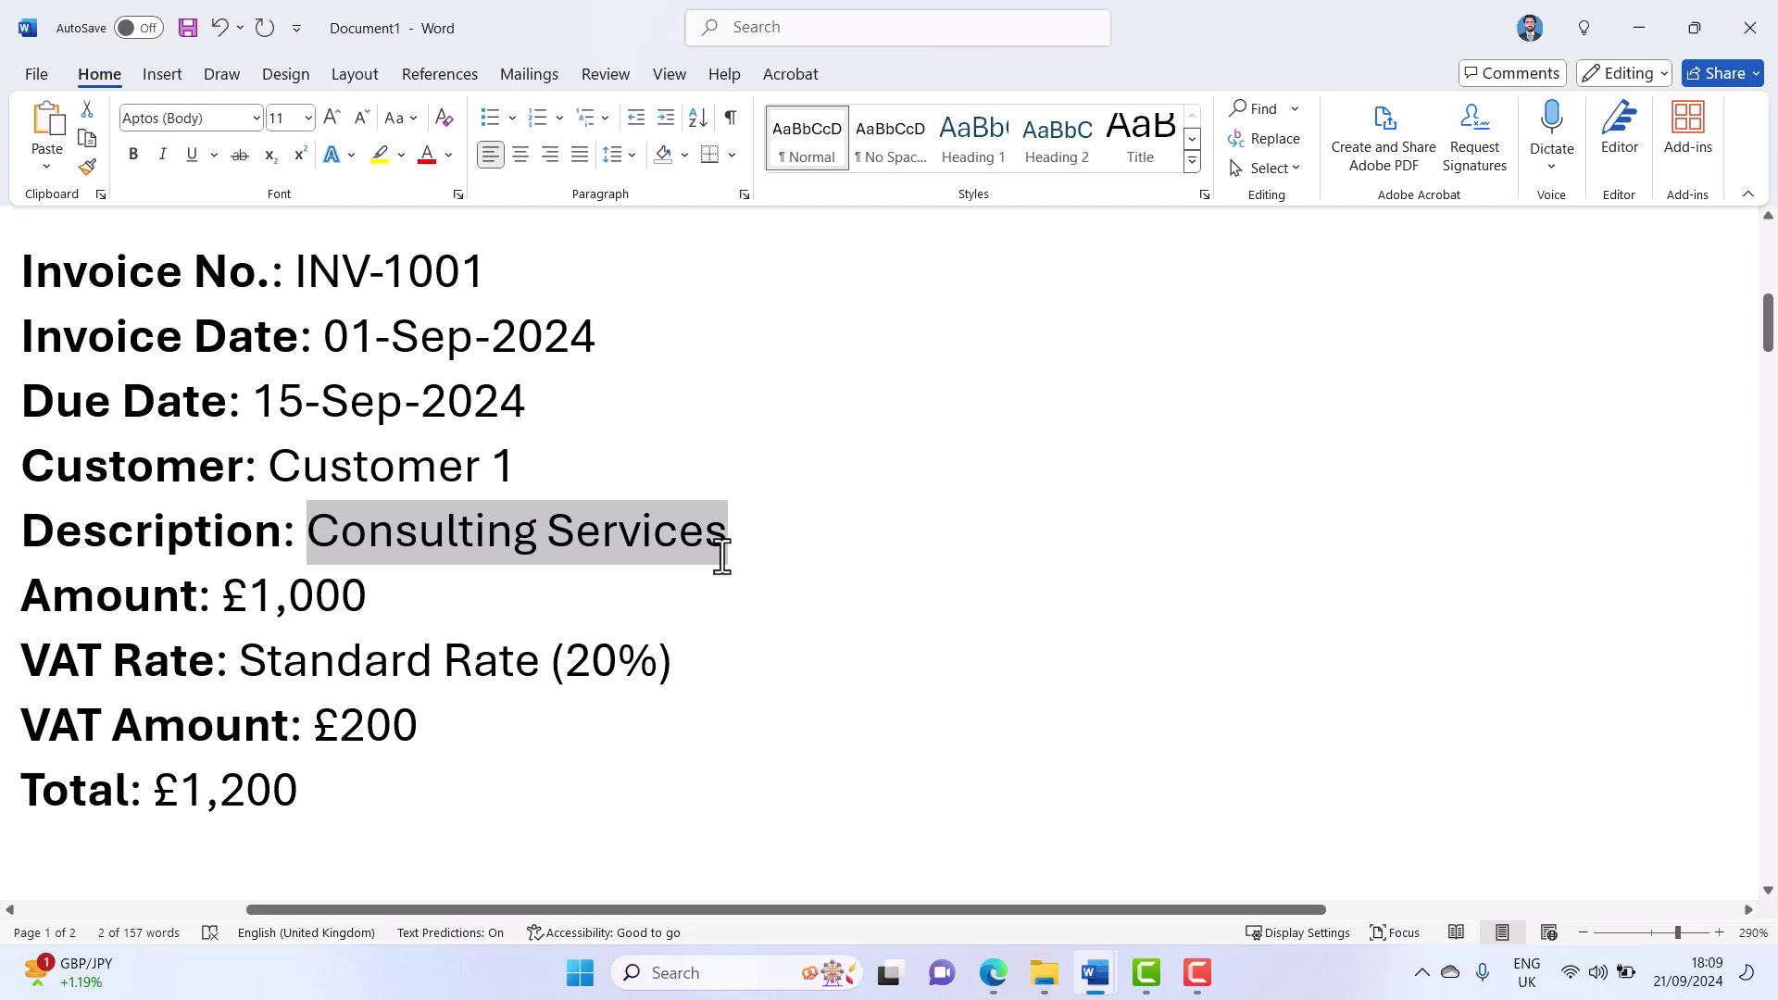
- Switch back to QuickBooks Online and add Services on the credit note's second line with the description "Consulting Services"
key(alt+Tab)
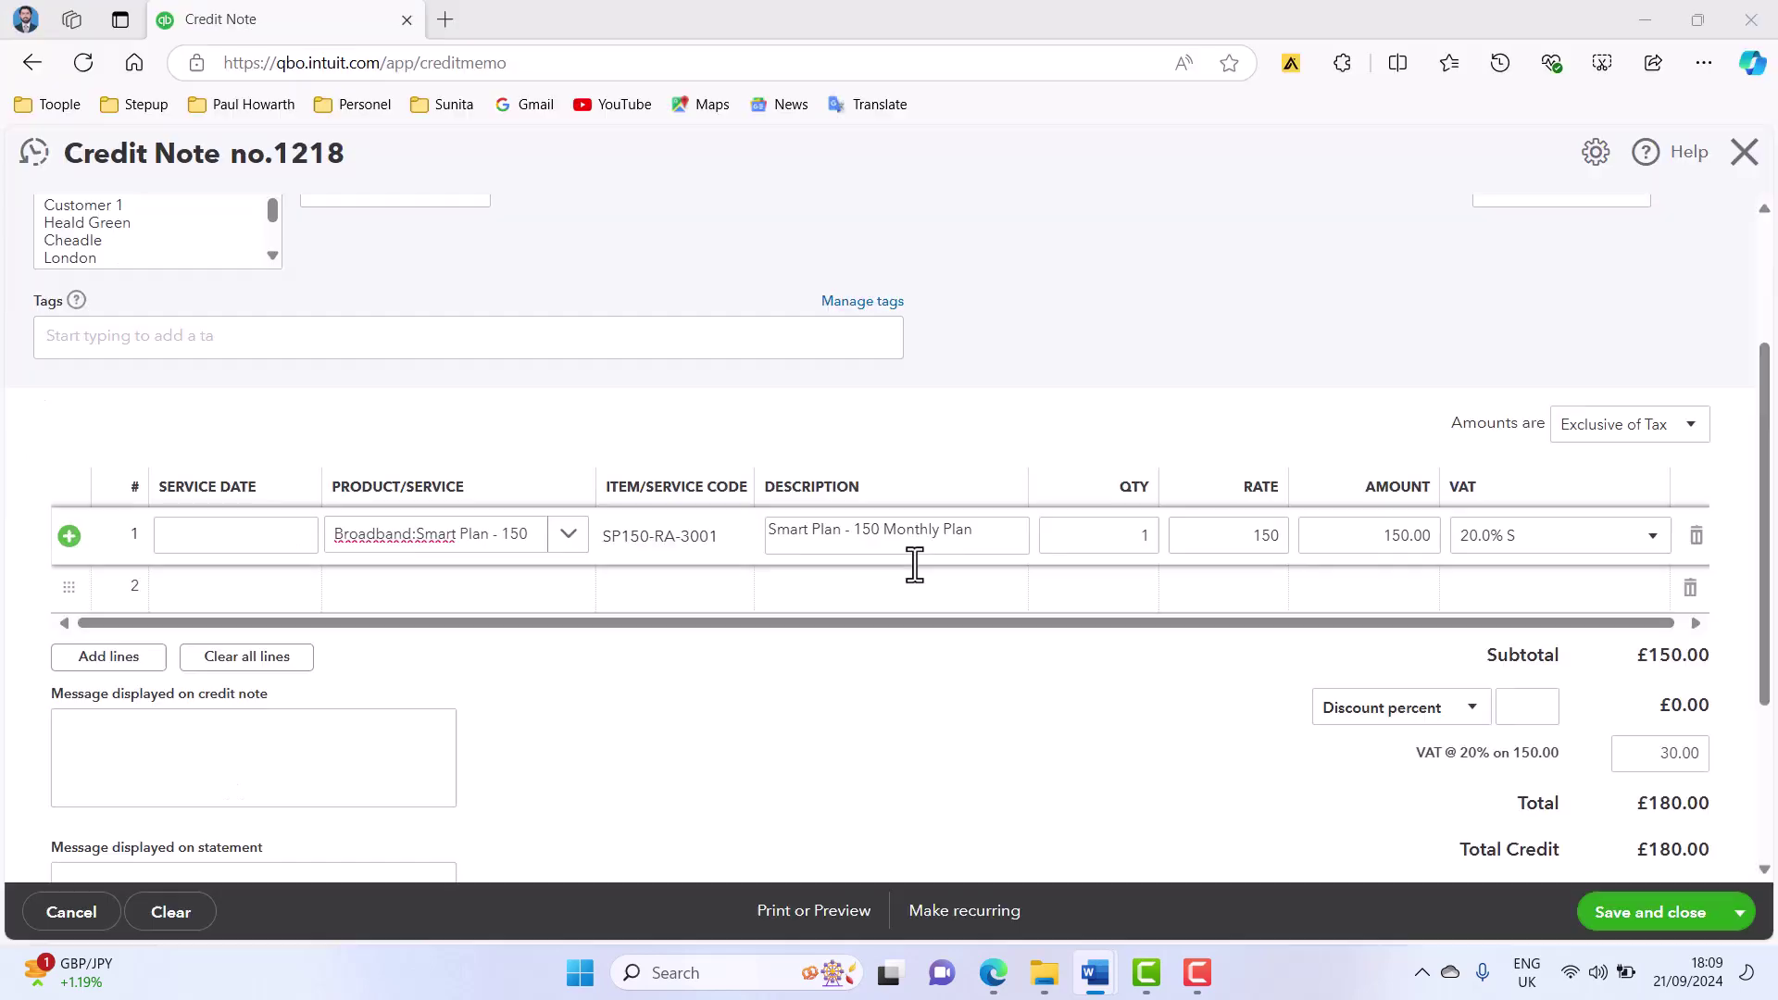
click(354, 592)
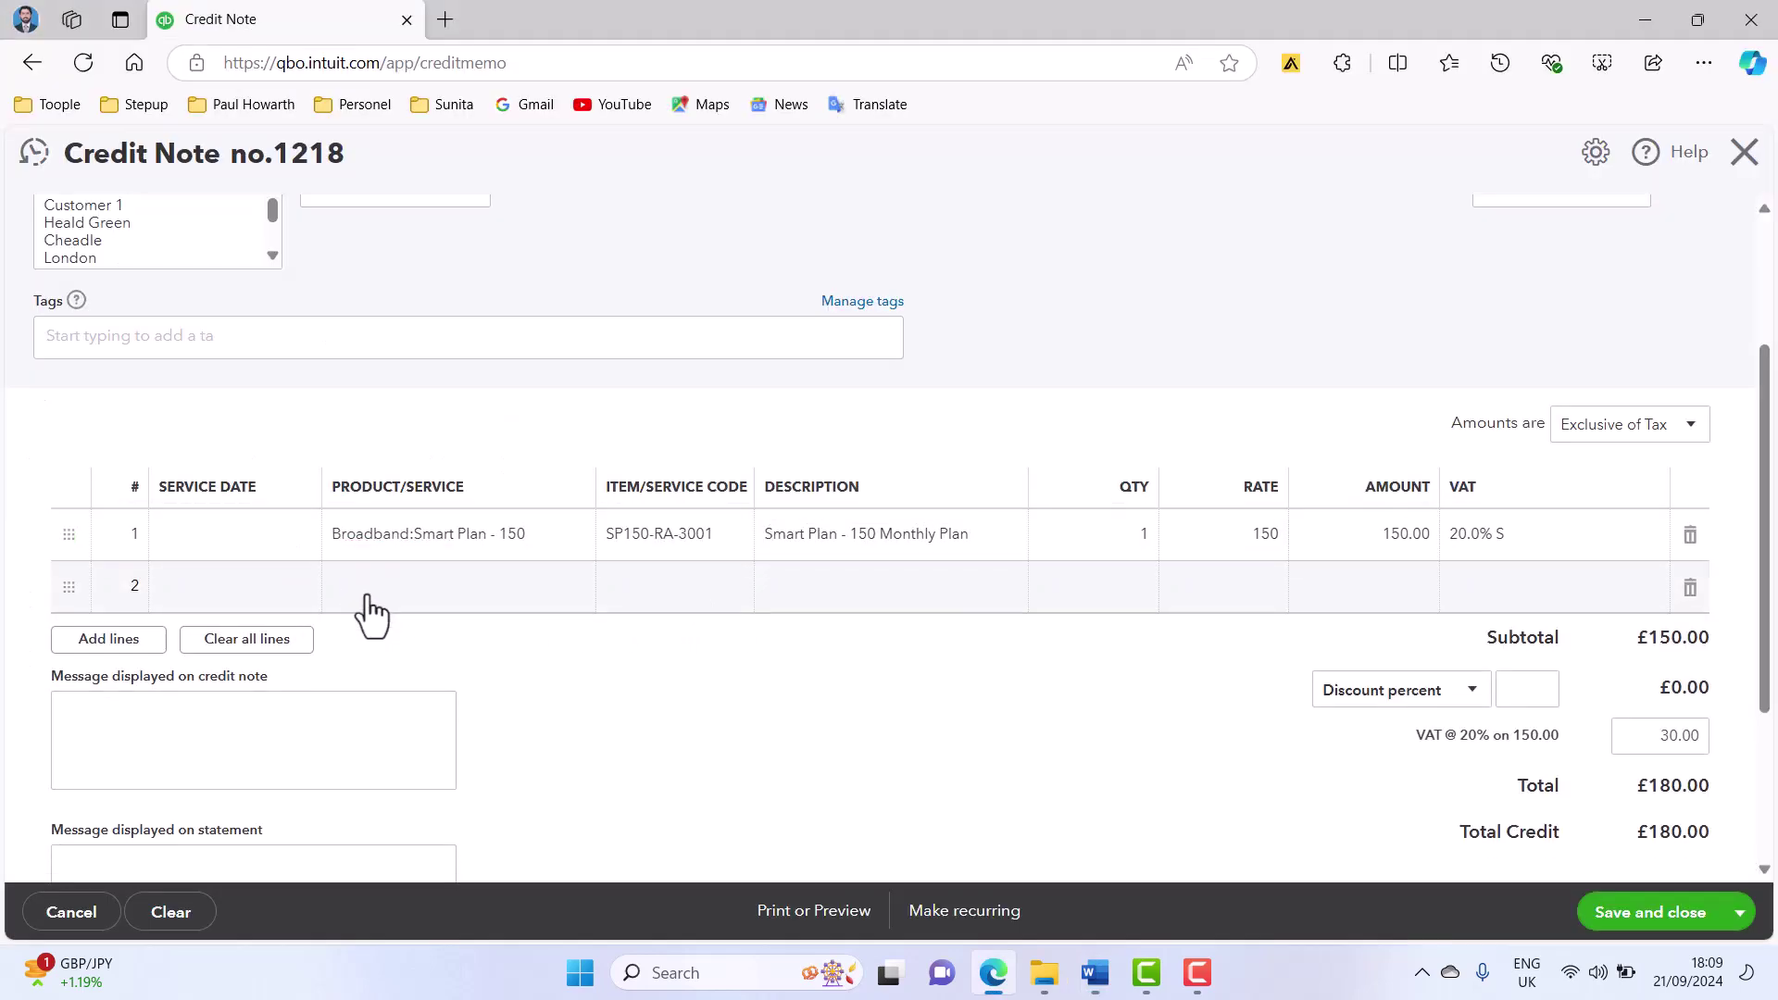
click(444, 607)
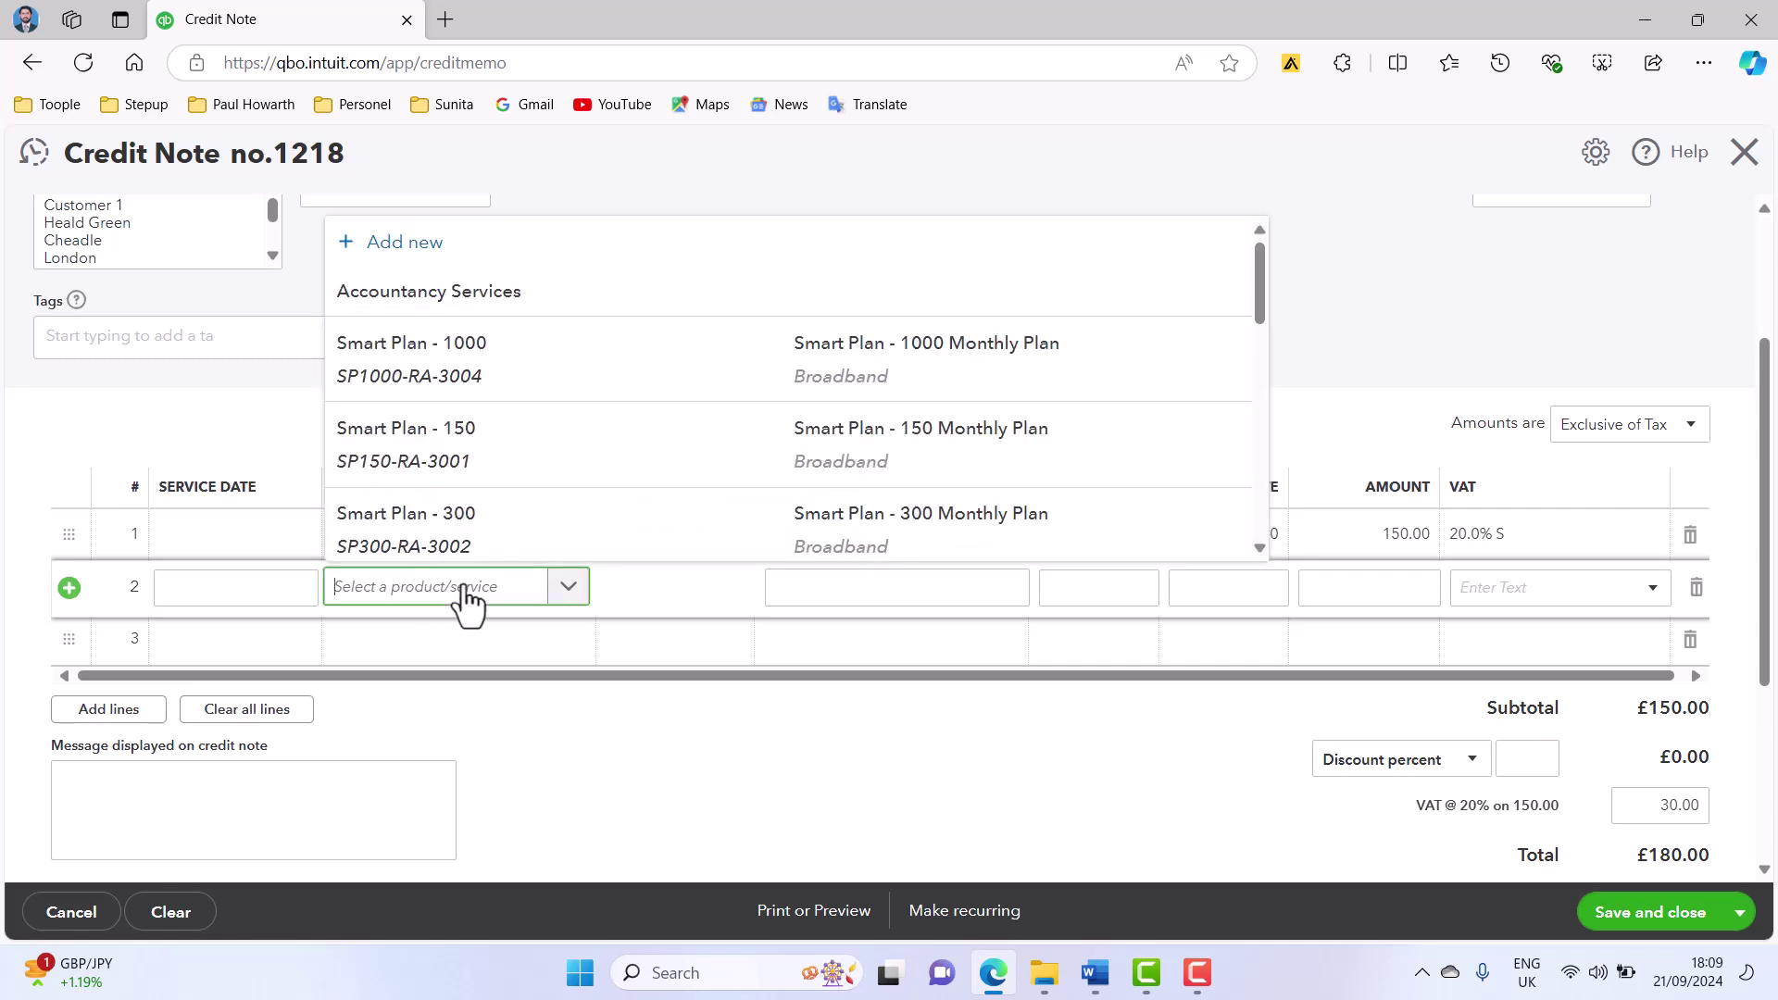
scroll(531, 456, down, 5)
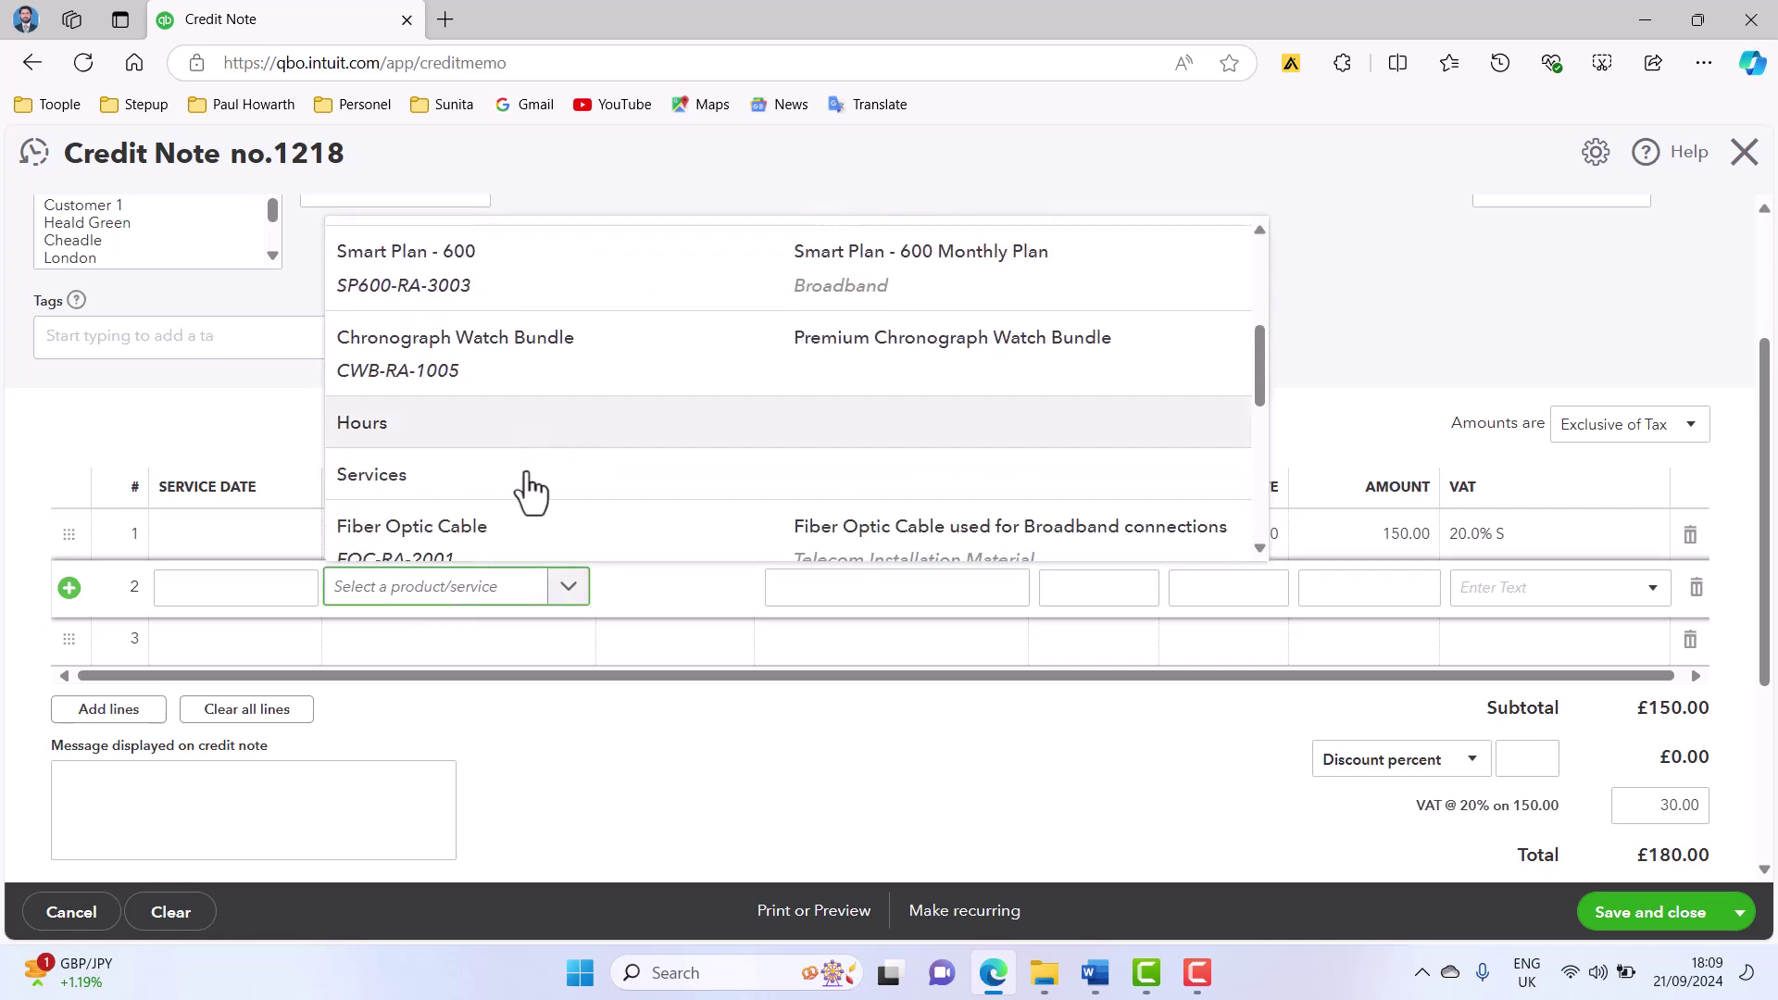
click(648, 482)
click(890, 598)
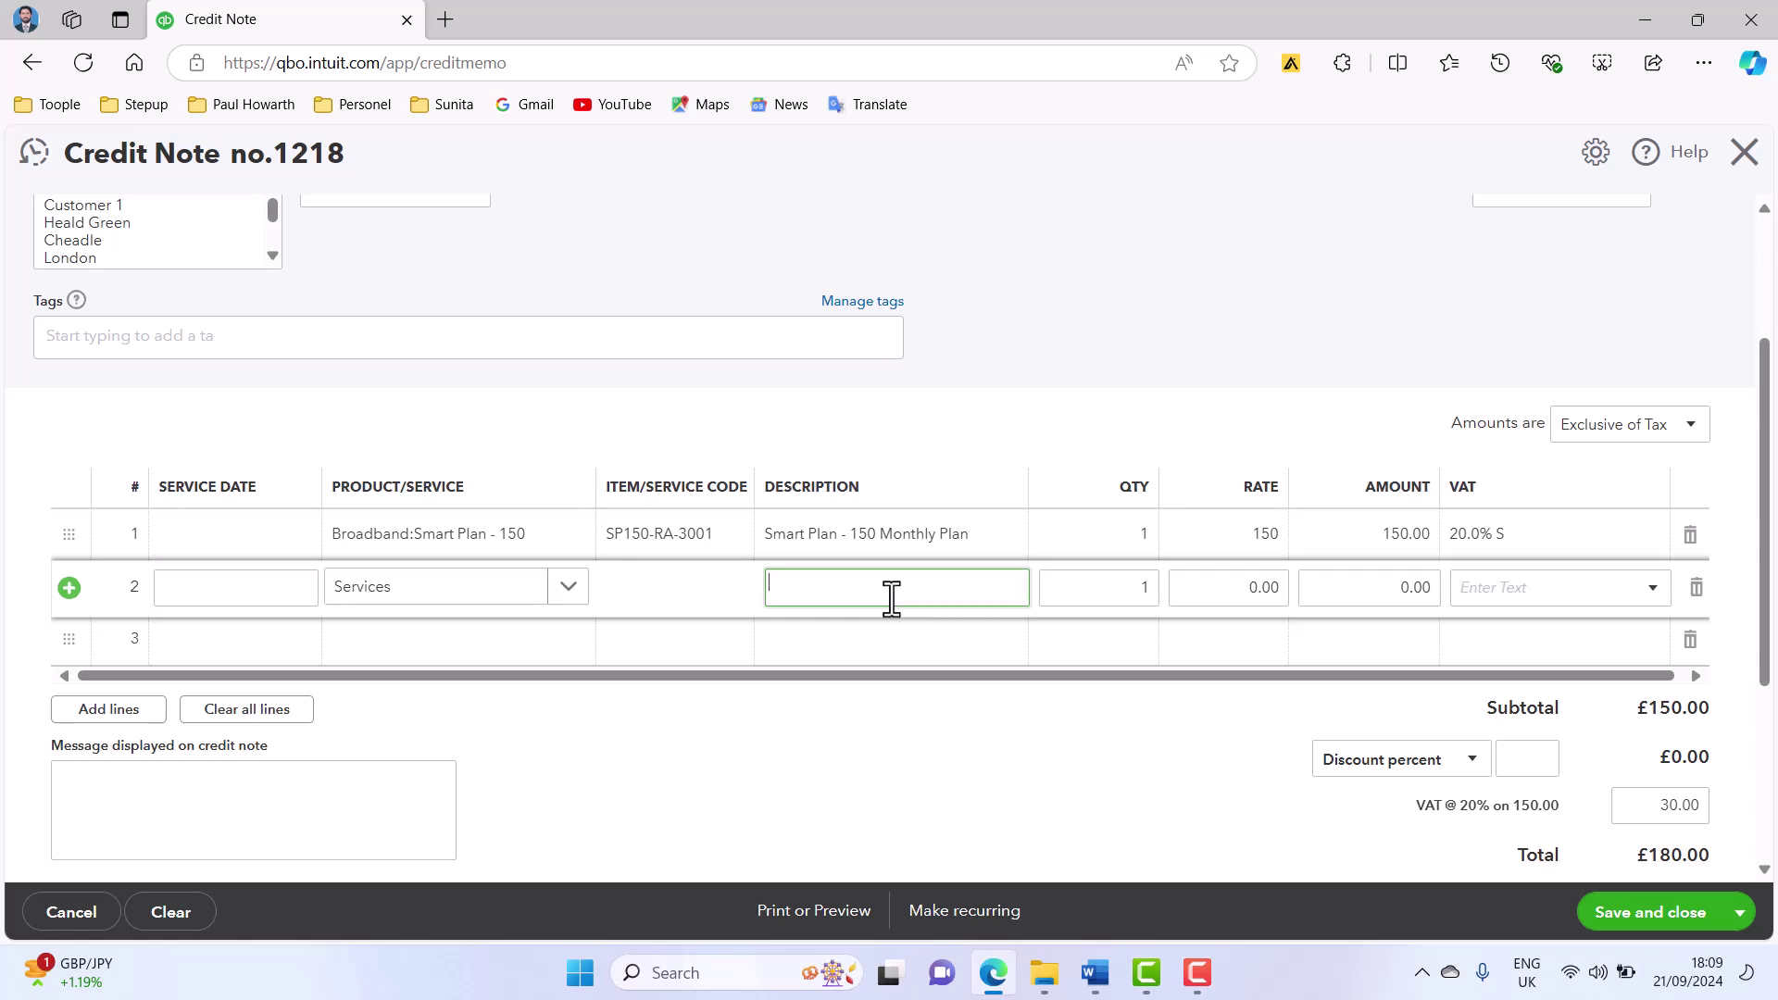
text(Consulting Services)
- Set the Services line's rate to 1000 and its VAT to 20.0% S, and save and close the credit note
click(1222, 596)
text(1)
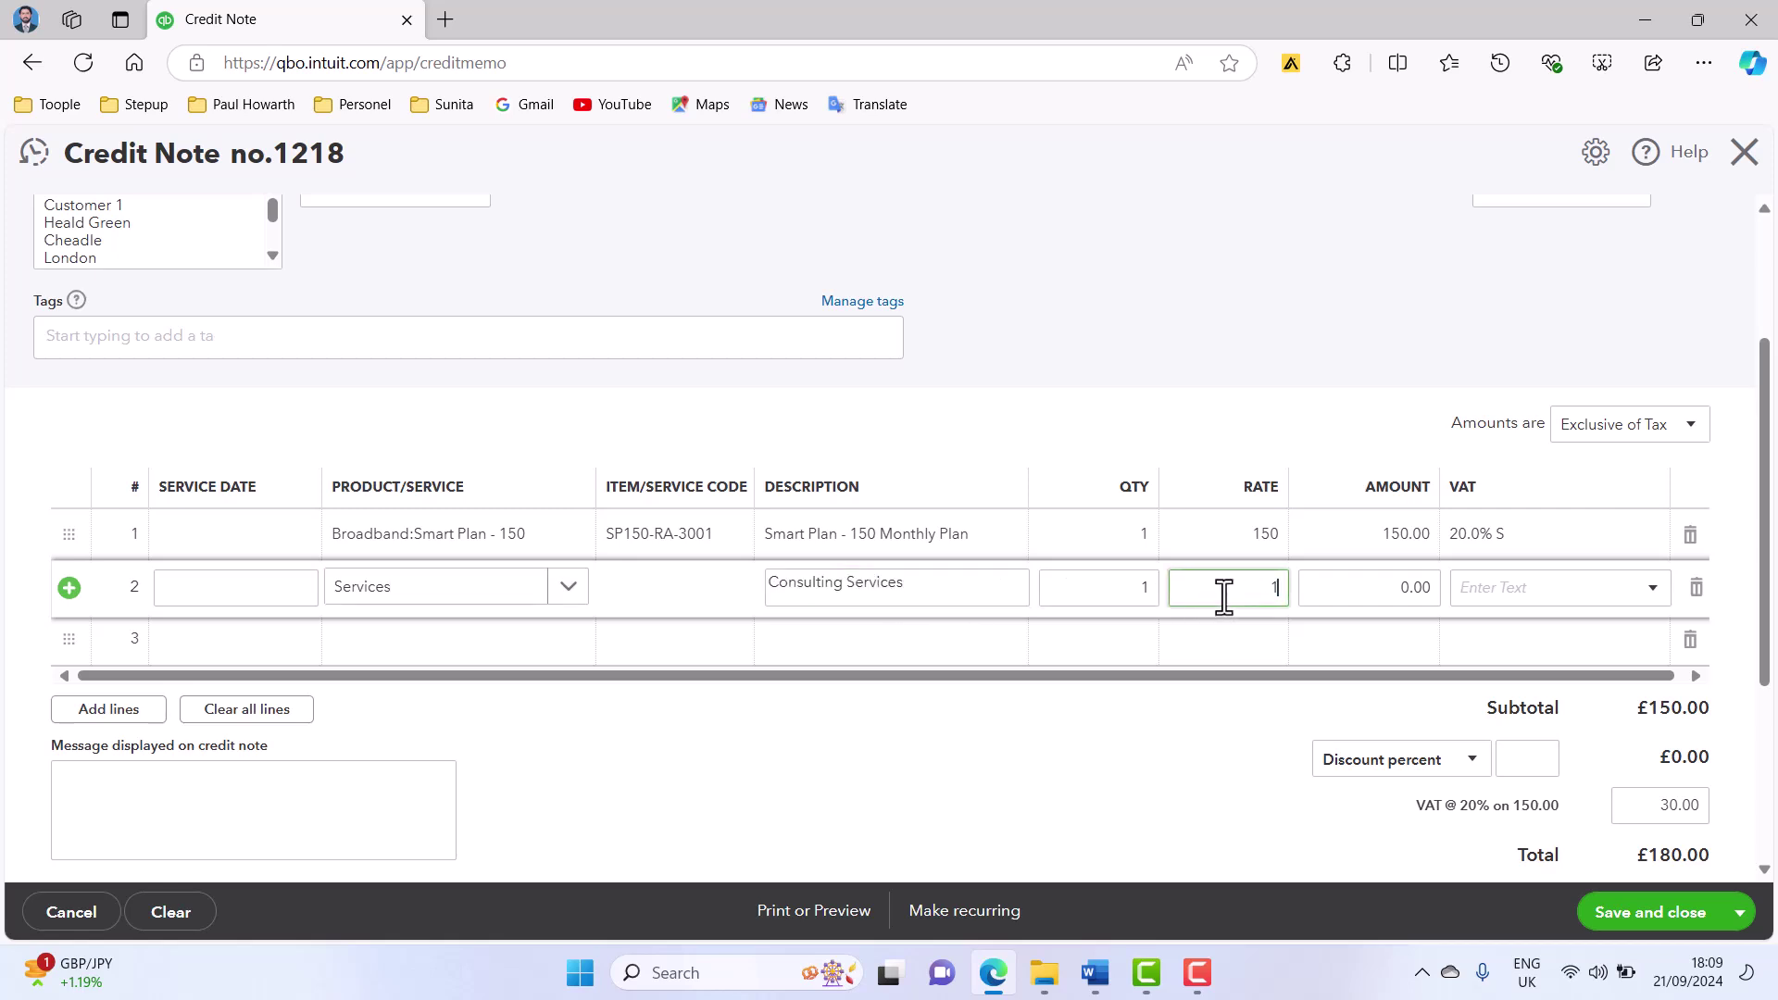
text(000)
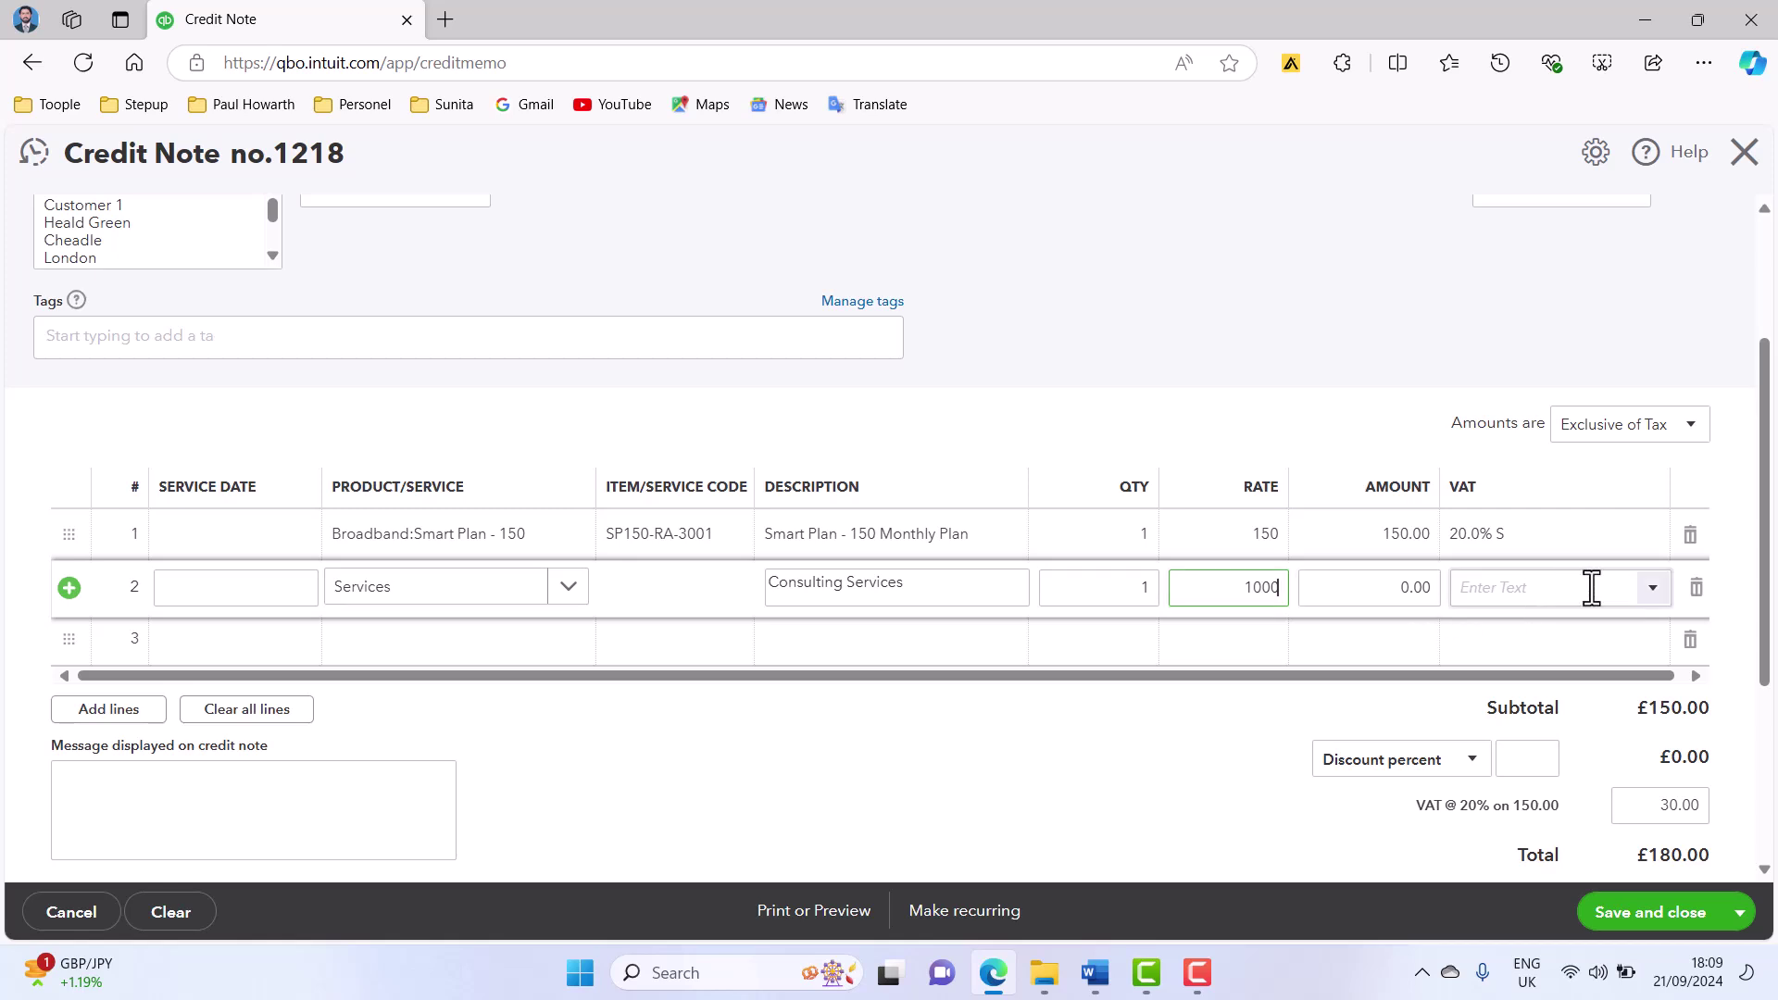
click(1649, 595)
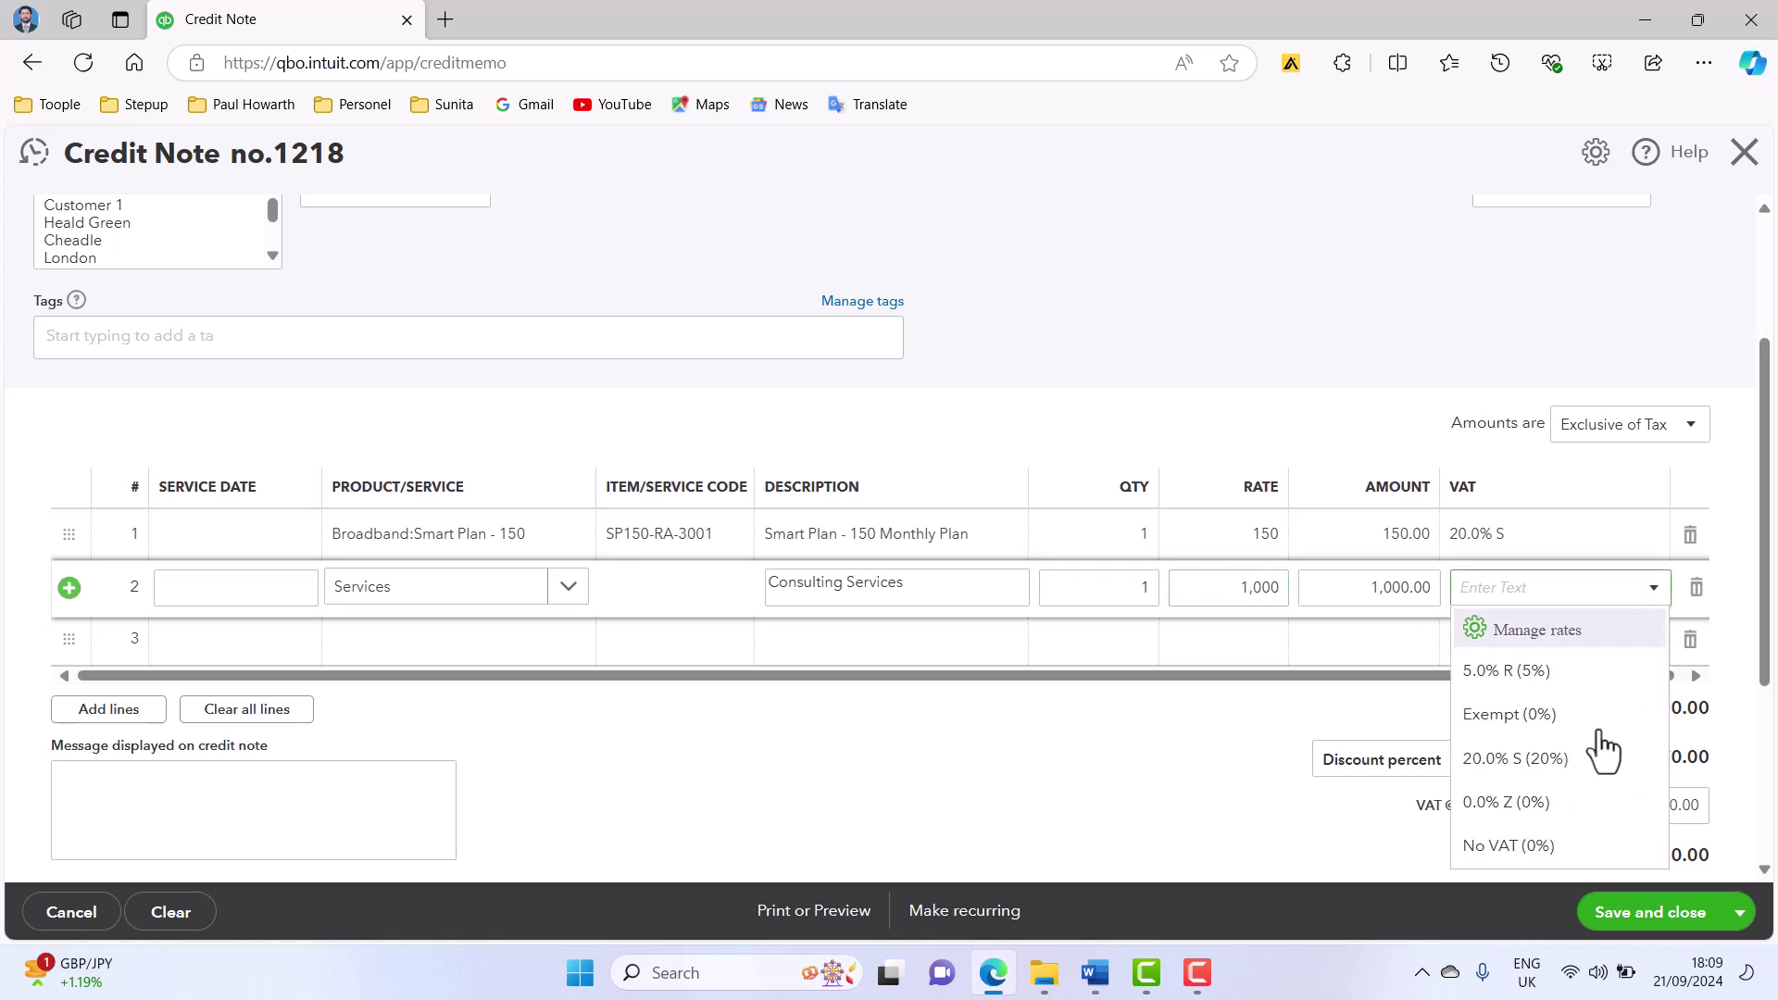
click(1515, 759)
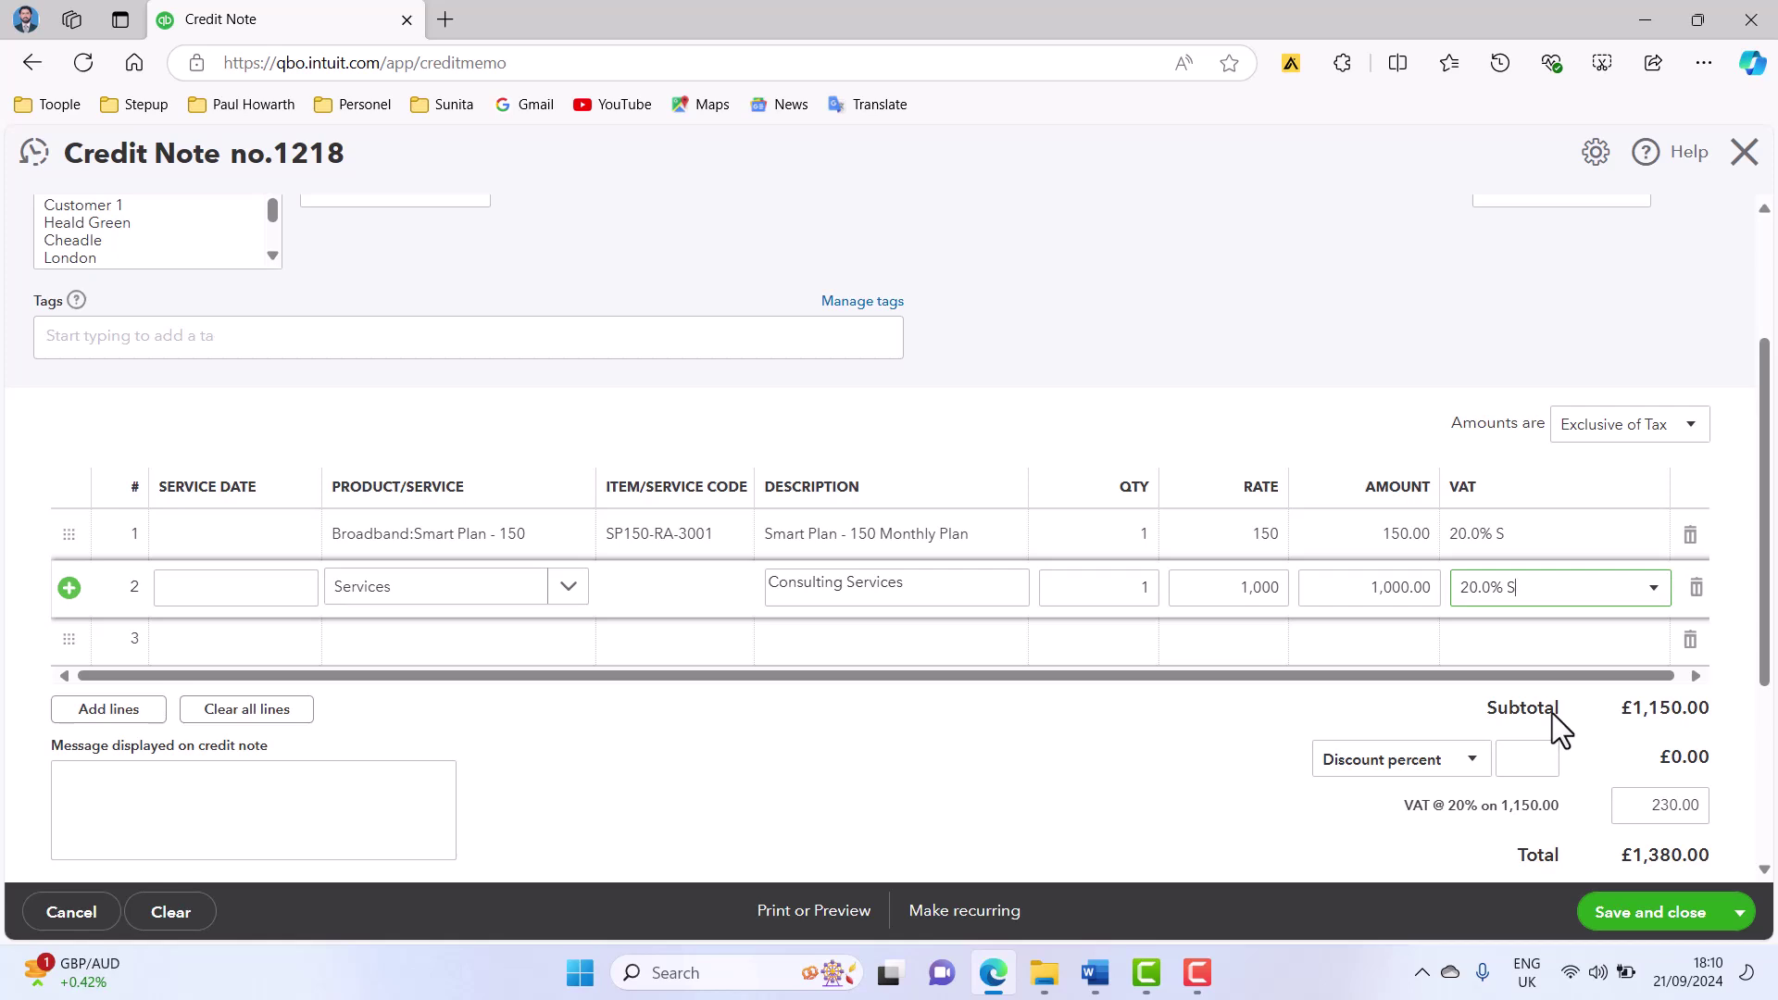
click(1605, 917)
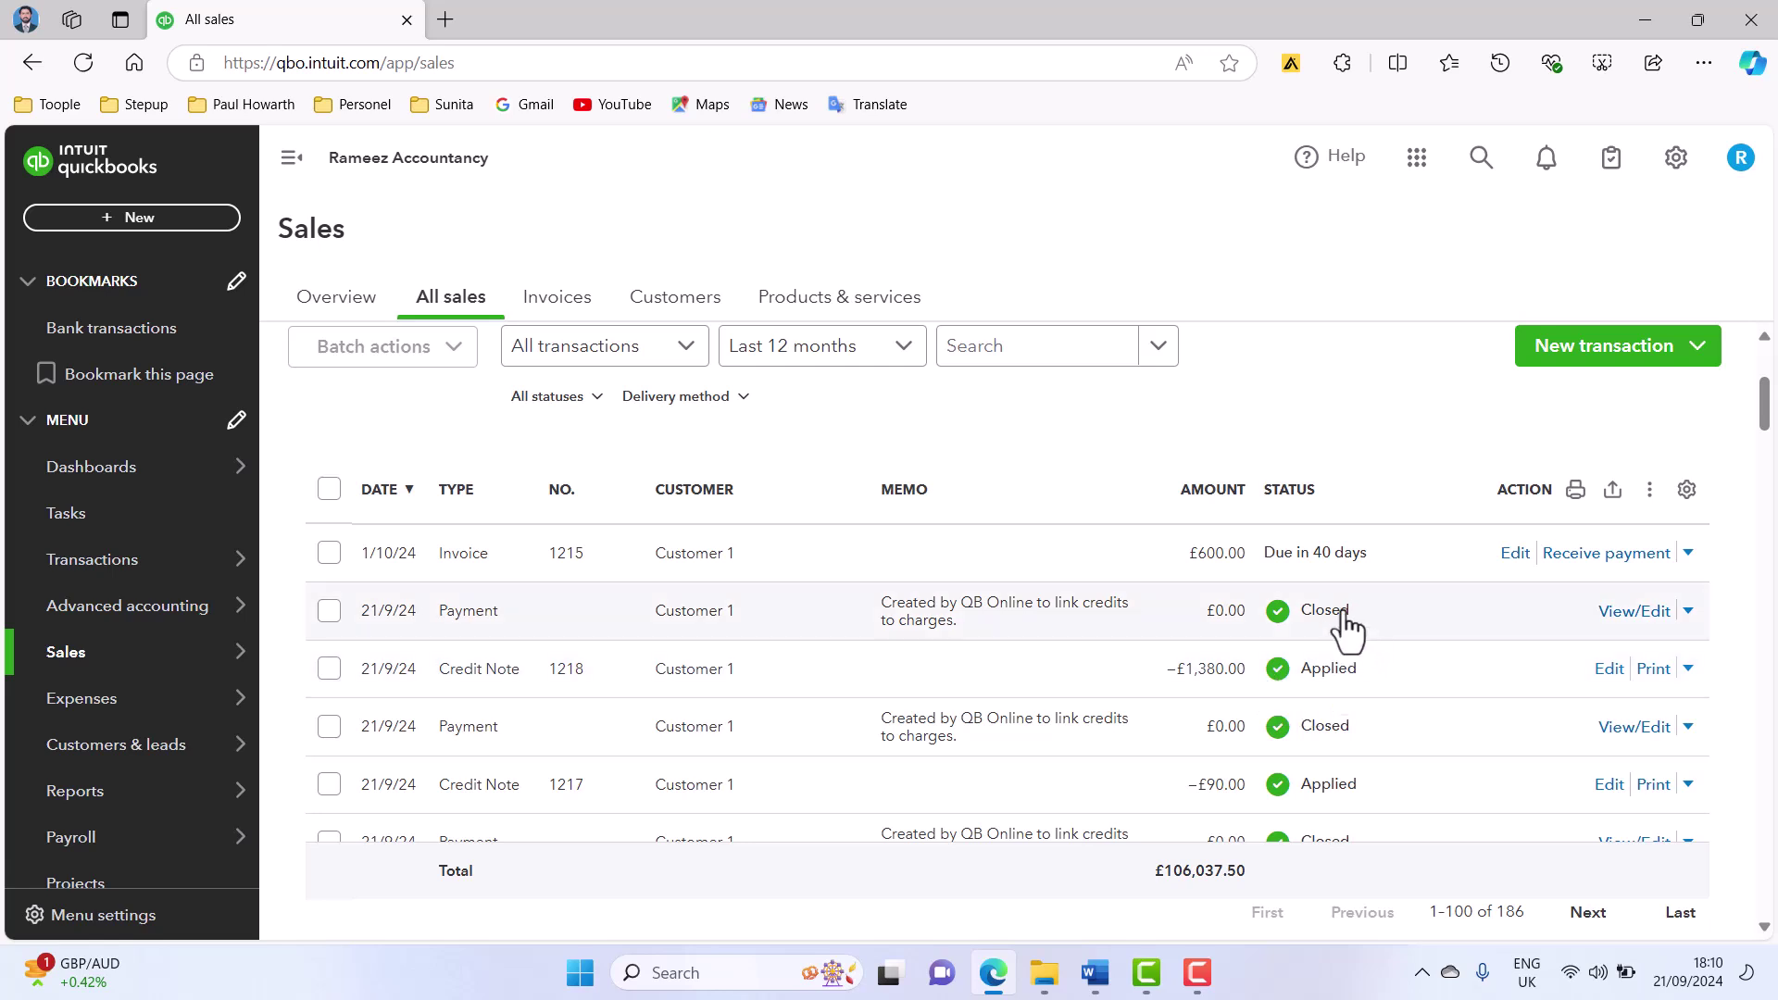
- Open the payment linked to credit note 1218 and deselect all the invoices it is allocated to
click(1608, 613)
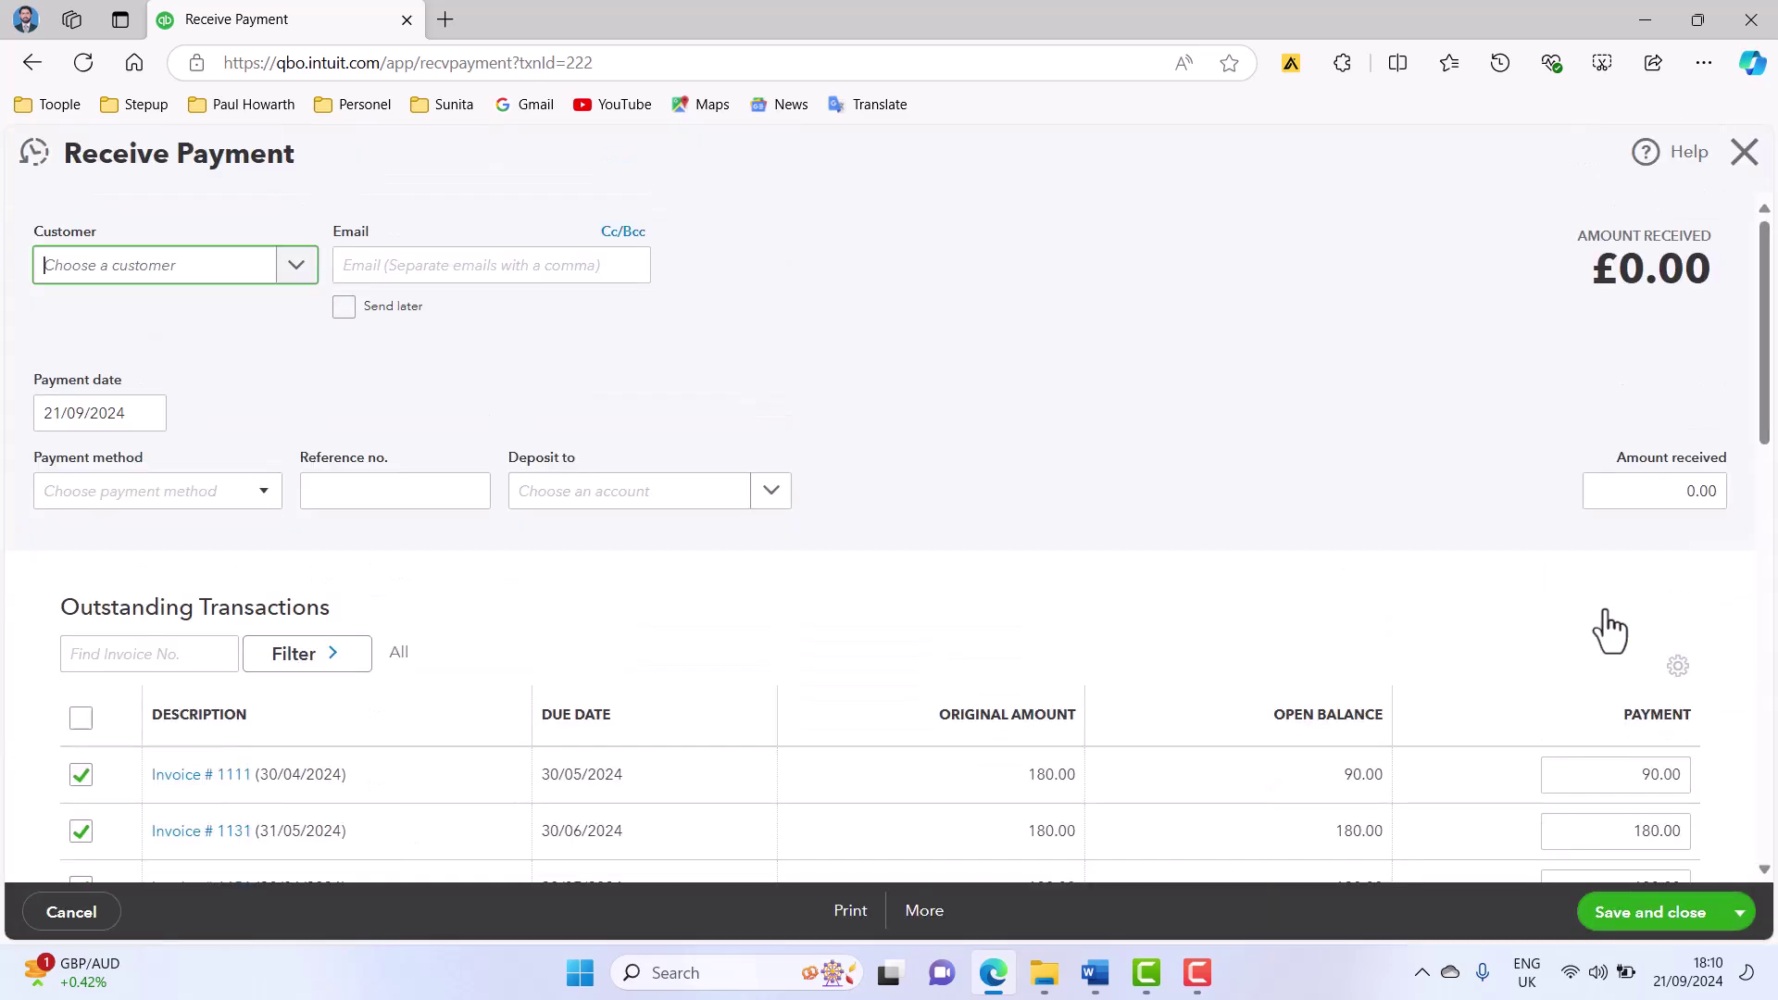
scroll(1507, 630, down, 2)
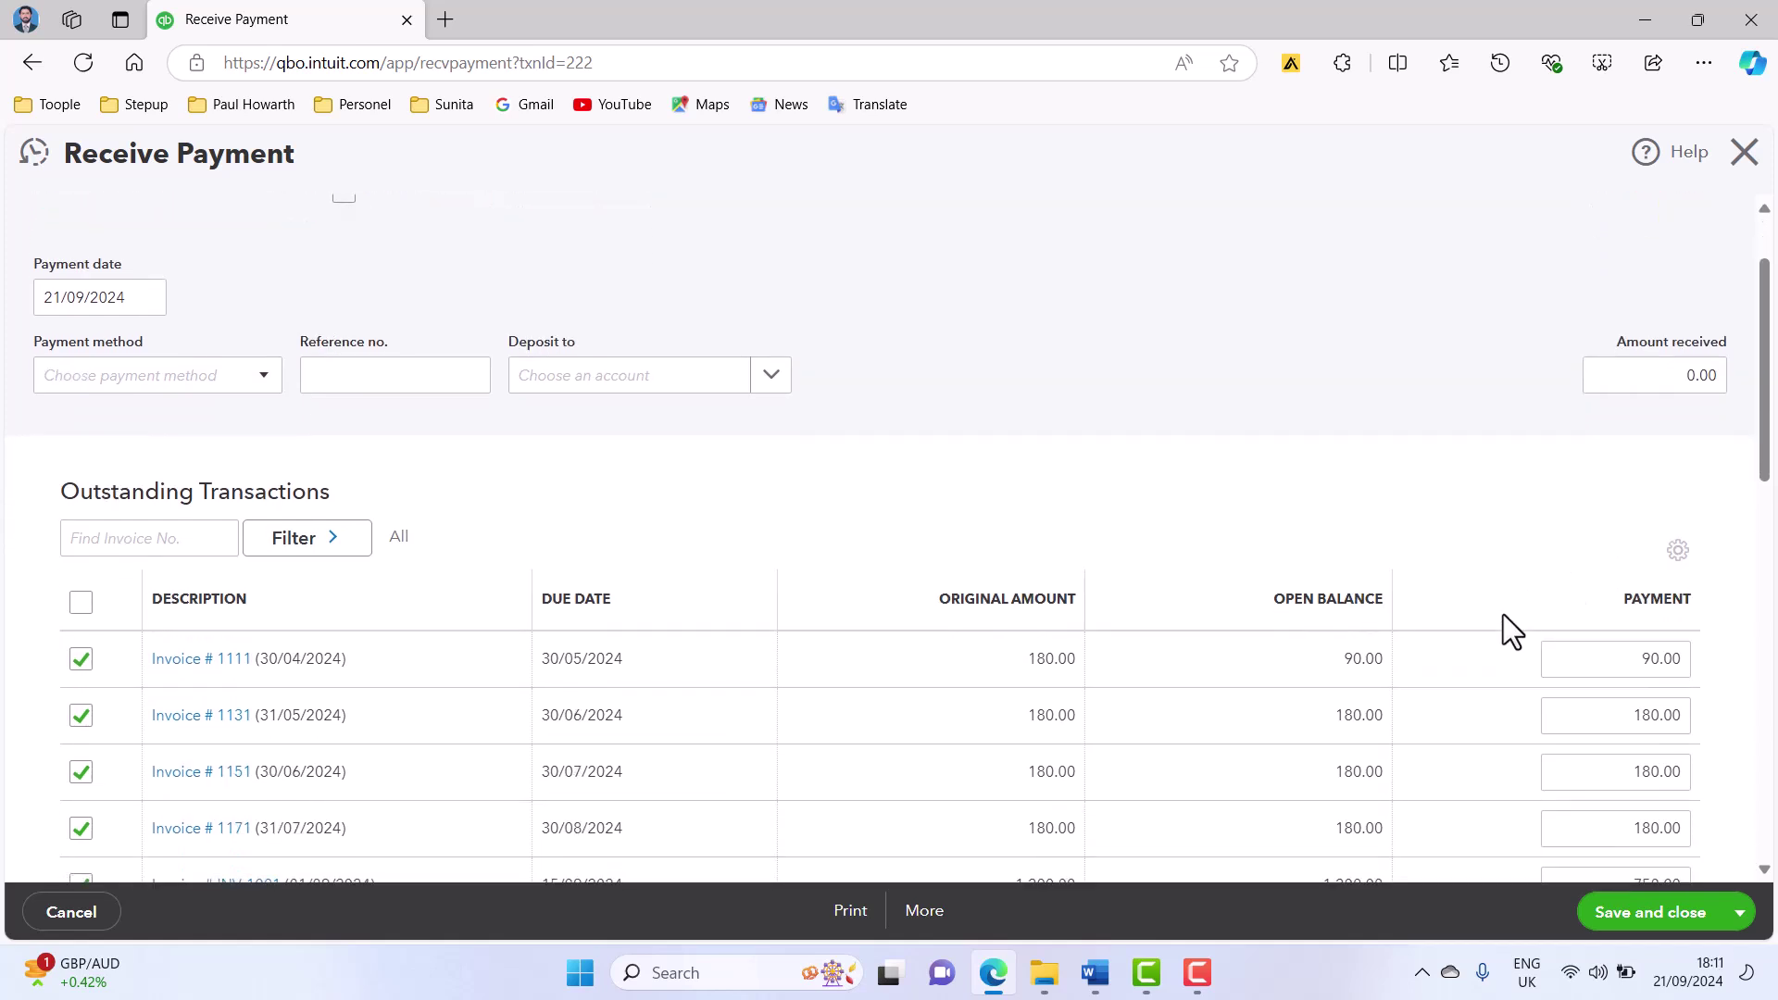
scroll(1512, 630, down, 1)
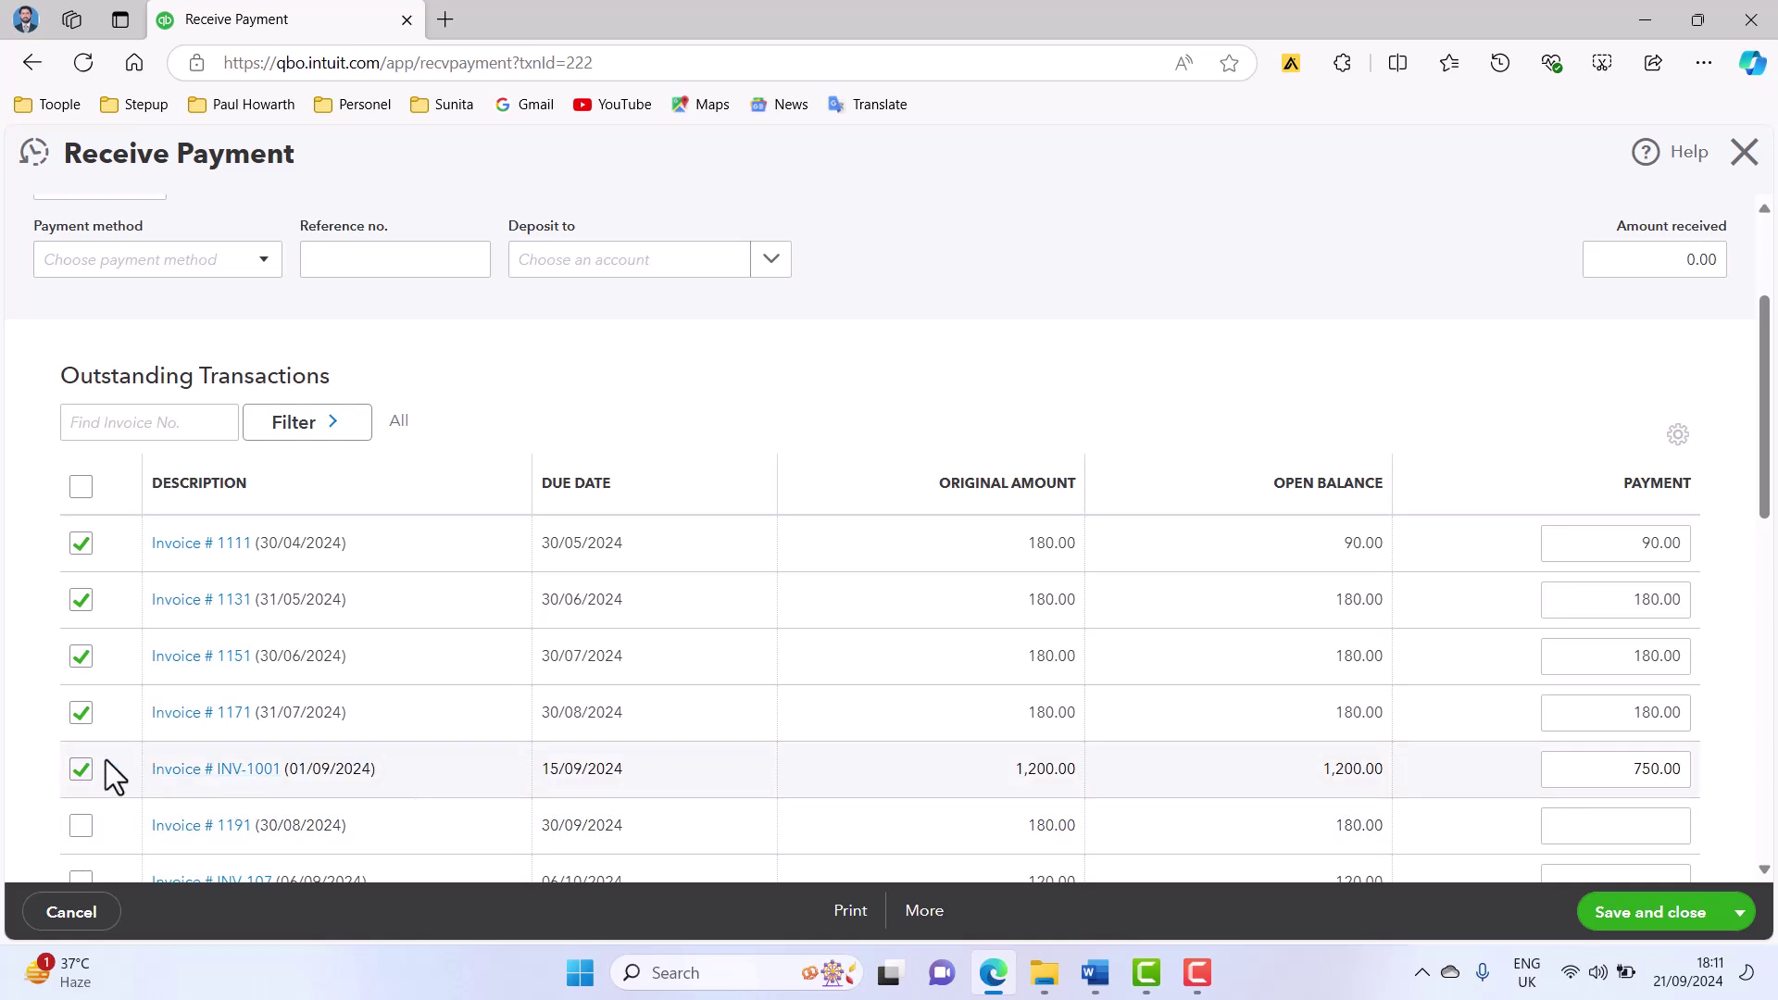
click(80, 770)
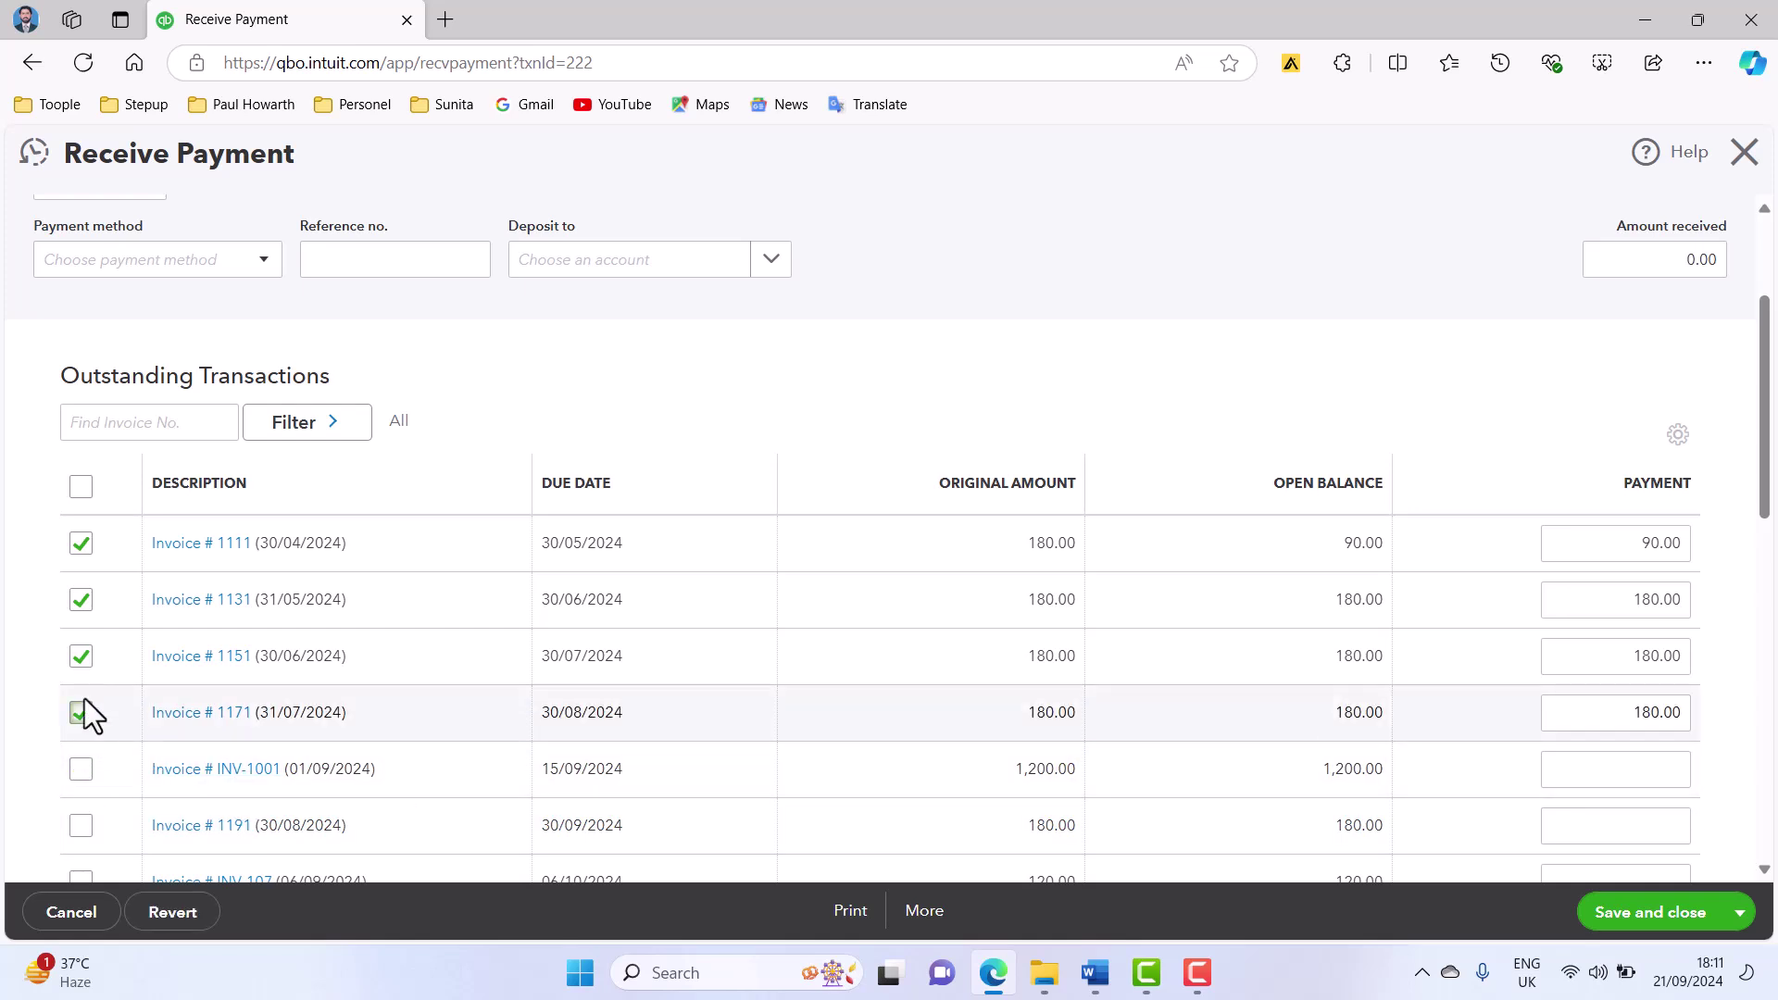
click(85, 701)
click(81, 659)
click(80, 601)
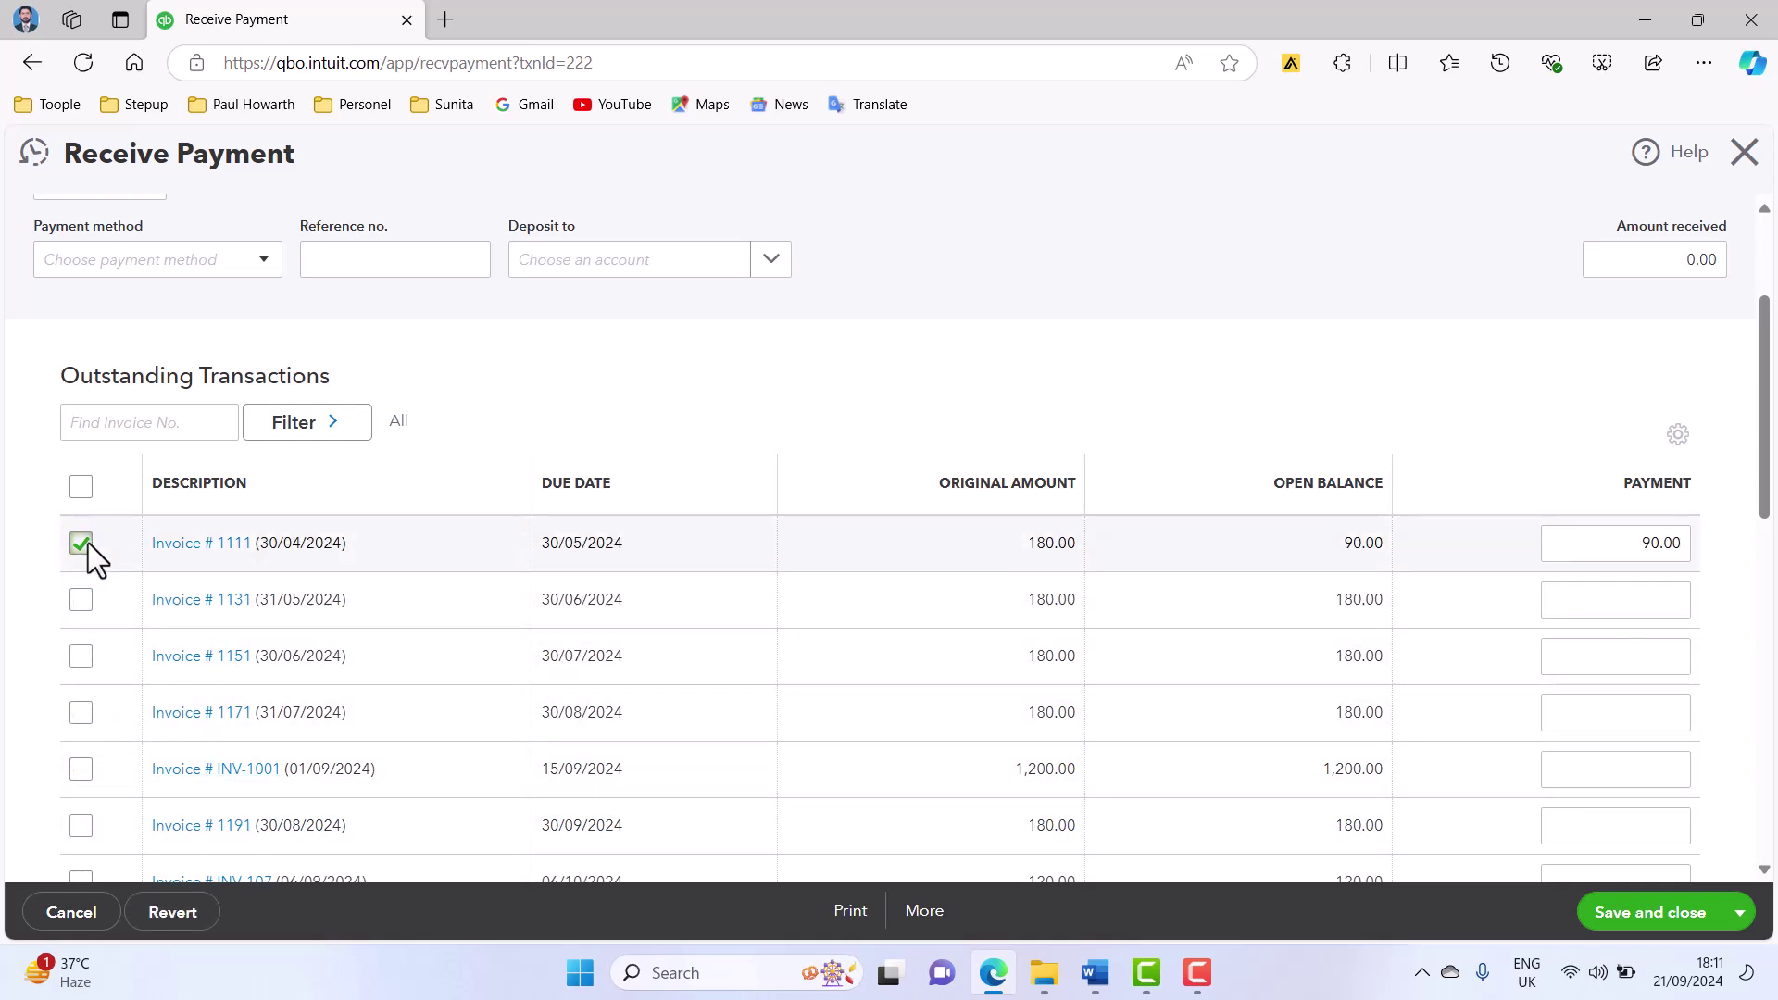
click(83, 544)
- Allocate the full 1,200.00 to invoice INV-1001 and 90 each to invoices 1111 and 1131
scroll(797, 577, down, 3)
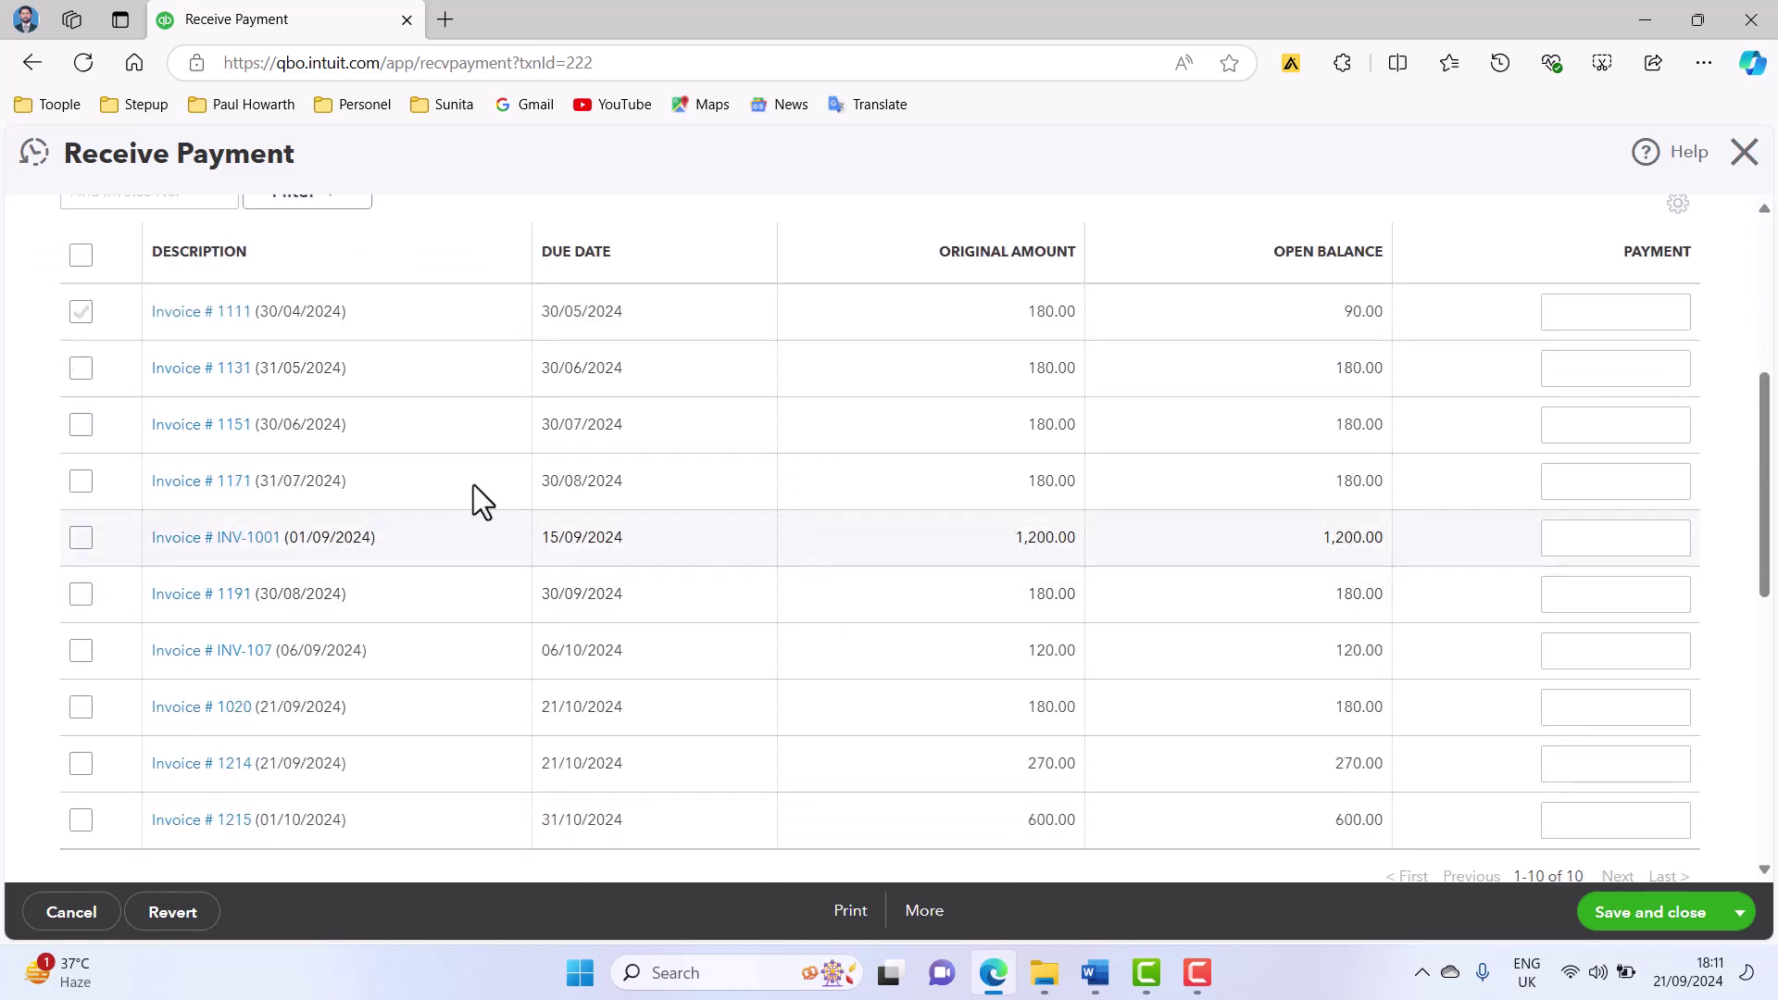
click(80, 538)
click(1614, 314)
text(90)
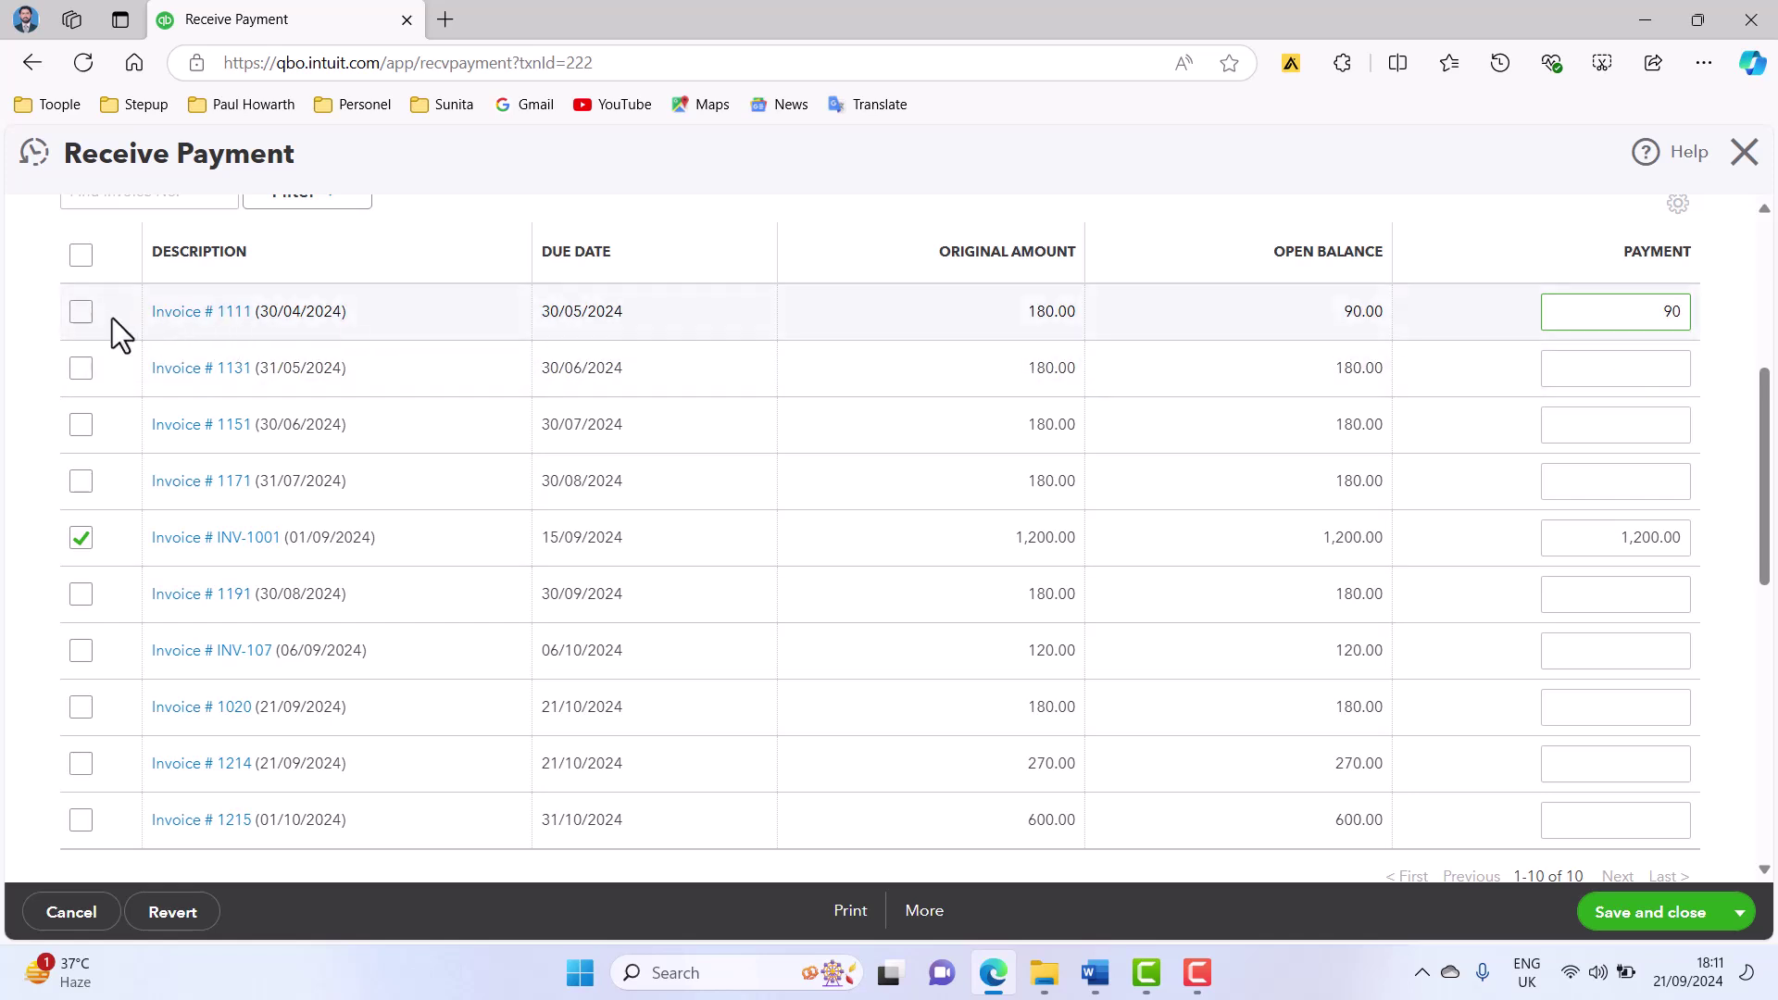
click(84, 313)
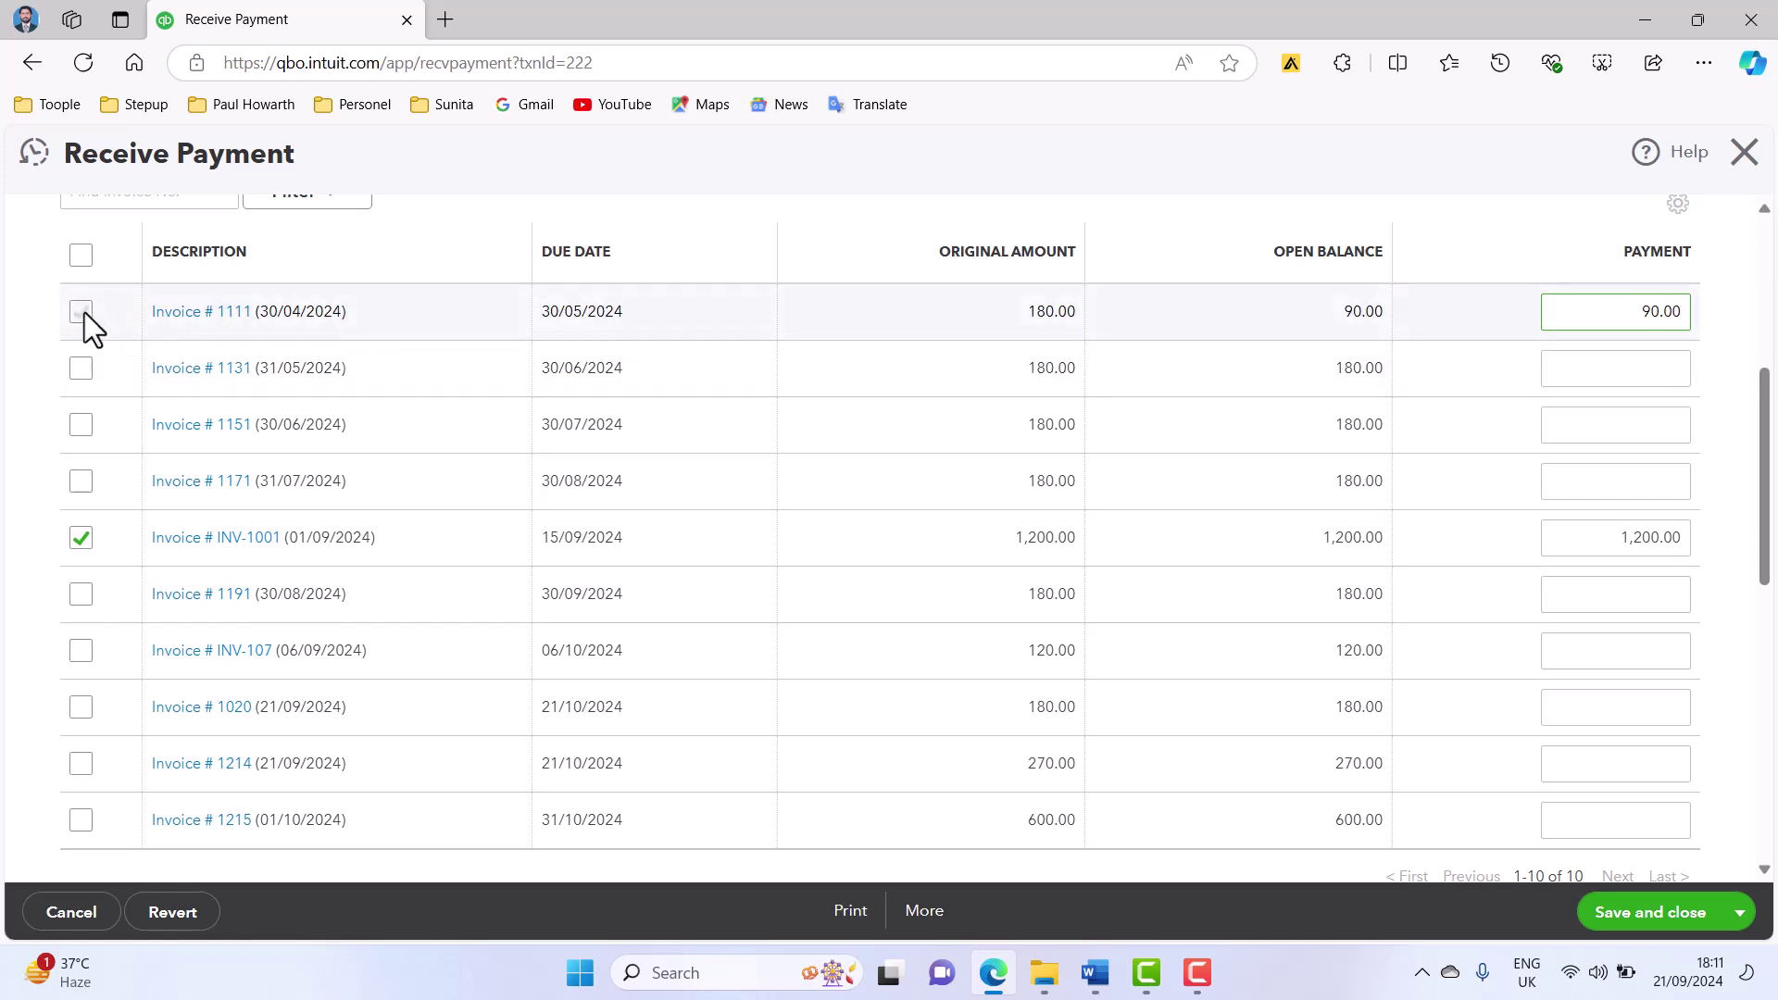
click(82, 368)
click(1666, 369)
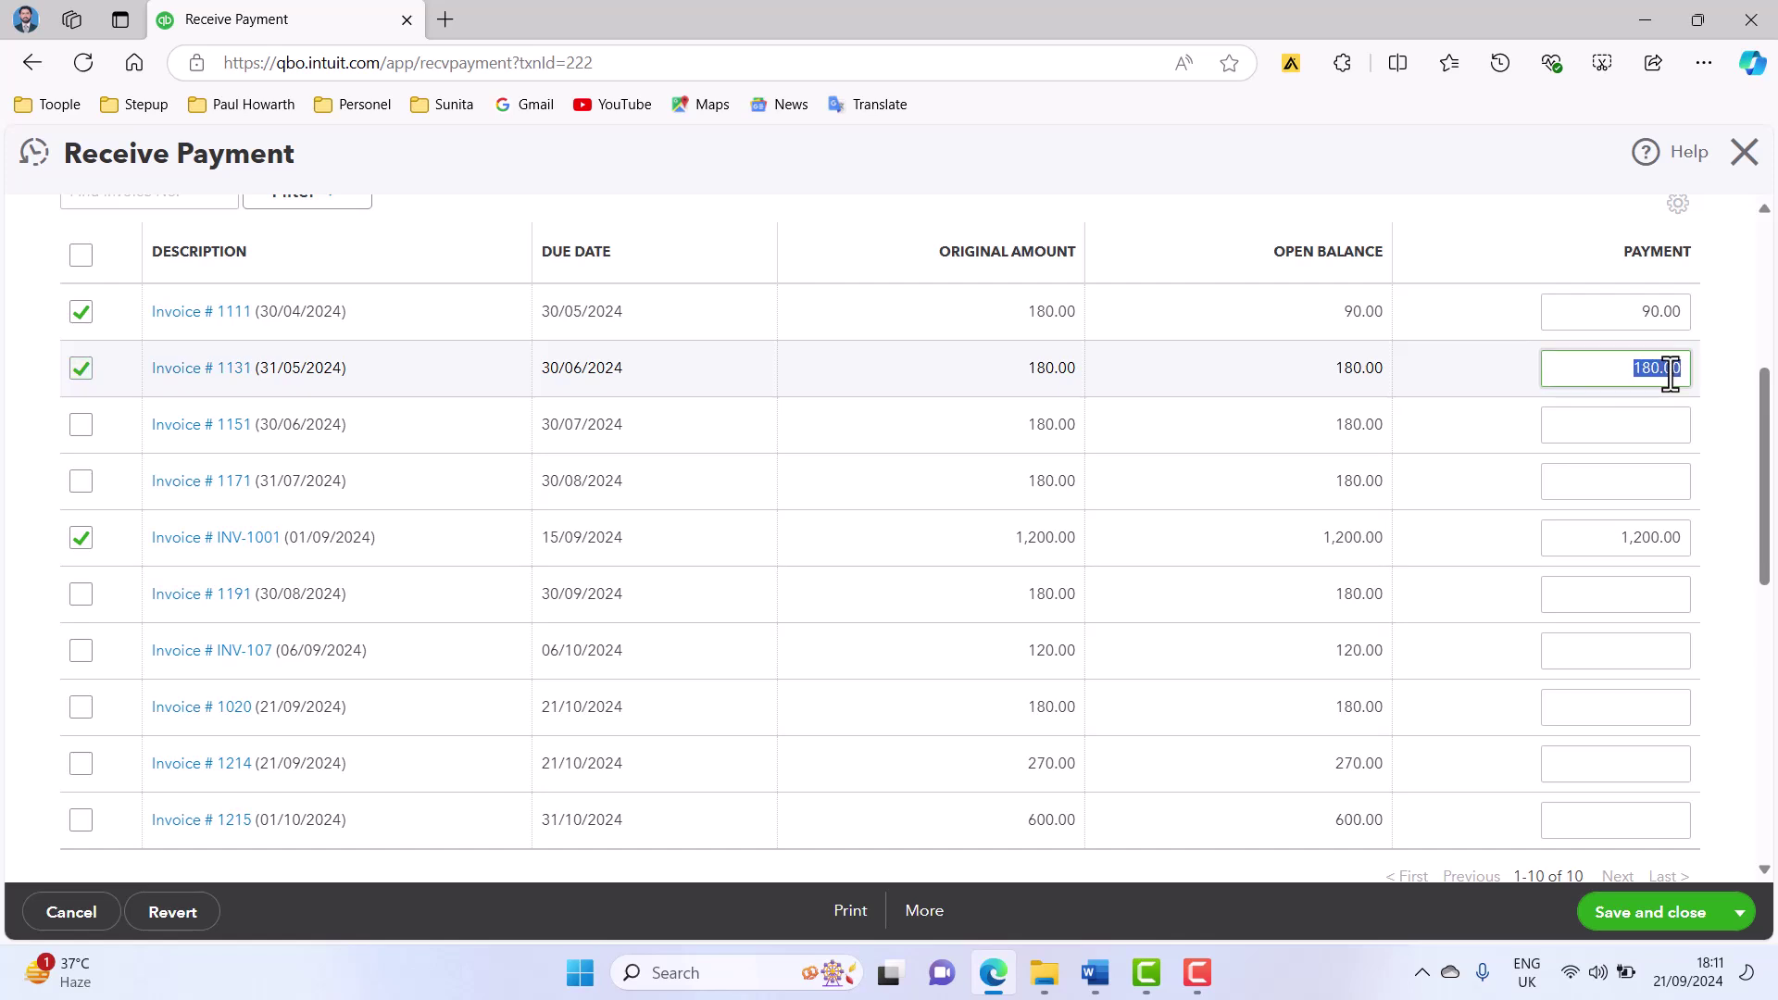
text(90)
click(1715, 387)
- Apply the full 1,380.00 of credit note 1218 to the payment and review the invoice allocation
scroll(1715, 387, up, 2)
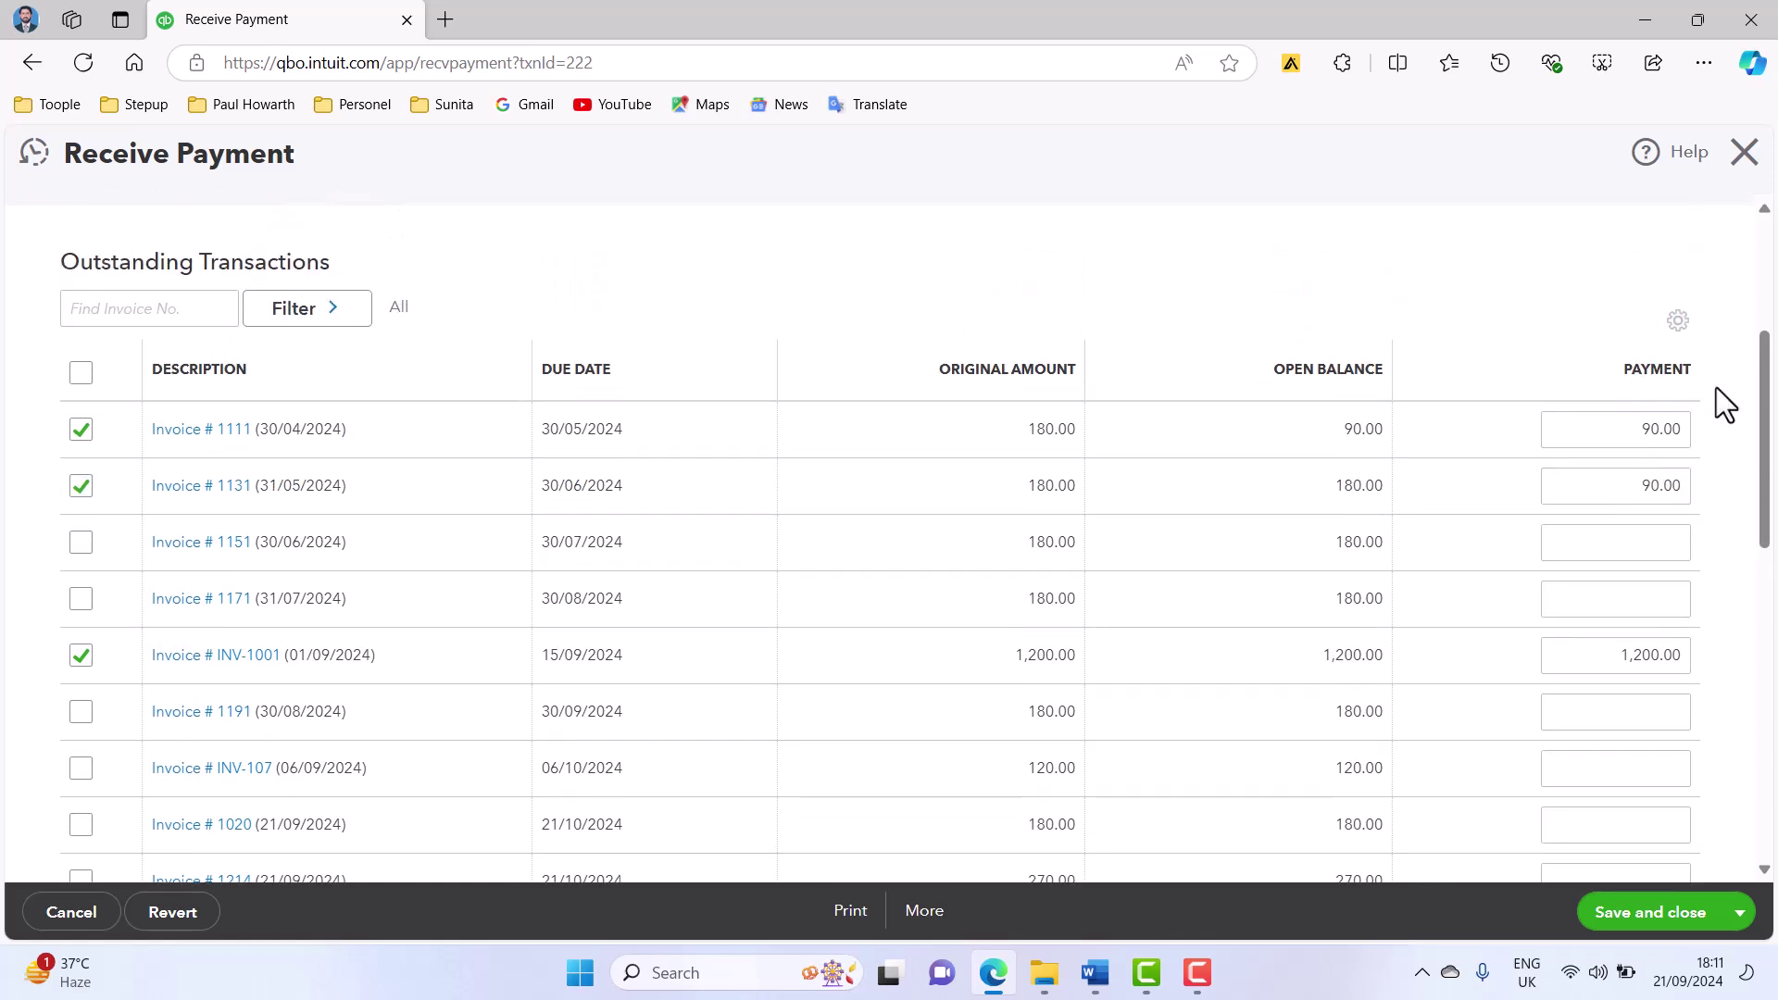
scroll(1715, 387, up, 2)
scroll(1726, 498, down, 10)
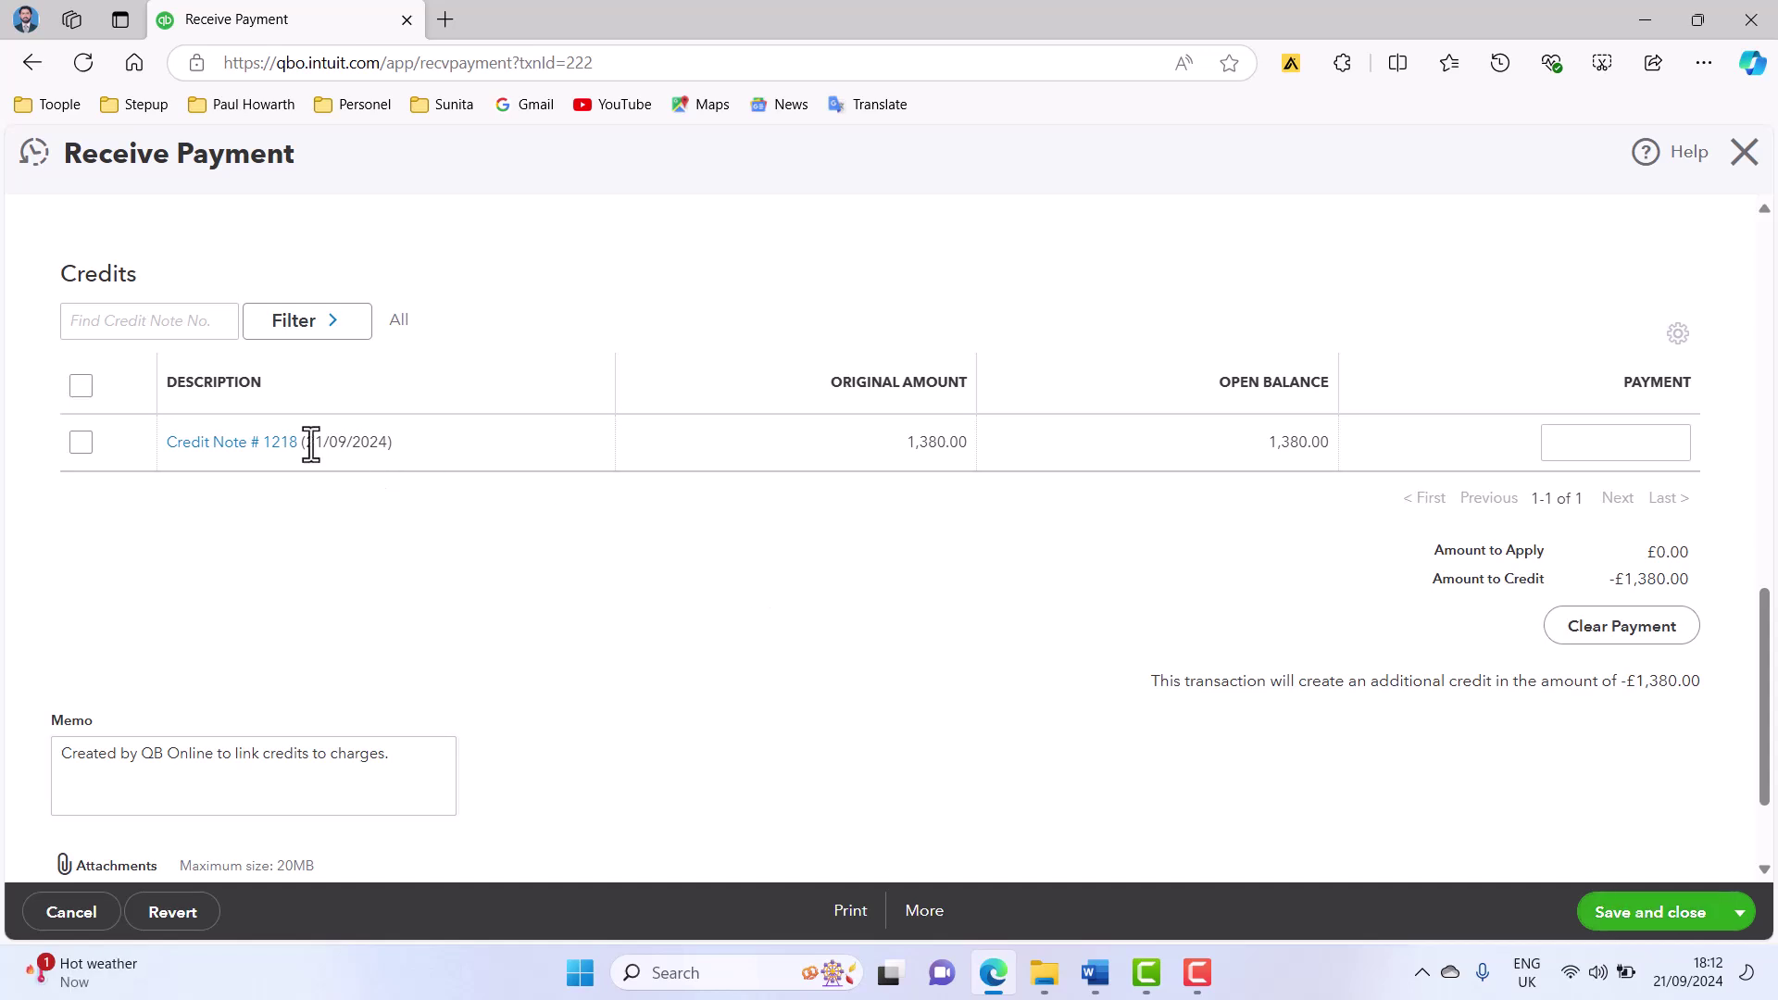
click(82, 443)
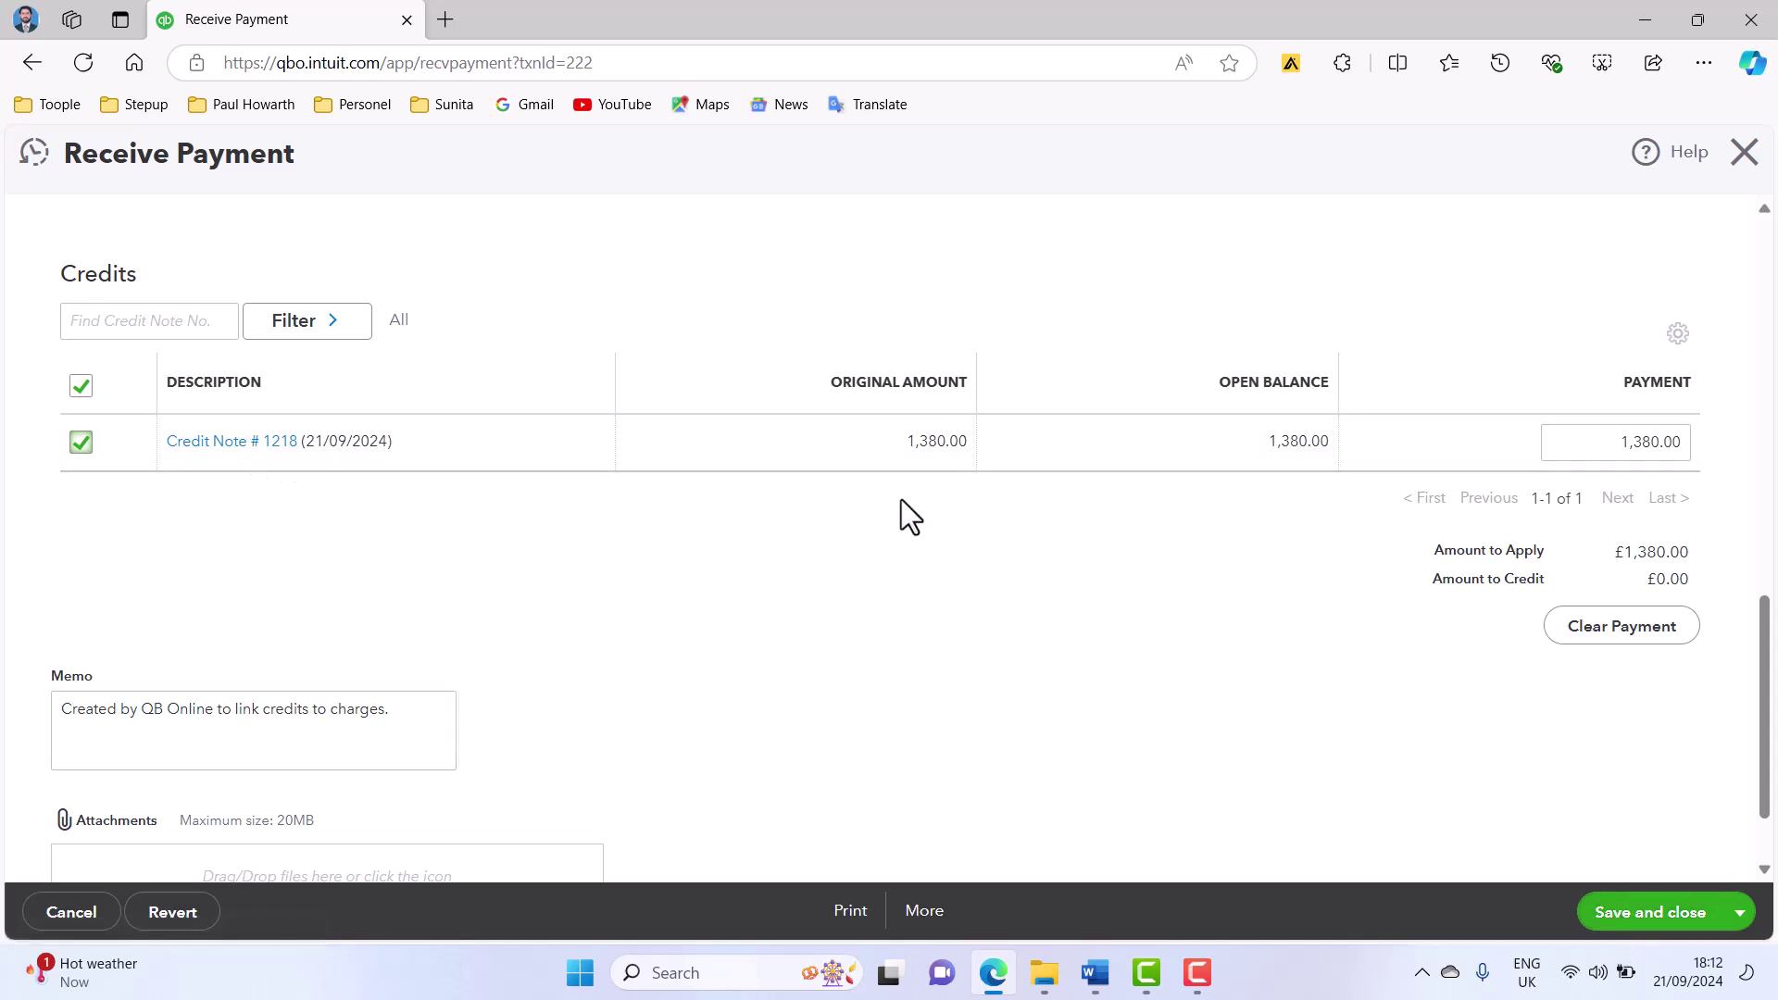
scroll(905, 516, up, 8)
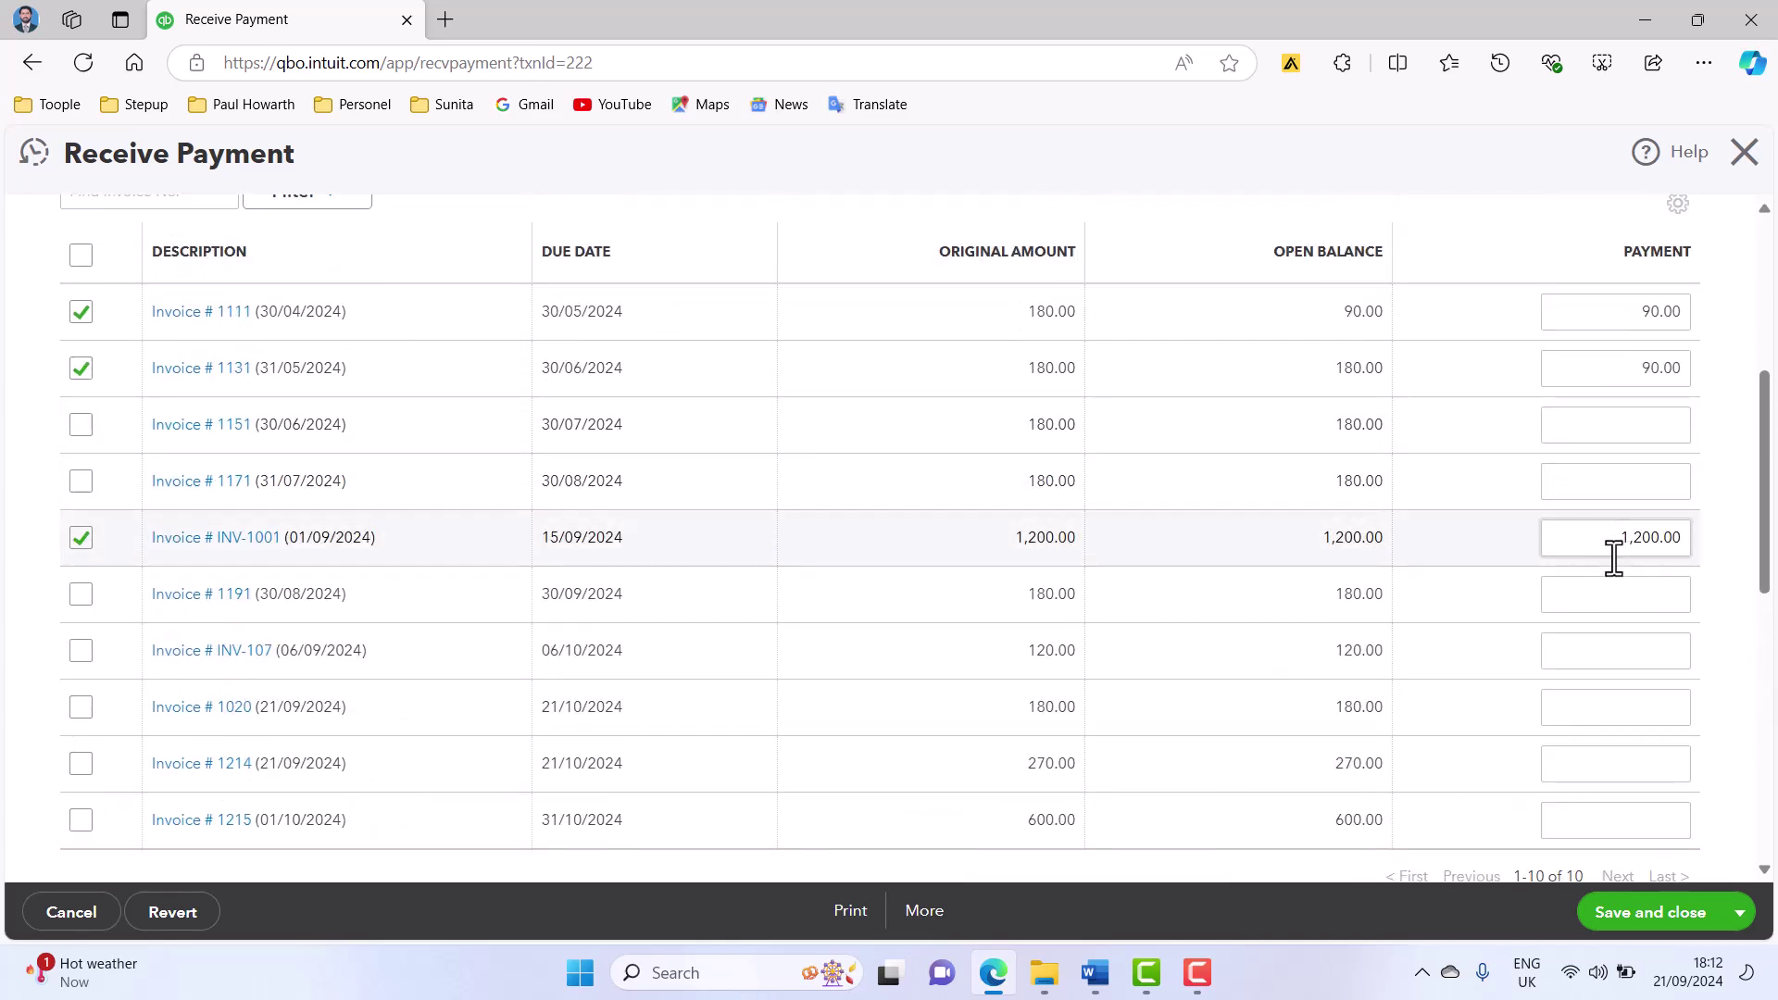
scroll(1502, 497, down, 5)
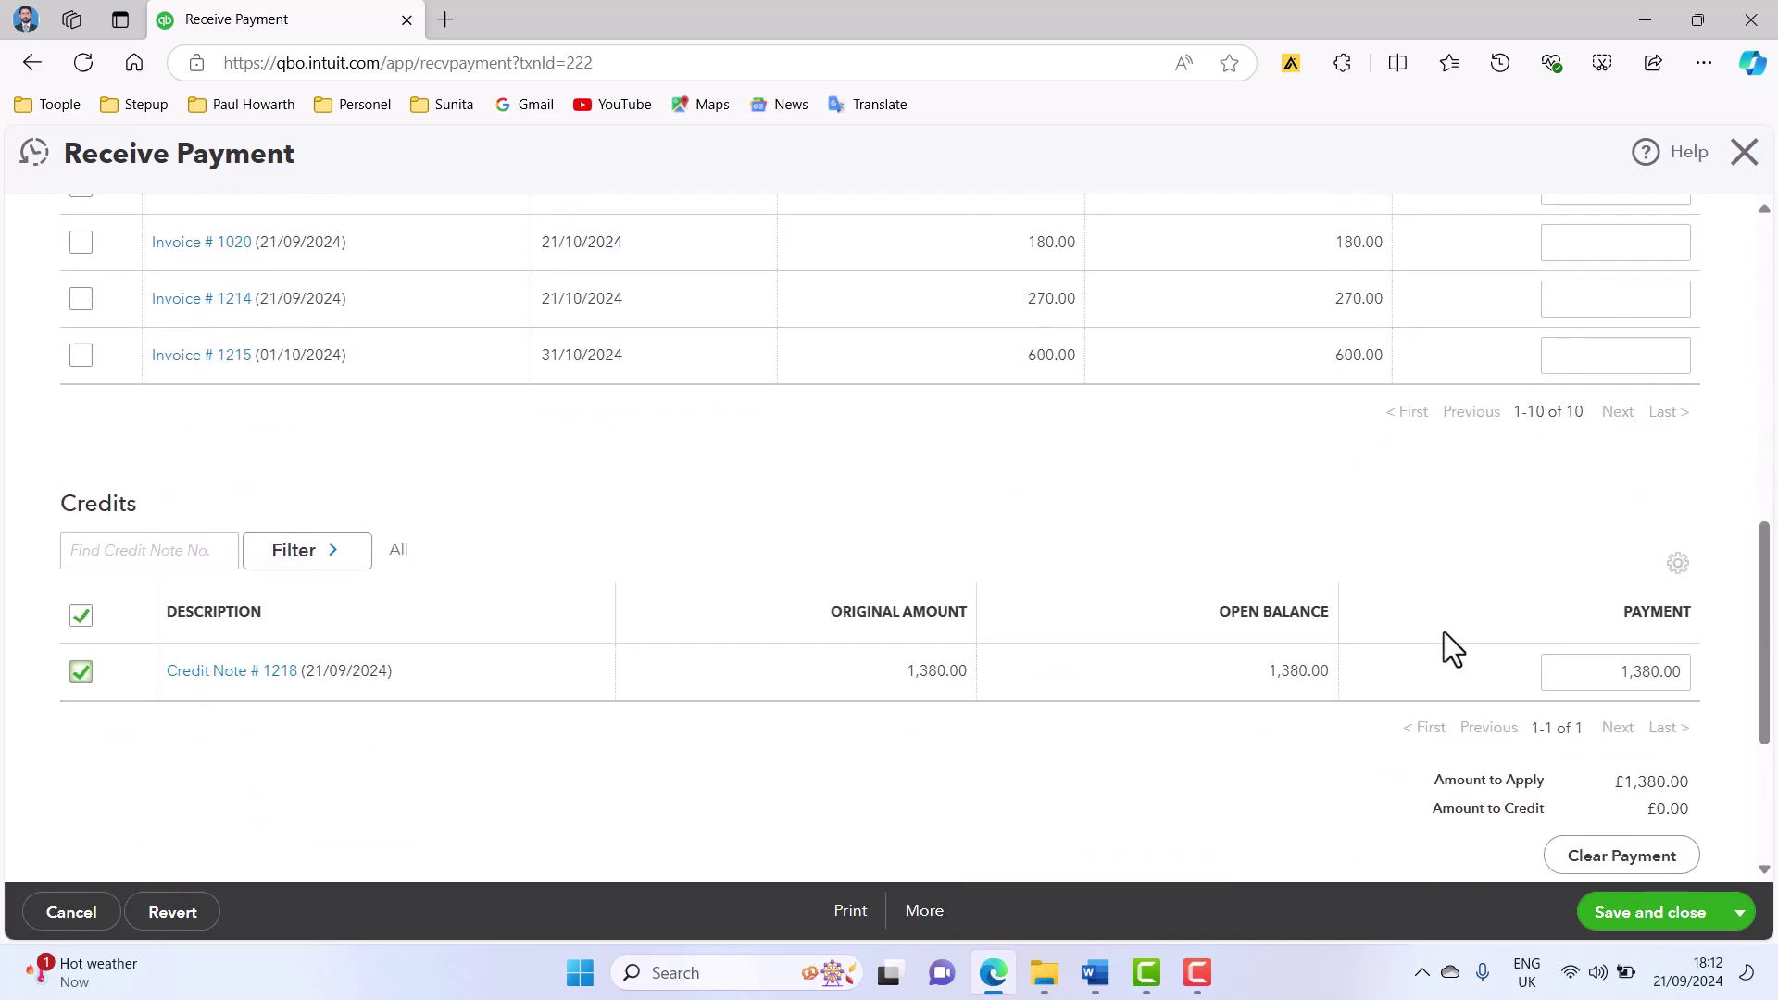
- Save and close the payment, agreeing to modify the linked transaction
scroll(1444, 632, down, 4)
click(1619, 911)
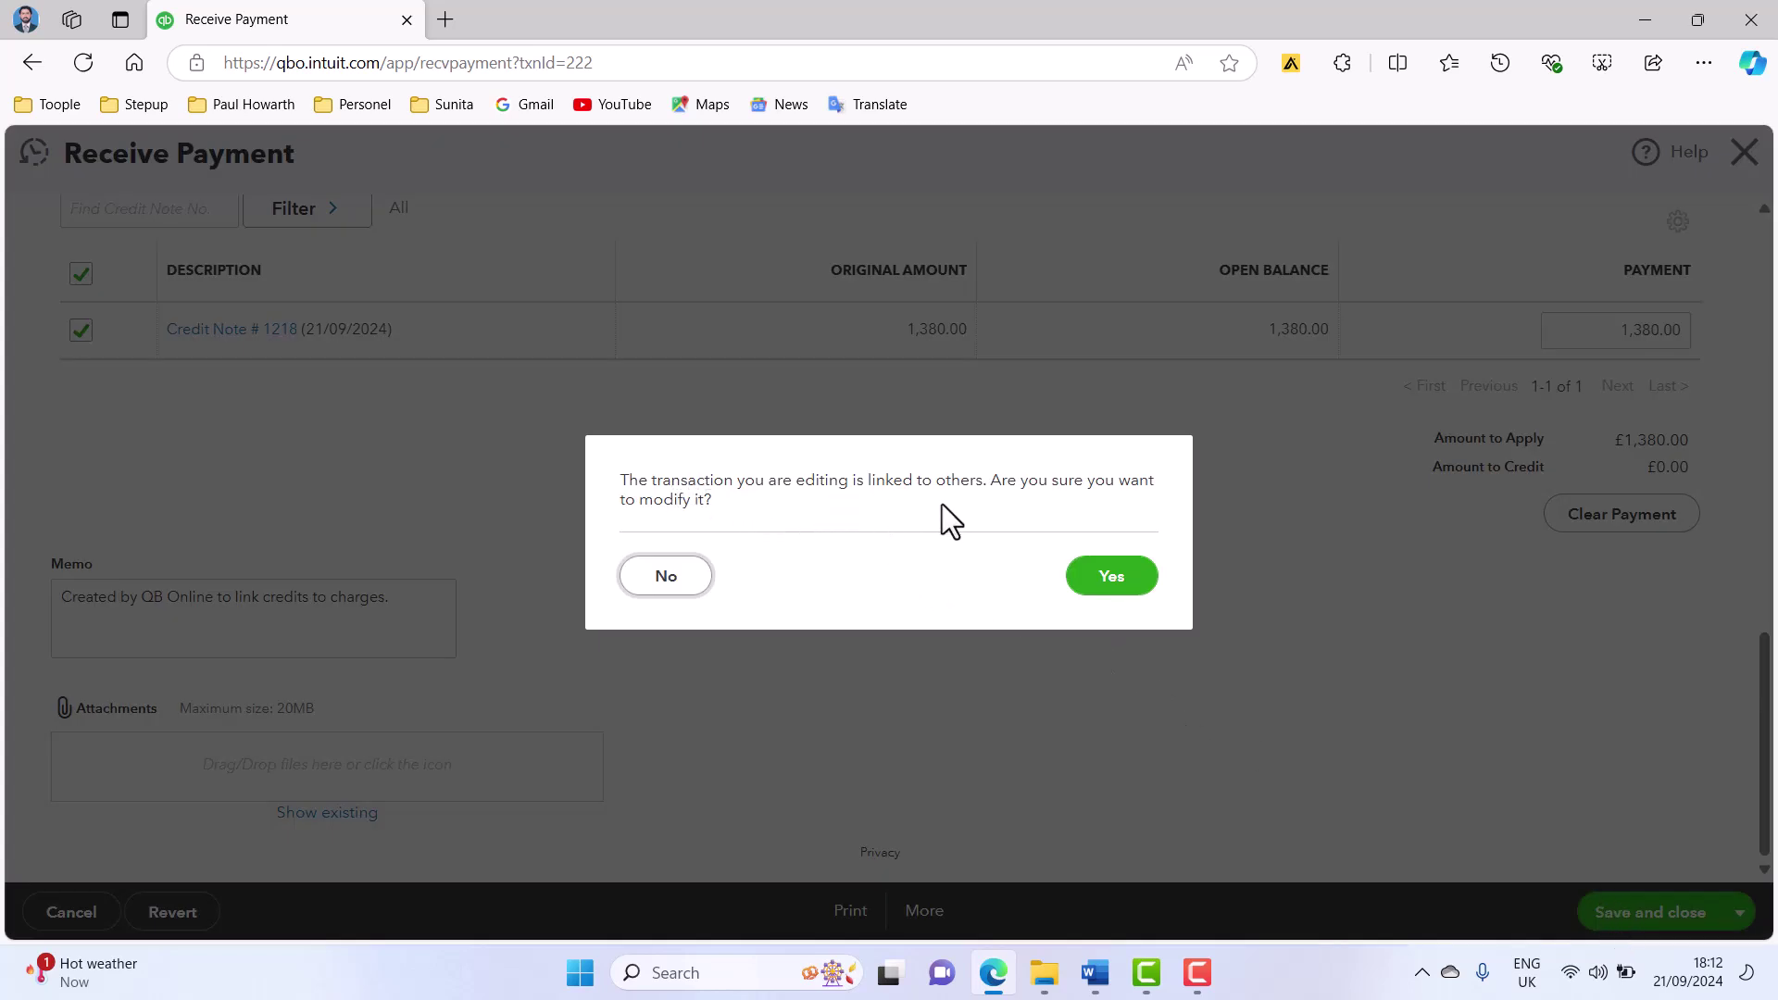
click(1104, 591)
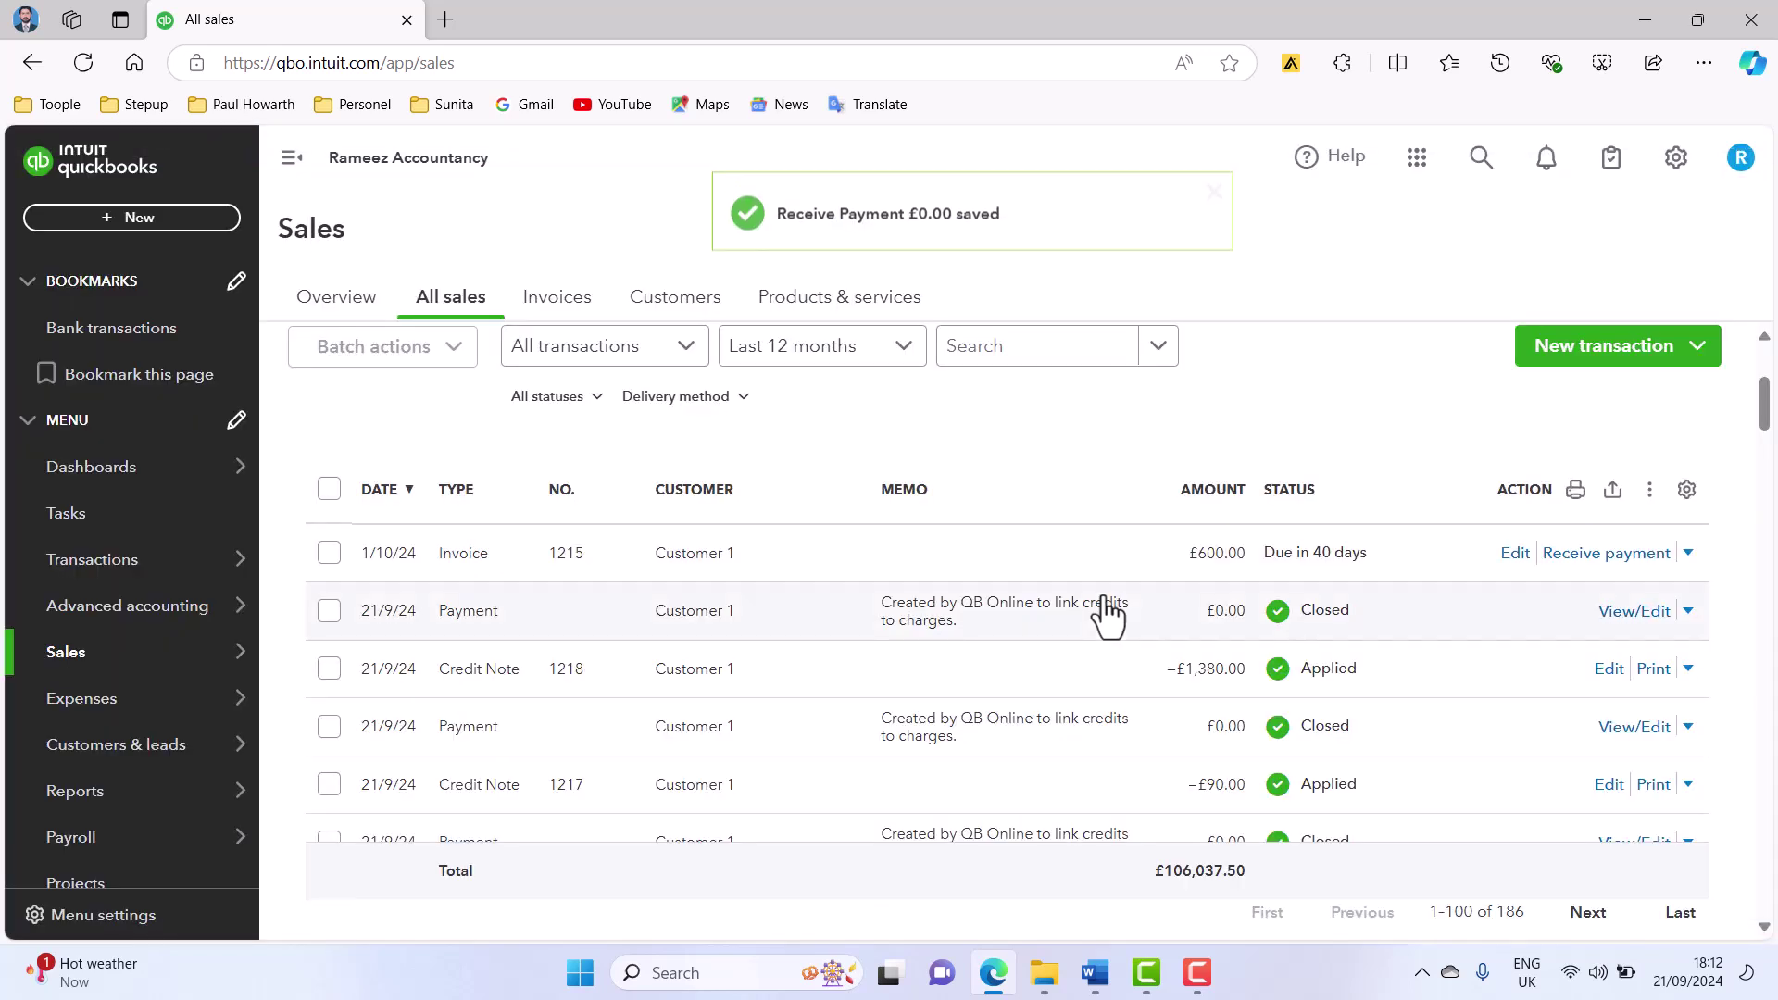
- Reopen the saved payment linked to credit note 1218, review the amounts allocated to its invoices, and close it
click(1608, 615)
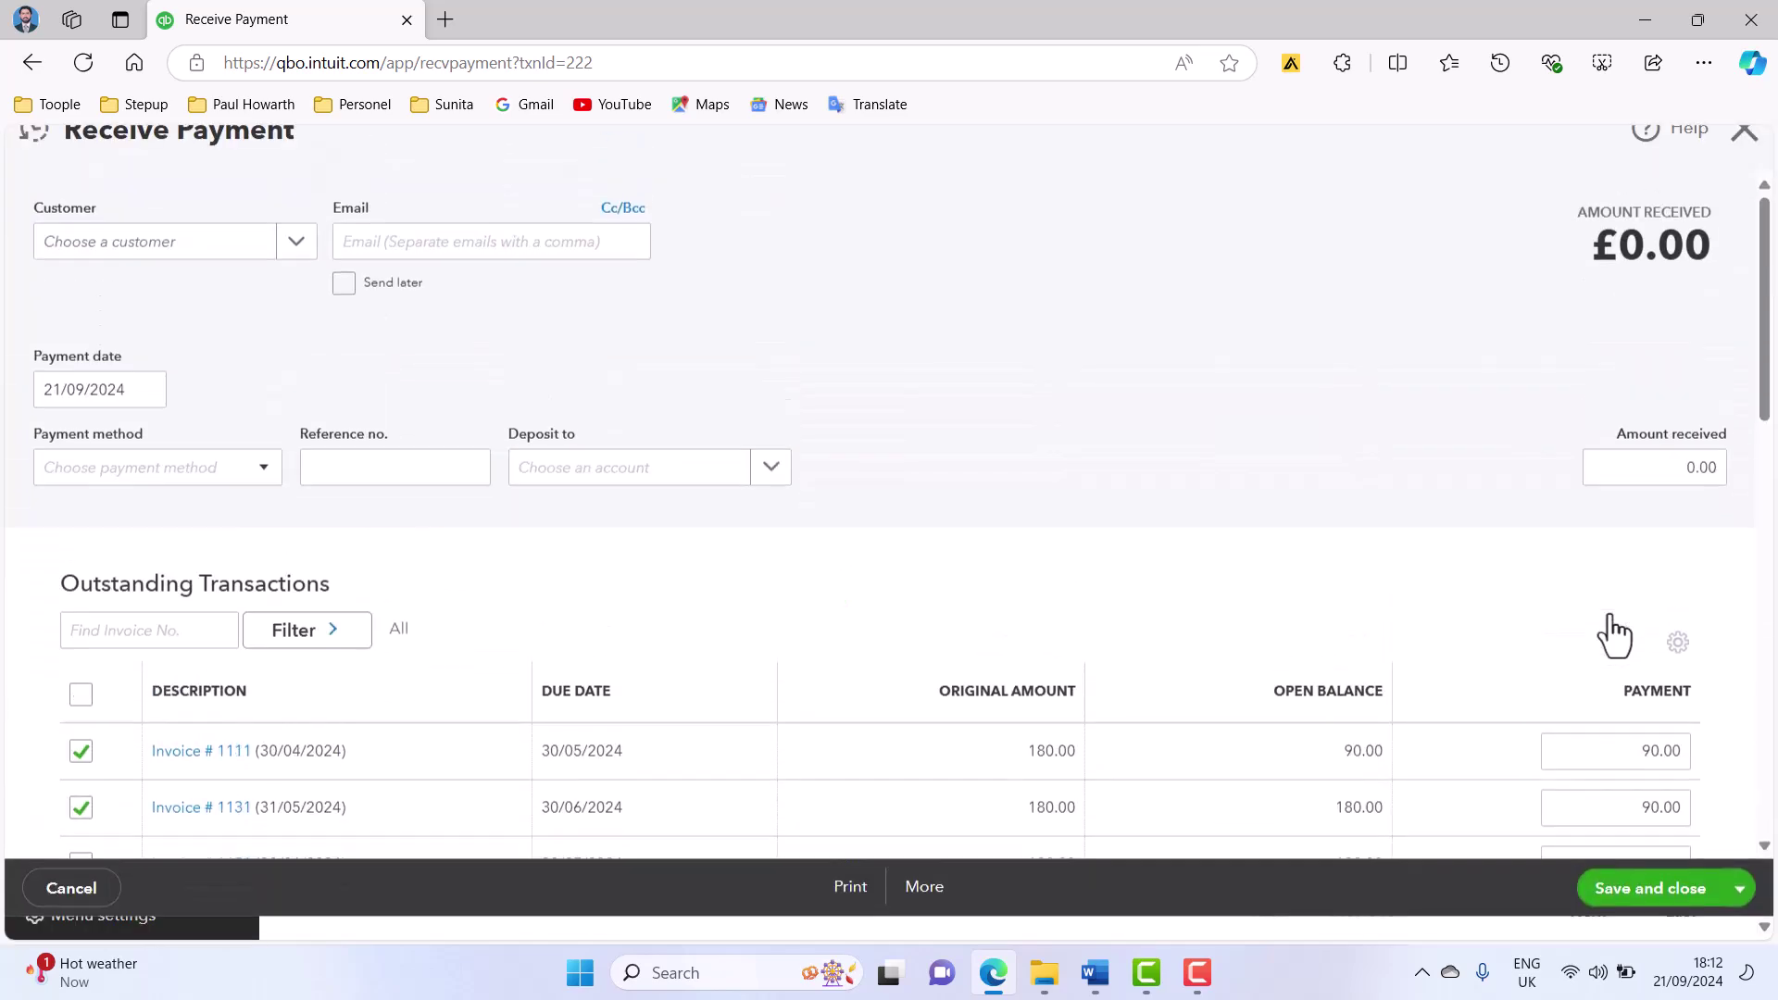
scroll(1544, 598, down, 2)
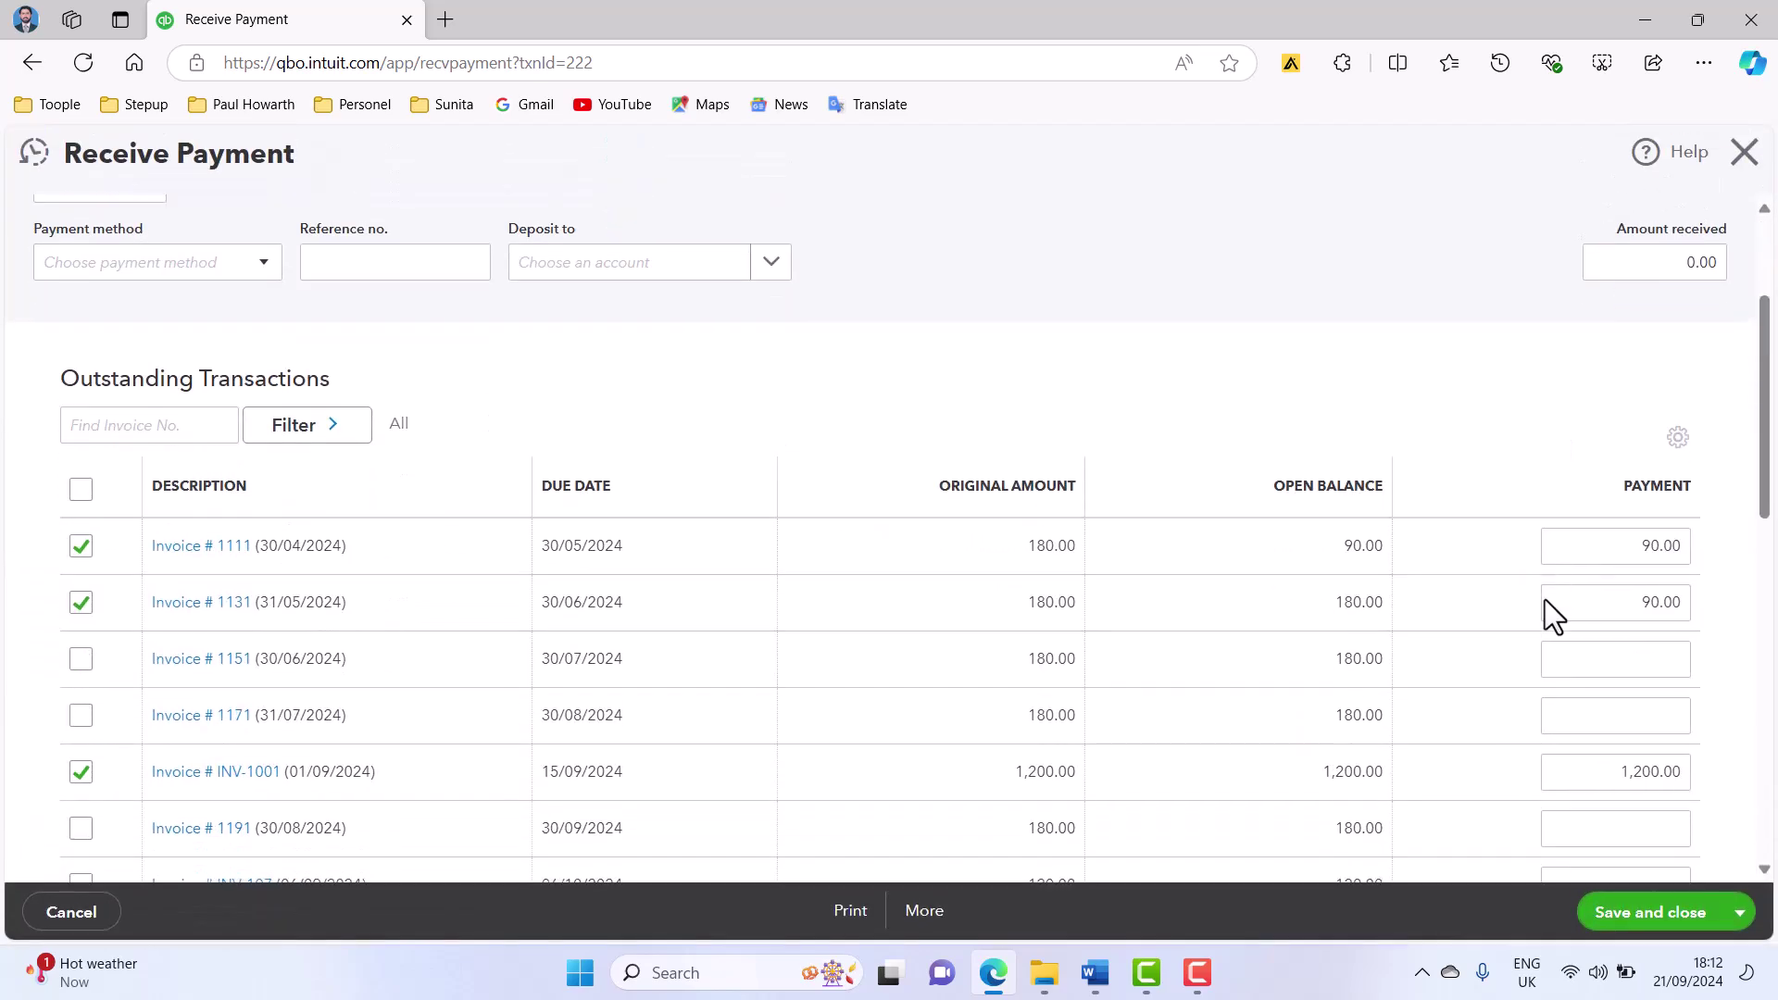
scroll(1612, 613, down, 3)
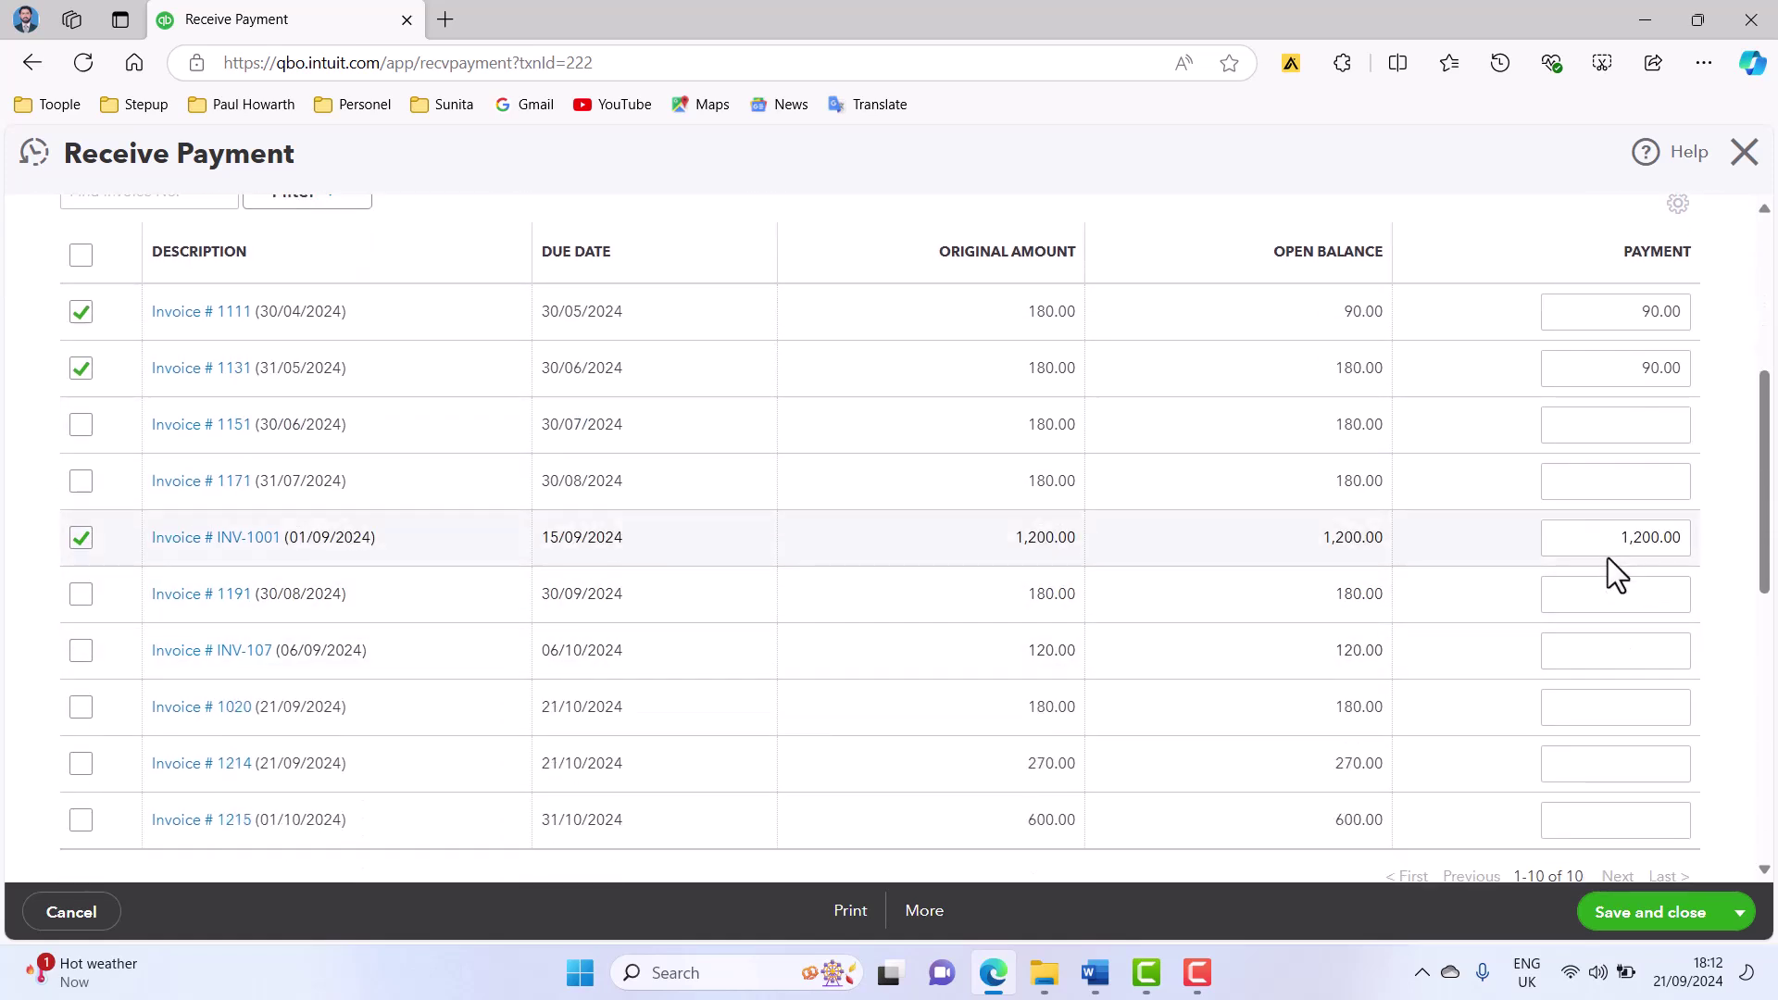
click(1733, 172)
- Switch to the Account Receivable Cycle document in Word and highlight "Allocate against Multiple Invoices" in yellow
mouse_move(1091, 991)
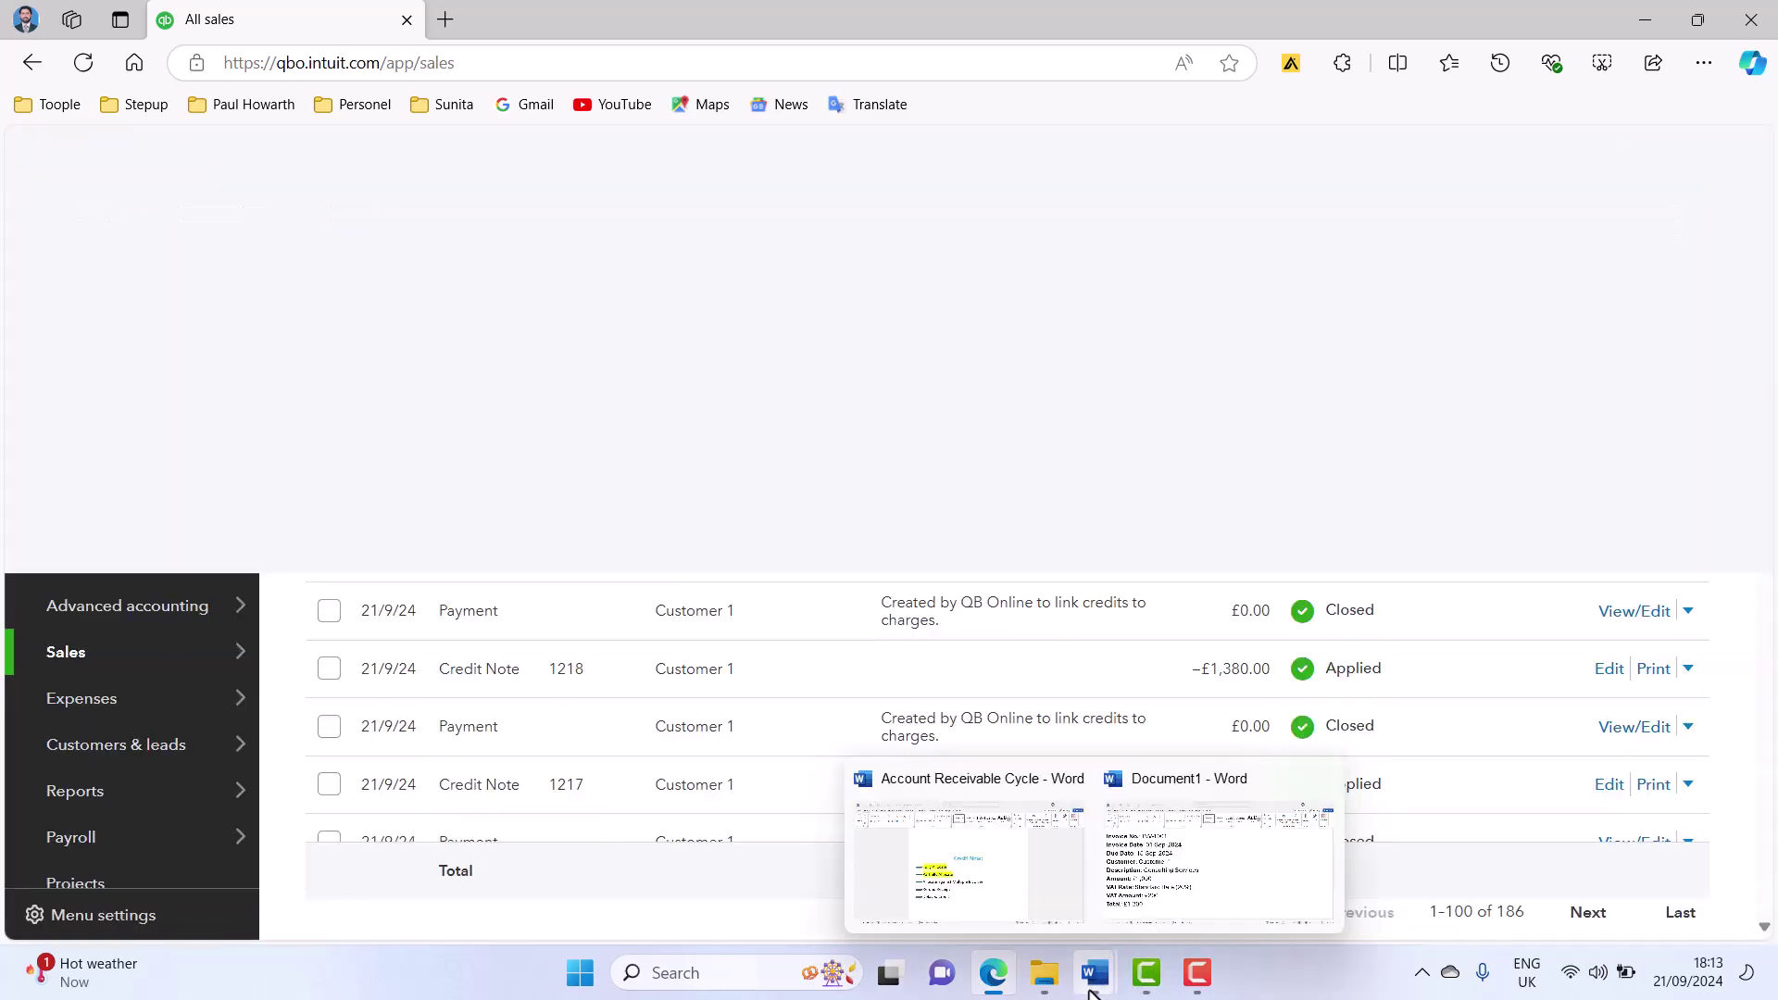
click(1025, 922)
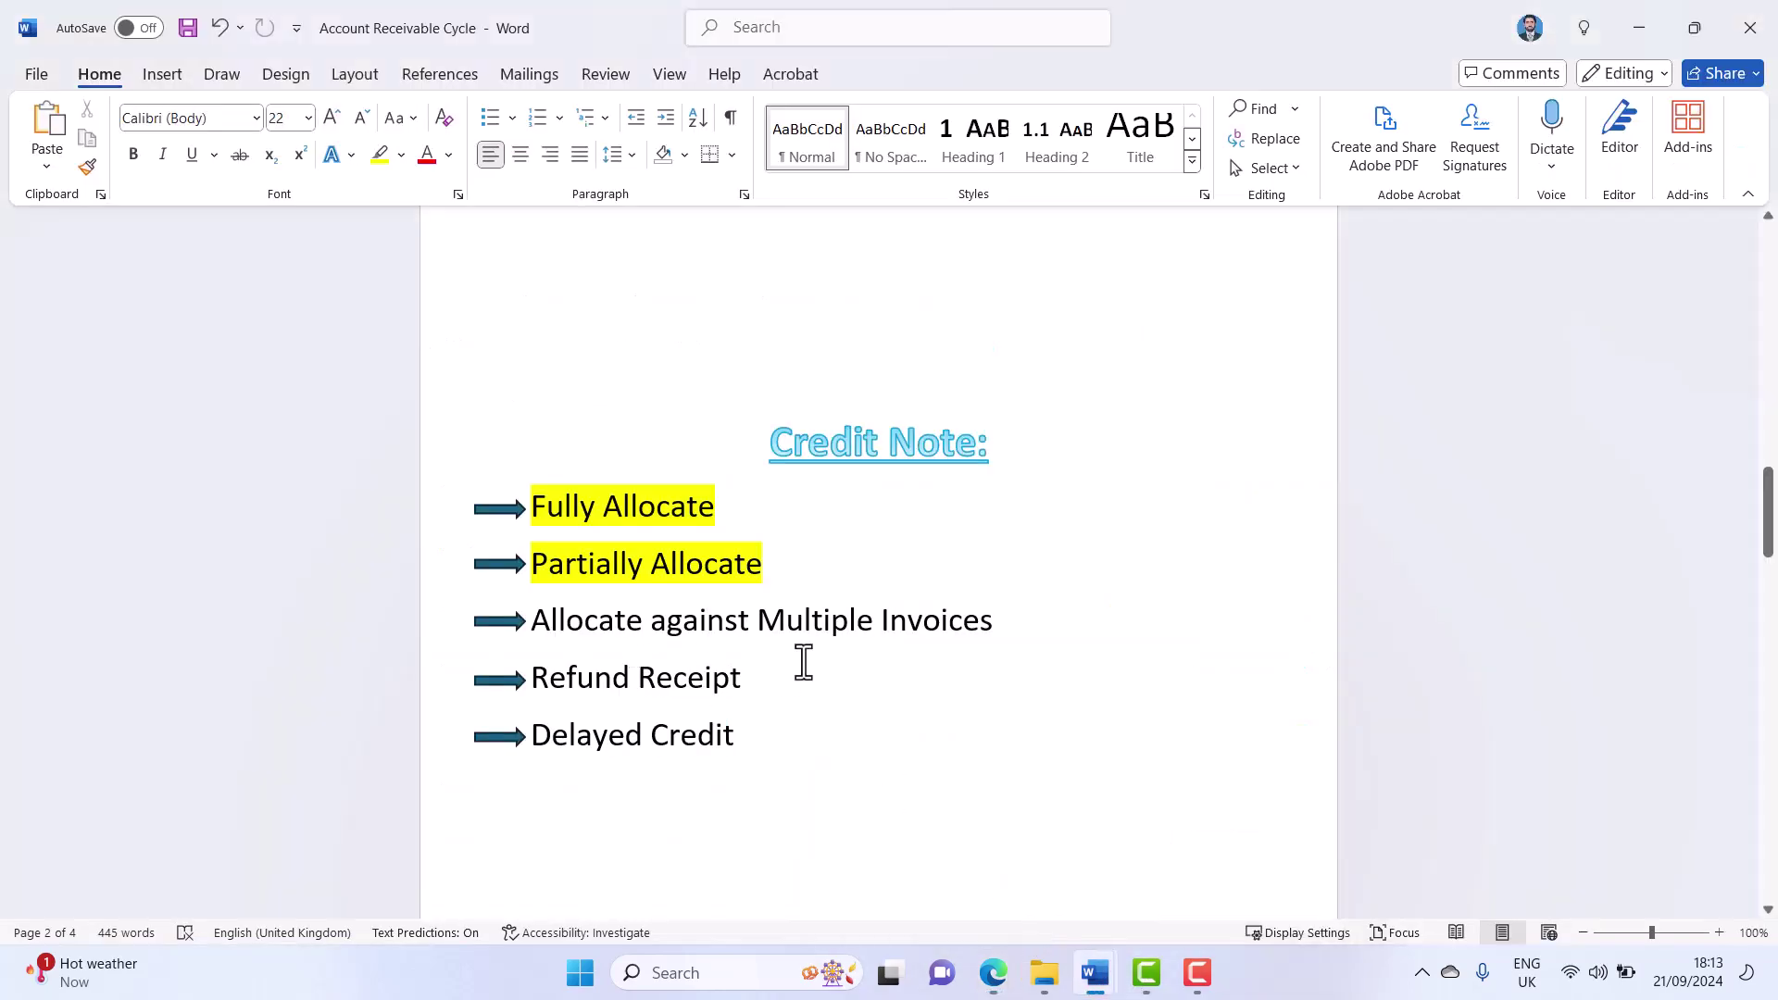
drag(997, 623, 526, 633)
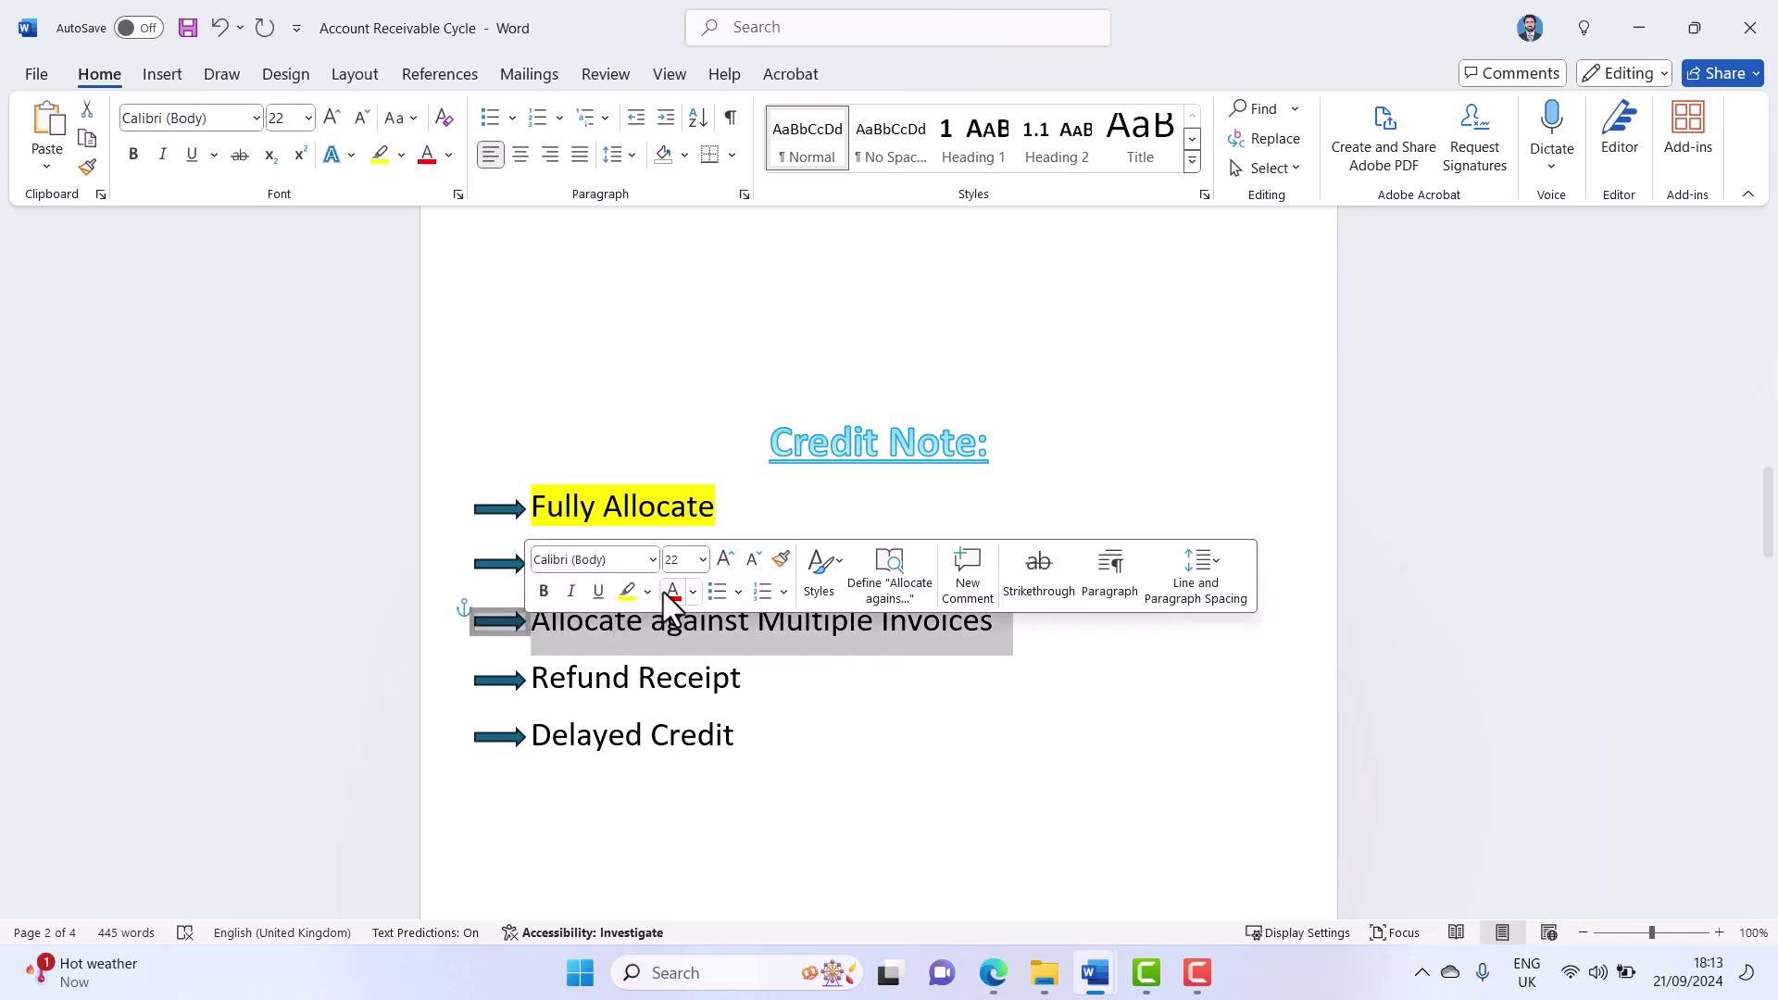
click(627, 593)
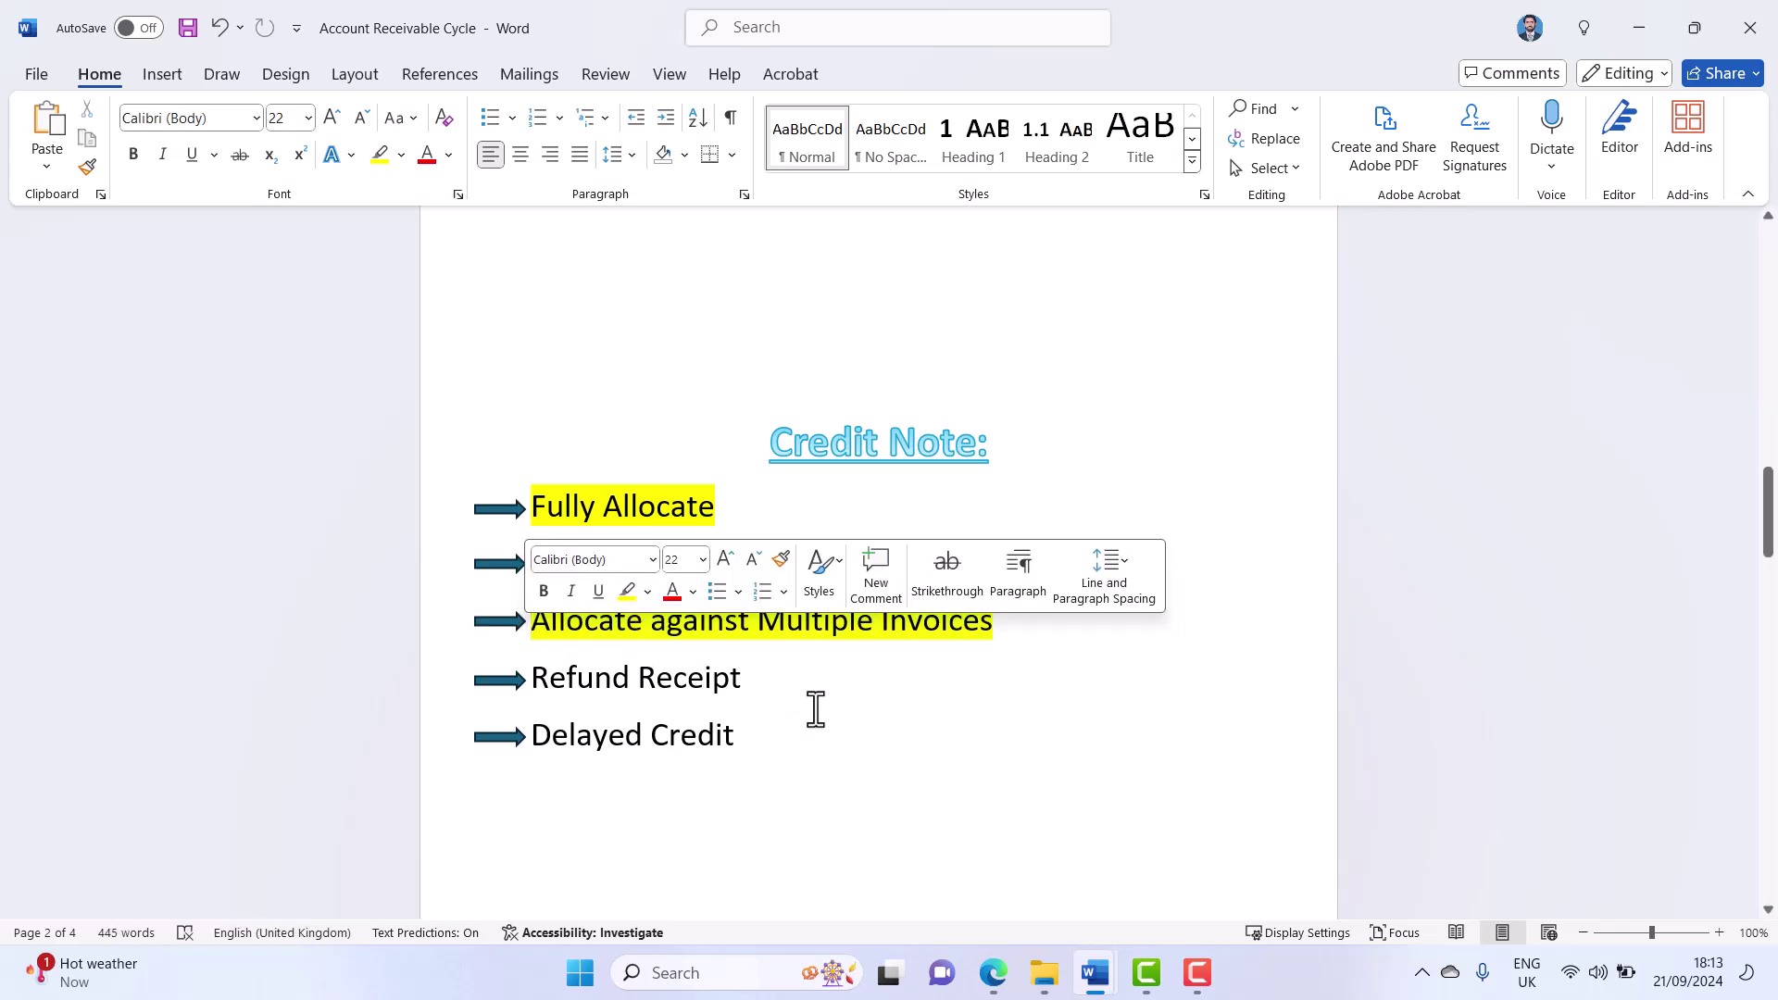
click(840, 677)
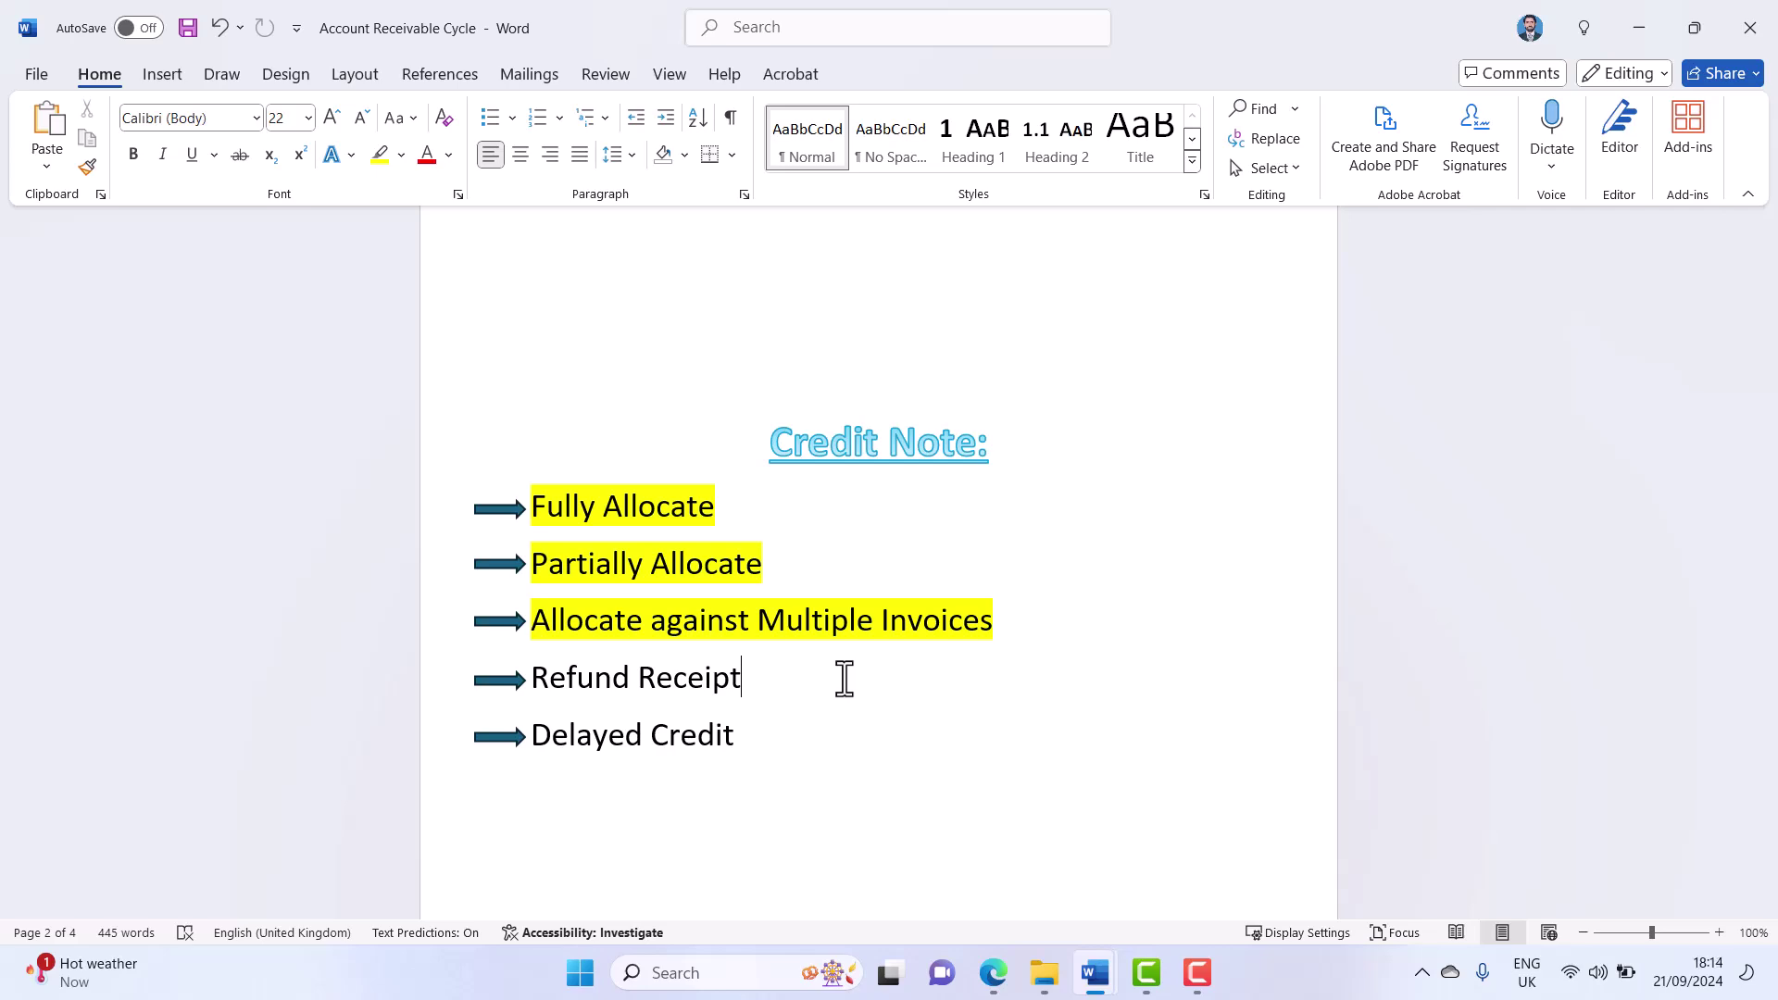
- Switch to QuickBooks Online and create a new invoice for Customer 21 with invoice date 01/09/2024
click(990, 987)
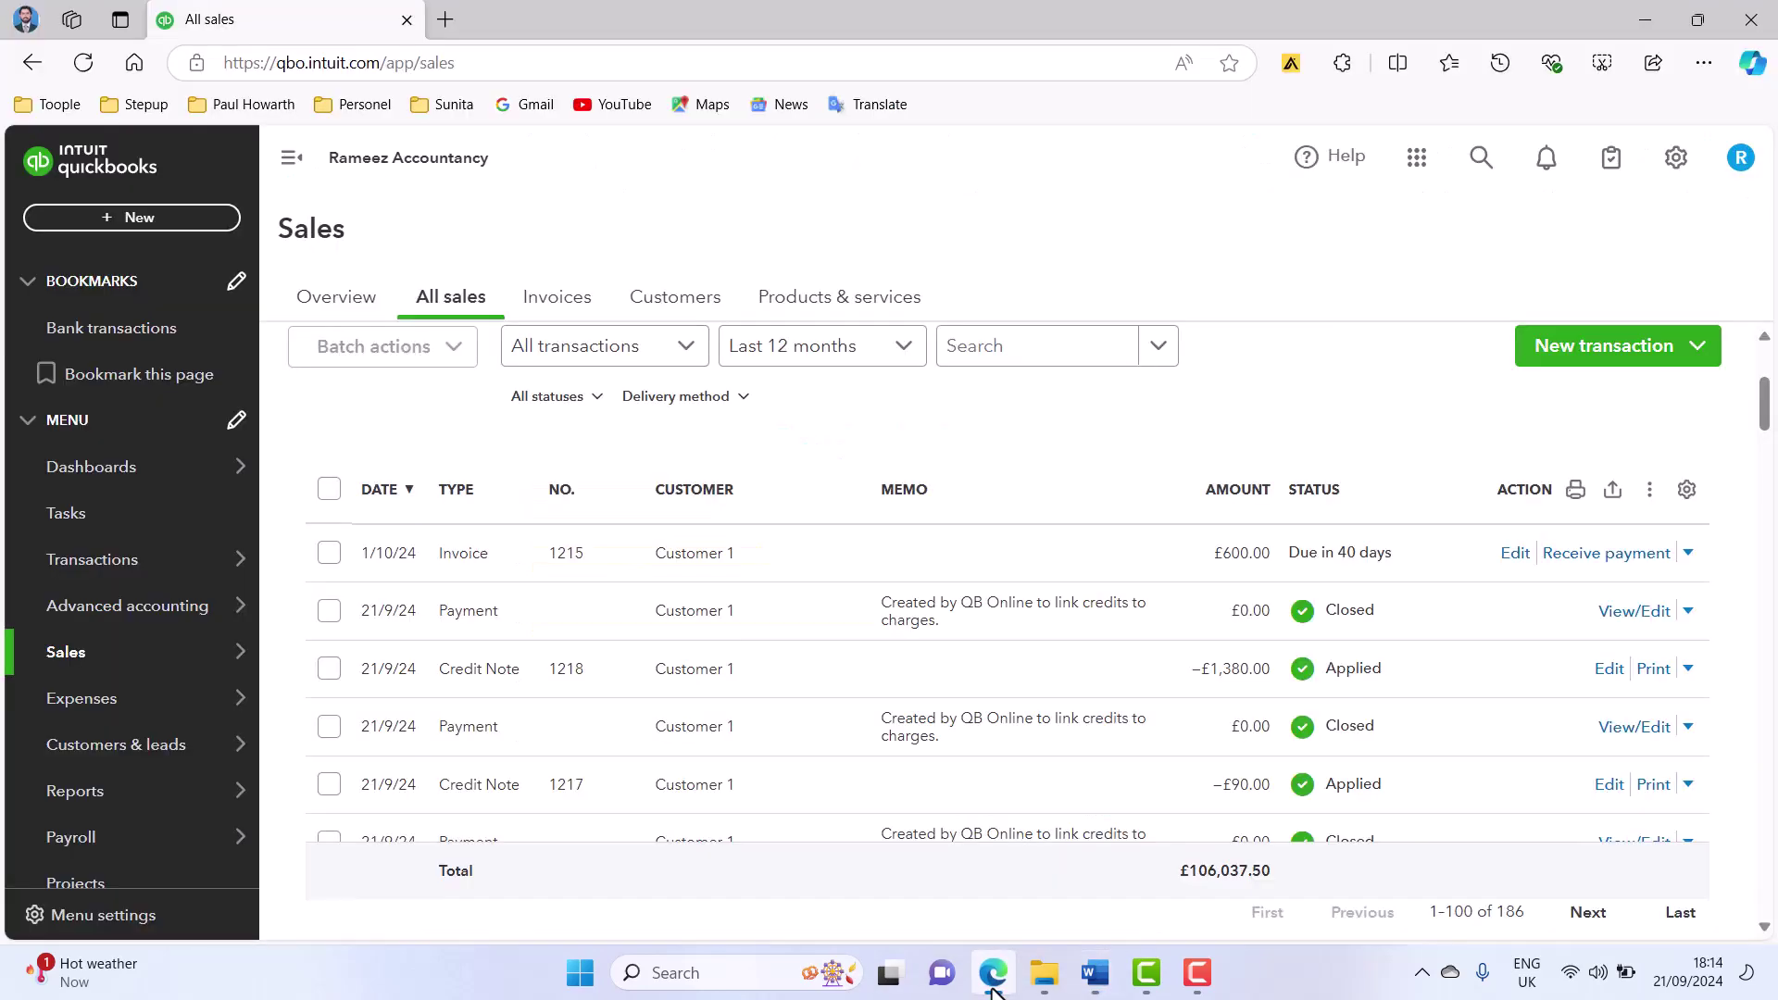
click(1697, 361)
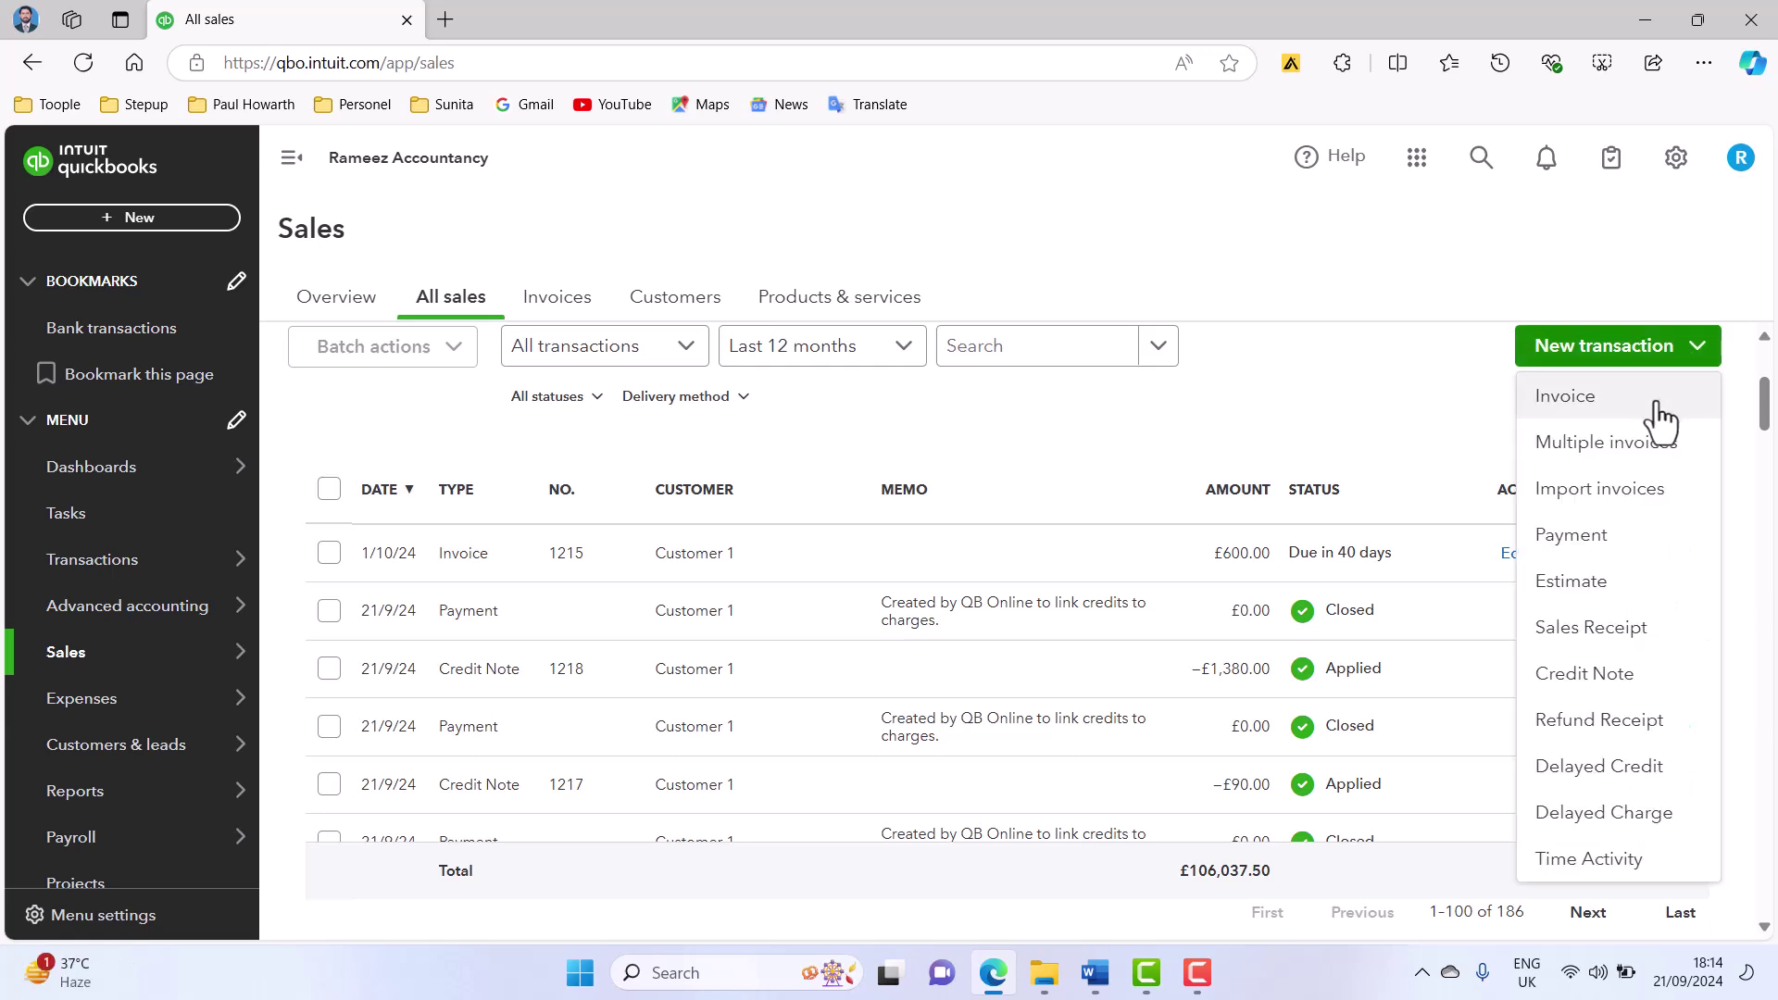
click(1644, 407)
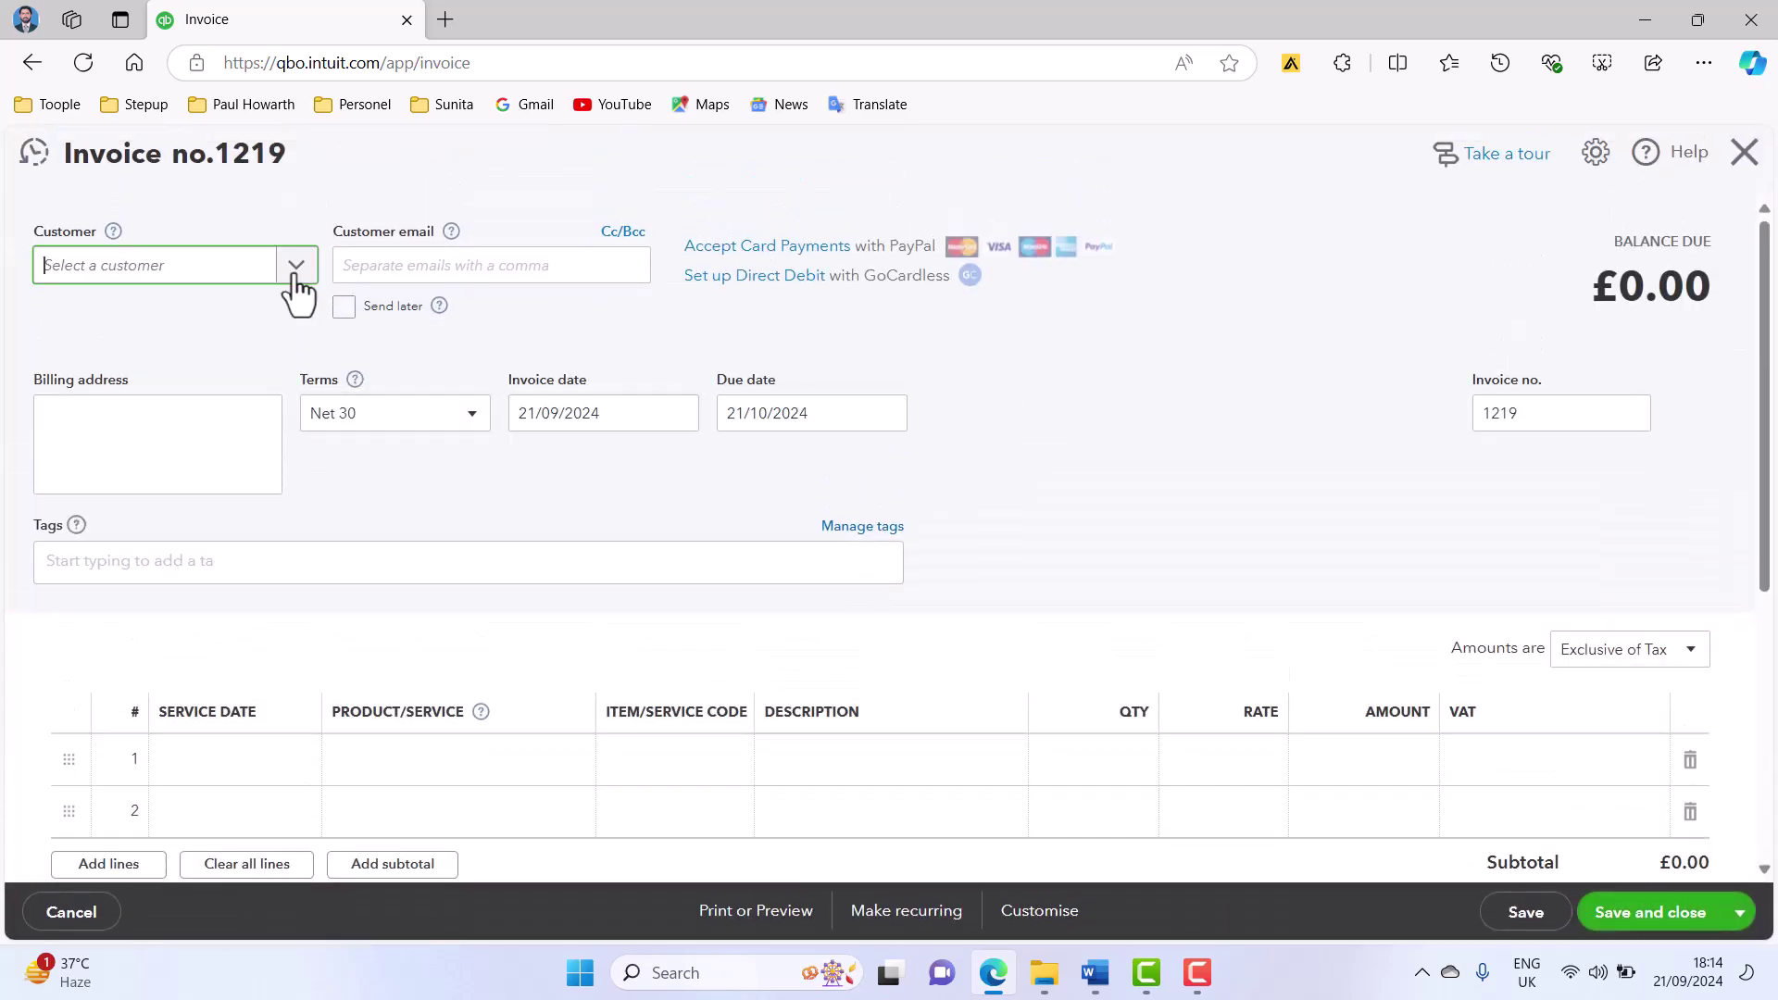
click(266, 280)
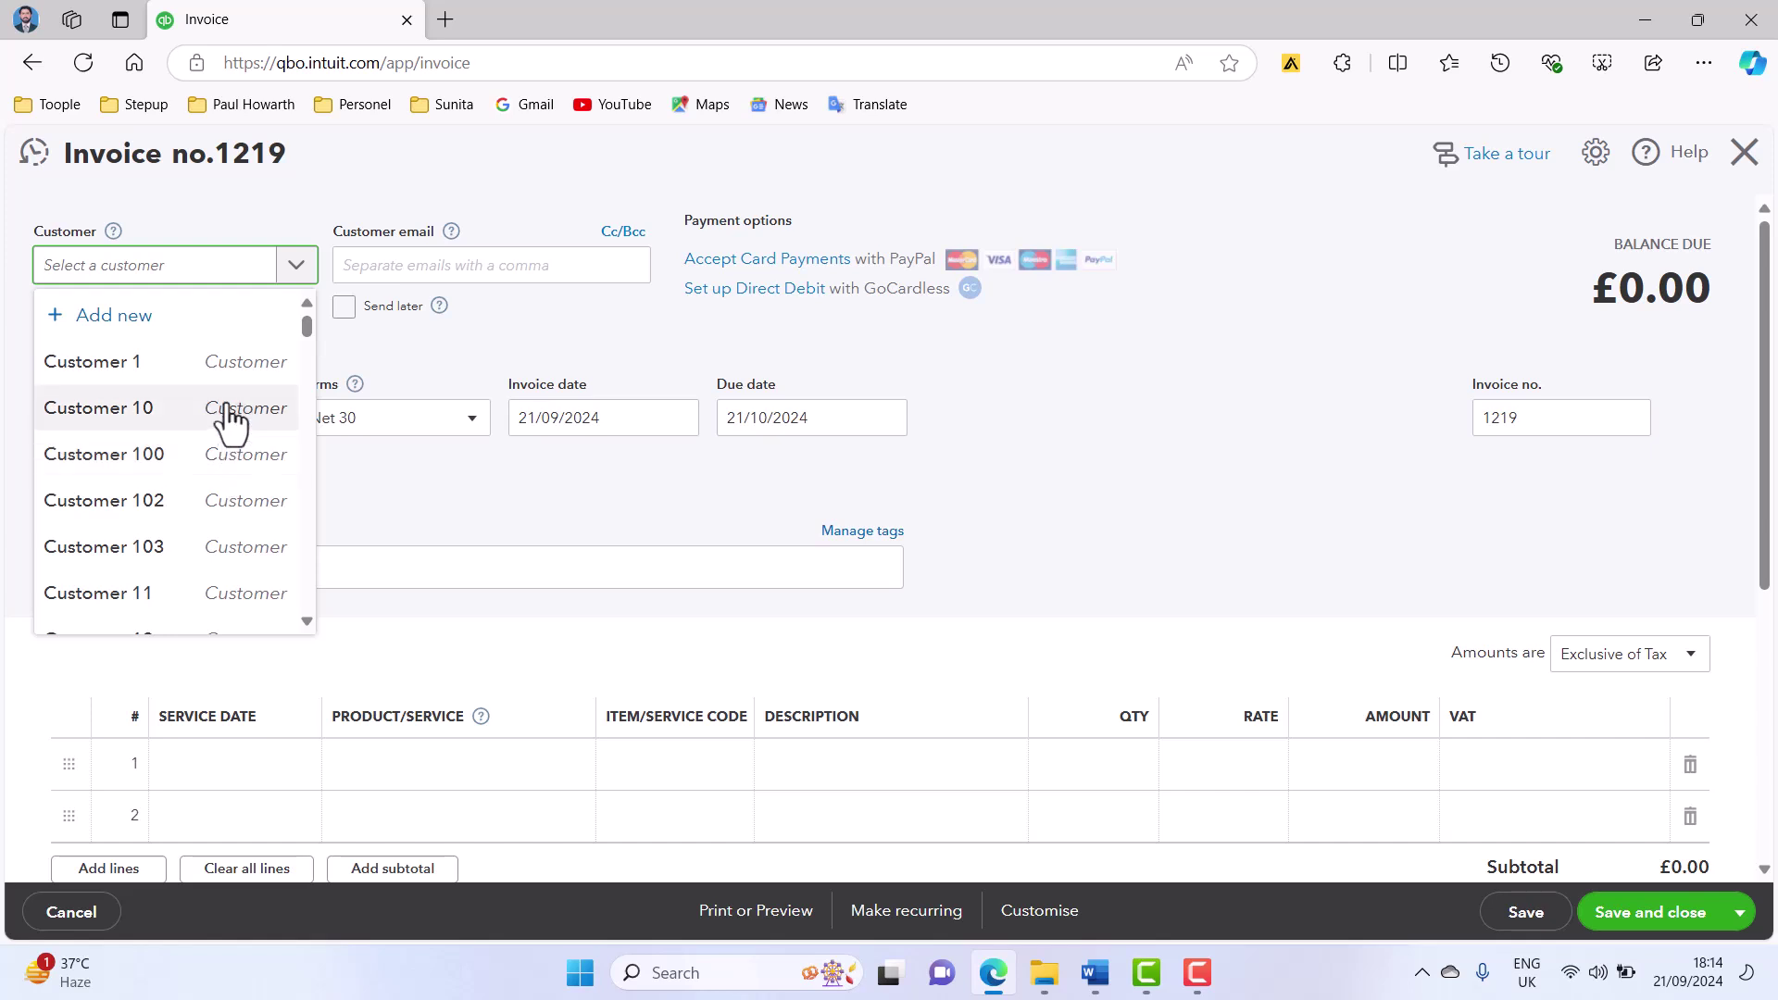
scroll(229, 421, down, 5)
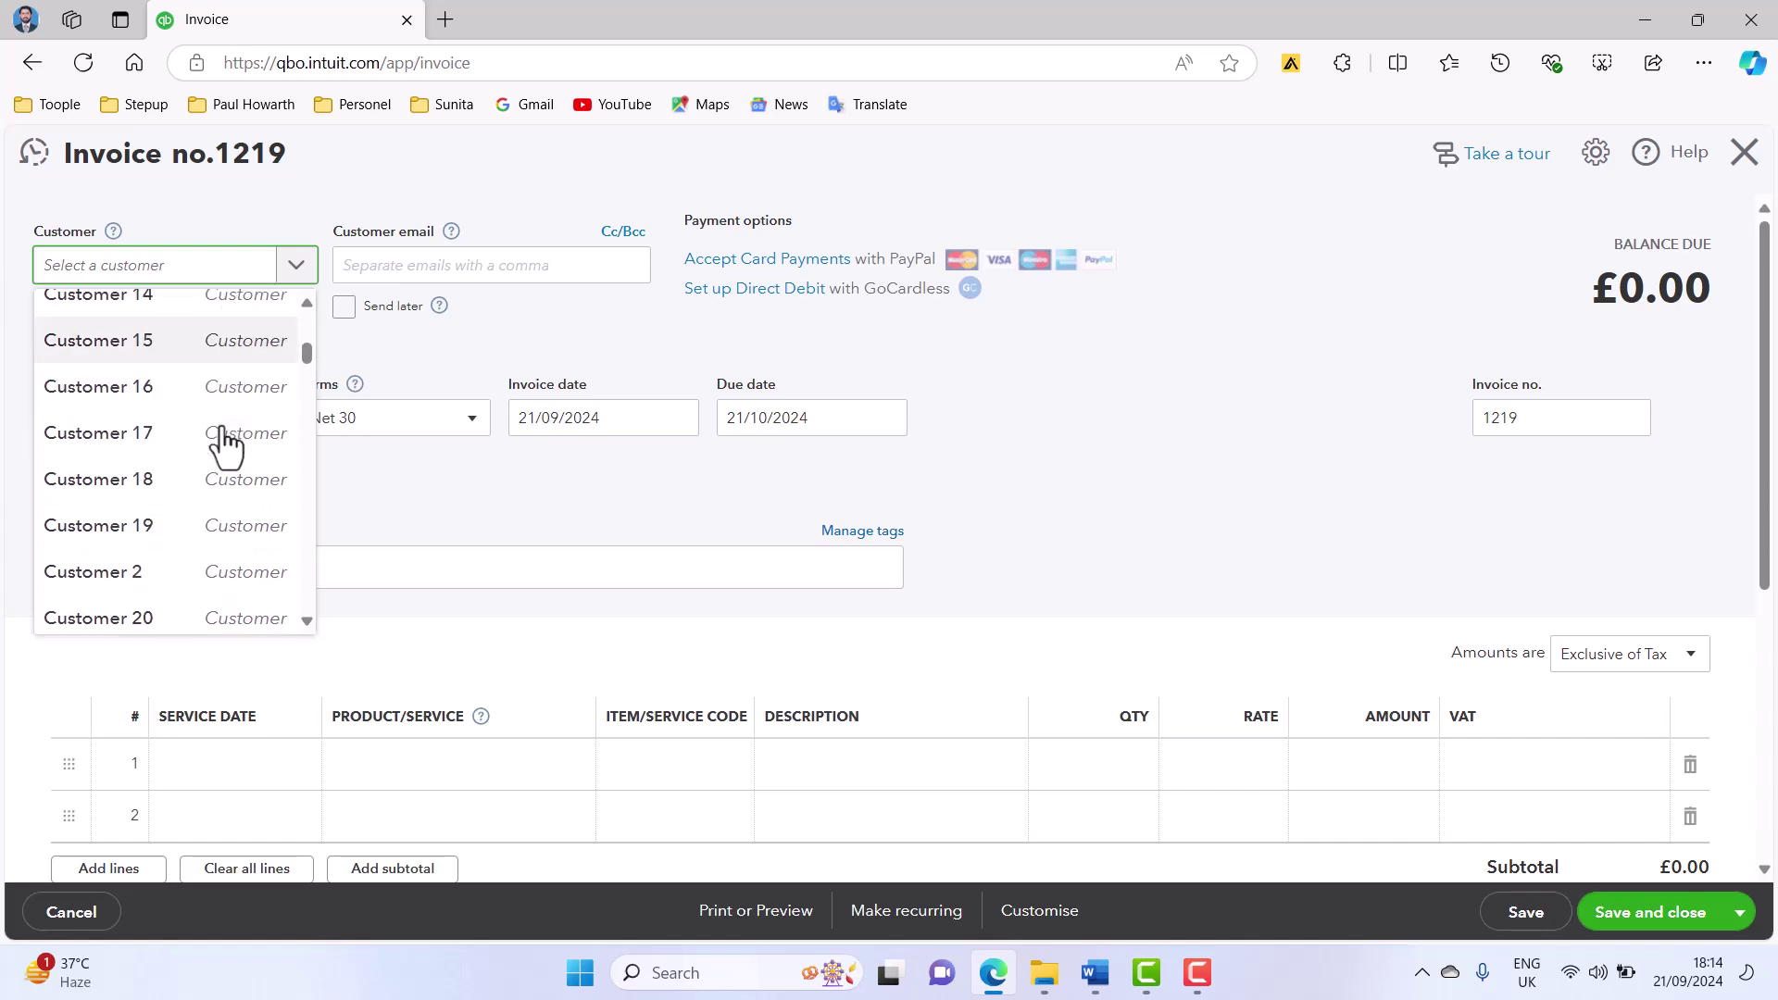
scroll(186, 463, down, 2)
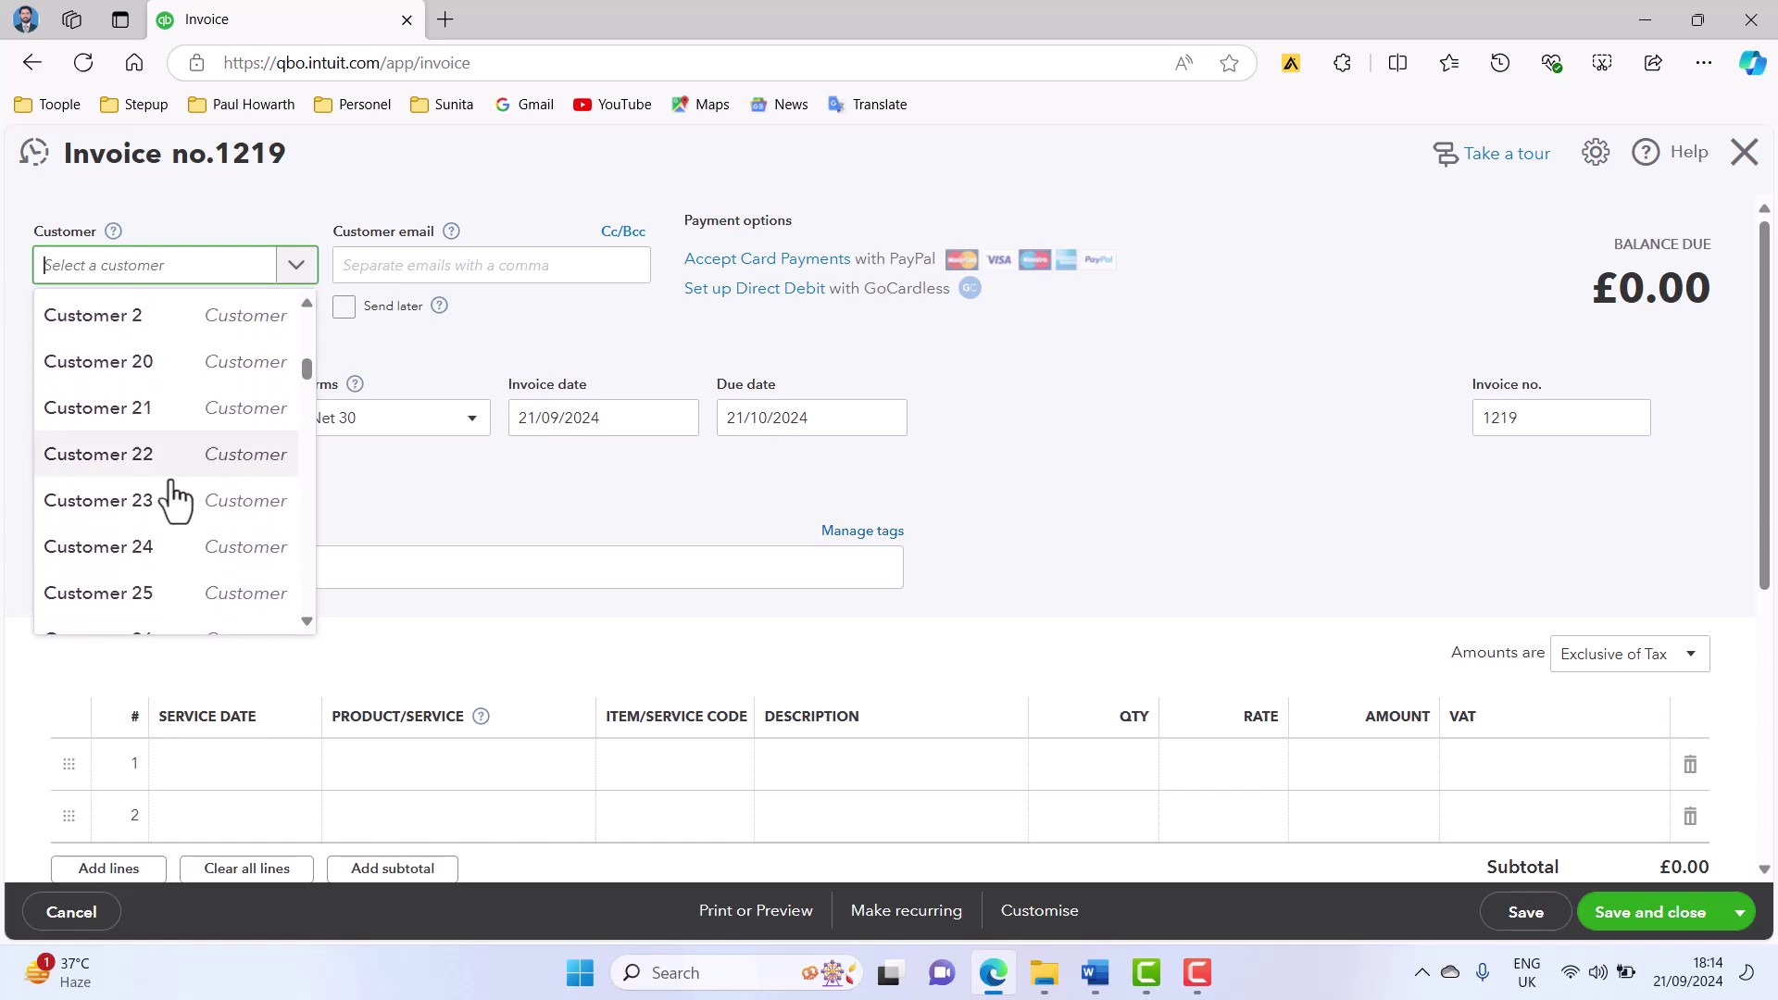
click(153, 417)
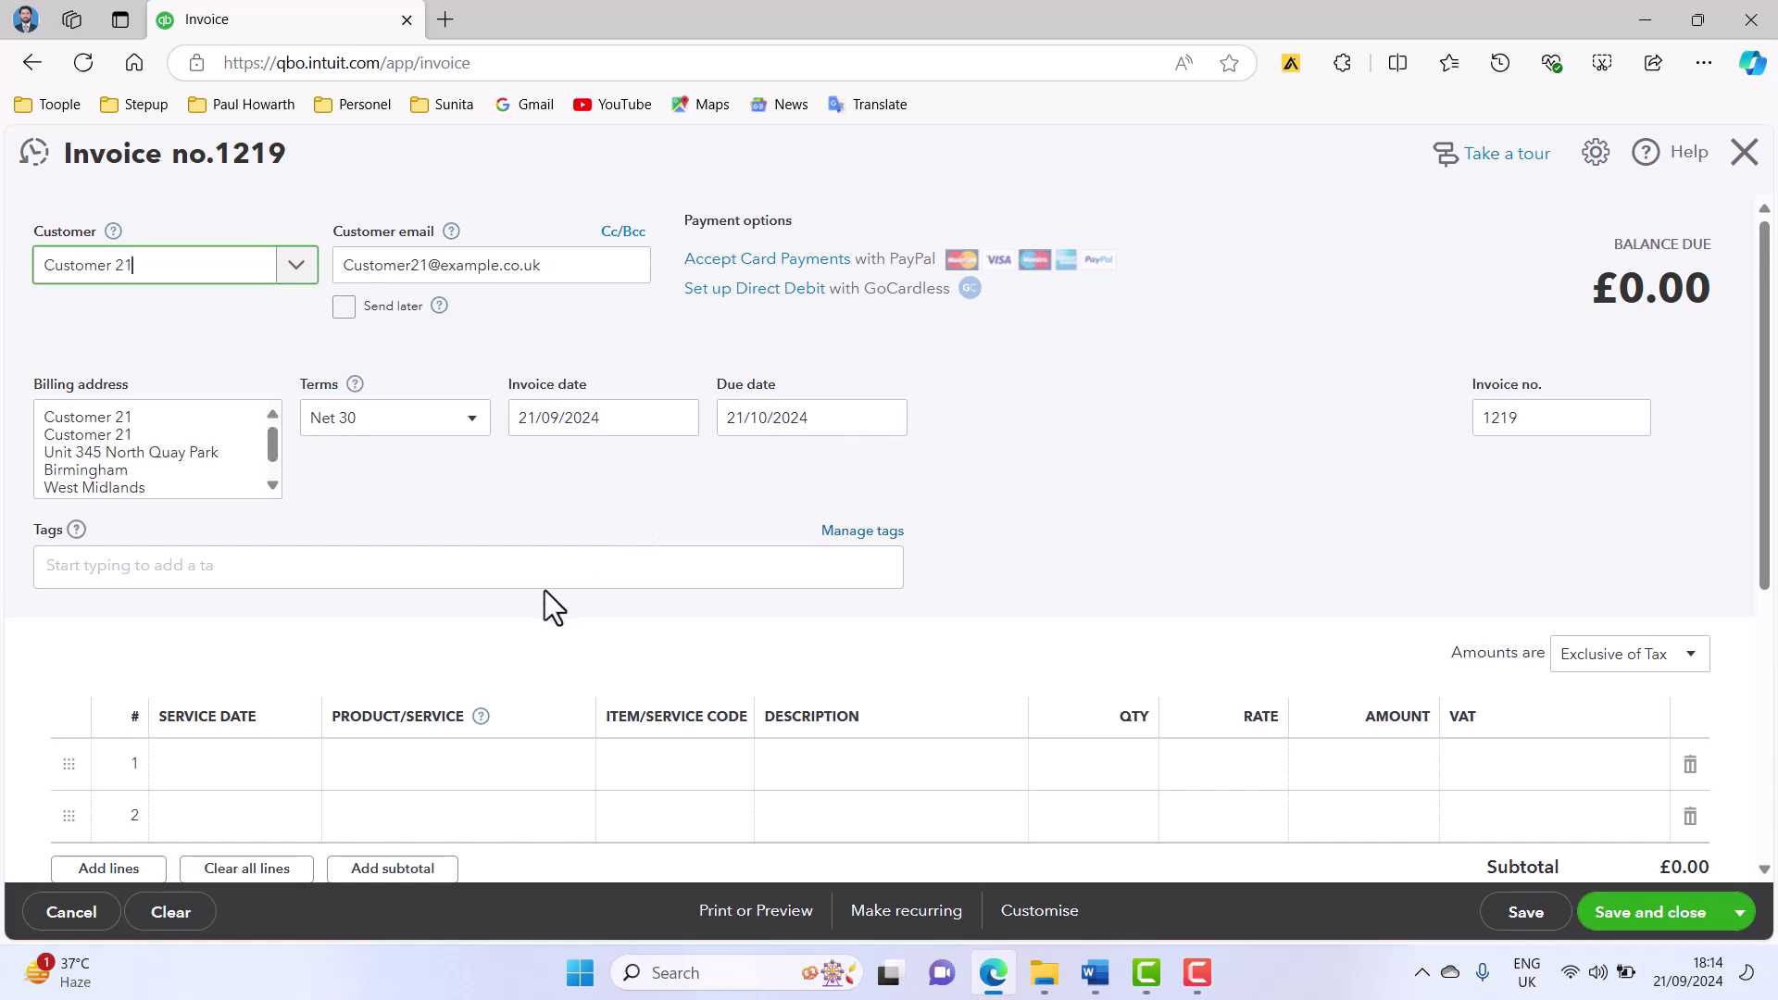
click(677, 419)
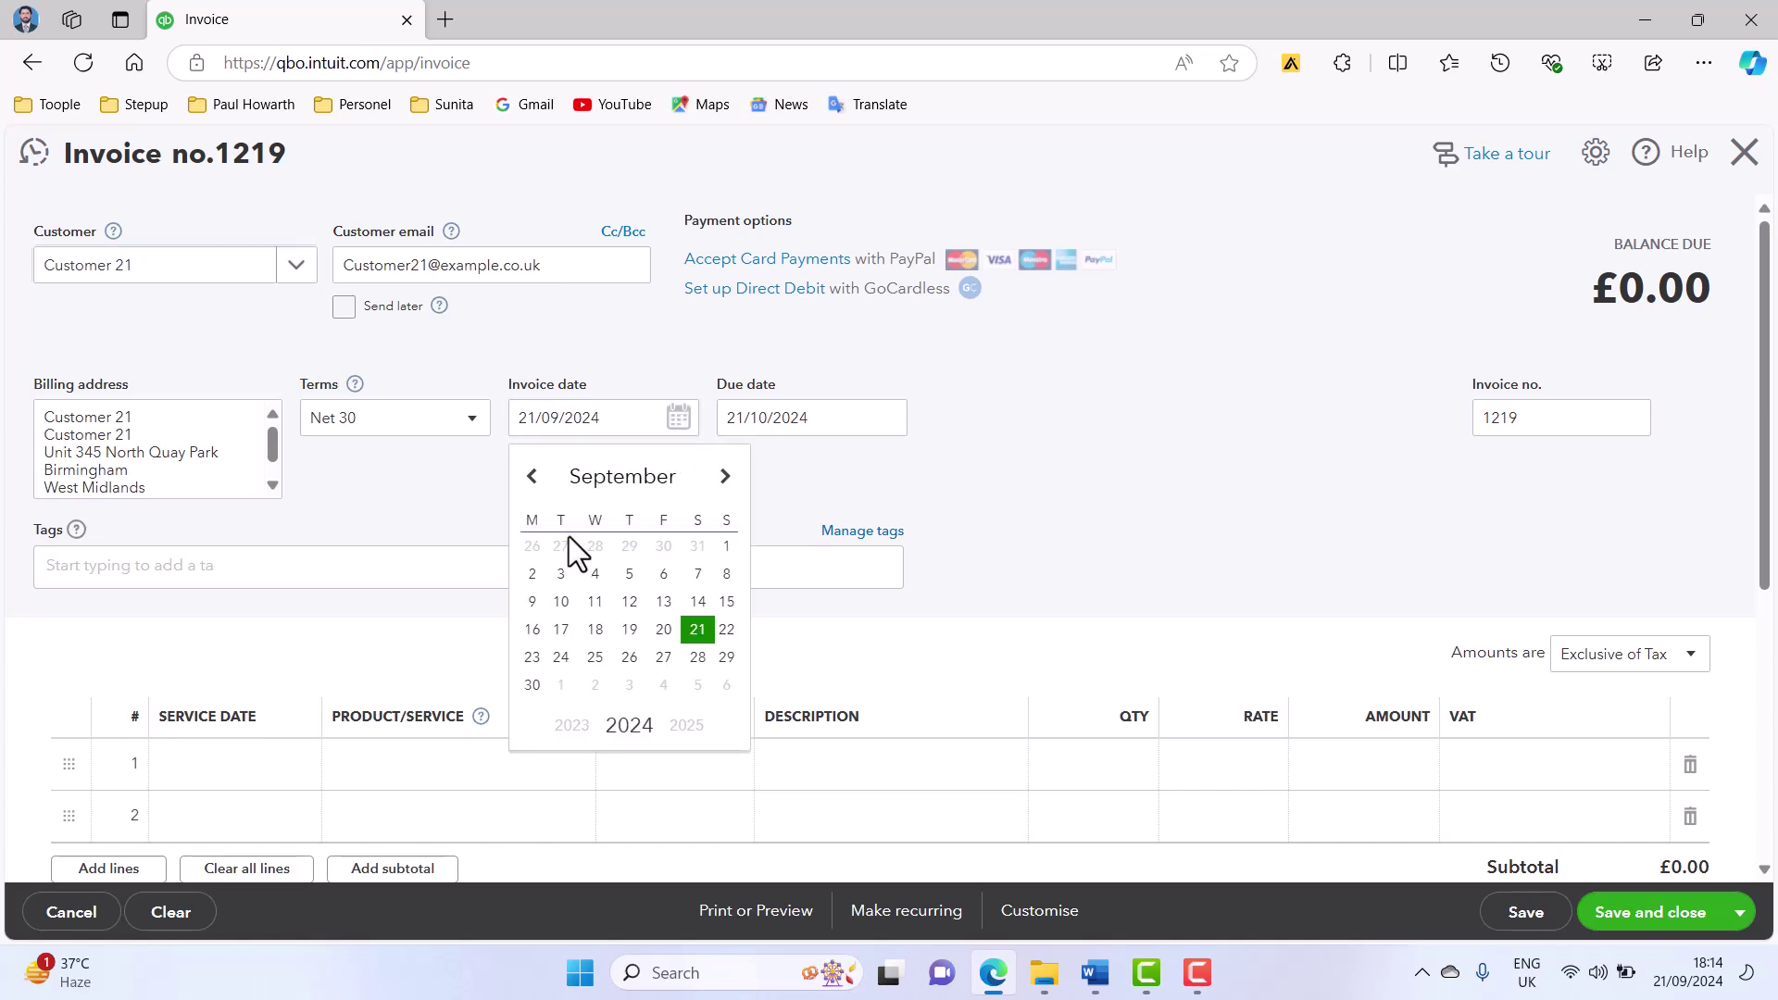
click(728, 546)
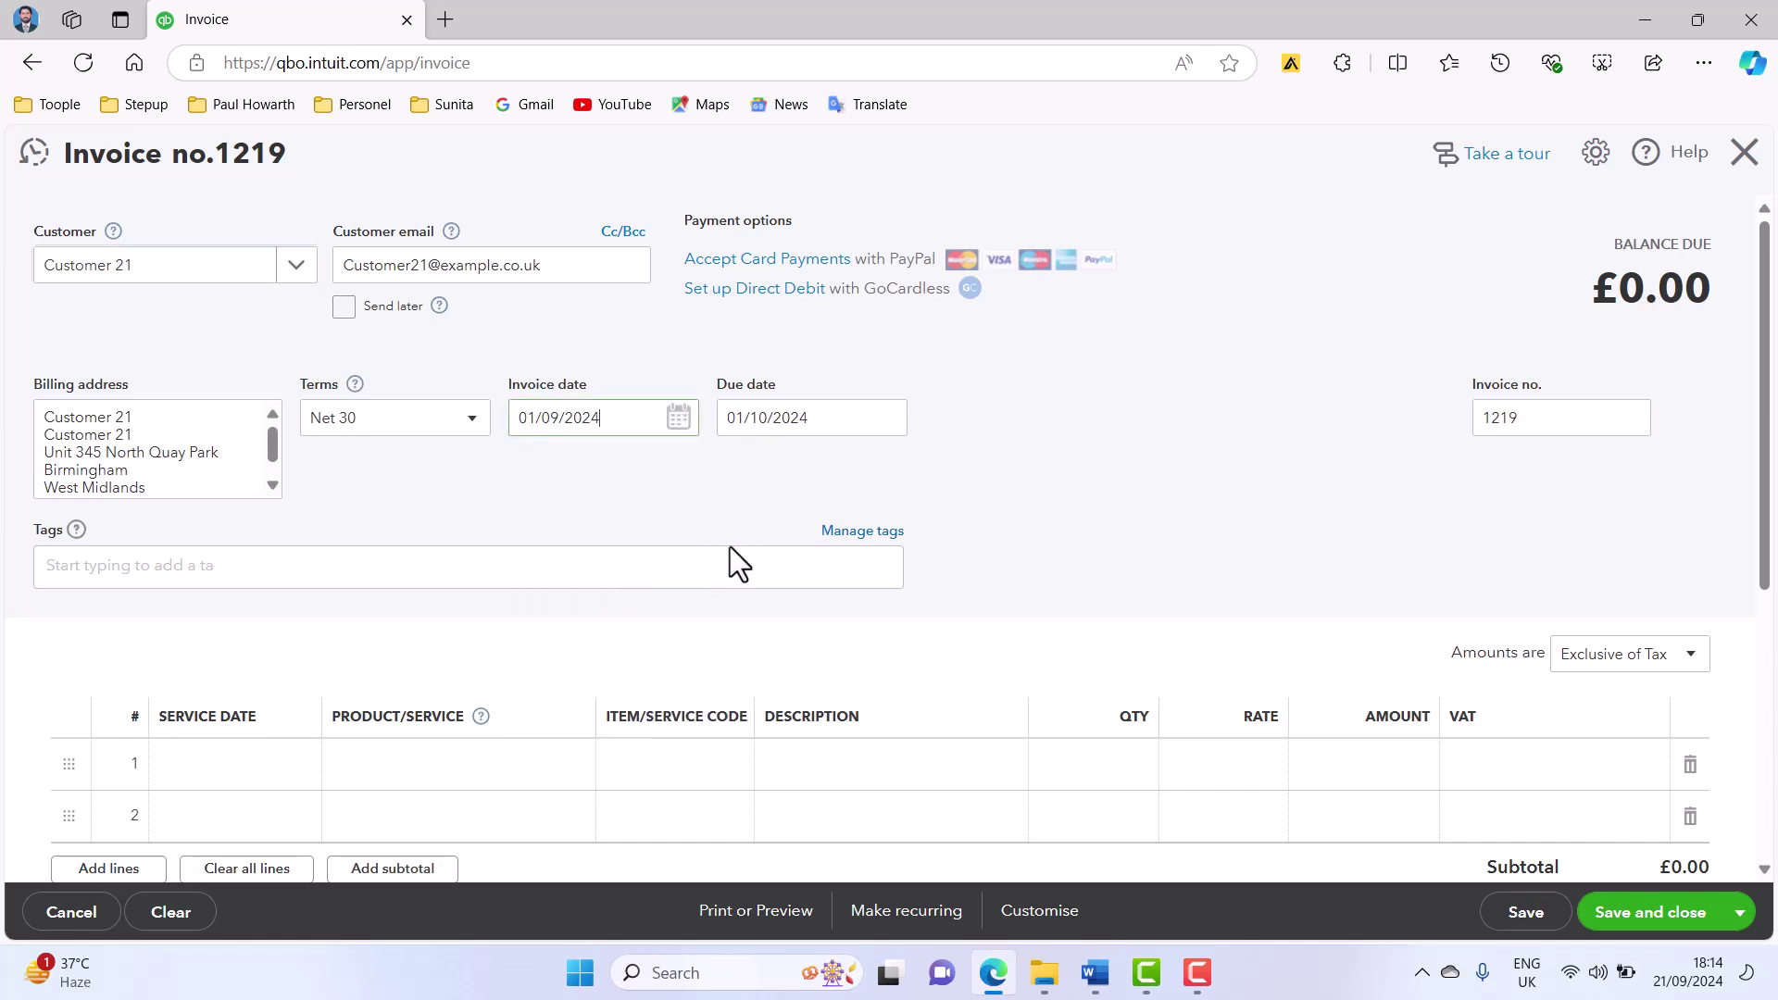
- Add Accountancy Services as the invoice's first line, with the description "Accountancy Services"
scroll(535, 506, down, 3)
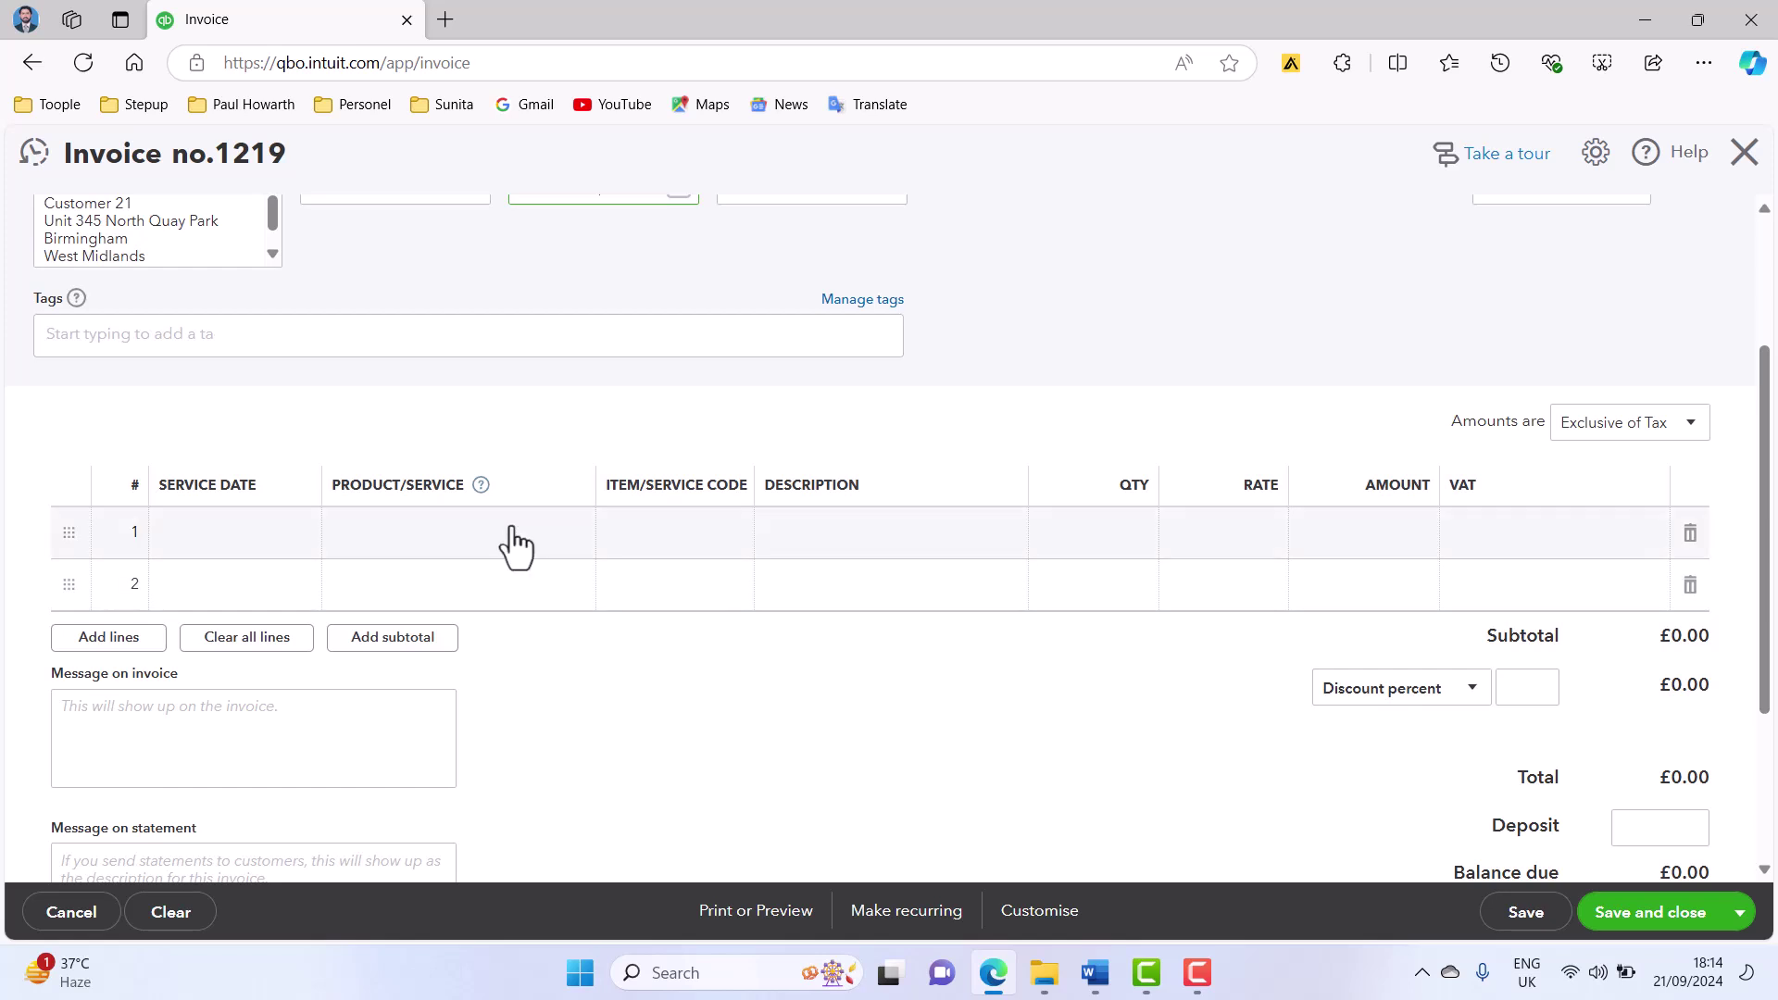
click(512, 545)
click(561, 538)
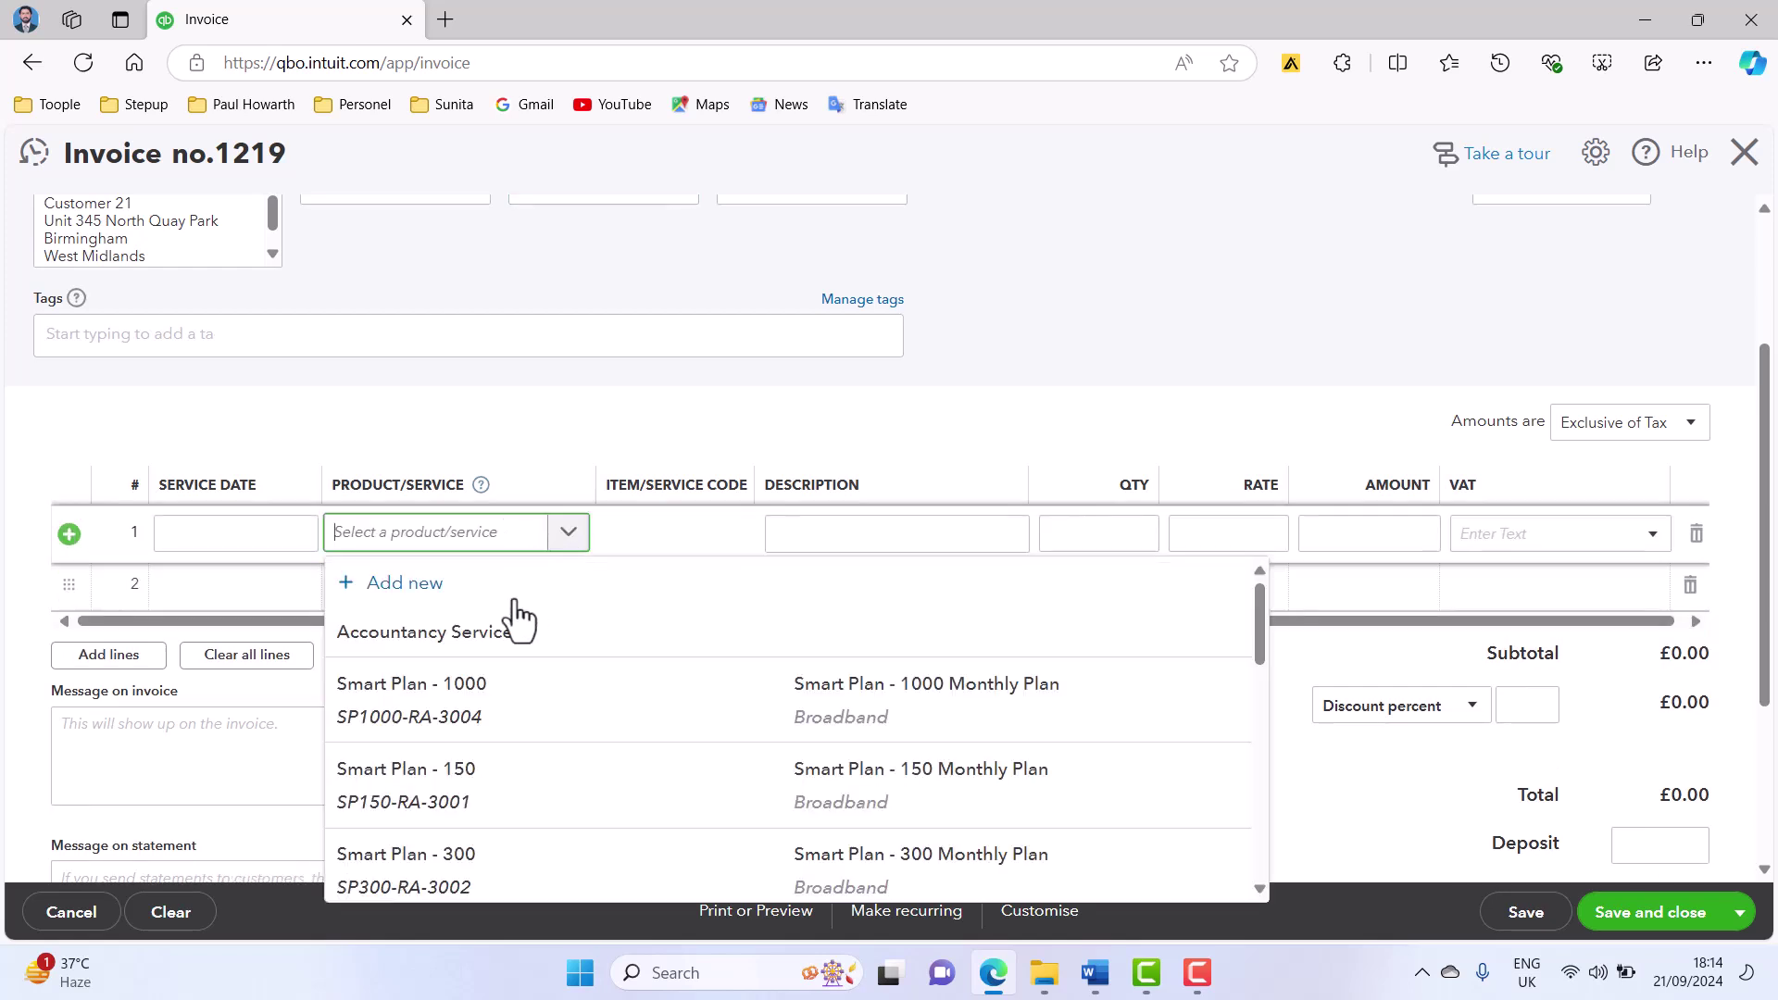
scroll(509, 765, down, 1)
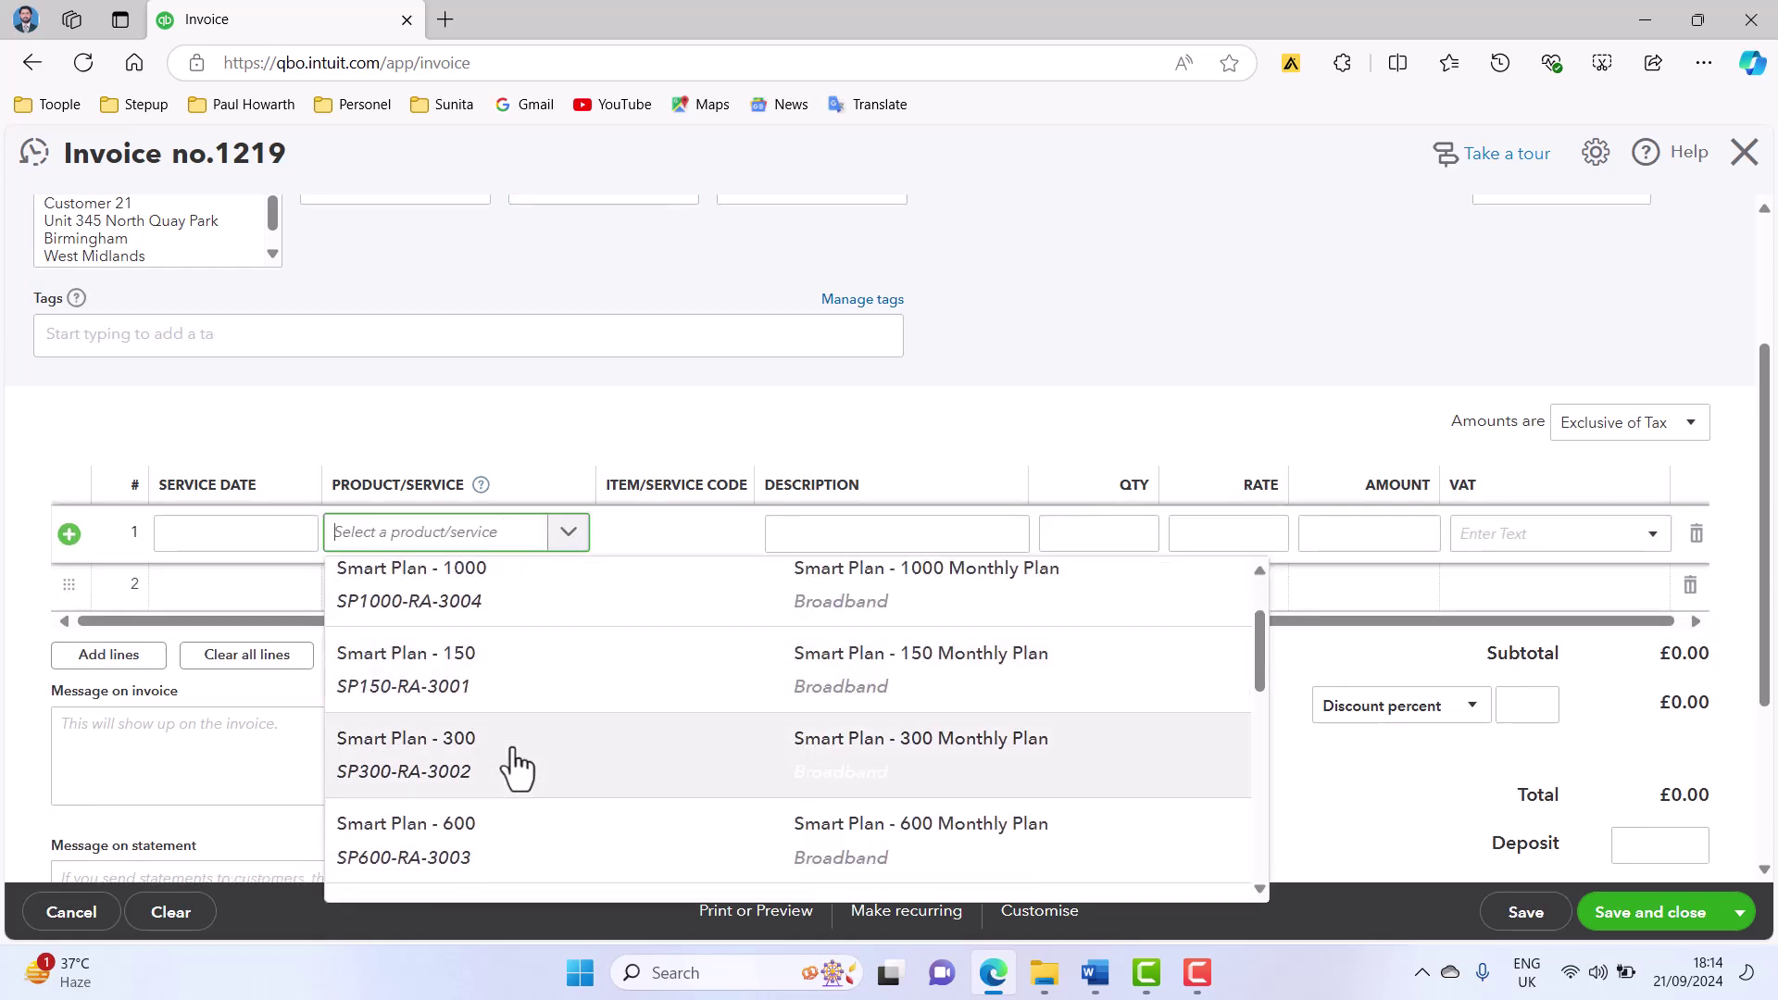
scroll(508, 755, up, 1)
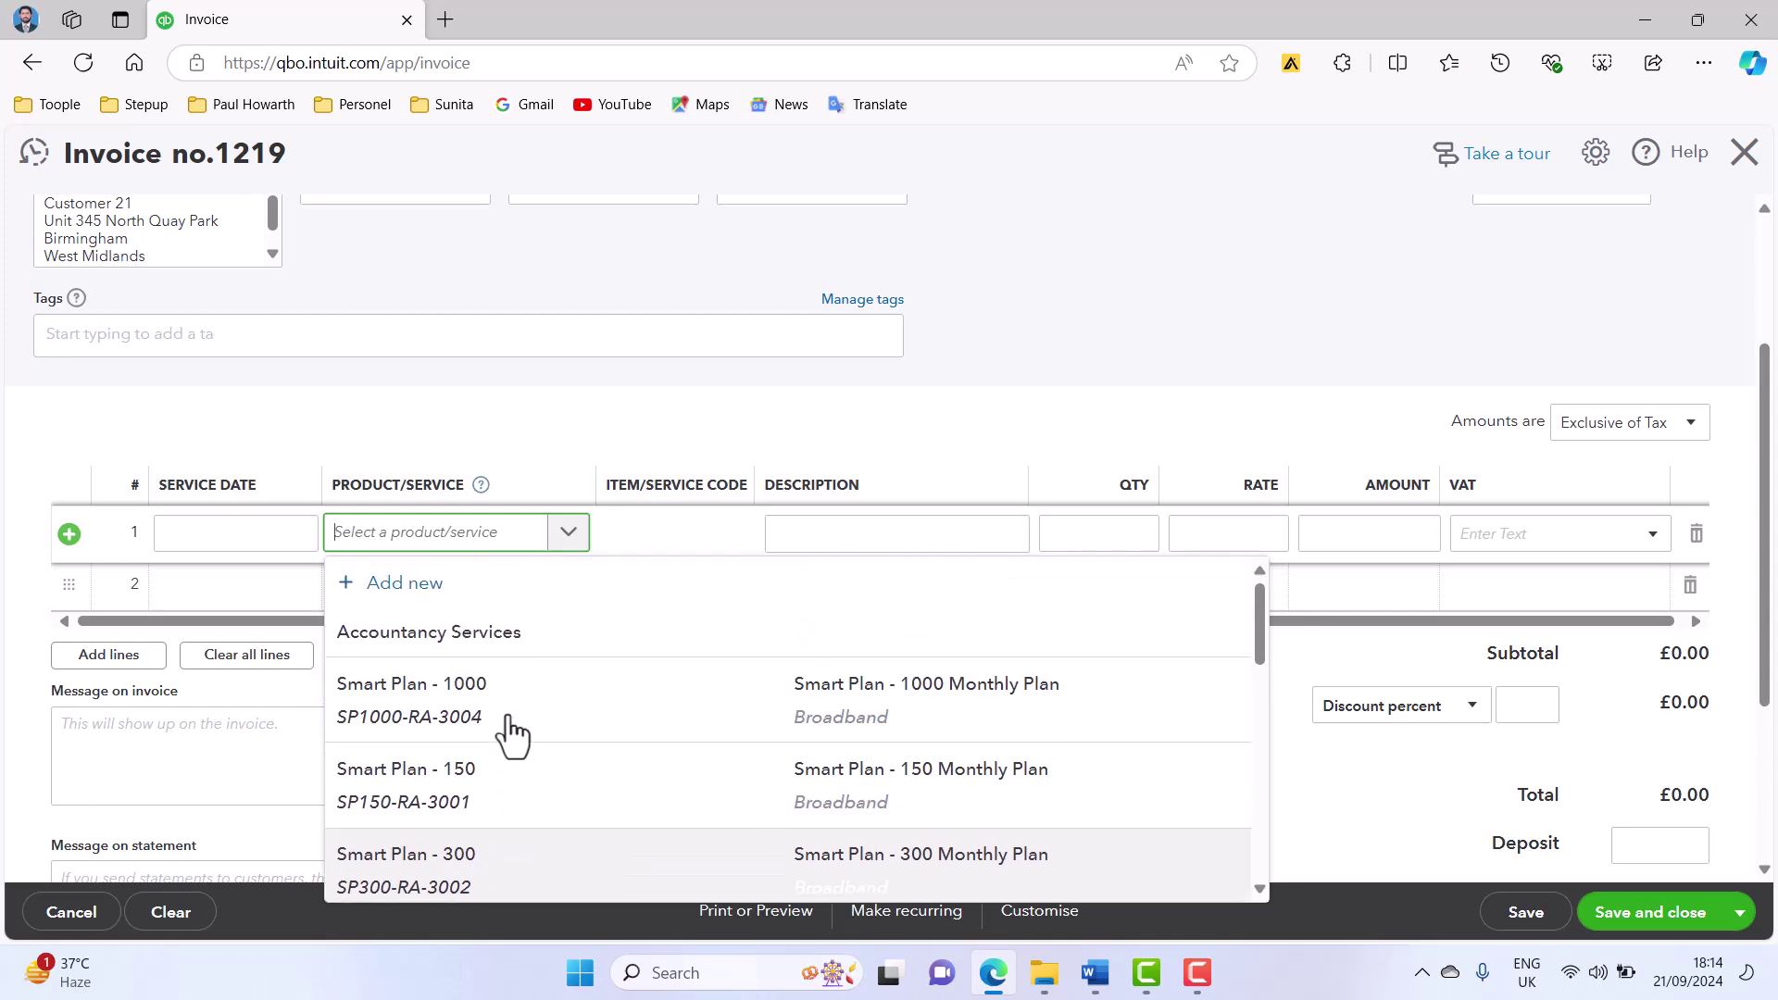
click(726, 622)
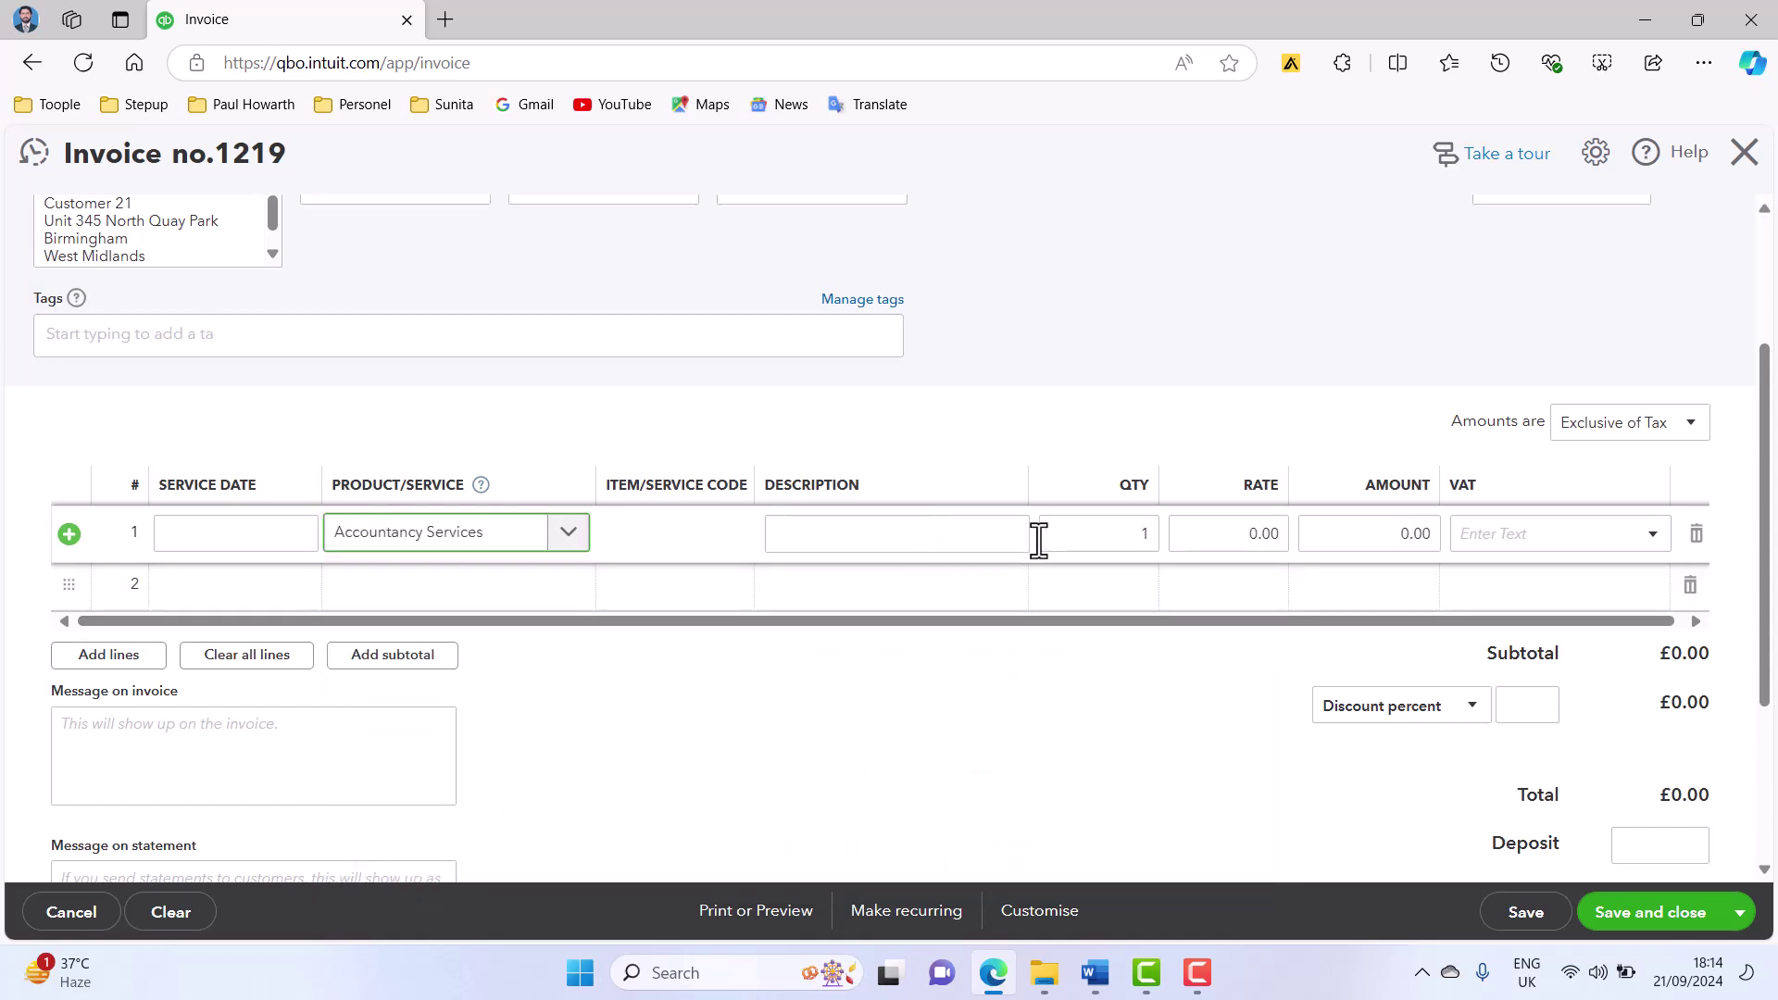
click(998, 540)
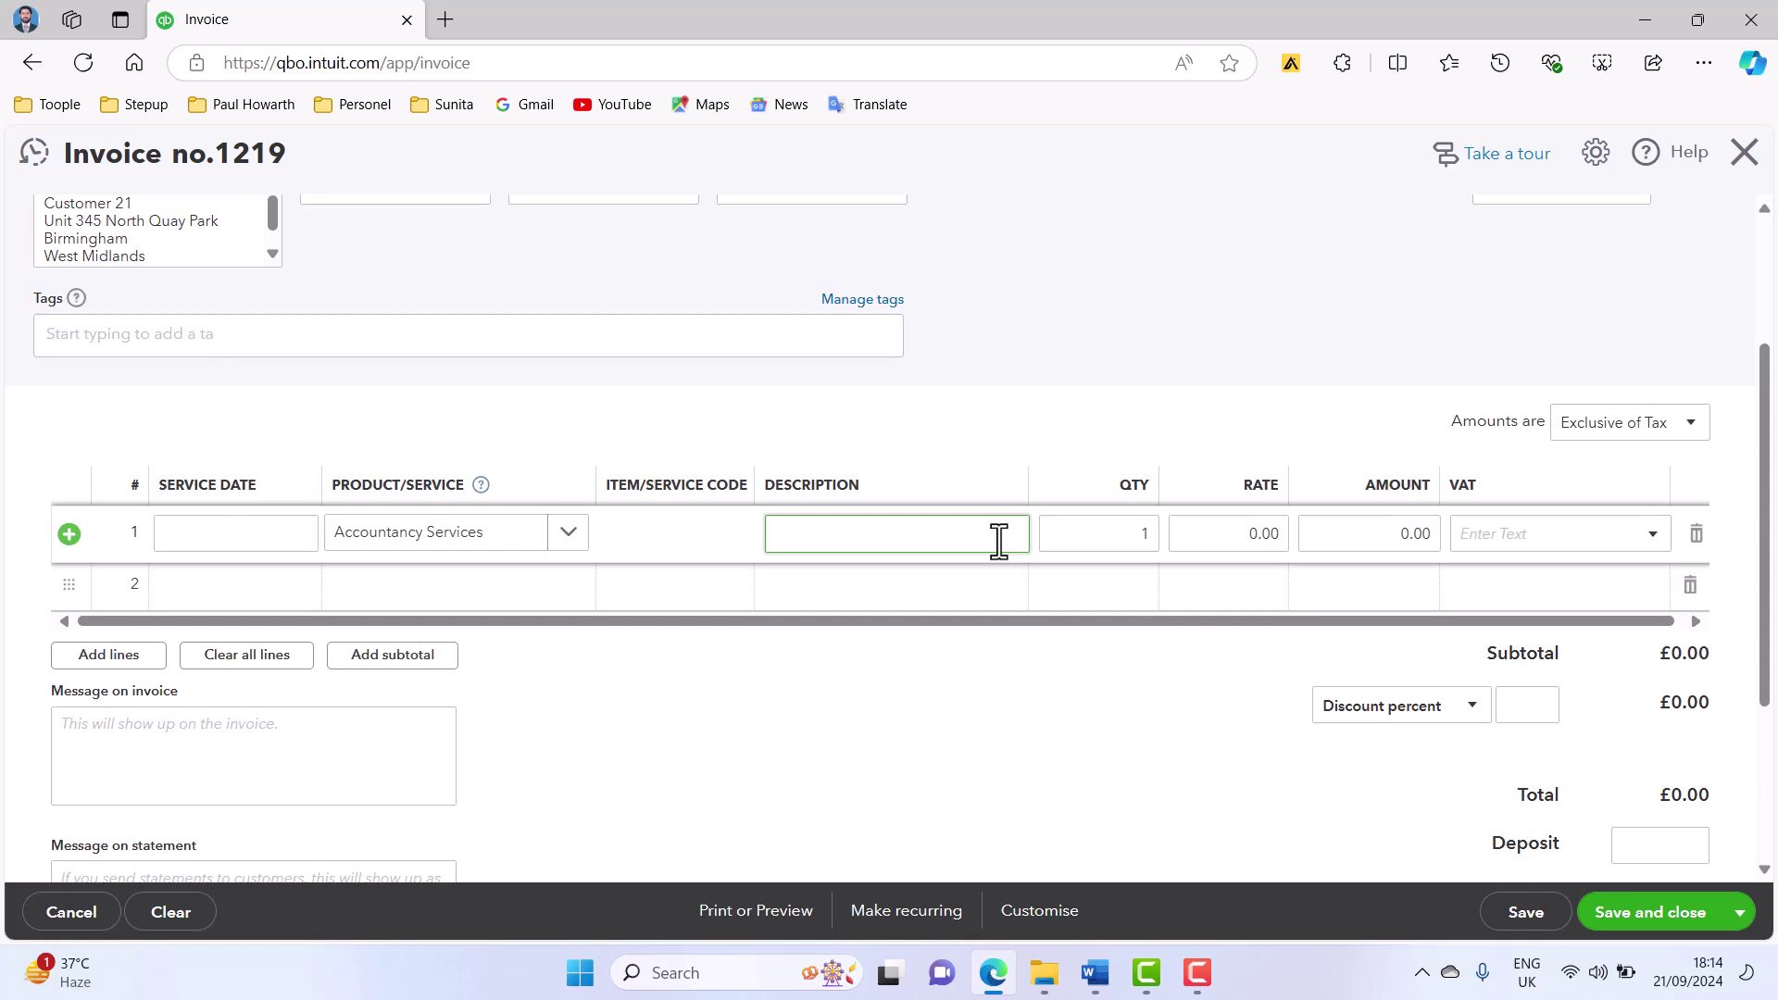
text(Accountancy Services)
- Set the Accountancy Services line's rate to 100 and its VAT to 20.0% S, and save and close the invoice
key(Tab)
key(Tab)
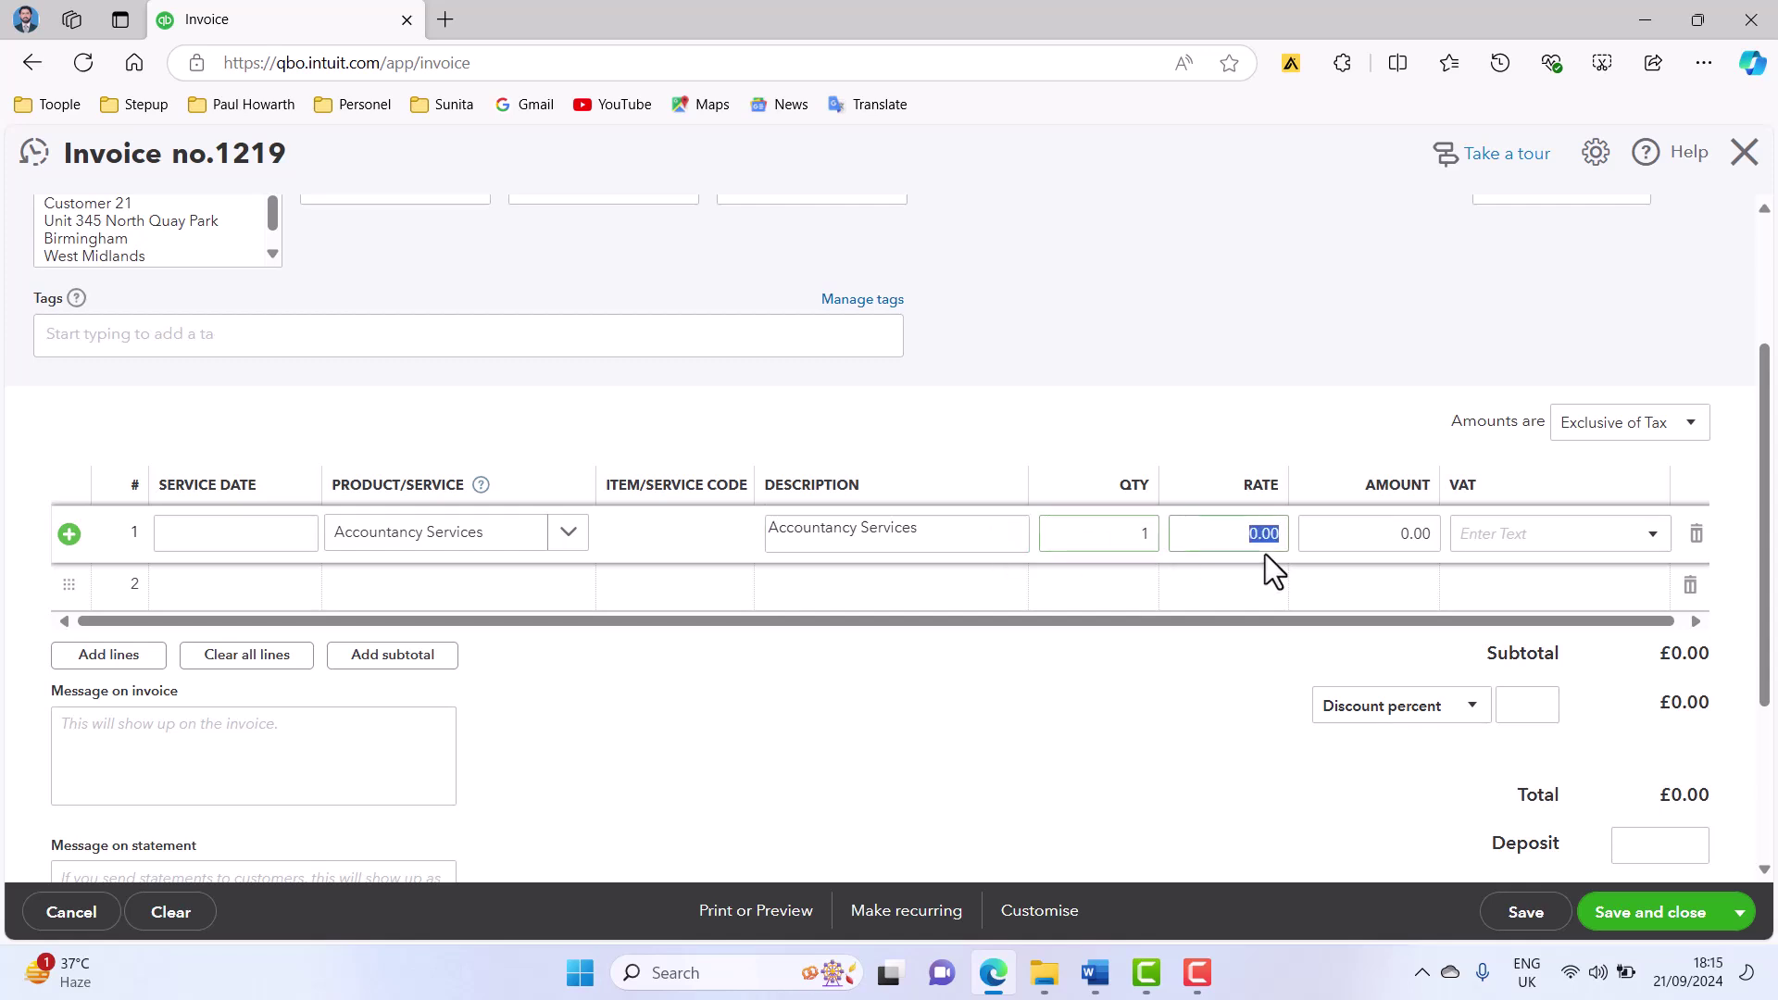
text(100)
key(Tab)
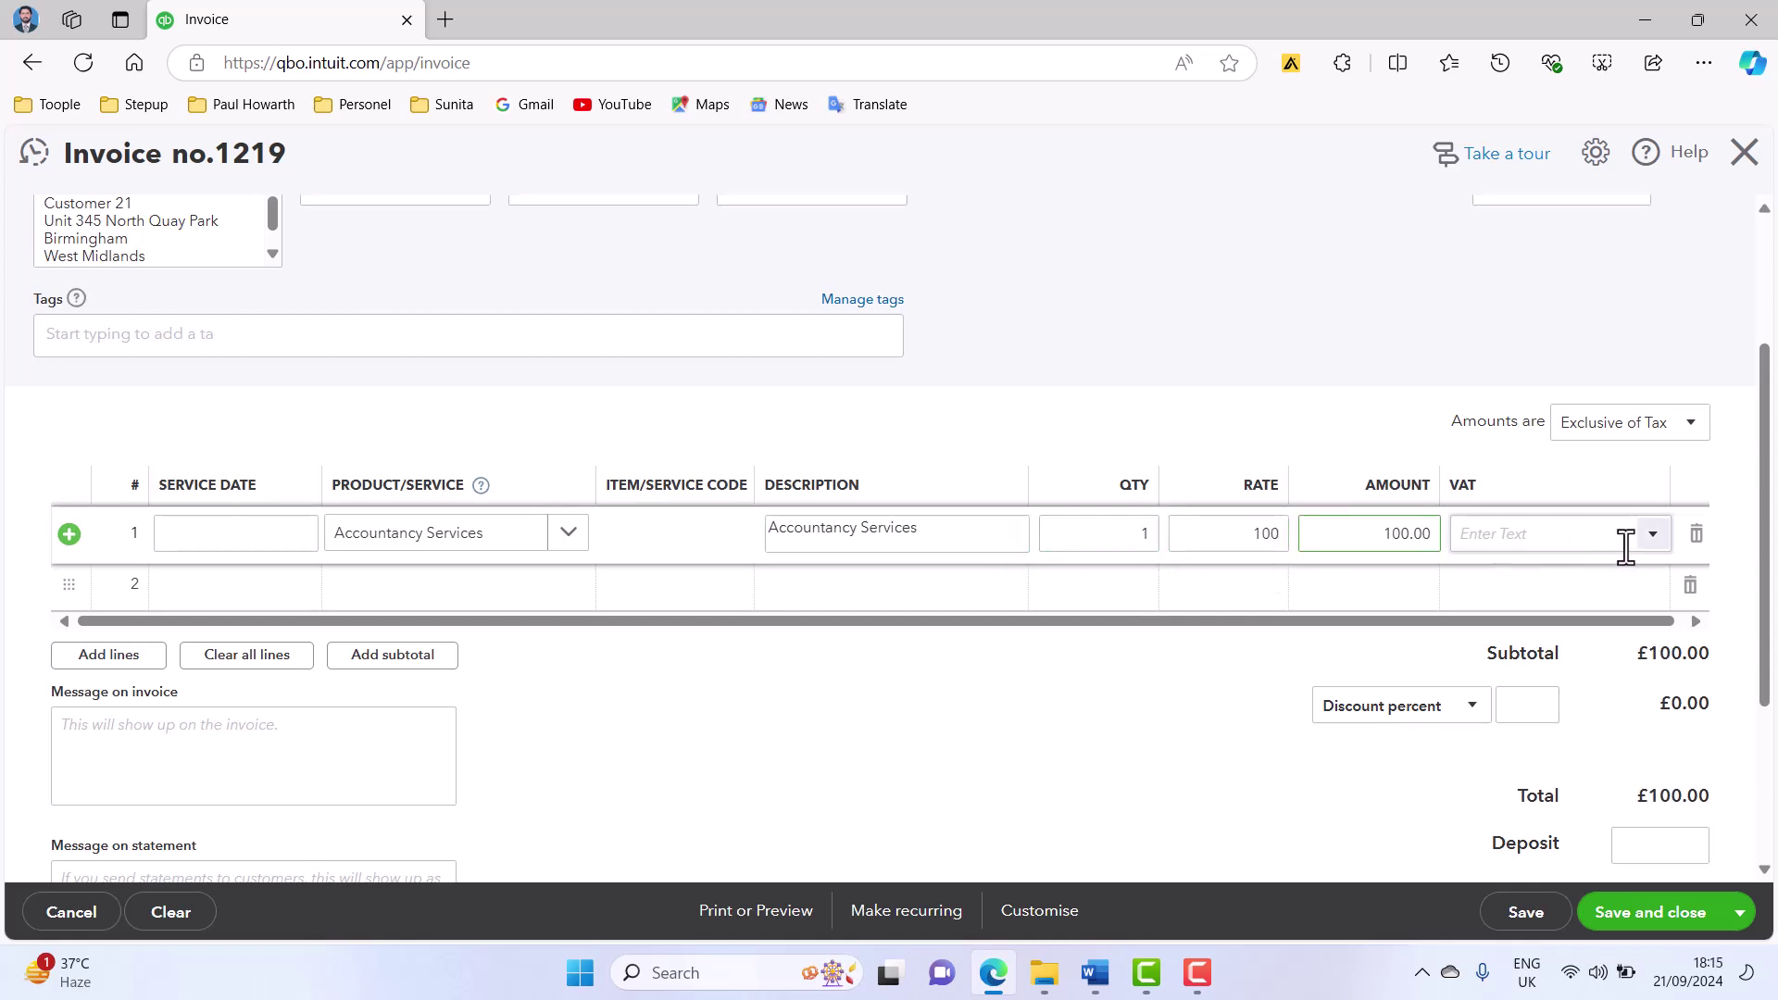
click(1654, 542)
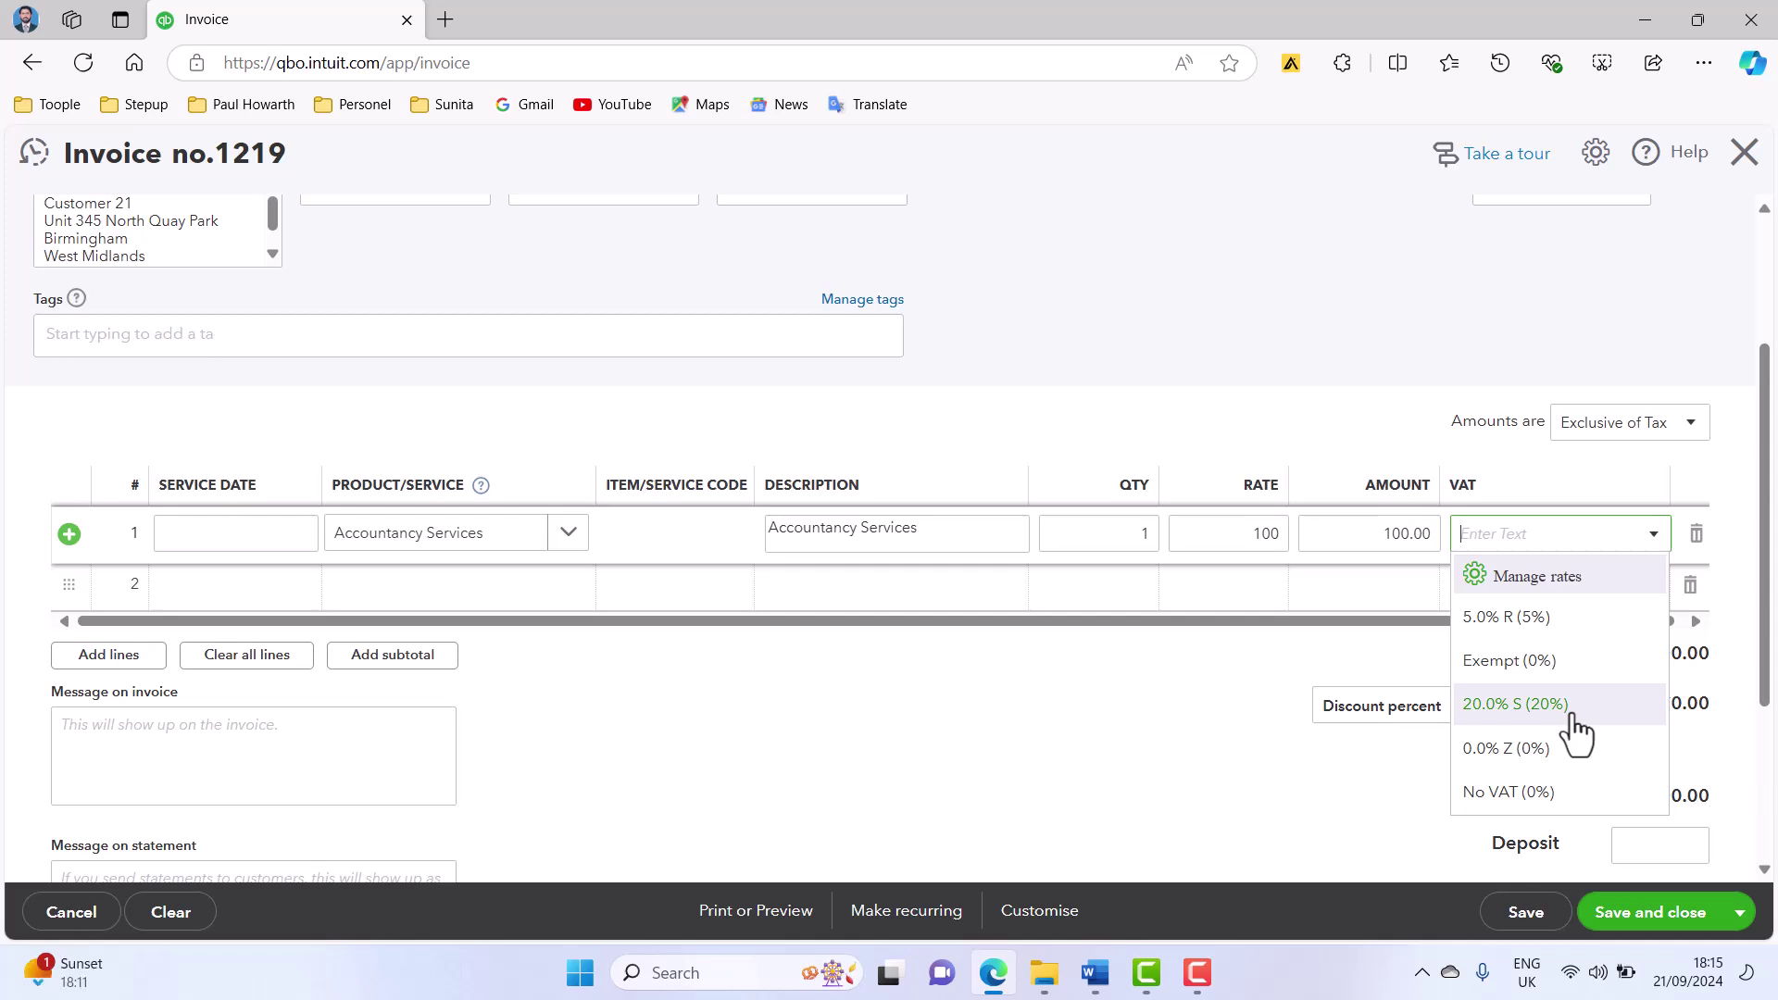
click(1561, 715)
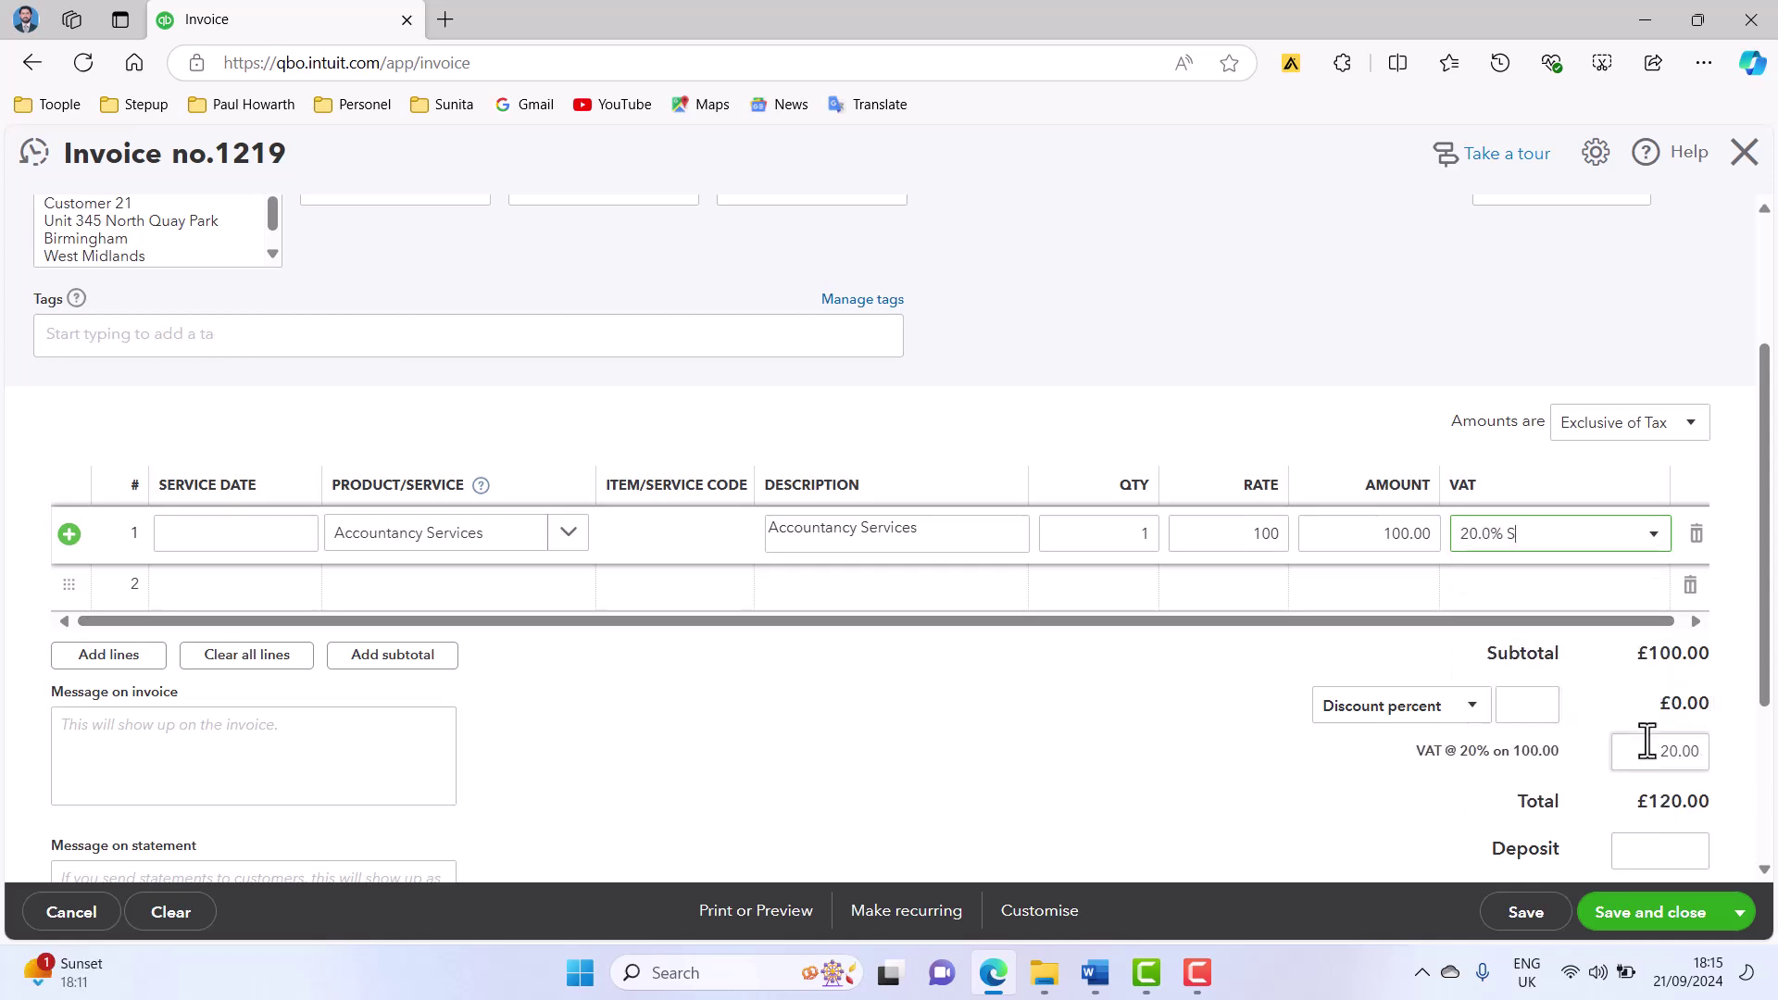
click(1634, 940)
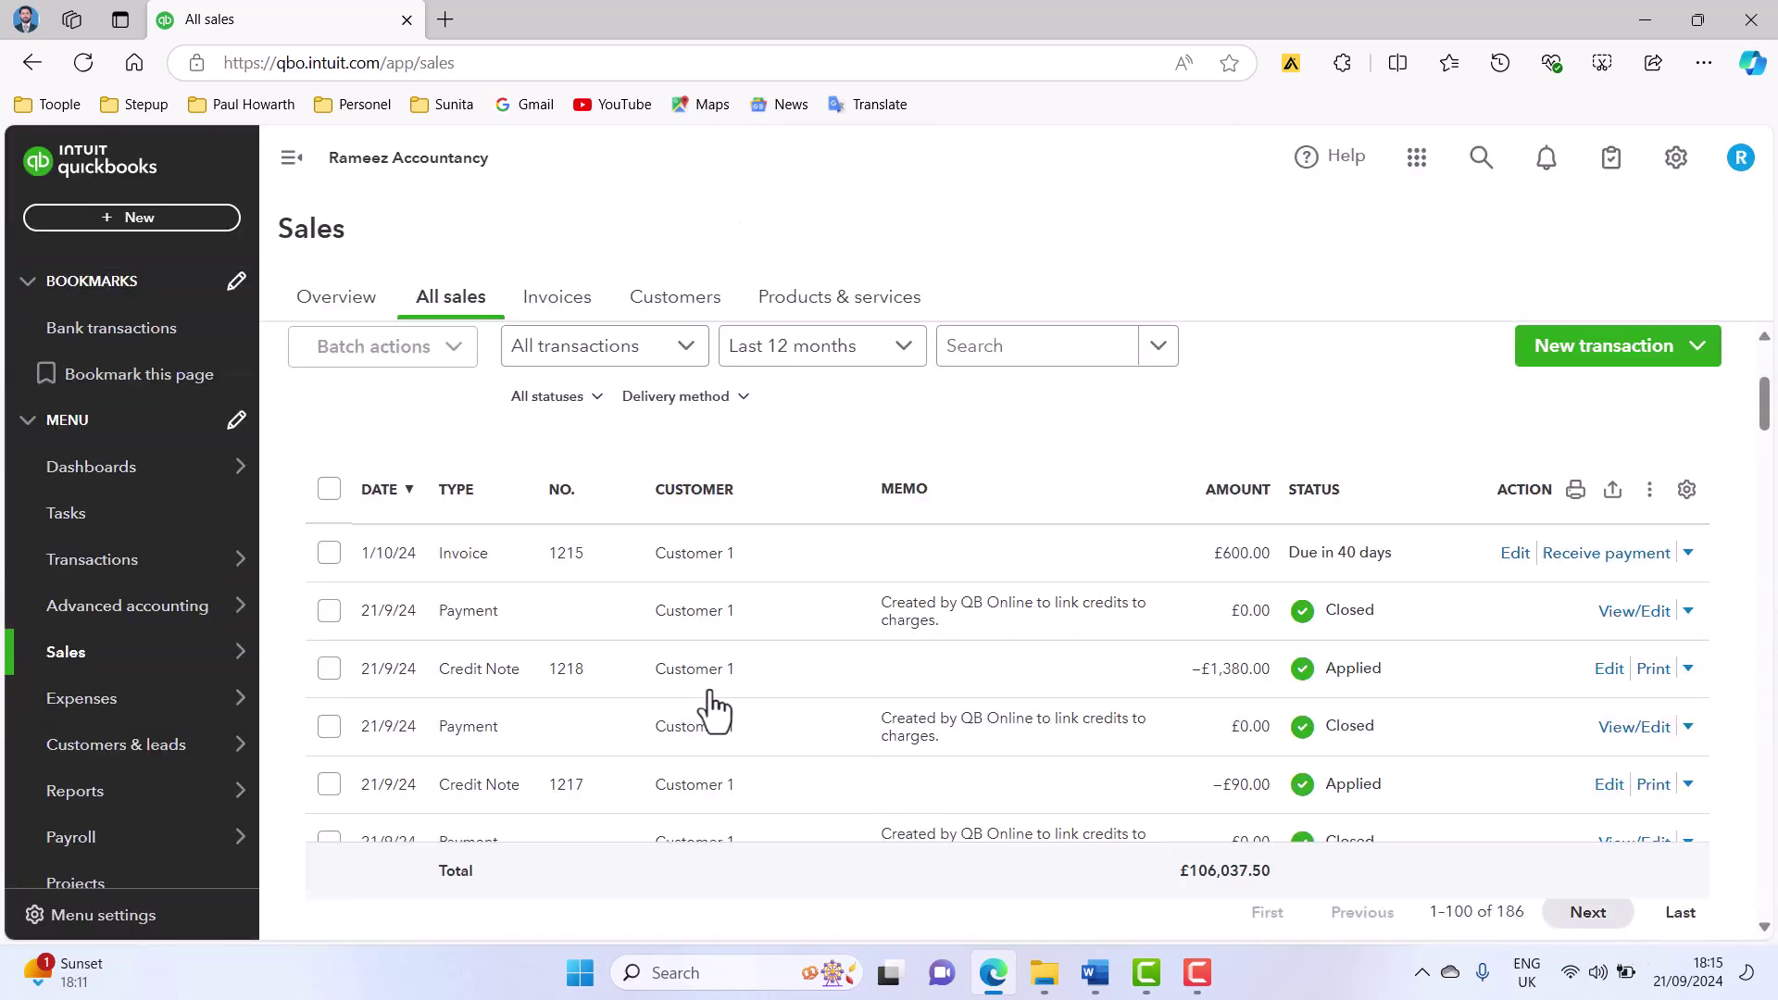
- Find Customer 21's invoice 1219 in the sales list and start receiving a payment against it
scroll(713, 708, down, 1)
scroll(713, 708, down, 5)
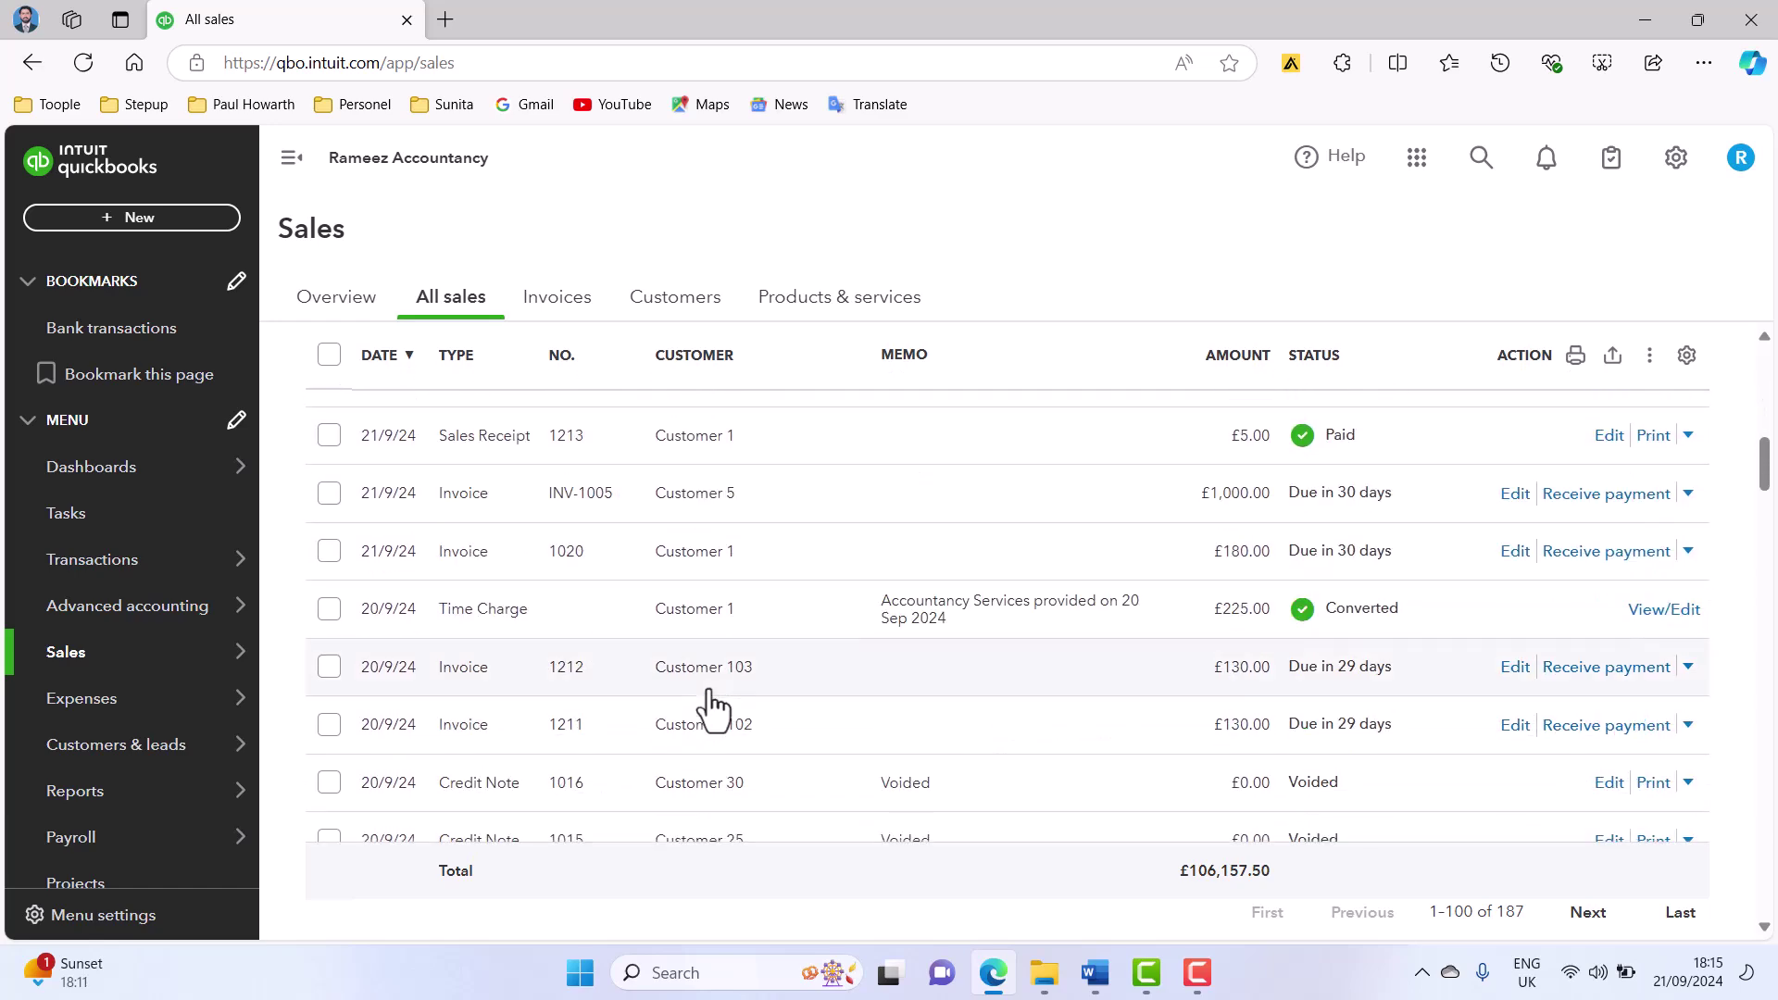
scroll(713, 709, down, 15)
scroll(713, 709, up, 3)
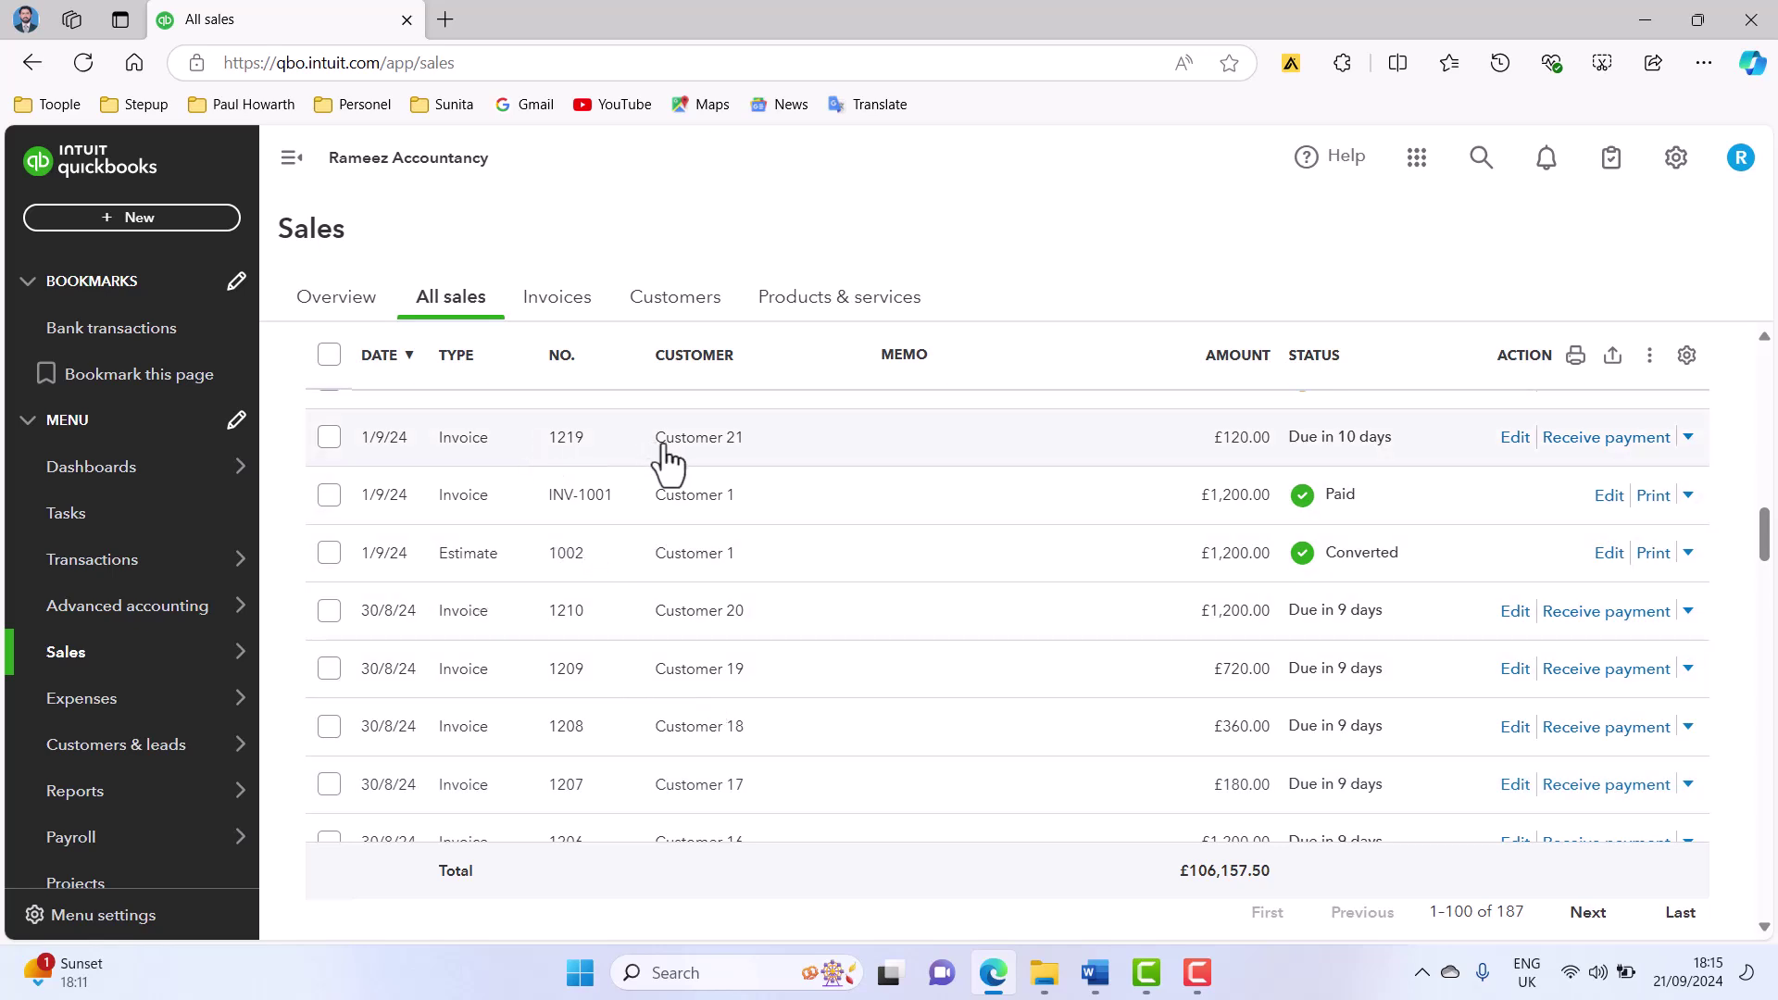
click(1584, 443)
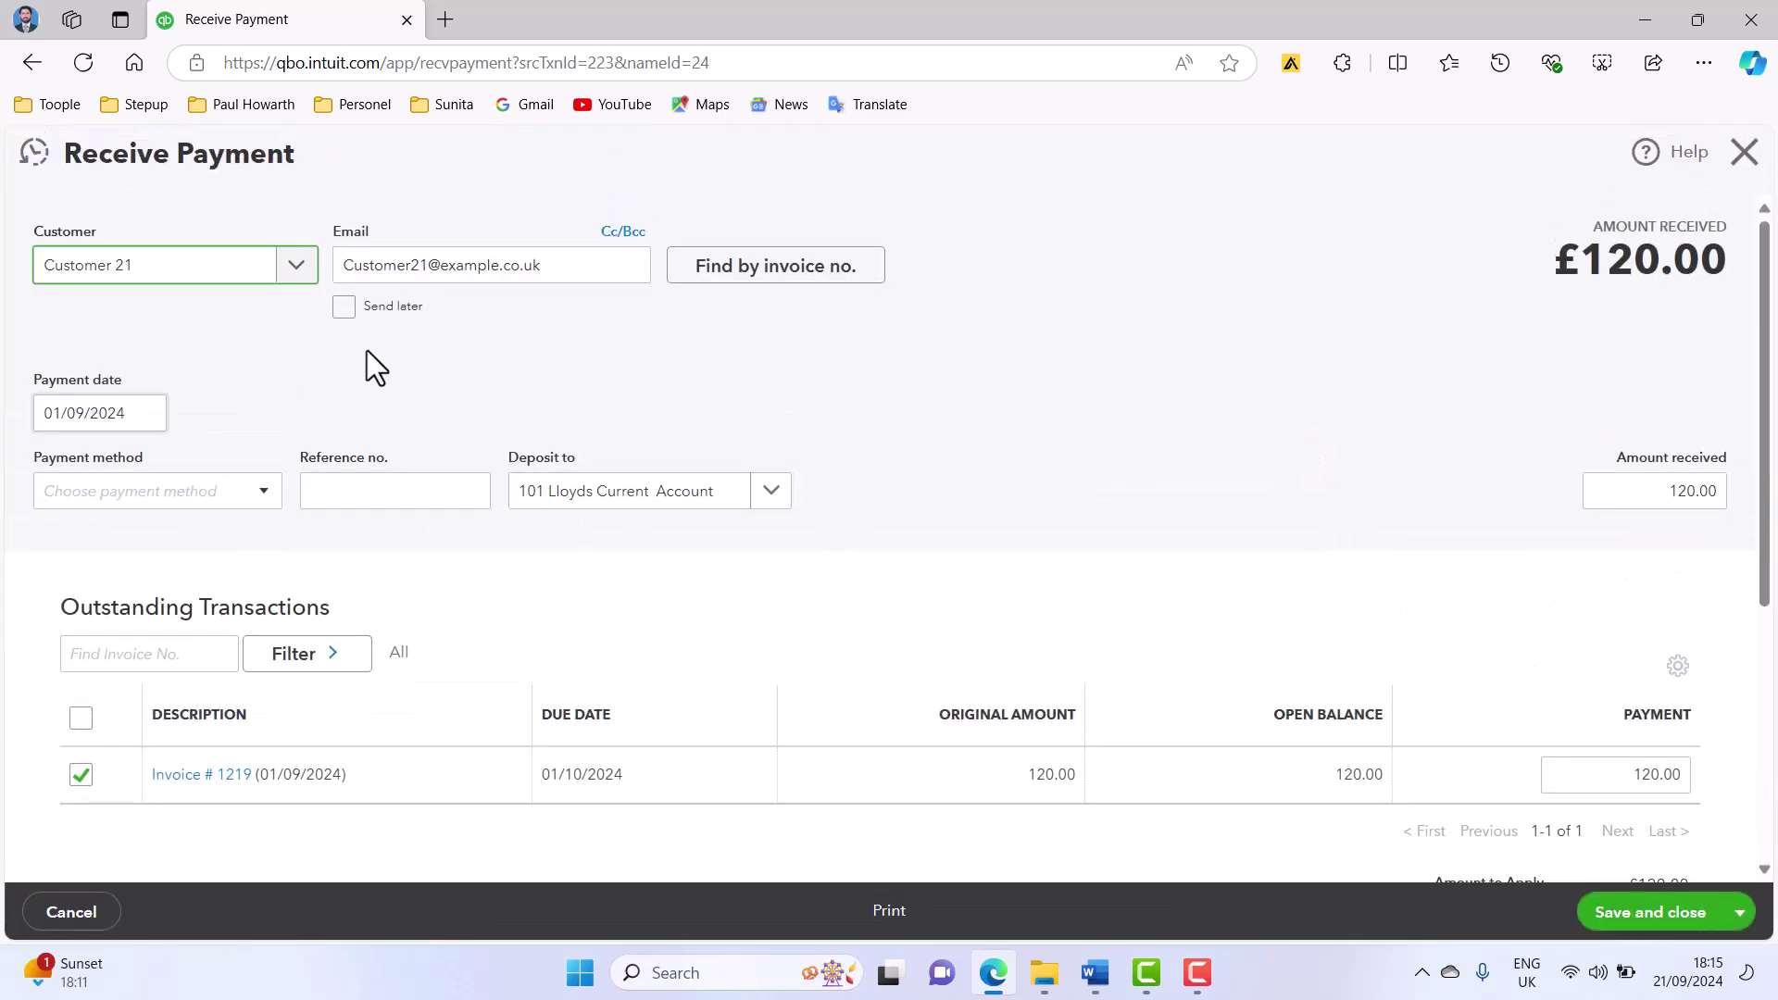
- Mark Customer 21's payment for sending later, date it 15/09/2024, and choose Direct Debit as the payment method
click(346, 307)
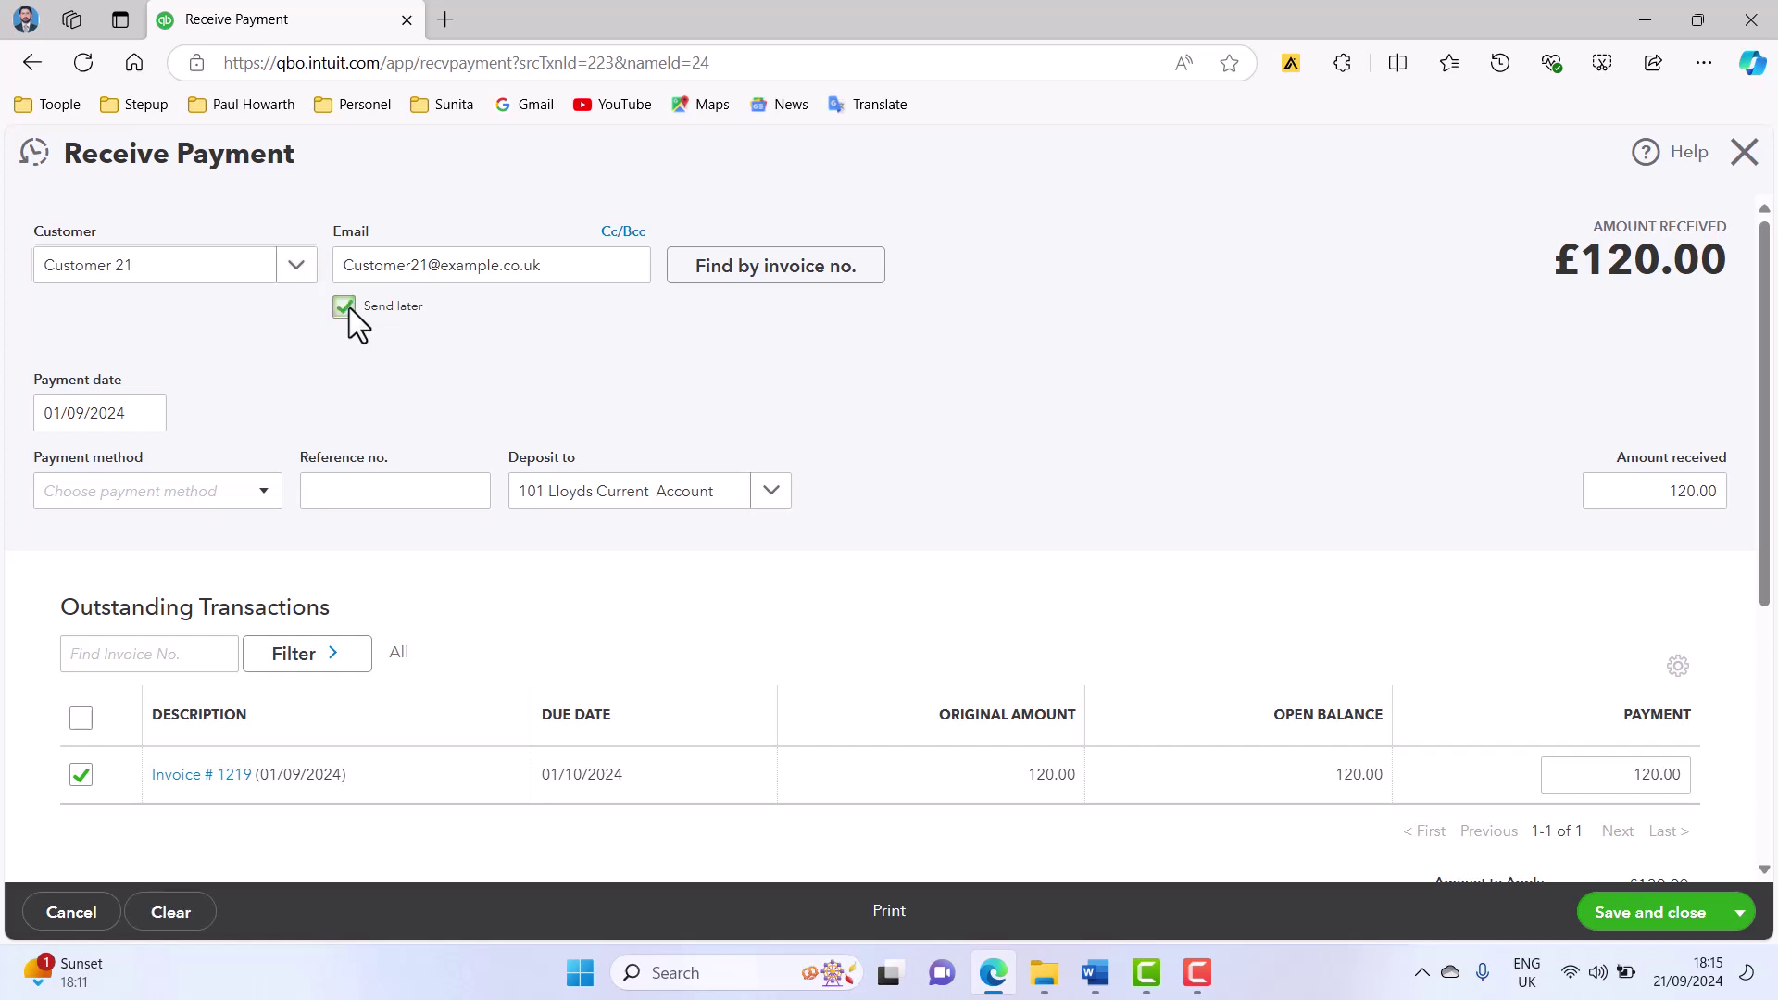
click(141, 413)
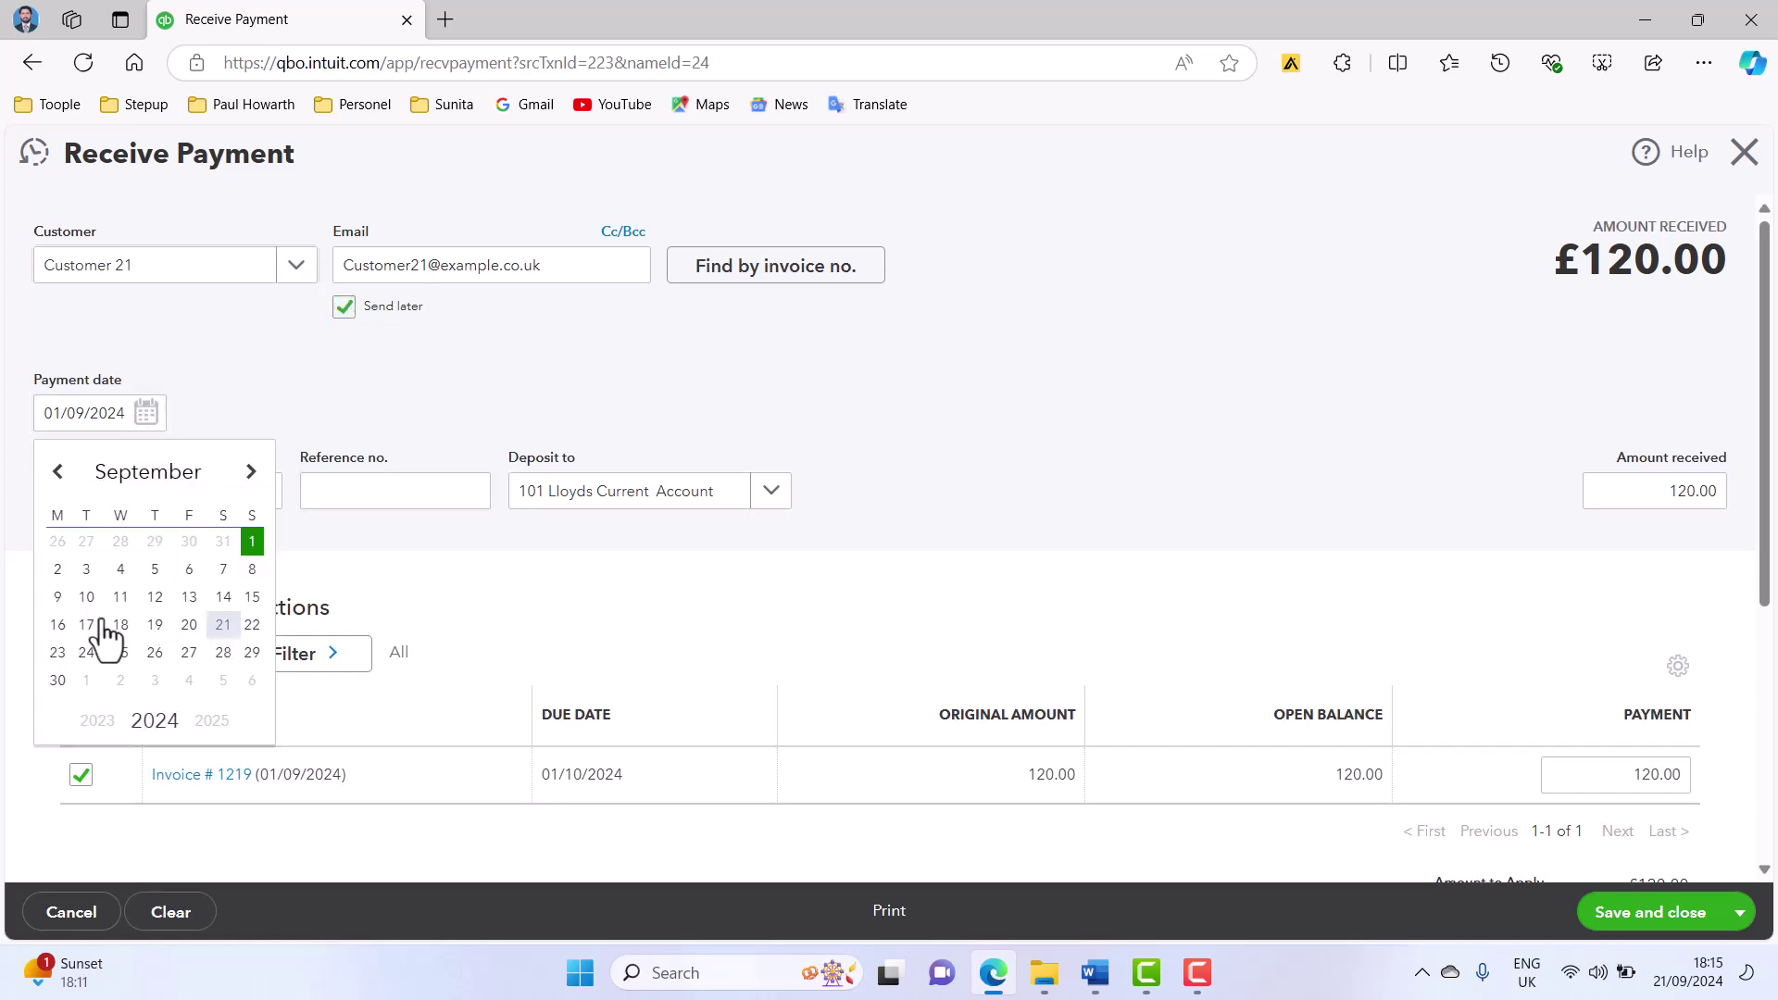
click(252, 598)
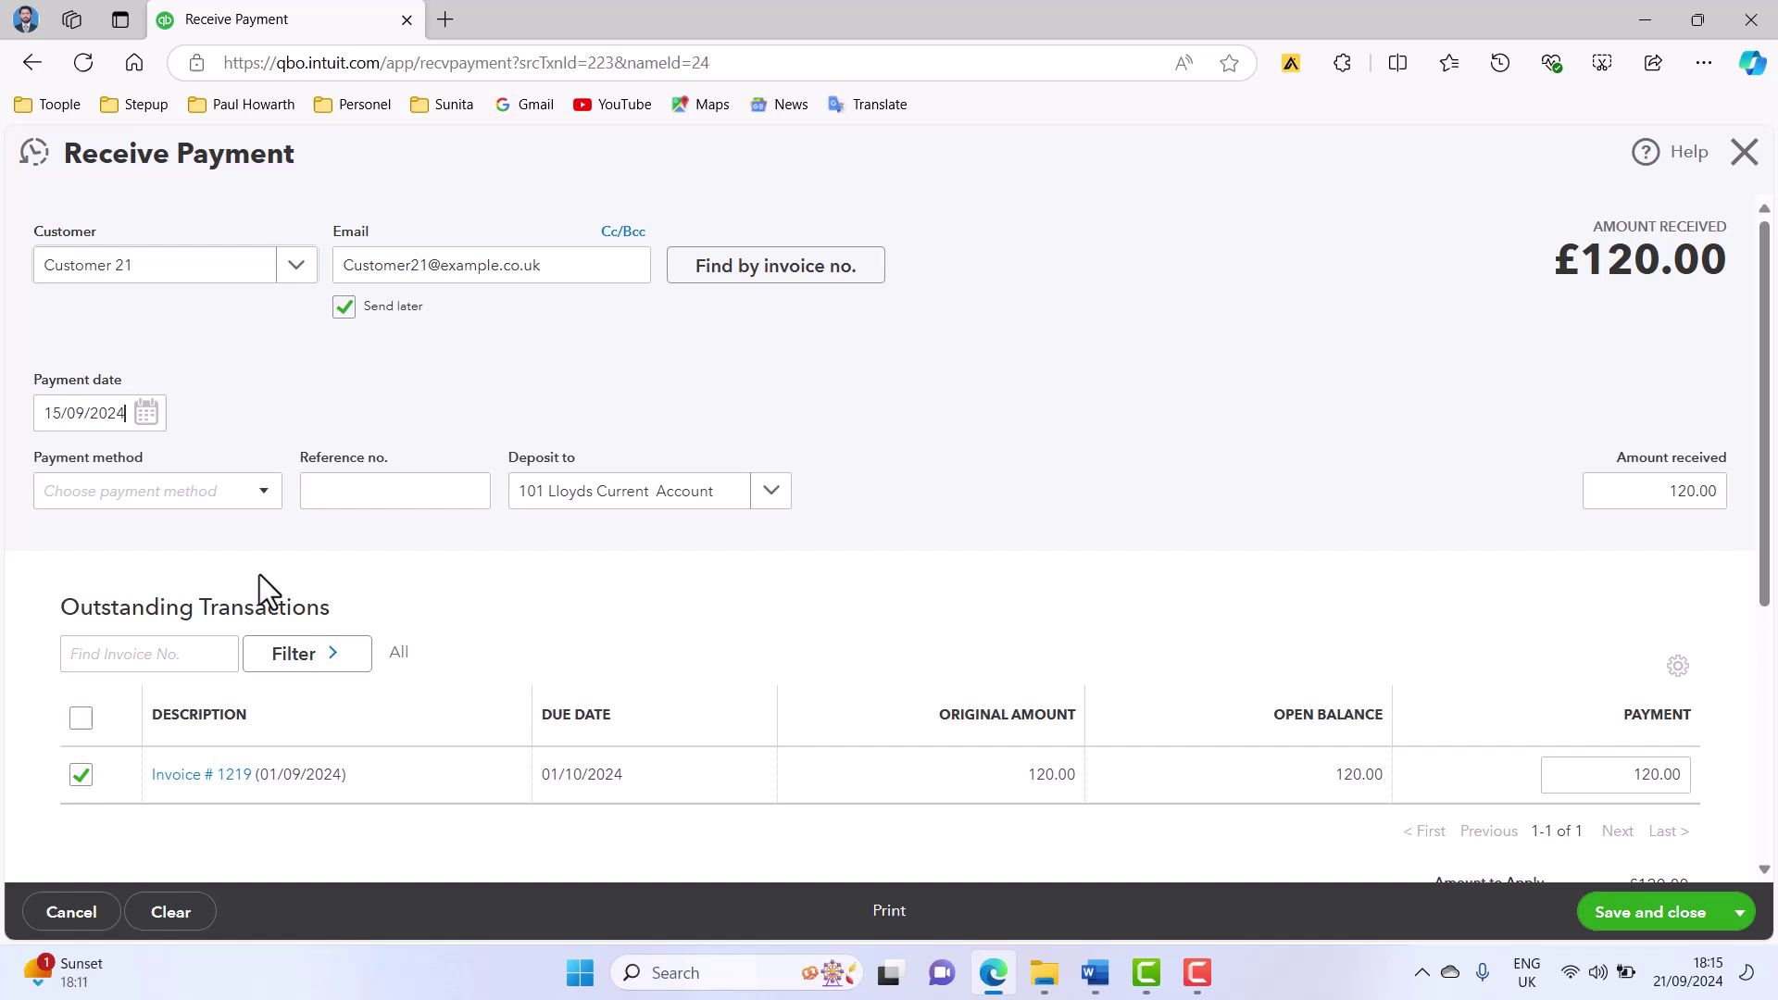
click(262, 504)
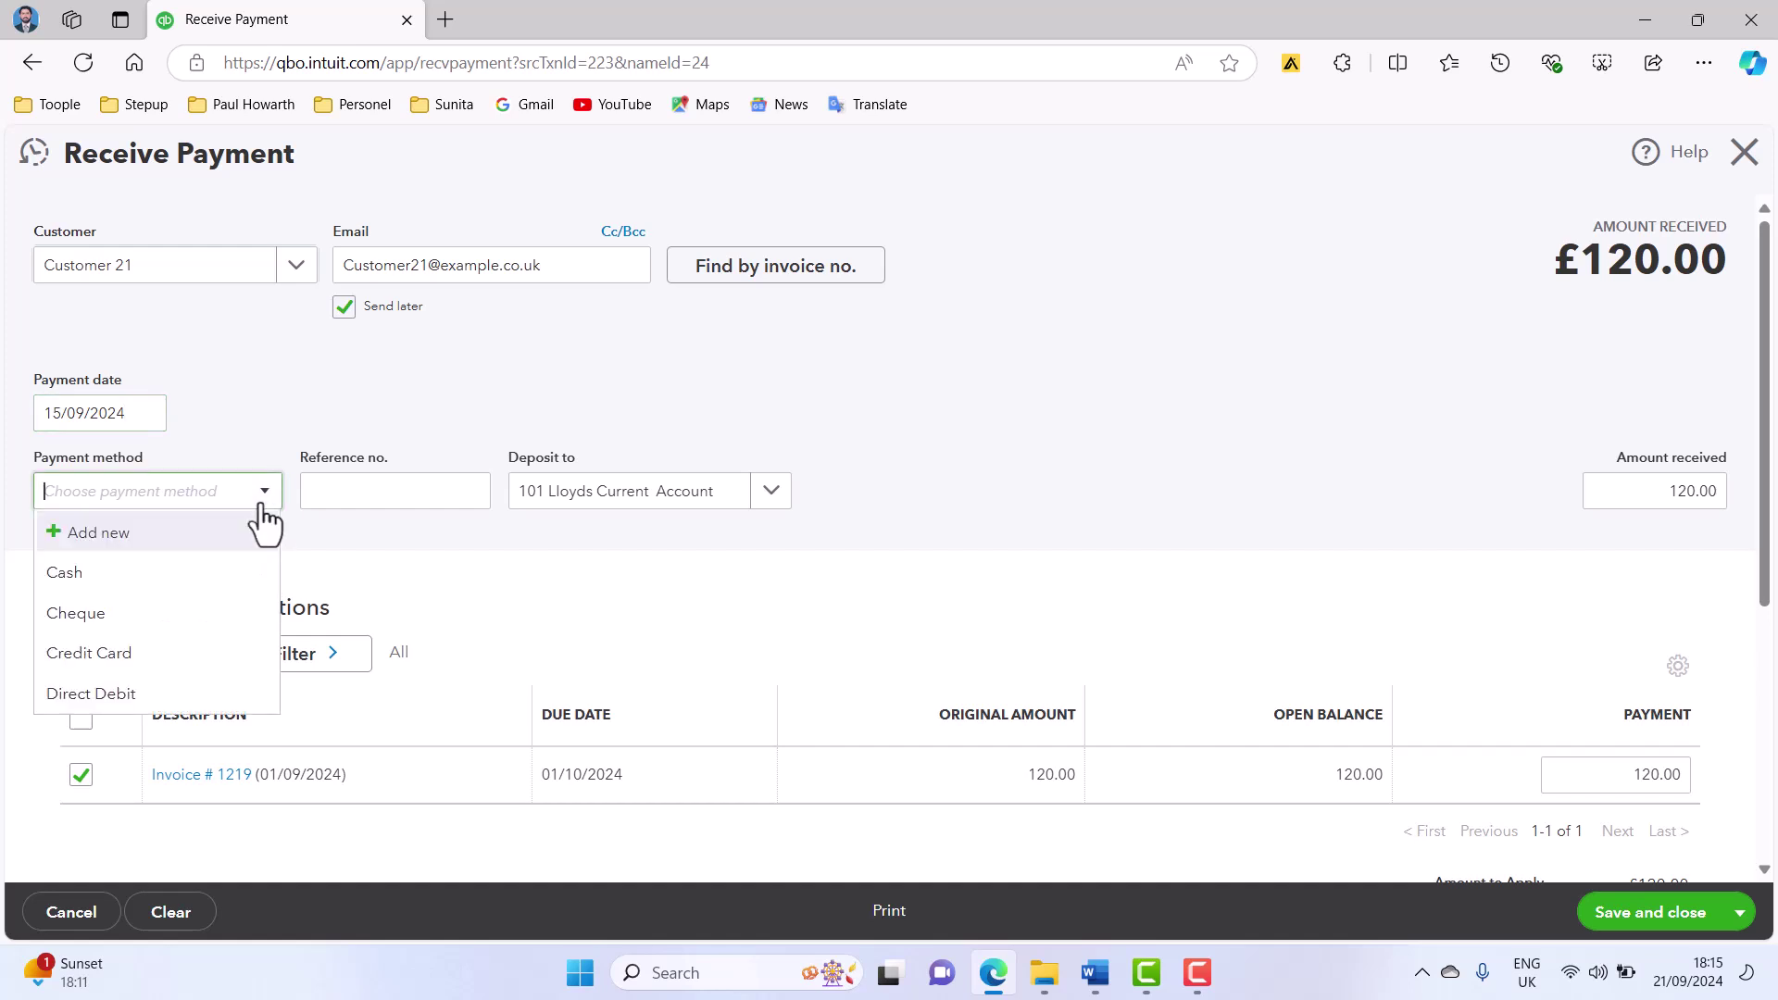
click(181, 695)
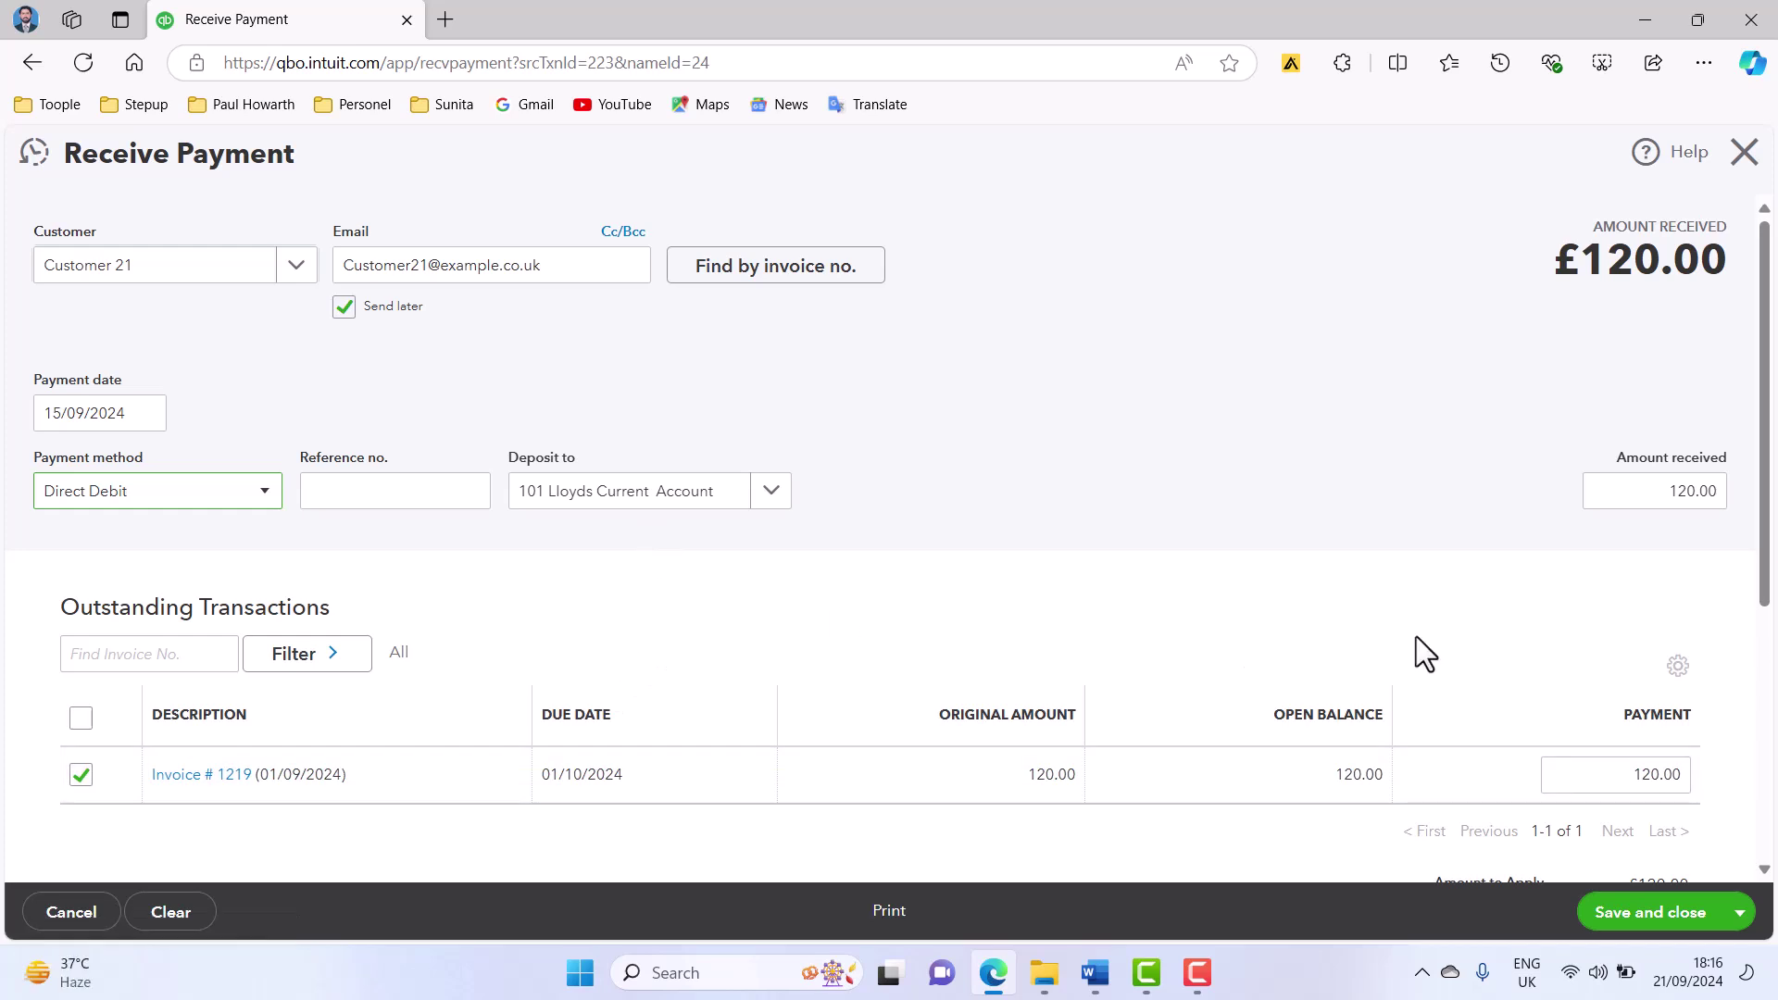
- Enter 1219 as the payment's reference number, and save and close the payment
scroll(1667, 630, down, 1)
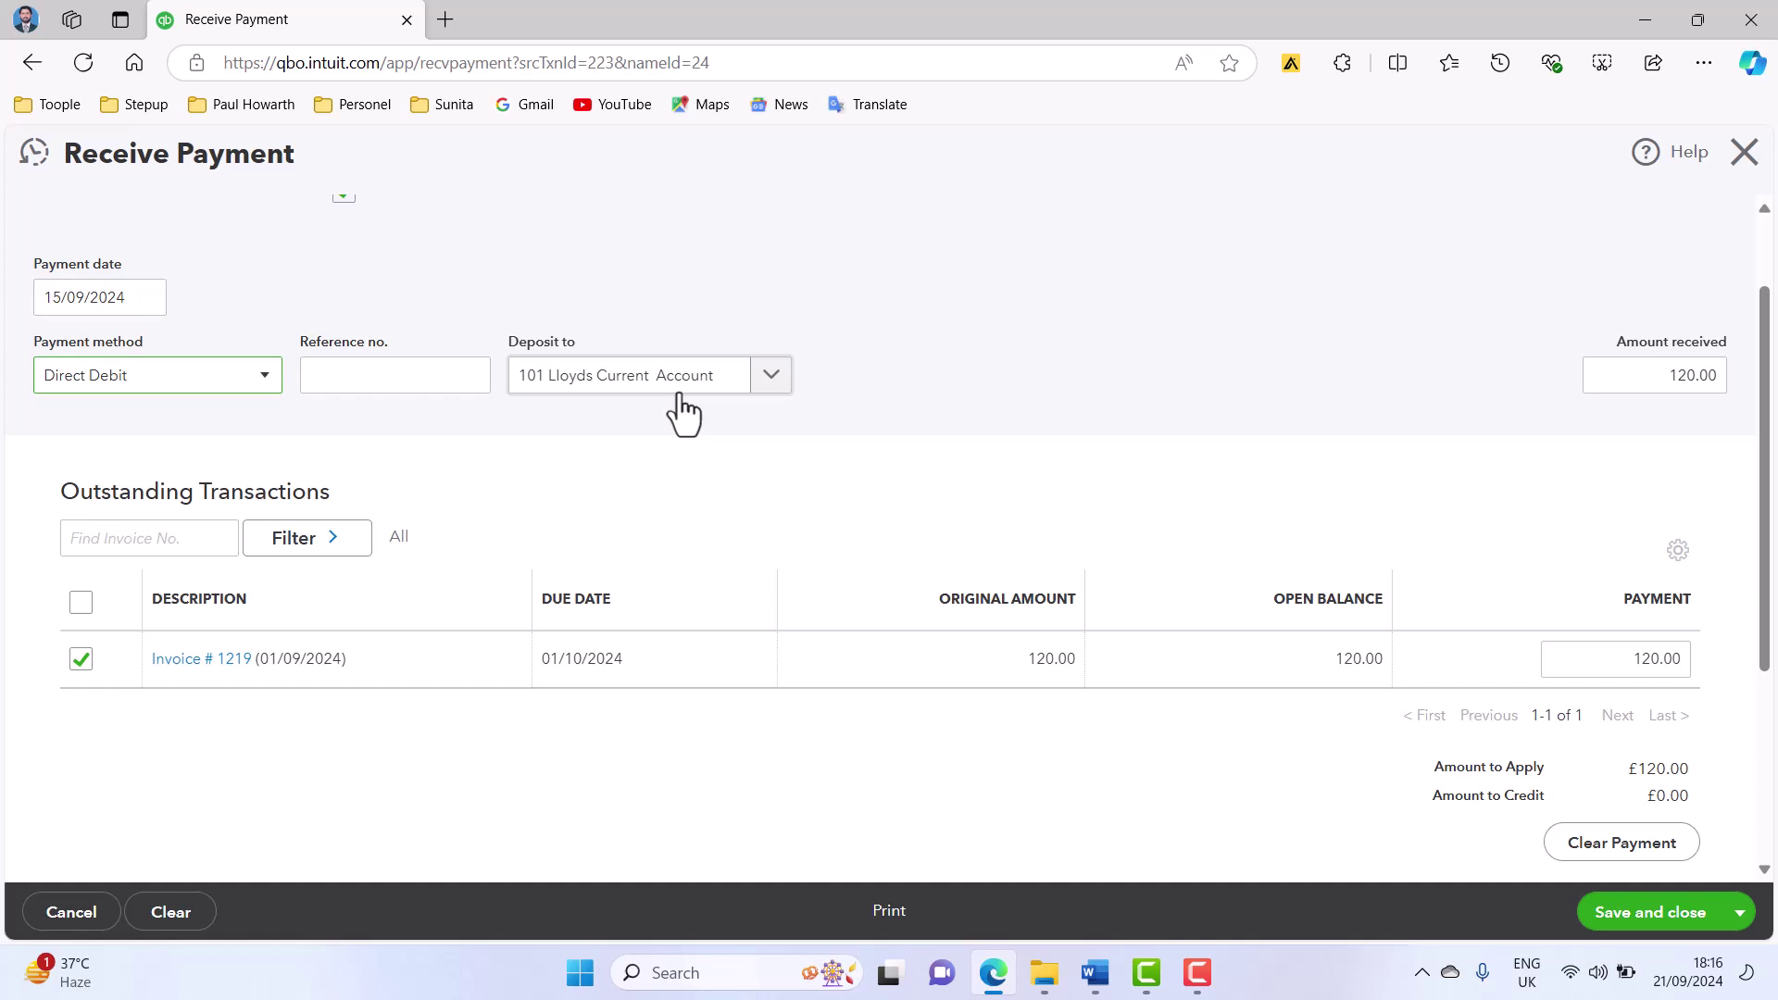
click(337, 376)
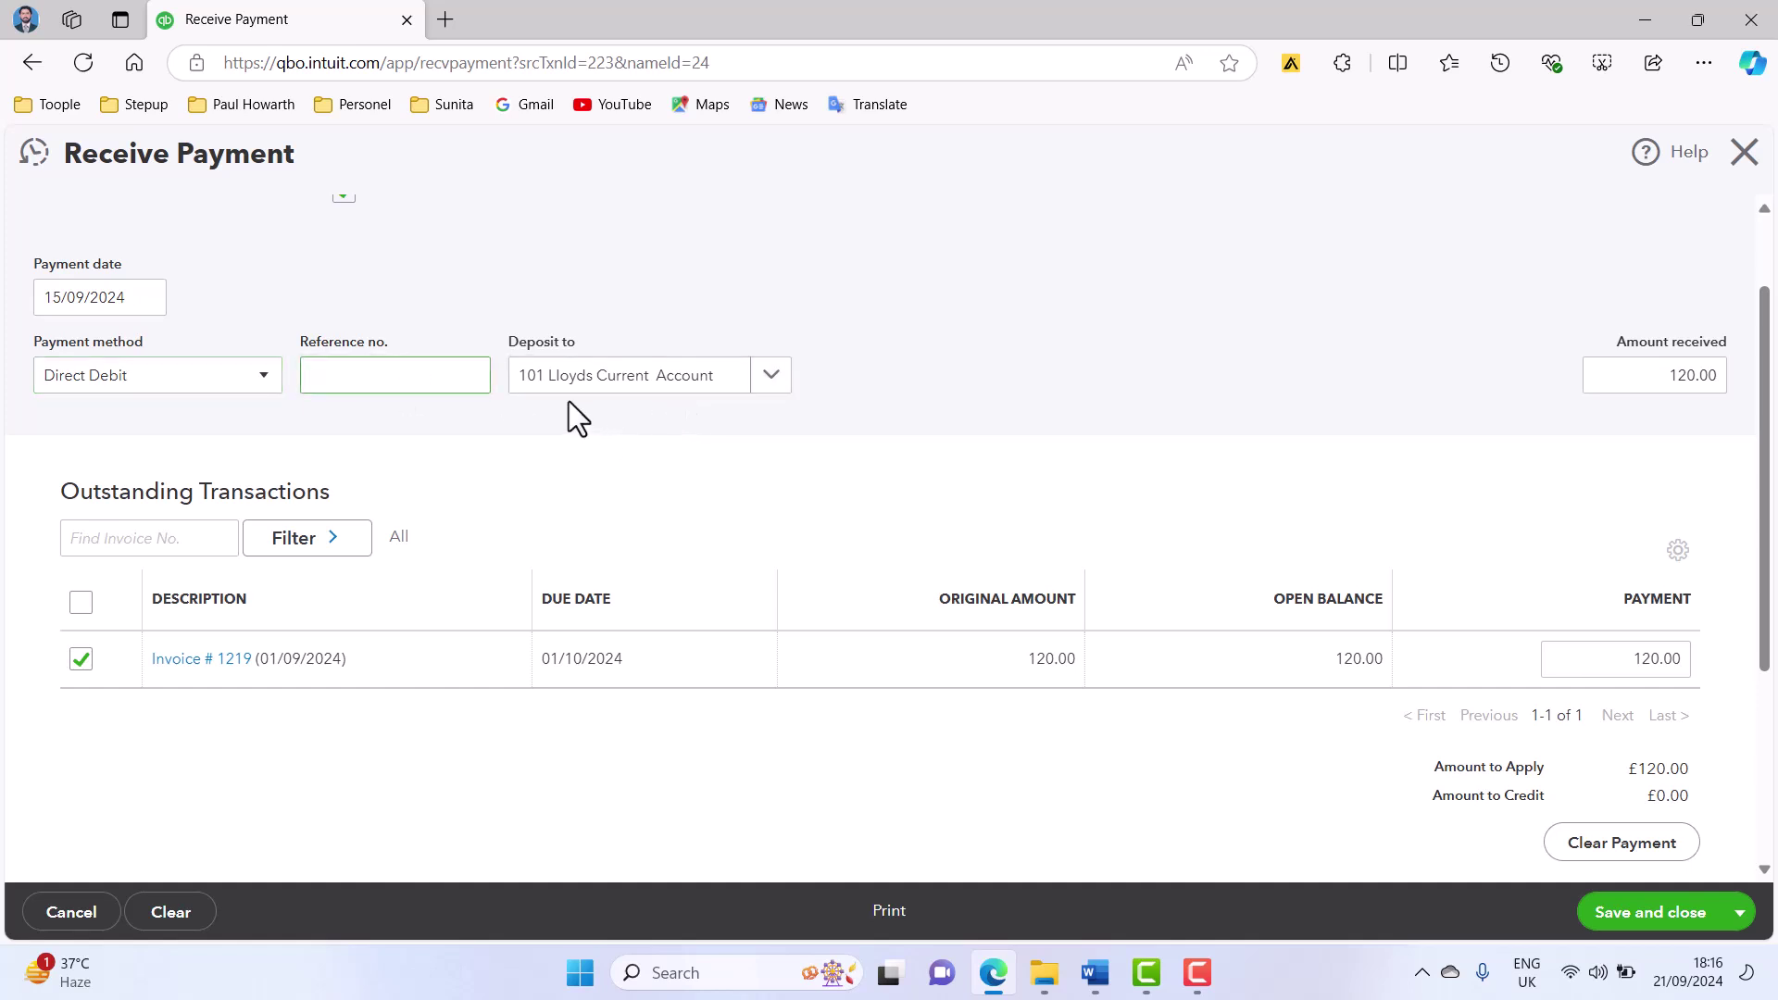
text(1219)
click(1617, 928)
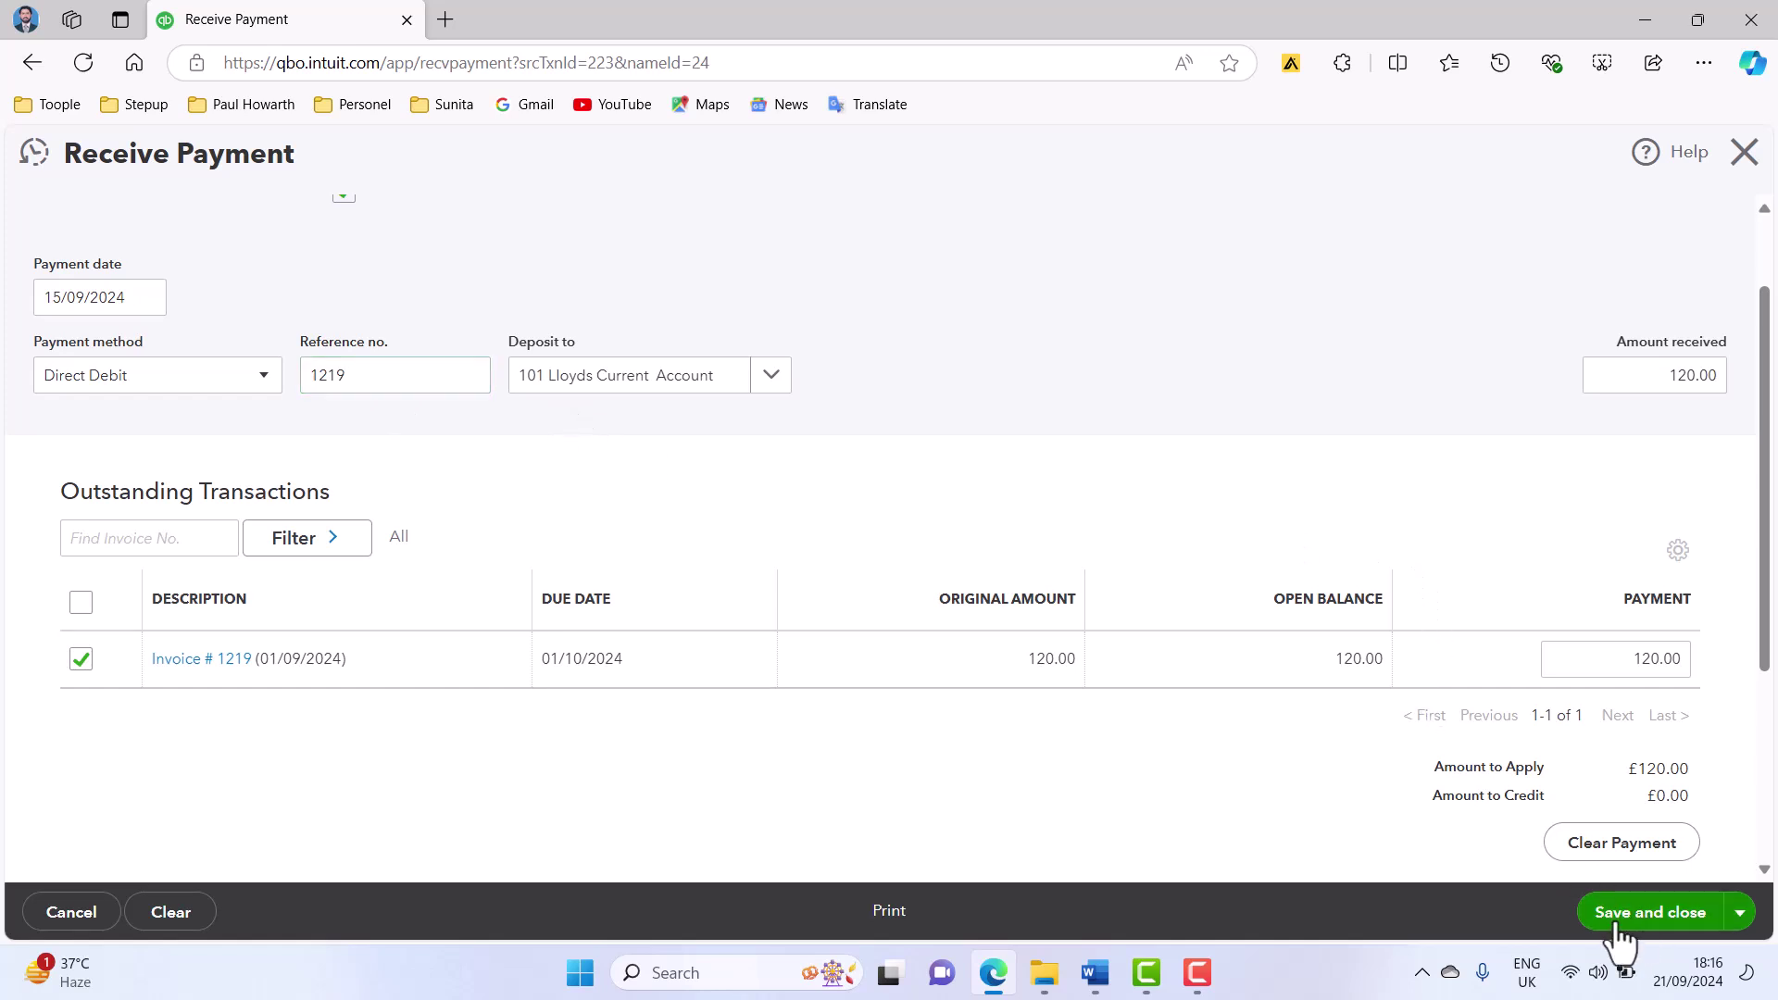
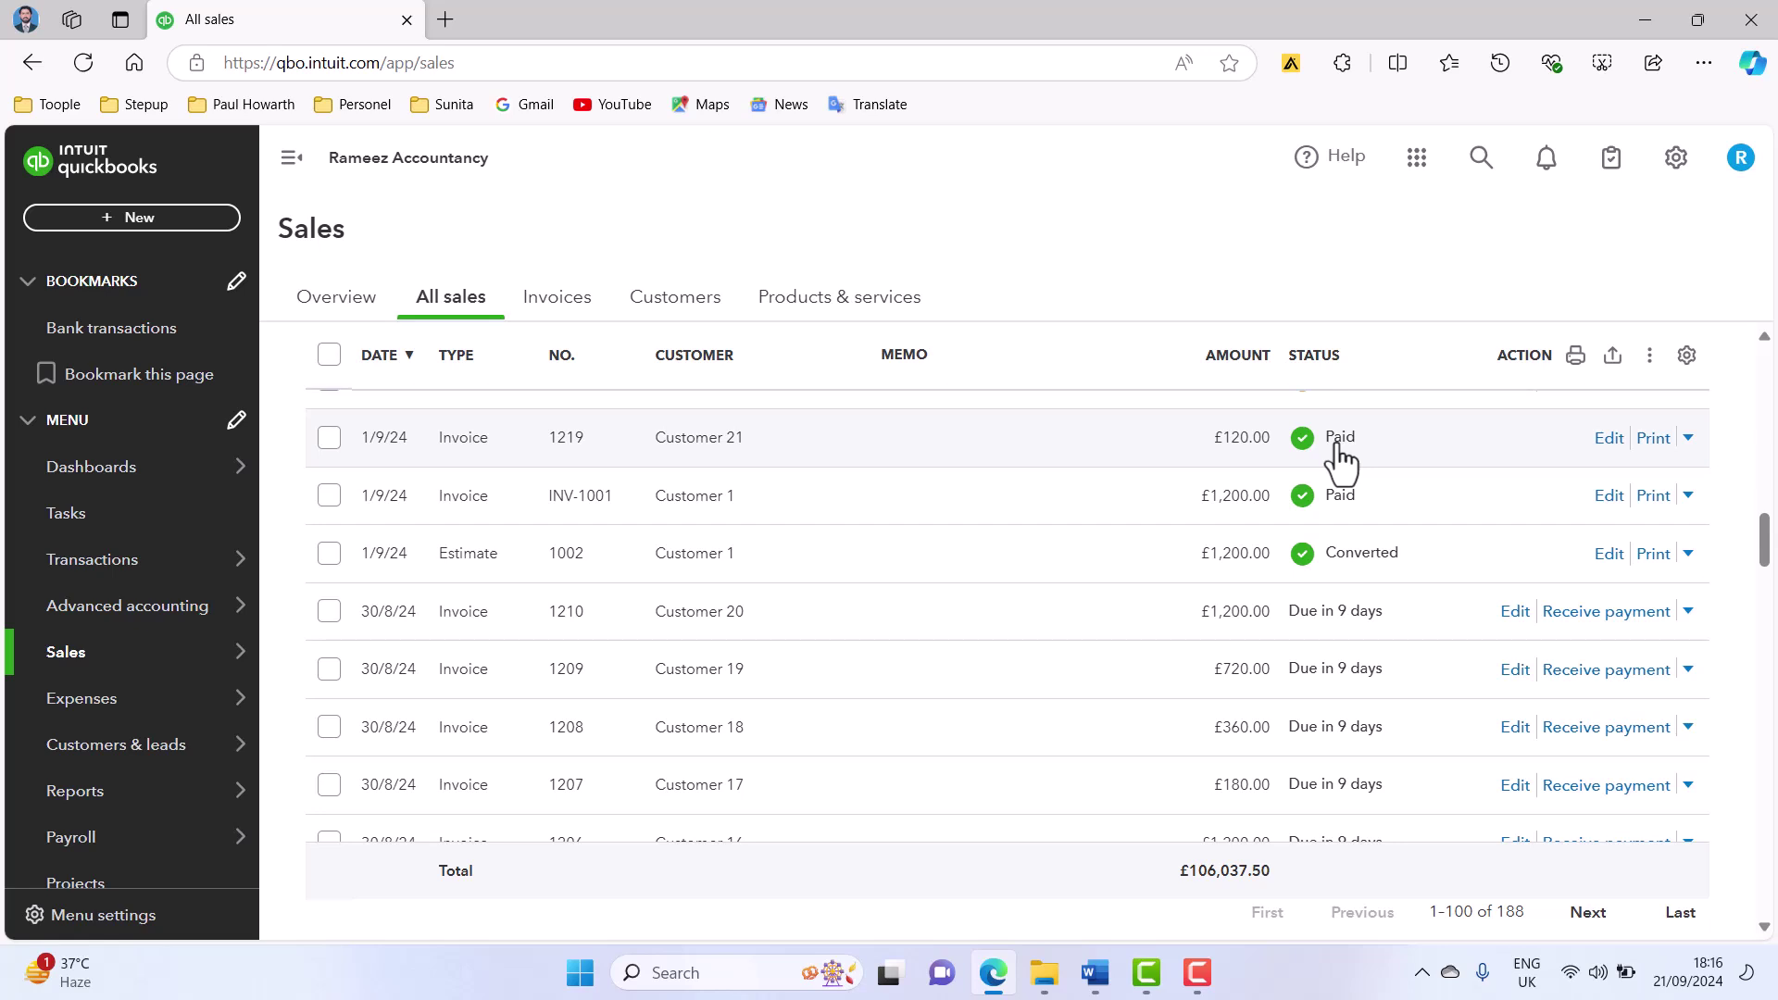
- Create a new refund receipt for Customer 21 with refund receipt date 21/09/2024
scroll(1689, 510, up, 10)
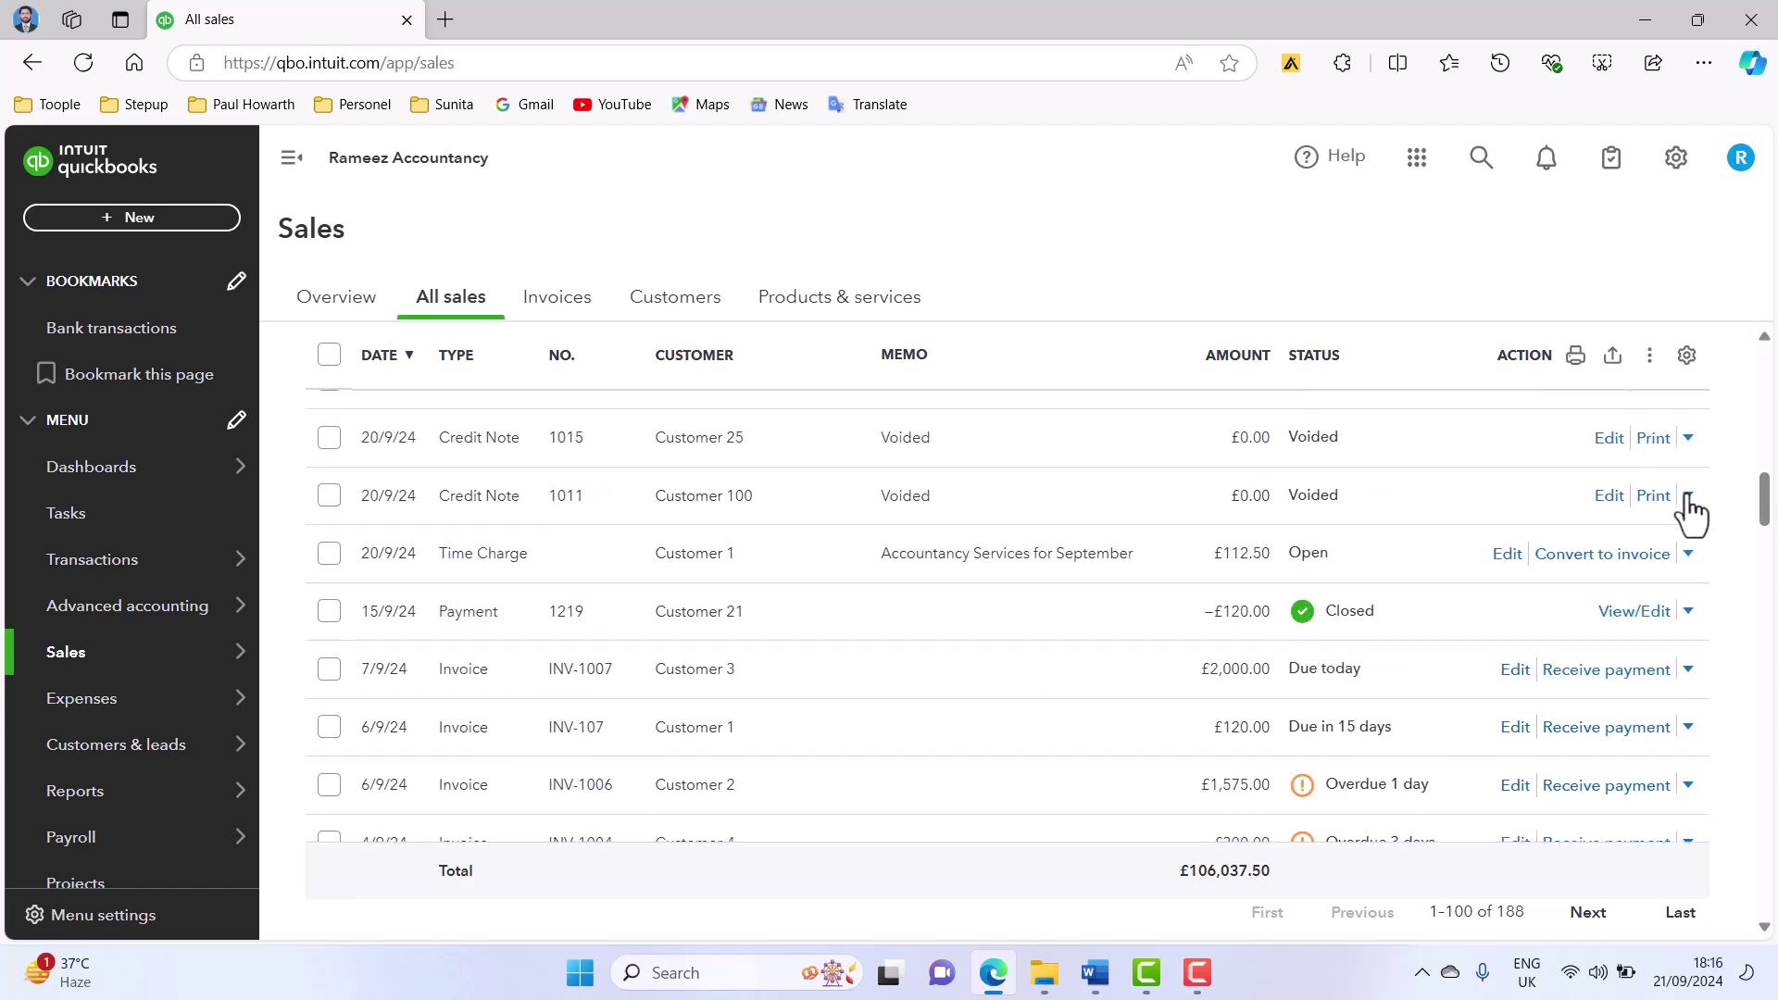
scroll(1695, 546, up, 2)
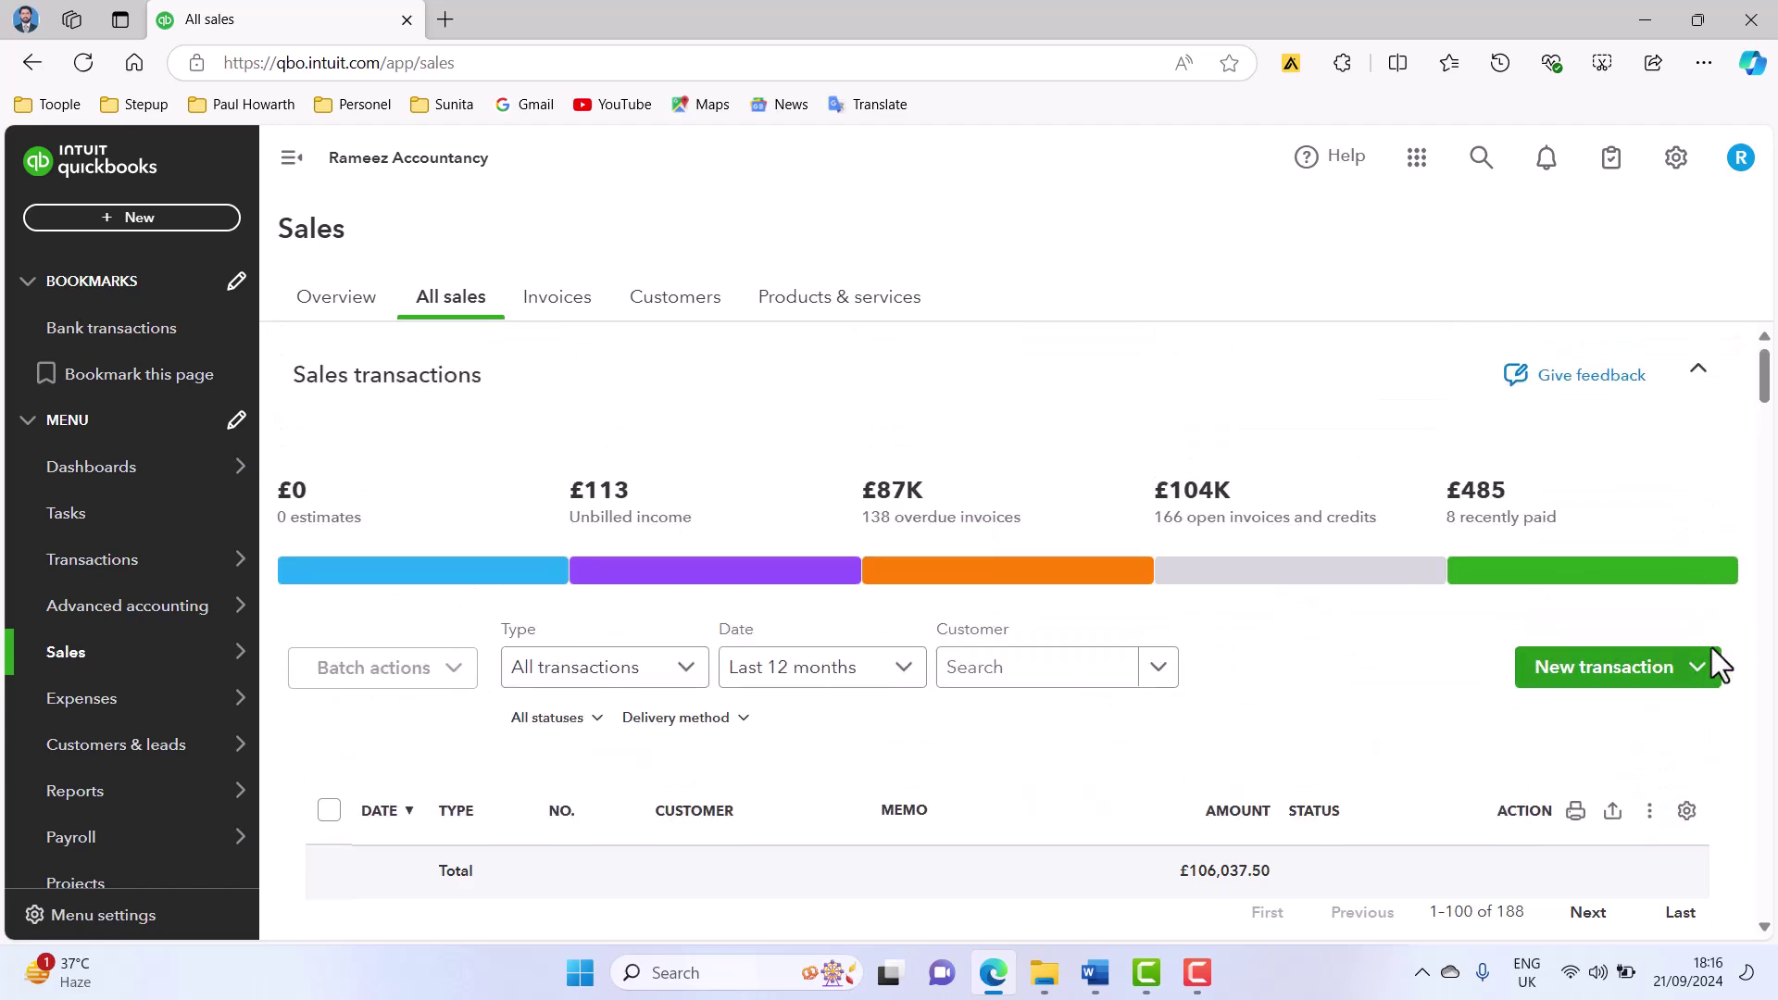
scroll(1713, 652, down, 3)
click(1702, 440)
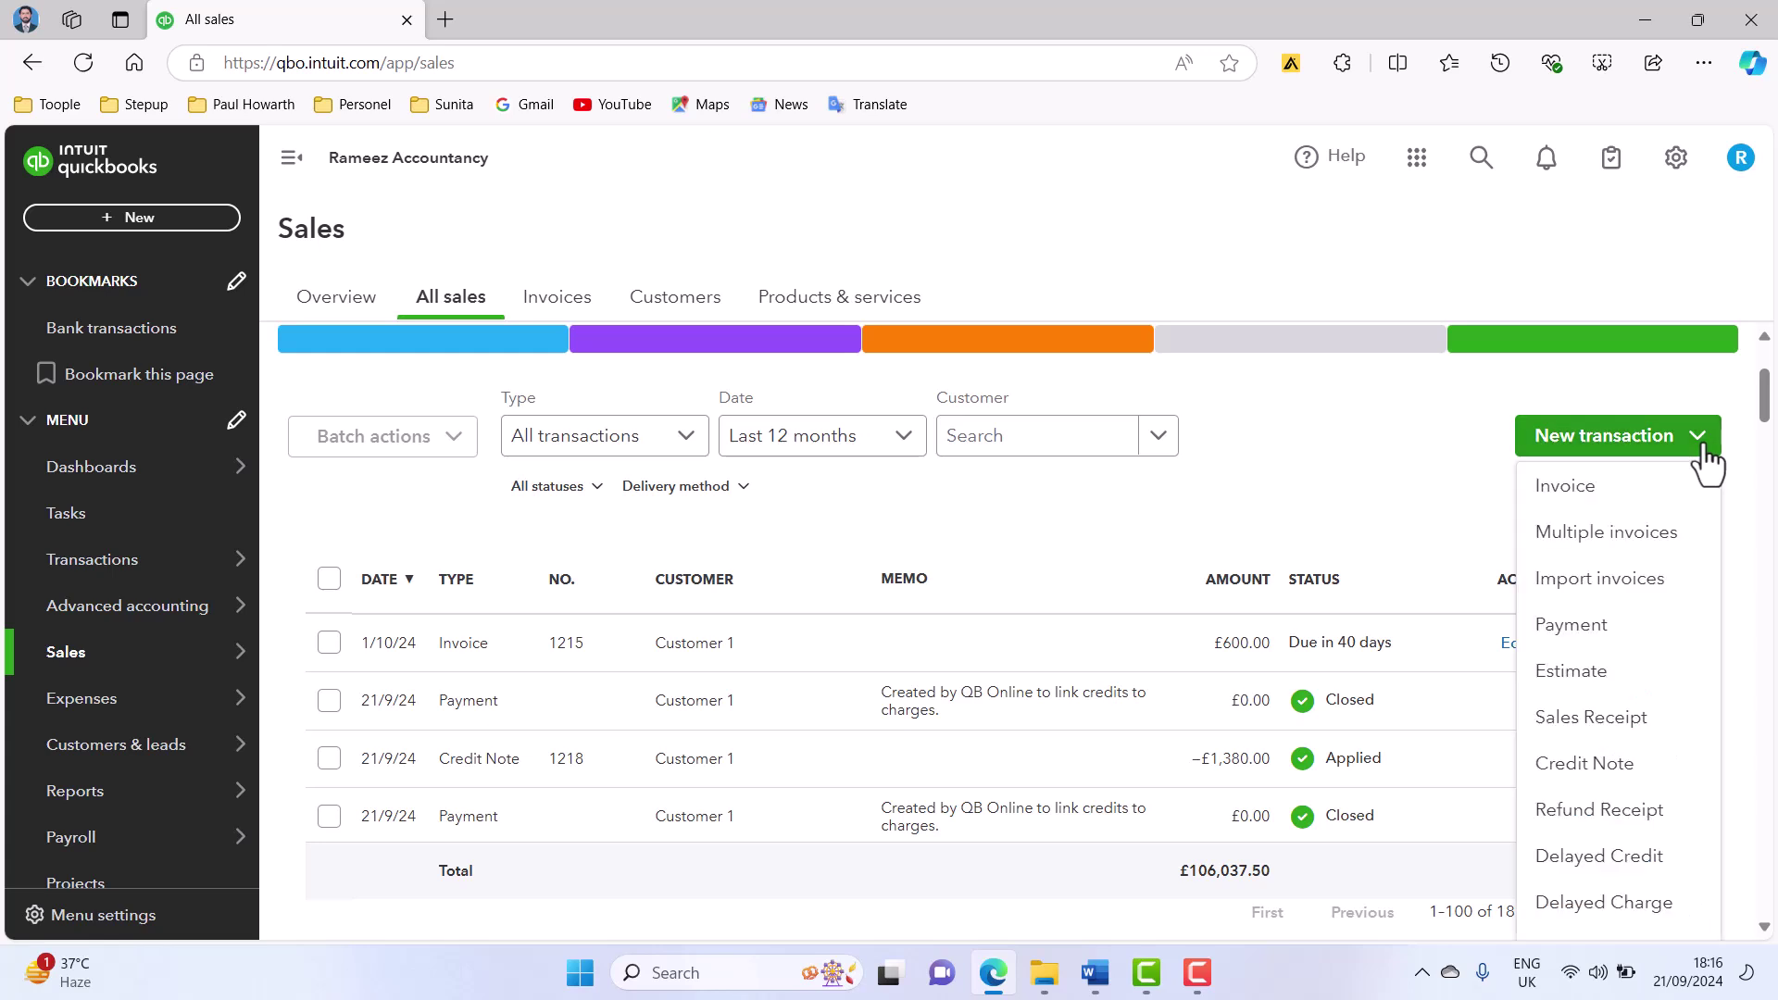
click(1647, 811)
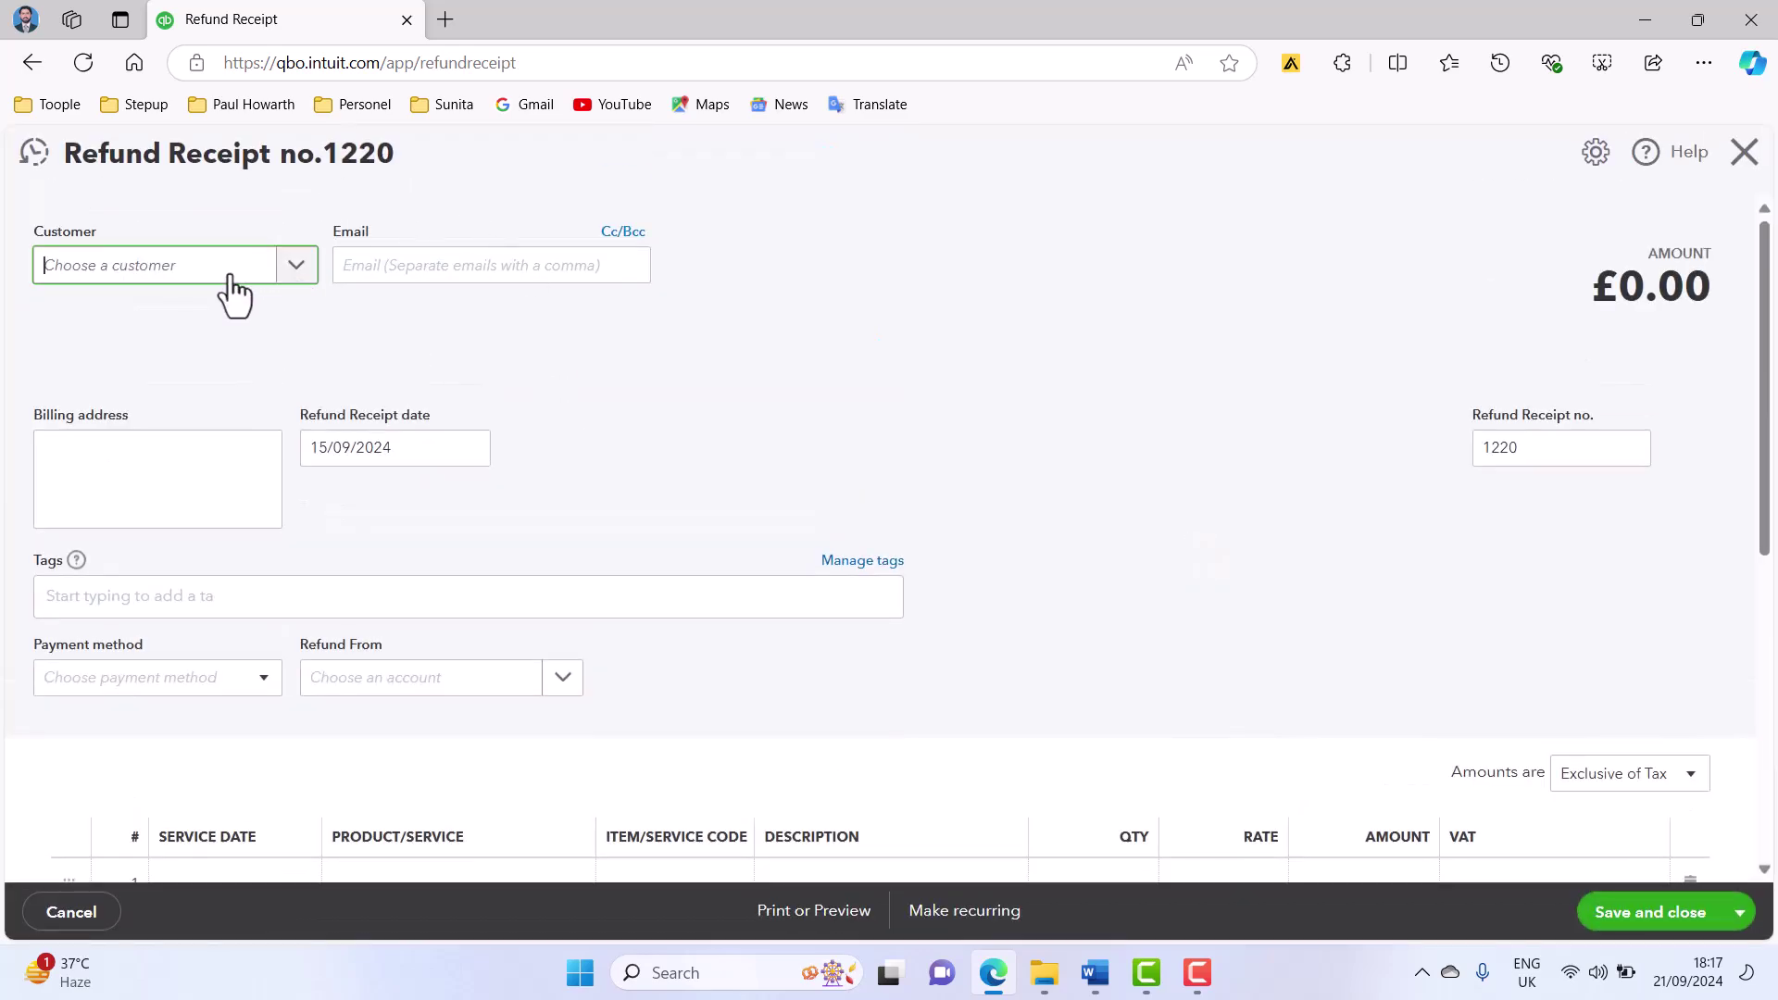
click(293, 267)
scroll(242, 468, down, 5)
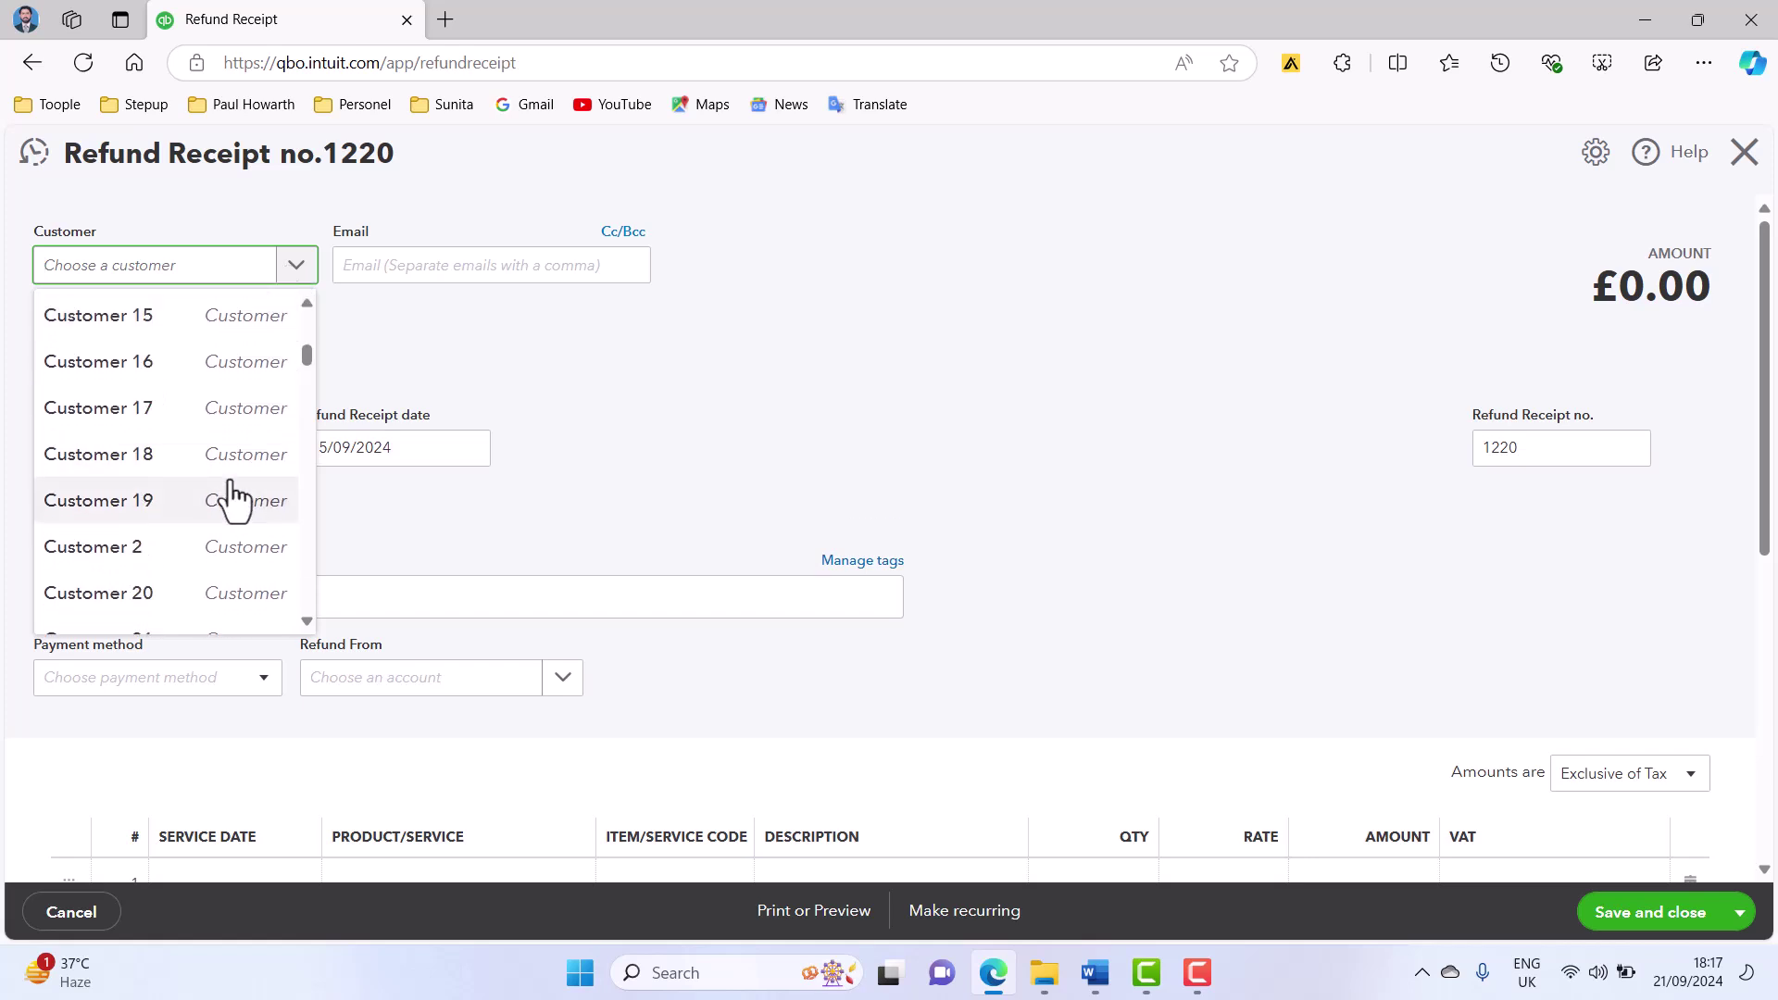
scroll(231, 500, down, 2)
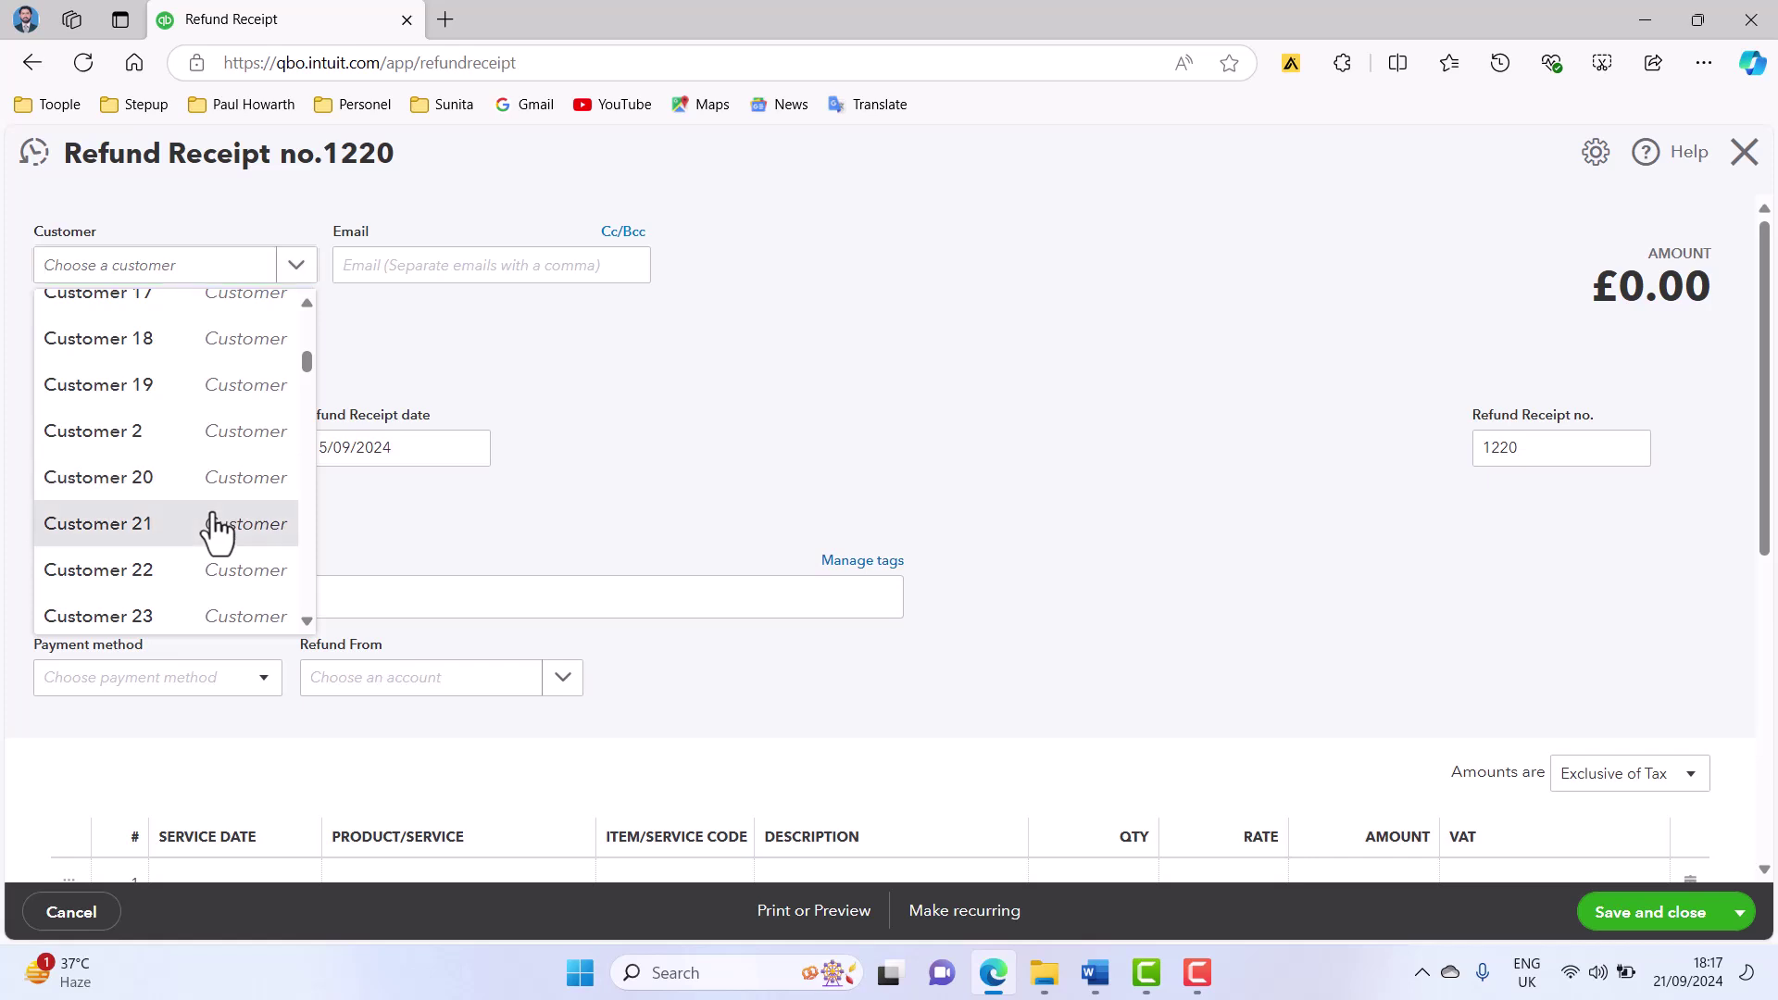
click(213, 524)
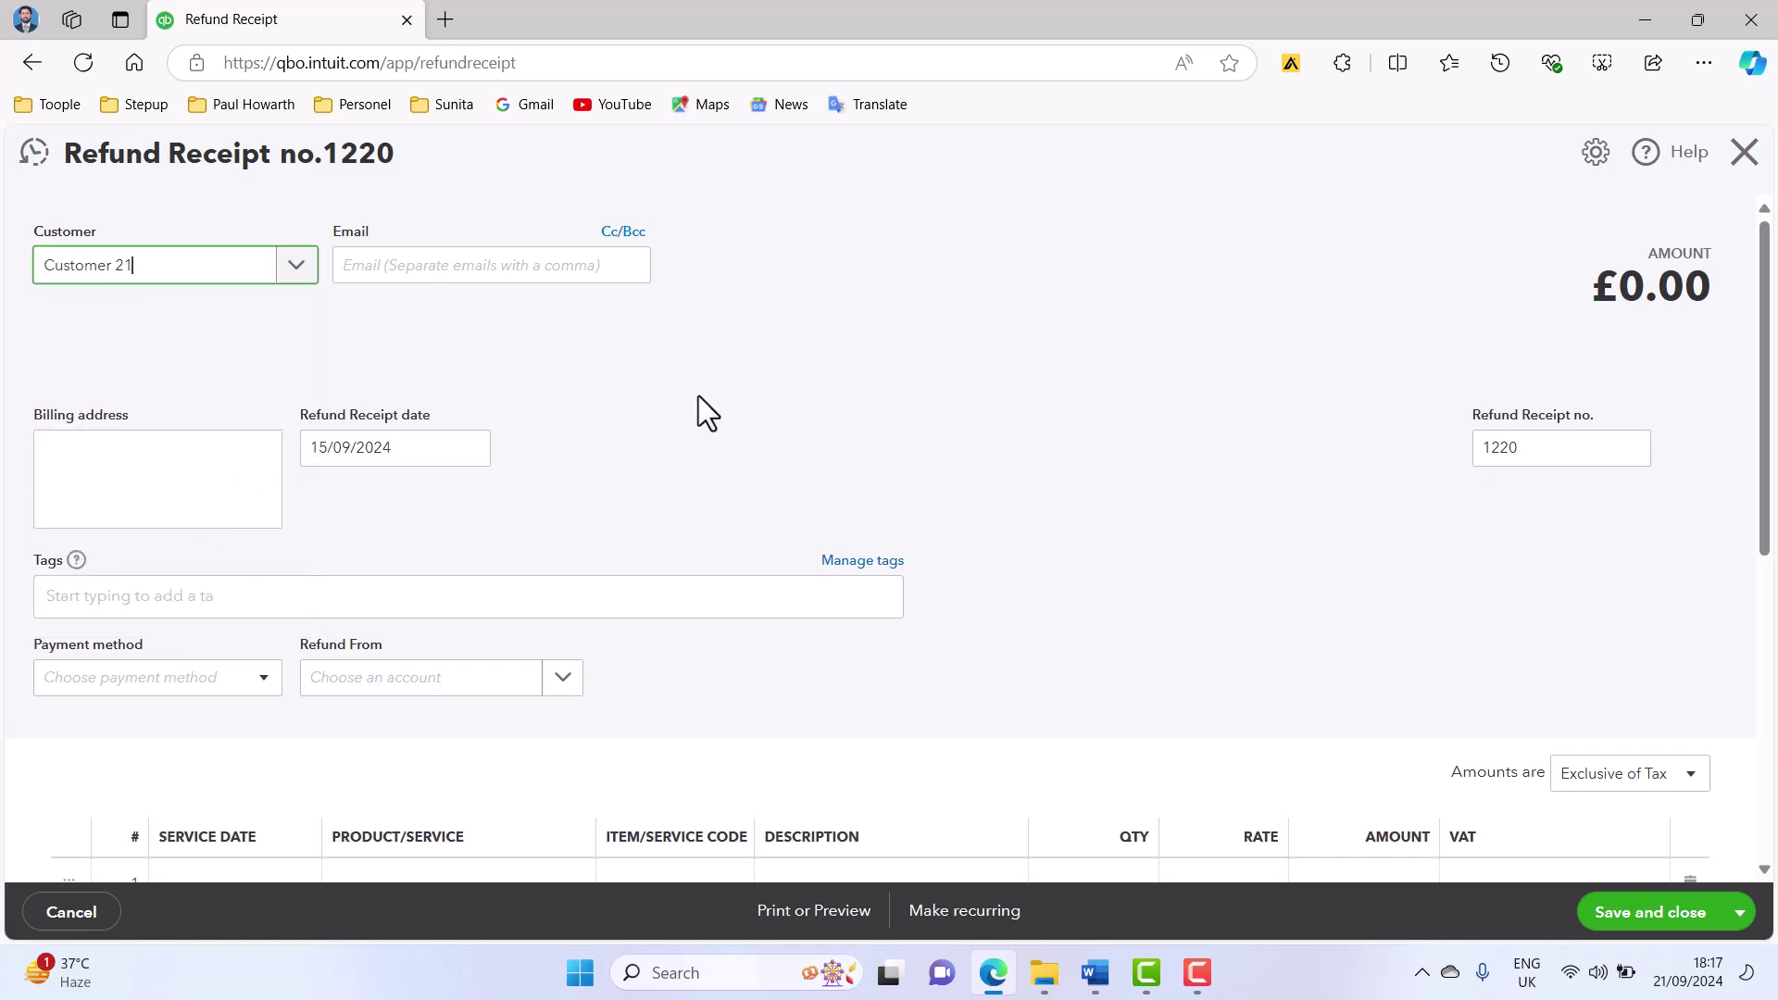
click(469, 449)
click(487, 661)
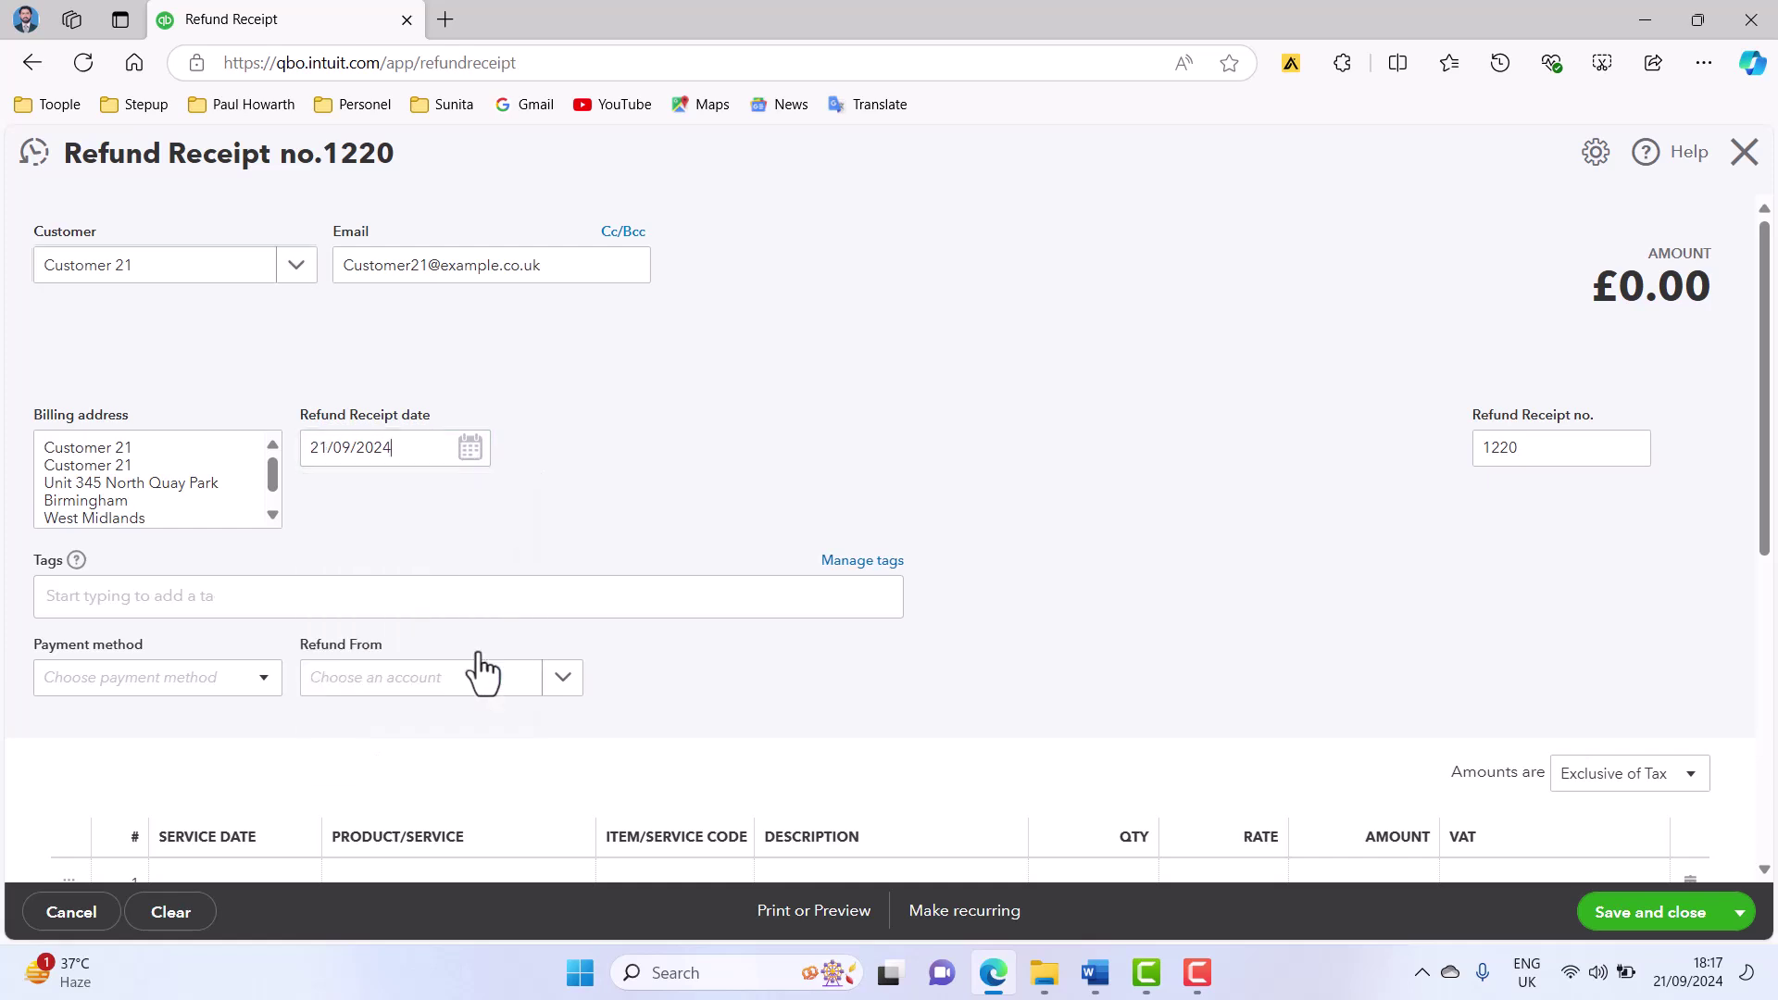
- Set the refund receipt's payment method to Direct Debit and refund from the 101 Lloyds Current Account
scroll(875, 343, down, 2)
scroll(874, 342, down, 1)
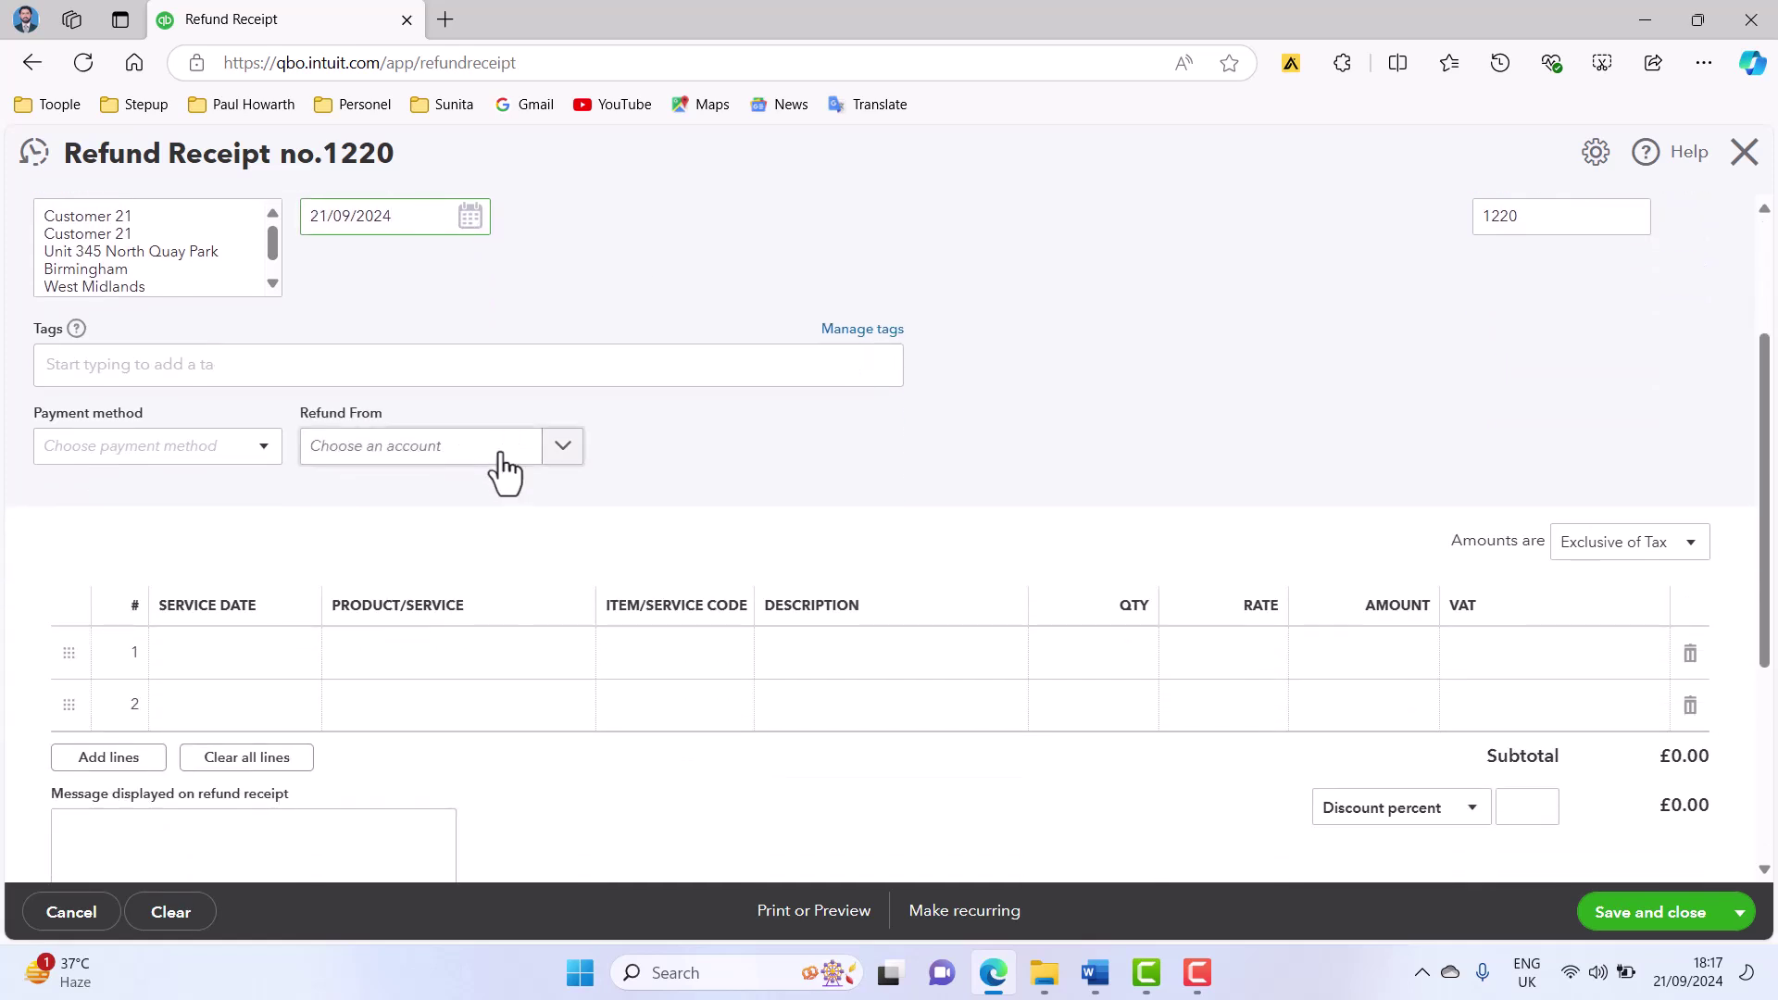
click(258, 461)
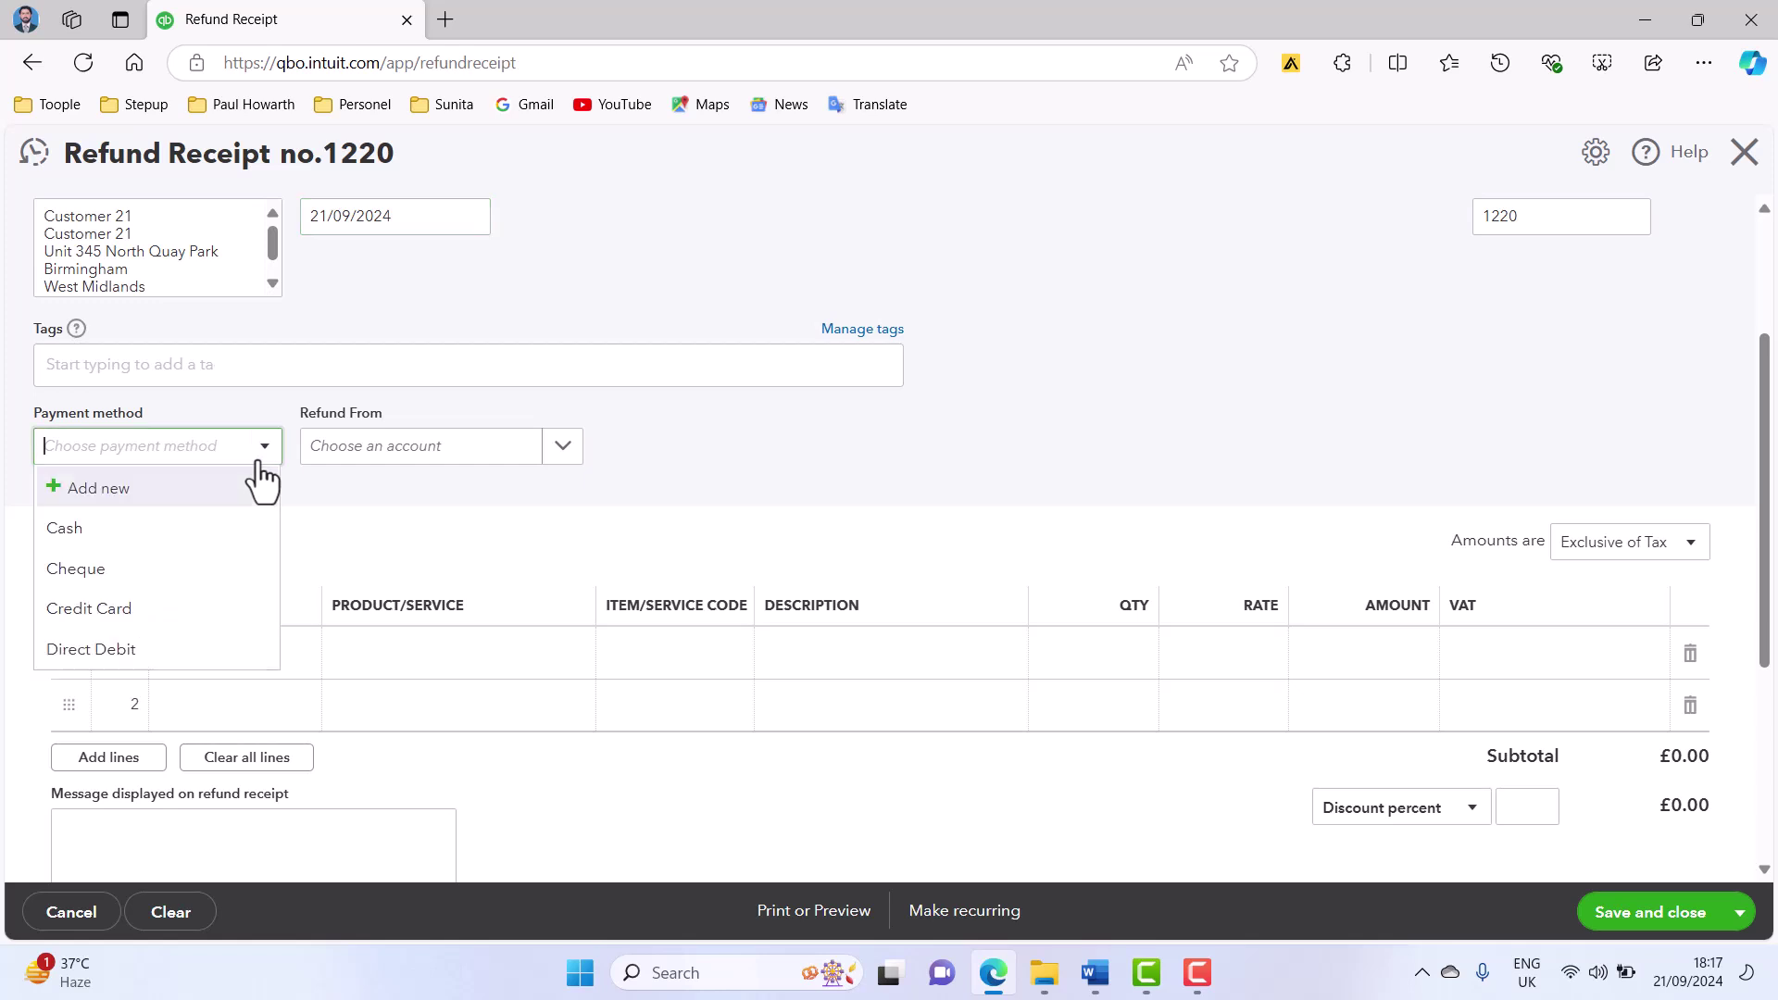
click(176, 537)
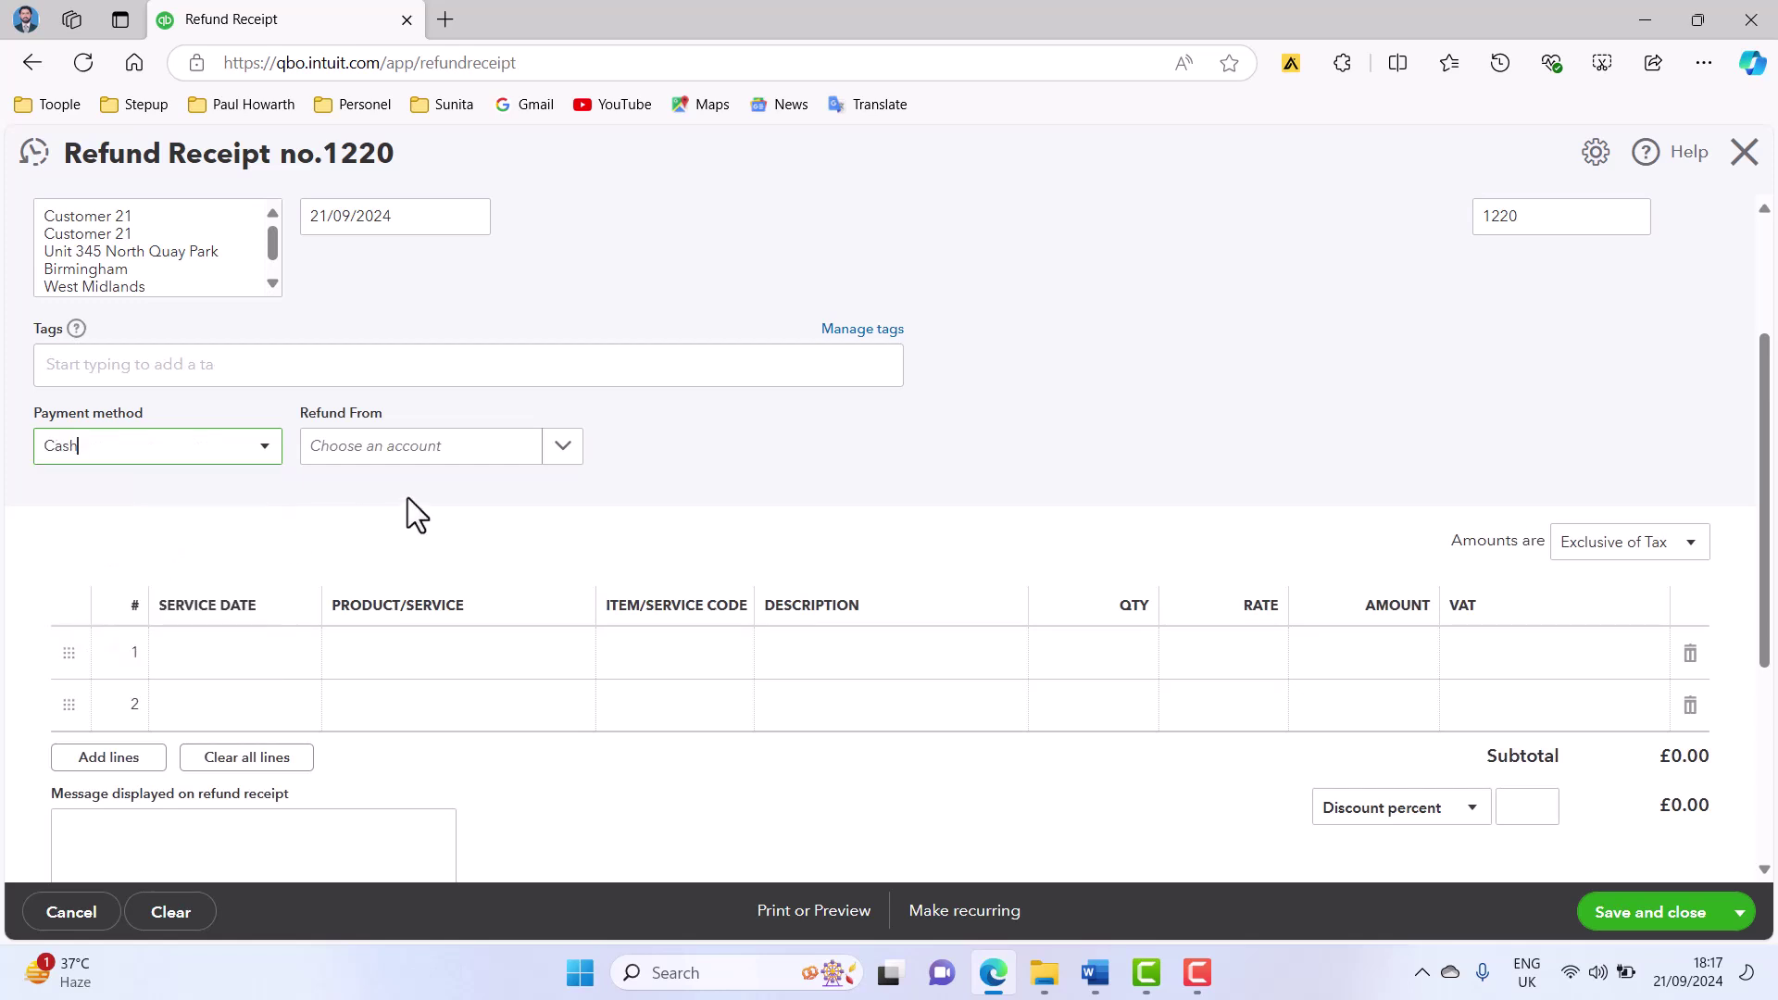
click(542, 449)
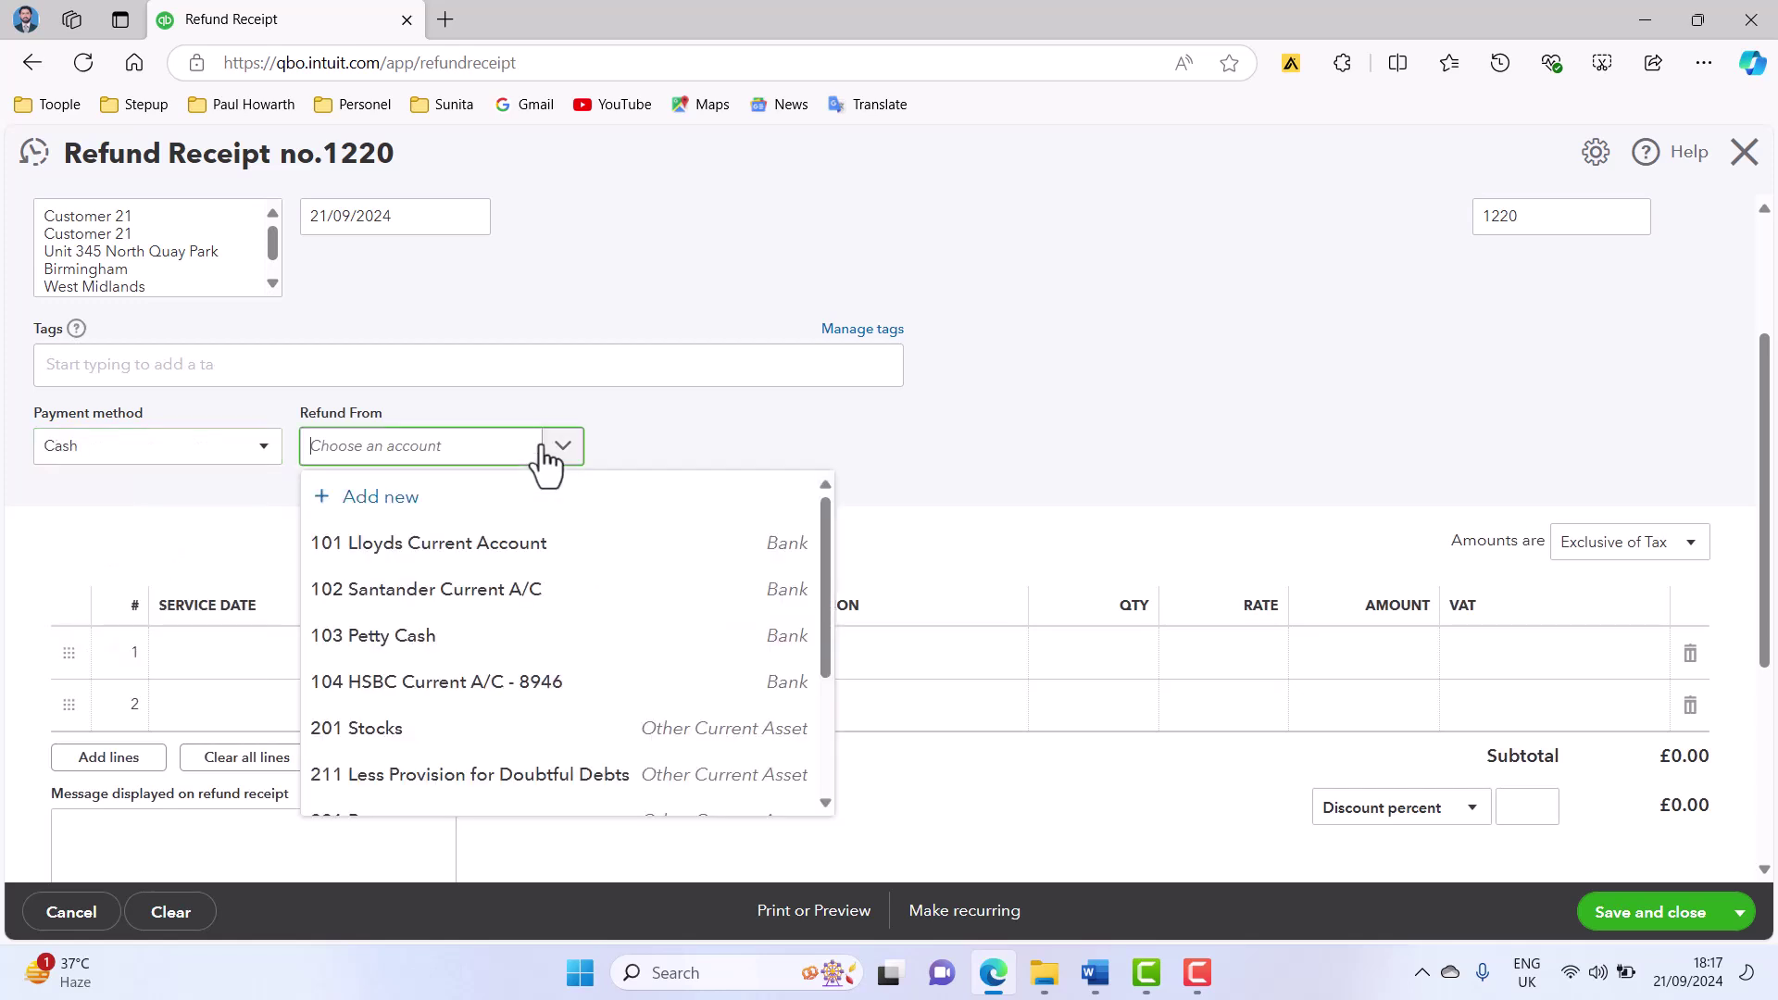
click(555, 554)
click(273, 448)
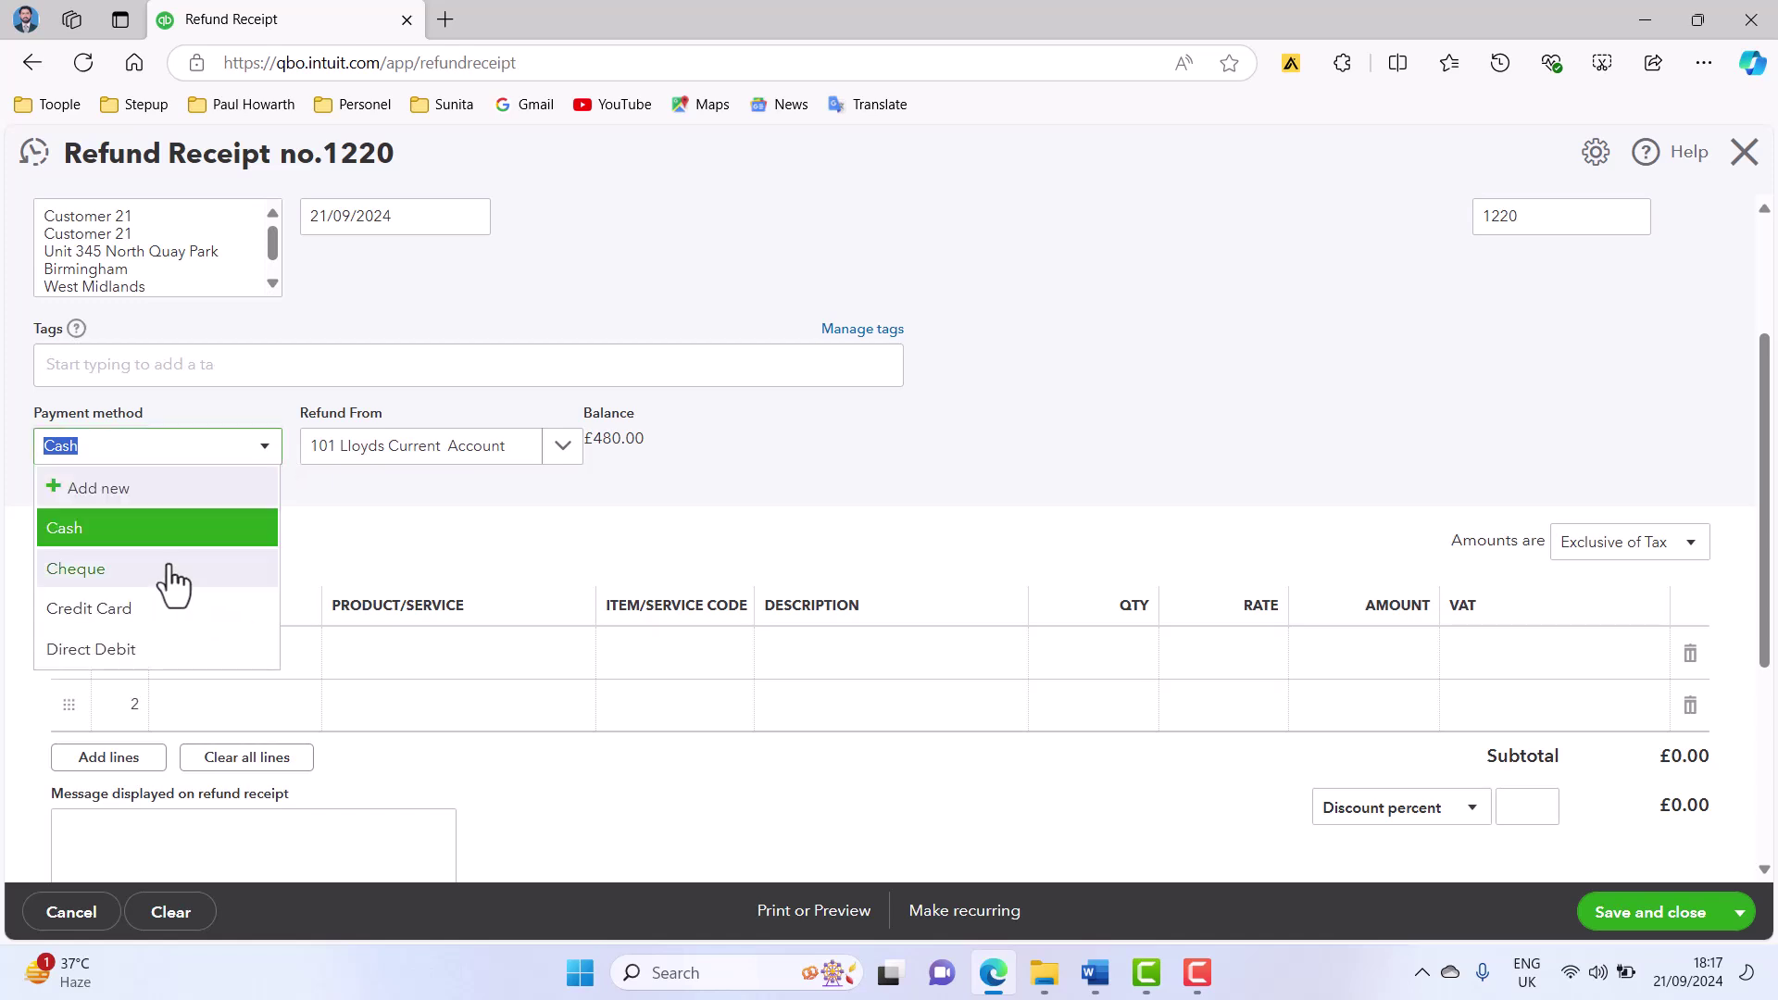
click(160, 652)
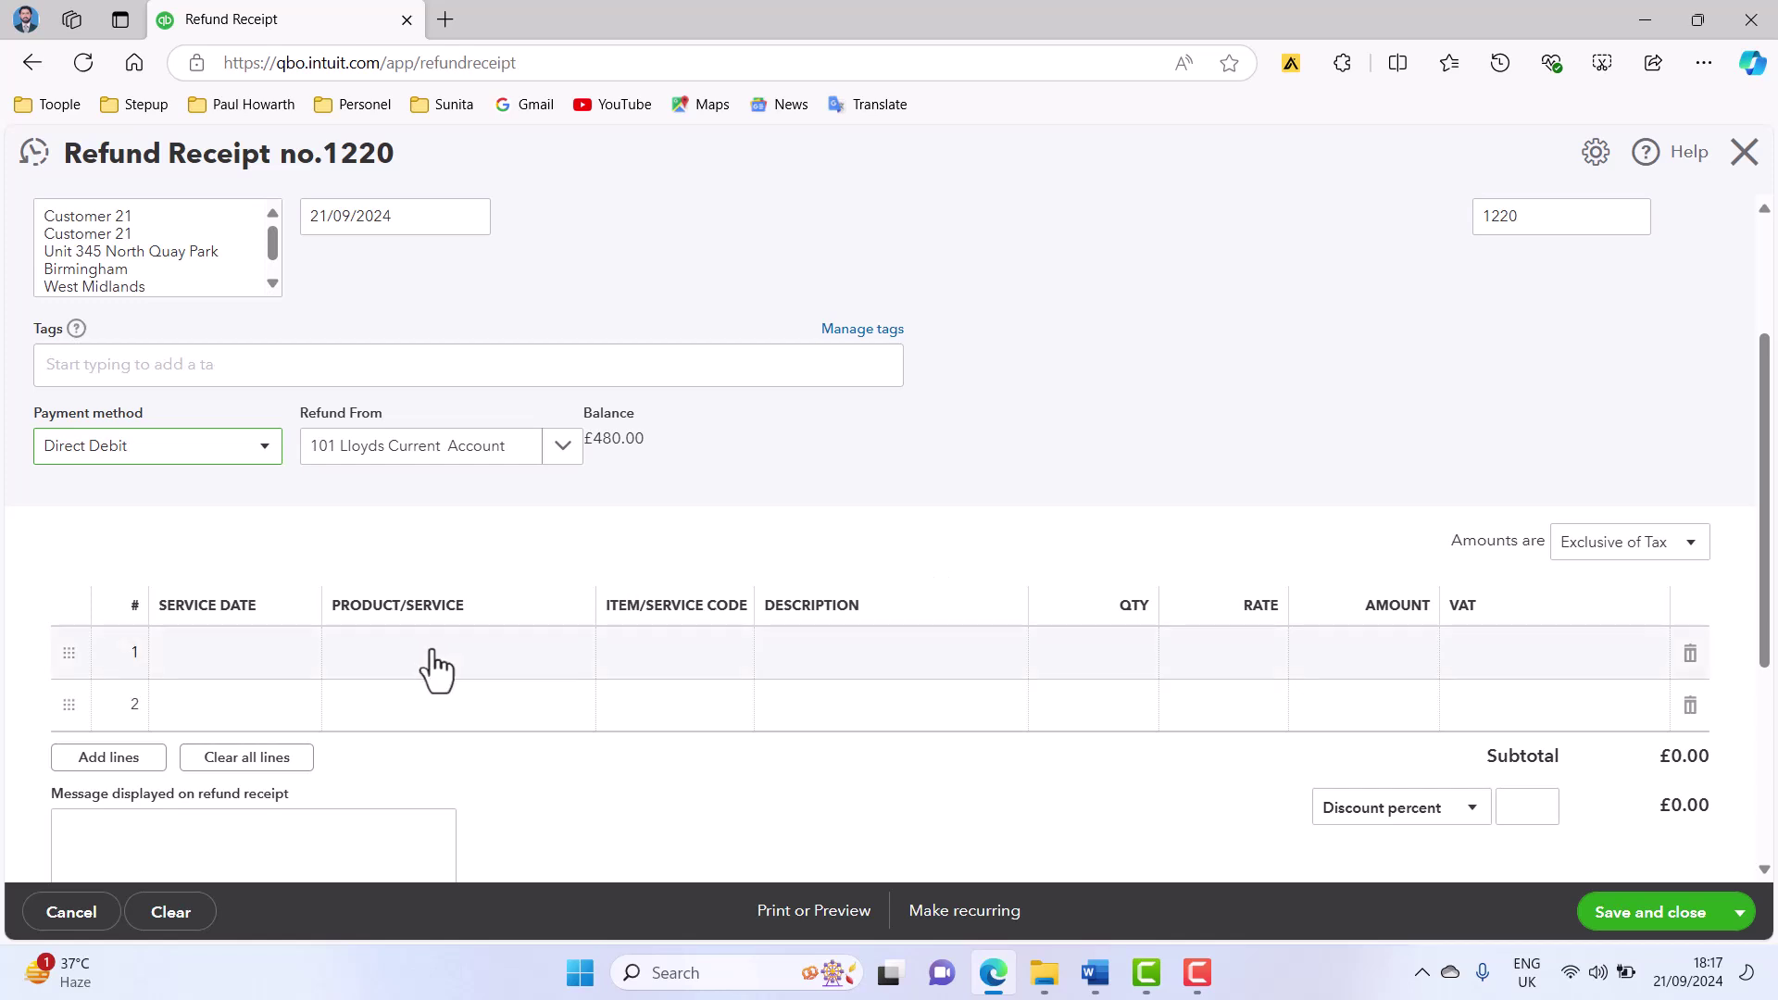
- Add Accountancy Services as the refund receipt's first line, with the description "Accounting Services Payment Refund"
click(467, 660)
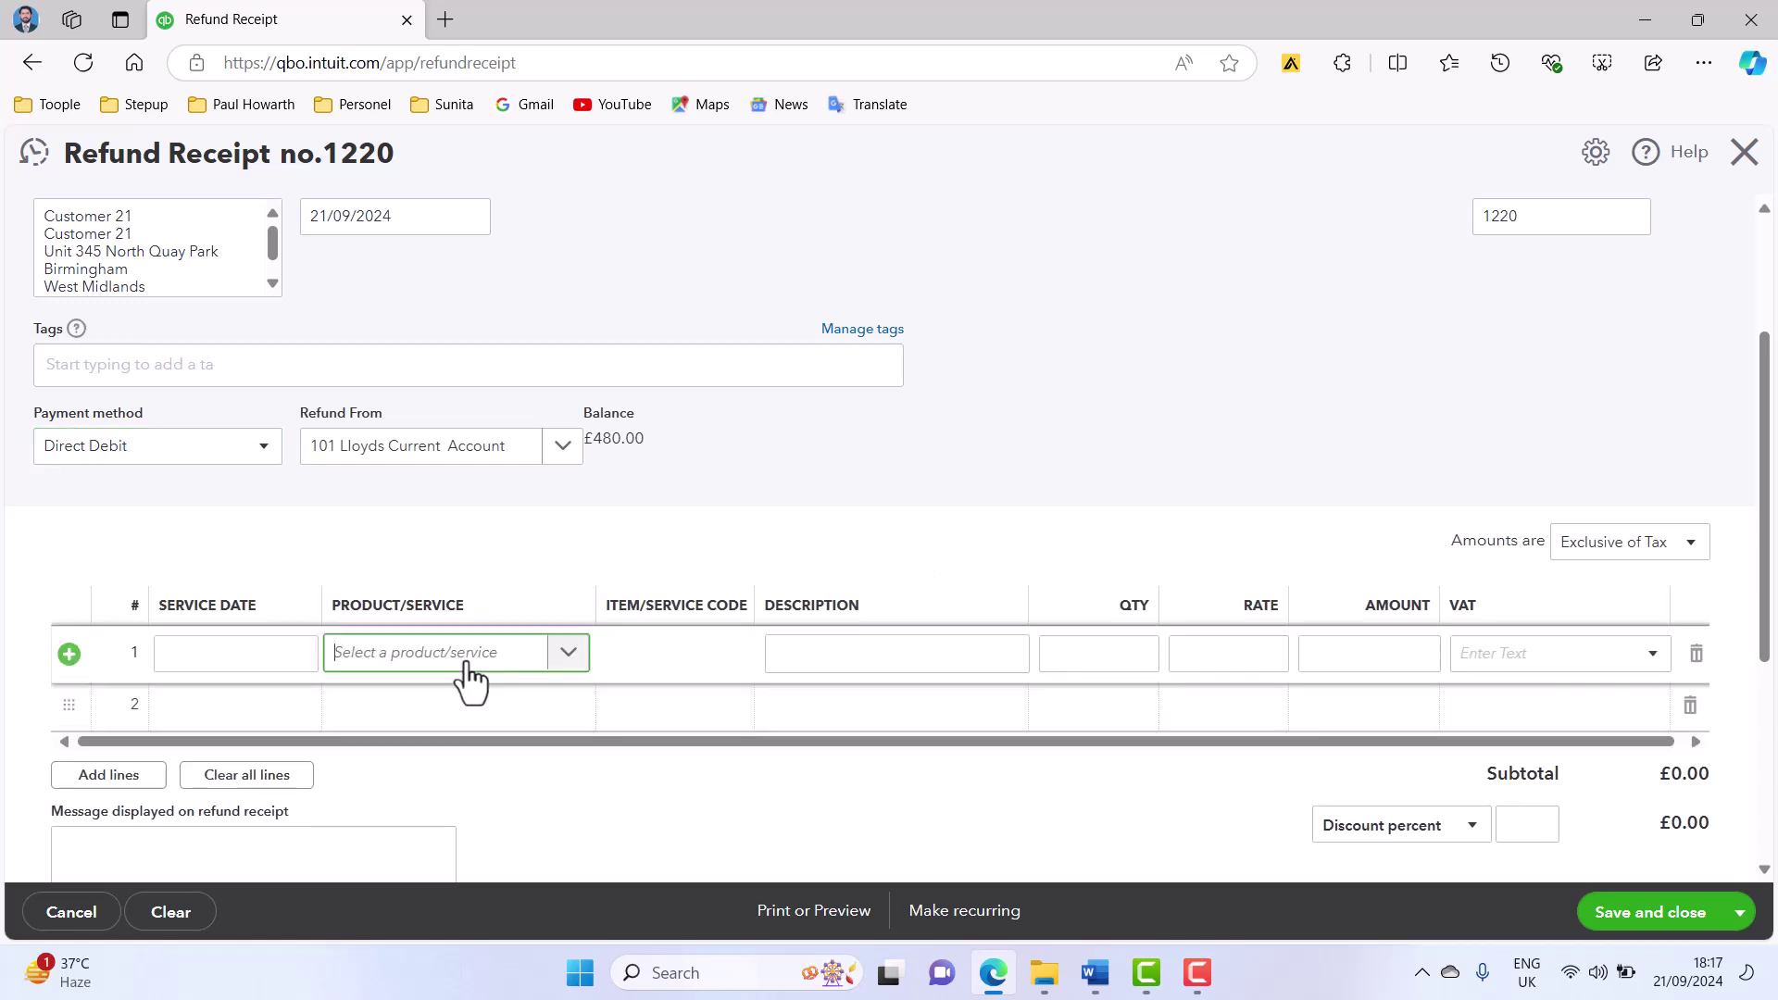
click(563, 654)
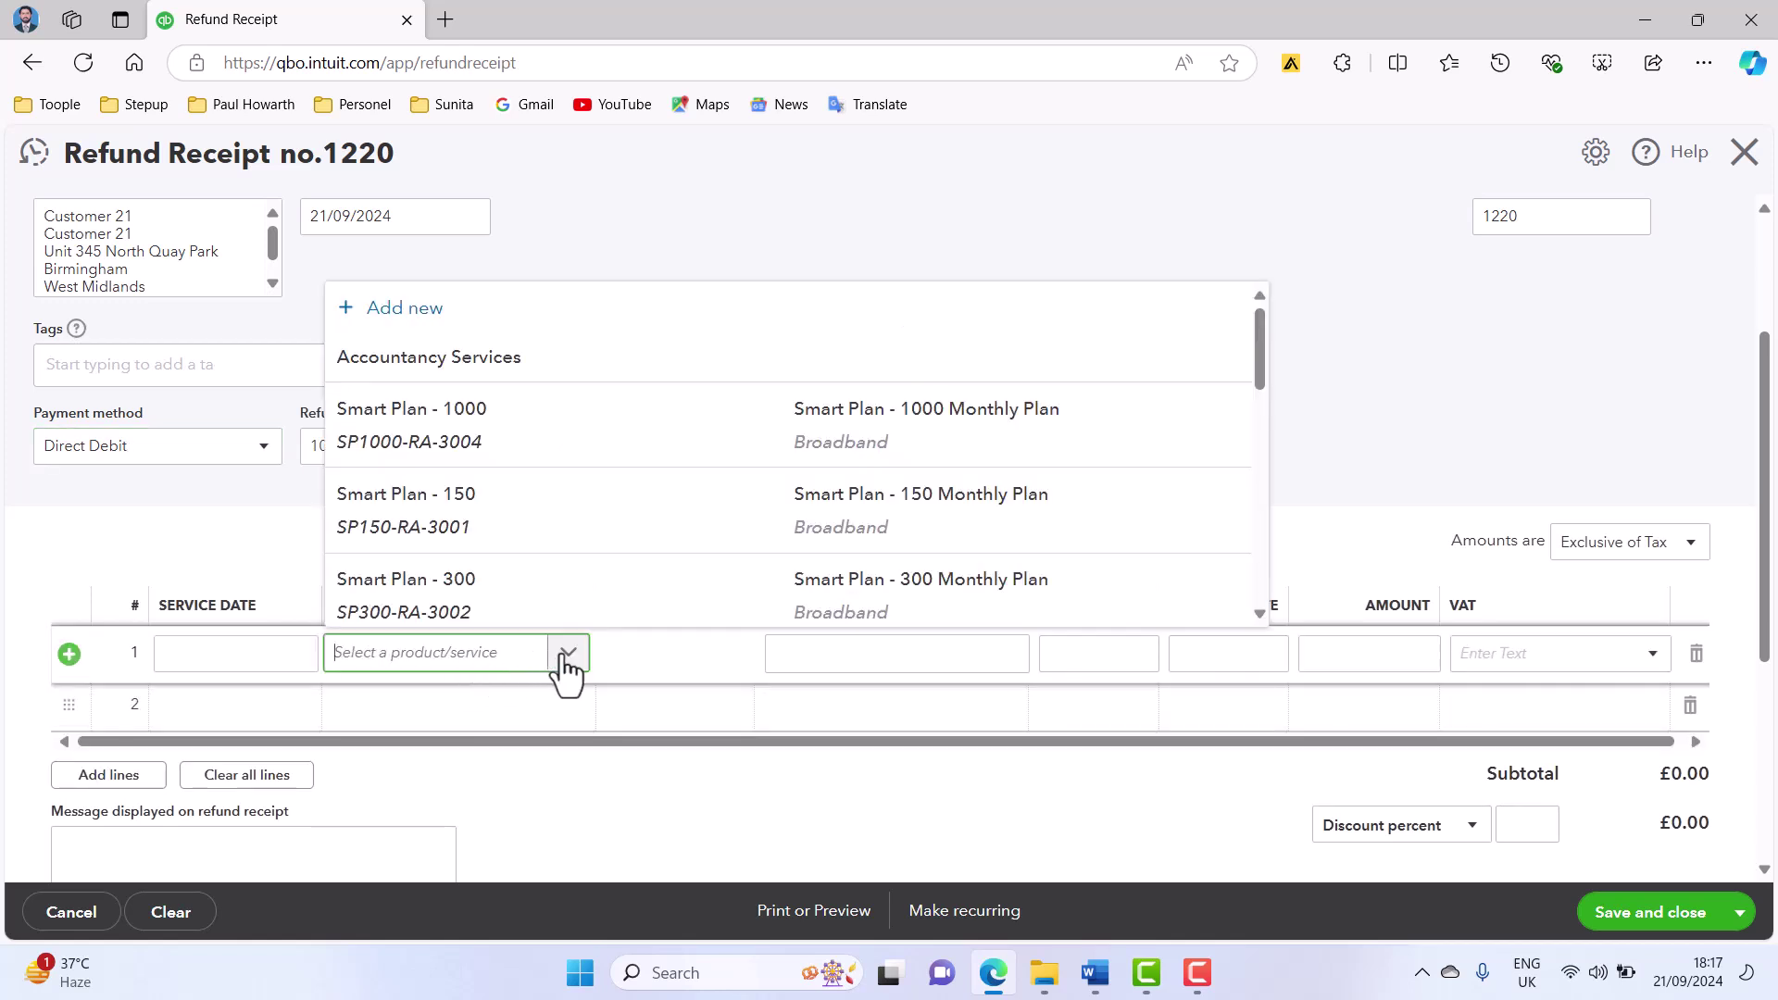
click(525, 375)
click(910, 654)
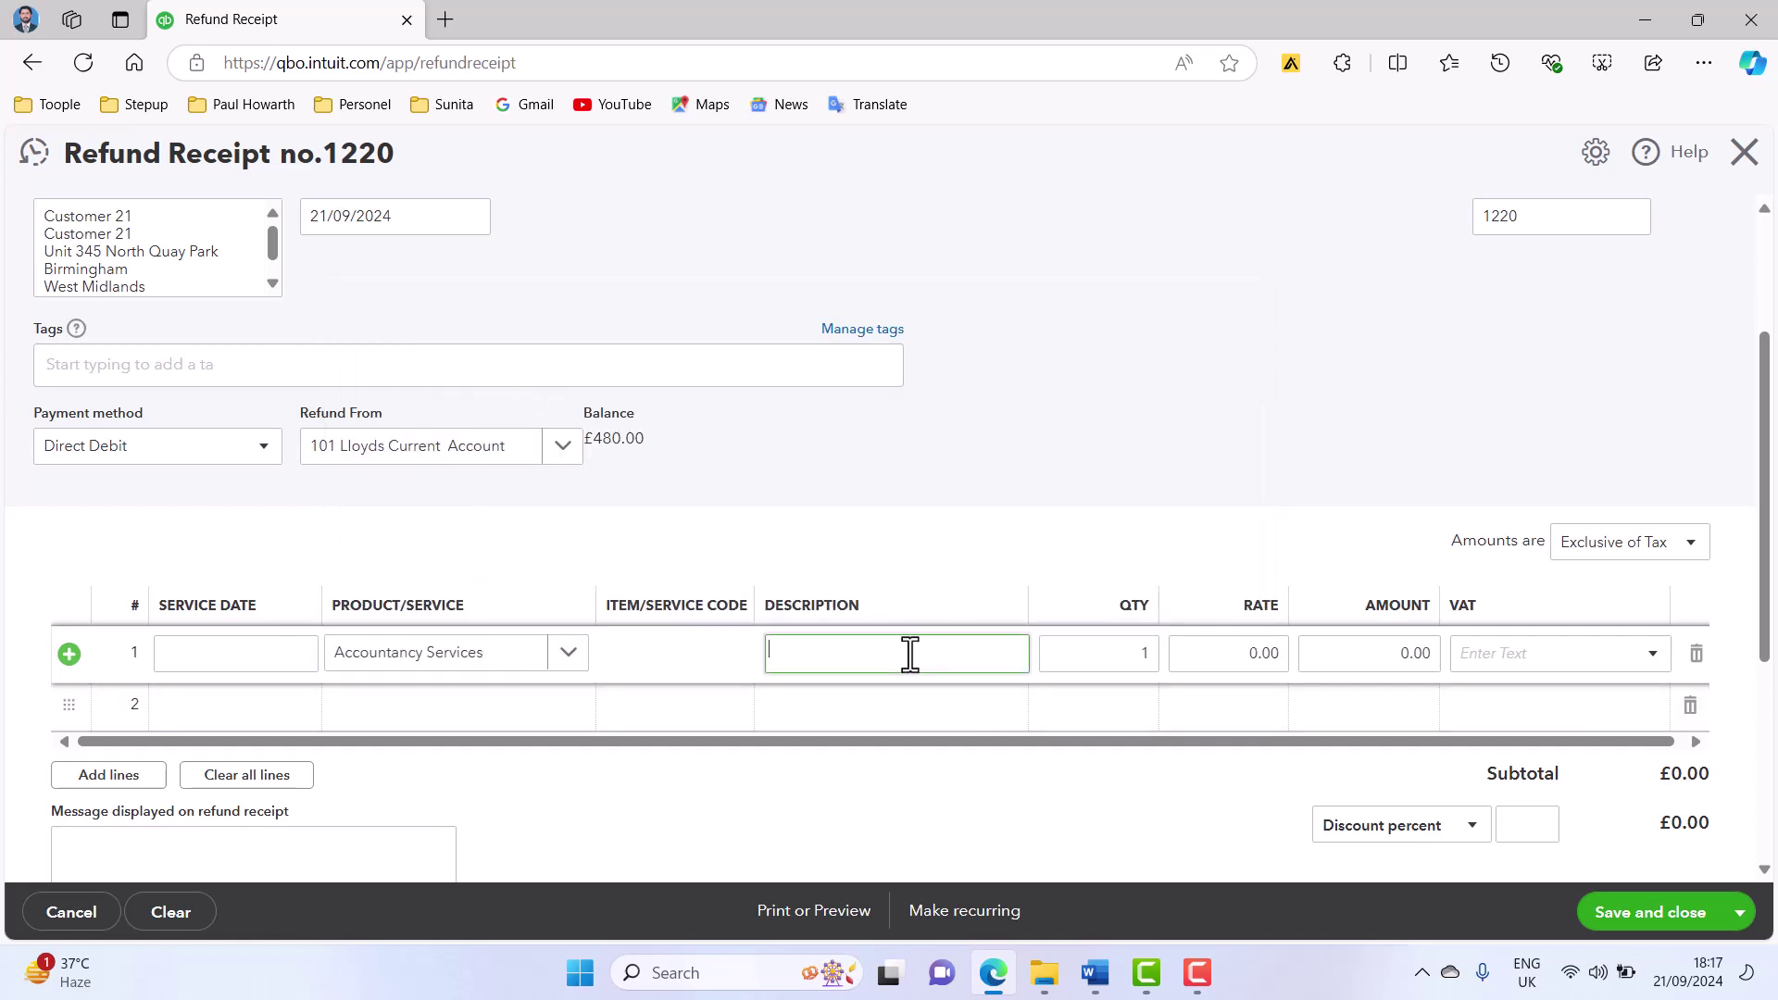
text(Accounting Services Payment Refund)
key(Tab)
- Set the refund line's rate to 100 and its VAT to 20.0% S
click(1258, 667)
text(100)
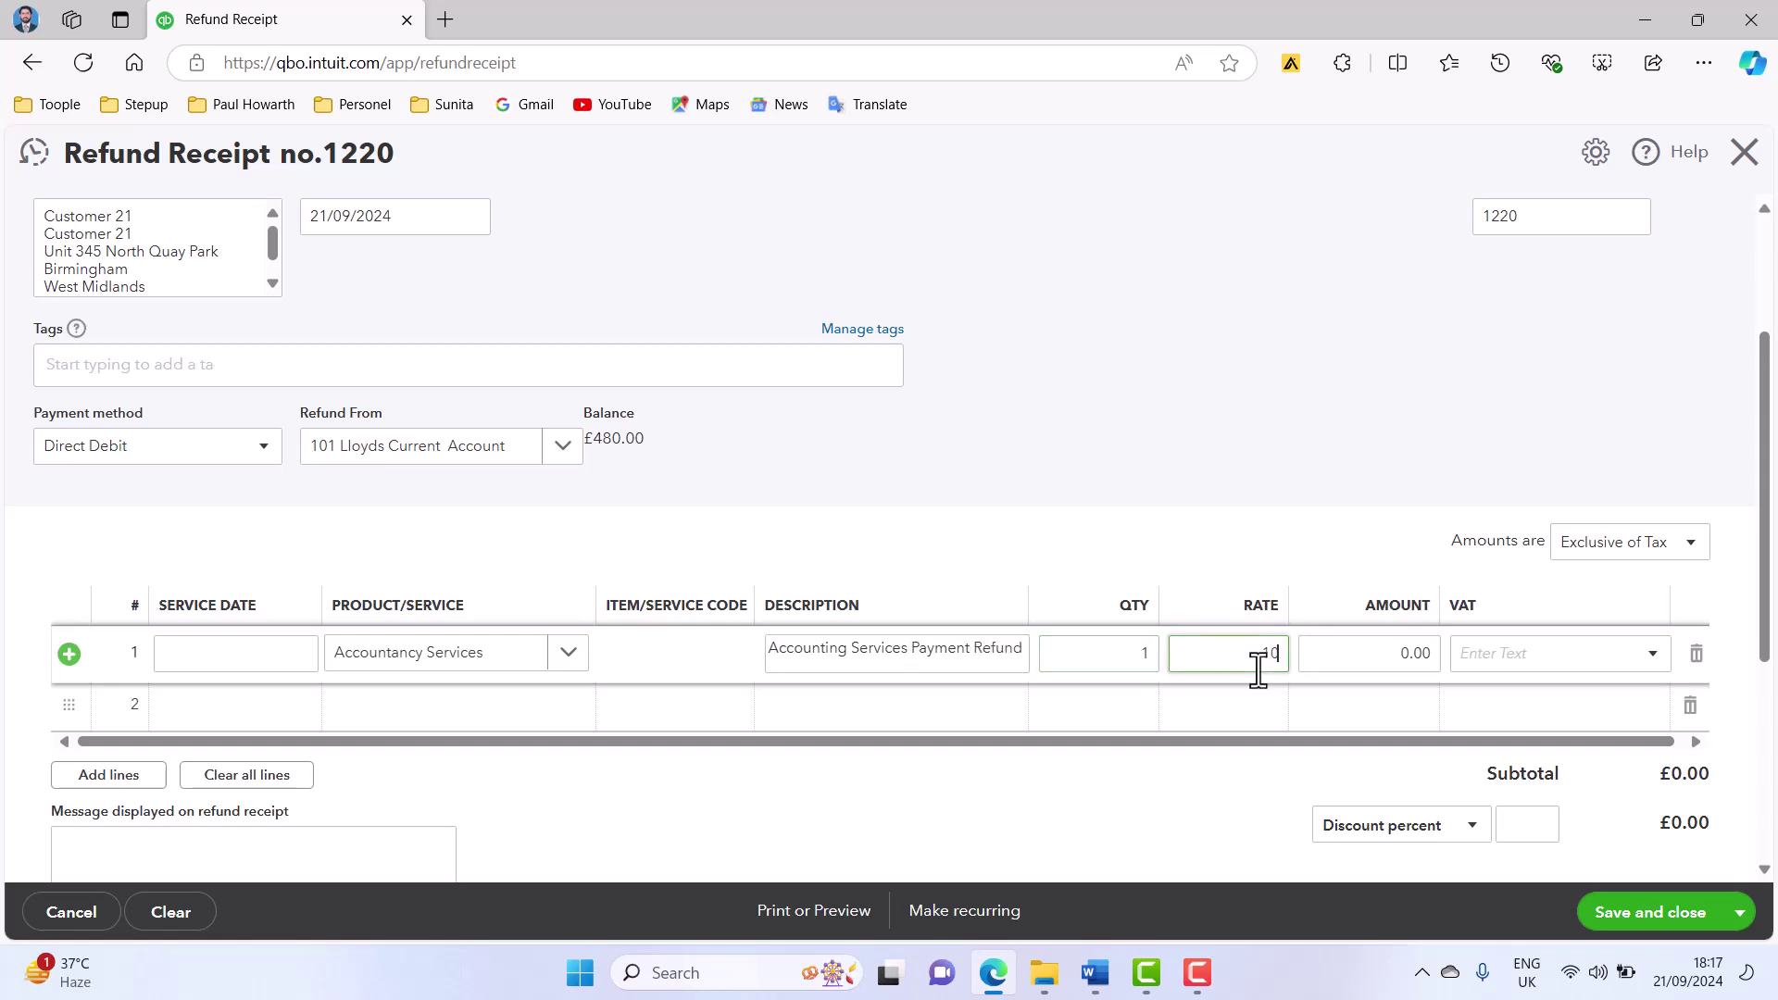
key(Tab)
click(1653, 655)
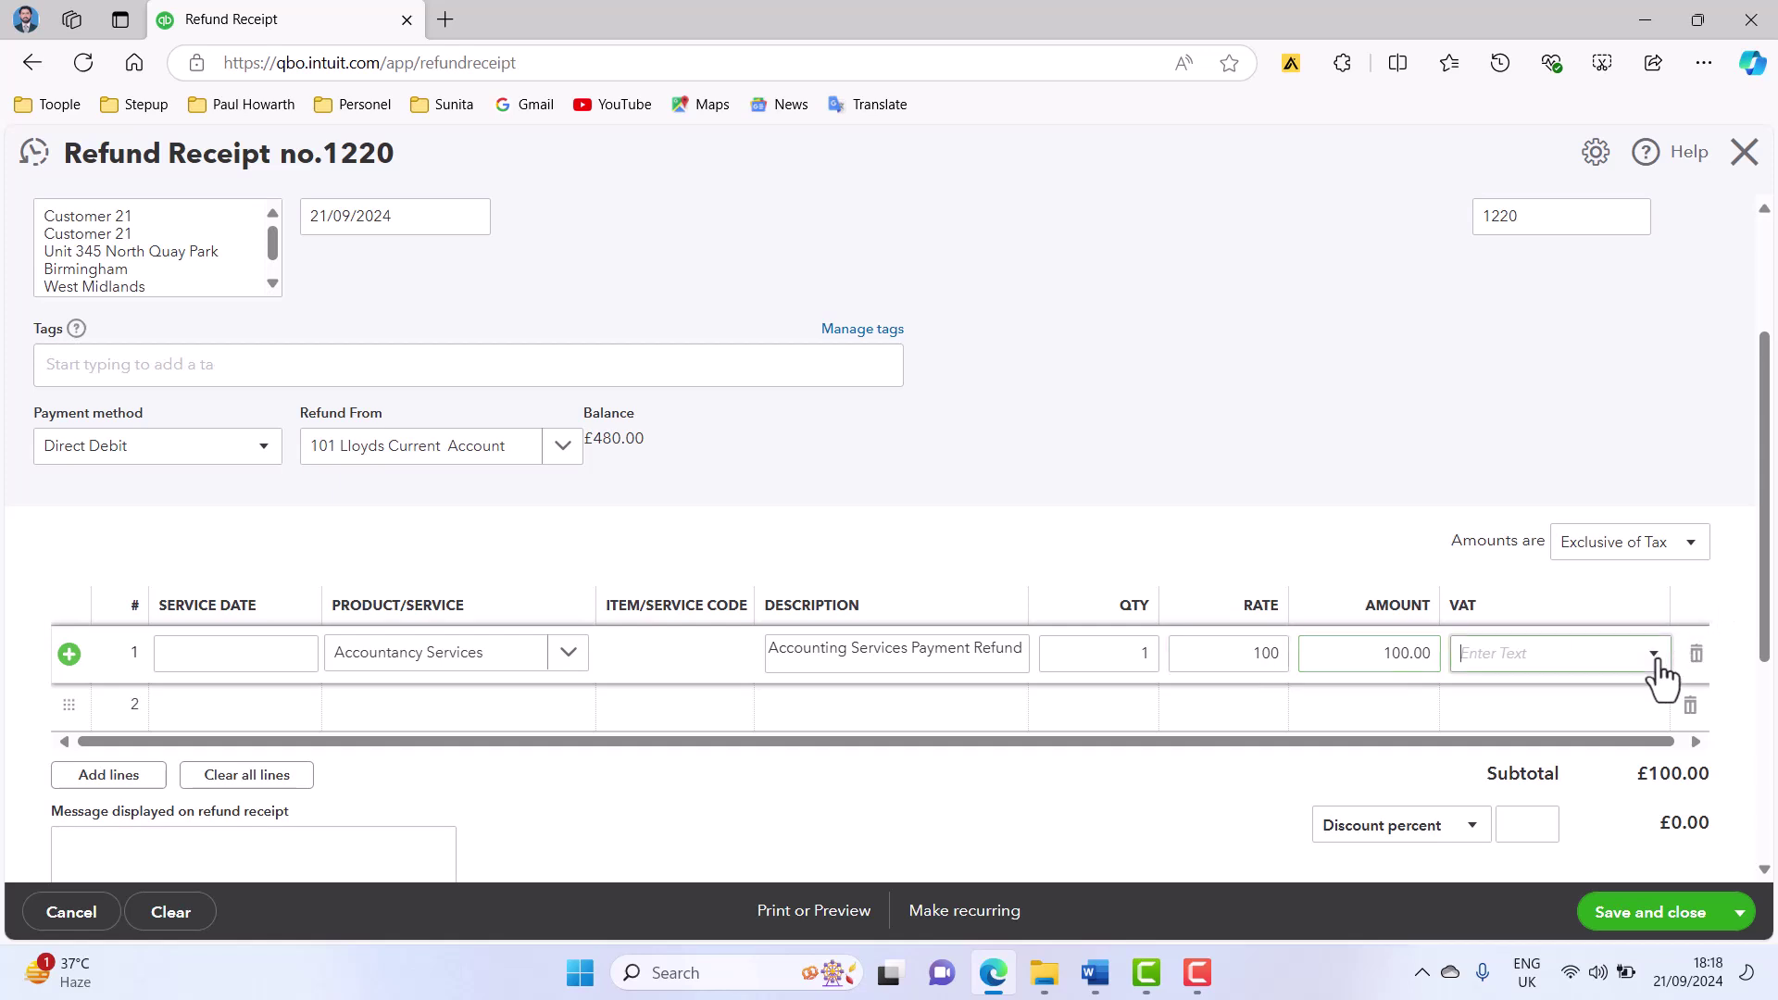
click(1579, 840)
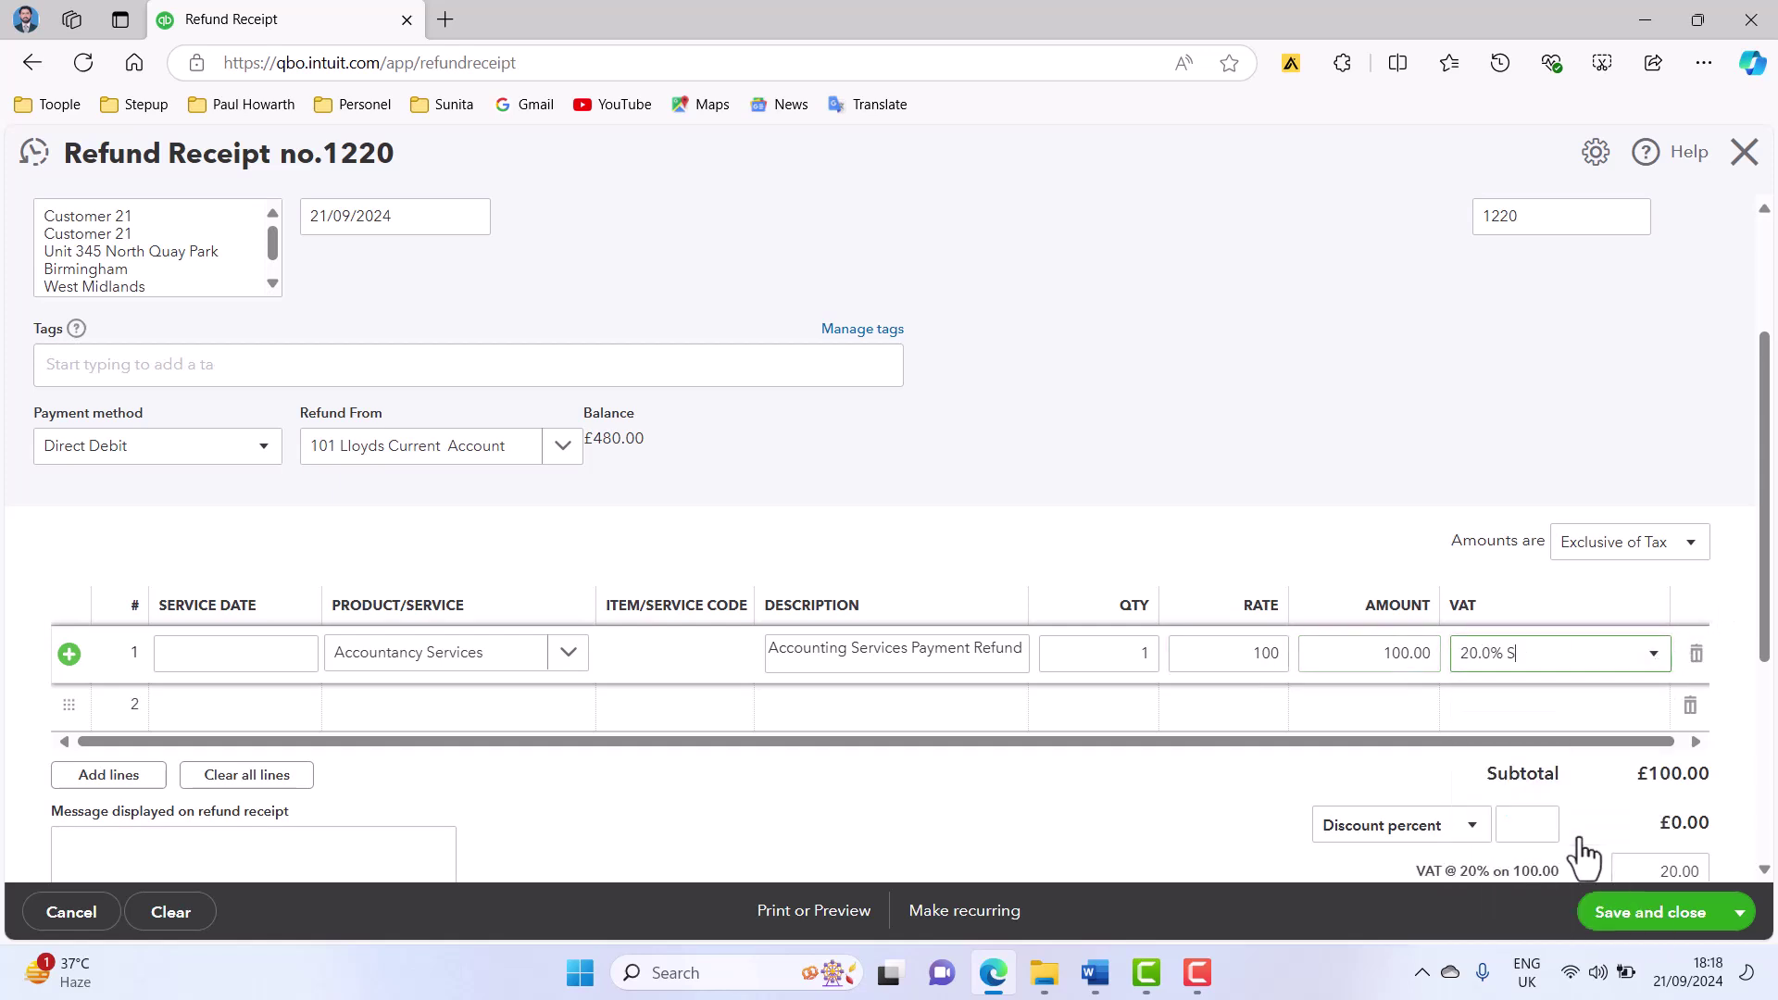
- Add the refund receipt message "Amount Refunded against Invoice 1219", and save and close the refund receipt
scroll(1579, 726, down, 1)
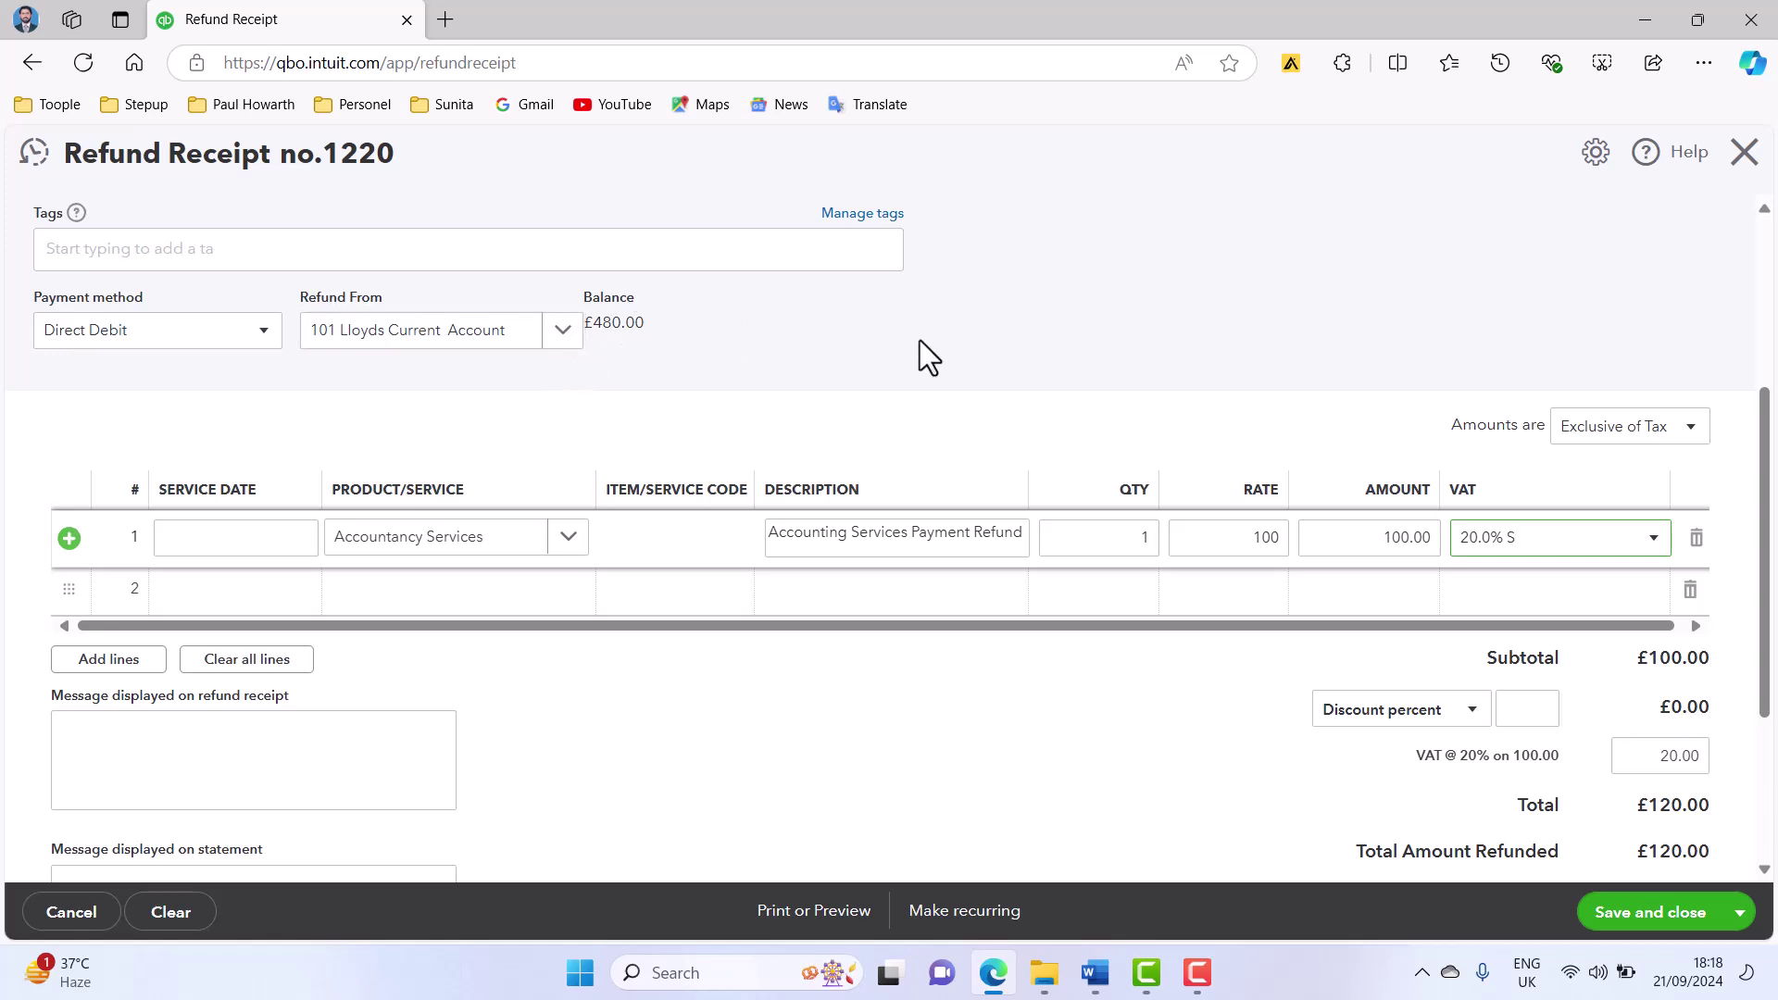
scroll(796, 558, down, 2)
scroll(796, 558, down, 1)
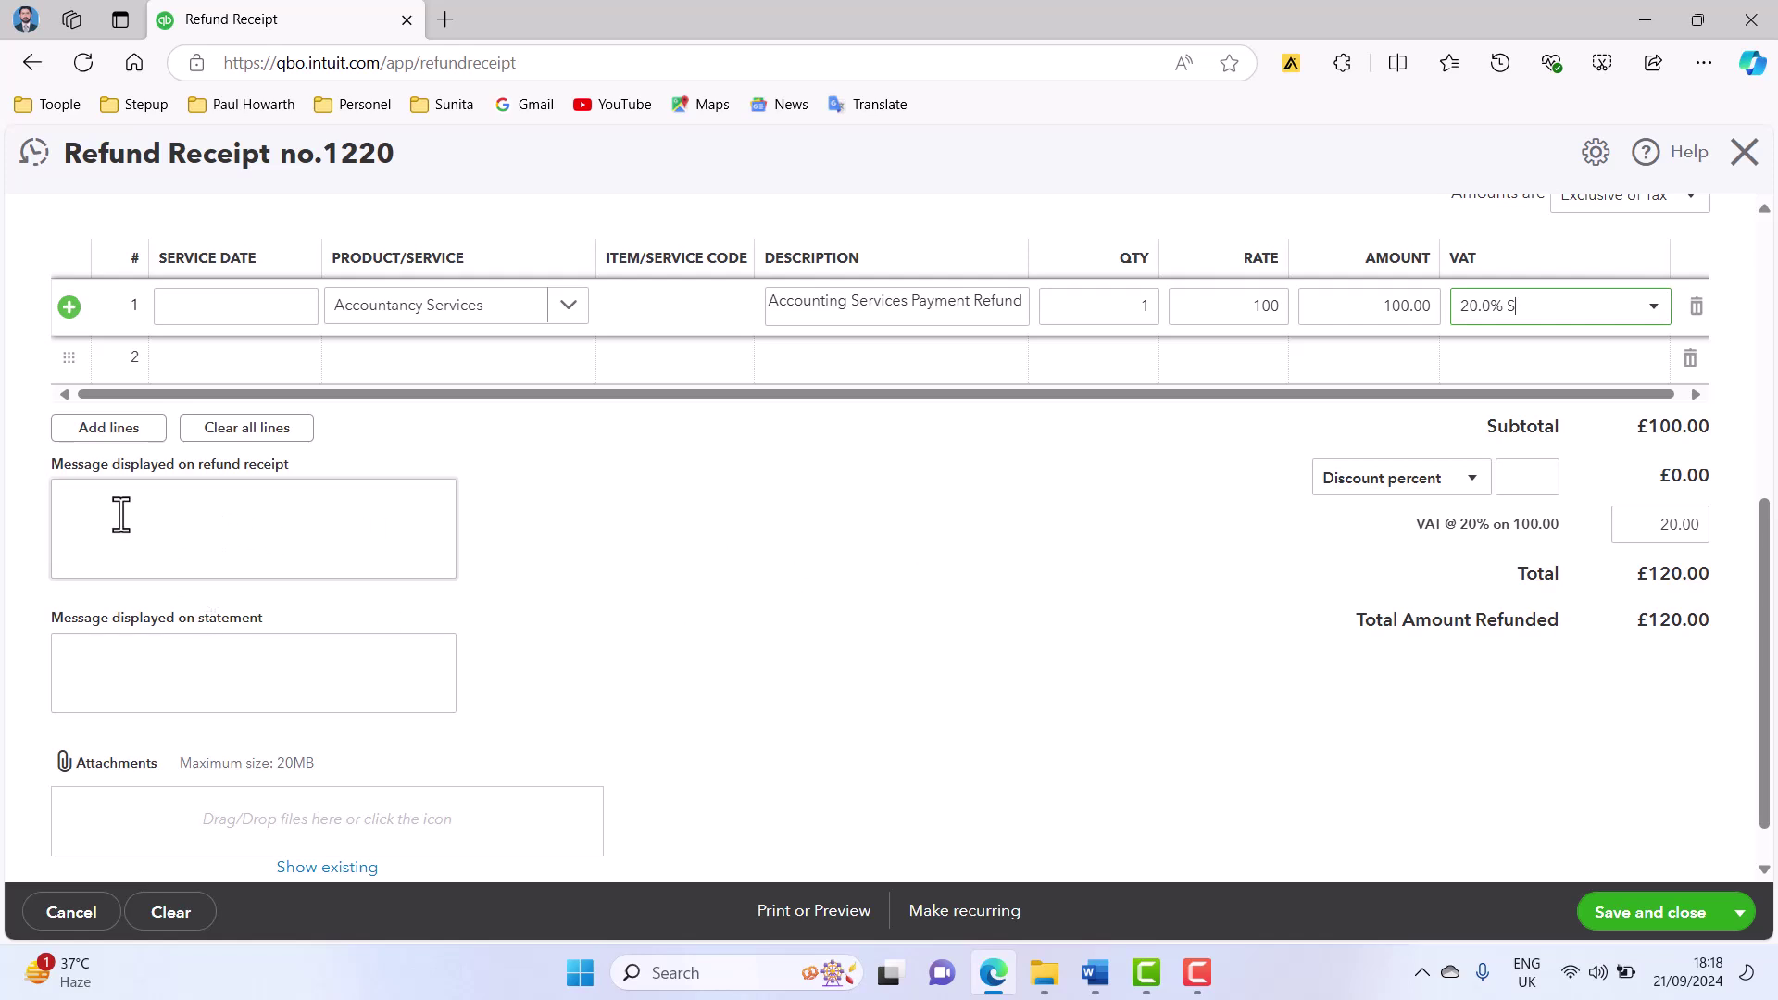
click(70, 503)
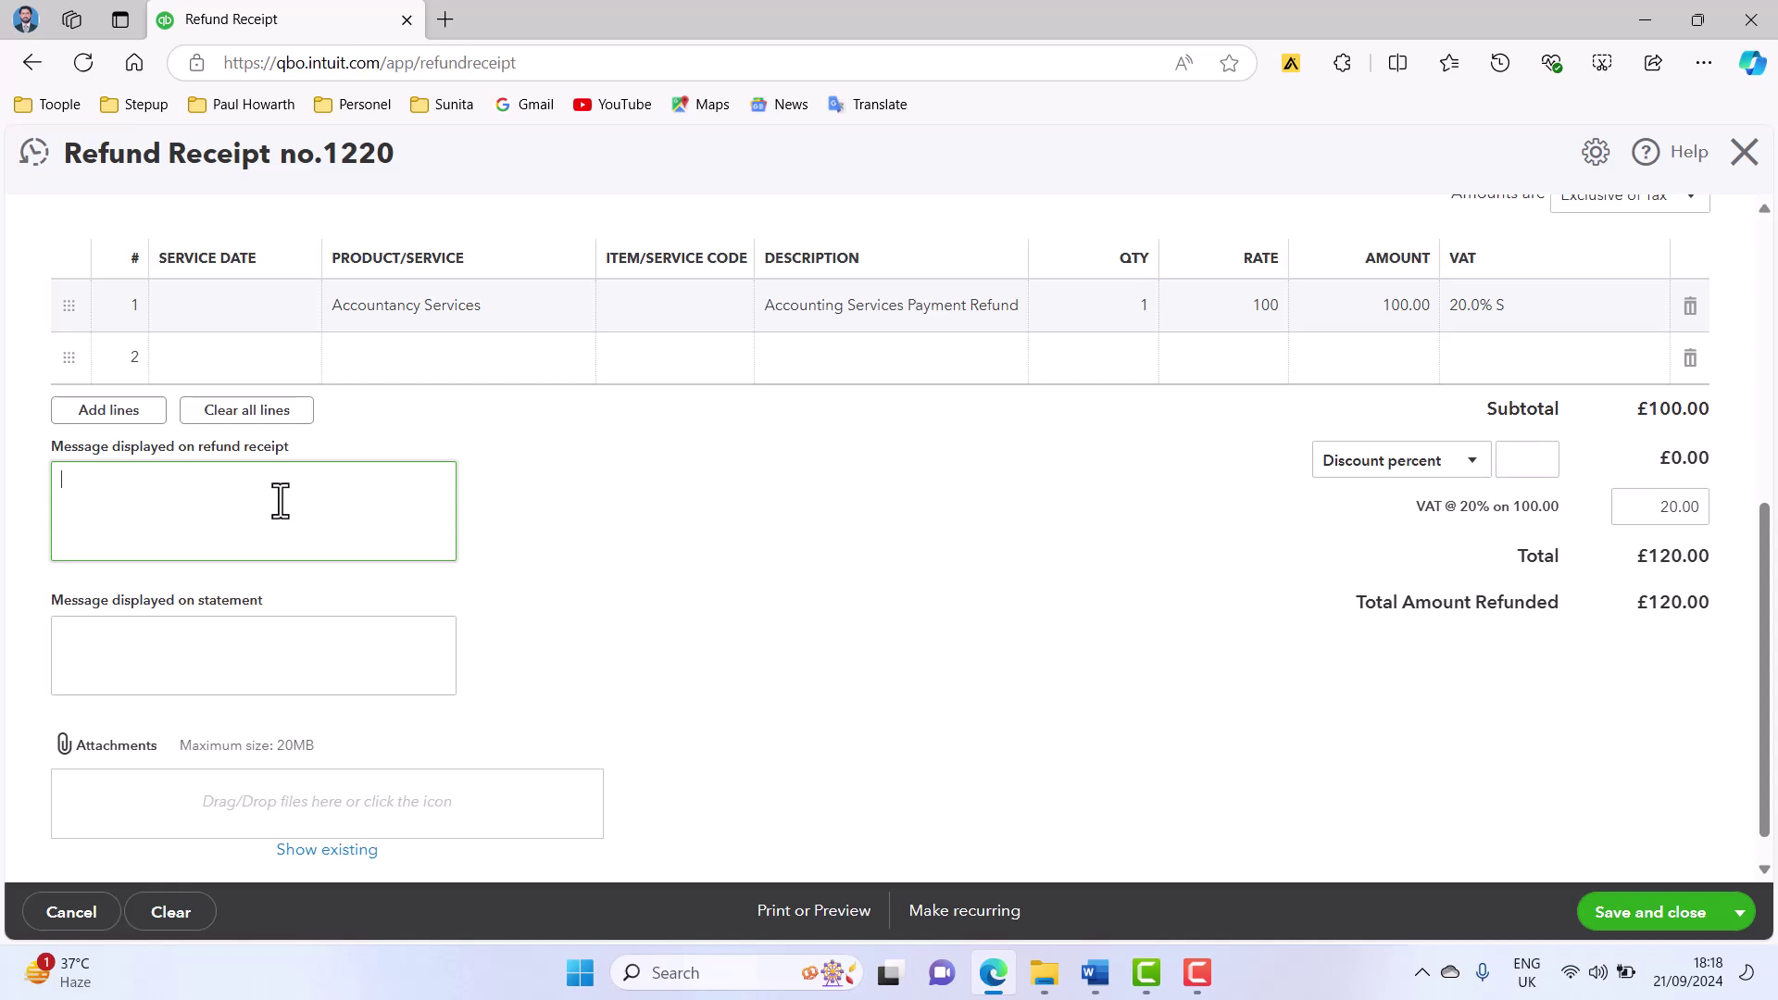
text(Amount Refunded agains)
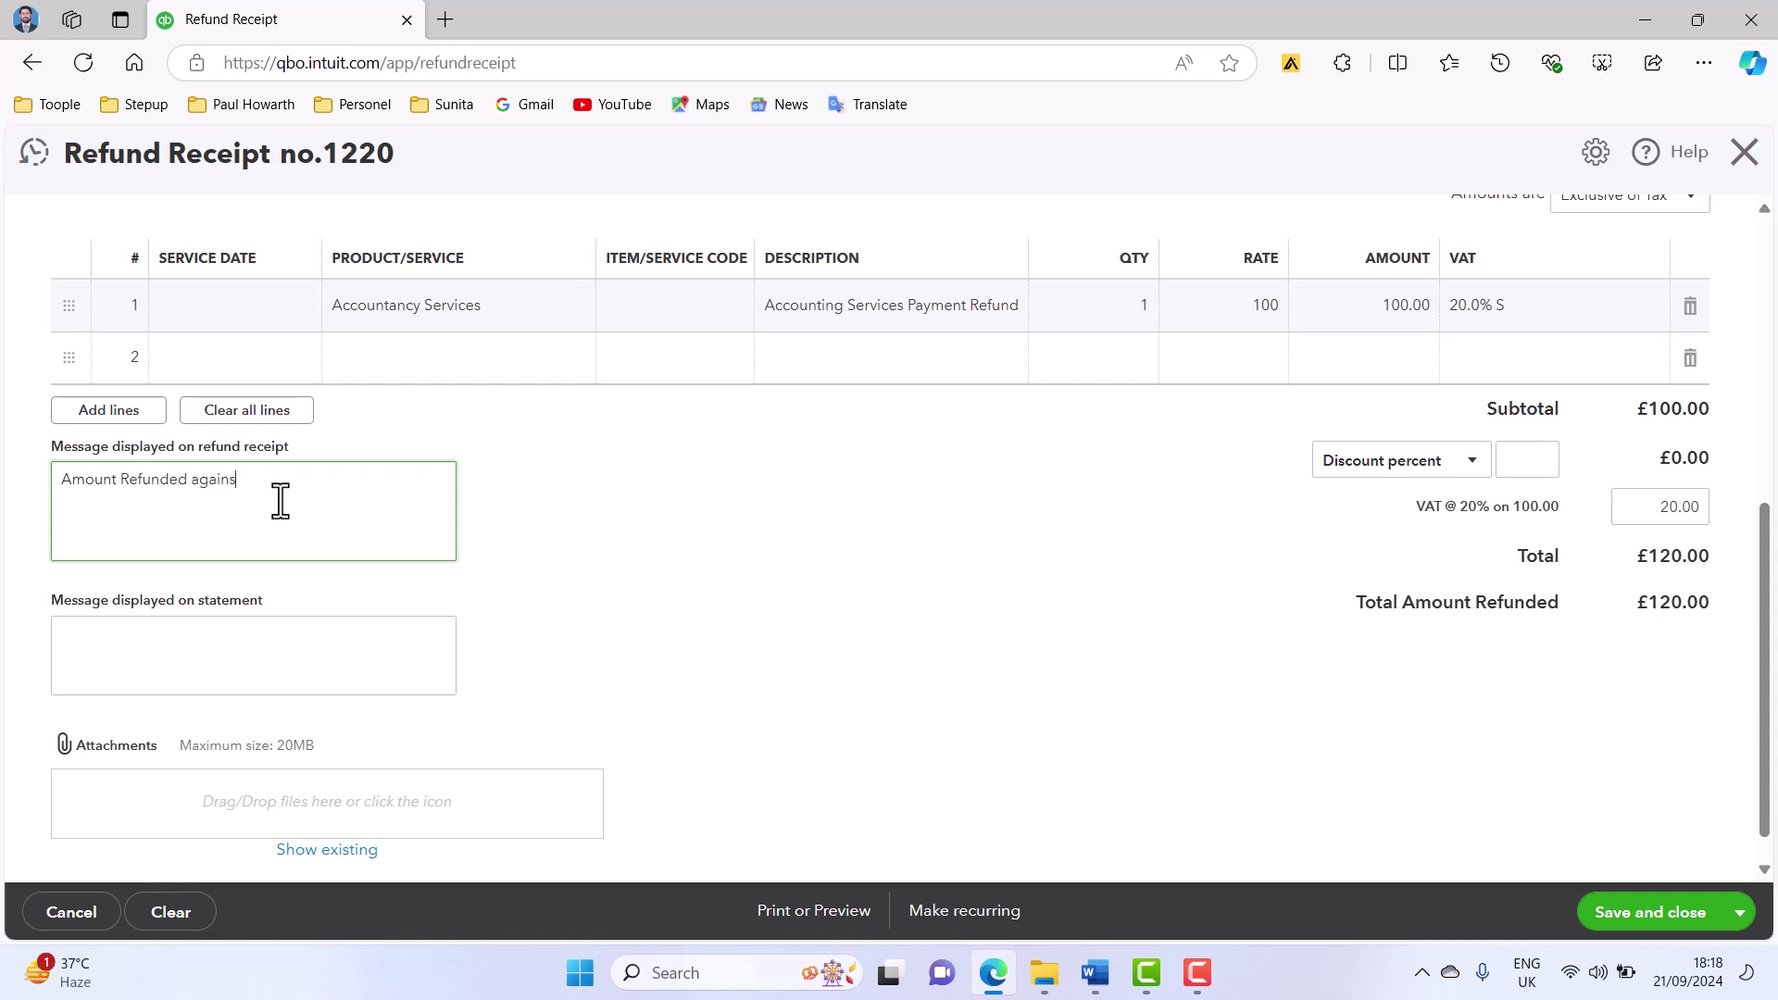
text(t Invoice 1219)
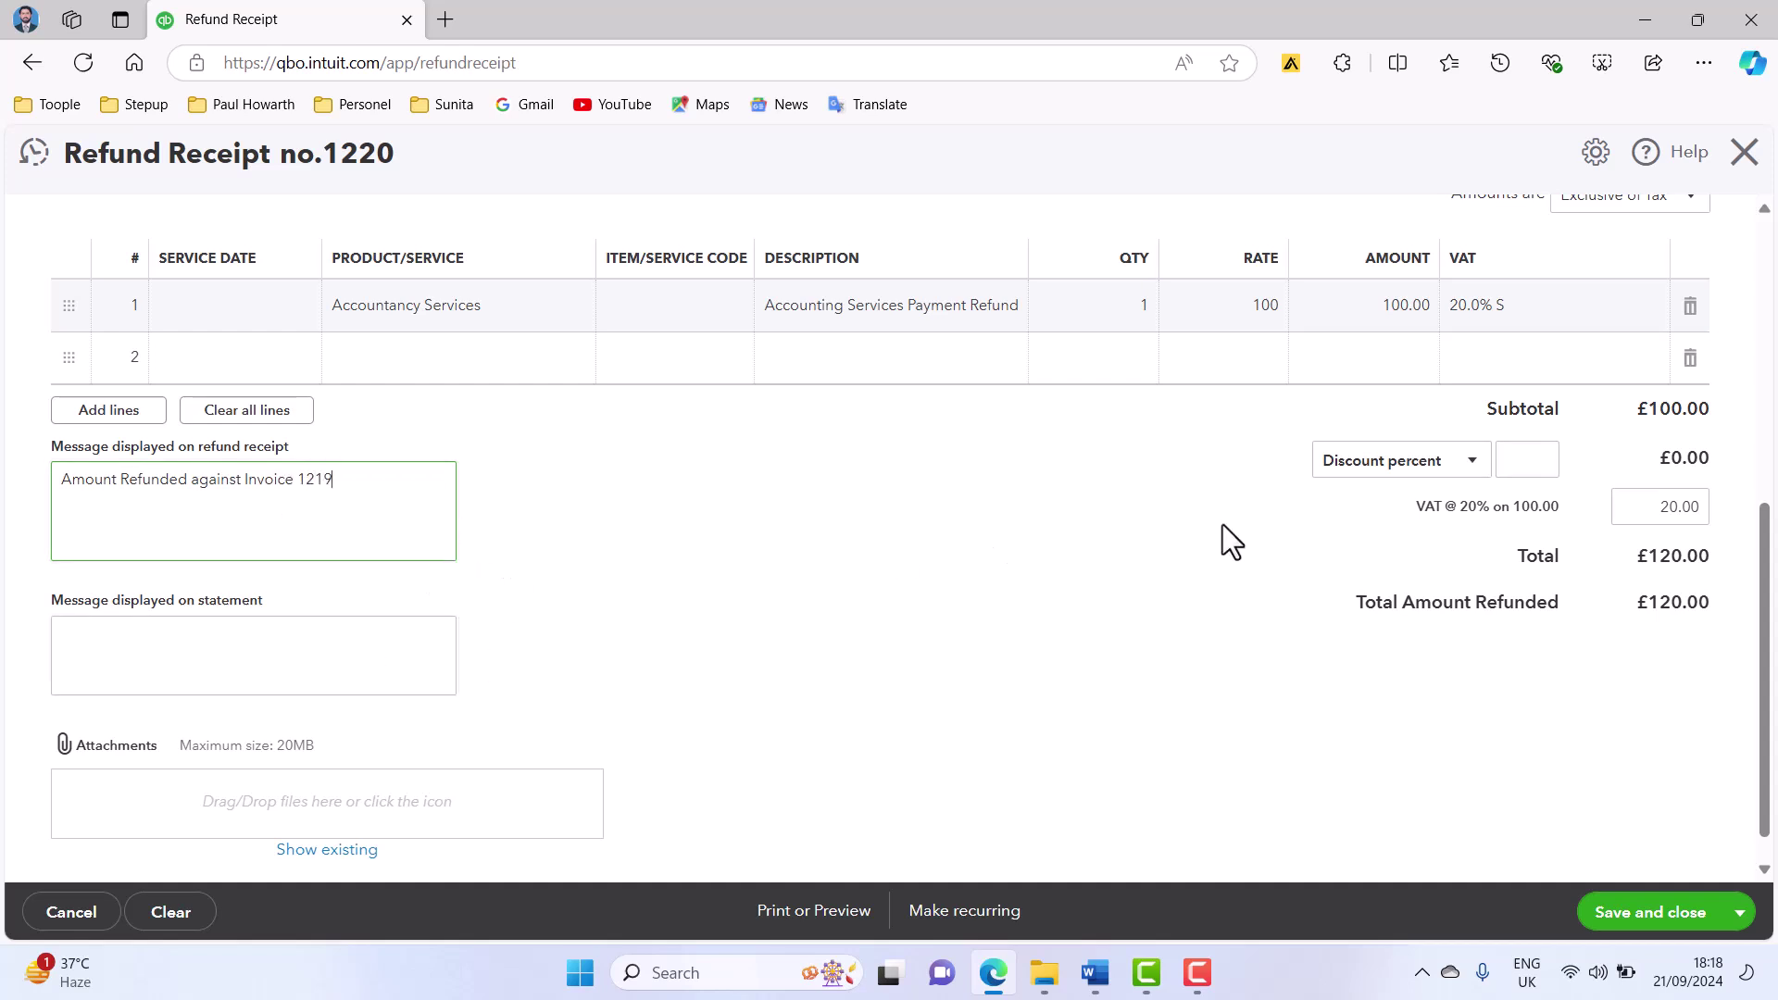
click(1599, 916)
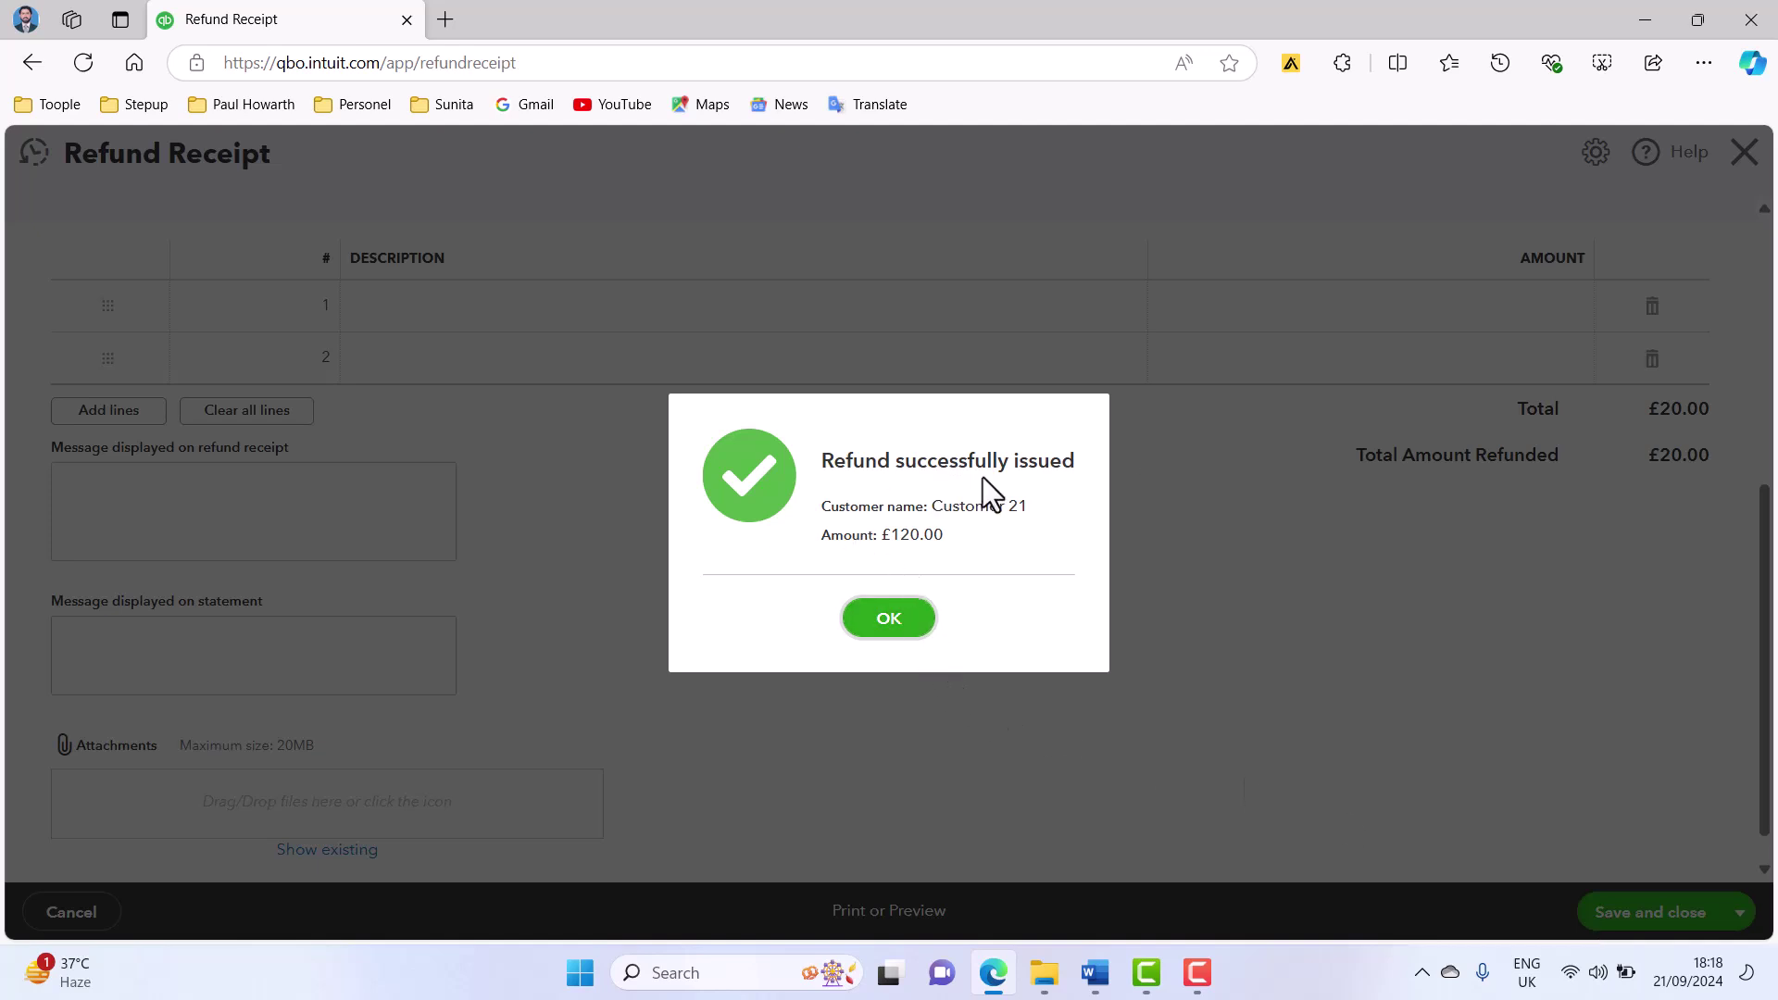
- Dismiss the refund confirmation, and highlight "Refund Receipt" in yellow in the Credit Note list of the Account Receivable Cycle Word document
click(903, 630)
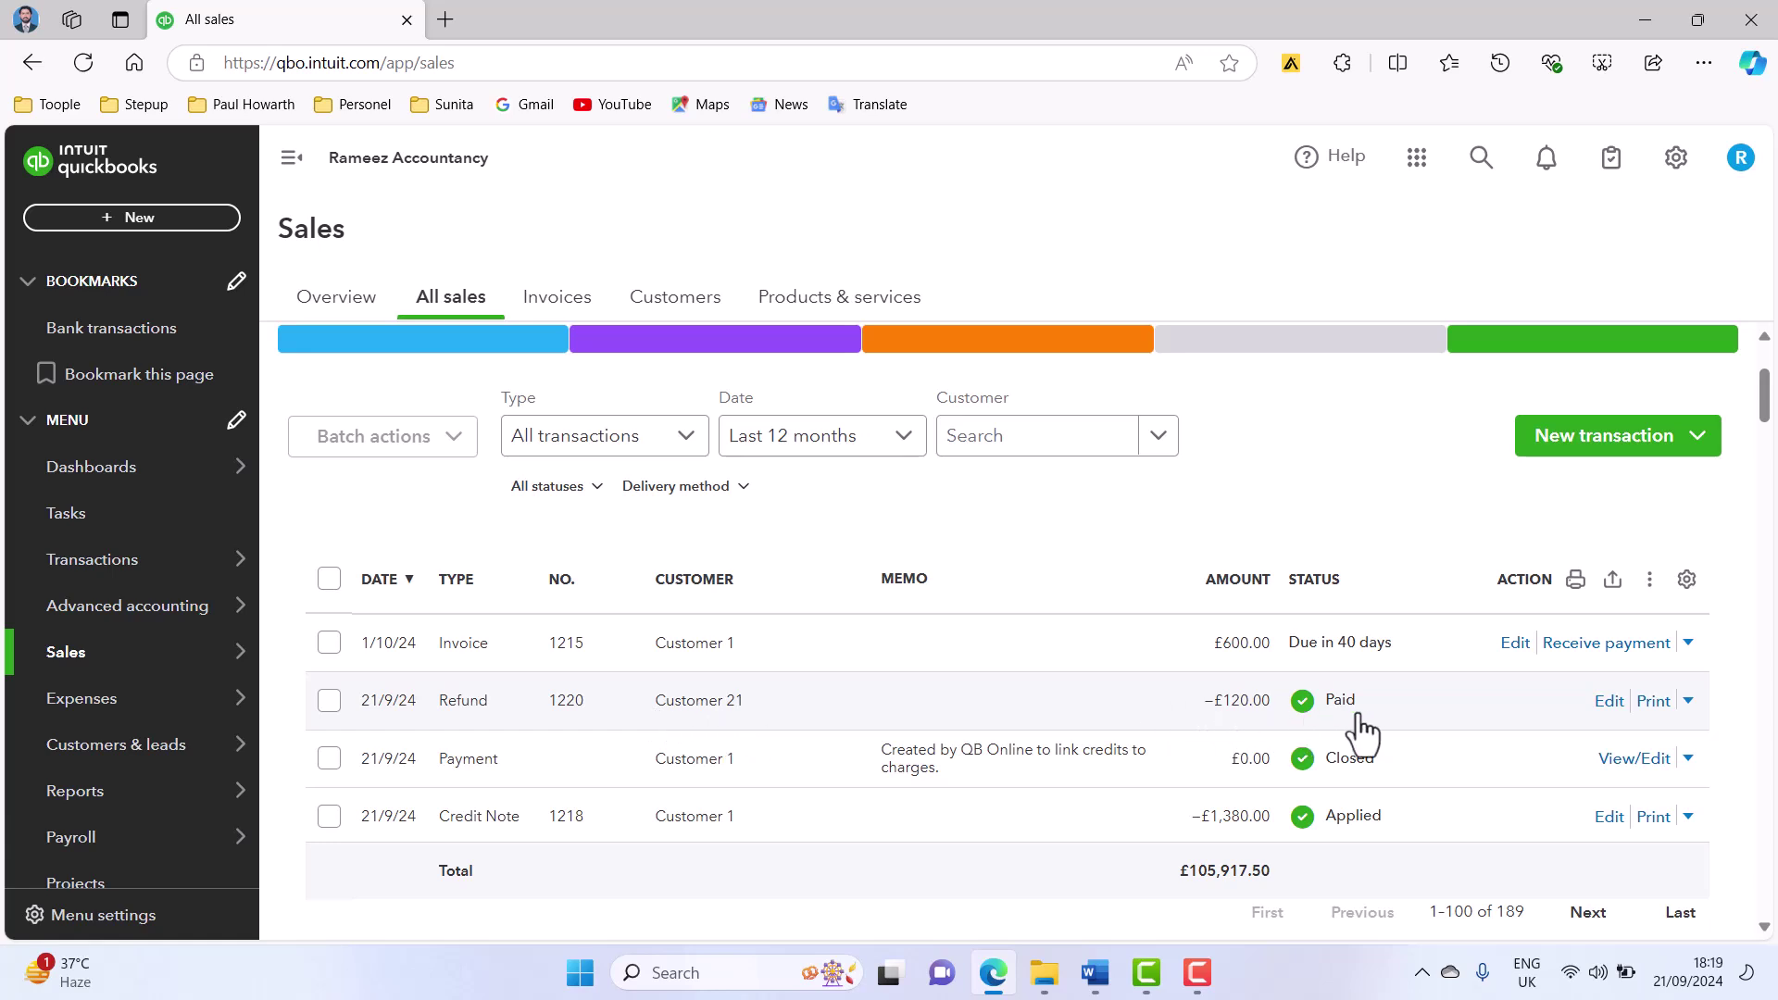
click(1094, 972)
click(998, 886)
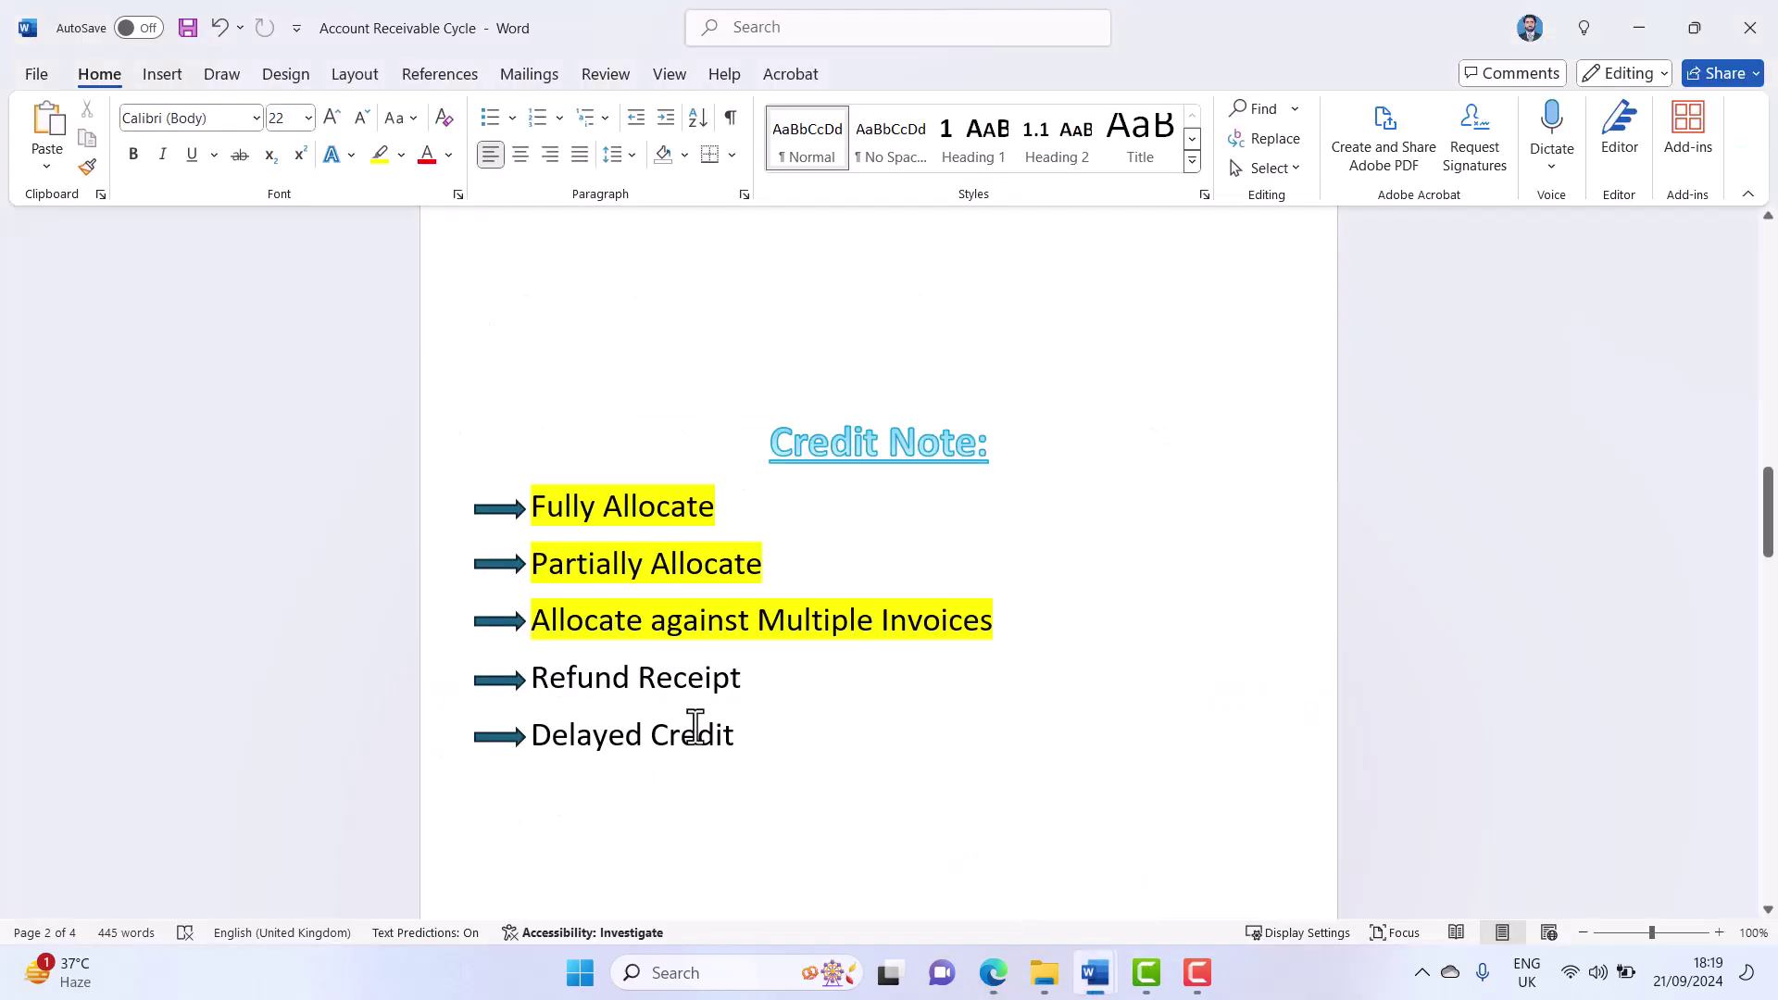
drag(751, 677, 516, 677)
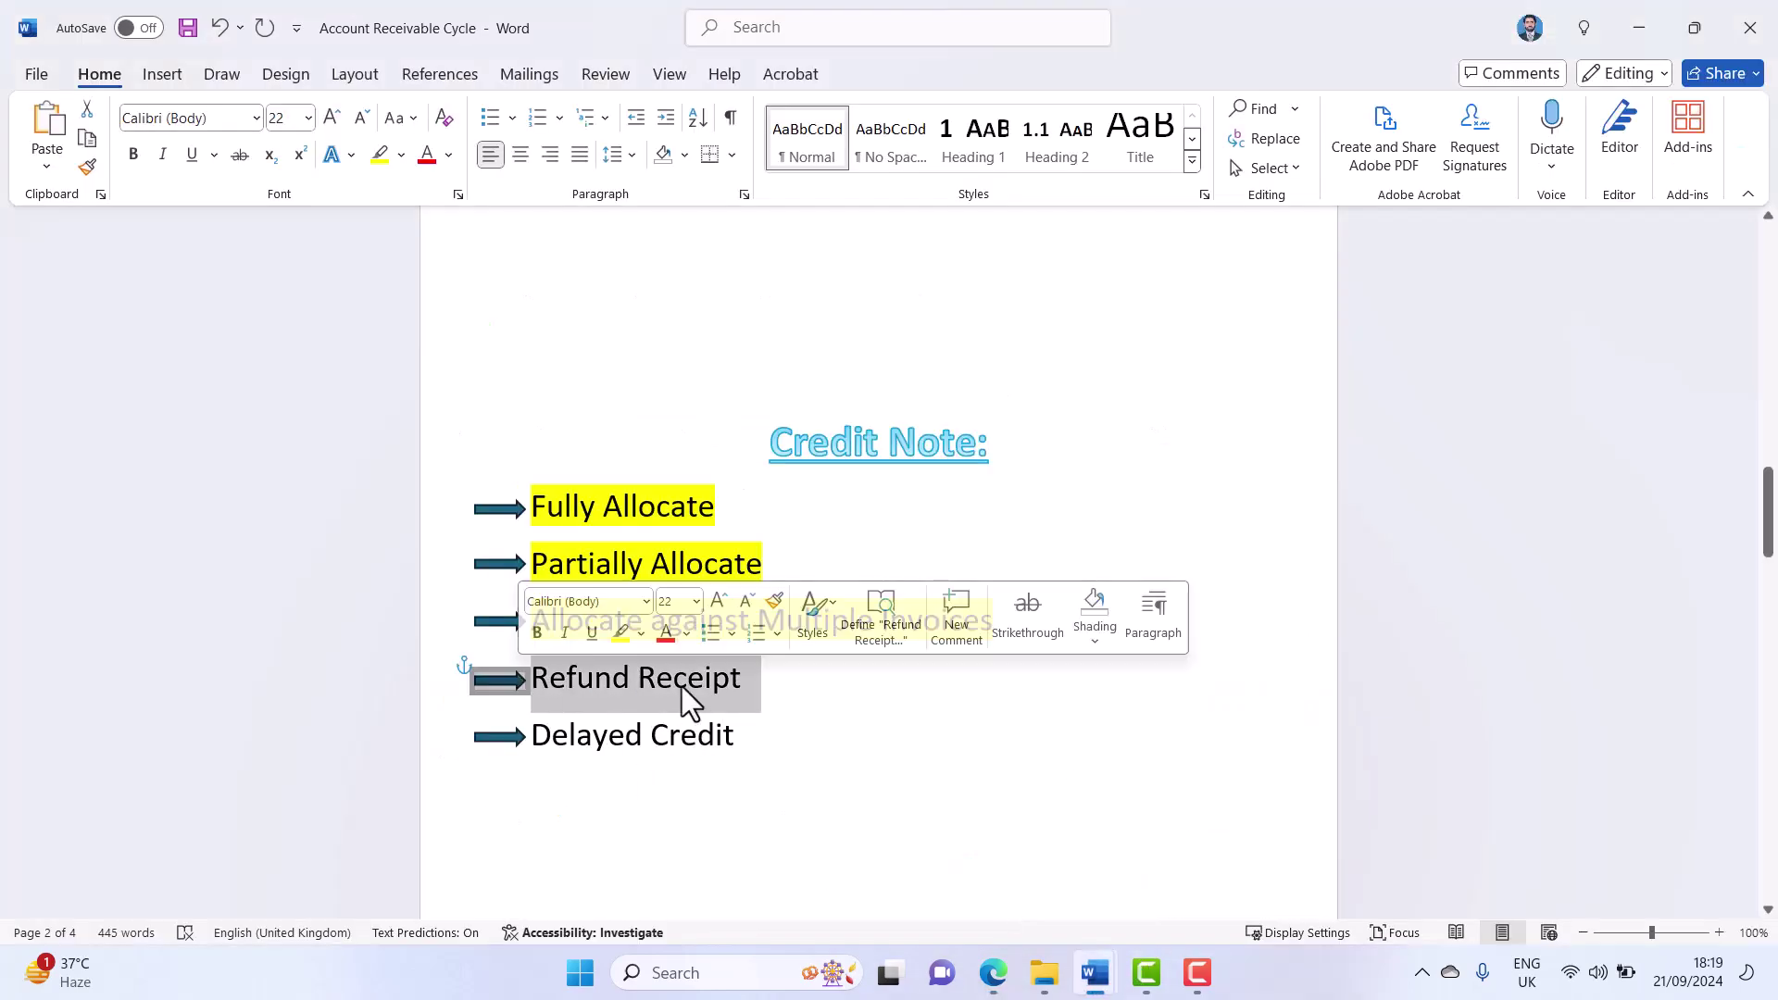
click(620, 632)
click(784, 727)
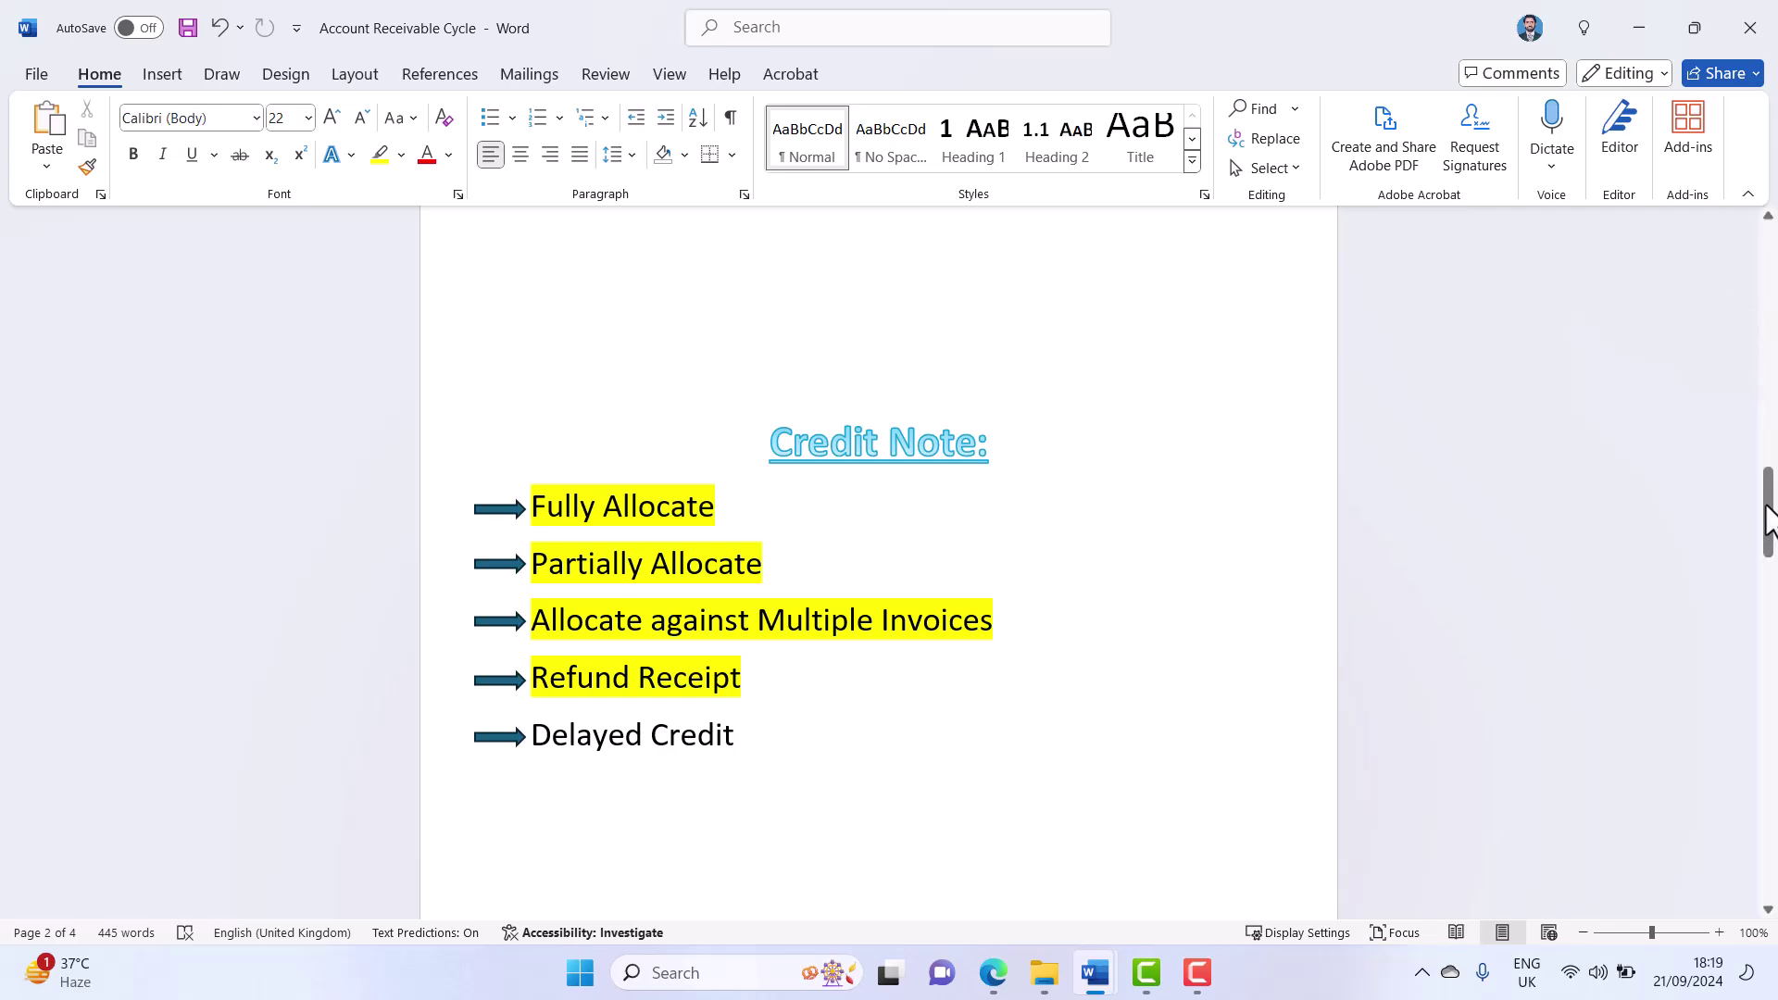
- Review the Word document's Delayed Credit notes, and start a new delayed credit for Customer 1 in QuickBooks Online
drag(1768, 508, 1765, 783)
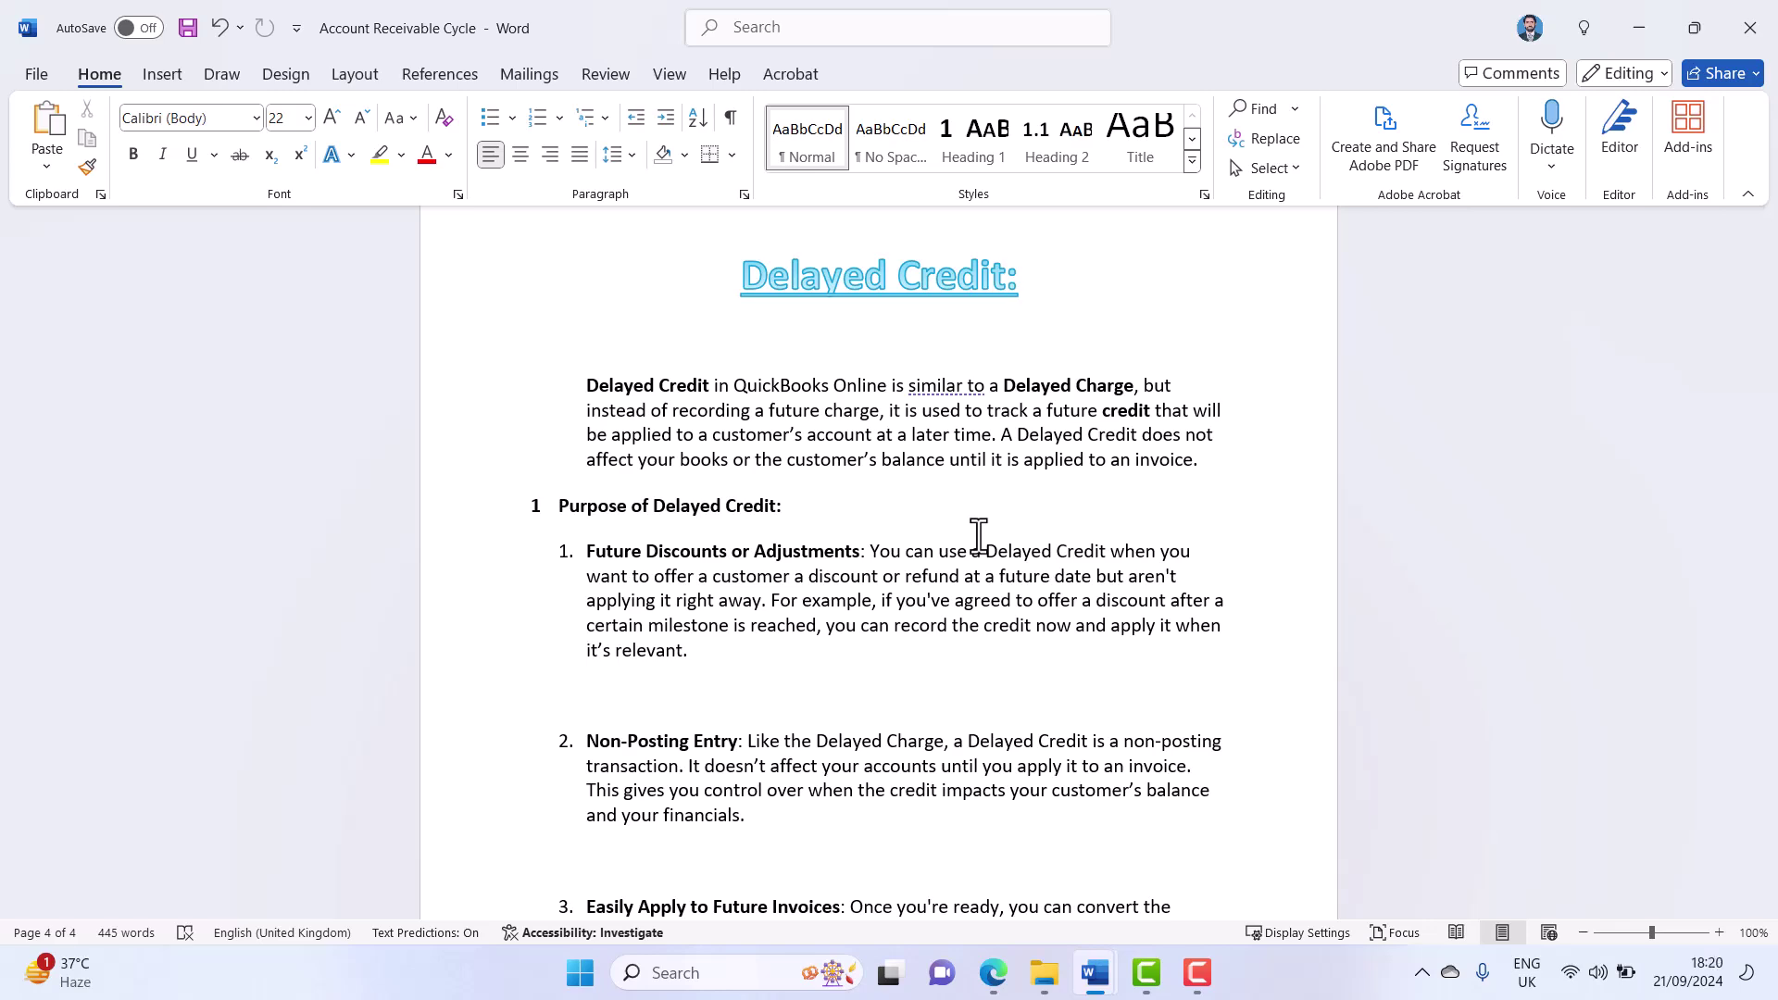
scroll(979, 534, down, 3)
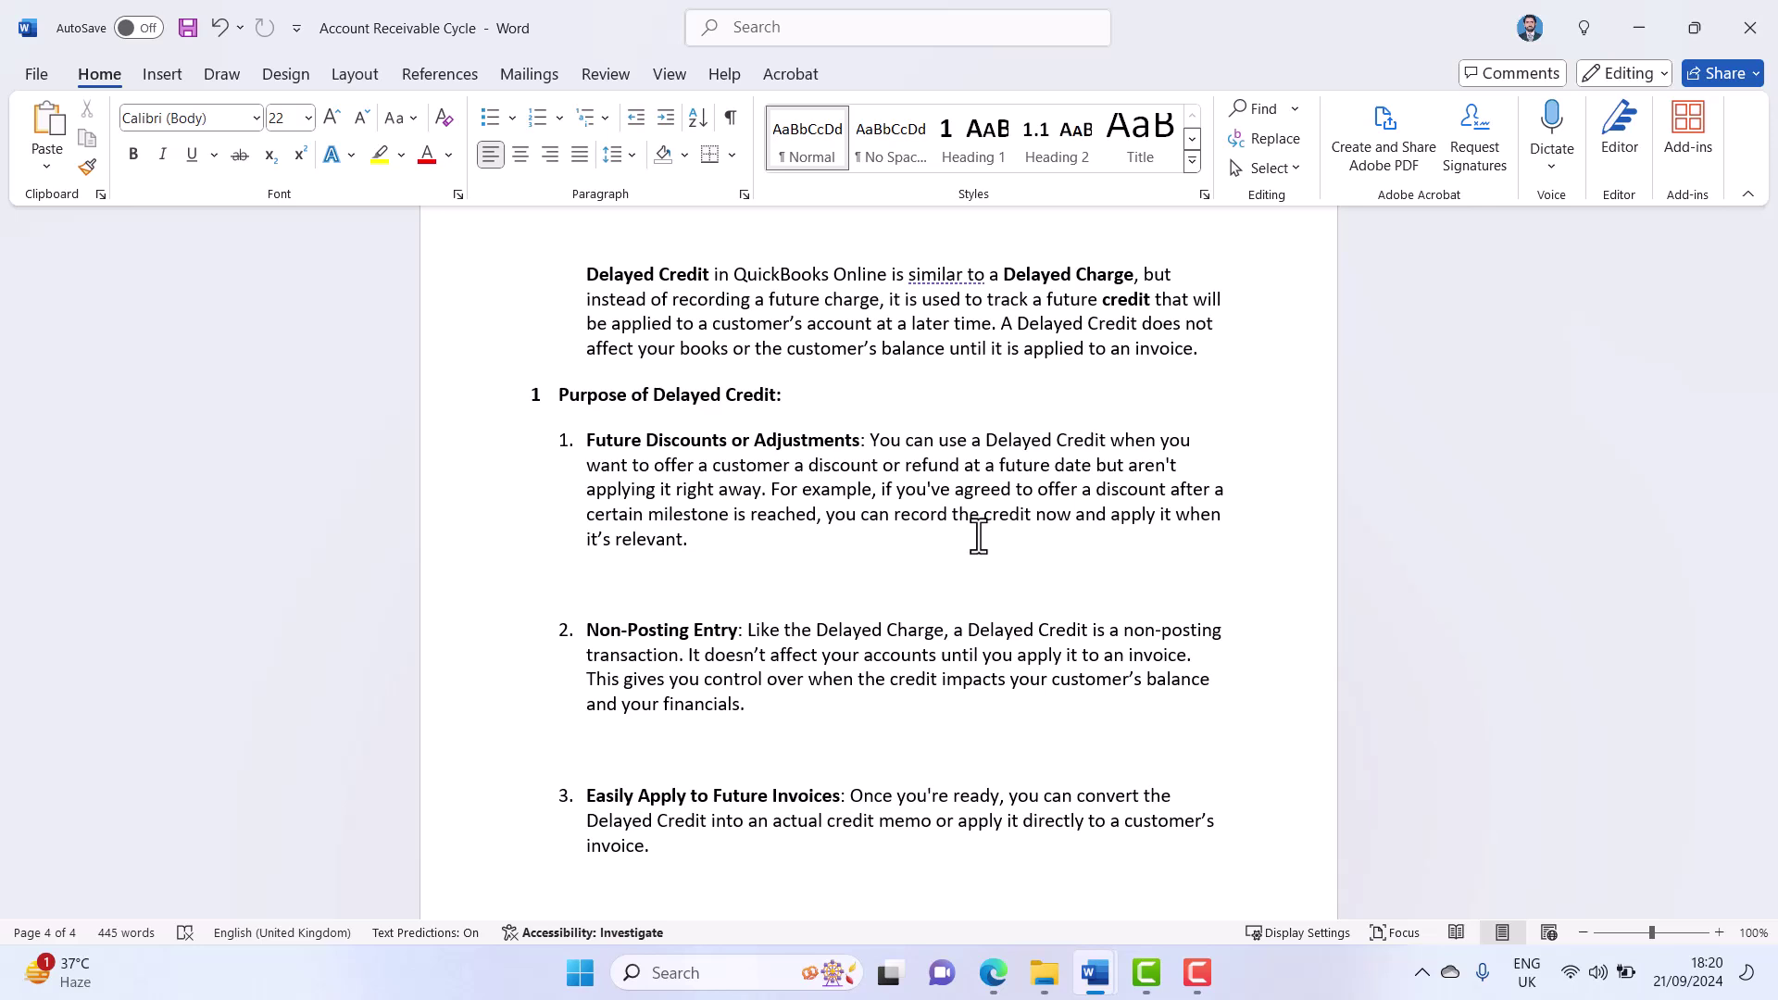
click(996, 977)
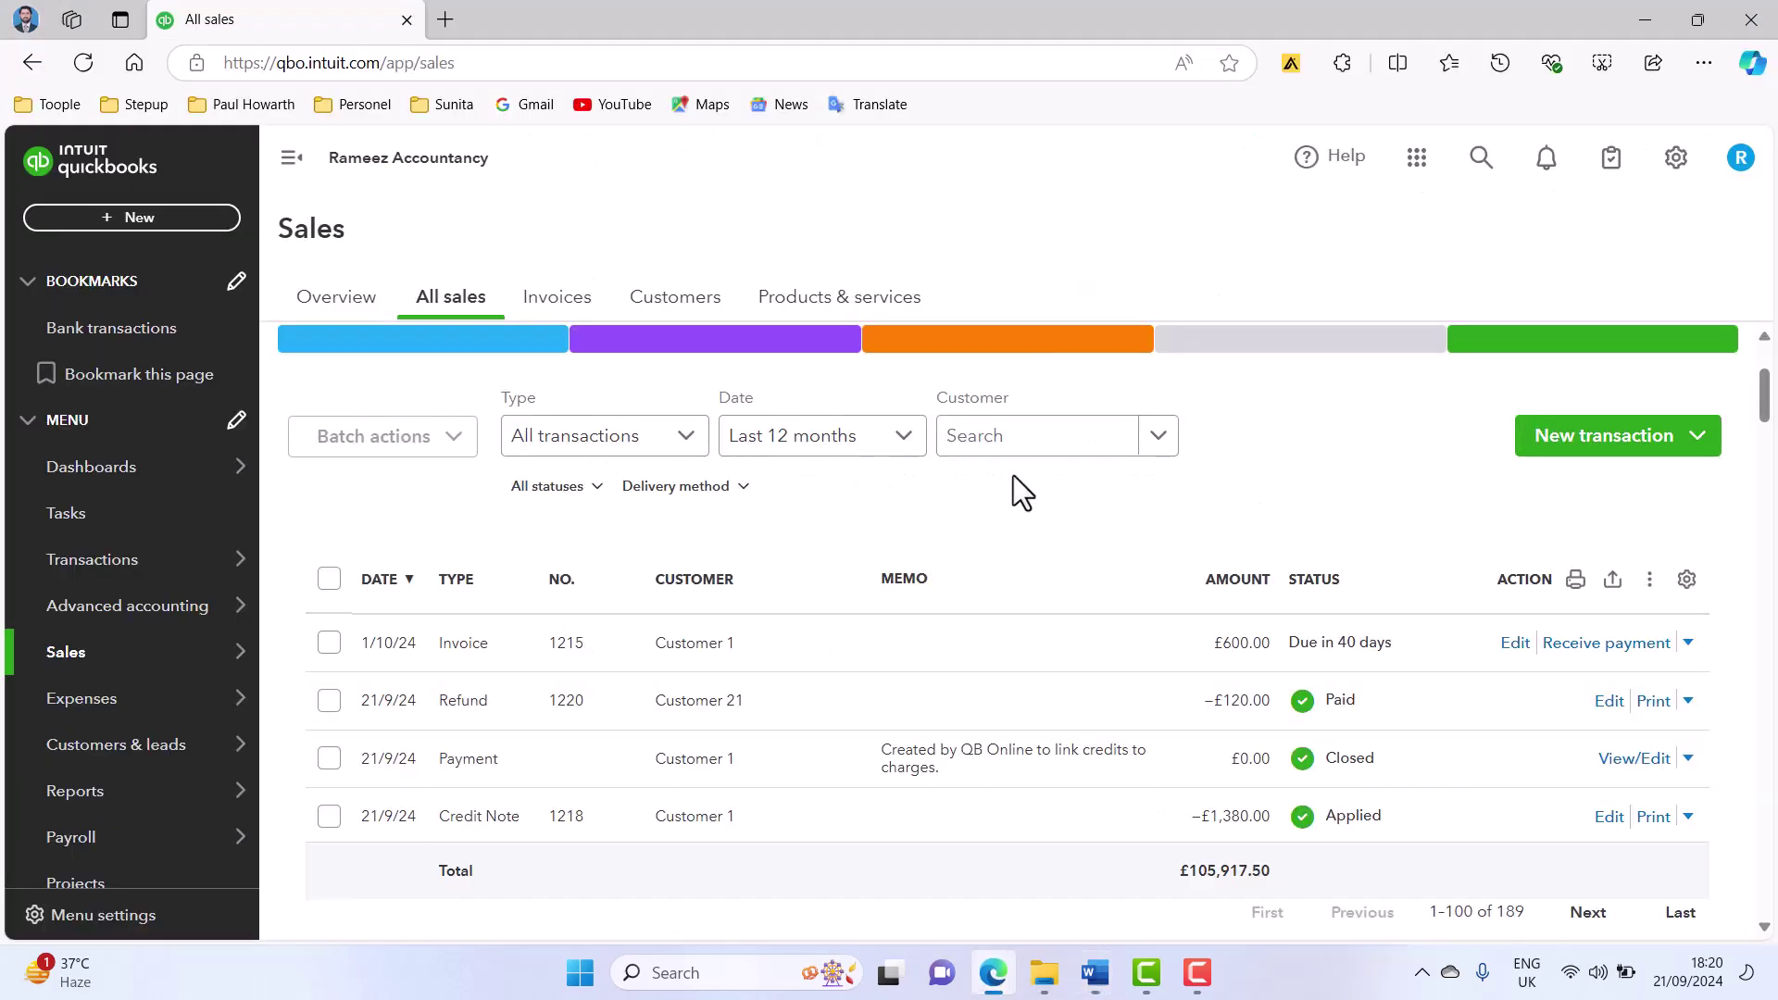
click(1693, 443)
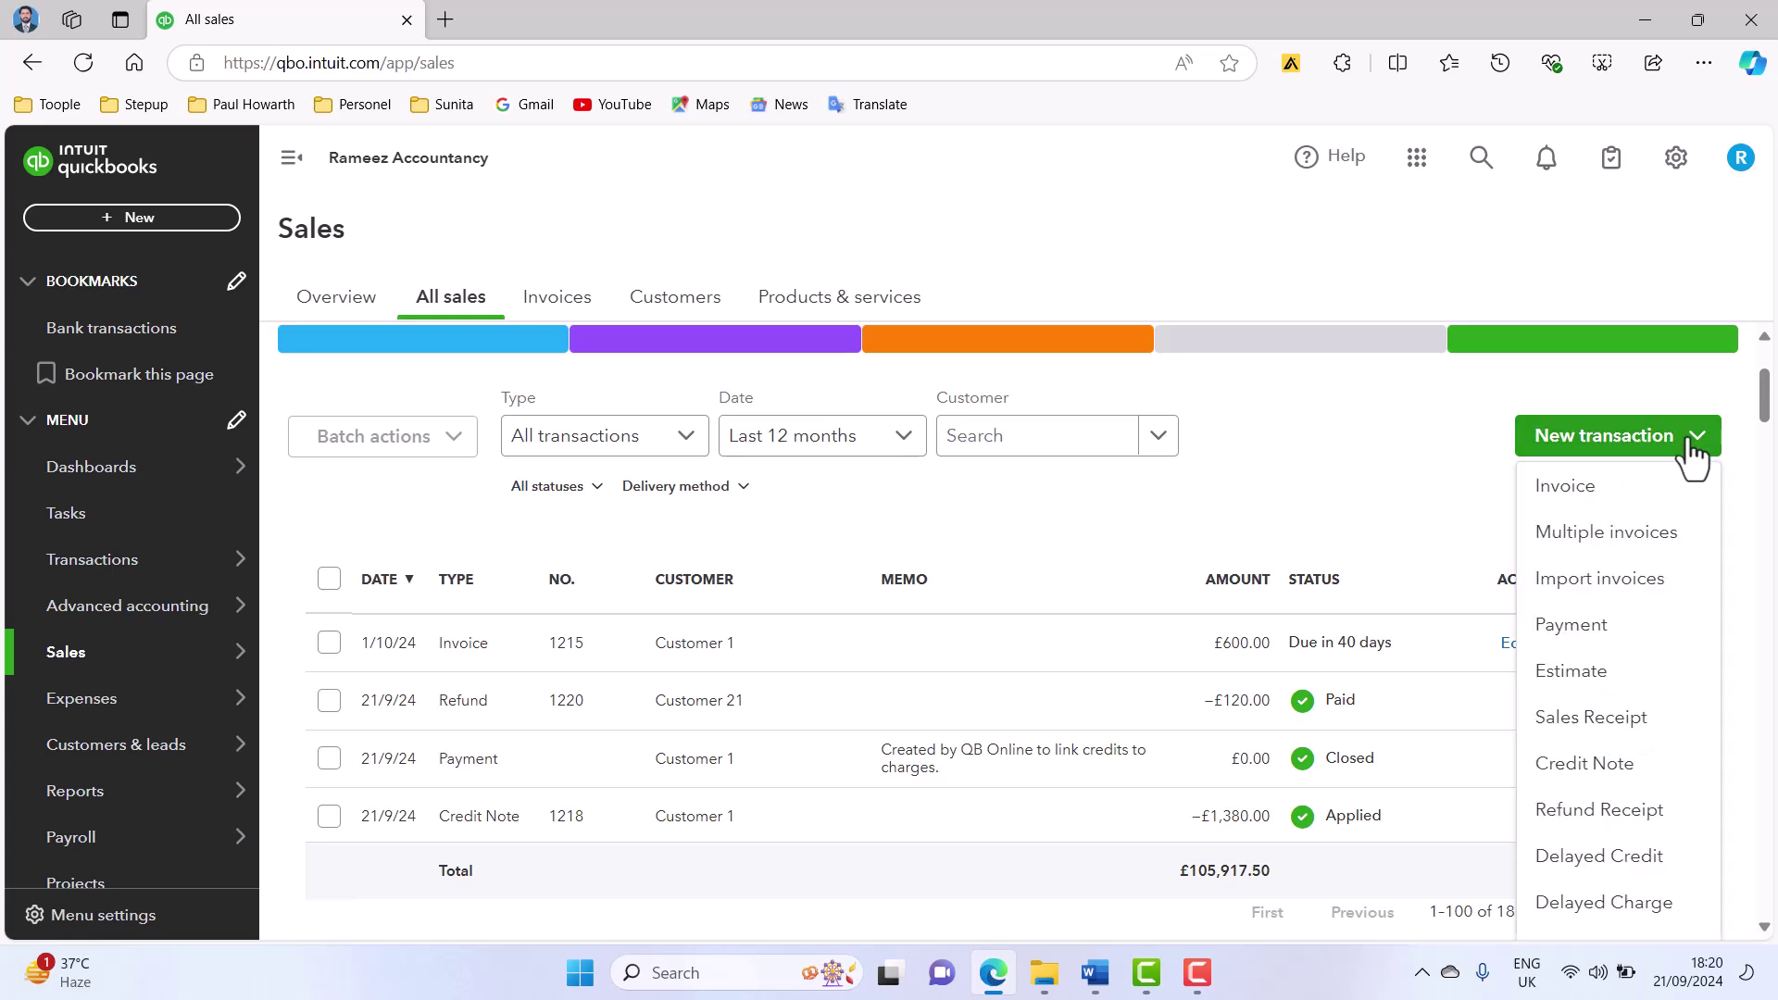
click(1620, 866)
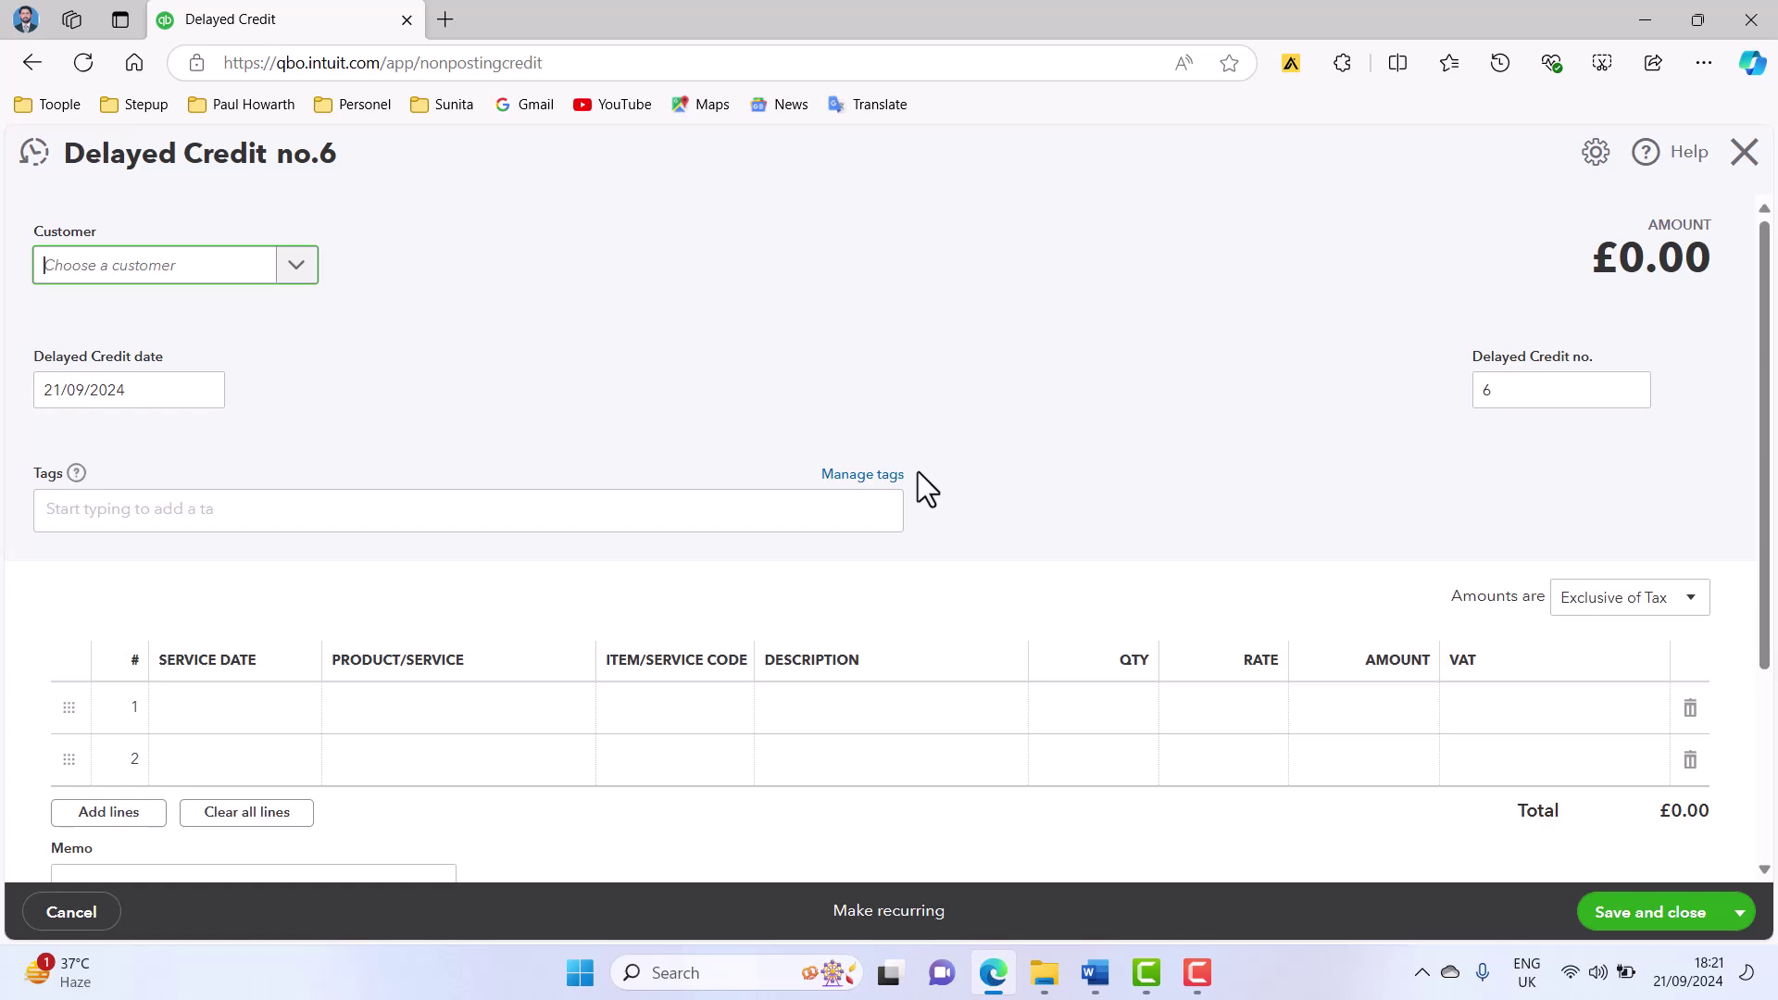
click(296, 266)
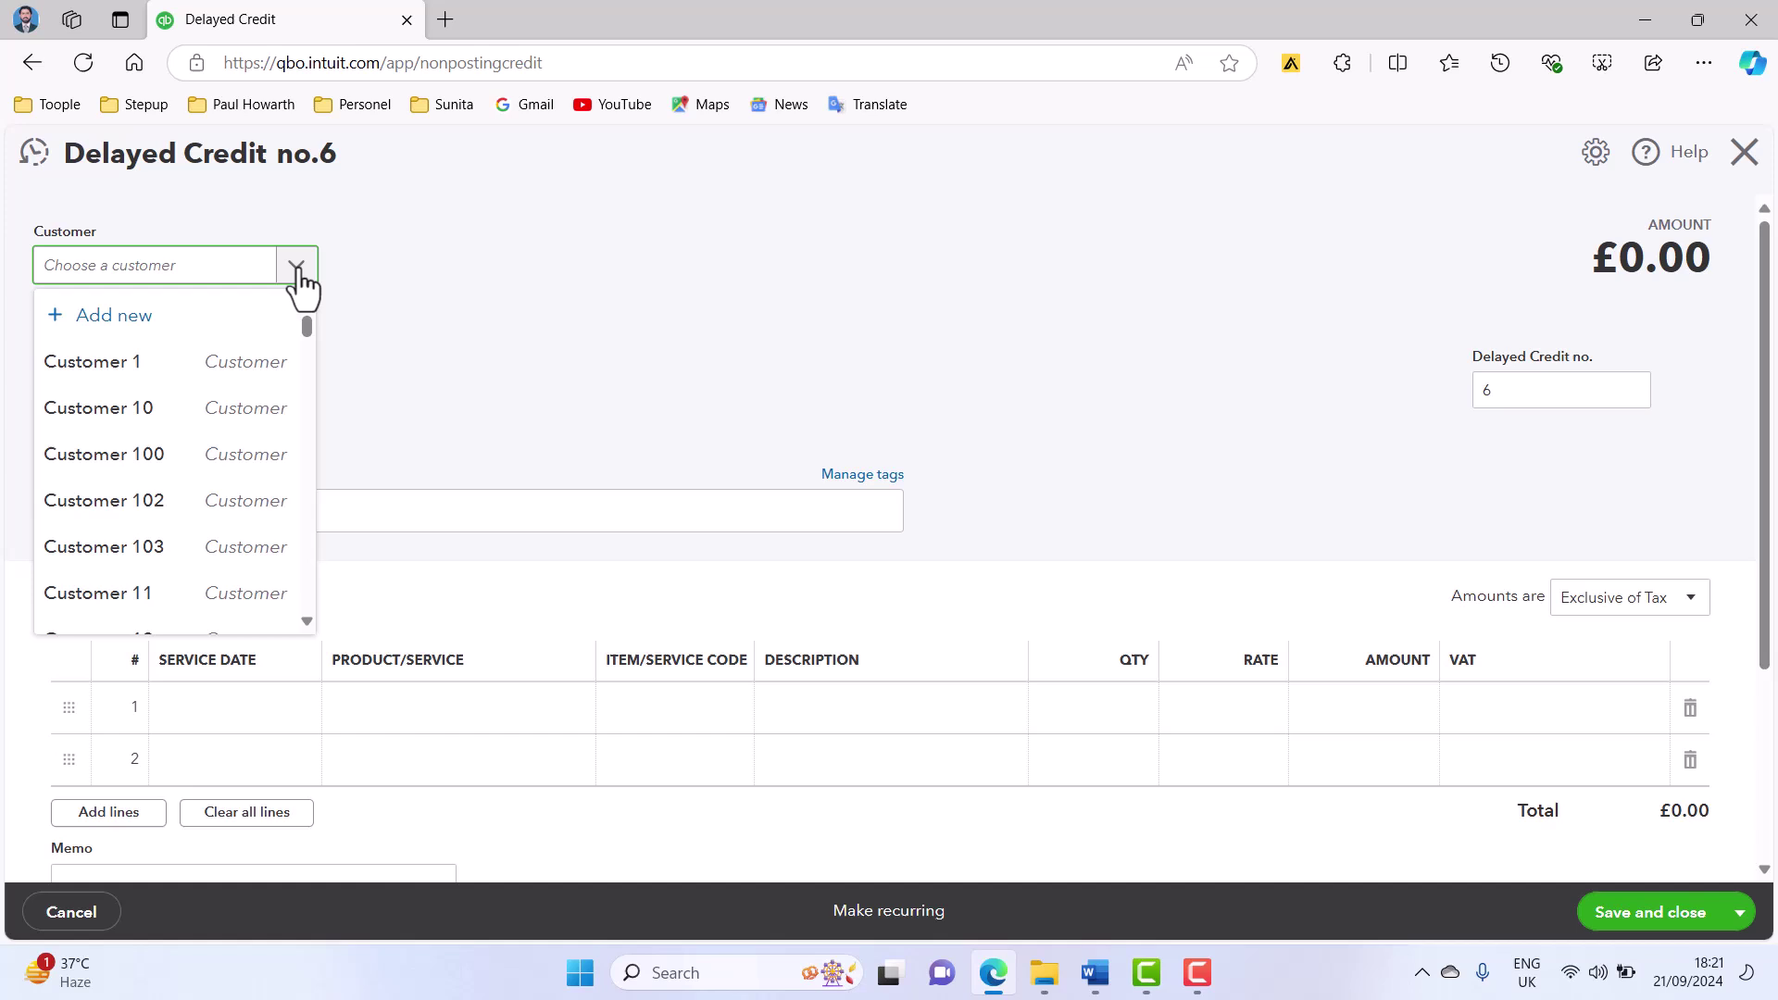
click(218, 357)
- Add the Broadband product Smart Plan - 150 as the delayed credit's first line
click(500, 726)
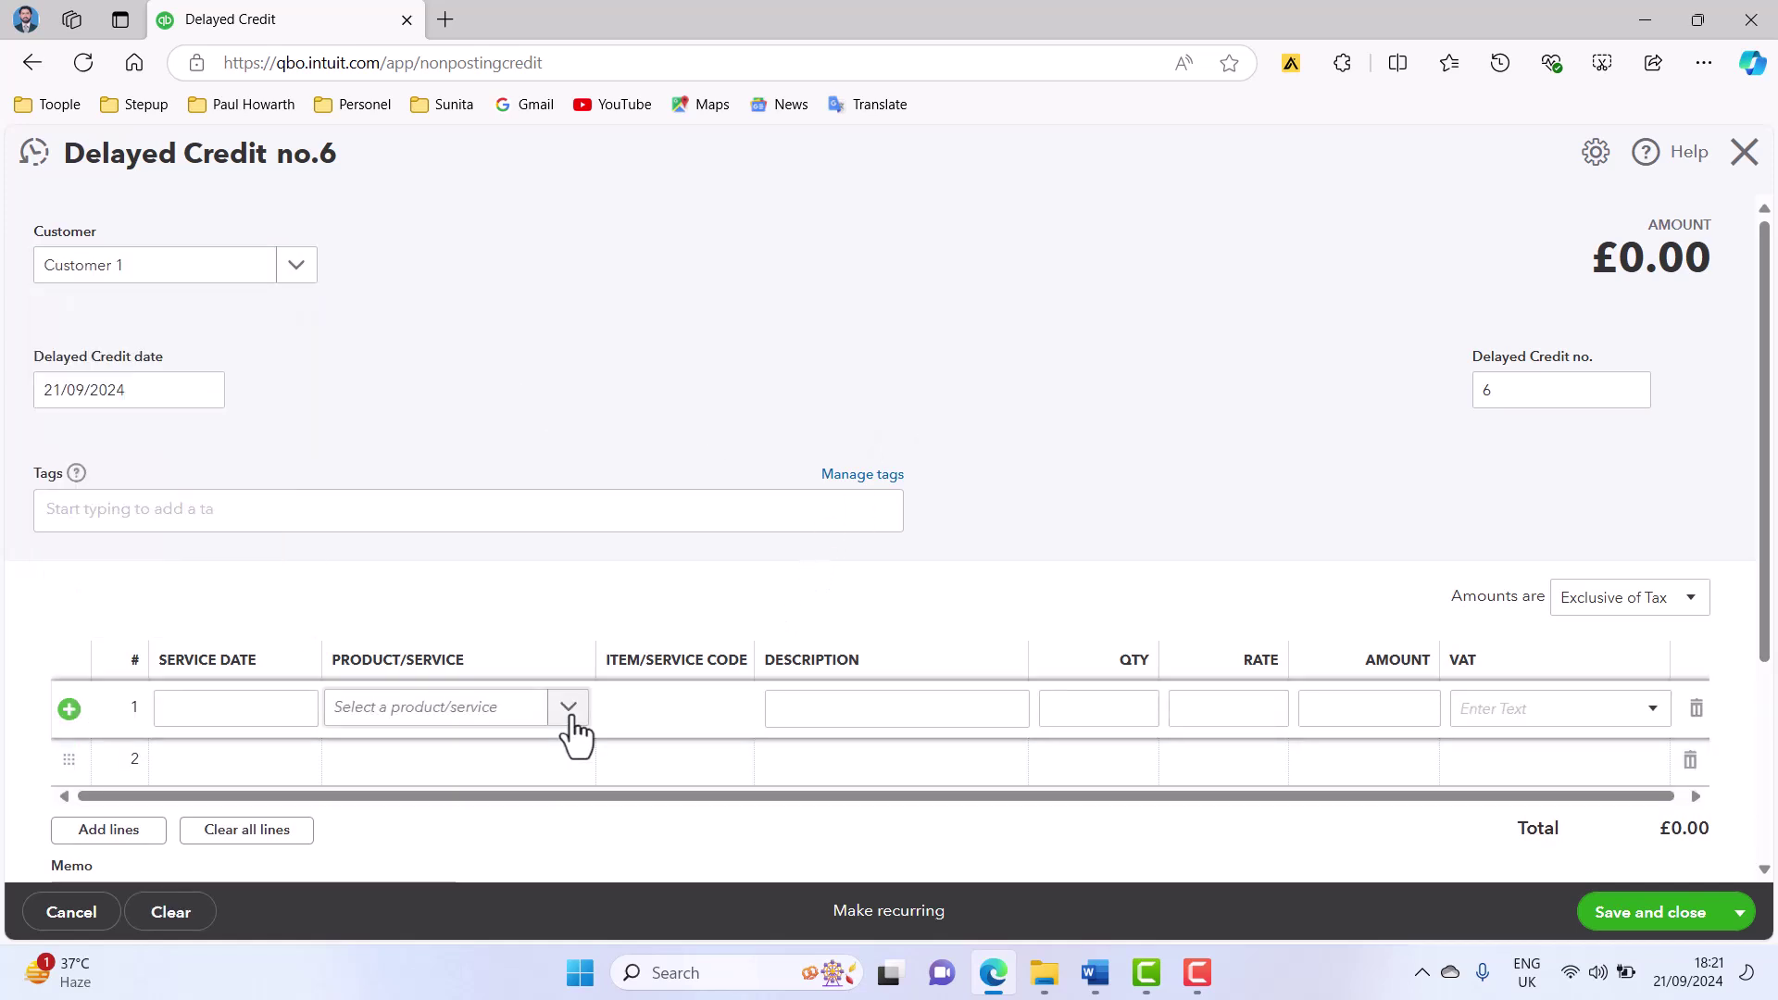
click(568, 727)
scroll(646, 584, down, 3)
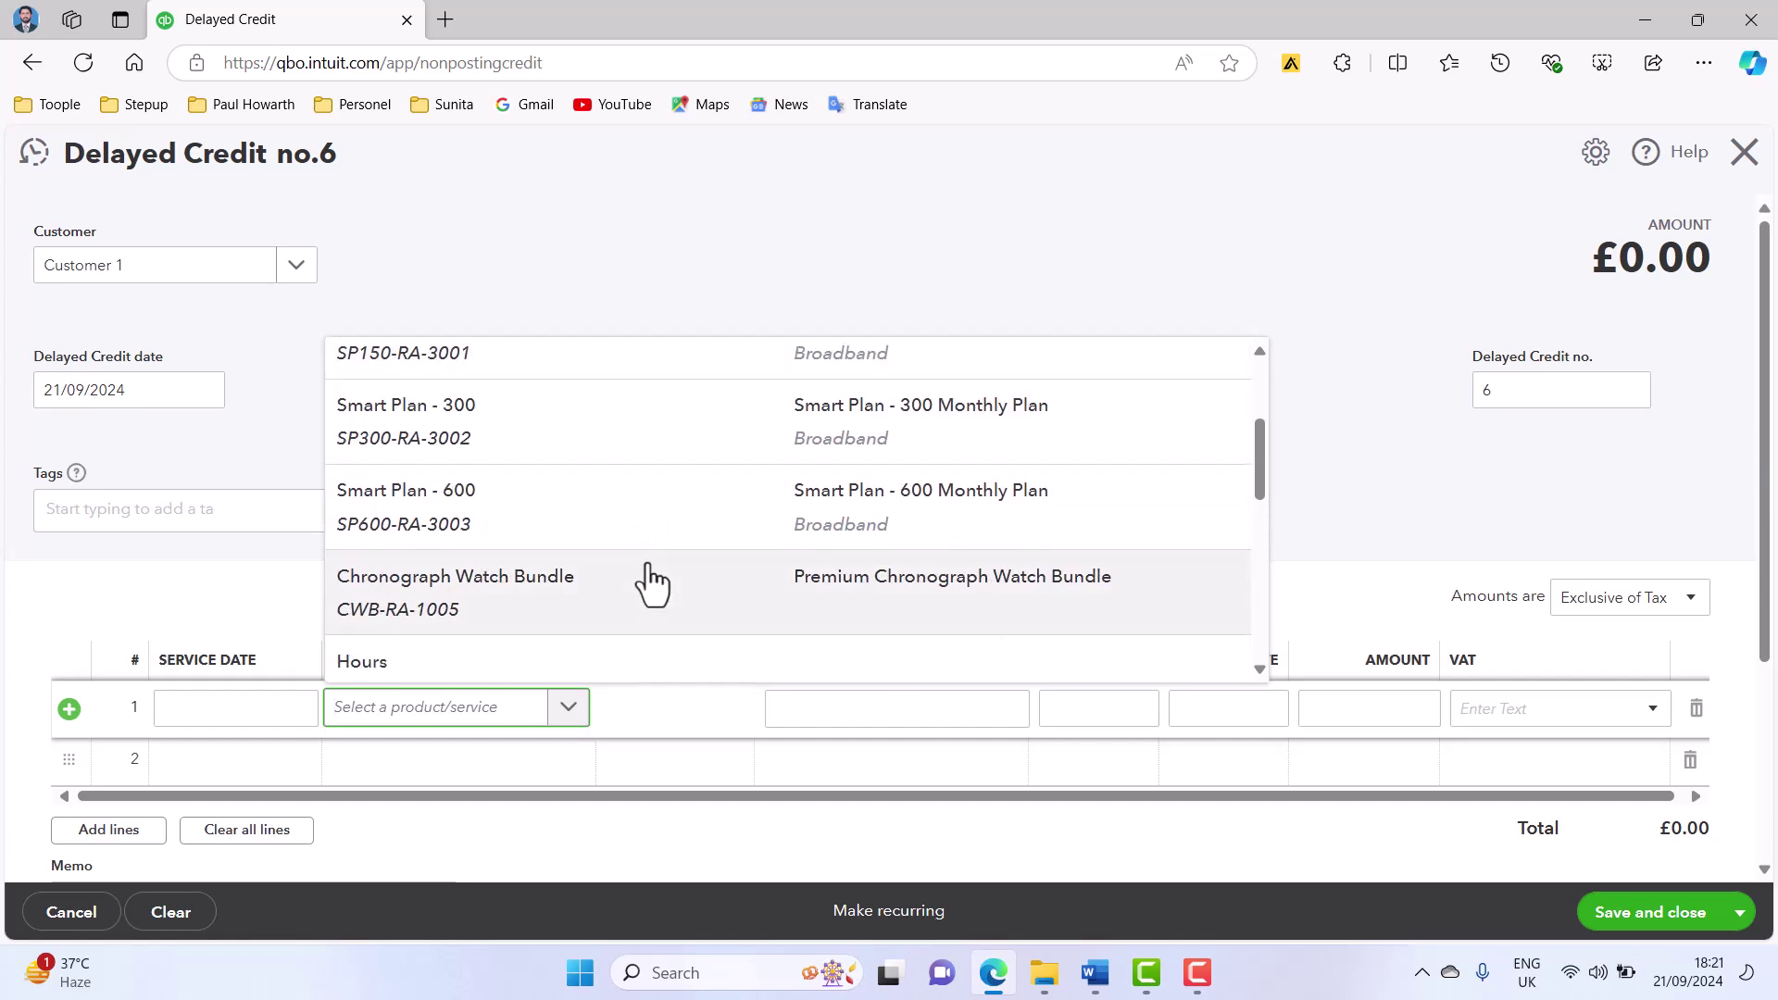
scroll(646, 584, up, 2)
click(559, 477)
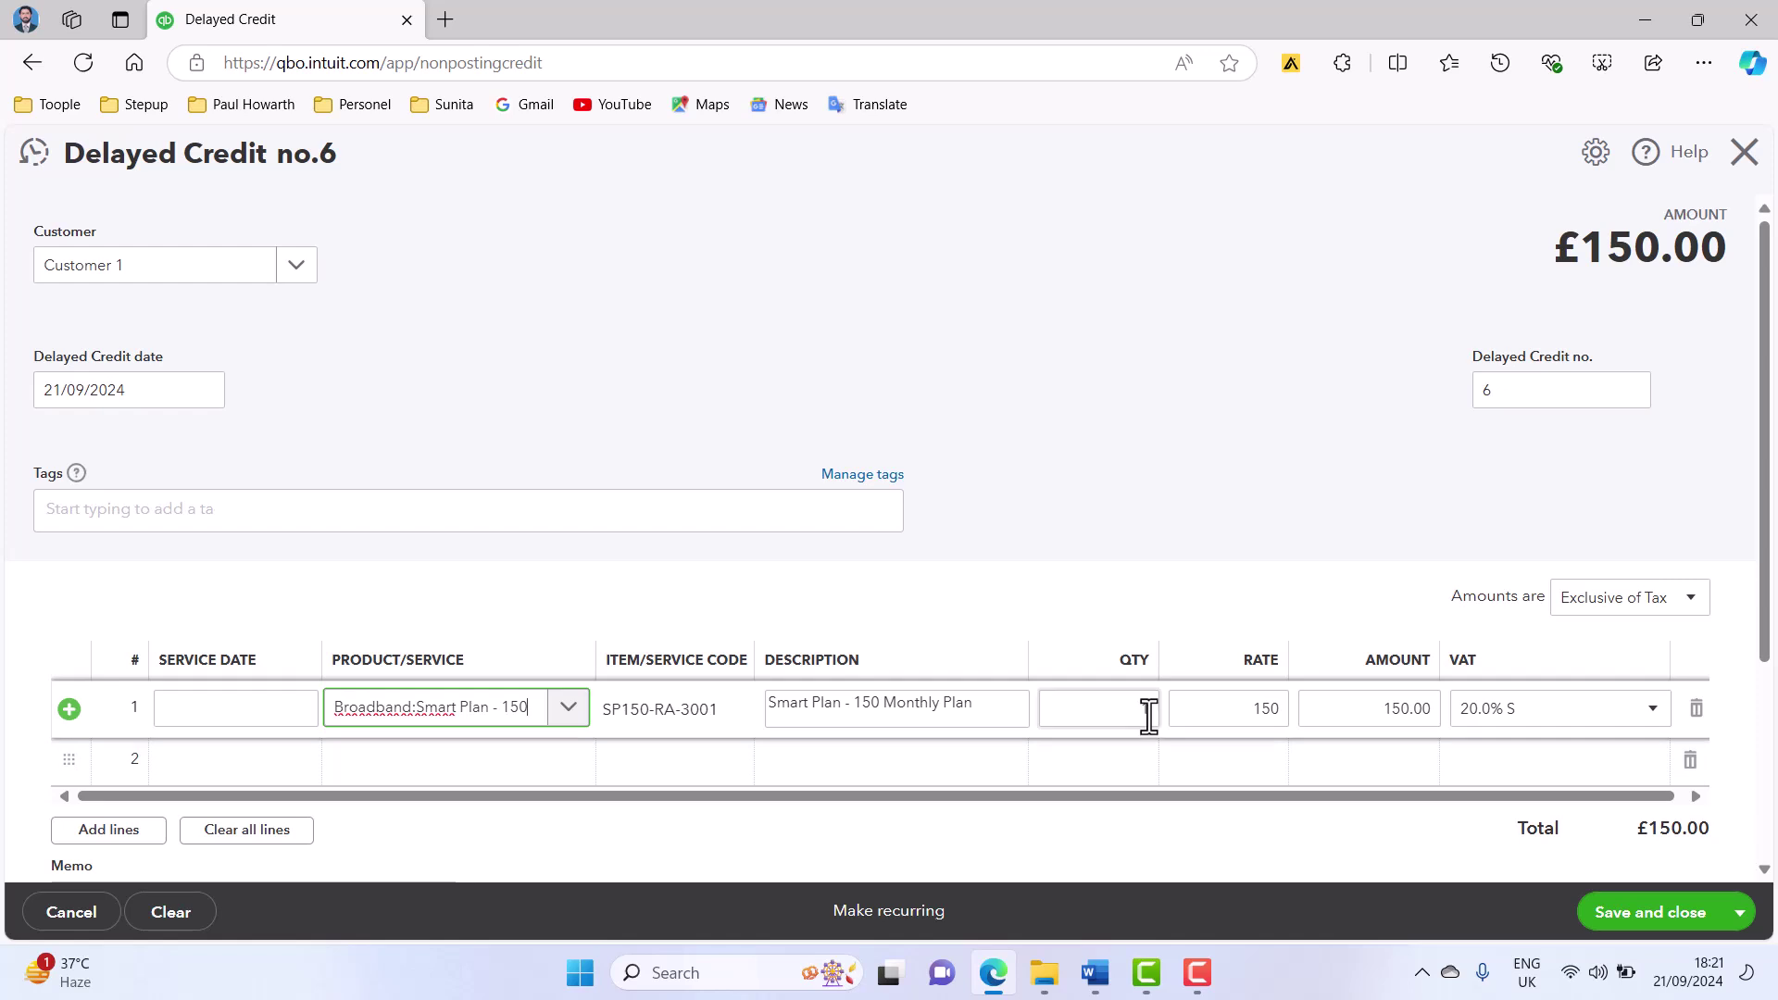
- Set the Smart Plan - 150 line's rate to 400, and save and close the delayed credit
click(1222, 710)
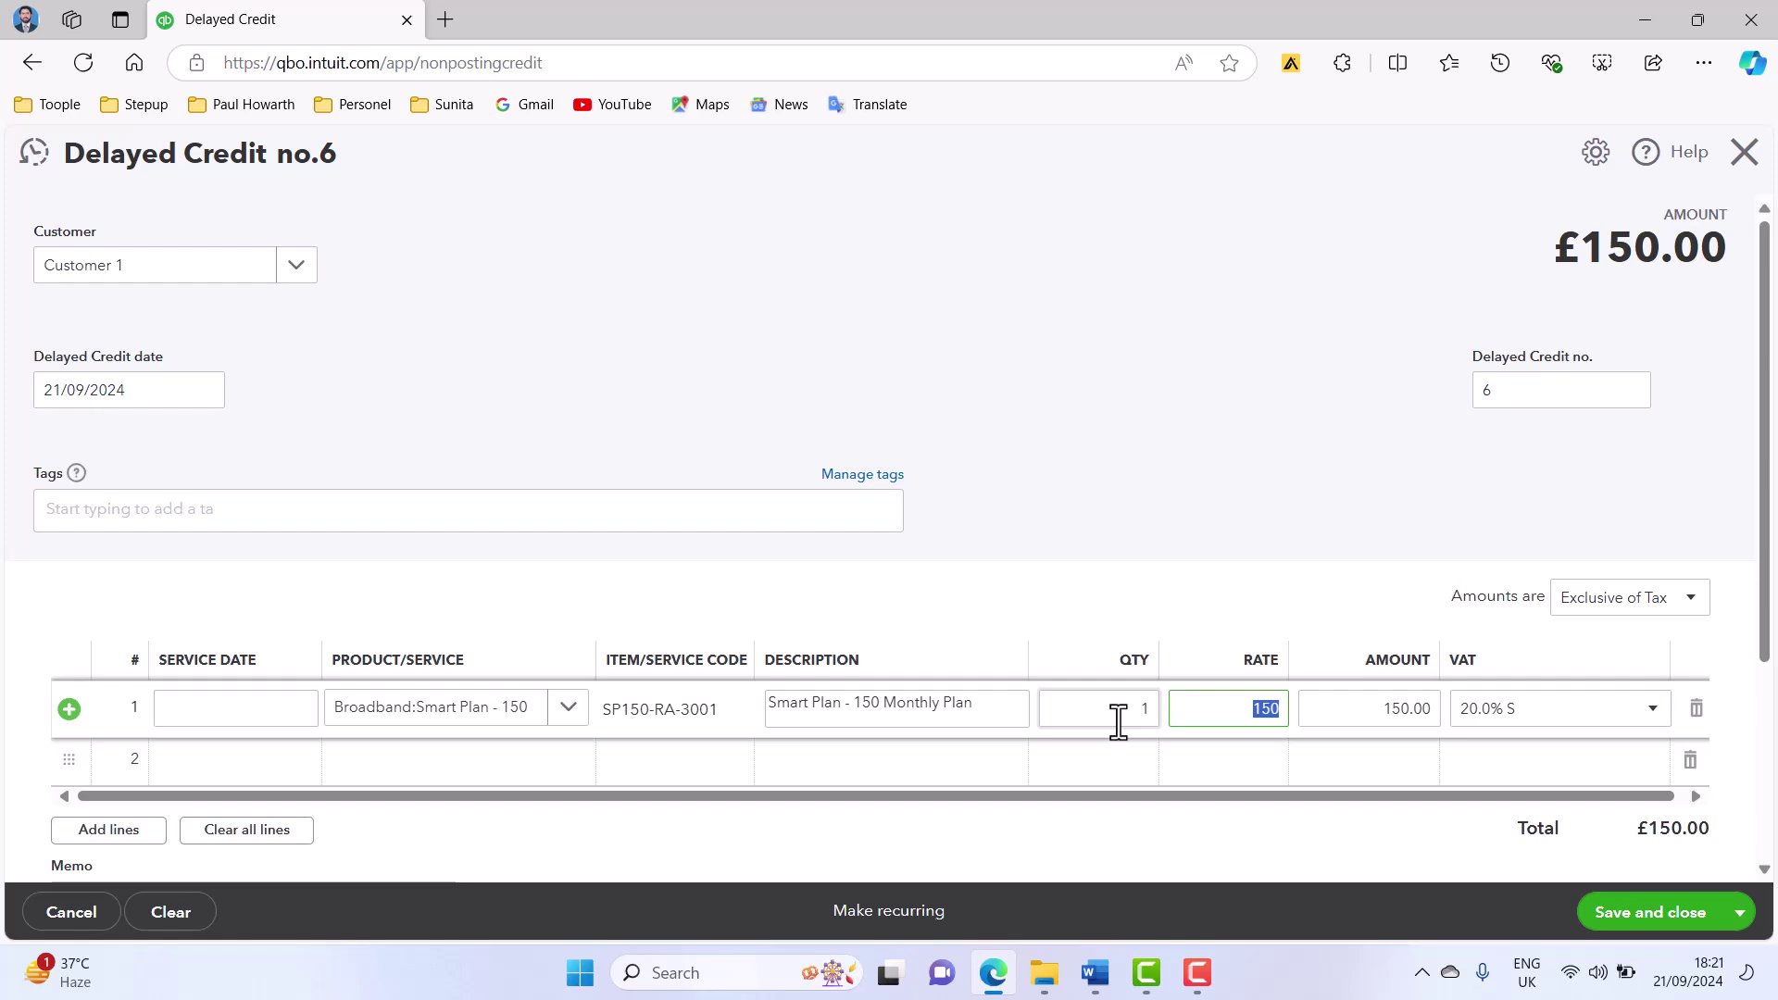
text(400)
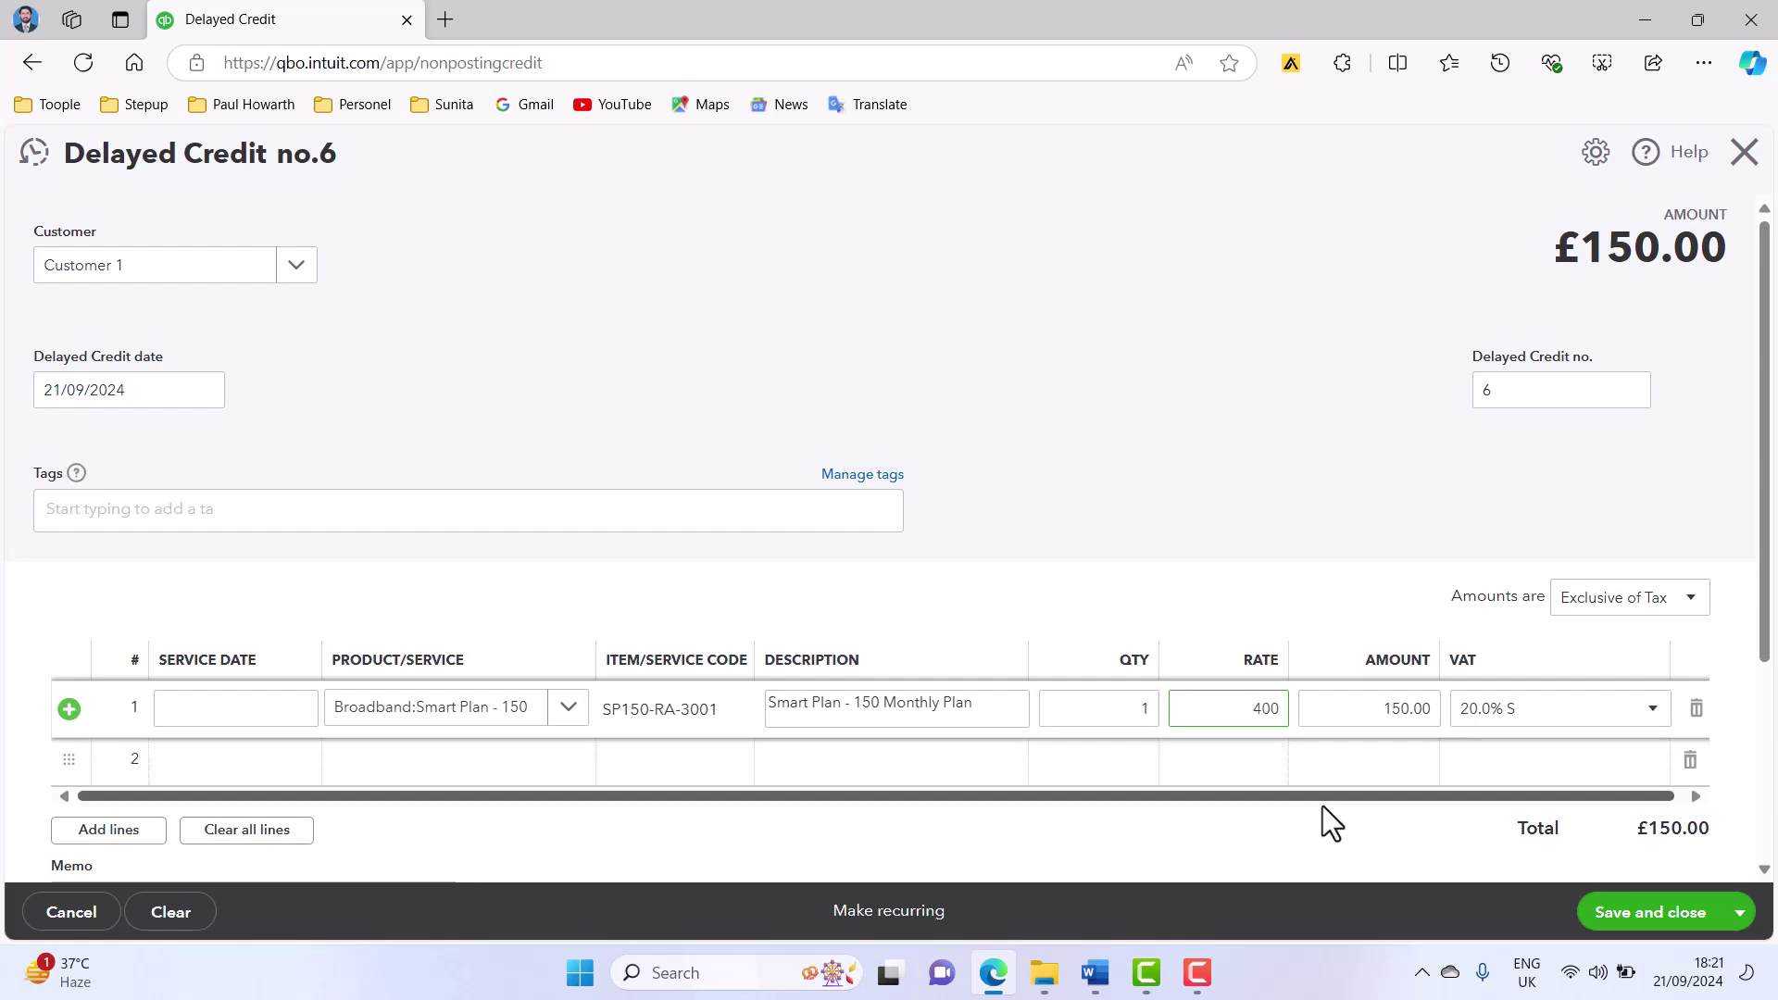
click(1322, 805)
scroll(1520, 746, down, 3)
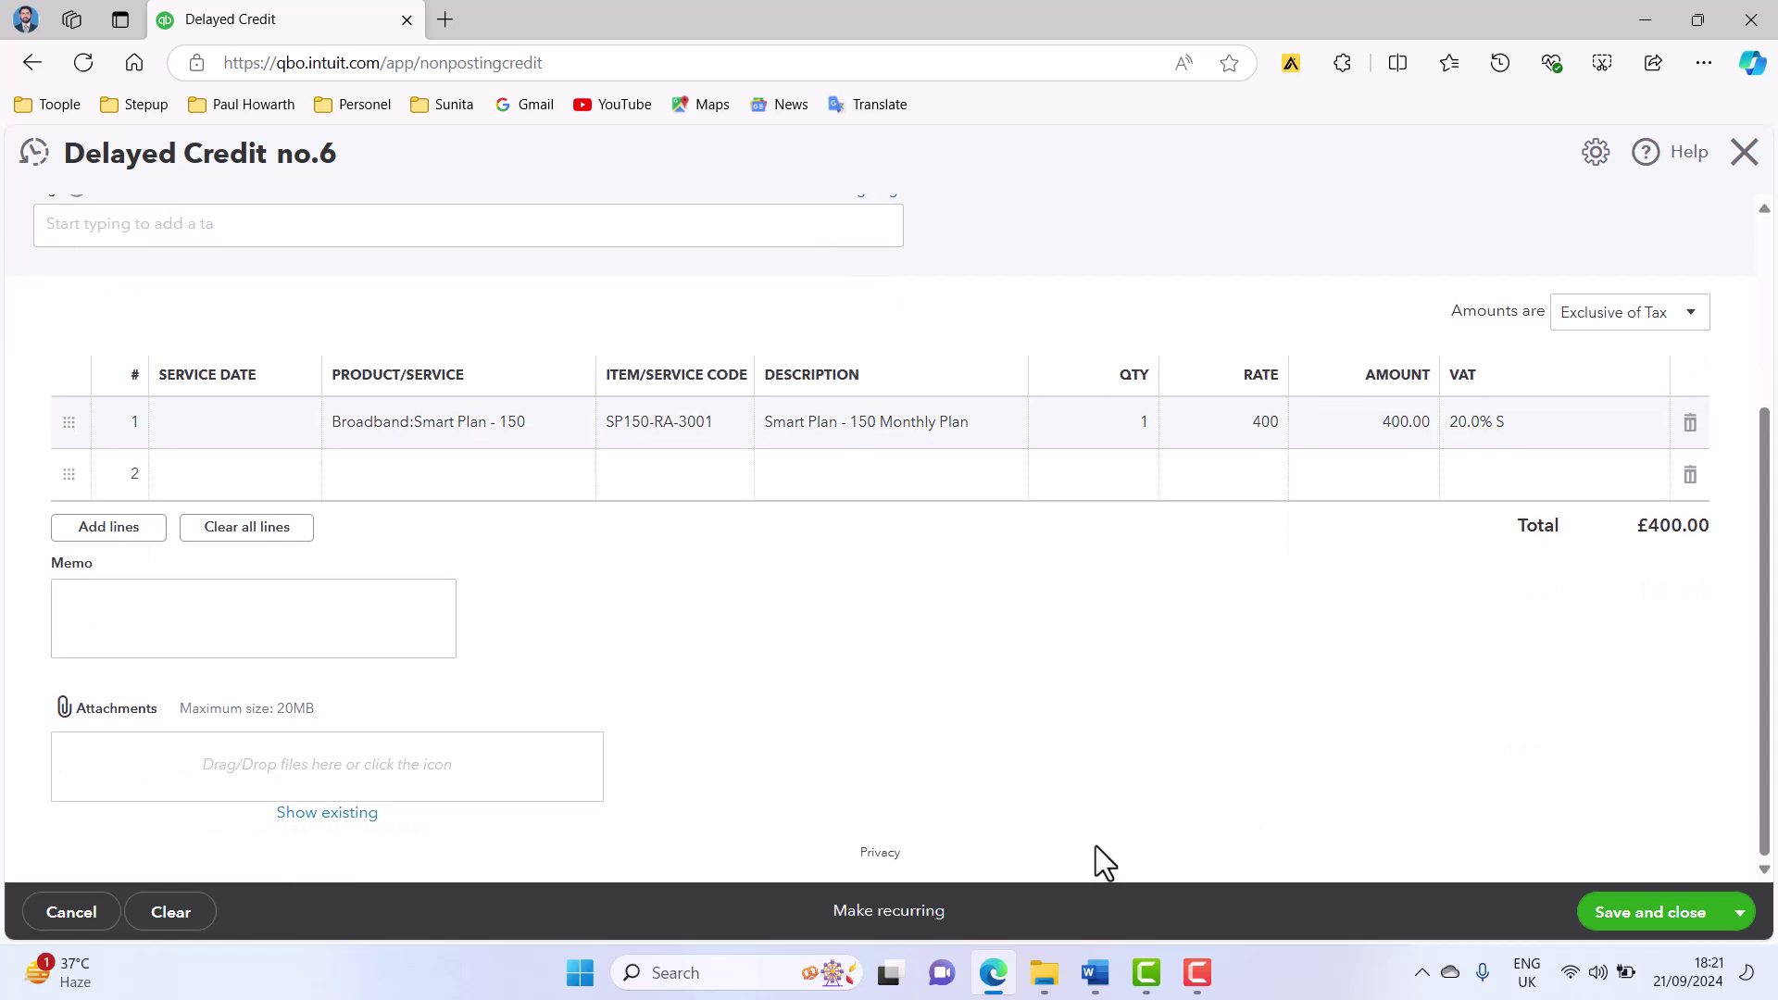
scroll(1734, 738, up, 3)
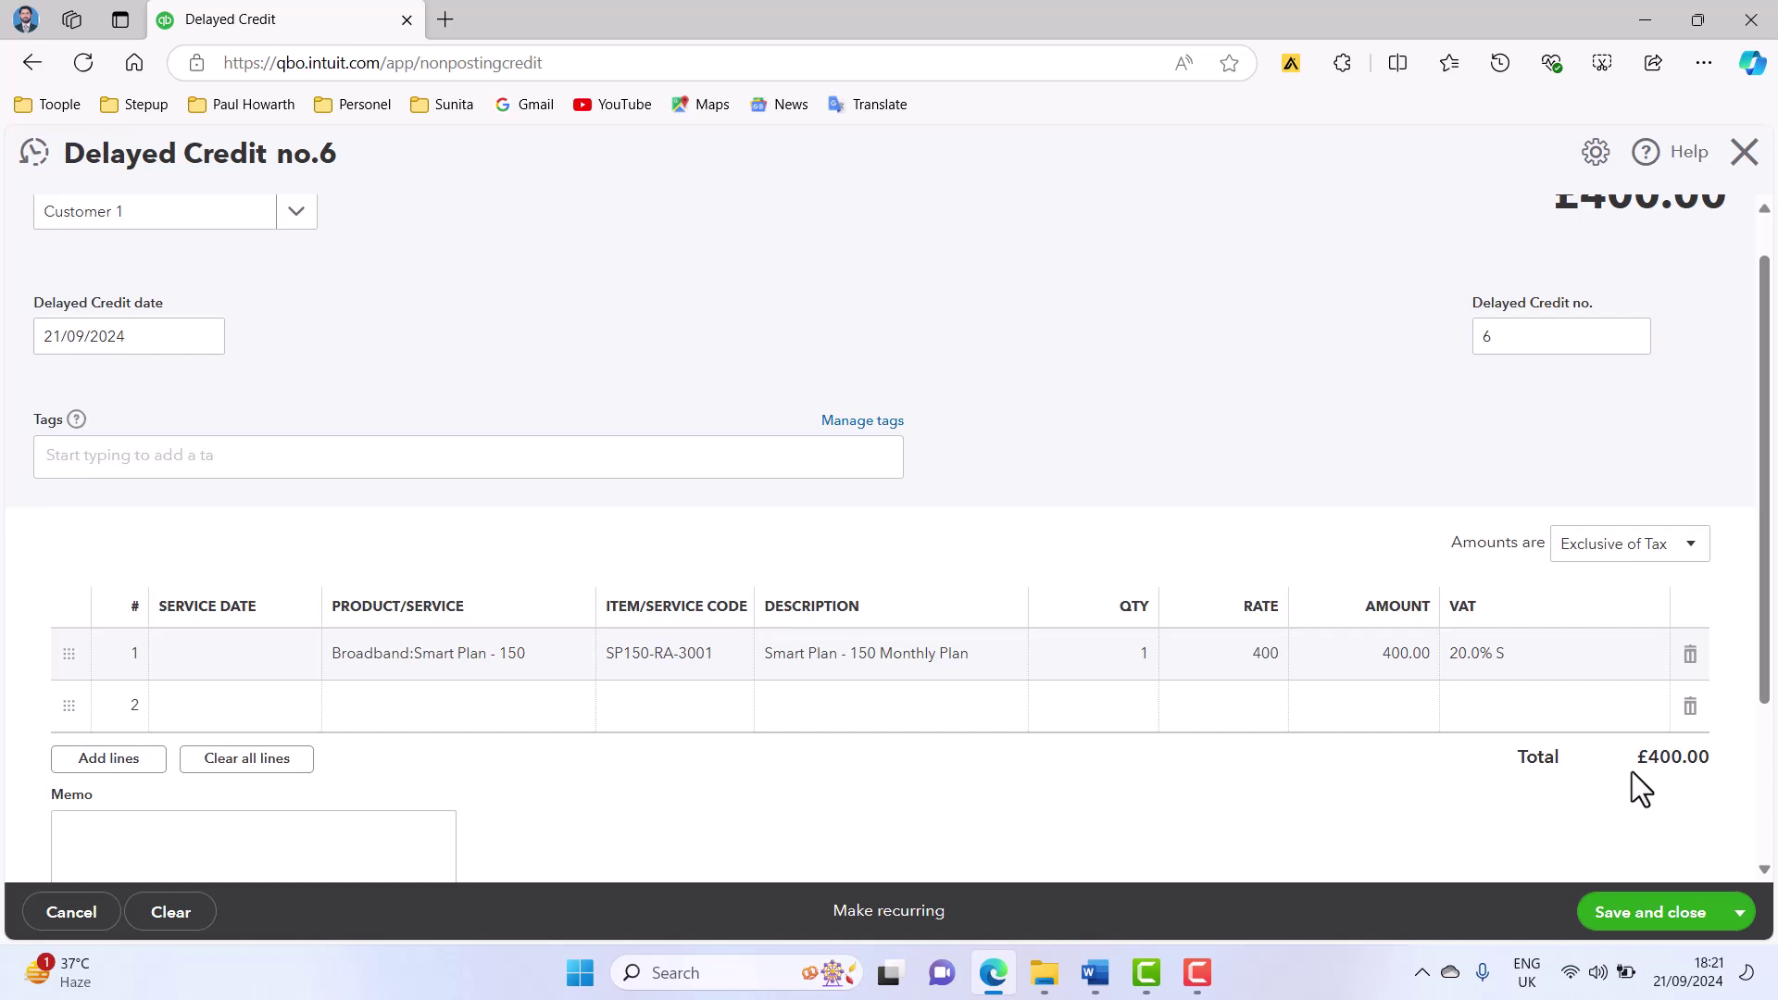
scroll(1356, 732, up, 1)
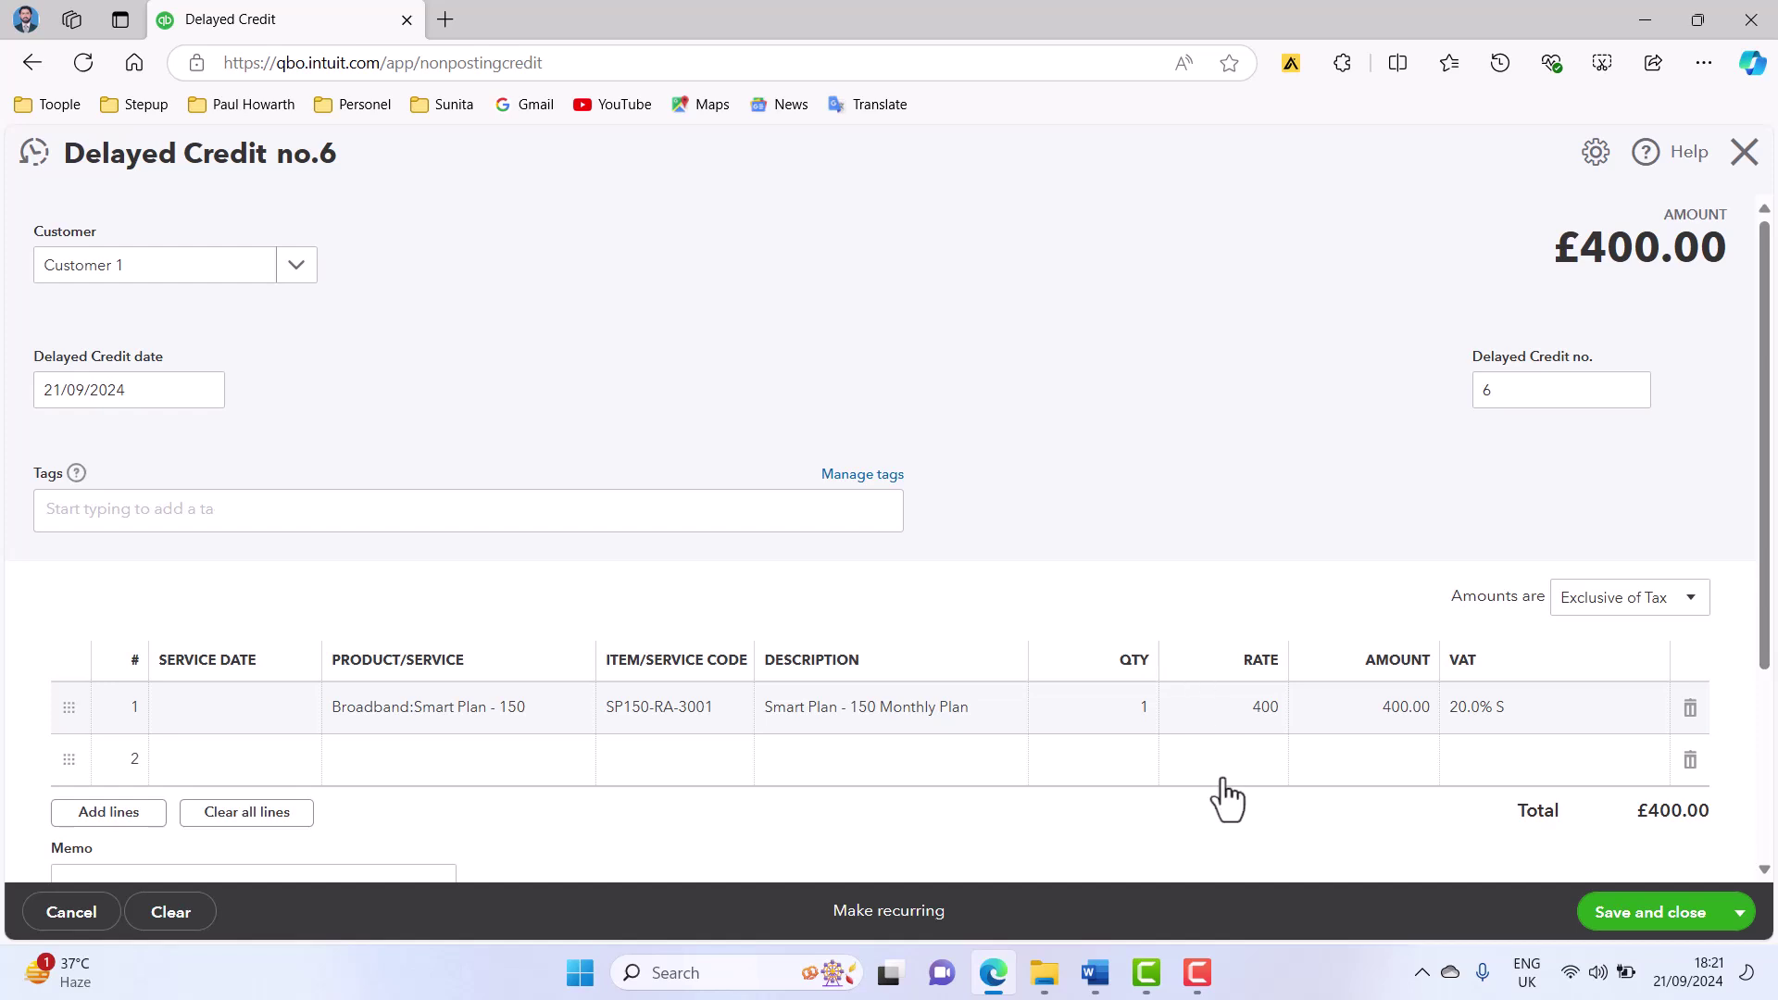
click(1633, 926)
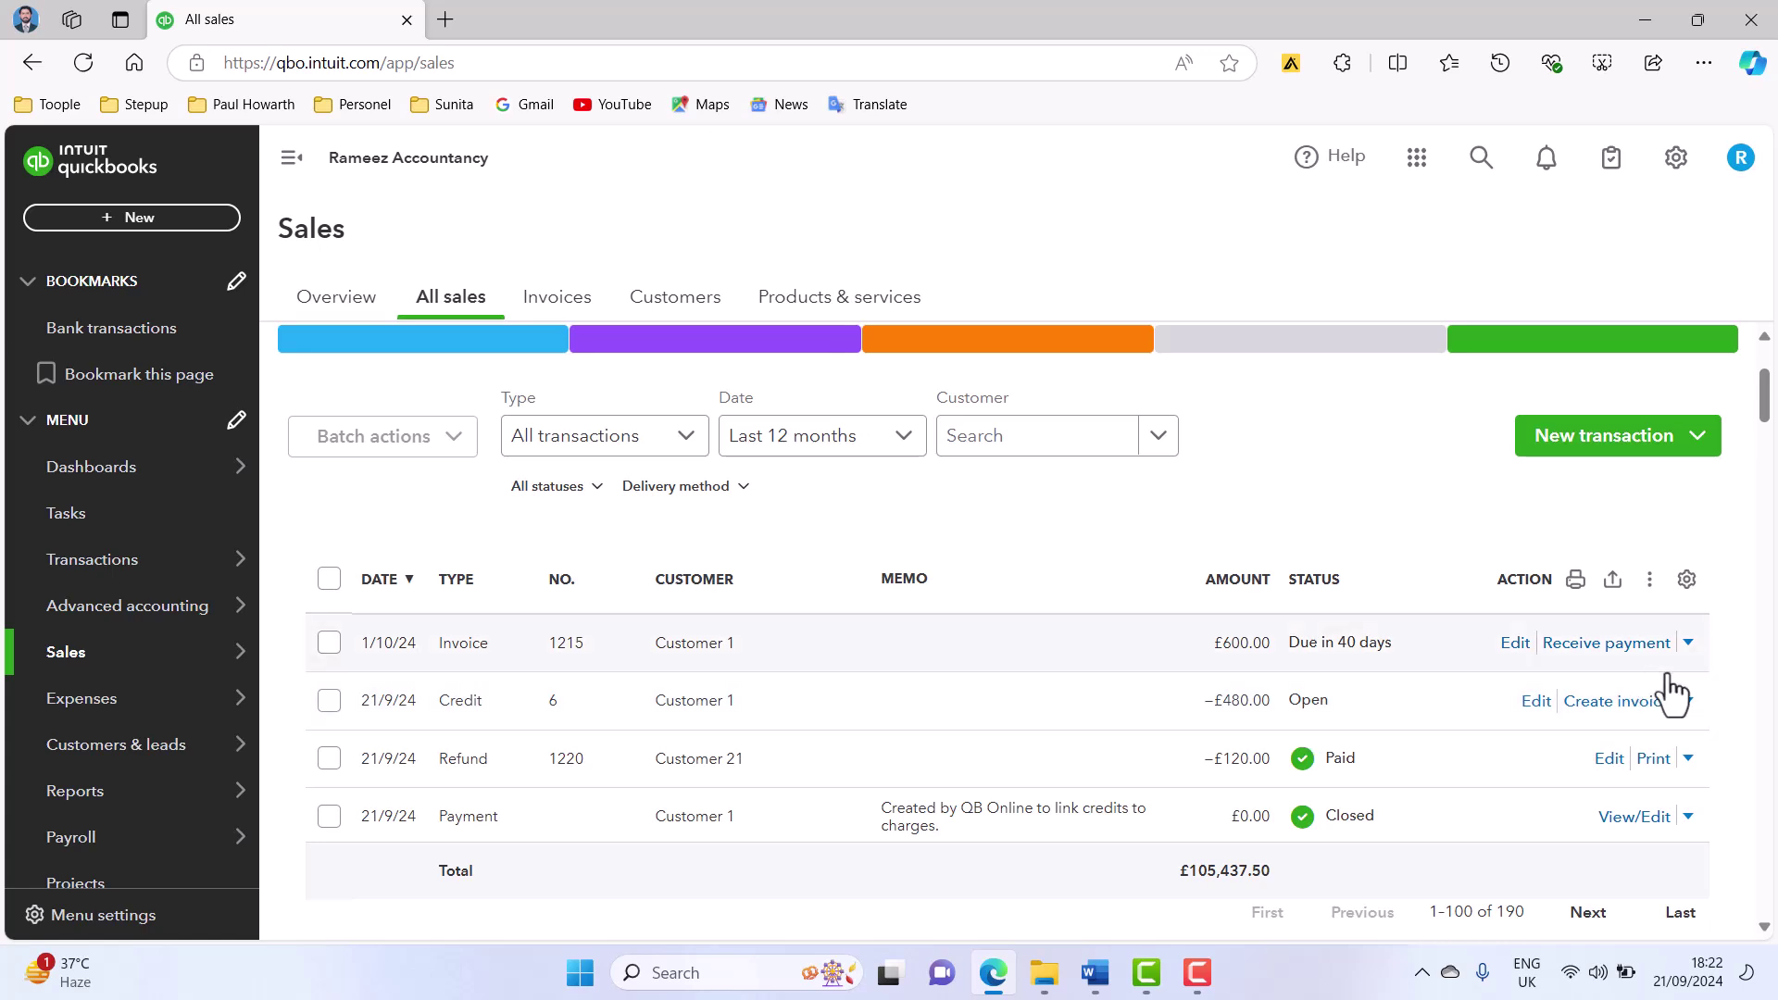
- Create an invoice from Customer 1's open delayed credit no. 6, and set the invoice date to 01/10/2024
click(1635, 731)
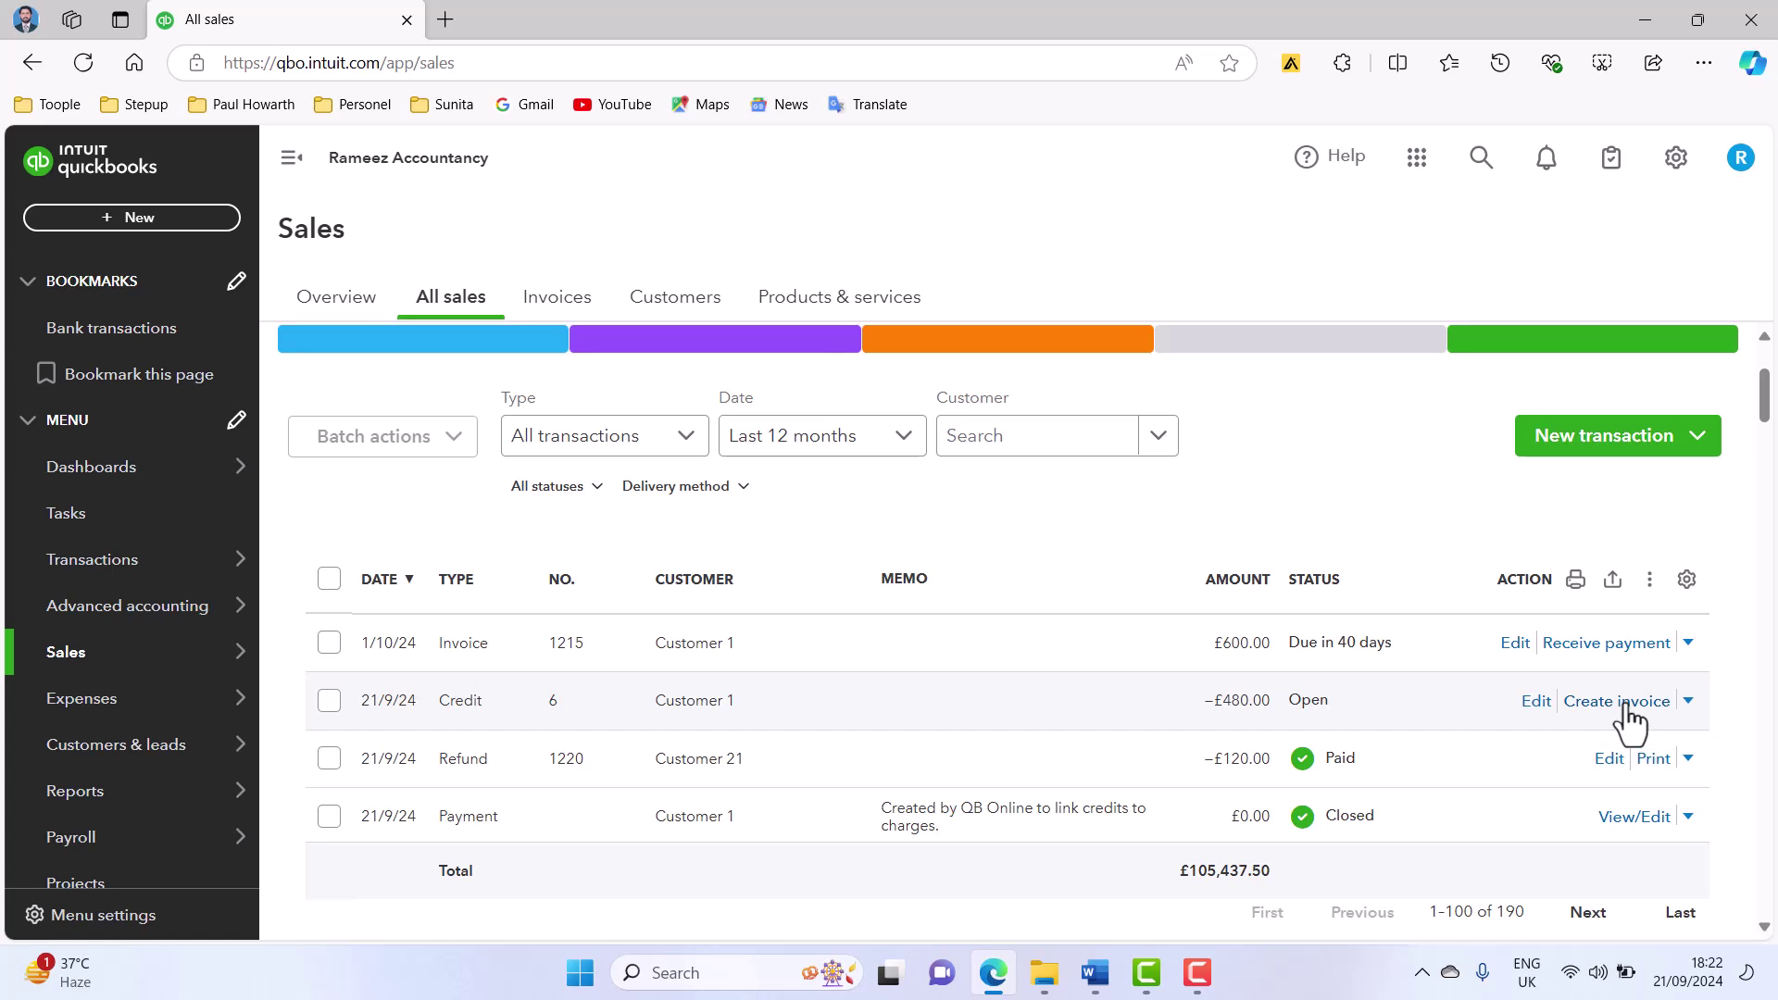
click(1623, 705)
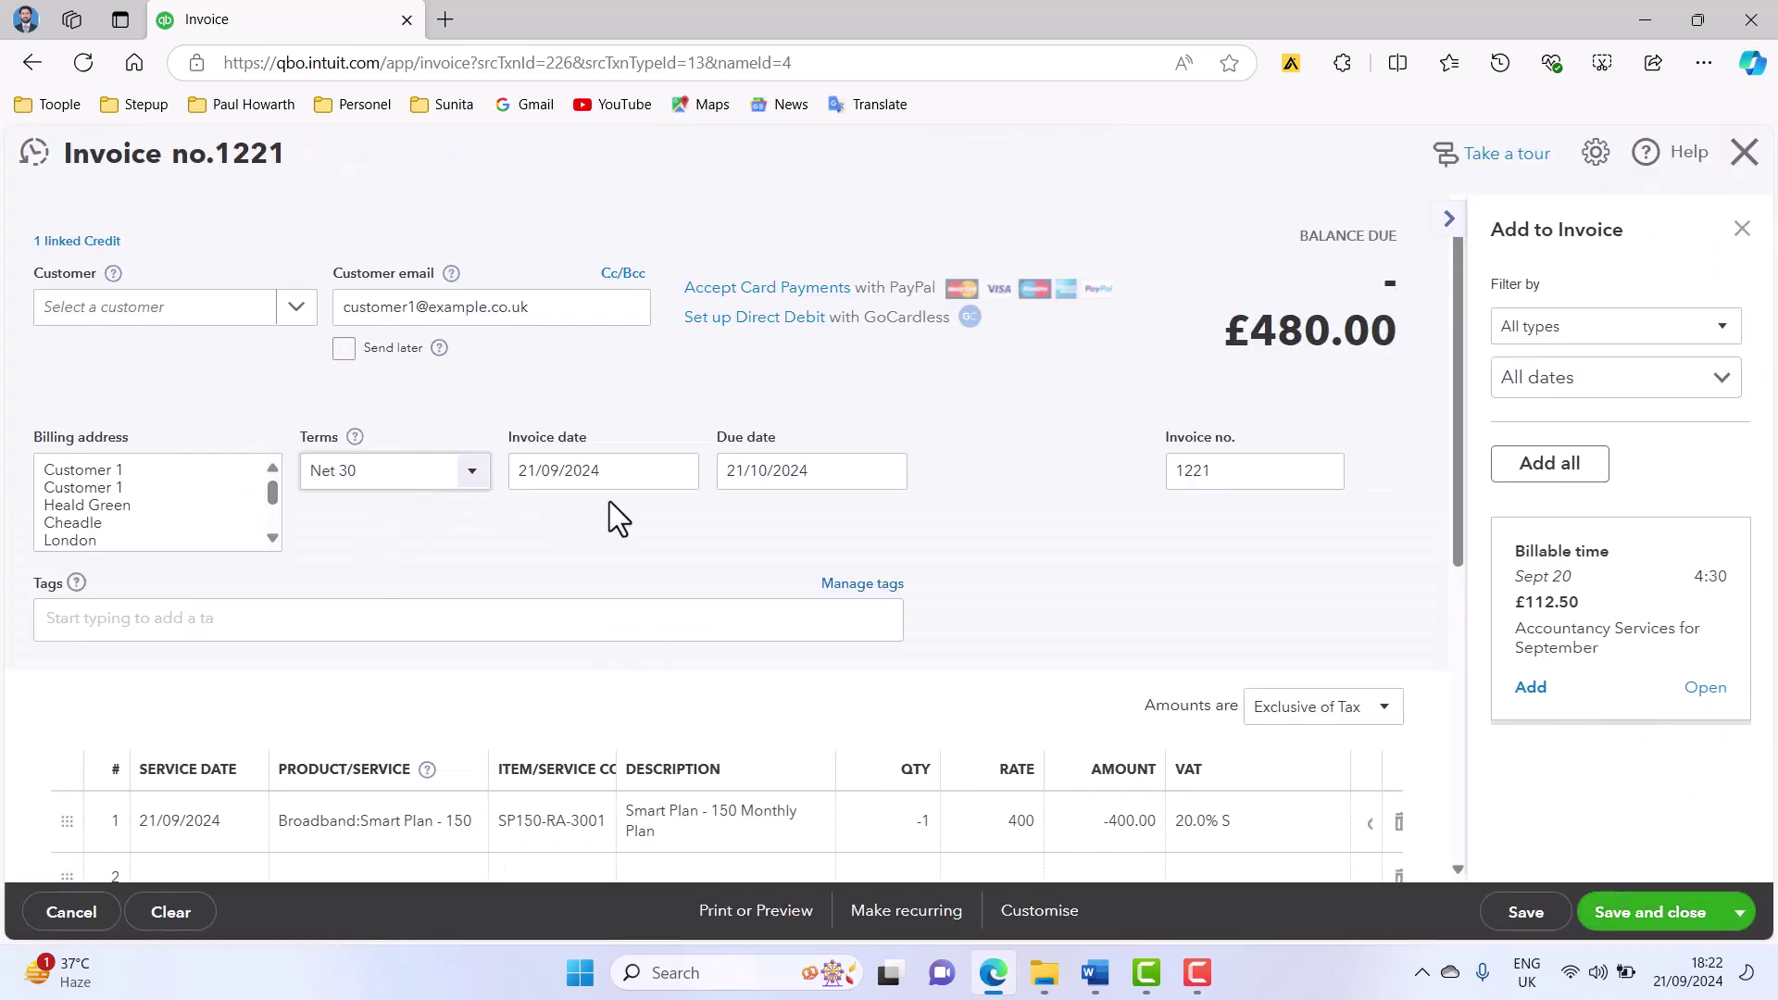
click(681, 472)
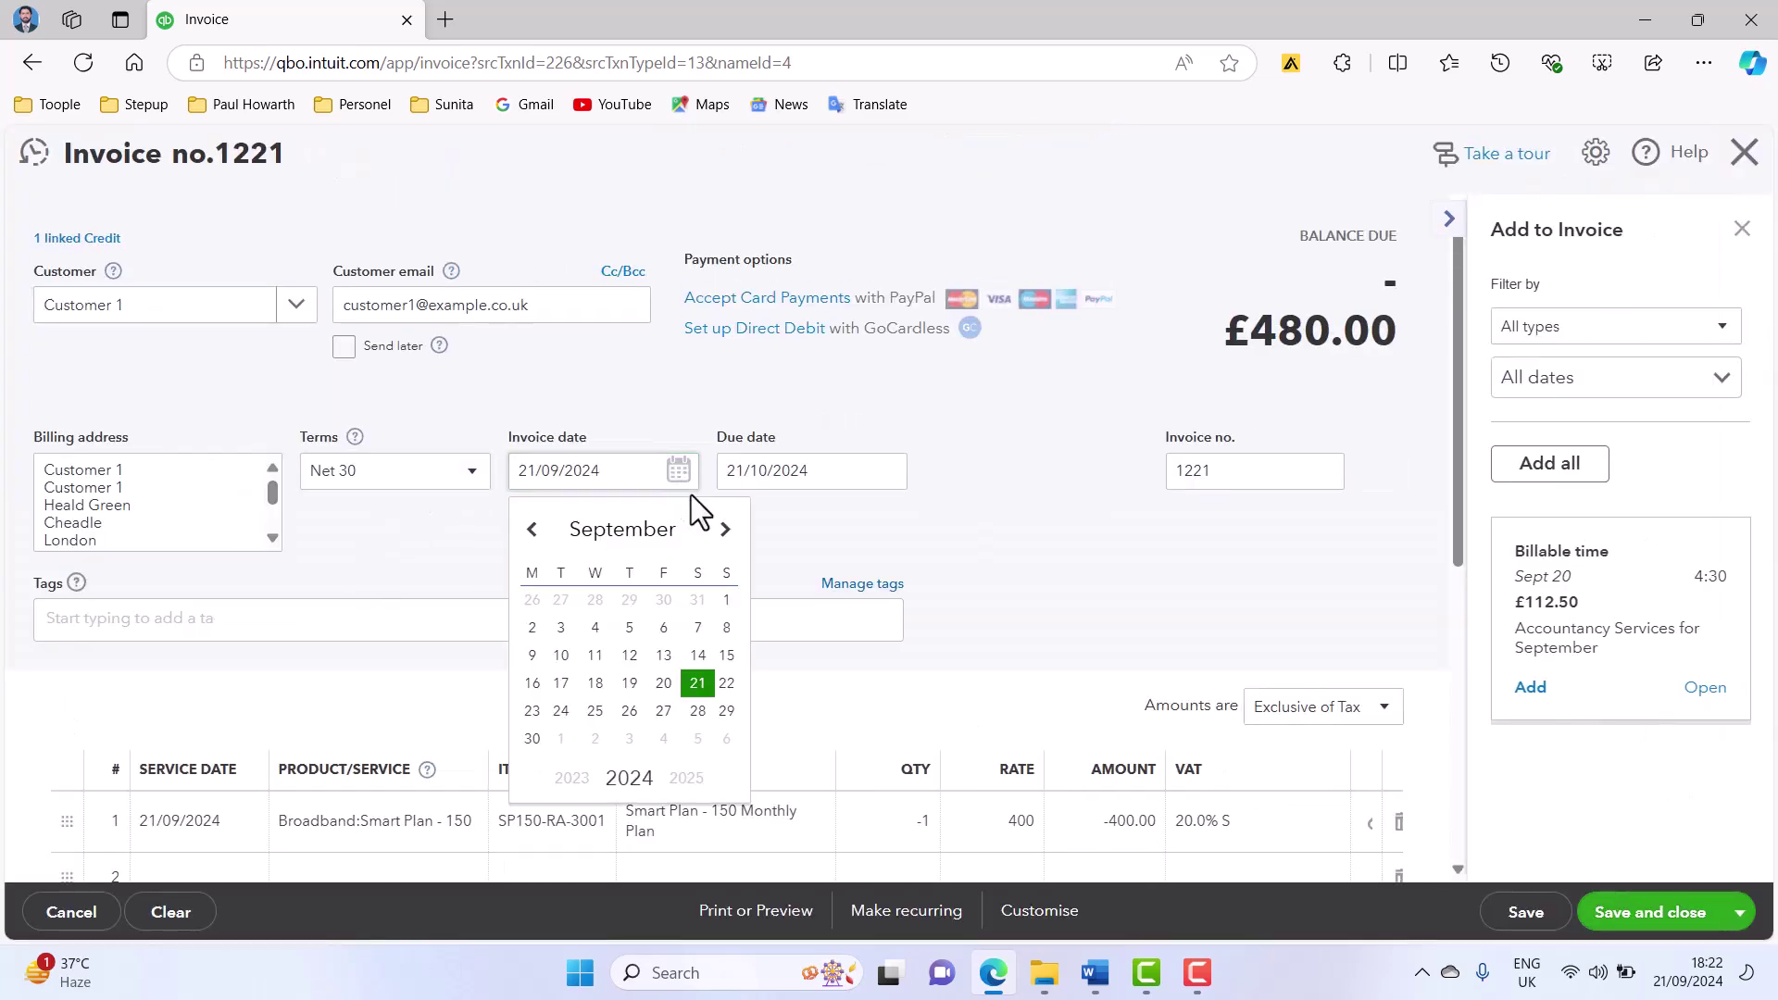
click(723, 531)
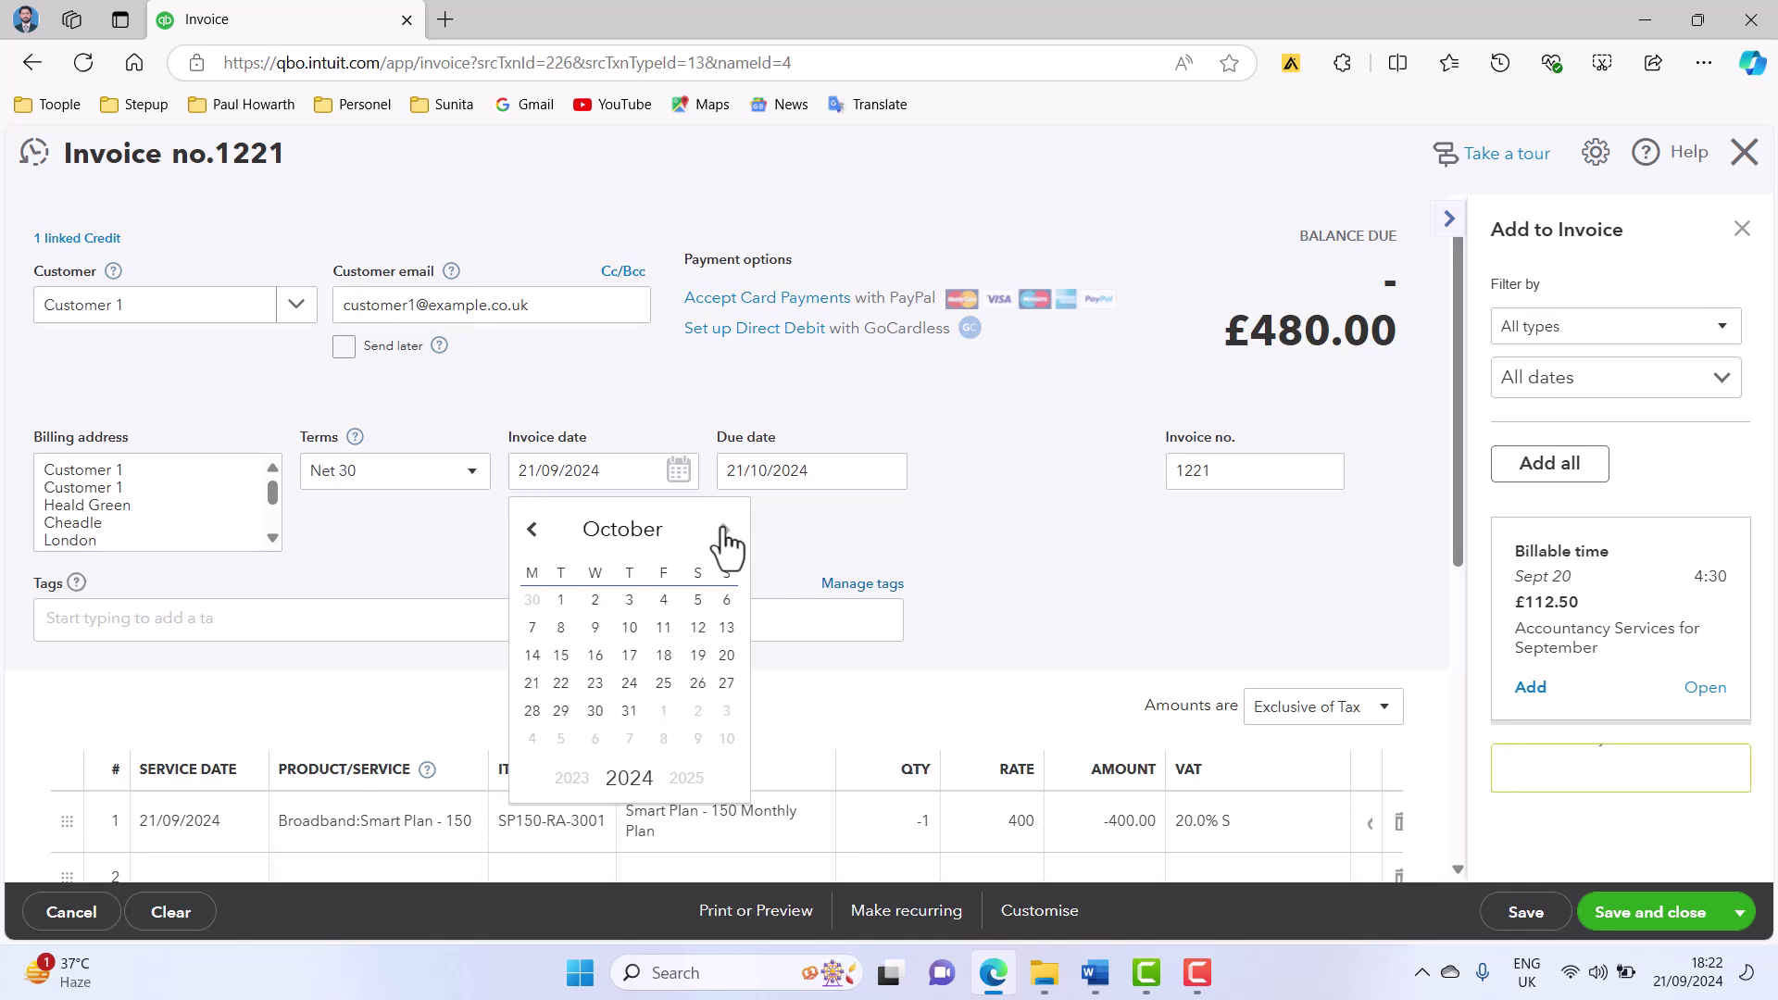
click(561, 600)
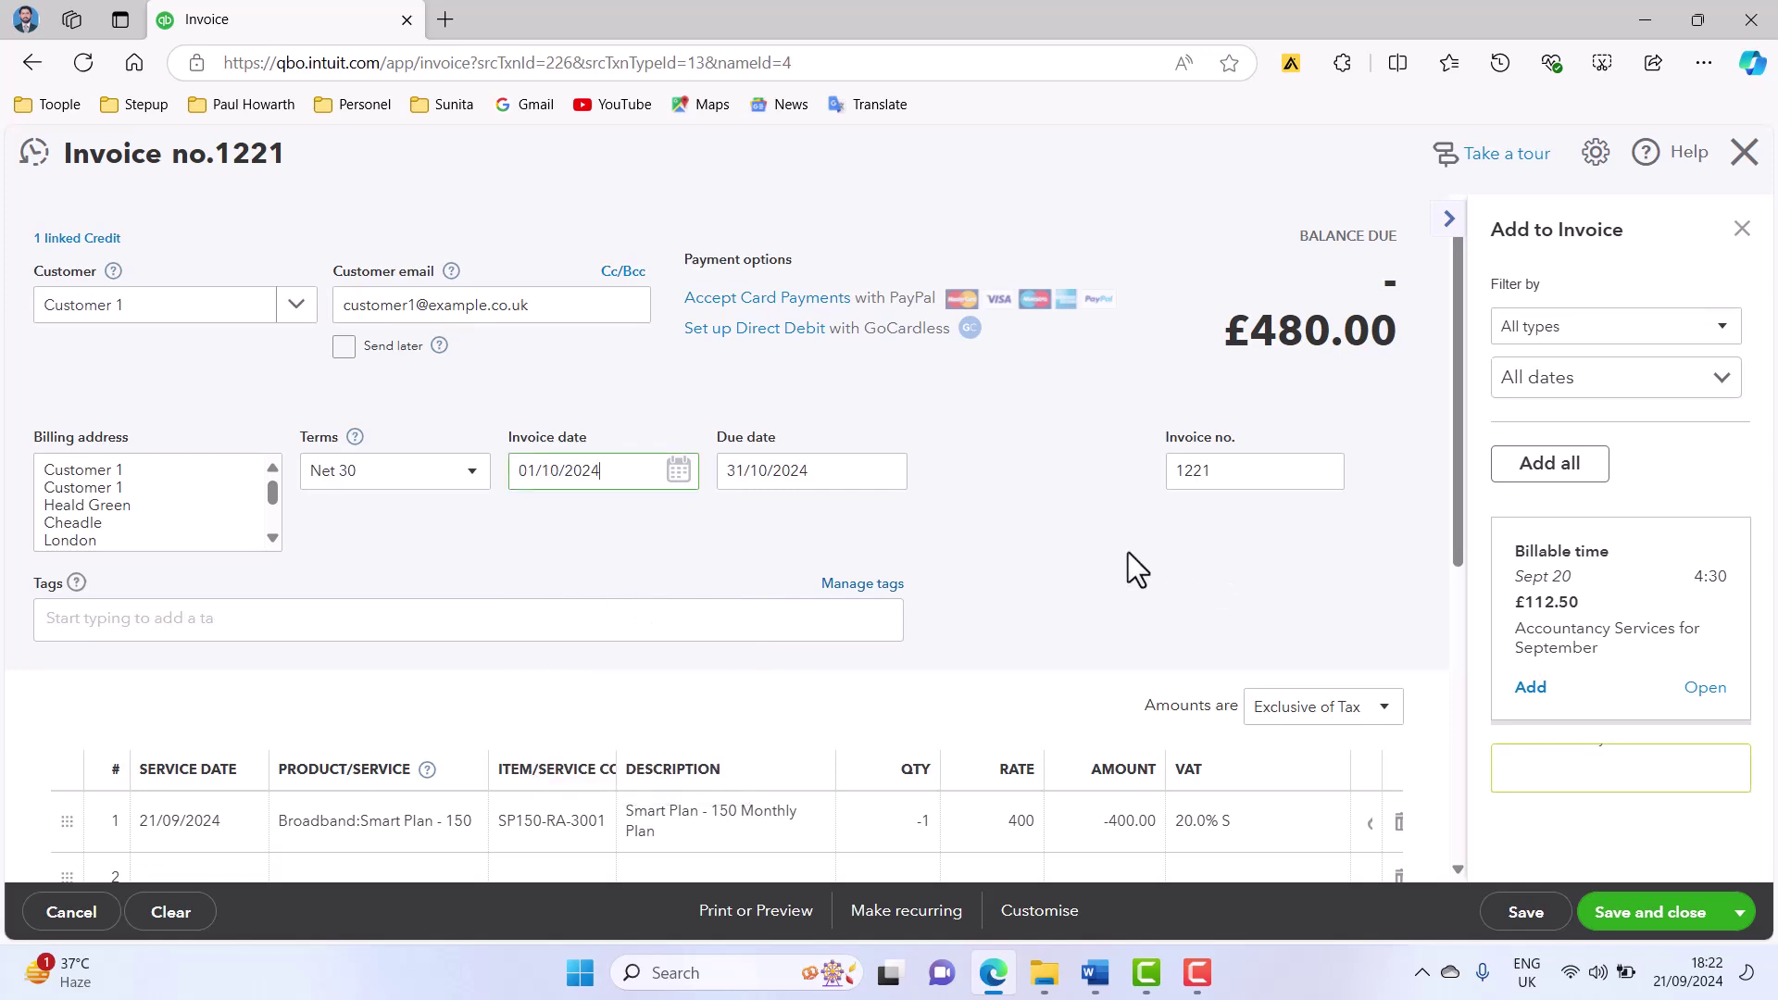
- Hide the suggested Add to Invoice transactions, save the invoice containing the -400 credit line, and return to the sales list
scroll(1127, 552, down, 1)
click(1743, 229)
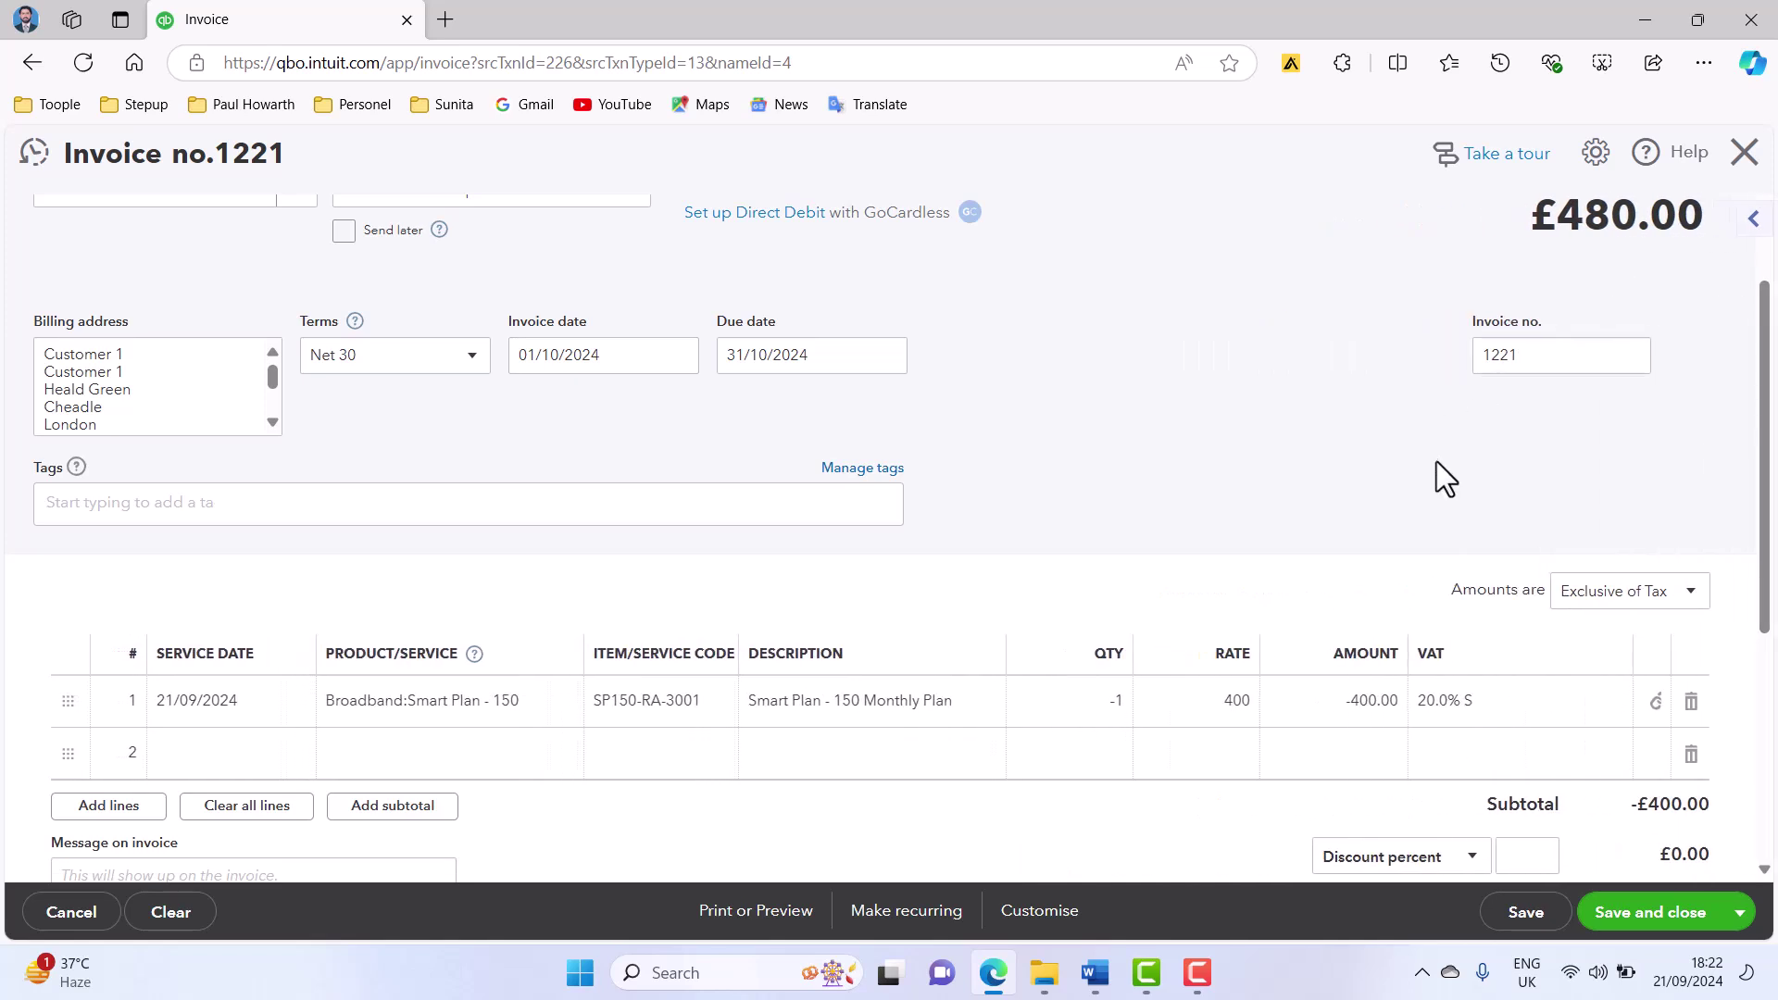
scroll(1436, 463, down, 2)
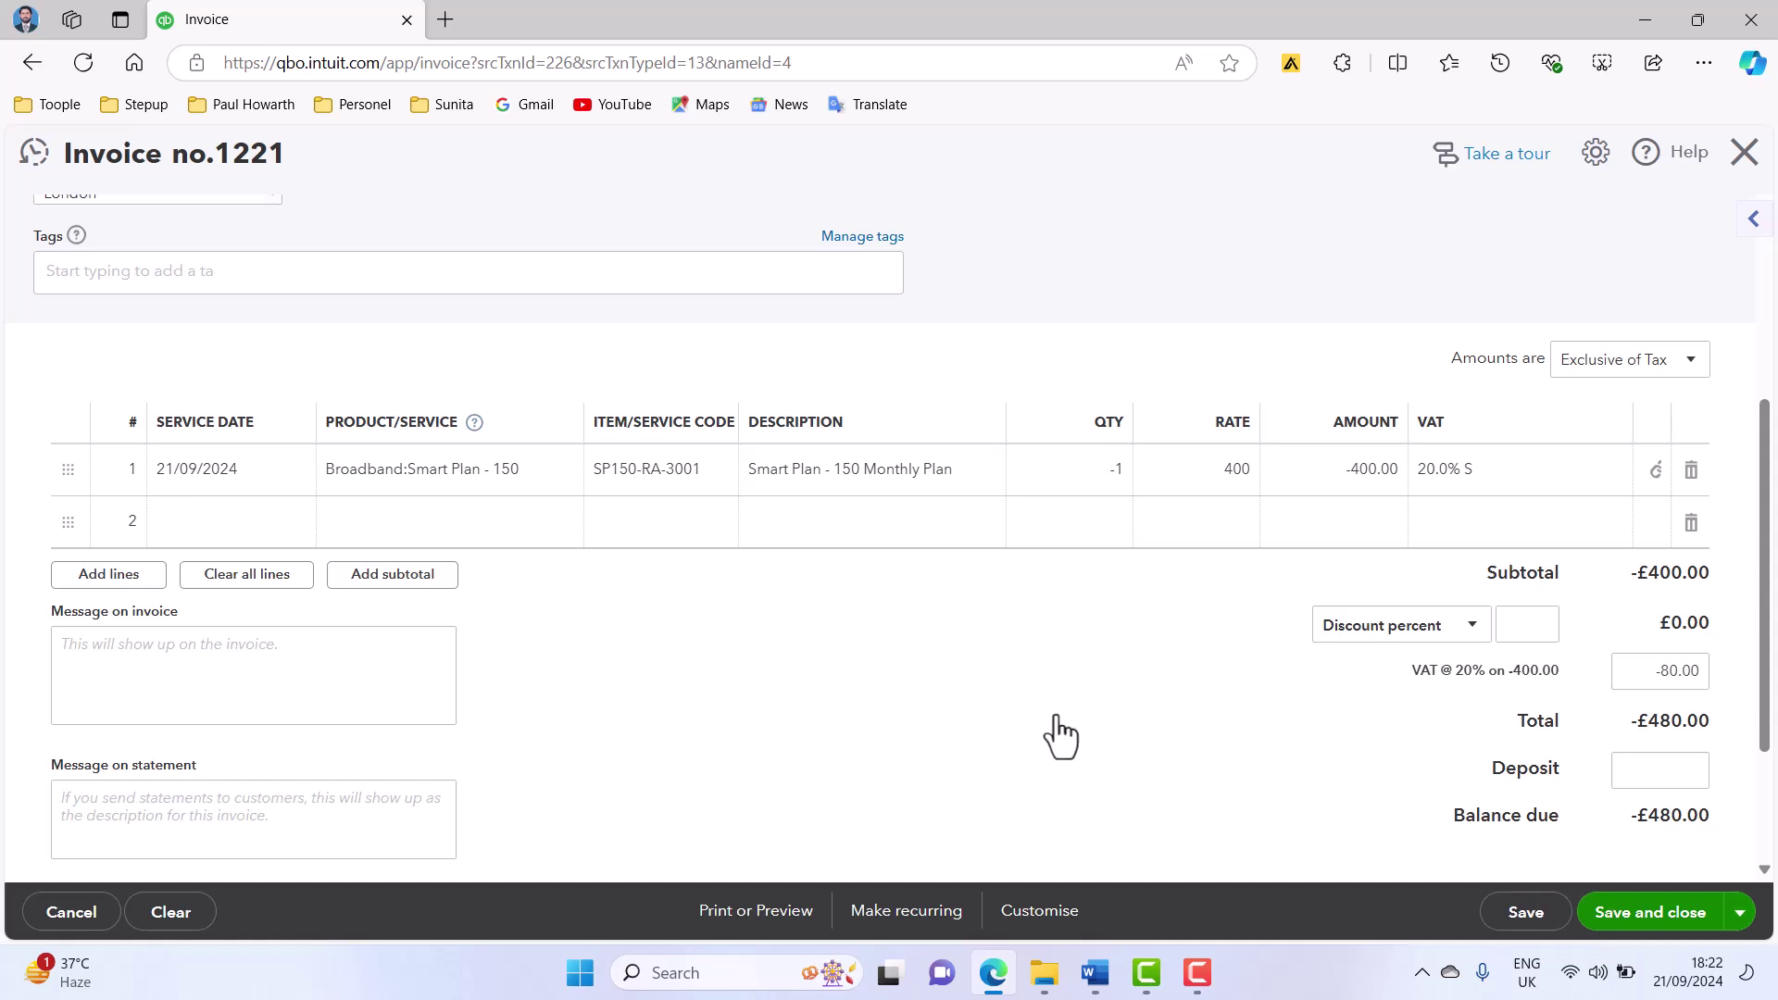
key(alt+s)
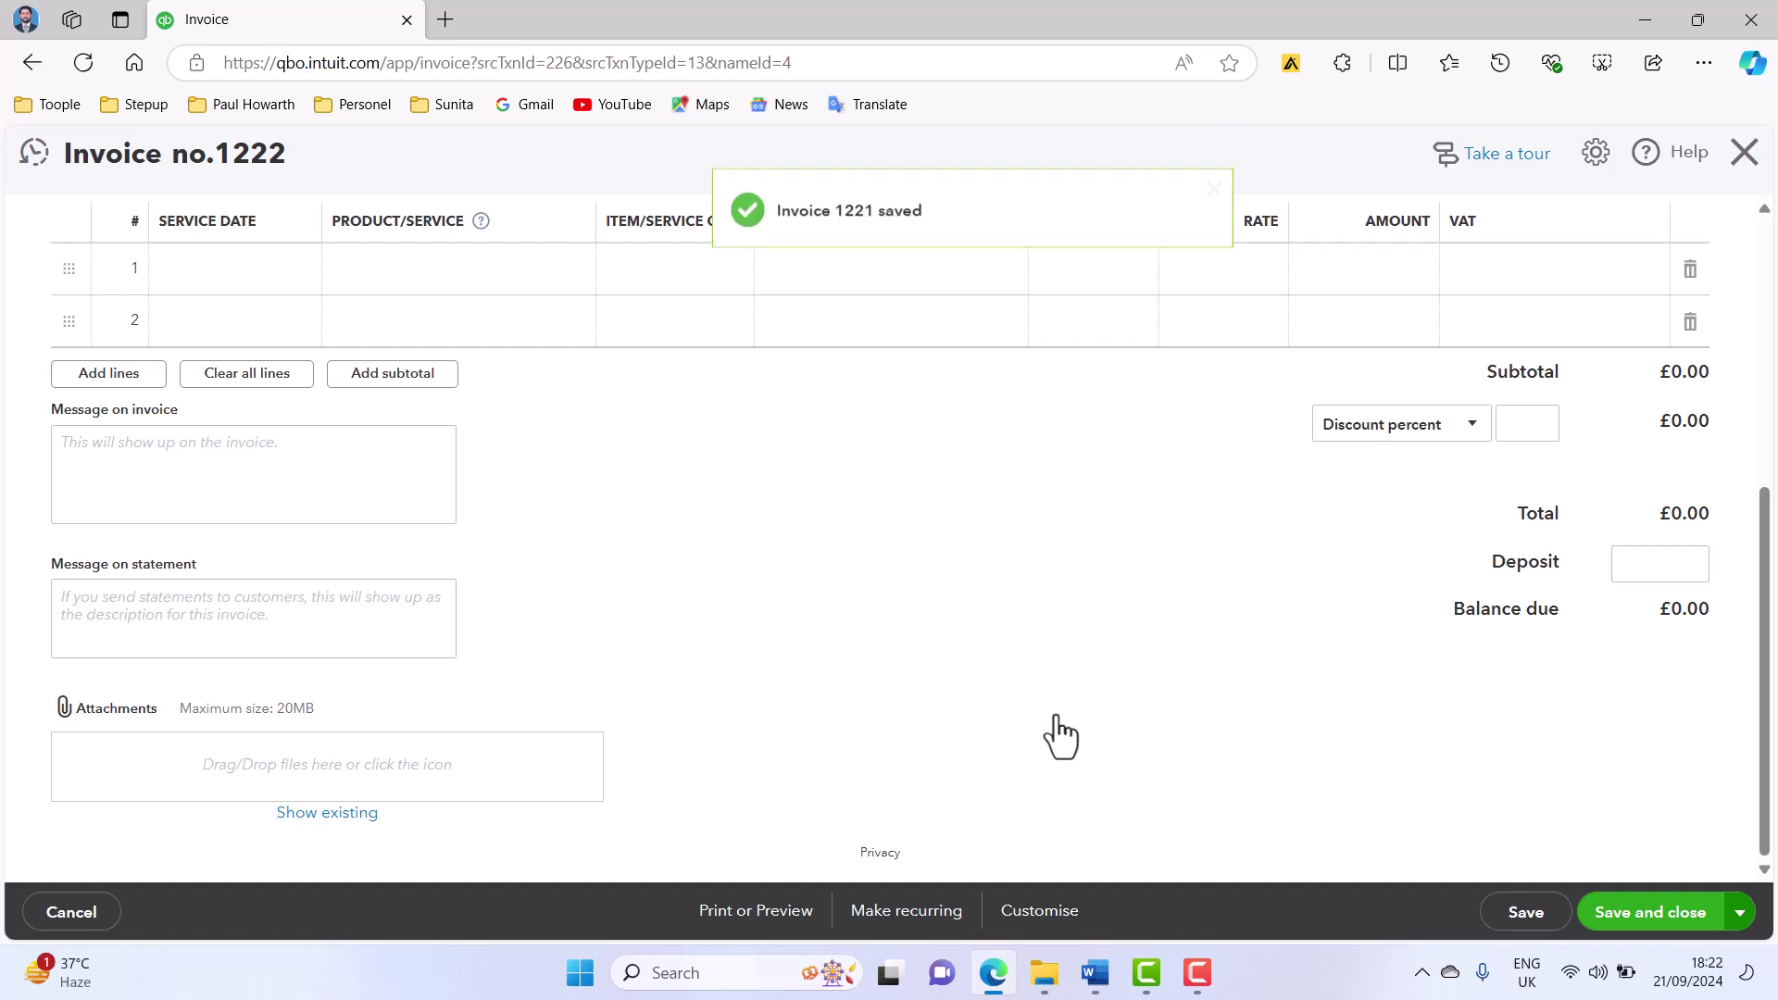
click(1622, 905)
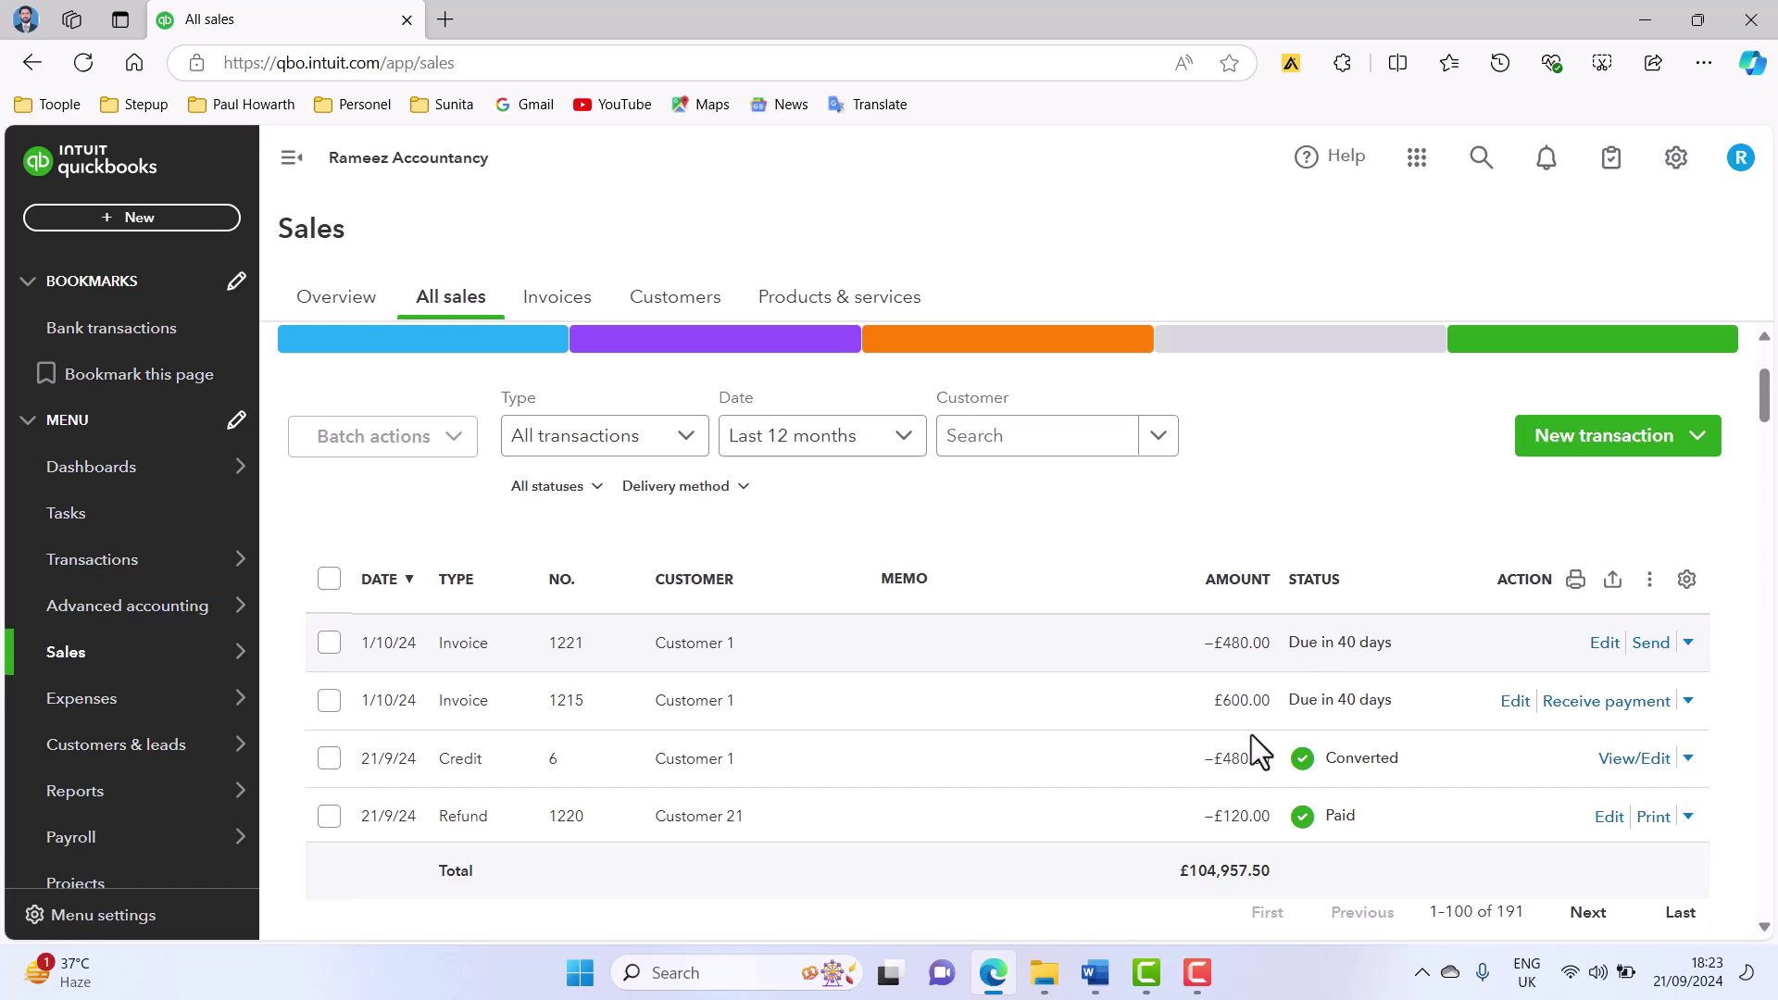
- Switch to the Account Receivable Cycle Word document, and highlight "Delayed Credit" in yellow in the Credit Note list
click(1111, 980)
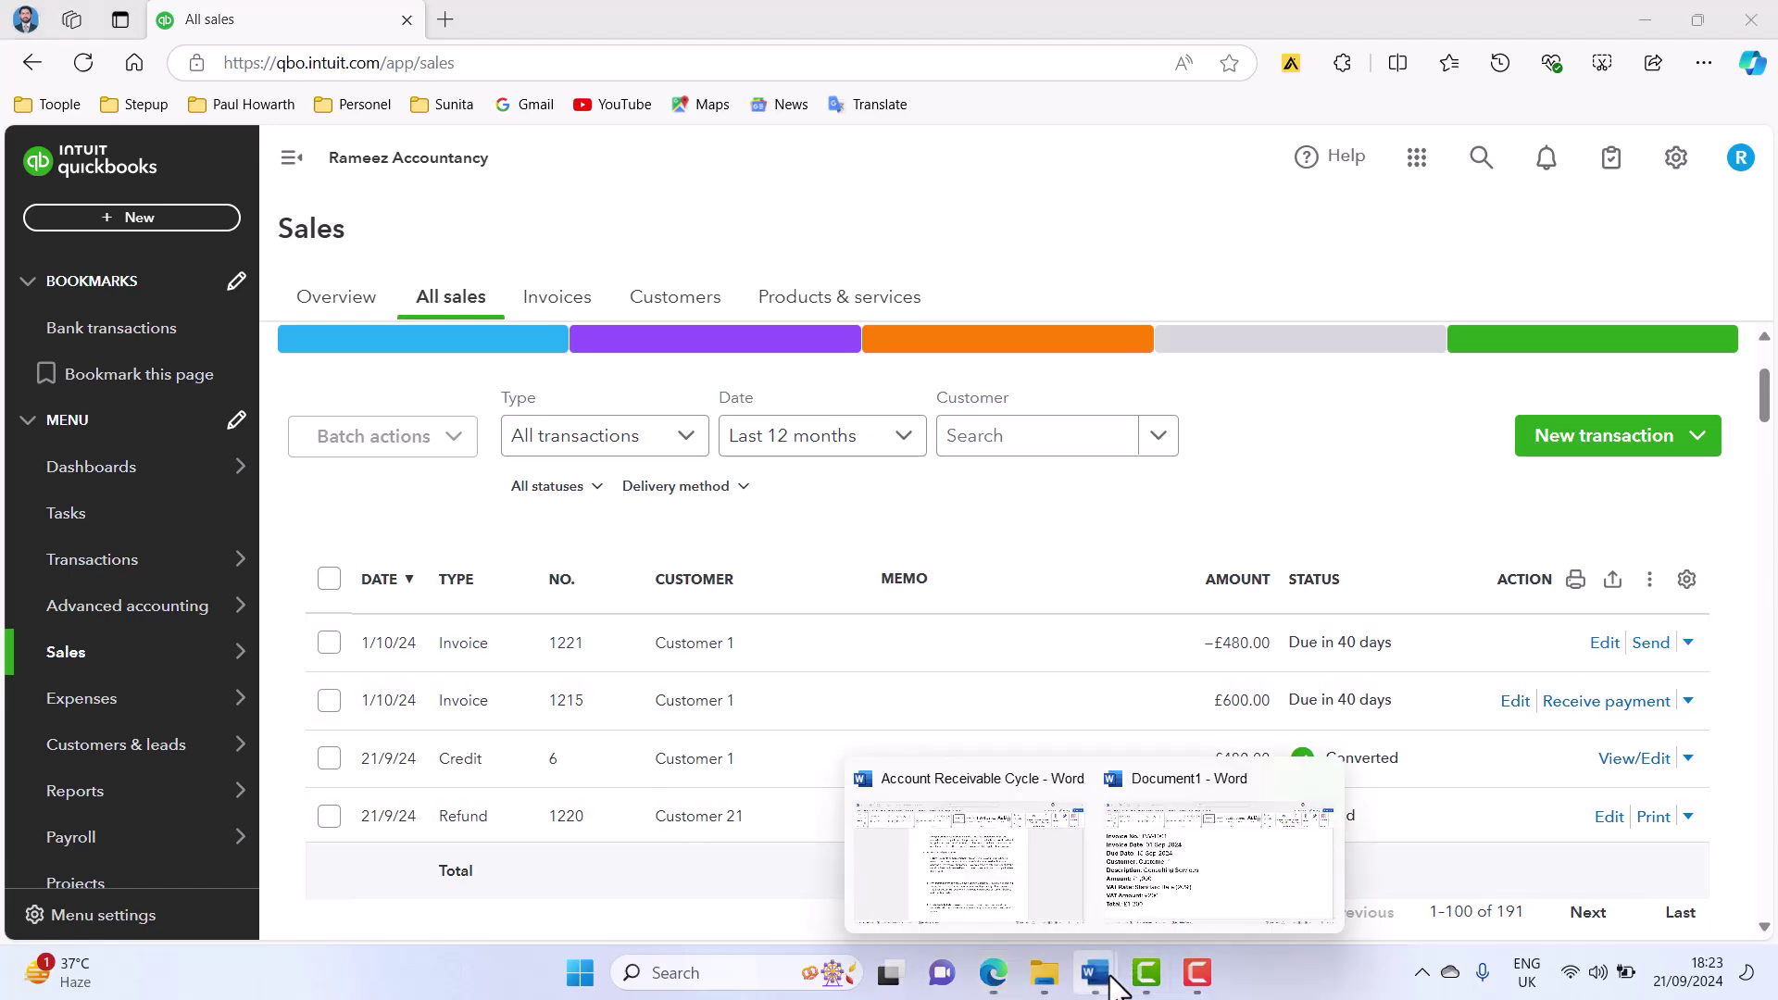
click(1143, 899)
mouse_move(1116, 983)
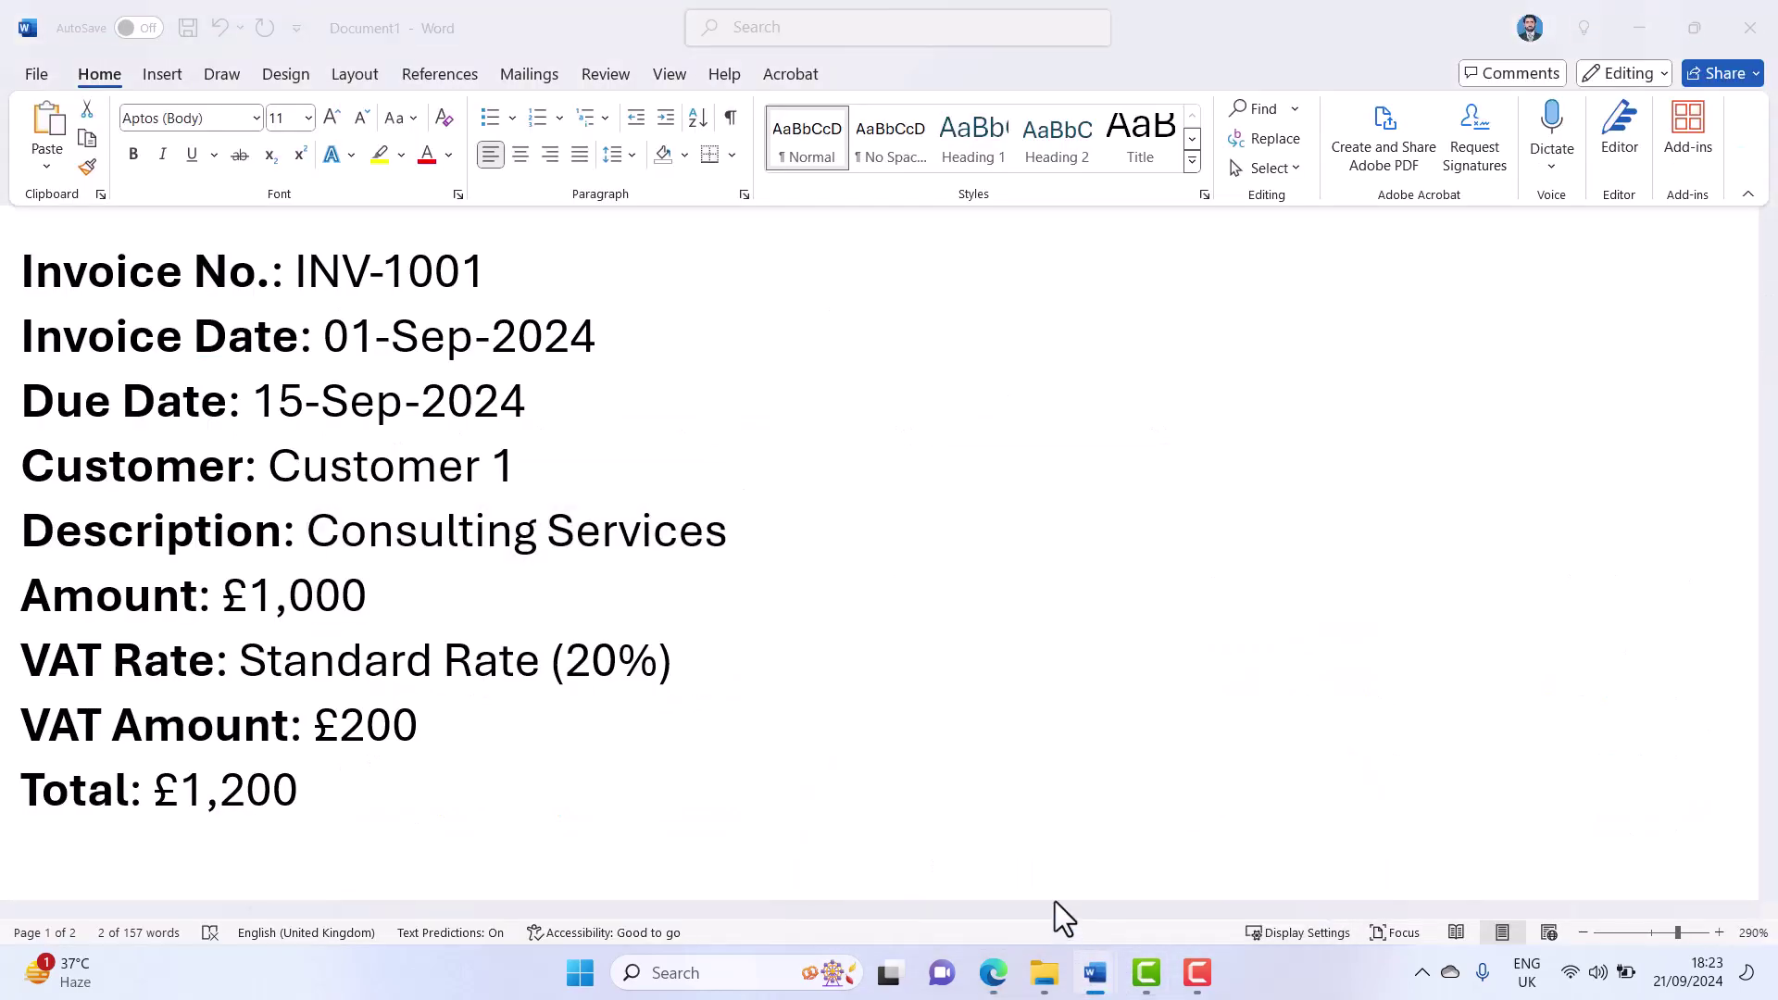
click(1043, 897)
scroll(1111, 757, up, 15)
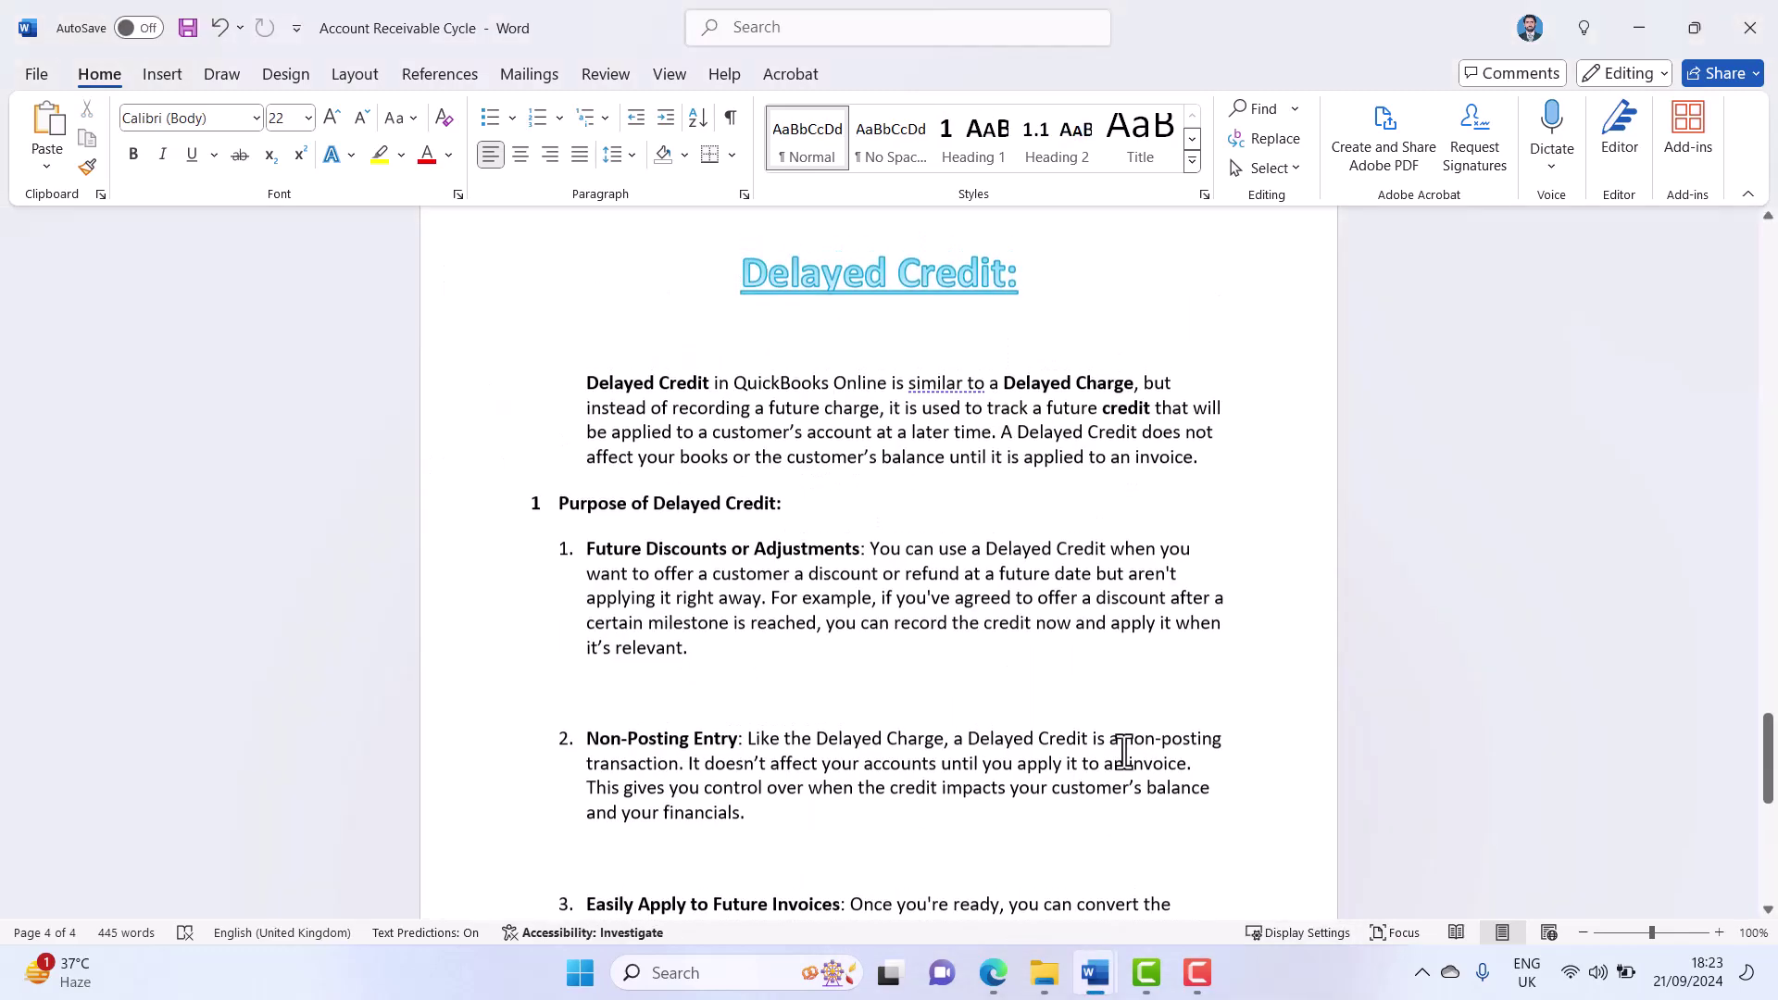
scroll(1123, 750, up, 5)
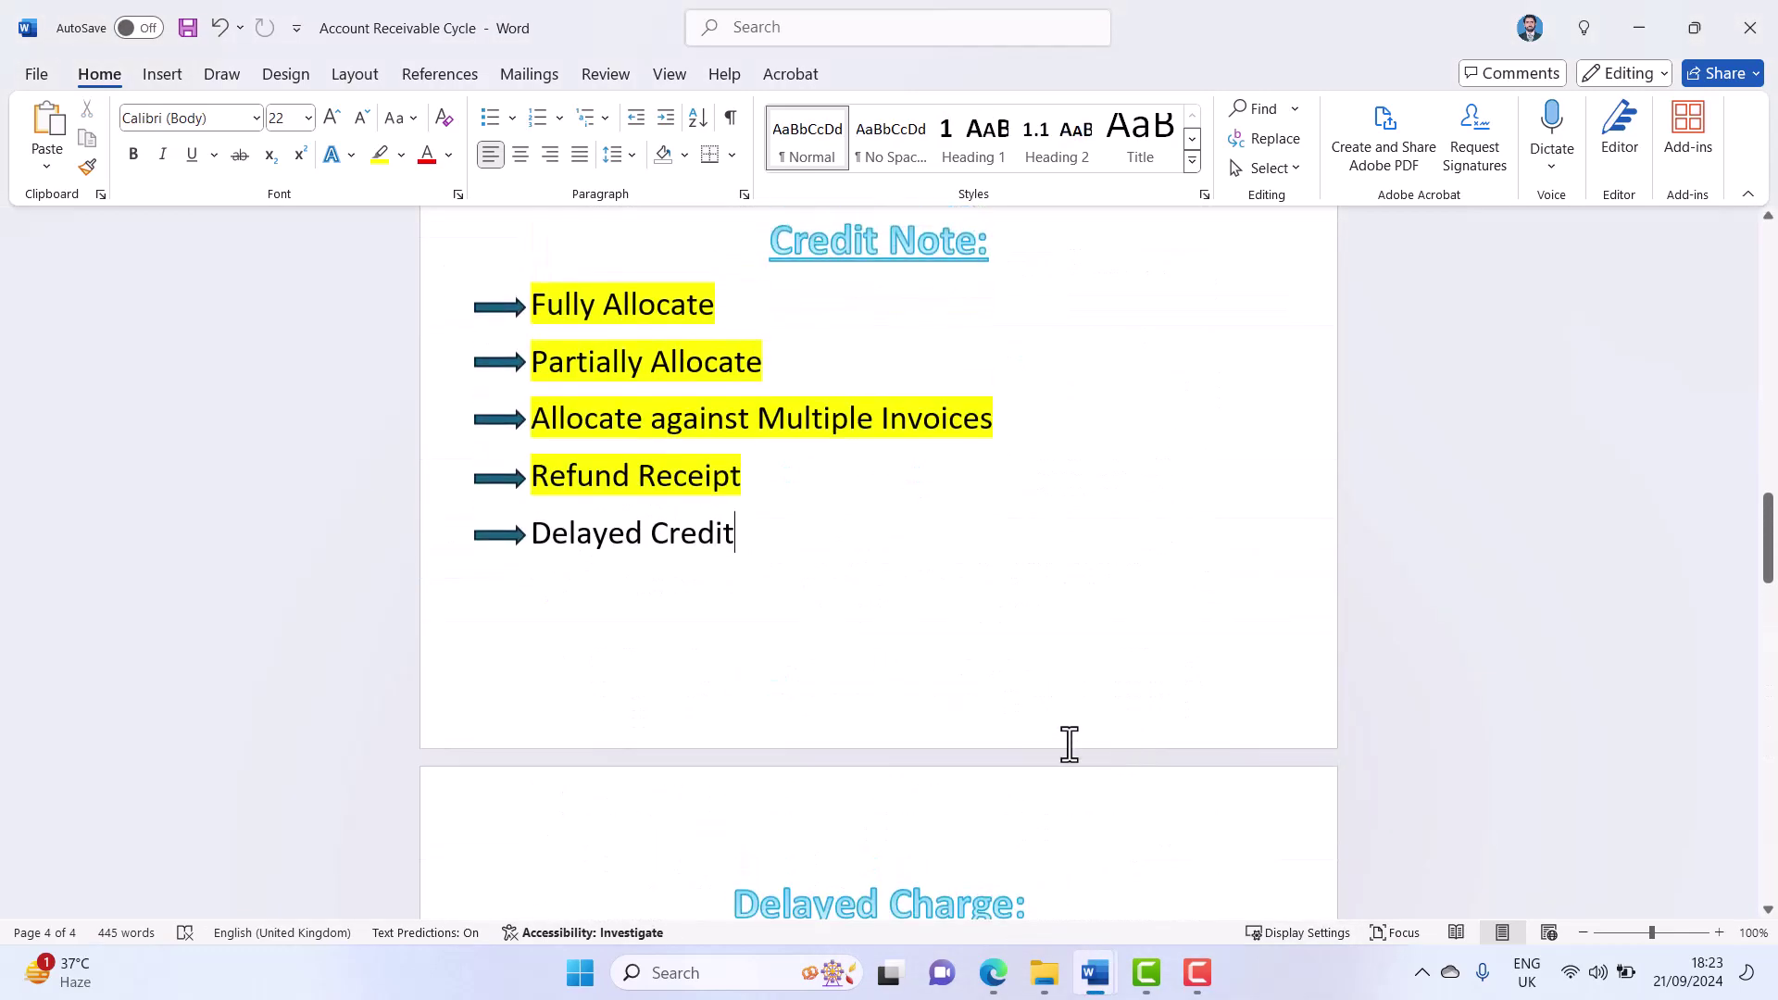
drag(627, 540, 525, 534)
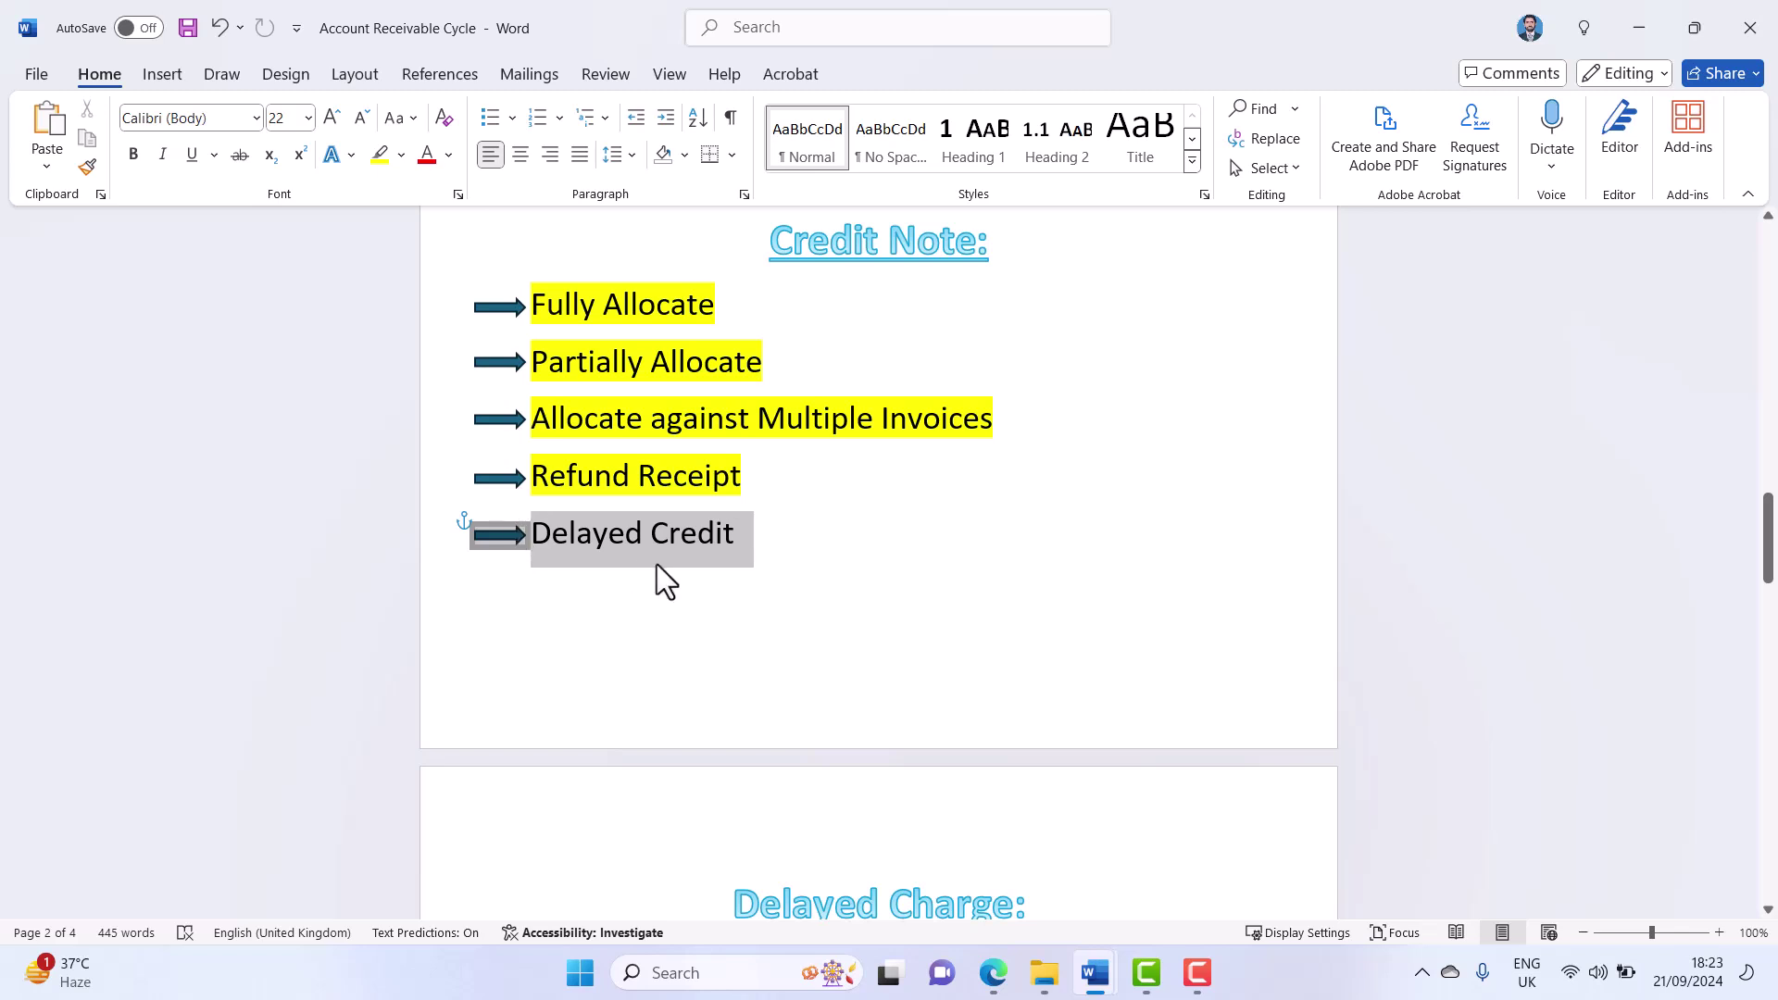
click(614, 490)
click(814, 544)
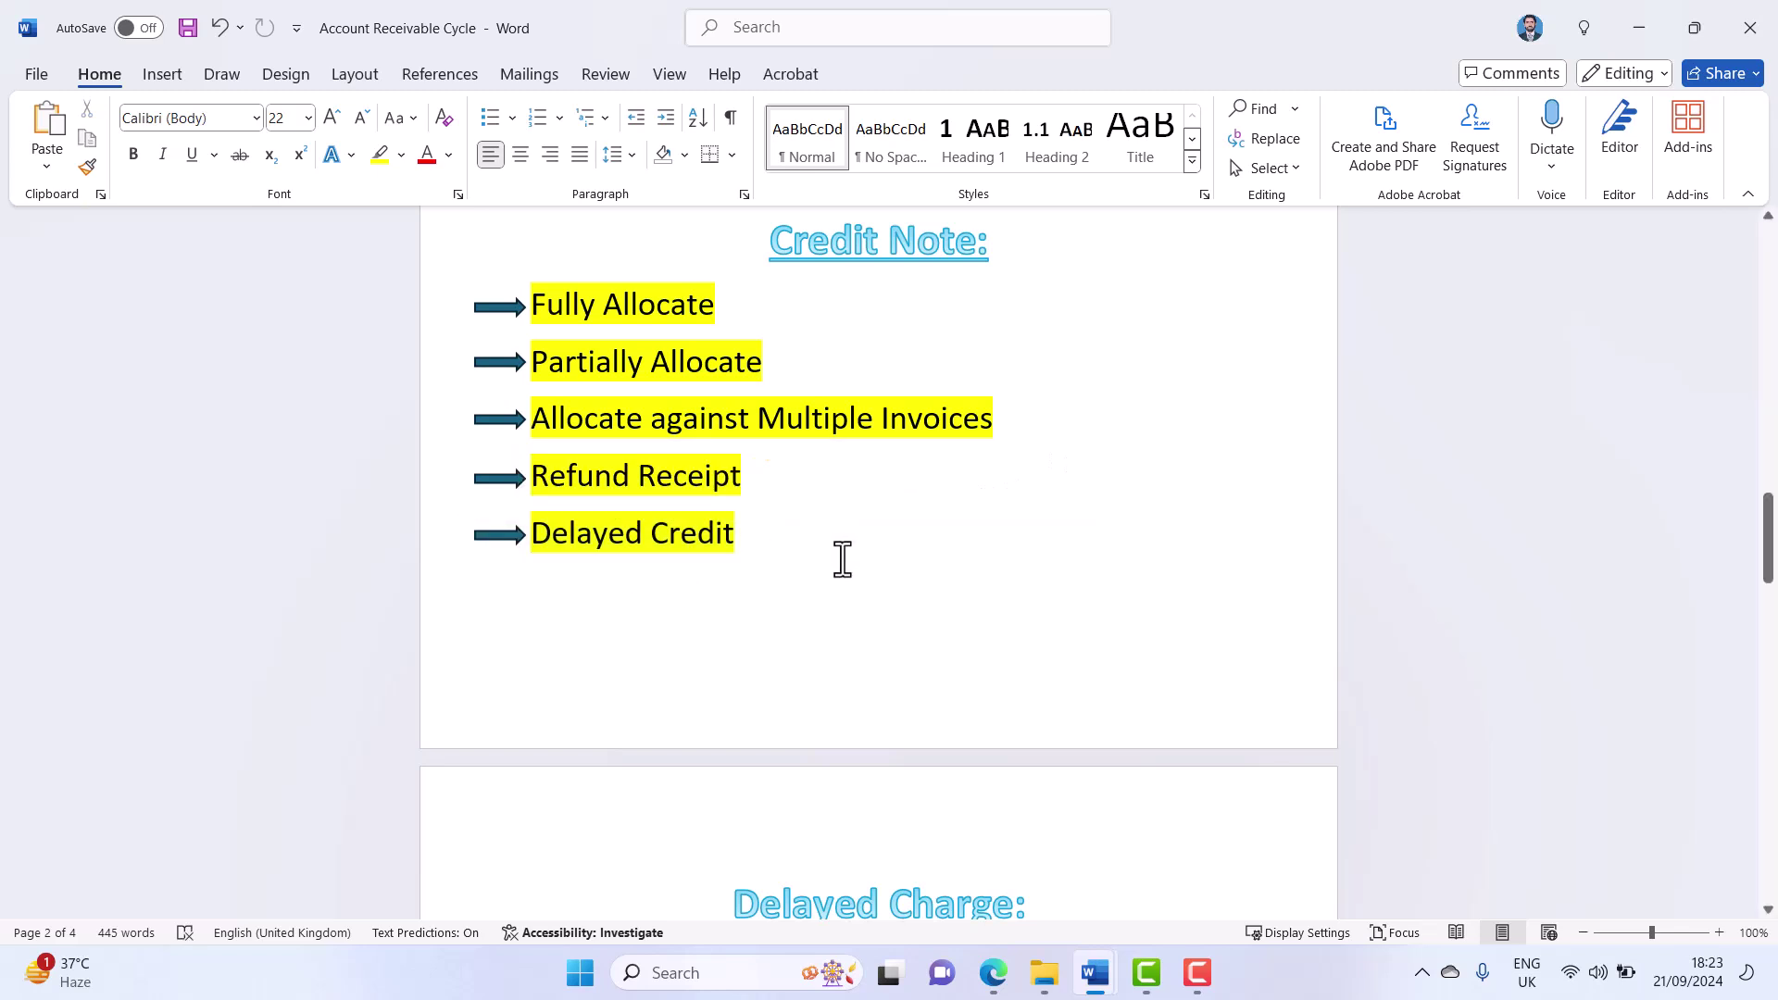
scroll(1096, 599, up, 1)
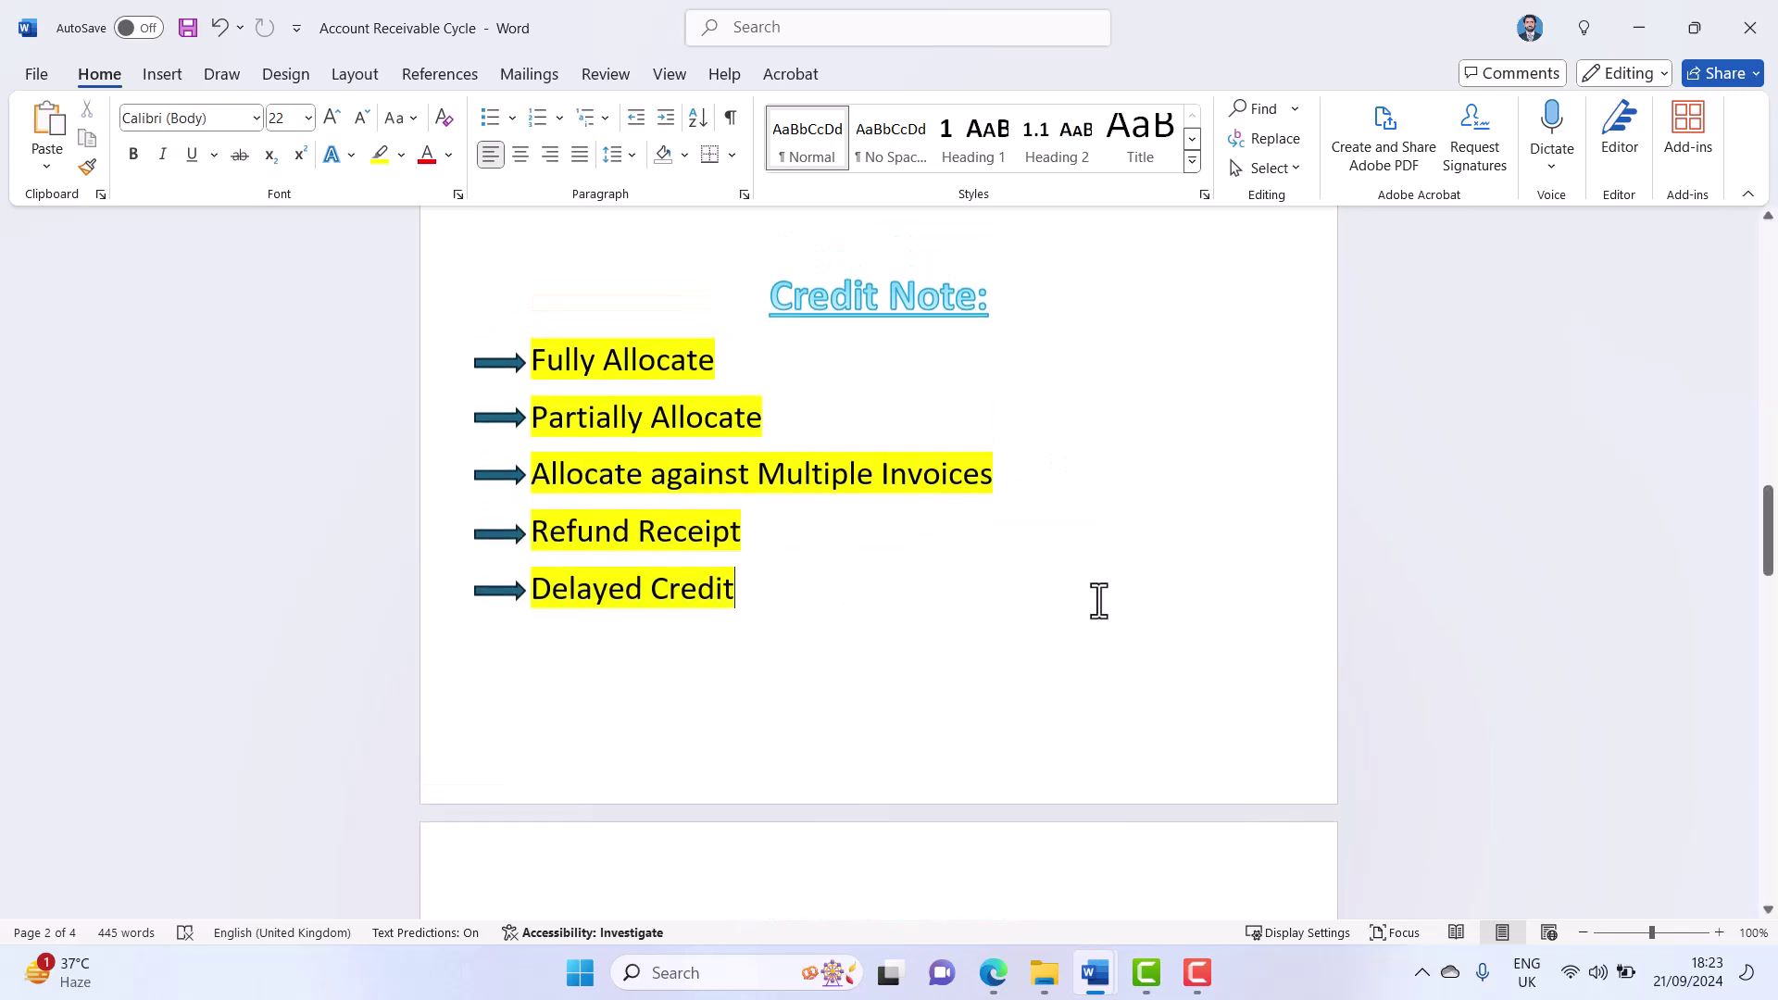